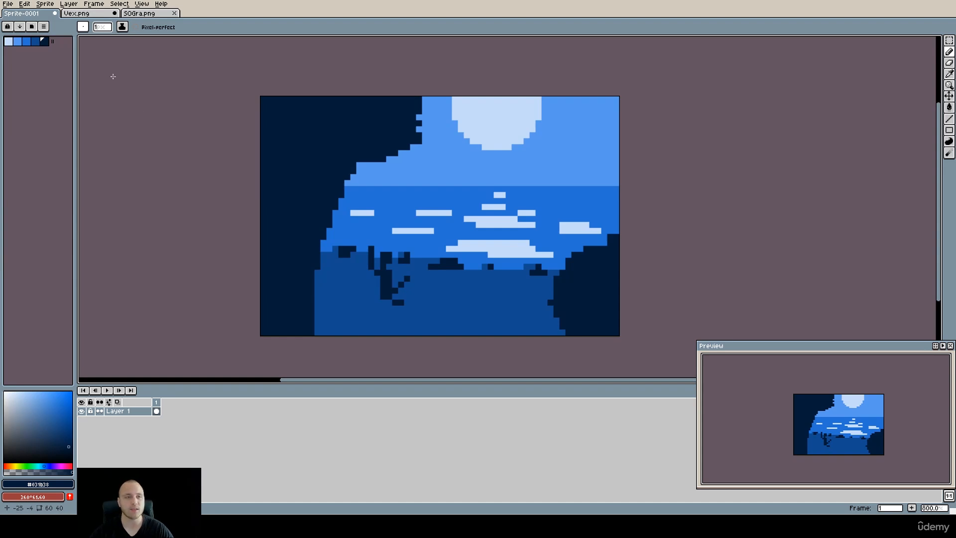
# Examine the composition of the tree and path scene in Vex.png and the layered mountain landscape in SOGra.png.
pyautogui.click(82, 15)
pyautogui.moveTo(555, 198); pyautogui.dragTo(541, 203)
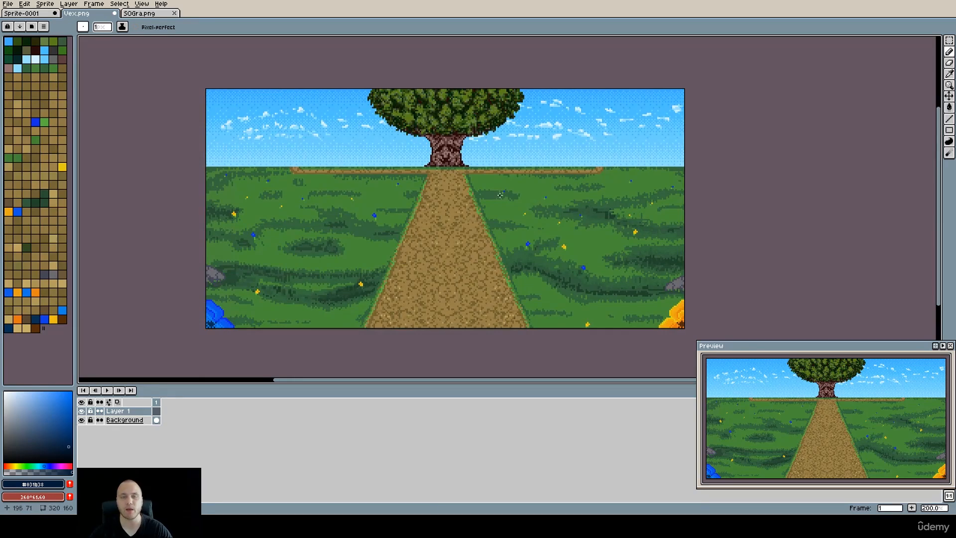
pyautogui.moveTo(523, 223); pyautogui.dragTo(484, 197)
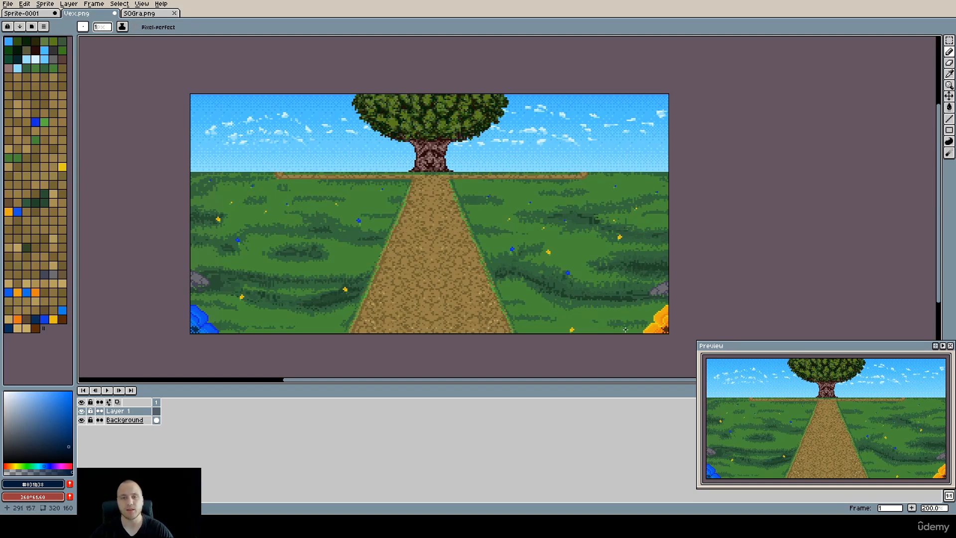
pyautogui.scroll(1, 661, 338)
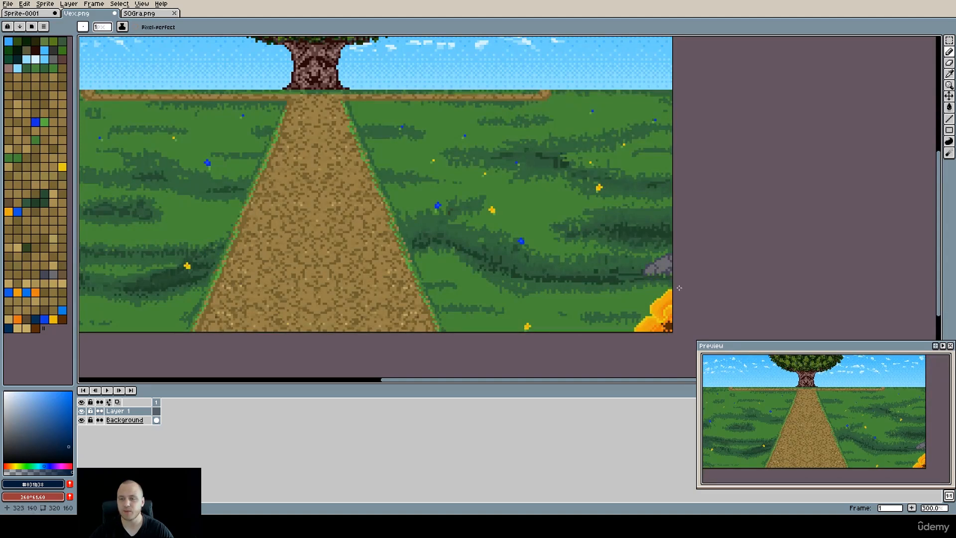
pyautogui.moveTo(505, 262); pyautogui.dragTo(579, 296)
pyautogui.scroll(-1, 617, 313)
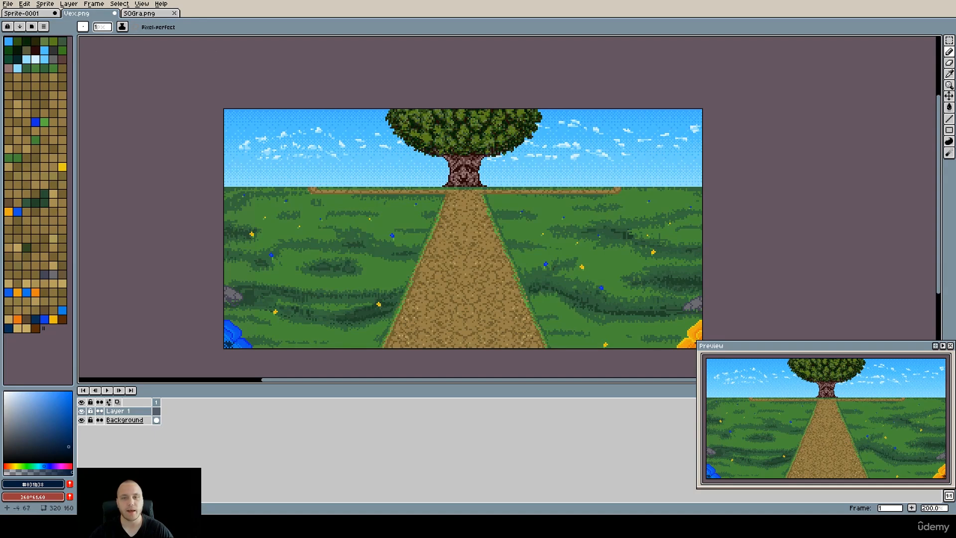
pyautogui.click(152, 14)
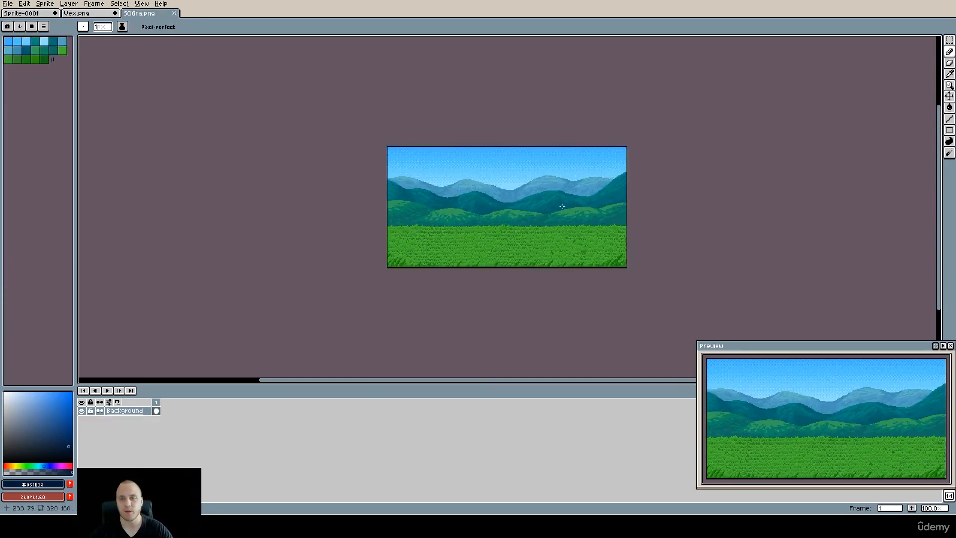
pyautogui.scroll(1, 544, 204)
pyautogui.moveTo(501, 205); pyautogui.dragTo(479, 203)
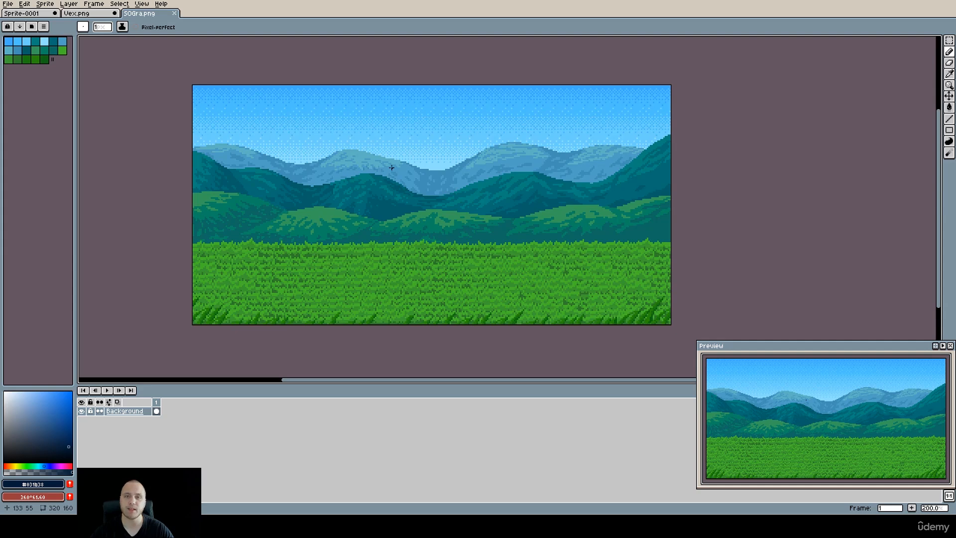
pyautogui.scroll(-1, 482, 198)
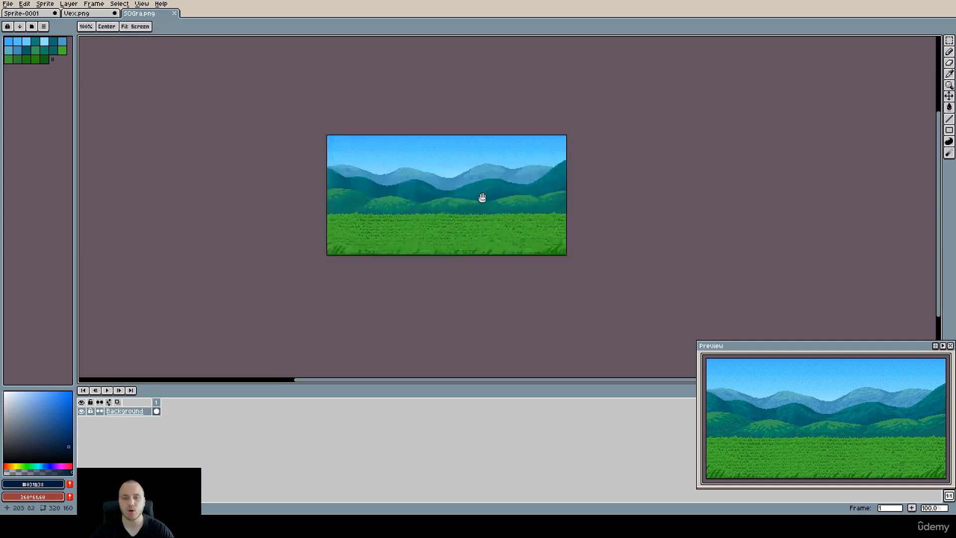
pyautogui.moveTo(482, 197); pyautogui.dragTo(463, 222)
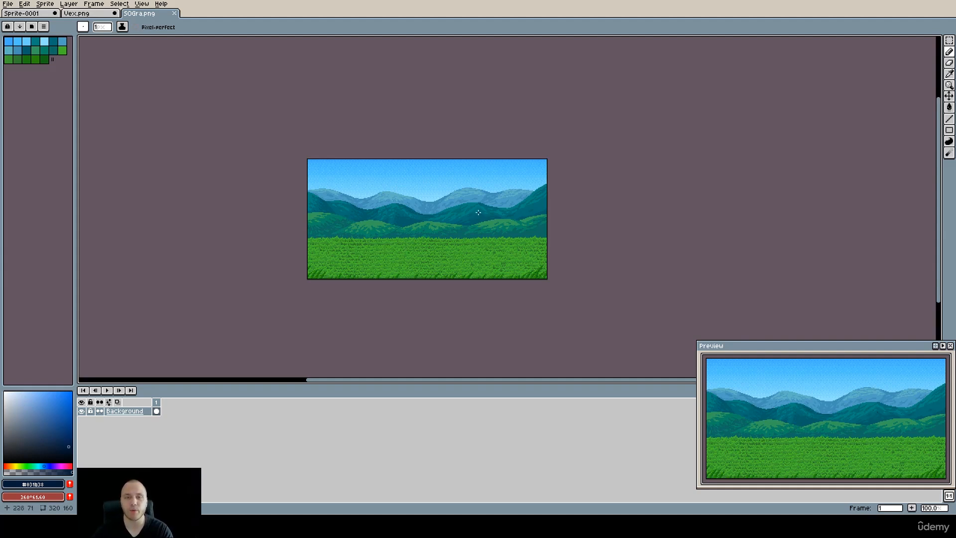
pyautogui.scroll(1, 473, 216)
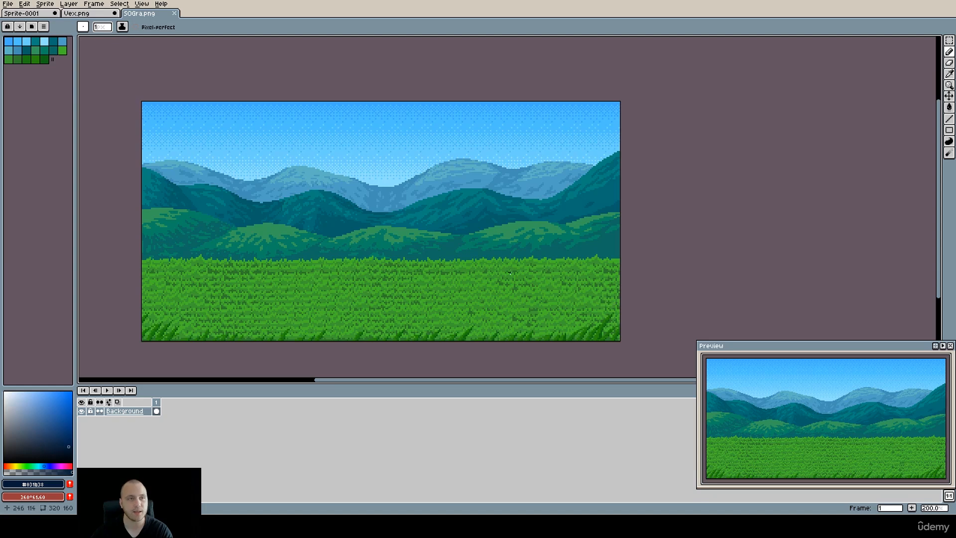
# Return to the moonlit seascape in Sprite-0001 and review its whole composition.
pyautogui.click(35, 13)
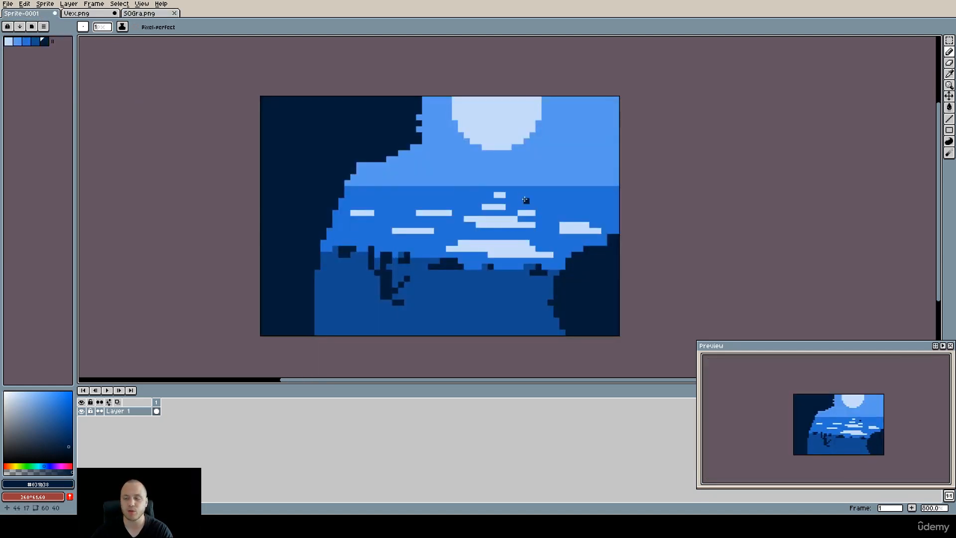
pyautogui.scroll(-1, 526, 200)
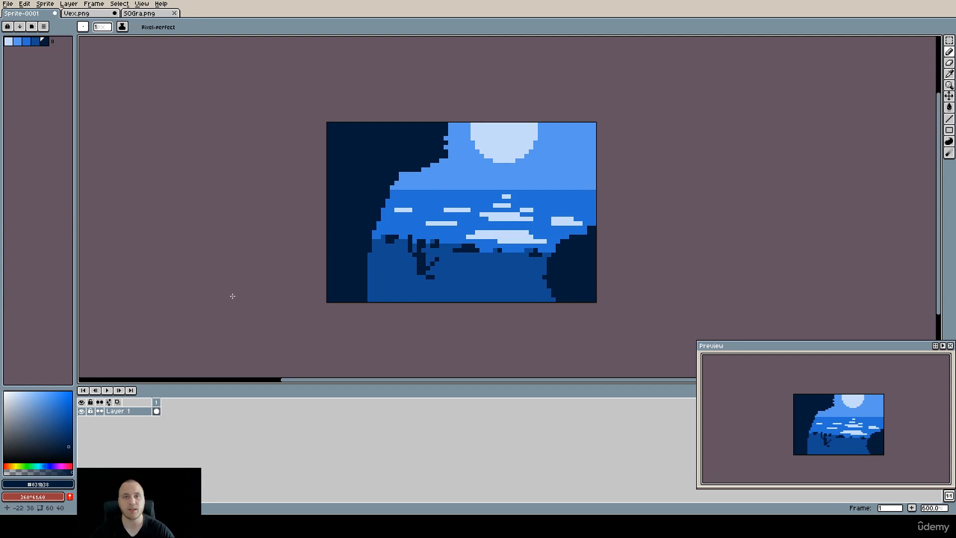
pyautogui.moveTo(423, 250); pyautogui.dragTo(375, 259)
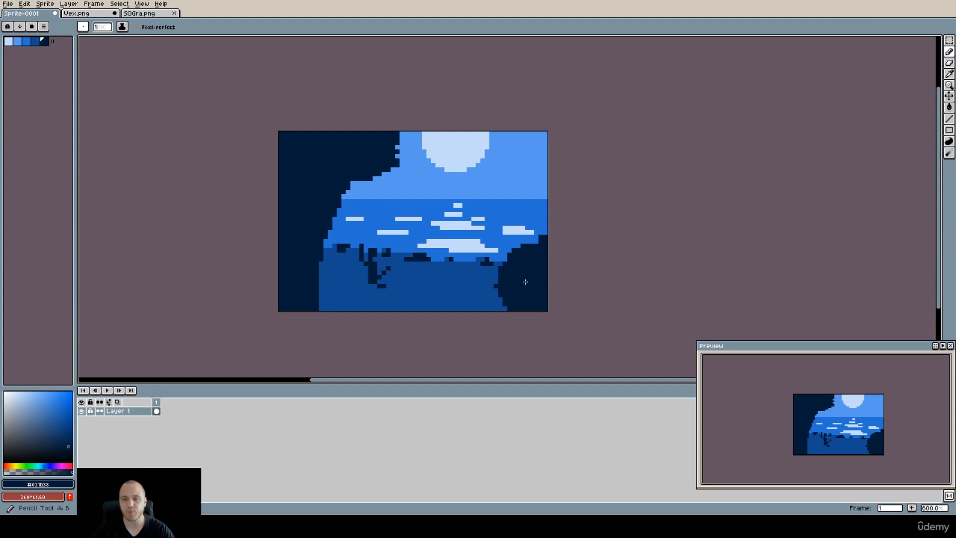
# Try painting dark boat and island silhouettes along the seascape's horizon and undo them.
pyautogui.press('i')
pyautogui.press('b')
pyautogui.scroll(1, 490, 199)
pyautogui.moveTo(502, 201)
pyautogui.mouseDown()
pyautogui.moveTo(538, 205)
pyautogui.moveTo(532, 190)
pyautogui.moveTo(538, 201)
pyautogui.moveTo(558, 200)
pyautogui.mouseUp()
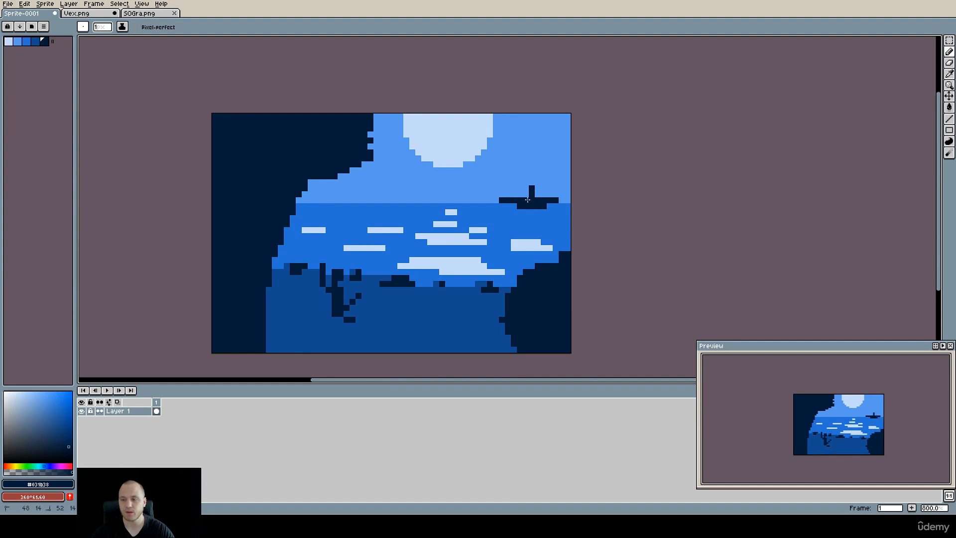
pyautogui.moveTo(344, 201)
pyautogui.mouseDown()
pyautogui.moveTo(371, 194)
pyautogui.moveTo(390, 205)
pyautogui.moveTo(356, 190)
pyautogui.moveTo(354, 206)
pyautogui.moveTo(341, 194)
pyautogui.mouseUp()
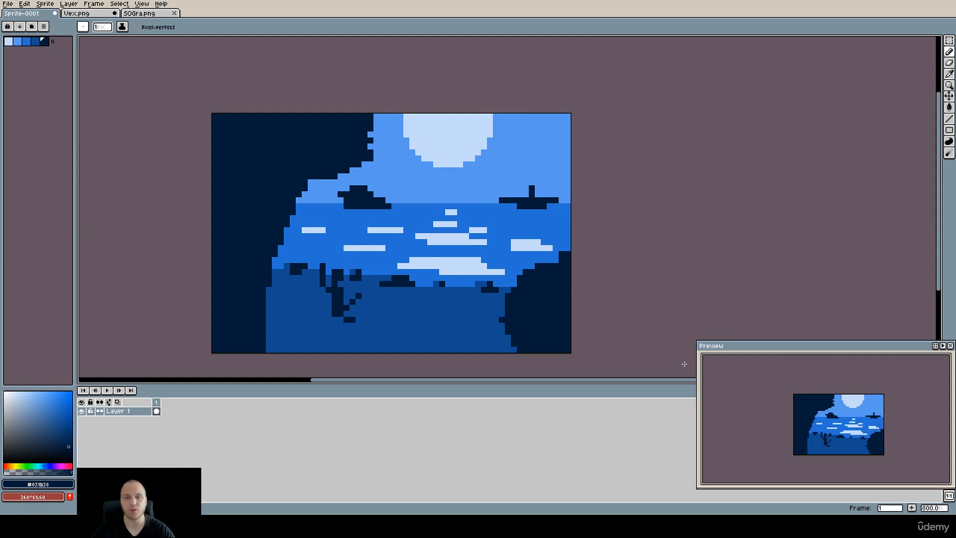
pyautogui.hotkey('ctrl', 'z')
pyautogui.hotkey('ctrl', 'z')
pyautogui.hotkey('ctrl', 'z')
pyautogui.hotkey('ctrl', 'z')
# Try painting dark navy clouds across the sky and moon and undo them.
pyautogui.moveTo(536, 163)
pyautogui.mouseDown()
pyautogui.moveTo(496, 170)
pyautogui.moveTo(523, 162)
pyautogui.moveTo(500, 159)
pyautogui.moveTo(483, 172)
pyautogui.moveTo(558, 170)
pyautogui.mouseUp()
pyautogui.moveTo(399, 158)
pyautogui.mouseDown()
pyautogui.moveTo(440, 159)
pyautogui.moveTo(419, 164)
pyautogui.moveTo(381, 151)
pyautogui.mouseUp()
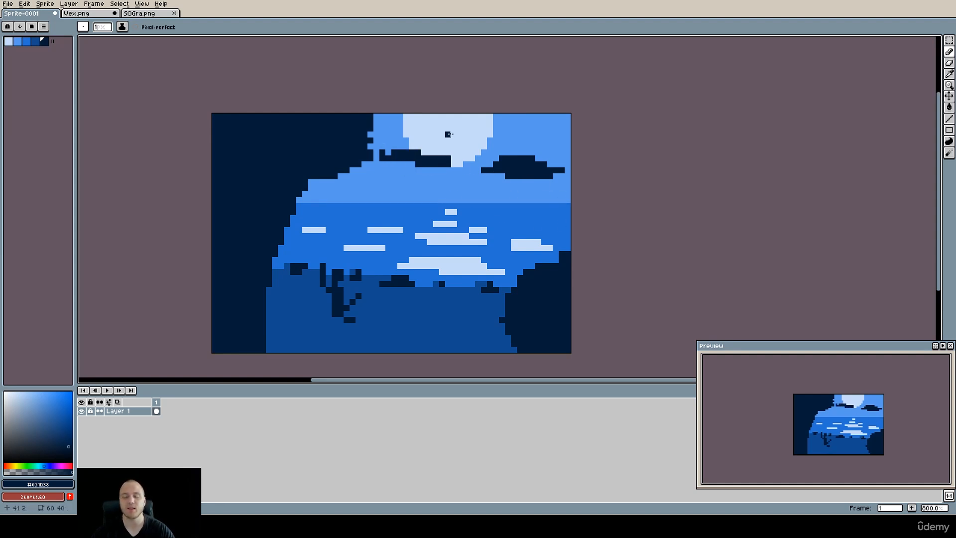
pyautogui.hotkey('ctrl', 'z')
pyautogui.hotkey('ctrl', 'z')
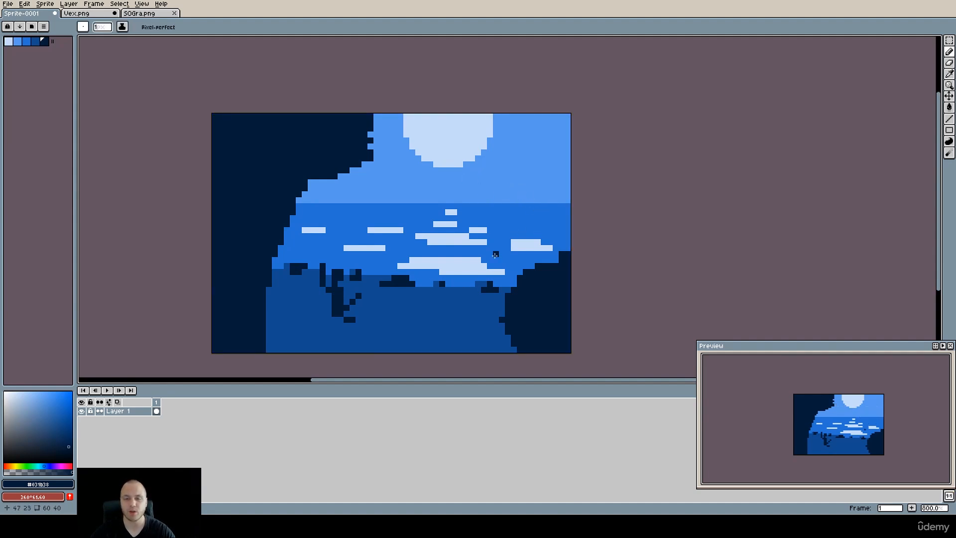
# Sample the water's mid blue and paint two cloud shapes across the sky, overlapping the moon's lower edge.
pyautogui.keyDown('alt'); pyautogui.click(516, 218); pyautogui.keyUp('alt')
pyautogui.moveTo(489, 140)
pyautogui.mouseDown()
pyautogui.moveTo(519, 143)
pyautogui.moveTo(465, 146)
pyautogui.moveTo(545, 159)
pyautogui.mouseUp()
pyautogui.moveTo(400, 158)
pyautogui.mouseDown()
pyautogui.moveTo(447, 175)
pyautogui.moveTo(386, 170)
pyautogui.moveTo(492, 183)
pyautogui.mouseUp()
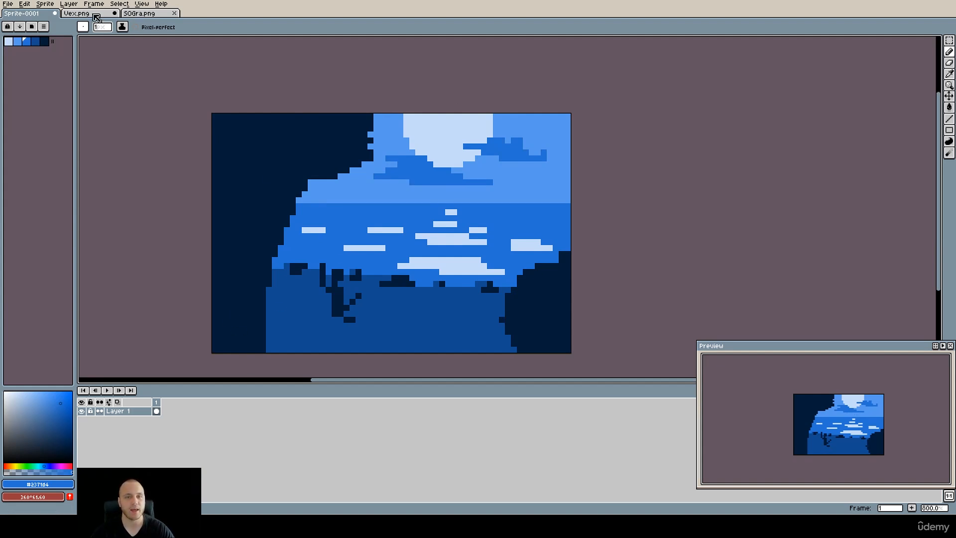
# Compare the tree and path scene in Vex.png with the mountain landscape in SOGra.png.
pyautogui.click(96, 18)
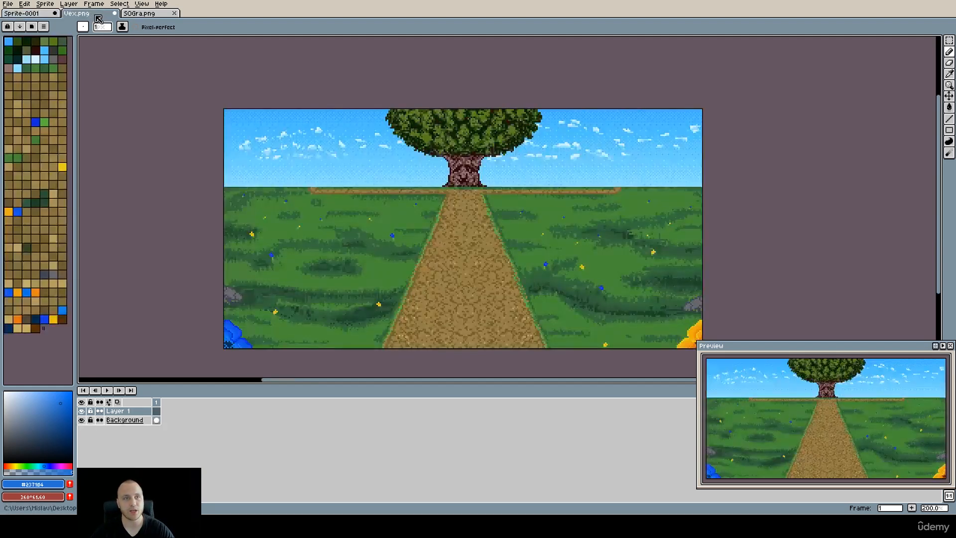
pyautogui.click(146, 13)
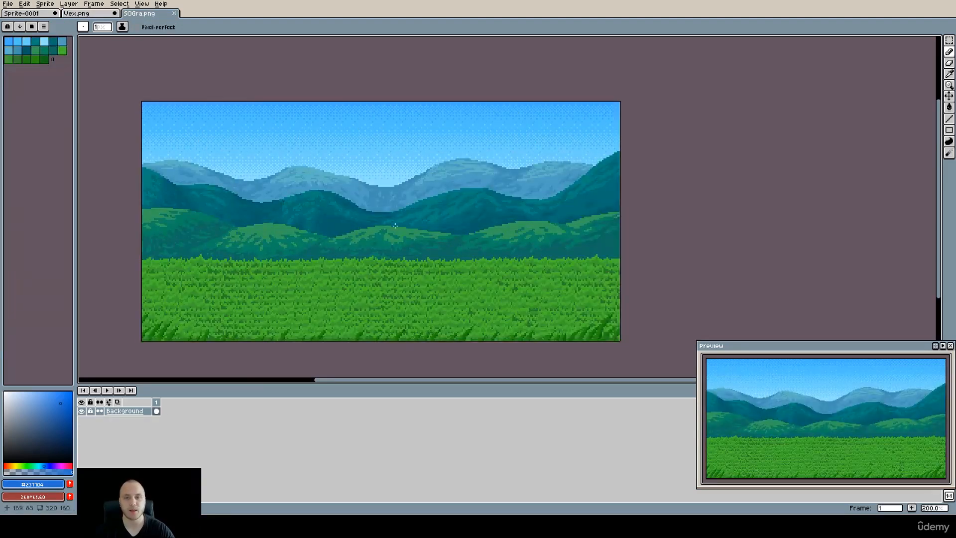
pyautogui.scroll(-1, 434, 241)
pyautogui.moveTo(411, 239); pyautogui.dragTo(423, 218)
# Examine the foreground flowers, rock, grass shading and tiny distant flowers in Vex.png up close and as a whole.
pyautogui.click(95, 17)
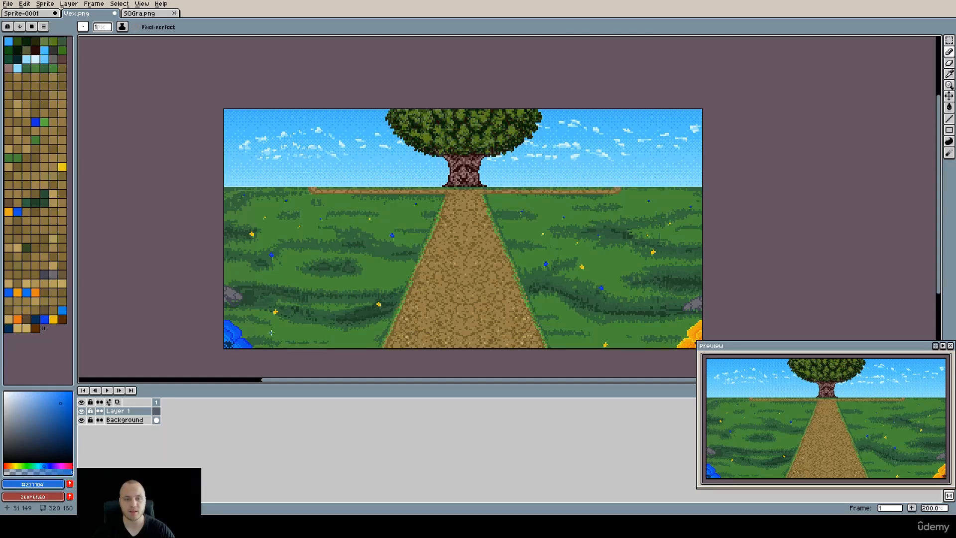
pyautogui.scroll(4, 273, 332)
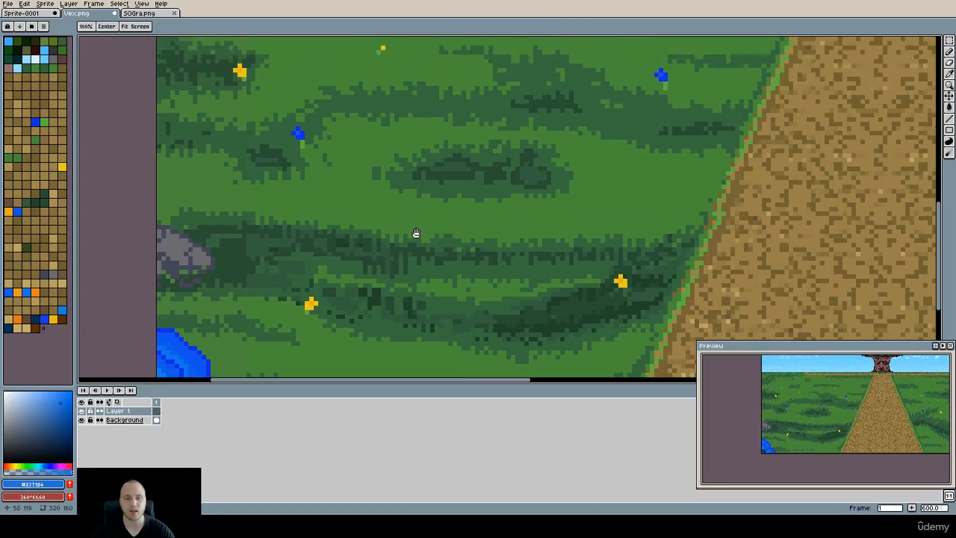
pyautogui.scroll(3, 301, 275)
pyautogui.scroll(-2, 301, 275)
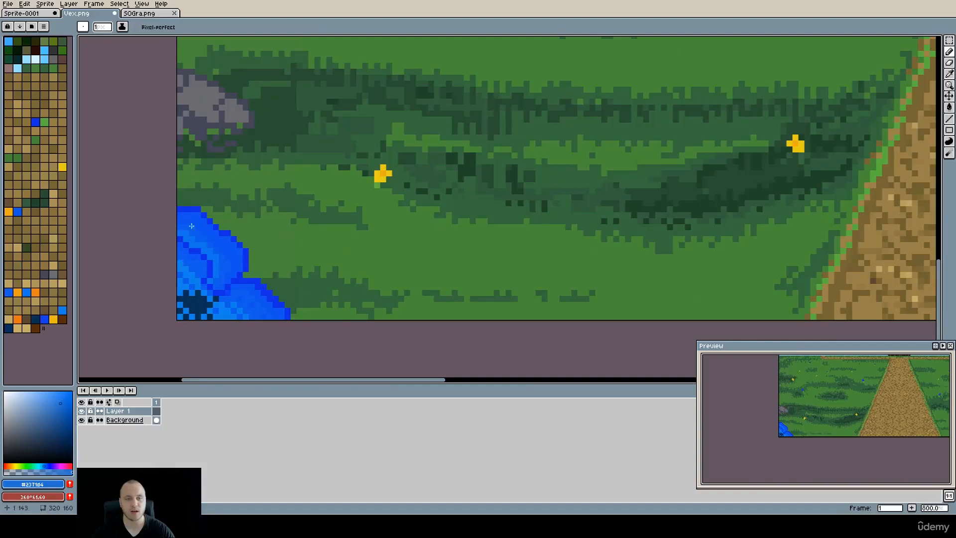
pyautogui.scroll(-3, 299, 293)
pyautogui.moveTo(406, 114); pyautogui.dragTo(371, 199)
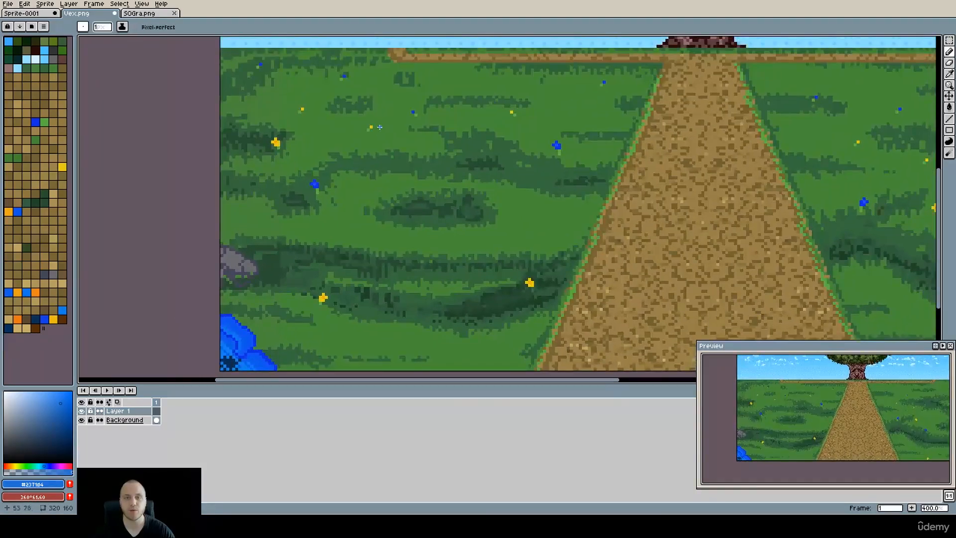
pyautogui.scroll(5, 368, 137)
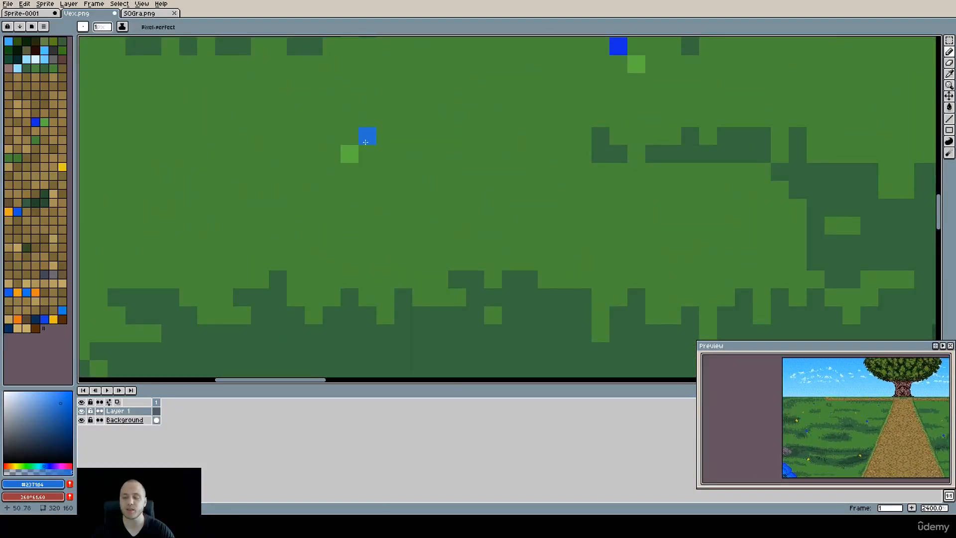
pyautogui.scroll(-10, 474, 188)
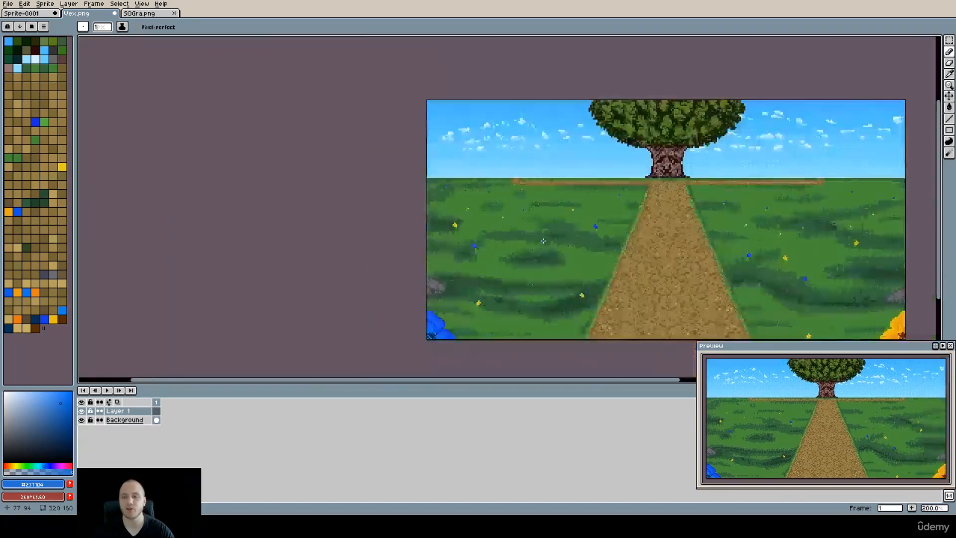
pyautogui.hscroll(5, 543, 241)
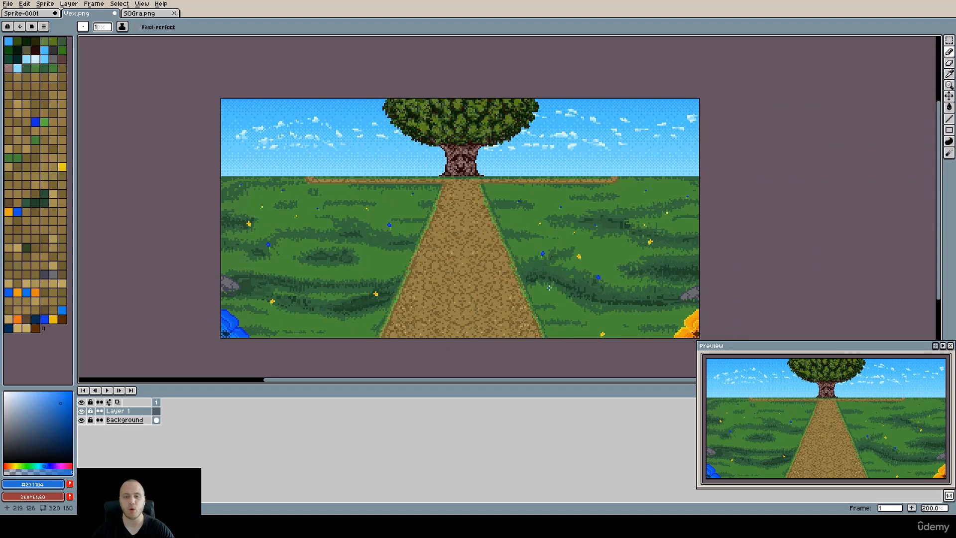
pyautogui.hscroll(2, 578, 264)
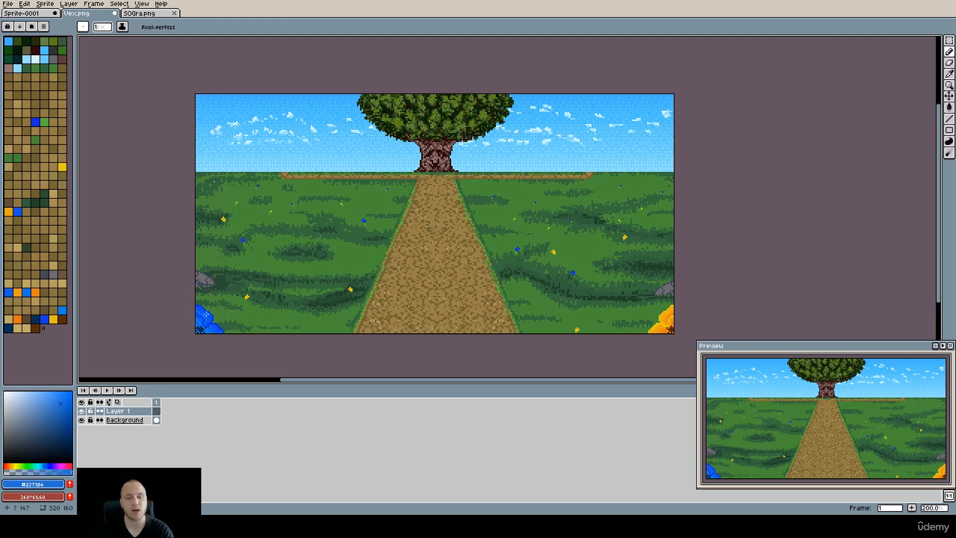
# Examine the layered hills and grass field in SOGra.png again.
pyautogui.click(145, 14)
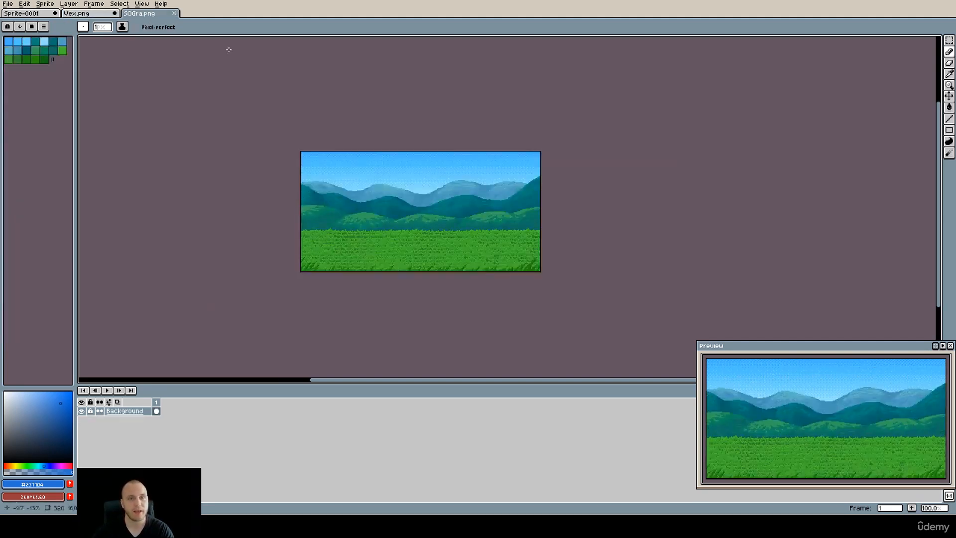
pyautogui.scroll(2, 404, 200)
pyautogui.scroll(-1, 404, 200)
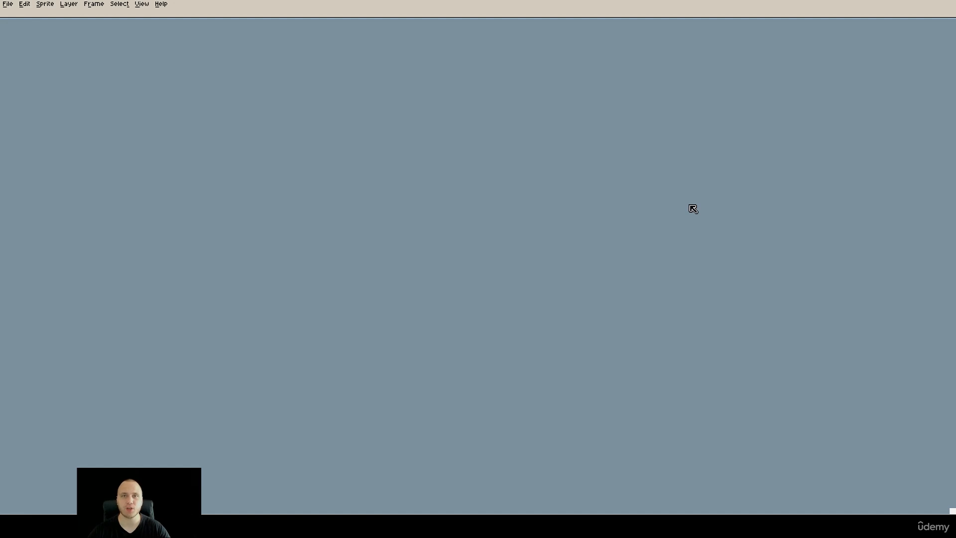
# Create a new 100 × 100 px RGB sprite with a transparent background.
pyautogui.click(7, 4)
pyautogui.click(15, 17)
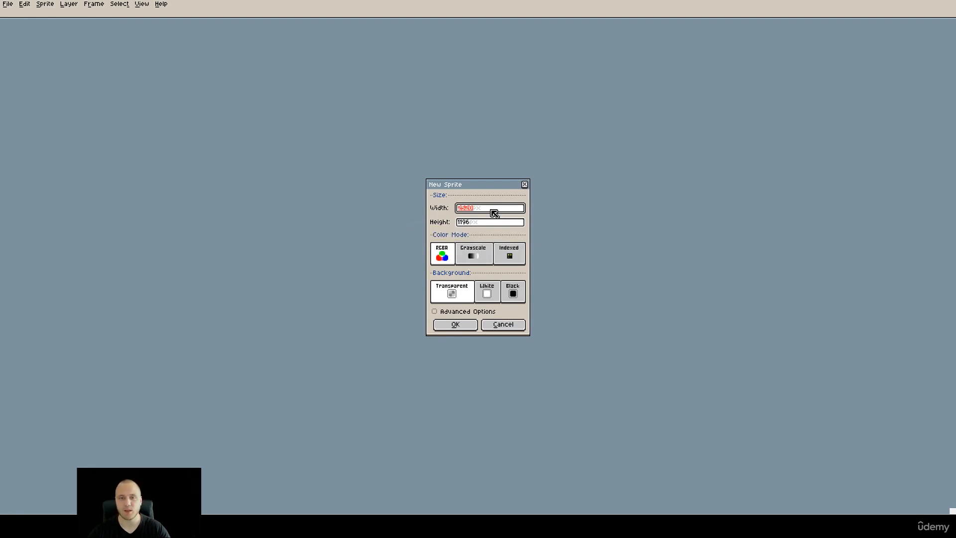
pyautogui.press('Tab')
pyautogui.write('100')
pyautogui.press('Return')
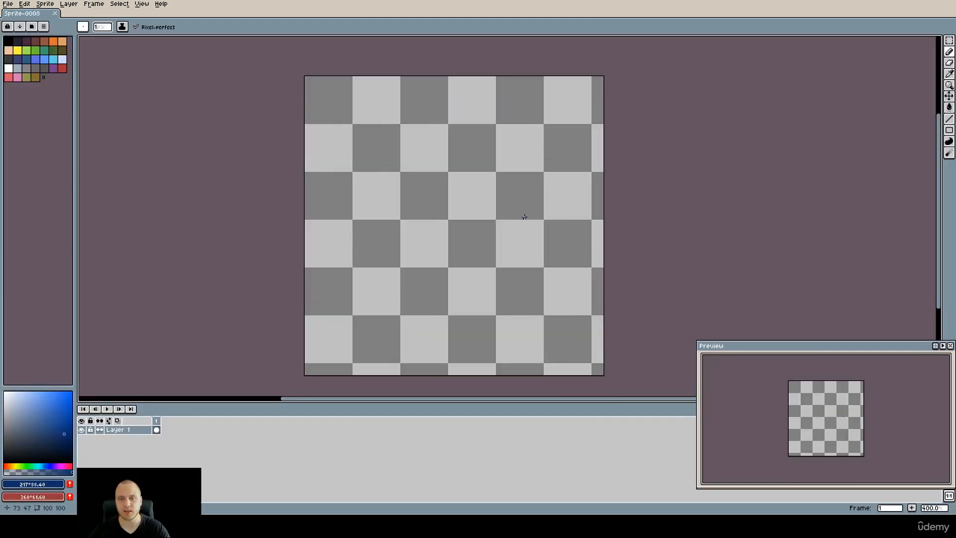
# Set the foreground colour to a light blue with hue 201°, saturation 38 and value 96.
pyautogui.moveTo(493, 244); pyautogui.dragTo(498, 226)
pyautogui.moveTo(33, 402); pyautogui.dragTo(21, 394)
pyautogui.click(40, 464)
pyautogui.moveTo(41, 466); pyautogui.dragTo(42, 466)
pyautogui.moveTo(31, 408)
pyautogui.mouseDown()
pyautogui.moveTo(17, 394)
pyautogui.moveTo(29, 393)
pyautogui.mouseUp()
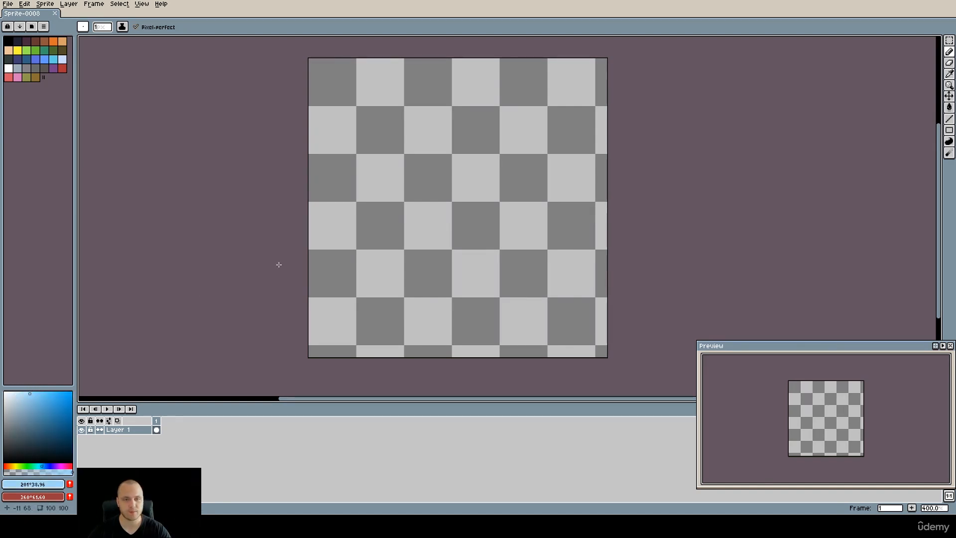
# Draw a horizontal line across the full canvas slightly below the middle and fill the area beneath it with light blue.
pyautogui.moveTo(309, 235)
pyautogui.mouseDown()
pyautogui.moveTo(597, 239)
pyautogui.moveTo(463, 238)
pyautogui.mouseUp()
pyautogui.press('g')
pyautogui.click(507, 272)
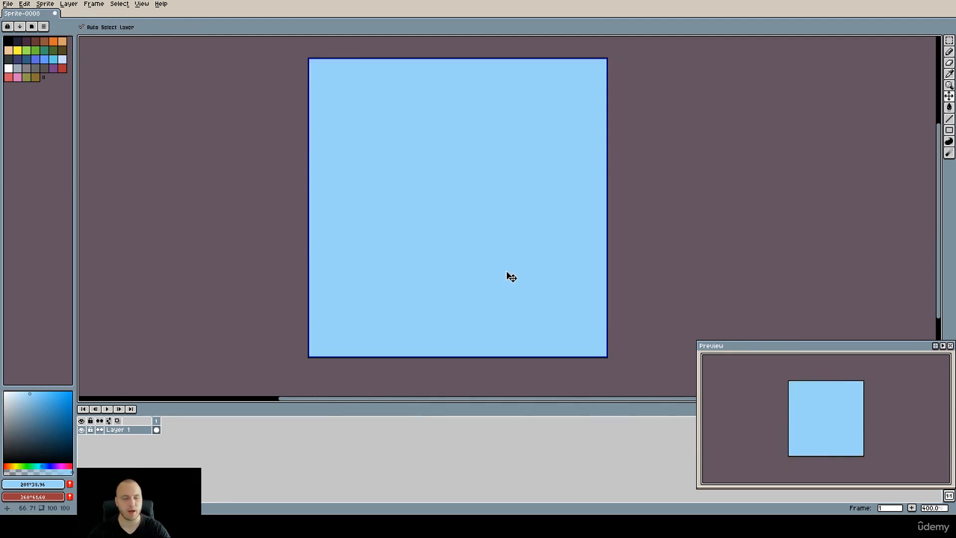
pyautogui.hotkey('ctrl', 'z')
pyautogui.click(134, 26)
pyautogui.click(399, 267)
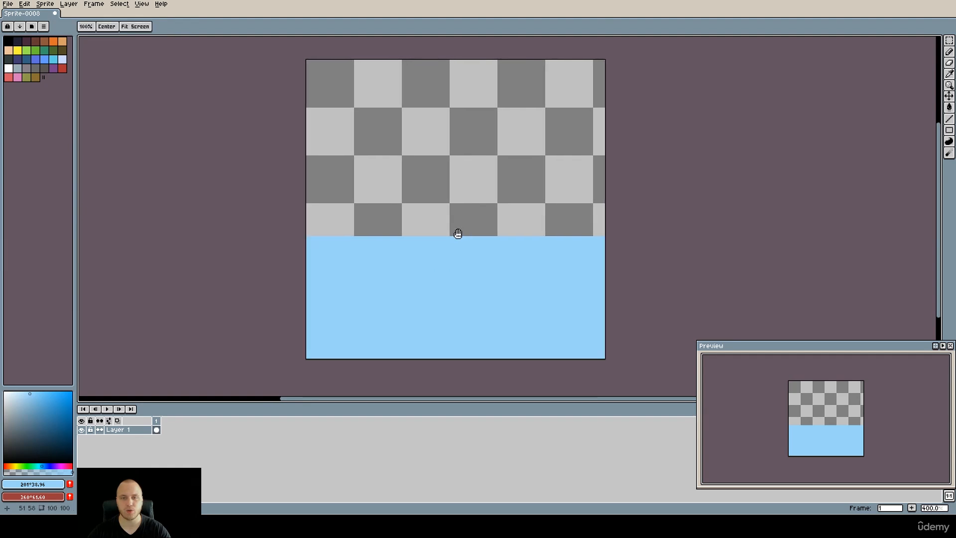
pyautogui.moveTo(456, 230); pyautogui.dragTo(439, 237)
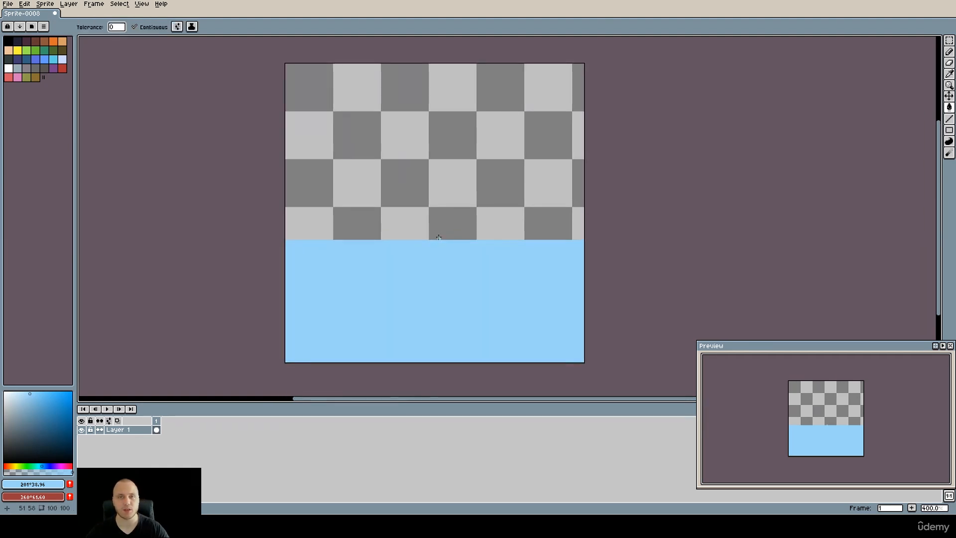
# Draw a dark green horizontal line across the canvas just above the water and fill the strip between them as a shoreline.
pyautogui.press('b')
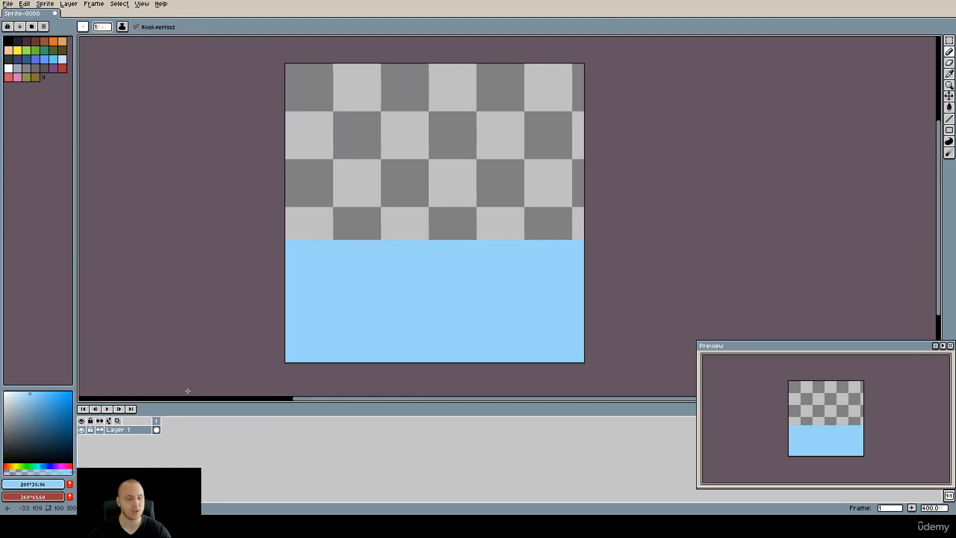
pyautogui.moveTo(50, 409); pyautogui.dragTo(55, 428)
pyautogui.click(28, 466)
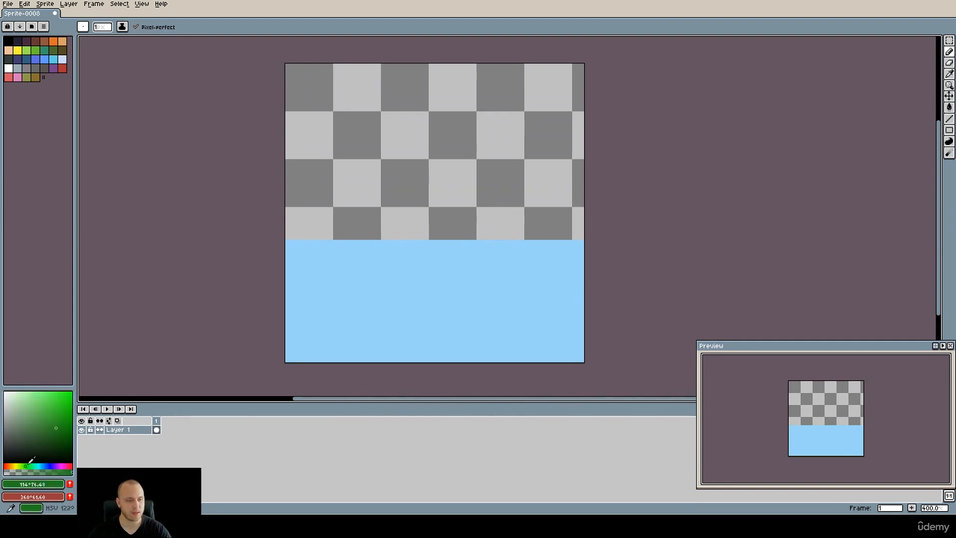
pyautogui.moveTo(62, 427); pyautogui.dragTo(67, 428)
pyautogui.moveTo(287, 216); pyautogui.dragTo(584, 217)
pyautogui.press('g')
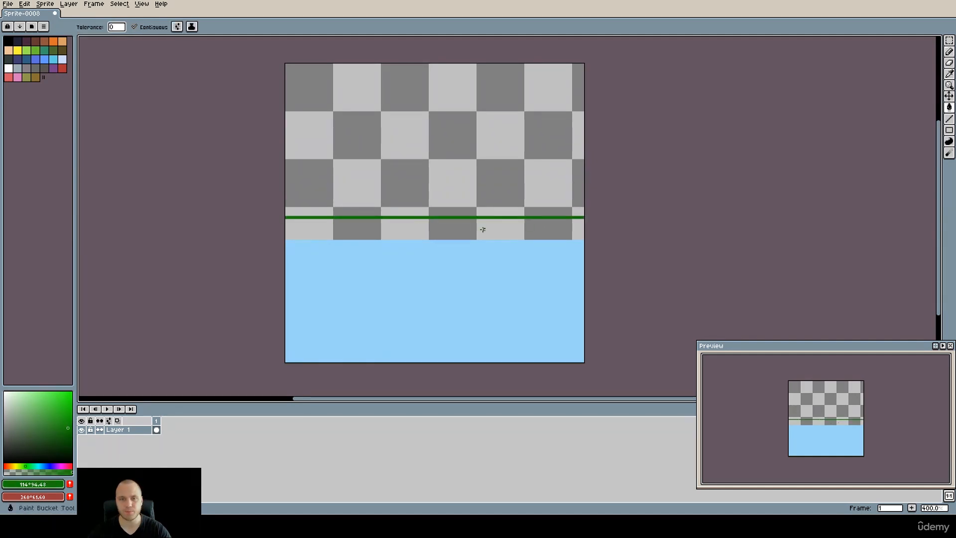
pyautogui.click(450, 229)
# Draw several small pointed green tree silhouettes rising from the shoreline and trim the first one's edge with the eraser.
pyautogui.press('b')
pyautogui.moveTo(368, 220); pyautogui.dragTo(373, 207)
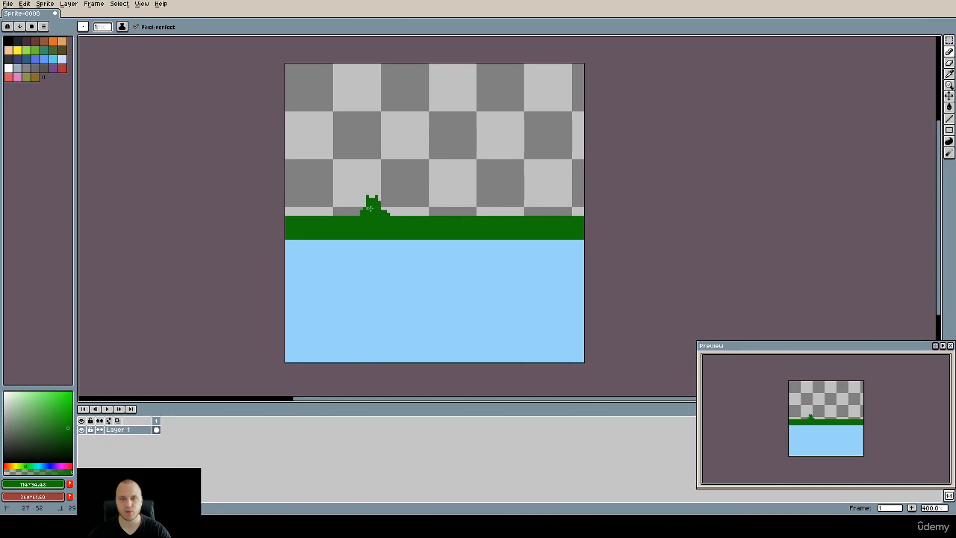
pyautogui.moveTo(457, 211); pyautogui.dragTo(467, 215)
pyautogui.press('e')
pyautogui.moveTo(376, 196); pyautogui.dragTo(385, 211)
pyautogui.press('b')
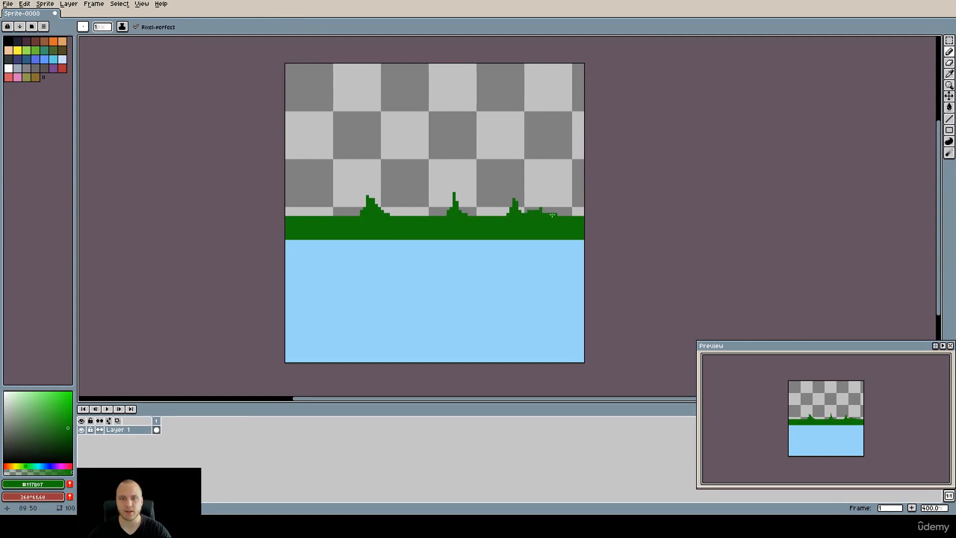
# Fill the empty area above the shoreline with a sky blue of hue 213°, saturation 86 and value 65.
pyautogui.click(63, 415)
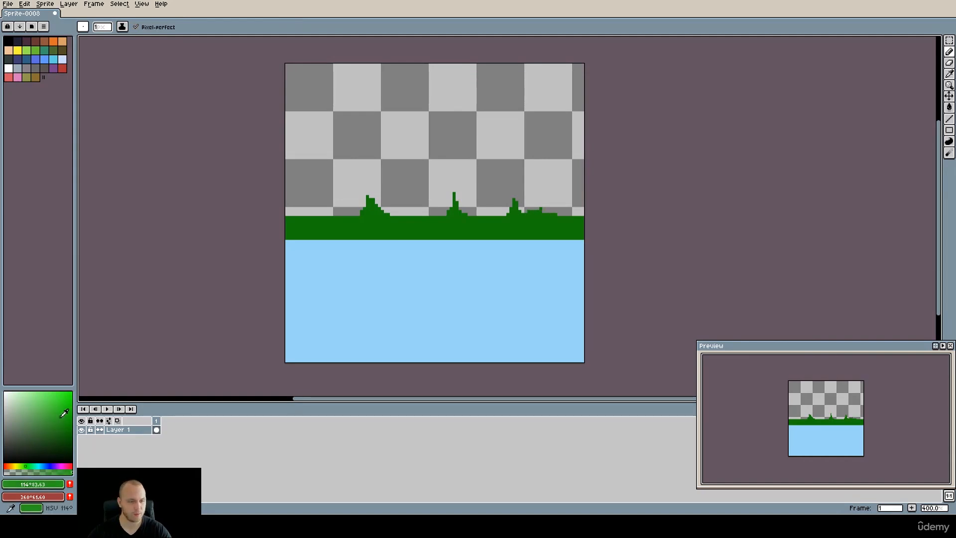
pyautogui.click(48, 464)
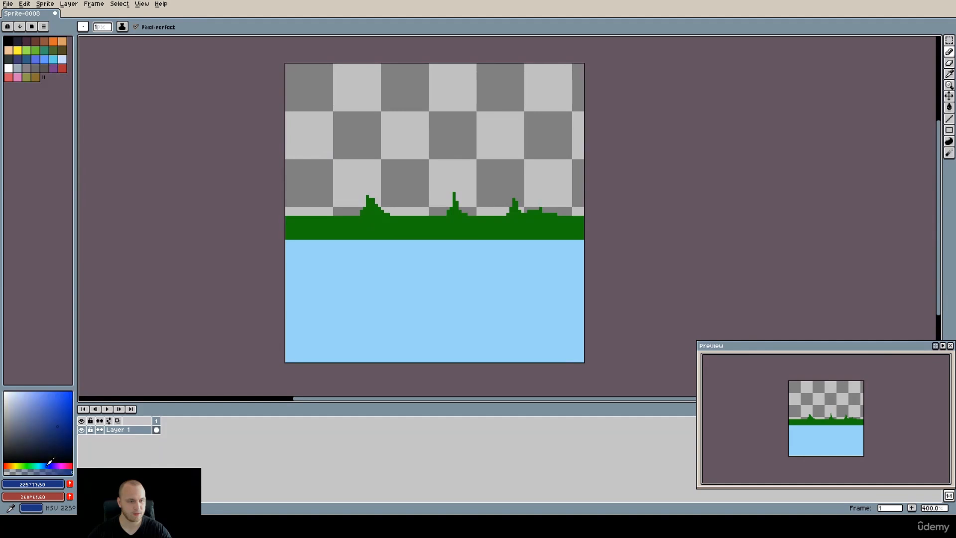
pyautogui.click(63, 416)
pyautogui.press('g')
pyautogui.click(532, 178)
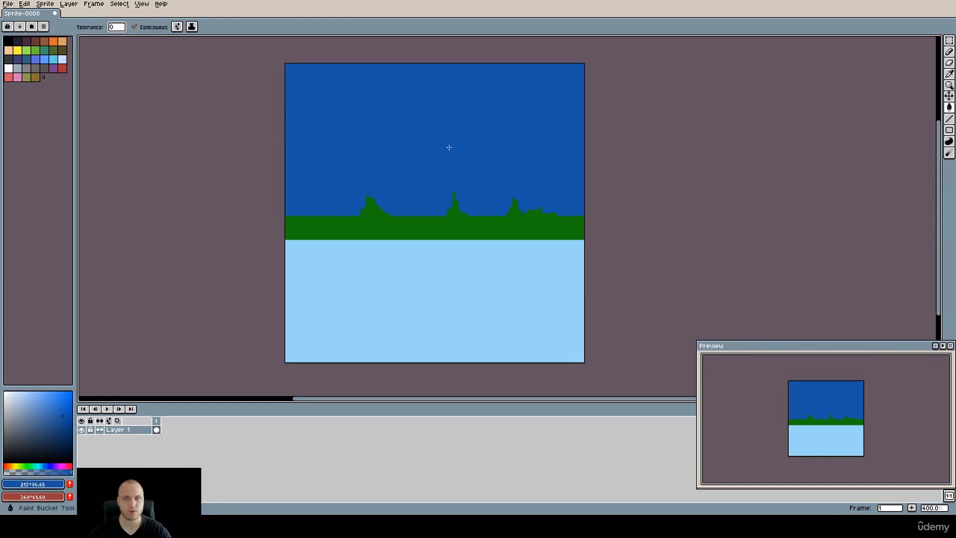
# Select the sky and draw a filled mountain range behind the trees in dark navy with hue 233°, saturation 95 and value 25.
pyautogui.moveTo(495, 179); pyautogui.dragTo(480, 173)
pyautogui.press('b')
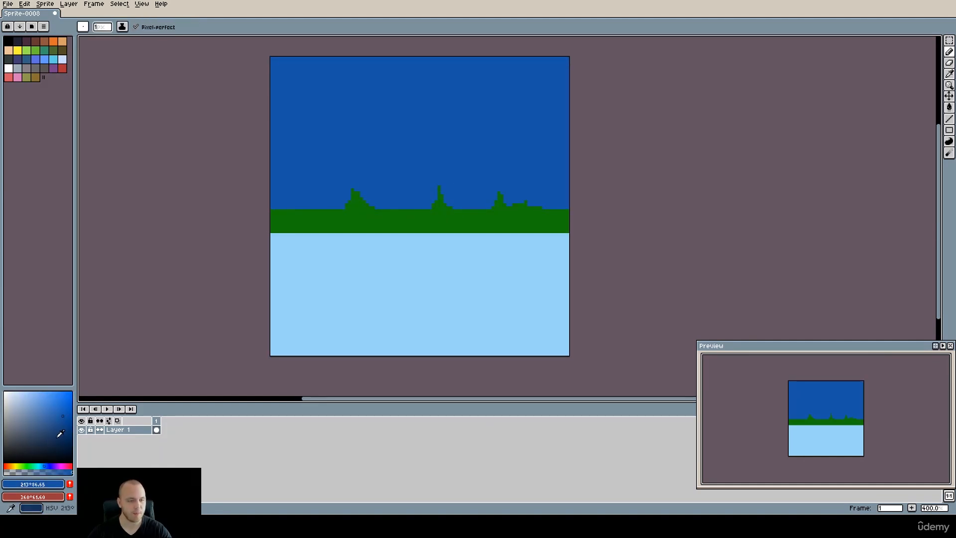
pyautogui.moveTo(60, 433); pyautogui.dragTo(64, 433)
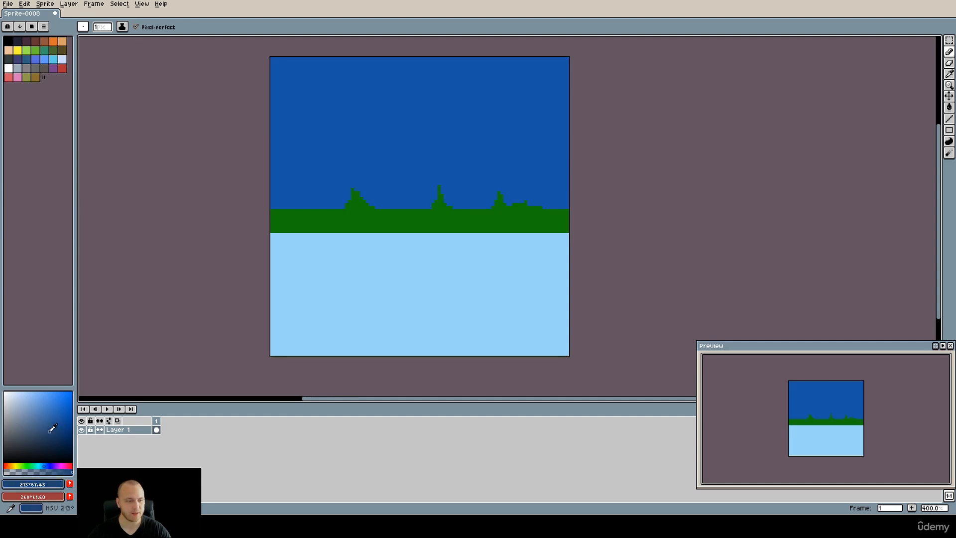
pyautogui.click(48, 466)
pyautogui.moveTo(64, 443); pyautogui.dragTo(69, 445)
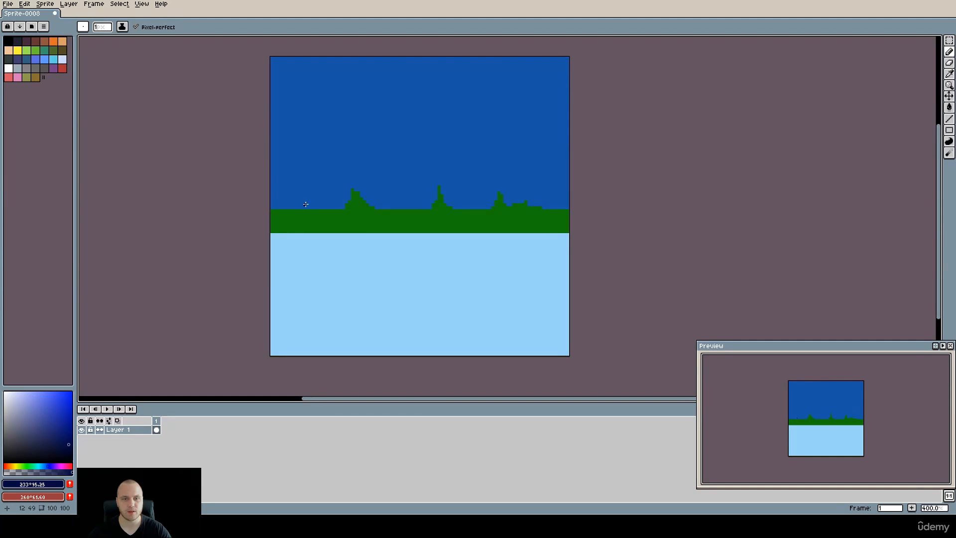
pyautogui.press('w')
pyautogui.click(397, 170)
pyautogui.press('b')
pyautogui.moveTo(320, 199)
pyautogui.mouseDown()
pyautogui.moveTo(367, 173)
pyautogui.moveTo(420, 166)
pyautogui.moveTo(454, 179)
pyautogui.moveTo(511, 154)
pyautogui.moveTo(567, 194)
pyautogui.mouseUp()
pyautogui.press('g')
pyautogui.click(512, 183)
# Deselect the sky and fill the remaining gap under the mountains' left slope with the same navy.
pyautogui.press('b')
pyautogui.keyDown('alt'); pyautogui.click(528, 153); pyautogui.keyUp('alt')
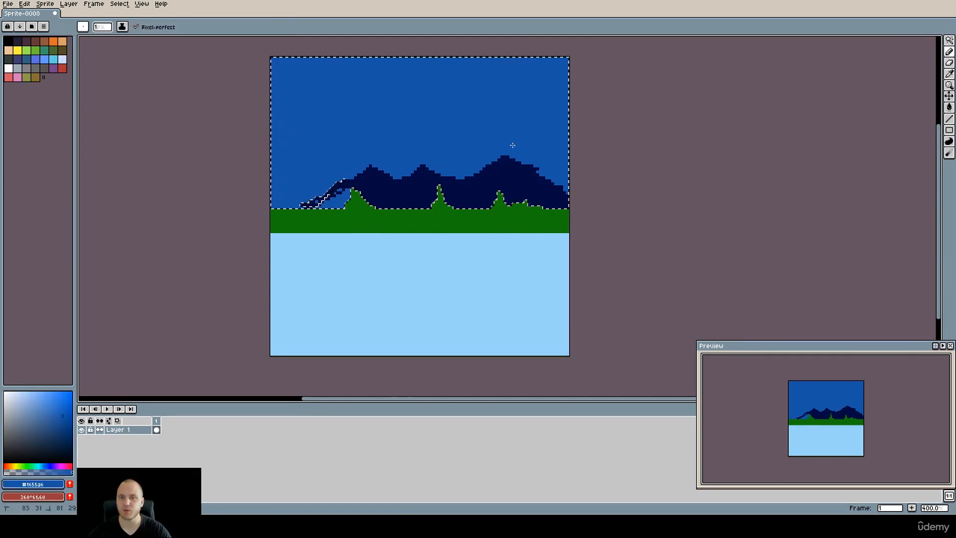
pyautogui.hotkey('ctrl', 'd')
pyautogui.scroll(2, 351, 184)
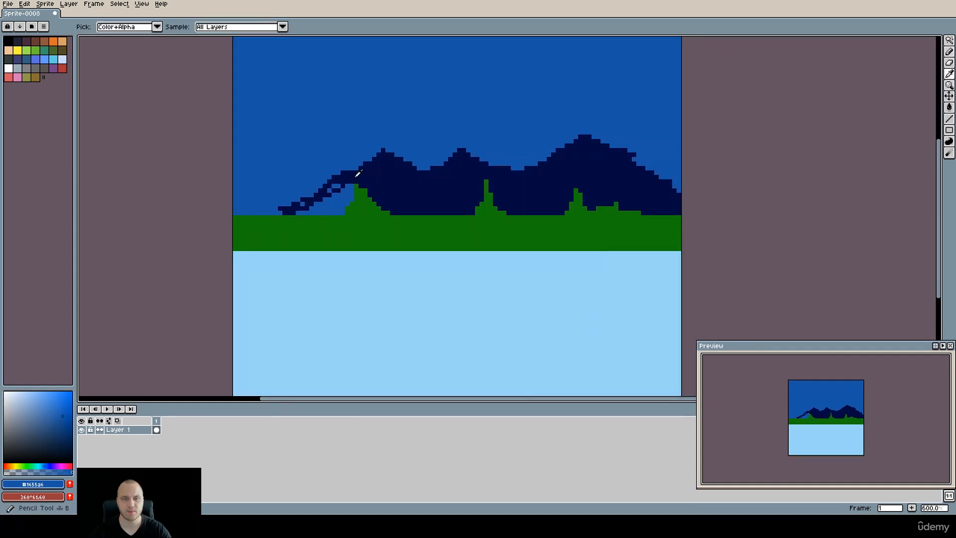
pyautogui.keyDown('alt'); pyautogui.click(355, 176); pyautogui.keyUp('alt')
pyautogui.press('g')
pyautogui.click(338, 200)
pyautogui.press('b')
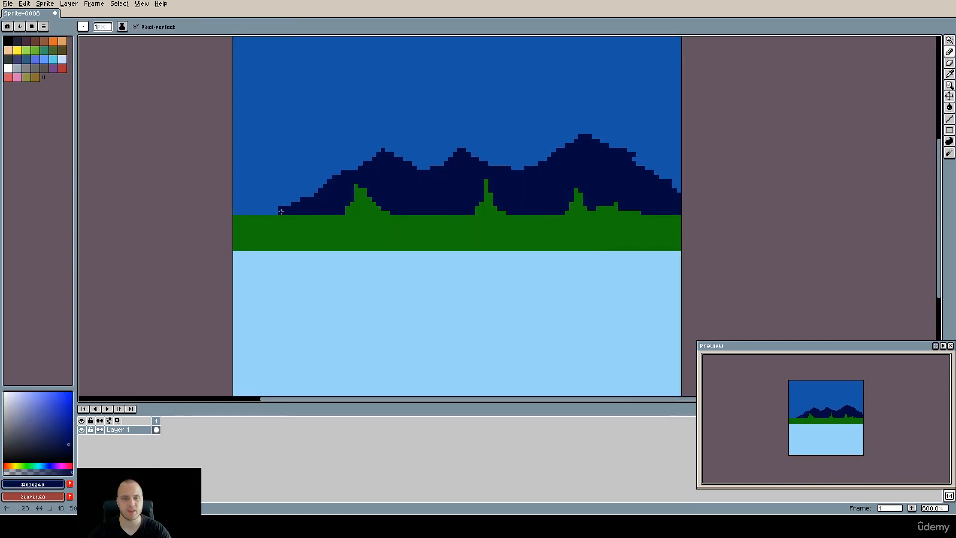
# Select the green shoreline with its trees and the navy mountains together using the Magic Wand.
pyautogui.scroll(-2, 427, 207)
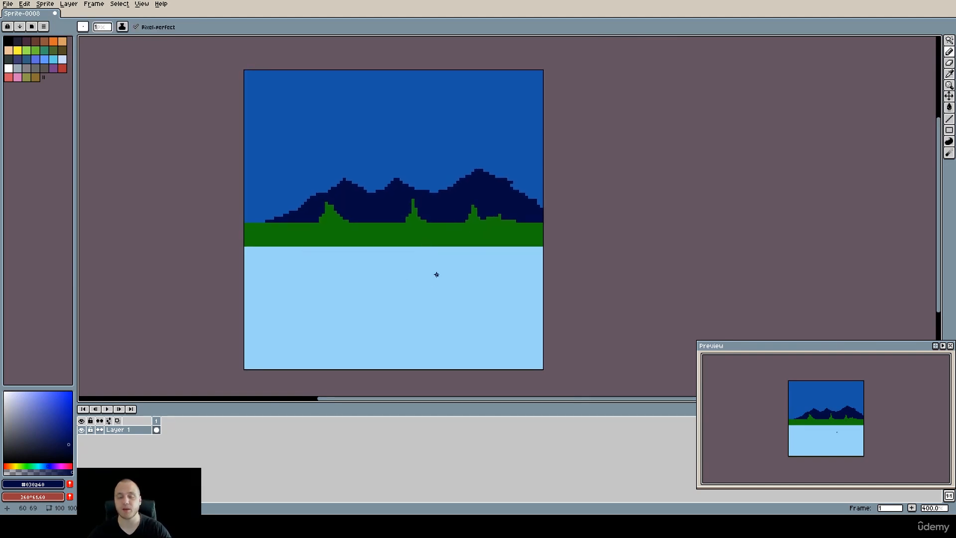
pyautogui.moveTo(432, 246); pyautogui.dragTo(421, 250)
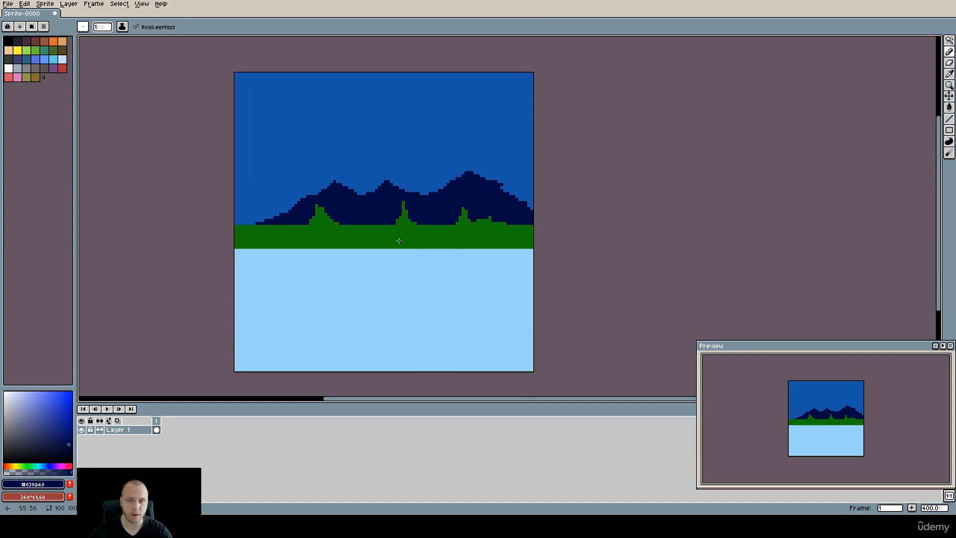
pyautogui.press('w')
pyautogui.click(410, 244)
pyautogui.keyDown('shift'); pyautogui.click(454, 211); pyautogui.keyUp('shift')
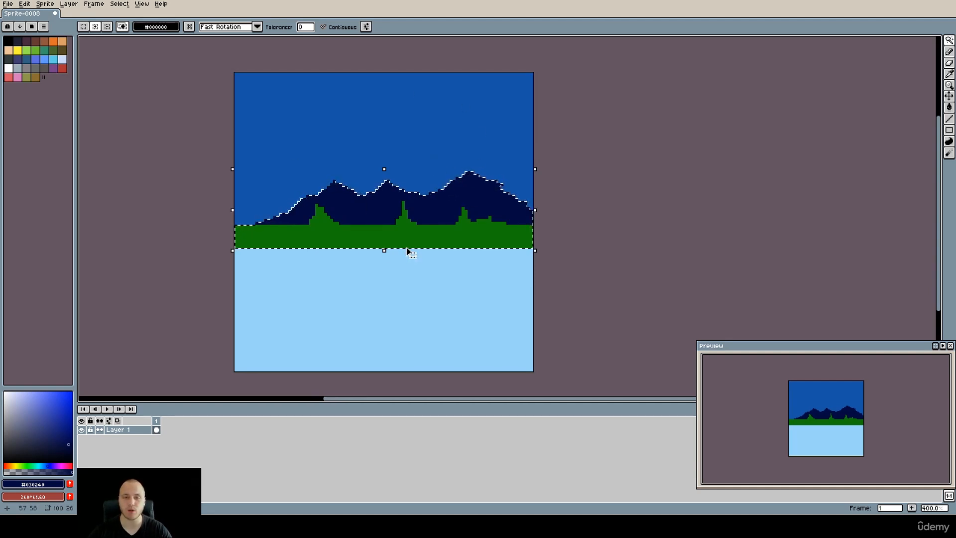
pyautogui.scroll(1, 395, 235)
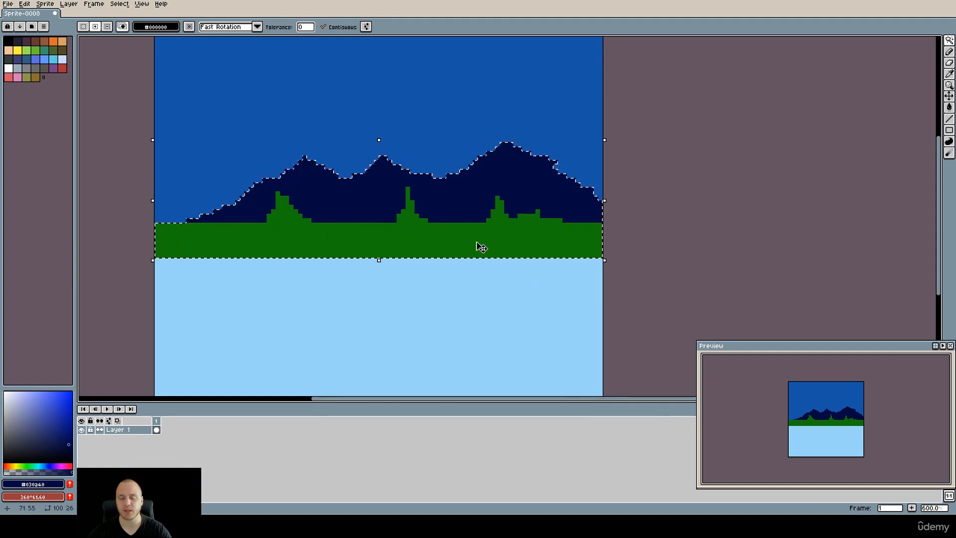
pyautogui.moveTo(332, 217); pyautogui.dragTo(364, 215)
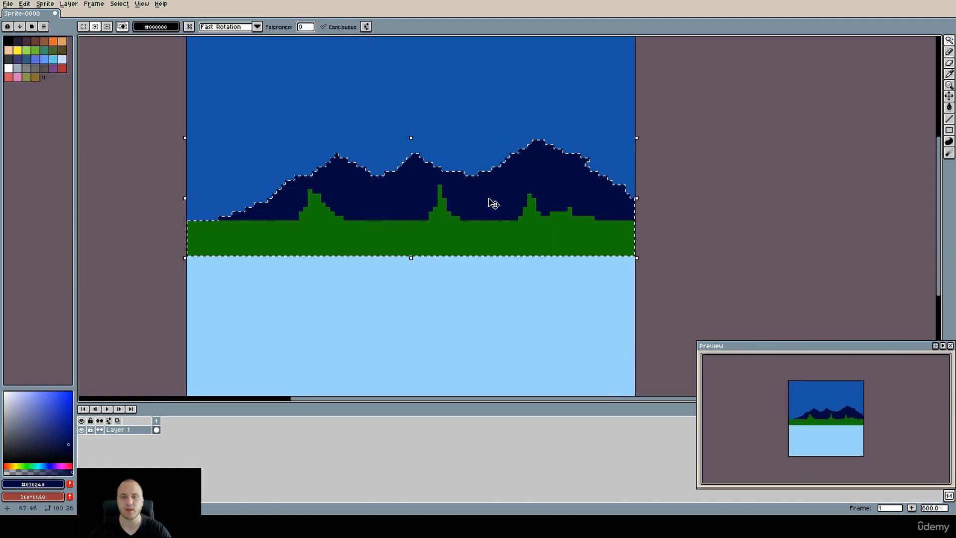
pyautogui.scroll(-1, 403, 185)
pyautogui.press('space')
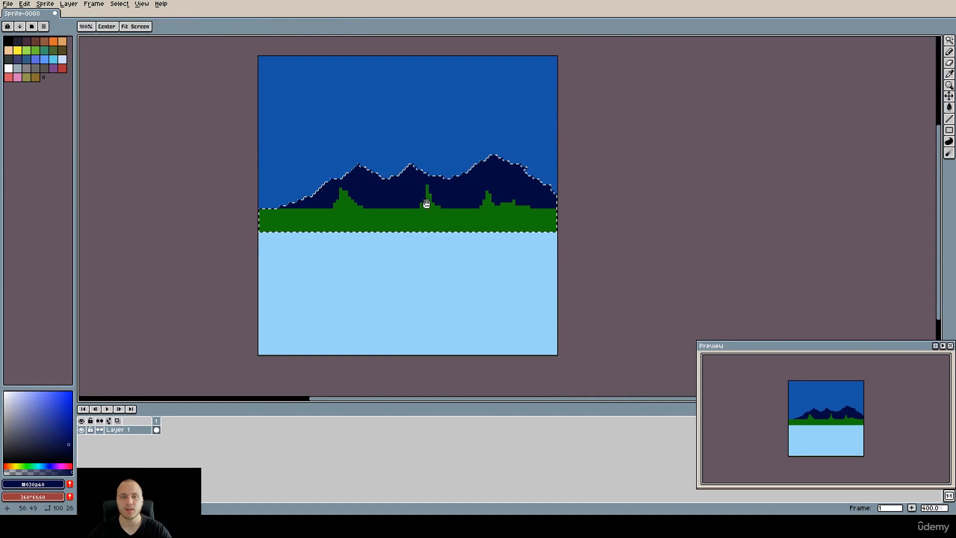
pyautogui.moveTo(426, 204); pyautogui.dragTo(414, 208)
pyautogui.click(374, 221)
pyautogui.keyDown('shift'); pyautogui.click(381, 197); pyautogui.keyUp('shift')
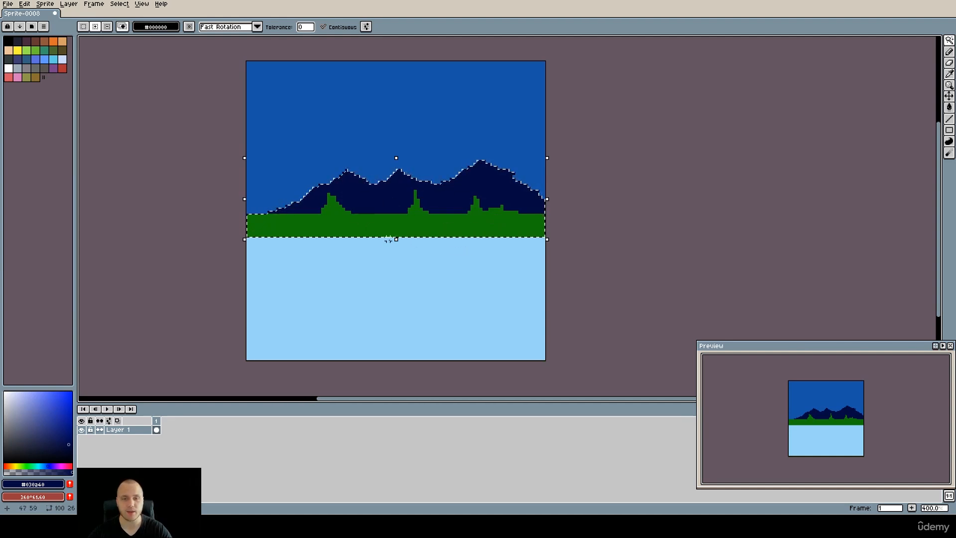
pyautogui.click(396, 223)
pyautogui.moveTo(396, 223); pyautogui.dragTo(397, 305)
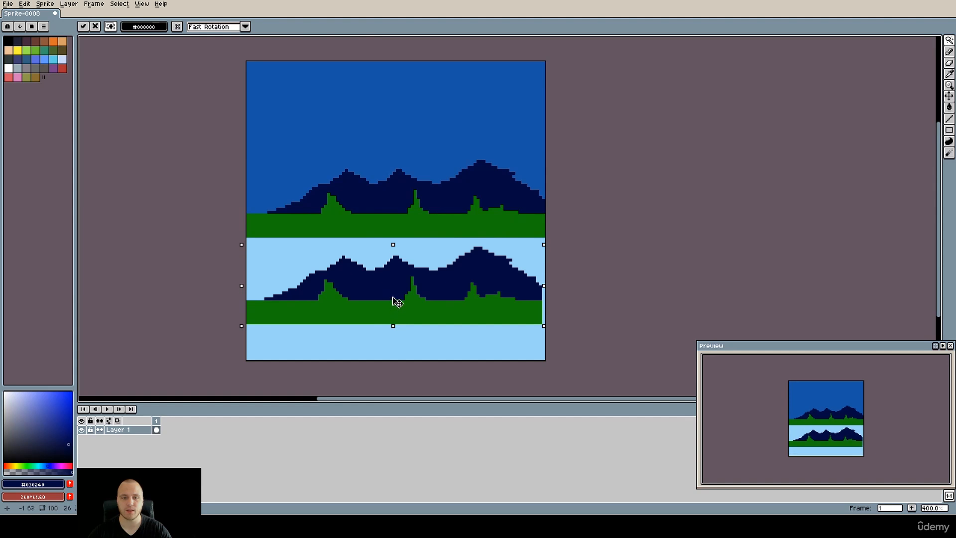
pyautogui.press('Escape')
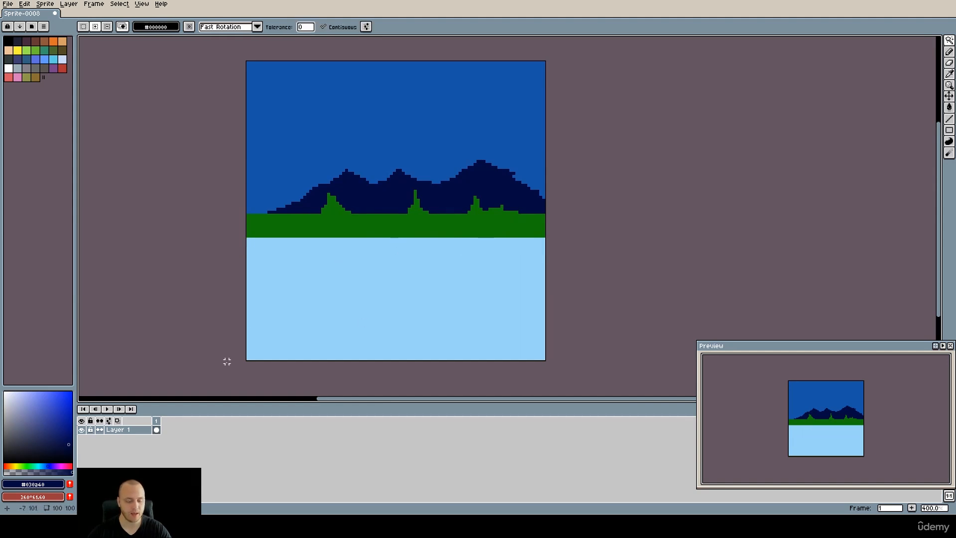
# Paste the copied shoreline and mountains onto a new layer and place the copy over the water.
pyautogui.hotkey('shift', 'n')
pyautogui.hotkey('ctrl', 'v')
pyautogui.moveTo(405, 305)
pyautogui.mouseDown()
pyautogui.moveTo(408, 218)
pyautogui.moveTo(405, 309)
pyautogui.mouseUp()
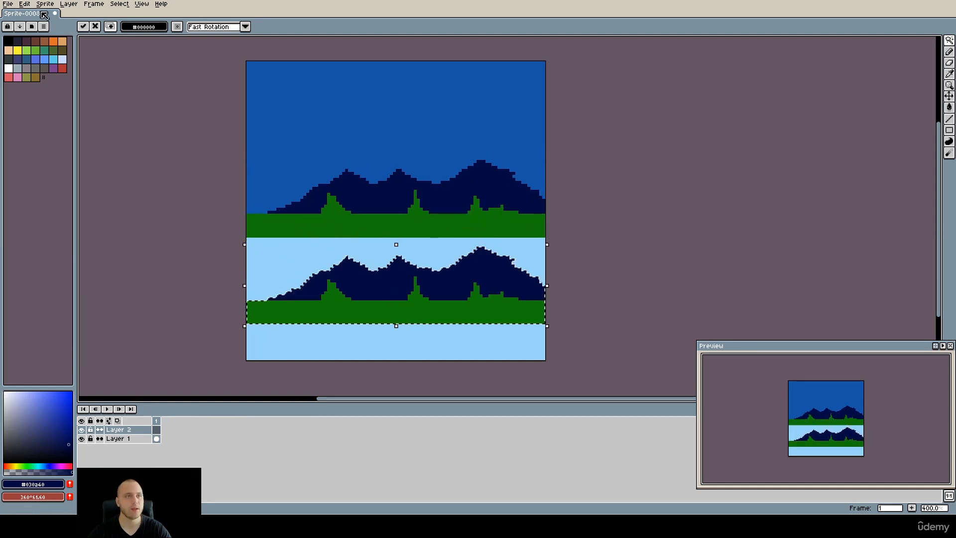
# Flip the pasted landscape vertically, align it directly beneath the original shoreline as a reflection, and deselect it.
pyautogui.click(25, 4)
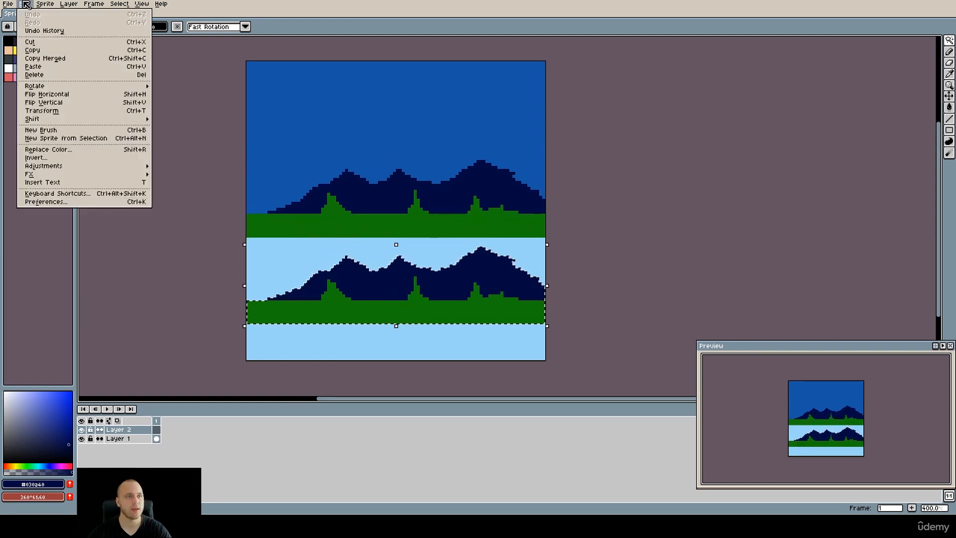
pyautogui.click(66, 102)
pyautogui.moveTo(467, 289); pyautogui.dragTo(499, 270)
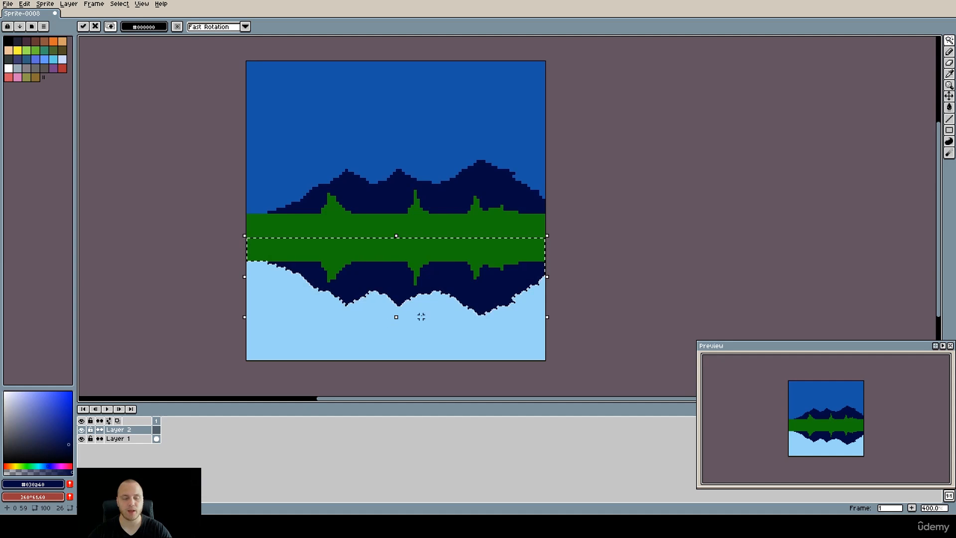
pyautogui.click(595, 267)
pyautogui.hotkey('ctrl', 'd')
# Set the opacity of Layer 2 to 73 so the reflection is semi-transparent.
pyautogui.doubleClick(117, 430)
pyautogui.moveTo(512, 275); pyautogui.dragTo(474, 279)
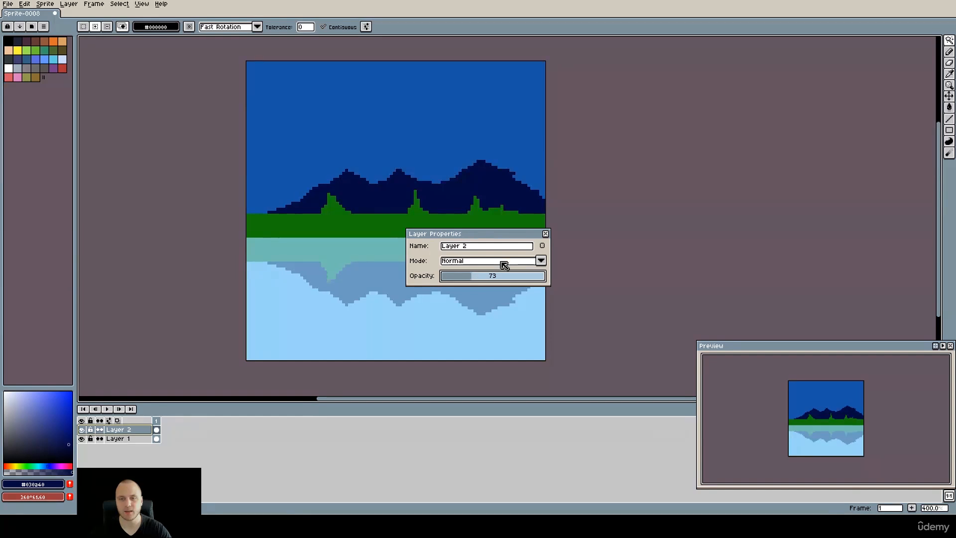
pyautogui.click(546, 234)
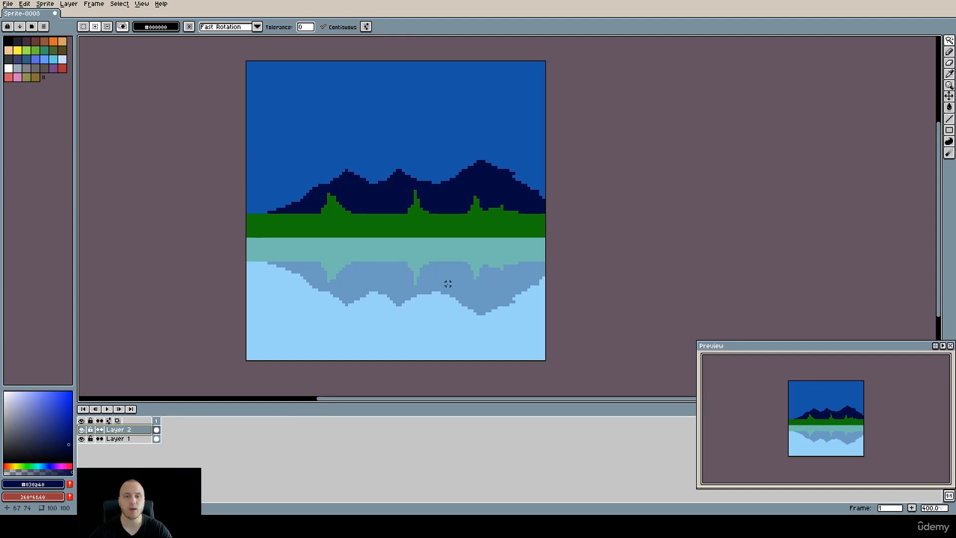
# Try to erase the tips and an edge of the mountain reflection on Layer 2.
pyautogui.press('b')
pyautogui.keyDown('alt'); pyautogui.click(496, 297); pyautogui.keyUp('alt')
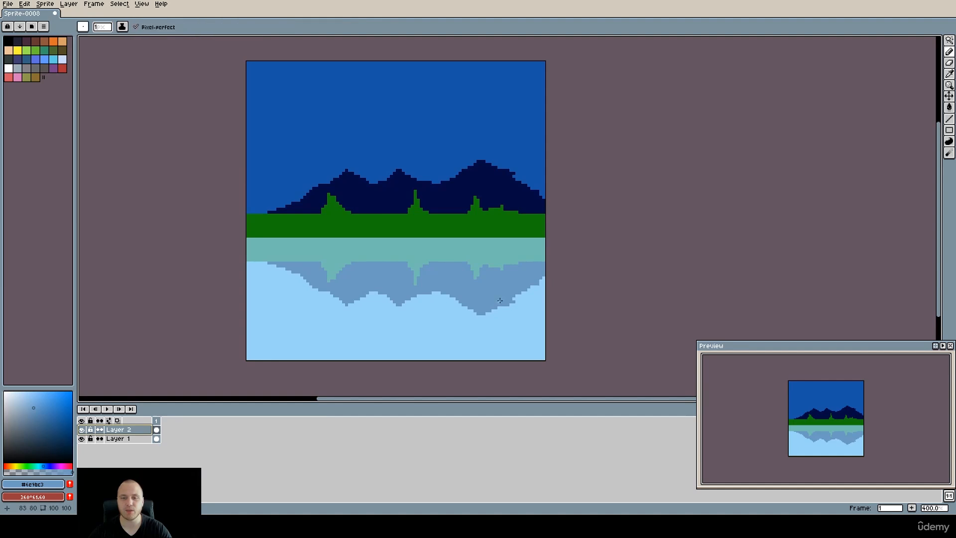
pyautogui.press('e')
pyautogui.moveTo(495, 310); pyautogui.dragTo(445, 308)
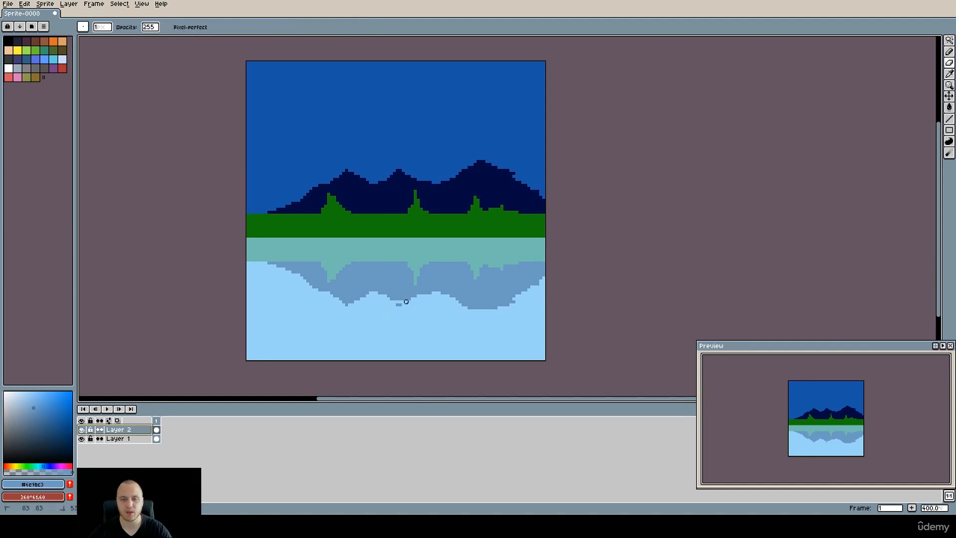
pyautogui.moveTo(510, 296); pyautogui.dragTo(507, 298)
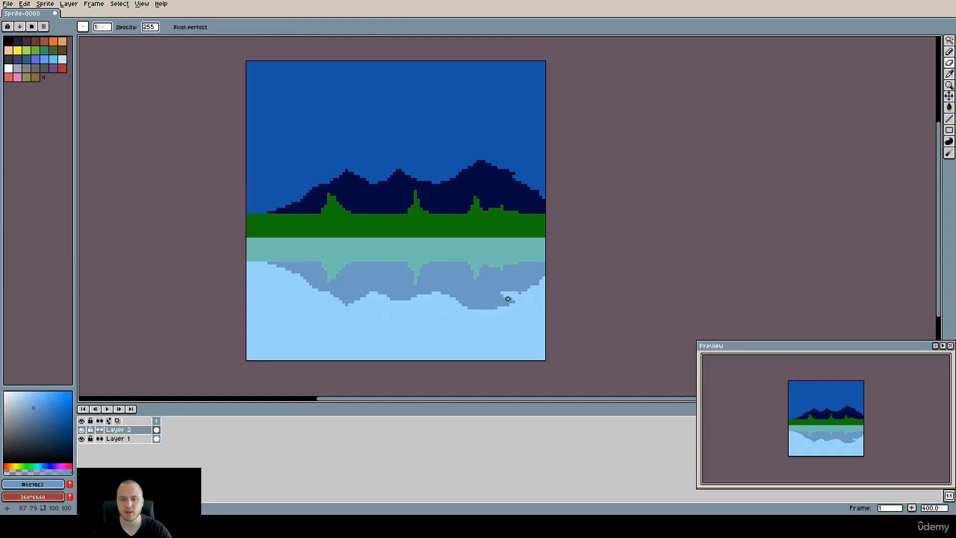
pyautogui.hotkey('ctrl', 'z')
pyautogui.hotkey('ctrl', 'z')
# Break up the reflected mountains and trees with short horizontal ripples by erasing pixels and painting light blue strokes.
pyautogui.moveTo(475, 316); pyautogui.dragTo(478, 313)
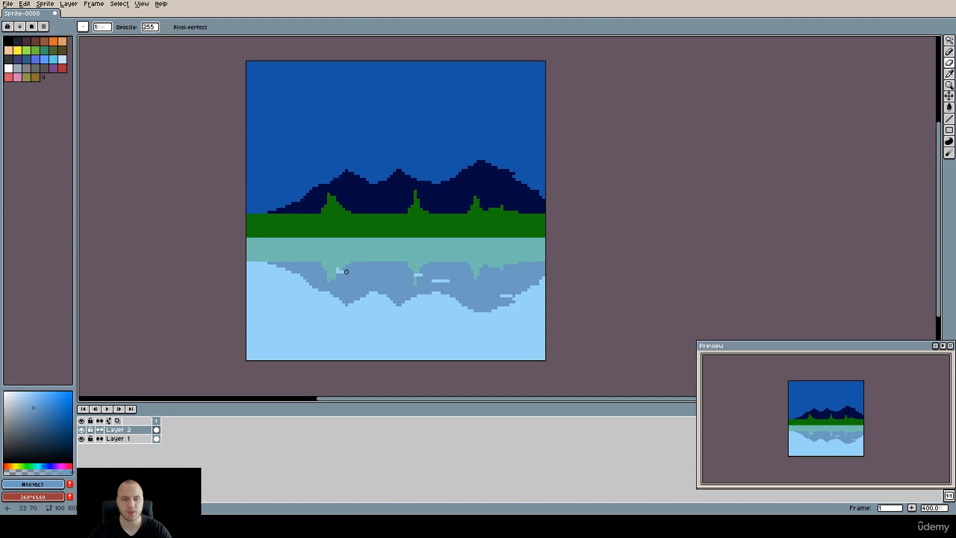
pyautogui.moveTo(364, 289); pyautogui.dragTo(377, 289)
pyautogui.scroll(5, 338, 269)
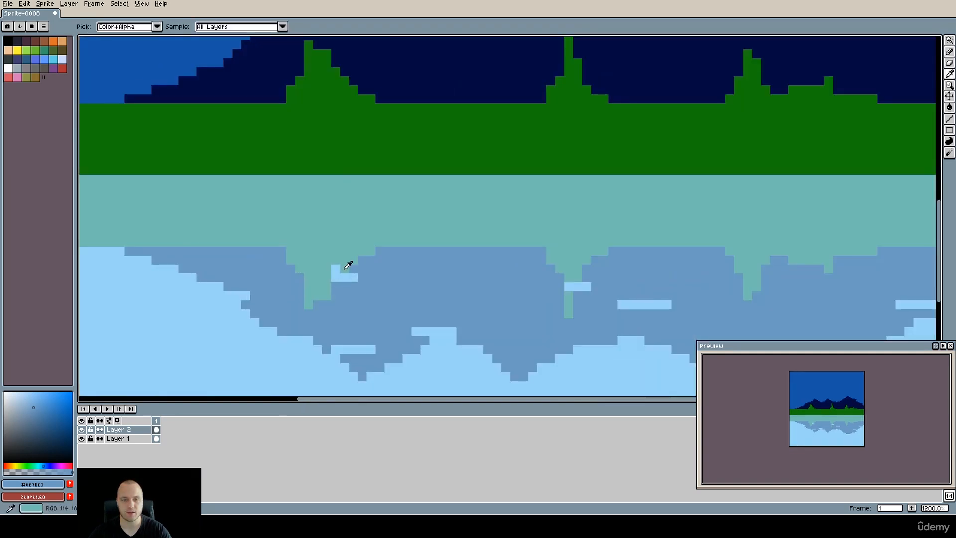
pyautogui.moveTo(342, 277); pyautogui.dragTo(315, 278)
pyautogui.moveTo(467, 286); pyautogui.dragTo(500, 286)
pyautogui.moveTo(511, 331); pyautogui.dragTo(522, 329)
pyautogui.scroll(-4, 521, 329)
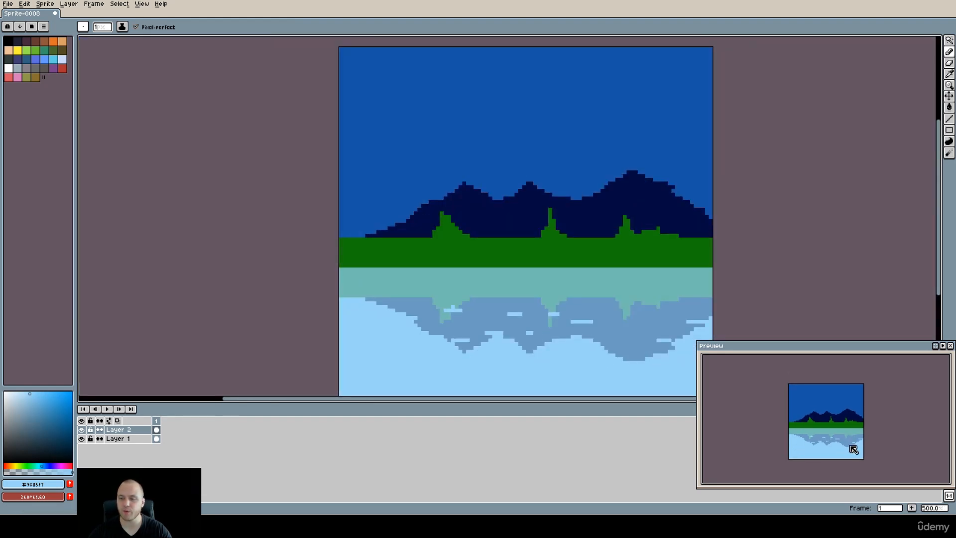
pyautogui.scroll(2, 858, 445)
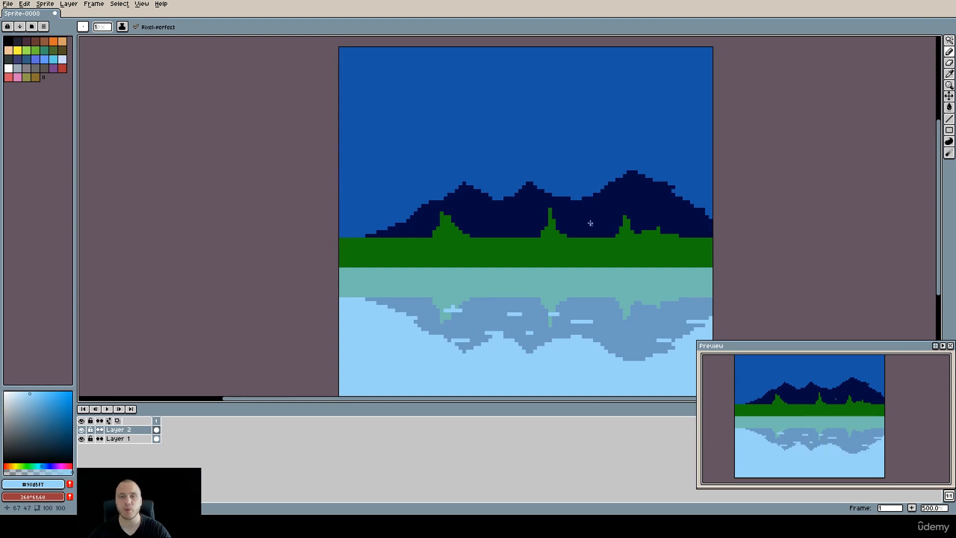
# Try additional light blue ripple strokes along the lower edge of the reflected mountains.
pyautogui.scroll(-1, 589, 220)
pyautogui.moveTo(557, 313); pyautogui.dragTo(477, 289)
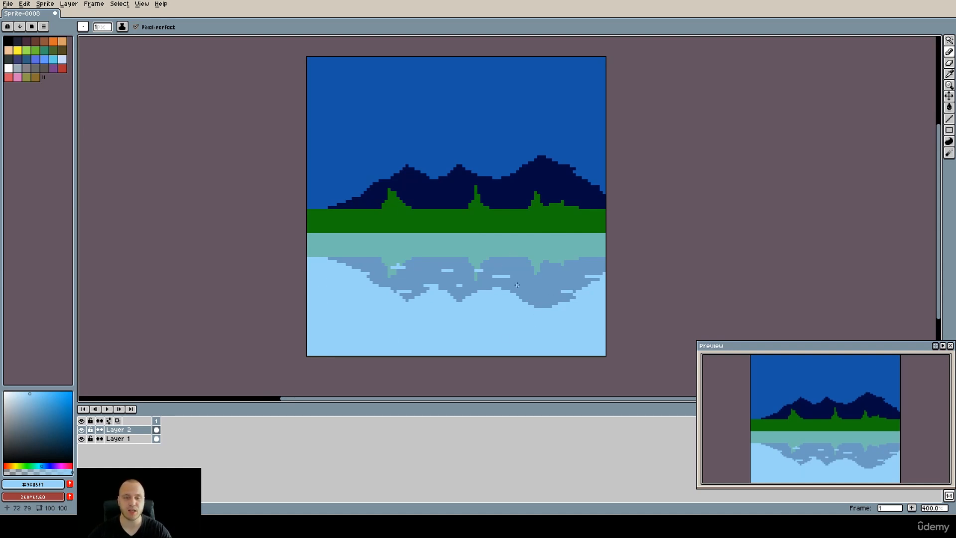
pyautogui.moveTo(535, 287); pyautogui.dragTo(520, 288)
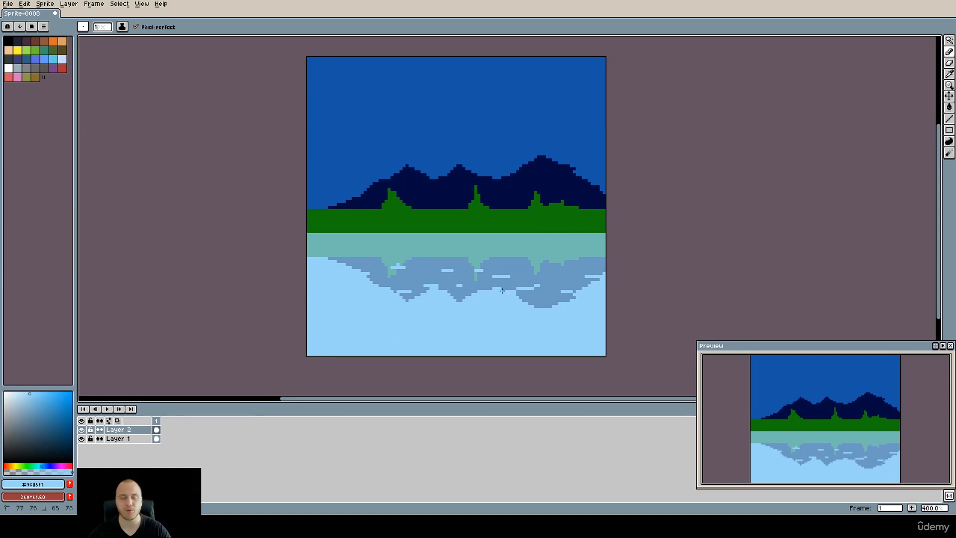
pyautogui.hotkey('ctrl', 'z')
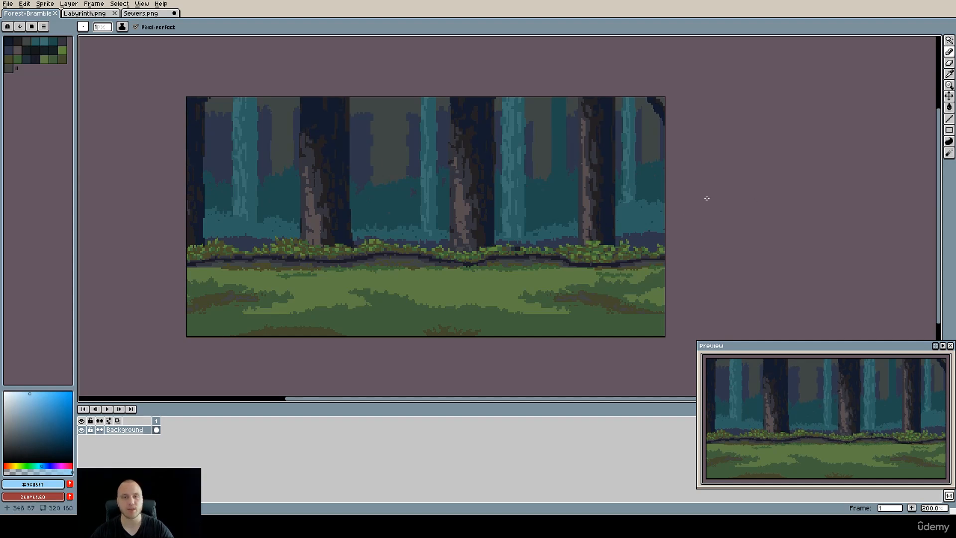
# Compare the layout and perspective of the Forest-Bramble, Labyrinth.png and Sewers.png example backgrounds.
pyautogui.click(91, 15)
pyautogui.click(148, 15)
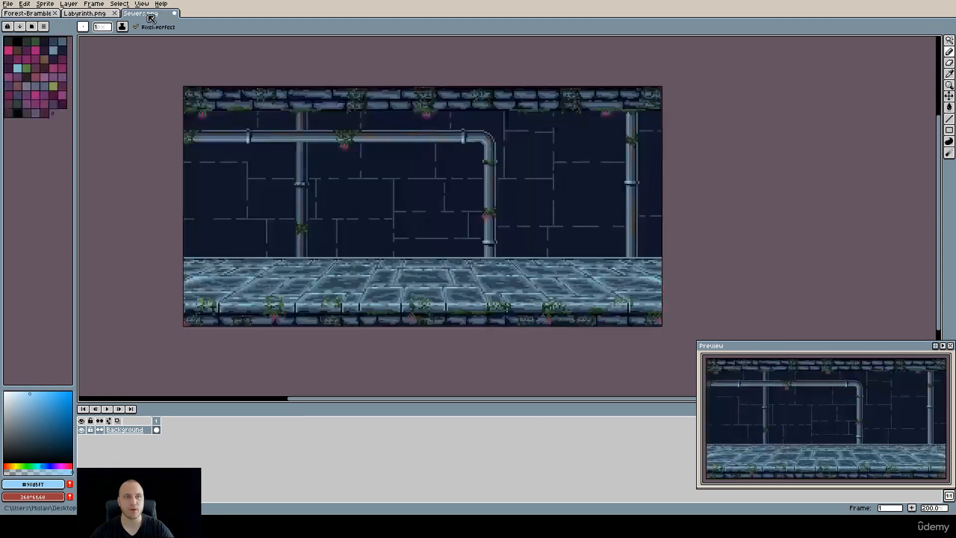
pyautogui.click(94, 15)
pyautogui.click(48, 14)
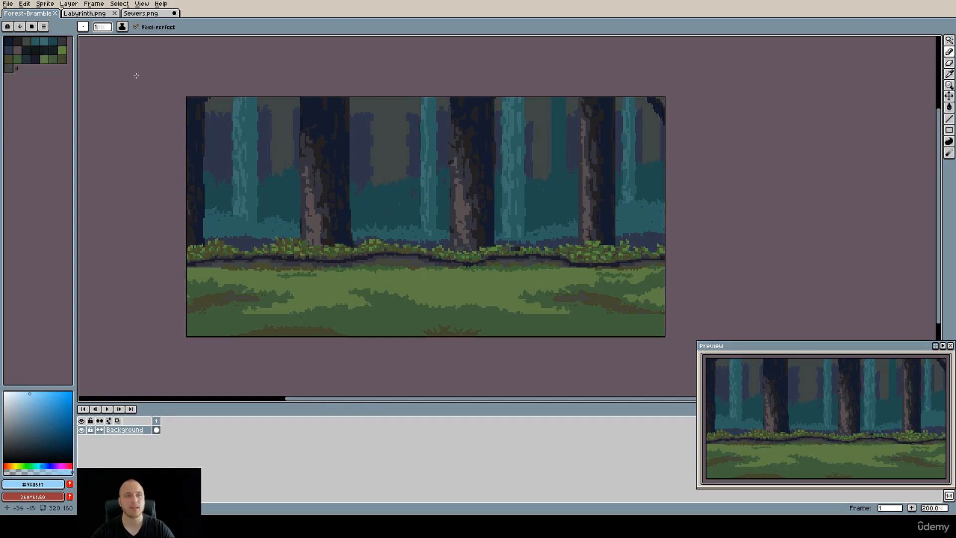
pyautogui.click(87, 15)
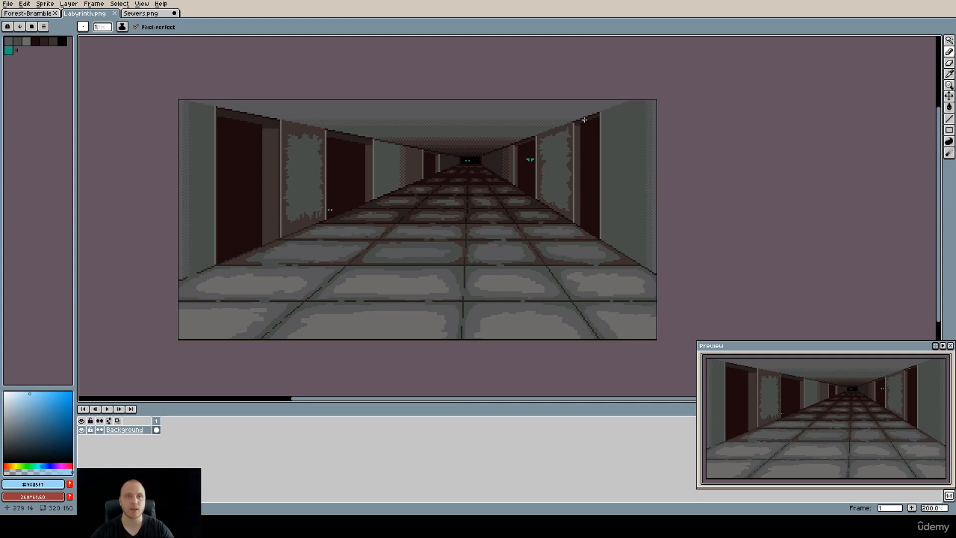
pyautogui.click(22, 13)
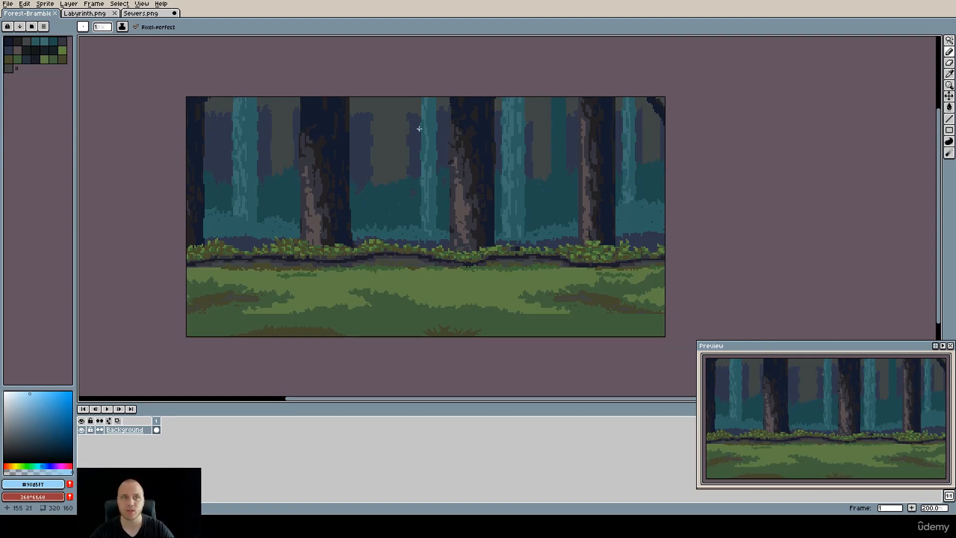
pyautogui.click(140, 15)
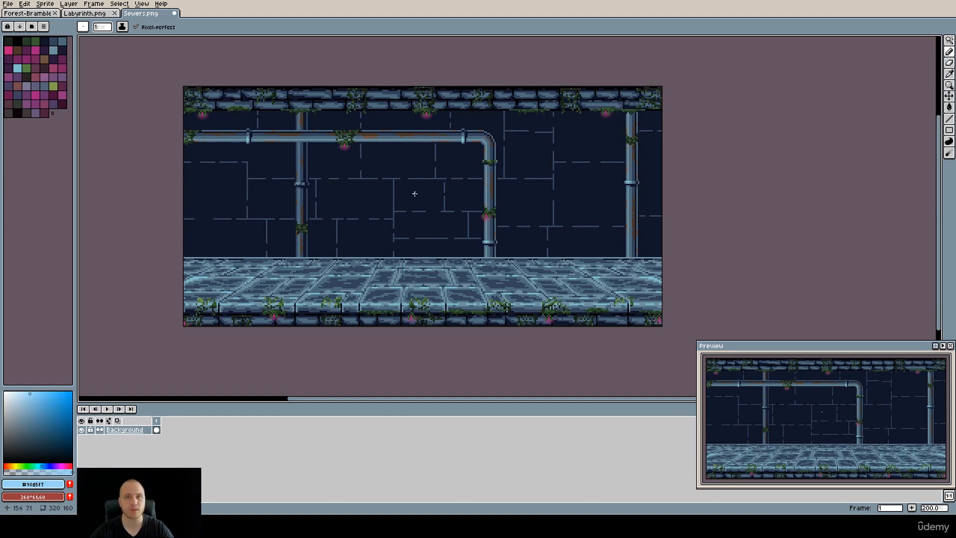
pyautogui.click(98, 14)
pyautogui.click(39, 15)
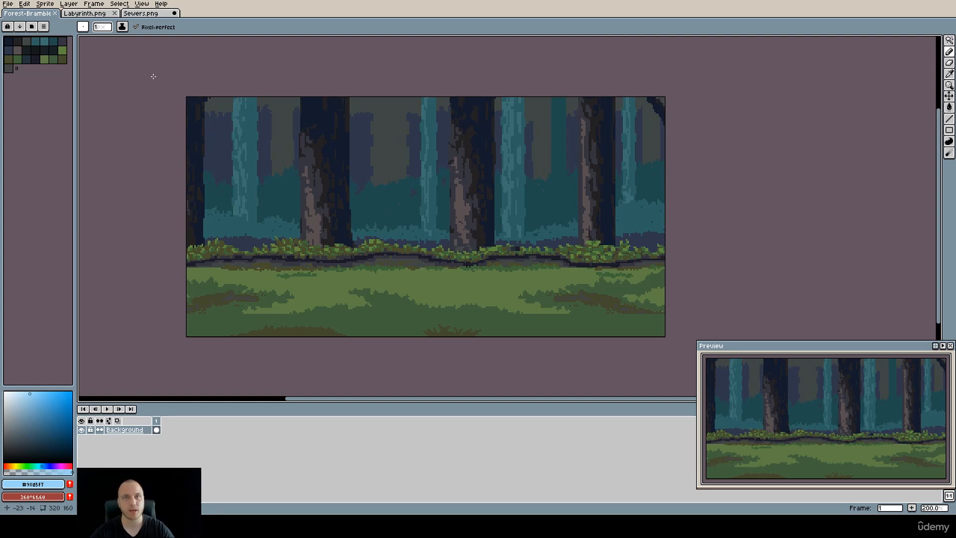
pyautogui.click(9, 5)
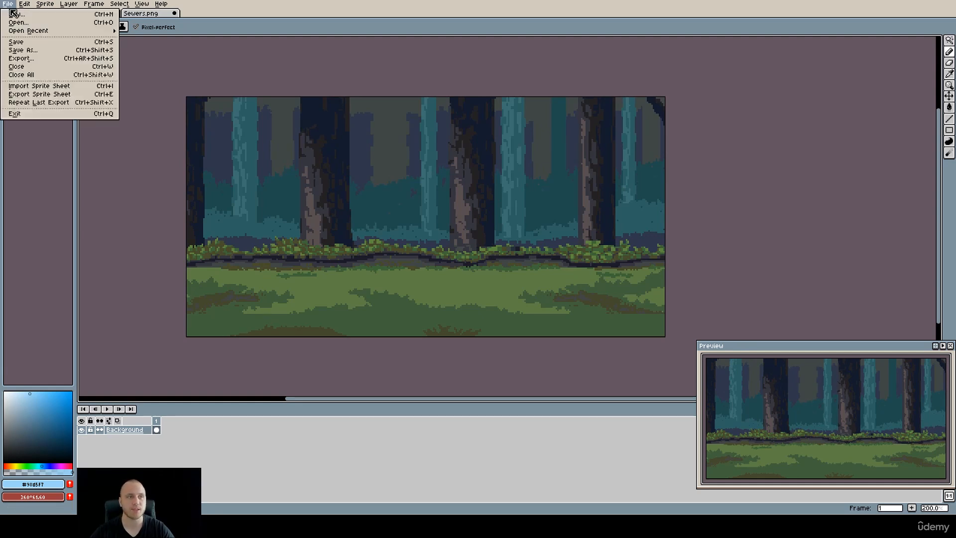
pyautogui.click(10, 5)
pyautogui.click(9, 5)
pyautogui.click(15, 14)
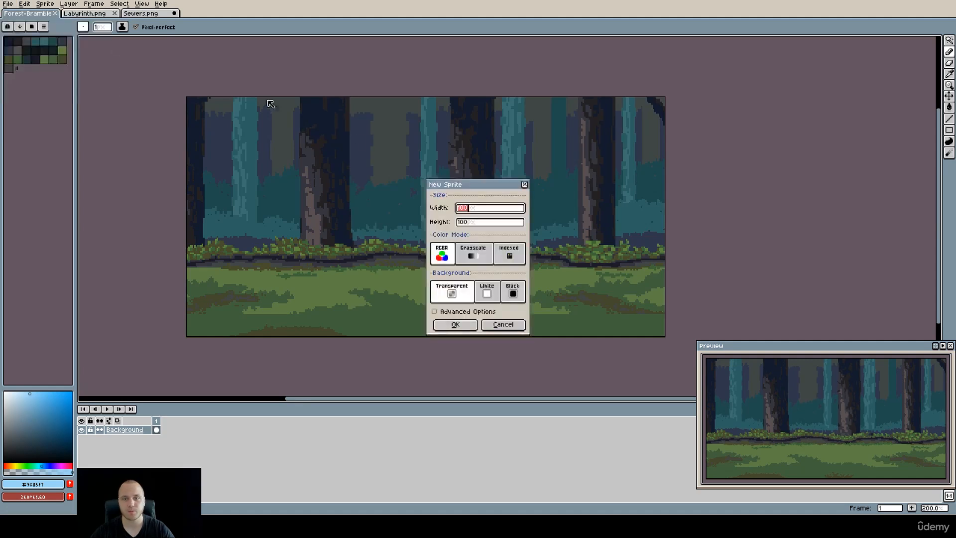
pyautogui.write('320')
pyautogui.press('Tab')
pyautogui.write('160')
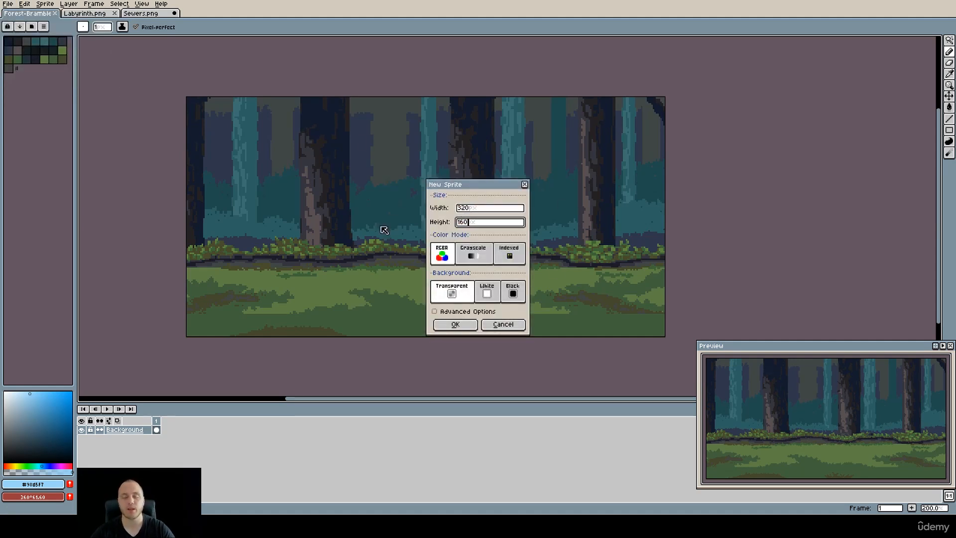
pyautogui.click(518, 326)
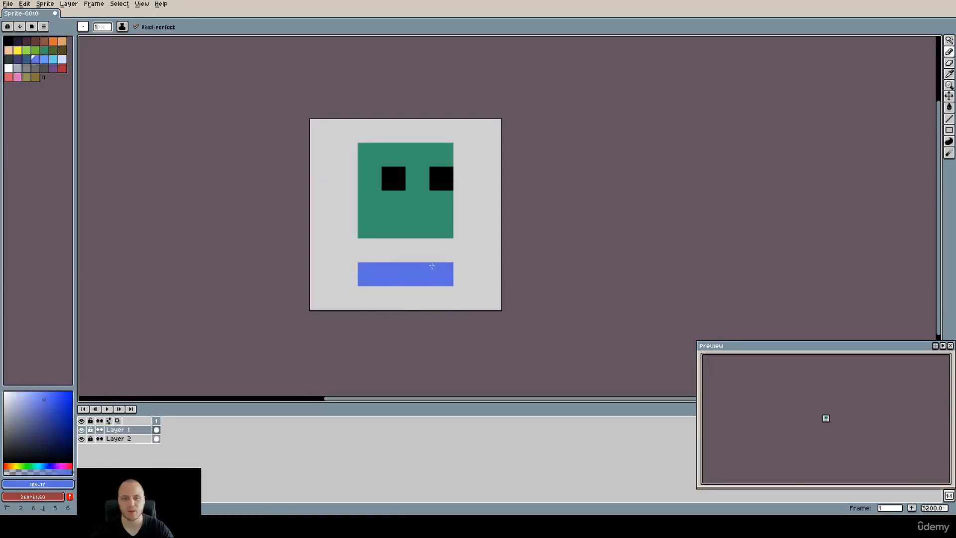
pyautogui.click(343, 232)
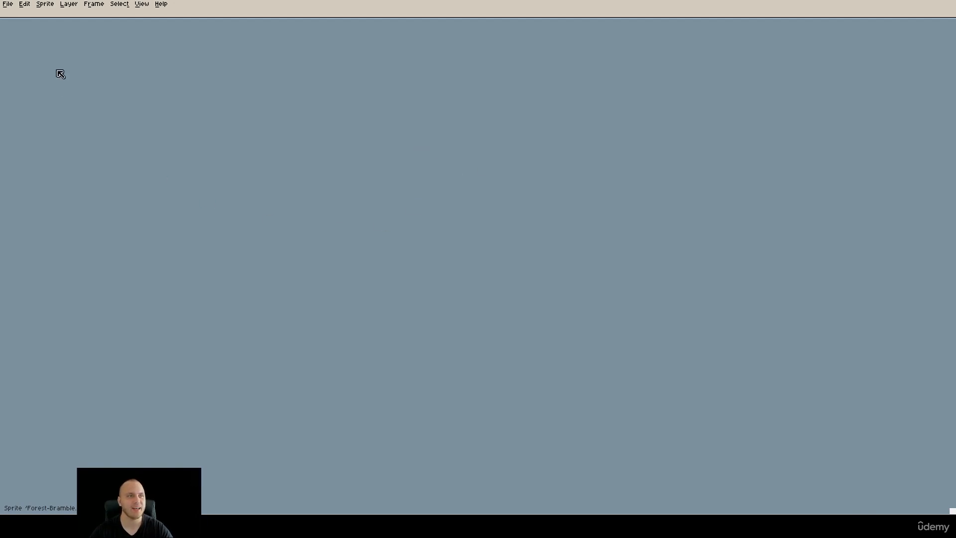
# Create a new 8 × 8 pixel sprite and choose black from the palette as the drawing colour.
pyautogui.click(8, 4)
pyautogui.click(20, 15)
pyautogui.press('Tab')
pyautogui.write('8')
pyautogui.click(464, 325)
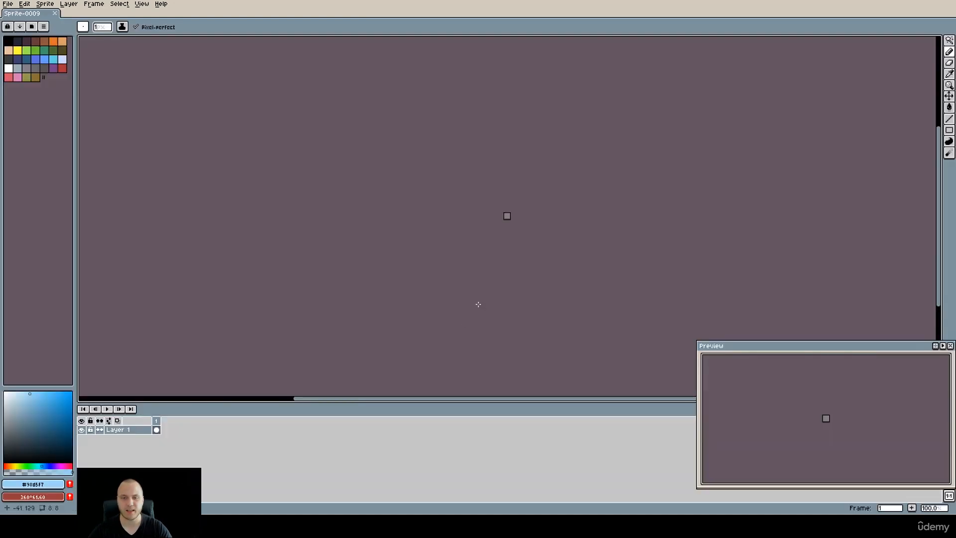
pyautogui.scroll(5, 520, 215)
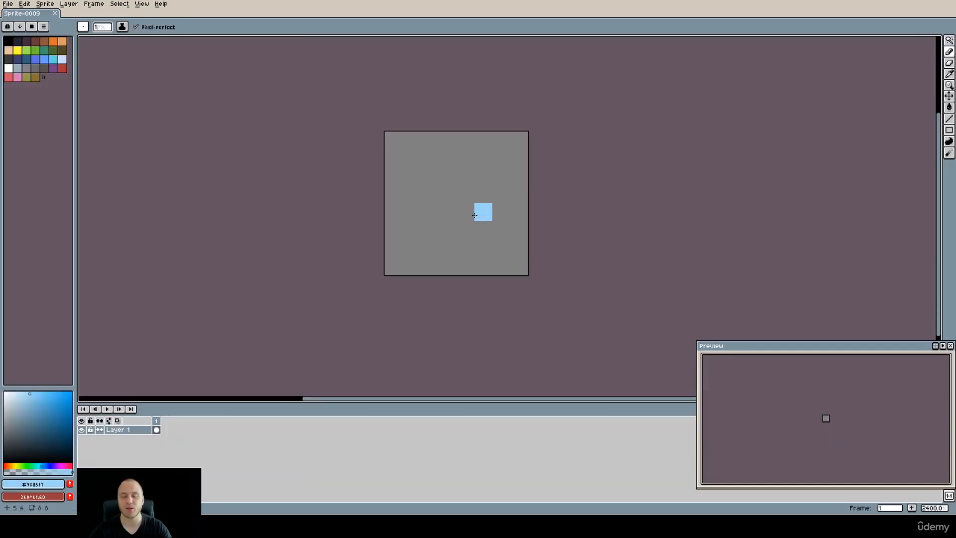
pyautogui.moveTo(474, 213); pyautogui.dragTo(444, 222)
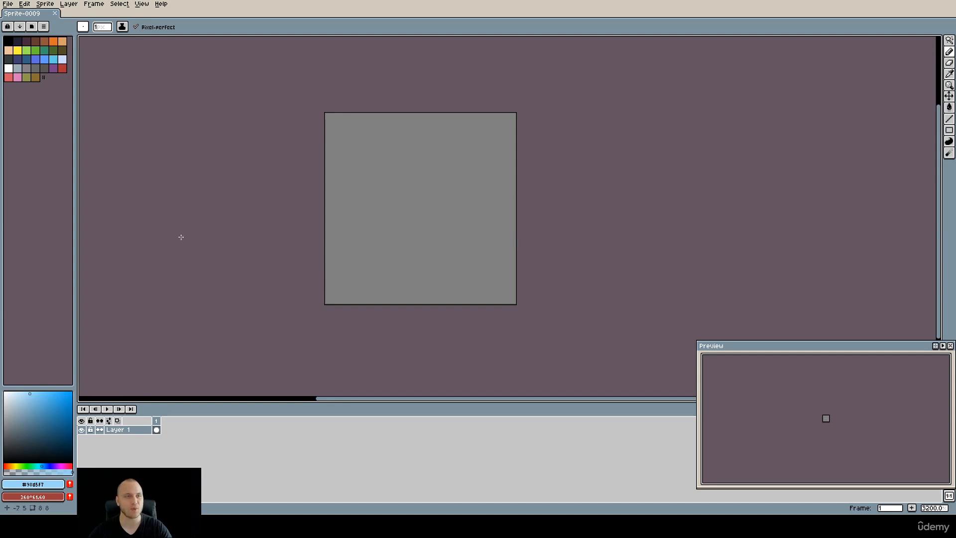
pyautogui.click(10, 43)
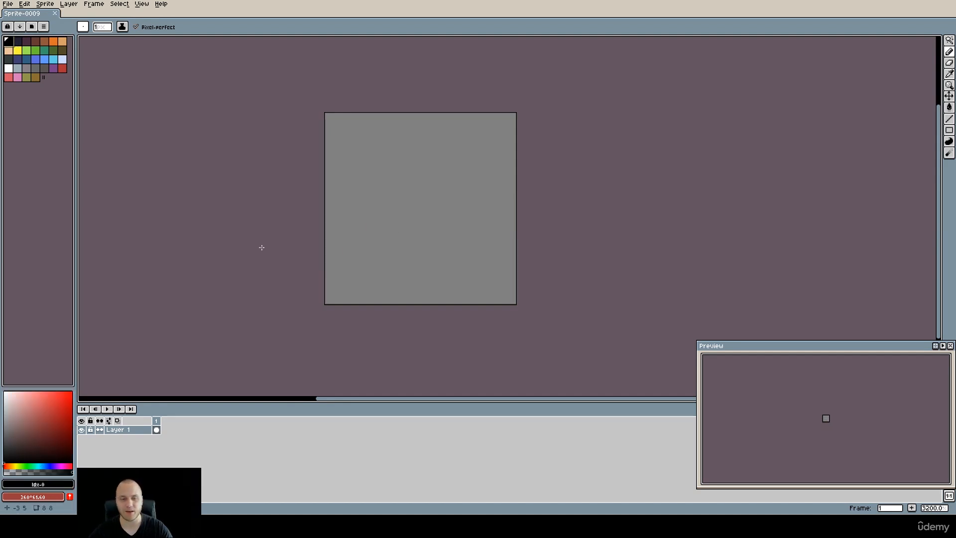
# Create another 8 × 8 RGB sprite with a transparent background and close the earlier empty sprite.
pyautogui.click(10, 5)
pyautogui.click(33, 18)
pyautogui.click(457, 289)
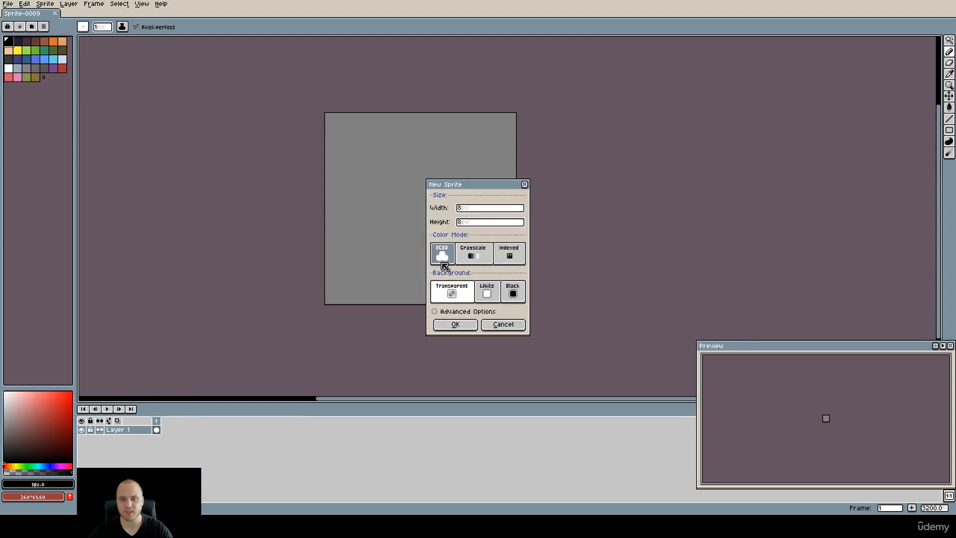
pyautogui.click(455, 324)
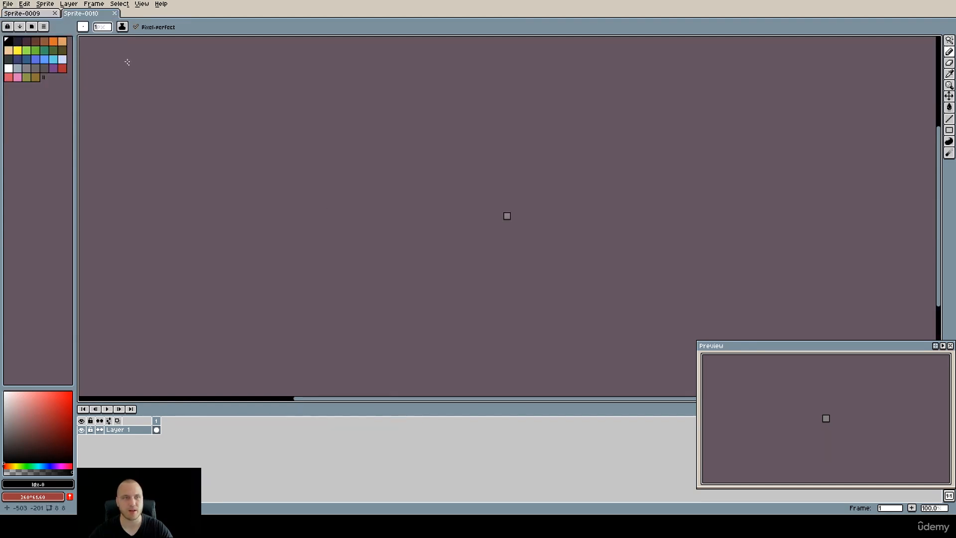
pyautogui.click(57, 15)
# Paint two single-pixel black eyes with a one-pixel gap between them in the upper half of the sprite.
pyautogui.scroll(14, 438, 299)
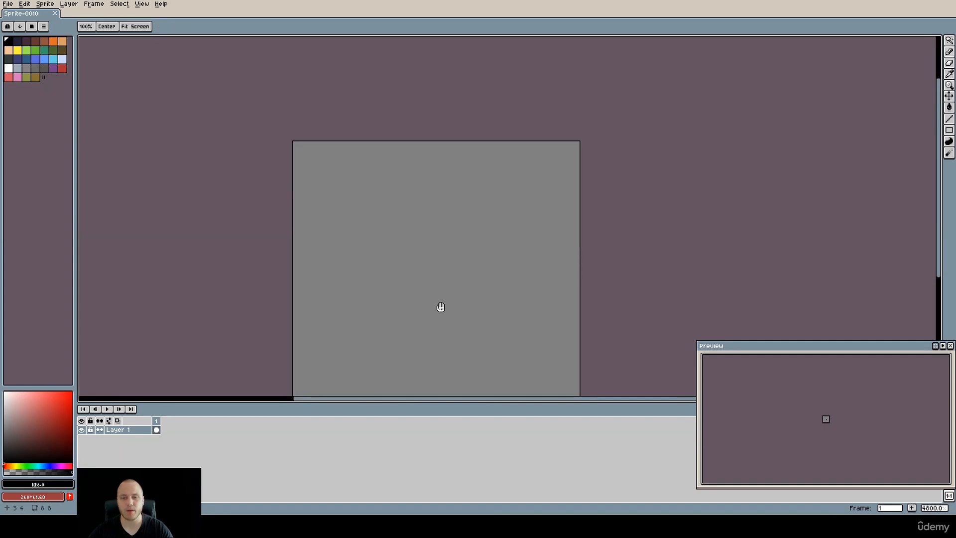
pyautogui.press('b')
pyautogui.scroll(-2, 431, 227)
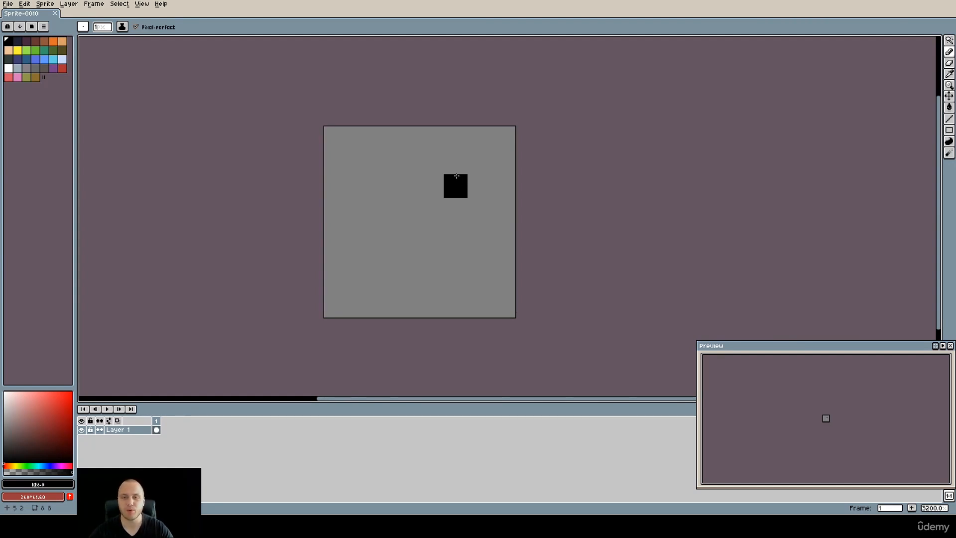
pyautogui.click(460, 181)
pyautogui.click(412, 182)
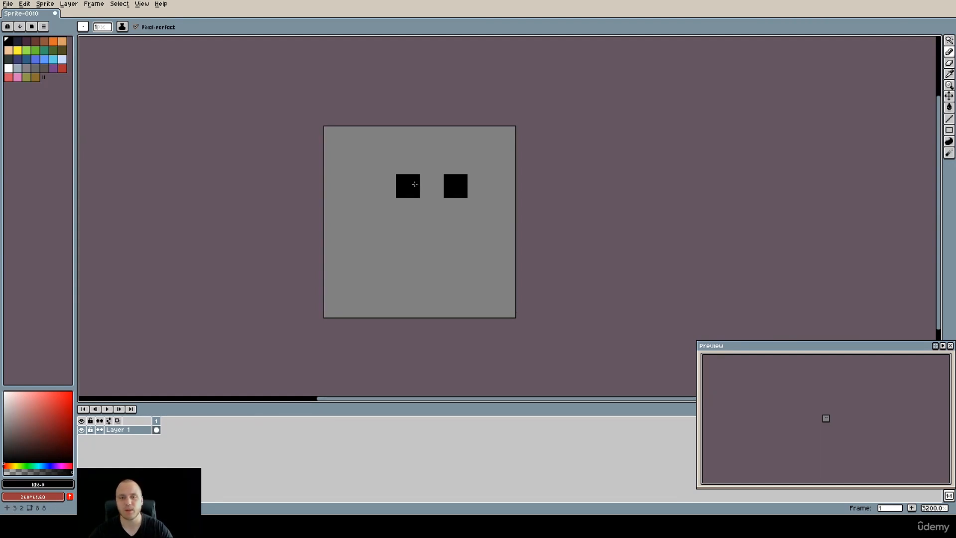
# Try moving the right eye one pixel further to the right.
pyautogui.click(480, 186)
pyautogui.press('e')
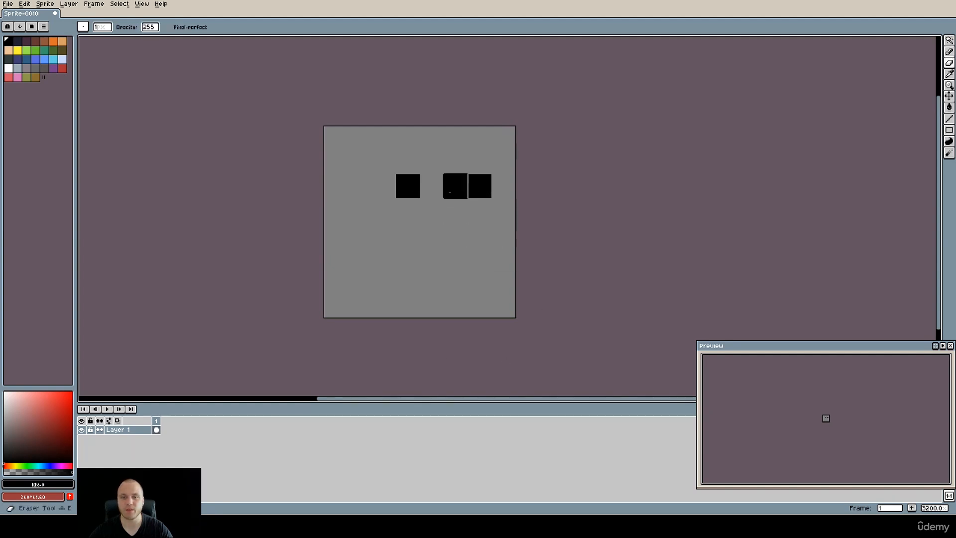
pyautogui.click(456, 186)
pyautogui.click(481, 195)
pyautogui.press('b')
pyautogui.click(462, 191)
pyautogui.press('space')
pyautogui.moveTo(461, 236); pyautogui.dragTo(452, 238)
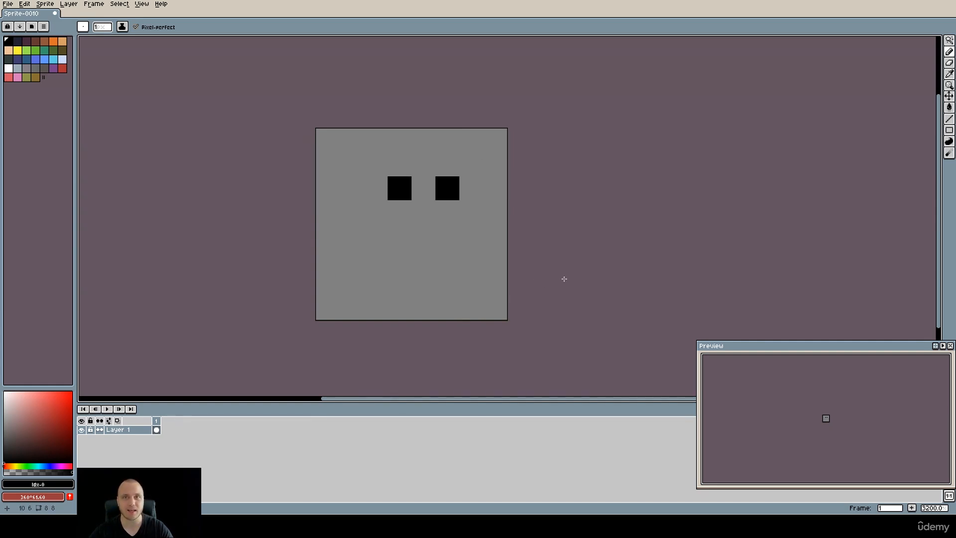
# Paint a 4 × 4 pixel green head around the black eyes, keeping the right eye on its edge.
pyautogui.keyDown('alt'); pyautogui.click(438, 183); pyautogui.keyUp('alt')
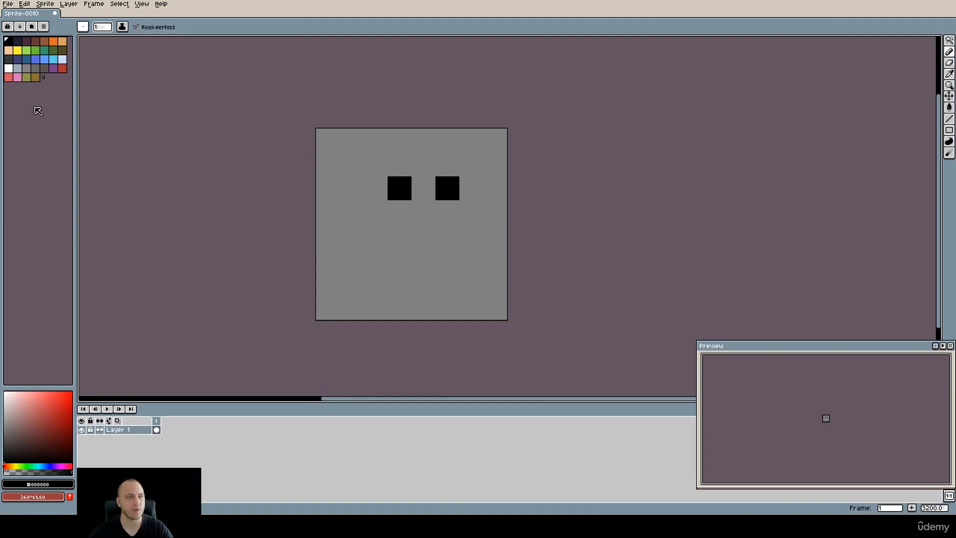
pyautogui.click(27, 43)
pyautogui.click(54, 42)
pyautogui.click(44, 51)
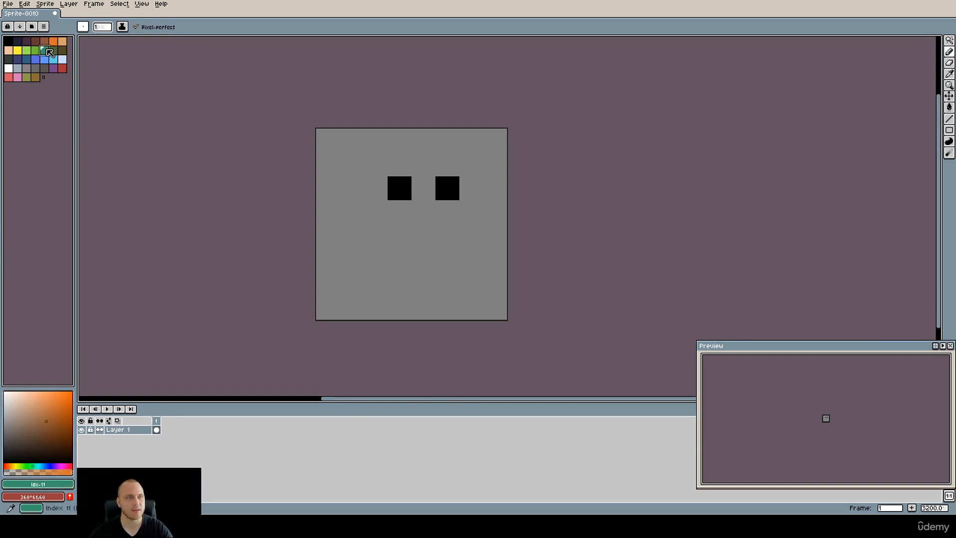
pyautogui.moveTo(374, 164)
pyautogui.mouseDown()
pyautogui.moveTo(389, 228)
pyautogui.moveTo(414, 215)
pyautogui.moveTo(417, 171)
pyautogui.moveTo(408, 220)
pyautogui.moveTo(393, 237)
pyautogui.moveTo(449, 238)
pyautogui.moveTo(445, 211)
pyautogui.moveTo(410, 235)
pyautogui.moveTo(378, 227)
pyautogui.moveTo(448, 240)
pyautogui.moveTo(372, 223)
pyautogui.moveTo(366, 157)
pyautogui.moveTo(437, 157)
pyautogui.mouseUp()
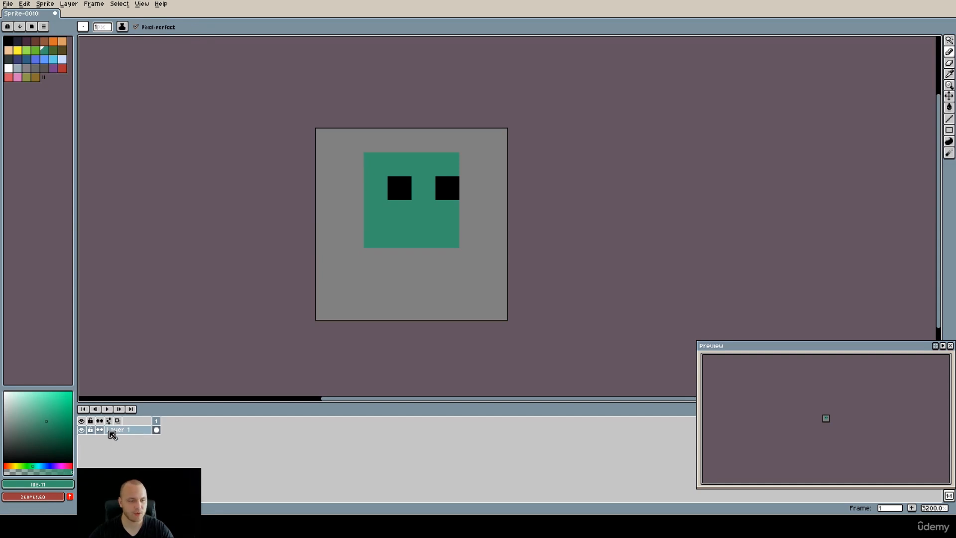
# Add a new layer beneath Layer 1 and fill it with light gray as a backdrop.
pyautogui.hotkey('shift', 'n')
pyautogui.moveTo(155, 439); pyautogui.dragTo(154, 444)
pyautogui.moveTo(40, 405); pyautogui.dragTo(8, 396)
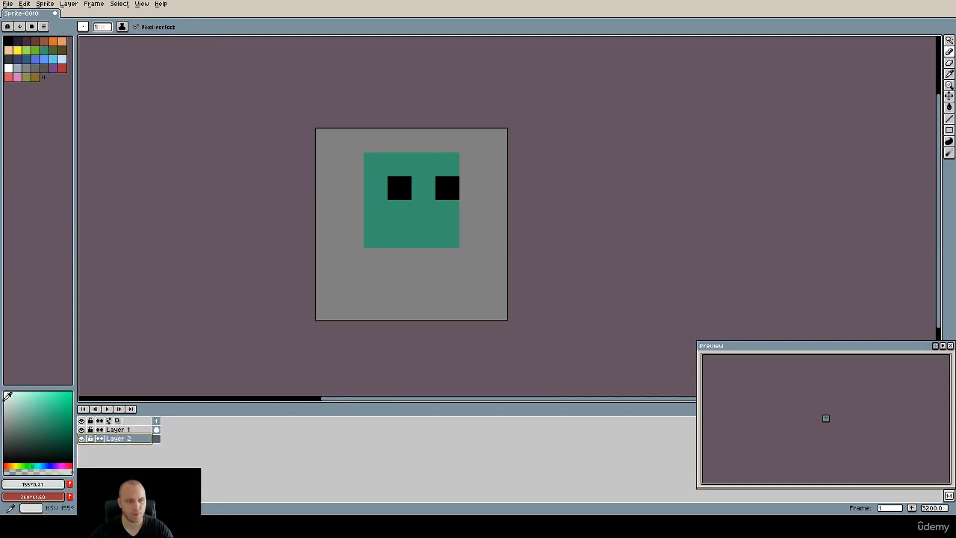
pyautogui.press('g')
pyautogui.click(352, 307)
pyautogui.press('space')
pyautogui.moveTo(405, 284); pyautogui.dragTo(414, 277)
pyautogui.click(4, 403)
pyautogui.click(431, 284)
pyautogui.press('space')
pyautogui.moveTo(429, 282); pyautogui.dragTo(414, 280)
pyautogui.press('b')
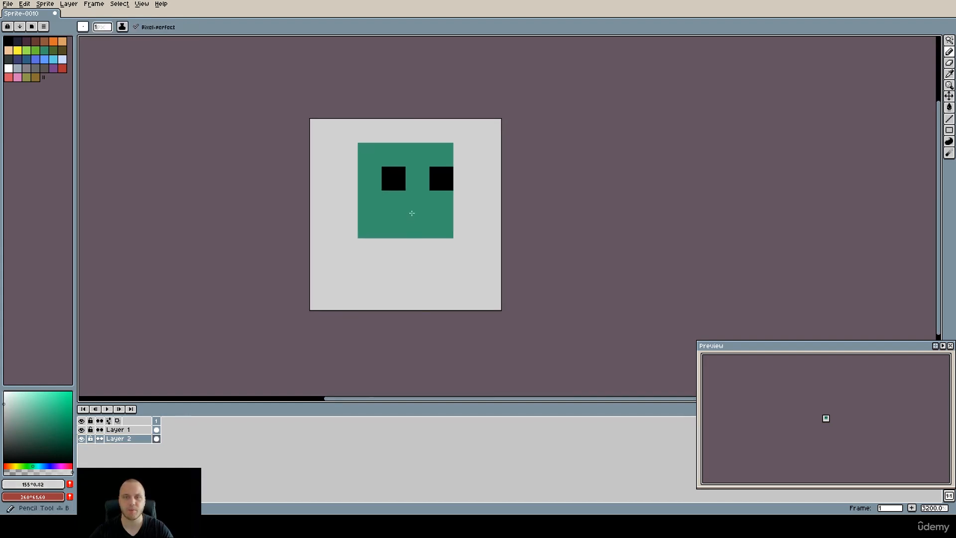
# On Layer 1, paint a blue body 4 pixels wide and 2 high under the head, with two single-pixel legs.
pyautogui.keyDown('alt'); pyautogui.click(411, 213); pyautogui.keyUp('alt')
pyautogui.click(120, 430)
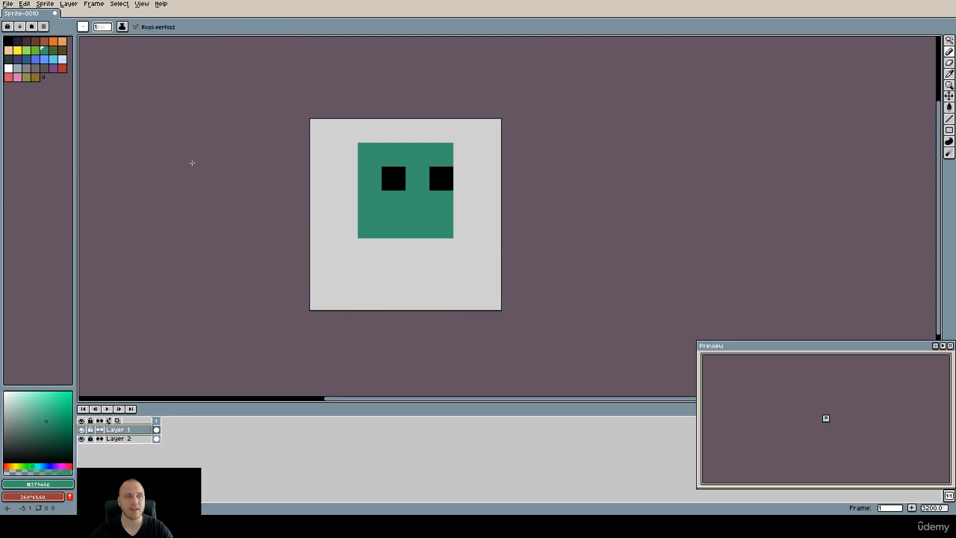
pyautogui.click(35, 60)
pyautogui.moveTo(368, 274)
pyautogui.mouseDown()
pyautogui.moveTo(432, 267)
pyautogui.moveTo(414, 249)
pyautogui.moveTo(361, 251)
pyautogui.moveTo(435, 274)
pyautogui.mouseUp()
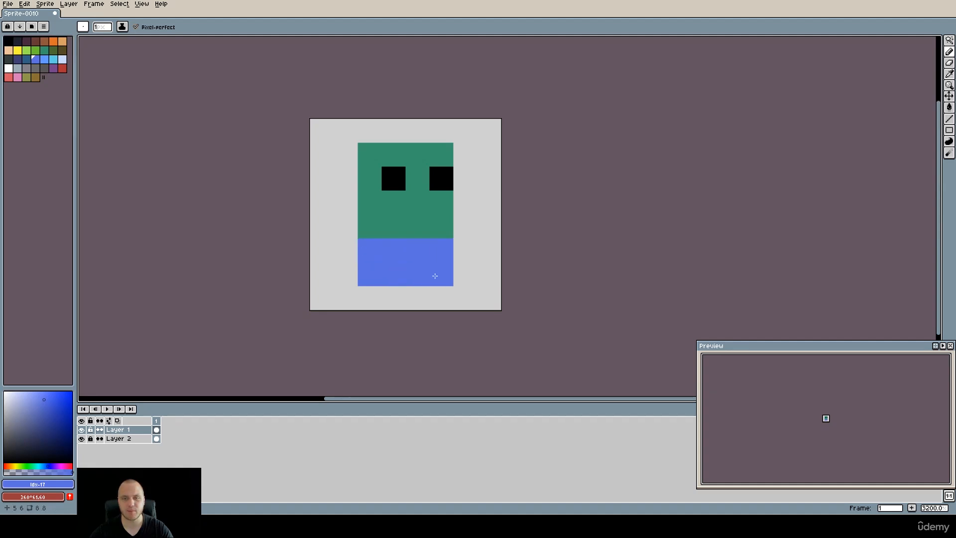
pyautogui.click(369, 297)
pyautogui.click(432, 302)
pyautogui.keyDown('alt'); pyautogui.click(407, 253); pyautogui.keyUp('alt')
pyautogui.moveTo(416, 253); pyautogui.dragTo(405, 252)
pyautogui.scroll(6, 803, 415)
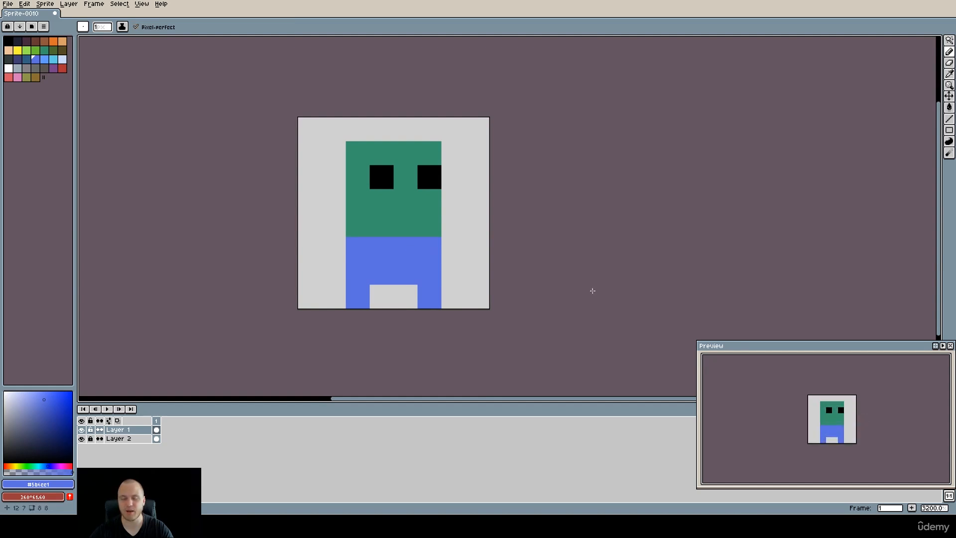
# Fill the green head with yellow and replace that fill with a light peach skin tone.
pyautogui.moveTo(418, 250); pyautogui.dragTo(417, 248)
pyautogui.click(17, 50)
pyautogui.press('g')
pyautogui.click(437, 219)
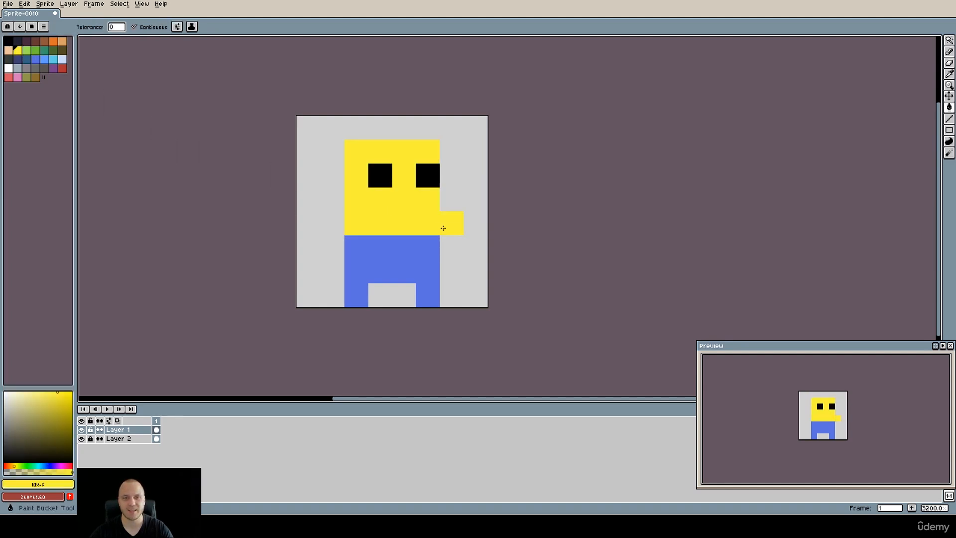
pyautogui.click(9, 51)
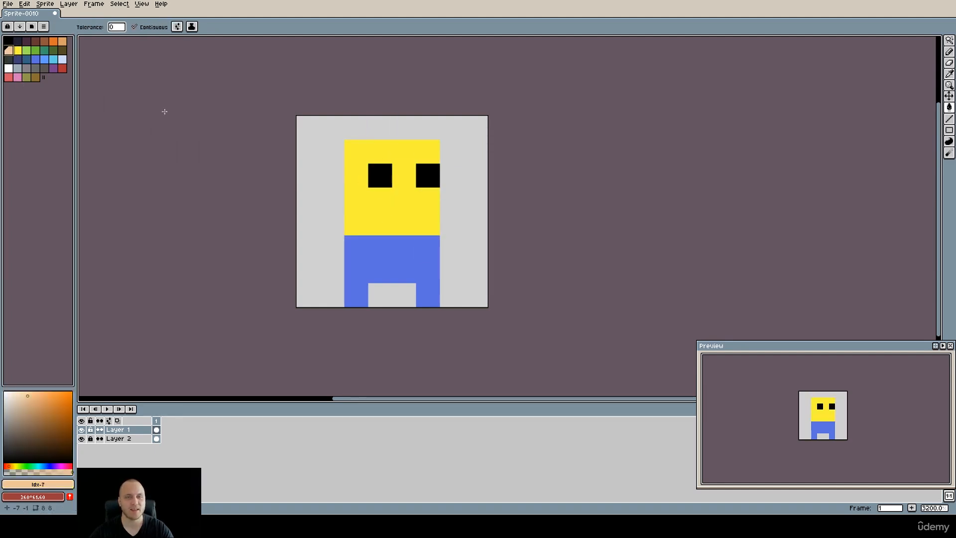
pyautogui.click(412, 204)
pyautogui.moveTo(379, 229); pyautogui.dragTo(388, 234)
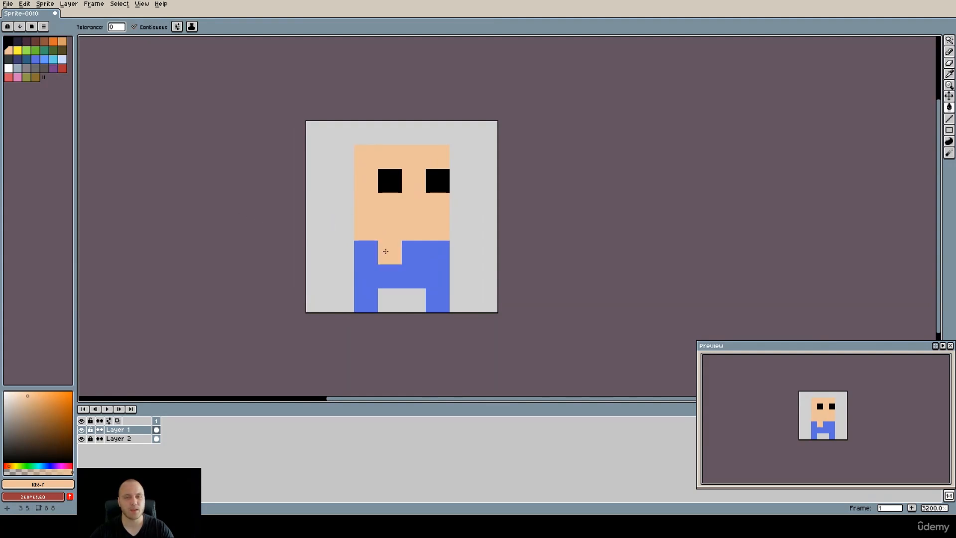
# Paint a single-pixel peach hand on each side of the blue body's lower row.
pyautogui.press('b')
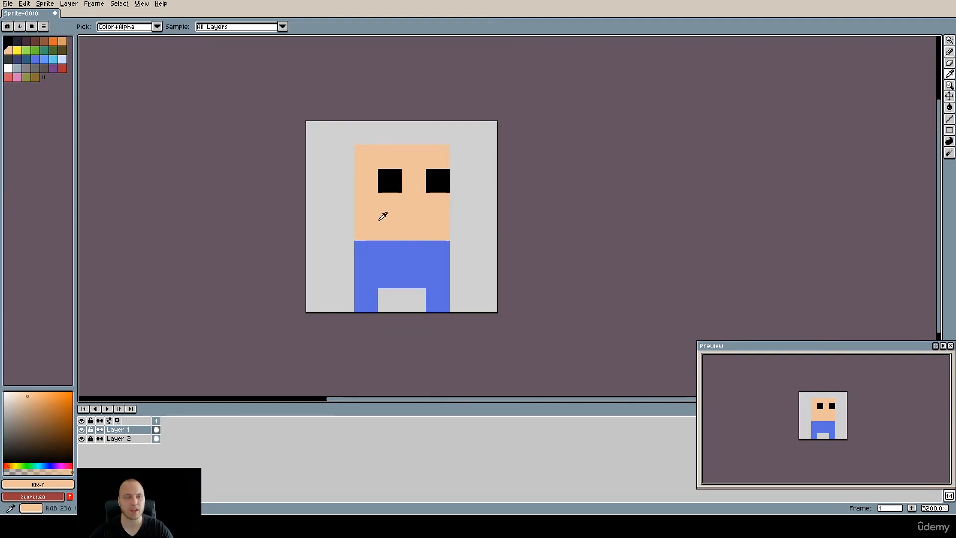
pyautogui.click(342, 275)
pyautogui.click(447, 273)
pyautogui.hotkey('ctrl', 'z')
pyautogui.click(461, 276)
pyautogui.click(469, 306)
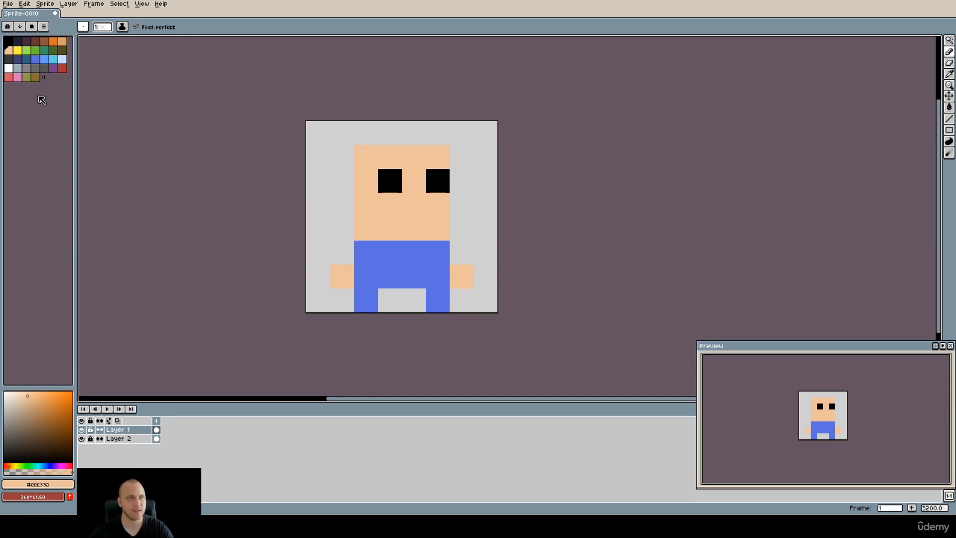
# Recolor both hands and the head brown.
pyautogui.click(45, 42)
pyautogui.click(342, 276)
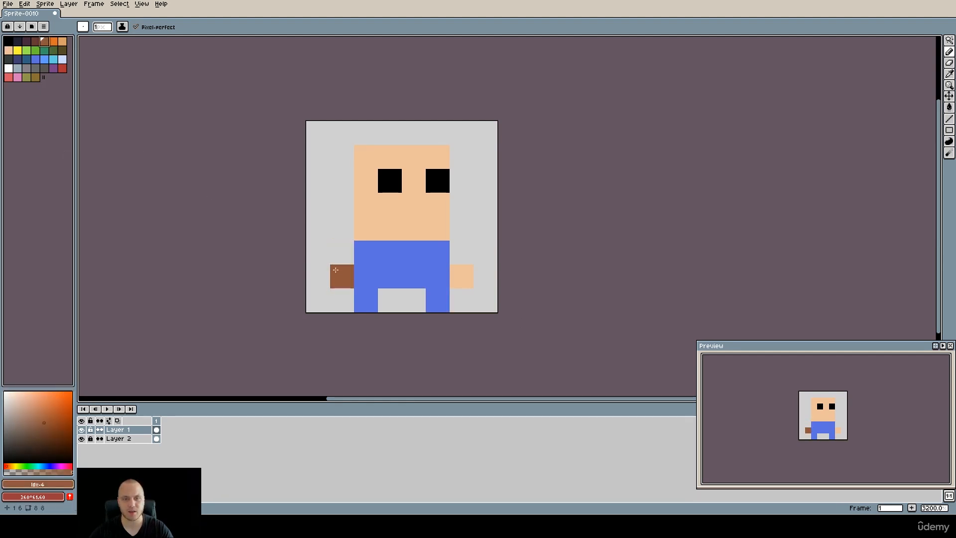
pyautogui.click(462, 276)
pyautogui.press('g')
pyautogui.click(414, 227)
pyautogui.press('space')
pyautogui.moveTo(422, 275); pyautogui.dragTo(411, 274)
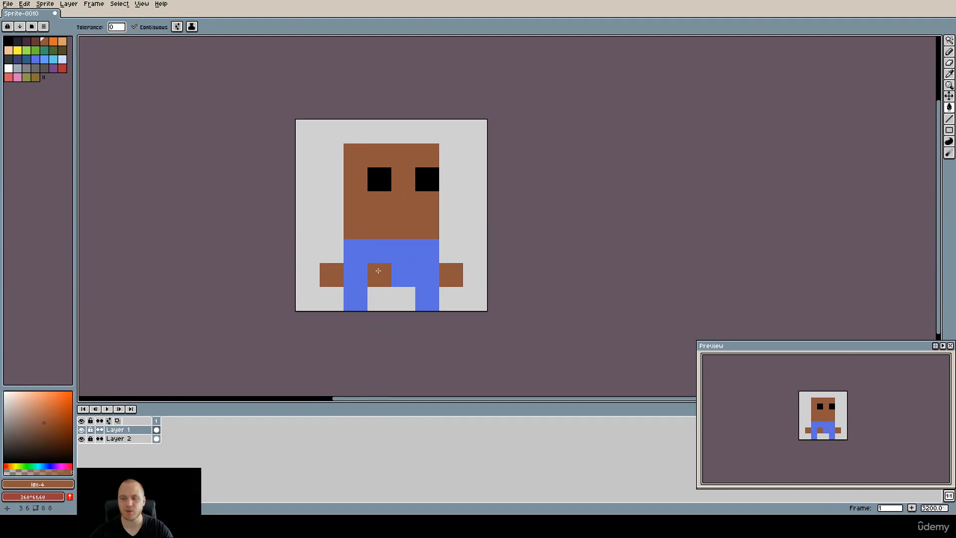
# Recolor the head and both hands red.
pyautogui.click(60, 70)
pyautogui.click(357, 203)
pyautogui.click(332, 275)
pyautogui.click(445, 275)
pyautogui.press('space')
pyautogui.moveTo(418, 256); pyautogui.dragTo(434, 252)
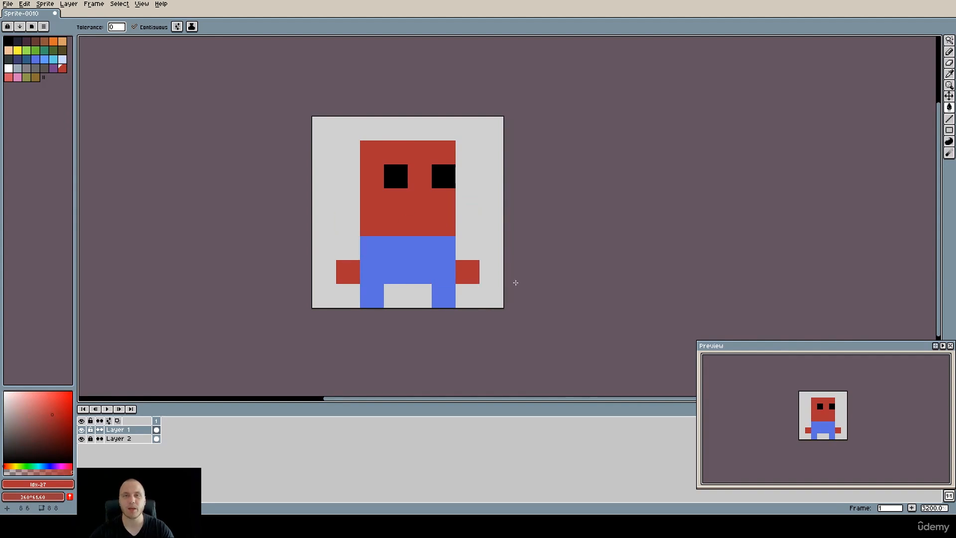
# Erase the single-pixel hands on both sides of the body.
pyautogui.press('b')
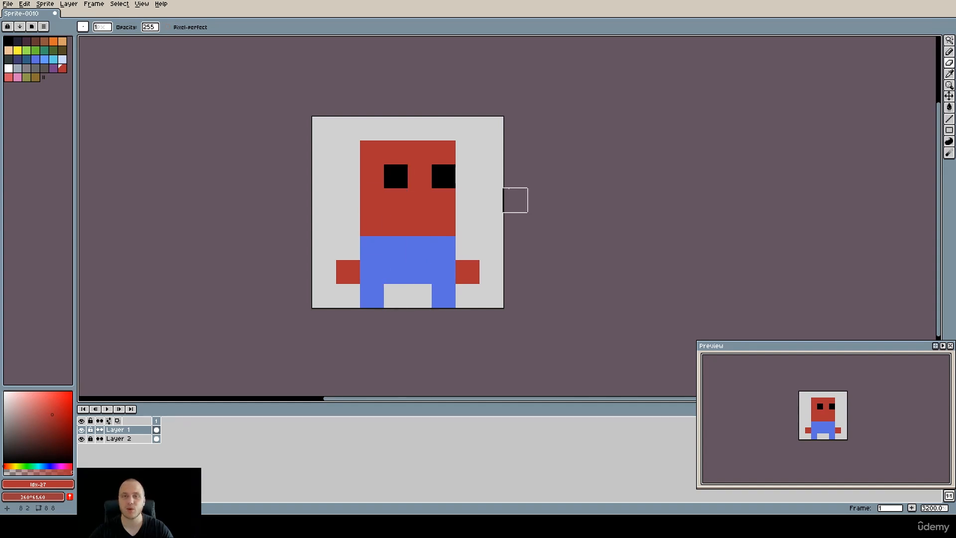
pyautogui.rightClick(467, 271)
pyautogui.rightClick(351, 270)
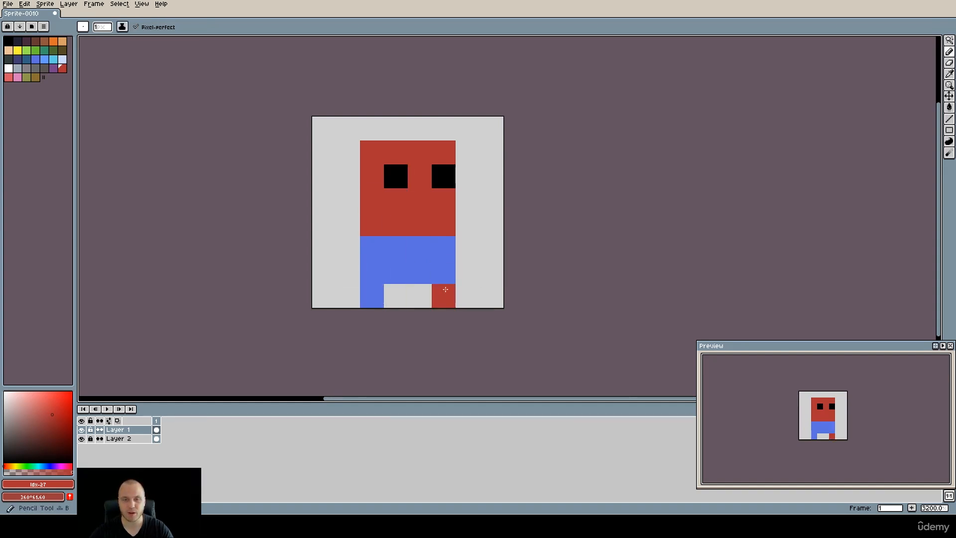
# Sample the body's blue and extend each leg outward with a one-pixel foot.
pyautogui.keyDown('alt'); pyautogui.click(445, 294); pyautogui.keyUp('alt')
pyautogui.click(468, 296)
pyautogui.click(396, 296)
pyautogui.rightClick(404, 306)
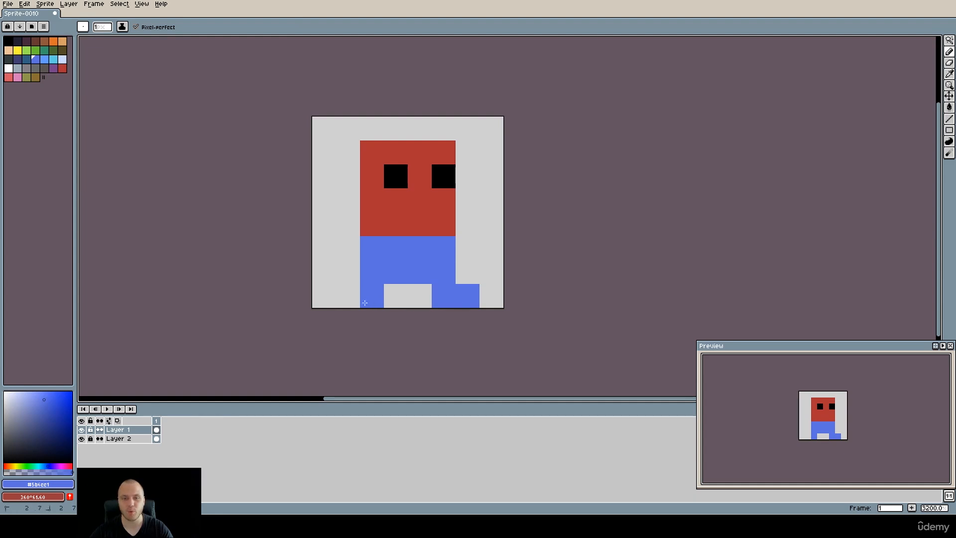
pyautogui.click(348, 304)
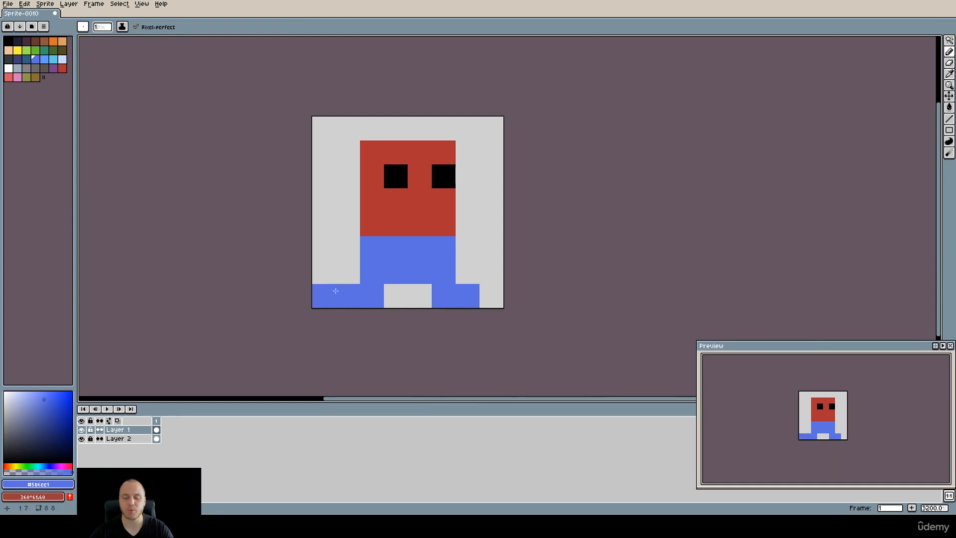
pyautogui.press('space')
pyautogui.moveTo(416, 232); pyautogui.dragTo(414, 241)
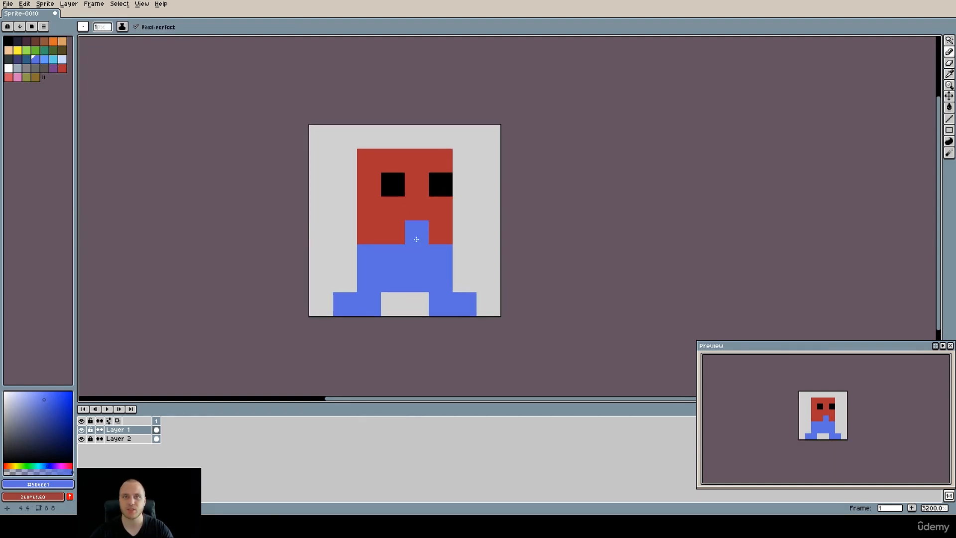
# Repaint the head's lower three rows tan around the black eyes, leaving the top row red.
pyautogui.press('alt')
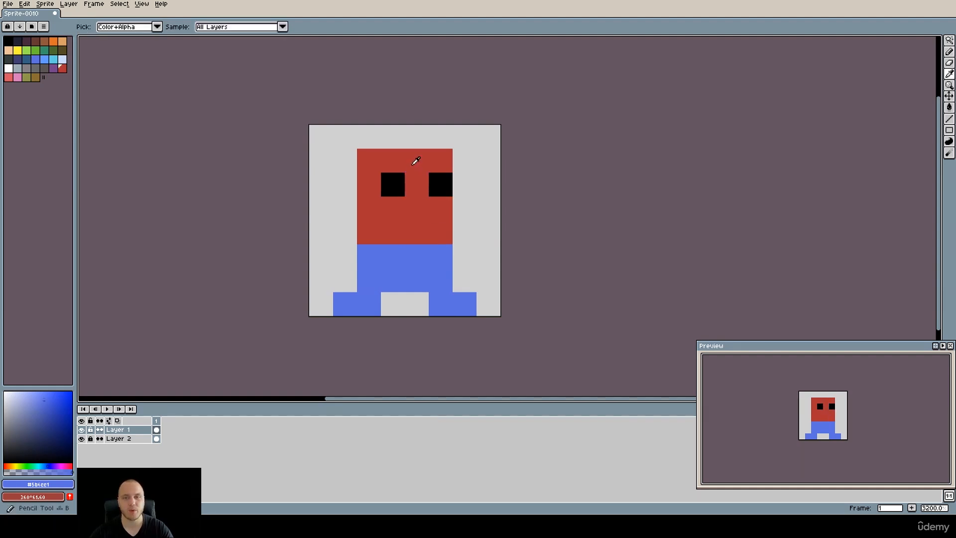
pyautogui.keyDown('alt'); pyautogui.click(416, 160); pyautogui.keyUp('alt')
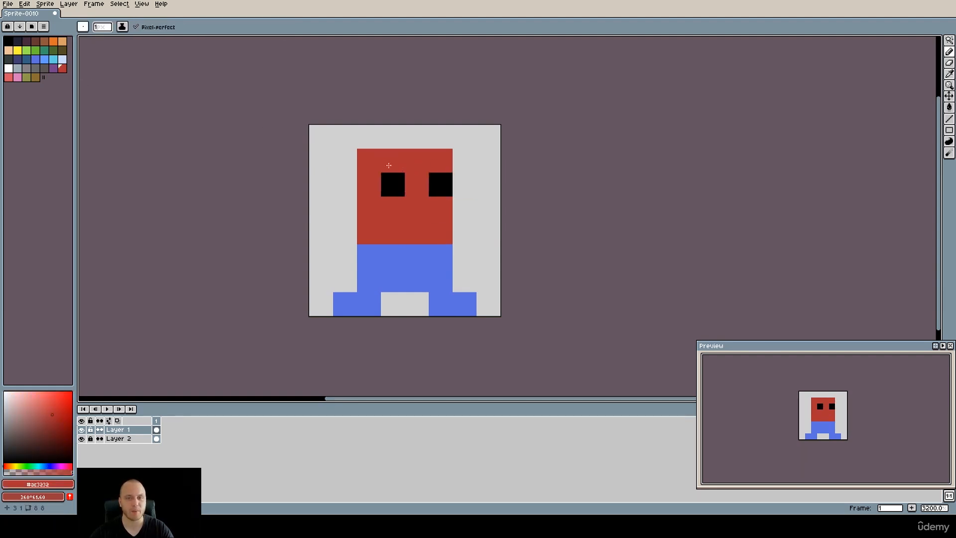
pyautogui.press('alt')
pyautogui.click(62, 41)
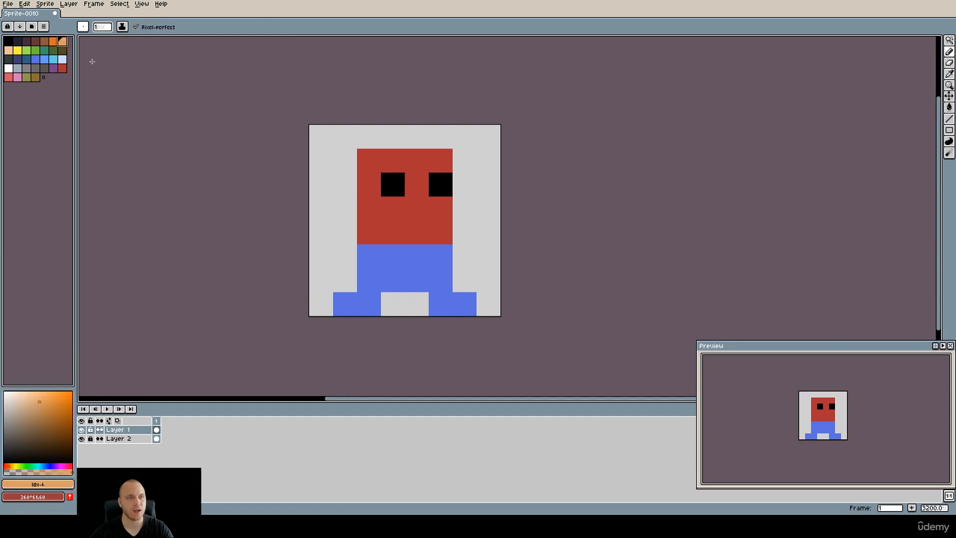
pyautogui.moveTo(373, 200)
pyautogui.mouseDown()
pyautogui.moveTo(439, 225)
pyautogui.moveTo(418, 214)
pyautogui.moveTo(384, 229)
pyautogui.moveTo(406, 192)
pyautogui.mouseUp()
pyautogui.click(369, 185)
# Paint a red hat with a three-pixel crown and a tail down the back of the head, tipped with a white pixel.
pyautogui.keyDown('alt'); pyautogui.click(420, 156); pyautogui.keyUp('alt')
pyautogui.click(347, 183)
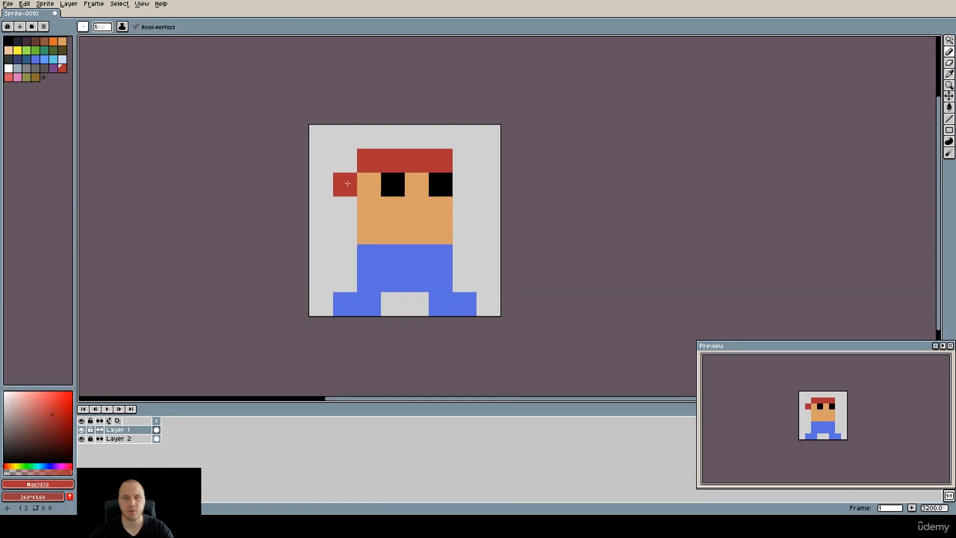
pyautogui.click(393, 136)
pyautogui.click(416, 135)
pyautogui.click(440, 136)
pyautogui.hotkey('ctrl', 'z')
pyautogui.moveTo(407, 154); pyautogui.dragTo(429, 161)
pyautogui.click(391, 144)
pyautogui.click(367, 168)
pyautogui.click(352, 219)
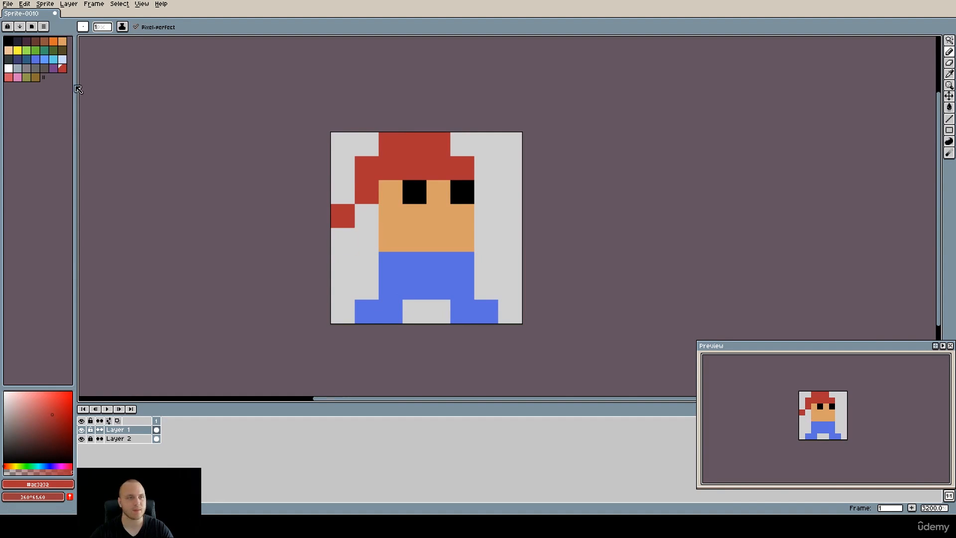
pyautogui.click(10, 69)
pyautogui.click(342, 215)
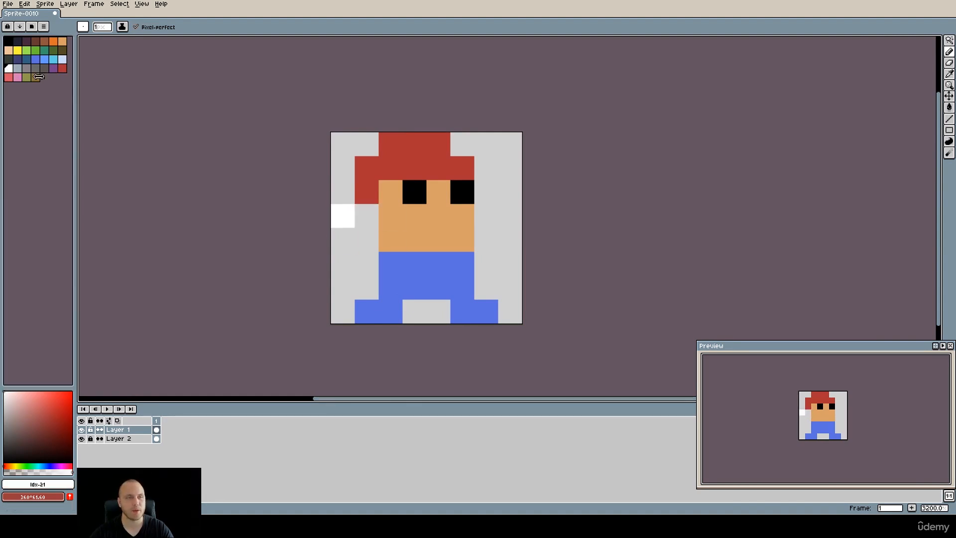
# Recolor the blue body and legs green, trying light green before settling on the darker green.
pyautogui.click(35, 52)
pyautogui.click(412, 269)
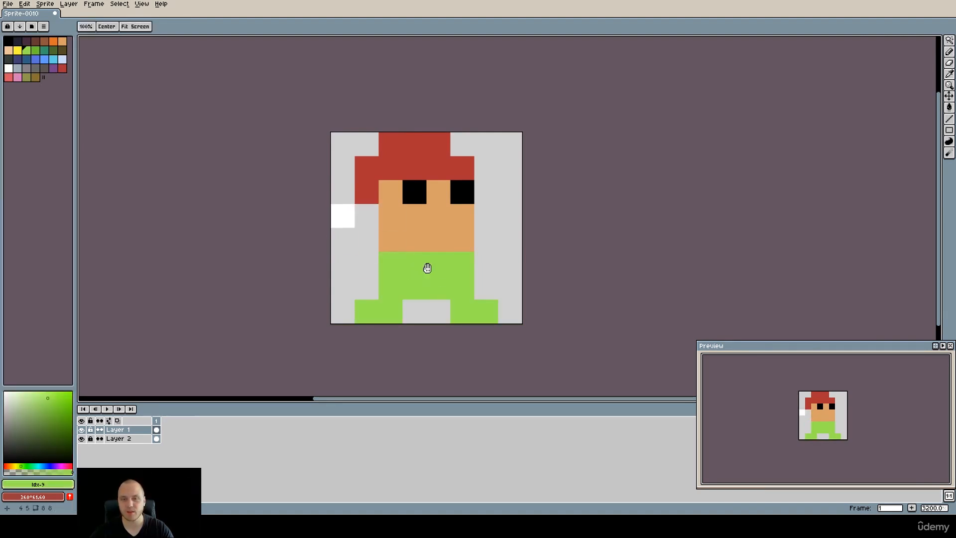
pyautogui.moveTo(426, 267); pyautogui.dragTo(416, 267)
pyautogui.click(37, 50)
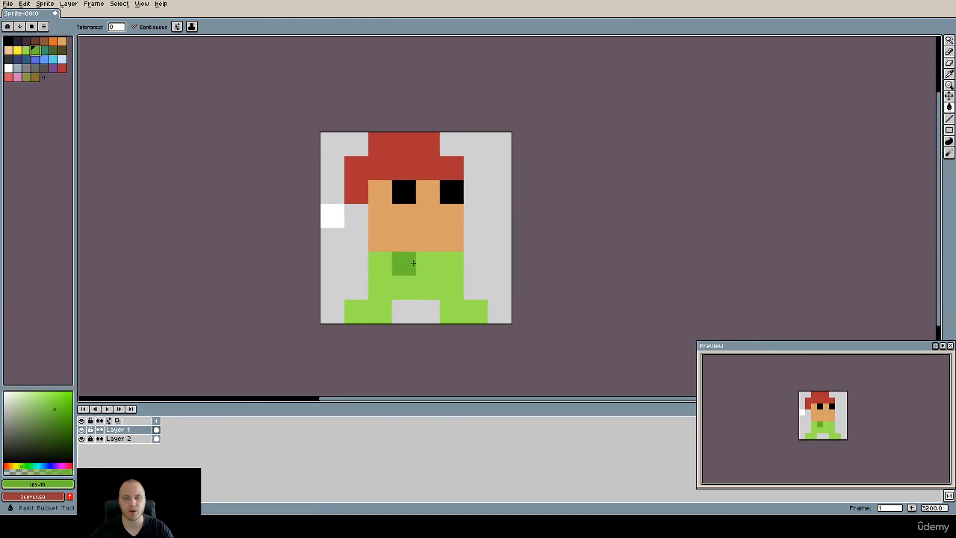
pyautogui.click(403, 265)
pyautogui.moveTo(358, 260); pyautogui.dragTo(346, 269)
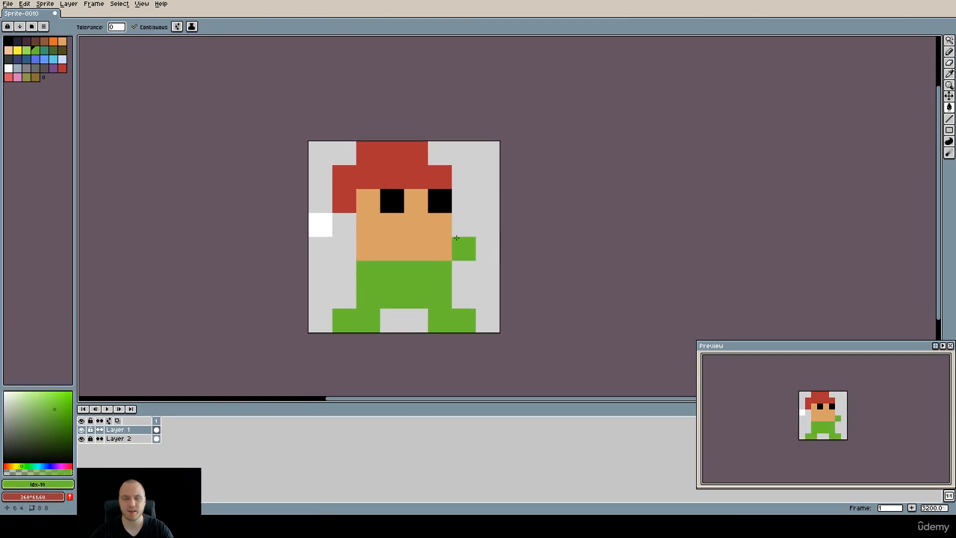
# Sample the face's tan and paint a two-pixel-tall arm on each side of the green body.
pyautogui.press('b')
pyautogui.keyDown('alt'); pyautogui.click(439, 222); pyautogui.keyUp('alt')
pyautogui.click(467, 286)
pyautogui.click(464, 272)
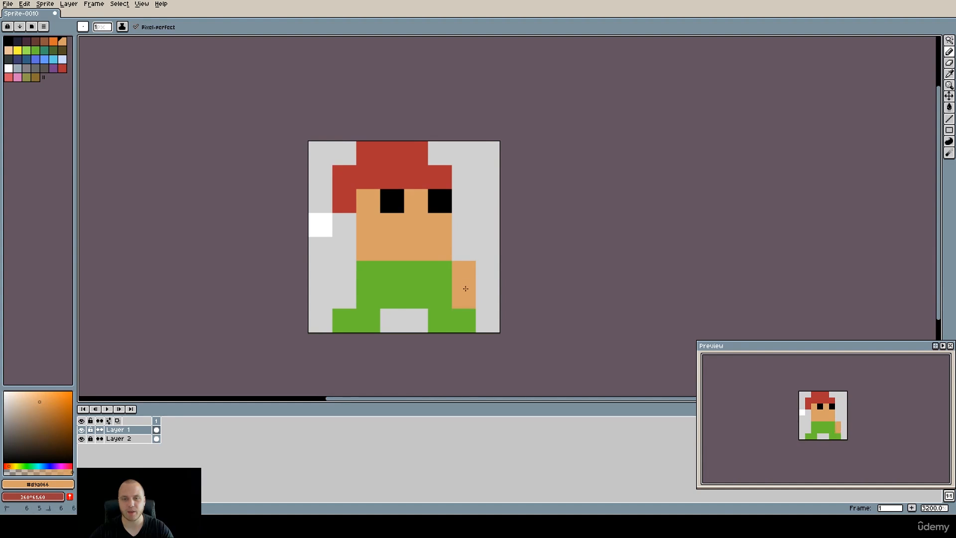
pyautogui.click(344, 272)
pyautogui.click(344, 296)
pyautogui.moveTo(404, 284); pyautogui.dragTo(419, 291)
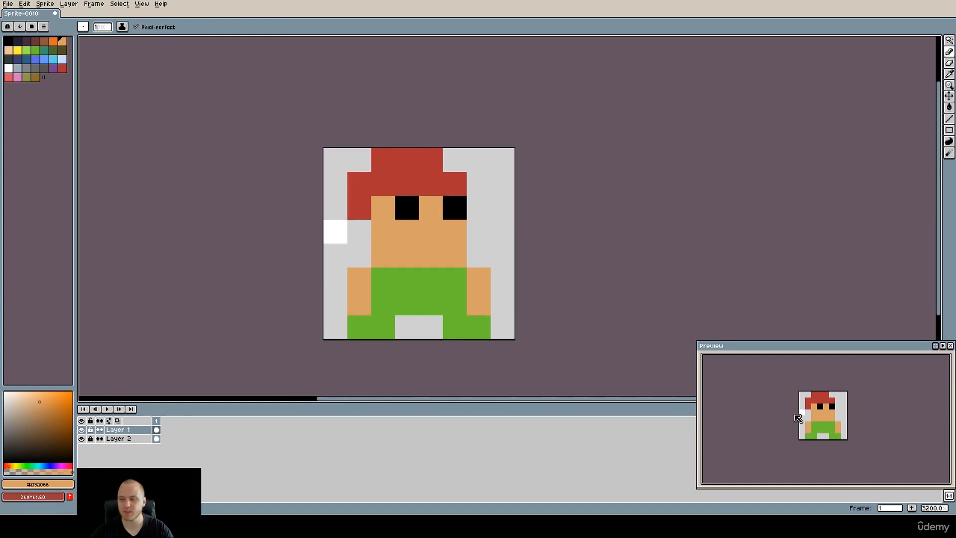
# Move both black eyes down one pixel, repainting their previous positions in the face's tan.
pyautogui.keyDown('alt'); pyautogui.click(455, 210); pyautogui.keyUp('alt')
pyautogui.click(456, 231)
pyautogui.click(408, 231)
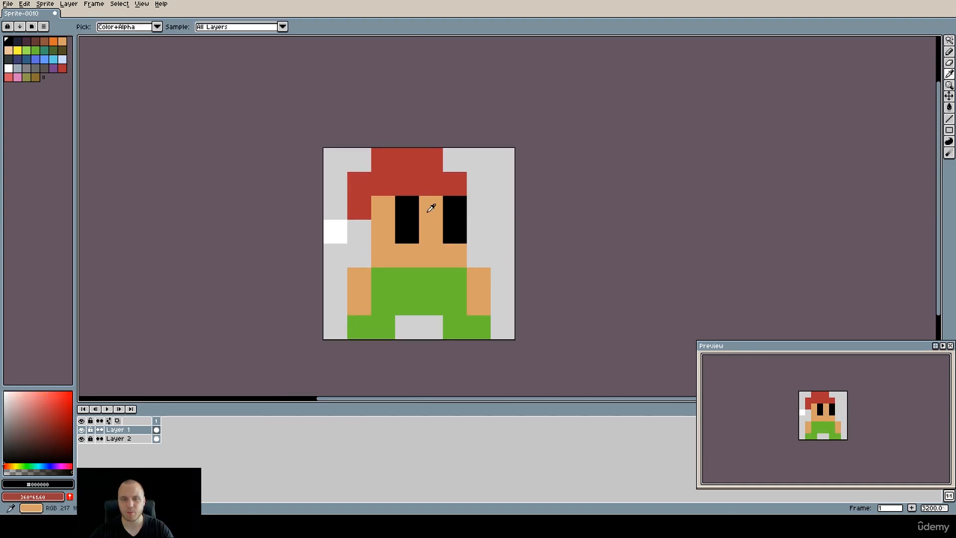
pyautogui.keyDown('alt'); pyautogui.click(430, 211); pyautogui.keyUp('alt')
pyautogui.click(416, 211)
pyautogui.click(451, 212)
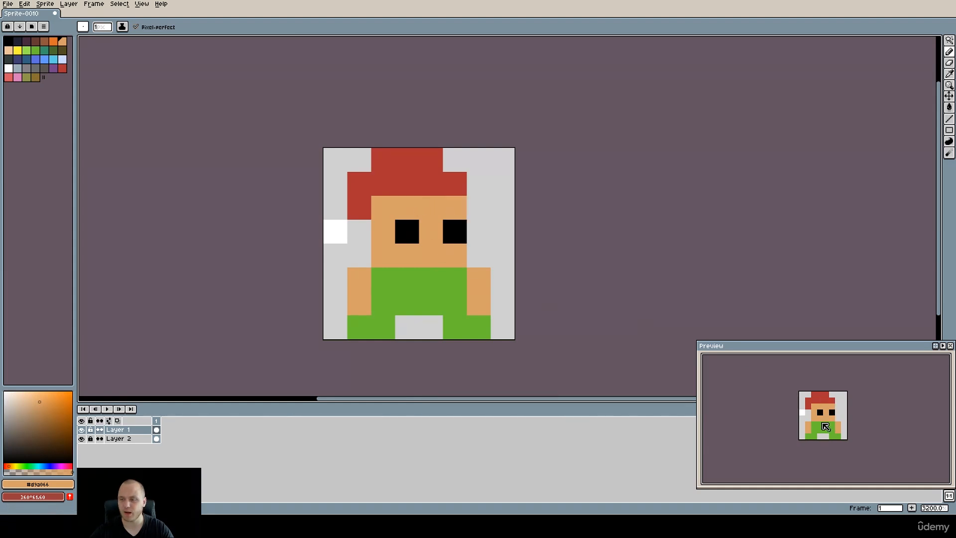
pyautogui.scroll(1, 836, 421)
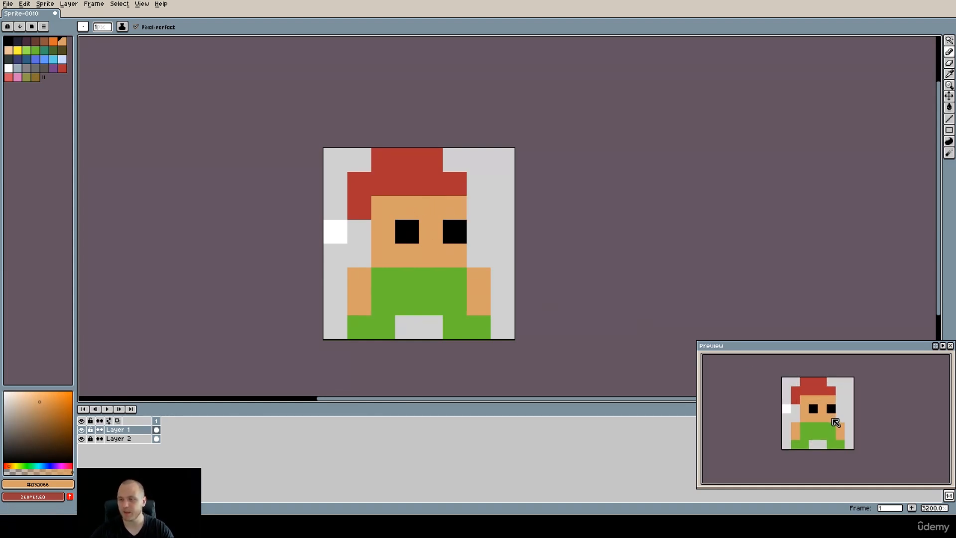
pyautogui.moveTo(590, 274); pyautogui.dragTo(602, 249)
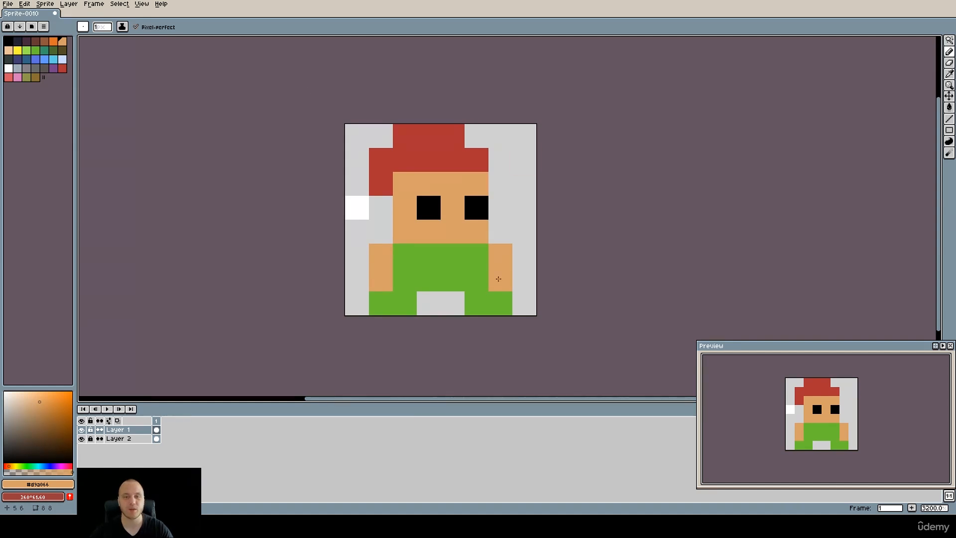
pyautogui.scroll(-2, 477, 287)
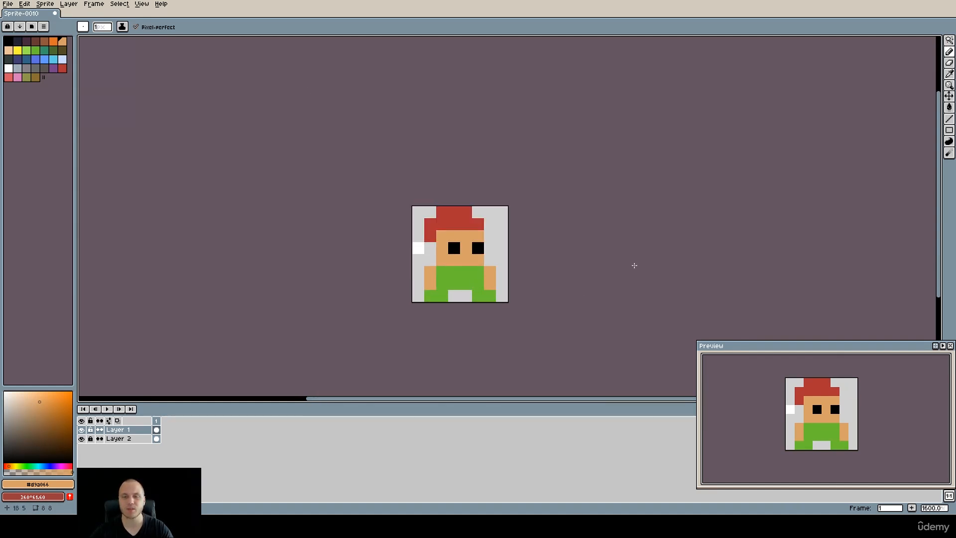
pyautogui.moveTo(600, 284); pyautogui.dragTo(566, 241)
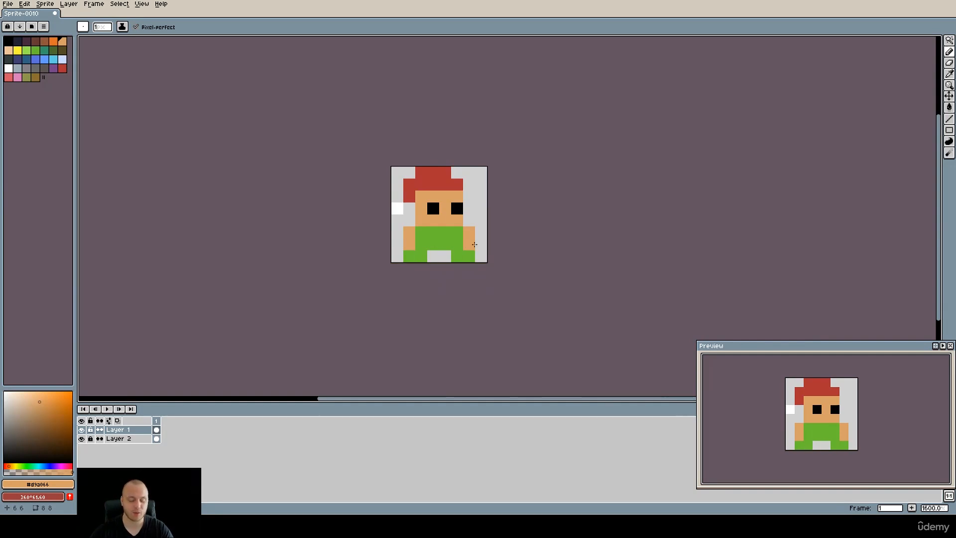
pyautogui.scroll(1, 482, 243)
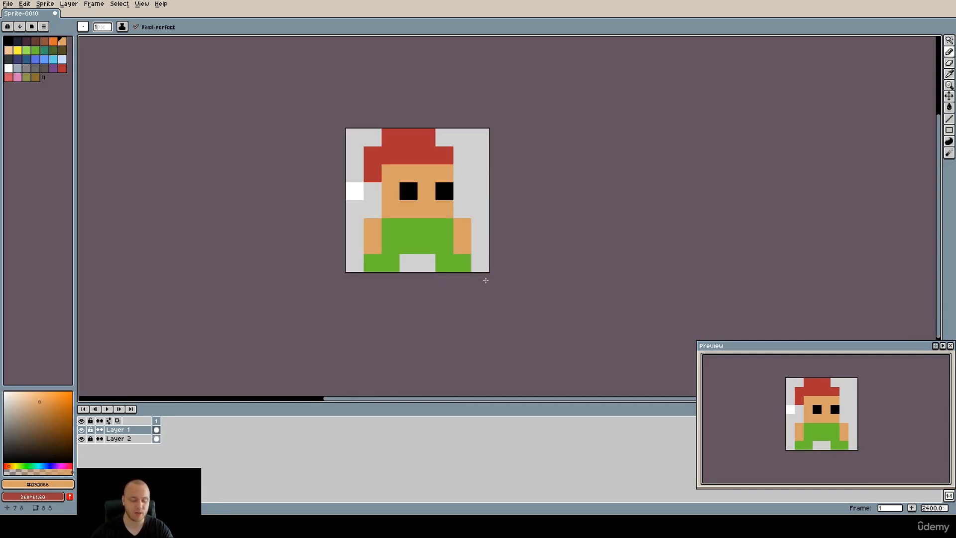
# Select the whole canvas and delete the character from Layer 1, keeping the gray backdrop.
pyautogui.press('m')
pyautogui.hotkey('ctrl', 'a')
pyautogui.press('Delete')
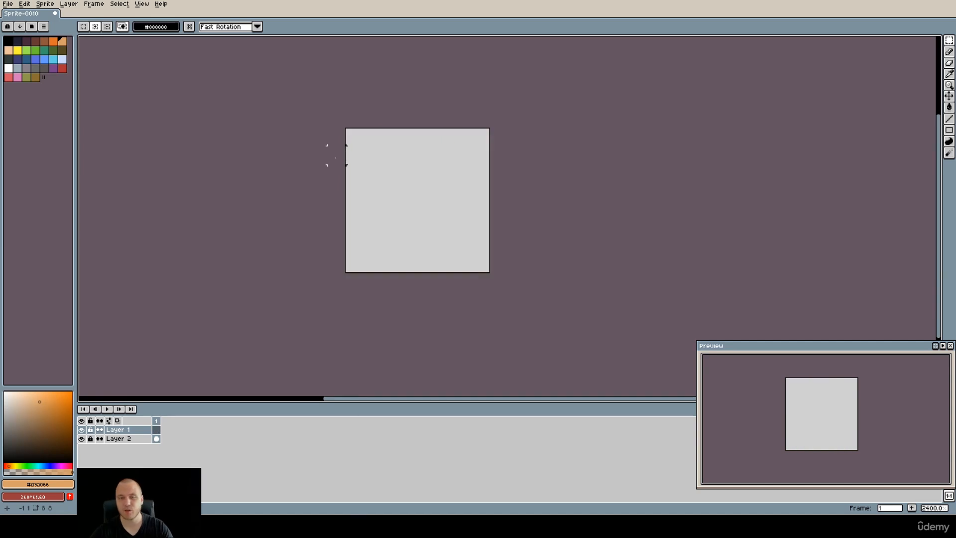
pyautogui.click(8, 40)
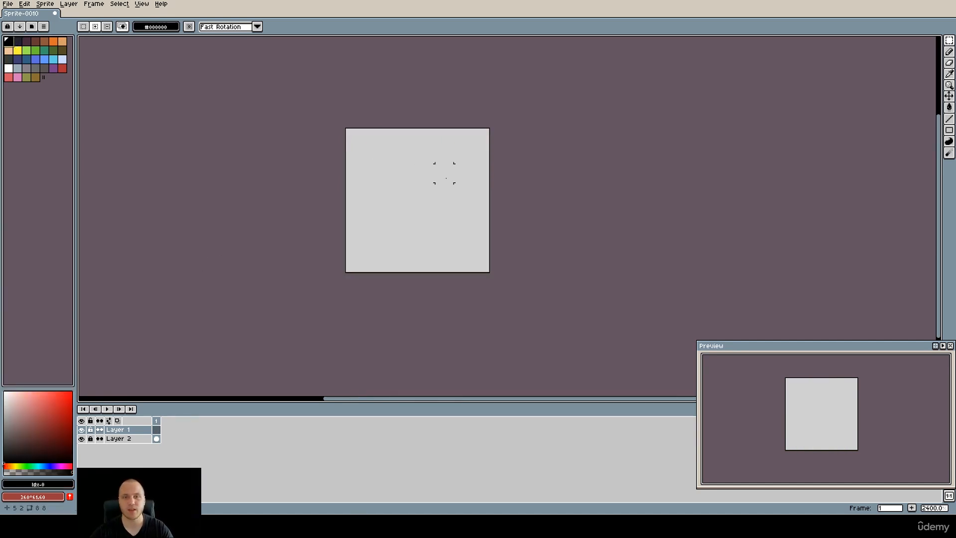
pyautogui.press('b')
pyautogui.click(443, 178)
pyautogui.scroll(1, 442, 179)
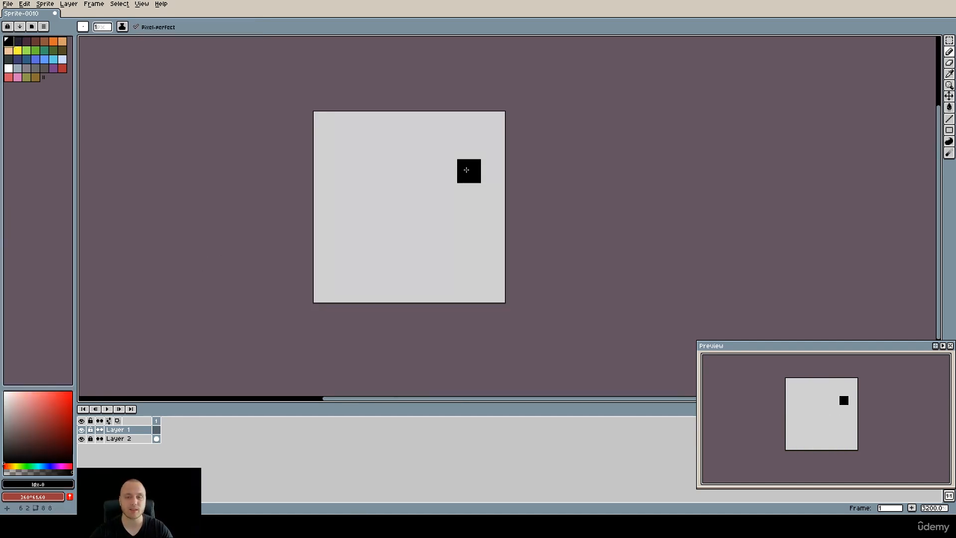
pyautogui.click(466, 170)
pyautogui.click(390, 172)
pyautogui.press('e')
pyautogui.moveTo(469, 171); pyautogui.dragTo(376, 172)
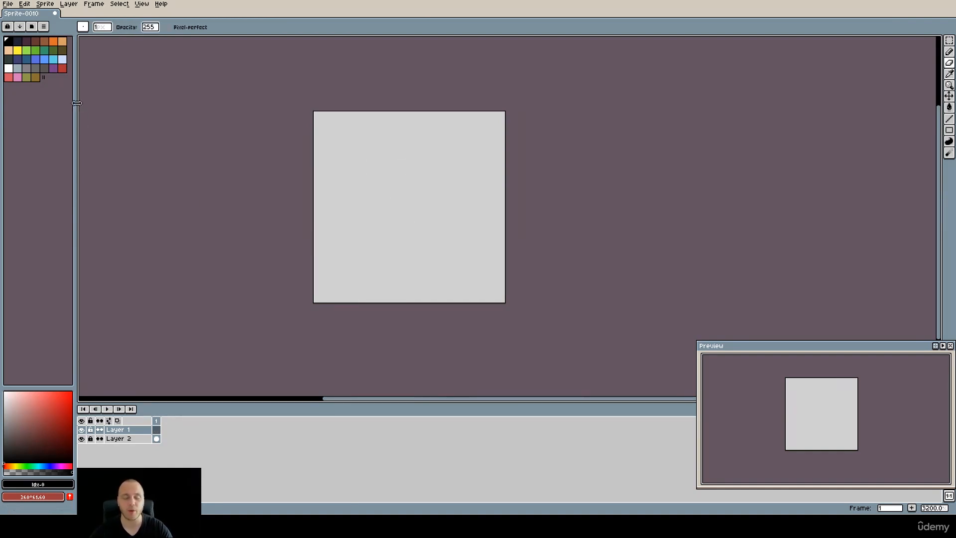
# Paint two black eye pixels on the third row of the canvas, leaving two pixels between them.
pyautogui.press('b')
pyautogui.click(451, 158)
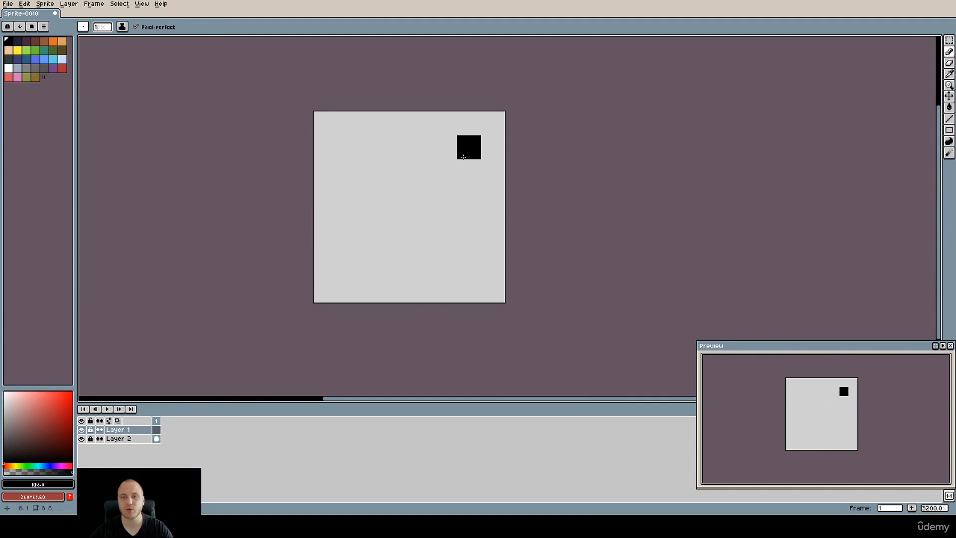
pyautogui.click(393, 165)
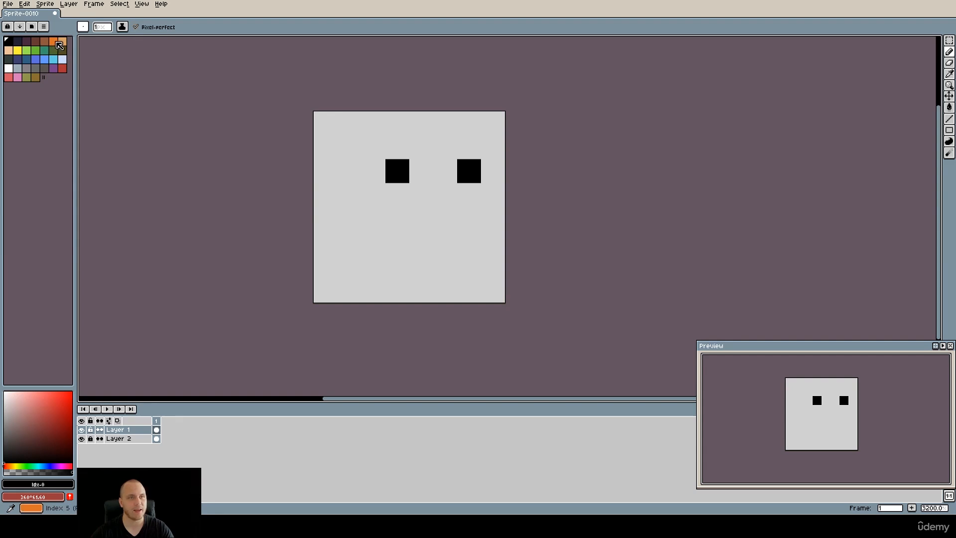
# Paint a tan body with two short legs around the eyes and shift the character one pixel left.
pyautogui.click(63, 44)
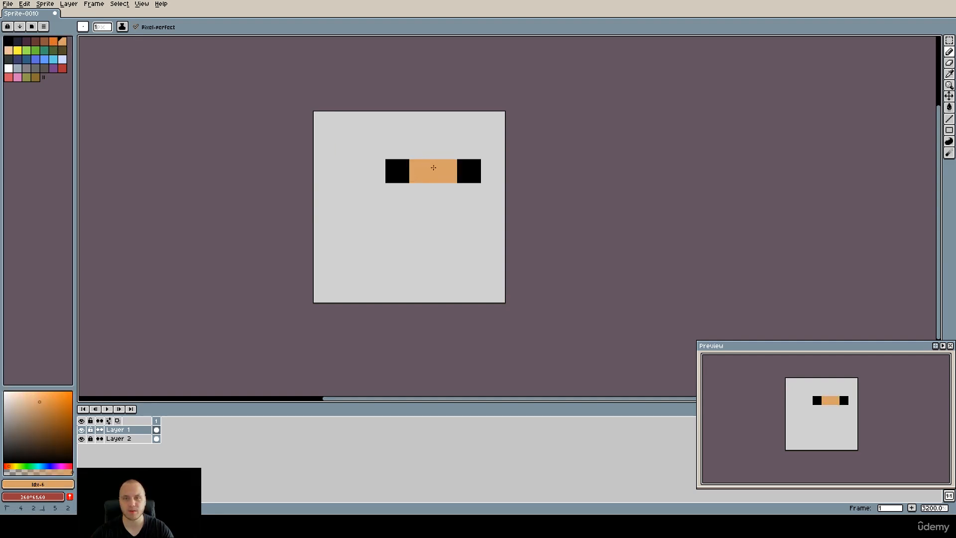
pyautogui.moveTo(421, 171); pyautogui.dragTo(471, 201)
pyautogui.moveTo(429, 177)
pyautogui.mouseDown()
pyautogui.moveTo(377, 192)
pyautogui.moveTo(380, 175)
pyautogui.moveTo(374, 193)
pyautogui.moveTo(369, 158)
pyautogui.moveTo(442, 150)
pyautogui.moveTo(372, 149)
pyautogui.moveTo(378, 238)
pyautogui.moveTo(418, 210)
pyautogui.moveTo(440, 234)
pyautogui.moveTo(386, 248)
pyautogui.moveTo(382, 260)
pyautogui.moveTo(401, 272)
pyautogui.moveTo(458, 259)
pyautogui.moveTo(460, 212)
pyautogui.moveTo(462, 252)
pyautogui.moveTo(473, 256)
pyautogui.moveTo(440, 288)
pyautogui.moveTo(383, 293)
pyautogui.moveTo(455, 292)
pyautogui.moveTo(517, 314)
pyautogui.moveTo(473, 301)
pyautogui.moveTo(349, 144)
pyautogui.mouseUp()
pyautogui.press('e')
pyautogui.press('m')
pyautogui.press('v')
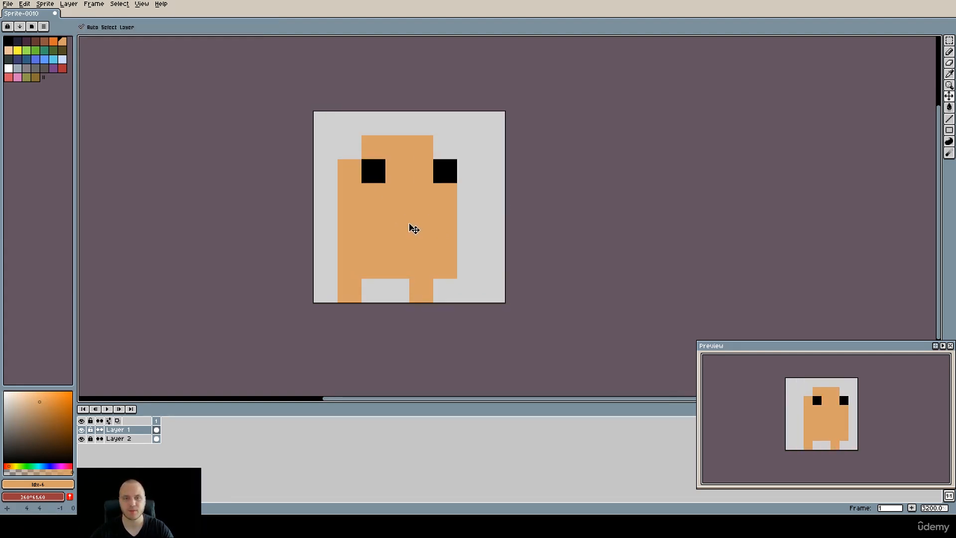
# Square off the head by painting its two missing upper corner pixels tan.
pyautogui.press('b')
pyautogui.click(445, 147)
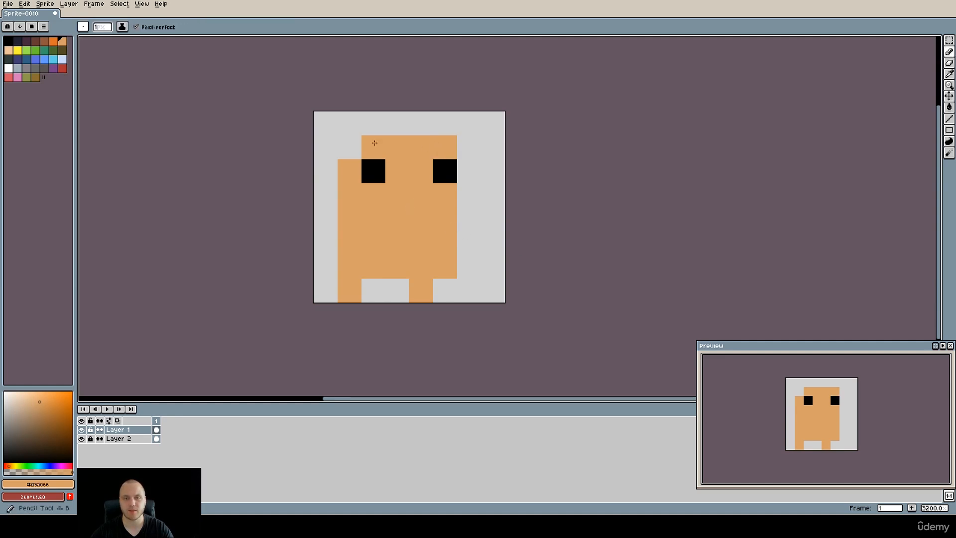
pyautogui.click(350, 147)
# Try trimming the lower right edge of the body, and restore the trimmed pixels in tan.
pyautogui.press('e')
pyautogui.click(445, 267)
pyautogui.click(445, 243)
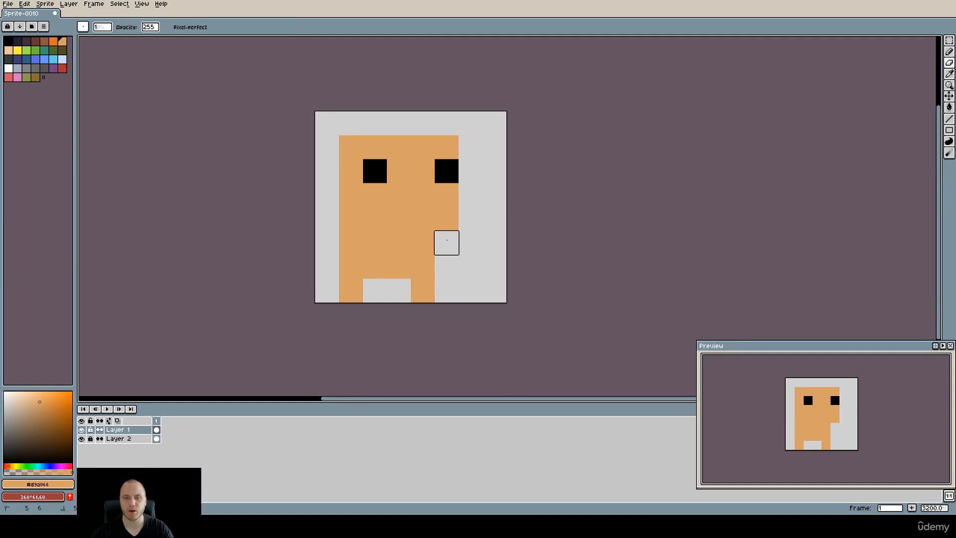
pyautogui.press('b')
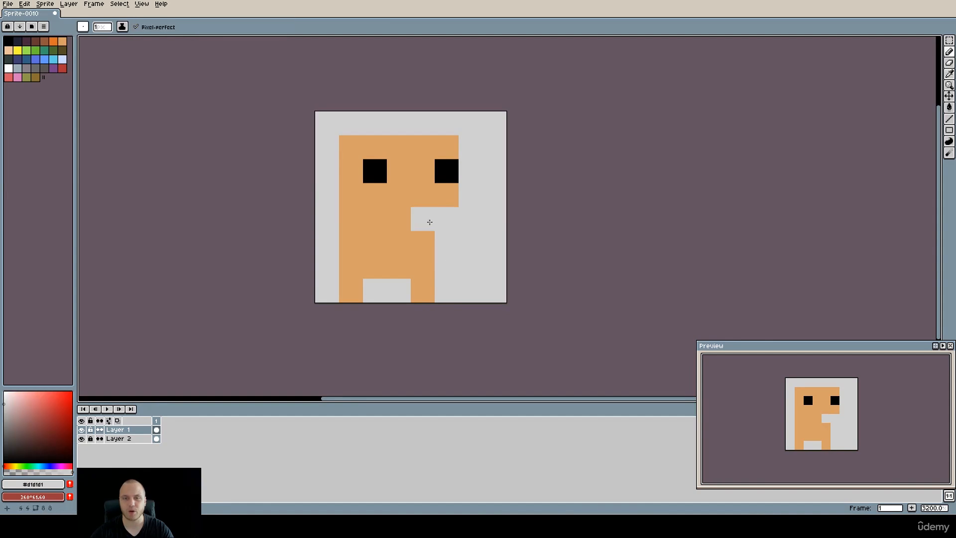
pyautogui.moveTo(450, 210); pyautogui.dragTo(448, 263)
# Move the right leg one pixel outward so it lines up with the body's right edge.
pyautogui.press('e')
pyautogui.click(422, 290)
pyautogui.press('b')
pyautogui.click(449, 290)
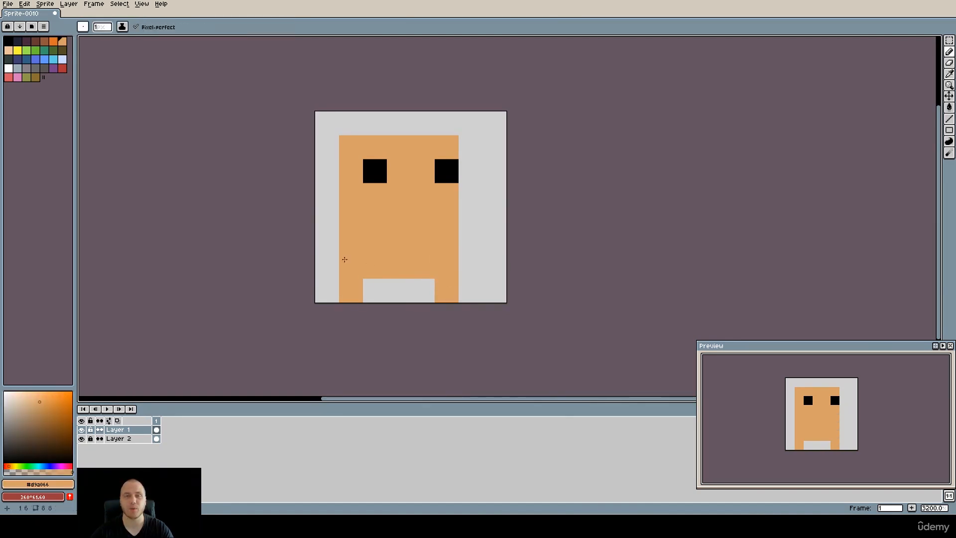
# Mix a muted pale blue from the palette blue and fill the tan body and legs with it.
pyautogui.moveTo(405, 245); pyautogui.dragTo(391, 242)
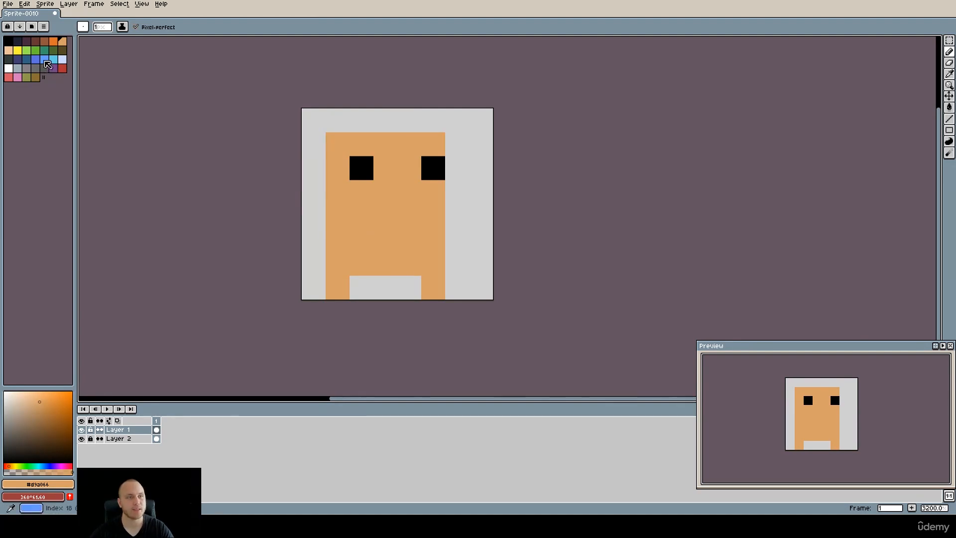
pyautogui.click(42, 60)
pyautogui.click(21, 408)
pyautogui.press('g')
pyautogui.click(437, 246)
# Paint a brown shield two pixels wide and four pixels tall over the body's left edge, trying blue first.
pyautogui.press('b')
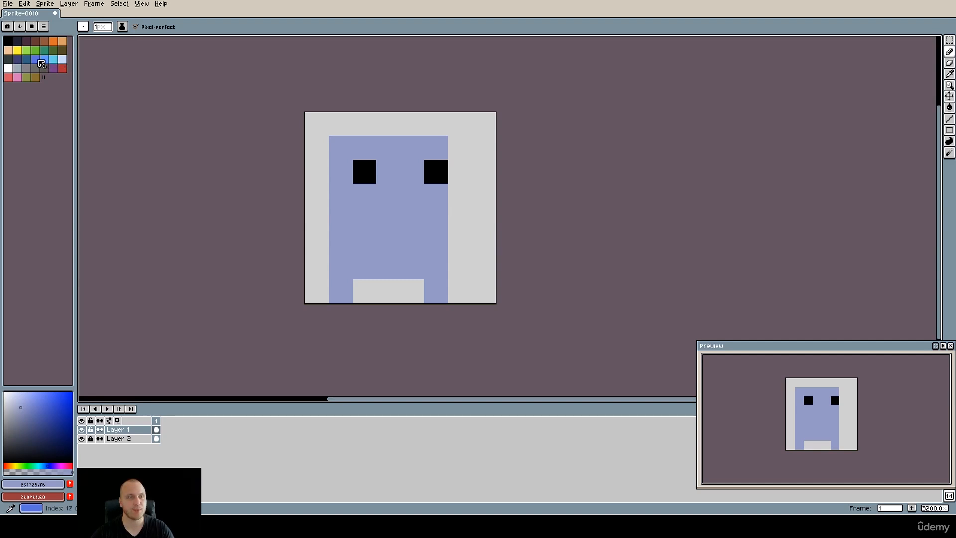
pyautogui.click(40, 63)
pyautogui.click(317, 196)
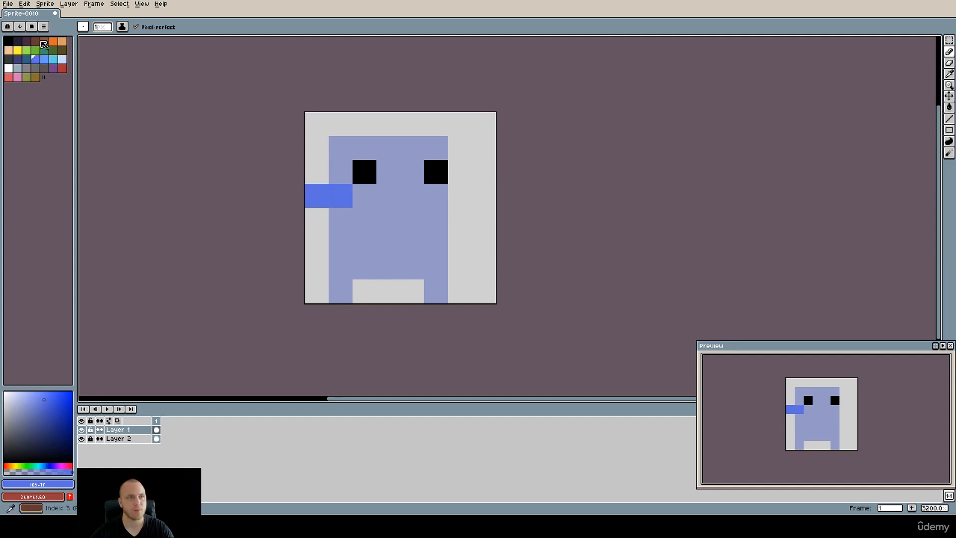
pyautogui.click(35, 41)
pyautogui.click(318, 197)
pyautogui.click(349, 203)
pyautogui.moveTo(350, 203)
pyautogui.mouseDown()
pyautogui.moveTo(366, 224)
pyautogui.moveTo(363, 246)
pyautogui.moveTo(357, 202)
pyautogui.moveTo(343, 259)
pyautogui.moveTo(334, 217)
pyautogui.moveTo(356, 272)
pyautogui.moveTo(313, 261)
pyautogui.moveTo(318, 214)
pyautogui.moveTo(325, 260)
pyautogui.mouseUp()
pyautogui.moveTo(389, 243)
pyautogui.mouseDown()
pyautogui.moveTo(382, 214)
pyautogui.moveTo(387, 281)
pyautogui.mouseUp()
# Widen the brown shield to three pixels and round it by removing its four corner pixels.
pyautogui.keyDown('alt'); pyautogui.click(400, 218); pyautogui.keyUp('alt')
pyautogui.click(382, 214)
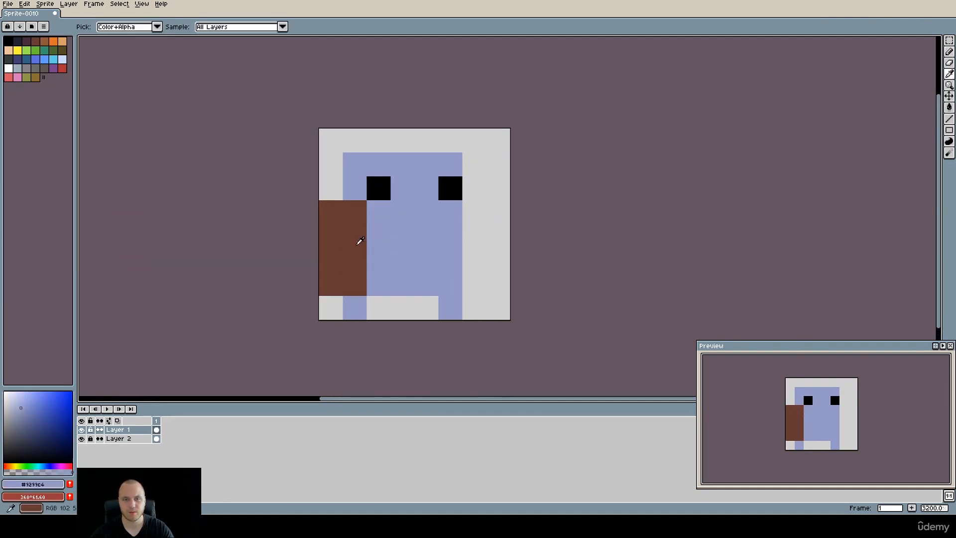
pyautogui.keyDown('alt'); pyautogui.click(357, 242); pyautogui.keyUp('alt')
pyautogui.moveTo(377, 235); pyautogui.dragTo(368, 261)
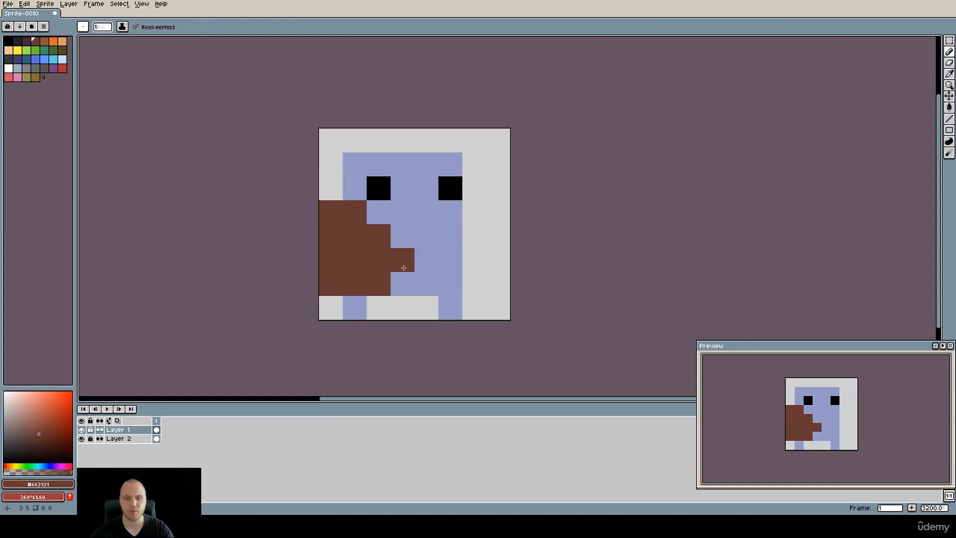
pyautogui.keyDown('alt'); pyautogui.click(402, 267); pyautogui.keyUp('alt')
pyautogui.click(388, 278)
pyautogui.press('e')
pyautogui.click(330, 212)
pyautogui.click(334, 292)
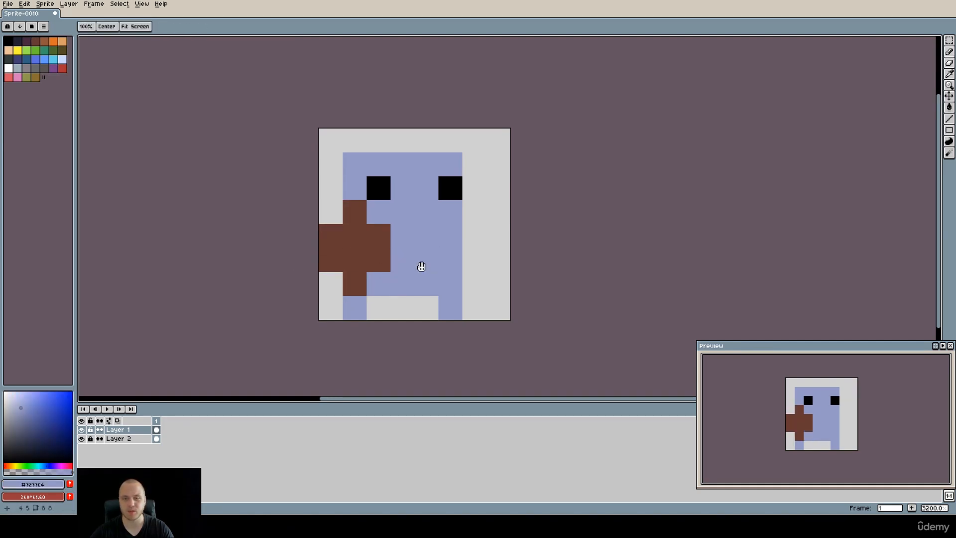
pyautogui.moveTo(431, 266); pyautogui.dragTo(411, 261)
pyautogui.press('i')
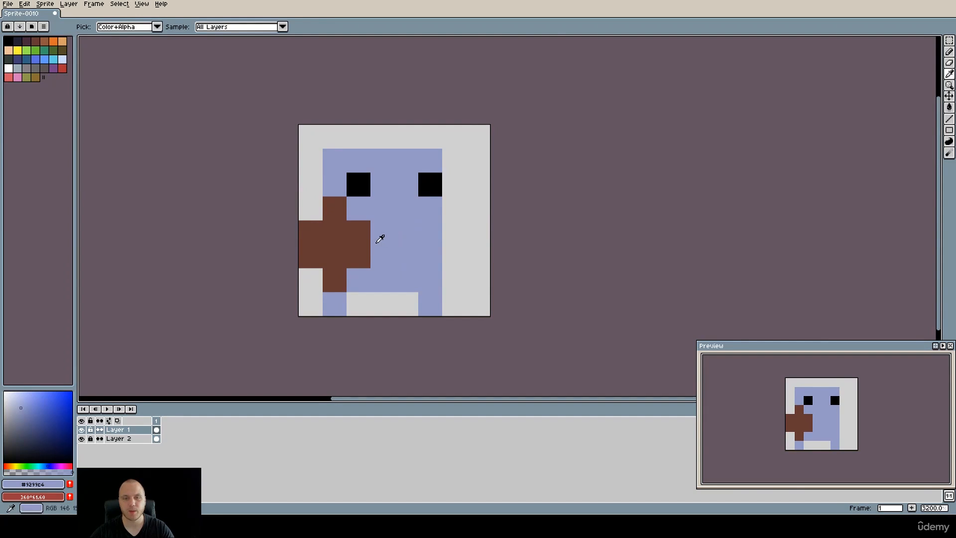
pyautogui.press('b')
pyautogui.moveTo(35, 408); pyautogui.dragTo(17, 396)
pyautogui.press('i')
pyautogui.click(429, 240)
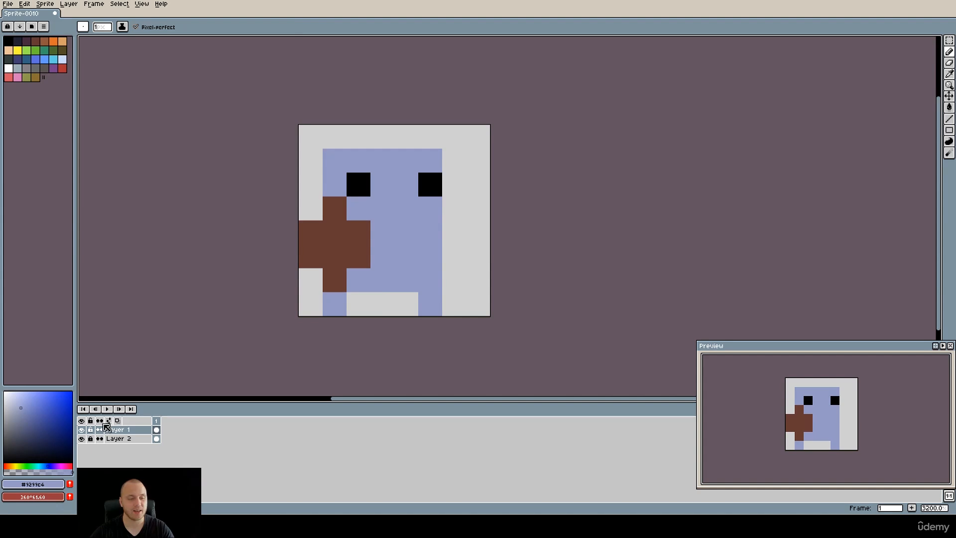
pyautogui.click(36, 59)
pyautogui.click(62, 59)
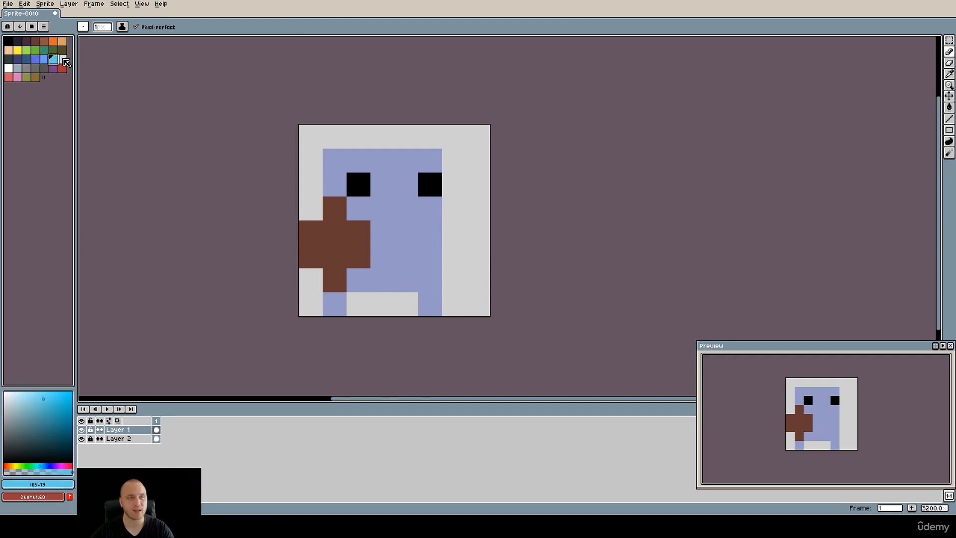
# Try a darker shade of the body blue as a hand pixel beside the body's right edge, and erase it.
pyautogui.keyDown('alt'); pyautogui.click(422, 234); pyautogui.keyUp('alt')
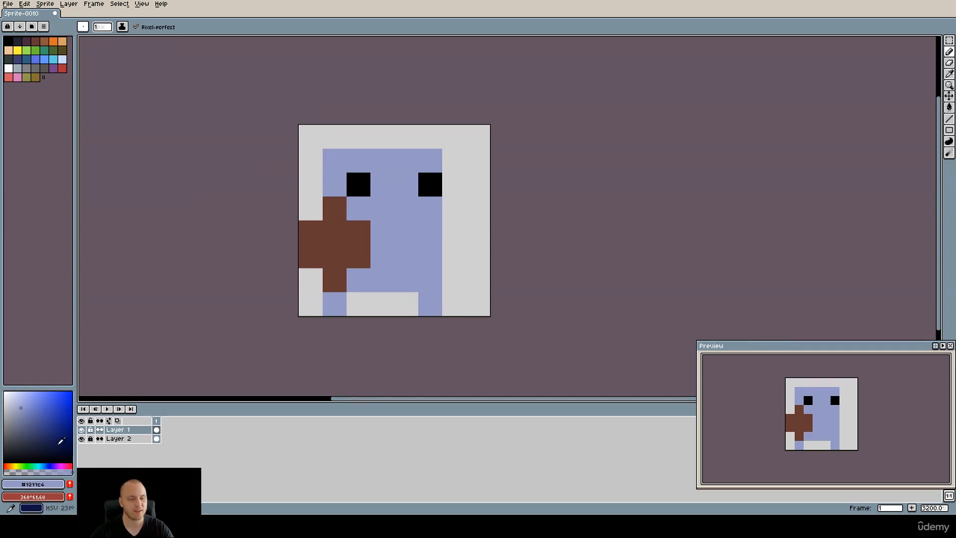
pyautogui.click(27, 424)
pyautogui.click(311, 264)
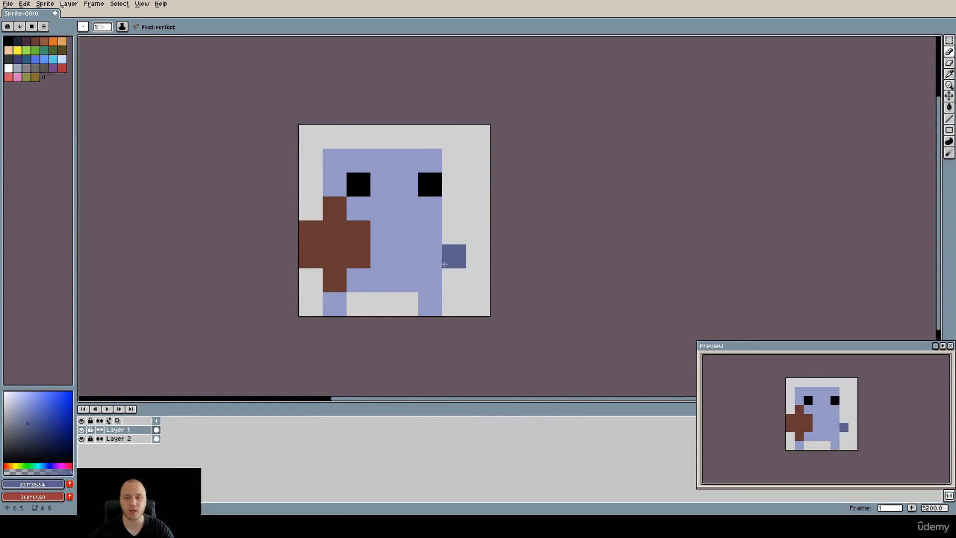
pyautogui.moveTo(445, 261)
pyautogui.mouseDown()
pyautogui.moveTo(457, 229)
pyautogui.moveTo(457, 285)
pyautogui.moveTo(454, 233)
pyautogui.mouseUp()
pyautogui.press('e')
pyautogui.press('b')
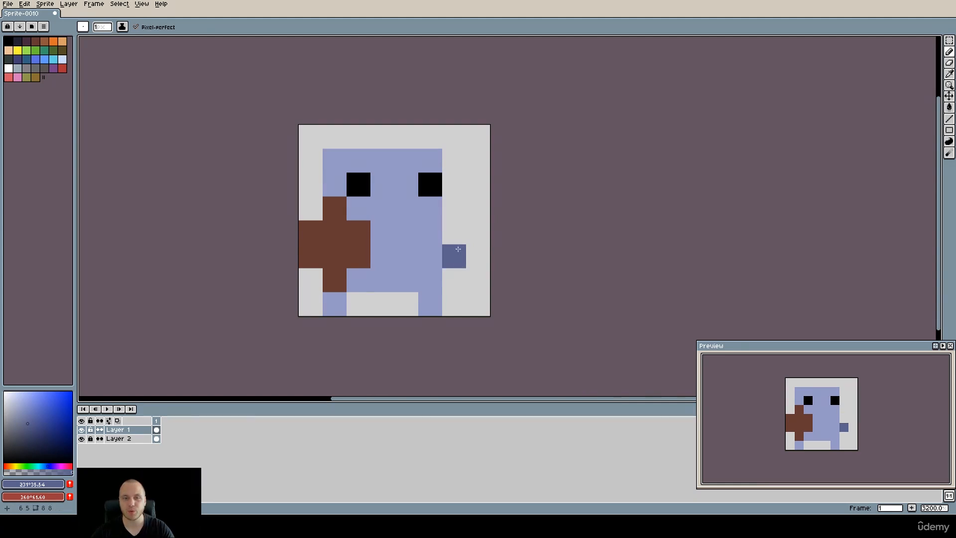
pyautogui.moveTo(458, 249)
pyautogui.mouseDown()
pyautogui.moveTo(457, 161)
pyautogui.moveTo(462, 242)
pyautogui.mouseUp()
pyautogui.press('e')
pyautogui.click(454, 257)
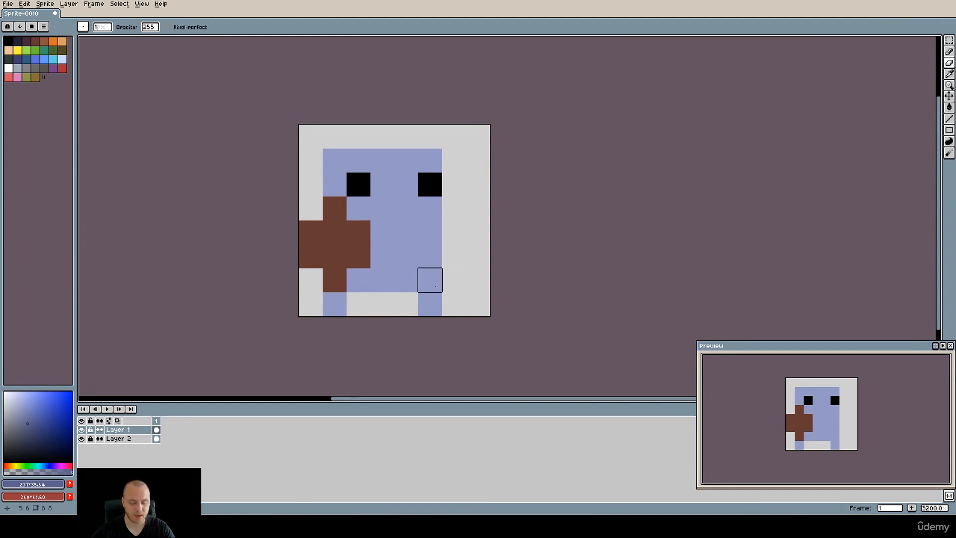
# Select the whole character, move it one pixel left and deselect it.
pyautogui.press('m')
pyautogui.moveTo(442, 315); pyautogui.dragTo(304, 152)
pyautogui.moveTo(382, 217); pyautogui.dragTo(362, 218)
pyautogui.hotkey('ctrl', 'd')
# Repaint the two missing eye pixels in black.
pyautogui.press('b')
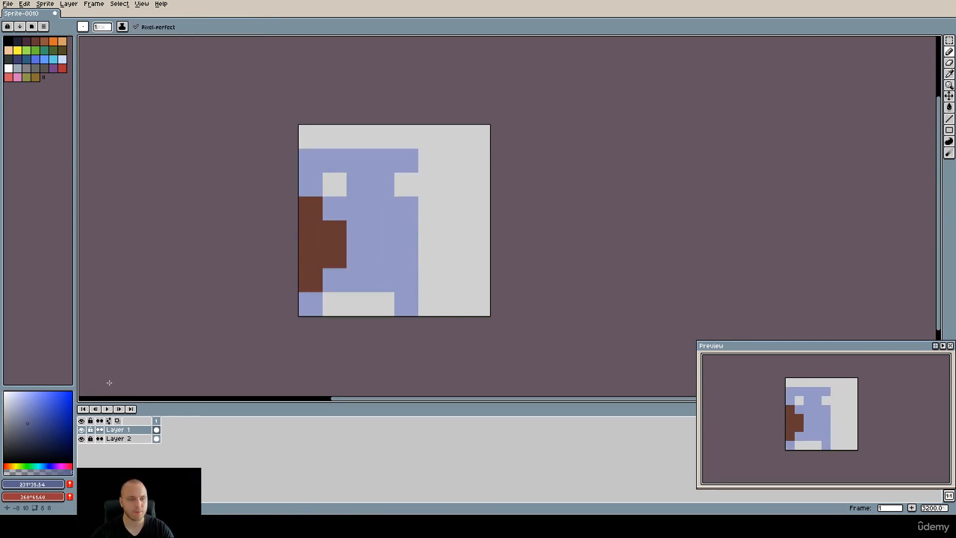
pyautogui.click(8, 40)
pyautogui.moveTo(335, 185)
pyautogui.mouseDown()
pyautogui.moveTo(406, 188)
pyautogui.moveTo(341, 222)
pyautogui.moveTo(337, 272)
pyautogui.mouseUp()
pyautogui.click(406, 184)
# Sample the shield's brown and extend the shield one pixel right, keeping its right side rounded.
pyautogui.keyDown('alt'); pyautogui.click(331, 229); pyautogui.keyUp('alt')
pyautogui.moveTo(351, 233); pyautogui.dragTo(352, 260)
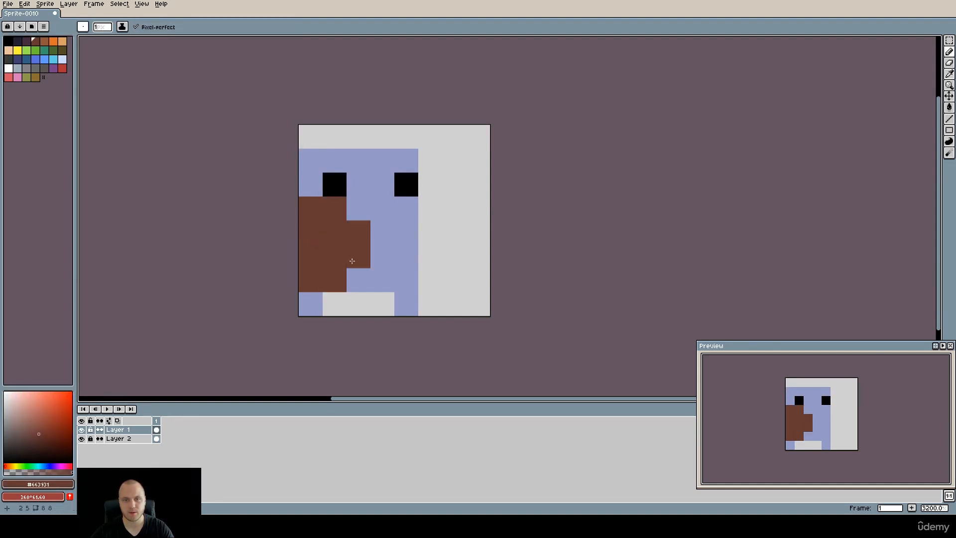
pyautogui.keyDown('alt'); pyautogui.click(368, 200); pyautogui.keyUp('alt')
pyautogui.moveTo(375, 224); pyautogui.dragTo(366, 230)
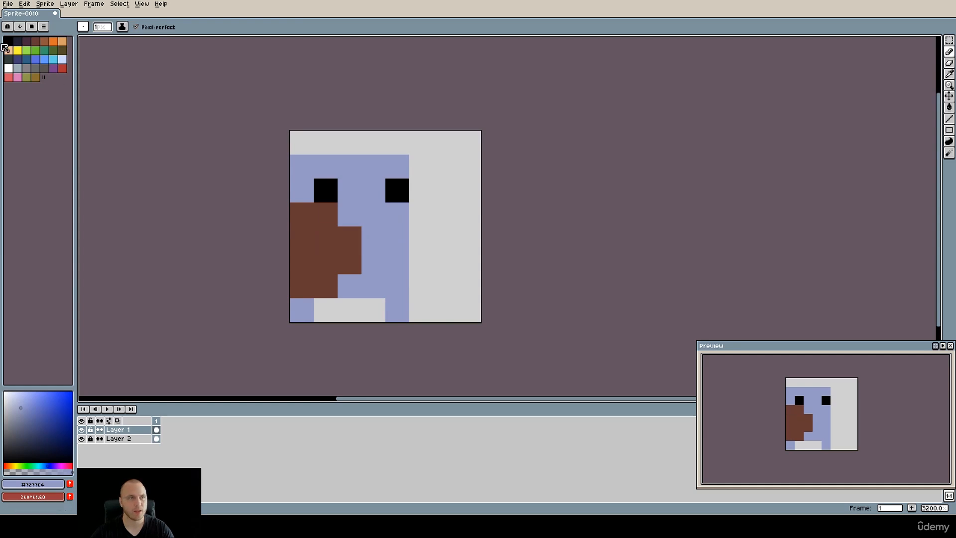
# Mix a desaturated dark gray and paint a two-row helmet across the top of the head.
pyautogui.click(40, 63)
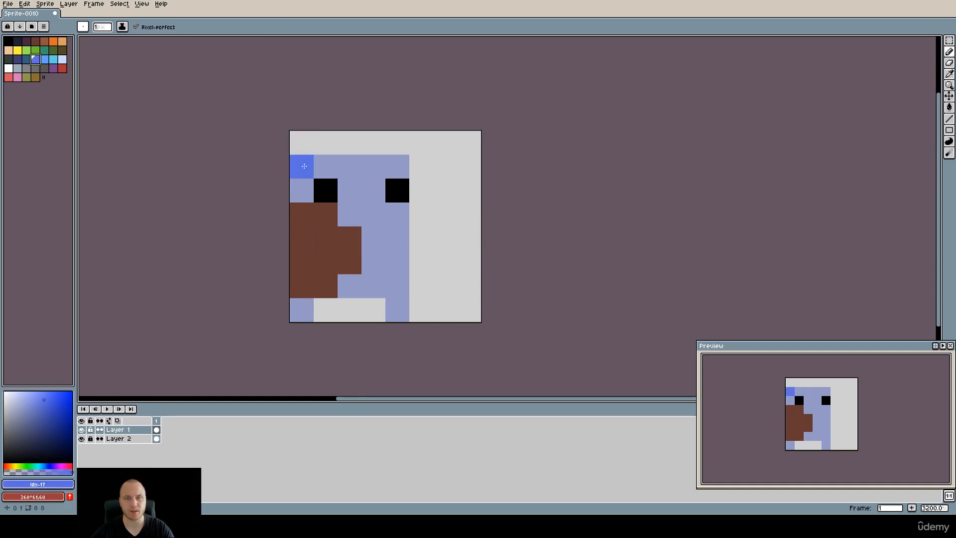
pyautogui.click(20, 408)
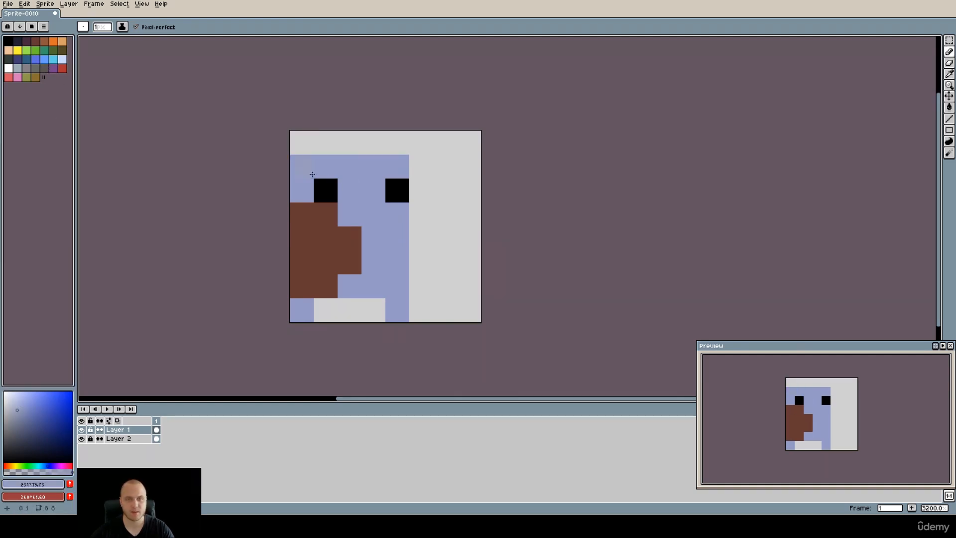
pyautogui.click(15, 411)
pyautogui.click(8, 430)
pyautogui.moveTo(302, 166)
pyautogui.mouseDown()
pyautogui.moveTo(397, 170)
pyautogui.moveTo(384, 143)
pyautogui.moveTo(307, 143)
pyautogui.mouseUp()
pyautogui.hscroll(1, 307, 144)
# Paint a five-pixel-tall vertical gray sword blade right of the body and a two-pixel arm beneath it in the body blue.
pyautogui.click(387, 250)
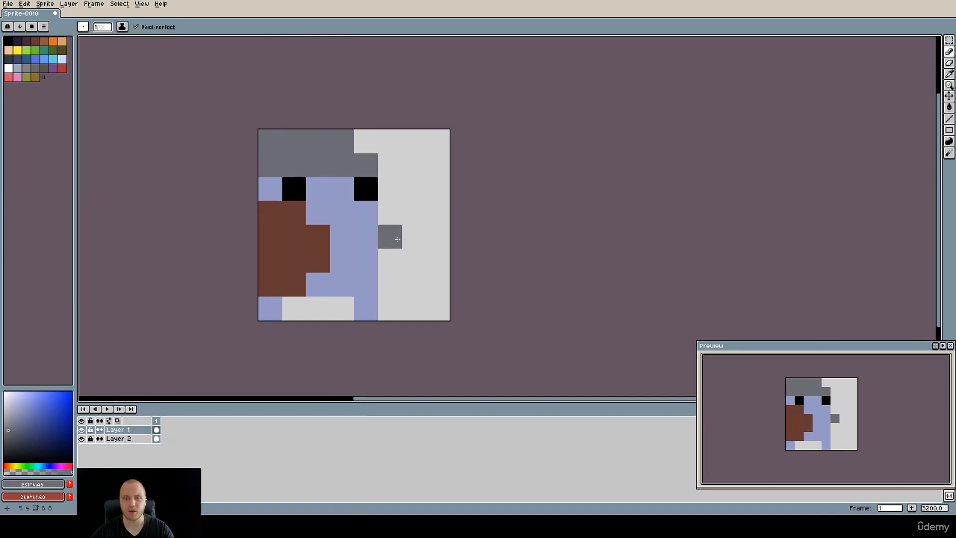
pyautogui.moveTo(414, 239); pyautogui.dragTo(414, 146)
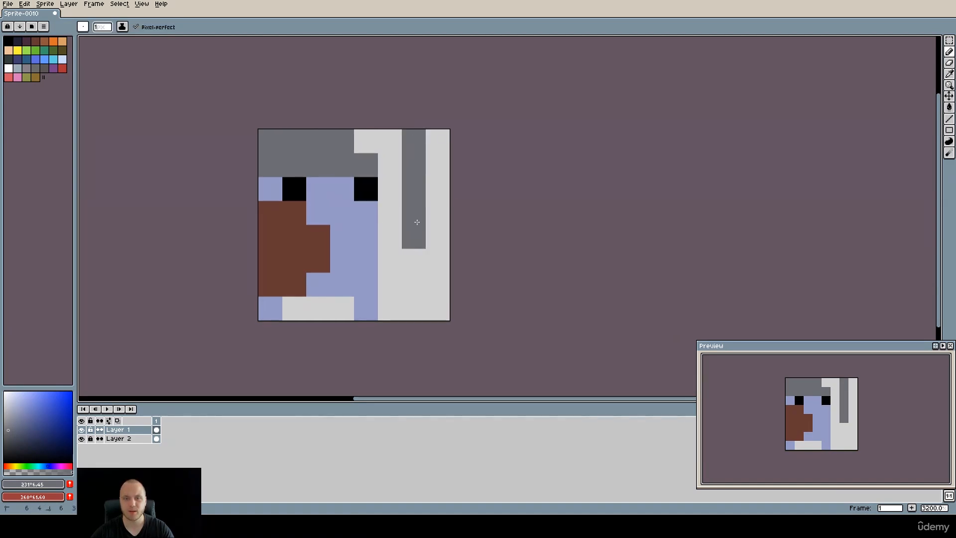
pyautogui.keyDown('alt'); pyautogui.click(366, 257); pyautogui.keyUp('alt')
pyautogui.click(384, 255)
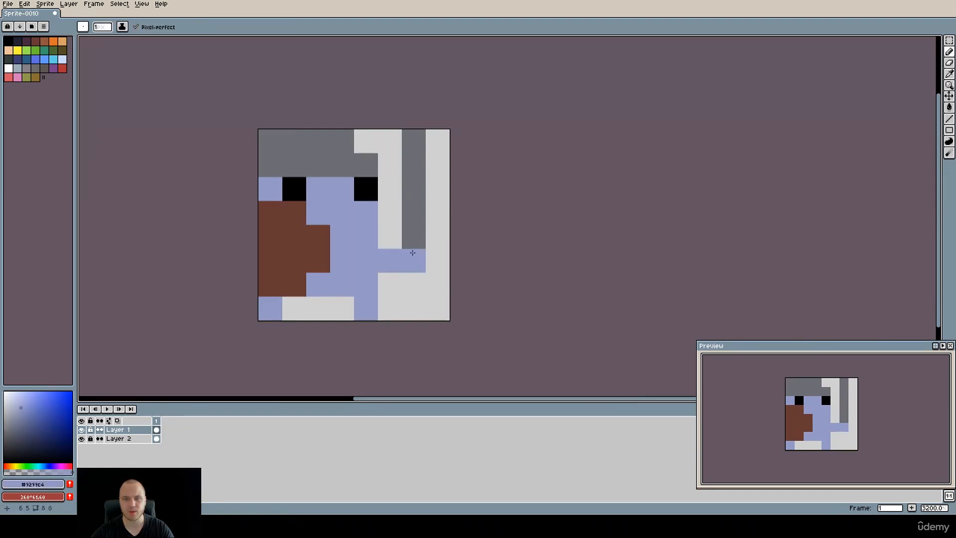
# Sample the sword's gray and add a three-pixel-wide crossguard with a single hilt pixel below it.
pyautogui.keyDown('alt'); pyautogui.click(406, 236); pyautogui.keyUp('alt')
pyautogui.moveTo(390, 236); pyautogui.dragTo(437, 241)
pyautogui.click(413, 260)
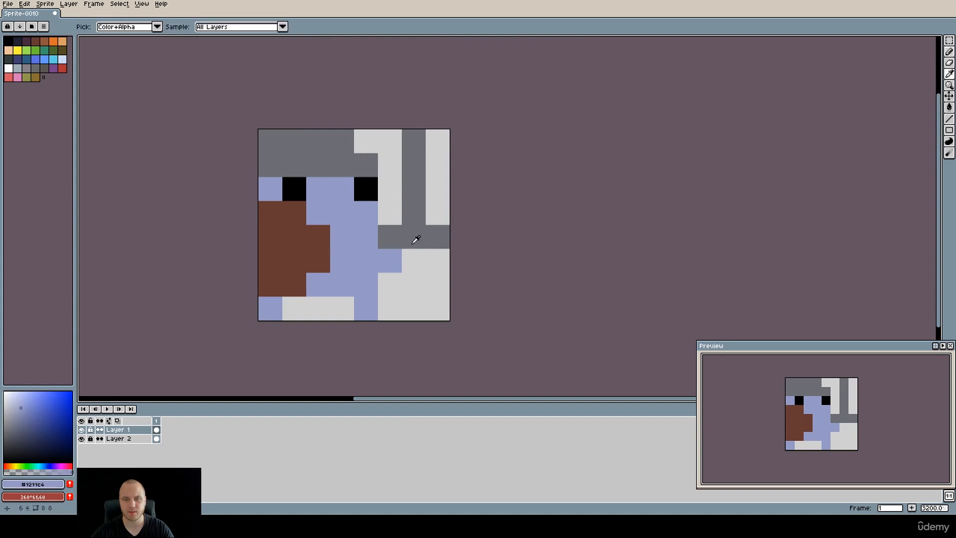
pyautogui.scroll(-1, 838, 430)
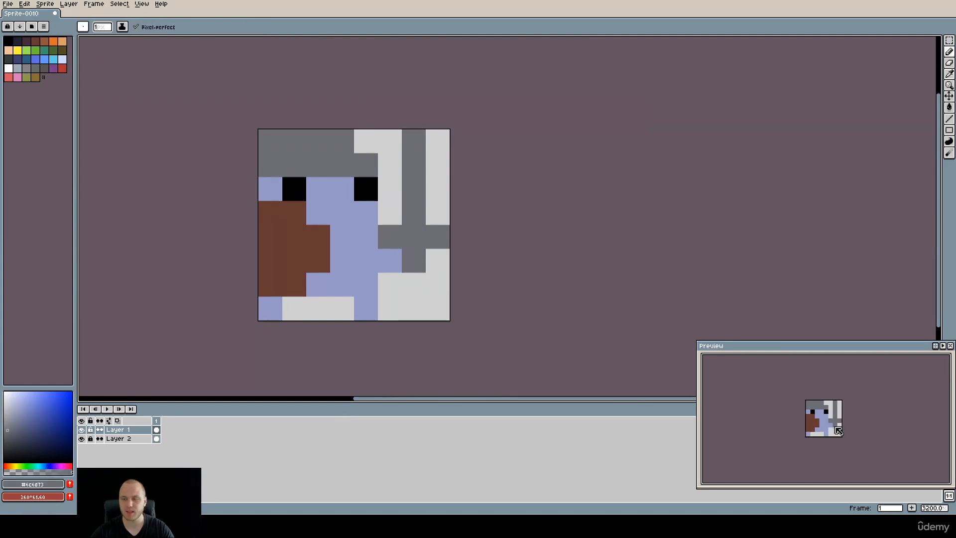
pyautogui.scroll(-2, 395, 251)
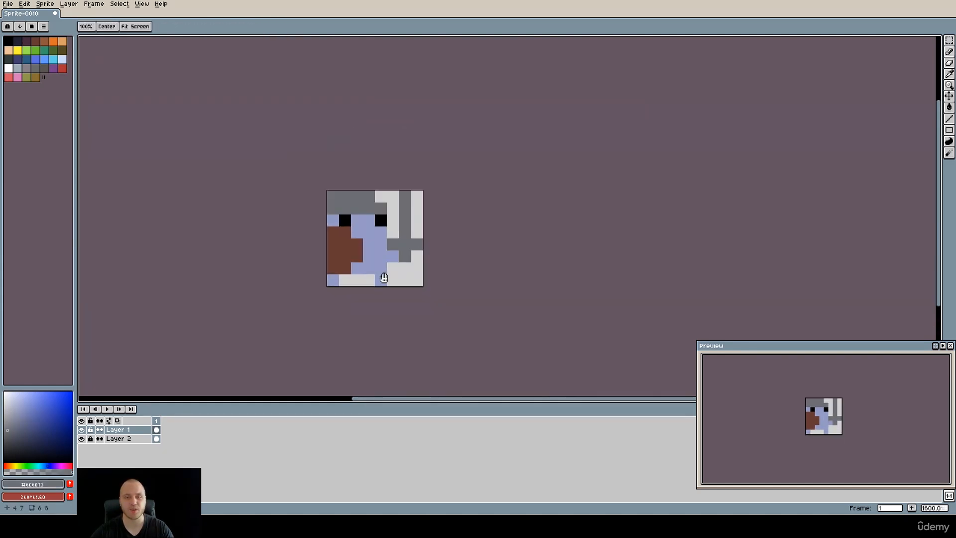
pyautogui.moveTo(382, 277); pyautogui.dragTo(430, 288)
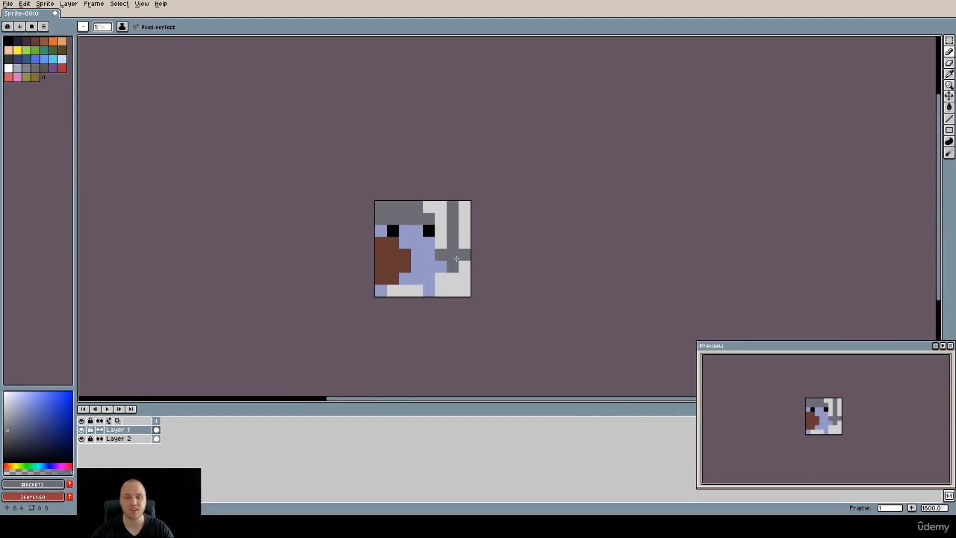
pyautogui.scroll(1, 457, 259)
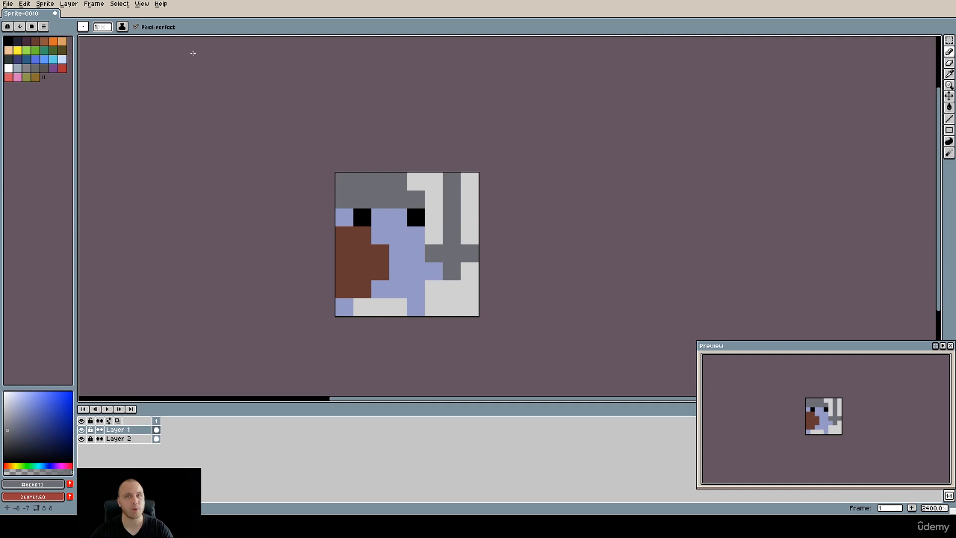
# Create a new 16 × 16 RGB sprite with a transparent background and fill its canvas with light gray.
pyautogui.click(10, 6)
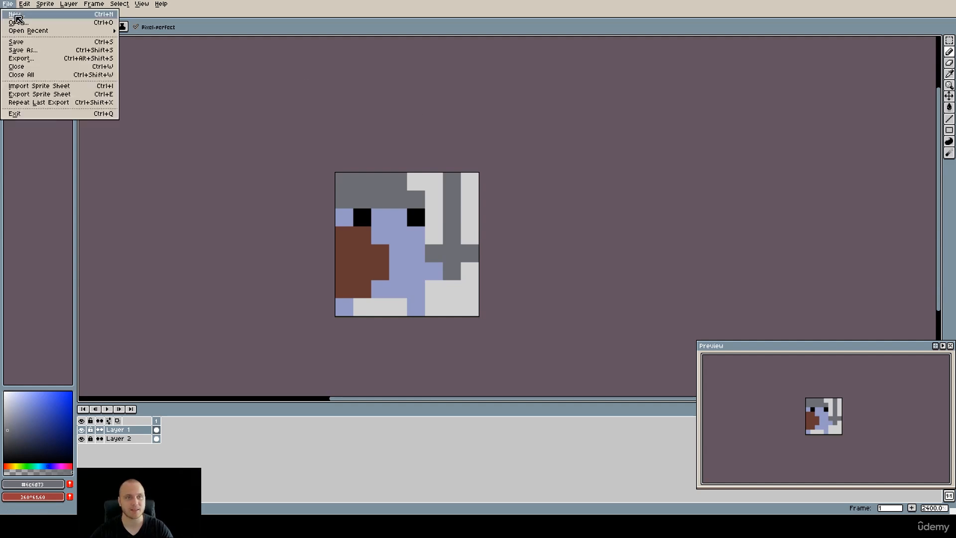
pyautogui.click(14, 15)
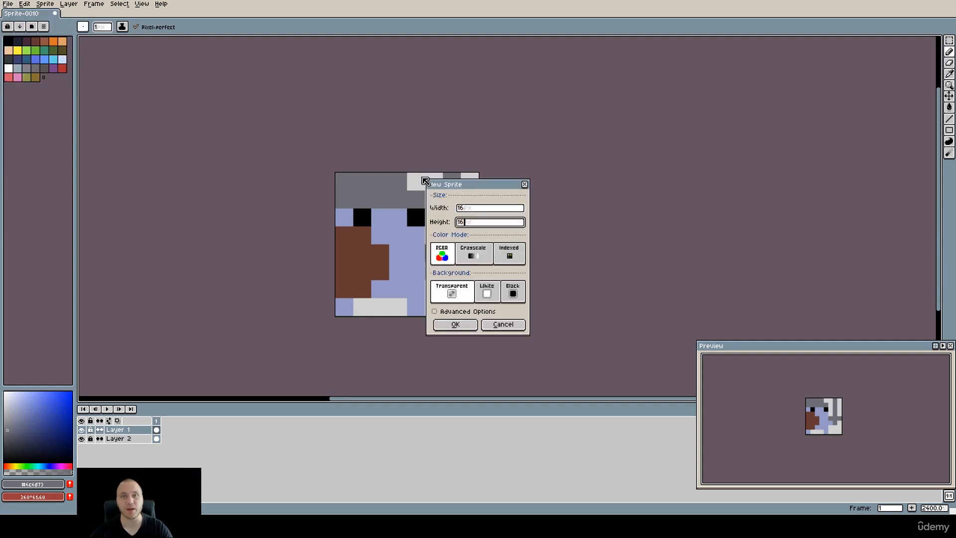
pyautogui.click(453, 325)
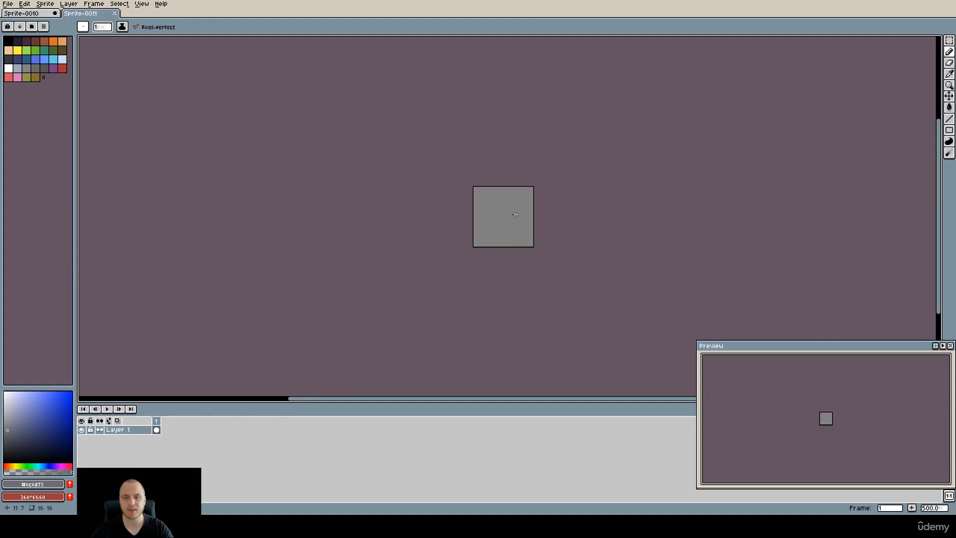
pyautogui.scroll(5, 514, 215)
pyautogui.moveTo(508, 222); pyautogui.dragTo(448, 222)
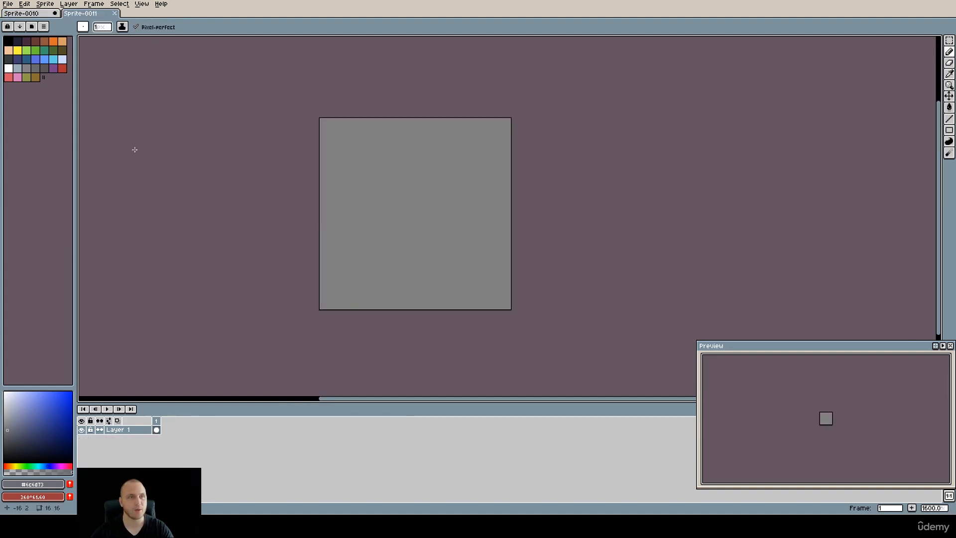
pyautogui.click(8, 396)
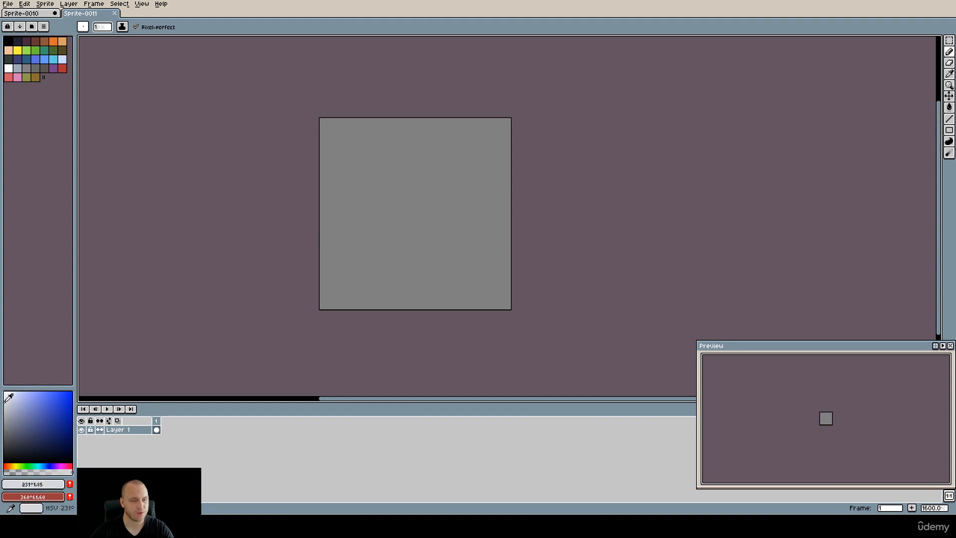
pyautogui.press('g')
pyautogui.click(420, 291)
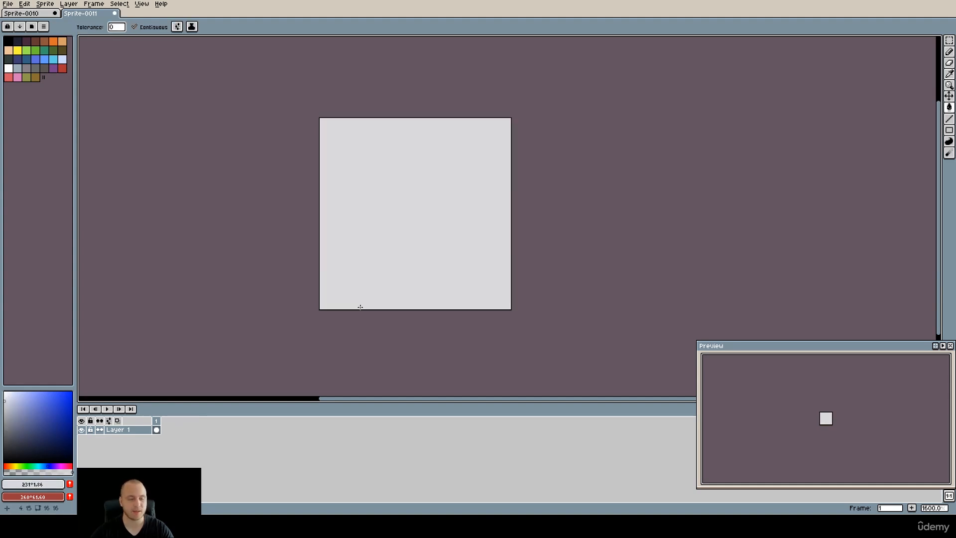
# Add a new layer and pencil a 2 × 2 black head at the top center of the canvas.
pyautogui.hotkey('shift', 'n')
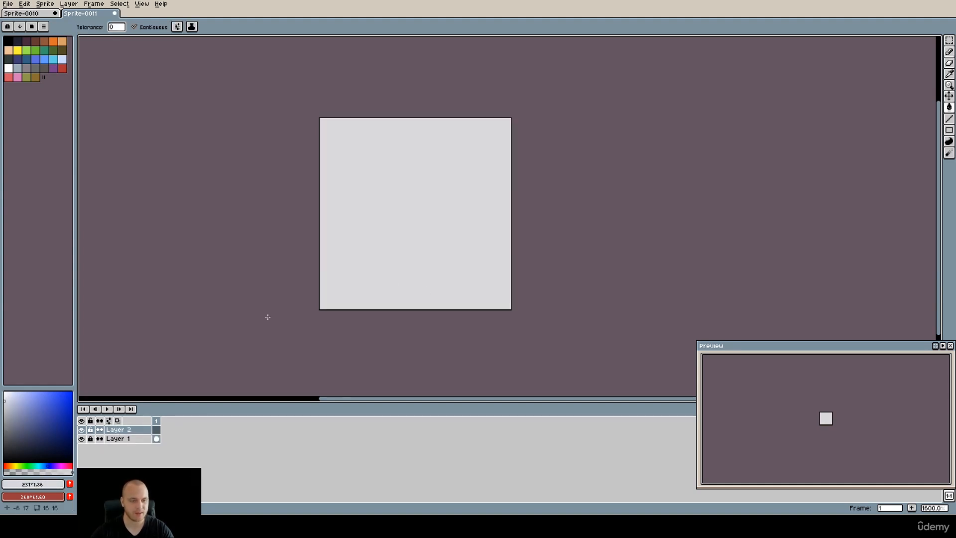
pyautogui.hscroll(2, 313, 269)
pyautogui.moveTo(30, 415); pyautogui.dragTo(7, 457)
pyautogui.press('b')
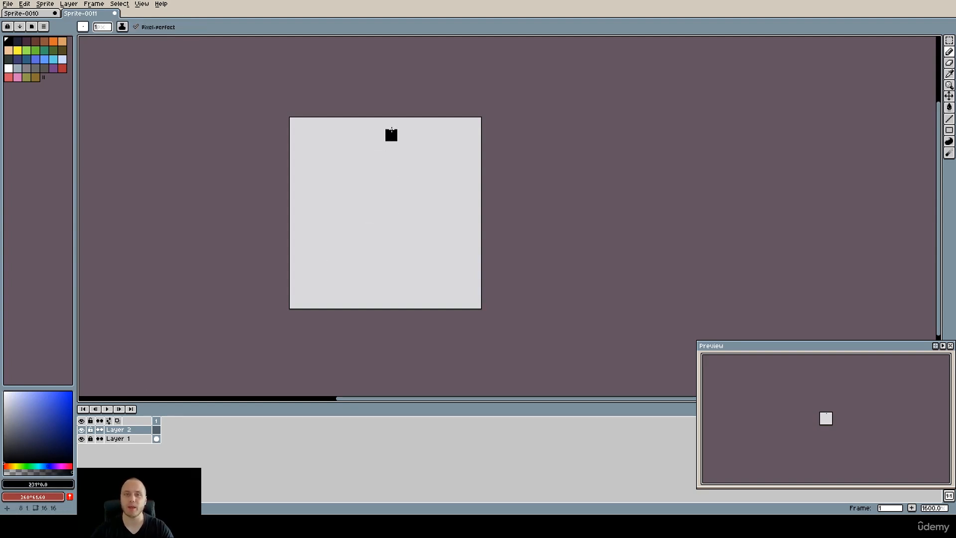
pyautogui.click(28, 14)
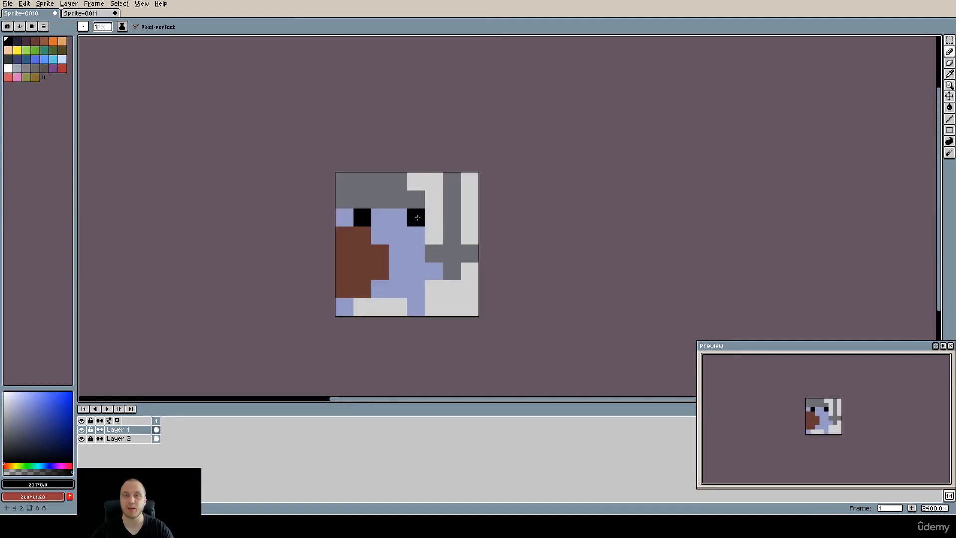
pyautogui.click(88, 16)
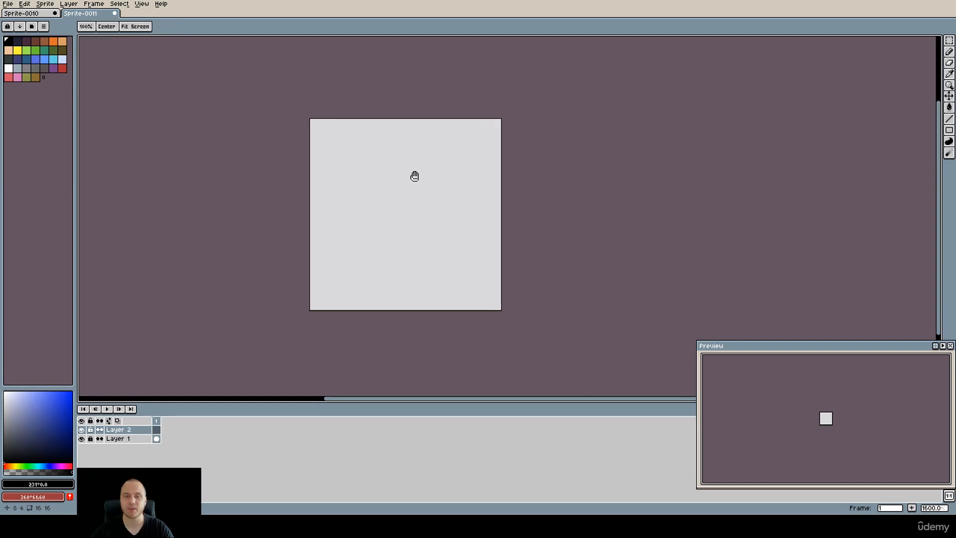
pyautogui.scroll(2, 411, 170)
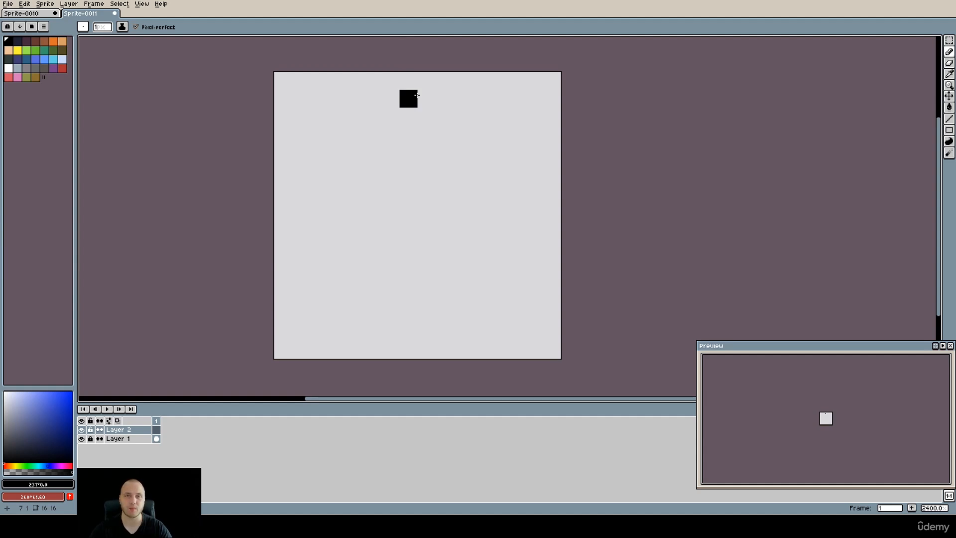
pyautogui.moveTo(426, 81)
pyautogui.mouseDown()
pyautogui.moveTo(426, 98)
pyautogui.moveTo(408, 81)
pyautogui.moveTo(413, 99)
pyautogui.mouseUp()
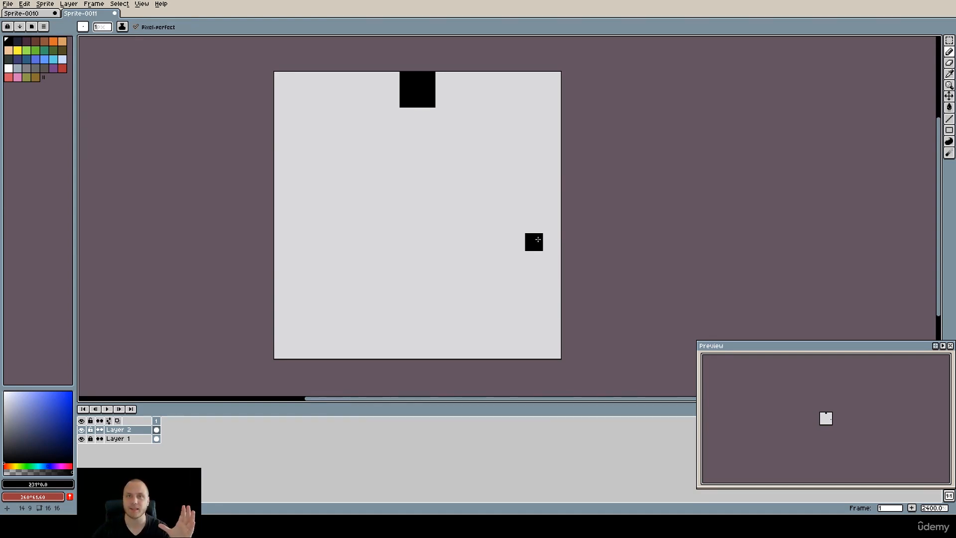
# Paint a 2 × 2 black block diagonally below the head's right side and turn off pixel-perfect drawing.
pyautogui.moveTo(444, 117); pyautogui.dragTo(445, 132)
pyautogui.click(462, 117)
pyautogui.click(136, 26)
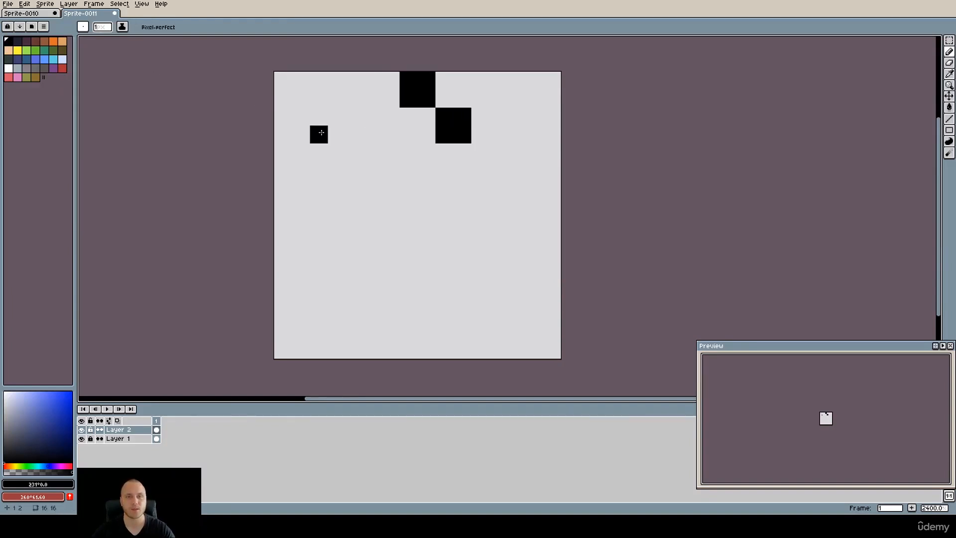
# Continue the chain of 2 × 2 black blocks diagonally down to the right, then back left to the bottom edge.
pyautogui.moveTo(483, 155); pyautogui.dragTo(498, 152)
pyautogui.moveTo(516, 188)
pyautogui.mouseDown()
pyautogui.moveTo(527, 206)
pyautogui.moveTo(534, 188)
pyautogui.mouseUp()
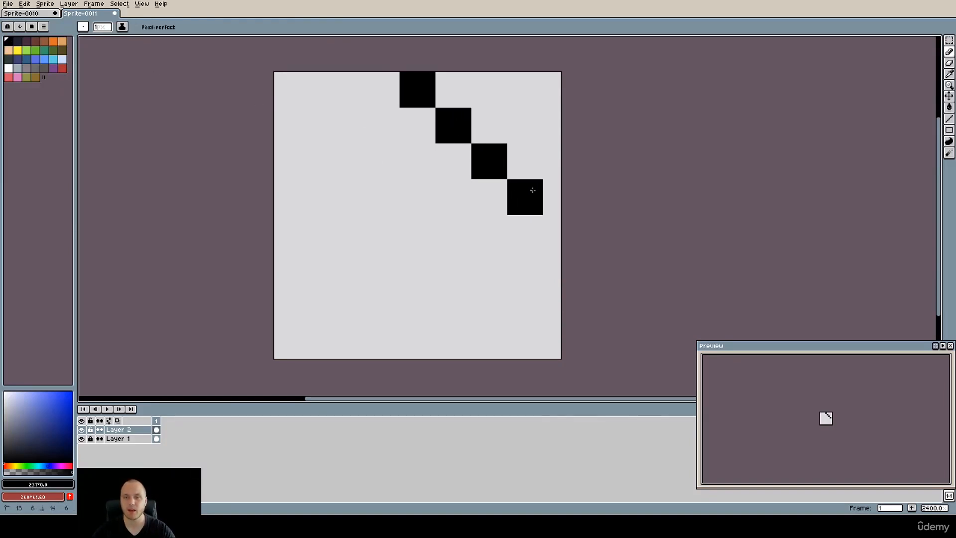
pyautogui.moveTo(504, 234)
pyautogui.mouseDown()
pyautogui.moveTo(487, 221)
pyautogui.moveTo(480, 241)
pyautogui.mouseUp()
pyautogui.moveTo(462, 278); pyautogui.dragTo(444, 259)
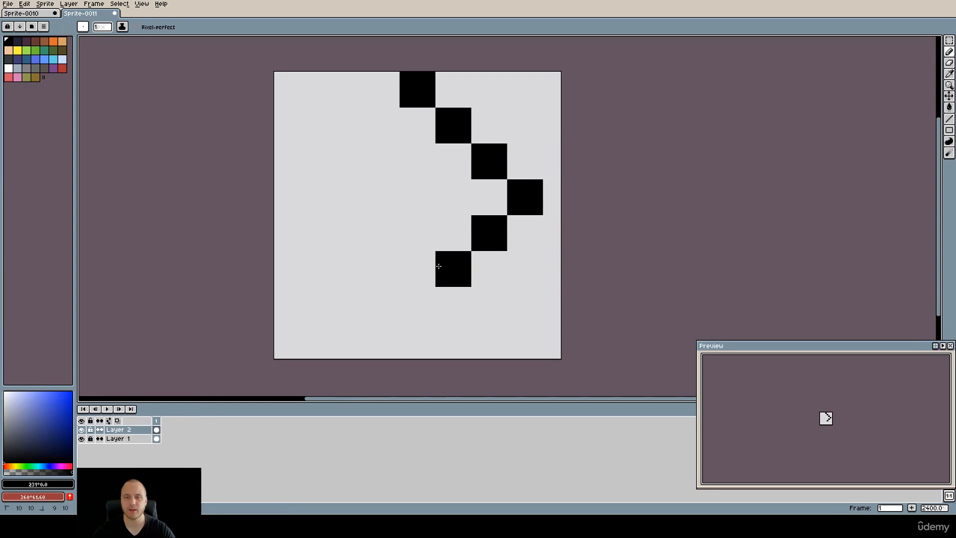
pyautogui.moveTo(421, 297)
pyautogui.mouseDown()
pyautogui.moveTo(398, 338)
pyautogui.moveTo(371, 337)
pyautogui.mouseUp()
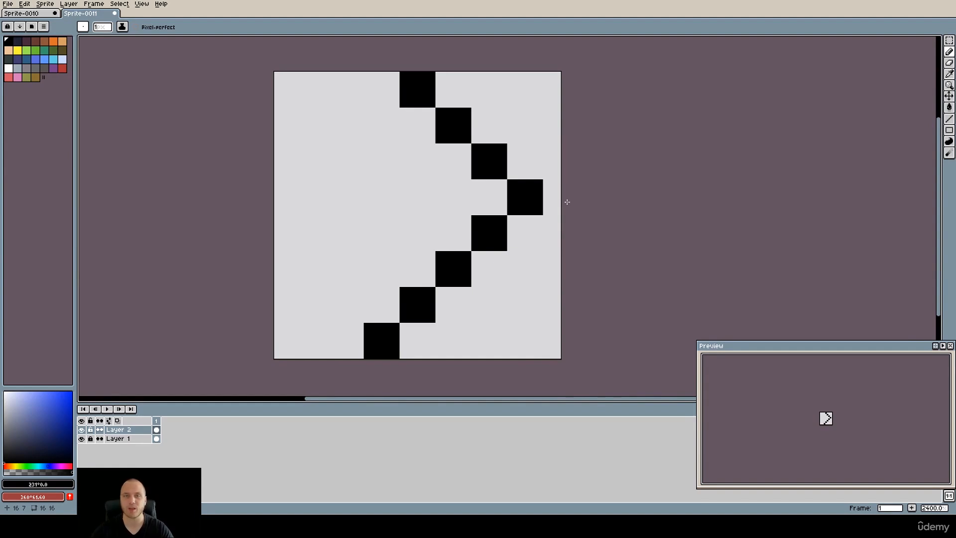
# Undo the chain of diagonal blocks back to the single 2 × 2 head block.
pyautogui.hotkey('ctrl', 'z')
pyautogui.hotkey('ctrl', 'z')
pyautogui.hotkey('ctrl', 'z')
pyautogui.hotkey('ctrl', 'z')
pyautogui.hotkey('ctrl', 'z')
pyautogui.hotkey('ctrl', 'z')
pyautogui.hotkey('ctrl', 'z')
pyautogui.hotkey('ctrl', 'z')
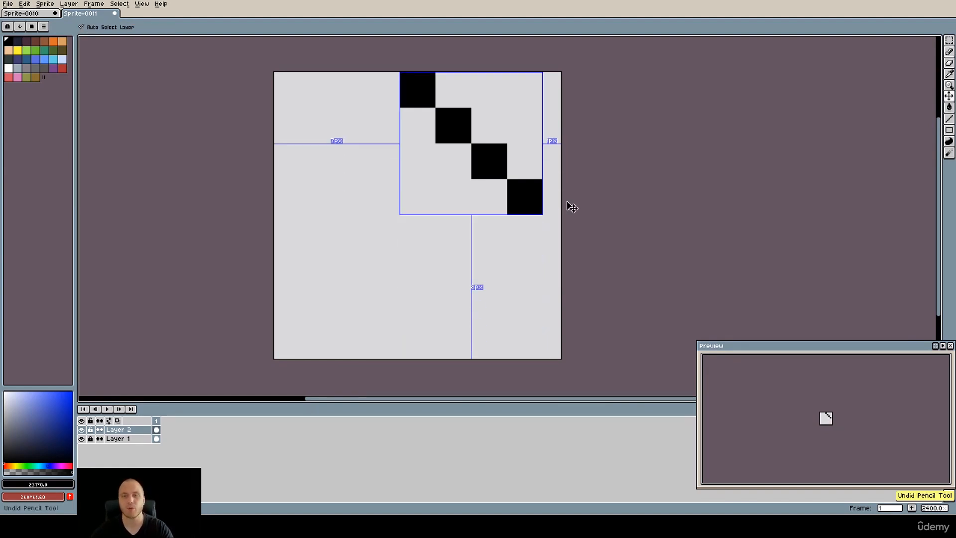
pyautogui.hotkey('ctrl', 'z')
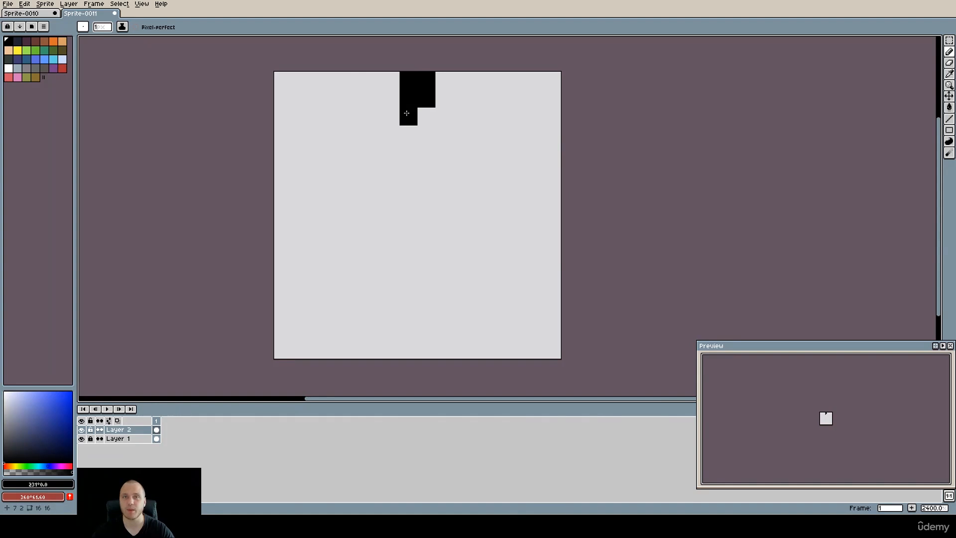
# Paint a black torso three pixels wide and six pixels tall beneath the neck pixel, cleaning up stray pixels.
pyautogui.click(396, 136)
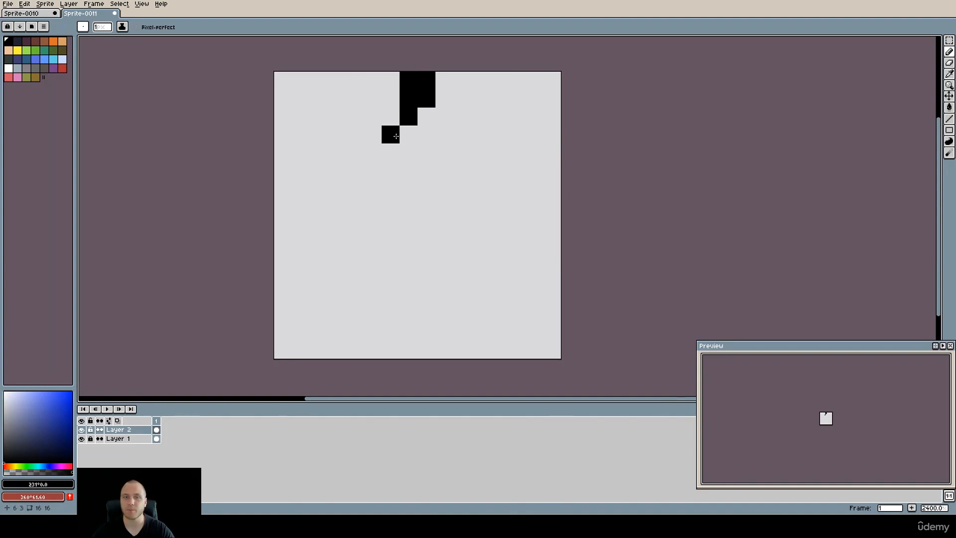
pyautogui.moveTo(398, 136); pyautogui.dragTo(436, 138)
pyautogui.press('e')
pyautogui.click(442, 137)
pyautogui.press('b')
pyautogui.click(393, 148)
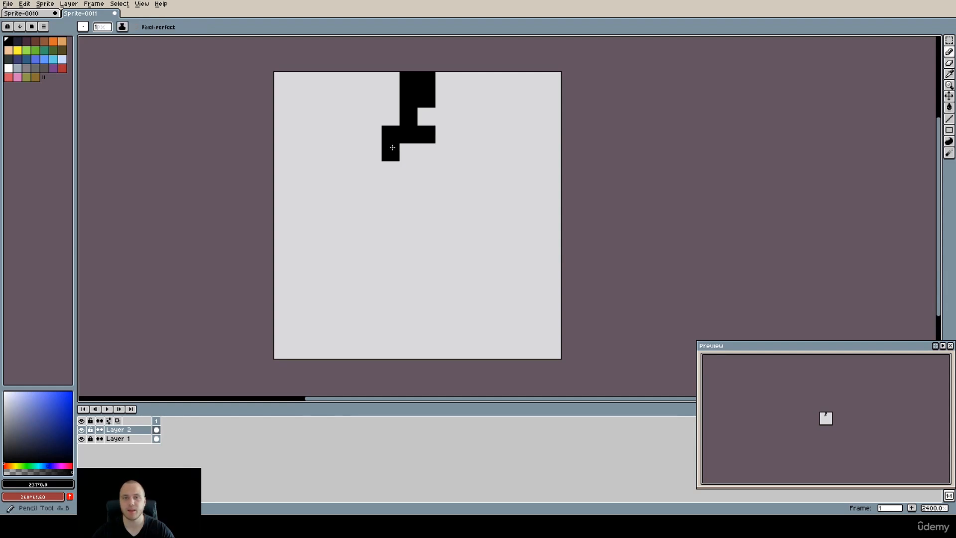
pyautogui.click(401, 159)
pyautogui.moveTo(388, 175)
pyautogui.mouseDown()
pyautogui.moveTo(392, 207)
pyautogui.moveTo(420, 190)
pyautogui.moveTo(422, 217)
pyautogui.mouseUp()
pyautogui.click(391, 224)
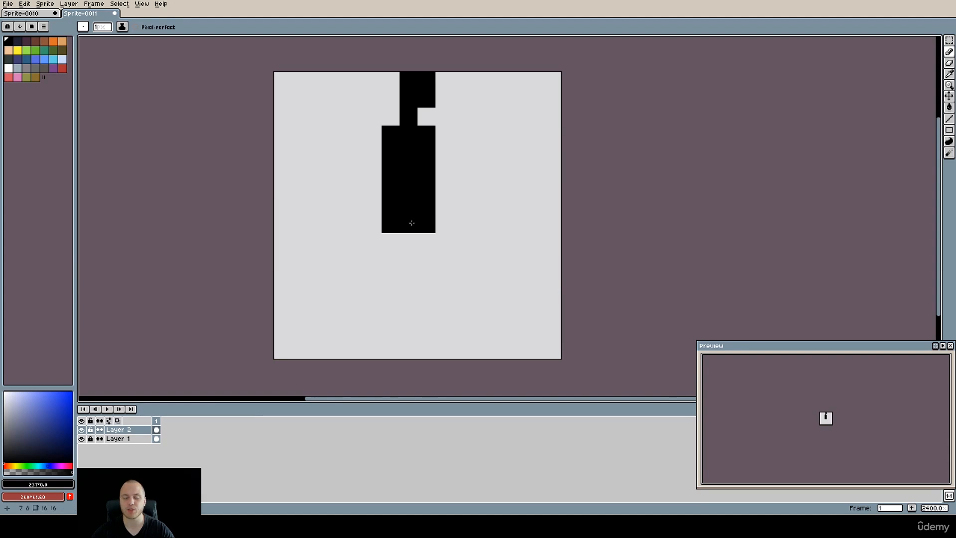
# Try shortening the torso by its bottom row and paint proportion marks to the right of the figure.
pyautogui.press('e')
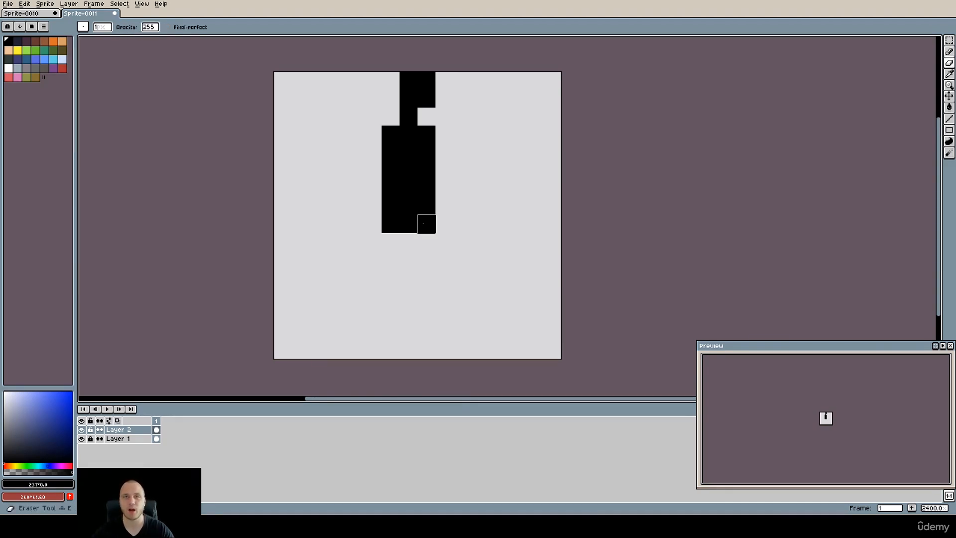
pyautogui.moveTo(423, 224); pyautogui.dragTo(390, 224)
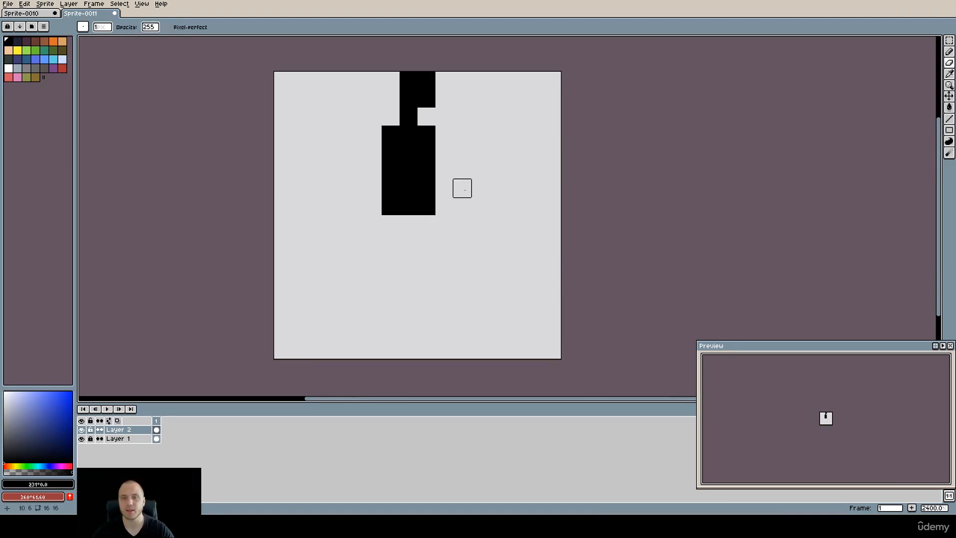
pyautogui.press('b')
pyautogui.click(490, 83)
pyautogui.click(480, 116)
pyautogui.click(480, 133)
pyautogui.click(516, 152)
pyautogui.click(512, 165)
pyautogui.click(498, 188)
pyautogui.click(498, 206)
# Repaint the torso's three-pixel bottom row in black and erase the marks beside the figure.
pyautogui.click(390, 224)
pyautogui.click(408, 225)
pyautogui.click(422, 224)
pyautogui.press('e')
pyautogui.moveTo(498, 204)
pyautogui.mouseDown()
pyautogui.moveTo(515, 170)
pyautogui.moveTo(514, 65)
pyautogui.mouseUp()
# Pick a dark gray and paint hips with two one-pixel-wide legs down to the canvas bottom, both feet pointing right.
pyautogui.press('b')
pyautogui.click(4, 447)
pyautogui.moveTo(390, 242)
pyautogui.mouseDown()
pyautogui.moveTo(430, 245)
pyautogui.moveTo(427, 350)
pyautogui.moveTo(384, 253)
pyautogui.moveTo(391, 355)
pyautogui.mouseUp()
pyautogui.click(381, 352)
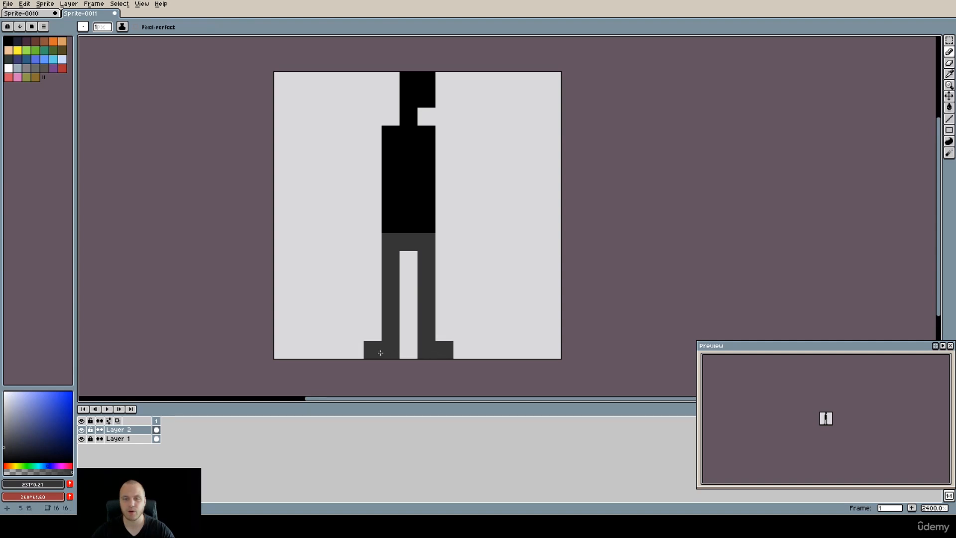
pyautogui.hotkey('ctrl', 'z')
pyautogui.click(408, 350)
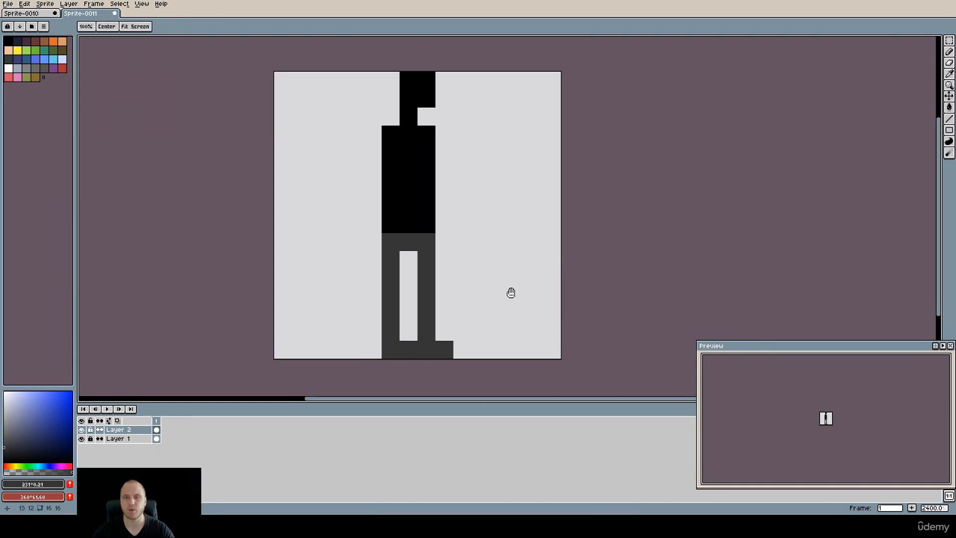
# Enlarge the preview, sample the torso's black and paint a one-pixel-wide, seven-pixel-tall arm along each side of the torso.
pyautogui.moveTo(493, 285); pyautogui.dragTo(501, 286)
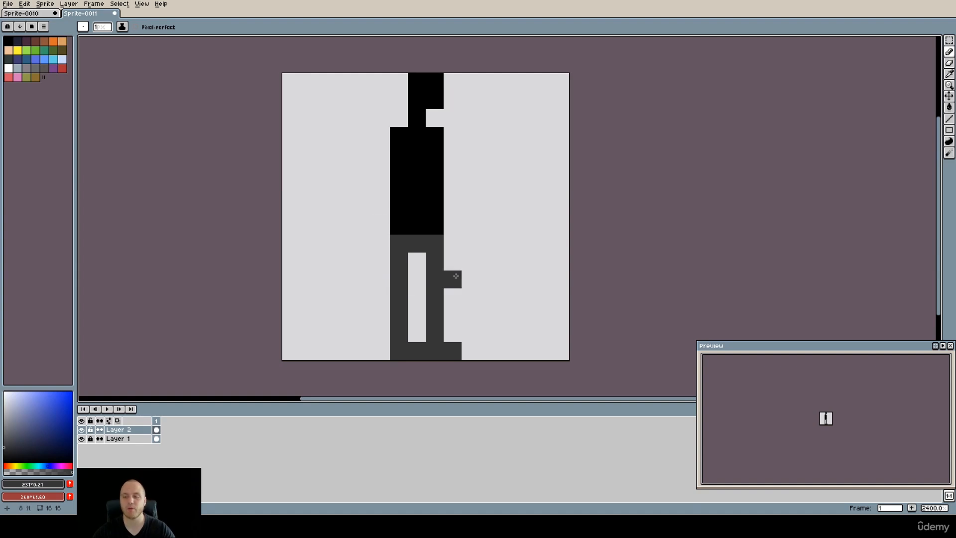
pyautogui.scroll(5, 838, 445)
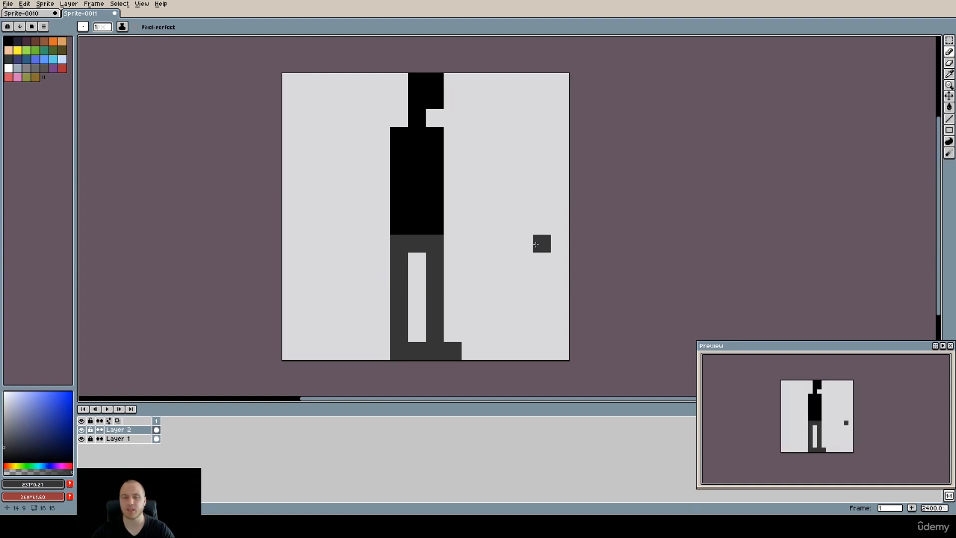
pyautogui.keyDown('alt'); pyautogui.click(437, 189); pyautogui.keyUp('alt')
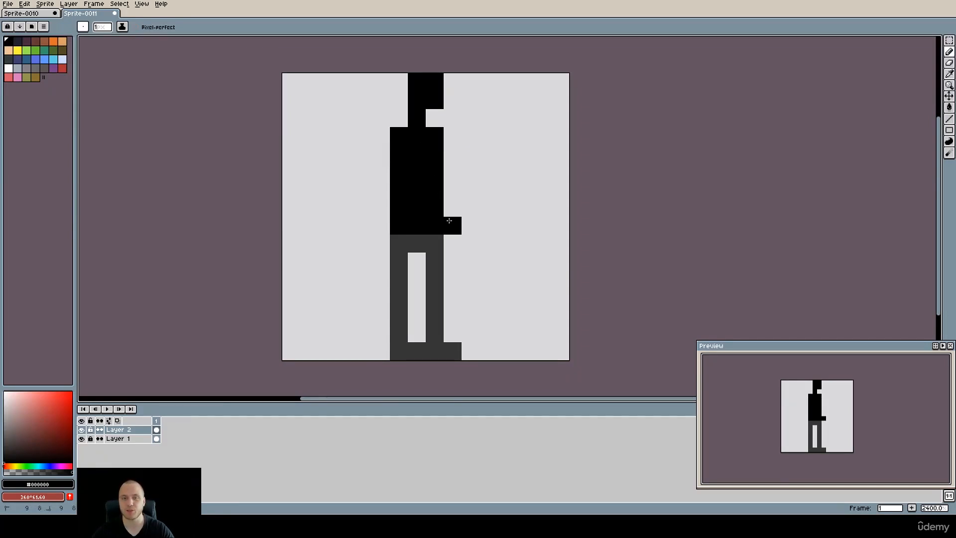
pyautogui.moveTo(450, 136); pyautogui.dragTo(450, 204)
pyautogui.moveTo(380, 209); pyautogui.dragTo(385, 155)
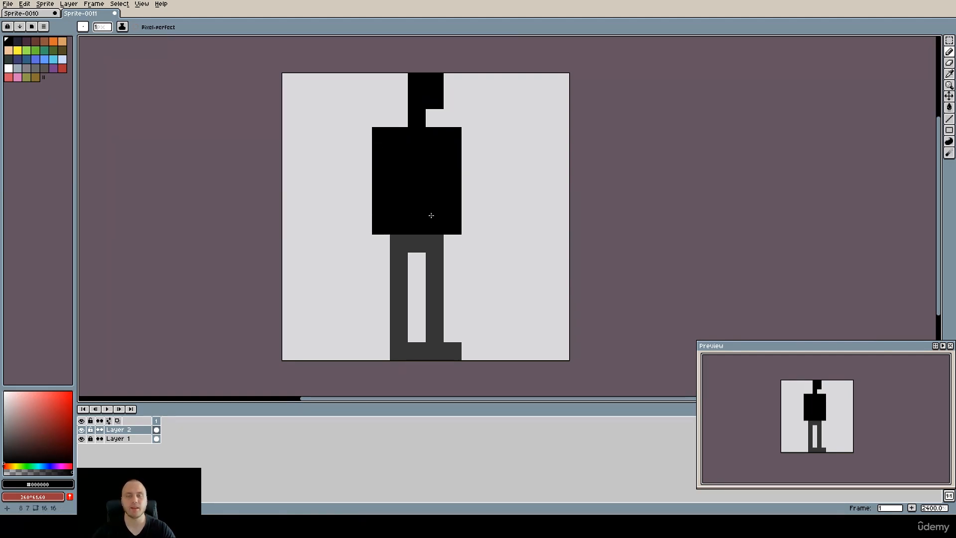
pyautogui.click(452, 243)
pyautogui.click(381, 243)
pyautogui.press('space')
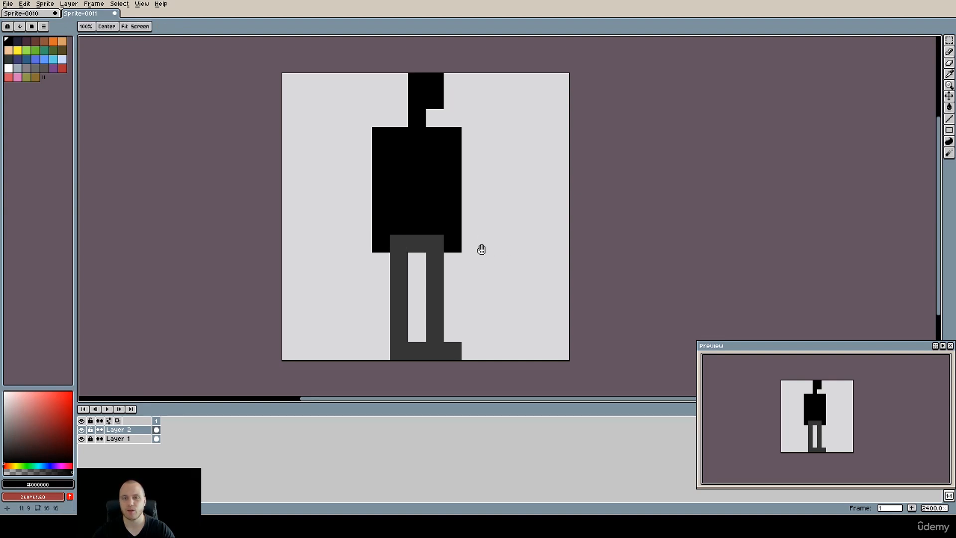
# Try to round the left shoulder by erasing its corner pixel.
pyautogui.moveTo(482, 249); pyautogui.dragTo(501, 256)
pyautogui.press('e')
pyautogui.click(400, 143)
pyautogui.hotkey('ctrl', 'z')
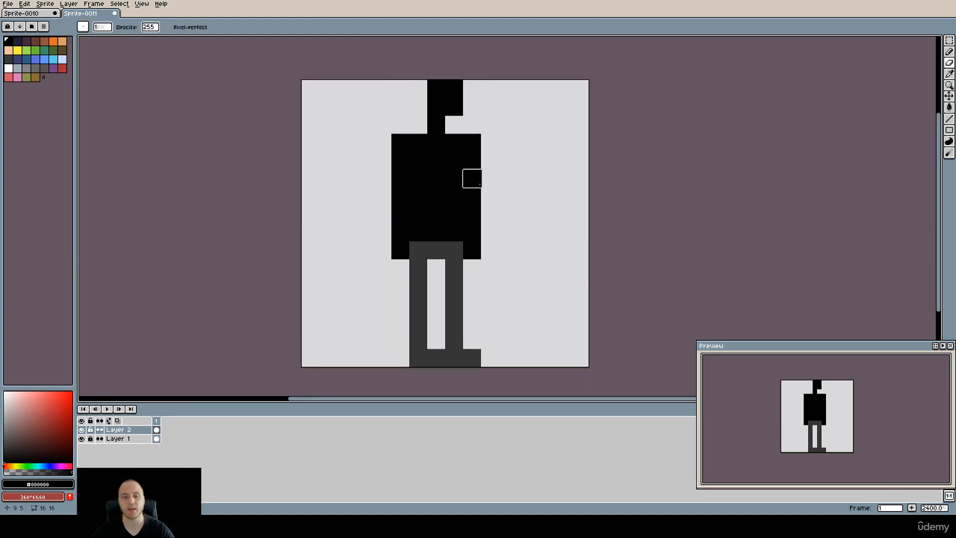
pyautogui.moveTo(490, 196); pyautogui.dragTo(469, 191)
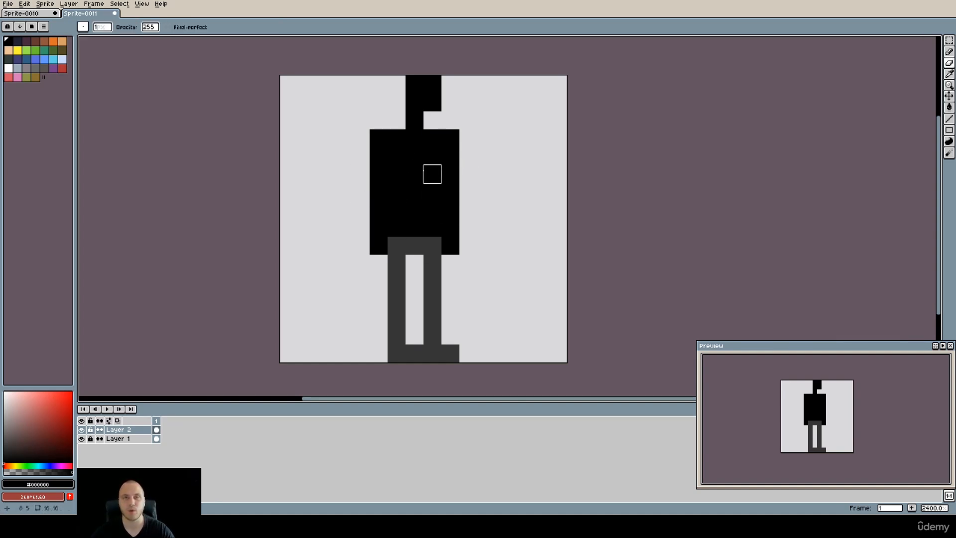
pyautogui.moveTo(433, 209); pyautogui.dragTo(411, 207)
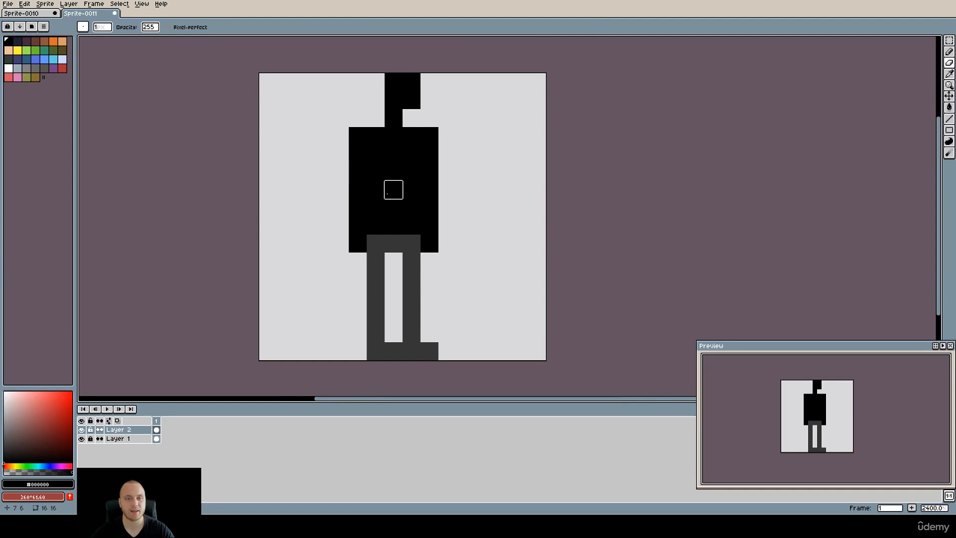
# Fill the figure's black head, torso and arms with the palette's tan skin color.
pyautogui.press('b')
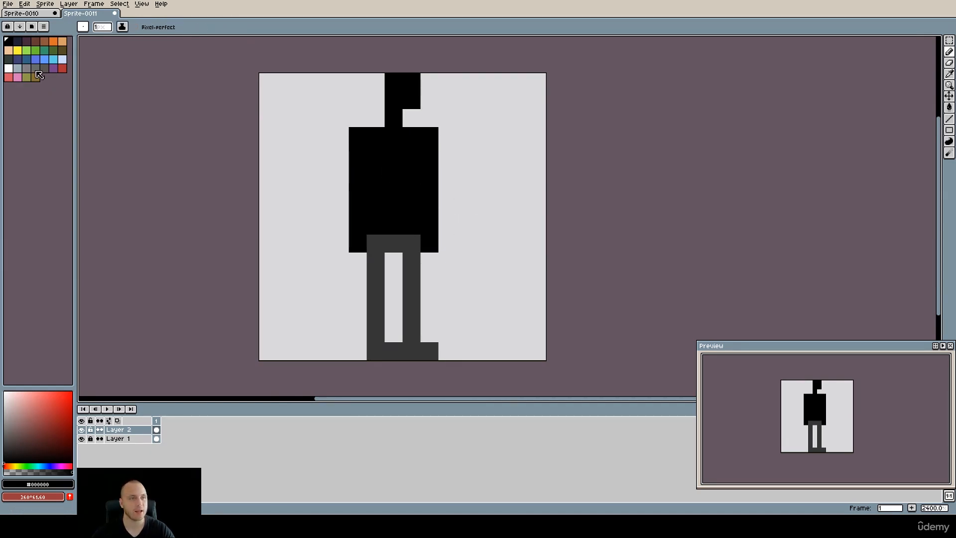
pyautogui.click(63, 43)
pyautogui.press('g')
pyautogui.click(393, 171)
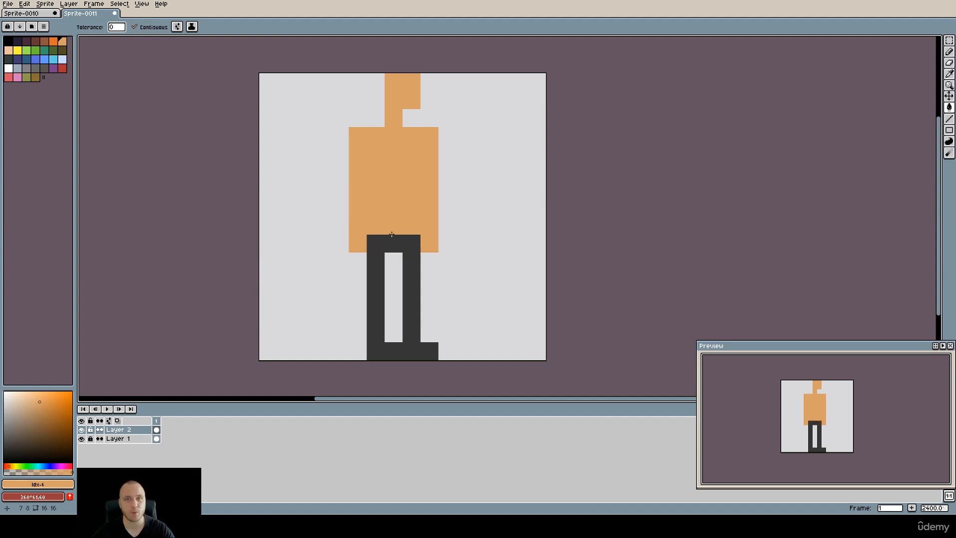
# Try black hair on the head's top row, including an isolated black pixel in front of the forehead.
pyautogui.moveTo(397, 184); pyautogui.dragTo(399, 199)
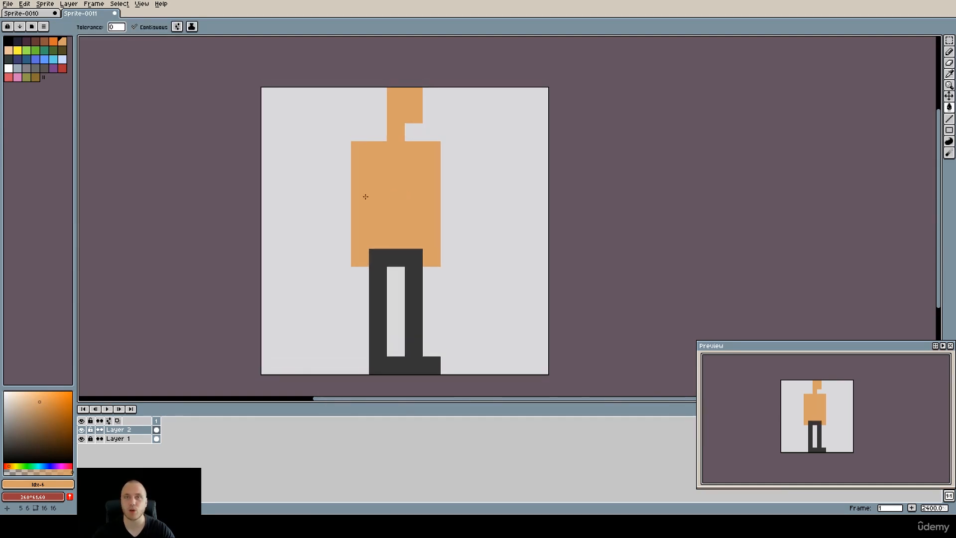
pyautogui.press('b')
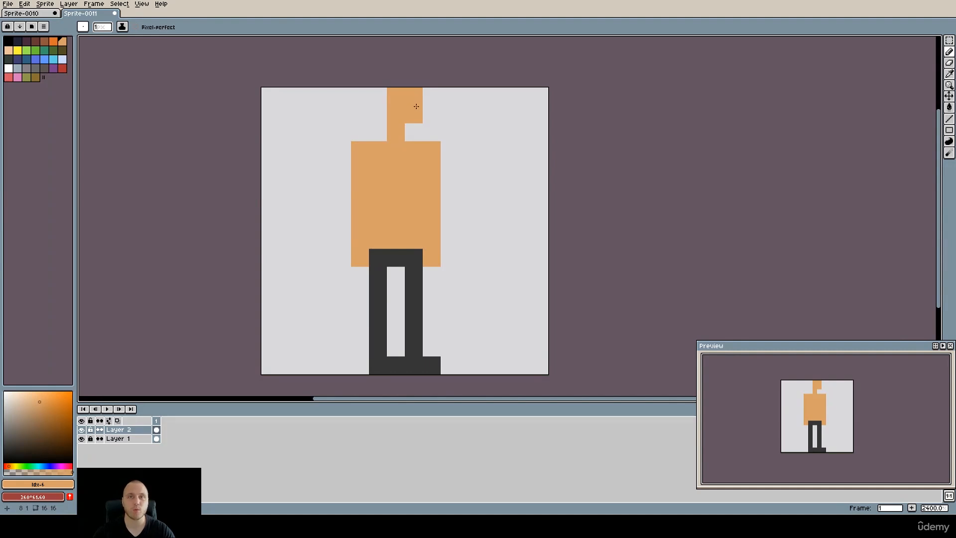
pyautogui.click(8, 41)
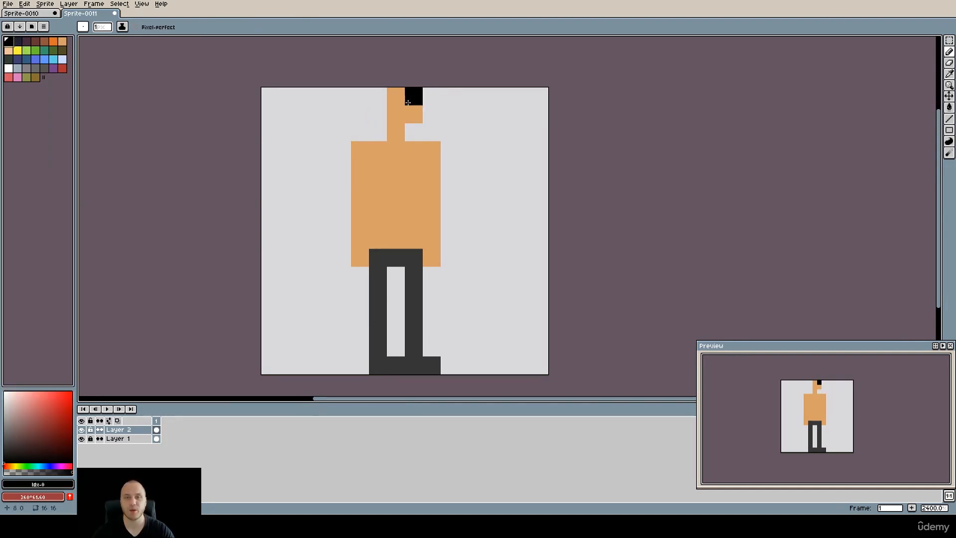
pyautogui.scroll(1, 409, 102)
pyautogui.click(397, 95)
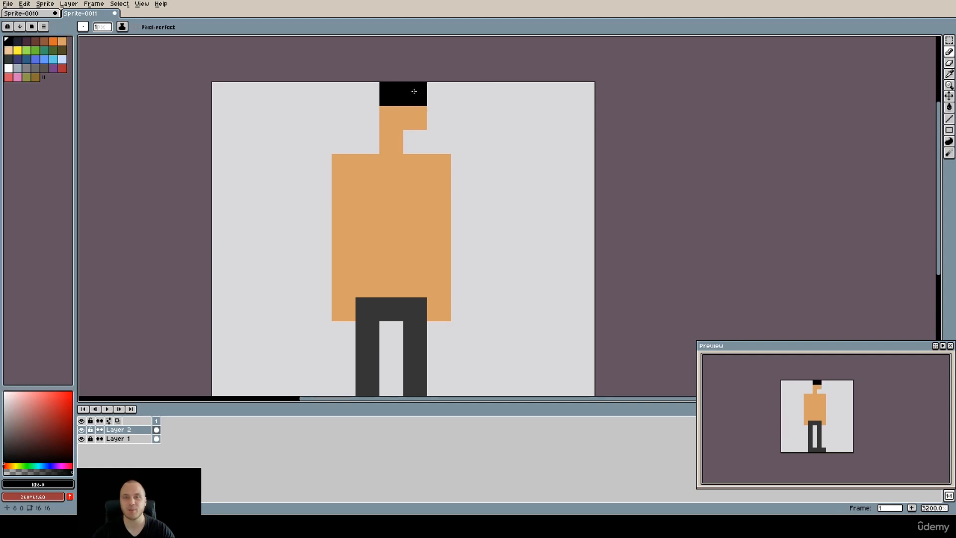
pyautogui.hotkey('ctrl', 'z')
pyautogui.click(438, 100)
pyautogui.moveTo(438, 96); pyautogui.dragTo(445, 103)
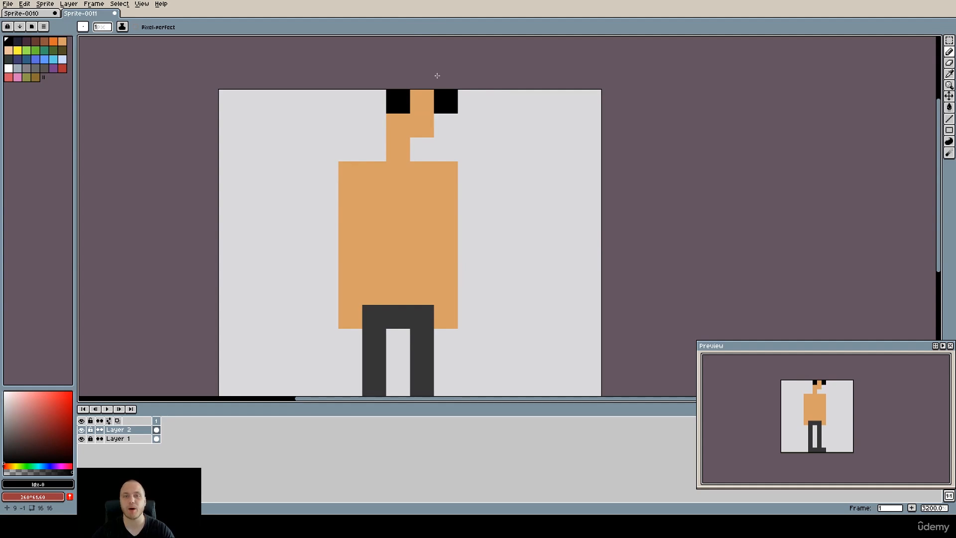
pyautogui.hotkey('ctrl', 'z')
pyautogui.hotkey('ctrl', 'z')
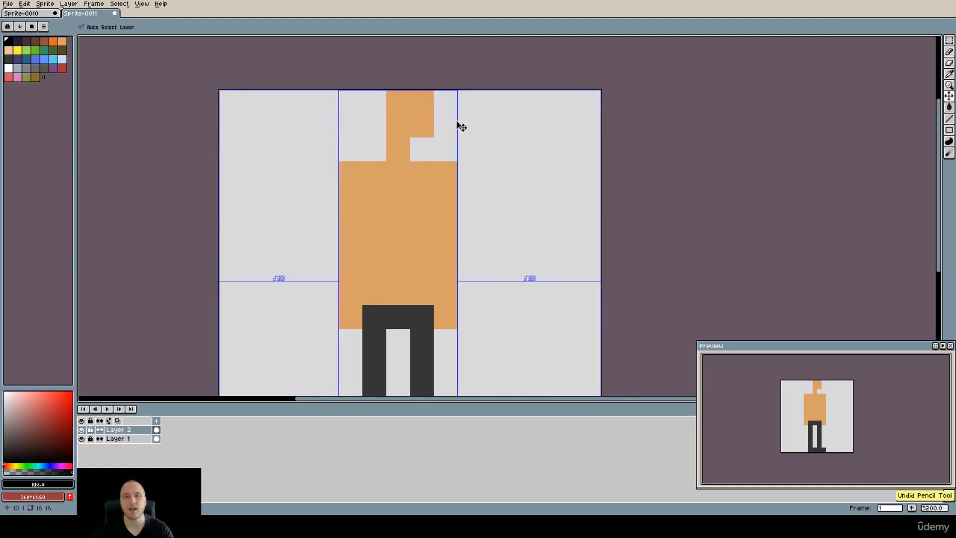
# Try a black band across the head's lower row and a black cap across its top row.
pyautogui.moveTo(405, 130); pyautogui.dragTo(413, 133)
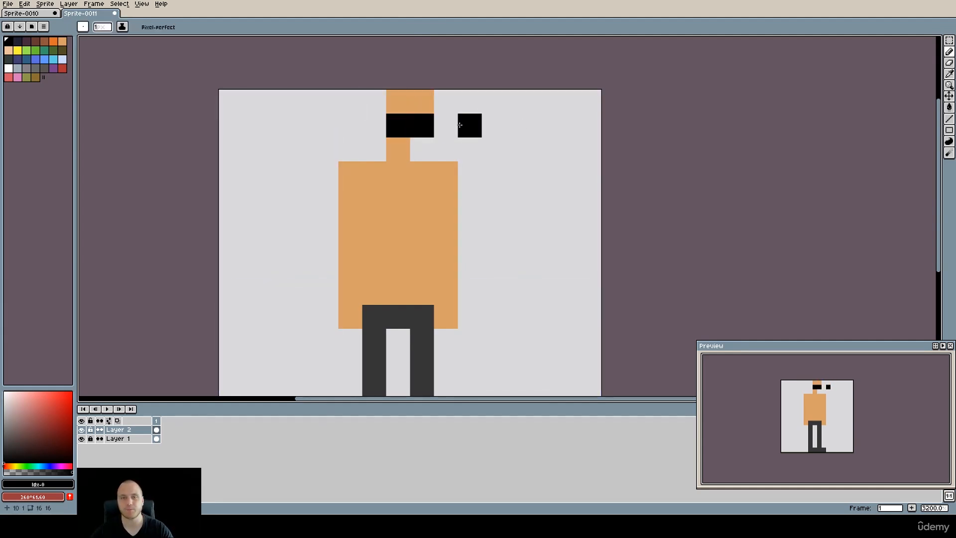
pyautogui.hotkey('ctrl', 'z')
pyautogui.moveTo(397, 99); pyautogui.dragTo(422, 100)
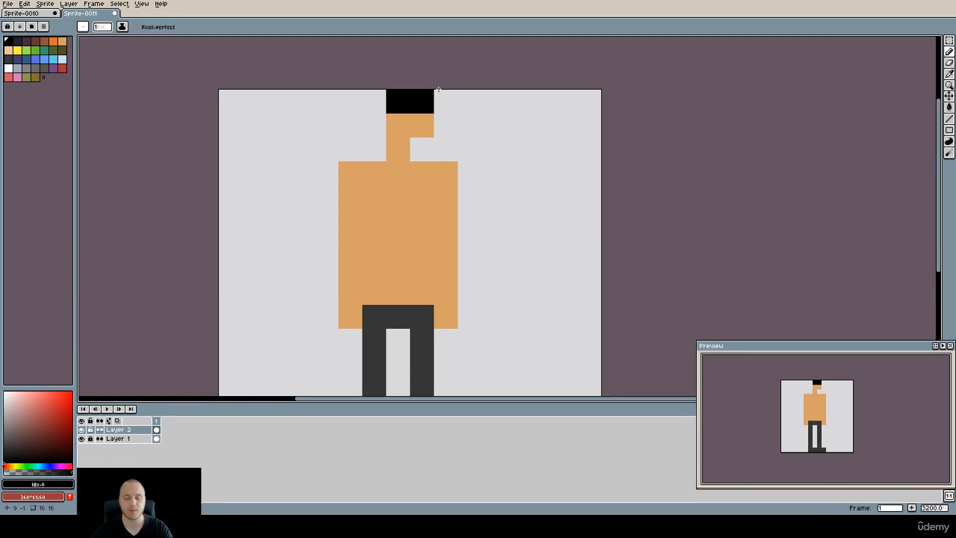
pyautogui.hotkey('ctrl', 'z')
# Try one black pixel at the back of the head's top row and another in front of the forehead.
pyautogui.scroll(-1, 470, 142)
pyautogui.moveTo(474, 167); pyautogui.dragTo(474, 143)
pyautogui.press('b')
pyautogui.click(415, 86)
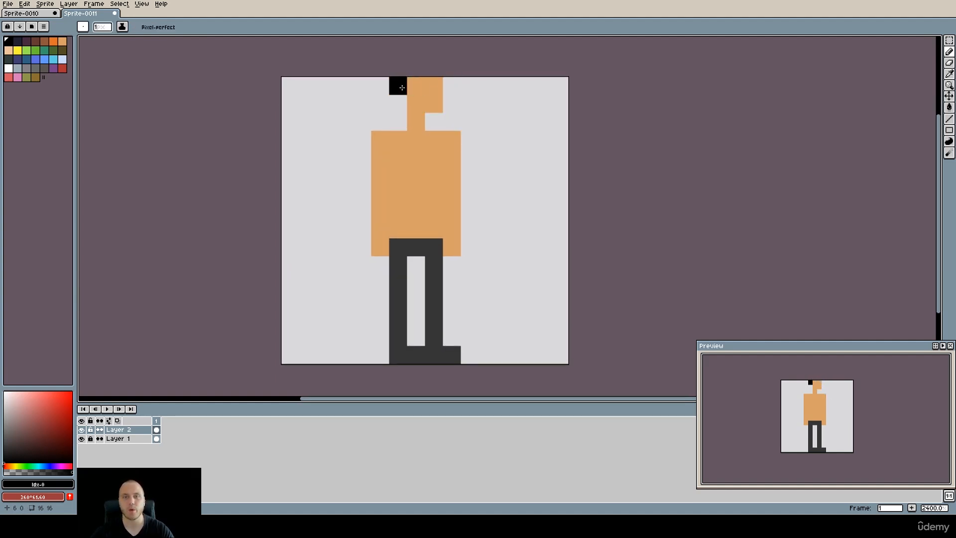
pyautogui.click(452, 86)
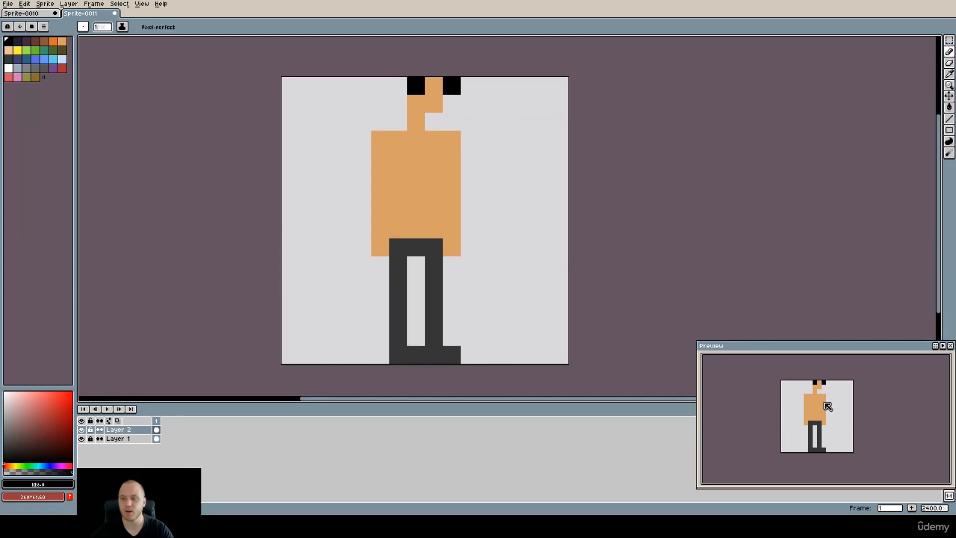
pyautogui.hotkey('ctrl', 'z')
pyautogui.hotkey('ctrl', 'z')
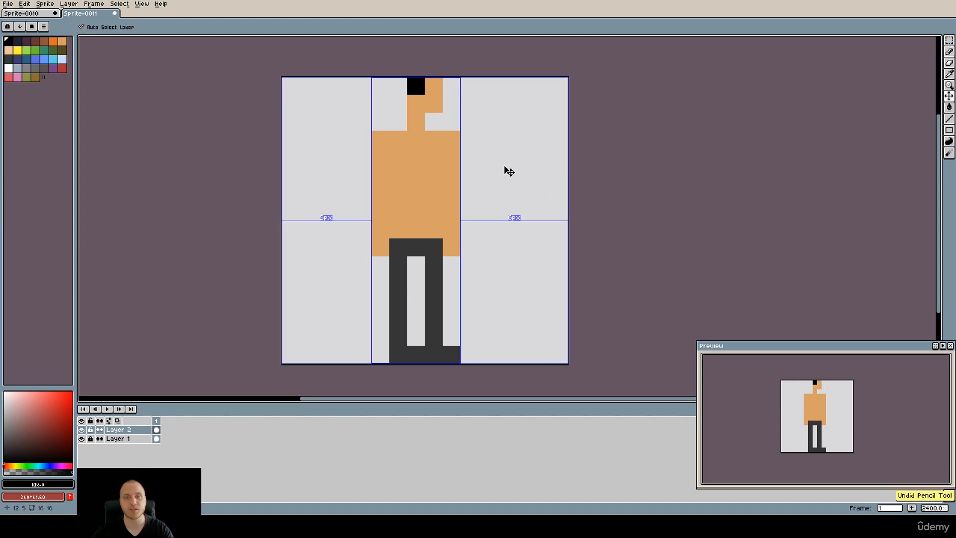
pyautogui.click(418, 233)
pyautogui.hotkey('ctrl', 'z')
# Fill the figure's dark gray hips, legs and feet with the palette's medium blue.
pyautogui.keyDown('alt'); pyautogui.click(426, 241); pyautogui.keyUp('alt')
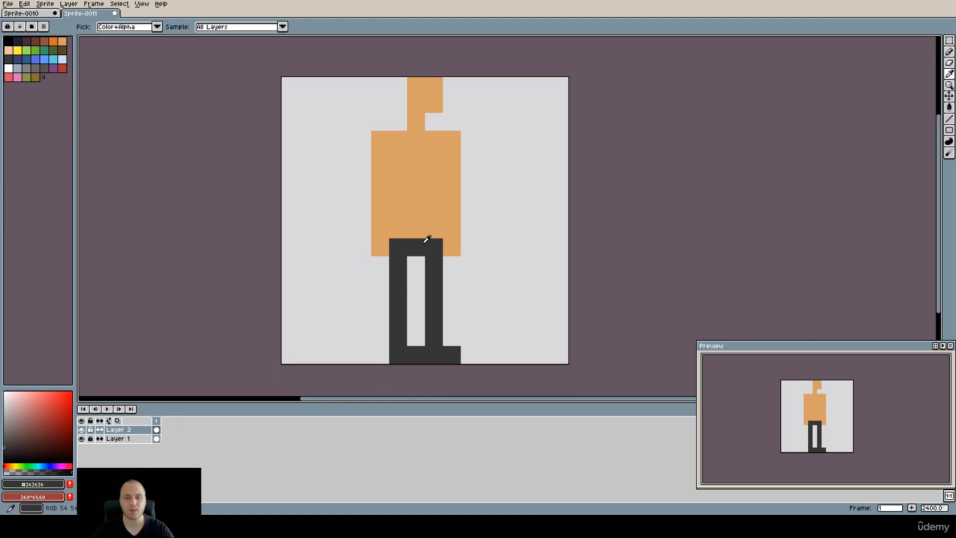
pyautogui.click(18, 59)
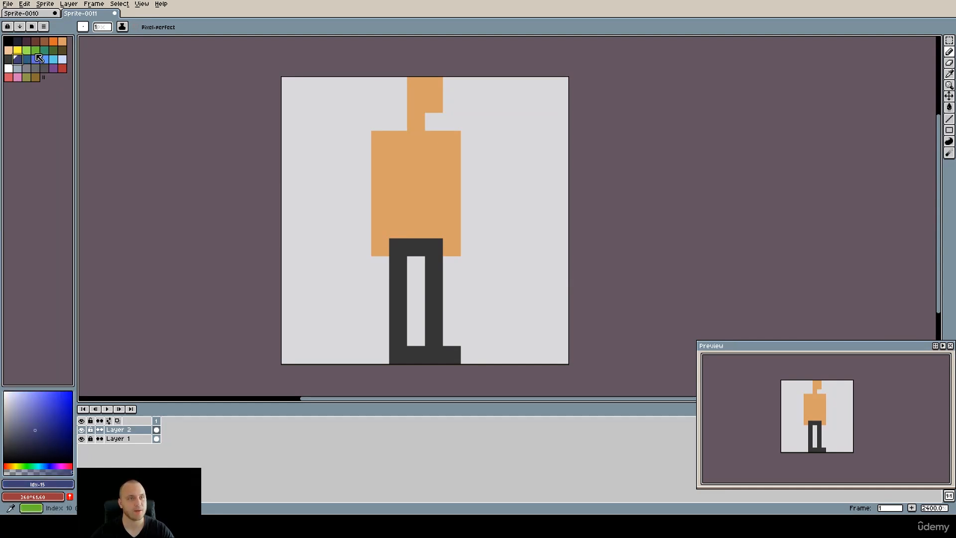
pyautogui.click(35, 63)
pyautogui.press('g')
pyautogui.click(398, 264)
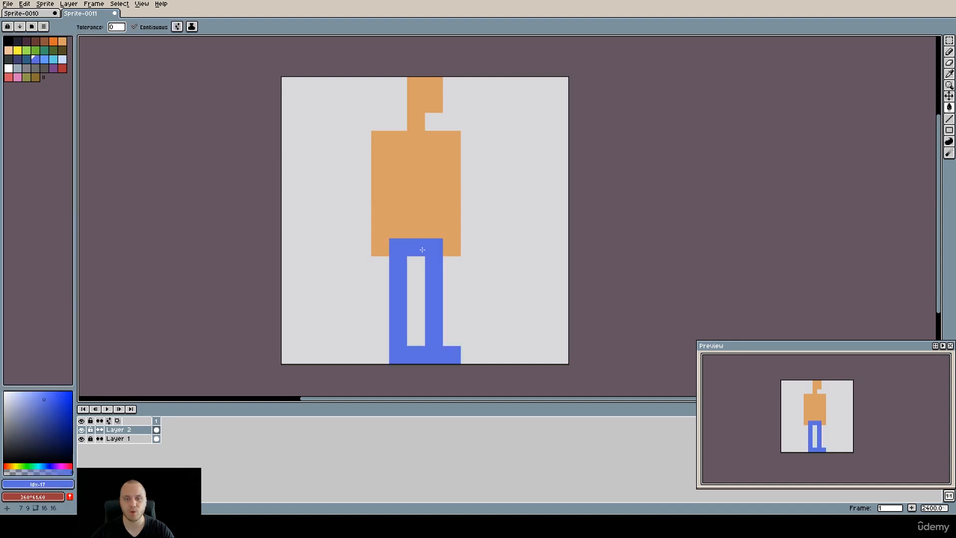
pyautogui.hotkey('ctrl', 'z')
# Paint the torso between the arms bright orange, three pixels wide and five pixels tall above the hips.
pyautogui.press('b')
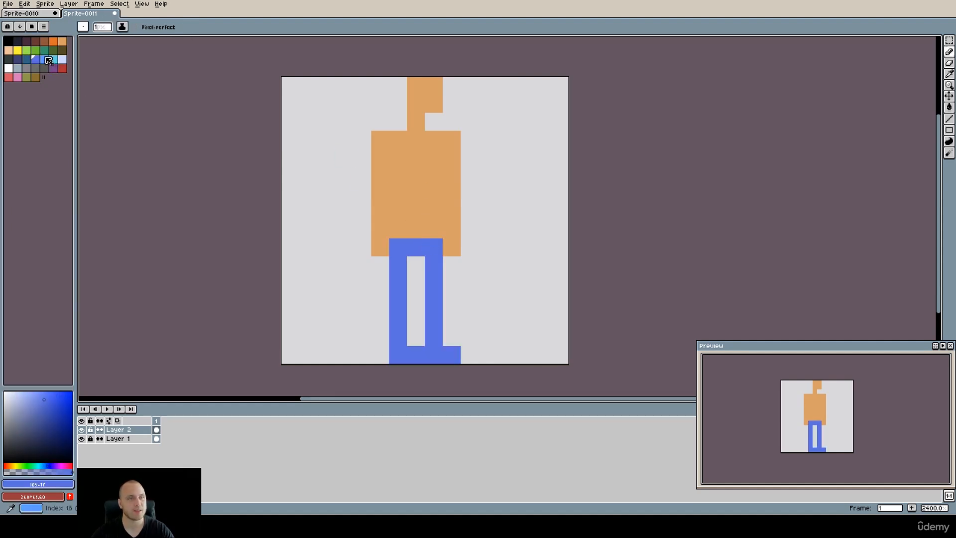
pyautogui.click(54, 41)
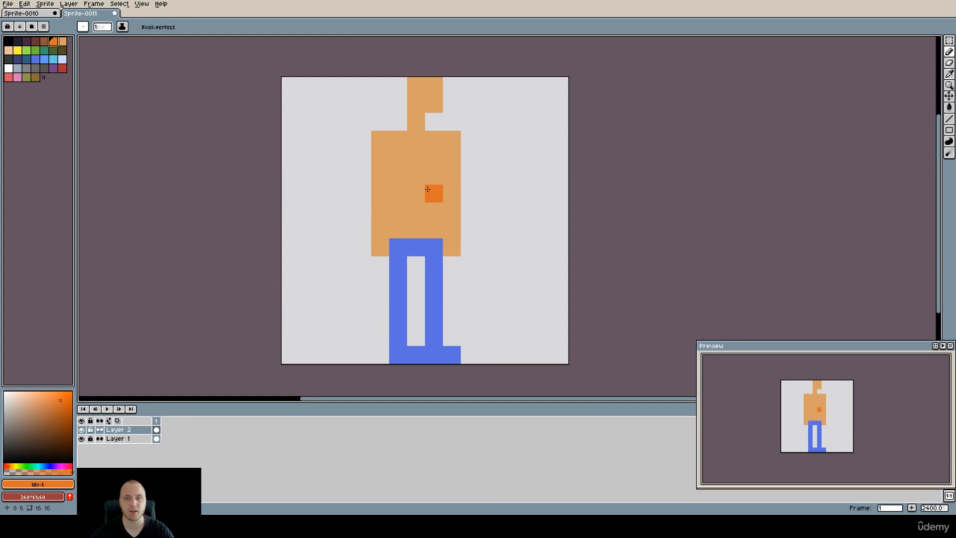
pyautogui.click(398, 229)
pyautogui.moveTo(425, 226)
pyautogui.mouseDown()
pyautogui.moveTo(431, 207)
pyautogui.moveTo(421, 162)
pyautogui.moveTo(417, 187)
pyautogui.moveTo(404, 181)
pyautogui.moveTo(401, 200)
pyautogui.moveTo(432, 158)
pyautogui.mouseUp()
# Fill the bright orange torso with a darker, more muted orange.
pyautogui.click(57, 411)
pyautogui.press('g')
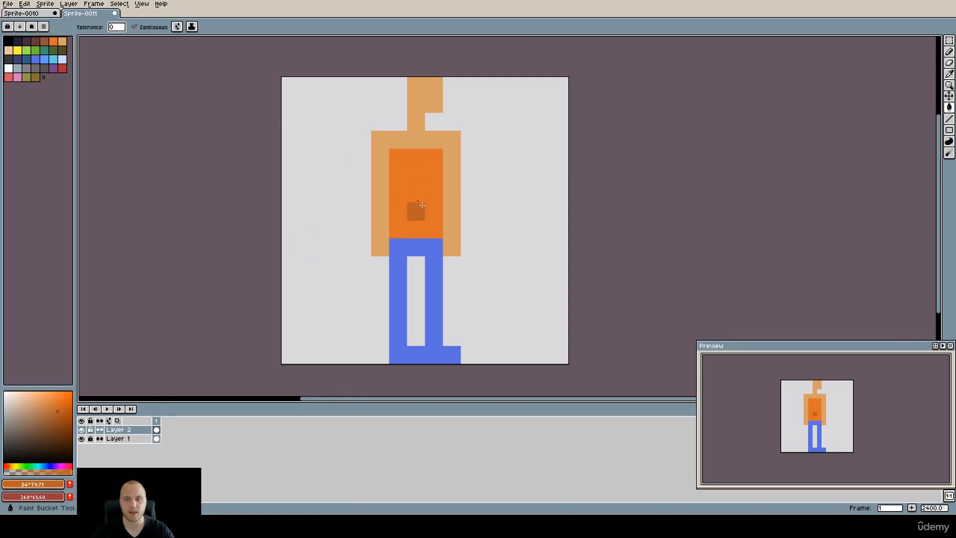
pyautogui.click(417, 211)
pyautogui.press('space')
pyautogui.moveTo(418, 210); pyautogui.dragTo(410, 218)
pyautogui.click(54, 403)
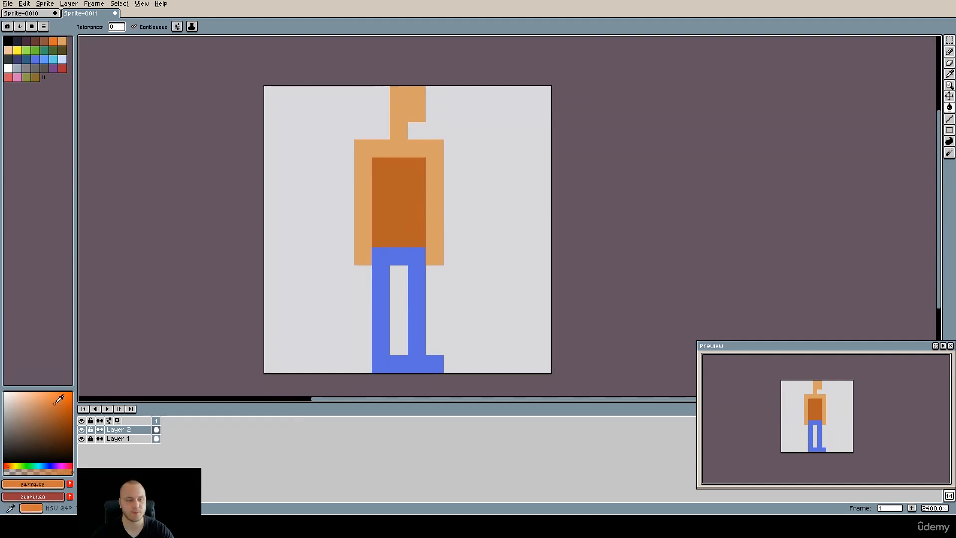
pyautogui.click(410, 212)
pyautogui.press('space')
pyautogui.moveTo(389, 225); pyautogui.dragTo(382, 219)
# Extend the orange shirt over the shoulder row and down both upper arms as three-pixel-tall short sleeves.
pyautogui.press('b')
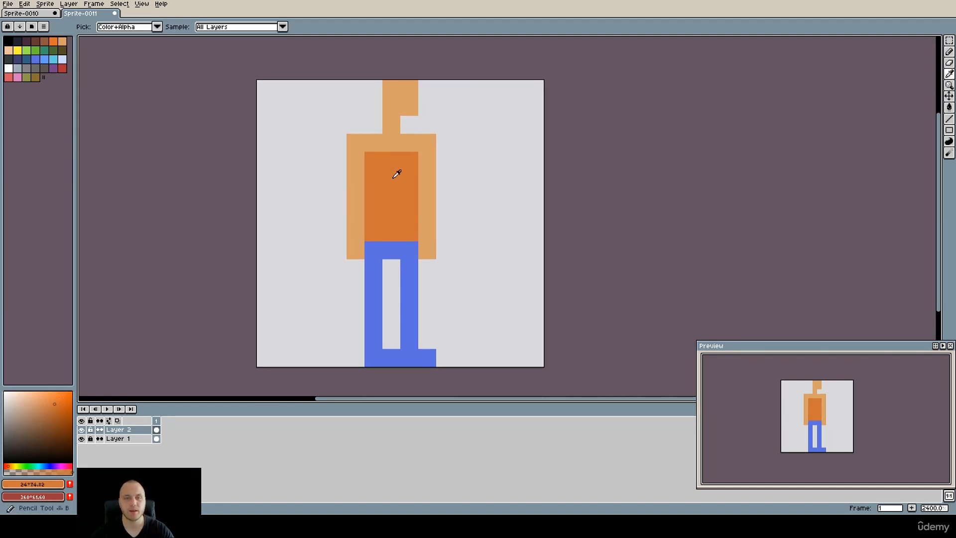
pyautogui.moveTo(373, 143); pyautogui.dragTo(410, 145)
pyautogui.keyDown('alt'); pyautogui.click(370, 163); pyautogui.keyUp('alt')
pyautogui.moveTo(356, 144)
pyautogui.mouseDown()
pyautogui.moveTo(352, 169)
pyautogui.moveTo(421, 160)
pyautogui.moveTo(430, 148)
pyautogui.moveTo(428, 175)
pyautogui.mouseUp()
pyautogui.press('space')
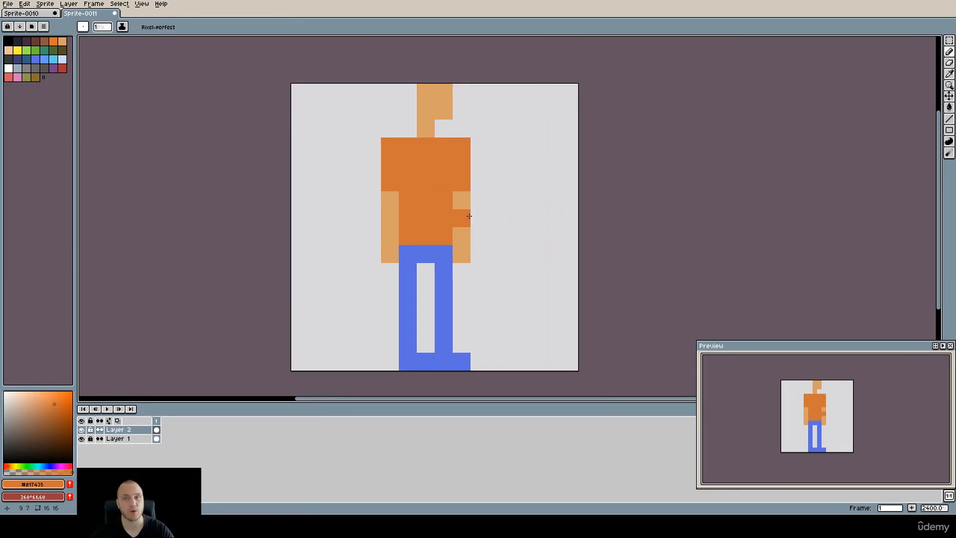
pyautogui.hotkey('ctrl', 'z')
pyautogui.click(440, 93)
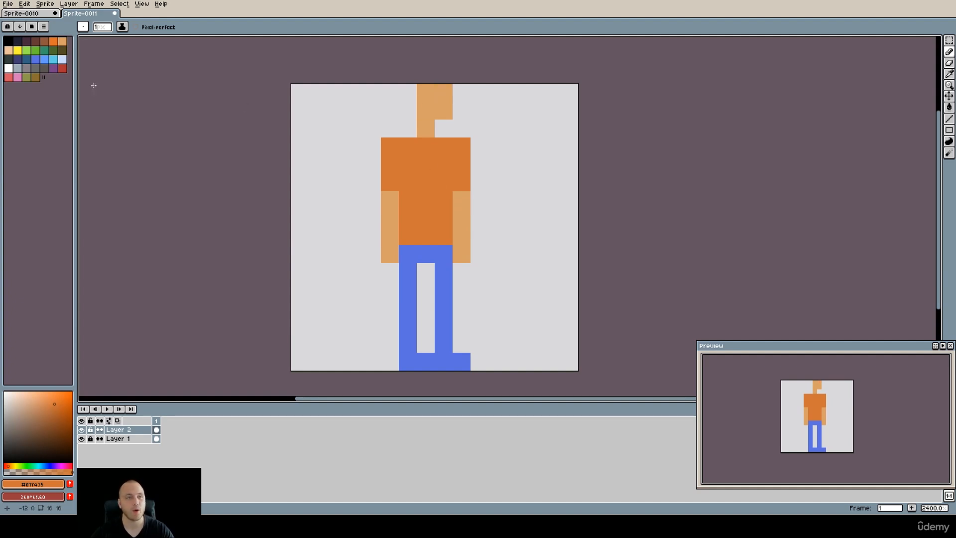
# Try a dark brown band across the head's lower row.
pyautogui.click(9, 42)
pyautogui.click(36, 43)
pyautogui.click(443, 110)
pyautogui.click(426, 111)
pyautogui.press('v')
pyautogui.hotkey('ctrl', 'z')
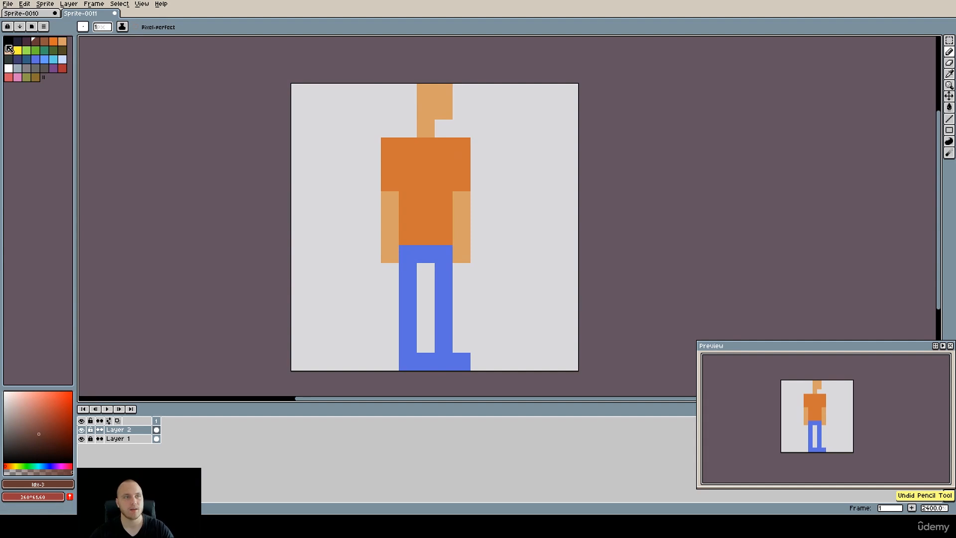
# Paint a black band across the head's lower row and fill the shirt and legs with black.
pyautogui.click(8, 42)
pyautogui.moveTo(443, 111); pyautogui.dragTo(428, 108)
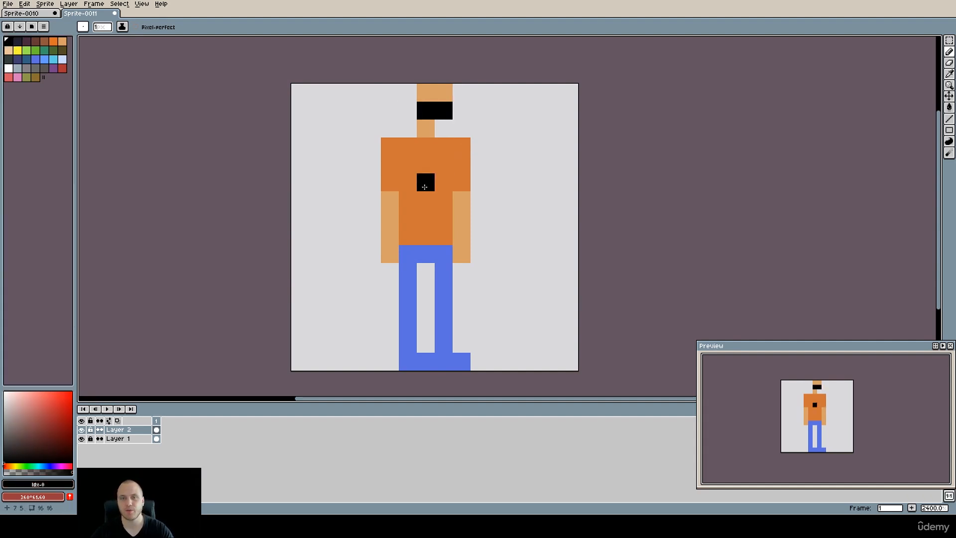
pyautogui.press('g')
pyautogui.click(426, 183)
pyautogui.click(444, 272)
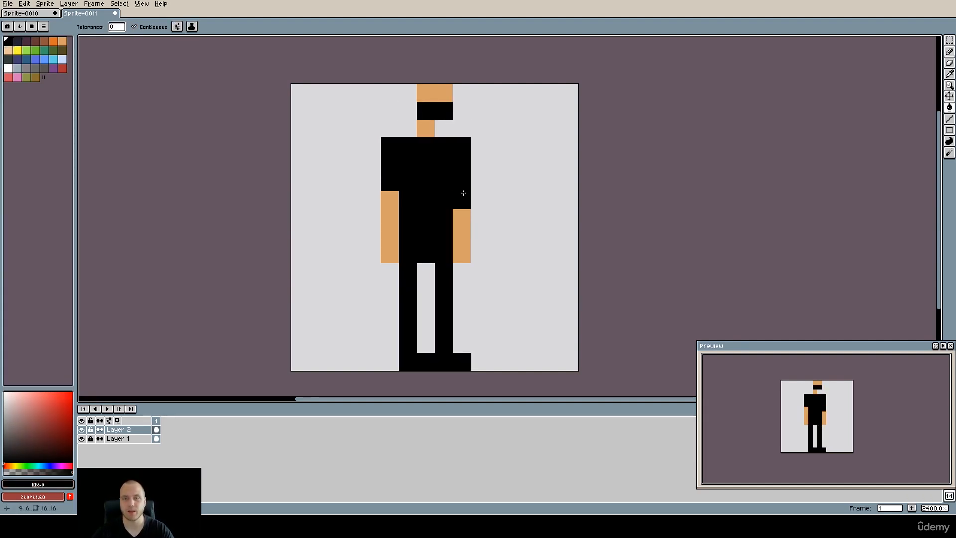
# Try filling the arms, neck and top of the head with black, keeping only the clothes black.
pyautogui.click(461, 199)
pyautogui.click(390, 218)
pyautogui.click(425, 128)
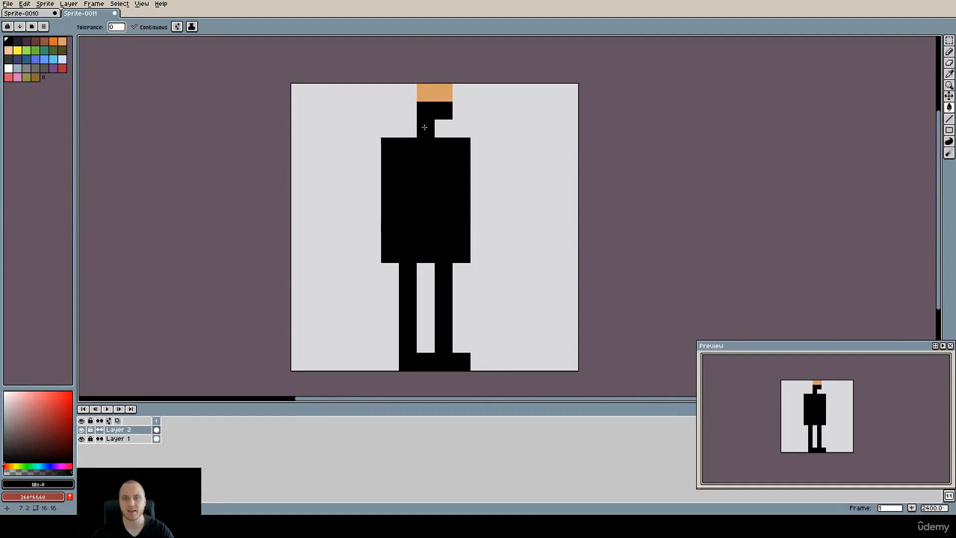
pyautogui.click(427, 92)
pyautogui.hotkey('ctrl', 'z')
pyautogui.hotkey('ctrl', 'z')
pyautogui.hotkey('ctrl', 'z')
pyautogui.hotkey('ctrl', 'z')
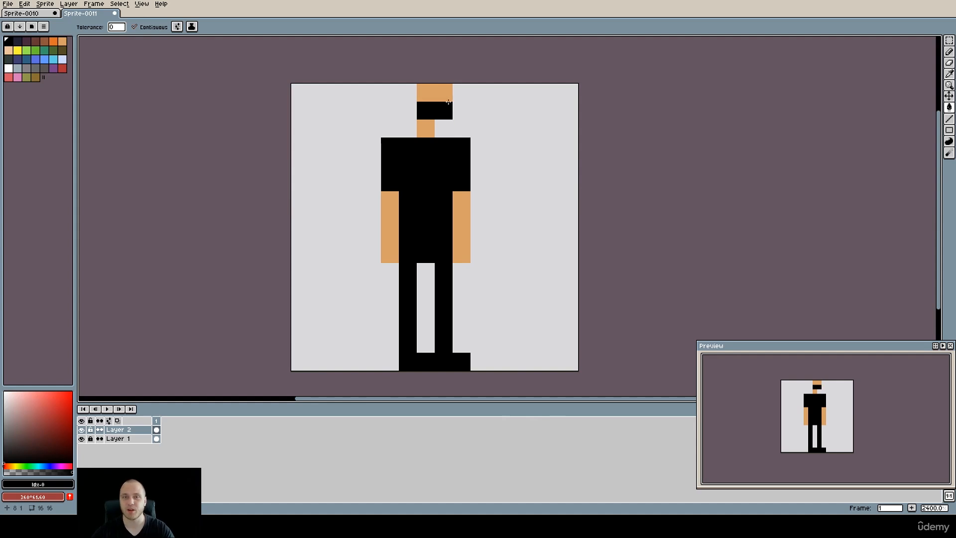
pyautogui.hotkey('ctrl', 'z')
pyautogui.click(429, 250)
# Fill the face band with the sampled tan skin color and paint the head's top row black as hair.
pyautogui.keyDown('alt'); pyautogui.click(438, 95); pyautogui.keyUp('alt')
pyautogui.click(436, 109)
pyautogui.keyDown('alt'); pyautogui.click(438, 147); pyautogui.keyUp('alt')
pyautogui.click(432, 100)
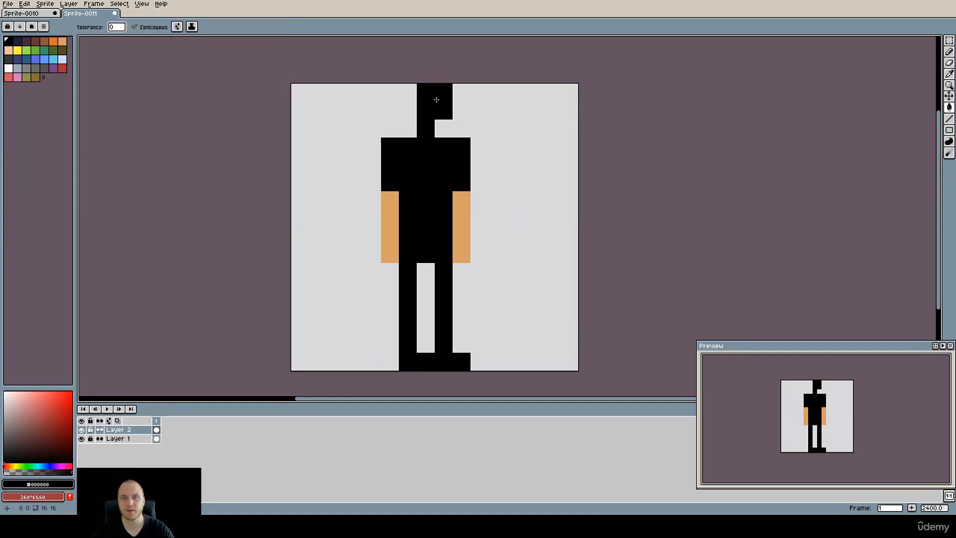
pyautogui.hotkey('ctrl', 'z')
pyautogui.press('b')
pyautogui.moveTo(436, 97); pyautogui.dragTo(424, 94)
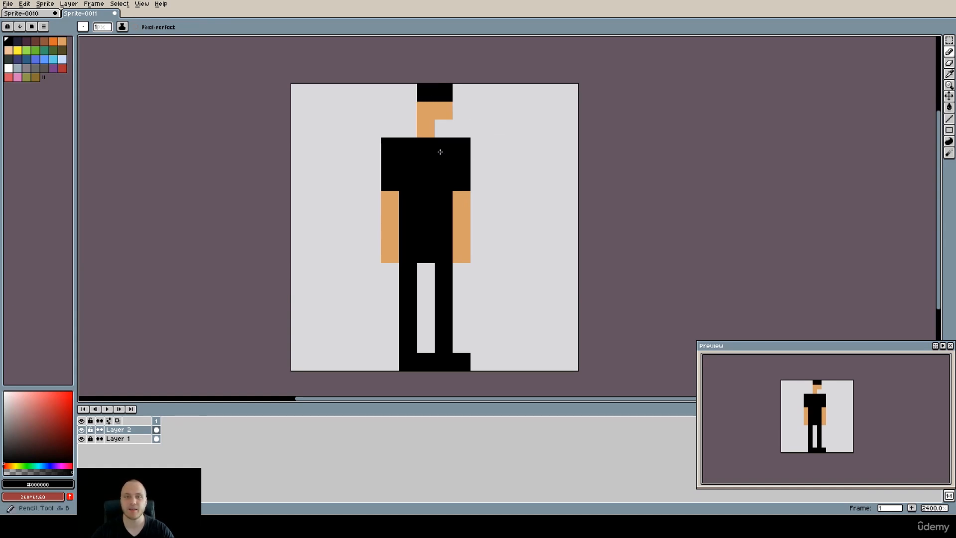
# Paint the head's top row and one pixel behind the head in the palette's red to form a bandana.
pyautogui.press('i')
pyautogui.click(65, 71)
pyautogui.press('b')
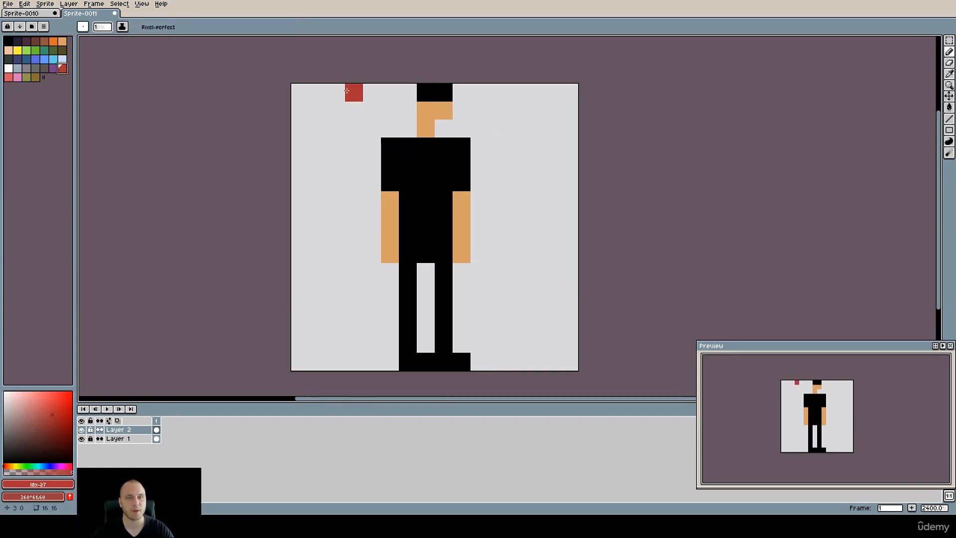
pyautogui.moveTo(442, 95); pyautogui.dragTo(423, 95)
pyautogui.moveTo(458, 167); pyautogui.dragTo(439, 160)
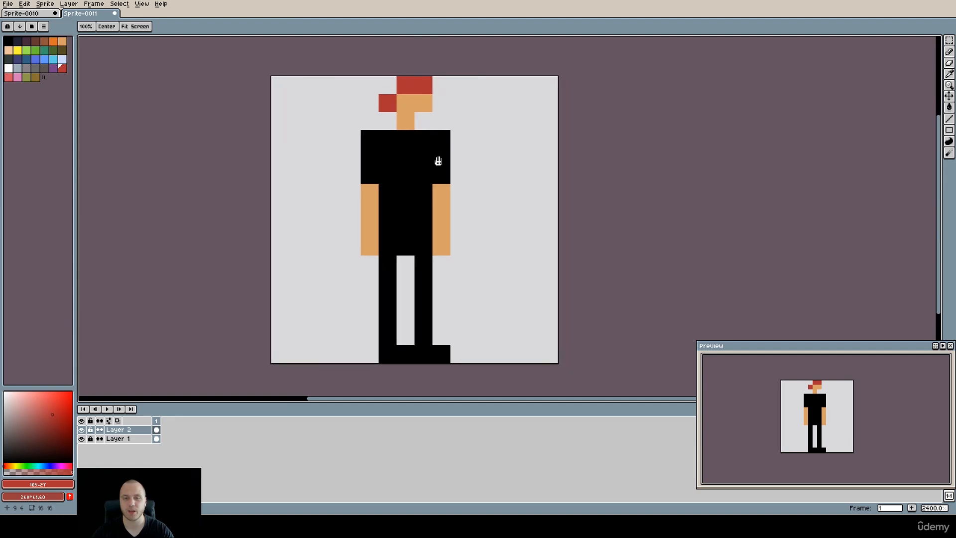
# Fill the black shirt, legs and feet with the palette's dark brown.
pyautogui.click(53, 60)
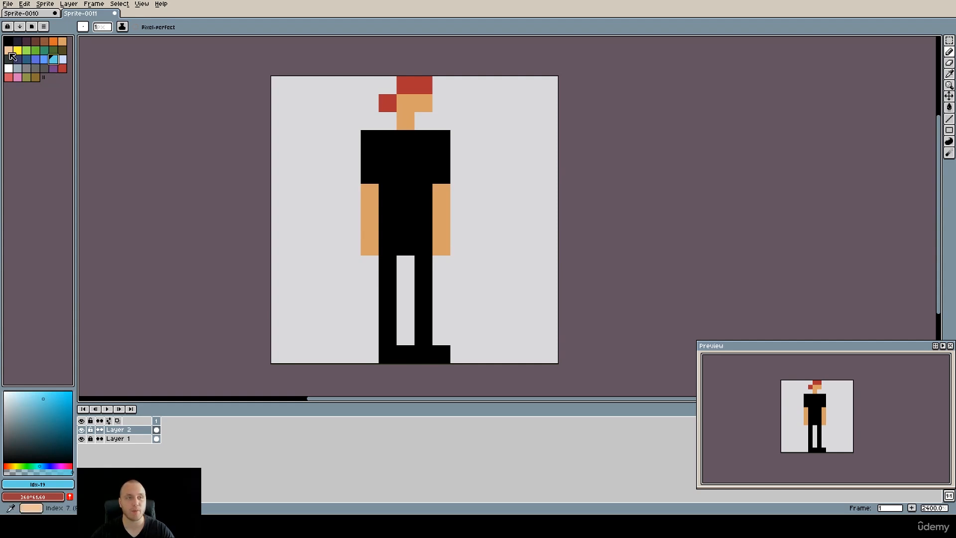
pyautogui.click(37, 44)
pyautogui.press('g')
pyautogui.click(403, 169)
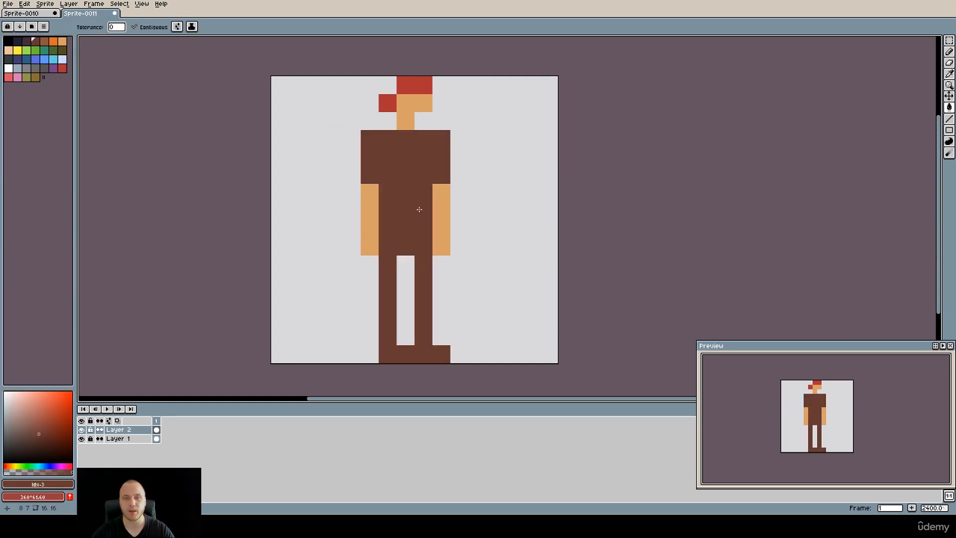
# Try filling the brown clothes with black.
pyautogui.click(14, 46)
pyautogui.click(410, 236)
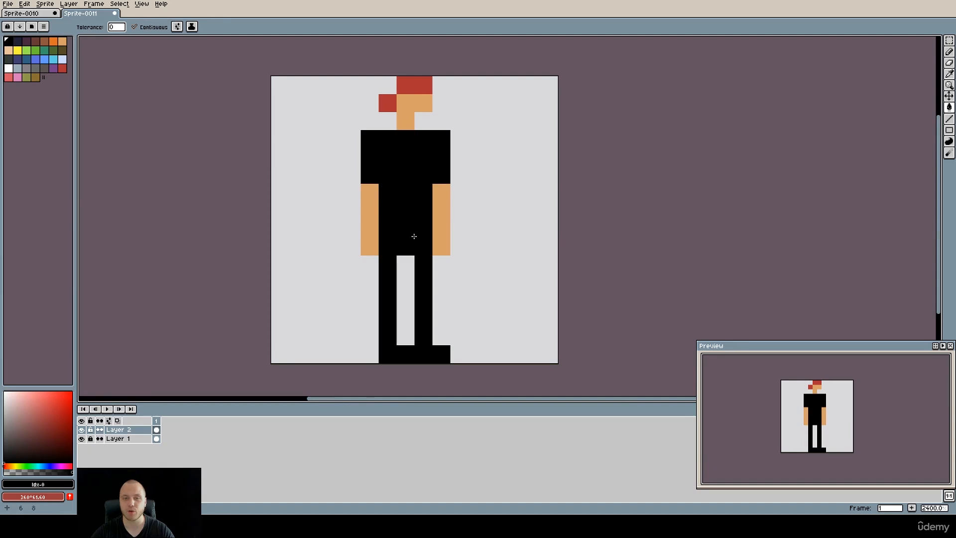
pyautogui.hotkey('ctrl', 'z')
# Paint a black belt across the waist with one pixel hanging below it, and a black knee pixel on each leg.
pyautogui.press('b')
pyautogui.moveTo(387, 229)
pyautogui.mouseDown()
pyautogui.moveTo(423, 237)
pyautogui.moveTo(405, 240)
pyautogui.mouseUp()
pyautogui.click(423, 300)
pyautogui.click(387, 300)
# Paint the bottom row of the feet black as boots.
pyautogui.click(435, 350)
pyautogui.moveTo(402, 350)
pyautogui.mouseDown()
pyautogui.moveTo(395, 356)
pyautogui.moveTo(422, 355)
pyautogui.mouseUp()
pyautogui.moveTo(411, 237); pyautogui.dragTo(412, 246)
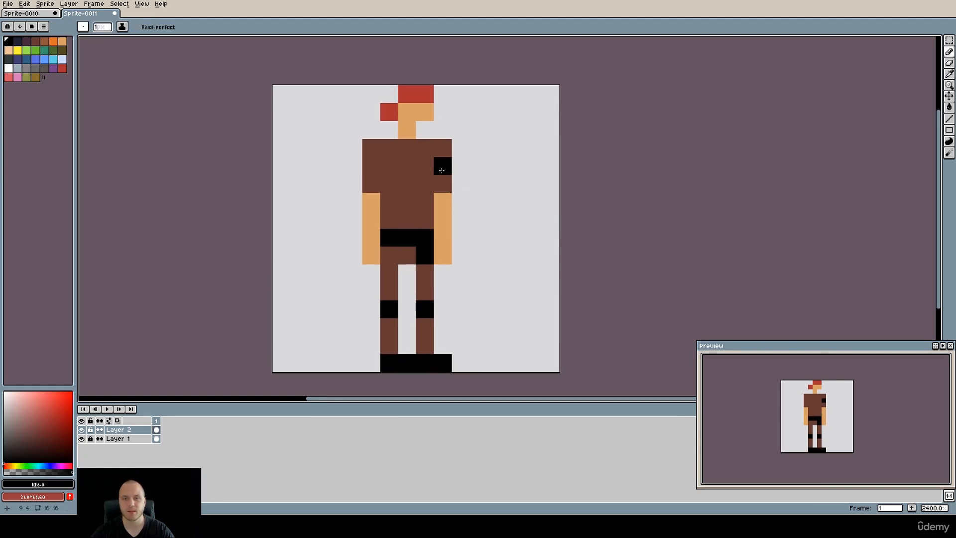
# Paint a black strap diagonally across the chest, from the shoulder in front of the neck down the opposite side.
pyautogui.click(425, 148)
pyautogui.click(408, 166)
pyautogui.click(390, 184)
pyautogui.click(392, 197)
pyautogui.moveTo(515, 219); pyautogui.dragTo(489, 221)
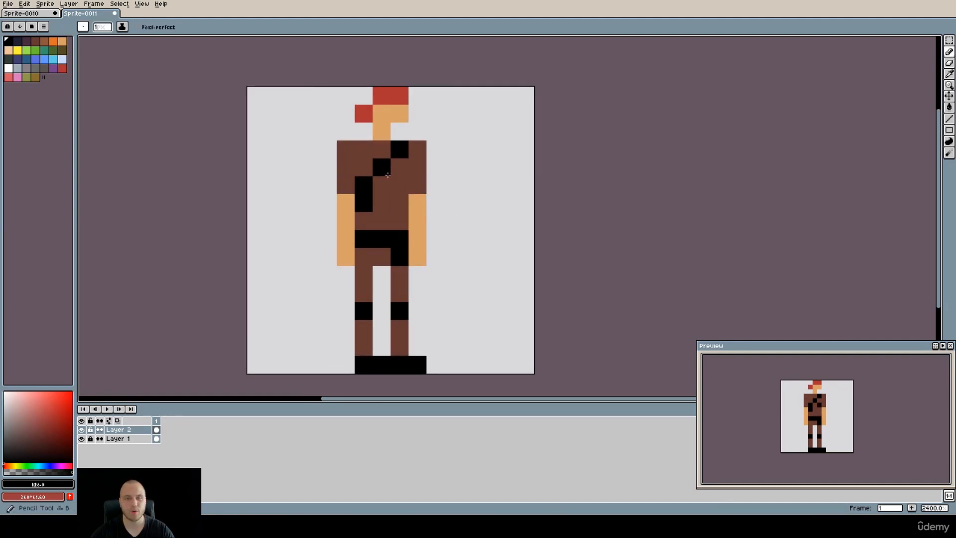
# Try starting a dark grey sword with one pixel below the front hand and two diagonal pixels behind the back shoulder.
pyautogui.click(54, 60)
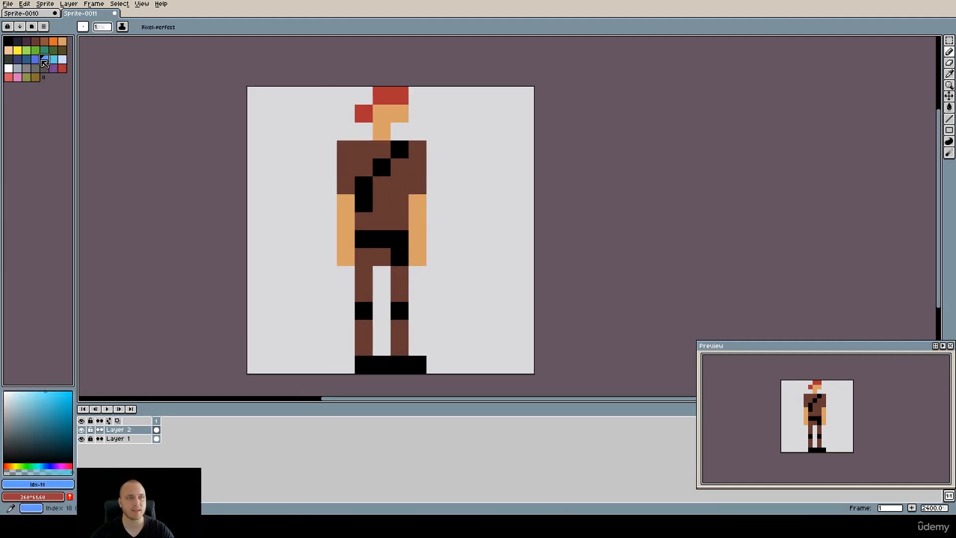
pyautogui.click(44, 63)
pyautogui.click(43, 68)
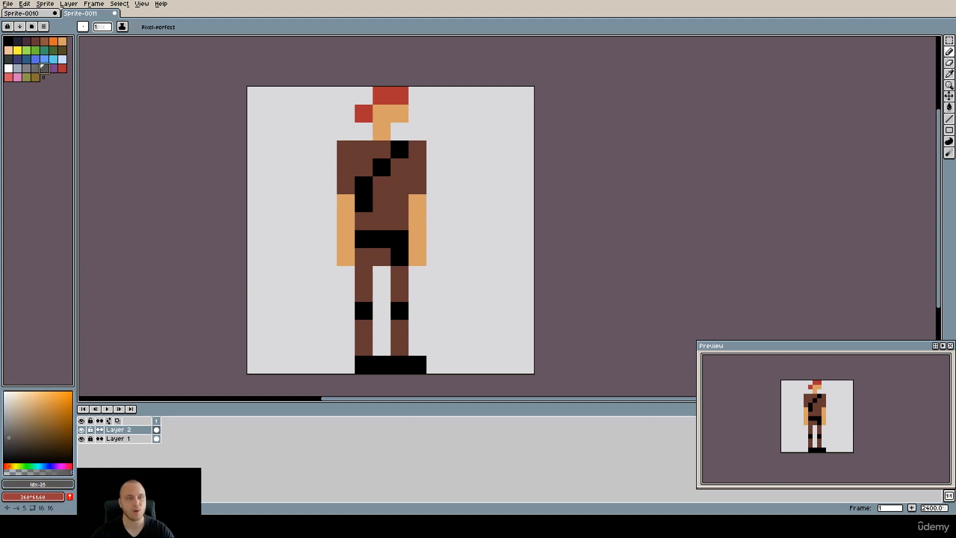
pyautogui.click(417, 274)
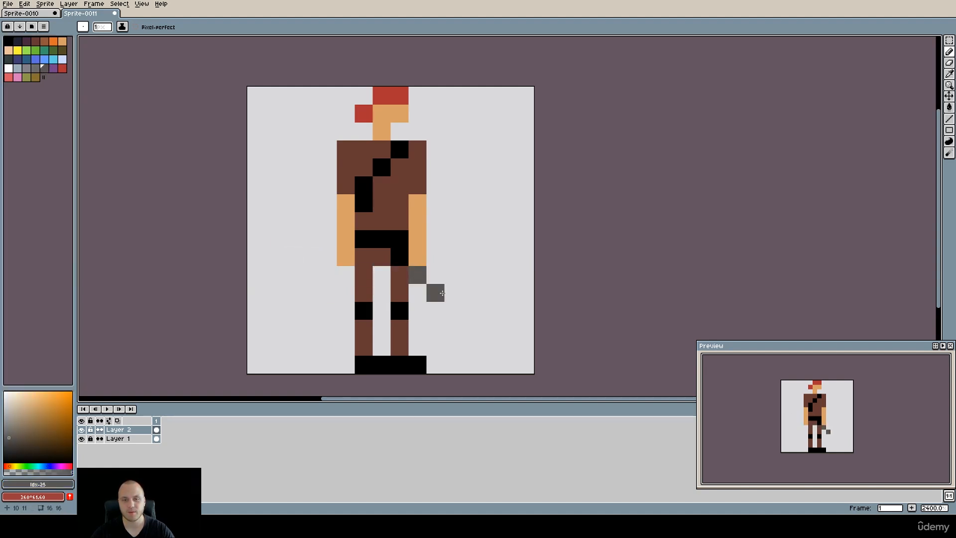
pyautogui.click(328, 131)
pyautogui.click(310, 113)
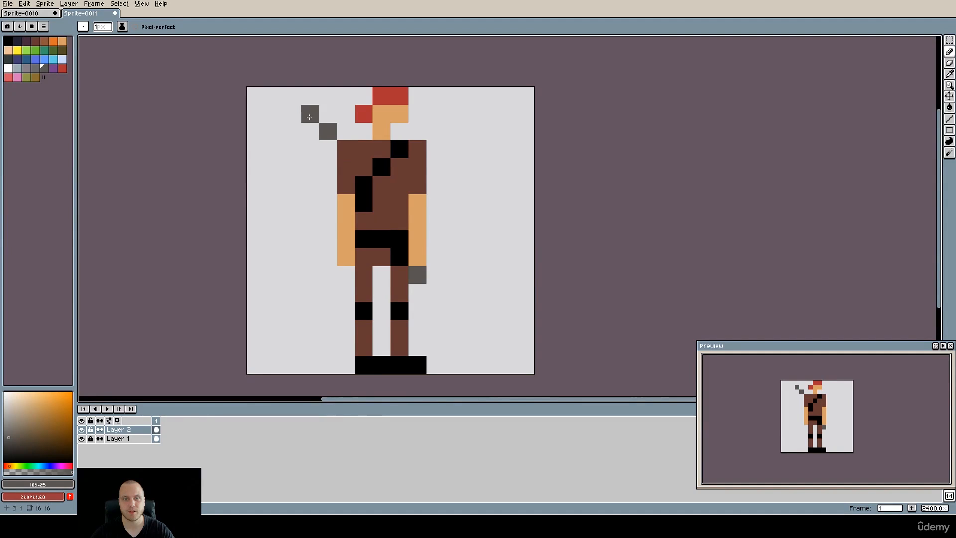
pyautogui.click(434, 280)
pyautogui.click(434, 291)
pyautogui.click(421, 293)
pyautogui.press('e')
pyautogui.moveTo(434, 275); pyautogui.dragTo(418, 293)
# Try building a dark grey sword hilt behind the back shoulder, with a diagonal crossguard and a pommel pixel on the canvas edge.
pyautogui.press('b')
pyautogui.click(310, 131)
pyautogui.click(327, 113)
pyautogui.click(346, 96)
pyautogui.click(310, 149)
pyautogui.click(292, 149)
pyautogui.press('e')
pyautogui.press('b')
pyautogui.click(292, 96)
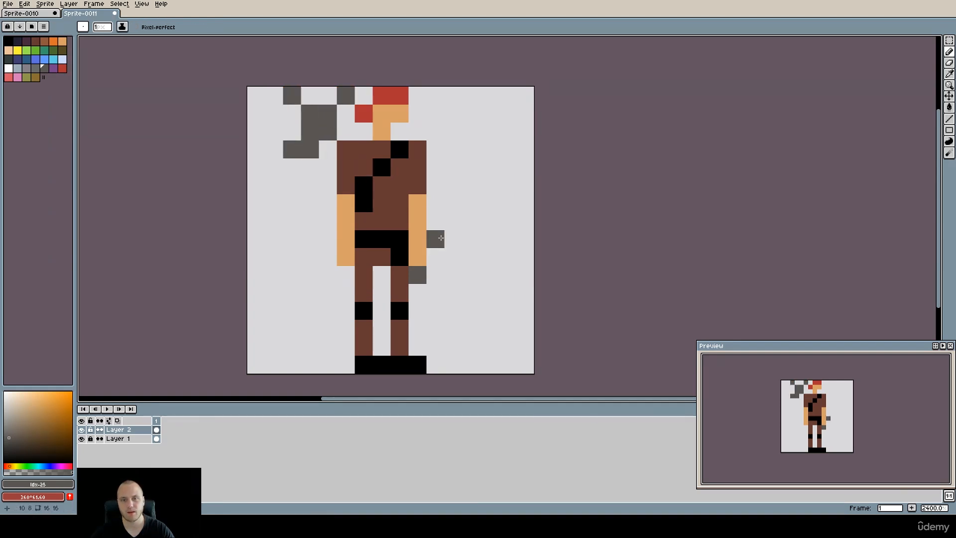
# Try painting a stepped dark grey blade running diagonally down and away from the front arm.
pyautogui.click(435, 221)
pyautogui.click(453, 239)
pyautogui.click(471, 257)
pyautogui.click(489, 275)
pyautogui.press('e')
pyautogui.press('b')
pyautogui.click(435, 239)
pyautogui.click(454, 257)
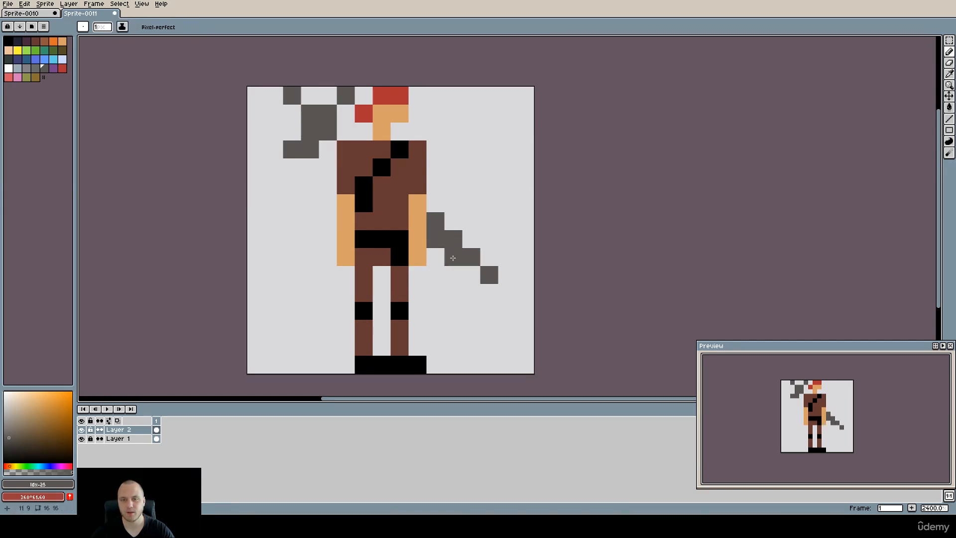
pyautogui.click(471, 275)
pyautogui.click(489, 292)
# Try refining the grey sword by thickening its crossguard, extending the blade tip and erasing one pixel inside the hilt.
pyautogui.click(345, 132)
pyautogui.click(328, 149)
pyautogui.click(346, 113)
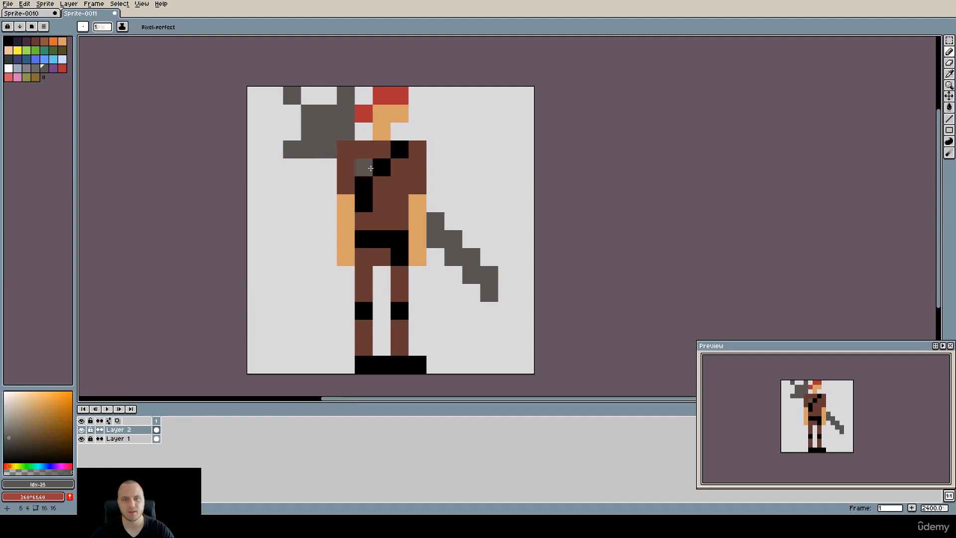
pyautogui.click(506, 293)
pyautogui.click(508, 309)
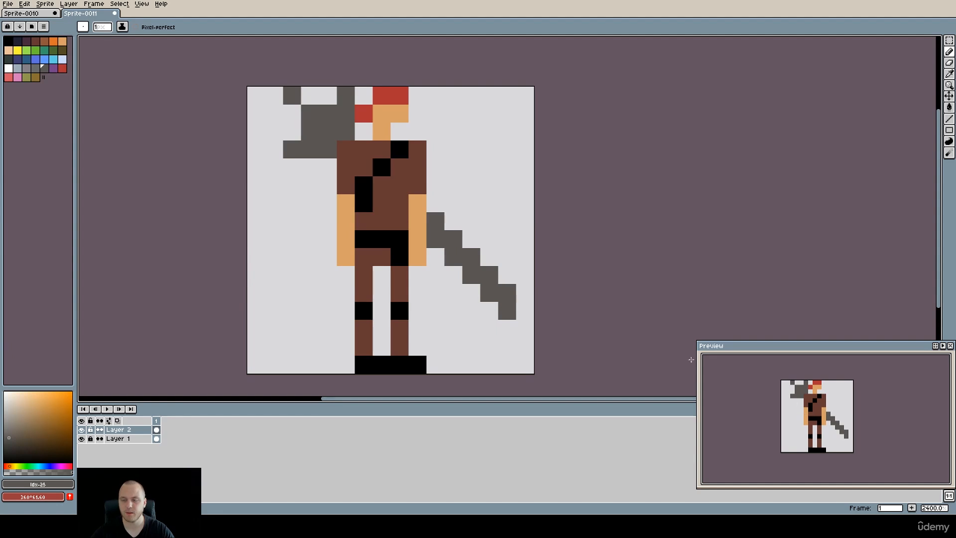
pyautogui.scroll(-1, 471, 221)
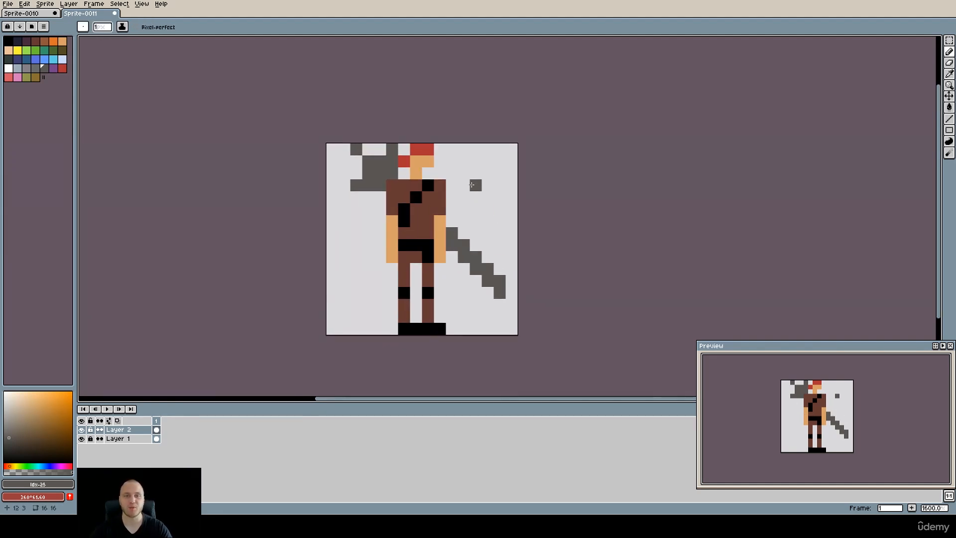
pyautogui.press('e')
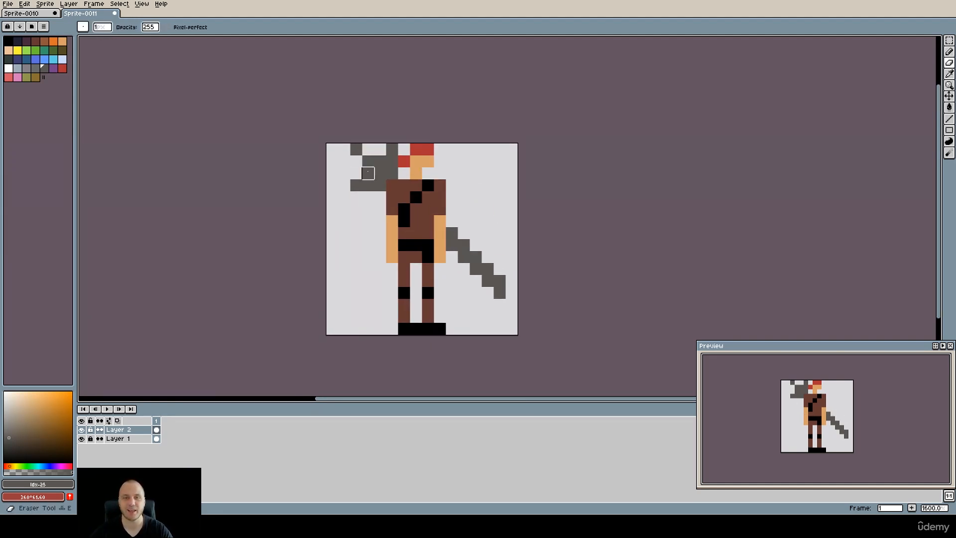
pyautogui.click(379, 161)
pyautogui.moveTo(487, 243); pyautogui.dragTo(484, 242)
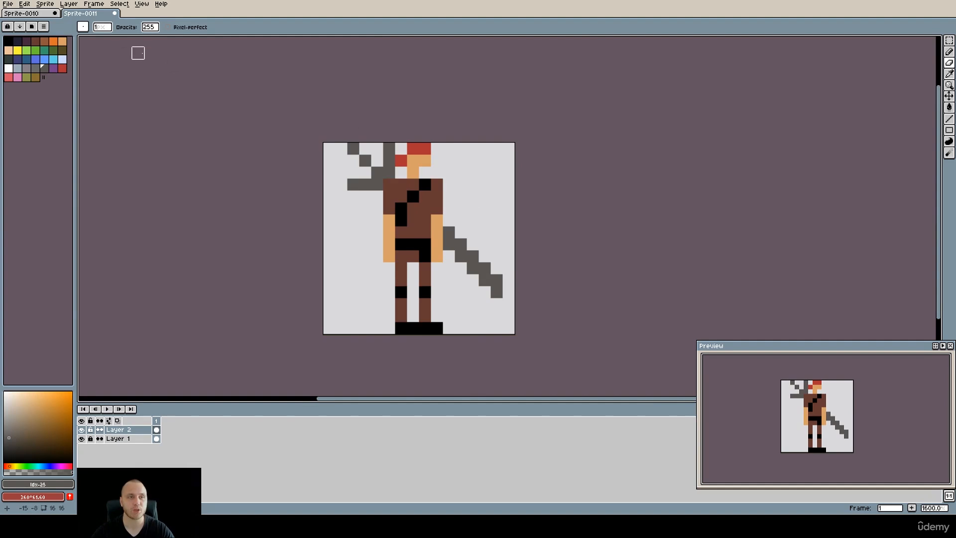
pyautogui.click(27, 15)
pyautogui.click(81, 15)
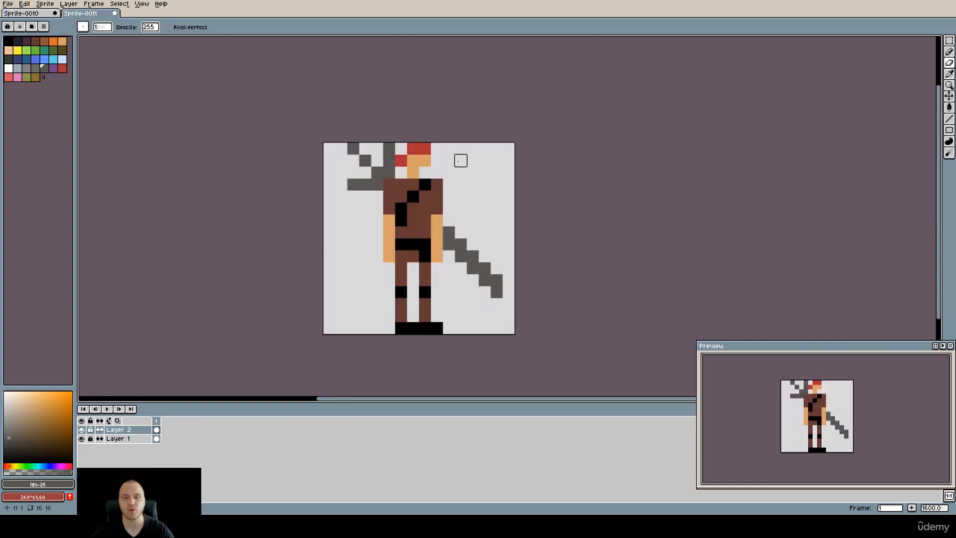
pyautogui.moveTo(472, 279); pyautogui.dragTo(452, 270)
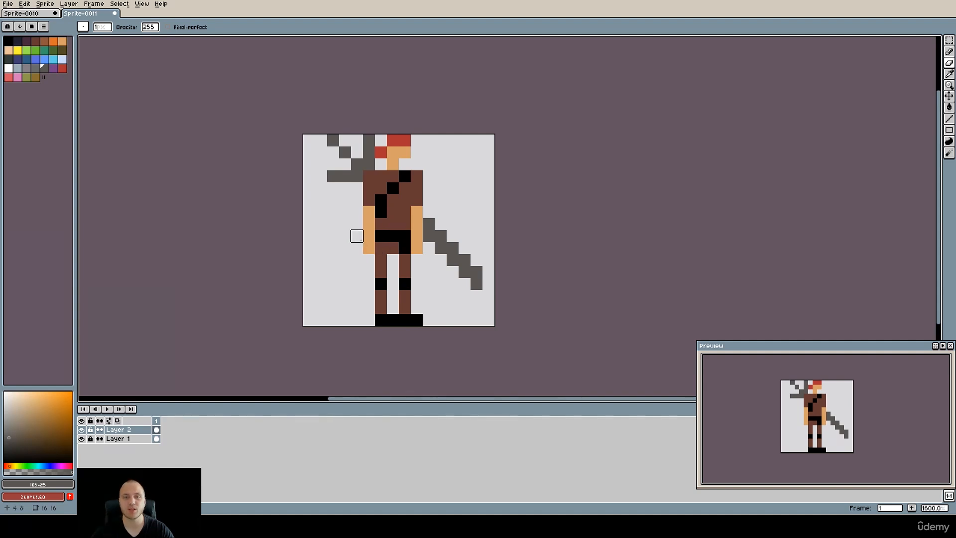
pyautogui.scroll(2, 356, 236)
pyautogui.scroll(-1, 371, 234)
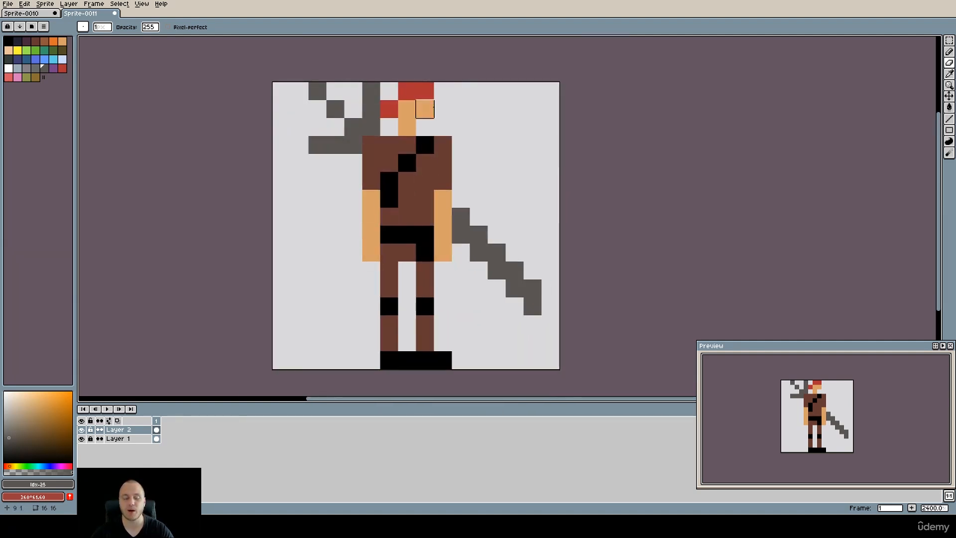
# Undo the grey sword, the bandana, the outfit and the figure's base colours.
pyautogui.hotkey('ctrl', 'z')
pyautogui.hotkey('ctrl', 'z')
pyautogui.hotkey('ctrl', 'z')
pyautogui.hotkey('ctrl', 'z')
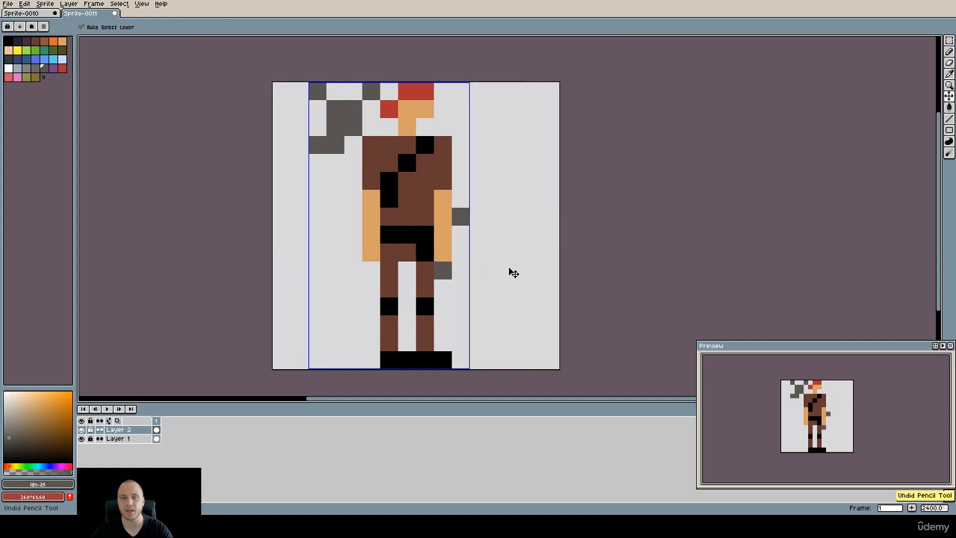
pyautogui.hotkey('ctrl', 'z')
pyautogui.hotkey('ctrl', 'z')
pyautogui.hotkey('ctrl', 'z')
pyautogui.hotkey('ctrl', 'z')
pyautogui.hotkey('ctrl', 'z')
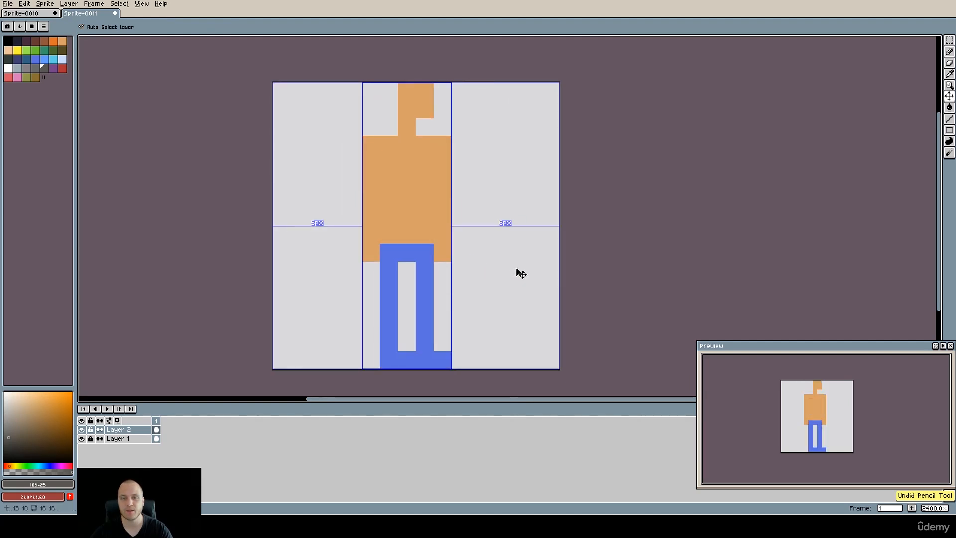
# Fill the dark grey legs with black and paint one black pixel at the end of each arm.
pyautogui.press('g')
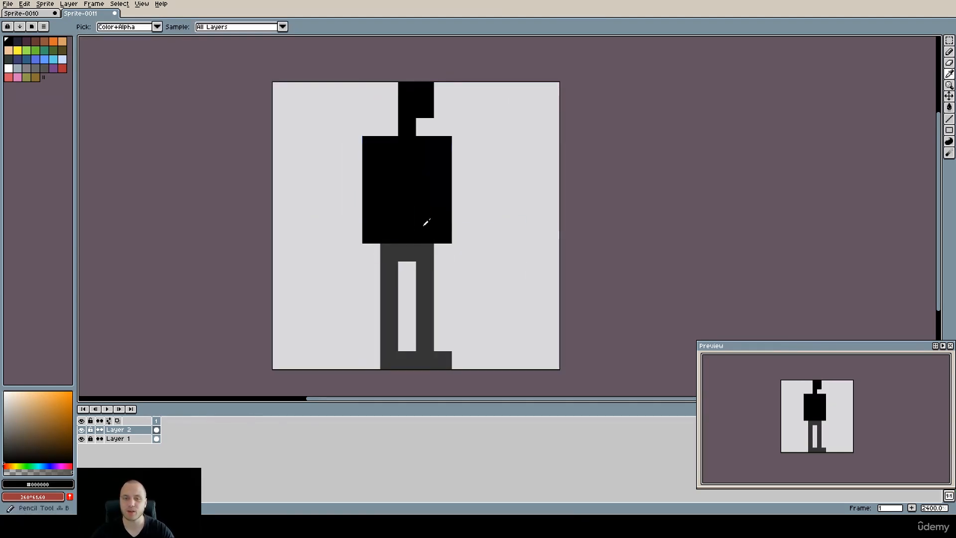
pyautogui.keyDown('alt'); pyautogui.click(426, 220); pyautogui.keyUp('alt')
pyautogui.click(383, 250)
pyautogui.press('b')
pyautogui.click(371, 252)
pyautogui.click(443, 253)
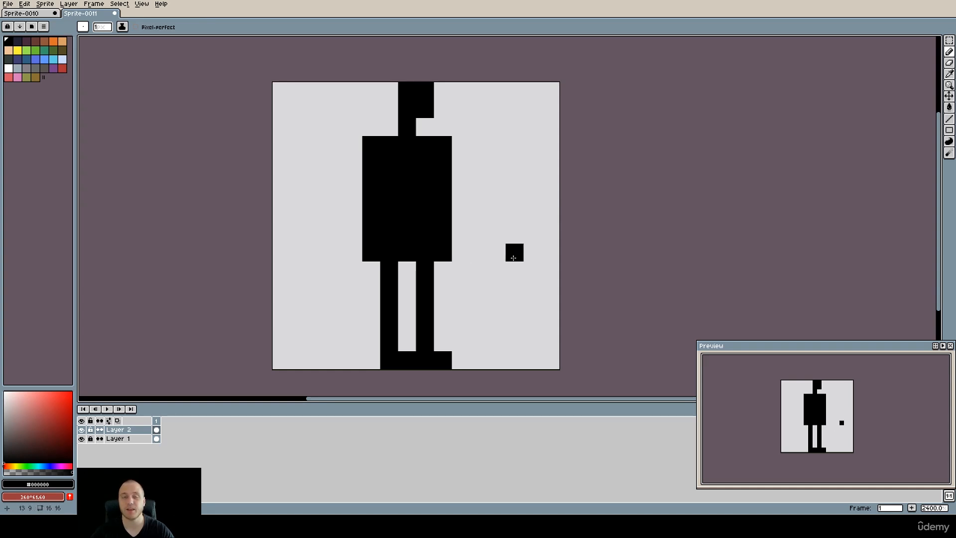
# Add a new layer above the figure and hide Layer 2.
pyautogui.moveTo(443, 262); pyautogui.dragTo(423, 256)
pyautogui.hotkey('shift', 'n')
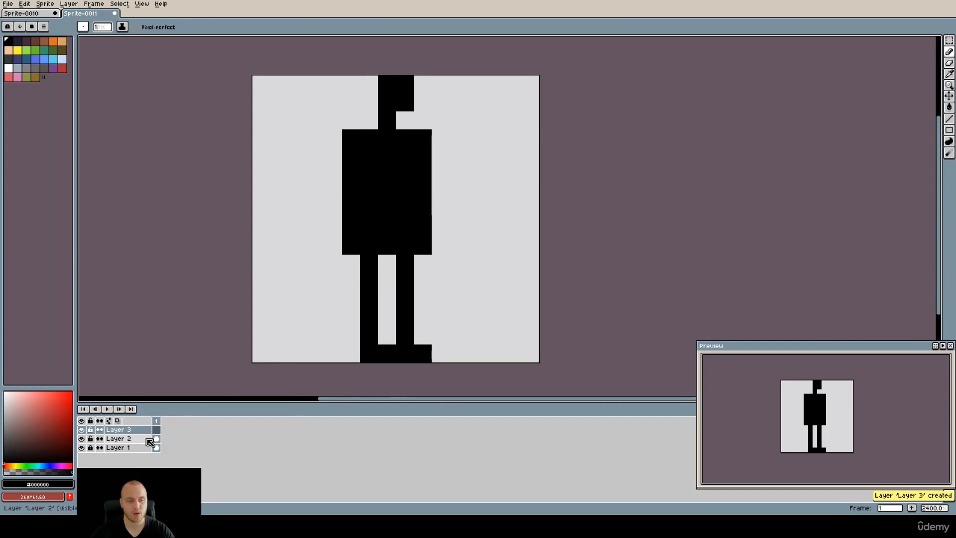
pyautogui.click(82, 439)
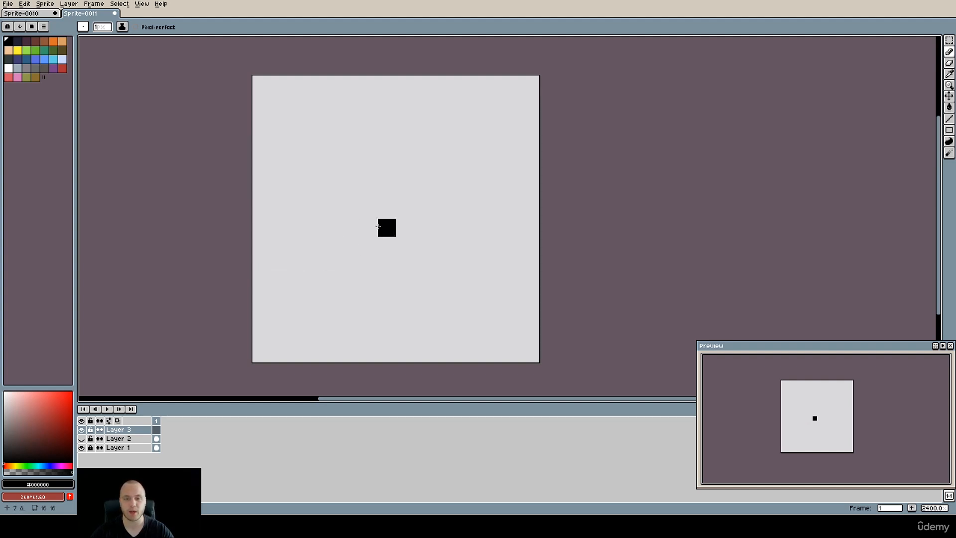
# Paint a solid black 7 × 7 pixel square as a large head, one row below the canvas's upper edge.
pyautogui.moveTo(348, 121); pyautogui.dragTo(395, 111)
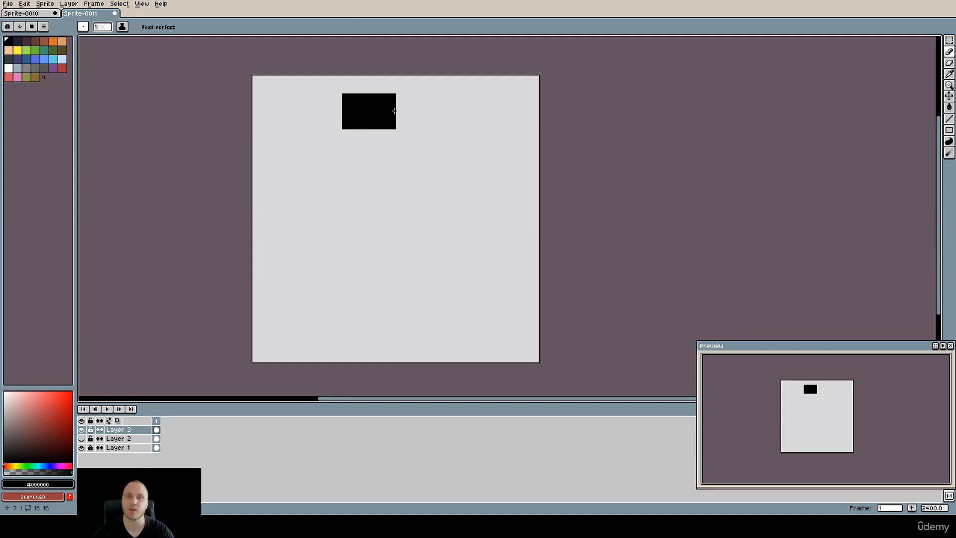
pyautogui.click(410, 107)
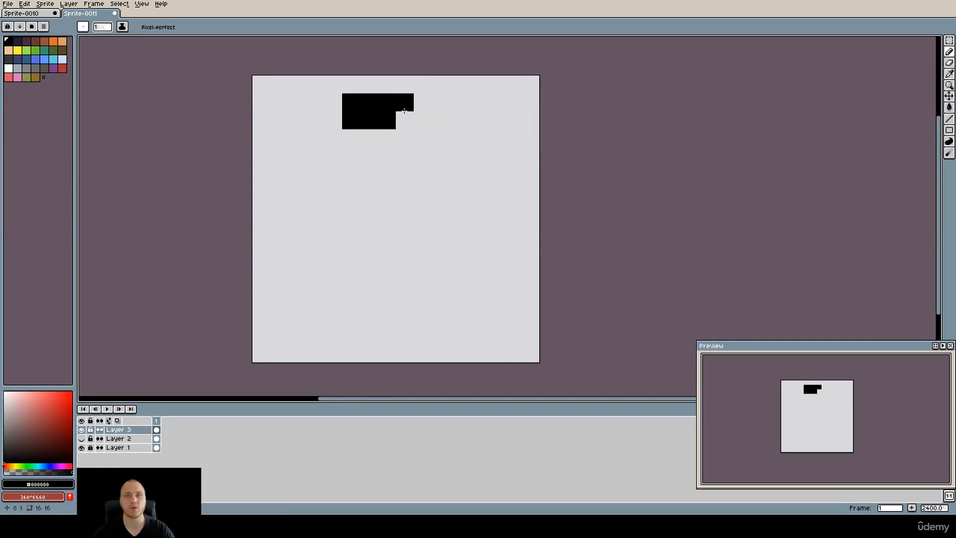
pyautogui.moveTo(411, 108); pyautogui.dragTo(435, 195)
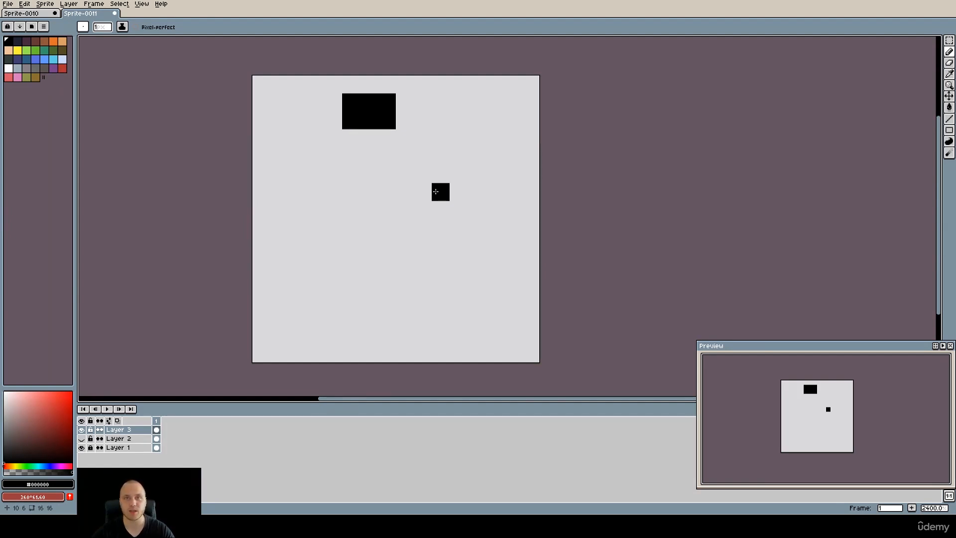
pyautogui.press('e')
pyautogui.moveTo(387, 121)
pyautogui.mouseDown()
pyautogui.moveTo(351, 127)
pyautogui.moveTo(376, 104)
pyautogui.moveTo(341, 113)
pyautogui.moveTo(351, 113)
pyautogui.moveTo(353, 166)
pyautogui.moveTo(373, 202)
pyautogui.moveTo(455, 190)
pyautogui.moveTo(430, 116)
pyautogui.moveTo(415, 105)
pyautogui.moveTo(453, 141)
pyautogui.moveTo(422, 212)
pyautogui.moveTo(362, 213)
pyautogui.moveTo(371, 179)
pyautogui.moveTo(355, 156)
pyautogui.moveTo(409, 191)
pyautogui.moveTo(369, 121)
pyautogui.mouseUp()
pyautogui.press('b')
pyautogui.press('alt')
pyautogui.press('space')
pyautogui.moveTo(410, 178); pyautogui.dragTo(387, 168)
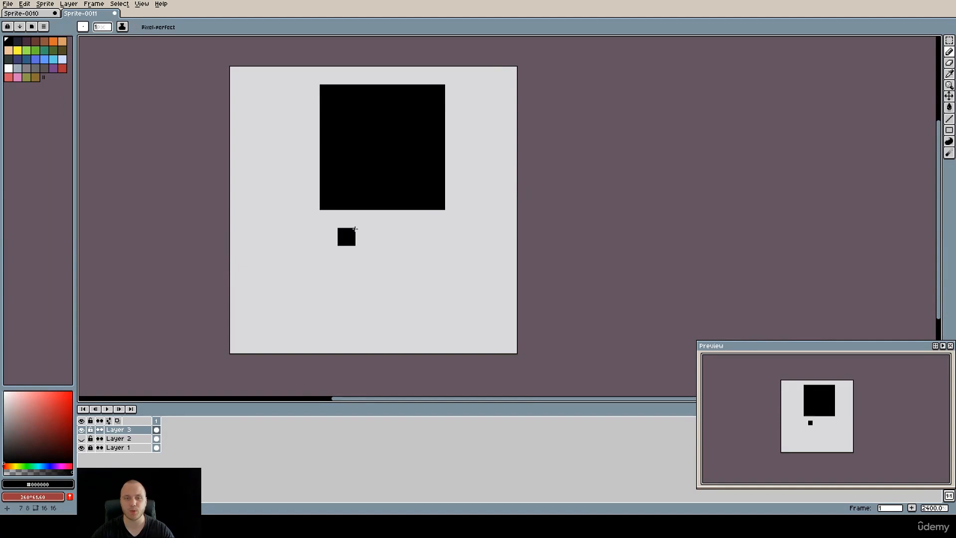
# Paint two black legs on the canvas's bottom edge, each 2 pixels wide and 3 high, with a 3-pixel gap.
pyautogui.moveTo(322, 309); pyautogui.dragTo(322, 341)
pyautogui.click(319, 329)
pyautogui.hotkey('ctrl', 'z')
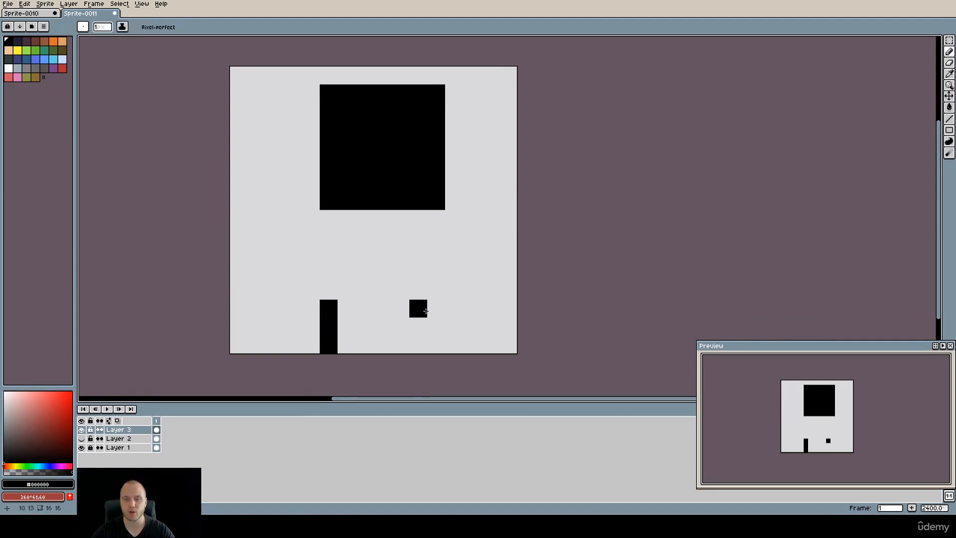
pyautogui.moveTo(436, 308)
pyautogui.mouseDown()
pyautogui.moveTo(436, 329)
pyautogui.moveTo(425, 327)
pyautogui.mouseUp()
pyautogui.click(418, 308)
pyautogui.moveTo(347, 308); pyautogui.dragTo(347, 345)
# Paint a black torso with arms, 9 pixels wide and 5 high, between the head and the legs.
pyautogui.moveTo(299, 221)
pyautogui.mouseDown()
pyautogui.moveTo(297, 288)
pyautogui.moveTo(445, 288)
pyautogui.moveTo(457, 223)
pyautogui.moveTo(309, 226)
pyautogui.moveTo(373, 267)
pyautogui.moveTo(305, 256)
pyautogui.moveTo(384, 238)
pyautogui.moveTo(416, 257)
pyautogui.moveTo(425, 234)
pyautogui.moveTo(442, 237)
pyautogui.moveTo(423, 272)
pyautogui.mouseUp()
pyautogui.moveTo(339, 239)
pyautogui.mouseDown()
pyautogui.moveTo(295, 234)
pyautogui.moveTo(306, 232)
pyautogui.moveTo(292, 290)
pyautogui.mouseUp()
pyautogui.press('e')
pyautogui.press('b')
pyautogui.moveTo(316, 217); pyautogui.dragTo(311, 290)
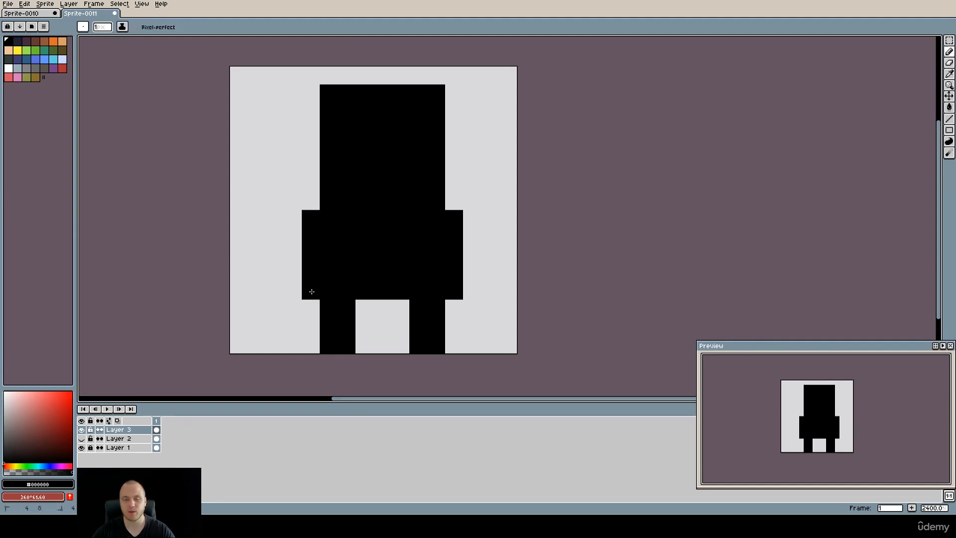
# Erase the head's two upper corner pixels and the front pixel under the chin.
pyautogui.scroll(2, 387, 279)
pyautogui.press('e')
pyautogui.click(440, 128)
pyautogui.click(332, 127)
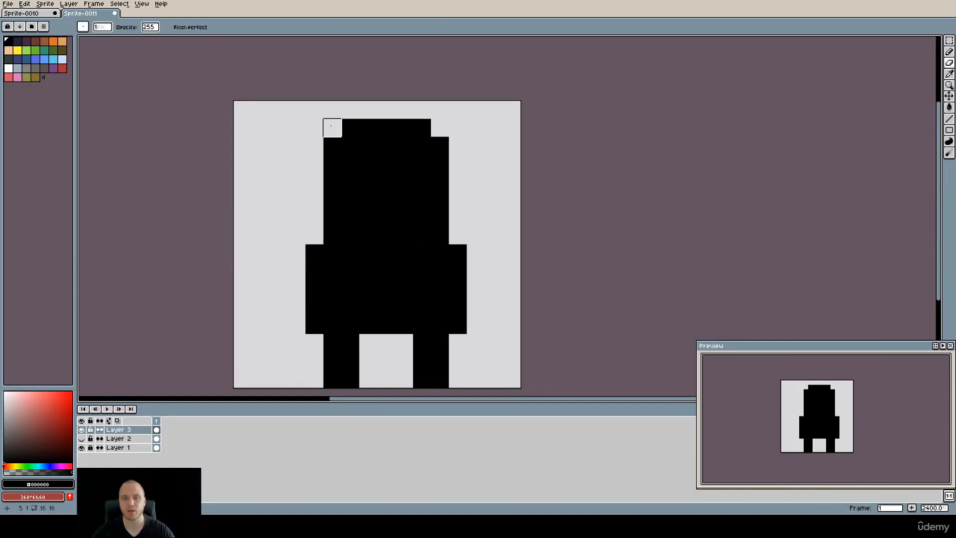
pyautogui.click(440, 238)
pyautogui.scroll(-2, 457, 235)
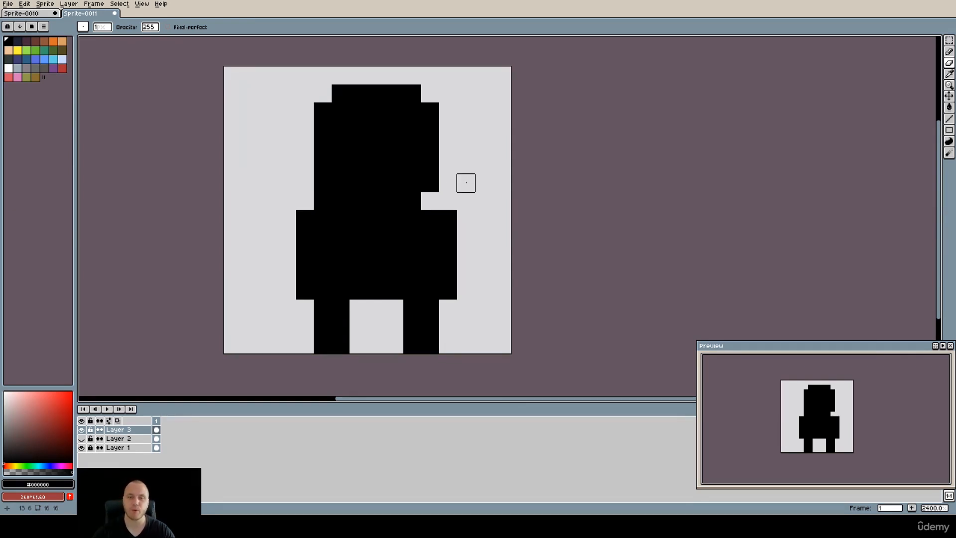
# Try filling the notch under the chin with black, and erase that pixel again.
pyautogui.press('b')
pyautogui.keyDown('alt'); pyautogui.click(425, 174); pyautogui.keyUp('alt')
pyautogui.click(433, 200)
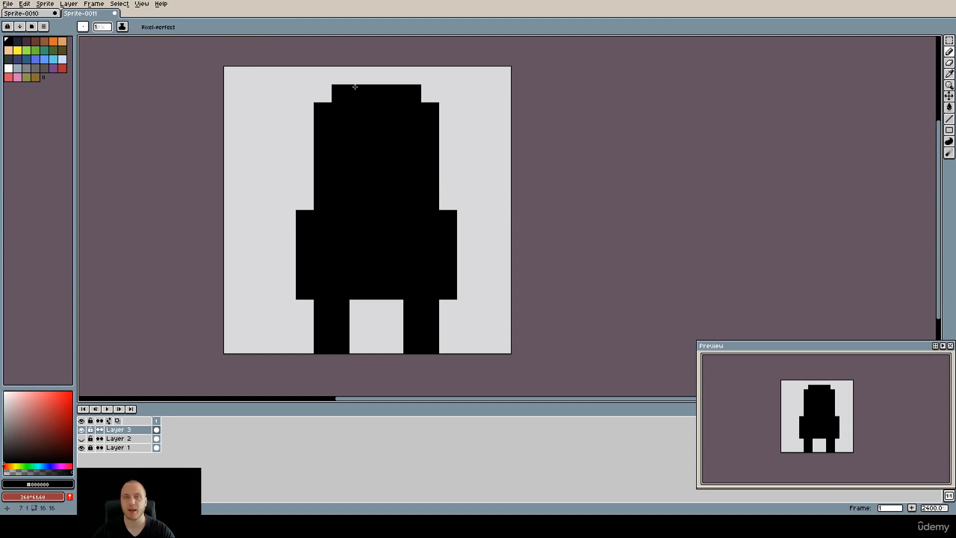
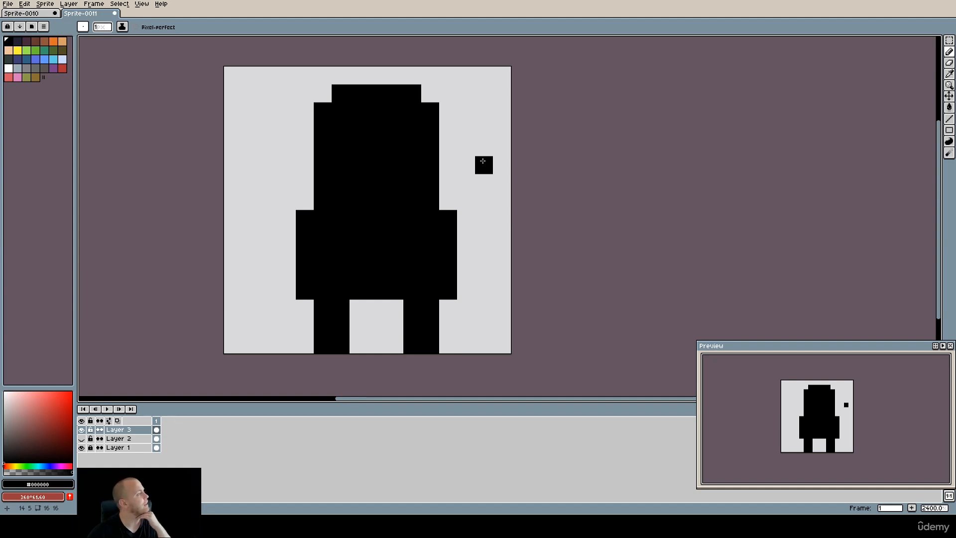
pyautogui.press('e')
pyautogui.click(432, 203)
# Fill the whole black silhouette with the light orange skin tone.
pyautogui.click(63, 43)
pyautogui.press('g')
pyautogui.click(340, 147)
# Paint a brown shirt over the torso between the arms, with one brown band pixel across the middle of each arm.
pyautogui.moveTo(415, 227); pyautogui.dragTo(433, 224)
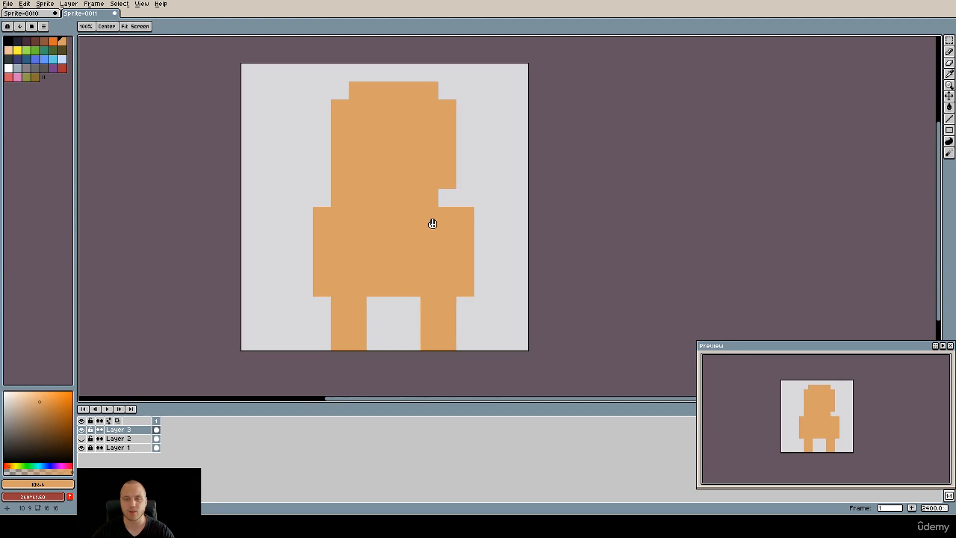
pyautogui.press('b')
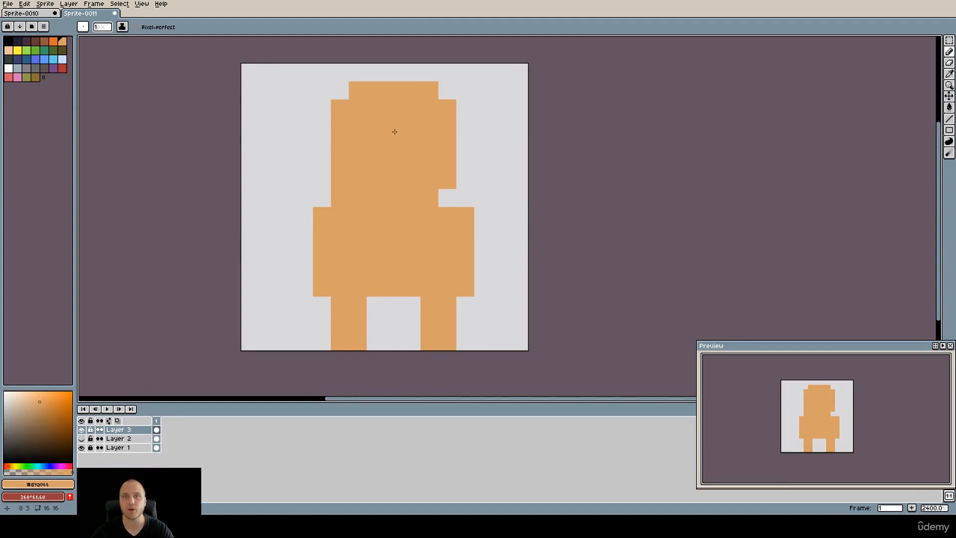
pyautogui.click(35, 41)
pyautogui.click(342, 217)
pyautogui.moveTo(342, 217)
pyautogui.mouseDown()
pyautogui.moveTo(340, 261)
pyautogui.moveTo(358, 281)
pyautogui.moveTo(435, 286)
pyautogui.moveTo(446, 269)
pyautogui.moveTo(442, 230)
pyautogui.moveTo(390, 215)
pyautogui.moveTo(349, 233)
pyautogui.moveTo(434, 248)
pyautogui.moveTo(361, 235)
pyautogui.moveTo(362, 261)
pyautogui.moveTo(352, 265)
pyautogui.moveTo(464, 251)
pyautogui.mouseUp()
pyautogui.moveTo(429, 305)
pyautogui.mouseDown()
pyautogui.moveTo(447, 323)
pyautogui.moveTo(362, 306)
pyautogui.mouseUp()
pyautogui.hotkey('ctrl', 'z')
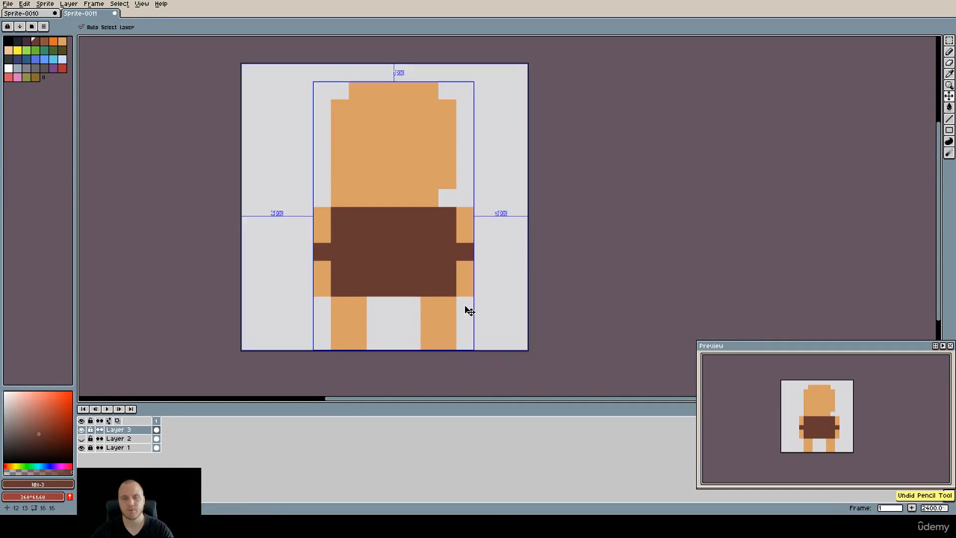
# Paint a skin-toned neckline into the brown shirt, five pixels wide in its first row and three in the second.
pyautogui.keyDown('alt'); pyautogui.click(430, 249); pyautogui.keyUp('alt')
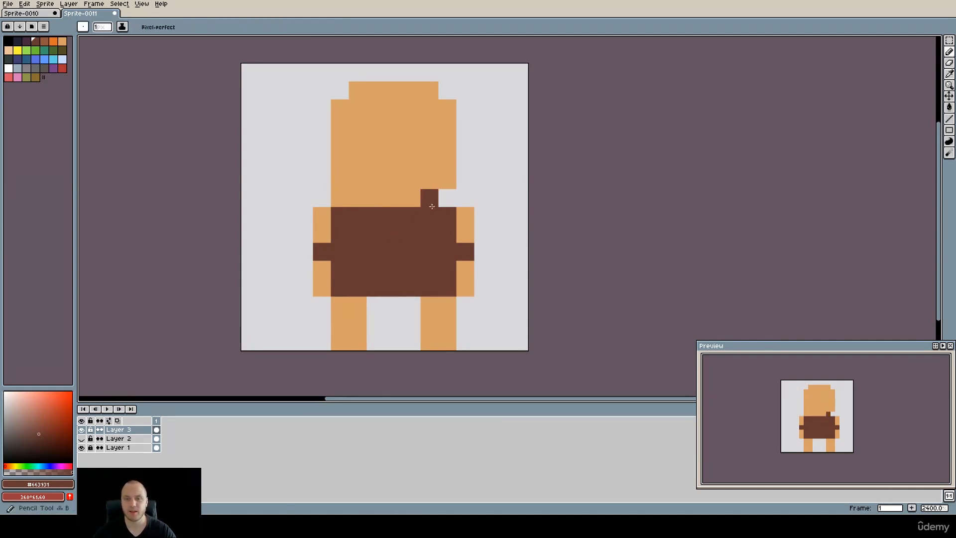
pyautogui.keyDown('alt'); pyautogui.click(430, 201); pyautogui.keyUp('alt')
pyautogui.moveTo(426, 216)
pyautogui.mouseDown()
pyautogui.moveTo(357, 219)
pyautogui.moveTo(423, 237)
pyautogui.mouseUp()
pyautogui.click(361, 219)
pyautogui.keyDown('alt'); pyautogui.click(465, 250); pyautogui.keyUp('alt')
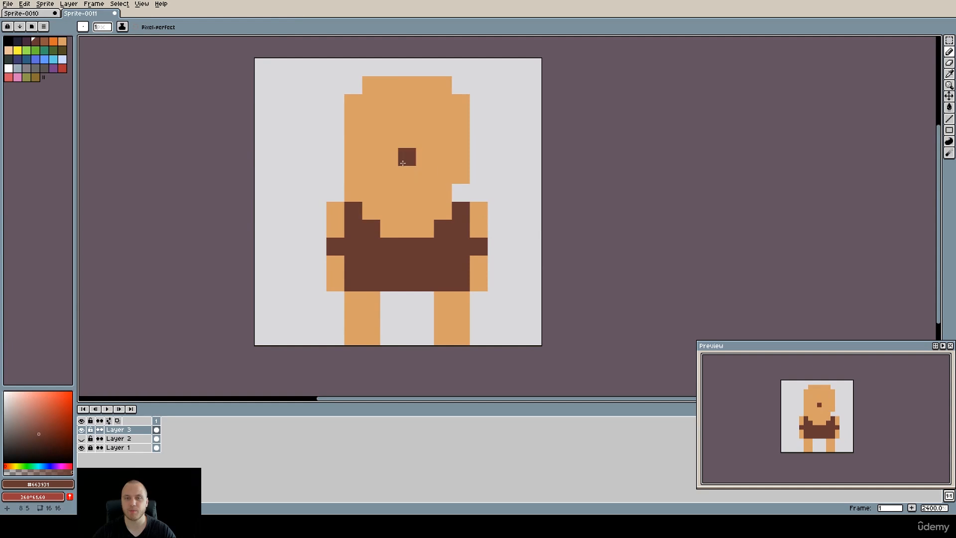
# Paint a brown skirt over the legs below the shirt, flaring in stepped edges to 13 pixels wide at the hem.
pyautogui.moveTo(478, 304); pyautogui.dragTo(322, 320)
pyautogui.moveTo(474, 307)
pyautogui.mouseDown()
pyautogui.moveTo(496, 321)
pyautogui.moveTo(337, 320)
pyautogui.moveTo(313, 307)
pyautogui.moveTo(489, 311)
pyautogui.moveTo(493, 299)
pyautogui.moveTo(496, 322)
pyautogui.moveTo(336, 311)
pyautogui.moveTo(310, 322)
pyautogui.moveTo(481, 321)
pyautogui.moveTo(481, 331)
pyautogui.moveTo(502, 339)
pyautogui.moveTo(333, 339)
pyautogui.mouseUp()
pyautogui.press('e')
pyautogui.click(317, 301)
pyautogui.click(318, 317)
pyautogui.press('b')
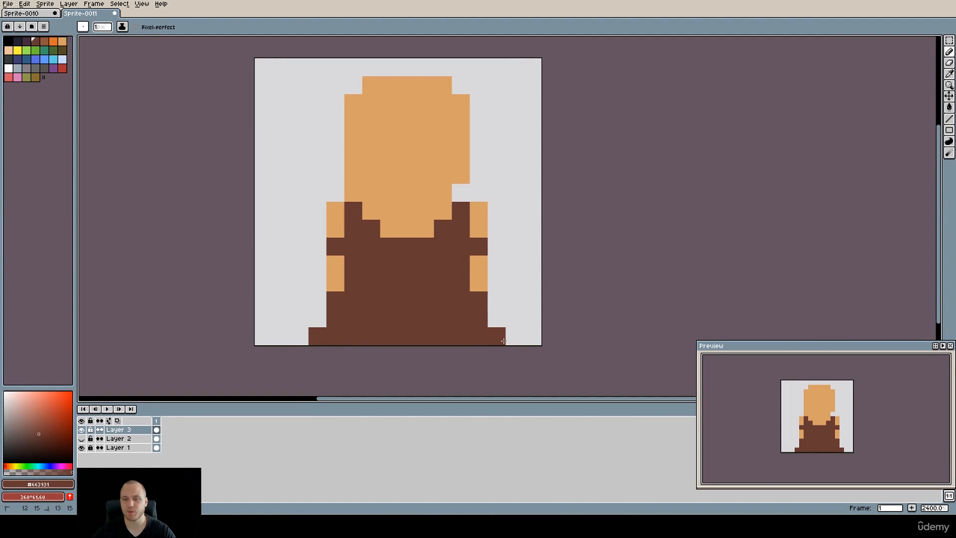
pyautogui.click(497, 318)
pyautogui.click(299, 336)
pyautogui.click(318, 318)
pyautogui.click(514, 336)
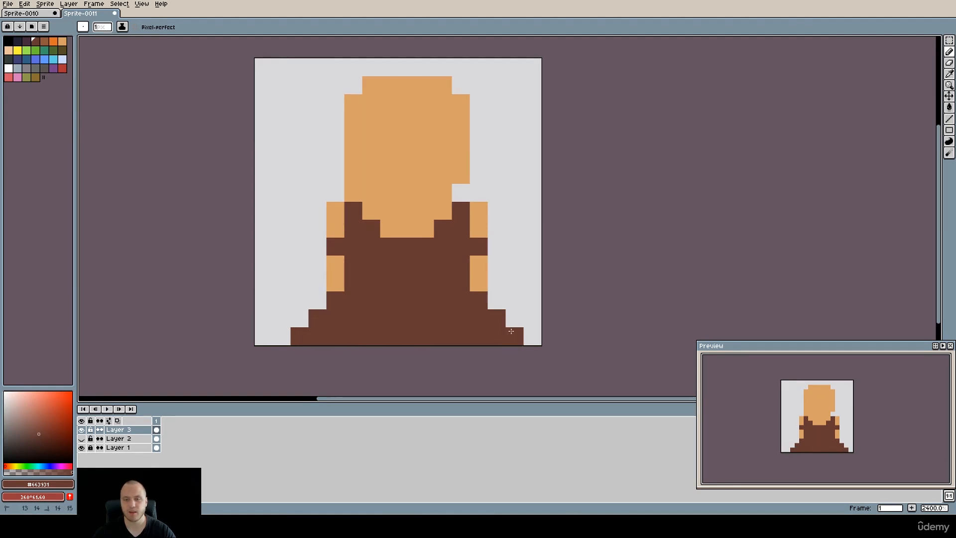
# Paint long purple hair over the left side of the head, flowing past the arm, with strands reaching onto the chest.
pyautogui.moveTo(440, 290); pyautogui.dragTo(449, 295)
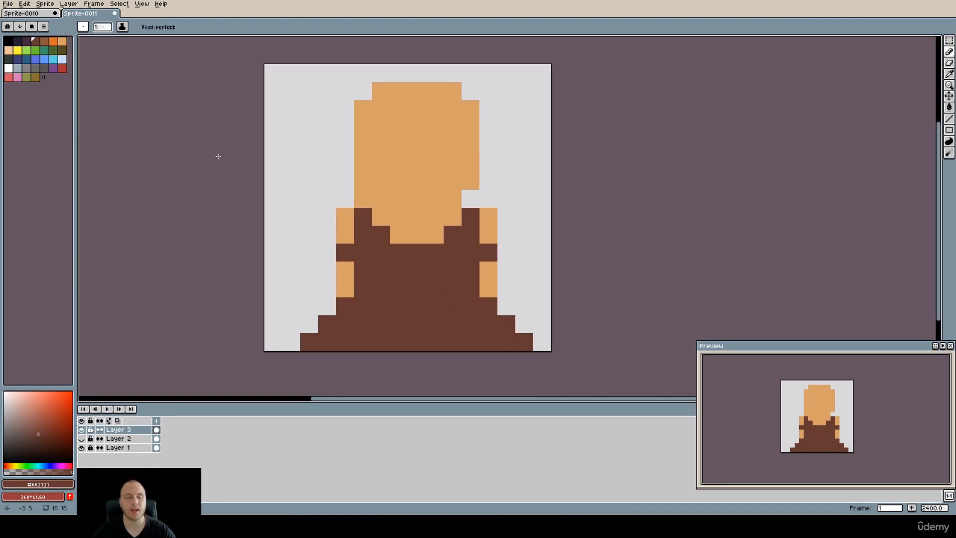
pyautogui.click(55, 43)
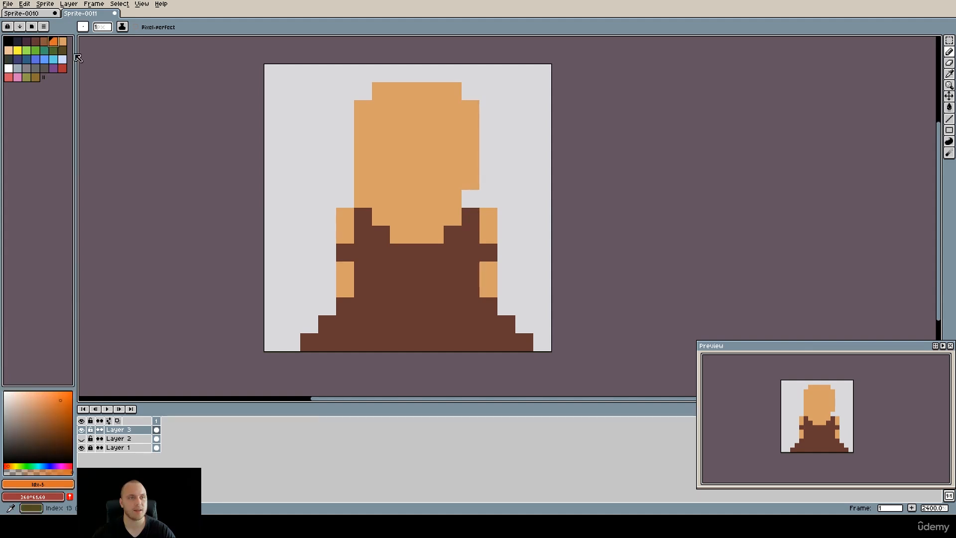
pyautogui.click(54, 68)
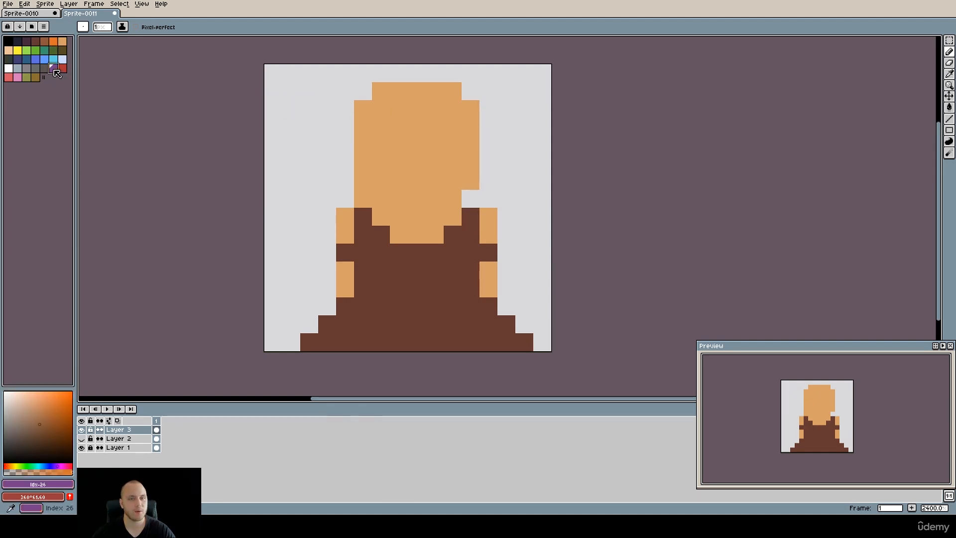
pyautogui.moveTo(426, 96)
pyautogui.mouseDown()
pyautogui.moveTo(347, 134)
pyautogui.moveTo(399, 100)
pyautogui.moveTo(354, 125)
pyautogui.moveTo(332, 187)
pyautogui.moveTo(376, 145)
pyautogui.moveTo(377, 160)
pyautogui.moveTo(365, 178)
pyautogui.moveTo(322, 190)
pyautogui.moveTo(309, 224)
pyautogui.moveTo(316, 265)
pyautogui.moveTo(345, 226)
pyautogui.moveTo(305, 253)
pyautogui.moveTo(318, 263)
pyautogui.moveTo(374, 210)
pyautogui.mouseUp()
pyautogui.click(381, 251)
pyautogui.click(384, 238)
pyautogui.moveTo(387, 246); pyautogui.dragTo(417, 270)
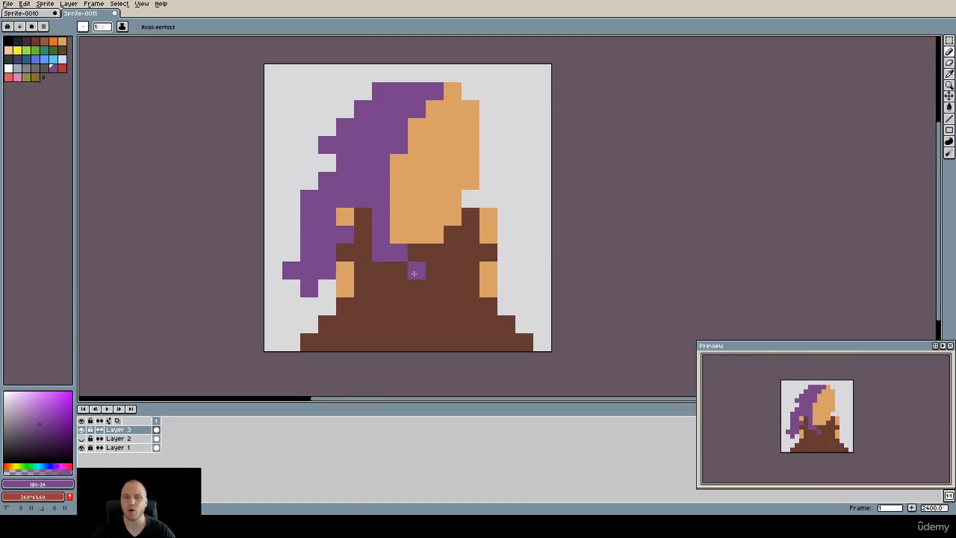
# Extend the purple hair across the forehead and down the right side of the face and arm, trimming the jaw's left corner.
pyautogui.moveTo(453, 91)
pyautogui.mouseDown()
pyautogui.moveTo(483, 108)
pyautogui.moveTo(487, 141)
pyautogui.mouseUp()
pyautogui.click(471, 199)
pyautogui.click(471, 217)
pyautogui.click(488, 253)
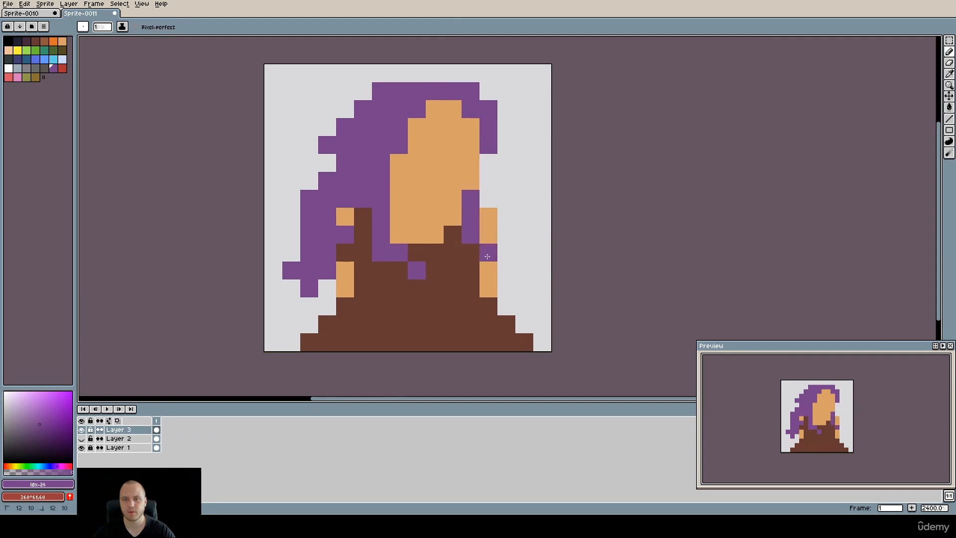
pyautogui.click(488, 270)
pyautogui.moveTo(489, 163); pyautogui.dragTo(493, 194)
pyautogui.click(395, 236)
pyautogui.click(468, 266)
pyautogui.scroll(-2, 468, 265)
pyautogui.click(453, 259)
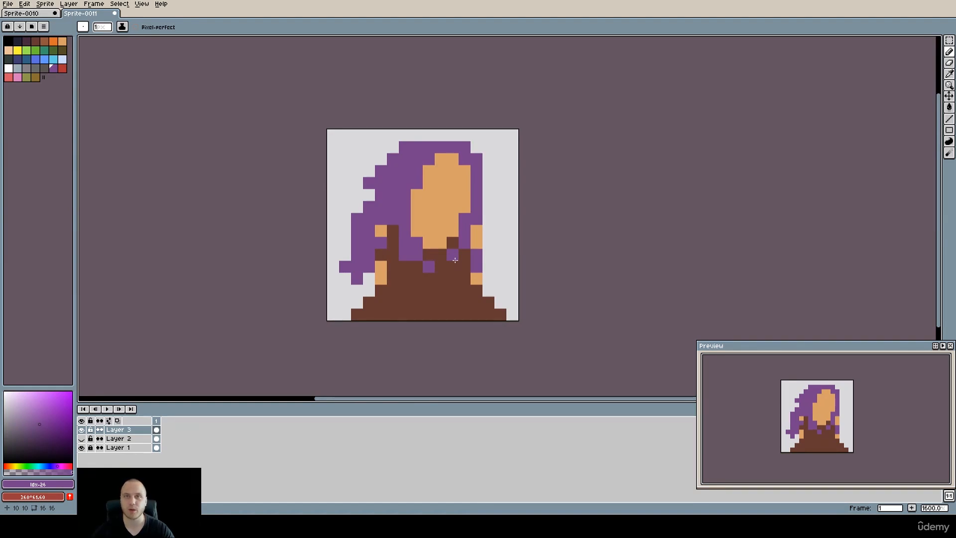
pyautogui.moveTo(455, 260); pyautogui.dragTo(454, 250)
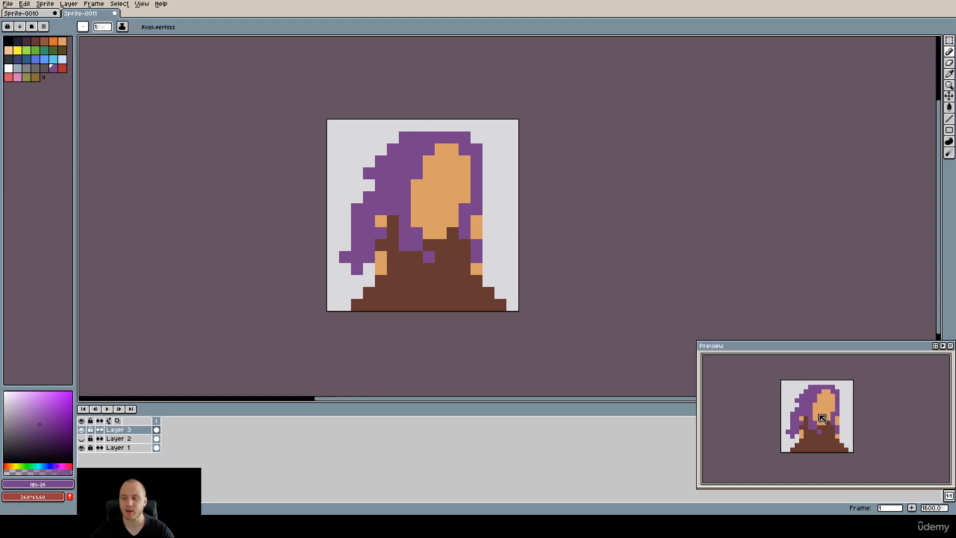
# Mix a darker, redder skin shadow from the face colour, with hue 19°, saturation 59 and value 74.
pyautogui.scroll(-3, 822, 418)
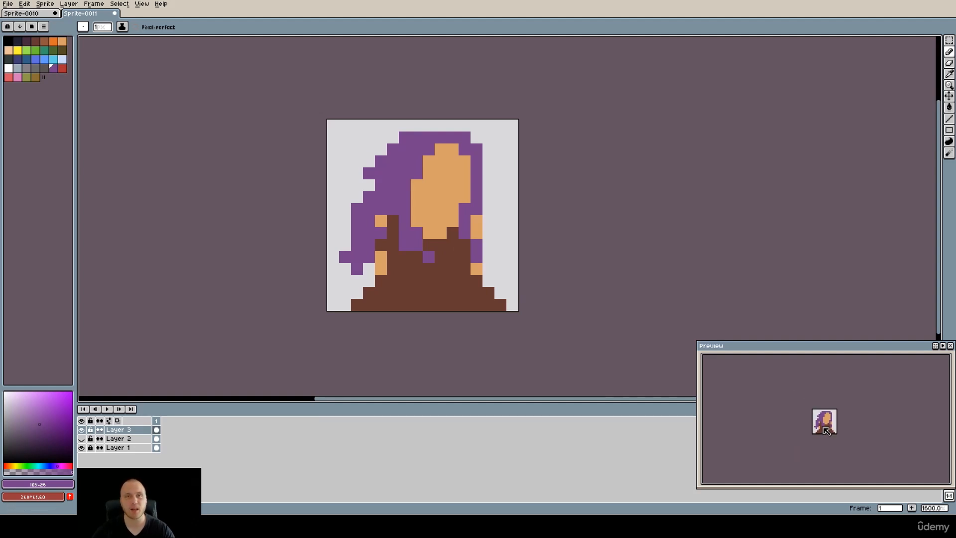
pyautogui.scroll(3, 826, 431)
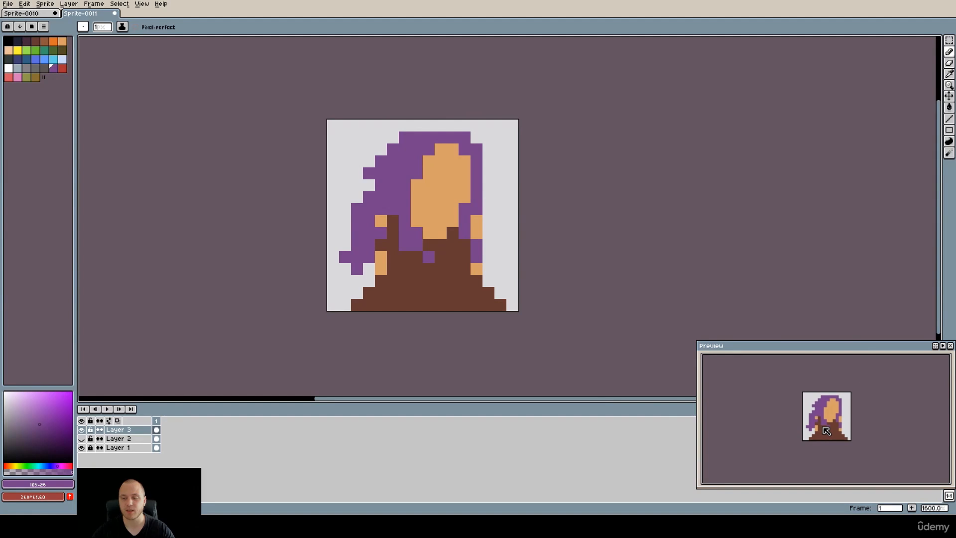
pyautogui.scroll(2, 827, 431)
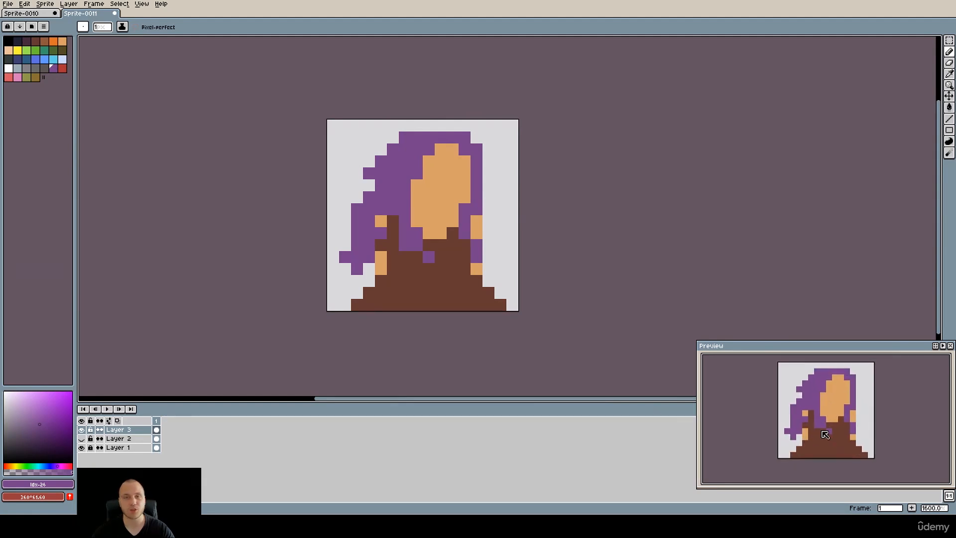
pyautogui.press('alt')
pyautogui.keyDown('alt'); pyautogui.click(449, 187); pyautogui.keyUp('alt')
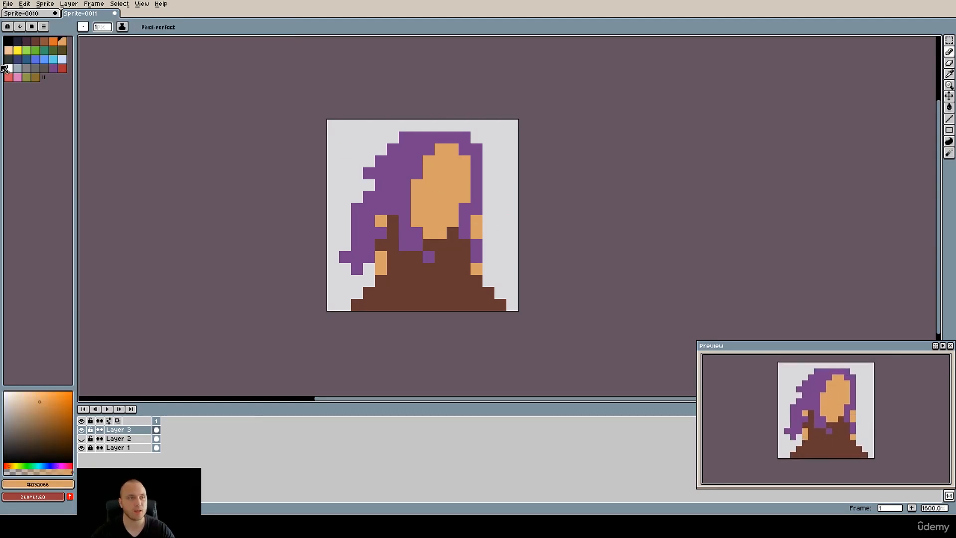
pyautogui.click(44, 409)
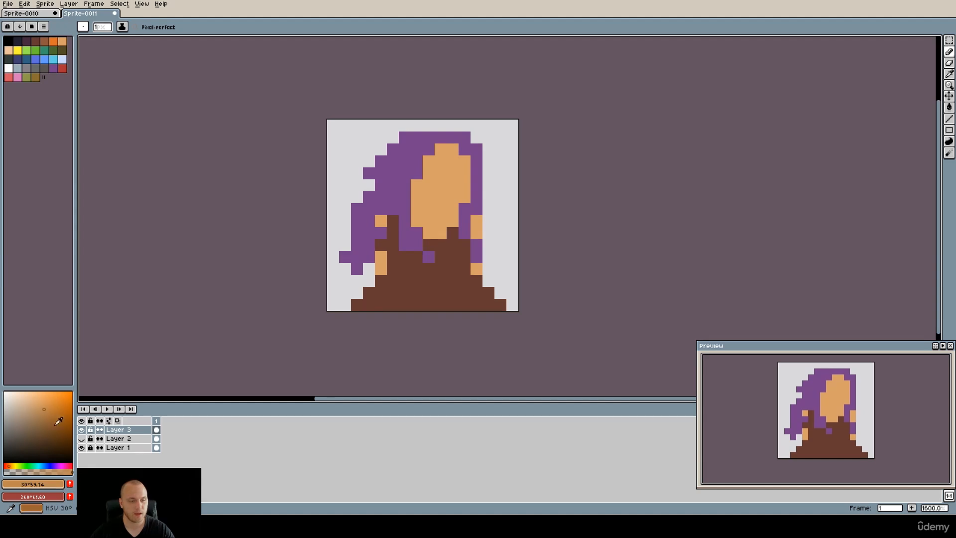
pyautogui.click(8, 466)
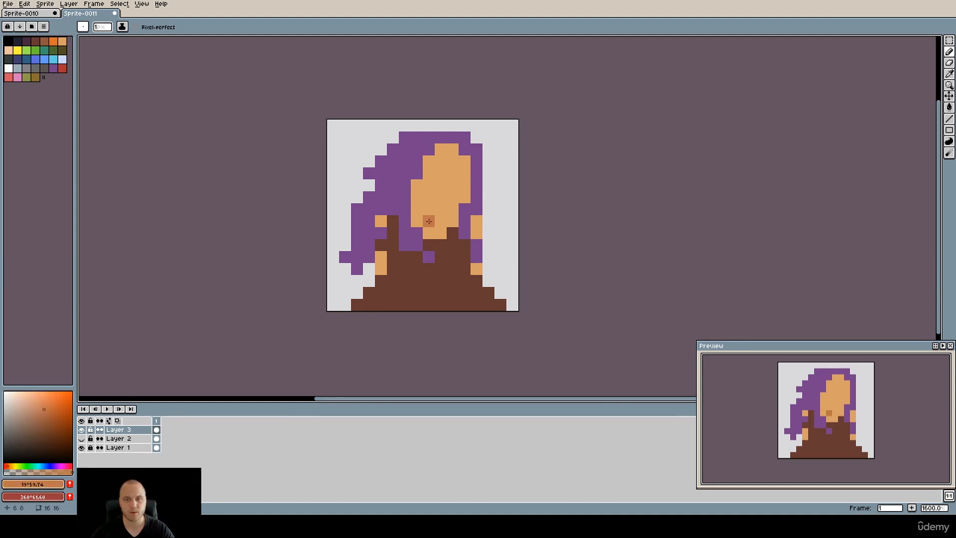
# Shade the face along the hairline from forehead to neck and the top pixel of both arms with the skin shadow.
pyautogui.scroll(4, 428, 221)
pyautogui.click(400, 172)
pyautogui.click(420, 139)
pyautogui.click(424, 124)
pyautogui.click(448, 100)
pyautogui.click(472, 100)
pyautogui.click(401, 196)
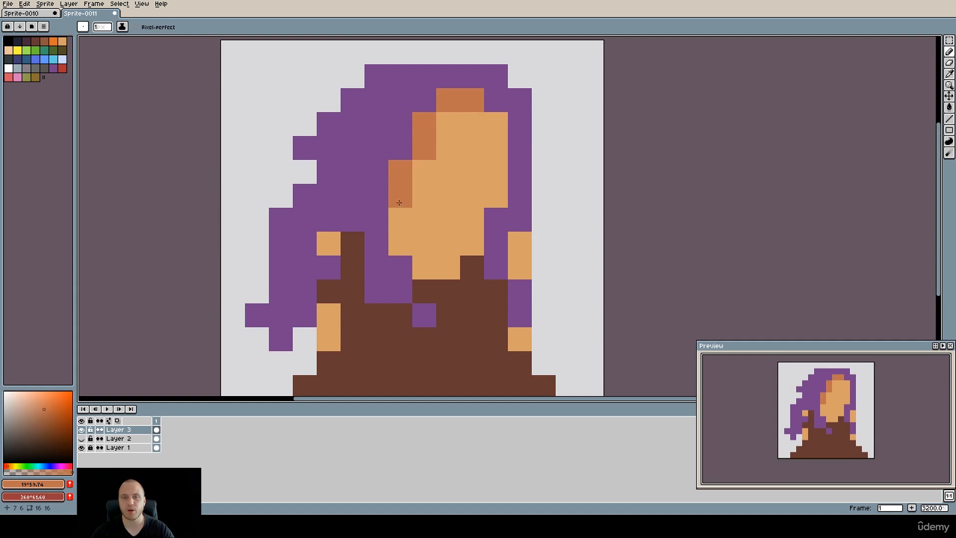
pyautogui.click(401, 219)
pyautogui.click(398, 244)
pyautogui.click(424, 267)
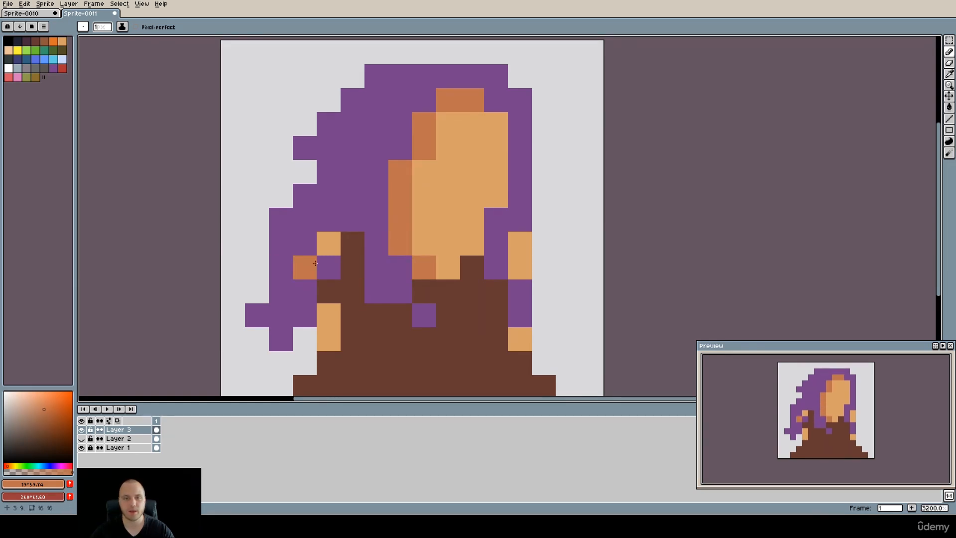
pyautogui.click(329, 244)
pyautogui.click(519, 242)
# Mix a darker, redder brown from the dress colour and shade the skirt's stepped edges and folds with it.
pyautogui.moveTo(436, 334); pyautogui.dragTo(434, 254)
pyautogui.keyDown('alt'); pyautogui.click(421, 283); pyautogui.keyUp('alt')
pyautogui.click(50, 442)
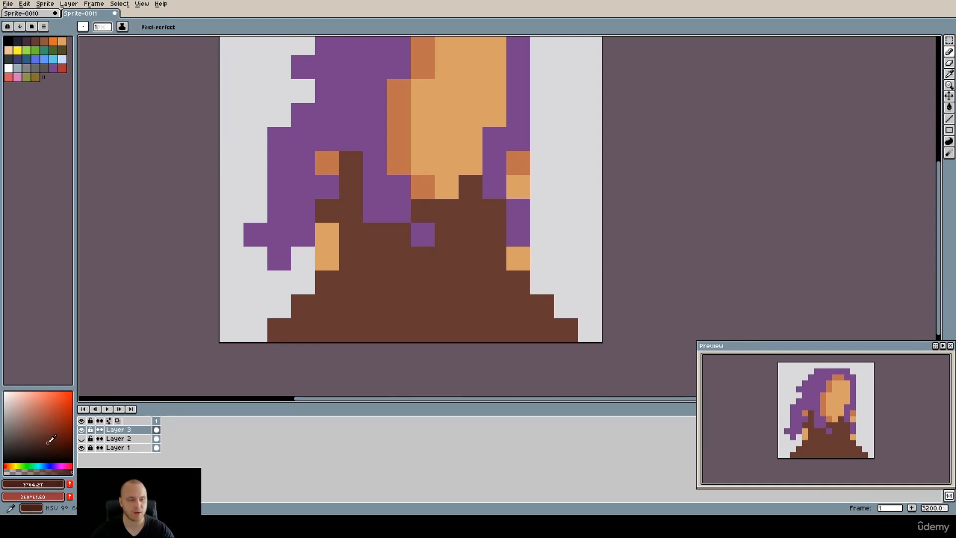
pyautogui.click(6, 465)
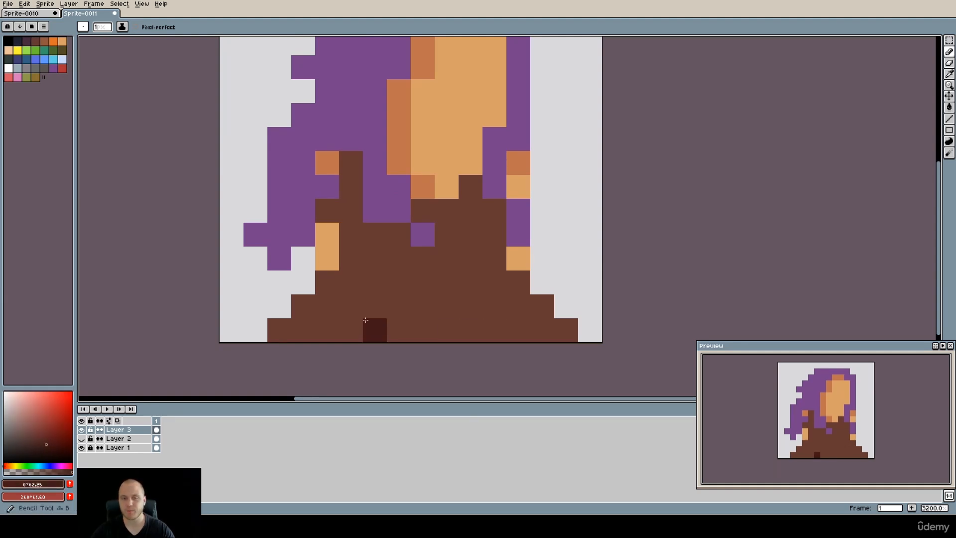
pyautogui.moveTo(338, 292)
pyautogui.mouseDown()
pyautogui.moveTo(282, 330)
pyautogui.moveTo(327, 284)
pyautogui.moveTo(352, 314)
pyautogui.moveTo(390, 330)
pyautogui.mouseUp()
pyautogui.moveTo(518, 284); pyautogui.dragTo(458, 331)
pyautogui.moveTo(541, 311); pyautogui.dragTo(558, 331)
pyautogui.moveTo(481, 293); pyautogui.dragTo(491, 308)
# Shade the shoulders, the left side of the bodice and the area beneath the chest with the dark brown.
pyautogui.moveTo(480, 203); pyautogui.dragTo(505, 225)
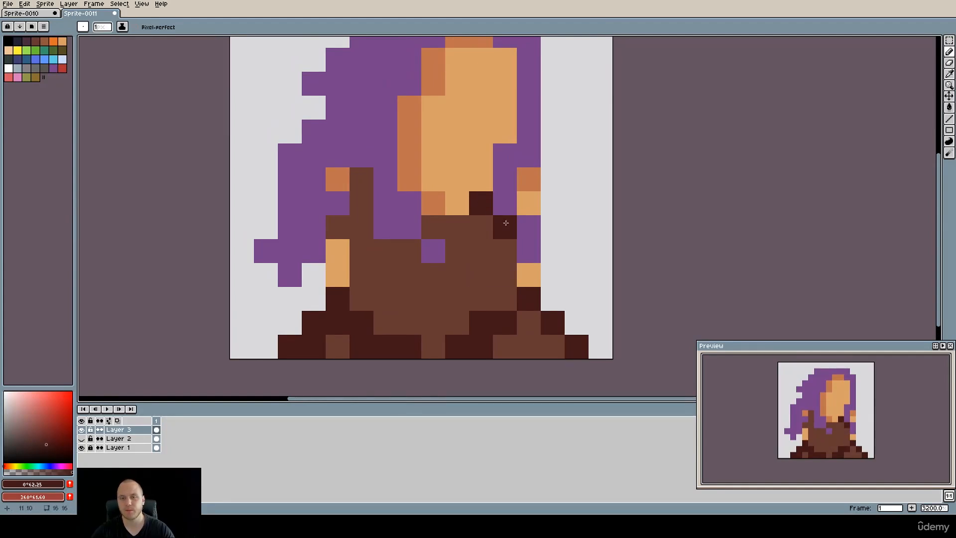
pyautogui.moveTo(361, 179)
pyautogui.mouseDown()
pyautogui.moveTo(359, 205)
pyautogui.moveTo(342, 230)
pyautogui.moveTo(358, 229)
pyautogui.moveTo(357, 249)
pyautogui.moveTo(405, 252)
pyautogui.moveTo(414, 271)
pyautogui.moveTo(458, 275)
pyautogui.moveTo(481, 254)
pyautogui.mouseUp()
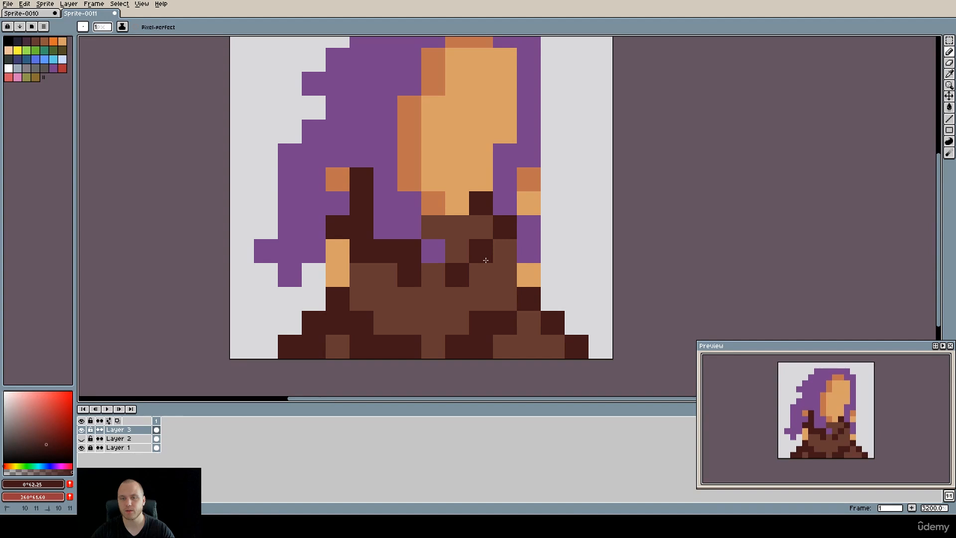
pyautogui.click(443, 279)
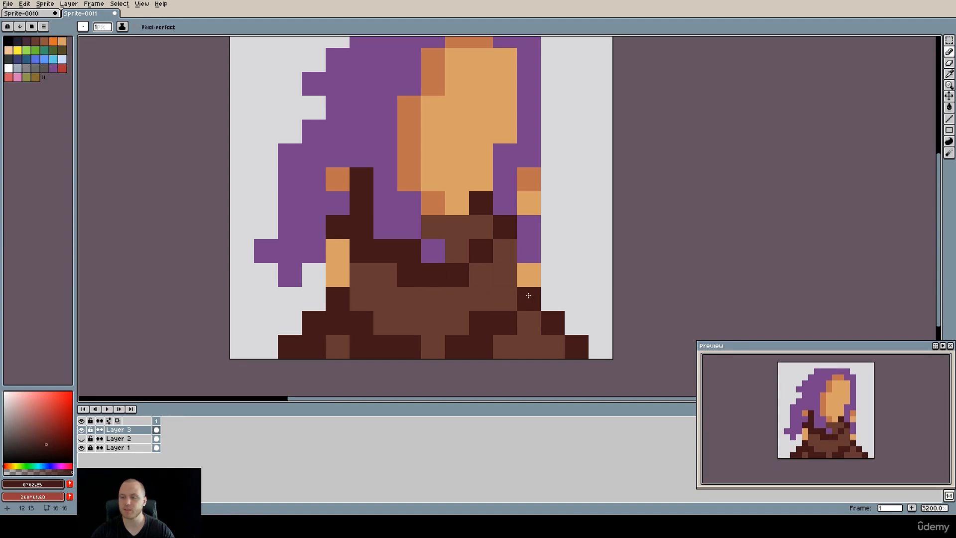
# Rework the chest shading into two dark brown two-pixel bars with one mid-brown pixel between them, restoring mid-brown above.
pyautogui.keyDown('alt'); pyautogui.click(472, 296); pyautogui.keyUp('alt')
pyautogui.moveTo(472, 296)
pyautogui.mouseDown()
pyautogui.moveTo(417, 278)
pyautogui.moveTo(474, 275)
pyautogui.moveTo(484, 261)
pyautogui.moveTo(452, 280)
pyautogui.moveTo(487, 273)
pyautogui.mouseUp()
pyautogui.keyDown('alt'); pyautogui.click(487, 252); pyautogui.keyUp('alt')
pyautogui.moveTo(414, 275); pyautogui.dragTo(393, 276)
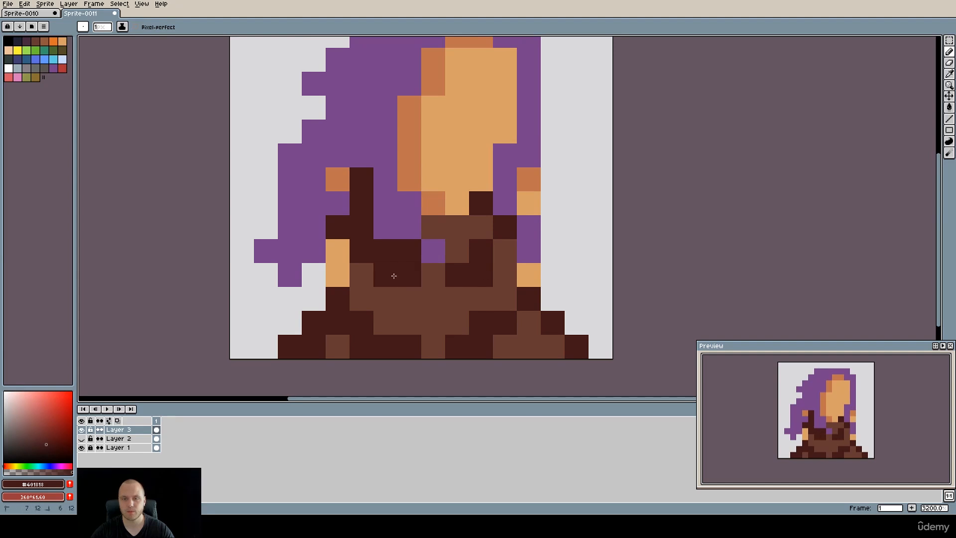
pyautogui.keyDown('alt'); pyautogui.click(394, 292); pyautogui.keyUp('alt')
pyautogui.click(392, 252)
pyautogui.click(398, 253)
pyautogui.click(480, 244)
pyautogui.keyDown('alt'); pyautogui.click(489, 265); pyautogui.keyUp('alt')
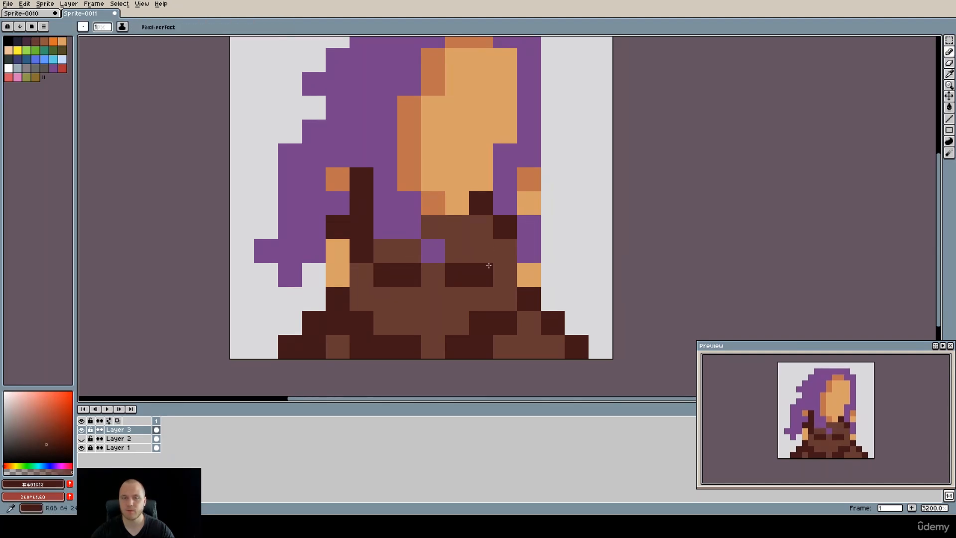
# Paint two single-pixel black eyes on the face with one skin pixel between them.
pyautogui.scroll(-5, 489, 265)
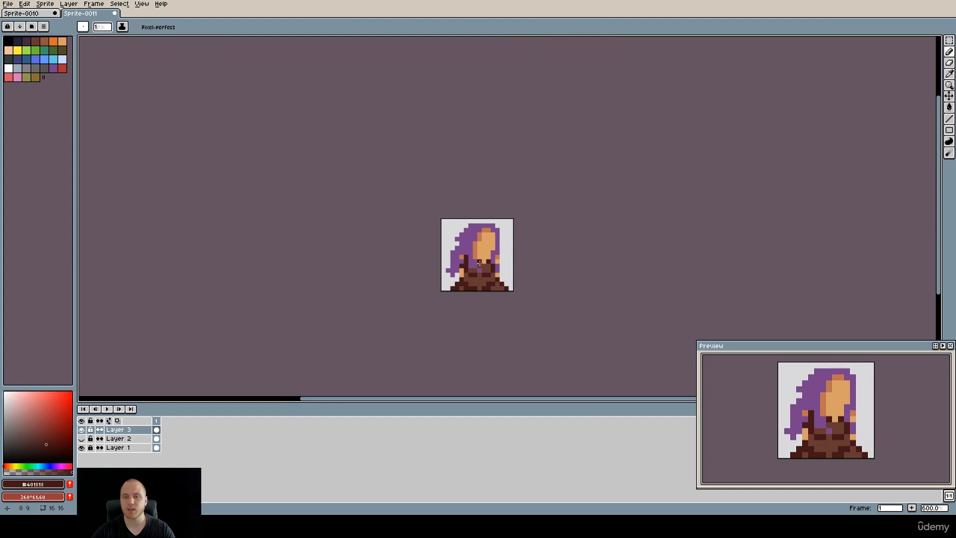
pyautogui.scroll(1, 484, 275)
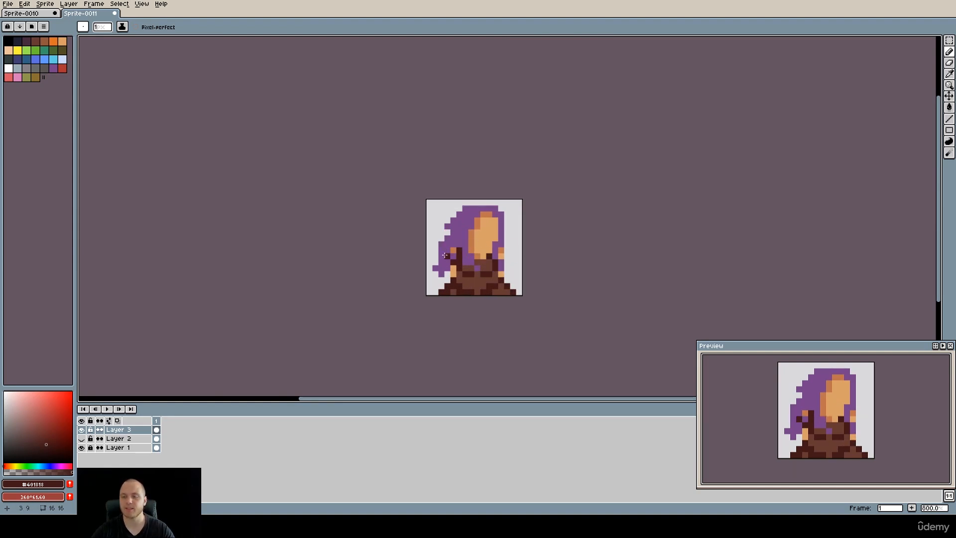
pyautogui.scroll(2, 493, 239)
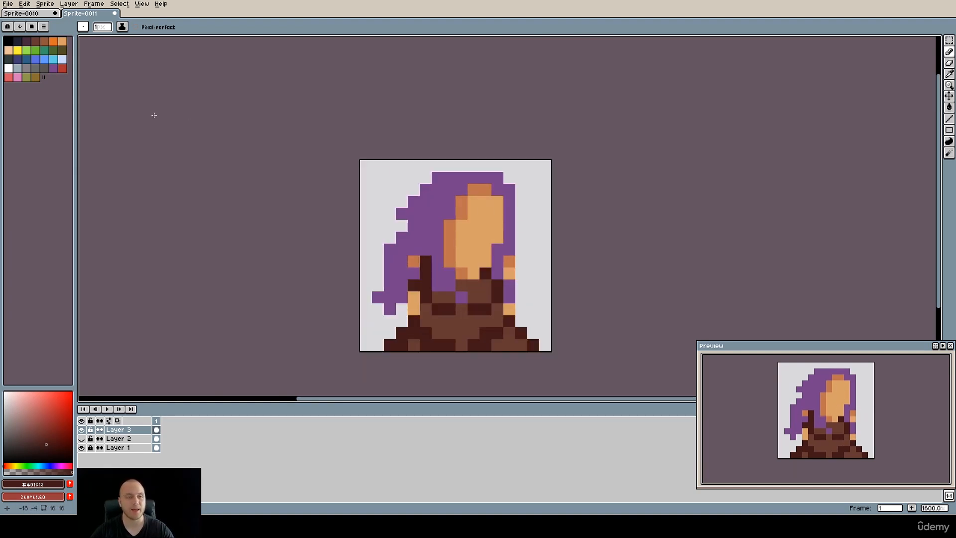
pyautogui.click(9, 41)
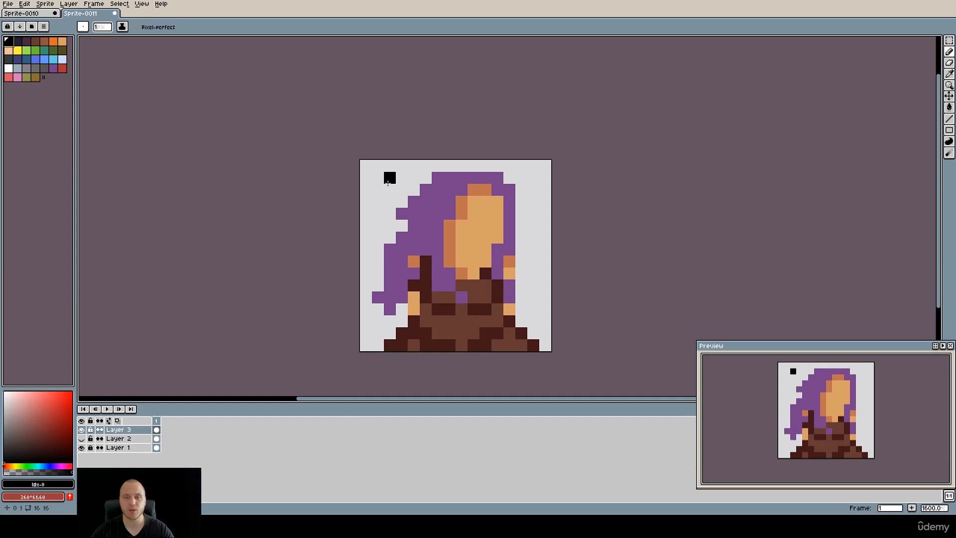
pyautogui.click(495, 218)
pyautogui.click(473, 214)
# Try widening the jaw with two skin pixels and adding a three-pixel black mouth and a black nose pixel.
pyautogui.press('space')
pyautogui.scroll(2, 498, 264)
pyautogui.press('alt')
pyautogui.keyDown('alt'); pyautogui.click(498, 219); pyautogui.keyUp('alt')
pyautogui.click(495, 240)
pyautogui.click(495, 258)
pyautogui.press('alt')
pyautogui.keyDown('alt'); pyautogui.click(495, 186); pyautogui.keyUp('alt')
pyautogui.click(495, 240)
pyautogui.click(477, 240)
pyautogui.click(459, 240)
pyautogui.click(477, 205)
pyautogui.hotkey('ctrl', 'z')
pyautogui.scroll(-1, 855, 414)
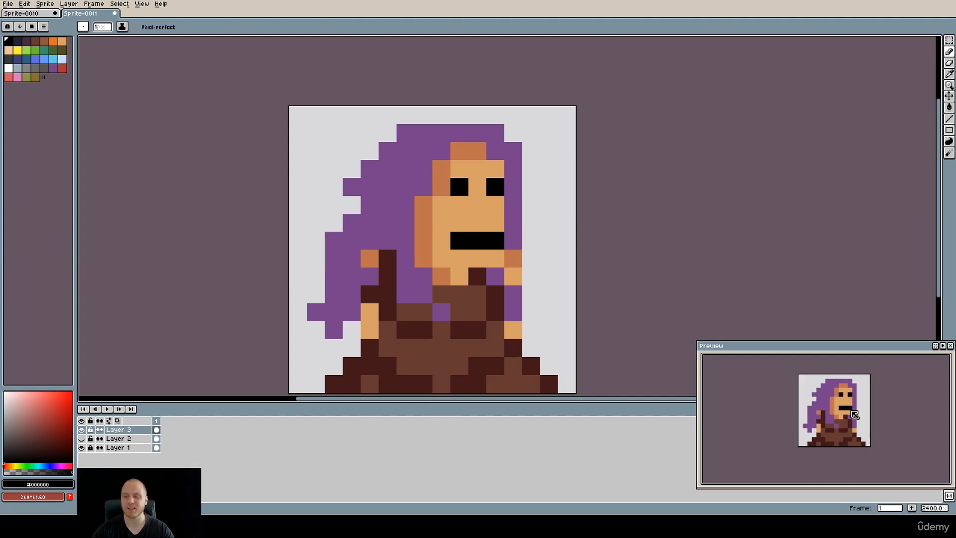
# Undo the black mouth and the jaw widening, keeping only the eyes on the face.
pyautogui.hotkey('ctrl', 'z')
pyautogui.hotkey('ctrl', 'z')
pyautogui.hotkey('ctrl', 'z')
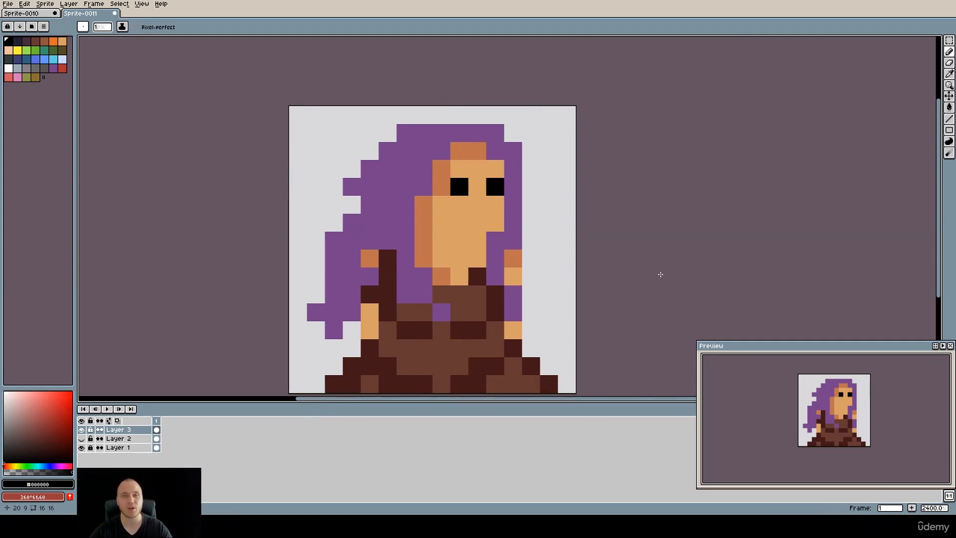
pyautogui.scroll(-1, 581, 258)
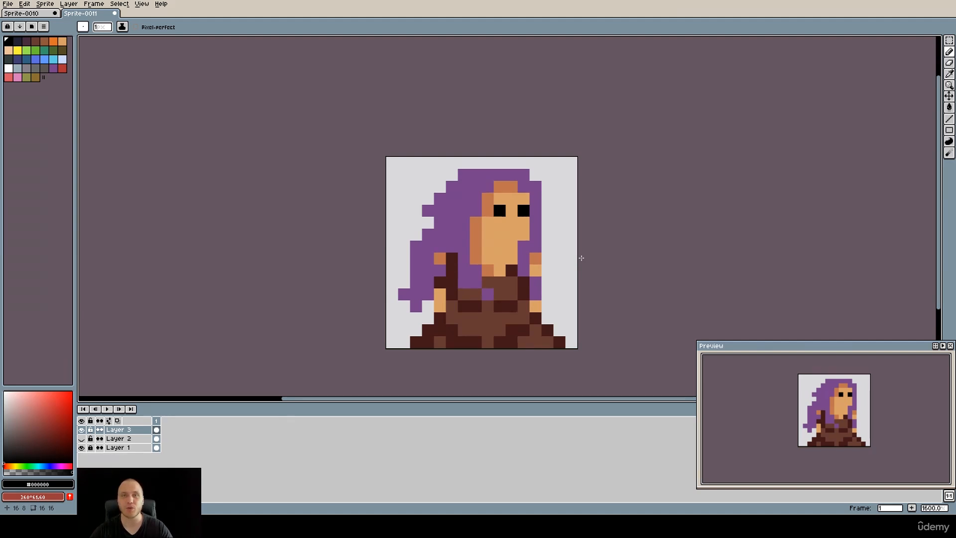
pyautogui.moveTo(581, 257); pyautogui.dragTo(548, 240)
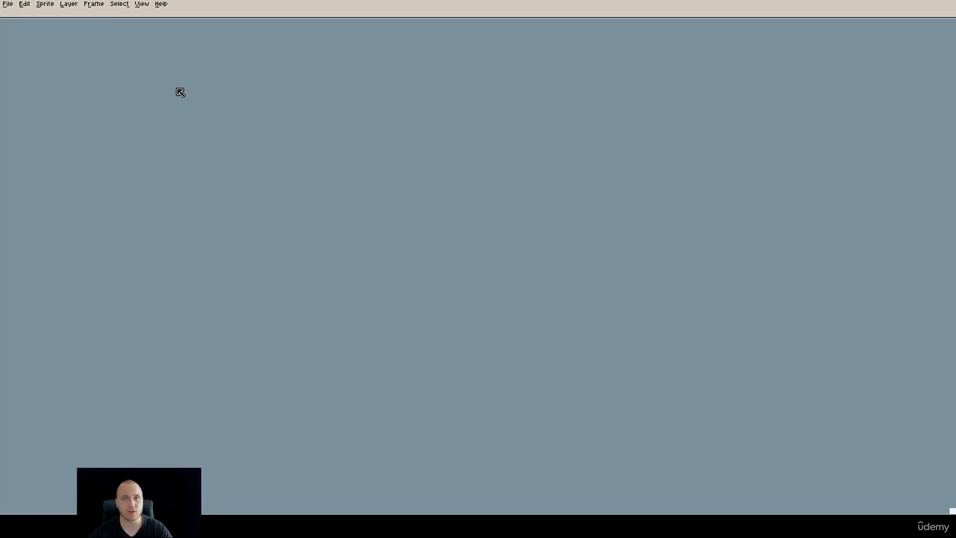
# Create a new 32 × 32 px sprite in RGB colour mode with a transparent background.
pyautogui.click(8, 3)
pyautogui.click(15, 19)
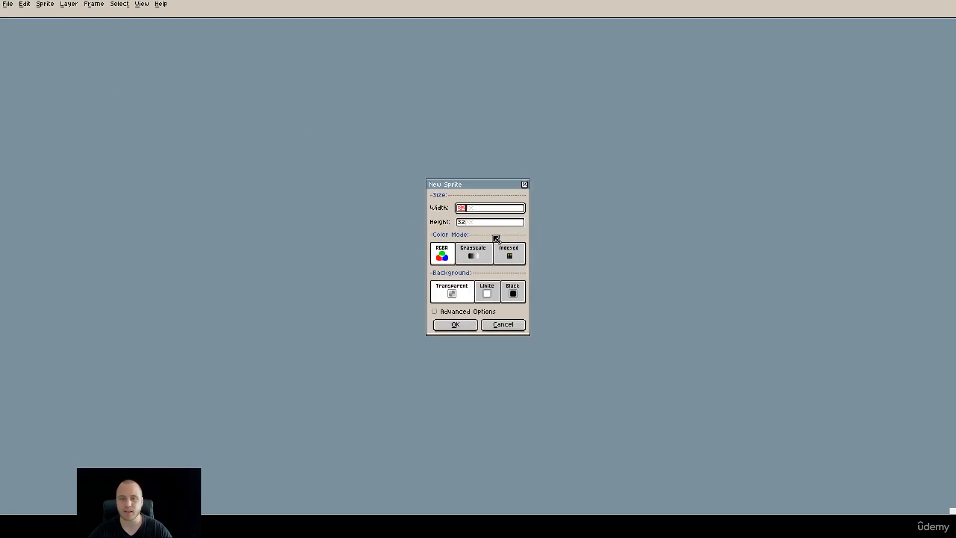
pyautogui.click(456, 326)
pyautogui.scroll(4, 519, 208)
pyautogui.scroll(2, 470, 188)
pyautogui.moveTo(481, 193); pyautogui.dragTo(455, 197)
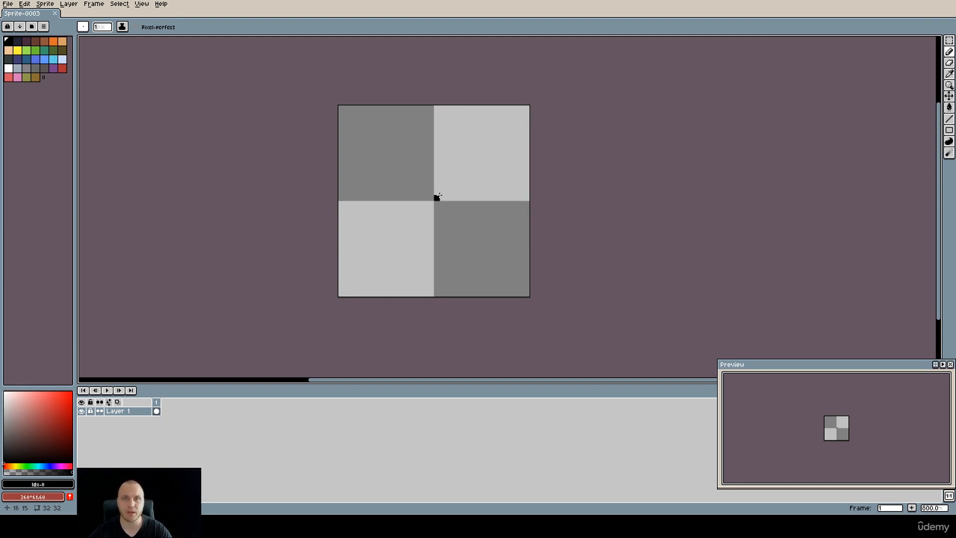
# Fill the empty canvas with light grey #dfdfdf as a background.
pyautogui.click(9, 397)
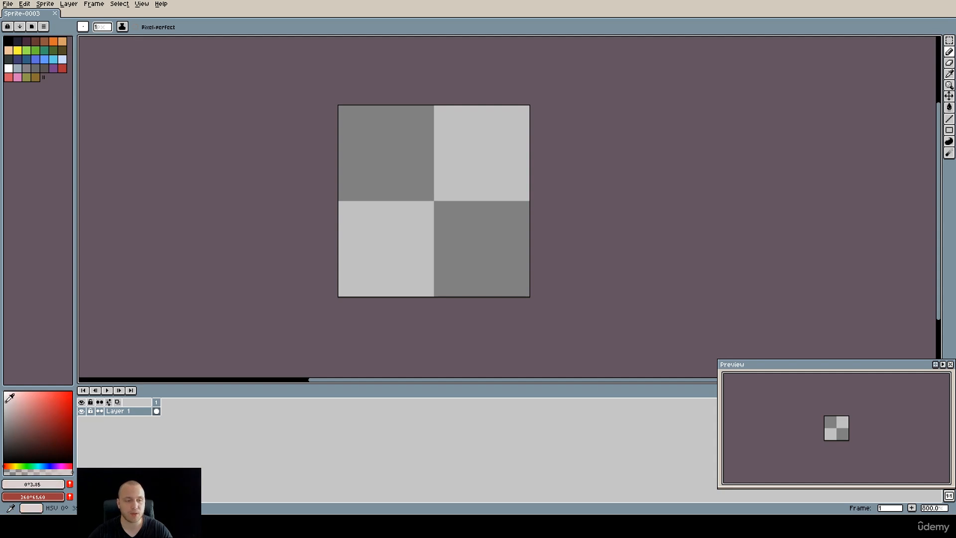
pyautogui.press('g')
pyautogui.click(406, 239)
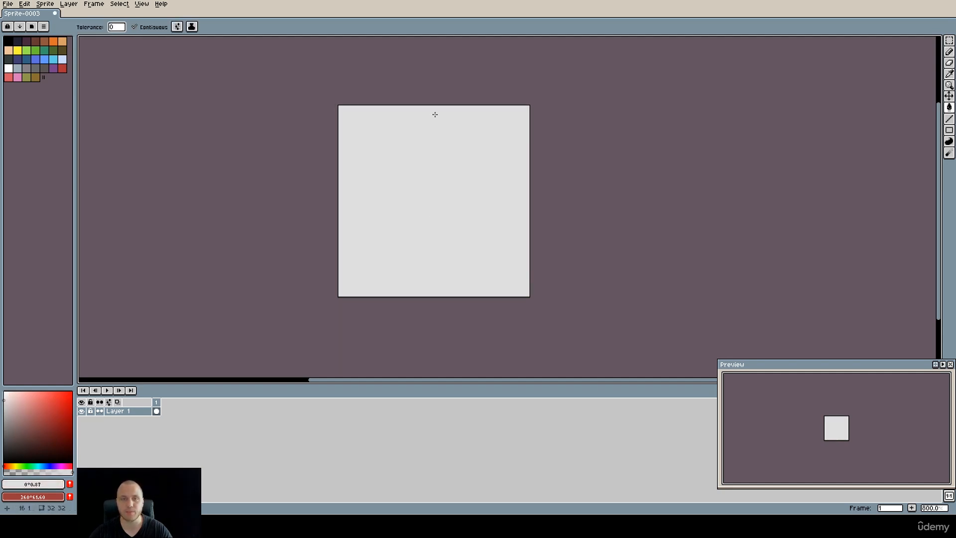
# Paint a solid black head block, three pixels wide and four high, at the canvas's upper edge near the middle.
pyautogui.scroll(1, 430, 113)
pyautogui.moveTo(420, 140); pyautogui.dragTo(416, 107)
pyautogui.moveTo(8, 420); pyautogui.dragTo(3, 467)
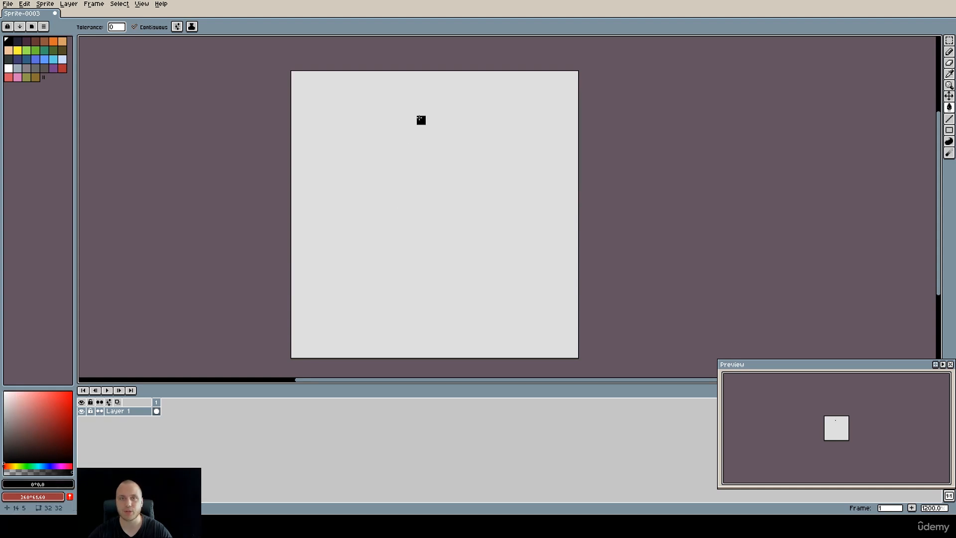
pyautogui.press('b')
pyautogui.moveTo(421, 76); pyautogui.dragTo(423, 103)
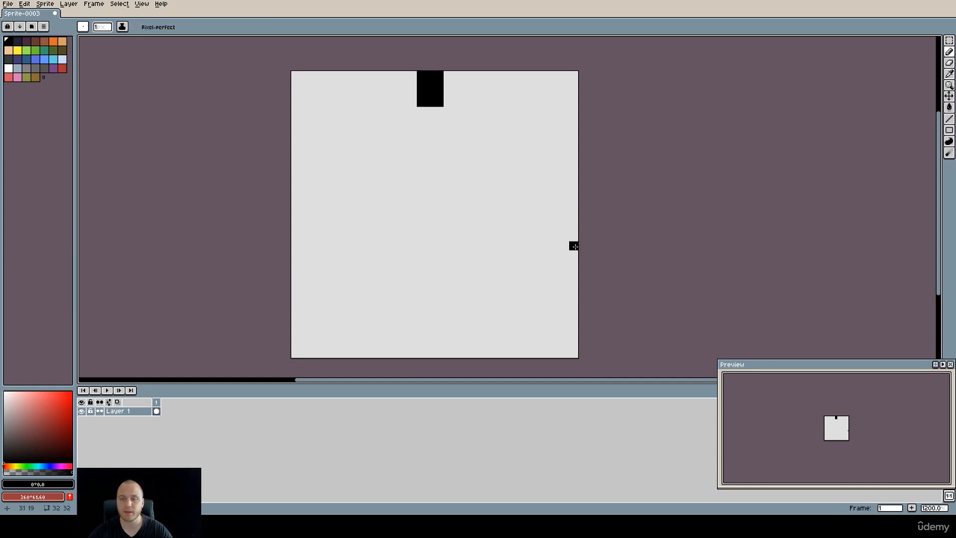
# Mark the hip height with a four-pixel black line using a temporary zigzag guide below the head, and cover the guide with background grey.
pyautogui.moveTo(448, 115); pyautogui.dragTo(441, 163)
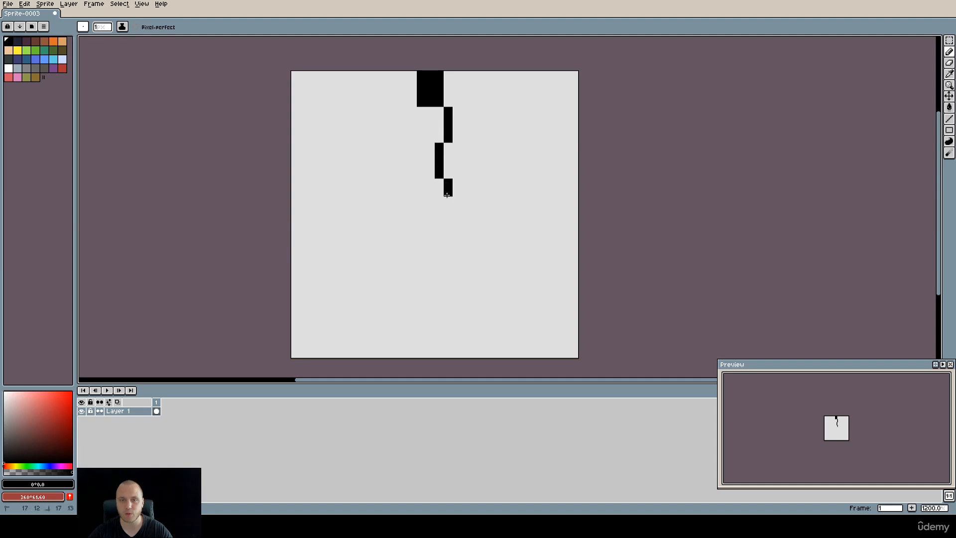
pyautogui.moveTo(450, 212)
pyautogui.mouseDown()
pyautogui.moveTo(418, 214)
pyautogui.moveTo(448, 191)
pyautogui.moveTo(448, 201)
pyautogui.moveTo(448, 120)
pyautogui.moveTo(438, 181)
pyautogui.mouseUp()
pyautogui.press('e')
pyautogui.press('g')
pyautogui.keyDown('alt'); pyautogui.click(459, 170); pyautogui.keyUp('alt')
pyautogui.click(447, 173)
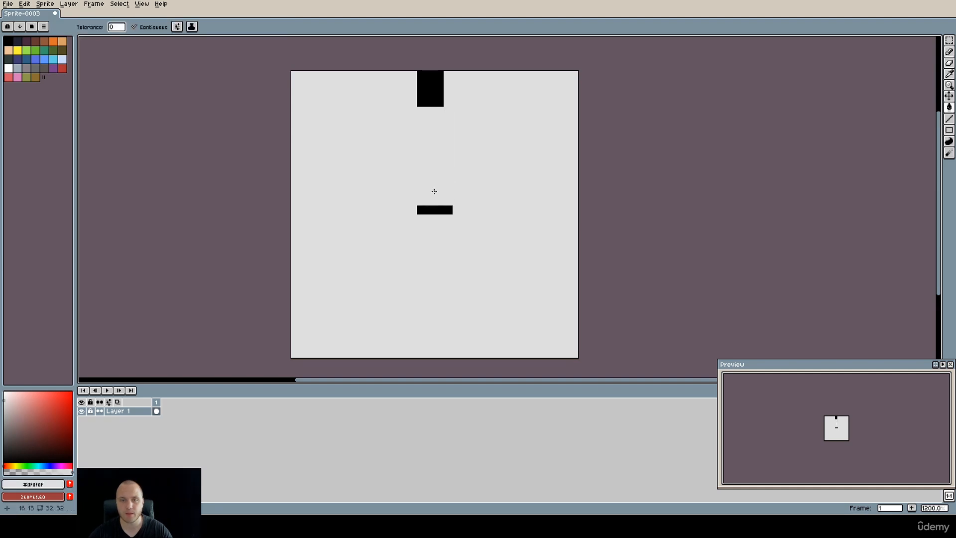
# Move the black head and hip line off the grey background onto a new layer and cover the gaps on the background with grey.
pyautogui.press('w')
pyautogui.click(434, 209)
pyautogui.keyDown('shift'); pyautogui.click(430, 92); pyautogui.keyUp('shift')
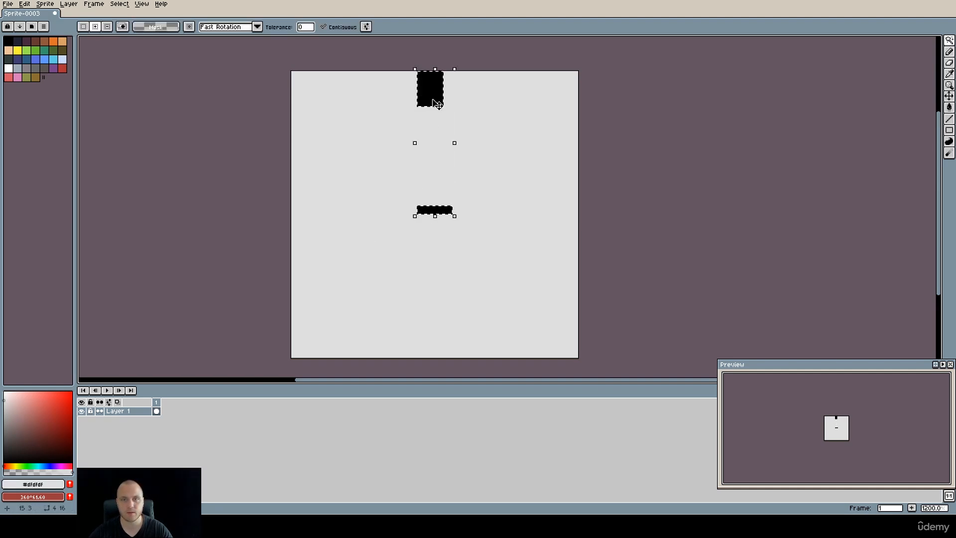
pyautogui.press('Delete')
pyautogui.press('g')
pyautogui.keyDown('alt'); pyautogui.click(459, 209); pyautogui.keyUp('alt')
pyautogui.press('b')
pyautogui.moveTo(458, 210)
pyautogui.mouseDown()
pyautogui.moveTo(420, 190)
pyautogui.moveTo(414, 85)
pyautogui.moveTo(439, 105)
pyautogui.mouseUp()
pyautogui.hotkey('shift', 'n')
pyautogui.hotkey('ctrl', 'v')
pyautogui.hotkey('ctrl', 'd')
pyautogui.press('b')
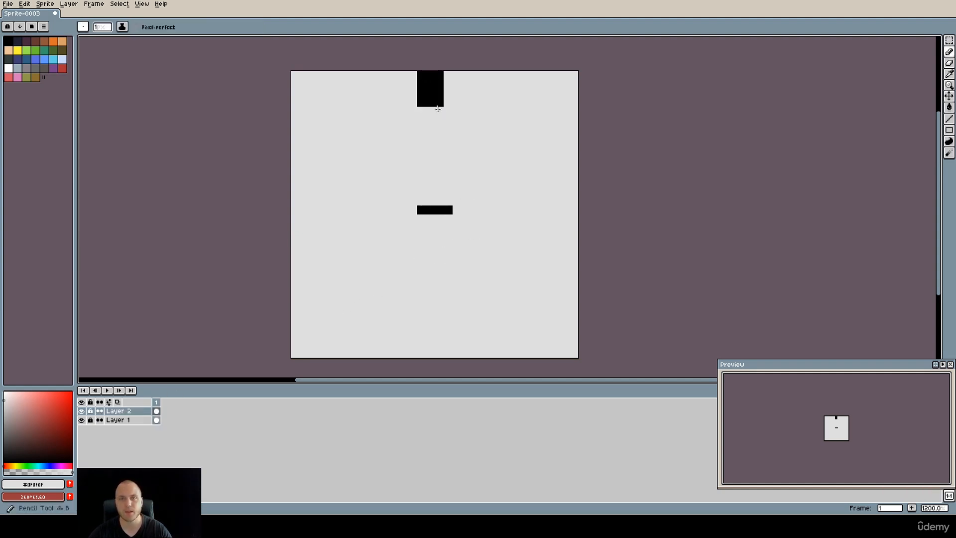
# Paint a two-pixel black neck under the back of the head, a five-pixel shoulder line, and extend the hip line to six pixels.
pyautogui.keyDown('alt'); pyautogui.click(432, 102); pyautogui.keyUp('alt')
pyautogui.moveTo(422, 111); pyautogui.dragTo(422, 120)
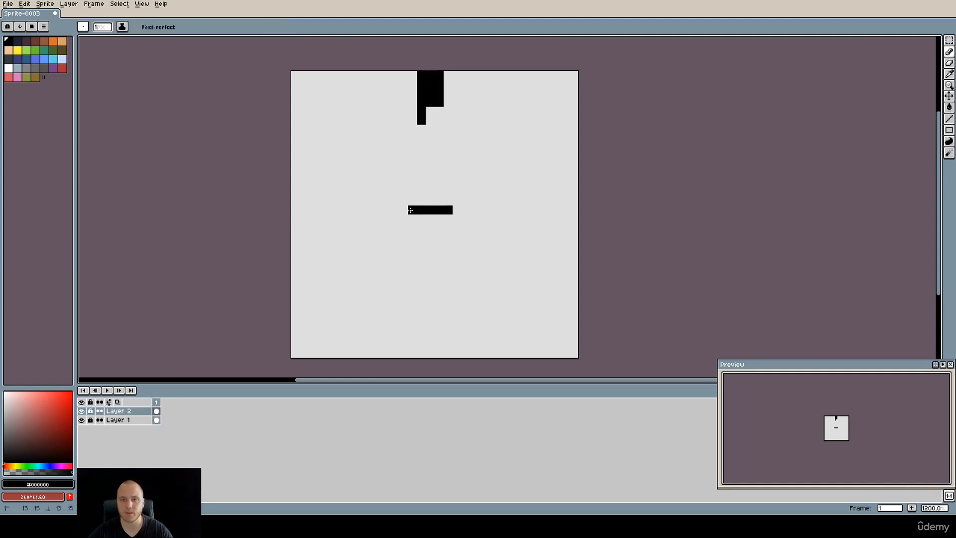
pyautogui.moveTo(406, 129); pyautogui.dragTo(434, 129)
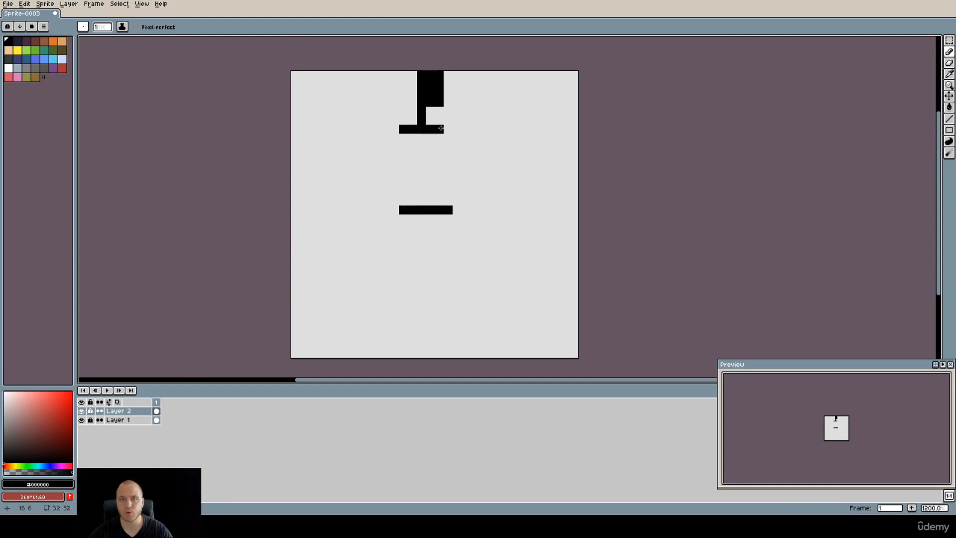
# Outline the torso's sides between shoulders and hips, erase the surplus pixels and fill it black, five pixels wide.
pyautogui.scroll(3, 433, 128)
pyautogui.press('e')
pyautogui.click(471, 130)
pyautogui.press('b')
pyautogui.moveTo(454, 147); pyautogui.dragTo(453, 274)
pyautogui.moveTo(382, 148); pyautogui.dragTo(382, 274)
pyautogui.press('e')
pyautogui.scroll(-2, 468, 268)
pyautogui.moveTo(469, 263)
pyautogui.mouseDown()
pyautogui.moveTo(432, 195)
pyautogui.moveTo(405, 203)
pyautogui.moveTo(404, 329)
pyautogui.mouseUp()
pyautogui.press('g')
pyautogui.click(427, 199)
# Draw two one-pixel-wide black legs with two-pixel feet down to the canvas's lower edge, and lengthen the torso by two rows.
pyautogui.press('b')
pyautogui.click(415, 337)
pyautogui.moveTo(441, 201); pyautogui.dragTo(450, 337)
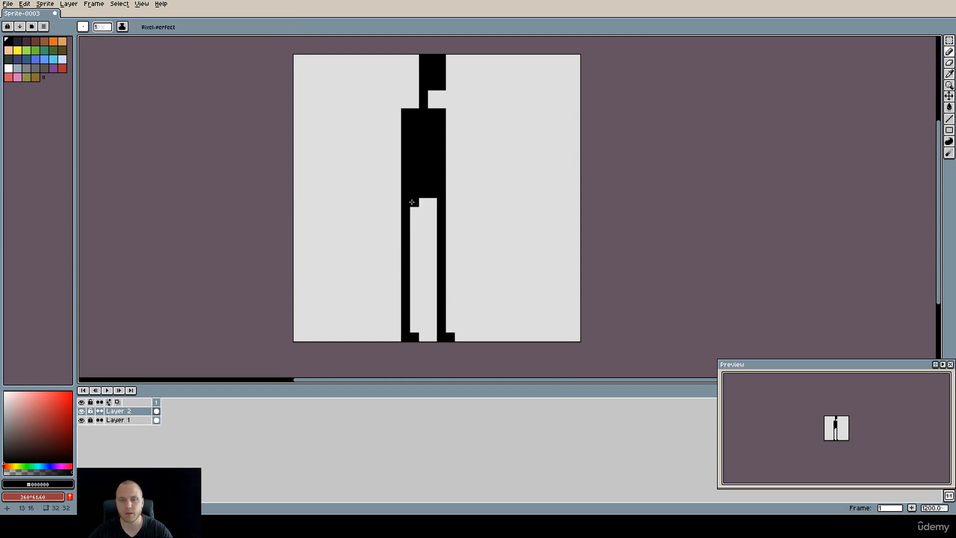
pyautogui.moveTo(413, 202)
pyautogui.mouseDown()
pyautogui.moveTo(435, 206)
pyautogui.moveTo(413, 210)
pyautogui.mouseUp()
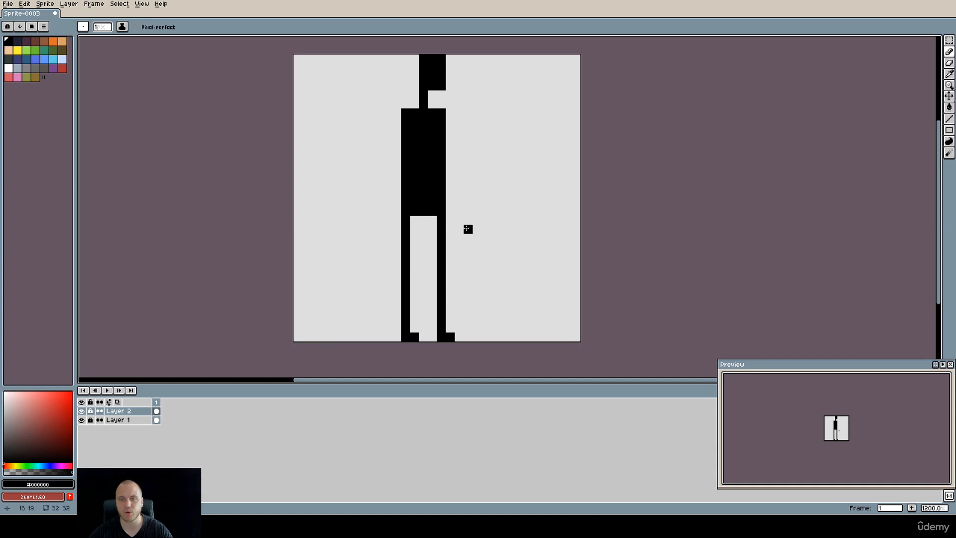
# Add one-pixel-wide black arms, 13 pixels long, along both sides of the torso, starting one pixel below the shoulders.
pyautogui.press('h')
pyautogui.moveTo(498, 218); pyautogui.dragTo(488, 230)
pyautogui.press('b')
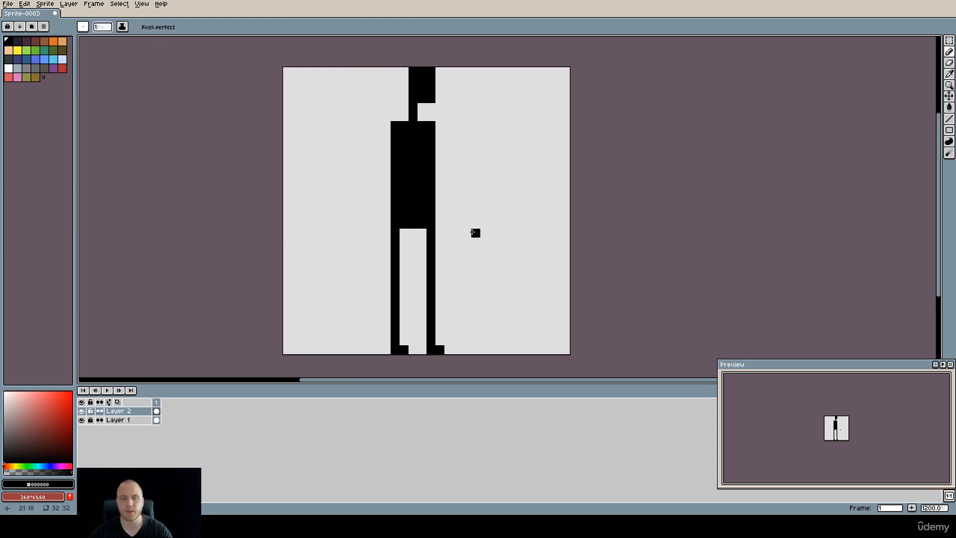
pyautogui.moveTo(383, 126); pyautogui.dragTo(384, 244)
pyautogui.moveTo(438, 137)
pyautogui.mouseDown()
pyautogui.moveTo(441, 223)
pyautogui.moveTo(463, 219)
pyautogui.moveTo(468, 229)
pyautogui.mouseUp()
pyautogui.press('e')
pyautogui.click(442, 133)
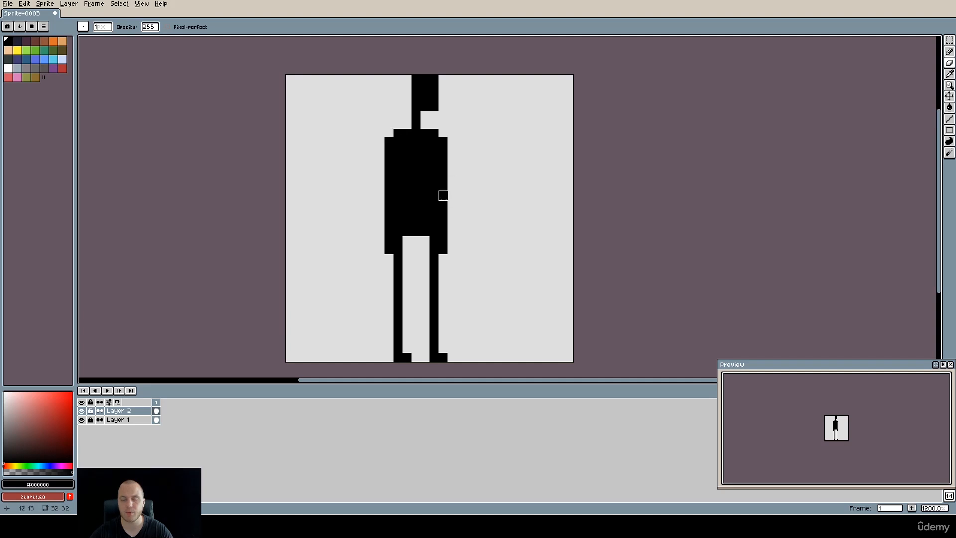
pyautogui.moveTo(443, 195); pyautogui.dragTo(434, 189)
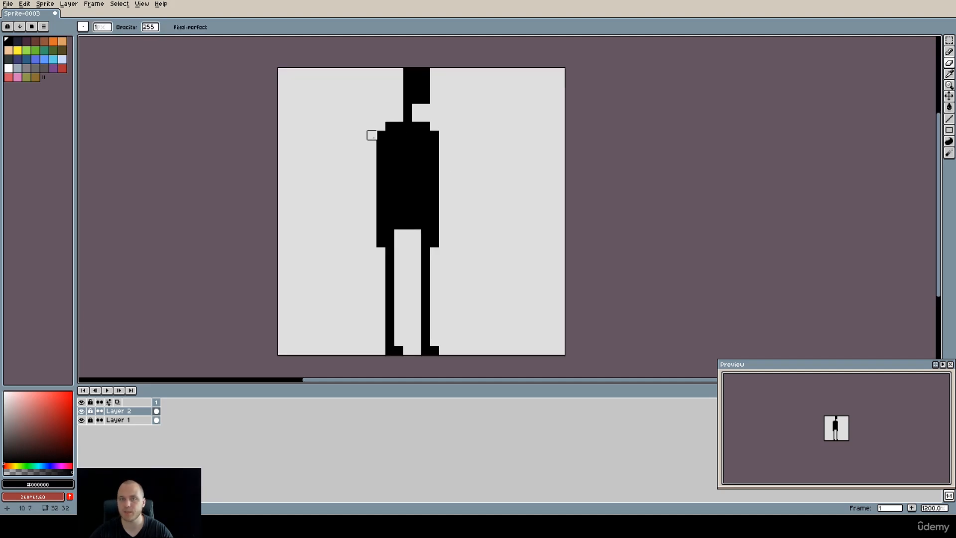
# Enlarge the preview and fill the whole black figure with the tan skin colour #d9a066.
pyautogui.scroll(3, 828, 433)
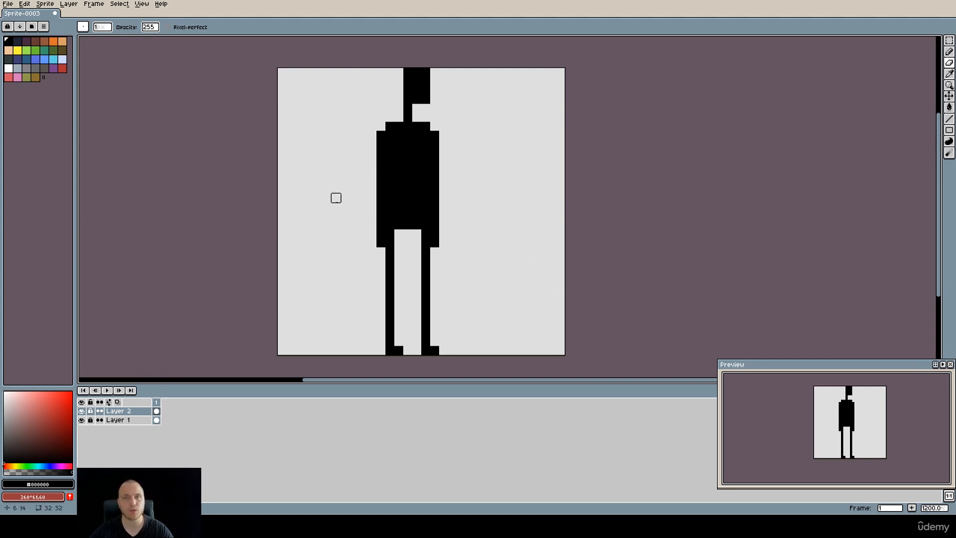
pyautogui.click(64, 43)
pyautogui.press('g')
pyautogui.click(410, 171)
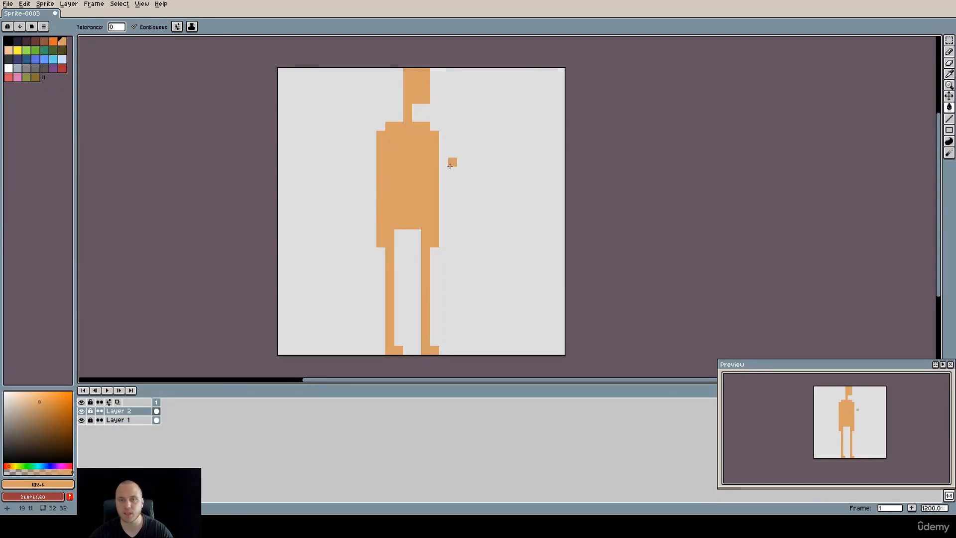
# Paint shorts in dark brown #663931 across the hips and six pixels down both legs.
pyautogui.press('b')
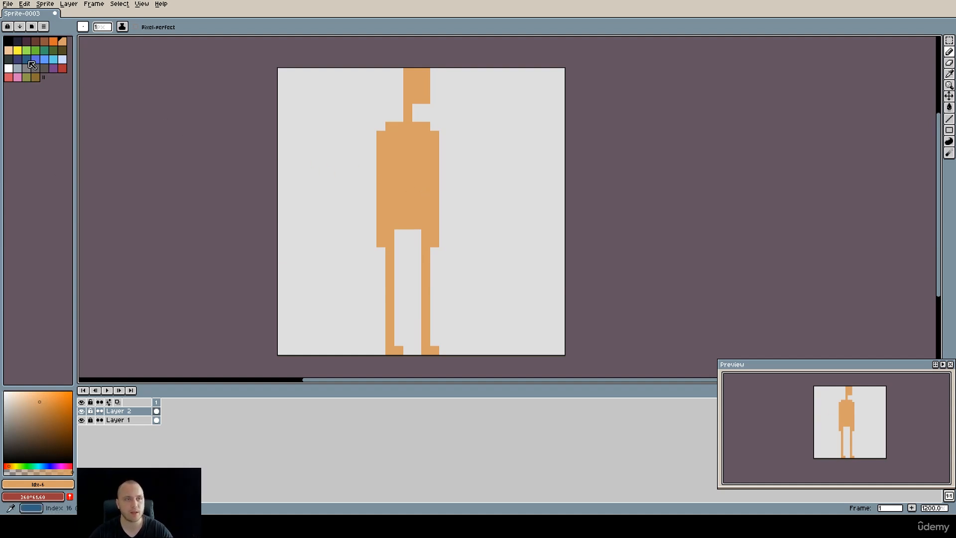
pyautogui.click(35, 41)
pyautogui.moveTo(399, 225)
pyautogui.mouseDown()
pyautogui.moveTo(427, 223)
pyautogui.moveTo(429, 246)
pyautogui.moveTo(389, 230)
pyautogui.moveTo(391, 279)
pyautogui.moveTo(423, 261)
pyautogui.moveTo(423, 280)
pyautogui.mouseUp()
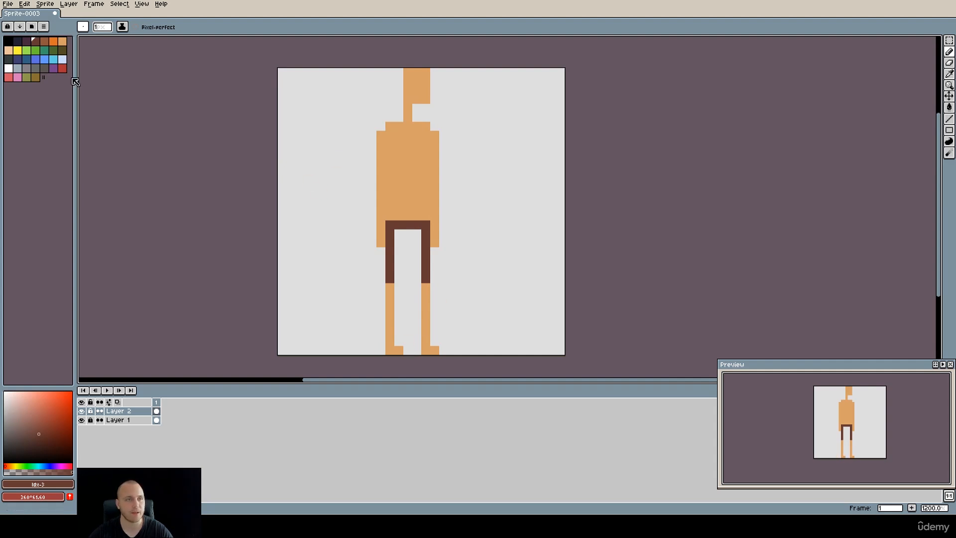
# Paint the torso and sleeves navy #222034, leaving tan hands, and add a four-pixel-high bulge to the figure's back upper arm.
pyautogui.click(17, 40)
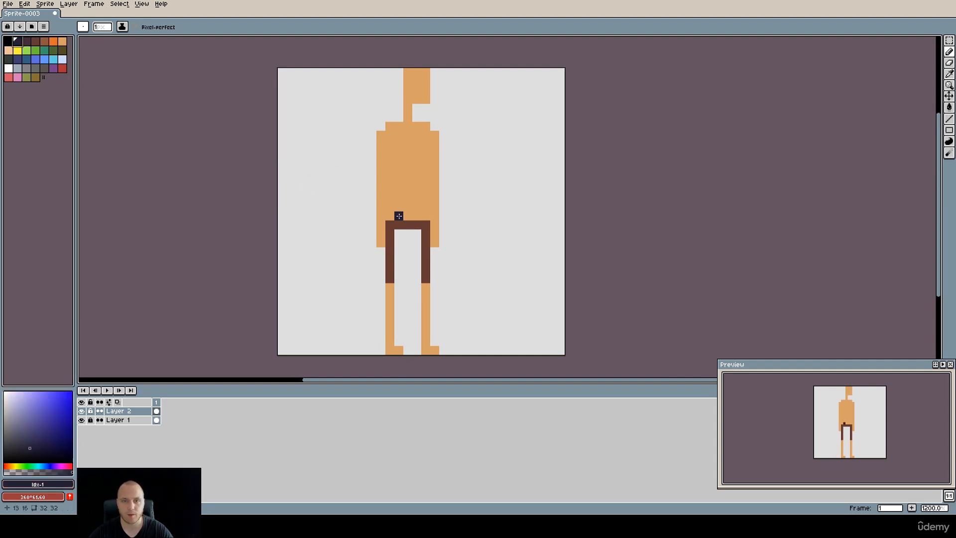
pyautogui.moveTo(389, 135)
pyautogui.mouseDown()
pyautogui.moveTo(392, 161)
pyautogui.moveTo(414, 131)
pyautogui.moveTo(393, 132)
pyautogui.moveTo(437, 138)
pyautogui.moveTo(409, 170)
pyautogui.moveTo(390, 166)
pyautogui.moveTo(418, 169)
pyautogui.moveTo(433, 199)
pyautogui.moveTo(377, 168)
pyautogui.moveTo(382, 207)
pyautogui.moveTo(427, 199)
pyautogui.moveTo(433, 217)
pyautogui.moveTo(379, 214)
pyautogui.moveTo(412, 218)
pyautogui.mouseUp()
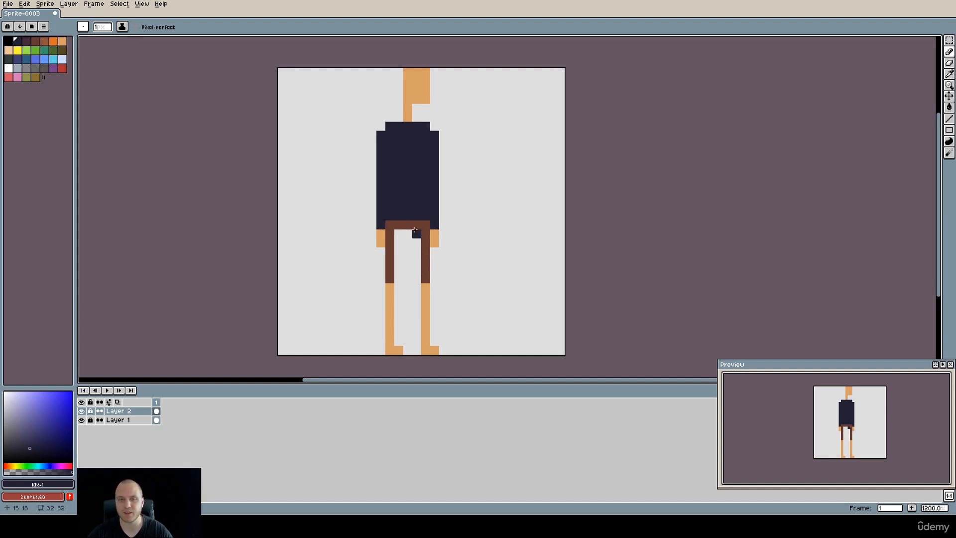
pyautogui.keyDown('alt'); pyautogui.click(378, 145); pyautogui.keyUp('alt')
pyautogui.moveTo(377, 146); pyautogui.dragTo(372, 149)
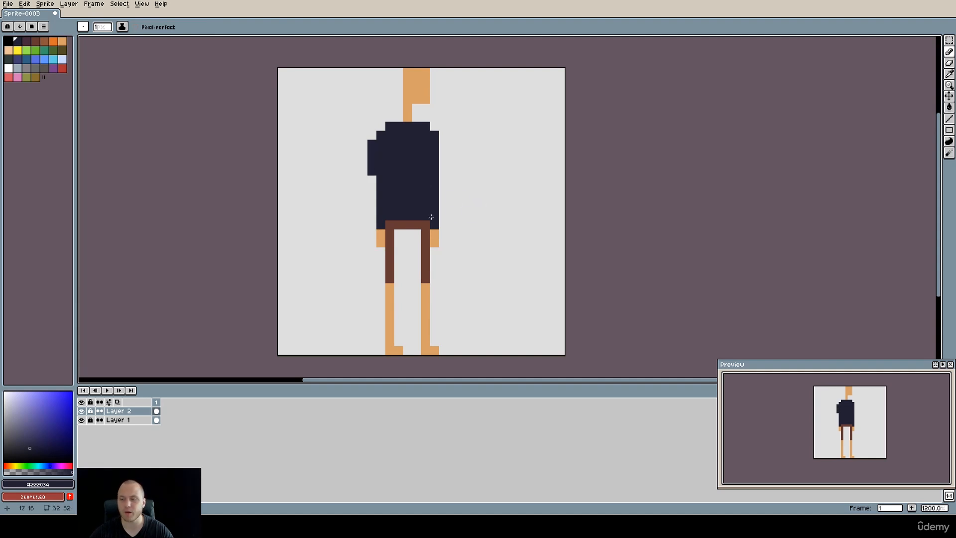
pyautogui.press('space')
pyautogui.moveTo(418, 197); pyautogui.dragTo(421, 196)
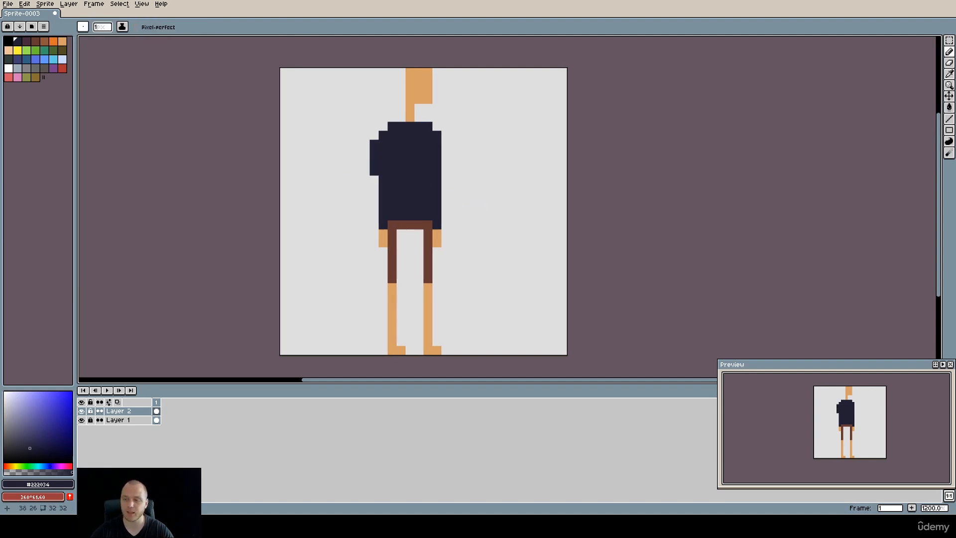
pyautogui.press('space')
pyautogui.moveTo(417, 202); pyautogui.dragTo(424, 207)
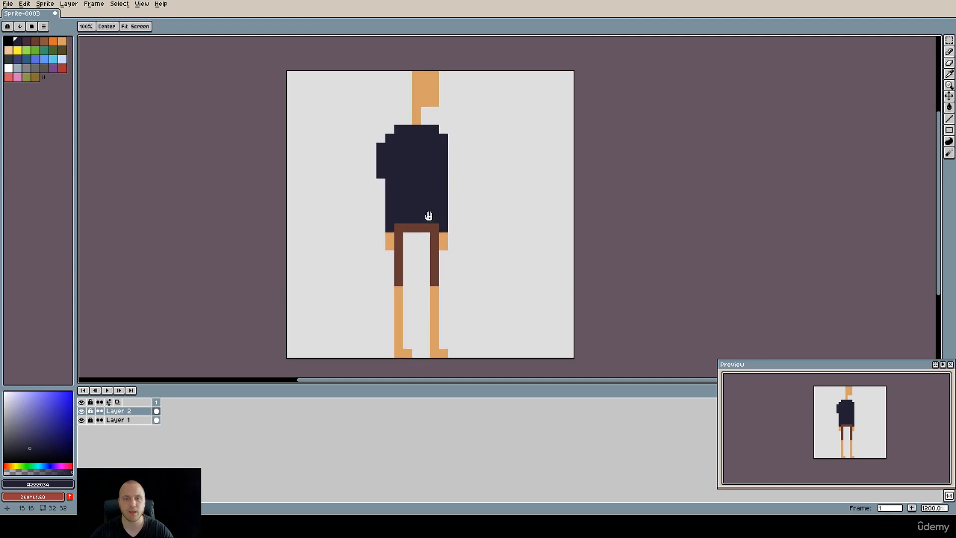
pyautogui.click(461, 185)
pyautogui.hotkey('ctrl', 'z')
pyautogui.click(461, 175)
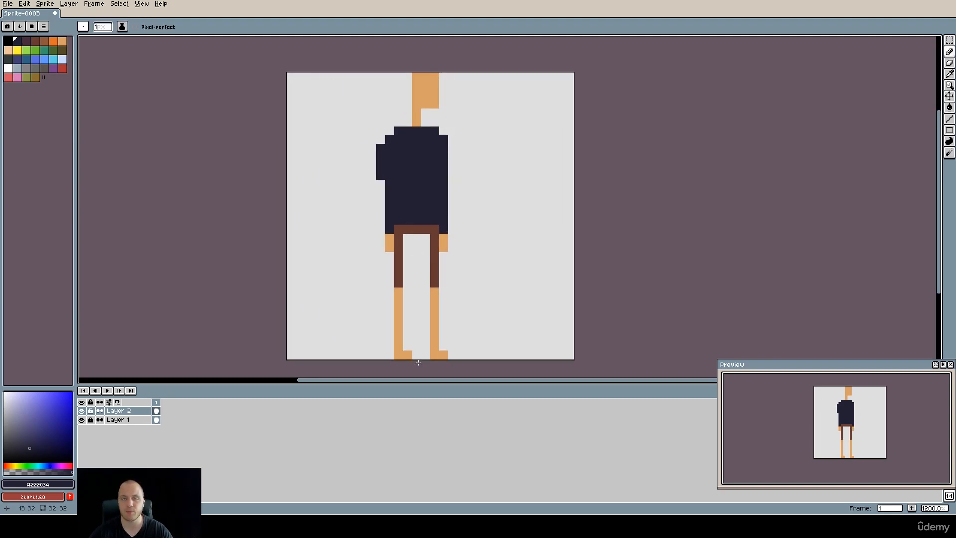
# Duplicate the character layer and hide the original Layer 2.
pyautogui.rightClick(121, 411)
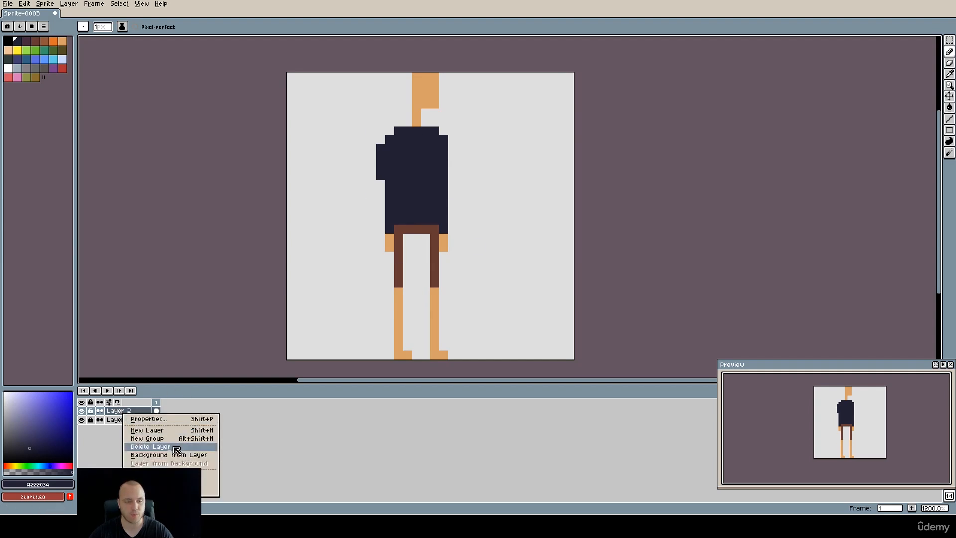
pyautogui.click(164, 475)
pyautogui.click(82, 420)
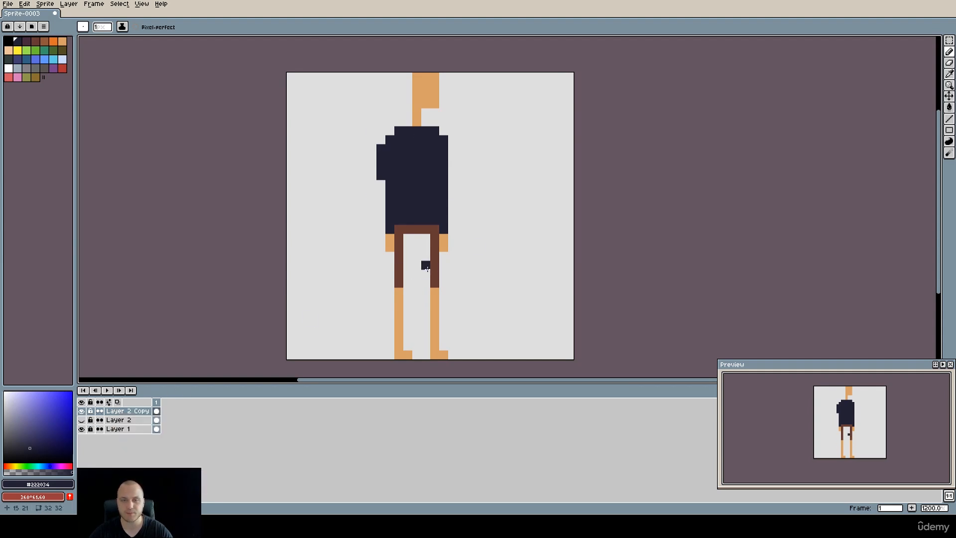
# Widen both legs of the brown shorts to two pixels, painting over the front hand.
pyautogui.keyDown('alt'); pyautogui.click(436, 250); pyautogui.keyUp('alt')
pyautogui.moveTo(408, 234); pyautogui.dragTo(408, 283)
pyautogui.press('alt')
pyautogui.press('e')
pyautogui.keyDown('alt'); pyautogui.click(428, 276); pyautogui.keyUp('alt')
pyautogui.click(443, 237)
pyautogui.press('b')
pyautogui.keyDown('alt'); pyautogui.click(436, 237); pyautogui.keyUp('alt')
pyautogui.moveTo(444, 237); pyautogui.dragTo(442, 270)
pyautogui.click(440, 233)
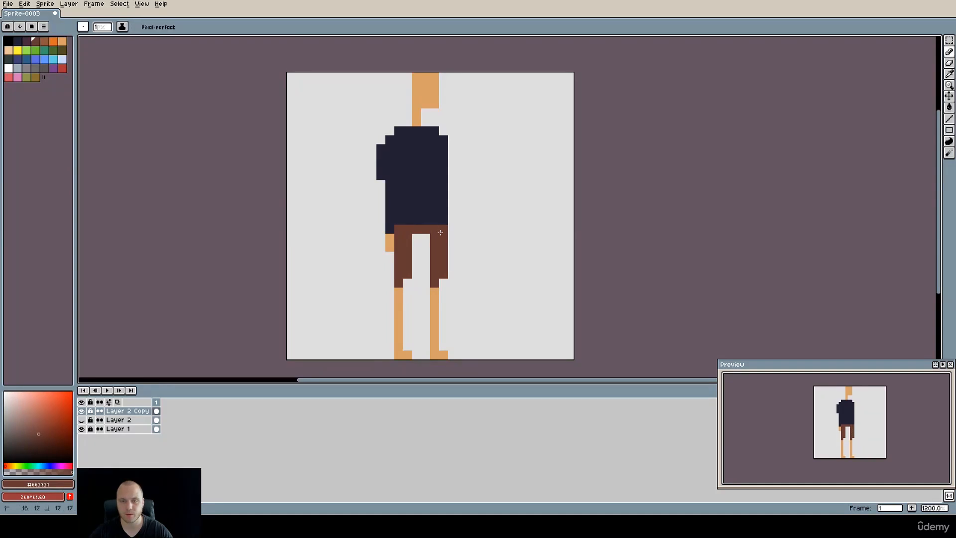
# Repaint the front hand as two tan pixels beside the widened shorts, erasing the navy cuff pixel tried above it.
pyautogui.keyDown('alt'); pyautogui.click(439, 208); pyautogui.keyUp('alt')
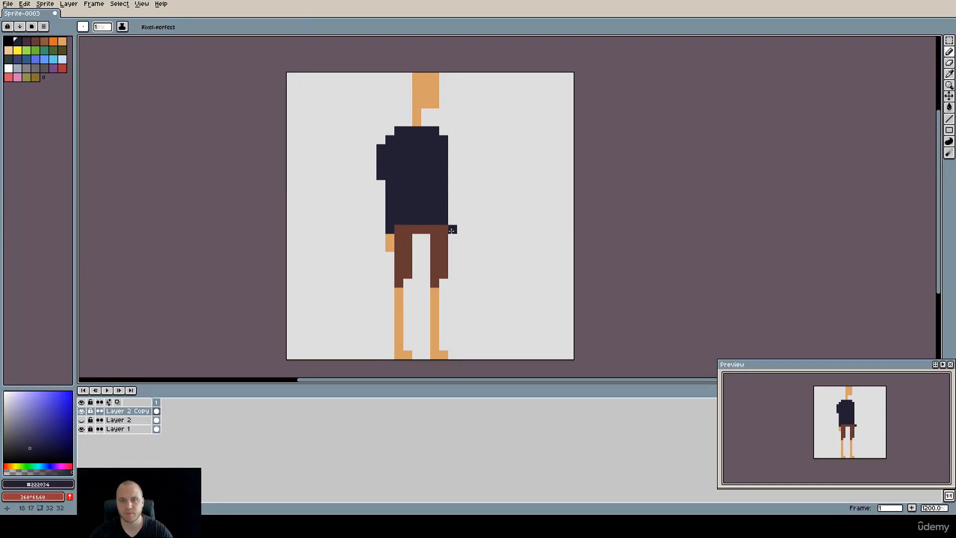
pyautogui.keyDown('alt'); pyautogui.click(389, 241); pyautogui.keyUp('alt')
pyautogui.click(444, 238)
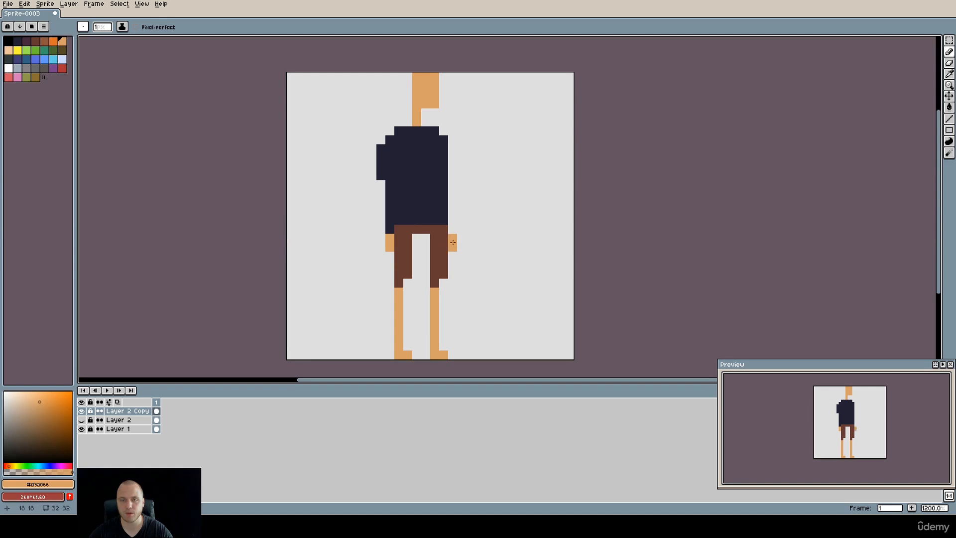
pyautogui.keyDown('alt'); pyautogui.click(445, 219); pyautogui.keyUp('alt')
pyautogui.click(452, 230)
pyautogui.press('e')
pyautogui.click(453, 230)
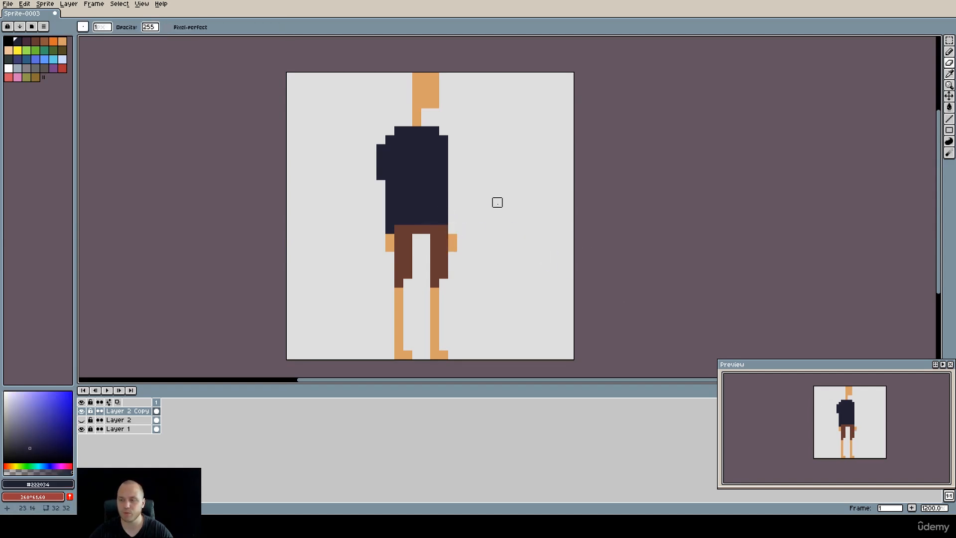
pyautogui.moveTo(501, 214); pyautogui.dragTo(513, 216)
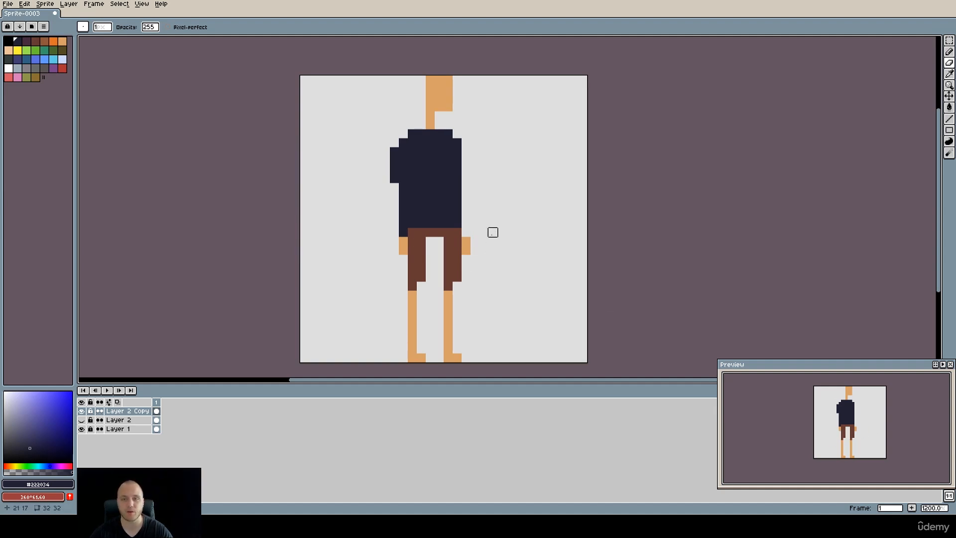
# Build out the front sleeve in navy with a stepped bulge two pixels beyond the torso, erasing the protruding cuff pixels.
pyautogui.moveTo(508, 253)
pyautogui.mouseDown()
pyautogui.moveTo(477, 241)
pyautogui.moveTo(488, 269)
pyautogui.moveTo(451, 184)
pyautogui.mouseUp()
pyautogui.press('b')
pyautogui.keyDown('alt'); pyautogui.click(441, 246); pyautogui.keyUp('alt')
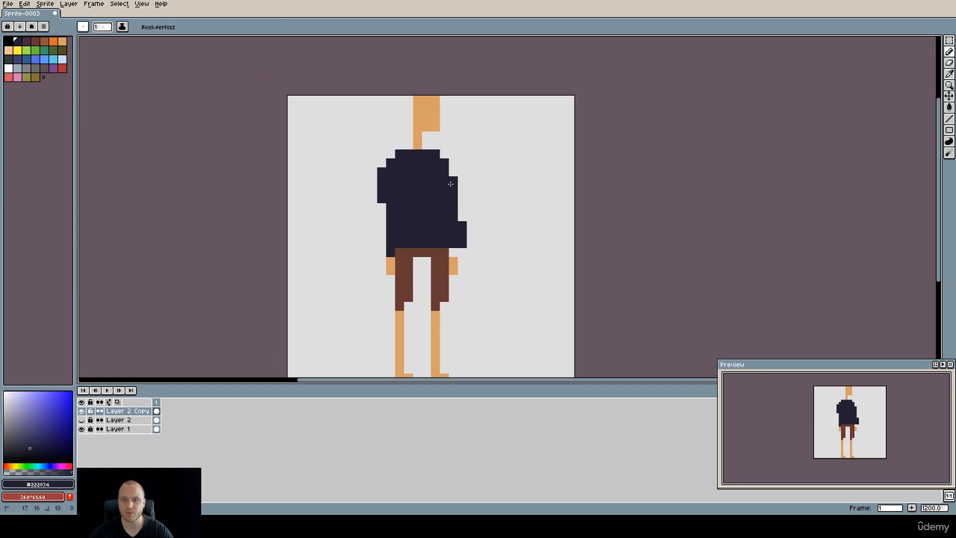
pyautogui.press('e')
pyautogui.click(462, 244)
pyautogui.click(462, 225)
pyautogui.press('b')
pyautogui.moveTo(462, 189)
pyautogui.mouseDown()
pyautogui.moveTo(463, 237)
pyautogui.moveTo(450, 257)
pyautogui.moveTo(451, 295)
pyautogui.moveTo(443, 302)
pyautogui.moveTo(432, 276)
pyautogui.mouseUp()
# Widen each leg of the shorts to three pixels in brown, and thicken the lower legs to two pixels with larger tan feet.
pyautogui.keyDown('alt'); pyautogui.click(447, 253); pyautogui.keyUp('alt')
pyautogui.moveTo(408, 232)
pyautogui.mouseDown()
pyautogui.moveTo(397, 279)
pyautogui.moveTo(443, 275)
pyautogui.moveTo(399, 283)
pyautogui.moveTo(402, 339)
pyautogui.moveTo(433, 287)
pyautogui.moveTo(443, 343)
pyautogui.mouseUp()
pyautogui.keyDown('alt'); pyautogui.click(391, 285); pyautogui.keyUp('alt')
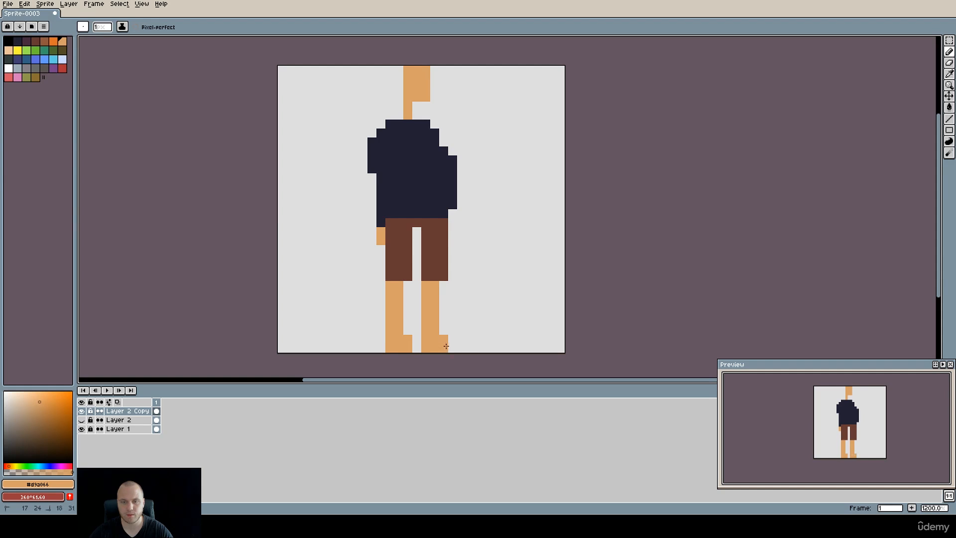
pyautogui.moveTo(462, 292); pyautogui.dragTo(459, 326)
pyautogui.keyDown('alt'); pyautogui.click(379, 234); pyautogui.keyUp('alt')
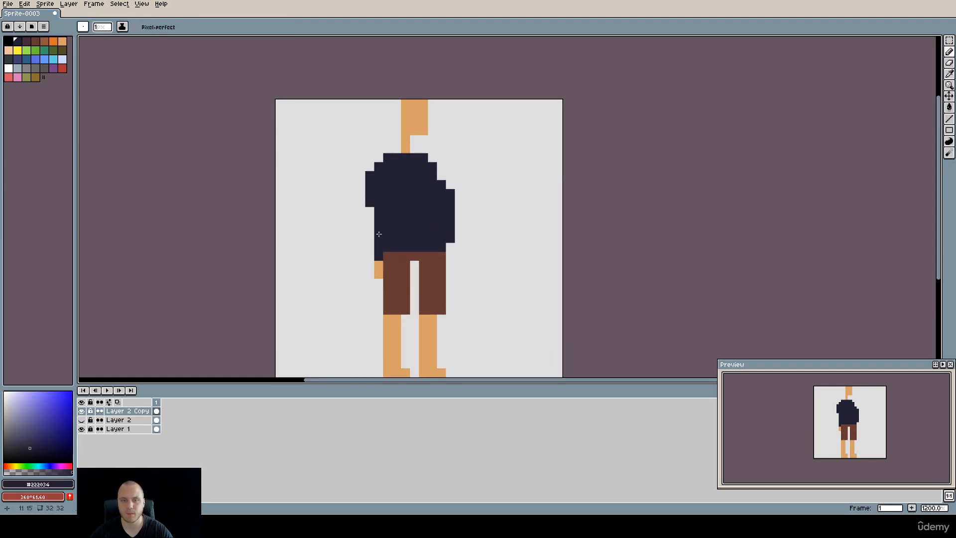
# Erase the bulge on the back sleeve and trim the front corner pixel from the hem of each shorts leg.
pyautogui.moveTo(369, 196); pyautogui.dragTo(369, 164)
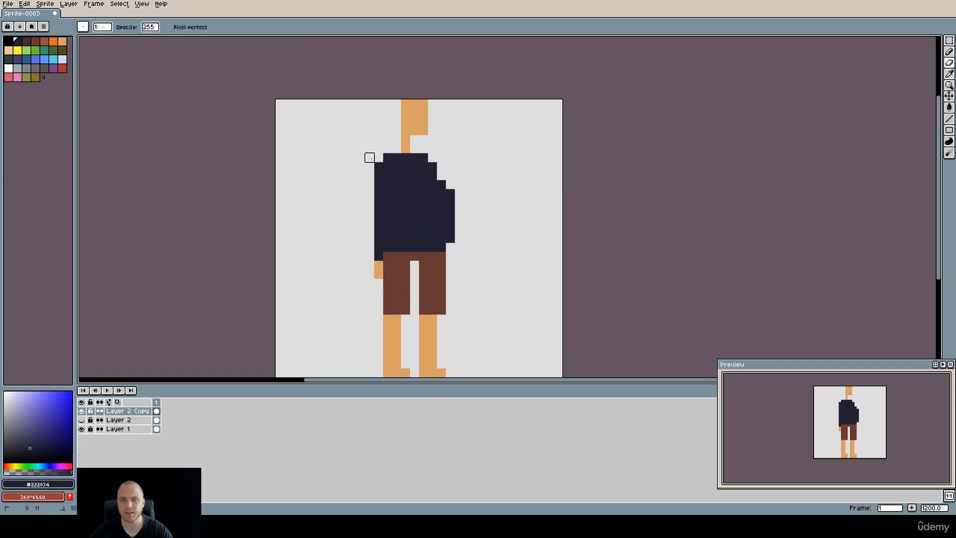
pyautogui.moveTo(431, 207); pyautogui.dragTo(448, 217)
pyautogui.press('b')
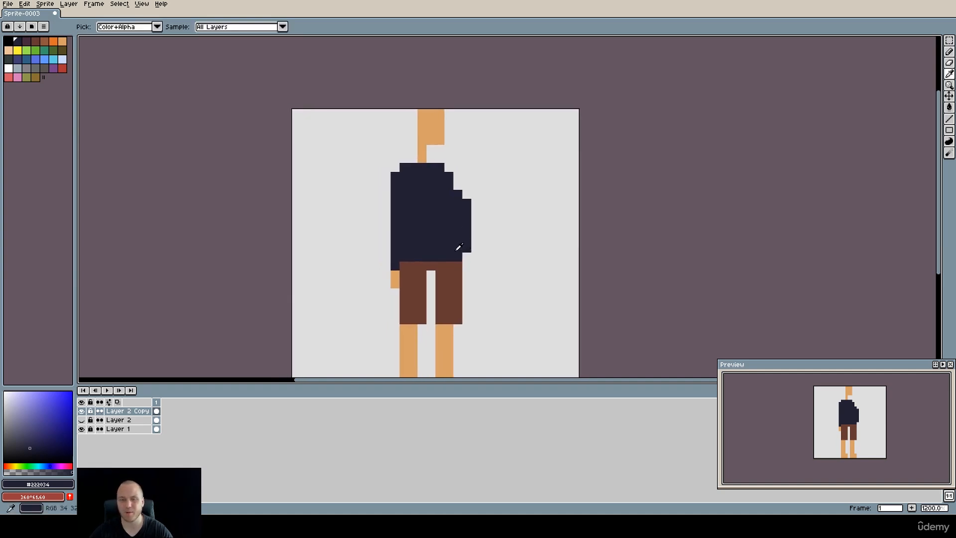
pyautogui.moveTo(470, 234); pyautogui.dragTo(467, 209)
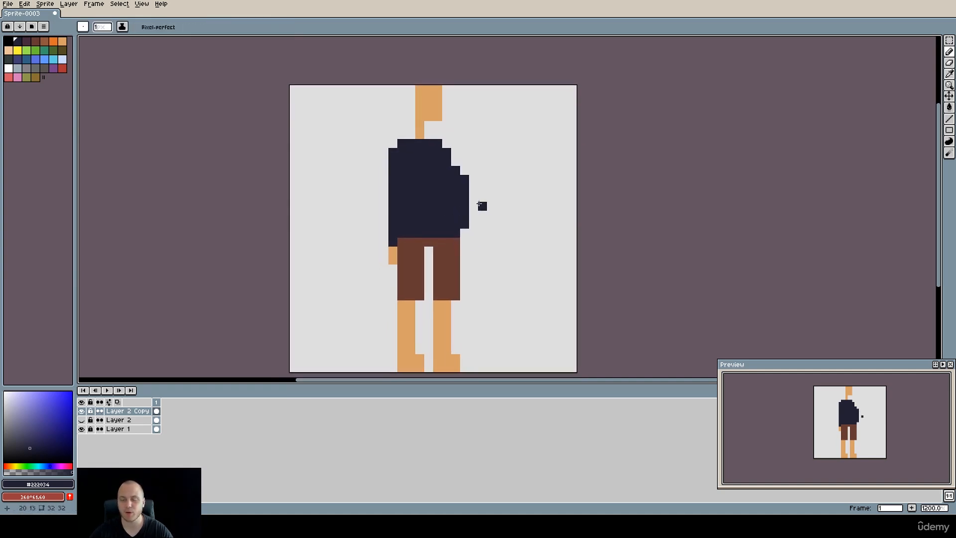
pyautogui.press('e')
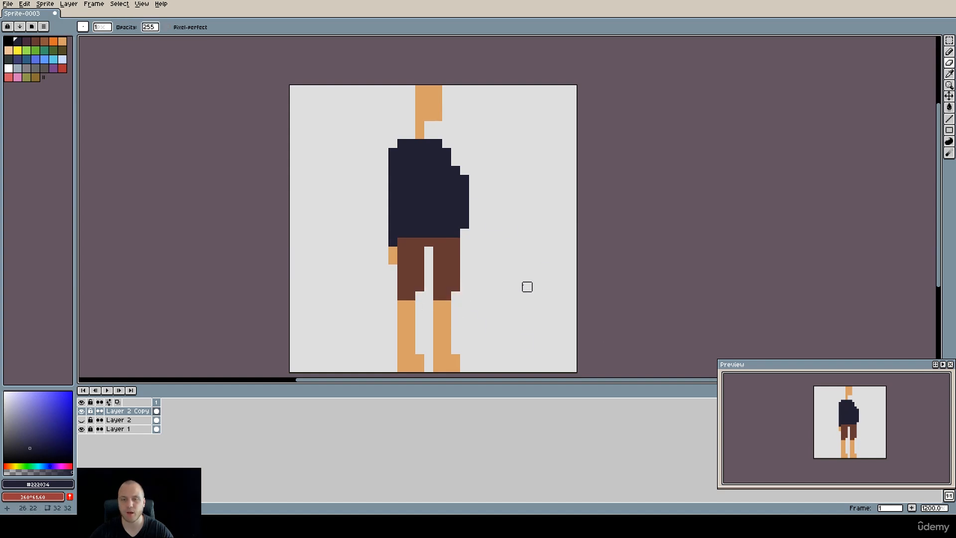
# Duplicate the slim figure's Layer 2 and show only the new copy, hiding the bulky figure and the original.
pyautogui.click(81, 410)
pyautogui.click(82, 420)
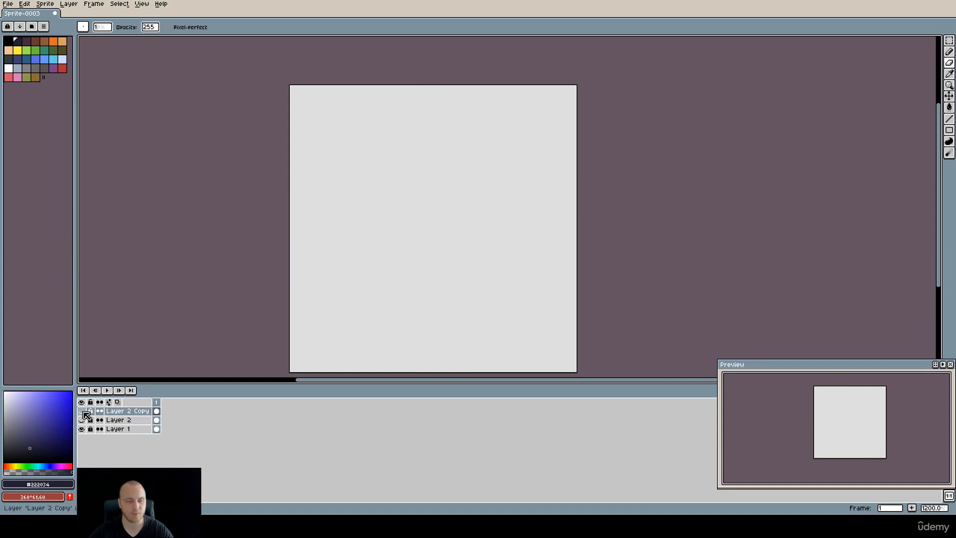
pyautogui.rightClick(108, 422)
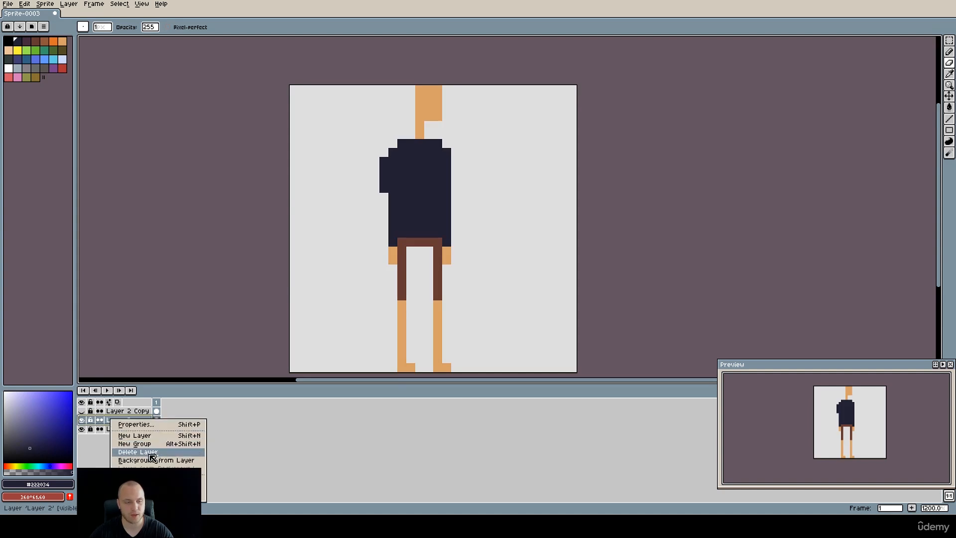
pyautogui.click(154, 480)
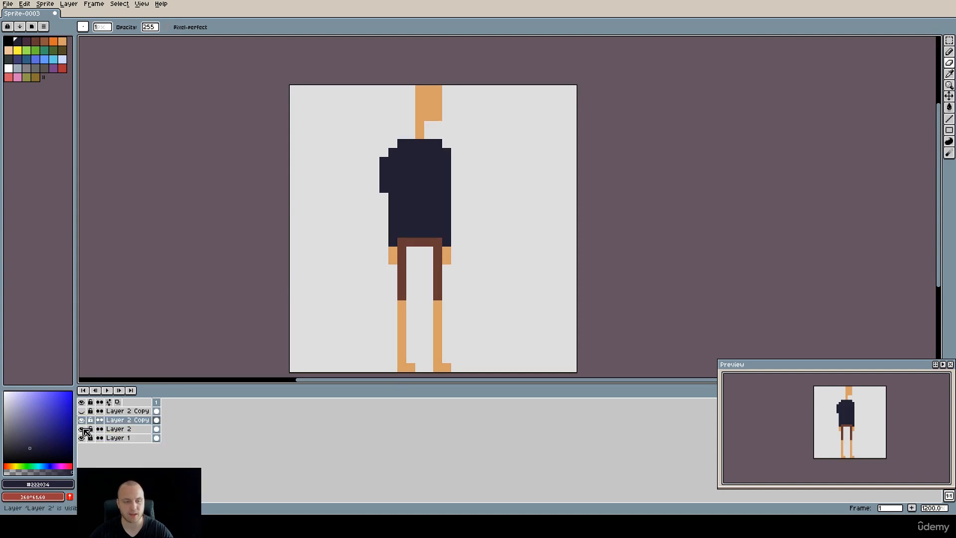
pyautogui.click(83, 428)
pyautogui.moveTo(497, 312); pyautogui.dragTo(491, 301)
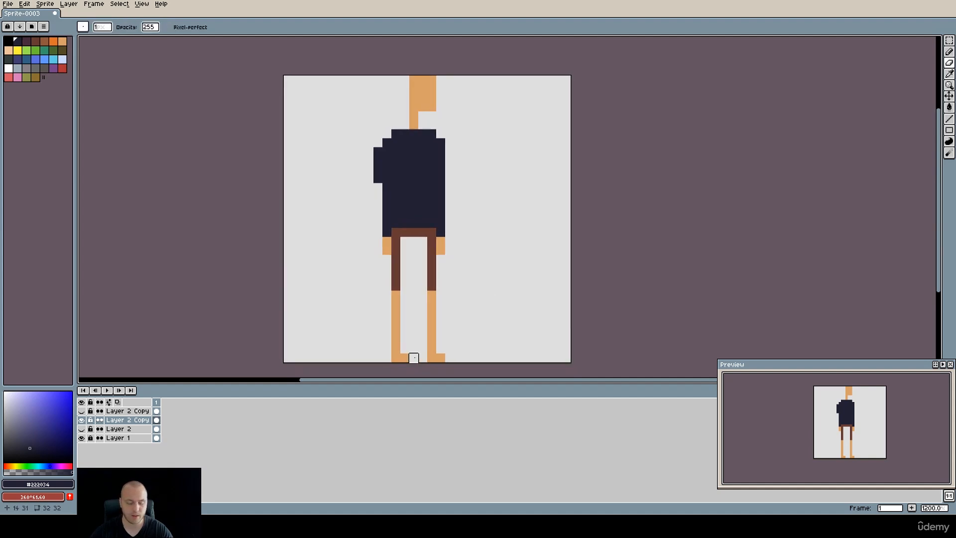
# Shift the slim figure's front leg, front hand and torso edge one pixel inward to narrow the body.
pyautogui.press('m')
pyautogui.moveTo(429, 370); pyautogui.dragTo(433, 252)
pyautogui.press('v')
pyautogui.press('m')
pyautogui.moveTo(436, 295); pyautogui.dragTo(425, 287)
pyautogui.click(459, 267)
pyautogui.press('e')
pyautogui.moveTo(441, 226); pyautogui.dragTo(440, 142)
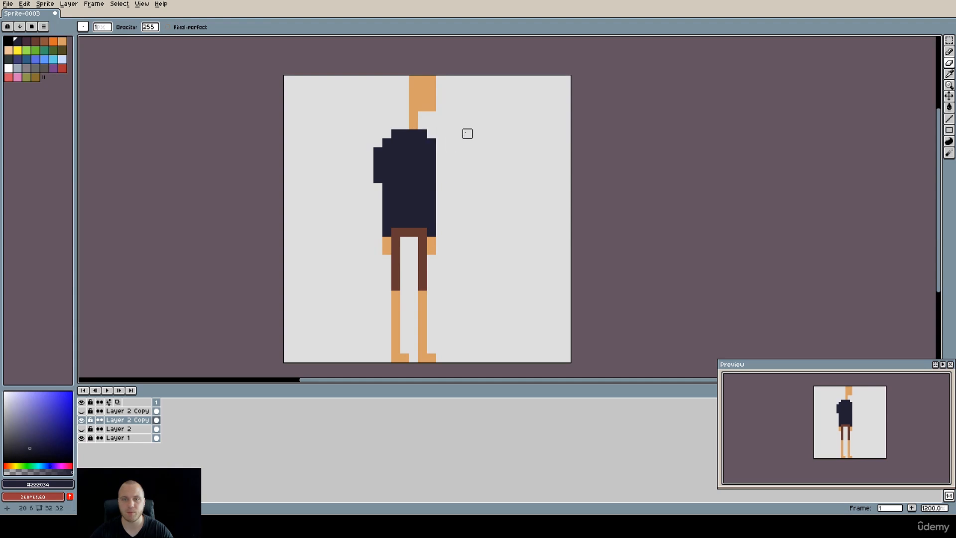
pyautogui.hscroll(-1, 459, 134)
pyautogui.press('b')
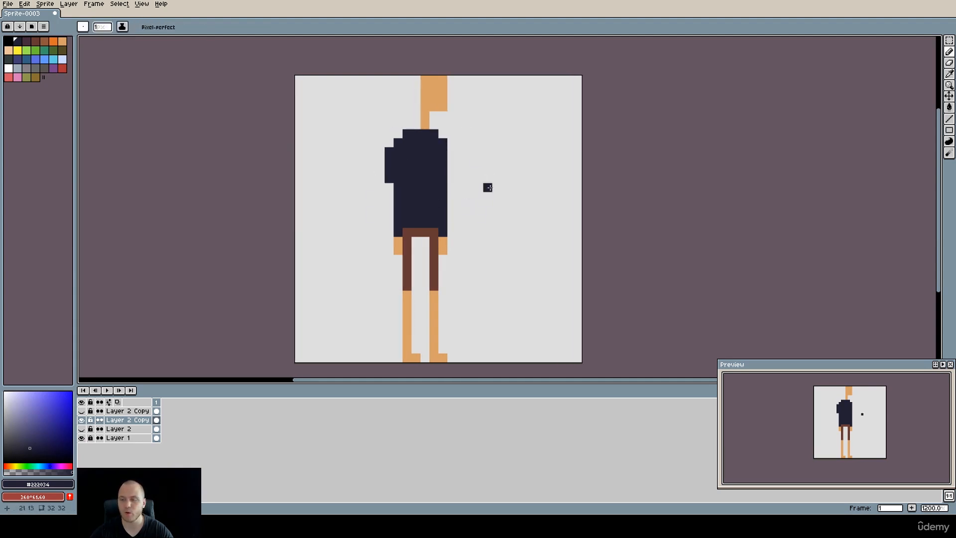
# Move the head and neck one pixel towards the figure's back and deselect them.
pyautogui.press('m')
pyautogui.moveTo(467, 131); pyautogui.dragTo(401, 73)
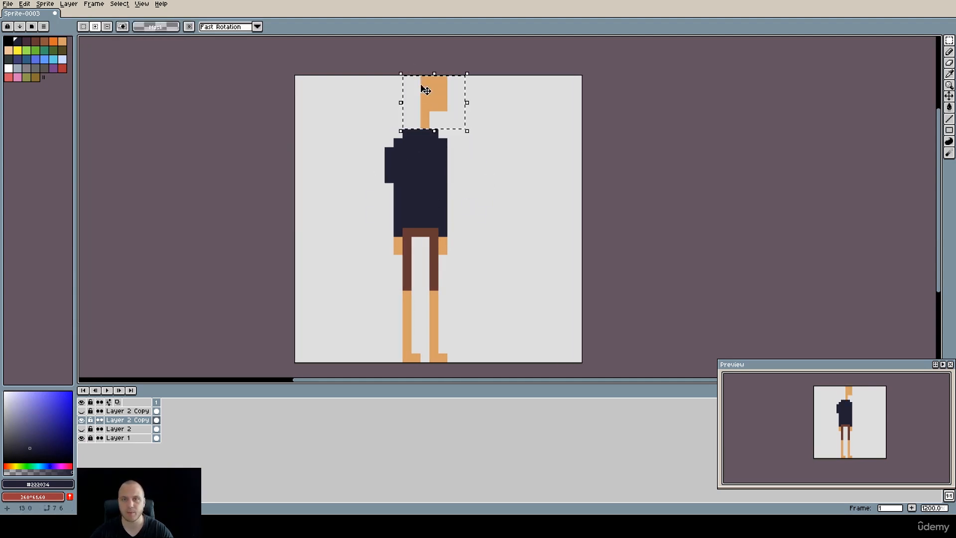
pyautogui.moveTo(434, 105); pyautogui.dragTo(429, 104)
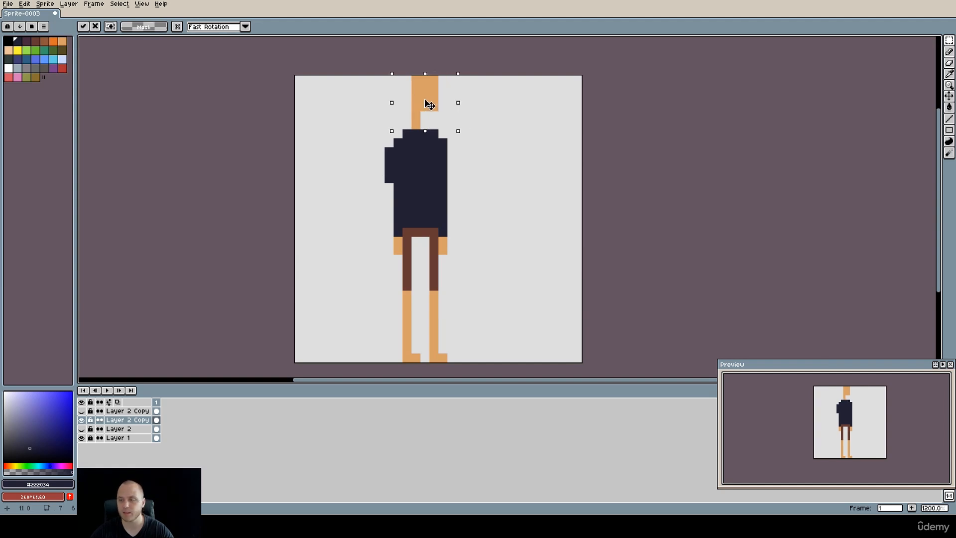
pyautogui.hotkey('ctrl', 'd')
# Erase the back shoulder bulge and cut a gap three pixels tall between each arm and the torso above the shorts.
pyautogui.press('e')
pyautogui.moveTo(389, 181)
pyautogui.mouseDown()
pyautogui.moveTo(389, 151)
pyautogui.moveTo(370, 142)
pyautogui.moveTo(408, 177)
pyautogui.mouseUp()
pyautogui.press('h')
pyautogui.press('e')
pyautogui.moveTo(432, 215)
pyautogui.mouseDown()
pyautogui.moveTo(433, 229)
pyautogui.moveTo(406, 218)
pyautogui.moveTo(418, 217)
pyautogui.mouseUp()
pyautogui.press('b')
pyautogui.scroll(1, 427, 211)
pyautogui.press('e')
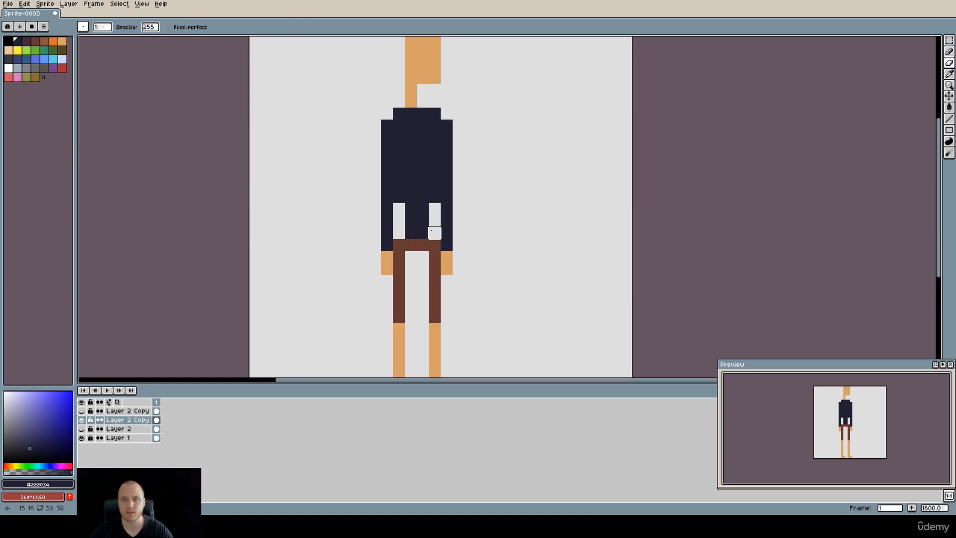
# Try extending both arm gaps one pixel upward, and repaint the erased pixels in navy.
pyautogui.click(434, 197)
pyautogui.click(398, 198)
pyautogui.press('b')
pyautogui.keyDown('alt'); pyautogui.click(423, 174); pyautogui.keyUp('alt')
pyautogui.click(434, 197)
pyautogui.click(399, 197)
pyautogui.scroll(-3, 427, 194)
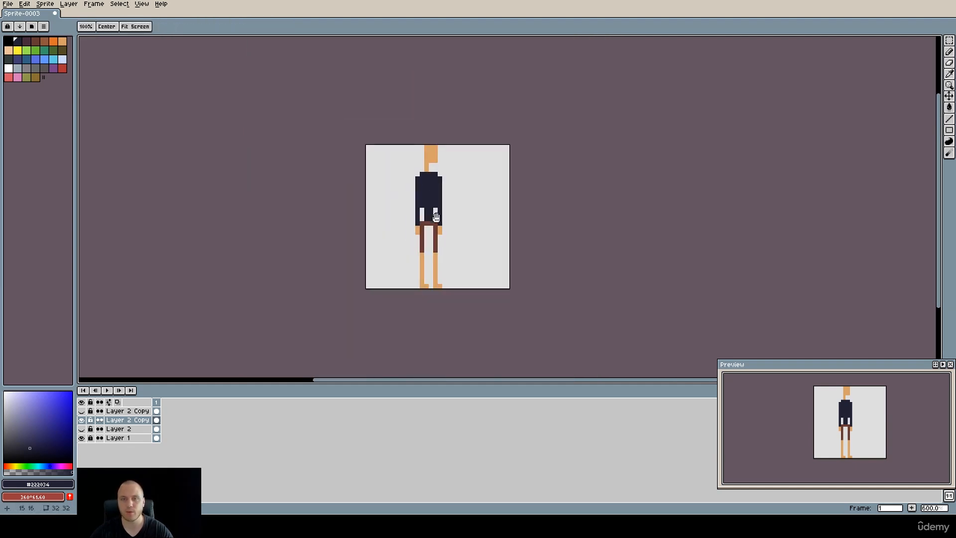
# Toggle the three figure layers on and off to compare the body shapes, leaving the bulky copy shown.
pyautogui.click(81, 420)
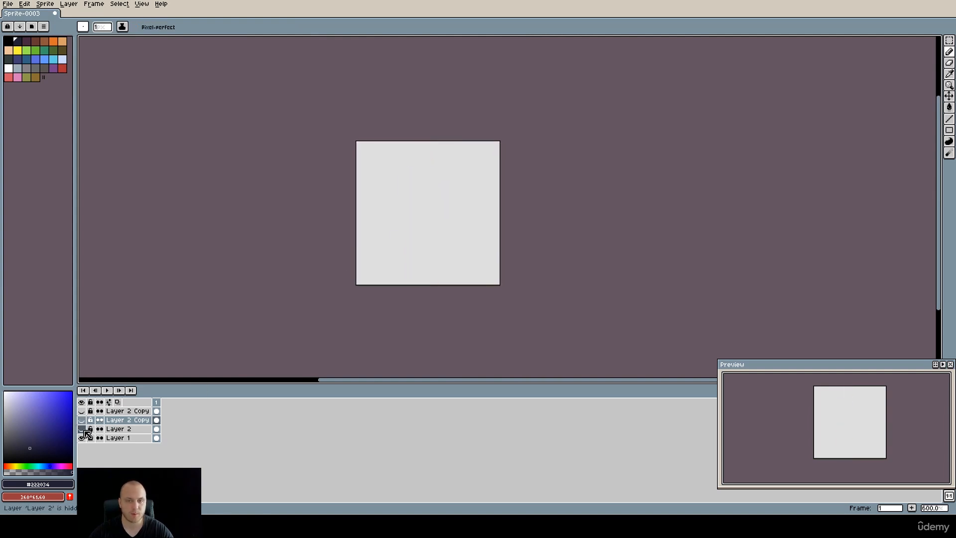
pyautogui.click(82, 429)
pyautogui.click(83, 429)
pyautogui.click(81, 420)
pyautogui.click(81, 420)
pyautogui.click(81, 411)
pyautogui.click(82, 410)
pyautogui.click(81, 411)
# Thicken the bulky figure's neck to two pixels on the top Layer 2 Copy, using tan sampled from the head.
pyautogui.scroll(1, 433, 160)
pyautogui.press('alt')
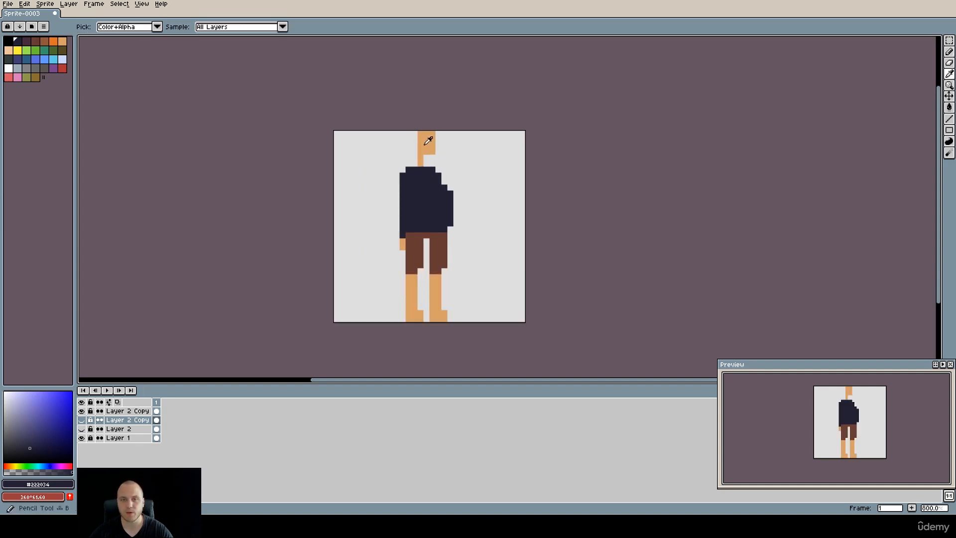
pyautogui.click(429, 141)
pyautogui.click(121, 411)
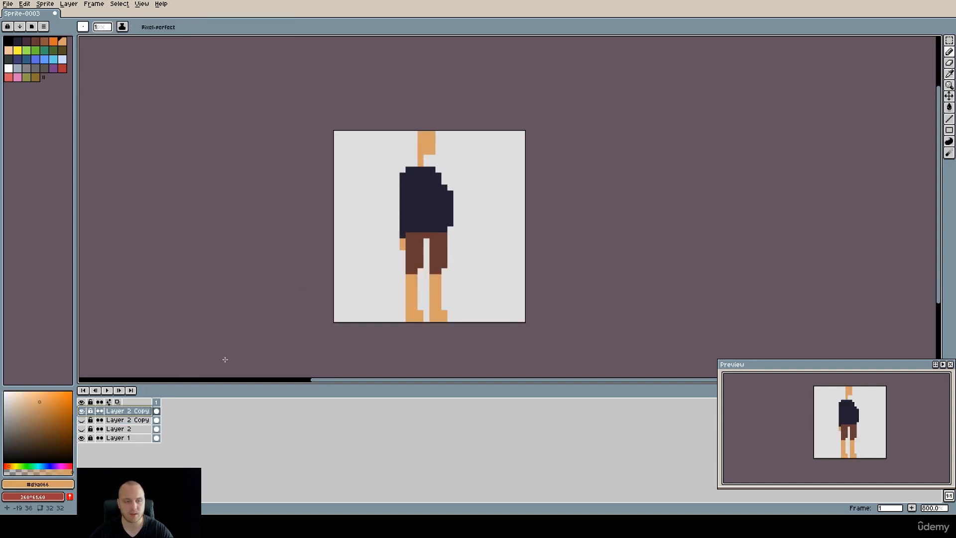
pyautogui.scroll(3, 433, 180)
pyautogui.click(420, 134)
pyautogui.click(416, 145)
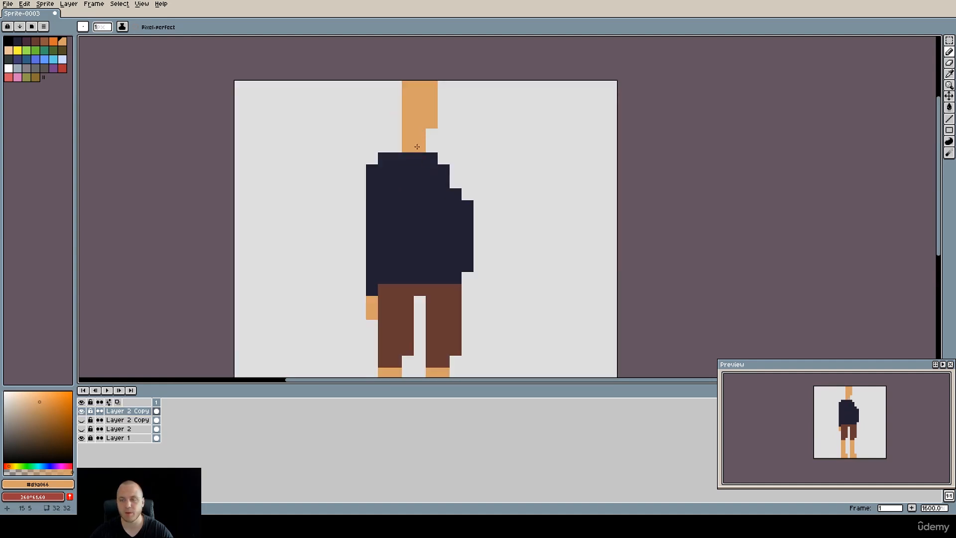
pyautogui.scroll(-3, 444, 184)
pyautogui.moveTo(447, 216); pyautogui.dragTo(440, 217)
pyautogui.scroll(2, 437, 159)
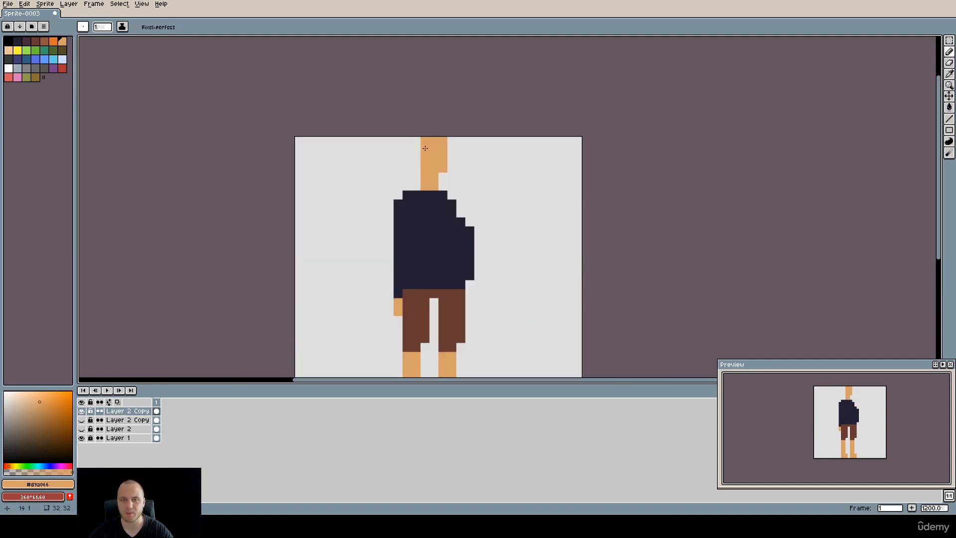
pyautogui.scroll(-1, 499, 172)
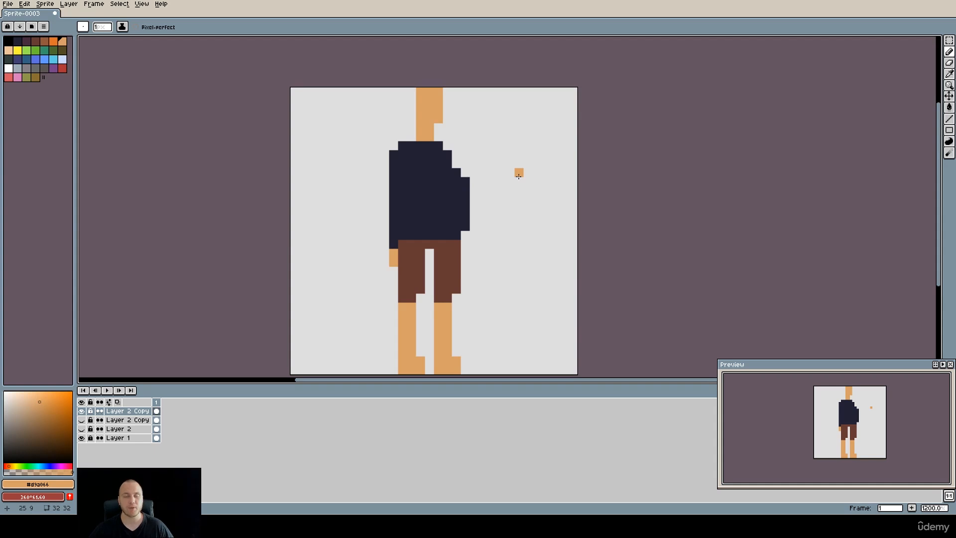
# Hide the bulky figure and add a new empty layer, with the pencil set to a 19 px square brush.
pyautogui.click(82, 410)
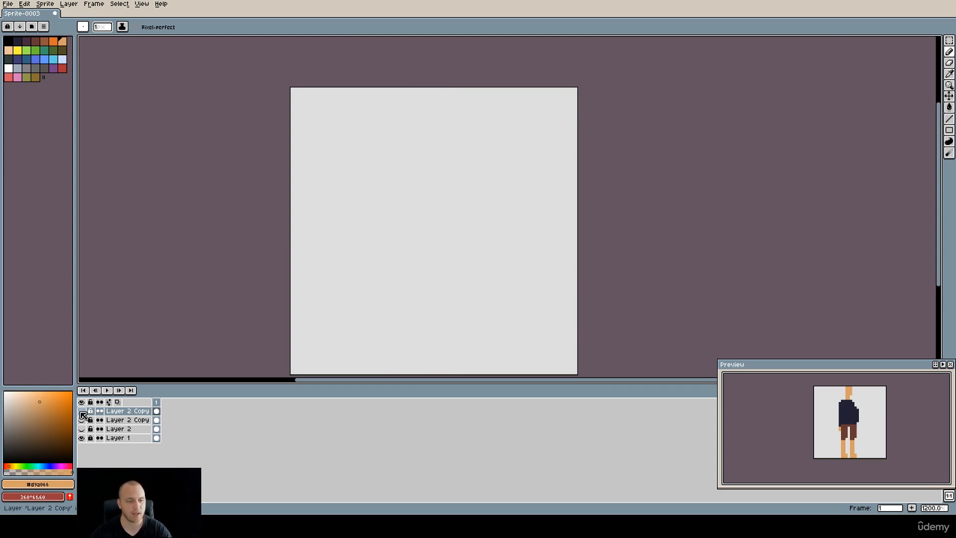
pyautogui.click(83, 27)
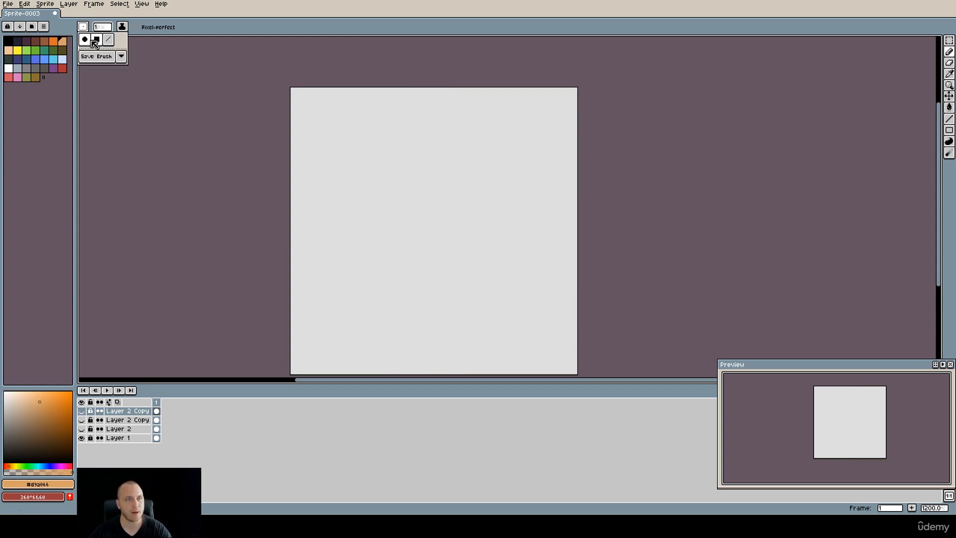
pyautogui.click(97, 40)
pyautogui.click(103, 27)
pyautogui.moveTo(106, 39); pyautogui.dragTo(130, 40)
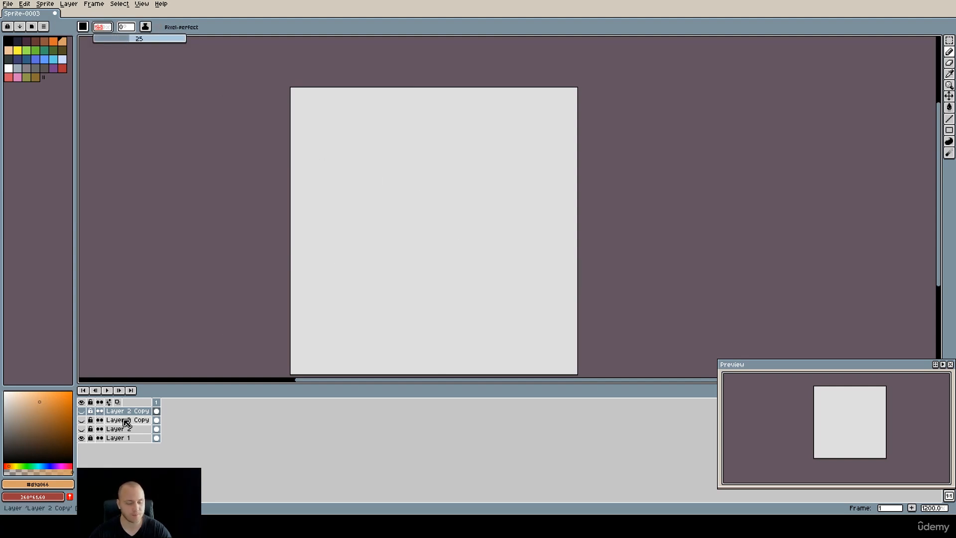
pyautogui.hotkey('shift', 'n')
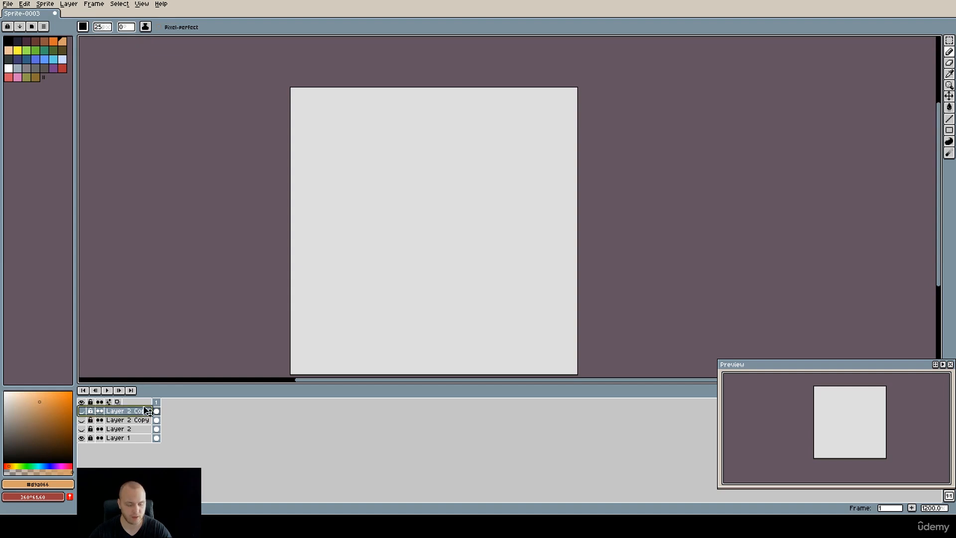
pyautogui.click(103, 28)
pyautogui.moveTo(113, 39); pyautogui.dragTo(125, 40)
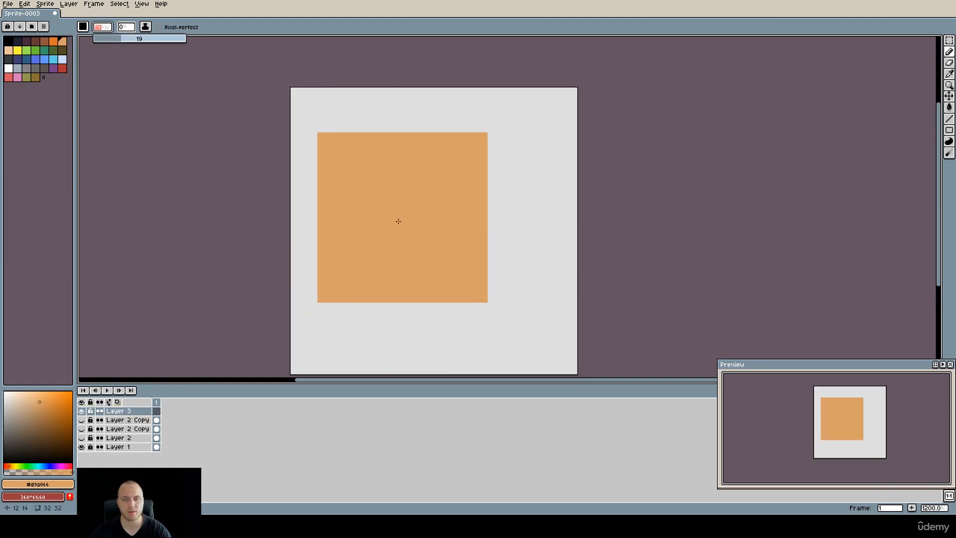
pyautogui.moveTo(448, 216); pyautogui.dragTo(440, 192)
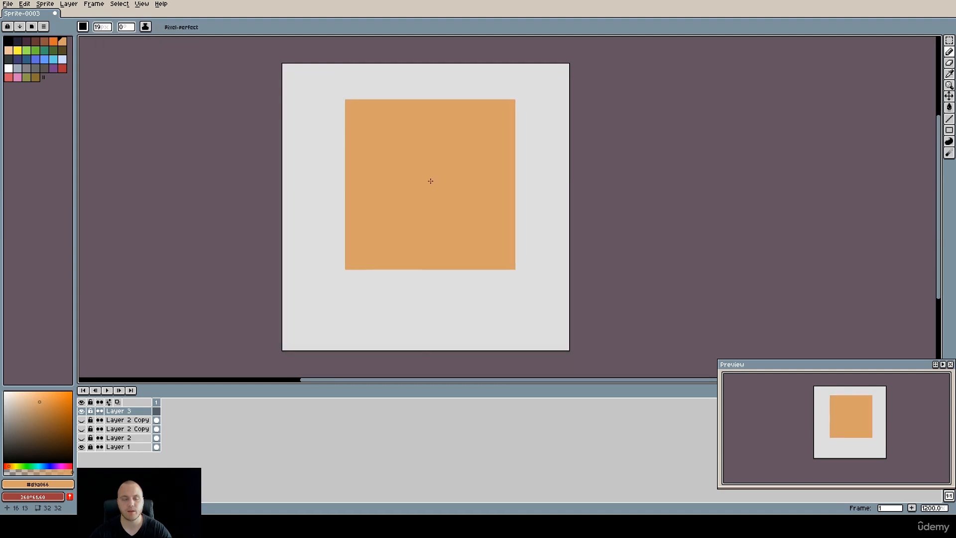
# Switch the brush shape to round and stamp a 19 px tan circle above the middle of the canvas.
pyautogui.click(83, 27)
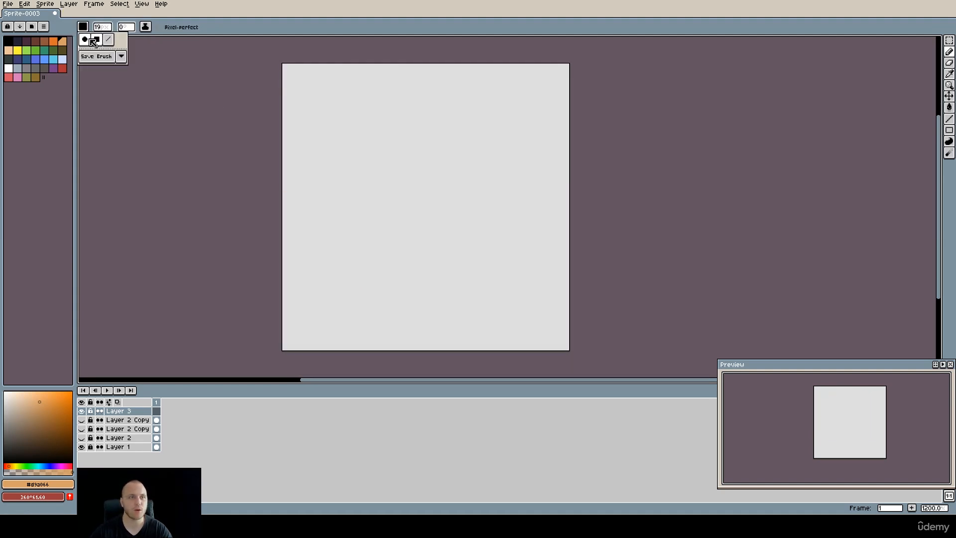
pyautogui.click(85, 39)
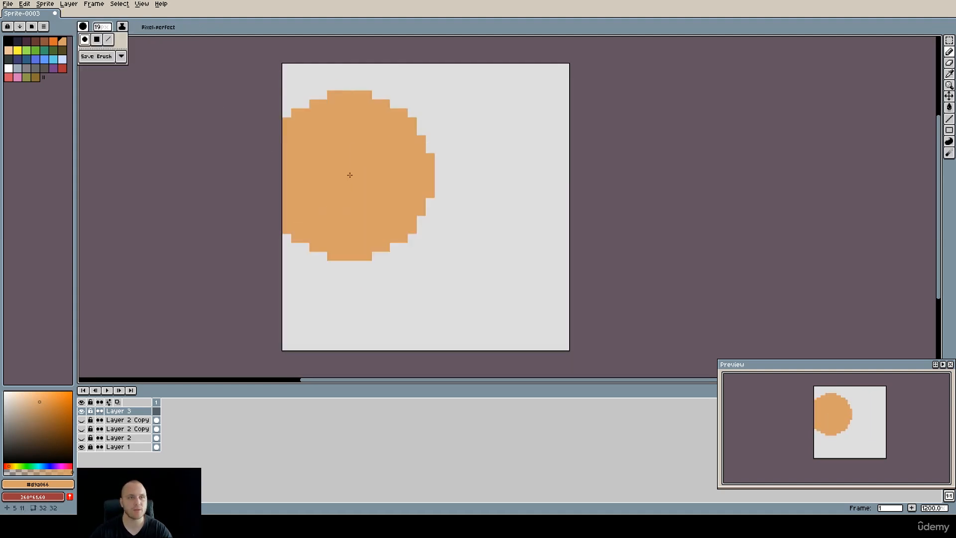
pyautogui.click(430, 184)
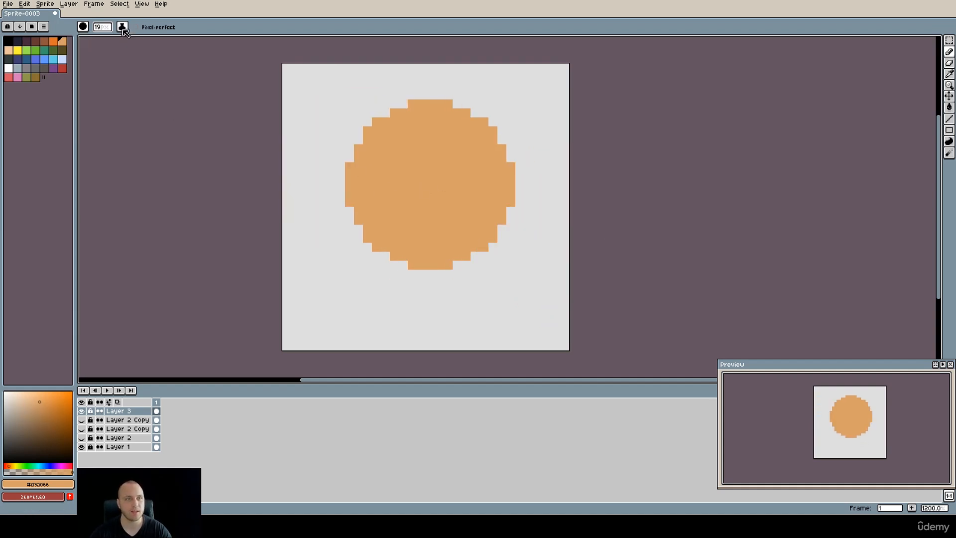
# Delete the tan circle and stamp a new one in its place with the round brush at 20 px.
pyautogui.click(100, 28)
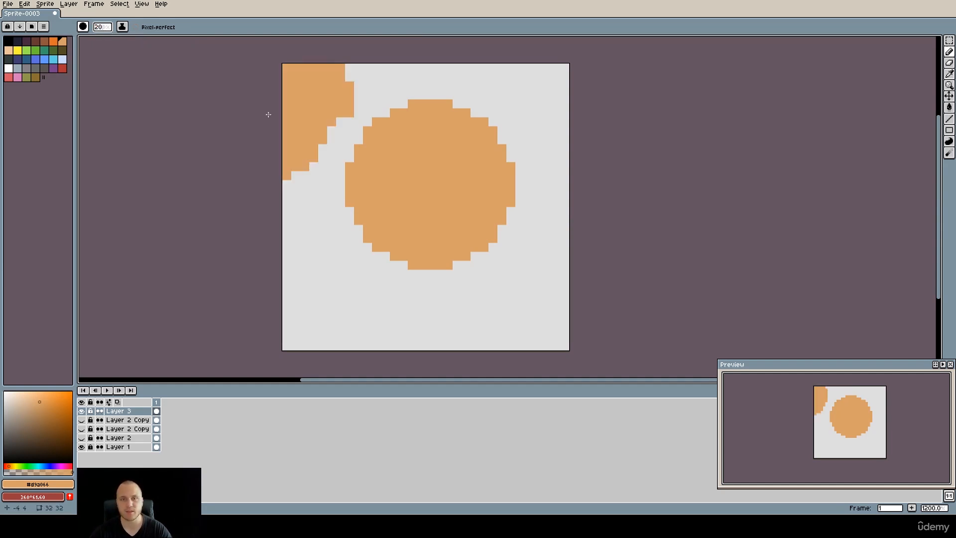
pyautogui.press('m')
pyautogui.moveTo(564, 273); pyautogui.dragTo(302, 100)
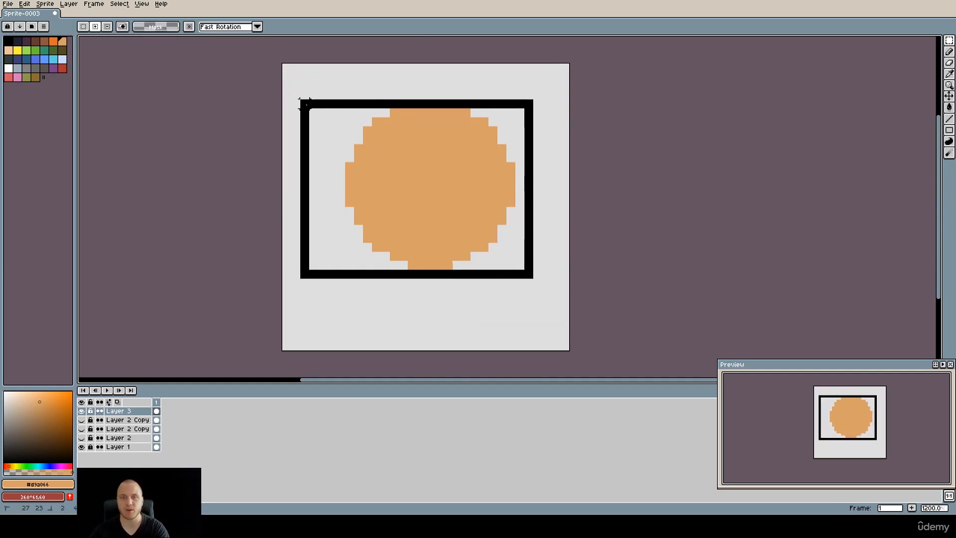
pyautogui.press('Delete')
pyautogui.press('b')
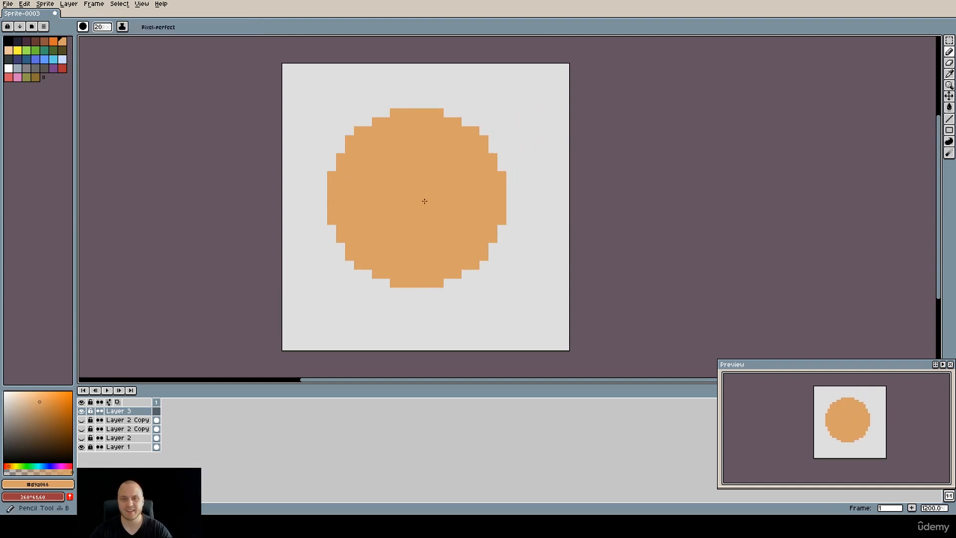
pyautogui.click(426, 189)
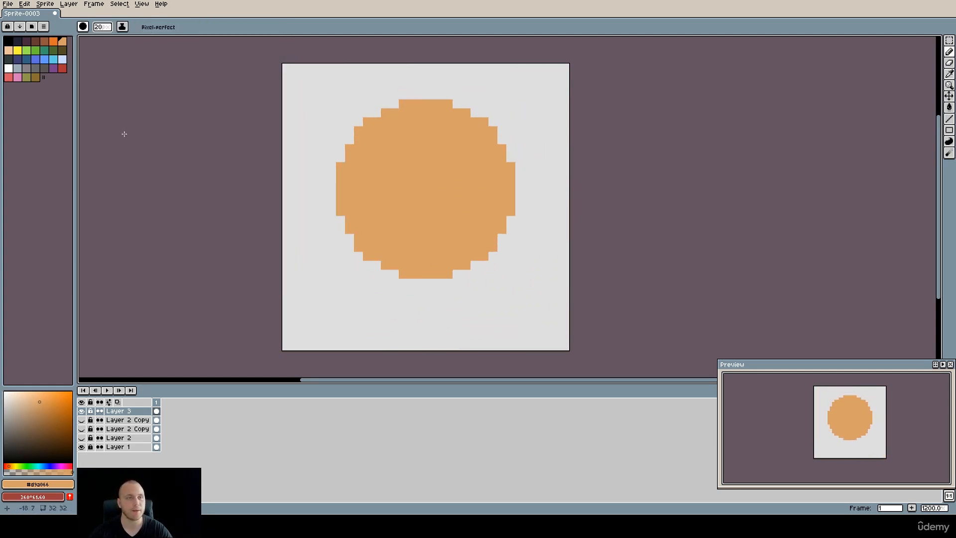
# Set the round pencil brush back to 1 px.
pyautogui.click(84, 27)
pyautogui.click(95, 27)
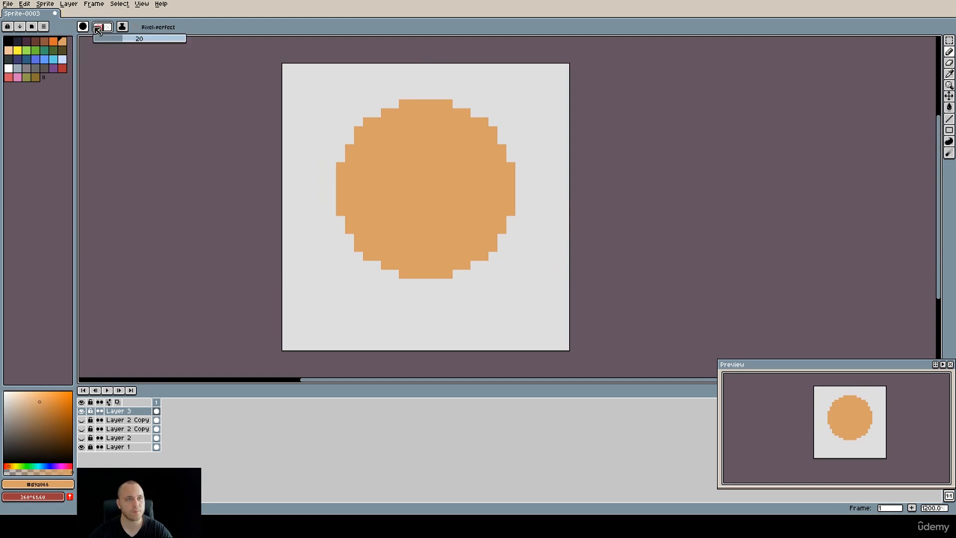
pyautogui.moveTo(104, 38); pyautogui.dragTo(79, 37)
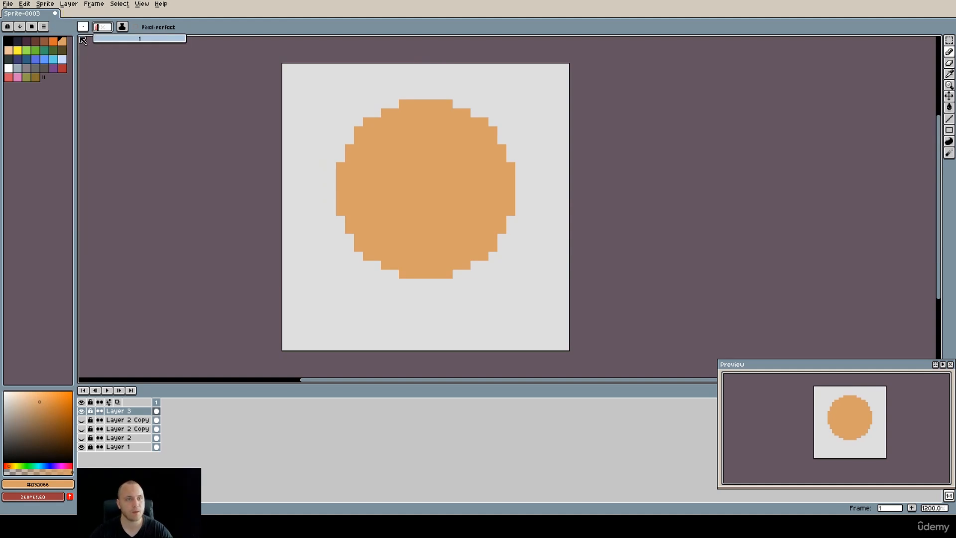
# Draw a solid tan torso below the circle, with two 1 px legs reaching the lower edge of the canvas.
pyautogui.click(370, 266)
pyautogui.moveTo(369, 267); pyautogui.dragTo(369, 348)
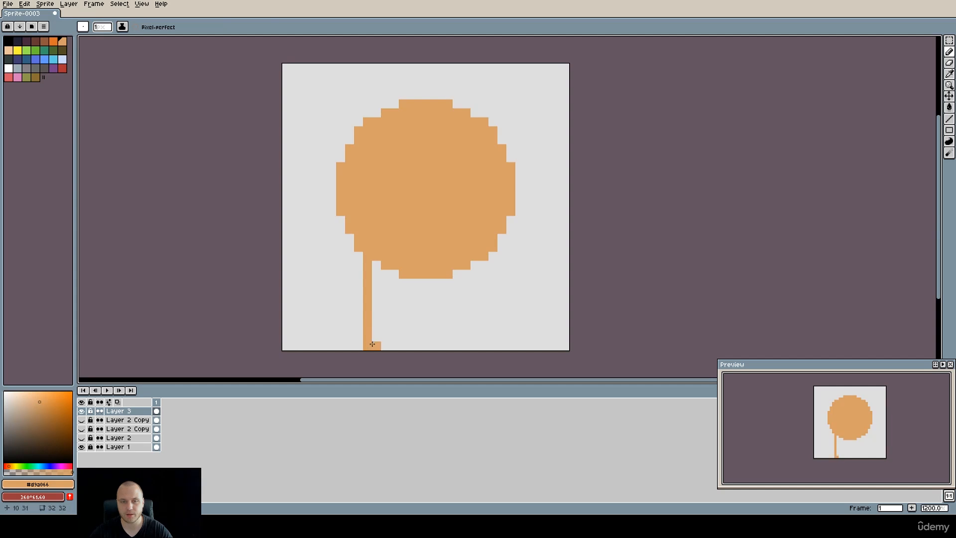
pyautogui.moveTo(484, 264)
pyautogui.mouseDown()
pyautogui.moveTo(483, 342)
pyautogui.moveTo(481, 329)
pyautogui.moveTo(378, 330)
pyautogui.moveTo(375, 317)
pyautogui.moveTo(468, 314)
pyautogui.moveTo(395, 317)
pyautogui.mouseUp()
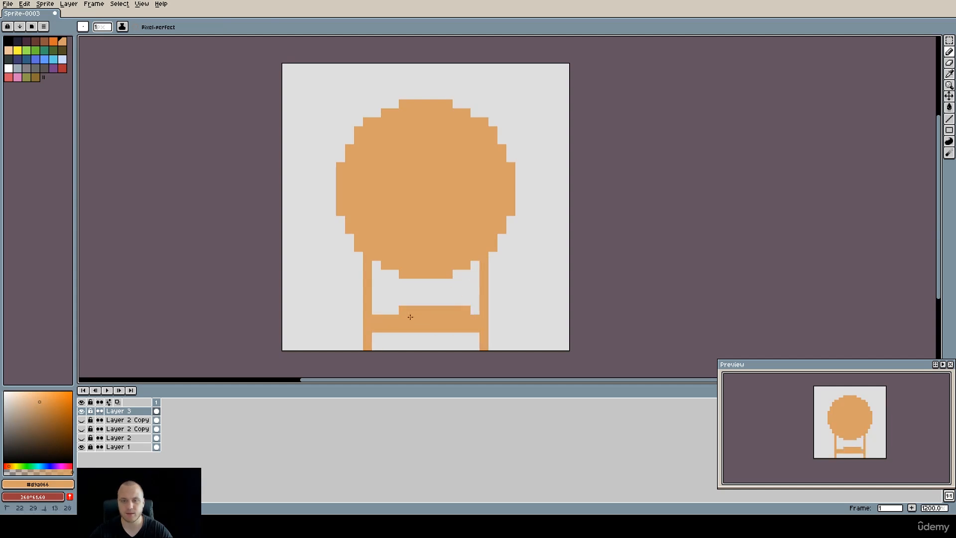
pyautogui.moveTo(474, 301)
pyautogui.mouseDown()
pyautogui.moveTo(370, 302)
pyautogui.moveTo(400, 312)
pyautogui.moveTo(382, 300)
pyautogui.moveTo(481, 293)
pyautogui.moveTo(378, 292)
pyautogui.moveTo(388, 300)
pyautogui.moveTo(412, 300)
pyautogui.moveTo(381, 291)
pyautogui.moveTo(373, 267)
pyautogui.moveTo(392, 278)
pyautogui.moveTo(370, 287)
pyautogui.moveTo(463, 290)
pyautogui.moveTo(402, 286)
pyautogui.moveTo(440, 286)
pyautogui.moveTo(477, 267)
pyautogui.moveTo(455, 276)
pyautogui.mouseUp()
# Choose the medium blue #5b6ee1 as the drawing colour.
pyautogui.click(27, 59)
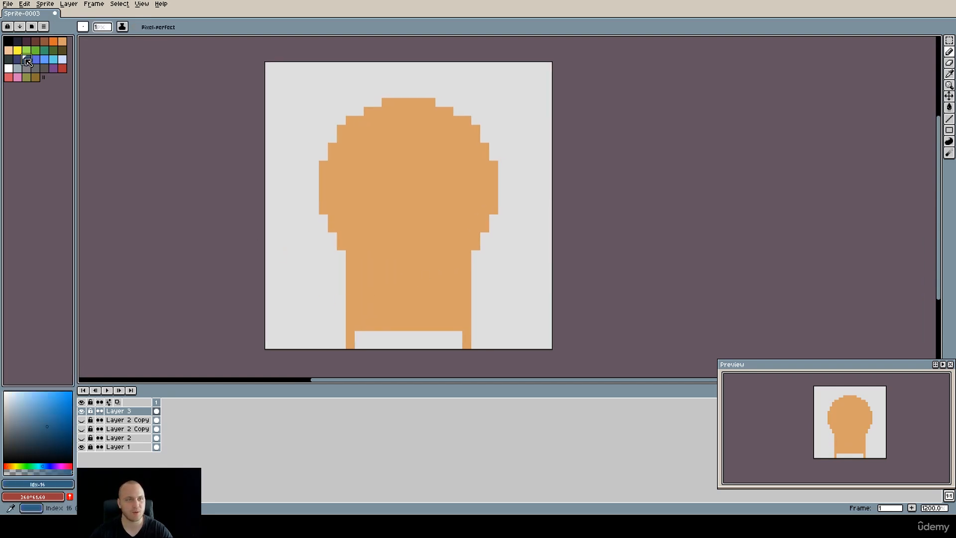
pyautogui.click(42, 64)
pyautogui.press('g')
pyautogui.click(349, 328)
pyautogui.press('v')
pyautogui.hotkey('ctrl', 'z')
# Paint both legs and a 2 px band across the hips blue with the pencil to form trousers.
pyautogui.press('b')
pyautogui.moveTo(350, 347)
pyautogui.mouseDown()
pyautogui.moveTo(350, 331)
pyautogui.moveTo(391, 318)
pyautogui.moveTo(377, 326)
pyautogui.moveTo(451, 326)
pyautogui.moveTo(438, 319)
pyautogui.moveTo(467, 344)
pyautogui.mouseUp()
pyautogui.press('e')
pyautogui.click(342, 318)
pyautogui.press('b')
pyautogui.moveTo(439, 309)
pyautogui.mouseDown()
pyautogui.moveTo(422, 314)
pyautogui.moveTo(423, 281)
pyautogui.mouseUp()
pyautogui.keyDown('alt'); pyautogui.click(408, 327); pyautogui.keyUp('alt')
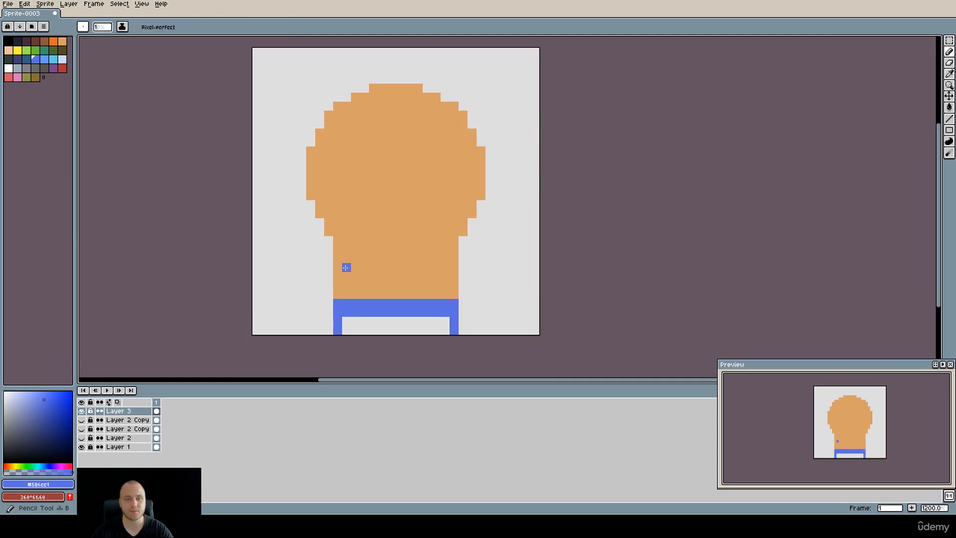
# Separate the torso from the head with a dark green line and fill the torso dark green as a shirt.
pyautogui.click(31, 54)
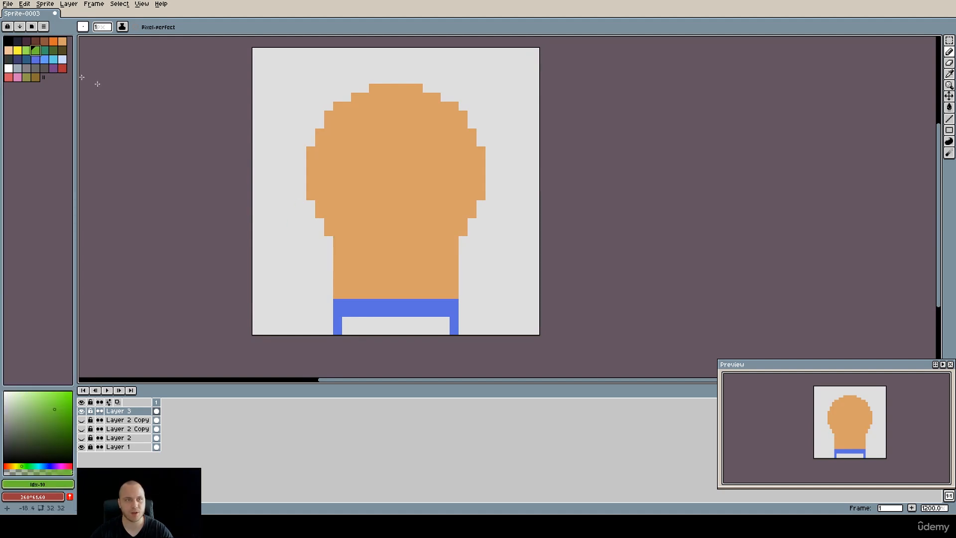
pyautogui.click(52, 51)
pyautogui.moveTo(337, 240)
pyautogui.mouseDown()
pyautogui.moveTo(447, 241)
pyautogui.moveTo(391, 241)
pyautogui.moveTo(450, 244)
pyautogui.moveTo(448, 302)
pyautogui.moveTo(450, 294)
pyautogui.moveTo(343, 292)
pyautogui.moveTo(338, 245)
pyautogui.mouseUp()
pyautogui.press('g')
pyautogui.click(367, 259)
pyautogui.press('b')
# Extend the chin down over the upper edge of the green shirt in the tan skin colour.
pyautogui.keyDown('alt'); pyautogui.click(438, 303); pyautogui.keyUp('alt')
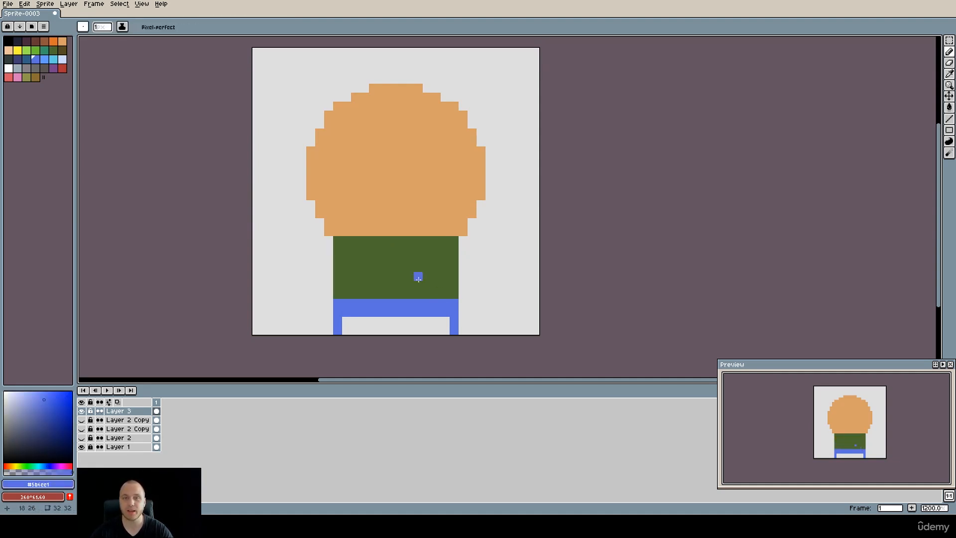
pyautogui.moveTo(390, 266)
pyautogui.mouseDown()
pyautogui.moveTo(412, 268)
pyautogui.moveTo(377, 239)
pyautogui.moveTo(456, 240)
pyautogui.moveTo(449, 250)
pyautogui.moveTo(401, 247)
pyautogui.mouseUp()
pyautogui.keyDown('alt'); pyautogui.click(397, 214); pyautogui.keyUp('alt')
pyautogui.click(381, 240)
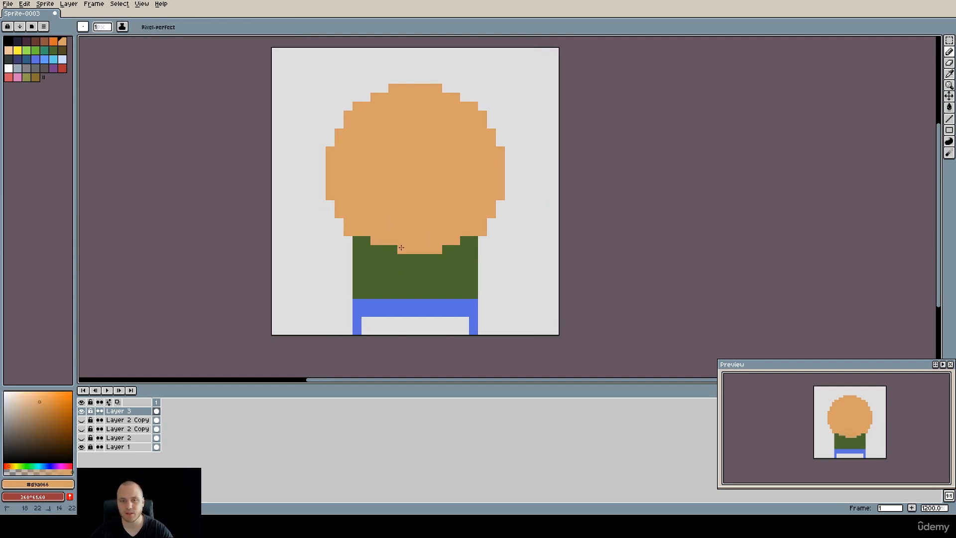
pyautogui.moveTo(459, 248); pyautogui.dragTo(463, 246)
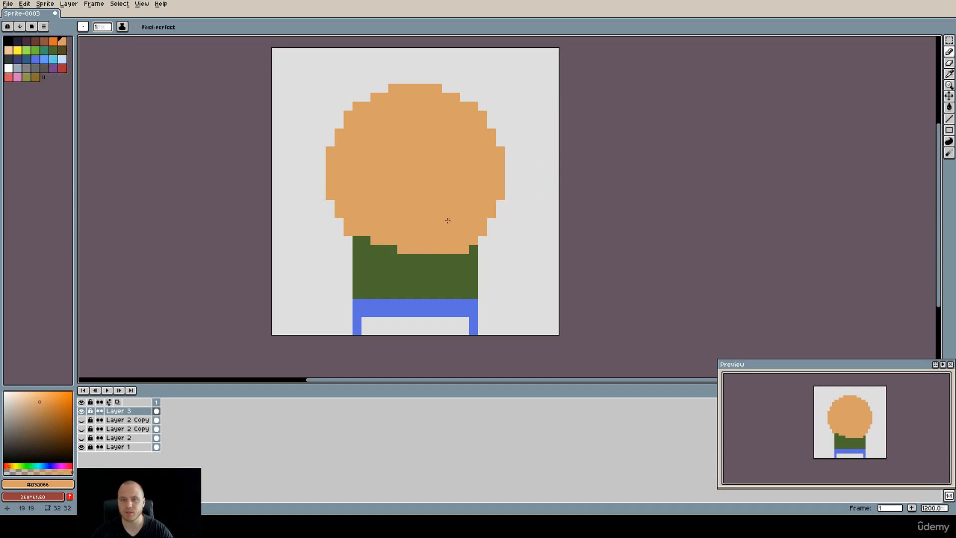
# Draw a narrow tan arm with a wider hand along each side of the torso, ending beside the trousers.
pyautogui.click(8, 41)
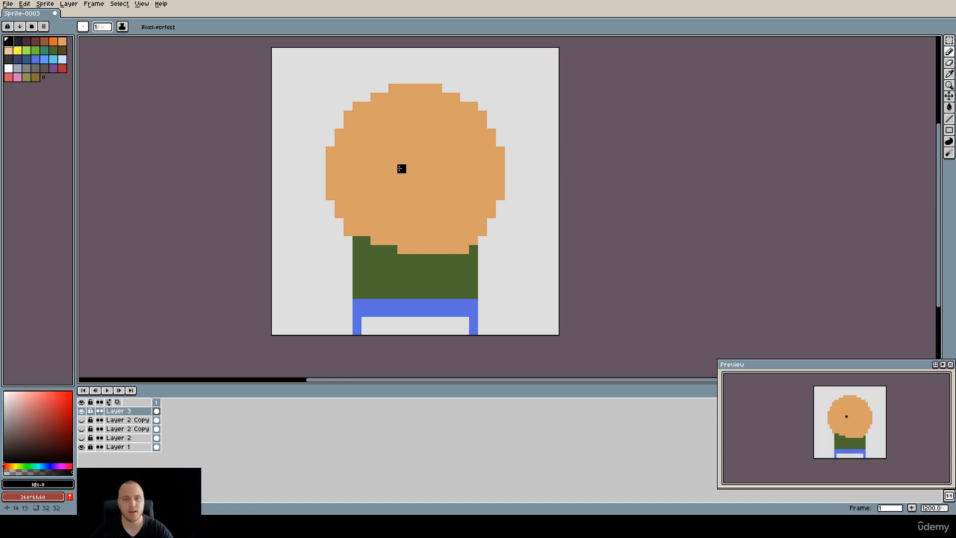
pyautogui.keyDown('alt'); pyautogui.click(359, 209); pyautogui.keyUp('alt')
pyautogui.moveTo(350, 244); pyautogui.dragTo(348, 303)
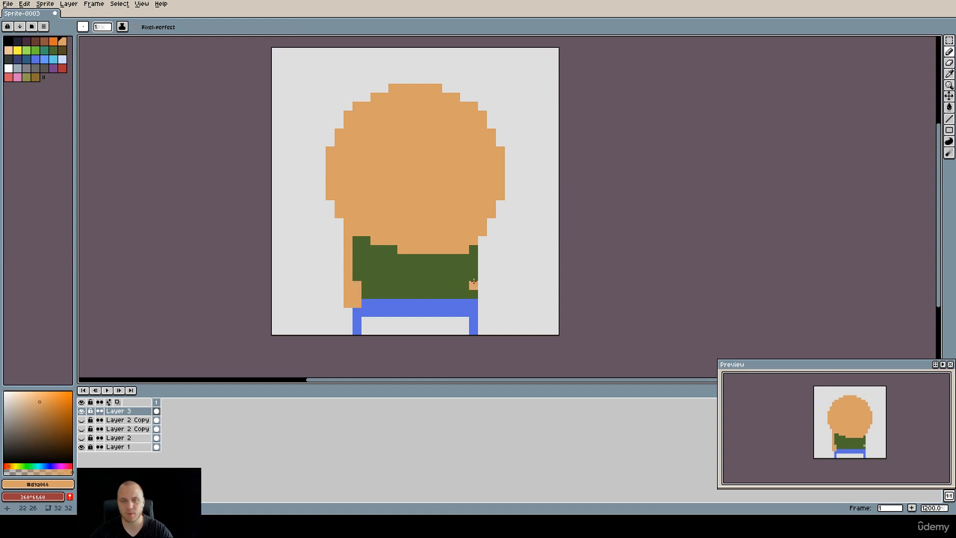
pyautogui.moveTo(483, 241); pyautogui.dragTo(481, 301)
pyautogui.keyDown('alt'); pyautogui.click(473, 287); pyautogui.keyUp('alt')
pyautogui.keyDown('alt'); pyautogui.click(473, 304); pyautogui.keyUp('alt')
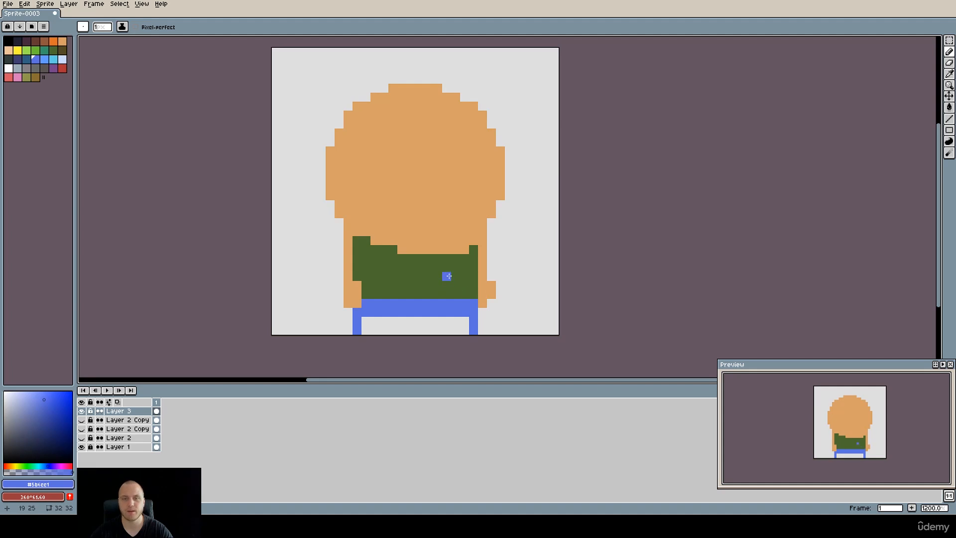
# Paint short sleeves over the upper part of both arms in the shirt's dark green.
pyautogui.moveTo(446, 275); pyautogui.dragTo(442, 284)
pyautogui.keyDown('alt'); pyautogui.click(362, 259); pyautogui.keyUp('alt')
pyautogui.moveTo(348, 247); pyautogui.dragTo(344, 259)
pyautogui.moveTo(479, 247); pyautogui.dragTo(479, 258)
pyautogui.click(479, 267)
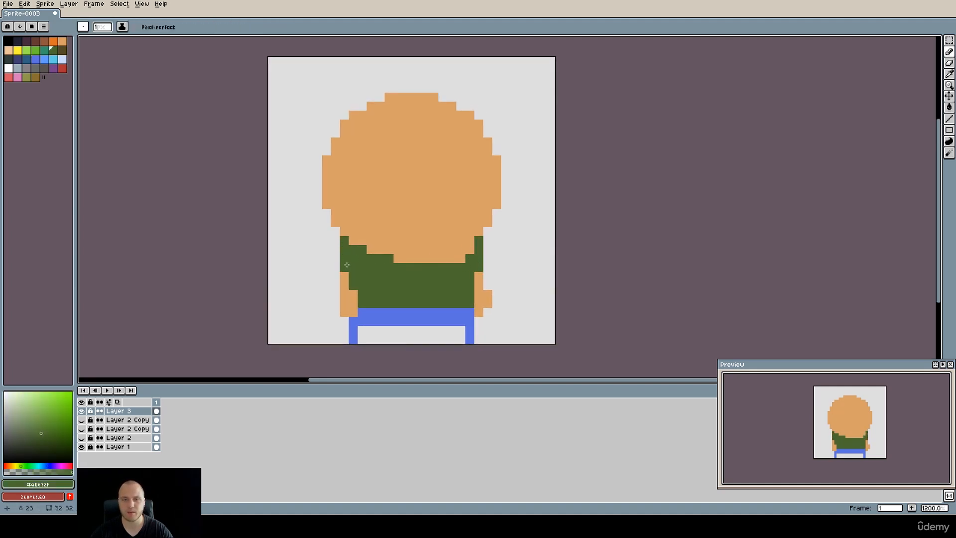
# Paint two round black eyes side by side on the character's face with a round 5-pixel brush.
pyautogui.moveTo(346, 265); pyautogui.dragTo(324, 268)
pyautogui.keyDown('alt'); pyautogui.click(412, 188); pyautogui.keyUp('alt')
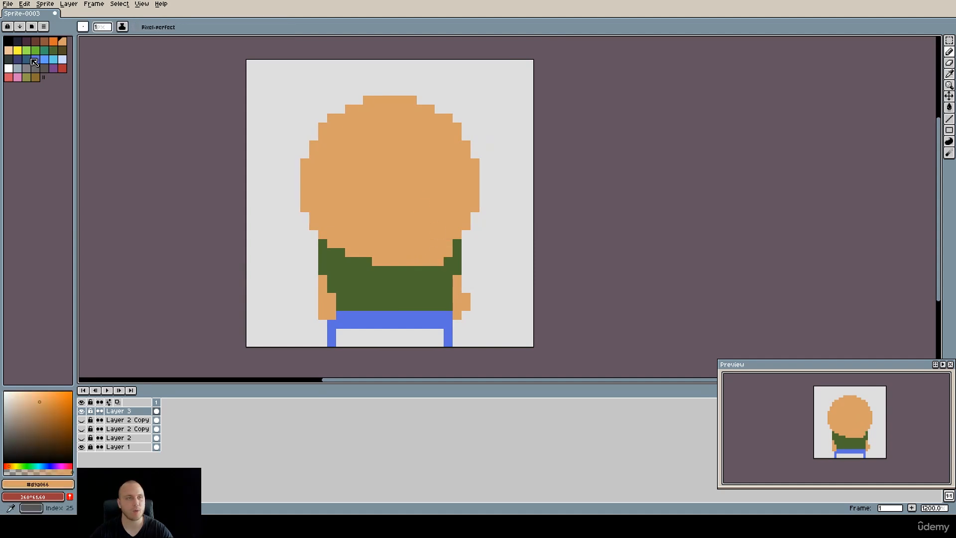
pyautogui.click(101, 28)
pyautogui.moveTo(121, 40); pyautogui.dragTo(100, 40)
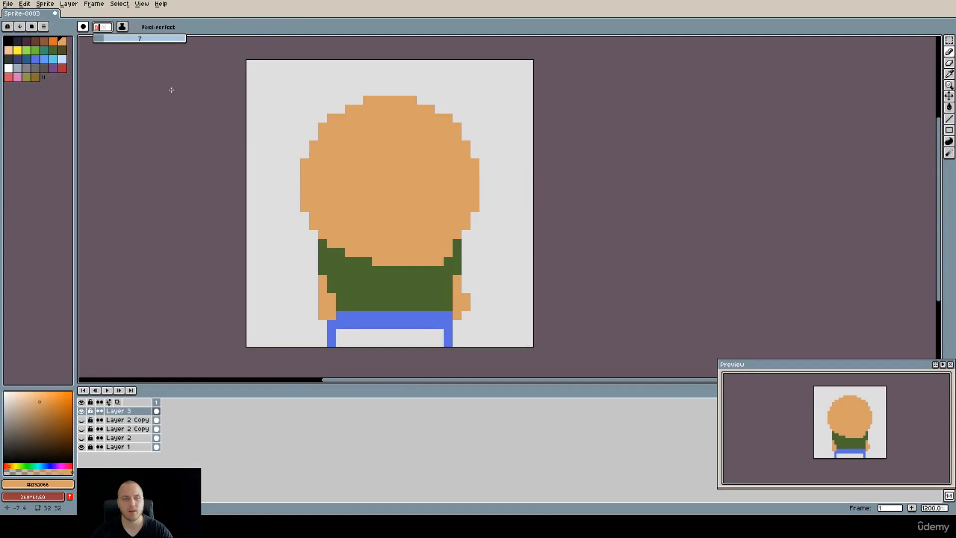
pyautogui.click(9, 41)
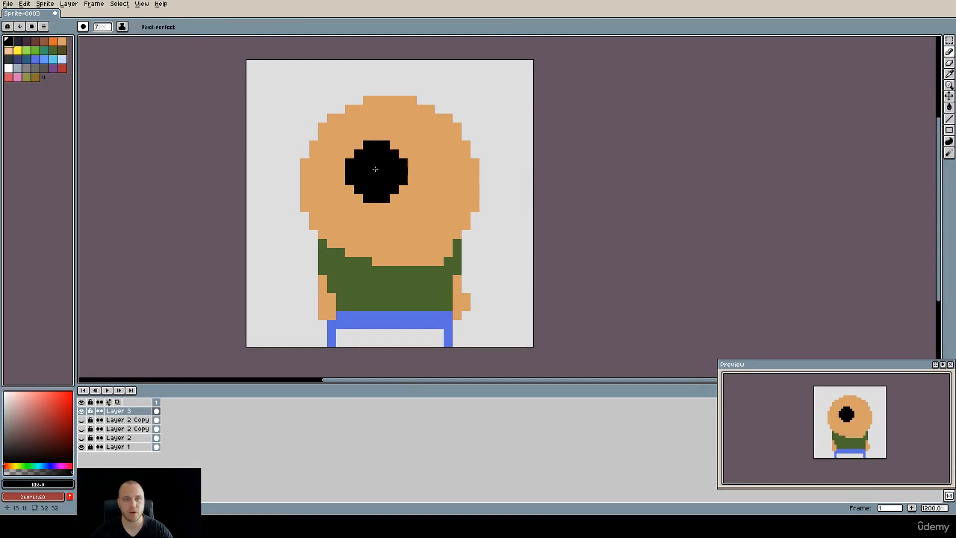
pyautogui.click(102, 28)
pyautogui.moveTo(100, 40); pyautogui.dragTo(97, 40)
pyautogui.click(430, 175)
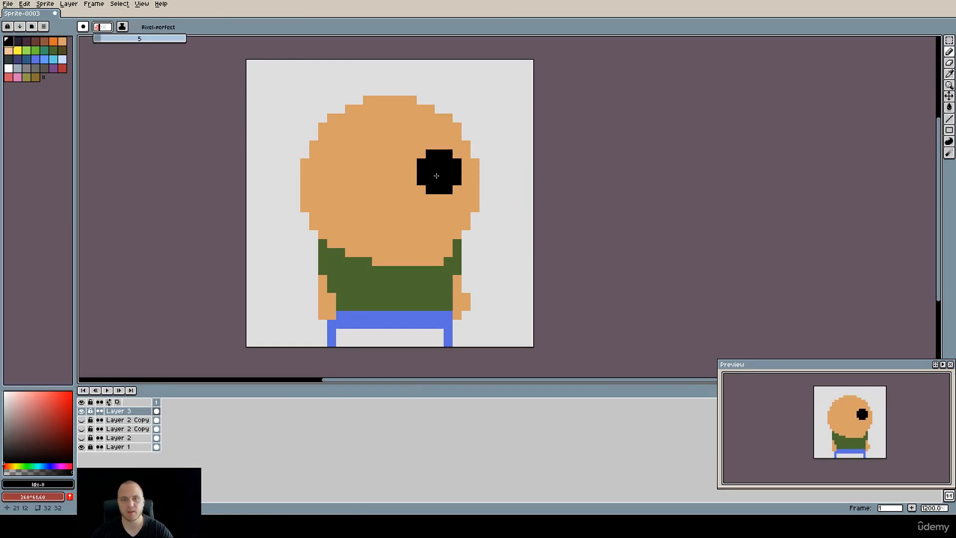
pyautogui.click(437, 174)
pyautogui.click(367, 173)
# Draw a wide, filled black smile across the lower face with a 1-pixel brush.
pyautogui.click(9, 41)
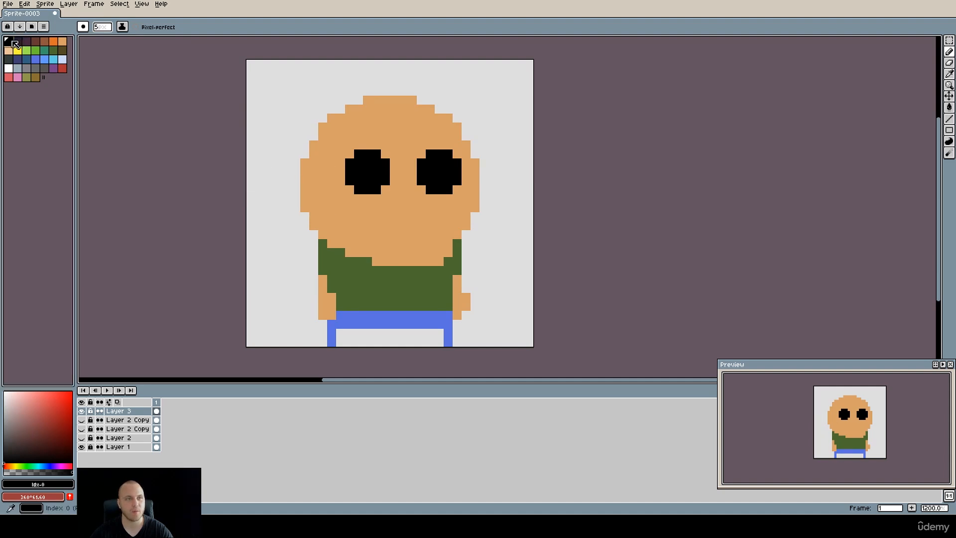
pyautogui.click(100, 28)
pyautogui.moveTo(110, 39); pyautogui.dragTo(92, 39)
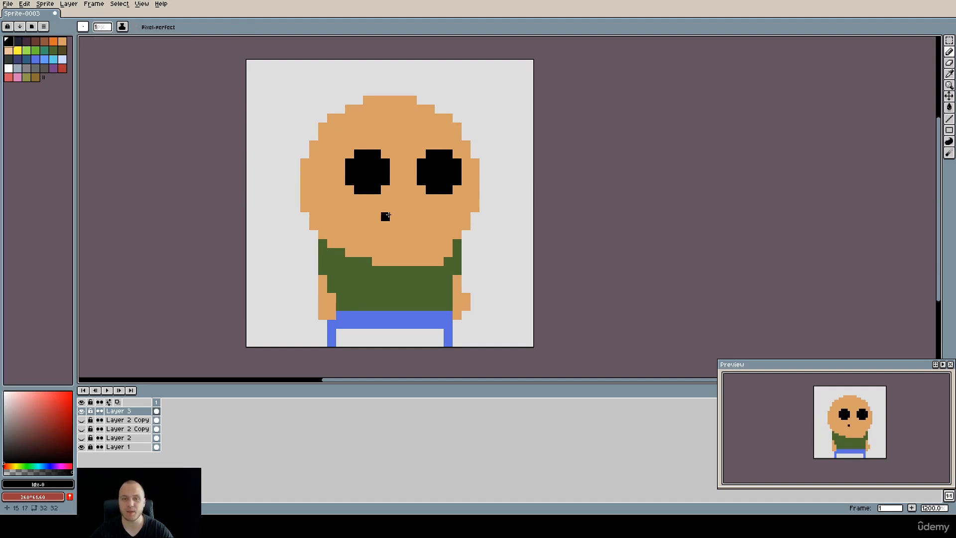
pyautogui.moveTo(369, 217)
pyautogui.mouseDown()
pyautogui.moveTo(419, 220)
pyautogui.moveTo(459, 204)
pyautogui.moveTo(403, 234)
pyautogui.moveTo(340, 207)
pyautogui.mouseUp()
pyautogui.moveTo(449, 226)
pyautogui.mouseDown()
pyautogui.moveTo(426, 235)
pyautogui.moveTo(433, 244)
pyautogui.moveTo(409, 247)
pyautogui.moveTo(339, 217)
pyautogui.moveTo(329, 197)
pyautogui.moveTo(381, 227)
pyautogui.mouseUp()
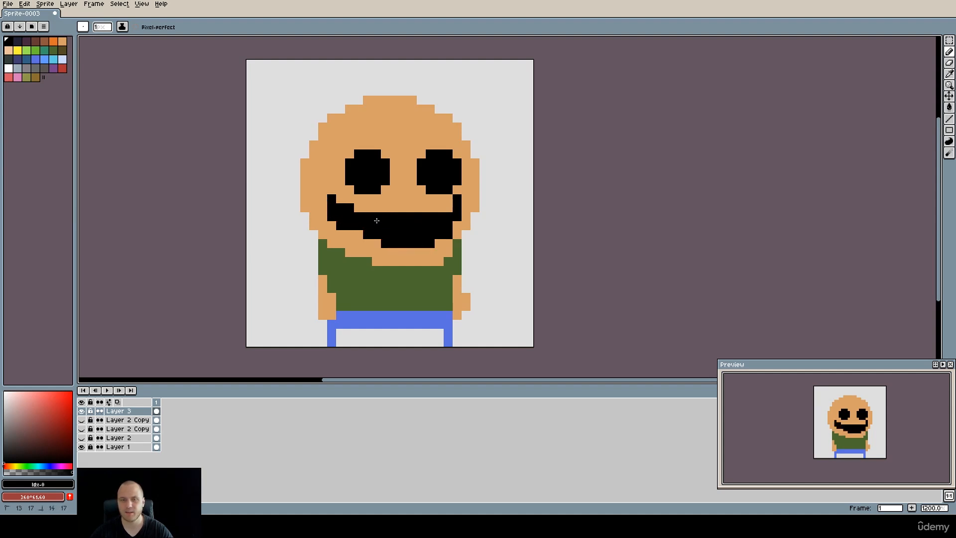
# Reshape the smile's right corner by covering its raised end with skin colour and extending it outward in black.
pyautogui.moveTo(438, 213)
pyautogui.mouseDown()
pyautogui.moveTo(465, 208)
pyautogui.moveTo(438, 207)
pyautogui.mouseUp()
pyautogui.keyDown('alt'); pyautogui.click(465, 200); pyautogui.keyUp('alt')
pyautogui.click(457, 199)
pyautogui.keyDown('alt'); pyautogui.click(451, 204); pyautogui.keyUp('alt')
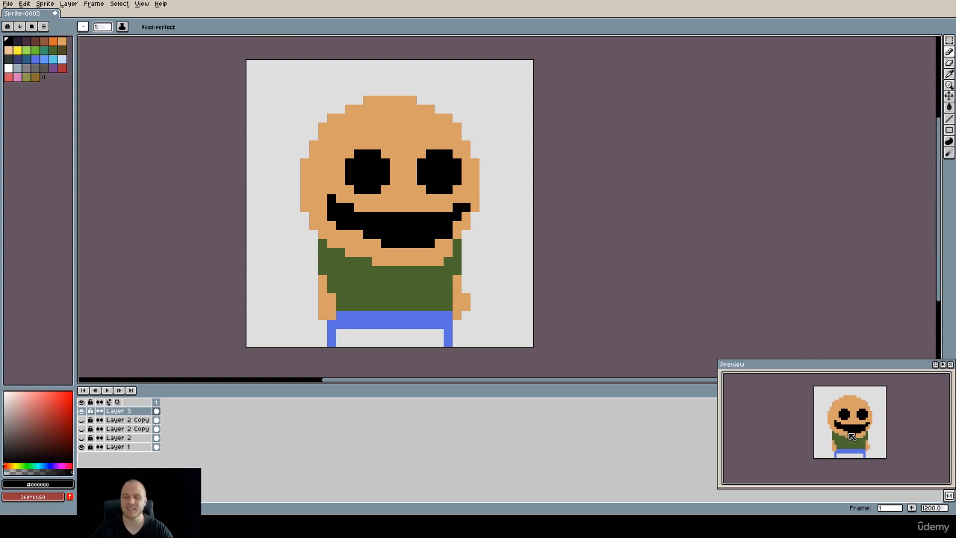
# Touch up the lower-right edge of the mouth with the face's skin colour.
pyautogui.scroll(-2, 550, 225)
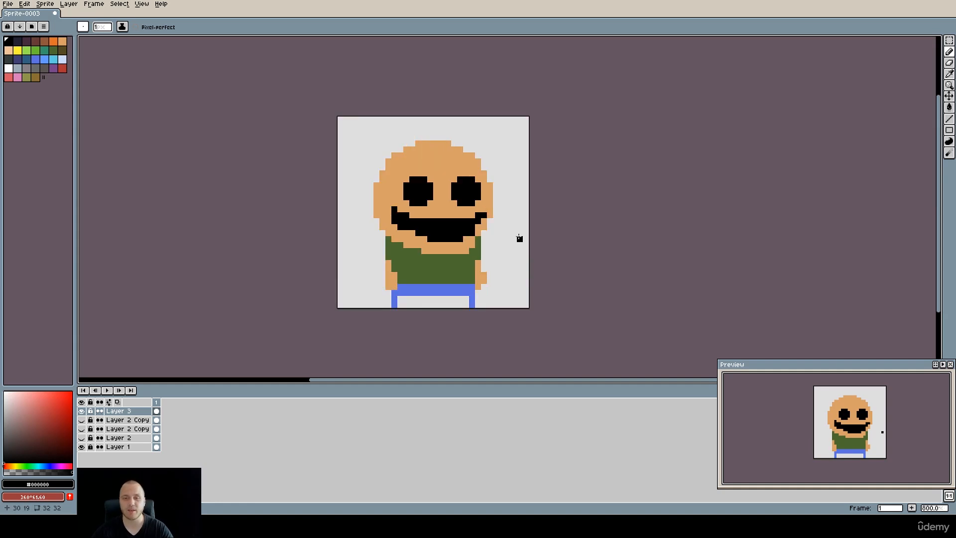
pyautogui.moveTo(518, 237); pyautogui.dragTo(463, 240)
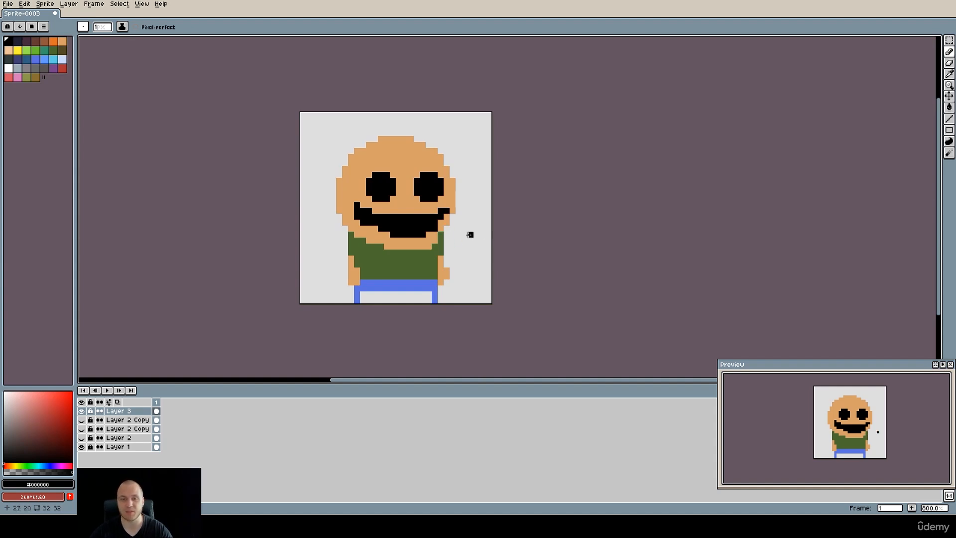
pyautogui.scroll(1, 428, 228)
pyautogui.keyDown('alt'); pyautogui.click(458, 235); pyautogui.keyUp('alt')
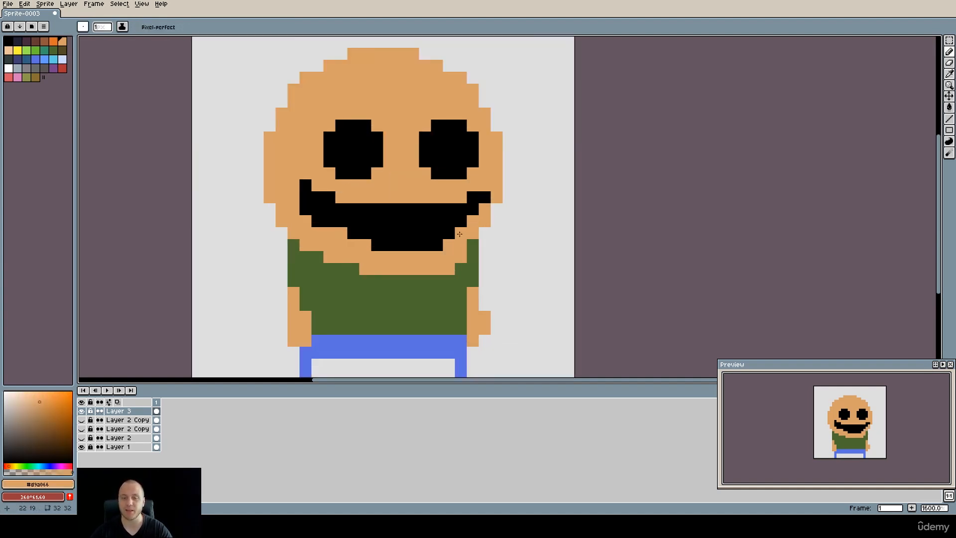
pyautogui.moveTo(454, 242); pyautogui.dragTo(461, 231)
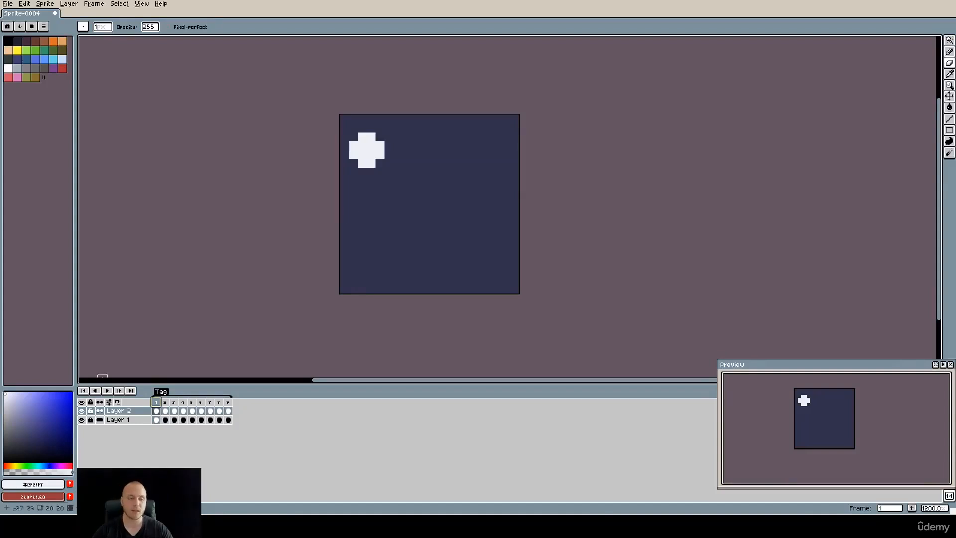
pyautogui.press('Return')
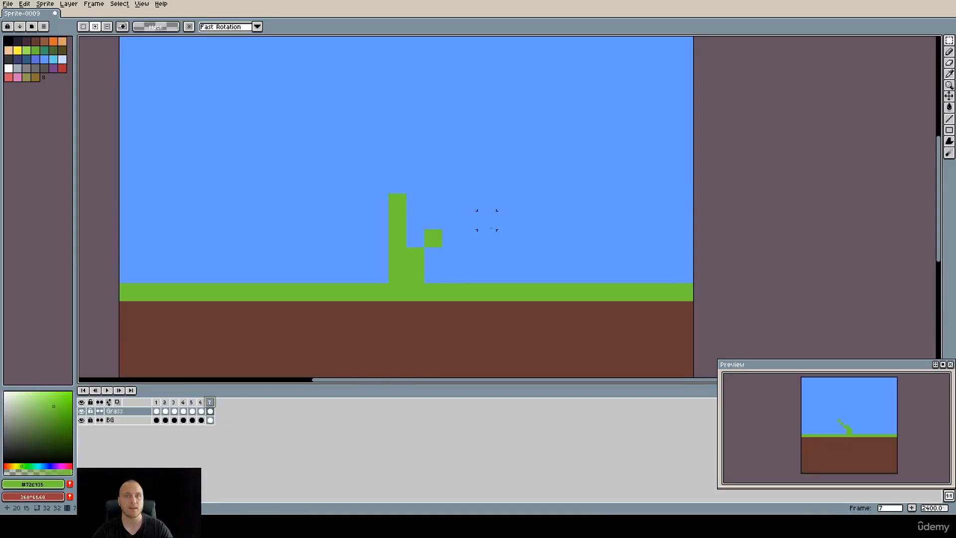
pyautogui.moveTo(368, 173); pyautogui.dragTo(426, 231)
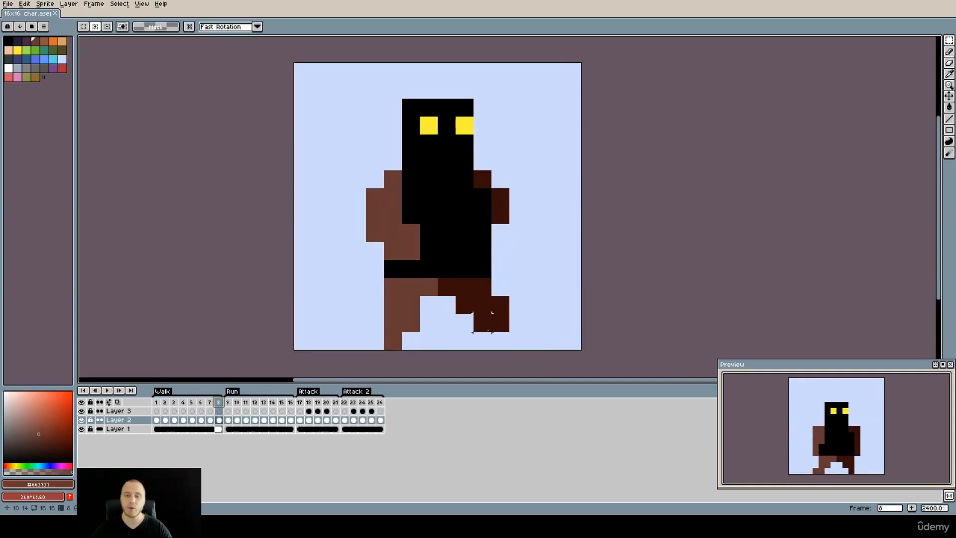
pyautogui.press('Home')
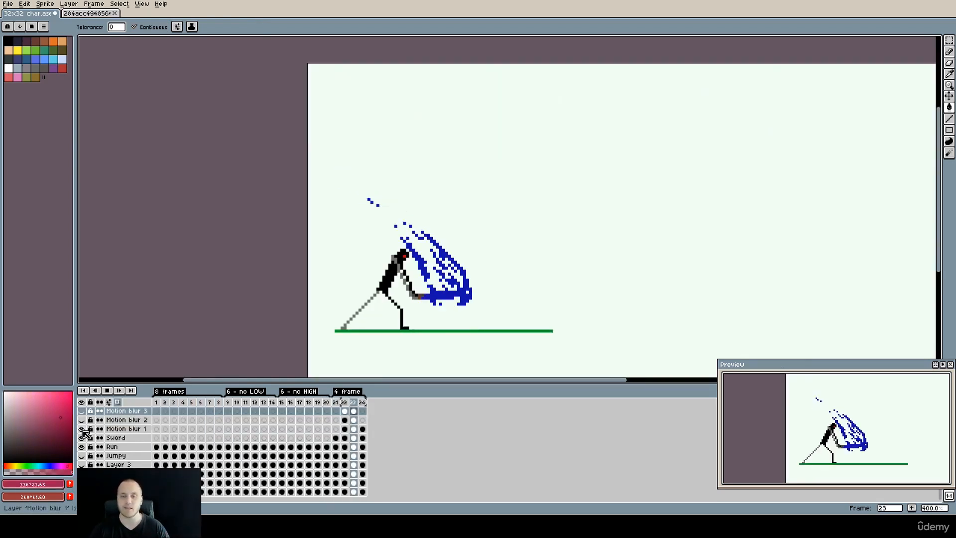
# Toggle the visibility of the Motion blur 1 and Motion blur 2 layers to compare the sword trails.
pyautogui.click(82, 429)
pyautogui.click(82, 420)
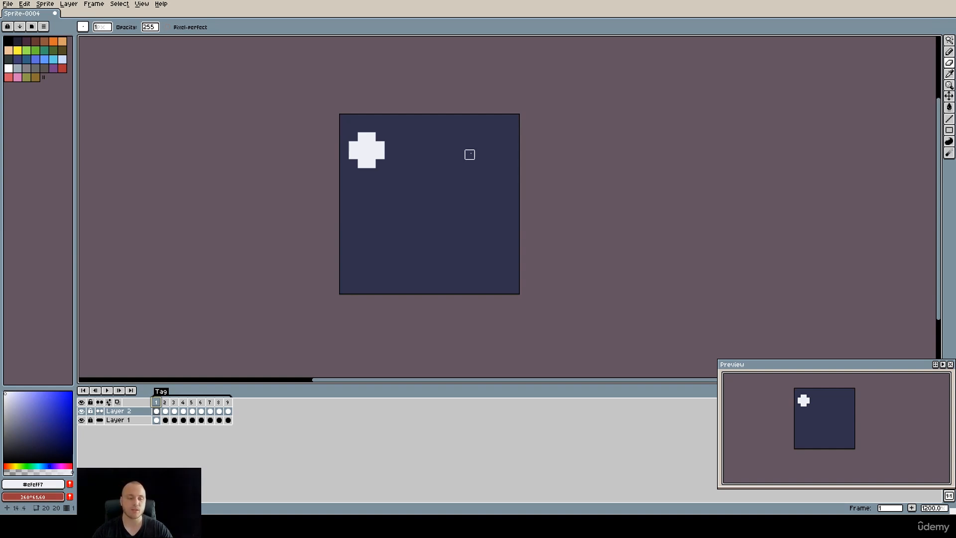
# Play back the bouncing ball animation and step through its frames to examine the ball's spacing and shape.
pyautogui.click(110, 391)
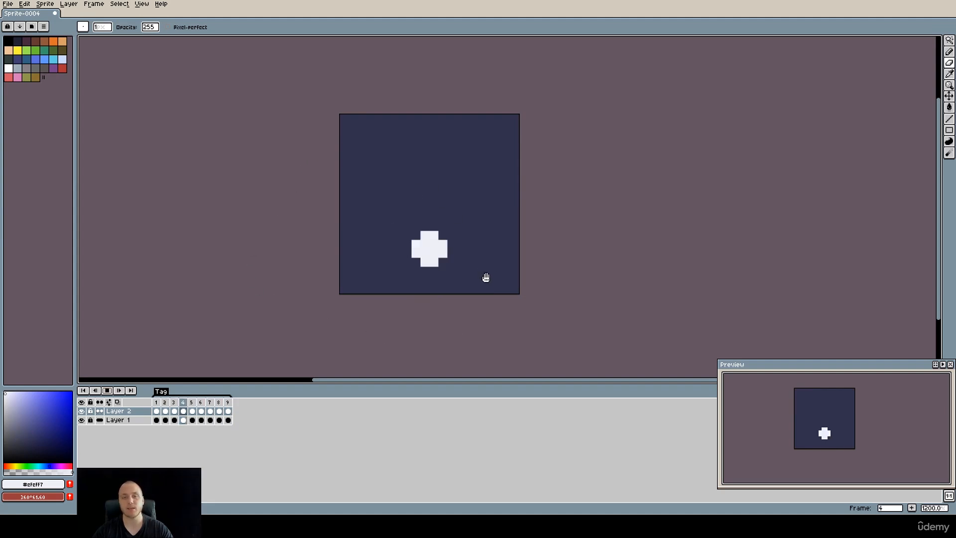
pyautogui.click(113, 392)
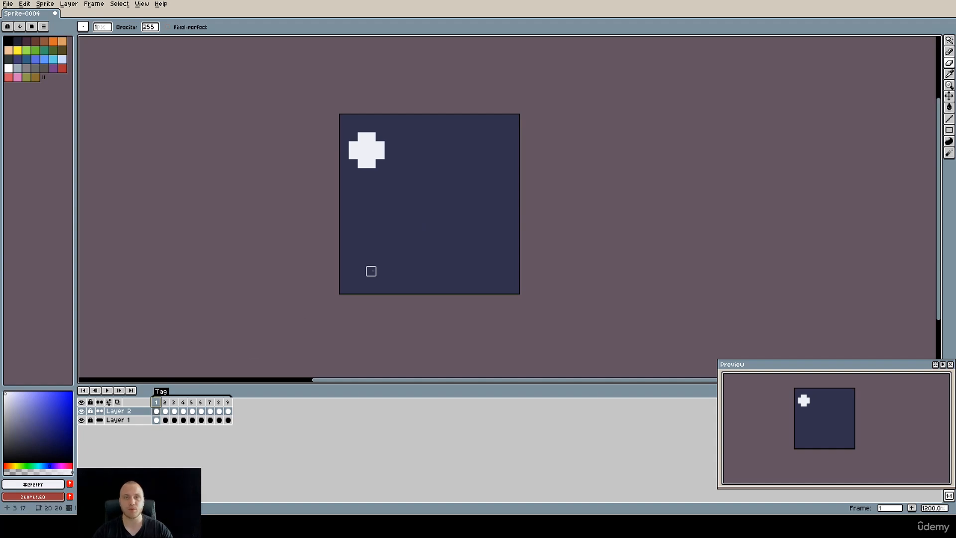
pyautogui.press('Right')
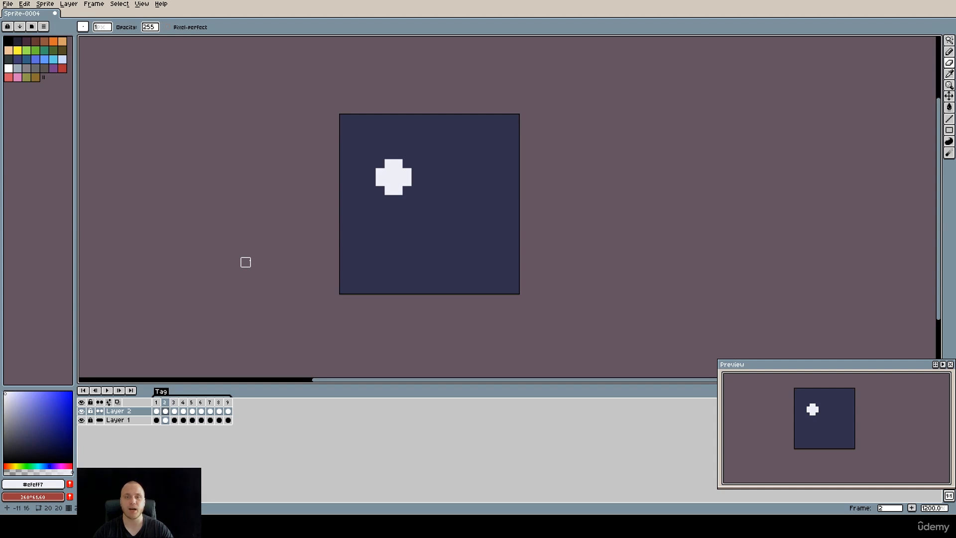
pyautogui.press('Right')
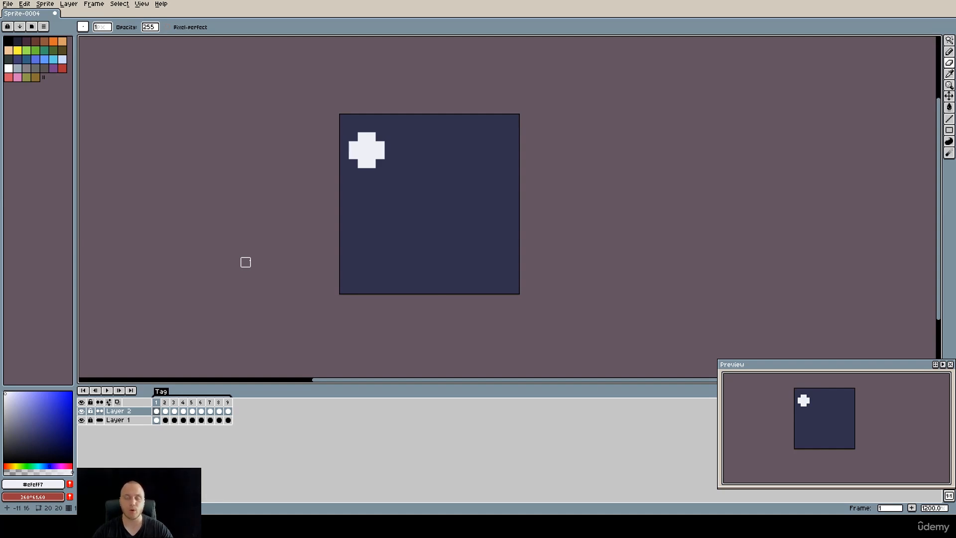
pyautogui.press('Right')
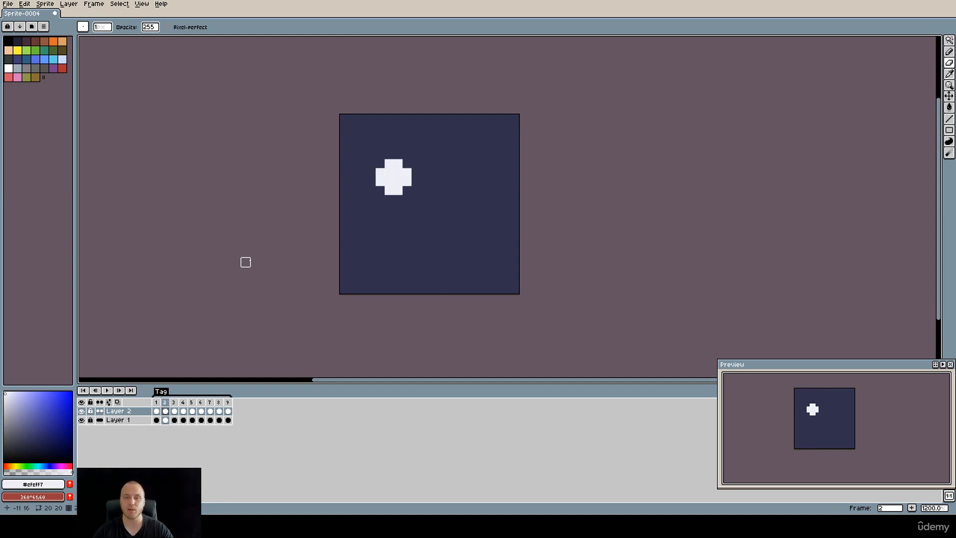
pyautogui.press('Right')
pyautogui.press('Right')
pyautogui.press('Right')
pyautogui.press('Right')
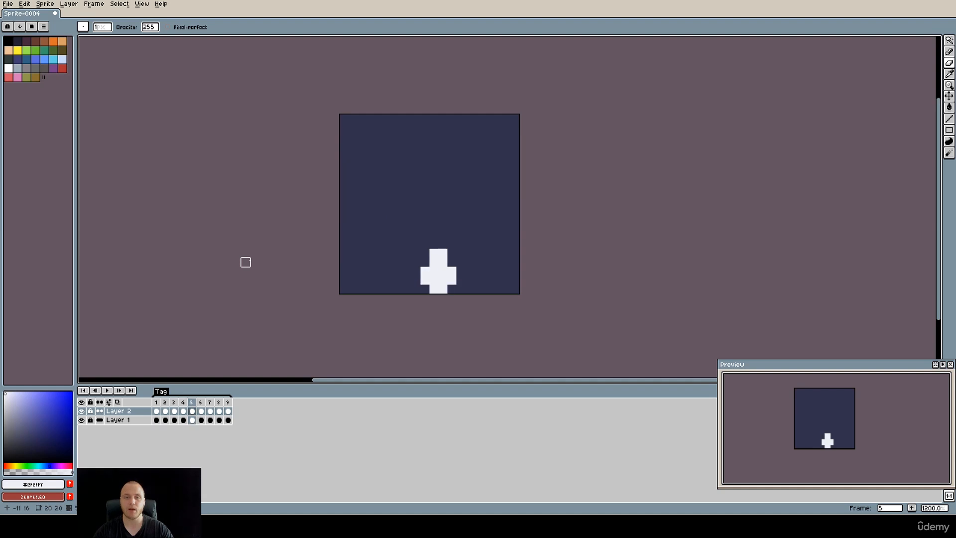
pyautogui.press('Right')
pyautogui.press('Right')
pyautogui.press('Right')
pyautogui.press('Right')
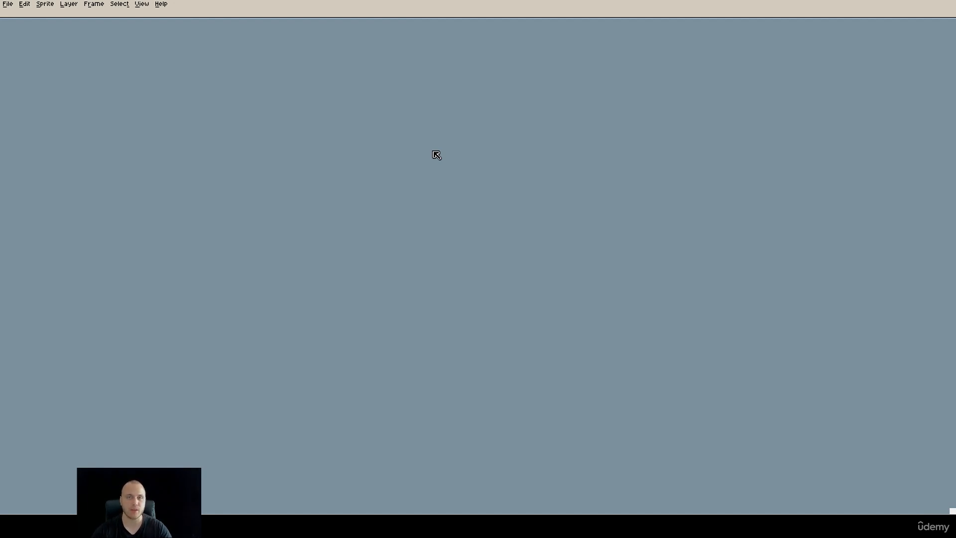
# Create a new 32 × 32 px RGB sprite with a transparent background.
pyautogui.click(7, 4)
pyautogui.click(13, 15)
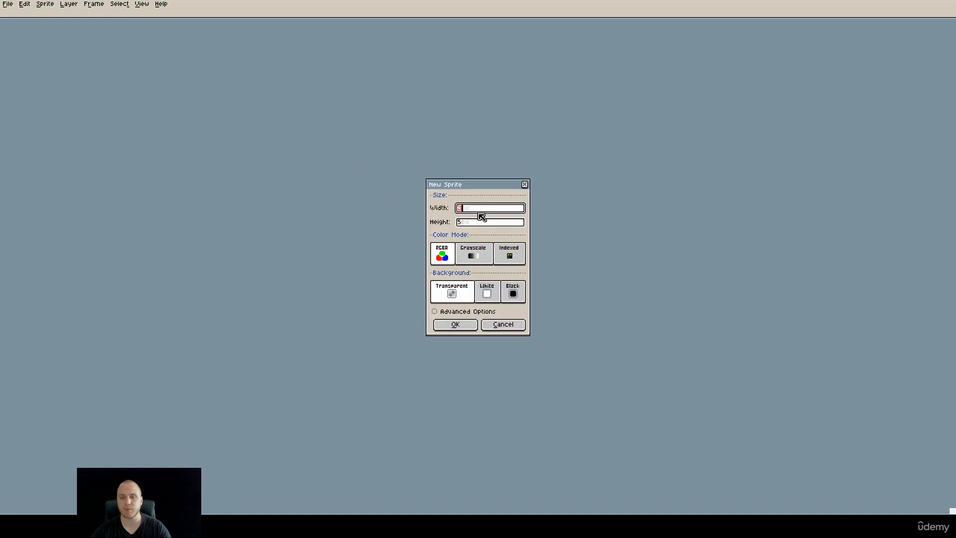
pyautogui.write('32')
pyautogui.press('Tab')
pyautogui.write('32')
pyautogui.press('Return')
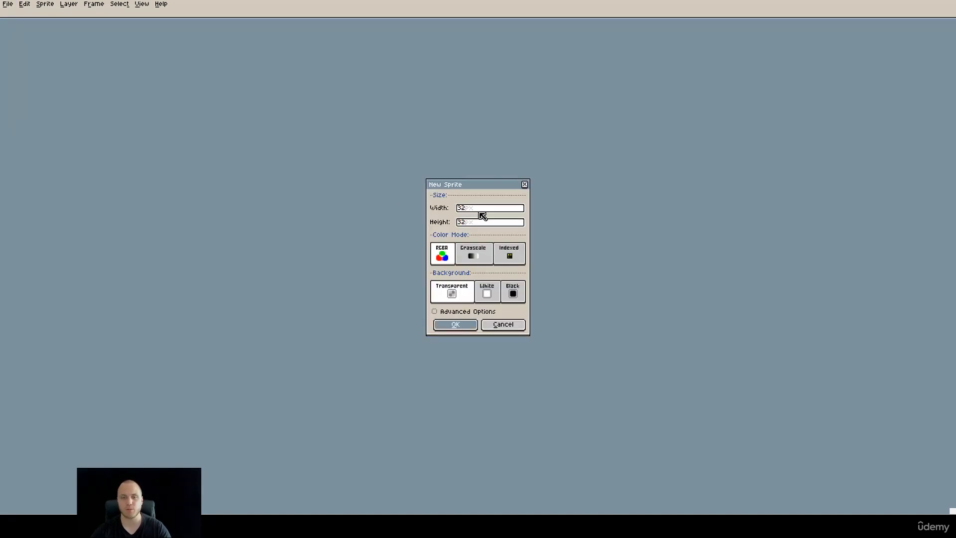
pyautogui.scroll(3, 501, 199)
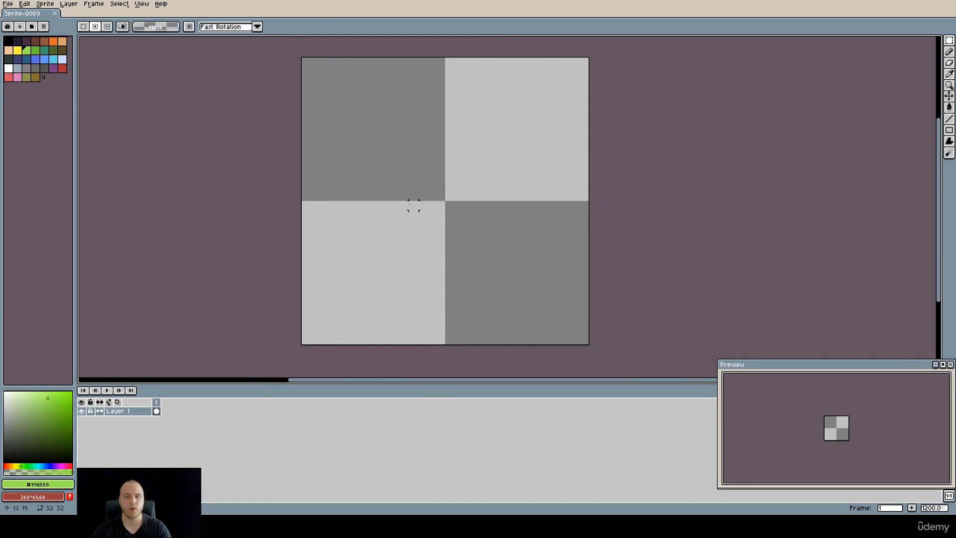
# Divide the canvas horizontally, filling the area above with sky blue about 19 pixels high and the area below with brown ground.
pyautogui.click(53, 59)
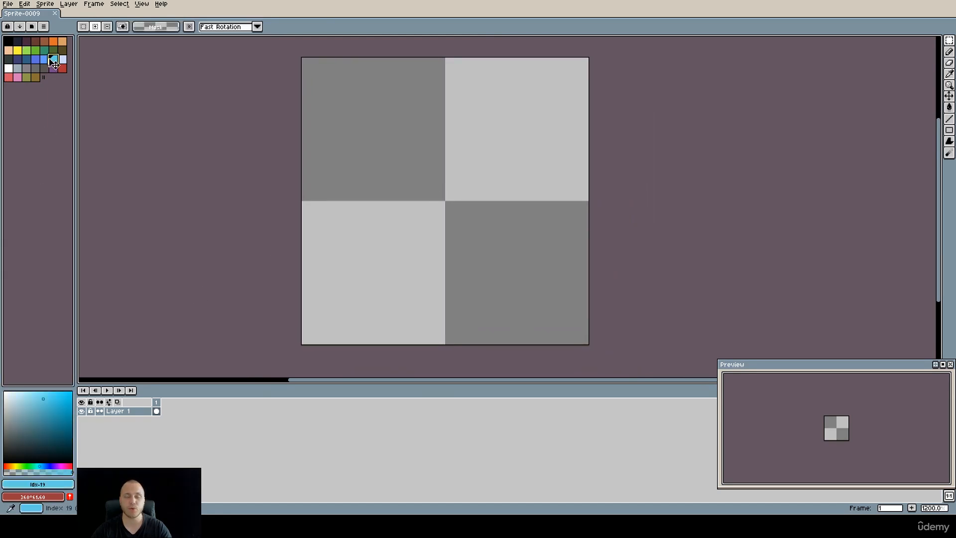
pyautogui.press('b')
pyautogui.click(44, 59)
pyautogui.moveTo(306, 223); pyautogui.dragTo(586, 223)
pyautogui.press('g')
pyautogui.click(533, 187)
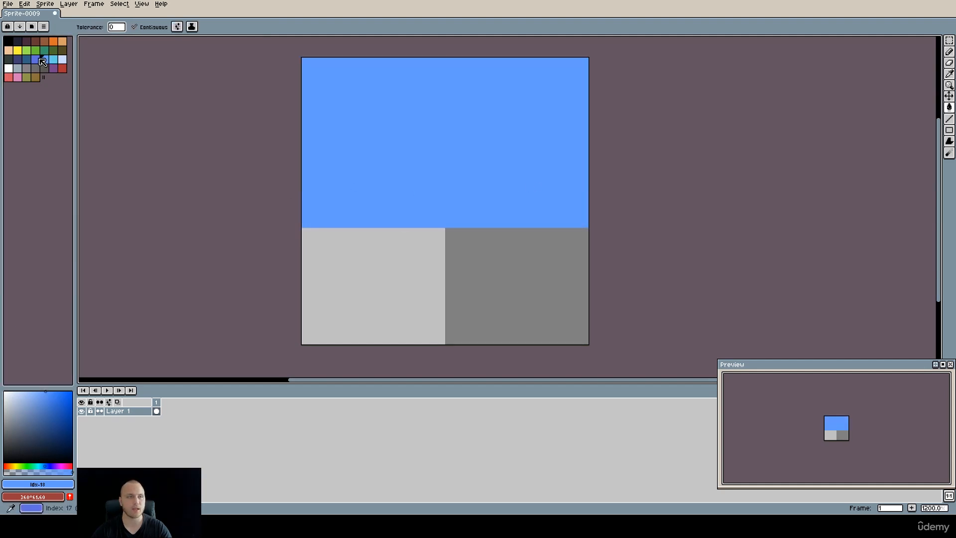
pyautogui.click(35, 41)
pyautogui.click(407, 297)
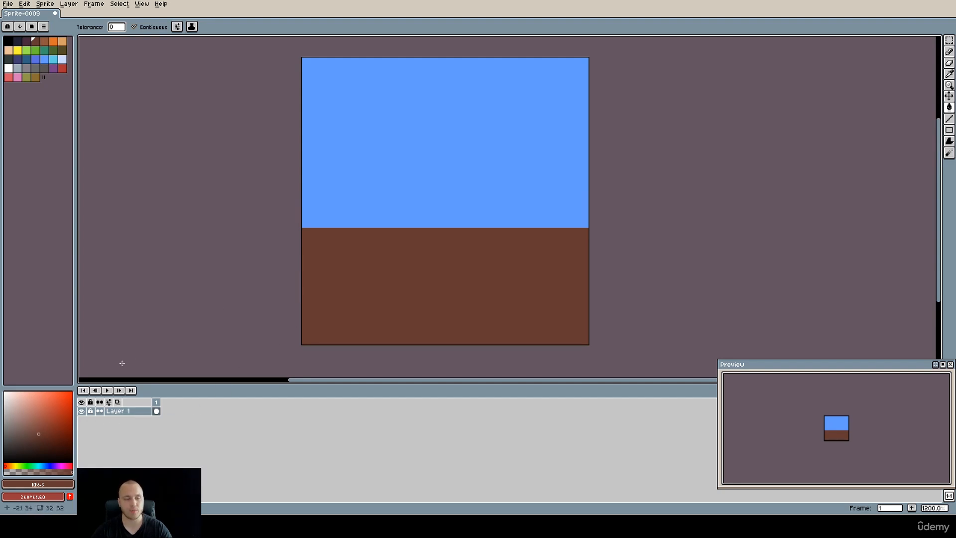
# Draw a green grass strip two pixels high along the top of the brown ground.
pyautogui.click(36, 49)
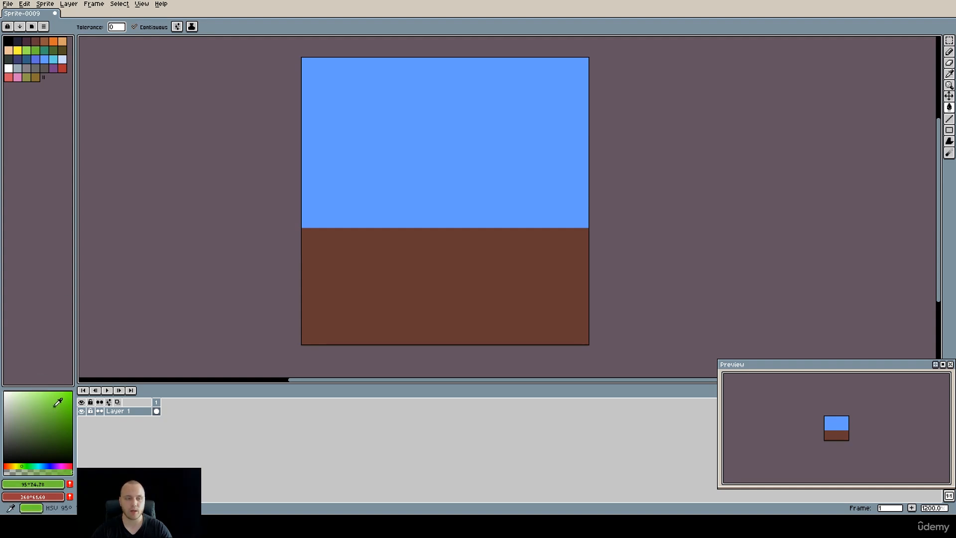
pyautogui.press('b')
pyautogui.click(305, 231)
pyautogui.keyDown('shift'); pyautogui.click(478, 233); pyautogui.keyUp('shift')
pyautogui.moveTo(478, 235)
pyautogui.mouseDown()
pyautogui.moveTo(585, 233)
pyautogui.moveTo(584, 242)
pyautogui.moveTo(299, 242)
pyautogui.mouseUp()
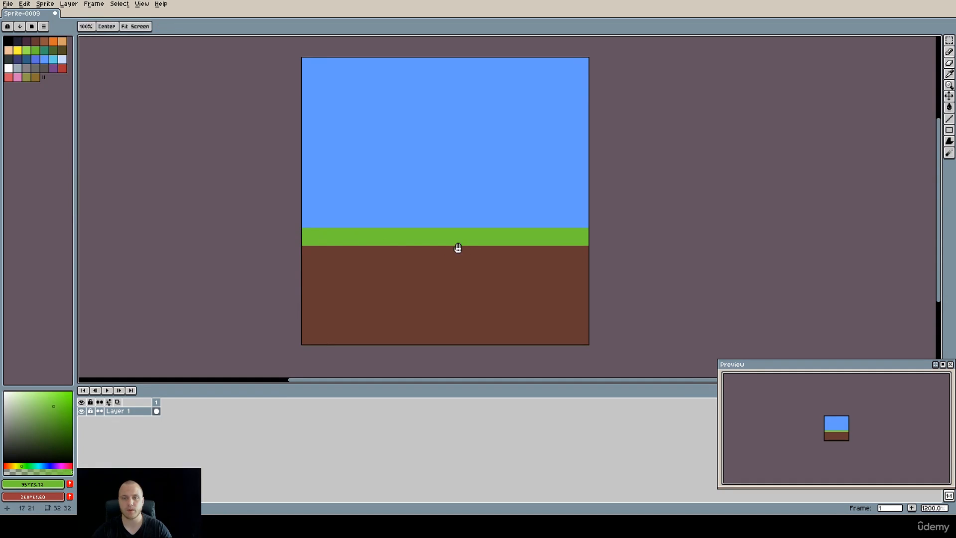
# Undo the second grass row and repaint the leftover green pixel at the right edge in ground brown.
pyautogui.moveTo(458, 249); pyautogui.dragTo(437, 247)
pyautogui.hotkey('ctrl', 'z')
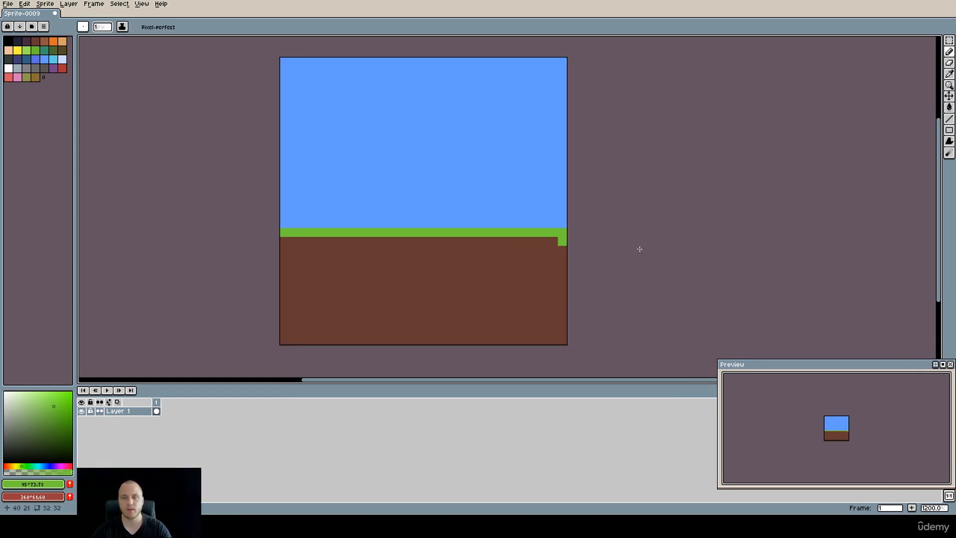
pyautogui.keyDown('alt'); pyautogui.click(543, 259); pyautogui.keyUp('alt')
pyautogui.click(561, 242)
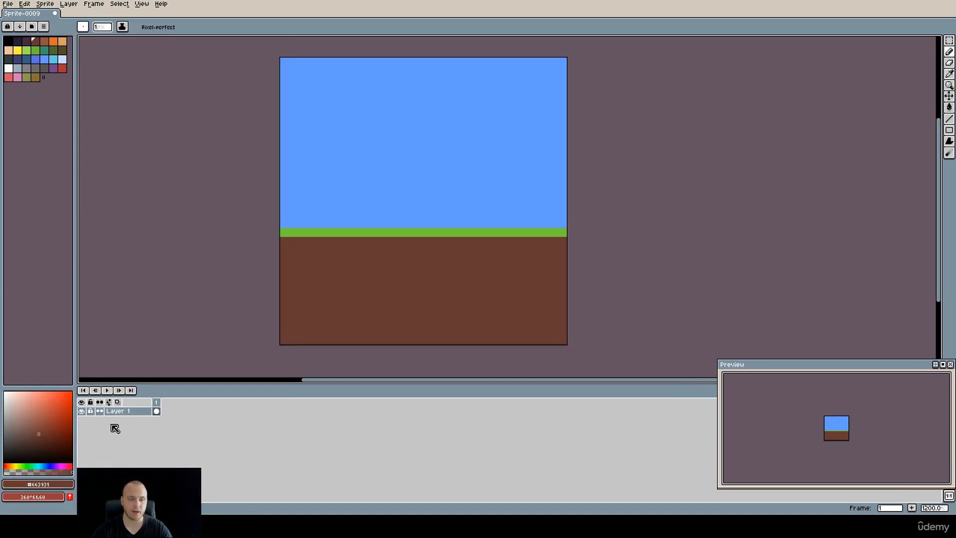
# Rename Layer 1 to BG and lock it against editing.
pyautogui.click(128, 412)
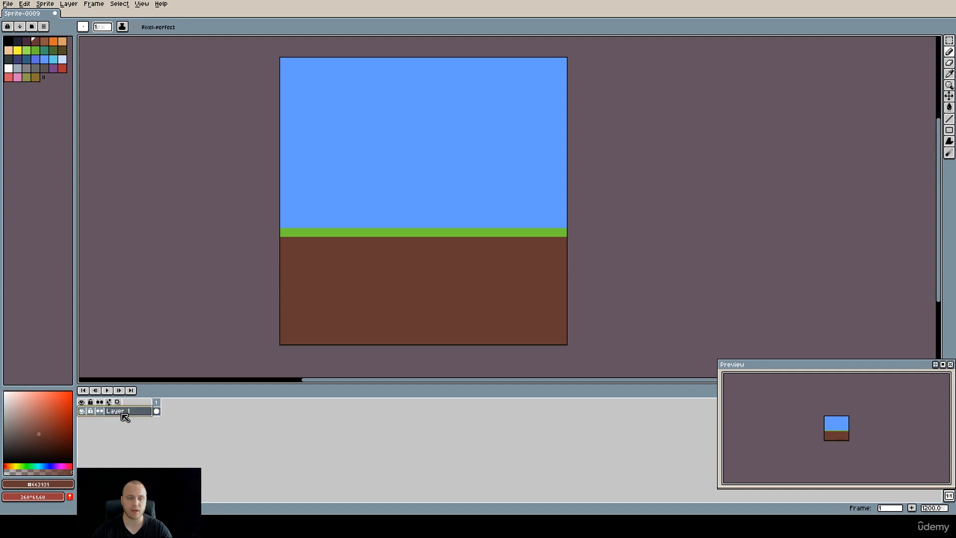
pyautogui.doubleClick(127, 411)
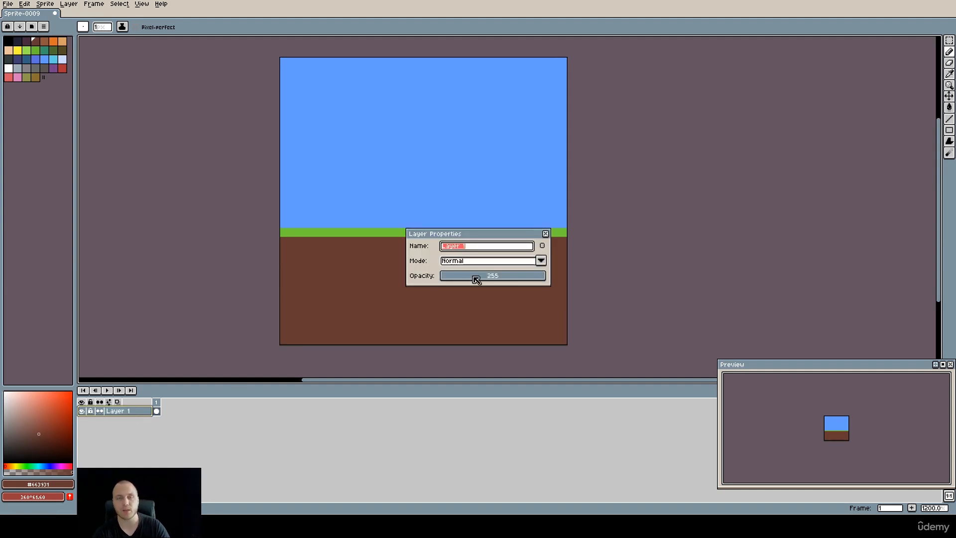
pyautogui.write('BG')
pyautogui.press('Return')
pyautogui.click(90, 412)
pyautogui.click(386, 256)
# Add a new layer above BG and name it Grass.
pyautogui.hotkey('shift', 'n')
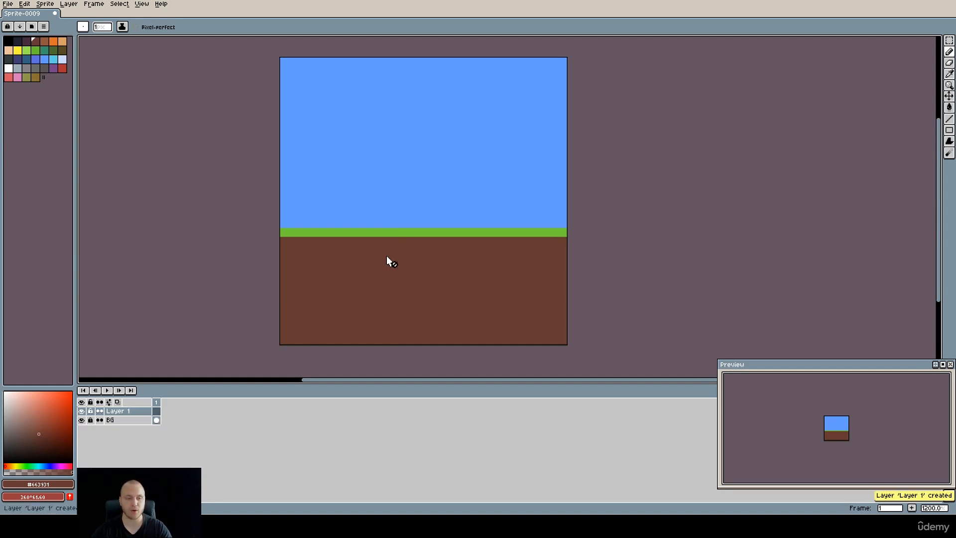
pyautogui.doubleClick(130, 411)
pyautogui.write('Grass')
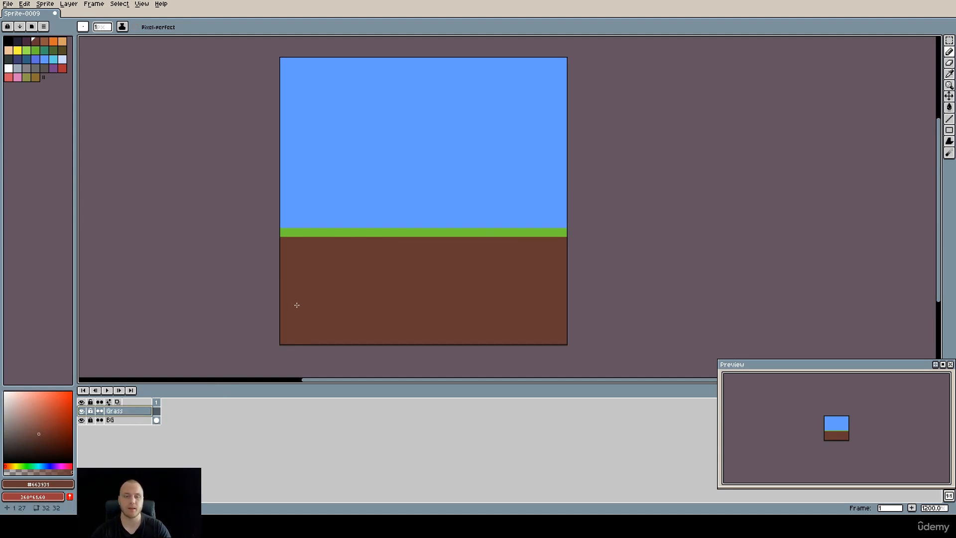
# On the Grass layer, draw a tuft in the ground strip's green: a five-pixel-tall blade with a shorter blade angled to its right.
pyautogui.scroll(4, 830, 431)
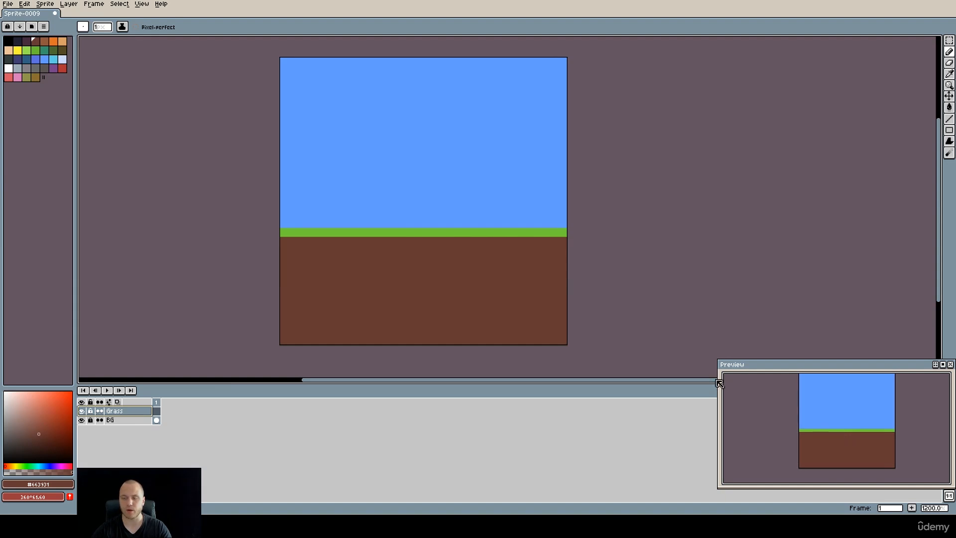
pyautogui.keyDown('alt'); pyautogui.click(435, 231); pyautogui.keyUp('alt')
pyautogui.scroll(3, 428, 219)
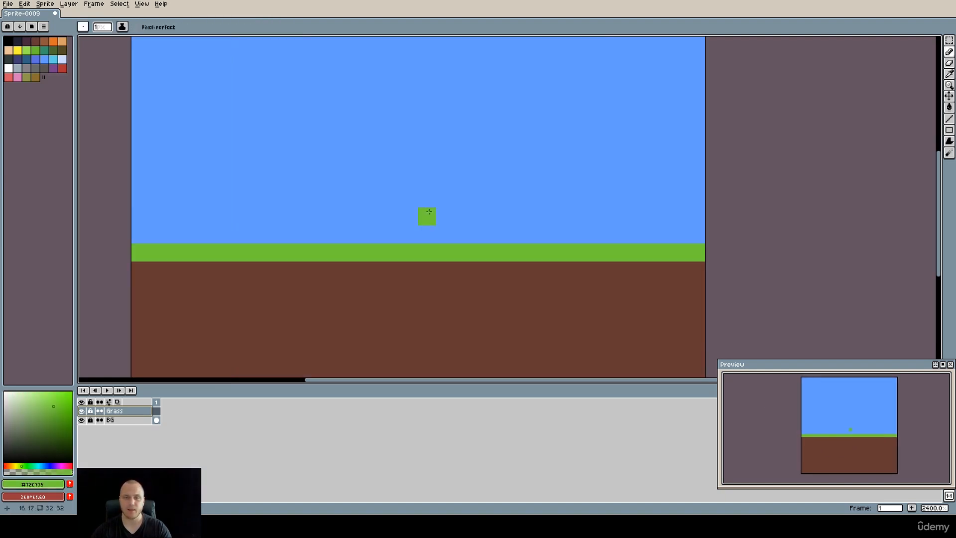
pyautogui.moveTo(413, 264); pyautogui.dragTo(412, 216)
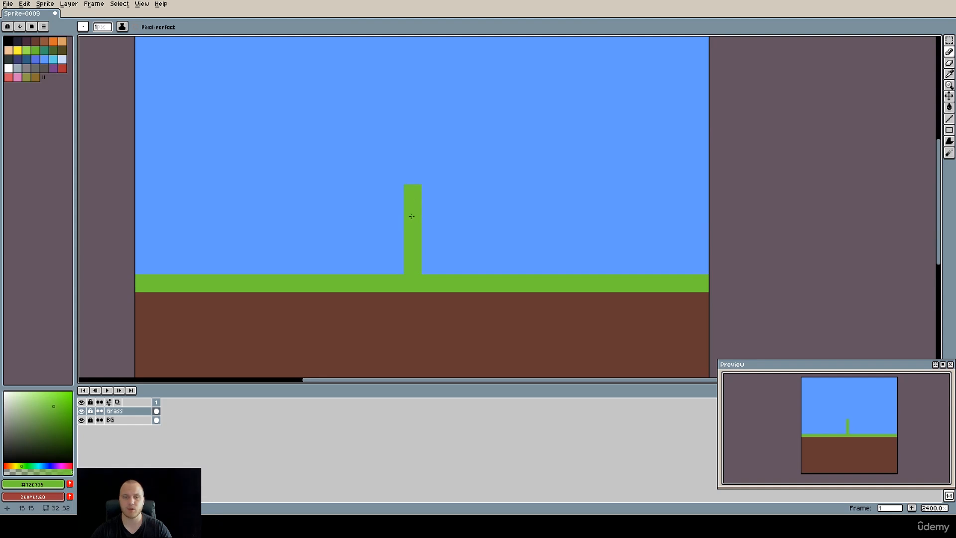
pyautogui.click(426, 247)
pyautogui.click(430, 265)
pyautogui.click(440, 232)
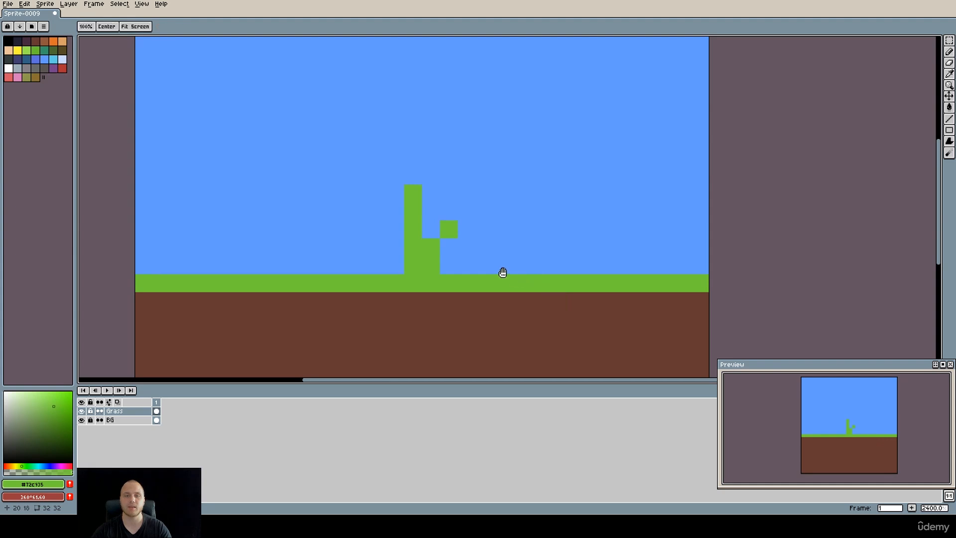
pyautogui.moveTo(501, 271); pyautogui.dragTo(478, 264)
pyautogui.click(321, 247)
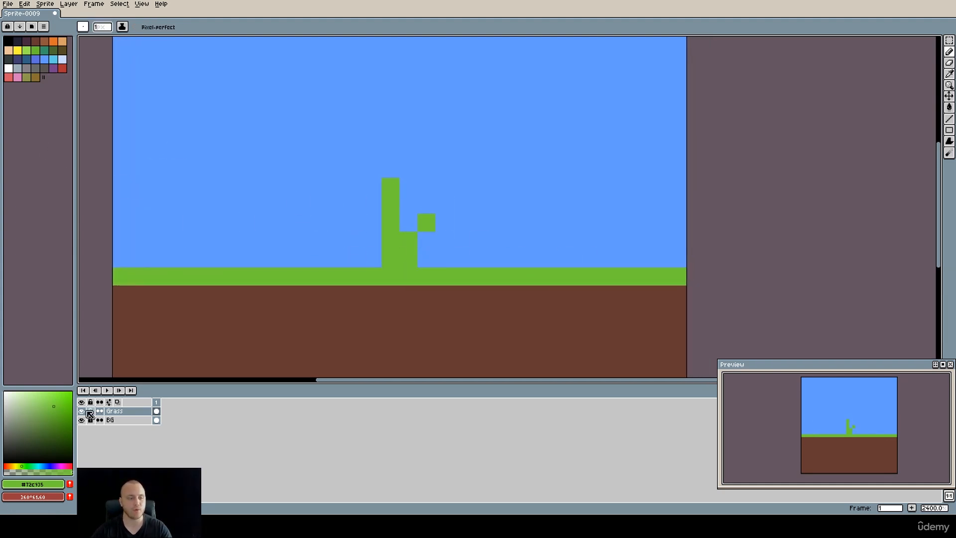
# Try recoloring the grass tuft with a slightly darker green.
pyautogui.click(60, 410)
pyautogui.press('g')
pyautogui.click(391, 275)
pyautogui.hotkey('ctrl', 'z')
pyautogui.click(400, 255)
pyautogui.click(427, 228)
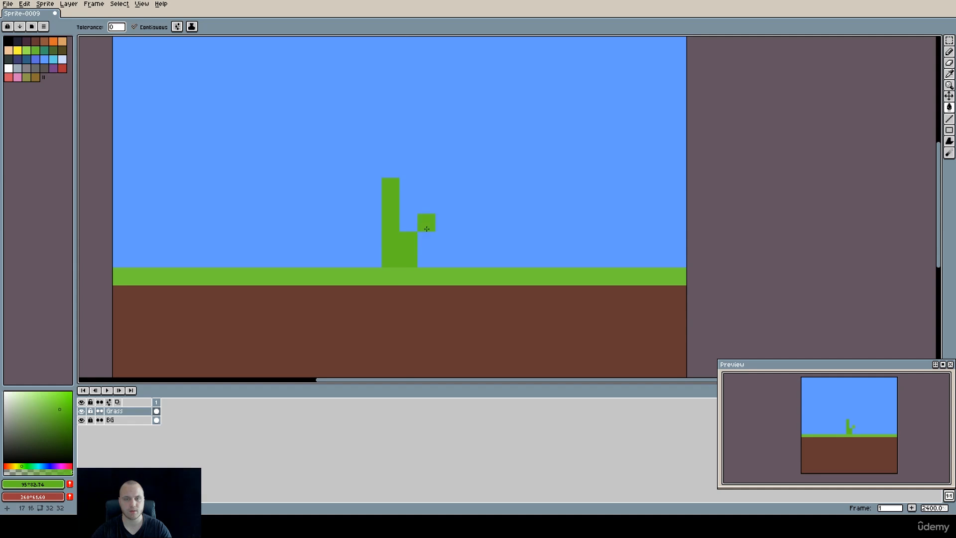
# Undo the darker green fills and pick the original grass green for the Pencil again.
pyautogui.hotkey('ctrl', 'z')
pyautogui.hotkey('ctrl', 'z')
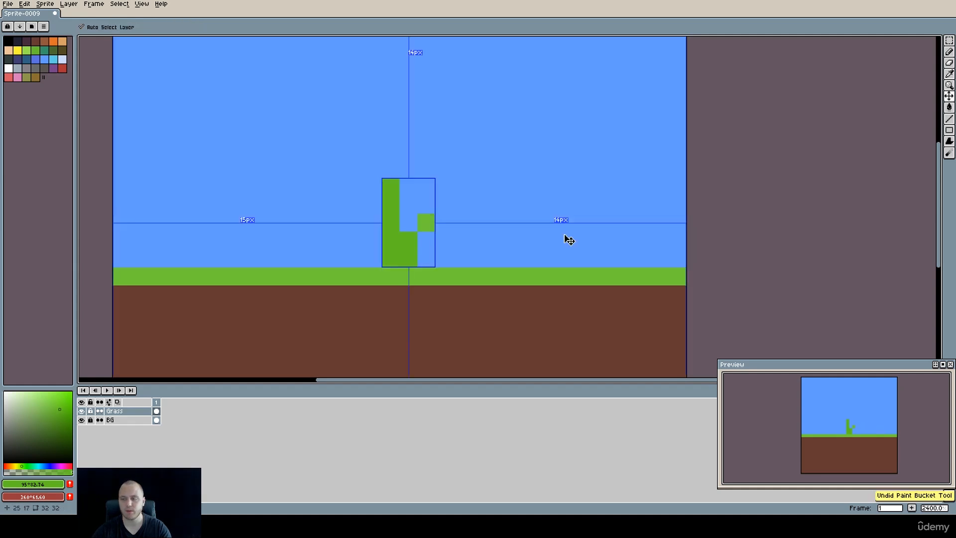
pyautogui.press('b')
pyautogui.keyDown('alt'); pyautogui.click(399, 250); pyautogui.keyUp('alt')
pyautogui.moveTo(408, 245); pyautogui.dragTo(426, 267)
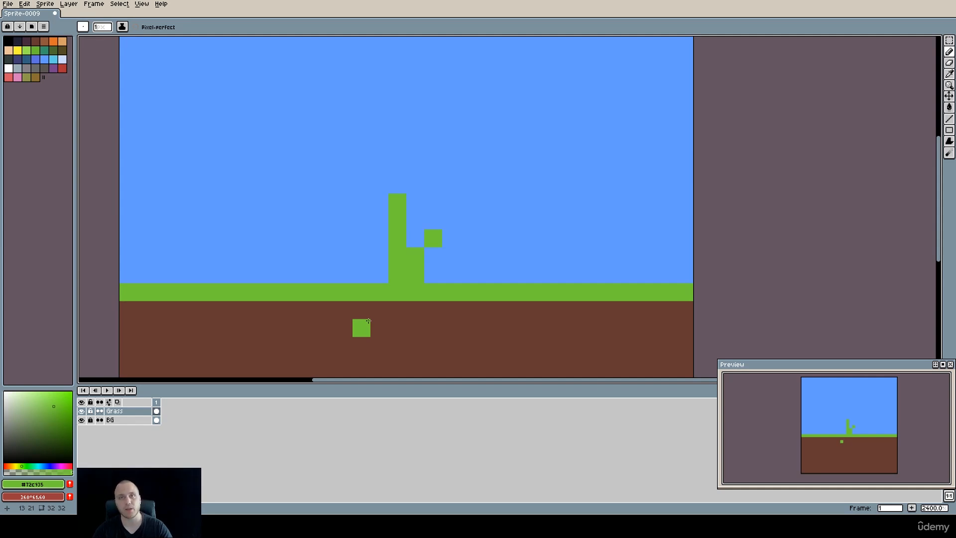
pyautogui.moveTo(648, 185); pyautogui.dragTo(540, 184)
pyautogui.click(555, 203)
pyautogui.hotkey('ctrl', 'z')
pyautogui.hotkey('ctrl', 'z')
pyautogui.hotkey('ctrl', 'z')
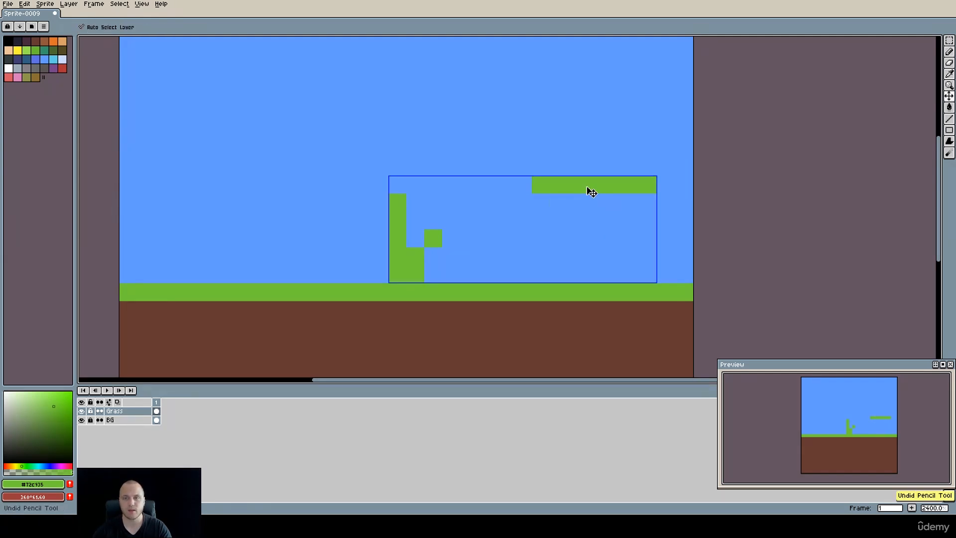
pyautogui.click(340, 266)
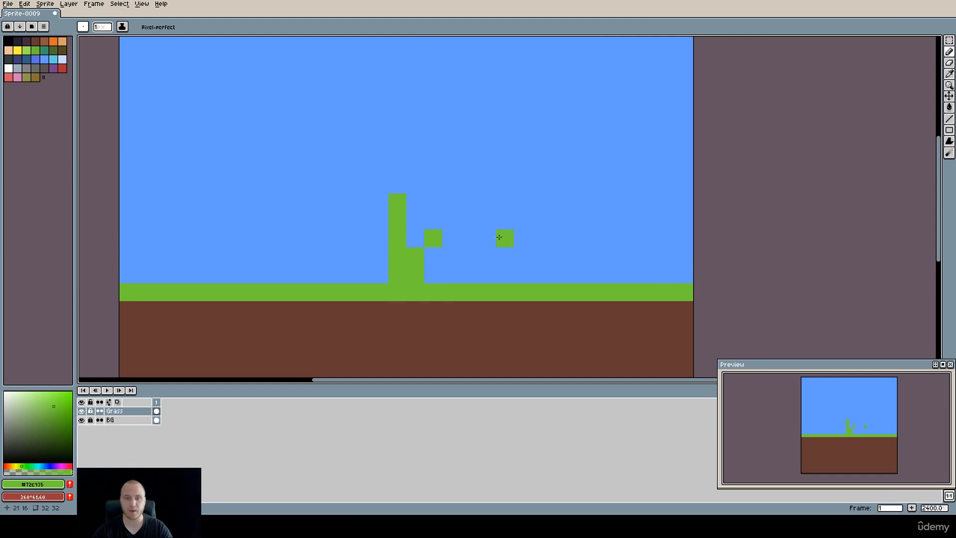
# Add a second animation frame and shift the tall blade's top pixel one pixel left.
pyautogui.hotkey('alt', 'n')
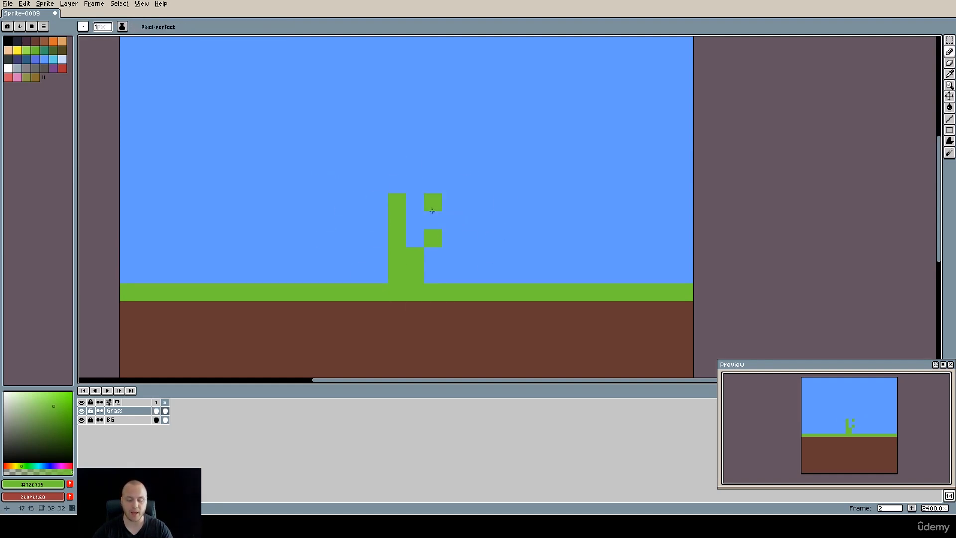
pyautogui.press('m')
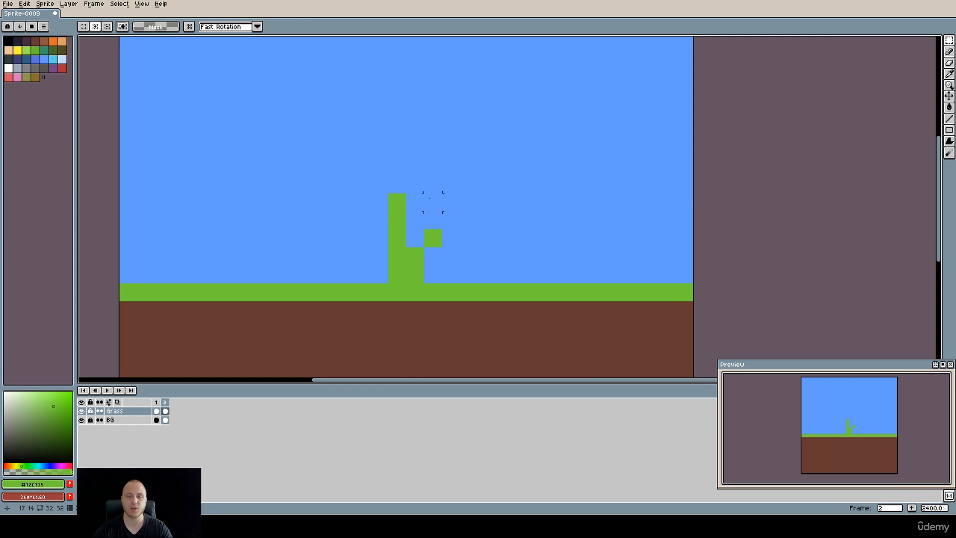
pyautogui.moveTo(415, 185); pyautogui.dragTo(391, 203)
pyautogui.click(397, 204)
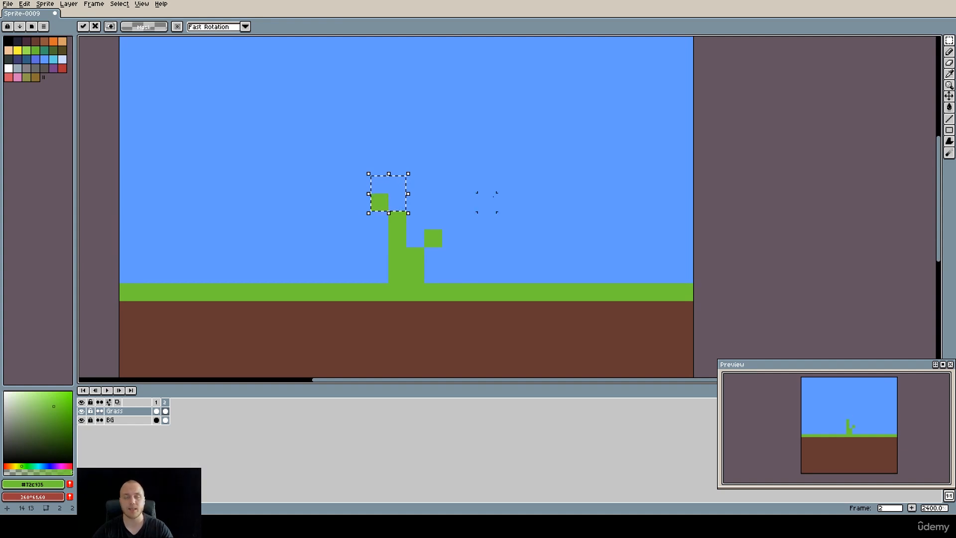
pyautogui.click(504, 221)
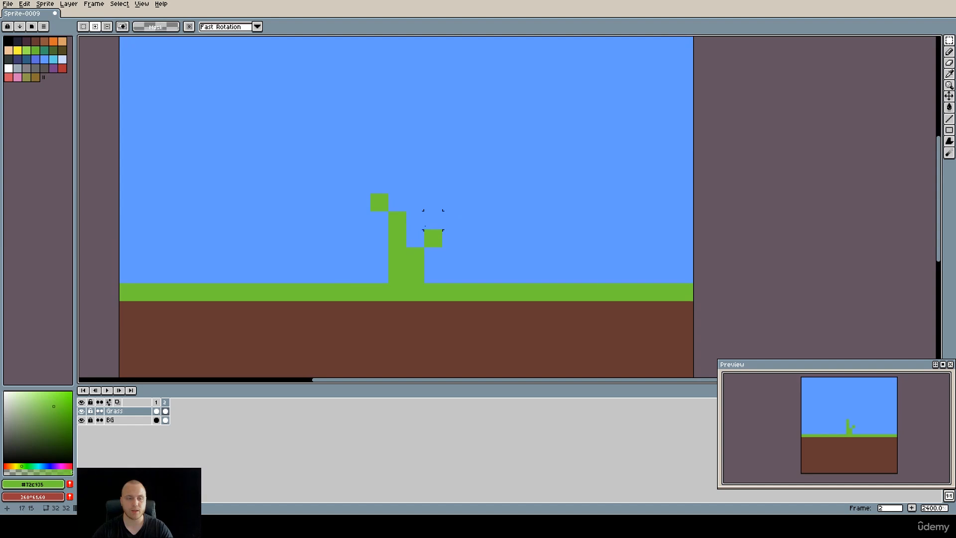
# Add a third frame, shifting the tall blade's upper two pixels and the short blade's tip one pixel left.
pyautogui.press('i')
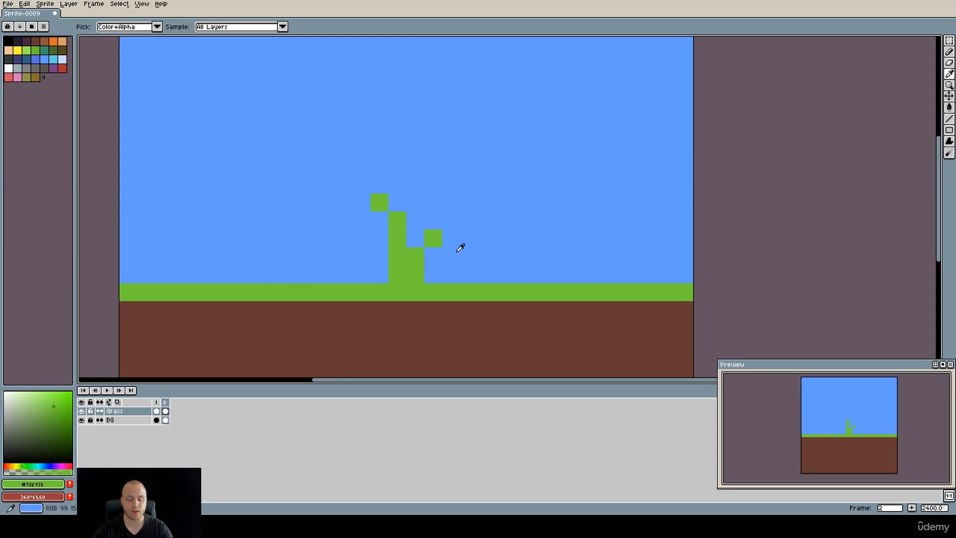
pyautogui.hotkey('alt', 'n')
pyautogui.moveTo(370, 193); pyautogui.dragTo(389, 221)
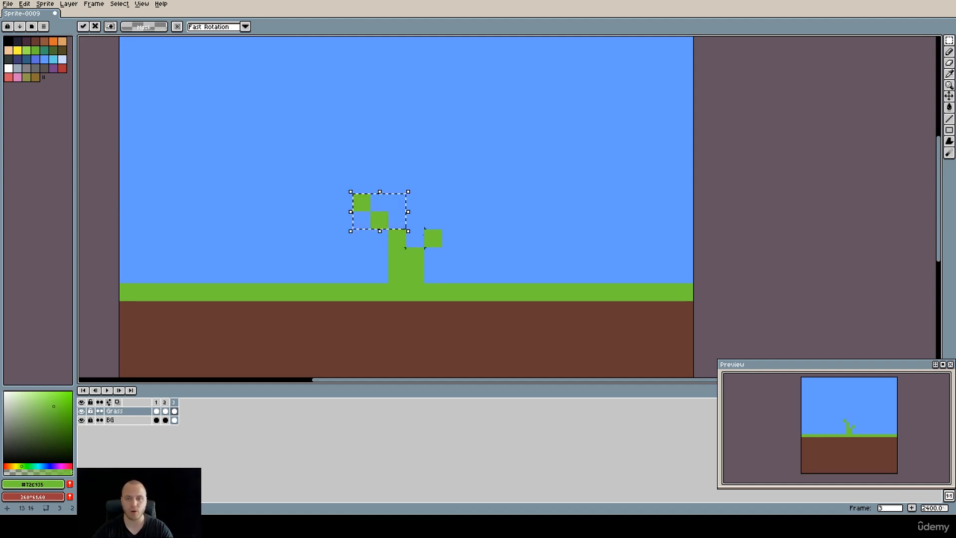
pyautogui.moveTo(438, 256)
pyautogui.mouseDown()
pyautogui.moveTo(456, 219)
pyautogui.moveTo(448, 238)
pyautogui.moveTo(425, 240)
pyautogui.mouseUp()
pyautogui.hotkey('ctrl', 'd')
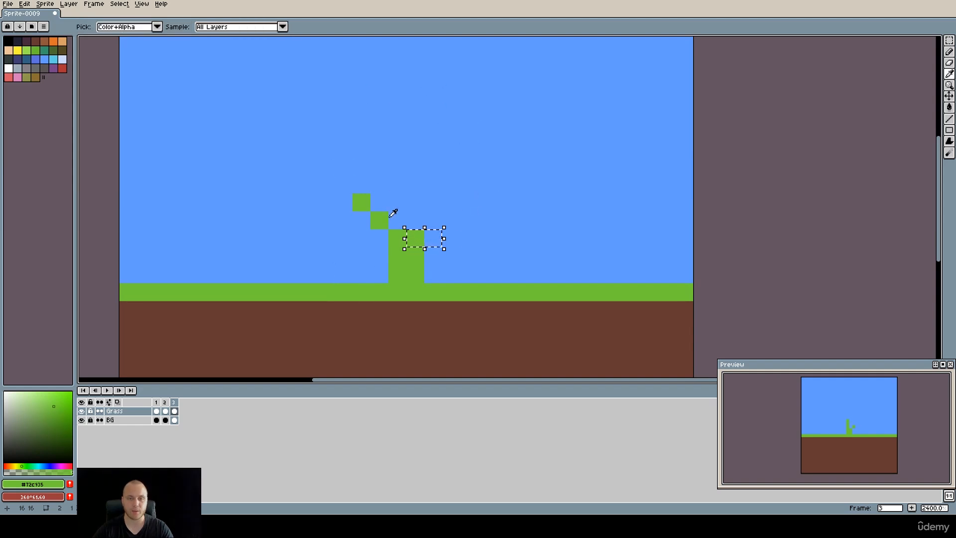
# Add a fourth frame and shift the upper three pixel rows of the tuft one pixel left.
pyautogui.hotkey('alt', 'n')
pyautogui.hotkey('ctrl', 'd')
pyautogui.moveTo(359, 200); pyautogui.dragTo(408, 254)
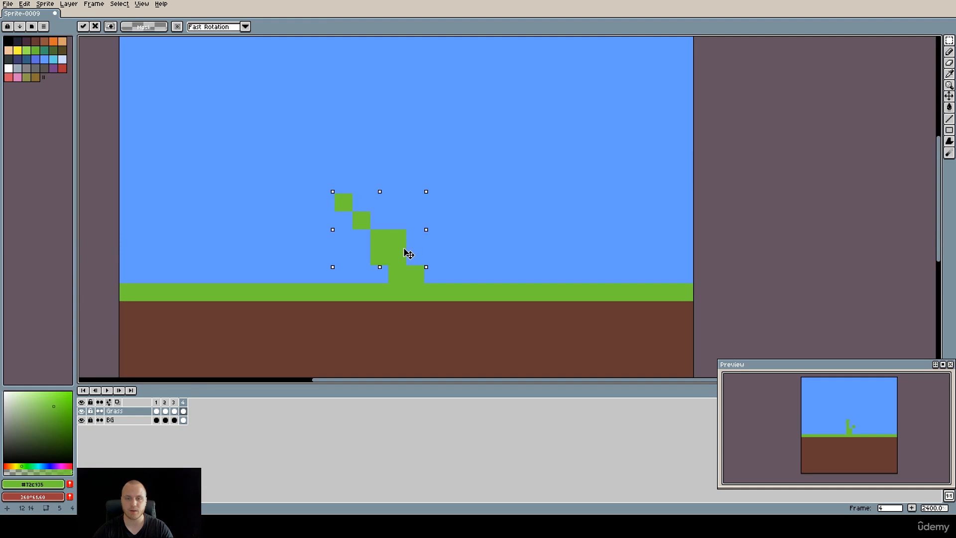
pyautogui.hotkey('ctrl', 'z')
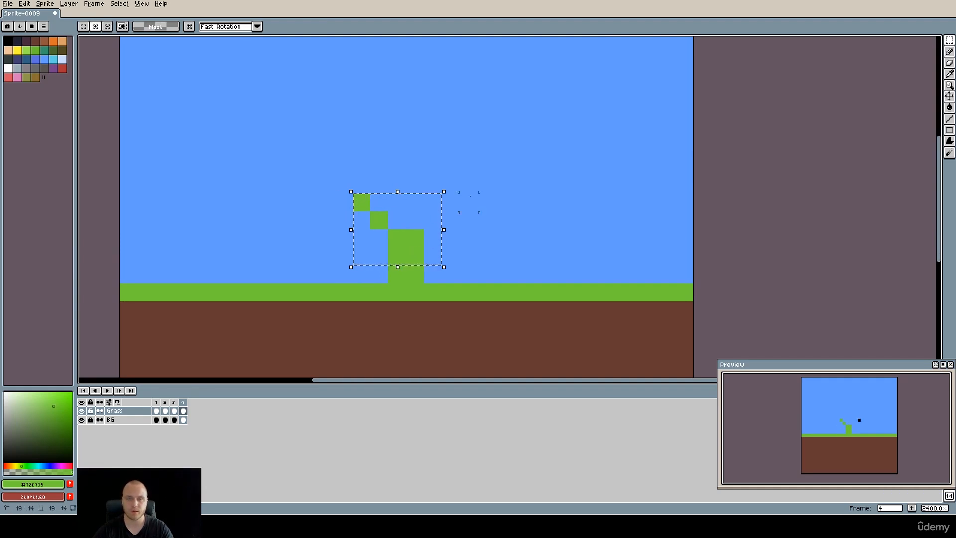
pyautogui.hotkey('ctrl', 'd')
pyautogui.moveTo(451, 184); pyautogui.dragTo(391, 246)
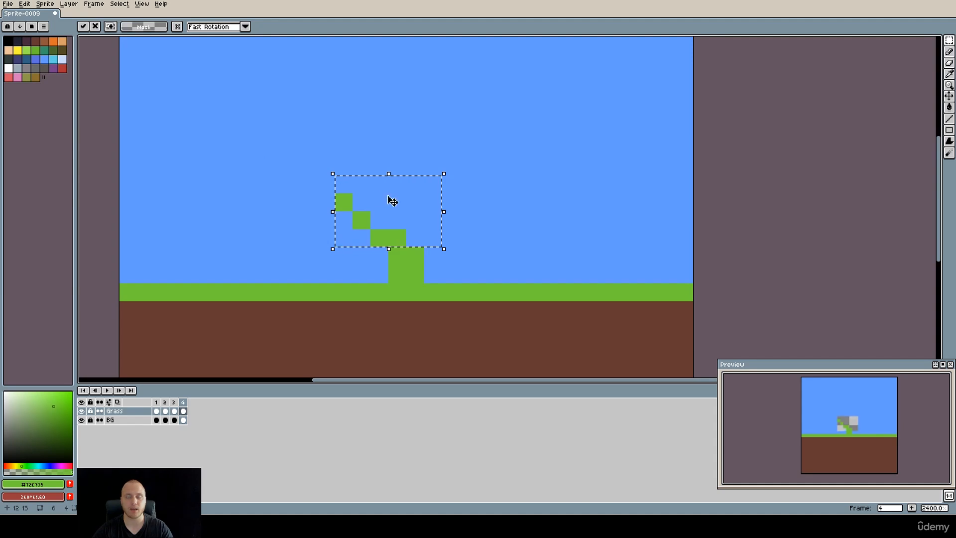
pyautogui.hotkey('ctrl', 'd')
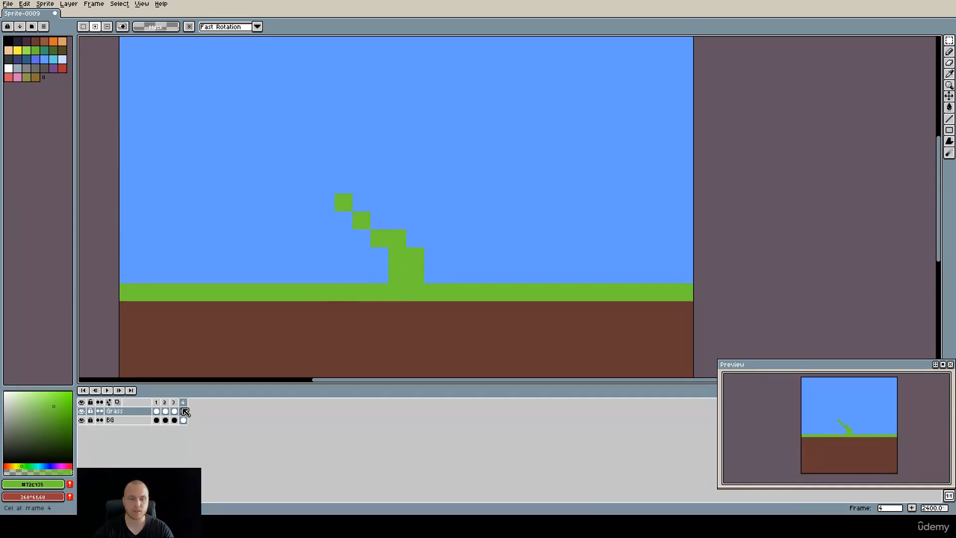
pyautogui.moveTo(174, 411); pyautogui.dragTo(160, 412)
pyautogui.rightClick(165, 412)
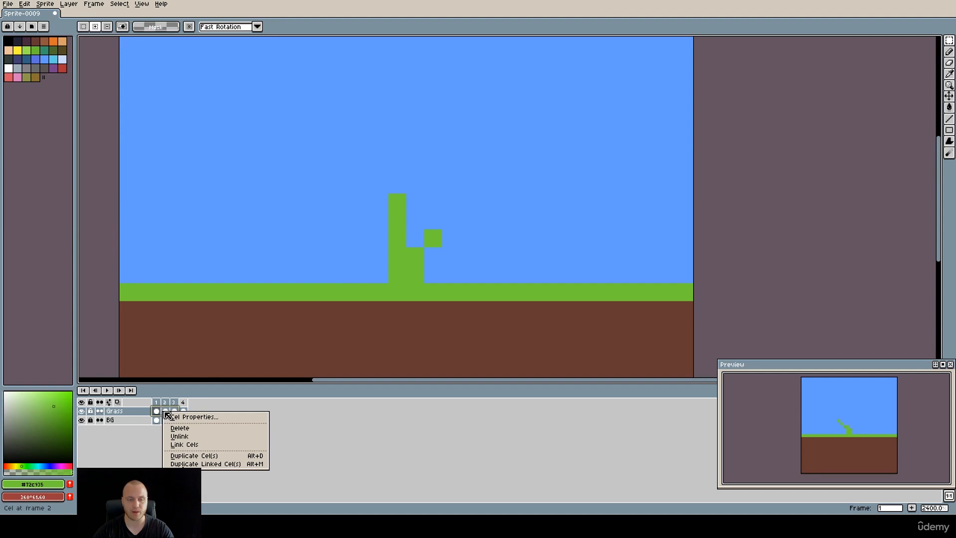
pyautogui.press('Escape')
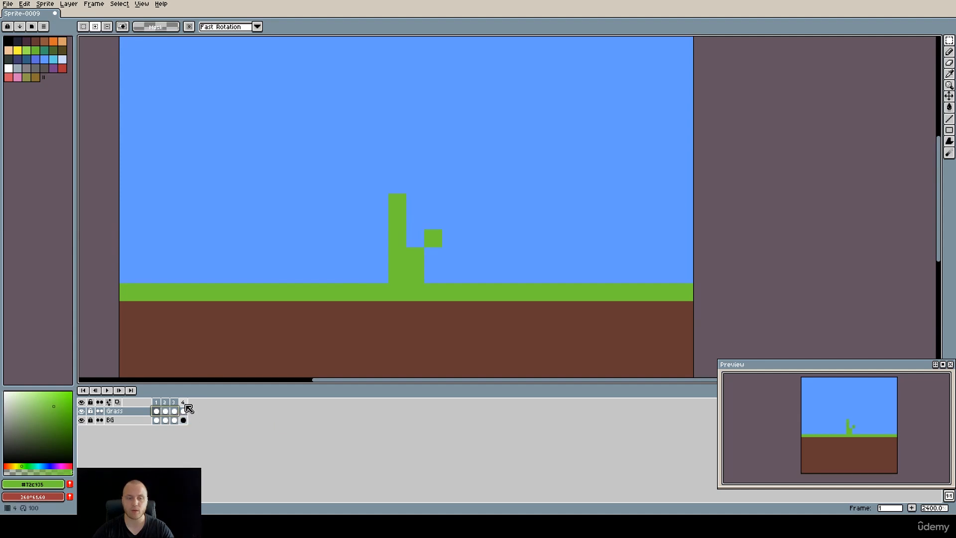
pyautogui.press('Left')
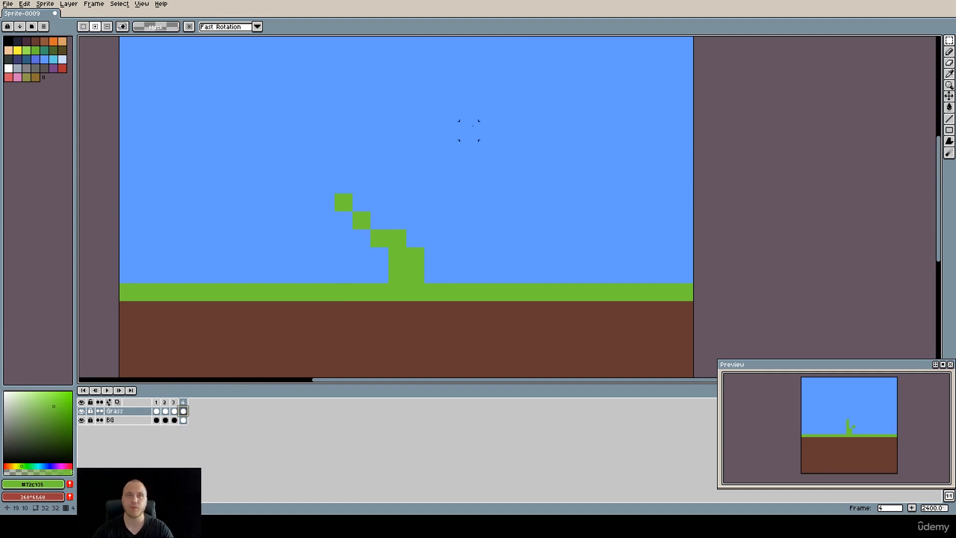
# Add a fifth frame and shift the tuft's upper three pixel rows back one pixel to the right.
pyautogui.hotkey('alt', 'n')
pyautogui.moveTo(344, 202); pyautogui.dragTo(417, 241)
pyautogui.moveTo(400, 237); pyautogui.dragTo(413, 240)
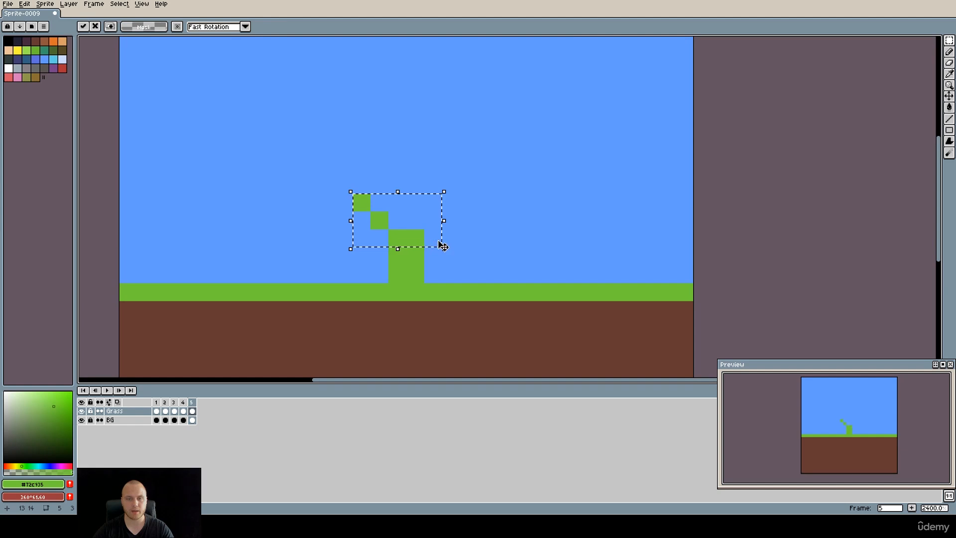
# Add a sixth frame and shift the tall blade's upper two pixels one pixel right.
pyautogui.hotkey('alt', 'n')
pyautogui.hotkey('ctrl', 'd')
pyautogui.press('u')
pyautogui.moveTo(362, 184)
pyautogui.mouseDown()
pyautogui.moveTo(390, 218)
pyautogui.moveTo(444, 249)
pyautogui.mouseUp()
pyautogui.hotkey('ctrl', 'd')
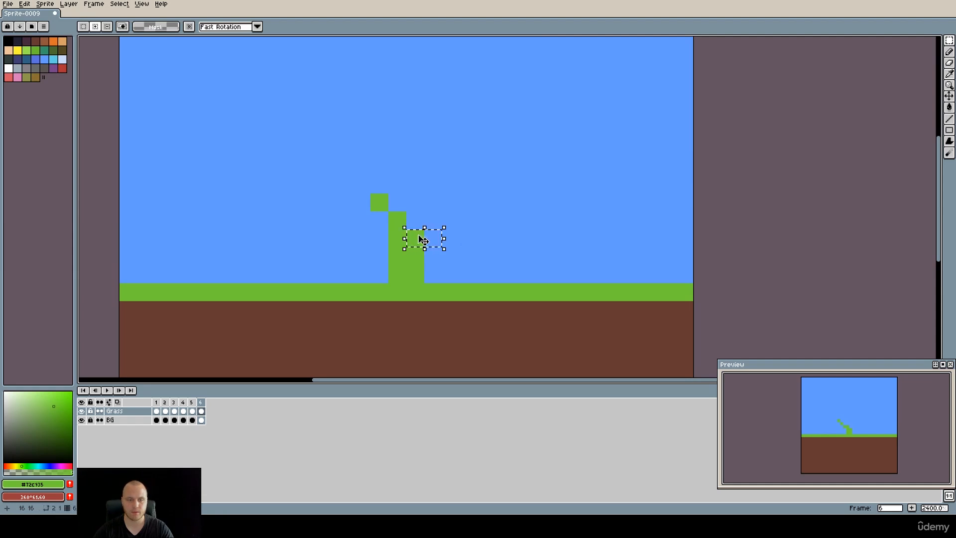
# Add a seventh frame and move the tips of both blades right to restore the tuft's upright starting pose.
pyautogui.hotkey('alt', 'n')
pyautogui.hotkey('ctrl', 'd')
pyautogui.moveTo(421, 240); pyautogui.dragTo(431, 240)
pyautogui.moveTo(380, 185); pyautogui.dragTo(391, 205)
pyautogui.hotkey('ctrl', 'd')
pyautogui.moveTo(470, 257)
pyautogui.mouseDown()
pyautogui.moveTo(433, 220)
pyautogui.moveTo(443, 240)
pyautogui.mouseUp()
pyautogui.hotkey('ctrl', 'd')
# On frame 7, shift the tall blade's top two pixels one pixel right.
pyautogui.click(155, 402)
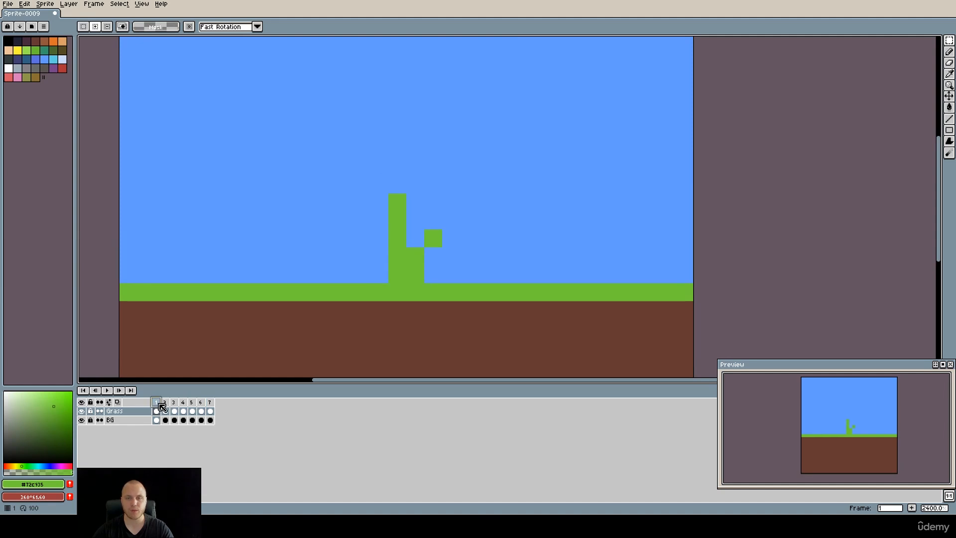
pyautogui.click(211, 402)
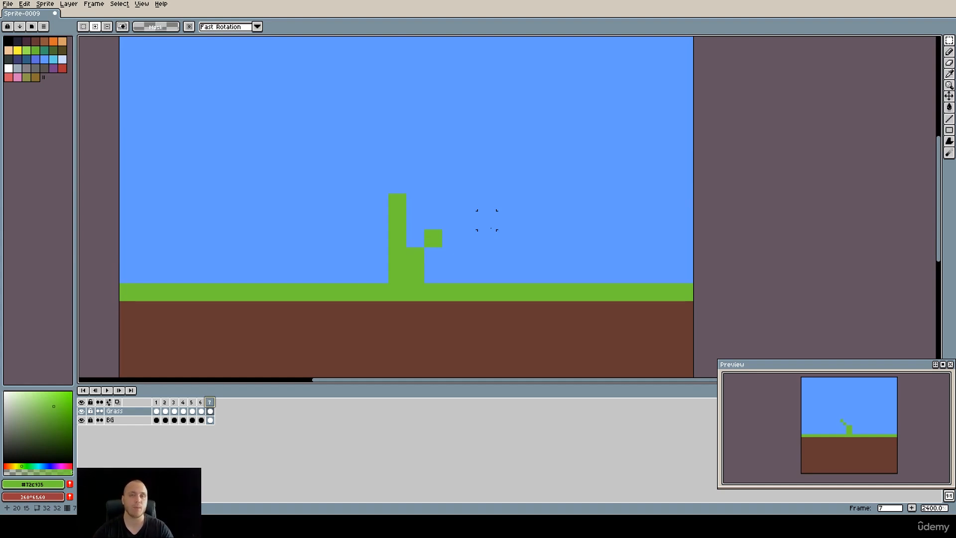
pyautogui.moveTo(374, 178); pyautogui.dragTo(434, 211)
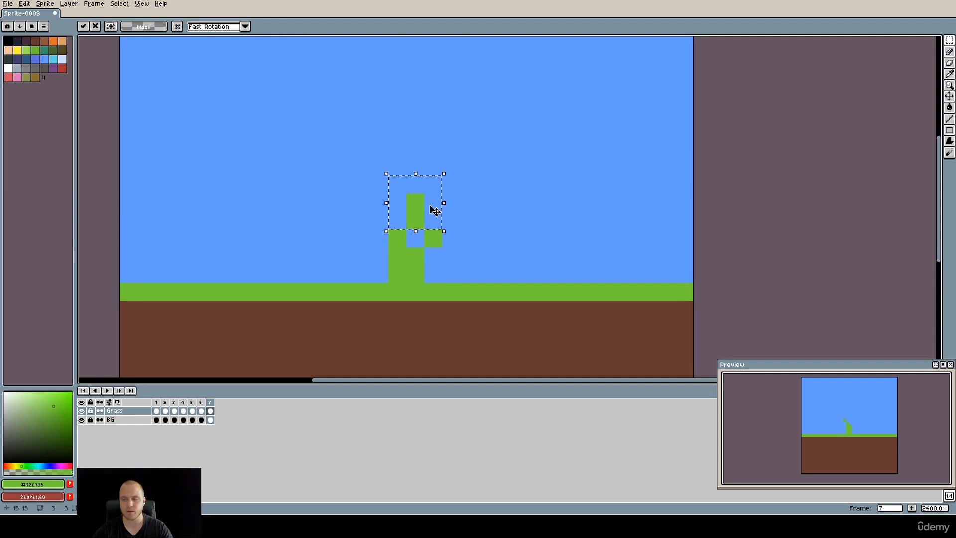
pyautogui.click(432, 310)
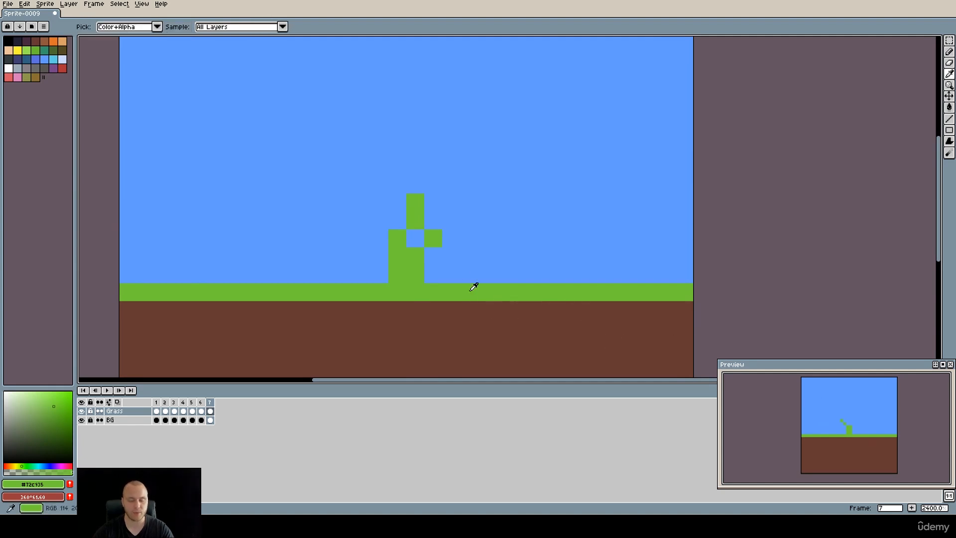
# Add an eighth frame and shift the tuft's upper four pixel rows one pixel right.
pyautogui.hotkey('alt', 'n')
pyautogui.moveTo(407, 193); pyautogui.dragTo(423, 211)
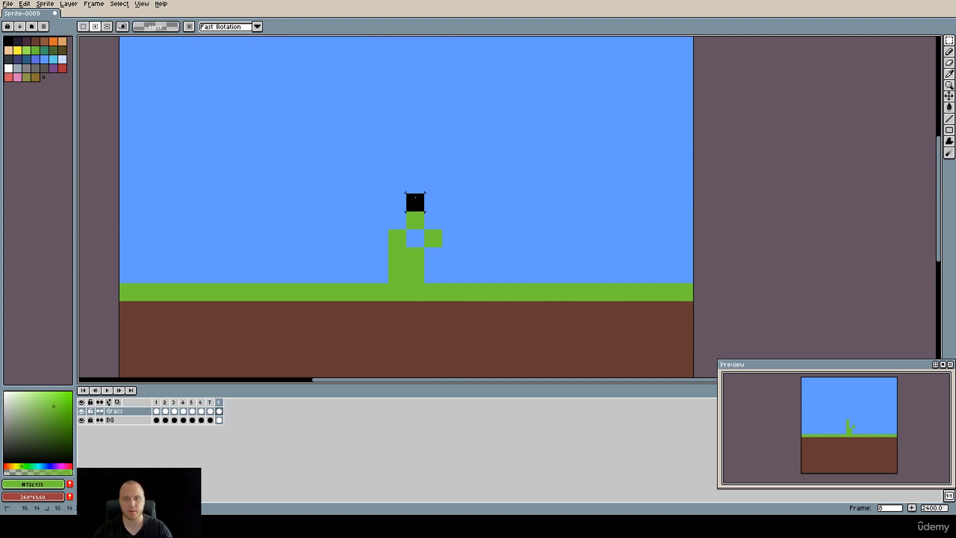
pyautogui.moveTo(374, 178); pyautogui.dragTo(477, 264)
pyautogui.moveTo(438, 245); pyautogui.dragTo(448, 246)
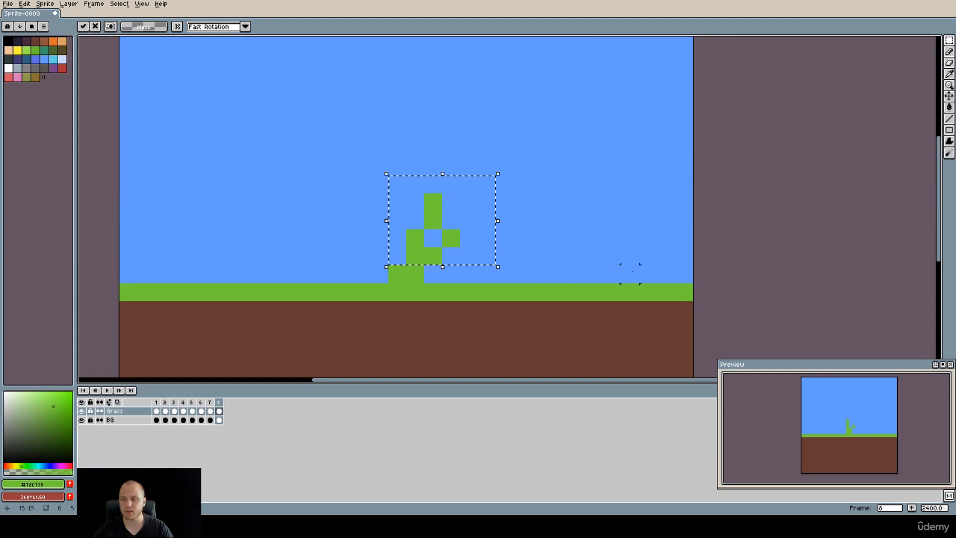
pyautogui.click(665, 274)
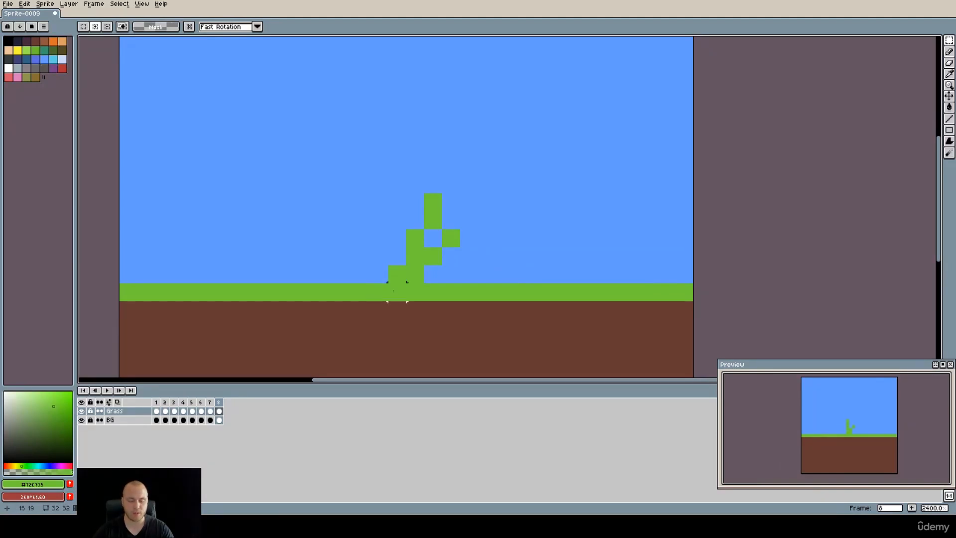
# Add a ninth frame, shift the tuft's upper four pixel rows one pixel back left, and return to frame 1.
pyautogui.hotkey('alt', 'n')
pyautogui.moveTo(389, 175)
pyautogui.mouseDown()
pyautogui.moveTo(477, 264)
pyautogui.moveTo(440, 245)
pyautogui.mouseUp()
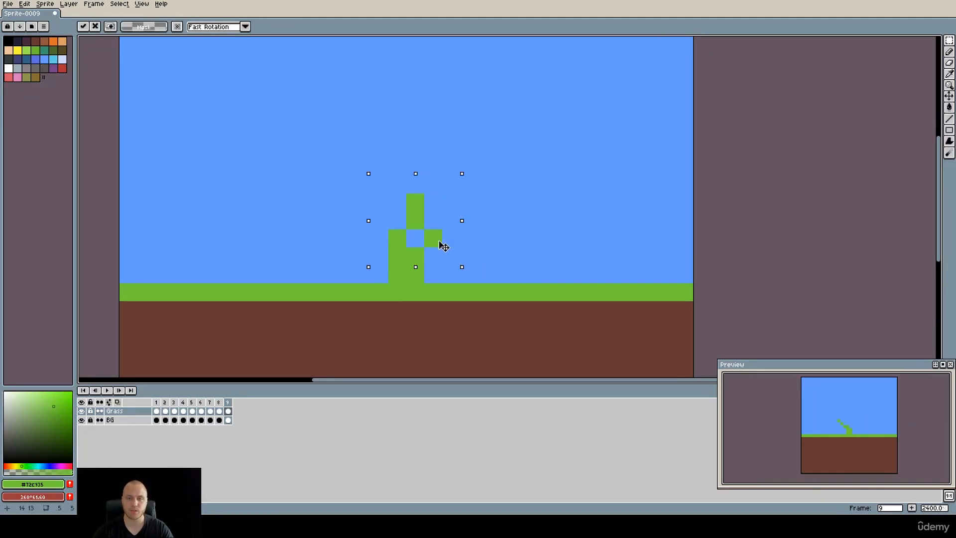
pyautogui.click(156, 411)
pyautogui.click(487, 292)
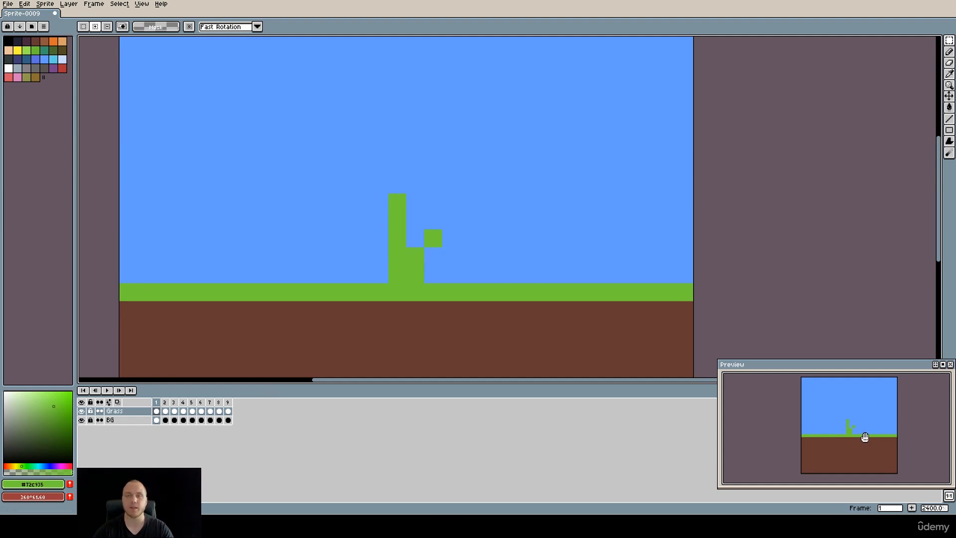
# Duplicate the Grass layer and hide the original Grass layer.
pyautogui.scroll(-2, 487, 282)
pyautogui.moveTo(494, 281); pyautogui.dragTo(495, 252)
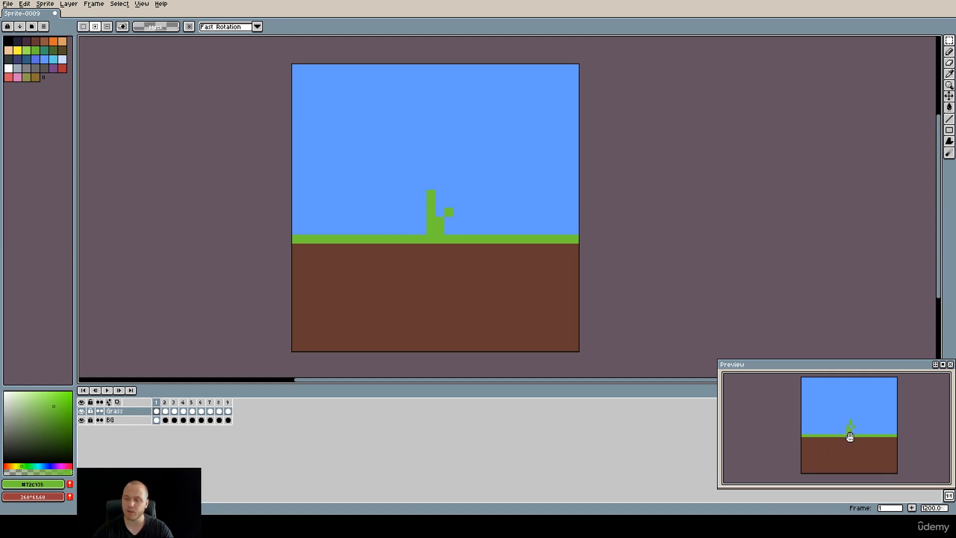
pyautogui.rightClick(116, 411)
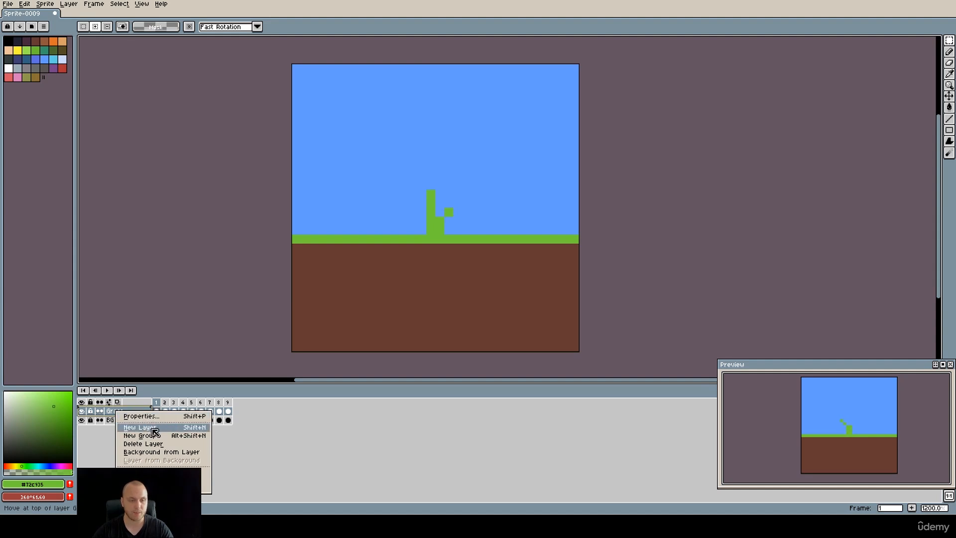
pyautogui.click(149, 472)
pyautogui.moveTo(160, 412); pyautogui.dragTo(175, 412)
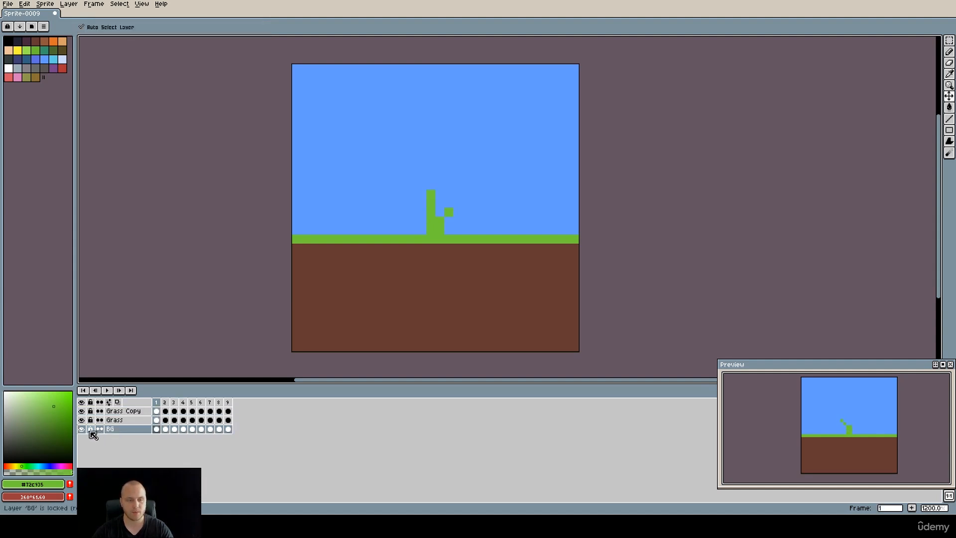
pyautogui.click(157, 411)
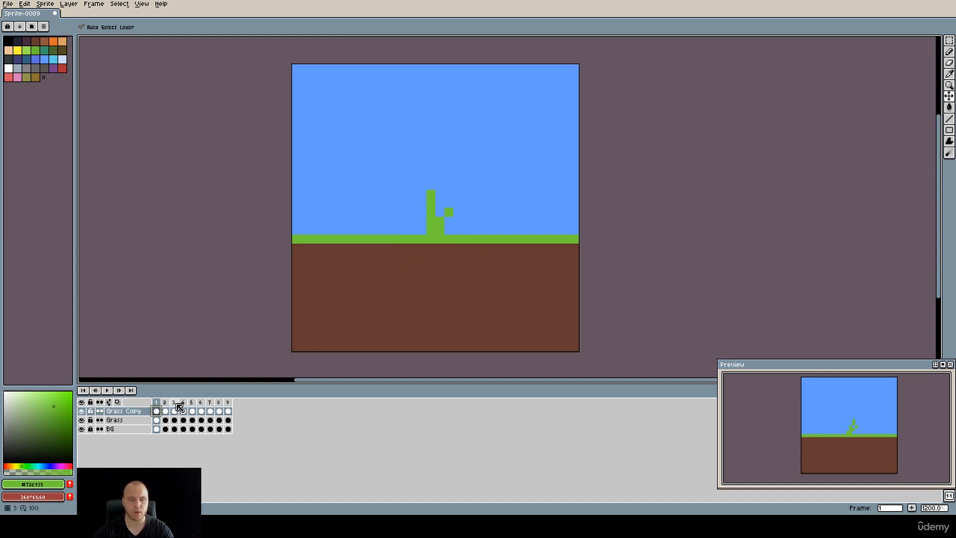
pyautogui.click(82, 420)
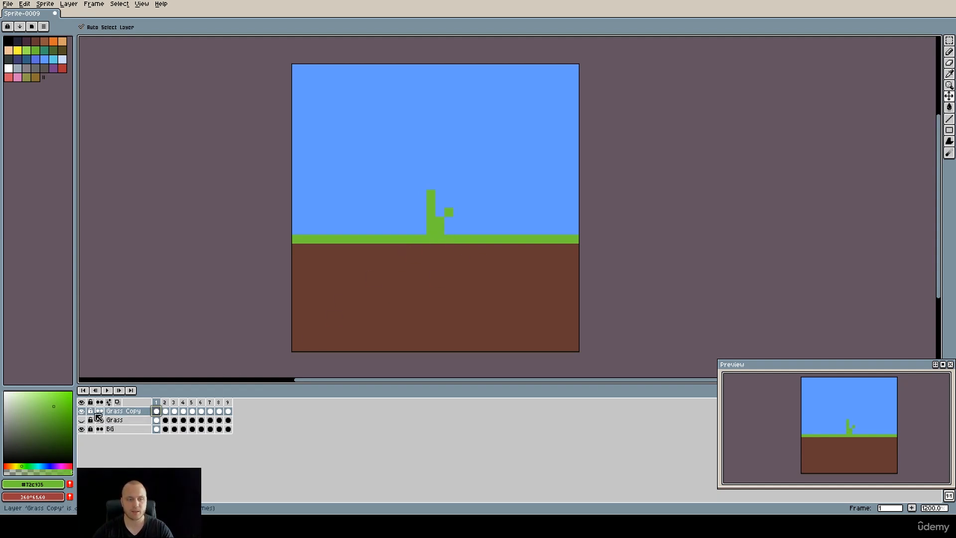
# Move the Grass Copy tuft seven pixels left across all nine frames and show the original Grass layer again.
pyautogui.moveTo(160, 412); pyautogui.dragTo(228, 412)
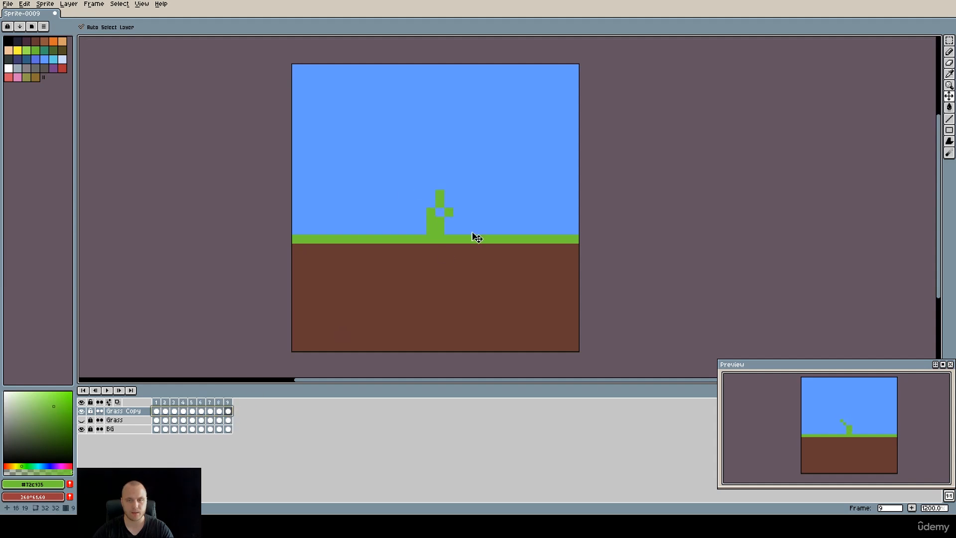
pyautogui.moveTo(439, 228); pyautogui.dragTo(414, 231)
pyautogui.moveTo(385, 231); pyautogui.dragTo(377, 230)
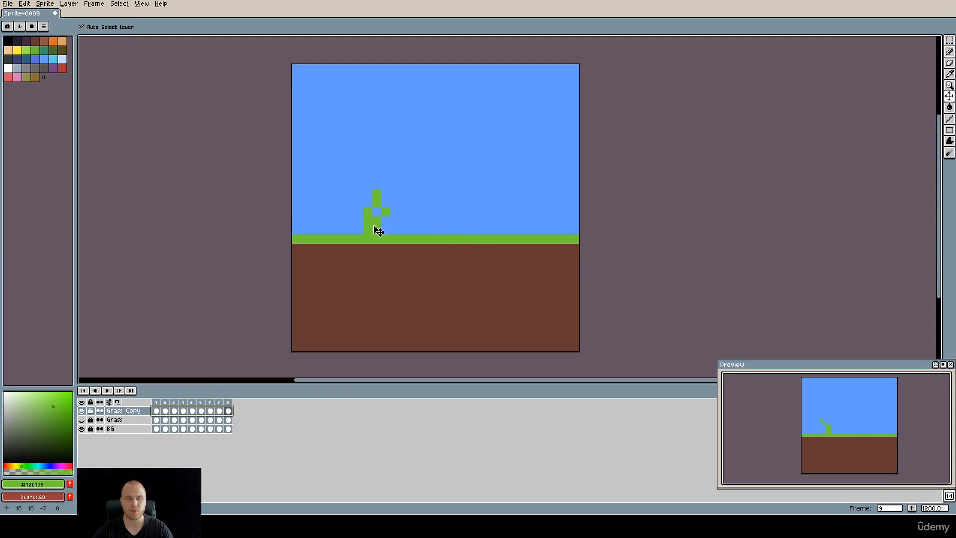
pyautogui.click(81, 420)
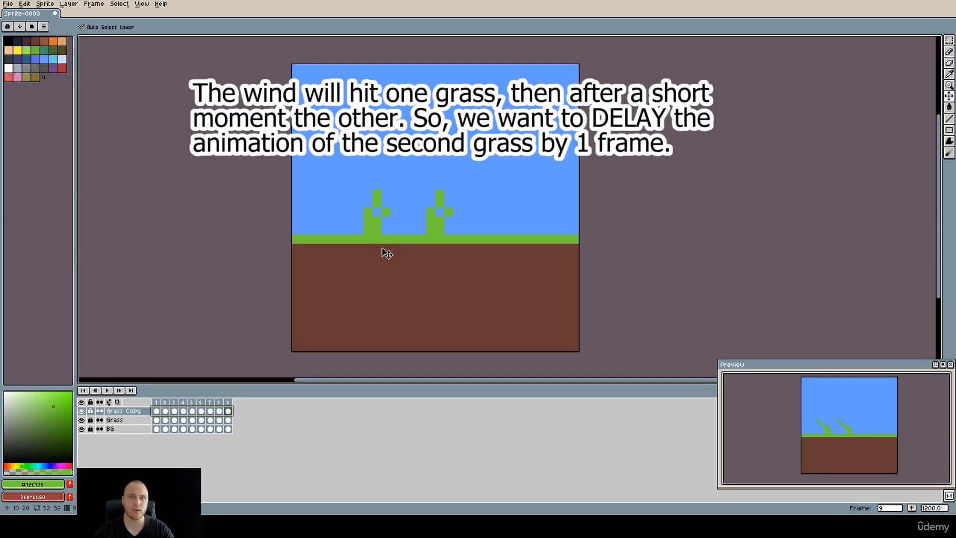
pyautogui.click(159, 412)
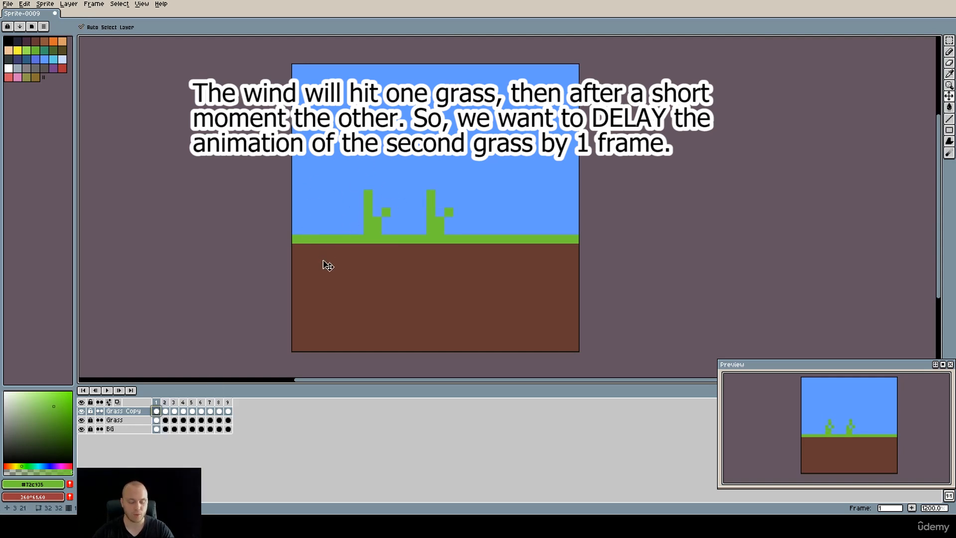
pyautogui.press('i')
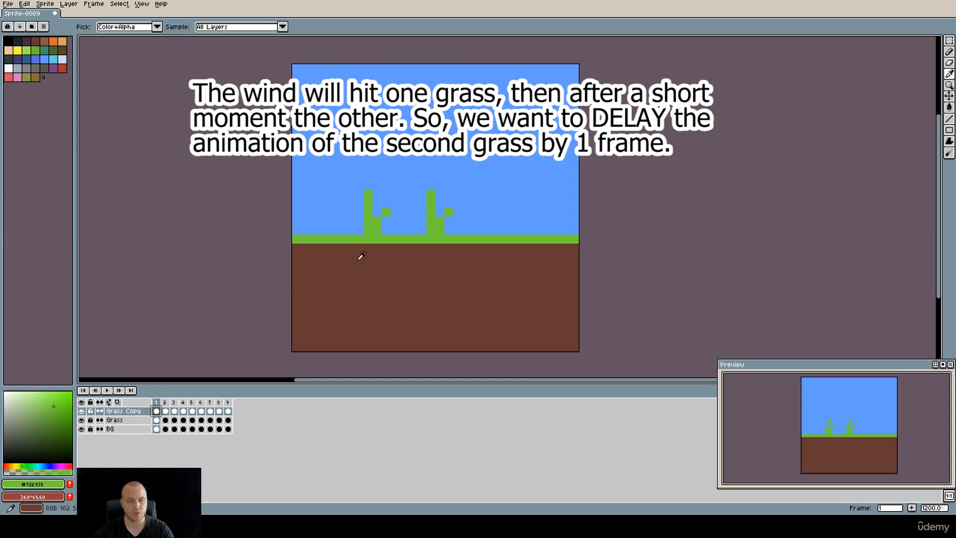
pyautogui.press('v')
pyautogui.click(166, 411)
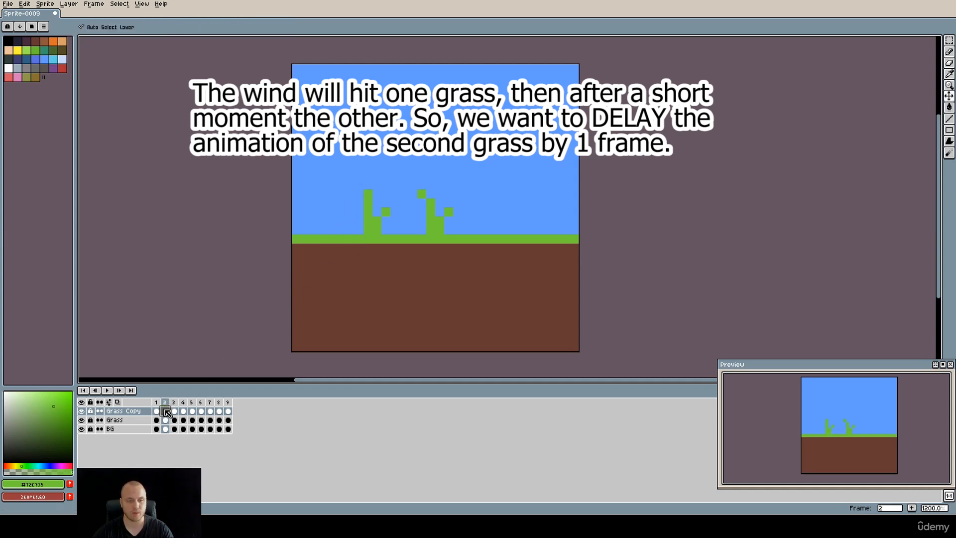
pyautogui.press('Left')
# Add a tenth frame and delete its cels on the Grass and Grass Copy layers, unlocking Grass as needed.
pyautogui.click(231, 430)
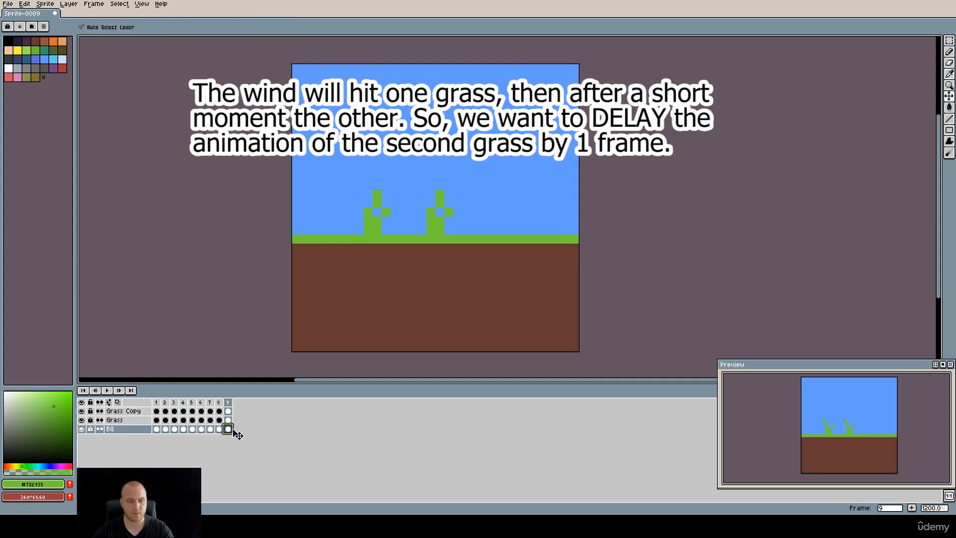
pyautogui.hotkey('alt', 'n')
pyautogui.click(237, 421)
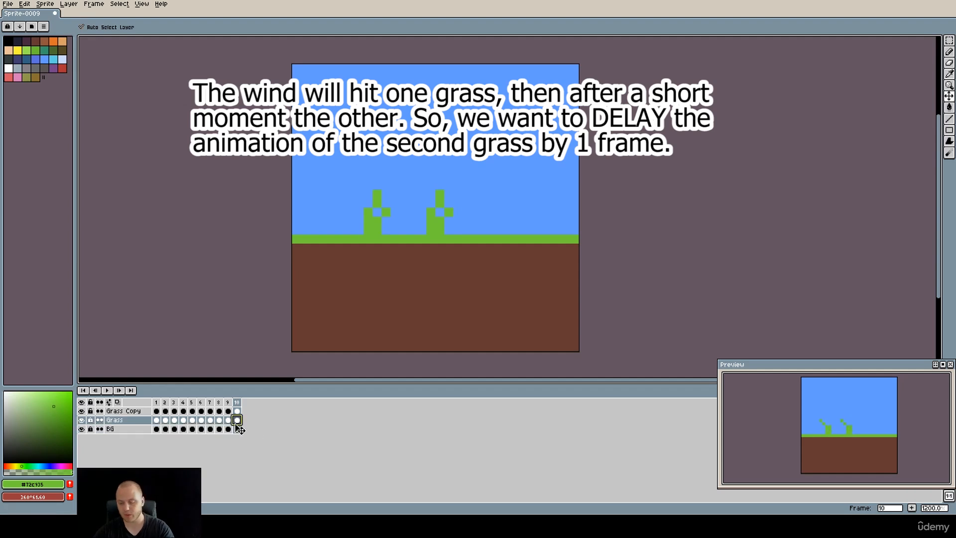
pyautogui.press('Delete')
pyautogui.click(91, 421)
pyautogui.click(238, 419)
pyautogui.press('Delete')
pyautogui.click(237, 412)
pyautogui.press('Delete')
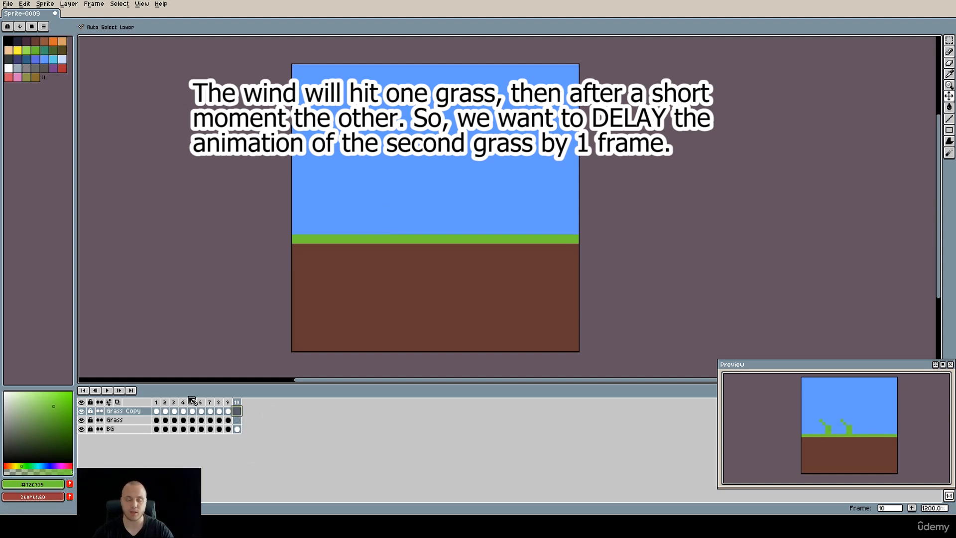
# Shift the nine Grass Copy cels one frame later so they occupy frames 2 to 10.
pyautogui.moveTo(159, 416); pyautogui.dragTo(229, 413)
pyautogui.click(158, 419)
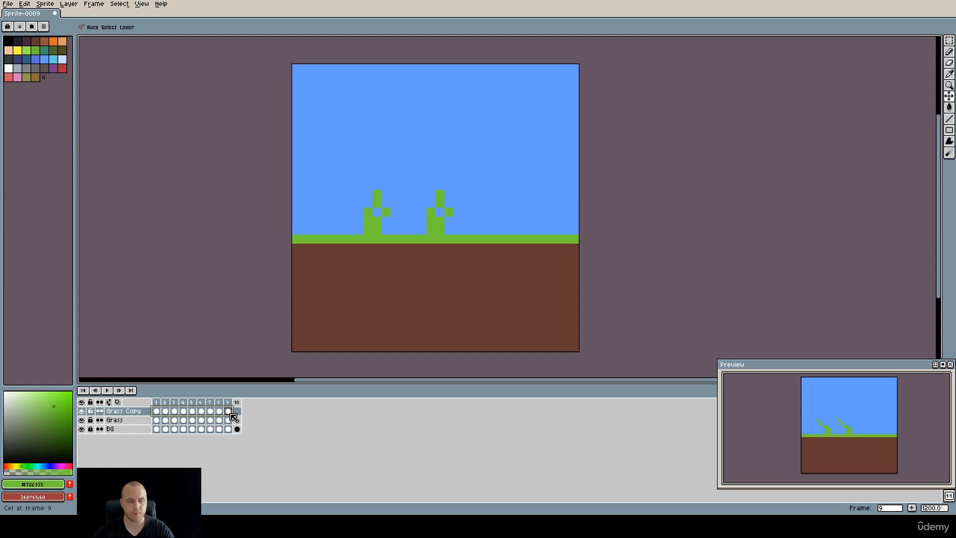
pyautogui.click(168, 411)
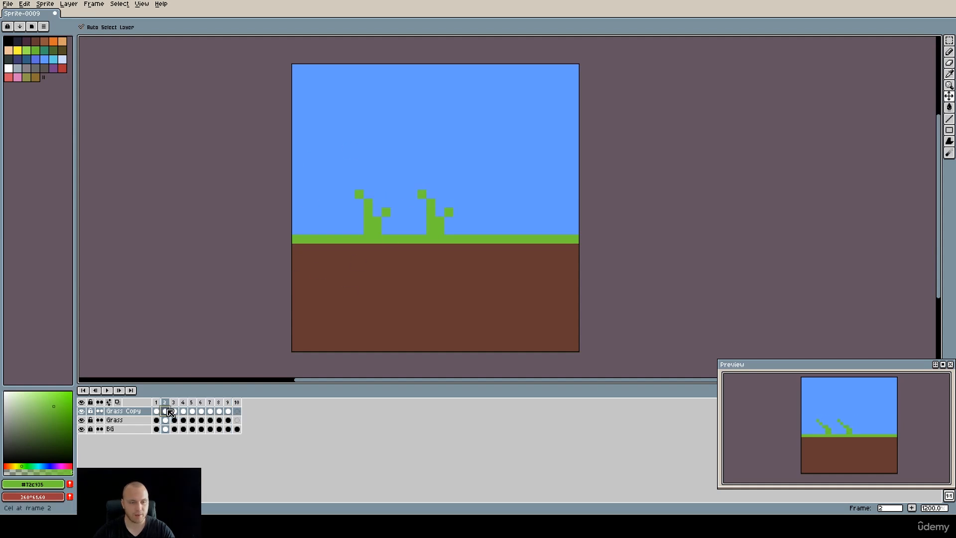
pyautogui.moveTo(156, 412); pyautogui.dragTo(239, 419)
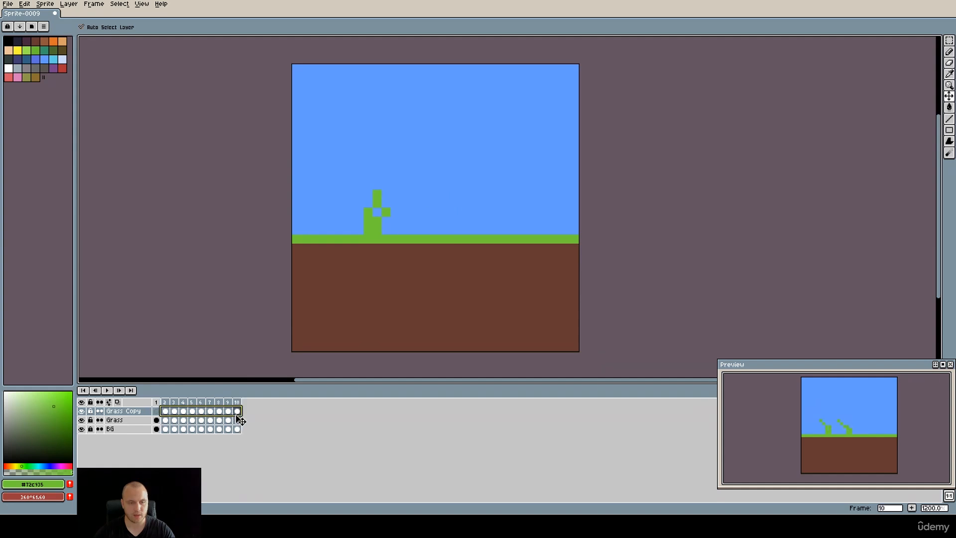
# Fill the empty first frame of the Grass Copy layer with a cel of the upright starting pose.
pyautogui.click(156, 419)
pyautogui.click(165, 411)
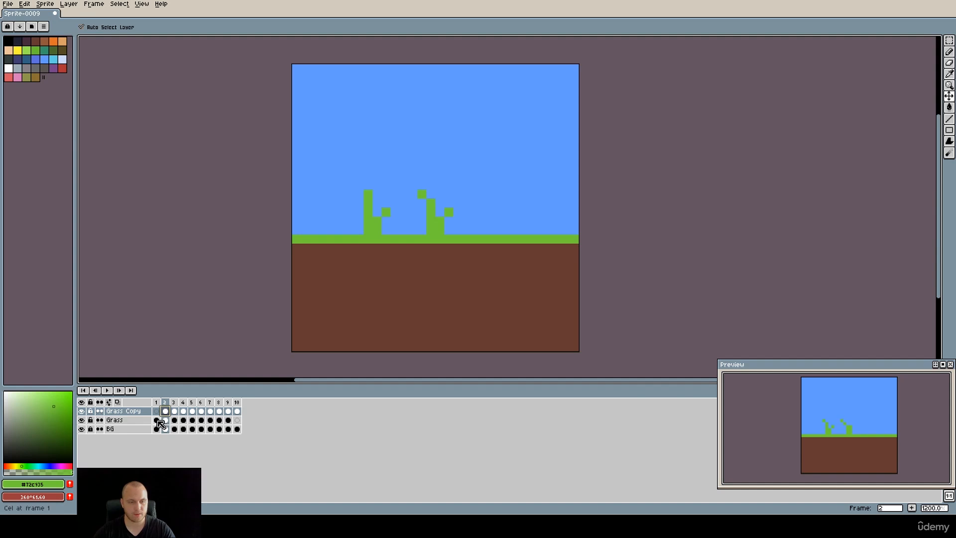
pyautogui.click(156, 420)
pyautogui.click(166, 410)
pyautogui.click(157, 411)
pyautogui.hotkey('alt', 'd')
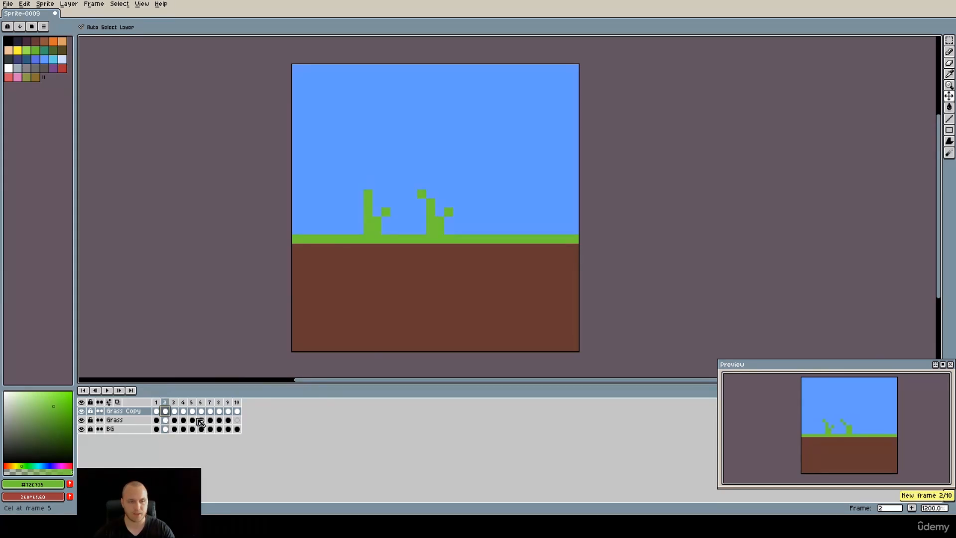
# Fill the Grass layer's empty frame 10 with a copy of its frame 9 cel and play the animation.
pyautogui.click(229, 420)
pyautogui.hotkey('alt', 'd')
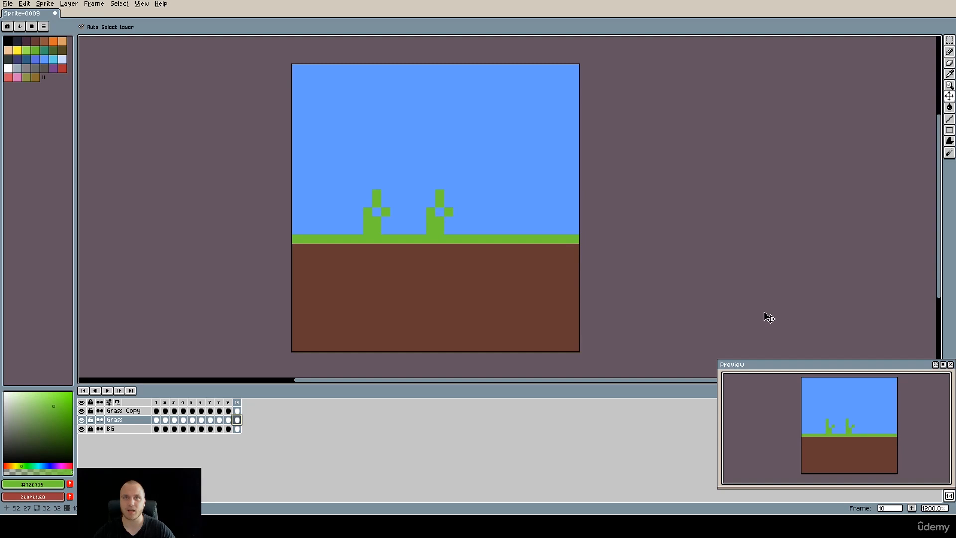
pyautogui.press('Return')
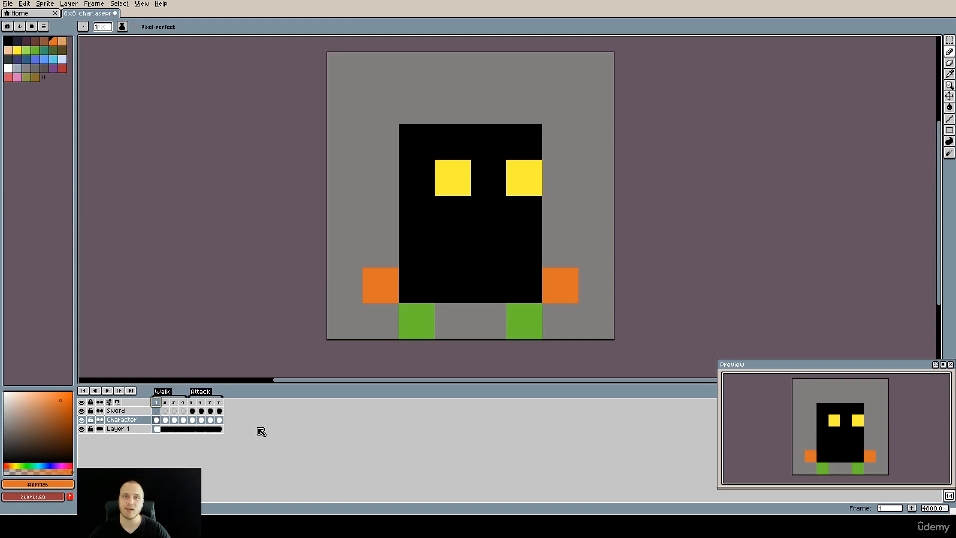
# Play the 8×8 character's walk animation, stop it, and return to frame 1.
pyautogui.click(108, 390)
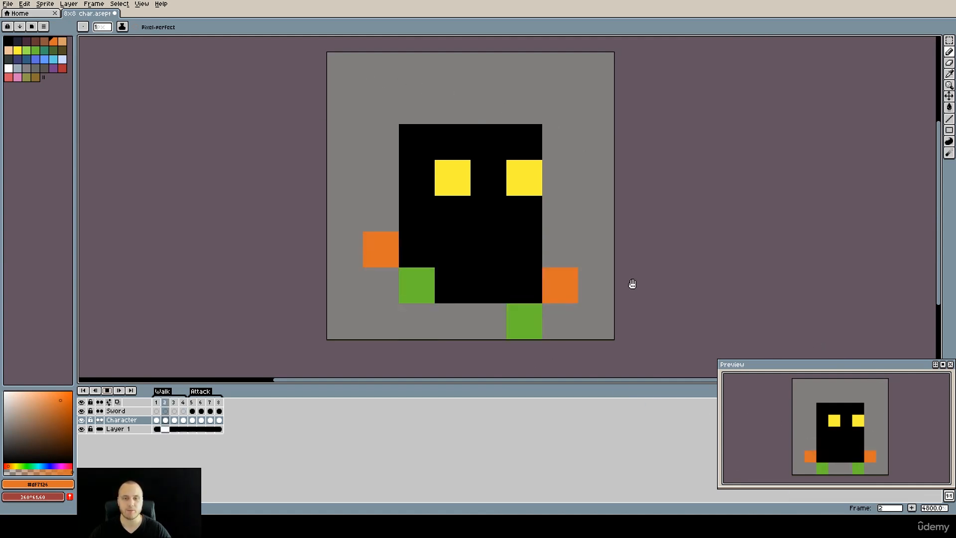
pyautogui.click(107, 390)
pyautogui.click(156, 403)
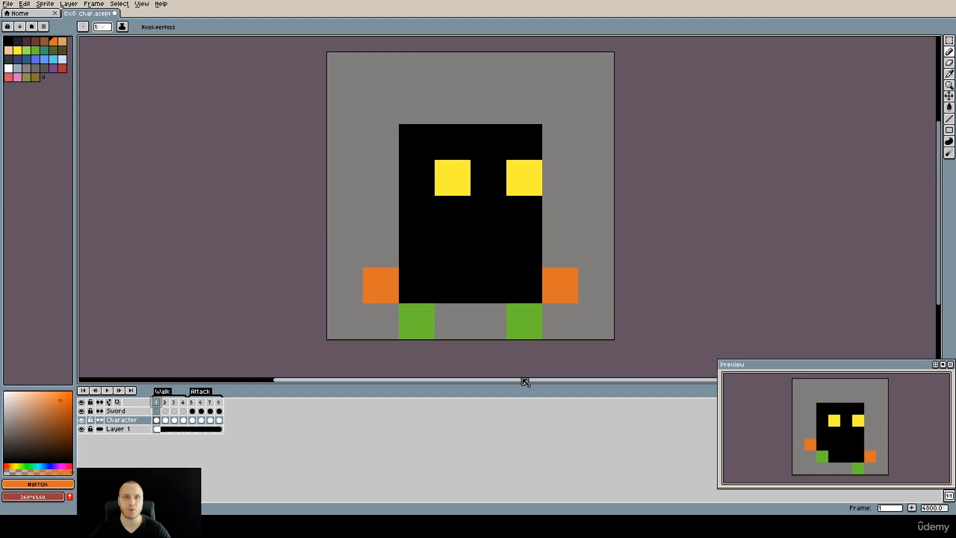
# Step through frames 1 to 4 of the Walk tag to examine the character's limb poses.
pyautogui.click(175, 402)
pyautogui.click(157, 402)
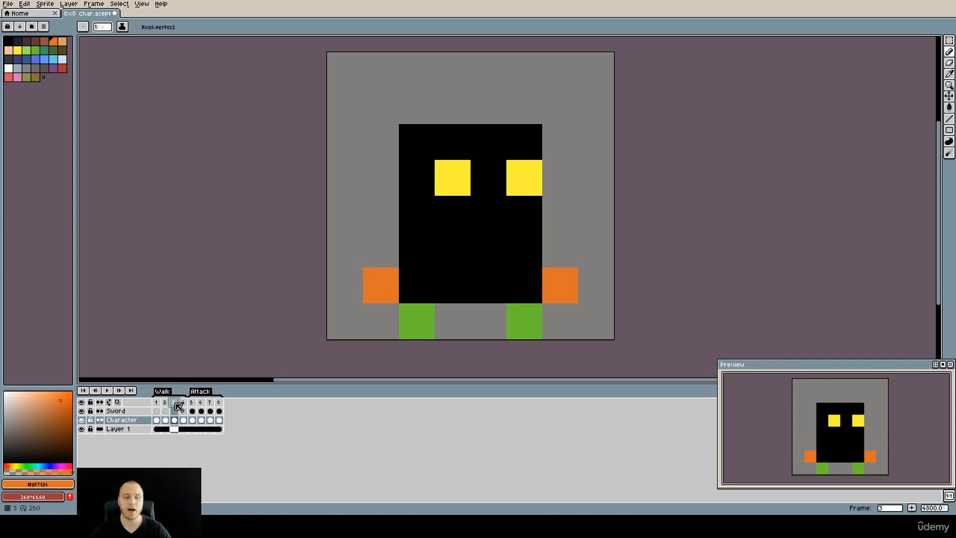
pyautogui.click(164, 403)
pyautogui.click(183, 402)
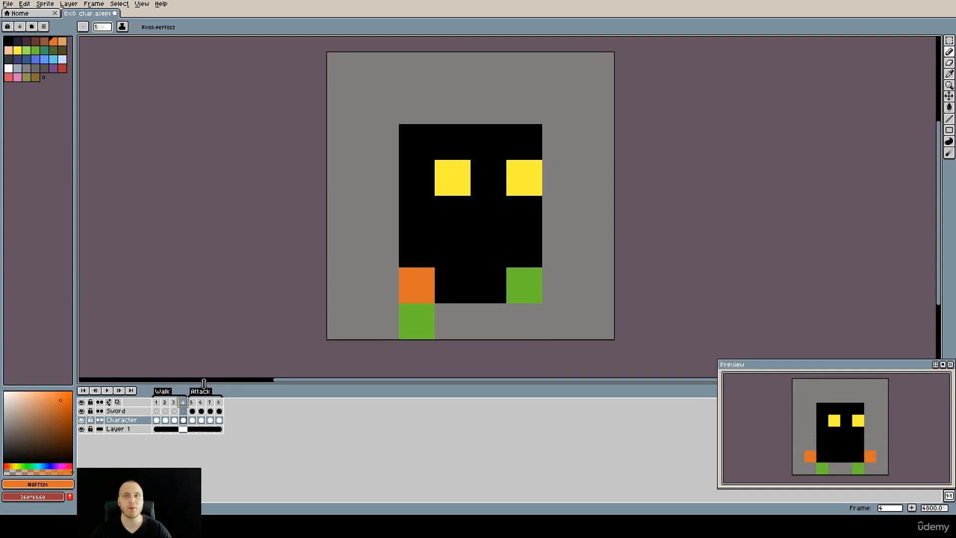
pyautogui.click(165, 402)
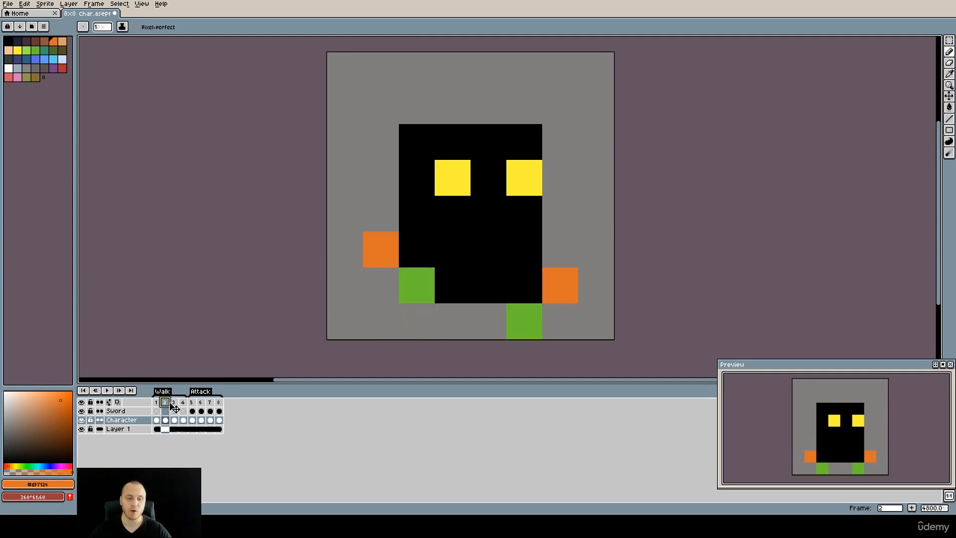
# Flip between walk frames 1 and 2 to compare how the hands and feet move.
pyautogui.click(156, 402)
pyautogui.click(165, 402)
pyautogui.click(157, 401)
pyautogui.click(166, 402)
pyautogui.click(157, 402)
pyautogui.click(166, 403)
pyautogui.click(156, 402)
pyautogui.click(164, 403)
pyautogui.click(434, 292)
pyautogui.hotkey('ctrl', 'z')
pyautogui.moveTo(386, 248)
pyautogui.mouseDown()
pyautogui.moveTo(381, 214)
pyautogui.moveTo(418, 217)
pyautogui.mouseUp()
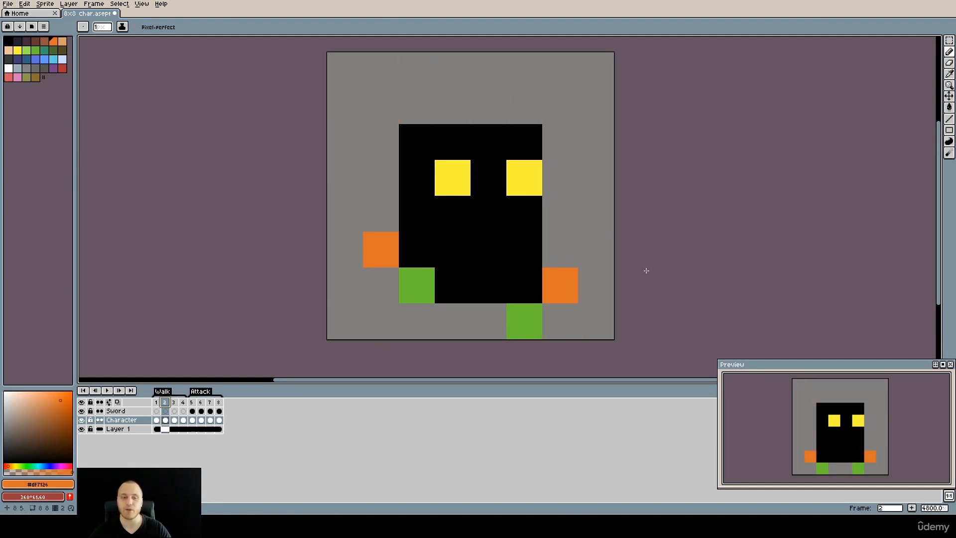
# Step through walk frames 2 to 4 and paint the raised green foot on frame 4 orange.
pyautogui.click(174, 403)
pyautogui.click(165, 402)
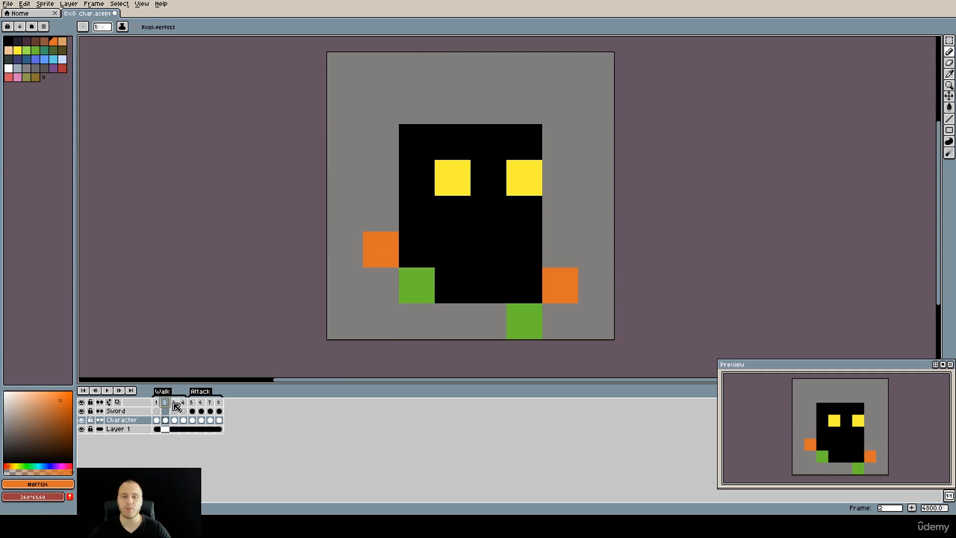
pyautogui.click(173, 402)
pyautogui.click(182, 402)
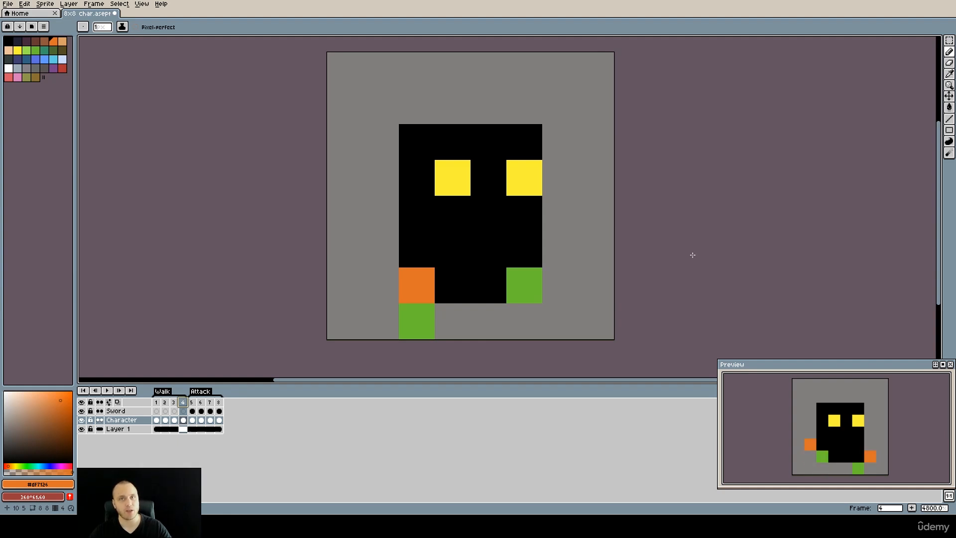
pyautogui.click(523, 301)
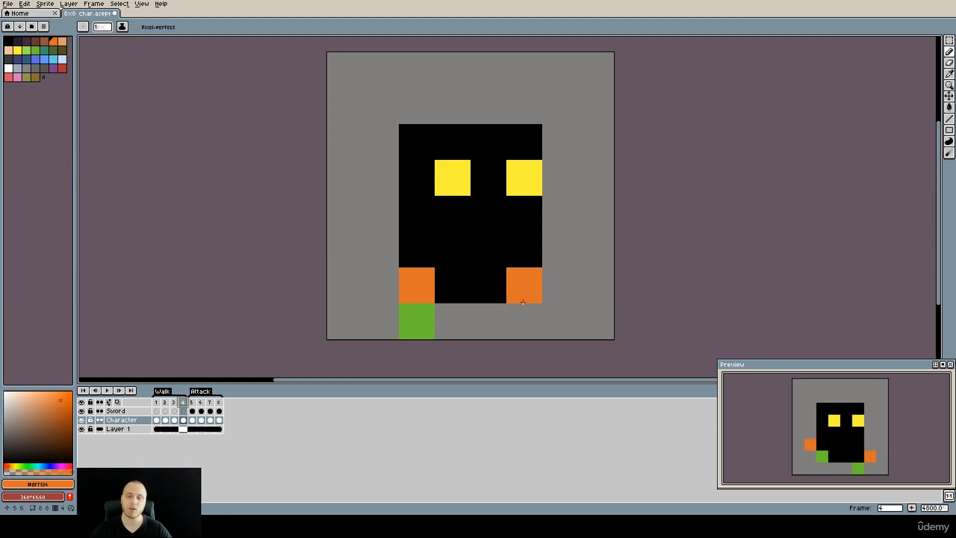
# Repaint the raised foot on frame 4 green and flip between walk frames 1 and 2 on the Character layer.
pyautogui.keyDown('alt'); pyautogui.click(534, 287); pyautogui.keyUp('alt')
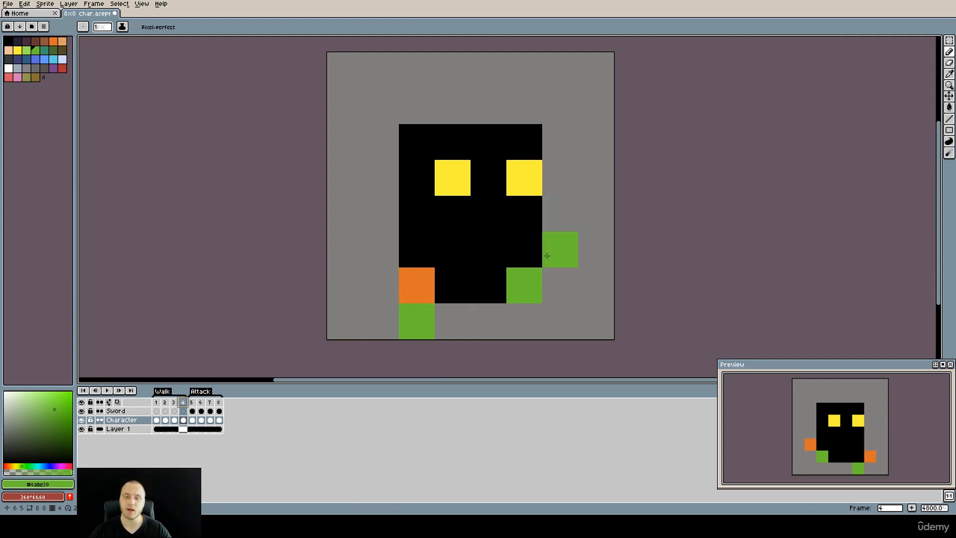
pyautogui.click(168, 421)
pyautogui.click(156, 420)
pyautogui.click(165, 422)
pyautogui.click(156, 420)
pyautogui.click(165, 421)
pyautogui.click(157, 421)
pyautogui.moveTo(158, 421); pyautogui.dragTo(165, 421)
pyautogui.click(157, 422)
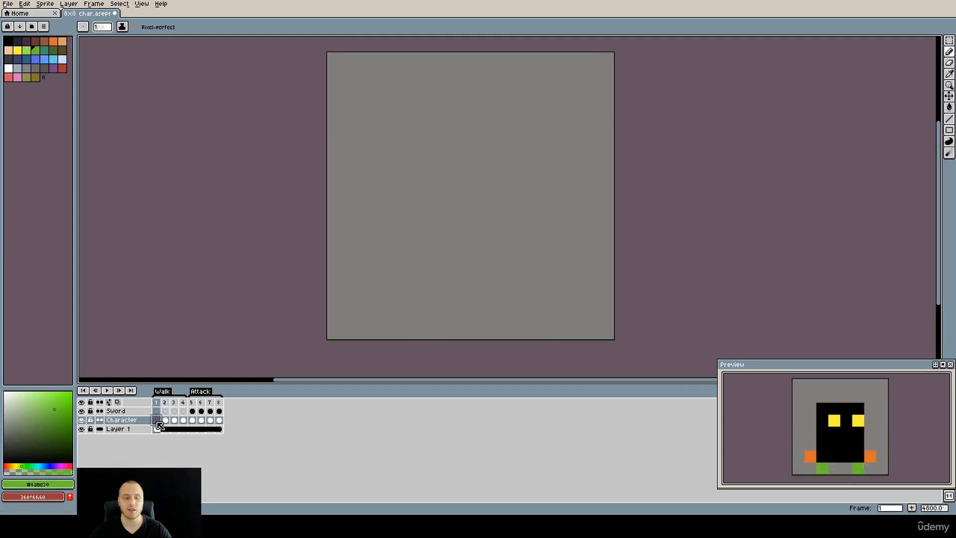
pyautogui.hotkey('ctrl', 'z')
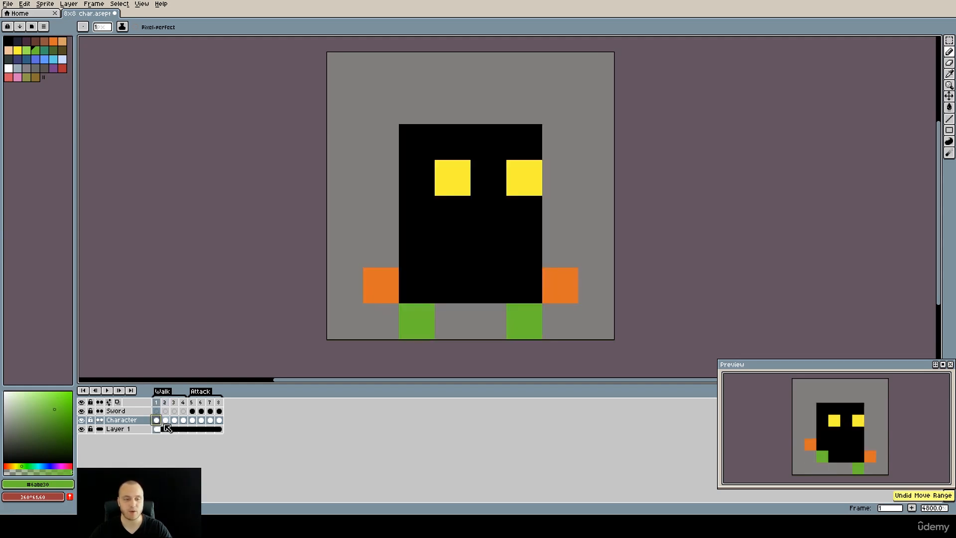
# Play the walk animation to review the hand and foot movement and stop it on frame 1.
pyautogui.click(107, 392)
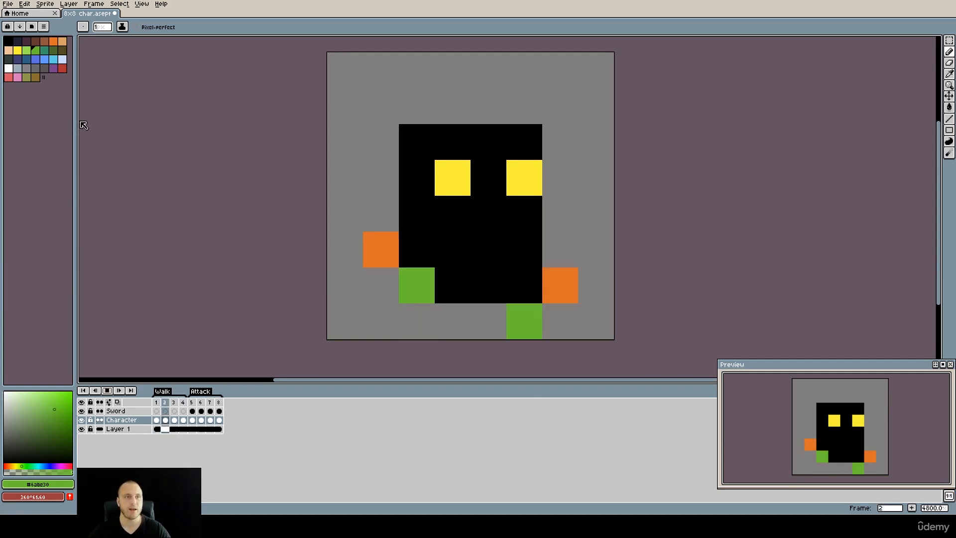
pyautogui.click(107, 391)
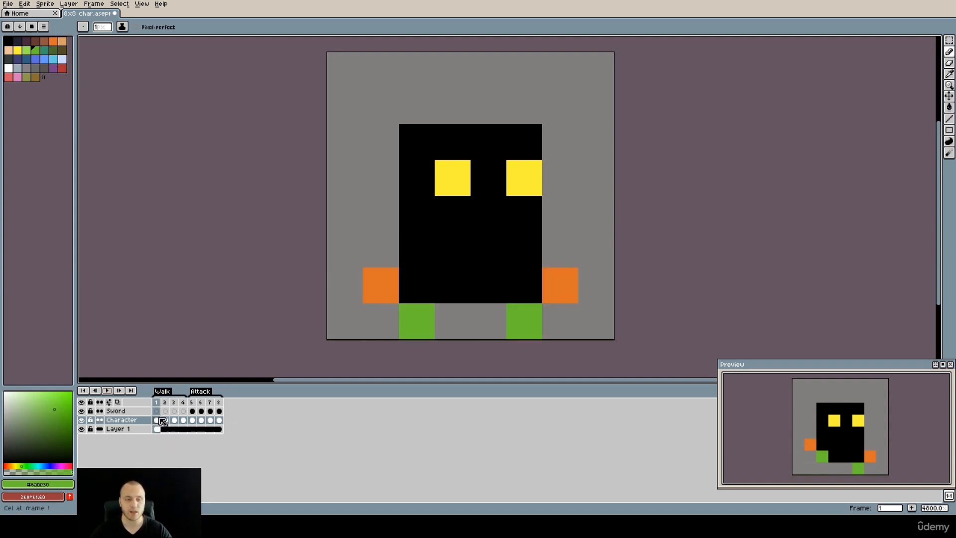
pyautogui.click(183, 421)
pyautogui.rightClick(183, 420)
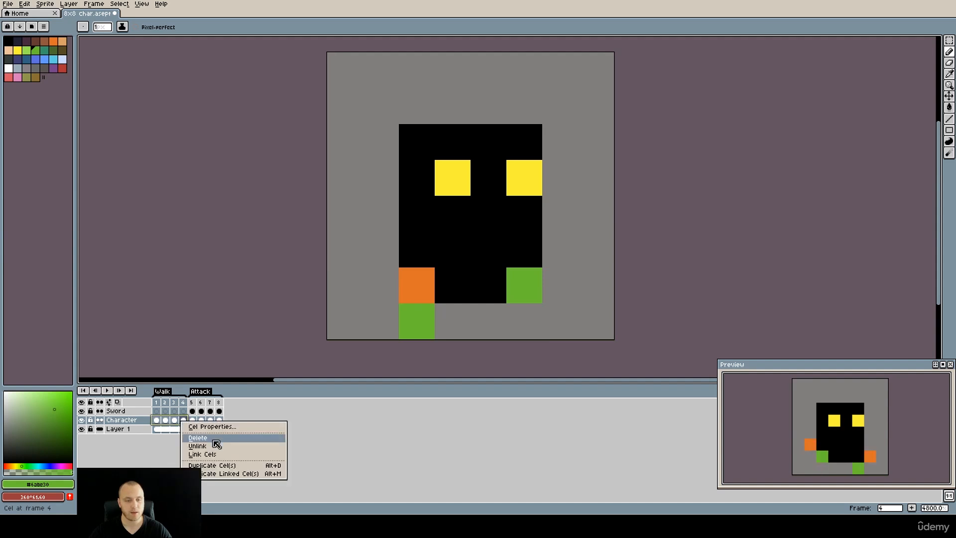
pyautogui.click(220, 466)
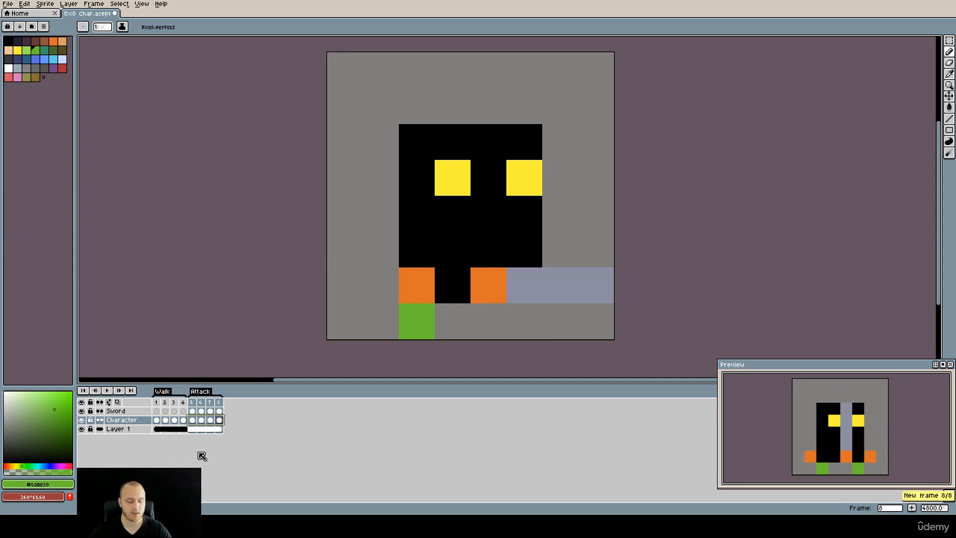
pyautogui.hotkey('ctrl', 'z')
# Duplicate the Character layer, hide the original Character layer, and return to frame 1.
pyautogui.rightClick(110, 421)
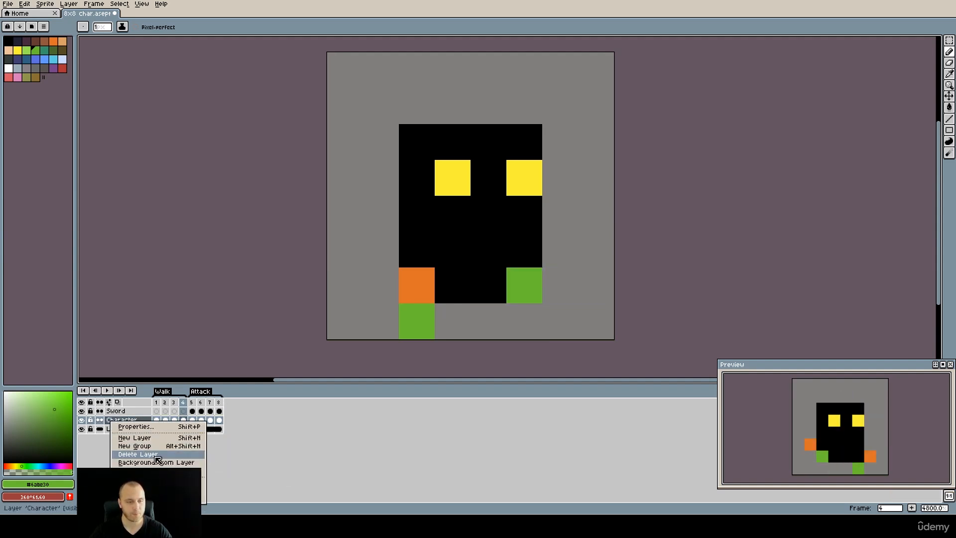
pyautogui.click(149, 481)
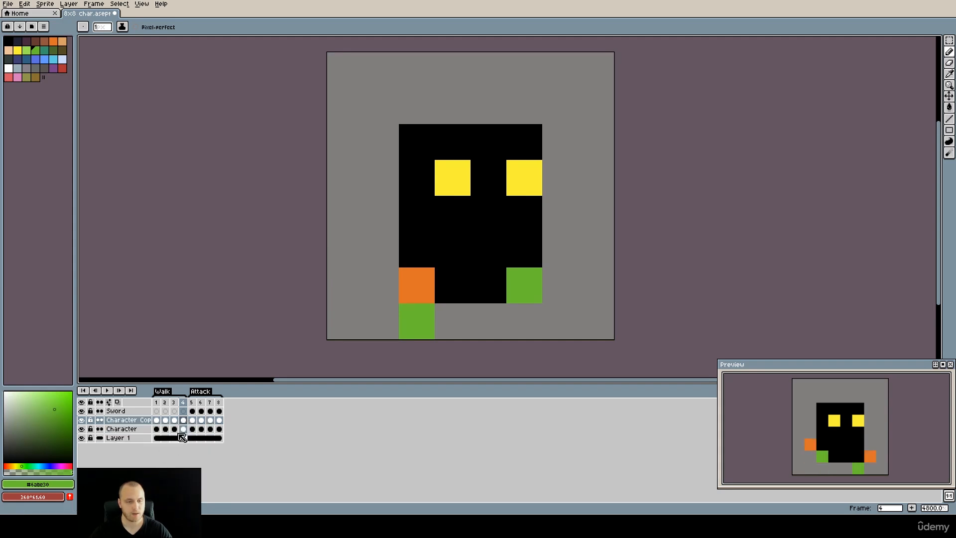
pyautogui.click(191, 423)
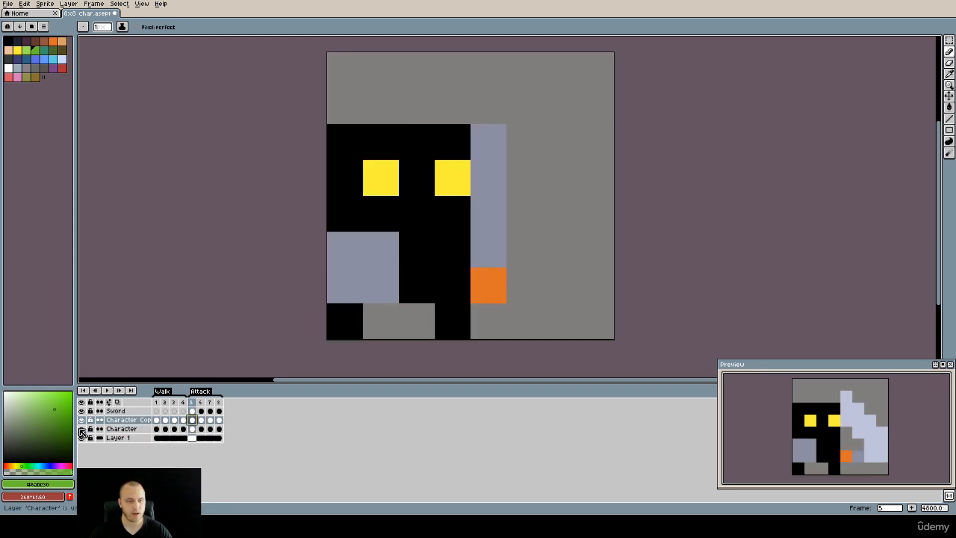
pyautogui.click(156, 402)
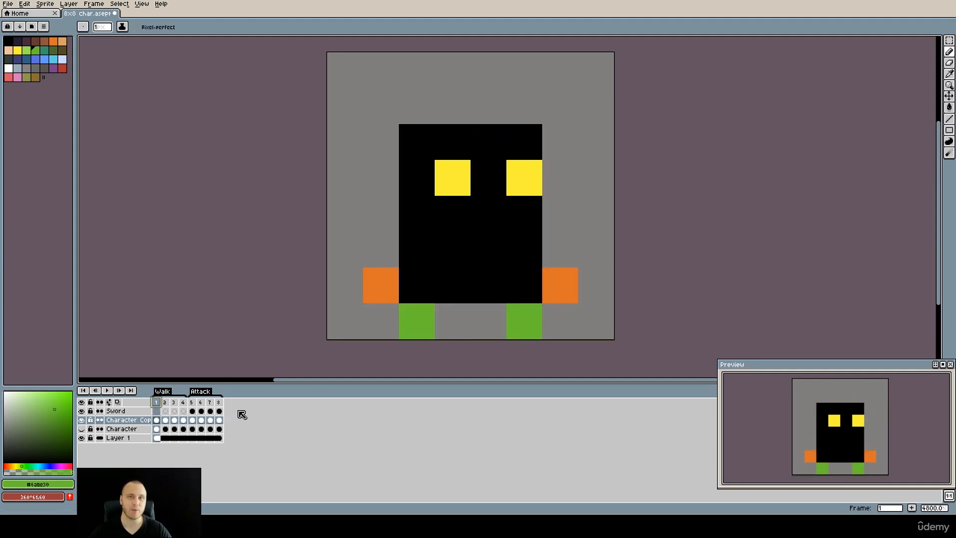
# Flip between frames 1 and 2 of the duplicated layer to compare the limb poses.
pyautogui.click(168, 403)
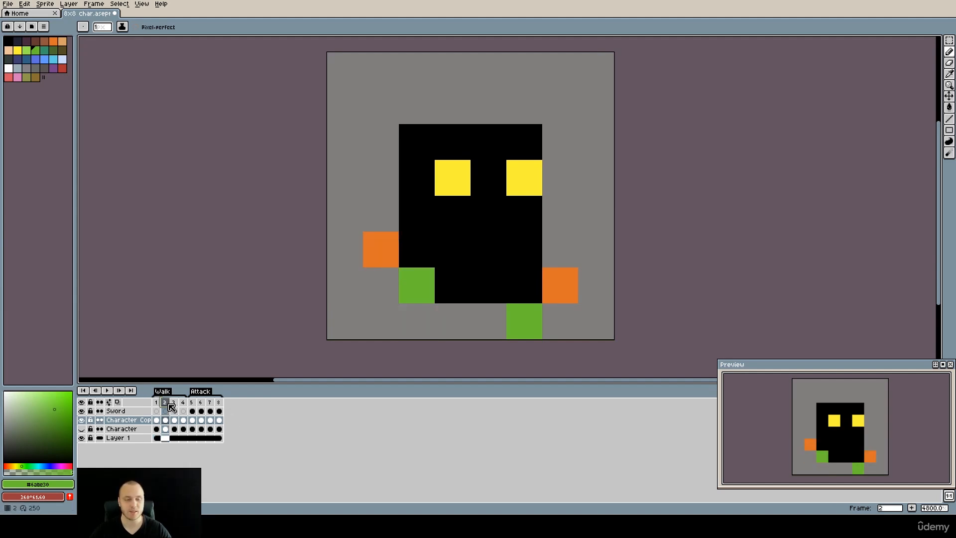
pyautogui.click(157, 403)
pyautogui.click(165, 402)
pyautogui.click(157, 403)
# Erase both orange hands from the character on frame 3 of the duplicated layer.
pyautogui.click(174, 401)
pyautogui.click(353, 316)
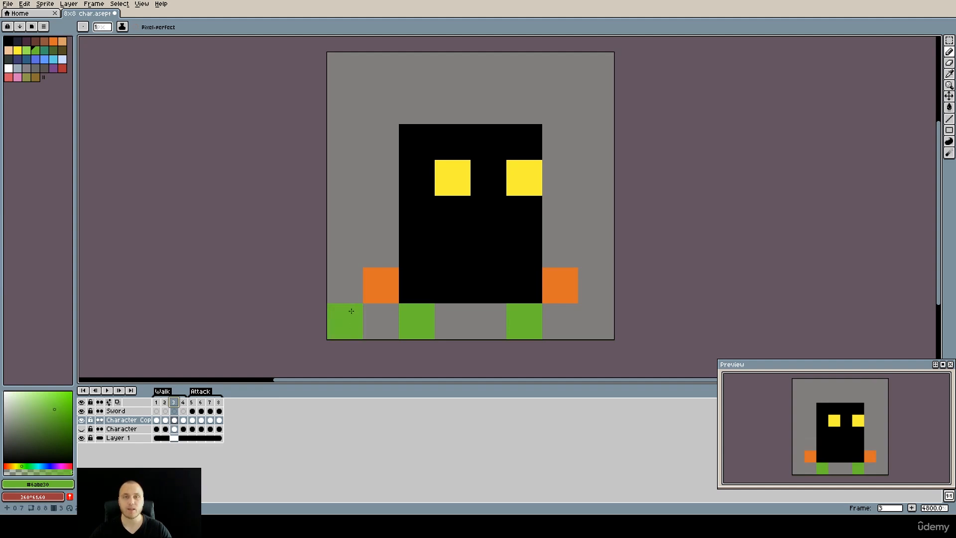
pyautogui.press('e')
pyautogui.click(368, 287)
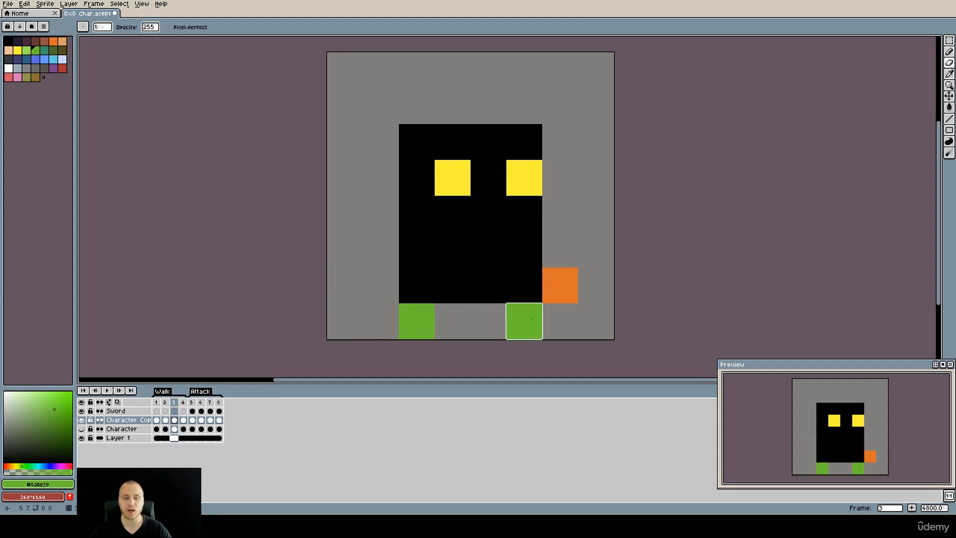
pyautogui.click(560, 285)
# Sample the body's black and paint over the orange hand on frame 4.
pyautogui.click(184, 420)
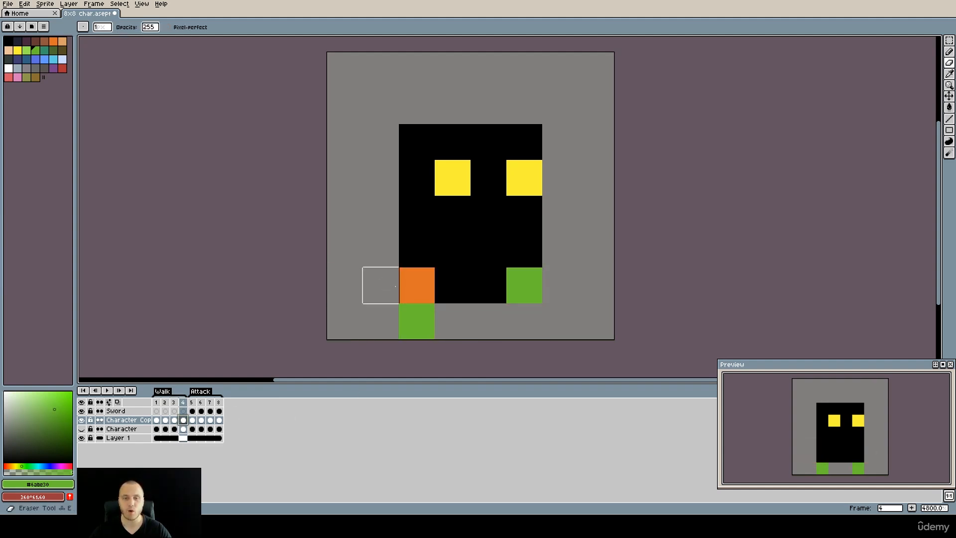
pyautogui.keyDown('alt'); pyautogui.click(420, 257); pyautogui.keyUp('alt')
pyautogui.click(412, 284)
pyautogui.press('b')
pyautogui.click(410, 283)
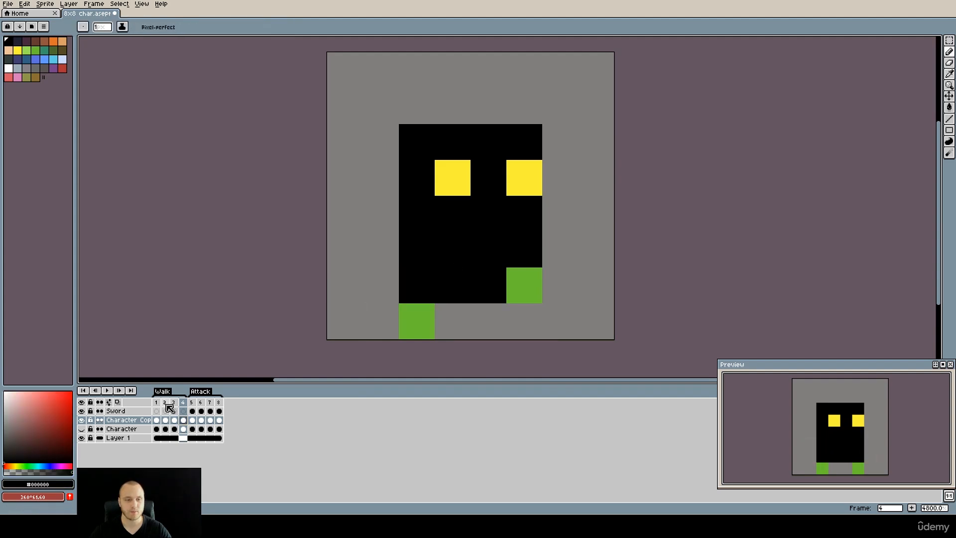
# Erase both orange hands on frame 2 and paint the raised green foot black.
pyautogui.click(166, 407)
pyautogui.click(559, 283)
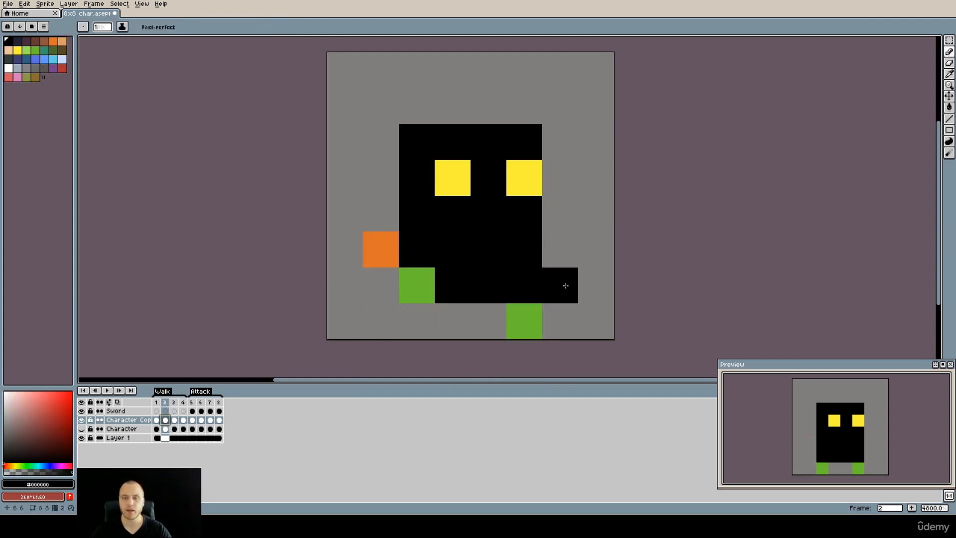
pyautogui.press('e')
pyautogui.click(565, 285)
pyautogui.click(382, 250)
pyautogui.press('b')
pyautogui.click(415, 284)
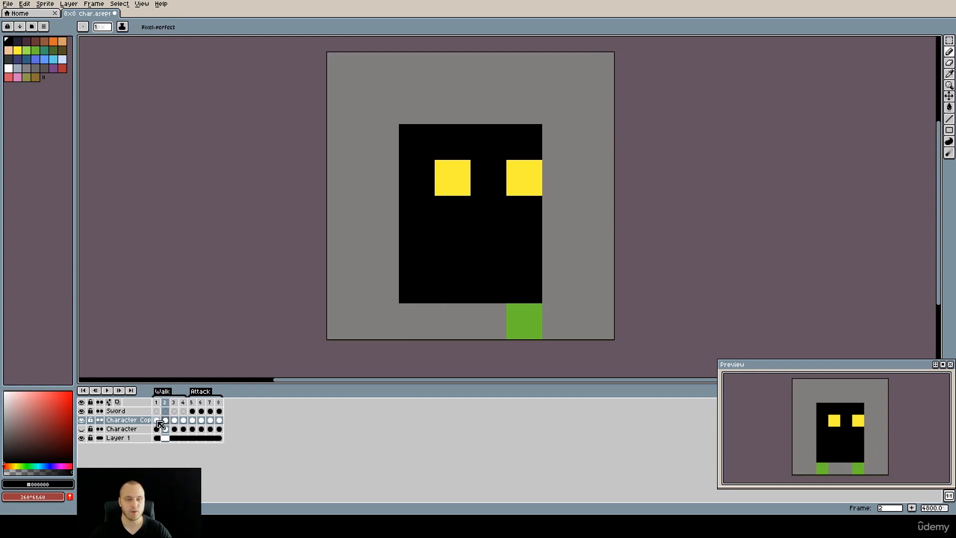
# Erase both orange hands from the character on frame 1.
pyautogui.click(159, 424)
pyautogui.press('e')
pyautogui.click(559, 284)
pyautogui.click(380, 284)
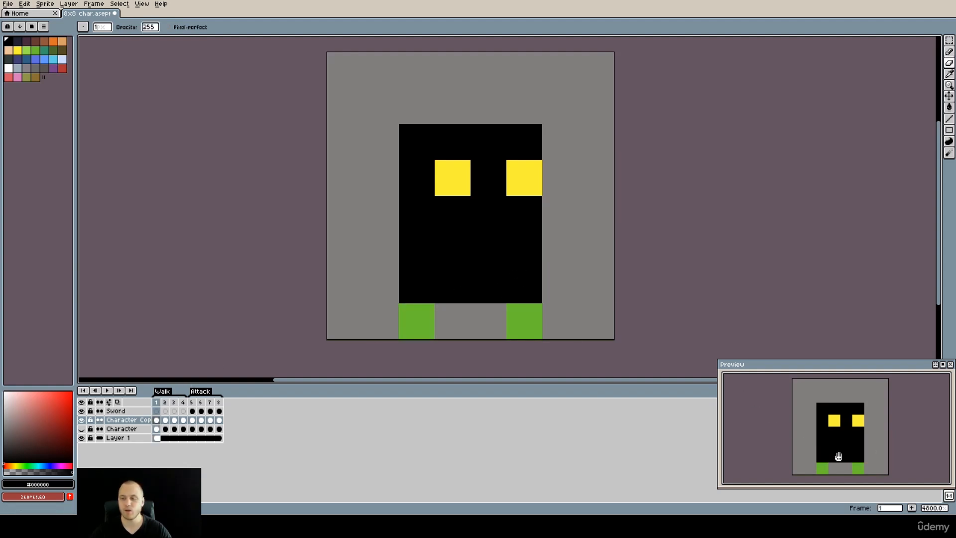
# Sample the foot's green on frame 2 and repaint the raised foot in that colour.
pyautogui.press('b')
pyautogui.click(164, 423)
pyautogui.keyDown('alt'); pyautogui.click(523, 334); pyautogui.keyUp('alt')
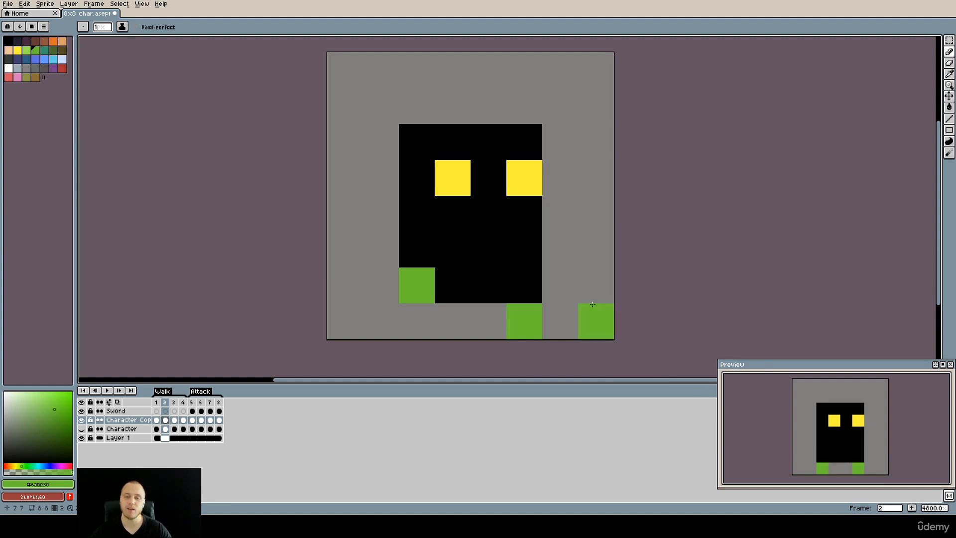
# Sample the body's black and paint the green feet on frame 2 black.
pyautogui.keyDown('alt'); pyautogui.click(509, 273); pyautogui.keyUp('alt')
pyautogui.scroll(-1, 551, 282)
pyautogui.moveTo(551, 282); pyautogui.dragTo(482, 271)
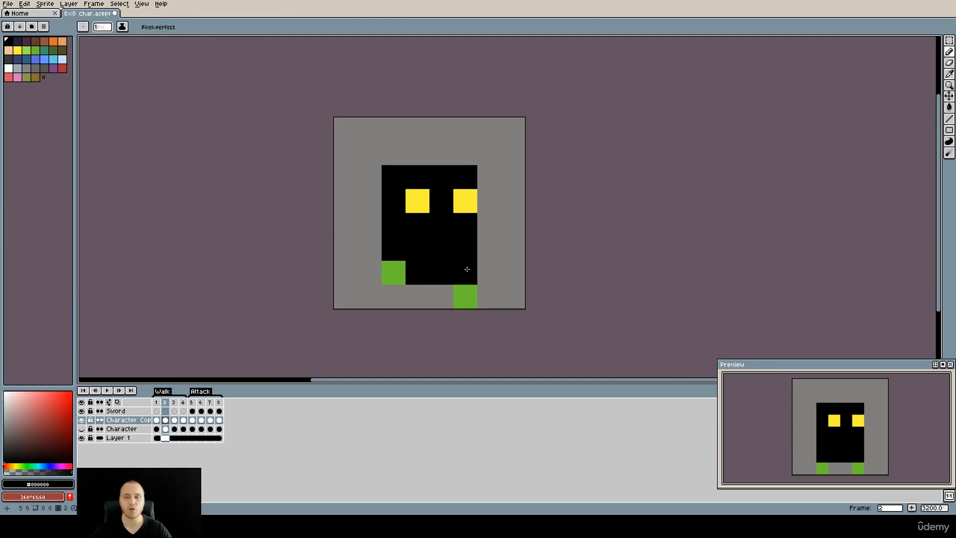
pyautogui.click(461, 295)
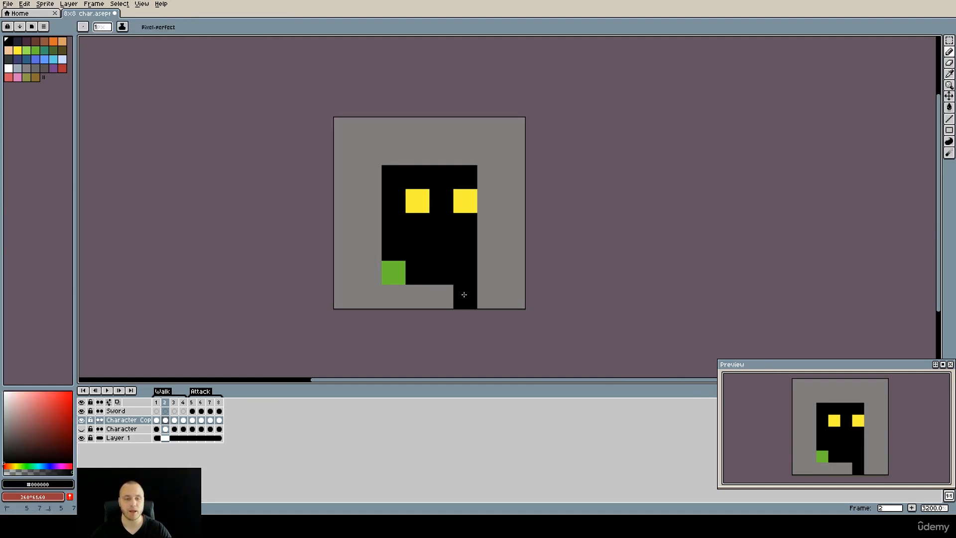
# Paint the green feet black on frames 3 and 4 of the duplicated layer.
pyautogui.click(178, 421)
pyautogui.click(465, 298)
pyautogui.press('Right')
pyautogui.click(464, 273)
pyautogui.click(393, 297)
# Paint both green feet on frame 1 black.
pyautogui.click(157, 420)
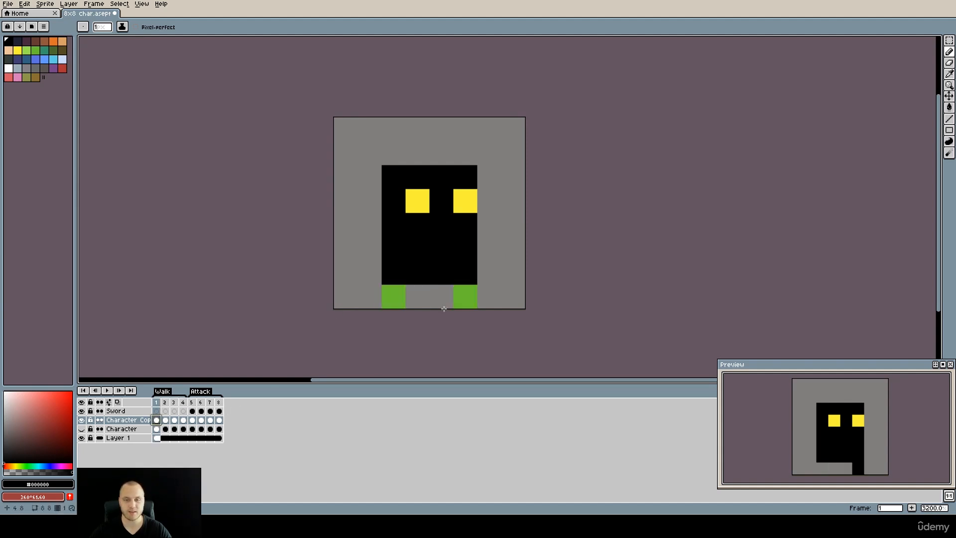
pyautogui.click(393, 297)
pyautogui.click(465, 297)
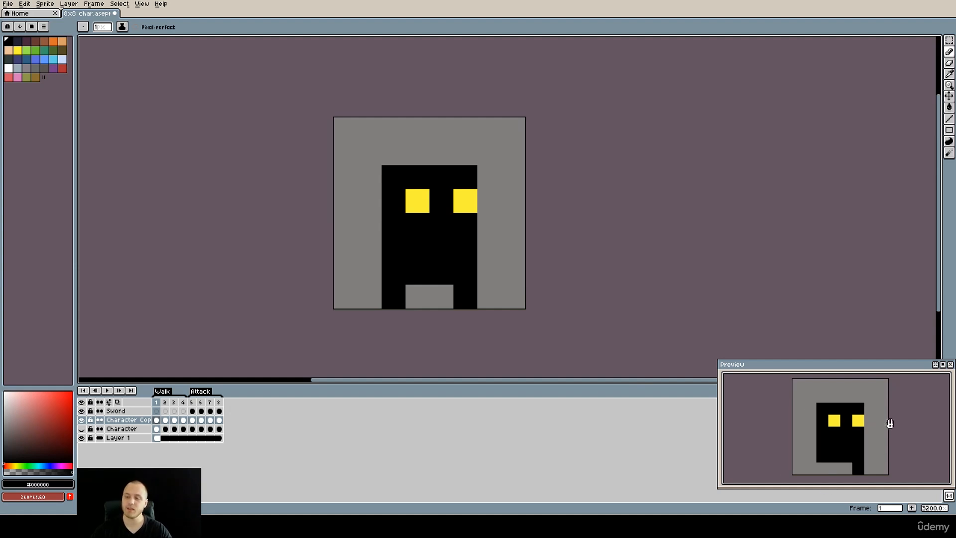
# Add the missing black foot on frames 2 and 4 so both feet reach the ground.
pyautogui.click(178, 421)
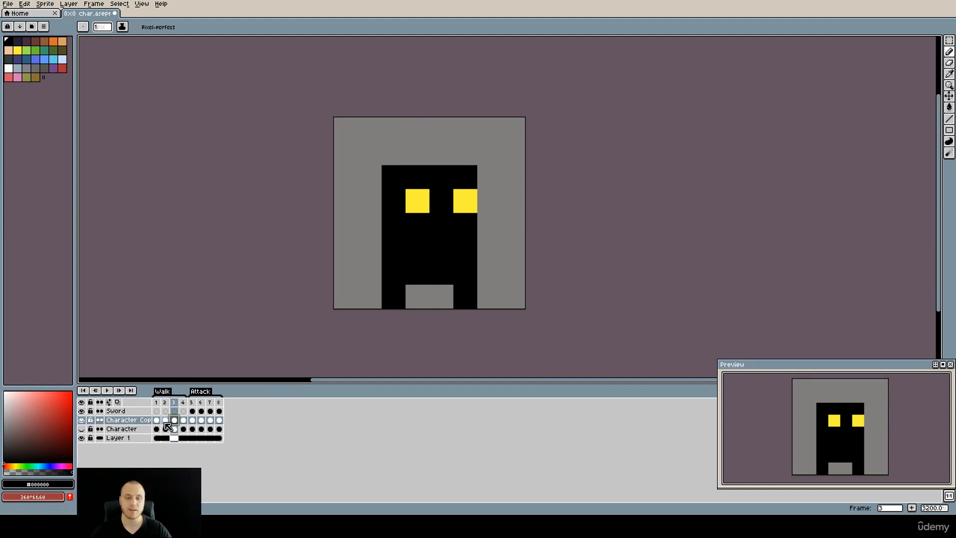
pyautogui.click(184, 421)
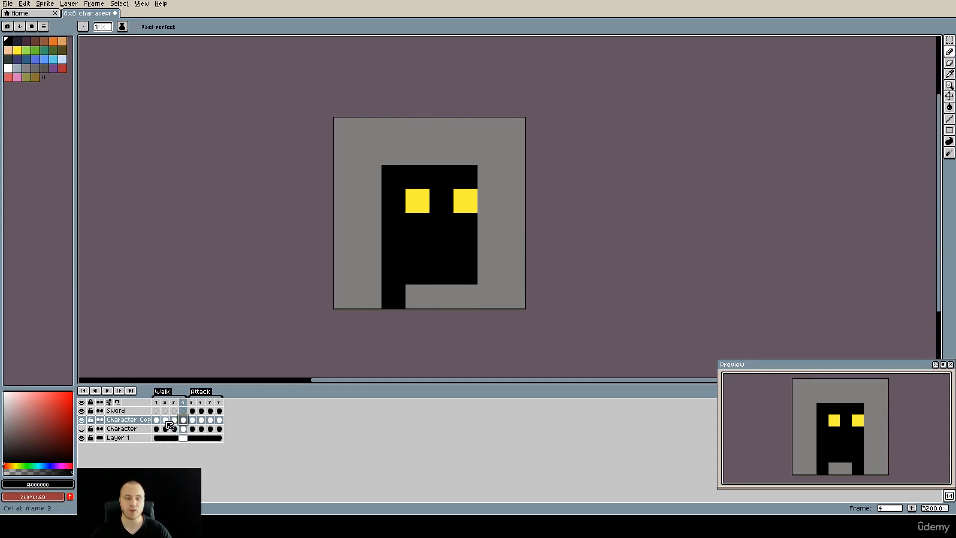
pyautogui.click(170, 425)
pyautogui.click(393, 297)
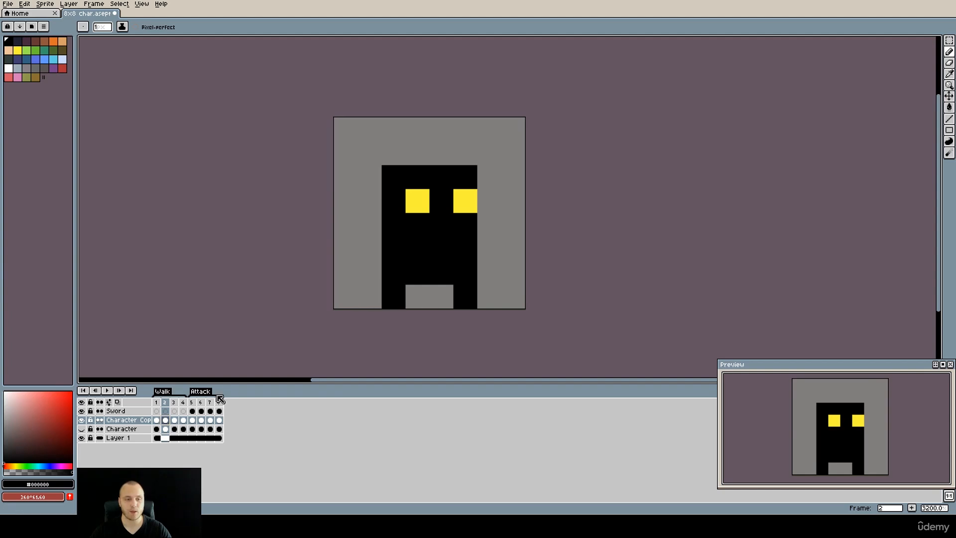
pyautogui.click(184, 421)
pyautogui.click(464, 288)
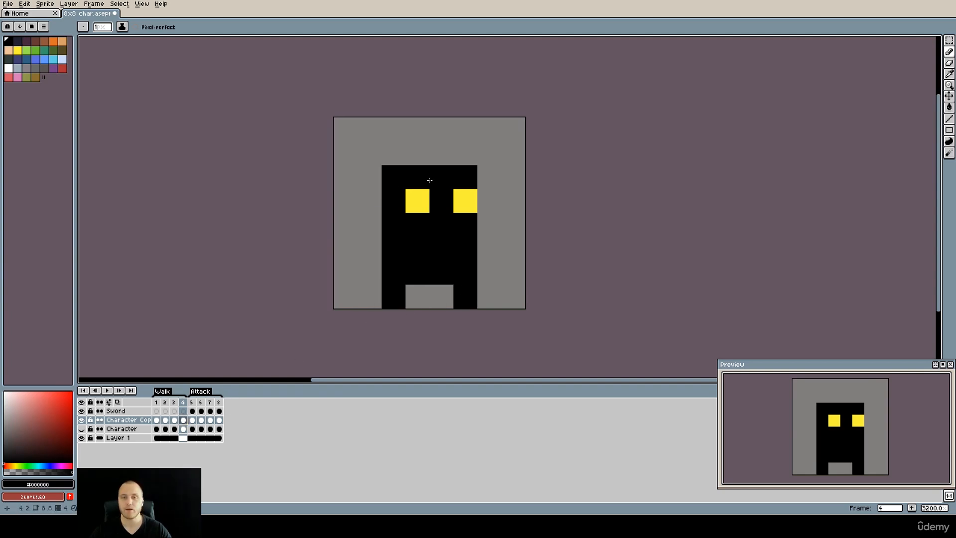
# Erase the character's left foot on frame 2 and its right foot on frame 4 for the raised-foot poses.
pyautogui.scroll(1, 450, 271)
pyautogui.click(160, 423)
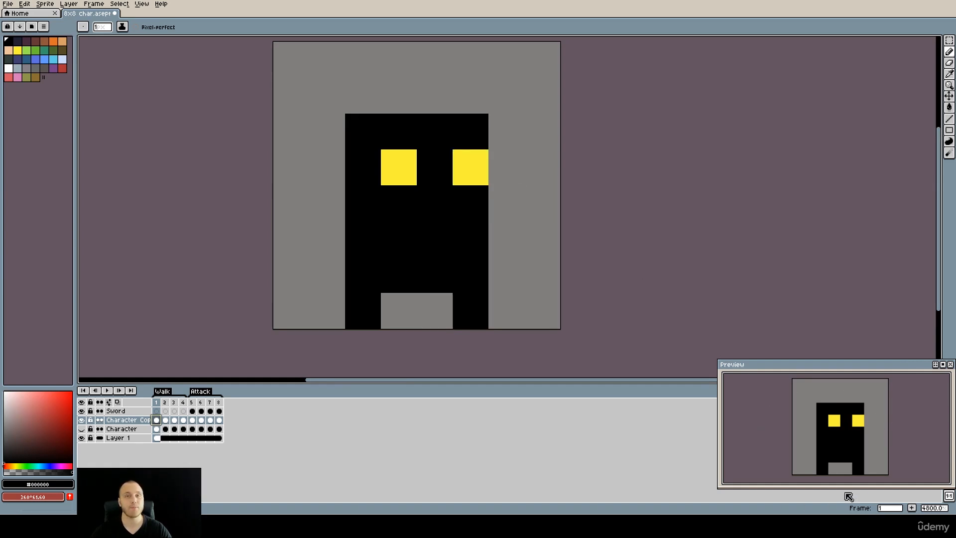
pyautogui.click(167, 421)
pyautogui.press('e')
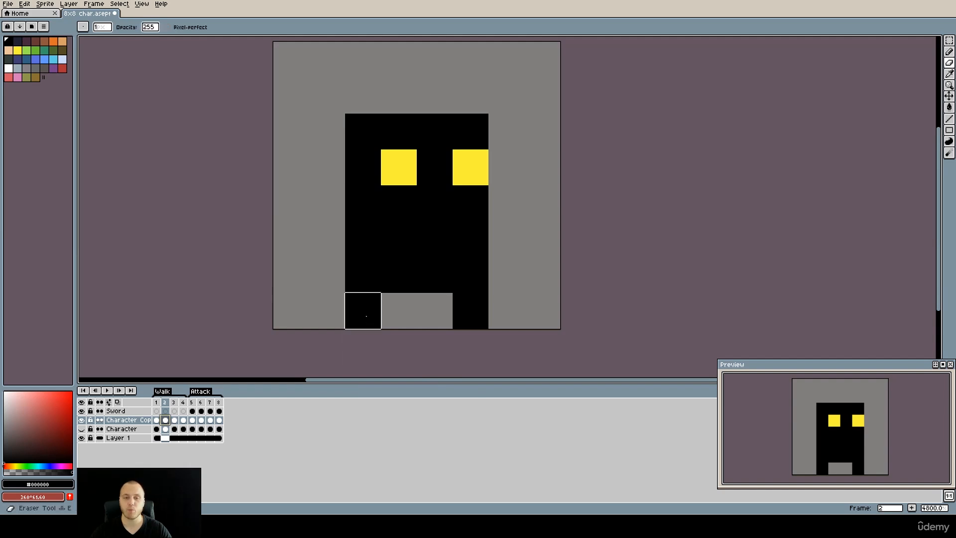
pyautogui.click(367, 316)
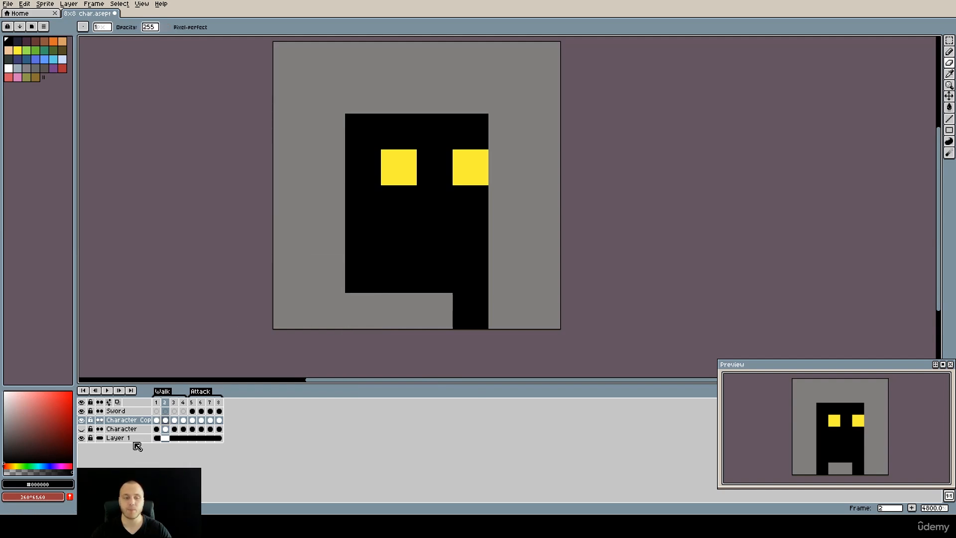
pyautogui.click(184, 419)
pyautogui.click(471, 311)
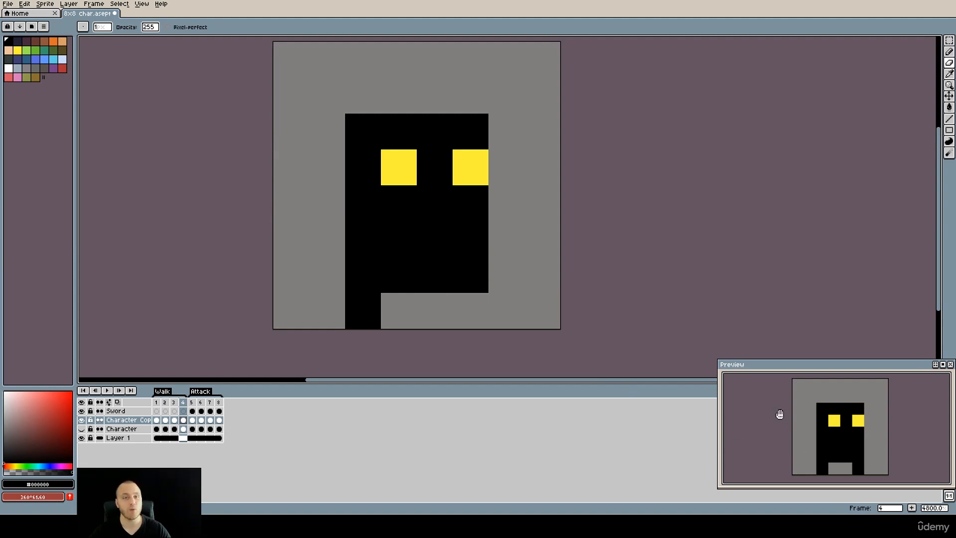
# Move the character on frame 2 up one pixel and extend the standing leg down to the ground in black.
pyautogui.click(166, 419)
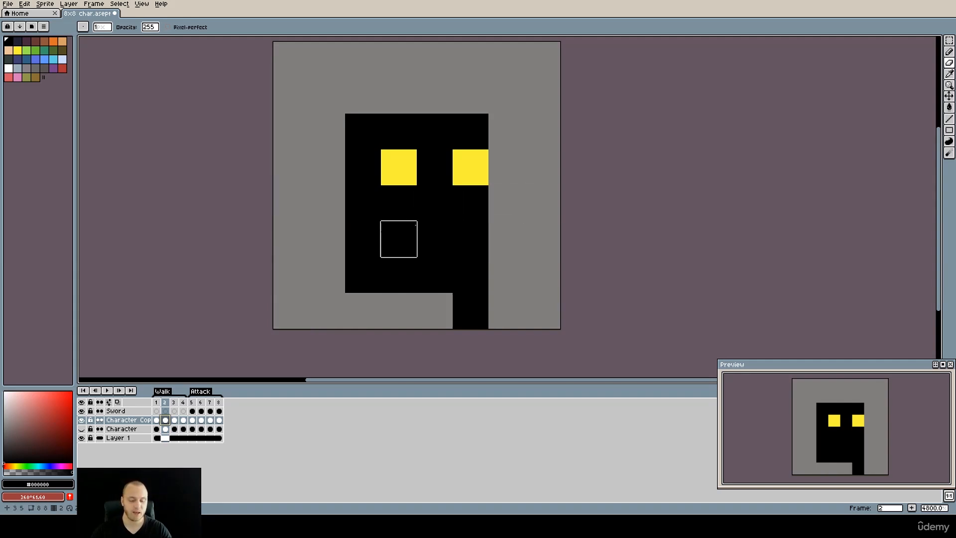
pyautogui.press('v')
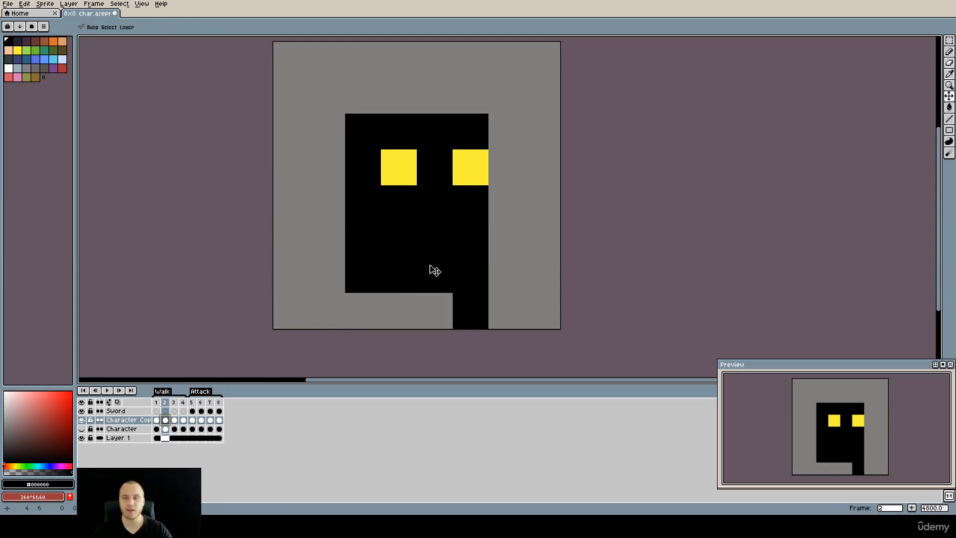
pyautogui.moveTo(430, 269); pyautogui.dragTo(433, 258)
pyautogui.press('b')
pyautogui.click(465, 300)
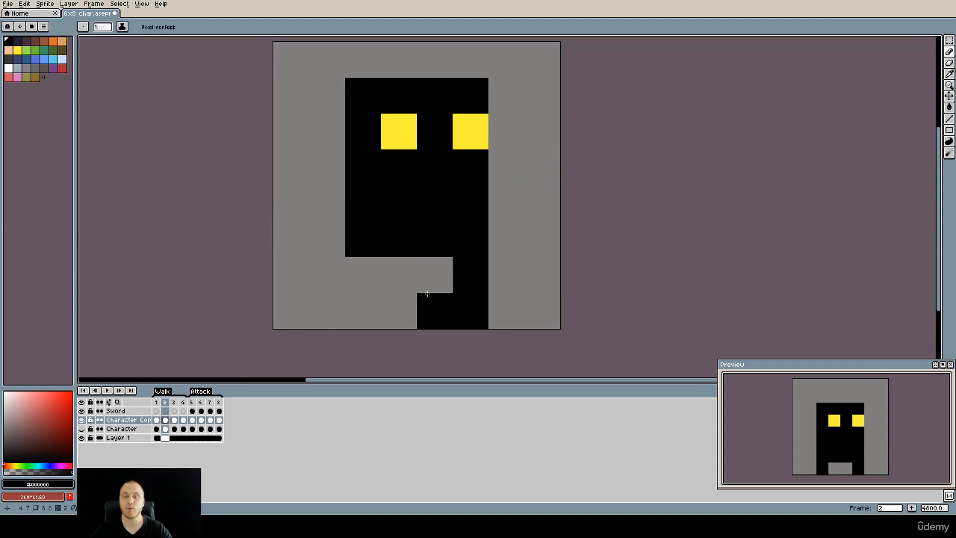
# Move the character on frame 4 up one pixel and extend its standing leg down to the ground in black.
pyautogui.click(184, 420)
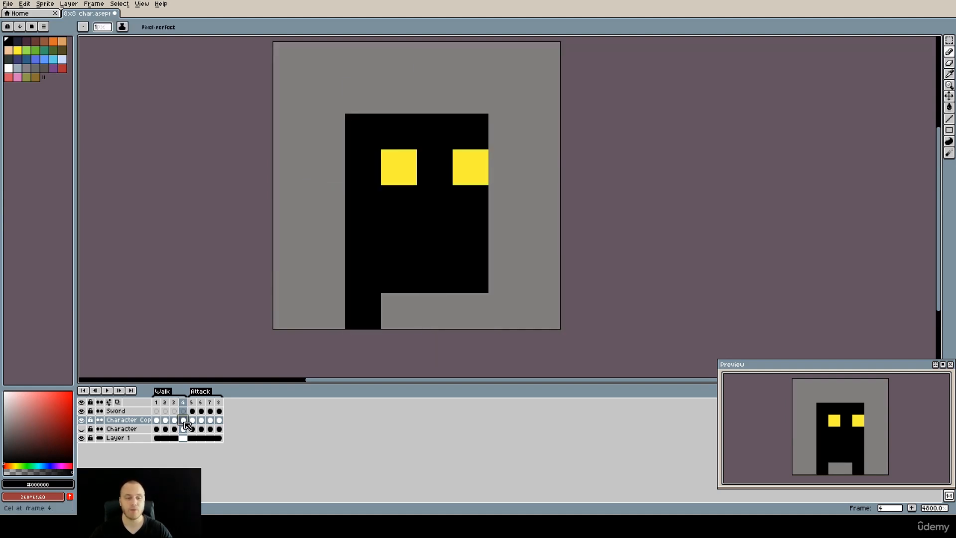
pyautogui.moveTo(421, 285); pyautogui.dragTo(424, 262)
pyautogui.click(369, 301)
pyautogui.click(474, 292)
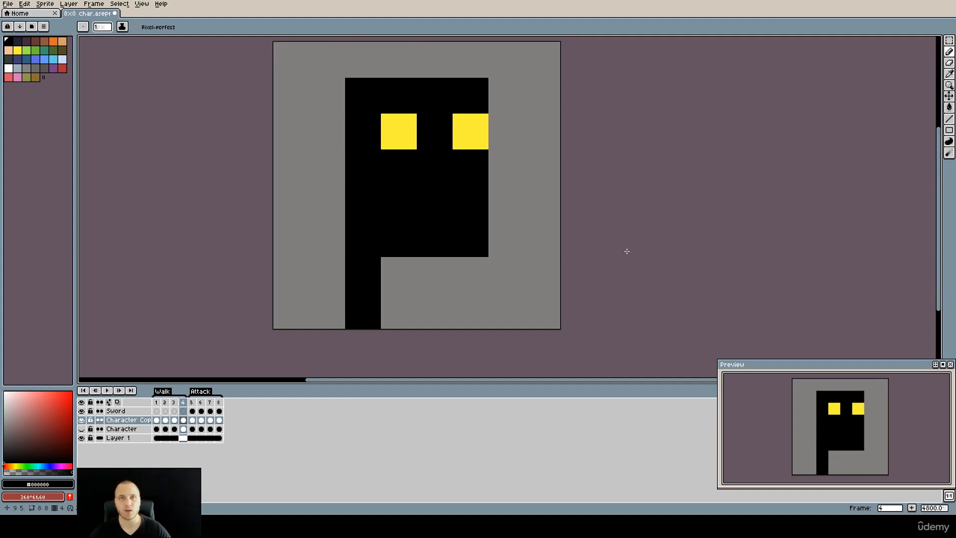
# Show the original Character layer in place of its copy and review the walk poses on frames 2 to 4.
pyautogui.click(159, 430)
pyautogui.click(165, 429)
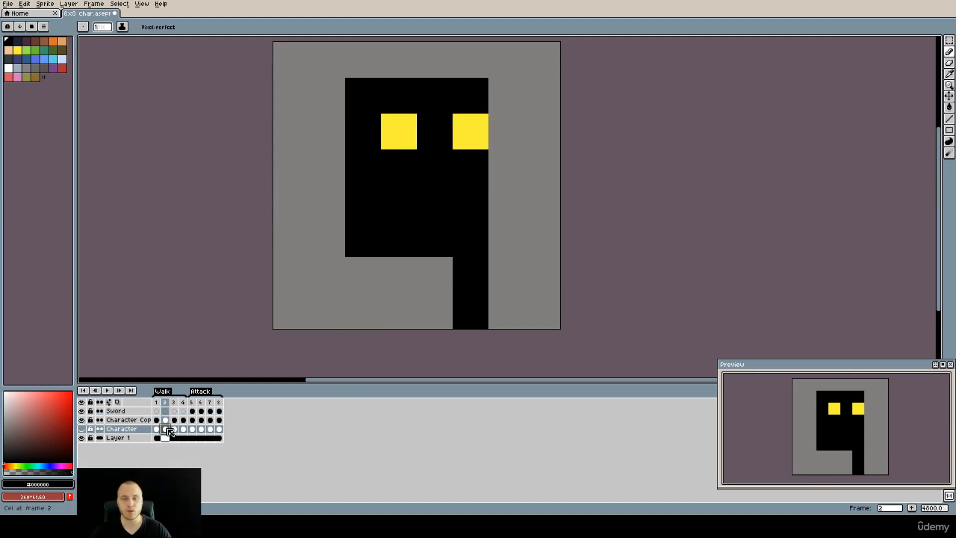
pyautogui.click(81, 429)
pyautogui.click(82, 419)
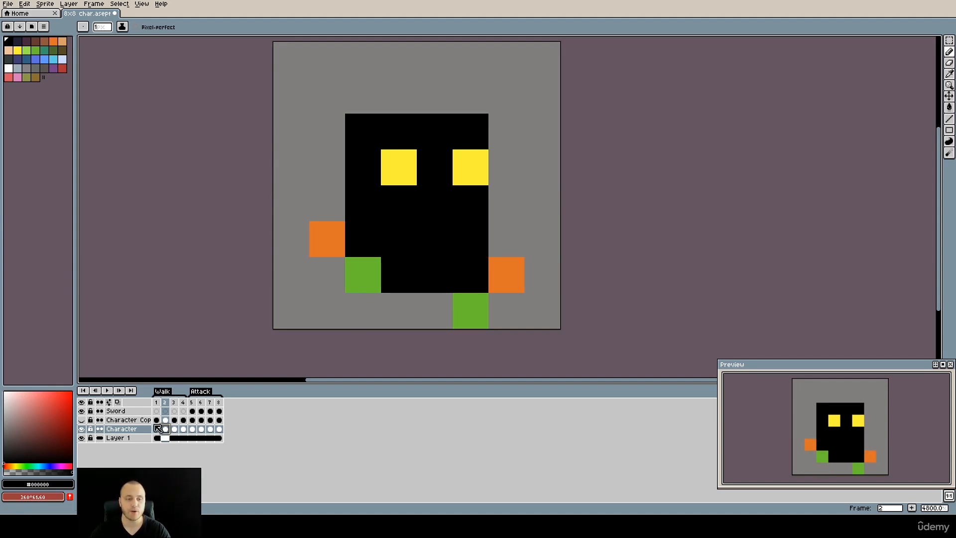
pyautogui.click(174, 429)
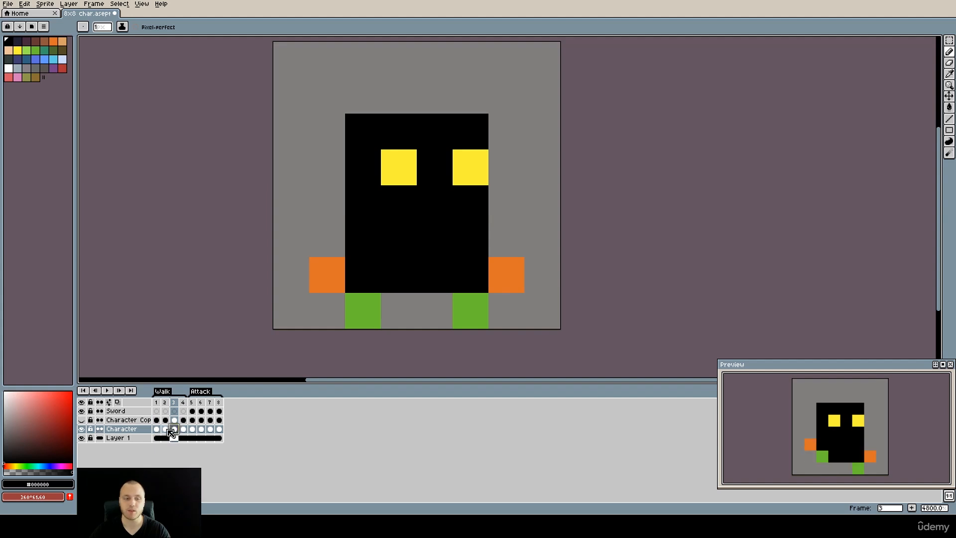
pyautogui.click(165, 429)
pyautogui.click(185, 429)
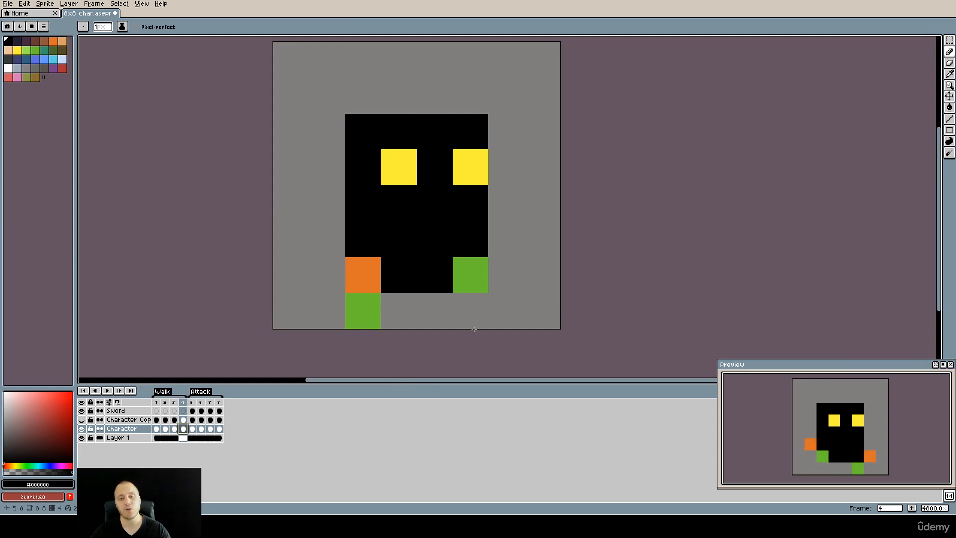
pyautogui.click(503, 306)
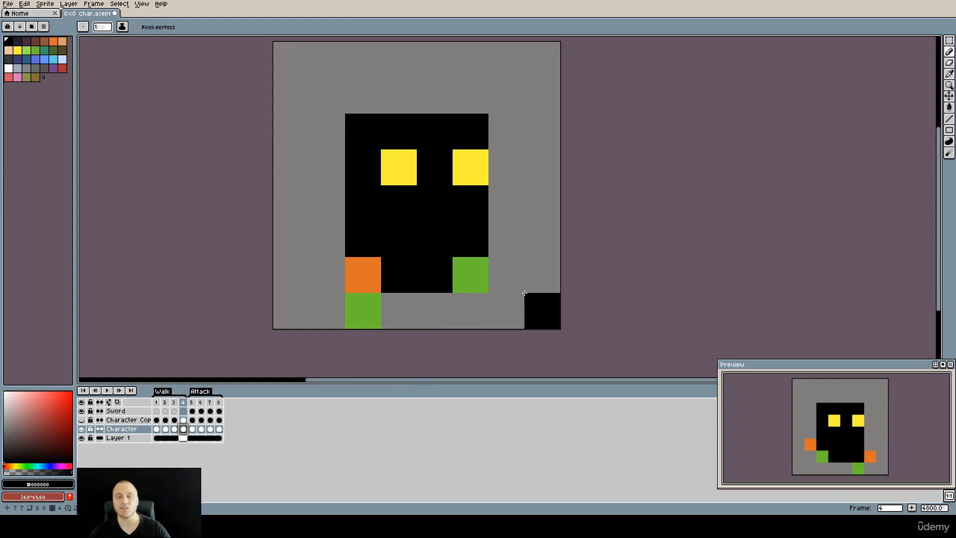
# Compare the sword poses on attack frames 5 and 6 with the first two walk frames.
pyautogui.click(201, 413)
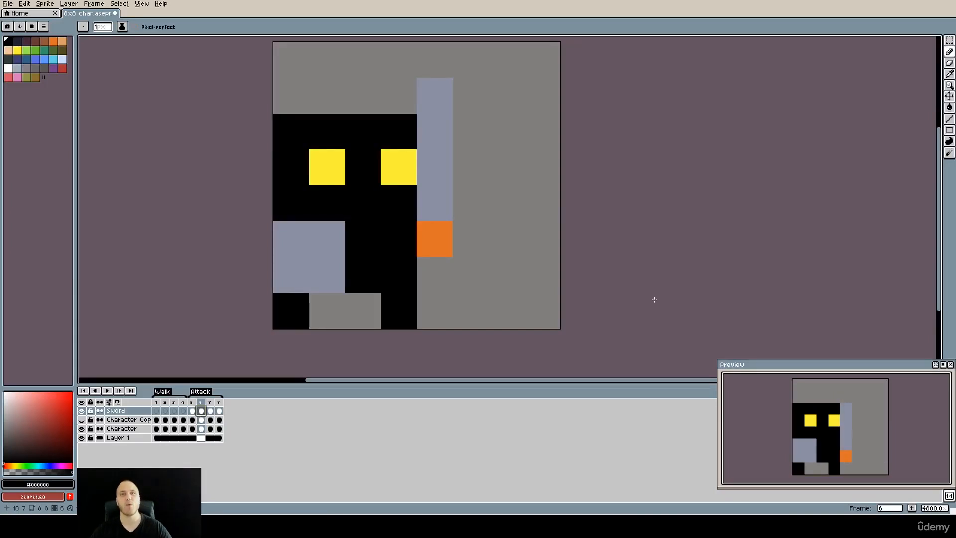
pyautogui.click(538, 207)
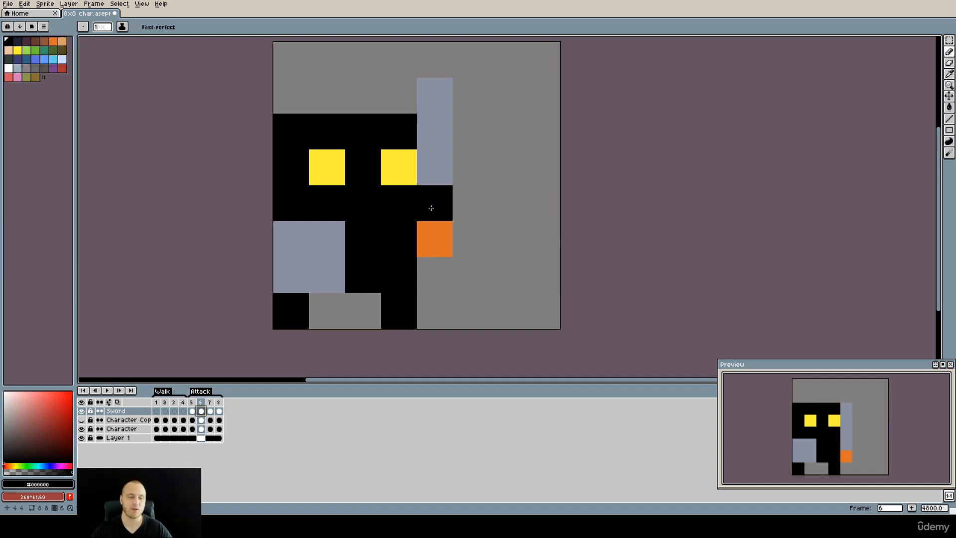
pyautogui.moveTo(156, 421); pyautogui.dragTo(163, 421)
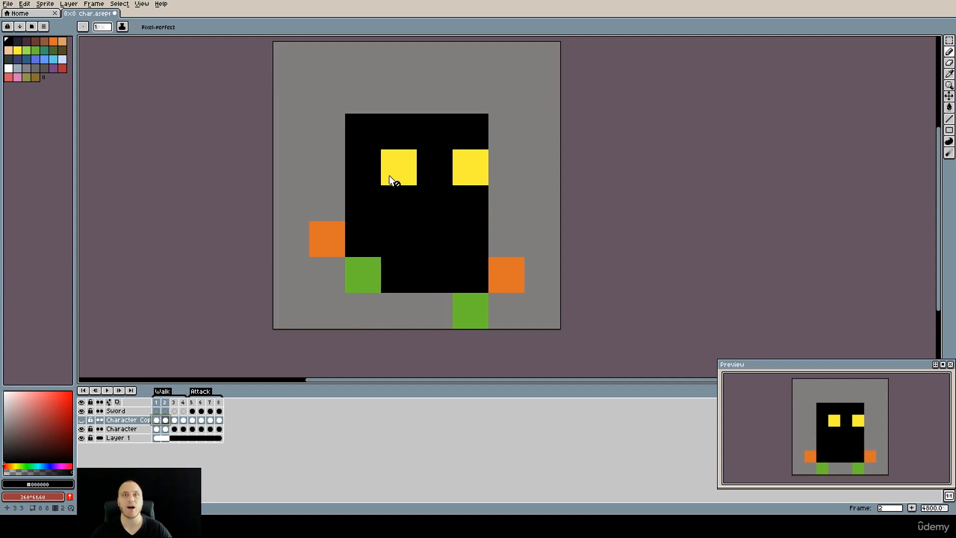
pyautogui.click(192, 411)
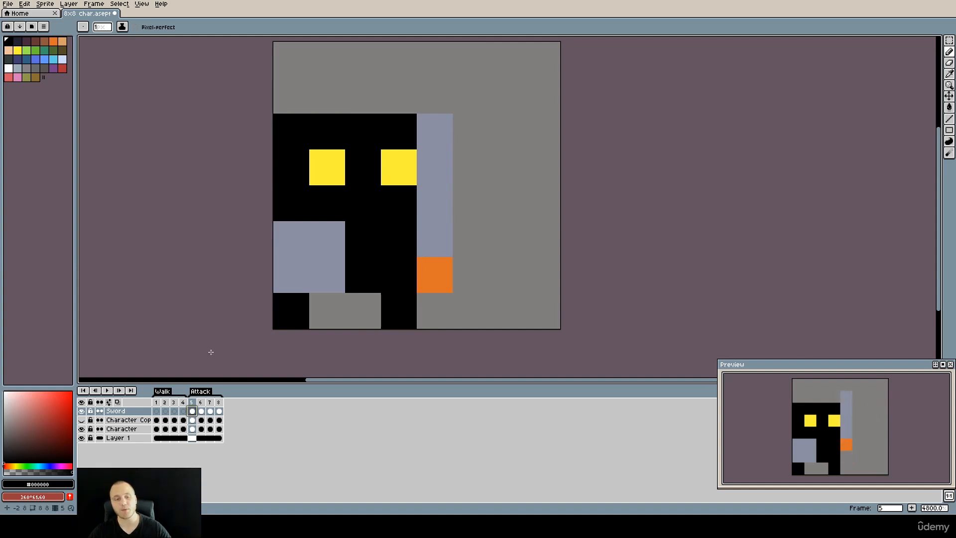
pyautogui.click(124, 420)
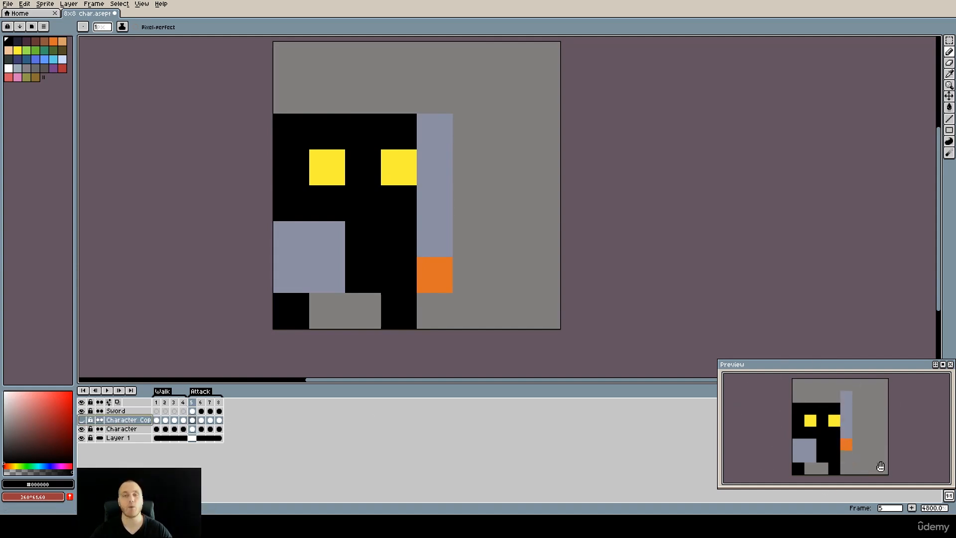
pyautogui.moveTo(581, 226); pyautogui.dragTo(566, 256)
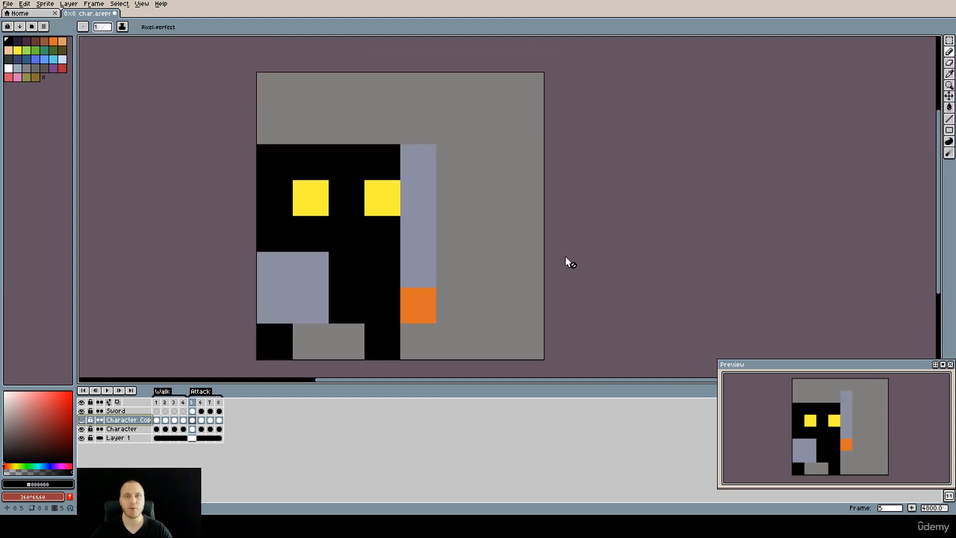
# Try covering the grey shield with black on frame 5 of the Sword layer, and undo the strokes.
pyautogui.click(194, 411)
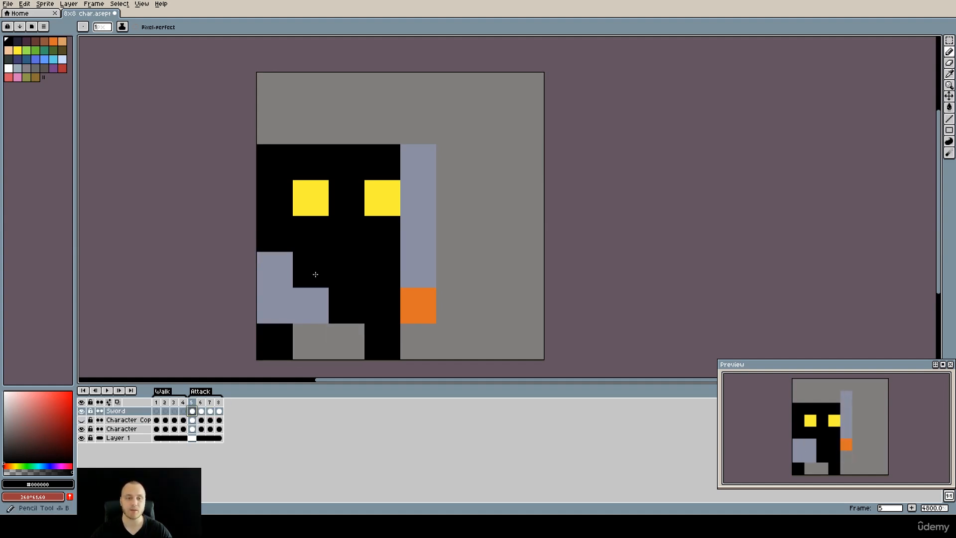
pyautogui.moveTo(323, 273); pyautogui.dragTo(267, 292)
pyautogui.click(271, 284)
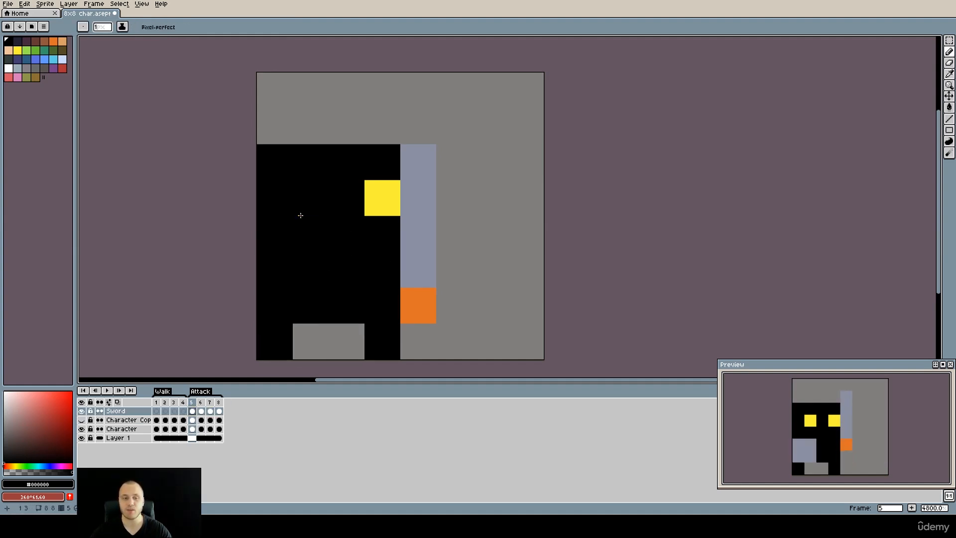
pyautogui.press('v')
pyautogui.hotkey('ctrl', 'z')
pyautogui.hotkey('ctrl', 'z')
pyautogui.press('b')
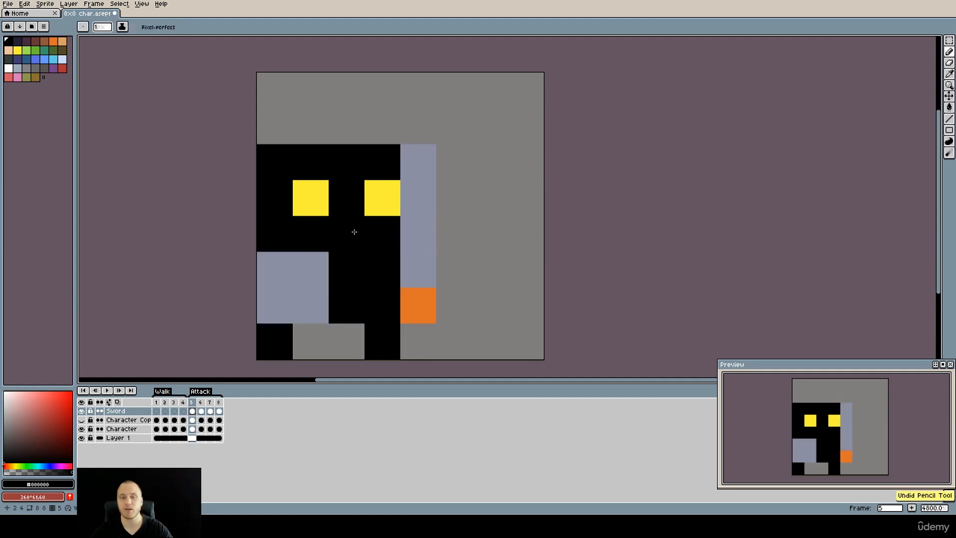
# Examine the sword swing across attack frames 5 to 8, repeatedly comparing the slash on frame 7 with frame 8.
pyautogui.click(202, 414)
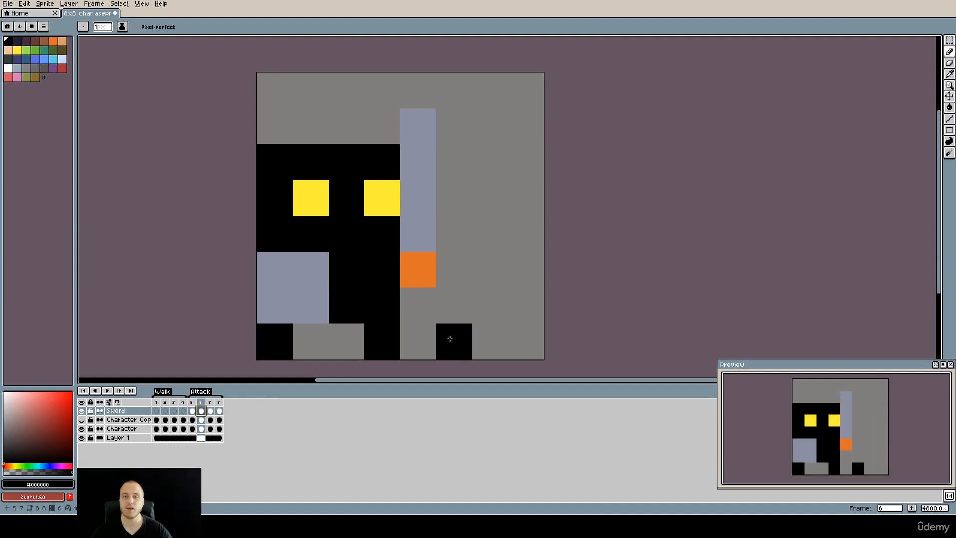
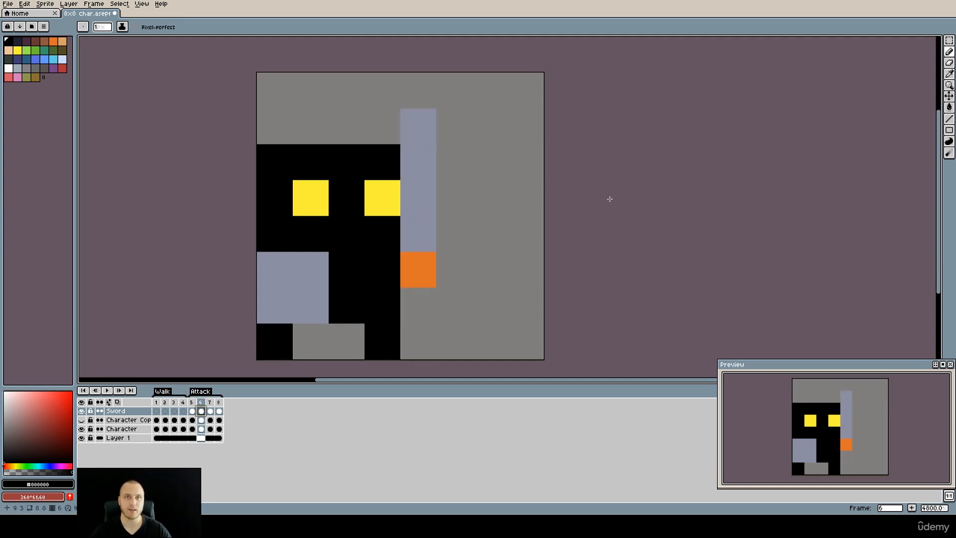
pyautogui.click(210, 411)
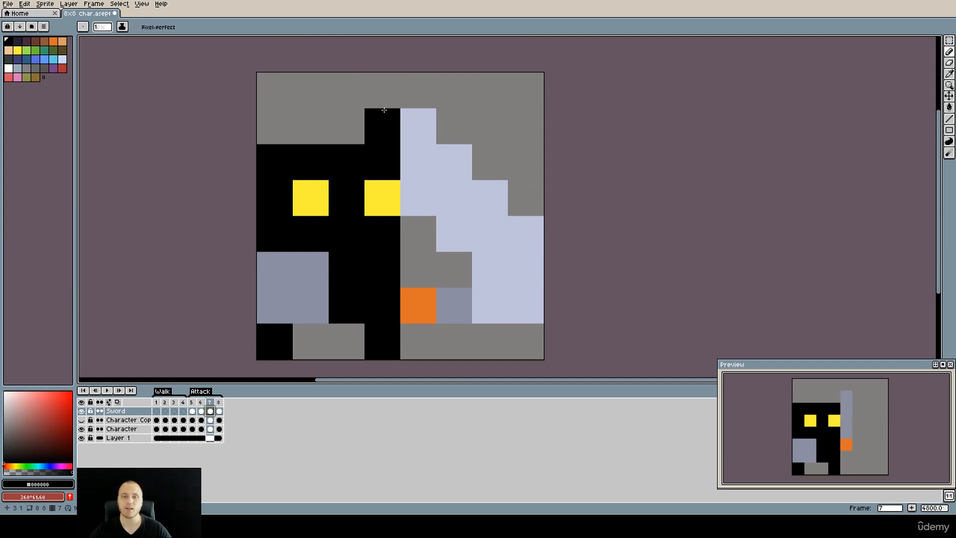
pyautogui.click(219, 412)
pyautogui.click(210, 412)
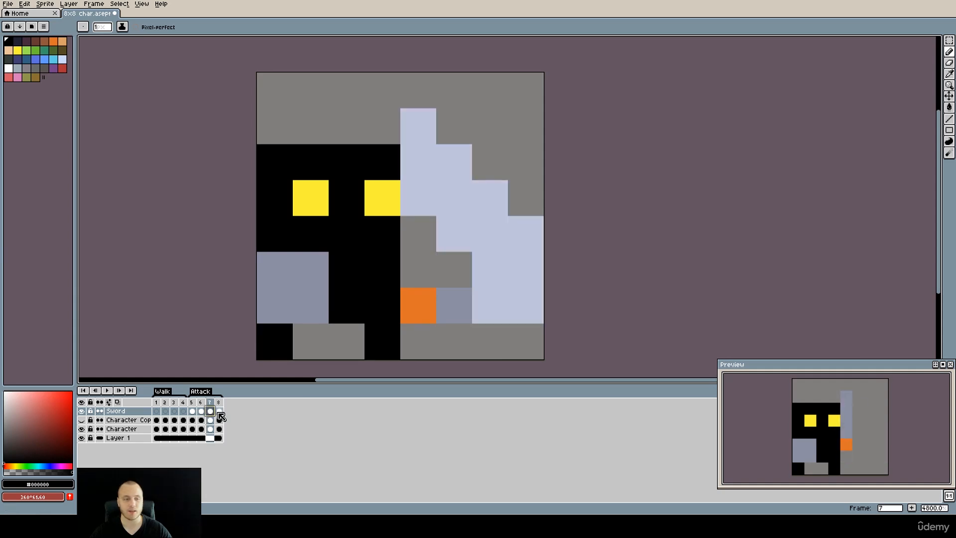
pyautogui.click(218, 412)
pyautogui.click(210, 412)
pyautogui.click(219, 412)
pyautogui.click(210, 411)
pyautogui.click(219, 412)
pyautogui.click(210, 412)
pyautogui.click(219, 412)
pyautogui.click(210, 412)
pyautogui.click(219, 413)
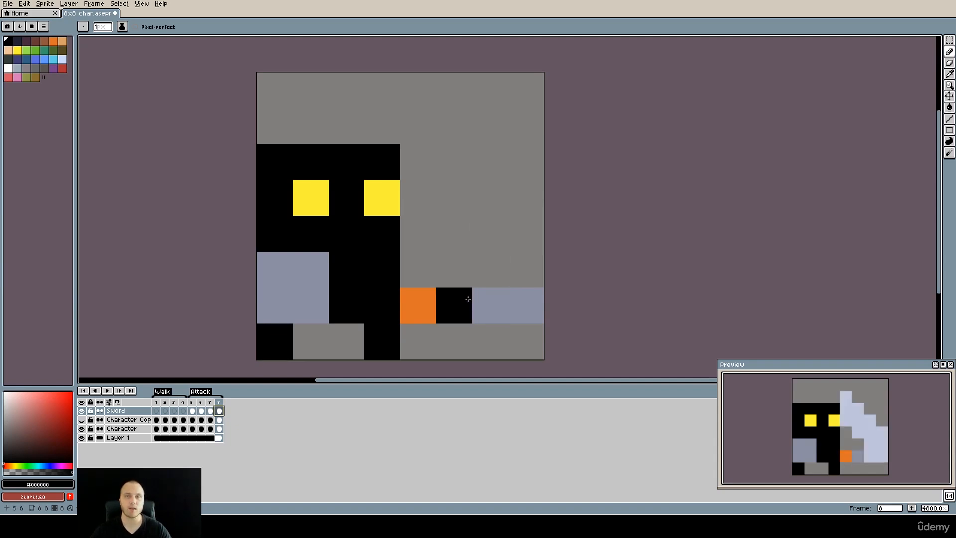
pyautogui.click(201, 412)
pyautogui.click(192, 411)
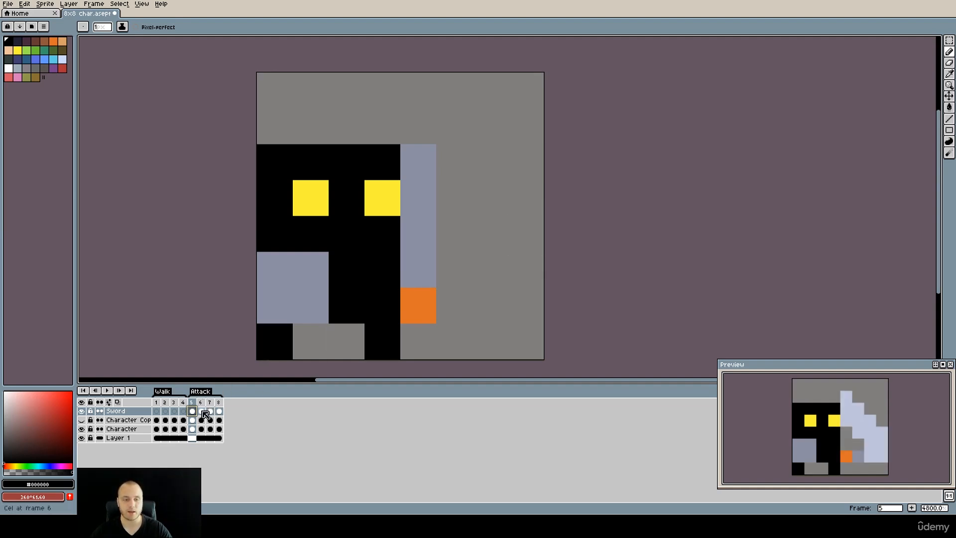
# Try clearing the Sword layer's cels on frames 6 and 7 and play the animation without them.
pyautogui.moveTo(202, 411); pyautogui.dragTo(209, 412)
pyautogui.press('Delete')
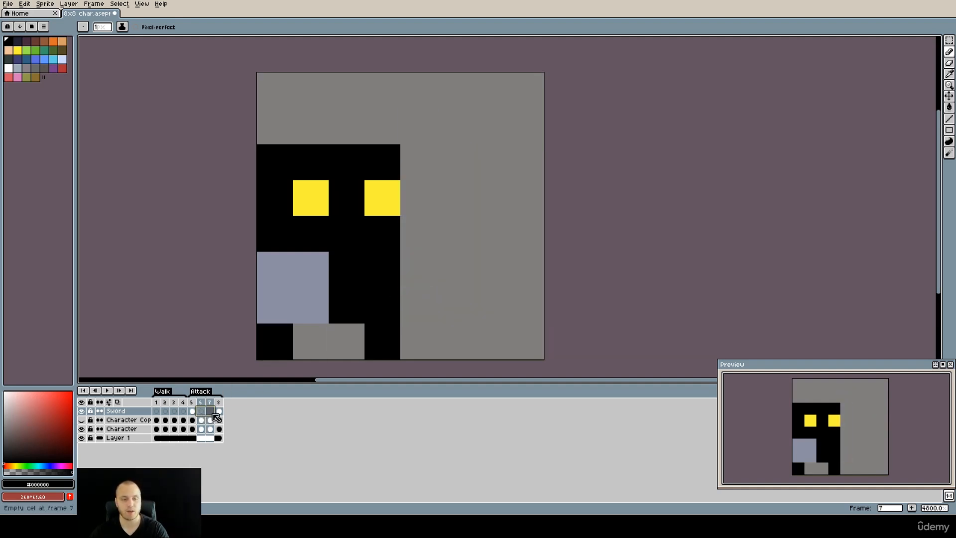
pyautogui.click(81, 429)
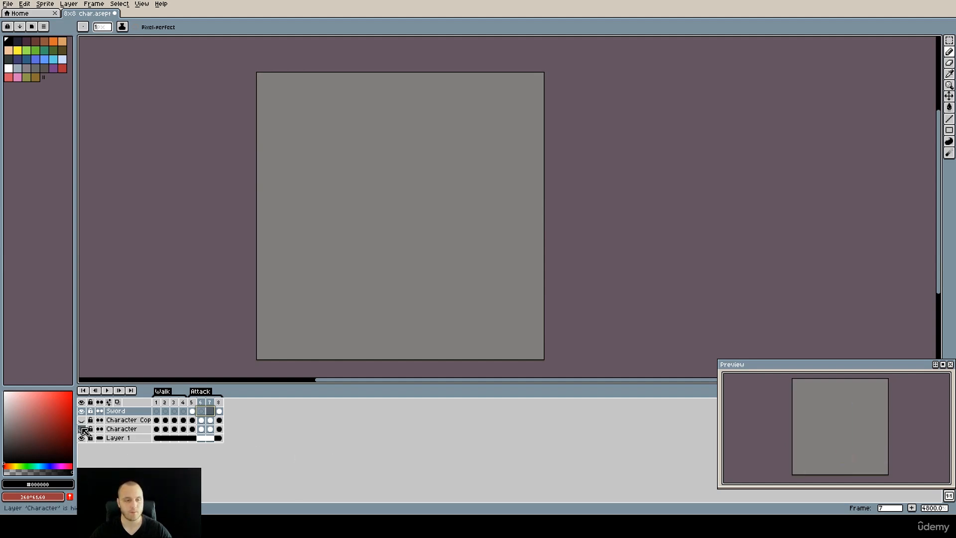
pyautogui.click(82, 429)
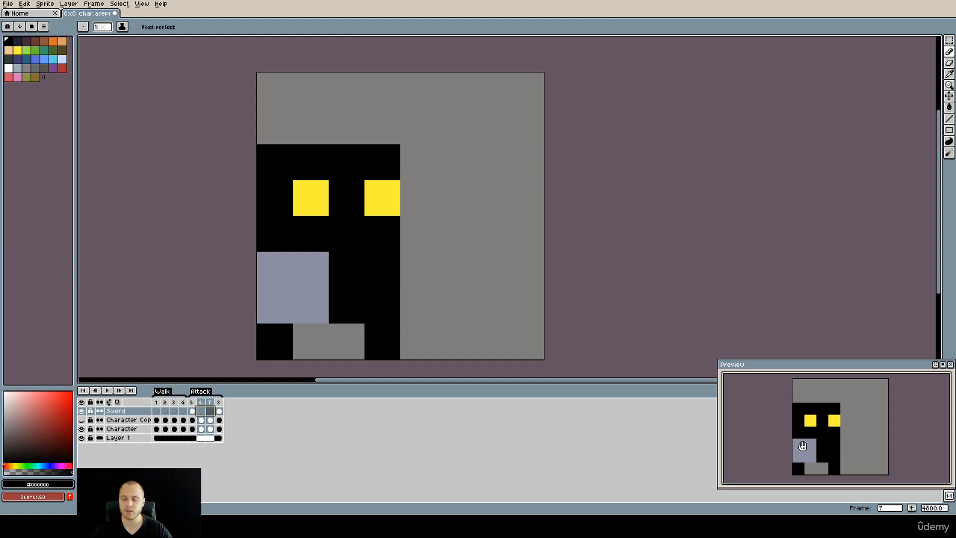
pyautogui.click(107, 391)
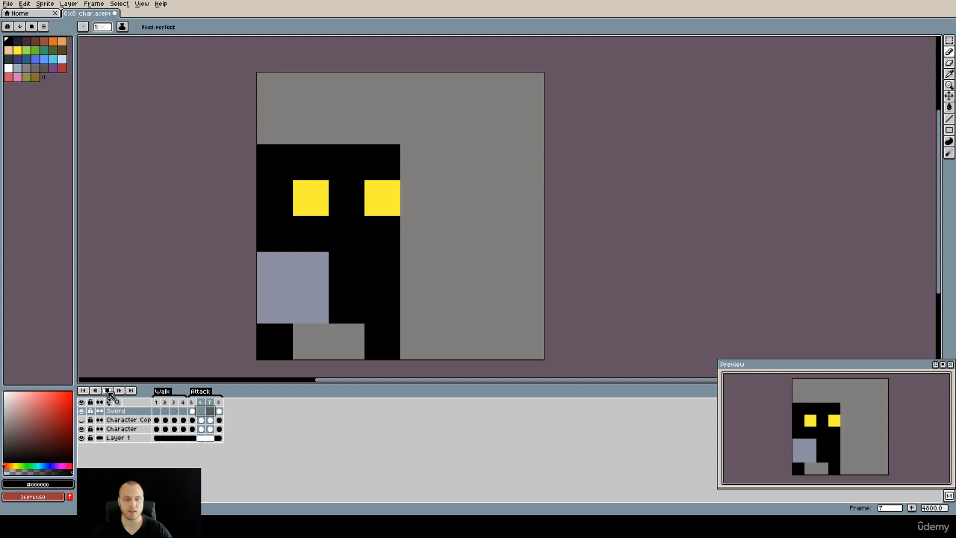
# Try reusing the frame 5 sword pose on frames 6 and 7, and undo the Sword layer changes.
pyautogui.click(196, 415)
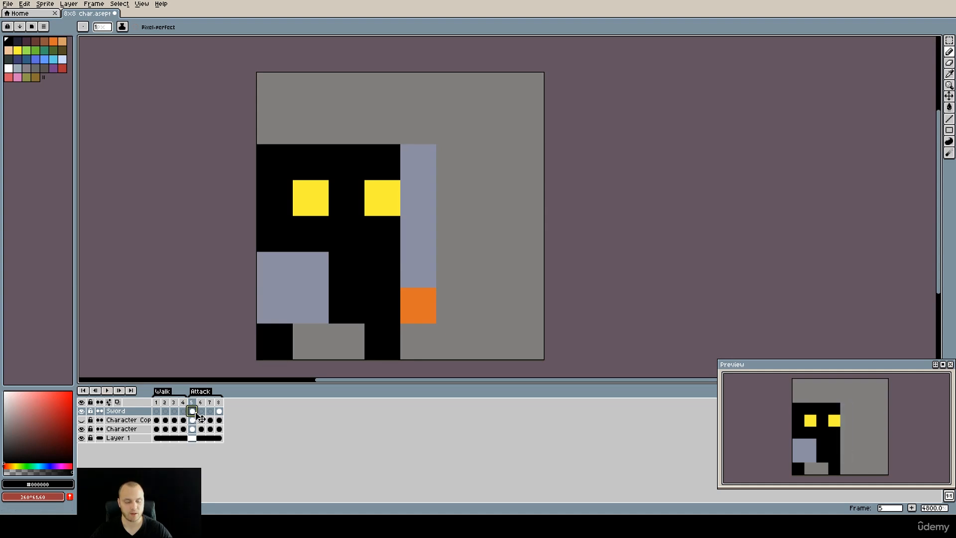
pyautogui.click(209, 411)
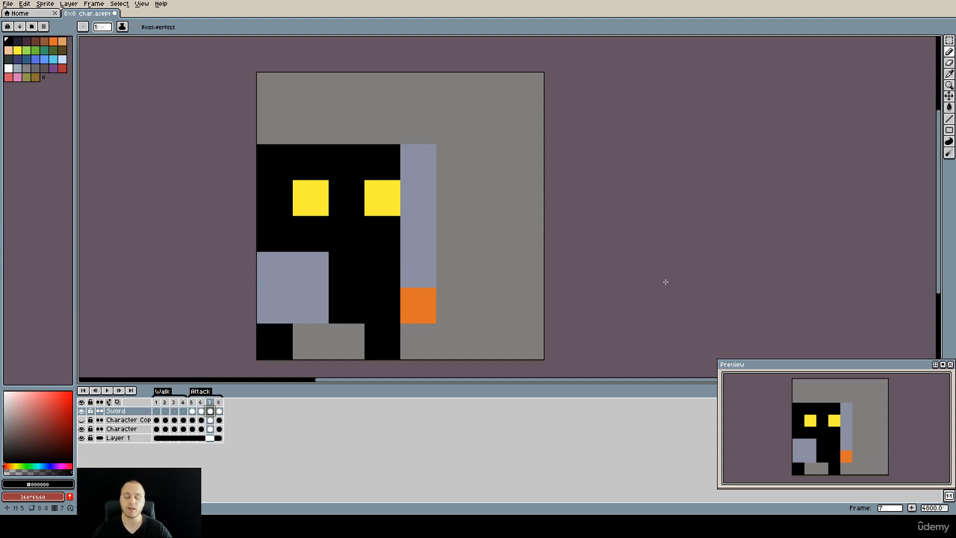
pyautogui.hotkey('ctrl', 'z')
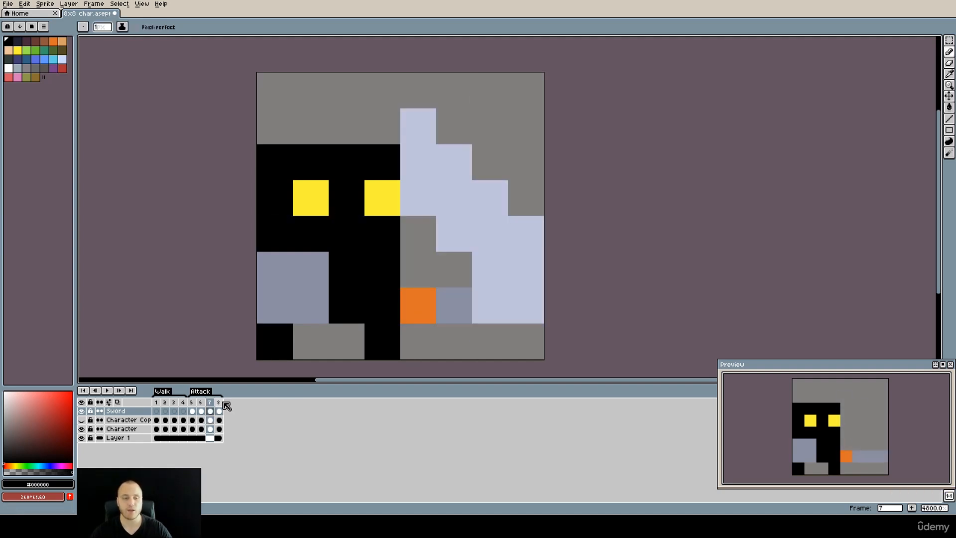
# Review the attack animation frame by frame from frame 5 to frame 8 with the whole sprite in view.
pyautogui.click(201, 402)
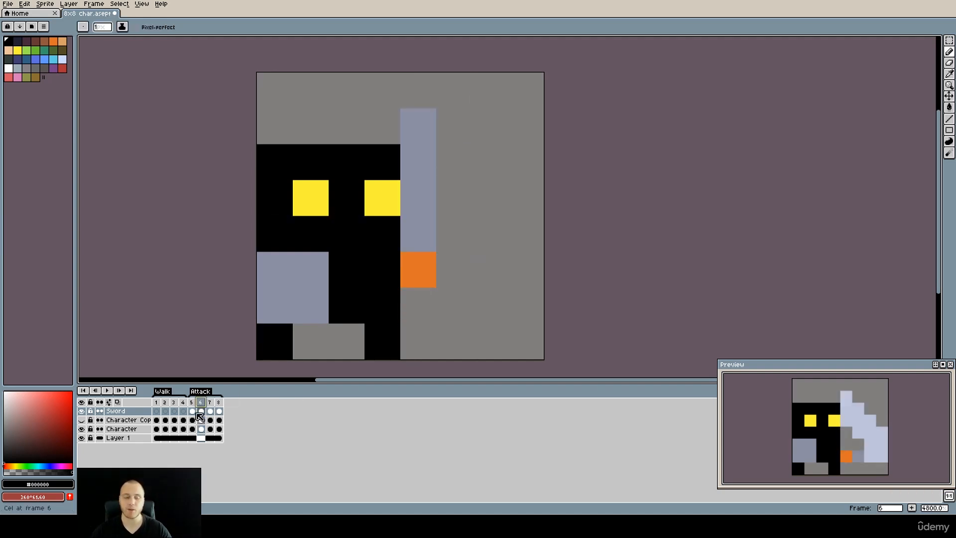
pyautogui.click(209, 402)
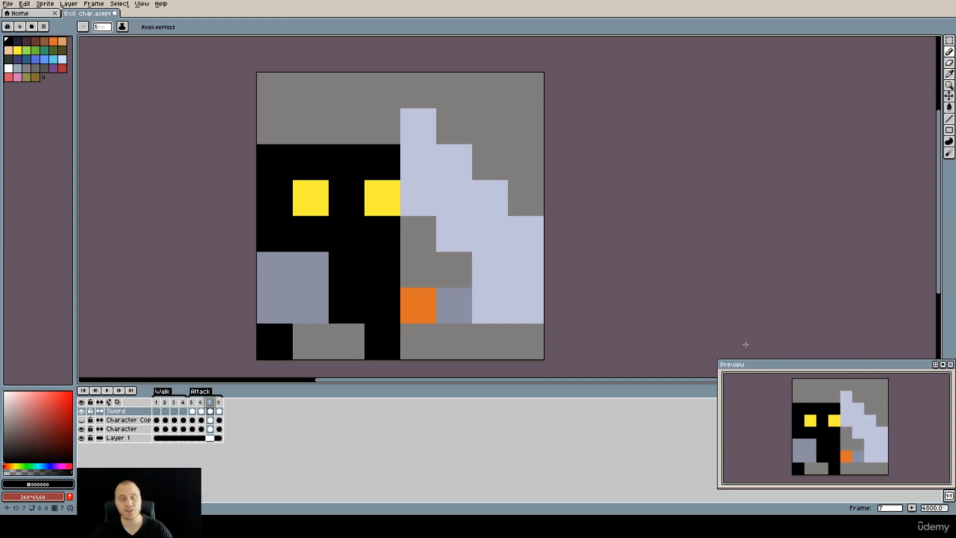
pyautogui.scroll(-1, 561, 246)
pyautogui.press('space')
pyautogui.moveTo(575, 250); pyautogui.dragTo(529, 239)
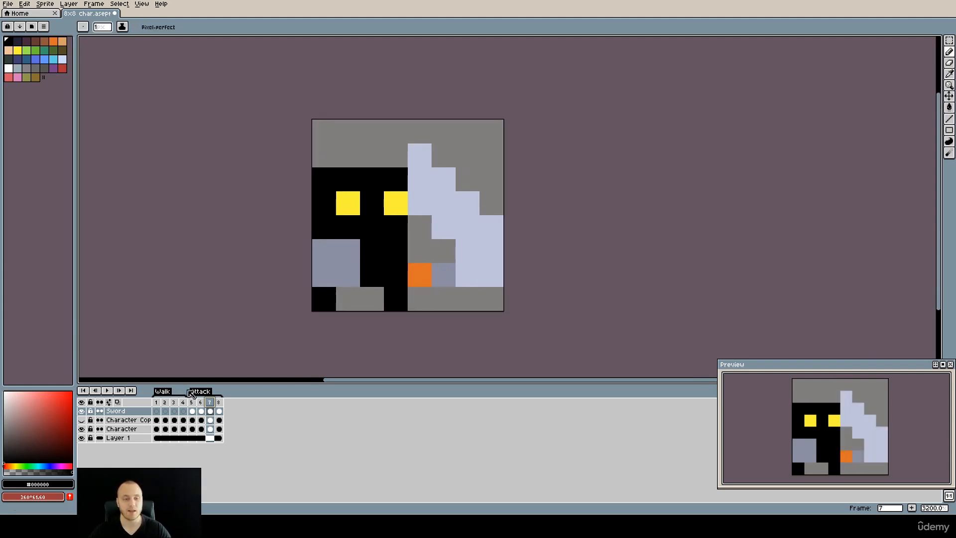
pyautogui.click(192, 402)
pyautogui.click(201, 402)
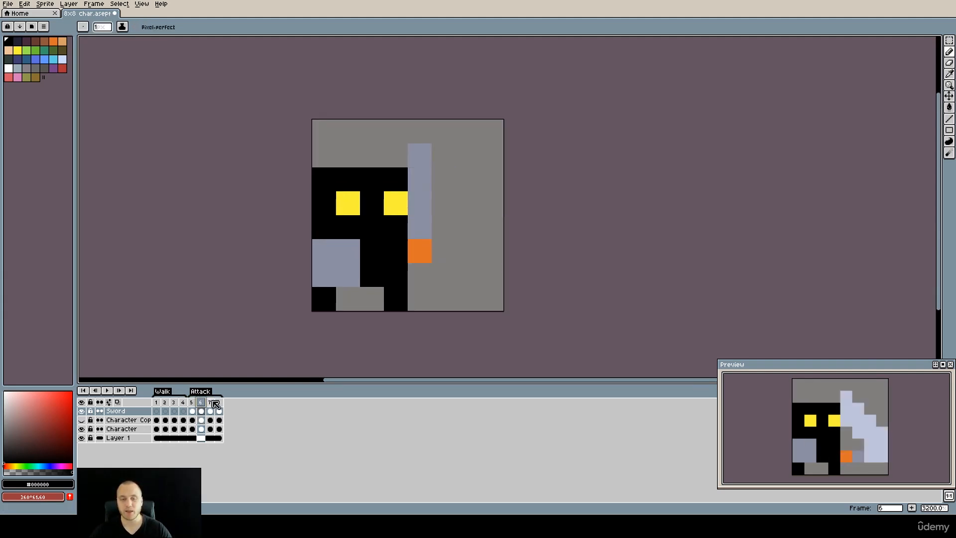
pyautogui.click(209, 402)
pyautogui.click(218, 402)
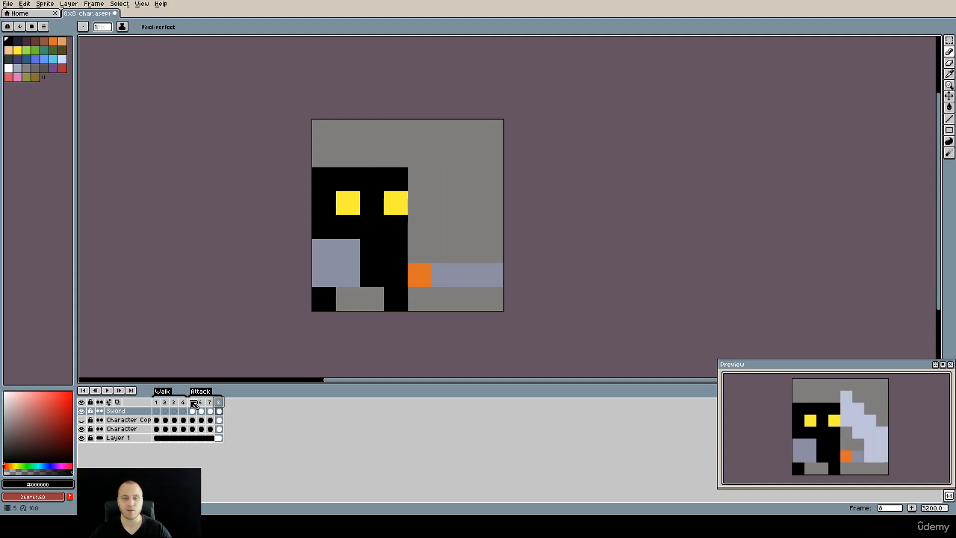
pyautogui.click(192, 402)
pyautogui.click(201, 402)
pyautogui.click(209, 402)
pyautogui.click(219, 402)
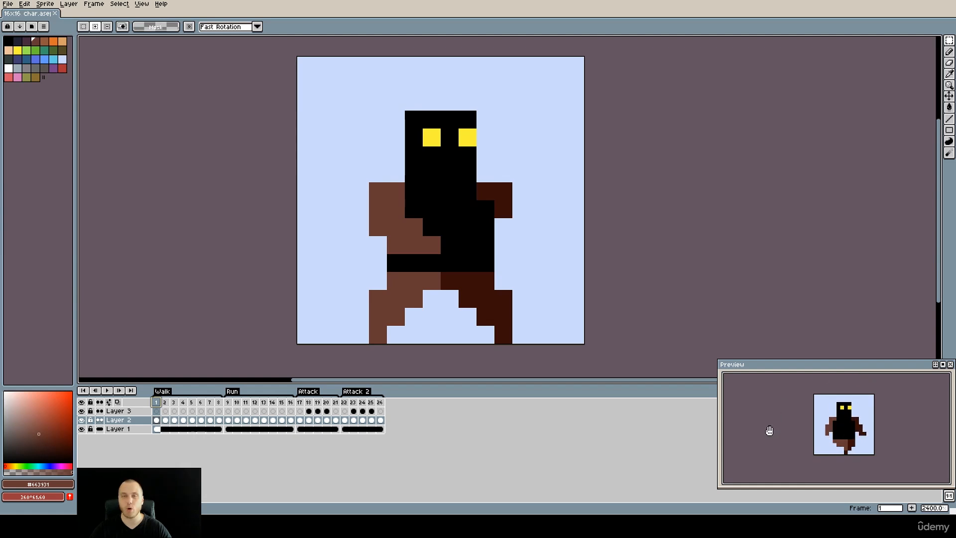
# Enlarge the character in the preview and review the 16×16 walk cycle frame by frame through frame 8.
pyautogui.scroll(2, 869, 472)
pyautogui.moveTo(860, 427); pyautogui.dragTo(865, 435)
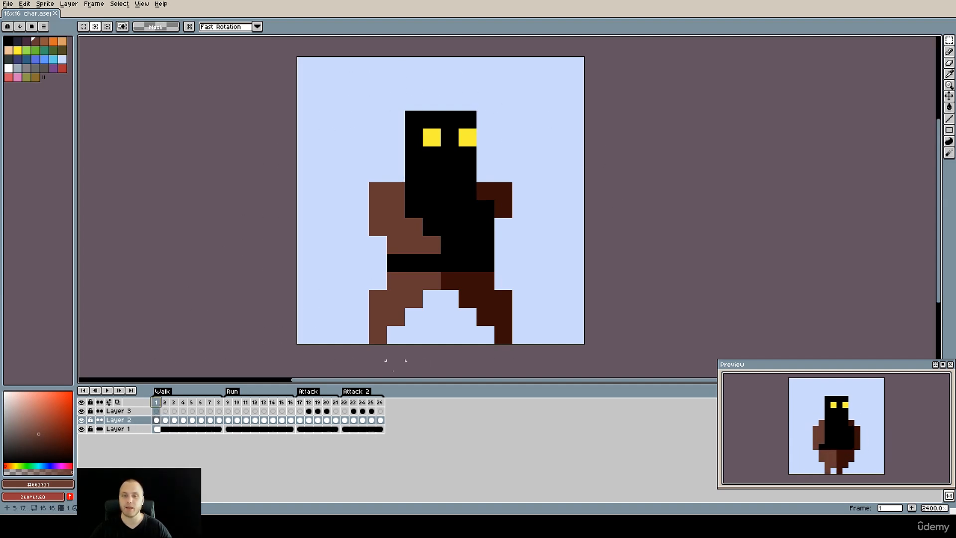
pyautogui.click(164, 403)
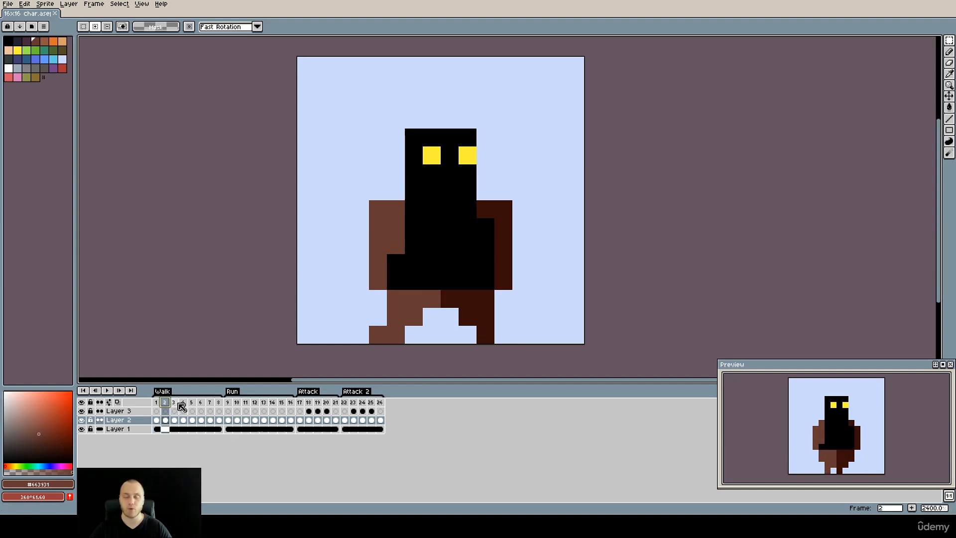
pyautogui.click(180, 404)
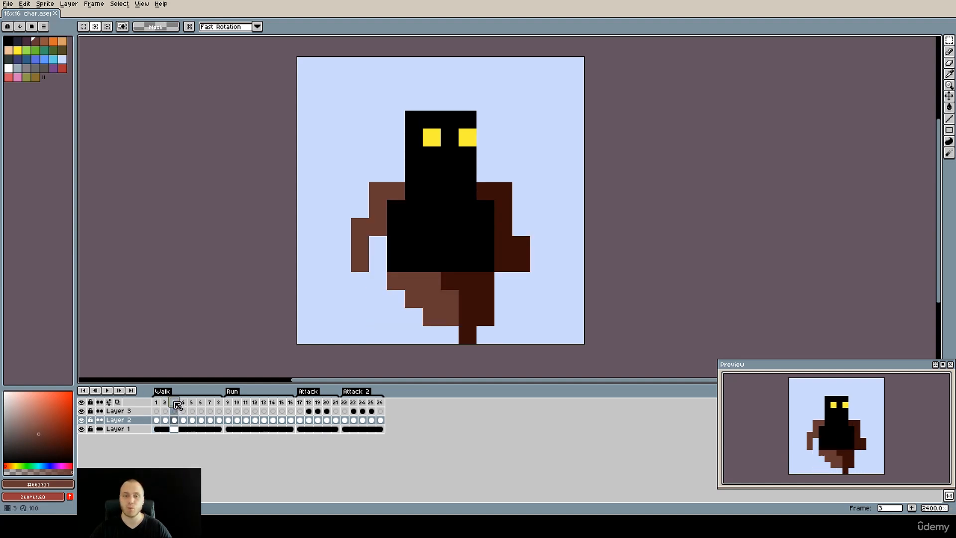
pyautogui.click(185, 404)
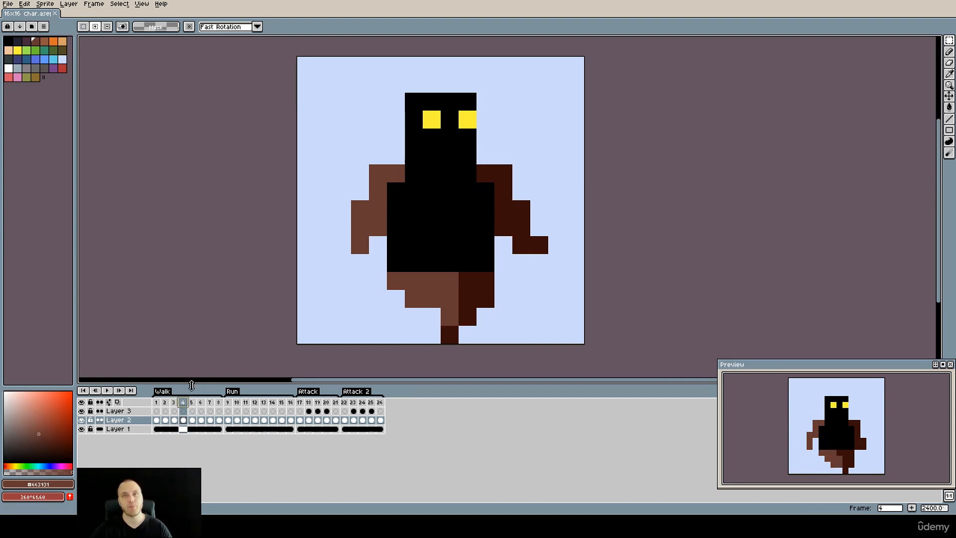
pyautogui.click(192, 403)
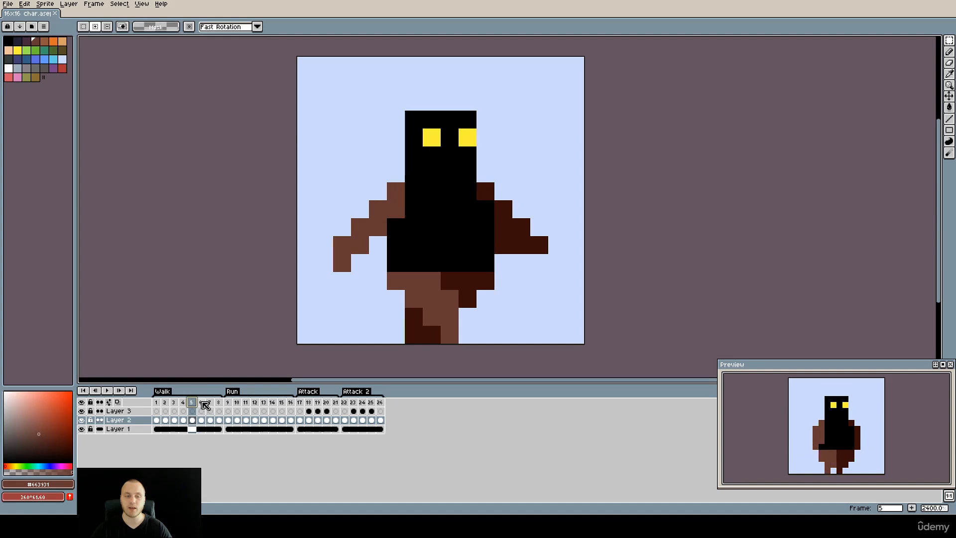
pyautogui.click(202, 404)
pyautogui.click(210, 403)
pyautogui.click(218, 403)
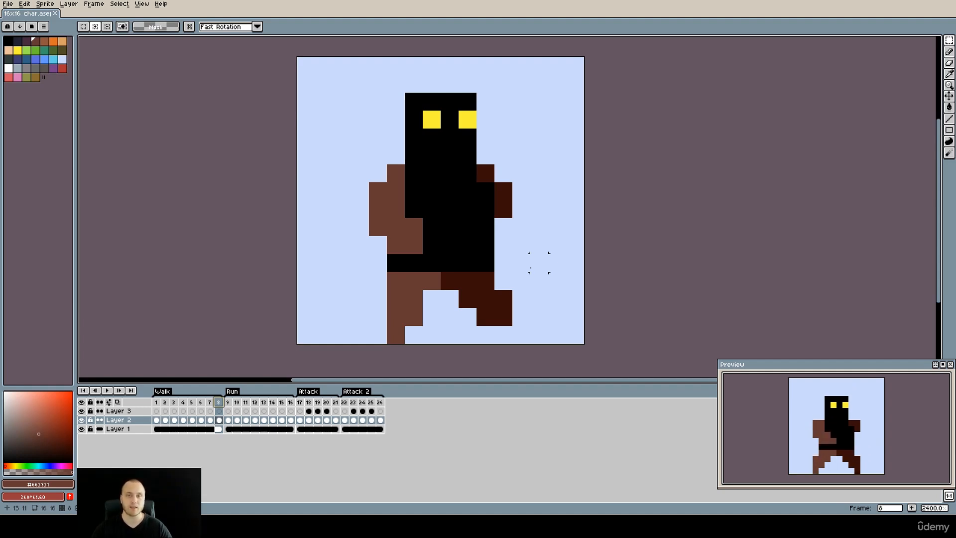
# Compare walk frame 8 with frame 1 to check how the cycle loops.
pyautogui.press('Home')
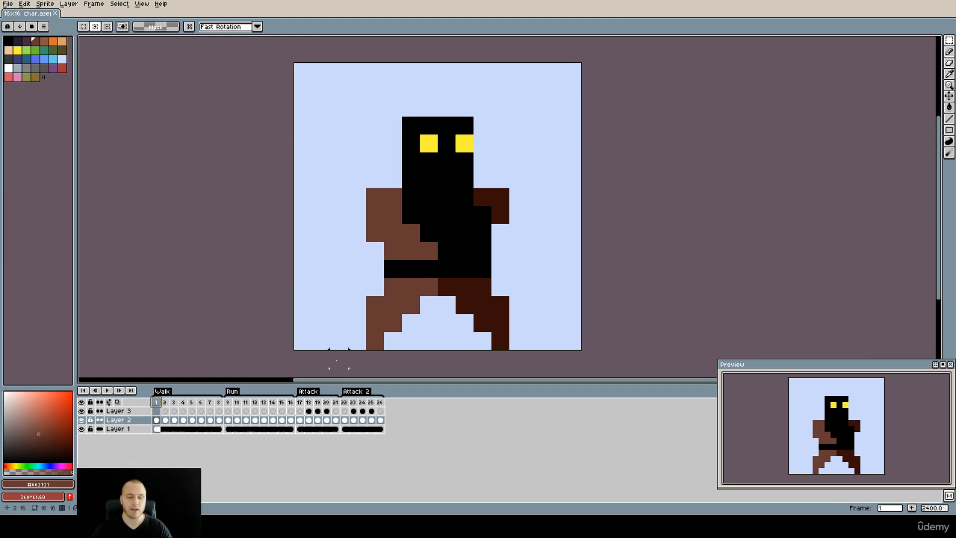
pyautogui.click(220, 403)
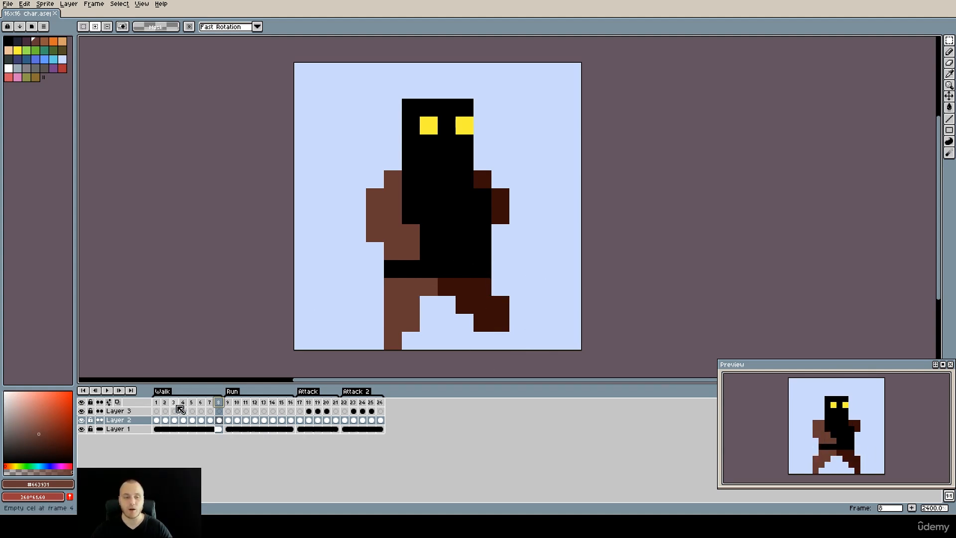
pyautogui.click(158, 404)
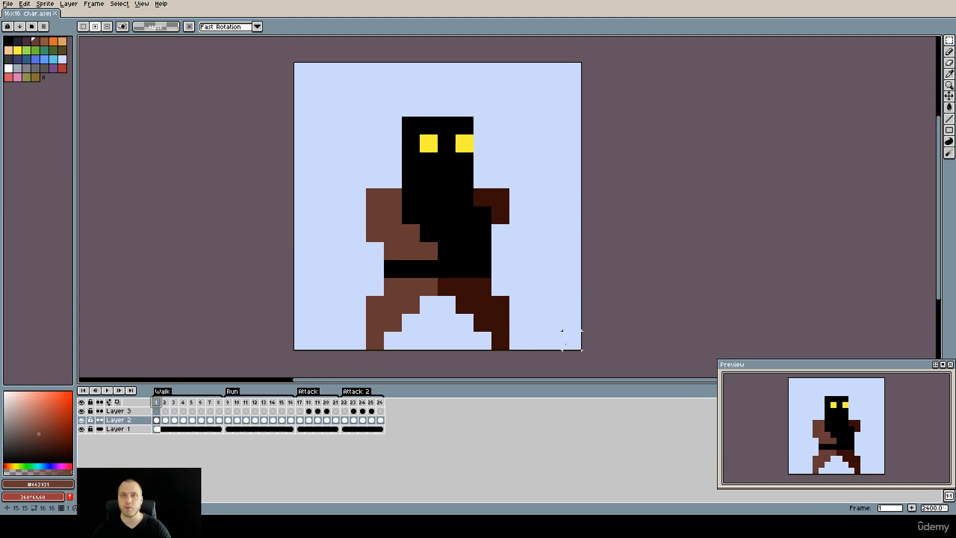
# Temporarily mark the light-brown arm and the dark-brown leg on frame 1 with red bucket fills, undoing each fill.
pyautogui.click(62, 67)
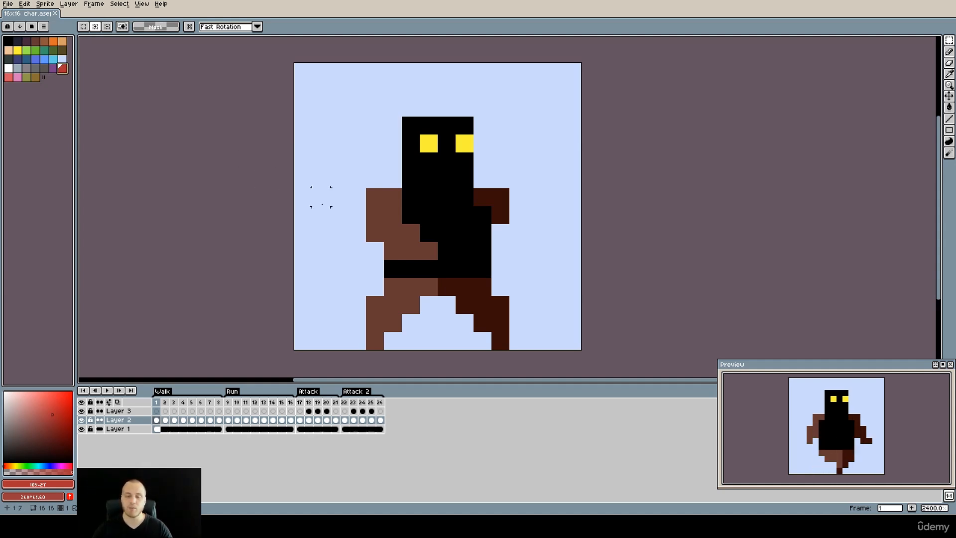
pyautogui.click(392, 286)
pyautogui.press('v')
pyautogui.hotkey('ctrl', 'z')
pyautogui.press('g')
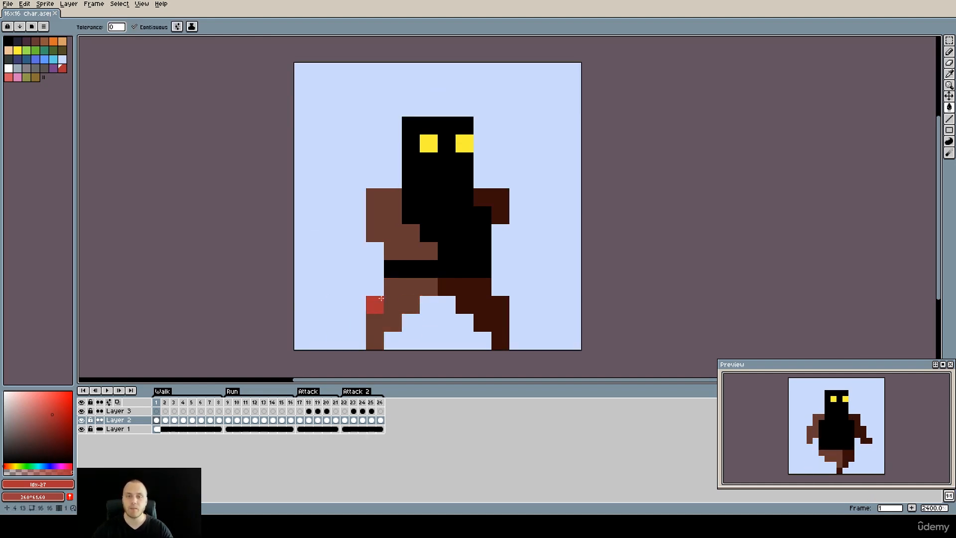
pyautogui.click(399, 242)
pyautogui.hotkey('ctrl', 'z')
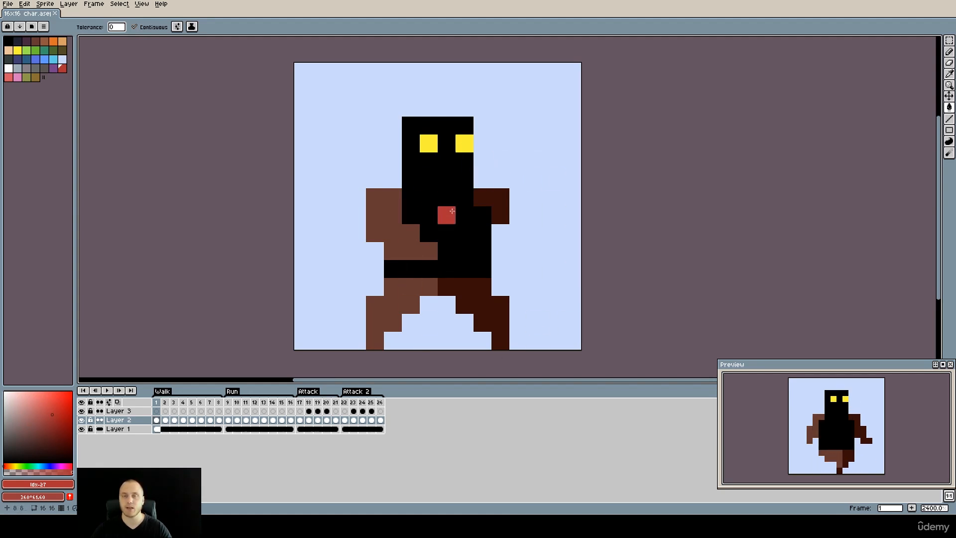
pyautogui.click(482, 322)
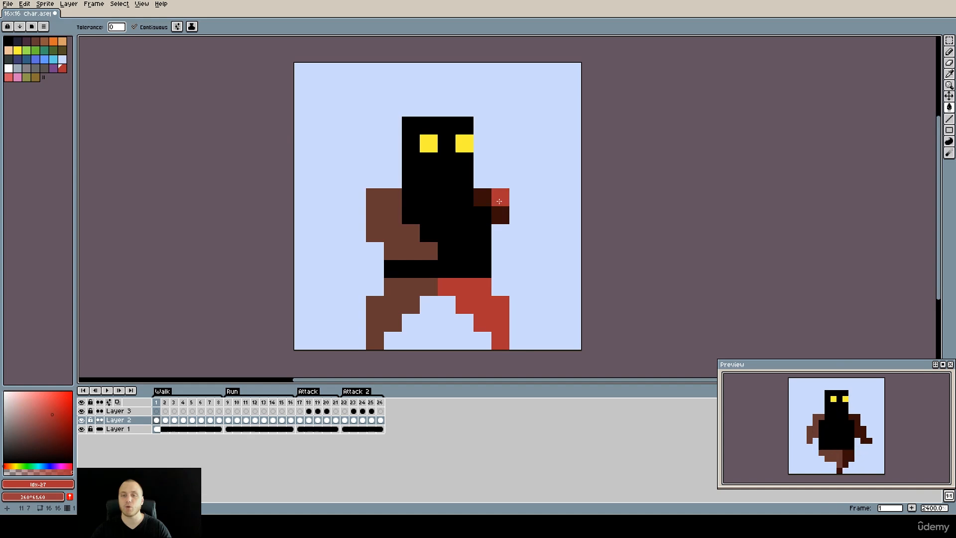
pyautogui.hotkey('ctrl', 'z')
# Check frame 2 against frame 1, and try red fills on frame 1's light-brown arm and leg, undoing each one.
pyautogui.click(165, 403)
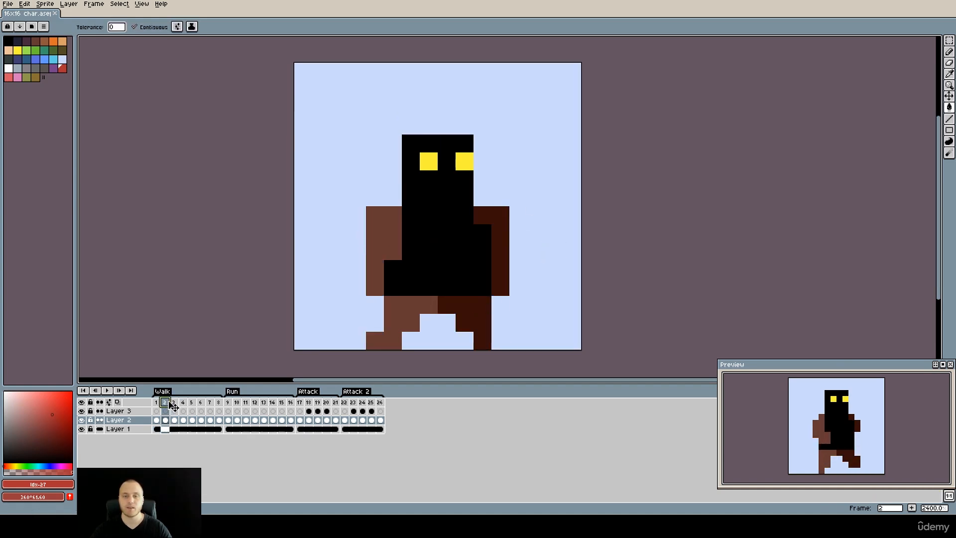
pyautogui.click(156, 402)
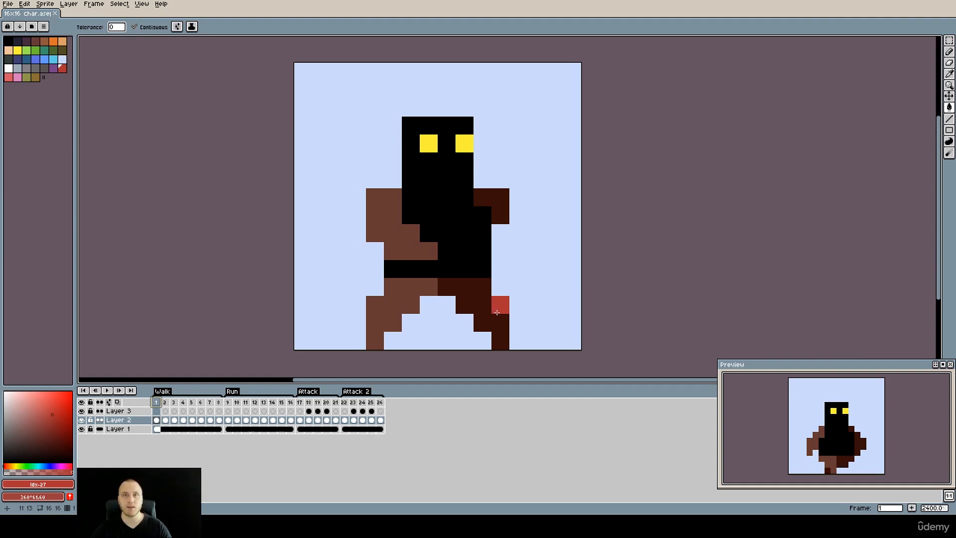
pyautogui.click(394, 248)
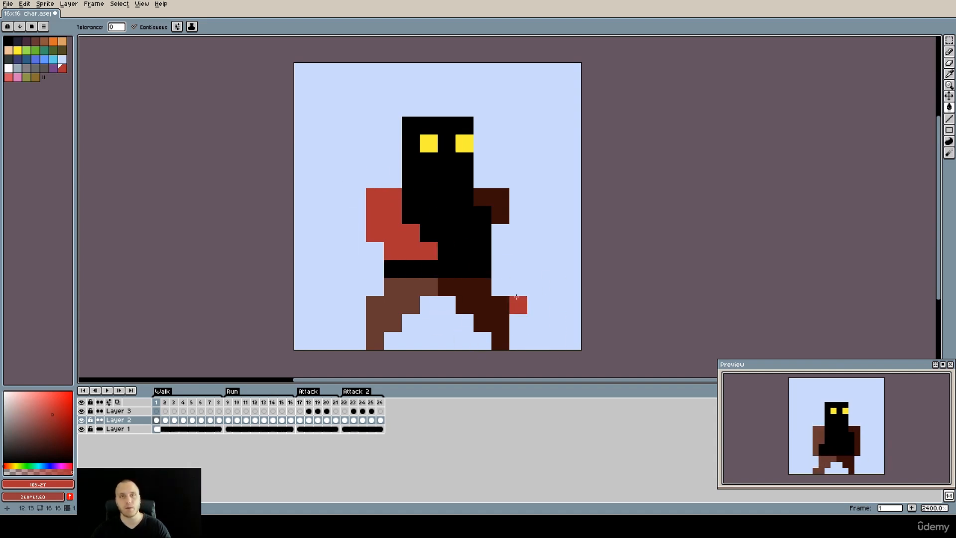
pyautogui.hotkey('ctrl', 'z')
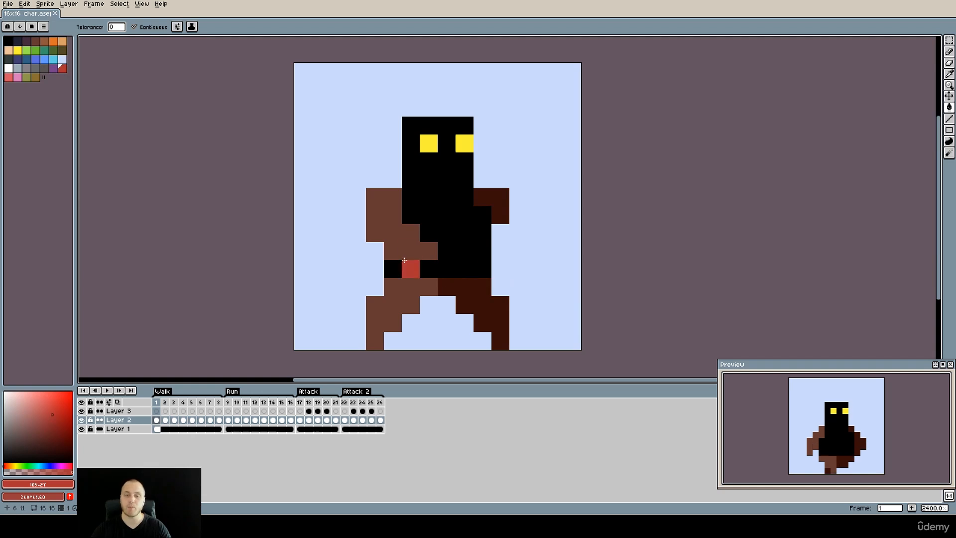
pyautogui.click(404, 302)
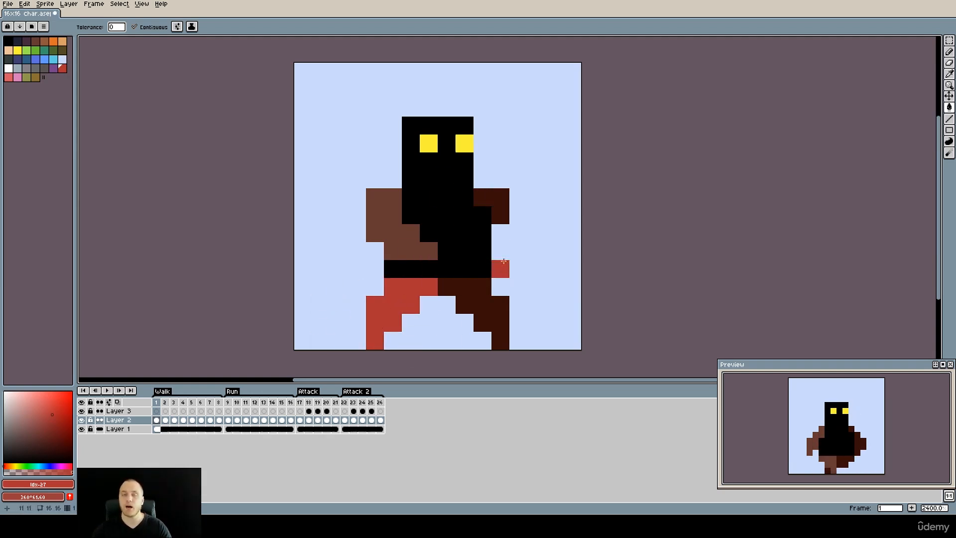
pyautogui.hotkey('ctrl', 'z')
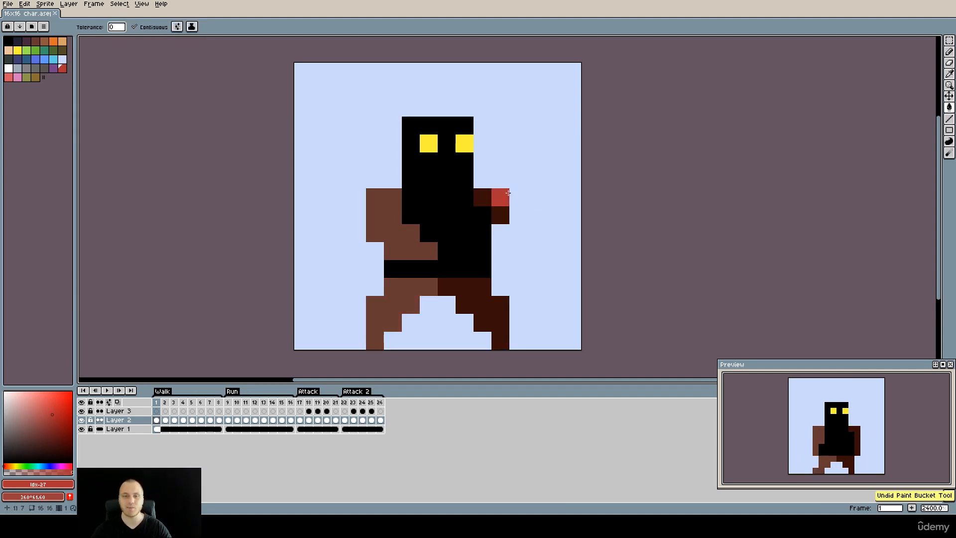
# Flip repeatedly between walk frames 1 and 2 to examine how the body, arms and legs move.
pyautogui.click(166, 402)
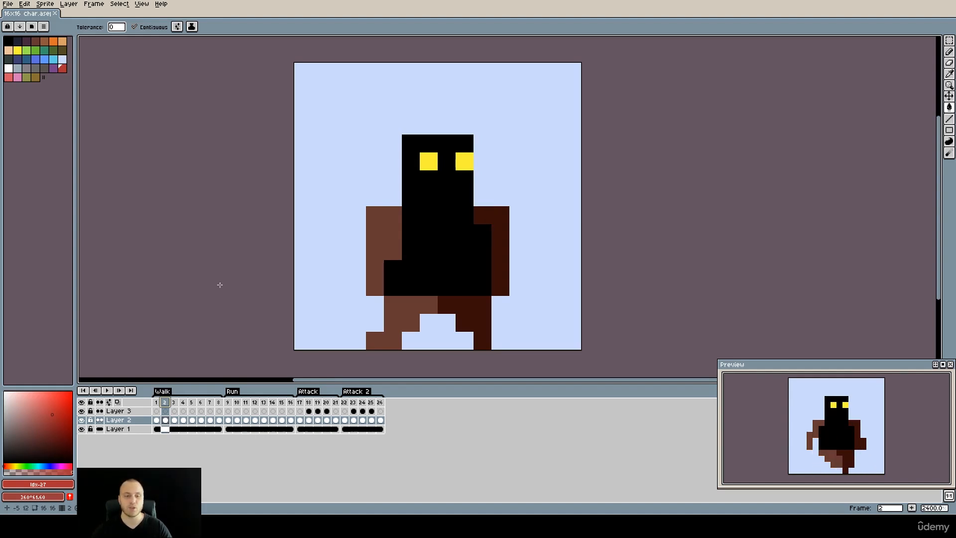
pyautogui.click(156, 402)
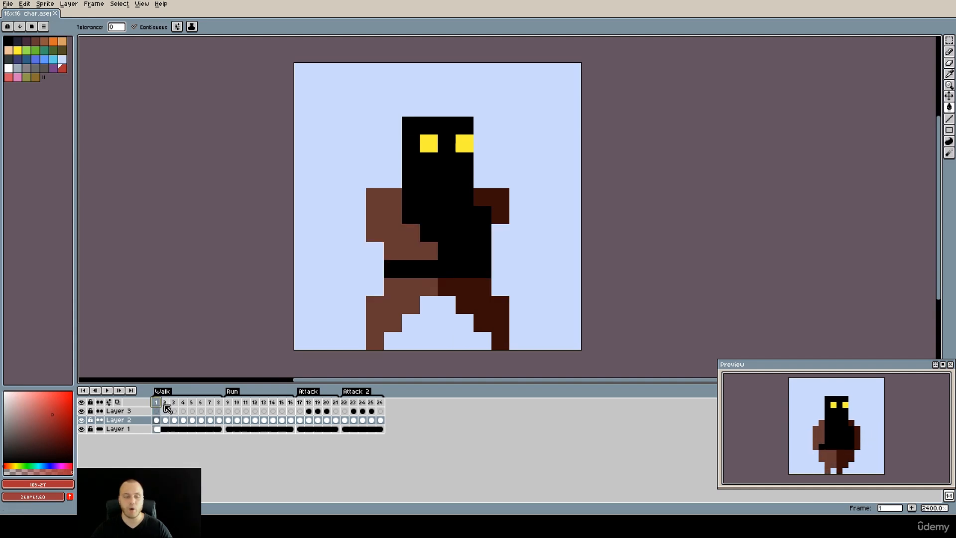
pyautogui.click(166, 404)
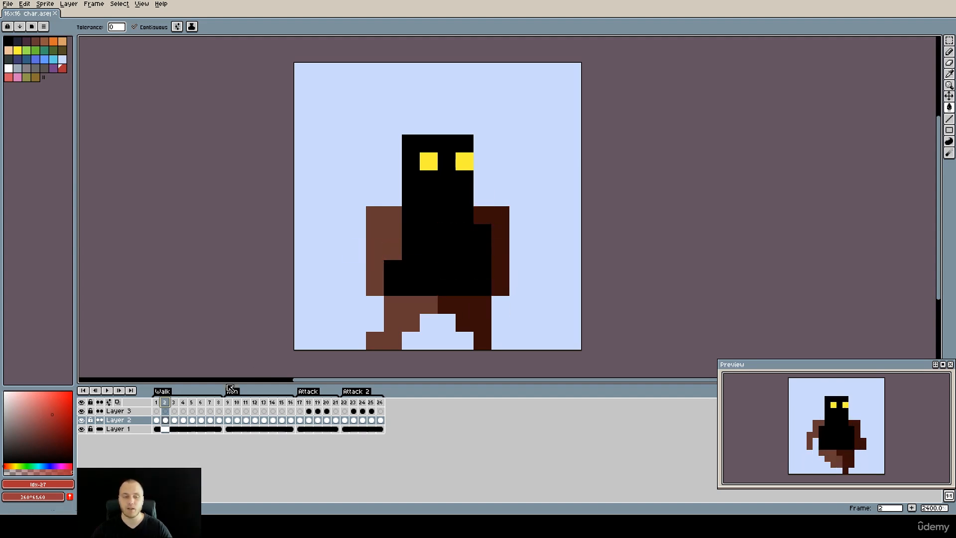
pyautogui.click(161, 403)
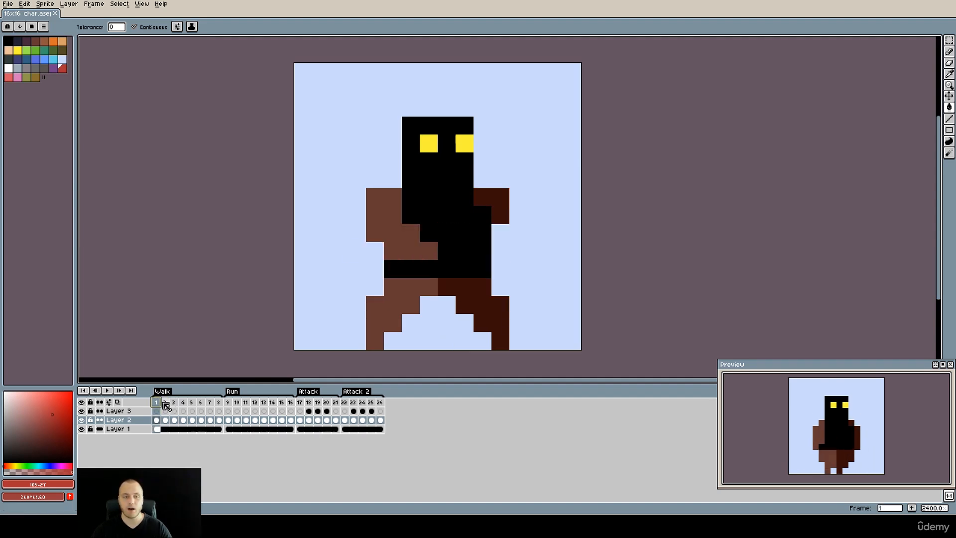
pyautogui.click(164, 403)
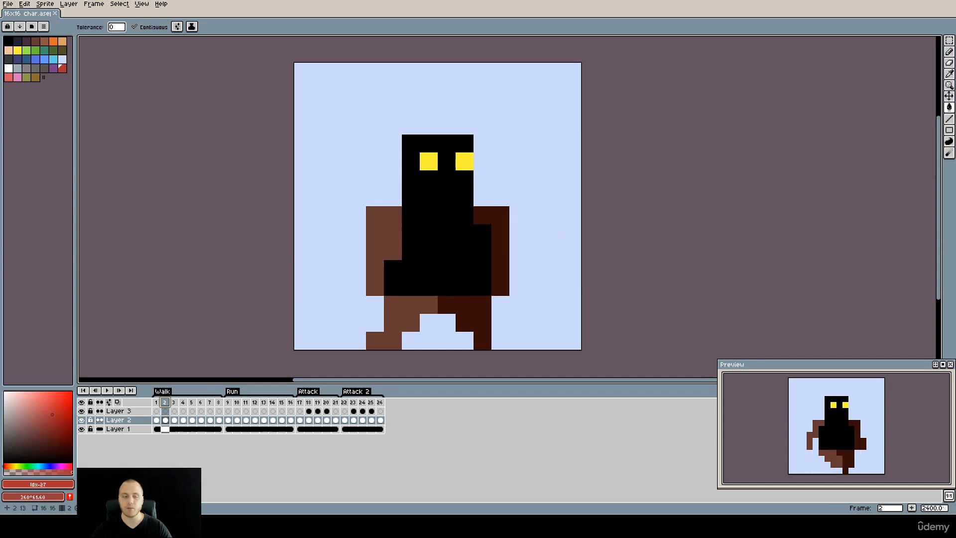
pyautogui.click(160, 403)
pyautogui.click(166, 403)
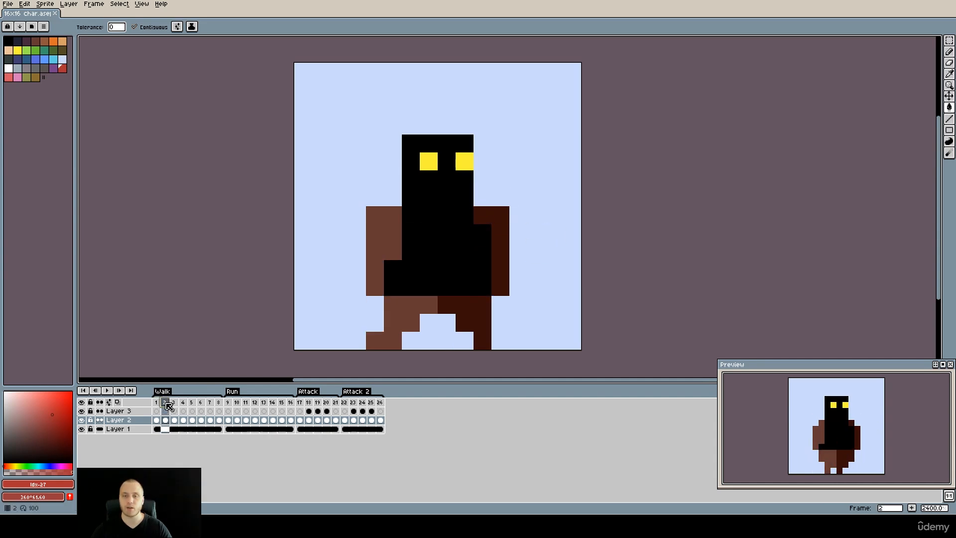
pyautogui.click(157, 403)
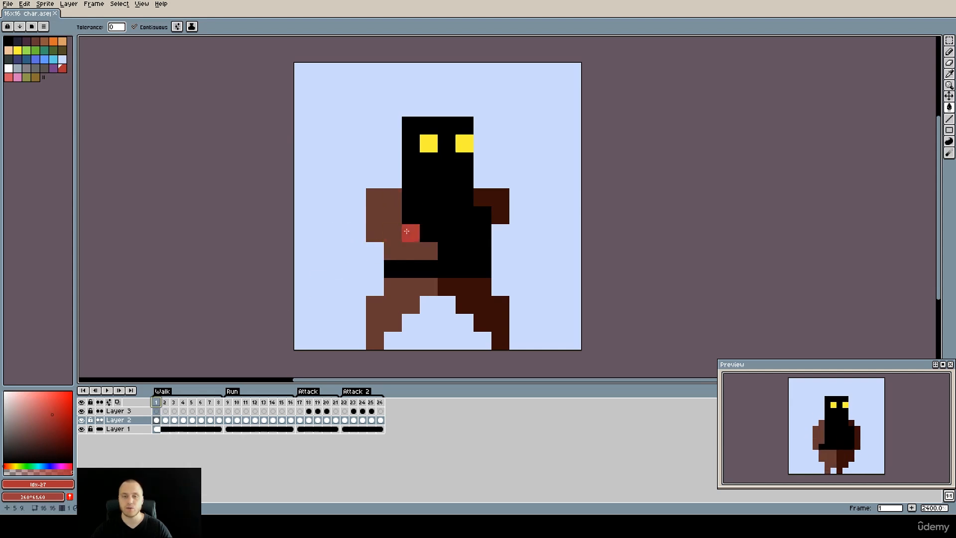
pyautogui.click(166, 403)
pyautogui.click(157, 403)
pyautogui.click(164, 403)
pyautogui.click(157, 403)
pyautogui.click(164, 403)
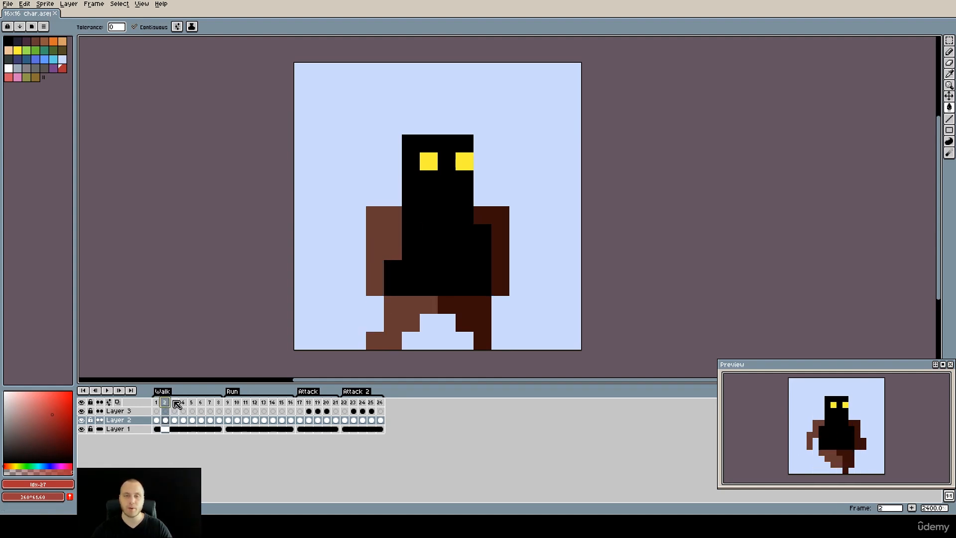
# Compare the passing pose on walk frame 3 with frames 1 and 2.
pyautogui.click(177, 404)
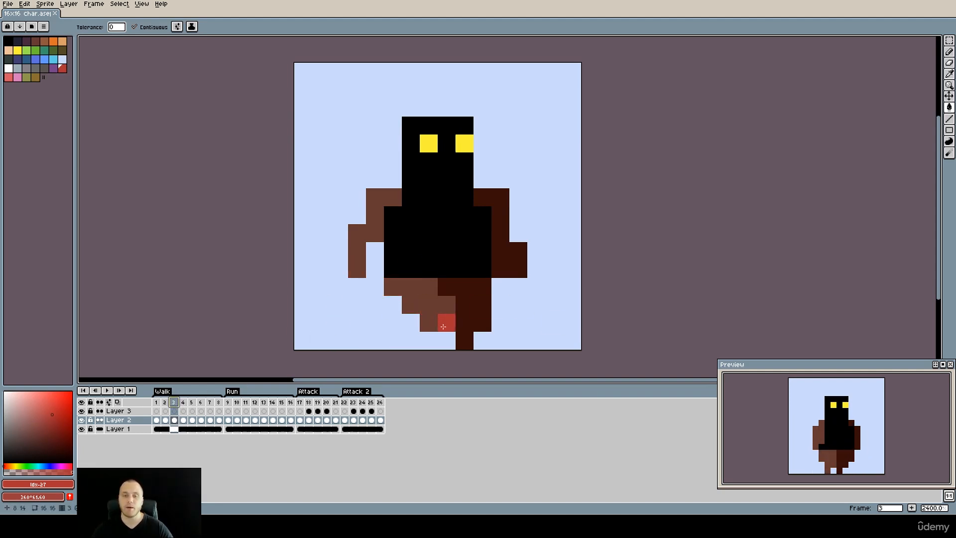
pyautogui.click(157, 403)
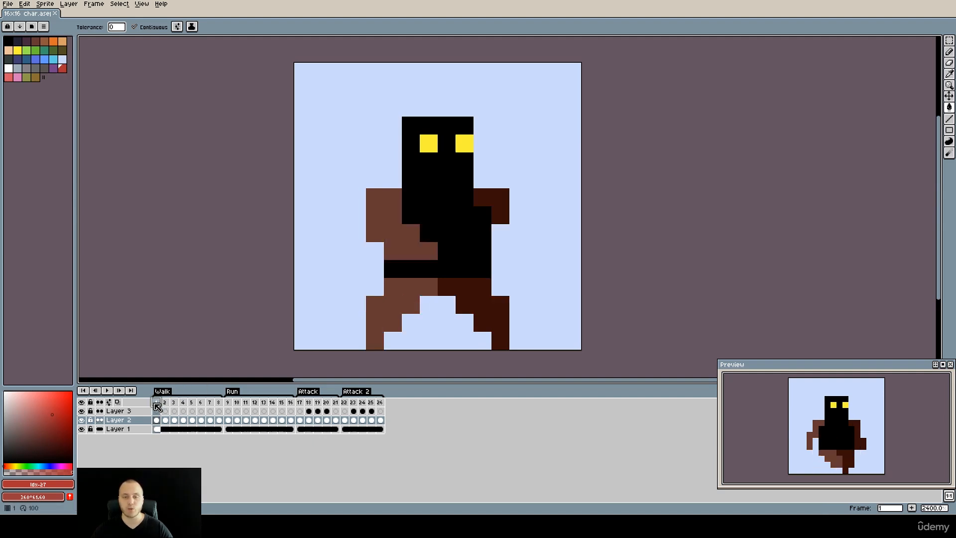
pyautogui.click(174, 404)
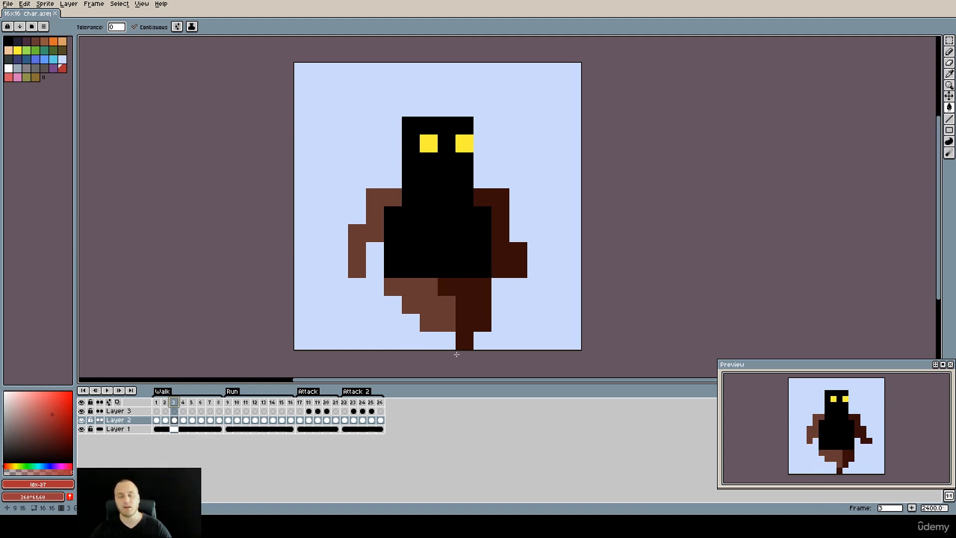
pyautogui.click(164, 402)
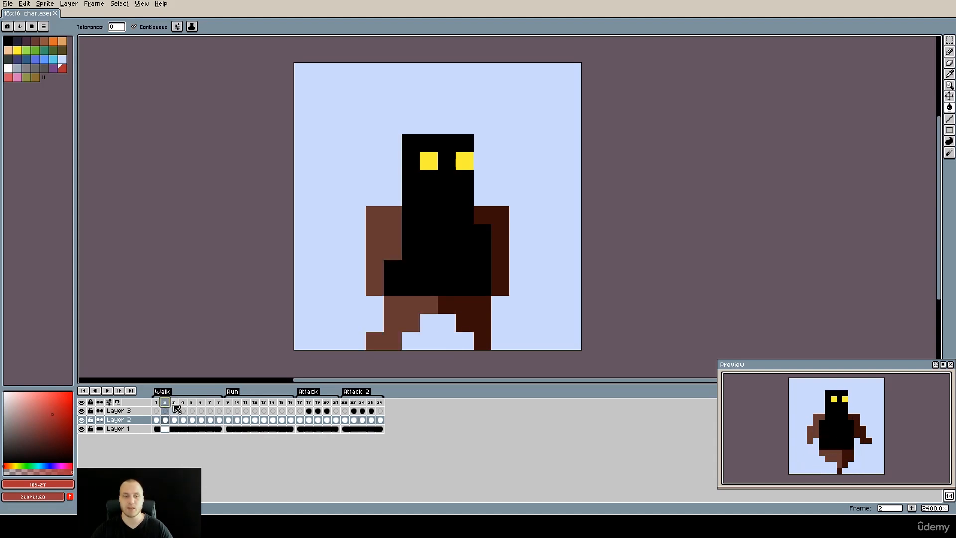
pyautogui.click(173, 402)
pyautogui.click(165, 402)
pyautogui.click(174, 402)
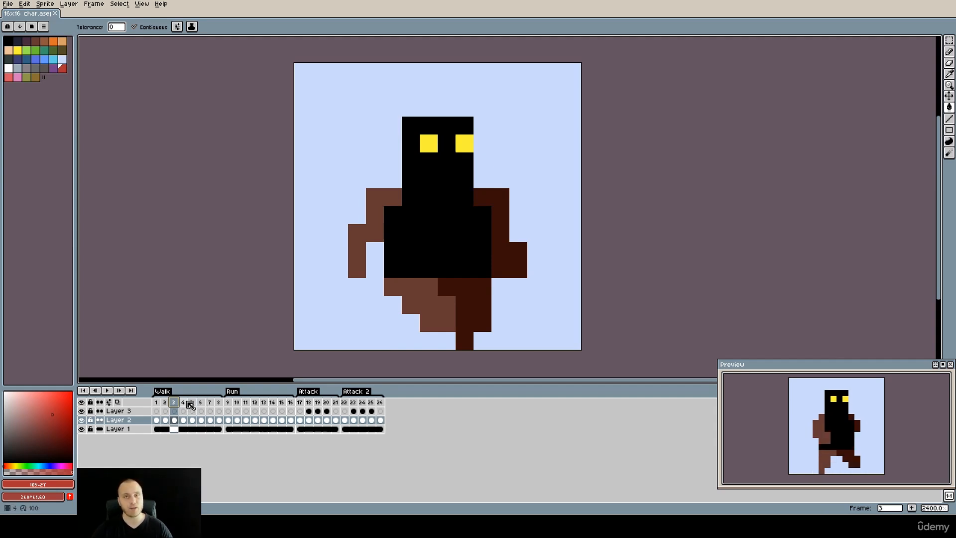
# Step through walk frames 2 to 4 and flip between frames 3 and 4 to examine the raised pose.
pyautogui.click(184, 402)
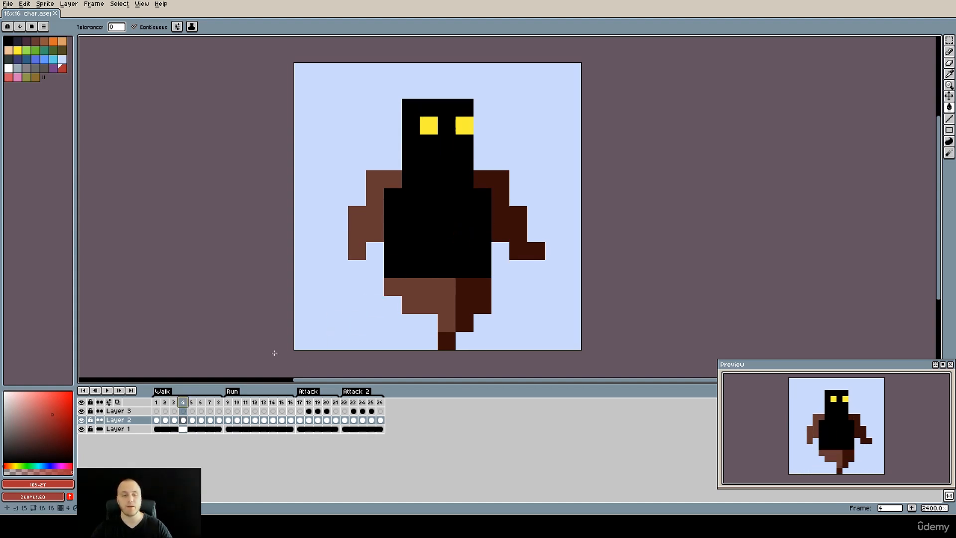
pyautogui.click(164, 402)
pyautogui.click(174, 401)
pyautogui.click(184, 402)
pyautogui.click(176, 402)
pyautogui.click(186, 404)
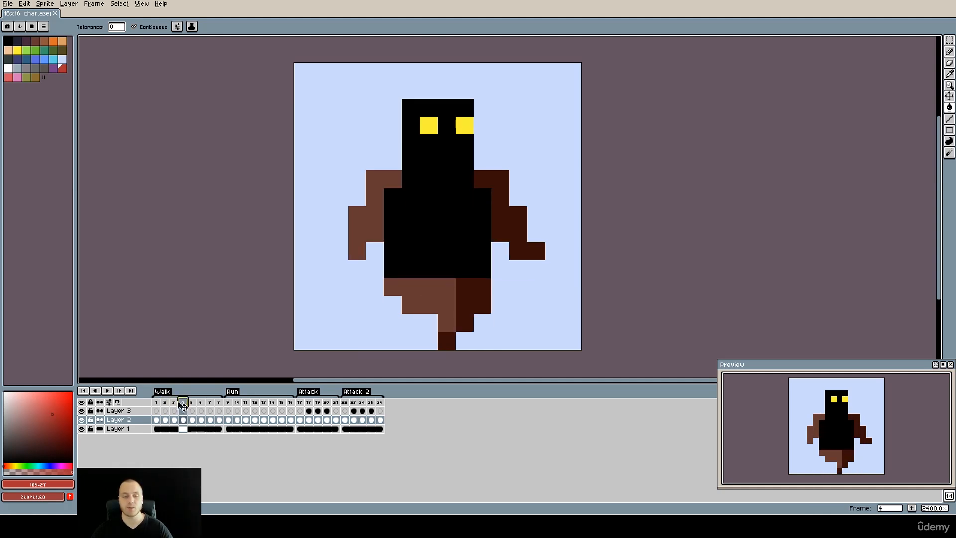
pyautogui.click(176, 402)
pyautogui.click(184, 403)
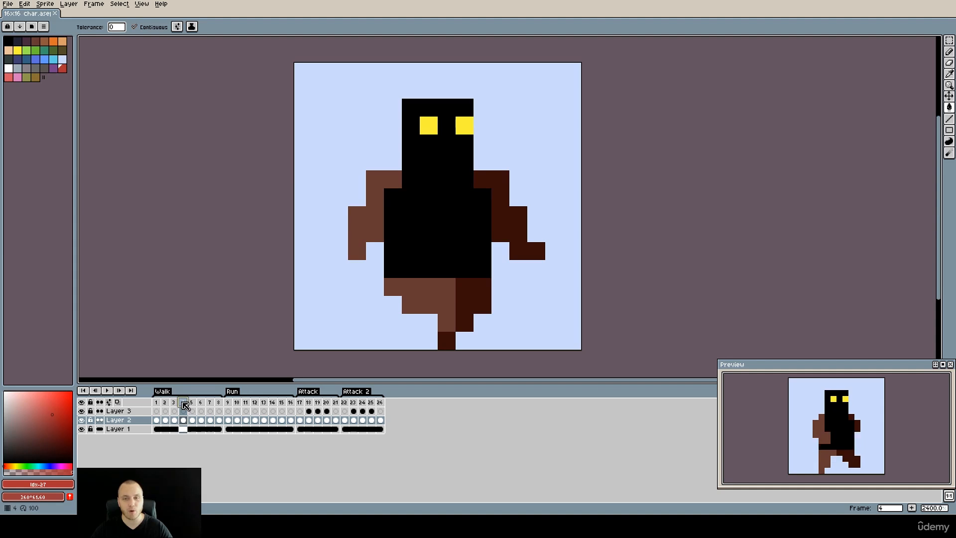
# Flip repeatedly between walk frames 3 and 4, and step through frames 1 to 4 to examine the rising body.
pyautogui.click(175, 402)
pyautogui.click(185, 402)
pyautogui.click(175, 402)
pyautogui.click(184, 402)
pyautogui.click(174, 402)
pyautogui.click(184, 403)
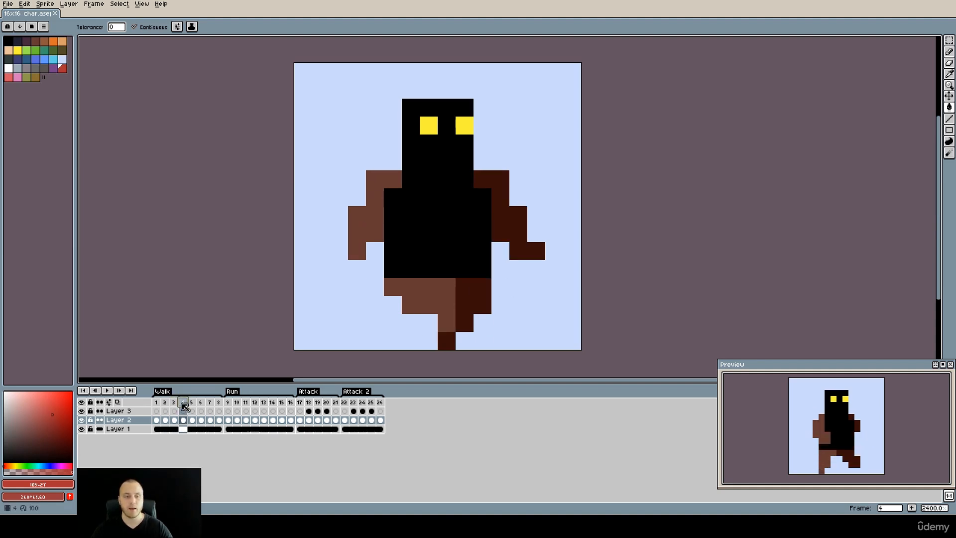
pyautogui.click(157, 402)
pyautogui.click(165, 402)
pyautogui.click(174, 402)
pyautogui.click(184, 402)
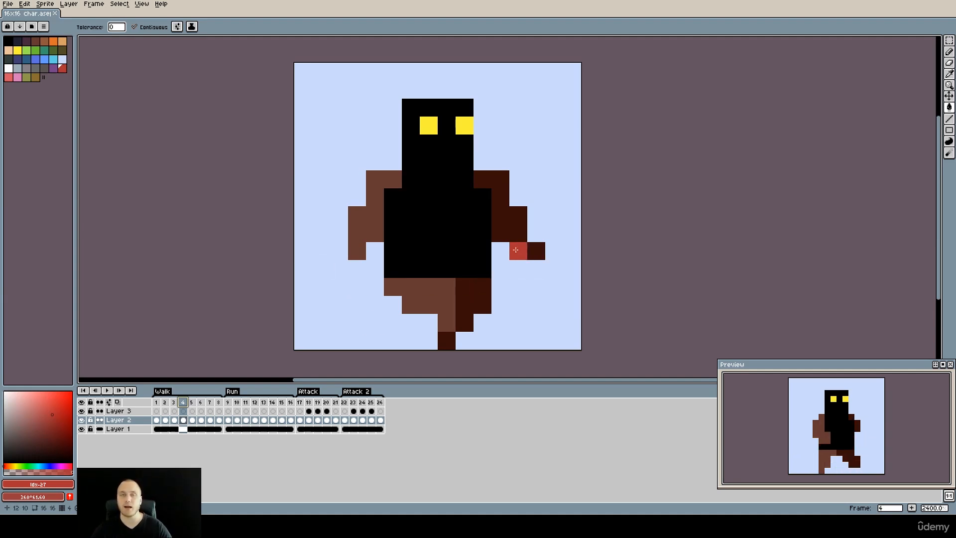
# Compare walk frame 3 with frames 1 and 2 to examine the body's height and limb positions.
pyautogui.click(156, 402)
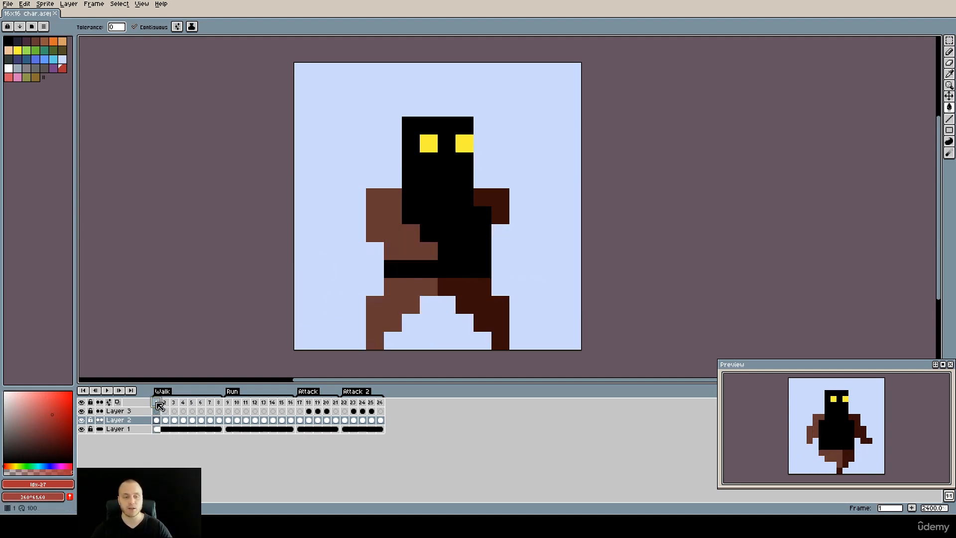
pyautogui.click(175, 403)
pyautogui.click(165, 402)
pyautogui.click(174, 403)
pyautogui.click(156, 402)
pyautogui.click(174, 403)
pyautogui.click(156, 403)
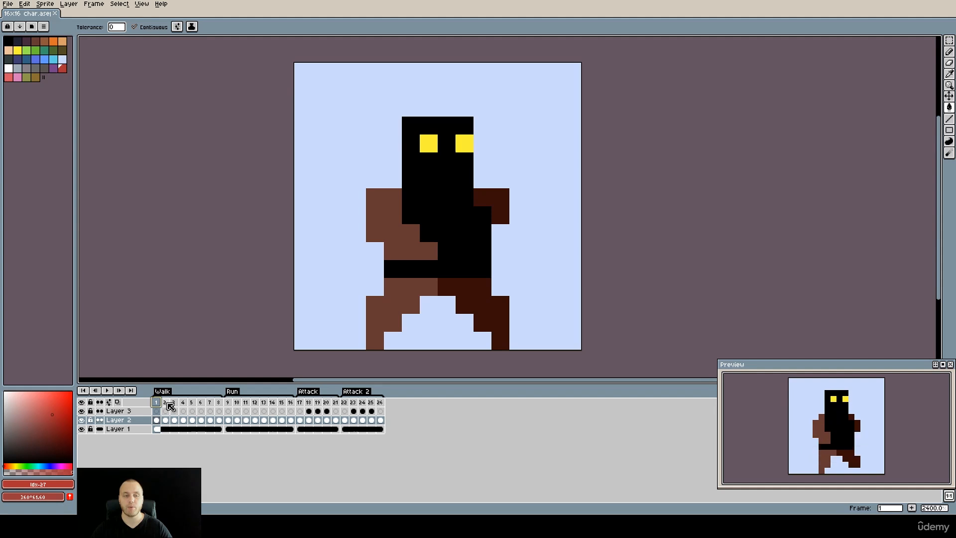
# Advance one frame at a time from walk frame 2 to frame 5 to examine the second contact pose.
pyautogui.click(168, 404)
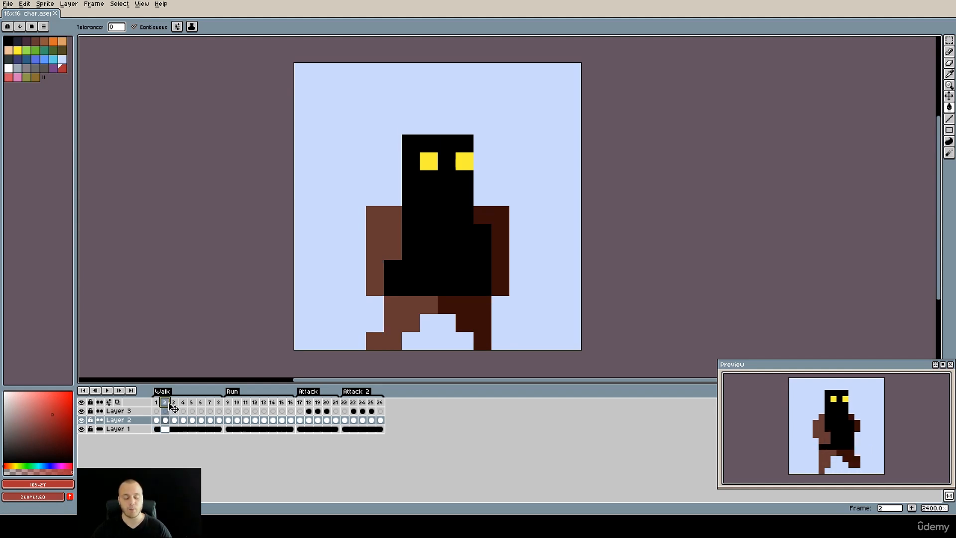
pyautogui.click(174, 404)
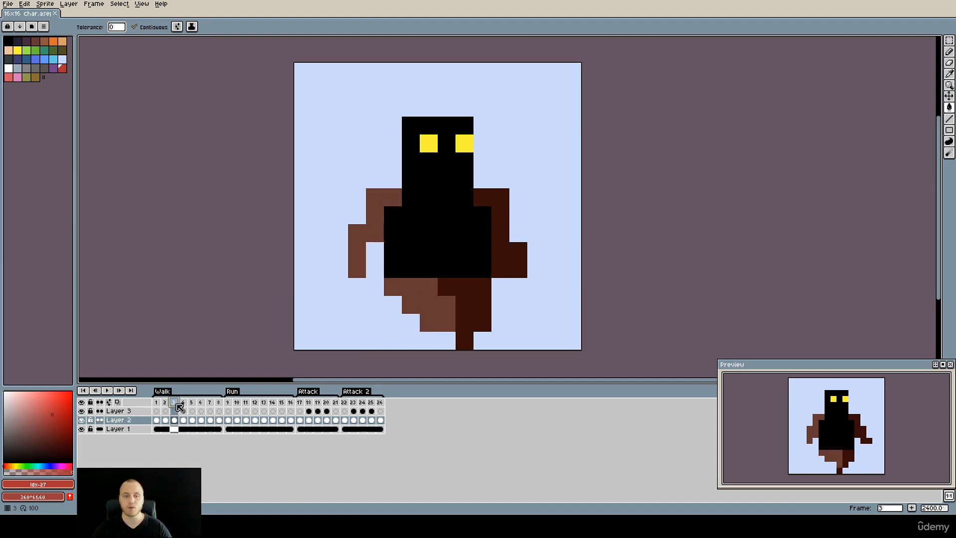
pyautogui.click(184, 403)
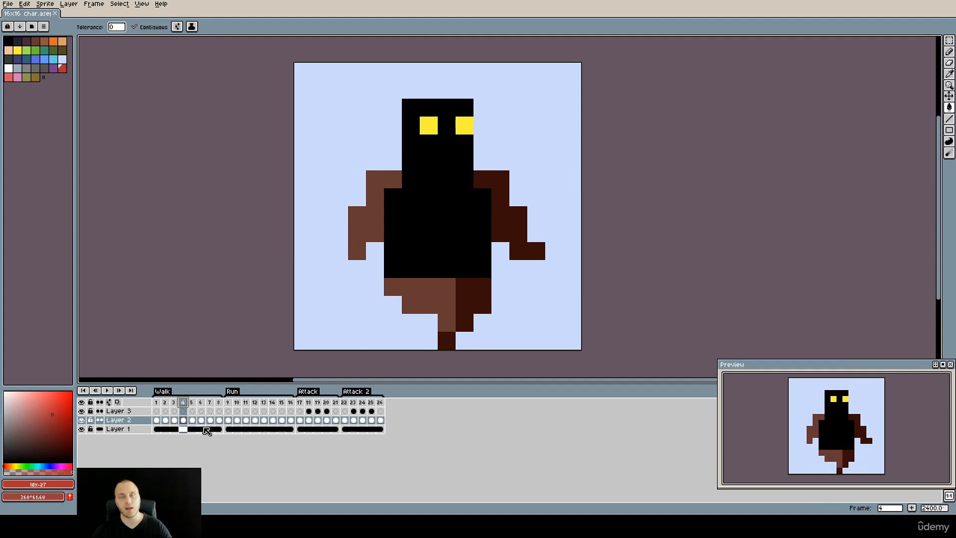
pyautogui.click(193, 403)
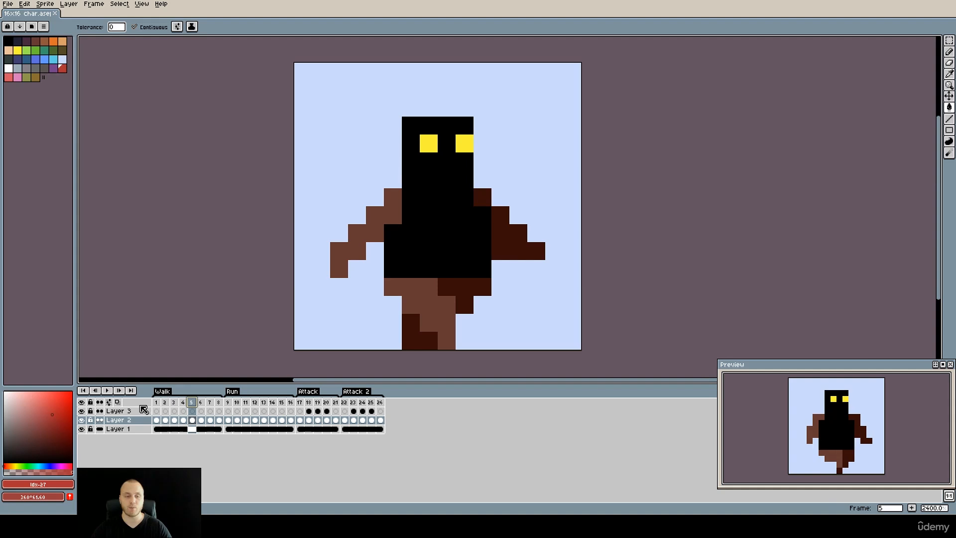
# Compare walk frame 5 with frames 1 and 4 to examine how the body lowers into the pose.
pyautogui.click(157, 402)
pyautogui.press('Return')
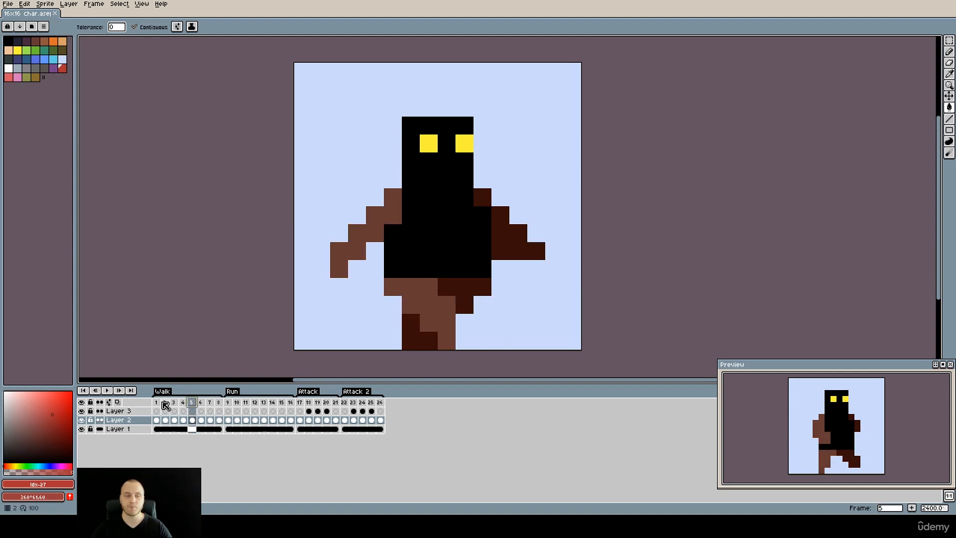
pyautogui.click(193, 405)
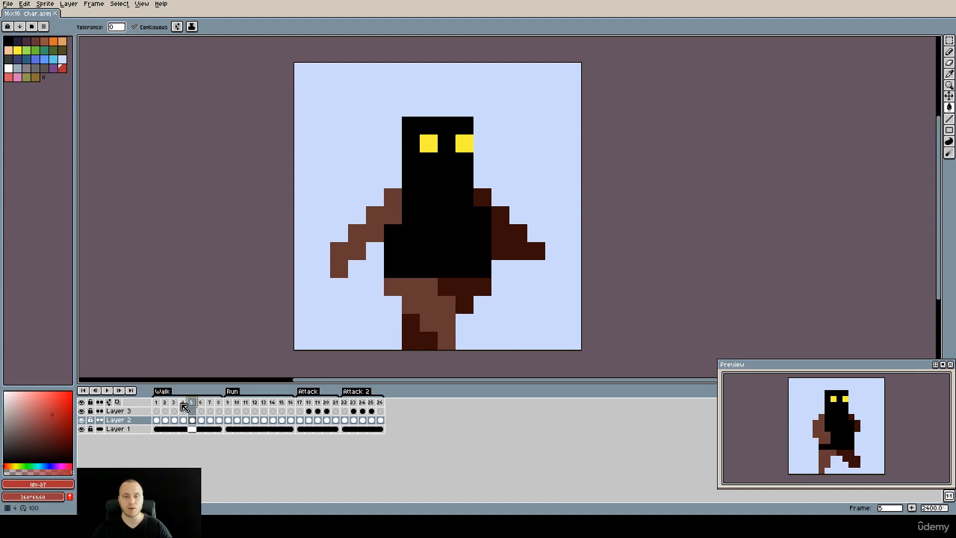
pyautogui.click(184, 403)
pyautogui.click(194, 404)
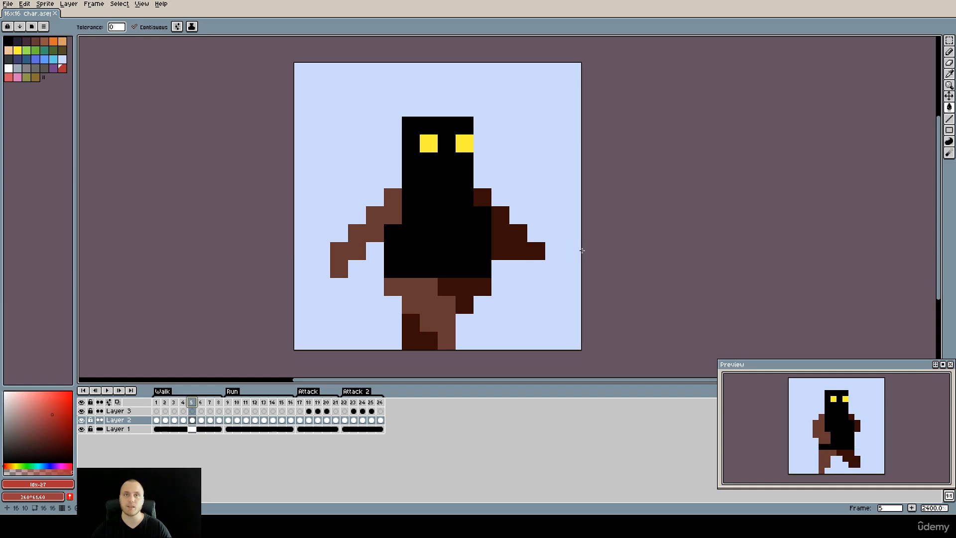
# Flip between walk frames 1 and 5 to compare the arms and legs of the two opposite contact poses.
pyautogui.click(157, 403)
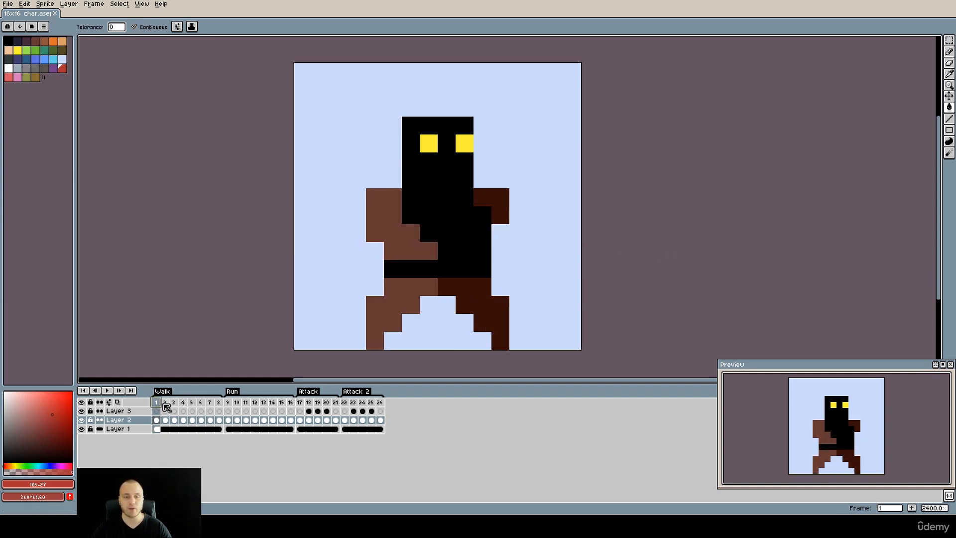
pyautogui.click(192, 402)
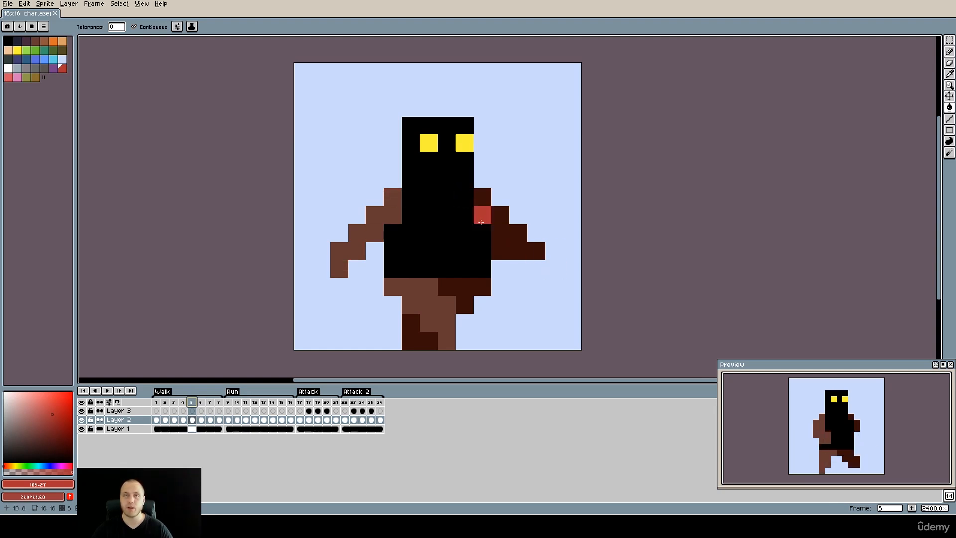
pyautogui.click(156, 403)
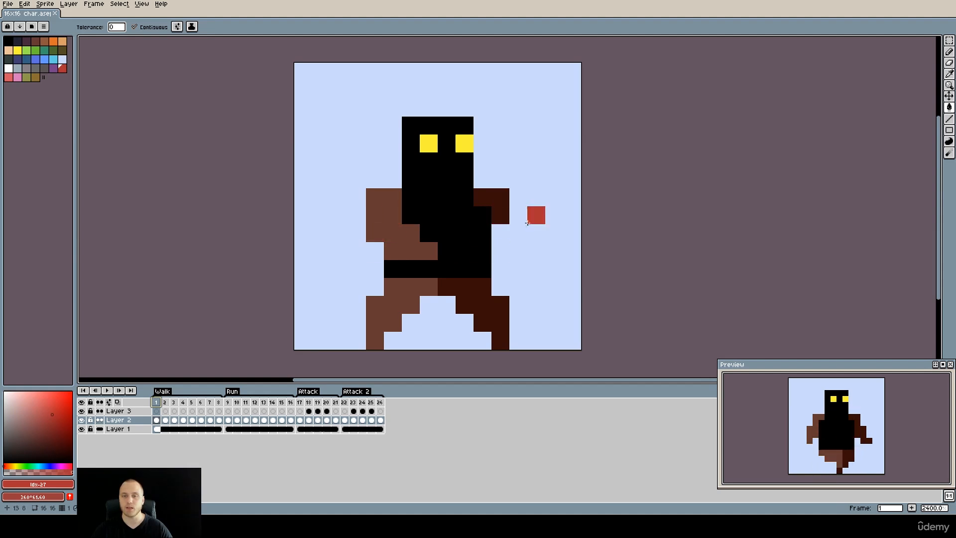
pyautogui.click(194, 405)
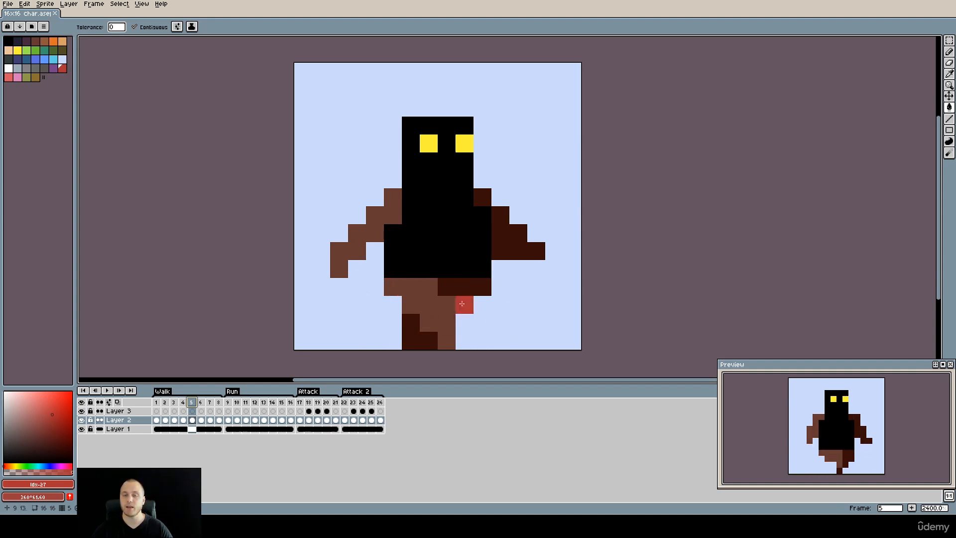
pyautogui.click(154, 403)
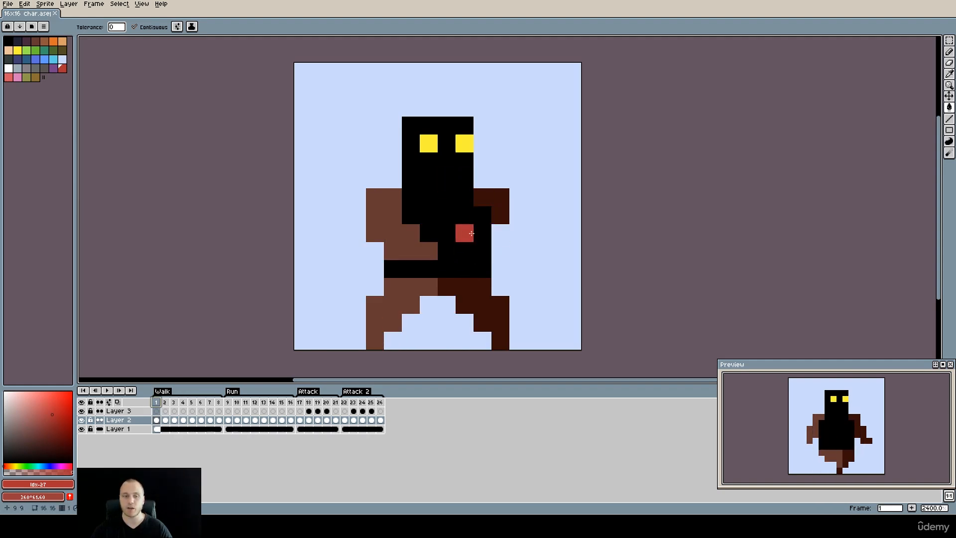
pyautogui.click(191, 402)
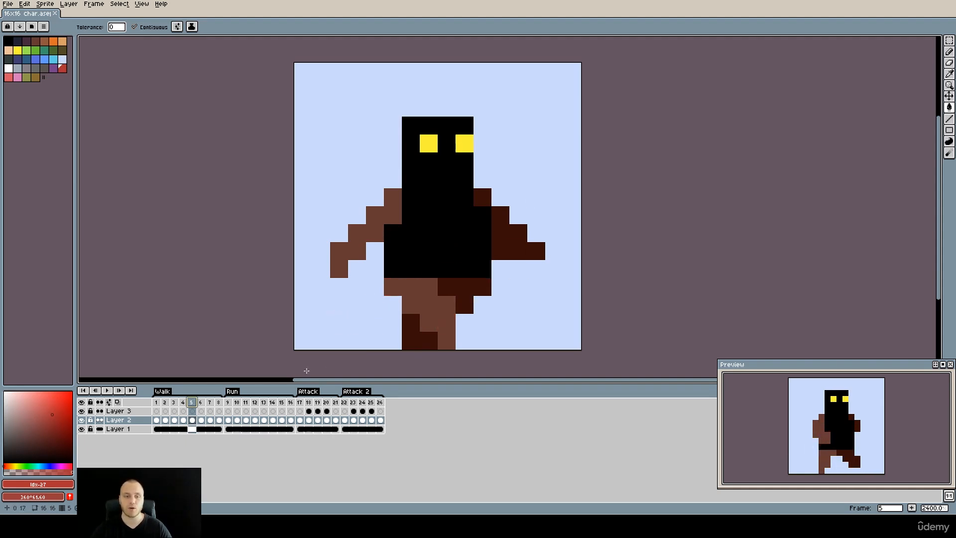
# Try ending the Walk tag at frame 4, play the shortened loop, and undo the tag change.
pyautogui.click(210, 402)
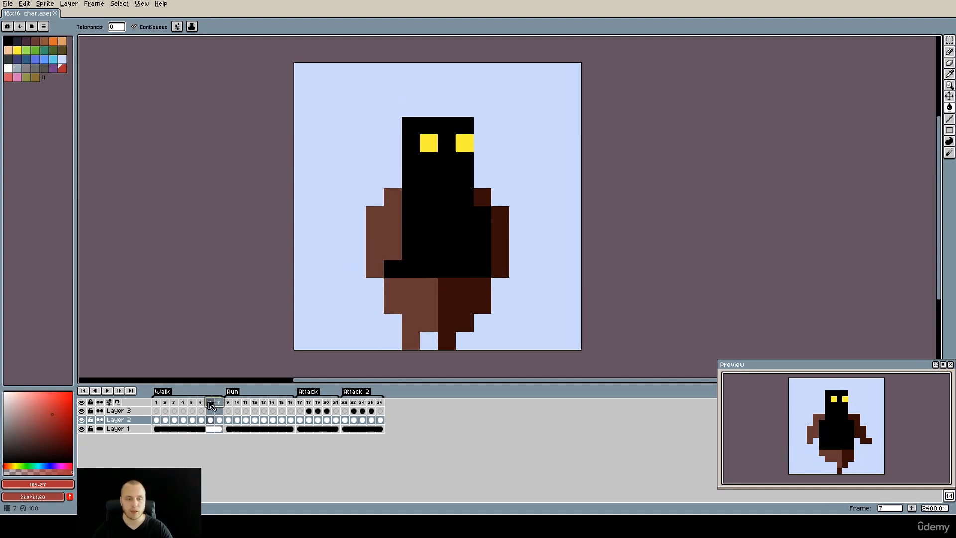
pyautogui.doubleClick(169, 393)
pyautogui.moveTo(499, 253); pyautogui.dragTo(484, 253)
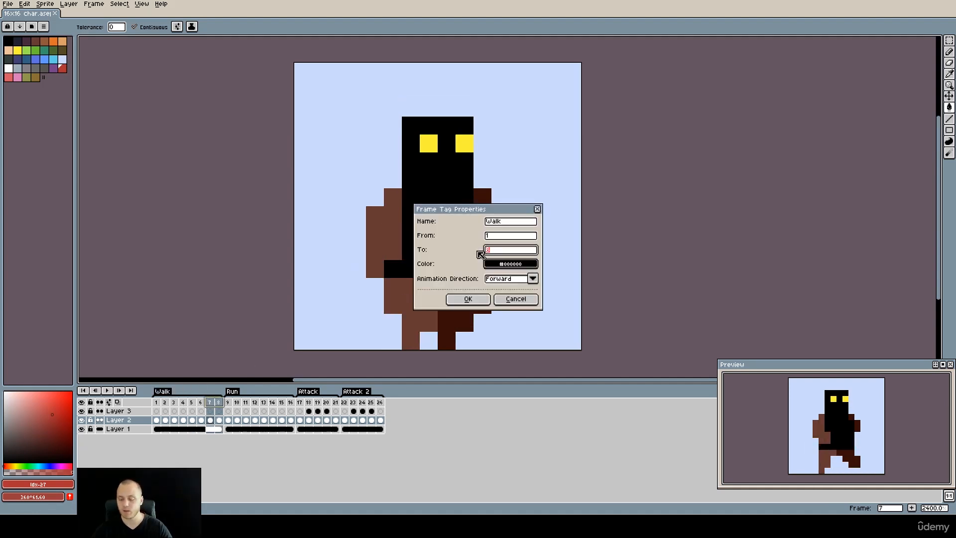
pyautogui.write('4')
pyautogui.press('Return')
pyautogui.click(164, 403)
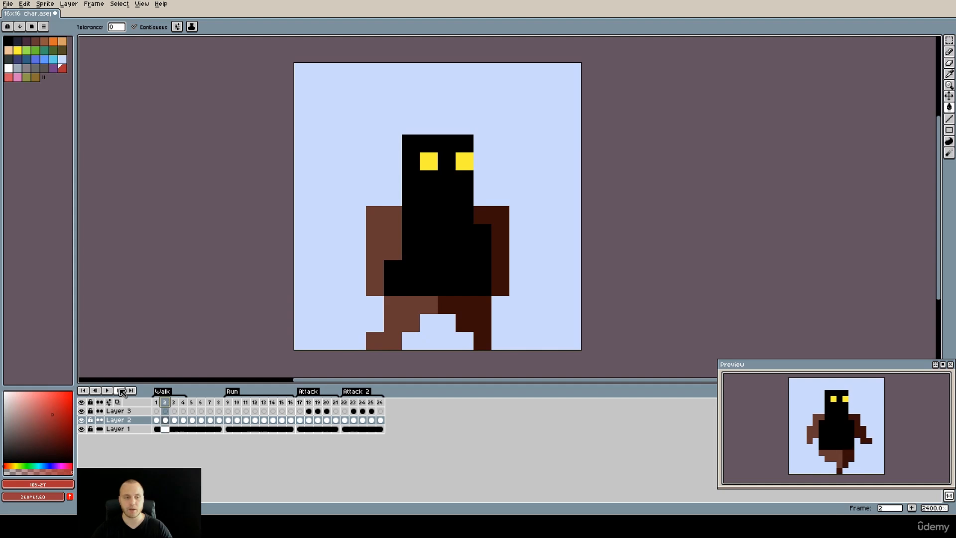
pyautogui.click(108, 391)
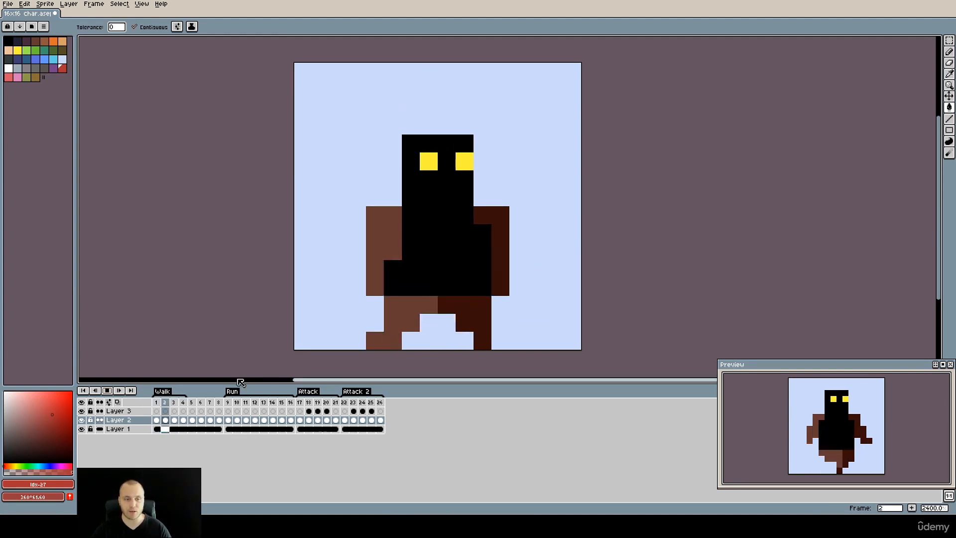
pyautogui.hotkey('ctrl', 'z')
# Step through walk frames 5 to 8 to examine the body, arm and leg movement in the cycle's second half.
pyautogui.click(212, 402)
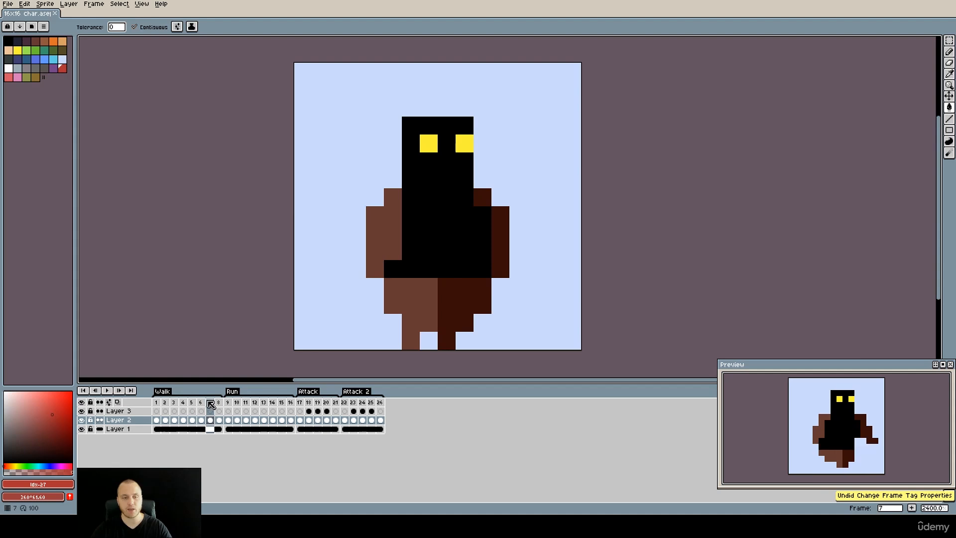
pyautogui.click(192, 403)
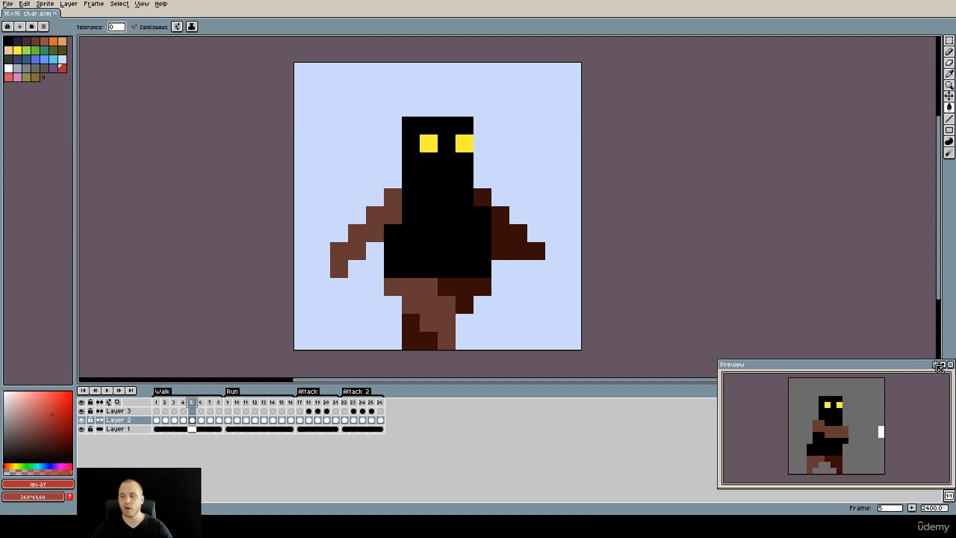
pyautogui.click(201, 402)
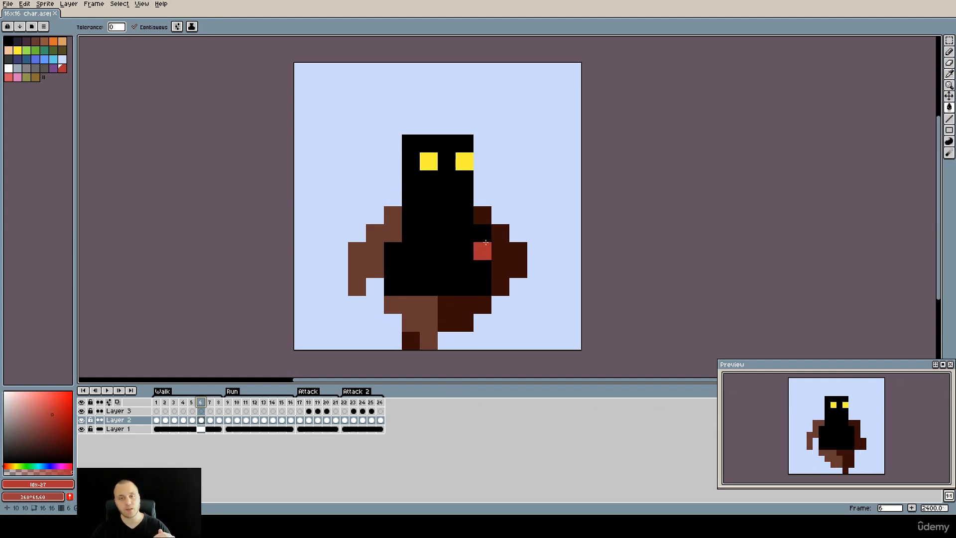
pyautogui.click(210, 402)
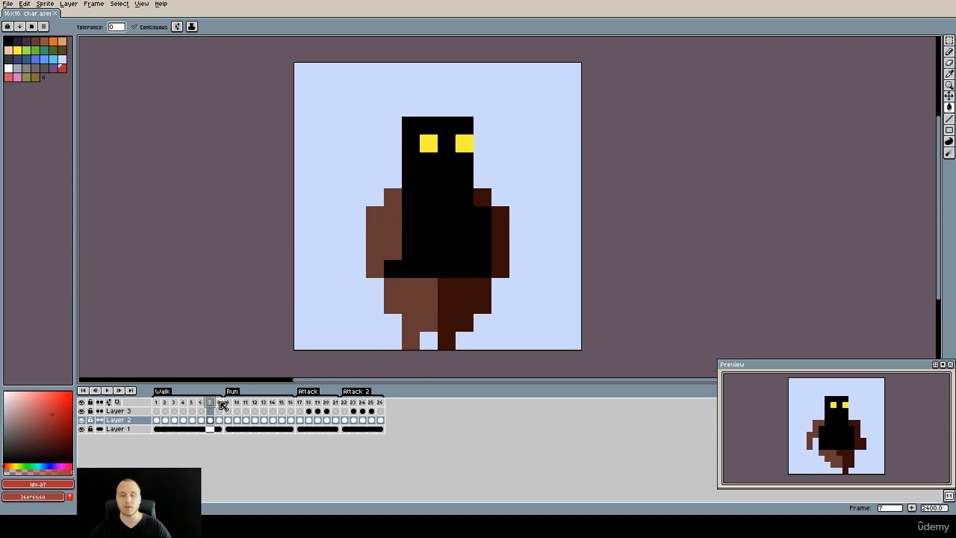
pyautogui.click(220, 403)
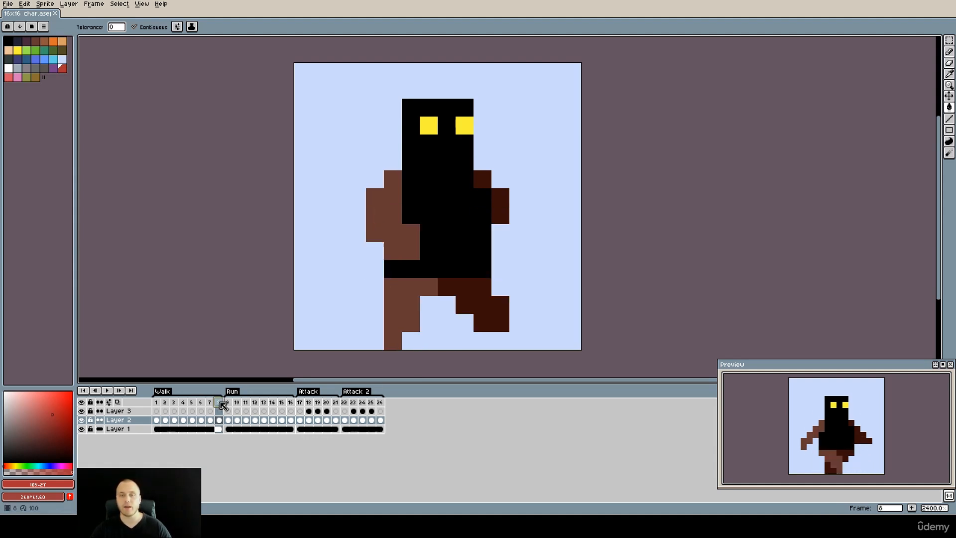
pyautogui.click(191, 402)
pyautogui.click(201, 402)
pyautogui.click(211, 402)
pyautogui.click(220, 401)
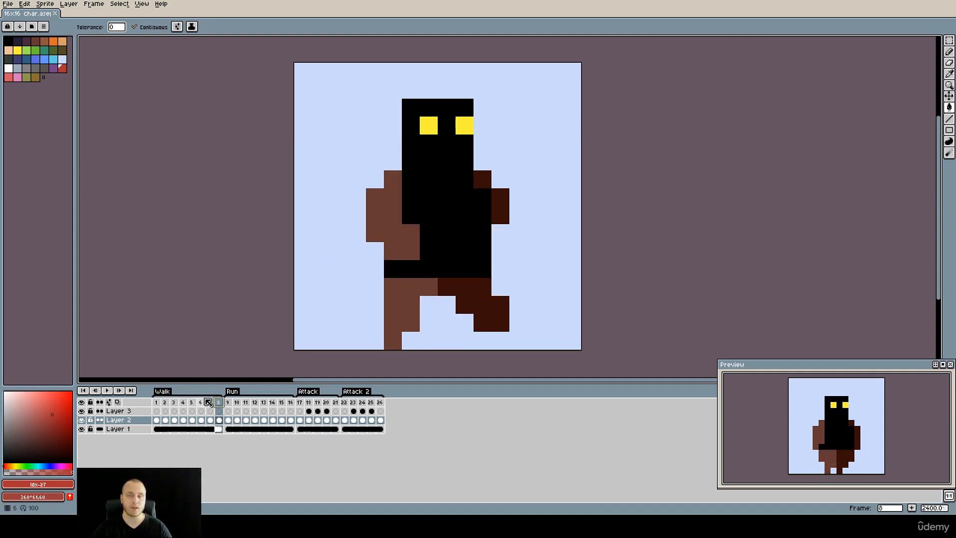
# Play the complete walk cycle starting from frame 1, and stop the playback.
pyautogui.click(156, 403)
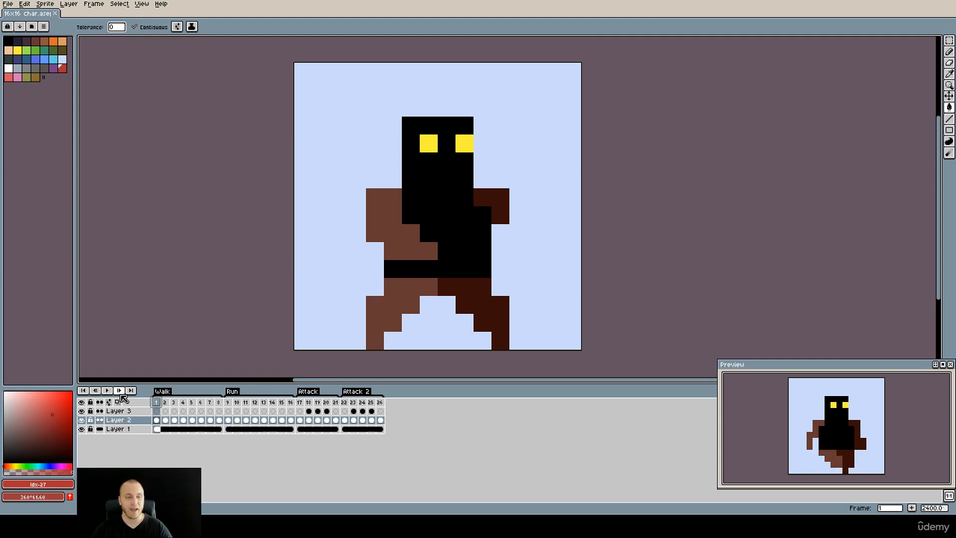
pyautogui.click(108, 390)
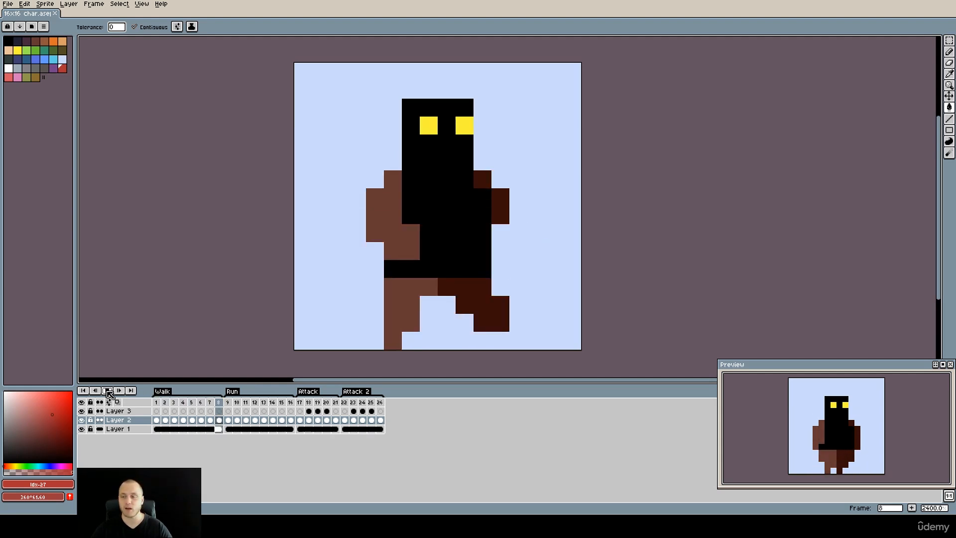
pyautogui.click(107, 391)
# Try a red fill on the light-brown leg in Layer 2's frame 1, and undo the fill.
pyautogui.click(159, 422)
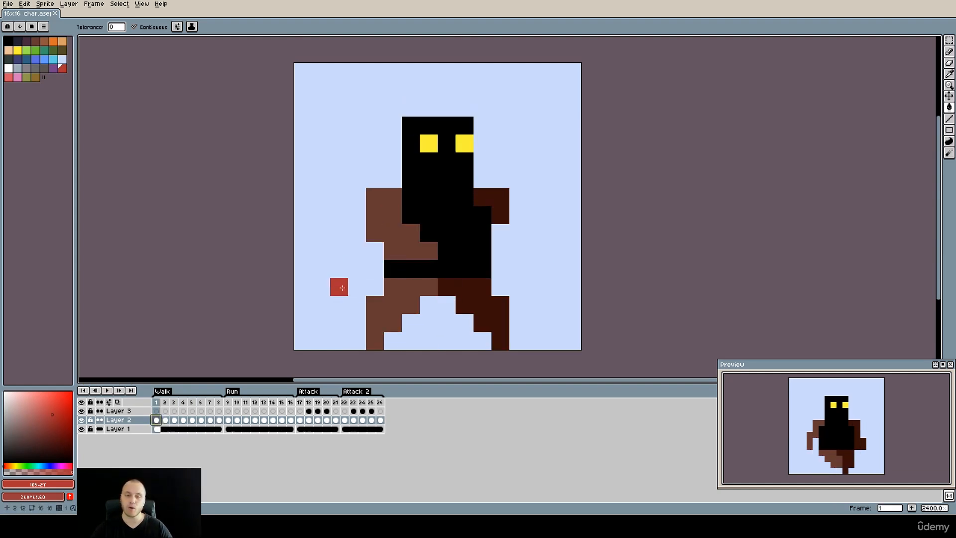
pyautogui.click(398, 305)
pyautogui.hotkey('ctrl', 'z')
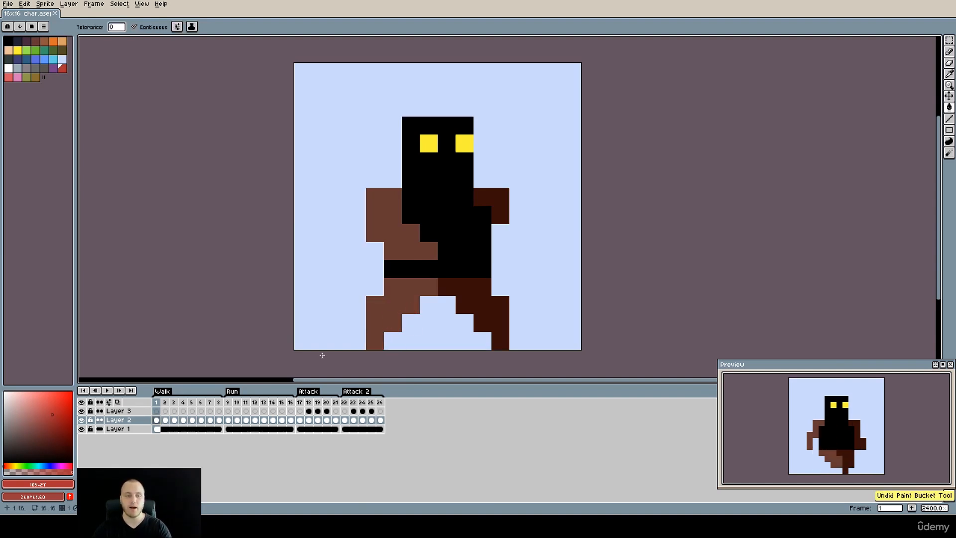
# Step forward from walk frame 1 to frame 8 to follow the light-brown leg through the whole cycle.
pyautogui.press('Right')
pyautogui.press('Right')
pyautogui.press('Right')
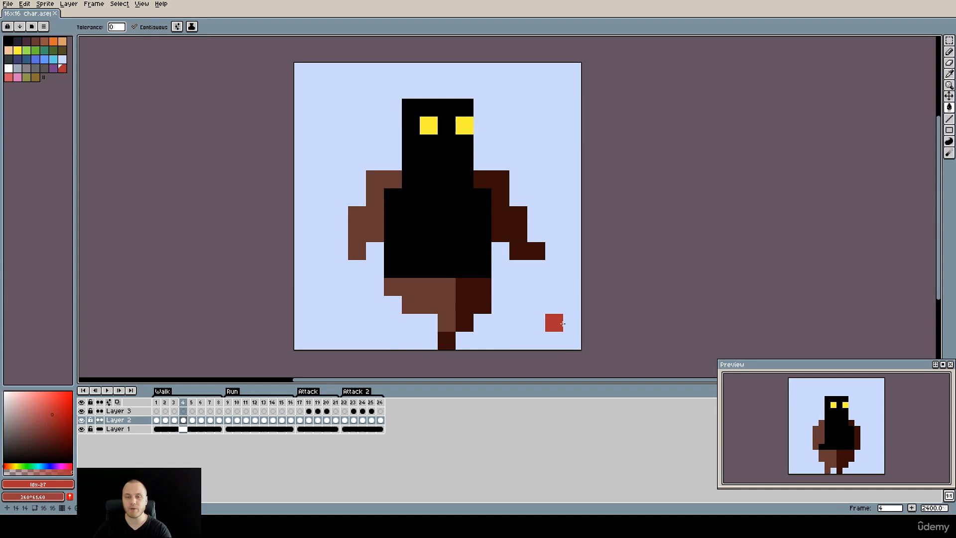
pyautogui.press('Right')
pyautogui.press('Right')
pyautogui.press('Right')
pyautogui.press('Right')
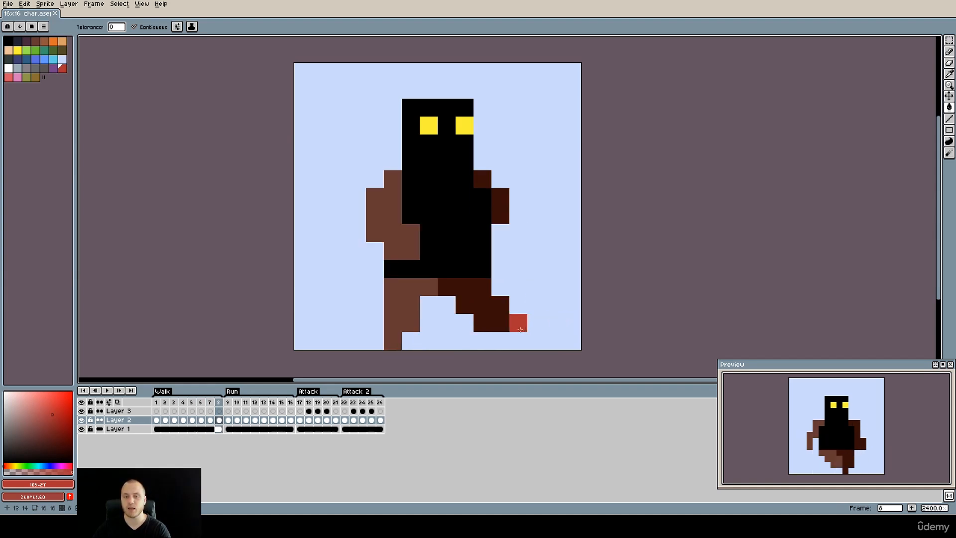
# Revisit walk frame 1 and show frame 9, the first frame of the Run animation, for comparison.
pyautogui.click(158, 403)
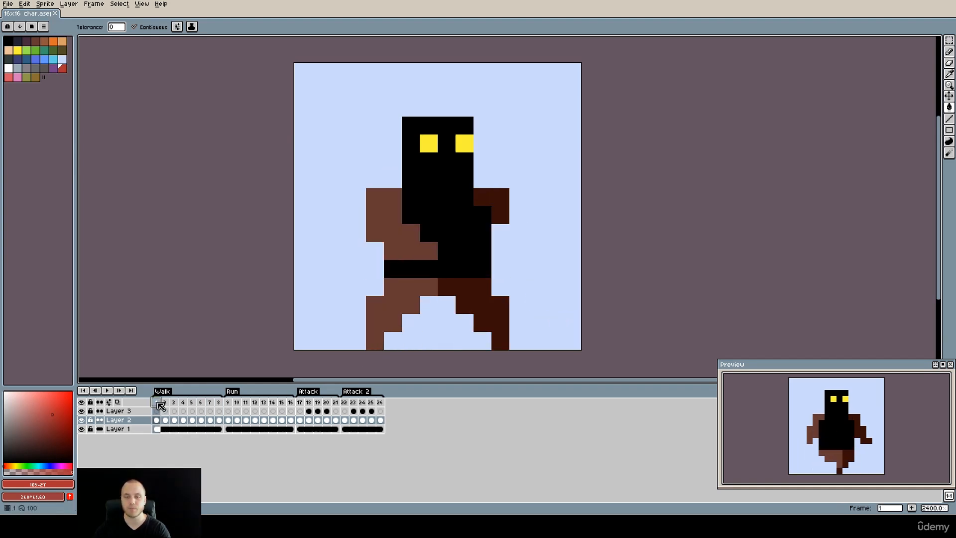
pyautogui.click(227, 402)
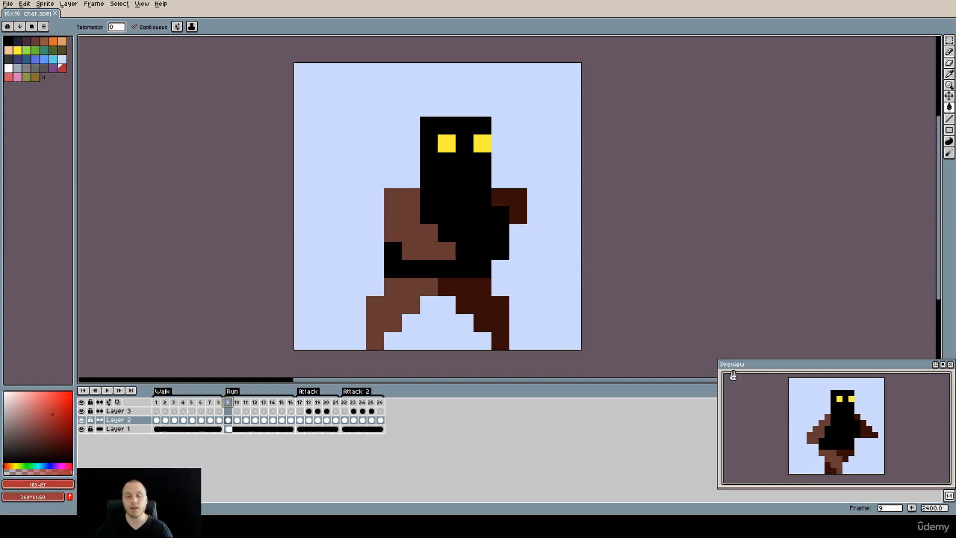
# Play the complete run cycle from frame 9, and stop the playback.
pyautogui.click(107, 390)
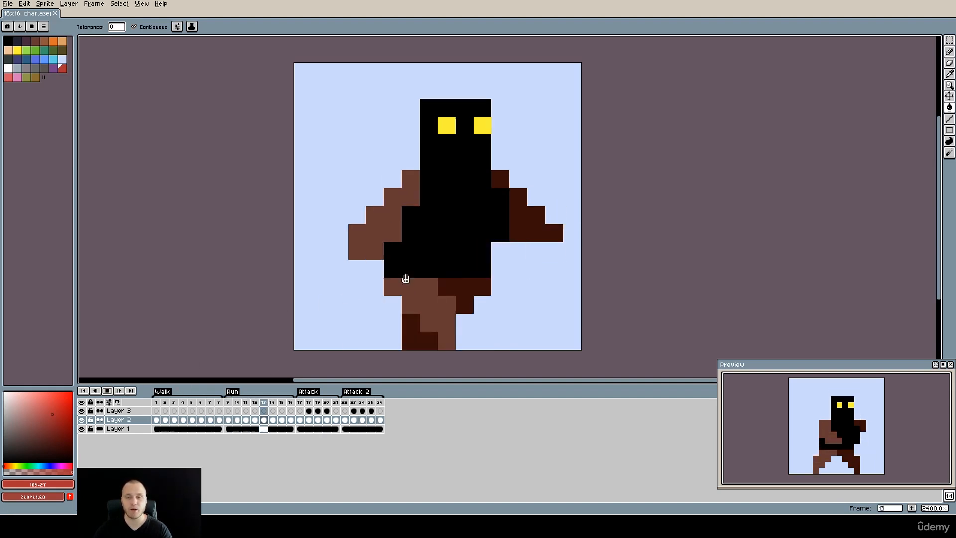
pyautogui.scroll(-2, 398, 282)
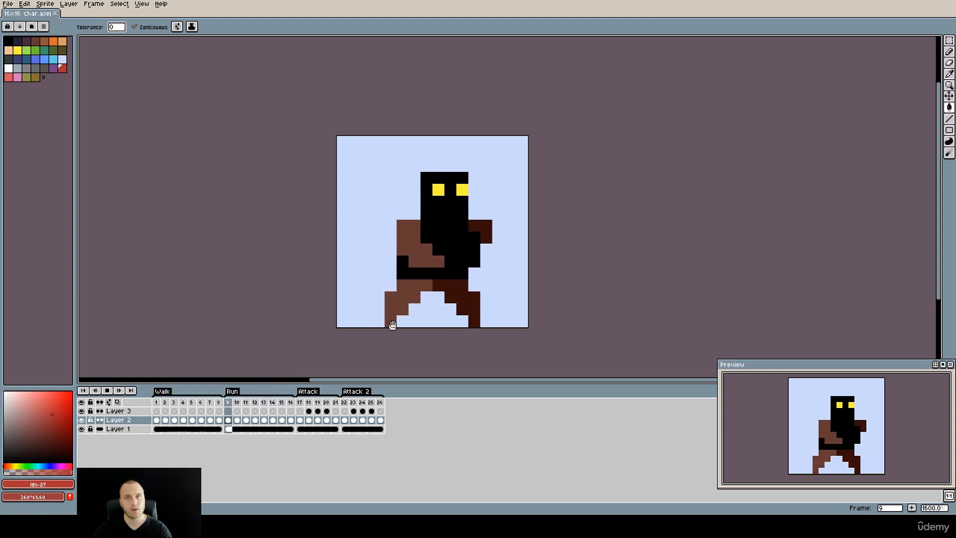
pyautogui.press('Return')
# Step forward through the run cycle from frame 9 to frame 16 to examine each pose.
pyautogui.click(227, 404)
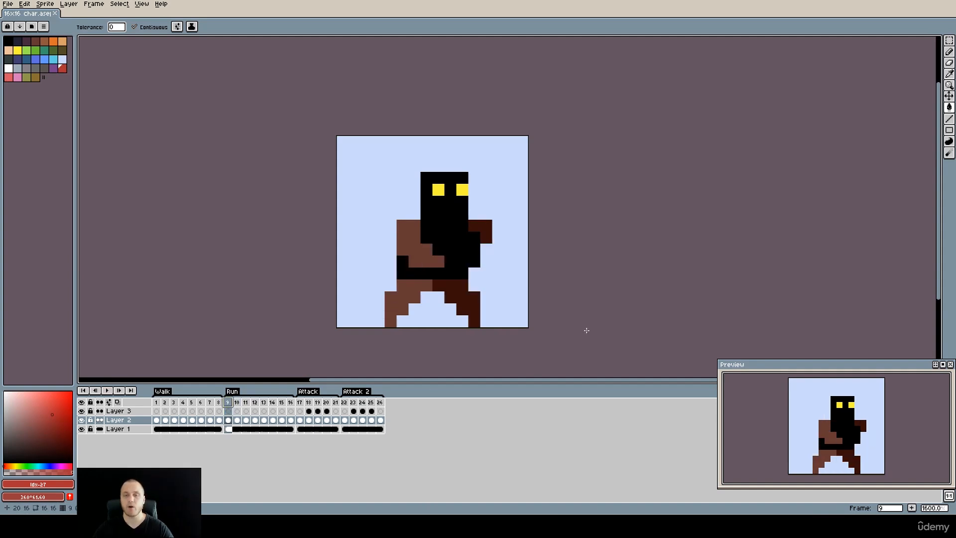
pyautogui.press('Right')
pyautogui.press('Right')
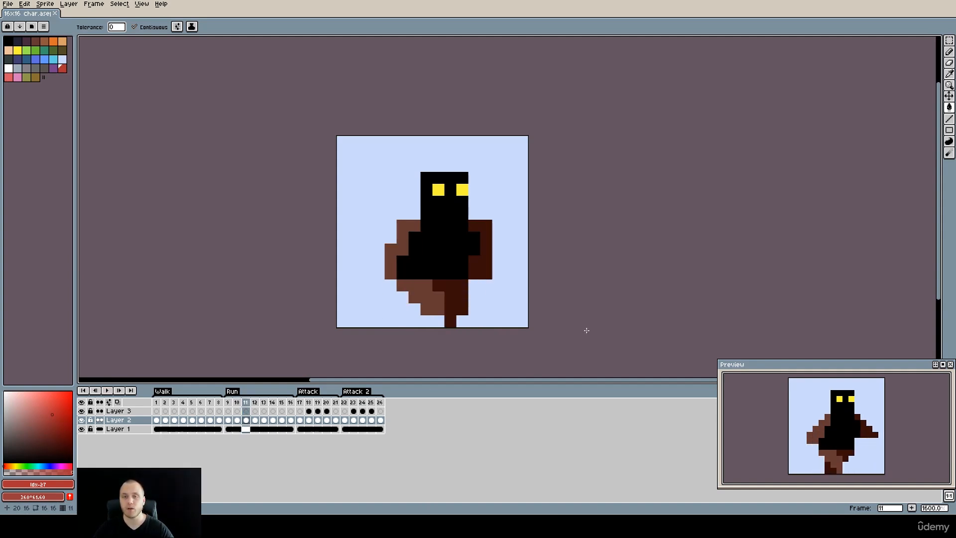
pyautogui.press('Right')
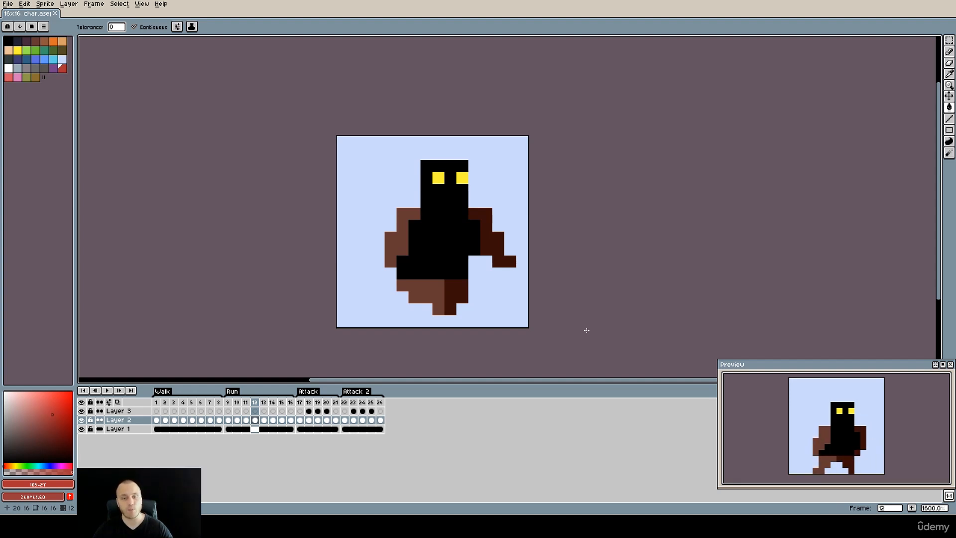
pyautogui.press('Right')
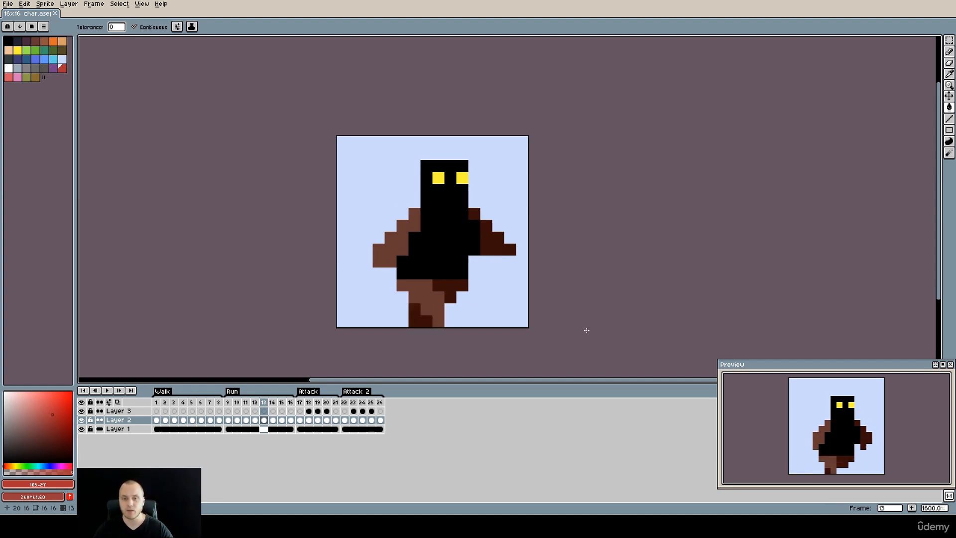
pyautogui.press('Right')
pyautogui.press('Right')
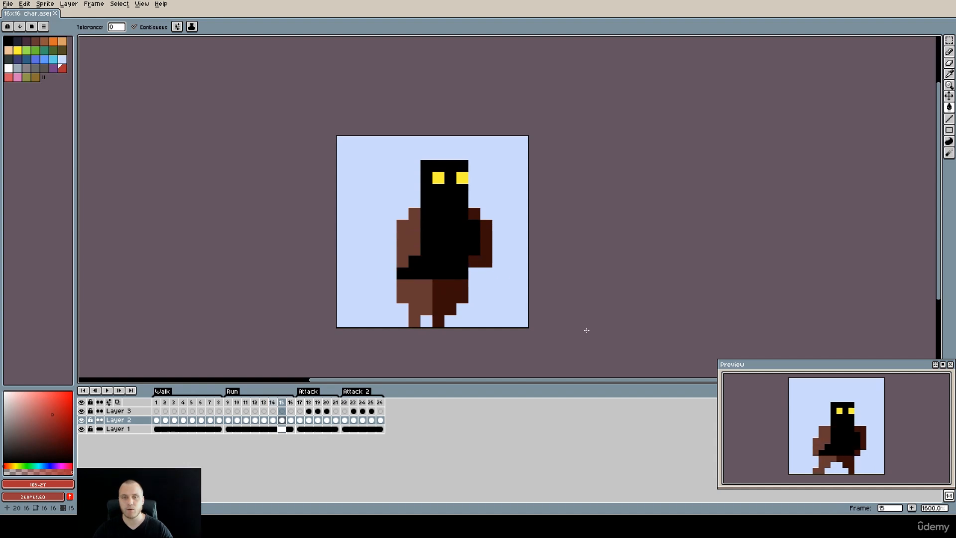
pyautogui.press('Right')
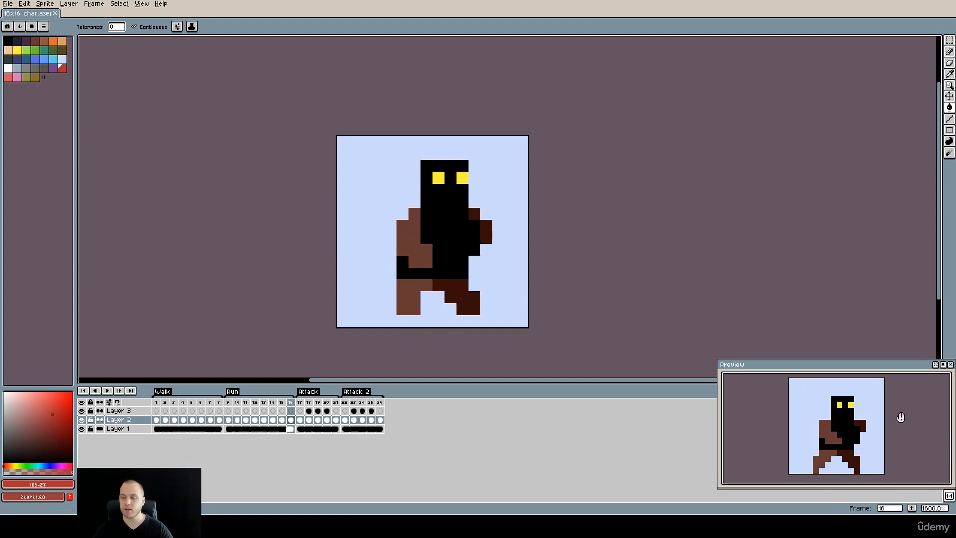
# Compare run frames 11 and 12 by switching back and forth between them.
pyautogui.click(254, 401)
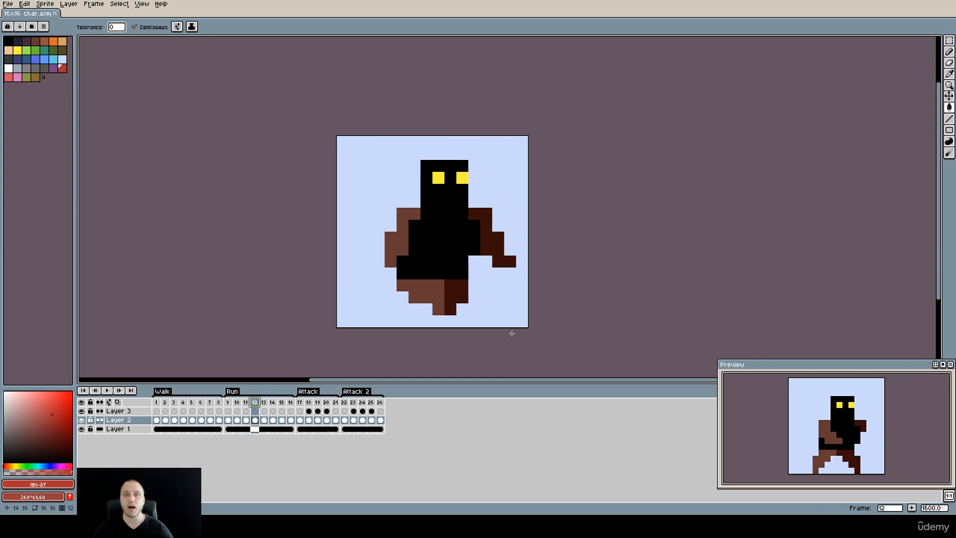
pyautogui.click(246, 403)
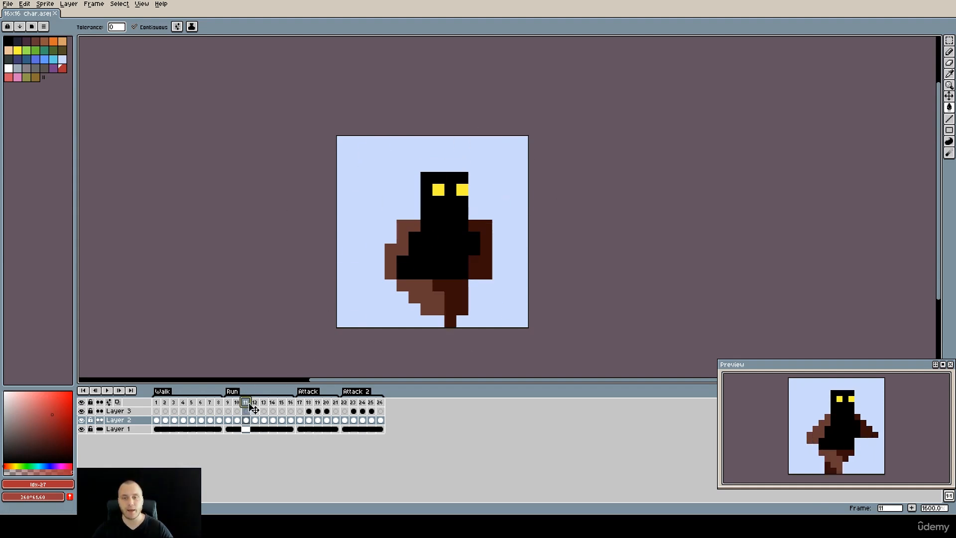
pyautogui.click(255, 403)
pyautogui.click(246, 402)
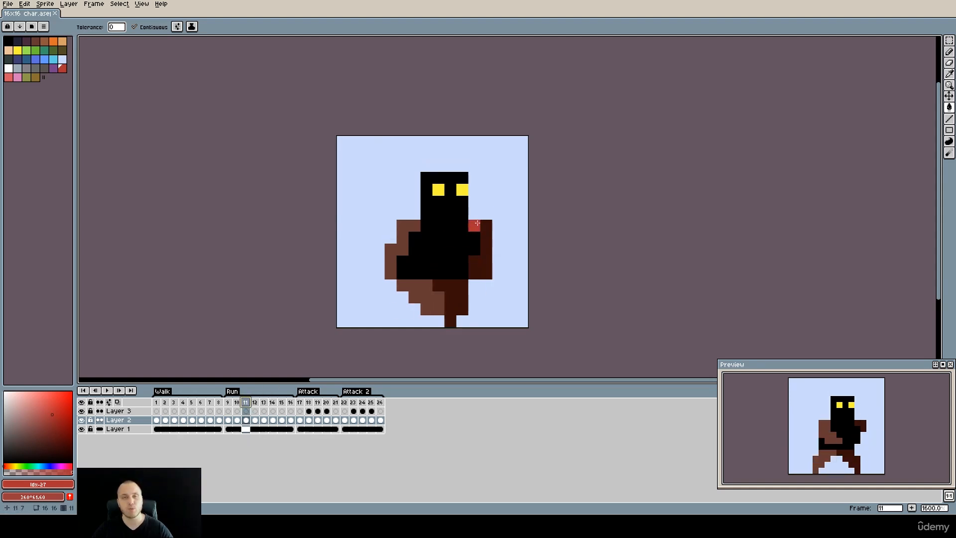
# Try a duration of 200 milliseconds for run frame 12, and undo the duration change.
pyautogui.click(256, 402)
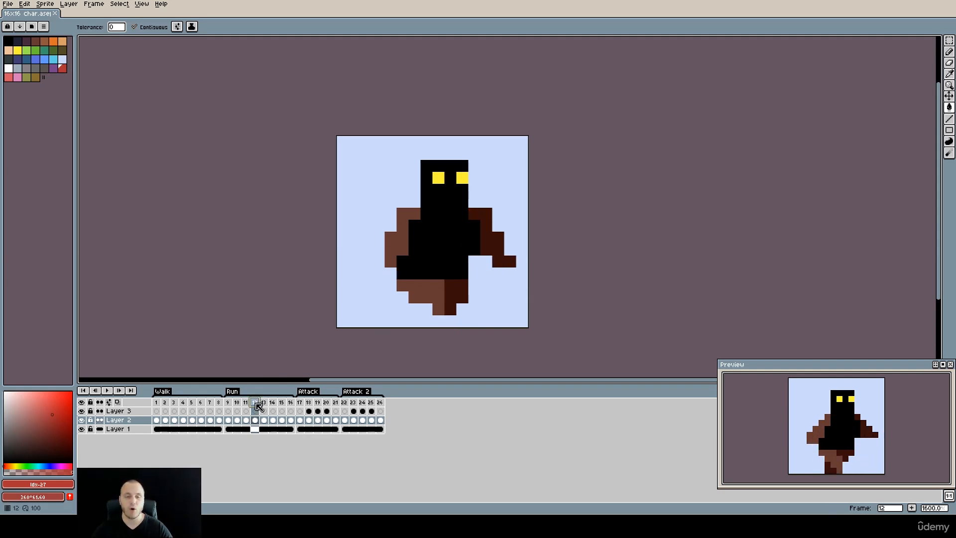
pyautogui.rightClick(258, 403)
pyautogui.click(280, 410)
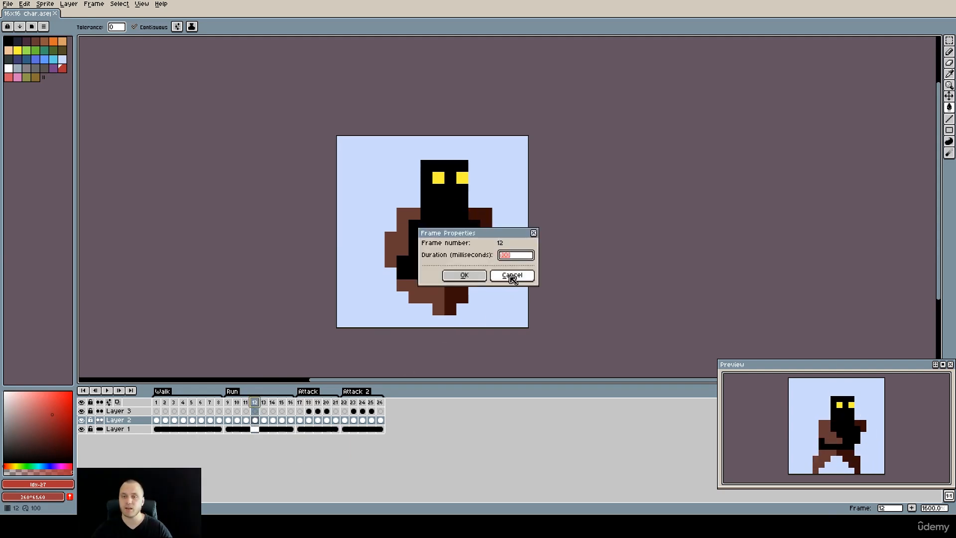
pyautogui.write('200')
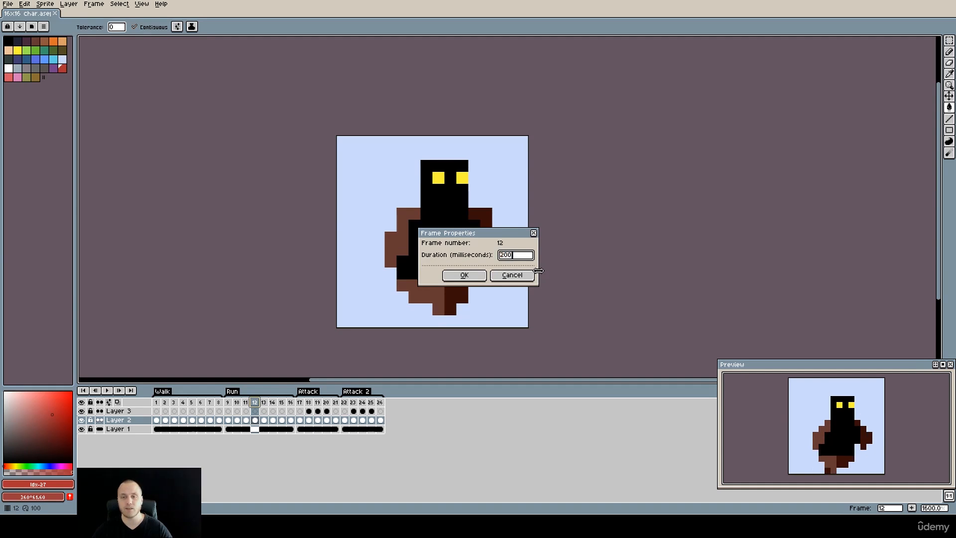
pyautogui.press('Return')
pyautogui.press('v')
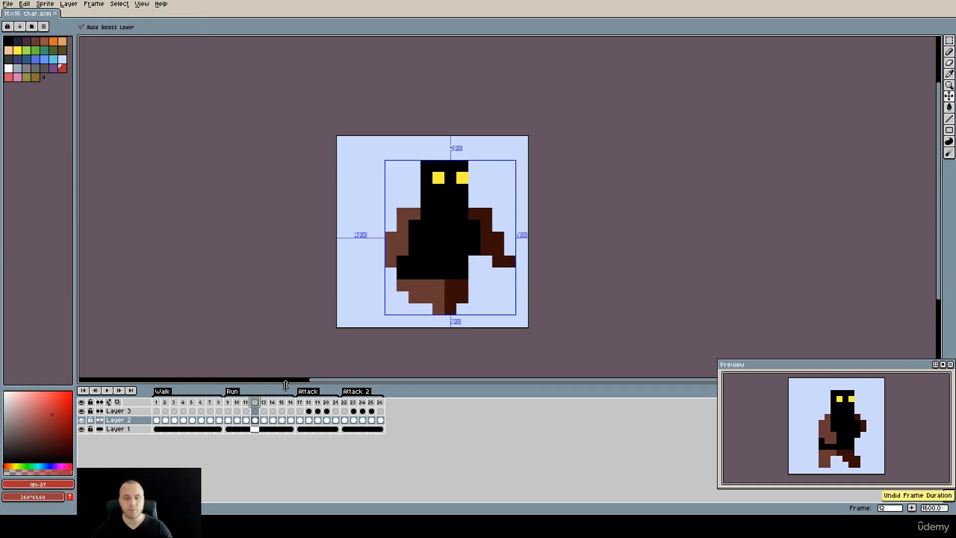
# Set run frame 12's duration to 200 milliseconds again.
pyautogui.rightClick(255, 404)
pyautogui.click(271, 411)
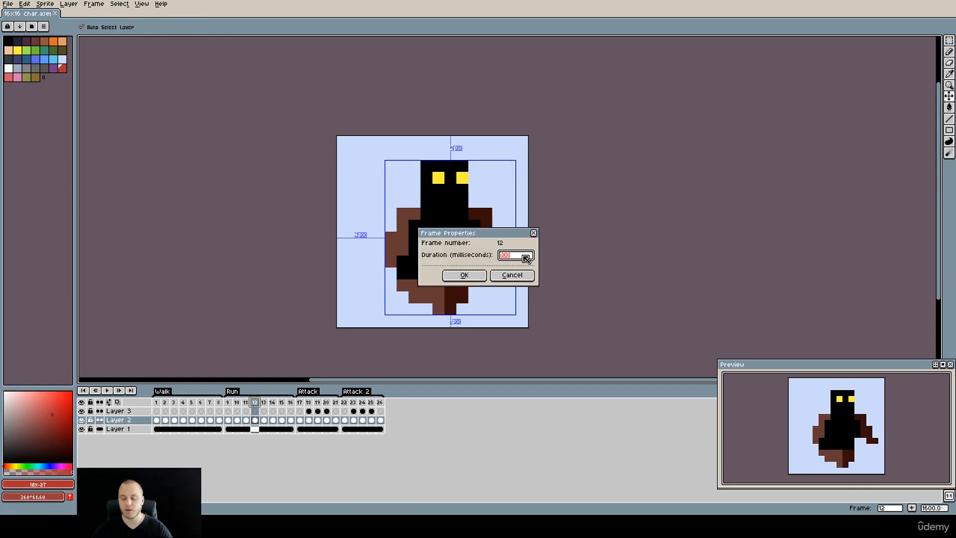
pyautogui.write('200')
pyautogui.press('Return')
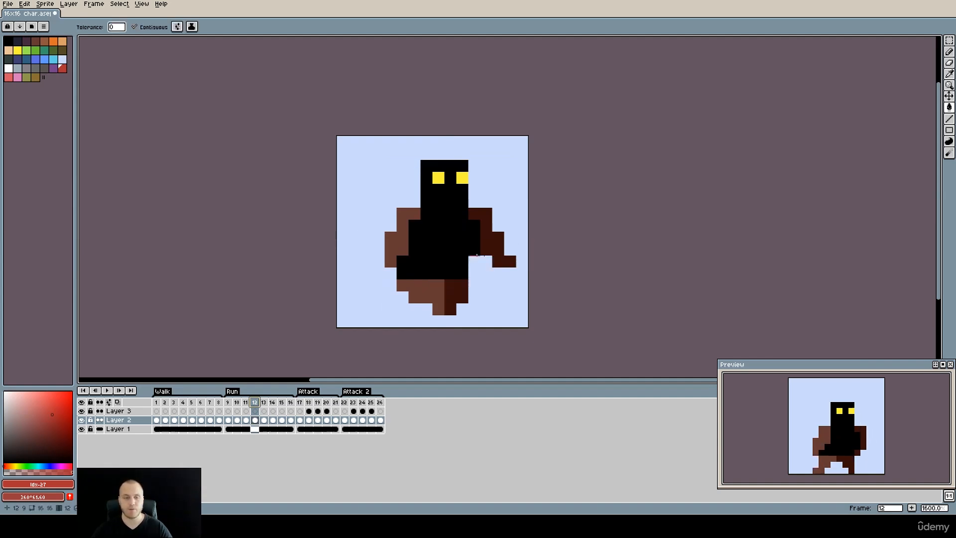
# Try a different duration for run frame 16, and undo the duration changes on both run frames.
pyautogui.click(292, 401)
pyautogui.rightClick(293, 404)
pyautogui.click(339, 404)
pyautogui.write('15')
pyautogui.press('Return')
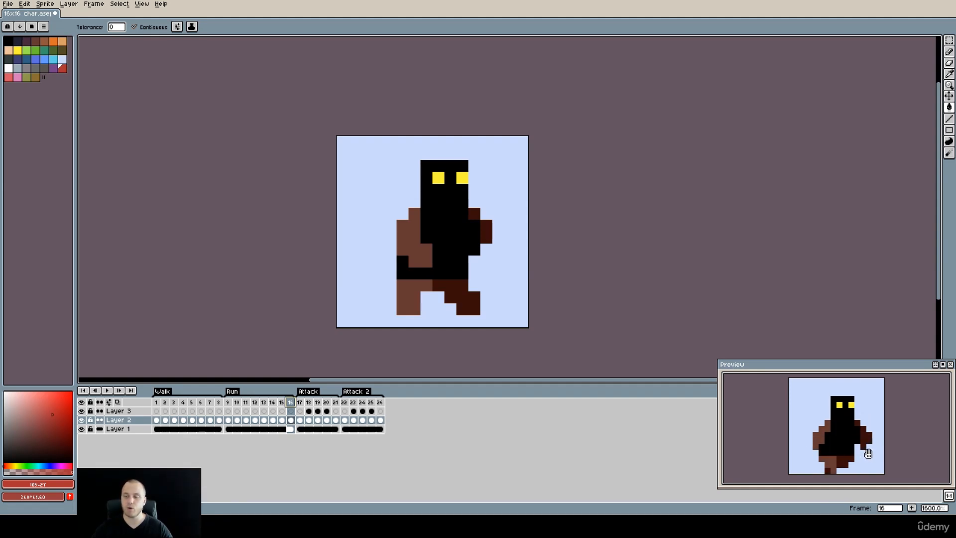
pyautogui.hotkey('ctrl', 'z')
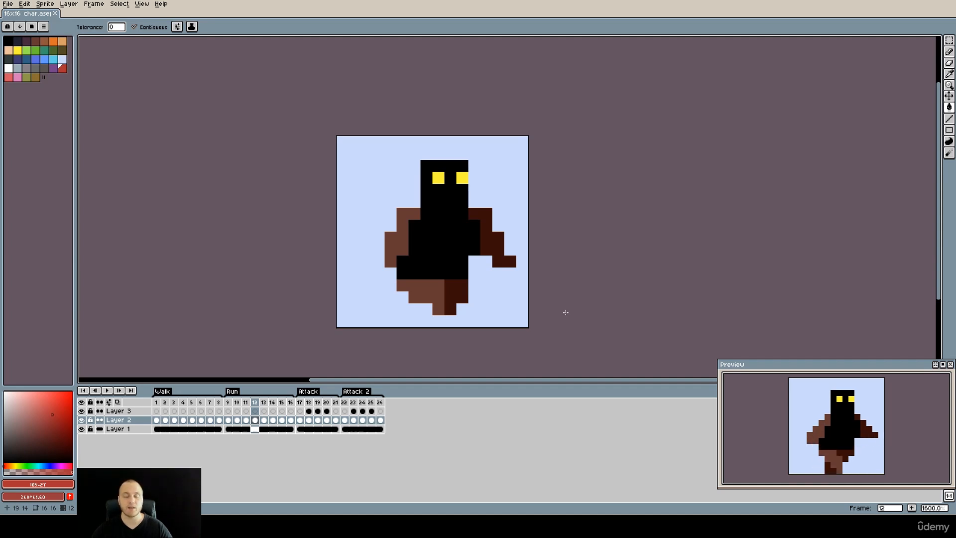
# Switch back and forth between walk frames 1, 2 and 3 to compare their poses with the run.
pyautogui.click(156, 402)
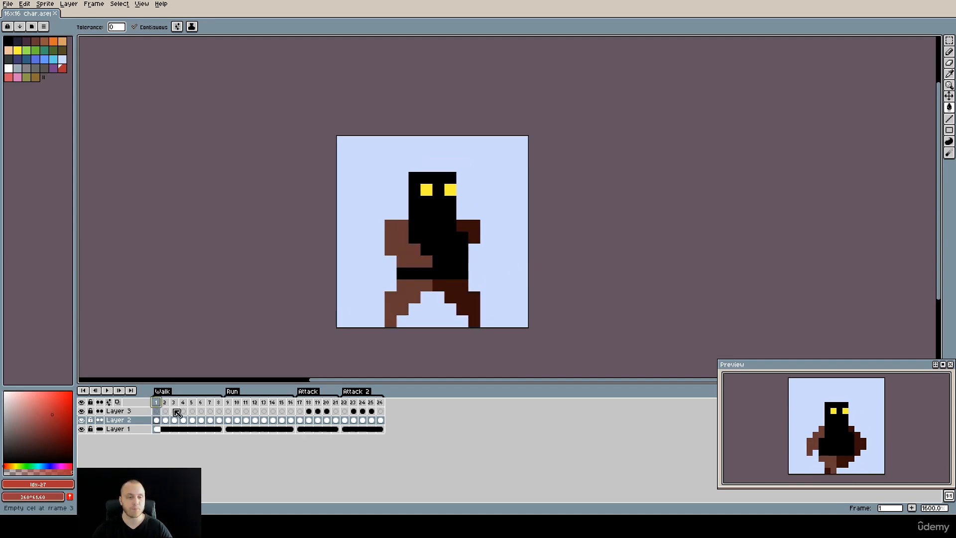
pyautogui.click(165, 402)
pyautogui.click(173, 401)
pyautogui.click(166, 401)
pyautogui.click(159, 401)
pyautogui.click(165, 404)
pyautogui.click(174, 402)
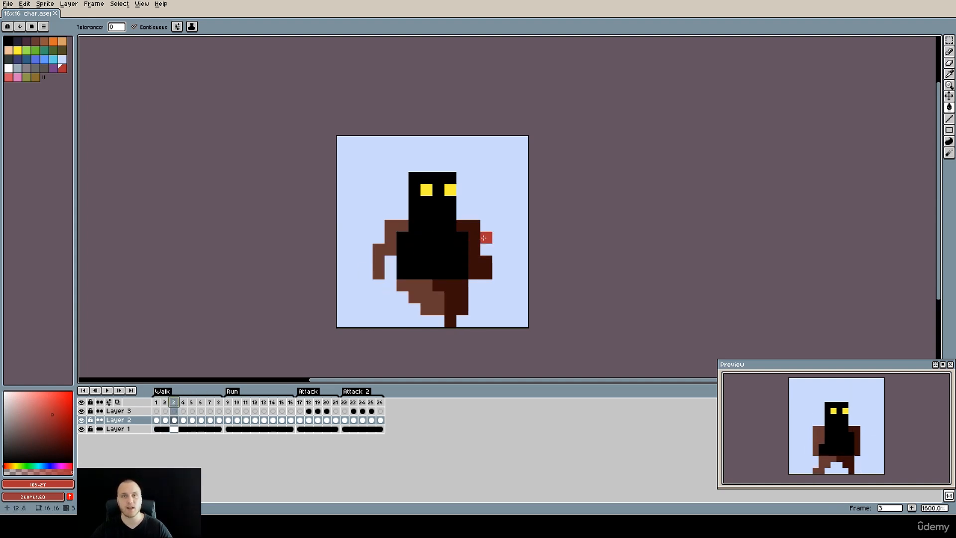
pyautogui.moveTo(421, 257); pyautogui.dragTo(442, 229)
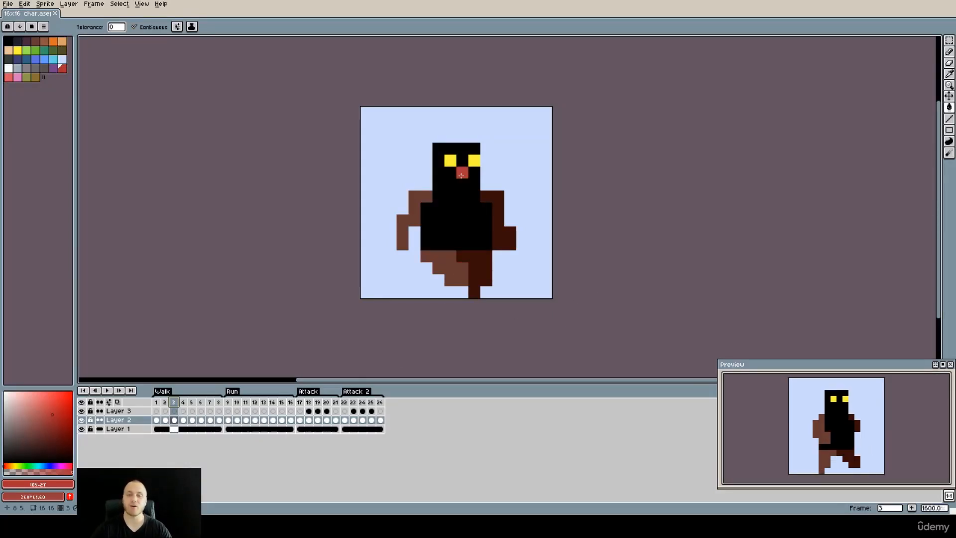
# Show the last run frame and the first frames of Attack and Attack 2, and examine the pose in frame 17.
pyautogui.click(290, 402)
pyautogui.click(300, 402)
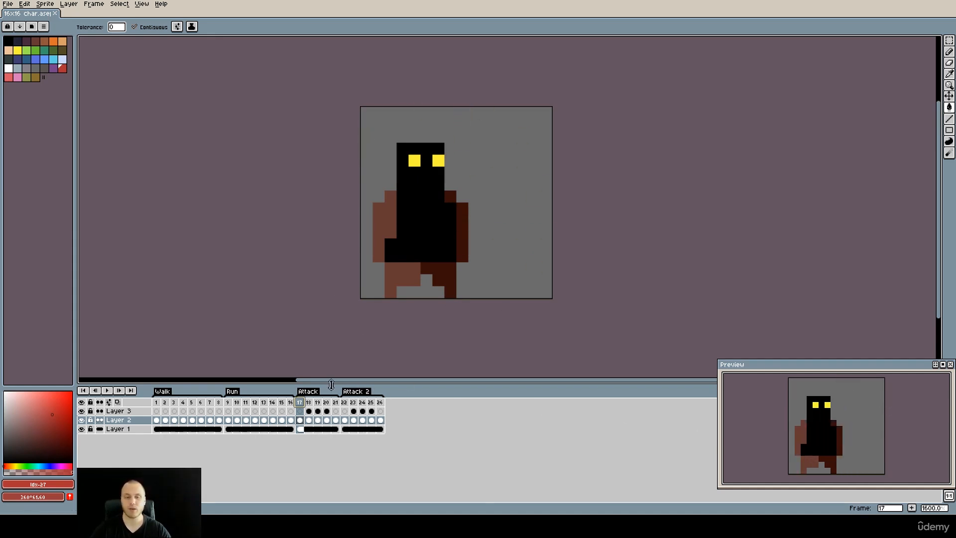
pyautogui.click(345, 402)
pyautogui.click(299, 402)
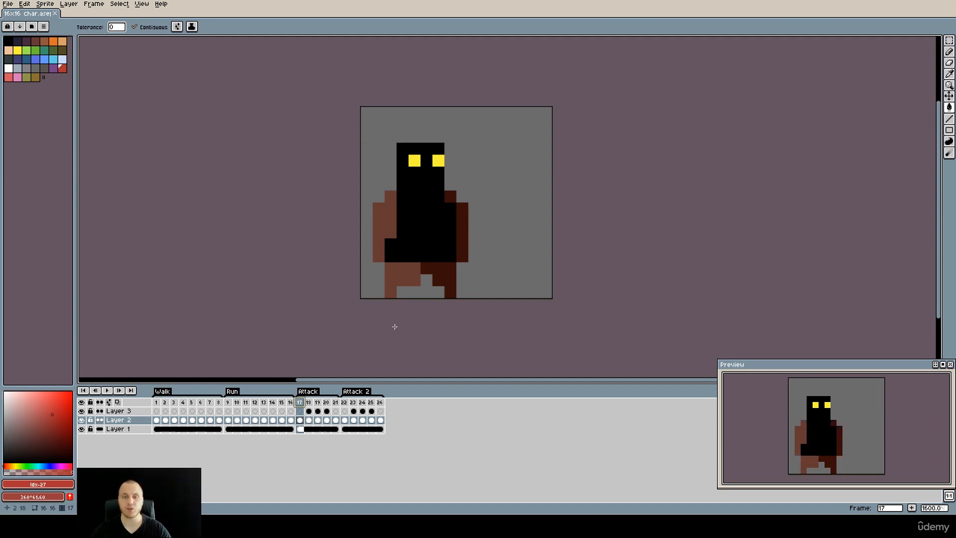
pyautogui.scroll(2, 497, 222)
pyautogui.moveTo(517, 222)
pyautogui.mouseDown()
pyautogui.moveTo(503, 214)
pyautogui.moveTo(529, 225)
pyautogui.mouseUp()
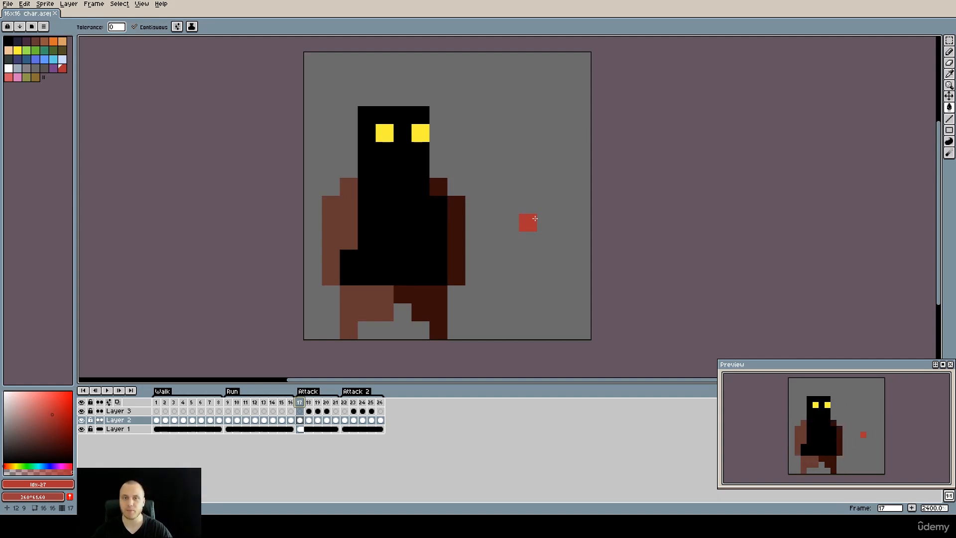
pyautogui.scroll(-2, 533, 218)
pyautogui.moveTo(535, 212); pyautogui.dragTo(504, 209)
pyautogui.scroll(1, 469, 195)
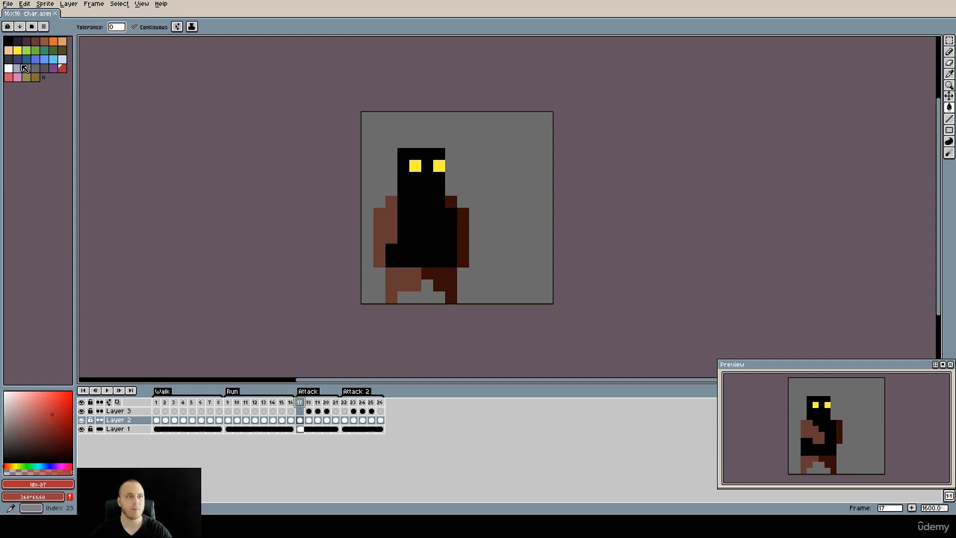
# Sample the grey background, lighten the colour, and fill the area around the character in Layer 2's frame 17 with it.
pyautogui.click(18, 70)
pyautogui.click(62, 58)
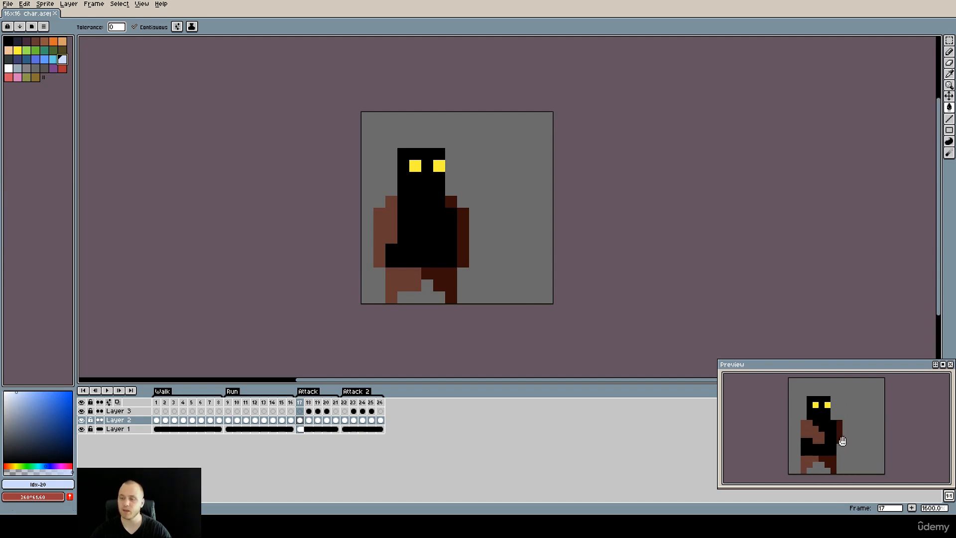
pyautogui.keyDown('alt'); pyautogui.click(533, 284); pyautogui.keyUp('alt')
pyautogui.moveTo(13, 420); pyautogui.dragTo(3, 421)
pyautogui.click(526, 270)
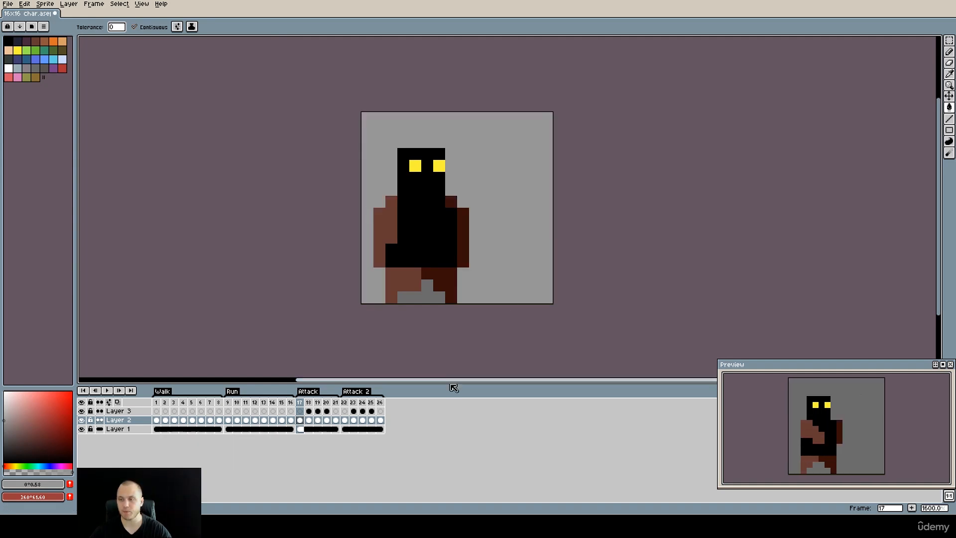
# Fill the Layer 1 background of Attack 2, starting at frame 22, with the same lighter grey.
pyautogui.click(344, 429)
pyautogui.click(476, 270)
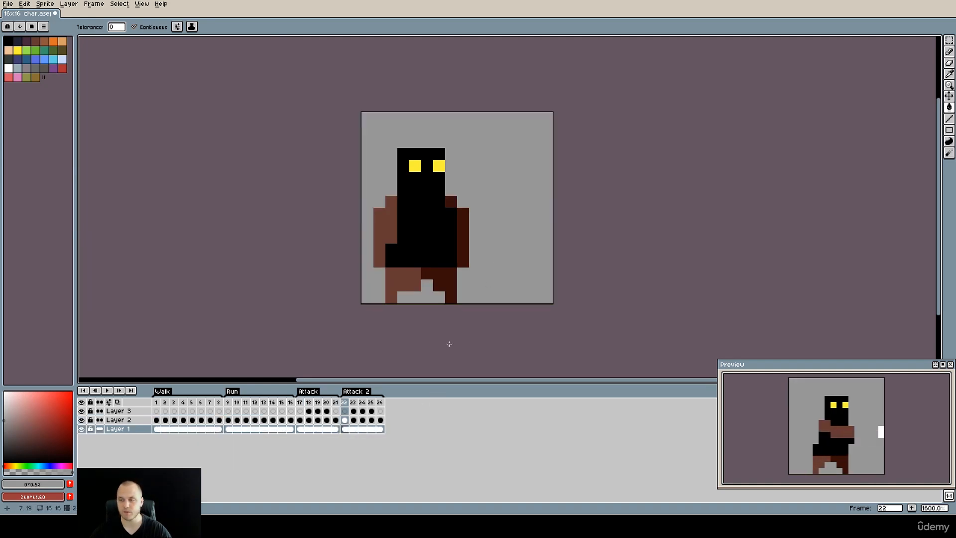
pyautogui.doubleClick(308, 391)
pyautogui.click(506, 299)
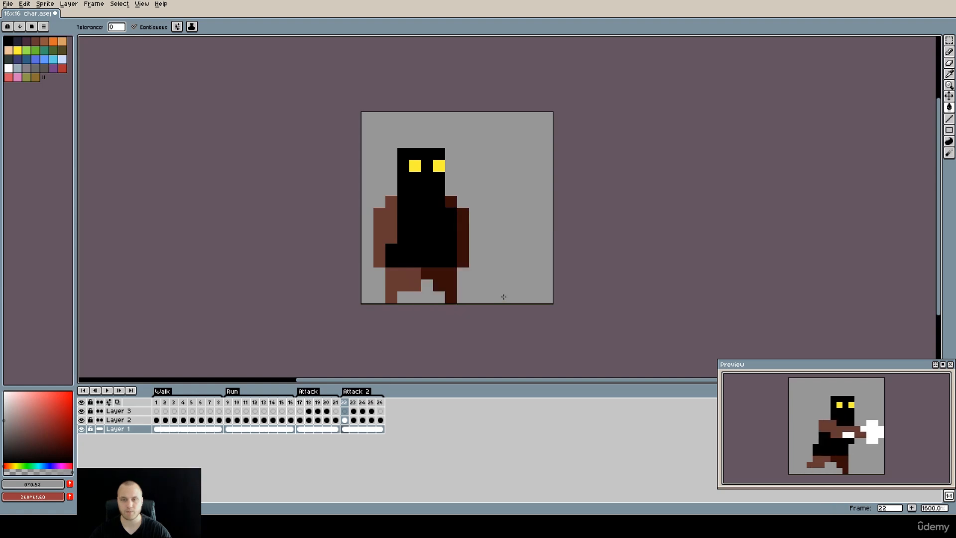
# Fill the Layer 1 background of the Attack frames, including the gap between the legs, with the lighter grey.
pyautogui.click(299, 411)
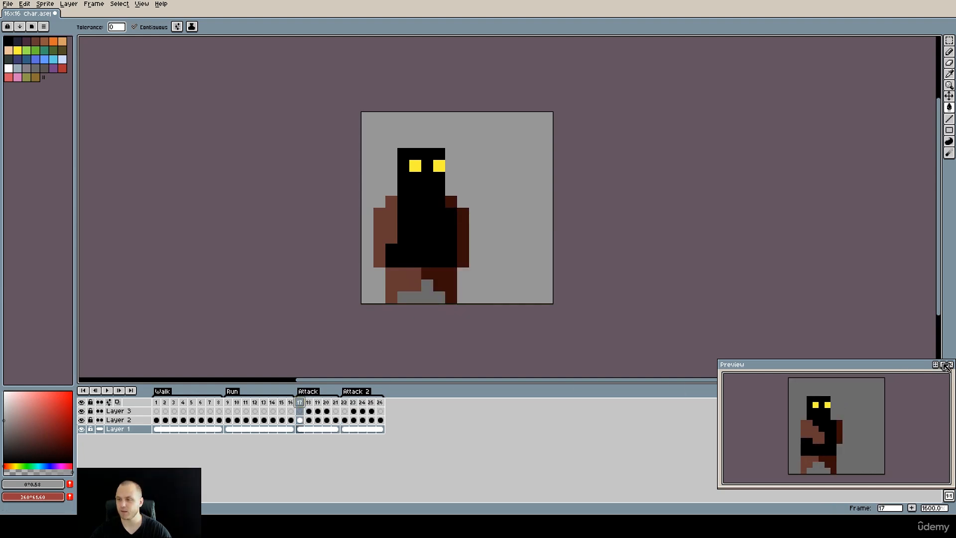
pyautogui.scroll(1, 464, 281)
pyautogui.scroll(-1, 464, 277)
pyautogui.scroll(1, 464, 278)
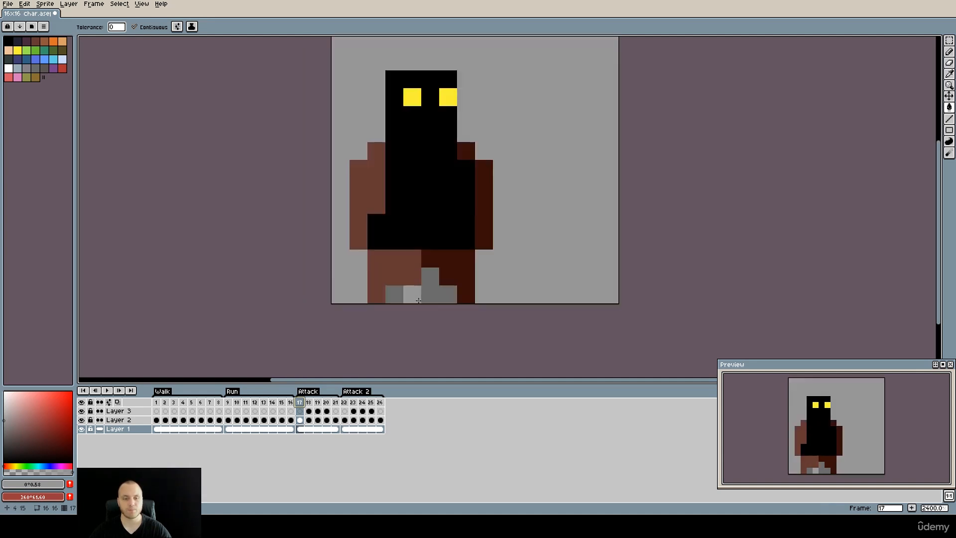
pyautogui.click(309, 429)
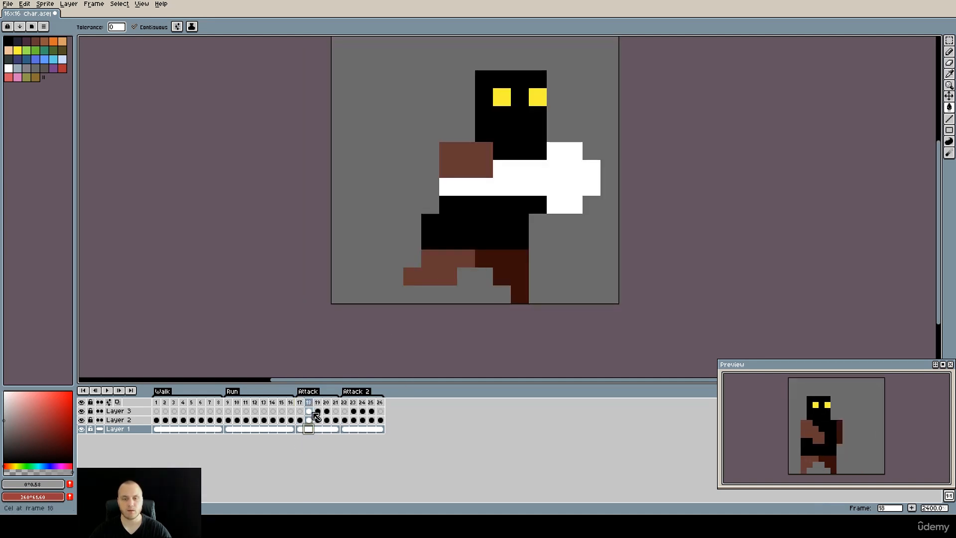
# Check the background and Layer 2 cels across the Attack animation from frame 17 to frame 21.
pyautogui.click(300, 403)
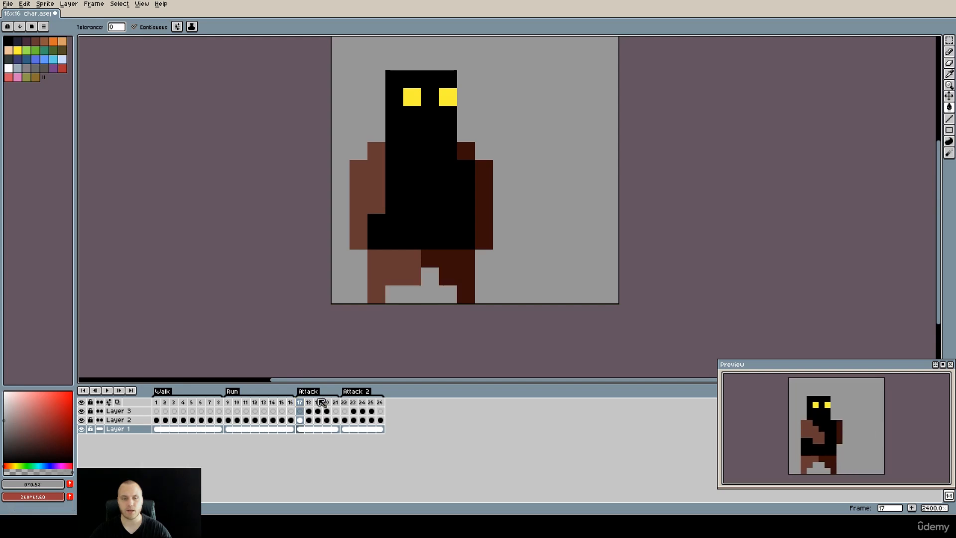
pyautogui.click(309, 421)
pyautogui.click(322, 422)
pyautogui.click(337, 421)
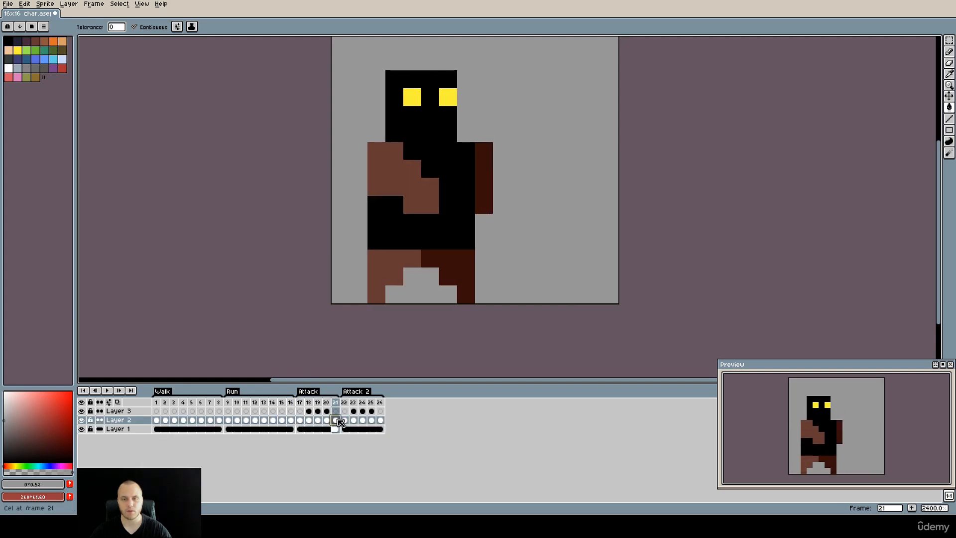
# Examine the Attack poses in frames 17 and 18, and sample the white of the weapon slash in frame 18.
pyautogui.click(300, 403)
pyautogui.scroll(-3, 436, 224)
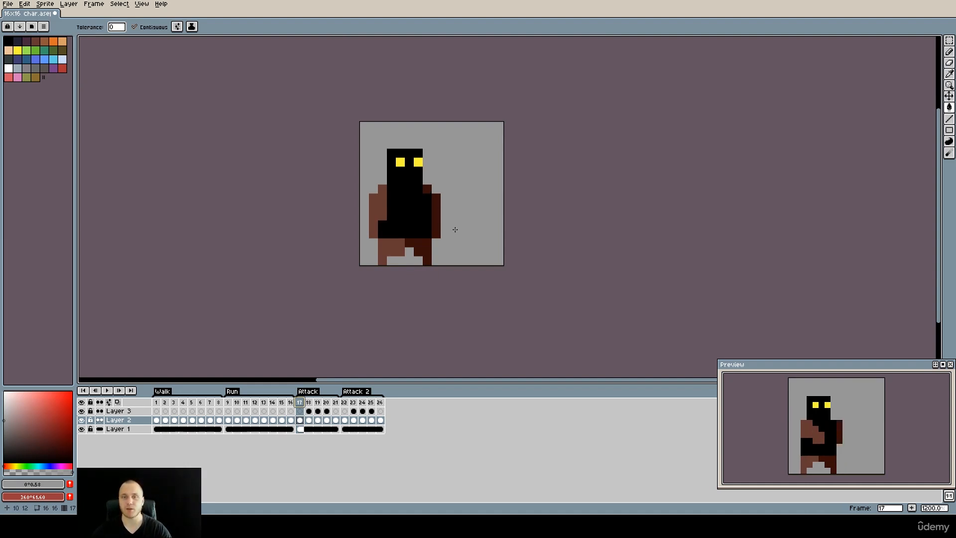
pyautogui.scroll(1, 427, 220)
pyautogui.moveTo(427, 217); pyautogui.dragTo(436, 239)
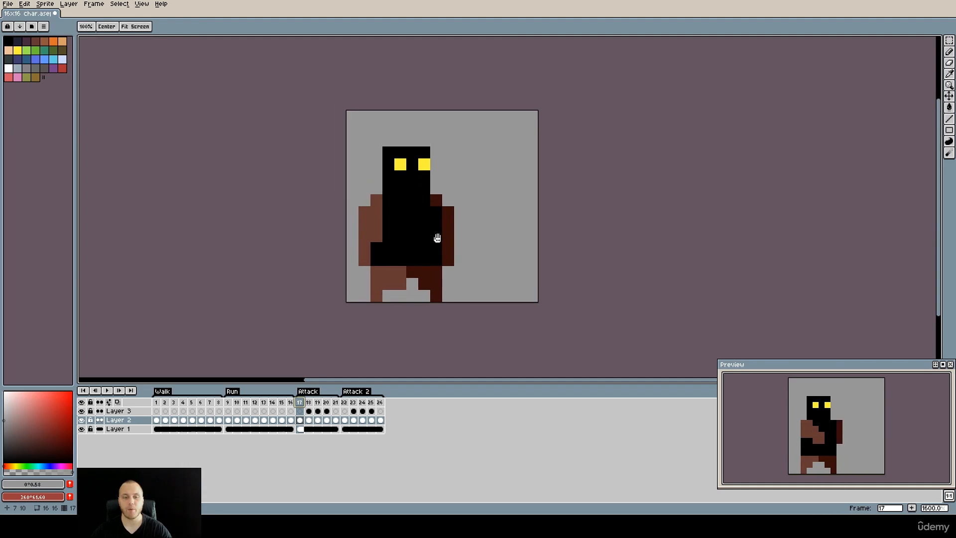
pyautogui.click(311, 402)
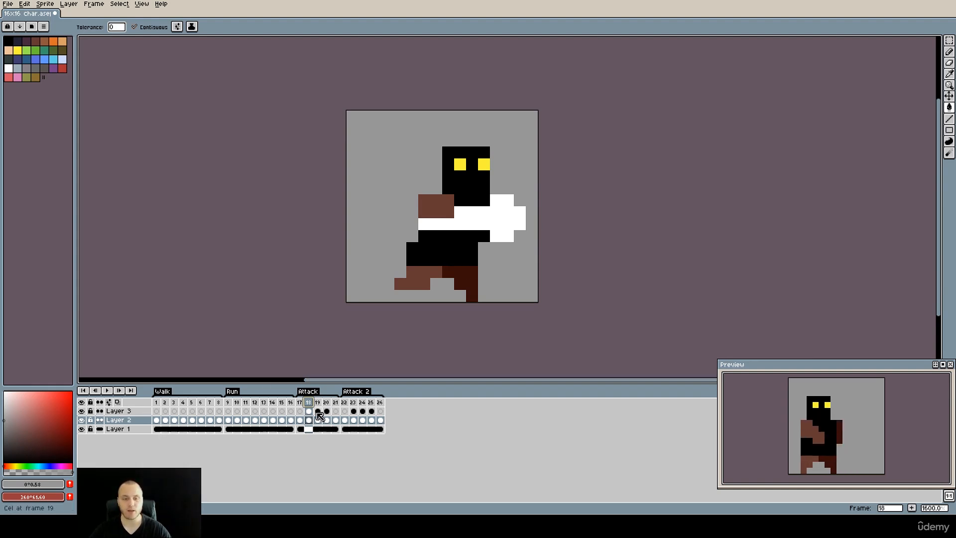
pyautogui.keyDown('alt'); pyautogui.click(444, 222); pyautogui.keyUp('alt')
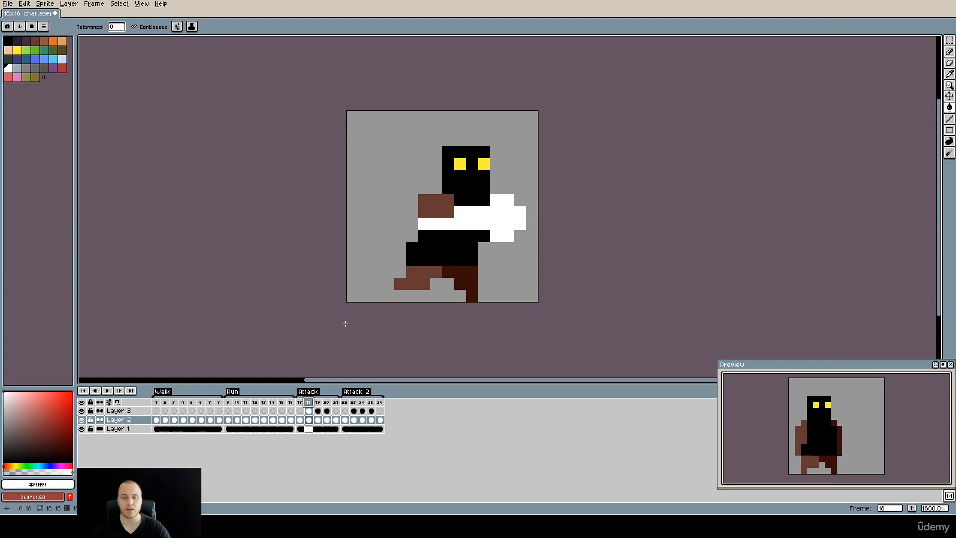
# Compare the Attack animation's frame 18 with its neighbouring frame 19 by flipping back and forth between them.
pyautogui.click(317, 402)
pyautogui.click(309, 402)
pyautogui.click(317, 402)
pyautogui.click(311, 402)
pyautogui.press('Left')
pyautogui.press('Right')
pyautogui.press('Left')
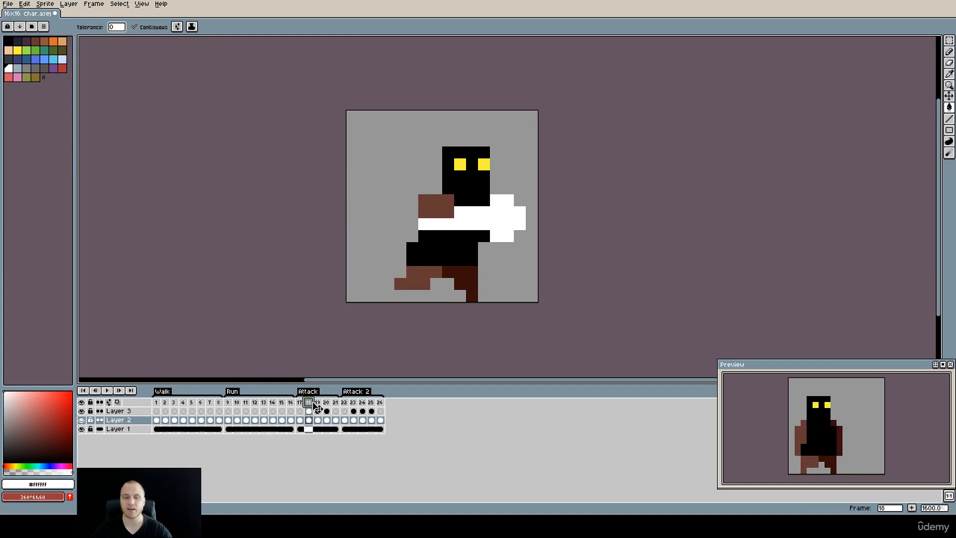
pyautogui.press('Right')
pyautogui.press('Left')
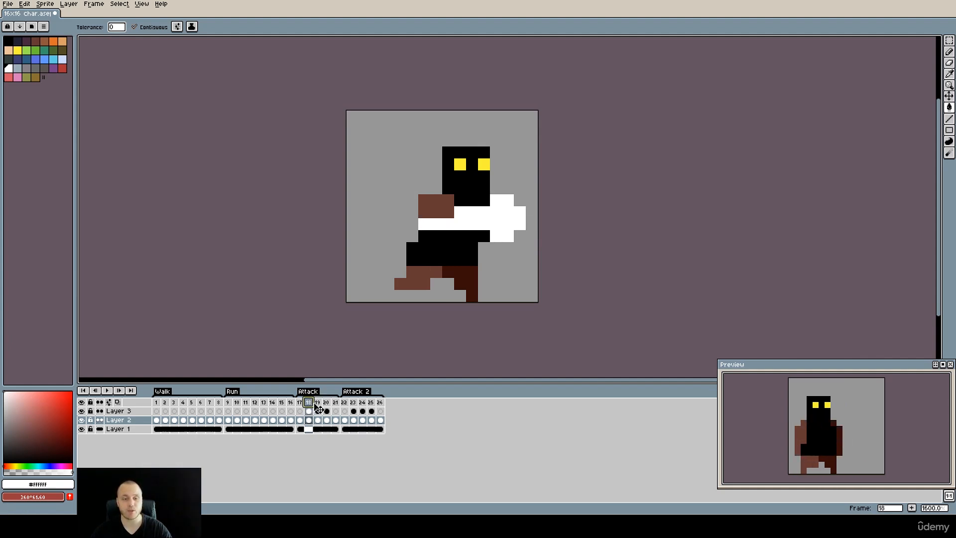
# Try filling the outstretched arm in frame 19 of Layer 2 with white.
pyautogui.click(320, 402)
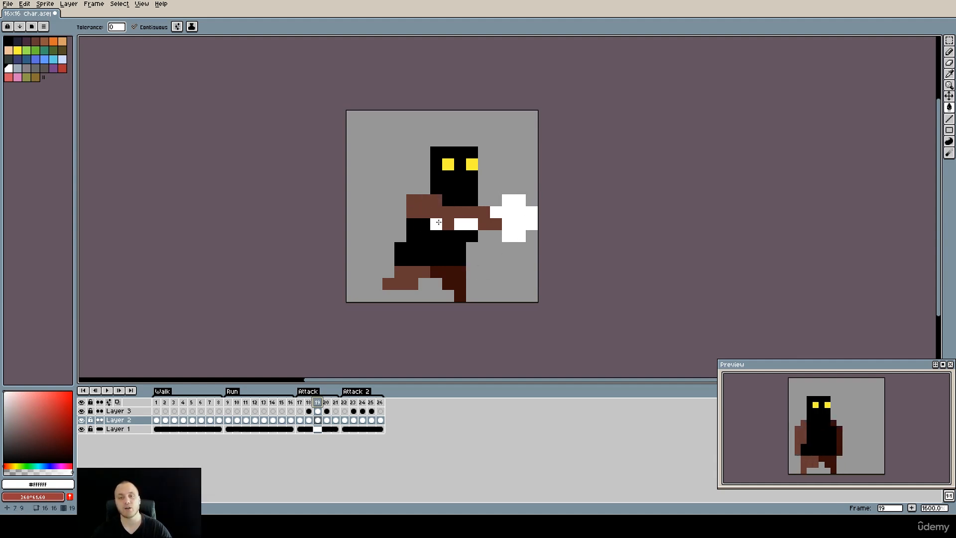
pyautogui.click(496, 219)
pyautogui.hotkey('ctrl', 'z')
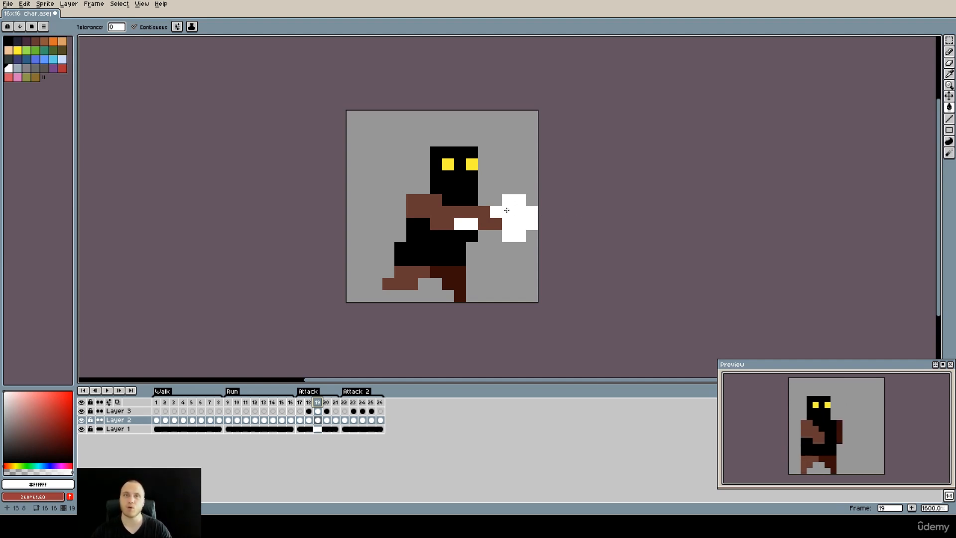
# Compare frames 19 and 20, and check the recovery pose in frame 21 against the starting pose in frame 17.
pyautogui.click(327, 403)
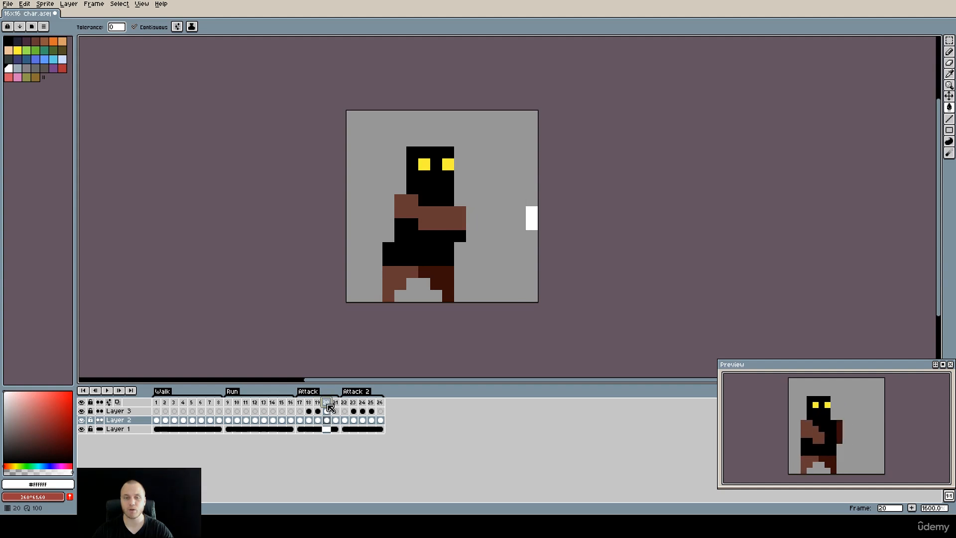
pyautogui.click(318, 403)
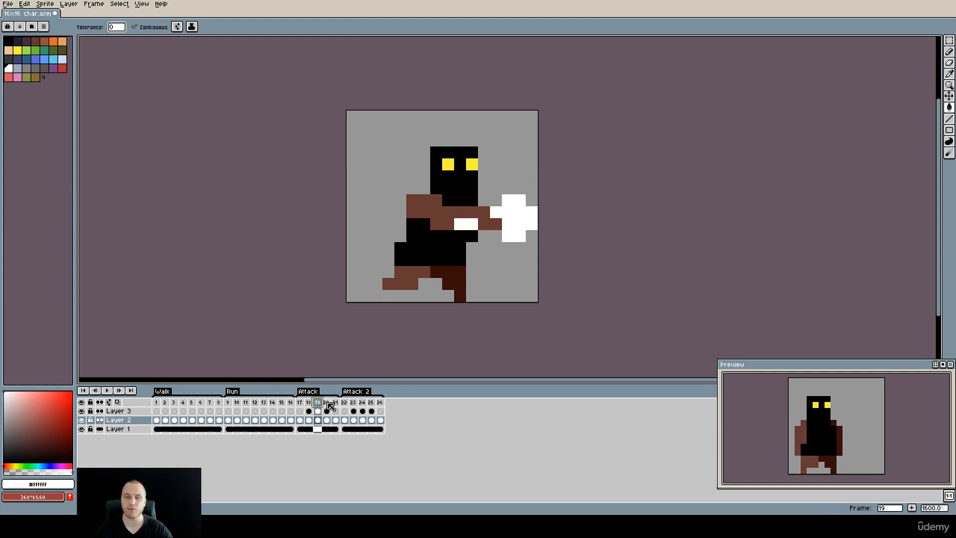
pyautogui.click(327, 402)
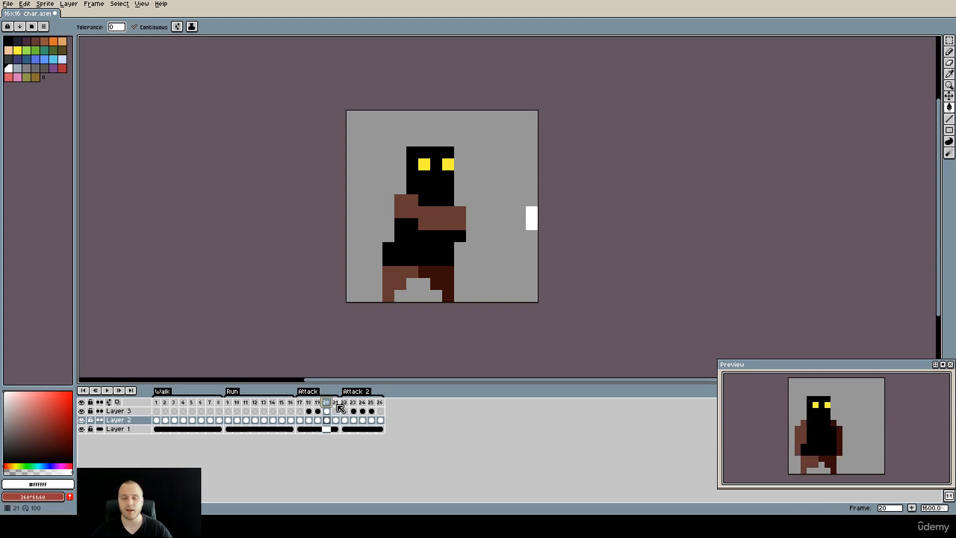
pyautogui.click(337, 403)
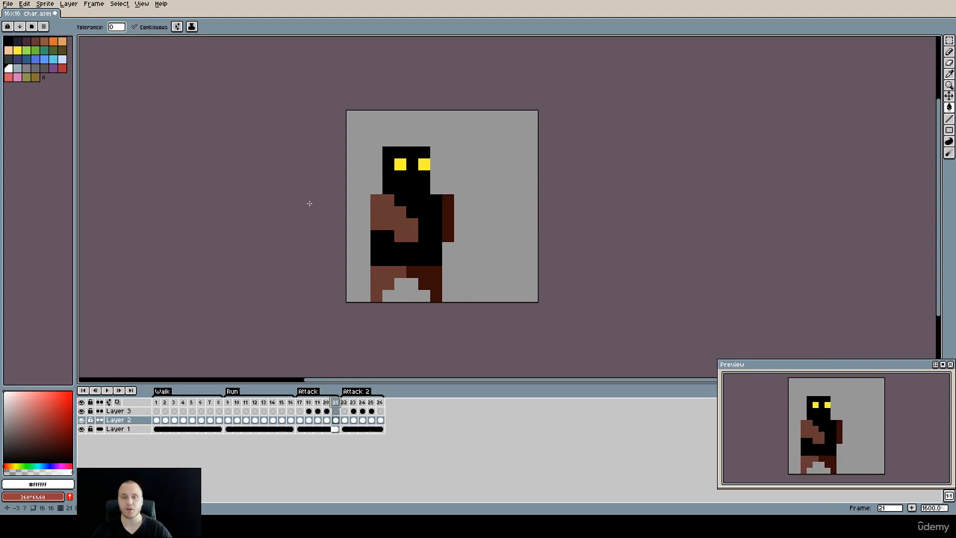
pyautogui.click(308, 403)
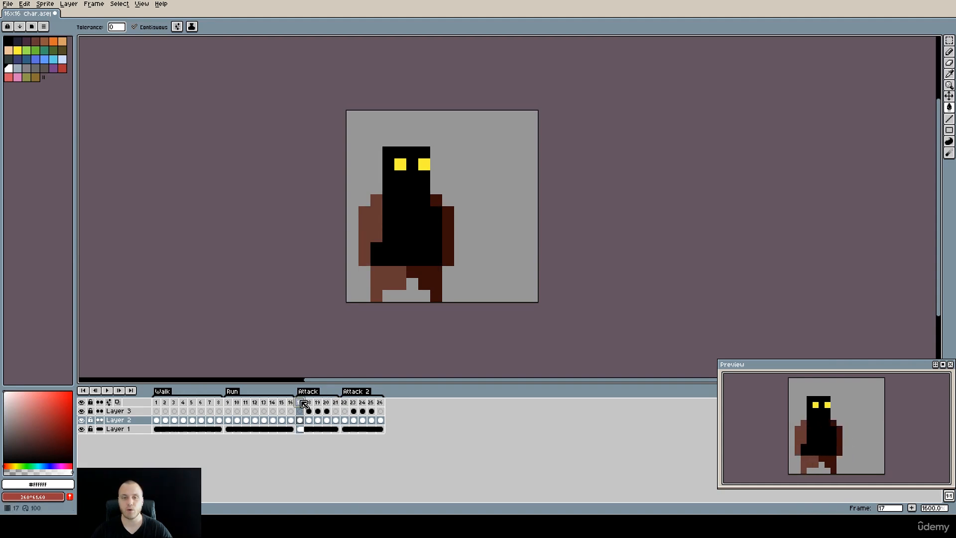
pyautogui.click(340, 404)
pyautogui.click(299, 403)
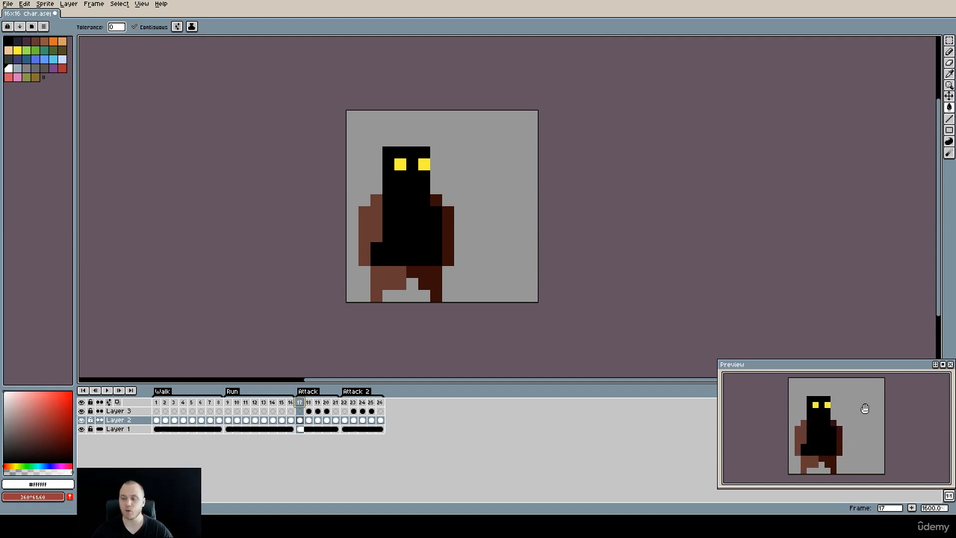
# Step through the Attack animation from frame 17 to frame 21 and return to its first frame.
pyautogui.click(308, 402)
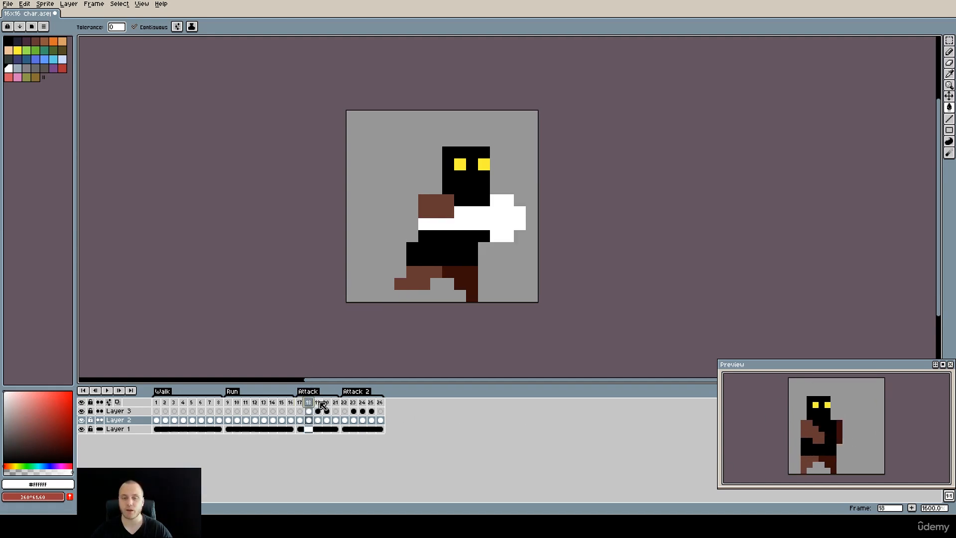
pyautogui.click(299, 402)
pyautogui.click(308, 403)
pyautogui.click(317, 402)
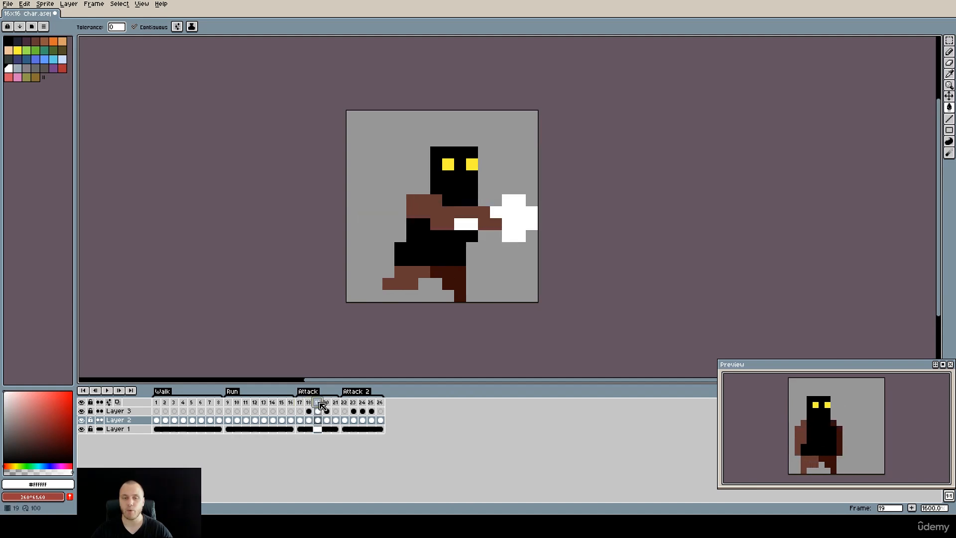
pyautogui.click(326, 402)
pyautogui.click(335, 403)
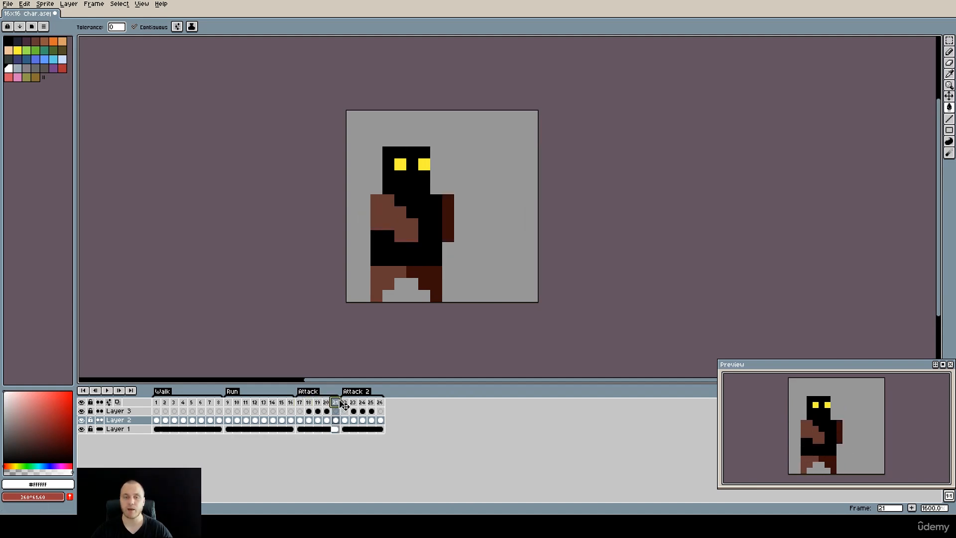
pyautogui.click(301, 402)
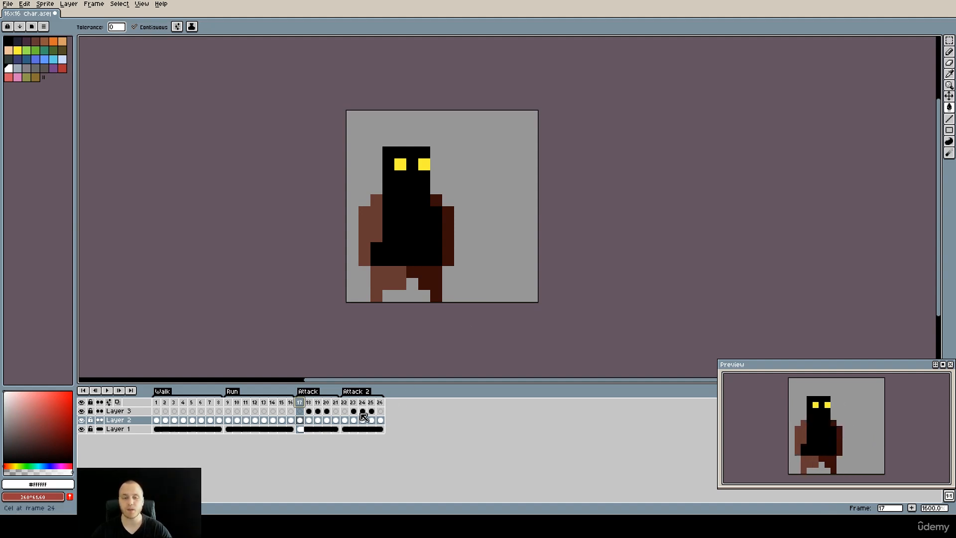
# Examine each pose of the Attack 2 animation from frame 22 to frame 26.
pyautogui.click(344, 402)
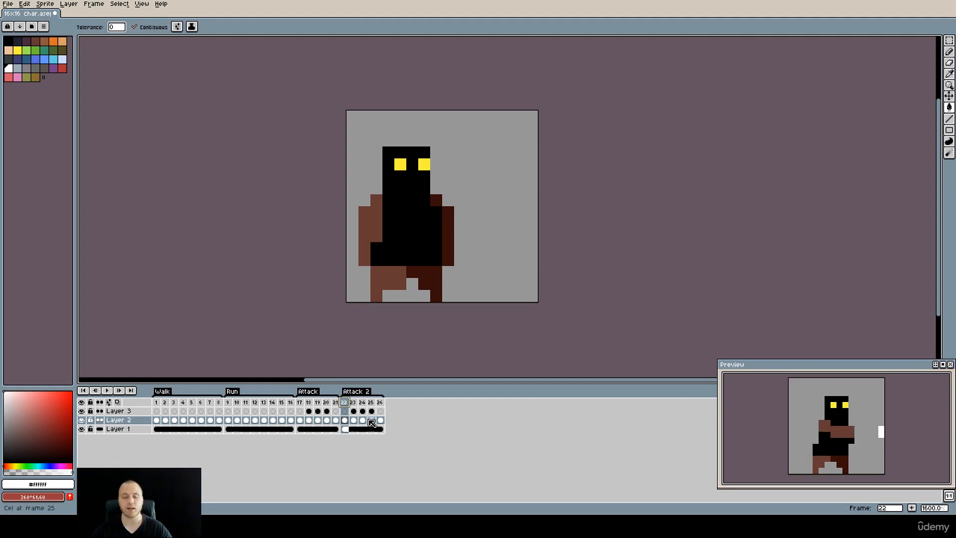
pyautogui.click(354, 403)
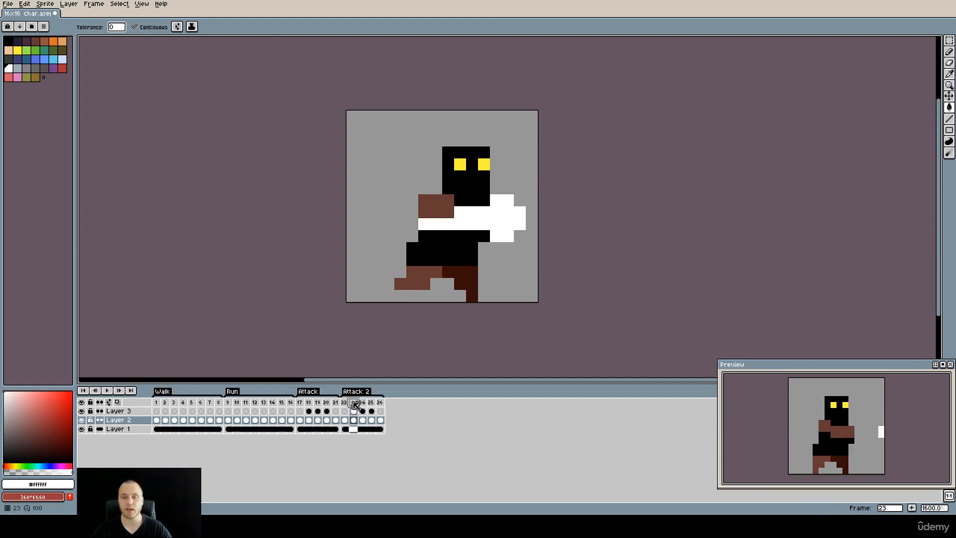
pyautogui.click(362, 402)
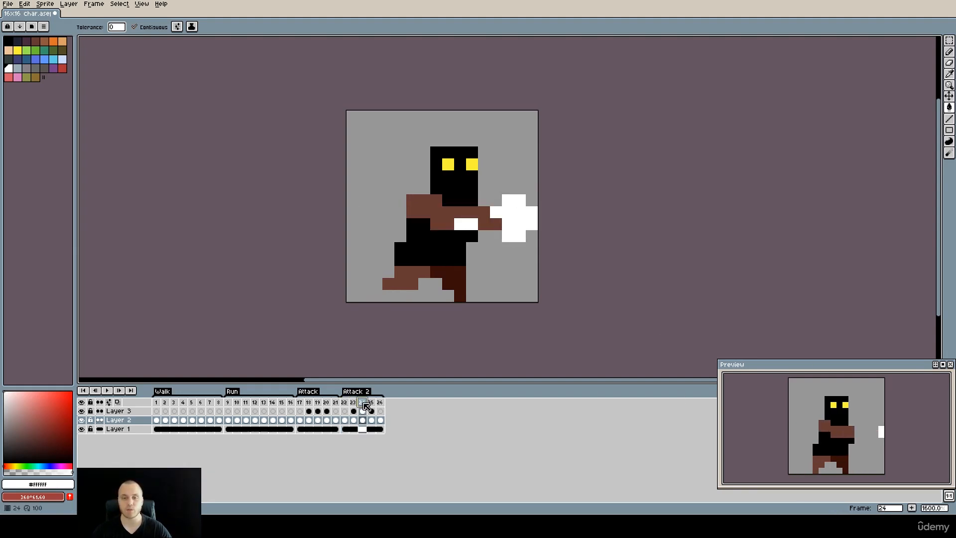
pyautogui.click(372, 406)
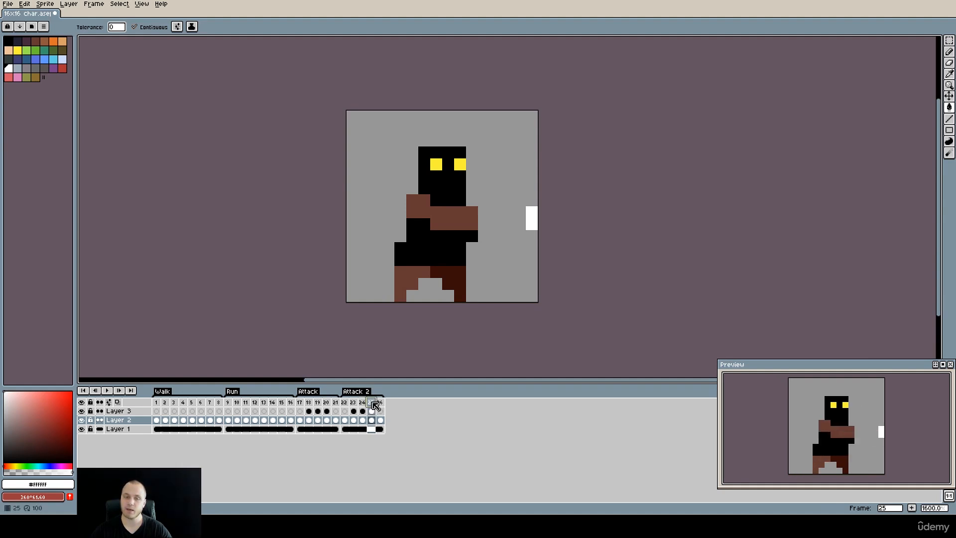
pyautogui.click(382, 403)
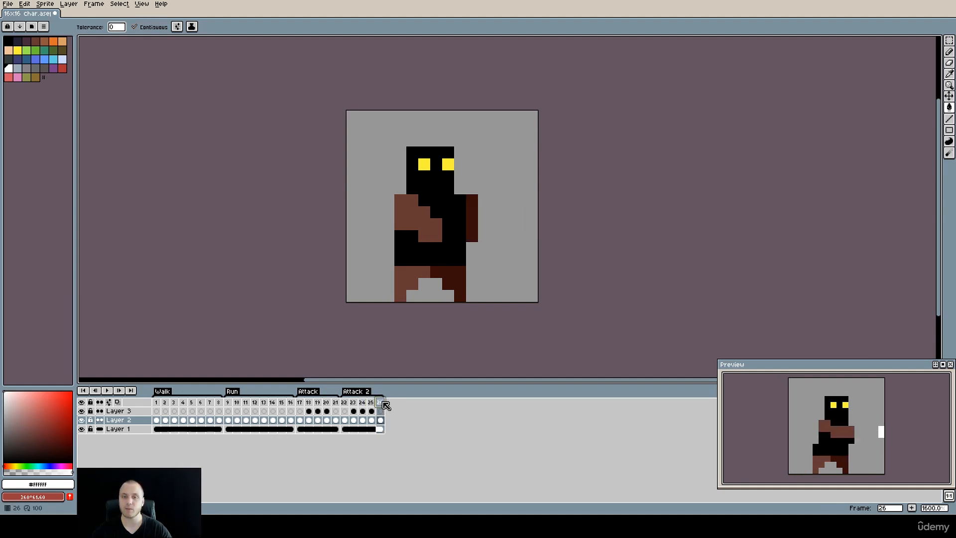
# Follow the character's position through Attack frames 17 to 21 and back to frame 17.
pyautogui.click(301, 403)
pyautogui.click(309, 403)
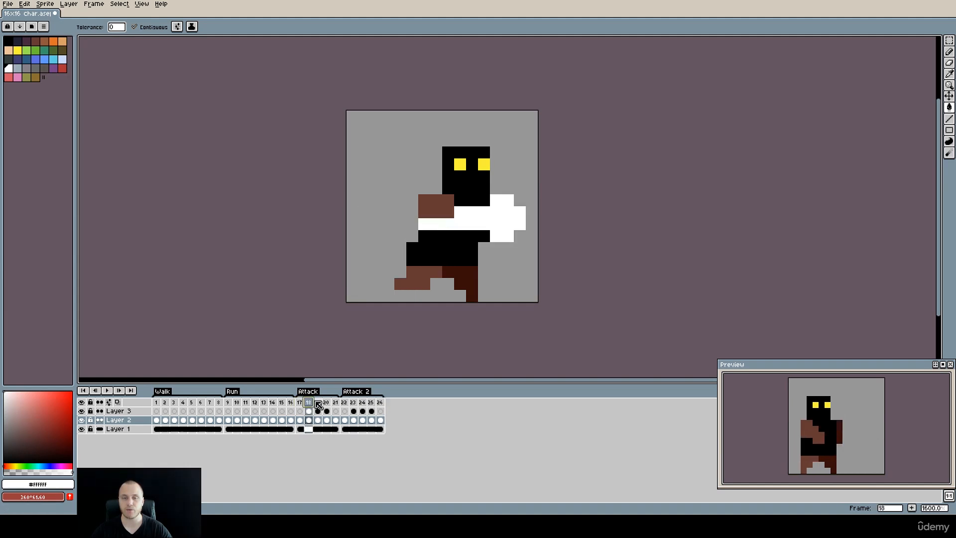
pyautogui.click(318, 403)
pyautogui.click(326, 402)
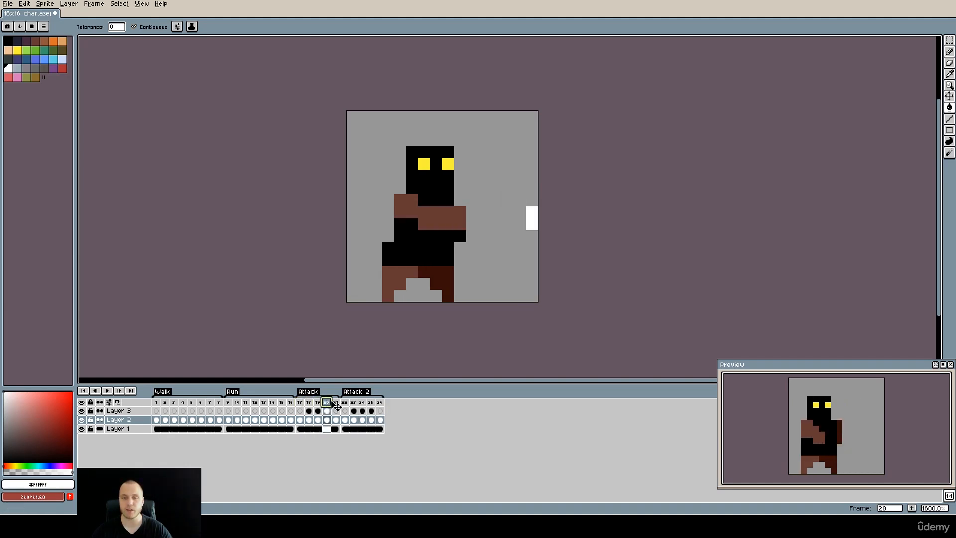
pyautogui.click(334, 402)
pyautogui.click(300, 403)
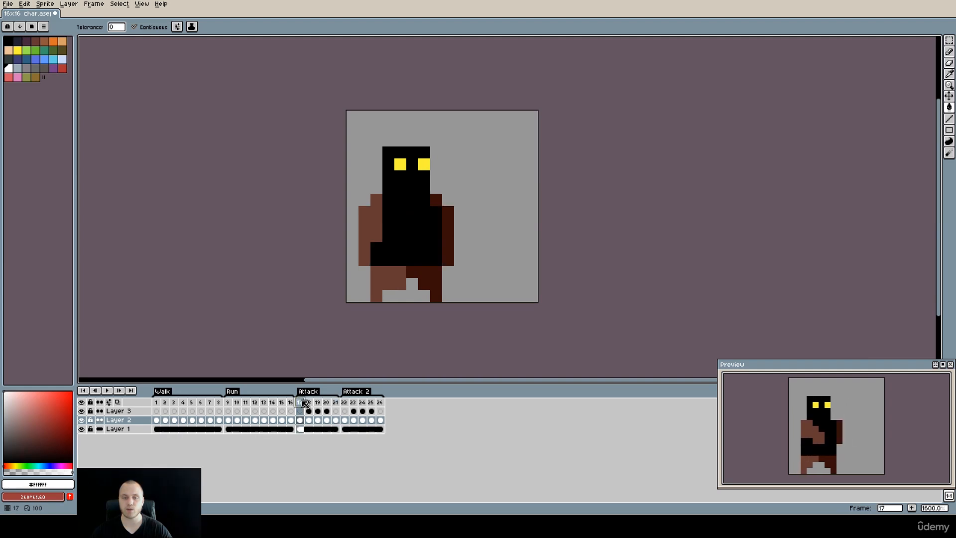
# Follow the character's position through Attack 2 frames 22 to 26, comparing the first frame with the last.
pyautogui.click(345, 402)
pyautogui.click(353, 403)
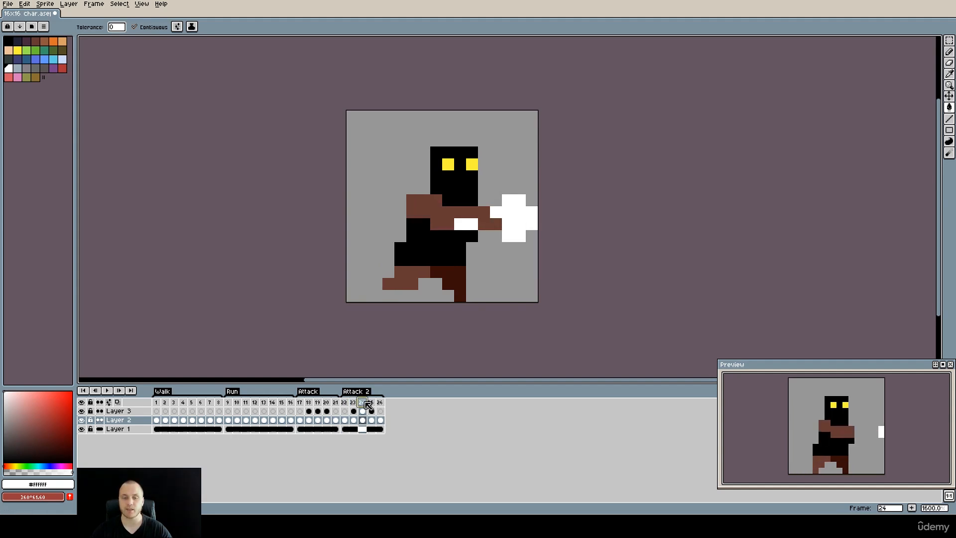
pyautogui.click(362, 402)
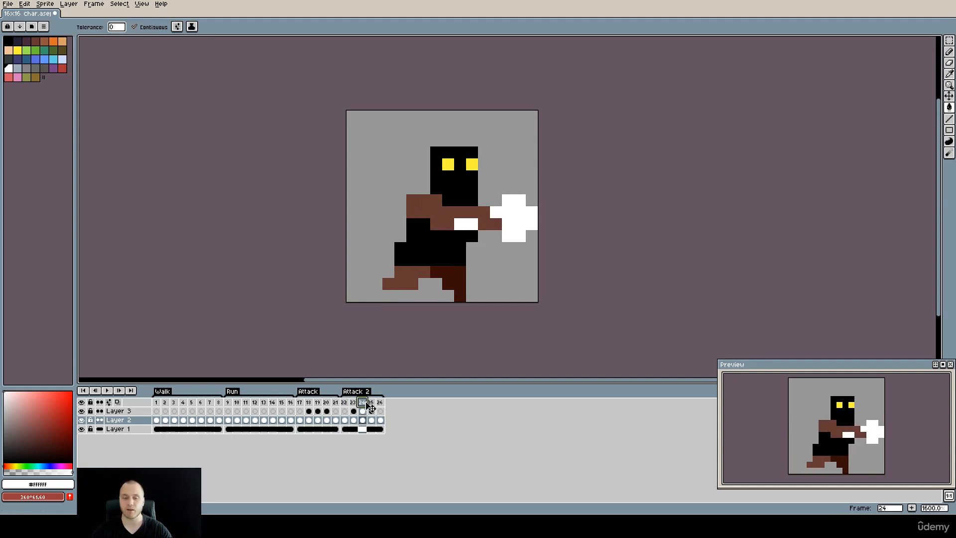
pyautogui.click(371, 402)
pyautogui.click(380, 402)
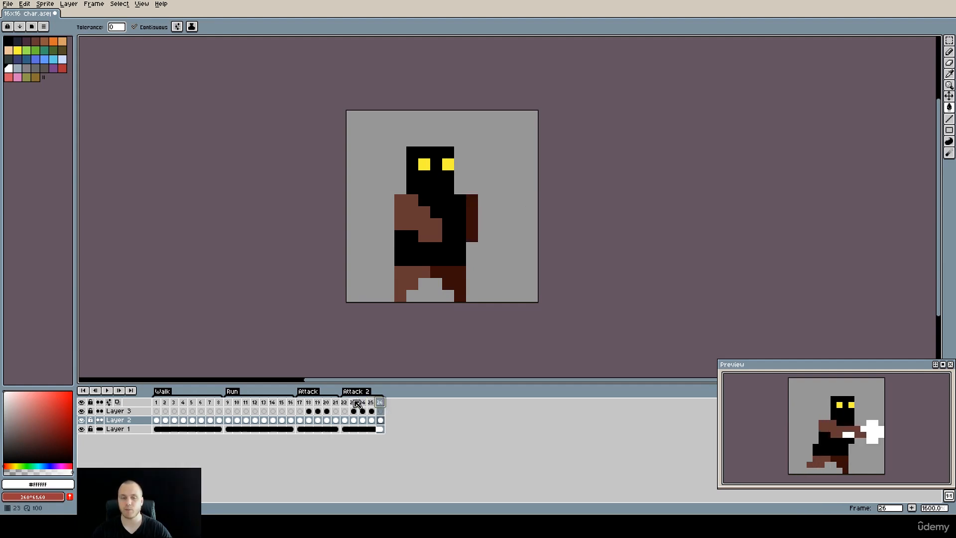
pyautogui.click(344, 402)
pyautogui.click(380, 402)
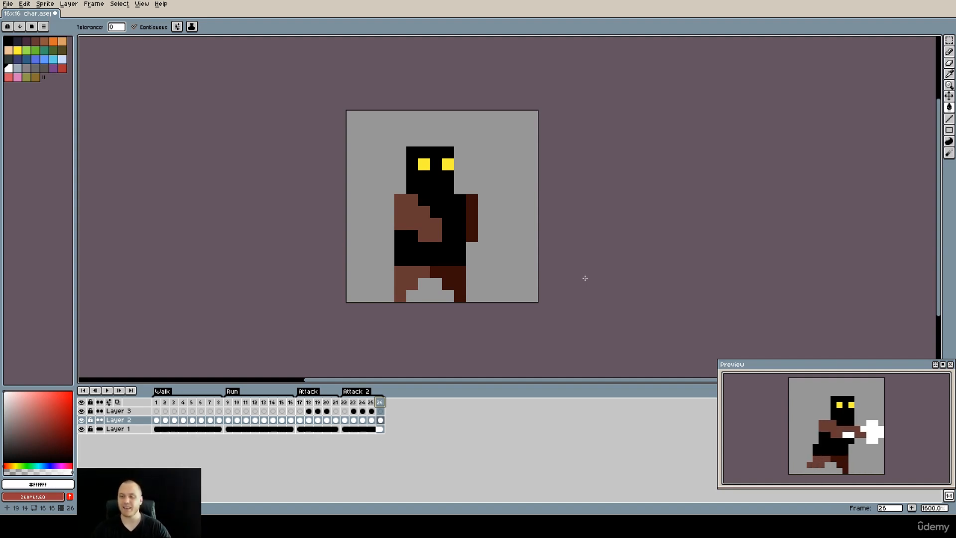
# Review the Attack sequence once more from frame 17 to frame 21, ending on frame 17.
pyautogui.click(299, 401)
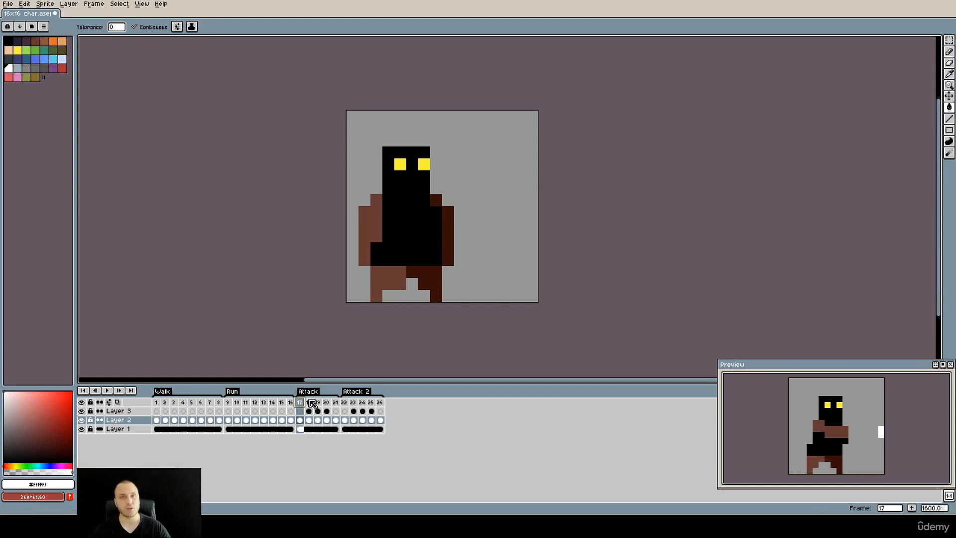
pyautogui.click(311, 402)
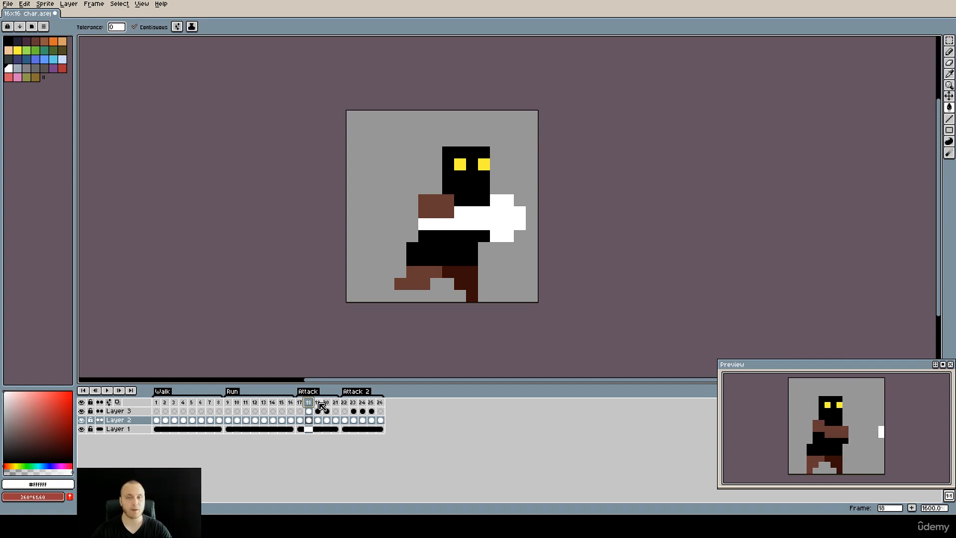
pyautogui.click(318, 402)
pyautogui.click(326, 402)
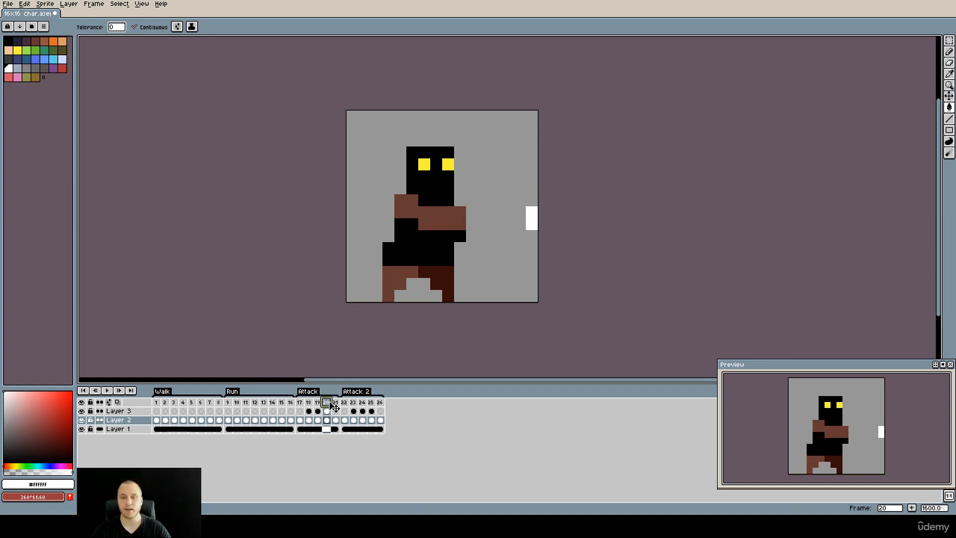
pyautogui.click(335, 402)
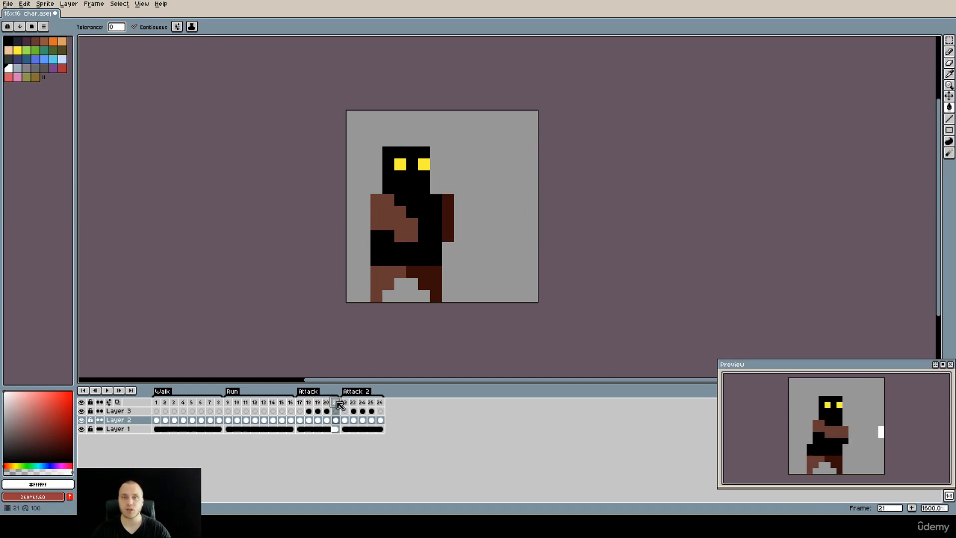
pyautogui.click(301, 403)
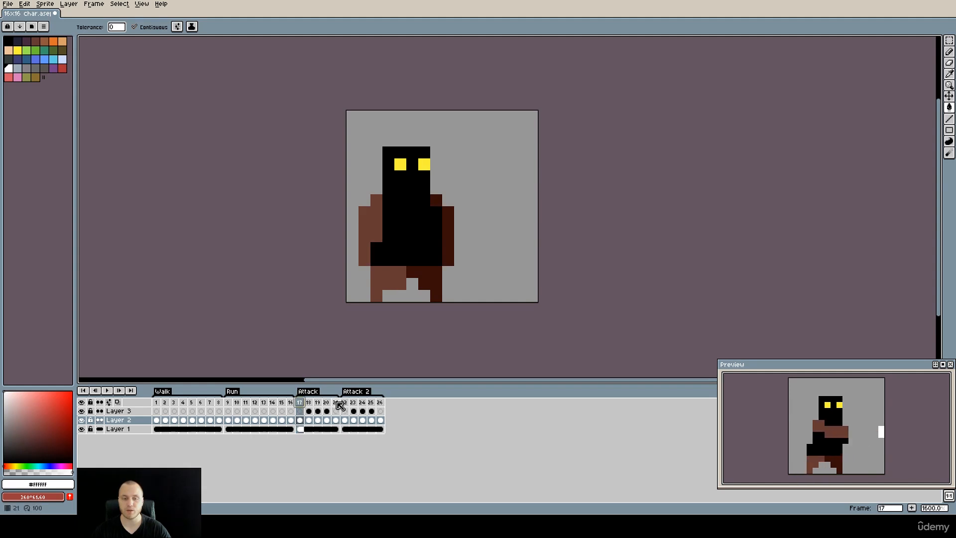
# Examine the Attack poses in frames 18, 19 and 20, returning to frame 17.
pyautogui.click(310, 402)
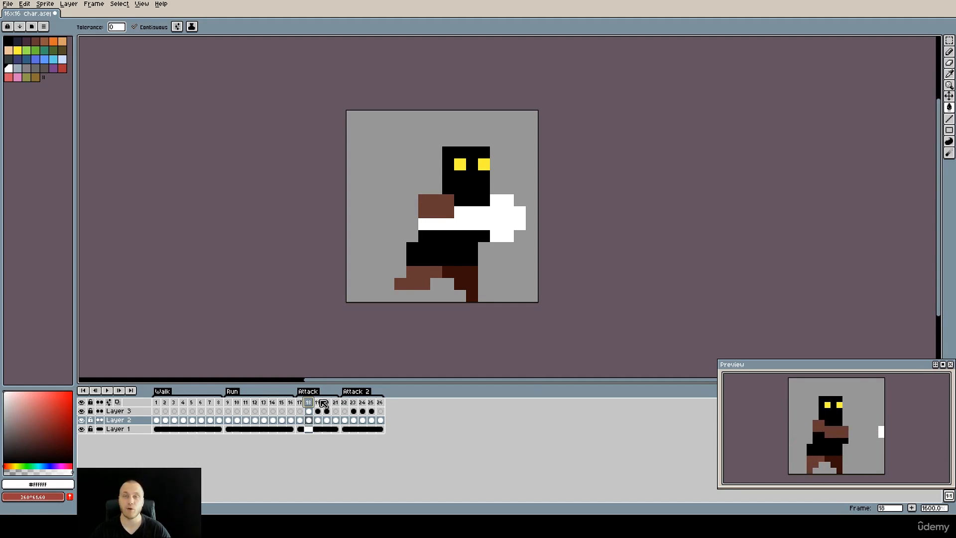
pyautogui.click(320, 402)
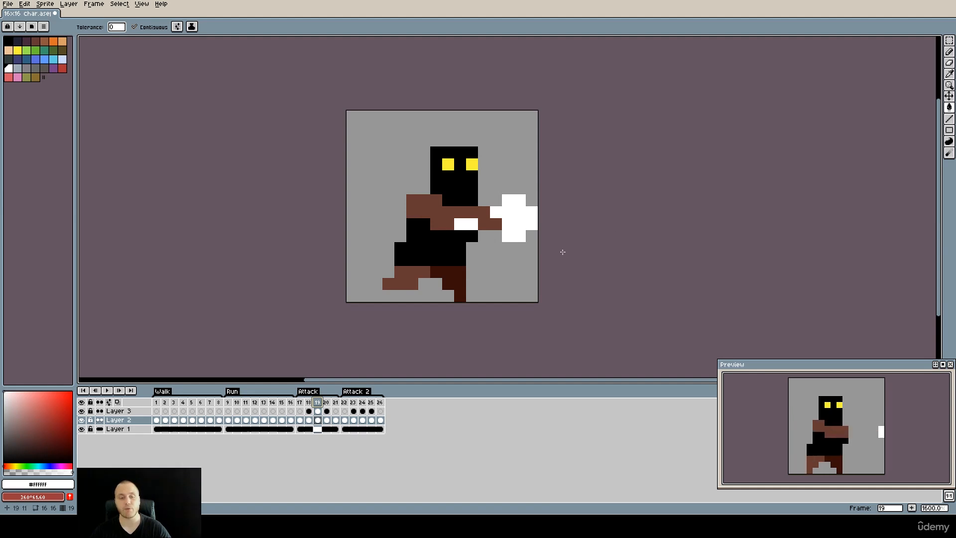
pyautogui.click(326, 404)
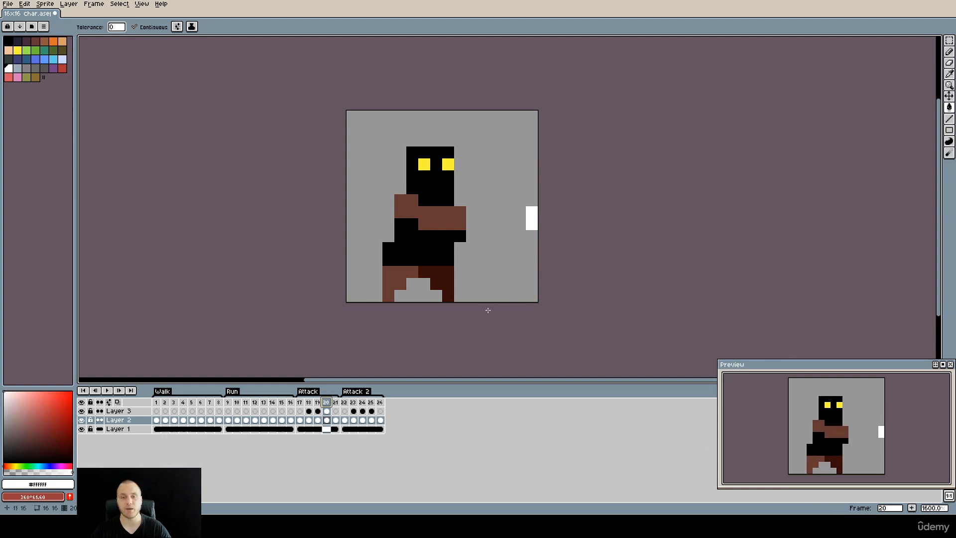
pyautogui.click(299, 402)
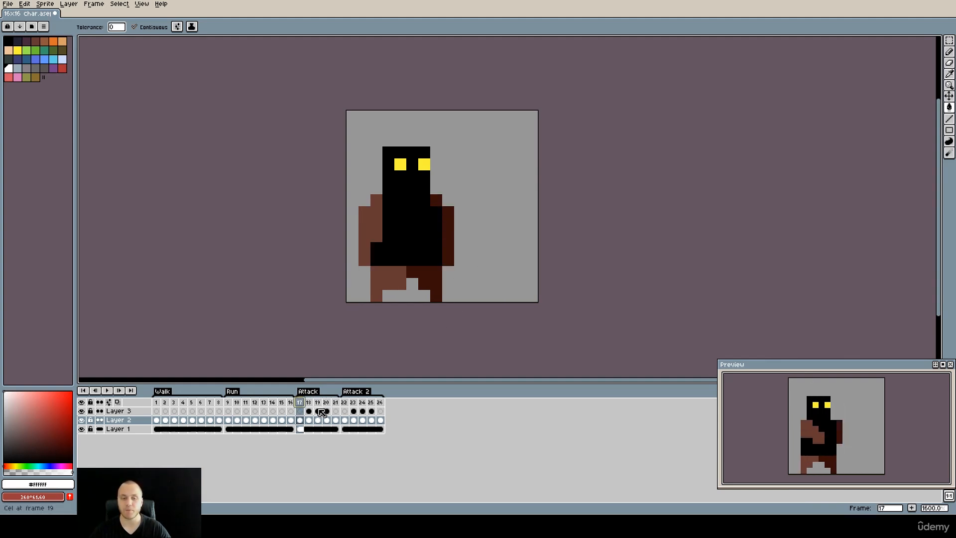
# Follow the Attack movement through frames 18 to 21, compare it with frame 22, and return to frame 17.
pyautogui.press('Right')
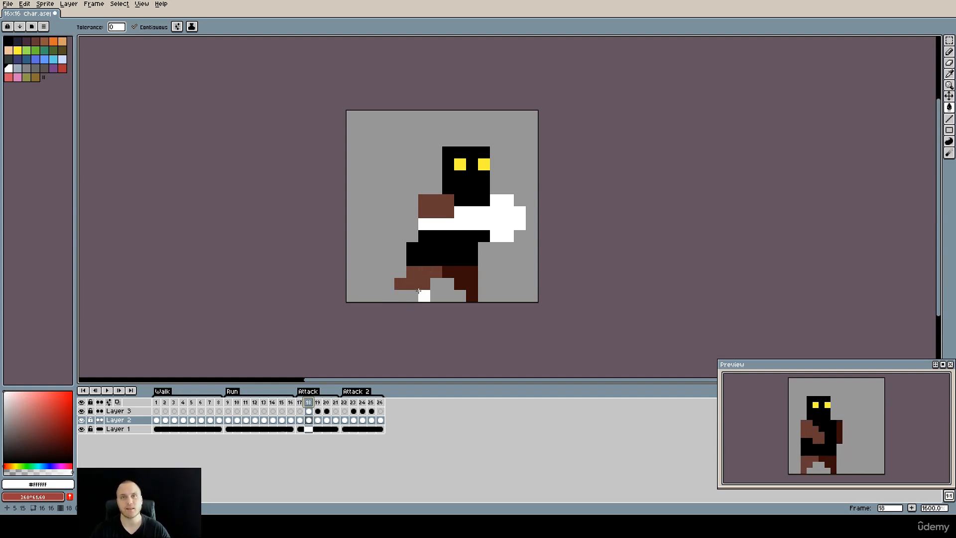
pyautogui.click(321, 403)
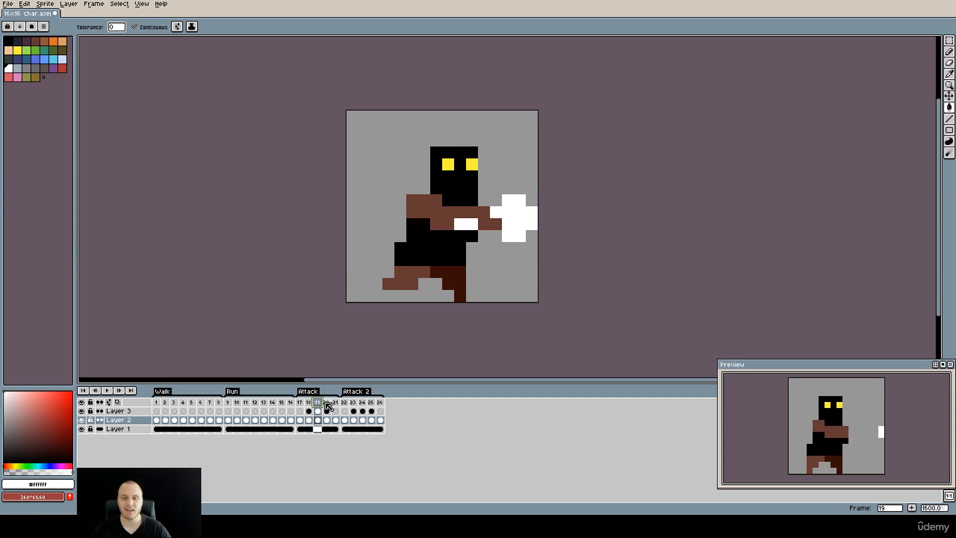
pyautogui.click(329, 402)
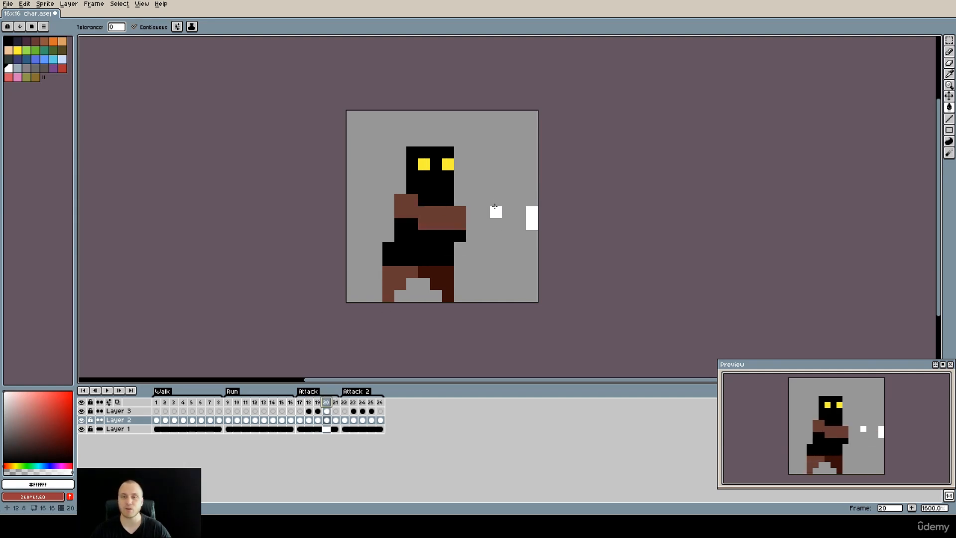
pyautogui.click(336, 405)
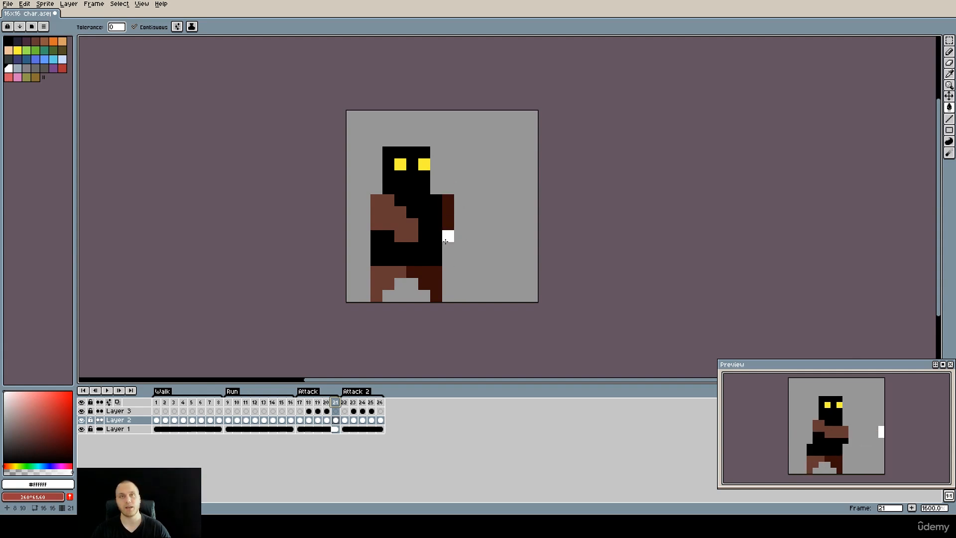
pyautogui.click(344, 402)
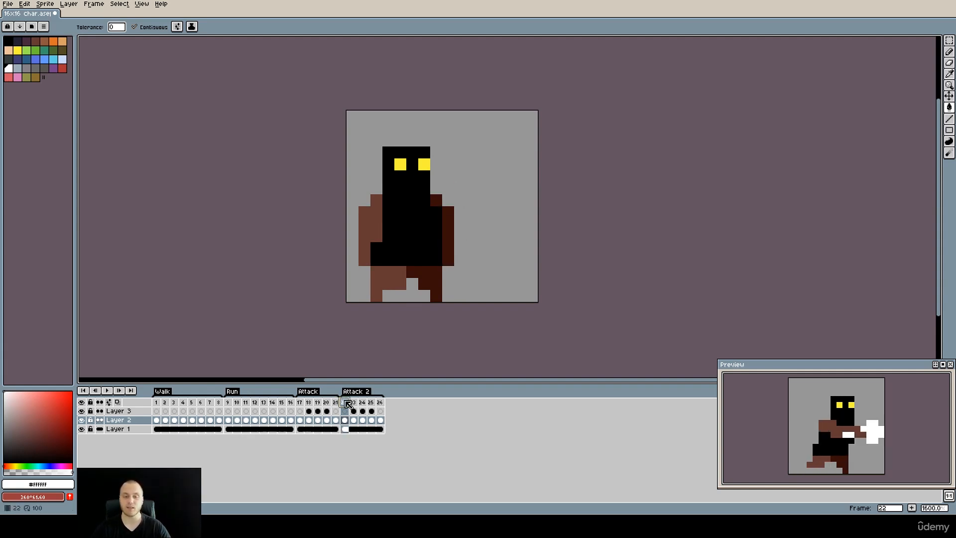
pyautogui.click(299, 403)
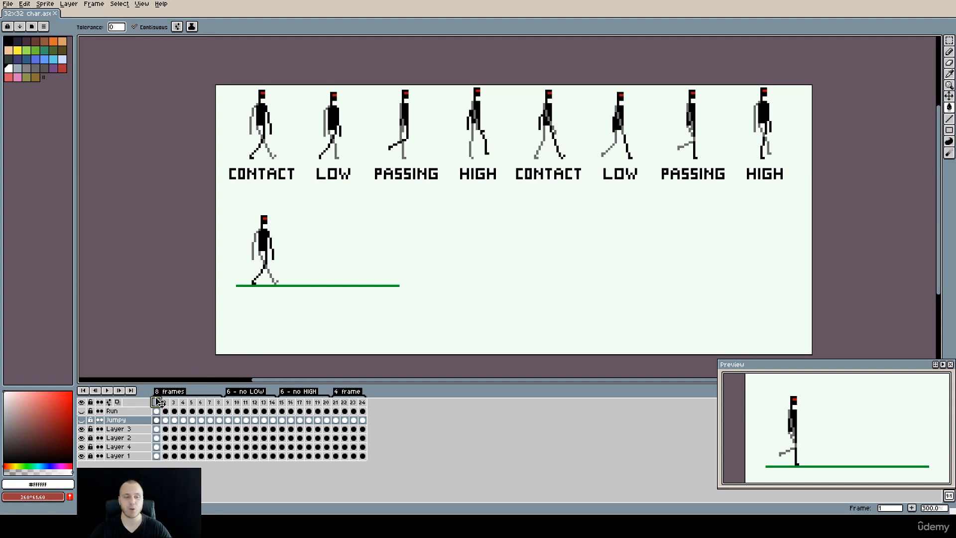
# Play the 32×32 character's walk cycle from Layer 3, comparing the 8-frame, no LOW and no HIGH versions.
pyautogui.click(156, 429)
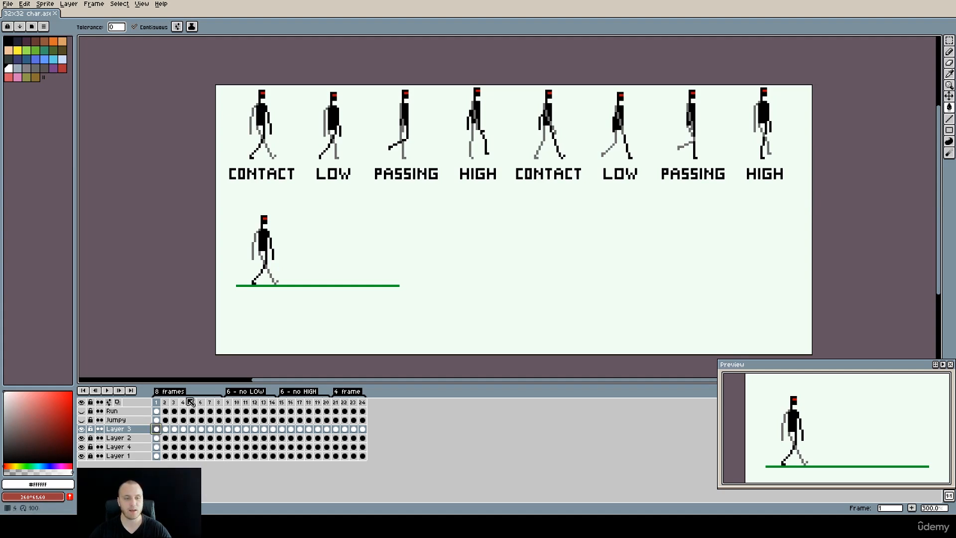
pyautogui.click(107, 390)
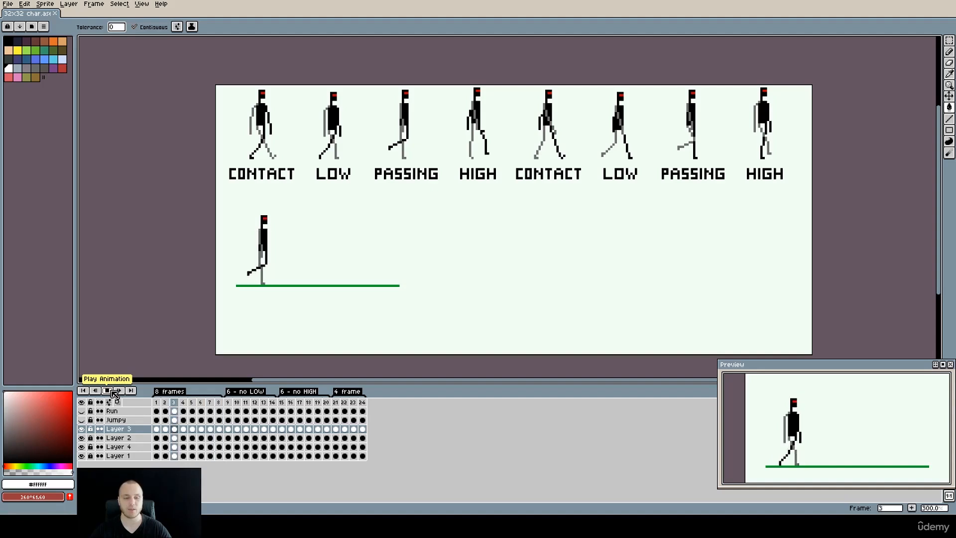
pyautogui.click(337, 402)
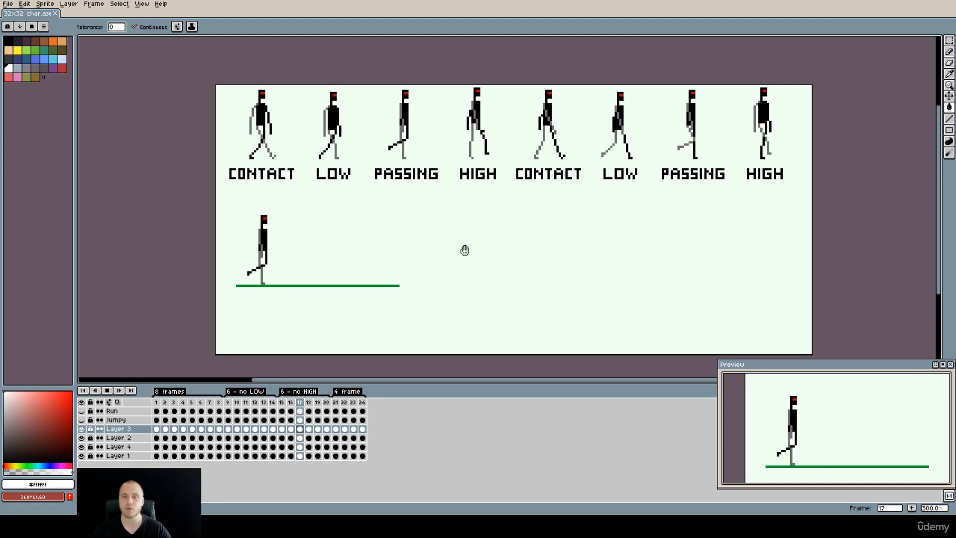
pyautogui.click(261, 393)
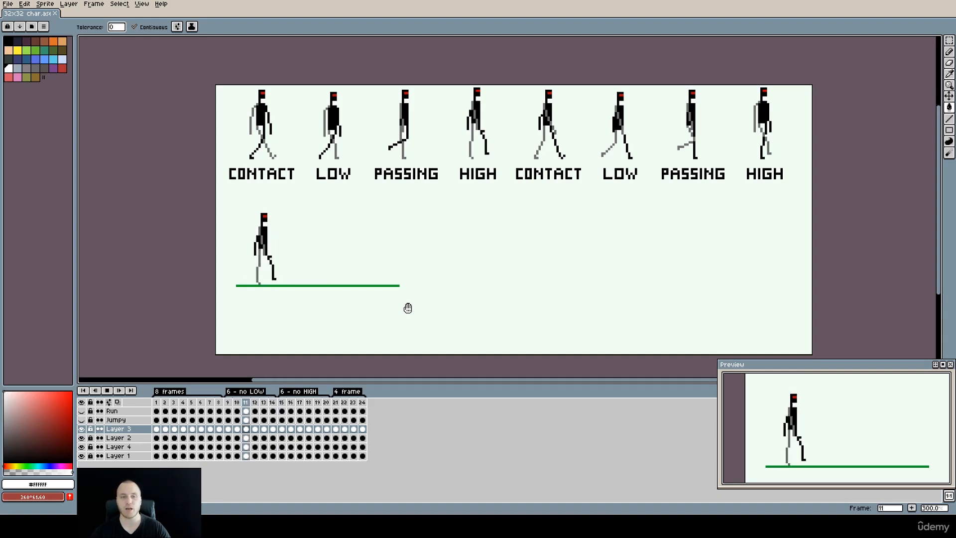
pyautogui.click(297, 407)
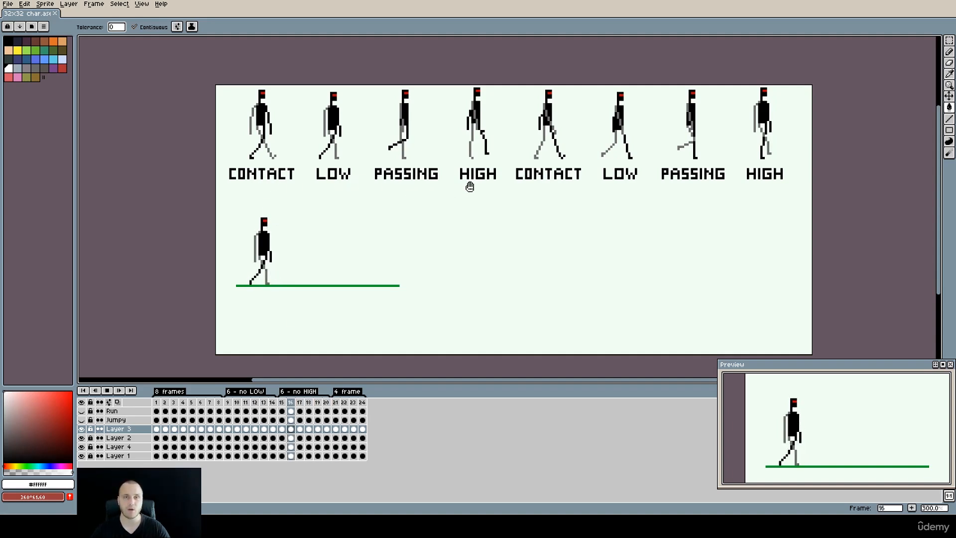
pyautogui.click(237, 403)
pyautogui.click(167, 403)
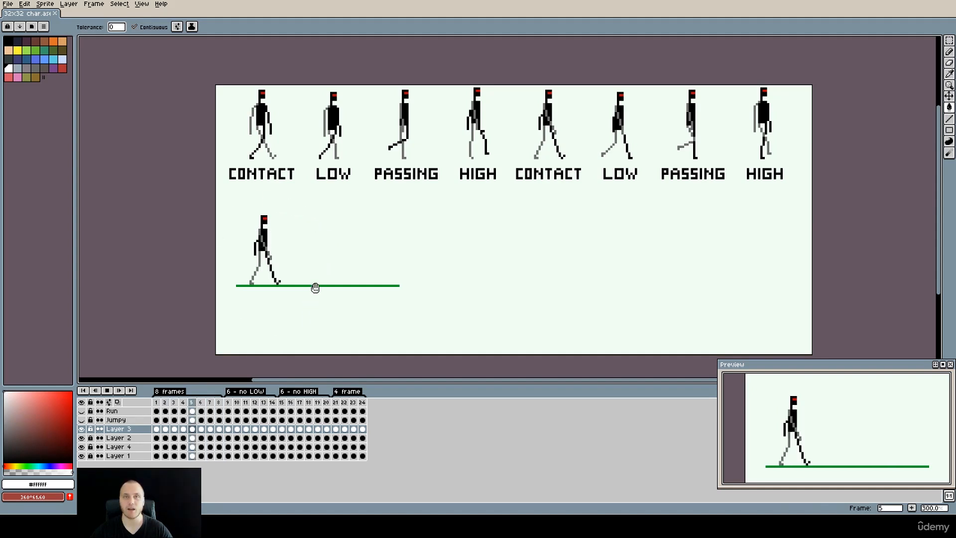
# Hide Layer 3, show the Jumpy layer and play its 8-frame cycle.
pyautogui.click(81, 419)
pyautogui.click(82, 420)
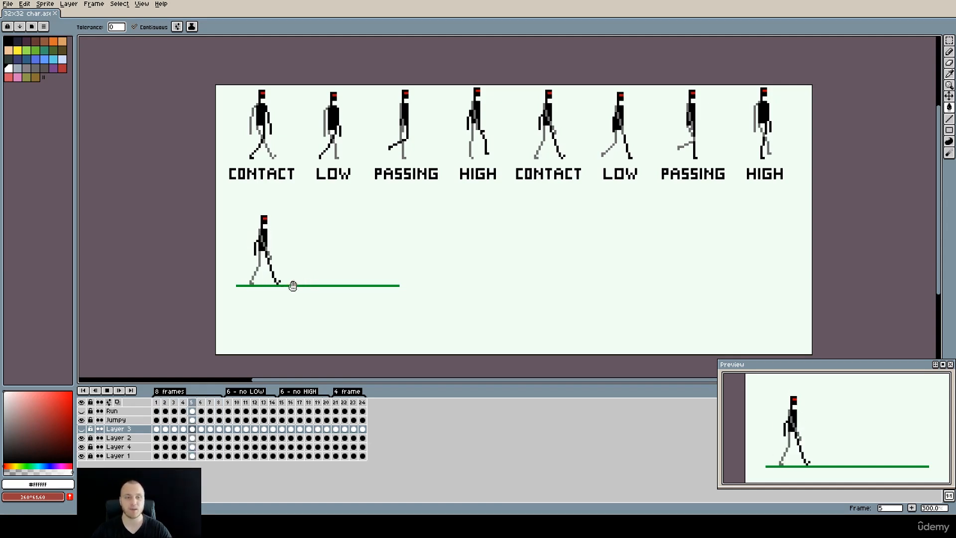
pyautogui.click(107, 391)
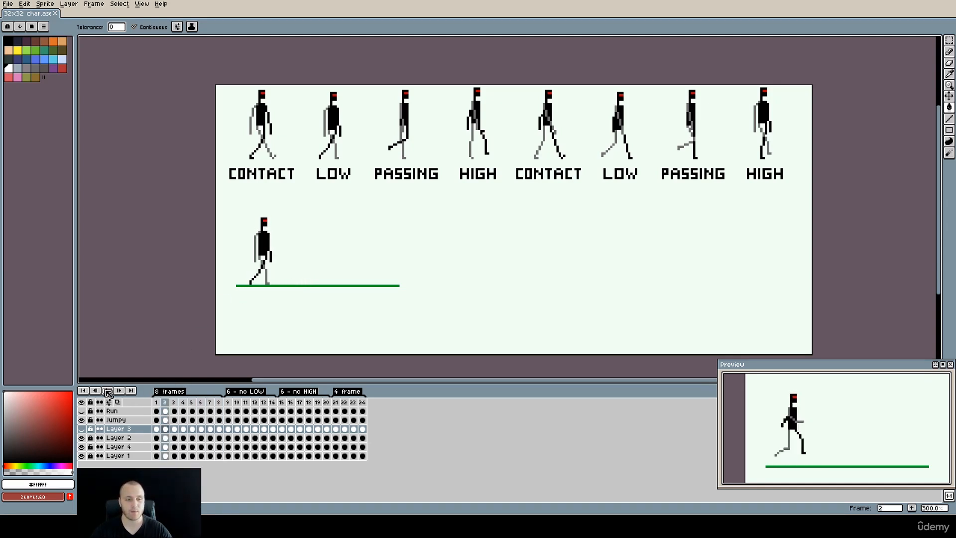
# Examine the Jumpy poses in frames 1 to 4 and replay the 8-frame cycle.
pyautogui.click(159, 421)
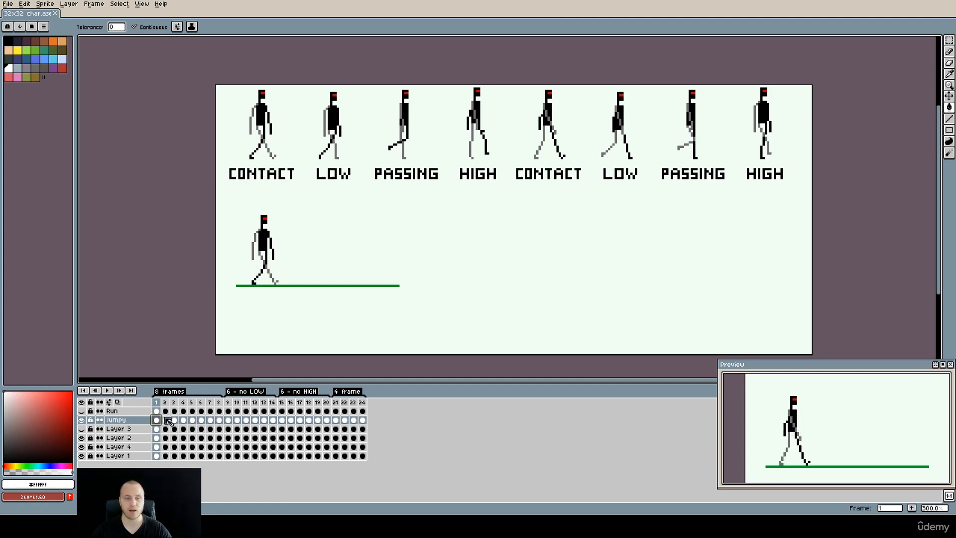
pyautogui.click(166, 420)
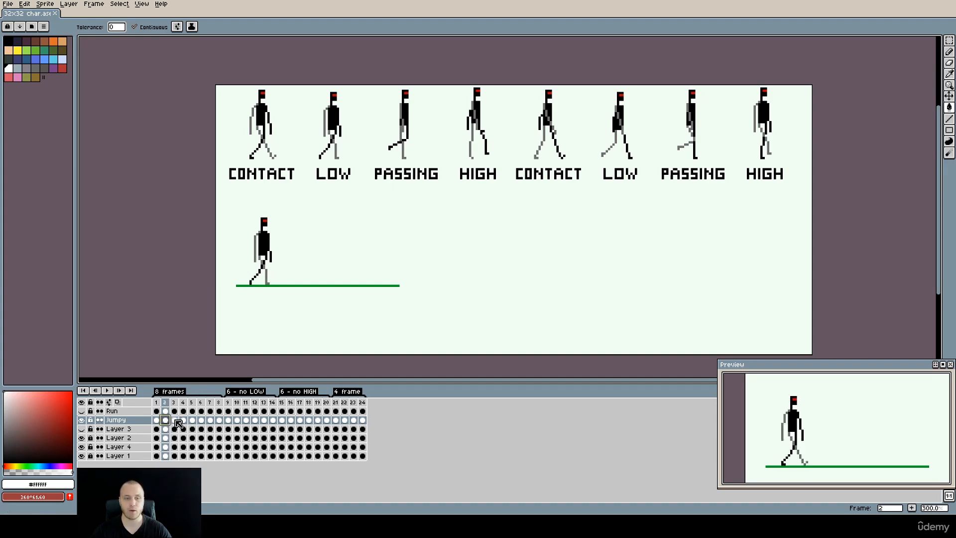
pyautogui.click(174, 420)
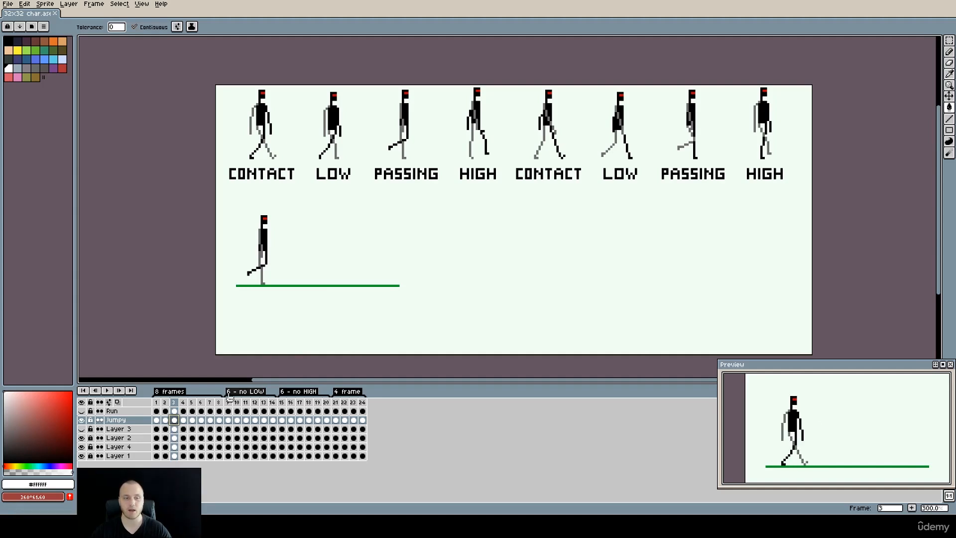
pyautogui.click(183, 420)
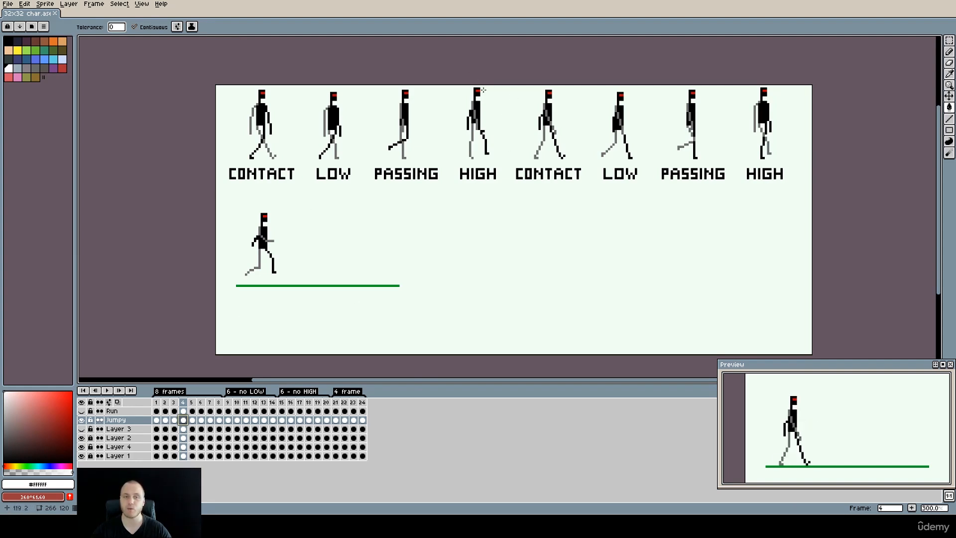
pyautogui.click(107, 390)
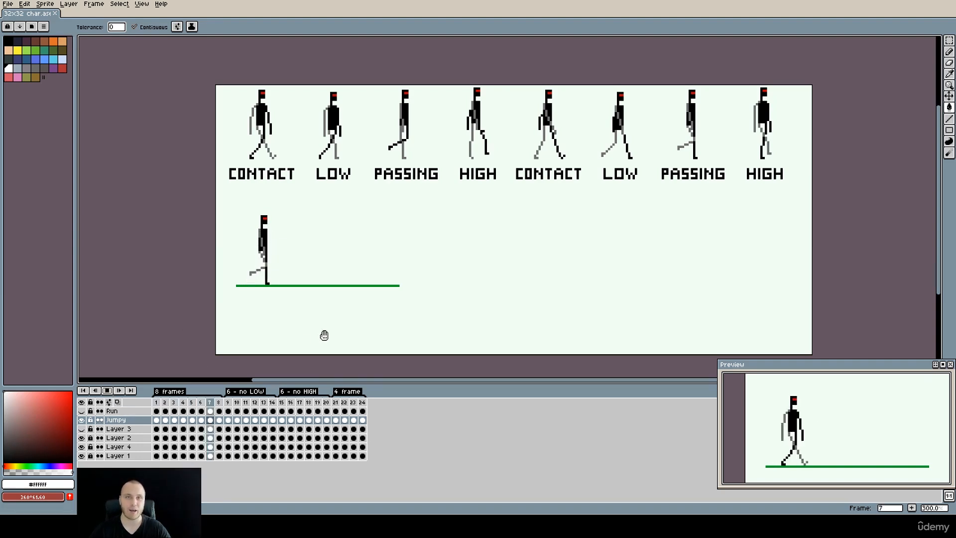
pyautogui.click(107, 391)
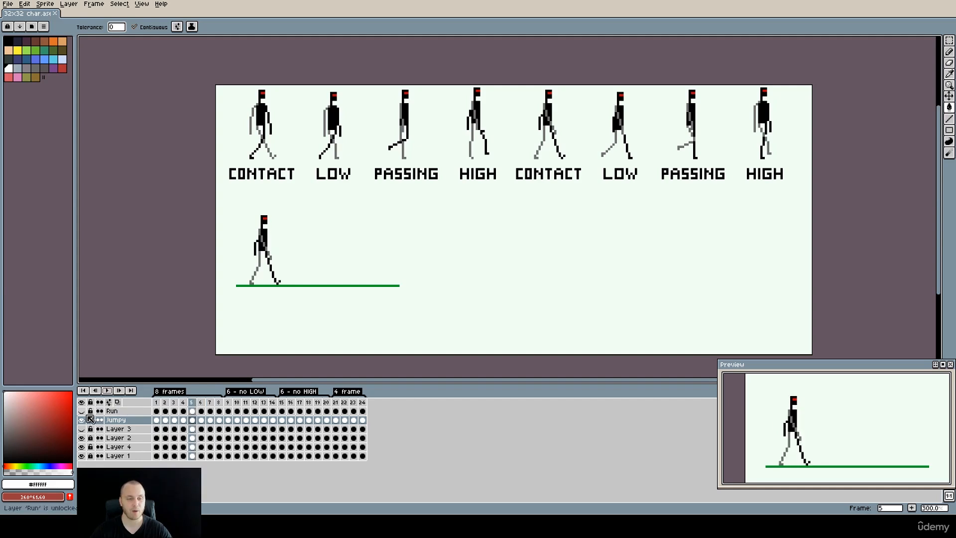
# Show the Run layer, hide the Jumpy layer and play the run cycle.
pyautogui.click(81, 410)
pyautogui.click(83, 419)
pyautogui.click(107, 391)
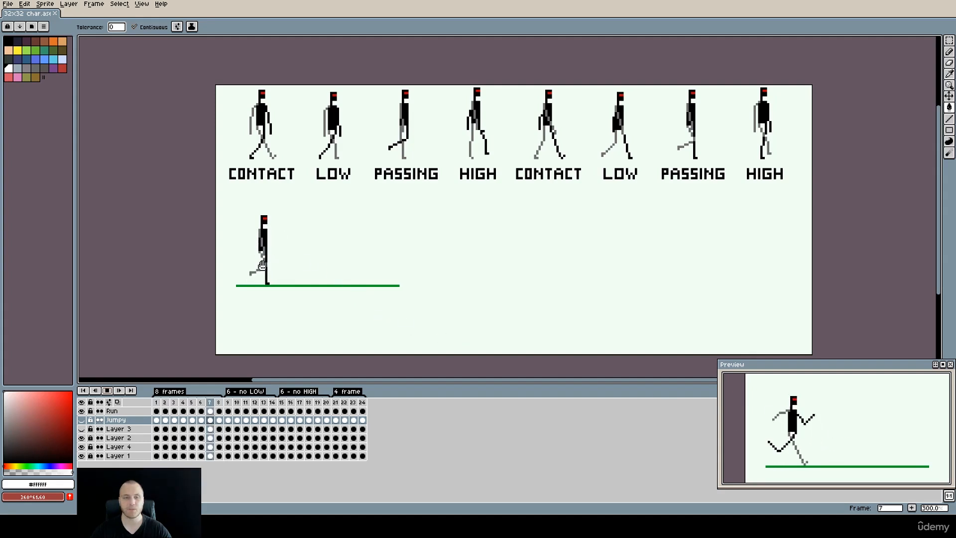
# Examine the Run poses in frames 1 and 2 and replay the run cycle from the first frame.
pyautogui.click(156, 411)
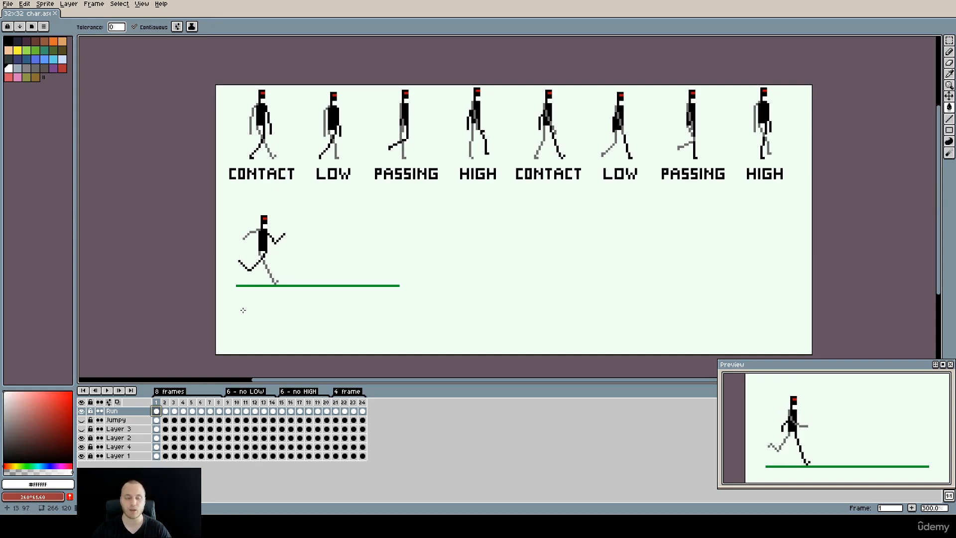
pyautogui.click(169, 404)
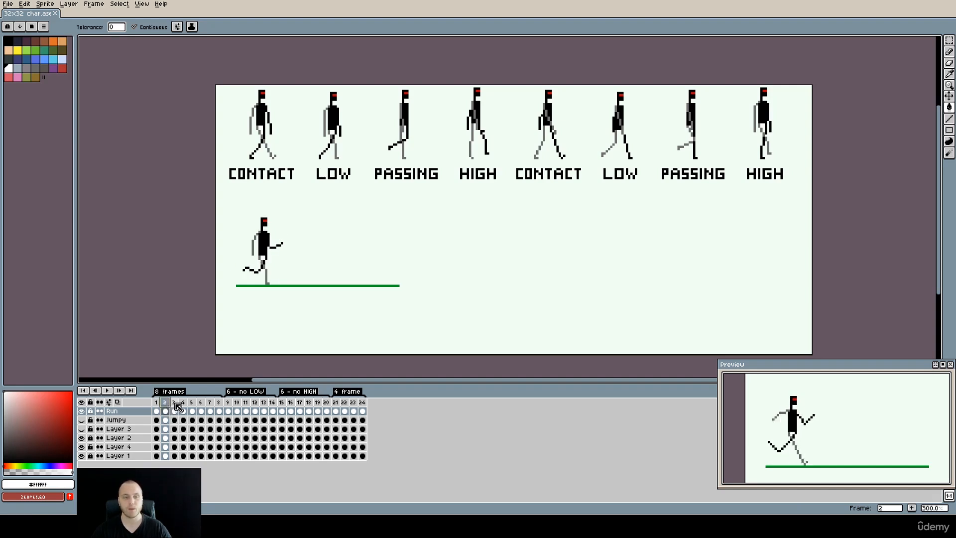
pyautogui.click(108, 390)
pyautogui.click(107, 390)
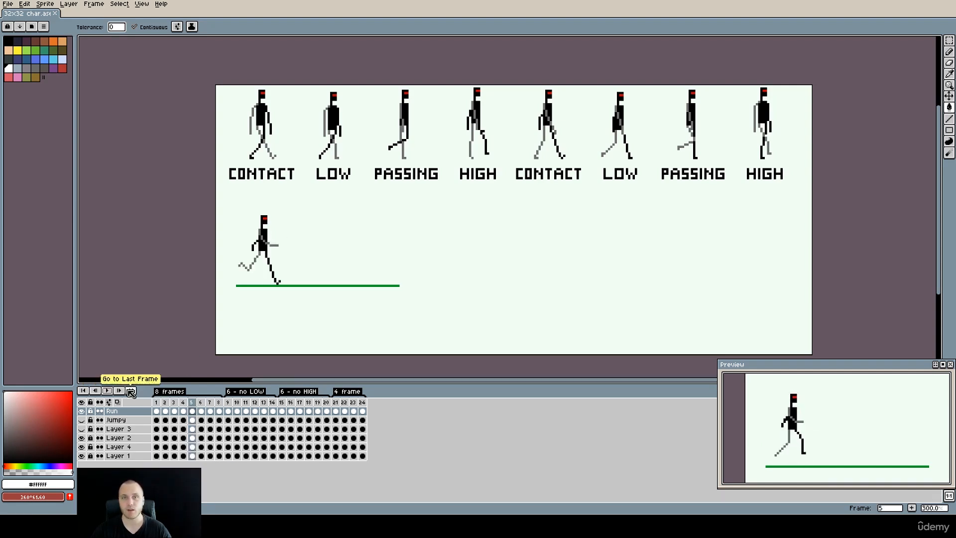
pyautogui.press('Home')
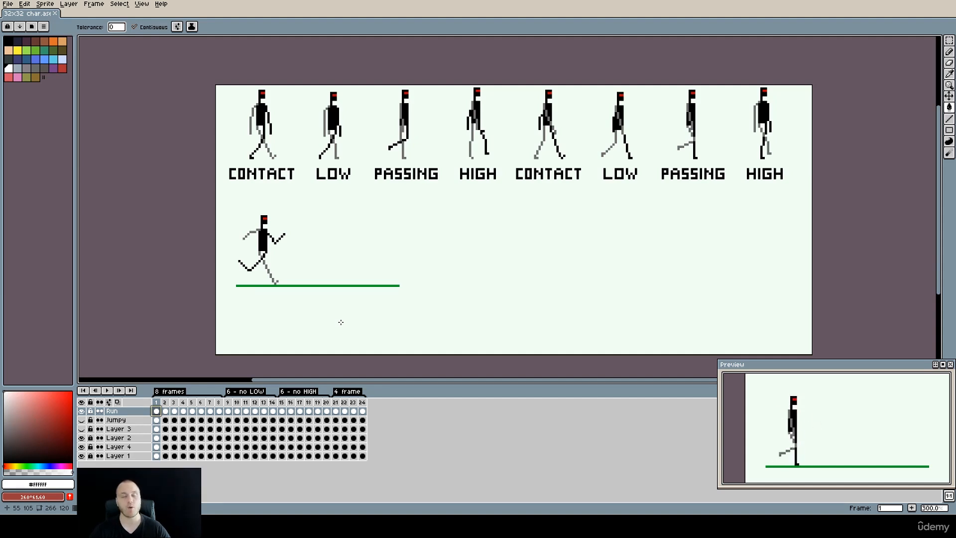
pyautogui.press('Return')
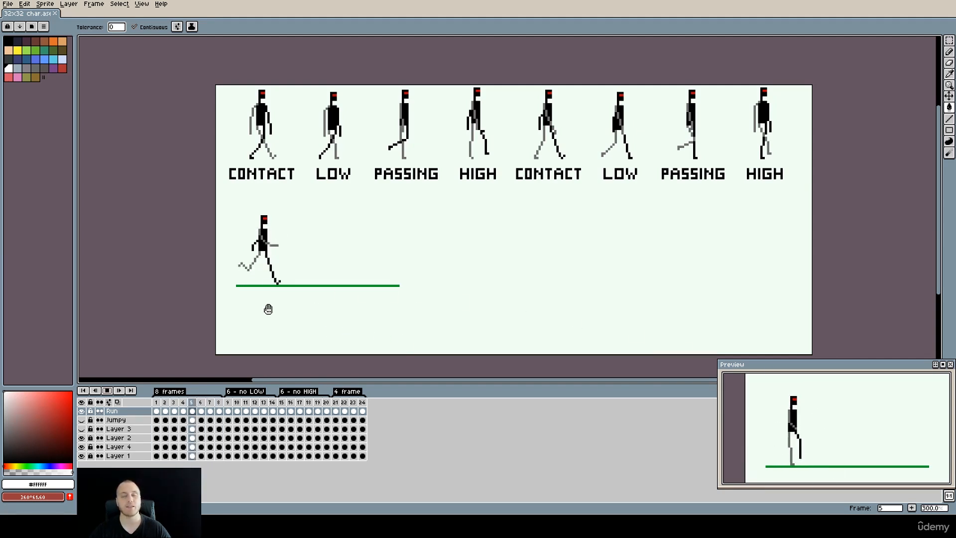
pyautogui.press('Return')
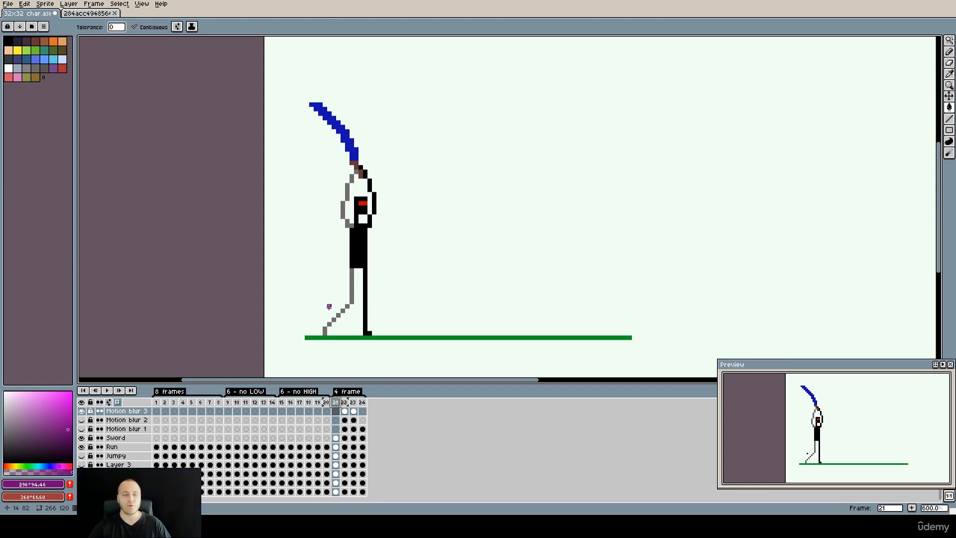
# Hide the Motion blur 3 layer and examine the sword attack poses in frames 21 to 24, ending on frame 22.
pyautogui.click(81, 411)
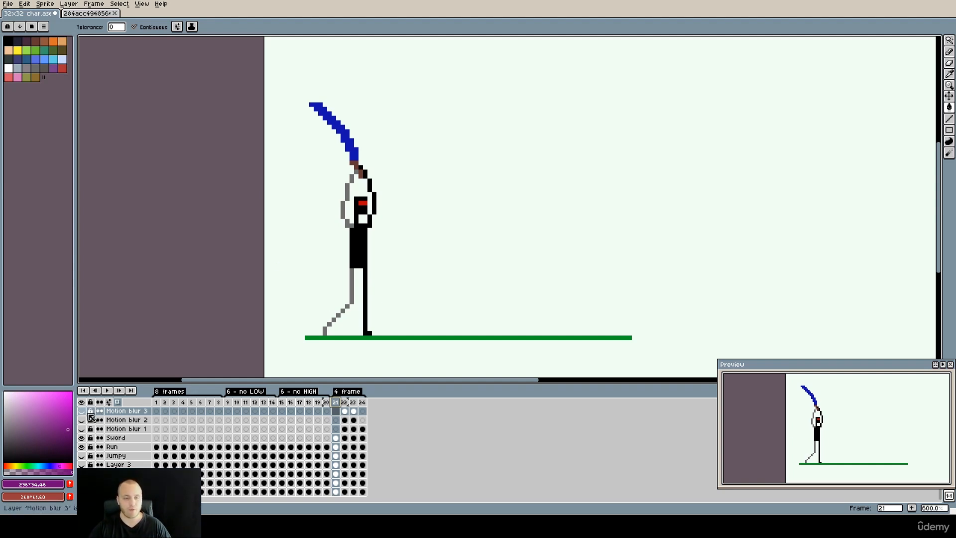
pyautogui.click(345, 438)
pyautogui.click(336, 439)
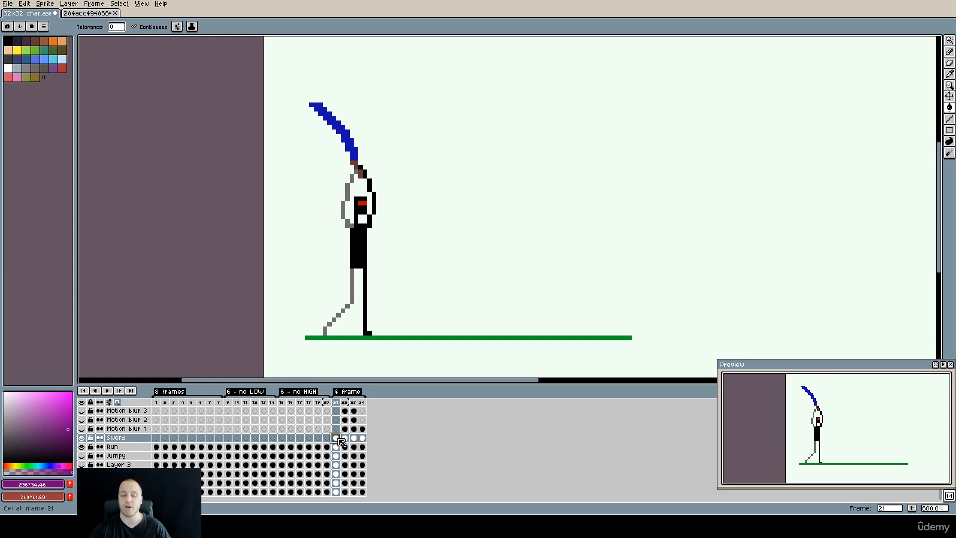
pyautogui.click(347, 439)
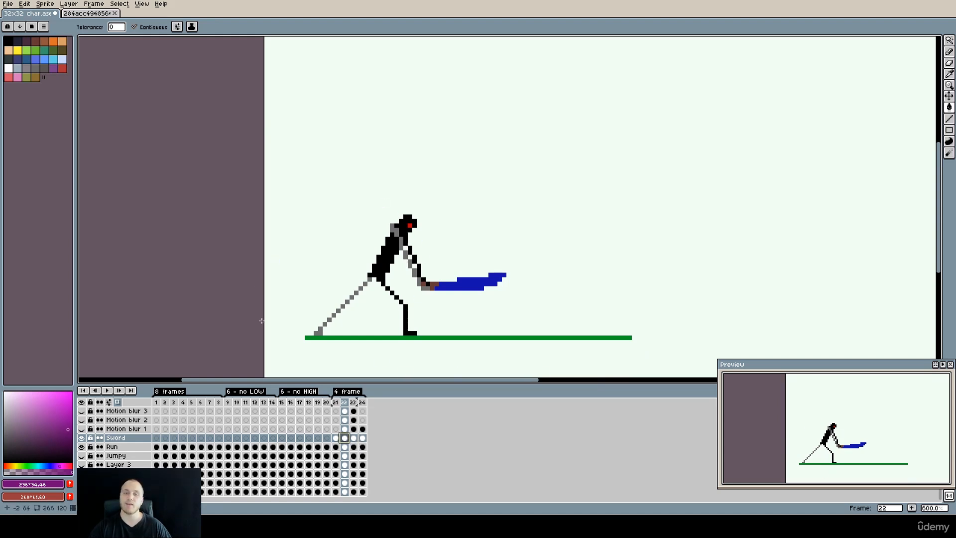
pyautogui.click(353, 438)
pyautogui.click(362, 438)
pyautogui.press('Left')
pyautogui.press('Left')
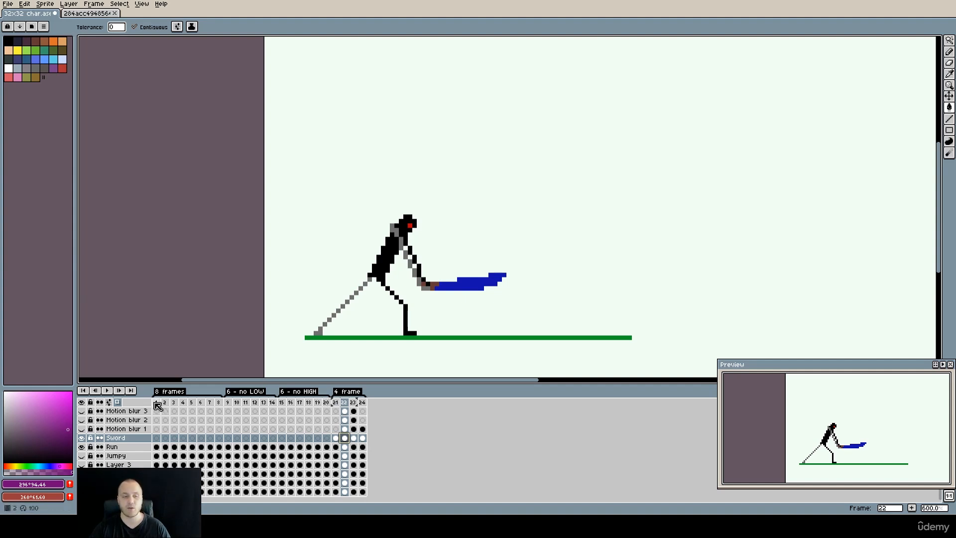
# Play the sword attack without motion blur, show the Motion blur 1 layer and examine it in frames 21 and 22.
pyautogui.click(110, 391)
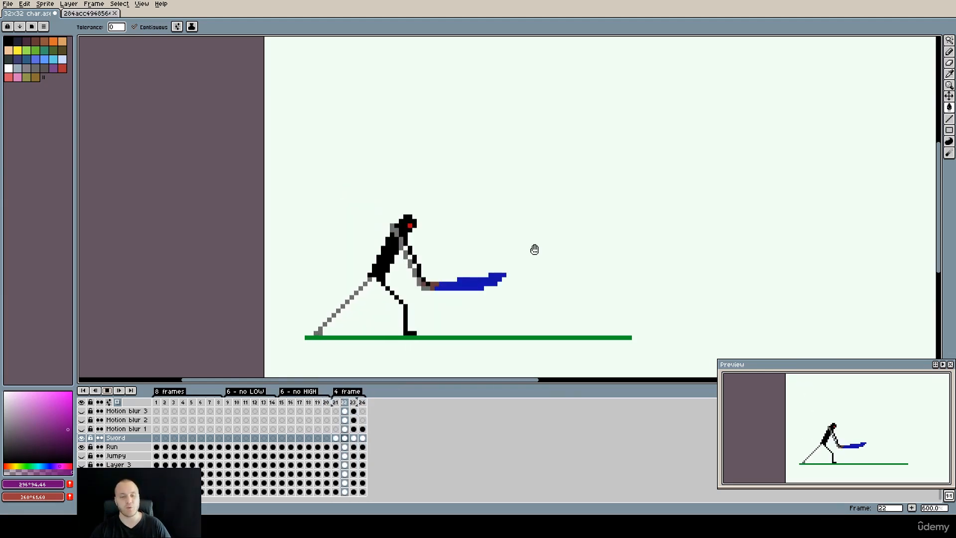
pyautogui.click(82, 429)
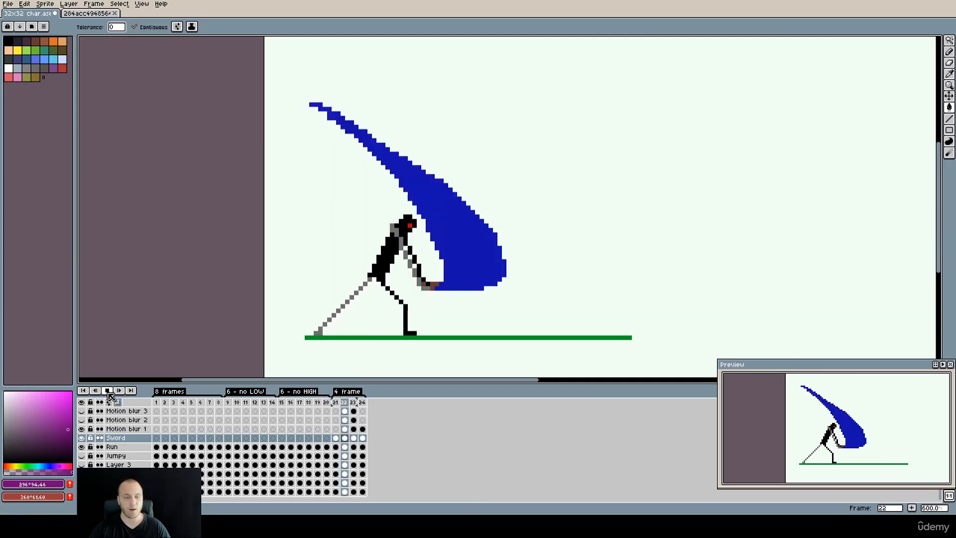
pyautogui.click(335, 430)
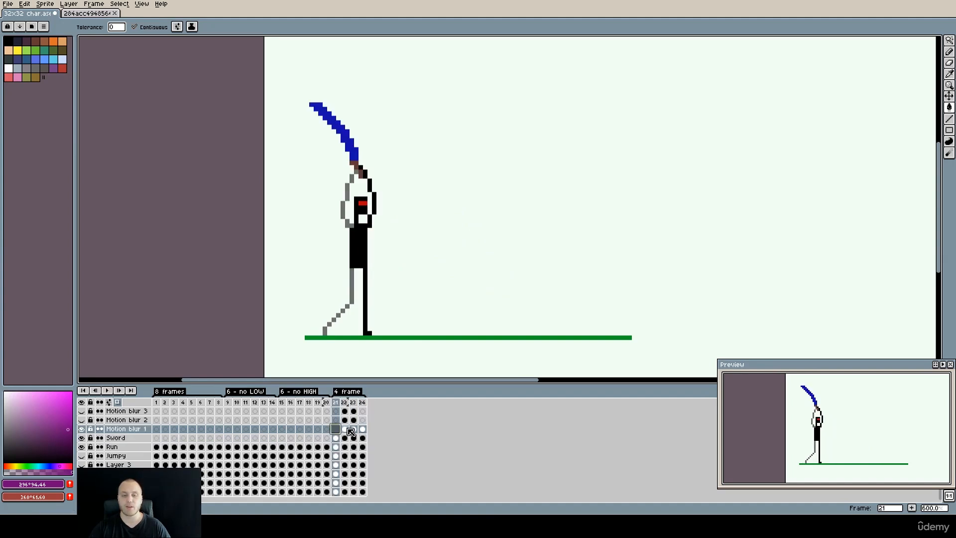
pyautogui.click(351, 429)
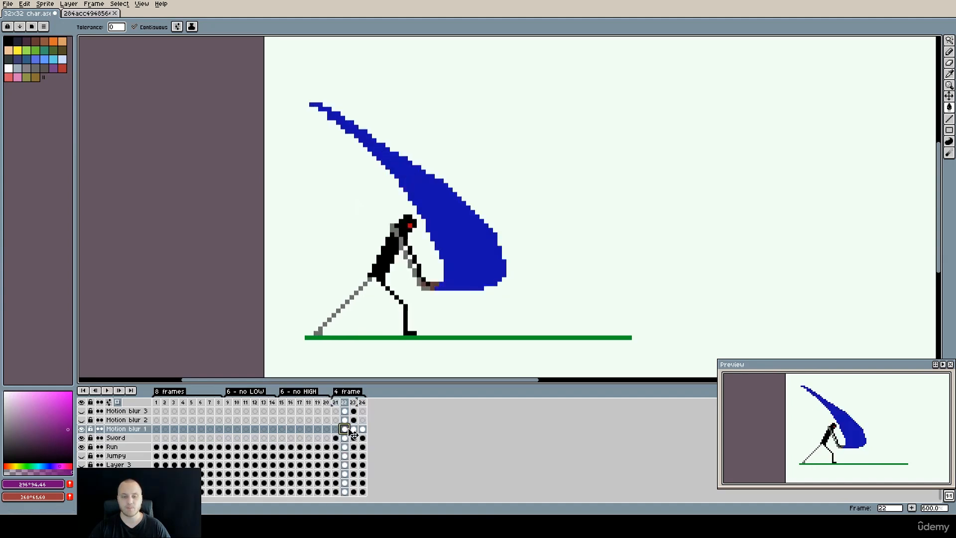
# Toggle the Motion blur 1 smear off and on and compare the sword positions in frames 21 and 22.
pyautogui.click(82, 429)
pyautogui.click(82, 429)
pyautogui.click(82, 429)
pyautogui.click(82, 430)
pyautogui.click(336, 438)
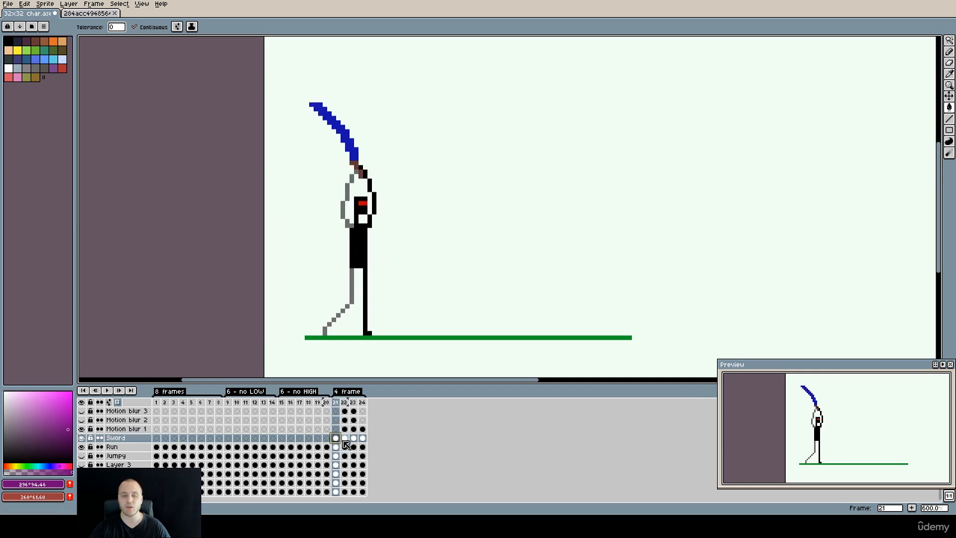
pyautogui.click(344, 438)
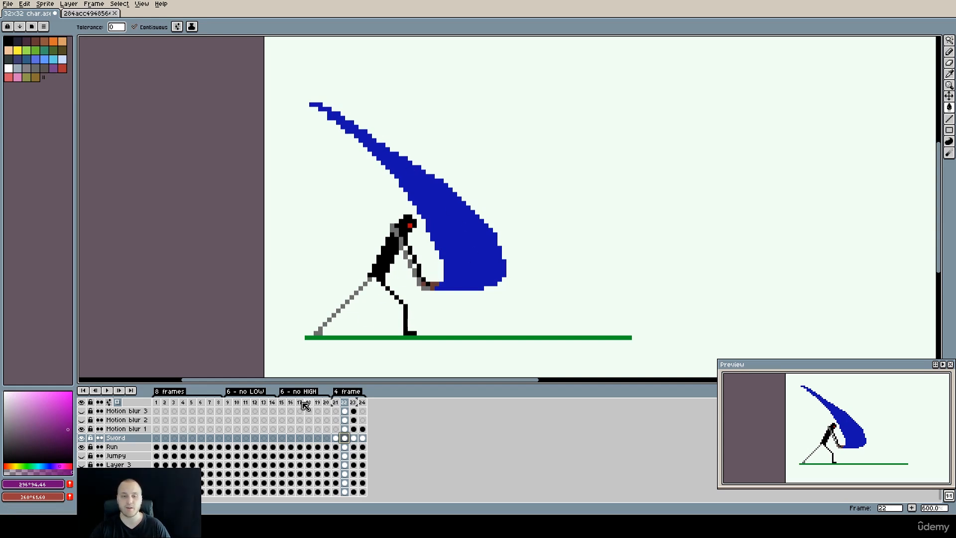
pyautogui.click(344, 429)
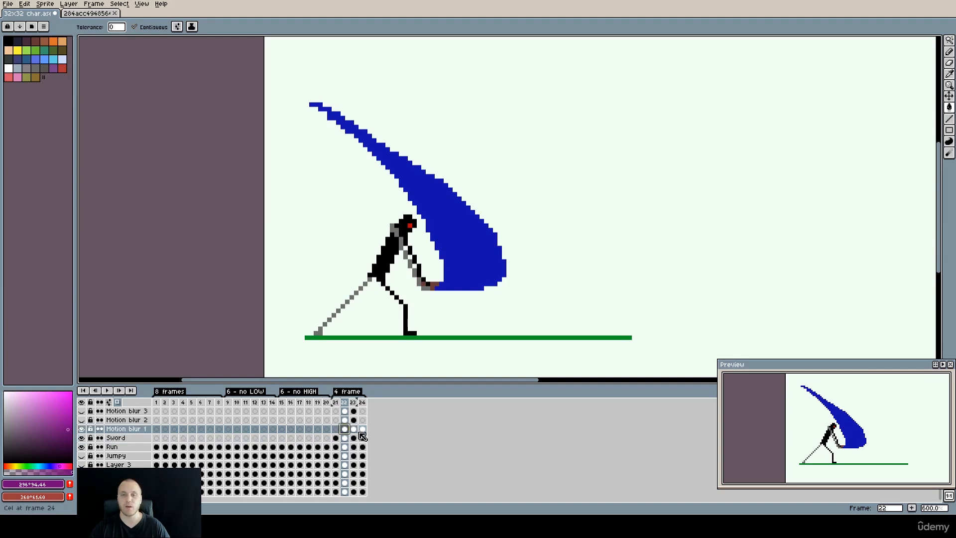
# Hide the Motion blur 1 layer and examine the Sword cels in frames 22 to 24, ending on frame 22.
pyautogui.click(82, 429)
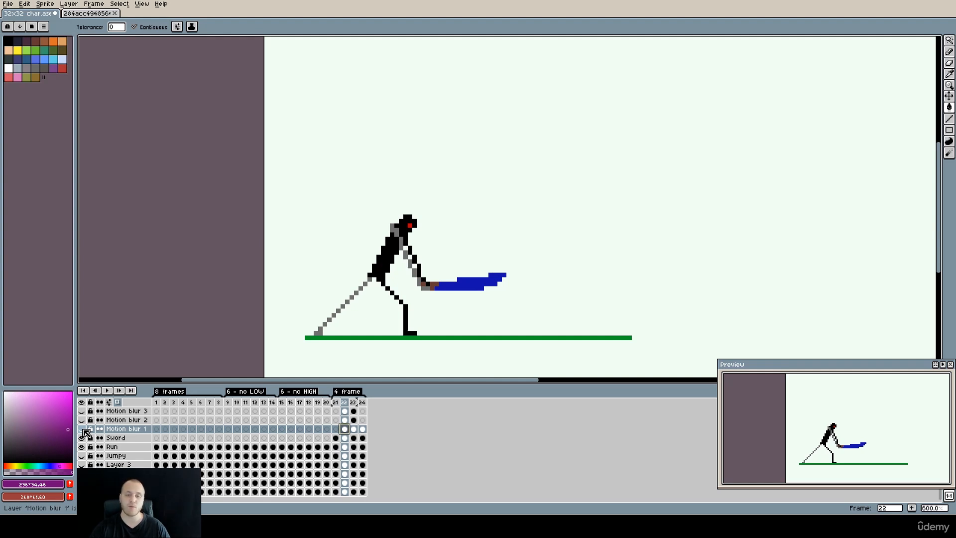
pyautogui.click(82, 429)
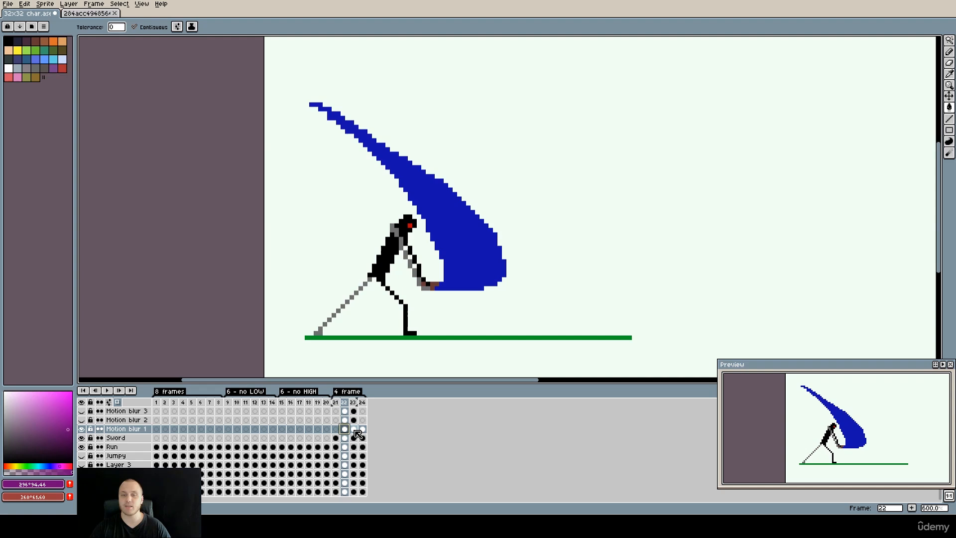
pyautogui.click(82, 429)
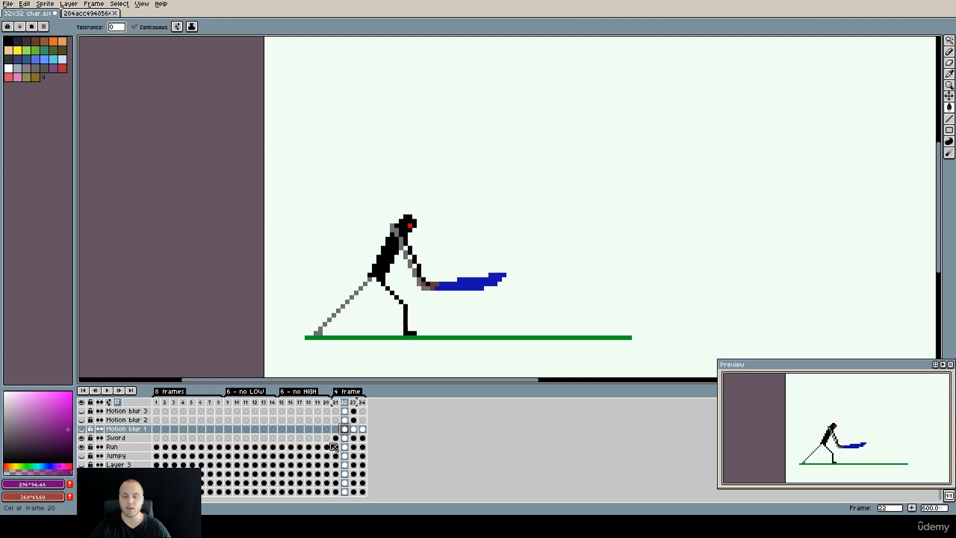
pyautogui.click(355, 438)
pyautogui.click(363, 438)
pyautogui.click(354, 438)
pyautogui.click(344, 437)
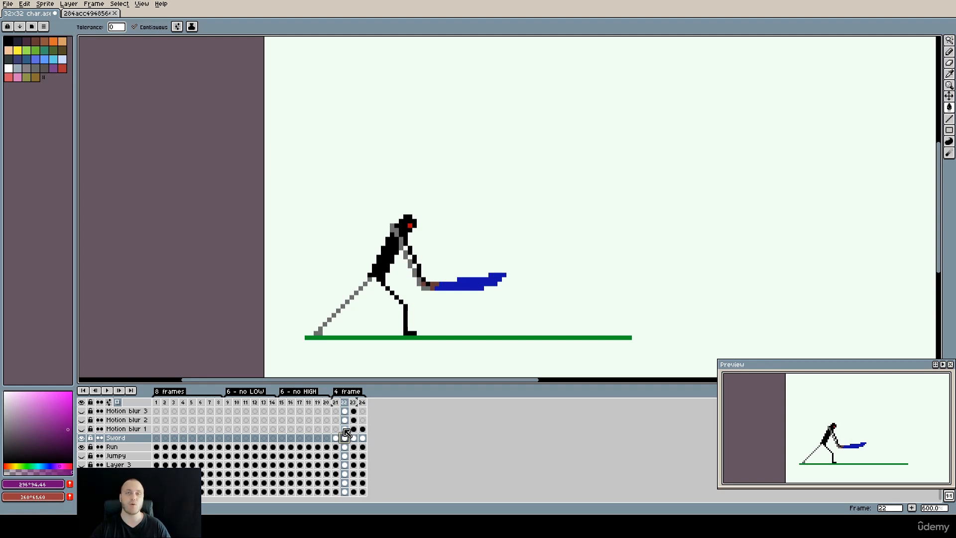
# Show the Motion blur 1 layer and compare its smear shapes in frames 22 and 23.
pyautogui.click(354, 429)
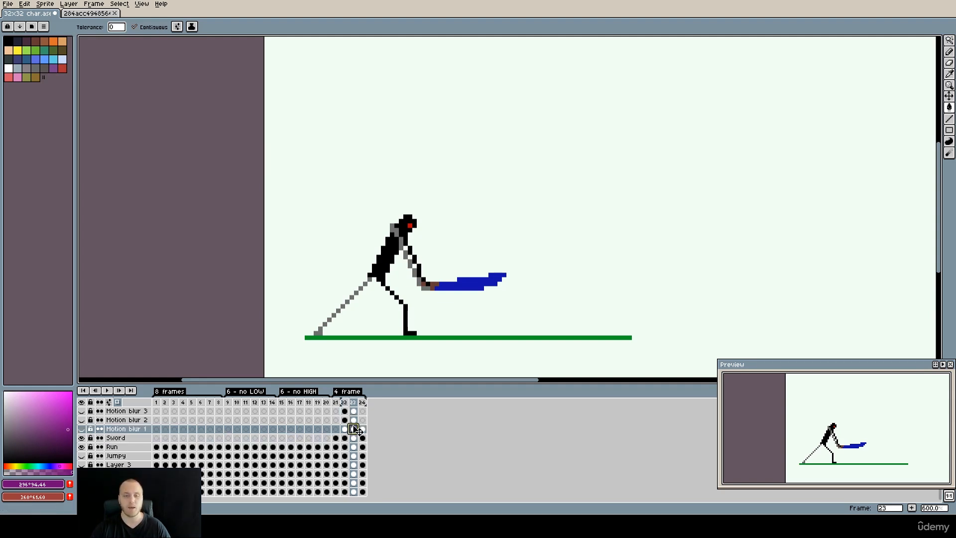
pyautogui.click(82, 429)
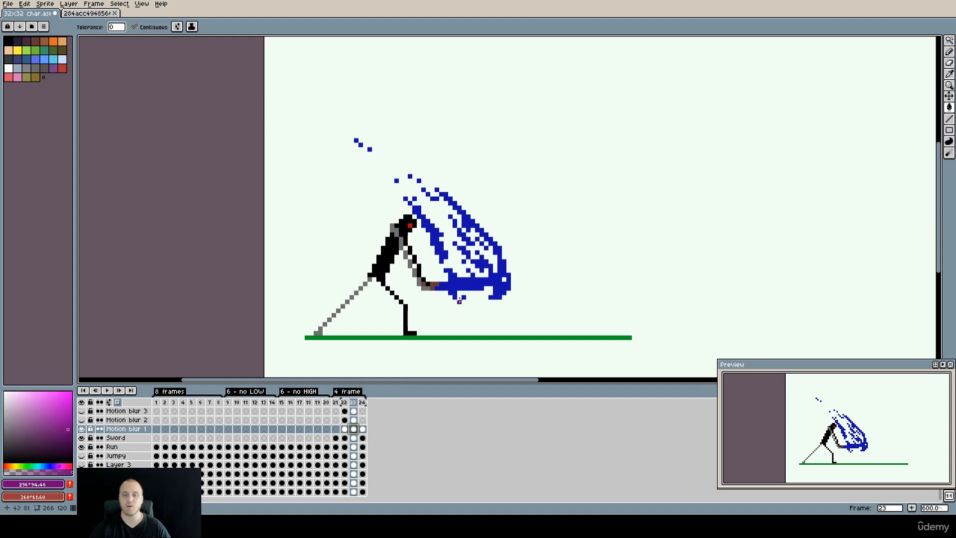
pyautogui.click(344, 429)
pyautogui.click(354, 430)
pyautogui.click(345, 429)
pyautogui.click(354, 429)
pyautogui.click(344, 429)
pyautogui.click(354, 429)
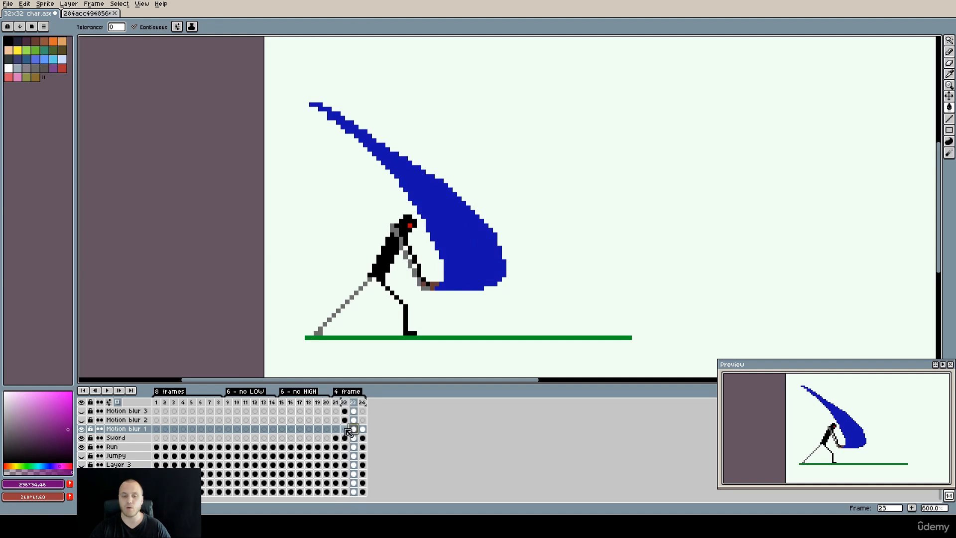
# Erase streaks through the blue smear in frame 22 of the Motion blur 1 layer.
pyautogui.hotkey('ctrl', 'z')
pyautogui.click(352, 431)
pyautogui.click(346, 430)
pyautogui.press('e')
pyautogui.moveTo(329, 114)
pyautogui.mouseDown()
pyautogui.moveTo(356, 140)
pyautogui.moveTo(379, 141)
pyautogui.moveTo(374, 127)
pyautogui.moveTo(495, 284)
pyautogui.moveTo(440, 239)
pyautogui.moveTo(455, 259)
pyautogui.mouseUp()
# Try selecting the whole smear in frame 22 and moving it slightly down, and undo the move and selection.
pyautogui.press('v')
pyautogui.press('m')
pyautogui.moveTo(544, 312)
pyautogui.mouseDown()
pyautogui.moveTo(263, 100)
pyautogui.moveTo(262, 65)
pyautogui.mouseUp()
pyautogui.moveTo(448, 215); pyautogui.dragTo(448, 220)
pyautogui.hotkey('ctrl', 'z')
pyautogui.hotkey('ctrl', 'z')
pyautogui.hotkey('ctrl', 'z')
pyautogui.hotkey('ctrl', 'z')
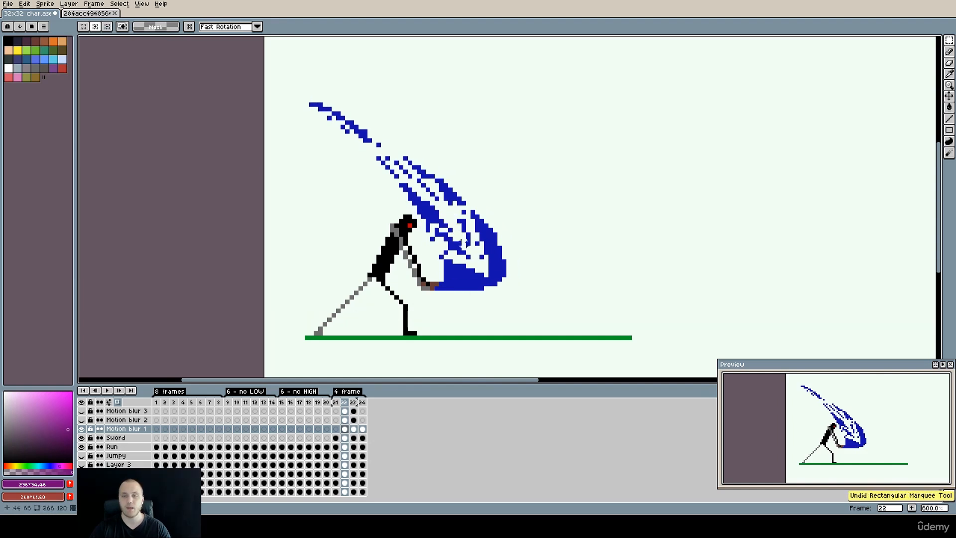
# Examine the Motion blur 1 cels in frames 23 and 24 and play the sword attack with this blur.
pyautogui.click(353, 429)
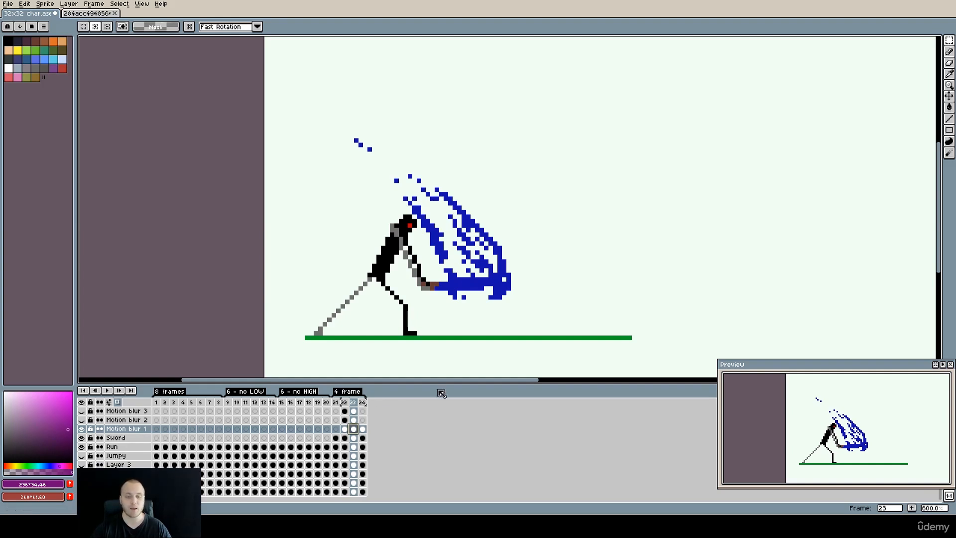
pyautogui.click(362, 429)
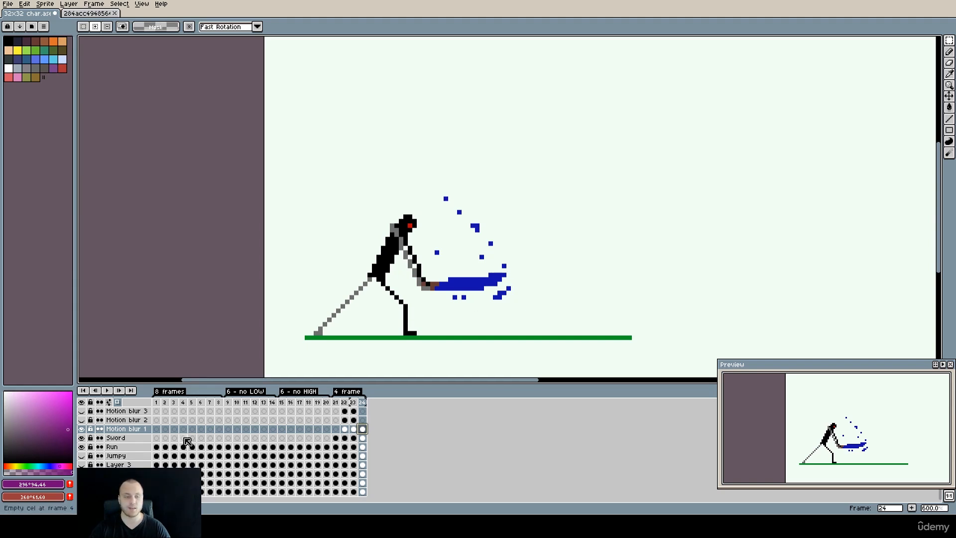
pyautogui.click(107, 390)
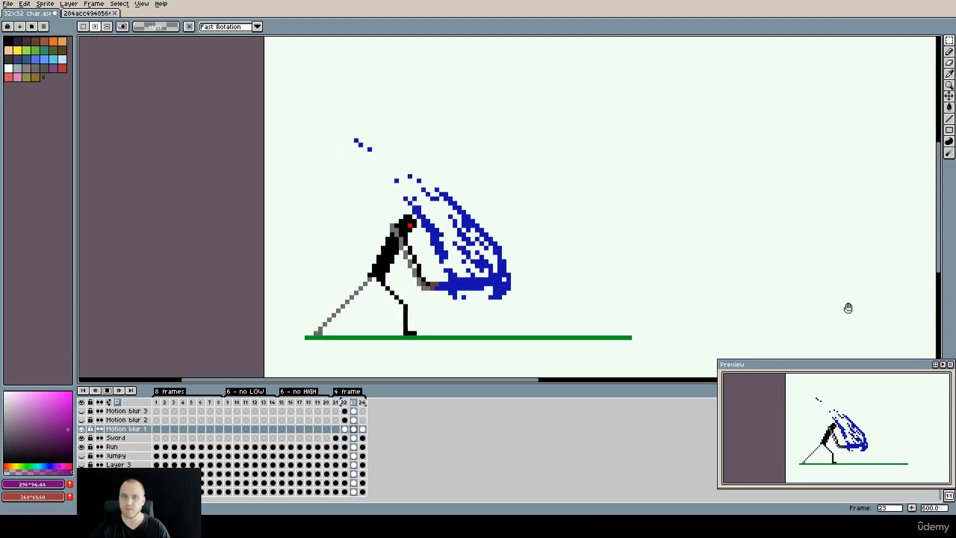
pyautogui.click(109, 393)
# Show the Motion blur 2 layer, hide Motion blur 1 and play the sword attack.
pyautogui.click(82, 420)
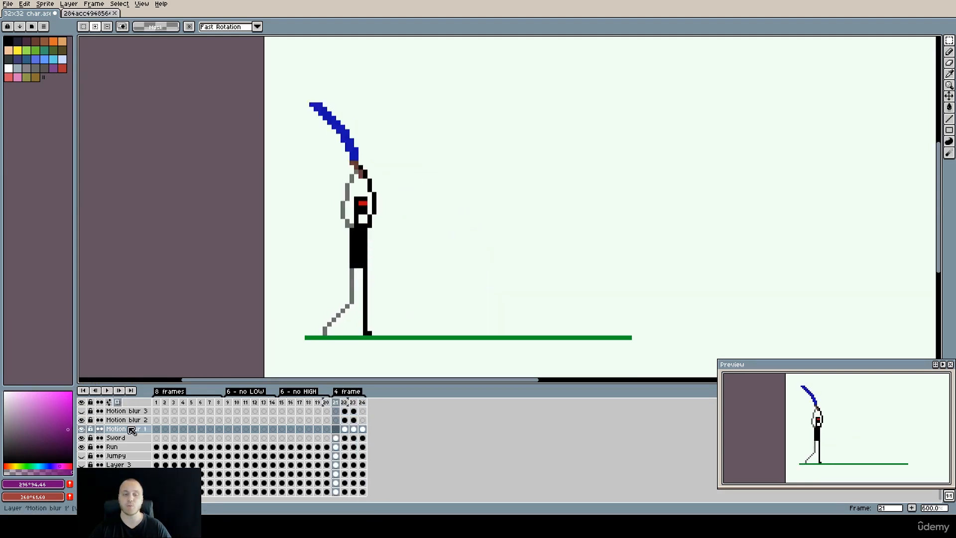
pyautogui.click(82, 429)
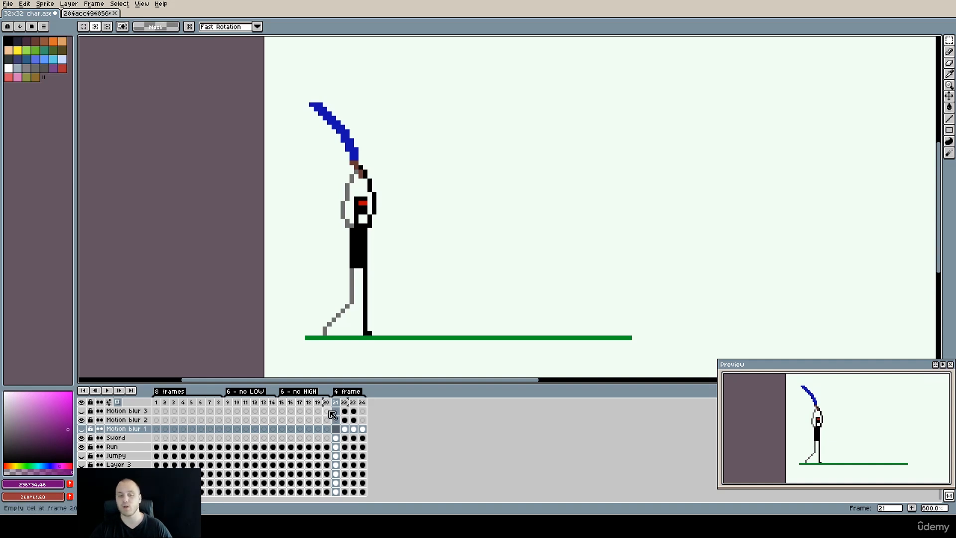
pyautogui.click(107, 391)
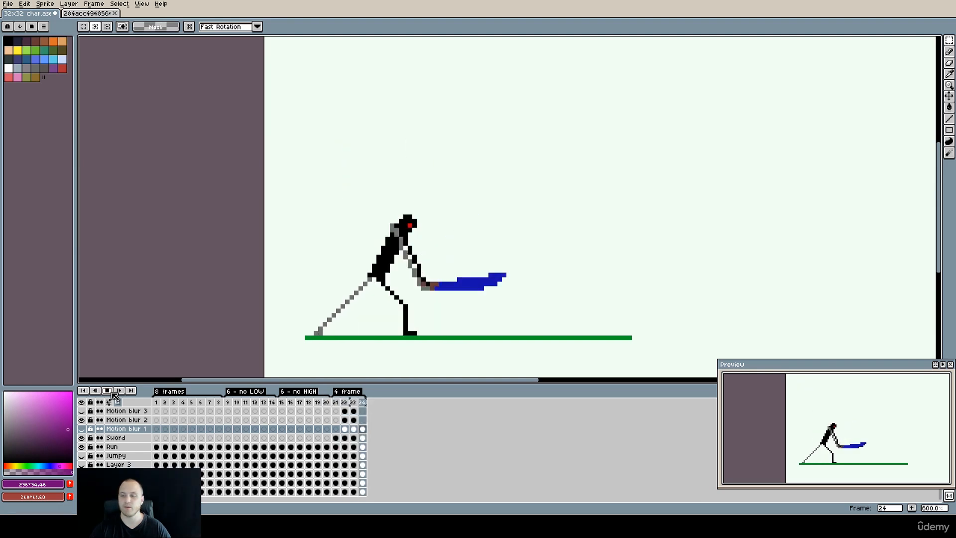
pyautogui.click(112, 393)
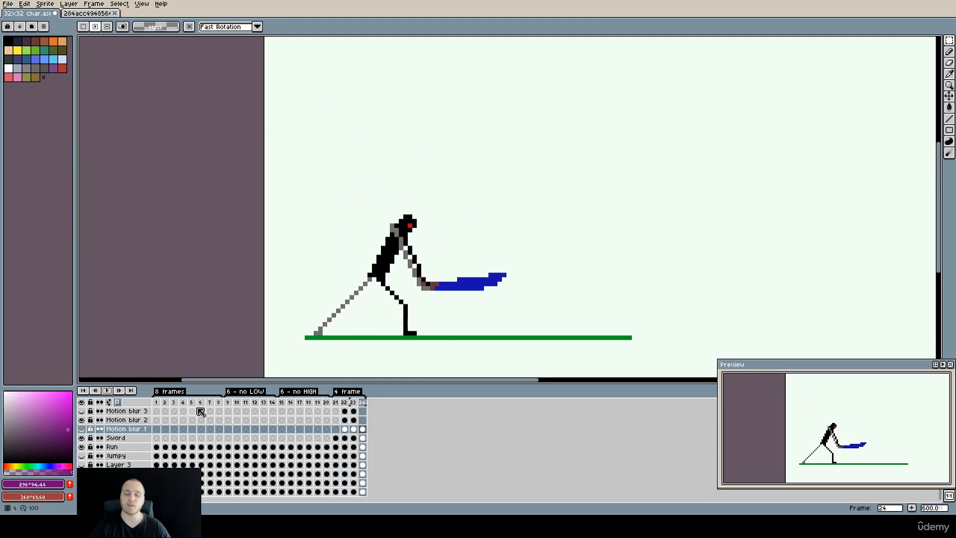
# Examine the repeated arms and swords of Motion blur 2 in frames 22 and 23, toggling the Sword layer, and replay the attack.
pyautogui.click(345, 420)
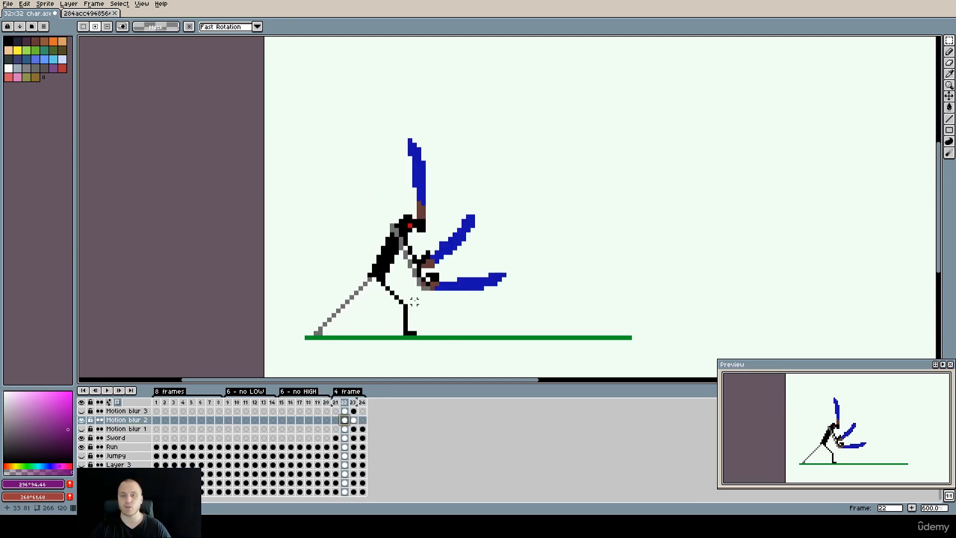
pyautogui.scroll(3, 447, 287)
pyautogui.scroll(-3, 462, 282)
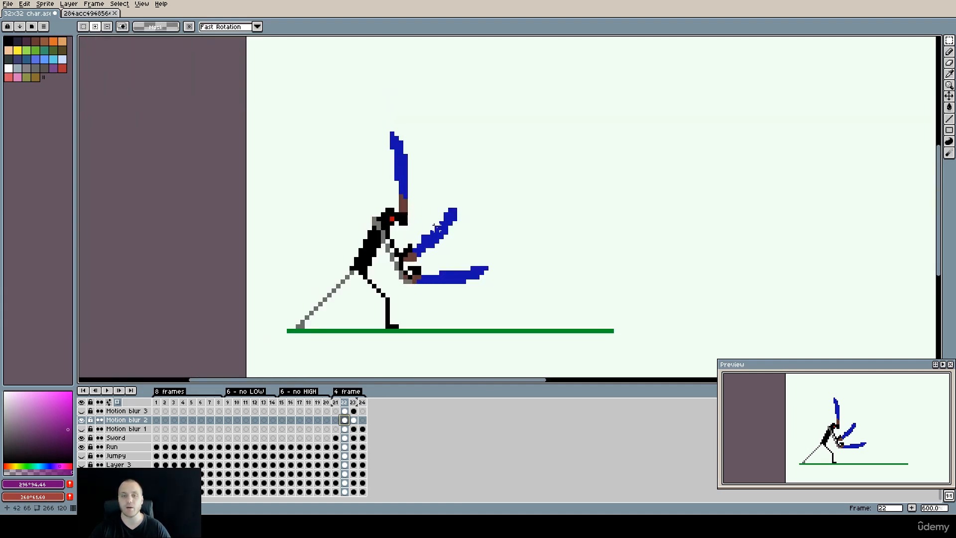
pyautogui.click(81, 438)
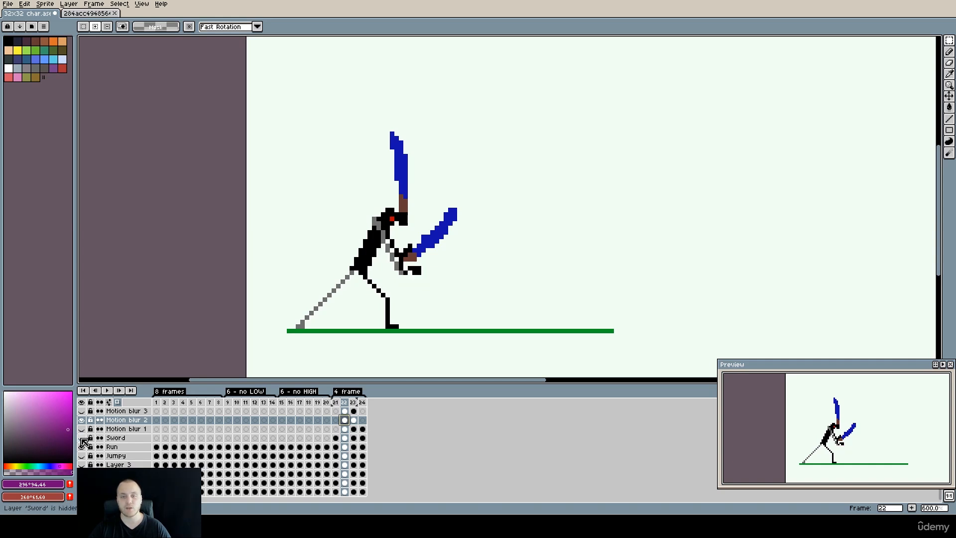
pyautogui.click(81, 438)
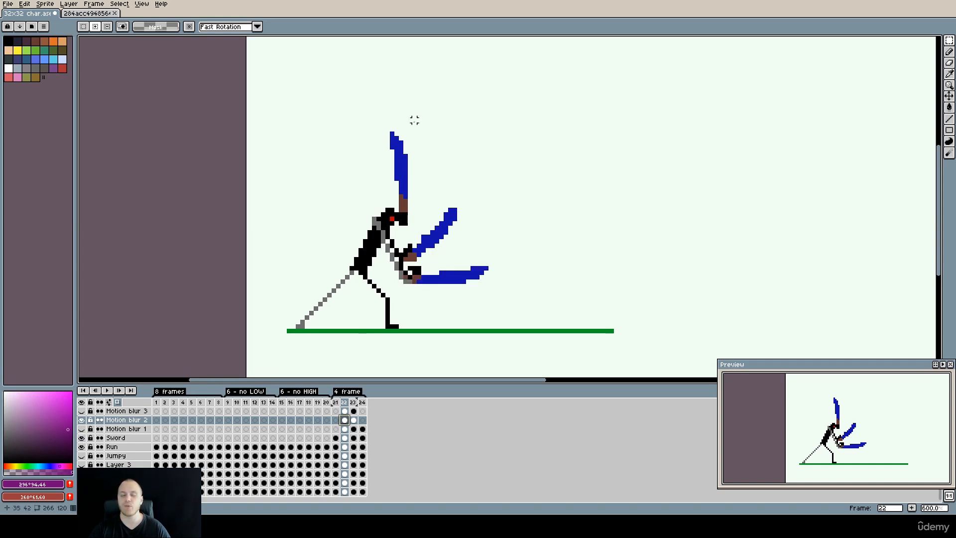
pyautogui.click(353, 422)
pyautogui.click(345, 421)
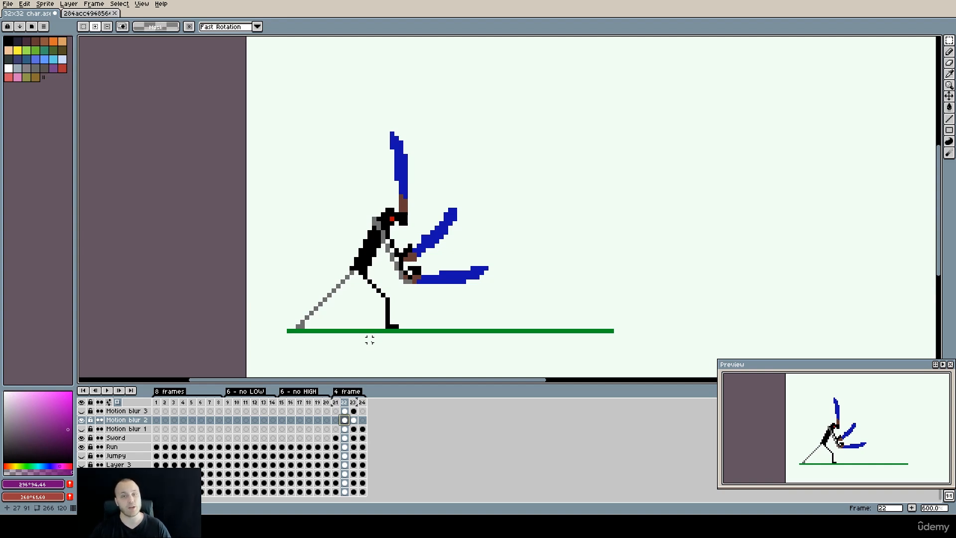
pyautogui.click(107, 391)
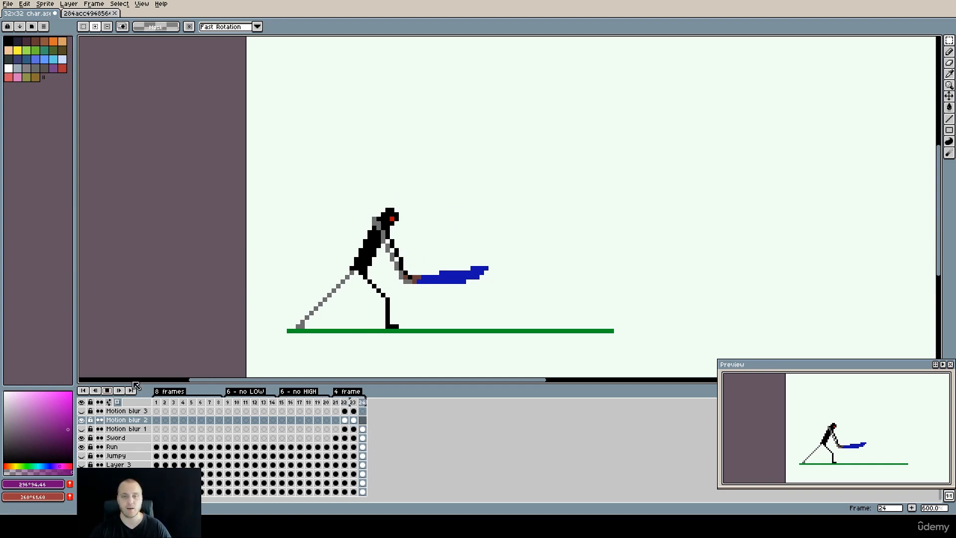
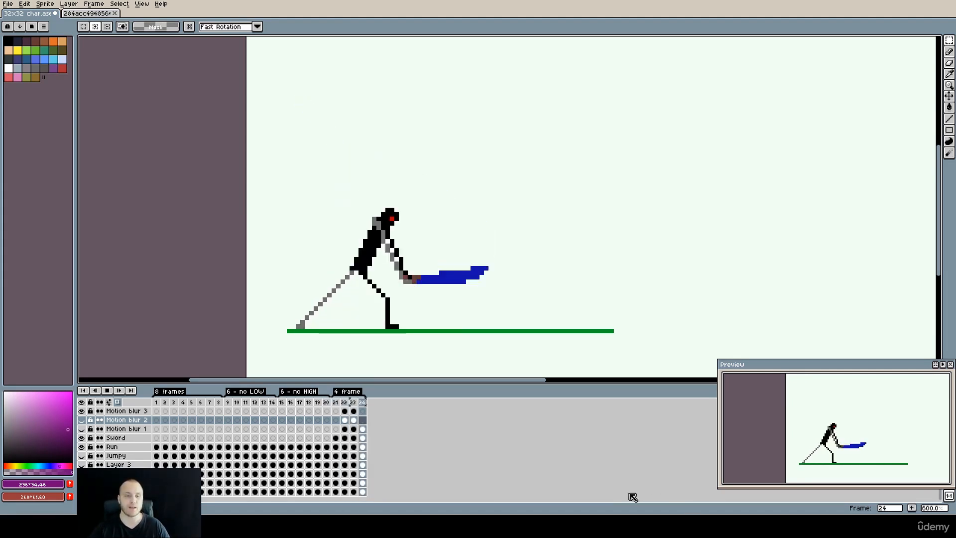
# Stop playback and examine the red Motion blur 3 smear in frame 22, toggling it to compare with the sword in frames 21 and 22.
pyautogui.click(108, 391)
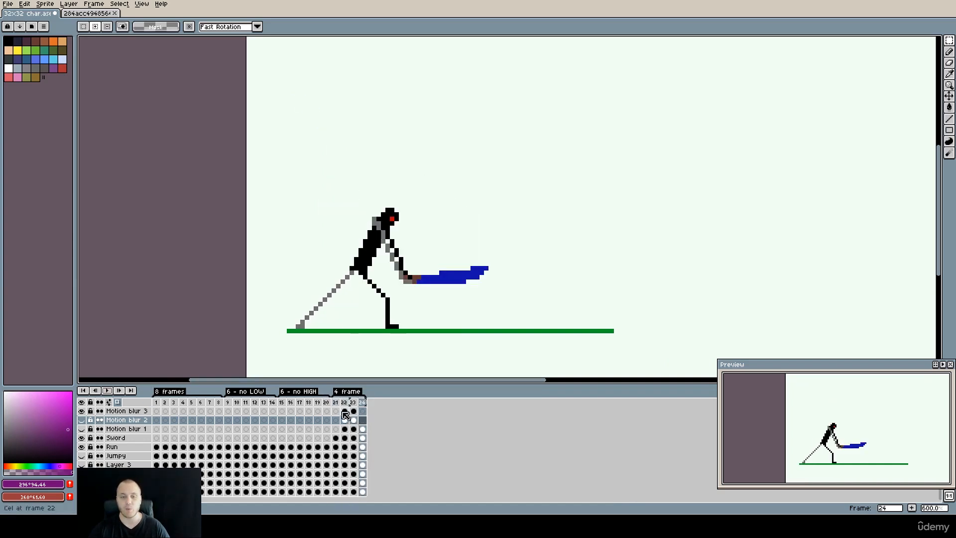
pyautogui.click(344, 411)
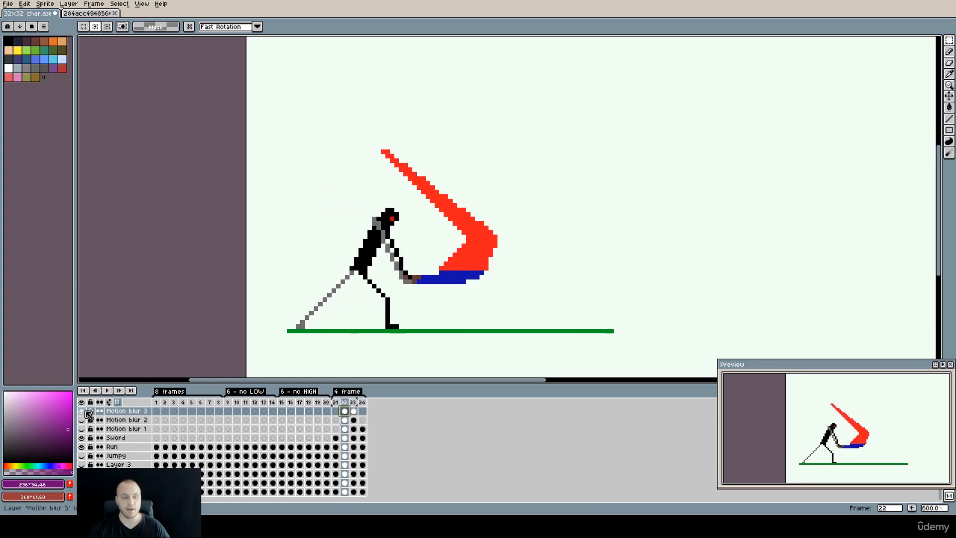
pyautogui.click(81, 410)
pyautogui.click(337, 438)
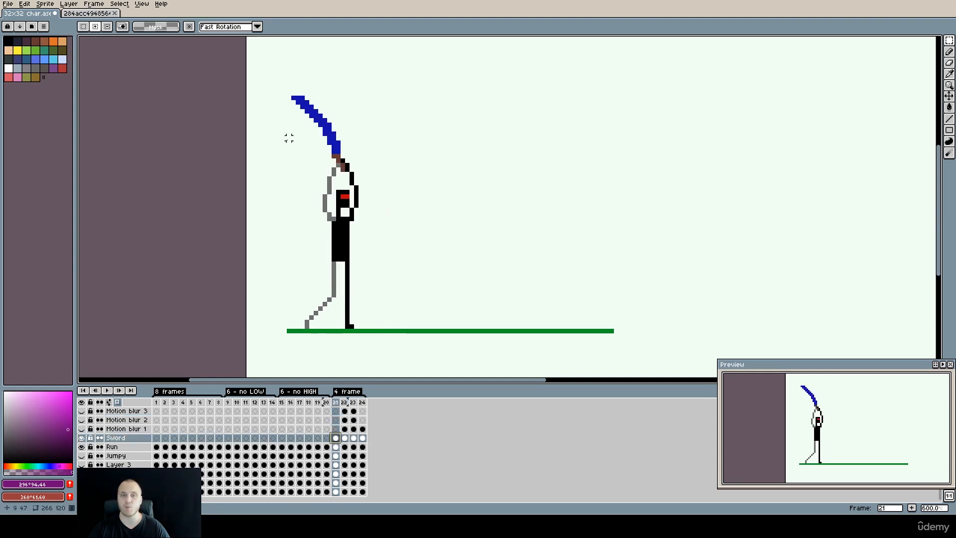
pyautogui.click(345, 439)
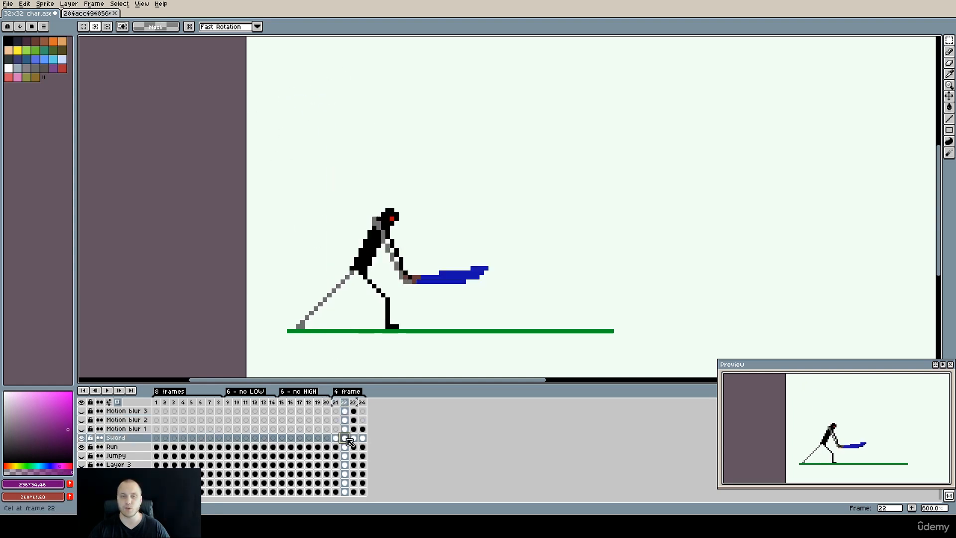
pyautogui.click(81, 411)
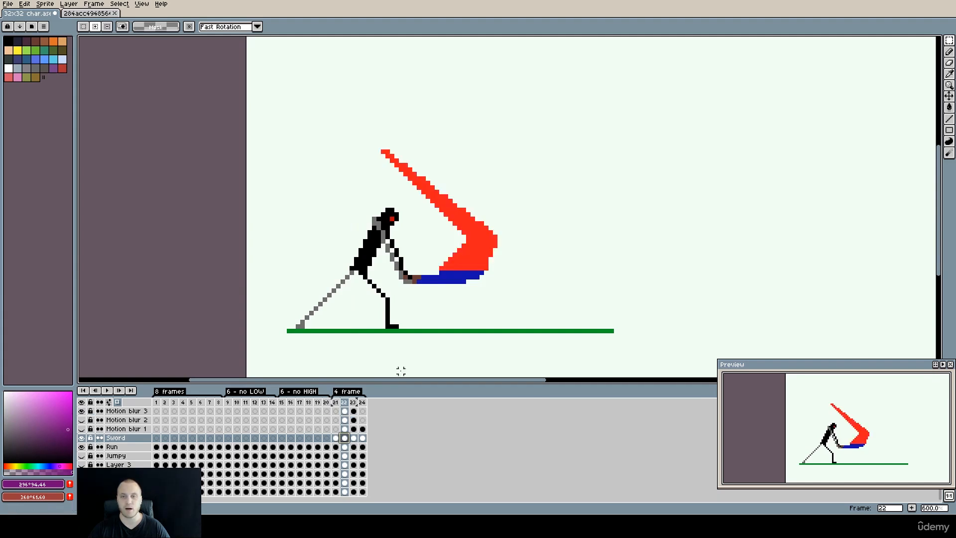
pyautogui.click(336, 439)
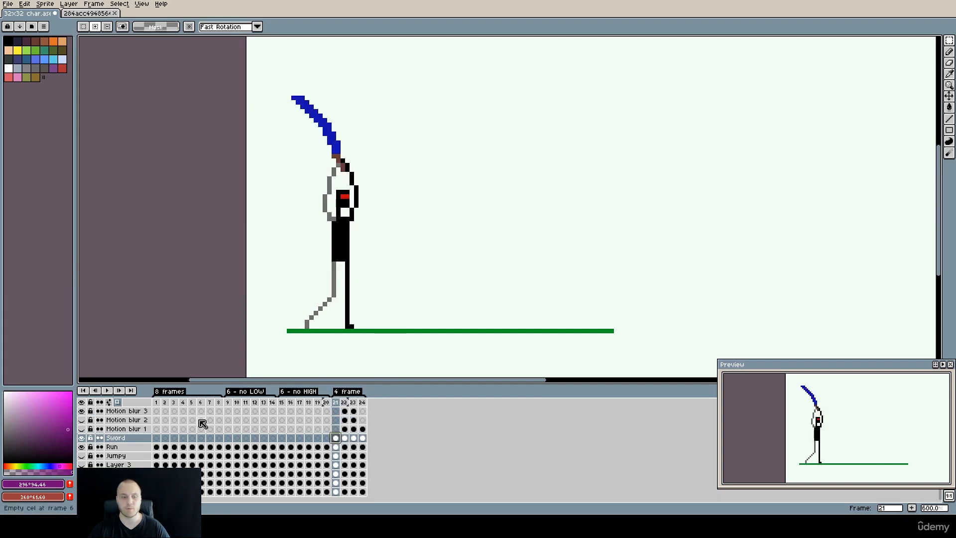
# Compare the Motion blur 1 and Motion blur 3 smears in frame 22, toggling the Motion blur 1 and Sword layers.
pyautogui.click(345, 439)
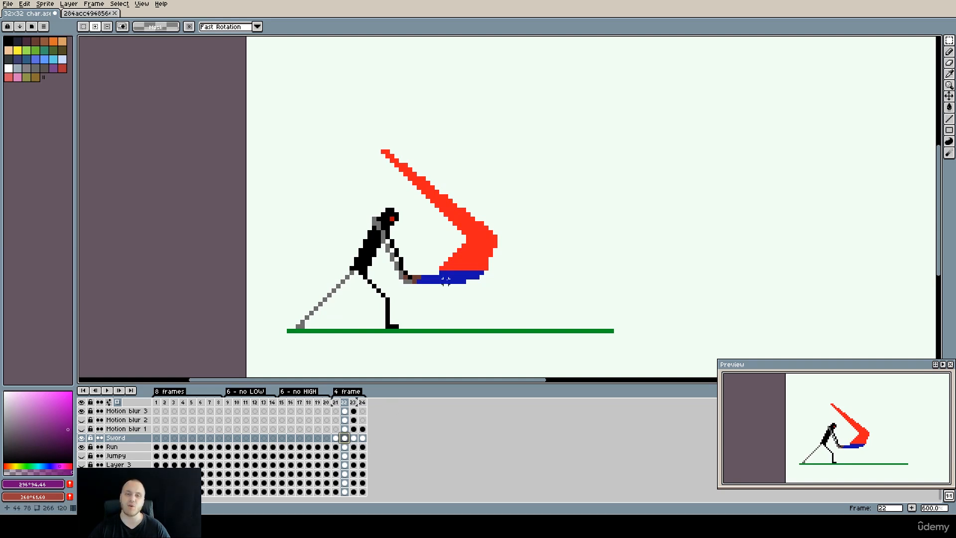
pyautogui.click(81, 429)
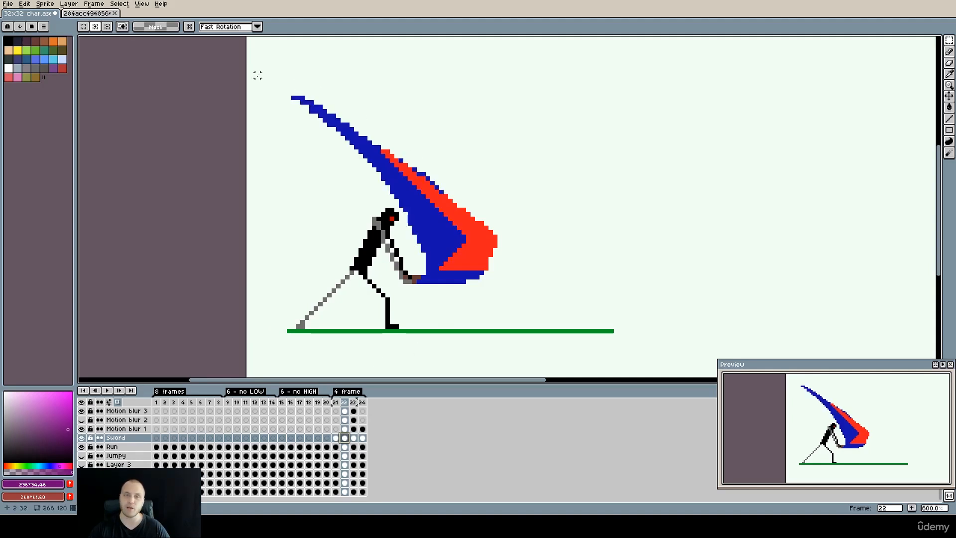
pyautogui.click(82, 438)
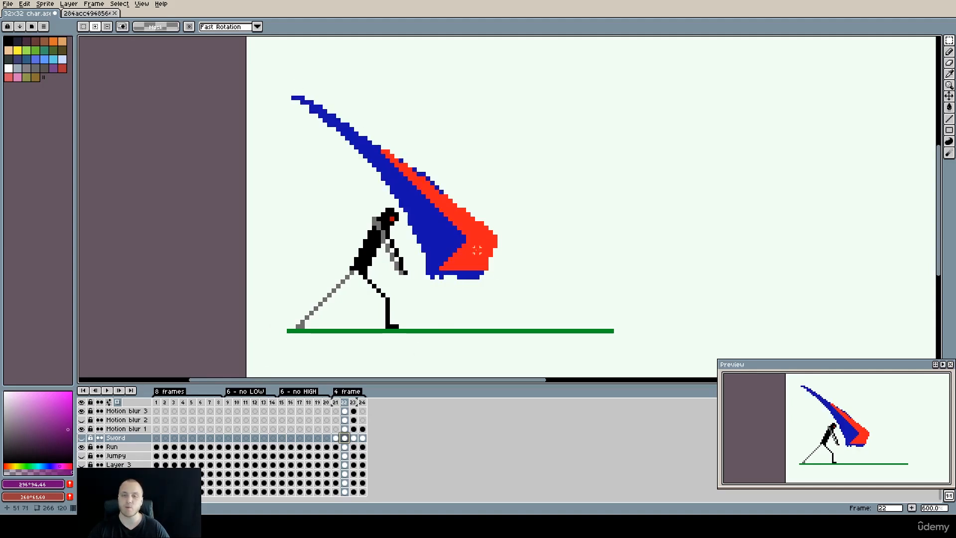
pyautogui.click(82, 438)
pyautogui.click(82, 429)
pyautogui.click(82, 428)
pyautogui.click(84, 429)
# Trace the inner edge of the red Motion blur 3 smear in frame 22 with black one-pixel pencil lines.
pyautogui.press('4')
pyautogui.press('5')
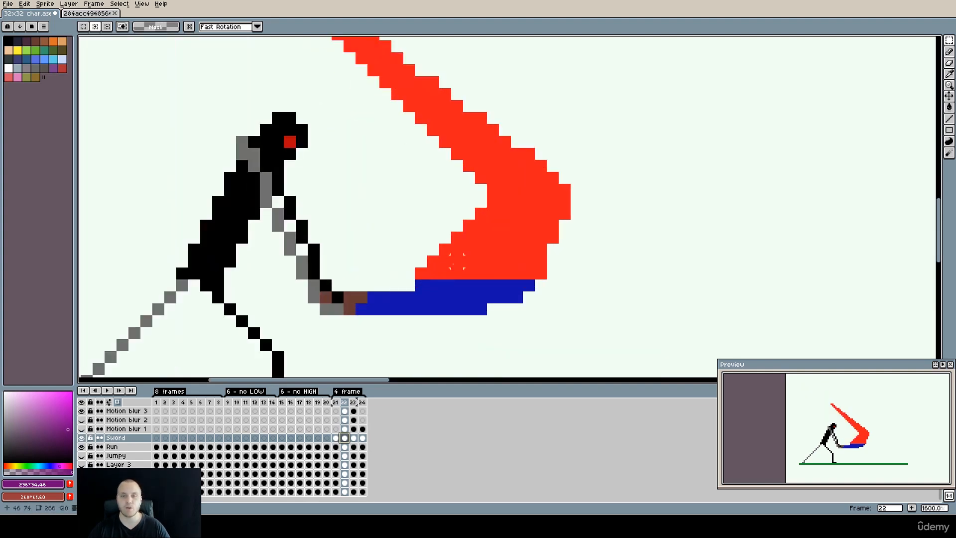
pyautogui.click(8, 42)
pyautogui.press('b')
pyautogui.moveTo(410, 168); pyautogui.dragTo(444, 237)
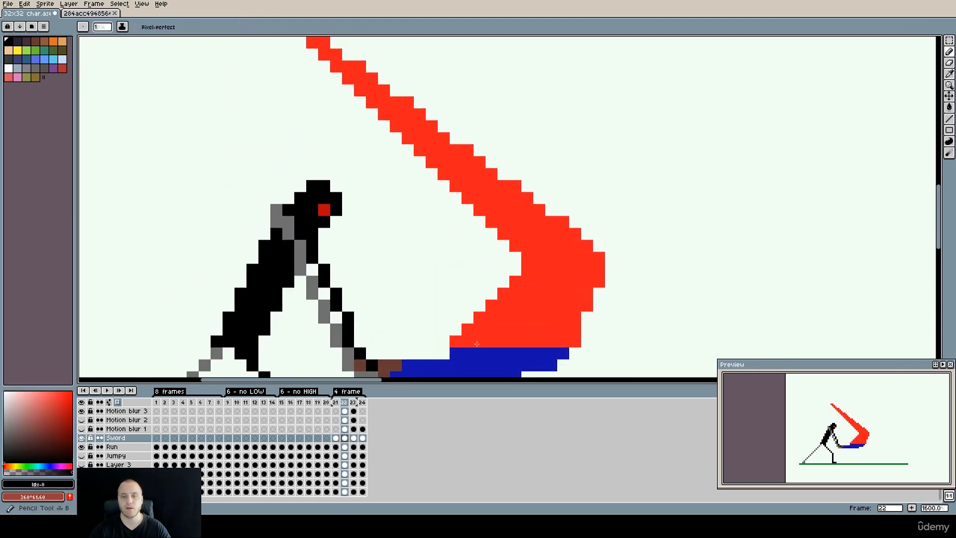
pyautogui.click(345, 411)
pyautogui.click(456, 342)
pyautogui.keyDown('shift'); pyautogui.click(538, 259); pyautogui.keyUp('shift')
pyautogui.keyDown('shift'); pyautogui.click(528, 259); pyautogui.keyUp('shift')
pyautogui.moveTo(528, 258); pyautogui.dragTo(542, 324)
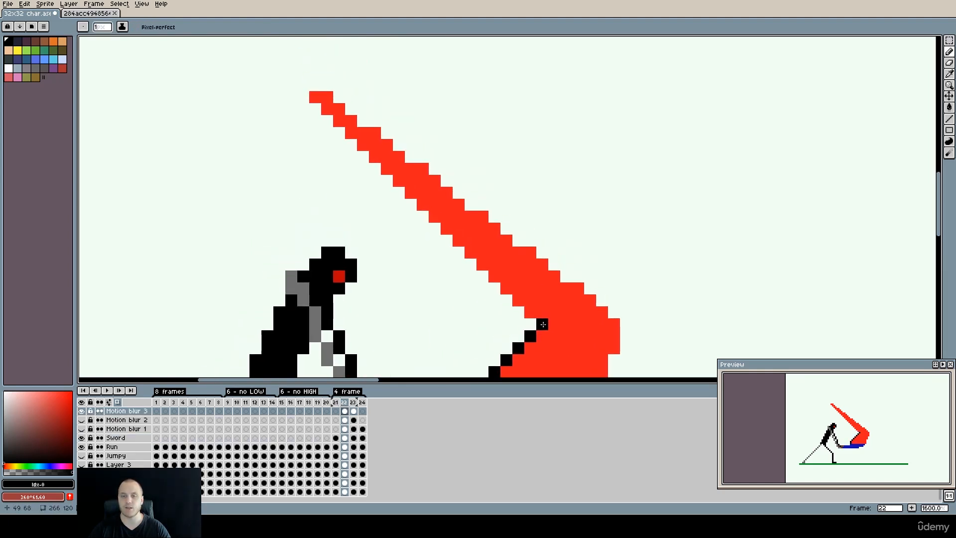
pyautogui.keyDown('shift'); pyautogui.click(322, 99); pyautogui.keyUp('shift')
pyautogui.scroll(-5, 462, 301)
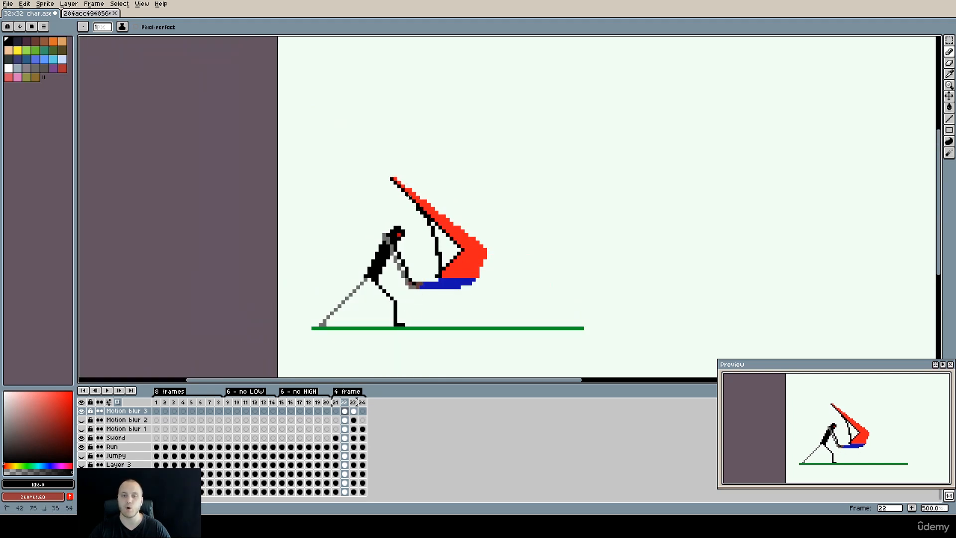
# Undo the black pencil lines drawn over the Motion blur 3 smear.
pyautogui.hotkey('ctrl', 'z')
pyautogui.press('ctrl')
pyautogui.press('ctrl')
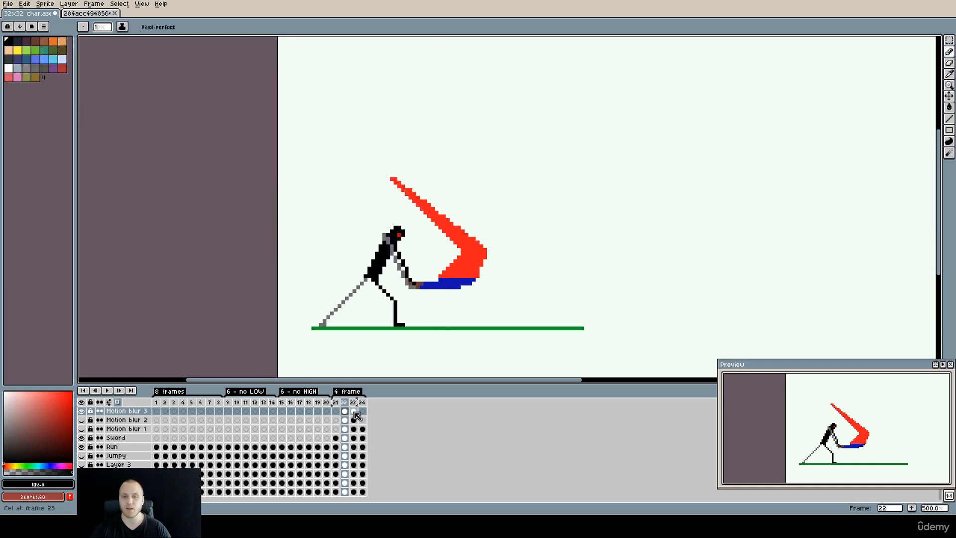
# Step between frames 21, 22 and 23 of the Motion blur 3 layer to compare the smear with the sword's movement.
pyautogui.click(355, 413)
pyautogui.click(336, 411)
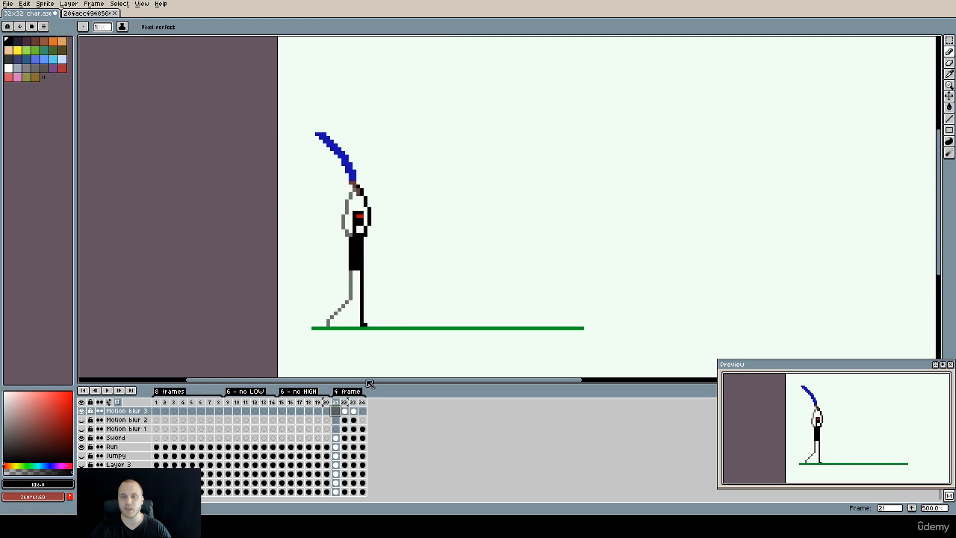
pyautogui.click(345, 412)
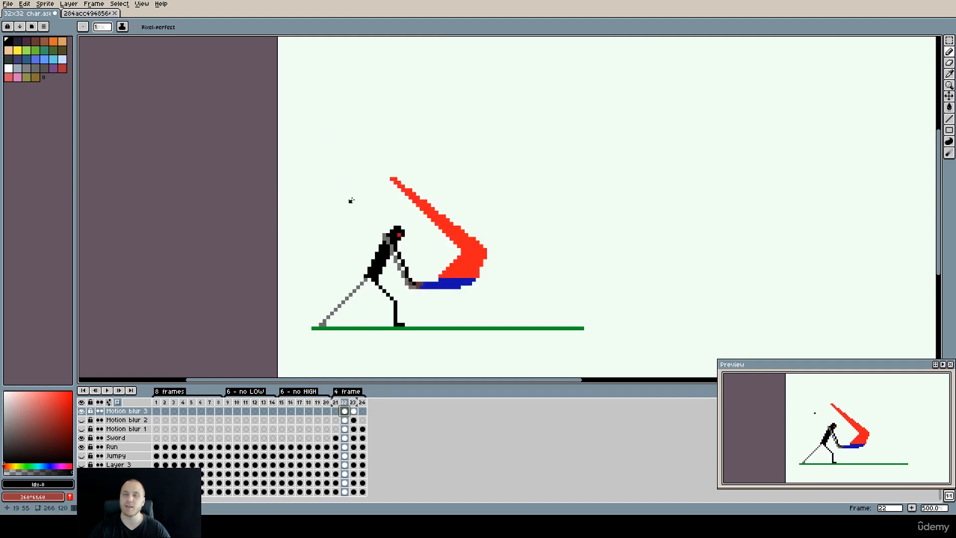
pyautogui.click(354, 413)
pyautogui.click(345, 412)
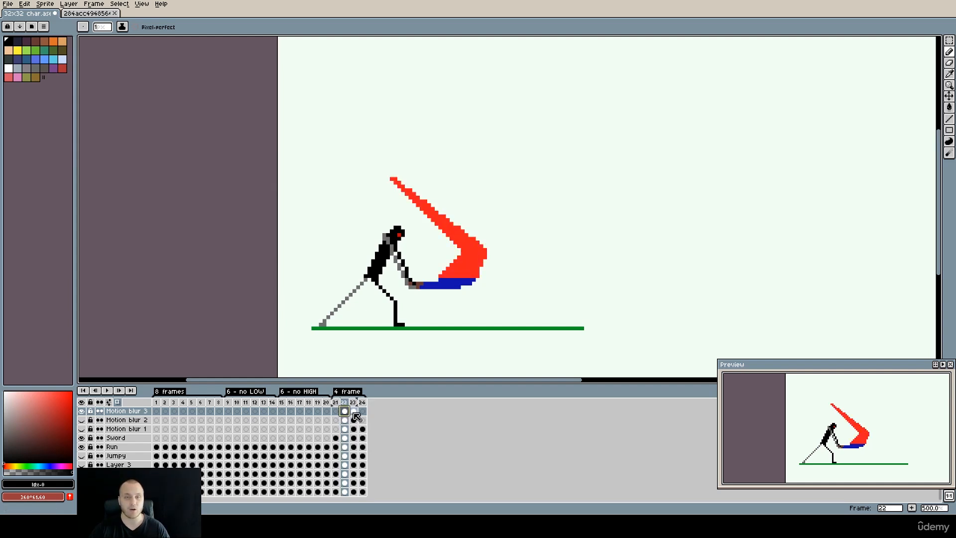
# Examine the motion blur shapes in frames 22 and 23 by comparing both frames and playing the sword swing.
pyautogui.click(353, 412)
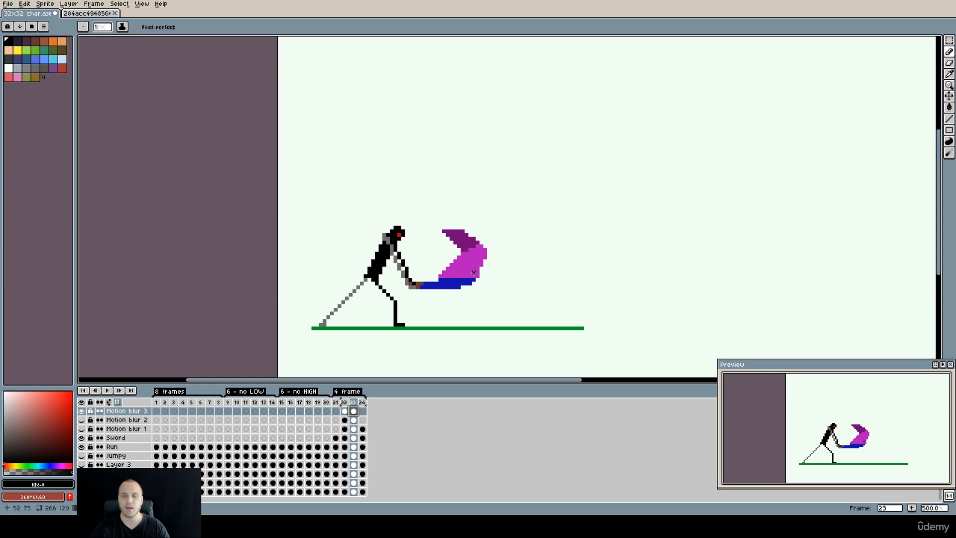
pyautogui.scroll(5, 482, 236)
pyautogui.moveTo(434, 228); pyautogui.dragTo(466, 133)
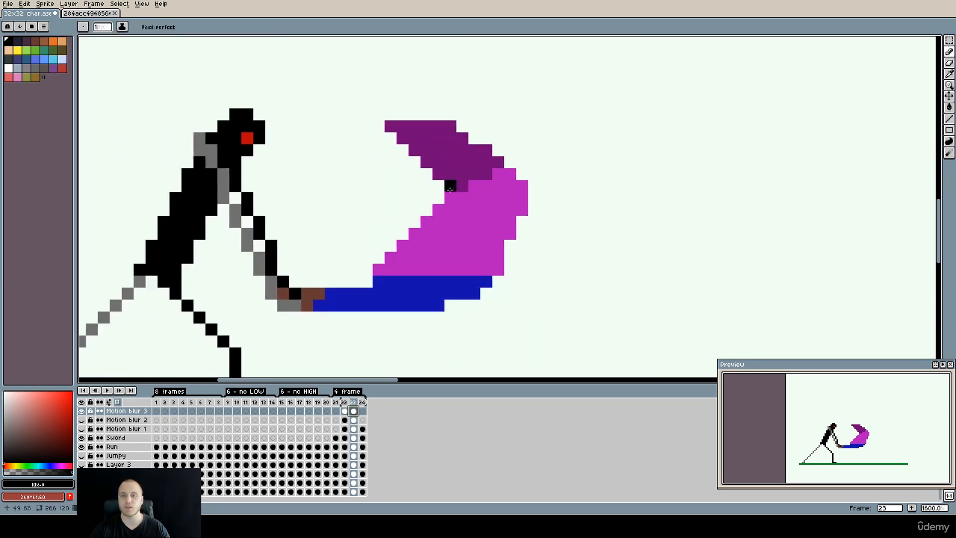
pyautogui.click(110, 393)
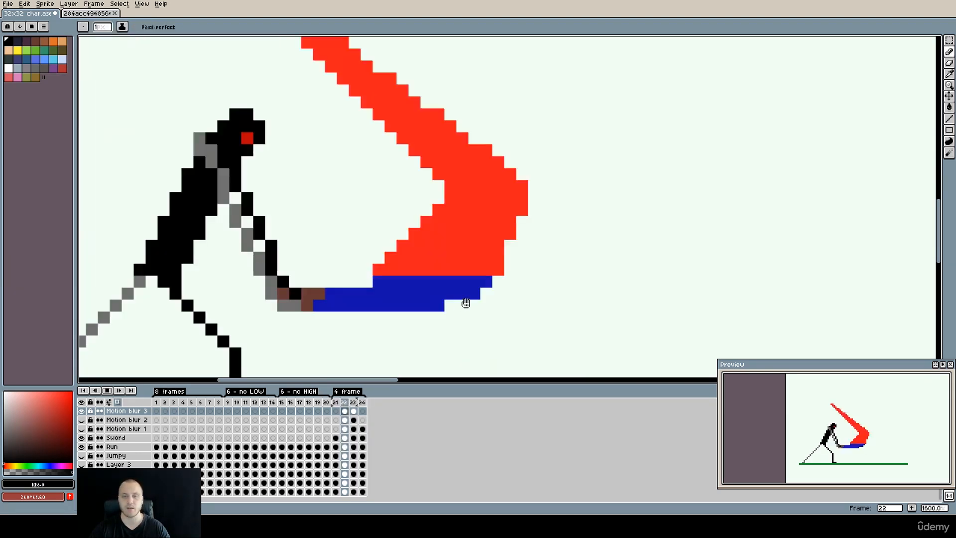
pyautogui.scroll(-6, 483, 305)
pyautogui.moveTo(512, 312); pyautogui.dragTo(385, 247)
pyautogui.scroll(2, 385, 247)
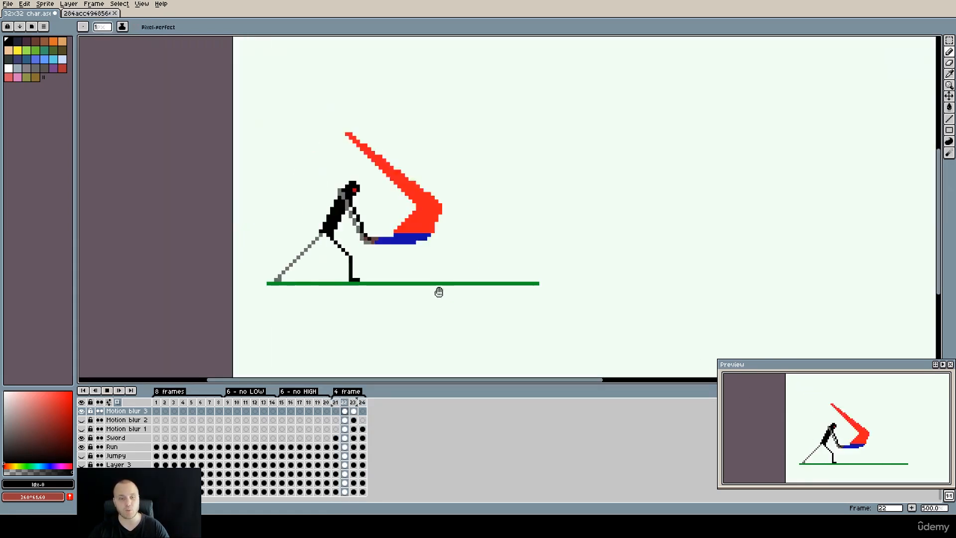
pyautogui.click(352, 412)
pyautogui.press('Left')
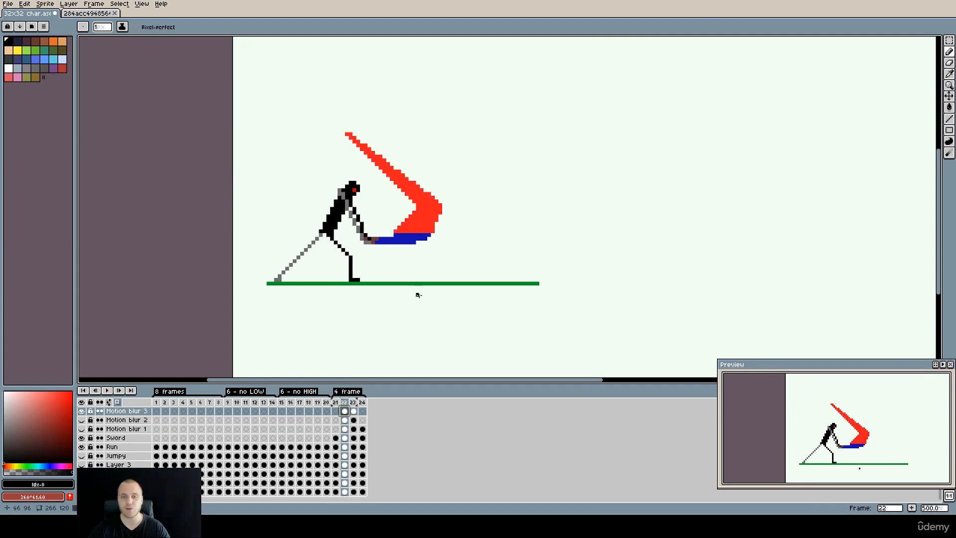
# Try filling the red motion blur in frame 22 and the lighter magenta part in frame 23 with light green.
pyautogui.scroll(2, 411, 205)
pyautogui.press('g')
pyautogui.keyDown('alt'); pyautogui.click(443, 225); pyautogui.keyUp('alt')
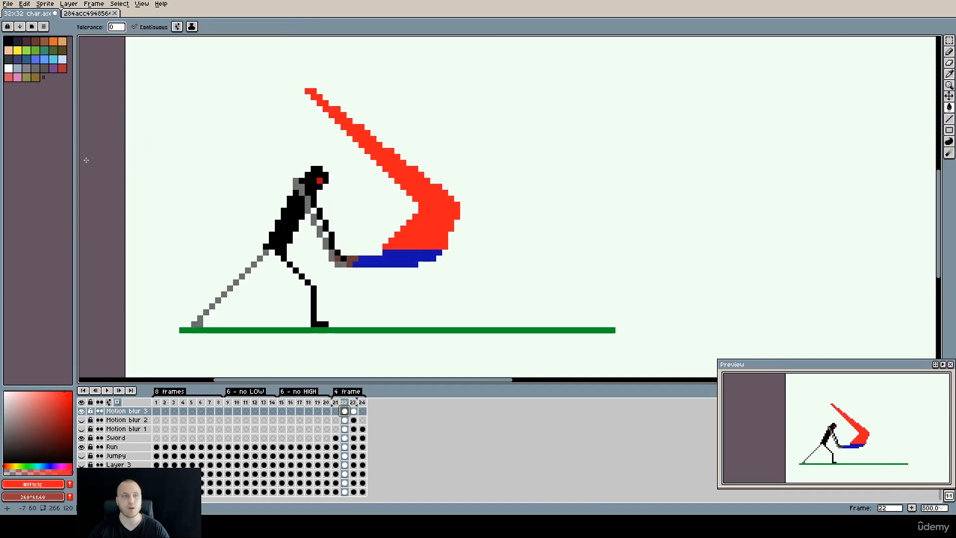
pyautogui.click(35, 50)
pyautogui.click(411, 230)
pyautogui.moveTo(400, 228); pyautogui.dragTo(405, 252)
pyautogui.press('Right')
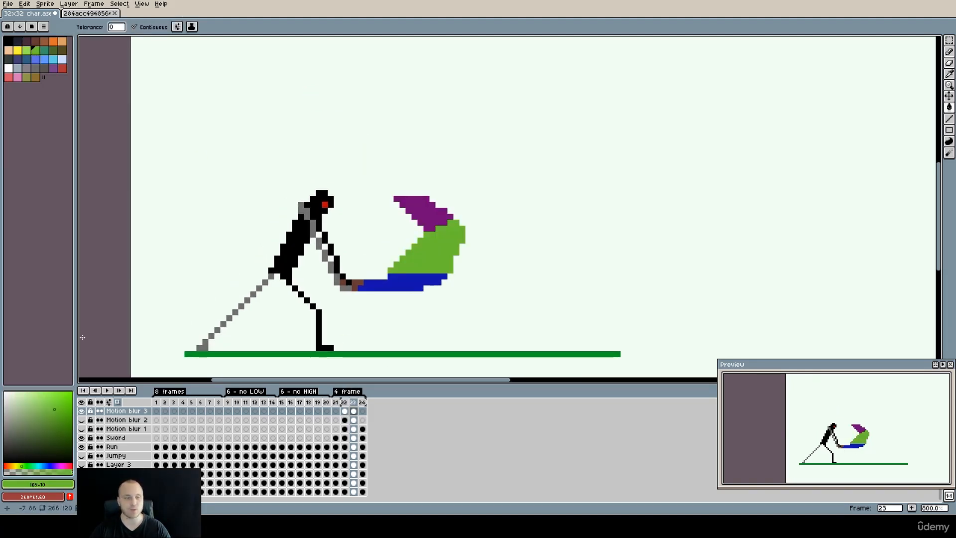
# Compare frames 22 and 23 and undo the light green fills on their motion blur.
pyautogui.click(345, 411)
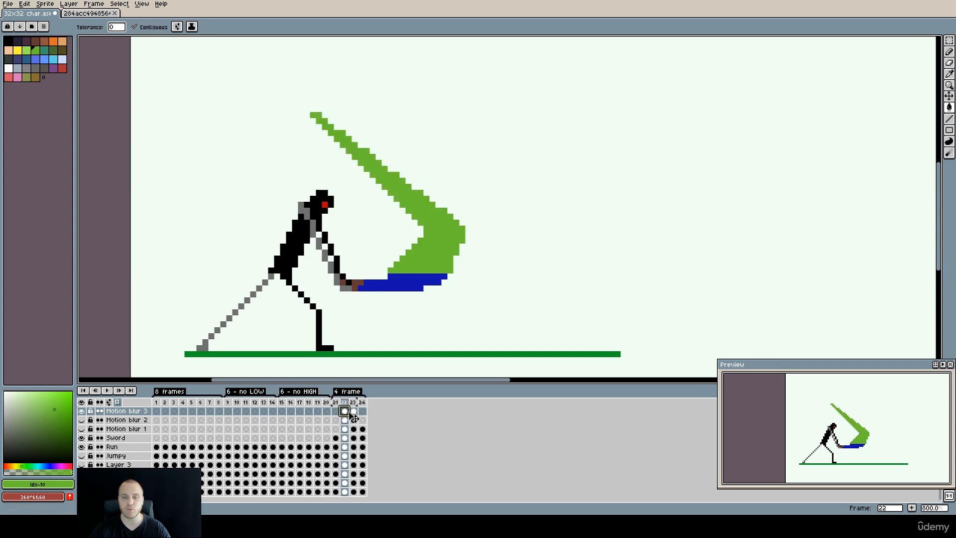
pyautogui.click(354, 411)
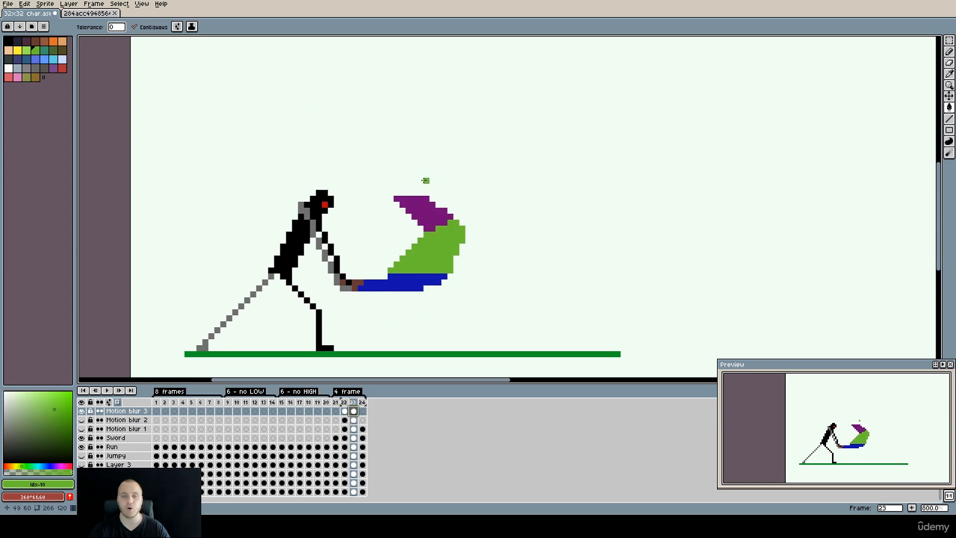
pyautogui.hotkey('ctrl', 'z')
pyautogui.hotkey('ctrl', 'z')
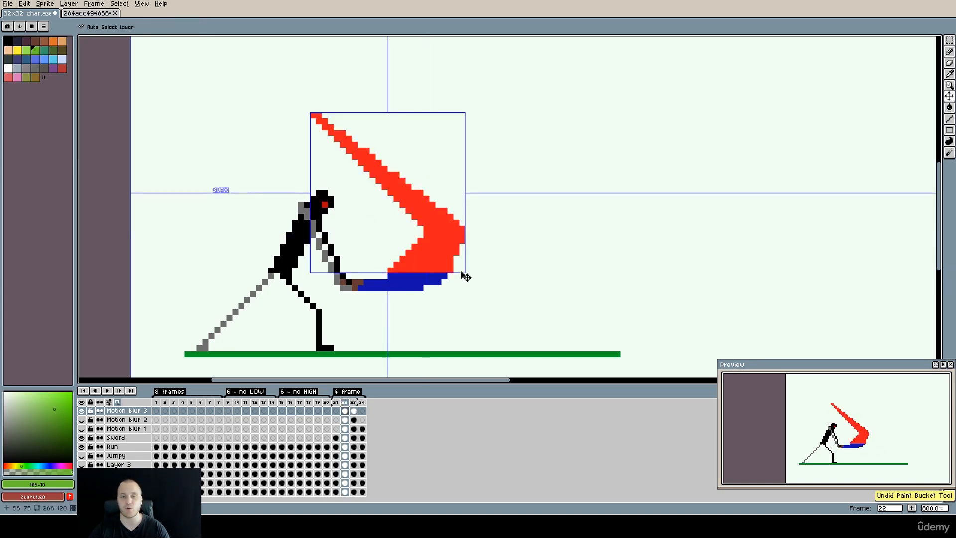
# Fill the red motion blur shape in frame 22 with light green using the Paint Bucket.
pyautogui.click(353, 403)
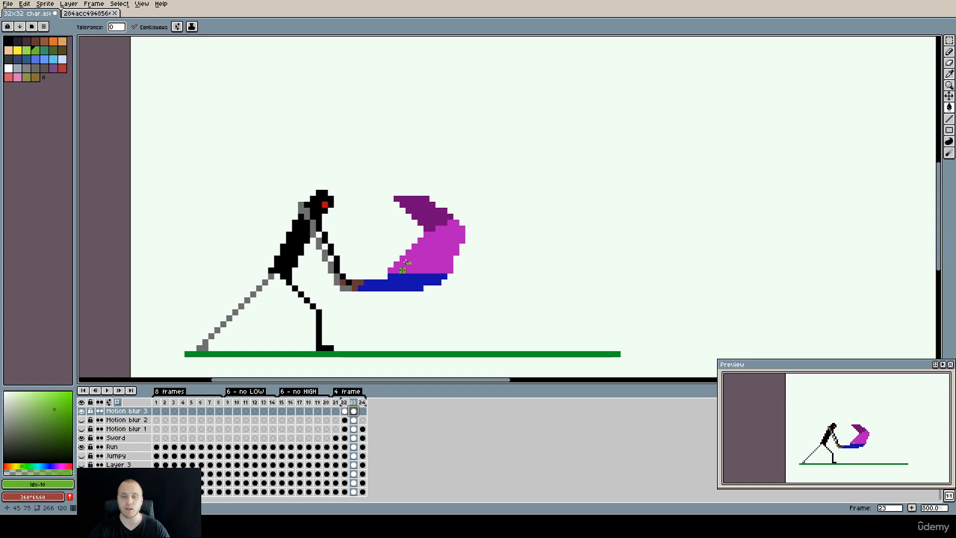
pyautogui.click(345, 411)
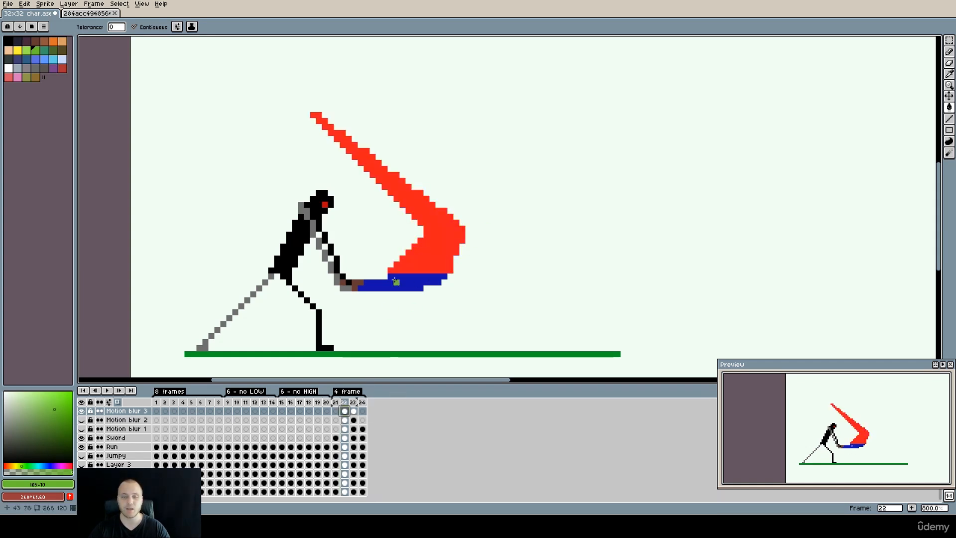
pyautogui.click(439, 233)
# Fill the frame 23 motion blur with dark green and its tip with a darker green, and play the animation.
pyautogui.click(353, 411)
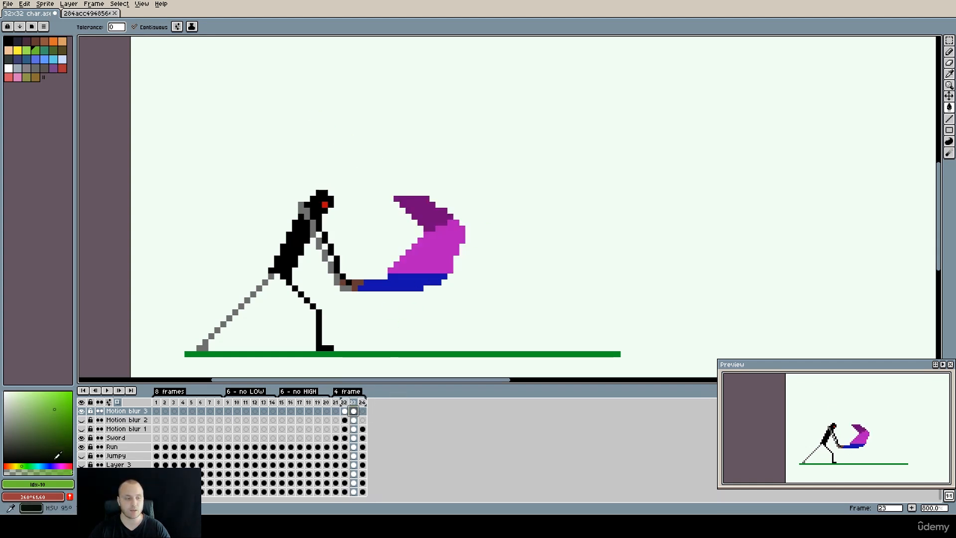
pyautogui.moveTo(25, 464); pyautogui.dragTo(36, 464)
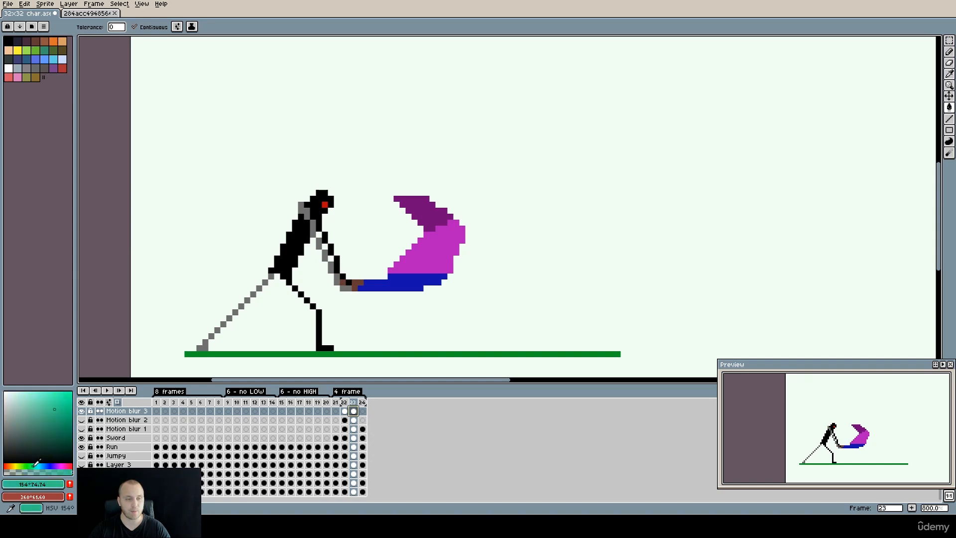
pyautogui.click(61, 426)
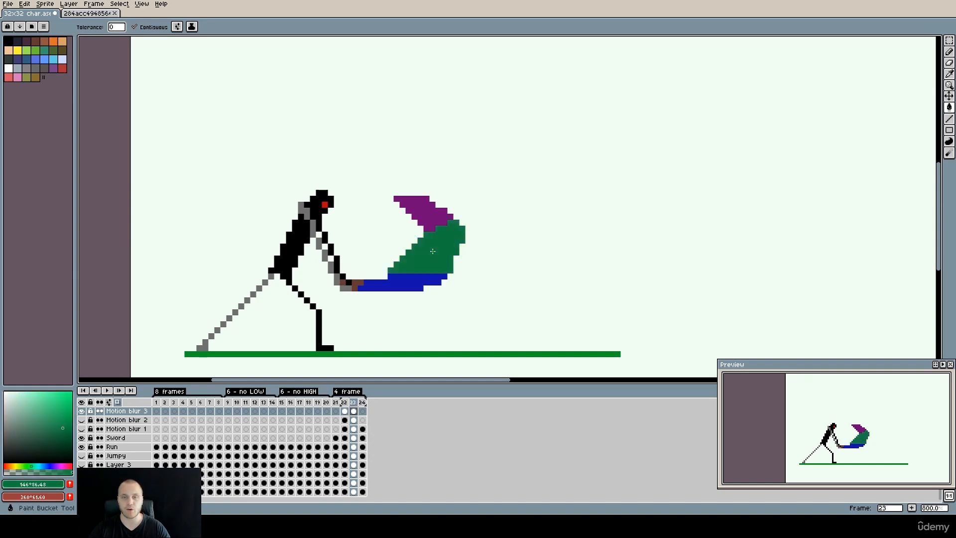
pyautogui.click(69, 443)
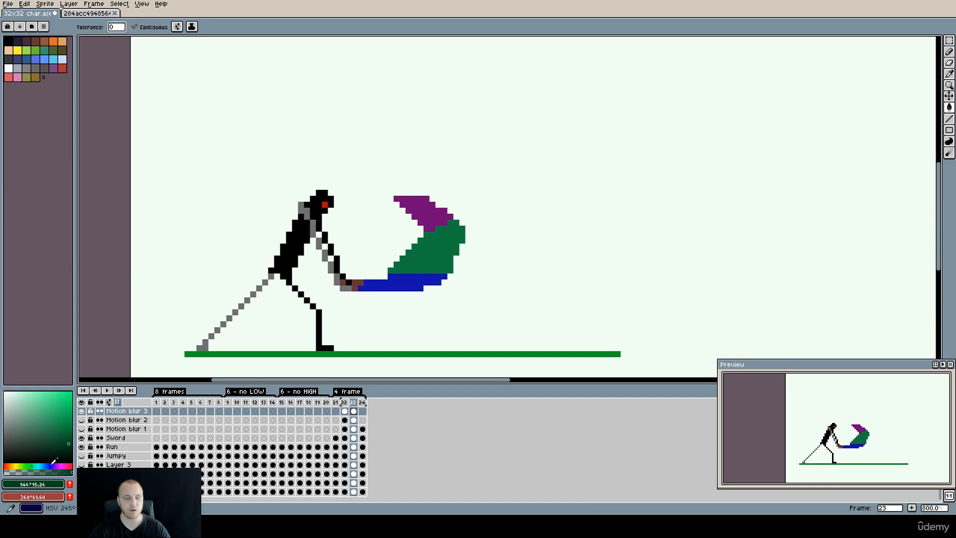
pyautogui.click(431, 215)
pyautogui.scroll(-2, 474, 239)
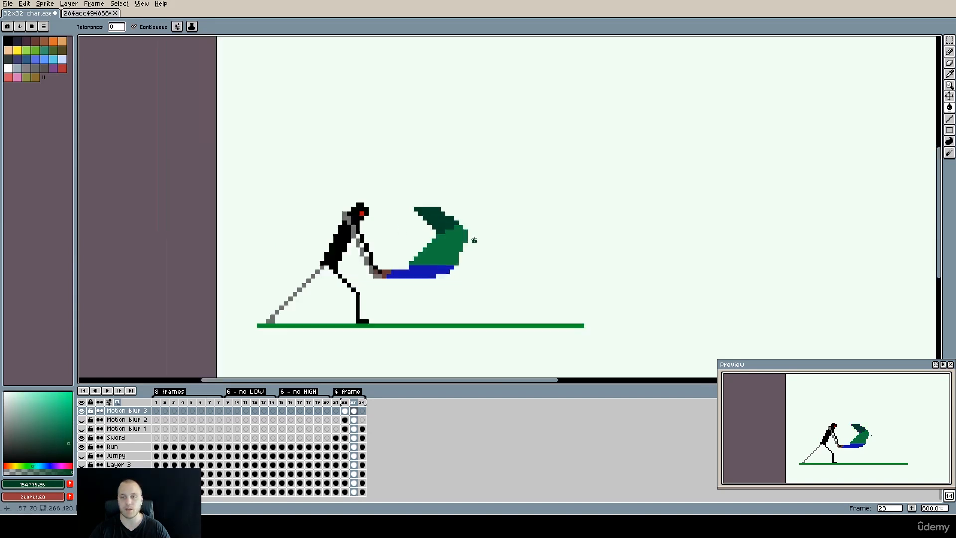
pyautogui.click(107, 391)
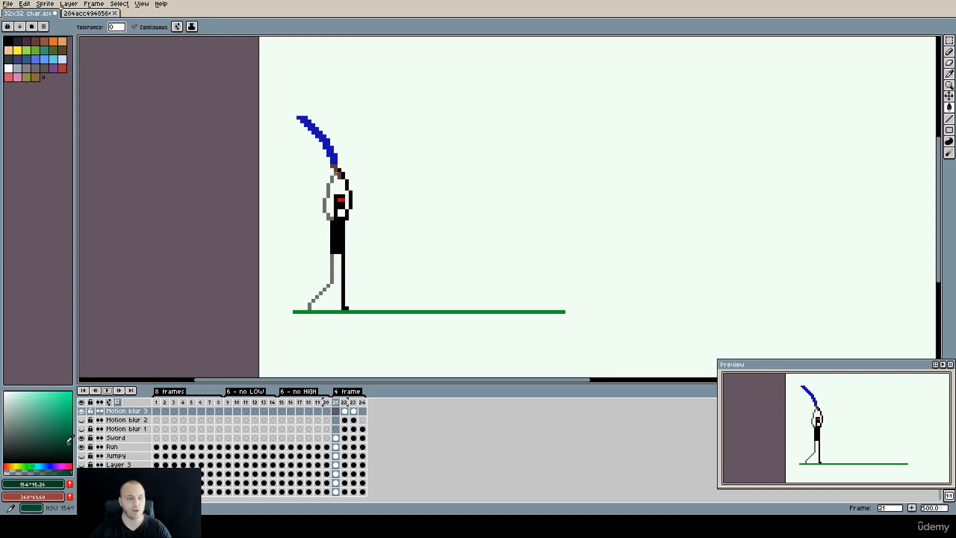
# Fill the motion blur shape in frame 22 with the palette's yellow.
pyautogui.click(18, 464)
pyautogui.click(18, 50)
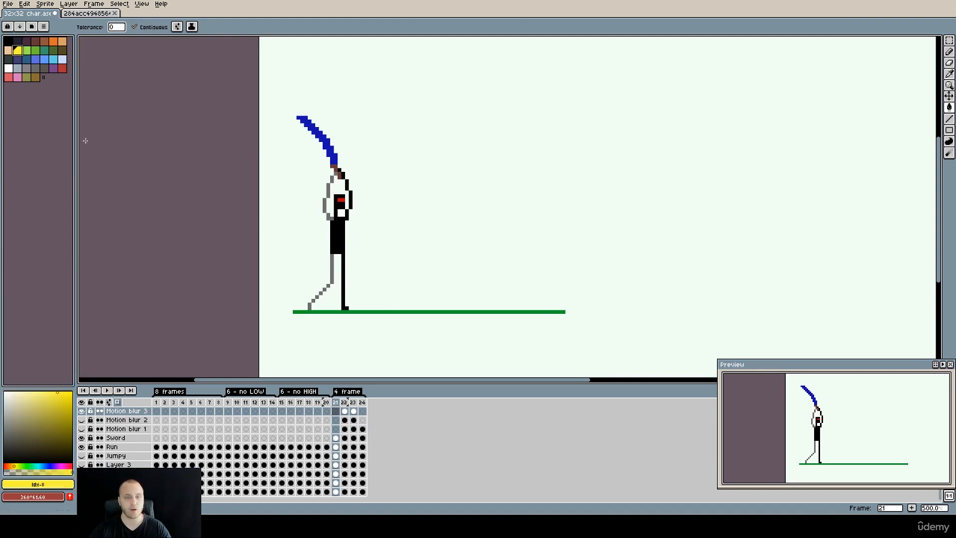
pyautogui.click(344, 411)
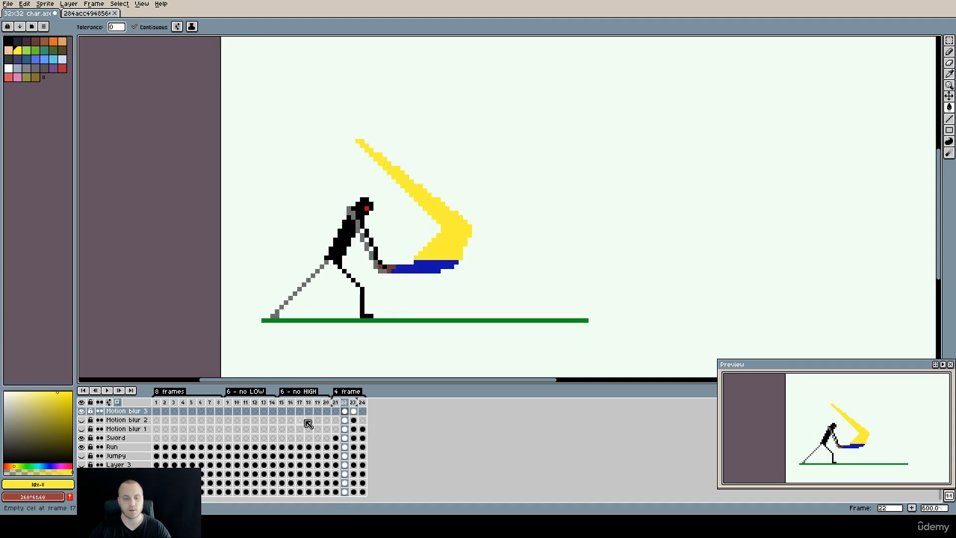
# Fill the large lower part of the motion blur in frame 23 with orange.
pyautogui.click(353, 411)
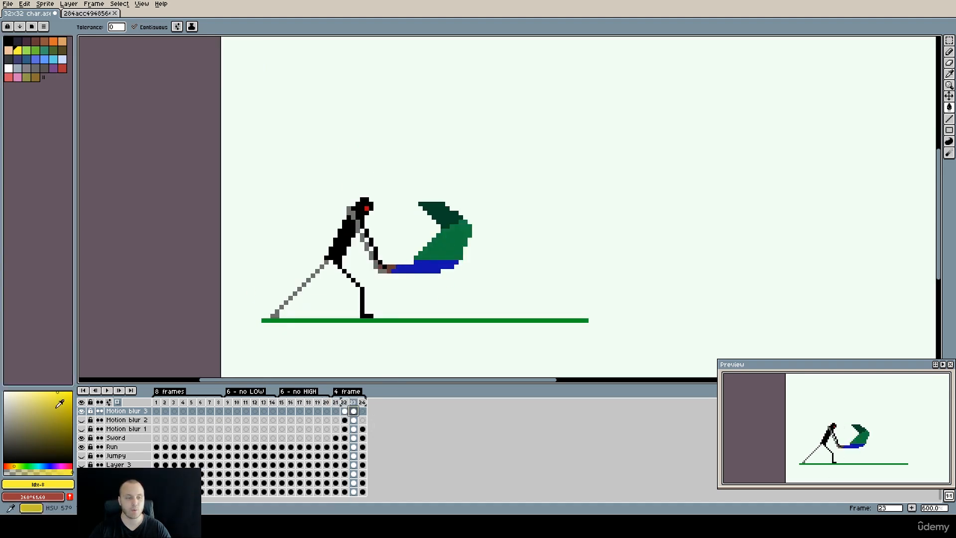
pyautogui.click(23, 465)
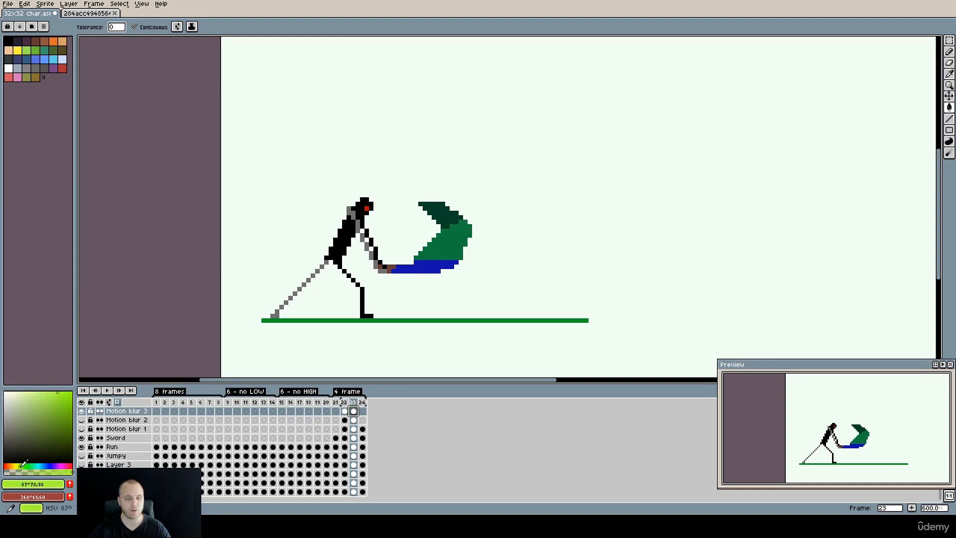
pyautogui.click(24, 464)
pyautogui.click(8, 466)
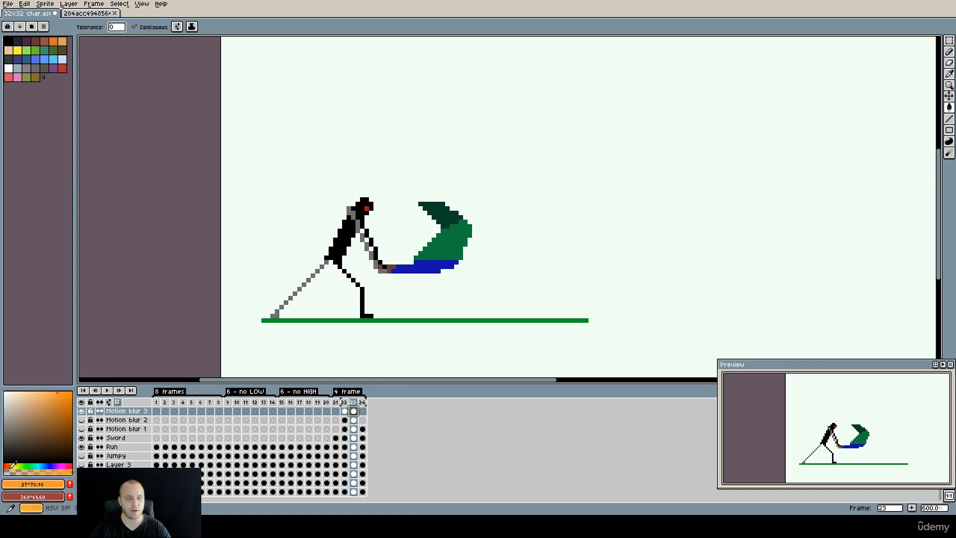
pyautogui.click(66, 404)
pyautogui.click(437, 248)
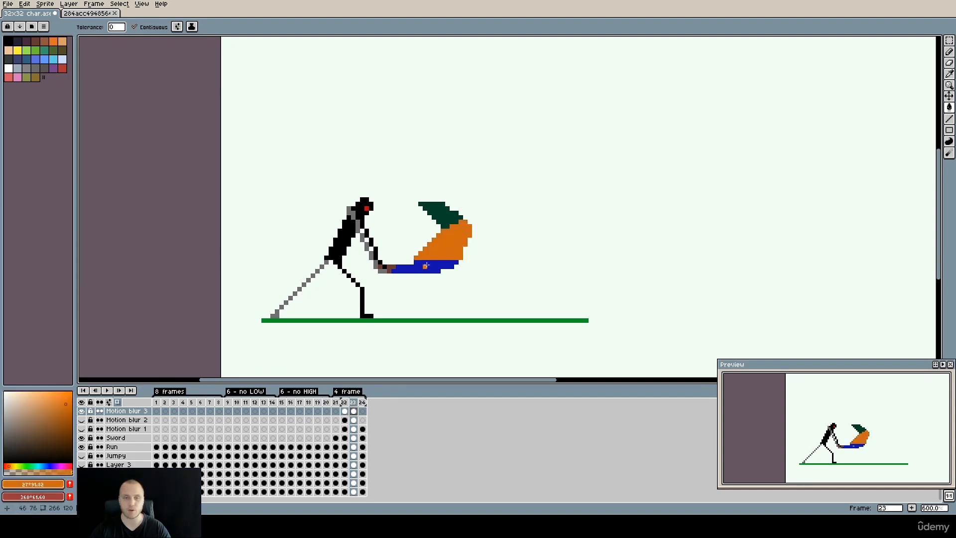
# Fill the dark green tip of the motion blur in frame 23 with a darker, brownish orange.
pyautogui.click(9, 466)
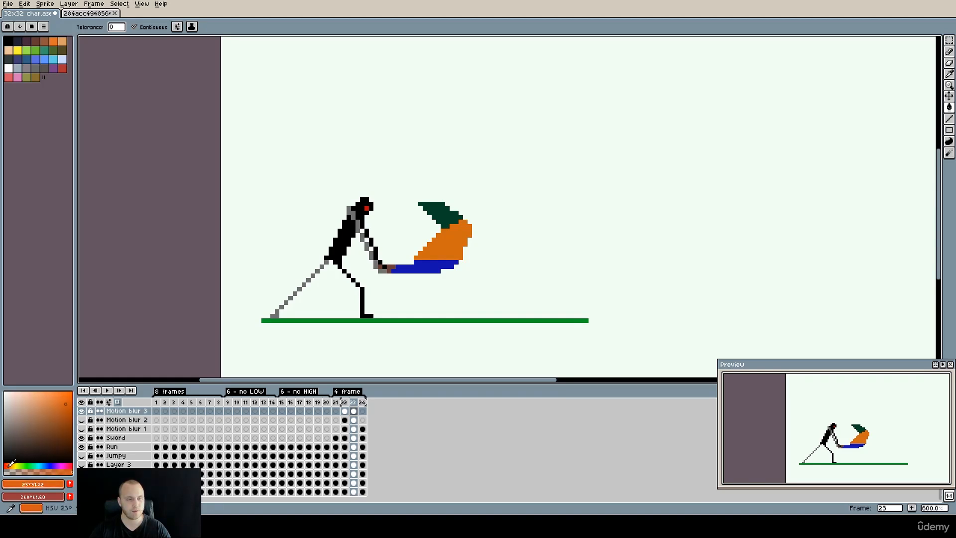
pyautogui.click(67, 420)
pyautogui.click(445, 214)
pyautogui.scroll(-1, 521, 229)
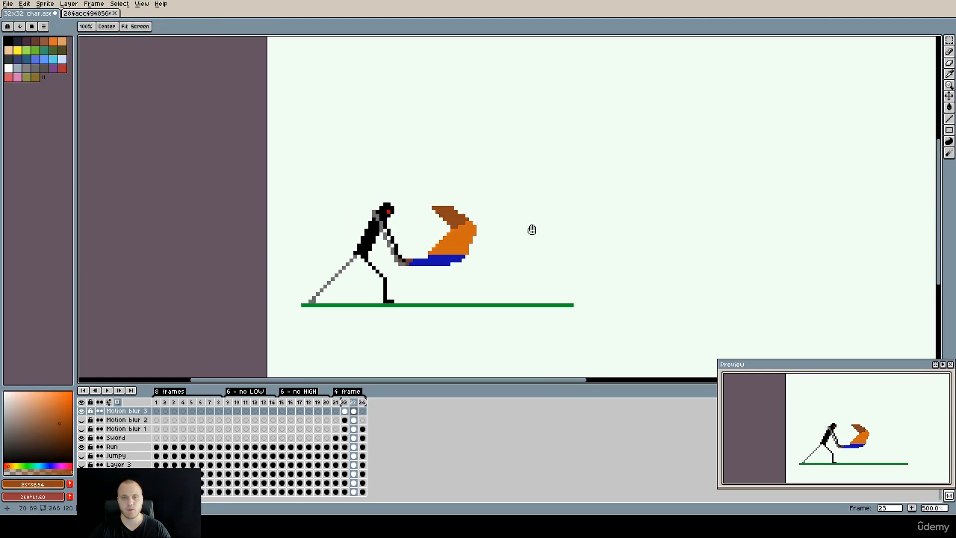
# Play the animation to review the yellow and orange motion blur, and stop playback on frame 22.
pyautogui.click(107, 391)
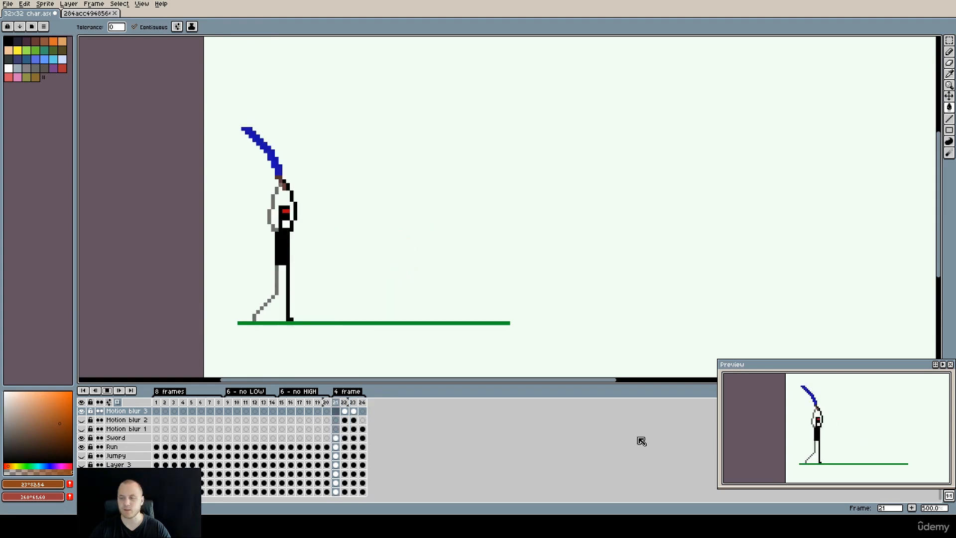
pyautogui.scroll(-2, 662, 332)
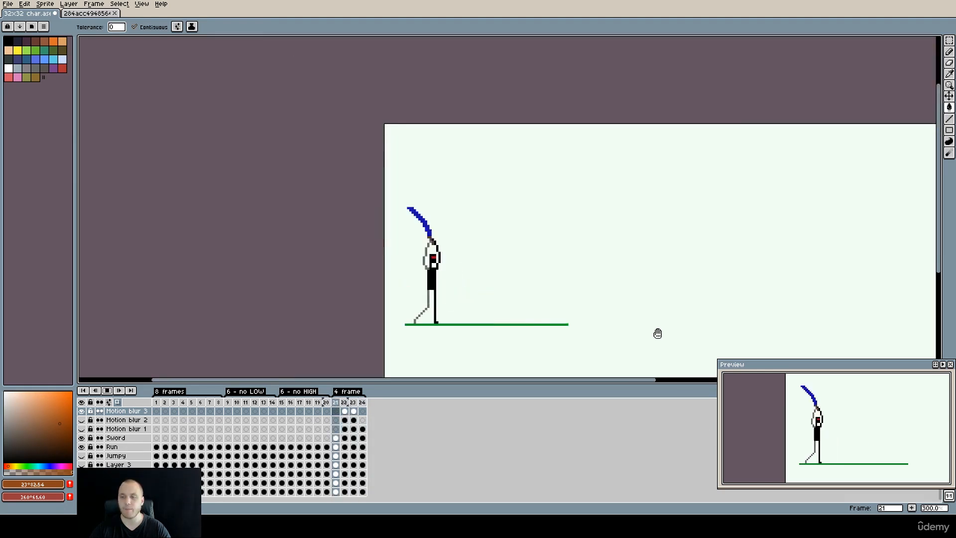
pyautogui.scroll(2, 512, 292)
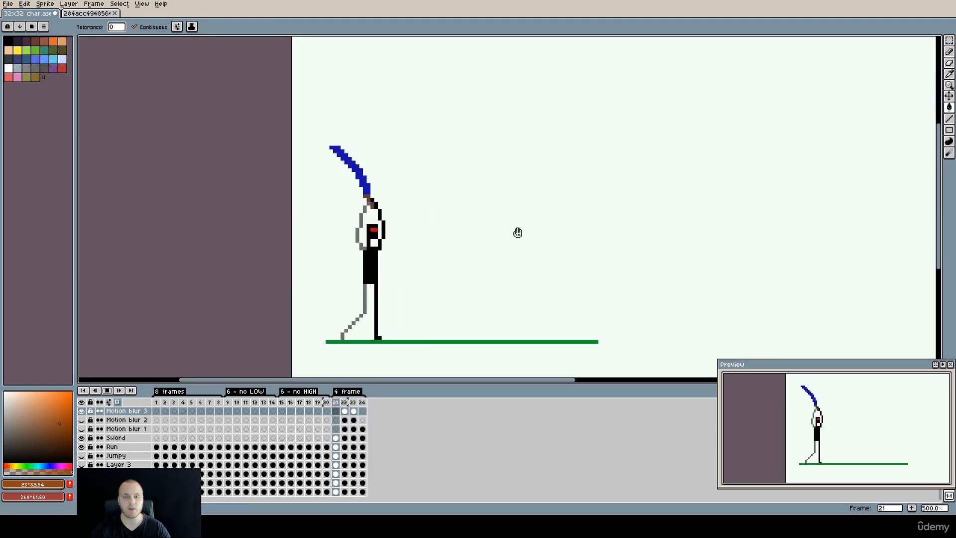
pyautogui.click(108, 391)
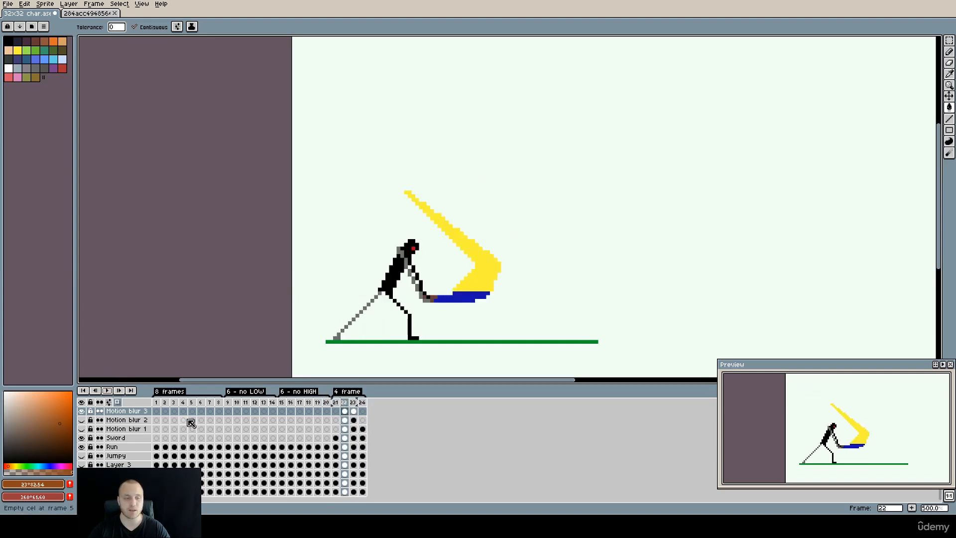
# Fill the large orange part of the motion blur in frame 23 with bright red.
pyautogui.click(354, 412)
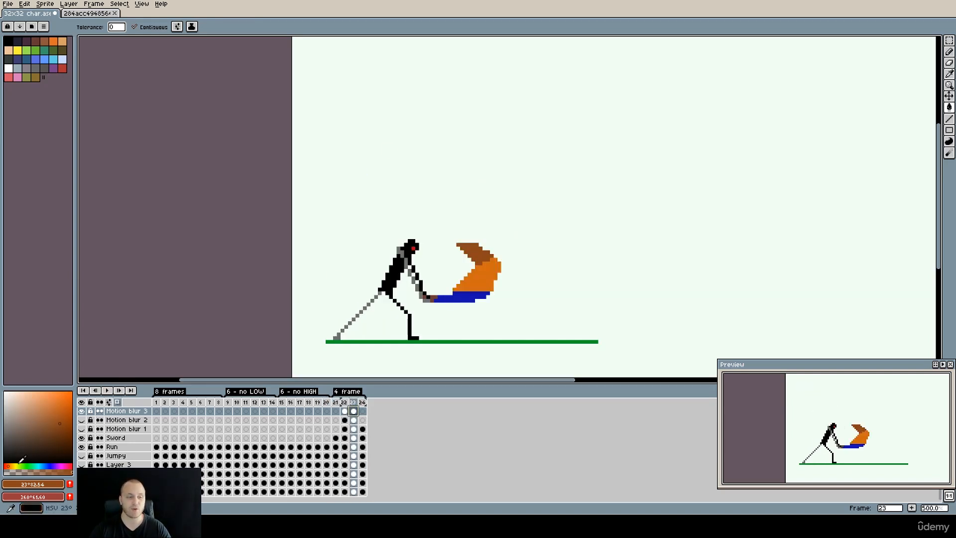
pyautogui.click(5, 466)
pyautogui.click(68, 417)
pyautogui.moveTo(68, 416); pyautogui.dragTo(60, 397)
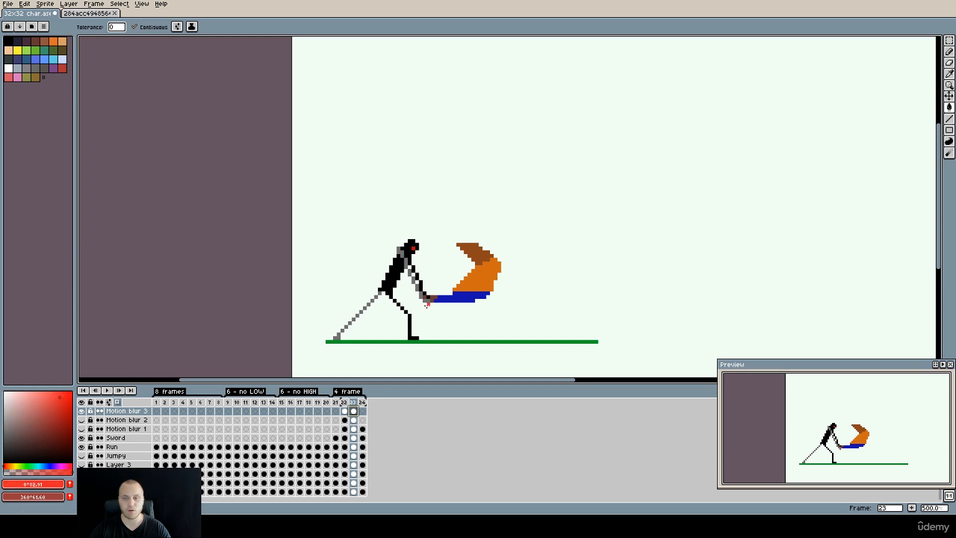
pyautogui.click(480, 286)
pyautogui.scroll(2, 481, 288)
# Fill the brown tip of the motion blur in frame 23 with a pinkish red.
pyautogui.click(68, 467)
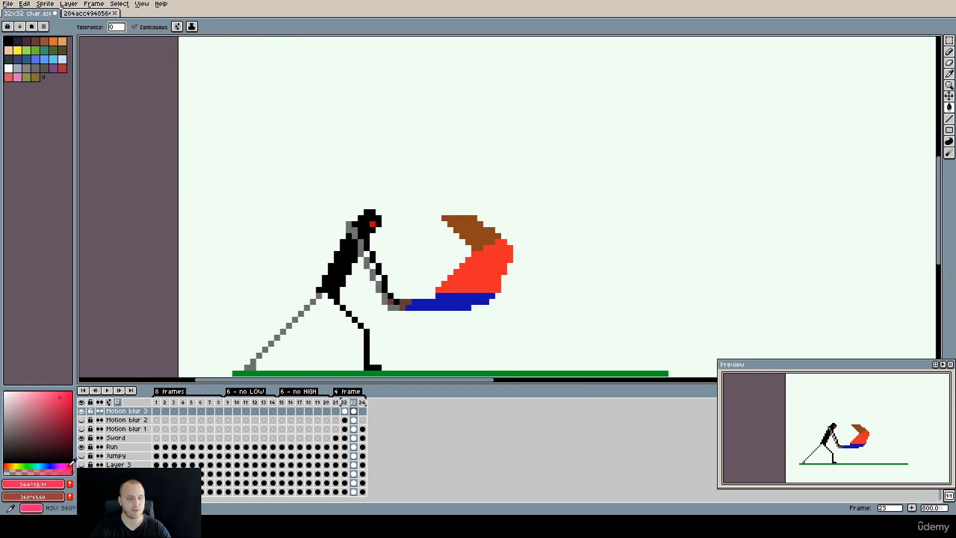
pyautogui.click(66, 405)
pyautogui.click(486, 239)
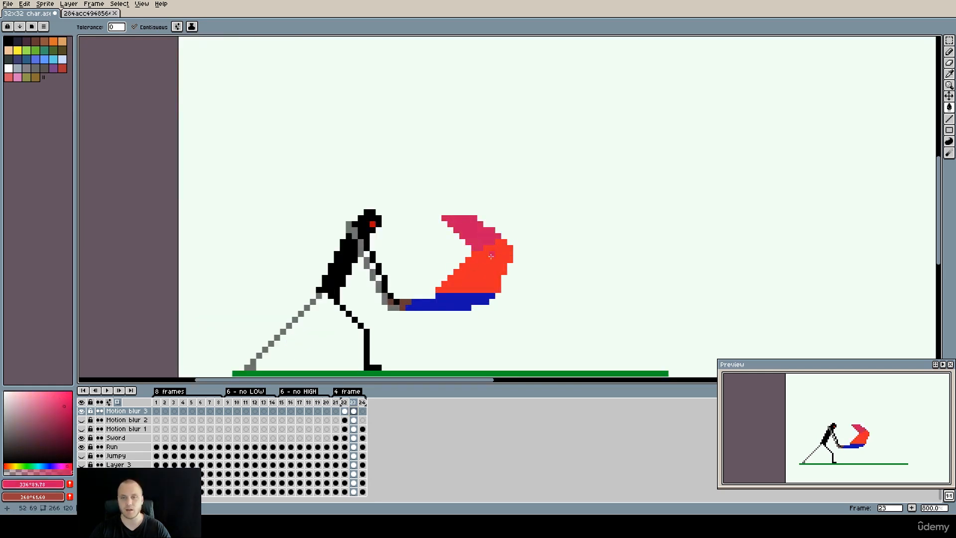
pyautogui.scroll(-5, 525, 249)
pyautogui.scroll(7, 499, 237)
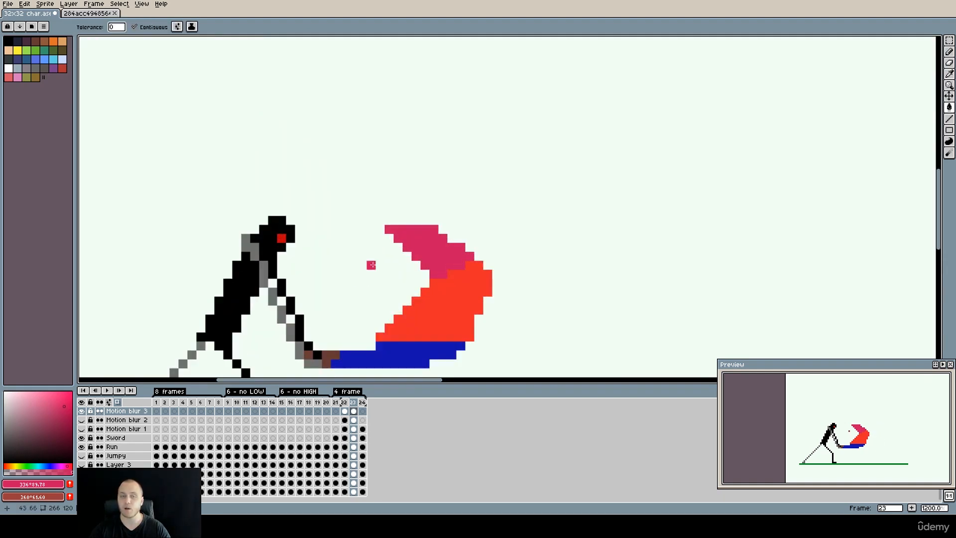
# Play the attack animation and compare the Motion blur 3, Motion blur 1 and Motion blur 2 layers by showing one at a time.
pyautogui.scroll(-5, 361, 284)
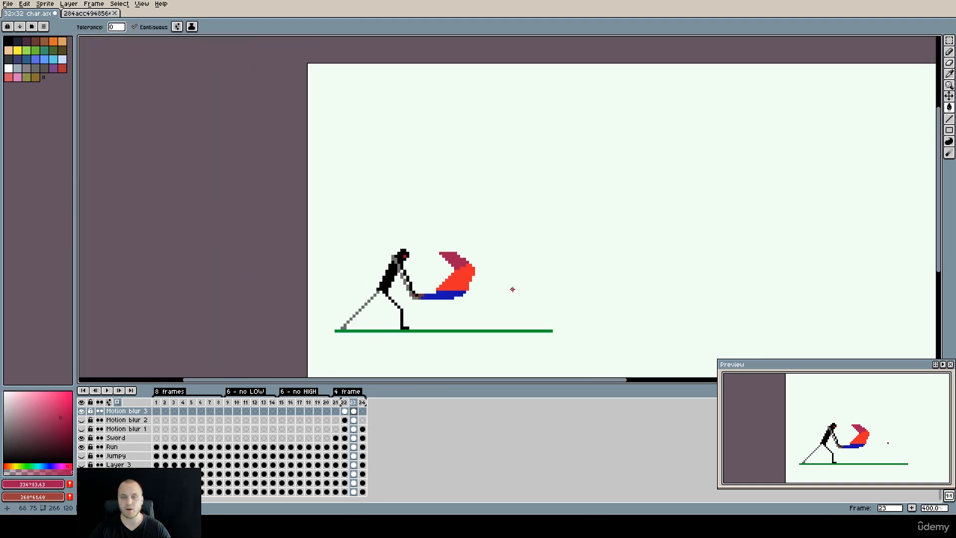
pyautogui.click(107, 390)
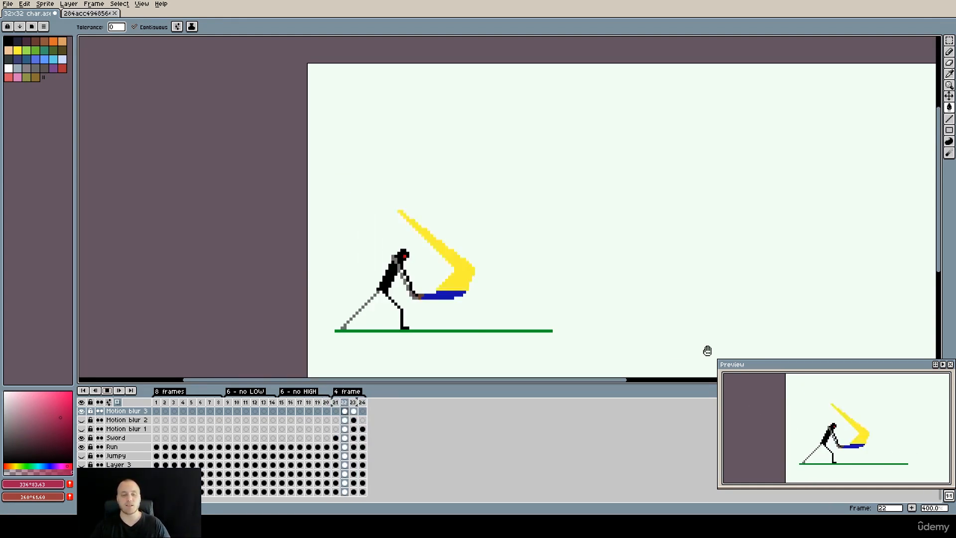
pyautogui.click(82, 411)
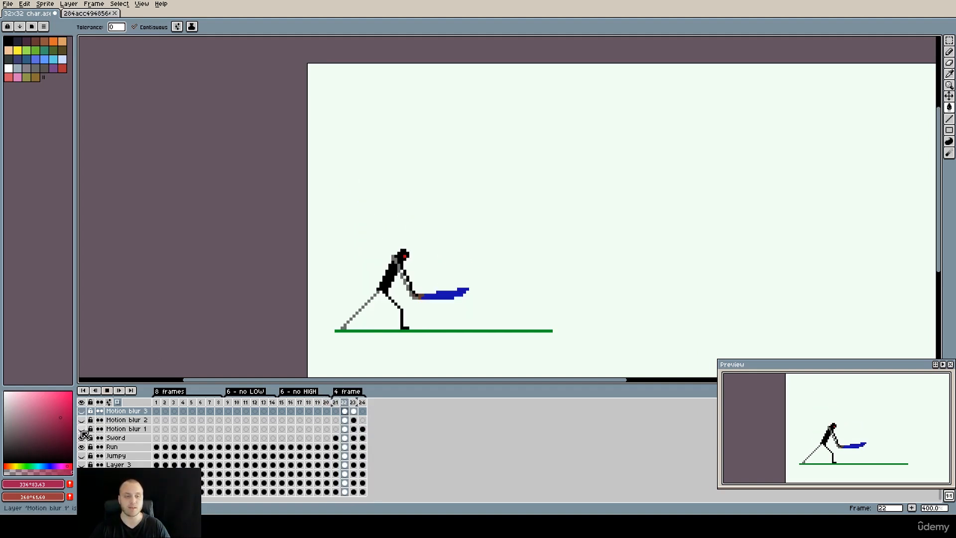
pyautogui.click(82, 429)
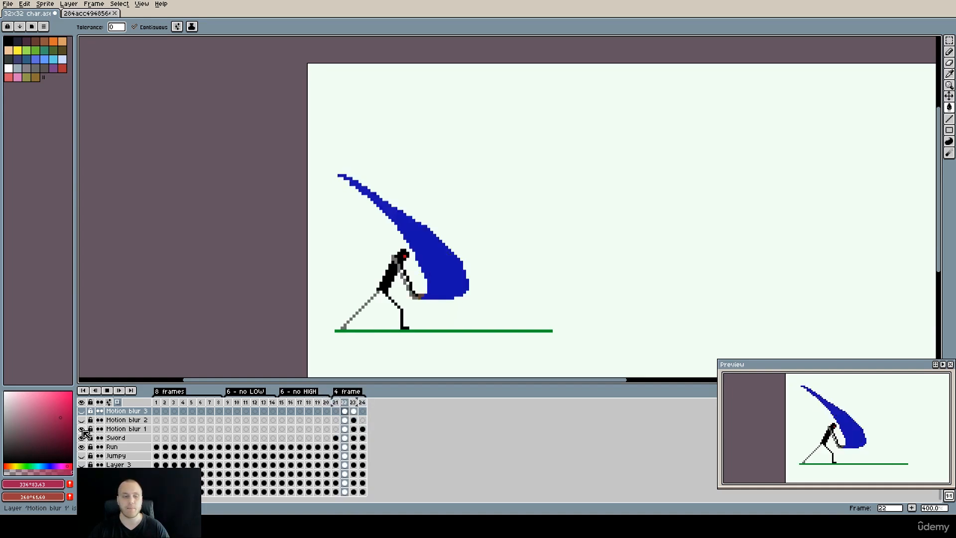
pyautogui.click(83, 420)
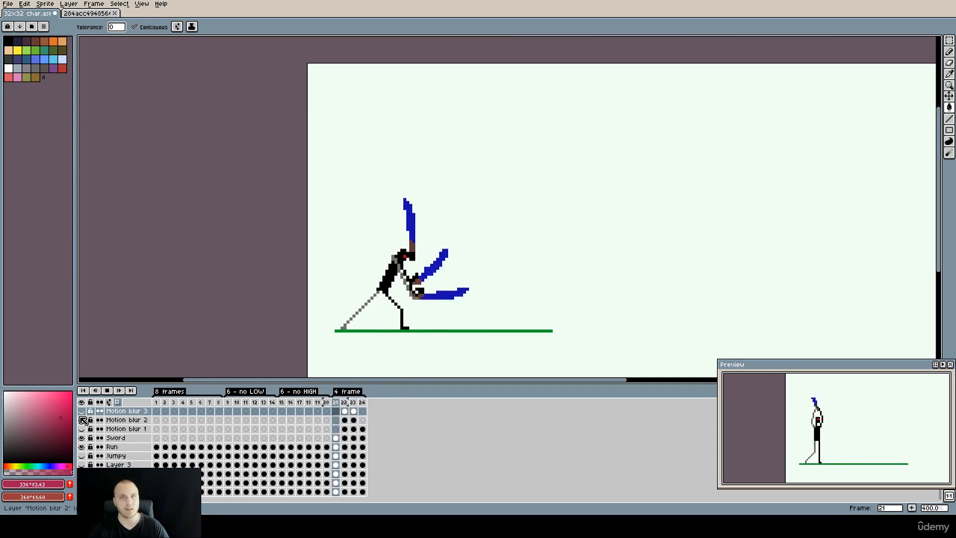
pyautogui.click(83, 421)
pyautogui.click(83, 412)
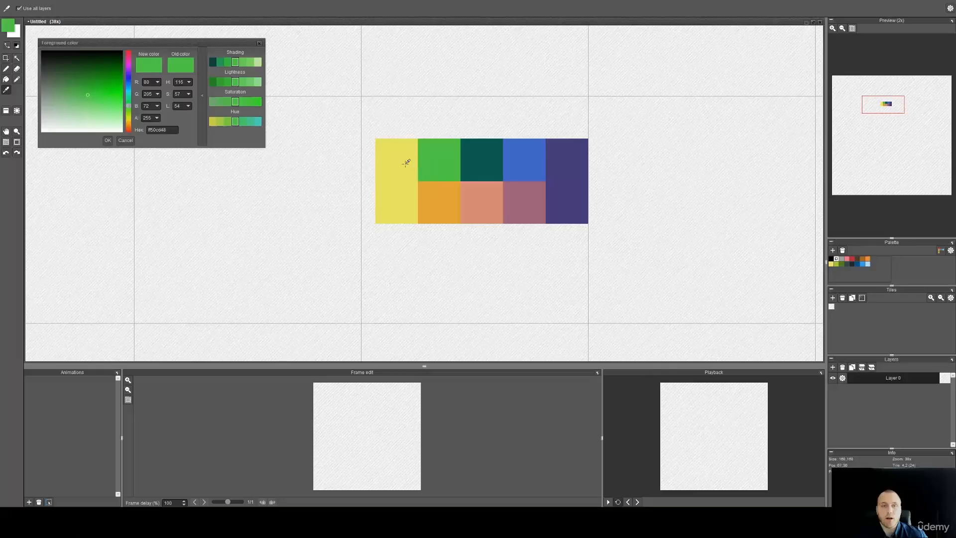
# Switch to Pyxel Edit, sample the palette's yellow, and dot green and blue pixels into the dark green underside of the tree crown.
pyautogui.click(403, 162)
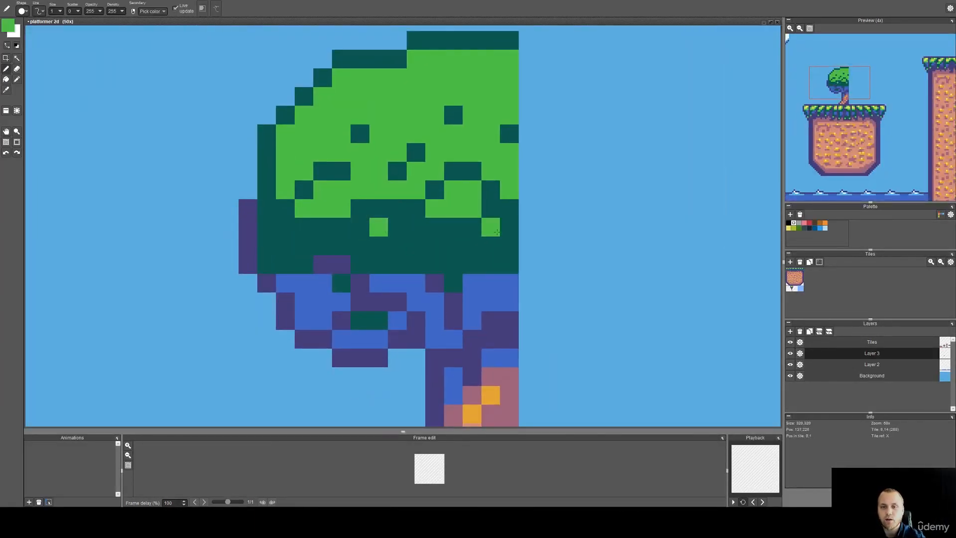
pyautogui.click(463, 254)
pyautogui.click(327, 218)
pyautogui.scroll(2, 325, 199)
pyautogui.click(328, 219)
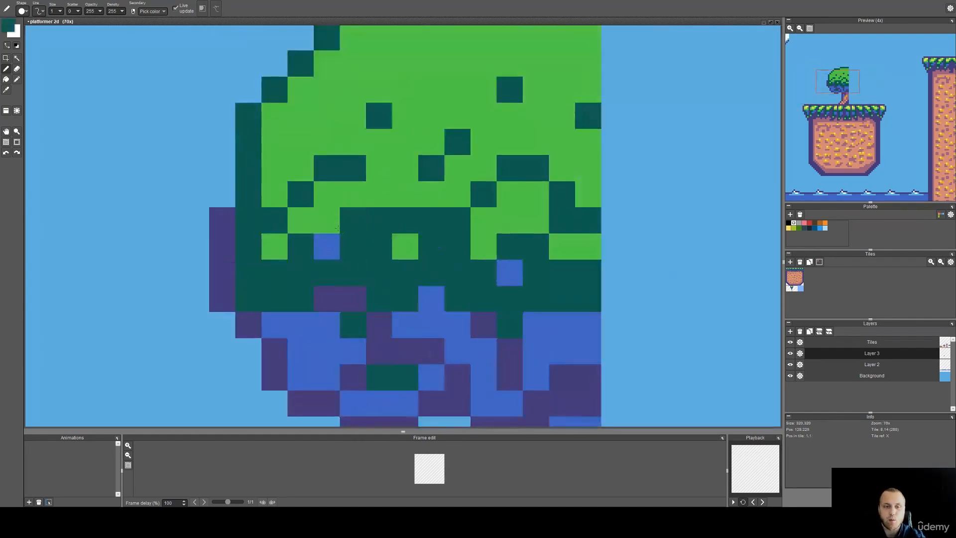
# Paint yellow highlight pixels and extra green pixels into the leaves of the tree crown.
pyautogui.scroll(-3, 300, 259)
pyautogui.scroll(3, 373, 142)
pyautogui.click(352, 177)
pyautogui.moveTo(326, 153); pyautogui.dragTo(371, 157)
pyautogui.click(260, 191)
pyautogui.click(495, 139)
pyautogui.scroll(-2, 371, 157)
pyautogui.scroll(2, 371, 199)
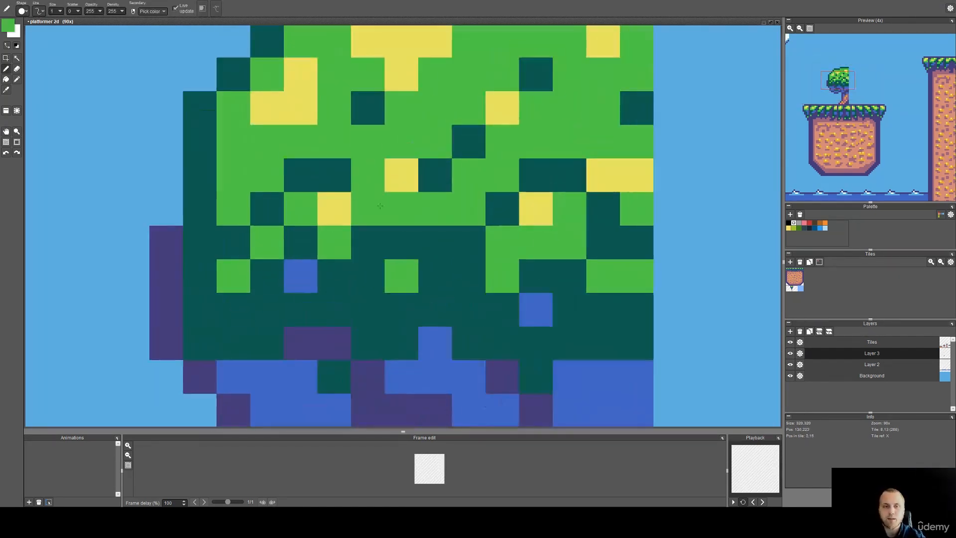
pyautogui.click(368, 175)
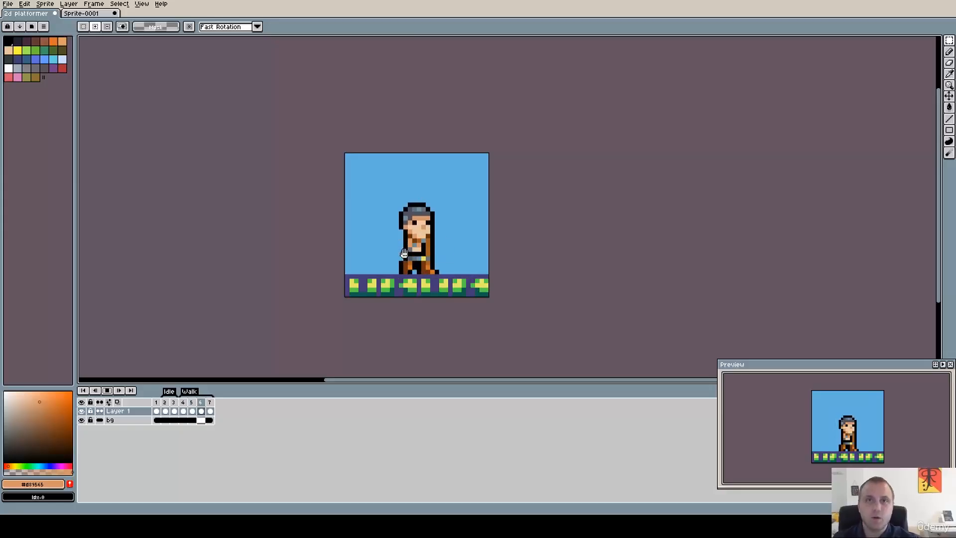
# Switch to Aseprite and look at frames of the platformer character's and the green slime's animations.
pyautogui.rightClick(173, 403)
pyautogui.click(182, 409)
pyautogui.click(503, 277)
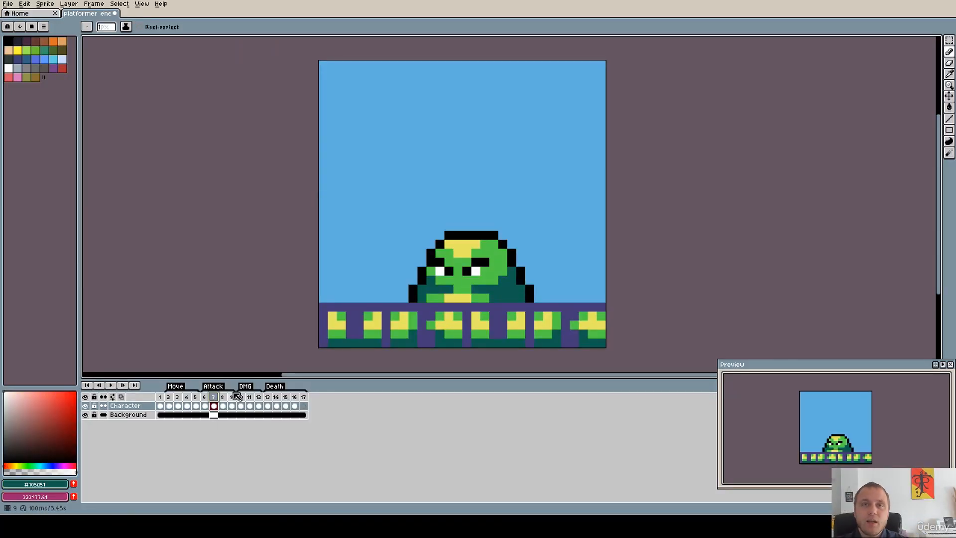
pyautogui.click(222, 396)
pyautogui.click(213, 397)
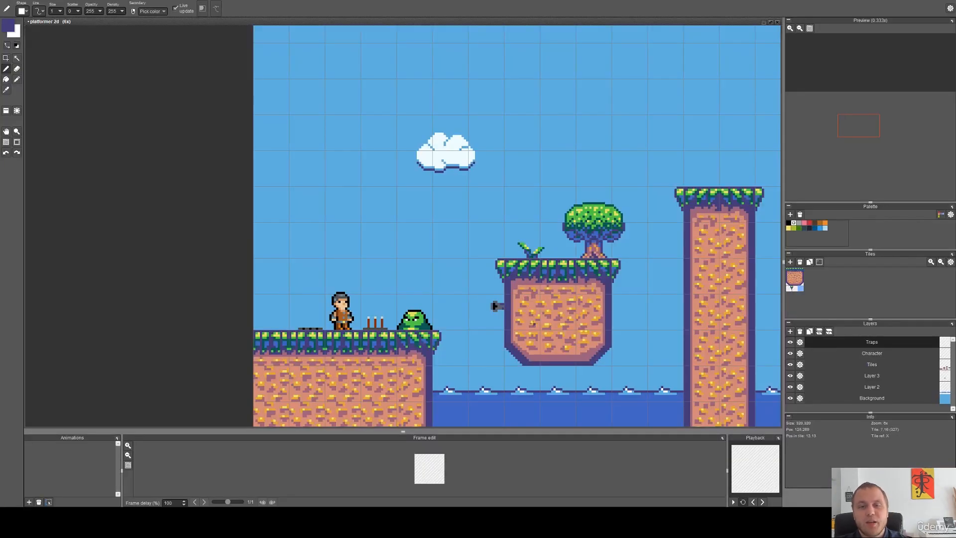
# Switch to Pyxel Edit, undo the last stroke on the floating island's cannon trap, and shade it with a lighter grey.
pyautogui.scroll(5, 501, 313)
pyautogui.scroll(-7, 456, 292)
pyautogui.scroll(8, 462, 291)
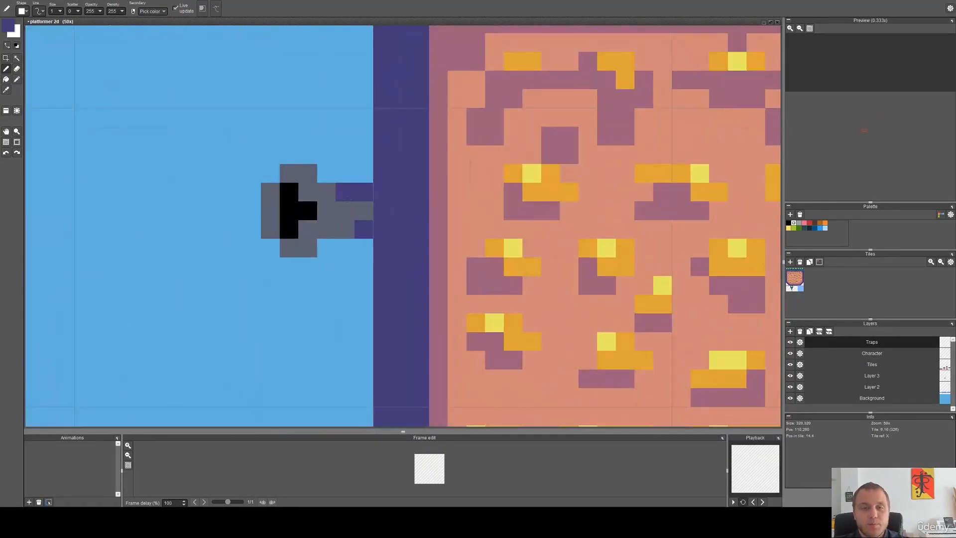
pyautogui.hotkey('ctrl', 'z')
pyautogui.moveTo(364, 230); pyautogui.dragTo(468, 273)
pyautogui.click(8, 26)
pyautogui.click(60, 106)
pyautogui.click(48, 112)
pyautogui.click(129, 84)
pyautogui.click(107, 140)
pyautogui.moveTo(393, 218); pyautogui.dragTo(448, 254)
pyautogui.scroll(-8, 487, 271)
pyautogui.scroll(8, 483, 270)
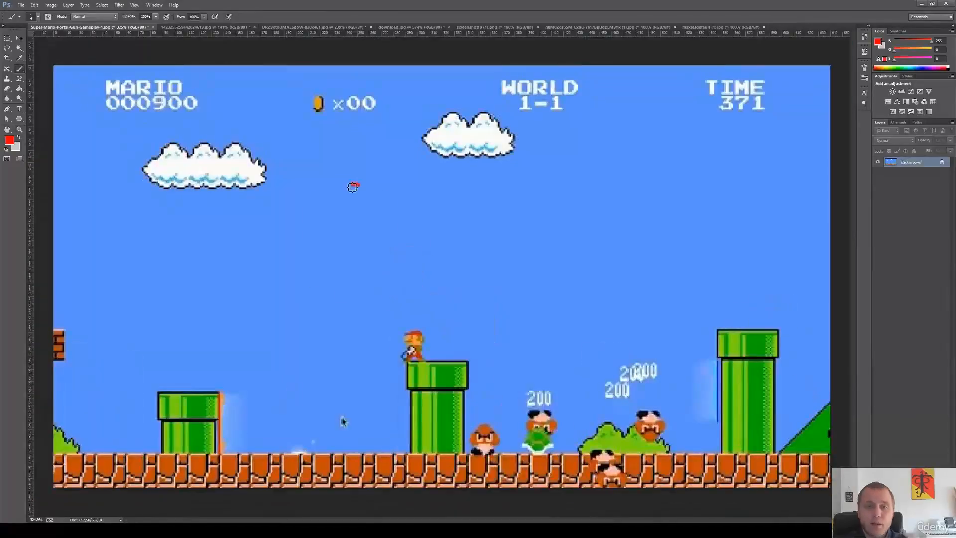
# Switch to Photoshop to review the game reference screenshots, and look over the platformer scene in Pyxel Edit.
pyautogui.hotkey('ctrl', 'Tab')
pyautogui.hotkey('ctrl', 'Tab')
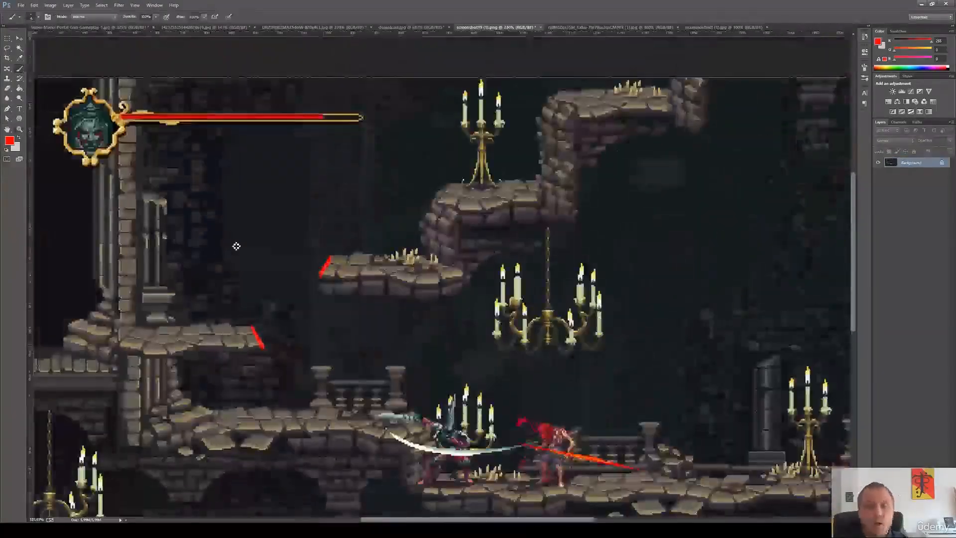
pyautogui.scroll(-3, 234, 246)
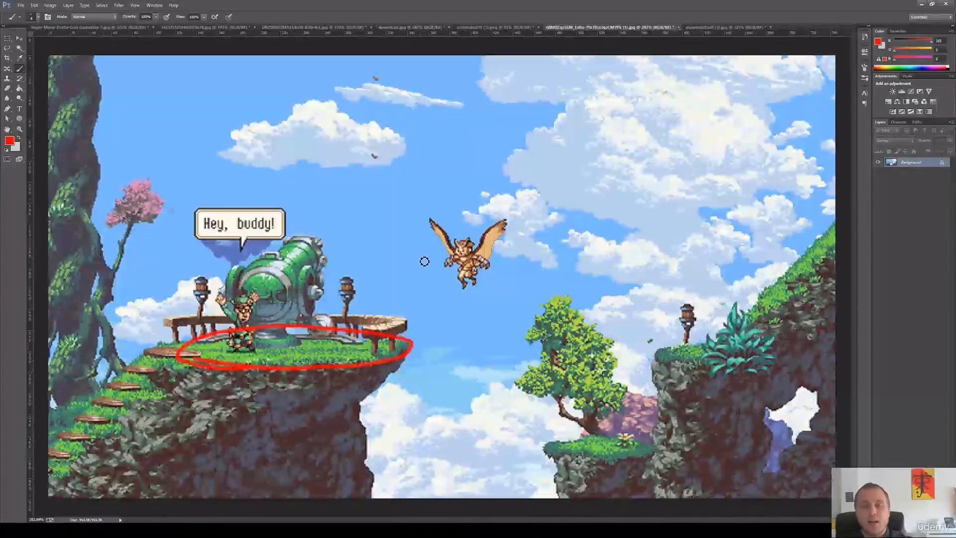
pyautogui.scroll(-2, 424, 261)
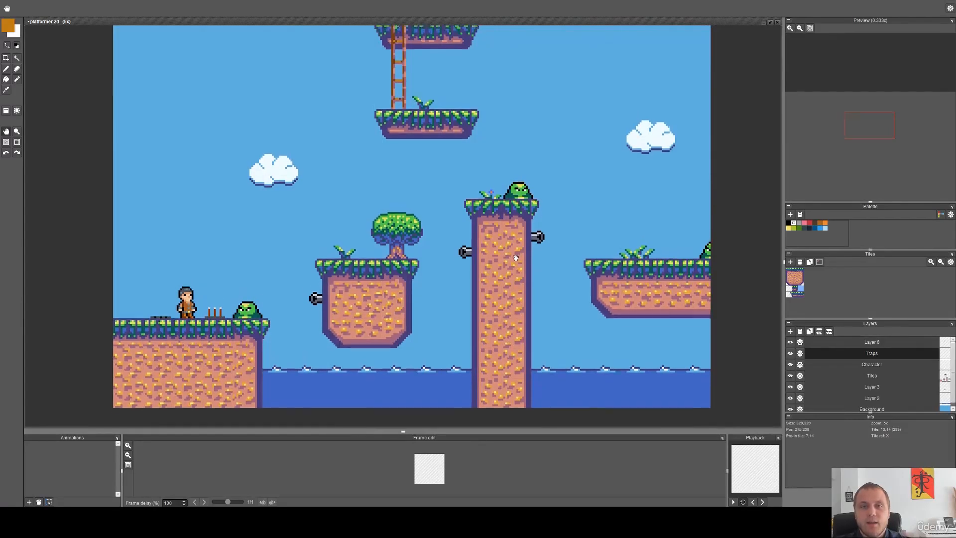
pyautogui.moveTo(508, 332); pyautogui.dragTo(517, 342)
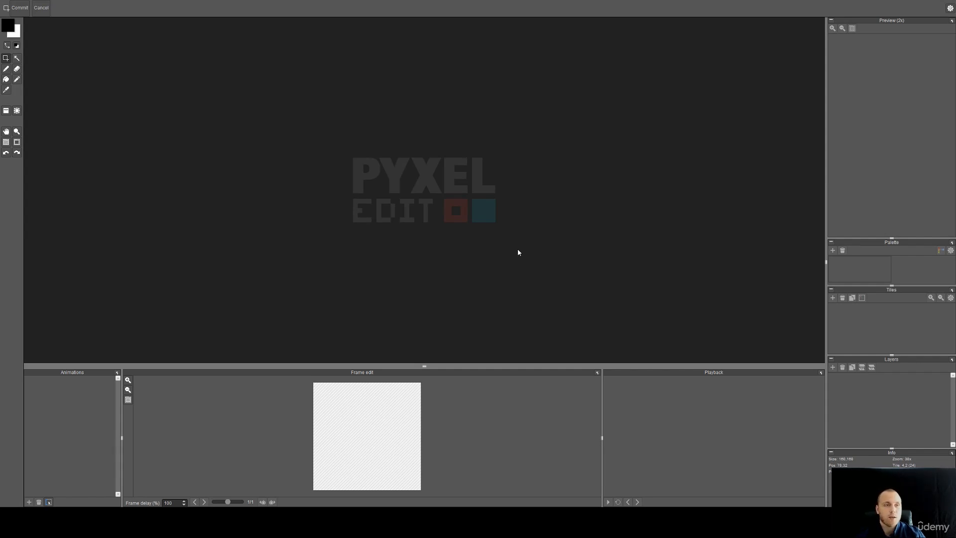
# Create a tiled document 10 tiles wide and 10 tiles high, with a tile size of 16 x 16 pixels.
pyautogui.hotkey('ctrl', 'n')
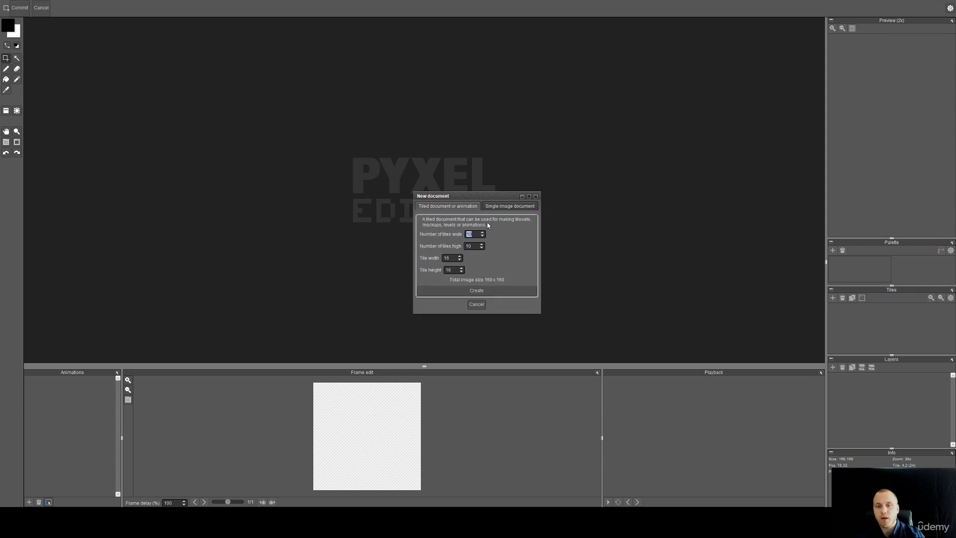
pyautogui.moveTo(470, 196); pyautogui.dragTo(421, 144)
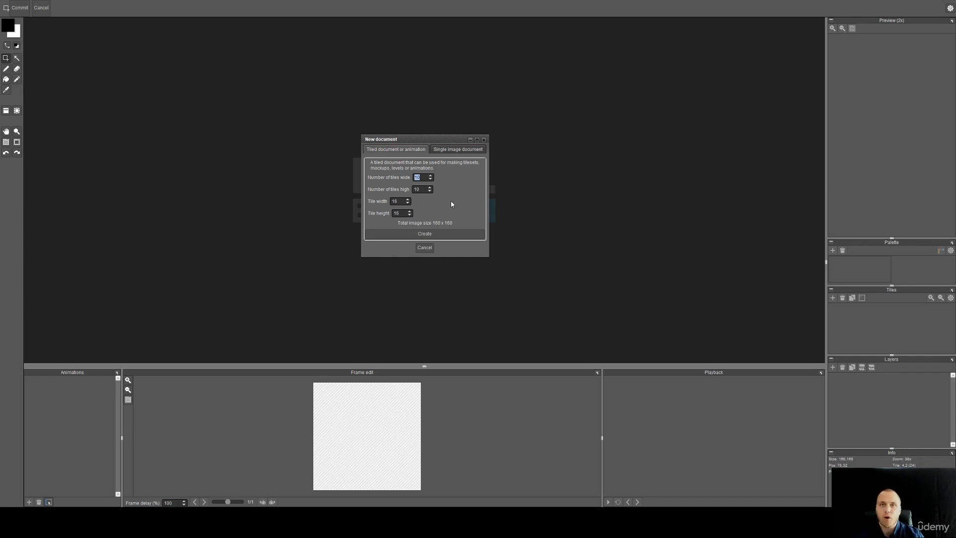
pyautogui.click(415, 233)
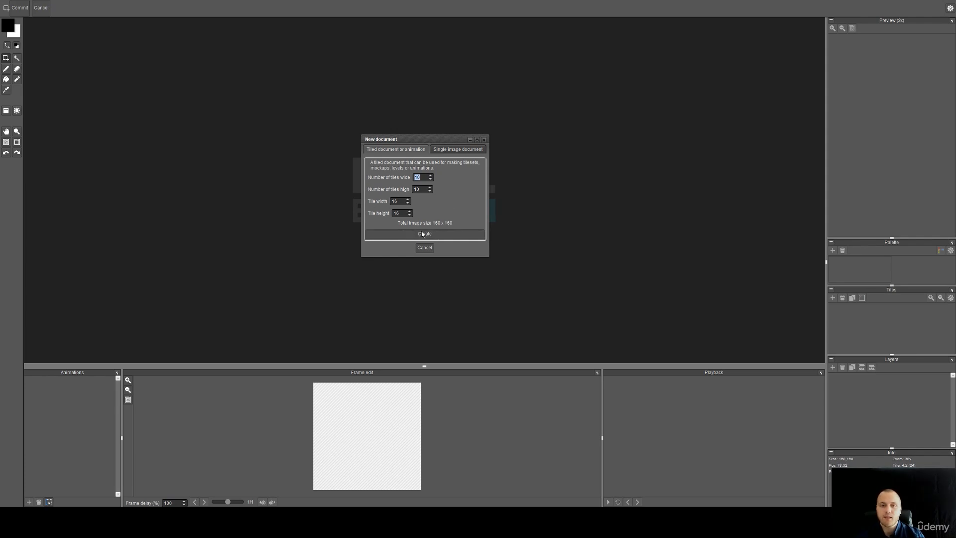
pyautogui.click(249, 23)
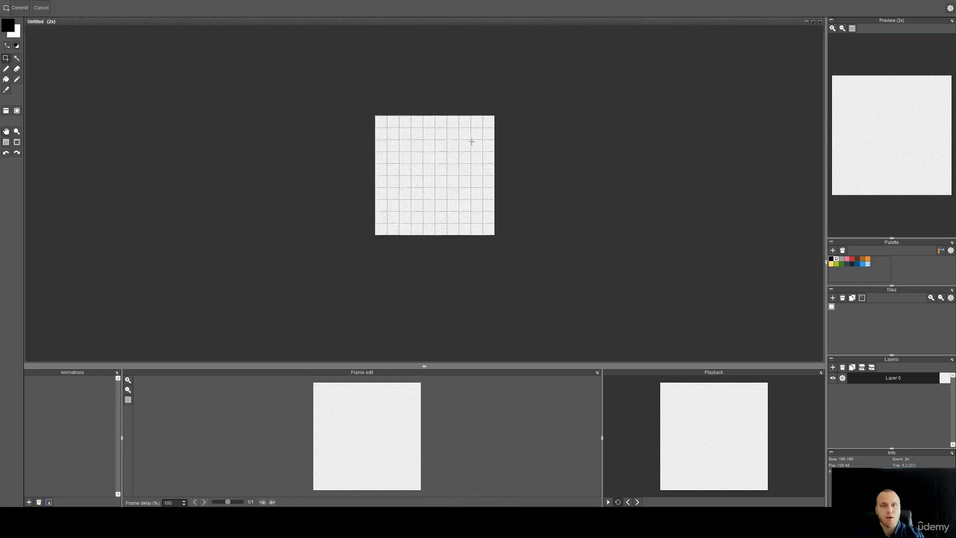
pyautogui.scroll(10, 438, 149)
pyautogui.press('space')
pyautogui.moveTo(414, 149); pyautogui.dragTo(452, 196)
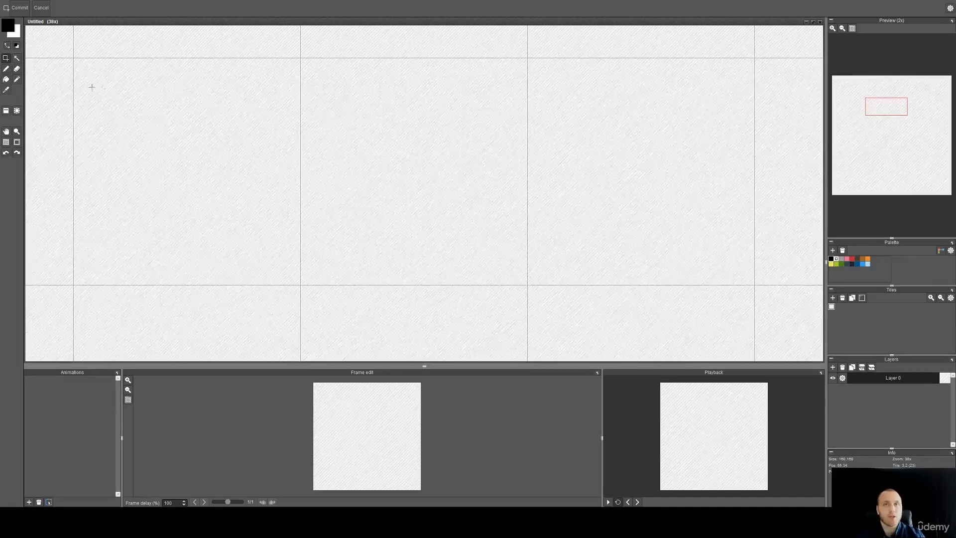
# Set the foreground colour to a dark purple with hue 250, saturation 35 and lightness 35.
pyautogui.click(7, 28)
pyautogui.moveTo(132, 131); pyautogui.dragTo(132, 77)
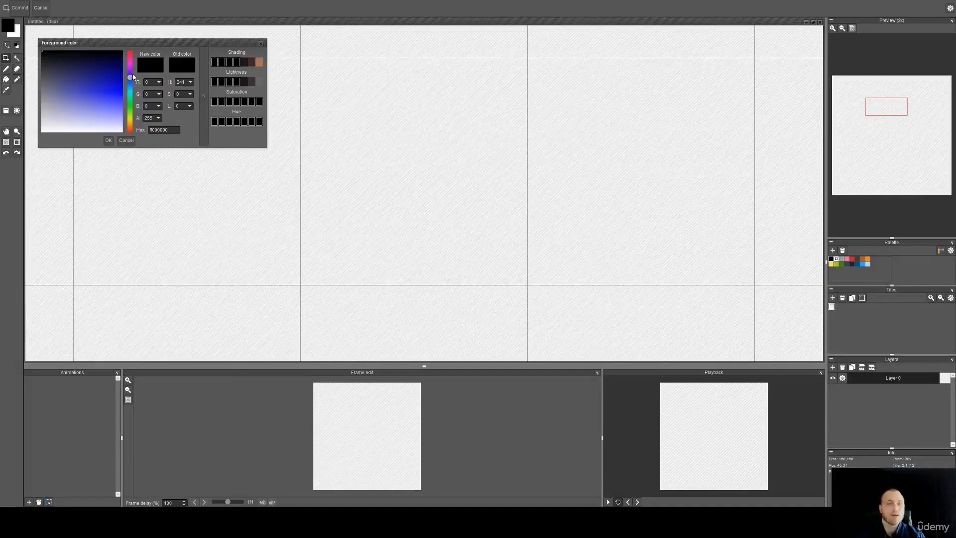
pyautogui.click(131, 75)
pyautogui.moveTo(134, 76); pyautogui.dragTo(131, 75)
pyautogui.click(189, 80)
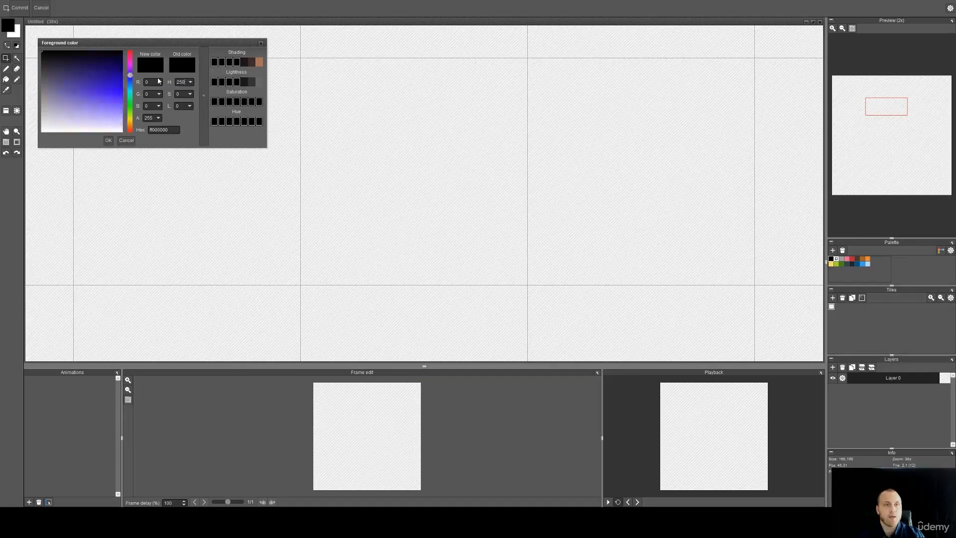
pyautogui.moveTo(98, 77)
pyautogui.mouseDown()
pyautogui.moveTo(65, 71)
pyautogui.moveTo(71, 79)
pyautogui.mouseUp()
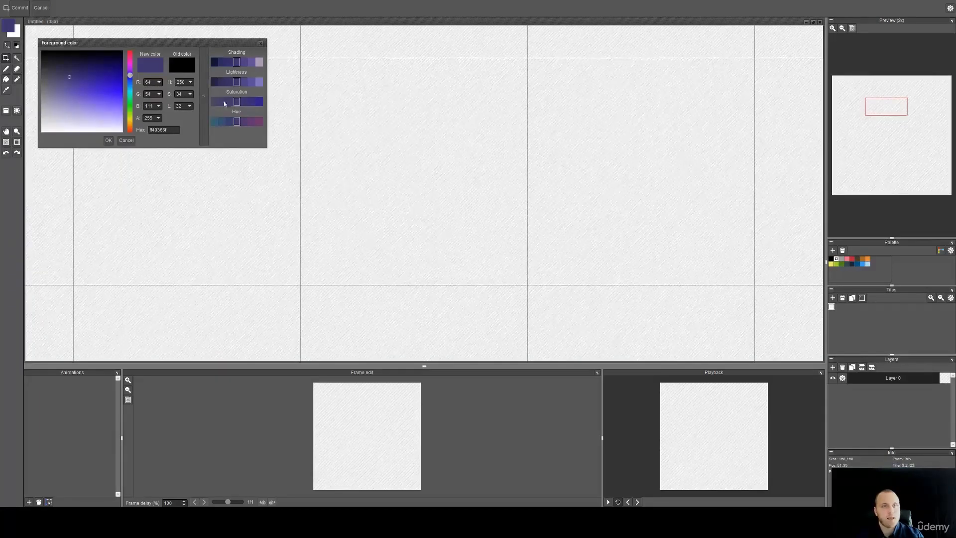
pyautogui.moveTo(175, 94); pyautogui.dragTo(199, 96)
pyautogui.write('35')
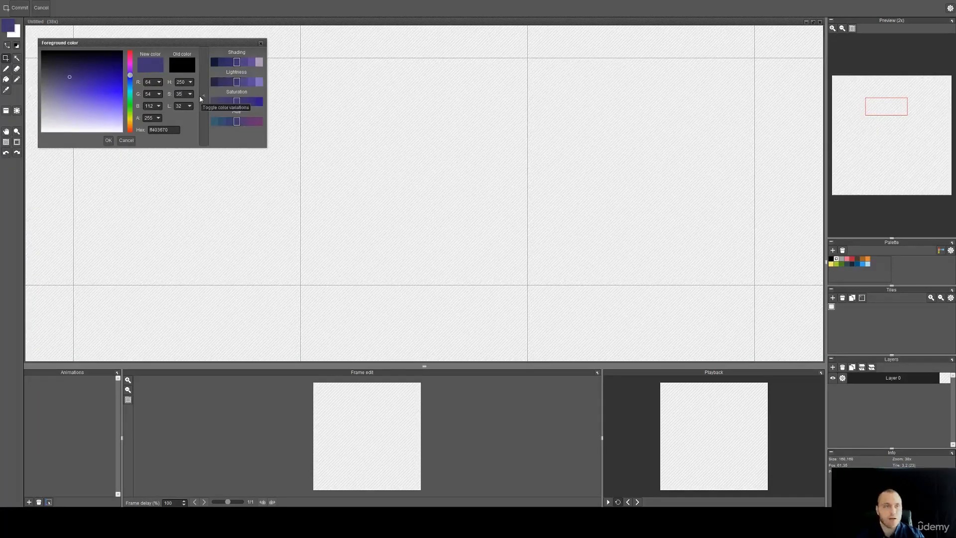
pyautogui.doubleClick(187, 106)
pyautogui.write('35')
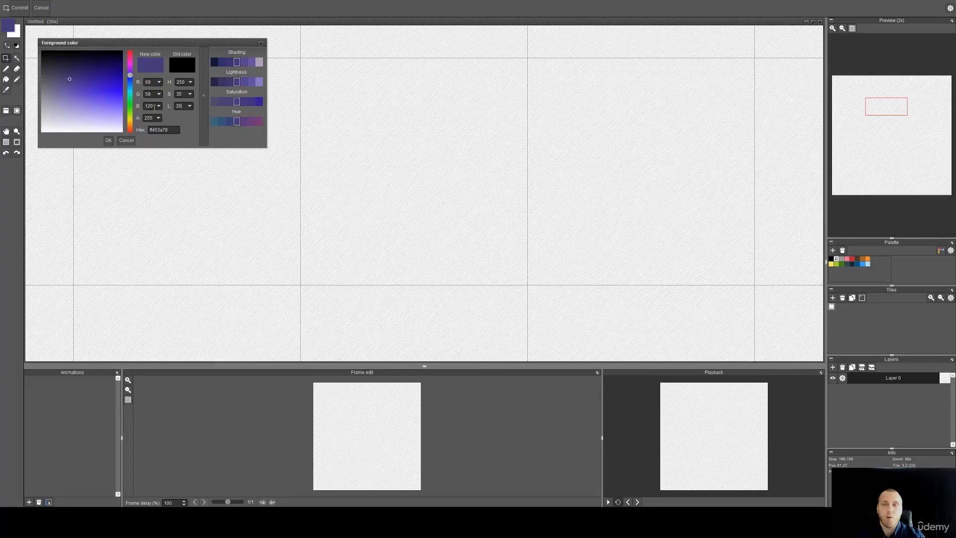
pyautogui.click(108, 140)
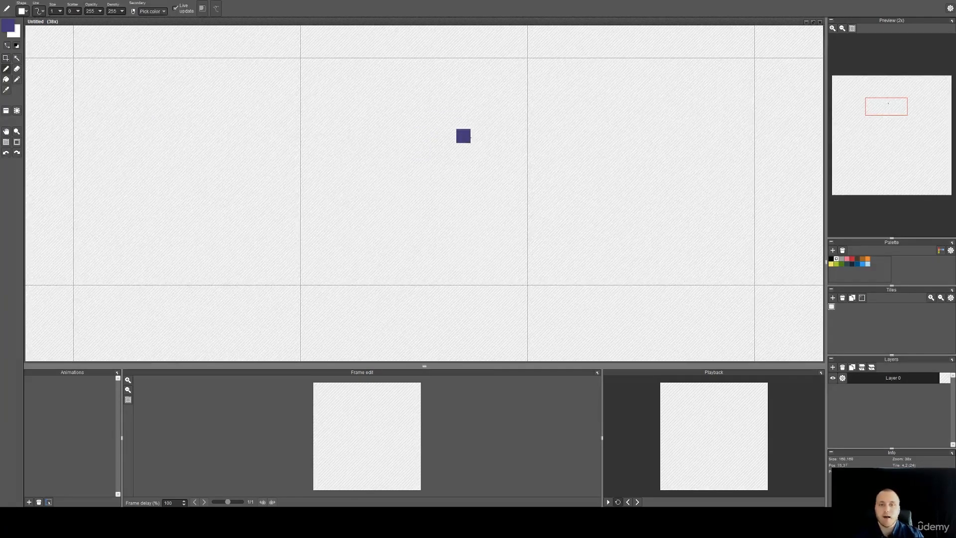
# Paint a solid dark purple swatch of 3 x 3 pixels against the vertical tile line, erasing the surplus pixels.
pyautogui.scroll(1, 462, 154)
pyautogui.moveTo(480, 154)
pyautogui.mouseDown()
pyautogui.moveTo(480, 192)
pyautogui.moveTo(518, 155)
pyautogui.moveTo(539, 178)
pyautogui.mouseUp()
pyautogui.press('e')
pyautogui.scroll(2, 540, 174)
pyautogui.press('b')
pyautogui.moveTo(533, 139); pyautogui.dragTo(534, 205)
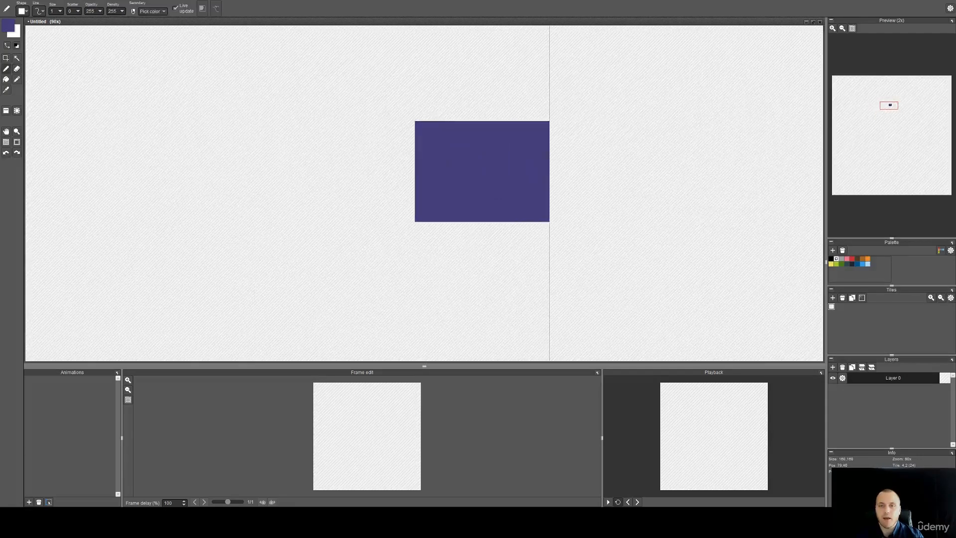
pyautogui.press('e')
pyautogui.moveTo(431, 139); pyautogui.dragTo(427, 209)
pyautogui.scroll(-1, 446, 172)
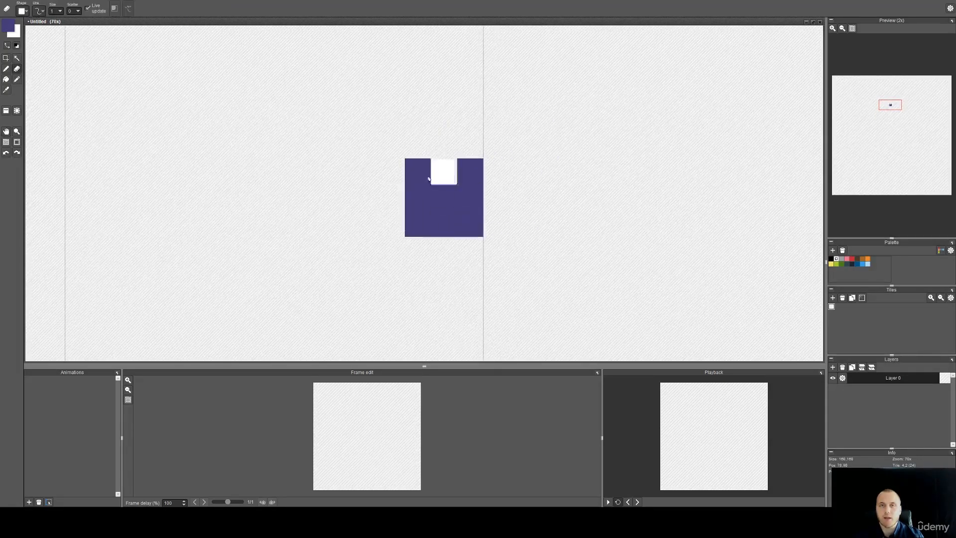
pyautogui.scroll(-1, 394, 172)
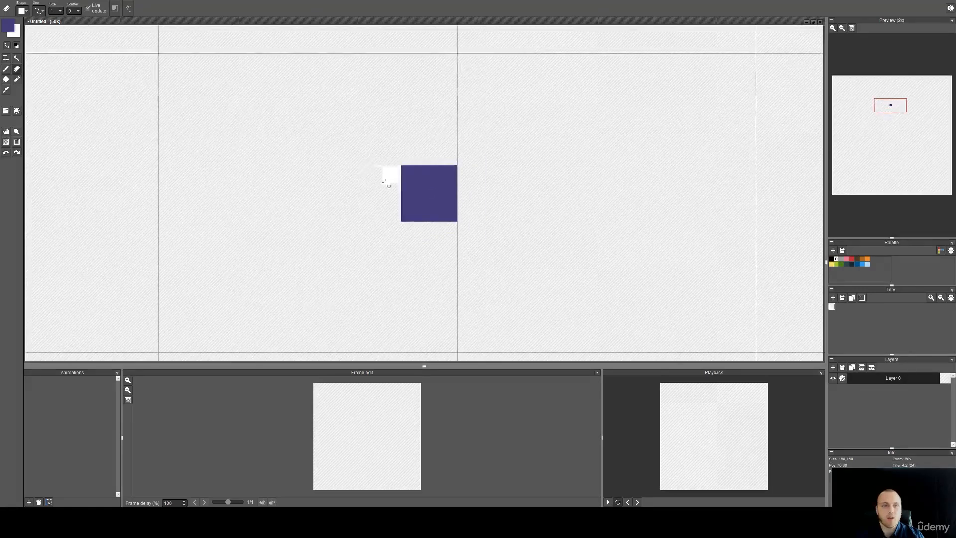
# Mix a medium blue foreground colour and paint a 3 x 3 pixel swatch directly beside the purple one.
pyautogui.click(8, 27)
pyautogui.click(84, 94)
pyautogui.moveTo(128, 76); pyautogui.dragTo(130, 81)
pyautogui.click(108, 140)
pyautogui.press('b')
pyautogui.moveTo(392, 175)
pyautogui.mouseDown()
pyautogui.moveTo(382, 208)
pyautogui.moveTo(373, 175)
pyautogui.mouseUp()
pyautogui.moveTo(355, 211); pyautogui.dragTo(354, 174)
pyautogui.scroll(-1, 384, 199)
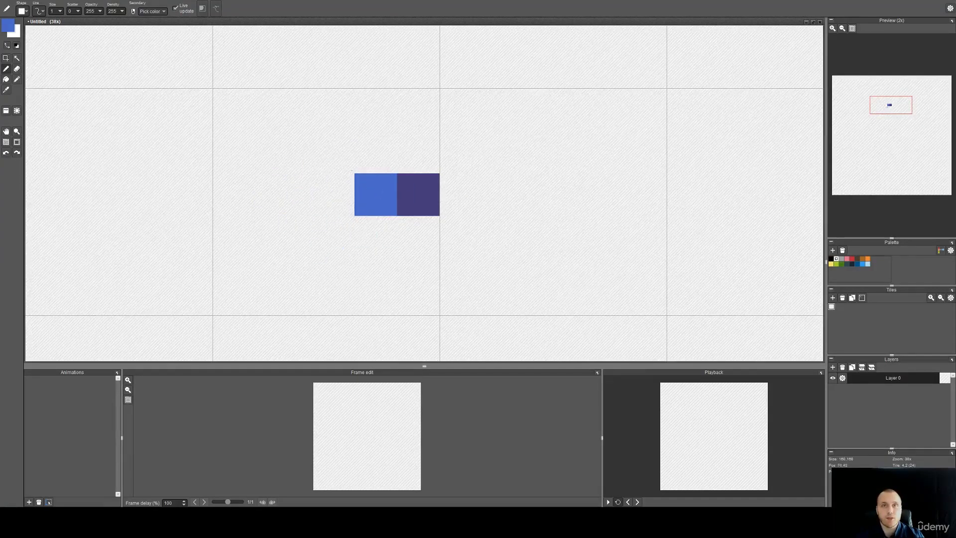
# Sample the dark purple, extend its swatch upward to 3 x 6 pixels, and erase the blue swatch.
pyautogui.scroll(1, 390, 237)
pyautogui.rightClick(408, 183)
pyautogui.moveTo(408, 145)
pyautogui.mouseDown()
pyautogui.moveTo(409, 127)
pyautogui.moveTo(427, 108)
pyautogui.moveTo(427, 145)
pyautogui.moveTo(446, 108)
pyautogui.mouseUp()
pyautogui.press('e')
pyautogui.moveTo(353, 164)
pyautogui.mouseDown()
pyautogui.moveTo(385, 176)
pyautogui.moveTo(371, 174)
pyautogui.moveTo(391, 201)
pyautogui.mouseUp()
# Draw two parallel horizontal dark purple lines, each 9 pixels long and two pixels apart, beside the tall swatch.
pyautogui.press('space')
pyautogui.moveTo(331, 196); pyautogui.dragTo(446, 240)
pyautogui.press('b')
pyautogui.moveTo(487, 171); pyautogui.dragTo(337, 170)
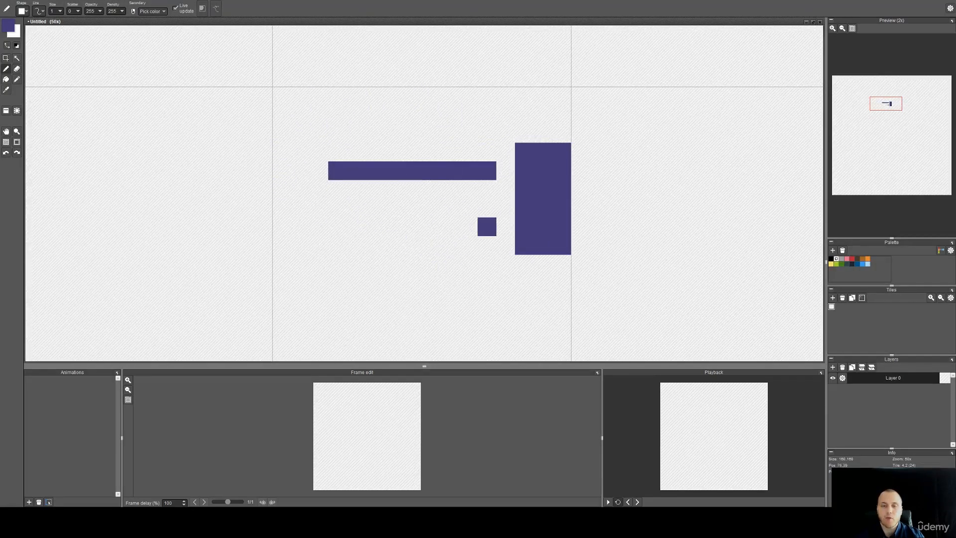
pyautogui.moveTo(488, 227); pyautogui.dragTo(338, 227)
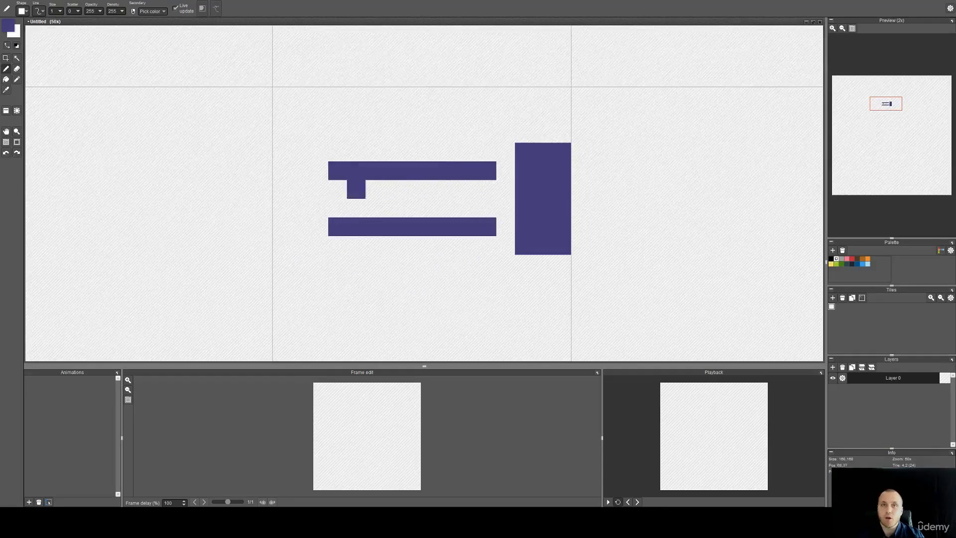
# Erase both horizontal dark purple lines beside the tall purple swatch, including the stray pixel hanging between them.
pyautogui.press('e')
pyautogui.moveTo(319, 227)
pyautogui.mouseDown()
pyautogui.moveTo(421, 235)
pyautogui.moveTo(496, 226)
pyautogui.mouseUp()
pyautogui.moveTo(495, 170)
pyautogui.mouseDown()
pyautogui.moveTo(328, 170)
pyautogui.moveTo(461, 170)
pyautogui.mouseUp()
pyautogui.press('i')
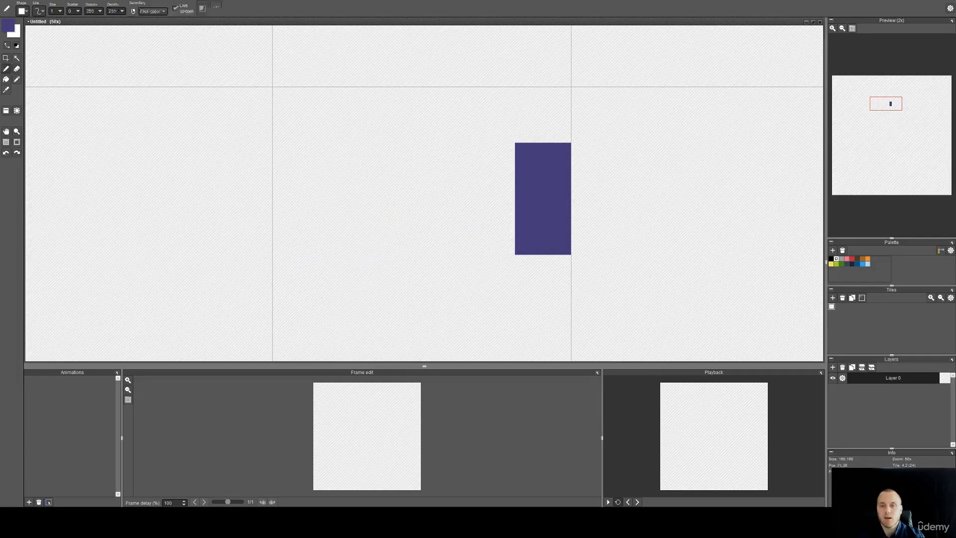
pyautogui.click(8, 27)
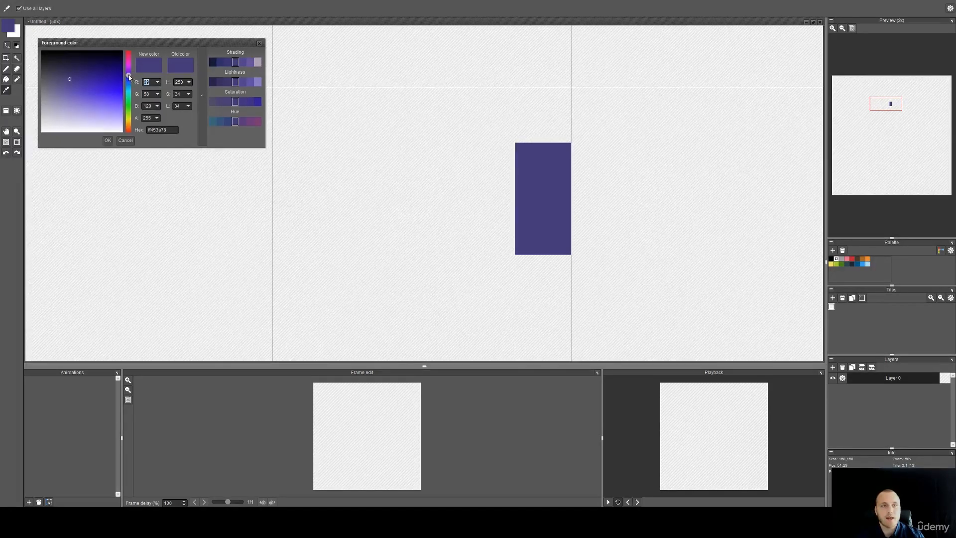
pyautogui.moveTo(129, 77); pyautogui.dragTo(128, 120)
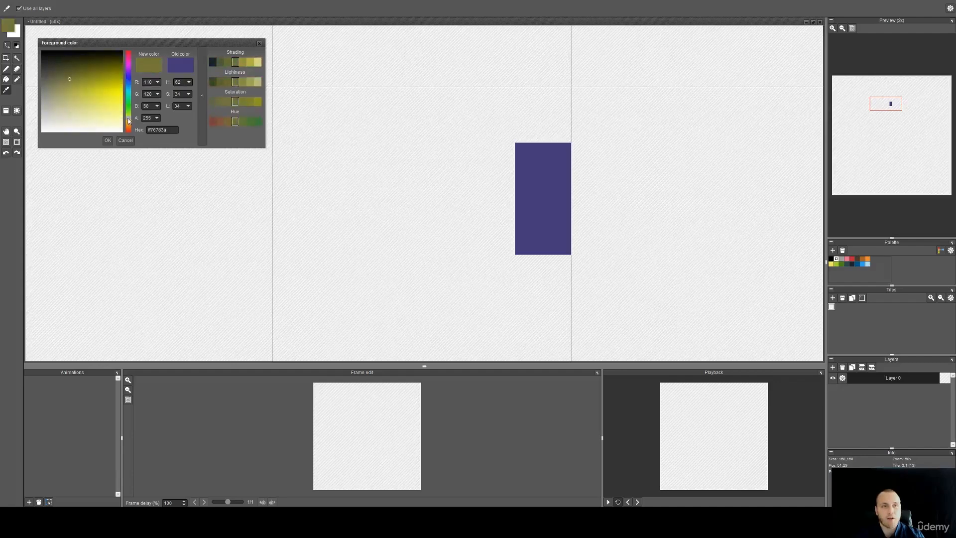
pyautogui.click(128, 75)
pyautogui.click(129, 120)
pyautogui.click(128, 76)
pyautogui.click(129, 122)
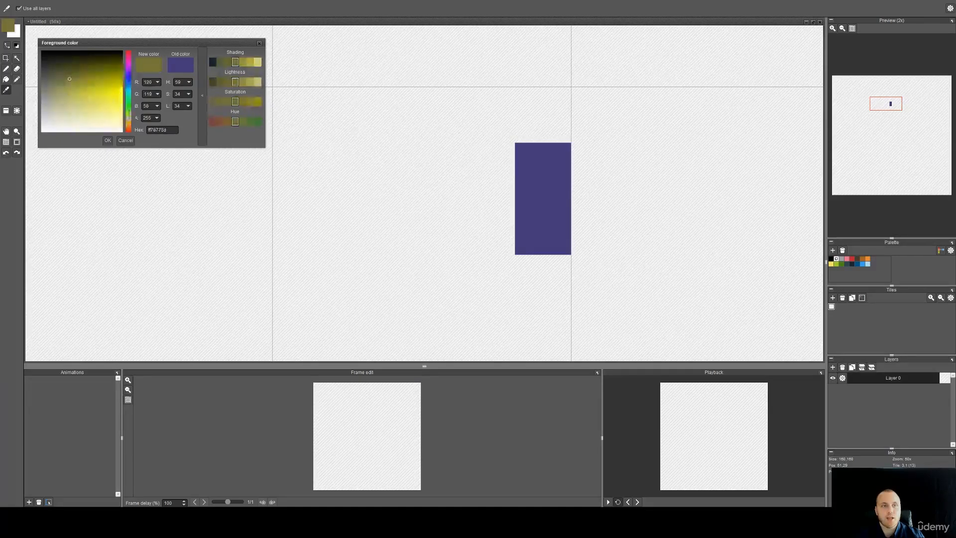
pyautogui.click(128, 76)
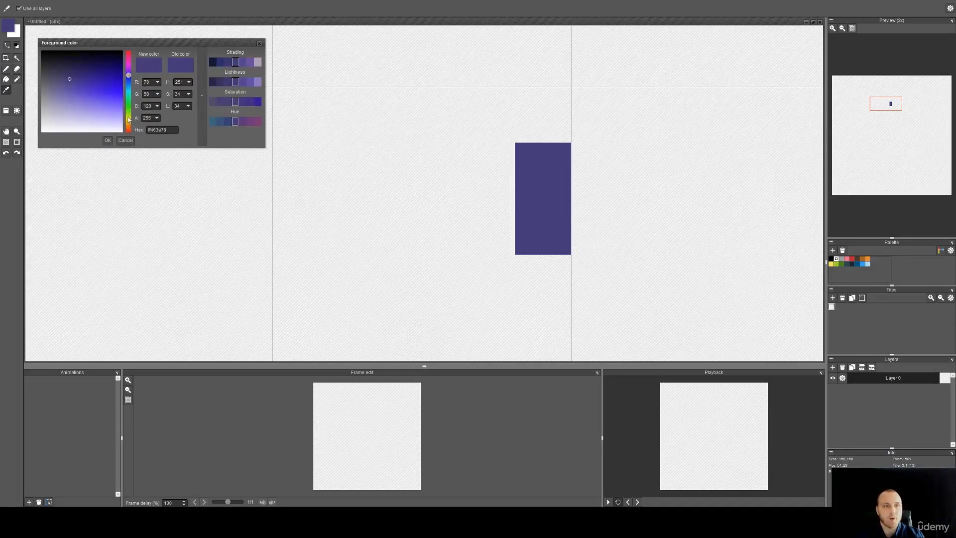
pyautogui.click(128, 120)
pyautogui.click(131, 119)
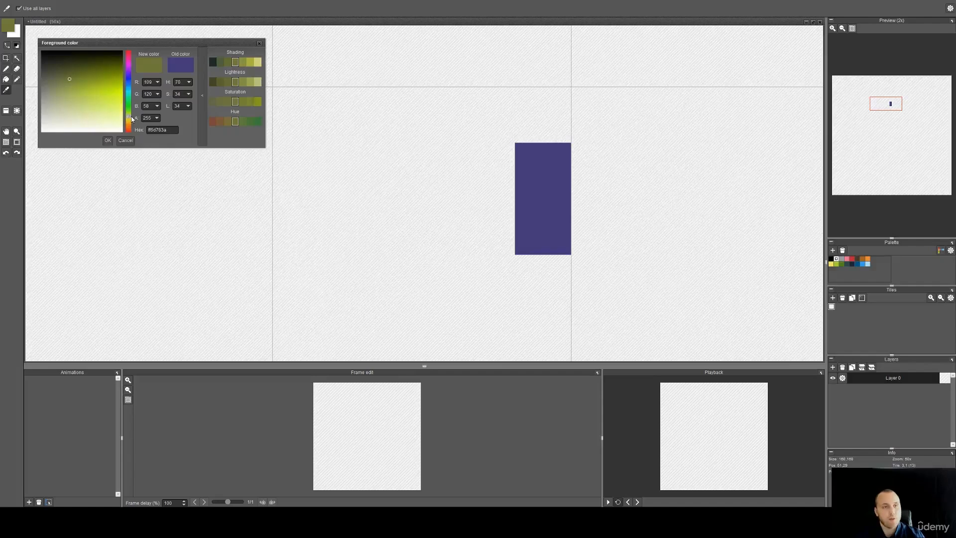
pyautogui.click(131, 122)
pyautogui.moveTo(131, 120); pyautogui.dragTo(128, 75)
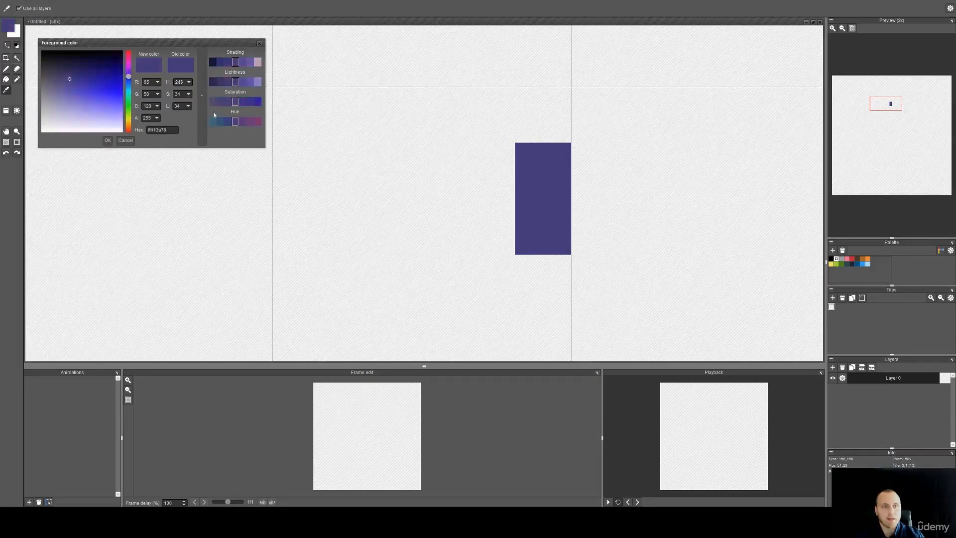
pyautogui.click(147, 82)
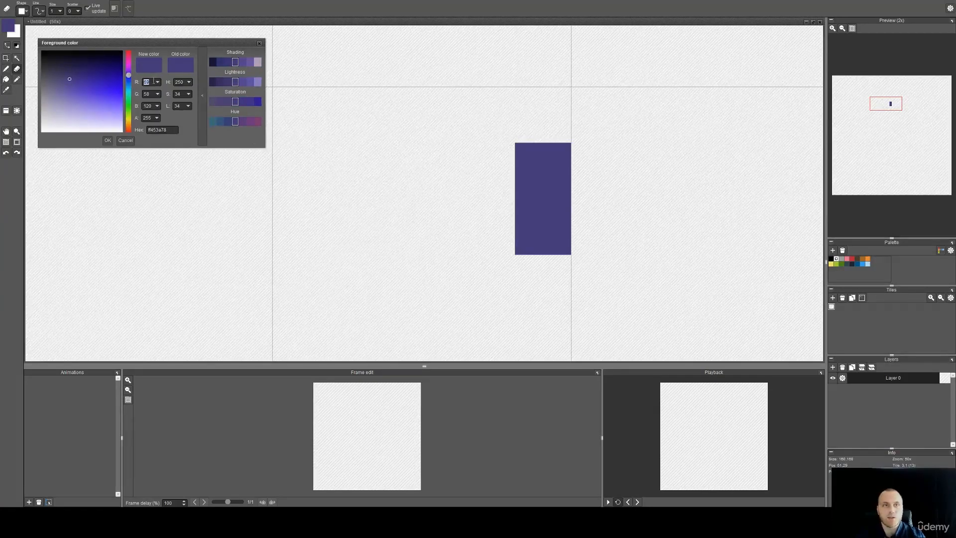
pyautogui.moveTo(129, 76); pyautogui.dragTo(131, 50)
pyautogui.moveTo(128, 134); pyautogui.dragTo(130, 122)
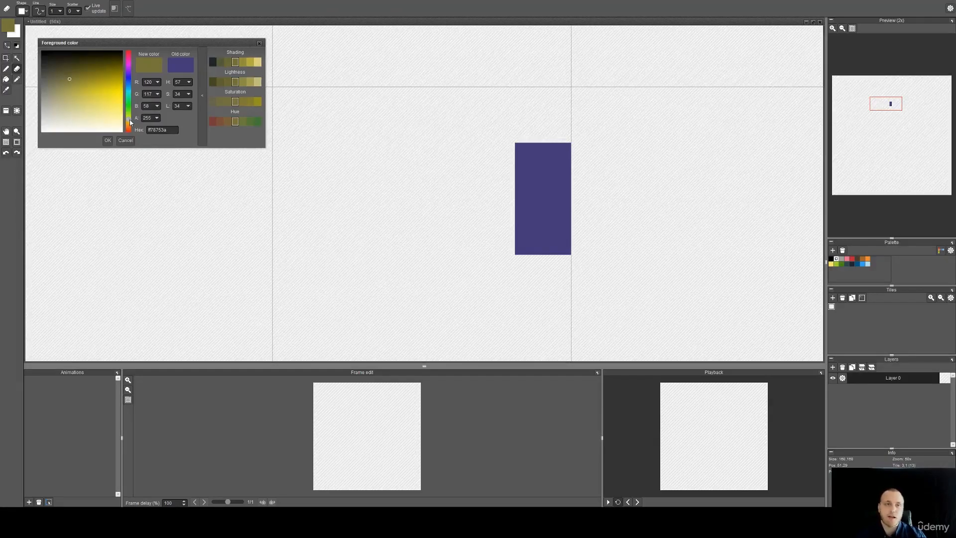
pyautogui.click(125, 140)
# Sample the dark purple of the tall swatch as the foreground colour, leaving no stray pixel beside it.
pyautogui.press('space')
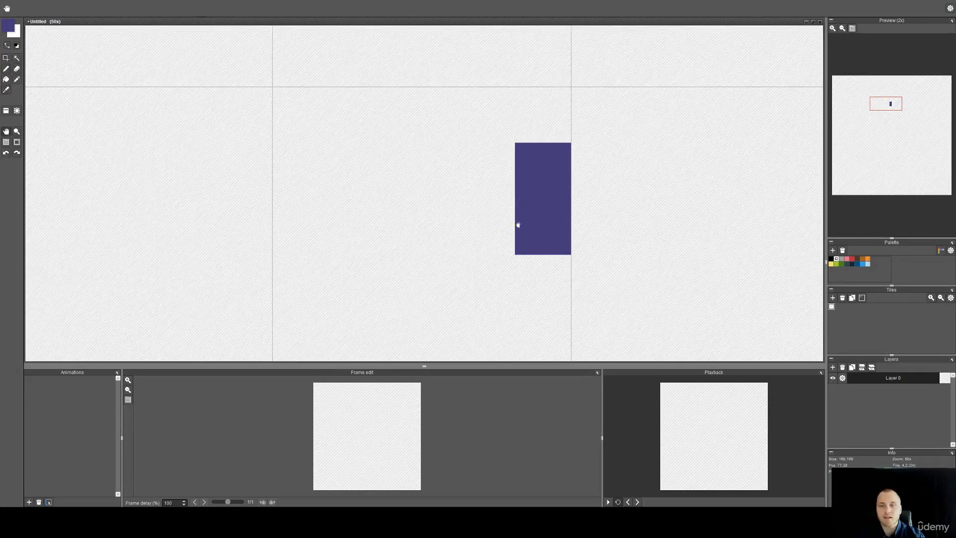
pyautogui.moveTo(515, 229); pyautogui.dragTo(530, 186)
pyautogui.click(482, 175)
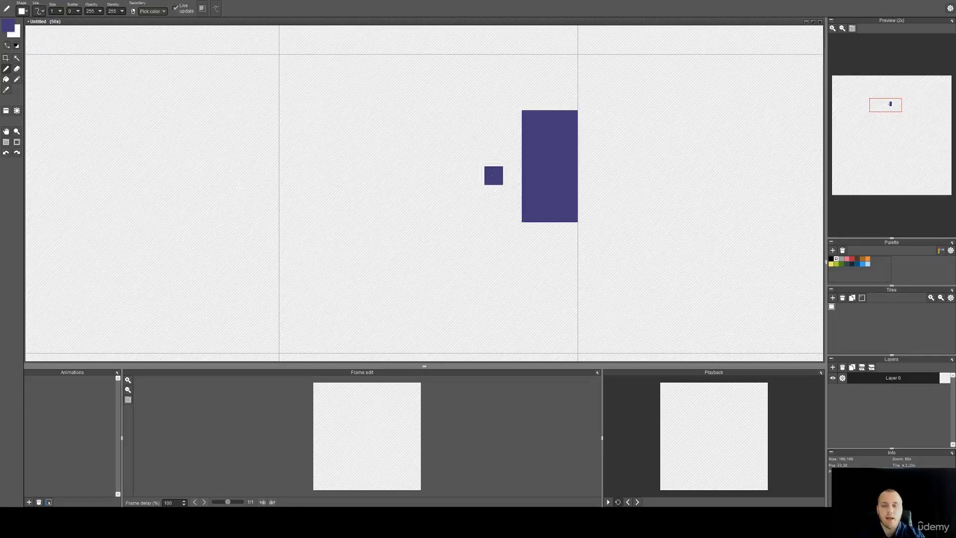
pyautogui.press('i')
pyautogui.click(556, 179)
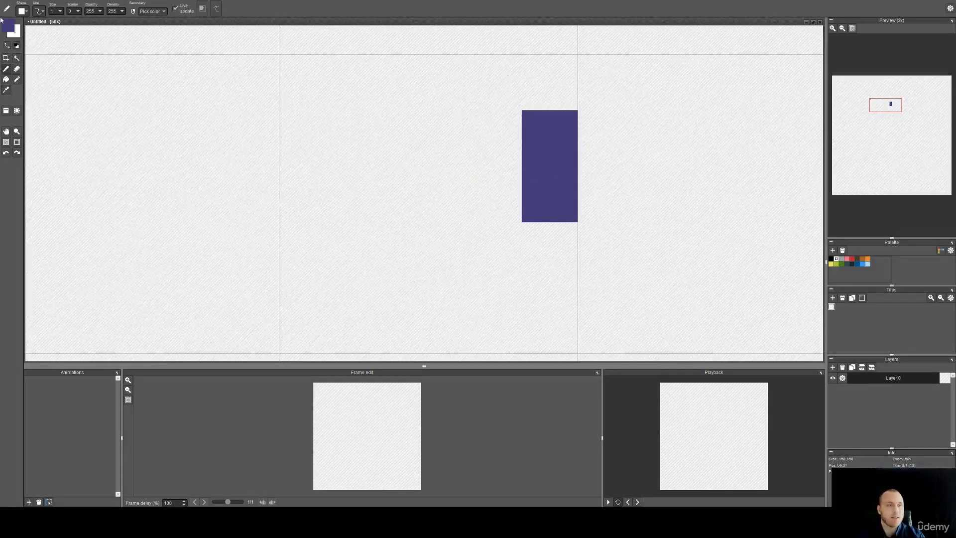
# Mix a dusty pink foreground colour, hex 9a607b, and paint a 3 x 3 pixel swatch against the lower half of the purple one.
pyautogui.click(10, 25)
pyautogui.moveTo(129, 78); pyautogui.dragTo(128, 59)
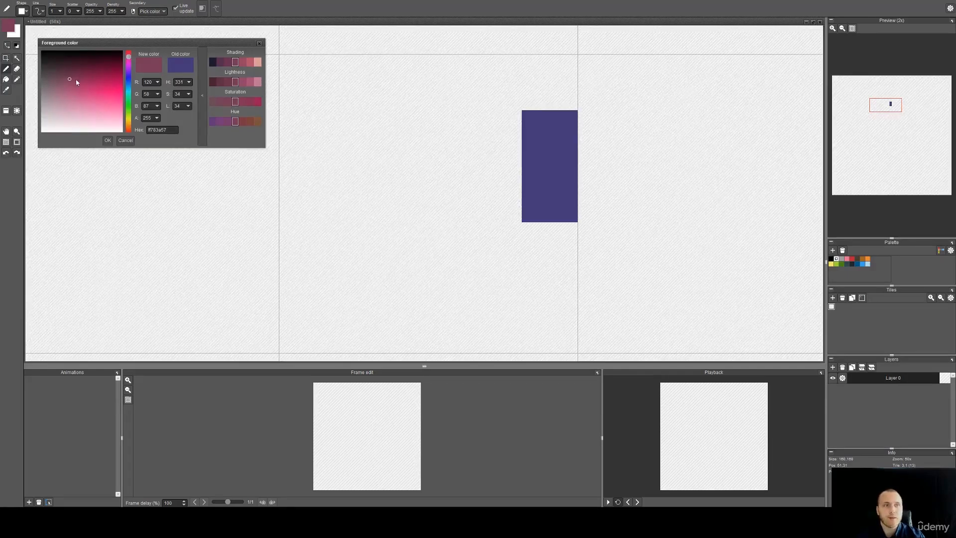
pyautogui.moveTo(68, 79)
pyautogui.mouseDown()
pyautogui.moveTo(133, 94)
pyautogui.moveTo(61, 92)
pyautogui.mouseUp()
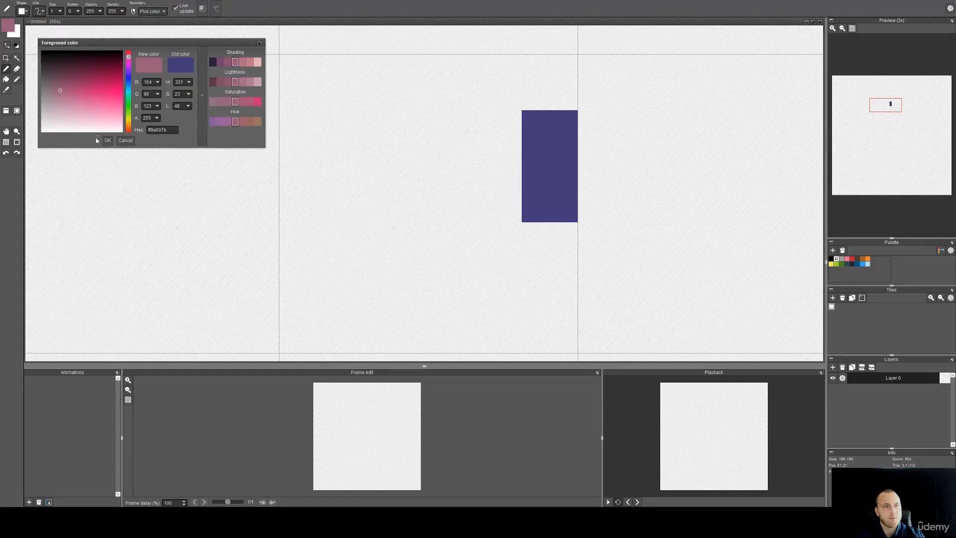
pyautogui.click(108, 140)
pyautogui.moveTo(495, 193)
pyautogui.mouseDown()
pyautogui.moveTo(512, 176)
pyautogui.moveTo(482, 198)
pyautogui.moveTo(503, 179)
pyautogui.moveTo(507, 205)
pyautogui.mouseUp()
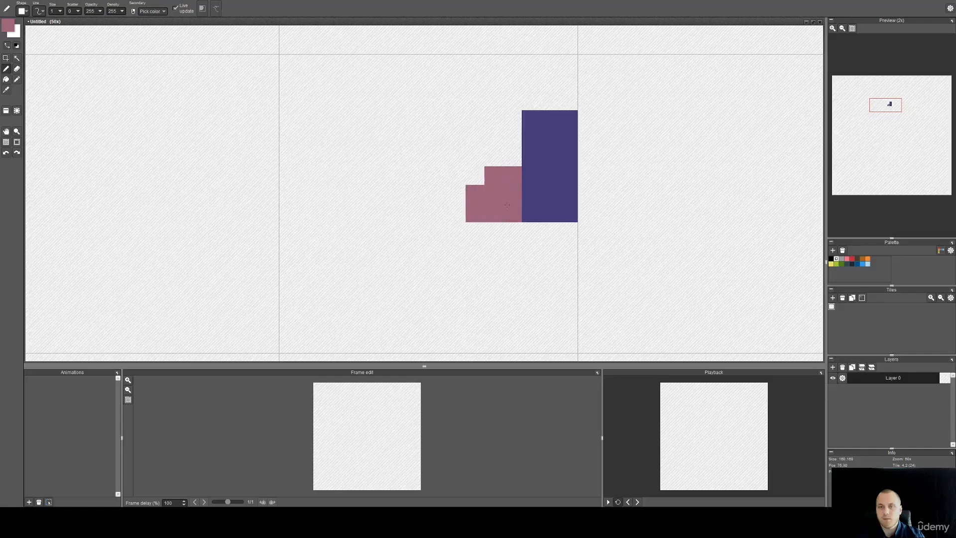
pyautogui.click(478, 184)
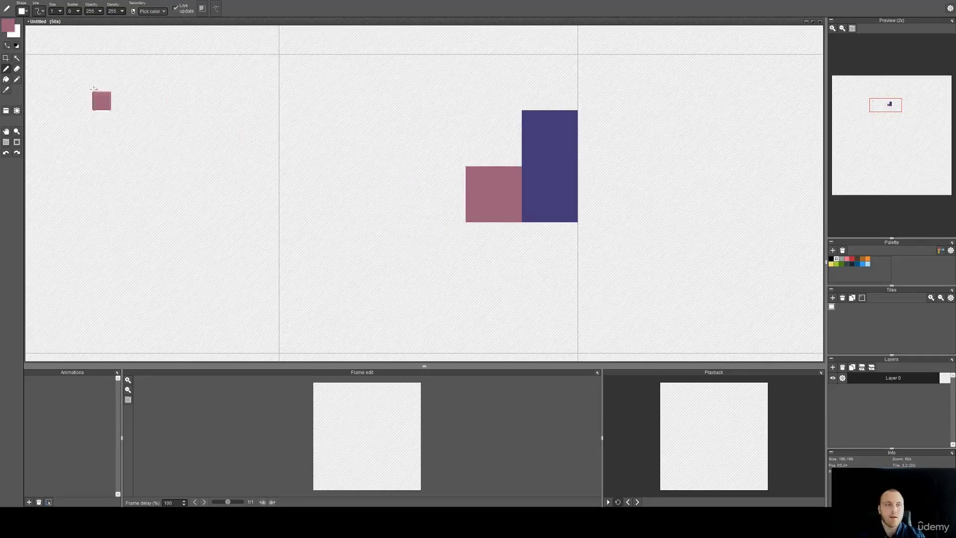
# Mix a salmon foreground colour, hex d28879, and paint a 3 x 3 pixel swatch directly beside the dusty pink one.
pyautogui.press('space')
pyautogui.moveTo(379, 134); pyautogui.dragTo(324, 124)
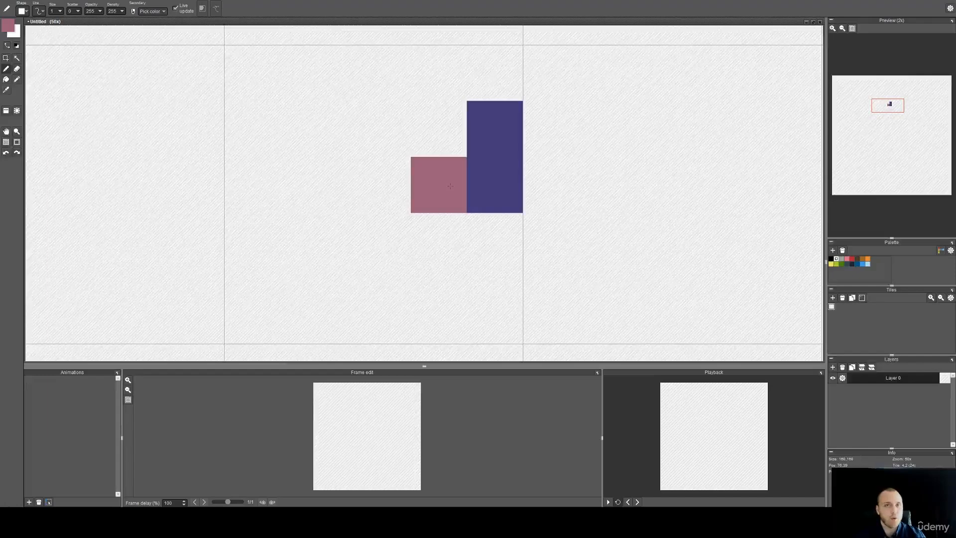
pyautogui.click(10, 32)
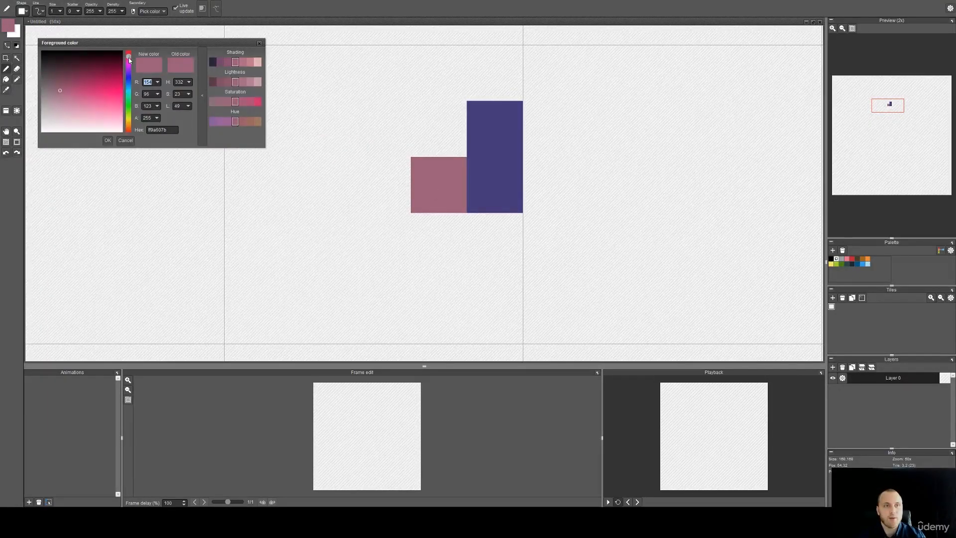
pyautogui.click(130, 130)
pyautogui.moveTo(129, 132); pyautogui.dragTo(128, 132)
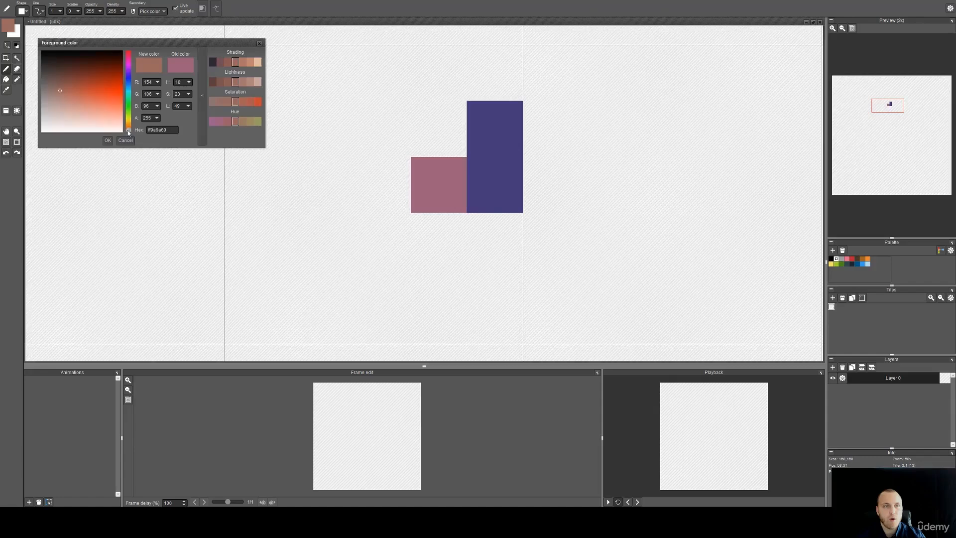
pyautogui.moveTo(118, 95)
pyautogui.mouseDown()
pyautogui.moveTo(127, 99)
pyautogui.moveTo(62, 90)
pyautogui.moveTo(66, 101)
pyautogui.moveTo(77, 96)
pyautogui.mouseUp()
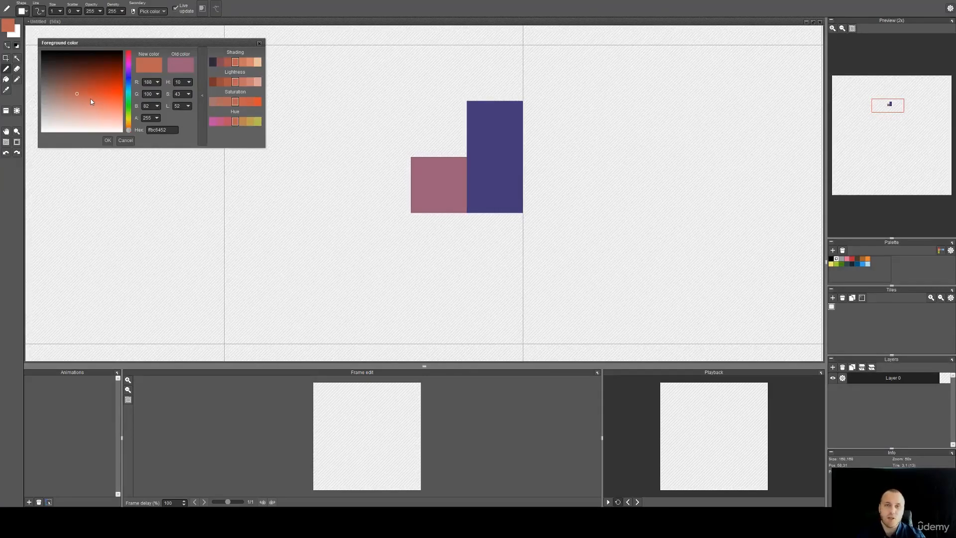
pyautogui.moveTo(77, 95); pyautogui.dragTo(81, 104)
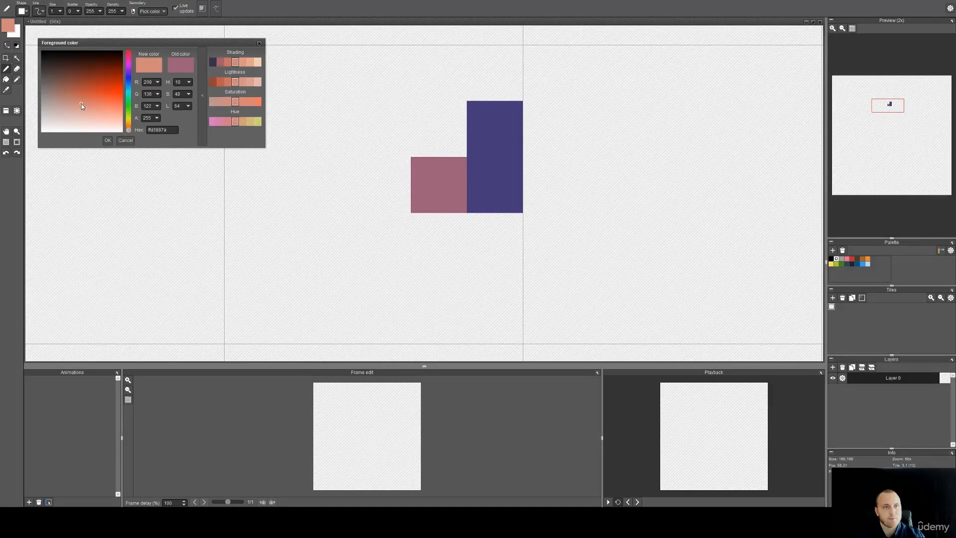
pyautogui.click(107, 140)
pyautogui.click(401, 166)
pyautogui.moveTo(397, 197); pyautogui.dragTo(364, 184)
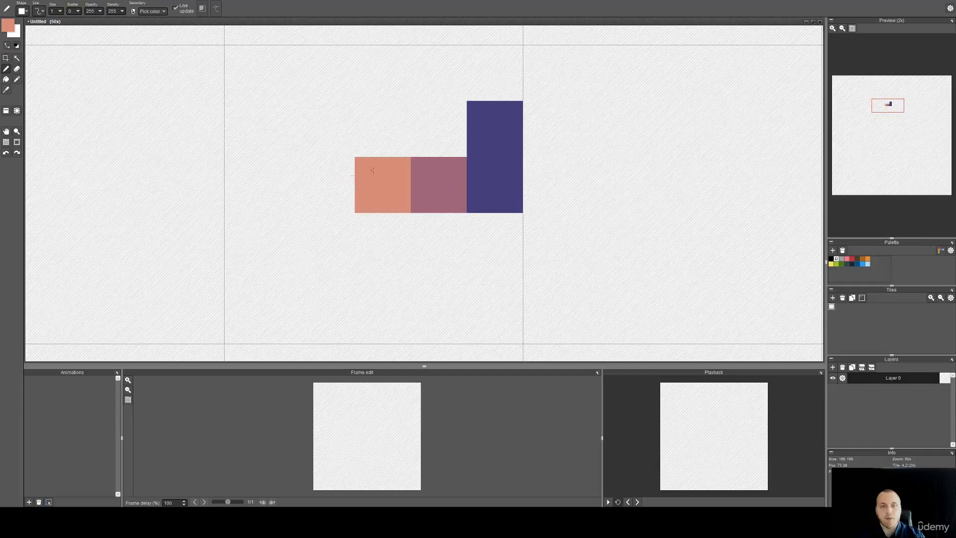
# Mix an orange foreground colour, hex e0a537, and paint a 3 x 3 pixel swatch directly beside the salmon one.
pyautogui.click(8, 25)
pyautogui.click(129, 131)
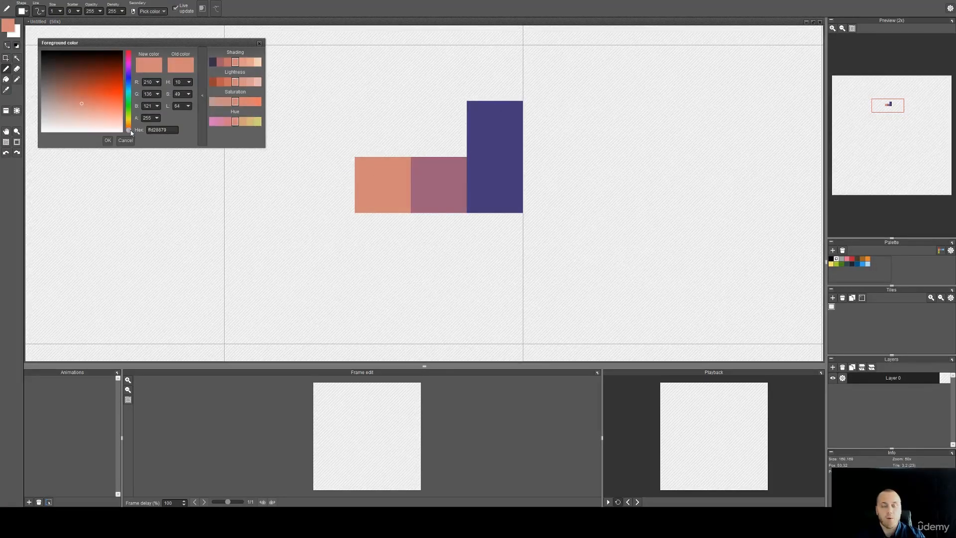
pyautogui.moveTo(130, 132); pyautogui.dragTo(130, 128)
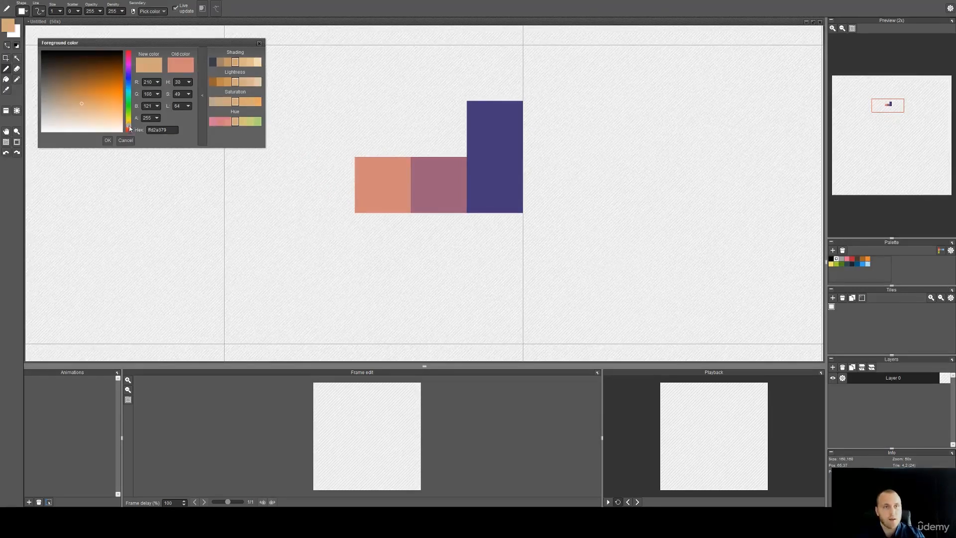
pyautogui.moveTo(129, 128); pyautogui.dragTo(134, 127)
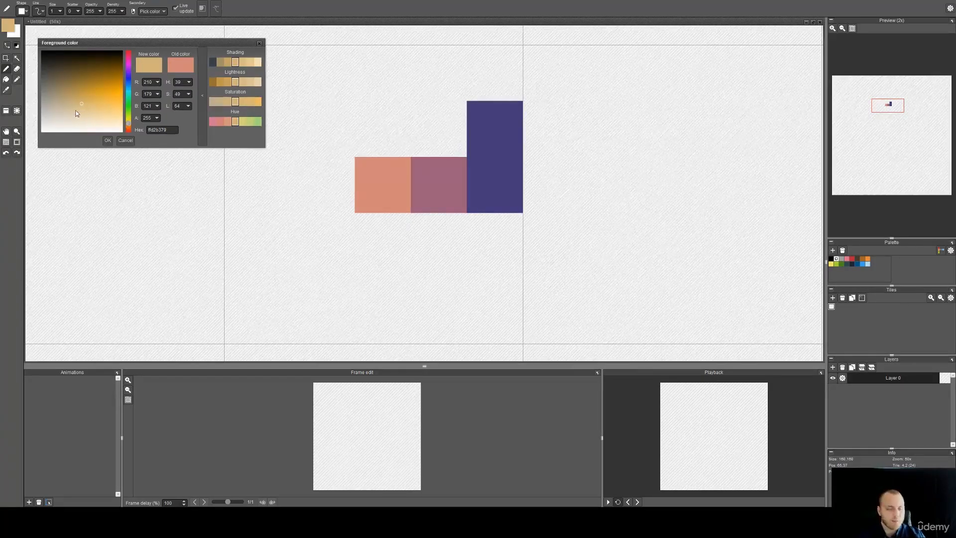
pyautogui.click(95, 103)
pyautogui.click(101, 104)
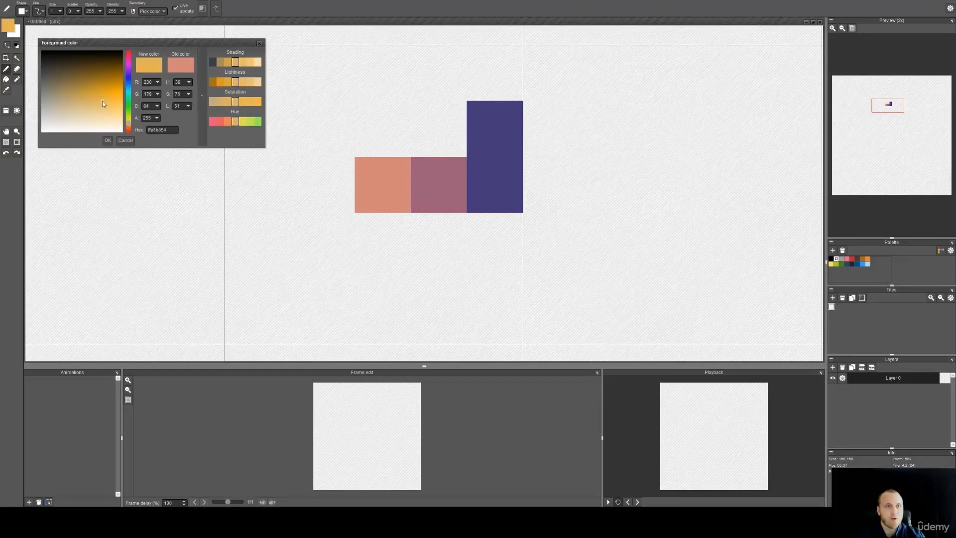
pyautogui.moveTo(101, 103); pyautogui.dragTo(102, 93)
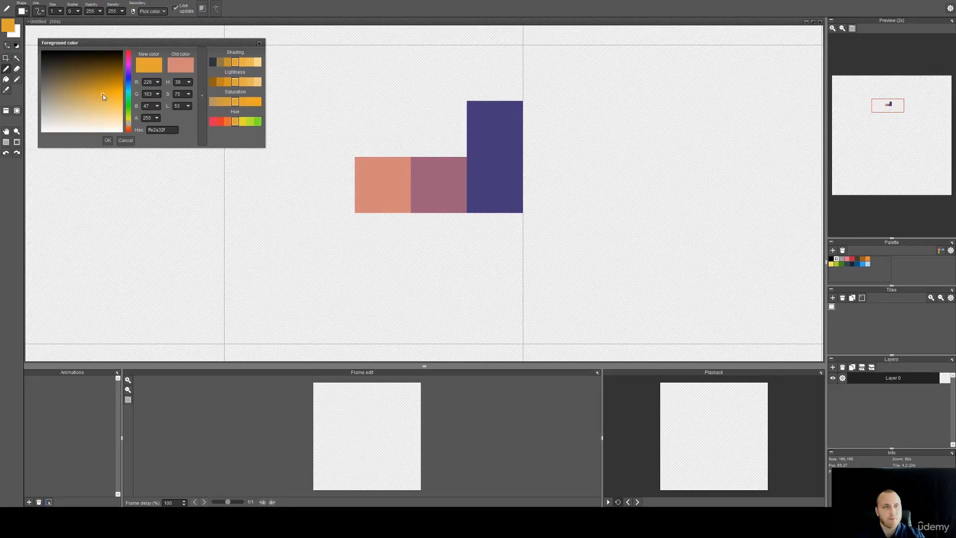
pyautogui.click(107, 140)
pyautogui.moveTo(327, 166)
pyautogui.mouseDown()
pyautogui.moveTo(320, 190)
pyautogui.moveTo(331, 169)
pyautogui.moveTo(345, 203)
pyautogui.mouseUp()
pyautogui.moveTo(309, 203); pyautogui.dragTo(308, 167)
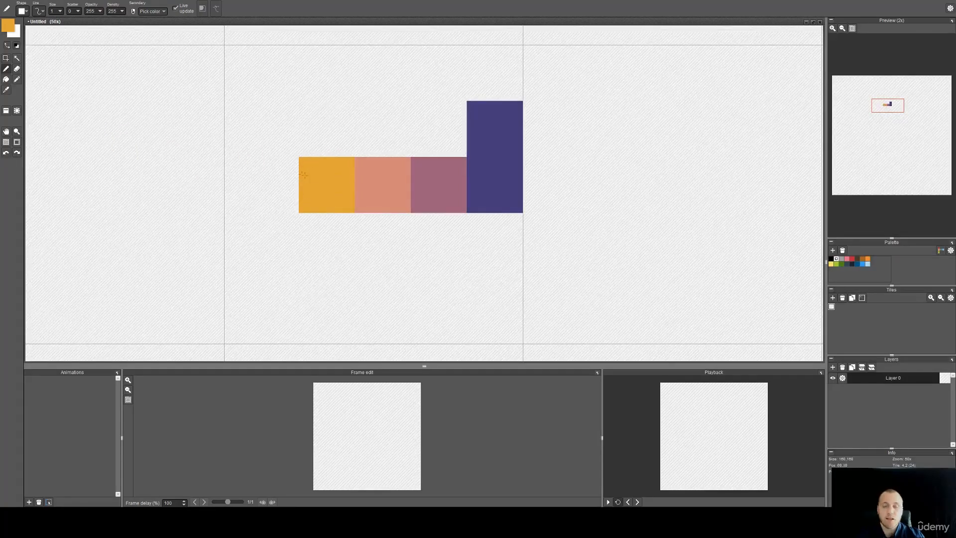
# Fill a block of 4 x 2 tiles below the swatches with the orange.
pyautogui.scroll(-2, 304, 175)
pyautogui.rightClick(319, 177)
pyautogui.scroll(-5, 370, 204)
pyautogui.moveTo(384, 259); pyautogui.dragTo(346, 247)
pyautogui.scroll(2, 378, 212)
pyautogui.press('f')
pyautogui.click(347, 246)
pyautogui.click(491, 260)
pyautogui.click(348, 213)
pyautogui.click(450, 264)
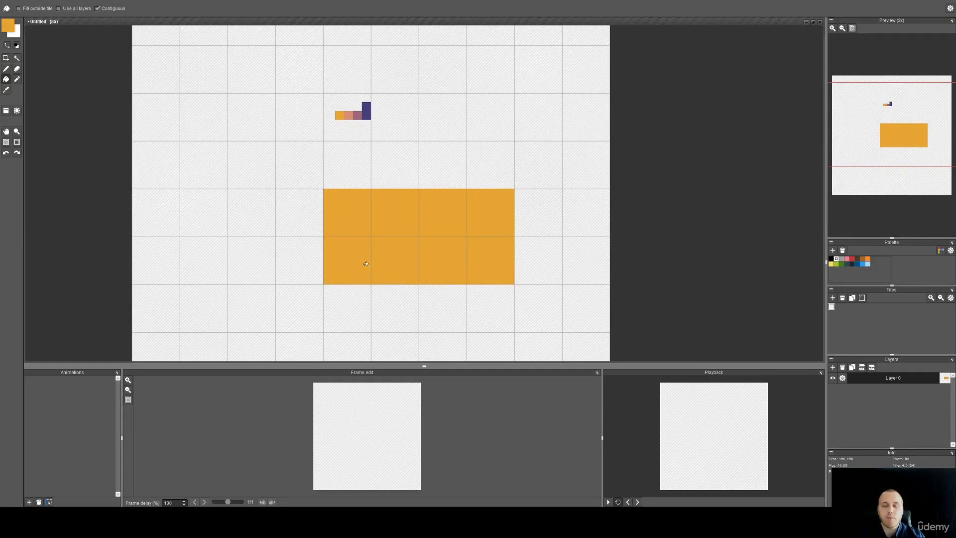
# Clear the orange-filled block of tiles below the swatches.
pyautogui.press('a')
pyautogui.moveTo(509, 261)
pyautogui.mouseDown()
pyautogui.moveTo(325, 241)
pyautogui.moveTo(537, 213)
pyautogui.mouseUp()
pyautogui.scroll(5, 348, 119)
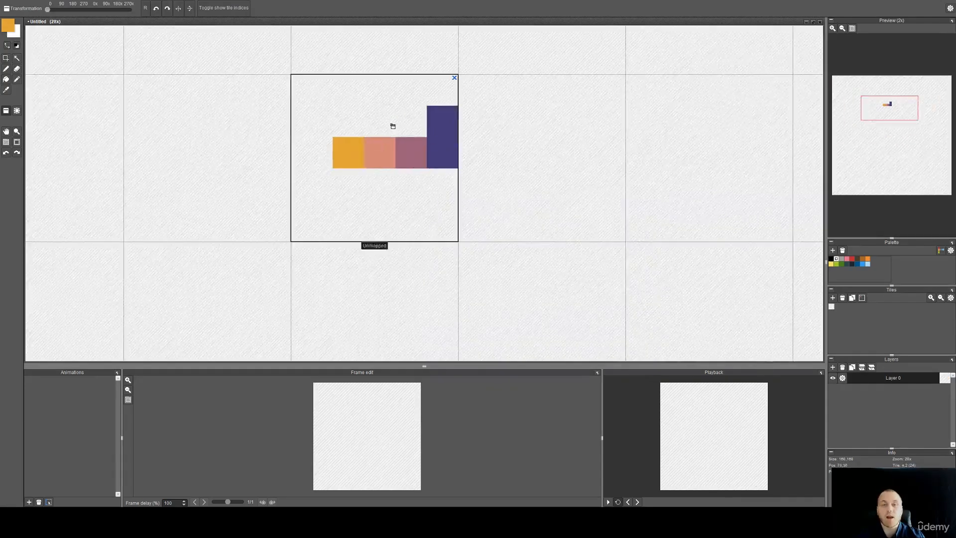
# Mix a light yellow foreground colour from the orange, with hue 60, saturation 73 and hex e7e761.
pyautogui.press('h')
pyautogui.moveTo(406, 131); pyautogui.dragTo(422, 148)
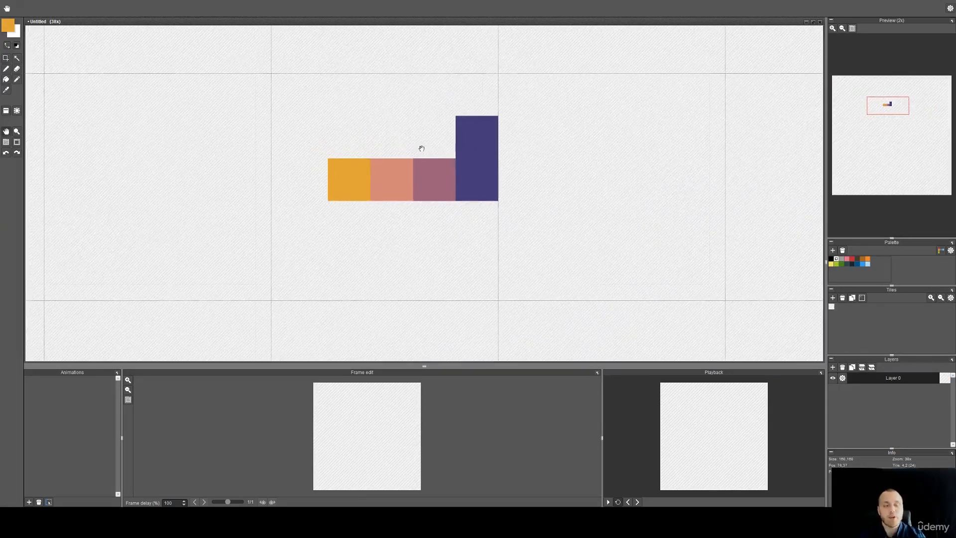
pyautogui.press('b')
pyautogui.press('i')
pyautogui.scroll(1, 358, 177)
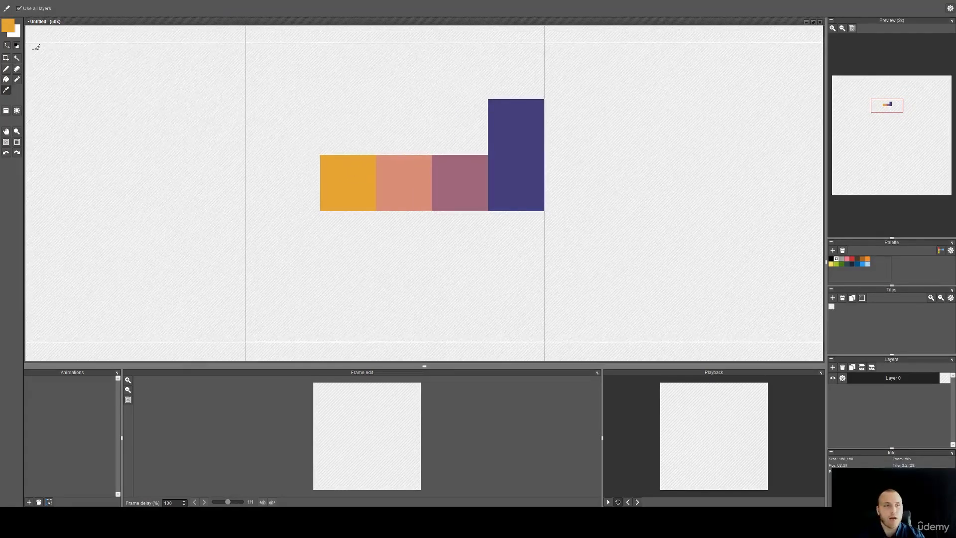
pyautogui.click(11, 27)
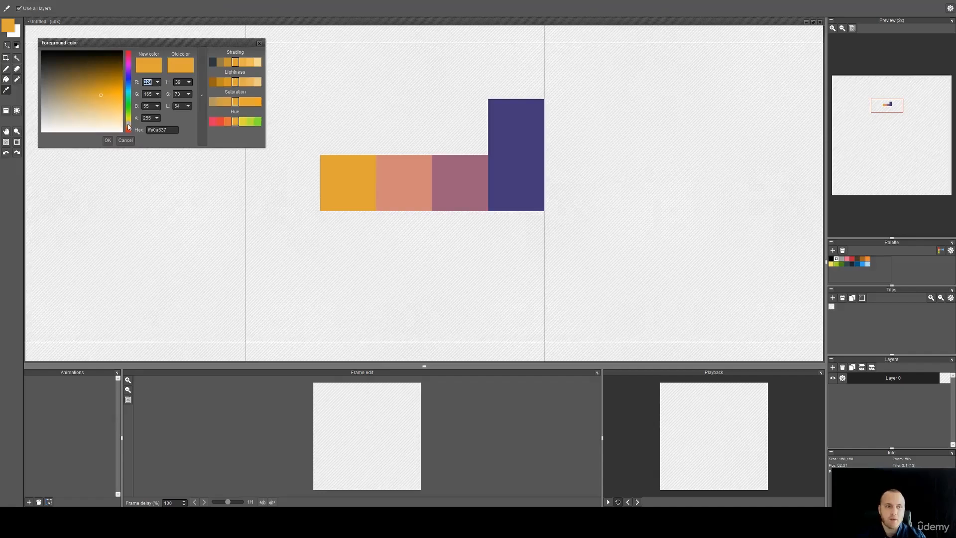
pyautogui.moveTo(128, 127); pyautogui.dragTo(135, 122)
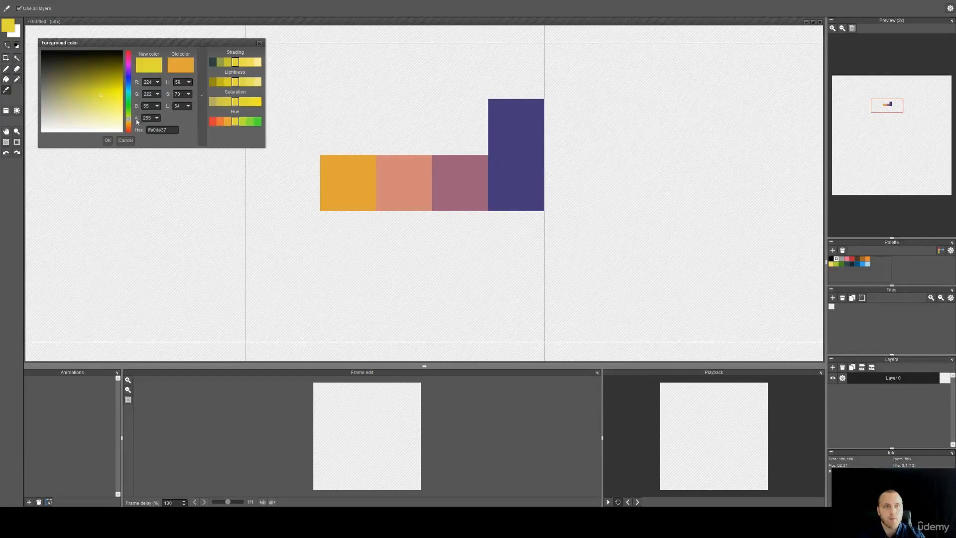
pyautogui.moveTo(183, 82); pyautogui.dragTo(168, 89)
pyautogui.write('60')
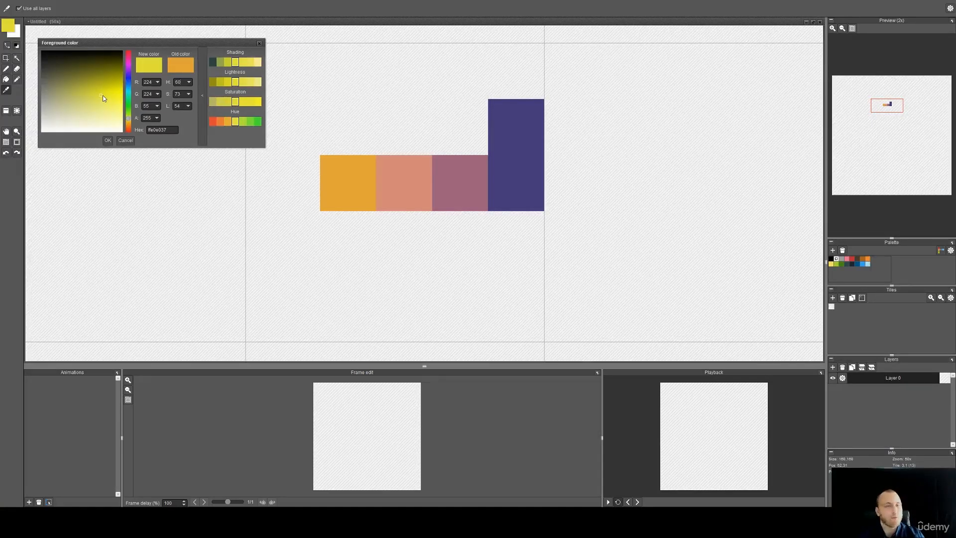
pyautogui.moveTo(102, 95); pyautogui.dragTo(99, 96)
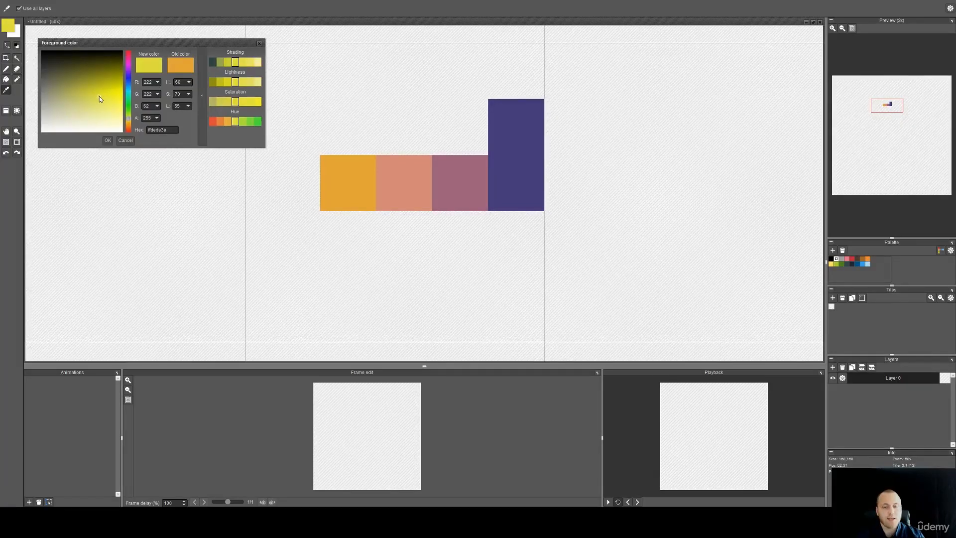
pyautogui.moveTo(100, 97); pyautogui.dragTo(101, 103)
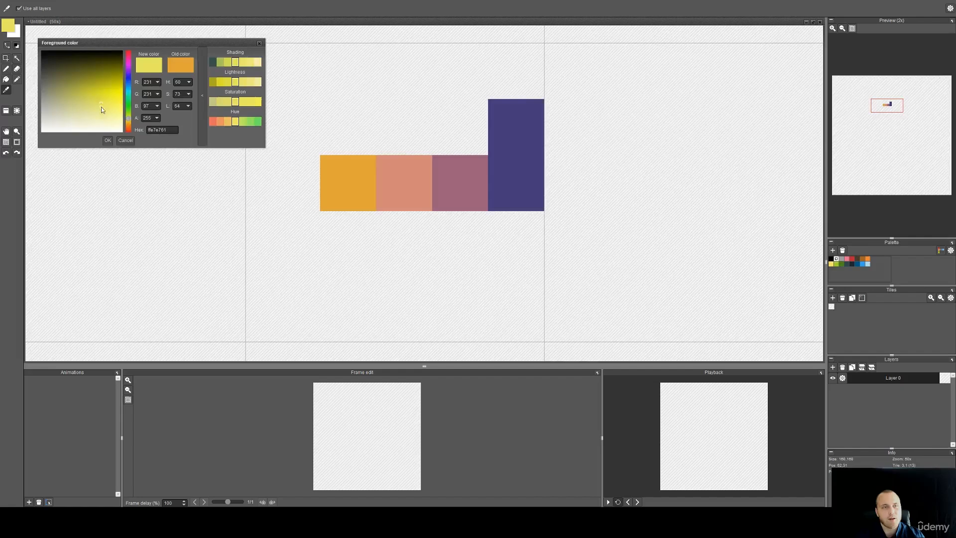
pyautogui.click(107, 140)
# Paint a 3 x 3 pixel swatch of the light yellow directly beside the orange one.
pyautogui.press('b')
pyautogui.moveTo(303, 165)
pyautogui.mouseDown()
pyautogui.moveTo(295, 193)
pyautogui.moveTo(288, 170)
pyautogui.moveTo(302, 188)
pyautogui.moveTo(284, 195)
pyautogui.moveTo(275, 166)
pyautogui.mouseUp()
pyautogui.scroll(-1, 357, 172)
pyautogui.scroll(-1, 358, 171)
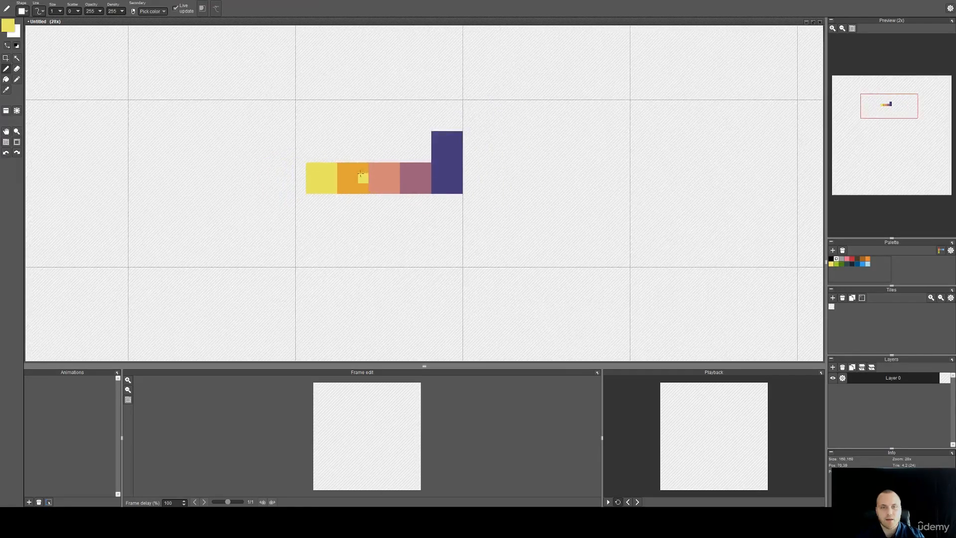
# Sample the swatches repeatedly in order from dark purple to yellow to compare their hue, saturation and lightness, ending on the yellow.
pyautogui.scroll(2, 328, 172)
pyautogui.press('space')
pyautogui.moveTo(399, 166); pyautogui.dragTo(334, 170)
pyautogui.press('space')
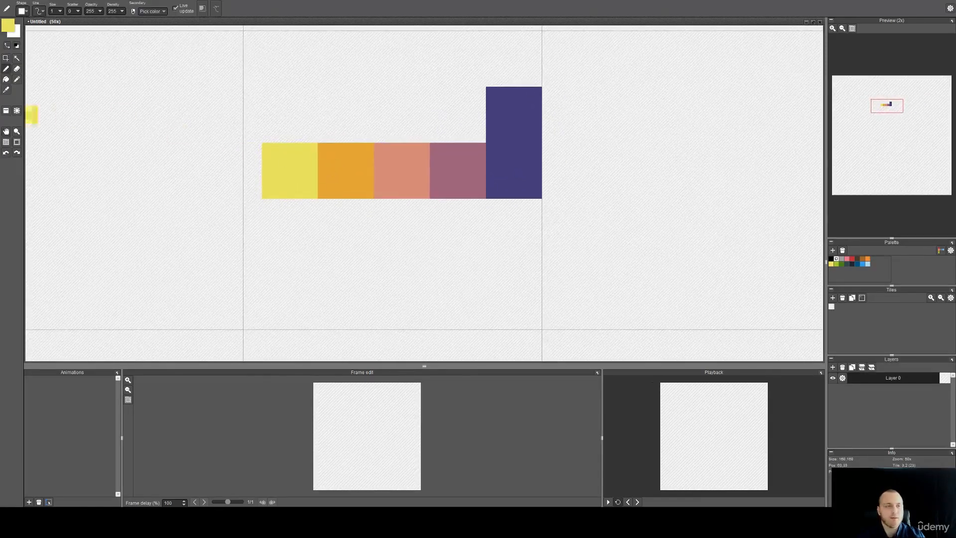
pyautogui.click(8, 24)
pyautogui.click(7, 91)
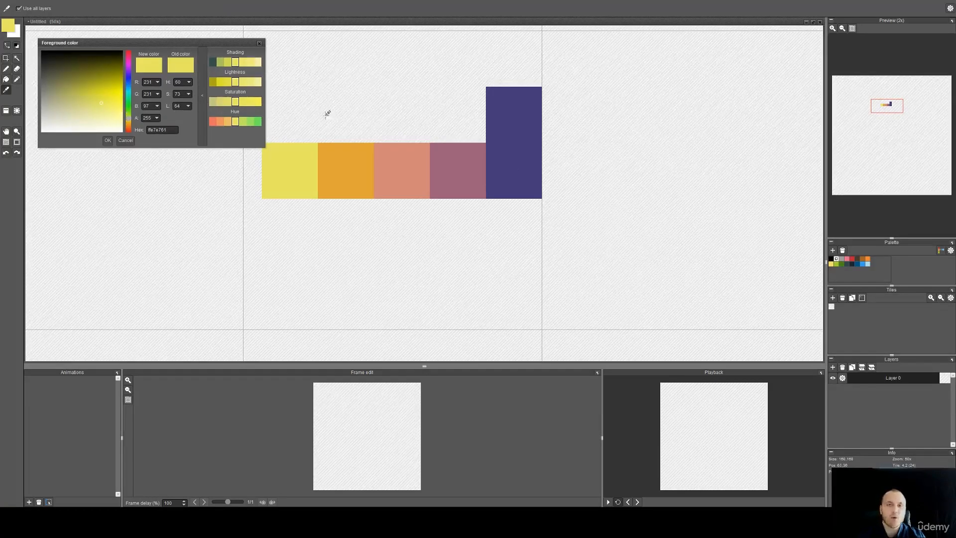
pyautogui.click(518, 164)
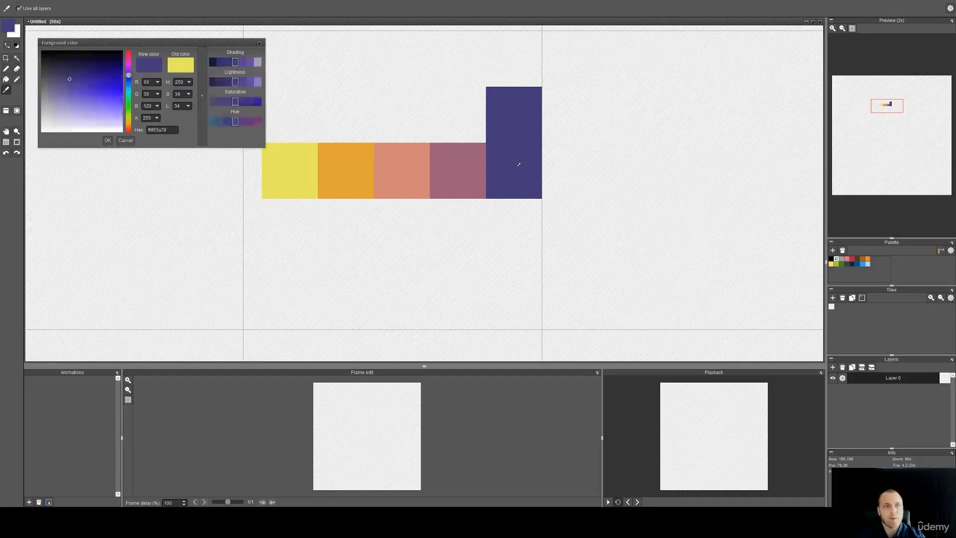
pyautogui.click(464, 167)
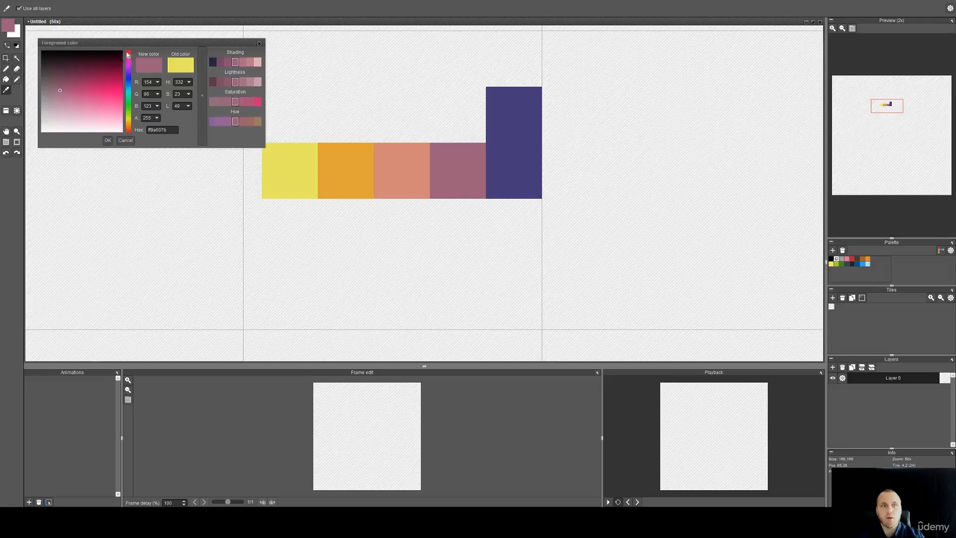
pyautogui.click(510, 165)
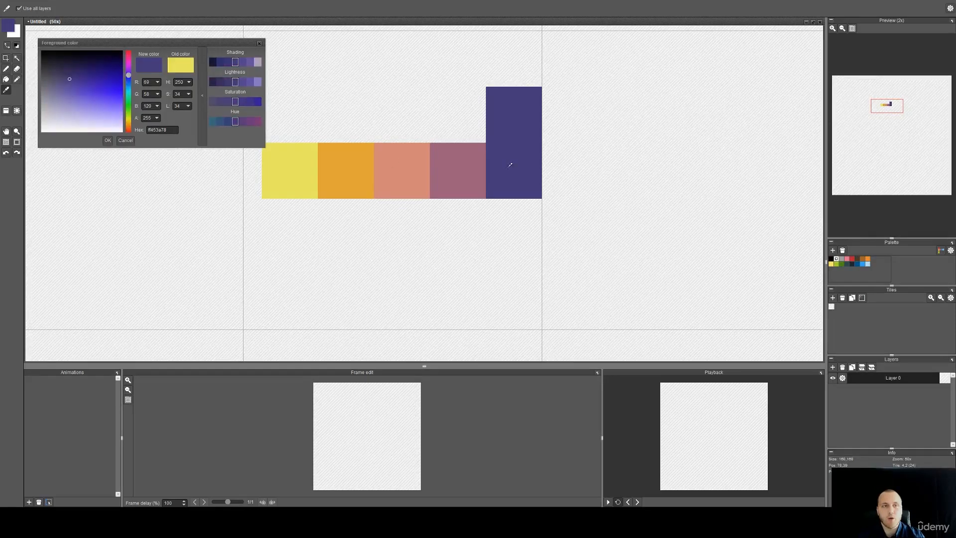
pyautogui.click(463, 167)
pyautogui.click(408, 169)
pyautogui.click(345, 169)
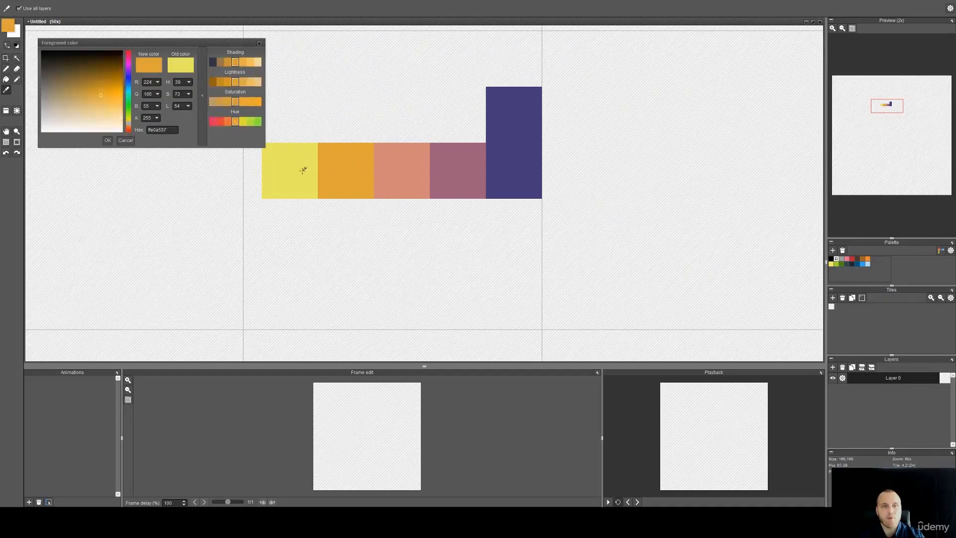
pyautogui.click(285, 169)
pyautogui.click(328, 169)
pyautogui.click(308, 167)
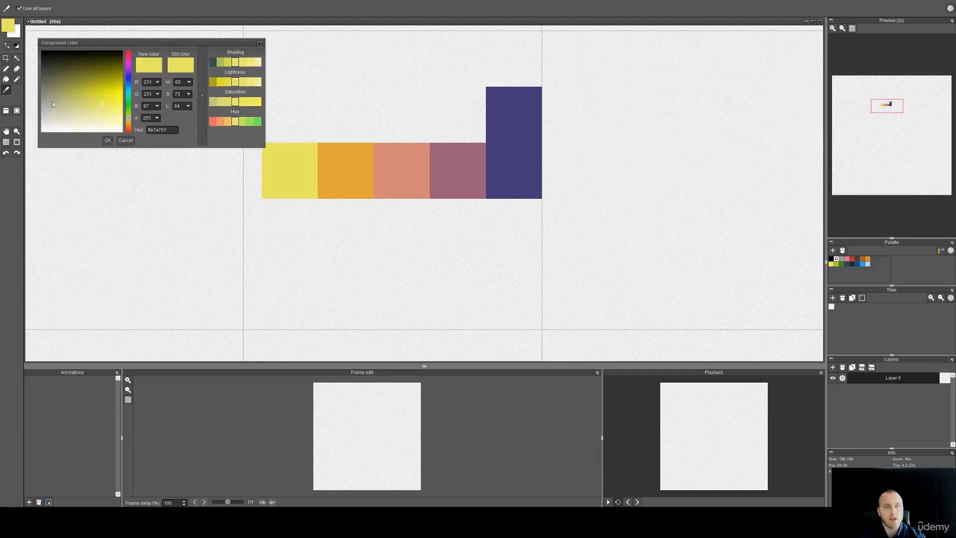
pyautogui.click(507, 163)
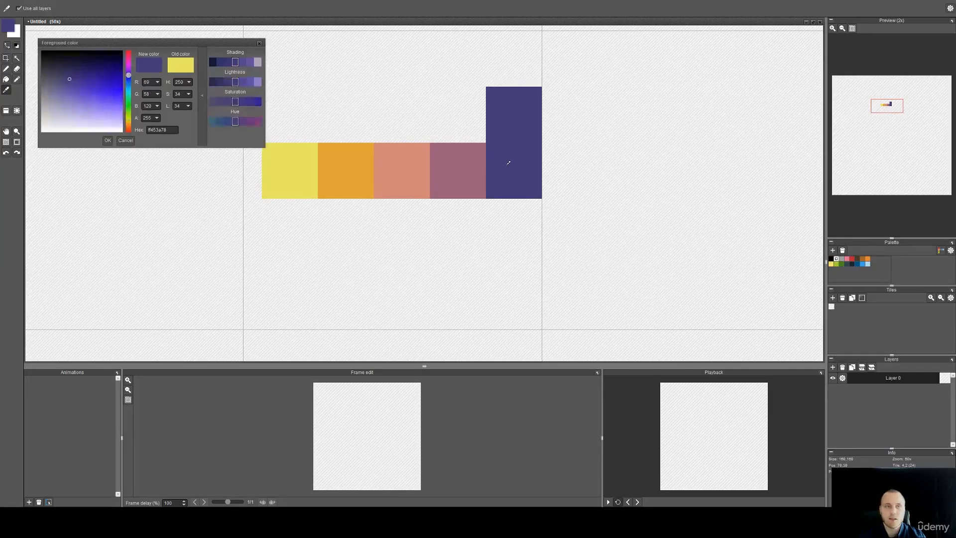
pyautogui.click(462, 174)
pyautogui.click(404, 175)
pyautogui.click(359, 172)
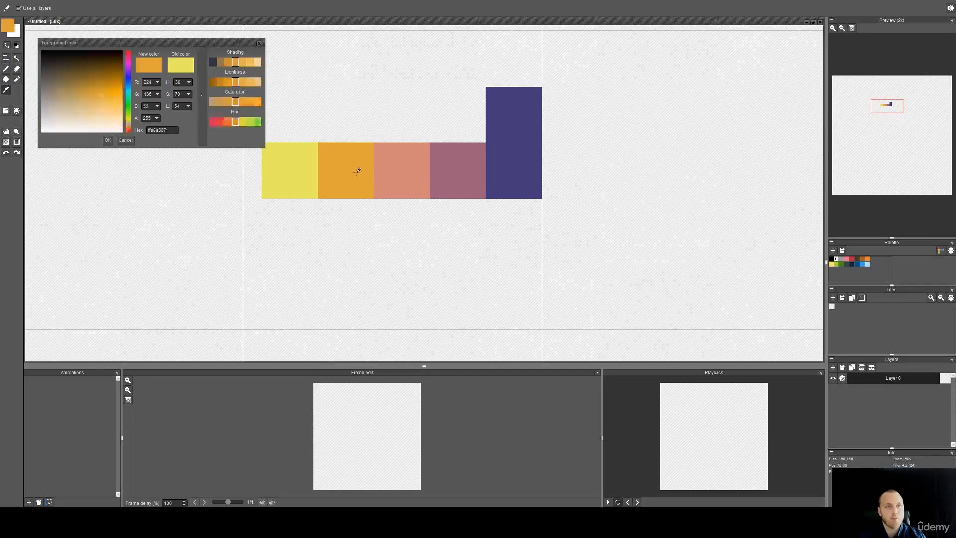
pyautogui.click(306, 171)
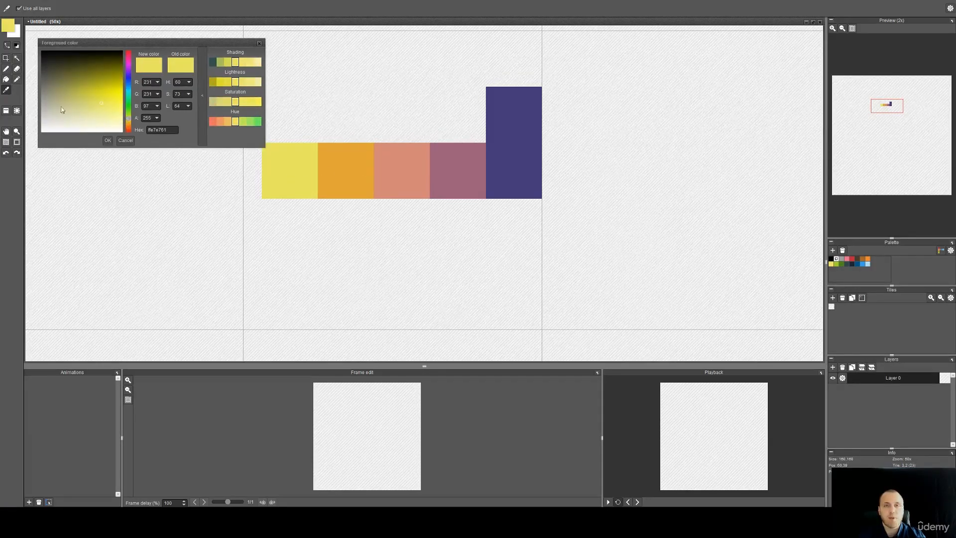
pyautogui.click(510, 169)
pyautogui.click(455, 175)
pyautogui.click(409, 171)
pyautogui.click(361, 169)
pyautogui.click(289, 170)
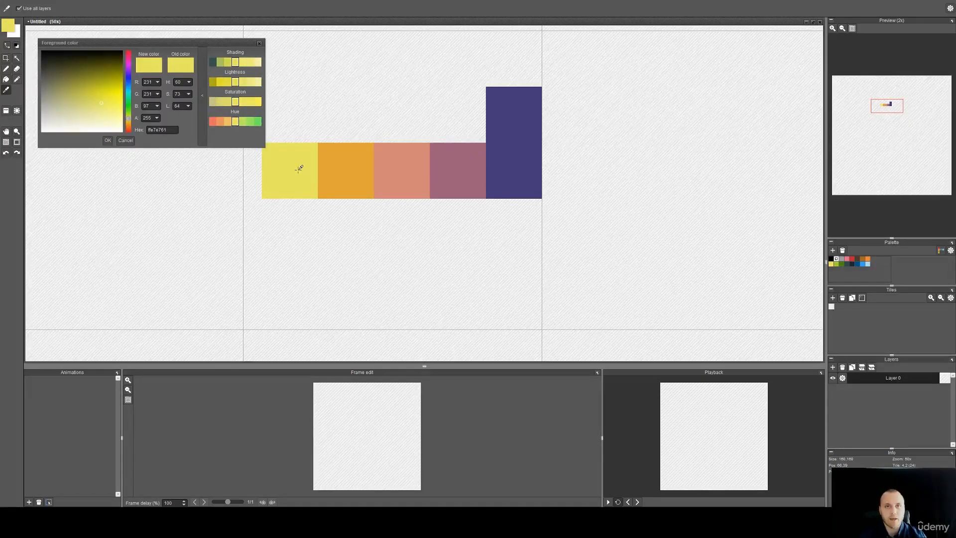
pyautogui.click(107, 140)
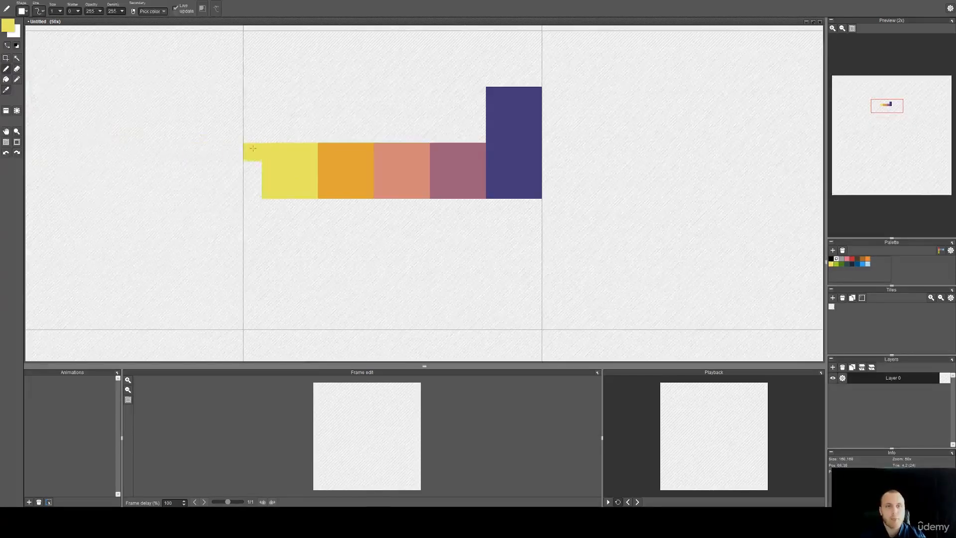
# Extend the yellow swatch upward by 3 pixels so it matches the height of the dark purple column.
pyautogui.moveTo(319, 137)
pyautogui.mouseDown()
pyautogui.moveTo(307, 152)
pyautogui.moveTo(322, 109)
pyautogui.moveTo(277, 117)
pyautogui.moveTo(266, 145)
pyautogui.moveTo(274, 107)
pyautogui.moveTo(326, 126)
pyautogui.mouseUp()
pyautogui.press('e')
pyautogui.moveTo(398, 126); pyautogui.dragTo(367, 147)
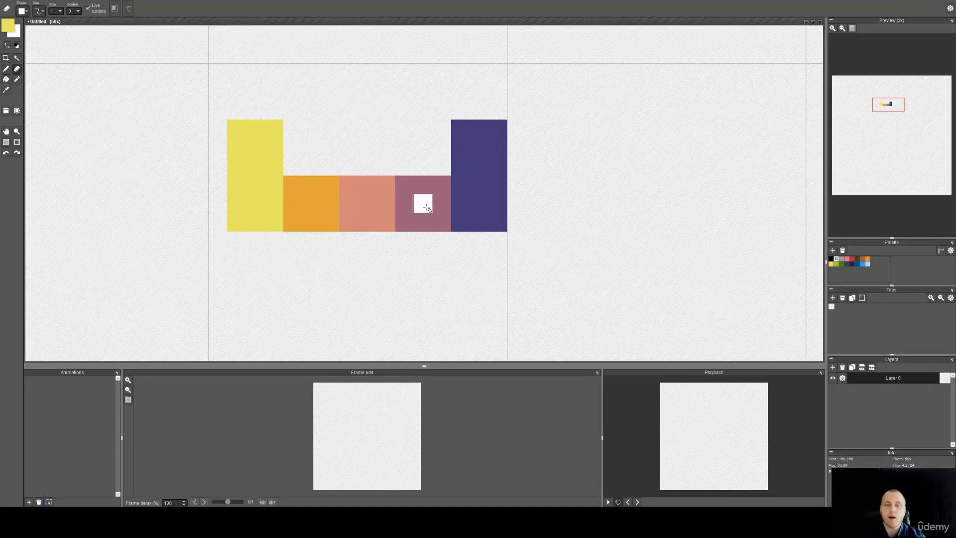
pyautogui.moveTo(400, 162); pyautogui.dragTo(376, 164)
# Mix a blue from the sampled dark purple, hex 4265c3, and paint a 3 x 3 pixel swatch above the dusty pink one, touching the purple.
pyautogui.press('b')
pyautogui.keyDown('alt'); pyautogui.click(449, 146); pyautogui.keyUp('alt')
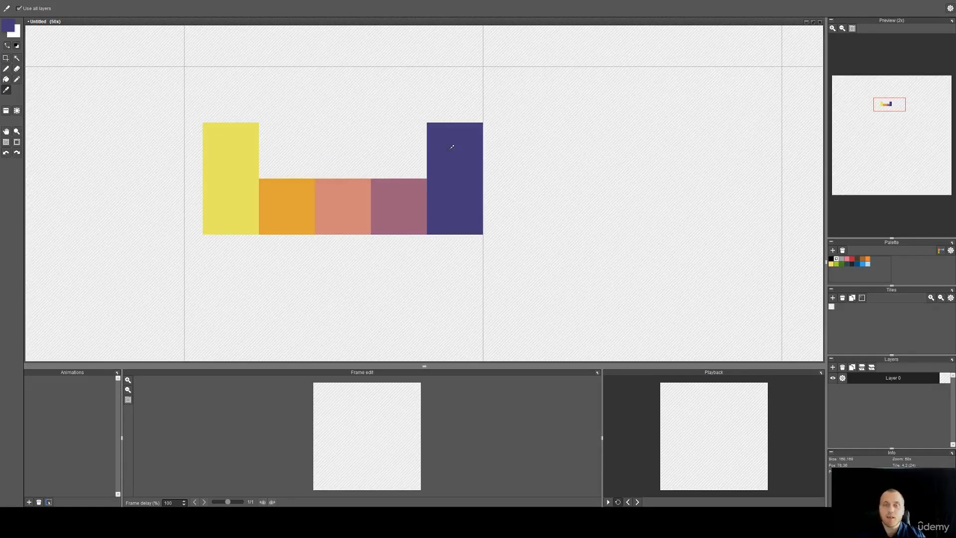
pyautogui.rightClick(463, 153)
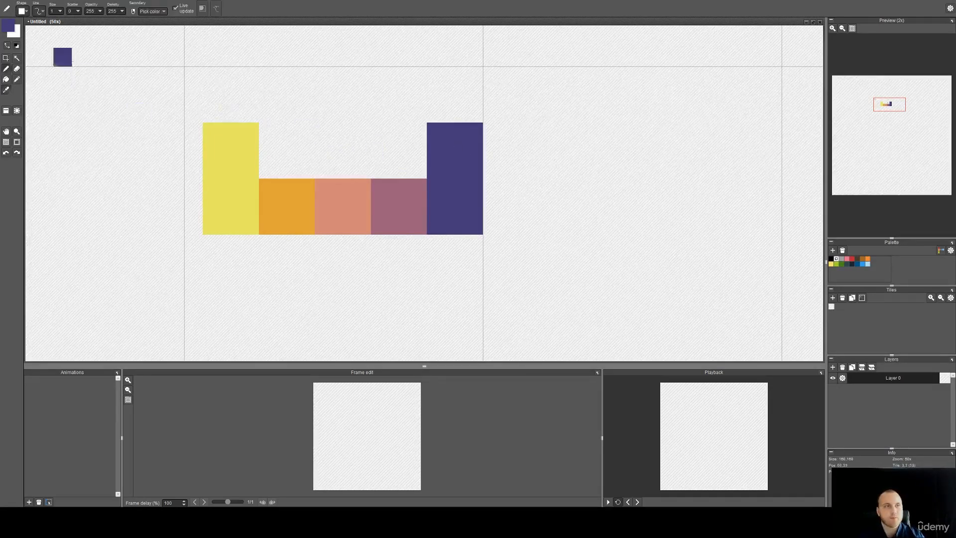
pyautogui.click(8, 29)
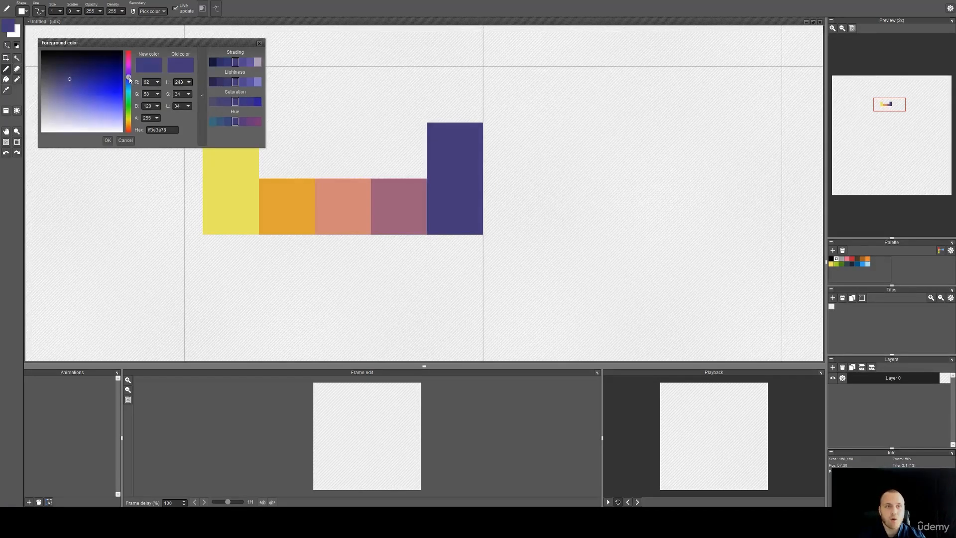
pyautogui.moveTo(129, 78); pyautogui.dragTo(130, 83)
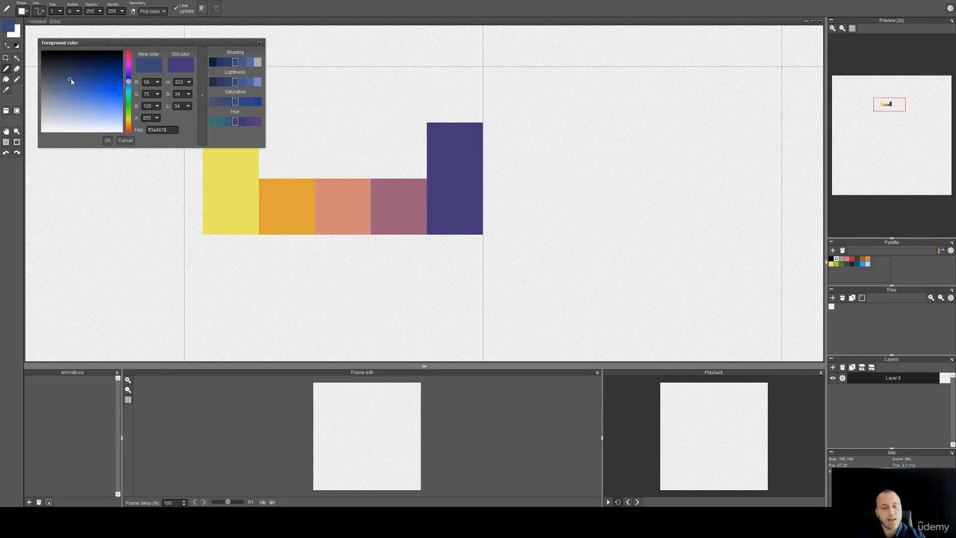
pyautogui.moveTo(71, 81); pyautogui.dragTo(83, 94)
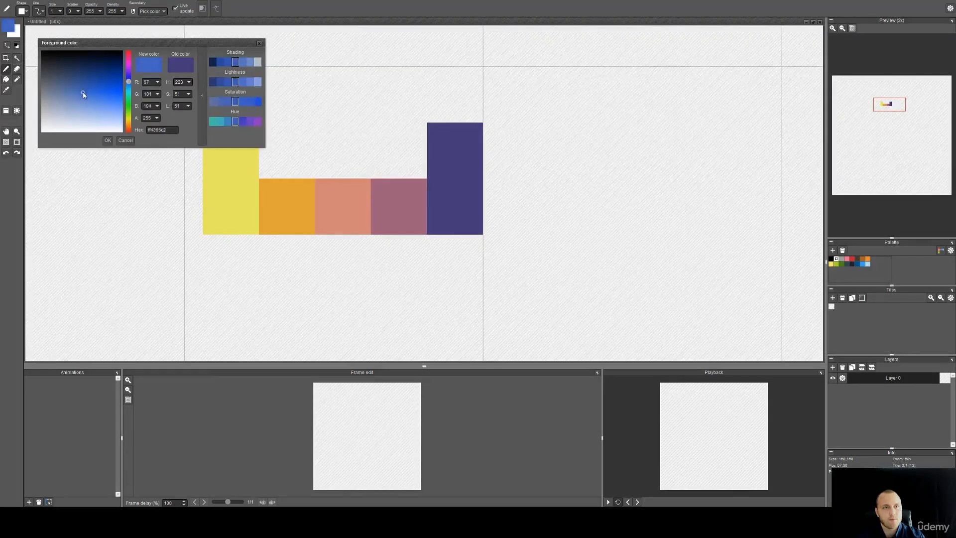
pyautogui.click(107, 140)
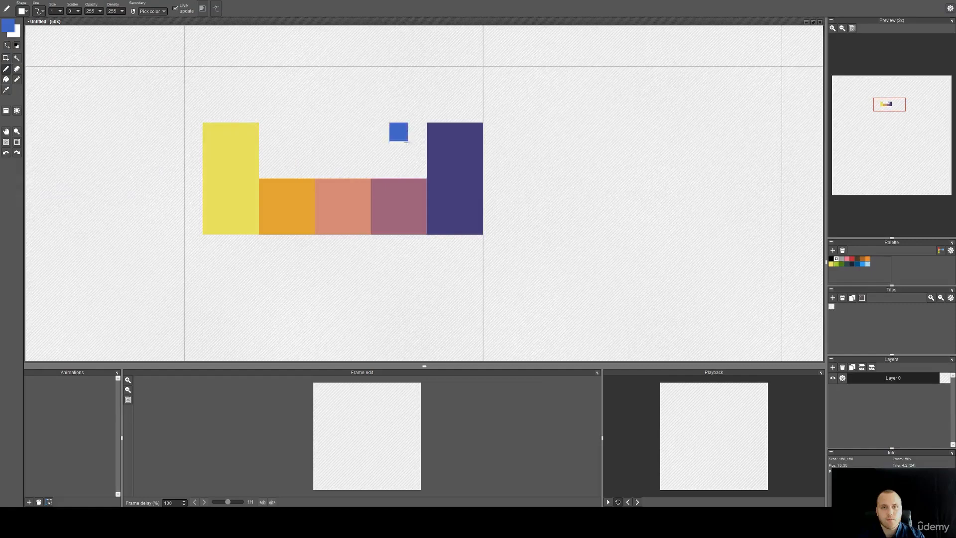
pyautogui.moveTo(399, 131); pyautogui.dragTo(417, 131)
pyautogui.moveTo(417, 169); pyautogui.dragTo(380, 132)
# Fill three full rows of tiles below the swatches with the blue.
pyautogui.scroll(2, 401, 154)
pyautogui.scroll(-2, 401, 152)
pyautogui.scroll(-5, 402, 153)
pyautogui.press('space')
pyautogui.moveTo(456, 202); pyautogui.dragTo(416, 141)
pyautogui.press('f')
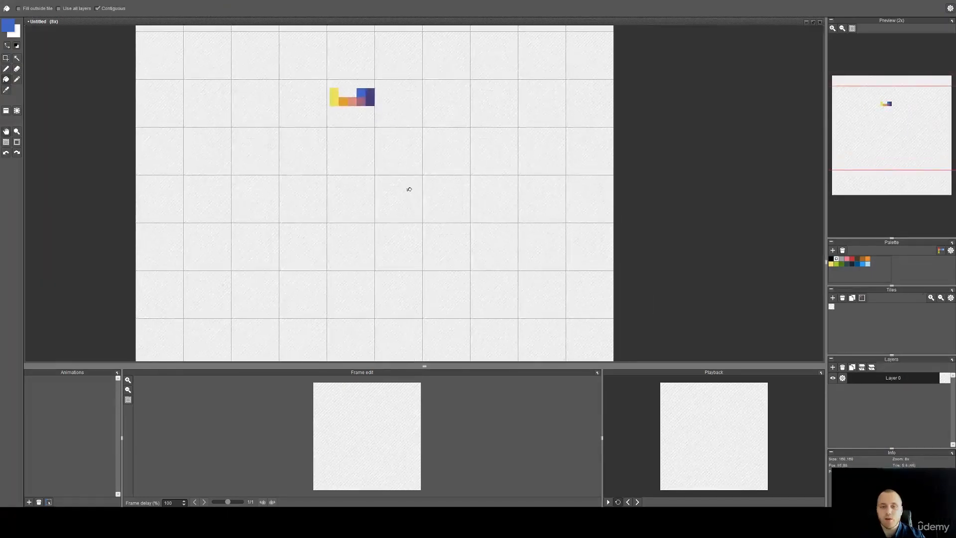
pyautogui.click(409, 191)
pyautogui.press('a')
pyautogui.rightClick(412, 203)
pyautogui.moveTo(467, 200)
pyautogui.mouseDown()
pyautogui.moveTo(493, 283)
pyautogui.moveTo(375, 289)
pyautogui.moveTo(361, 232)
pyautogui.moveTo(169, 230)
pyautogui.moveTo(151, 276)
pyautogui.moveTo(139, 277)
pyautogui.moveTo(104, 203)
pyautogui.moveTo(384, 238)
pyautogui.moveTo(540, 219)
pyautogui.mouseUp()
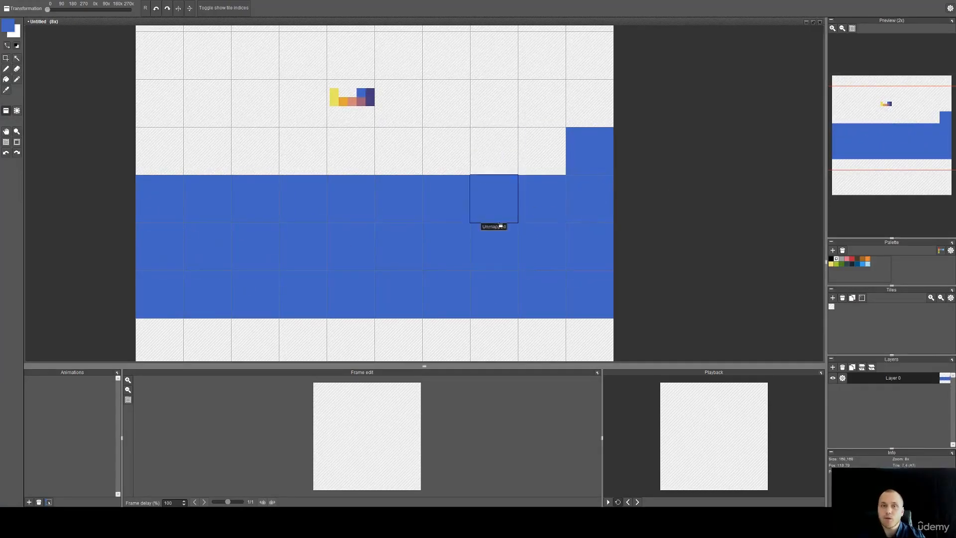
# Undo all the blue tile fills below the swatches, keeping the blue swatch.
pyautogui.hotkey('ctrl', 'z')
pyautogui.hotkey('ctrl', 'z')
pyautogui.hotkey('ctrl', 'z')
pyautogui.hotkey('ctrl', 'z')
pyautogui.hotkey('ctrl', 'z')
pyautogui.hotkey('ctrl', 'z')
pyautogui.scroll(2, 371, 99)
pyautogui.hotkey('ctrl', 'z')
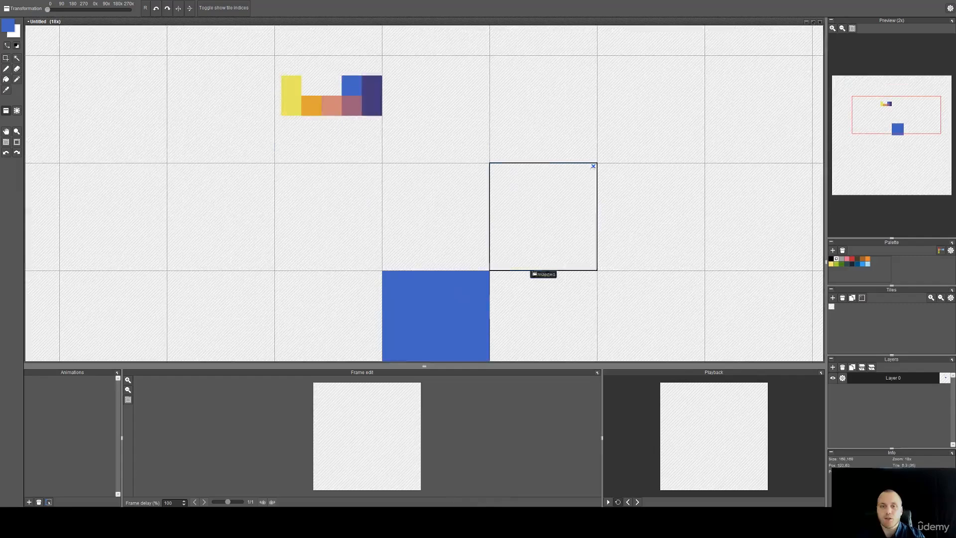
pyautogui.hotkey('ctrl', 'z')
# Mix a dark teal green, hex 105d51, starting from the current blue and shifting the hue toward green.
pyautogui.press('space')
pyautogui.scroll(3, 400, 124)
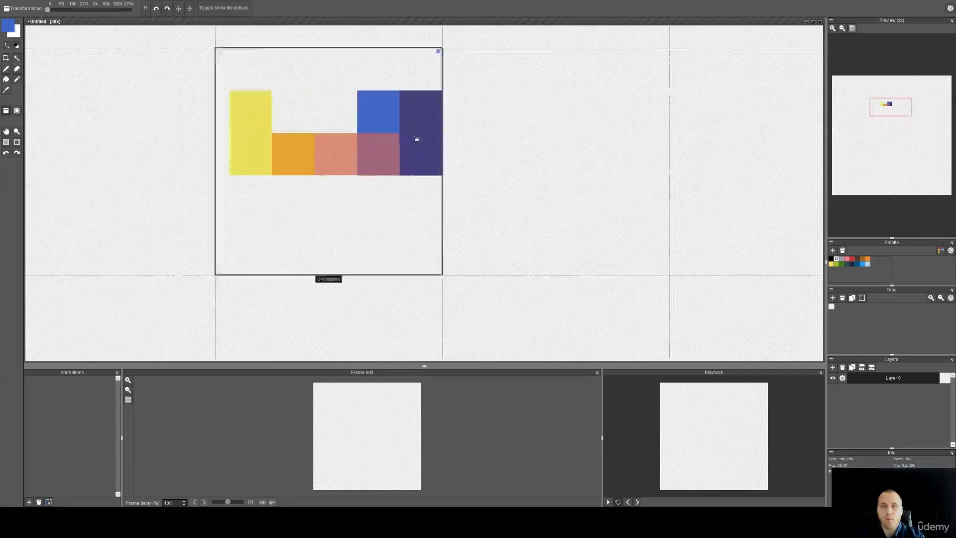
pyautogui.press('b')
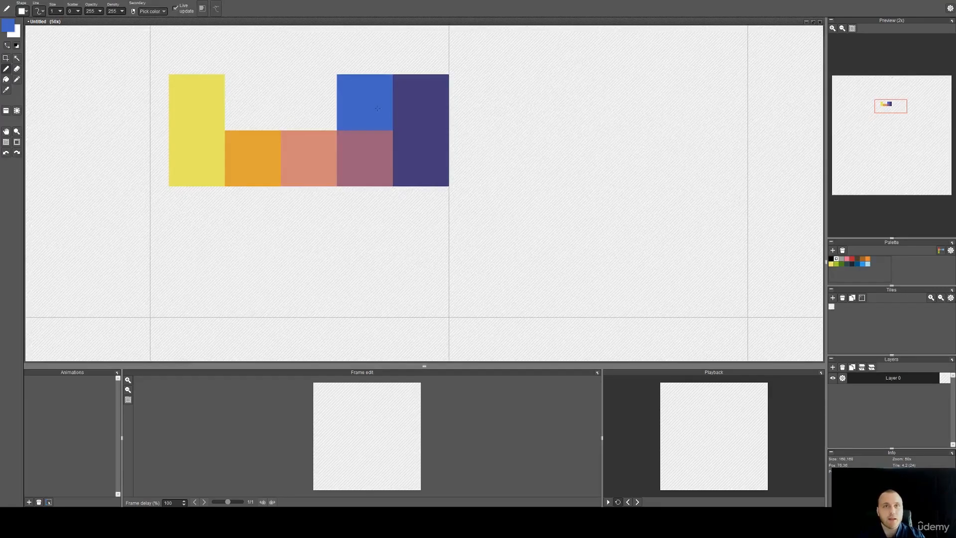
pyautogui.press('space')
pyautogui.moveTo(384, 123); pyautogui.dragTo(474, 183)
pyautogui.scroll(1, 424, 164)
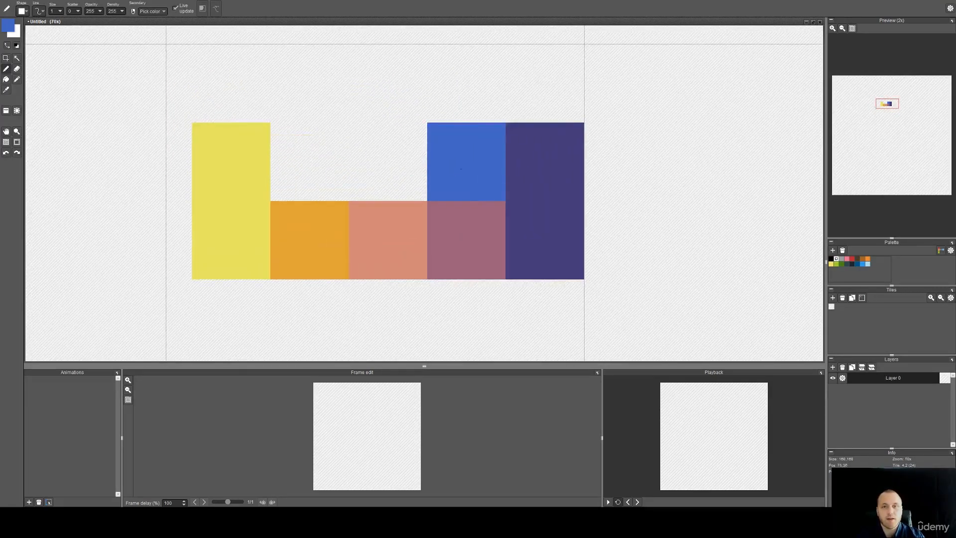
pyautogui.click(8, 25)
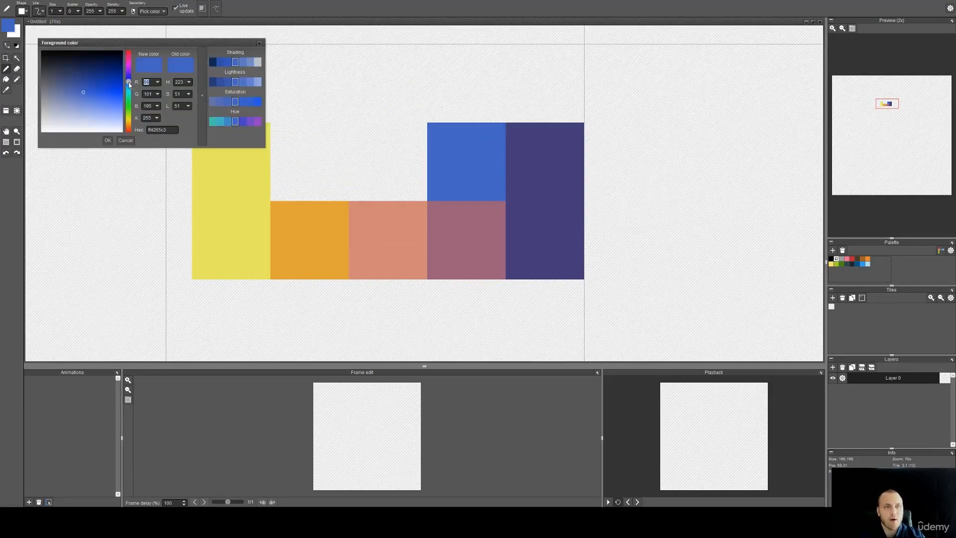
pyautogui.moveTo(128, 82)
pyautogui.mouseDown()
pyautogui.moveTo(129, 112)
pyautogui.moveTo(129, 99)
pyautogui.mouseUp()
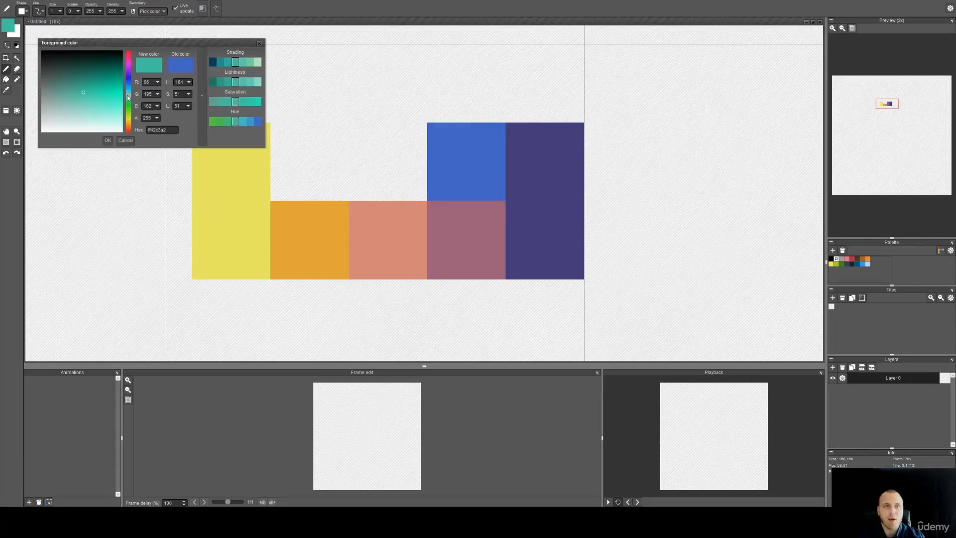
pyautogui.moveTo(129, 96); pyautogui.dragTo(129, 94)
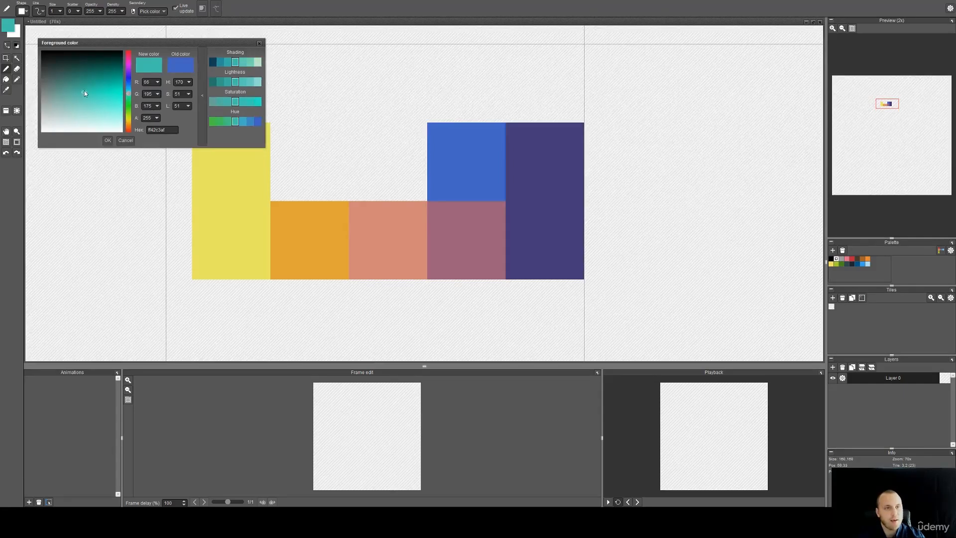
pyautogui.moveTo(84, 93)
pyautogui.mouseDown()
pyautogui.moveTo(100, 95)
pyautogui.moveTo(97, 70)
pyautogui.mouseUp()
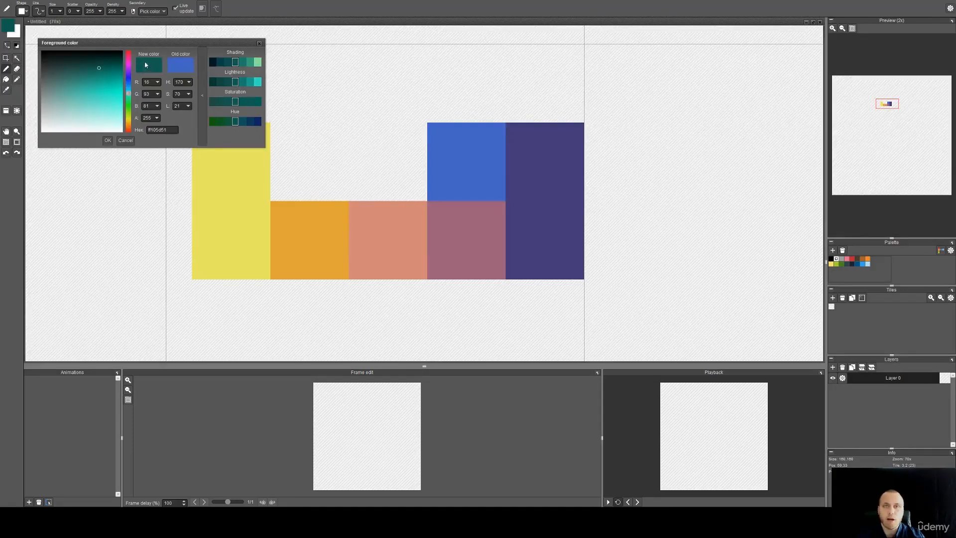
pyautogui.click(107, 140)
# Paint a 3 x 3 pixel dark teal swatch above the salmon pink one, touching the blue swatch.
pyautogui.moveTo(362, 135)
pyautogui.mouseDown()
pyautogui.moveTo(361, 161)
pyautogui.moveTo(387, 187)
pyautogui.moveTo(414, 162)
pyautogui.mouseUp()
pyautogui.click(414, 188)
pyautogui.click(414, 136)
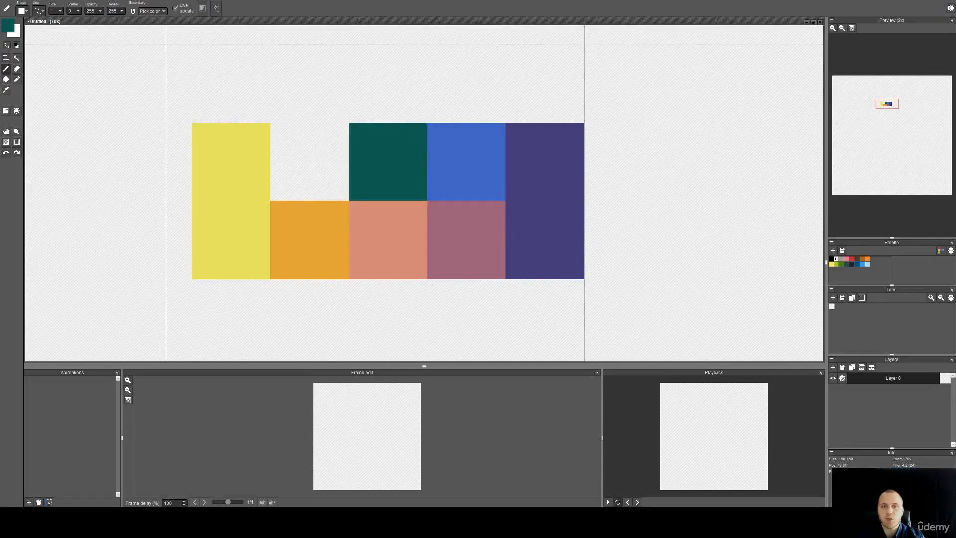
# Sample the blue swatch and fill three uneven rows of tiles below the swatches with it.
pyautogui.scroll(-4, 428, 149)
pyautogui.scroll(-3, 424, 160)
pyautogui.click(450, 166)
pyautogui.scroll(3, 452, 163)
pyautogui.keyDown('alt'); pyautogui.click(445, 155); pyautogui.keyUp('alt')
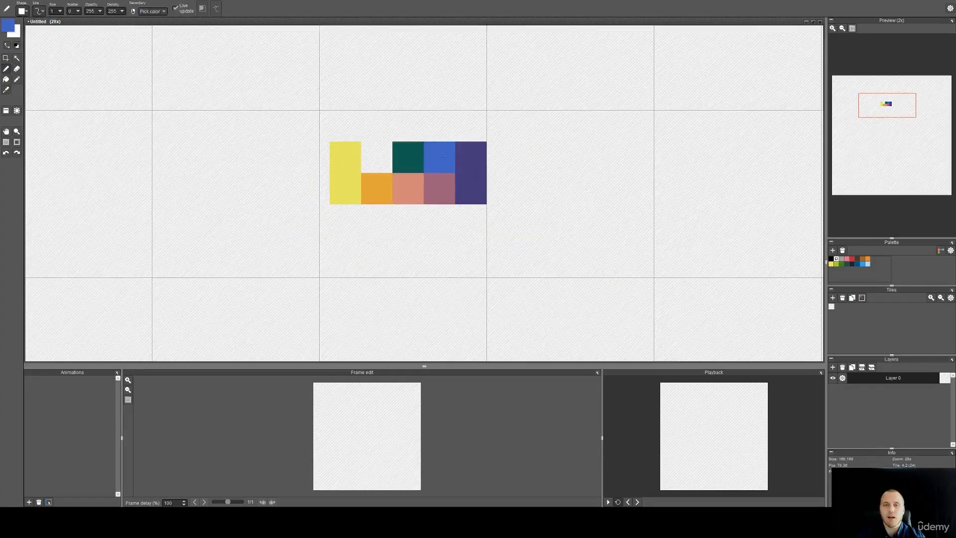
pyautogui.scroll(-5, 444, 158)
pyautogui.moveTo(478, 211); pyautogui.dragTo(434, 138)
pyautogui.press('f')
pyautogui.click(394, 191)
pyautogui.press('a')
pyautogui.rightClick(390, 199)
pyautogui.moveTo(390, 199)
pyautogui.mouseDown()
pyautogui.moveTo(427, 202)
pyautogui.moveTo(503, 253)
pyautogui.moveTo(459, 287)
pyautogui.moveTo(412, 282)
pyautogui.moveTo(436, 219)
pyautogui.mouseUp()
pyautogui.scroll(6, 423, 80)
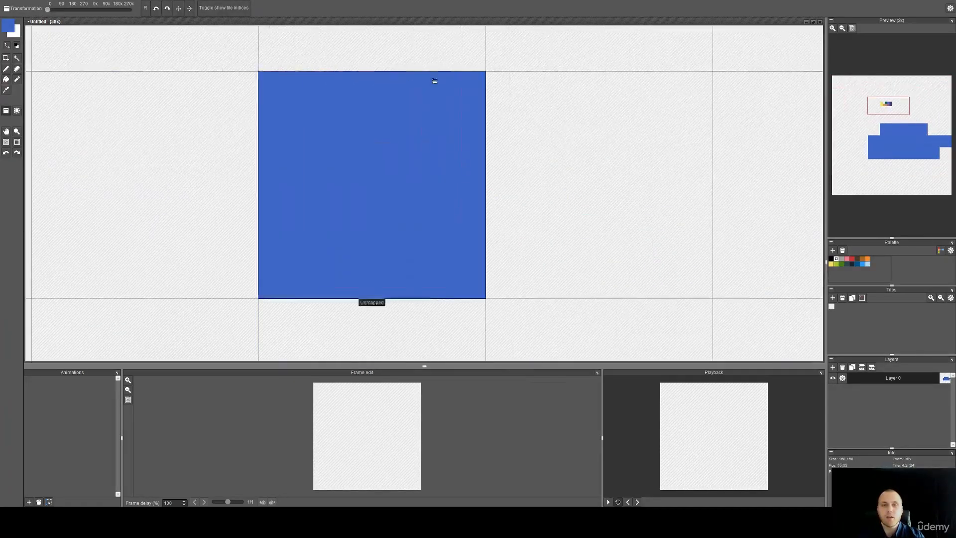
# Sample the dark teal swatch and clear all the blue tile fills below the swatches.
pyautogui.press('b')
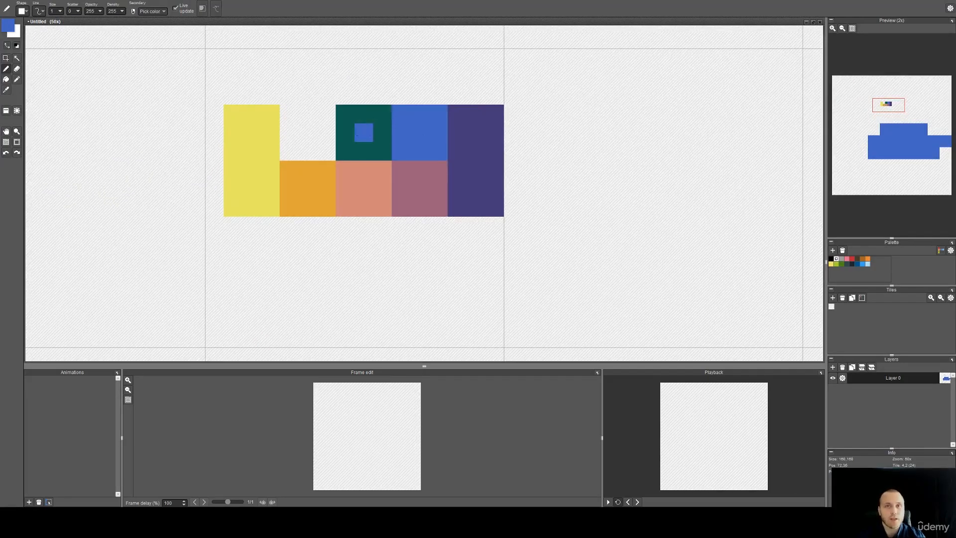
pyautogui.keyDown('alt'); pyautogui.click(376, 129); pyautogui.keyUp('alt')
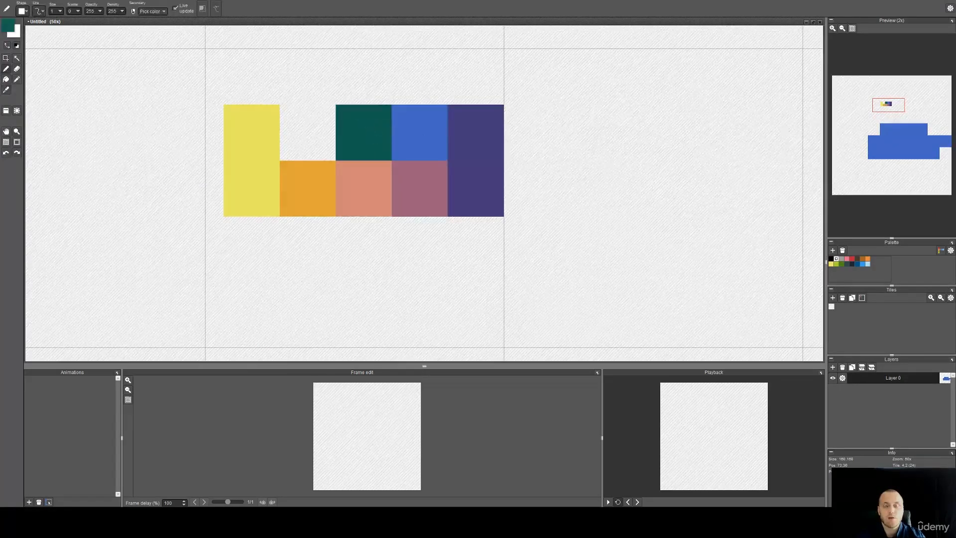
pyautogui.scroll(-6, 550, 133)
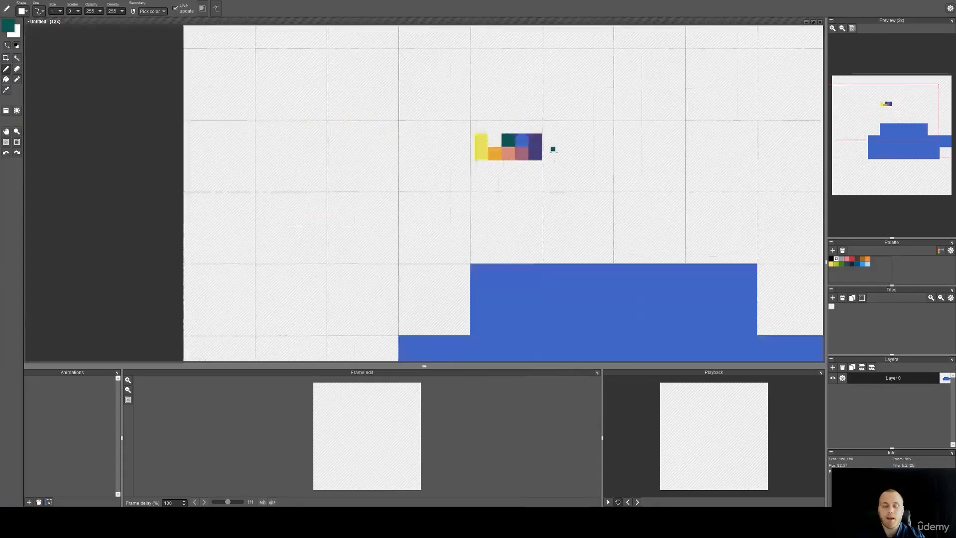
pyautogui.press('space')
pyautogui.moveTo(578, 203); pyautogui.dragTo(481, 144)
pyautogui.press('a')
pyautogui.moveTo(395, 187)
pyautogui.mouseDown()
pyautogui.moveTo(651, 189)
pyautogui.moveTo(547, 283)
pyautogui.moveTo(615, 279)
pyautogui.mouseUp()
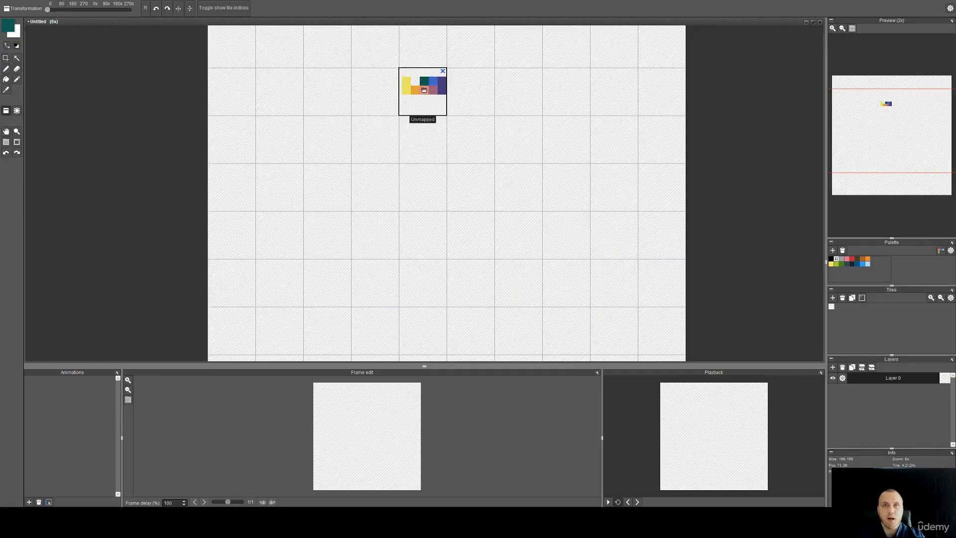
# Mix a brighter green, hex 50cd48, from the dark teal by shifting its hue toward yellow and raising its lightness.
pyautogui.scroll(4, 424, 90)
pyautogui.press('space')
pyautogui.moveTo(455, 113); pyautogui.dragTo(429, 194)
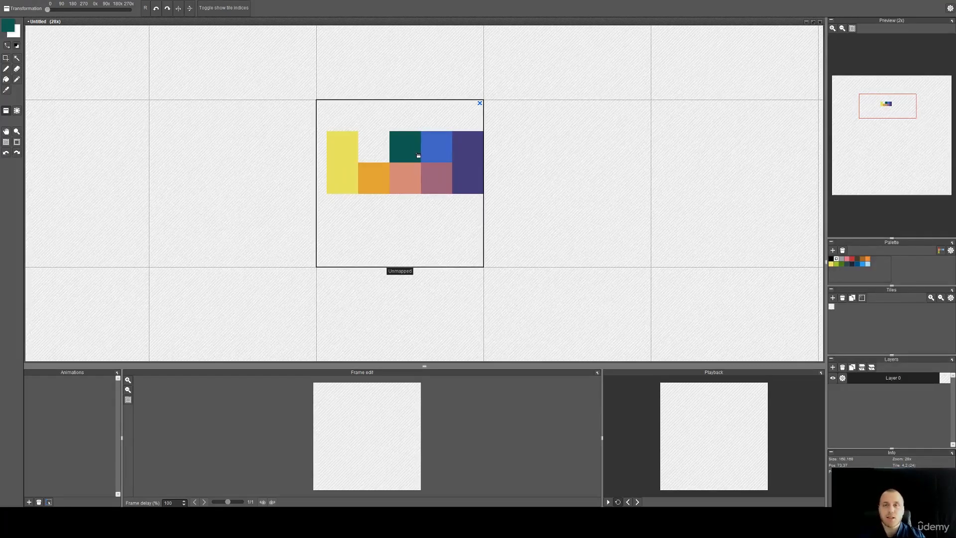
pyautogui.press('i')
pyautogui.scroll(2, 416, 151)
pyautogui.press('b')
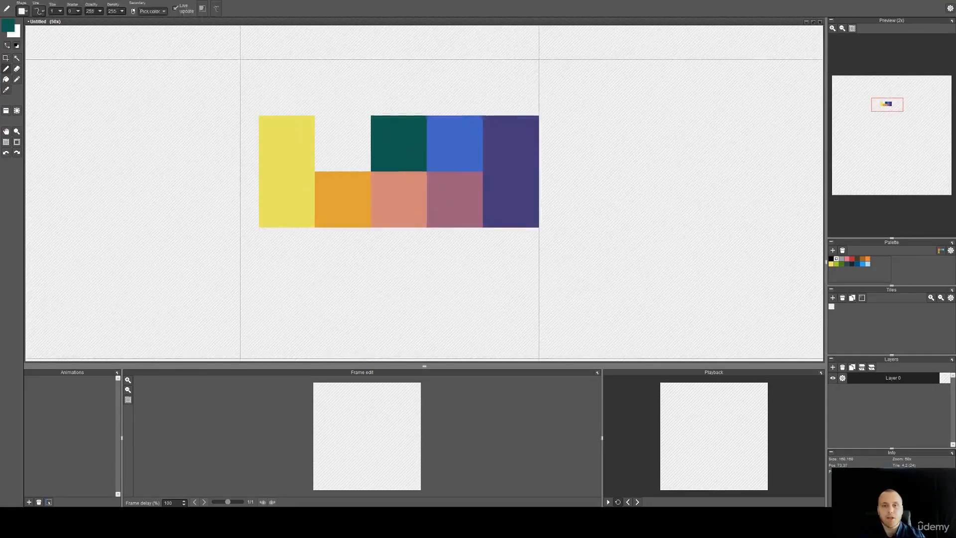
pyautogui.press('space')
pyautogui.moveTo(421, 154); pyautogui.dragTo(398, 160)
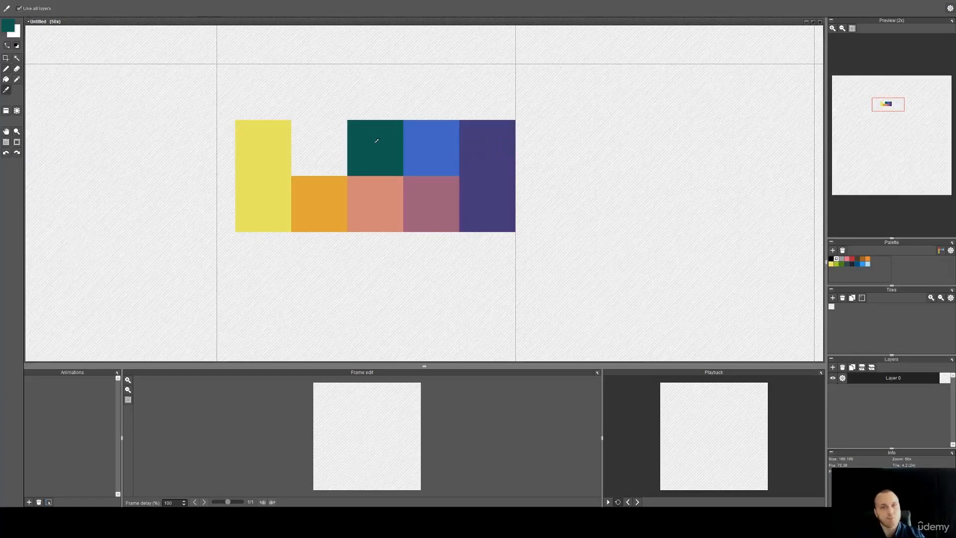
pyautogui.press('i')
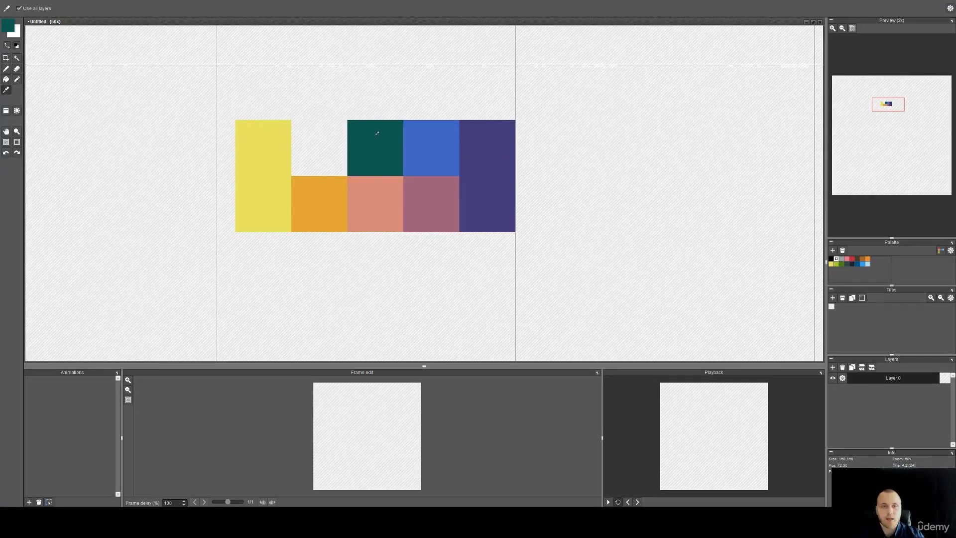
pyautogui.press('b')
pyautogui.click(8, 23)
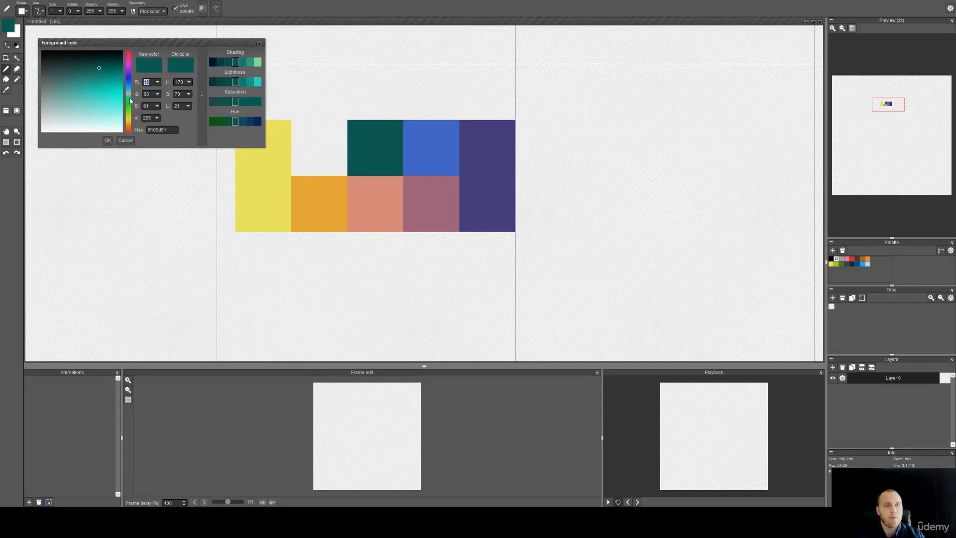
pyautogui.click(130, 104)
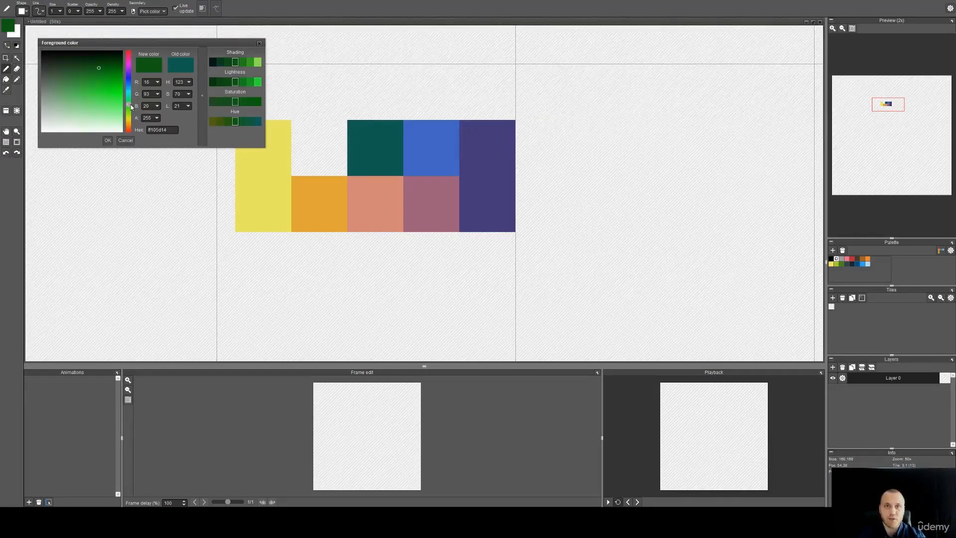
pyautogui.moveTo(132, 107); pyautogui.dragTo(127, 109)
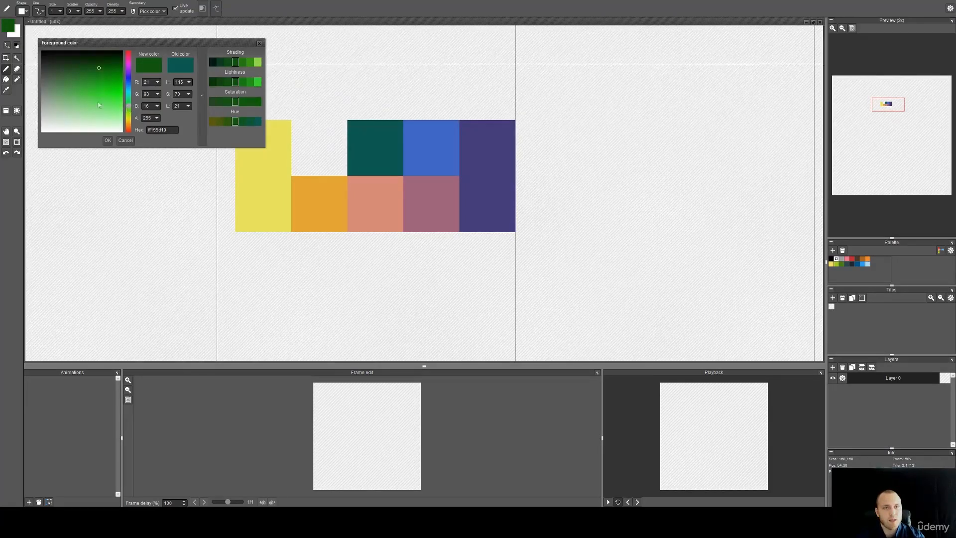
pyautogui.moveTo(98, 84); pyautogui.dragTo(102, 88)
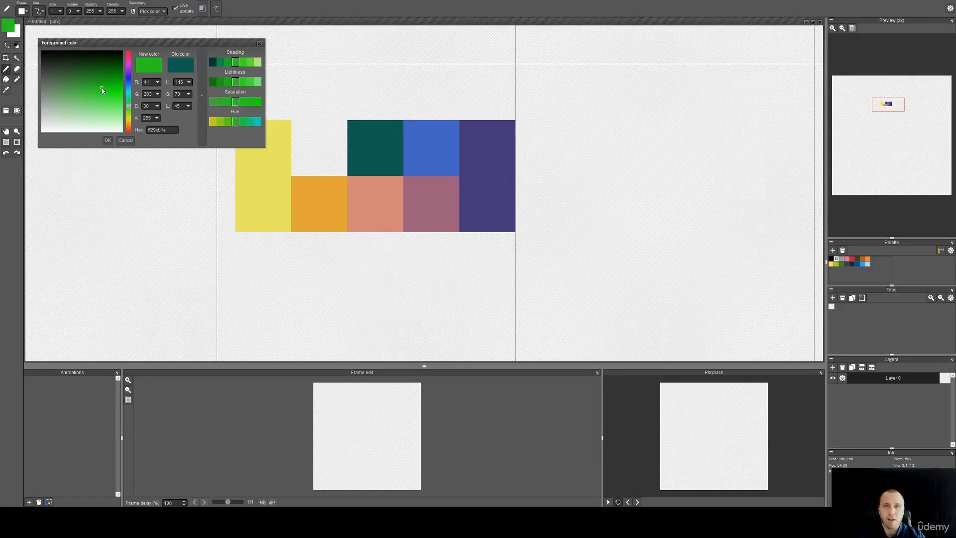
pyautogui.moveTo(102, 88)
pyautogui.mouseDown()
pyautogui.moveTo(109, 86)
pyautogui.moveTo(105, 101)
pyautogui.moveTo(92, 88)
pyautogui.moveTo(88, 95)
pyautogui.mouseUp()
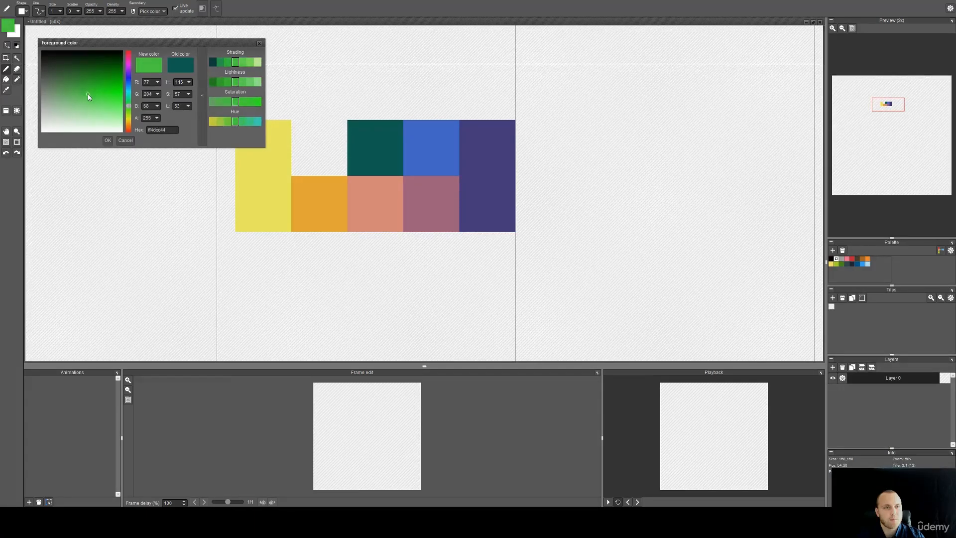
pyautogui.click(107, 140)
# Paint a 3 x 3 pixel green swatch above the orange one, filling the gap between yellow and dark teal.
pyautogui.moveTo(300, 148)
pyautogui.mouseDown()
pyautogui.moveTo(329, 164)
pyautogui.moveTo(331, 129)
pyautogui.mouseUp()
pyautogui.scroll(-3, 467, 186)
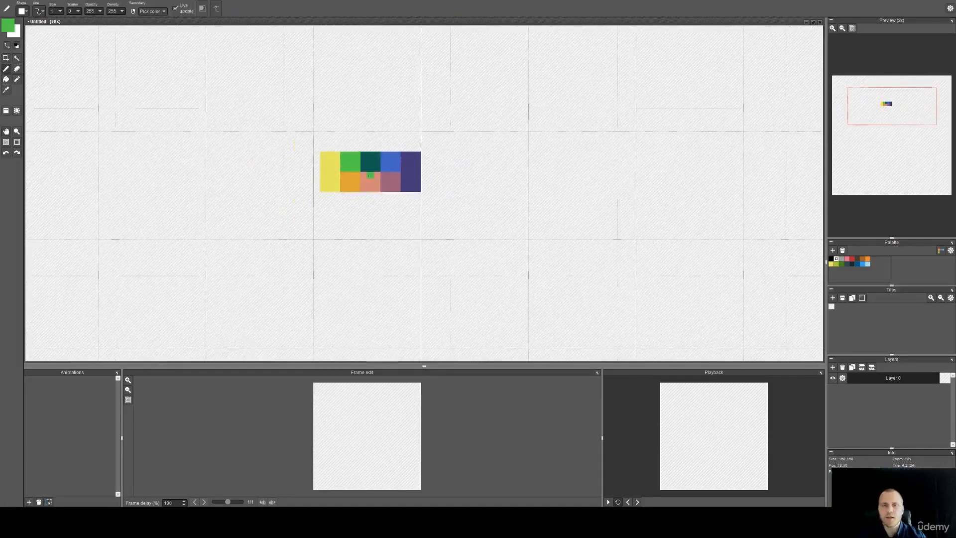
pyautogui.scroll(3, 391, 175)
pyautogui.click(8, 25)
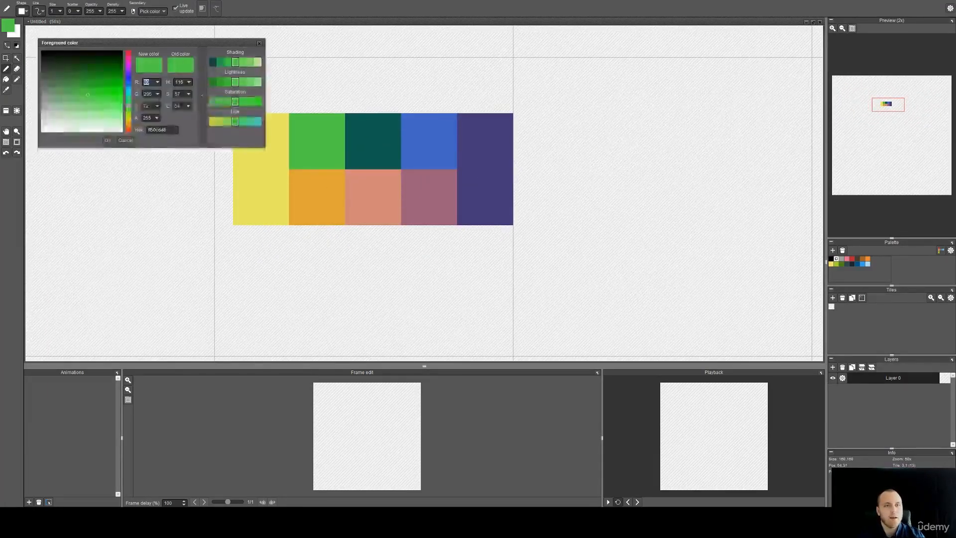
pyautogui.click(122, 141)
pyautogui.scroll(-1, 210, 153)
# With the foreground colour dialog open, sample the upper ramp from dark purple through blue, teal and green to yellow to compare the hue shifts.
pyautogui.moveTo(211, 152)
pyautogui.mouseDown()
pyautogui.moveTo(345, 177)
pyautogui.moveTo(359, 169)
pyautogui.mouseUp()
pyautogui.click(8, 25)
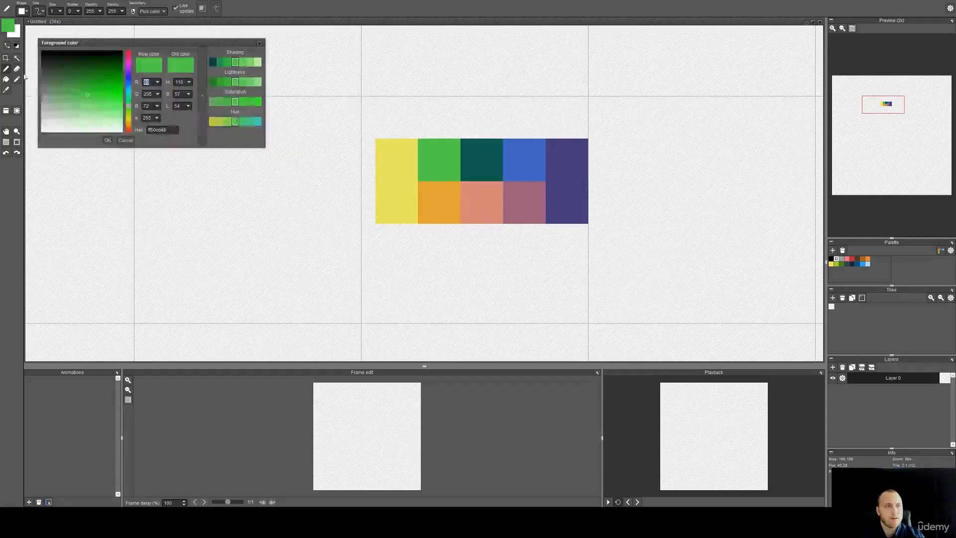
pyautogui.click(6, 90)
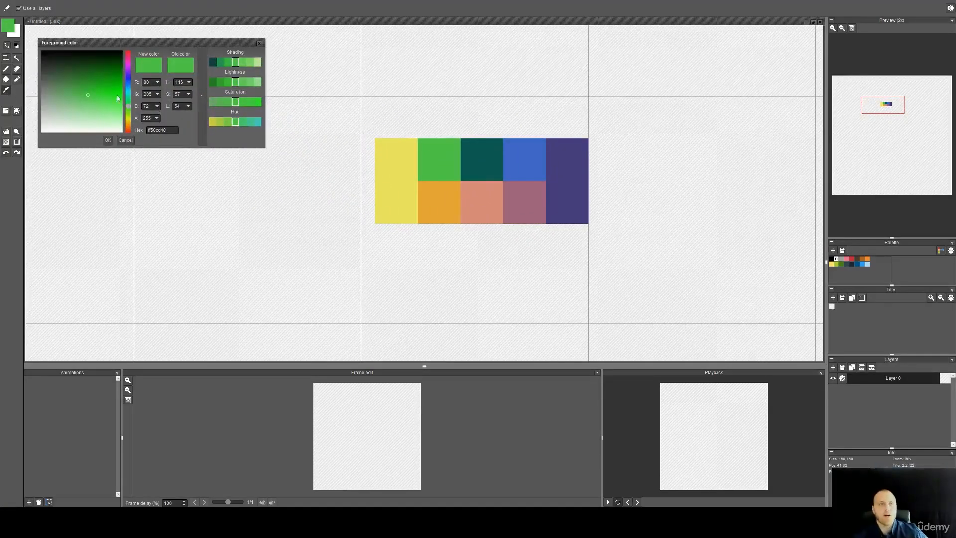
pyautogui.click(569, 164)
pyautogui.click(535, 165)
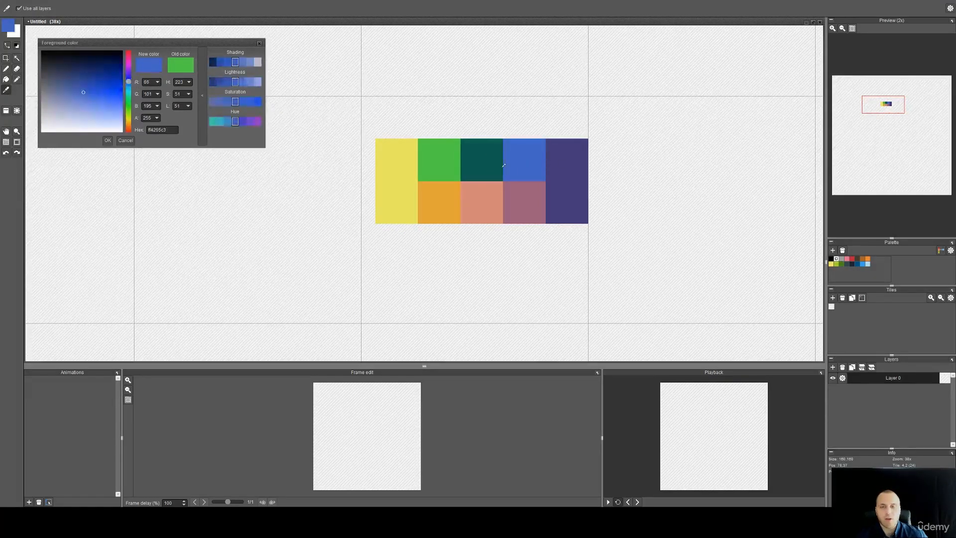
pyautogui.click(481, 161)
pyautogui.click(450, 158)
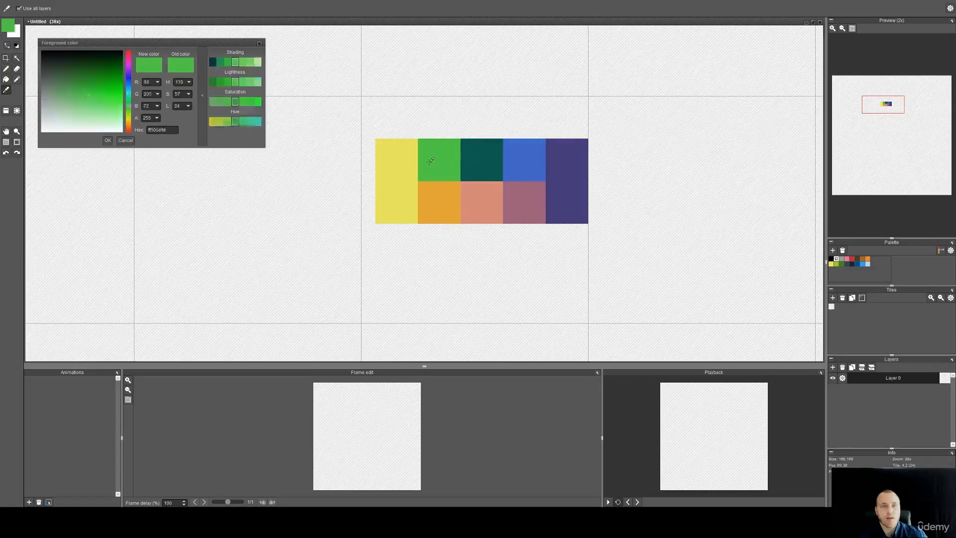
pyautogui.click(404, 163)
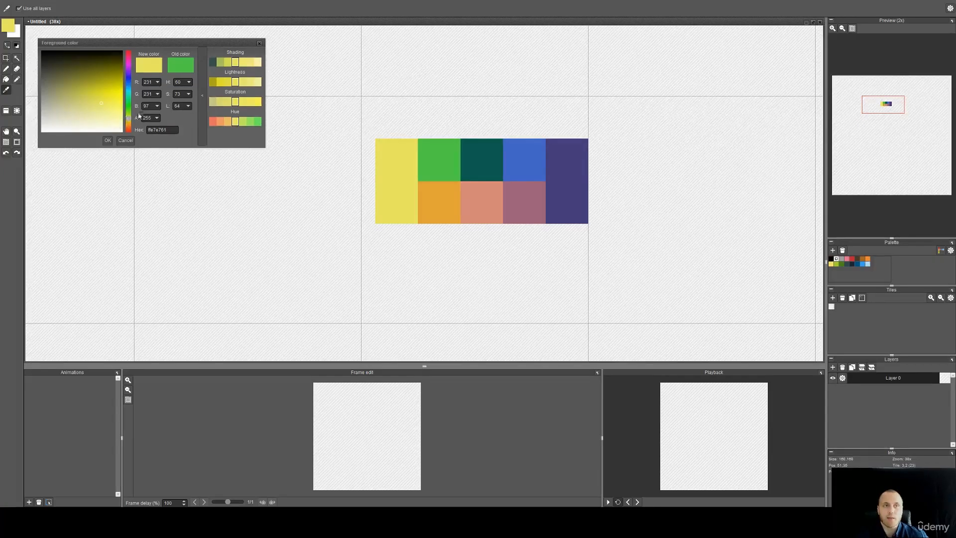
# Sample the lower ramp from dark purple through dusty pink, salmon and orange to yellow to compare their colour values.
pyautogui.click(574, 202)
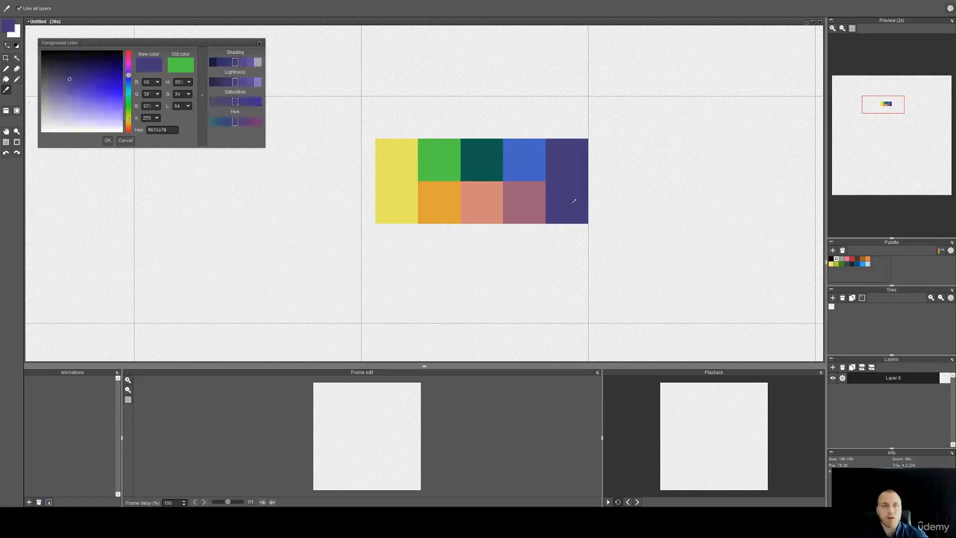
pyautogui.click(524, 198)
pyautogui.click(483, 202)
pyautogui.click(452, 202)
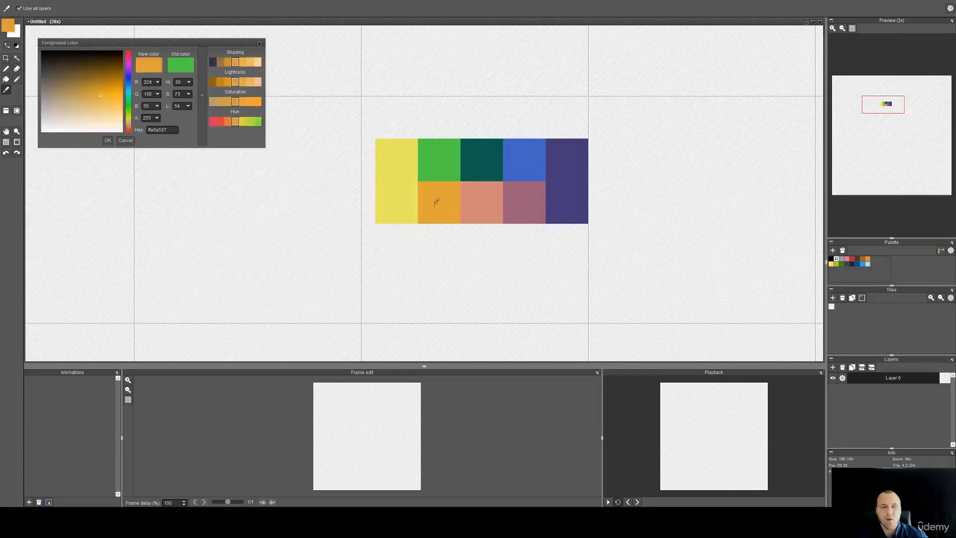
pyautogui.click(407, 201)
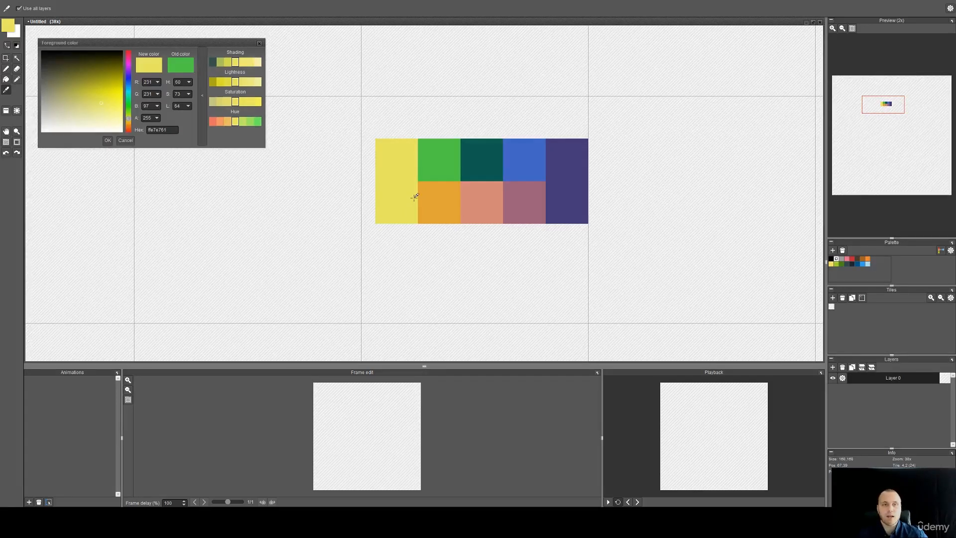
# Sample the orange and yellow swatches alternately to compare their hue, saturation and lightness.
pyautogui.click(443, 197)
pyautogui.click(409, 198)
pyautogui.click(433, 198)
pyautogui.click(409, 201)
pyautogui.click(436, 202)
# Sample the dark purple and dusty pink swatches alternately to compare their hue, saturation and lightness.
pyautogui.click(555, 204)
pyautogui.click(537, 205)
pyautogui.click(555, 202)
pyautogui.click(539, 203)
pyautogui.click(559, 201)
pyautogui.click(539, 203)
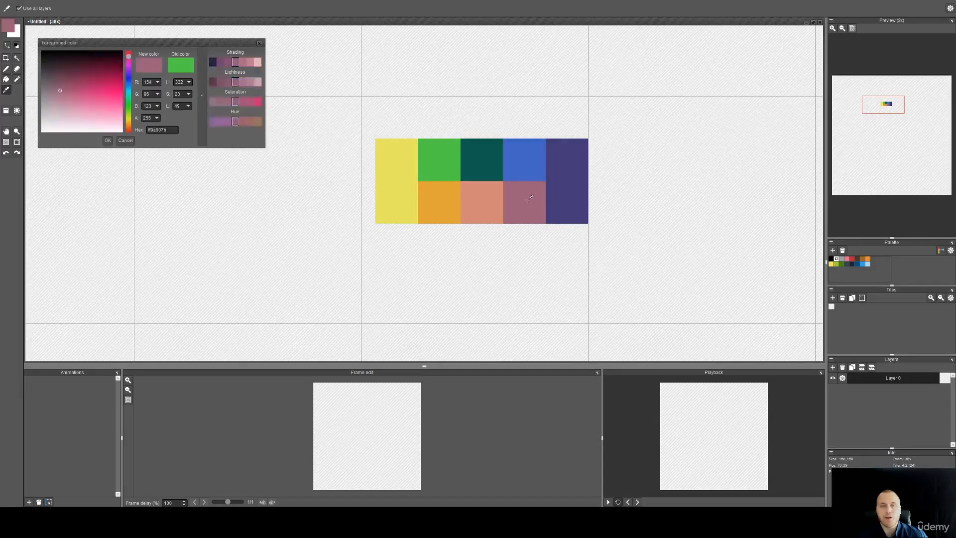
pyautogui.click(565, 202)
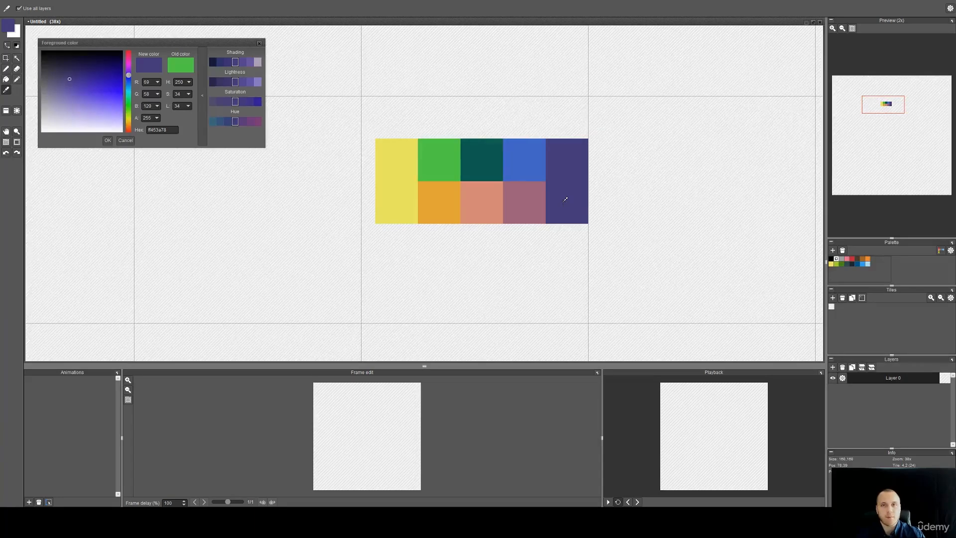
# Choose a saturated blue-violet foreground colour and fill an empty tile below the palette with it.
pyautogui.click(130, 141)
pyautogui.click(125, 140)
pyautogui.scroll(3, 513, 166)
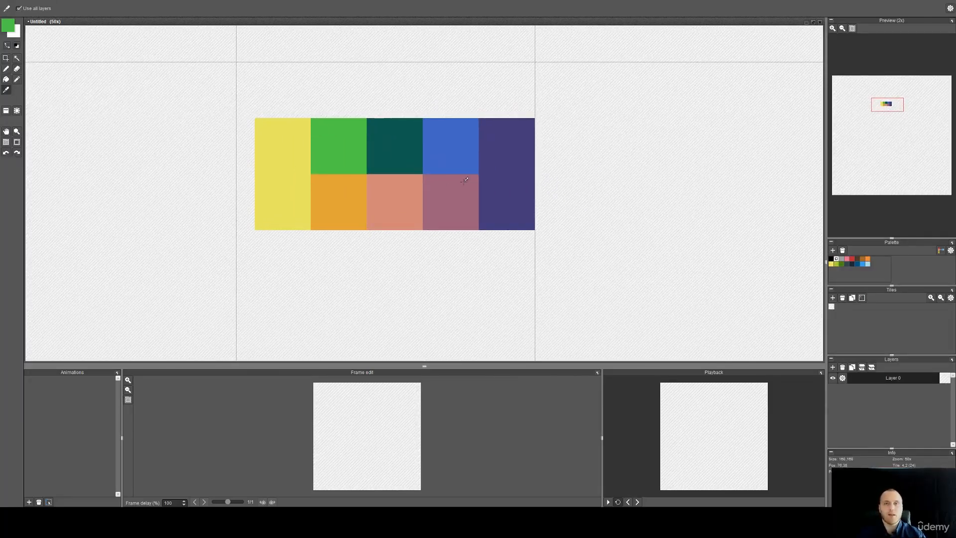
pyautogui.click(11, 29)
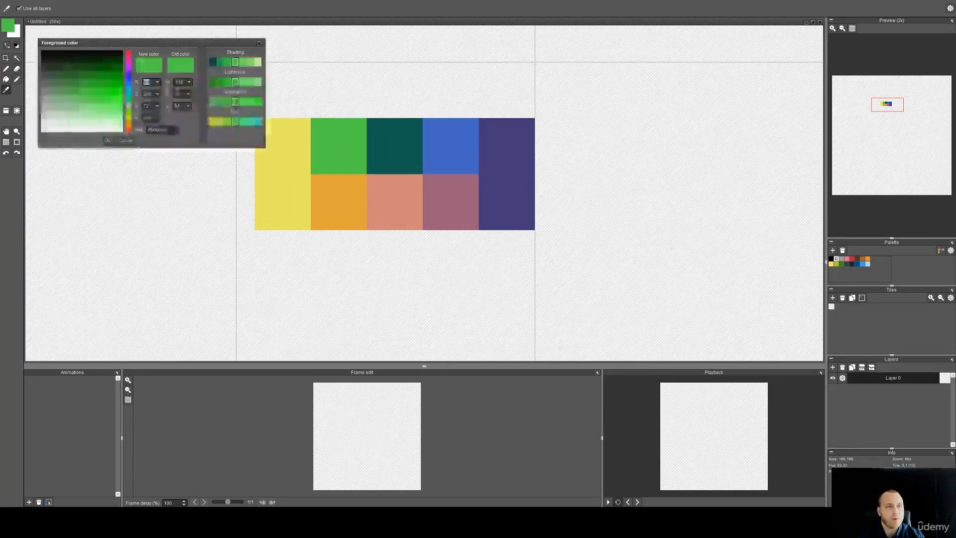
pyautogui.moveTo(189, 95); pyautogui.dragTo(209, 24)
pyautogui.click(122, 89)
pyautogui.moveTo(125, 91)
pyautogui.mouseDown()
pyautogui.moveTo(129, 101)
pyautogui.moveTo(130, 74)
pyautogui.mouseUp()
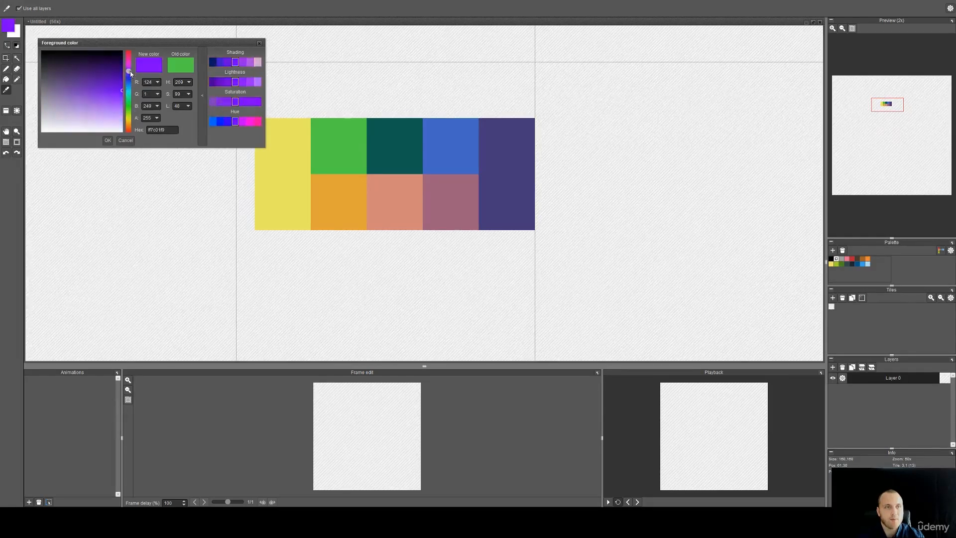
pyautogui.click(108, 140)
pyautogui.scroll(-2, 188, 143)
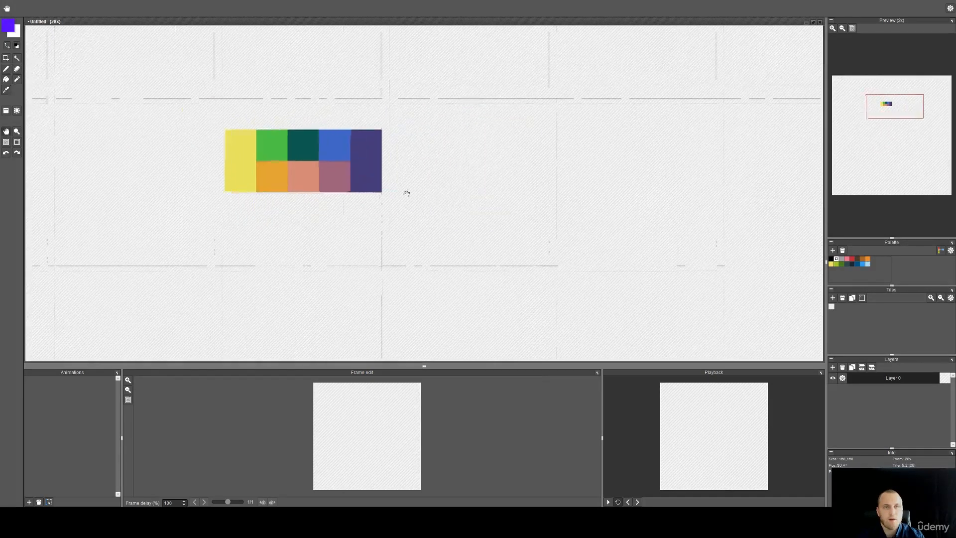
pyautogui.moveTo(407, 194); pyautogui.dragTo(220, 108)
pyautogui.click(413, 244)
pyautogui.moveTo(420, 267); pyautogui.dragTo(424, 230)
# Set the foreground colour to bright yellow and fill the tile beside the violet square.
pyautogui.click(9, 28)
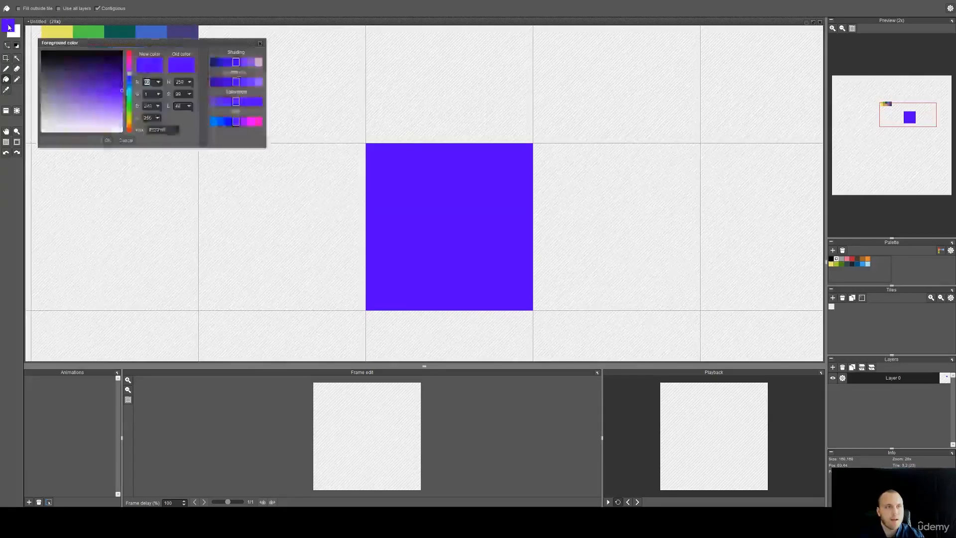
pyautogui.click(130, 123)
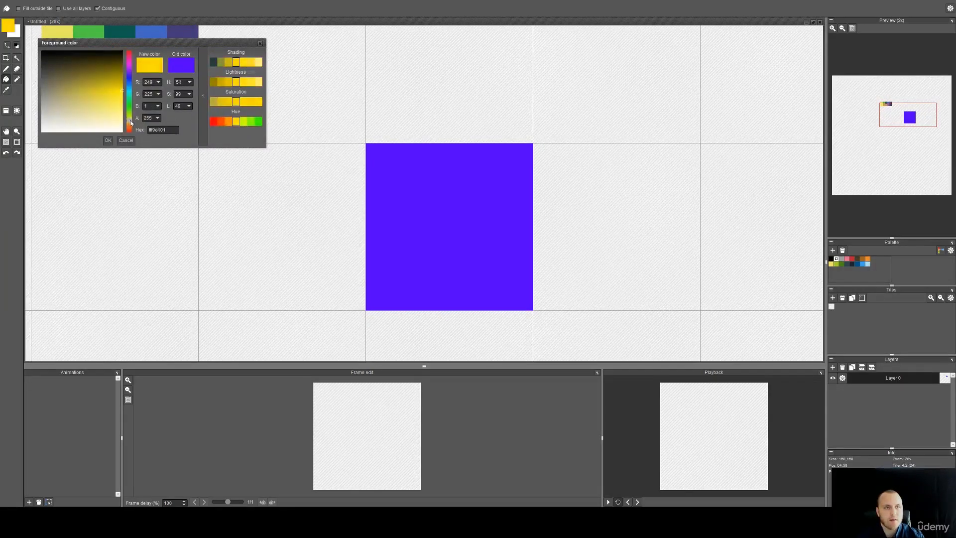
pyautogui.click(108, 139)
pyautogui.click(271, 199)
# Examine the adjoining yellow and violet squares and the yellow's colour values to judge their complementary contrast.
pyautogui.scroll(-4, 306, 218)
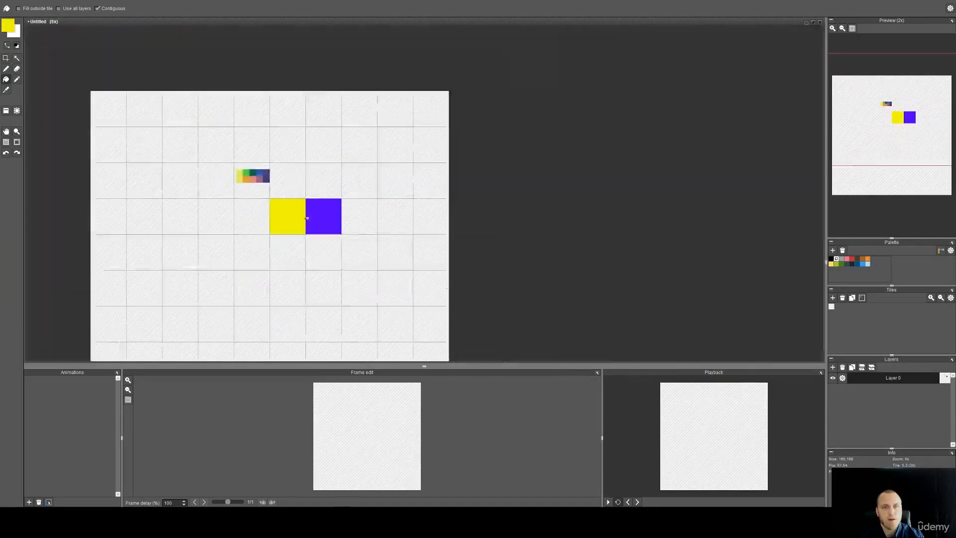
pyautogui.scroll(4, 307, 218)
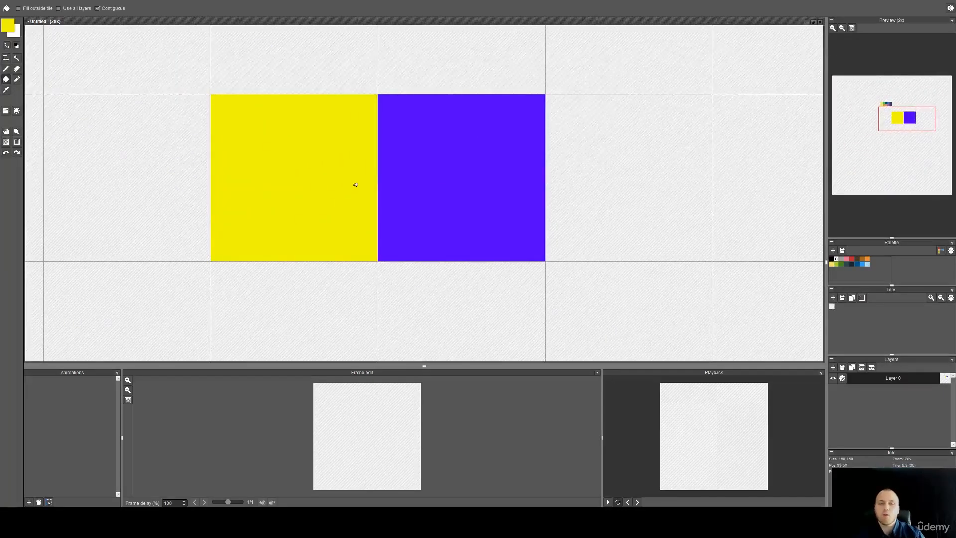
pyautogui.scroll(1, 356, 184)
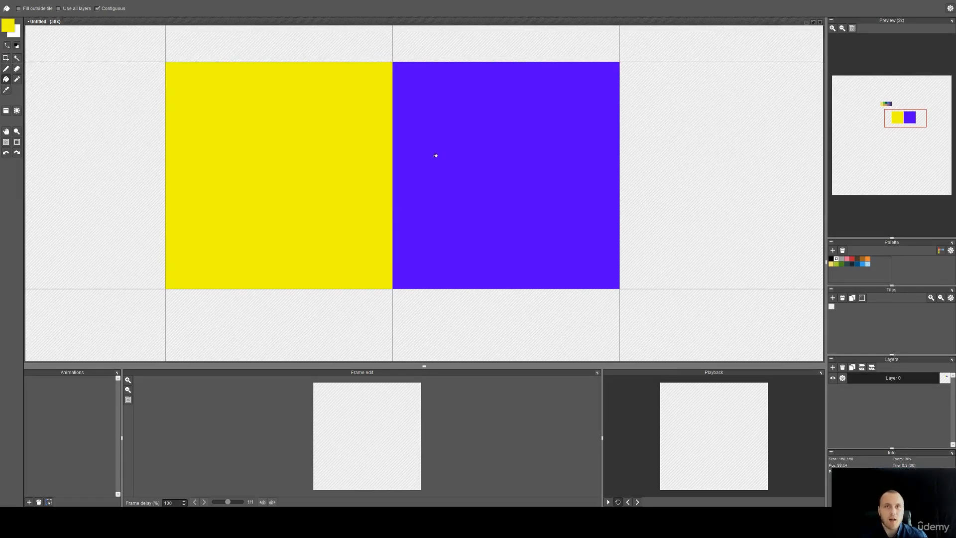
pyautogui.scroll(-1, 435, 168)
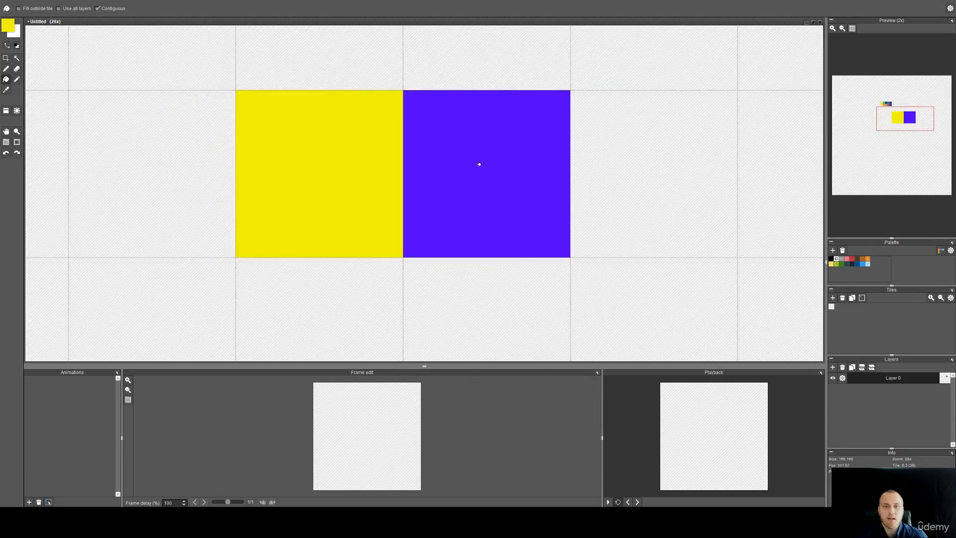
pyautogui.scroll(-1, 503, 140)
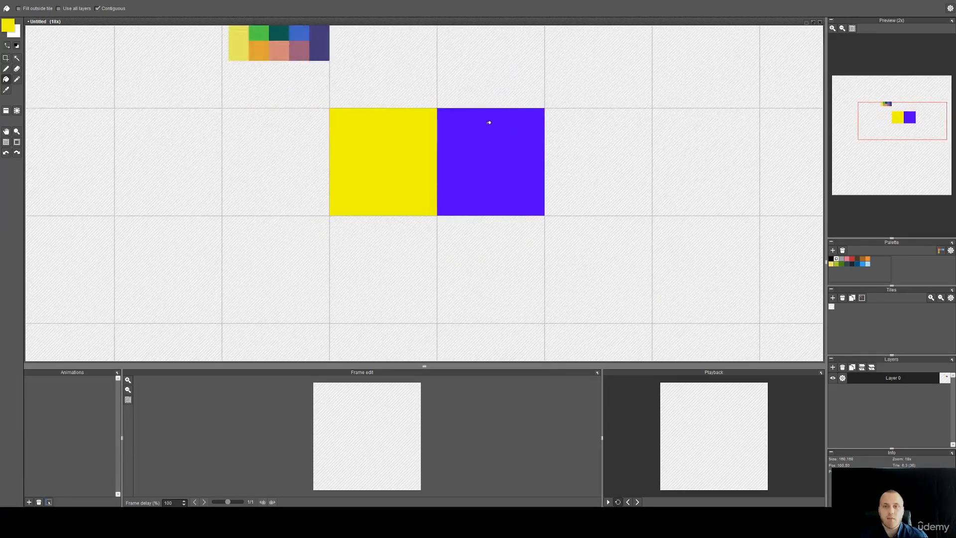
pyautogui.scroll(2, 488, 154)
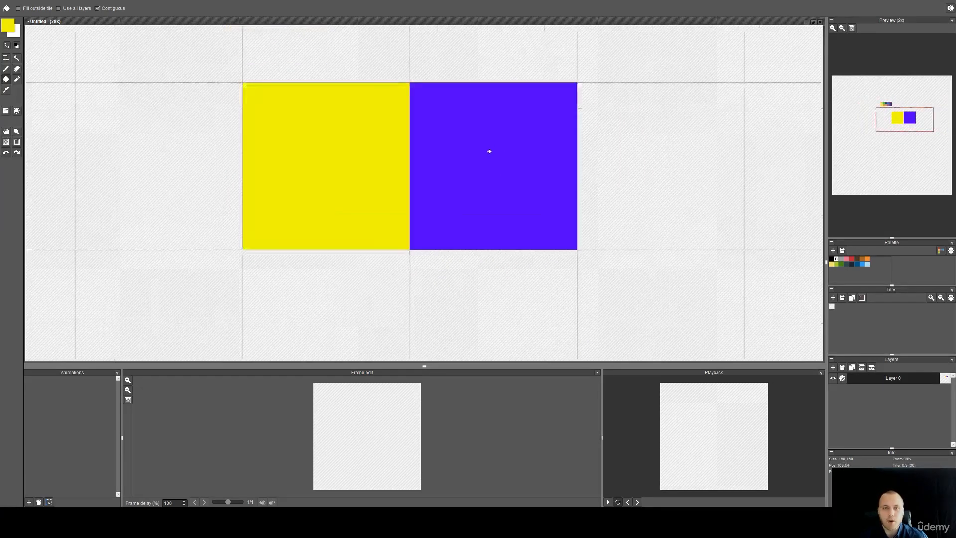
pyautogui.scroll(-3, 257, 158)
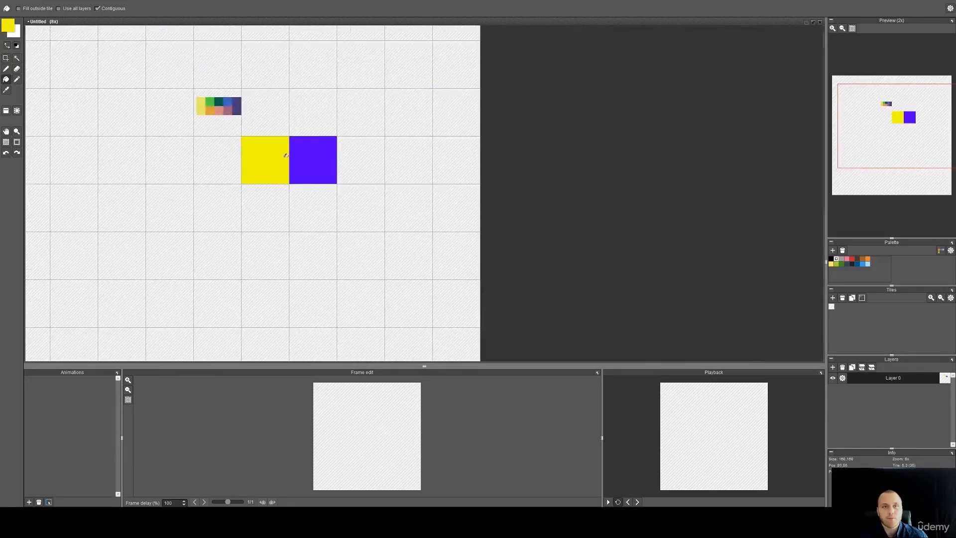
pyautogui.scroll(1, 269, 165)
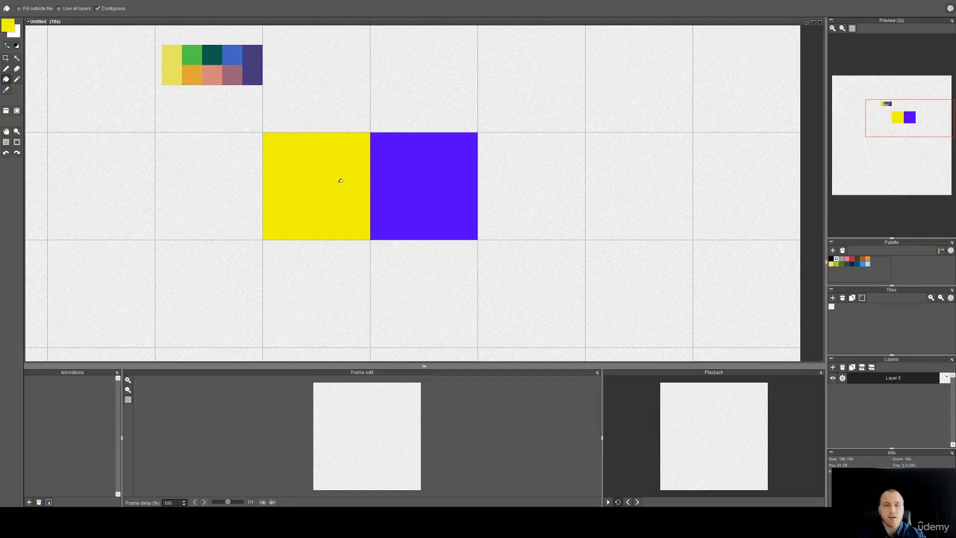
pyautogui.click(8, 26)
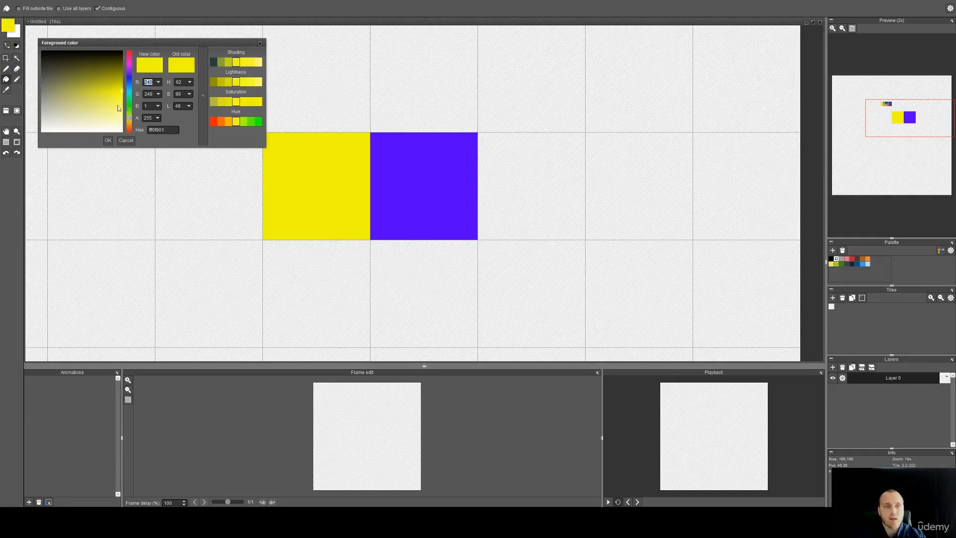
pyautogui.click(126, 141)
pyautogui.scroll(2, 304, 175)
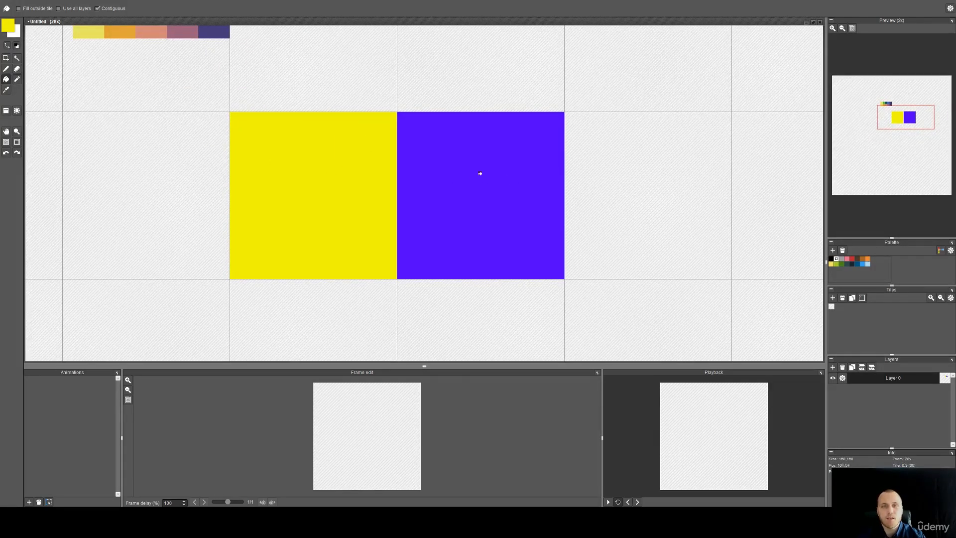
# Remove the yellow and violet test squares from the canvas.
pyautogui.scroll(-2, 324, 152)
pyautogui.press('a')
pyautogui.moveTo(412, 183); pyautogui.dragTo(318, 177)
pyautogui.press('space')
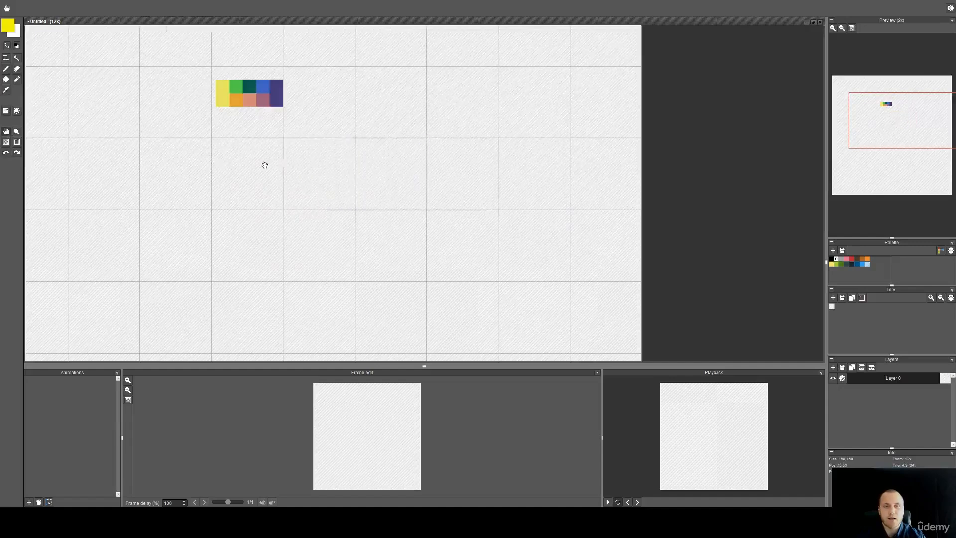
# Sample the palette's dark purple swatch as the foreground colour for the brush.
pyautogui.moveTo(261, 162); pyautogui.dragTo(414, 216)
pyautogui.scroll(3, 417, 149)
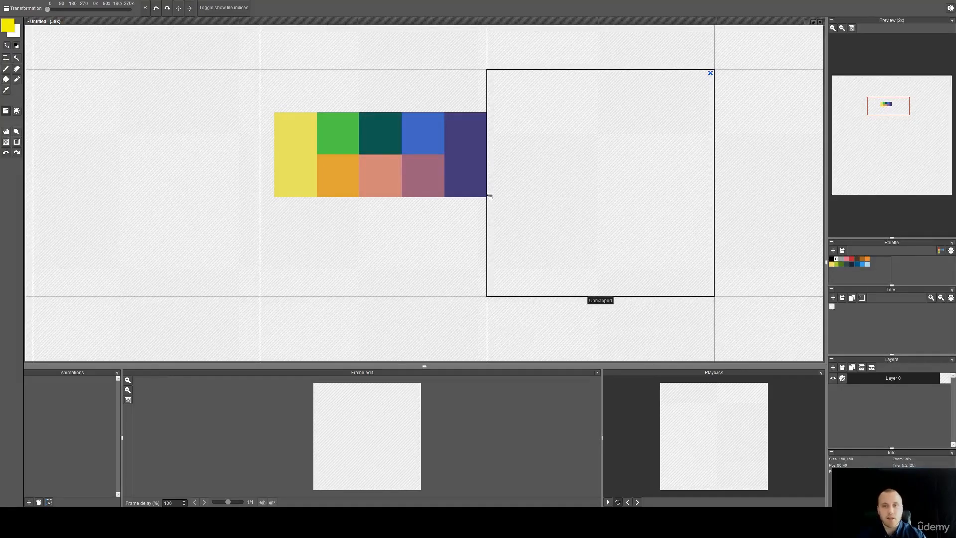
pyautogui.press('b')
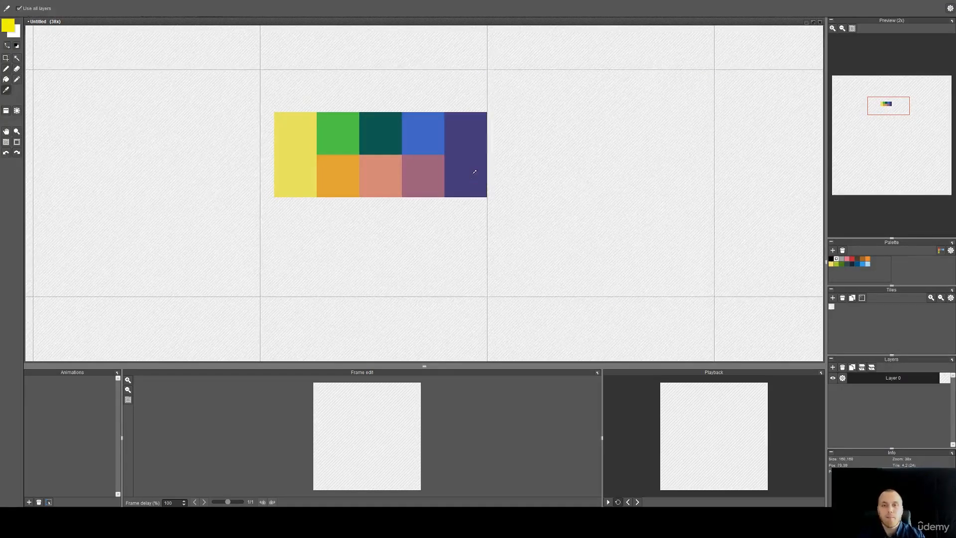
pyautogui.keyDown('alt'); pyautogui.click(473, 176); pyautogui.keyUp('alt')
pyautogui.scroll(1, 474, 175)
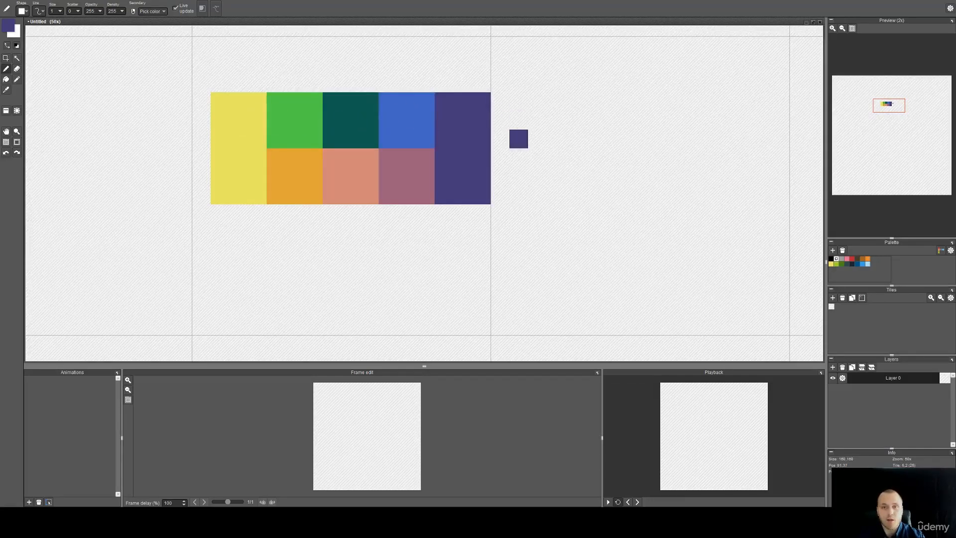
pyautogui.scroll(-2, 516, 139)
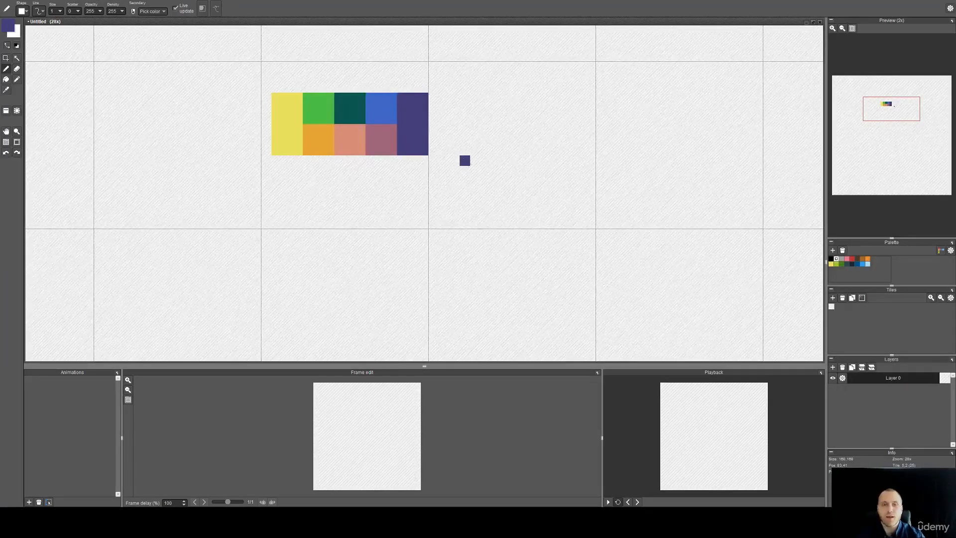
pyautogui.scroll(-3, 478, 170)
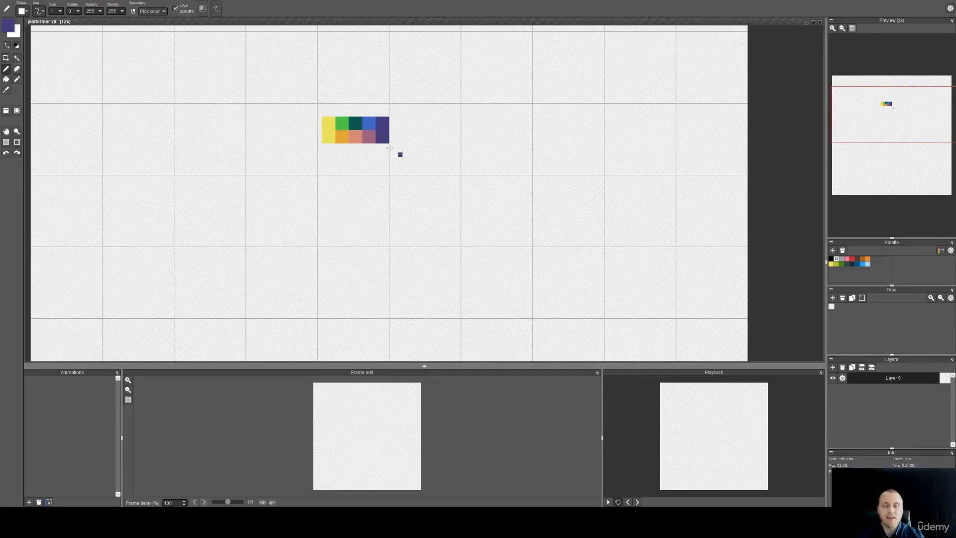
pyautogui.scroll(4, 368, 130)
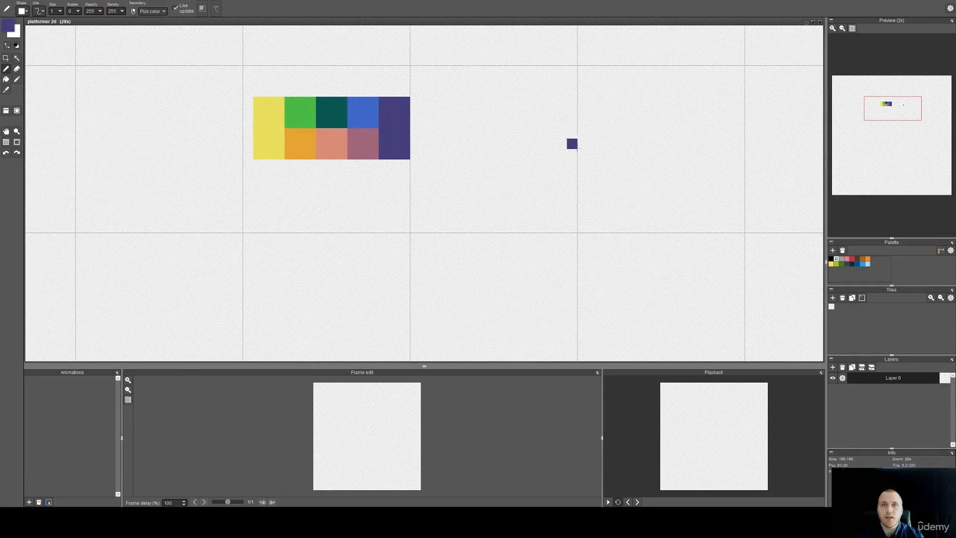
pyautogui.moveTo(591, 171); pyautogui.dragTo(482, 188)
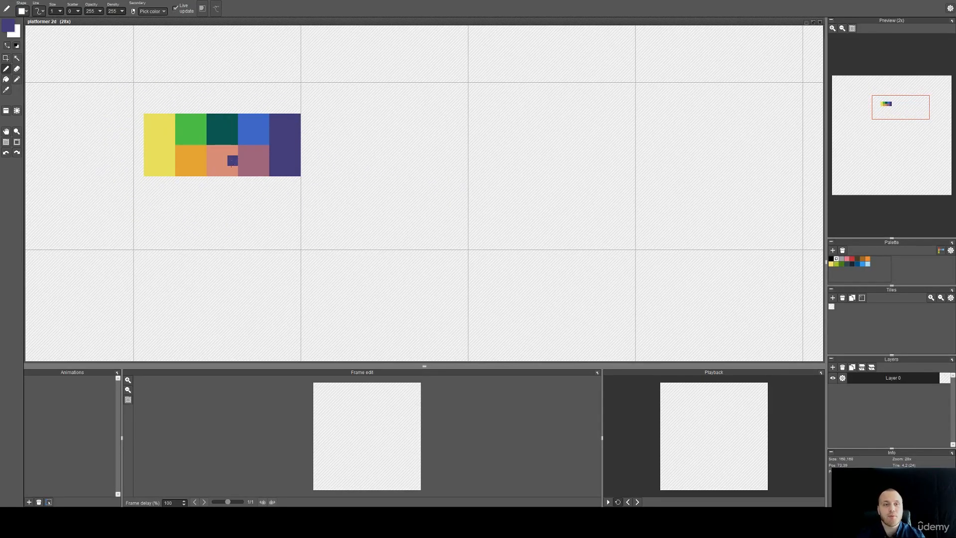
pyautogui.scroll(-3, 289, 150)
pyautogui.scroll(4, 290, 149)
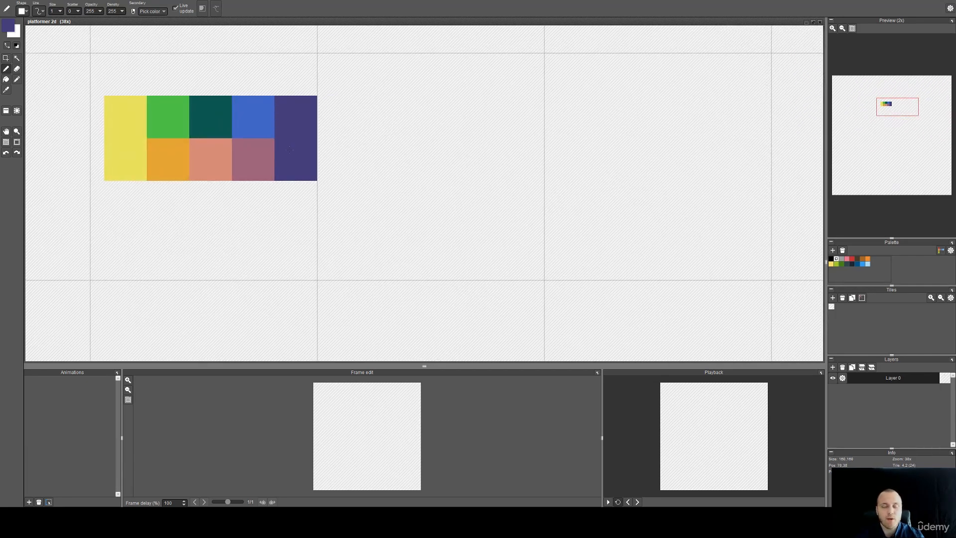
pyautogui.moveTo(290, 149); pyautogui.dragTo(405, 170)
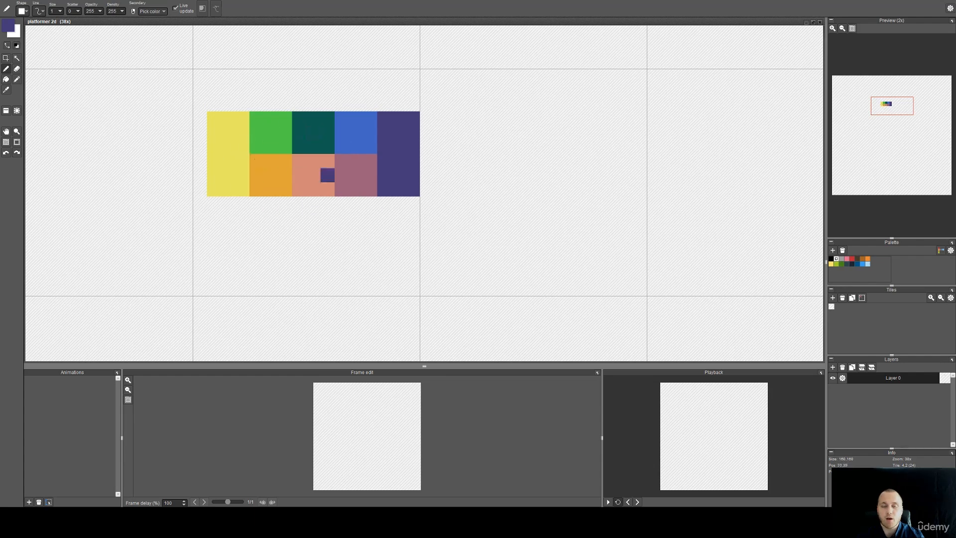
pyautogui.press('i')
pyautogui.press('b')
pyautogui.scroll(-5, 402, 158)
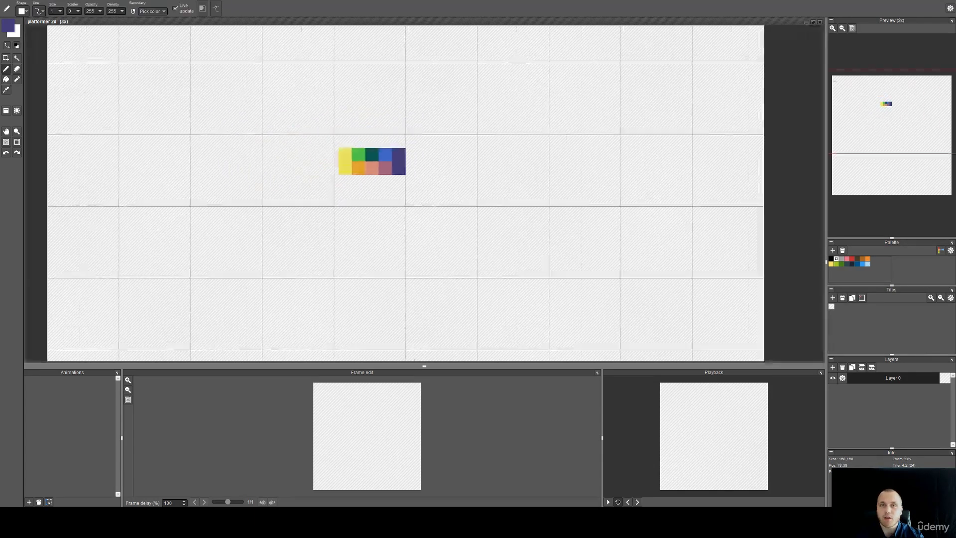
pyautogui.scroll(4, 382, 150)
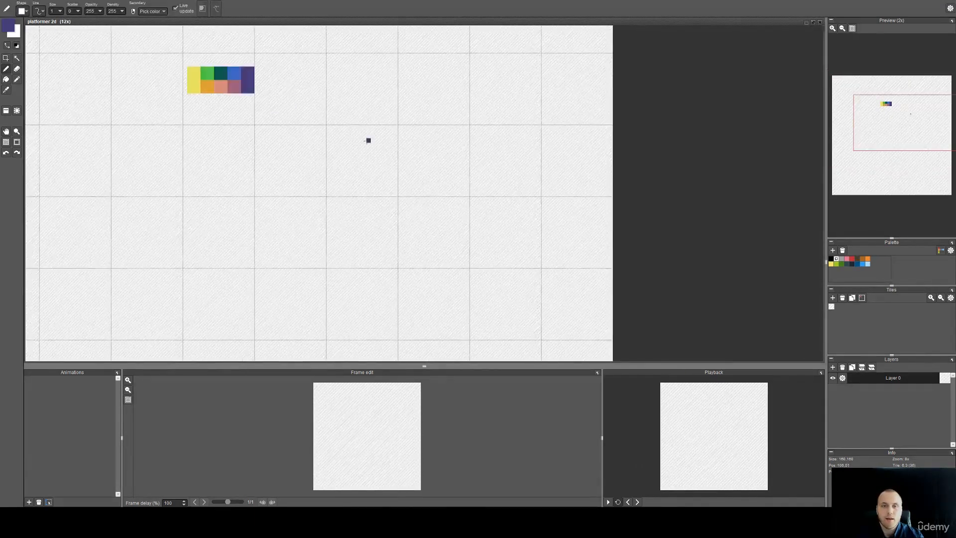
pyautogui.scroll(-3, 185, 171)
# Fill a block of tiles below the palette, three wide and two high, with dark purple.
pyautogui.moveTo(239, 195); pyautogui.dragTo(303, 154)
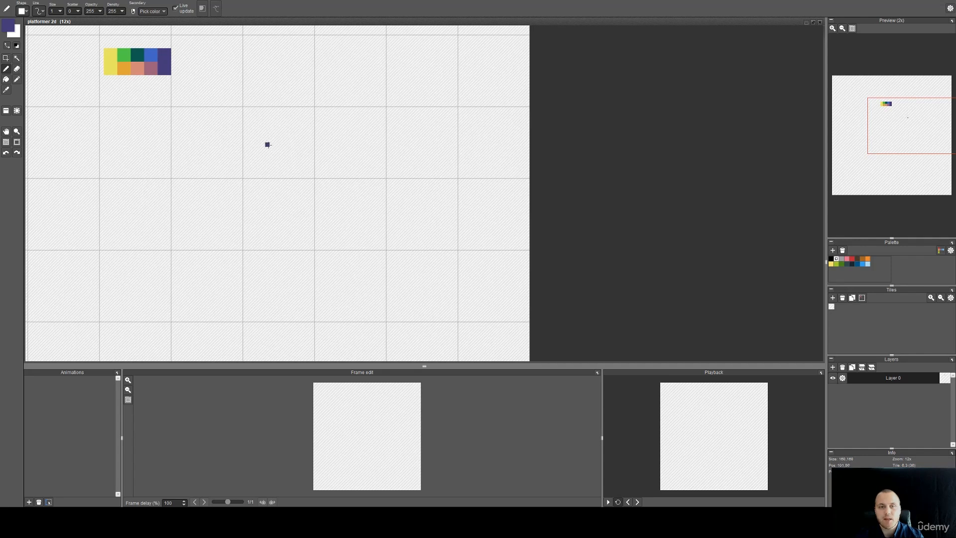
pyautogui.press('f')
pyautogui.scroll(1, 317, 170)
pyautogui.click(309, 169)
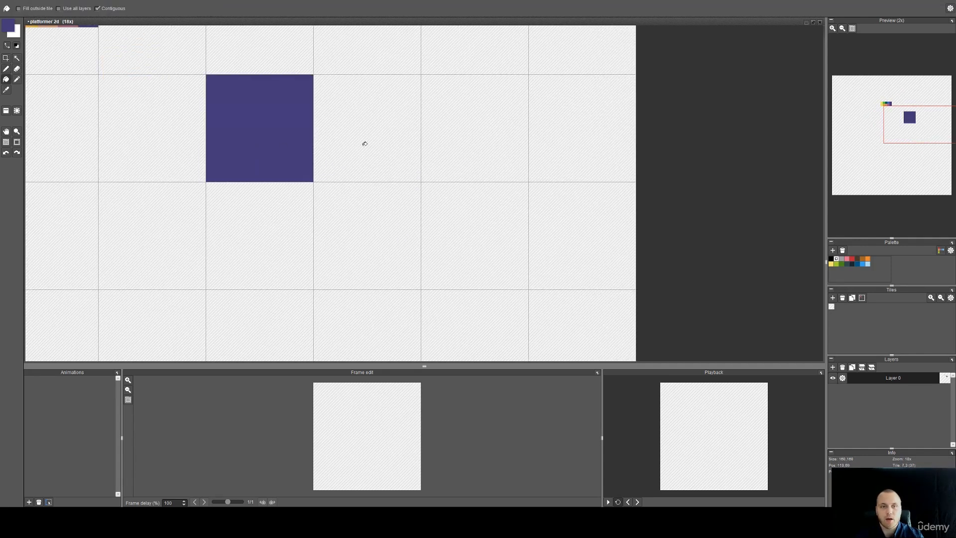
pyautogui.click(362, 142)
pyautogui.click(448, 133)
pyautogui.click(473, 234)
pyautogui.click(362, 226)
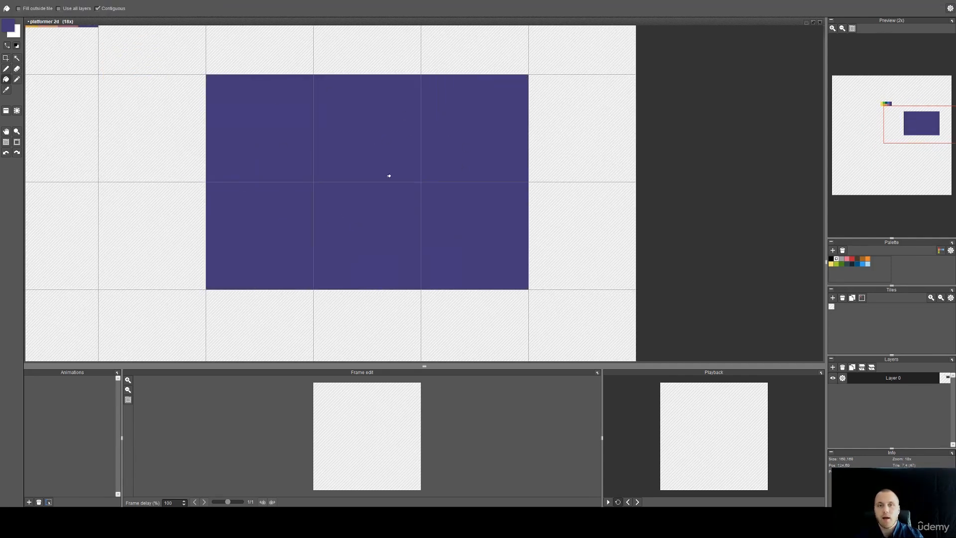
# Undo all the dark purple tile fills of the block.
pyautogui.scroll(-2, 342, 168)
pyautogui.hotkey('ctrl', 'z')
pyautogui.hotkey('ctrl', 'z')
pyautogui.hotkey('ctrl', 'z')
pyautogui.hotkey('ctrl', 'z')
pyautogui.hotkey('ctrl', 'z')
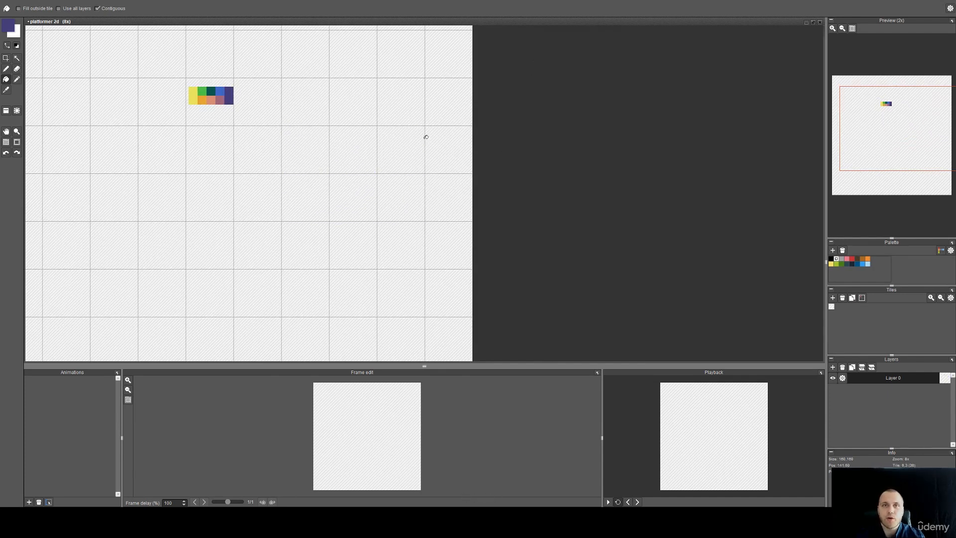
# Fill three adjacent tiles in a row below the palette with dark purple, and undo the third fill.
pyautogui.scroll(2, 448, 157)
pyautogui.scroll(1, 392, 193)
pyautogui.click(292, 179)
pyautogui.click(403, 179)
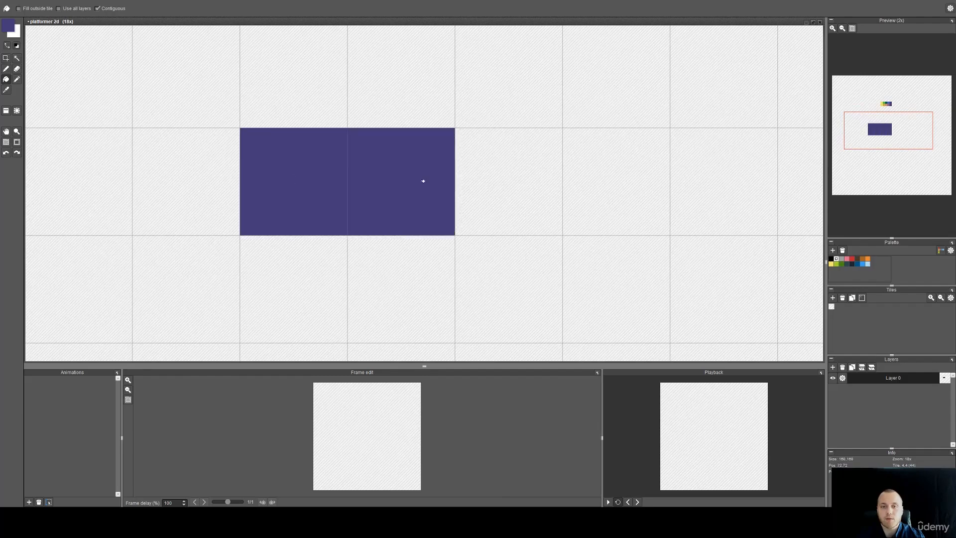
pyautogui.click(491, 191)
pyautogui.scroll(-1, 501, 222)
pyautogui.moveTo(490, 224); pyautogui.dragTo(456, 215)
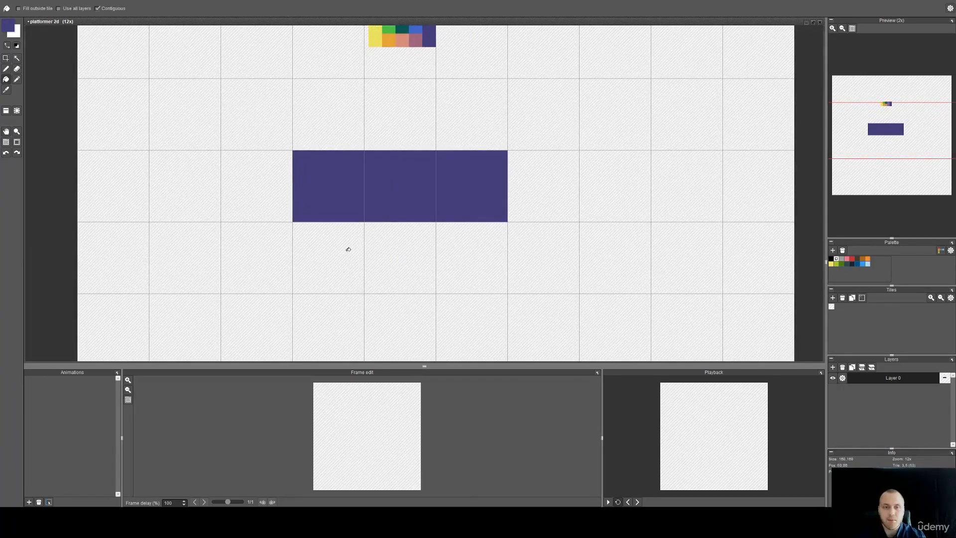
pyautogui.hotkey('ctrl', 'z')
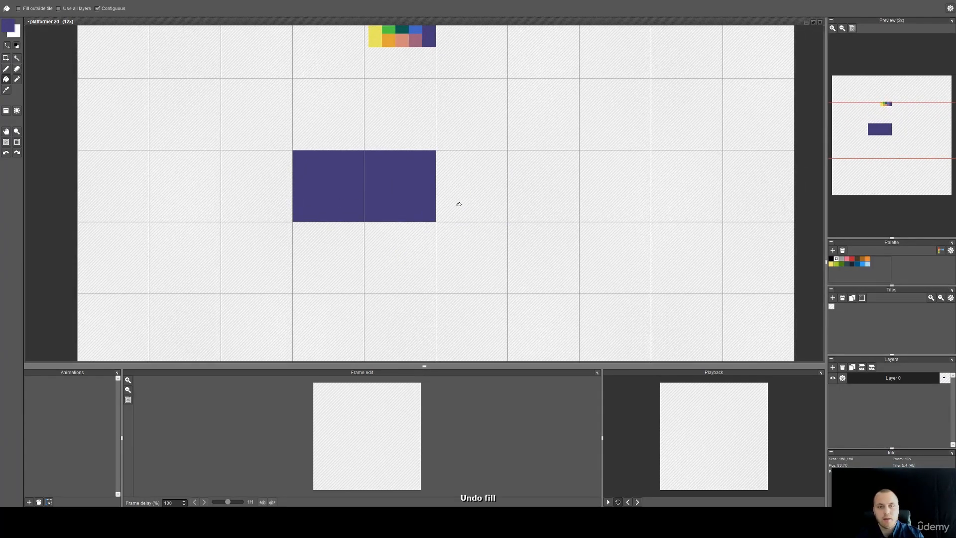
# Fill the third tile of the row with dark purple, and undo all the row's tile fills.
pyautogui.click(468, 199)
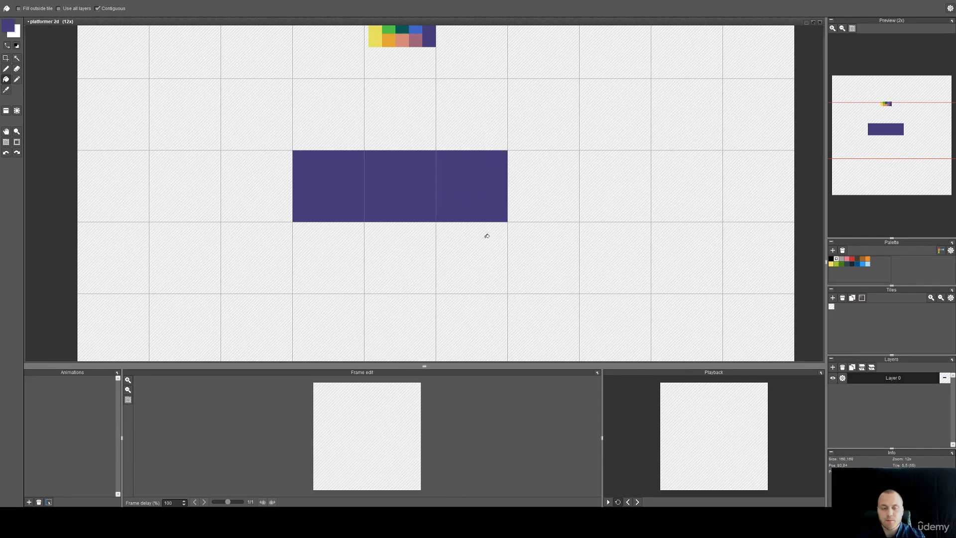
pyautogui.hotkey('ctrl', 'z')
pyautogui.hotkey('ctrl', 'z')
pyautogui.hotkey('ctrl', 'z')
# Draw the left and top edges of a dark purple outline three tiles wide, following the tile grid.
pyautogui.scroll(1, 296, 213)
pyautogui.press('b')
pyautogui.click(293, 222)
pyautogui.moveTo(294, 122); pyautogui.dragTo(291, 224)
pyautogui.moveTo(294, 121); pyautogui.dragTo(593, 121)
pyautogui.hotkey('ctrl', 'z')
pyautogui.moveTo(312, 121)
pyautogui.mouseDown()
pyautogui.moveTo(607, 119)
pyautogui.moveTo(534, 130)
pyautogui.moveTo(593, 131)
pyautogui.mouseUp()
# Complete the dark purple outline as a rectangle three tiles wide and two high, and erase the pixels overshooting its edges.
pyautogui.press('e')
pyautogui.press('space')
pyautogui.moveTo(618, 199); pyautogui.dragTo(546, 149)
pyautogui.press('b')
pyautogui.moveTo(537, 68); pyautogui.dragTo(533, 269)
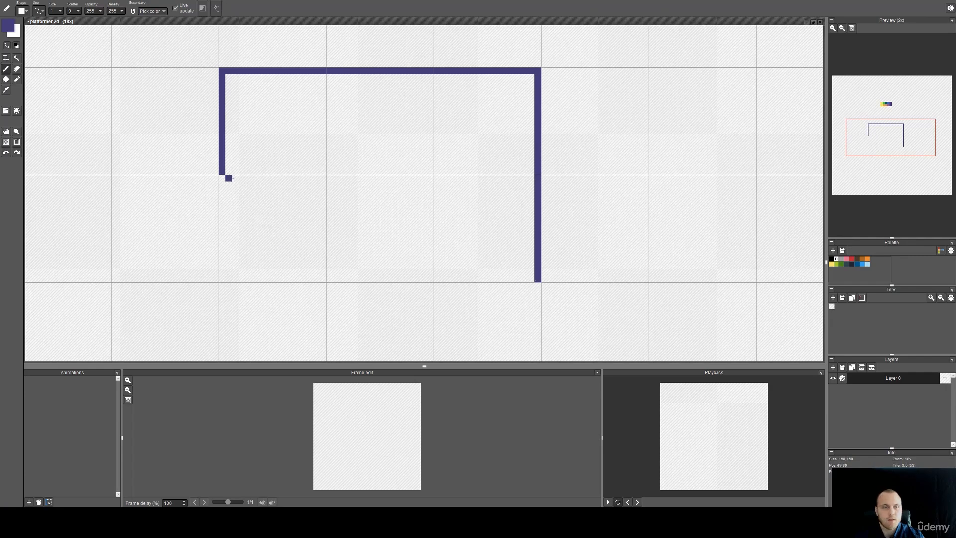
pyautogui.moveTo(222, 176)
pyautogui.mouseDown()
pyautogui.moveTo(222, 274)
pyautogui.moveTo(535, 281)
pyautogui.moveTo(264, 274)
pyautogui.moveTo(319, 273)
pyautogui.mouseUp()
pyautogui.press('e')
pyautogui.moveTo(540, 288); pyautogui.dragTo(403, 286)
pyautogui.moveTo(331, 272); pyautogui.dragTo(322, 272)
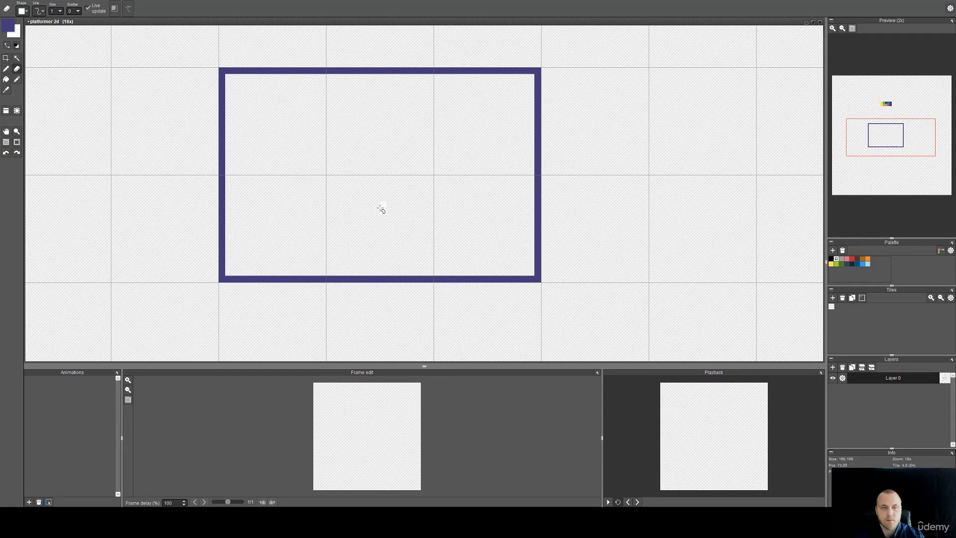
pyautogui.press('space')
pyautogui.moveTo(396, 190); pyautogui.dragTo(442, 276)
pyautogui.scroll(4, 421, 143)
pyautogui.press('b')
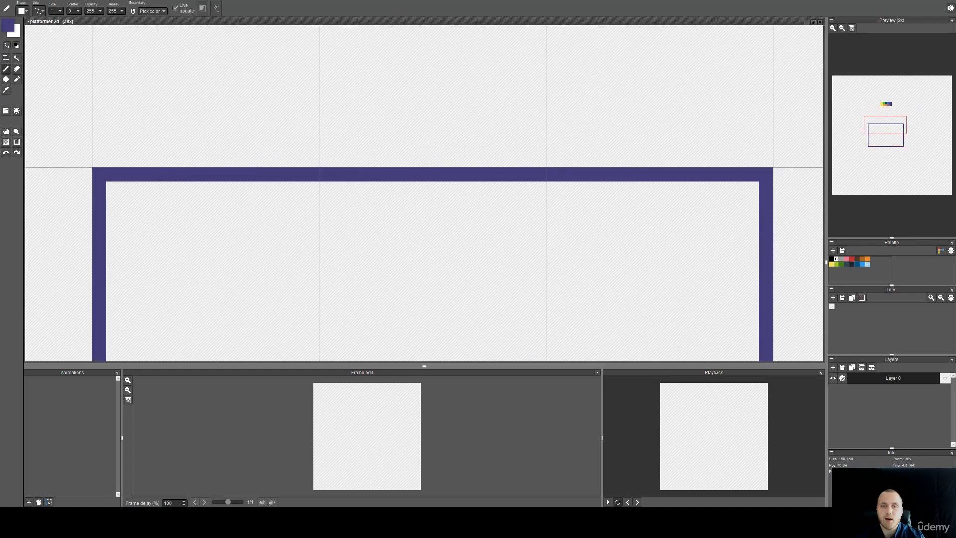
pyautogui.scroll(-2, 410, 170)
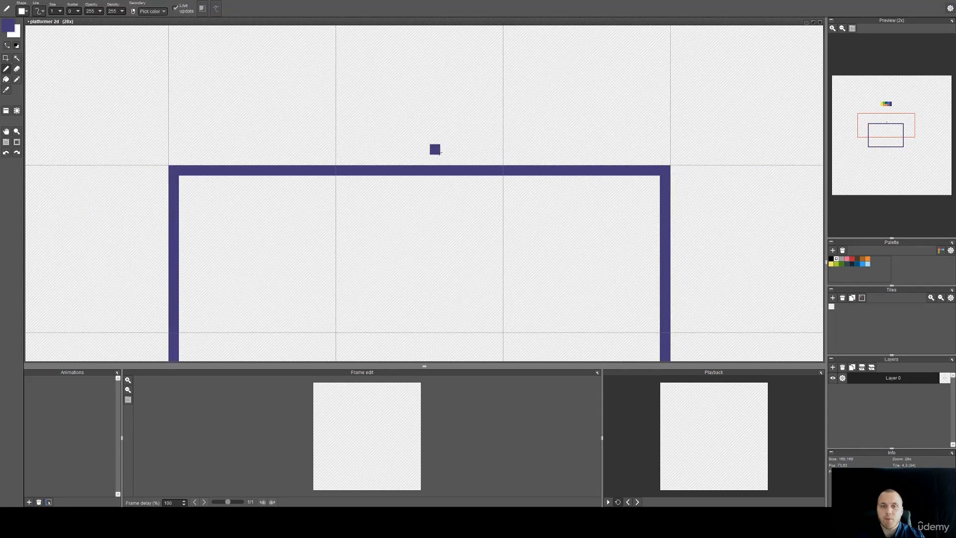
pyautogui.press('space')
pyautogui.moveTo(444, 145); pyautogui.dragTo(449, 187)
pyautogui.scroll(-1, 410, 180)
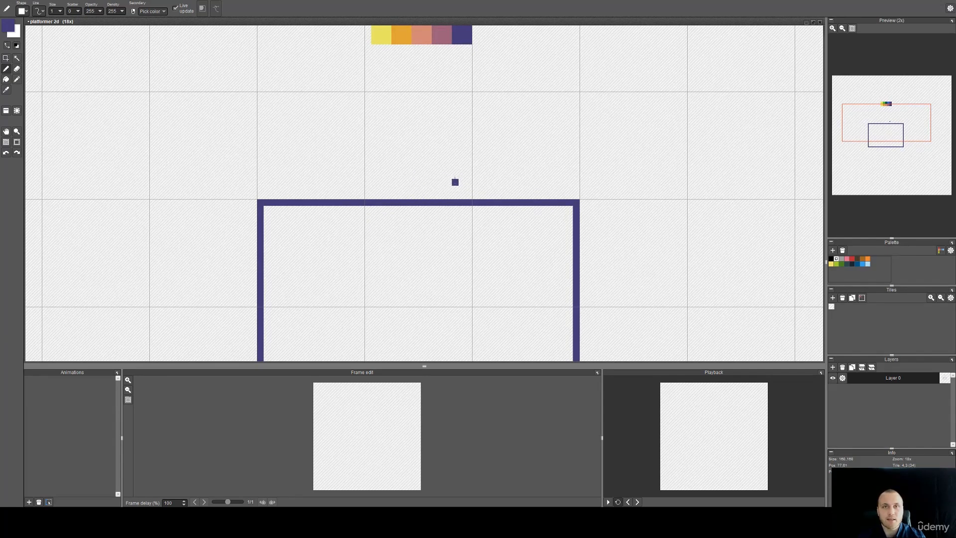
pyautogui.scroll(1, 418, 194)
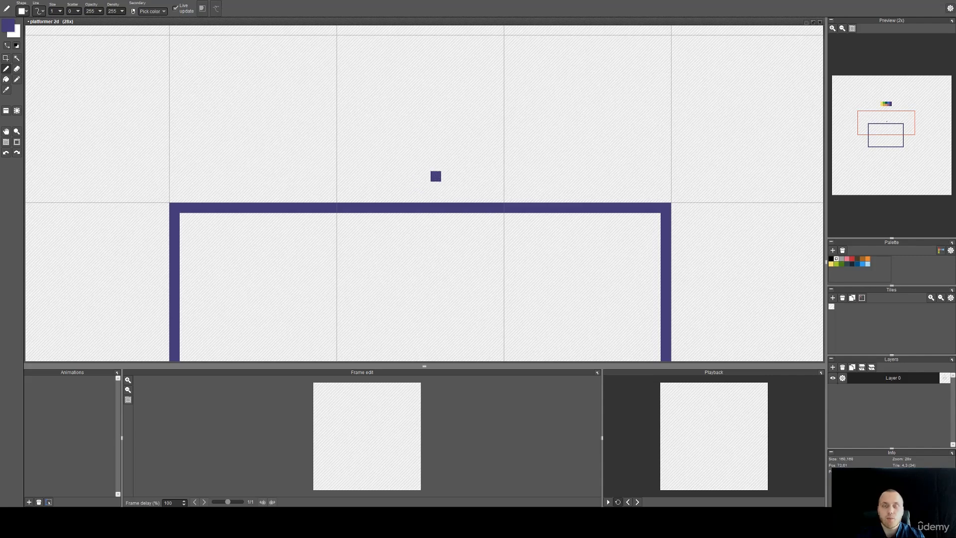
pyautogui.scroll(-1, 436, 177)
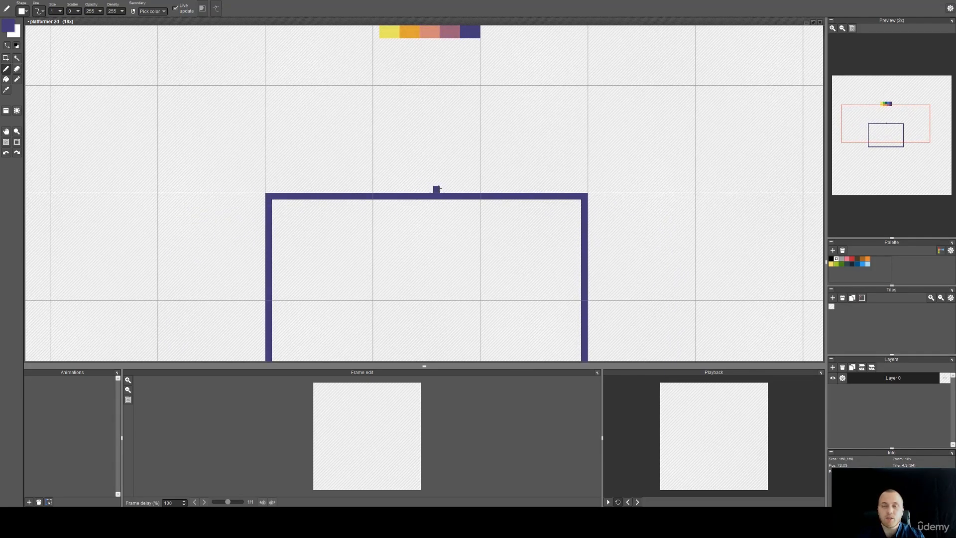
pyautogui.scroll(1, 422, 192)
pyautogui.moveTo(412, 187)
pyautogui.mouseDown()
pyautogui.moveTo(441, 176)
pyautogui.moveTo(472, 196)
pyautogui.moveTo(432, 166)
pyautogui.moveTo(451, 186)
pyautogui.moveTo(432, 170)
pyautogui.moveTo(443, 167)
pyautogui.moveTo(409, 155)
pyautogui.moveTo(472, 170)
pyautogui.moveTo(423, 154)
pyautogui.moveTo(421, 185)
pyautogui.moveTo(471, 181)
pyautogui.moveTo(409, 183)
pyautogui.moveTo(434, 188)
pyautogui.mouseUp()
pyautogui.click(434, 165)
# Erase the outline's lower-right corner for about half a tile along the bottom edge and the right edge.
pyautogui.press('e')
pyautogui.scroll(-3, 485, 180)
pyautogui.scroll(2, 490, 193)
pyautogui.scroll(2, 490, 193)
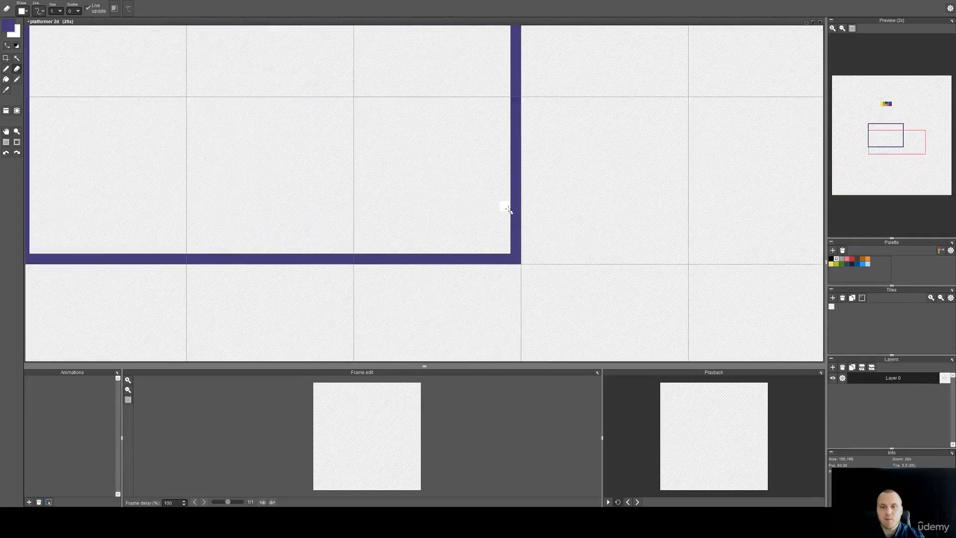
pyautogui.press('b')
pyautogui.press('i')
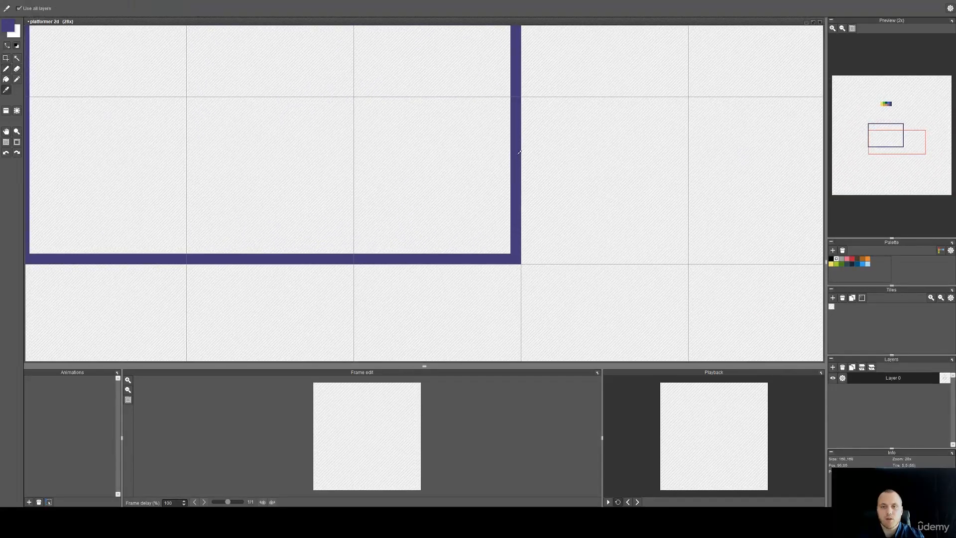
pyautogui.press('b')
pyautogui.press('e')
pyautogui.moveTo(516, 160)
pyautogui.mouseDown()
pyautogui.moveTo(497, 246)
pyautogui.moveTo(510, 247)
pyautogui.moveTo(519, 211)
pyautogui.moveTo(499, 260)
pyautogui.moveTo(437, 258)
pyautogui.mouseUp()
# Draw an even stepped diagonal in dark purple that joins the outline's bottom and right edges across the erased corner.
pyautogui.press('b')
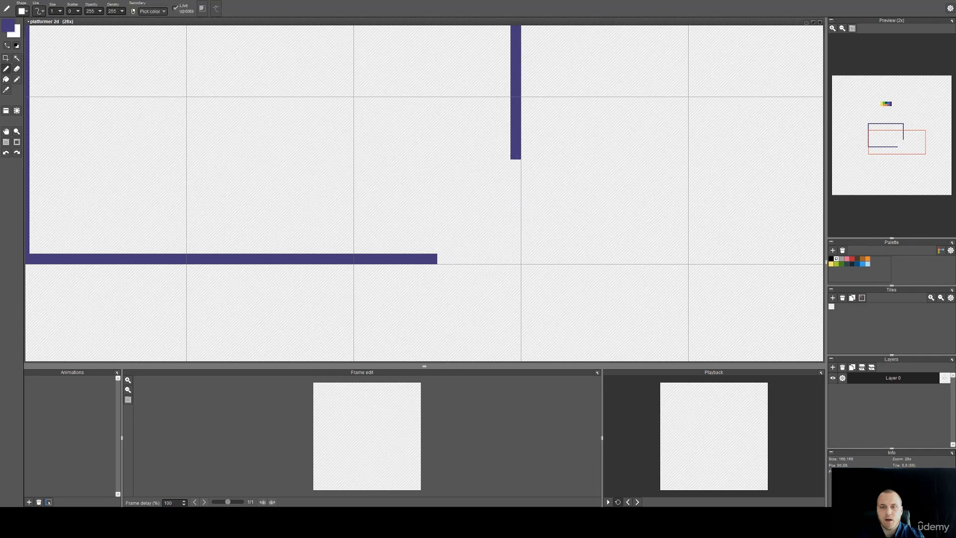
pyautogui.click(442, 248)
pyautogui.keyDown('shift'); pyautogui.click(484, 195); pyautogui.keyUp('shift')
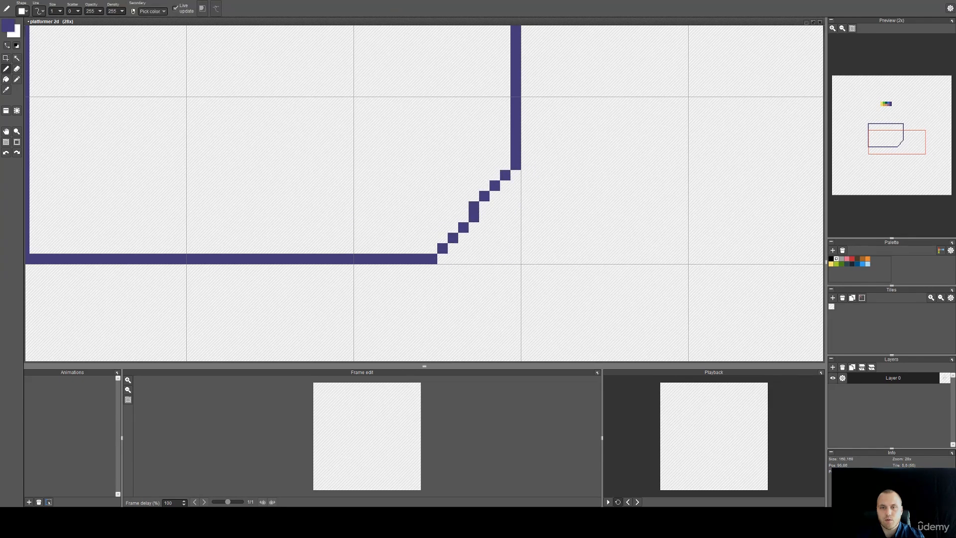
pyautogui.keyDown('shift'); pyautogui.click(515, 175); pyautogui.keyUp('shift')
pyautogui.press('e')
pyautogui.press('b')
pyautogui.scroll(-4, 505, 164)
pyautogui.press('space')
pyautogui.moveTo(505, 164); pyautogui.dragTo(467, 206)
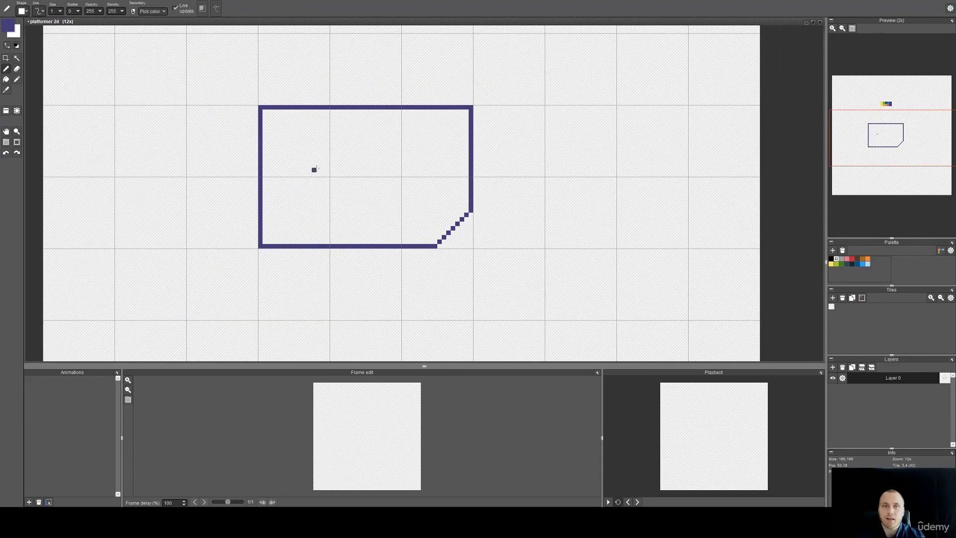
pyautogui.scroll(1, 391, 208)
pyautogui.scroll(1, 400, 202)
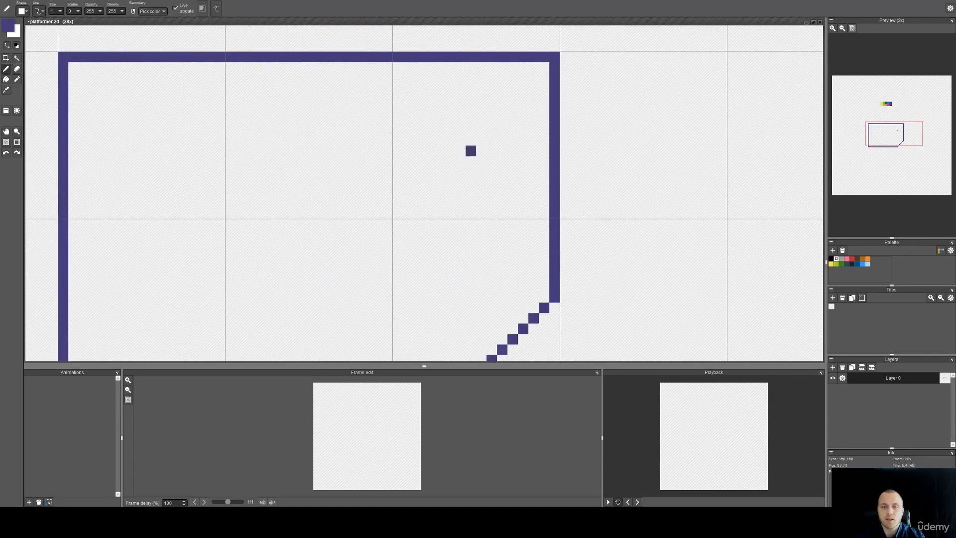
pyautogui.scroll(-1, 455, 140)
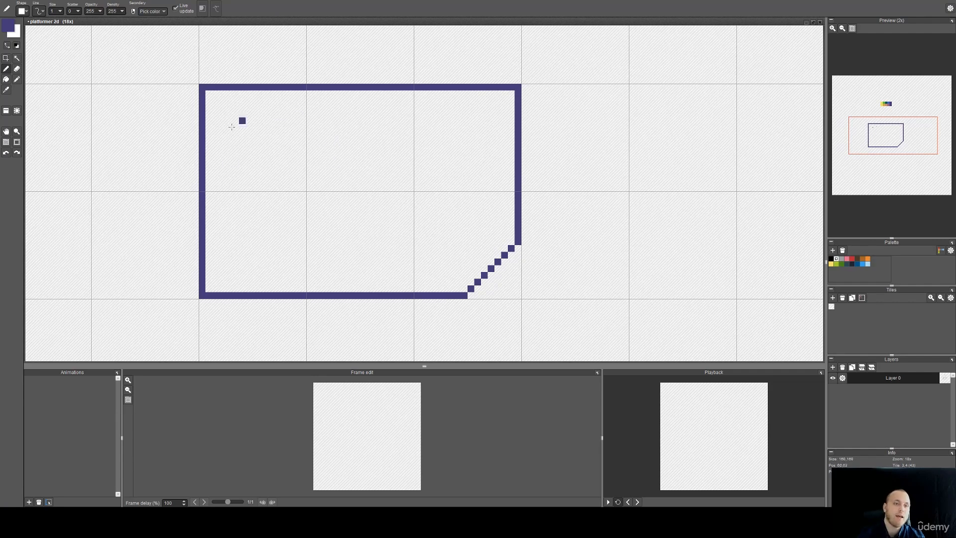
pyautogui.moveTo(357, 141); pyautogui.dragTo(247, 178)
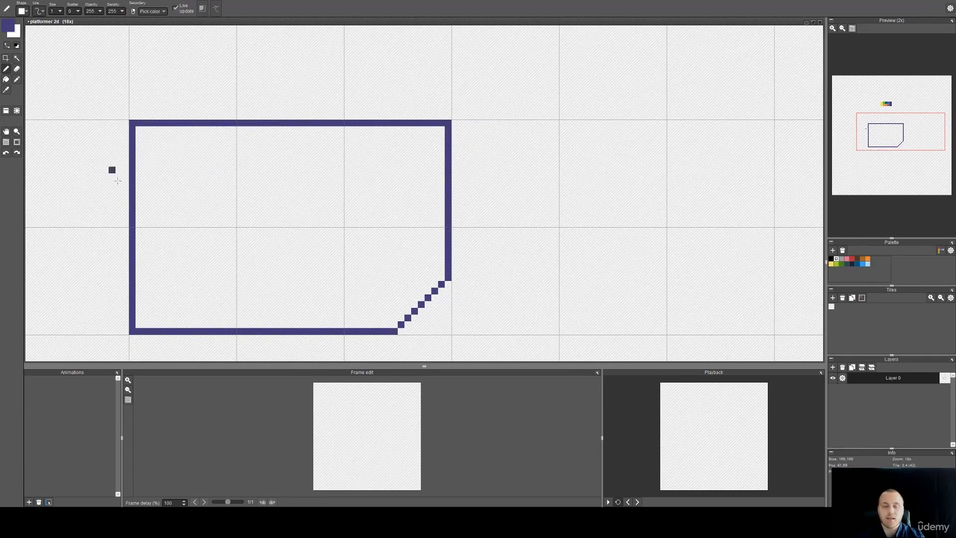
# Sample the palette's dark teal and fill a three-by-three block of tiles below the purple outline with it.
pyautogui.scroll(-1, 434, 136)
pyautogui.moveTo(418, 202)
pyautogui.mouseDown()
pyautogui.moveTo(422, 226)
pyautogui.moveTo(440, 108)
pyautogui.mouseUp()
pyautogui.scroll(-1, 387, 144)
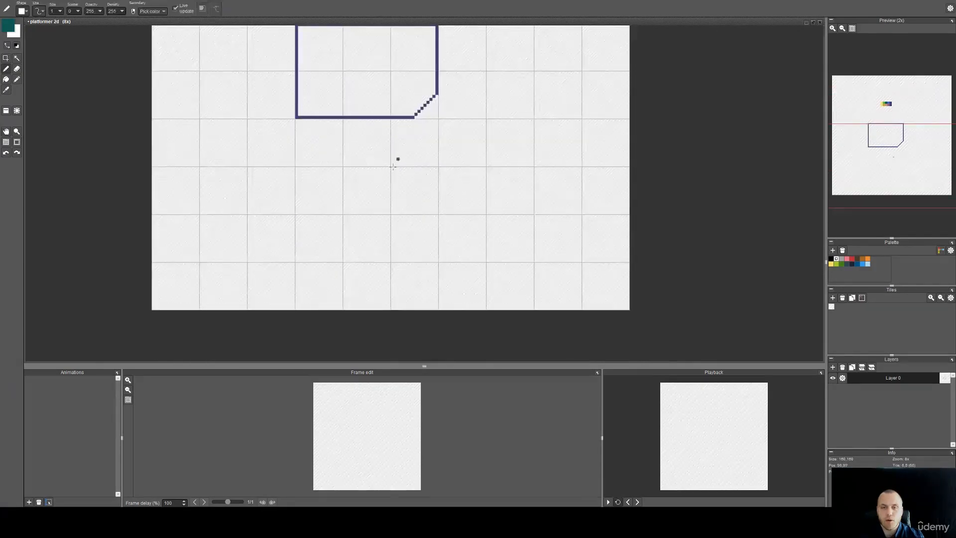
pyautogui.scroll(1, 369, 206)
pyautogui.moveTo(386, 219); pyautogui.dragTo(402, 200)
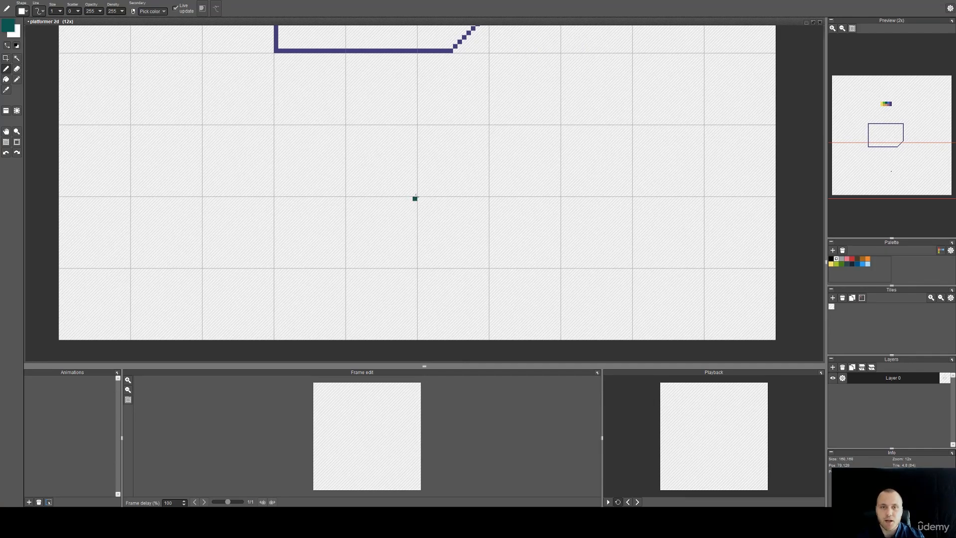
pyautogui.press('t')
pyautogui.click(398, 208)
pyautogui.moveTo(406, 209)
pyautogui.mouseDown()
pyautogui.moveTo(323, 175)
pyautogui.moveTo(333, 218)
pyautogui.moveTo(441, 199)
pyautogui.moveTo(340, 283)
pyautogui.moveTo(469, 212)
pyautogui.mouseUp()
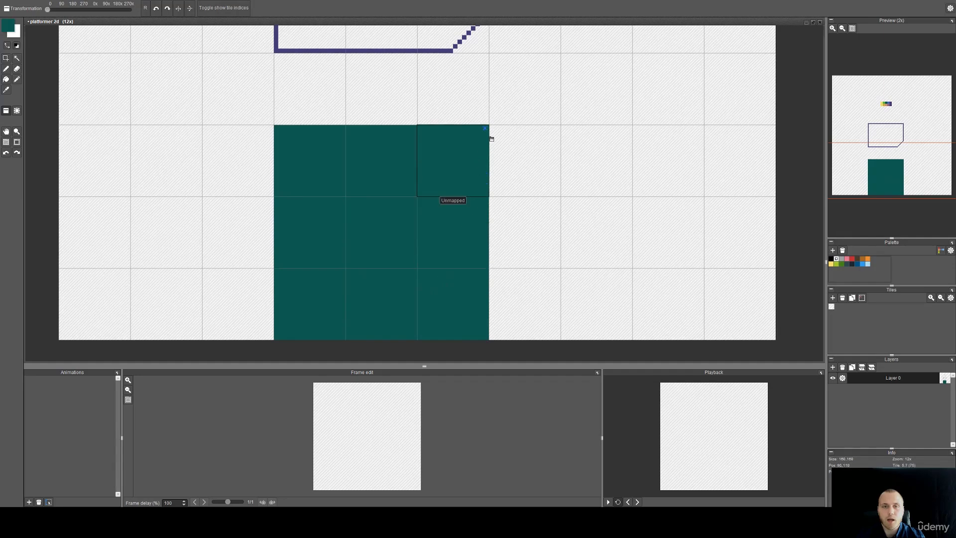
# Sample the palette's bright green swatch as the foreground colour for the pen.
pyautogui.press('b')
pyautogui.scroll(5, 513, 256)
pyautogui.scroll(-2, 447, 150)
pyautogui.press('space')
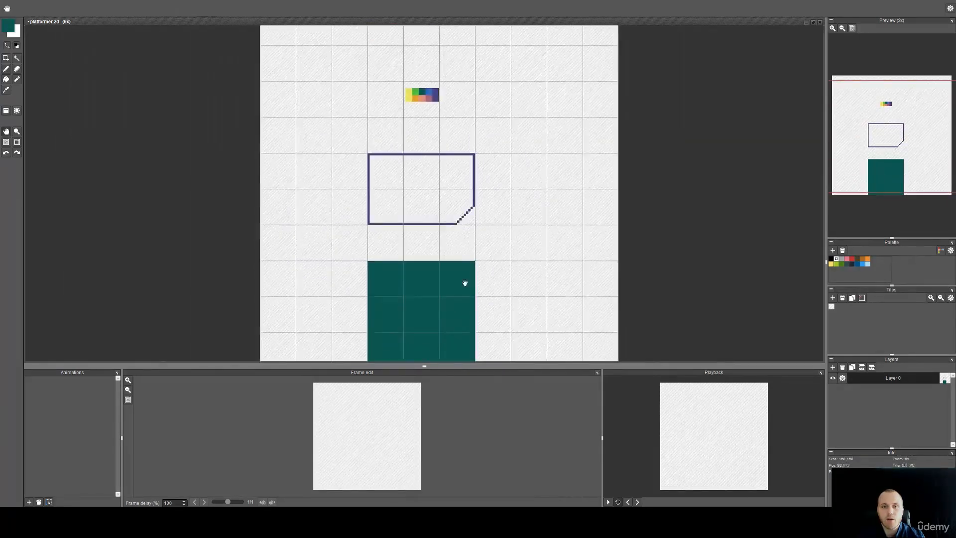
pyautogui.moveTo(465, 282); pyautogui.dragTo(470, 219)
pyautogui.press('space')
pyautogui.moveTo(513, 92); pyautogui.dragTo(508, 144)
pyautogui.keyDown('alt'); pyautogui.click(416, 80); pyautogui.keyUp('alt')
# Draw a rough closed bright green loop just inside the edges of the dark teal block.
pyautogui.scroll(2, 402, 304)
pyautogui.press('space')
pyautogui.moveTo(408, 293); pyautogui.dragTo(417, 200)
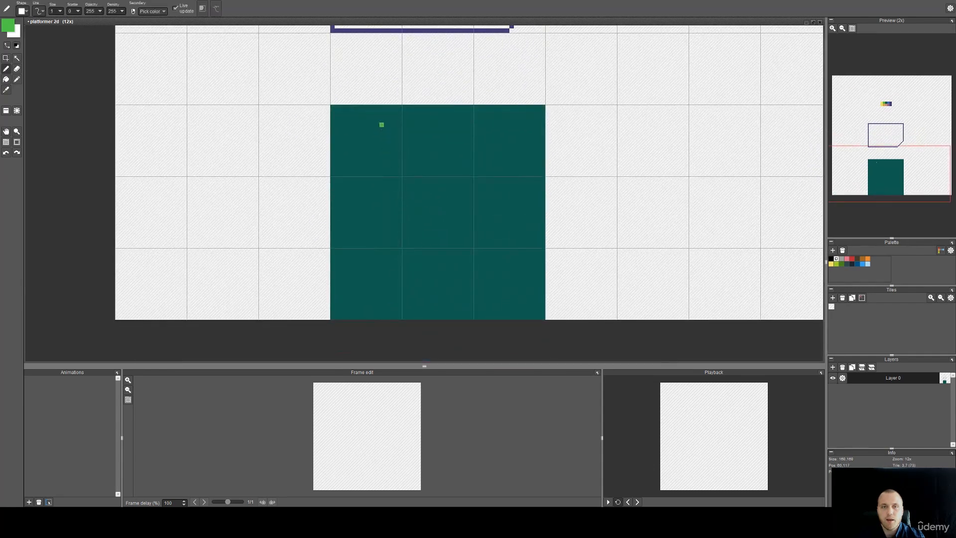
pyautogui.moveTo(359, 124)
pyautogui.mouseDown()
pyautogui.moveTo(518, 129)
pyautogui.moveTo(516, 294)
pyautogui.moveTo(381, 296)
pyautogui.moveTo(359, 263)
pyautogui.moveTo(355, 126)
pyautogui.mouseUp()
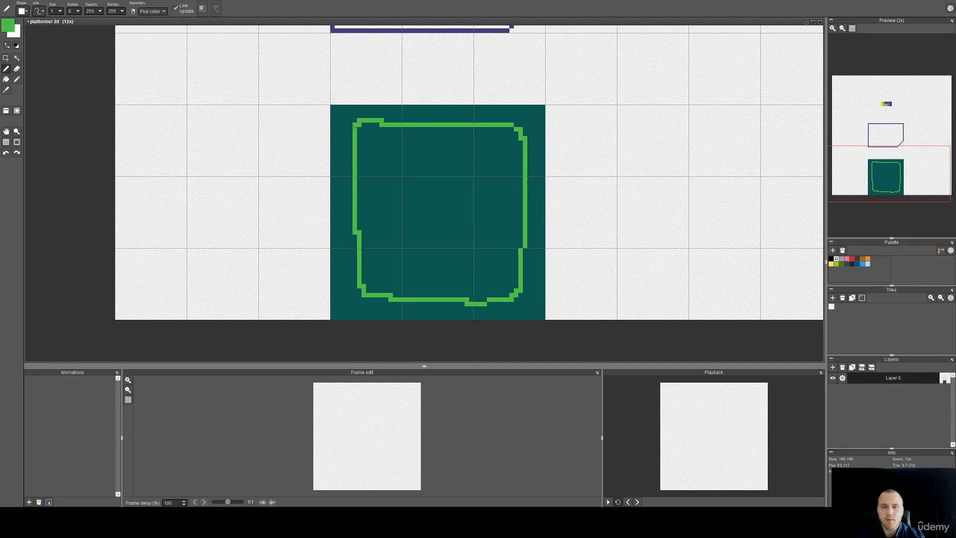
# Fill the teal area between the green loop and the block's outer edges with bright green, tile by tile.
pyautogui.press('f')
pyautogui.click(344, 131)
pyautogui.click(438, 114)
pyautogui.click(536, 139)
pyautogui.click(536, 210)
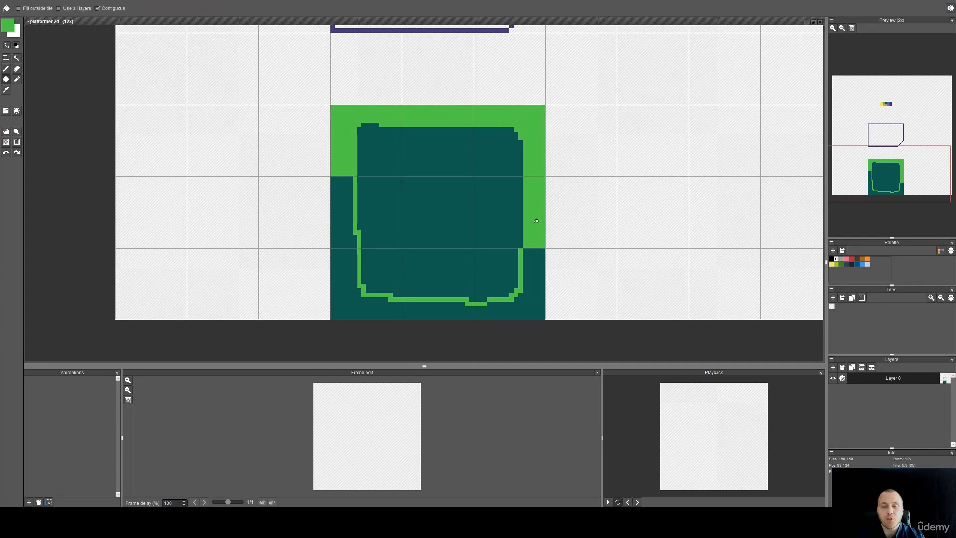
pyautogui.click(523, 299)
pyautogui.click(438, 311)
pyautogui.click(353, 306)
pyautogui.click(348, 213)
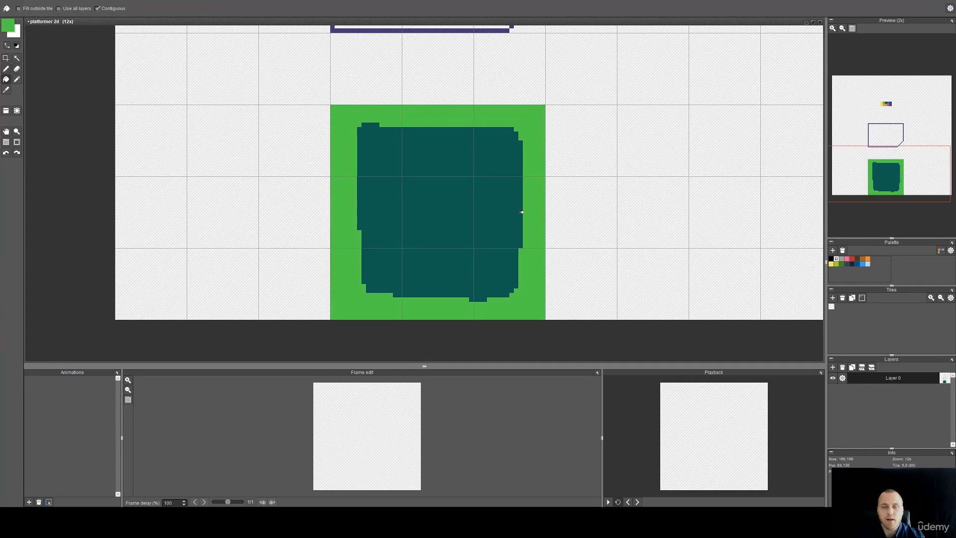
# Sample the block's dark teal and draw jagged notches of it into the green border's right side.
pyautogui.scroll(-2, 559, 228)
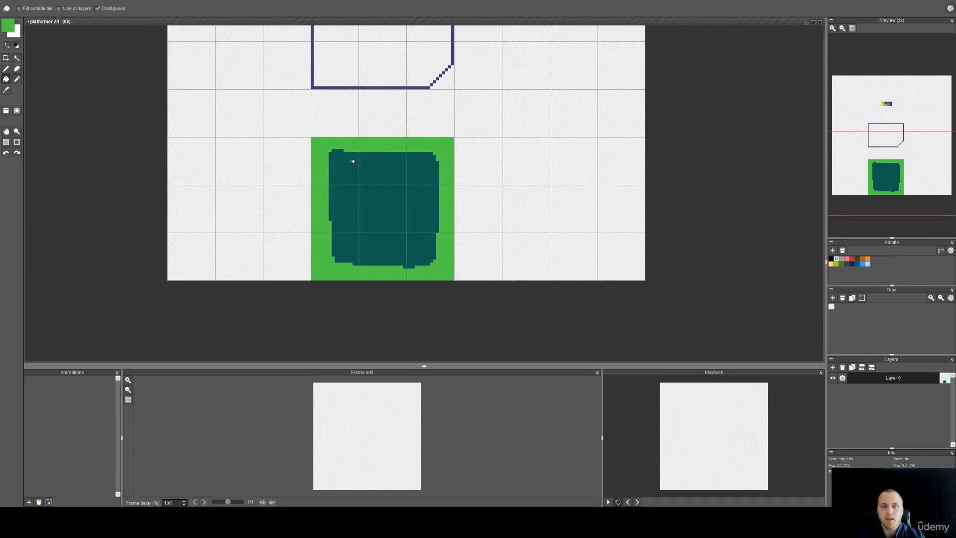
pyautogui.moveTo(381, 183); pyautogui.dragTo(414, 208)
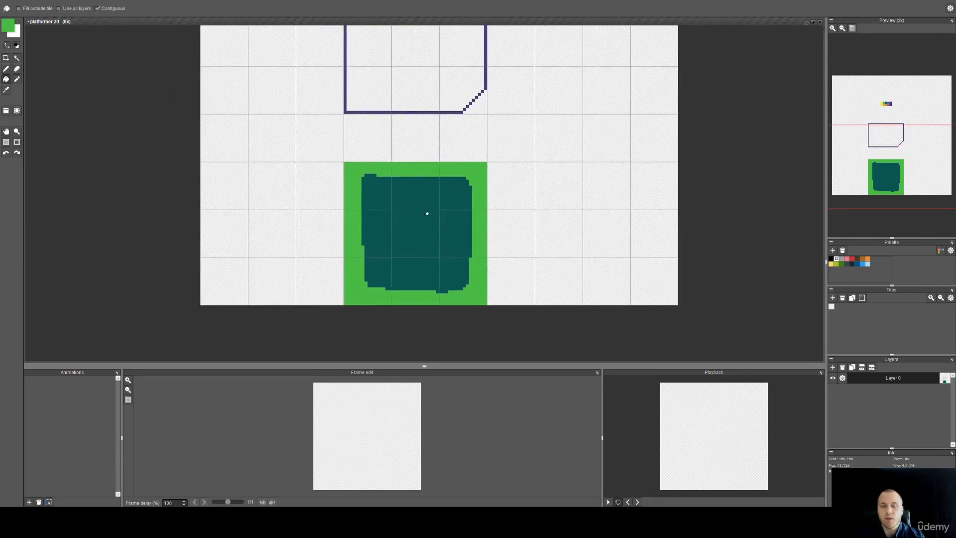
pyautogui.scroll(2, 455, 202)
pyautogui.press('b')
pyautogui.rightClick(483, 180)
pyautogui.moveTo(496, 173); pyautogui.dragTo(509, 194)
pyautogui.moveTo(498, 233); pyautogui.dragTo(510, 287)
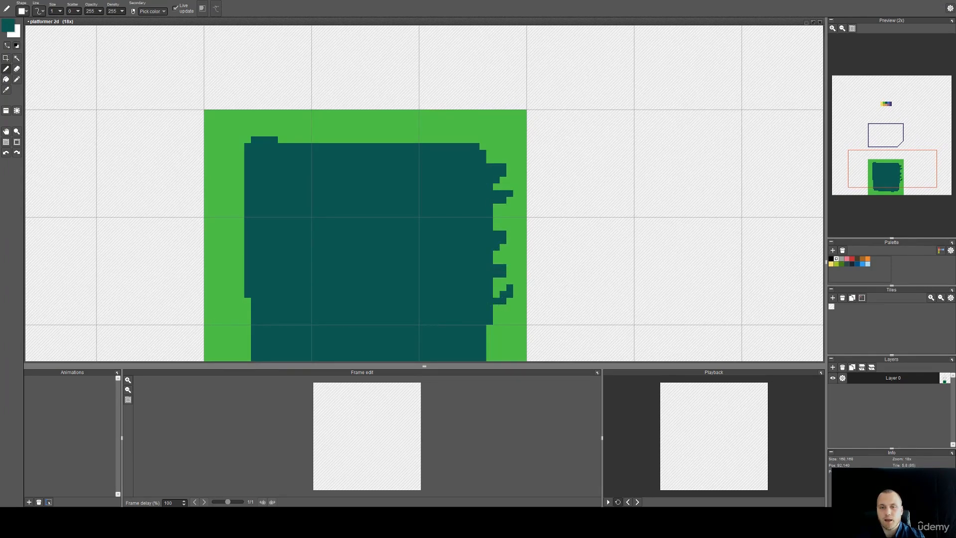
# Sample the border's bright green as the foreground colour for the pen.
pyautogui.press('i')
pyautogui.click(502, 149)
pyautogui.press('b')
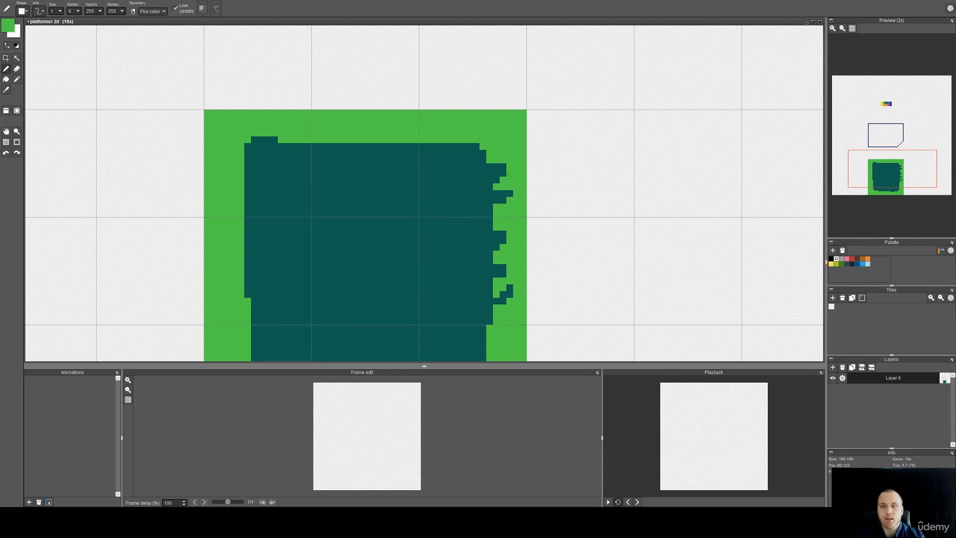
pyautogui.scroll(-2, 499, 186)
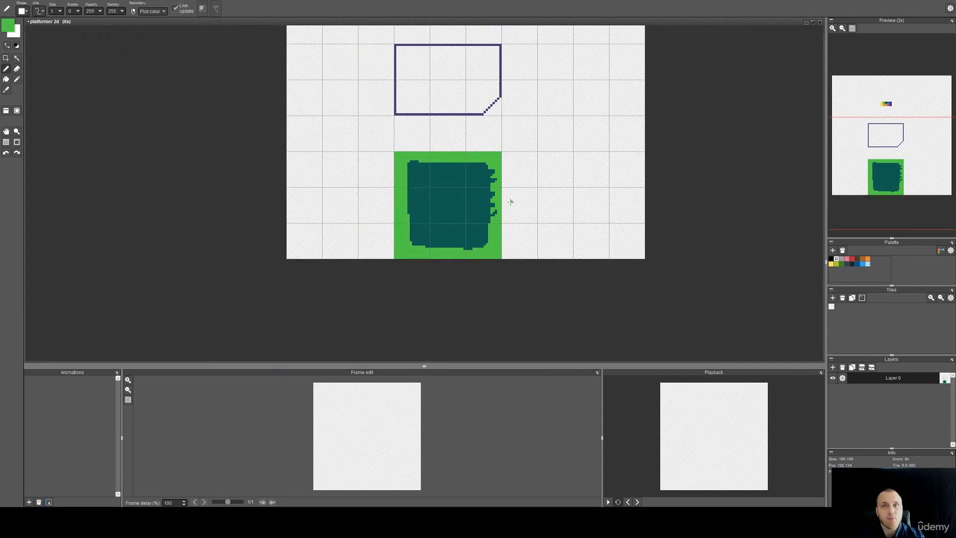
pyautogui.scroll(2, 514, 180)
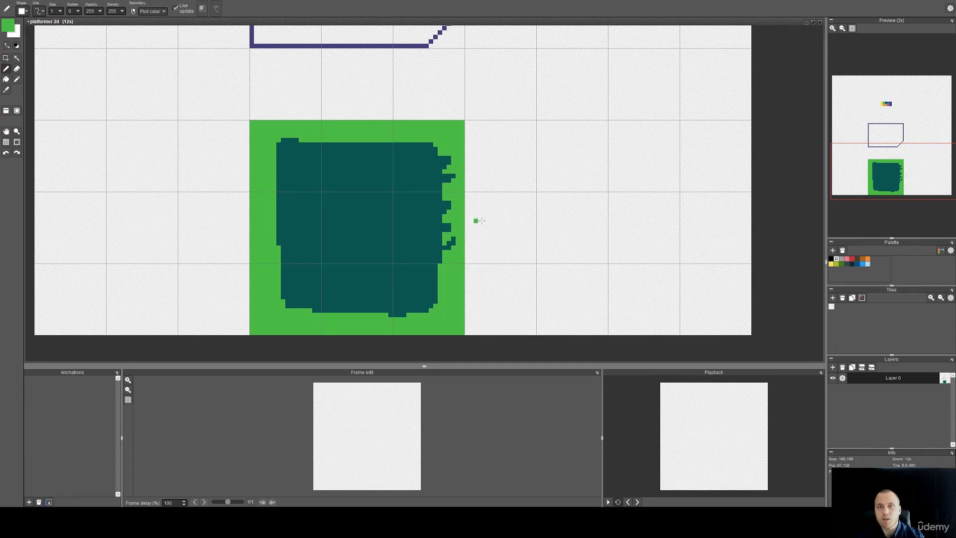
pyautogui.moveTo(557, 202); pyautogui.dragTo(513, 254)
pyautogui.scroll(-1, 470, 230)
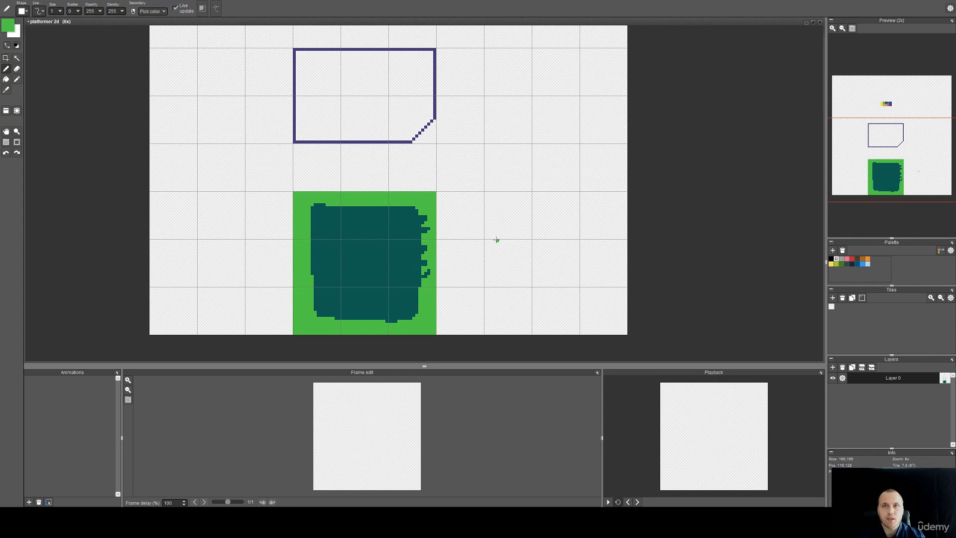
pyautogui.press('t')
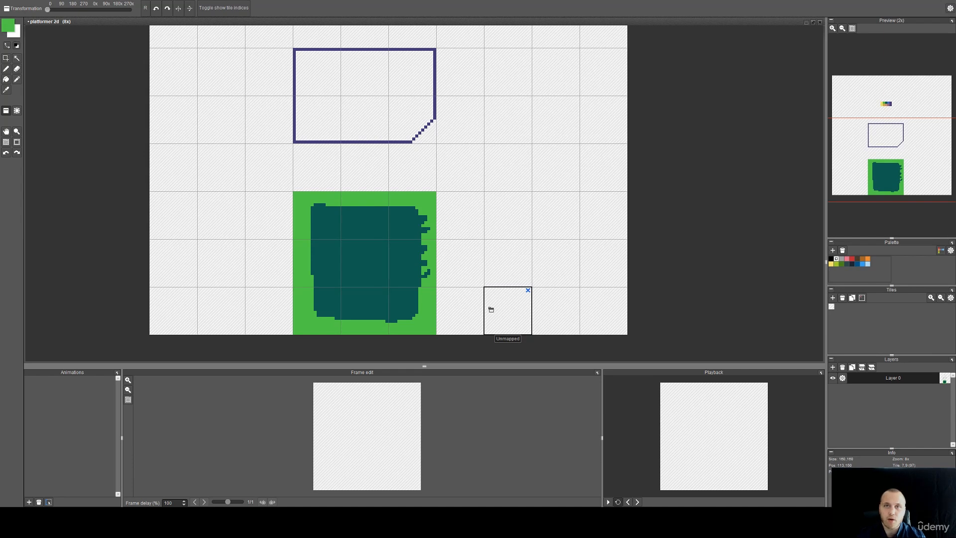
pyautogui.press('space')
pyautogui.moveTo(530, 252); pyautogui.dragTo(484, 269)
# Sample the block's dark teal and draw jagged notches of it into the green border's left and top sides.
pyautogui.press('i')
pyautogui.click(321, 241)
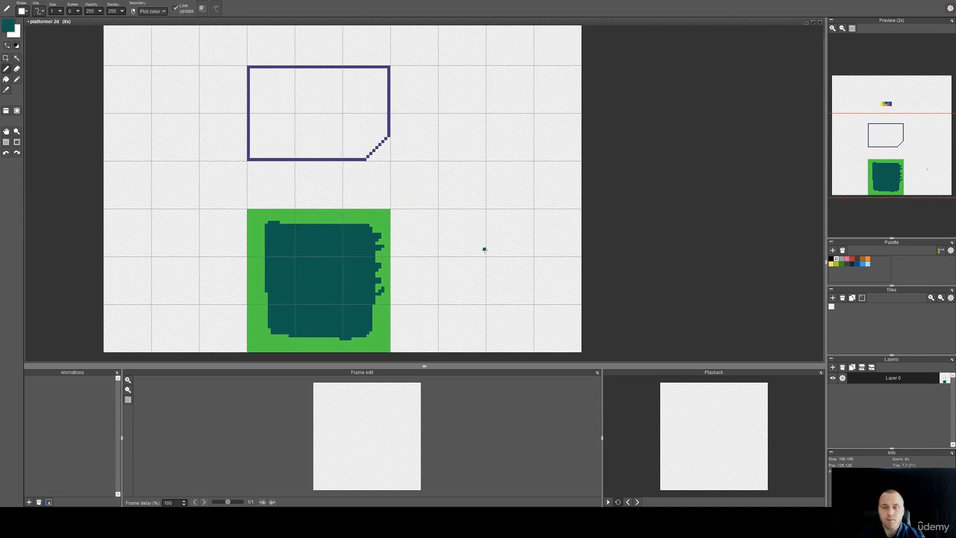
pyautogui.scroll(1, 443, 249)
pyautogui.moveTo(198, 238); pyautogui.dragTo(192, 246)
pyautogui.moveTo(241, 144); pyautogui.dragTo(286, 145)
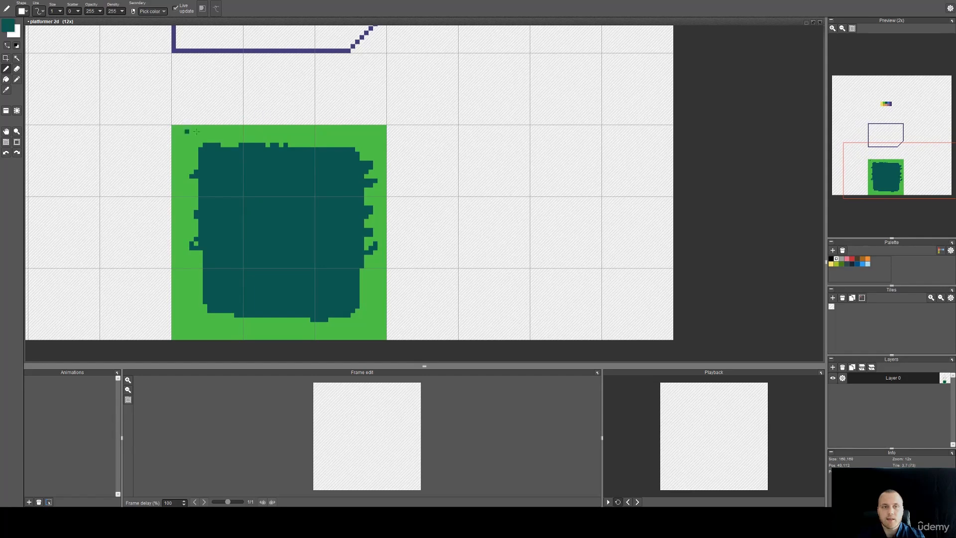
# Change the foreground colour to black in the colour picker.
pyautogui.click(402, 199)
pyautogui.click(8, 25)
pyautogui.click(46, 130)
pyautogui.click(107, 141)
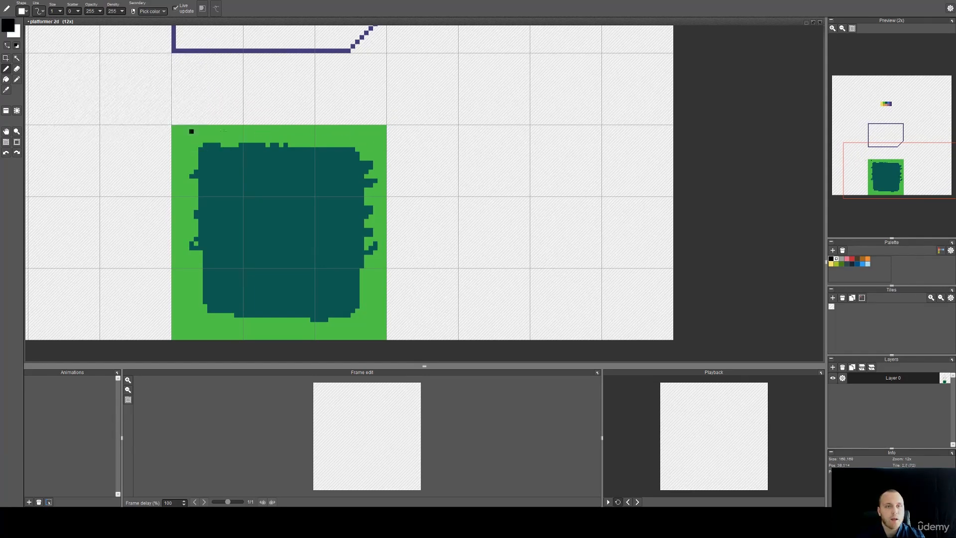
# Draw a small black character silhouette with two legs standing on the block's green top edge.
pyautogui.scroll(5, 307, 121)
pyautogui.moveTo(270, 71)
pyautogui.mouseDown()
pyautogui.moveTo(279, 93)
pyautogui.moveTo(281, 69)
pyautogui.moveTo(267, 97)
pyautogui.moveTo(287, 69)
pyautogui.moveTo(295, 116)
pyautogui.moveTo(268, 107)
pyautogui.moveTo(268, 121)
pyautogui.moveTo(297, 124)
pyautogui.moveTo(298, 71)
pyautogui.mouseUp()
pyautogui.scroll(-5, 274, 138)
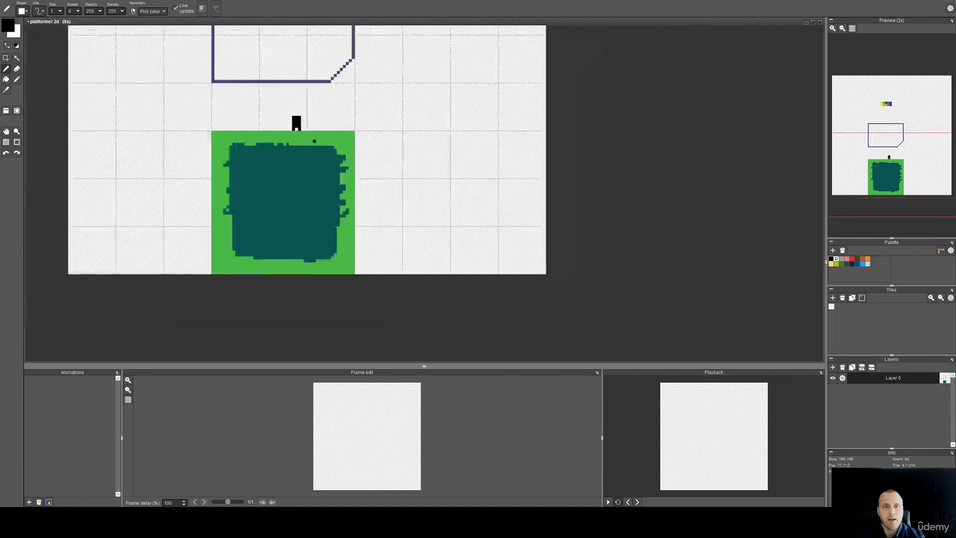
# Draw a second small black character silhouette against the block's right green edge.
pyautogui.scroll(1, 318, 206)
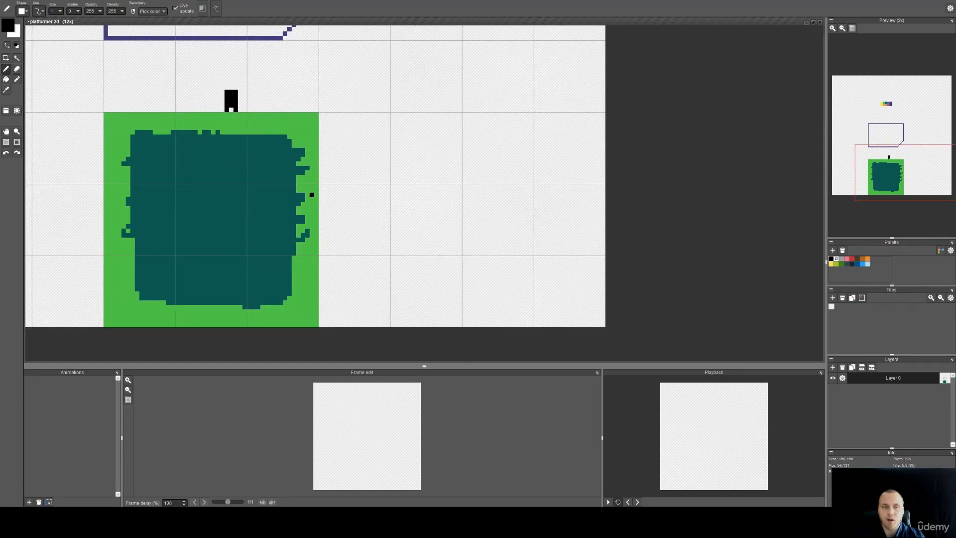
pyautogui.scroll(3, 311, 194)
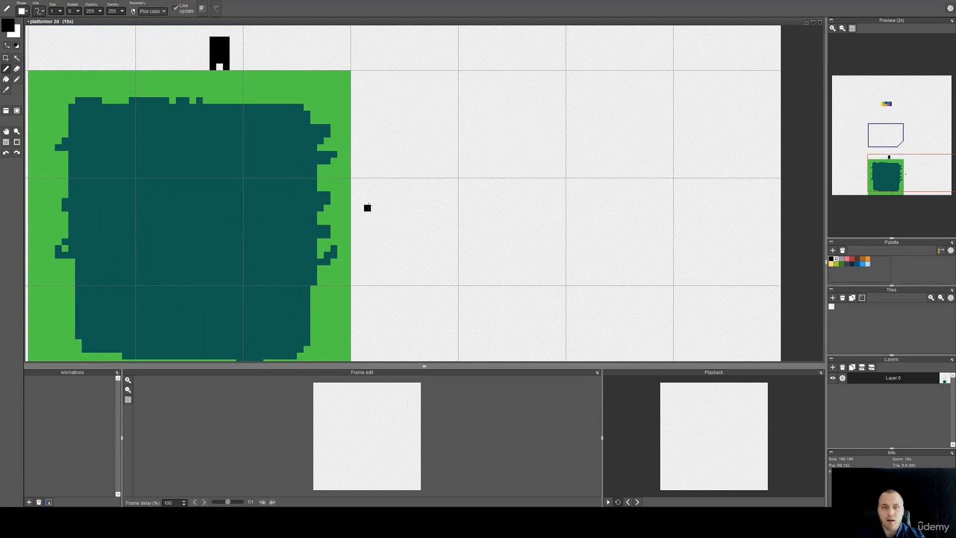
pyautogui.moveTo(354, 208)
pyautogui.mouseDown()
pyautogui.moveTo(362, 211)
pyautogui.moveTo(367, 194)
pyautogui.mouseUp()
pyautogui.press('e')
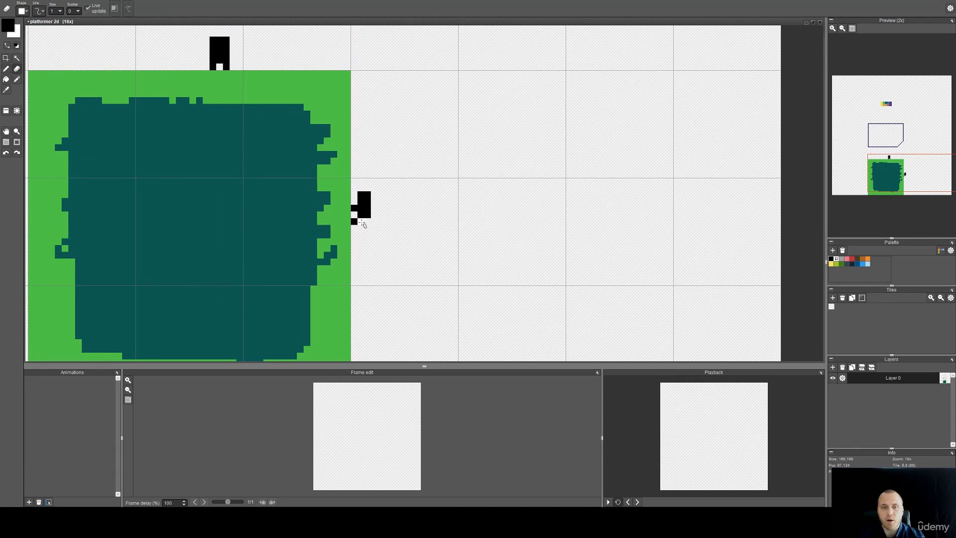
# Sample the block's dark teal as the foreground colour for the pen.
pyautogui.scroll(-3, 374, 226)
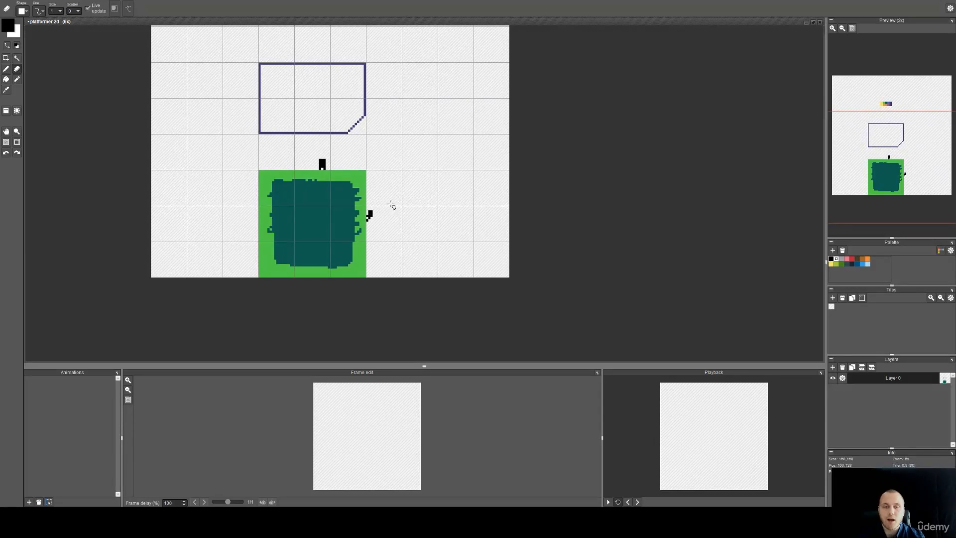
pyautogui.moveTo(398, 193); pyautogui.dragTo(414, 226)
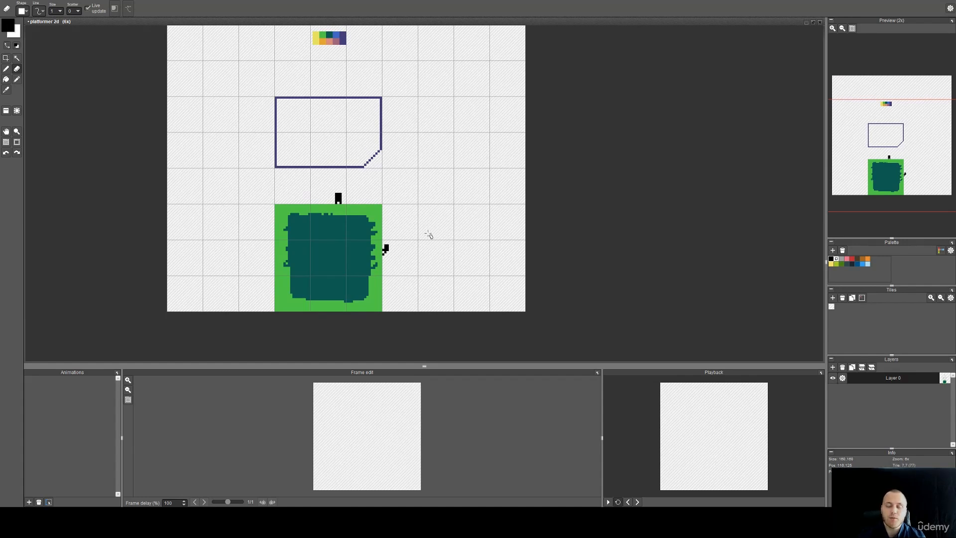
pyautogui.scroll(1, 398, 252)
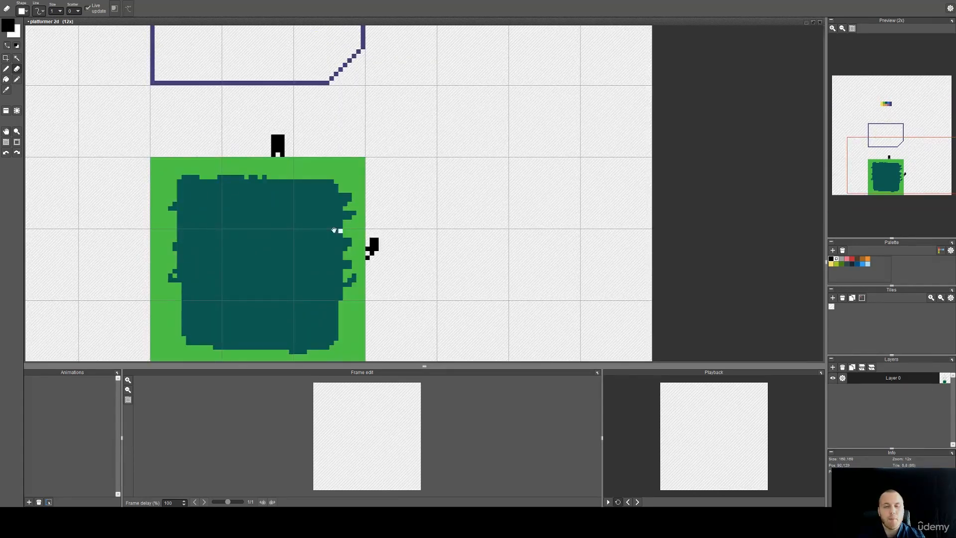
pyautogui.moveTo(323, 235); pyautogui.dragTo(378, 235)
pyautogui.press('b')
pyautogui.keyDown('alt'); pyautogui.click(378, 259); pyautogui.keyUp('alt')
# Sample the palette's mauve swatch and fill the block's middle row of tiles with it, including the side borders.
pyautogui.scroll(-1, 353, 180)
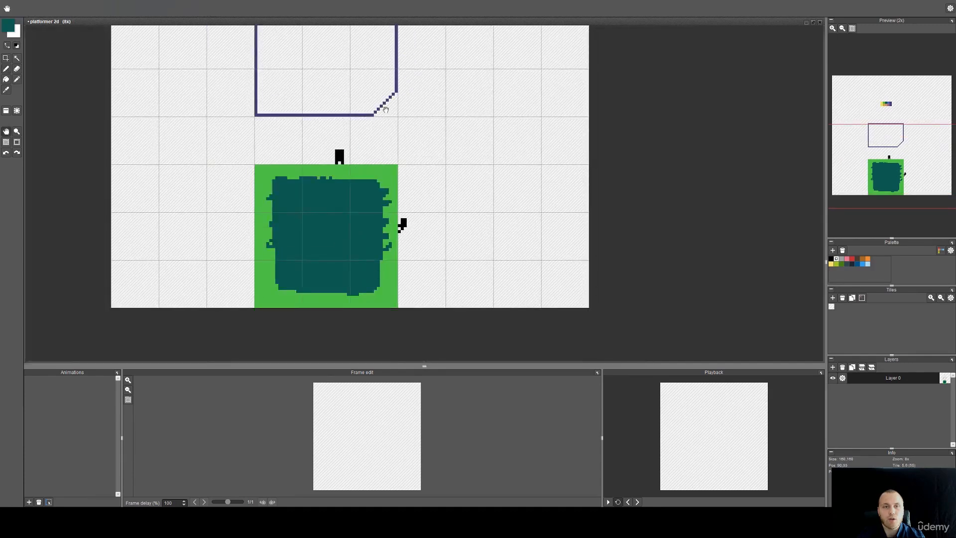
pyautogui.moveTo(381, 109); pyautogui.dragTo(405, 220)
pyautogui.press('f')
pyautogui.keyDown('alt'); pyautogui.click(361, 60); pyautogui.keyUp('alt')
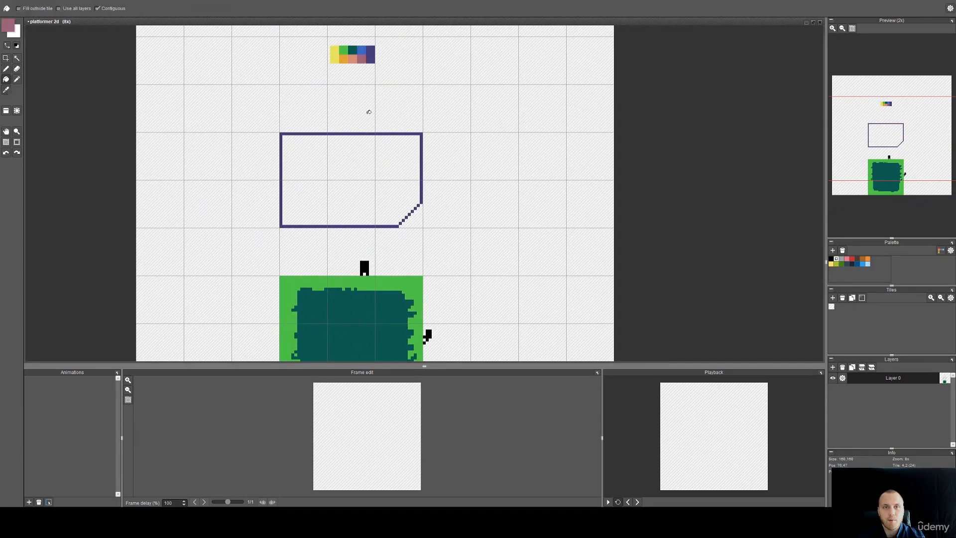
pyautogui.moveTo(378, 262); pyautogui.dragTo(369, 145)
pyautogui.click(348, 227)
pyautogui.click(382, 231)
pyautogui.click(409, 219)
pyautogui.click(314, 227)
pyautogui.click(277, 234)
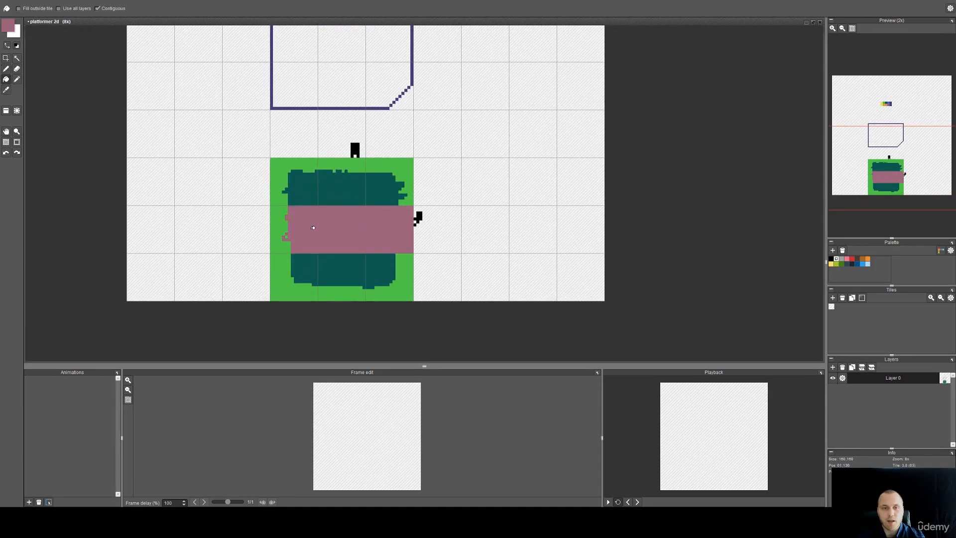
# Fill the teal and green areas of the block's bottom row of tiles with mauve.
pyautogui.click(282, 278)
pyautogui.click(302, 269)
pyautogui.click(341, 269)
pyautogui.click(343, 295)
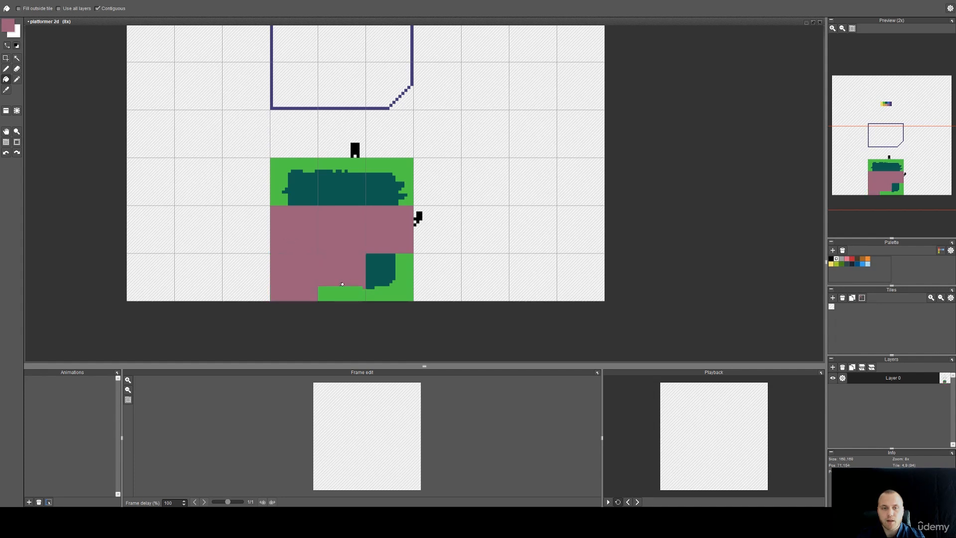
pyautogui.click(405, 294)
pyautogui.click(385, 258)
# Sample the dark teal and extend the teal area in jagged slopes to both sides of the block's top row of tiles.
pyautogui.scroll(4, 393, 208)
pyautogui.press('b')
pyautogui.rightClick(396, 187)
pyautogui.moveTo(414, 192)
pyautogui.mouseDown()
pyautogui.moveTo(432, 185)
pyautogui.moveTo(408, 195)
pyautogui.mouseUp()
pyautogui.click(407, 171)
pyautogui.moveTo(152, 164); pyautogui.dragTo(119, 179)
pyautogui.press('g')
pyautogui.click(148, 189)
pyautogui.scroll(-1, 239, 188)
pyautogui.scroll(-1, 277, 190)
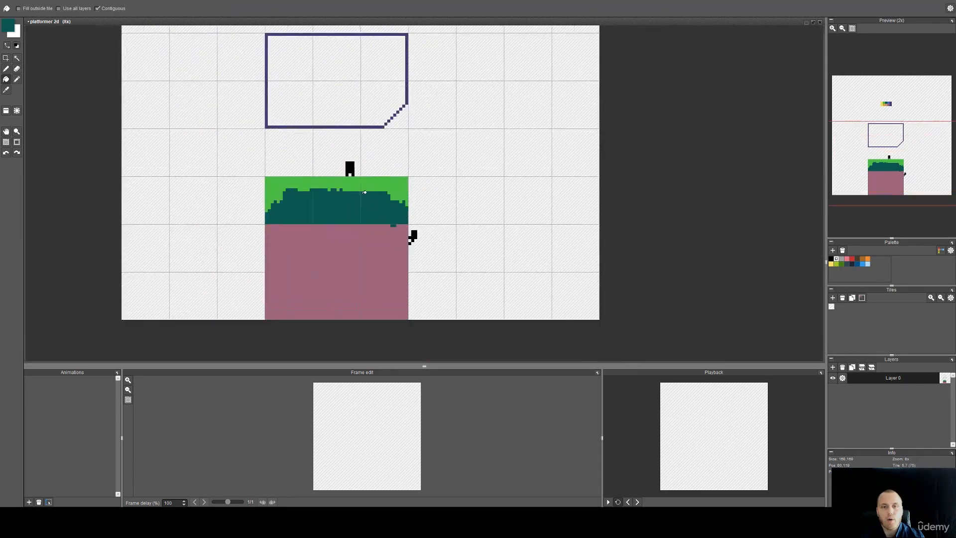
pyautogui.scroll(1, 364, 182)
pyautogui.press('b')
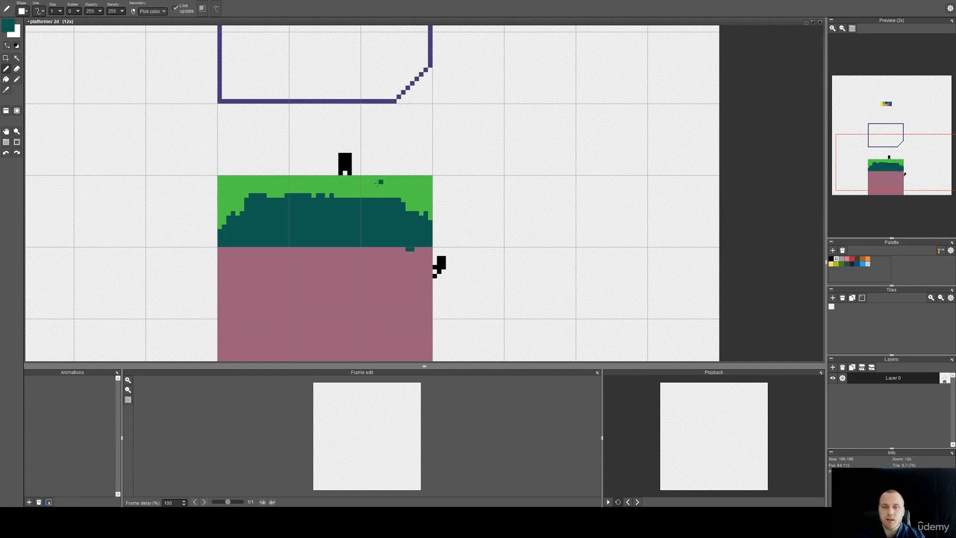
pyautogui.moveTo(435, 233); pyautogui.dragTo(435, 244)
pyautogui.press('e')
# Delete the whole green, teal and mauve block together with both black character silhouettes.
pyautogui.press('space')
pyautogui.scroll(-2, 433, 270)
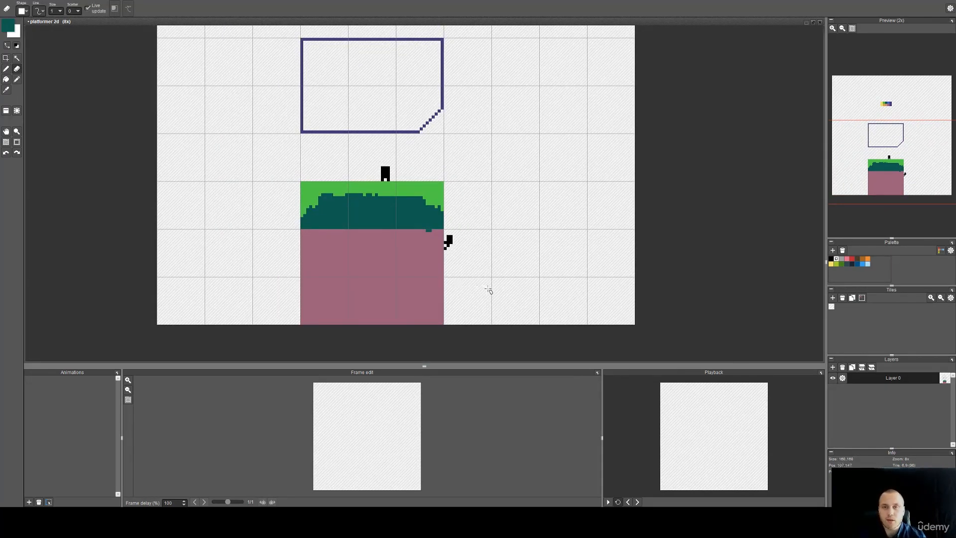
pyautogui.press('t')
pyautogui.scroll(1, 486, 303)
pyautogui.moveTo(481, 304)
pyautogui.mouseDown()
pyautogui.moveTo(337, 232)
pyautogui.moveTo(267, 159)
pyautogui.moveTo(337, 88)
pyautogui.mouseUp()
# Sample the palette's mauve swatch as the foreground colour.
pyautogui.press('space')
pyautogui.moveTo(459, 133); pyautogui.dragTo(488, 286)
pyautogui.moveTo(435, 205); pyautogui.dragTo(478, 277)
pyautogui.press('space')
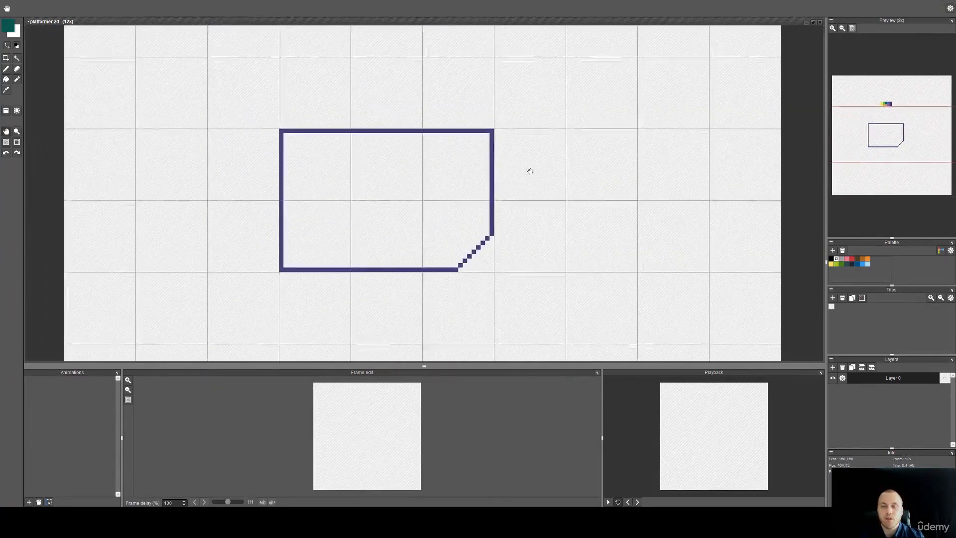
pyautogui.moveTo(532, 164); pyautogui.dragTo(509, 237)
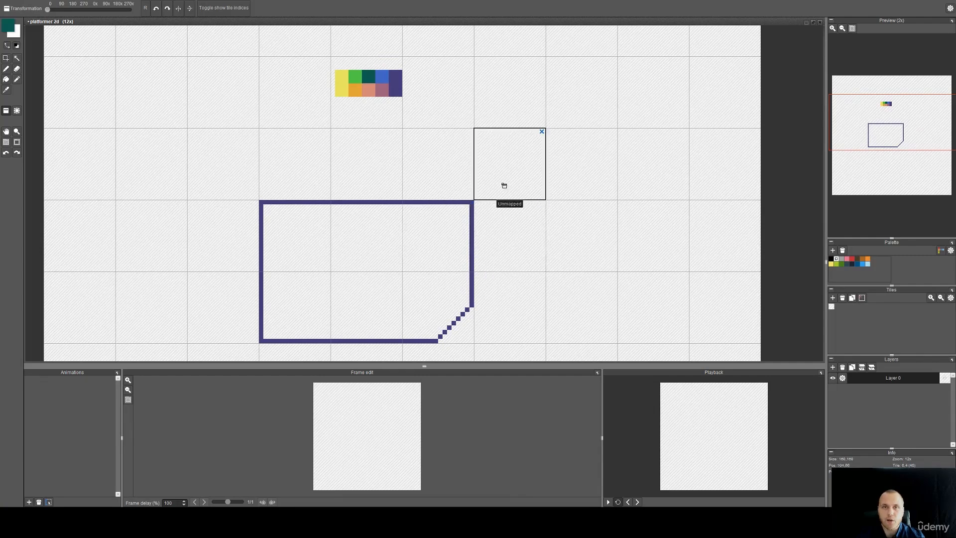
pyautogui.press('space')
pyautogui.moveTo(495, 248); pyautogui.dragTo(492, 213)
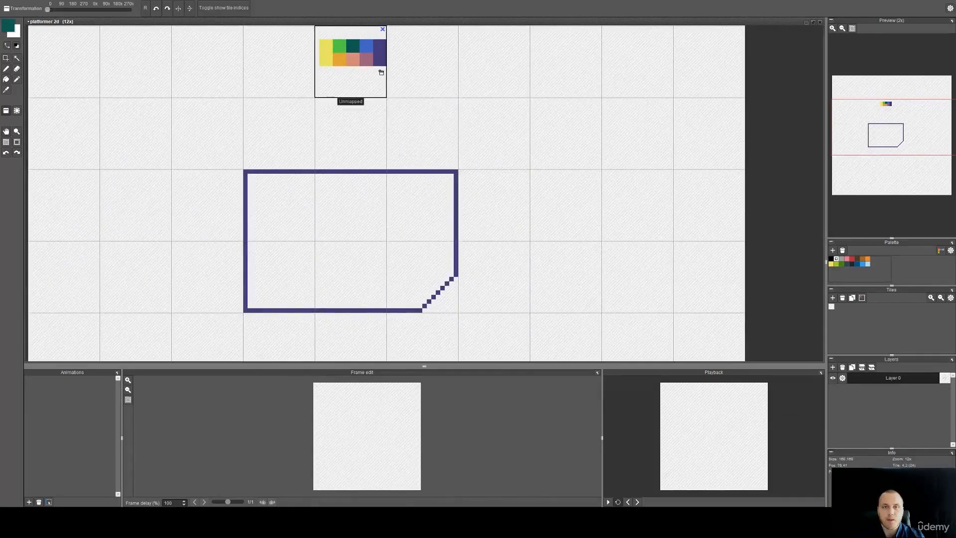
pyautogui.press('b')
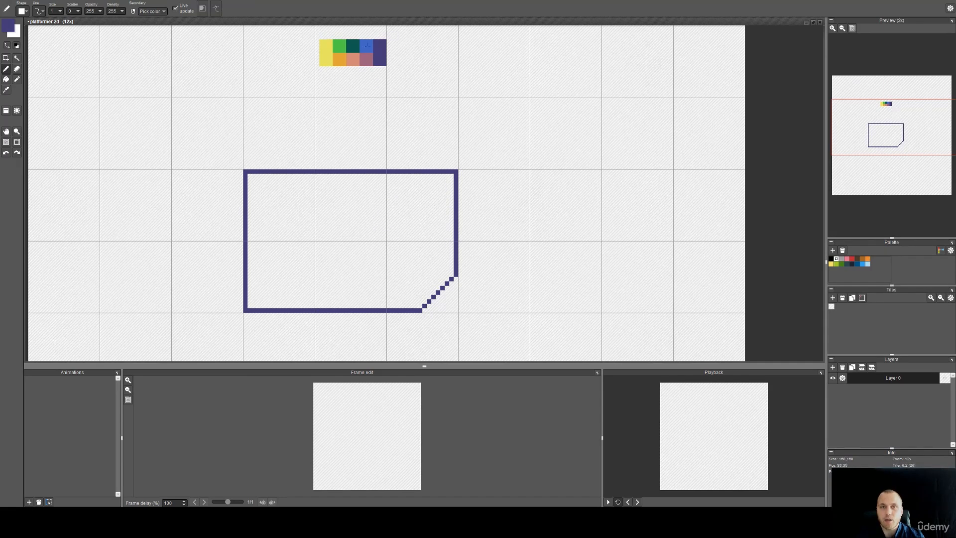
pyautogui.scroll(1, 387, 65)
pyautogui.keyDown('alt'); pyautogui.click(362, 61); pyautogui.keyUp('alt')
# Fill the lower middle and lower right tiles inside the purple outline with mauve.
pyautogui.moveTo(388, 237); pyautogui.dragTo(397, 137)
pyautogui.scroll(-1, 395, 231)
pyautogui.press('f')
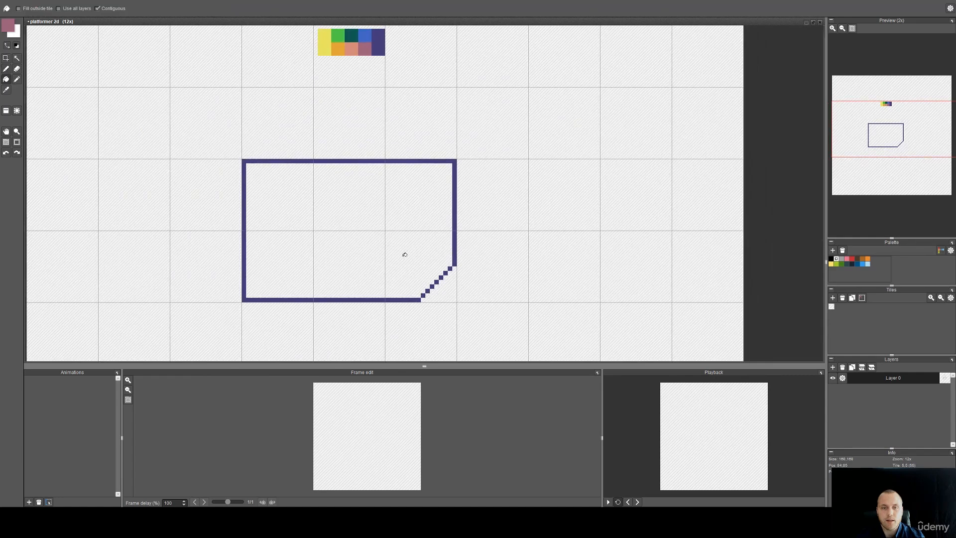
pyautogui.click(403, 254)
pyautogui.click(368, 255)
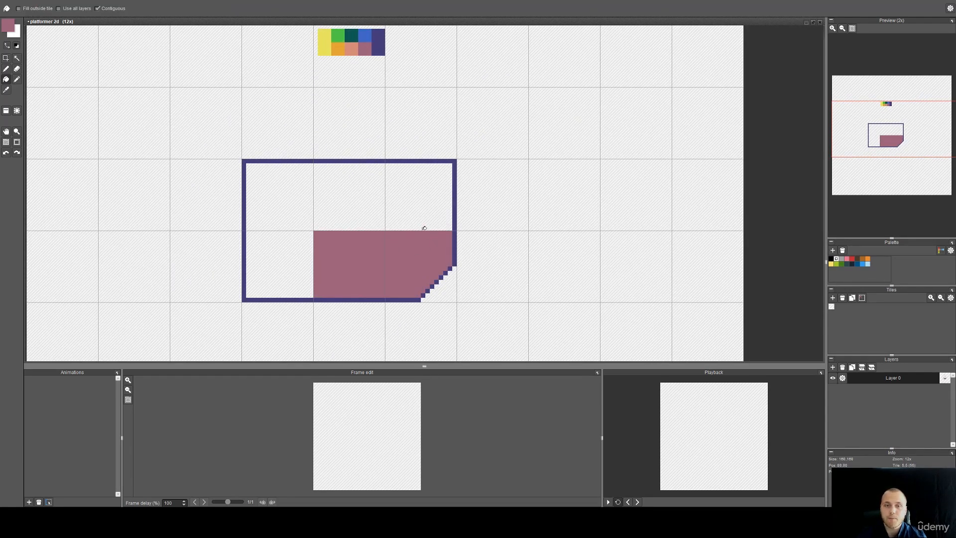
# Sample the outline's purple and draw a stepped, wavy line across the outline's upper row of tiles from side to side.
pyautogui.scroll(1, 371, 118)
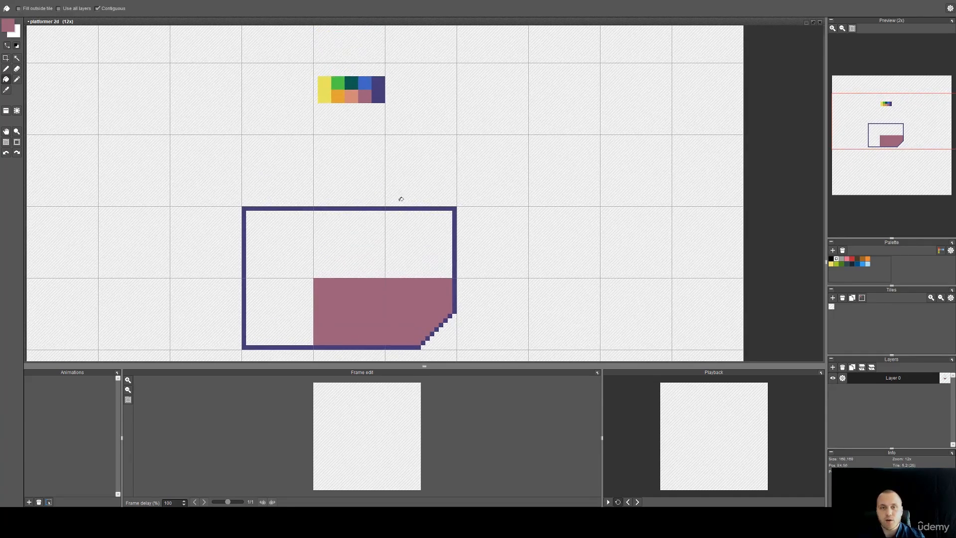
pyautogui.scroll(1, 293, 237)
pyautogui.moveTo(440, 134); pyautogui.dragTo(453, 171)
pyautogui.press('b')
pyautogui.press('i')
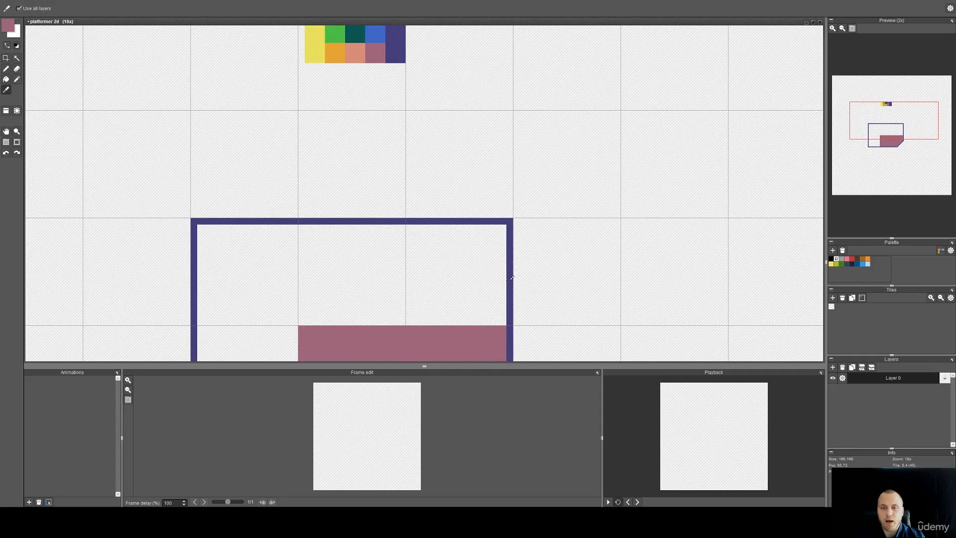
pyautogui.click(511, 286)
pyautogui.moveTo(474, 309); pyautogui.dragTo(504, 246)
pyautogui.scroll(1, 518, 224)
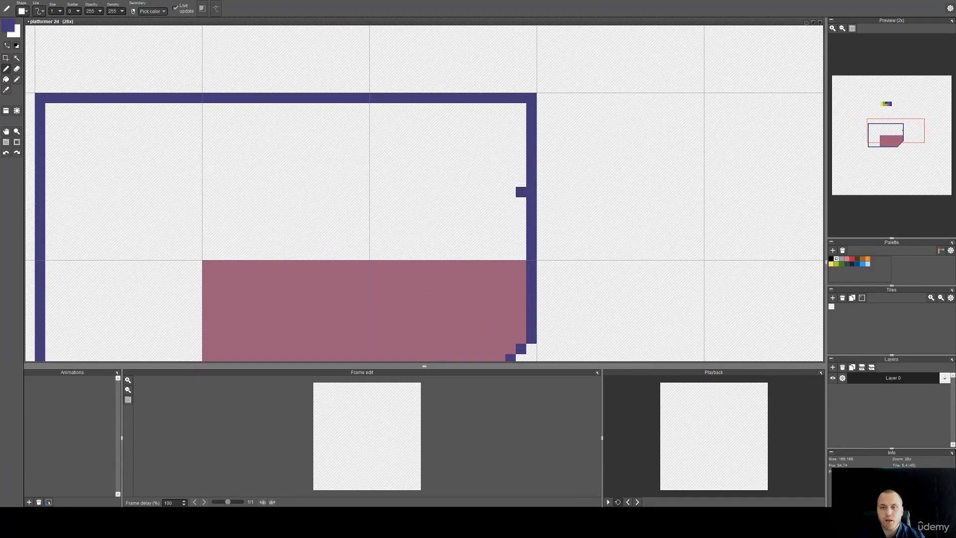
pyautogui.moveTo(520, 201)
pyautogui.mouseDown()
pyautogui.moveTo(417, 199)
pyautogui.moveTo(351, 186)
pyautogui.moveTo(260, 208)
pyautogui.moveTo(210, 192)
pyautogui.moveTo(162, 203)
pyautogui.moveTo(107, 189)
pyautogui.moveTo(50, 213)
pyautogui.mouseUp()
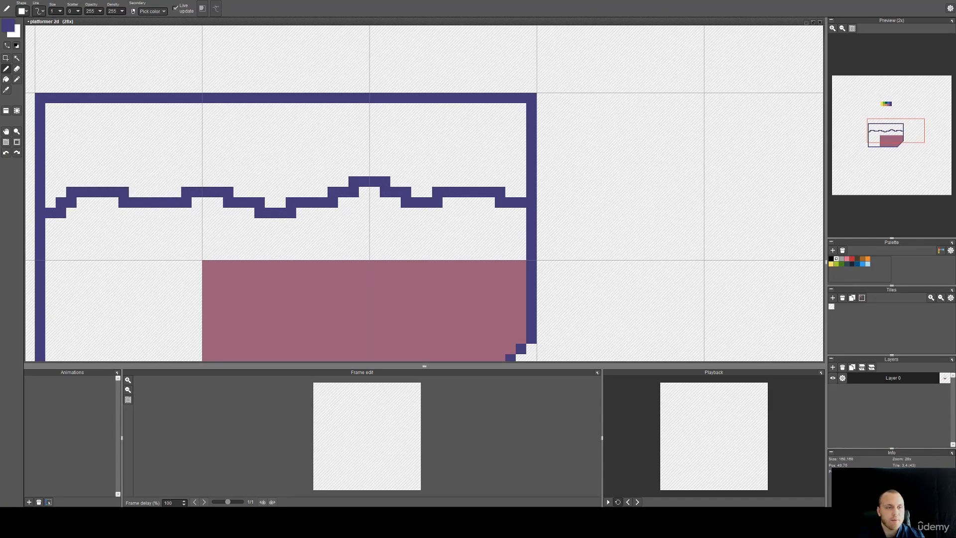
# Fill the three tile areas between the wavy line and the outline's top edge with purple.
pyautogui.press('f')
pyautogui.click(184, 167)
pyautogui.click(299, 159)
pyautogui.click(437, 154)
# Sample the palette's dark teal swatch as the foreground colour for the pen.
pyautogui.moveTo(373, 165); pyautogui.dragTo(428, 210)
pyautogui.scroll(-4, 447, 186)
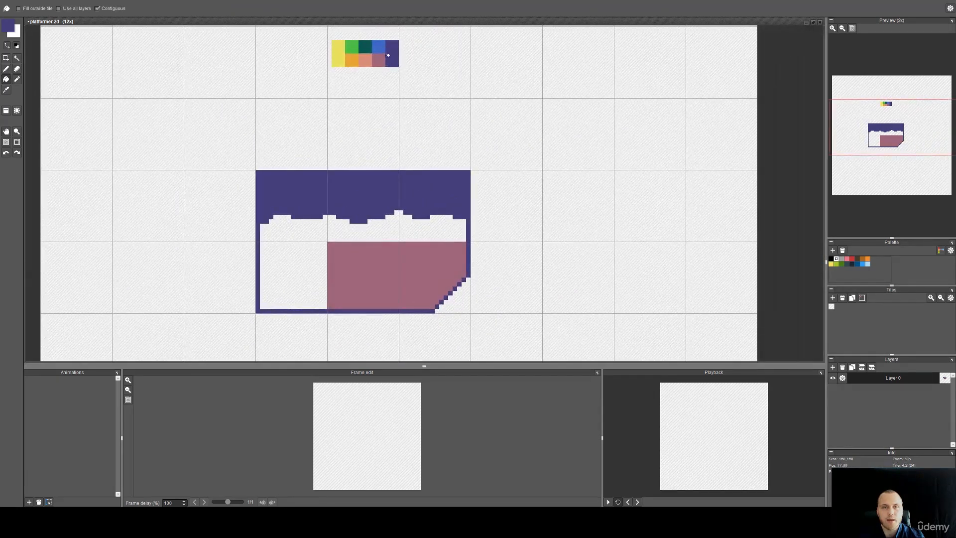
pyautogui.scroll(4, 390, 60)
pyautogui.press('b')
pyautogui.moveTo(380, 69); pyautogui.dragTo(389, 131)
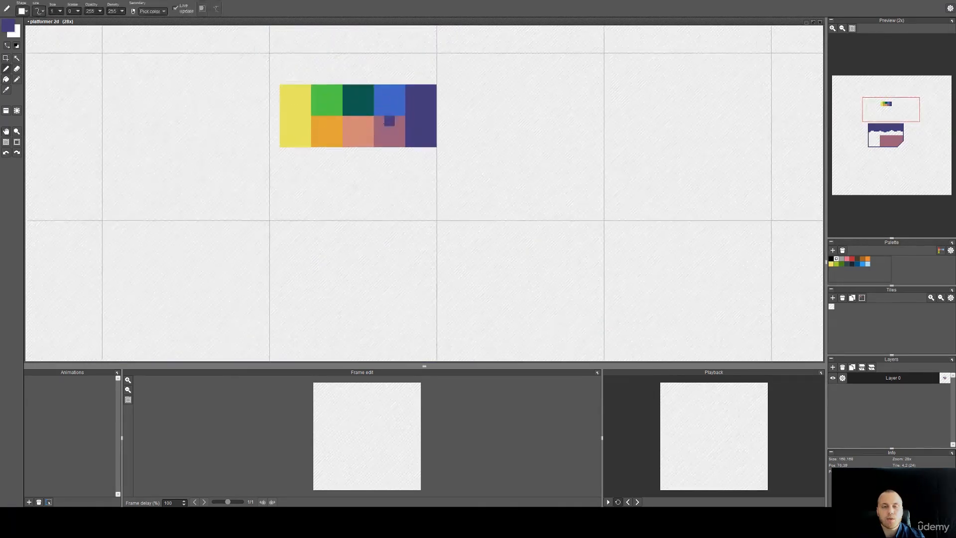
pyautogui.scroll(3, 392, 108)
pyautogui.press('i')
pyautogui.press('b')
# Draw a curved dark teal grass shape in the purple band's right tile, reshaping its edges with sampled purple and teal.
pyautogui.scroll(-6, 344, 91)
pyautogui.moveTo(397, 207); pyautogui.dragTo(414, 154)
pyautogui.scroll(5, 418, 185)
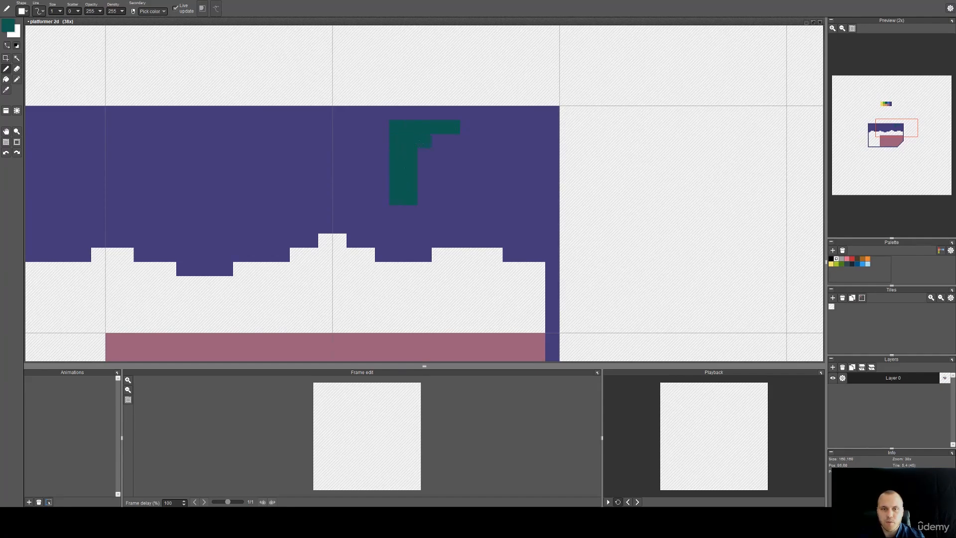
pyautogui.press('space')
pyautogui.moveTo(405, 188); pyautogui.dragTo(441, 199)
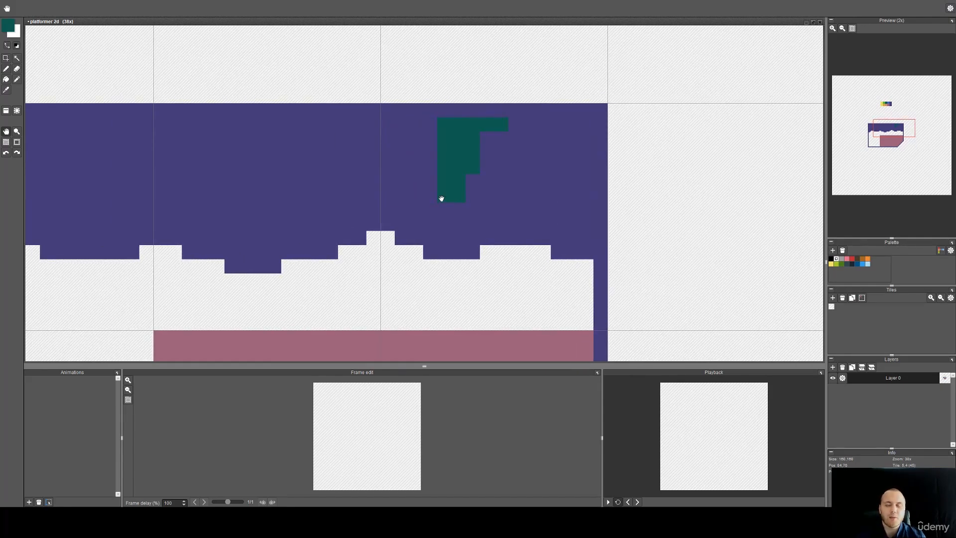
pyautogui.scroll(1, 467, 170)
pyautogui.moveTo(503, 194); pyautogui.dragTo(471, 208)
pyautogui.rightClick(442, 202)
pyautogui.moveTo(404, 214); pyautogui.dragTo(441, 120)
pyautogui.rightClick(384, 170)
pyautogui.moveTo(348, 194); pyautogui.dragTo(328, 229)
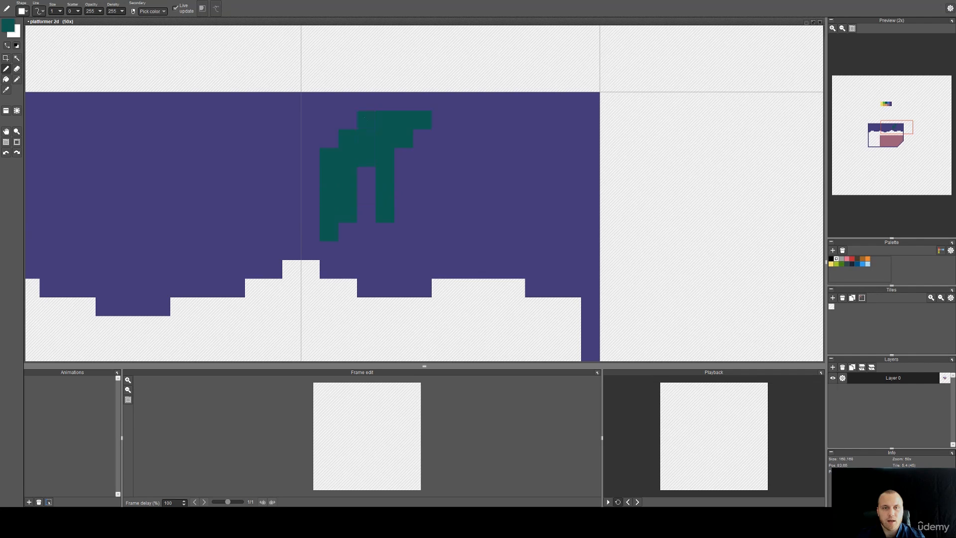
# Sample the purple and trim the teal shape to a single tapering blade, then enlarge the preview to 5x.
pyautogui.press('e')
pyautogui.rightClick(412, 198)
pyautogui.moveTo(385, 213)
pyautogui.mouseDown()
pyautogui.moveTo(391, 190)
pyautogui.moveTo(384, 195)
pyautogui.mouseUp()
pyautogui.press('b')
pyautogui.rightClick(427, 209)
pyautogui.moveTo(404, 157)
pyautogui.mouseDown()
pyautogui.moveTo(390, 199)
pyautogui.moveTo(386, 173)
pyautogui.moveTo(422, 121)
pyautogui.mouseUp()
pyautogui.scroll(3, 876, 133)
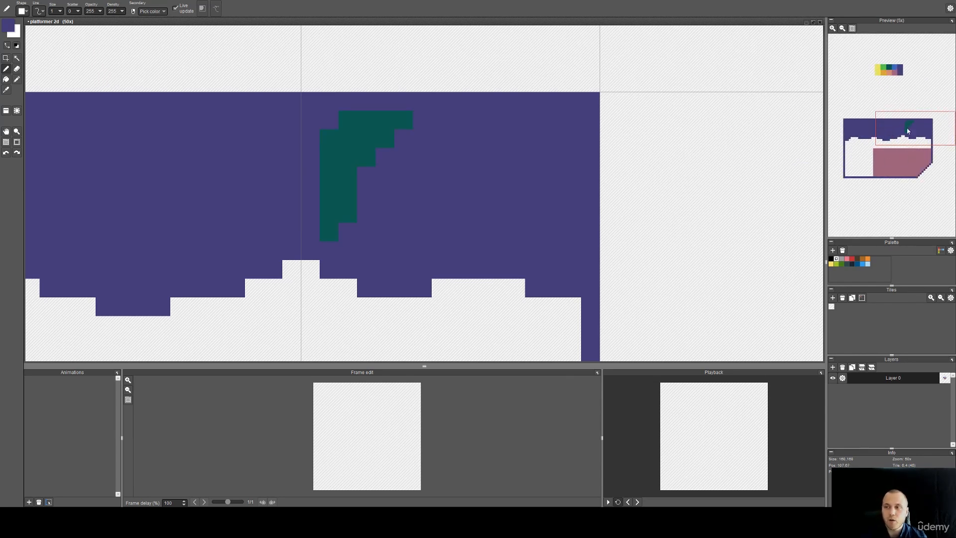
pyautogui.click(329, 158)
# Place a copy of the palette's swatch tile directly beside the purple band's right end.
pyautogui.scroll(-5, 344, 174)
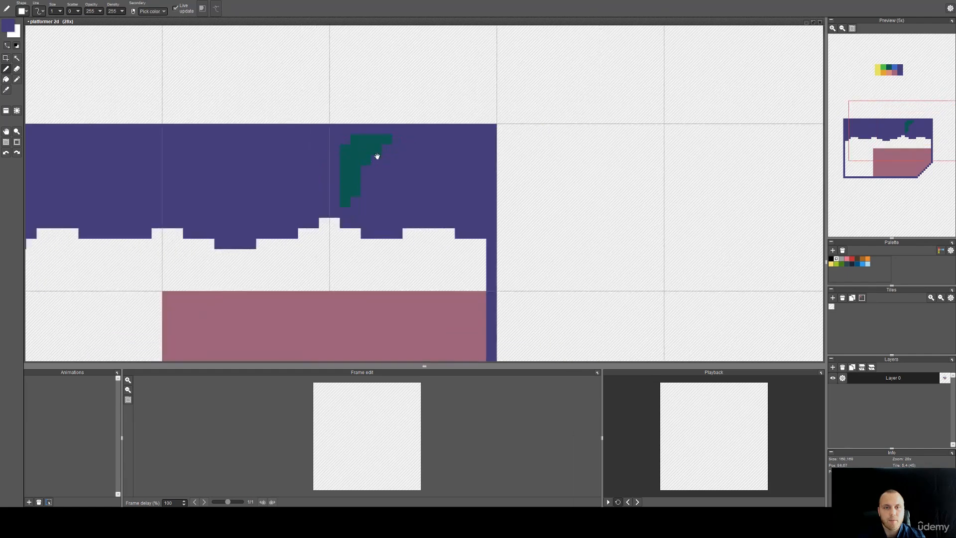
pyautogui.moveTo(426, 142); pyautogui.dragTo(434, 182)
pyautogui.press('a')
pyautogui.rightClick(352, 76)
pyautogui.click(546, 261)
# Sample the bright green from the copied palette swatches as the foreground colour for the pen.
pyautogui.moveTo(514, 282); pyautogui.dragTo(513, 211)
pyautogui.scroll(4, 491, 196)
pyautogui.press('b')
pyautogui.keyDown('alt'); pyautogui.click(589, 177); pyautogui.keyUp('alt')
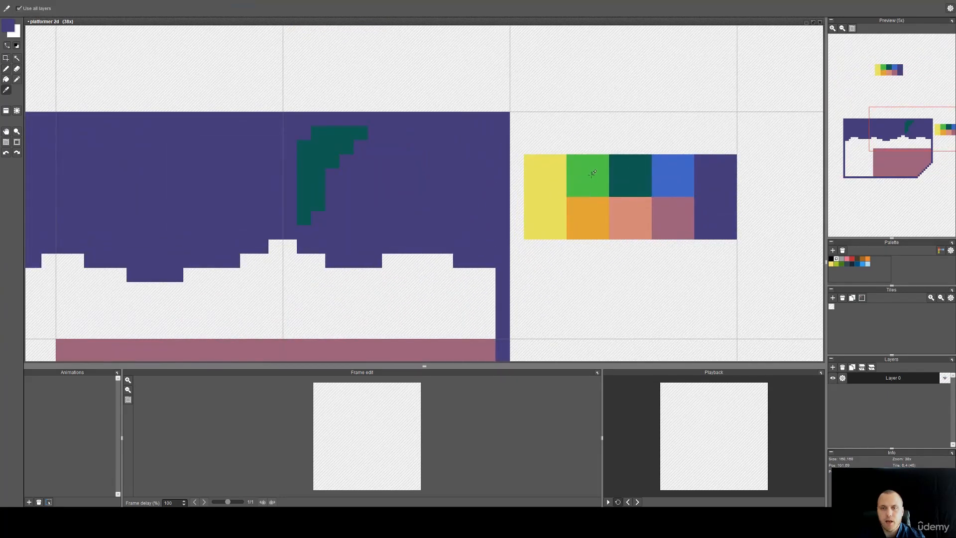
pyautogui.scroll(1, 331, 160)
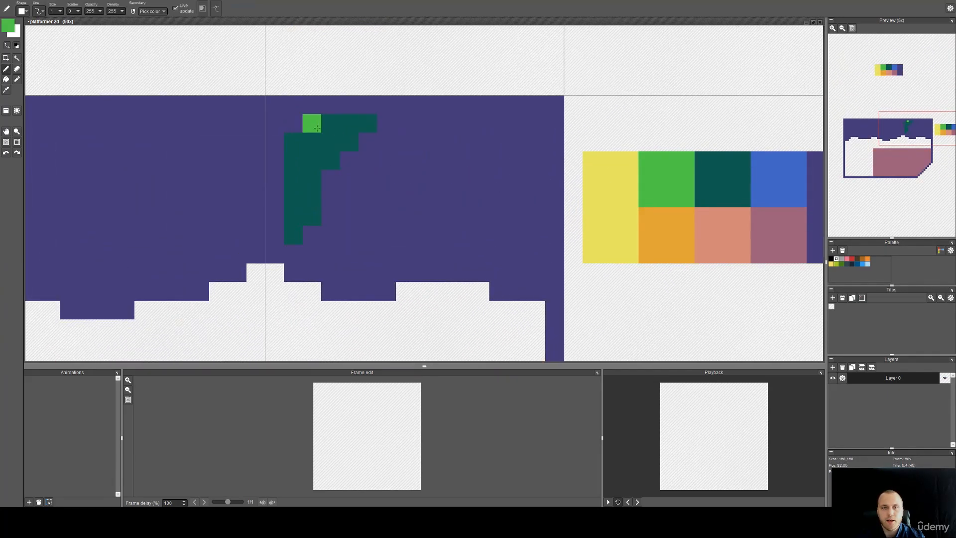
pyautogui.scroll(-2, 319, 129)
pyautogui.moveTo(339, 153); pyautogui.dragTo(449, 166)
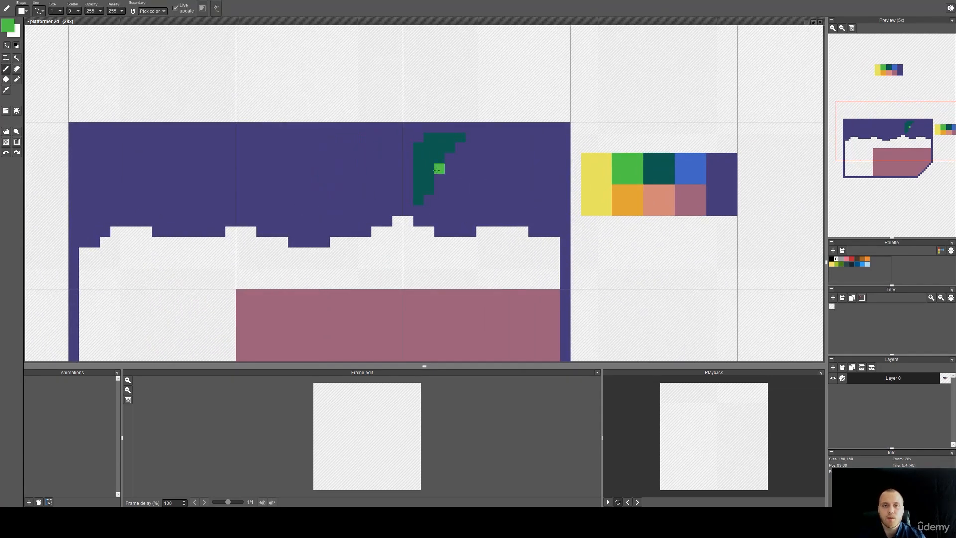
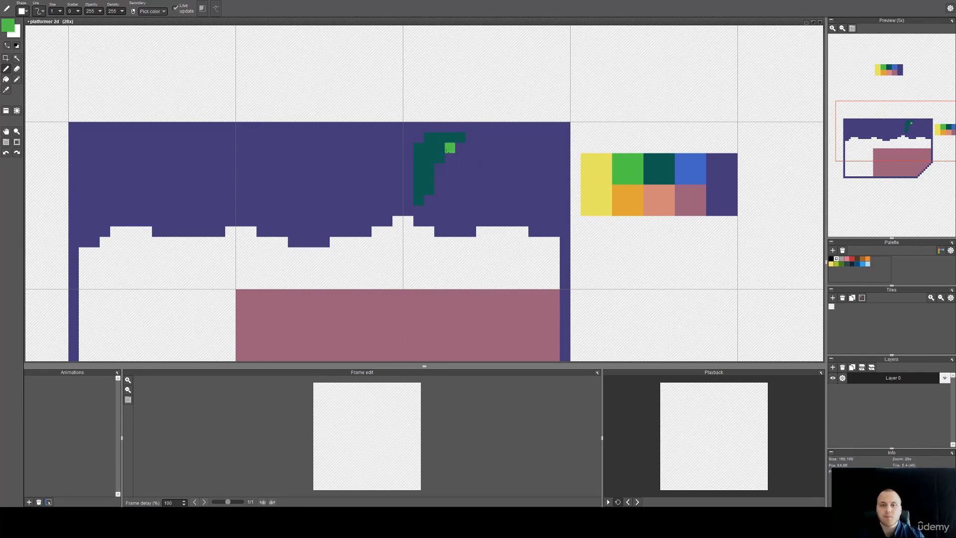
# Paint the upper and left part of the teal grass blade bright green, leaving teal along its underside and tip.
pyautogui.scroll(4, 433, 141)
pyautogui.moveTo(433, 141)
pyautogui.mouseDown()
pyautogui.moveTo(507, 139)
pyautogui.moveTo(450, 141)
pyautogui.moveTo(406, 183)
pyautogui.mouseUp()
pyautogui.scroll(-4, 406, 193)
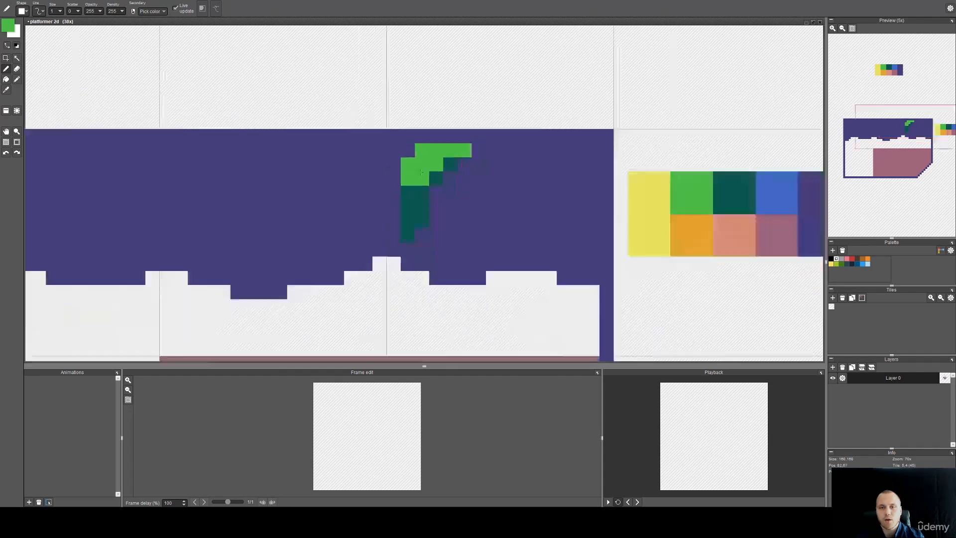
# Sample yellow from the copied palette swatches and paint highlight pixels in the blade's green top.
pyautogui.click(455, 269)
pyautogui.scroll(3, 456, 269)
pyautogui.moveTo(528, 220); pyautogui.dragTo(377, 214)
pyautogui.keyDown('alt'); pyautogui.click(597, 187); pyautogui.keyUp('alt')
pyautogui.click(311, 134)
pyautogui.moveTo(310, 135)
pyautogui.mouseDown()
pyautogui.moveTo(310, 150)
pyautogui.moveTo(291, 133)
pyautogui.moveTo(328, 132)
pyautogui.moveTo(309, 134)
pyautogui.mouseUp()
pyautogui.press('alt')
pyautogui.keyDown('alt'); pyautogui.click(269, 157); pyautogui.keyUp('alt')
pyautogui.keyDown('alt'); pyautogui.click(307, 165); pyautogui.keyUp('alt')
pyautogui.press('space')
pyautogui.moveTo(312, 158); pyautogui.dragTo(375, 164)
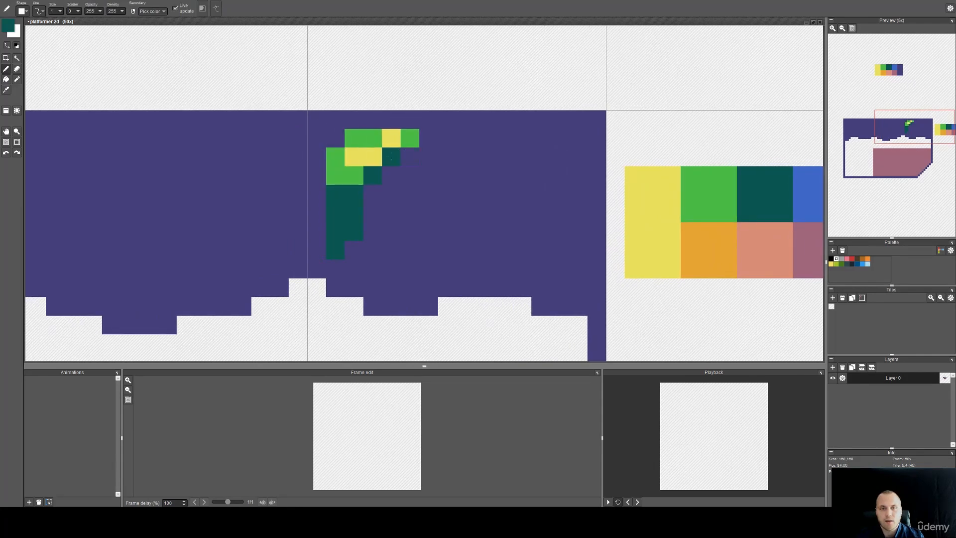
# Reshape the highlight into two diagonal yellow pixels, repainting the surplus yellow pixels bright green.
pyautogui.scroll(-2, 403, 148)
pyautogui.scroll(2, 381, 156)
pyautogui.keyDown('alt'); pyautogui.click(385, 156); pyautogui.keyUp('alt')
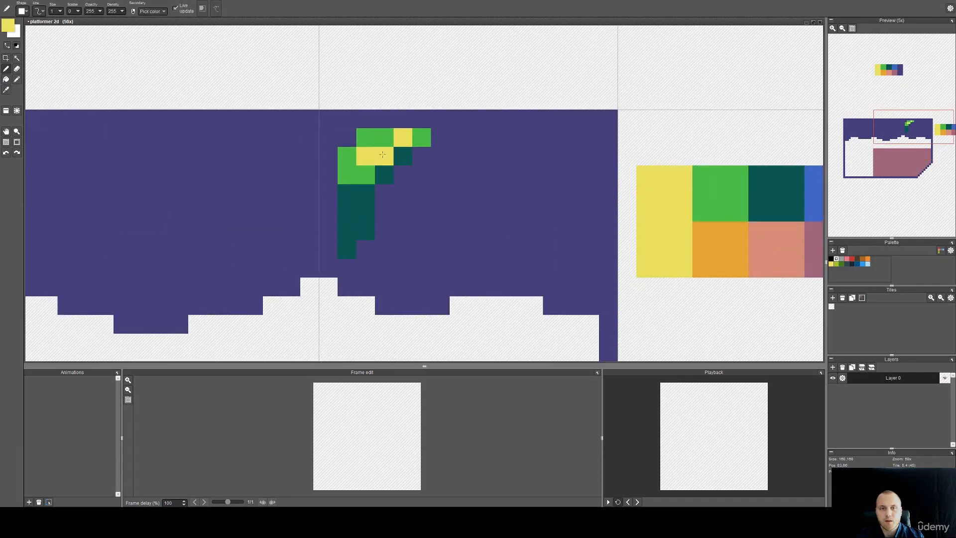
pyautogui.click(392, 142)
pyautogui.keyDown('alt'); pyautogui.click(366, 137); pyautogui.keyUp('alt')
pyautogui.click(384, 156)
pyautogui.click(402, 137)
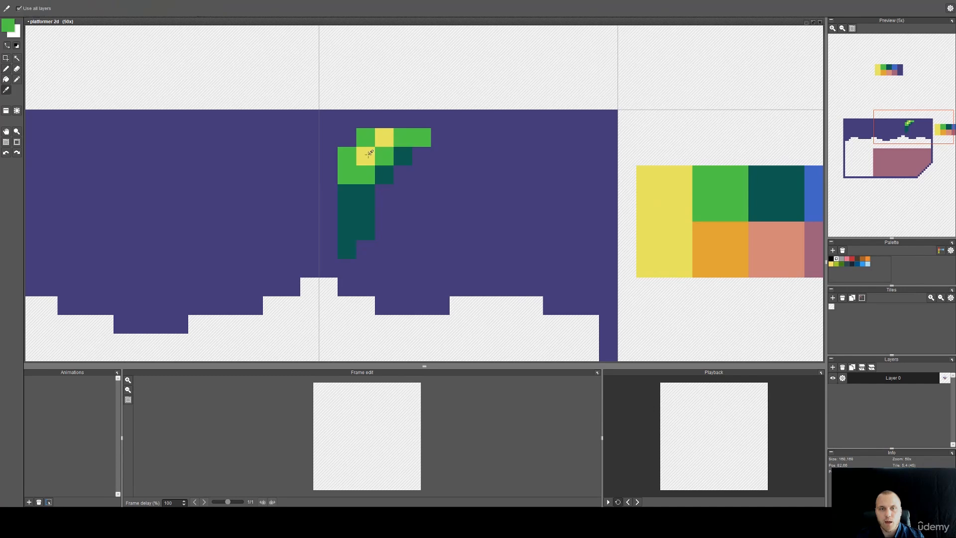
pyautogui.keyDown('alt'); pyautogui.click(366, 156); pyautogui.keyUp('alt')
pyautogui.click(347, 156)
pyautogui.click(354, 167)
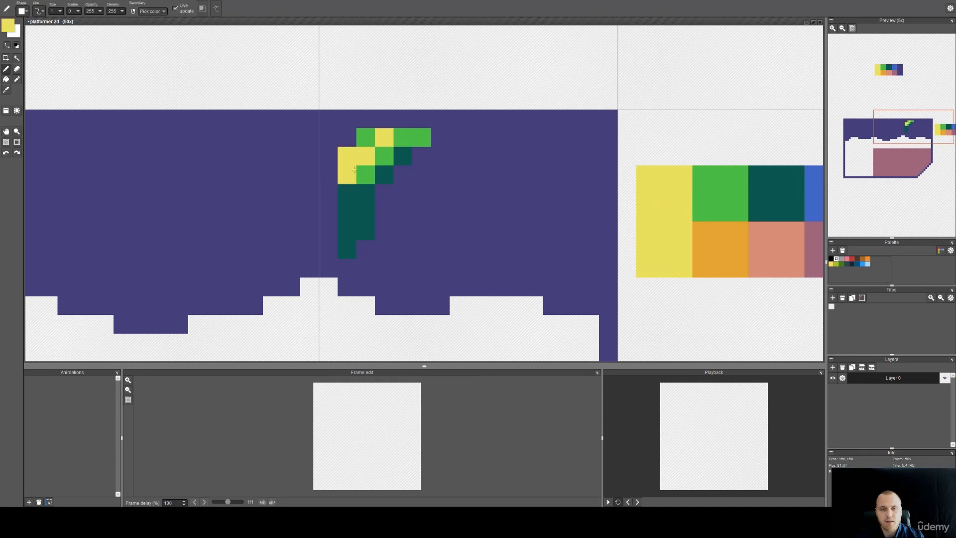
pyautogui.keyDown('alt'); pyautogui.click(363, 172); pyautogui.keyUp('alt')
pyautogui.click(347, 175)
pyautogui.click(347, 156)
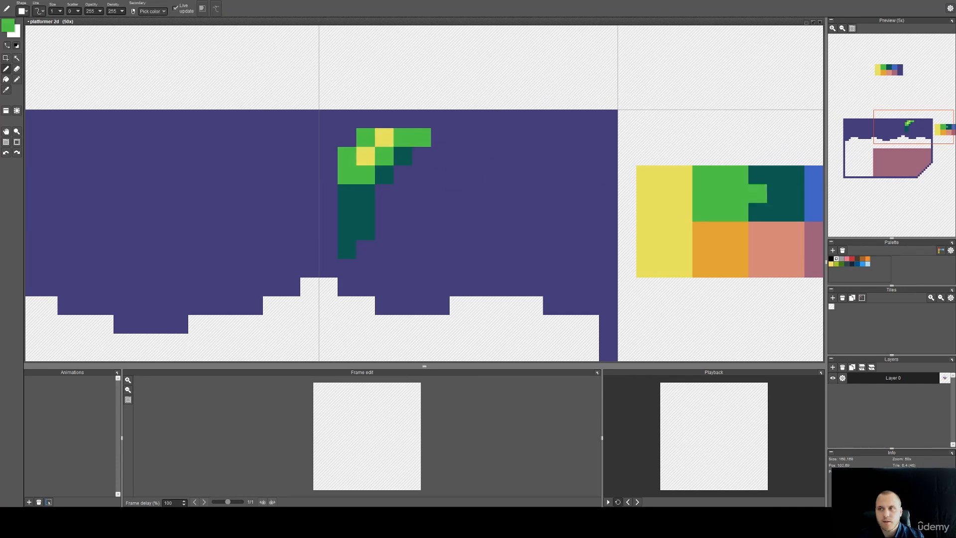
# Shorten the blade's green tip by one pixel with the sampled purple of the band.
pyautogui.keyDown('alt'); pyautogui.click(426, 147); pyautogui.keyUp('alt')
pyautogui.click(427, 146)
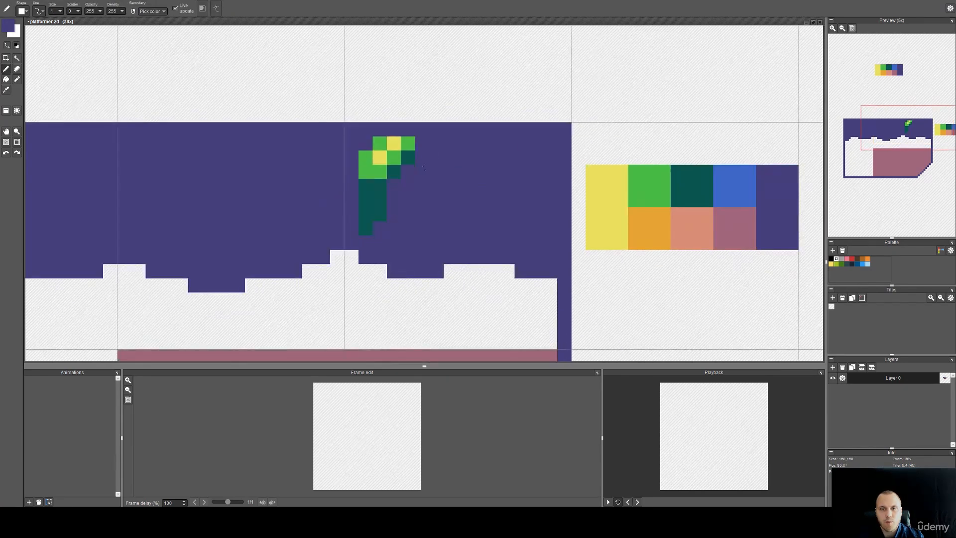
pyautogui.scroll(-2, 427, 146)
# Select the grass blade tightly and flip it horizontally.
pyautogui.moveTo(425, 207)
pyautogui.mouseDown()
pyautogui.moveTo(508, 205)
pyautogui.moveTo(464, 217)
pyautogui.moveTo(391, 141)
pyautogui.mouseUp()
pyautogui.press('s')
pyautogui.moveTo(498, 144); pyautogui.dragTo(467, 213)
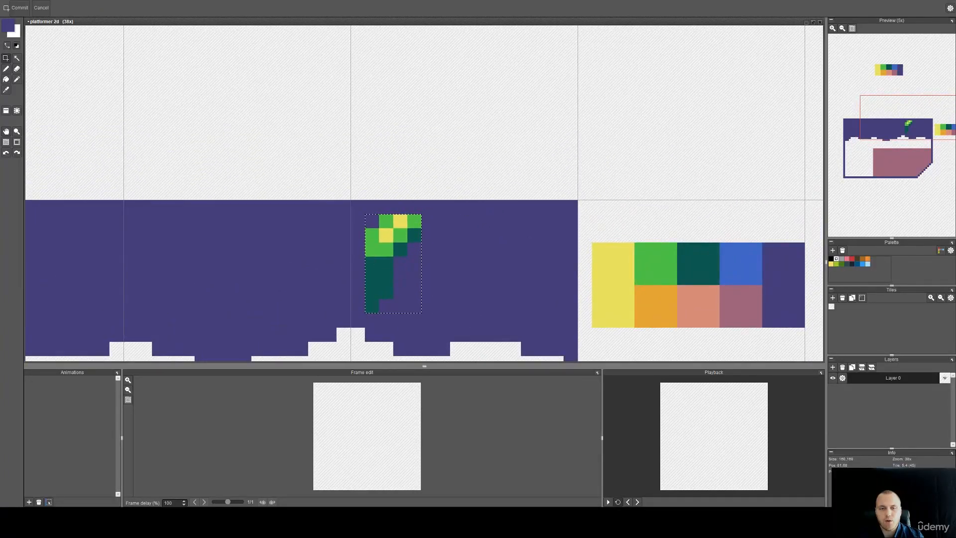
pyautogui.press('h')
pyautogui.scroll(3, 404, 234)
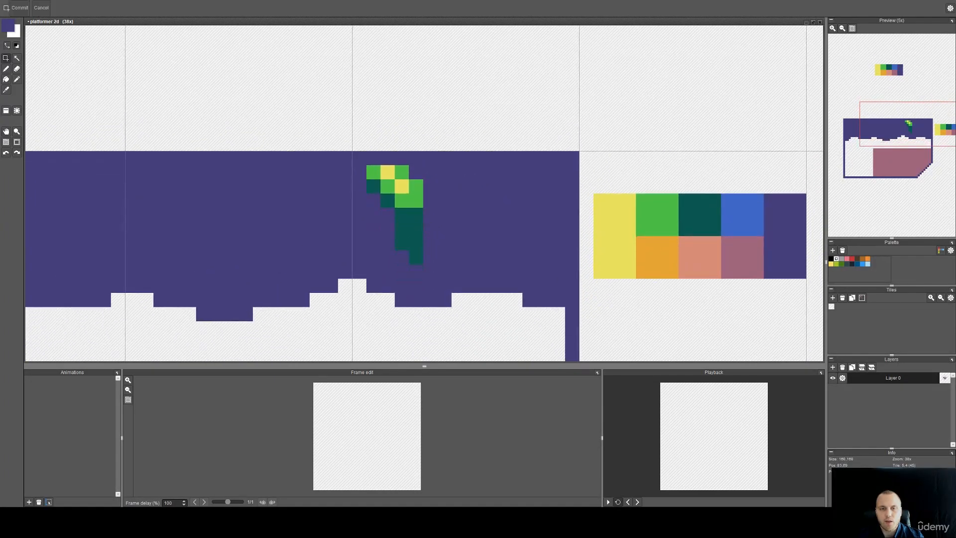
# Widen the flipped blade's top by one pixel with sampled yellow and bright green along its right edge.
pyautogui.press('b')
pyautogui.rightClick(398, 164)
pyautogui.click(416, 165)
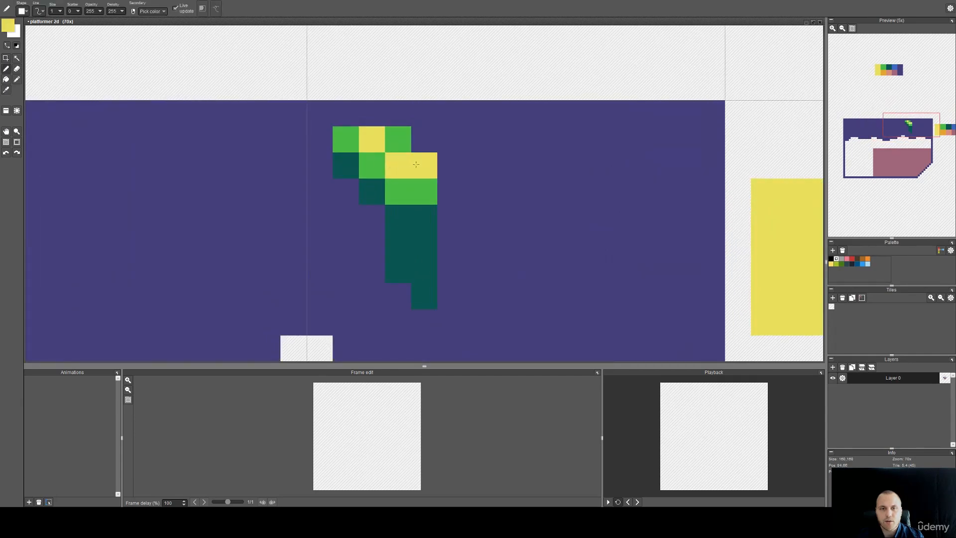
pyautogui.rightClick(398, 139)
pyautogui.click(424, 139)
pyautogui.click(441, 175)
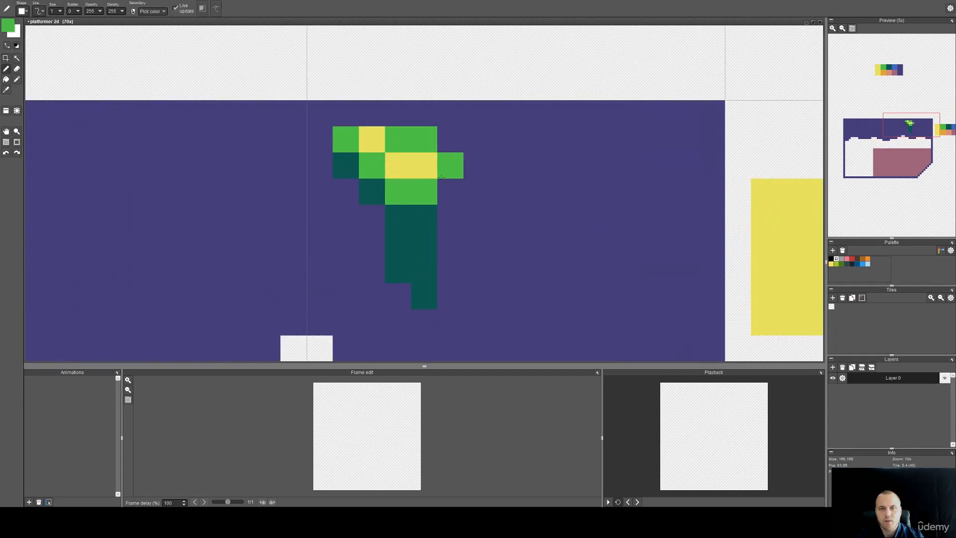
pyautogui.click(450, 191)
# Extend the blade's stem with a teal column on the right and taper its left edge with sampled purple.
pyautogui.rightClick(423, 219)
pyautogui.moveTo(450, 217); pyautogui.dragTo(450, 244)
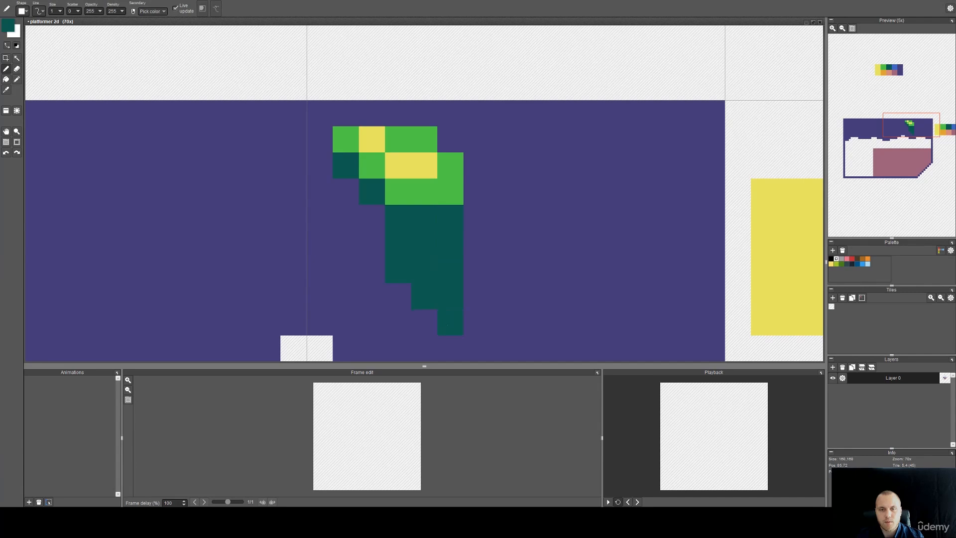
pyautogui.moveTo(423, 299); pyautogui.dragTo(417, 262)
pyautogui.rightClick(367, 214)
pyautogui.moveTo(392, 207); pyautogui.dragTo(391, 235)
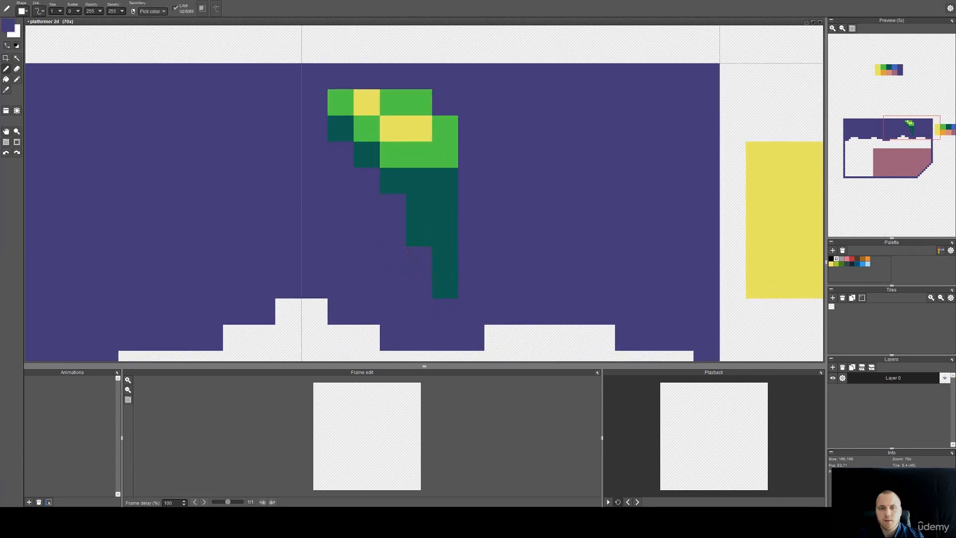
# Select the finished grass blade and place a copy on the empty canvas above the palette swatches.
pyautogui.scroll(-5, 406, 246)
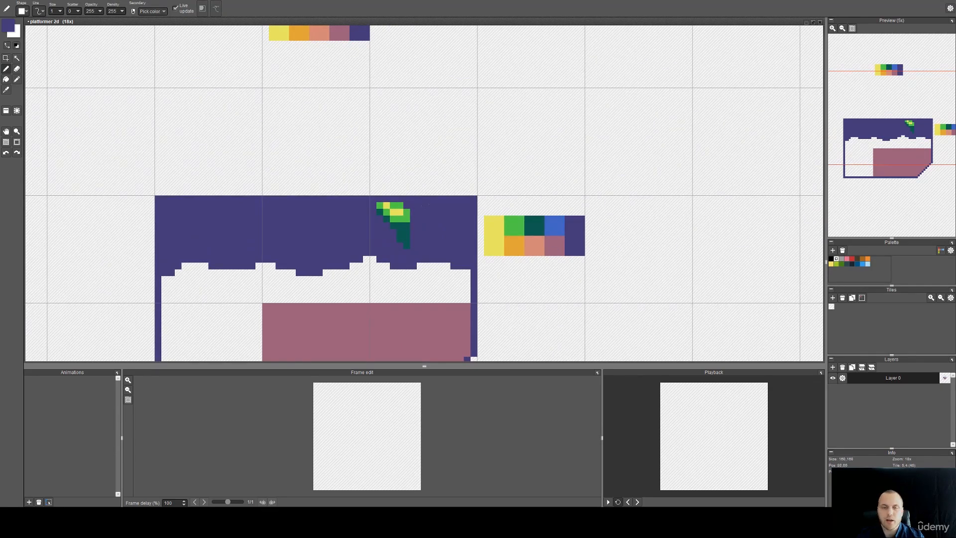
pyautogui.press('s')
pyautogui.scroll(2, 415, 219)
pyautogui.moveTo(403, 260); pyautogui.dragTo(357, 196)
pyautogui.moveTo(391, 228); pyautogui.dragTo(512, 177)
pyautogui.press('space')
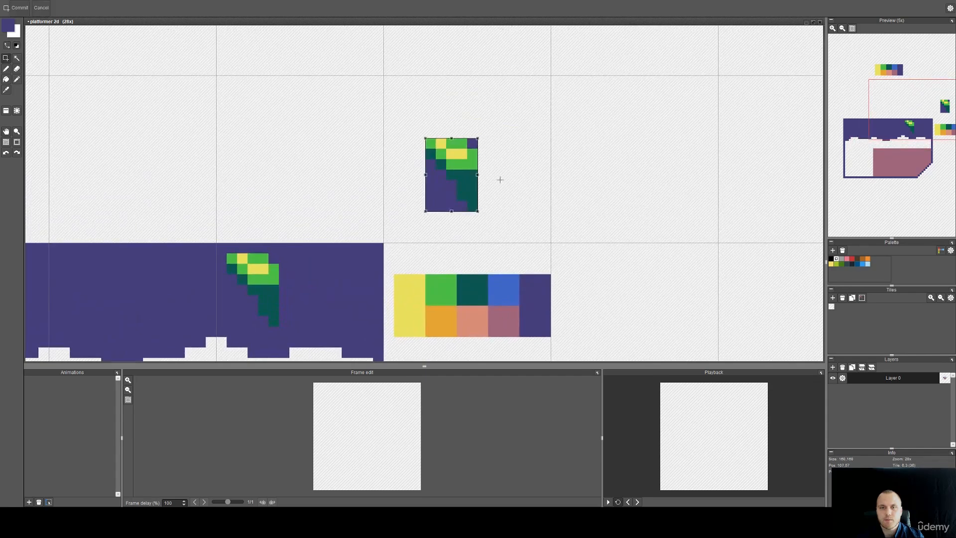
pyautogui.scroll(2, 432, 173)
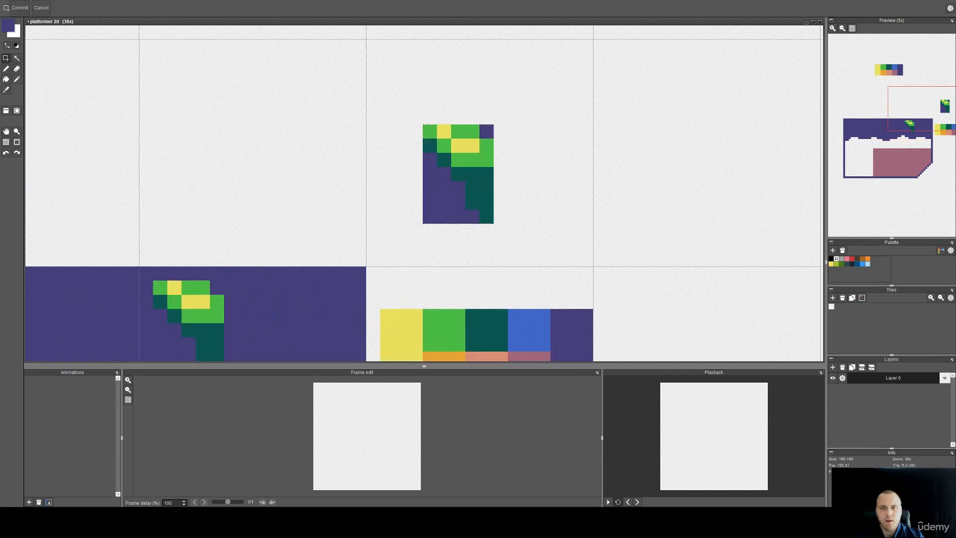
# Add a purple outline along the copied blade's left edge and erase the excess purple outside it.
pyautogui.press('b')
pyautogui.moveTo(415, 138); pyautogui.dragTo(417, 126)
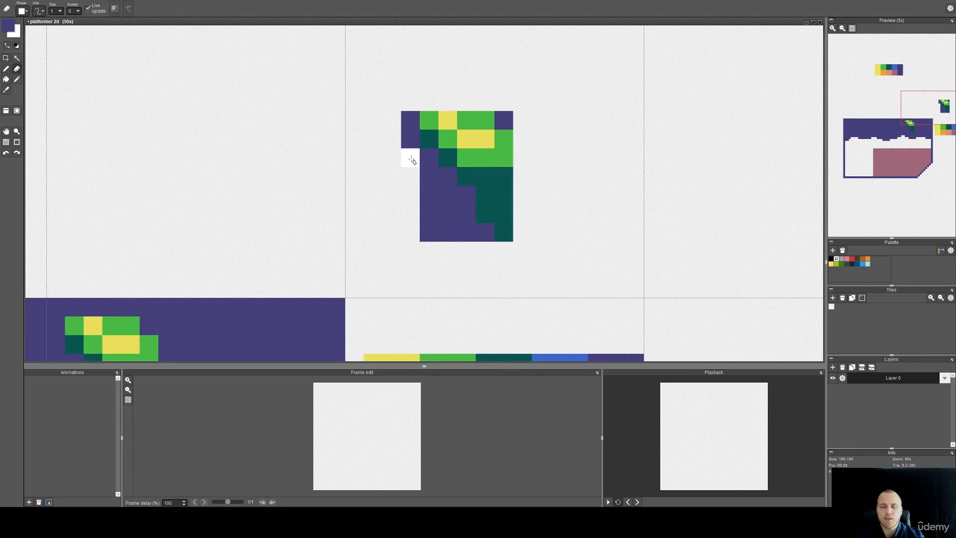
pyautogui.moveTo(413, 166)
pyautogui.mouseDown()
pyautogui.moveTo(435, 219)
pyautogui.moveTo(442, 202)
pyautogui.moveTo(444, 229)
pyautogui.moveTo(427, 230)
pyautogui.moveTo(459, 236)
pyautogui.mouseUp()
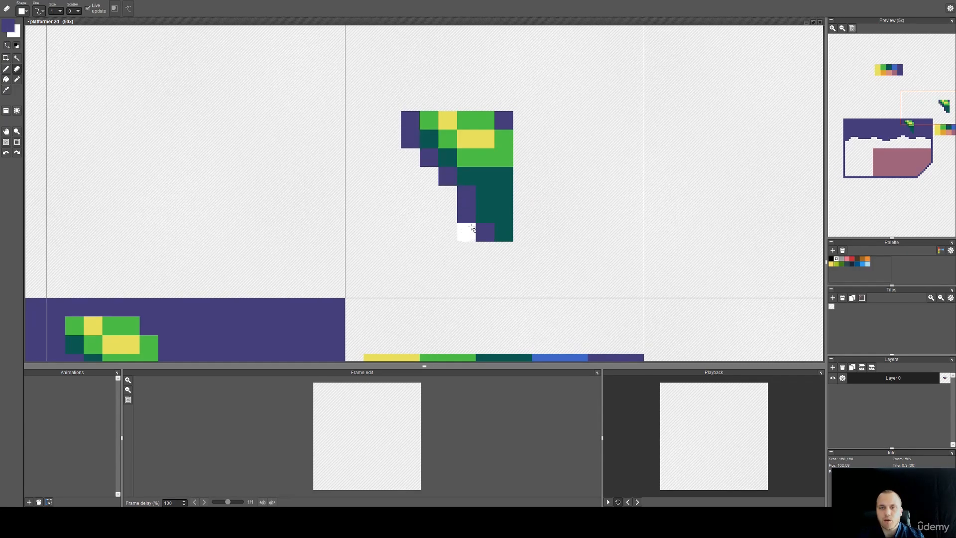
pyautogui.scroll(-3, 508, 150)
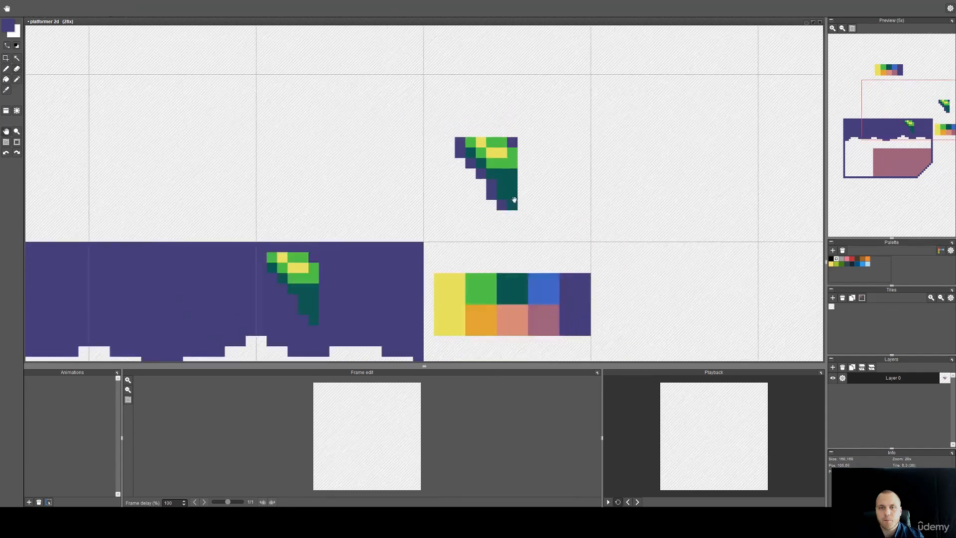
# Fill every colour area of the original blade in the band with purple until it is gone.
pyautogui.press('s')
pyautogui.moveTo(591, 184)
pyautogui.mouseDown()
pyautogui.moveTo(546, 134)
pyautogui.moveTo(590, 183)
pyautogui.mouseUp()
pyautogui.press('f')
pyautogui.click(379, 247)
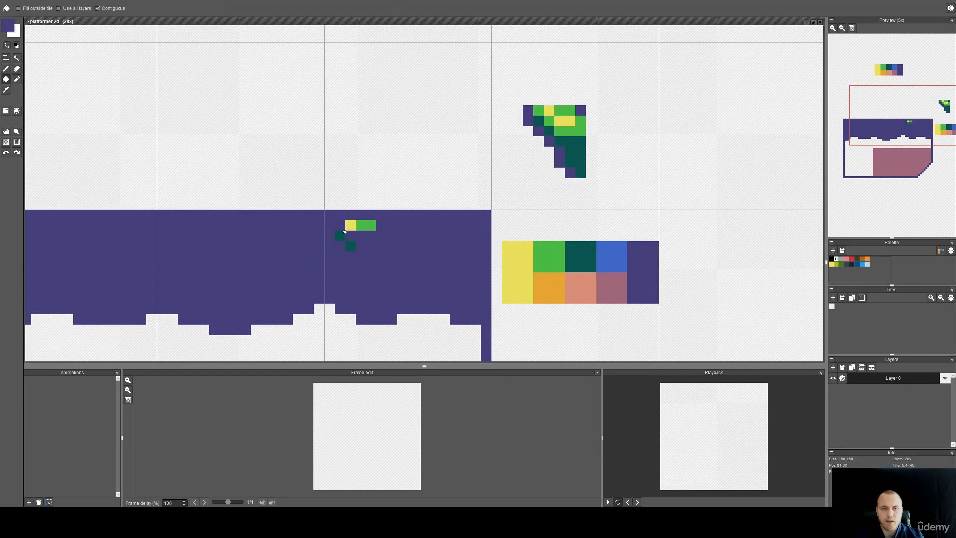
# Move the copied palette swatch tile one tile further right and select the outlined grass blade.
pyautogui.press('t')
pyautogui.scroll(-4, 444, 234)
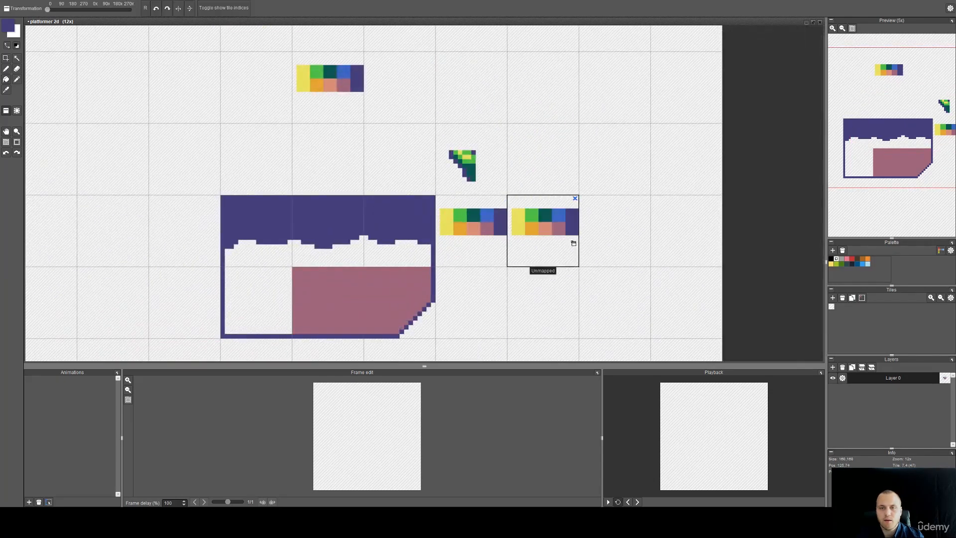
pyautogui.scroll(2, 460, 179)
pyautogui.press('s')
pyautogui.moveTo(494, 190); pyautogui.dragTo(430, 137)
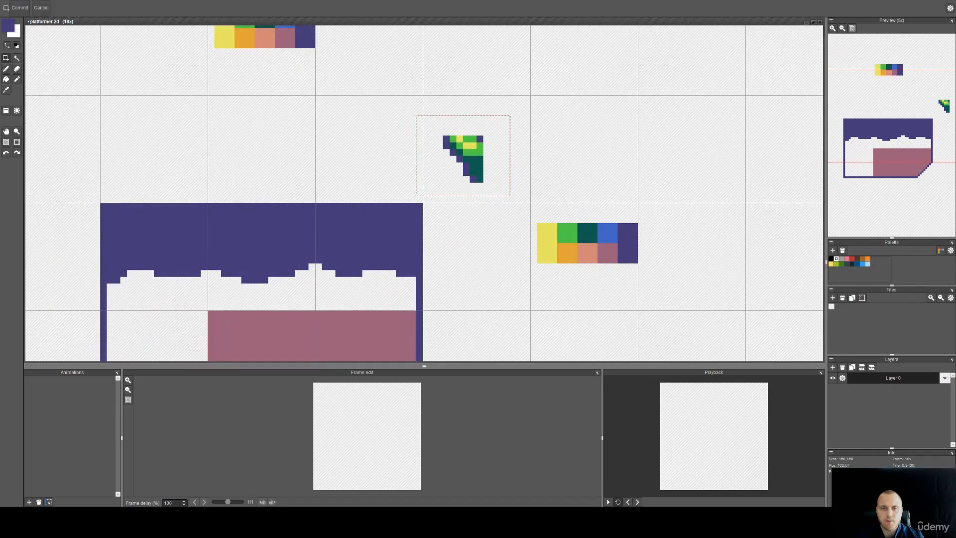
pyautogui.moveTo(479, 171); pyautogui.dragTo(347, 248)
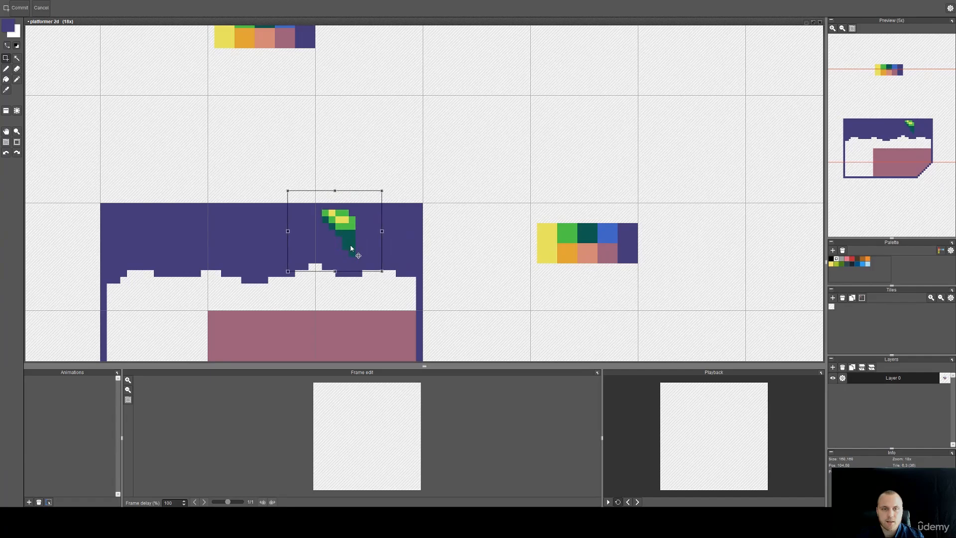
pyautogui.scroll(2, 348, 248)
pyautogui.moveTo(340, 241); pyautogui.dragTo(481, 238)
pyautogui.hotkey('ctrl', 'z')
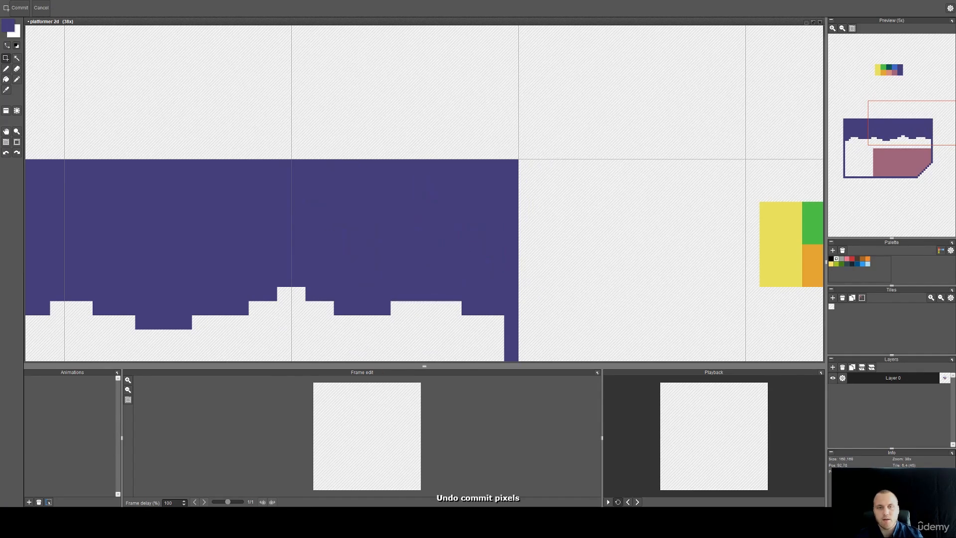
pyautogui.scroll(-2, 504, 205)
pyautogui.hotkey('ctrl', 'z')
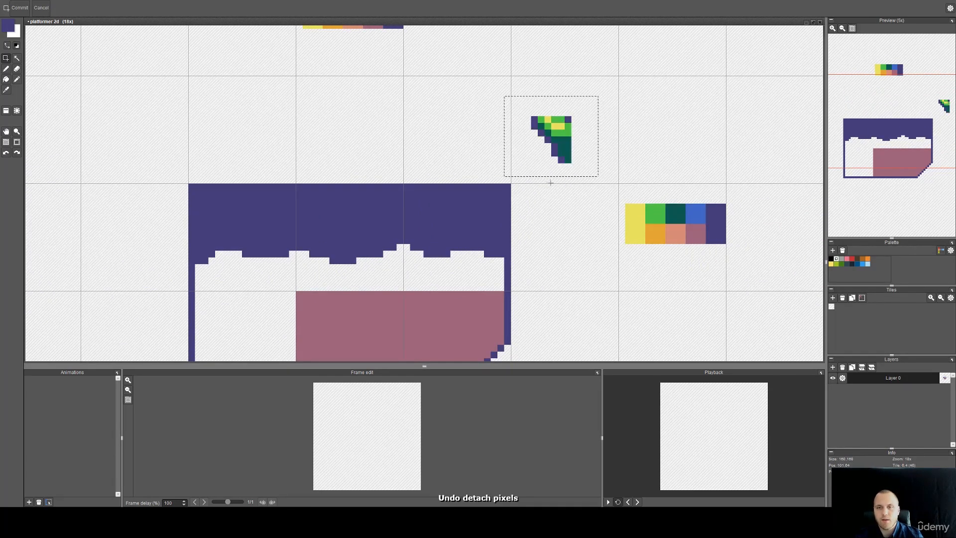
# Place three copies of the outlined blade side by side across the purple band's right tile.
pyautogui.moveTo(563, 149); pyautogui.dragTo(362, 216)
pyautogui.scroll(2, 495, 221)
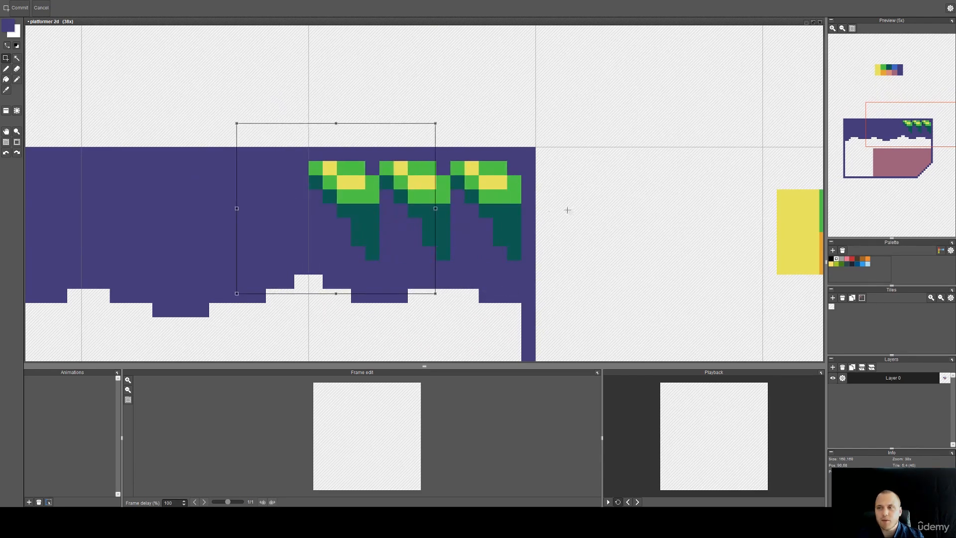
pyautogui.scroll(-1, 563, 211)
pyautogui.moveTo(506, 231); pyautogui.dragTo(491, 207)
pyautogui.scroll(2, 468, 176)
# Vary the left and middle blades by trimming their upper right edges with purple, undoing the last excess stroke.
pyautogui.press('b')
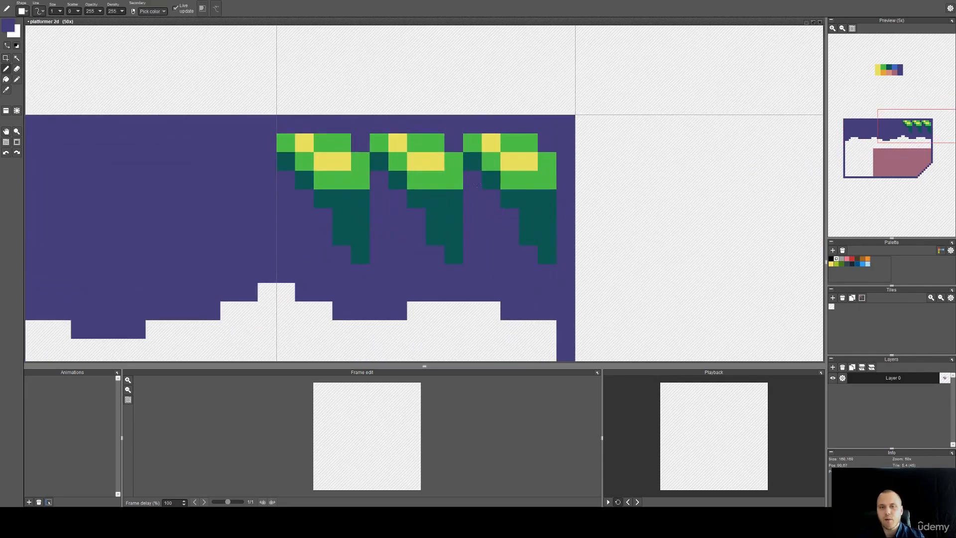
pyautogui.click(453, 162)
pyautogui.click(361, 166)
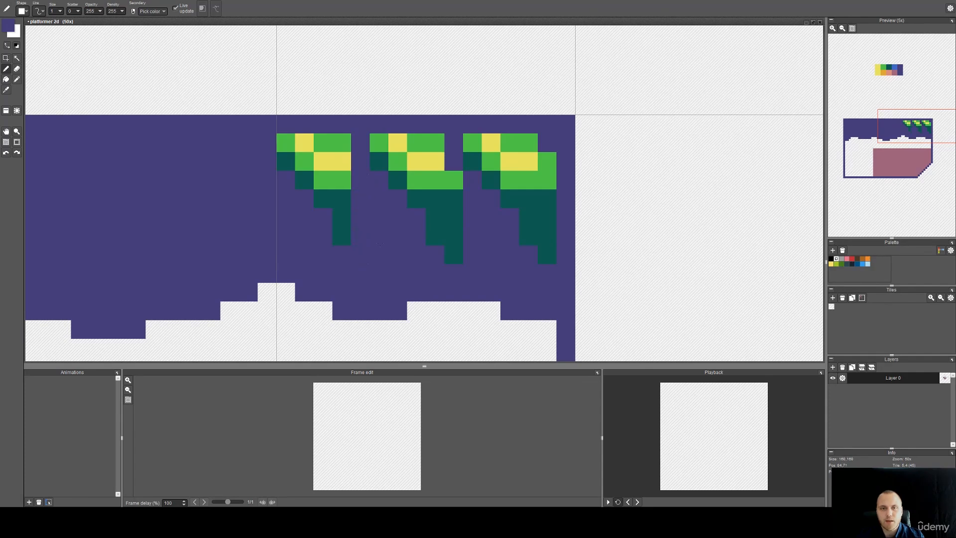
pyautogui.hotkey('ctrl', 'z')
pyautogui.scroll(-2, 366, 234)
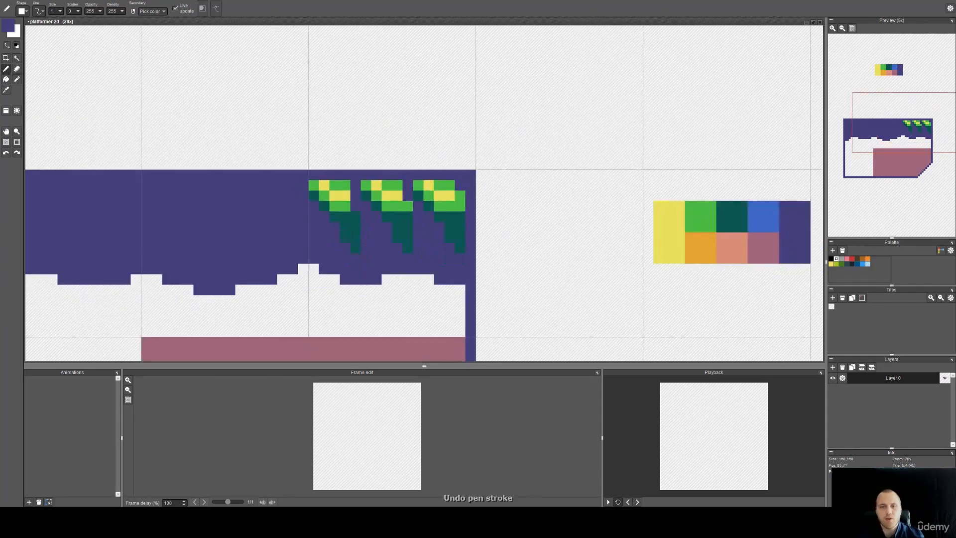
# Sample blue from the palette swatches and paint a small blue patch beneath the green top of each blade.
pyautogui.moveTo(366, 235); pyautogui.dragTo(338, 222)
pyautogui.press('i')
pyautogui.click(737, 202)
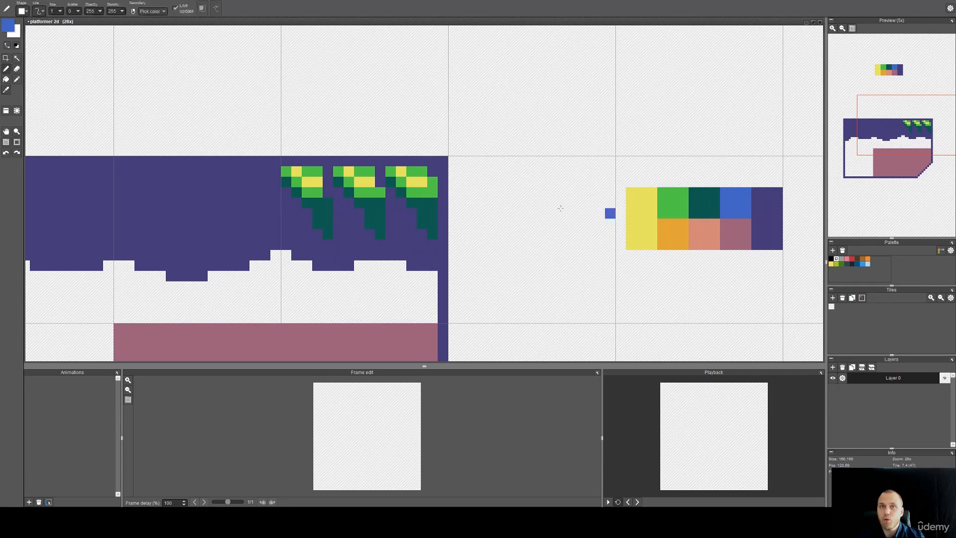
pyautogui.scroll(2, 296, 193)
pyautogui.moveTo(328, 239); pyautogui.dragTo(317, 246)
pyautogui.moveTo(393, 211)
pyautogui.mouseDown()
pyautogui.moveTo(408, 227)
pyautogui.moveTo(404, 212)
pyautogui.mouseUp()
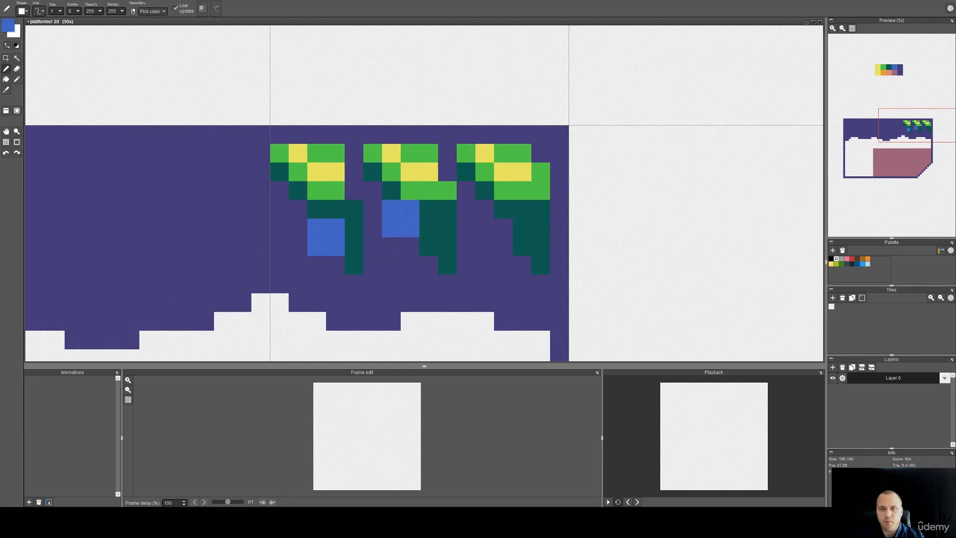
pyautogui.moveTo(492, 227)
pyautogui.mouseDown()
pyautogui.moveTo(524, 232)
pyautogui.moveTo(509, 215)
pyautogui.mouseUp()
# Sample the purple and carve the blue patches under the left and right blades into stepped diagonal shapes.
pyautogui.scroll(1, 406, 211)
pyautogui.rightClick(300, 248)
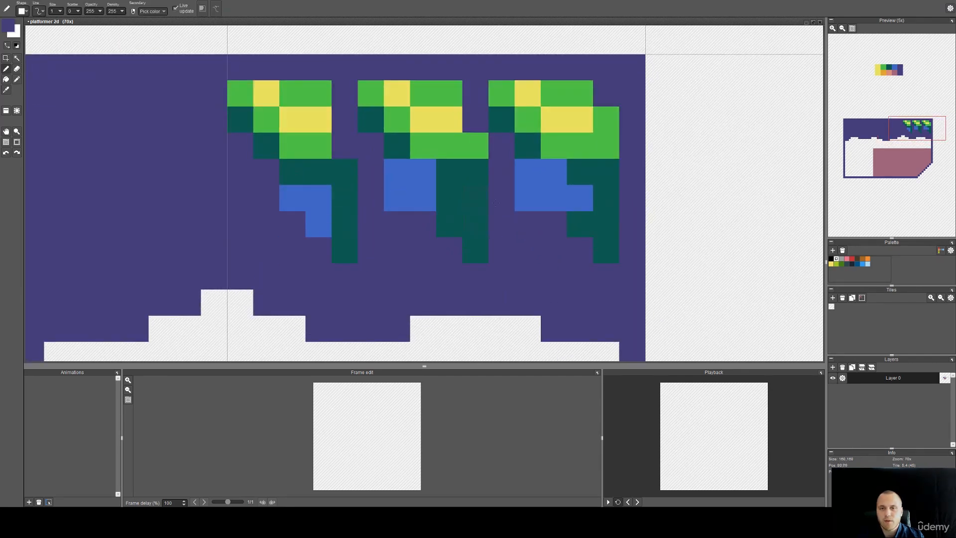
pyautogui.click(527, 198)
pyautogui.moveTo(541, 276); pyautogui.dragTo(465, 253)
pyautogui.scroll(-2, 491, 279)
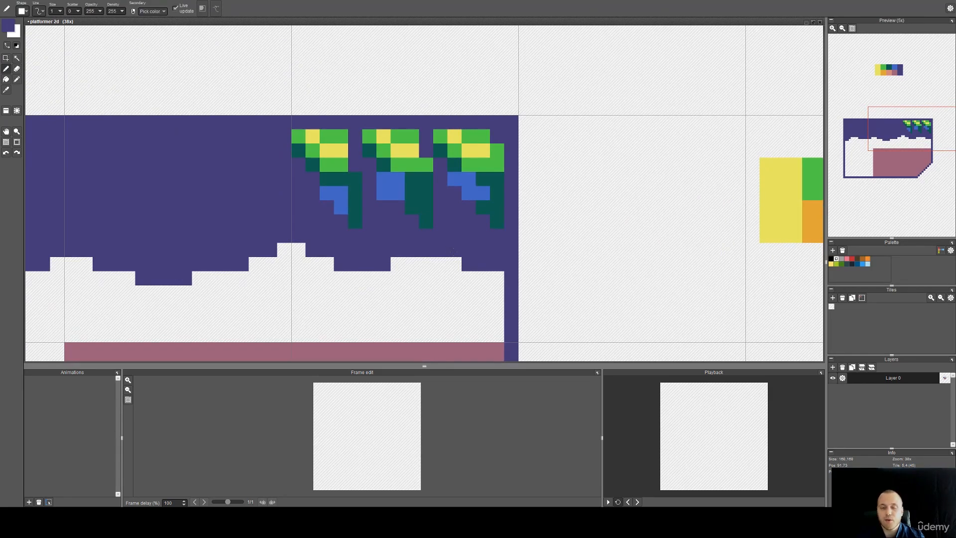
# Sample the dark teal and cover the upper right pixel of the middle blade's blue patch.
pyautogui.scroll(1, 440, 240)
pyautogui.press('e')
pyautogui.rightClick(399, 178)
pyautogui.click(386, 160)
pyautogui.moveTo(408, 169); pyautogui.dragTo(398, 207)
pyautogui.press('b')
pyautogui.click(374, 197)
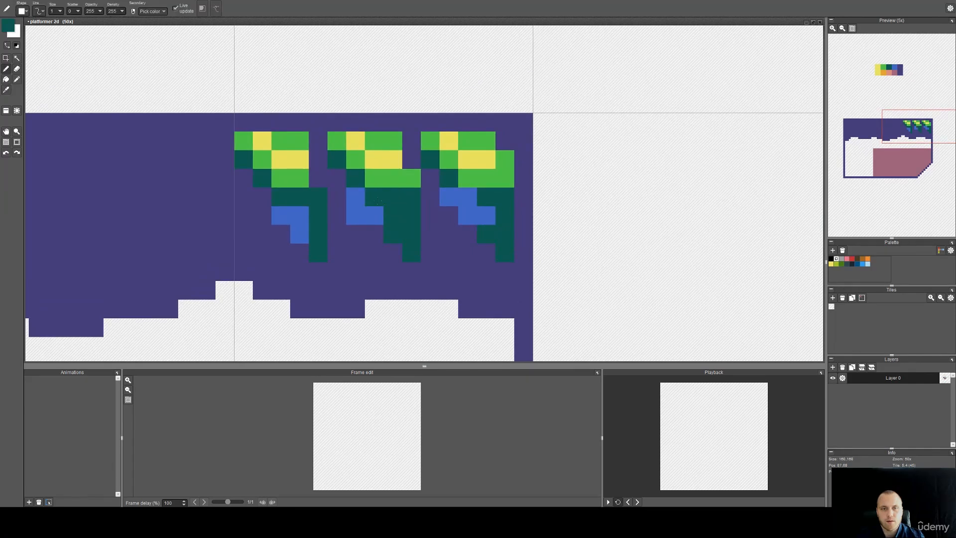
# Paint dark teal pixels beside the left and middle blades, and trim the middle blade's upper right corner with purple.
pyautogui.moveTo(402, 149); pyautogui.dragTo(398, 147)
pyautogui.rightClick(433, 195)
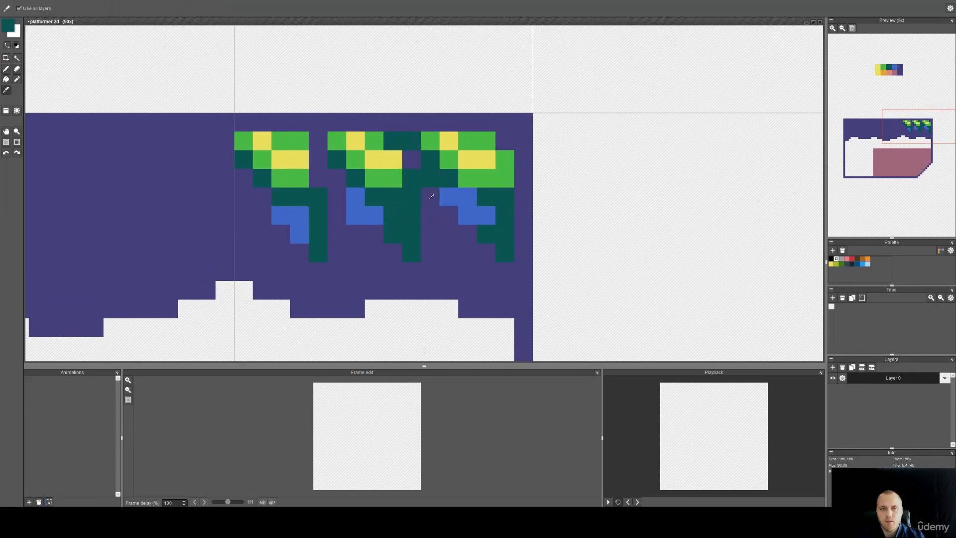
pyautogui.moveTo(348, 186); pyautogui.dragTo(457, 189)
pyautogui.rightClick(408, 188)
pyautogui.scroll(-1, 438, 194)
pyautogui.scroll(2, 512, 201)
# Sample the green and extend the middle blade's green area one row down with two pixels on its right side.
pyautogui.rightClick(459, 158)
pyautogui.click(463, 177)
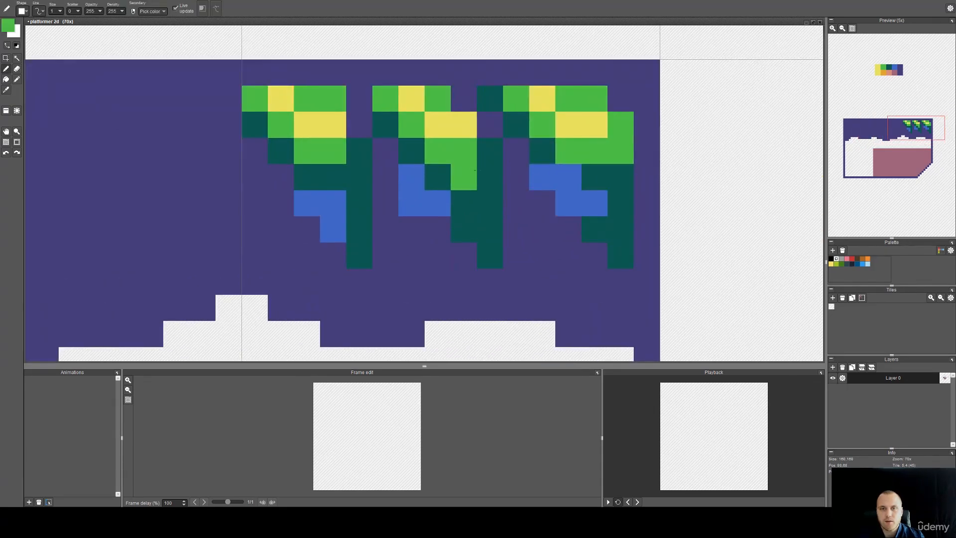
pyautogui.click(490, 177)
# Try a yellow highlight, a squared green corner and a dark teal edge pixel on the upper right of the right blade.
pyautogui.rightClick(573, 122)
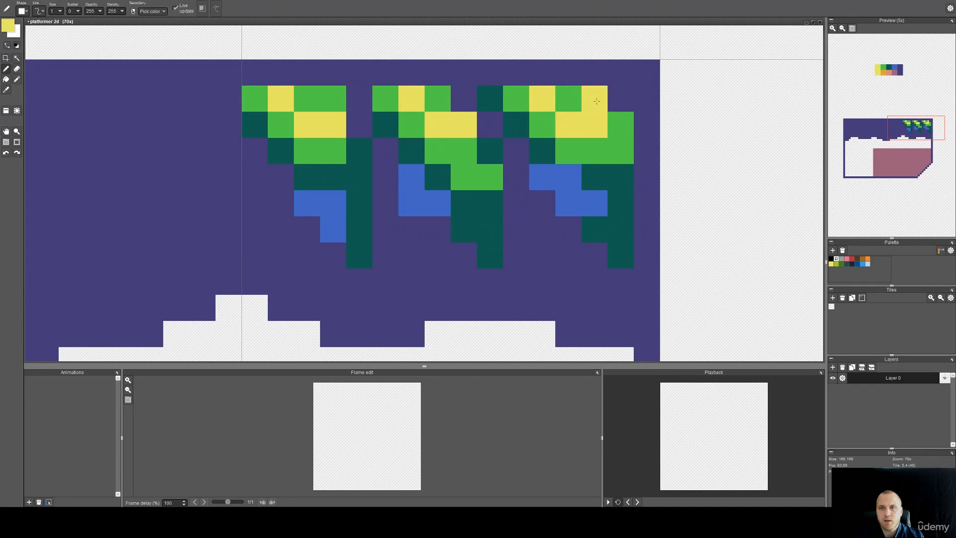
pyautogui.rightClick(622, 125)
pyautogui.click(620, 98)
pyautogui.rightClick(611, 127)
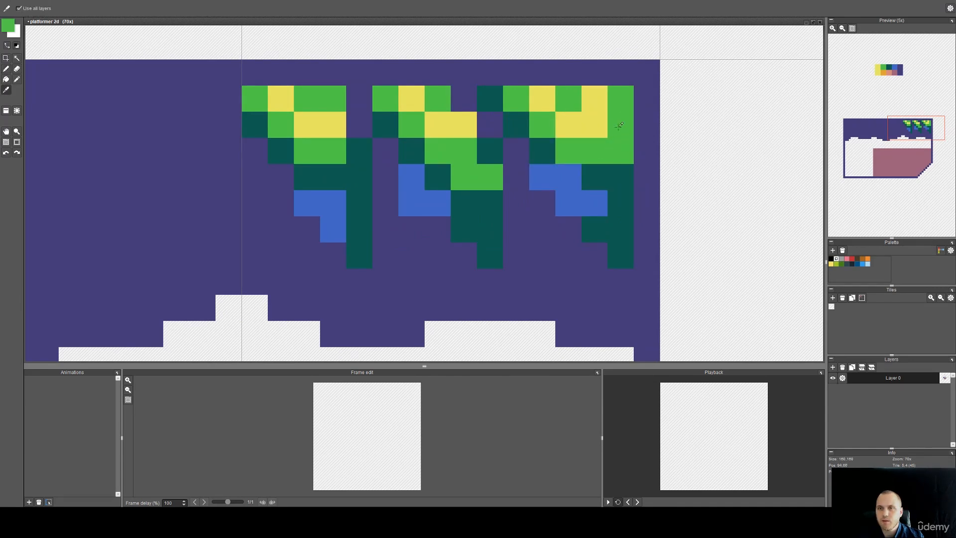
pyautogui.rightClick(622, 172)
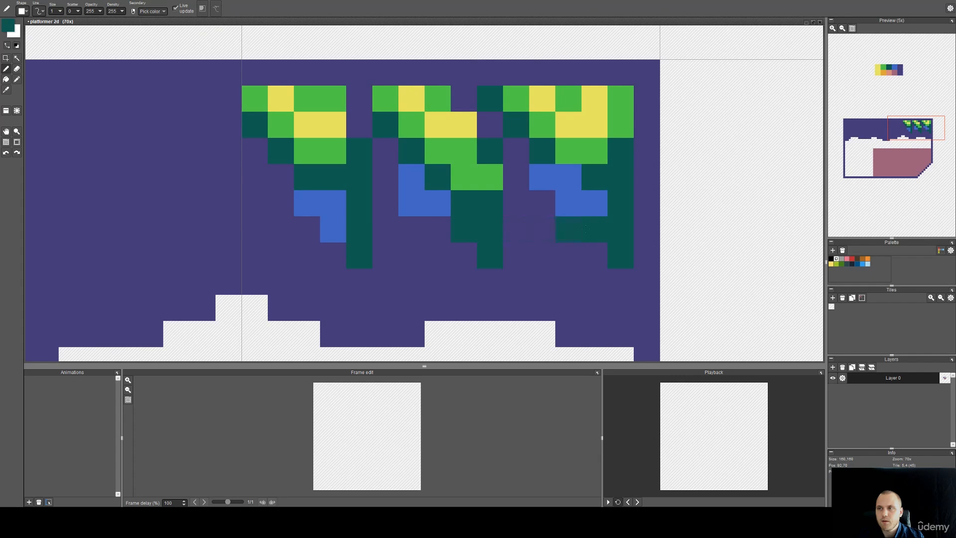
# Paint the right blade's yellow and teal test pixels green again, and trim its upper right corner with purple.
pyautogui.rightClick(623, 128)
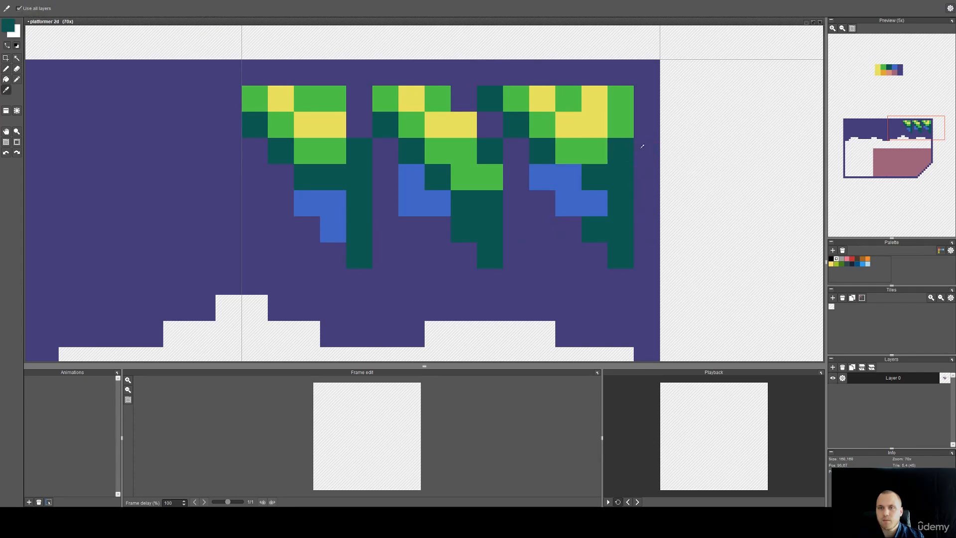
pyautogui.click(614, 147)
pyautogui.rightClick(620, 107)
pyautogui.click(594, 99)
pyautogui.scroll(-10, 538, 123)
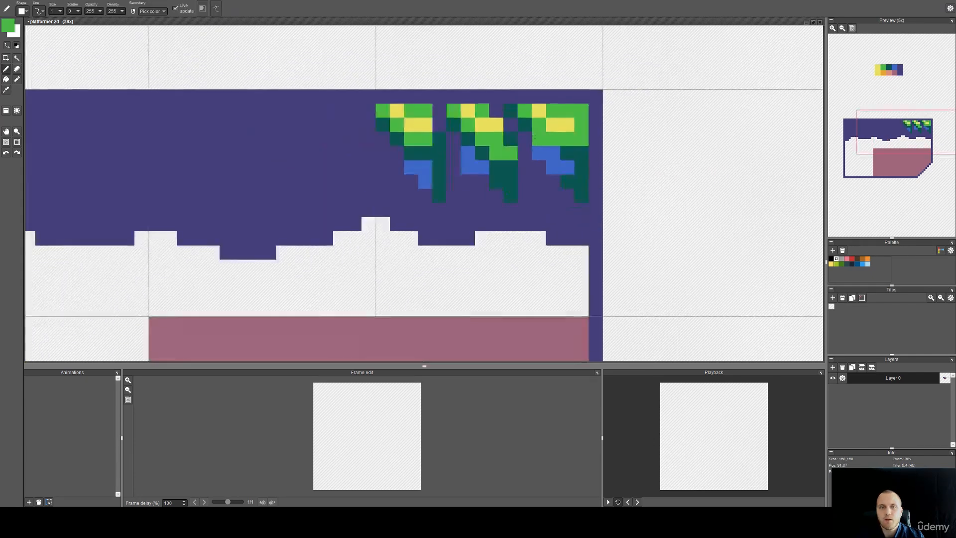
pyautogui.scroll(8, 506, 182)
pyautogui.rightClick(545, 142)
pyautogui.scroll(-2, 535, 179)
pyautogui.moveTo(530, 197); pyautogui.dragTo(475, 187)
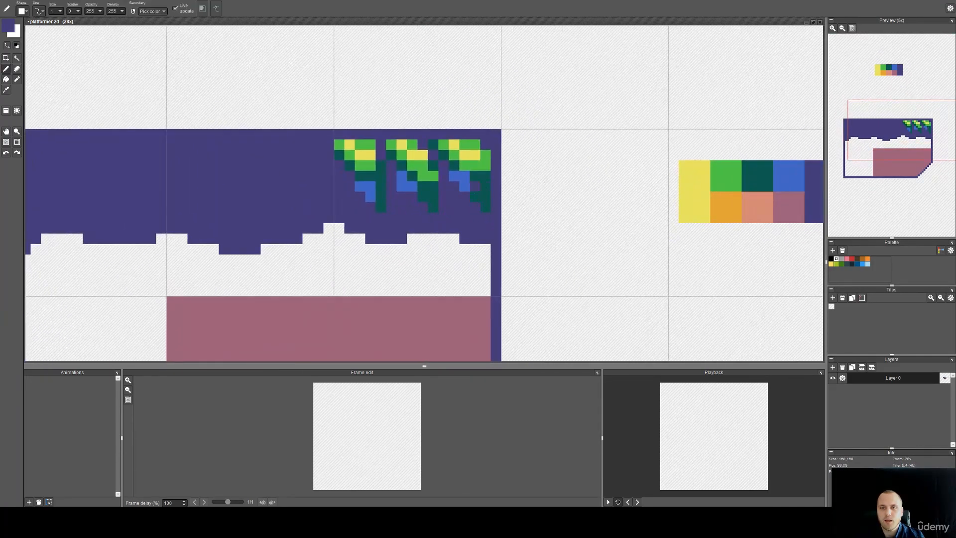
# Sample mauve from the palette swatches and fill the white area of the block's upper right tile with it.
pyautogui.scroll(3, 433, 252)
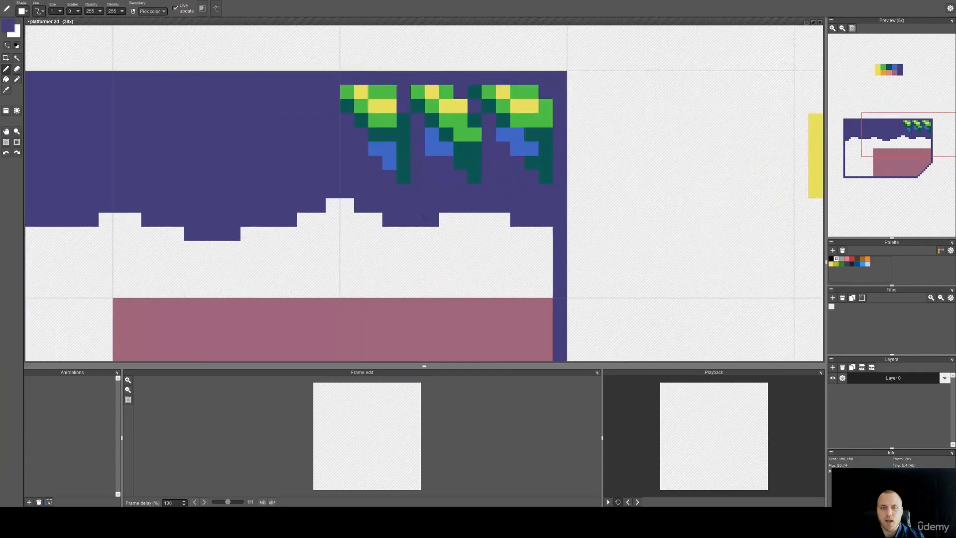
pyautogui.scroll(-2, 432, 252)
pyautogui.scroll(1, 513, 271)
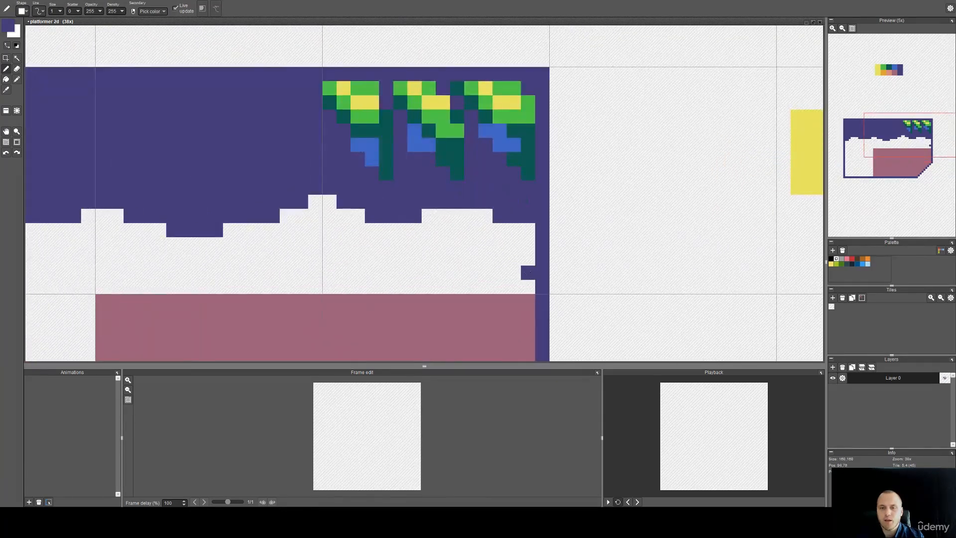
pyautogui.scroll(-2, 514, 244)
pyautogui.keyDown('alt'); pyautogui.click(398, 281); pyautogui.keyUp('alt')
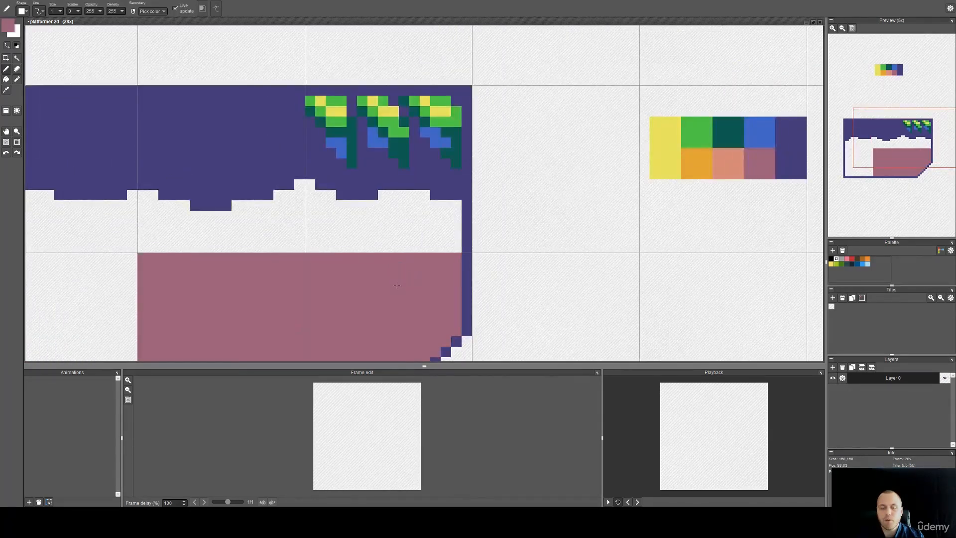
pyautogui.rightClick(630, 214)
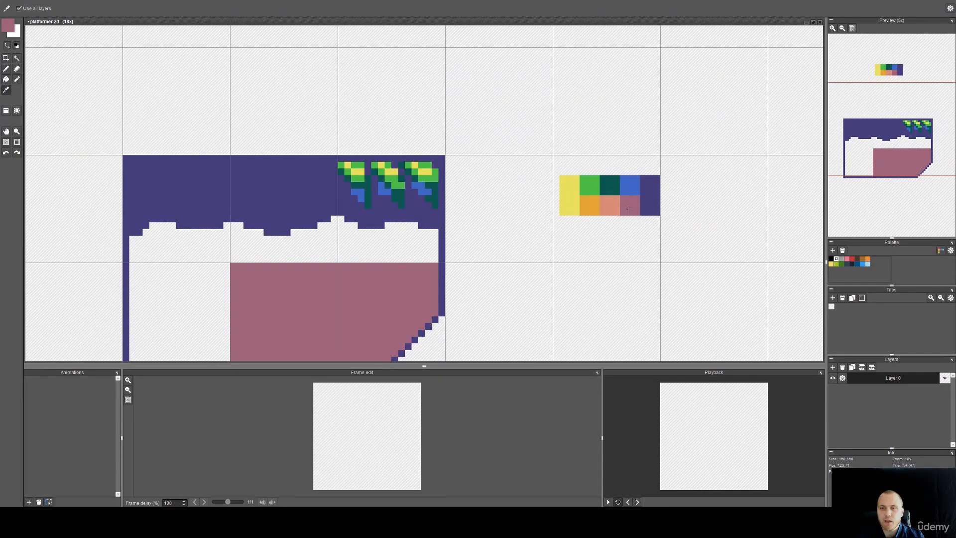
pyautogui.press('f')
pyautogui.click(393, 243)
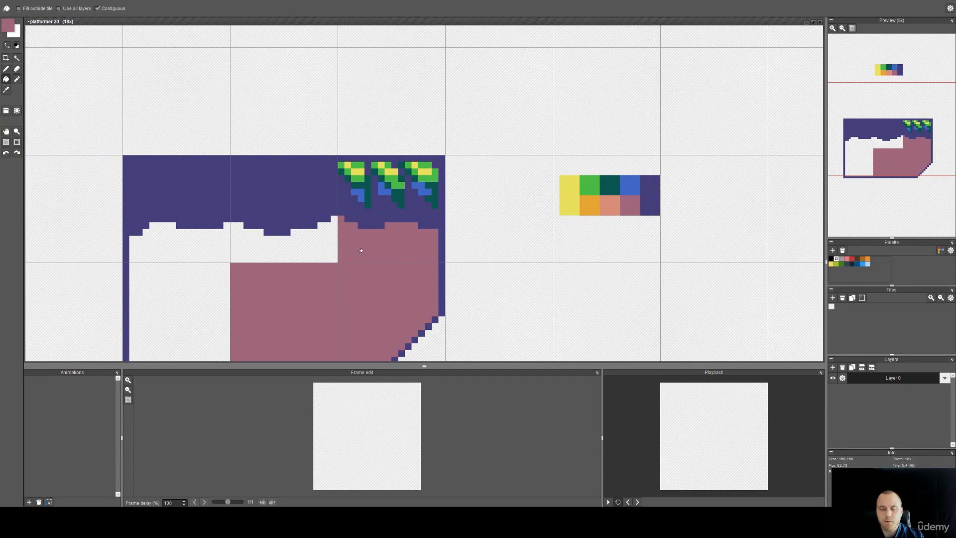
# Sample salmon from the palette swatches and outline a curved light patch on the mauve soil below the right-hand grass blades.
pyautogui.scroll(2, 386, 236)
pyautogui.scroll(-1, 584, 234)
pyautogui.moveTo(630, 240); pyautogui.dragTo(509, 216)
pyautogui.press('alt')
pyautogui.moveTo(353, 247); pyautogui.dragTo(448, 229)
pyautogui.press('f')
pyautogui.scroll(1, 377, 195)
pyautogui.press('b')
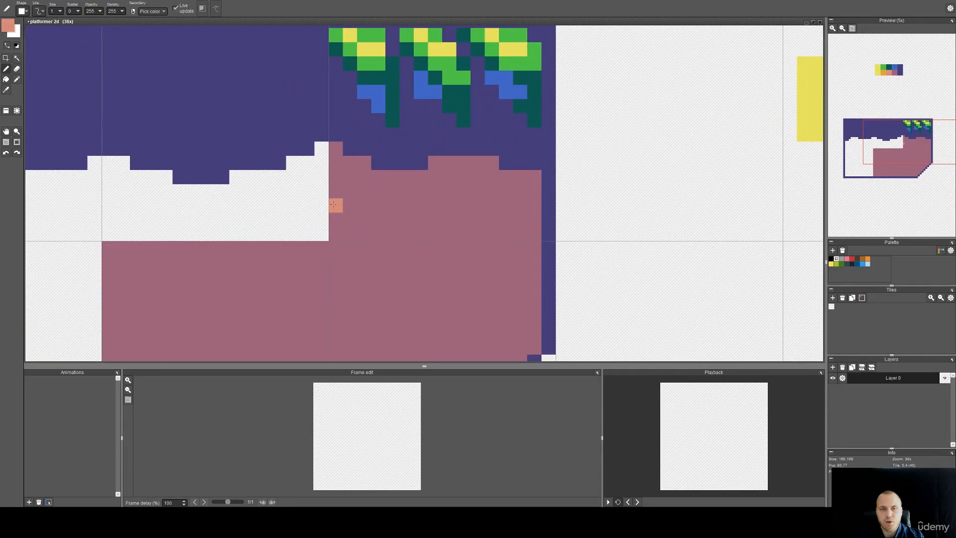
pyautogui.moveTo(352, 211)
pyautogui.mouseDown()
pyautogui.moveTo(465, 213)
pyautogui.moveTo(476, 235)
pyautogui.moveTo(453, 271)
pyautogui.moveTo(370, 315)
pyautogui.moveTo(334, 305)
pyautogui.mouseUp()
# Fill the outlined soil patch with salmon in both the upper and lower right tiles.
pyautogui.press('f')
pyautogui.click(391, 233)
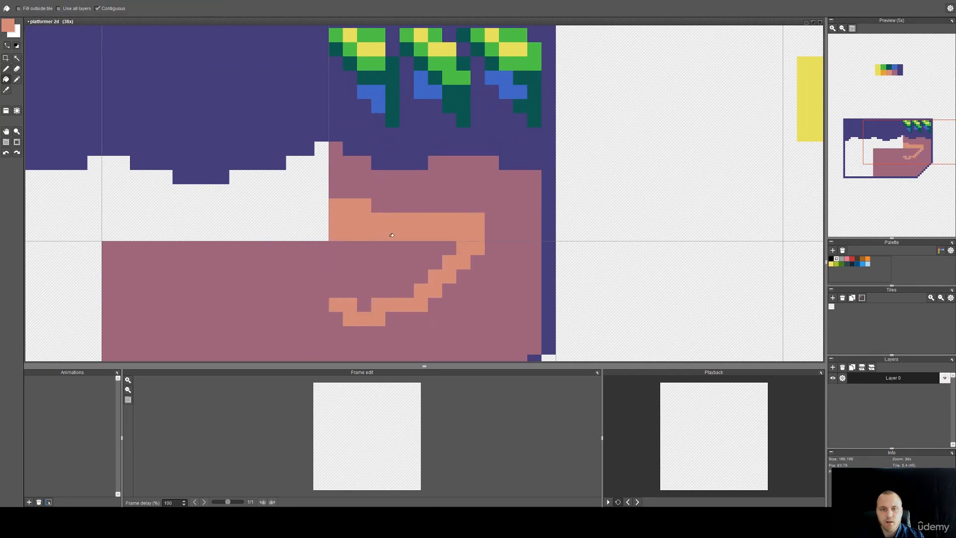
pyautogui.click(392, 259)
pyautogui.scroll(-1, 392, 259)
pyautogui.scroll(-1, 392, 259)
pyautogui.press('b')
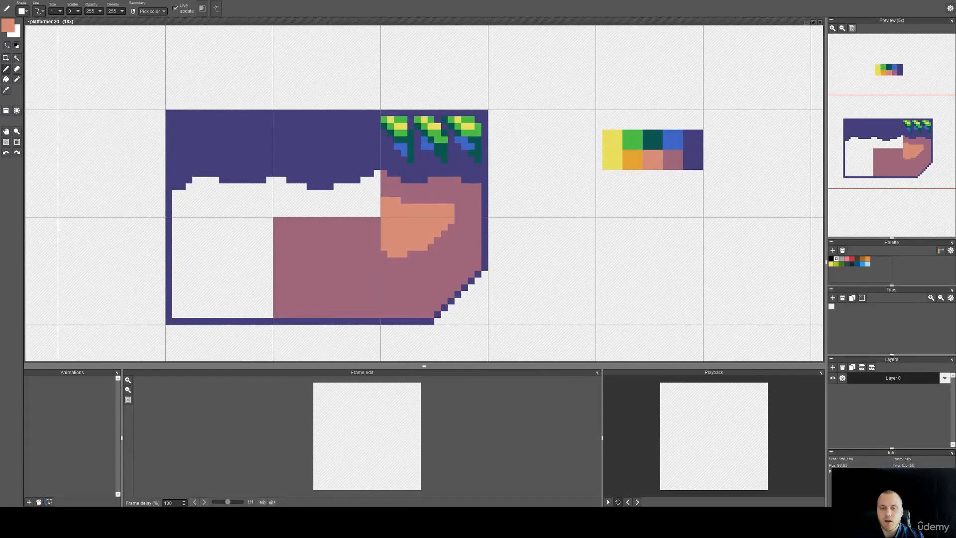
pyautogui.moveTo(410, 226); pyautogui.dragTo(417, 246)
pyautogui.scroll(2, 452, 228)
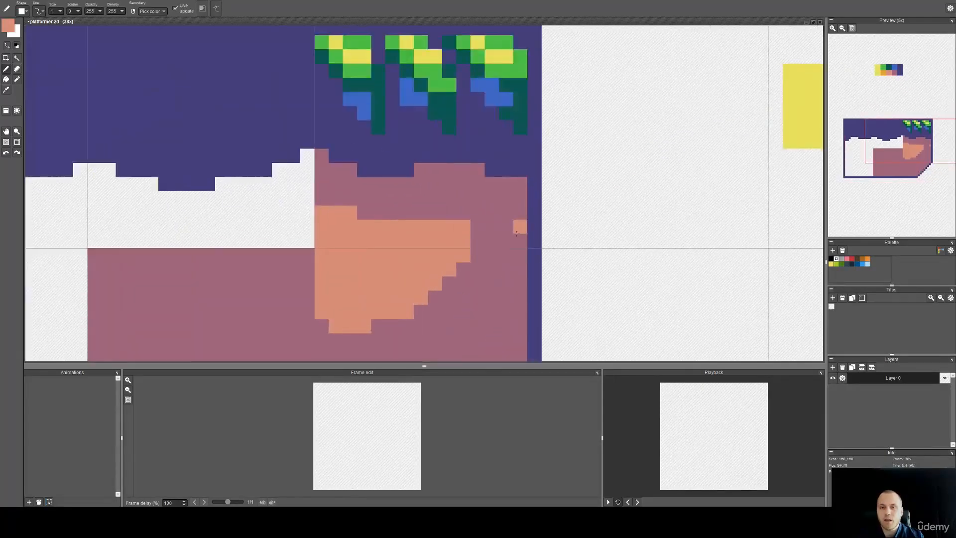
# Sample the outline purple and paint a stepped shadow around the soil's upper right corner, touching up its edge with mauve.
pyautogui.press('i')
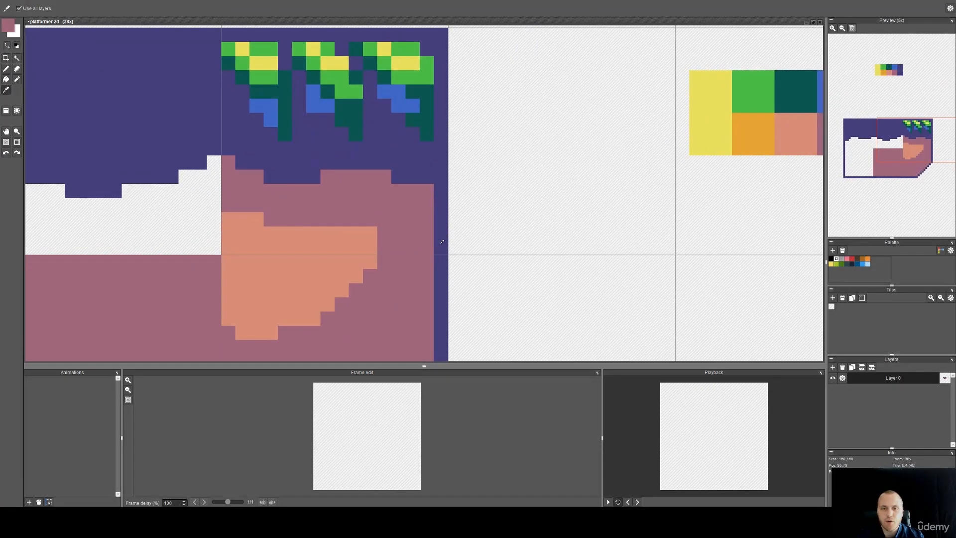
pyautogui.click(440, 243)
pyautogui.moveTo(437, 247)
pyautogui.mouseDown()
pyautogui.moveTo(399, 245)
pyautogui.moveTo(378, 200)
pyautogui.moveTo(269, 171)
pyautogui.moveTo(393, 189)
pyautogui.moveTo(422, 227)
pyautogui.moveTo(405, 196)
pyautogui.moveTo(425, 192)
pyautogui.mouseUp()
pyautogui.rightClick(357, 205)
pyautogui.moveTo(369, 205)
pyautogui.mouseDown()
pyautogui.moveTo(395, 250)
pyautogui.moveTo(379, 221)
pyautogui.moveTo(398, 230)
pyautogui.moveTo(390, 228)
pyautogui.moveTo(443, 211)
pyautogui.mouseUp()
# Copy the upper right grass tile, mirror it horizontally and place it over the block's upper left tile.
pyautogui.scroll(-4, 380, 225)
pyautogui.press('q')
pyautogui.scroll(3, 448, 193)
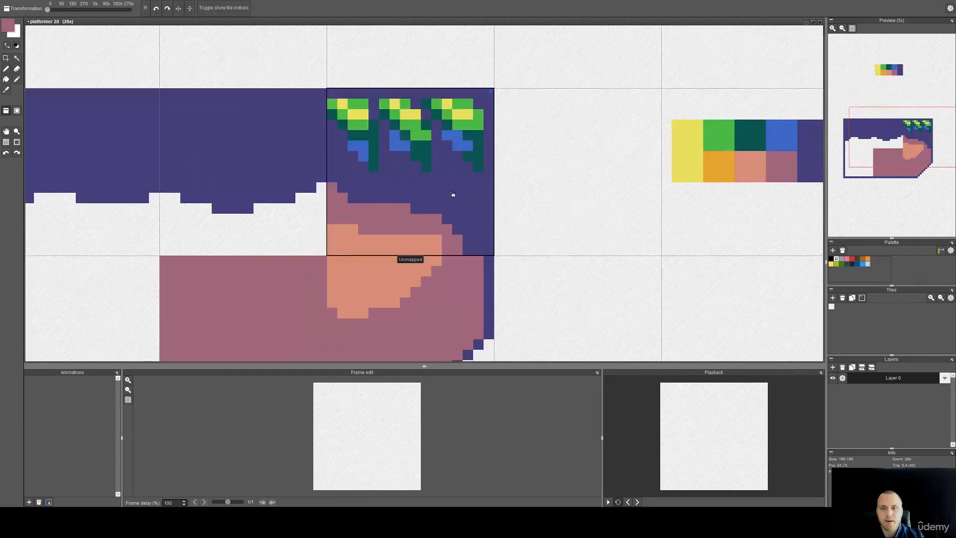
pyautogui.scroll(-3, 454, 196)
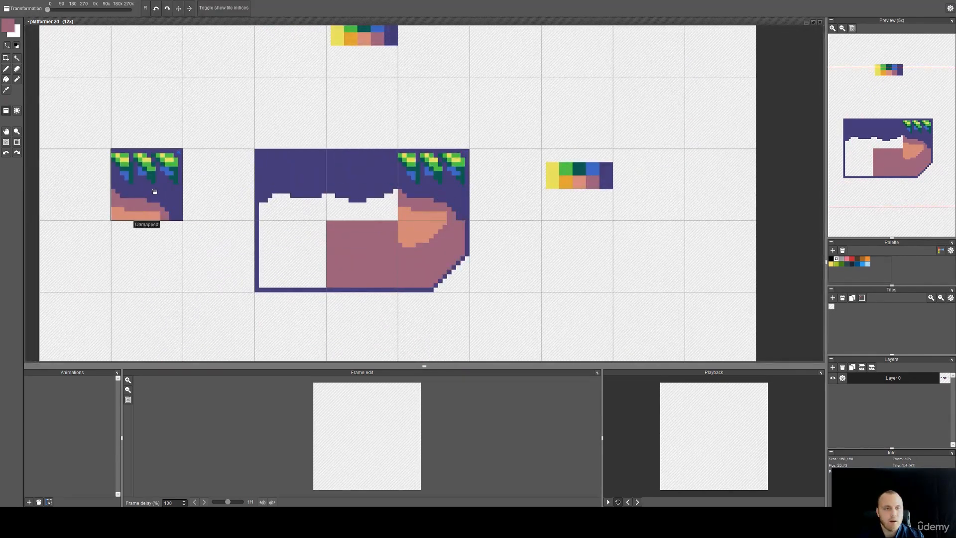
pyautogui.click(147, 184)
pyautogui.moveTo(160, 198); pyautogui.dragTo(303, 198)
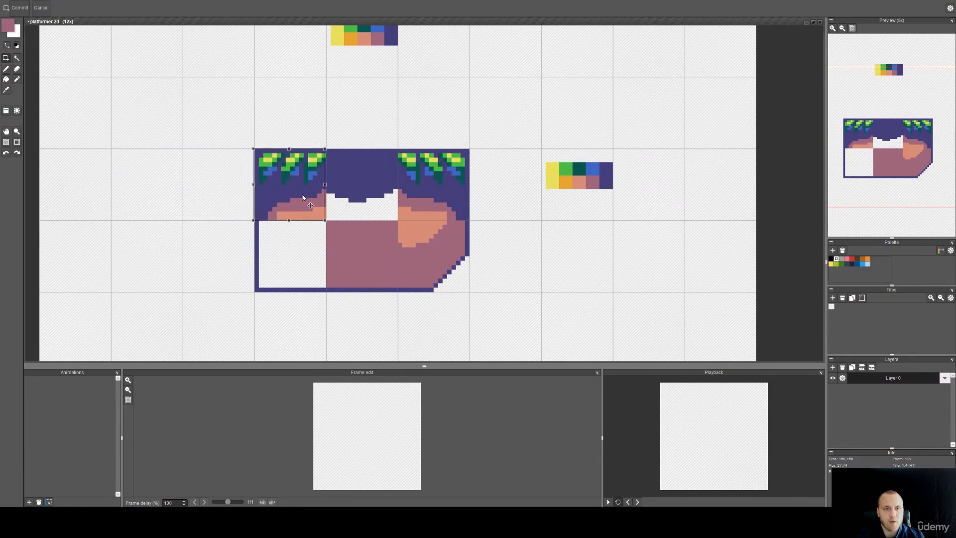
pyautogui.click(491, 264)
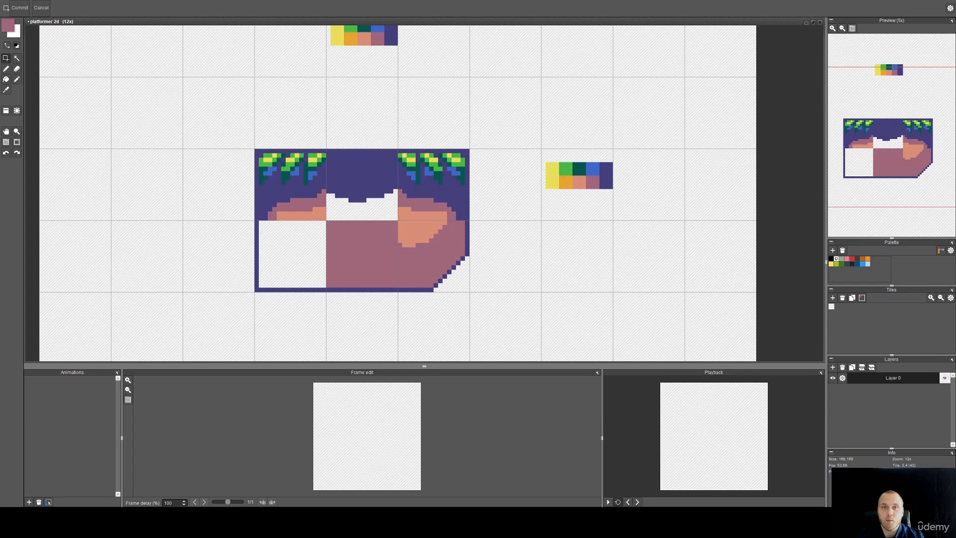
# Sample the dark teal and paint two solid blade bases in the left part of the block's upper middle tile.
pyautogui.scroll(4, 328, 162)
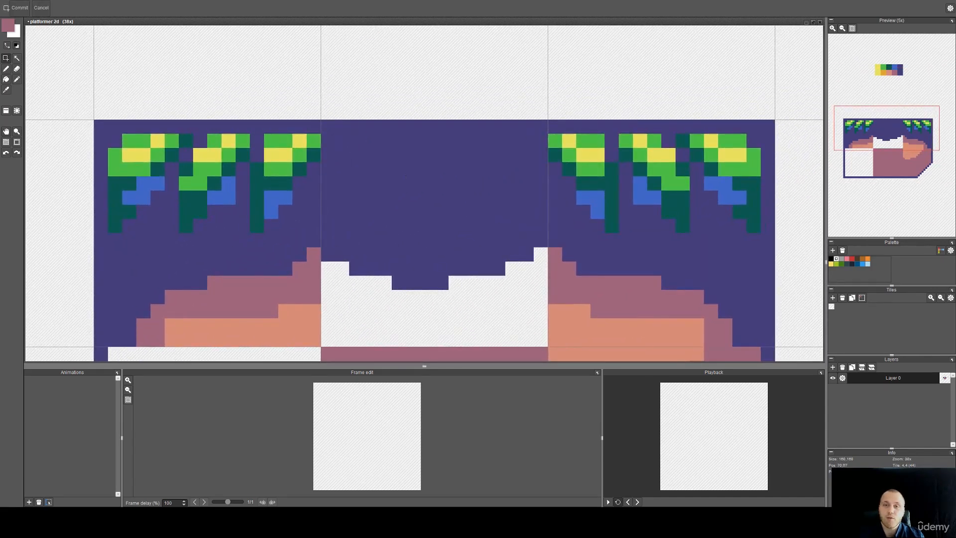
pyautogui.press('b')
pyautogui.keyDown('alt'); pyautogui.click(314, 155); pyautogui.keyUp('alt')
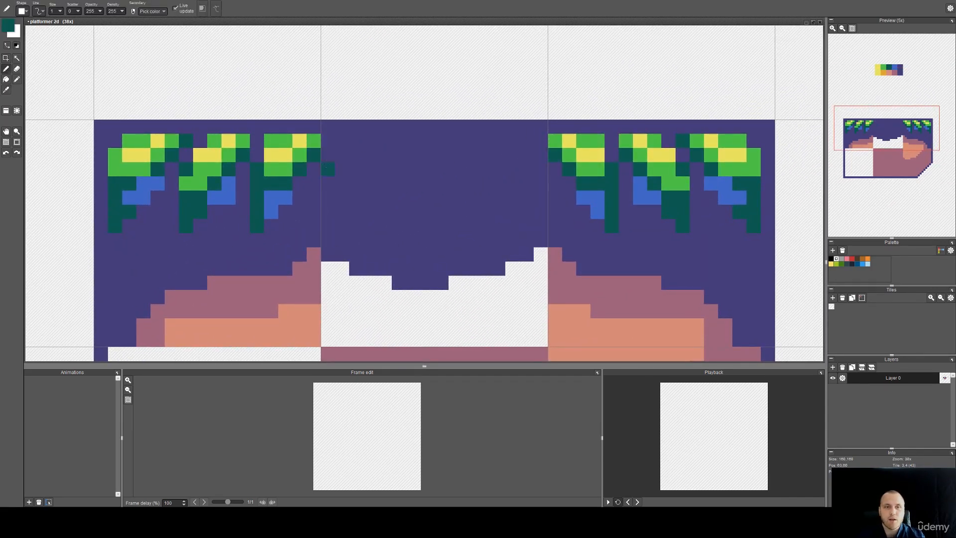
pyautogui.scroll(1, 345, 158)
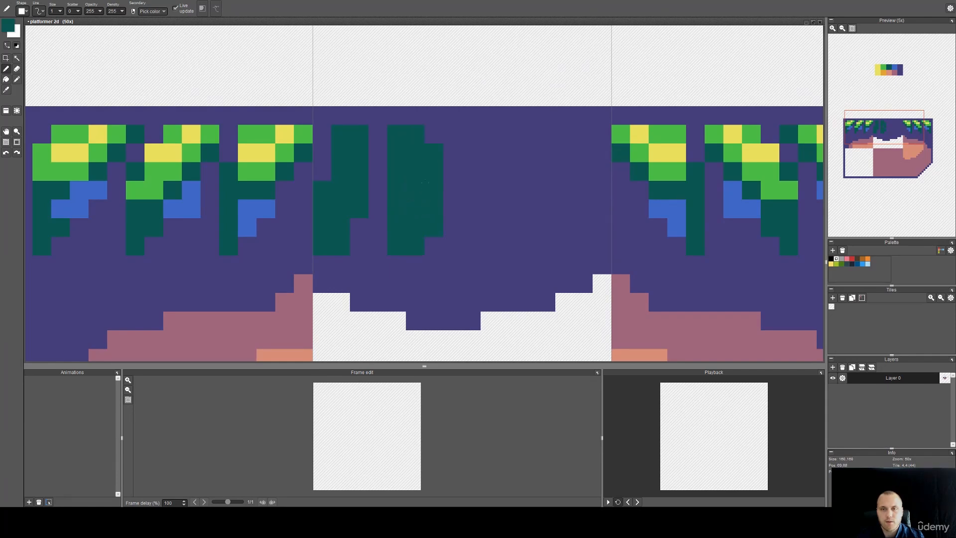
pyautogui.moveTo(481, 172); pyautogui.dragTo(433, 184)
# Sample green for the top of the first middle-tile blade and blue for a small square patch in its lower half.
pyautogui.rightClick(214, 180)
pyautogui.click(276, 164)
pyautogui.moveTo(294, 146)
pyautogui.mouseDown()
pyautogui.moveTo(294, 185)
pyautogui.moveTo(312, 146)
pyautogui.mouseUp()
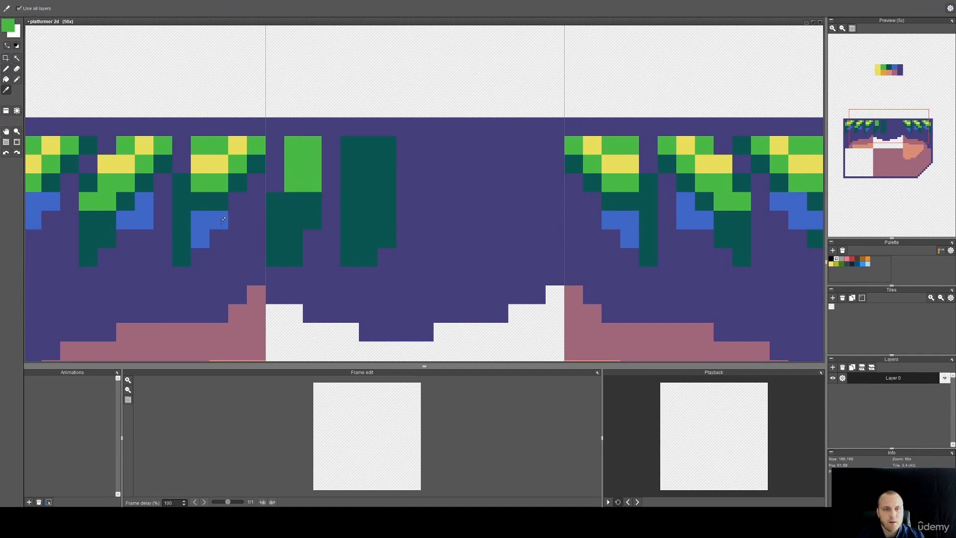
pyautogui.keyDown('alt'); pyautogui.click(216, 225); pyautogui.keyUp('alt')
pyautogui.moveTo(299, 226); pyautogui.dragTo(312, 220)
# Sample the yellow and paint highlights across the upper parts of both middle-tile blades.
pyautogui.click(297, 165)
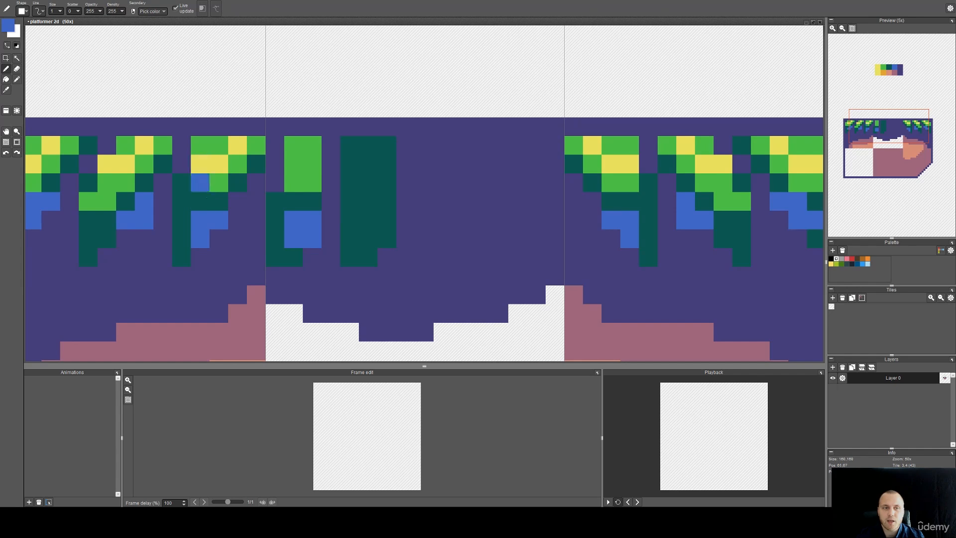
pyautogui.keyDown('alt'); pyautogui.click(219, 164); pyautogui.keyUp('alt')
pyautogui.moveTo(313, 146); pyautogui.dragTo(294, 164)
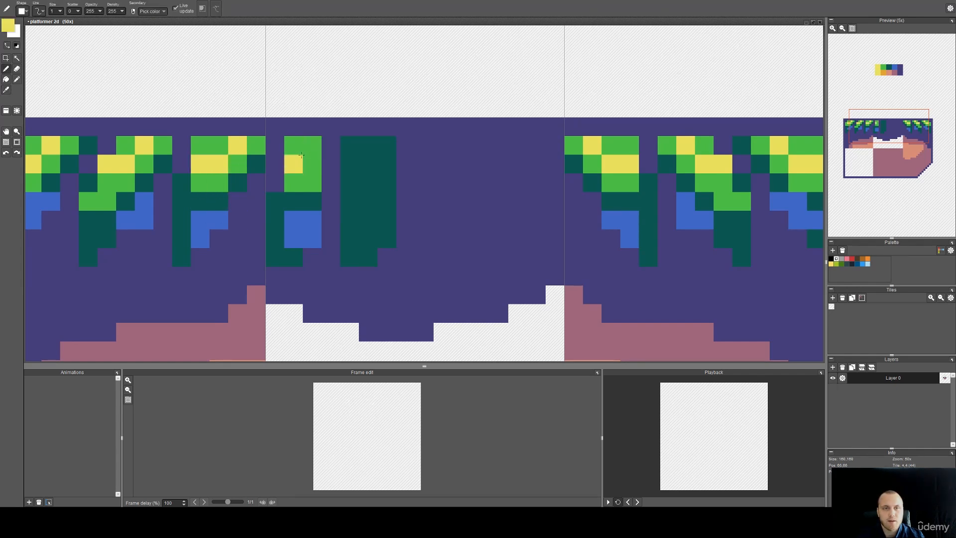
pyautogui.moveTo(369, 145)
pyautogui.mouseDown()
pyautogui.moveTo(369, 164)
pyautogui.moveTo(406, 163)
pyautogui.moveTo(407, 150)
pyautogui.mouseUp()
# Shade the second middle-tile blade with green pixels around its yellow highlight and dark teal at the highlight's lower right.
pyautogui.keyDown('alt'); pyautogui.click(316, 185); pyautogui.keyUp('alt')
pyautogui.click(355, 159)
pyautogui.click(349, 145)
pyautogui.click(387, 144)
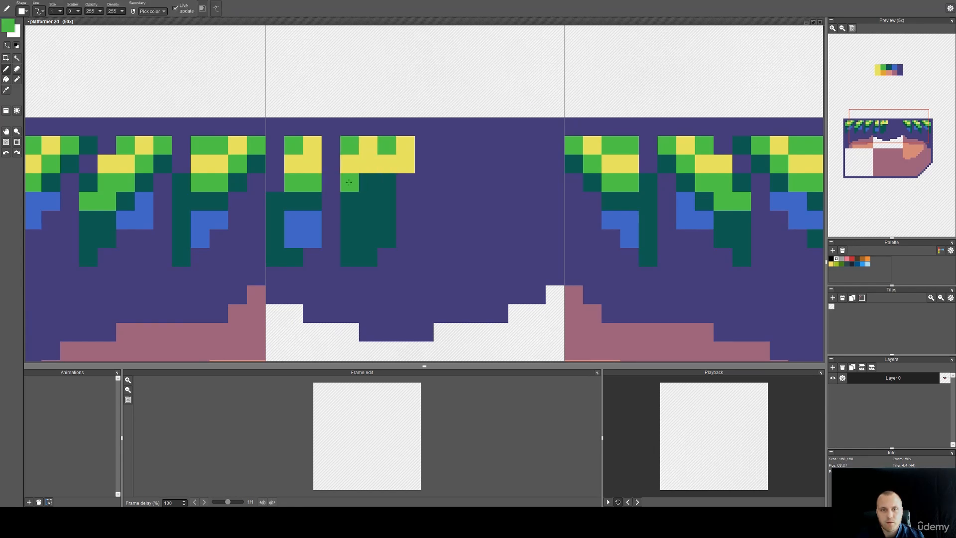
pyautogui.moveTo(356, 182); pyautogui.dragTo(401, 184)
pyautogui.press('alt')
pyautogui.click(382, 198)
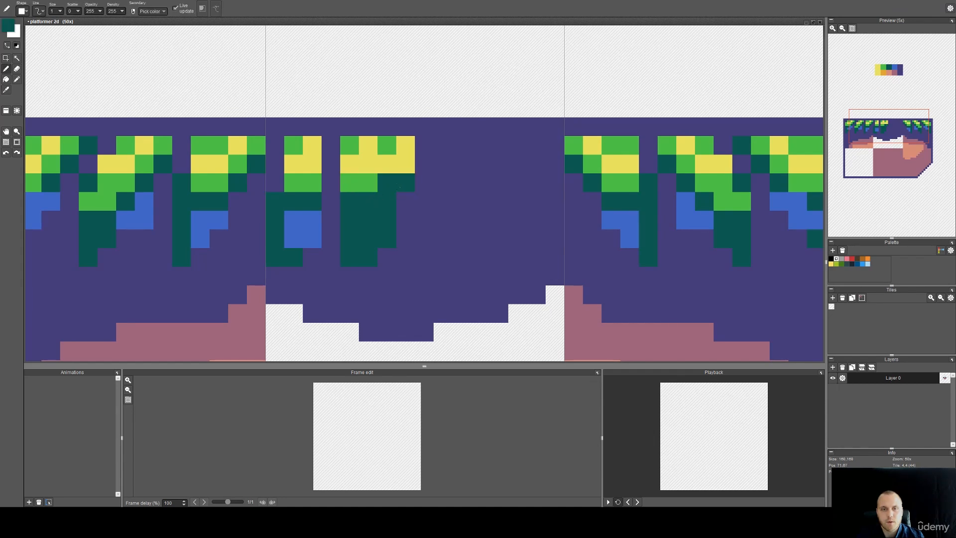
# Paint a blue patch in the second middle-tile blade's lower half, and extend both new blades' tips downward in dark teal.
pyautogui.keyDown('alt'); pyautogui.click(303, 229); pyautogui.keyUp('alt')
pyautogui.moveTo(369, 219)
pyautogui.mouseDown()
pyautogui.moveTo(363, 244)
pyautogui.moveTo(379, 228)
pyautogui.mouseUp()
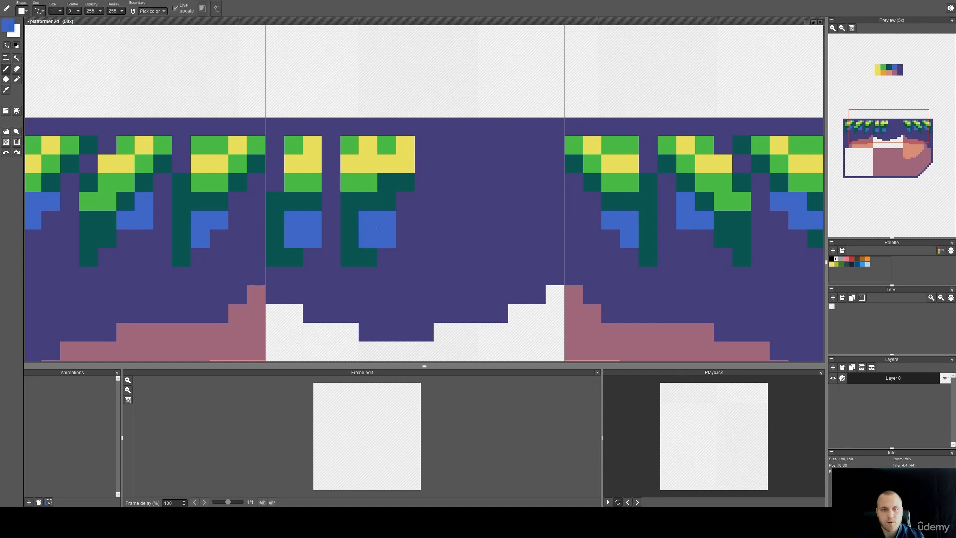
pyautogui.keyDown('alt'); pyautogui.click(349, 256); pyautogui.keyUp('alt')
pyautogui.click(349, 275)
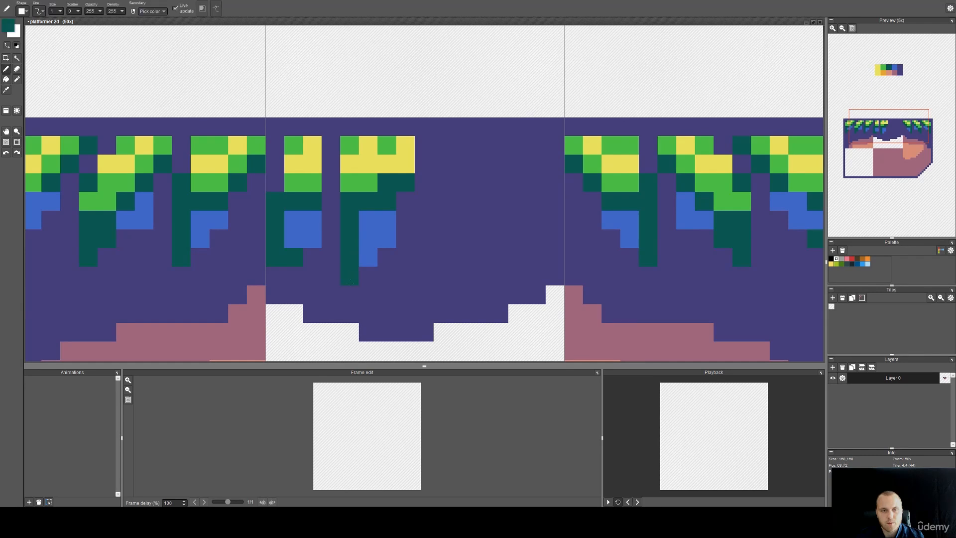
pyautogui.moveTo(433, 272)
pyautogui.mouseDown()
pyautogui.moveTo(379, 257)
pyautogui.moveTo(440, 262)
pyautogui.mouseUp()
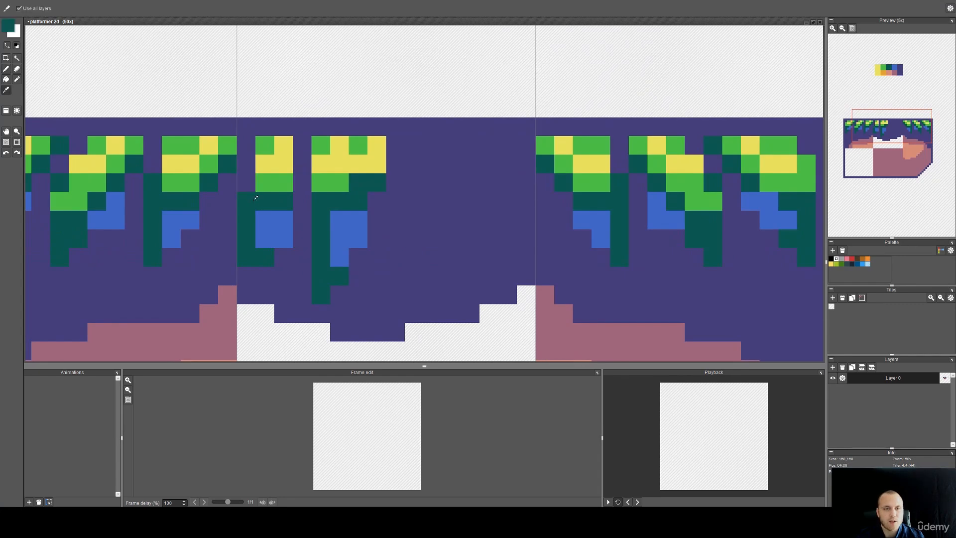
# Sample the purple and trim the left corner pixel of the first middle-tile blade's dark teal area.
pyautogui.rightClick(301, 224)
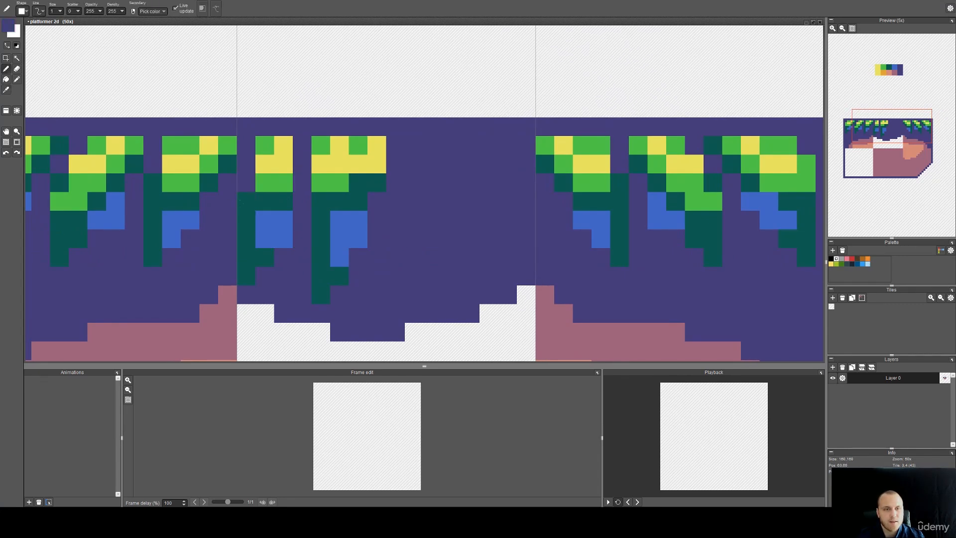
pyautogui.scroll(-4, 285, 223)
pyautogui.moveTo(285, 223); pyautogui.dragTo(358, 219)
pyautogui.scroll(4, 365, 207)
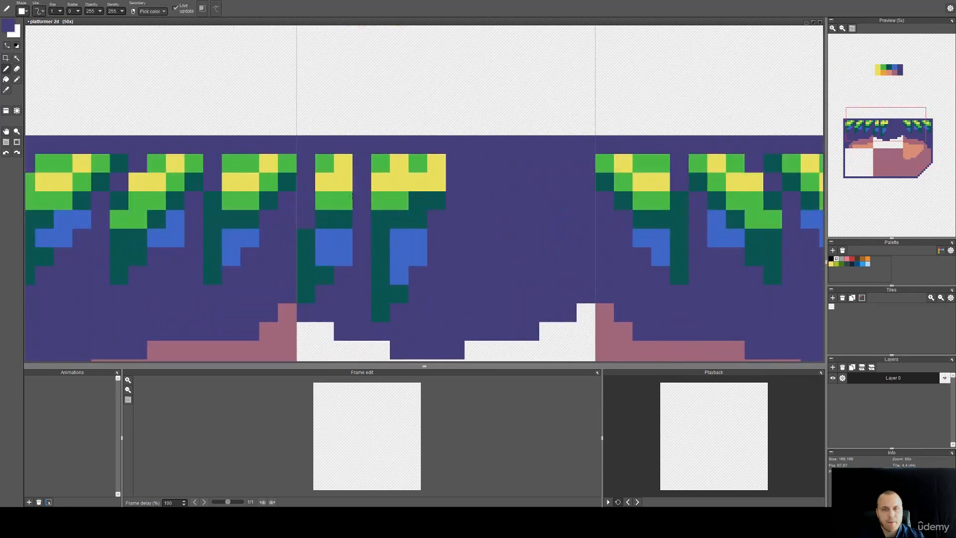
# Try bridging the first two middle-tile blades with green pixels, and repaint the first blade's left corner pixel in dark teal.
pyautogui.rightClick(356, 197)
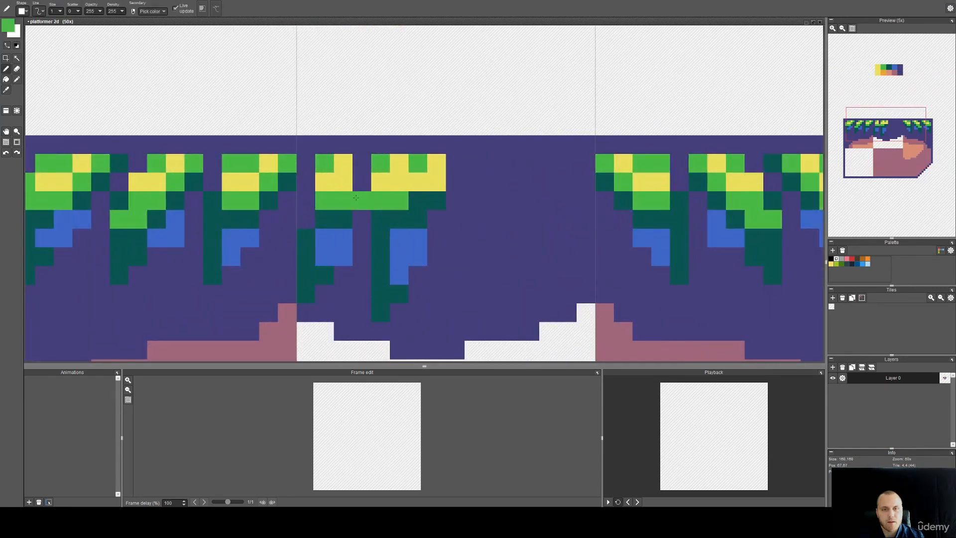
pyautogui.rightClick(382, 169)
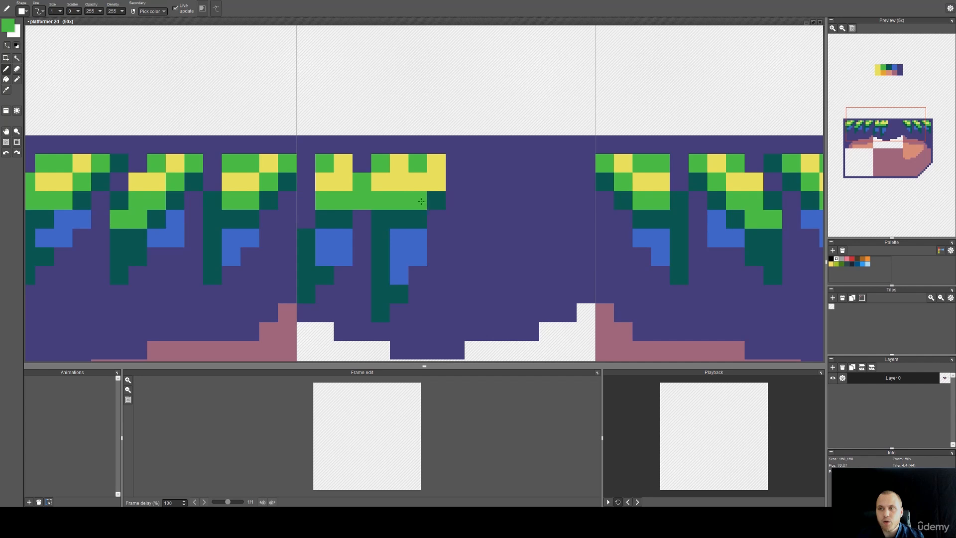
pyautogui.rightClick(362, 218)
pyautogui.moveTo(362, 200)
pyautogui.mouseDown()
pyautogui.moveTo(362, 182)
pyautogui.moveTo(373, 188)
pyautogui.mouseUp()
pyautogui.rightClick(383, 206)
pyautogui.click(354, 207)
pyautogui.rightClick(343, 216)
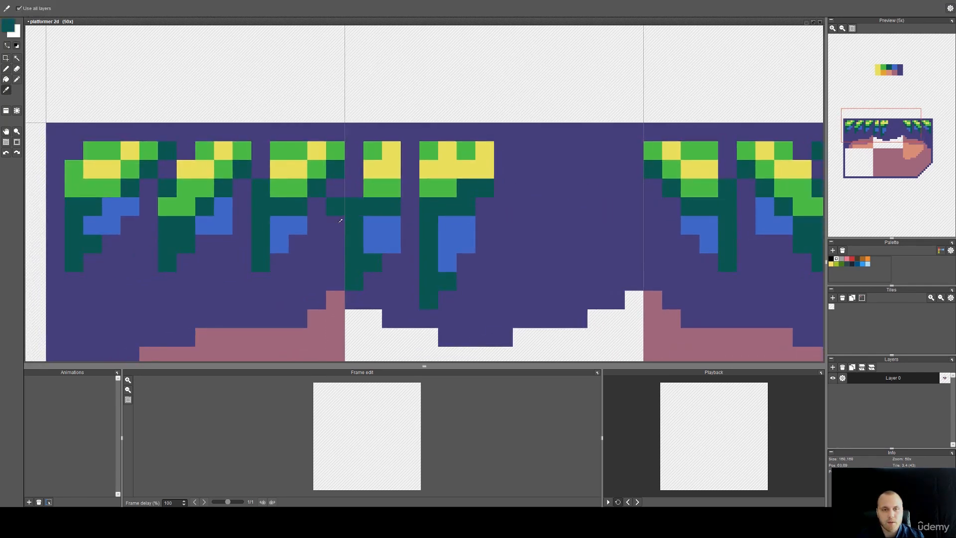
# Copy the two blades in the middle tile's left half and place them mirrored in its right half.
pyautogui.scroll(-1, 410, 228)
pyautogui.moveTo(455, 244); pyautogui.dragTo(391, 239)
pyautogui.press('s')
pyautogui.moveTo(407, 272); pyautogui.dragTo(301, 160)
pyautogui.moveTo(409, 111); pyautogui.dragTo(383, 199)
pyautogui.scroll(-2, 382, 202)
pyautogui.click(368, 254)
pyautogui.moveTo(369, 258); pyautogui.dragTo(420, 253)
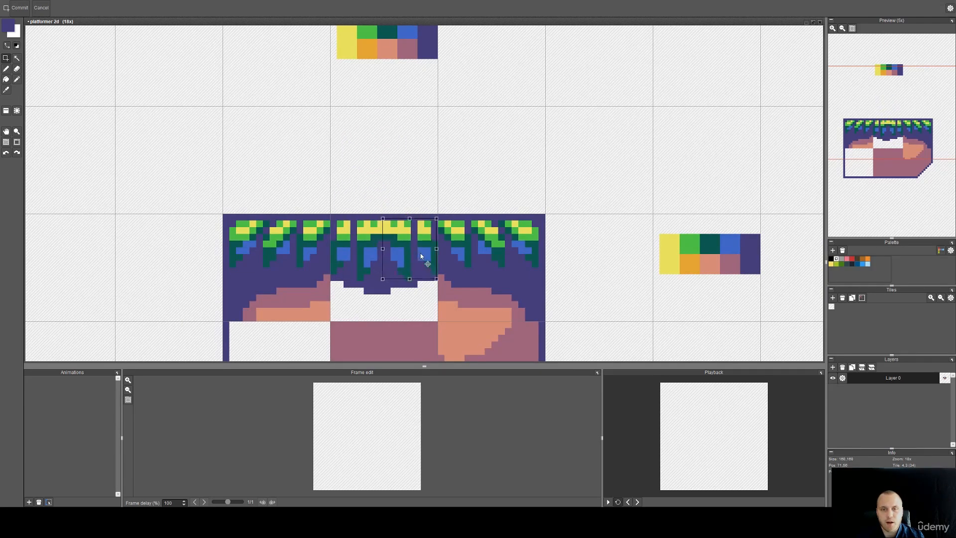
pyautogui.scroll(2, 418, 251)
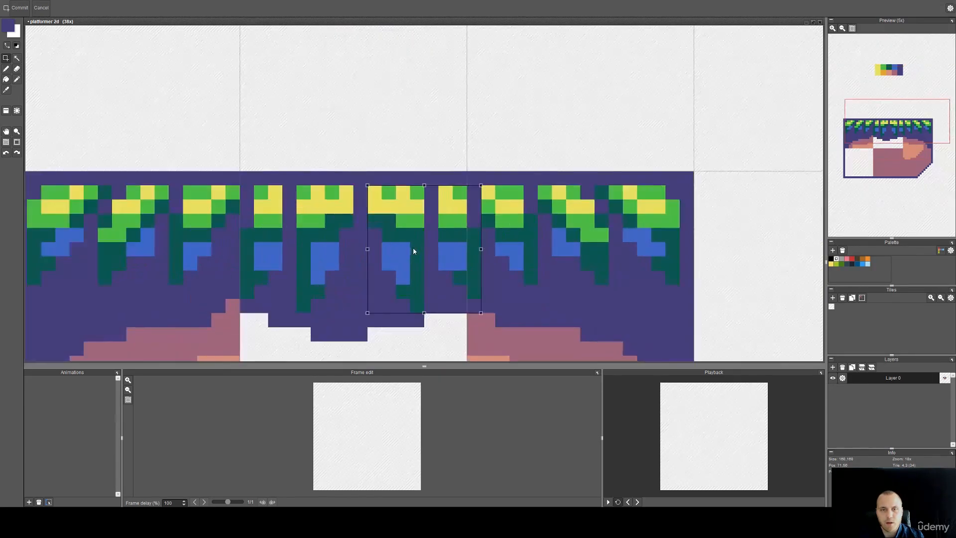
pyautogui.moveTo(407, 251); pyautogui.dragTo(403, 252)
pyautogui.click(430, 126)
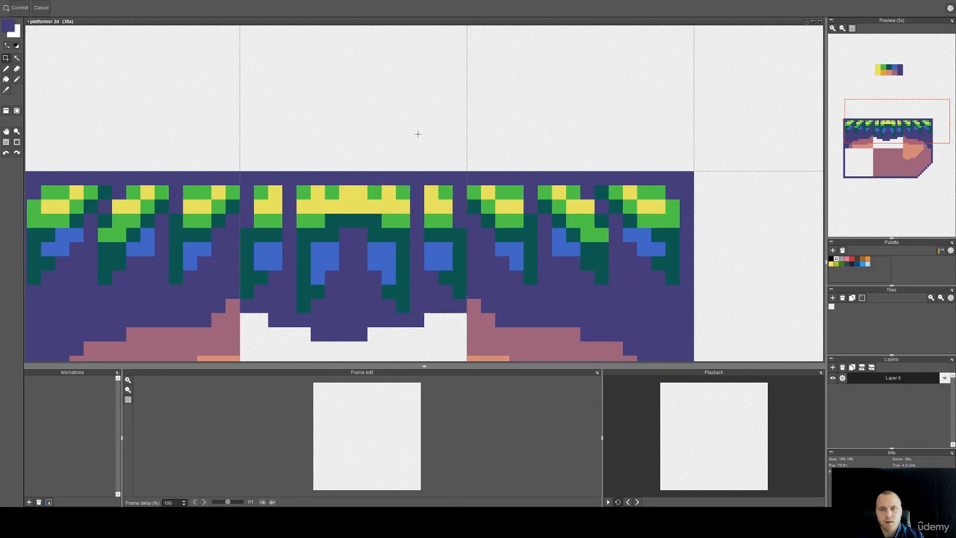
# Separate the two joined central blades by painting a purple gap between them.
pyautogui.moveTo(427, 207); pyautogui.dragTo(444, 184)
pyautogui.scroll(1, 386, 196)
pyautogui.press('b')
pyautogui.moveTo(367, 220)
pyautogui.mouseDown()
pyautogui.moveTo(358, 164)
pyautogui.moveTo(370, 158)
pyautogui.mouseUp()
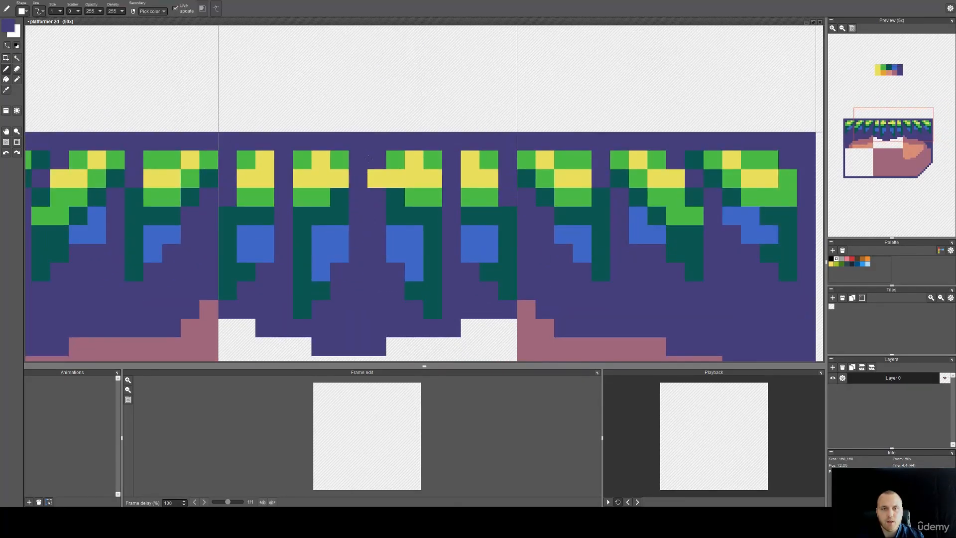
# Sample the green and recolor the yellow pixels on the facing edges of the two central blades.
pyautogui.keyDown('alt'); pyautogui.click(398, 160); pyautogui.keyUp('alt')
pyautogui.click(377, 179)
pyautogui.hotkey('ctrl', 'z')
pyautogui.click(339, 183)
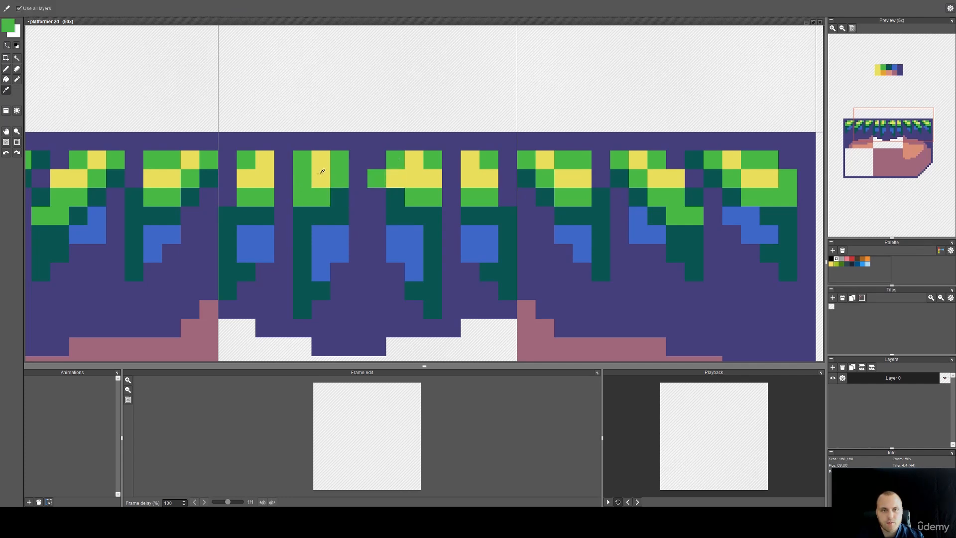
pyautogui.rightClick(303, 179)
pyautogui.rightClick(340, 161)
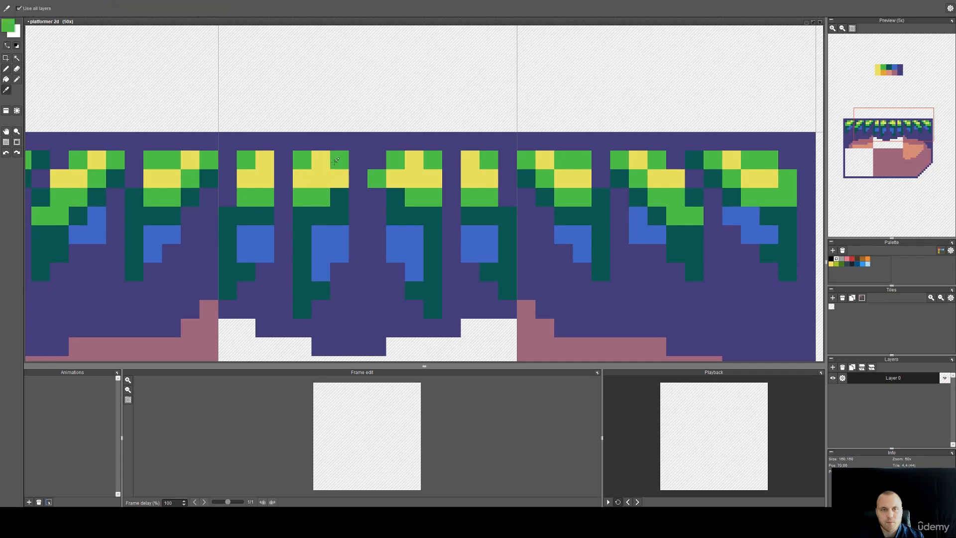
pyautogui.click(340, 179)
# Sample the dark teal and extend the third middle-tile blade's lower tip sideways toward the tile's centre.
pyautogui.moveTo(370, 256); pyautogui.dragTo(384, 201)
pyautogui.rightClick(408, 160)
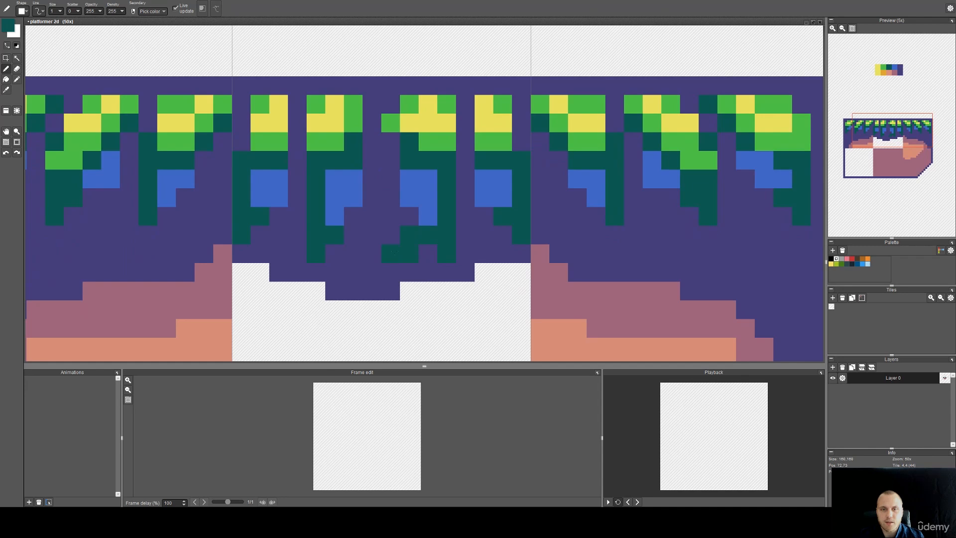
pyautogui.scroll(-5, 392, 244)
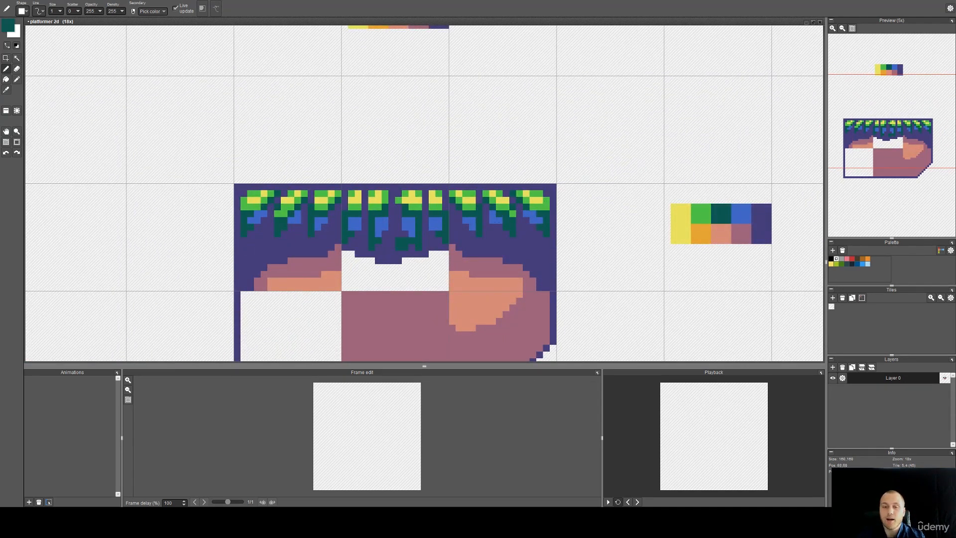
pyautogui.scroll(3, 405, 241)
pyautogui.press('space')
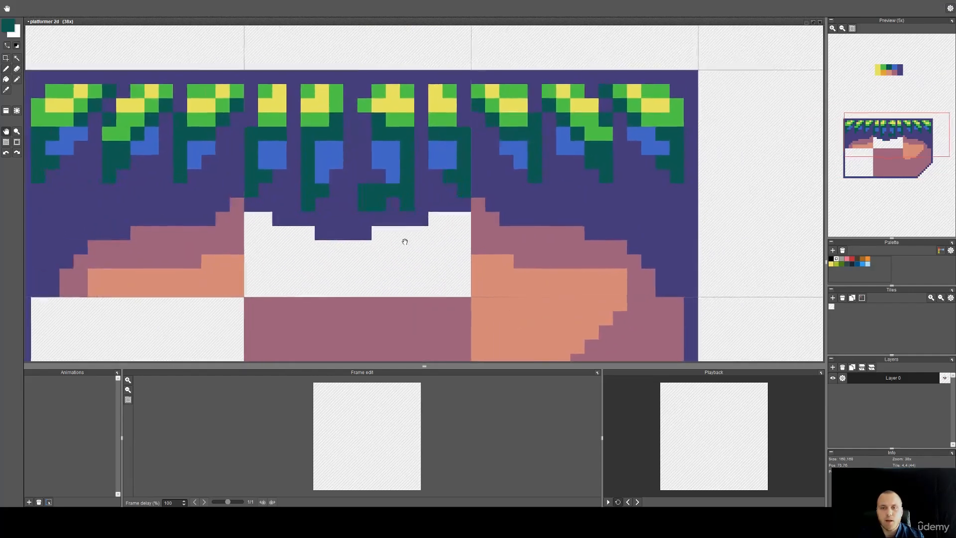
pyautogui.scroll(-4, 405, 241)
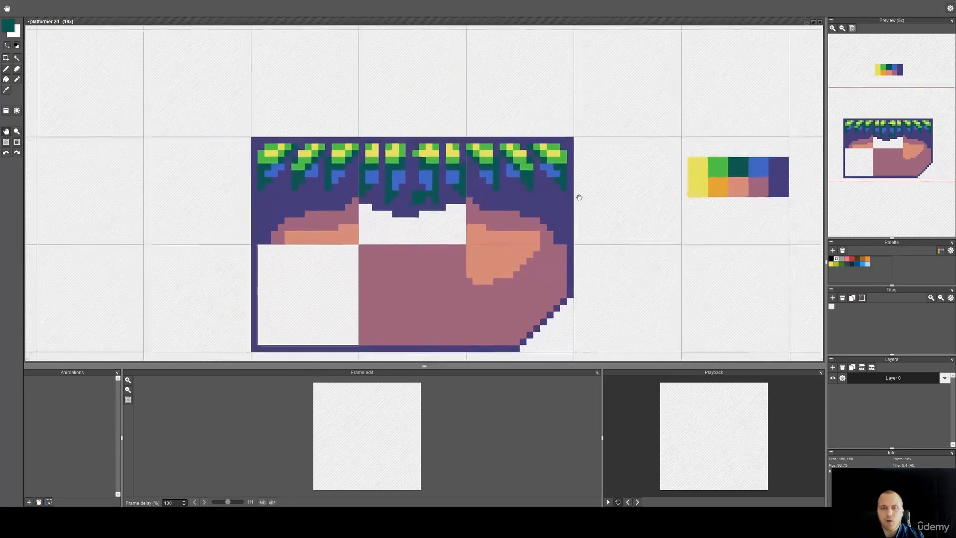
pyautogui.scroll(2, 423, 214)
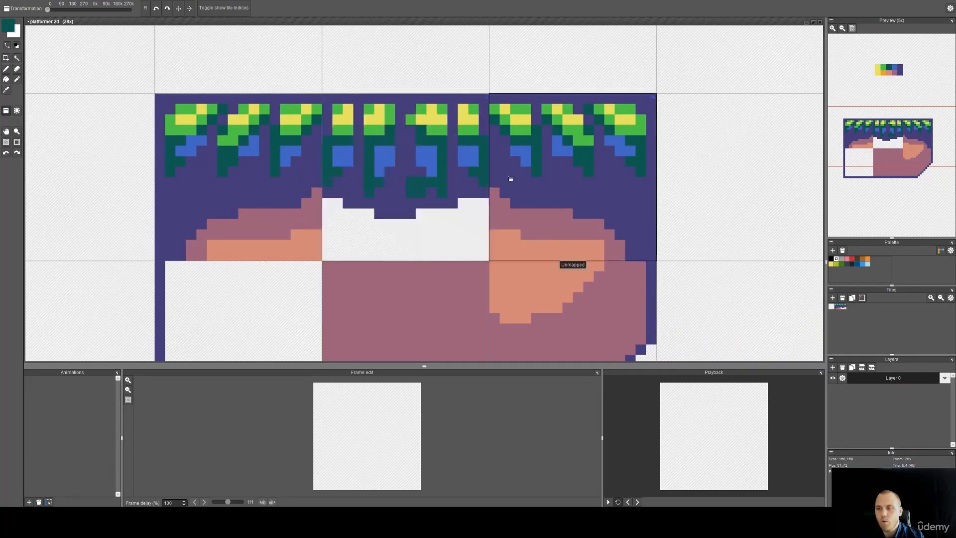
pyautogui.moveTo(578, 244); pyautogui.dragTo(552, 223)
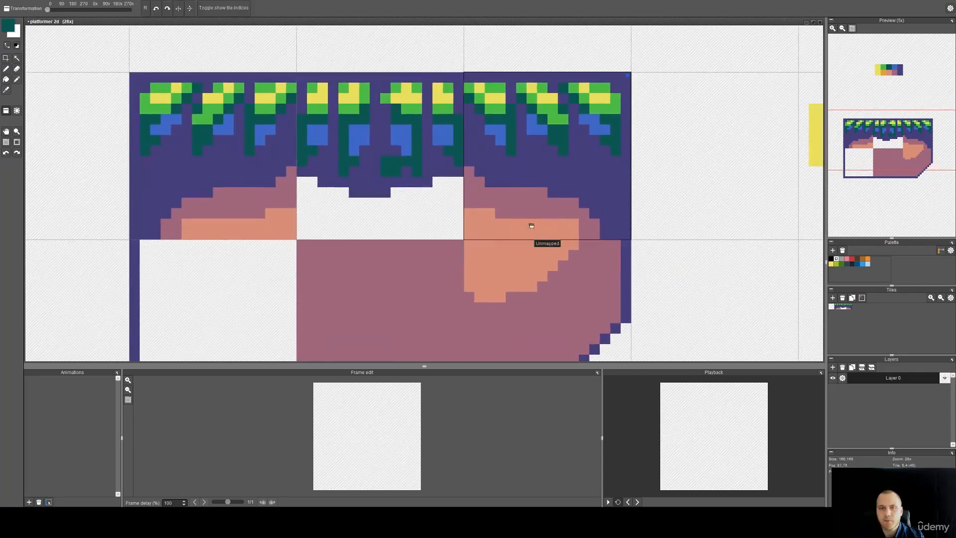
pyautogui.press('b')
pyautogui.scroll(-5, 404, 202)
pyautogui.press('a')
pyautogui.rightClick(345, 192)
pyautogui.moveTo(377, 268); pyautogui.dragTo(376, 191)
pyautogui.moveTo(348, 262); pyautogui.dragTo(523, 261)
pyautogui.scroll(5, 367, 302)
pyautogui.press('b')
pyautogui.rightClick(421, 242)
pyautogui.moveTo(419, 238)
pyautogui.mouseDown()
pyautogui.moveTo(395, 196)
pyautogui.moveTo(421, 211)
pyautogui.moveTo(457, 191)
pyautogui.mouseUp()
pyautogui.hotkey('ctrl', 'z')
pyautogui.hotkey('ctrl', 'z')
pyautogui.scroll(-5, 518, 234)
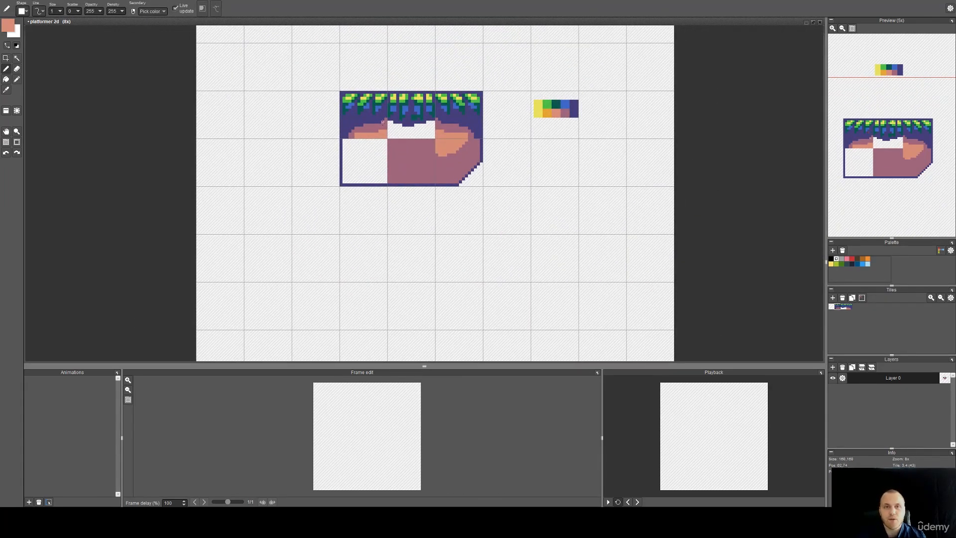
# Sample the mauve and fill the empty soil area in the middle grass tile.
pyautogui.scroll(8, 383, 121)
pyautogui.press('f')
pyautogui.rightClick(555, 172)
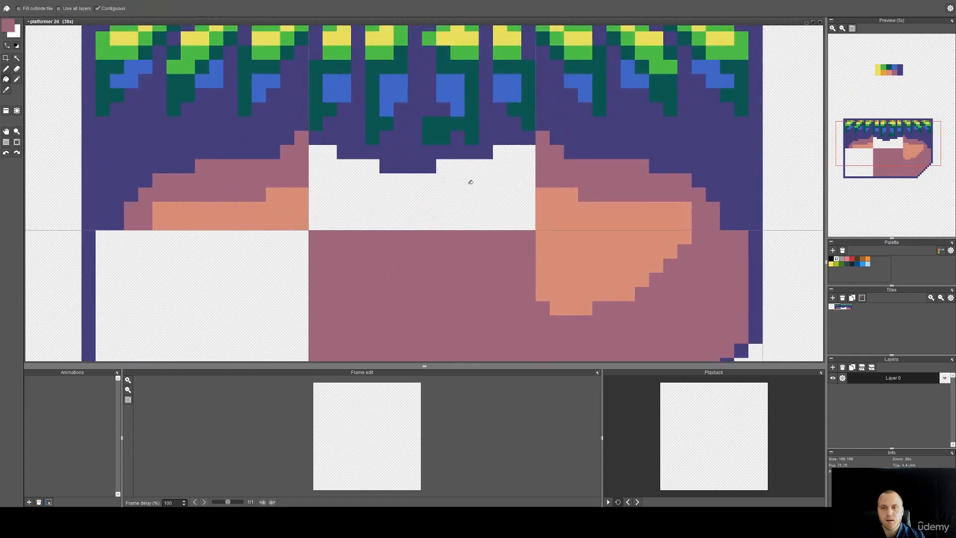
pyautogui.click(471, 182)
pyautogui.scroll(-8, 458, 180)
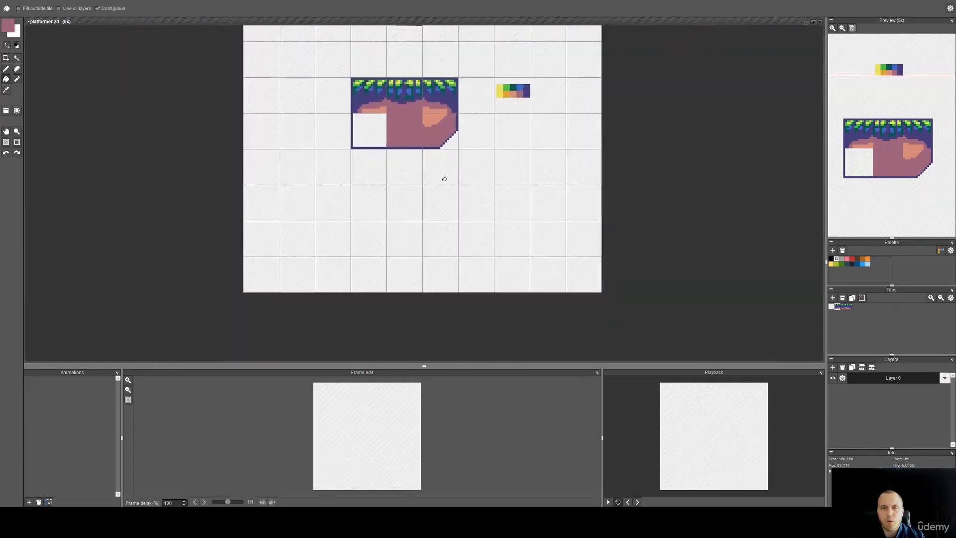
# Lay out a test strip below the block with five middle grass tiles, capped by the right and left corner tiles.
pyautogui.press('a')
pyautogui.rightClick(415, 104)
pyautogui.moveTo(369, 203); pyautogui.dragTo(508, 206)
pyautogui.rightClick(431, 93)
pyautogui.click(542, 197)
pyautogui.rightClick(368, 97)
pyautogui.click(346, 199)
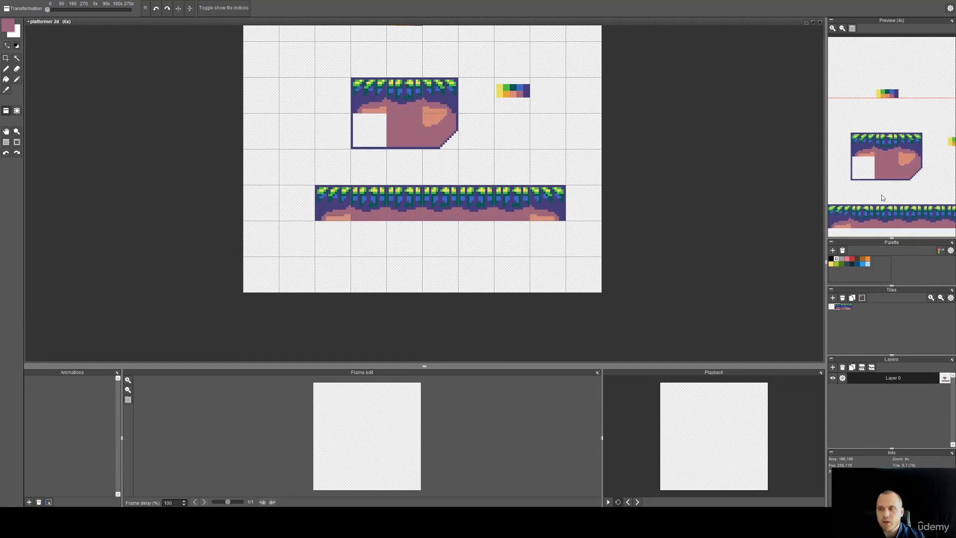
# Shorten the test strip to five tiles, ending it with the right corner tile and clearing the tiles beyond.
pyautogui.scroll(-2, 881, 195)
pyautogui.scroll(2, 505, 235)
pyautogui.rightClick(554, 203)
pyautogui.click(467, 201)
pyautogui.rightClick(541, 251)
pyautogui.moveTo(555, 202); pyautogui.dragTo(512, 195)
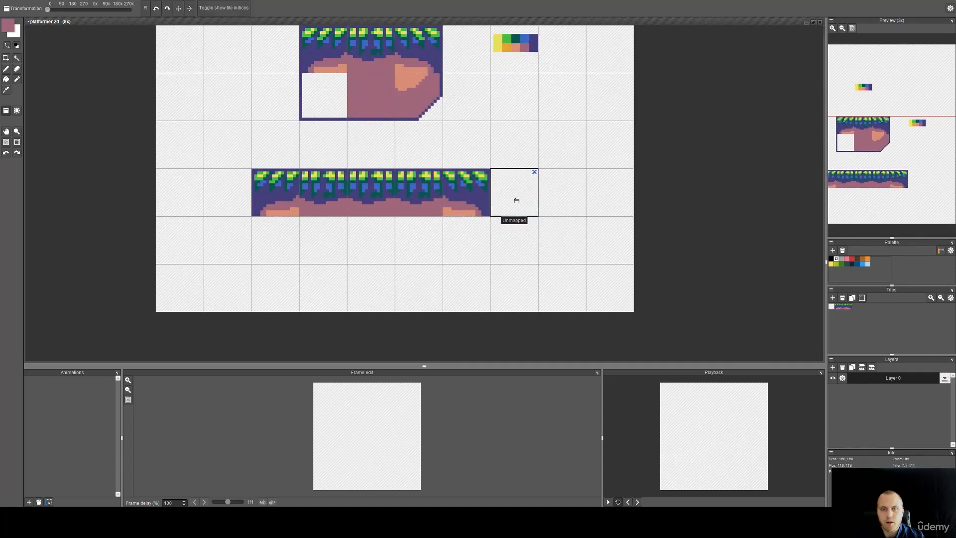
pyautogui.scroll(1, 871, 191)
pyautogui.moveTo(849, 191)
pyautogui.mouseDown()
pyautogui.moveTo(891, 189)
pyautogui.moveTo(878, 185)
pyautogui.mouseUp()
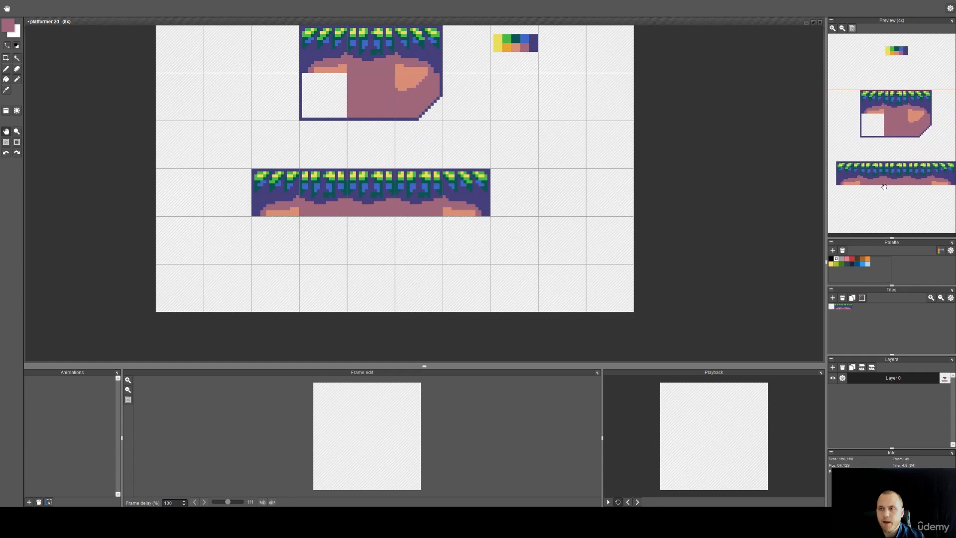
# Sample the purple and paint over the mauve peaks at the tile borders to flatten the soil's upper edge.
pyautogui.moveTo(450, 100); pyautogui.dragTo(475, 181)
pyautogui.scroll(6, 392, 131)
pyautogui.press('b')
pyautogui.rightClick(262, 150)
pyautogui.moveTo(275, 164)
pyautogui.mouseDown()
pyautogui.moveTo(487, 167)
pyautogui.moveTo(544, 164)
pyautogui.mouseUp()
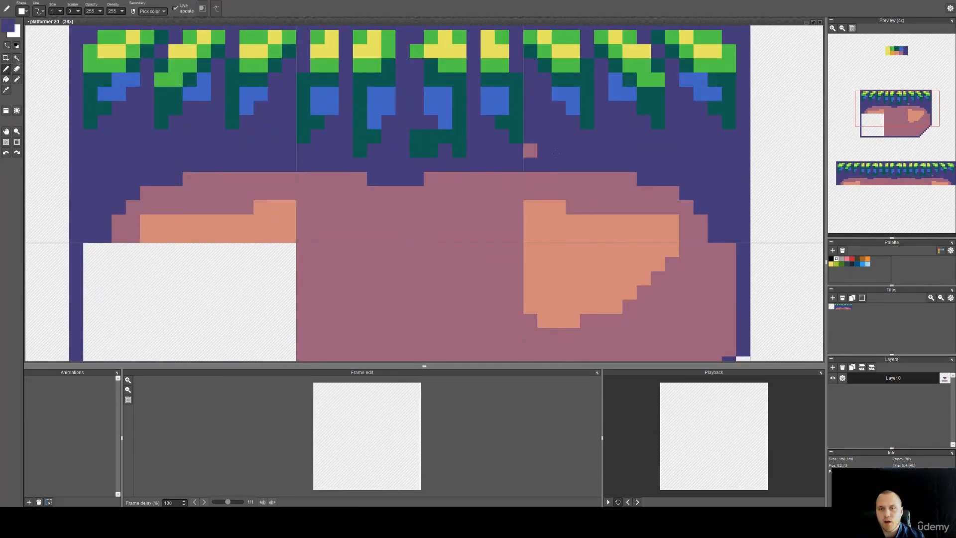
# Paint irregular mauve clumps rising from the soil's upper edge between the grass blades across all three top tiles.
pyautogui.moveTo(459, 160)
pyautogui.mouseDown()
pyautogui.moveTo(494, 170)
pyautogui.moveTo(519, 199)
pyautogui.moveTo(432, 210)
pyautogui.moveTo(489, 214)
pyautogui.moveTo(415, 211)
pyautogui.moveTo(455, 181)
pyautogui.mouseUp()
pyautogui.press('e')
pyautogui.press('b')
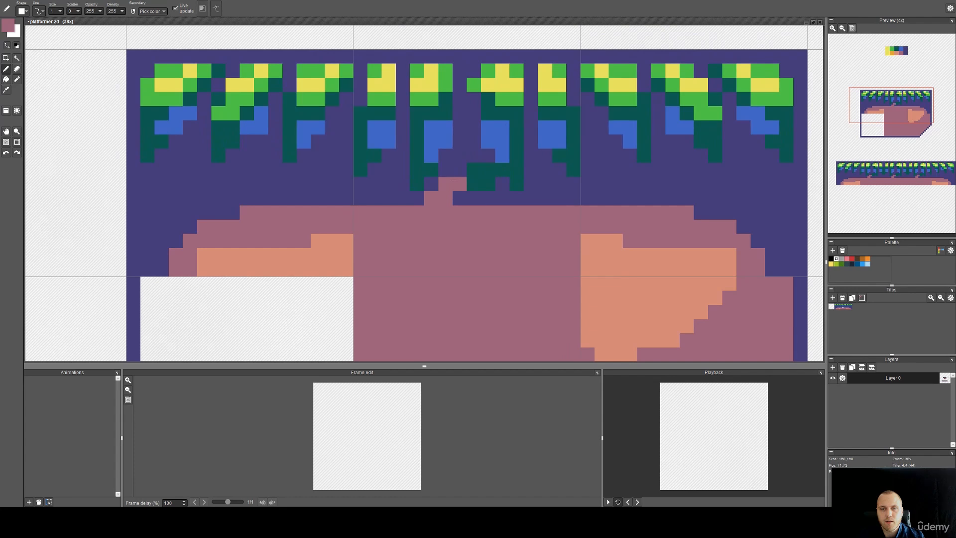
pyautogui.moveTo(388, 211); pyautogui.dragTo(375, 205)
pyautogui.moveTo(303, 210); pyautogui.dragTo(321, 181)
pyautogui.moveTo(268, 215)
pyautogui.mouseDown()
pyautogui.moveTo(254, 185)
pyautogui.moveTo(233, 212)
pyautogui.moveTo(219, 197)
pyautogui.moveTo(212, 207)
pyautogui.moveTo(192, 204)
pyautogui.moveTo(190, 171)
pyautogui.mouseUp()
pyautogui.moveTo(546, 214); pyautogui.dragTo(403, 223)
pyautogui.moveTo(464, 217)
pyautogui.mouseDown()
pyautogui.moveTo(487, 193)
pyautogui.moveTo(469, 191)
pyautogui.moveTo(504, 227)
pyautogui.moveTo(522, 216)
pyautogui.moveTo(548, 220)
pyautogui.moveTo(581, 192)
pyautogui.moveTo(571, 220)
pyautogui.moveTo(591, 229)
pyautogui.moveTo(618, 205)
pyautogui.mouseUp()
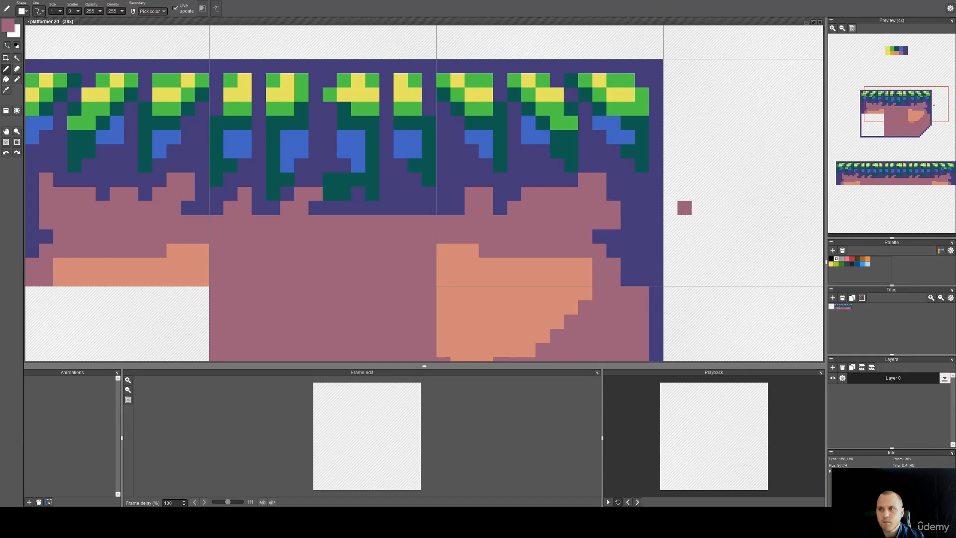
# Sample the purple and trim the right tile's soil clumps at the outer edge, upper peak and inner corner.
pyautogui.keyDown('alt'); pyautogui.click(628, 208); pyautogui.keyUp('alt')
pyautogui.moveTo(615, 207); pyautogui.dragTo(599, 223)
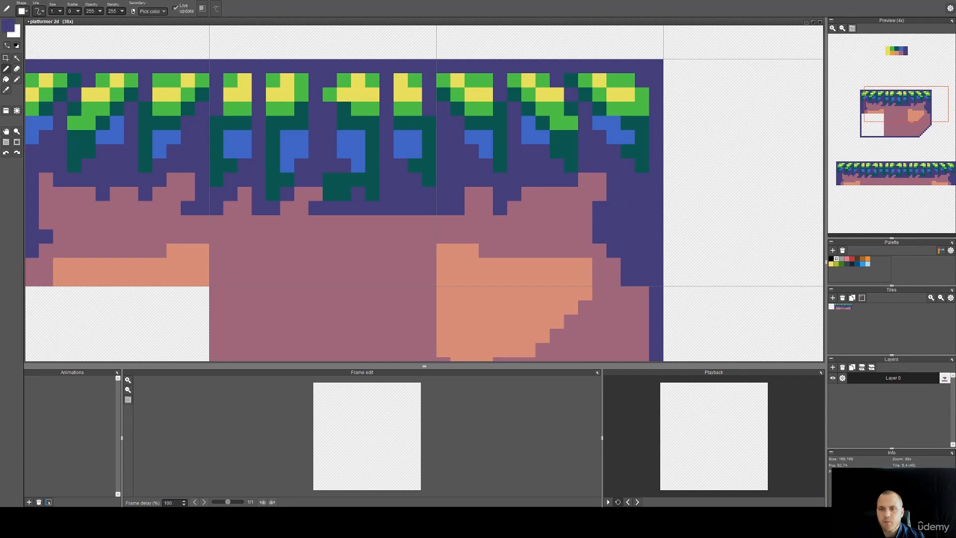
pyautogui.moveTo(585, 180); pyautogui.dragTo(591, 195)
pyautogui.click(471, 195)
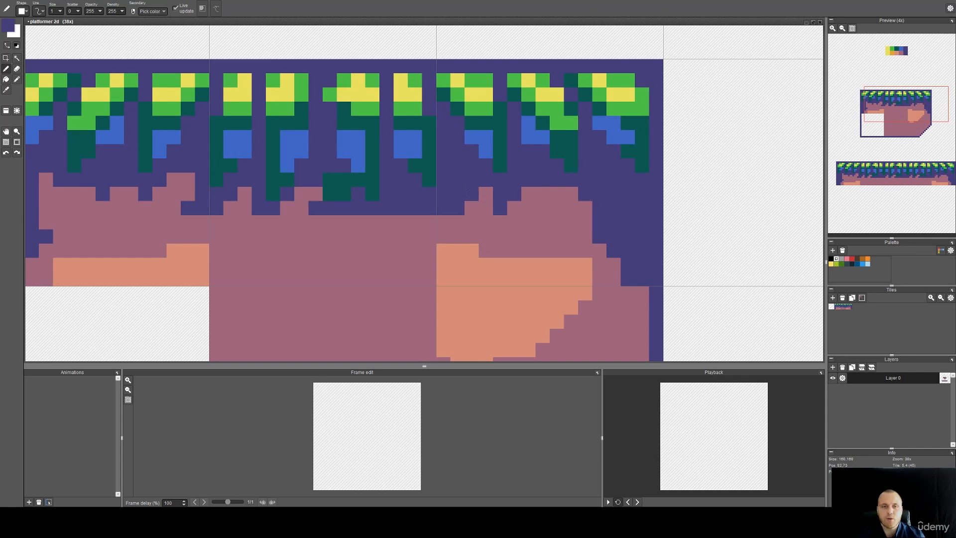
pyautogui.moveTo(278, 210); pyautogui.dragTo(322, 204)
# Add a mauve clump in the middle tile's right half, and trim the neighbouring clumps' corners with purple.
pyautogui.keyDown('alt'); pyautogui.click(435, 223); pyautogui.keyUp('alt')
pyautogui.moveTo(443, 204); pyautogui.dragTo(438, 188)
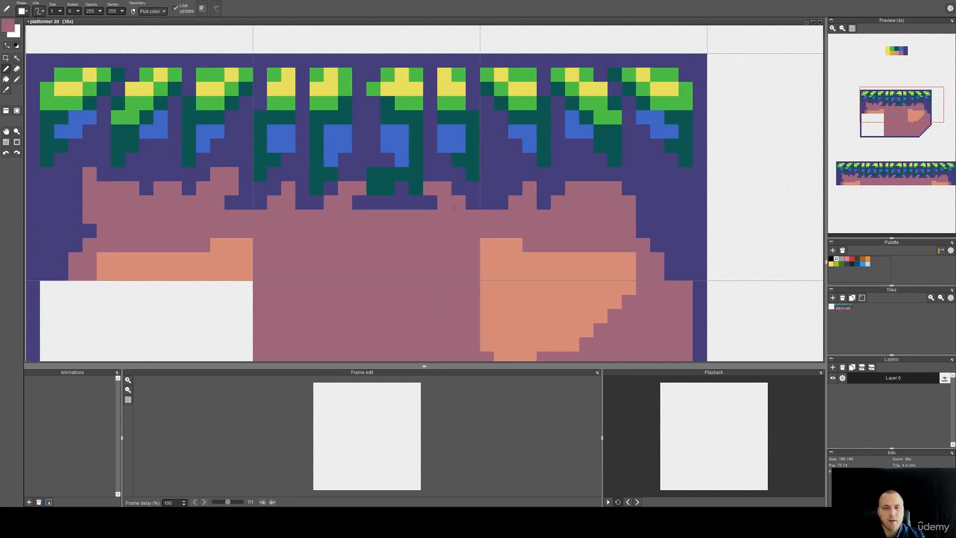
pyautogui.keyDown('alt'); pyautogui.click(428, 202); pyautogui.keyUp('alt')
pyautogui.click(430, 189)
pyautogui.moveTo(347, 201); pyautogui.dragTo(405, 207)
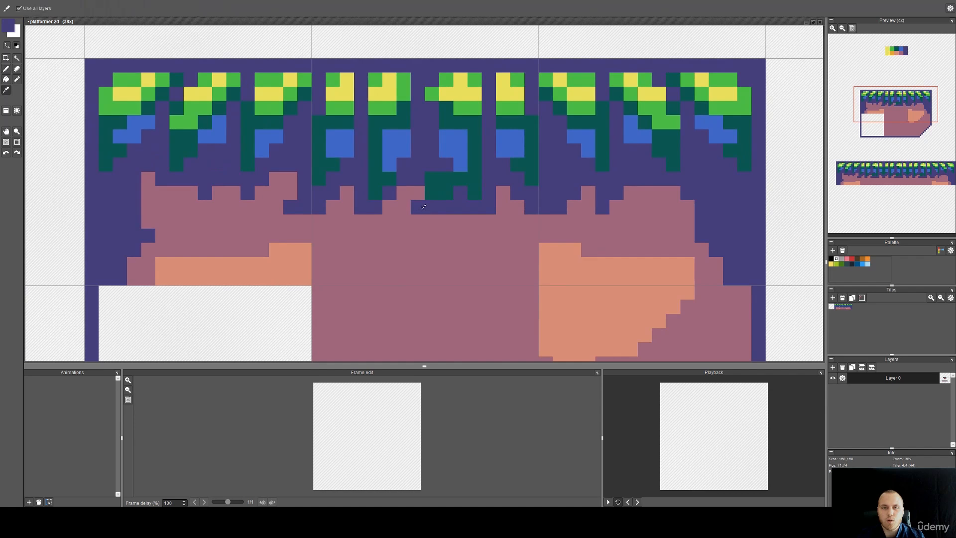
pyautogui.moveTo(387, 200); pyautogui.dragTo(439, 198)
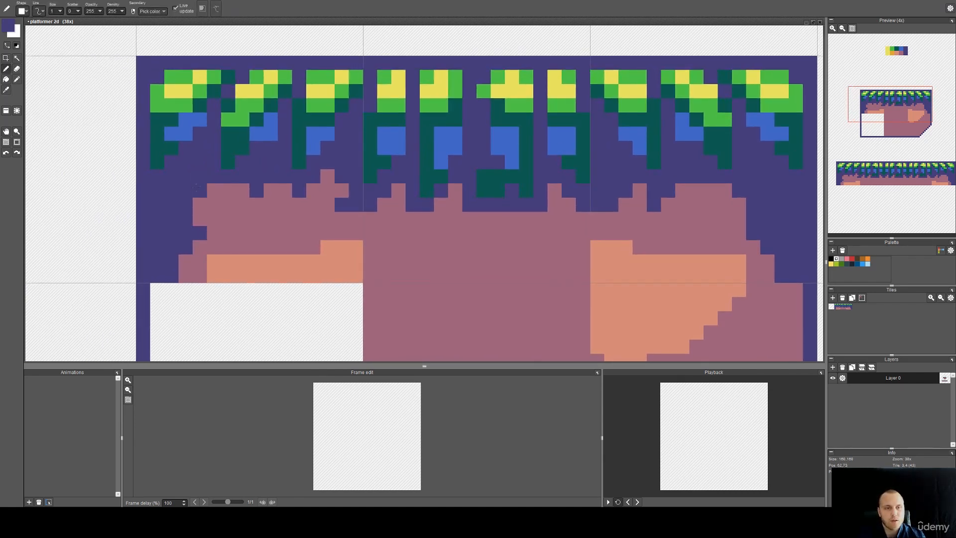
pyautogui.moveTo(319, 201); pyautogui.dragTo(220, 193)
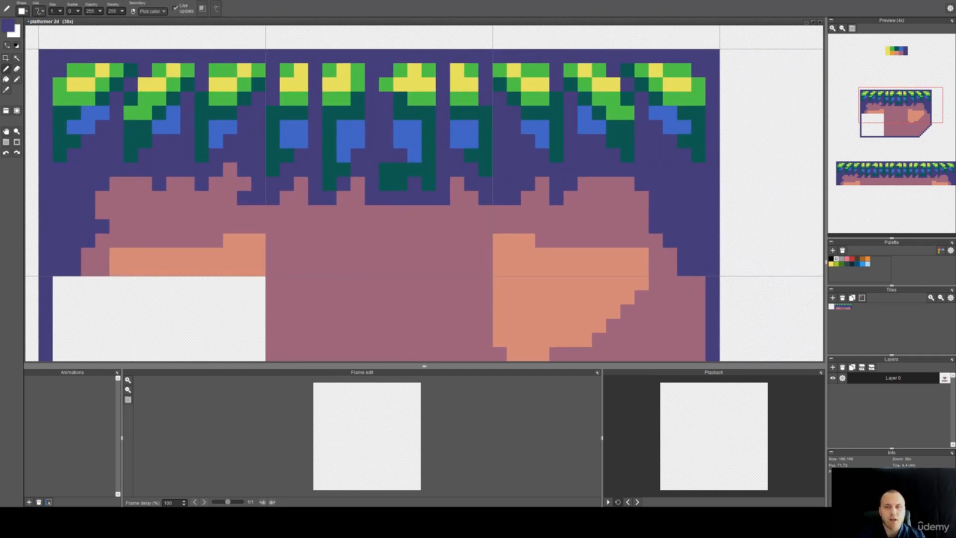
# Paint a taller mauve spike near the right tile's inner border, and trim its outer clump's corner with purple.
pyautogui.moveTo(578, 206); pyautogui.dragTo(567, 235)
pyautogui.rightClick(500, 238)
pyautogui.moveTo(502, 227); pyautogui.dragTo(505, 204)
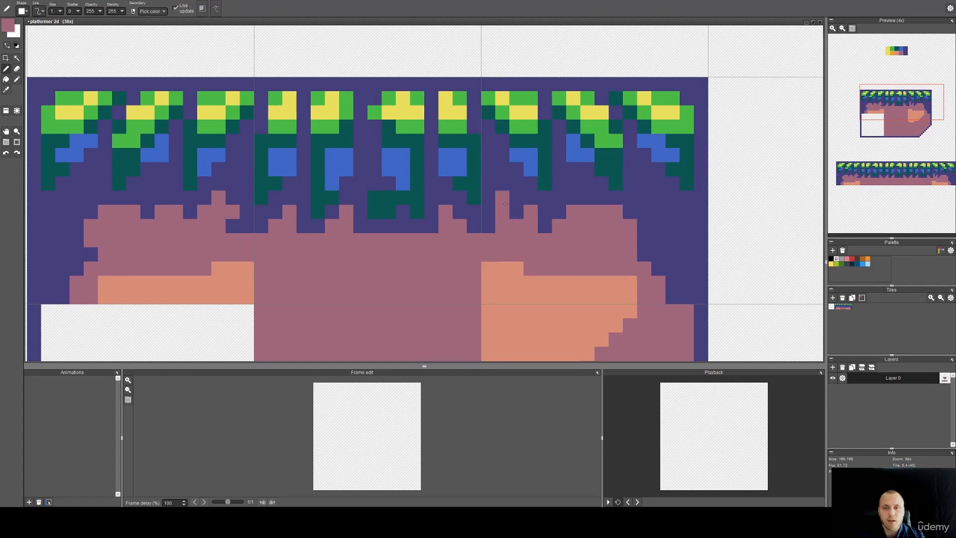
pyautogui.rightClick(672, 283)
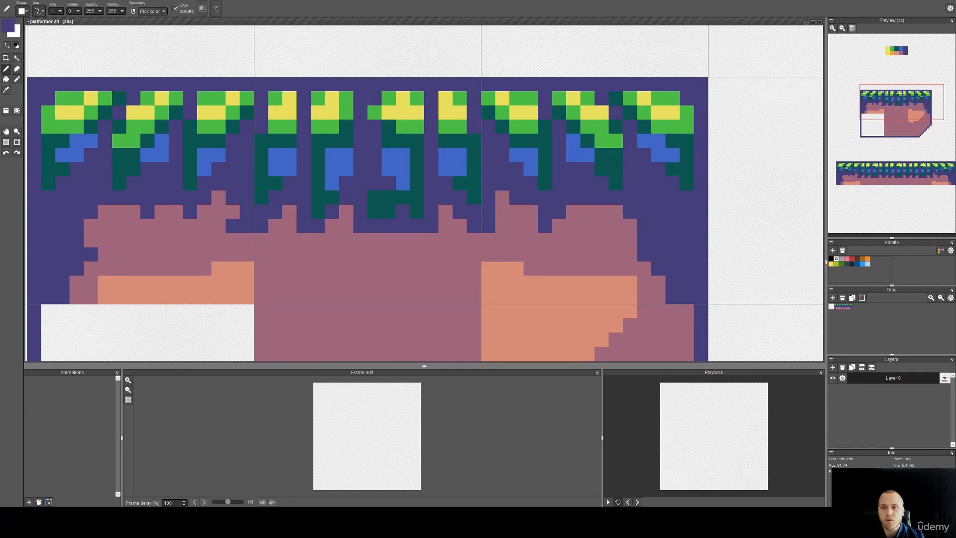
pyautogui.click(616, 212)
pyautogui.moveTo(614, 234); pyautogui.dragTo(605, 201)
# Sample the salmon and paint a continuous salmon band along the soil's lower edge across all three top tiles.
pyautogui.rightClick(593, 251)
pyautogui.moveTo(607, 236)
pyautogui.mouseDown()
pyautogui.moveTo(570, 226)
pyautogui.moveTo(558, 236)
pyautogui.moveTo(501, 231)
pyautogui.moveTo(420, 245)
pyautogui.moveTo(245, 241)
pyautogui.moveTo(328, 252)
pyautogui.moveTo(333, 263)
pyautogui.moveTo(486, 249)
pyautogui.mouseUp()
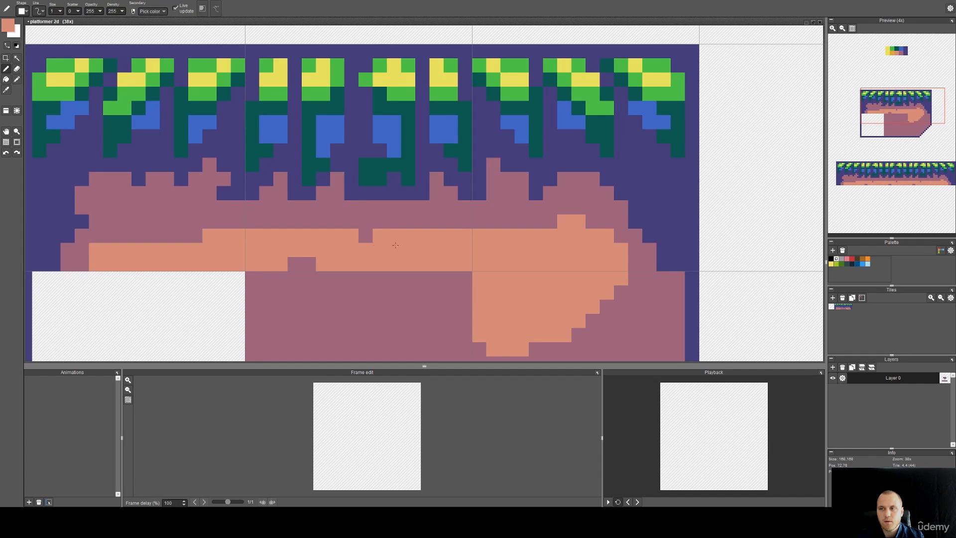
pyautogui.click(301, 264)
pyautogui.moveTo(200, 236); pyautogui.dragTo(131, 242)
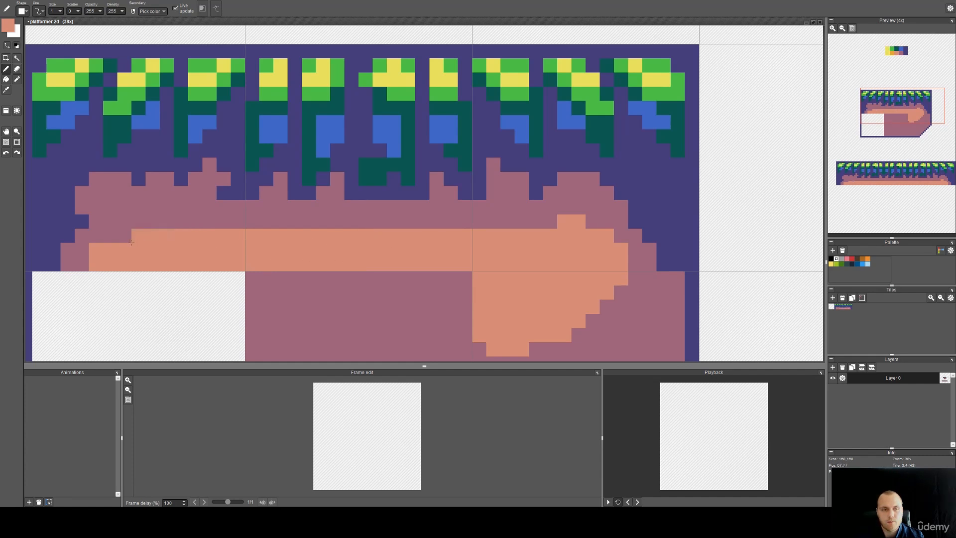
# Dot three spaced salmon pixels in the left tile's soil, and trim the salmon band's upper edge with mauve.
pyautogui.click(142, 209)
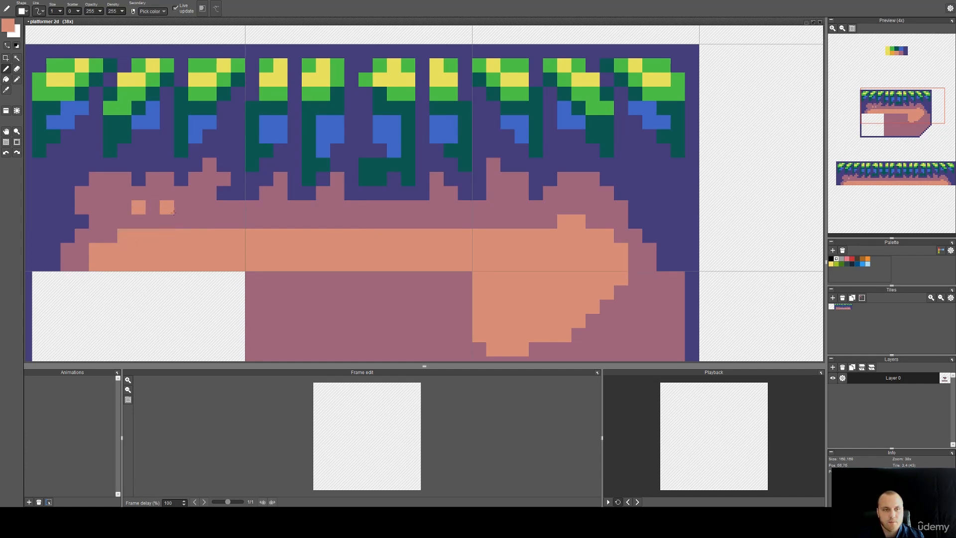
pyautogui.click(195, 208)
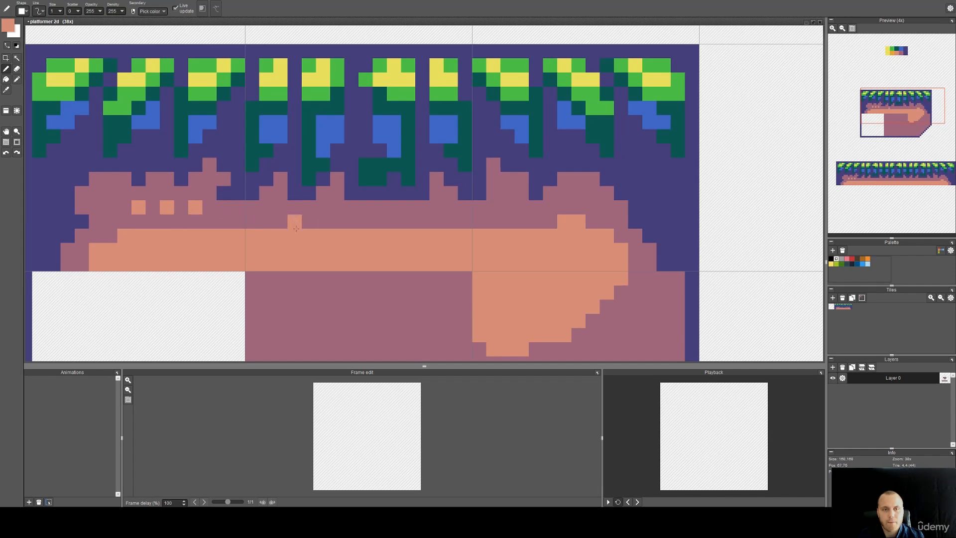
pyautogui.press('i')
pyautogui.press('b')
pyautogui.moveTo(204, 236)
pyautogui.mouseDown()
pyautogui.moveTo(509, 239)
pyautogui.moveTo(578, 223)
pyautogui.moveTo(602, 244)
pyautogui.mouseUp()
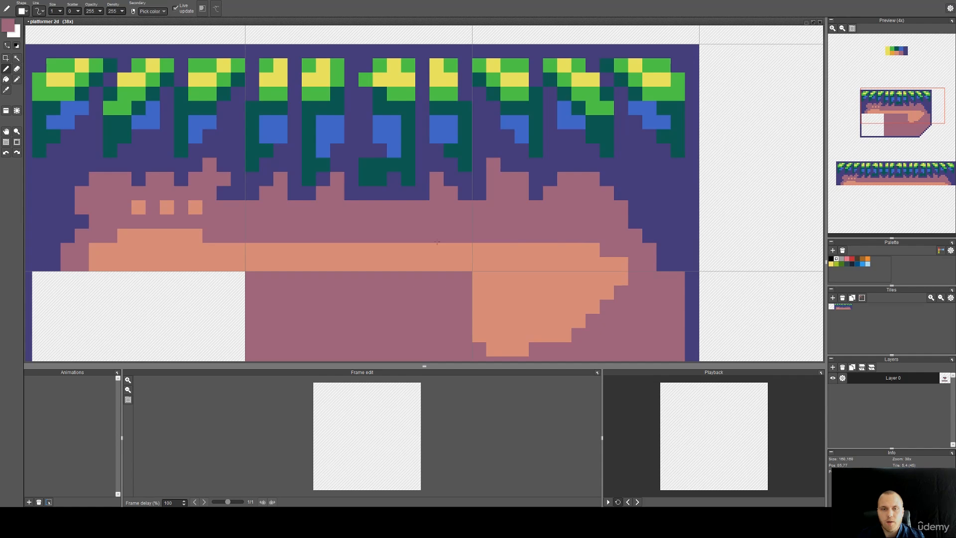
# Sample the salmon and dot spaced groups of three pixels above the band in the middle and right tiles.
pyautogui.keyDown('alt'); pyautogui.click(306, 247); pyautogui.keyUp('alt')
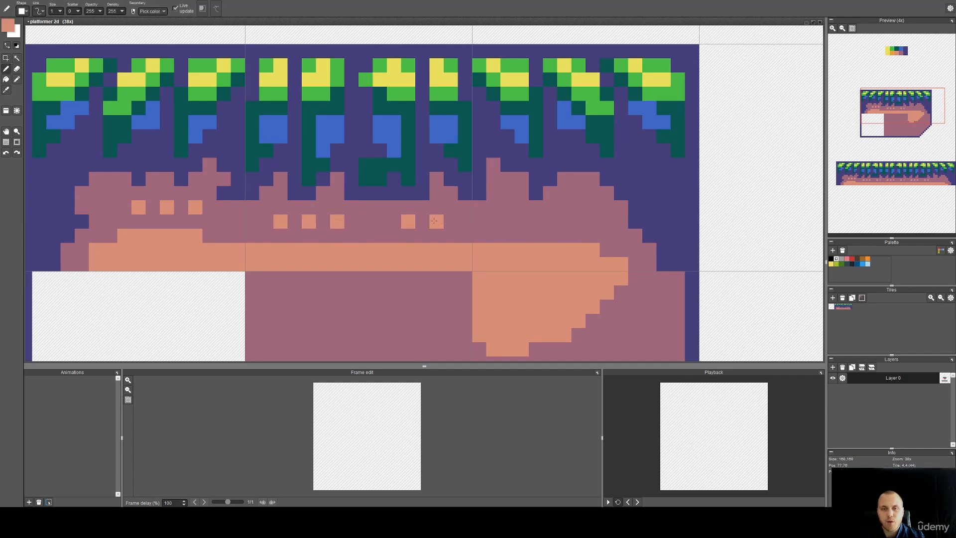
pyautogui.click(521, 221)
pyautogui.click(550, 221)
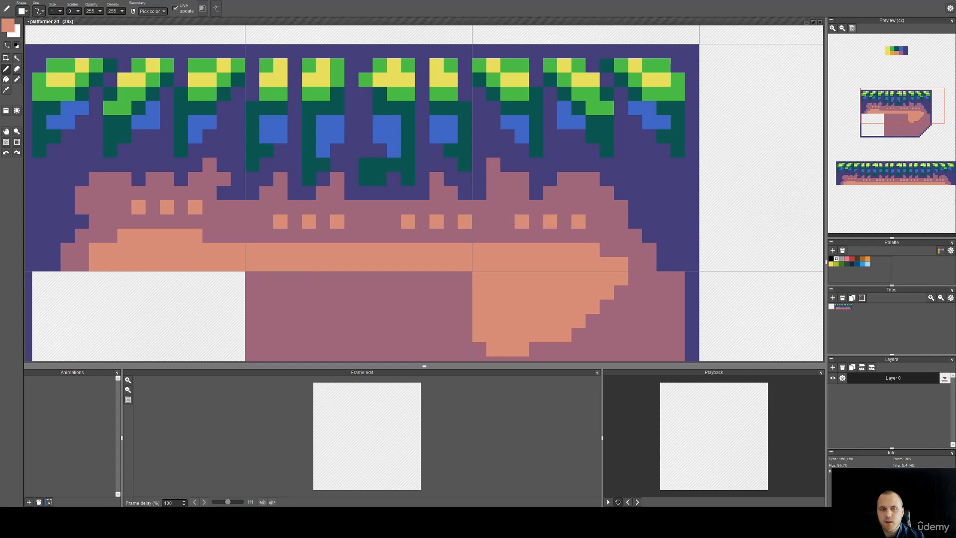
# Level the left tile's salmon band and realign its three dots with the row of dots in the other tiles.
pyautogui.scroll(-3, 508, 221)
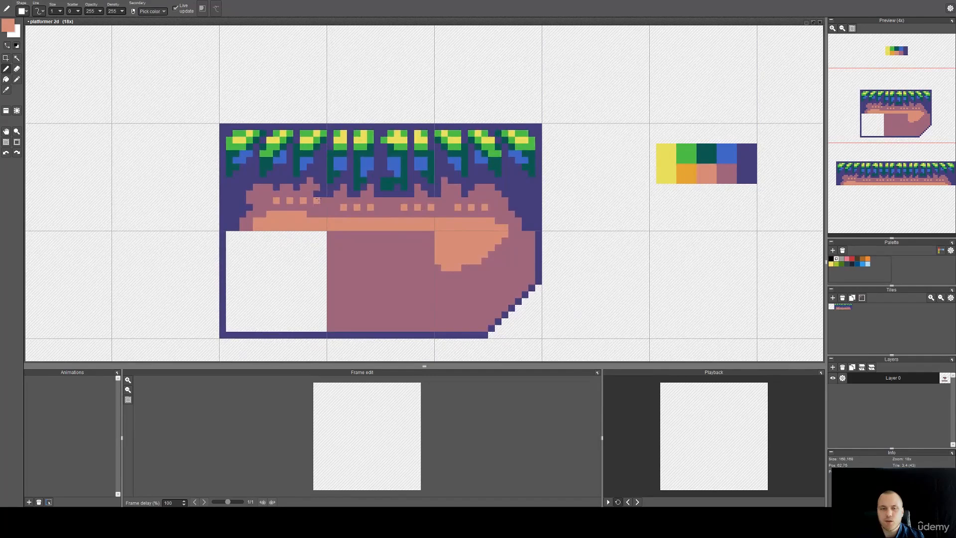
pyautogui.scroll(3, 317, 194)
pyautogui.hotkey('ctrl', 'z')
pyautogui.hotkey('ctrl', 'z')
pyautogui.hotkey('ctrl', 'z')
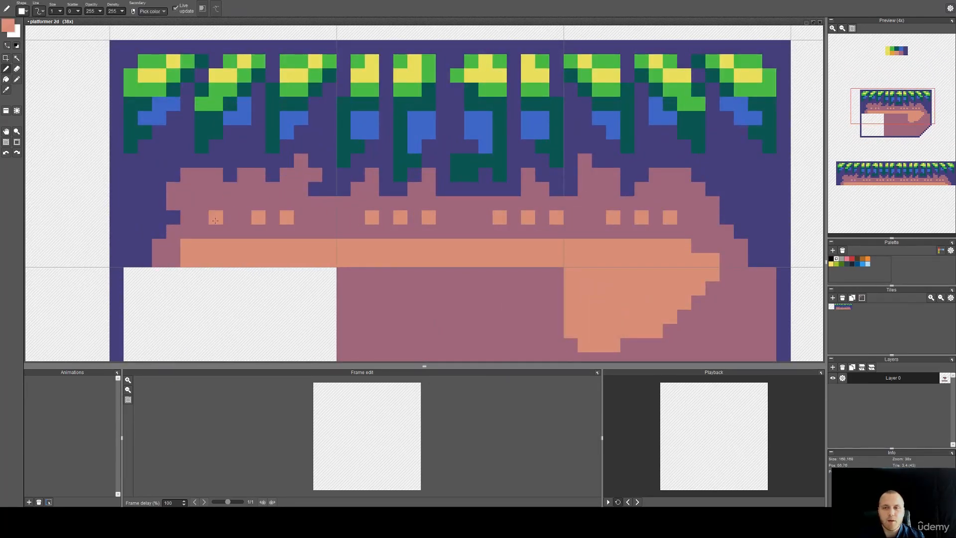
# Cover the middle tile's second dot group with mauve and repaint it in salmon two pixels closer to the first group.
pyautogui.keyDown('alt'); pyautogui.click(485, 231); pyautogui.keyUp('alt')
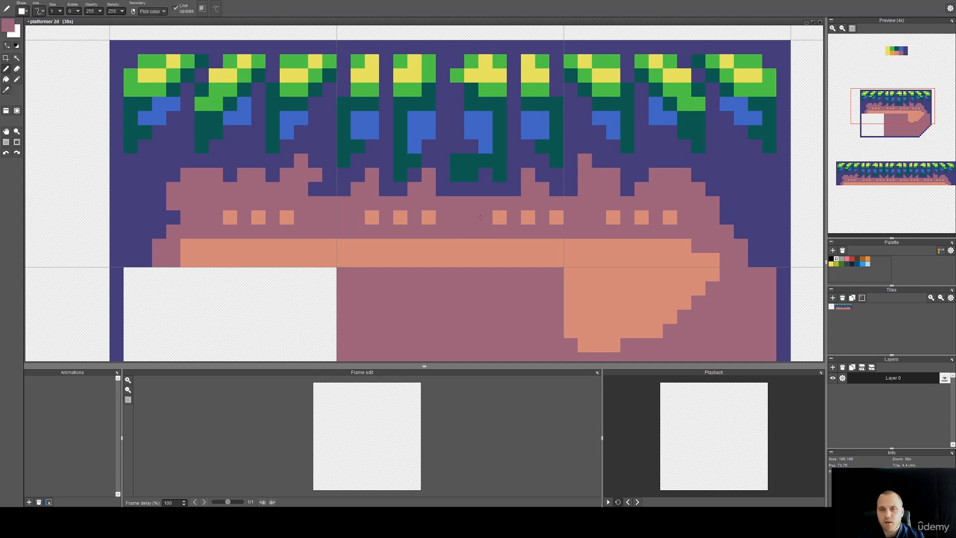
pyautogui.moveTo(499, 217); pyautogui.dragTo(556, 217)
pyautogui.press('alt')
pyautogui.keyDown('alt'); pyautogui.click(432, 218); pyautogui.keyUp('alt')
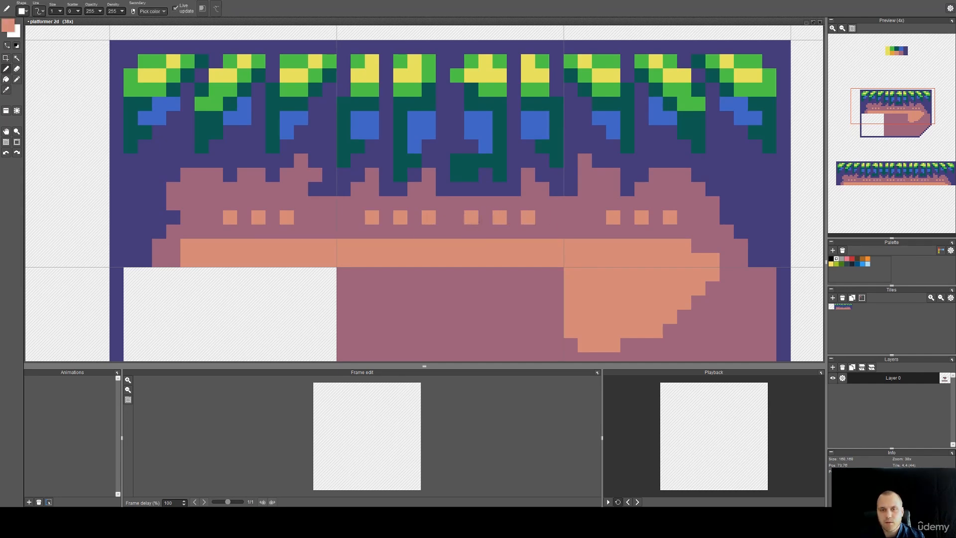
# Sample the mauve and fill the white lower-left tile with it.
pyautogui.moveTo(478, 288); pyautogui.dragTo(443, 241)
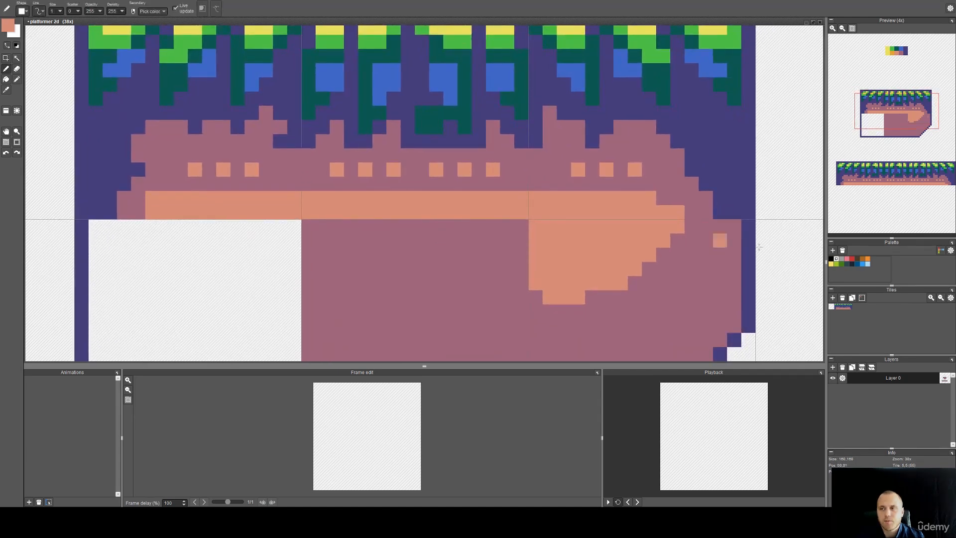
pyautogui.scroll(-2, 661, 221)
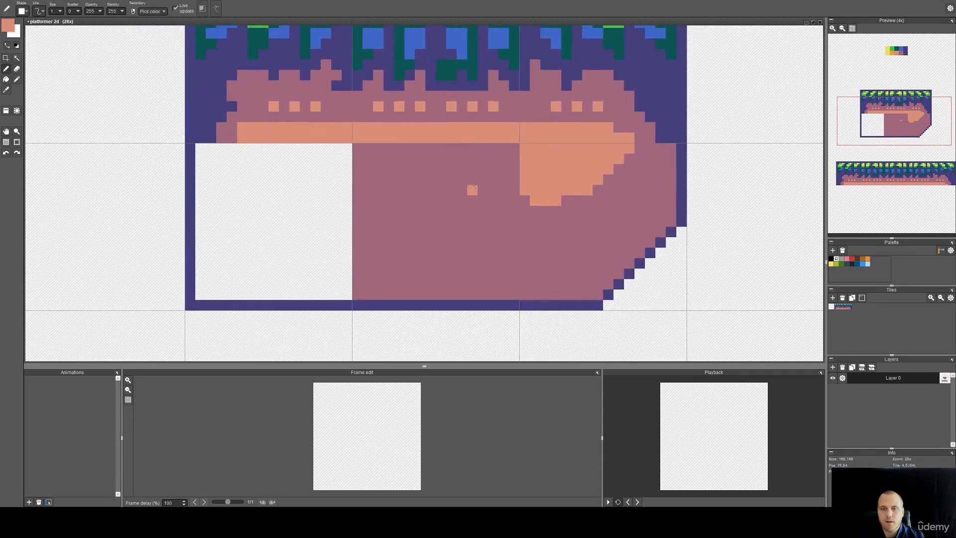
pyautogui.press('alt')
pyautogui.press('f')
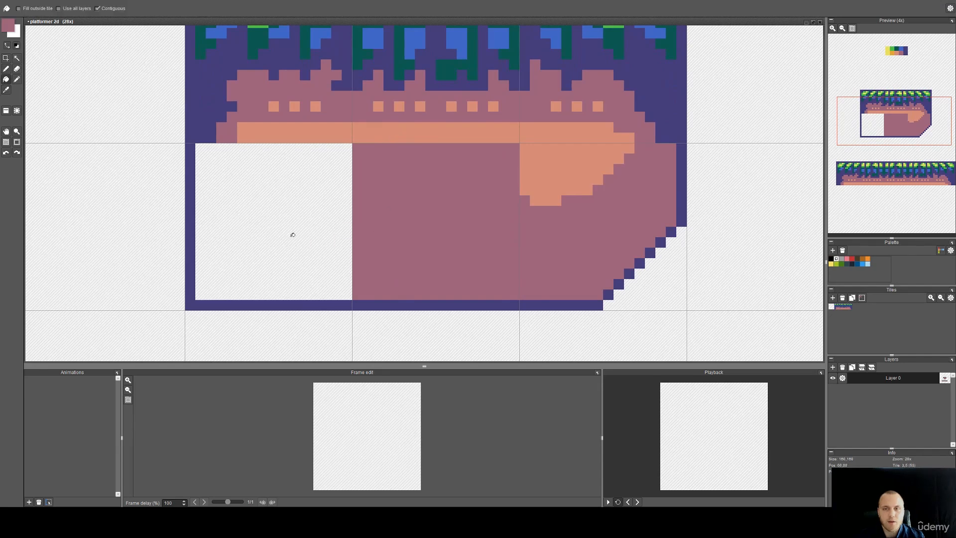
pyautogui.click(293, 235)
# Copy the lower-right corner tile to empty canvas, flip it horizontally, and place the flipped copy as the platform's lower-left corner.
pyautogui.scroll(-2, 577, 269)
pyautogui.press('t')
pyautogui.rightClick(579, 269)
pyautogui.click(164, 239)
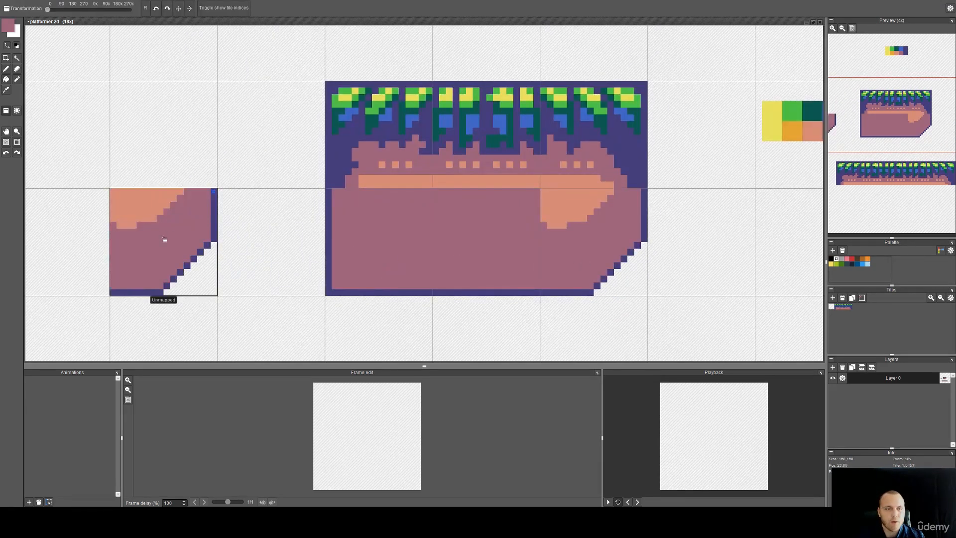
pyautogui.press('s')
pyautogui.rightClick(164, 240)
pyautogui.hotkey('shift', 'h')
pyautogui.moveTo(167, 255)
pyautogui.mouseDown()
pyautogui.moveTo(383, 259)
pyautogui.moveTo(171, 252)
pyautogui.mouseUp()
pyautogui.press('Return')
pyautogui.click(356, 260)
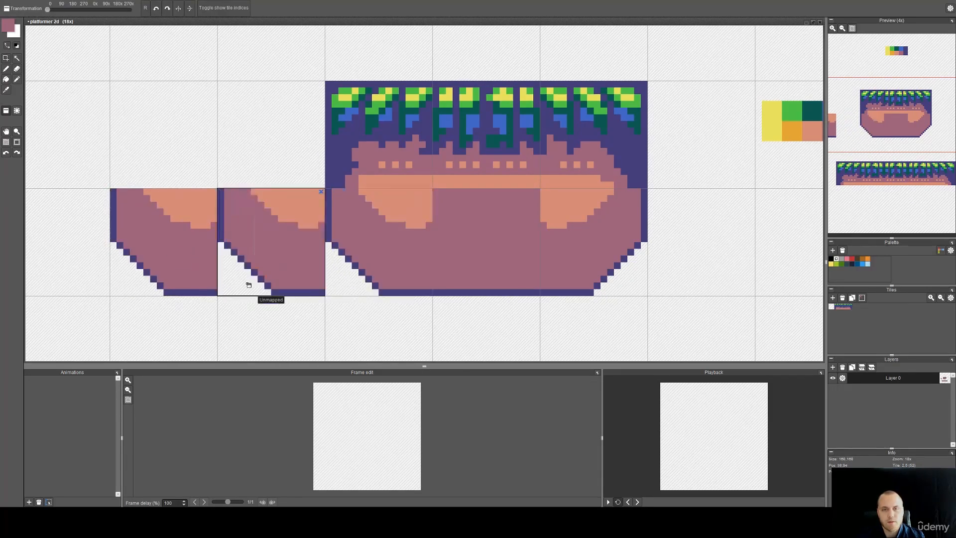
# Erase the spare flipped corner from the canvas and convert the platform's three bottom pieces into reusable tiles.
pyautogui.scroll(-1, 243, 279)
pyautogui.rightClick(244, 273)
pyautogui.click(221, 273)
pyautogui.scroll(-2, 348, 249)
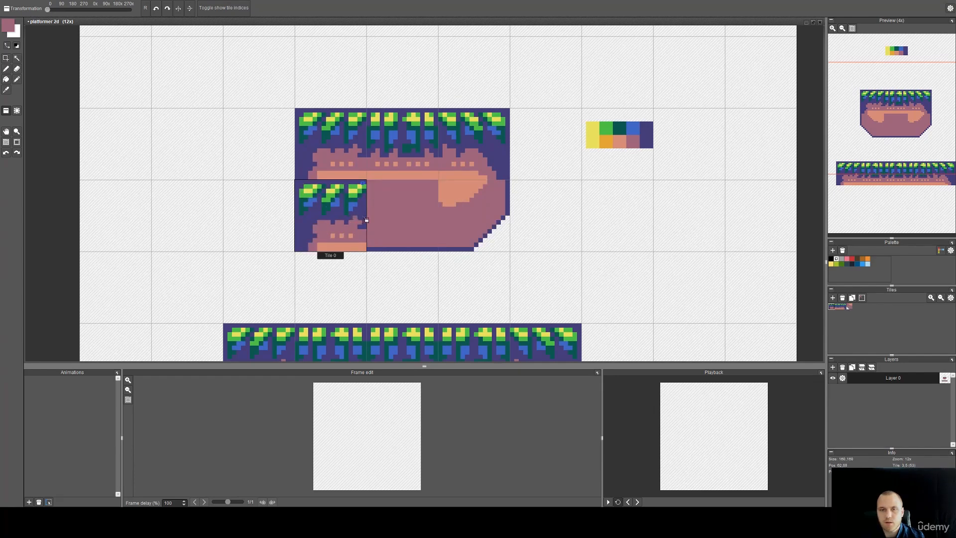
pyautogui.keyDown('shift'); pyautogui.click(409, 222); pyautogui.keyUp('shift')
pyautogui.keyDown('shift'); pyautogui.click(463, 227); pyautogui.keyUp('shift')
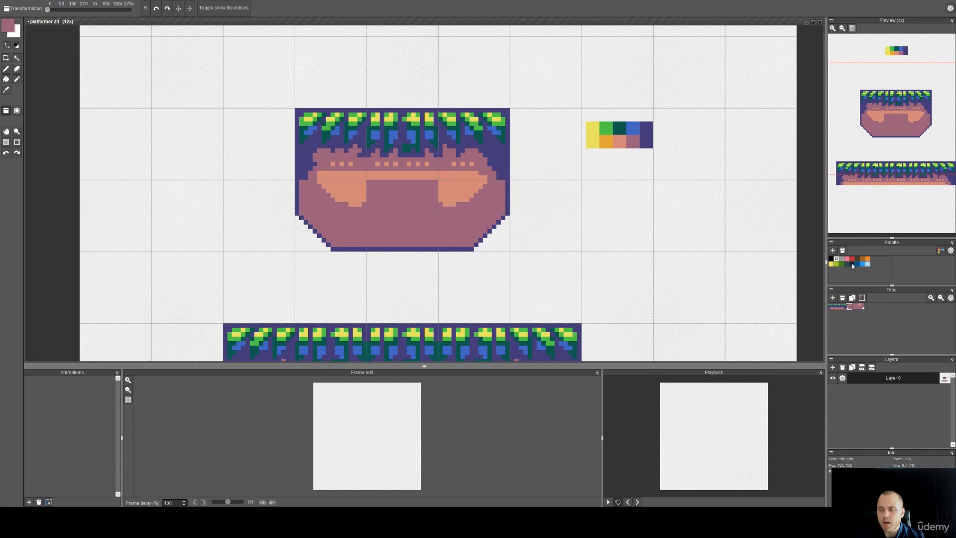
# Build the bottom row of the five-tile platform with the left corner, three middle tiles and the right corner.
pyautogui.scroll(-3, 297, 261)
pyautogui.click(279, 286)
pyautogui.rightClick(391, 99)
pyautogui.moveTo(350, 292); pyautogui.dragTo(502, 290)
pyautogui.rightClick(498, 102)
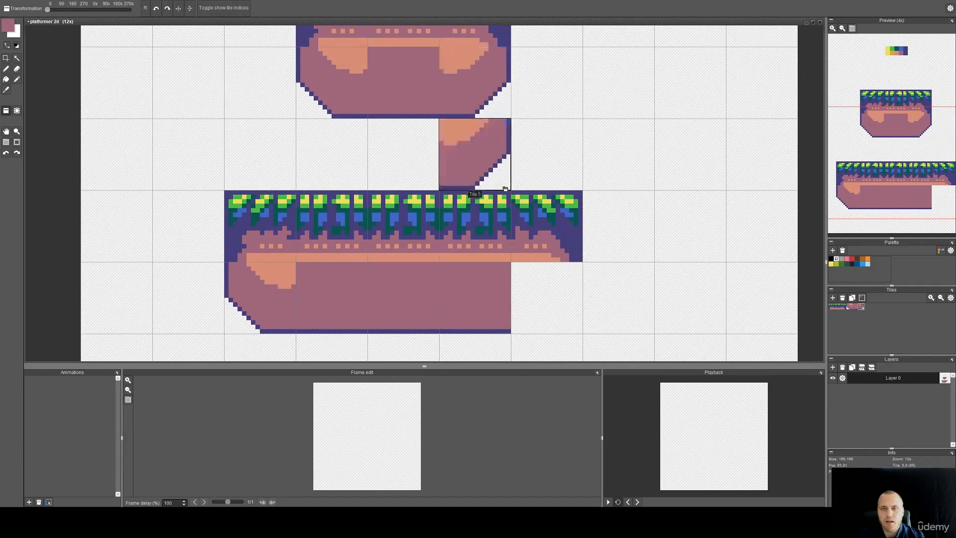
pyautogui.click(537, 279)
# Sample the salmon and draw the irregular lower outline of a larger salmon area across the small platform's three bottom tiles.
pyautogui.hscroll(2, 589, 213)
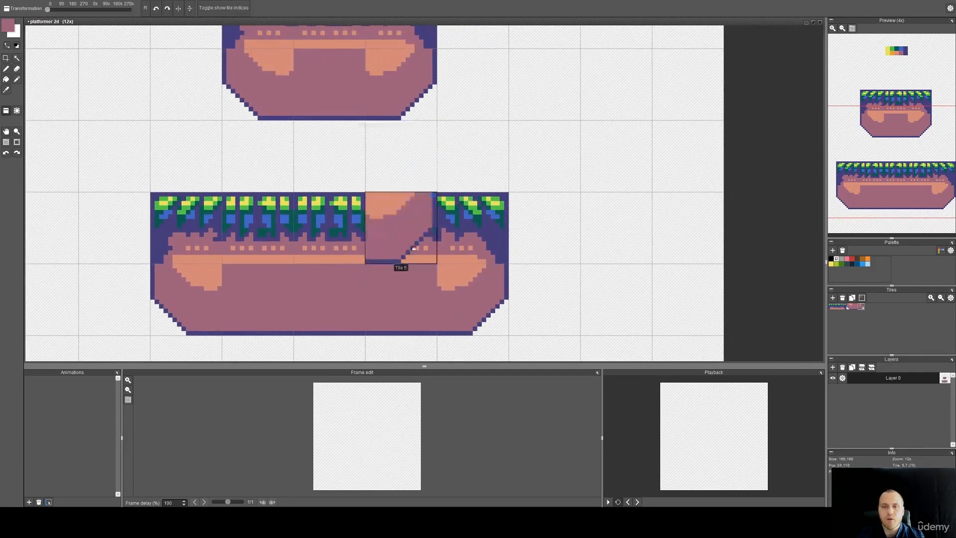
pyautogui.moveTo(448, 147); pyautogui.dragTo(531, 283)
pyautogui.scroll(1, 520, 213)
pyautogui.press('b')
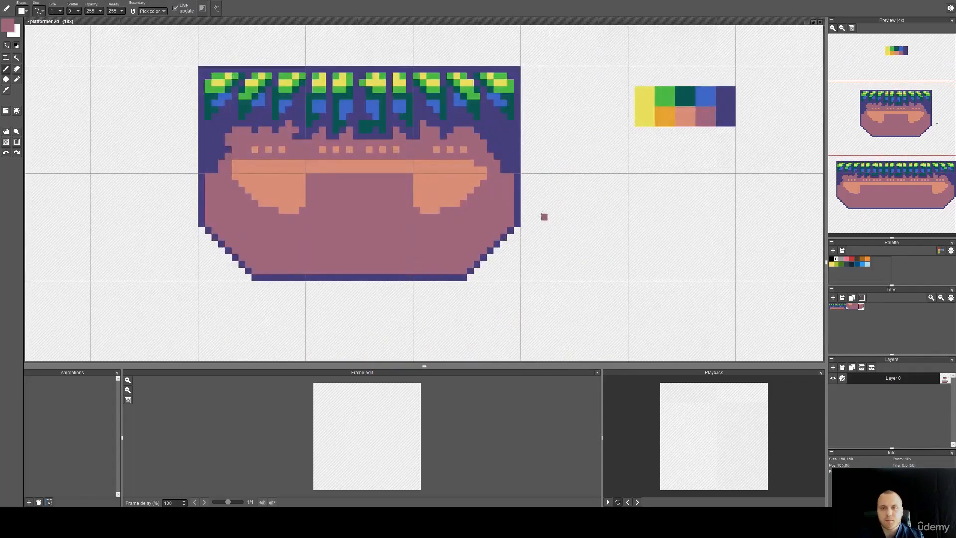
pyautogui.moveTo(544, 217); pyautogui.dragTo(591, 251)
pyautogui.scroll(2, 527, 221)
pyautogui.rightClick(464, 226)
pyautogui.scroll(-1, 402, 251)
pyautogui.moveTo(374, 285)
pyautogui.mouseDown()
pyautogui.moveTo(464, 226)
pyautogui.moveTo(296, 235)
pyautogui.moveTo(255, 220)
pyautogui.mouseUp()
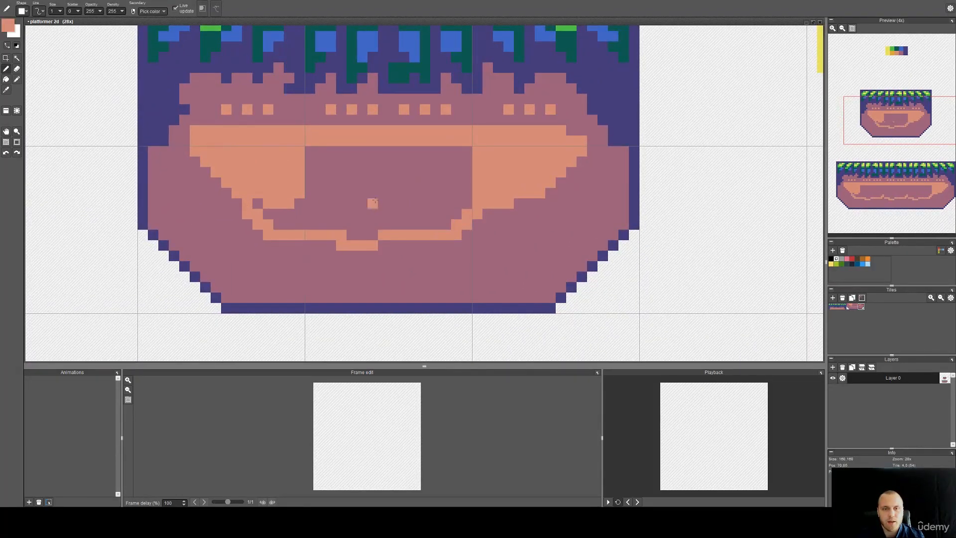
# Fill the enclosed centre of the outlined salmon area with salmon and smooth its lower-right edge.
pyautogui.press('f')
pyautogui.click(374, 201)
pyautogui.click(297, 215)
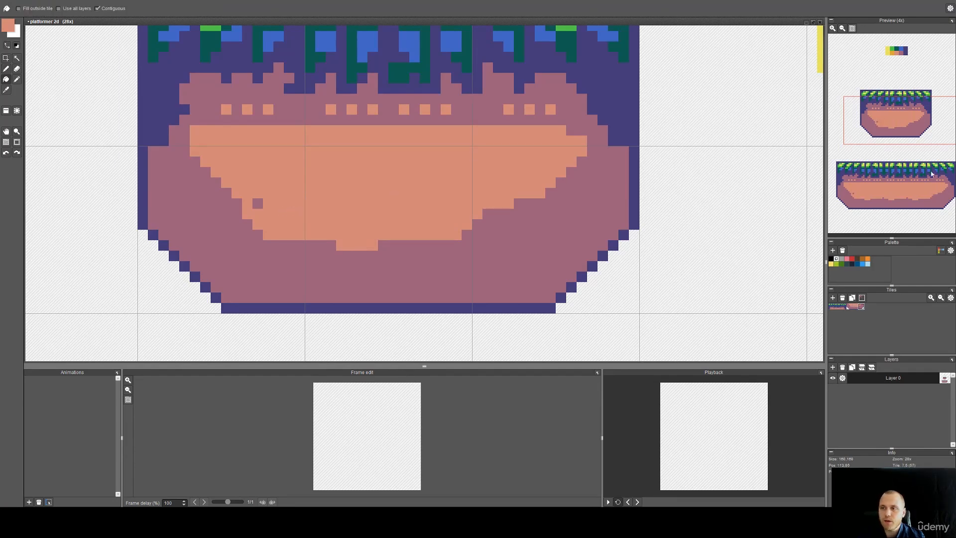
pyautogui.press('b')
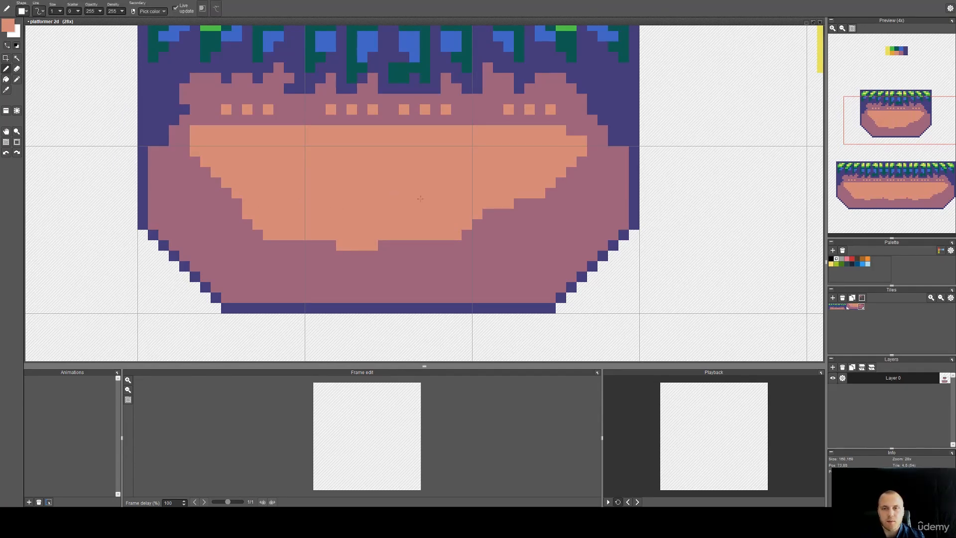
pyautogui.moveTo(476, 224); pyautogui.dragTo(508, 208)
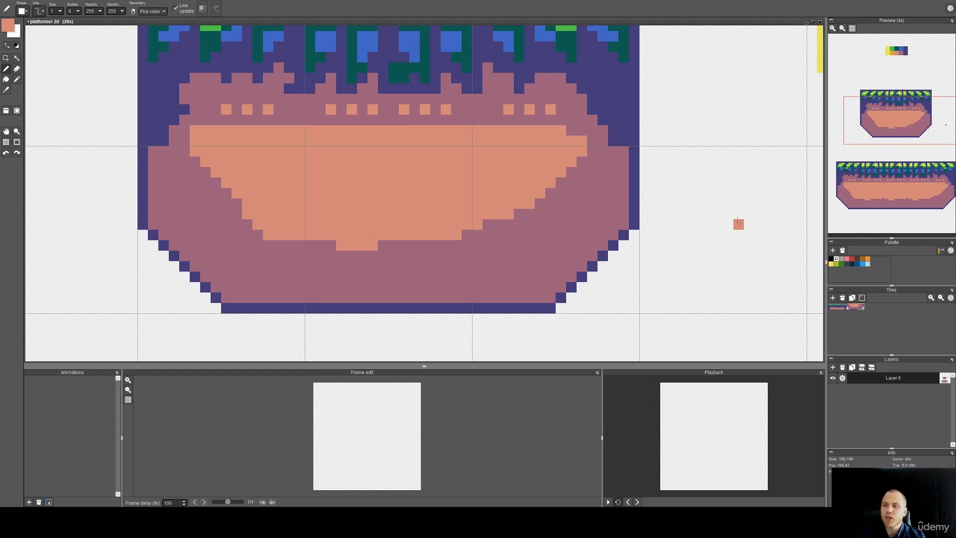
# Outline a thicker dark purple border along the platform's sides and underside, and fill the gap with dark purple.
pyautogui.moveTo(686, 214); pyautogui.dragTo(648, 205)
pyautogui.keyDown('alt'); pyautogui.click(597, 193); pyautogui.keyUp('alt')
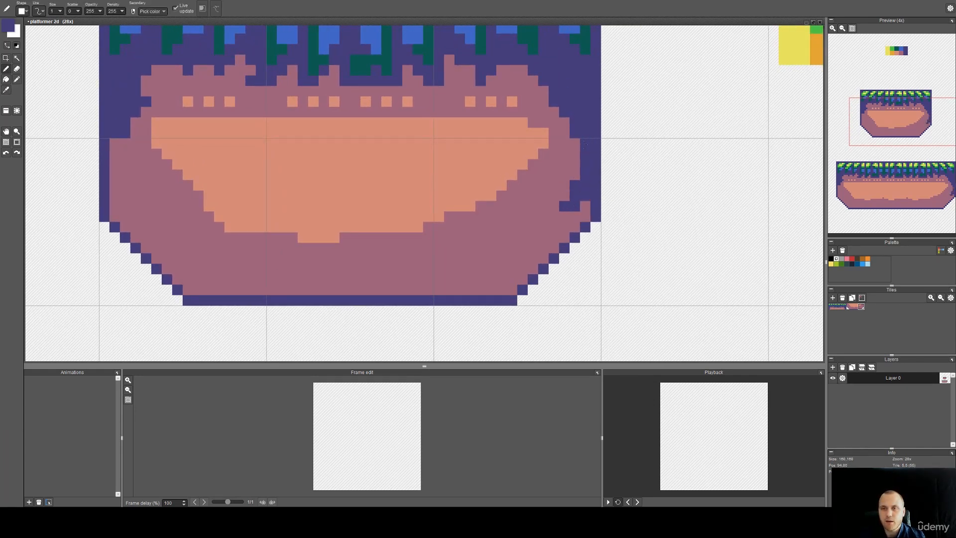
pyautogui.moveTo(575, 174)
pyautogui.mouseDown()
pyautogui.moveTo(530, 238)
pyautogui.moveTo(448, 268)
pyautogui.moveTo(313, 280)
pyautogui.moveTo(209, 269)
pyautogui.moveTo(134, 204)
pyautogui.mouseUp()
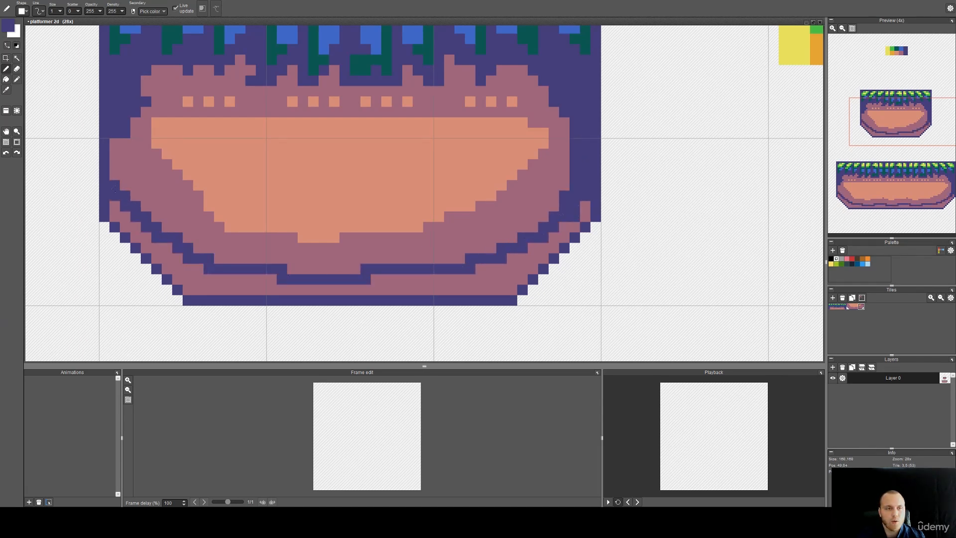
pyautogui.press('f')
pyautogui.click(205, 282)
pyautogui.click(348, 290)
pyautogui.click(448, 284)
pyautogui.press('b')
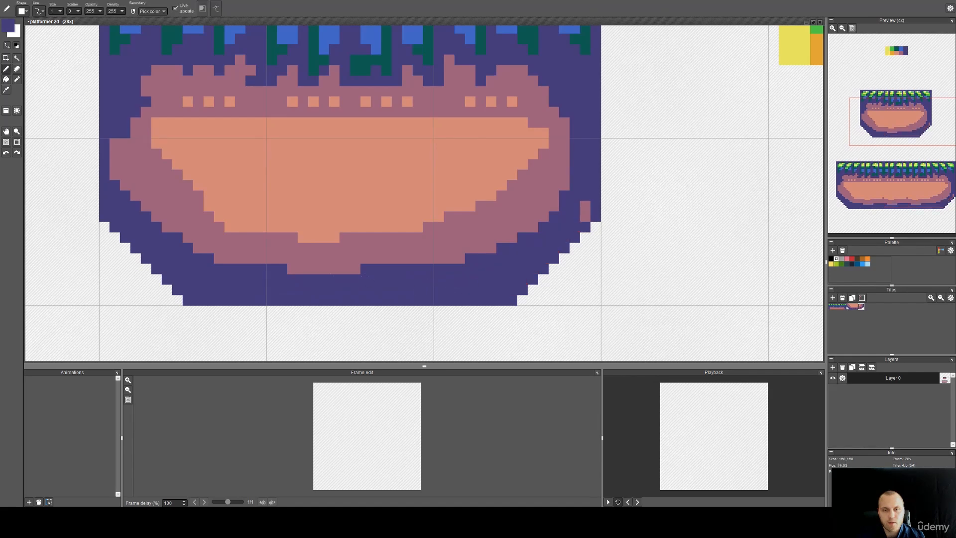
# Even out the mauve band's lower and left edges with dark purple and cover the stray mauve pixels near the right border.
pyautogui.moveTo(292, 269); pyautogui.dragTo(334, 269)
pyautogui.scroll(-2, 493, 247)
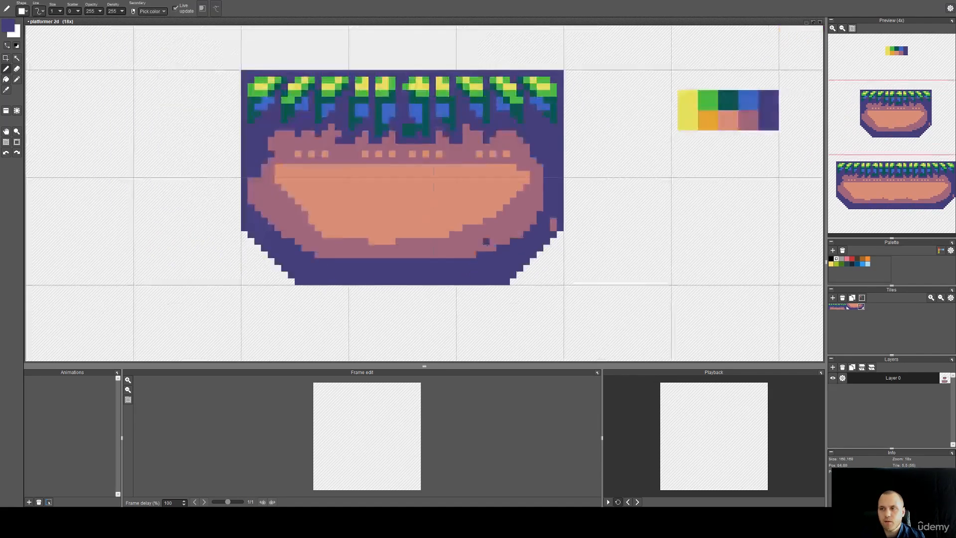
pyautogui.moveTo(418, 237); pyautogui.dragTo(463, 241)
pyautogui.scroll(2, 291, 189)
pyautogui.click(306, 182)
pyautogui.moveTo(304, 184); pyautogui.dragTo(306, 205)
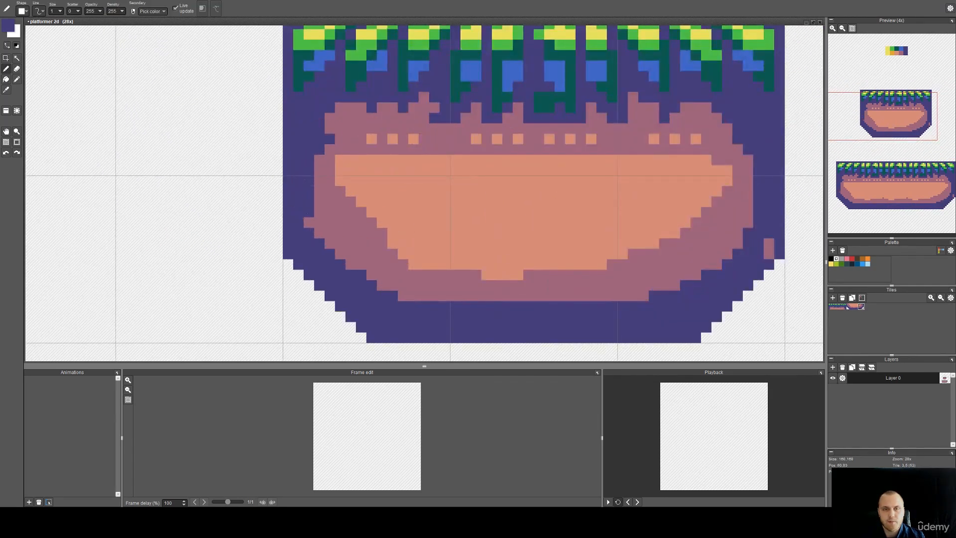
pyautogui.moveTo(771, 245); pyautogui.dragTo(770, 253)
pyautogui.moveTo(712, 229); pyautogui.dragTo(586, 235)
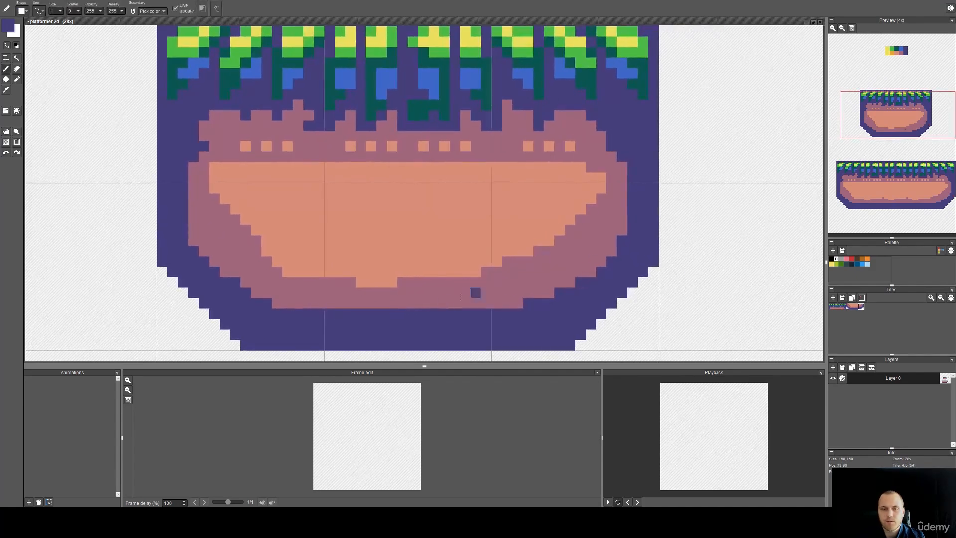
pyautogui.scroll(2, 420, 303)
pyautogui.press('alt')
pyautogui.scroll(-2, 438, 224)
pyautogui.moveTo(425, 174); pyautogui.dragTo(418, 230)
pyautogui.scroll(-1, 425, 213)
pyautogui.scroll(1, 403, 257)
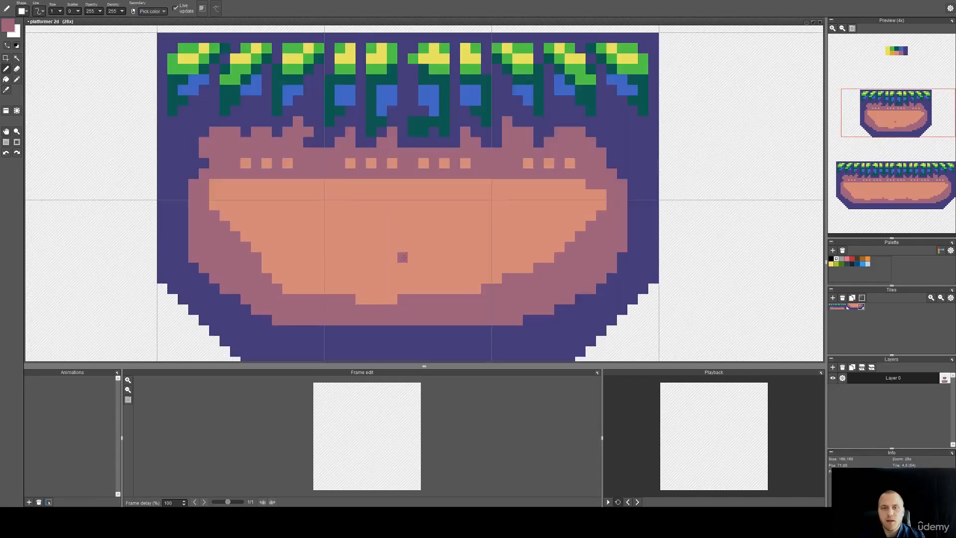
pyautogui.moveTo(406, 191); pyautogui.dragTo(401, 237)
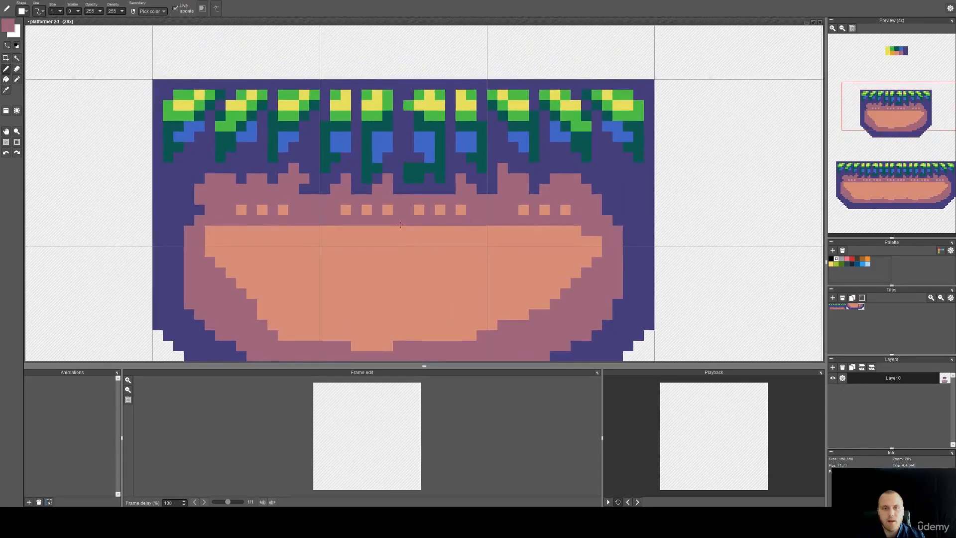
pyautogui.scroll(-2, 402, 224)
# Paint two groups of three yellow dots along the upper edge of the salmon area.
pyautogui.press('alt')
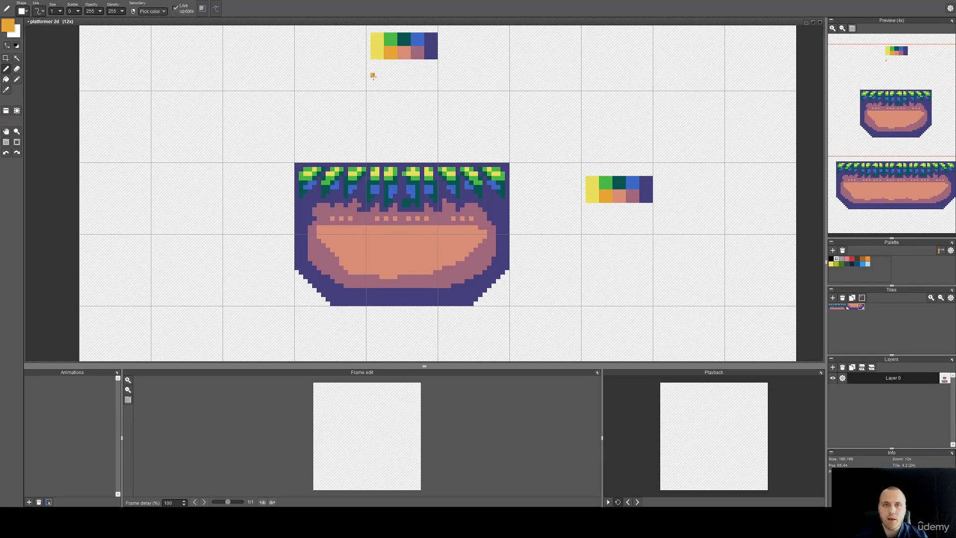
pyautogui.press('alt')
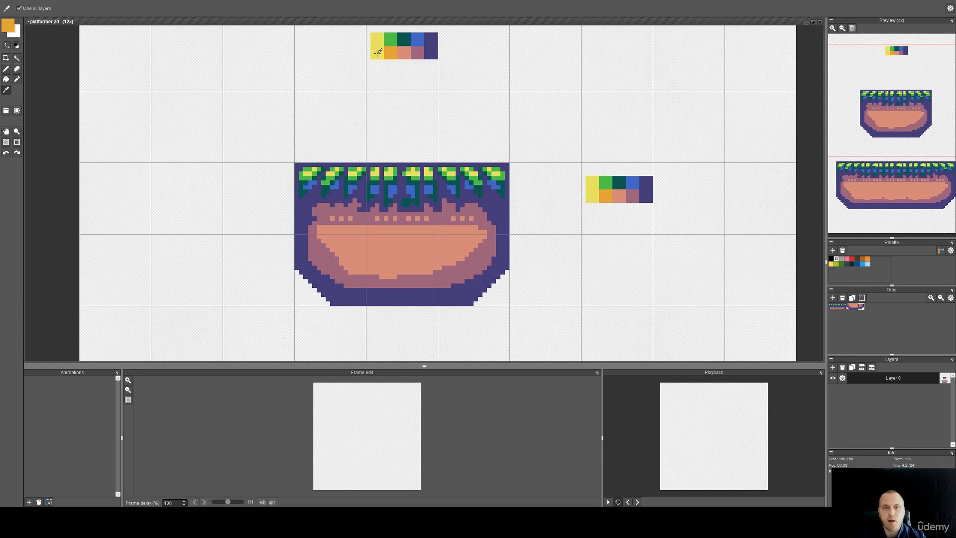
pyautogui.click(378, 51)
pyautogui.click(337, 238)
pyautogui.scroll(4, 337, 238)
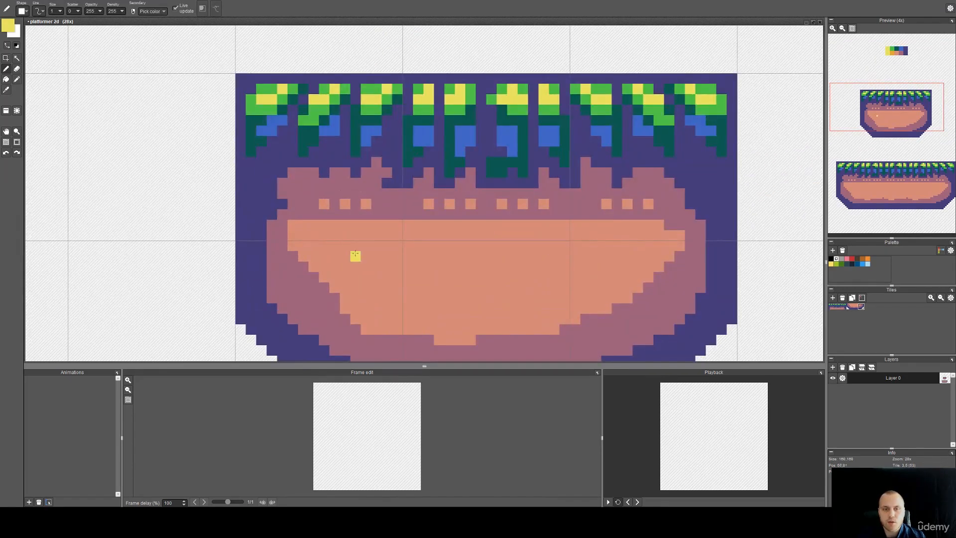
pyautogui.scroll(2, 355, 255)
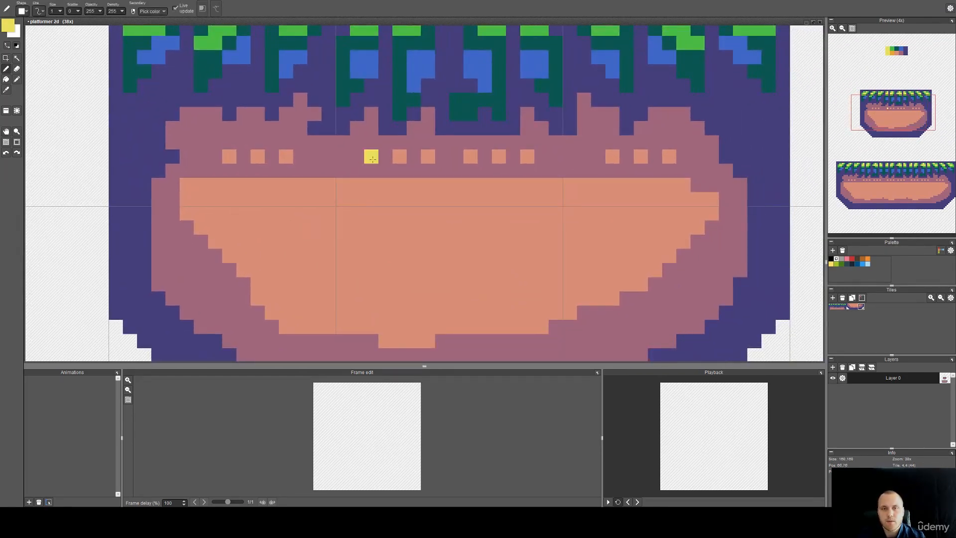
pyautogui.click(399, 185)
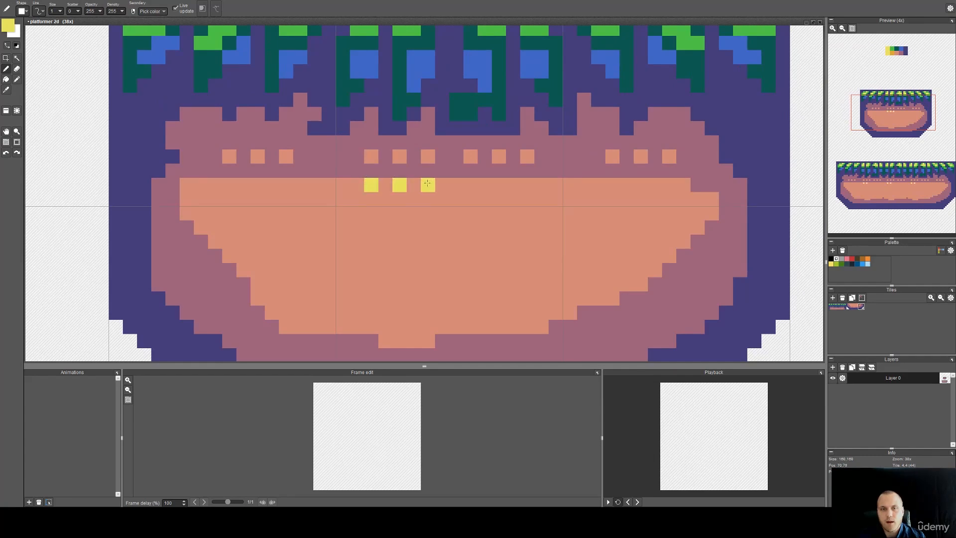
pyautogui.click(475, 185)
pyautogui.click(501, 185)
pyautogui.click(528, 184)
# Cover all the salmon dots in the upper mauve band with mauve.
pyautogui.rightClick(541, 171)
pyautogui.moveTo(532, 156); pyautogui.dragTo(229, 150)
pyautogui.moveTo(620, 160); pyautogui.dragTo(672, 158)
# Add a lower row of six yellow dots and a group of three yellow dots at each side of the salmon area.
pyautogui.rightClick(498, 185)
pyautogui.click(442, 255)
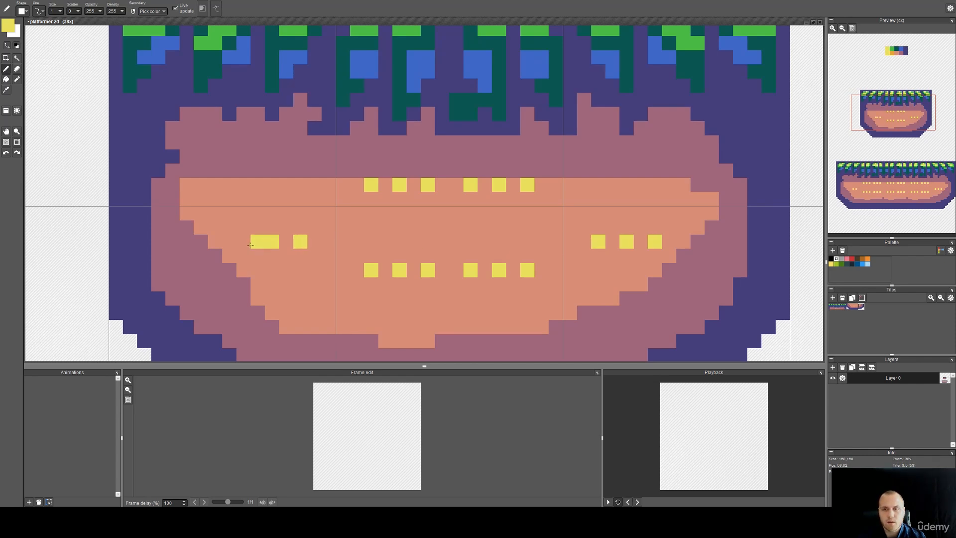
# Recolour the platform's inner salmon area with the swatch's orange, filling every tile section around the yellow dots.
pyautogui.scroll(-4, 250, 244)
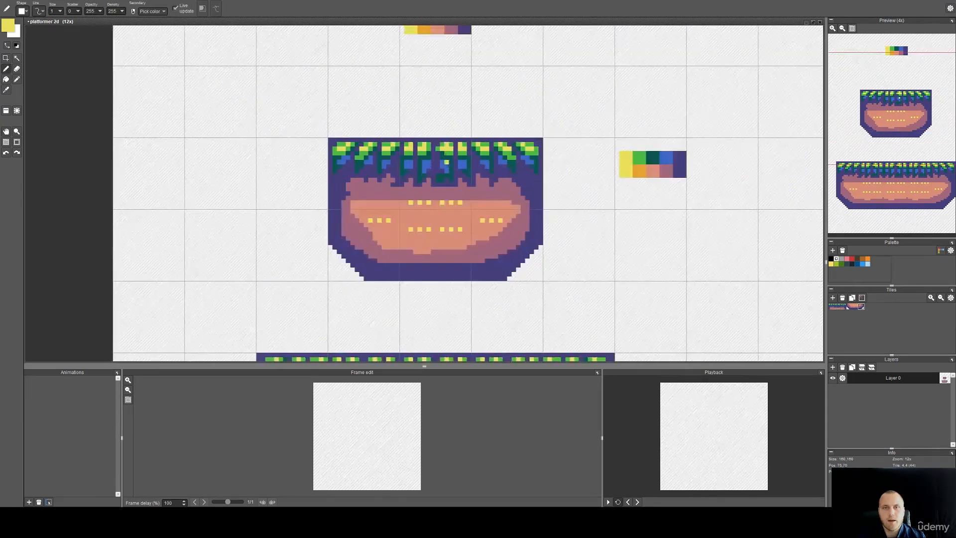
pyautogui.keyDown('alt'); pyautogui.click(433, 32); pyautogui.keyUp('alt')
pyautogui.scroll(3, 433, 213)
pyautogui.press('f')
pyautogui.click(396, 231)
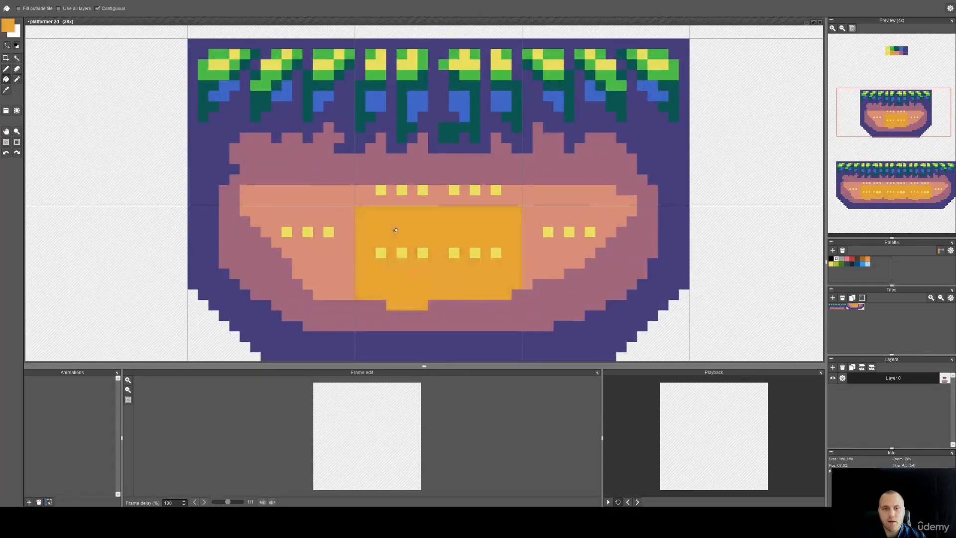
pyautogui.click(342, 248)
pyautogui.click(344, 198)
pyautogui.click(511, 200)
pyautogui.click(530, 200)
pyautogui.click(527, 249)
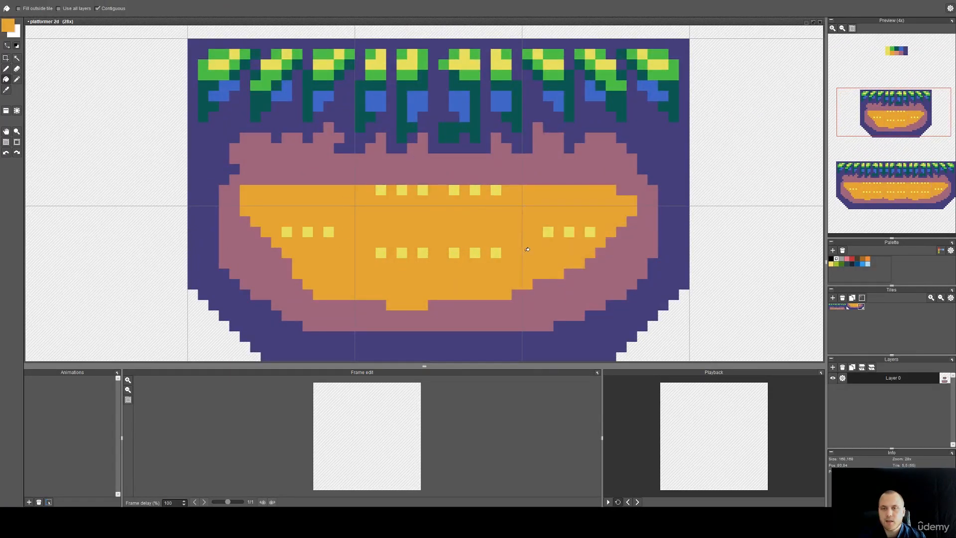
# Recolour the mauve band surrounding the orange area with the swatch's salmon.
pyautogui.scroll(-3, 526, 205)
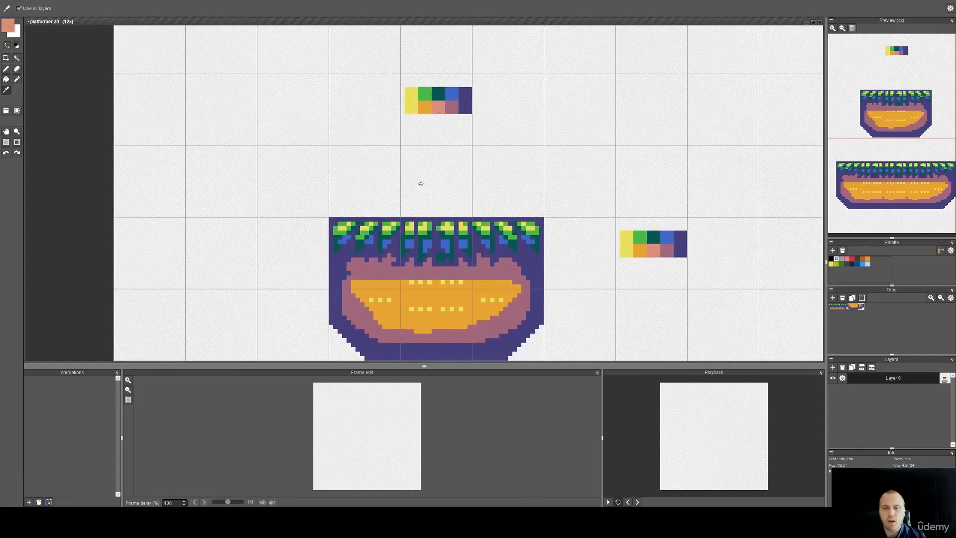
pyautogui.click(381, 332)
pyautogui.click(433, 337)
pyautogui.click(510, 328)
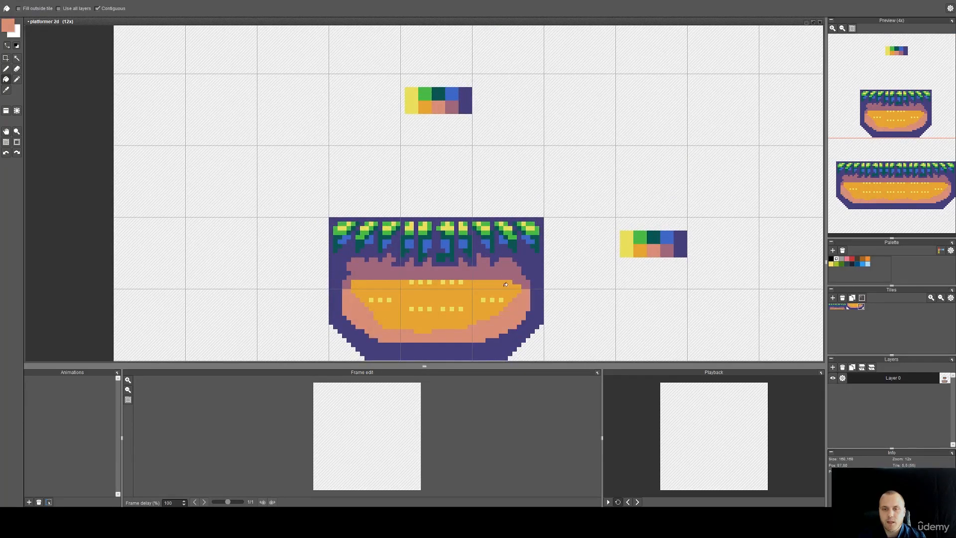
pyautogui.click(506, 269)
pyautogui.click(455, 271)
pyautogui.click(372, 277)
# Select the salmon band with the magic wand and shade its jagged top and lower edges with mauve pixels.
pyautogui.moveTo(437, 309); pyautogui.dragTo(413, 286)
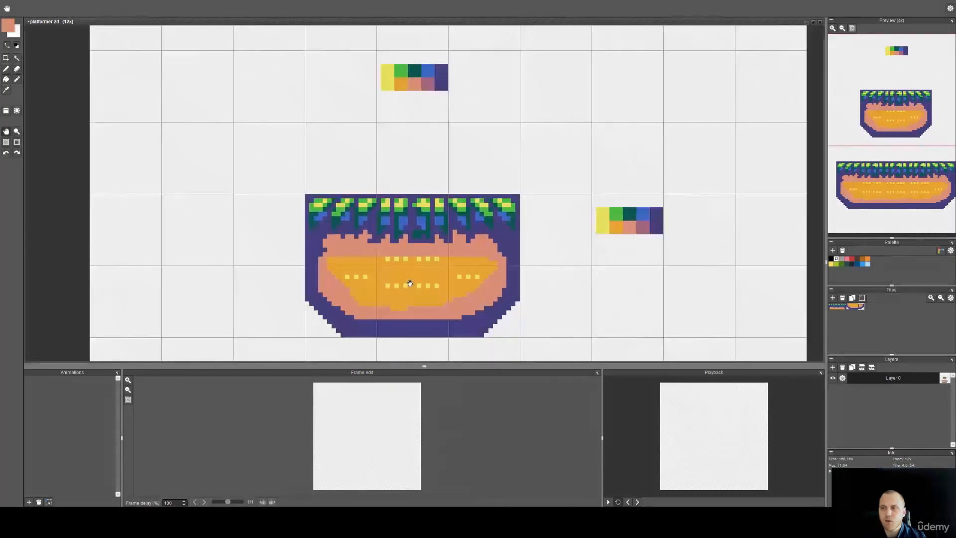
pyautogui.scroll(1, 424, 95)
pyautogui.rightClick(432, 80)
pyautogui.moveTo(368, 263); pyautogui.dragTo(376, 148)
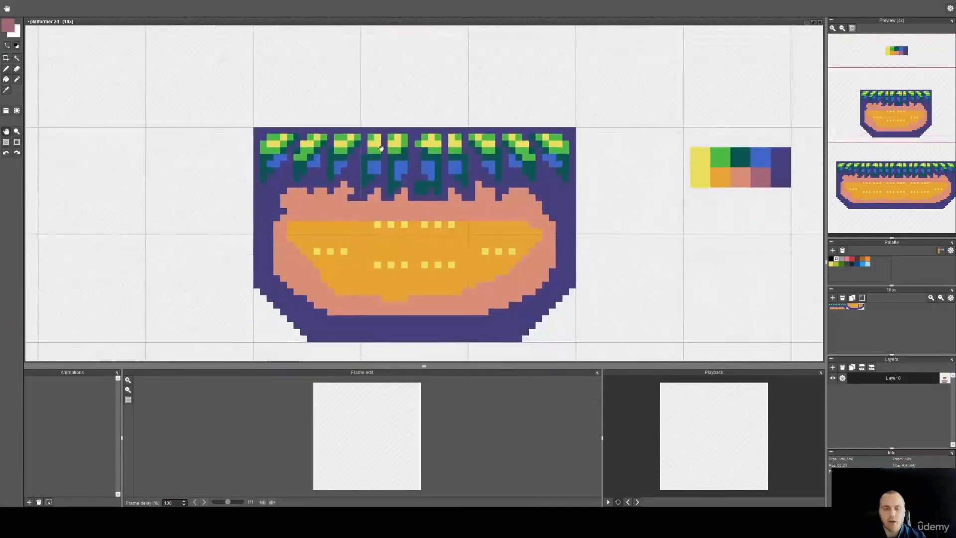
pyautogui.press('b')
pyautogui.scroll(2, 296, 223)
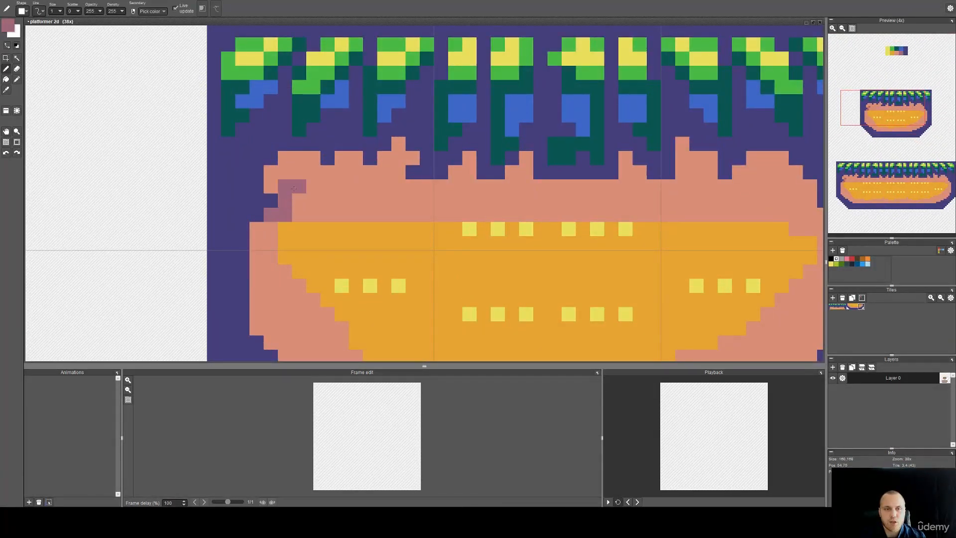
pyautogui.press('w')
pyautogui.click(361, 192)
pyautogui.press('b')
pyautogui.moveTo(355, 158)
pyautogui.mouseDown()
pyautogui.moveTo(328, 173)
pyautogui.moveTo(327, 145)
pyautogui.moveTo(370, 172)
pyautogui.moveTo(399, 158)
pyautogui.moveTo(470, 186)
pyautogui.moveTo(540, 172)
pyautogui.moveTo(470, 158)
pyautogui.moveTo(527, 158)
pyautogui.moveTo(555, 186)
pyautogui.moveTo(483, 201)
pyautogui.mouseUp()
pyautogui.moveTo(569, 186)
pyautogui.mouseDown()
pyautogui.moveTo(661, 186)
pyautogui.moveTo(682, 149)
pyautogui.moveTo(698, 170)
pyautogui.moveTo(710, 158)
pyautogui.mouseUp()
pyautogui.moveTo(710, 158); pyautogui.dragTo(711, 187)
pyautogui.moveTo(711, 186)
pyautogui.mouseDown()
pyautogui.moveTo(725, 186)
pyautogui.moveTo(725, 201)
pyautogui.moveTo(448, 190)
pyautogui.moveTo(480, 163)
pyautogui.mouseUp()
pyautogui.moveTo(480, 162)
pyautogui.mouseDown()
pyautogui.moveTo(530, 230)
pyautogui.moveTo(542, 230)
pyautogui.moveTo(536, 293)
pyautogui.moveTo(582, 122)
pyautogui.moveTo(507, 182)
pyautogui.moveTo(516, 178)
pyautogui.moveTo(454, 204)
pyautogui.moveTo(304, 219)
pyautogui.moveTo(110, 216)
pyautogui.moveTo(406, 272)
pyautogui.moveTo(376, 279)
pyautogui.moveTo(324, 251)
pyautogui.moveTo(285, 204)
pyautogui.mouseUp()
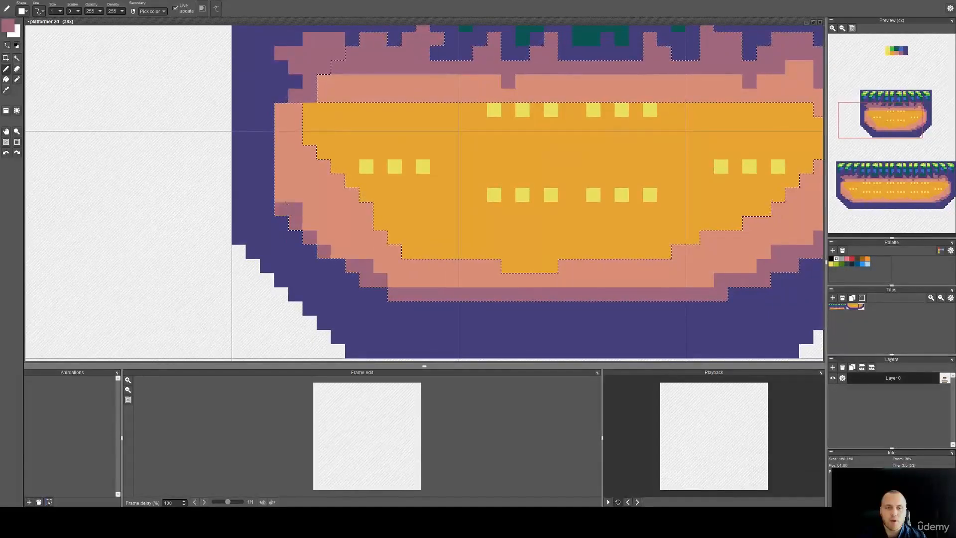
# Extend the mauve shading up the left edge of the selected salmon band to its upper-left corner.
pyautogui.scroll(1, 351, 300)
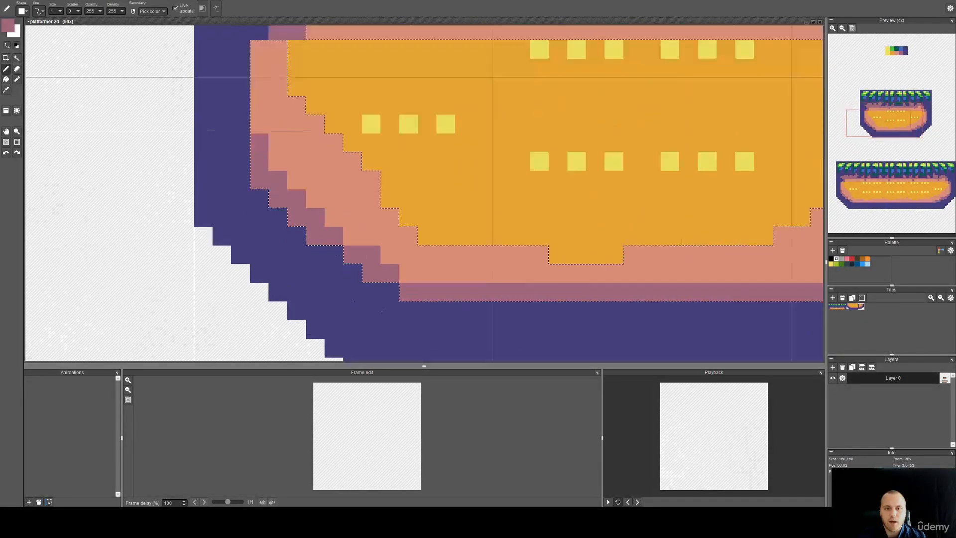
pyautogui.scroll(1, 351, 304)
pyautogui.scroll(-2, 372, 248)
pyautogui.moveTo(392, 200); pyautogui.dragTo(356, 280)
pyautogui.moveTo(255, 222); pyautogui.dragTo(254, 164)
pyautogui.click(300, 154)
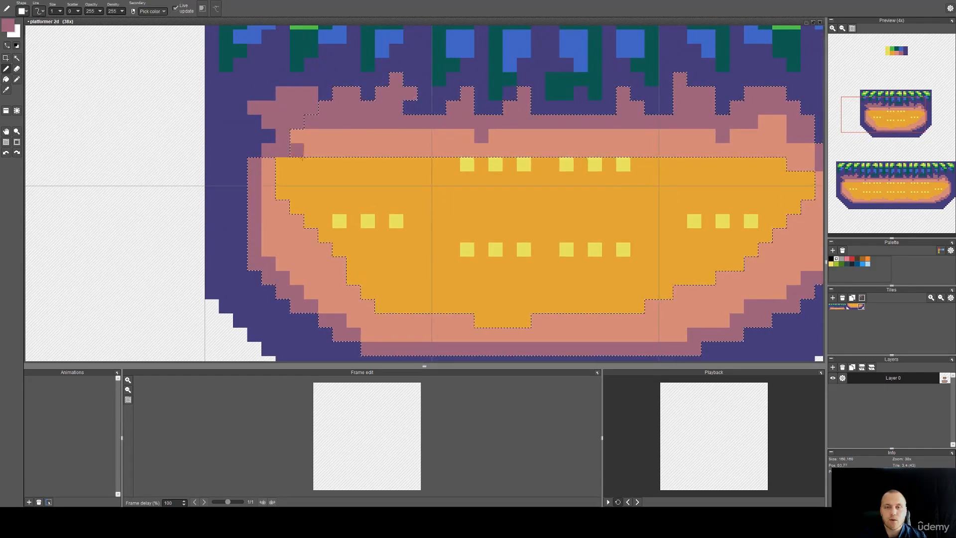
# Trim the orange area's upper-left and upper-right corners into stepped slopes with salmon.
pyautogui.scroll(-4, 302, 159)
pyautogui.moveTo(394, 188); pyautogui.dragTo(381, 234)
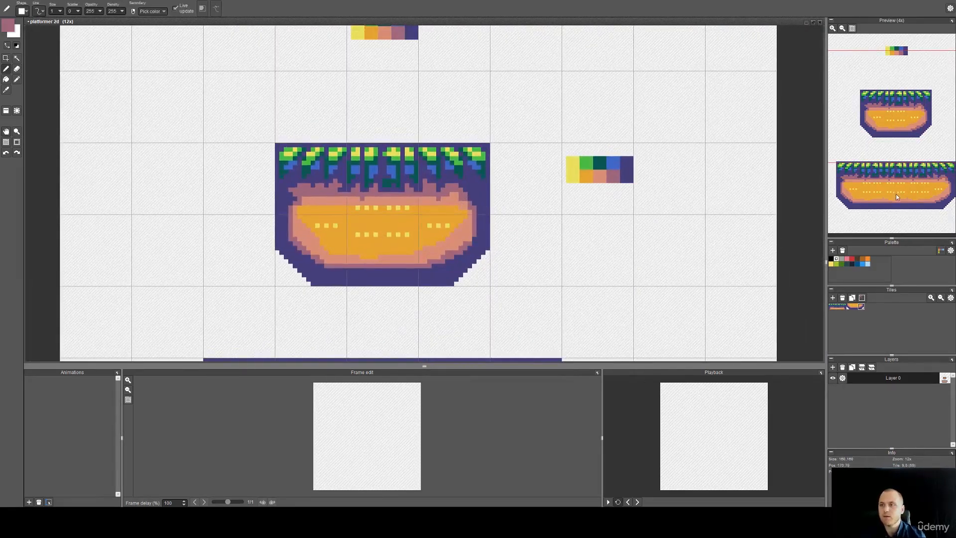
pyautogui.scroll(-1, 896, 195)
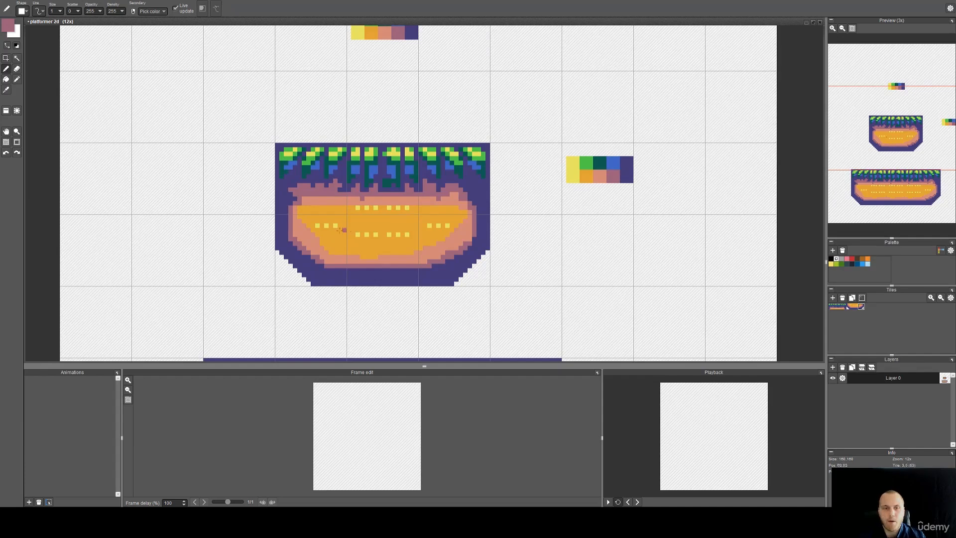
pyautogui.scroll(4, 341, 229)
pyautogui.keyDown('alt'); pyautogui.click(307, 255); pyautogui.keyUp('alt')
pyautogui.moveTo(321, 186)
pyautogui.mouseDown()
pyautogui.moveTo(301, 182)
pyautogui.moveTo(299, 195)
pyautogui.moveTo(333, 188)
pyautogui.moveTo(300, 218)
pyautogui.mouseUp()
pyautogui.moveTo(587, 229); pyautogui.dragTo(400, 222)
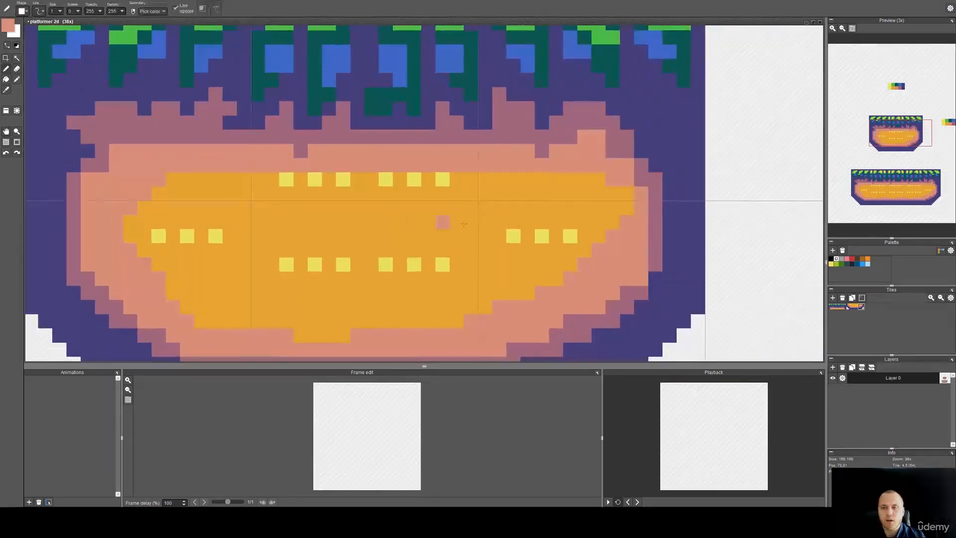
pyautogui.rightClick(639, 217)
pyautogui.moveTo(627, 208); pyautogui.dragTo(620, 220)
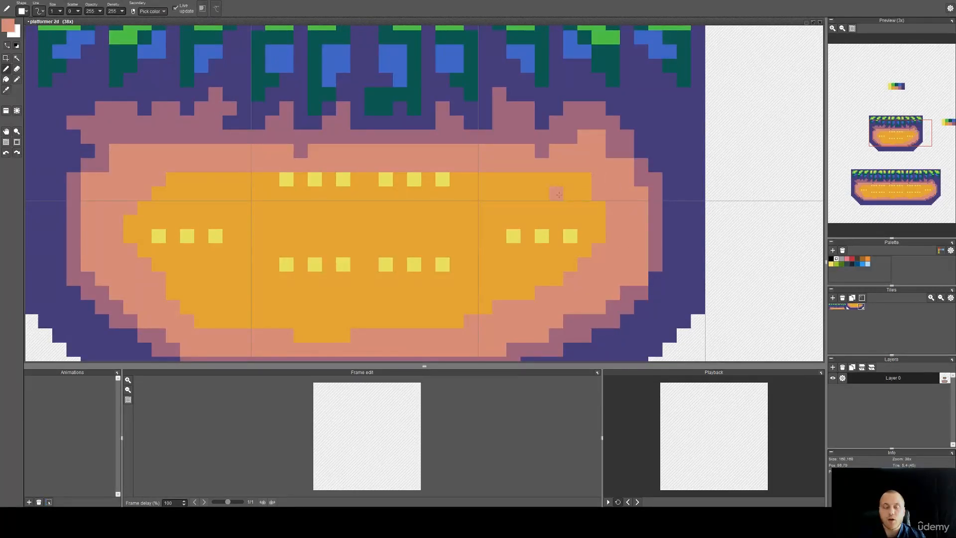
pyautogui.scroll(-2, 566, 192)
pyautogui.click(518, 239)
pyautogui.scroll(-2, 344, 236)
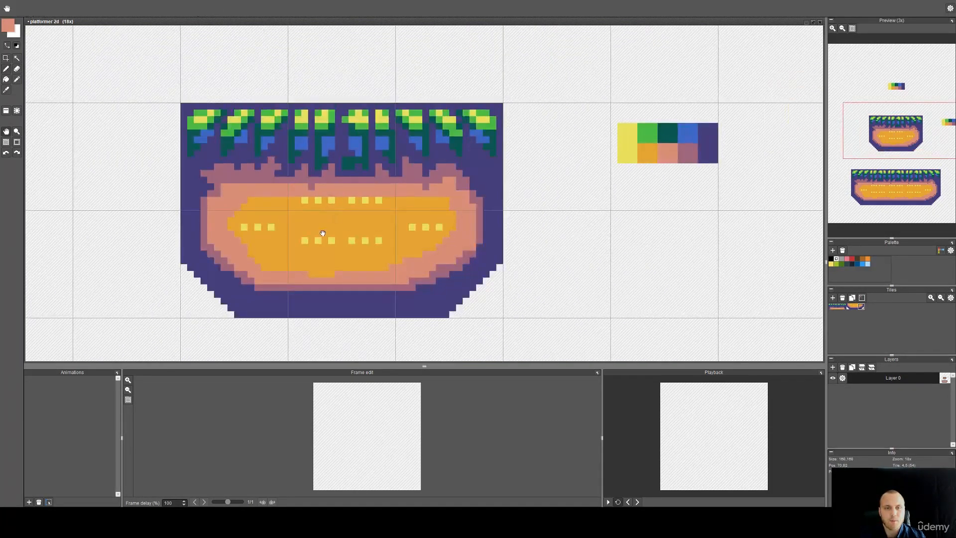
pyautogui.moveTo(327, 231); pyautogui.dragTo(372, 239)
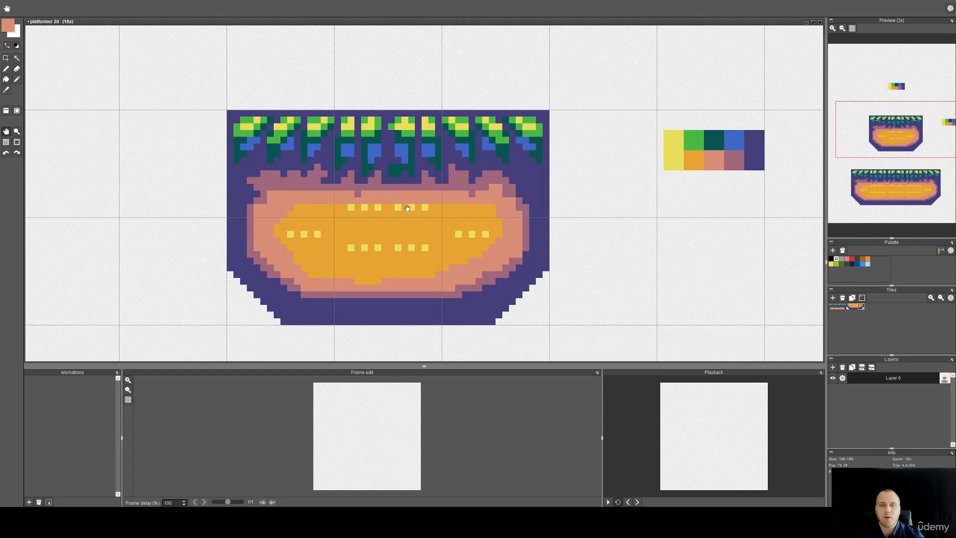
pyautogui.scroll(2, 466, 256)
pyautogui.press('b')
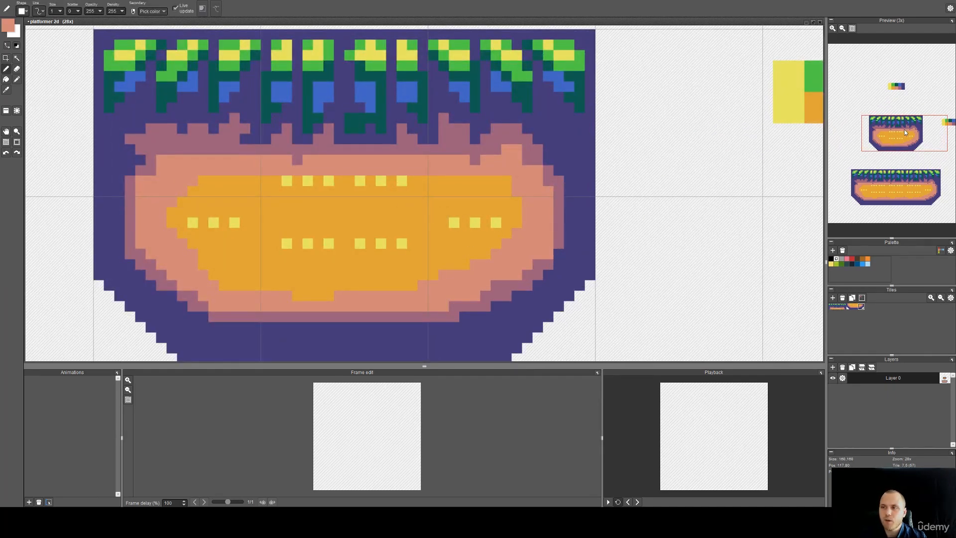
# Recolour the orange area with the surrounding salmon and paint over the upper row of yellow dots.
pyautogui.moveTo(395, 207); pyautogui.dragTo(440, 224)
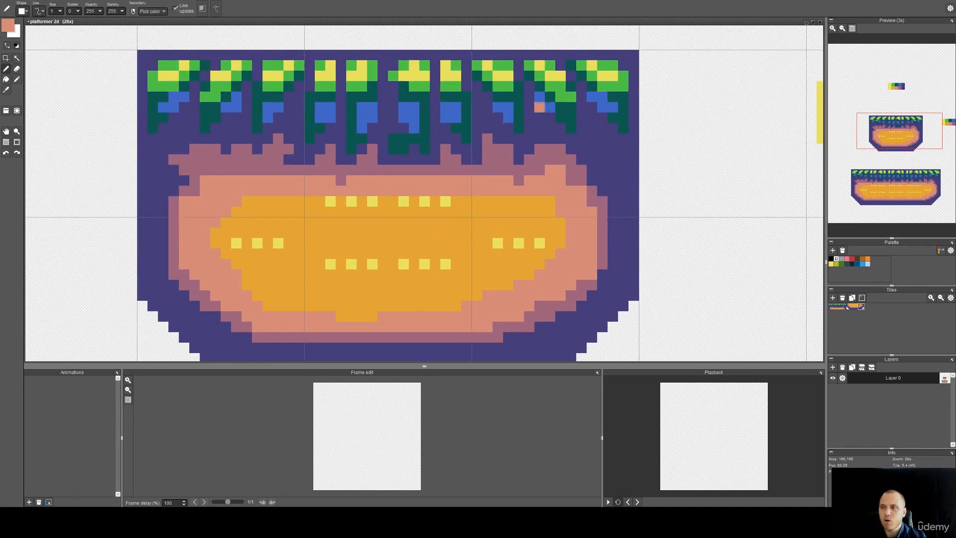
pyautogui.moveTo(482, 248); pyautogui.dragTo(484, 233)
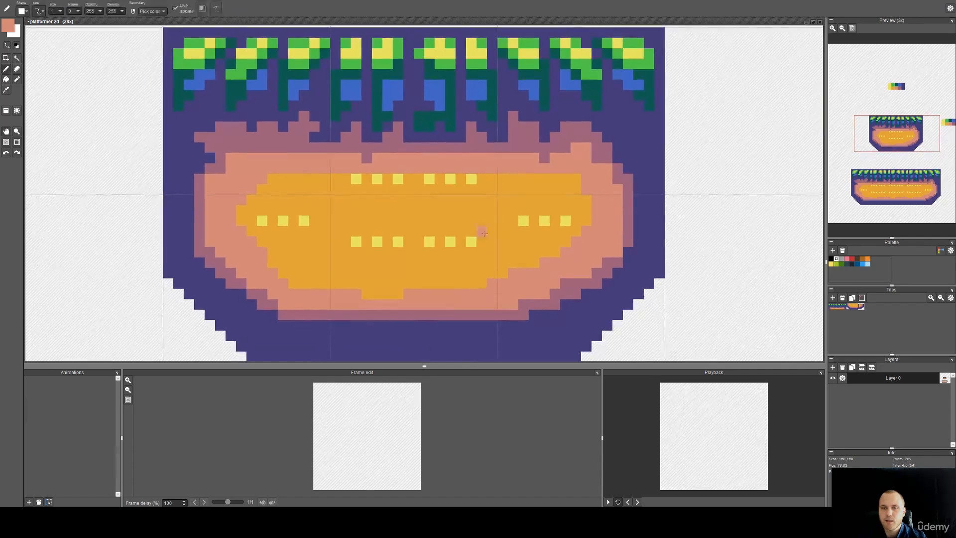
pyautogui.press('f')
pyautogui.click(558, 239)
pyautogui.click(413, 224)
pyautogui.click(306, 199)
pyautogui.click(307, 193)
pyautogui.click(390, 181)
pyautogui.press('b')
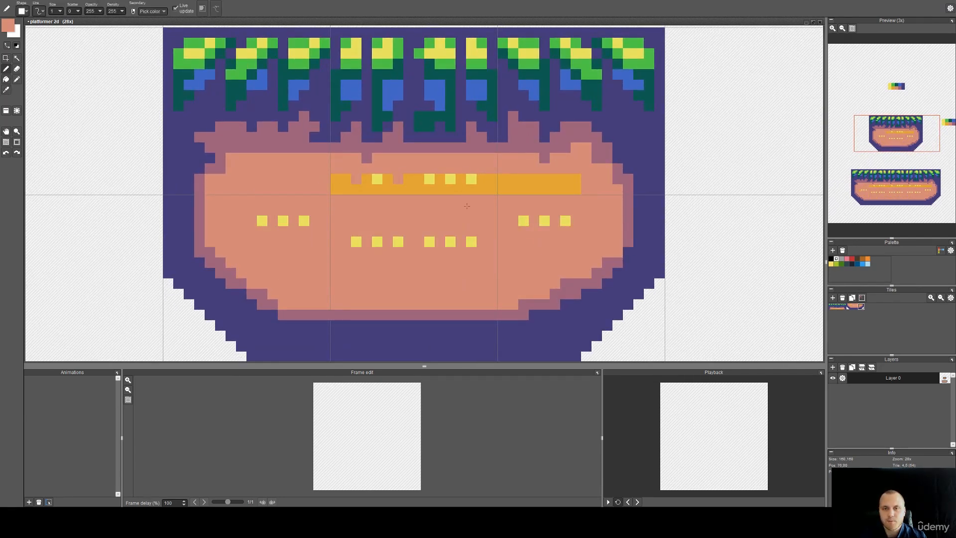
pyautogui.moveTo(575, 190)
pyautogui.mouseDown()
pyautogui.moveTo(337, 184)
pyautogui.moveTo(383, 180)
pyautogui.mouseUp()
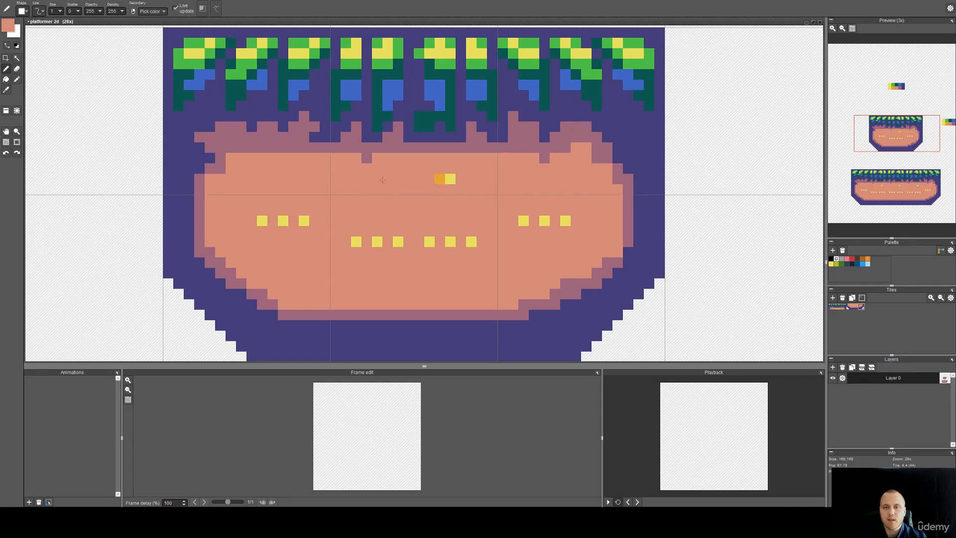
# Sample the mauve border colour and draw two mauve patches rising from the middle of the salmon area's lower edge.
pyautogui.scroll(-4, 538, 208)
pyautogui.moveTo(510, 180); pyautogui.dragTo(466, 233)
pyautogui.press('i')
pyautogui.click(433, 73)
pyautogui.press('b')
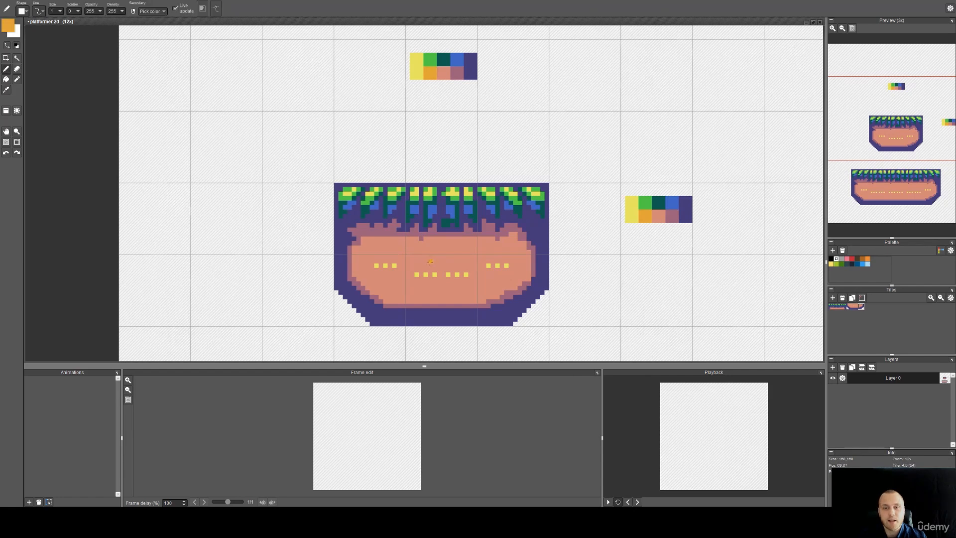
pyautogui.scroll(4, 430, 263)
pyautogui.moveTo(472, 289); pyautogui.dragTo(467, 231)
pyautogui.keyDown('alt'); pyautogui.click(447, 306); pyautogui.keyUp('alt')
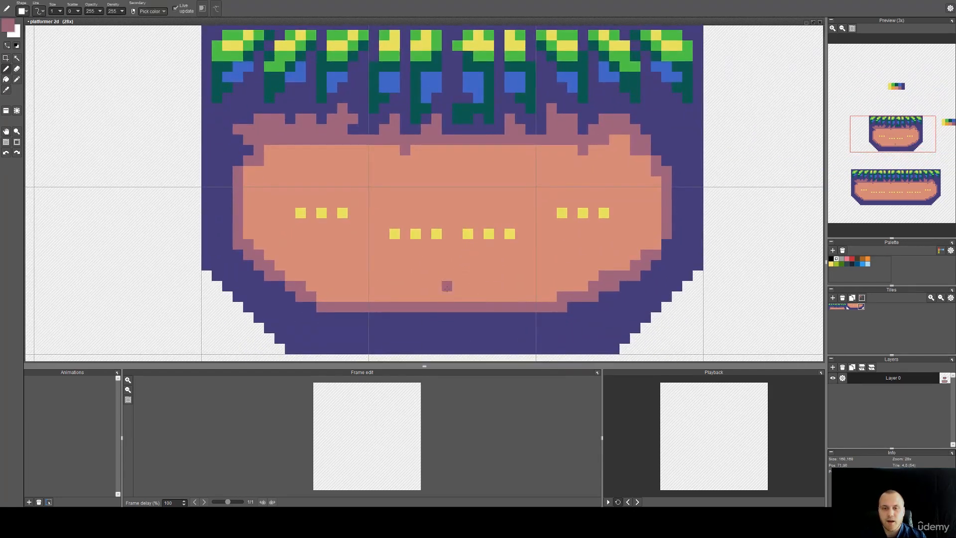
pyautogui.scroll(1, 447, 287)
pyautogui.moveTo(461, 272)
pyautogui.mouseDown()
pyautogui.moveTo(432, 300)
pyautogui.moveTo(474, 286)
pyautogui.mouseUp()
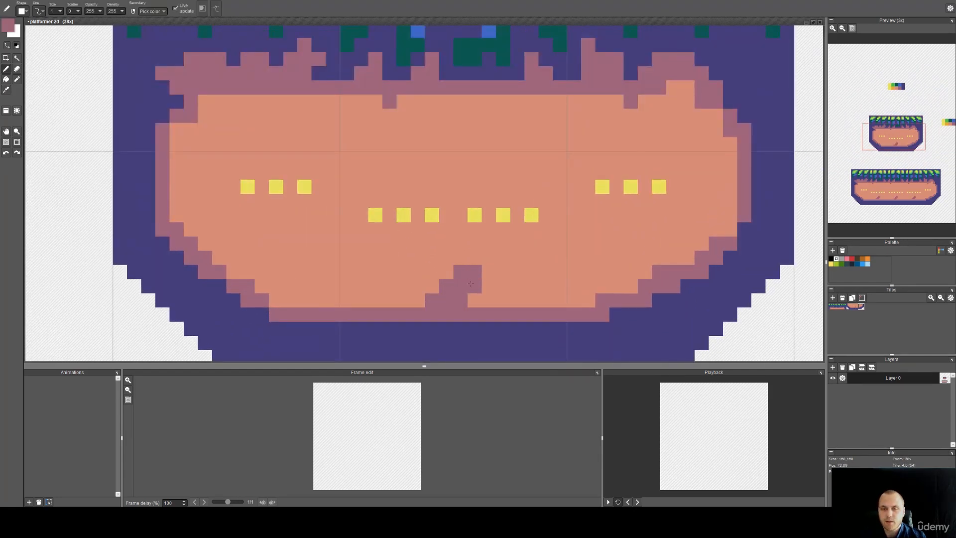
pyautogui.moveTo(531, 271)
pyautogui.mouseDown()
pyautogui.moveTo(545, 256)
pyautogui.moveTo(533, 300)
pyautogui.mouseUp()
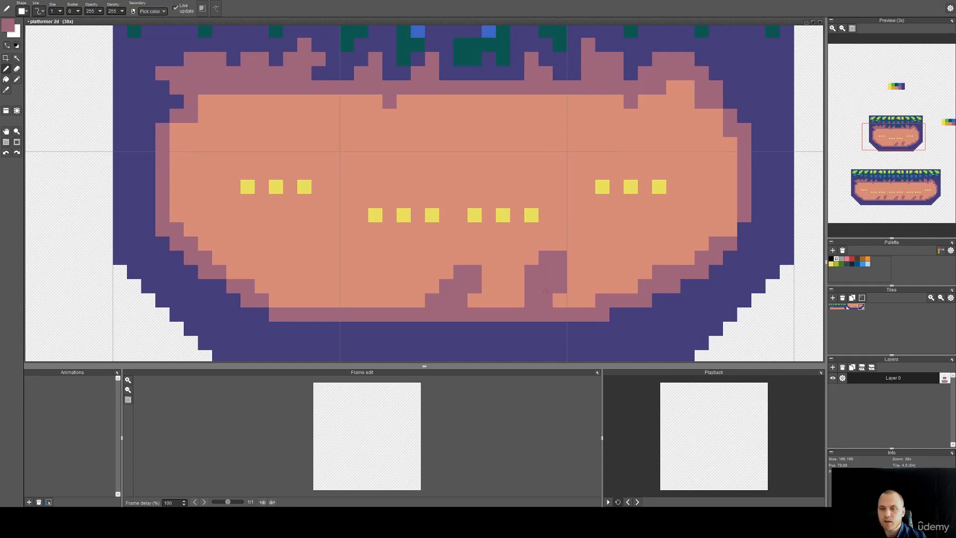
# Draw slanted mauve patches across the right, middle and left parts of the salmon area.
pyautogui.moveTo(617, 242); pyautogui.dragTo(645, 229)
pyautogui.moveTo(687, 201); pyautogui.dragTo(675, 216)
pyautogui.moveTo(532, 200)
pyautogui.mouseDown()
pyautogui.moveTo(493, 226)
pyautogui.moveTo(512, 203)
pyautogui.mouseUp()
pyautogui.moveTo(375, 258)
pyautogui.mouseDown()
pyautogui.moveTo(404, 244)
pyautogui.moveTo(385, 261)
pyautogui.mouseUp()
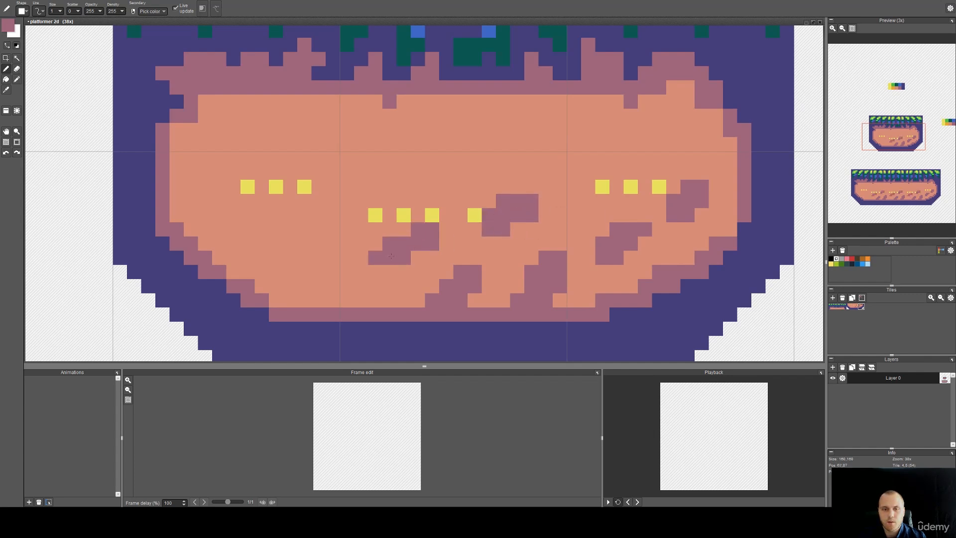
pyautogui.moveTo(308, 260)
pyautogui.mouseDown()
pyautogui.moveTo(343, 225)
pyautogui.moveTo(313, 245)
pyautogui.mouseUp()
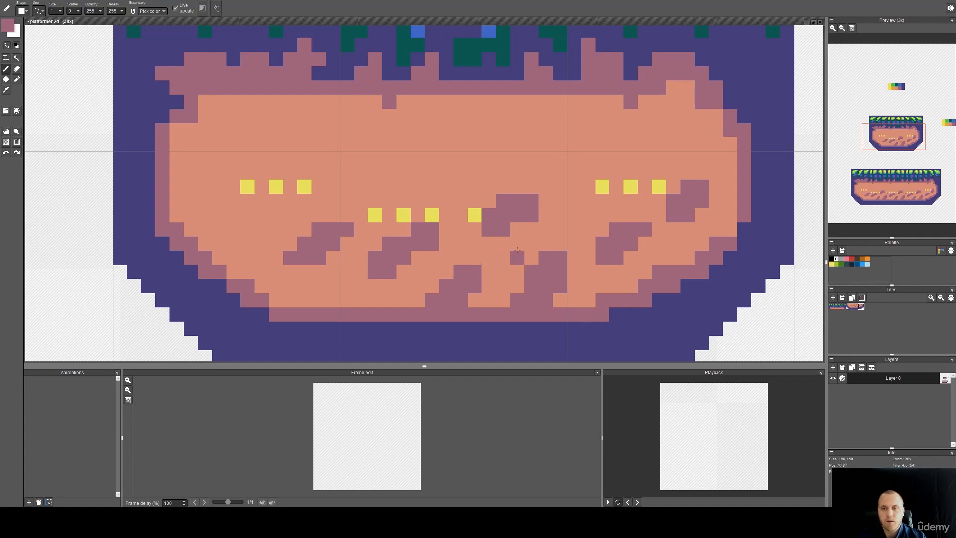
# Paint over the left and centre-left mauve patches with salmon.
pyautogui.moveTo(549, 240); pyautogui.dragTo(444, 247)
pyautogui.rightClick(228, 277)
pyautogui.click(228, 265)
pyautogui.press('f')
pyautogui.click(215, 256)
pyautogui.press('b')
pyautogui.rightClick(247, 254)
pyautogui.click(243, 238)
pyautogui.moveTo(260, 273); pyautogui.dragTo(329, 249)
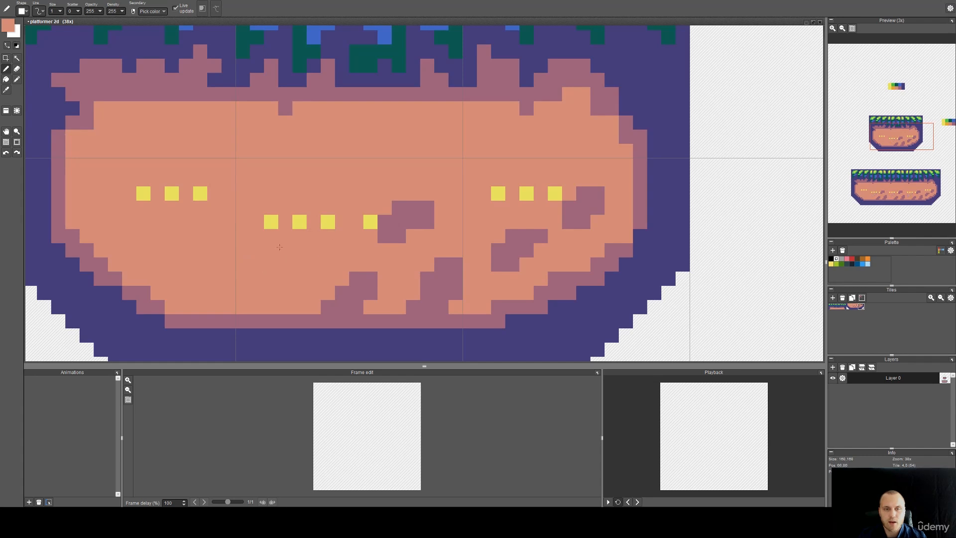
# Cover the lower row of yellow dots and the remaining middle mauve patches with salmon.
pyautogui.moveTo(271, 221); pyautogui.dragTo(370, 221)
pyautogui.rightClick(356, 292)
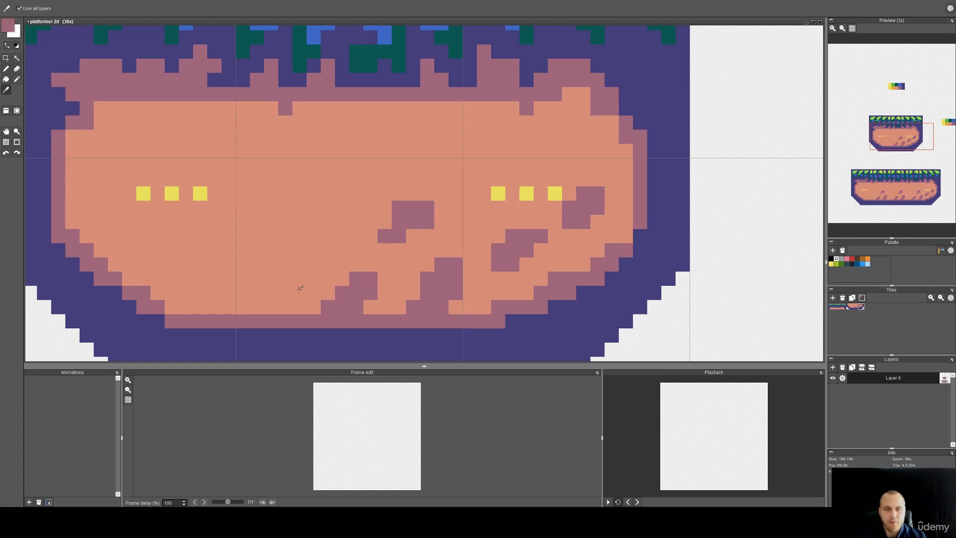
pyautogui.rightClick(310, 297)
pyautogui.moveTo(370, 279)
pyautogui.mouseDown()
pyautogui.moveTo(354, 303)
pyautogui.moveTo(442, 273)
pyautogui.moveTo(428, 295)
pyautogui.moveTo(454, 289)
pyautogui.moveTo(420, 307)
pyautogui.moveTo(406, 246)
pyautogui.moveTo(377, 243)
pyautogui.moveTo(397, 244)
pyautogui.moveTo(431, 222)
pyautogui.moveTo(353, 207)
pyautogui.mouseUp()
pyautogui.scroll(-1, 499, 231)
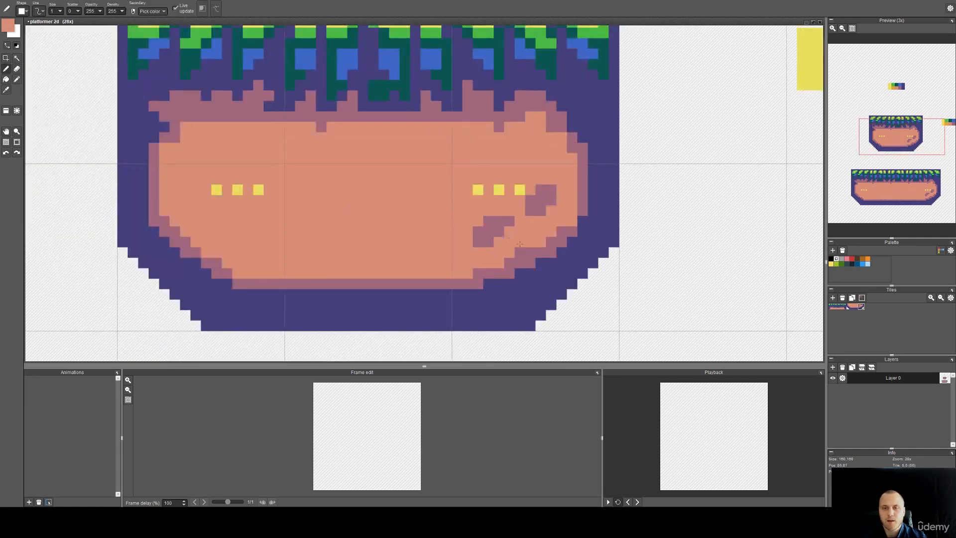
# Draw two mauve patches slanting down to the right at the salmon area's left end, beside and below the yellow dots.
pyautogui.scroll(1, 469, 224)
pyautogui.rightClick(487, 238)
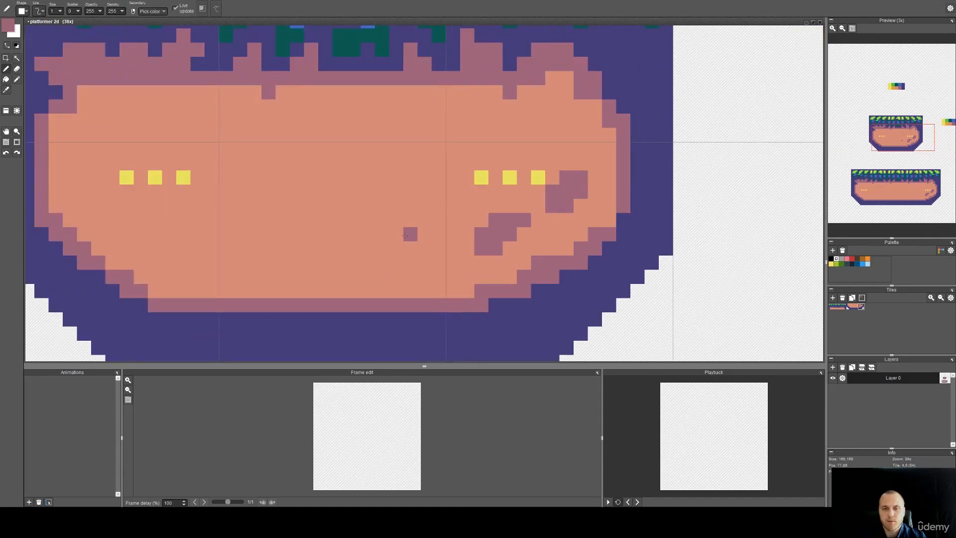
pyautogui.moveTo(184, 248); pyautogui.dragTo(169, 226)
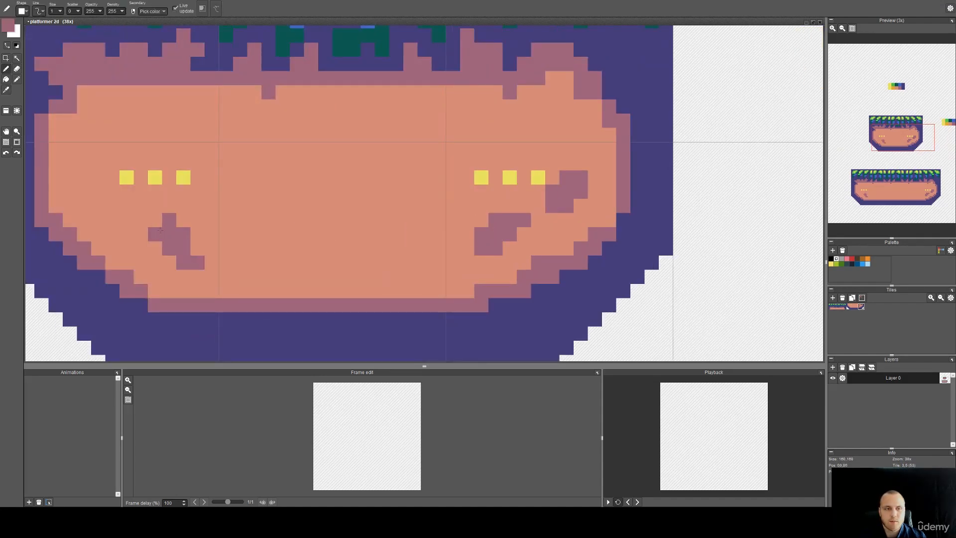
pyautogui.moveTo(99, 177)
pyautogui.mouseDown()
pyautogui.moveTo(79, 169)
pyautogui.moveTo(97, 194)
pyautogui.mouseUp()
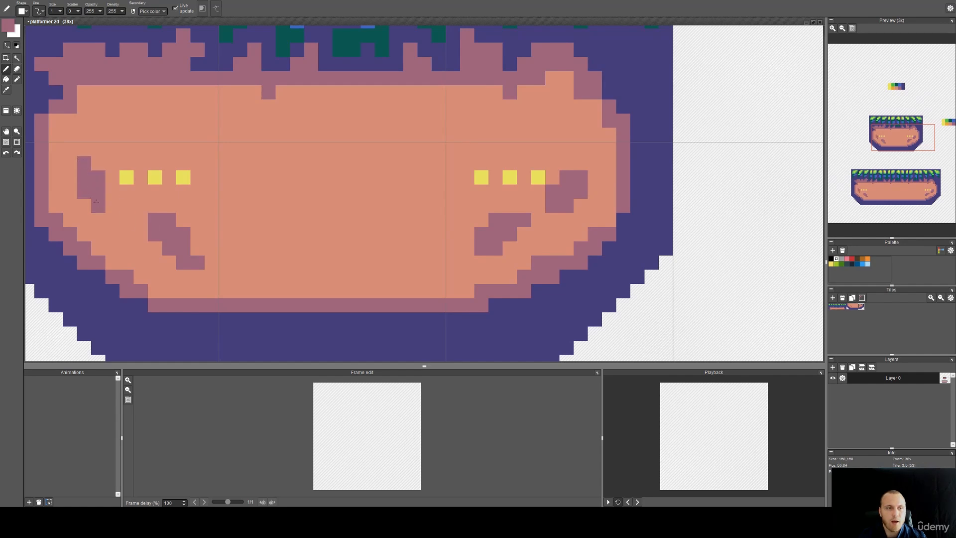
pyautogui.scroll(-5, 96, 201)
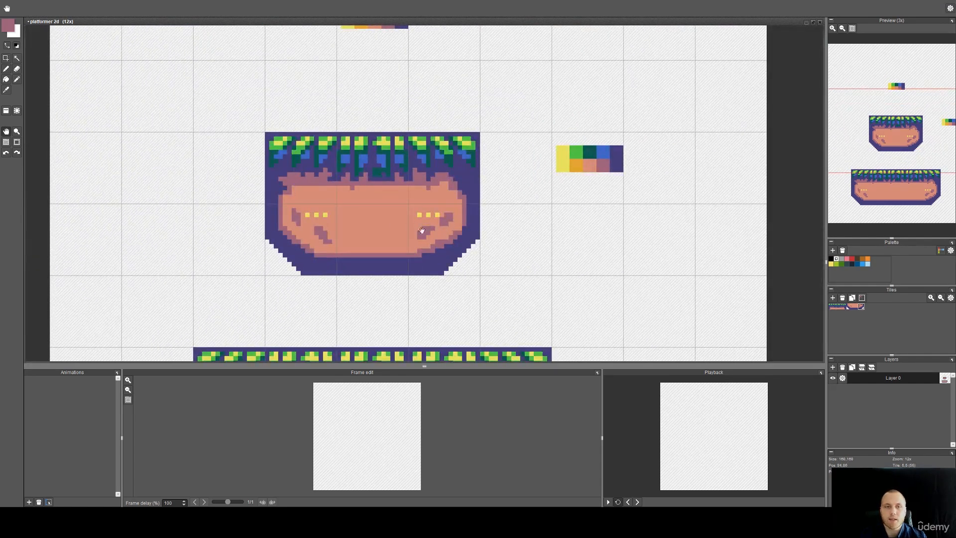
pyautogui.scroll(5, 304, 226)
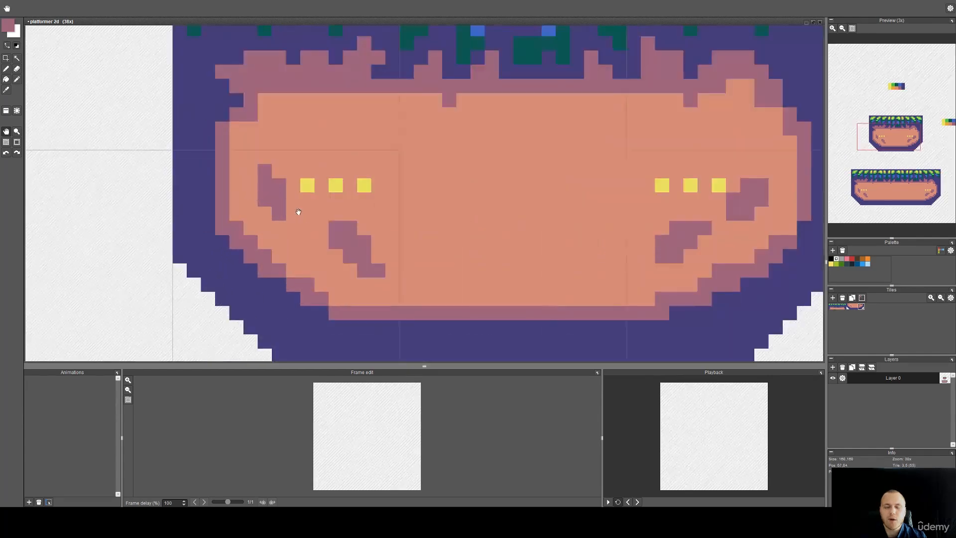
pyautogui.press('alt')
pyautogui.click(241, 163)
pyautogui.press('alt')
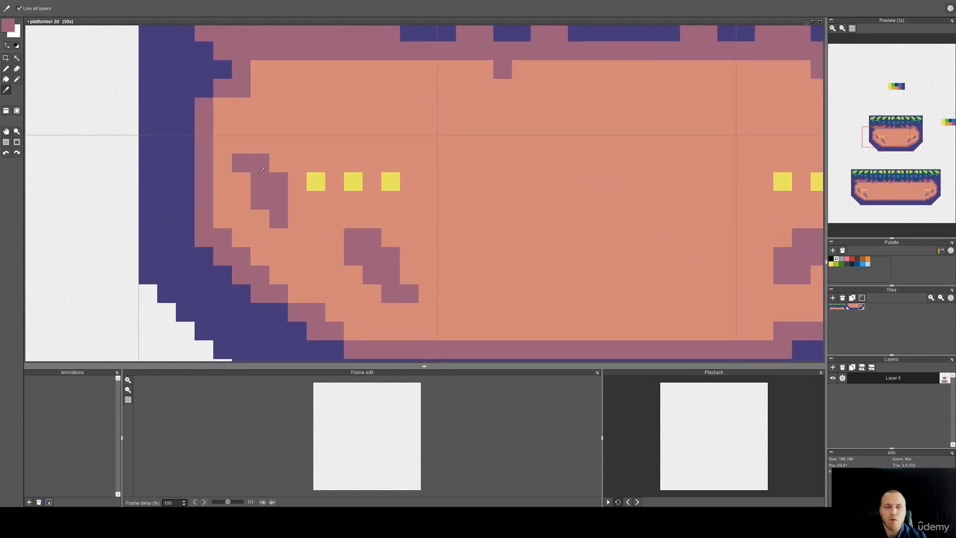
# Paint over the left group of yellow dots with salmon and draw a mauve patch in their place.
pyautogui.rightClick(261, 180)
pyautogui.click(241, 181)
pyautogui.rightClick(305, 165)
pyautogui.moveTo(315, 181)
pyautogui.mouseDown()
pyautogui.moveTo(389, 185)
pyautogui.moveTo(239, 215)
pyautogui.mouseUp()
pyautogui.rightClick(234, 269)
pyautogui.moveTo(223, 180)
pyautogui.mouseDown()
pyautogui.moveTo(226, 203)
pyautogui.moveTo(256, 205)
pyautogui.mouseUp()
# Draw five irregular mauve patches across the middle of the salmon area.
pyautogui.moveTo(353, 235)
pyautogui.mouseDown()
pyautogui.moveTo(376, 224)
pyautogui.moveTo(361, 207)
pyautogui.moveTo(335, 216)
pyautogui.mouseUp()
pyautogui.moveTo(353, 293); pyautogui.dragTo(364, 309)
pyautogui.moveTo(446, 235); pyautogui.dragTo(437, 211)
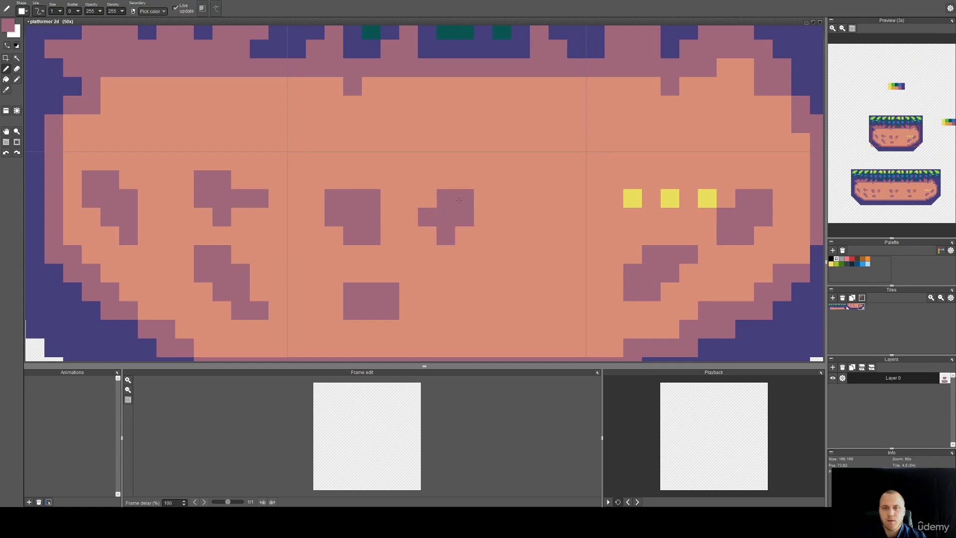
pyautogui.moveTo(518, 239)
pyautogui.mouseDown()
pyautogui.moveTo(562, 219)
pyautogui.moveTo(539, 253)
pyautogui.mouseUp()
pyautogui.moveTo(520, 310)
pyautogui.mouseDown()
pyautogui.moveTo(483, 329)
pyautogui.moveTo(503, 295)
pyautogui.mouseUp()
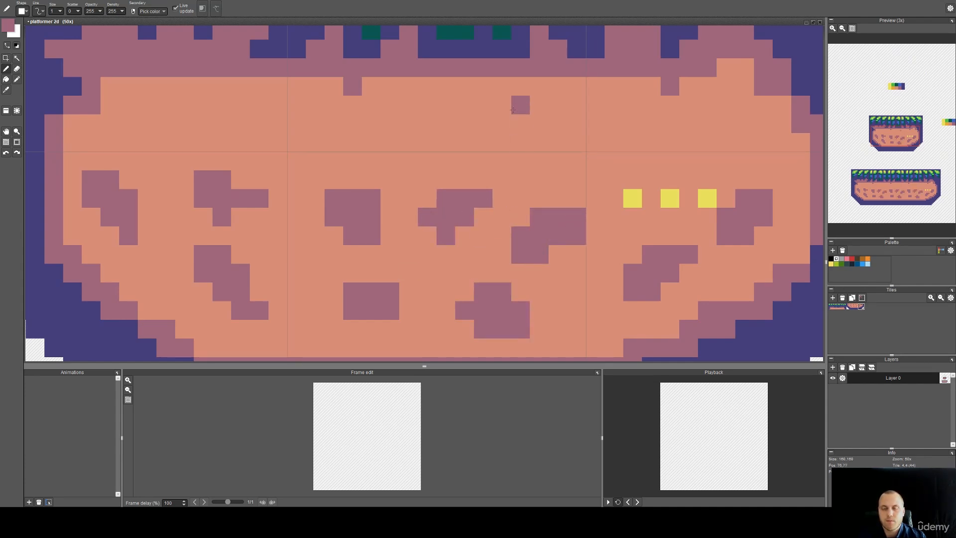
# Draw a row of single mauve dots in groups of three along the upper salmon area, evening out the right group's spacing.
pyautogui.moveTo(520, 105); pyautogui.dragTo(485, 161)
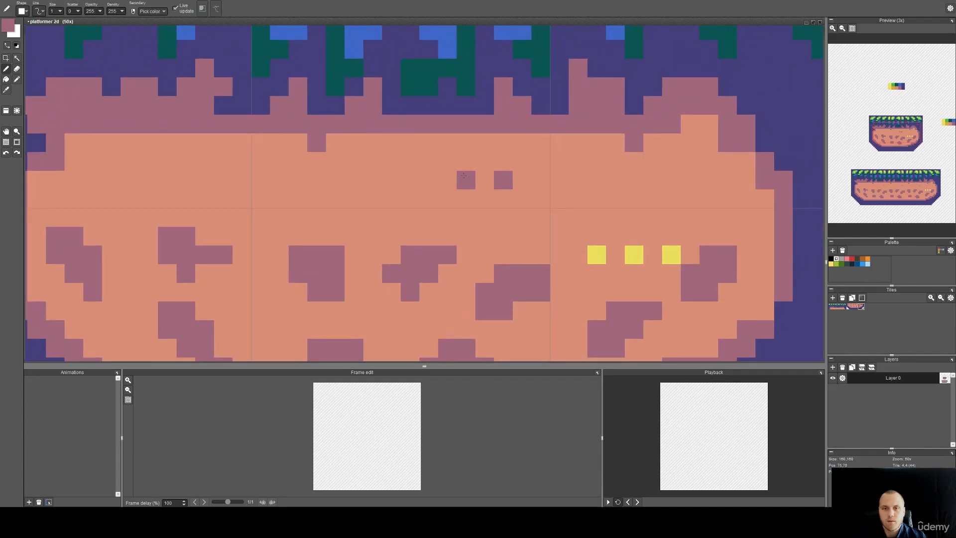
pyautogui.click(354, 177)
pyautogui.click(318, 177)
pyautogui.click(280, 176)
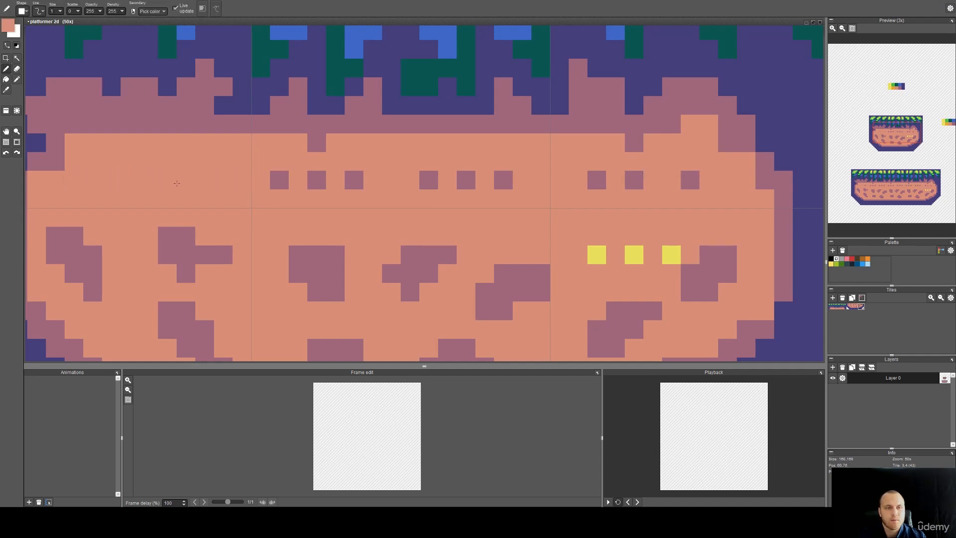
pyautogui.moveTo(448, 209); pyautogui.dragTo(393, 156)
pyautogui.rightClick(607, 127)
pyautogui.click(635, 127)
pyautogui.rightClick(579, 127)
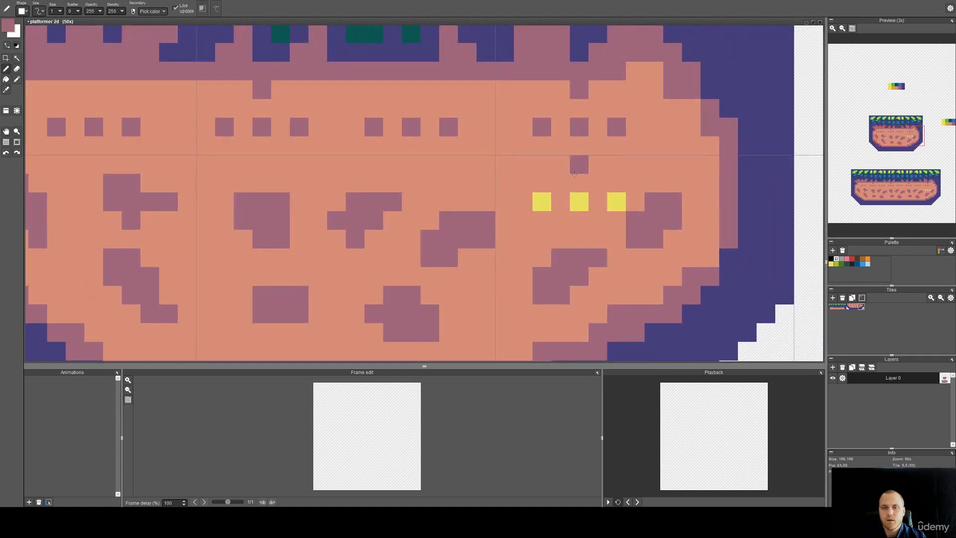
pyautogui.moveTo(574, 174); pyautogui.dragTo(621, 184)
# Sample orange from the swatch and draw an orange highlight beside the upper-middle mauve patch.
pyautogui.scroll(-3, 618, 182)
pyautogui.moveTo(542, 167); pyautogui.dragTo(474, 261)
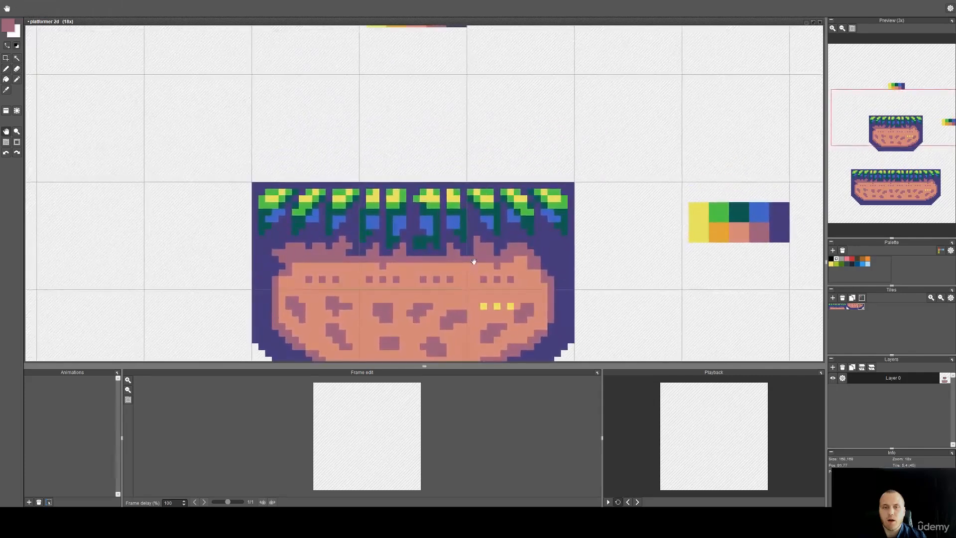
pyautogui.moveTo(468, 120); pyautogui.dragTo(444, 176)
pyautogui.rightClick(377, 76)
pyautogui.moveTo(396, 252); pyautogui.dragTo(413, 81)
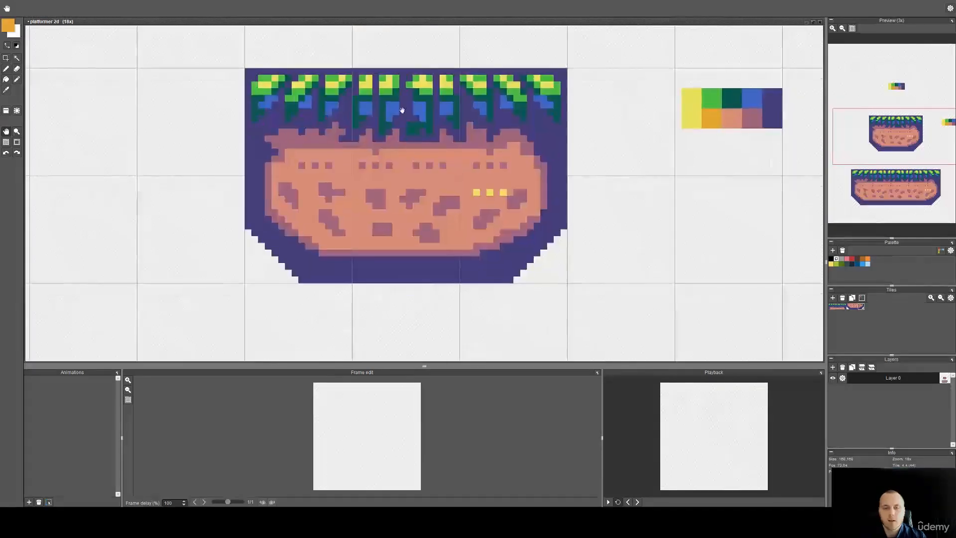
pyautogui.scroll(3, 412, 209)
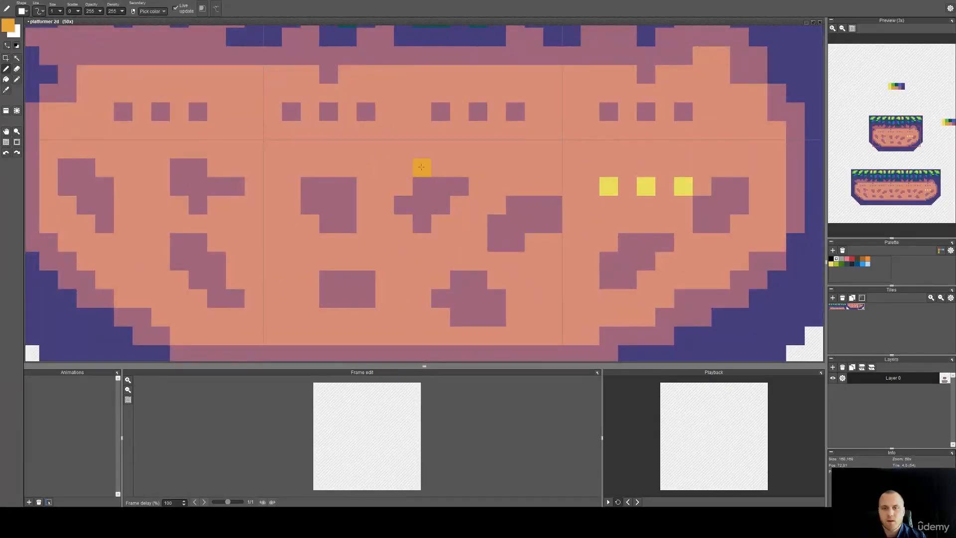
pyautogui.moveTo(478, 187)
pyautogui.mouseDown()
pyautogui.moveTo(516, 167)
pyautogui.moveTo(516, 187)
pyautogui.mouseUp()
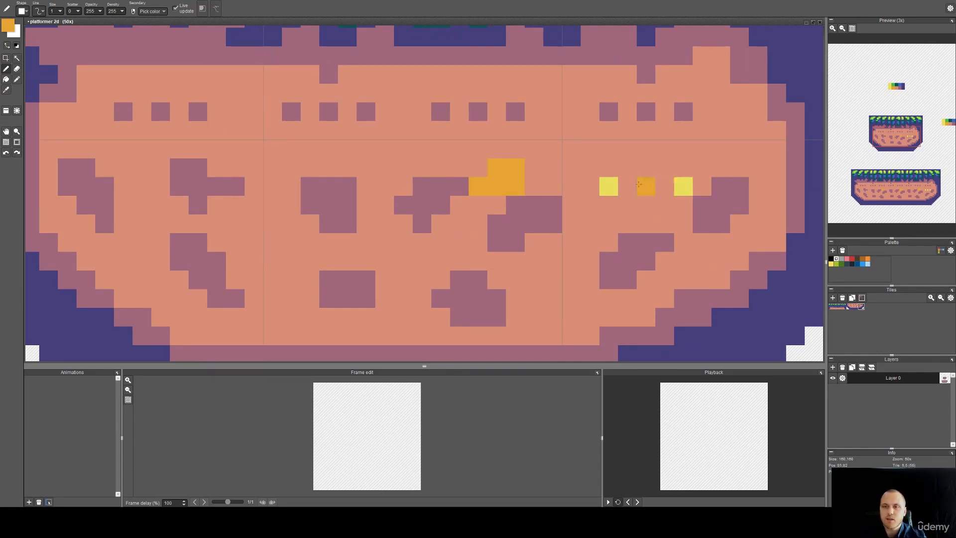
# Replace the remaining yellow dots on the right with a small mauve patch.
pyautogui.rightClick(609, 168)
pyautogui.moveTo(608, 185)
pyautogui.mouseDown()
pyautogui.moveTo(684, 187)
pyautogui.moveTo(633, 190)
pyautogui.mouseUp()
pyautogui.rightClick(721, 205)
# Reshape the orange highlight so it wraps the upper-right side of the upper-middle mauve patch, trimming the excess with salmon.
pyautogui.rightClick(503, 175)
pyautogui.moveTo(477, 206); pyautogui.dragTo(459, 208)
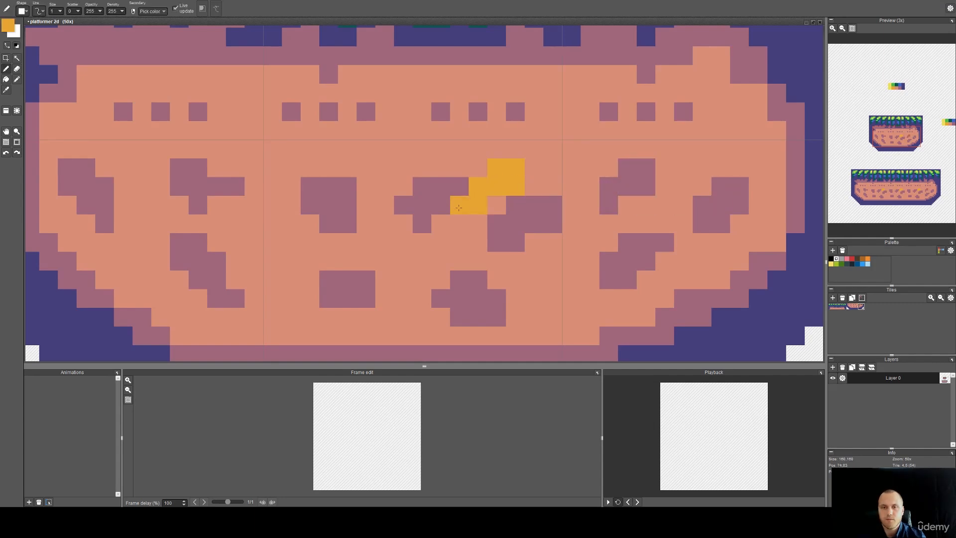
pyautogui.moveTo(471, 169); pyautogui.dragTo(457, 168)
pyautogui.rightClick(528, 174)
pyautogui.moveTo(513, 186); pyautogui.dragTo(478, 205)
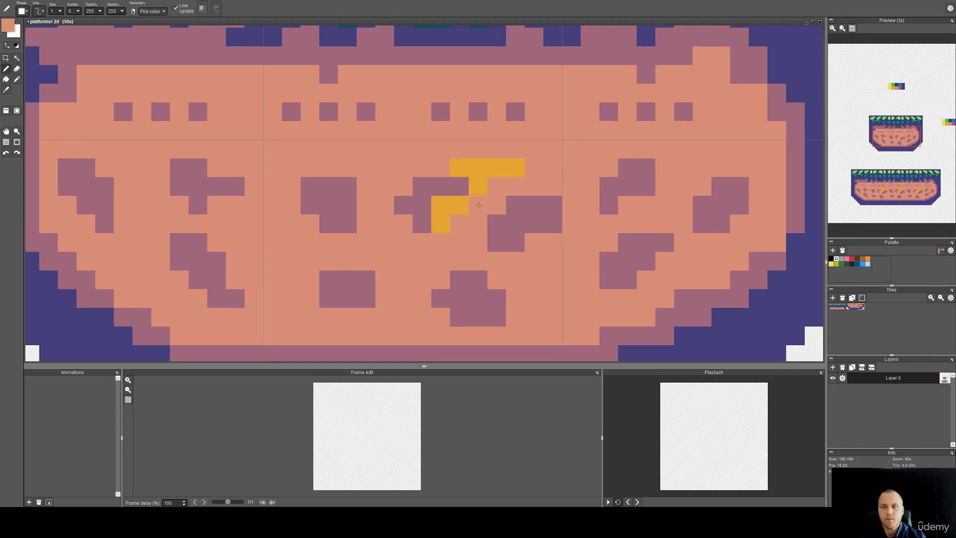
pyautogui.rightClick(479, 186)
pyautogui.moveTo(499, 172); pyautogui.dragTo(470, 172)
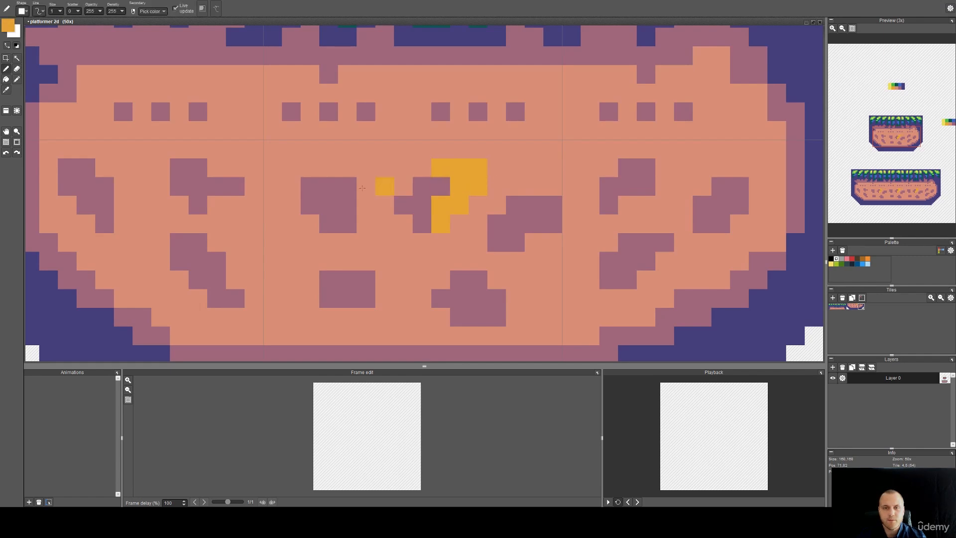
# Add orange highlights to the upper-right parts of the other four mauve patches in the middle section.
pyautogui.moveTo(329, 168); pyautogui.dragTo(356, 189)
pyautogui.moveTo(367, 278); pyautogui.dragTo(373, 276)
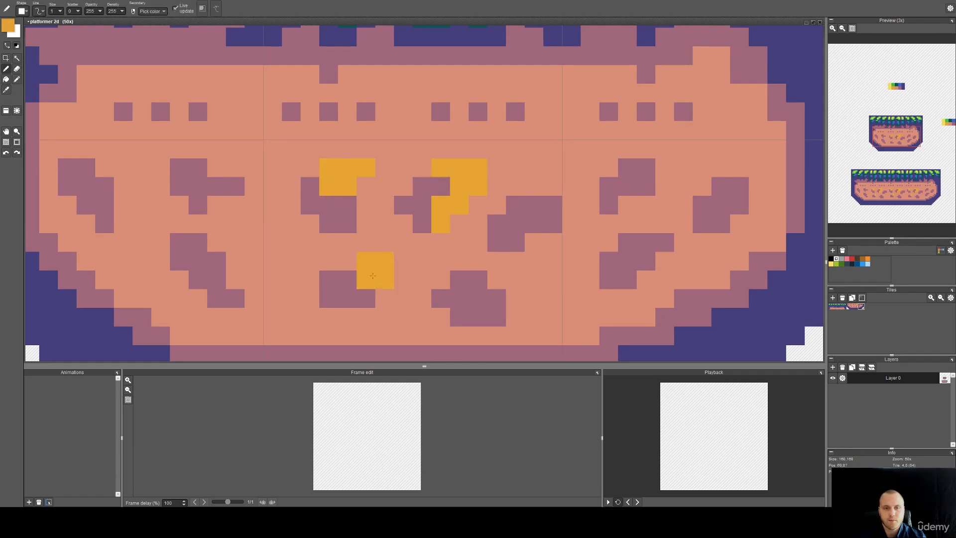
pyautogui.moveTo(497, 298)
pyautogui.mouseDown()
pyautogui.moveTo(515, 279)
pyautogui.moveTo(484, 290)
pyautogui.mouseUp()
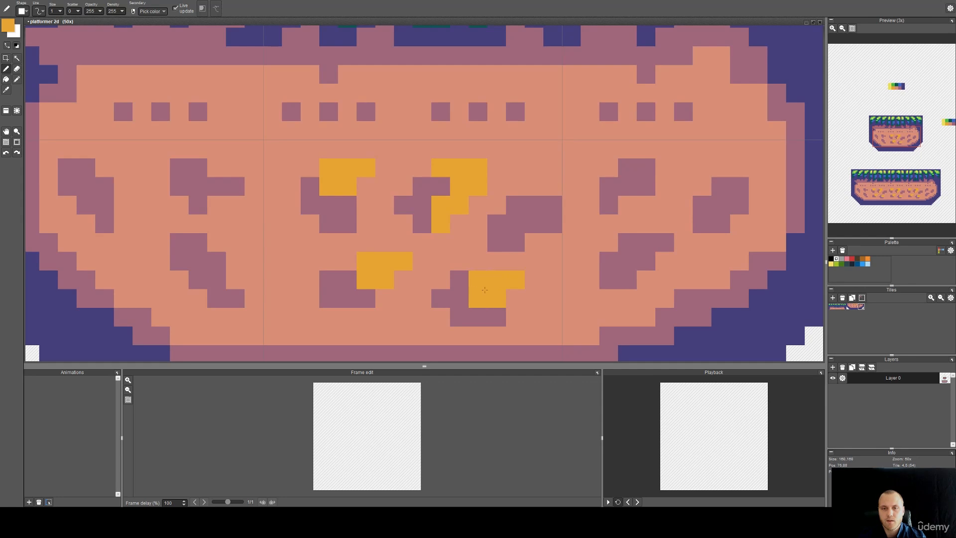
pyautogui.moveTo(534, 200); pyautogui.dragTo(533, 208)
# Add orange highlights to the upper sides of the three mauve patches in the right section.
pyautogui.moveTo(652, 167); pyautogui.dragTo(657, 156)
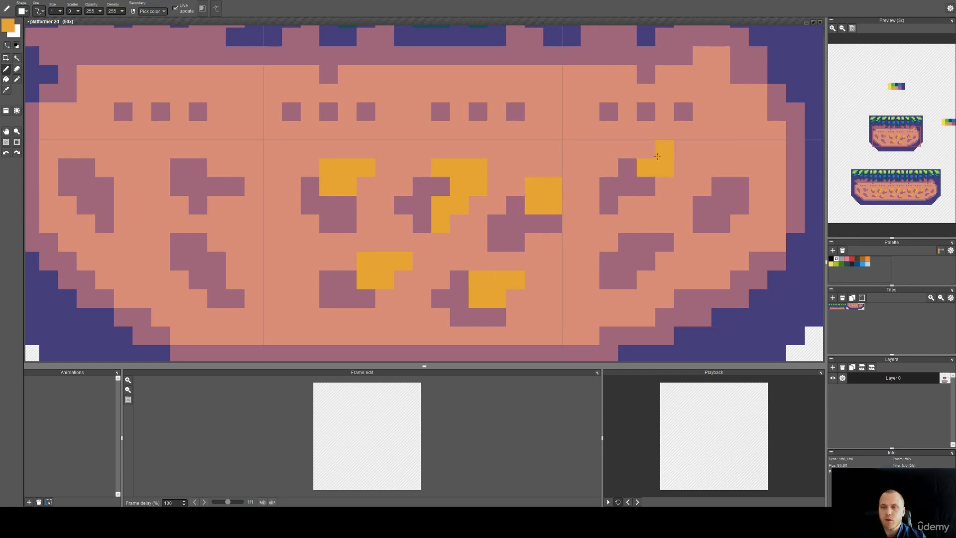
pyautogui.moveTo(721, 174); pyautogui.dragTo(734, 188)
pyautogui.moveTo(638, 245); pyautogui.dragTo(656, 190)
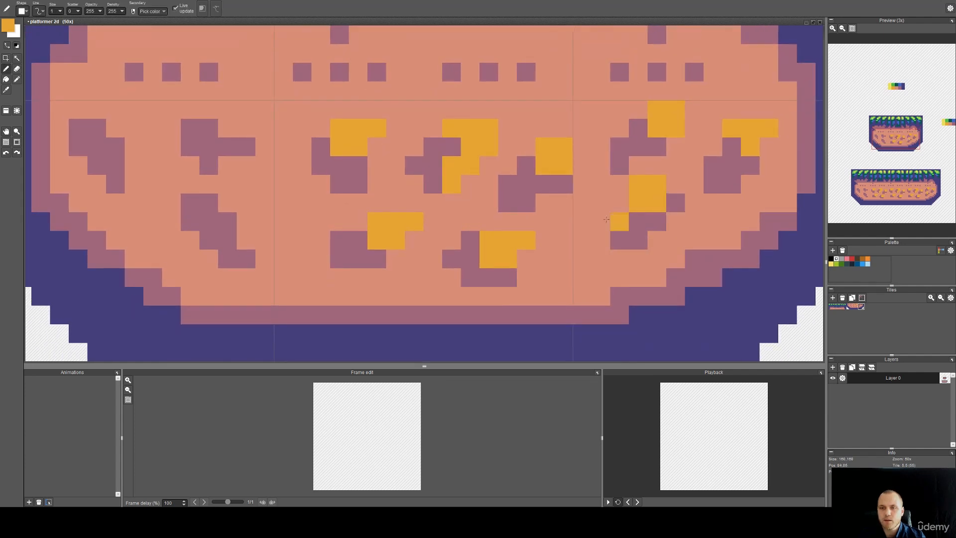
# Shift the orange highlight onto the top of the lower-left patch in the middle section, replacing its excess with salmon.
pyautogui.press('i')
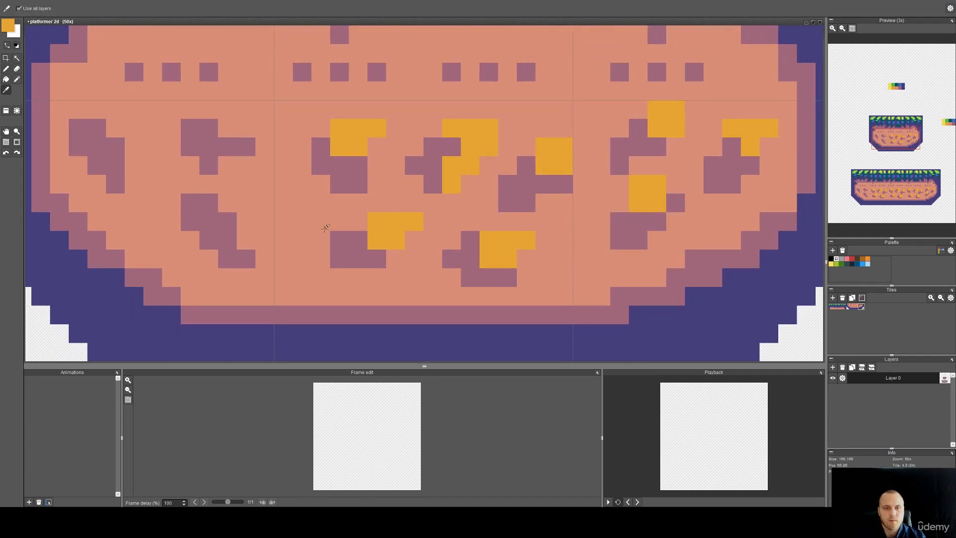
pyautogui.moveTo(323, 222)
pyautogui.mouseDown()
pyautogui.moveTo(326, 240)
pyautogui.moveTo(340, 227)
pyautogui.moveTo(397, 227)
pyautogui.moveTo(377, 240)
pyautogui.mouseUp()
pyautogui.keyDown('alt'); pyautogui.click(362, 225); pyautogui.keyUp('alt')
pyautogui.keyDown('alt'); pyautogui.click(337, 241); pyautogui.keyUp('alt')
pyautogui.click(352, 234)
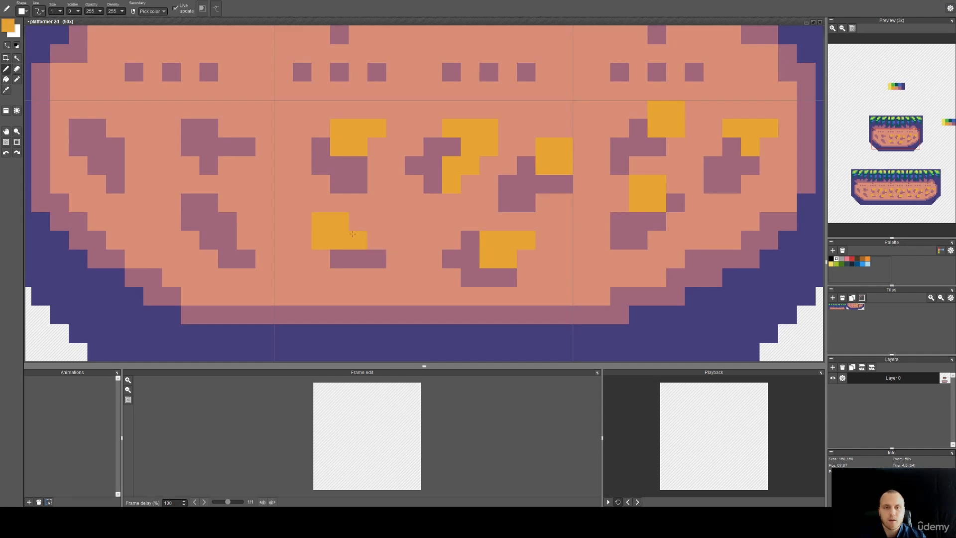
# Widen the orange highlights into bands across the tops of the upper patches in the left, middle and right sections.
pyautogui.moveTo(330, 136); pyautogui.dragTo(303, 130)
pyautogui.moveTo(209, 129)
pyautogui.mouseDown()
pyautogui.moveTo(187, 141)
pyautogui.moveTo(171, 134)
pyautogui.moveTo(218, 124)
pyautogui.moveTo(246, 128)
pyautogui.mouseUp()
pyautogui.click(235, 140)
pyautogui.moveTo(620, 129)
pyautogui.mouseDown()
pyautogui.moveTo(639, 128)
pyautogui.moveTo(630, 115)
pyautogui.mouseUp()
pyautogui.click(716, 130)
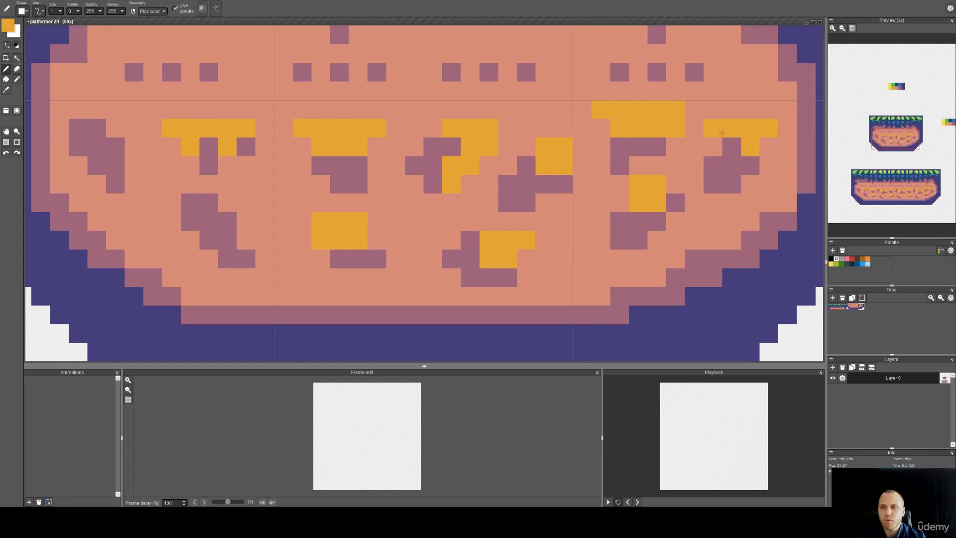
# Add orange highlights over the lower-right, far-left and lower-left mauve patches, trimming the lower-left patch with salmon.
pyautogui.moveTo(619, 203); pyautogui.dragTo(605, 205)
pyautogui.click(674, 200)
pyautogui.moveTo(134, 145); pyautogui.dragTo(79, 128)
pyautogui.moveTo(192, 206)
pyautogui.mouseDown()
pyautogui.moveTo(171, 221)
pyautogui.moveTo(227, 221)
pyautogui.moveTo(190, 221)
pyautogui.mouseUp()
pyautogui.press('i')
pyautogui.click(251, 243)
pyautogui.press('b')
pyautogui.click(238, 219)
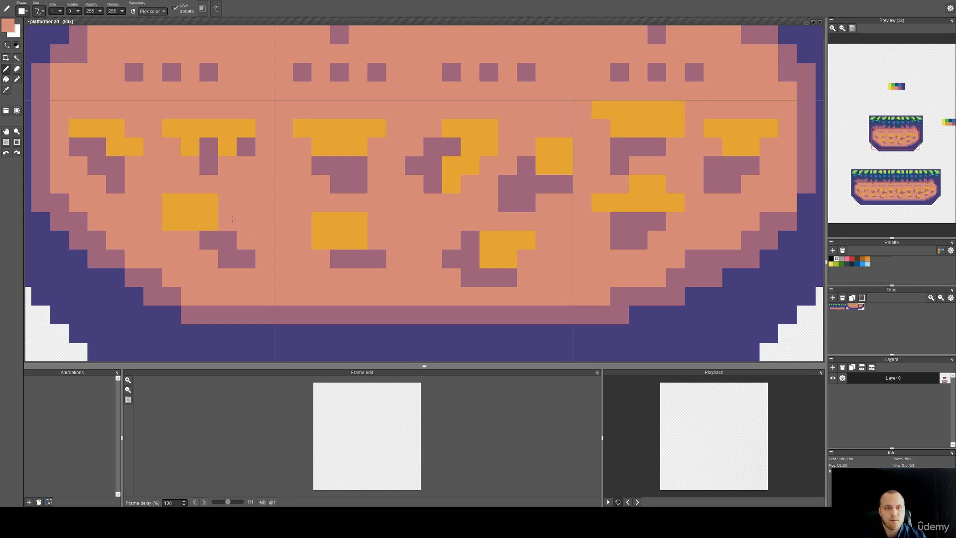
# Sample the grass's bright yellow and add single yellow pixels to the upper orange highlights in the middle section.
pyautogui.press('space')
pyautogui.moveTo(406, 225); pyautogui.dragTo(394, 237)
pyautogui.moveTo(396, 196); pyautogui.dragTo(450, 235)
pyautogui.scroll(-4, 500, 149)
pyautogui.press('space')
pyautogui.moveTo(500, 149); pyautogui.dragTo(459, 232)
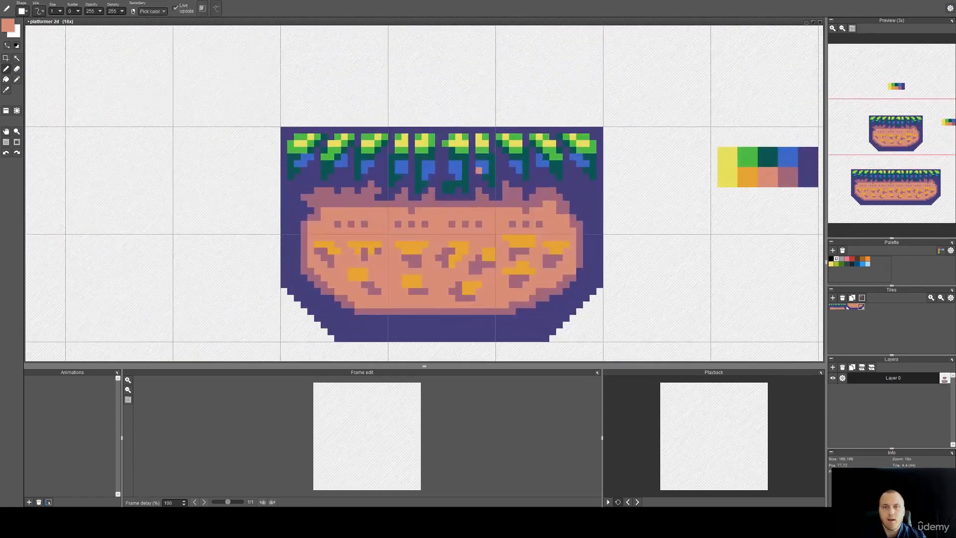
pyautogui.press('i')
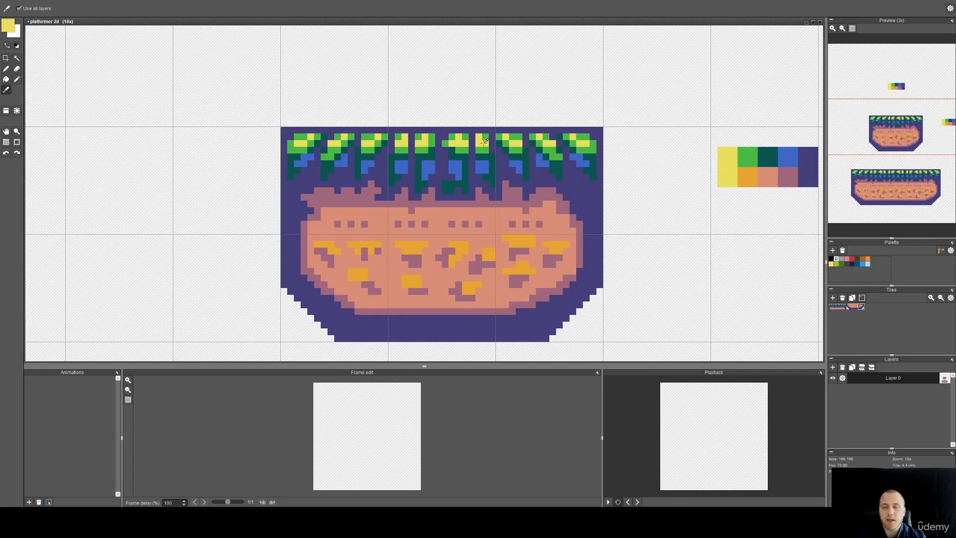
pyautogui.scroll(3, 486, 144)
pyautogui.scroll(-2, 485, 145)
pyautogui.press('space')
pyautogui.moveTo(406, 283); pyautogui.dragTo(392, 202)
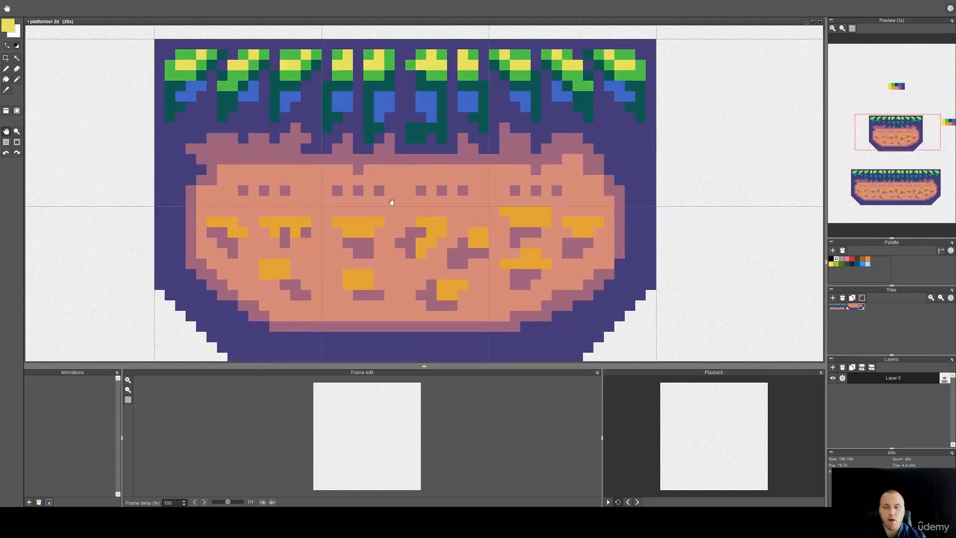
pyautogui.scroll(2, 392, 203)
pyautogui.click(347, 221)
pyautogui.click(369, 221)
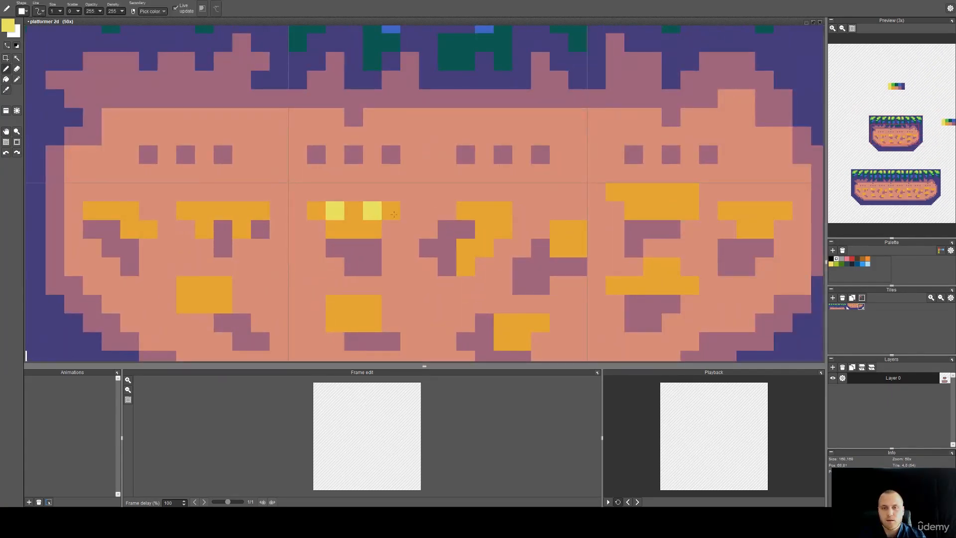
pyautogui.click(503, 210)
pyautogui.click(577, 229)
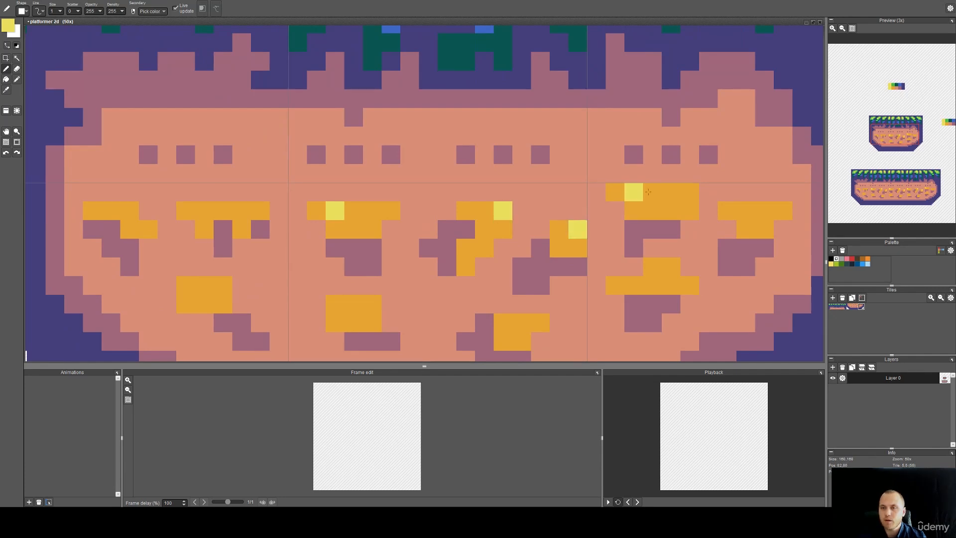
# Add bright yellow pixels to the orange highlights in the right and left sections and on the lower-middle patch.
pyautogui.click(671, 192)
pyautogui.click(746, 210)
pyautogui.click(653, 266)
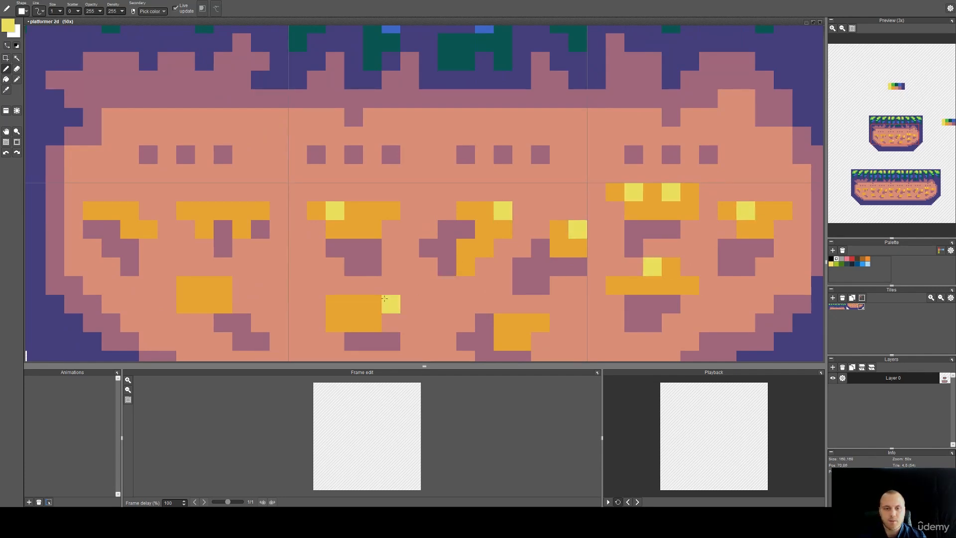
pyautogui.click(353, 304)
pyautogui.click(205, 285)
pyautogui.click(92, 210)
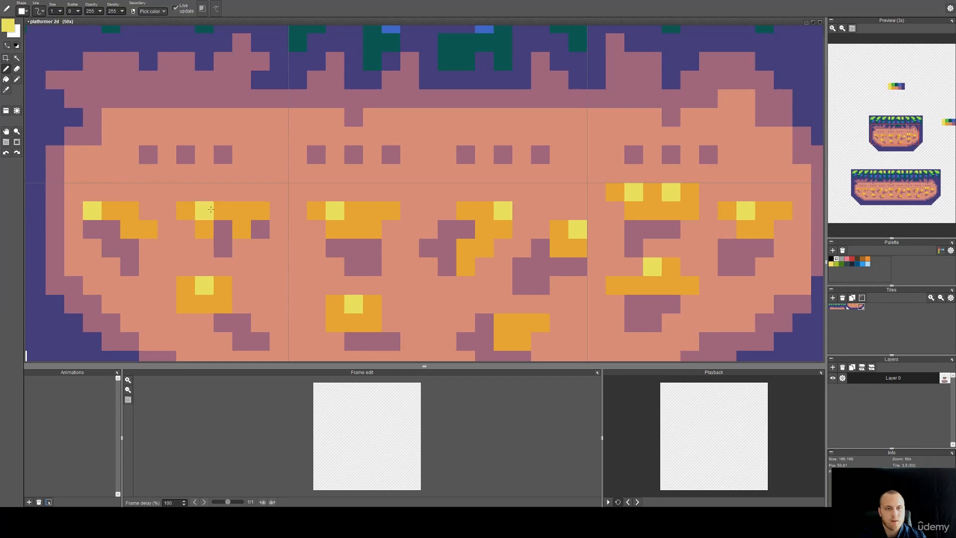
# Fill the indigo notches at the body's upper-left and upper-right corners with the border's mauve.
pyautogui.scroll(-4, 210, 209)
pyautogui.keyDown('alt'); pyautogui.click(355, 290); pyautogui.keyUp('alt')
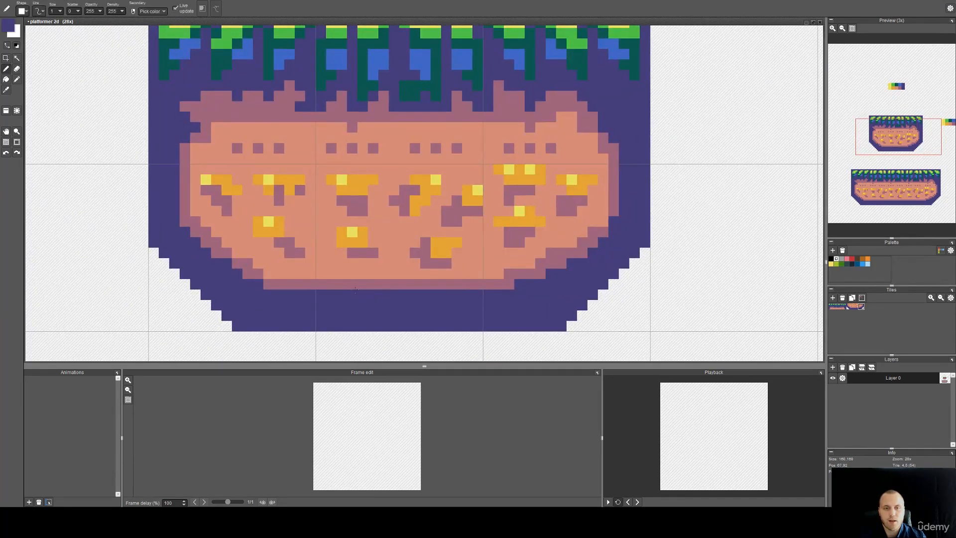
pyautogui.scroll(2, 355, 290)
pyautogui.keyDown('alt'); pyautogui.click(326, 282); pyautogui.keyUp('alt')
pyautogui.click(438, 296)
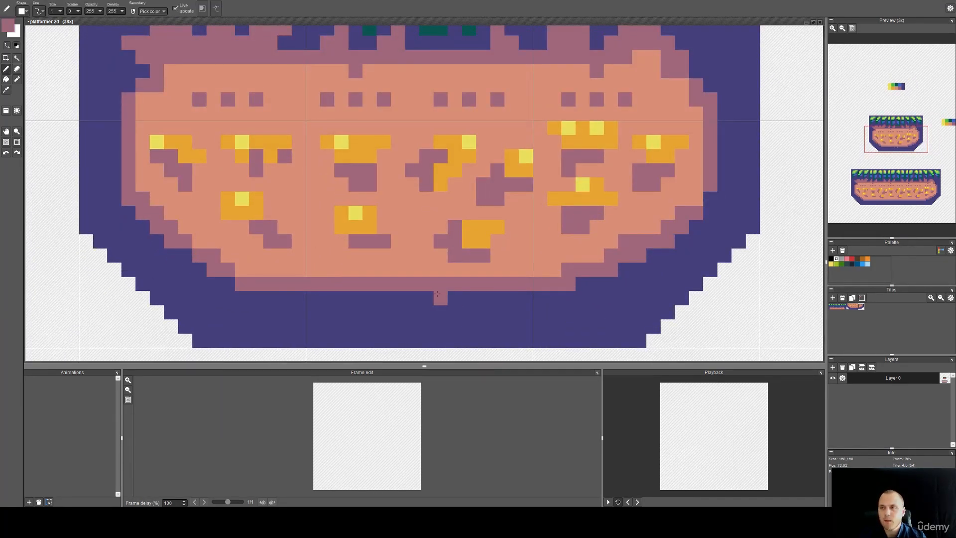
pyautogui.moveTo(327, 169); pyautogui.dragTo(379, 241)
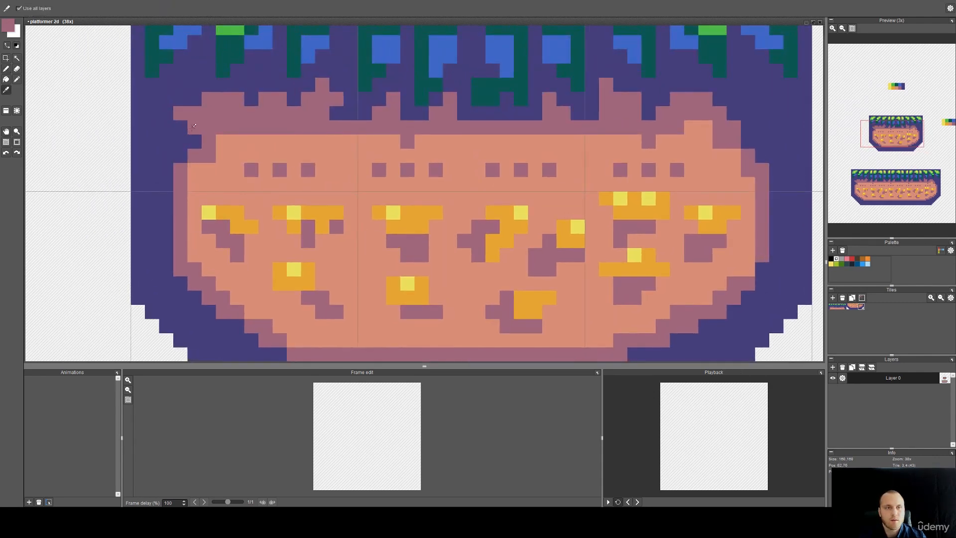
pyautogui.keyDown('alt'); pyautogui.click(204, 121); pyautogui.keyUp('alt')
pyautogui.moveTo(195, 142); pyautogui.dragTo(170, 154)
pyautogui.moveTo(748, 126)
pyautogui.mouseDown()
pyautogui.moveTo(766, 162)
pyautogui.moveTo(723, 113)
pyautogui.moveTo(743, 129)
pyautogui.moveTo(712, 168)
pyautogui.moveTo(647, 165)
pyautogui.mouseUp()
pyautogui.click(540, 197)
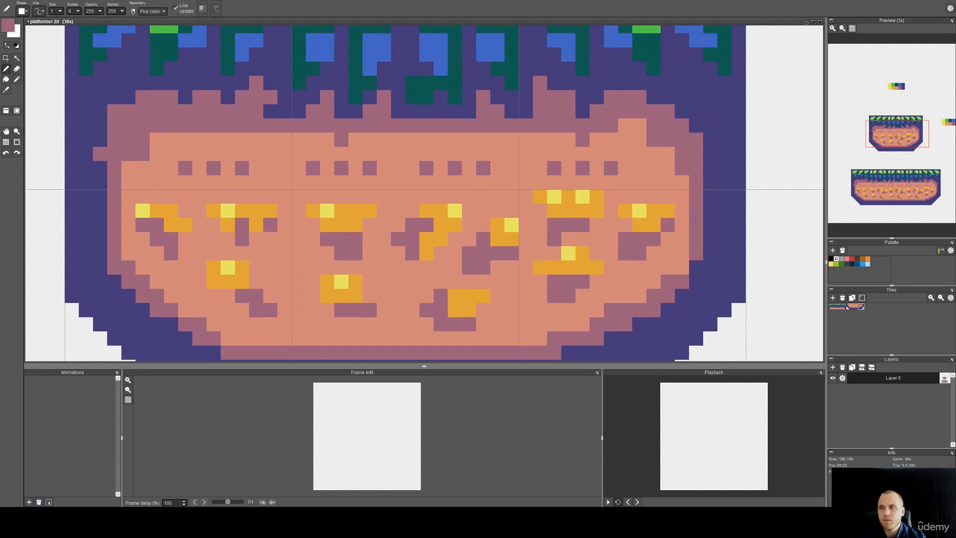
pyautogui.scroll(-2, 911, 204)
pyautogui.scroll(2, 911, 204)
pyautogui.moveTo(510, 276); pyautogui.dragTo(526, 194)
pyautogui.scroll(1, 268, 269)
pyautogui.scroll(-1, 248, 277)
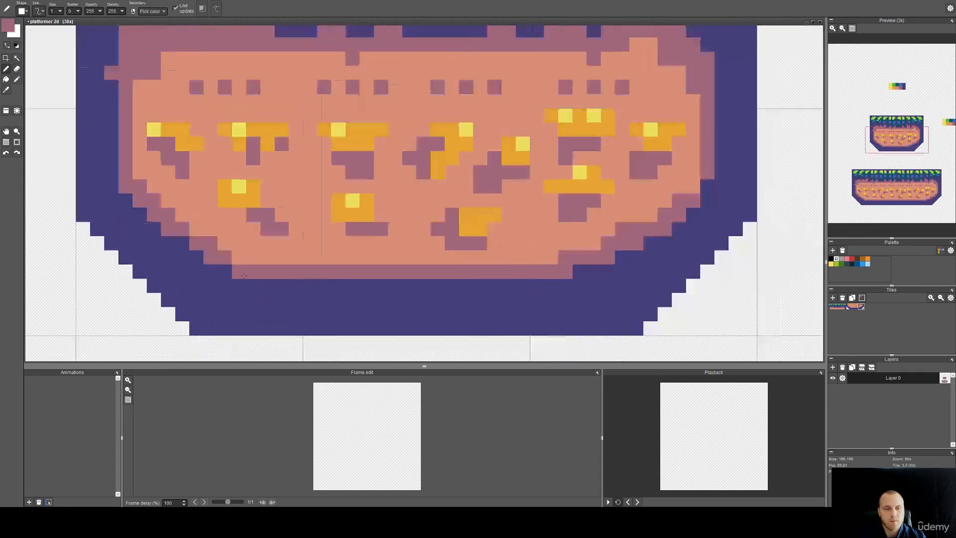
pyautogui.moveTo(239, 285)
pyautogui.mouseDown()
pyautogui.moveTo(339, 300)
pyautogui.moveTo(257, 289)
pyautogui.moveTo(452, 299)
pyautogui.moveTo(335, 284)
pyautogui.moveTo(551, 291)
pyautogui.moveTo(587, 275)
pyautogui.mouseUp()
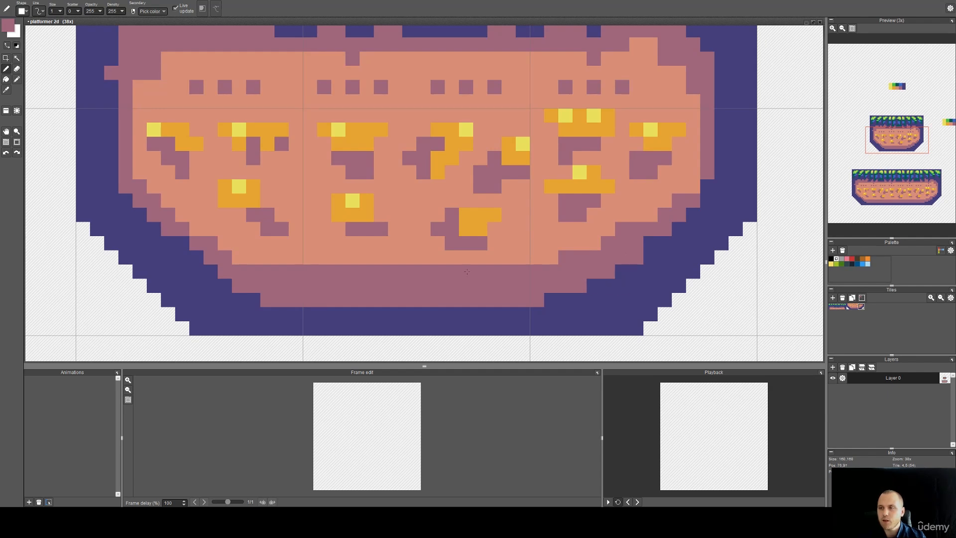
pyautogui.hotkey('ctrl', 'z')
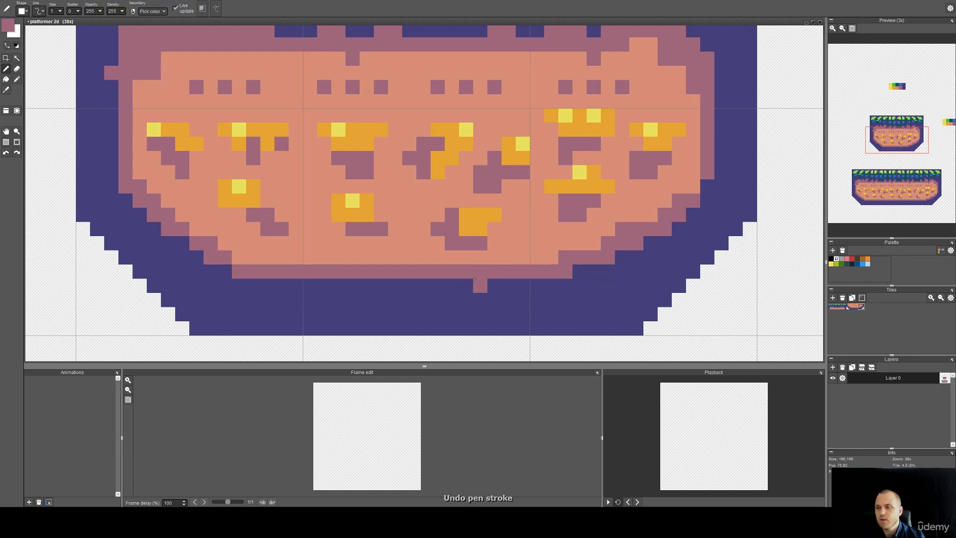
pyautogui.moveTo(432, 286); pyautogui.dragTo(425, 256)
pyautogui.scroll(1, 424, 257)
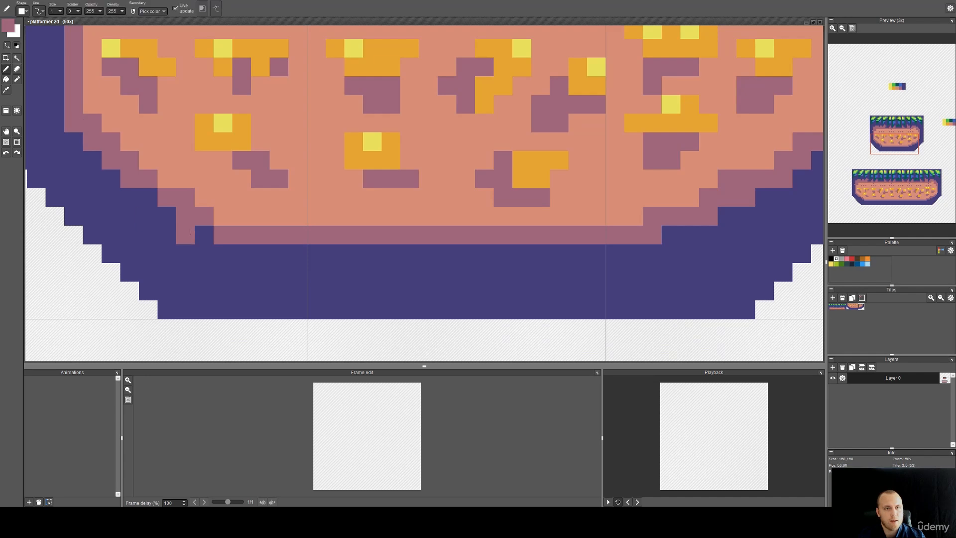
pyautogui.moveTo(74, 127)
pyautogui.mouseDown()
pyautogui.moveTo(186, 235)
pyautogui.moveTo(241, 272)
pyautogui.mouseUp()
pyautogui.hotkey('ctrl', 'z')
pyautogui.moveTo(78, 128); pyautogui.dragTo(140, 183)
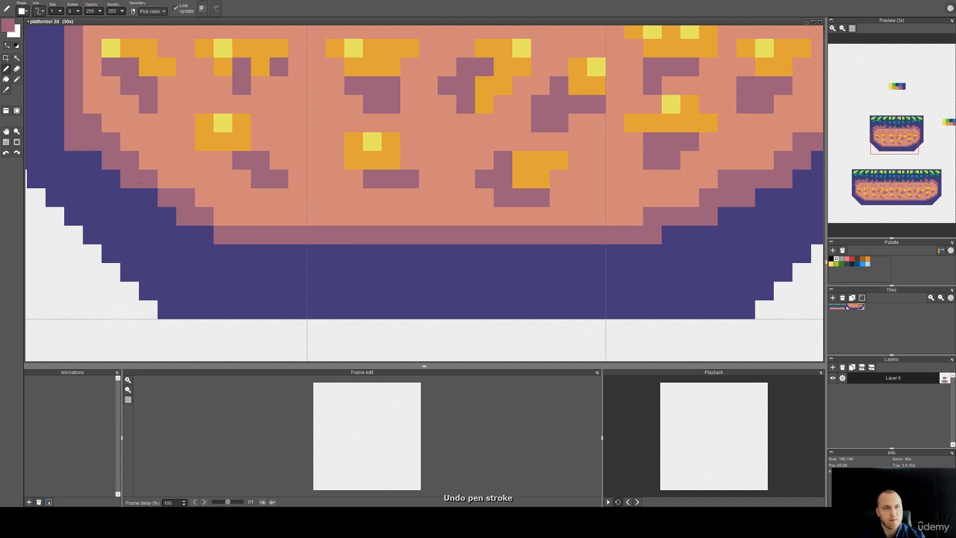
pyautogui.hotkey('ctrl', 'z')
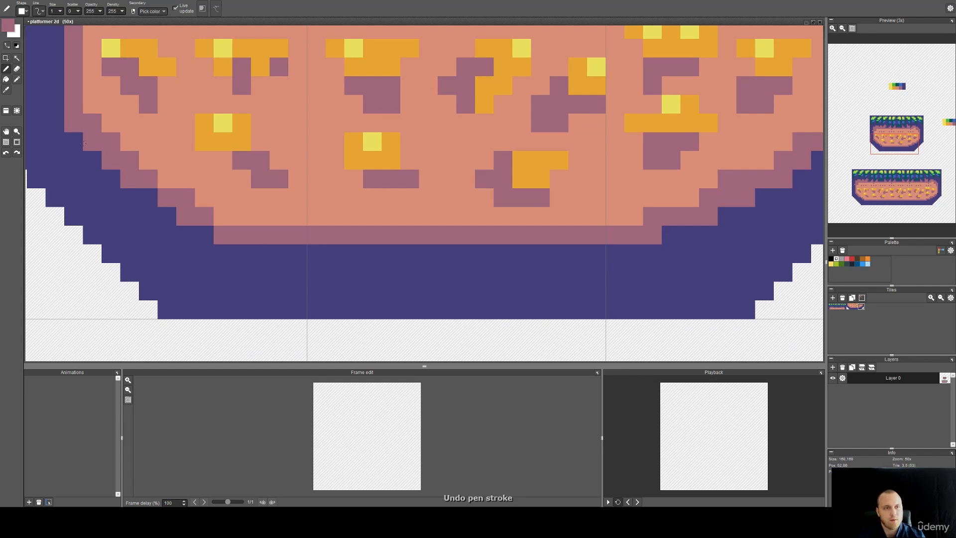
# Draw a mauve stair-step outline down the lower-left edge and a straight mauve line two pixels below the bottom border.
pyautogui.moveTo(82, 124); pyautogui.dragTo(225, 275)
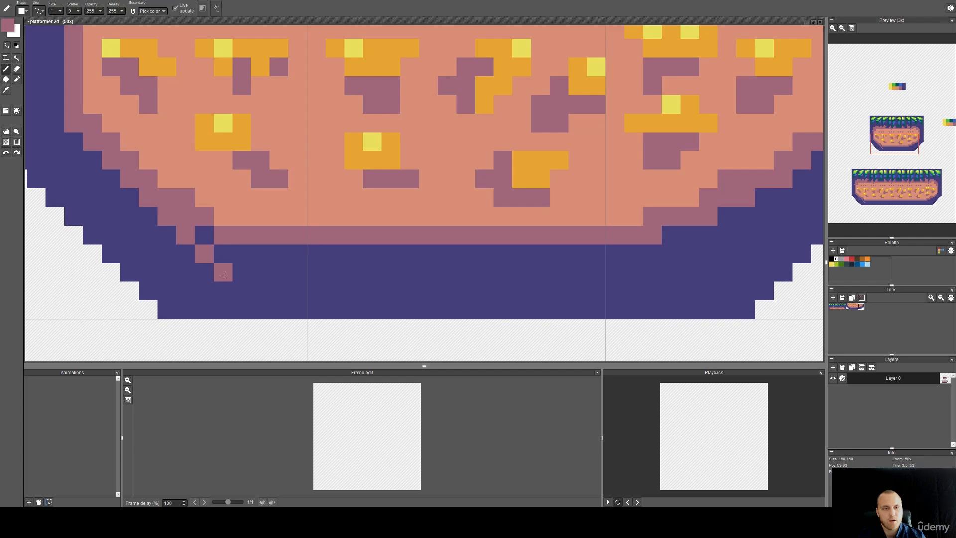
pyautogui.click(207, 241)
pyautogui.moveTo(220, 275); pyautogui.dragTo(645, 287)
pyautogui.hotkey('ctrl', 'z')
pyautogui.moveTo(225, 273); pyautogui.dragTo(696, 273)
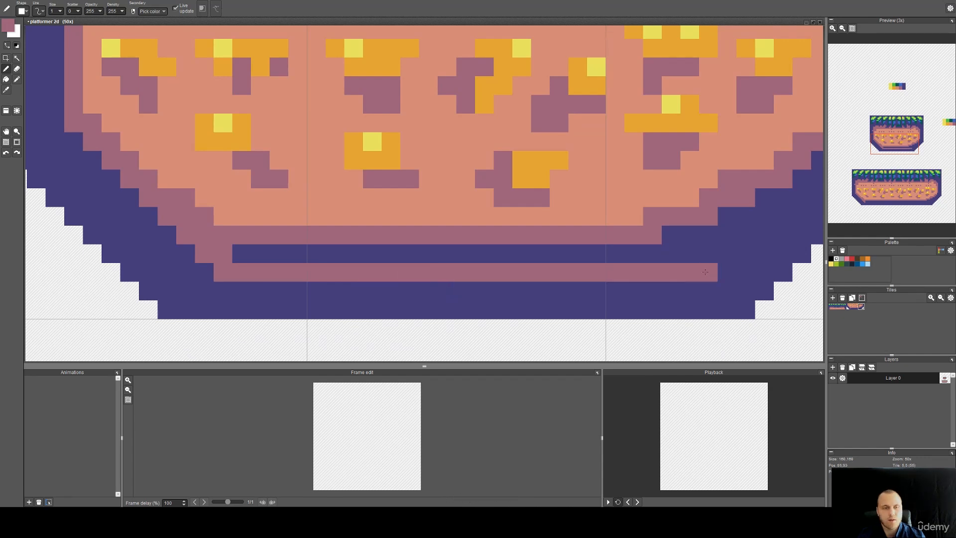
# Continue the mauve outline up the lower-right side and fill the remaining indigo gaps inside it with mauve.
pyautogui.moveTo(744, 248)
pyautogui.mouseDown()
pyautogui.moveTo(501, 286)
pyautogui.moveTo(610, 216)
pyautogui.moveTo(630, 184)
pyautogui.moveTo(481, 276)
pyautogui.moveTo(505, 274)
pyautogui.moveTo(418, 275)
pyautogui.mouseUp()
pyautogui.click(506, 278)
pyautogui.hotkey('ctrl', 'z')
pyautogui.press('f')
pyautogui.click(407, 276)
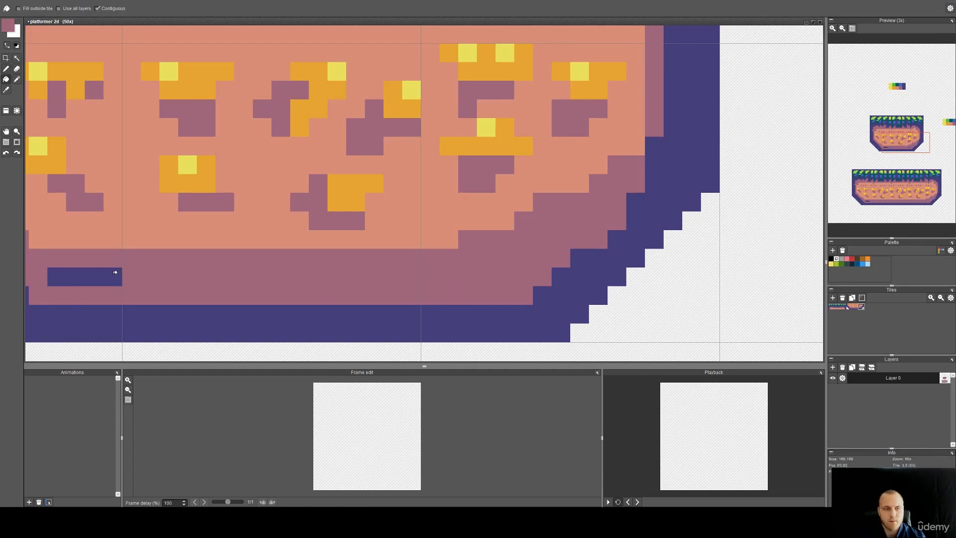
pyautogui.click(106, 276)
pyautogui.moveTo(333, 253); pyautogui.dragTo(406, 268)
pyautogui.moveTo(614, 282); pyautogui.dragTo(554, 278)
# Tidy the lower-right edge of the thickened mauve band with indigo and mauve pixels.
pyautogui.press('b')
pyautogui.click(612, 270)
pyautogui.hotkey('ctrl', 'z')
pyautogui.rightClick(612, 270)
pyautogui.moveTo(630, 233); pyautogui.dragTo(609, 265)
pyautogui.scroll(-3, 608, 265)
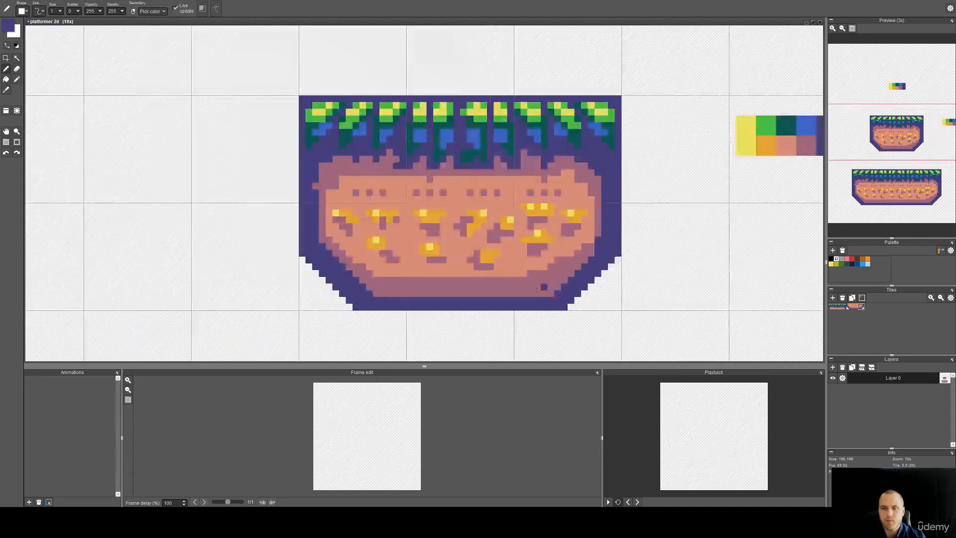
pyautogui.scroll(3, 513, 251)
pyautogui.rightClick(498, 222)
pyautogui.moveTo(511, 220); pyautogui.dragTo(511, 207)
pyautogui.moveTo(401, 237); pyautogui.dragTo(534, 254)
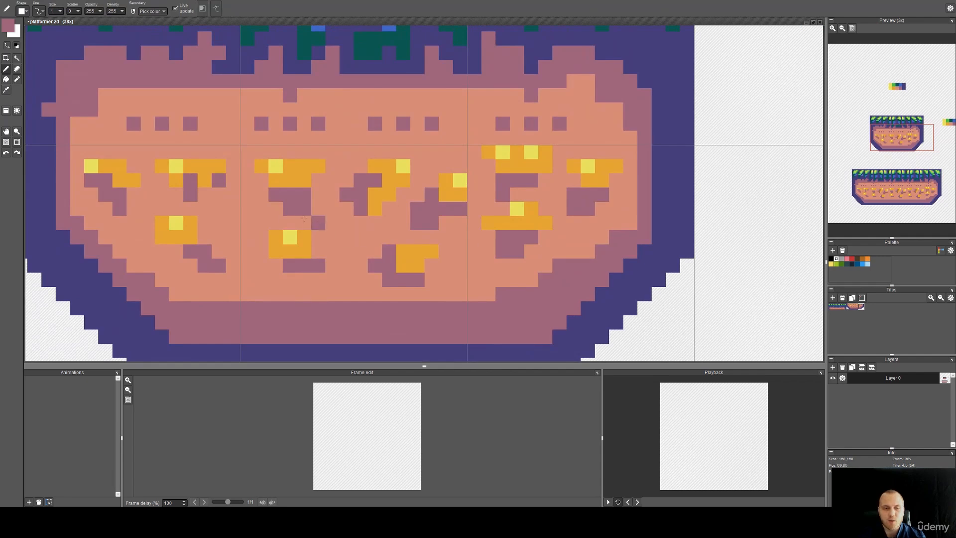
pyautogui.moveTo(290, 280); pyautogui.dragTo(358, 311)
pyautogui.press('i')
pyautogui.click(159, 315)
pyautogui.press('b')
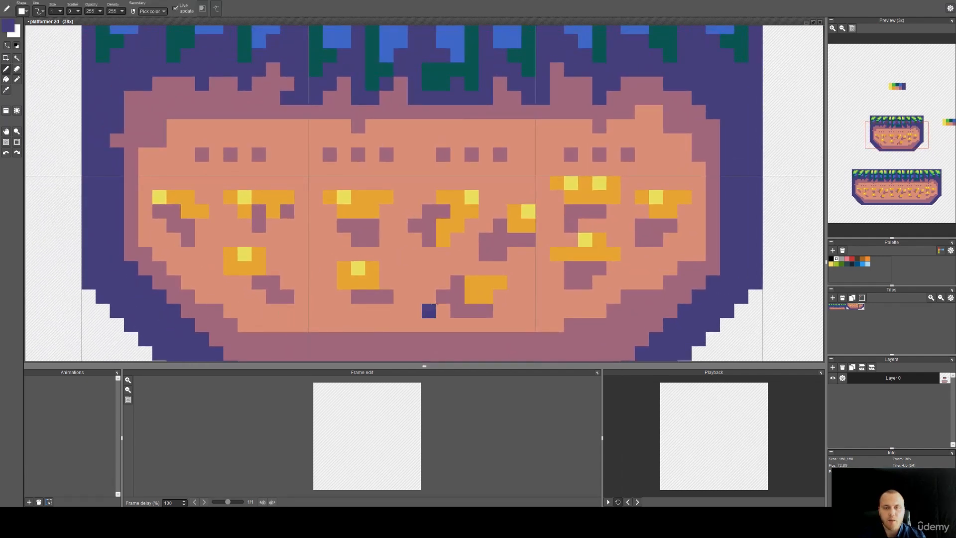
pyautogui.moveTo(429, 267); pyautogui.dragTo(400, 311)
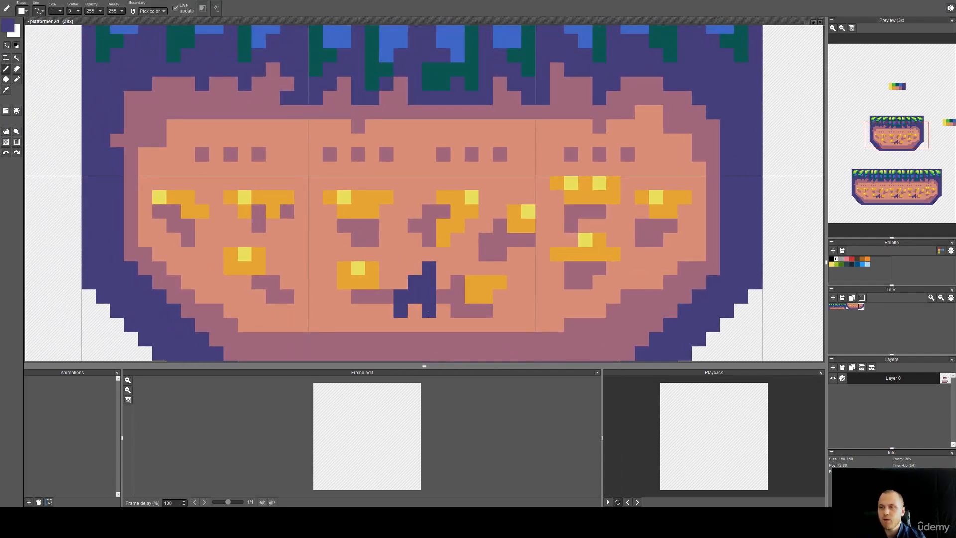
pyautogui.moveTo(529, 283); pyautogui.dragTo(530, 310)
pyautogui.moveTo(536, 253); pyautogui.dragTo(536, 266)
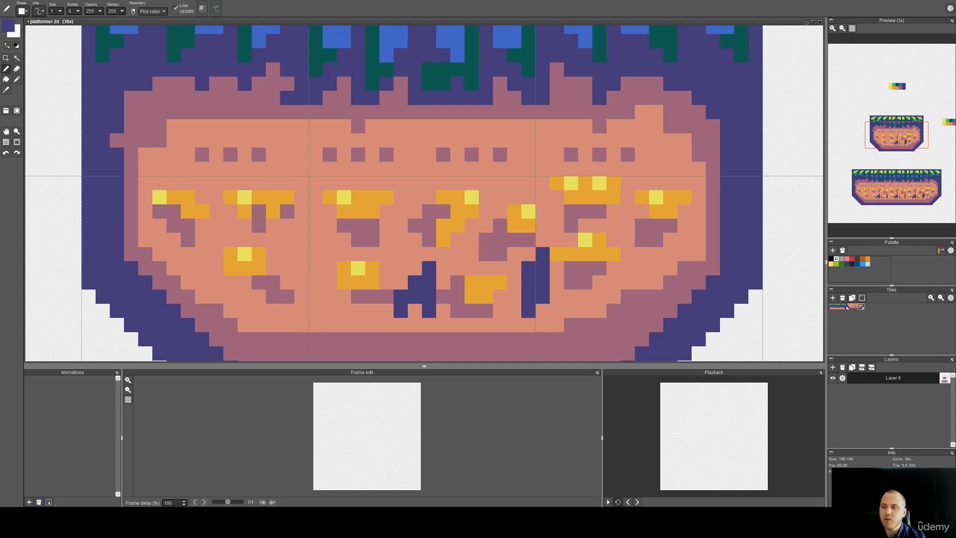
pyautogui.hotkey('ctrl', 'z')
pyautogui.hotkey('ctrl', 'z')
pyautogui.hotkey('ctrl', 'z')
pyautogui.hotkey('ctrl', 'z')
pyautogui.hotkey('ctrl', 'z')
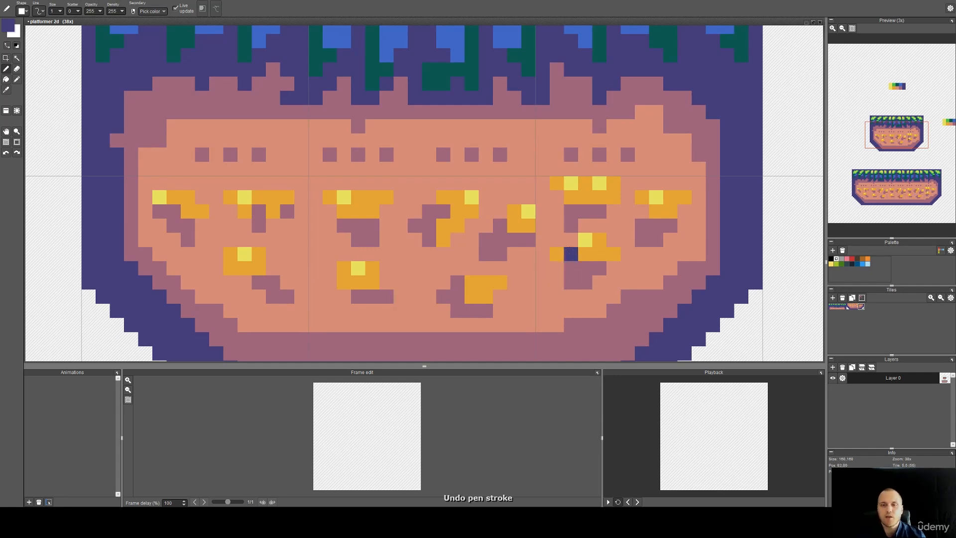
pyautogui.scroll(-4, 535, 225)
pyautogui.press('space')
pyautogui.moveTo(510, 234)
pyautogui.mouseDown()
pyautogui.moveTo(477, 231)
pyautogui.moveTo(465, 212)
pyautogui.moveTo(466, 223)
pyautogui.mouseUp()
pyautogui.click(519, 189)
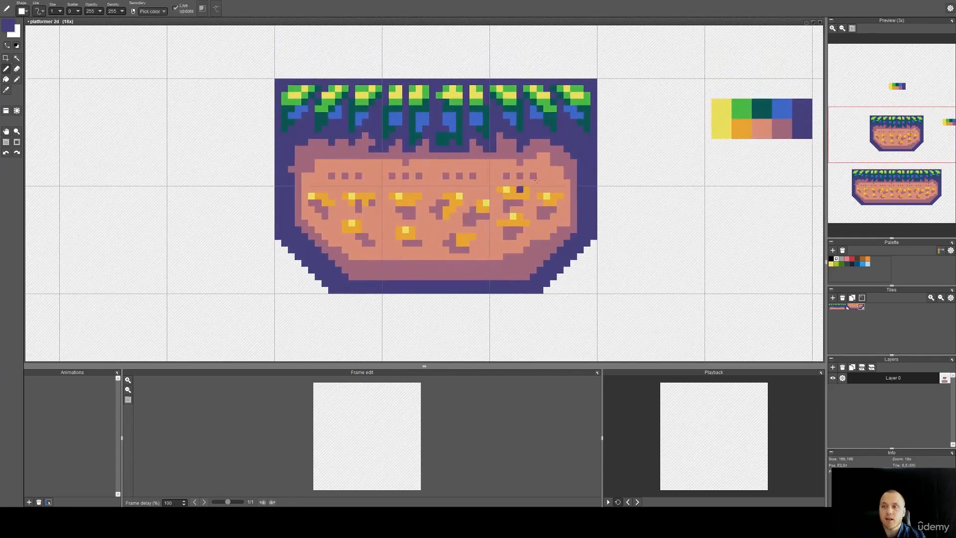
pyautogui.press('space')
pyautogui.moveTo(526, 165); pyautogui.dragTo(529, 183)
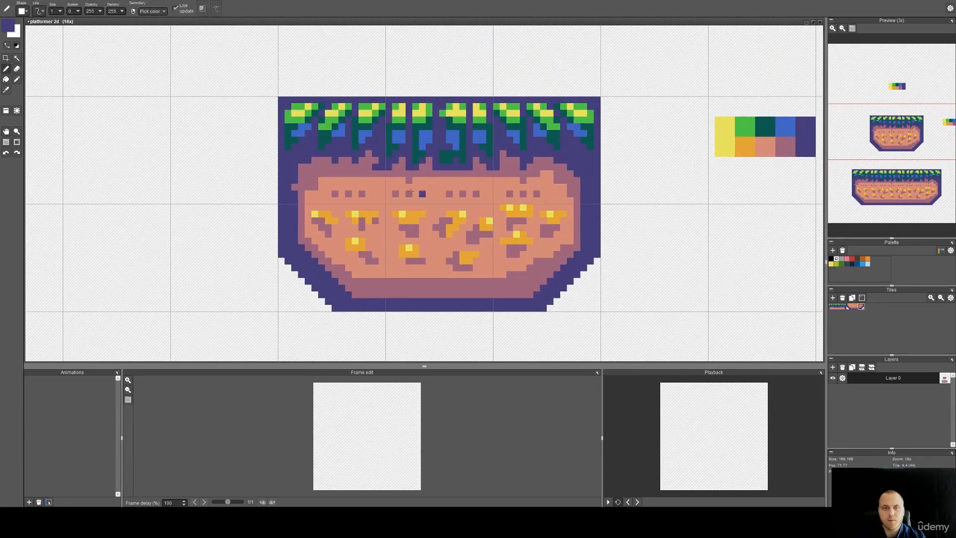
# Extend the mauve patches beneath the orange highlights in the left section and on the left side of the middle section.
pyautogui.scroll(4, 300, 189)
pyautogui.press('space')
pyautogui.moveTo(411, 173); pyautogui.dragTo(207, 160)
pyautogui.press('alt')
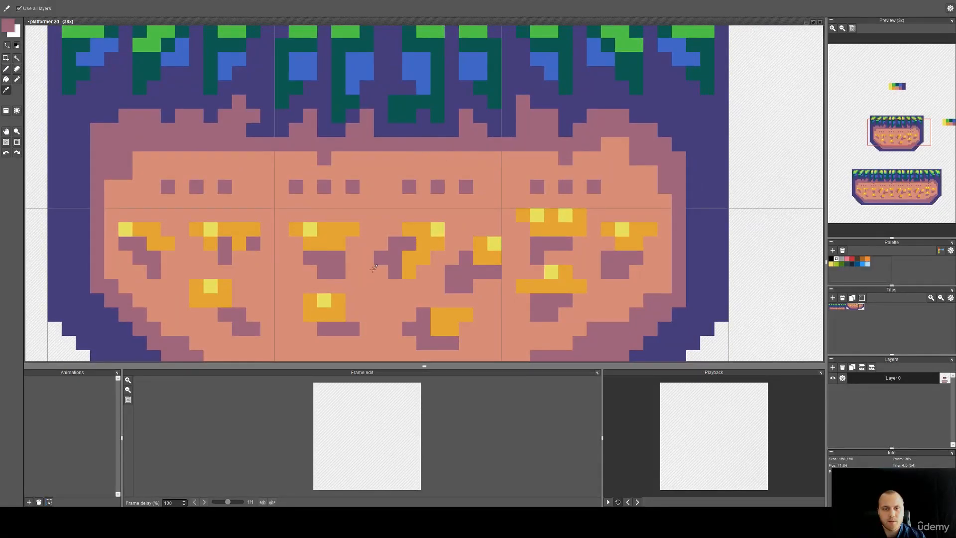
pyautogui.press('space')
pyautogui.moveTo(387, 273); pyautogui.dragTo(398, 210)
pyautogui.moveTo(378, 251)
pyautogui.mouseDown()
pyautogui.moveTo(378, 269)
pyautogui.moveTo(350, 273)
pyautogui.mouseUp()
pyautogui.moveTo(251, 265); pyautogui.dragTo(224, 250)
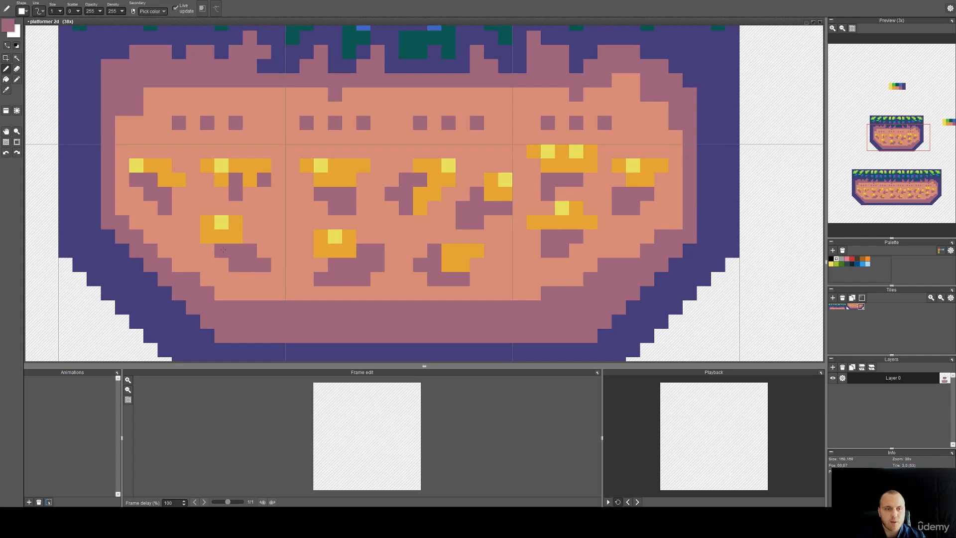
pyautogui.moveTo(165, 223)
pyautogui.mouseDown()
pyautogui.moveTo(157, 202)
pyautogui.moveTo(234, 203)
pyautogui.moveTo(224, 194)
pyautogui.moveTo(253, 197)
pyautogui.moveTo(257, 188)
pyautogui.moveTo(341, 203)
pyautogui.moveTo(300, 194)
pyautogui.moveTo(332, 210)
pyautogui.mouseUp()
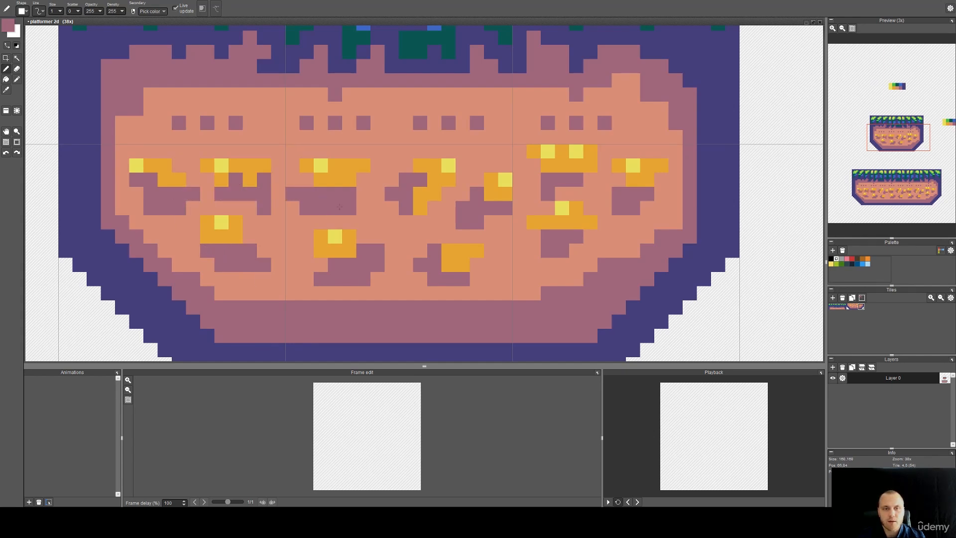
# Extend the mauve shadows below the middle and right orange highlights, and join the upper row of mauve dots into continuous bars.
pyautogui.moveTo(447, 214); pyautogui.dragTo(496, 228)
pyautogui.moveTo(637, 209); pyautogui.dragTo(658, 199)
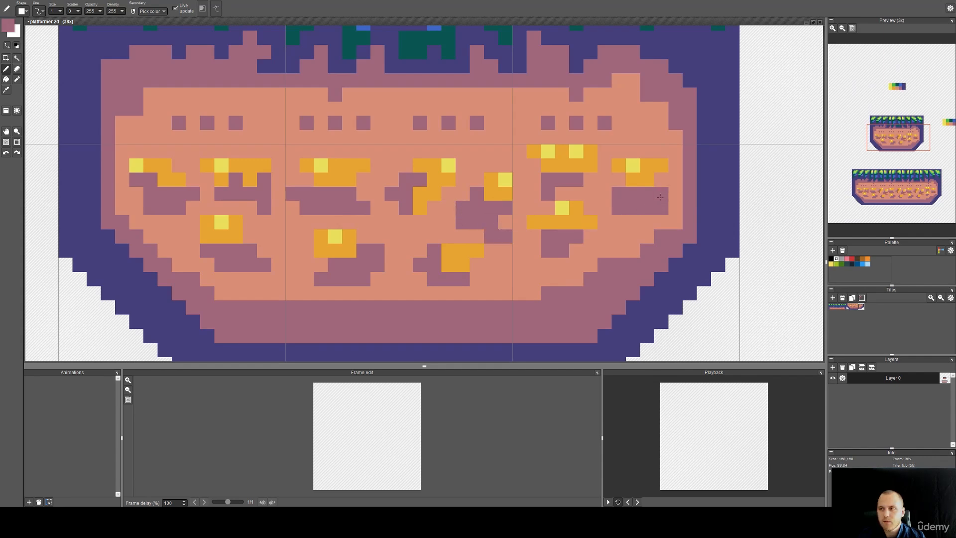
pyautogui.press('space')
pyautogui.moveTo(549, 172)
pyautogui.mouseDown()
pyautogui.moveTo(584, 219)
pyautogui.moveTo(525, 170)
pyautogui.moveTo(467, 177)
pyautogui.mouseUp()
pyautogui.click(517, 200)
pyautogui.hotkey('ctrl', 'z')
pyautogui.moveTo(386, 180); pyautogui.dragTo(362, 176)
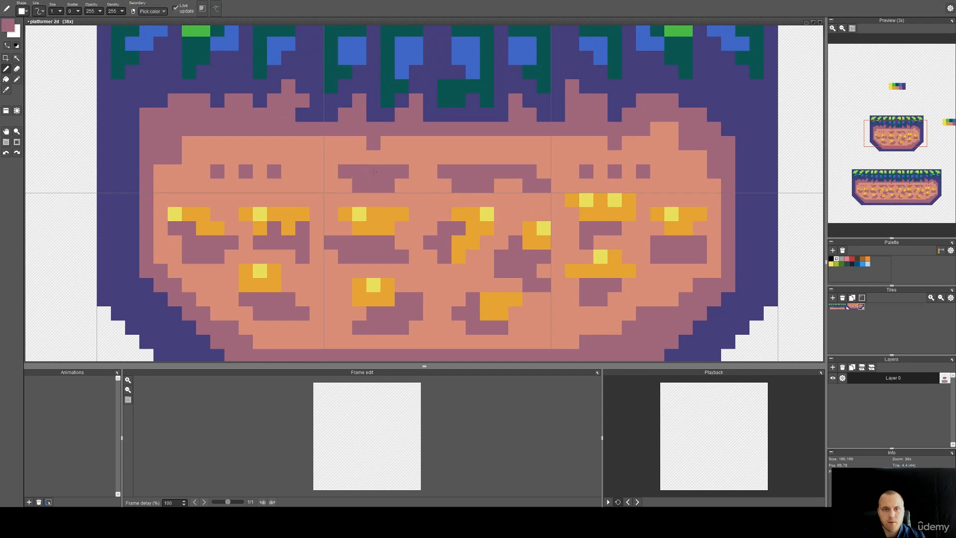
pyautogui.moveTo(264, 168)
pyautogui.mouseDown()
pyautogui.moveTo(291, 172)
pyautogui.moveTo(253, 164)
pyautogui.moveTo(189, 185)
pyautogui.mouseUp()
pyautogui.moveTo(597, 172)
pyautogui.mouseDown()
pyautogui.moveTo(672, 180)
pyautogui.moveTo(622, 194)
pyautogui.moveTo(640, 227)
pyautogui.mouseUp()
# Pick up the orange of the existing highlights as the drawing colour.
pyautogui.press('space')
pyautogui.press('alt')
pyautogui.click(485, 225)
pyautogui.click(513, 225)
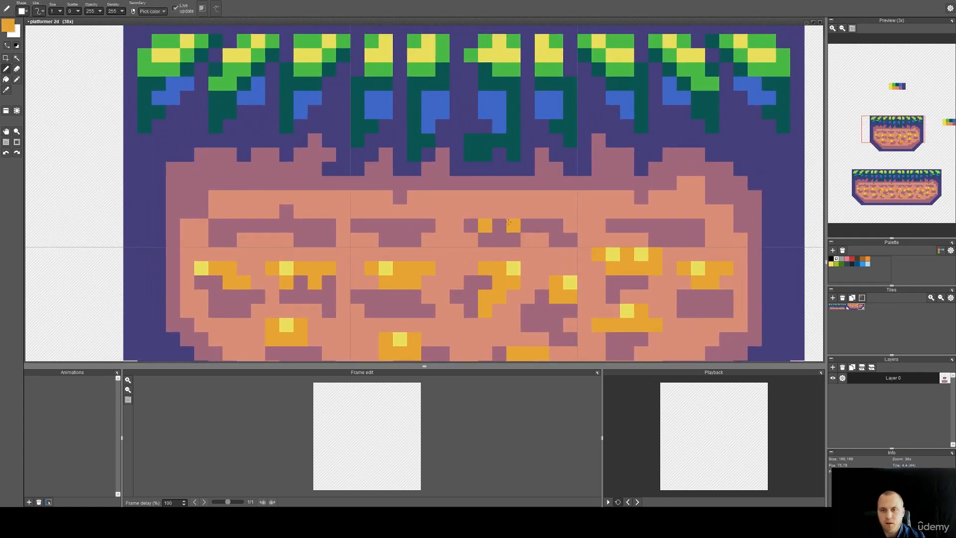
pyautogui.click(570, 225)
pyautogui.hotkey('ctrl', 'z')
pyautogui.hotkey('ctrl', 'z')
# Paint short orange highlights directly above the mauve bars across the upper row of the salmon body.
pyautogui.click(485, 212)
pyautogui.moveTo(499, 212); pyautogui.dragTo(557, 219)
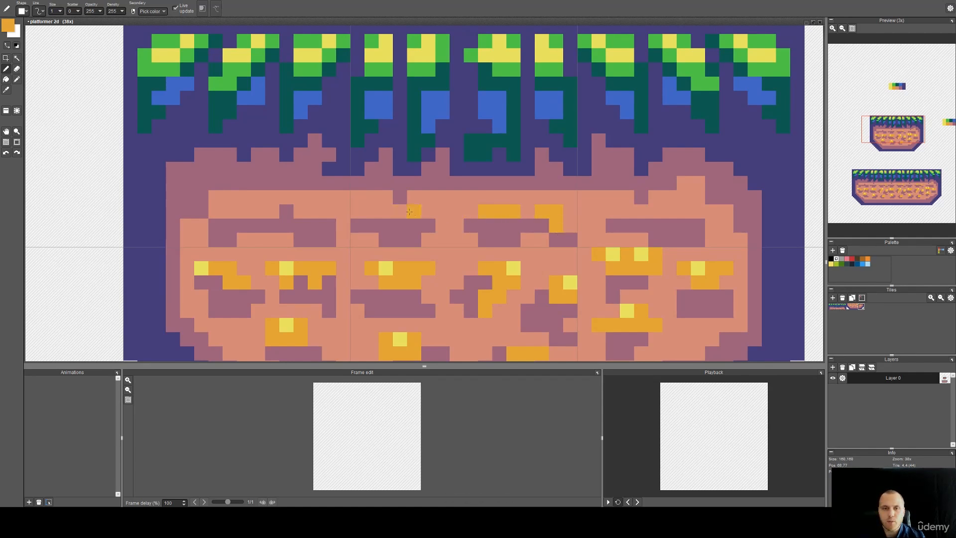
pyautogui.moveTo(301, 212); pyautogui.dragTo(314, 223)
pyautogui.moveTo(244, 213); pyautogui.dragTo(233, 214)
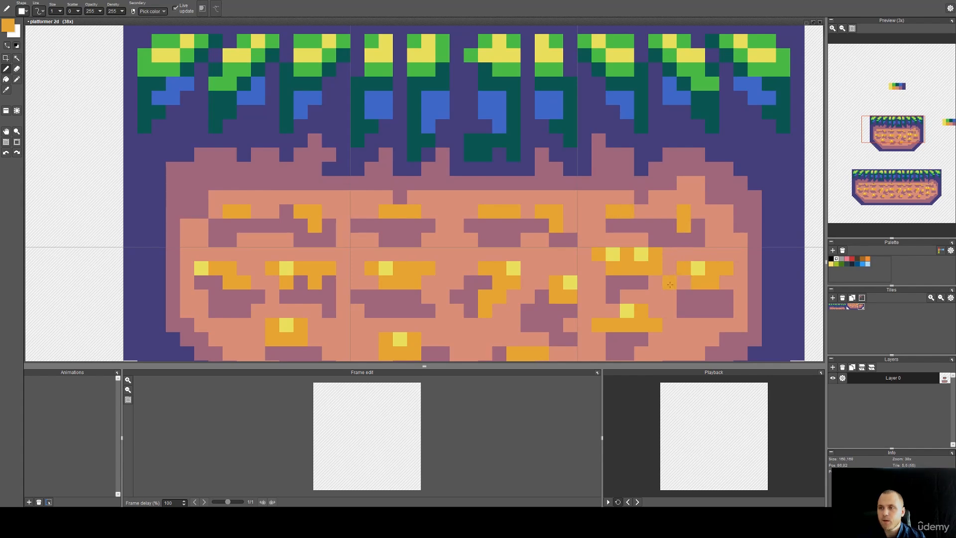
# Examine the shaded platform as a whole and the grass fringe at its upper-right corner up close.
pyautogui.scroll(-4, 682, 268)
pyautogui.scroll(6, 410, 283)
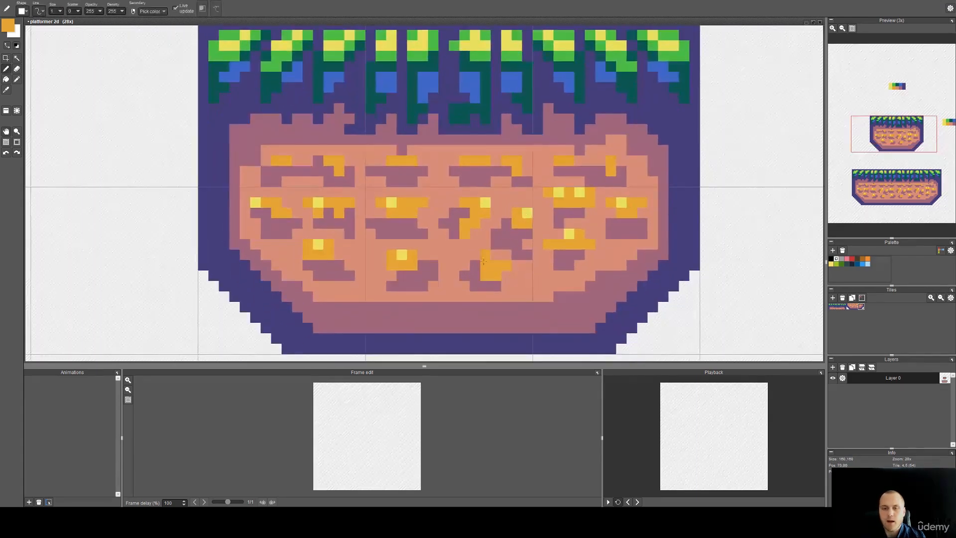
pyautogui.rightClick(433, 285)
pyautogui.moveTo(438, 269); pyautogui.dragTo(418, 286)
pyautogui.scroll(-5, 452, 257)
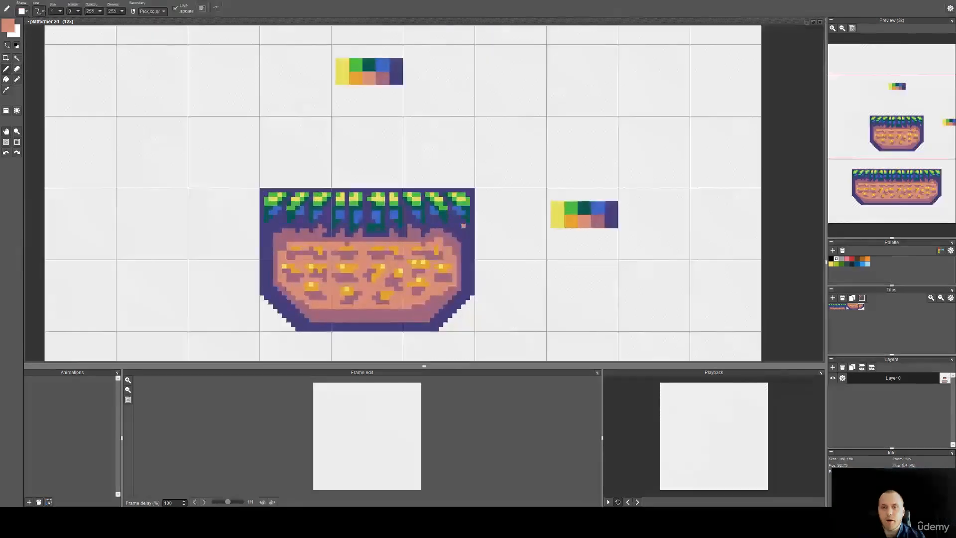
pyautogui.scroll(3, 466, 223)
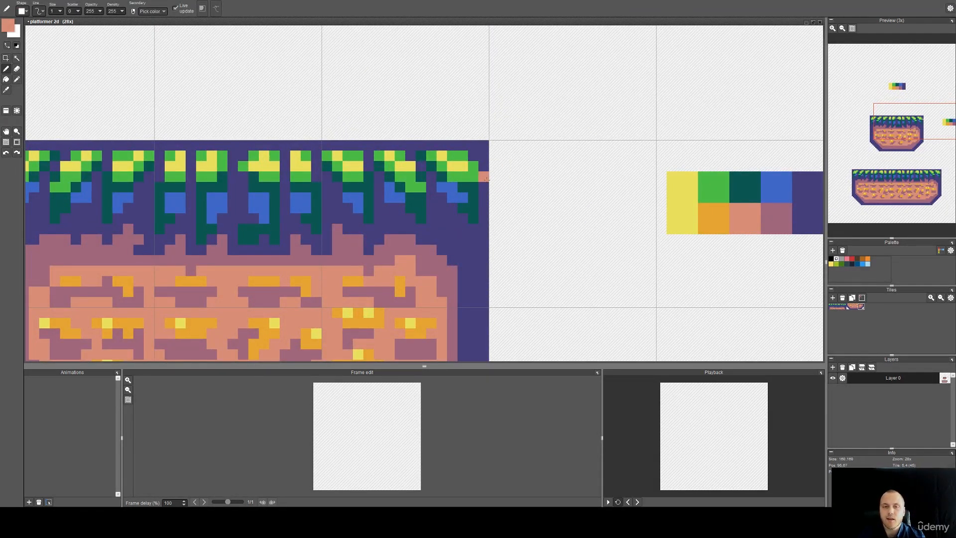
pyautogui.scroll(2, 486, 178)
pyautogui.rightClick(462, 173)
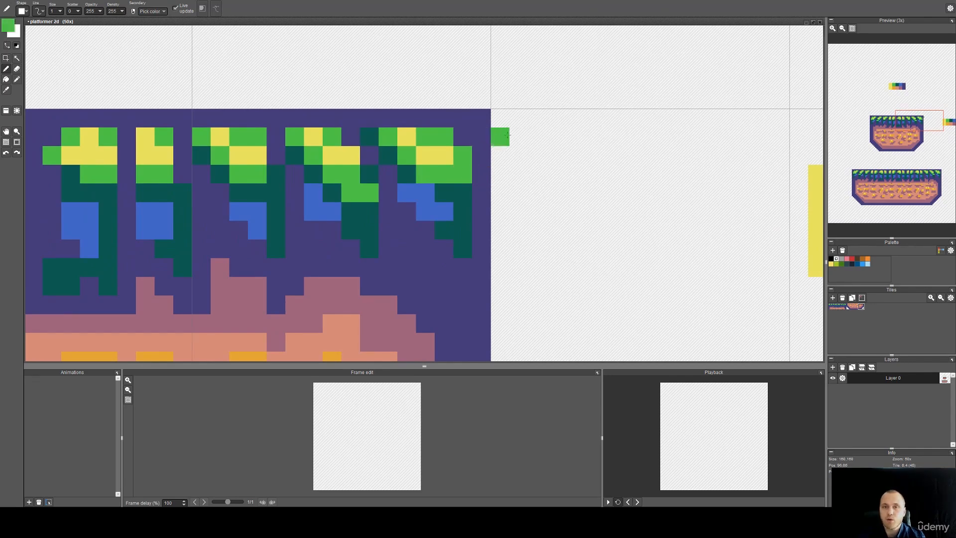
pyautogui.scroll(-2, 507, 135)
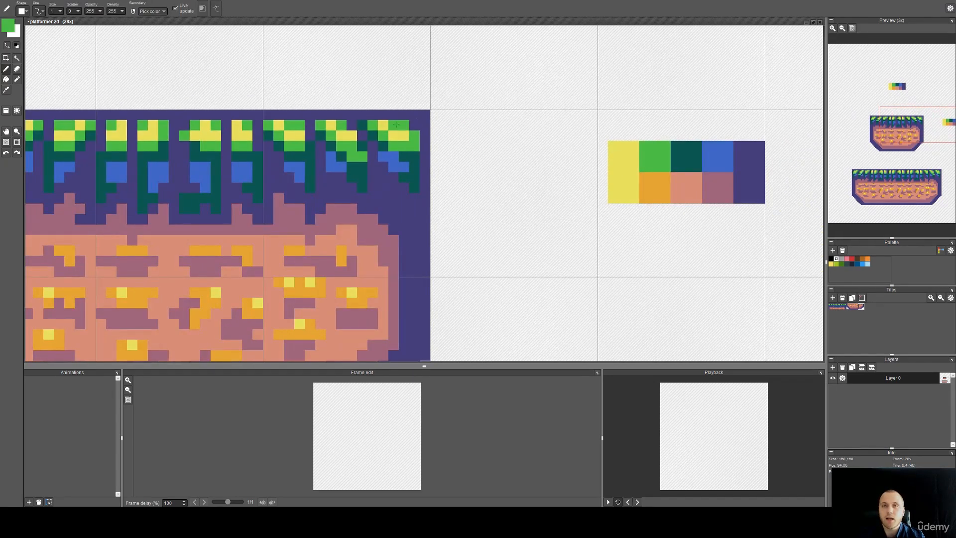
pyautogui.scroll(3, 432, 129)
pyautogui.rightClick(387, 198)
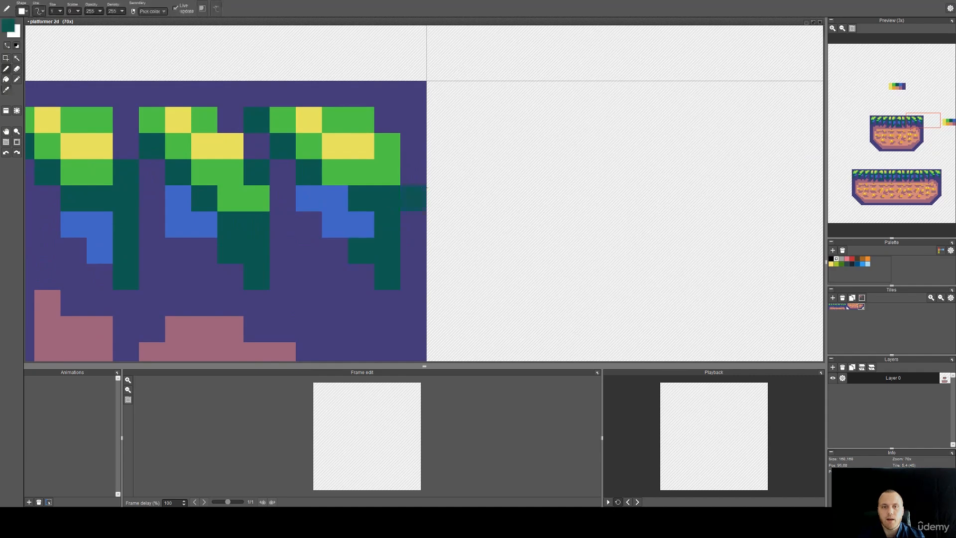
# Draw a stepped indigo outline for a grass tuft overhanging the platform's upper-right corner, three pixels wide inside and tapering downward.
pyautogui.moveTo(438, 223); pyautogui.dragTo(423, 171)
pyautogui.rightClick(411, 71)
pyautogui.scroll(-3, 448, 124)
pyautogui.scroll(3, 401, 90)
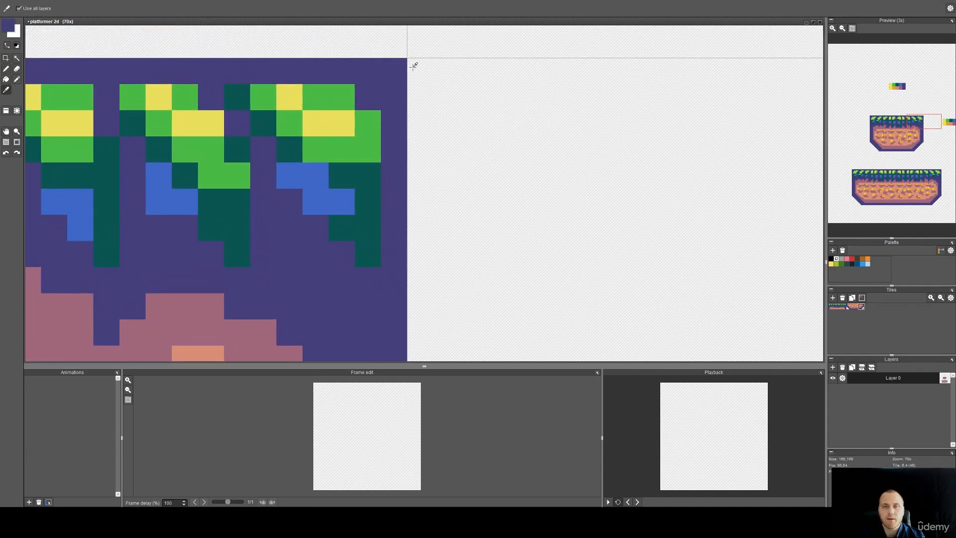
pyautogui.moveTo(420, 69)
pyautogui.mouseDown()
pyautogui.moveTo(498, 70)
pyautogui.moveTo(497, 154)
pyautogui.moveTo(486, 196)
pyautogui.moveTo(472, 204)
pyautogui.moveTo(471, 254)
pyautogui.moveTo(421, 331)
pyautogui.mouseUp()
# Fill the inside of the overhanging tuft's outline with the dark teal of the grass.
pyautogui.press('i')
pyautogui.click(375, 214)
pyautogui.press('f')
pyautogui.click(418, 174)
pyautogui.moveTo(408, 157); pyautogui.dragTo(397, 198)
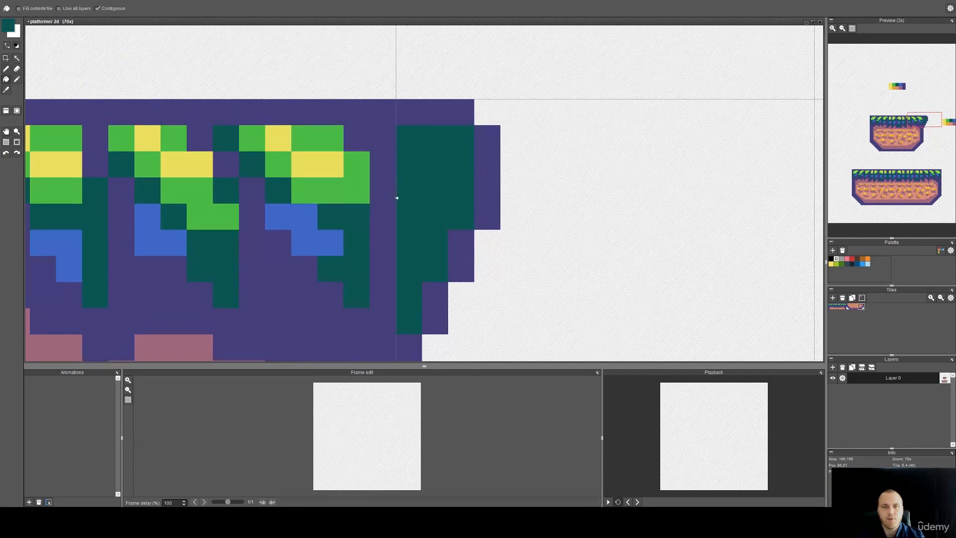
# Paint the overhanging tuft's upper three rows green and add a blue patch beneath them beside the platform edge.
pyautogui.press('b')
pyautogui.rightClick(357, 190)
pyautogui.moveTo(409, 140)
pyautogui.mouseDown()
pyautogui.moveTo(433, 166)
pyautogui.moveTo(459, 166)
pyautogui.moveTo(464, 143)
pyautogui.moveTo(434, 216)
pyautogui.moveTo(411, 217)
pyautogui.moveTo(414, 260)
pyautogui.moveTo(410, 217)
pyautogui.moveTo(434, 258)
pyautogui.moveTo(410, 267)
pyautogui.mouseUp()
pyautogui.rightClick(330, 243)
pyautogui.rightClick(434, 267)
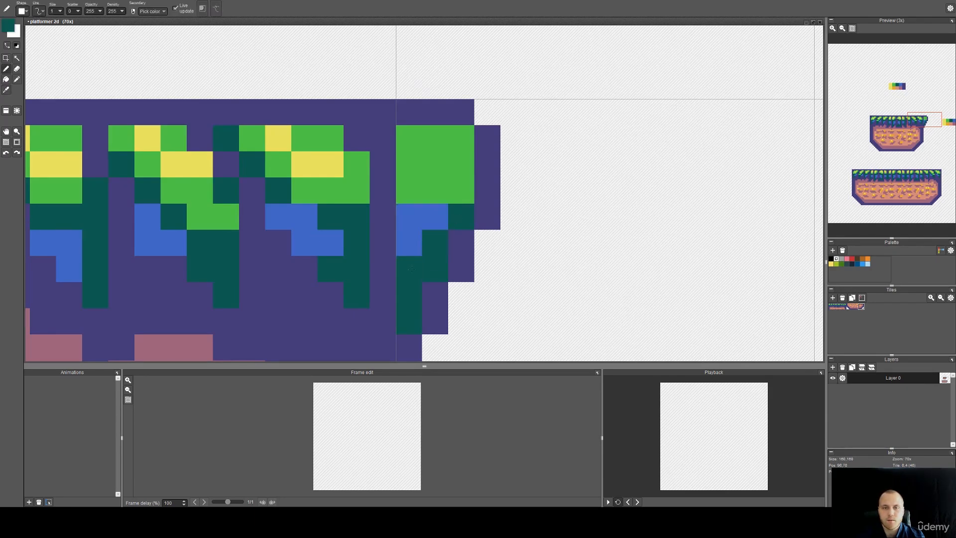
pyautogui.keyDown('alt'); pyautogui.click(330, 242); pyautogui.keyUp('alt')
pyautogui.click(409, 269)
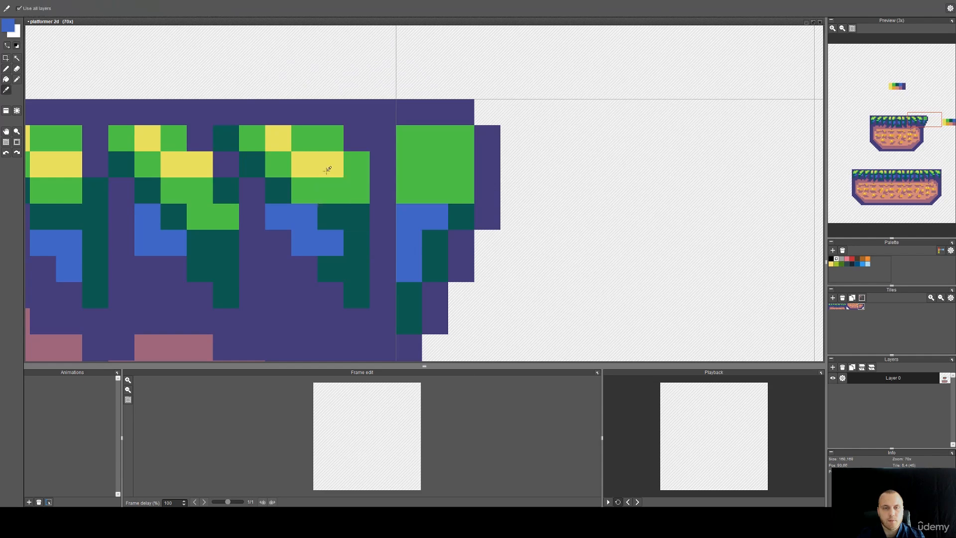
pyautogui.moveTo(377, 260); pyautogui.dragTo(452, 215)
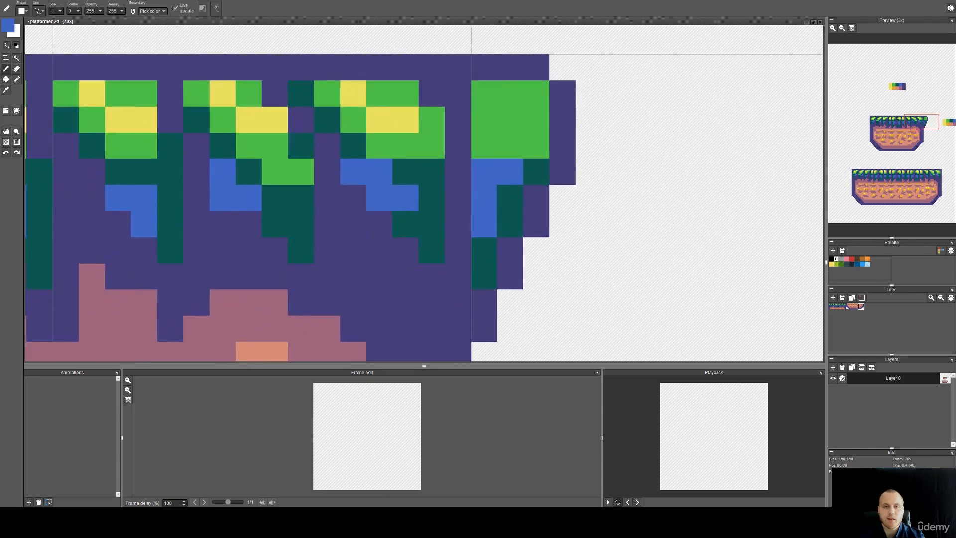
pyautogui.scroll(-2, 490, 185)
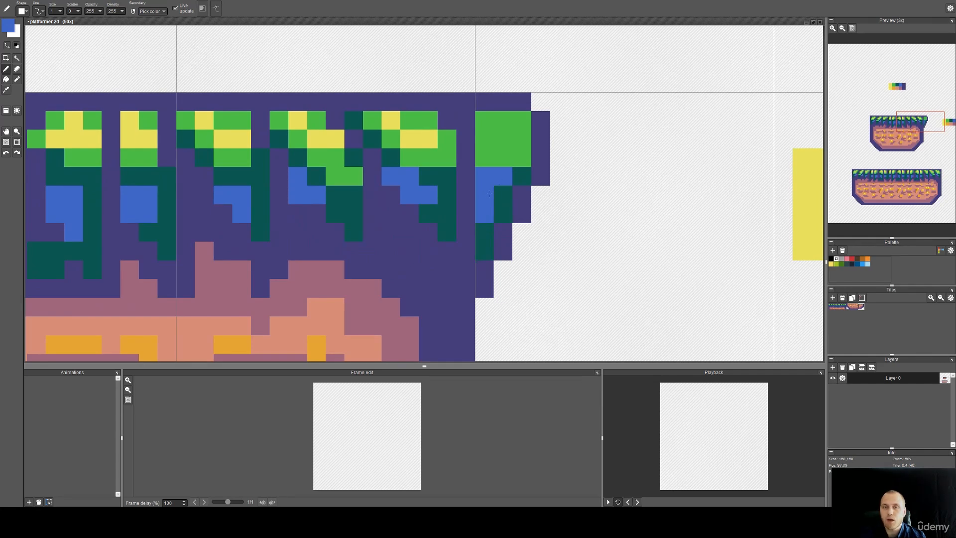
pyautogui.moveTo(488, 215); pyautogui.dragTo(486, 251)
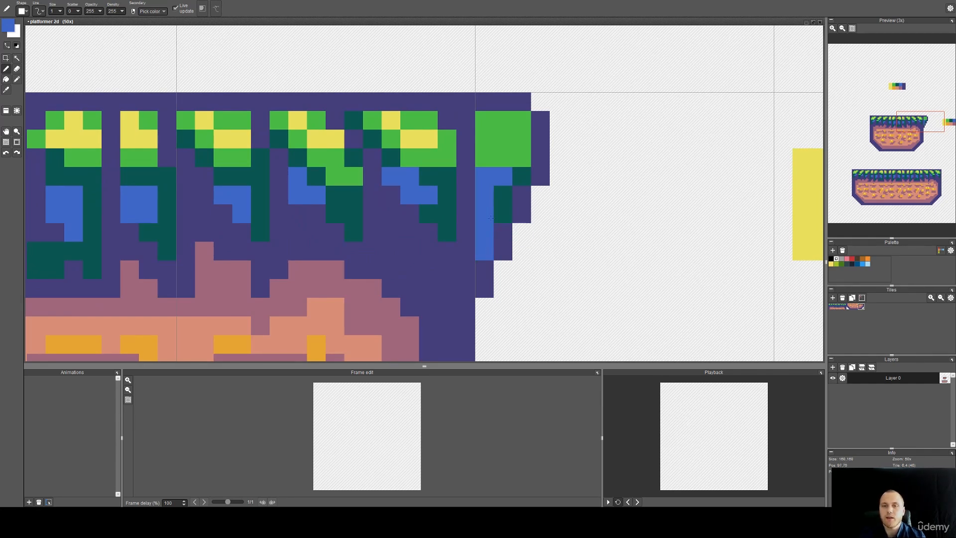
pyautogui.press('alt')
pyautogui.moveTo(485, 233); pyautogui.dragTo(485, 250)
# Add a small stepped yellow highlight across the upper two rows of the overhanging tuft's green area.
pyautogui.press('space')
pyautogui.moveTo(510, 213); pyautogui.dragTo(457, 241)
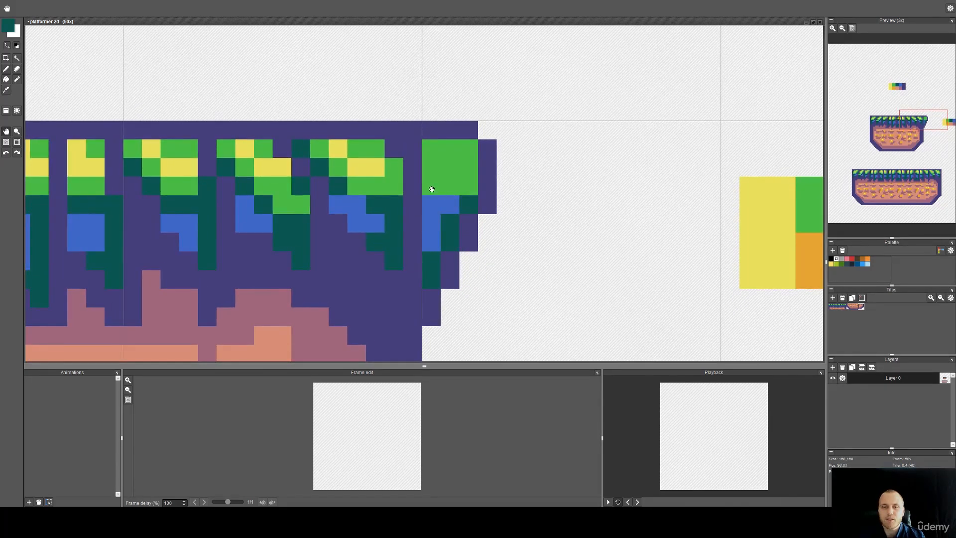
pyautogui.scroll(2, 432, 189)
pyautogui.press('alt')
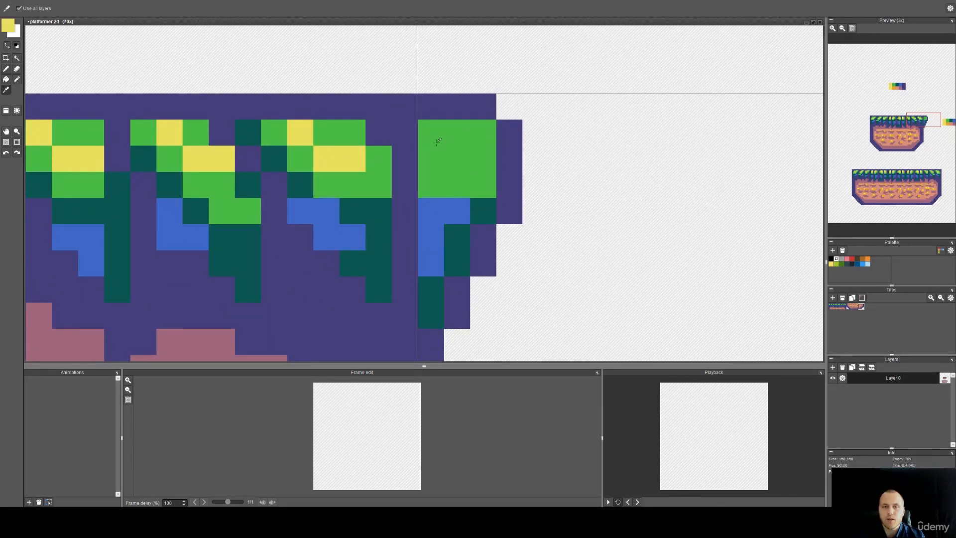
pyautogui.click(452, 143)
pyautogui.moveTo(452, 143); pyautogui.dragTo(483, 159)
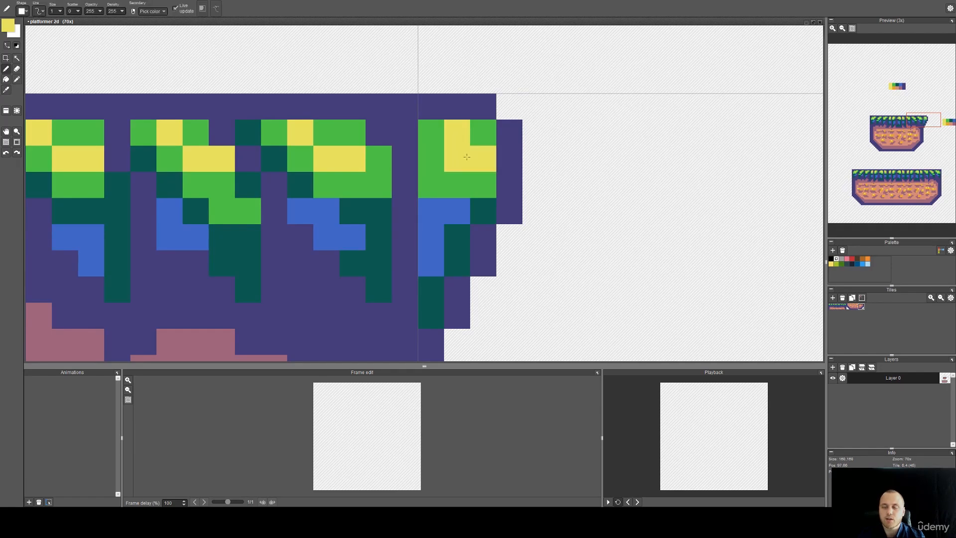
pyautogui.click(437, 135)
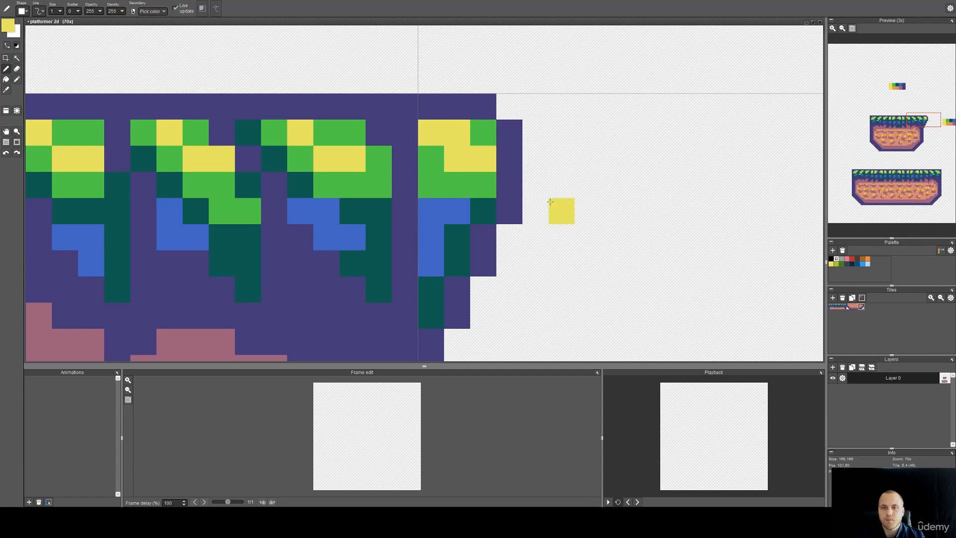
# Try a green bridge from the last blade to the overhanging tuft, repaint the gap indigo and shade the blade's lower corner teal.
pyautogui.scroll(-3, 550, 201)
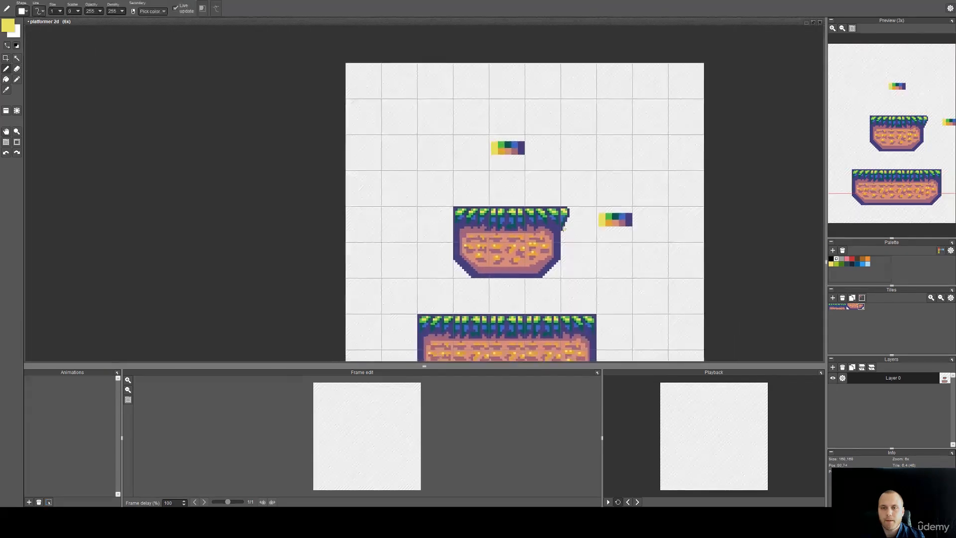
pyautogui.scroll(5, 563, 227)
pyautogui.keyDown('alt'); pyautogui.click(515, 200); pyautogui.keyUp('alt')
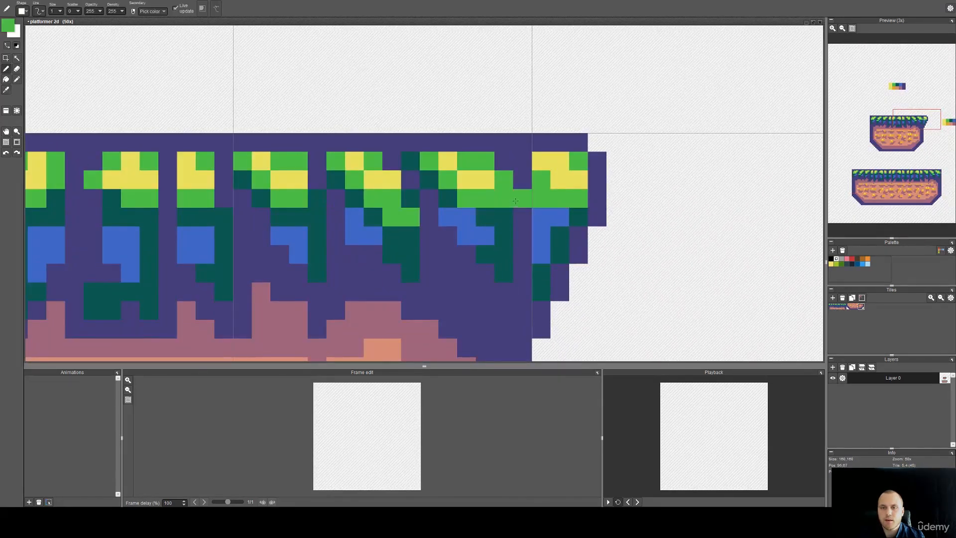
pyautogui.moveTo(521, 180); pyautogui.dragTo(506, 166)
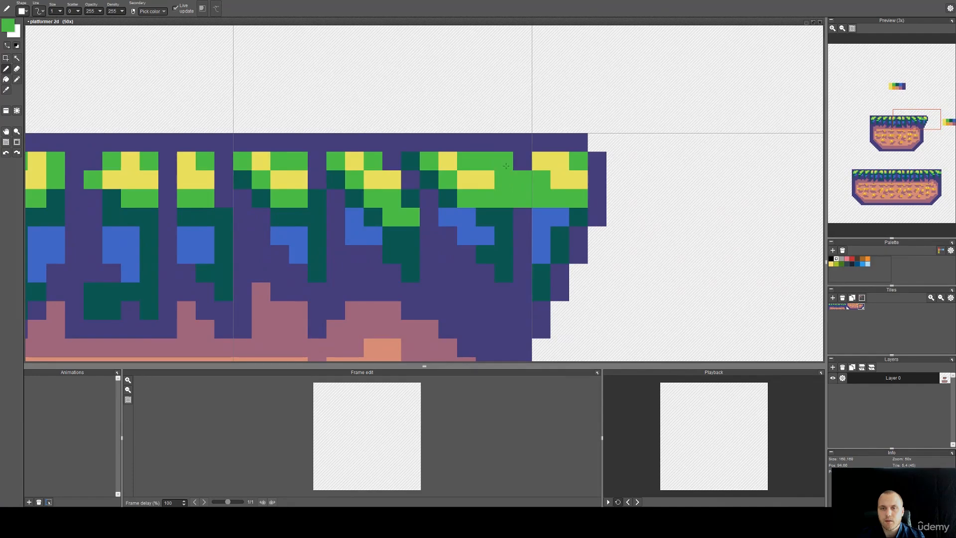
pyautogui.keyDown('alt'); pyautogui.click(505, 212); pyautogui.keyUp('alt')
pyautogui.click(518, 198)
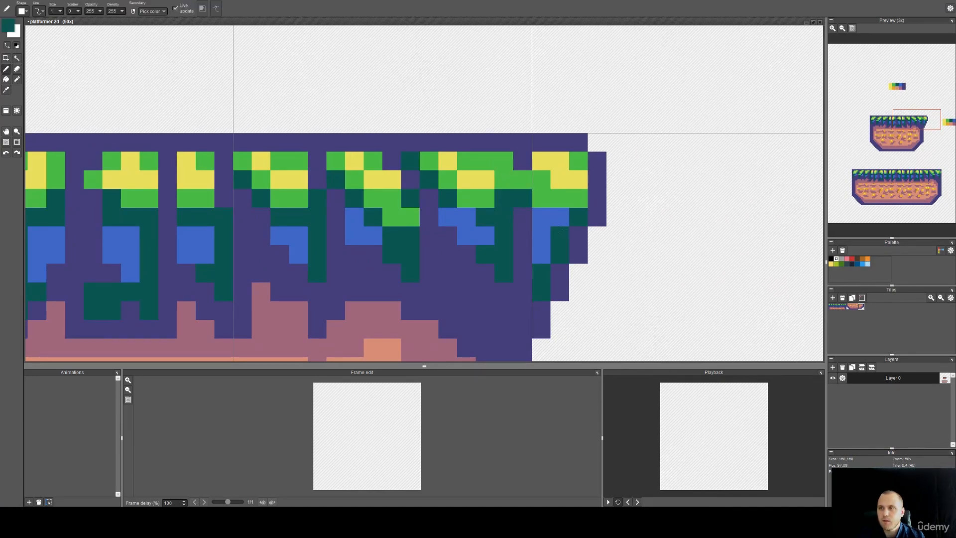
pyautogui.rightClick(522, 161)
pyautogui.click(504, 161)
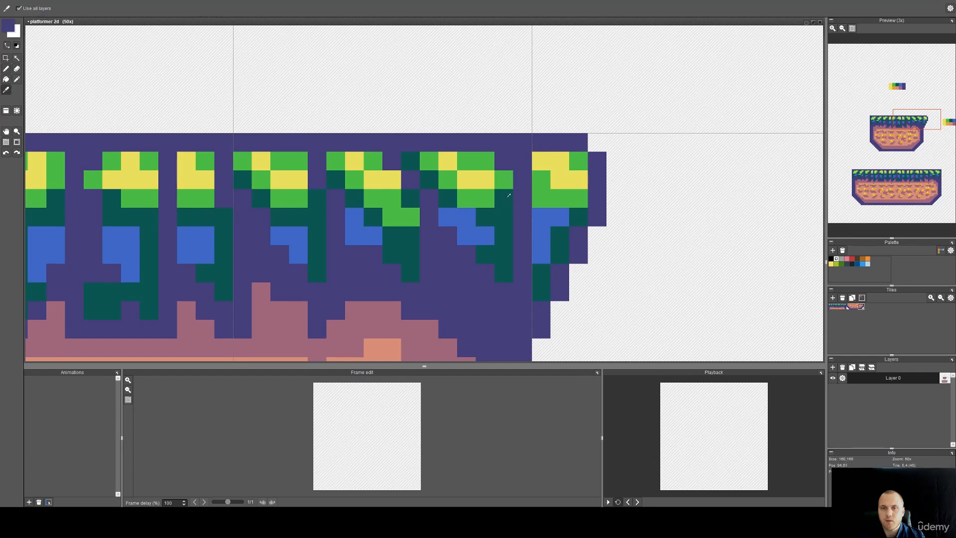
# Copy the overhanging tuft's tile to an empty tile left of the platform and flip the copy horizontally.
pyautogui.scroll(-8, 564, 227)
pyautogui.scroll(2, 553, 224)
pyautogui.press('s')
pyautogui.keyDown('ctrl'); pyautogui.click(558, 212); pyautogui.keyUp('ctrl')
pyautogui.moveTo(567, 202); pyautogui.dragTo(232, 194)
pyautogui.press('Return')
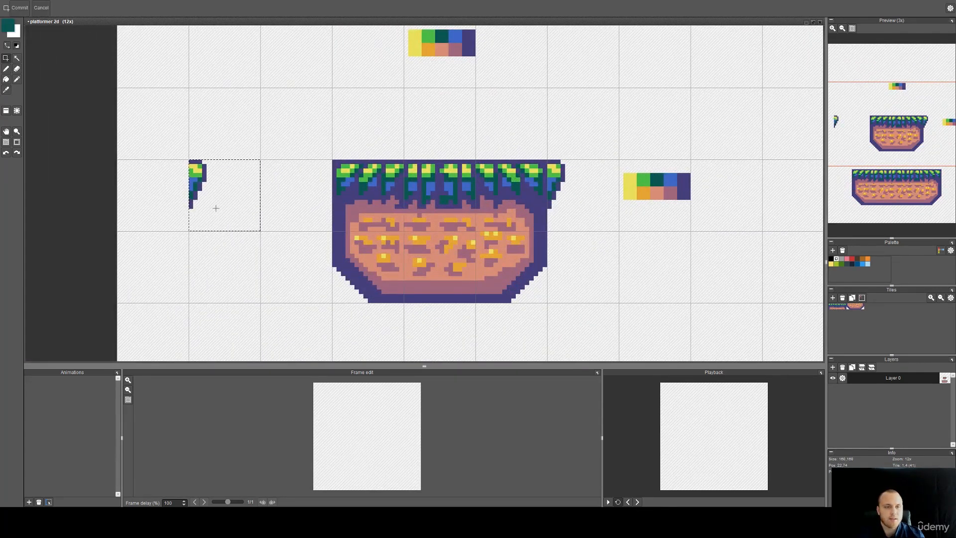
pyautogui.press('h')
# Place the flipped tuft tile at the upper platform's left end and clear the temporary copy.
pyautogui.press('a')
pyautogui.rightClick(239, 211)
pyautogui.click(296, 211)
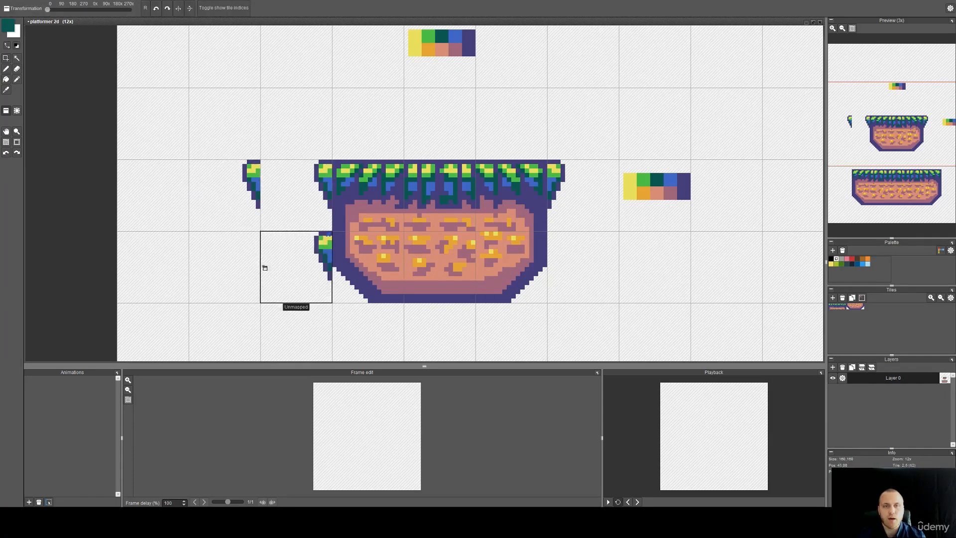
pyautogui.rightClick(207, 130)
pyautogui.click(222, 194)
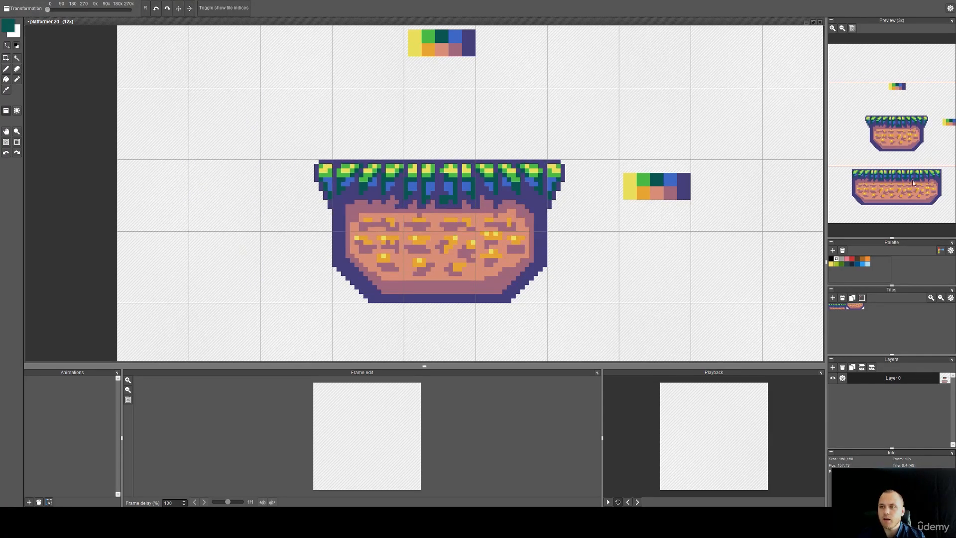
# Place the matching overhanging tuft tiles at the right and left ends of the wider lower platform's grass.
pyautogui.moveTo(538, 274); pyautogui.dragTo(450, 175)
pyautogui.scroll(-1, 450, 174)
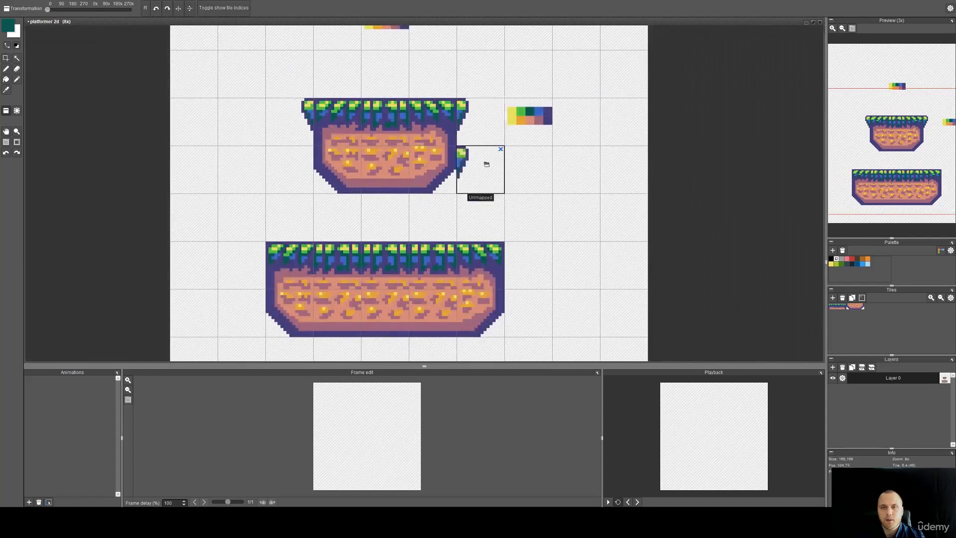
pyautogui.rightClick(483, 135)
pyautogui.click(525, 262)
pyautogui.rightClick(288, 104)
pyautogui.click(239, 247)
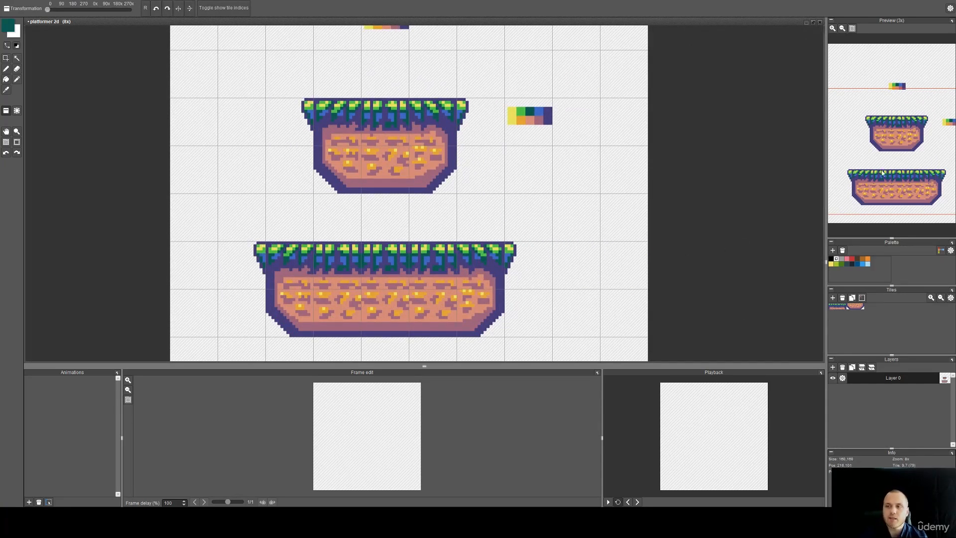
pyautogui.moveTo(460, 210); pyautogui.dragTo(536, 263)
pyautogui.press('b')
pyautogui.scroll(5, 459, 175)
pyautogui.rightClick(445, 189)
pyautogui.scroll(-1, 546, 231)
pyautogui.moveTo(481, 185); pyautogui.dragTo(443, 188)
pyautogui.scroll(-3, 454, 214)
pyautogui.moveTo(460, 222)
pyautogui.mouseDown()
pyautogui.moveTo(468, 242)
pyautogui.moveTo(430, 190)
pyautogui.moveTo(390, 211)
pyautogui.mouseUp()
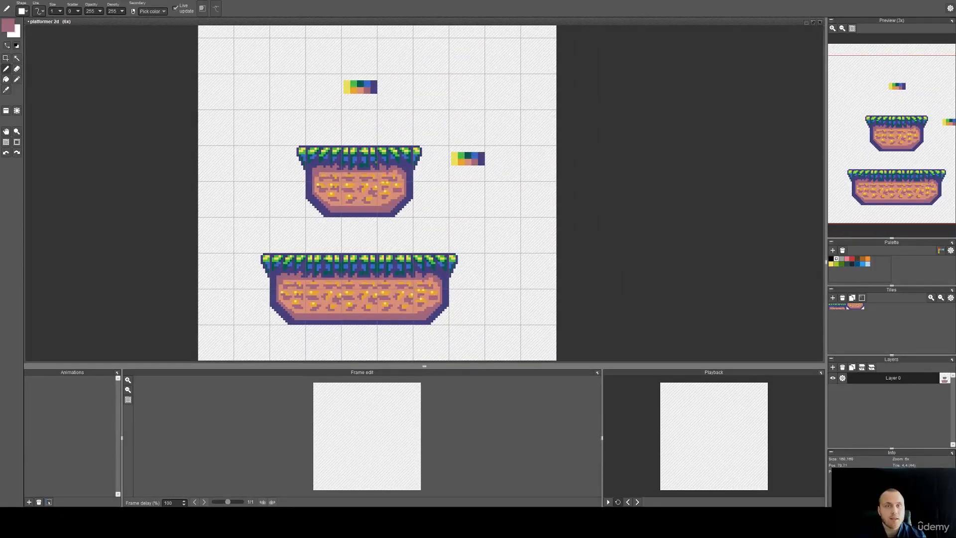
# Enlarge the canvas in both directions, setting it to 20 tiles wide.
pyautogui.click(78, 7)
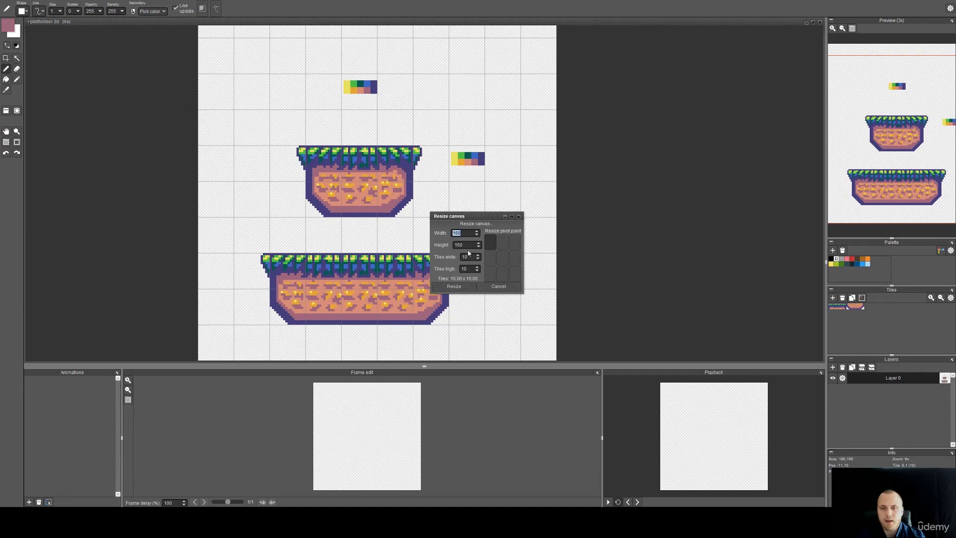
pyautogui.write('20')
pyautogui.press('Return')
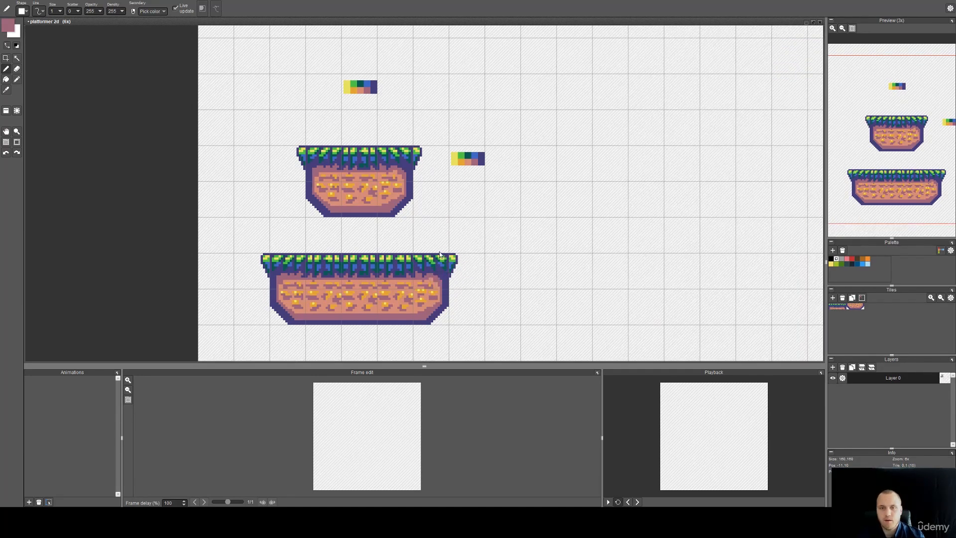
# Clear all tiles of the wider lower platform from the canvas and save the file.
pyautogui.scroll(-1, 577, 265)
pyautogui.moveTo(622, 283); pyautogui.dragTo(378, 119)
pyautogui.scroll(-1, 378, 119)
pyautogui.moveTo(361, 162); pyautogui.dragTo(426, 177)
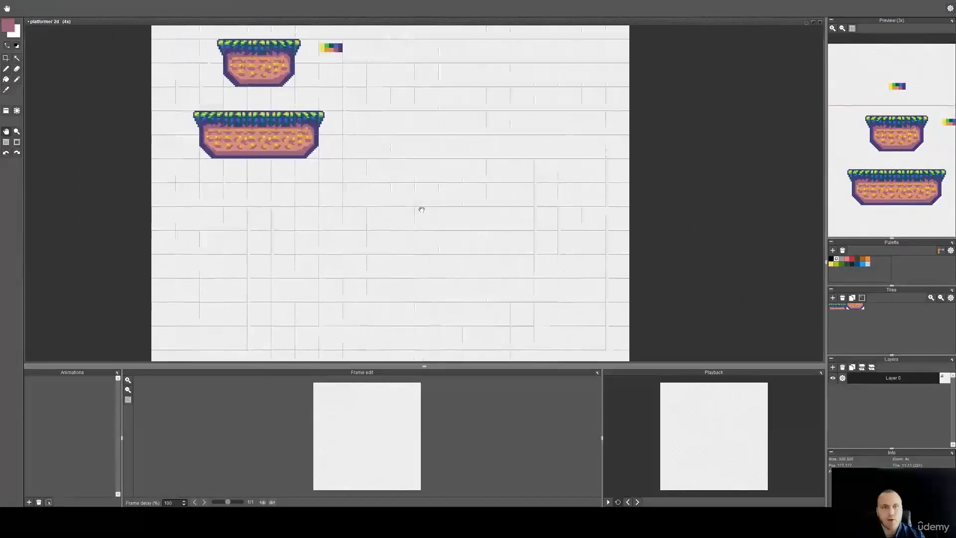
pyautogui.press('q')
pyautogui.moveTo(366, 154)
pyautogui.mouseDown()
pyautogui.moveTo(174, 128)
pyautogui.moveTo(376, 127)
pyautogui.mouseUp()
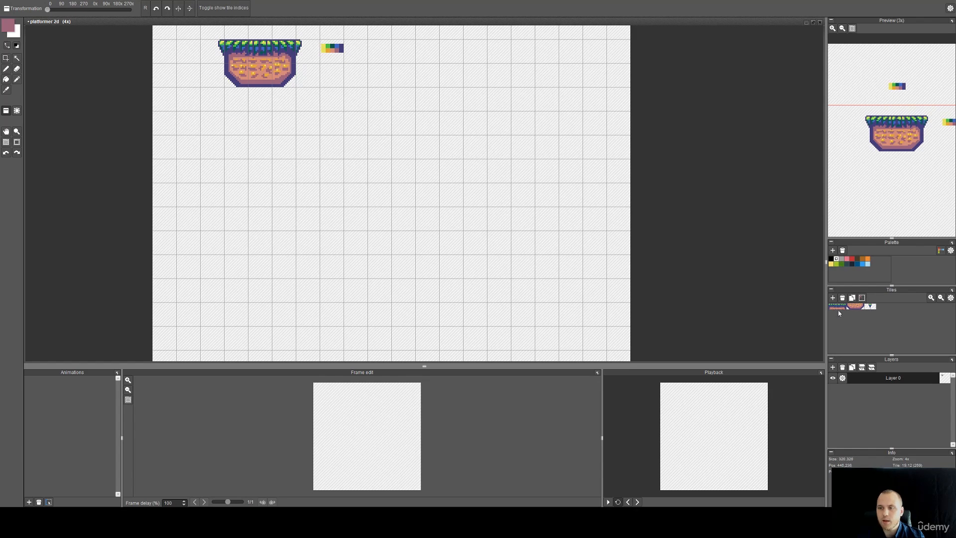
pyautogui.hotkey('ctrl', 's')
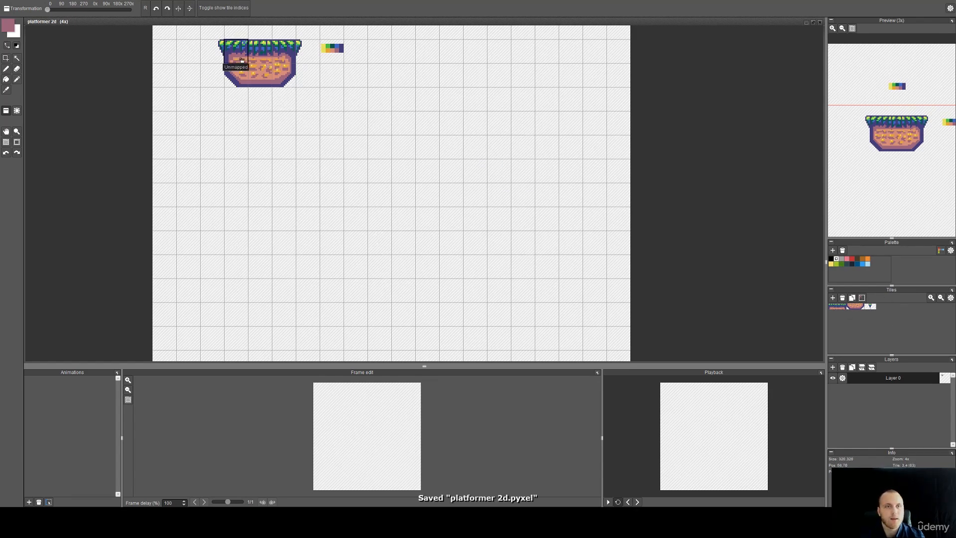
# Lay a straight row of 13 middle grass-top tiles across the empty lower canvas and hide the tile grid.
pyautogui.scroll(-1, 364, 246)
pyautogui.moveTo(364, 246); pyautogui.dragTo(372, 179)
pyautogui.scroll(1, 339, 180)
pyautogui.moveTo(274, 165); pyautogui.dragTo(551, 167)
pyautogui.press('g')
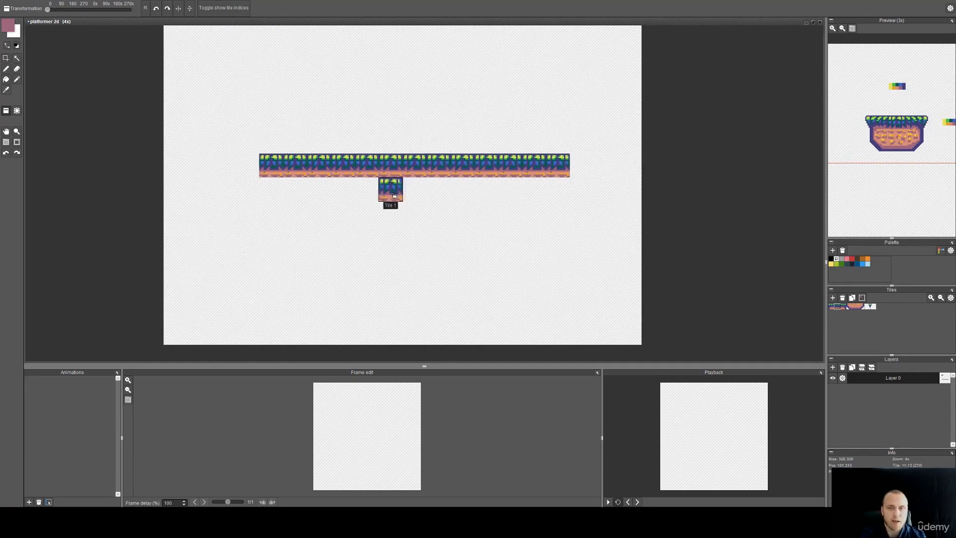
pyautogui.moveTo(380, 202); pyautogui.dragTo(423, 220)
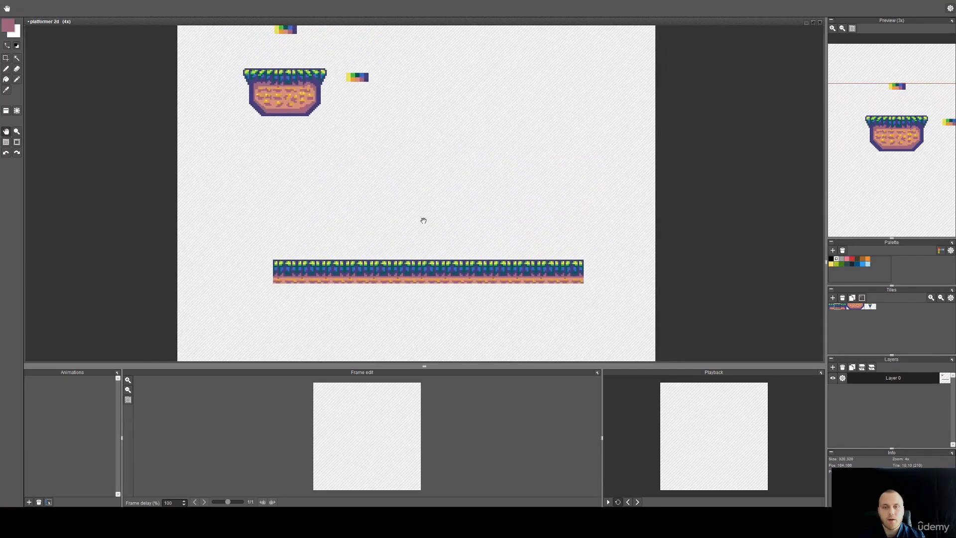
# Try a row of bottom soil tiles beneath the grass row, then clear it along with the row's leftmost grass tile.
pyautogui.rightClick(289, 102)
pyautogui.moveTo(309, 294)
pyautogui.mouseDown()
pyautogui.moveTo(299, 299)
pyautogui.moveTo(572, 298)
pyautogui.moveTo(451, 299)
pyautogui.moveTo(449, 251)
pyautogui.mouseUp()
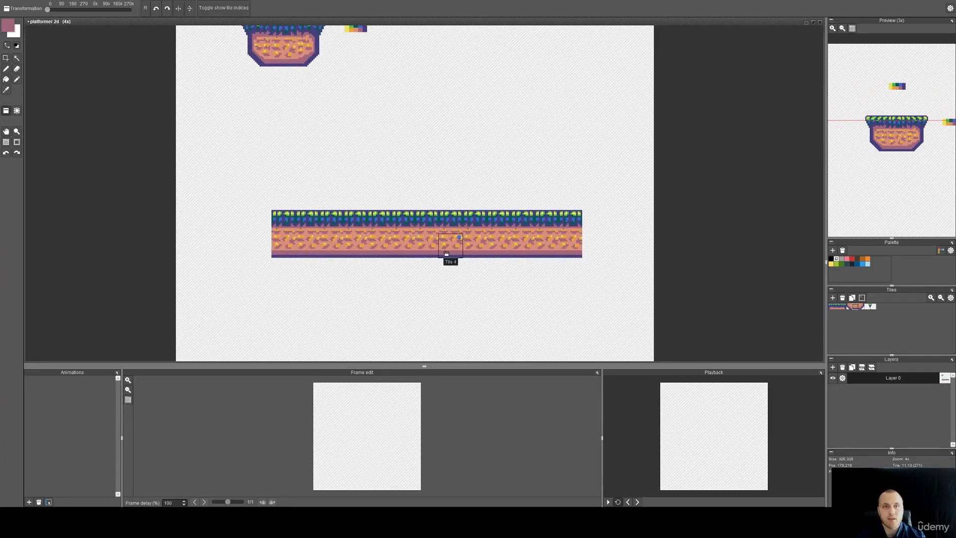
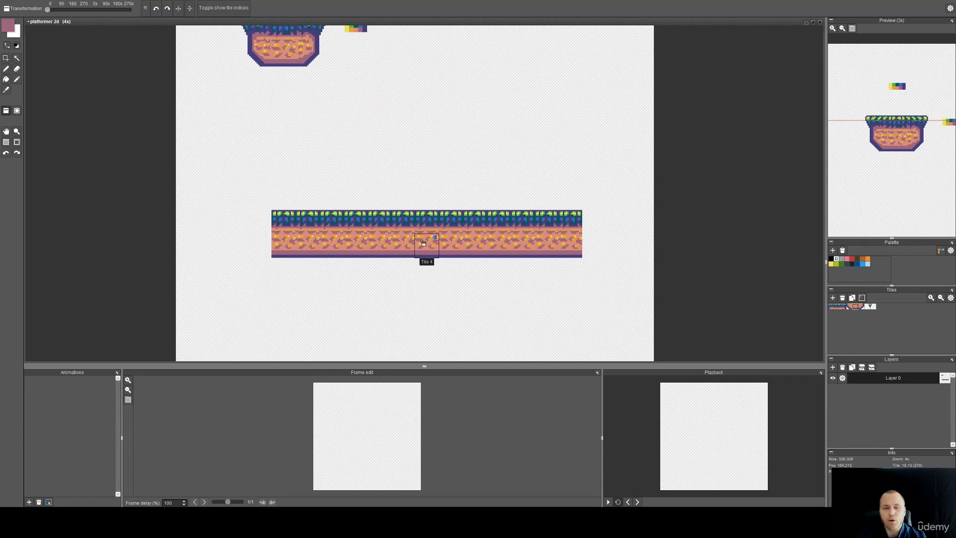
pyautogui.rightClick(594, 245)
pyautogui.moveTo(590, 245)
pyautogui.mouseDown()
pyautogui.moveTo(549, 239)
pyautogui.moveTo(302, 242)
pyautogui.moveTo(235, 221)
pyautogui.mouseUp()
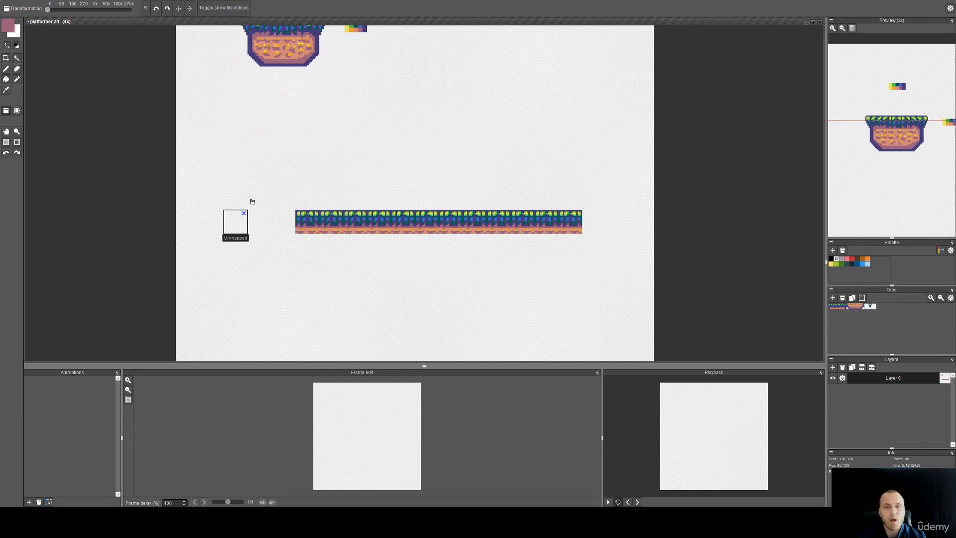
# Copy the small platform's middle, left and right bottom tiles one tile row lower.
pyautogui.moveTo(344, 115); pyautogui.dragTo(403, 241)
pyautogui.scroll(3, 309, 192)
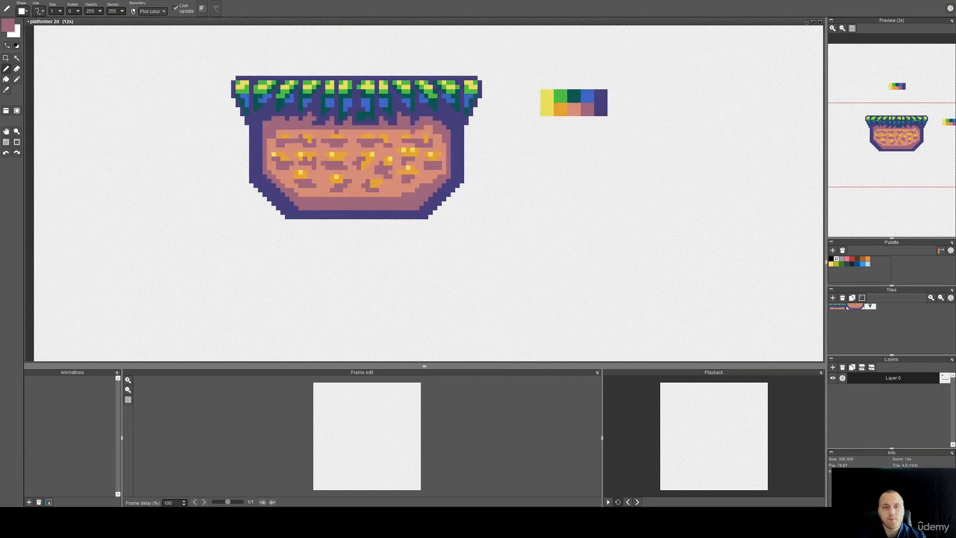
pyautogui.rightClick(361, 197)
pyautogui.click(356, 251)
pyautogui.rightClick(292, 205)
pyautogui.click(290, 255)
pyautogui.rightClick(428, 189)
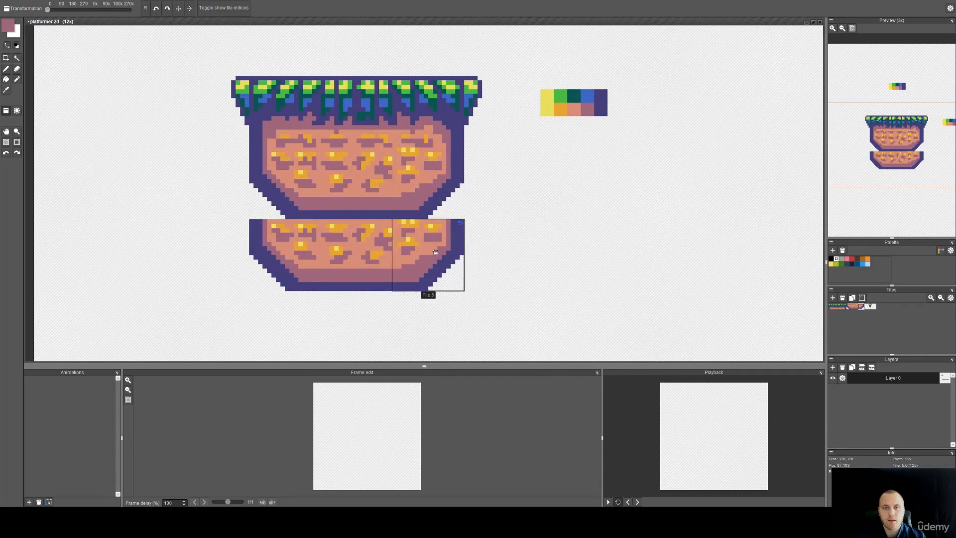
pyautogui.click(435, 252)
# Try clearing the platform's three original bottom tiles to open a gap, and undo the clearing.
pyautogui.press('b')
pyautogui.press('t')
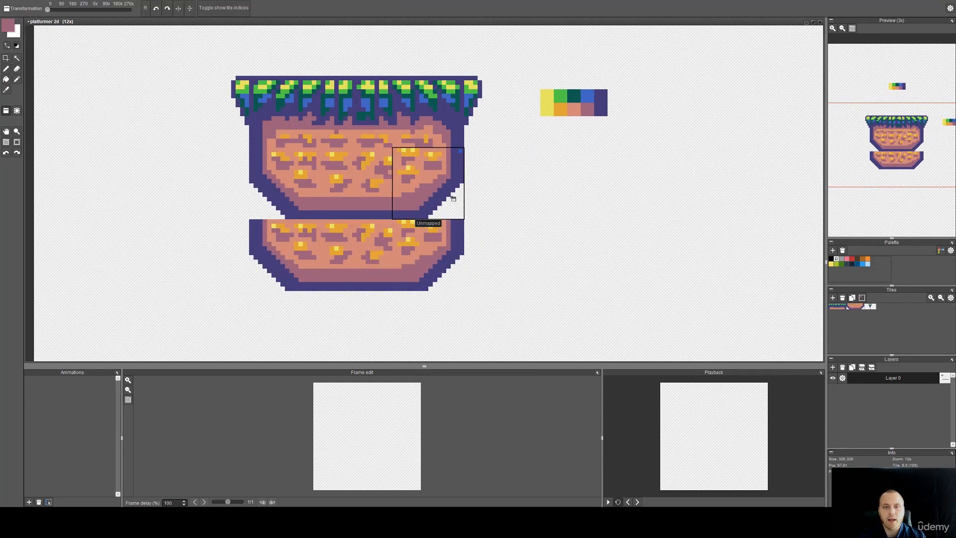
pyautogui.click(417, 203)
pyautogui.click(287, 195)
pyautogui.click(355, 199)
pyautogui.press('b')
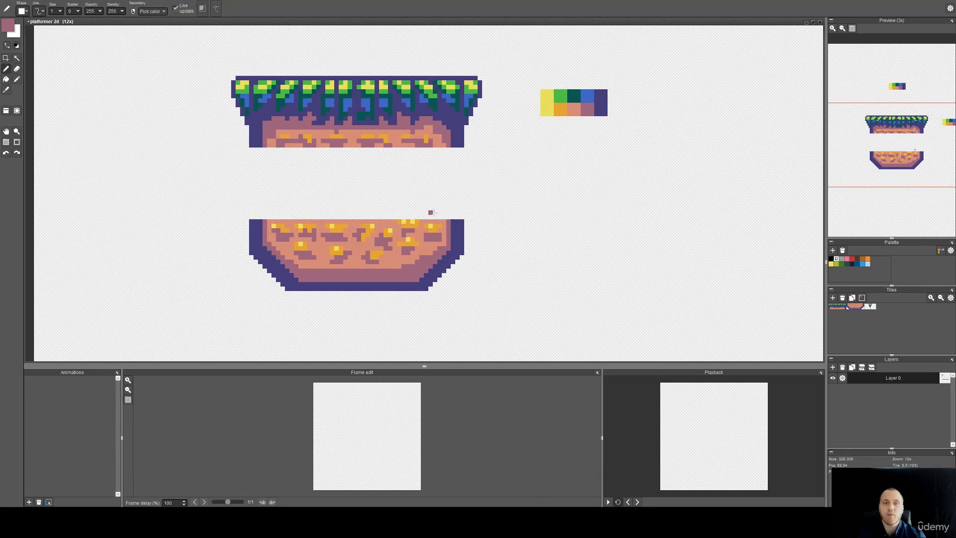
pyautogui.hotkey('ctrl', 'z')
pyautogui.hotkey('ctrl', 'z')
pyautogui.hotkey('ctrl', 'z')
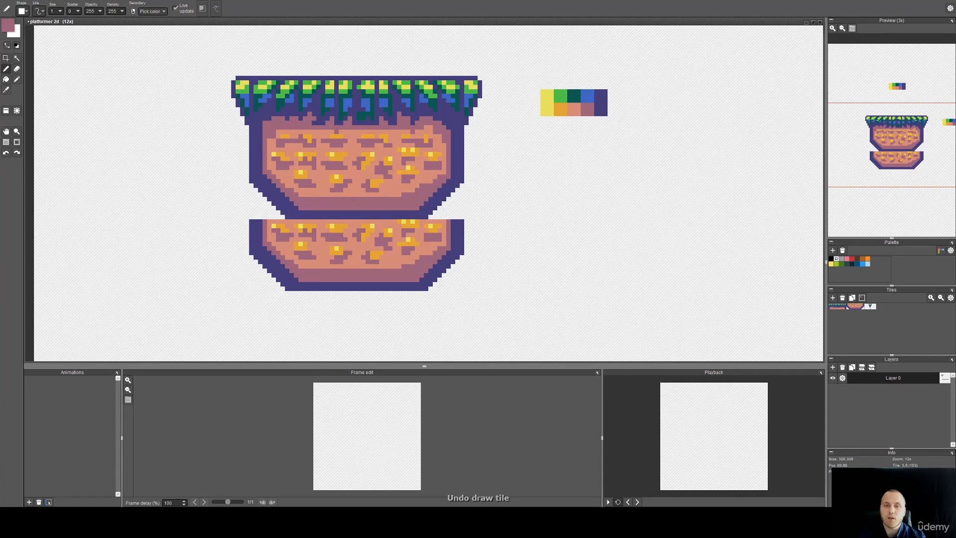
# Clear the three copied bottom tiles beneath the small platform.
pyautogui.press('space')
pyautogui.moveTo(478, 200); pyautogui.dragTo(418, 198)
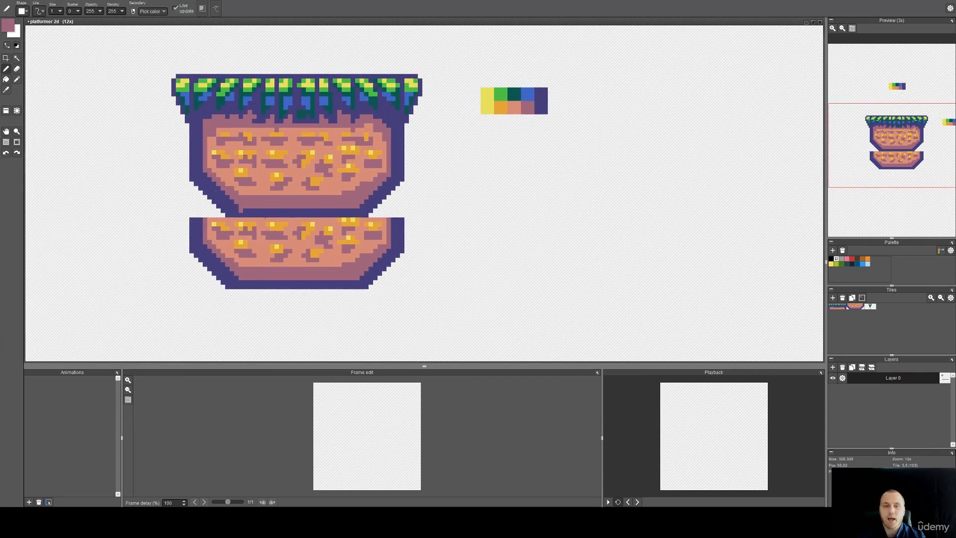
pyautogui.scroll(-1, 300, 195)
pyautogui.press('q')
pyautogui.moveTo(365, 244); pyautogui.dragTo(241, 242)
# Clear the colour swatch beside the platform and try copies of its grass-top tiles there, clearing the copies again.
pyautogui.press('space')
pyautogui.moveTo(454, 224); pyautogui.dragTo(305, 243)
pyautogui.scroll(-1, 280, 218)
pyautogui.click(348, 188)
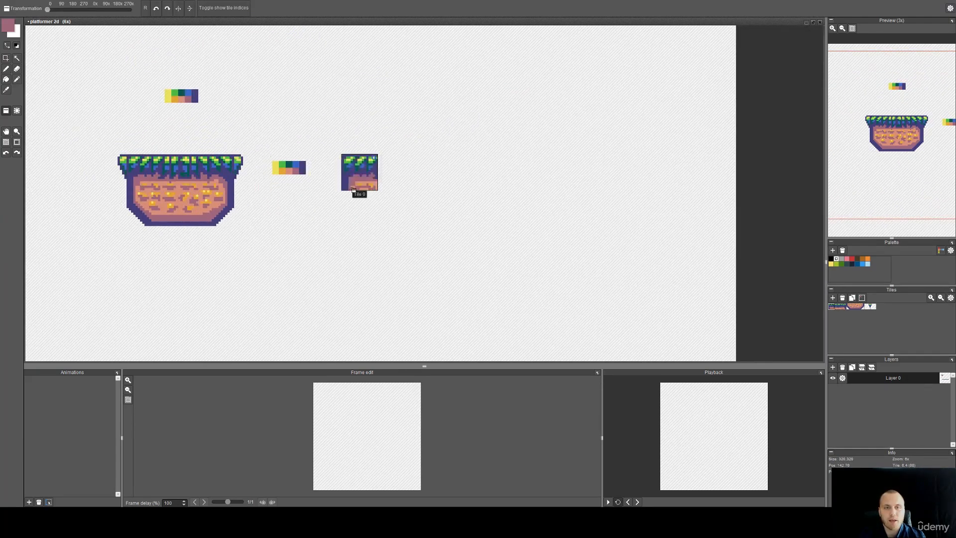
pyautogui.click(386, 188)
pyautogui.click(322, 190)
pyautogui.rightClick(180, 173)
pyautogui.click(390, 174)
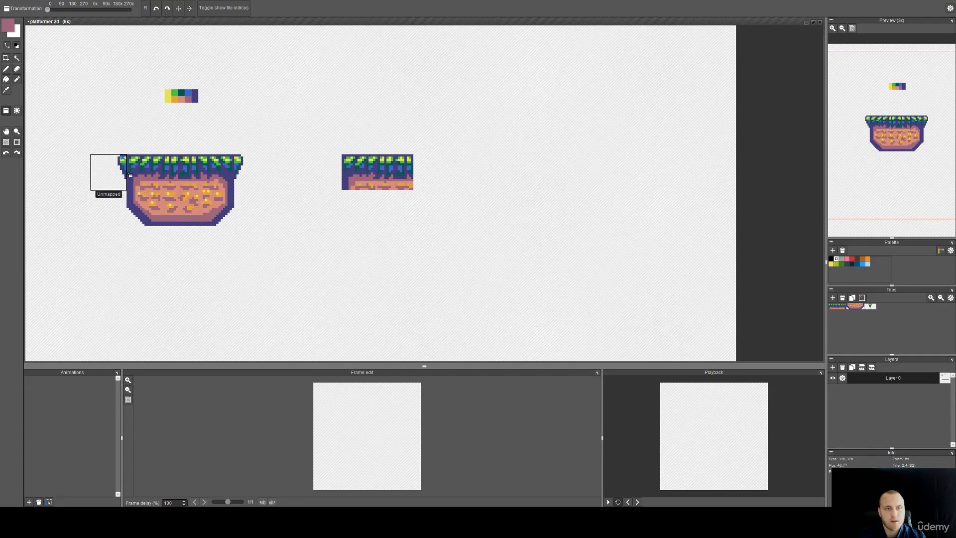
pyautogui.rightClick(133, 173)
pyautogui.click(324, 181)
pyautogui.rightClick(364, 209)
pyautogui.moveTo(367, 182); pyautogui.dragTo(336, 185)
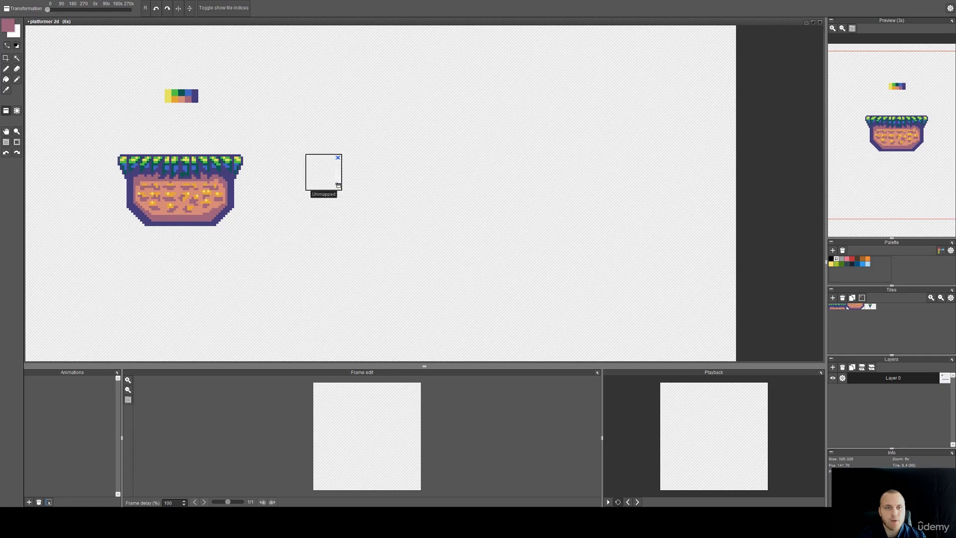
# Copy the platform's whole grass-top row, including both overhanging tuft tiles, to the empty area right of the platform.
pyautogui.rightClick(120, 176)
pyautogui.click(337, 187)
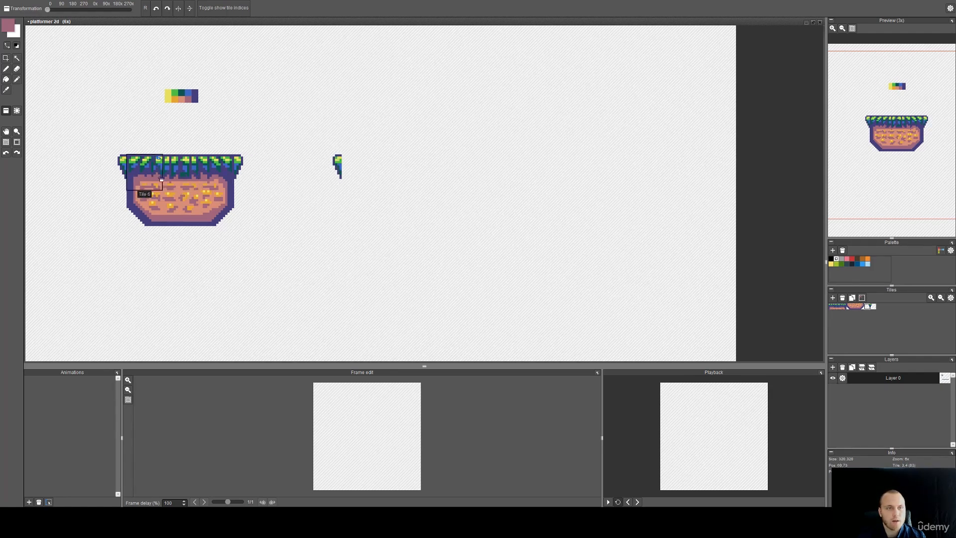
pyautogui.rightClick(151, 181)
pyautogui.click(348, 179)
pyautogui.rightClick(175, 182)
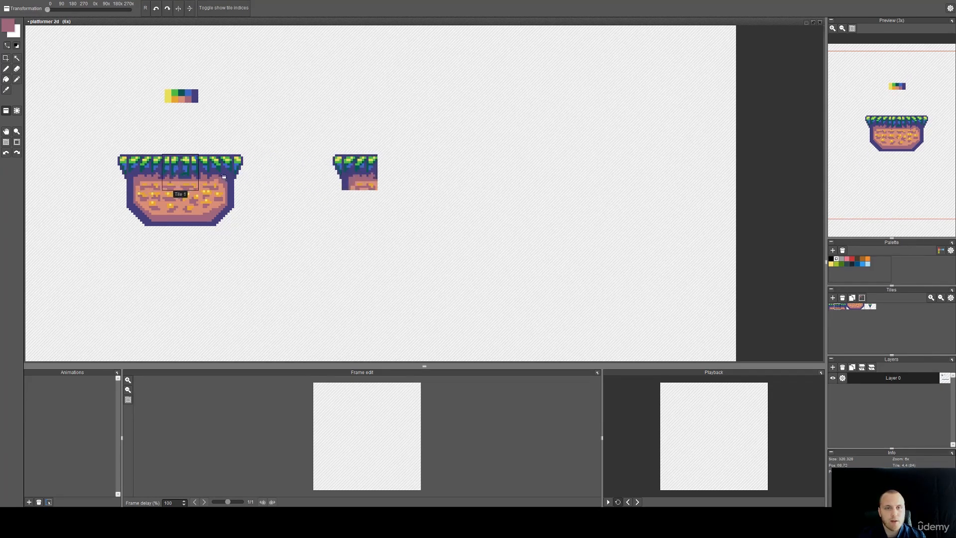
pyautogui.click(388, 183)
pyautogui.rightClick(221, 184)
pyautogui.click(428, 180)
pyautogui.rightClick(246, 181)
pyautogui.click(461, 176)
# Place the left, middle and right bottom tiles below the copied grass top, leaving one empty tile row between.
pyautogui.rightClick(146, 206)
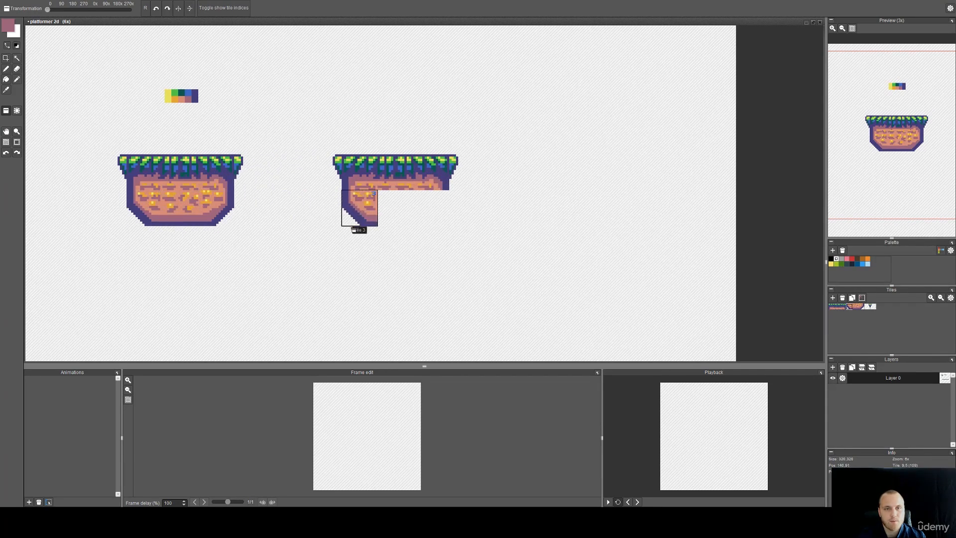
pyautogui.click(357, 244)
pyautogui.rightClick(179, 208)
pyautogui.click(409, 255)
pyautogui.rightClick(215, 211)
pyautogui.click(431, 249)
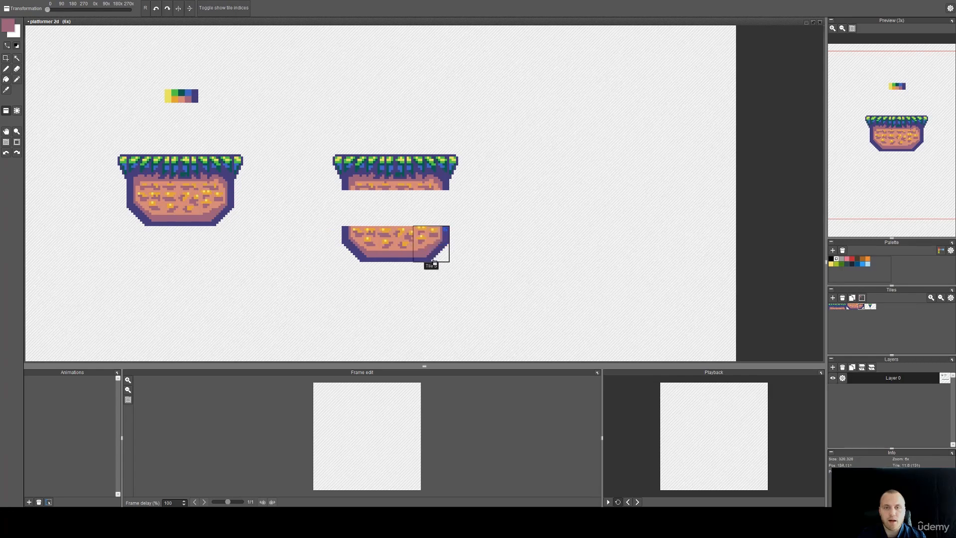
# Draw the dark purple outline walls down both sides of the empty row, joining the top and bottom tiles.
pyautogui.scroll(2, 396, 213)
pyautogui.scroll(1, 482, 225)
pyautogui.press('b')
pyautogui.rightClick(509, 254)
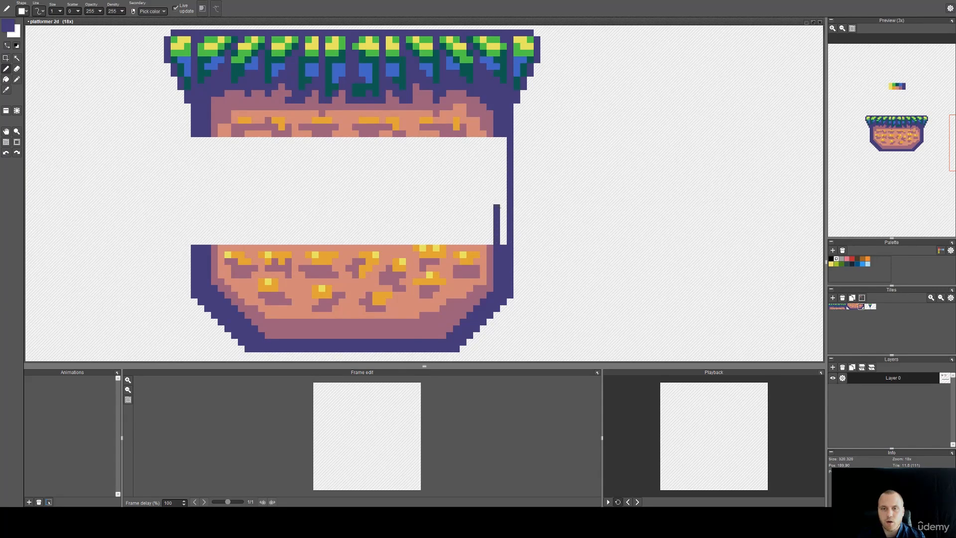
pyautogui.moveTo(503, 146); pyautogui.dragTo(503, 241)
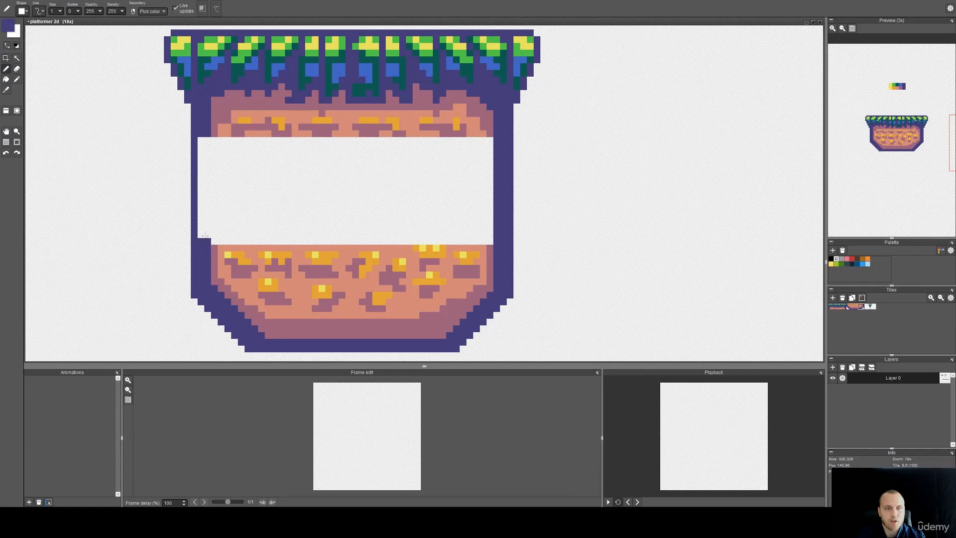
pyautogui.moveTo(304, 188); pyautogui.dragTo(341, 209)
# Draw a one-pixel mauve shading line along the inside of both purple walls in the gap.
pyautogui.rightClick(268, 153)
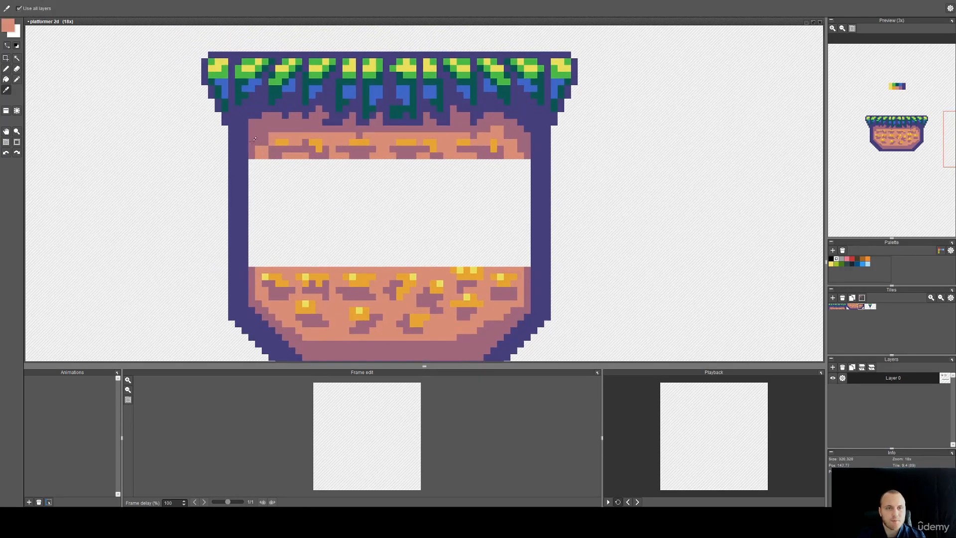
pyautogui.click(253, 155)
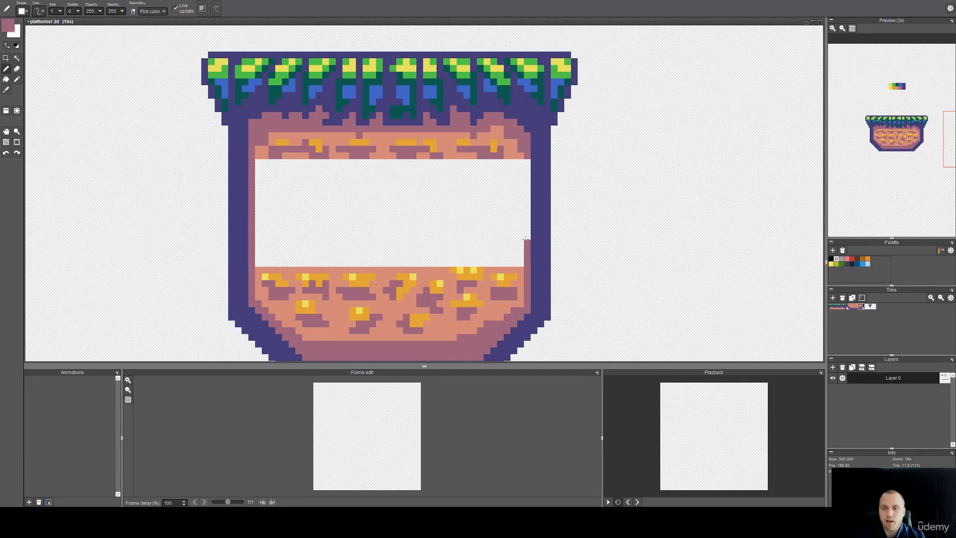
pyautogui.press('alt')
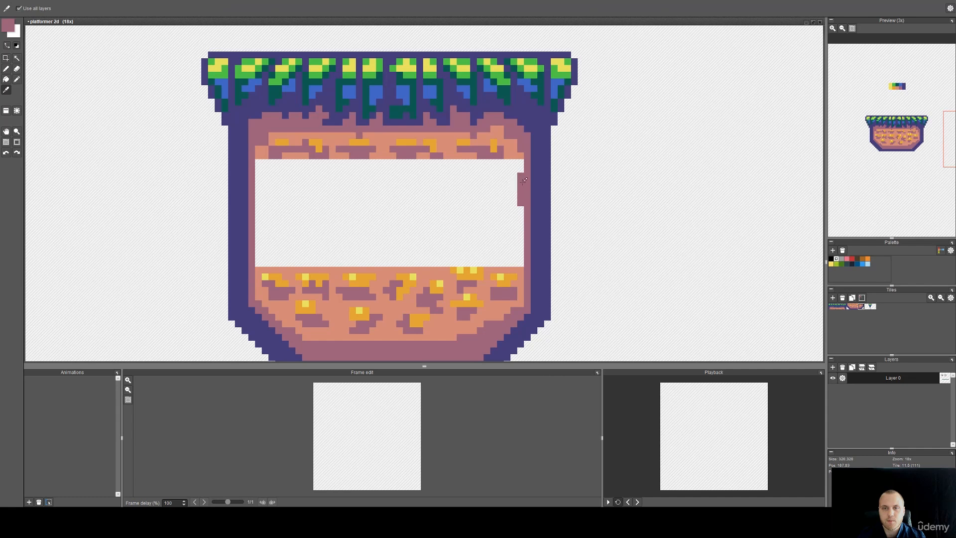
pyautogui.press('f')
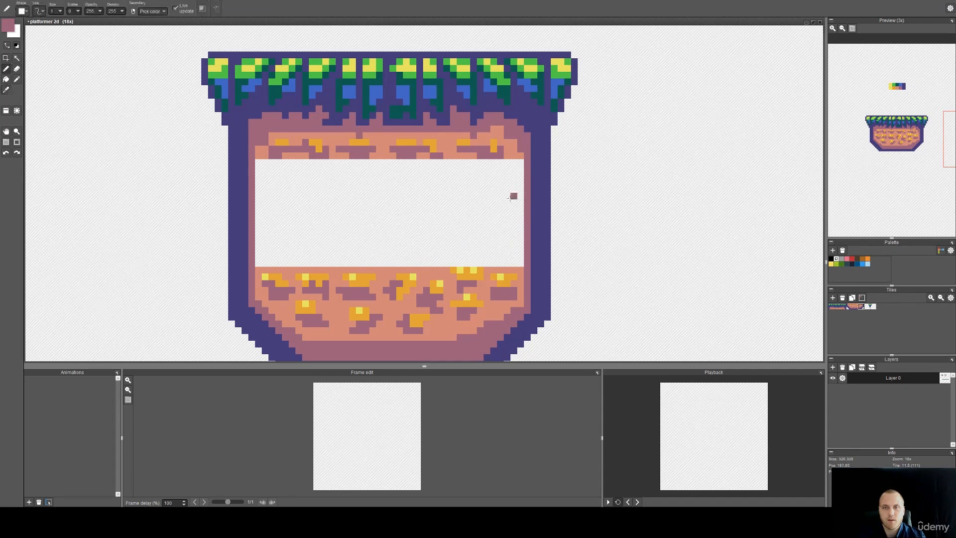
# Fill the three empty gap tiles with mauve and pick up the salmon soil colour.
pyautogui.click(512, 194)
pyautogui.click(352, 199)
pyautogui.click(311, 192)
pyautogui.press('alt')
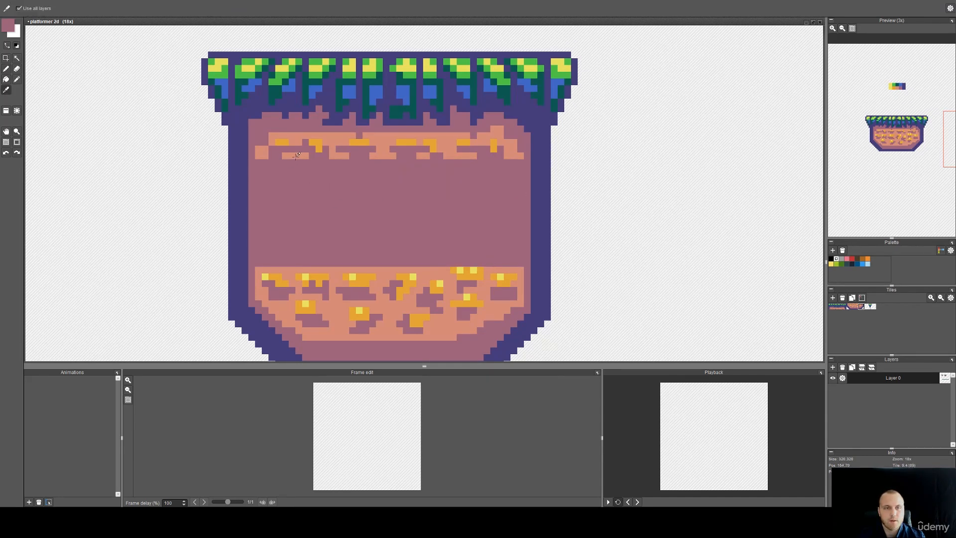
pyautogui.click(297, 155)
# Extend the long grass row with a left wall tile, a row of mauve middle tiles and a row of bottom tiles beneath.
pyautogui.scroll(1, 312, 223)
pyautogui.press('space')
pyautogui.moveTo(328, 264); pyautogui.dragTo(394, 129)
pyautogui.scroll(-4, 353, 227)
pyautogui.scroll(2, 347, 236)
pyautogui.scroll(-3, 348, 229)
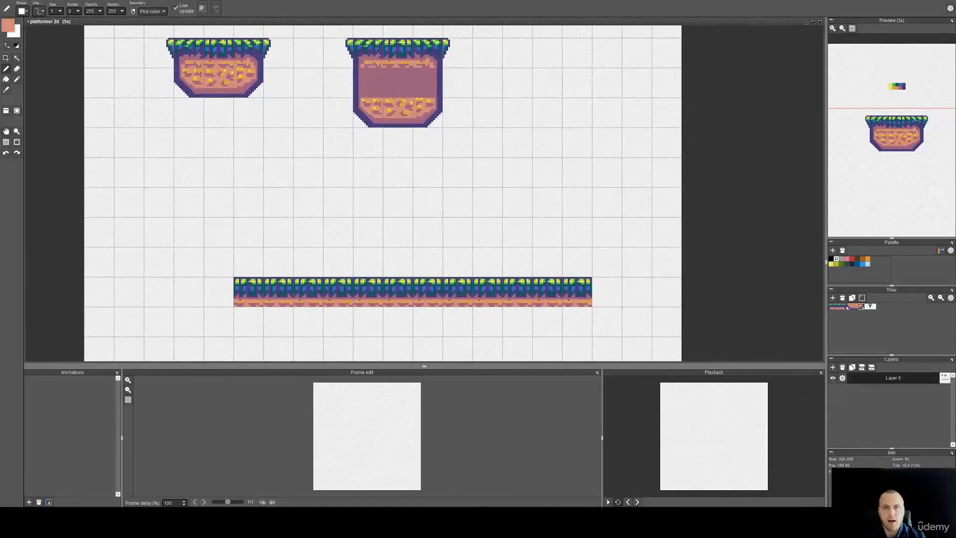
pyautogui.press('t')
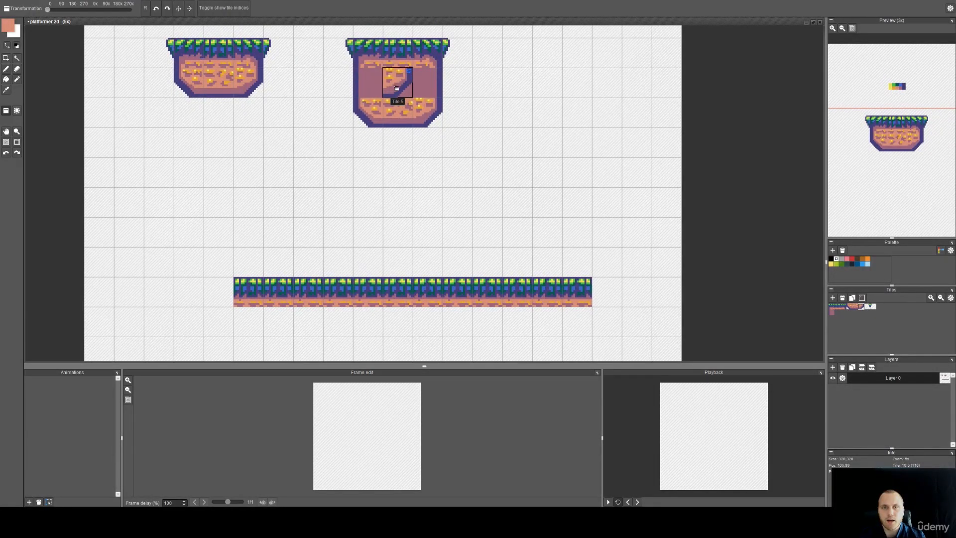
pyautogui.click(831, 314)
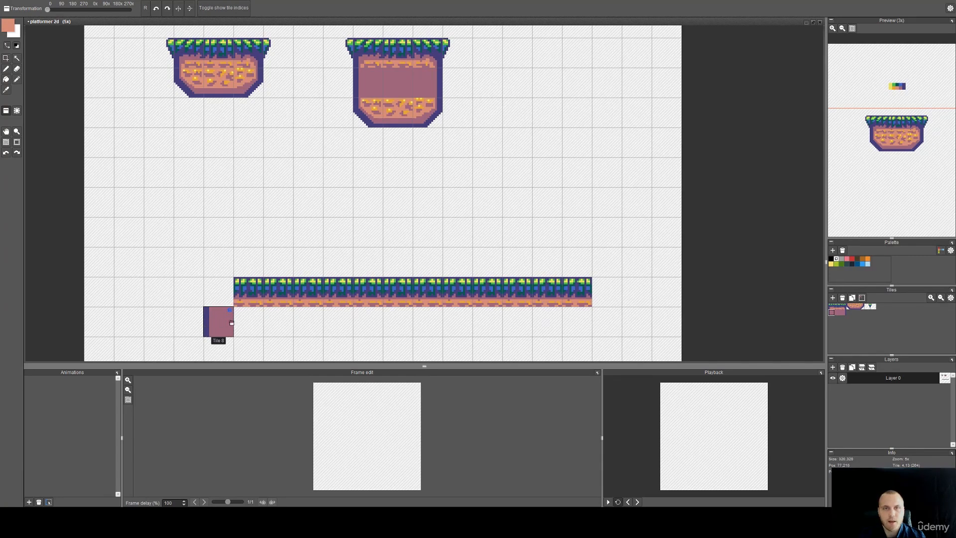
pyautogui.click(224, 326)
pyautogui.moveTo(247, 322)
pyautogui.mouseDown()
pyautogui.moveTo(578, 316)
pyautogui.moveTo(580, 281)
pyautogui.mouseUp()
pyautogui.rightClick(399, 83)
pyautogui.moveTo(252, 313); pyautogui.dragTo(569, 318)
pyautogui.press('b')
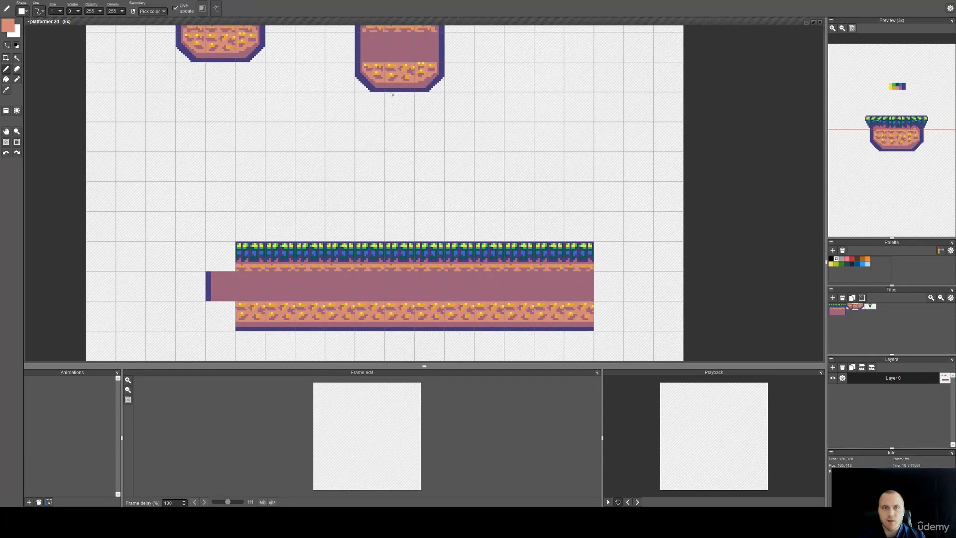
# Sketch a first salmon soil patch on the taller platform's mauve middle tiles and show the long platform in the preview.
pyautogui.moveTo(399, 54); pyautogui.dragTo(416, 52)
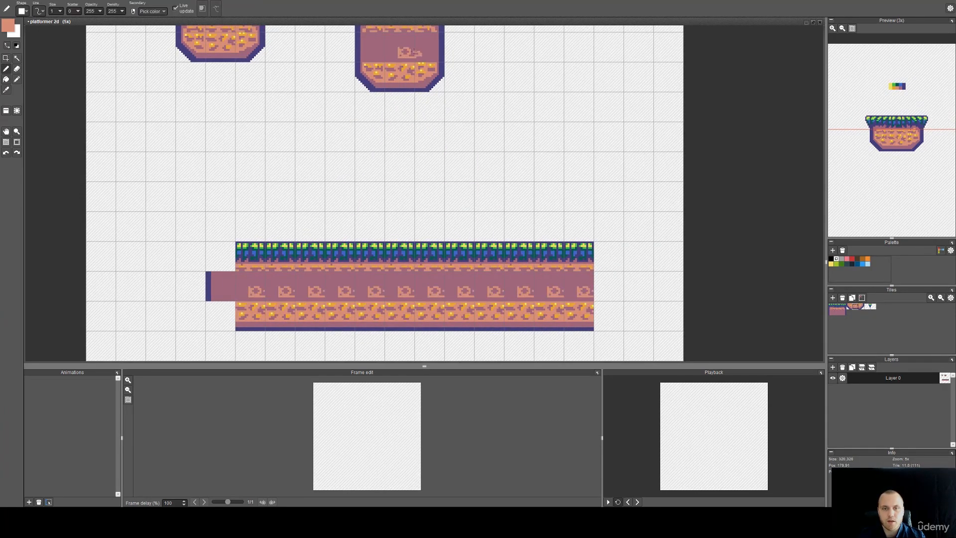
pyautogui.scroll(3, 415, 53)
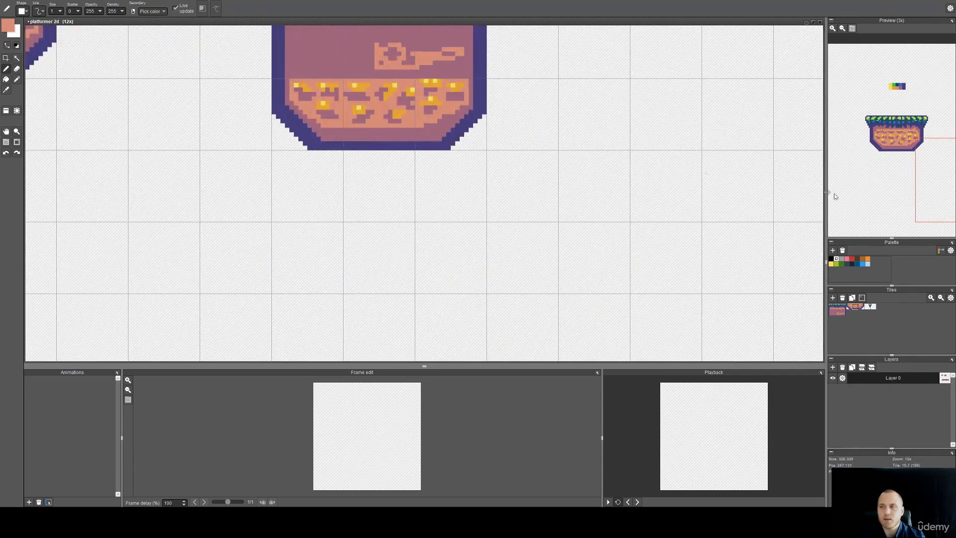
pyautogui.scroll(-2, 902, 179)
pyautogui.moveTo(902, 184)
pyautogui.mouseDown()
pyautogui.moveTo(868, 151)
pyautogui.moveTo(912, 173)
pyautogui.mouseUp()
pyautogui.scroll(2, 857, 123)
pyautogui.scroll(-1, 484, 140)
pyautogui.moveTo(458, 153); pyautogui.dragTo(506, 222)
pyautogui.scroll(3, 483, 156)
pyautogui.scroll(-1, 459, 133)
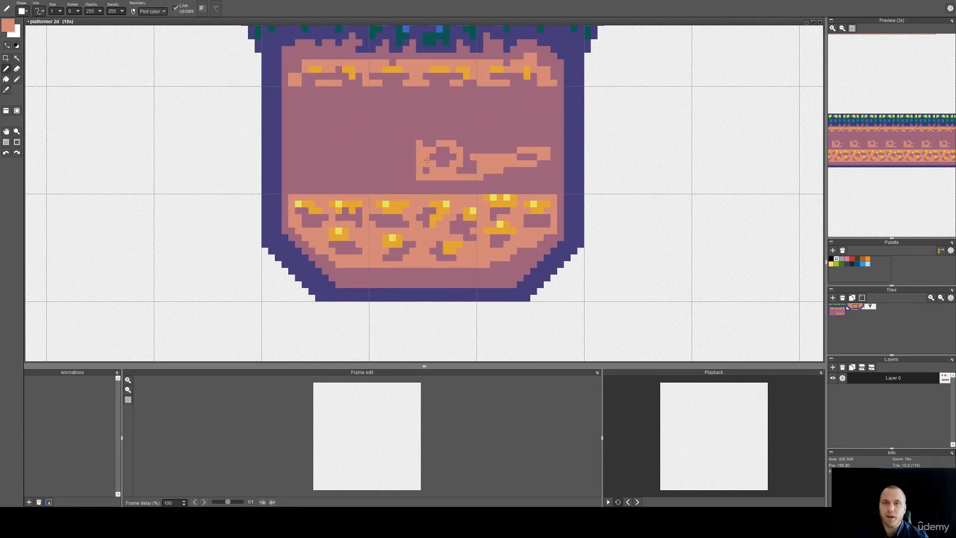
# Fill the taller platform's three middle tiles completely with the salmon soil colour.
pyautogui.scroll(-1, 427, 160)
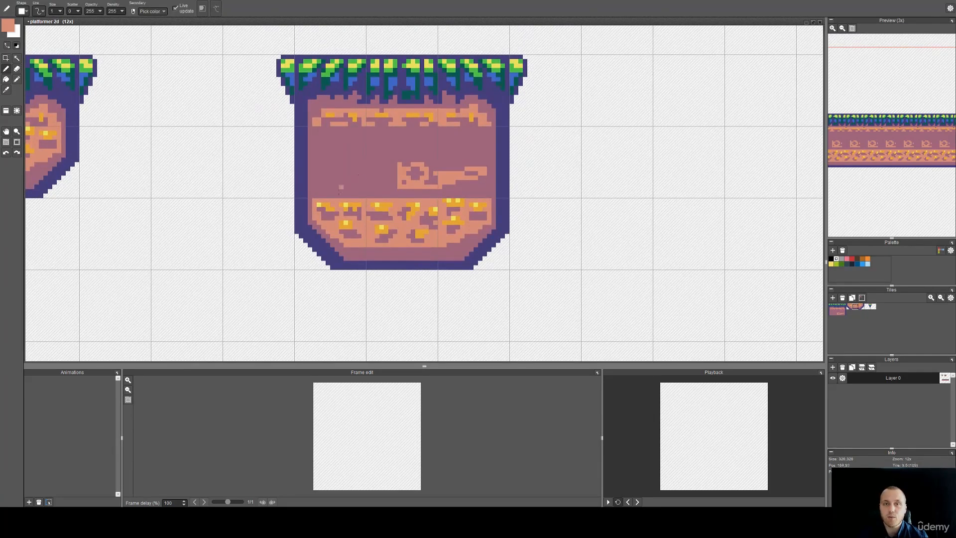
pyautogui.scroll(3, 403, 167)
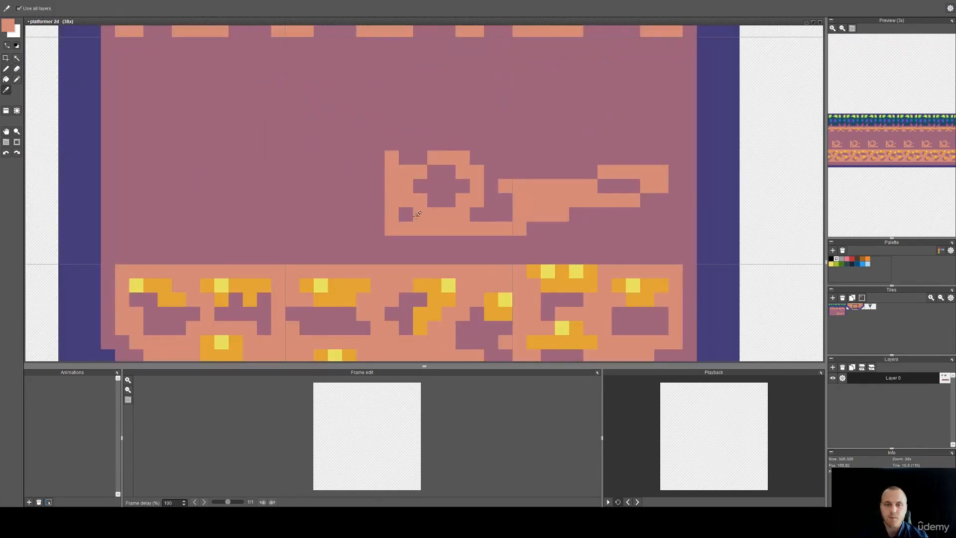
pyautogui.press('alt')
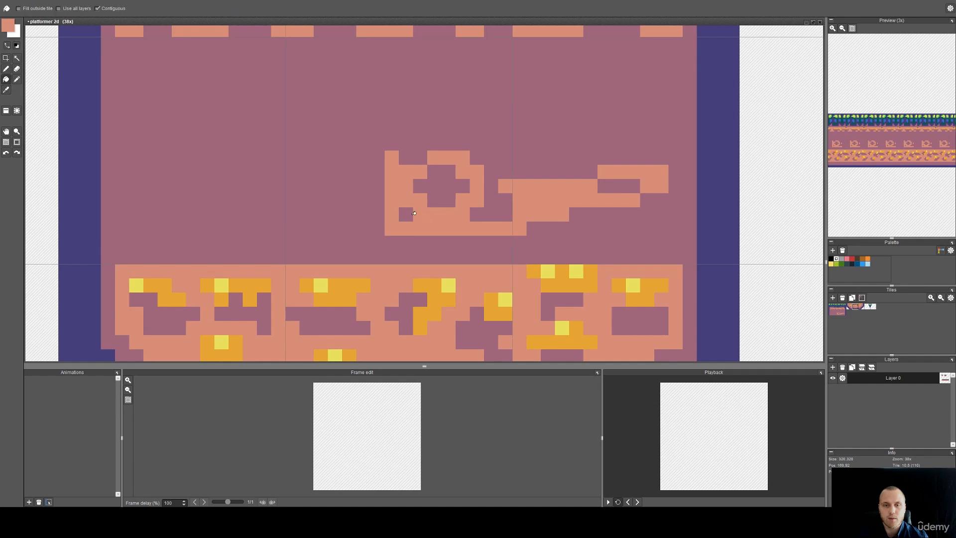
pyautogui.click(414, 213)
pyautogui.click(352, 213)
pyautogui.click(562, 171)
pyautogui.click(619, 186)
pyautogui.click(418, 185)
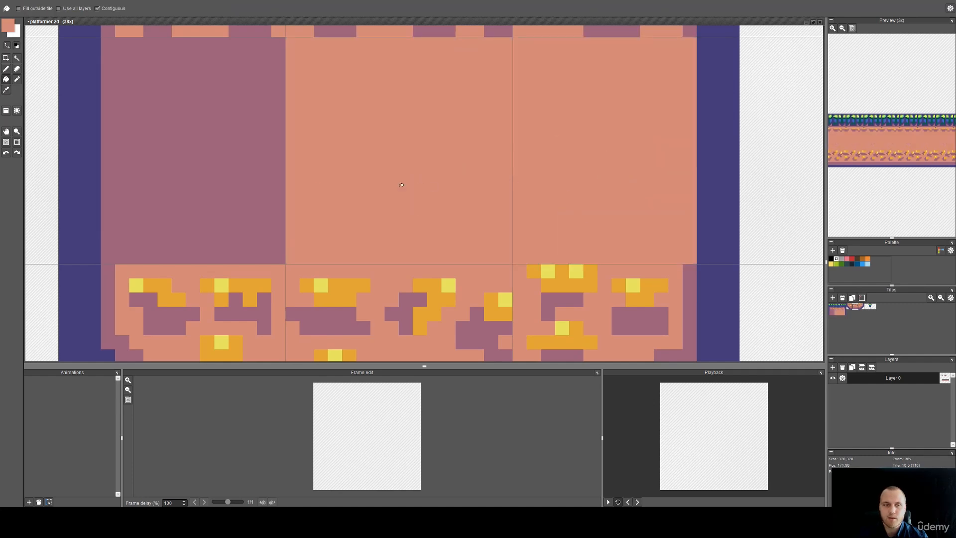
pyautogui.click(264, 181)
# Draw one-pixel mauve shading lines along the inside of both walls in the taller platform's middle tiles.
pyautogui.moveTo(350, 177); pyautogui.dragTo(428, 257)
pyautogui.scroll(-3, 285, 177)
pyautogui.press('b')
pyautogui.keyDown('alt'); pyautogui.click(238, 139); pyautogui.keyUp('alt')
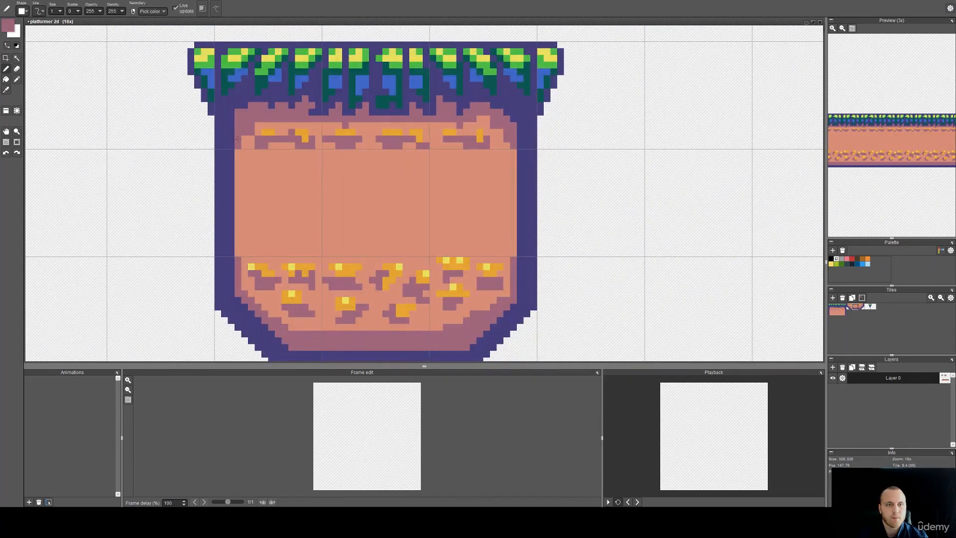
pyautogui.moveTo(239, 170); pyautogui.dragTo(239, 250)
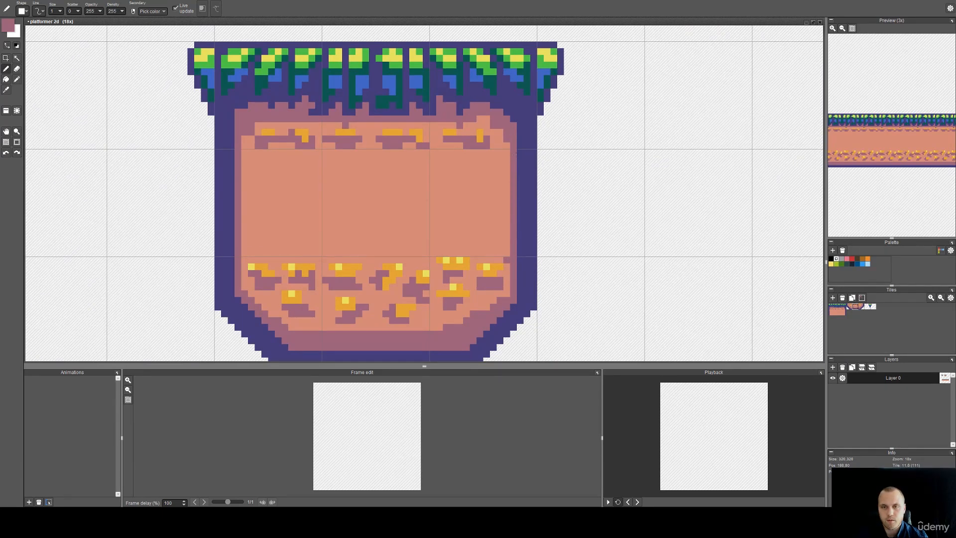
# Paint over the stray mauve corner pixel in salmon and draw a mauve patch growing from the right wall in the right middle tile.
pyautogui.scroll(2, 500, 240)
pyautogui.keyDown('alt'); pyautogui.click(515, 256); pyautogui.keyUp('alt')
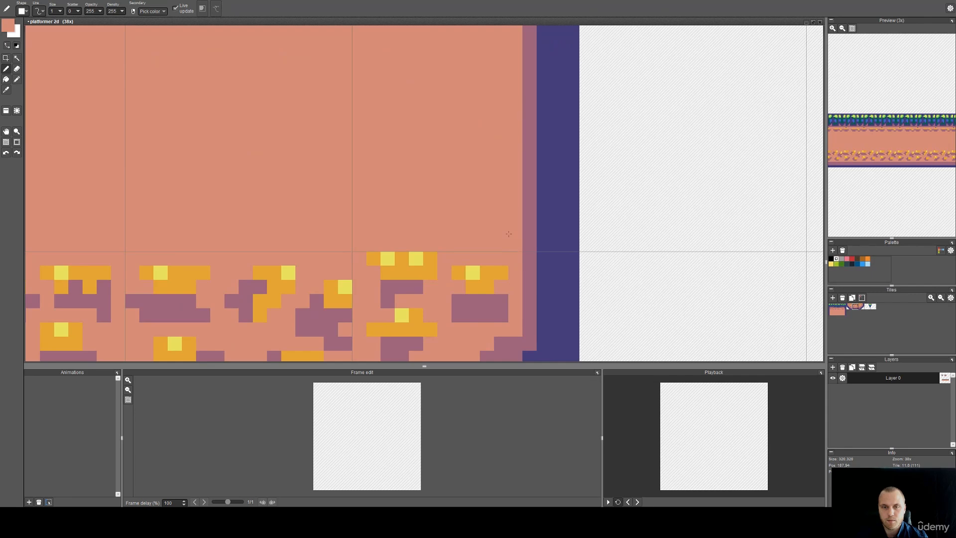
pyautogui.scroll(-1, 509, 234)
pyautogui.moveTo(475, 238); pyautogui.dragTo(465, 252)
pyautogui.keyDown('alt'); pyautogui.click(513, 215); pyautogui.keyUp('alt')
pyautogui.moveTo(505, 215); pyautogui.dragTo(468, 233)
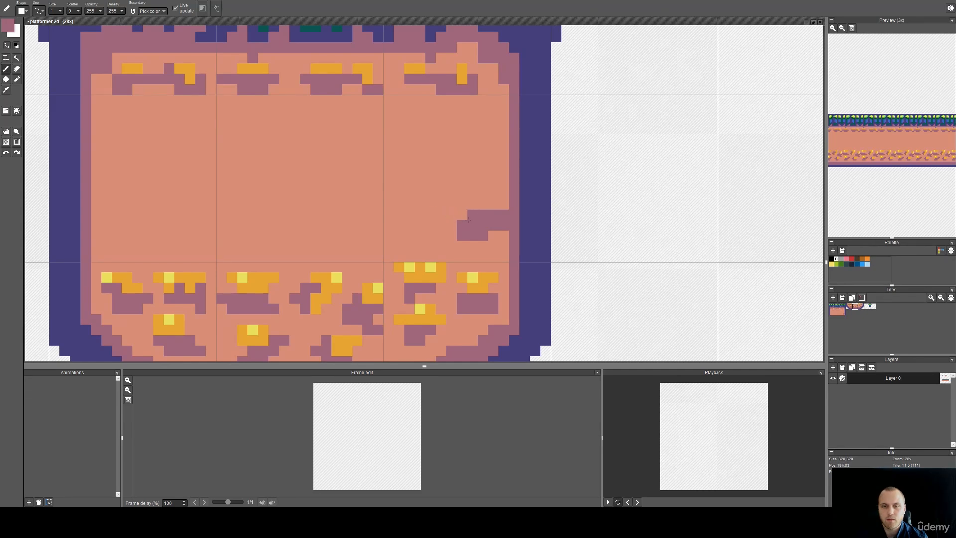
pyautogui.scroll(-1, 896, 153)
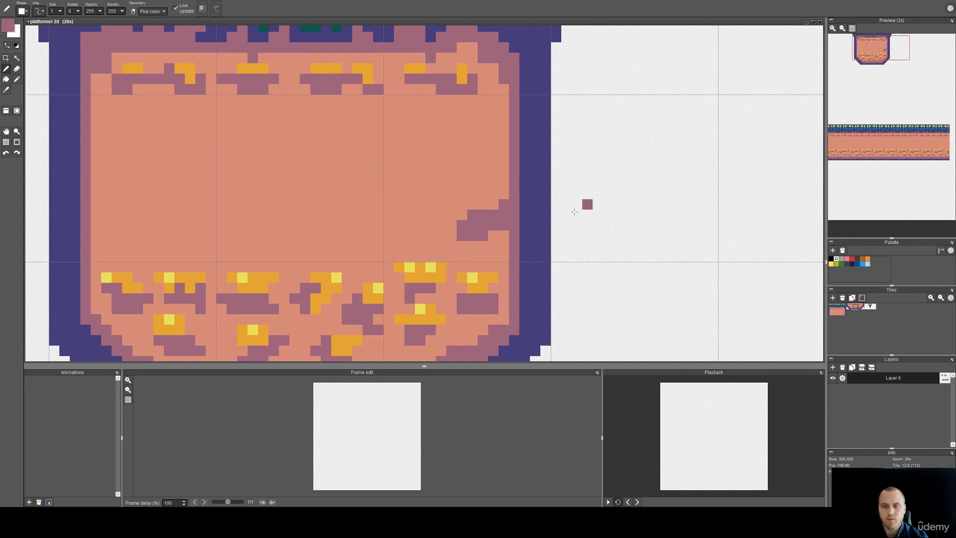
# Draw a short mauve bar and a small mauve blob above it near the right edge of the centre middle tile.
pyautogui.moveTo(319, 229); pyautogui.dragTo(364, 223)
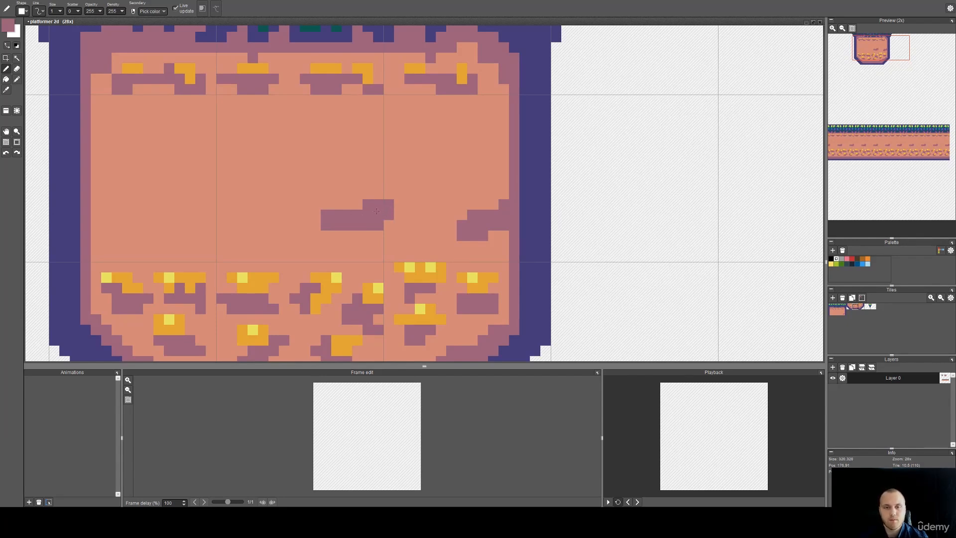
pyautogui.keyDown('alt'); pyautogui.click(354, 205); pyautogui.keyUp('alt')
pyautogui.moveTo(368, 204); pyautogui.dragTo(396, 218)
pyautogui.keyDown('alt'); pyautogui.click(368, 226); pyautogui.keyUp('alt')
pyautogui.click(367, 182)
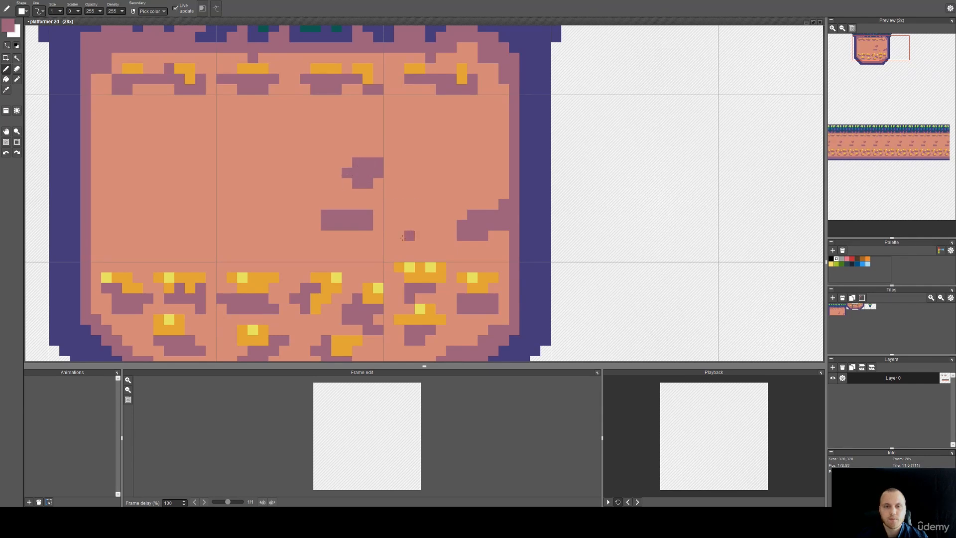
# Try copying the centre bottom tile's gold-and-mauve soil pattern onto the centre middle tile and check its repeat in the preview.
pyautogui.moveTo(344, 288); pyautogui.dragTo(386, 238)
pyautogui.press('s')
pyautogui.moveTo(421, 313); pyautogui.dragTo(261, 218)
pyautogui.moveTo(342, 260); pyautogui.dragTo(366, 162)
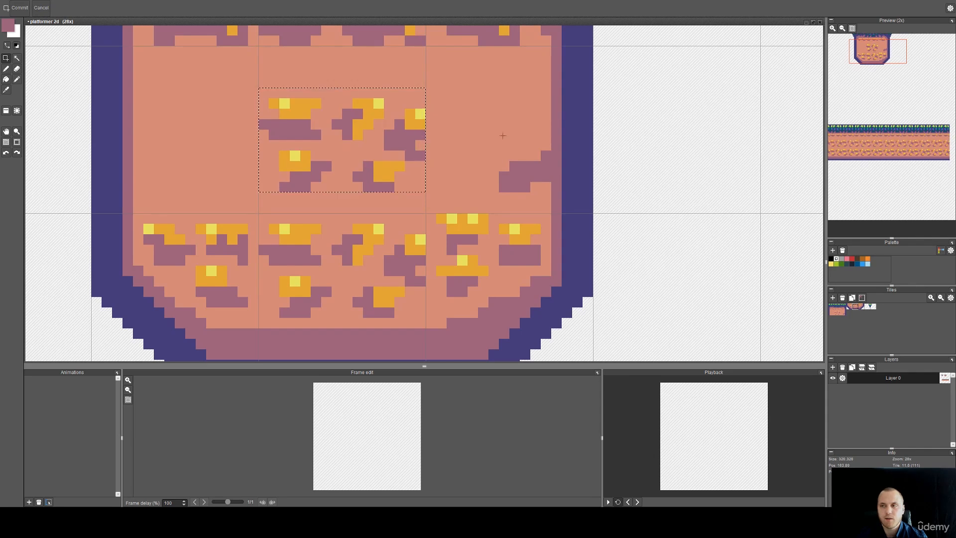
pyautogui.moveTo(420, 126); pyautogui.dragTo(479, 157)
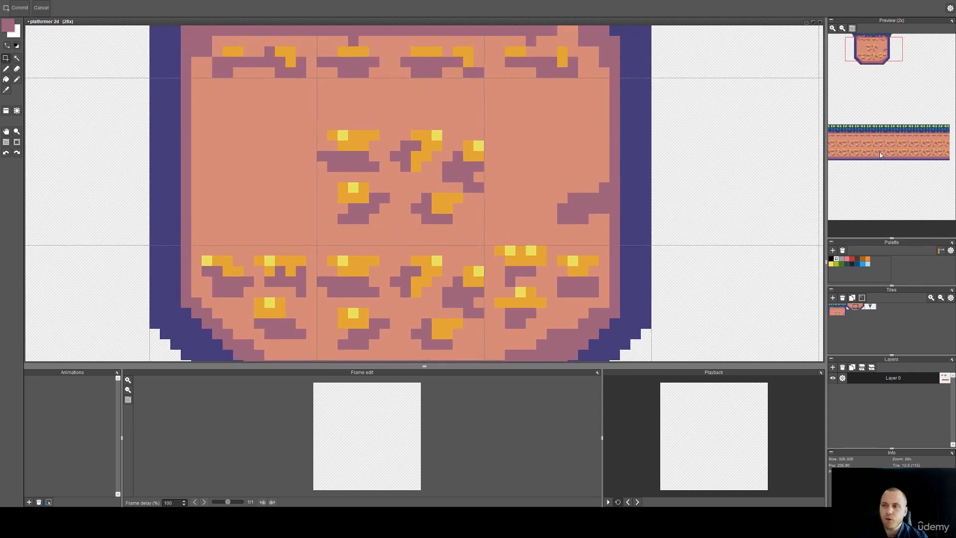
pyautogui.scroll(2, 881, 148)
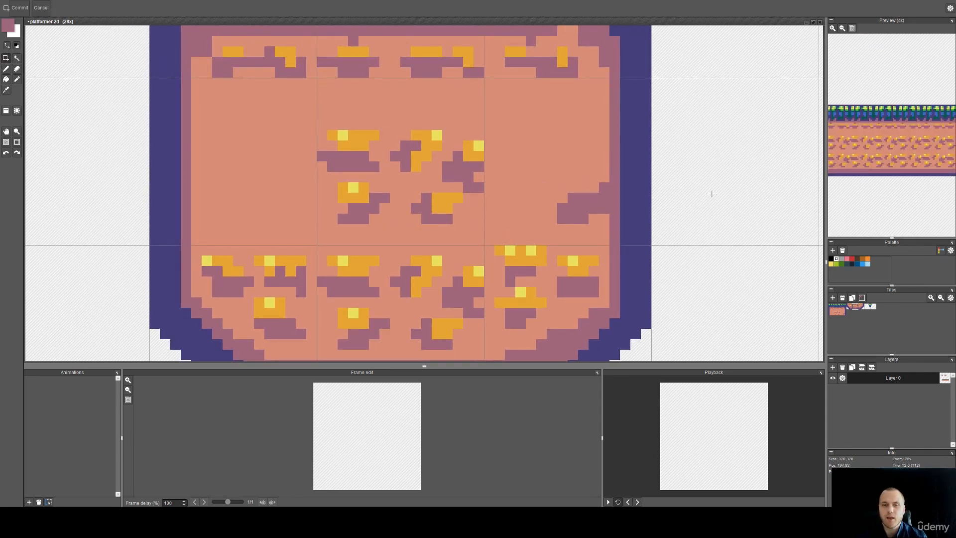
pyautogui.scroll(-2, 508, 190)
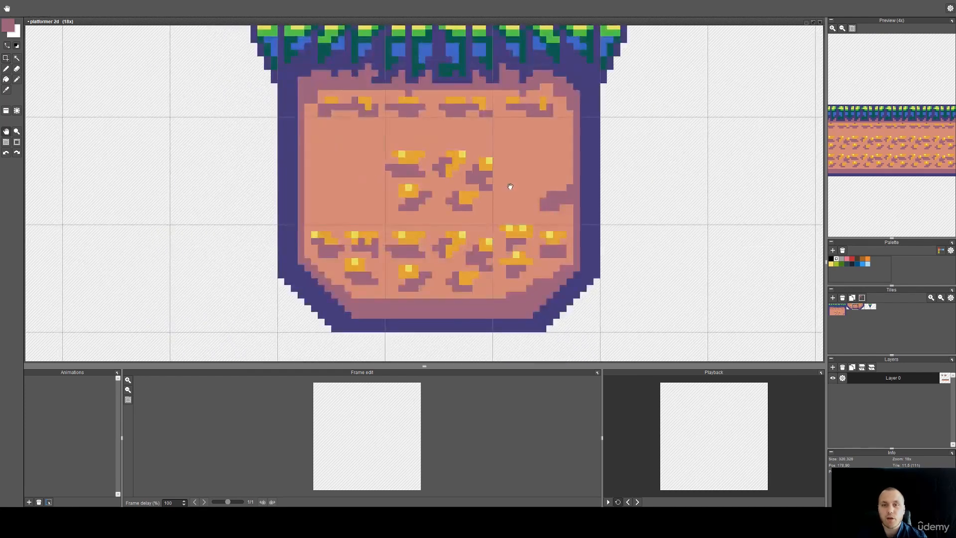
# Undo the copied soil pattern on the centre middle tile.
pyautogui.moveTo(508, 187); pyautogui.dragTo(501, 208)
pyautogui.scroll(2, 488, 208)
pyautogui.press('a')
pyautogui.moveTo(483, 240); pyautogui.dragTo(322, 142)
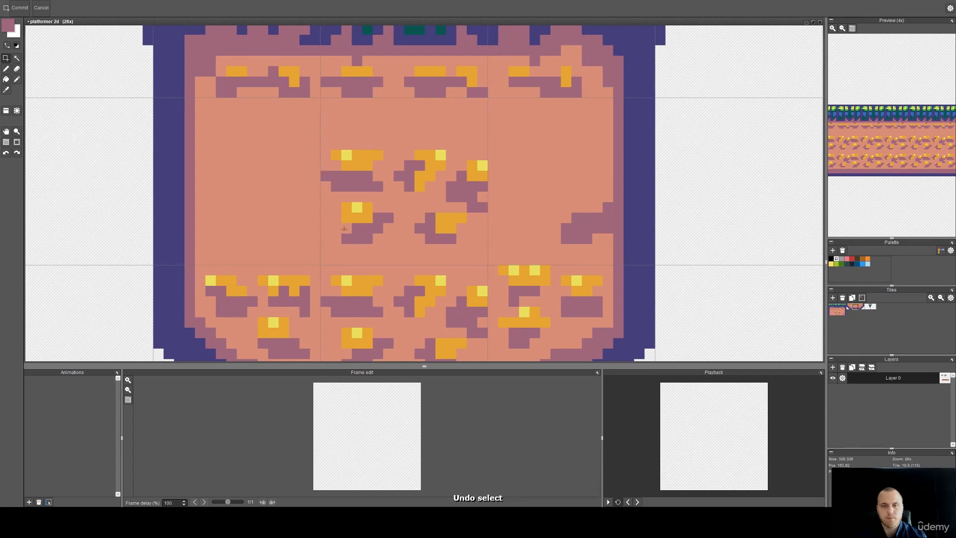
pyautogui.hotkey('ctrl', 'z')
pyautogui.press('b')
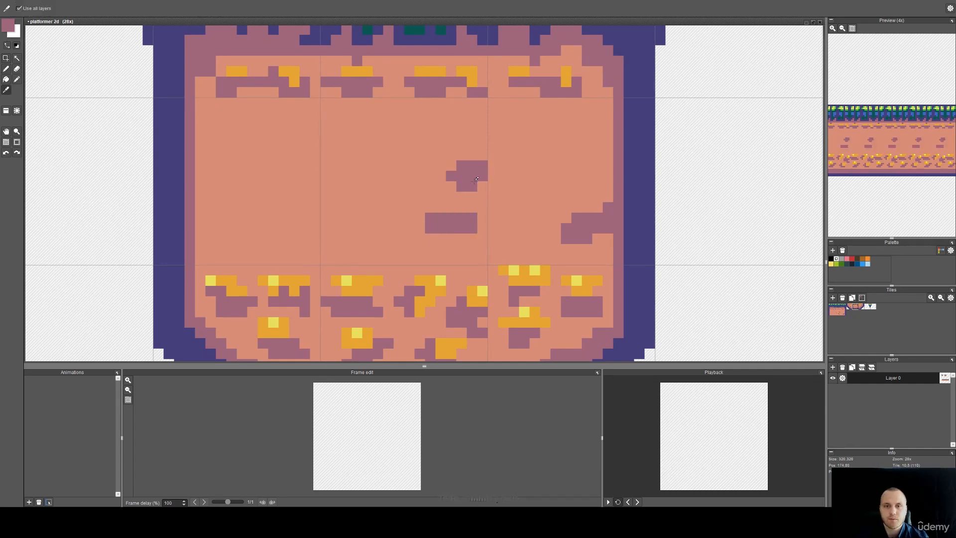
pyautogui.scroll(1, 423, 104)
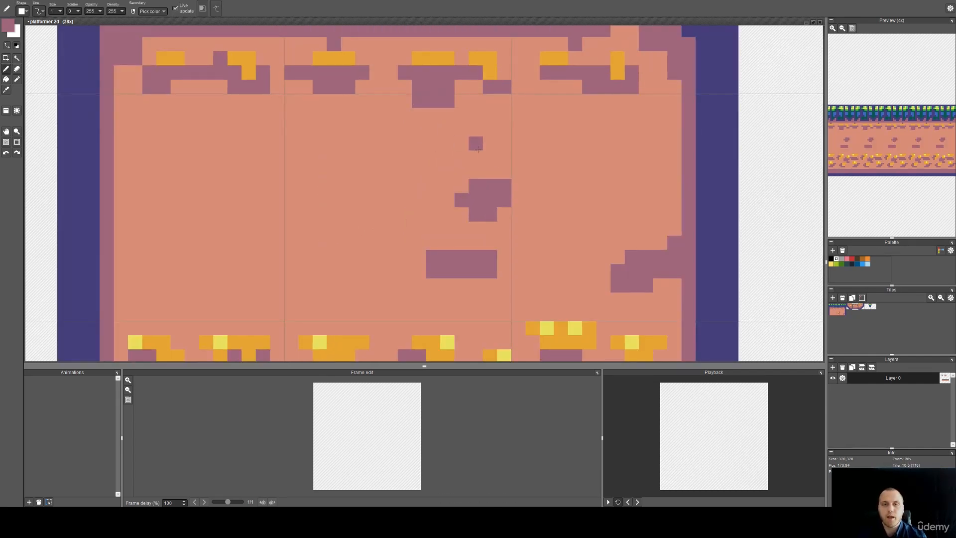
pyautogui.hotkey('ctrl', 'z')
pyautogui.hotkey('ctrl', 'z')
pyautogui.scroll(-1, 477, 149)
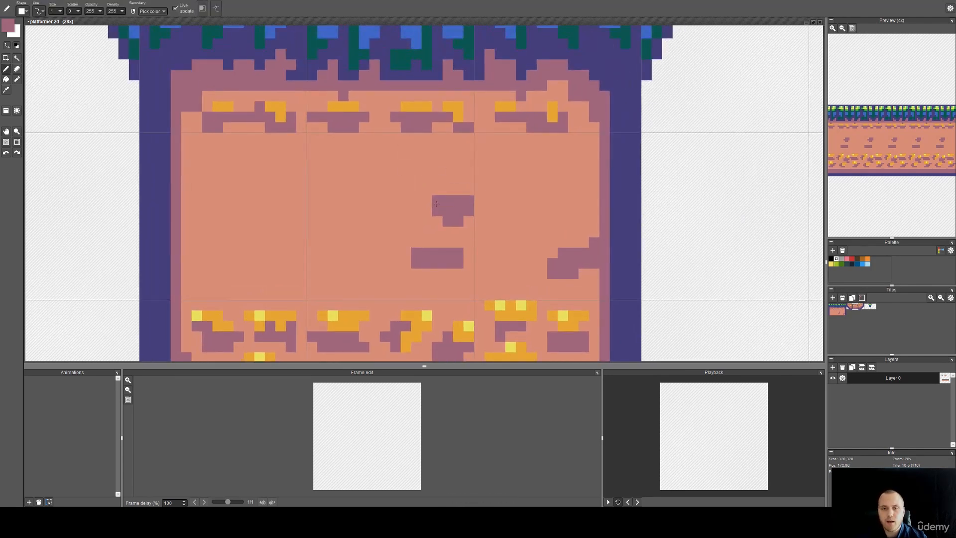
pyautogui.hotkey('ctrl', 'z')
pyautogui.scroll(2, 413, 114)
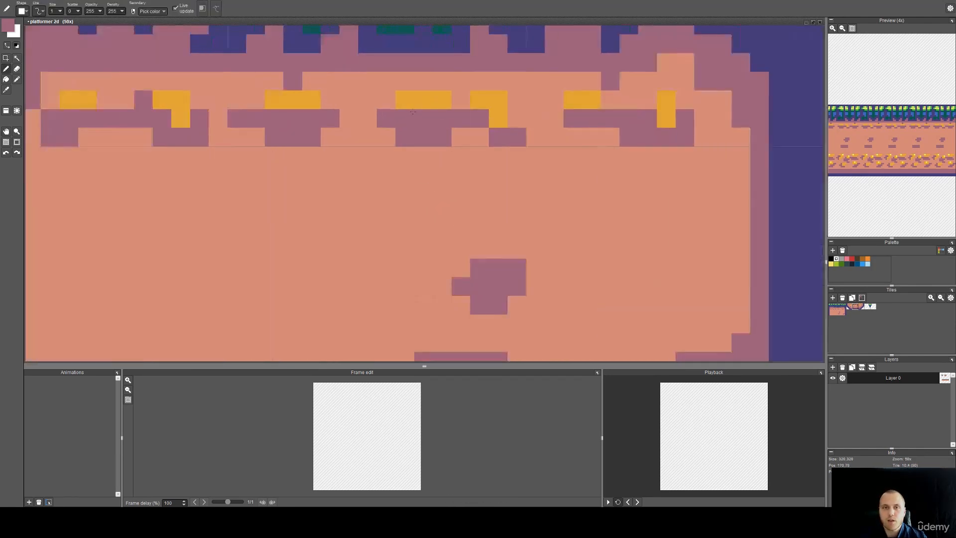
# Shade the top of the centre middle tile with a mauve band joined to the patches above, checking its repeat in the long platform.
pyautogui.moveTo(330, 193)
pyautogui.mouseDown()
pyautogui.moveTo(483, 179)
pyautogui.moveTo(268, 179)
pyautogui.moveTo(321, 182)
pyautogui.mouseUp()
pyautogui.moveTo(387, 190); pyautogui.dragTo(442, 203)
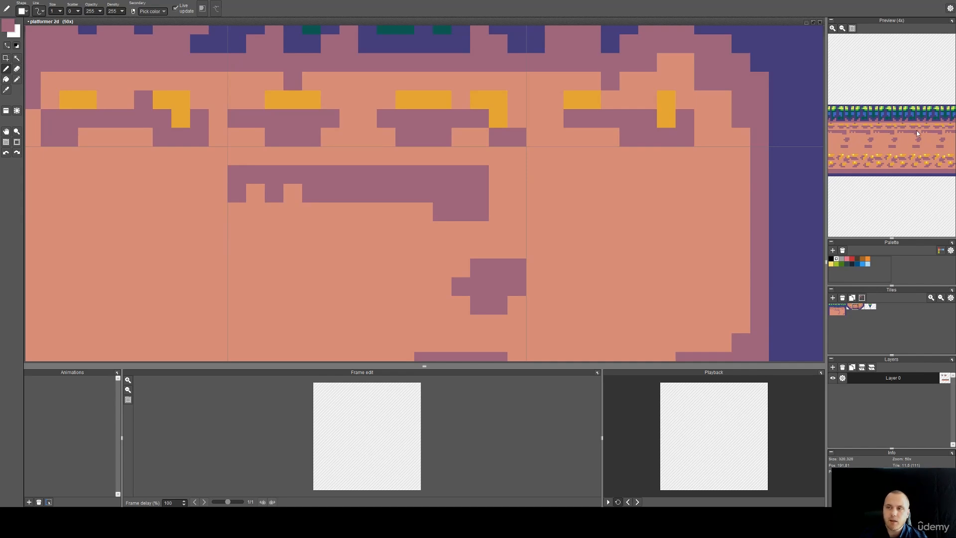
pyautogui.scroll(-5, 646, 143)
pyautogui.scroll(5, 389, 175)
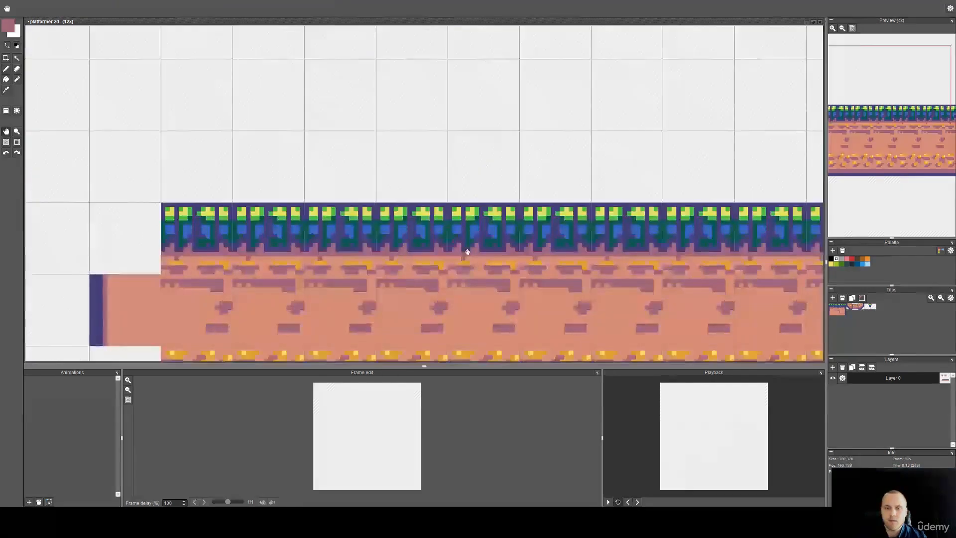
pyautogui.scroll(-6, 388, 175)
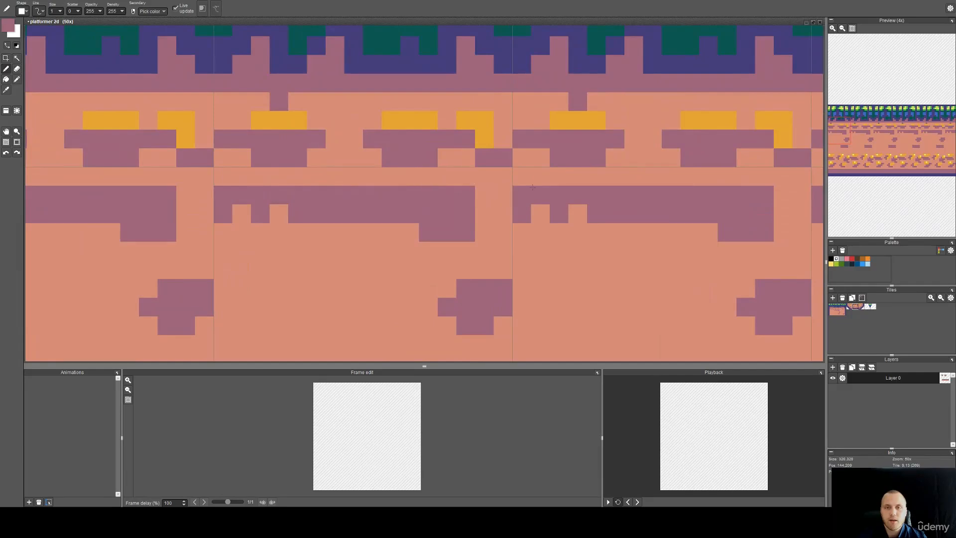
pyautogui.scroll(9, 478, 209)
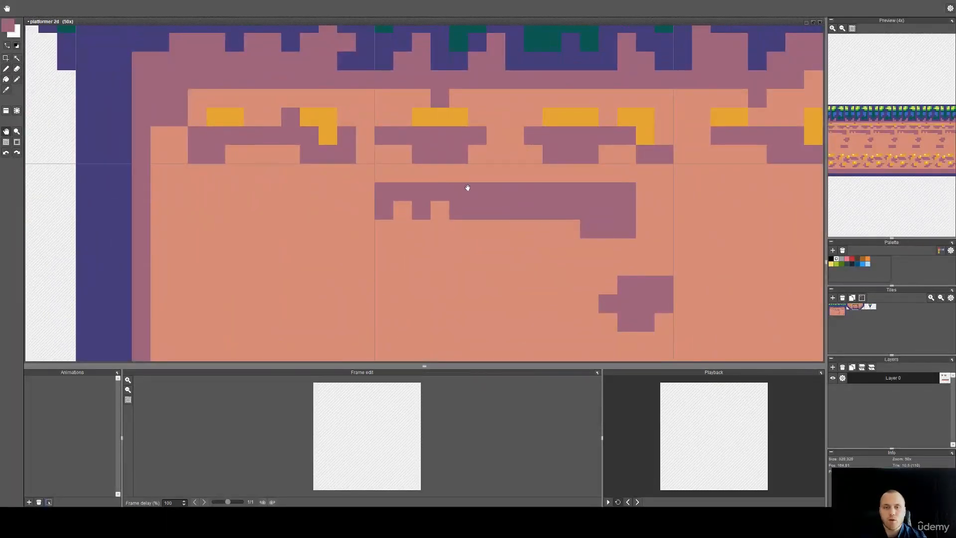
pyautogui.moveTo(467, 187)
pyautogui.mouseDown()
pyautogui.moveTo(447, 203)
pyautogui.moveTo(384, 189)
pyautogui.moveTo(422, 190)
pyautogui.mouseUp()
pyautogui.moveTo(510, 187)
pyautogui.mouseDown()
pyautogui.moveTo(547, 186)
pyautogui.moveTo(502, 194)
pyautogui.moveTo(526, 242)
pyautogui.moveTo(568, 236)
pyautogui.moveTo(535, 251)
pyautogui.moveTo(564, 238)
pyautogui.moveTo(564, 219)
pyautogui.moveTo(581, 239)
pyautogui.moveTo(423, 223)
pyautogui.moveTo(366, 206)
pyautogui.mouseUp()
pyautogui.rightClick(521, 247)
pyautogui.scroll(-6, 363, 230)
pyautogui.moveTo(300, 268); pyautogui.dragTo(473, 238)
pyautogui.scroll(6, 264, 198)
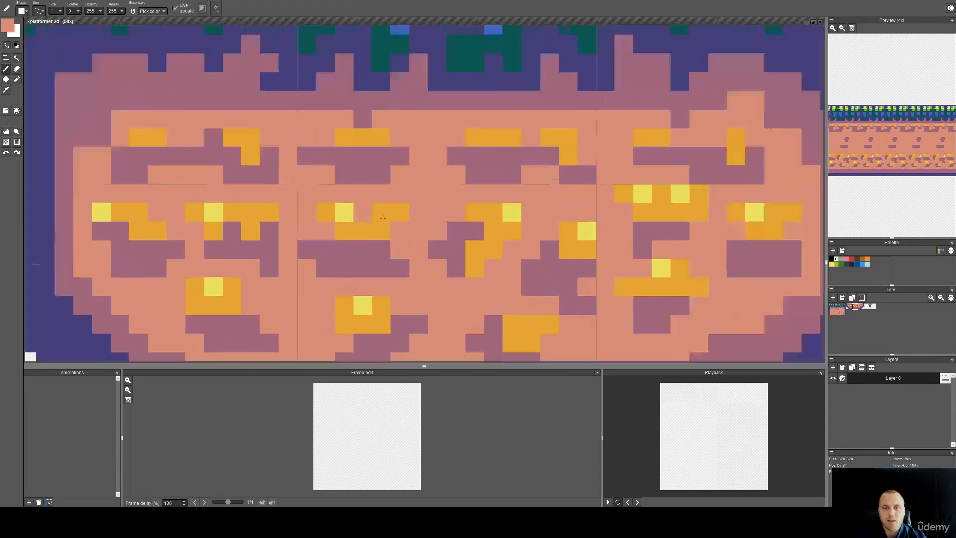
pyautogui.moveTo(664, 210); pyautogui.dragTo(503, 203)
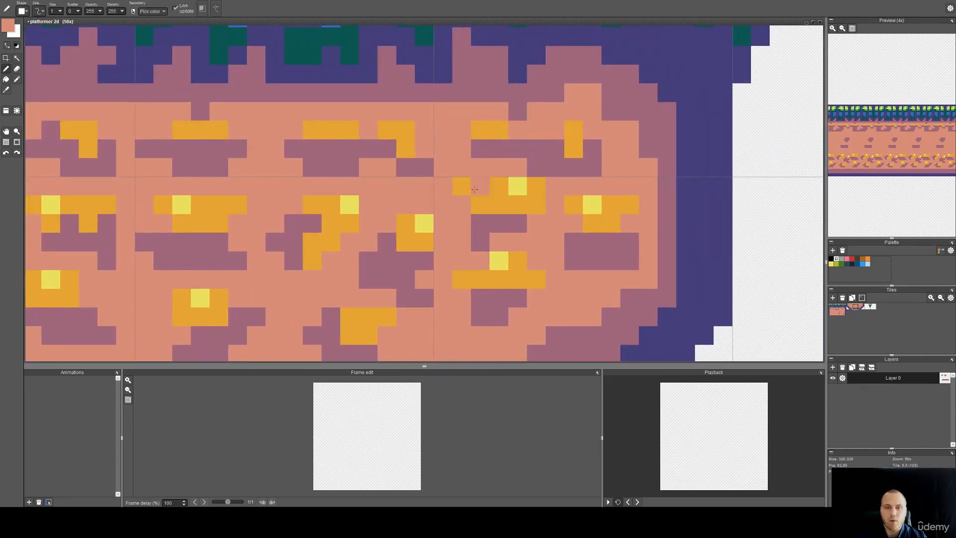
pyautogui.click(499, 187)
pyautogui.moveTo(273, 192); pyautogui.dragTo(366, 201)
pyautogui.keyDown('alt'); pyautogui.click(302, 216); pyautogui.keyUp('alt')
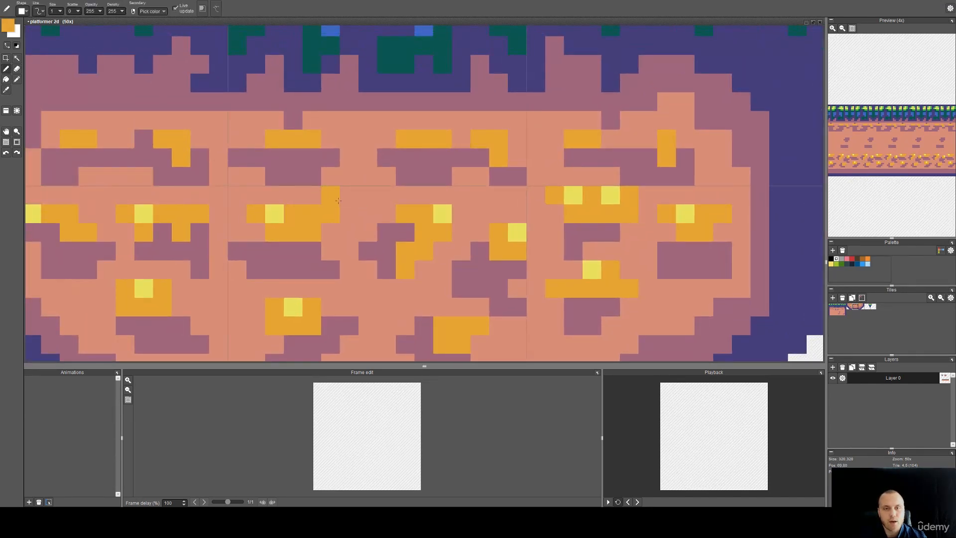
pyautogui.scroll(-4, 335, 201)
pyautogui.scroll(5, 352, 216)
pyautogui.hotkey('ctrl', 'z')
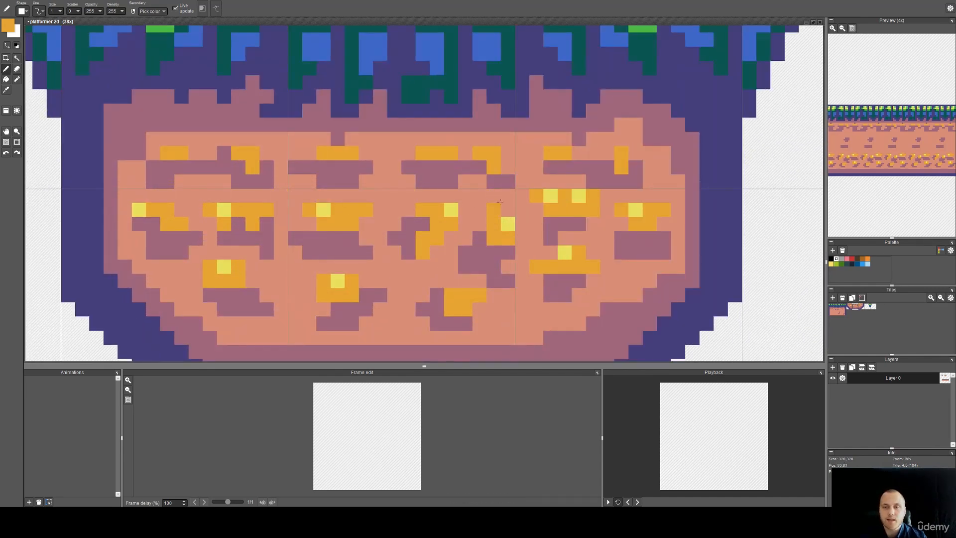
pyautogui.scroll(-5, 552, 201)
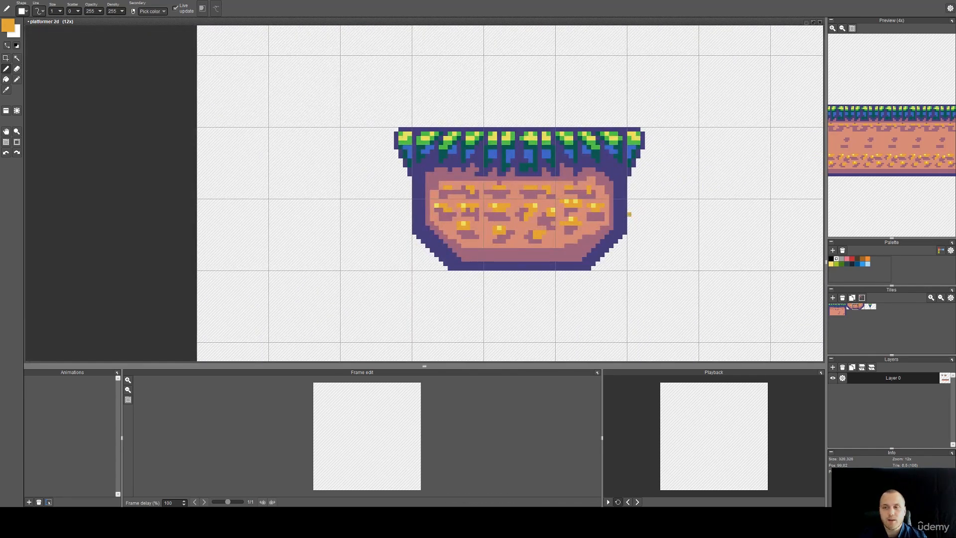
# Move the upper gold-and-mauve cluster in the small platform's centre bottom tile up by one pixel.
pyautogui.moveTo(580, 218); pyautogui.dragTo(522, 211)
pyautogui.scroll(5, 477, 198)
pyautogui.press('s')
pyautogui.moveTo(450, 256); pyautogui.dragTo(363, 180)
pyautogui.moveTo(407, 223); pyautogui.dragTo(408, 205)
pyautogui.click(475, 202)
# Extend the mauve patch below the moved cluster to the left in the centre bottom tile.
pyautogui.press('b')
pyautogui.rightClick(456, 236)
pyautogui.moveTo(443, 251); pyautogui.dragTo(366, 251)
pyautogui.scroll(-3, 886, 149)
pyautogui.scroll(2, 886, 149)
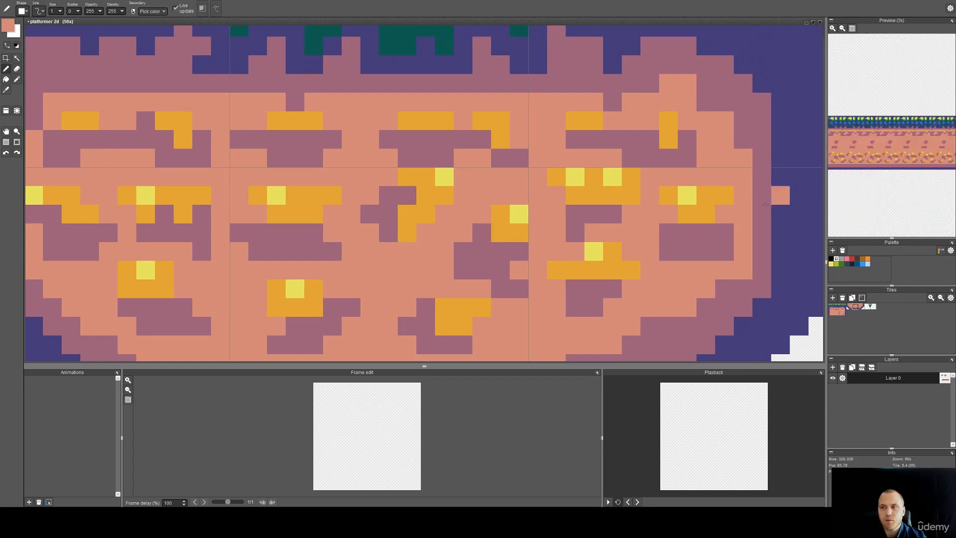
pyautogui.scroll(-3, 409, 238)
pyautogui.scroll(3, 409, 238)
pyautogui.press('alt')
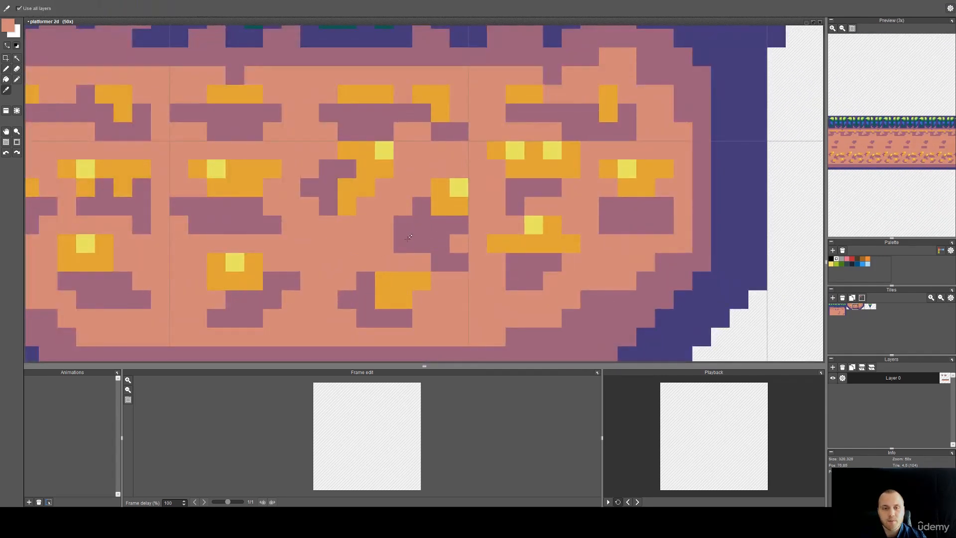
pyautogui.keyDown('alt'); pyautogui.click(409, 238); pyautogui.keyUp('alt')
pyautogui.moveTo(393, 244); pyautogui.dragTo(373, 236)
pyautogui.scroll(-4, 413, 229)
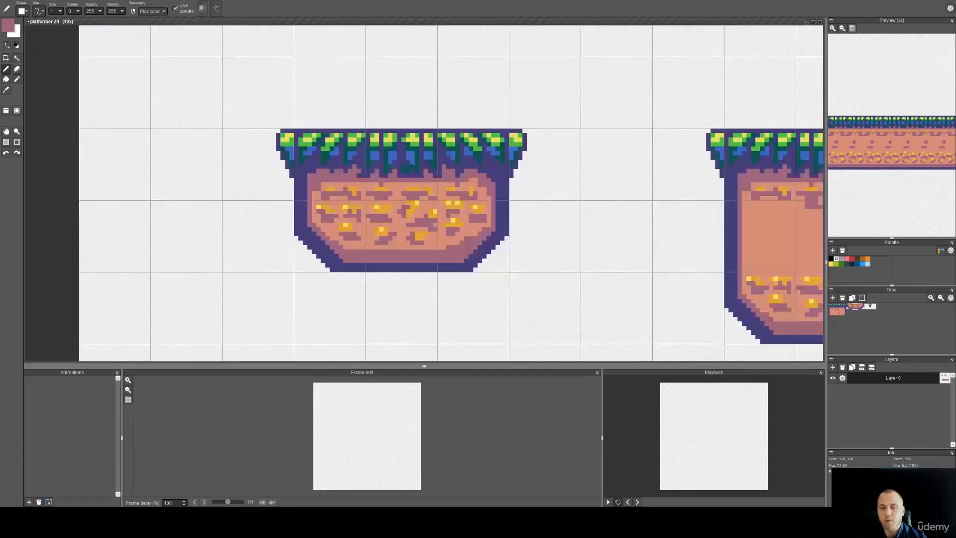
# Extend the top row's mauve patches downward into the taller platform's left middle tile.
pyautogui.scroll(3, 411, 230)
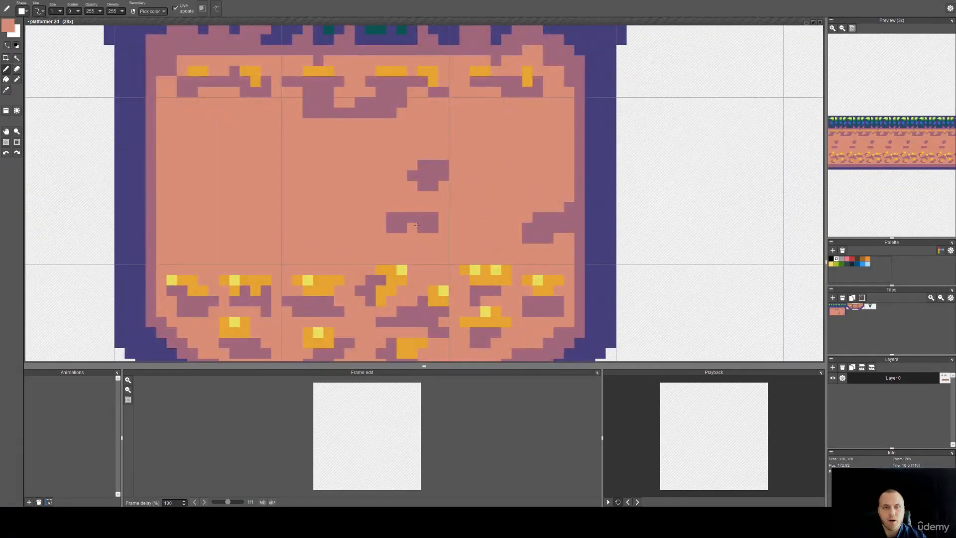
pyautogui.scroll(4, 310, 160)
pyautogui.moveTo(329, 143); pyautogui.dragTo(351, 110)
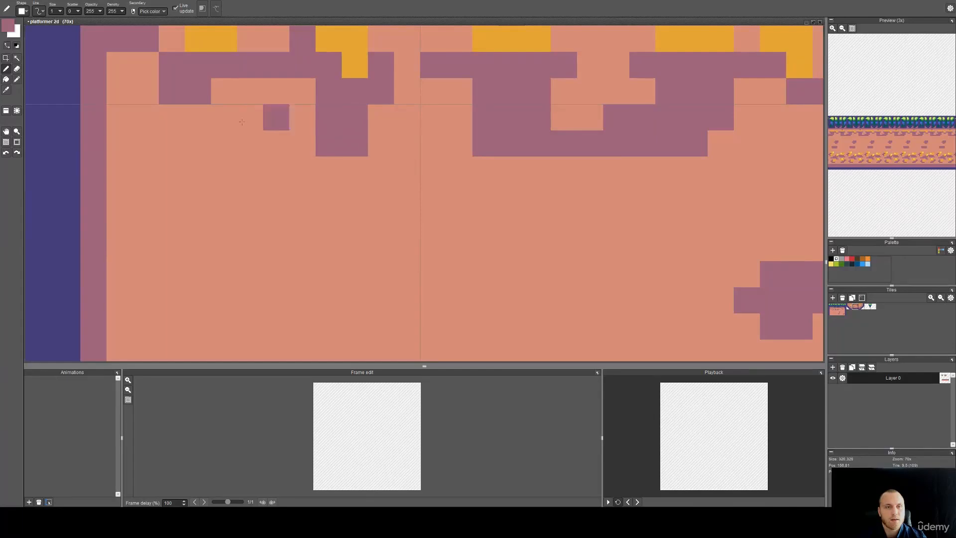
pyautogui.moveTo(172, 118); pyautogui.dragTo(145, 143)
pyautogui.scroll(-2, 264, 209)
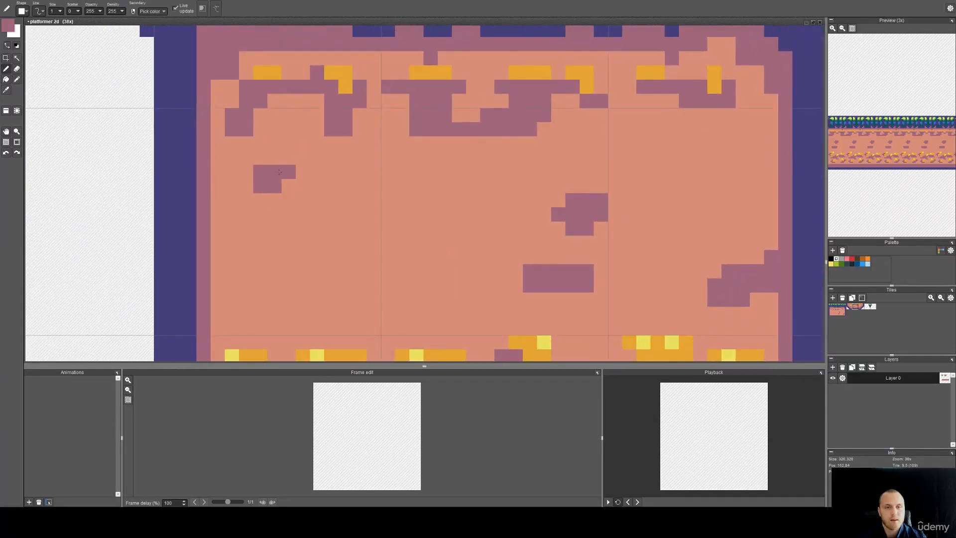
# Paint mauve patches in the taller platform's left middle tile: one in the middle, a cross-shaped one and a stepped one near the base.
pyautogui.moveTo(317, 228); pyautogui.dragTo(329, 240)
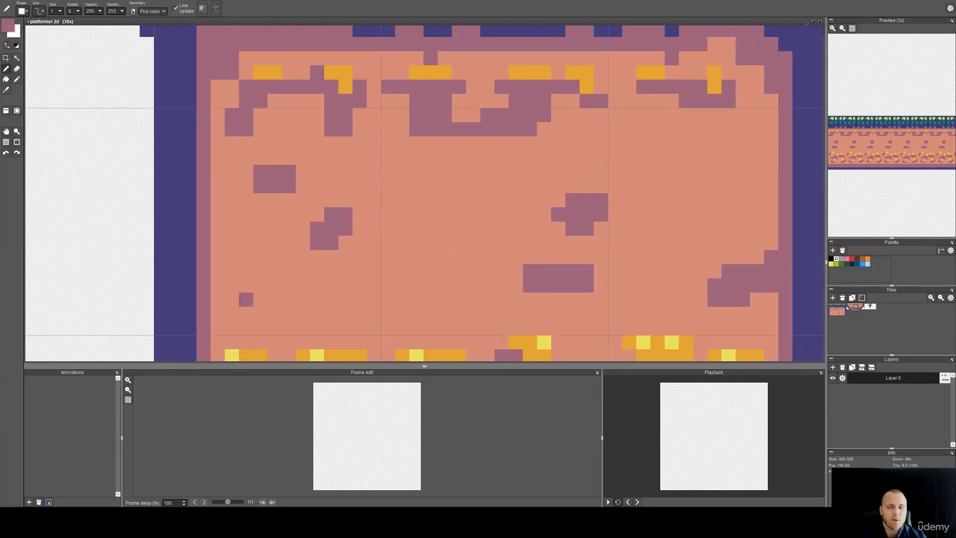
pyautogui.moveTo(240, 298); pyautogui.dragTo(248, 287)
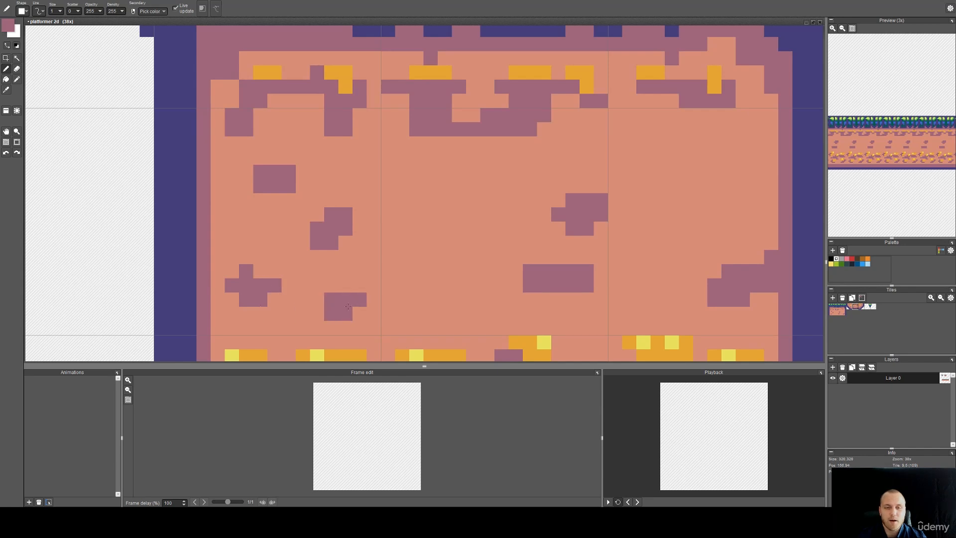
pyautogui.press('space')
pyautogui.moveTo(349, 284); pyautogui.dragTo(374, 250)
pyautogui.click(372, 250)
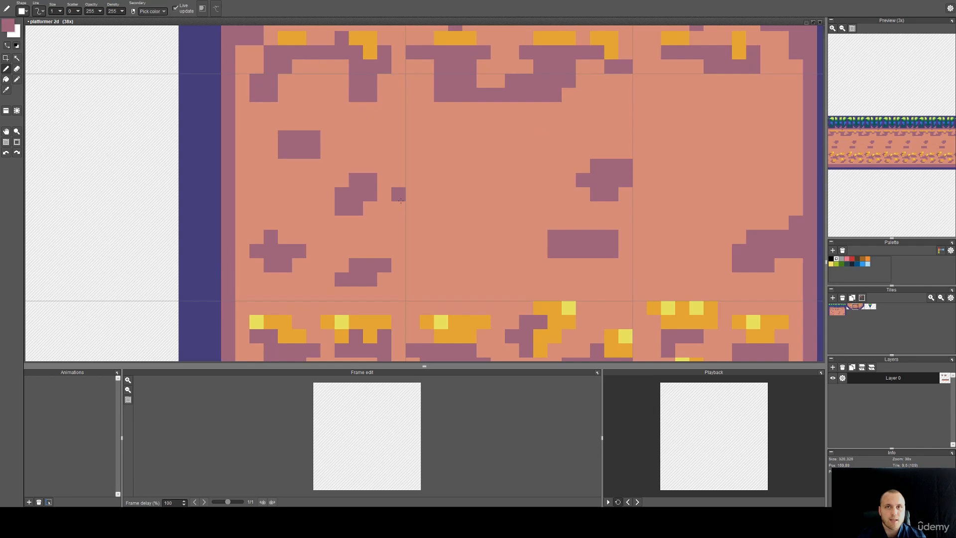
# Paint a mauve patch across the seam between the taller platform's left and centre middle tiles.
pyautogui.press('space')
pyautogui.moveTo(465, 167); pyautogui.dragTo(433, 160)
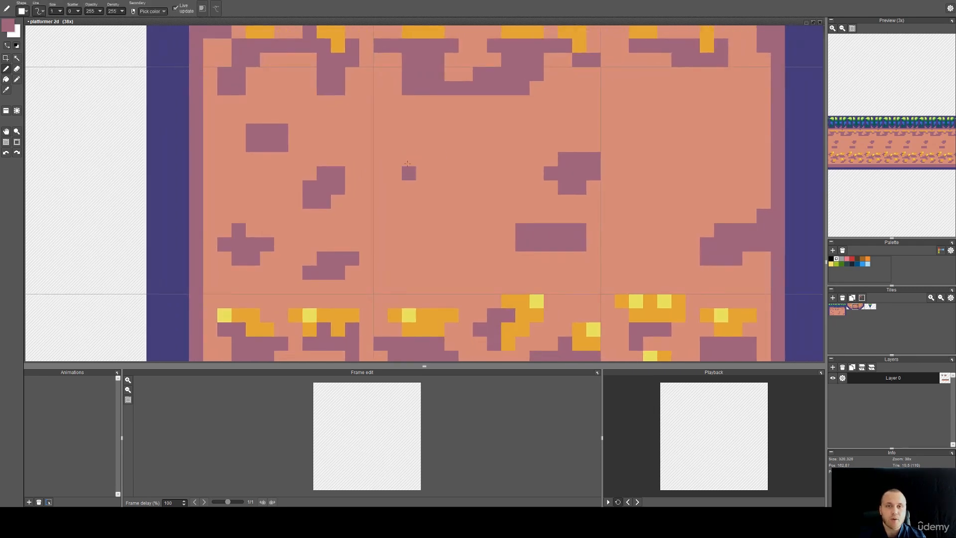
pyautogui.scroll(2, 389, 130)
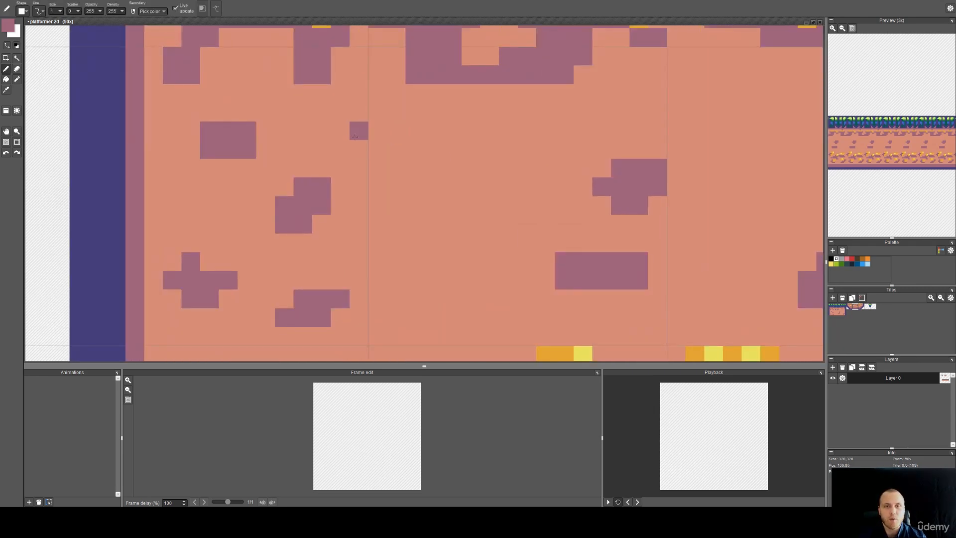
pyautogui.press('space')
pyautogui.moveTo(349, 136)
pyautogui.mouseDown()
pyautogui.moveTo(368, 178)
pyautogui.moveTo(348, 154)
pyautogui.moveTo(367, 162)
pyautogui.mouseUp()
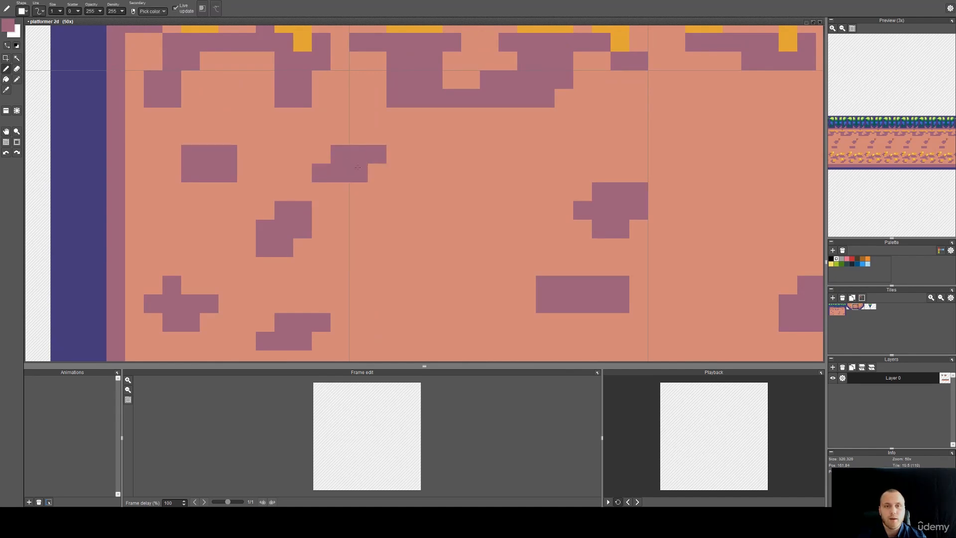
# Add a small rectangular mauve patch above the cross-shaped one near the left middle tile's outer edge, and trim its outline.
pyautogui.moveTo(190, 229)
pyautogui.mouseDown()
pyautogui.moveTo(210, 229)
pyautogui.moveTo(190, 247)
pyautogui.moveTo(172, 247)
pyautogui.mouseUp()
pyautogui.press('alt')
pyautogui.keyDown('alt'); pyautogui.click(237, 249); pyautogui.keyUp('alt')
pyautogui.moveTo(227, 211); pyautogui.dragTo(209, 228)
pyautogui.keyDown('alt'); pyautogui.click(190, 230); pyautogui.keyUp('alt')
# Paint a stepped mauve patch in the lower-left corner of the centre middle tile.
pyautogui.press('space')
pyautogui.moveTo(416, 237); pyautogui.dragTo(380, 182)
pyautogui.click(371, 208)
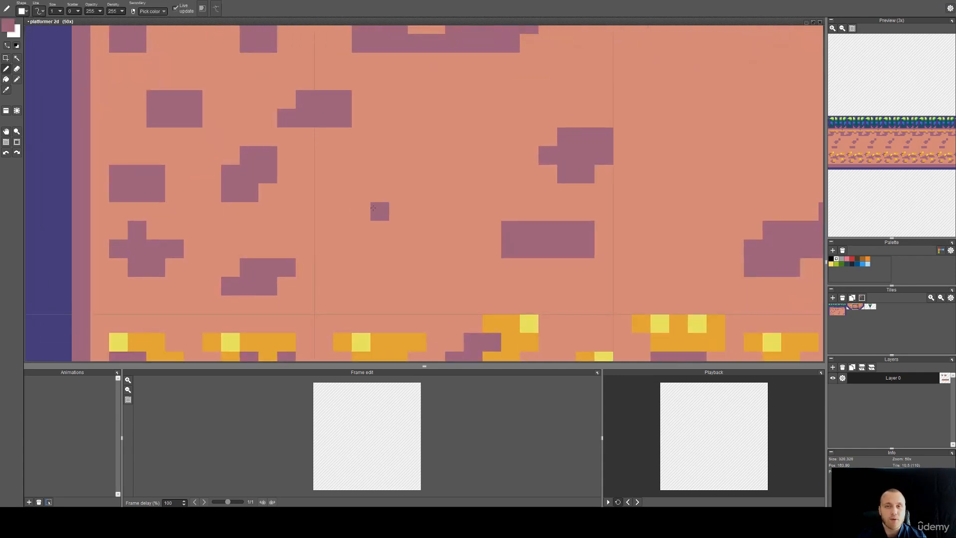
pyautogui.press('space')
pyautogui.moveTo(393, 214); pyautogui.dragTo(360, 152)
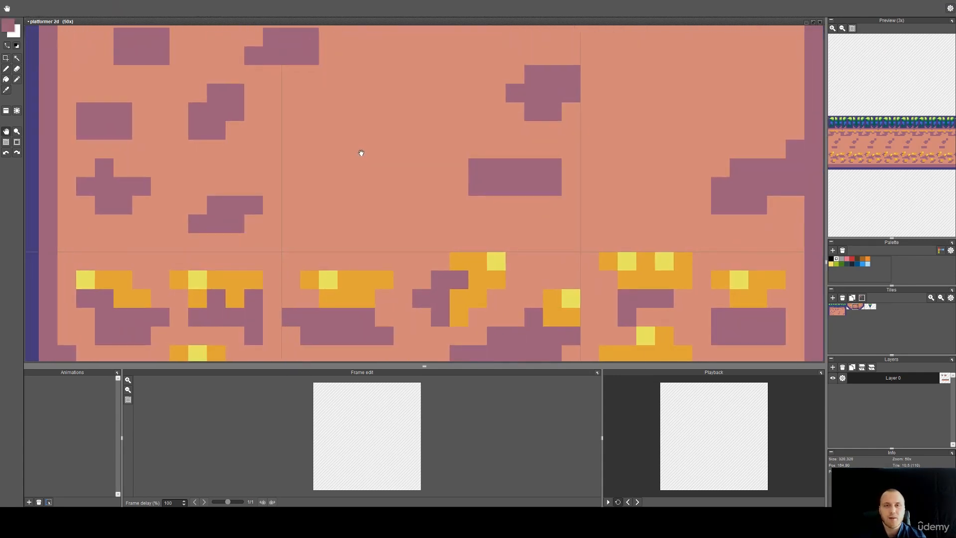
pyautogui.moveTo(345, 234)
pyautogui.mouseDown()
pyautogui.moveTo(327, 242)
pyautogui.moveTo(365, 225)
pyautogui.mouseUp()
# Fill the right middle tile with five mauve patches, placed near its base, beside its outer edge and down its upper and inner areas.
pyautogui.press('space')
pyautogui.moveTo(594, 205); pyautogui.dragTo(392, 225)
pyautogui.moveTo(406, 262)
pyautogui.mouseDown()
pyautogui.moveTo(421, 250)
pyautogui.moveTo(442, 257)
pyautogui.mouseUp()
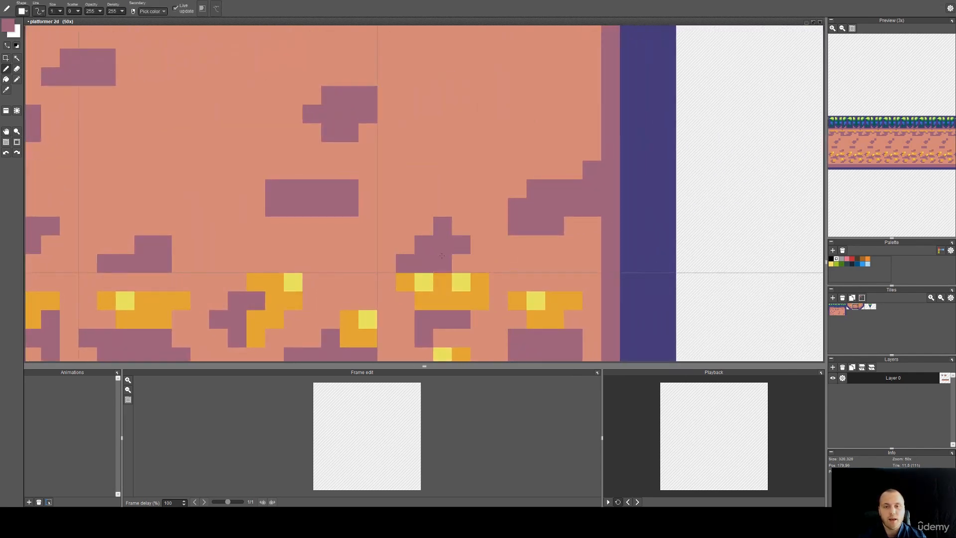
pyautogui.press('space')
pyautogui.moveTo(513, 141); pyautogui.dragTo(486, 238)
pyautogui.moveTo(526, 193)
pyautogui.mouseDown()
pyautogui.moveTo(509, 212)
pyautogui.moveTo(535, 176)
pyautogui.mouseUp()
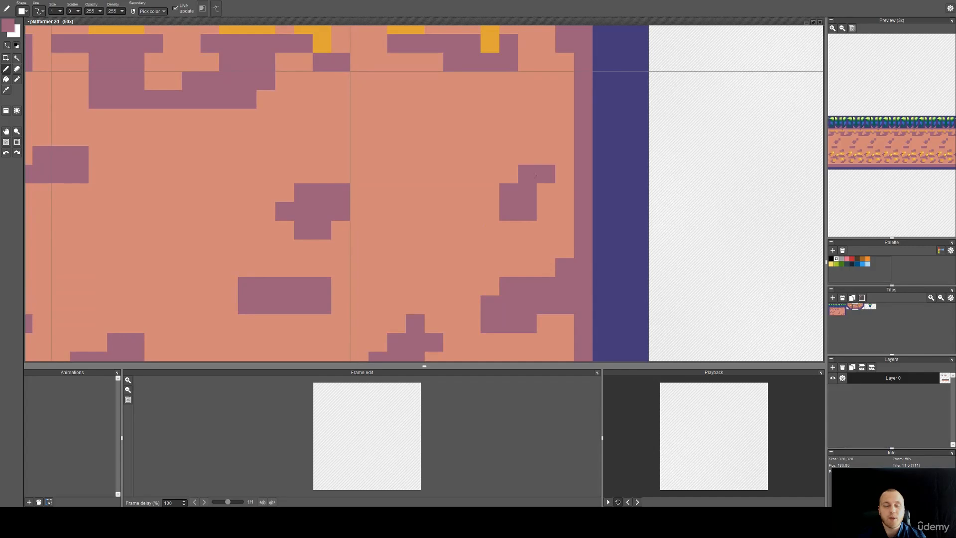
pyautogui.moveTo(415, 174); pyautogui.dragTo(474, 143)
pyautogui.moveTo(397, 99)
pyautogui.mouseDown()
pyautogui.moveTo(377, 122)
pyautogui.moveTo(377, 155)
pyautogui.mouseUp()
pyautogui.moveTo(397, 248)
pyautogui.mouseDown()
pyautogui.moveTo(409, 255)
pyautogui.moveTo(452, 230)
pyautogui.mouseUp()
# Paint irregular mauve patches through the upper and middle part of the centre middle tile.
pyautogui.press('space')
pyautogui.moveTo(180, 171)
pyautogui.mouseDown()
pyautogui.moveTo(375, 188)
pyautogui.moveTo(423, 175)
pyautogui.moveTo(385, 209)
pyautogui.mouseUp()
pyautogui.moveTo(294, 248)
pyautogui.mouseDown()
pyautogui.moveTo(324, 284)
pyautogui.moveTo(309, 265)
pyautogui.mouseUp()
pyautogui.moveTo(381, 307)
pyautogui.mouseDown()
pyautogui.moveTo(419, 273)
pyautogui.moveTo(423, 285)
pyautogui.mouseUp()
pyautogui.press('space')
pyautogui.moveTo(388, 278); pyautogui.dragTo(431, 181)
# Reshape the wide rectangular patch in the centre middle tile with salmon, and paint another mauve patch below it along the tile's base.
pyautogui.rightClick(466, 262)
pyautogui.moveTo(503, 208); pyautogui.dragTo(479, 222)
pyautogui.rightClick(481, 273)
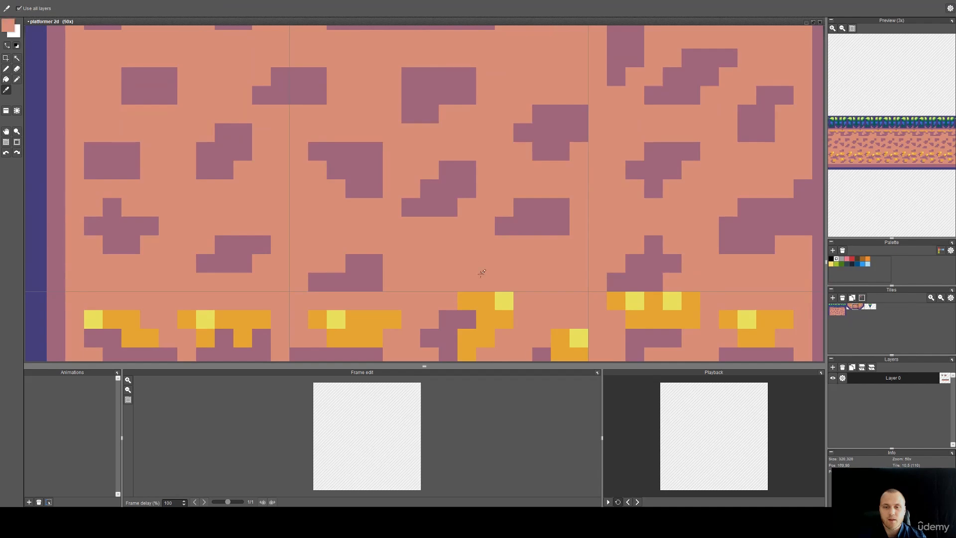
pyautogui.click(530, 225)
pyautogui.moveTo(542, 282)
pyautogui.mouseDown()
pyautogui.moveTo(488, 263)
pyautogui.moveTo(448, 271)
pyautogui.mouseUp()
# Add mauve patches to the empty upper areas of the left, centre and right middle tiles.
pyautogui.press('space')
pyautogui.moveTo(391, 180); pyautogui.dragTo(414, 264)
pyautogui.moveTo(442, 202); pyautogui.dragTo(455, 233)
pyautogui.moveTo(558, 191)
pyautogui.mouseDown()
pyautogui.moveTo(596, 154)
pyautogui.moveTo(614, 172)
pyautogui.mouseUp()
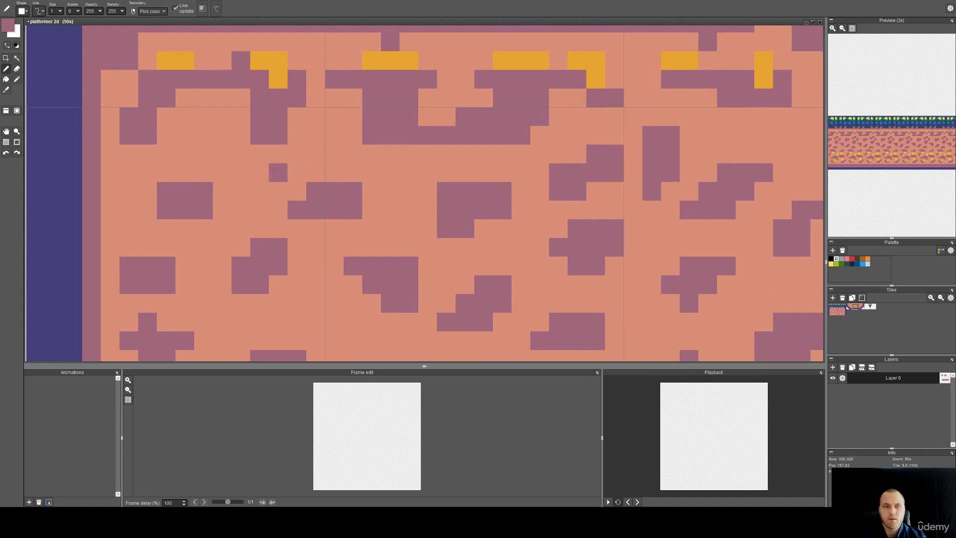
pyautogui.moveTo(222, 154); pyautogui.dragTo(211, 149)
pyautogui.press('space')
pyautogui.moveTo(457, 189); pyautogui.dragTo(163, 199)
pyautogui.moveTo(497, 164)
pyautogui.mouseDown()
pyautogui.moveTo(506, 153)
pyautogui.moveTo(512, 165)
pyautogui.mouseUp()
pyautogui.scroll(-1, 484, 169)
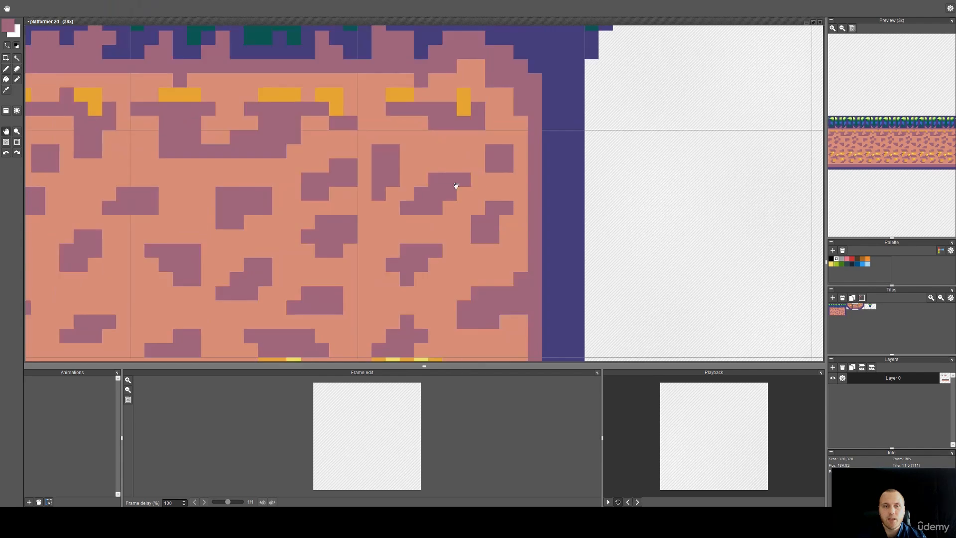
# Pick the gold colour and paint gold highlights on top of the mauve patches in the left half of the centre middle tile.
pyautogui.press('space')
pyautogui.moveTo(363, 166); pyautogui.dragTo(501, 167)
pyautogui.rightClick(473, 102)
pyautogui.press('space')
pyautogui.moveTo(369, 185)
pyautogui.mouseDown()
pyautogui.moveTo(442, 122)
pyautogui.moveTo(457, 64)
pyautogui.mouseUp()
pyautogui.scroll(-2, 412, 234)
pyautogui.moveTo(412, 234)
pyautogui.mouseDown()
pyautogui.moveTo(442, 198)
pyautogui.moveTo(430, 176)
pyautogui.moveTo(479, 164)
pyautogui.mouseUp()
pyautogui.scroll(3, 416, 209)
pyautogui.press('space')
pyautogui.moveTo(445, 65)
pyautogui.mouseDown()
pyautogui.moveTo(425, 137)
pyautogui.moveTo(443, 141)
pyautogui.mouseUp()
pyautogui.press('space')
pyautogui.moveTo(496, 137); pyautogui.dragTo(424, 263)
pyautogui.moveTo(405, 193); pyautogui.dragTo(459, 170)
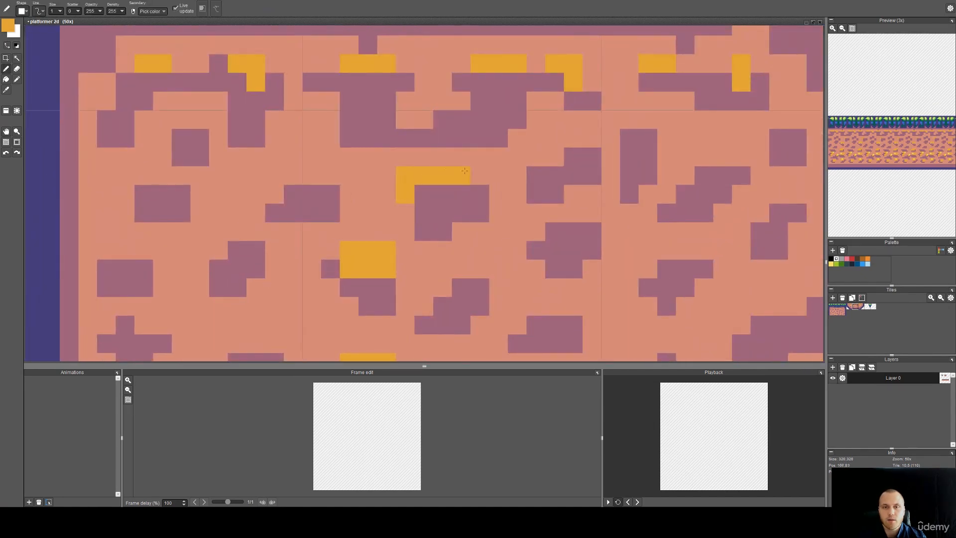
# Paint gold highlights on the mauve patch across the left seam and on the upper and middle patches of the left middle tile.
pyautogui.moveTo(275, 175)
pyautogui.mouseDown()
pyautogui.moveTo(340, 192)
pyautogui.moveTo(367, 182)
pyautogui.mouseUp()
pyautogui.press('space')
pyautogui.click(342, 190)
pyautogui.press('space')
pyautogui.moveTo(456, 201); pyautogui.dragTo(307, 182)
pyautogui.moveTo(216, 179); pyautogui.dragTo(196, 166)
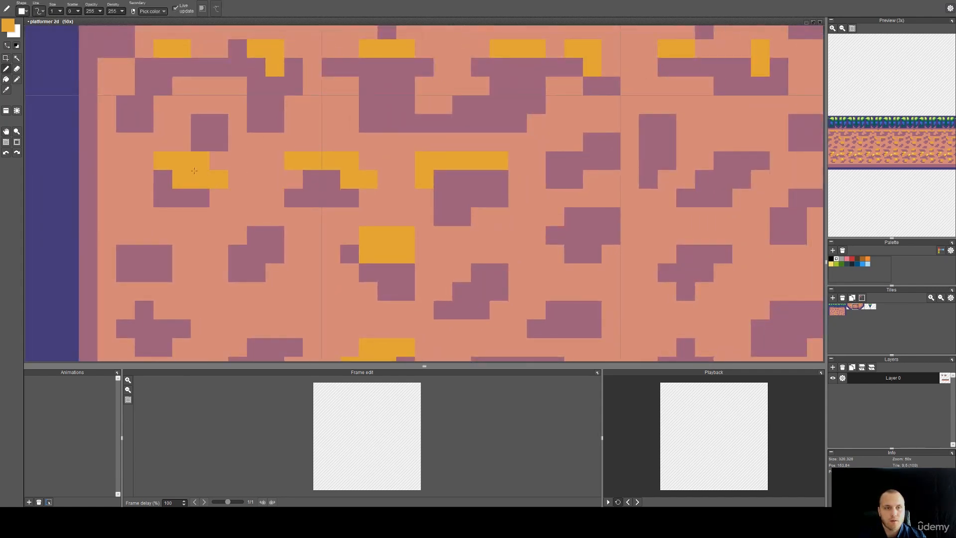
pyautogui.moveTo(137, 241); pyautogui.dragTo(179, 254)
pyautogui.moveTo(255, 235)
pyautogui.mouseDown()
pyautogui.moveTo(274, 235)
pyautogui.moveTo(285, 254)
pyautogui.mouseUp()
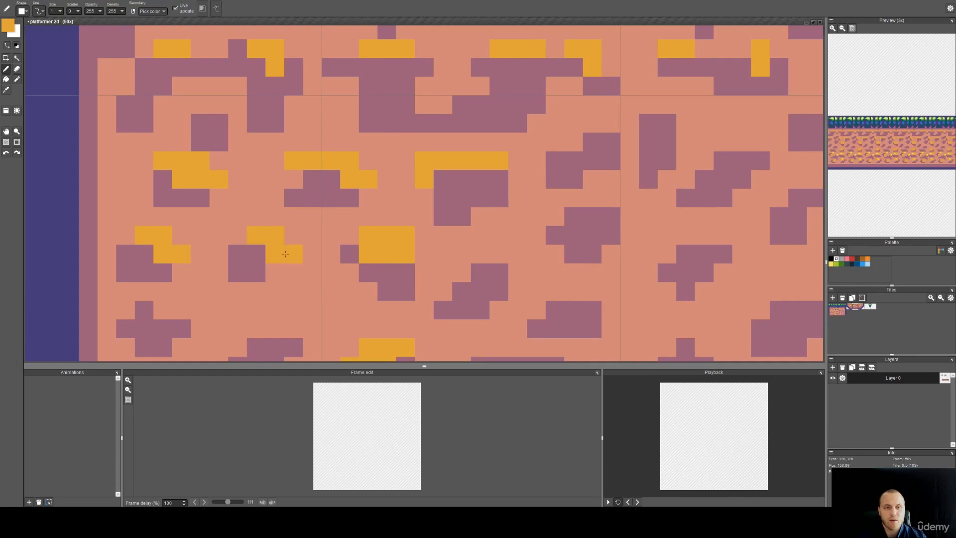
pyautogui.click(237, 235)
# Paint gold highlights on the right-hand patches of the centre middle tile and on the adjoining upright patch in the right tile.
pyautogui.press('space')
pyautogui.moveTo(480, 253)
pyautogui.mouseDown()
pyautogui.moveTo(310, 223)
pyautogui.moveTo(341, 243)
pyautogui.mouseUp()
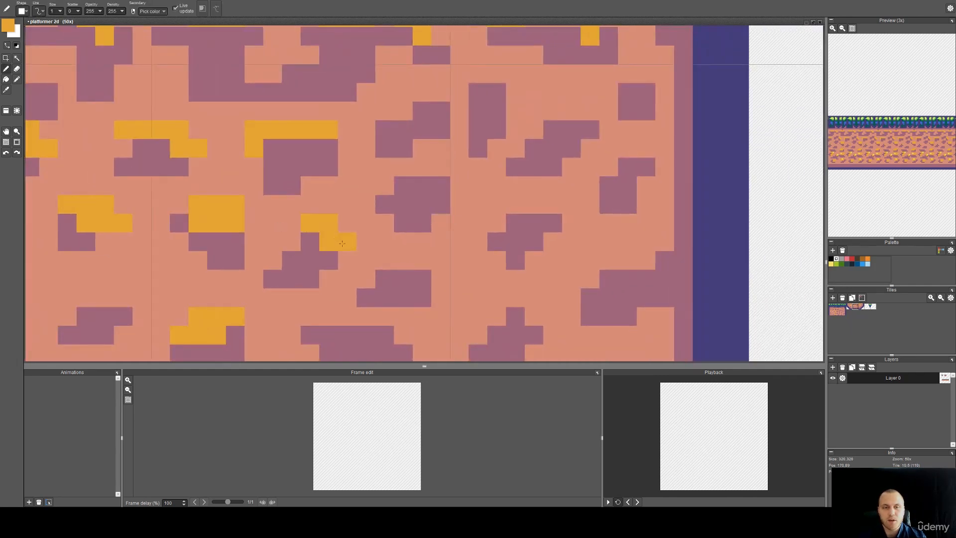
pyautogui.moveTo(426, 275); pyautogui.dragTo(385, 260)
pyautogui.moveTo(392, 185); pyautogui.dragTo(441, 189)
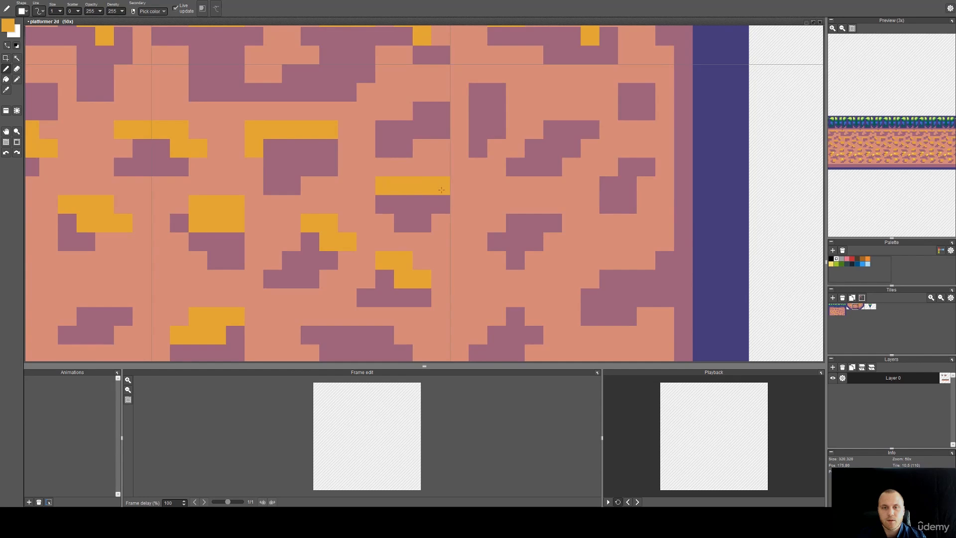
pyautogui.moveTo(405, 110)
pyautogui.mouseDown()
pyautogui.moveTo(438, 101)
pyautogui.moveTo(497, 111)
pyautogui.mouseUp()
# Paint gold highlights on the mauve patches in the right middle tile.
pyautogui.moveTo(553, 130); pyautogui.dragTo(590, 129)
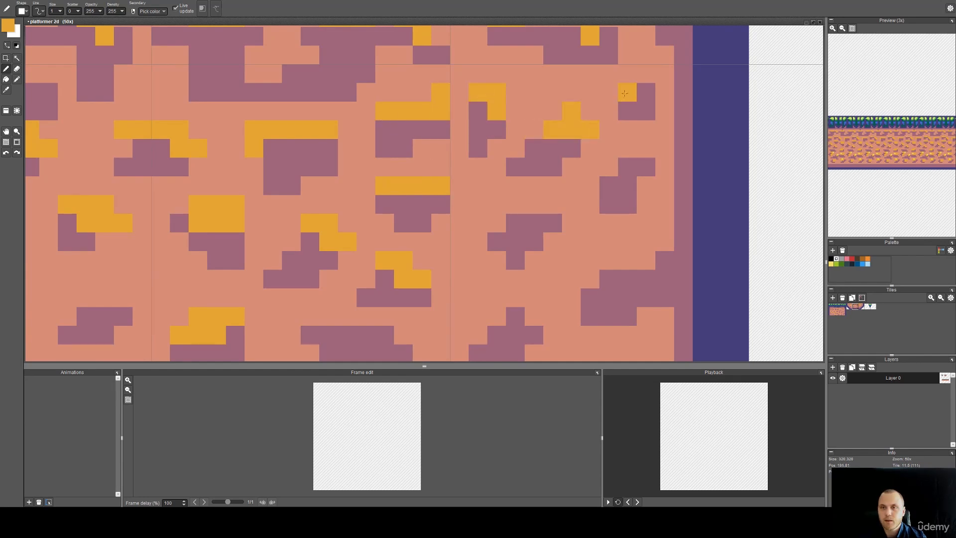
pyautogui.moveTo(603, 170); pyautogui.dragTo(647, 175)
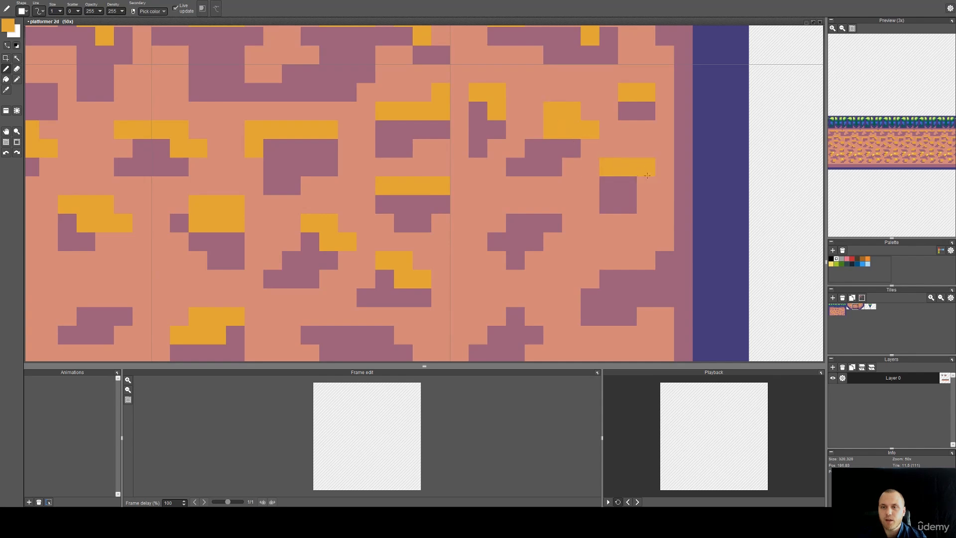
pyautogui.moveTo(516, 222); pyautogui.dragTo(528, 216)
pyautogui.press('space')
pyautogui.moveTo(527, 273); pyautogui.dragTo(527, 183)
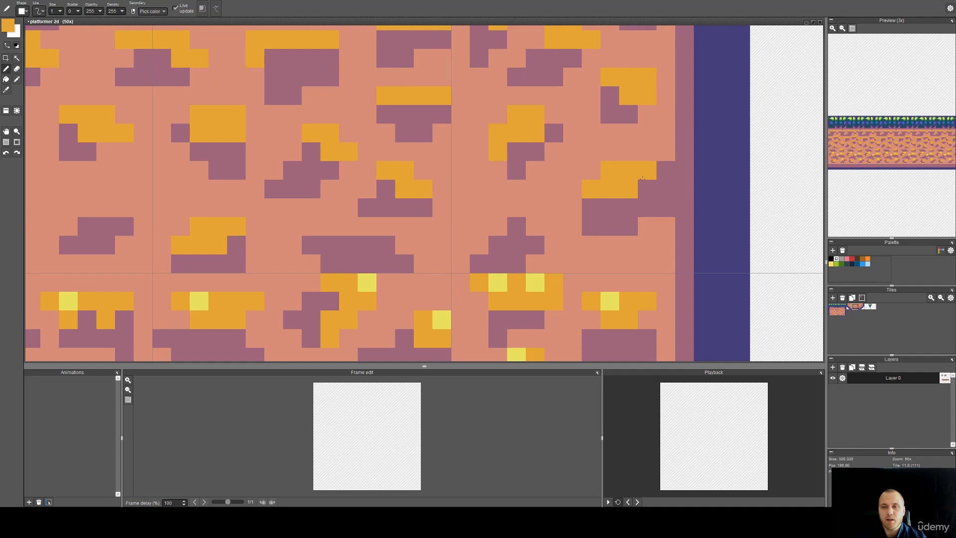
# Paint gold highlights on the lowest mauve patches of the centre and left middle tiles.
pyautogui.moveTo(385, 245)
pyautogui.mouseDown()
pyautogui.moveTo(329, 227)
pyautogui.moveTo(312, 244)
pyautogui.moveTo(522, 232)
pyautogui.moveTo(347, 219)
pyautogui.mouseUp()
pyautogui.press('space')
pyautogui.moveTo(259, 214); pyautogui.dragTo(223, 193)
# Pick the light yellow and add a bright pixel to each gold highlight in the left middle tile and on its seam with the centre.
pyautogui.keyDown('alt'); pyautogui.click(315, 307); pyautogui.keyUp('alt')
pyautogui.click(334, 214)
pyautogui.click(221, 195)
pyautogui.click(240, 120)
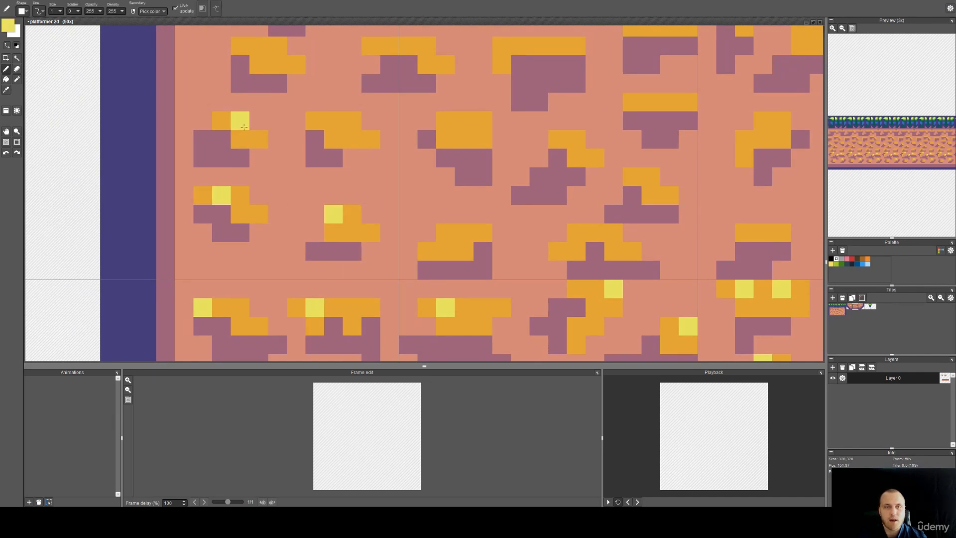
pyautogui.moveTo(359, 118); pyautogui.dragTo(294, 245)
pyautogui.click(195, 173)
pyautogui.click(362, 174)
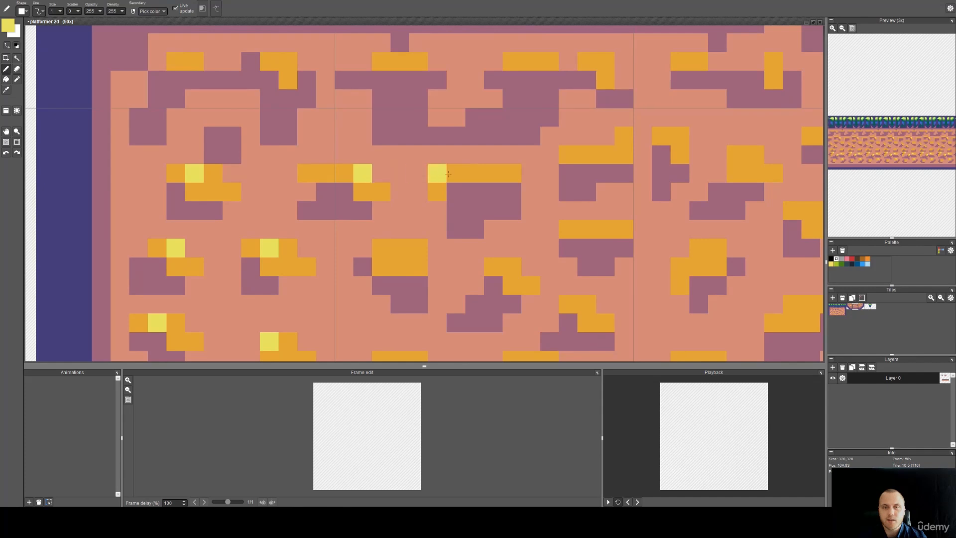
# Add light yellow pixels to the gold highlights in the upper and middle part of the centre middle tile.
pyautogui.click(456, 173)
pyautogui.click(400, 248)
pyautogui.click(512, 267)
pyautogui.click(587, 304)
pyautogui.click(587, 229)
pyautogui.click(605, 154)
# Add light yellow pixels to the gold highlights in the right middle tile.
pyautogui.click(680, 136)
pyautogui.click(755, 173)
pyautogui.moveTo(755, 164); pyautogui.dragTo(525, 154)
pyautogui.click(470, 237)
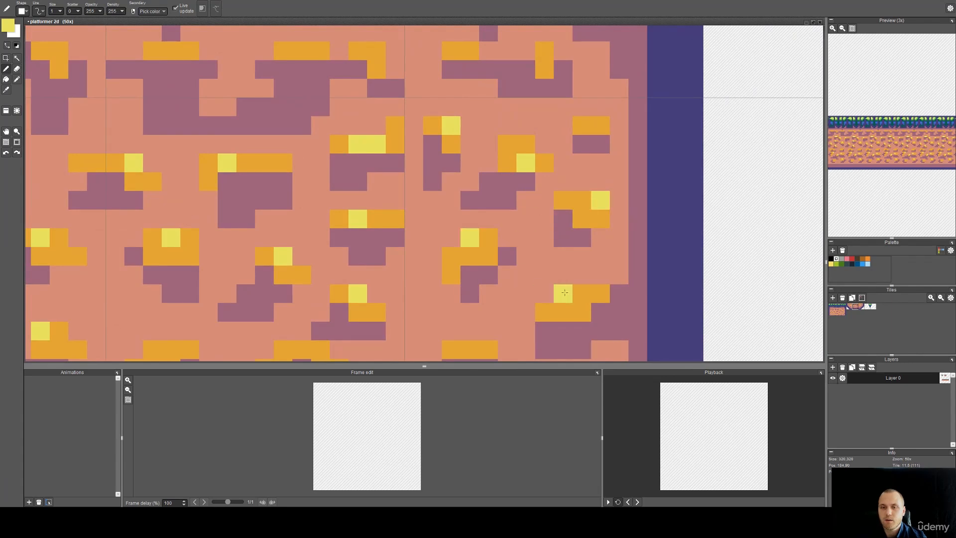
pyautogui.scroll(-3, 452, 264)
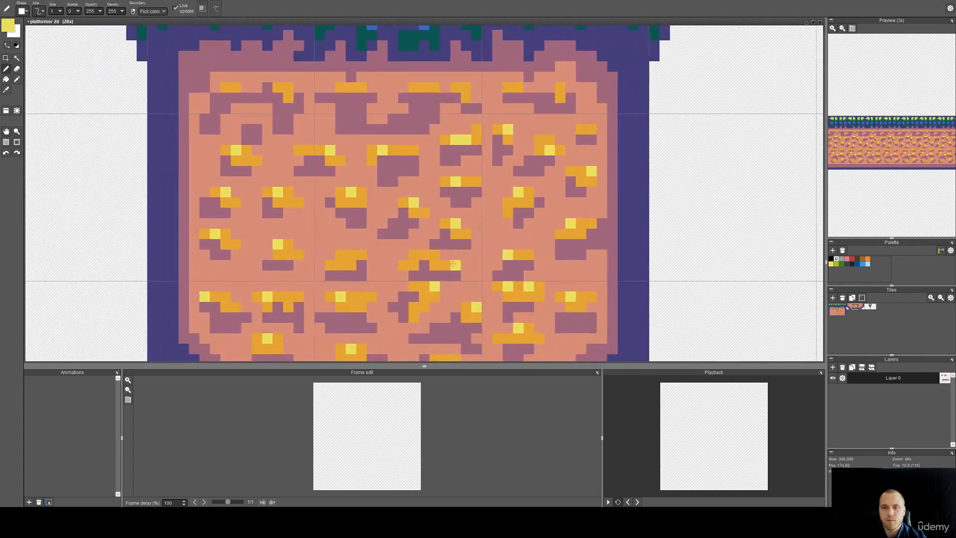
pyautogui.moveTo(434, 273)
pyautogui.mouseDown()
pyautogui.moveTo(451, 243)
pyautogui.moveTo(450, 214)
pyautogui.moveTo(493, 288)
pyautogui.mouseUp()
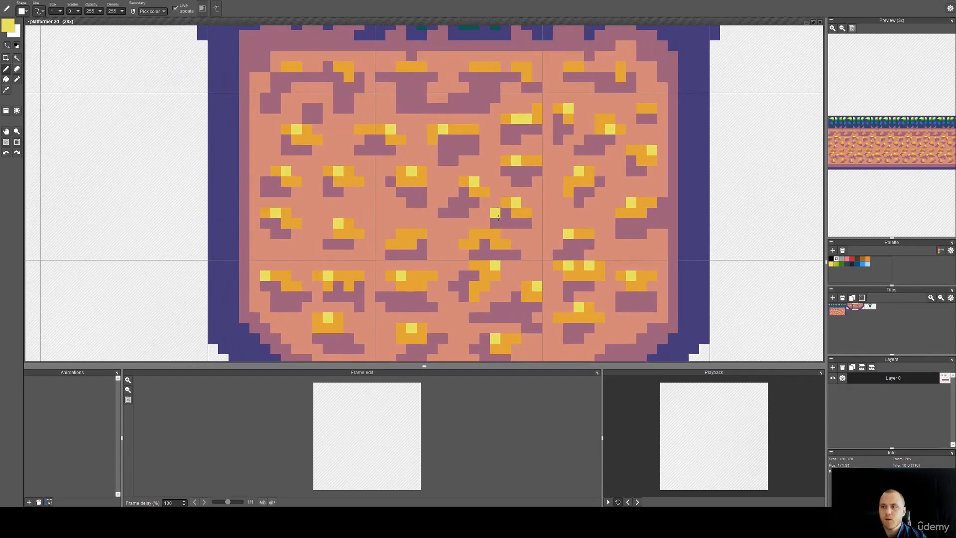
# Fit the middle and bottom rows of the long platform with the taller platform's left and right end tiles.
pyautogui.scroll(-4, 472, 205)
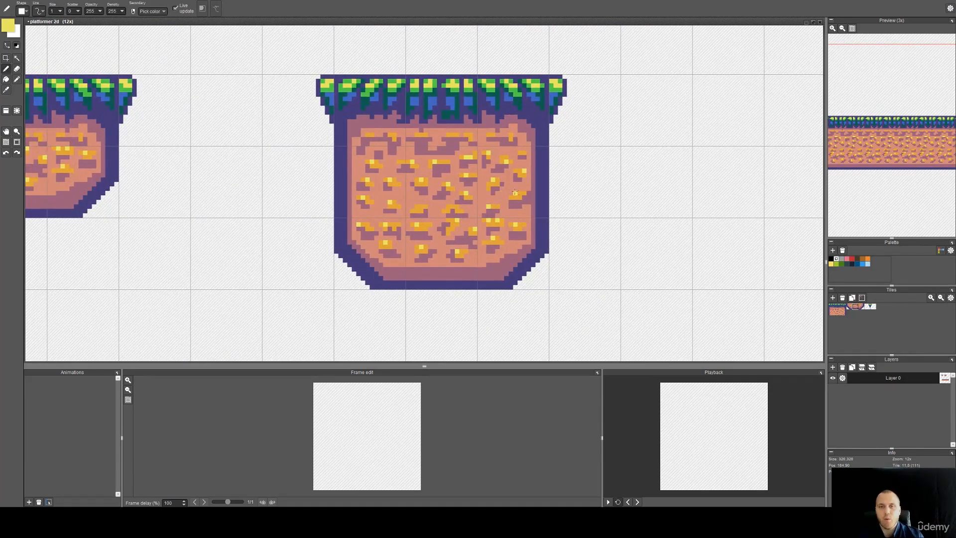
pyautogui.moveTo(514, 193); pyautogui.dragTo(435, 182)
pyautogui.scroll(-3, 434, 182)
pyautogui.moveTo(450, 286); pyautogui.dragTo(439, 165)
pyautogui.click(552, 323)
pyautogui.rightClick(399, 61)
pyautogui.click(551, 297)
pyautogui.rightClick(342, 90)
pyautogui.click(229, 329)
pyautogui.rightClick(344, 61)
pyautogui.click(222, 297)
pyautogui.rightClick(173, 262)
pyautogui.click(195, 294)
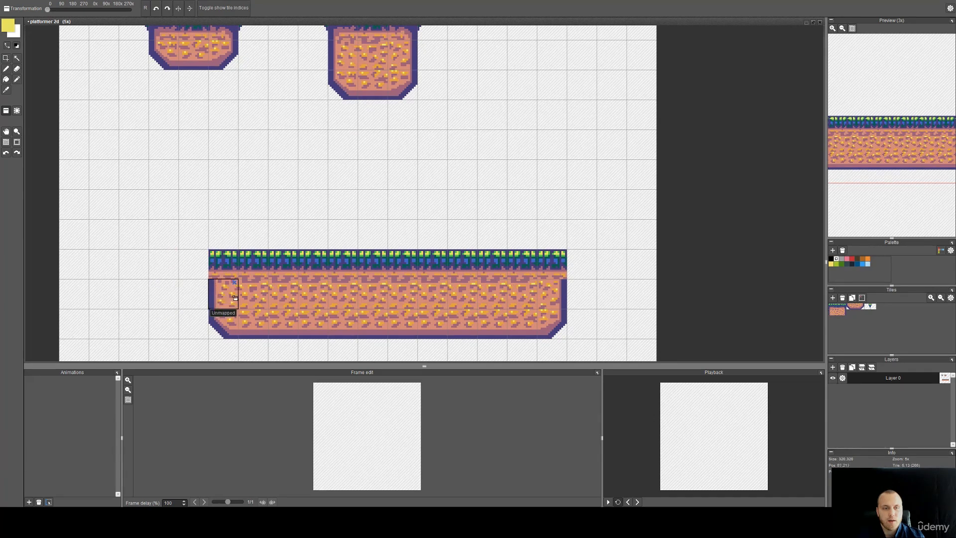
# Place the taller platform's grass-topped left and right end tiles at the two ends of the long platform's top row.
pyautogui.moveTo(294, 87); pyautogui.dragTo(316, 137)
pyautogui.rightClick(372, 74)
pyautogui.click(249, 314)
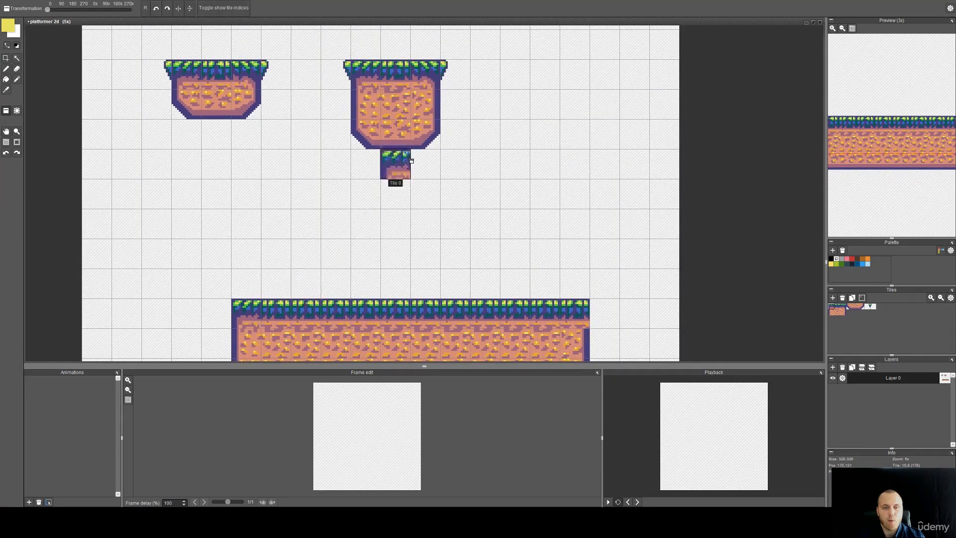
pyautogui.rightClick(427, 78)
pyautogui.click(573, 313)
pyautogui.moveTo(555, 282); pyautogui.dragTo(539, 172)
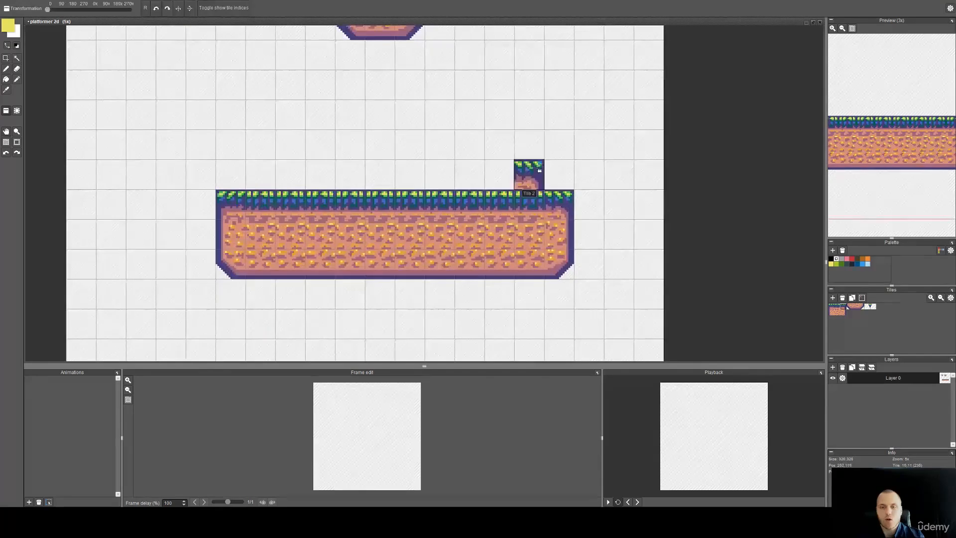
# Try to make the long platform taller by moving its lower rows down and repeating the middle row in the gap.
pyautogui.moveTo(576, 144); pyautogui.dragTo(534, 173)
pyautogui.moveTo(492, 307); pyautogui.dragTo(168, 196)
pyautogui.moveTo(266, 217); pyautogui.dragTo(267, 276)
pyautogui.click(549, 229)
pyautogui.moveTo(553, 209); pyautogui.dragTo(181, 166)
pyautogui.moveTo(293, 181); pyautogui.dragTo(294, 248)
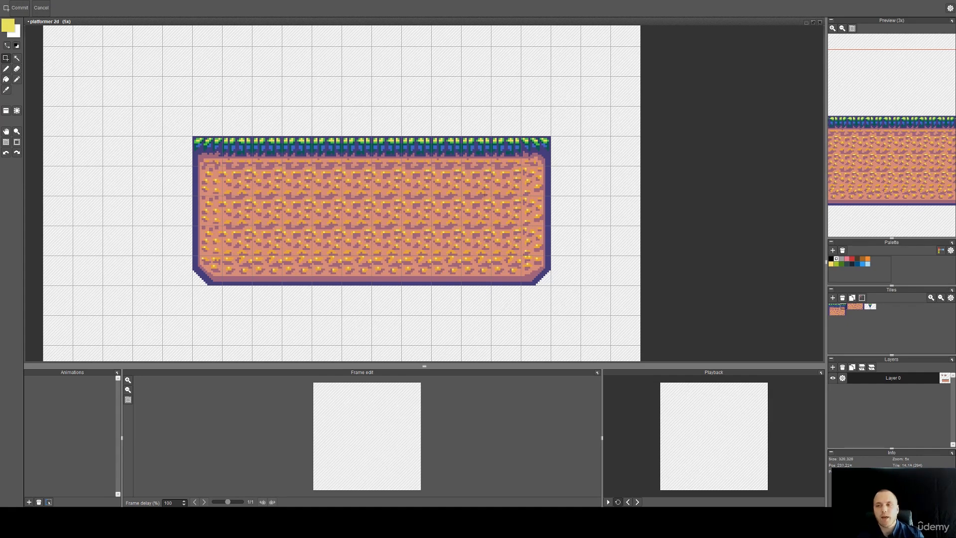
# Undo the extra middle rows and the shift of the long platform's lower part.
pyautogui.hotkey('ctrl', 'z')
pyautogui.hotkey('ctrl', 'z')
pyautogui.hotkey('ctrl', 'z')
pyautogui.hotkey('ctrl', 'z')
pyautogui.hotkey('ctrl', 'z')
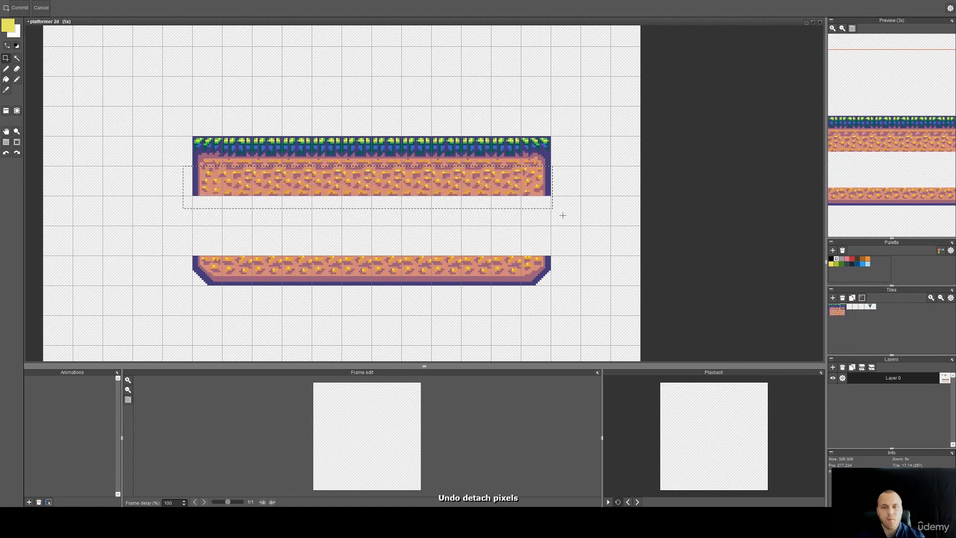
pyautogui.click(573, 125)
# Place the grass-topped right and left end tiles side by side in the empty area right of the taller platform.
pyautogui.press('space')
pyautogui.moveTo(542, 77); pyautogui.dragTo(551, 269)
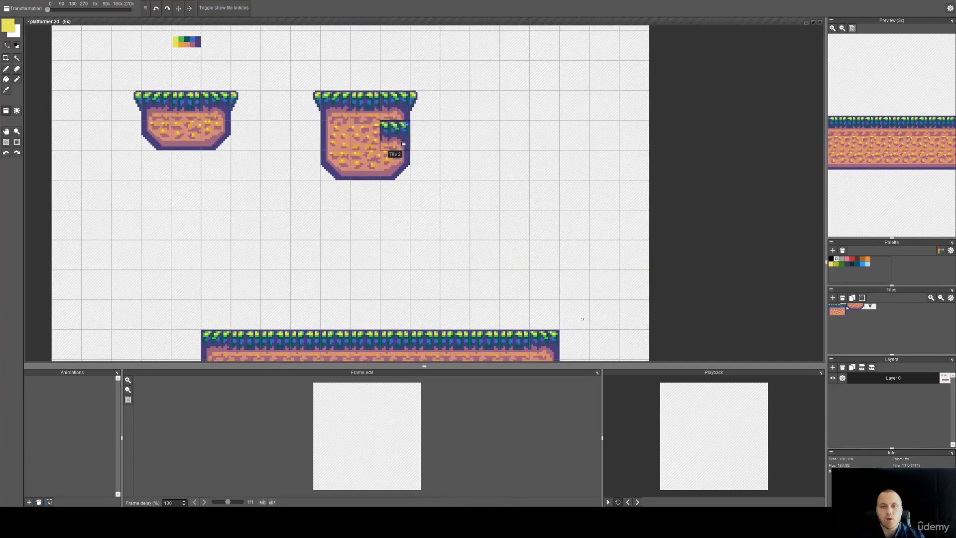
pyautogui.click(521, 163)
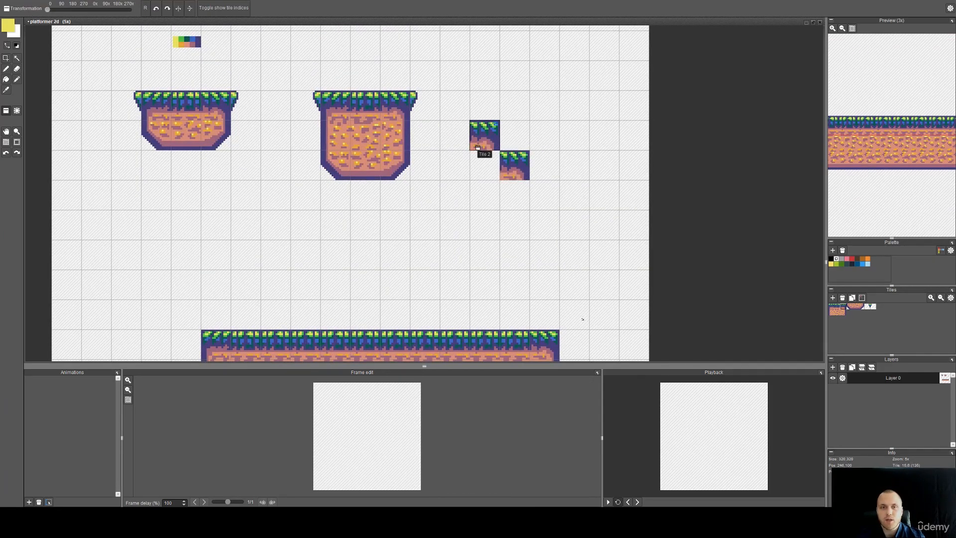
pyautogui.rightClick(359, 110)
pyautogui.rightClick(338, 112)
pyautogui.click(486, 166)
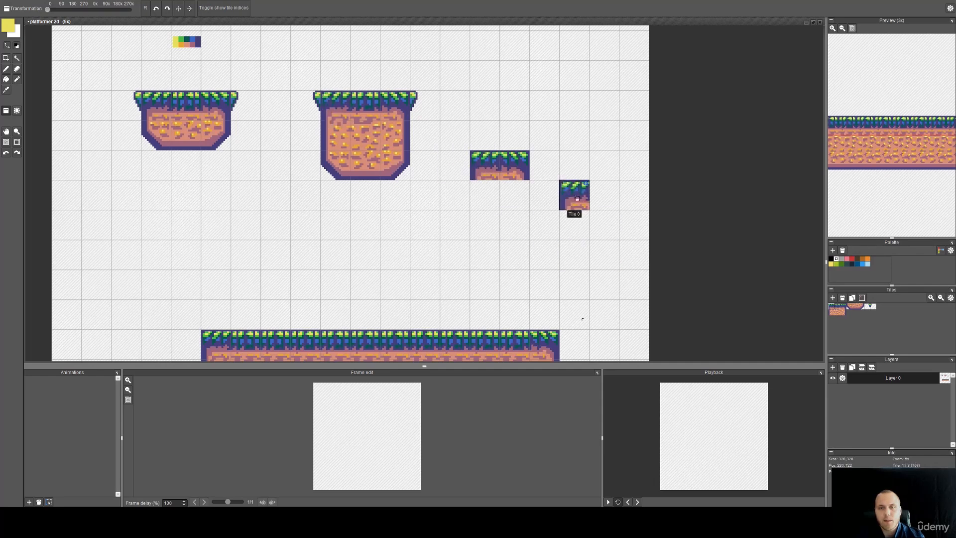
# Complete the two-tile-wide platform with left and right soil edge tiles in its middle row and the rounded bottom corner tiles below.
pyautogui.rightClick(396, 136)
pyautogui.click(513, 201)
pyautogui.rightClick(335, 135)
pyautogui.click(485, 195)
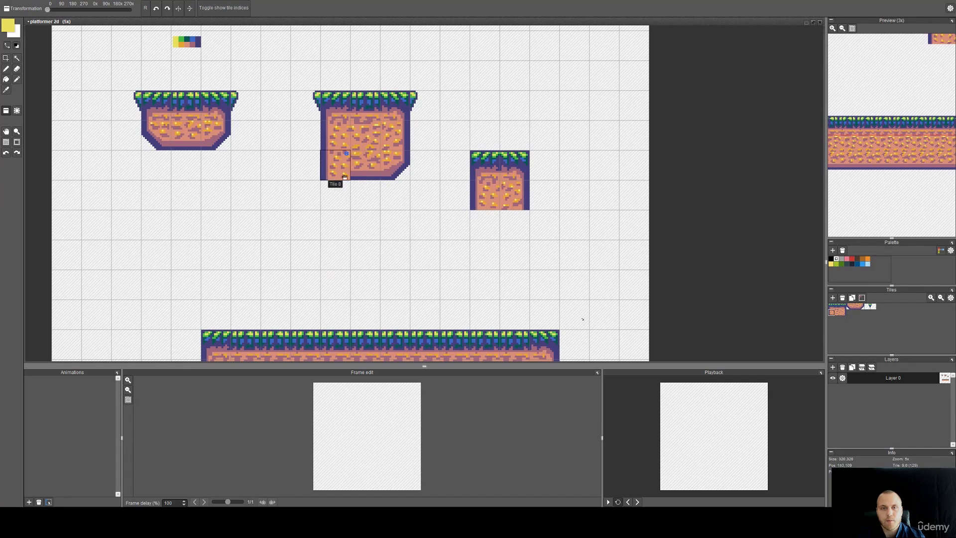
pyautogui.rightClick(337, 165)
pyautogui.click(475, 227)
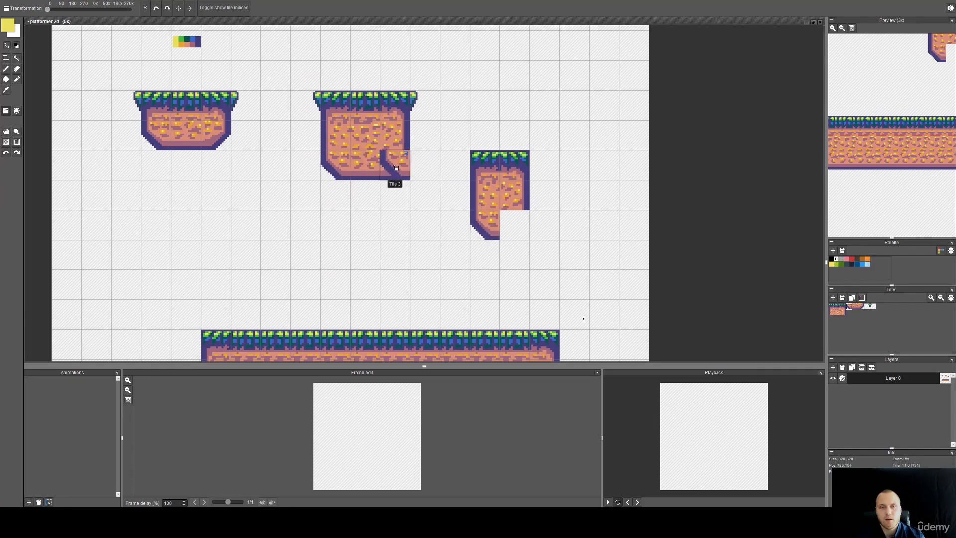
pyautogui.rightClick(394, 165)
pyautogui.click(519, 226)
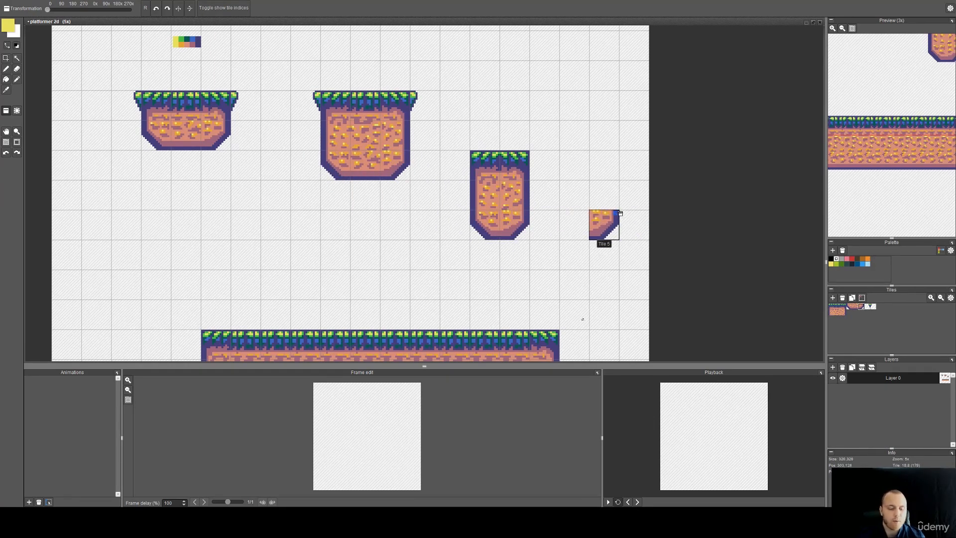
# Hide the tile grid and inspect the narrow platform's soil texture around the seam between its two columns, comparing it with the taller platform.
pyautogui.press('g')
pyautogui.scroll(8, 569, 205)
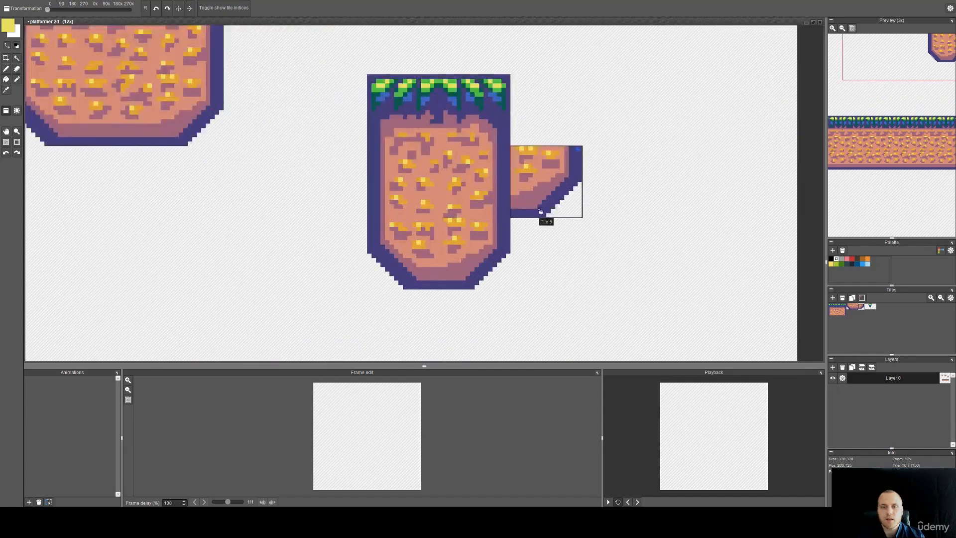
pyautogui.scroll(-3, 434, 175)
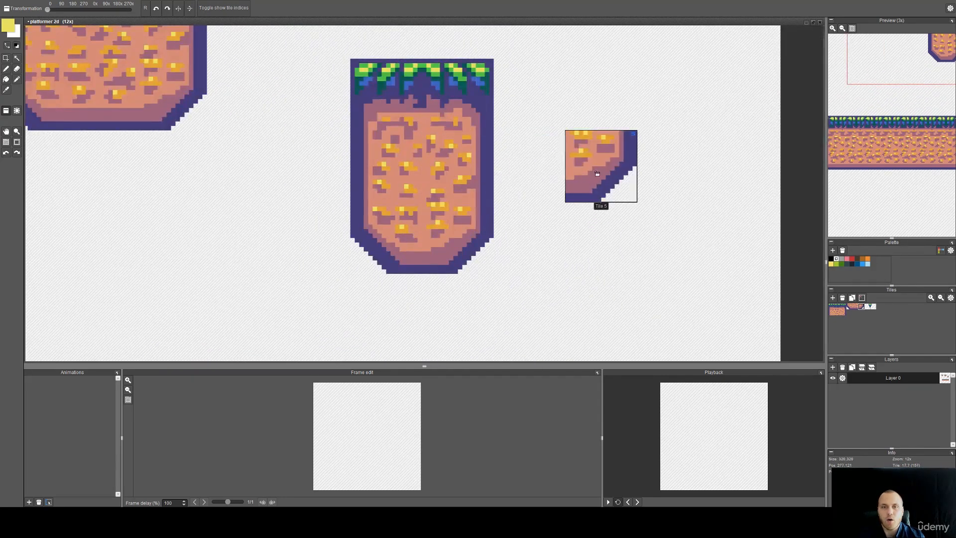
pyautogui.press('b')
pyautogui.scroll(-4, 440, 178)
pyautogui.scroll(7, 414, 169)
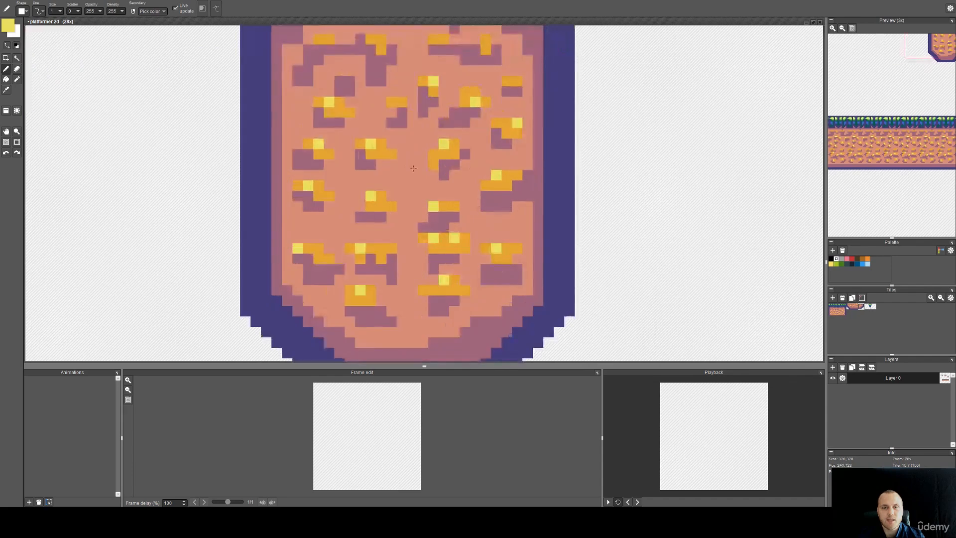
pyautogui.scroll(-4, 414, 256)
pyautogui.moveTo(431, 183); pyautogui.dragTo(446, 200)
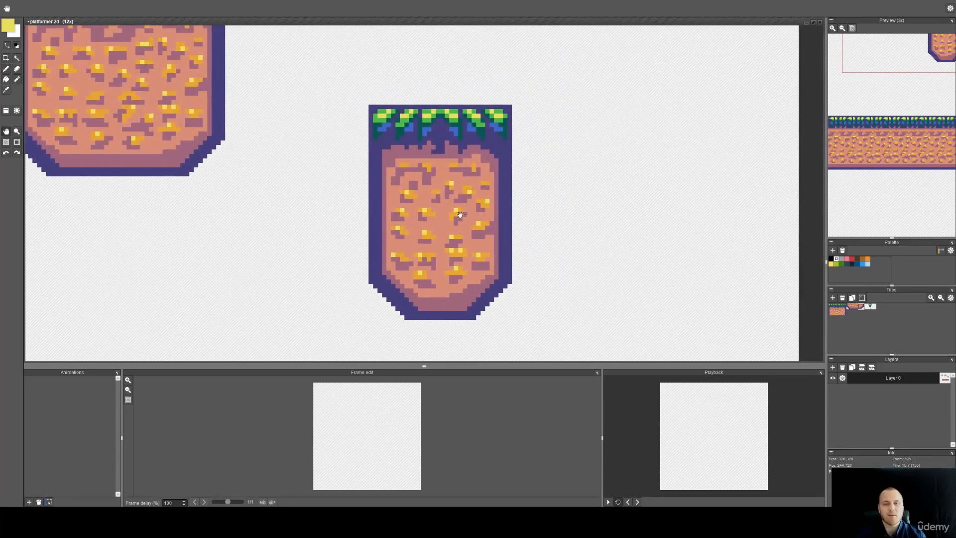
pyautogui.moveTo(332, 216); pyautogui.dragTo(411, 266)
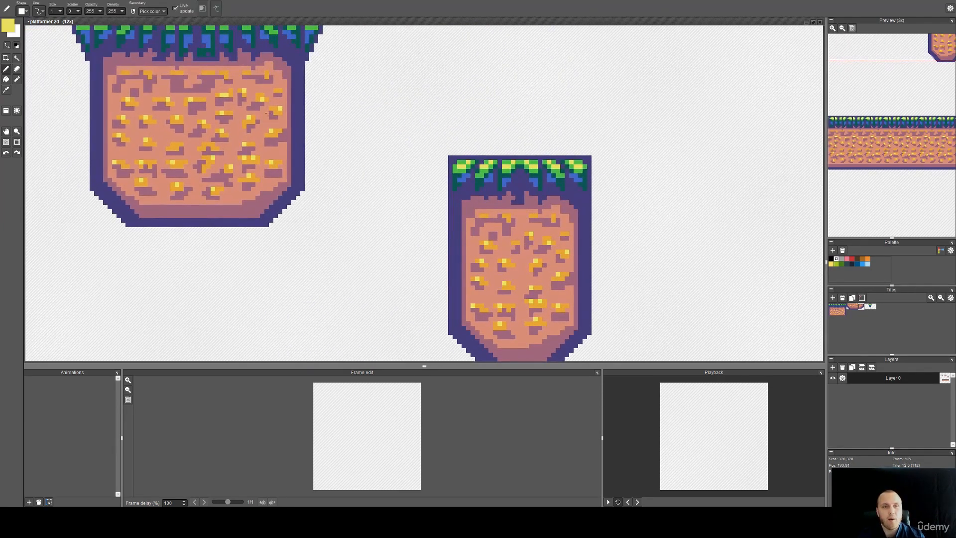
pyautogui.moveTo(473, 219); pyautogui.dragTo(353, 156)
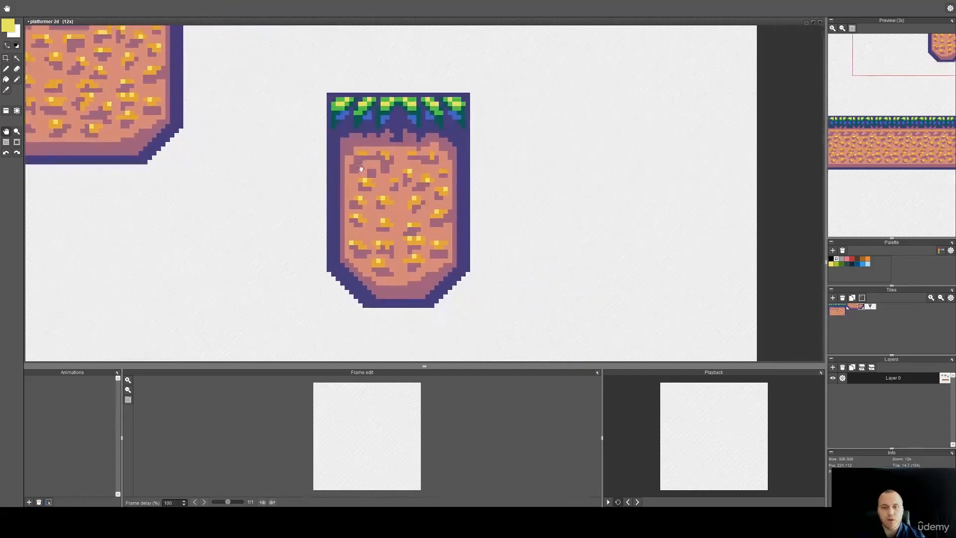
# Draw an extra soil clump in the center of the narrow platform, in orange with a mauve shadow and a yellow highlight pixel.
pyautogui.scroll(4, 405, 228)
pyautogui.rightClick(429, 171)
pyautogui.click(432, 170)
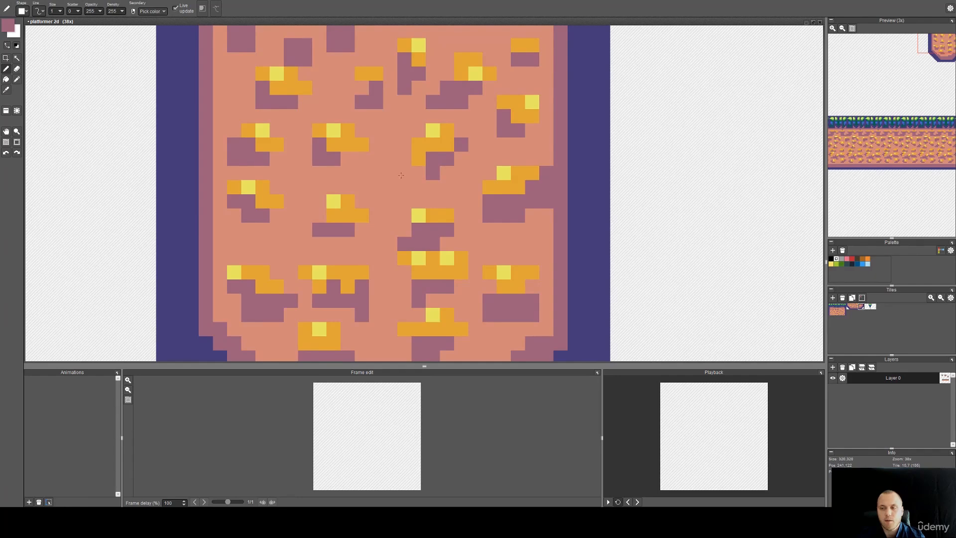
pyautogui.scroll(-5, 433, 166)
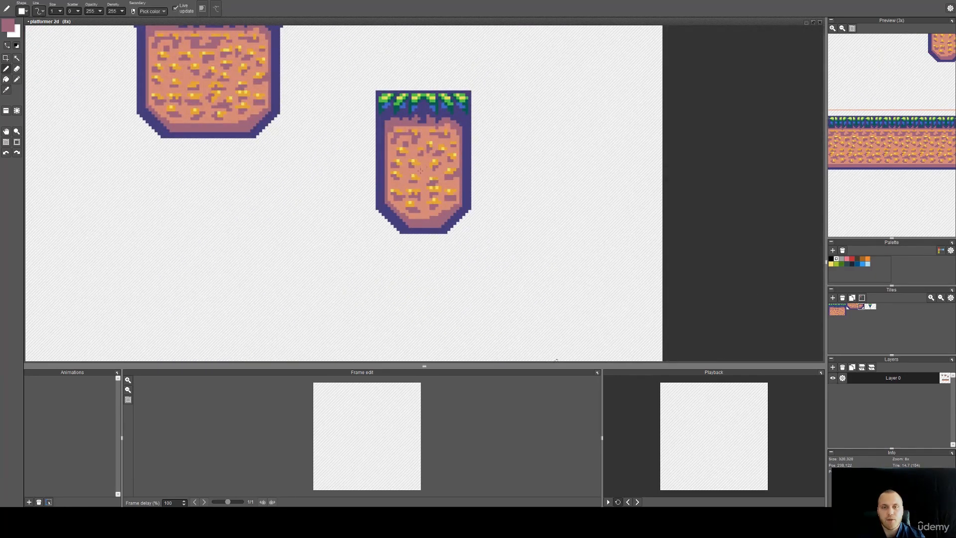
pyautogui.scroll(-2, 432, 166)
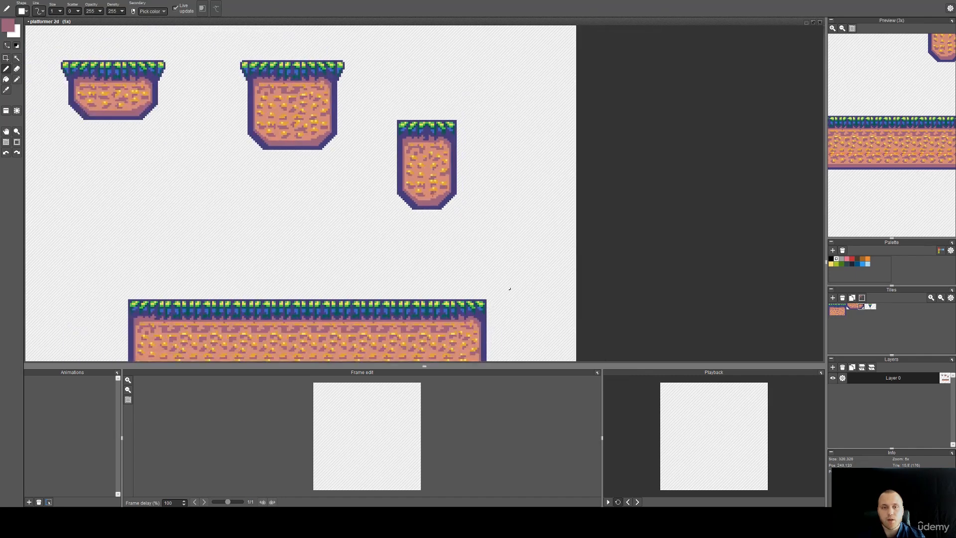
pyautogui.scroll(6, 410, 172)
pyautogui.rightClick(450, 151)
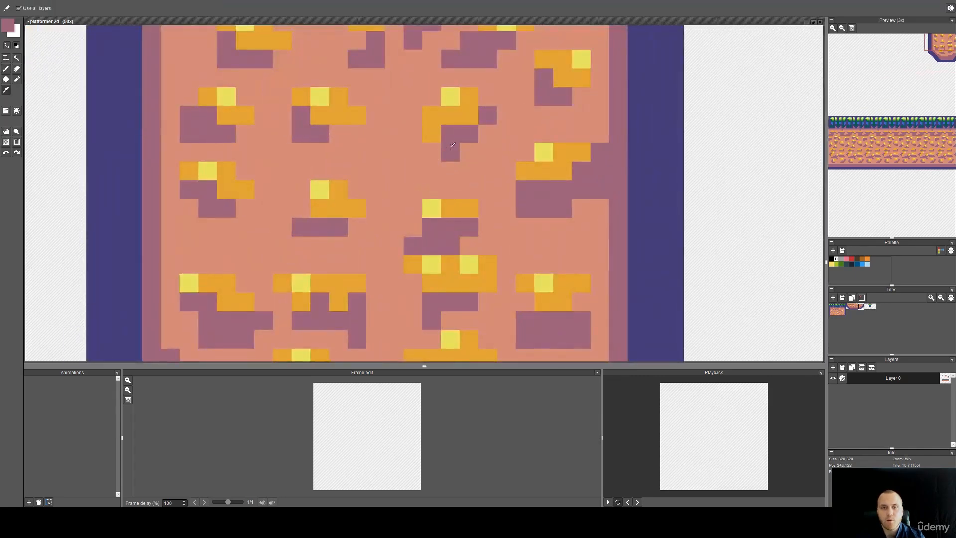
pyautogui.moveTo(377, 171)
pyautogui.mouseDown()
pyautogui.moveTo(425, 125)
pyautogui.moveTo(377, 141)
pyautogui.moveTo(395, 138)
pyautogui.moveTo(358, 152)
pyautogui.mouseUp()
pyautogui.rightClick(434, 121)
pyautogui.rightClick(370, 120)
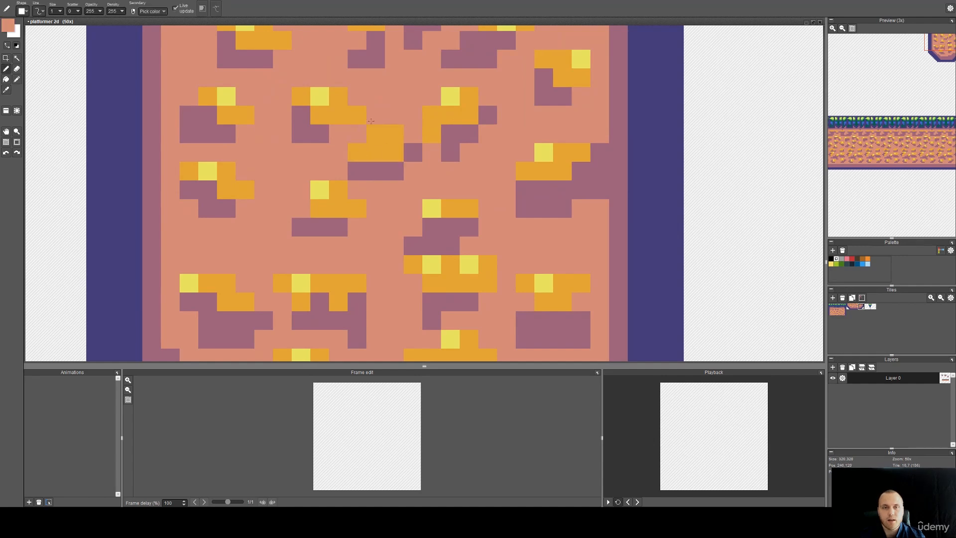
pyautogui.rightClick(449, 98)
pyautogui.click(376, 134)
# Place the overhanging grass edge tiles at the right and left ends of the long platform's top row.
pyautogui.scroll(-7, 380, 146)
pyautogui.press('space')
pyautogui.moveTo(368, 176); pyautogui.dragTo(491, 216)
pyautogui.scroll(-3, 464, 200)
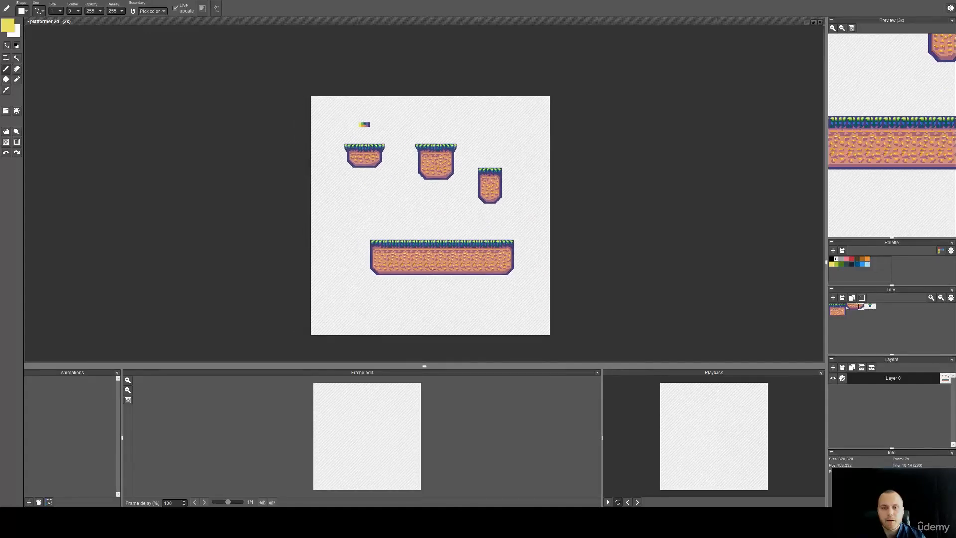
pyautogui.scroll(-1, 873, 150)
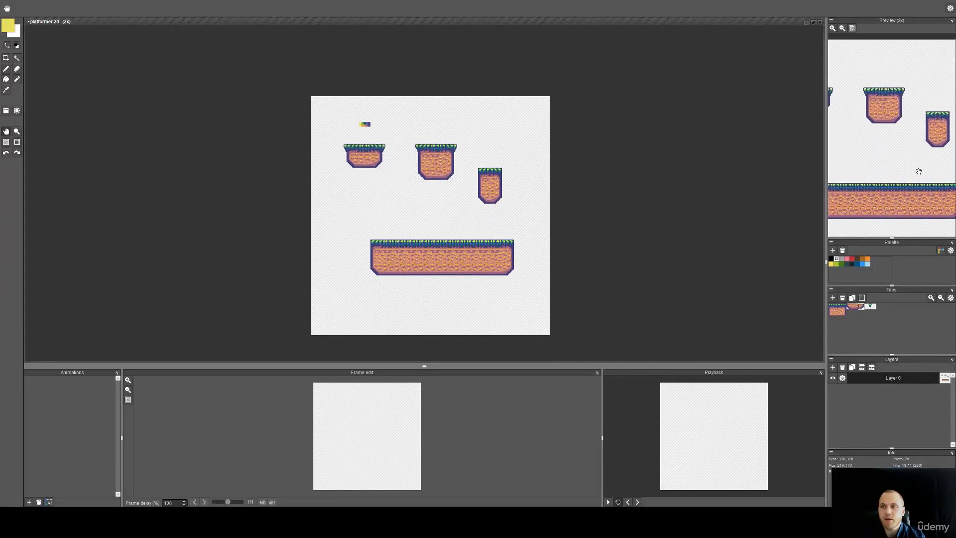
pyautogui.scroll(2, 460, 212)
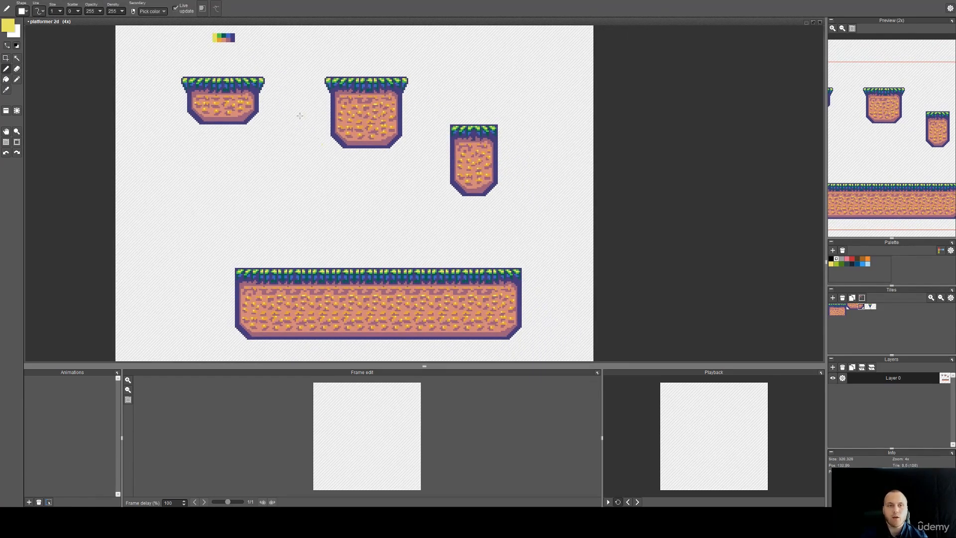
pyautogui.press('a')
pyautogui.rightClick(268, 88)
pyautogui.click(533, 280)
pyautogui.rightClick(191, 86)
pyautogui.rightClick(186, 91)
pyautogui.click(231, 278)
# Place the overhanging grass edge tiles on both sides of the narrow platform's top row.
pyautogui.moveTo(400, 255); pyautogui.dragTo(391, 214)
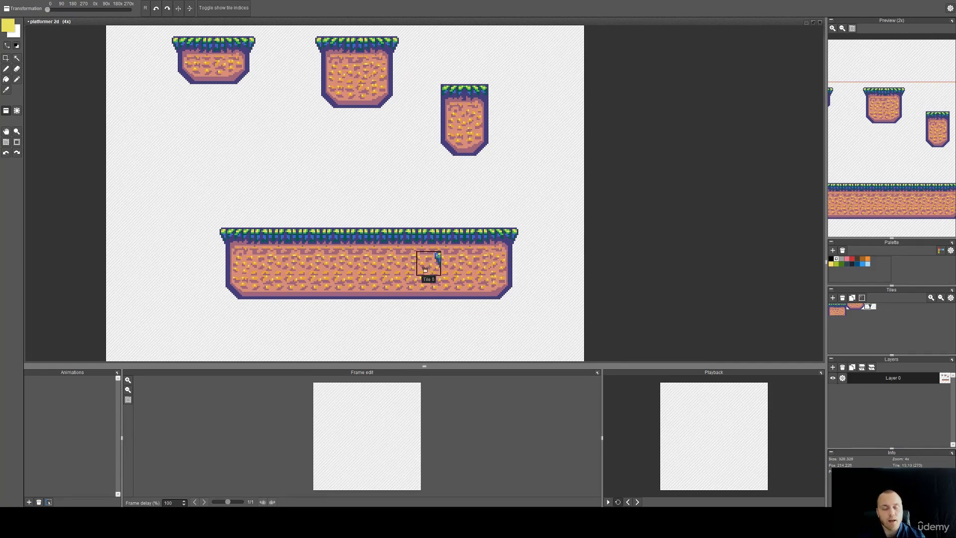
pyautogui.press('space')
pyautogui.moveTo(508, 200); pyautogui.dragTo(471, 174)
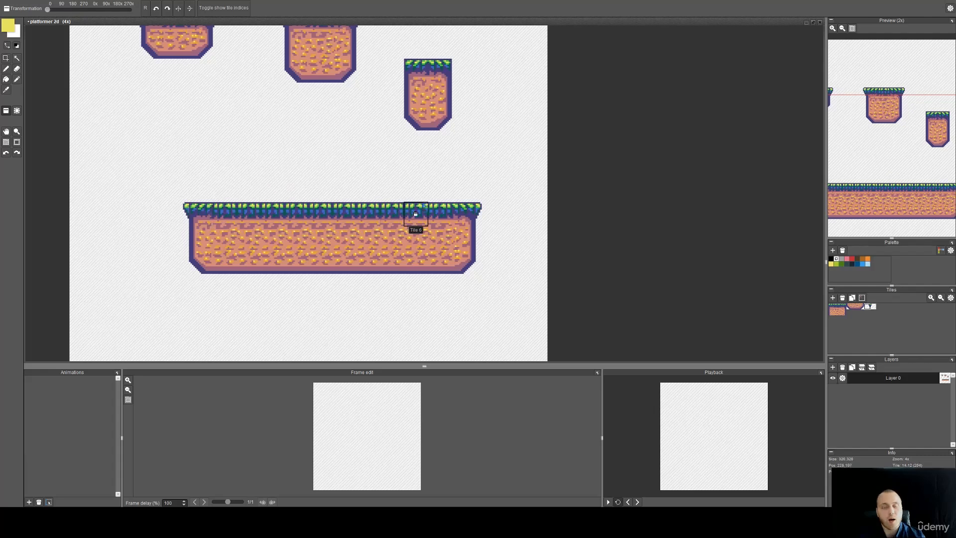
pyautogui.click(466, 75)
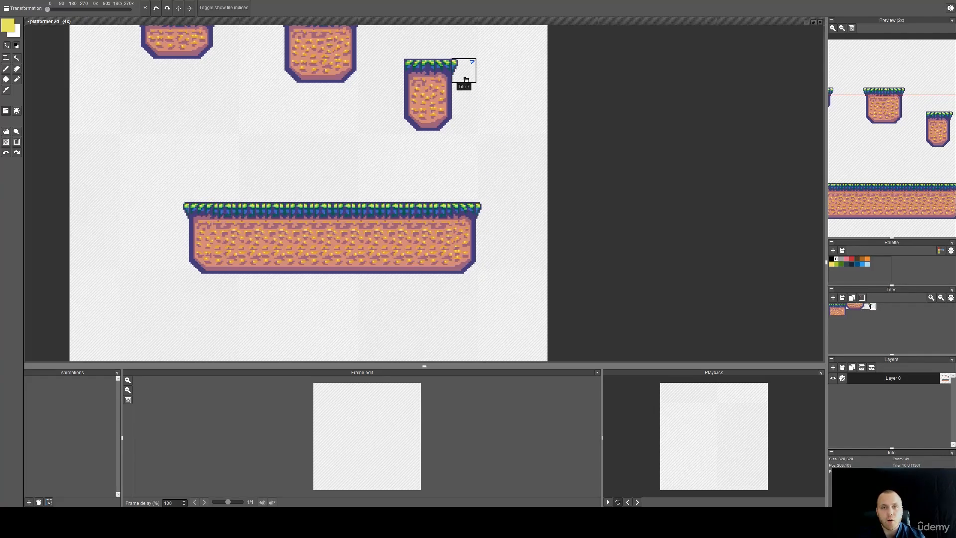
pyautogui.rightClick(185, 214)
# Examine how the grass and soil pattern repeats along the length of the long platform.
pyautogui.scroll(3, 486, 256)
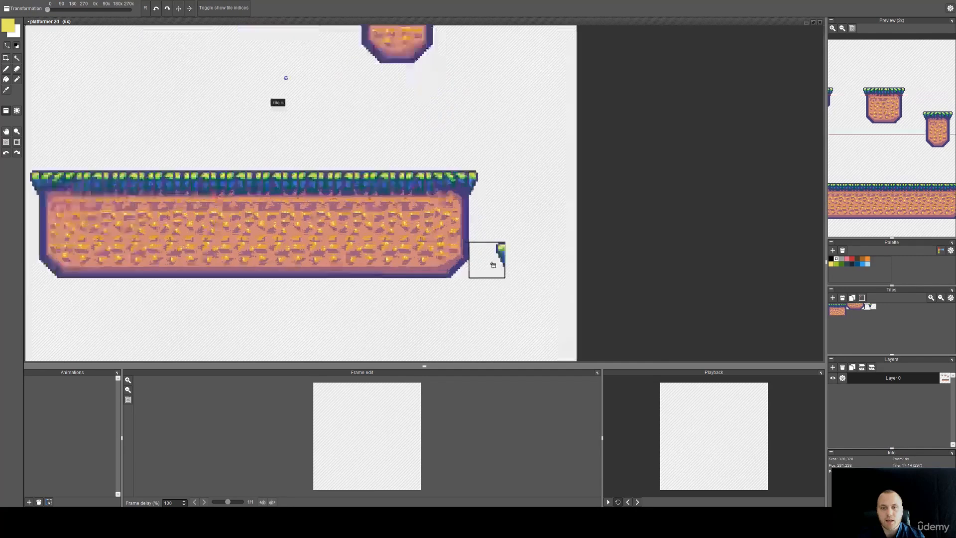
pyautogui.scroll(-2, 477, 225)
pyautogui.press('space')
pyautogui.moveTo(477, 226); pyautogui.dragTo(594, 224)
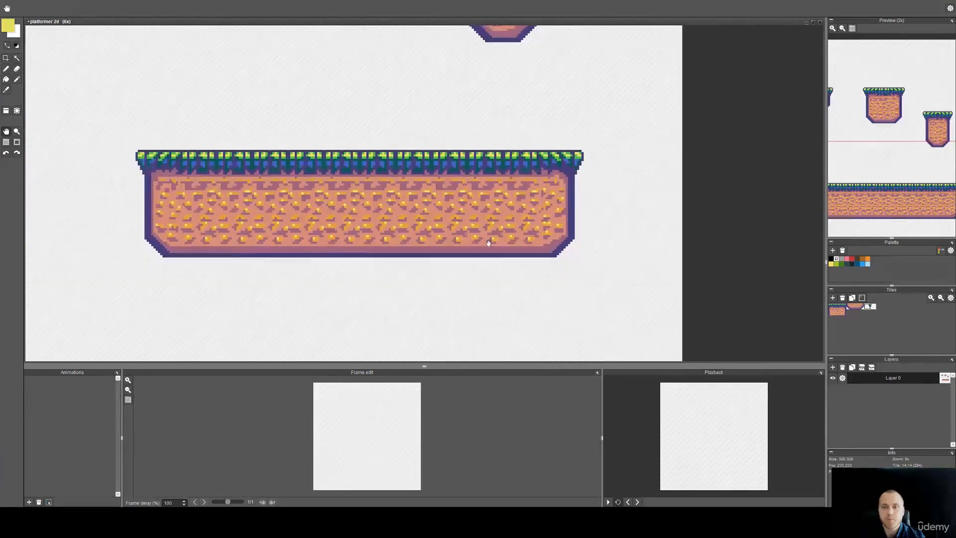
pyautogui.scroll(-1, 483, 224)
pyautogui.press('space')
pyautogui.moveTo(485, 217); pyautogui.dragTo(447, 284)
pyautogui.press('space')
pyautogui.moveTo(317, 288); pyautogui.dragTo(400, 257)
# Touch up the soil row just beneath the grass on the long platform's repeating middle tile and add yellow highlights to its orange clumps.
pyautogui.scroll(6, 356, 237)
pyautogui.press('b')
pyautogui.scroll(1, 333, 215)
pyautogui.rightClick(284, 216)
pyautogui.moveTo(274, 206)
pyautogui.mouseDown()
pyautogui.moveTo(287, 193)
pyautogui.moveTo(317, 206)
pyautogui.moveTo(244, 199)
pyautogui.mouseUp()
pyautogui.press('space')
pyautogui.moveTo(312, 208)
pyautogui.mouseDown()
pyautogui.moveTo(379, 237)
pyautogui.moveTo(397, 222)
pyautogui.moveTo(383, 222)
pyautogui.mouseUp()
pyautogui.rightClick(363, 237)
pyautogui.rightClick(393, 190)
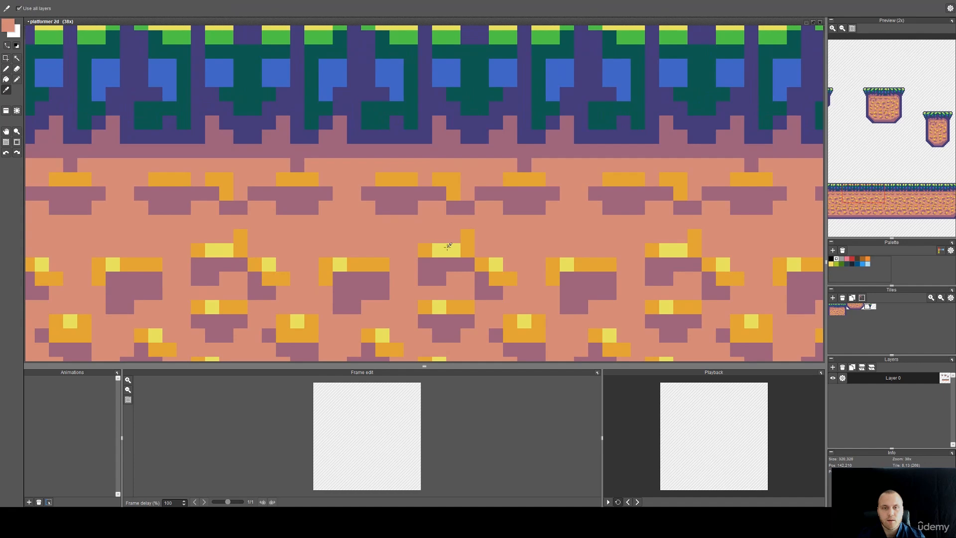
pyautogui.rightClick(448, 246)
pyautogui.click(395, 180)
pyautogui.click(298, 179)
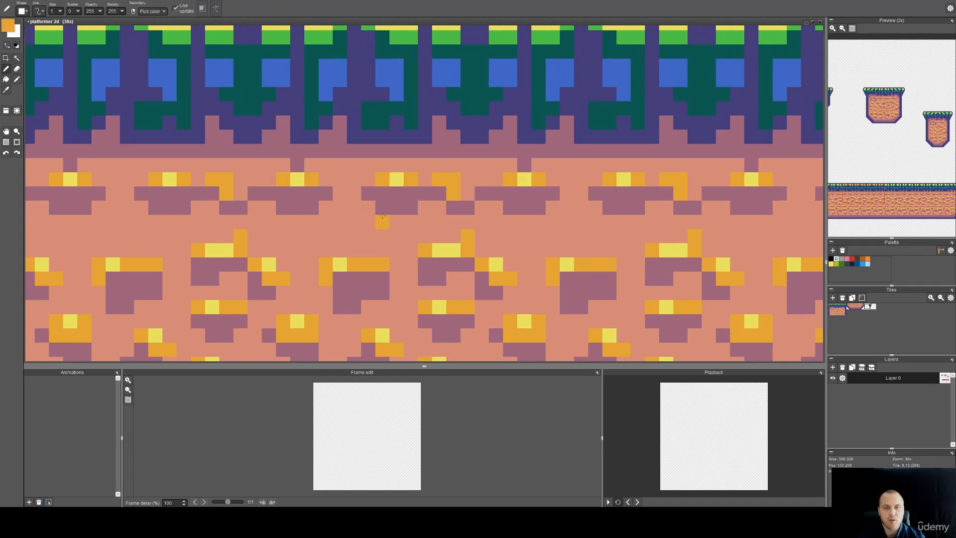
# Draw another orange soil clump with a mauve shadow below the highlighted row of the repeating middle tile.
pyautogui.moveTo(324, 236)
pyautogui.mouseDown()
pyautogui.moveTo(369, 236)
pyautogui.moveTo(349, 220)
pyautogui.moveTo(360, 221)
pyautogui.moveTo(340, 222)
pyautogui.moveTo(340, 235)
pyautogui.moveTo(369, 236)
pyautogui.moveTo(334, 236)
pyautogui.moveTo(326, 223)
pyautogui.mouseUp()
pyautogui.rightClick(372, 259)
pyautogui.rightClick(395, 239)
pyautogui.rightClick(380, 277)
pyautogui.press('space')
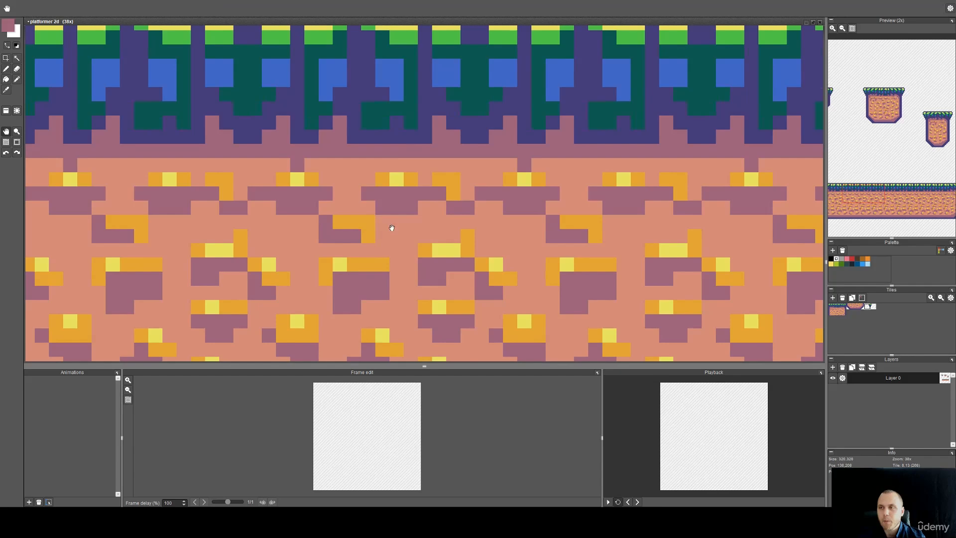
pyautogui.moveTo(391, 228); pyautogui.dragTo(366, 232)
pyautogui.press('space')
pyautogui.moveTo(517, 241); pyautogui.dragTo(397, 222)
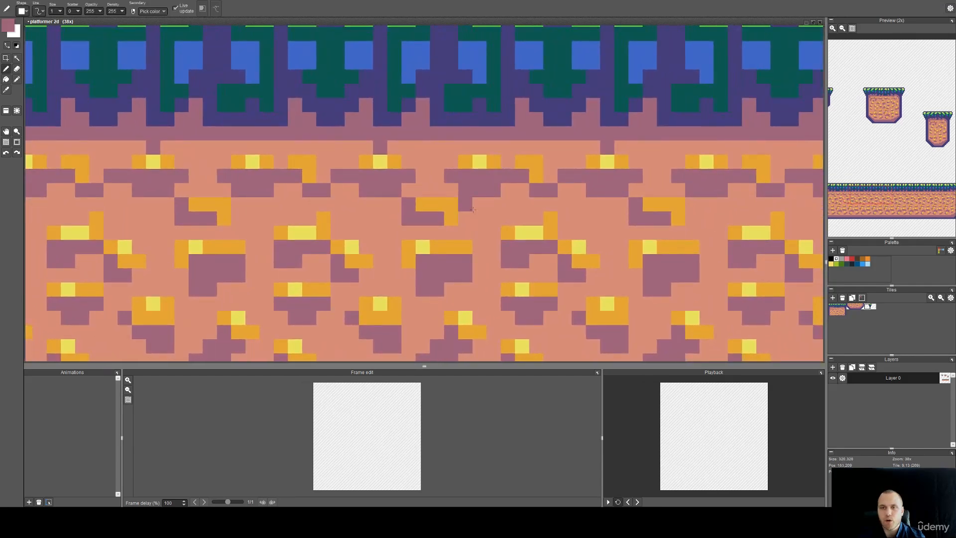
# Sample the grass's bright green and dot it on the lower tip of a hooked dark-green blade in the middle grass tile.
pyautogui.scroll(-5, 397, 221)
pyautogui.scroll(-1, 497, 180)
pyautogui.press('space')
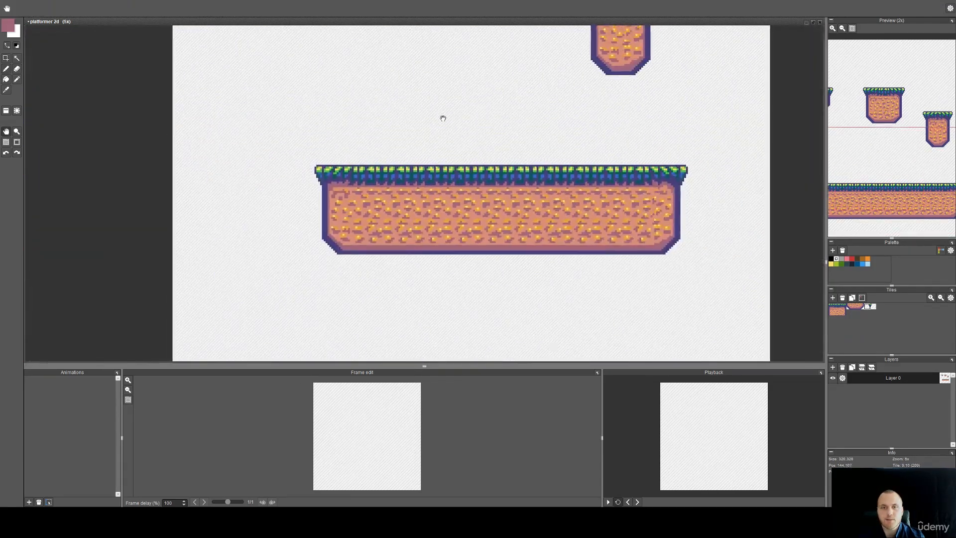
pyautogui.moveTo(444, 119); pyautogui.dragTo(374, 120)
pyautogui.scroll(4, 414, 180)
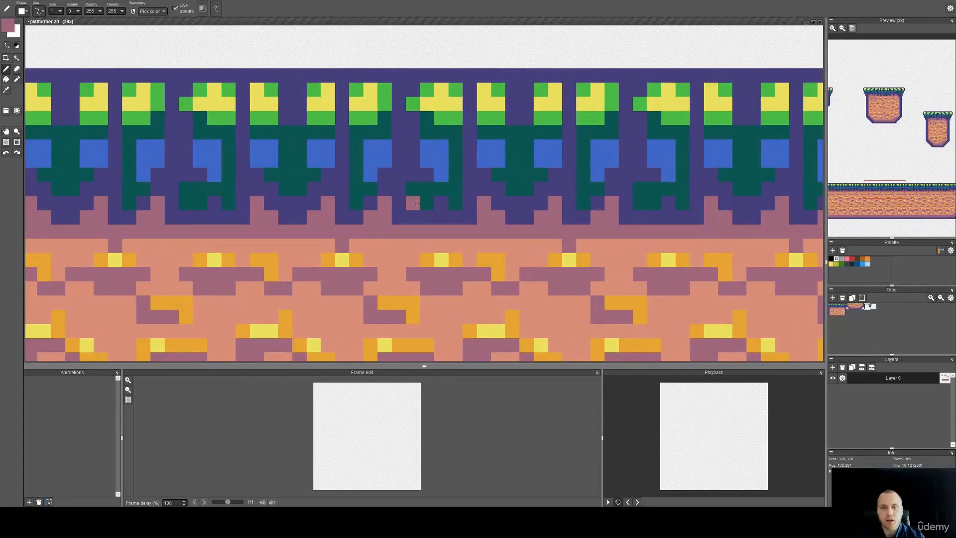
pyautogui.scroll(1, 416, 203)
pyautogui.press('alt')
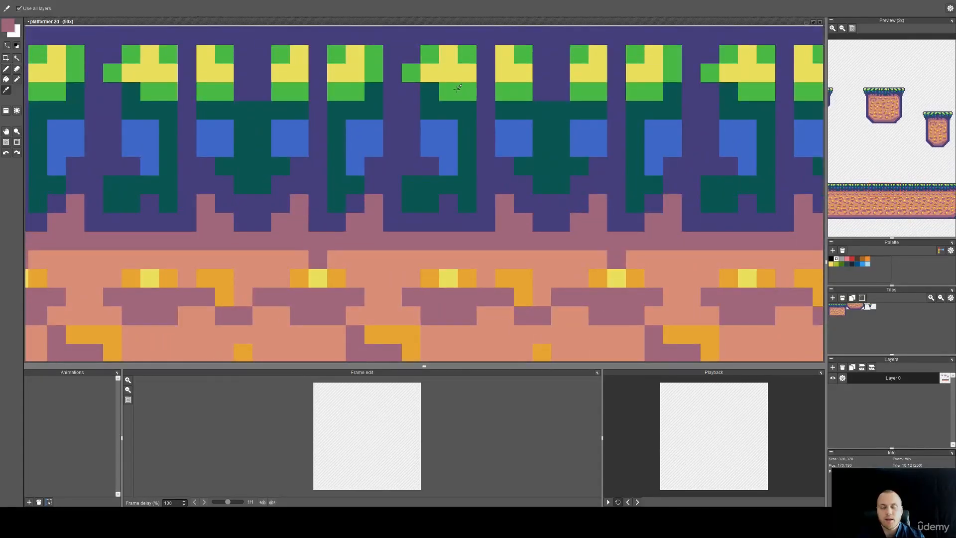
pyautogui.keyDown('alt'); pyautogui.click(457, 89); pyautogui.keyUp('alt')
pyautogui.click(406, 199)
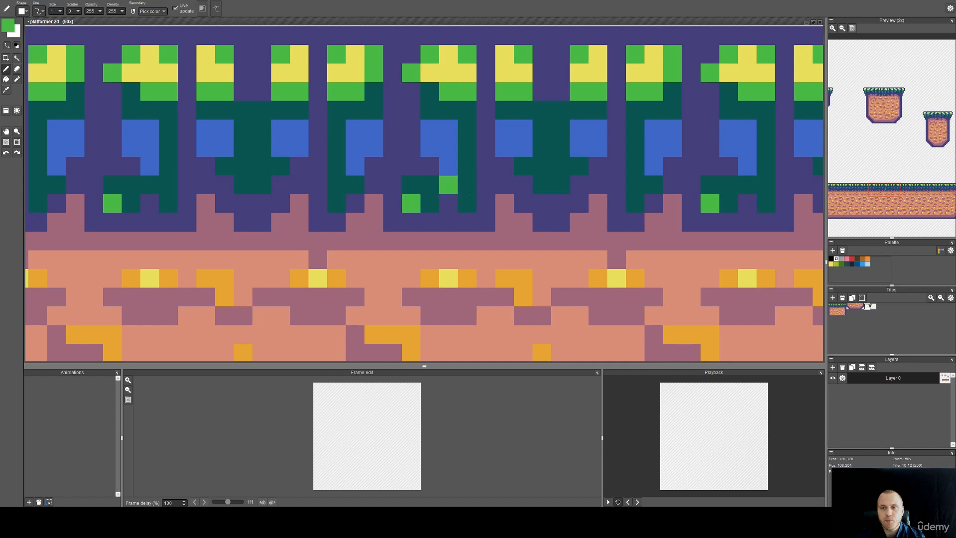
# Add bright green pixels to the lower tips of the remaining dark-green blades in the repeating middle grass tile.
pyautogui.press('space')
pyautogui.moveTo(625, 190); pyautogui.dragTo(298, 184)
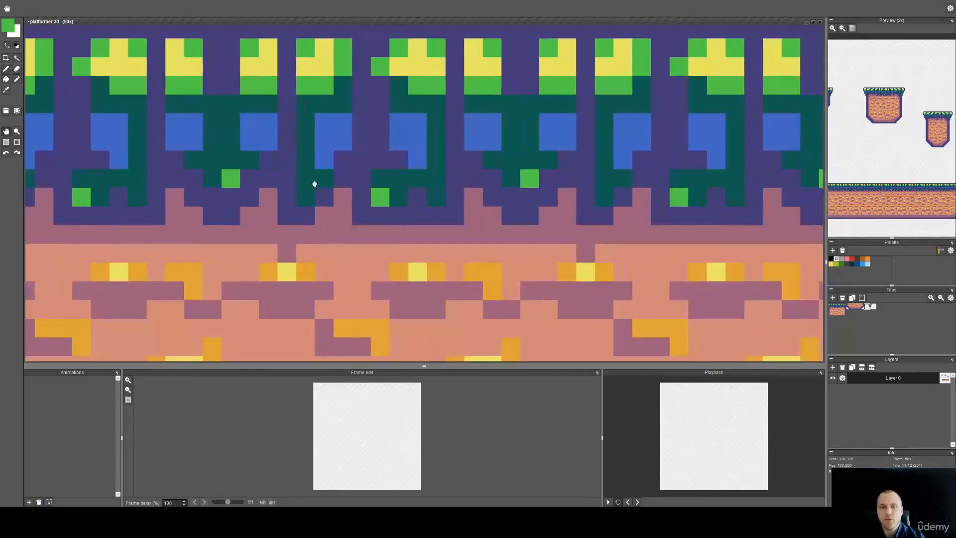
pyautogui.click(602, 193)
pyautogui.press('space')
pyautogui.moveTo(653, 182); pyautogui.dragTo(366, 197)
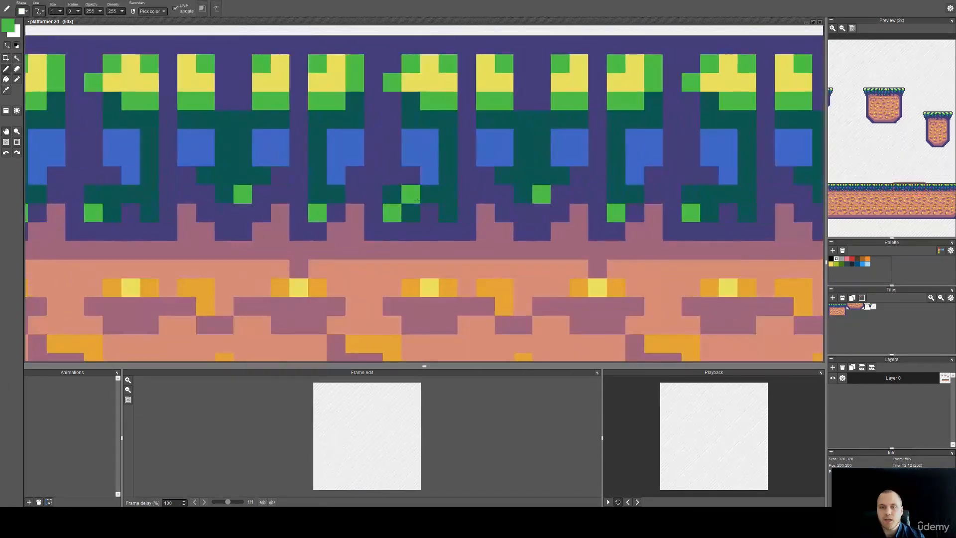
pyautogui.click(448, 213)
pyautogui.scroll(-6, 647, 214)
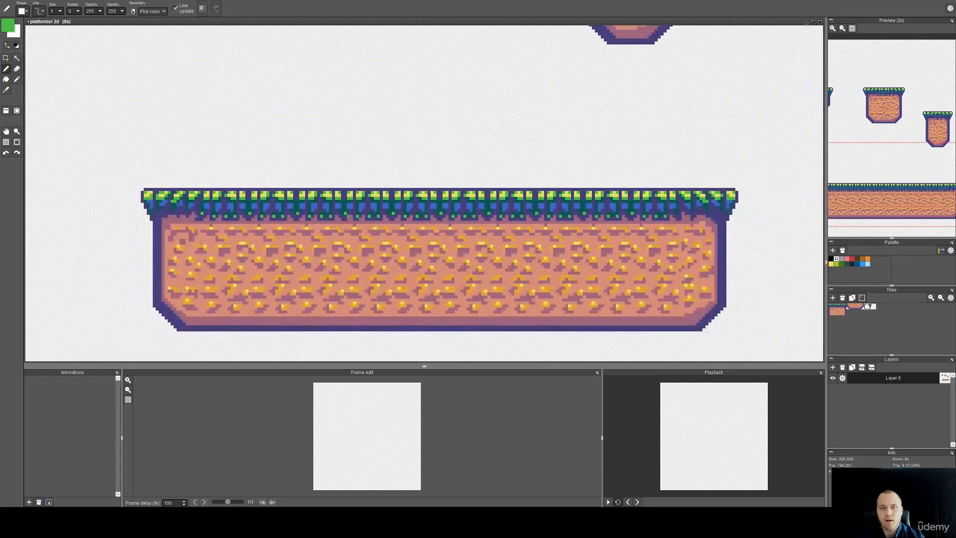
# Add bright green pixels below the grass blades on the long platform's left end tile.
pyautogui.scroll(4, 151, 222)
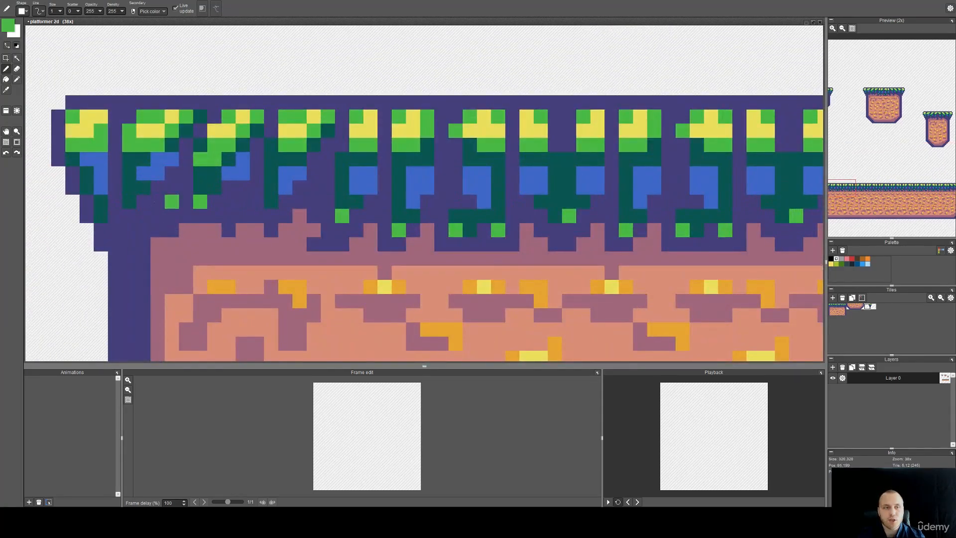
pyautogui.press('space')
pyautogui.moveTo(489, 252); pyautogui.dragTo(329, 240)
pyautogui.scroll(1, 888, 195)
pyautogui.press('space')
pyautogui.moveTo(881, 216); pyautogui.dragTo(895, 197)
pyautogui.scroll(-2, 891, 194)
pyautogui.scroll(-6, 598, 219)
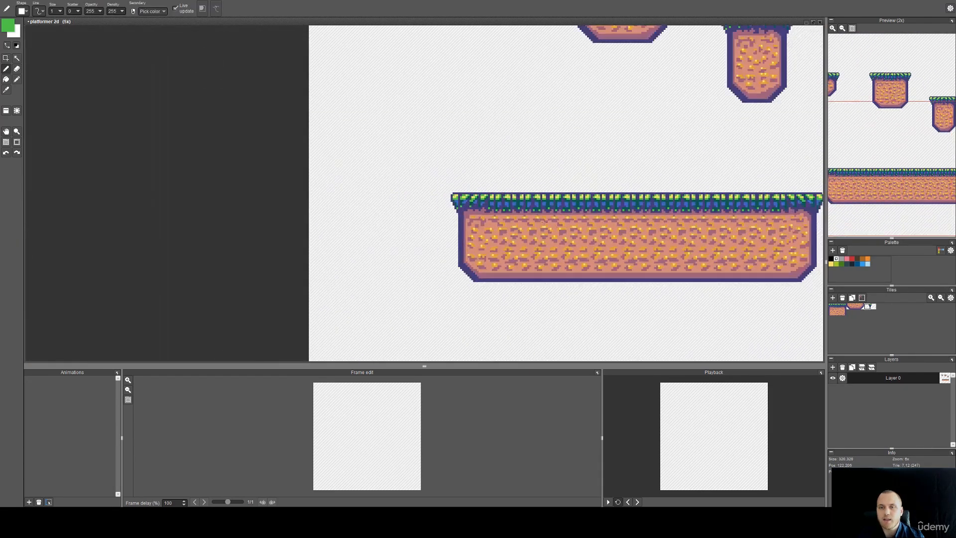
# Add bright green pixels to the lower tips of the V-shaped and straight dark-green blades in the middle grass tile.
pyautogui.scroll(1, 428, 242)
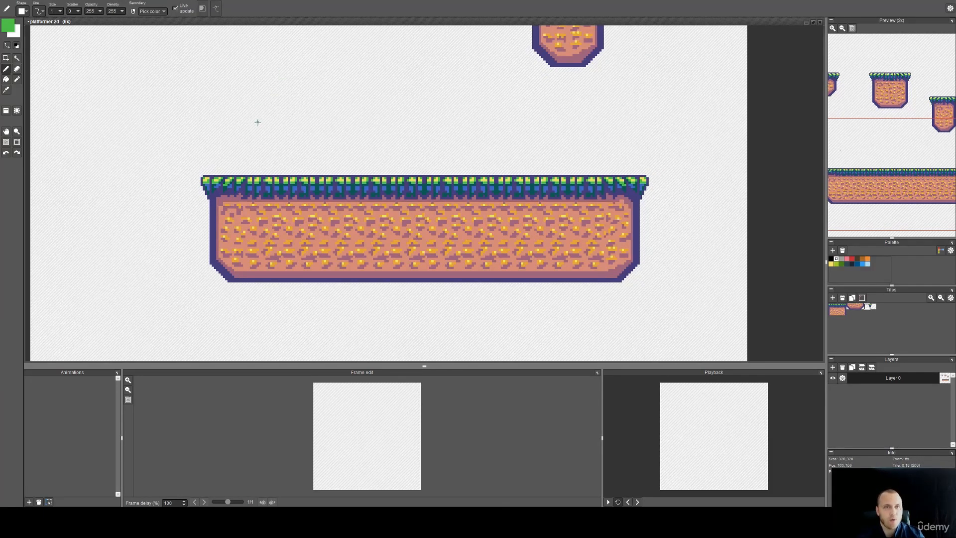
pyautogui.press('e')
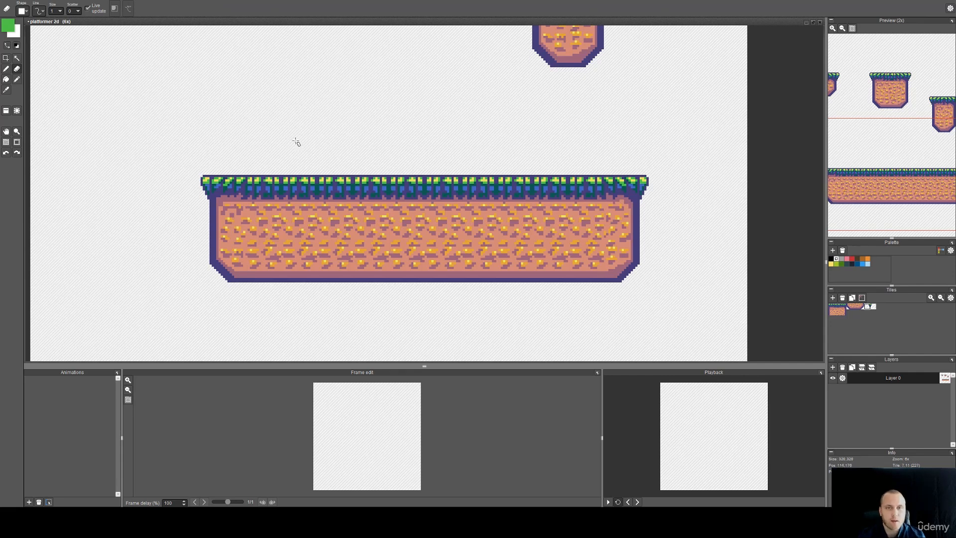
pyautogui.scroll(6, 422, 184)
pyautogui.press('b')
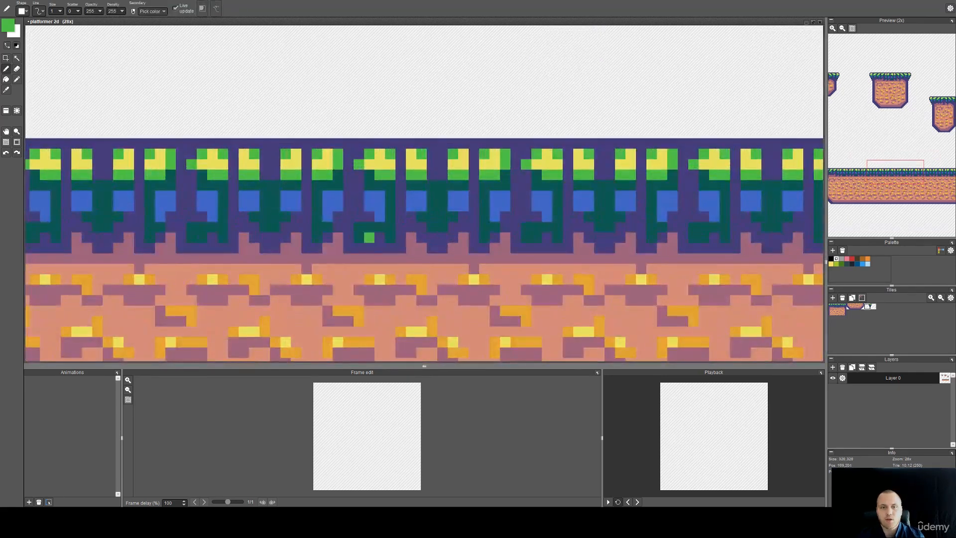
pyautogui.click(431, 227)
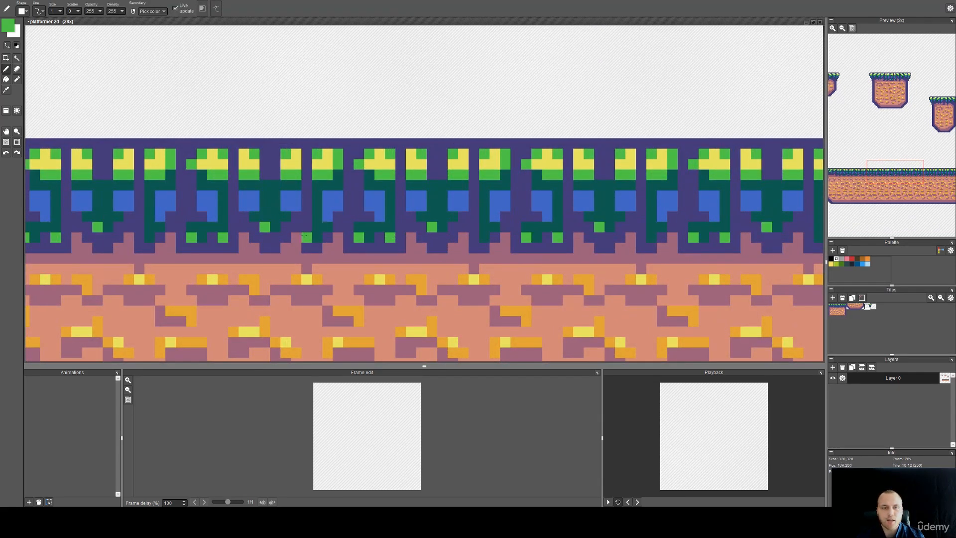
pyautogui.click(320, 236)
pyautogui.press('space')
pyautogui.moveTo(440, 224); pyautogui.dragTo(353, 228)
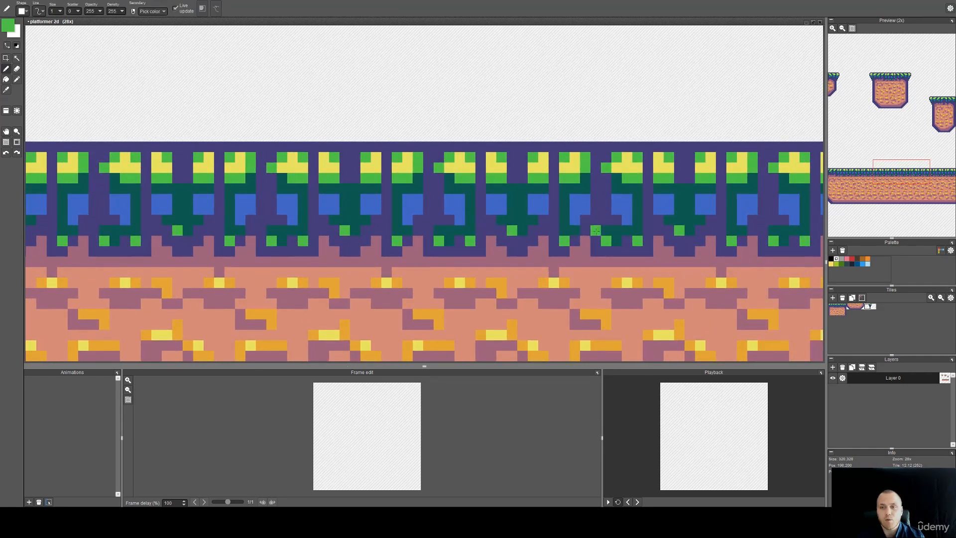
# Resample the grass's bright green and widen the lower tip of the V-shaped blades to two pixels.
pyautogui.press('alt')
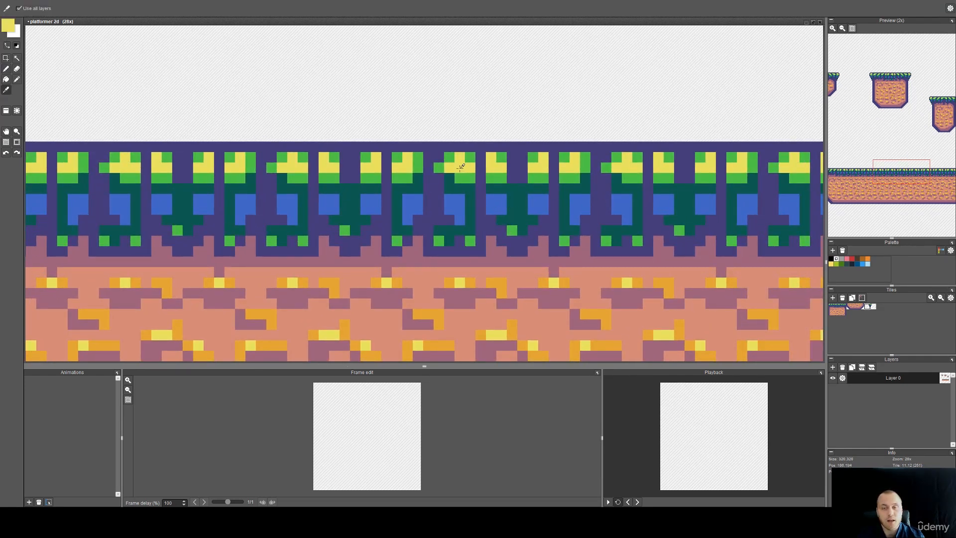
pyautogui.click(468, 180)
pyautogui.scroll(-3, 465, 180)
pyautogui.press('space')
pyautogui.moveTo(366, 227); pyautogui.dragTo(505, 228)
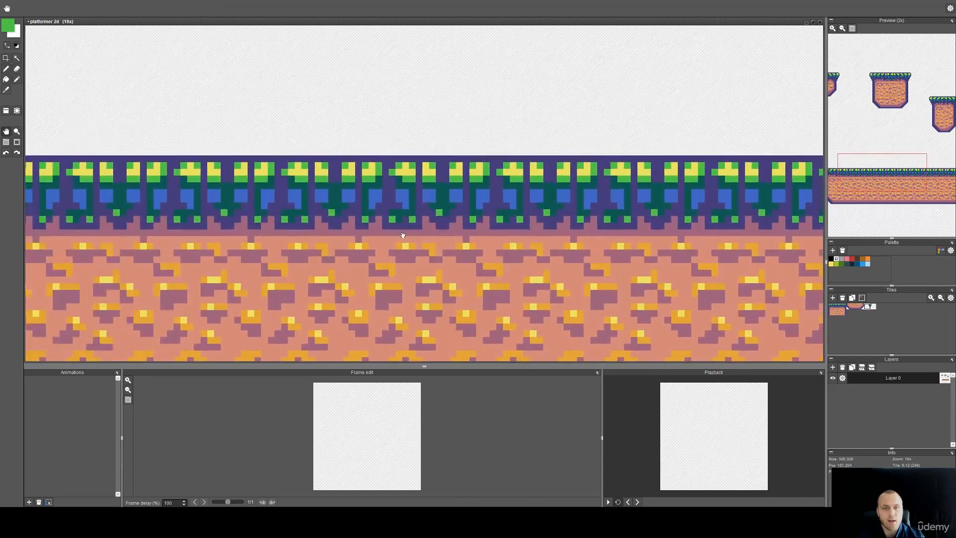
pyautogui.moveTo(324, 234); pyautogui.dragTo(468, 238)
pyautogui.click(174, 209)
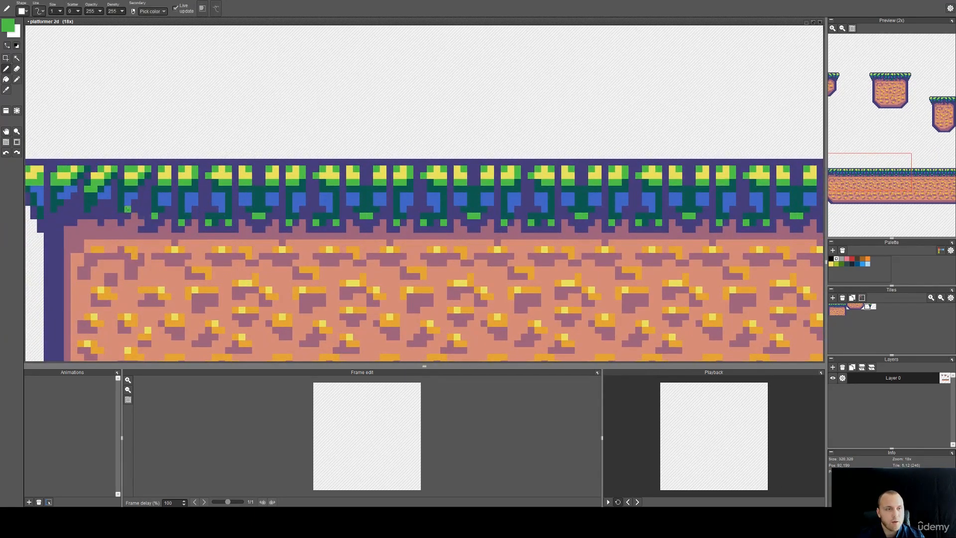
# Add bright green pixels to the lower tips of the slanted grass blades on the long platform's right end tile.
pyautogui.press('space')
pyautogui.moveTo(697, 224); pyautogui.dragTo(183, 222)
pyautogui.moveTo(670, 248); pyautogui.dragTo(400, 235)
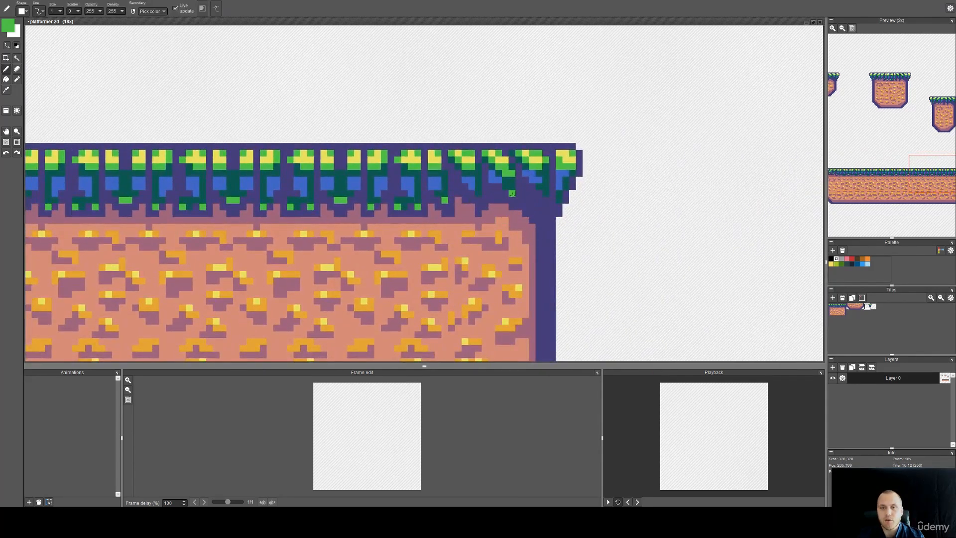
pyautogui.scroll(3, 512, 193)
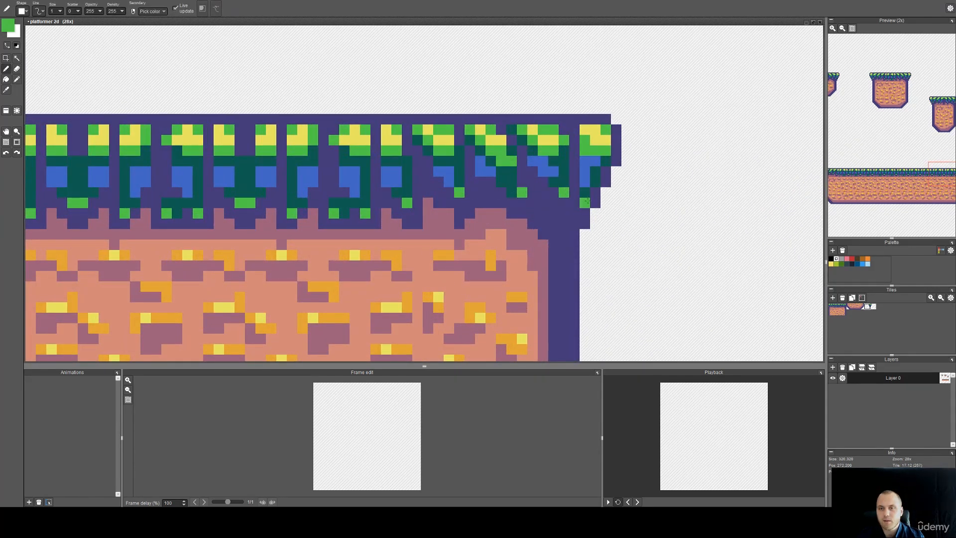
pyautogui.scroll(-5, 563, 213)
# Trim the top of the tall orange clump in the middle soil tile with soil colour and redraw its yellow highlight lower.
pyautogui.press('space')
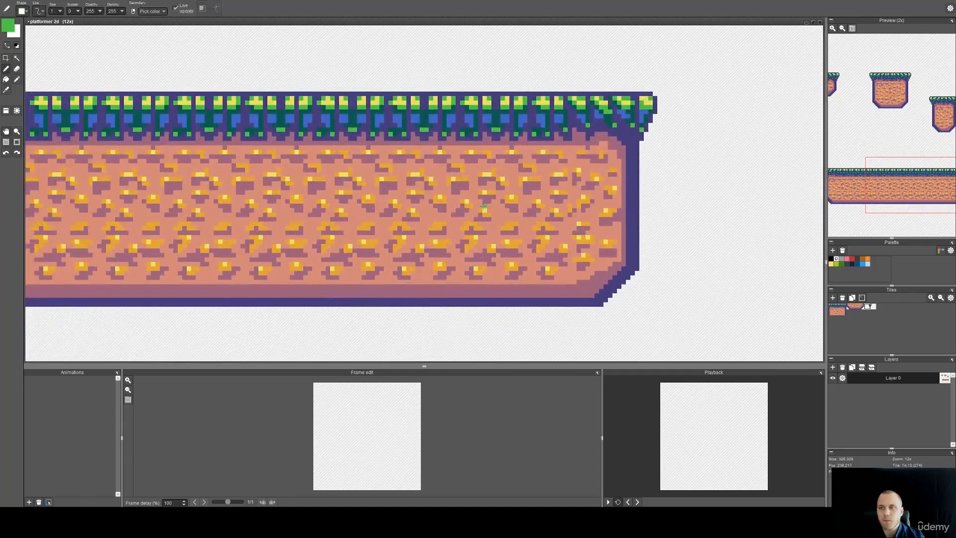
pyautogui.moveTo(389, 246); pyautogui.dragTo(497, 237)
pyautogui.scroll(3, 388, 219)
pyautogui.rightClick(461, 229)
pyautogui.moveTo(468, 174)
pyautogui.mouseDown()
pyautogui.moveTo(339, 178)
pyautogui.moveTo(307, 213)
pyautogui.moveTo(335, 191)
pyautogui.moveTo(387, 203)
pyautogui.moveTo(373, 188)
pyautogui.moveTo(334, 189)
pyautogui.moveTo(382, 160)
pyautogui.moveTo(343, 193)
pyautogui.moveTo(376, 189)
pyautogui.mouseUp()
pyautogui.press('alt')
pyautogui.rightClick(365, 189)
pyautogui.keyDown('alt'); pyautogui.click(366, 161); pyautogui.keyUp('alt')
pyautogui.press('alt')
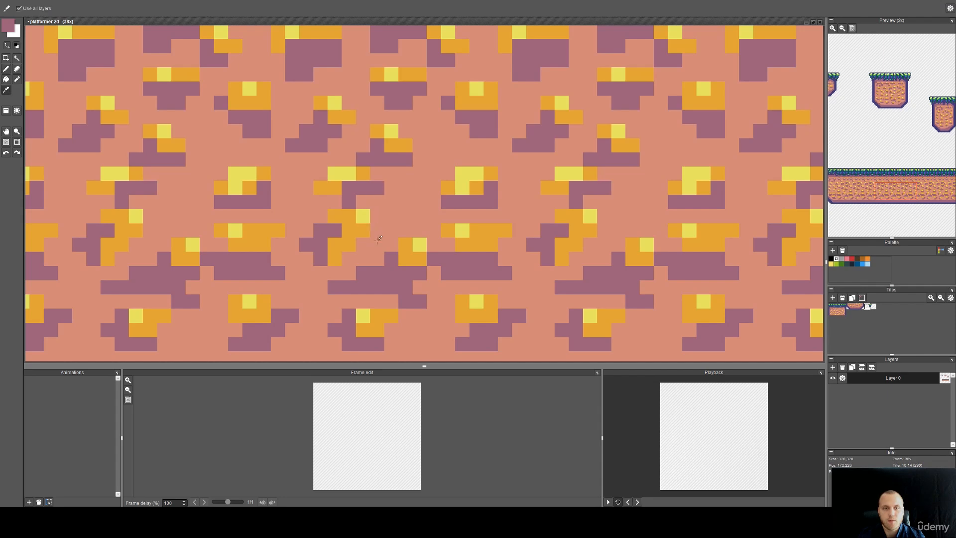
pyautogui.keyDown('alt'); pyautogui.click(378, 240); pyautogui.keyUp('alt')
pyautogui.moveTo(364, 231); pyautogui.dragTo(335, 216)
pyautogui.keyDown('alt'); pyautogui.click(349, 201); pyautogui.keyUp('alt')
pyautogui.click(360, 202)
pyautogui.keyDown('alt'); pyautogui.click(422, 242); pyautogui.keyUp('alt')
pyautogui.click(349, 231)
# Rebuild the trimmed clump as a flat orange cap with a central yellow highlight and a mauve shadow underneath.
pyautogui.keyDown('alt'); pyautogui.click(335, 245); pyautogui.keyUp('alt')
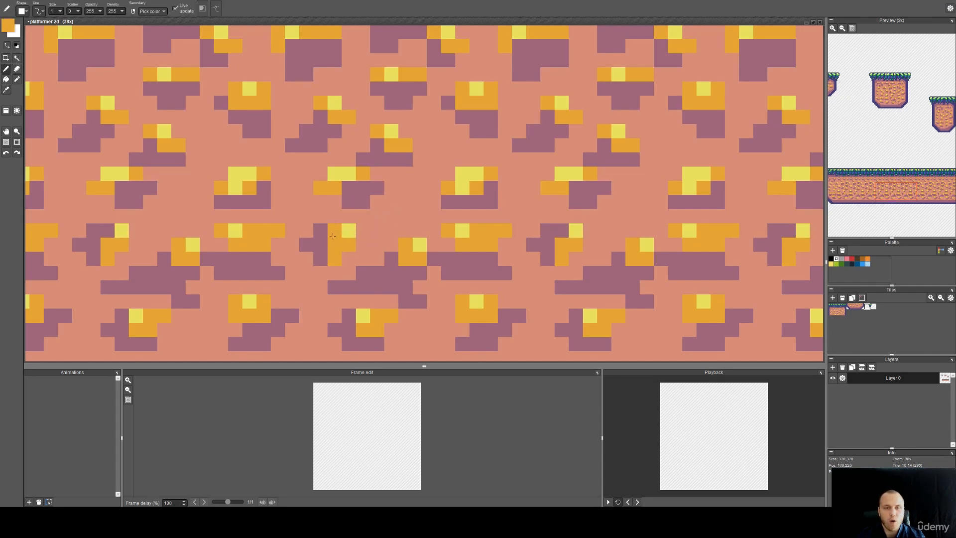
pyautogui.keyDown('alt'); pyautogui.click(322, 241); pyautogui.keyUp('alt')
pyautogui.moveTo(335, 244)
pyautogui.mouseDown()
pyautogui.moveTo(329, 267)
pyautogui.moveTo(348, 237)
pyautogui.moveTo(321, 231)
pyautogui.mouseUp()
pyautogui.keyDown('alt'); pyautogui.click(332, 262); pyautogui.keyUp('alt')
pyautogui.click(349, 243)
pyautogui.keyDown('alt'); pyautogui.click(420, 243); pyautogui.keyUp('alt')
pyautogui.click(335, 231)
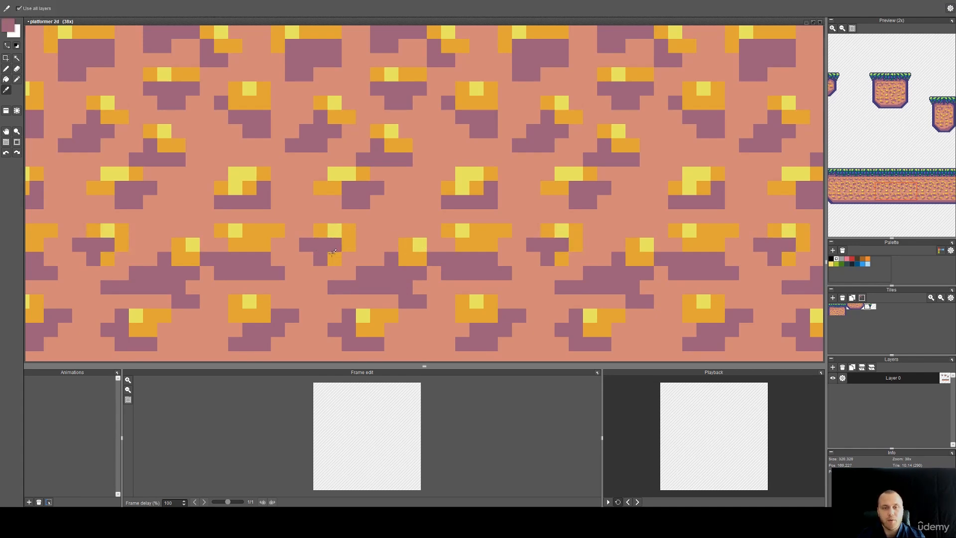
pyautogui.keyDown('alt'); pyautogui.click(331, 250); pyautogui.keyUp('alt')
pyautogui.click(335, 259)
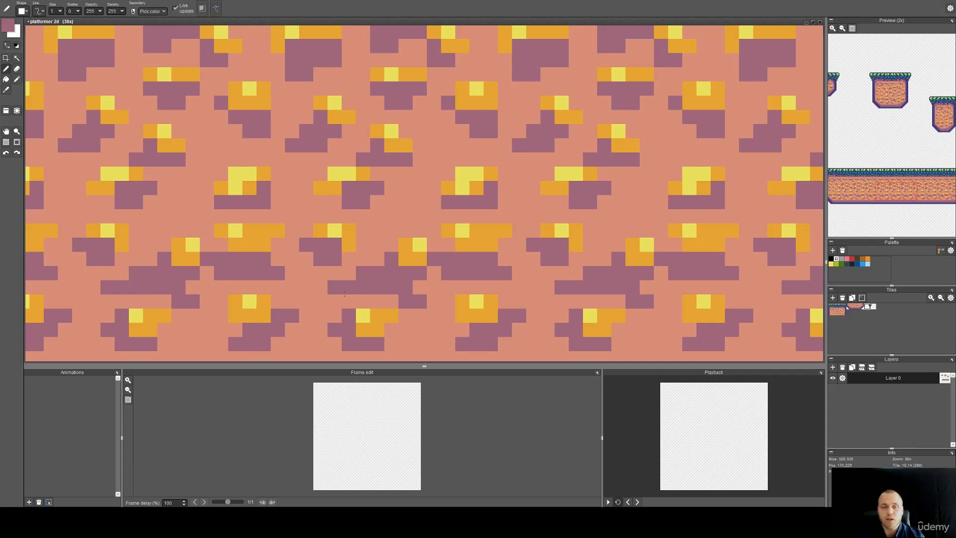
# Cut back the wide mauve shadow below the reshaped clump with the salmon soil colour to separate it from its neighbours.
pyautogui.moveTo(408, 294); pyautogui.dragTo(401, 261)
pyautogui.keyDown('alt'); pyautogui.click(344, 268); pyautogui.keyUp('alt')
pyautogui.moveTo(328, 255); pyautogui.dragTo(341, 253)
pyautogui.moveTo(428, 227); pyautogui.dragTo(441, 226)
pyautogui.moveTo(501, 240); pyautogui.dragTo(431, 233)
pyautogui.scroll(-2, 537, 160)
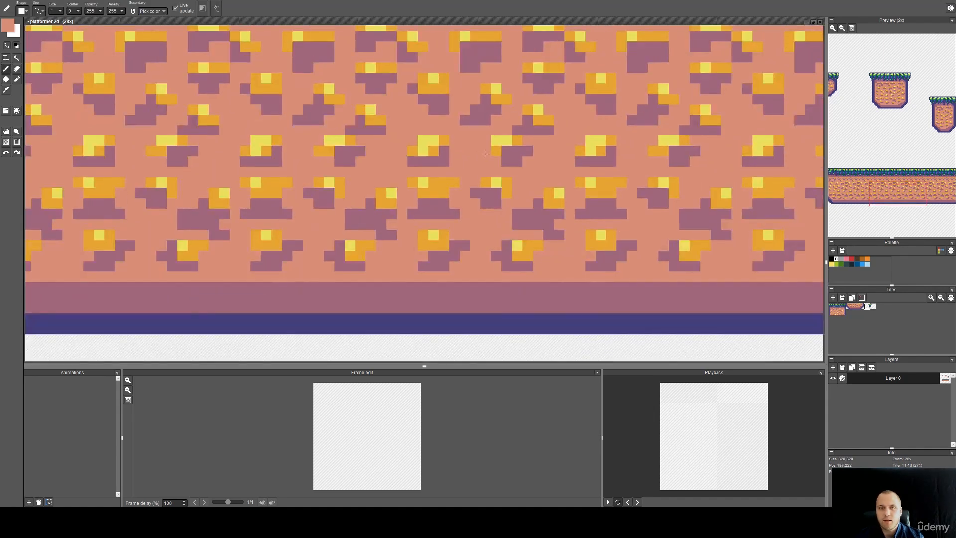
# Recolour the lower yellow pixel of the blocky clump in the middle soil tile with the sampled orange.
pyautogui.keyDown('alt'); pyautogui.click(428, 151); pyautogui.keyUp('alt')
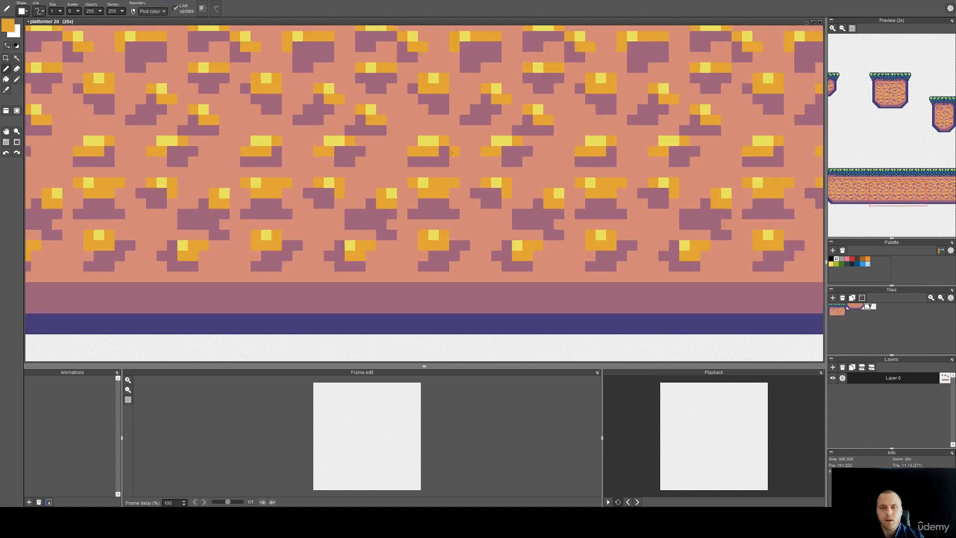
pyautogui.scroll(-5, 450, 153)
pyautogui.moveTo(473, 143)
pyautogui.mouseDown()
pyautogui.moveTo(447, 194)
pyautogui.moveTo(474, 291)
pyautogui.moveTo(495, 304)
pyautogui.mouseUp()
pyautogui.scroll(-2, 448, 194)
pyautogui.moveTo(480, 222)
pyautogui.mouseDown()
pyautogui.moveTo(469, 252)
pyautogui.moveTo(446, 175)
pyautogui.mouseUp()
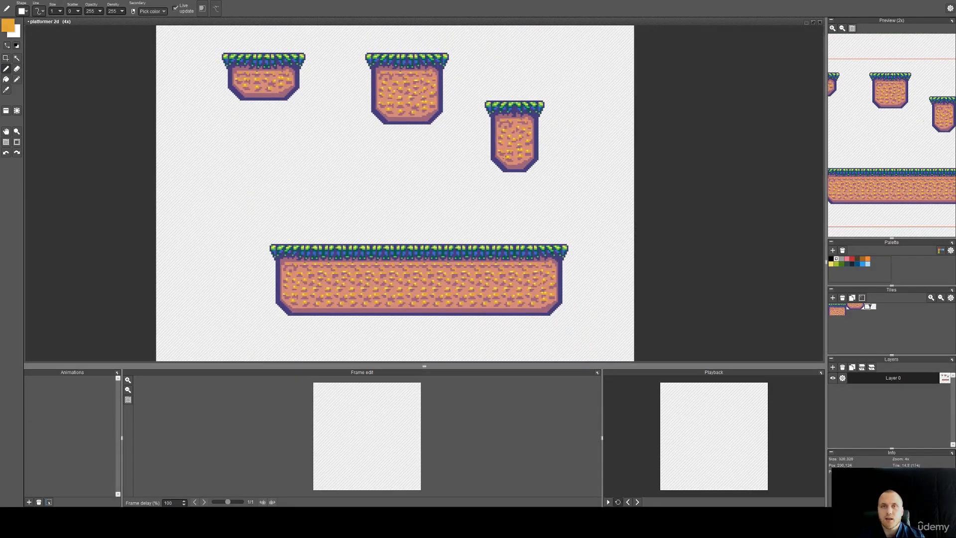
# Clear the long lower platform from the canvas by painting blank tiles over it.
pyautogui.moveTo(421, 159)
pyautogui.mouseDown()
pyautogui.moveTo(369, 126)
pyautogui.moveTo(423, 117)
pyautogui.mouseUp()
pyautogui.press('t')
pyautogui.rightClick(573, 267)
pyautogui.moveTo(573, 265)
pyautogui.mouseDown()
pyautogui.moveTo(213, 199)
pyautogui.moveTo(502, 241)
pyautogui.moveTo(454, 229)
pyautogui.moveTo(464, 220)
pyautogui.mouseUp()
pyautogui.press('space')
pyautogui.moveTo(379, 226)
pyautogui.mouseDown()
pyautogui.moveTo(429, 191)
pyautogui.moveTo(405, 216)
pyautogui.mouseUp()
pyautogui.scroll(-1, 429, 191)
pyautogui.press('space')
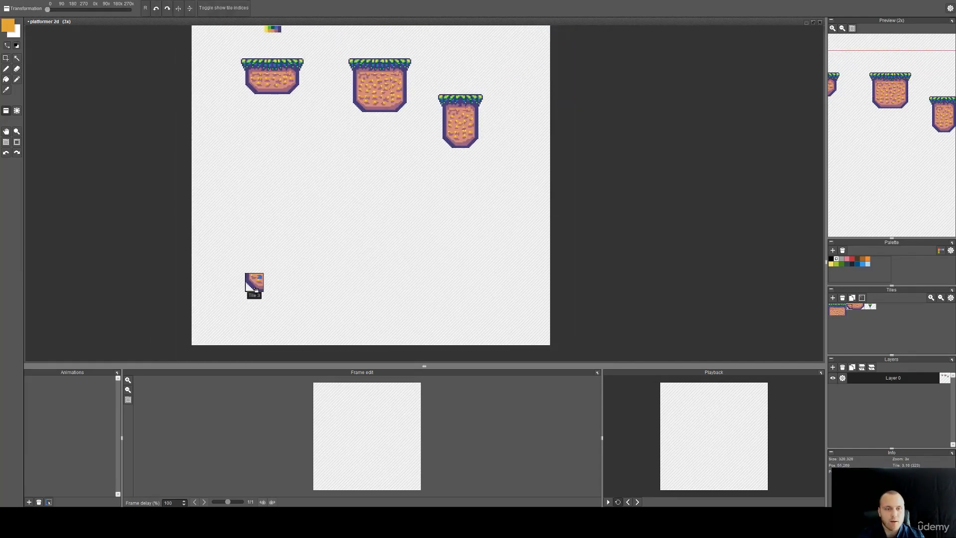
# Clear the narrow tall platform from the canvas with blank tiles, leaving the two wider upper platforms.
pyautogui.click(236, 300)
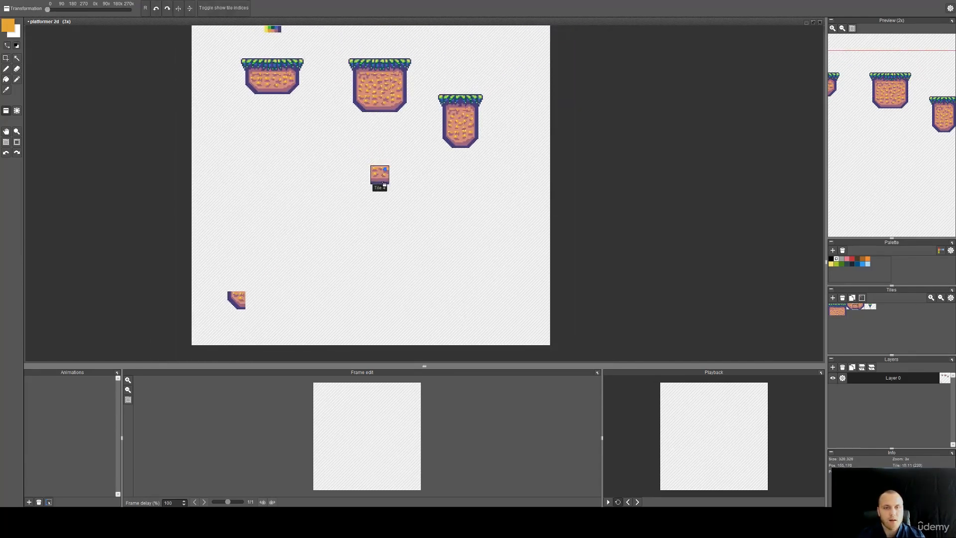
pyautogui.hotkey('ctrl', 'z')
pyautogui.press('space')
pyautogui.moveTo(410, 146)
pyautogui.mouseDown()
pyautogui.moveTo(419, 230)
pyautogui.moveTo(485, 204)
pyautogui.moveTo(461, 206)
pyautogui.moveTo(478, 217)
pyautogui.moveTo(492, 179)
pyautogui.mouseUp()
pyautogui.rightClick(501, 229)
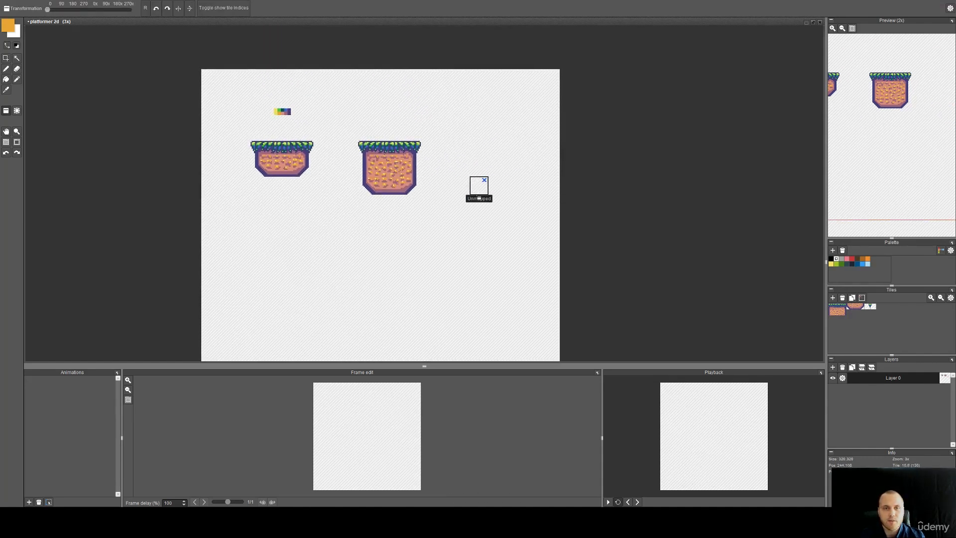
pyautogui.press('space')
pyautogui.moveTo(430, 221); pyautogui.dragTo(442, 115)
pyautogui.rightClick(381, 84)
pyautogui.click(241, 277)
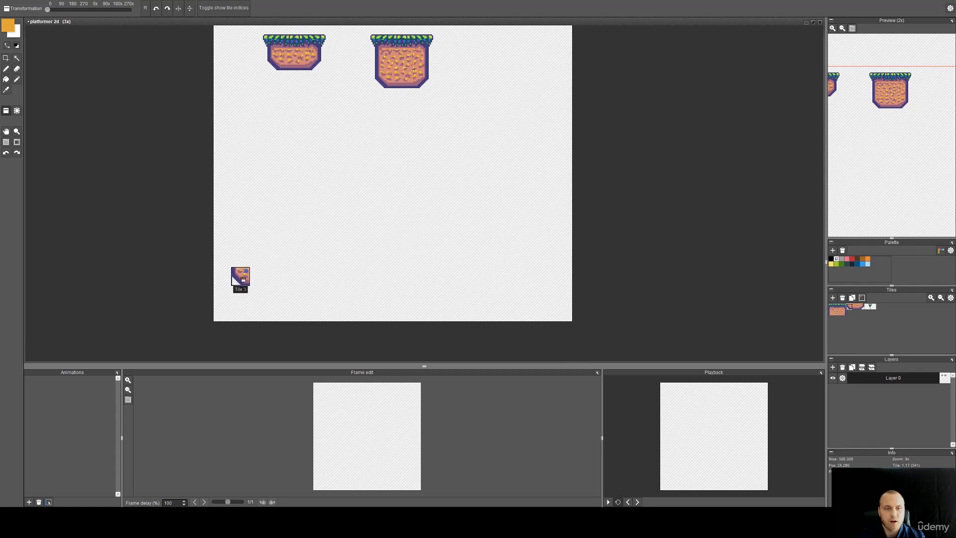
pyautogui.hotkey('ctrl', 'z')
pyautogui.rightClick(401, 83)
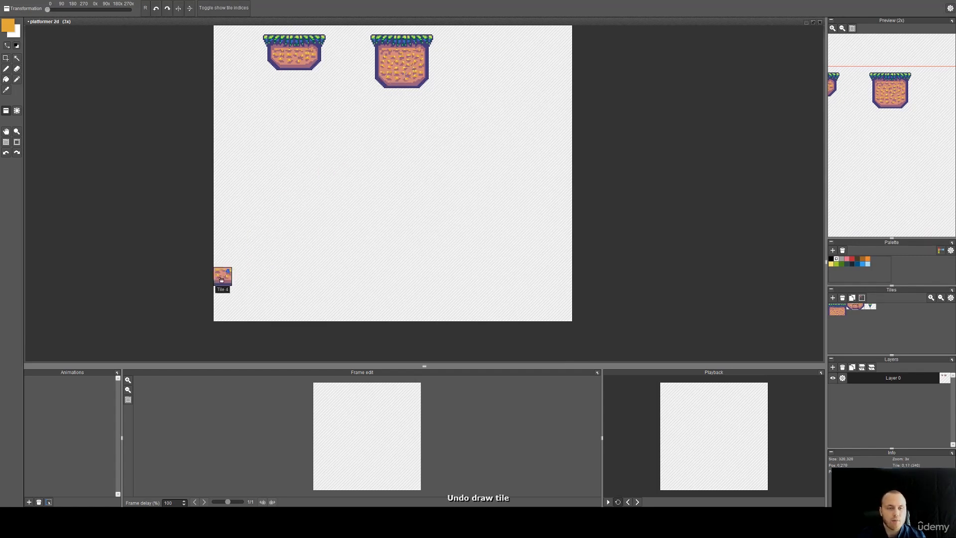
pyautogui.moveTo(225, 293); pyautogui.dragTo(263, 288)
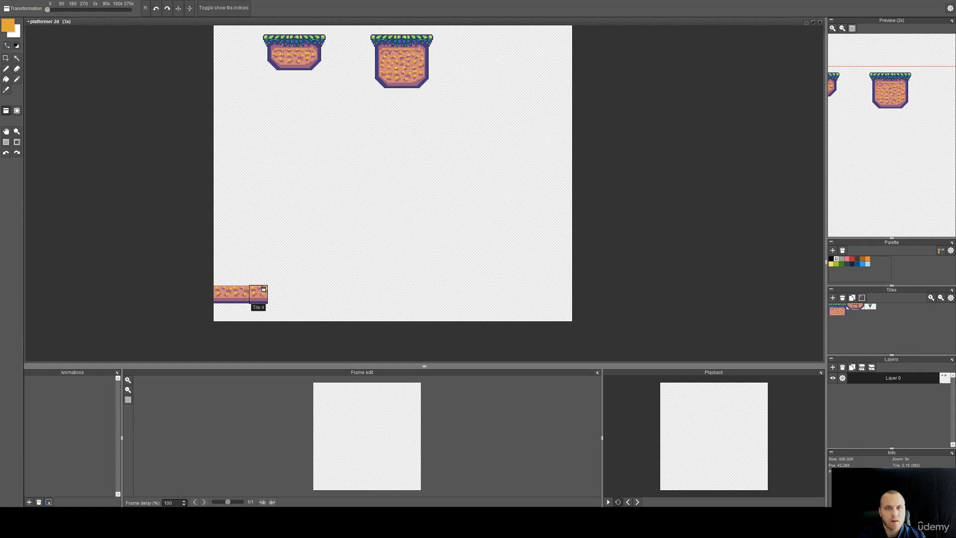
pyautogui.hotkey('ctrl', 'z')
pyautogui.click(400, 62)
pyautogui.hotkey('ctrl', 'z')
# Fill two rows in the canvas's lower-left corner with the plain soil tile sampled from the square platform.
pyautogui.rightClick(401, 64)
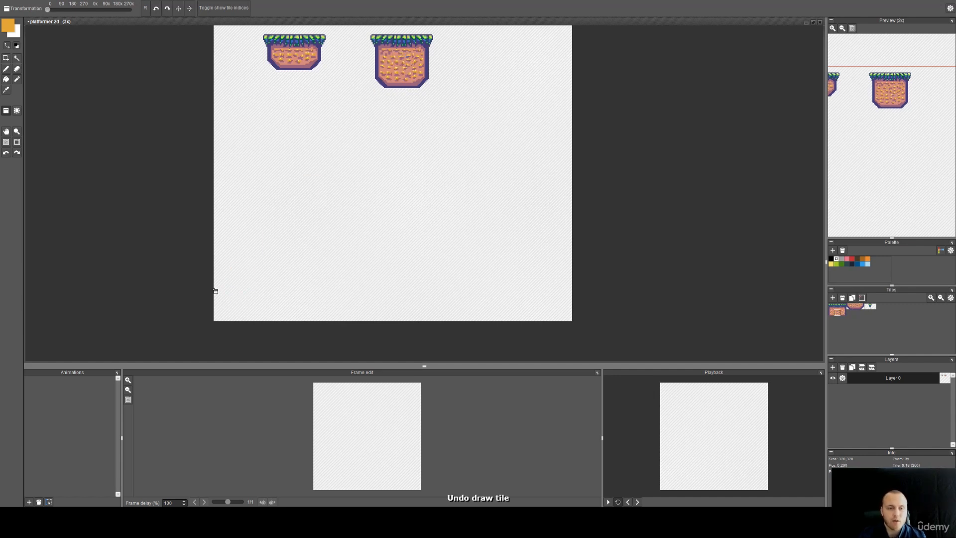
pyautogui.moveTo(223, 302)
pyautogui.mouseDown()
pyautogui.moveTo(241, 311)
pyautogui.moveTo(235, 298)
pyautogui.moveTo(294, 315)
pyautogui.mouseUp()
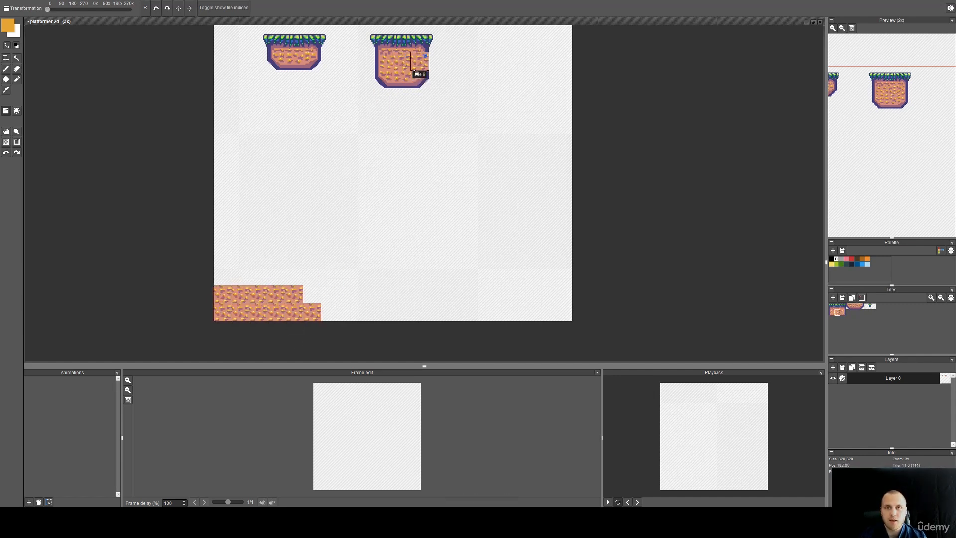
pyautogui.scroll(3, 420, 71)
pyautogui.moveTo(404, 107)
pyautogui.mouseDown()
pyautogui.moveTo(420, 131)
pyautogui.moveTo(406, 122)
pyautogui.moveTo(489, 178)
pyautogui.moveTo(487, 189)
pyautogui.moveTo(427, 209)
pyautogui.mouseUp()
pyautogui.scroll(-3, 388, 138)
pyautogui.scroll(-1, 487, 188)
pyautogui.scroll(-1, 427, 209)
# Close the corner ground block with right-edge soil tiles and erase the surplus soil tile beyond them.
pyautogui.press('a')
pyautogui.rightClick(481, 73)
pyautogui.moveTo(351, 322); pyautogui.dragTo(352, 308)
pyautogui.rightClick(405, 312)
pyautogui.click(369, 322)
# Cap the corner ground block with the grassy right corner tile and a row of middle grass tiles.
pyautogui.rightClick(475, 54)
pyautogui.click(351, 287)
pyautogui.rightClick(457, 53)
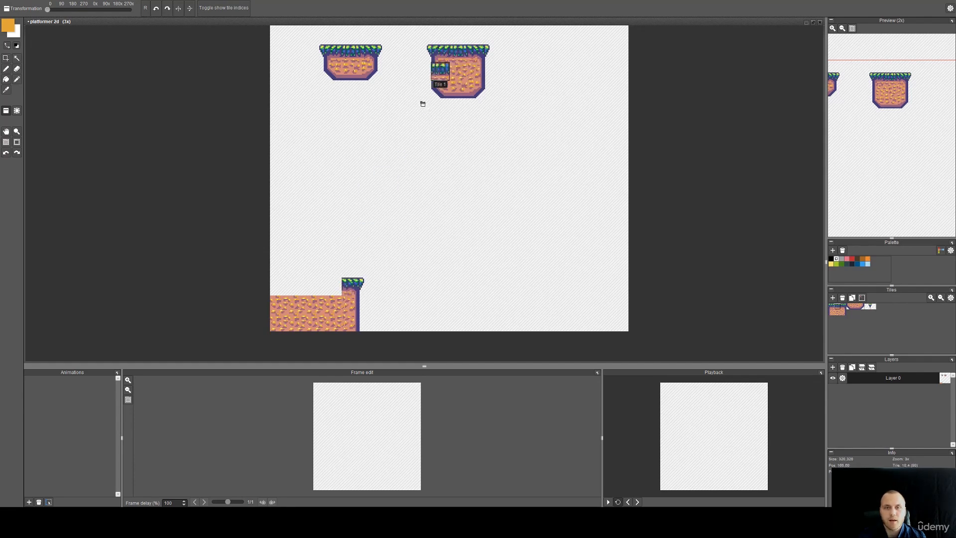
pyautogui.moveTo(332, 285); pyautogui.dragTo(277, 286)
pyautogui.press('space')
pyautogui.moveTo(447, 264); pyautogui.dragTo(378, 281)
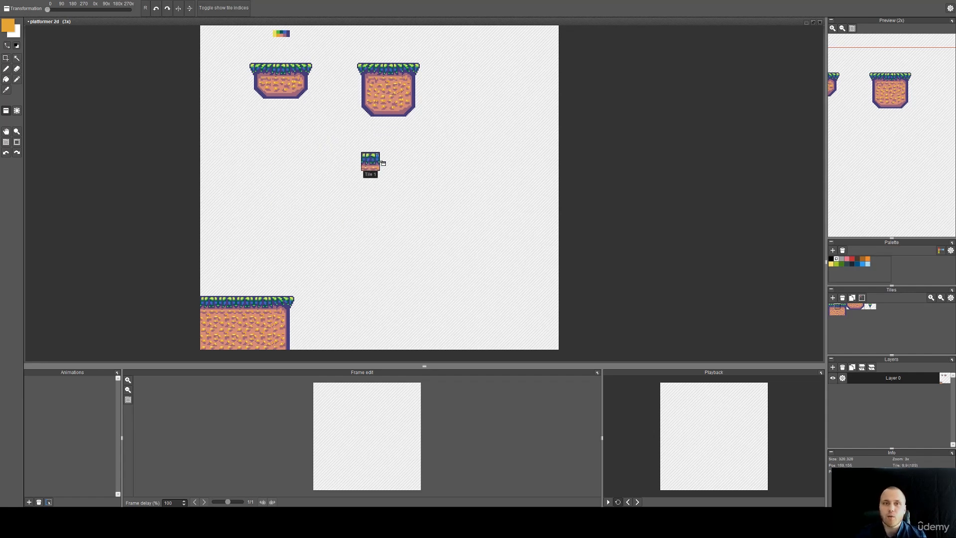
# Show the tile grid and place a copy of the square platform to the right of the corner ground block, aligned to the grid.
pyautogui.press('s')
pyautogui.moveTo(427, 120); pyautogui.dragTo(347, 52)
pyautogui.moveTo(395, 92); pyautogui.dragTo(395, 90)
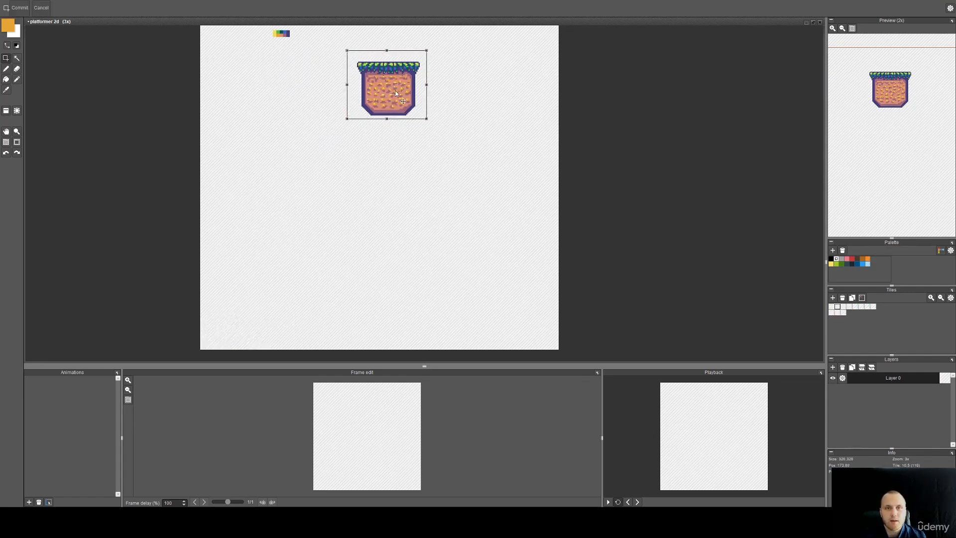
pyautogui.press('Return')
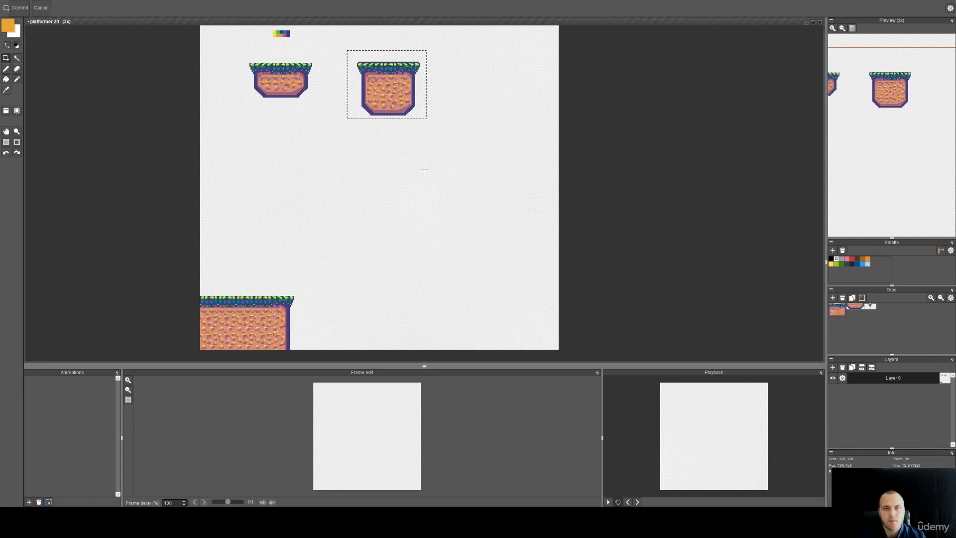
pyautogui.press('g')
pyautogui.moveTo(455, 130); pyautogui.dragTo(336, 44)
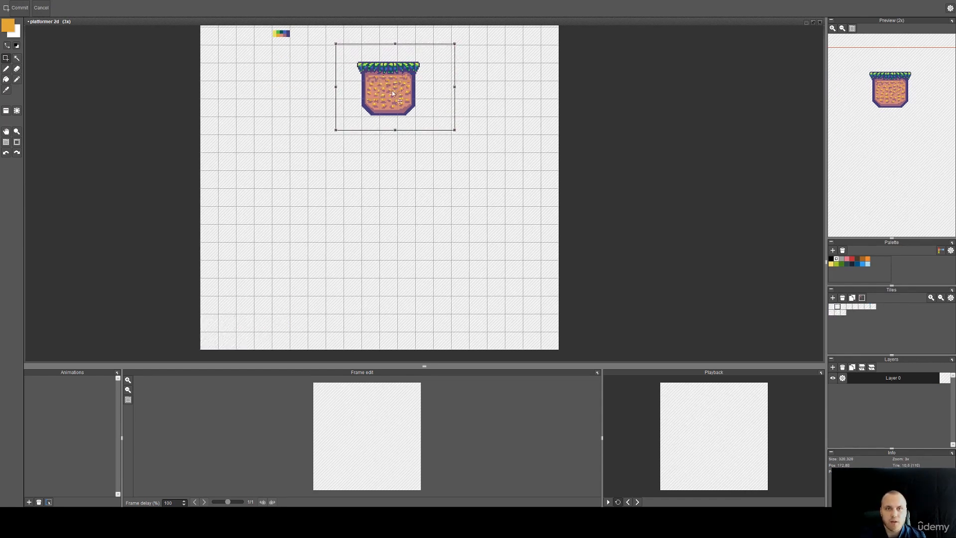
pyautogui.moveTo(395, 102); pyautogui.dragTo(354, 304)
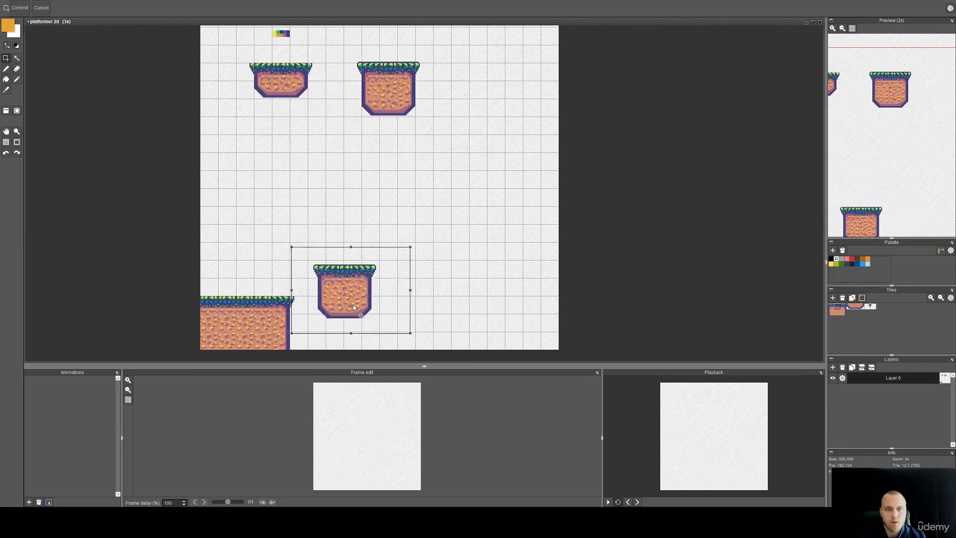
pyautogui.scroll(3, 309, 321)
pyautogui.scroll(2, 359, 286)
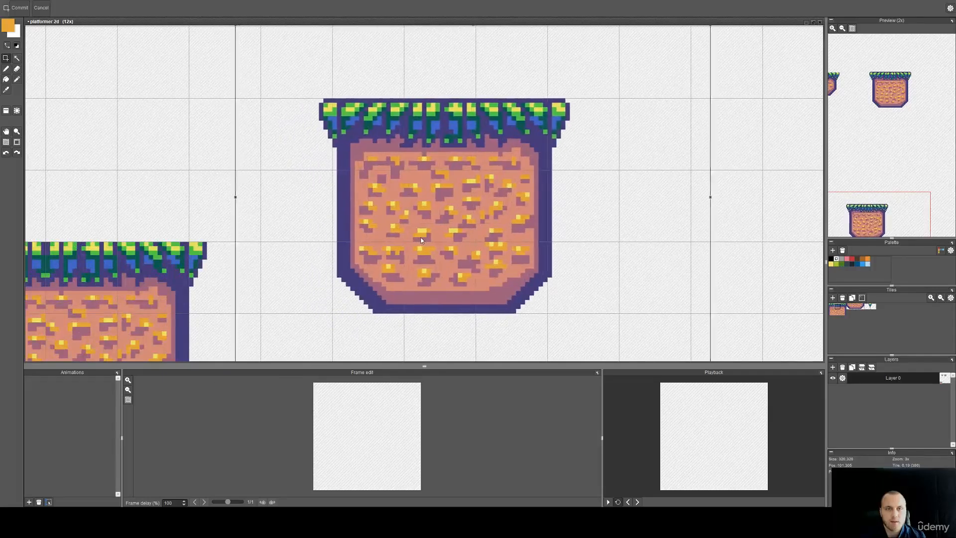
pyautogui.scroll(-3, 448, 244)
pyautogui.click(595, 258)
pyautogui.click(605, 256)
# Build a two-tile-wide, six-tile-high soil pillar from the canvas's bottom edge using left-edge and right-edge tiles, right of the copied platform.
pyautogui.press('space')
pyautogui.moveTo(621, 232); pyautogui.dragTo(382, 259)
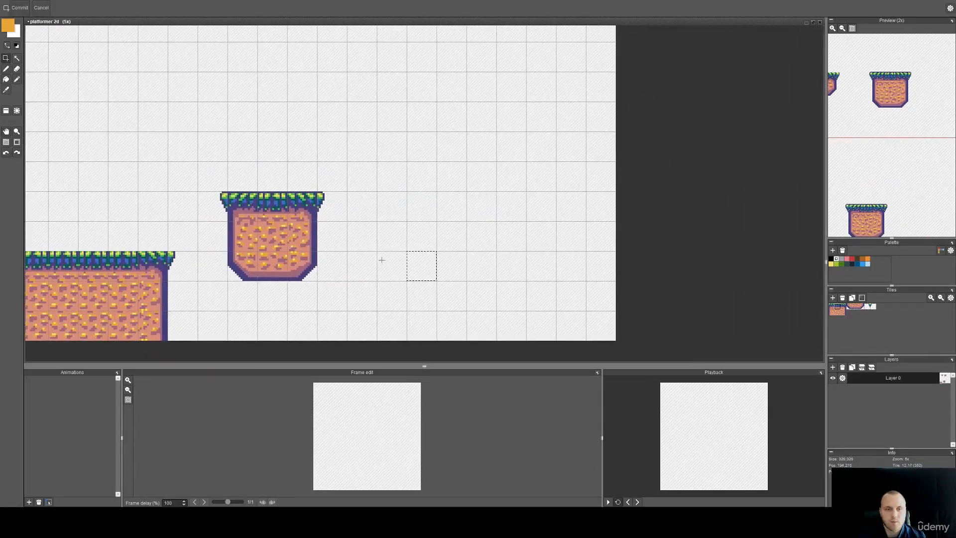
pyautogui.press('a')
pyautogui.rightClick(248, 238)
pyautogui.moveTo(391, 326); pyautogui.dragTo(391, 176)
pyautogui.rightClick(303, 244)
pyautogui.moveTo(422, 326); pyautogui.dragTo(423, 177)
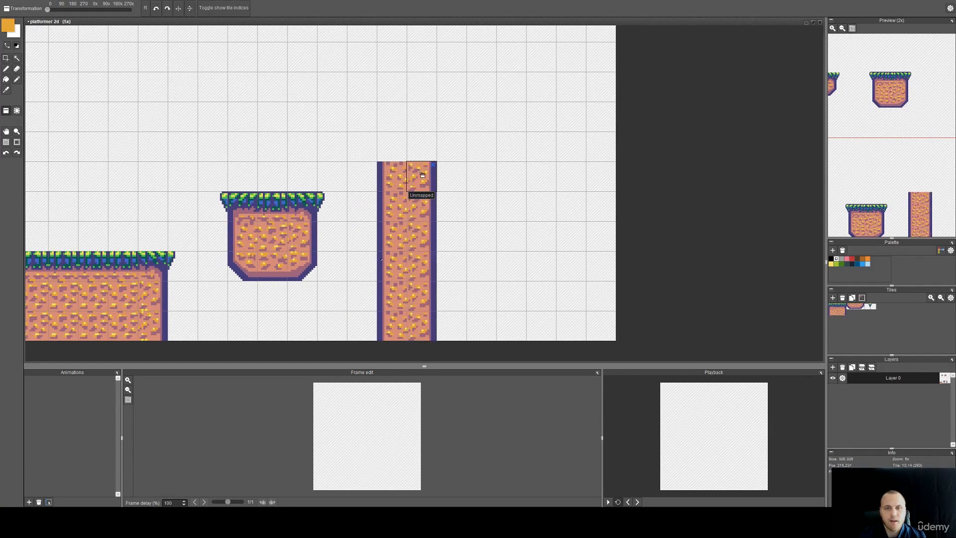
# Cap the soil pillar with the grassy left and right corner tiles and an overhanging grass edge tile on each side.
pyautogui.rightClick(271, 207)
pyautogui.click(406, 148)
pyautogui.click(423, 148)
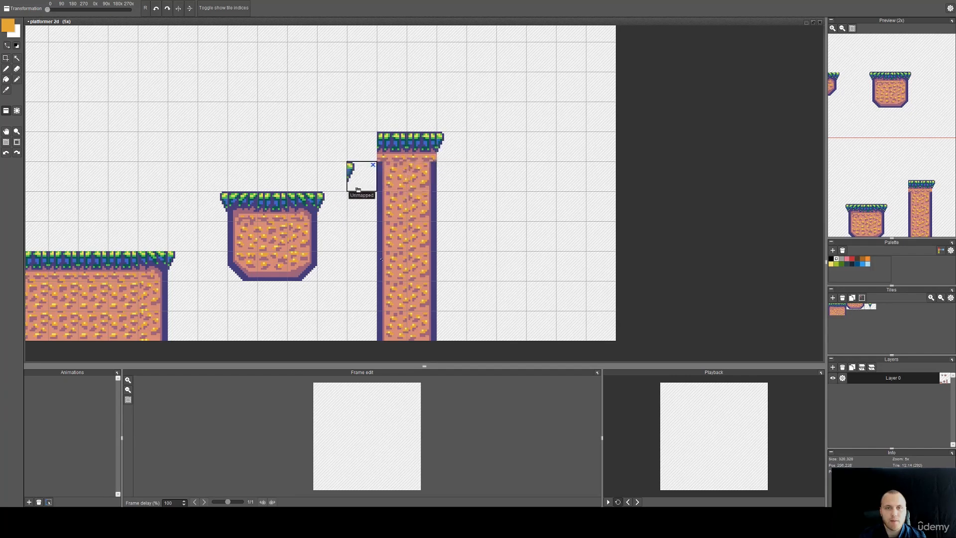
pyautogui.rightClick(240, 204)
pyautogui.click(392, 148)
pyautogui.rightClick(300, 205)
pyautogui.click(422, 148)
pyautogui.rightClick(220, 207)
pyautogui.click(359, 151)
# Lay a grassy platform top to the right of the pillar, running to the canvas's right edge, with a left corner, overhang and middle grass tiles.
pyautogui.scroll(-1, 484, 187)
pyautogui.moveTo(484, 188); pyautogui.dragTo(341, 197)
pyautogui.scroll(-1, 405, 221)
pyautogui.scroll(1, 483, 253)
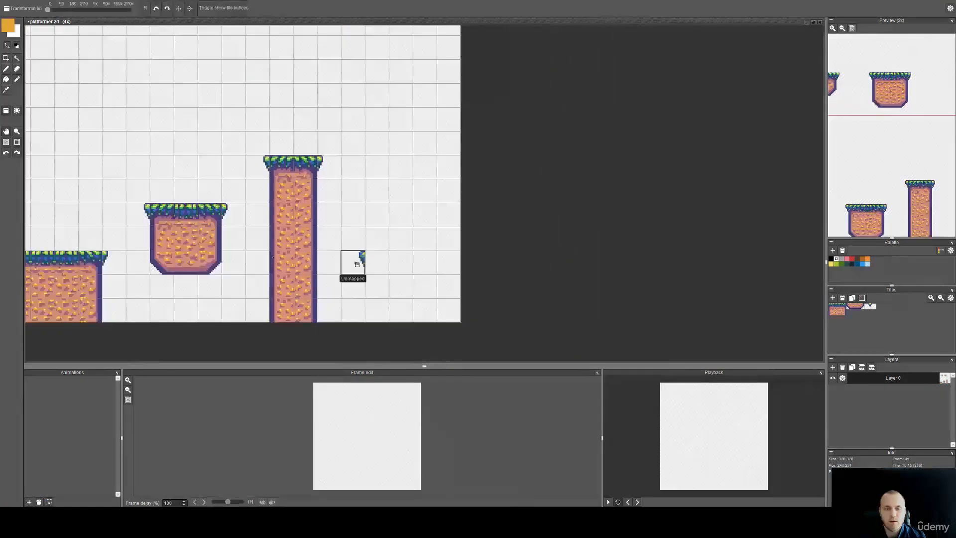
pyautogui.moveTo(160, 292); pyautogui.dragTo(234, 299)
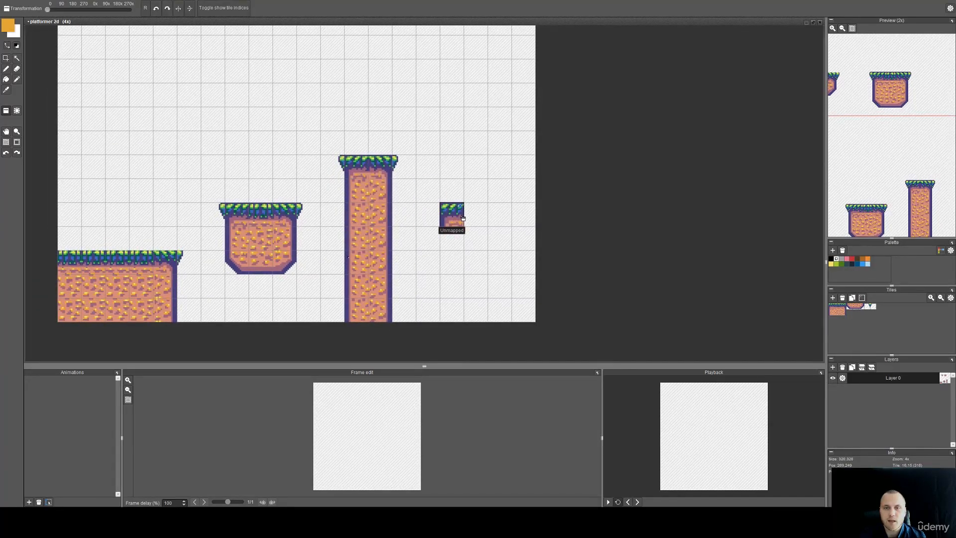
pyautogui.moveTo(461, 218); pyautogui.dragTo(569, 217)
pyautogui.click(419, 217)
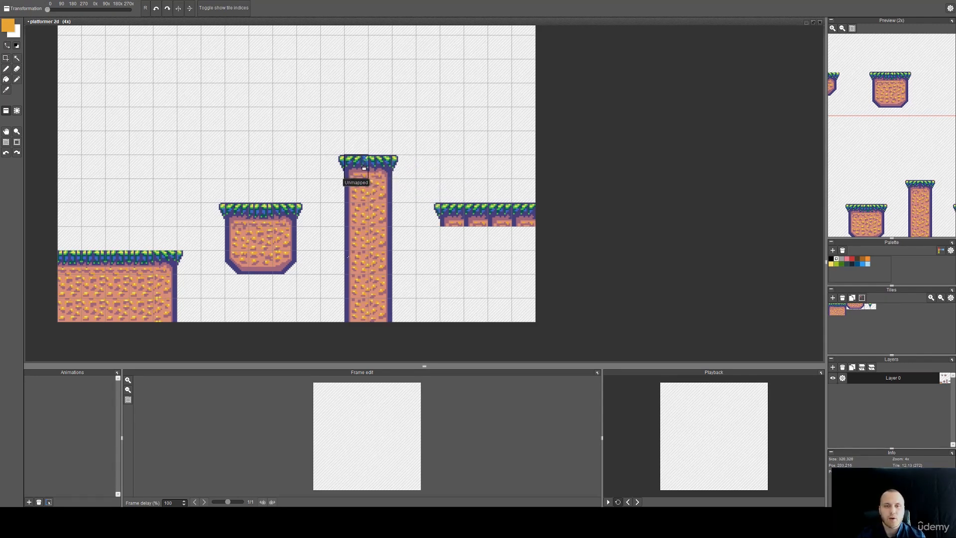
pyautogui.rightClick(142, 264)
pyautogui.moveTo(473, 215)
pyautogui.mouseDown()
pyautogui.moveTo(534, 224)
pyautogui.moveTo(558, 224)
pyautogui.mouseUp()
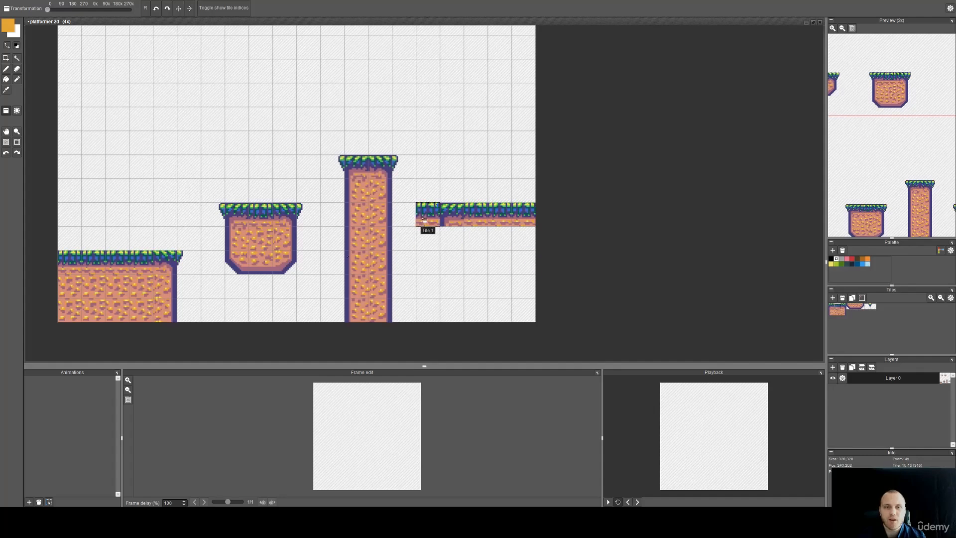
# Extend the new platform downward with a column of left-edge soil tiles and fill its interior with plain soil tiles.
pyautogui.rightClick(386, 196)
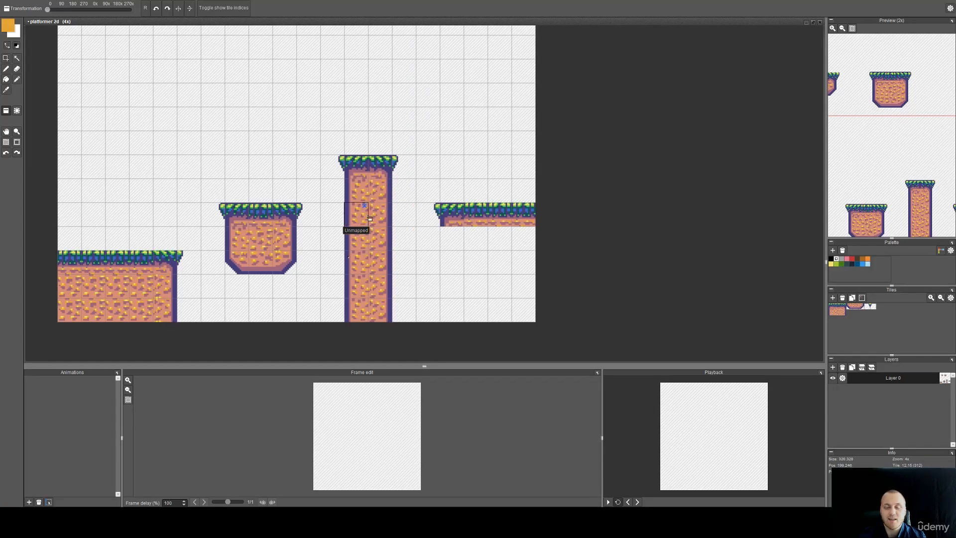
pyautogui.moveTo(451, 236); pyautogui.dragTo(453, 318)
pyautogui.moveTo(466, 262)
pyautogui.mouseDown()
pyautogui.moveTo(533, 264)
pyautogui.moveTo(497, 273)
pyautogui.moveTo(503, 289)
pyautogui.moveTo(475, 289)
pyautogui.mouseUp()
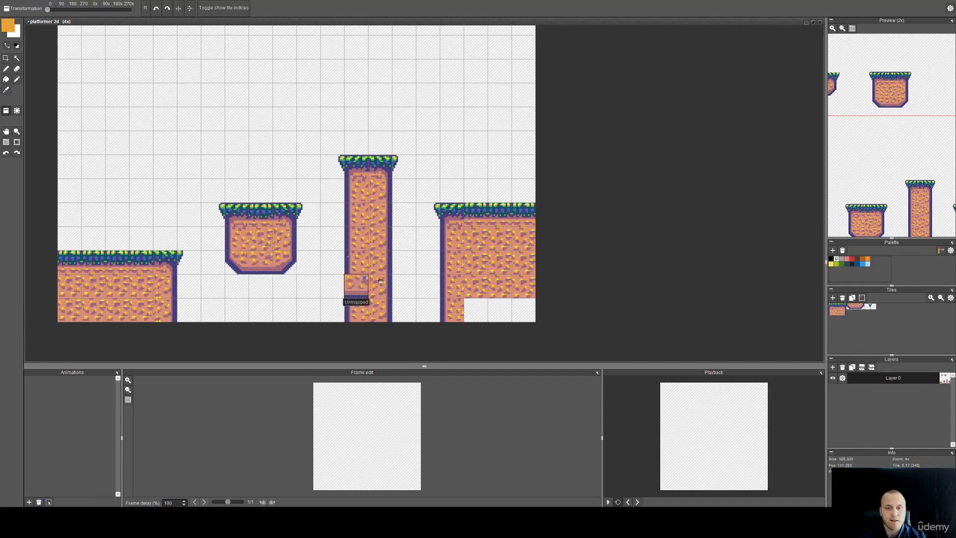
# Close the new platform's underside with a bottom-left corner tile and bottom-edge tiles, and erase the surplus tiles beneath it.
pyautogui.rightClick(236, 262)
pyautogui.click(451, 286)
pyautogui.rightClick(268, 262)
pyautogui.moveTo(470, 290); pyautogui.dragTo(527, 294)
pyautogui.rightClick(429, 319)
pyautogui.moveTo(440, 321); pyautogui.dragTo(493, 320)
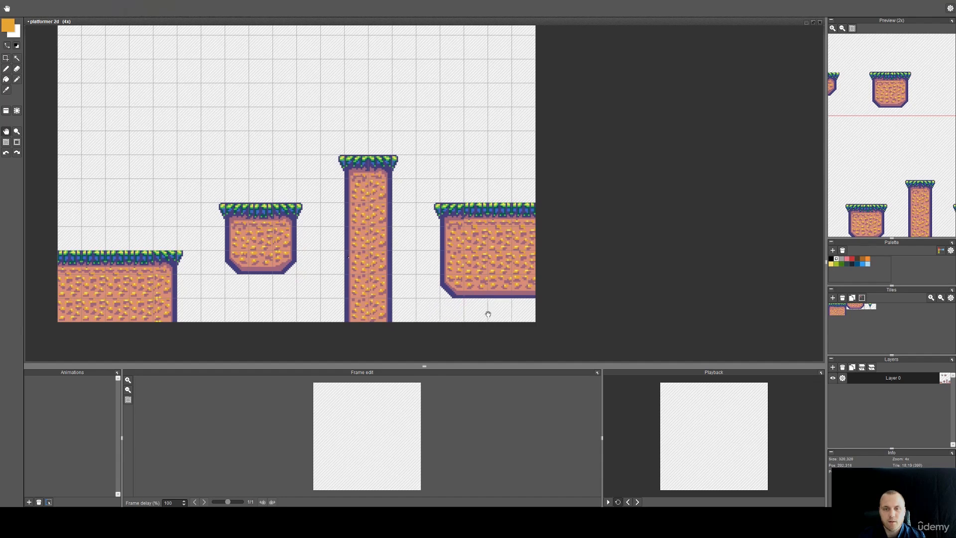
# Shorten the right-hand platform to two tiles high by placing bottom tiles in its second row and erasing the rows below.
pyautogui.scroll(-1, 492, 320)
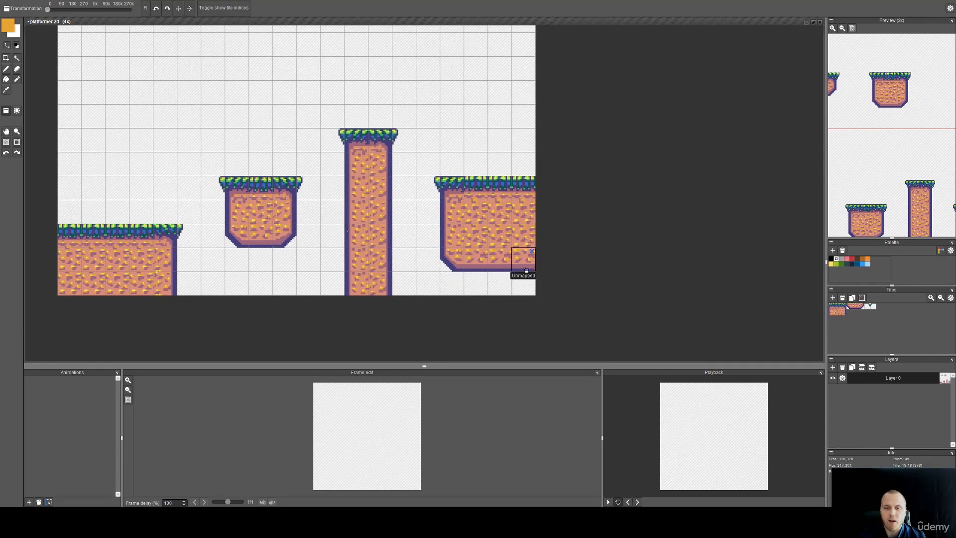
pyautogui.scroll(2, 509, 275)
pyautogui.rightClick(432, 259)
pyautogui.click(425, 189)
pyautogui.rightClick(463, 247)
pyautogui.moveTo(459, 183); pyautogui.dragTo(566, 178)
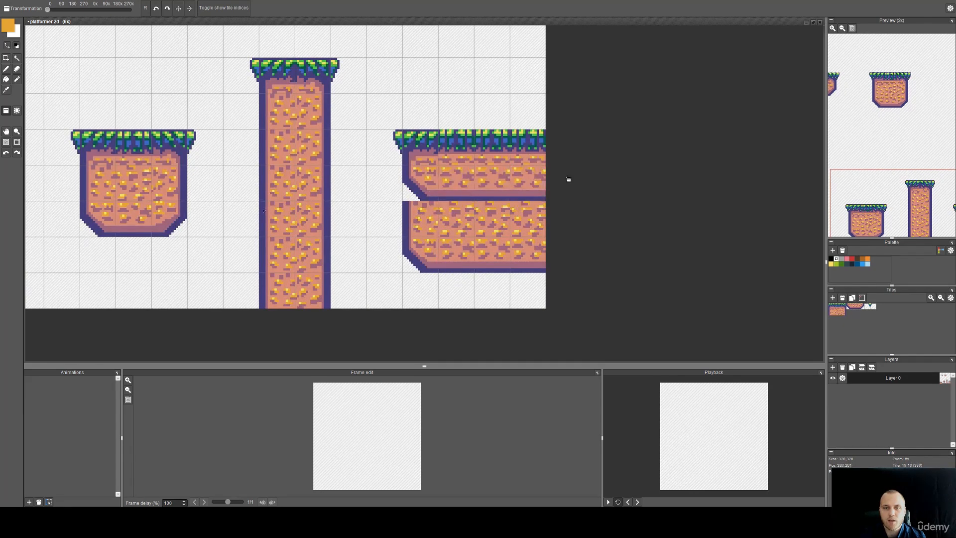
pyautogui.rightClick(390, 255)
pyautogui.moveTo(391, 255)
pyautogui.mouseDown()
pyautogui.moveTo(536, 264)
pyautogui.moveTo(393, 231)
pyautogui.mouseUp()
# Lay a grassy ground strip along the canvas's bottom edge, right of the pillar, using left overhang, left corner and middle grass tiles.
pyautogui.rightClick(385, 147)
pyautogui.click(397, 299)
pyautogui.click(356, 298)
pyautogui.moveTo(384, 301); pyautogui.dragTo(578, 303)
pyautogui.scroll(-3, 529, 298)
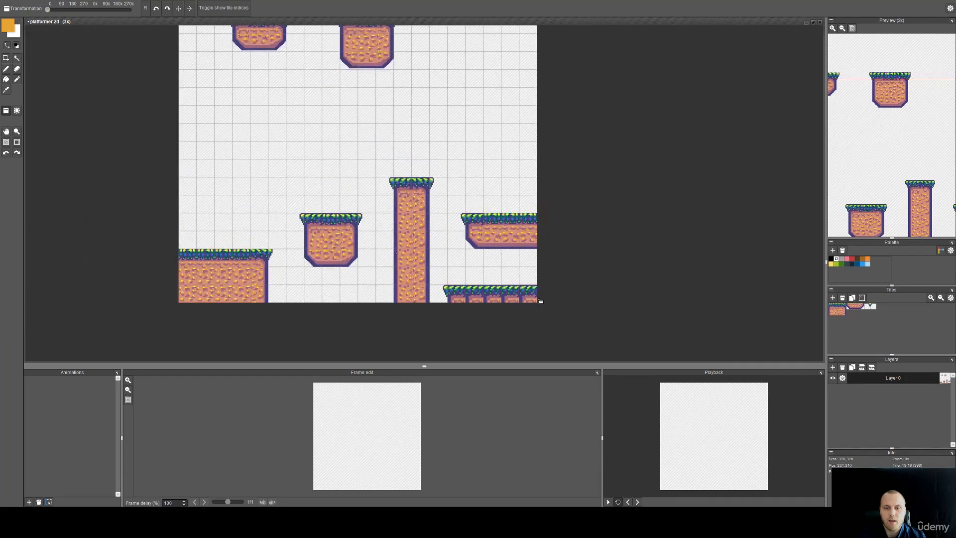
pyautogui.rightClick(510, 225)
pyautogui.moveTo(474, 300); pyautogui.dragTo(599, 303)
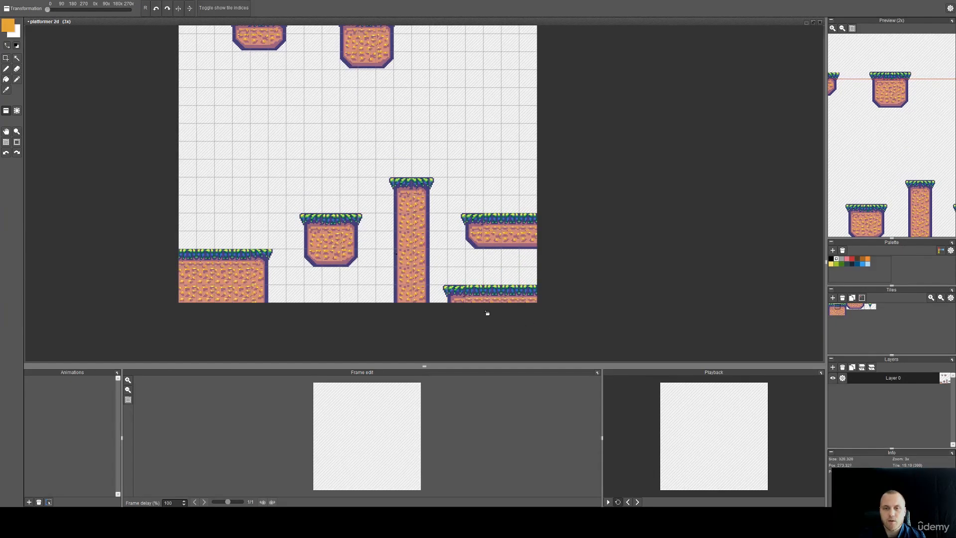
# Zoom the preview out to the whole level and review the layout of ground, platforms and pillar.
pyautogui.moveTo(482, 141); pyautogui.dragTo(497, 195)
pyautogui.moveTo(492, 243); pyautogui.dragTo(472, 196)
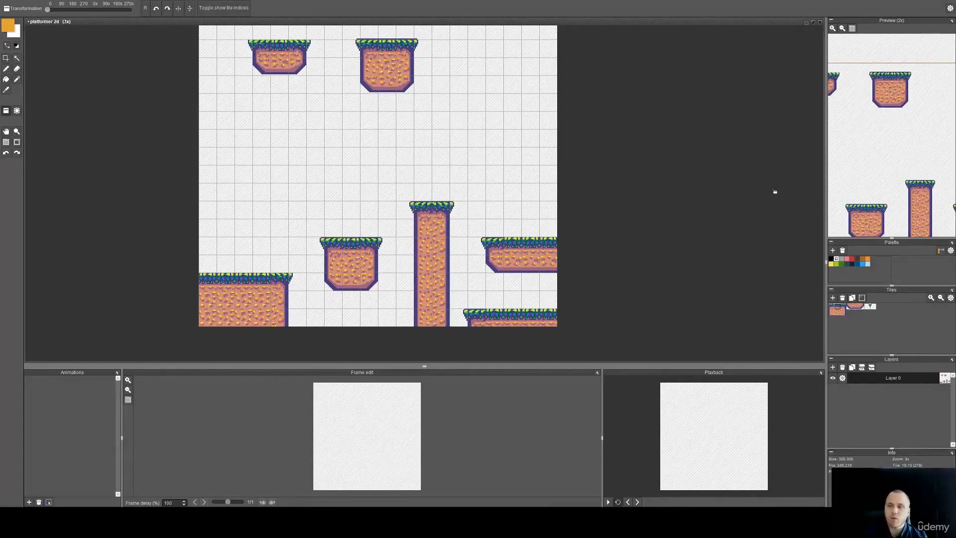
pyautogui.scroll(-1, 866, 171)
pyautogui.moveTo(873, 179); pyautogui.dragTo(887, 161)
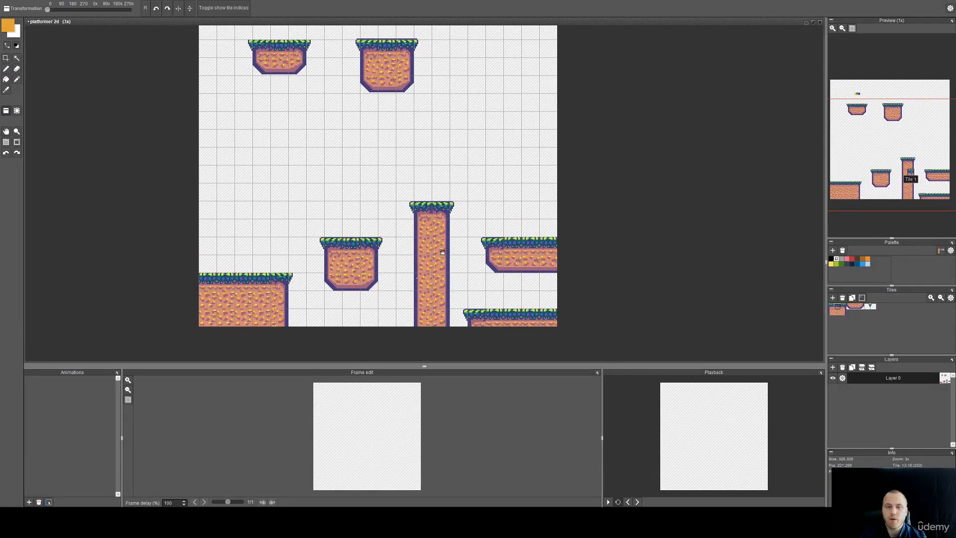
pyautogui.scroll(1, 445, 256)
pyautogui.moveTo(446, 257); pyautogui.dragTo(468, 228)
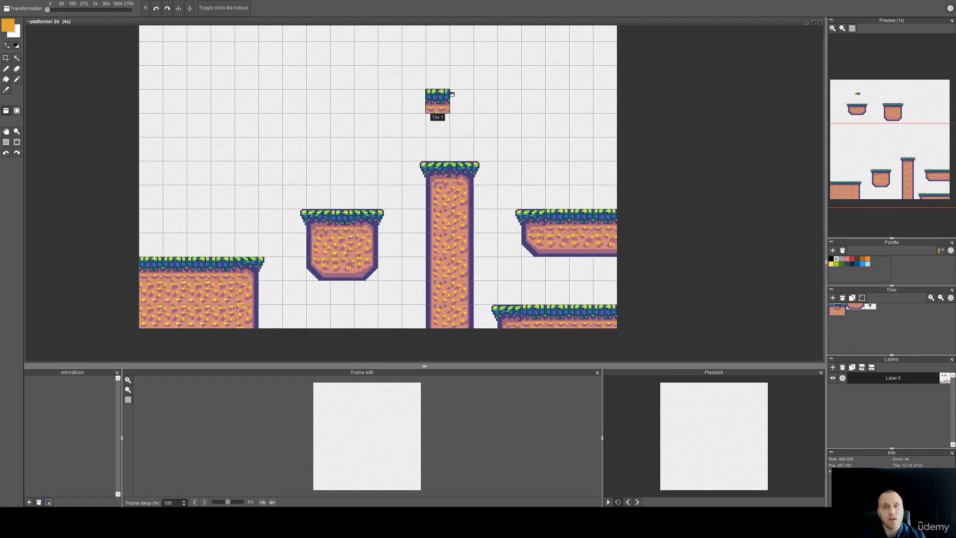
pyautogui.moveTo(459, 96)
pyautogui.mouseDown()
pyautogui.moveTo(500, 231)
pyautogui.moveTo(505, 292)
pyautogui.mouseUp()
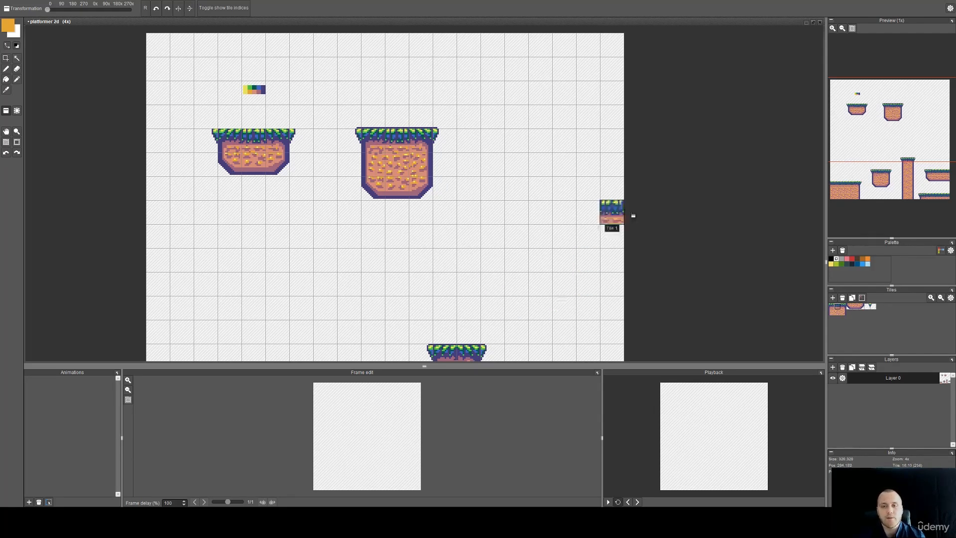
pyautogui.press('h')
pyautogui.moveTo(676, 212); pyautogui.dragTo(649, 102)
pyautogui.moveTo(600, 193); pyautogui.dragTo(600, 142)
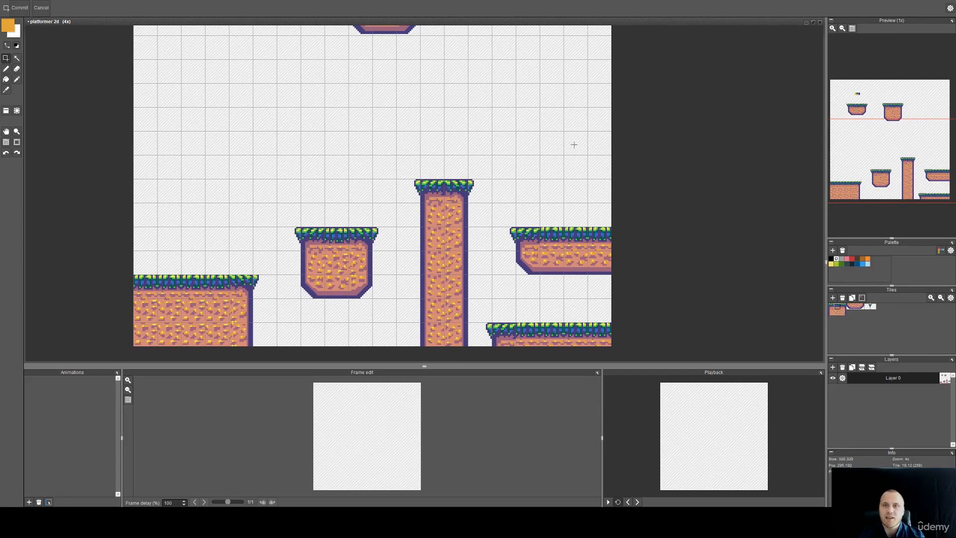
pyautogui.moveTo(562, 112); pyautogui.dragTo(595, 102)
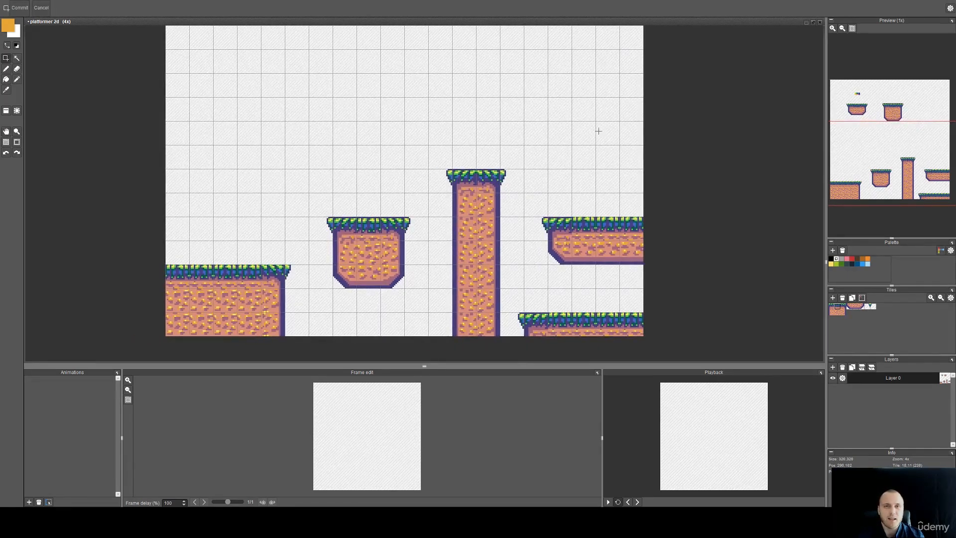
pyautogui.moveTo(580, 118); pyautogui.dragTo(596, 145)
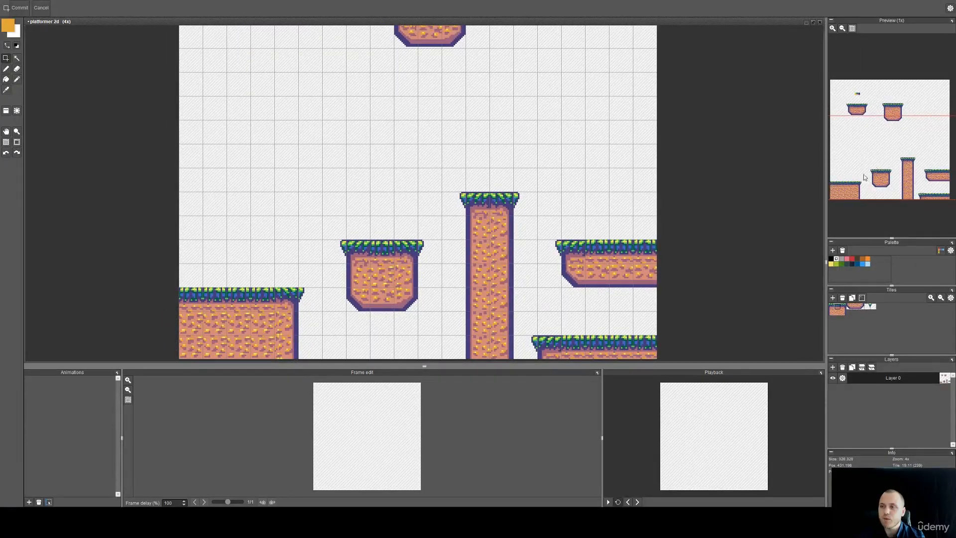
# Examine the colour swatches and the two original platforms up close, comparing their grass and soil details.
pyautogui.scroll(1, 877, 182)
pyautogui.scroll(-1, 878, 182)
pyautogui.scroll(-1, 522, 256)
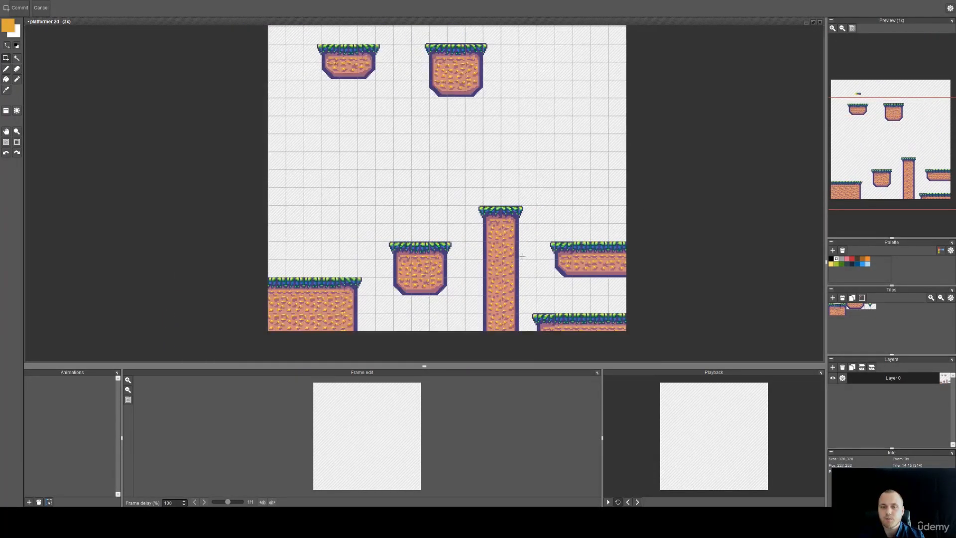
pyautogui.scroll(-1, 522, 256)
pyautogui.scroll(4, 474, 182)
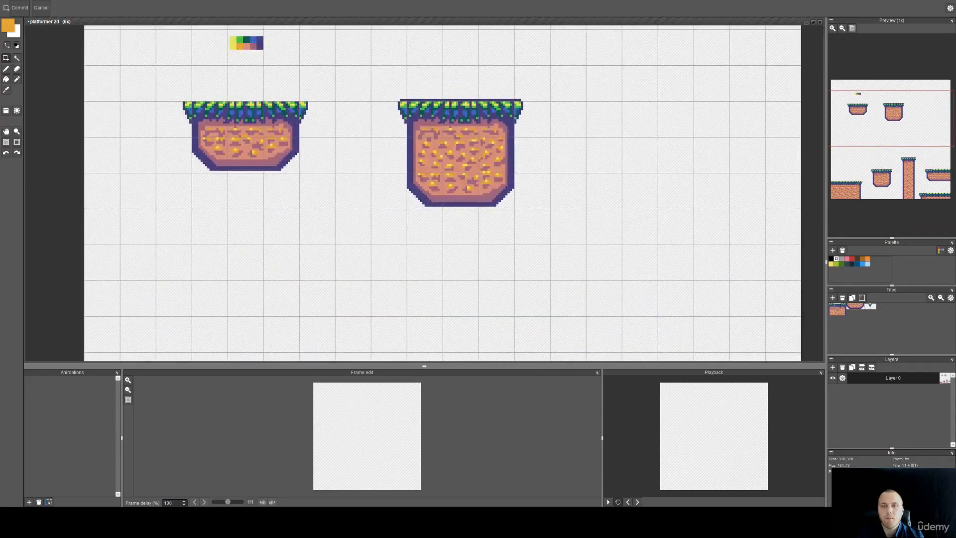
pyautogui.scroll(5, 298, 75)
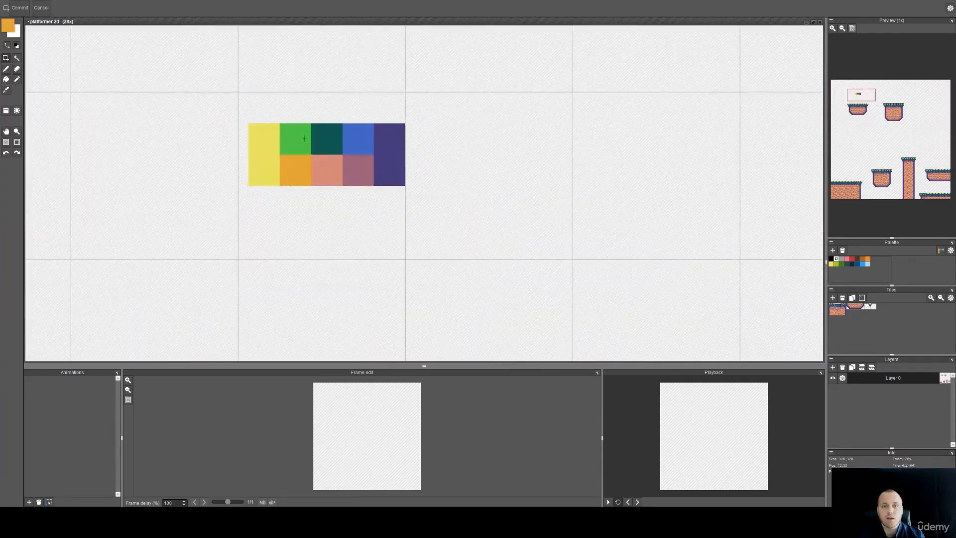
pyautogui.scroll(-5, 354, 175)
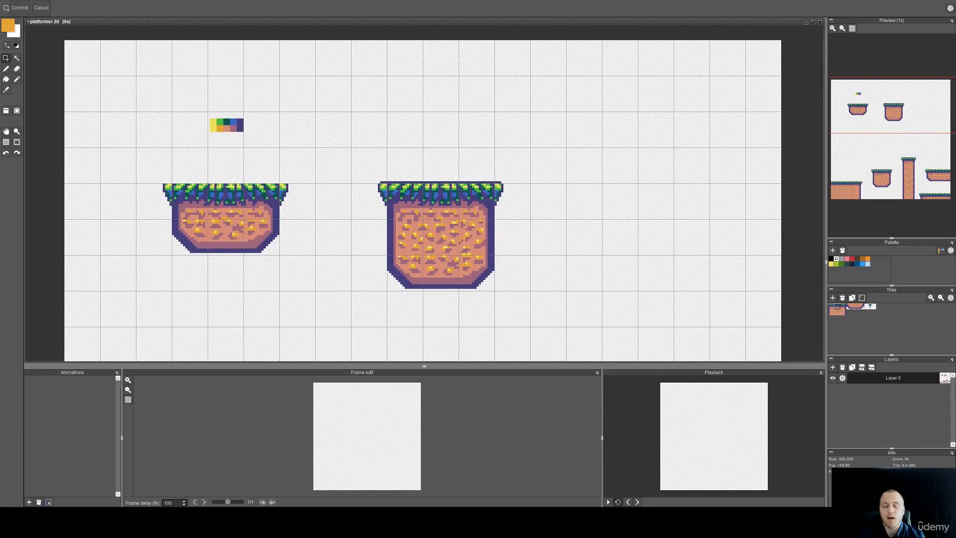
pyautogui.scroll(1, 372, 196)
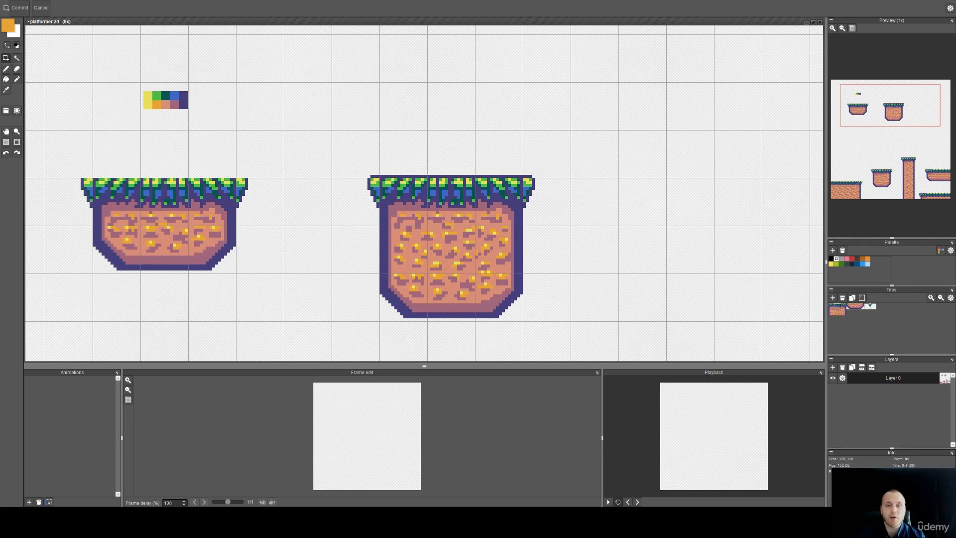
pyautogui.scroll(5, 429, 178)
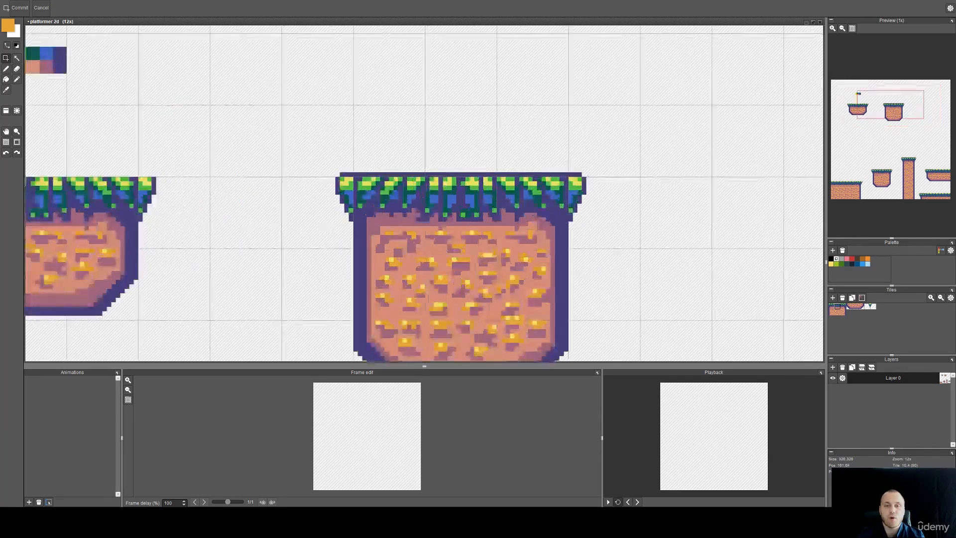
pyautogui.scroll(-5, 405, 153)
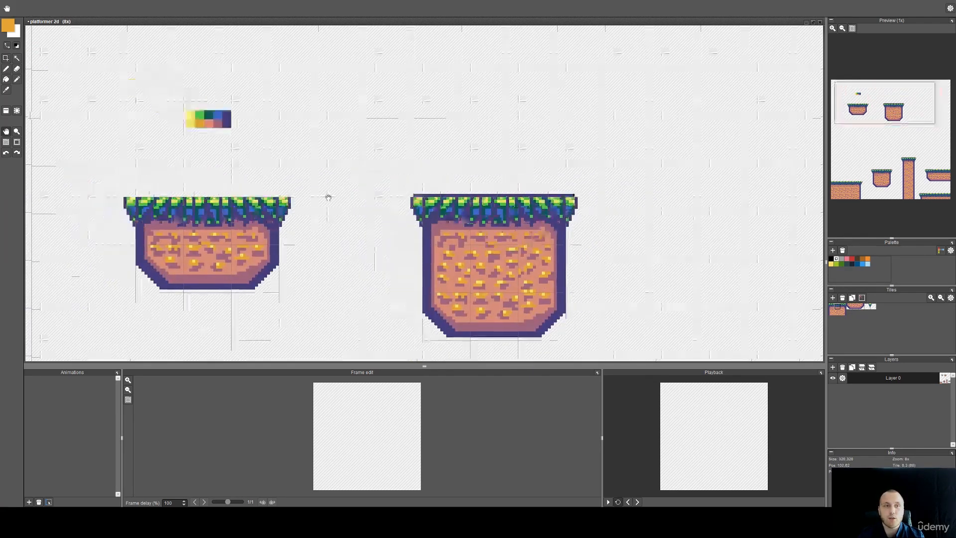
pyautogui.moveTo(478, 168); pyautogui.dragTo(407, 127)
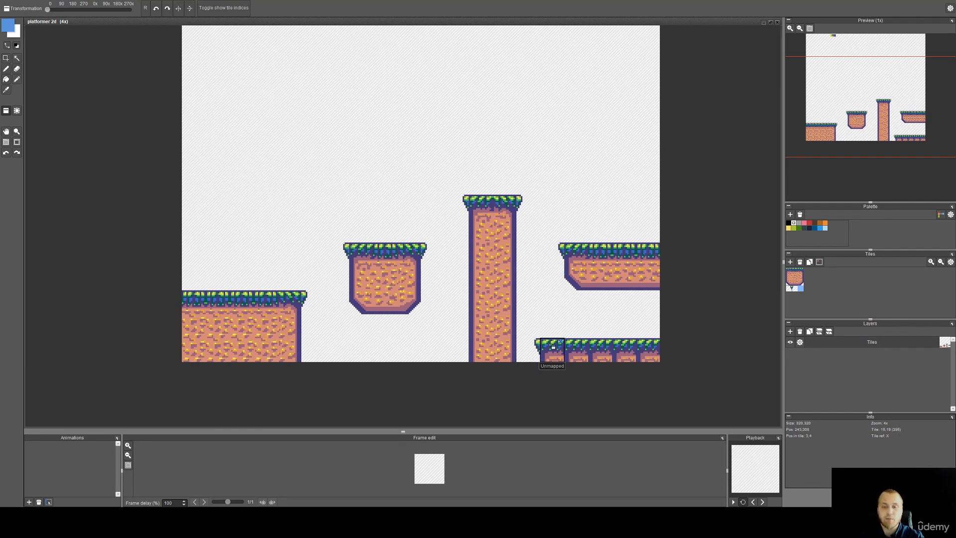
# Erase the grassy ground strip along the canvas's bottom edge, right of the pillar.
pyautogui.click(602, 347)
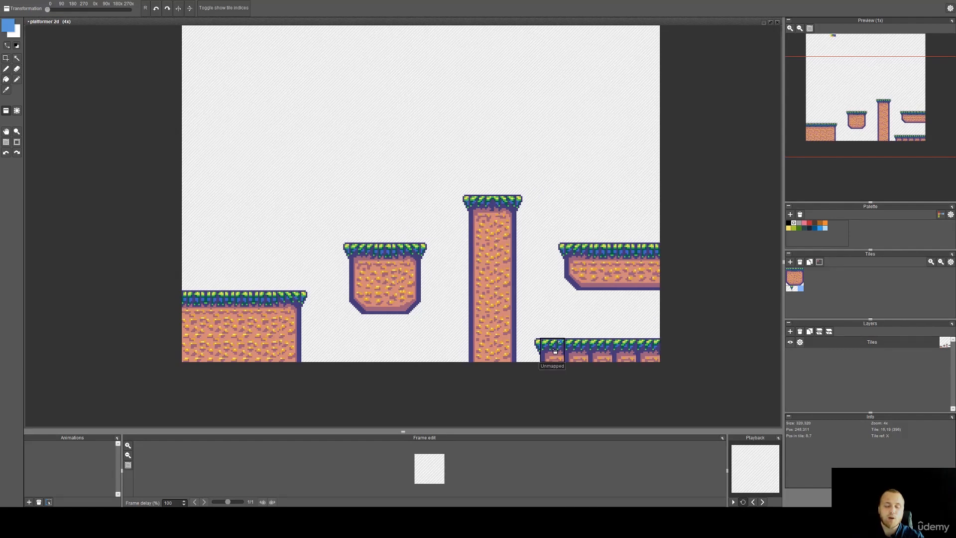
pyautogui.moveTo(646, 349); pyautogui.dragTo(537, 348)
# Activate the Pen tool and sample the blue from the lower palette strip above the level.
pyautogui.press('space')
pyautogui.moveTo(557, 297); pyautogui.dragTo(549, 319)
pyautogui.press('space')
pyautogui.moveTo(531, 129); pyautogui.dragTo(534, 156)
pyautogui.scroll(3, 470, 129)
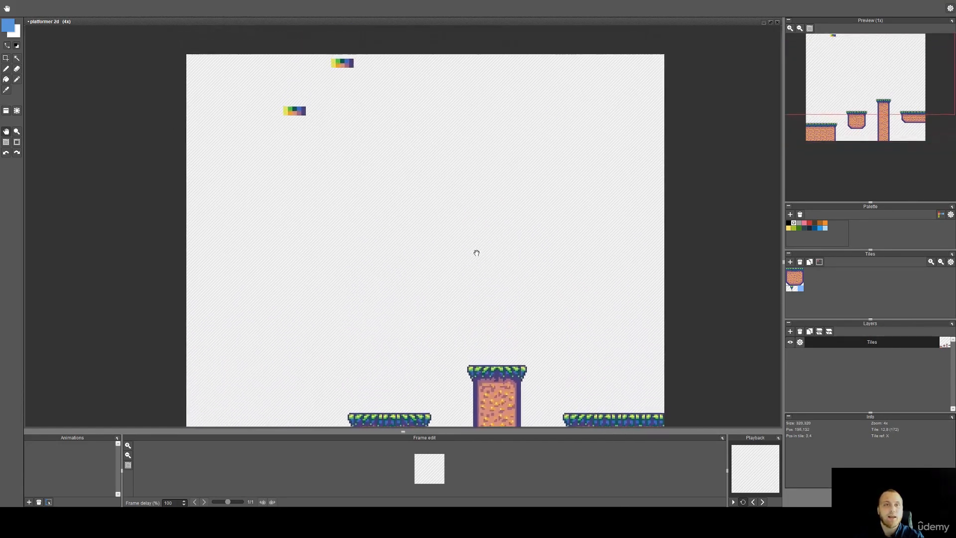
pyautogui.scroll(8, 283, 93)
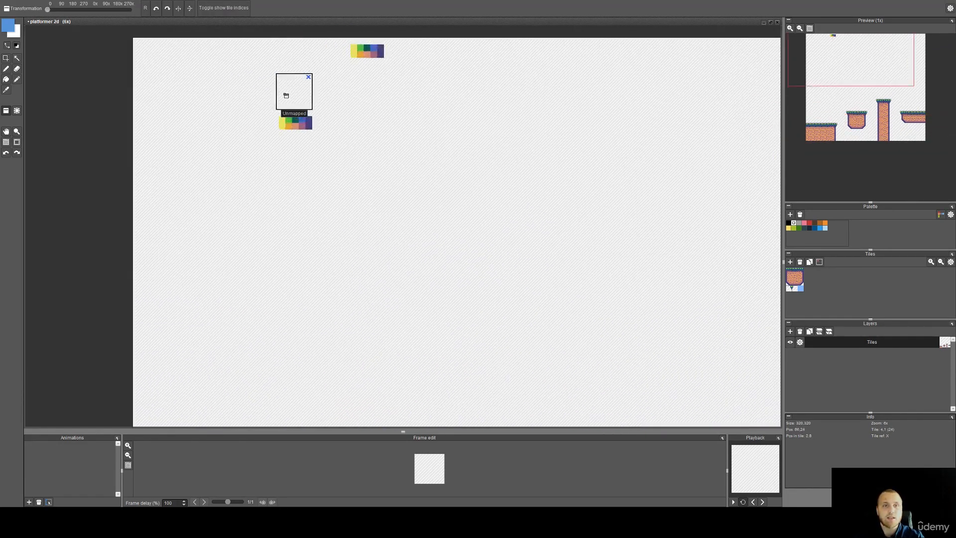
pyautogui.press('b')
pyautogui.press('alt')
pyautogui.keyDown('alt'); pyautogui.click(412, 230); pyautogui.keyUp('alt')
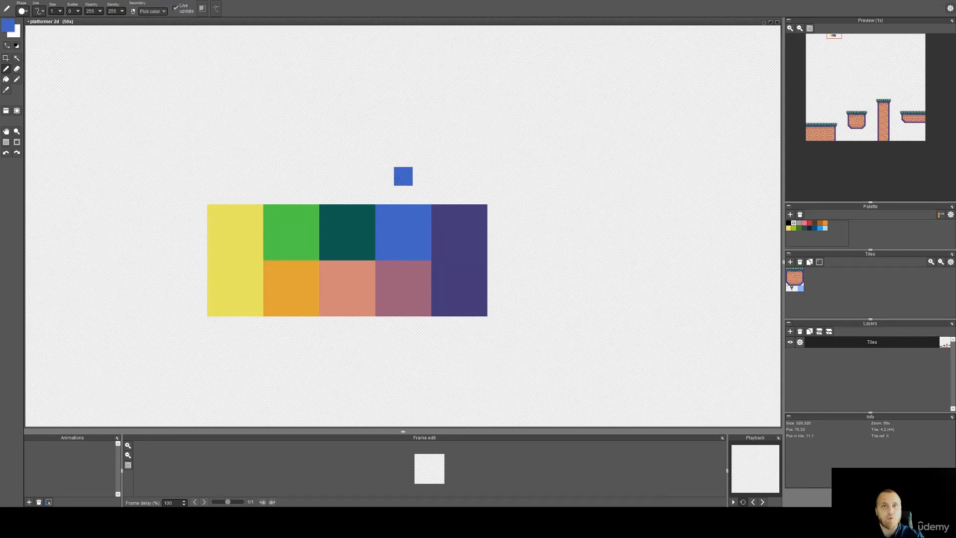
# Shift the sampled blue to a lighter, more cyan blue and paint a swatch of it directly above the blue swatch.
pyautogui.click(10, 27)
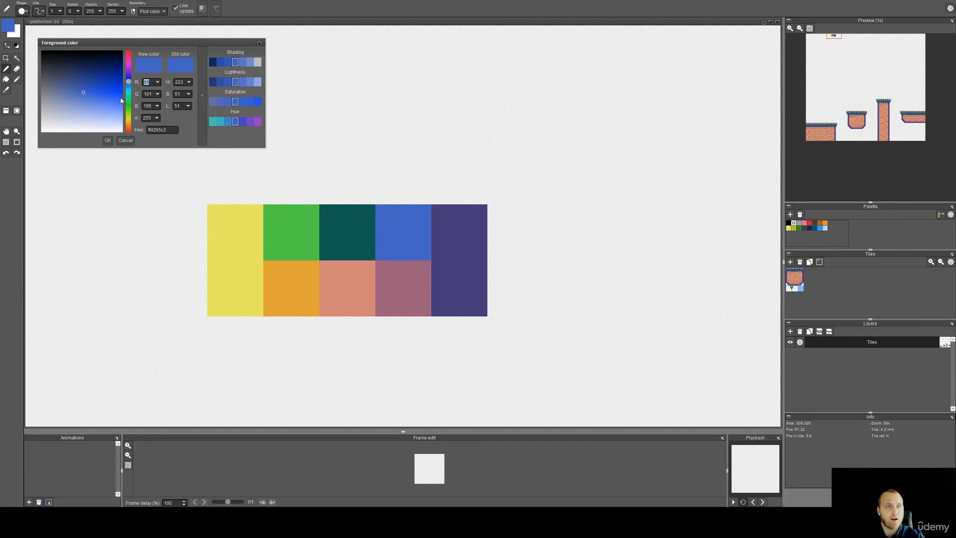
pyautogui.moveTo(128, 82); pyautogui.dragTo(128, 86)
pyautogui.click(93, 103)
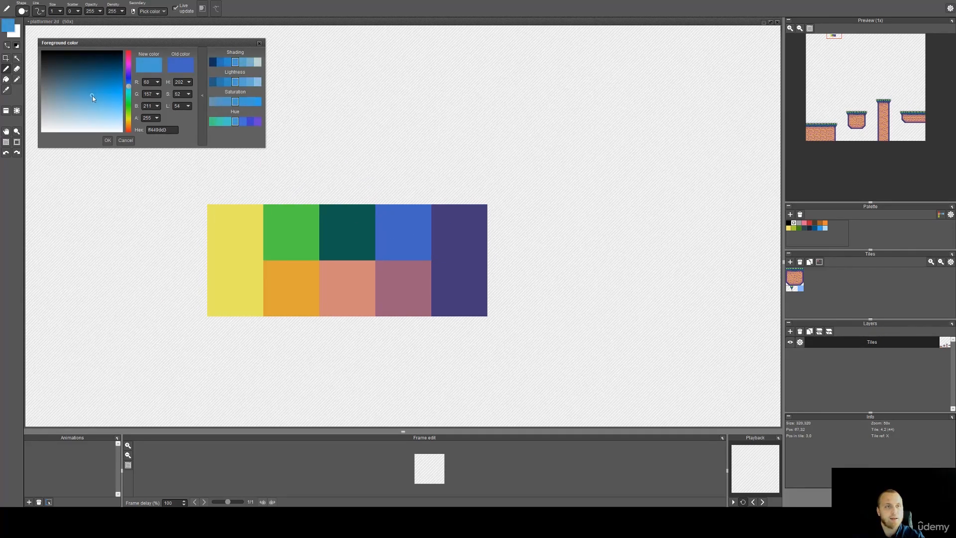
pyautogui.click(107, 140)
pyautogui.moveTo(391, 156)
pyautogui.mouseDown()
pyautogui.moveTo(394, 188)
pyautogui.moveTo(414, 190)
pyautogui.moveTo(422, 168)
pyautogui.moveTo(406, 166)
pyautogui.moveTo(401, 176)
pyautogui.moveTo(425, 172)
pyautogui.moveTo(386, 145)
pyautogui.mouseUp()
pyautogui.hotkey('ctrl', 'z')
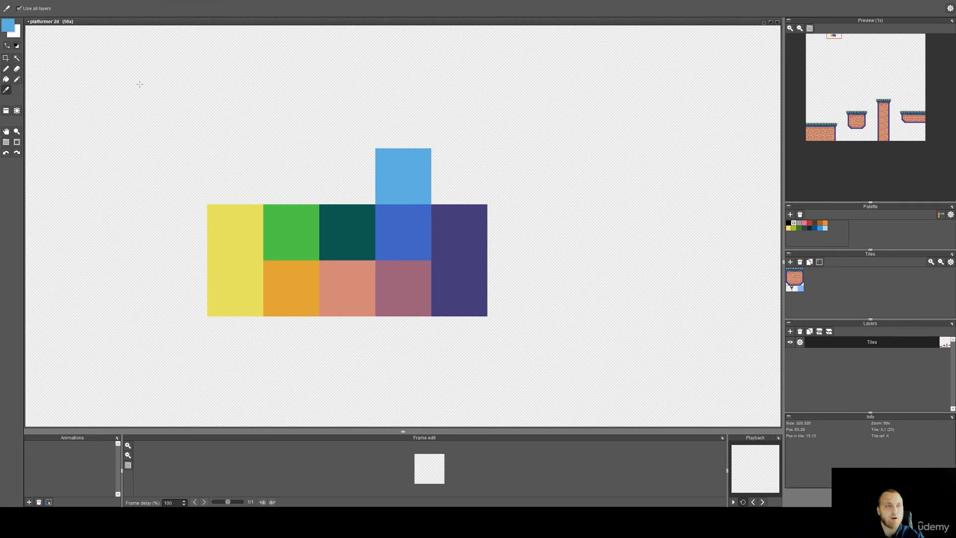
# Lighten the sky blue to a near-white tint (R 239, G 252, B 255) and paint a swatch of it above the light blue one.
pyautogui.click(8, 25)
pyautogui.moveTo(128, 87)
pyautogui.mouseDown()
pyautogui.moveTo(105, 106)
pyautogui.moveTo(125, 116)
pyautogui.moveTo(130, 140)
pyautogui.moveTo(127, 132)
pyautogui.mouseUp()
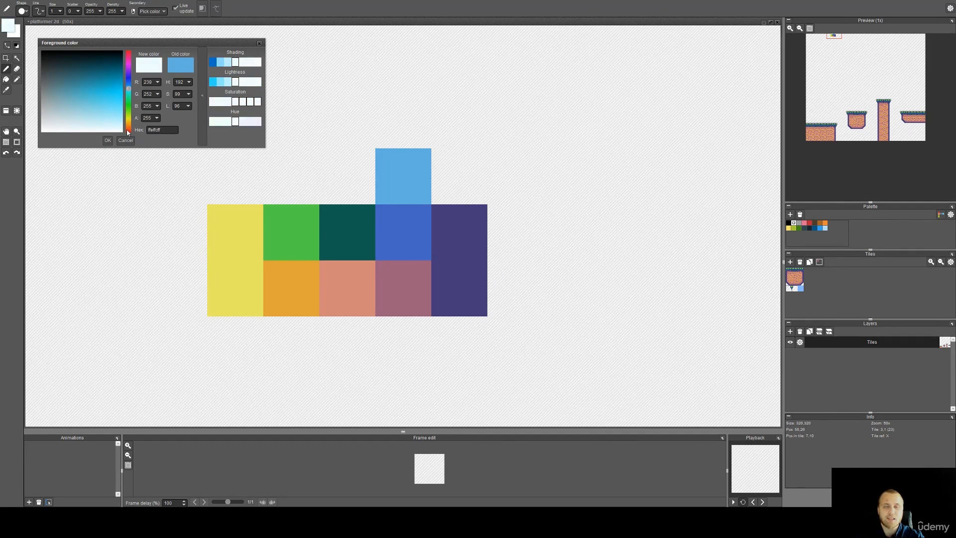
pyautogui.click(109, 140)
pyautogui.moveTo(384, 99)
pyautogui.mouseDown()
pyautogui.moveTo(391, 132)
pyautogui.moveTo(424, 136)
pyautogui.moveTo(420, 103)
pyautogui.moveTo(404, 118)
pyautogui.mouseUp()
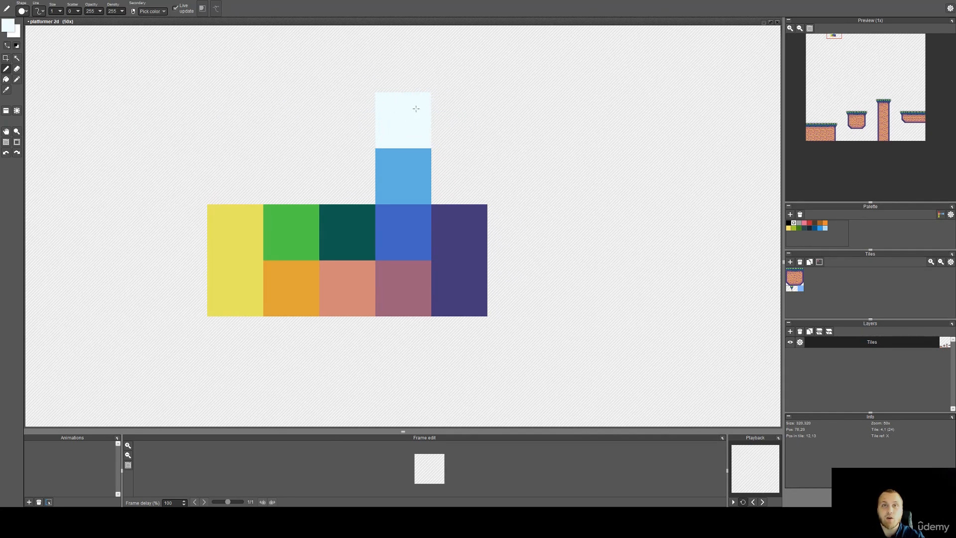
# Sample the light blue swatch as the drawing colour and return to the level's platforms.
pyautogui.keyDown('alt'); pyautogui.click(404, 160); pyautogui.keyUp('alt')
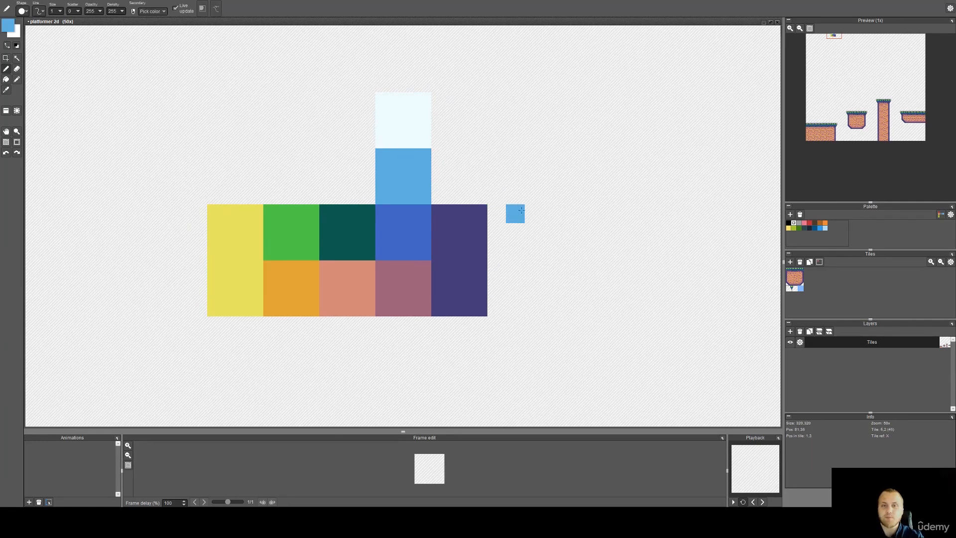
pyautogui.scroll(-6, 532, 231)
pyautogui.moveTo(560, 292); pyautogui.dragTo(374, 59)
pyautogui.moveTo(402, 194); pyautogui.dragTo(394, 169)
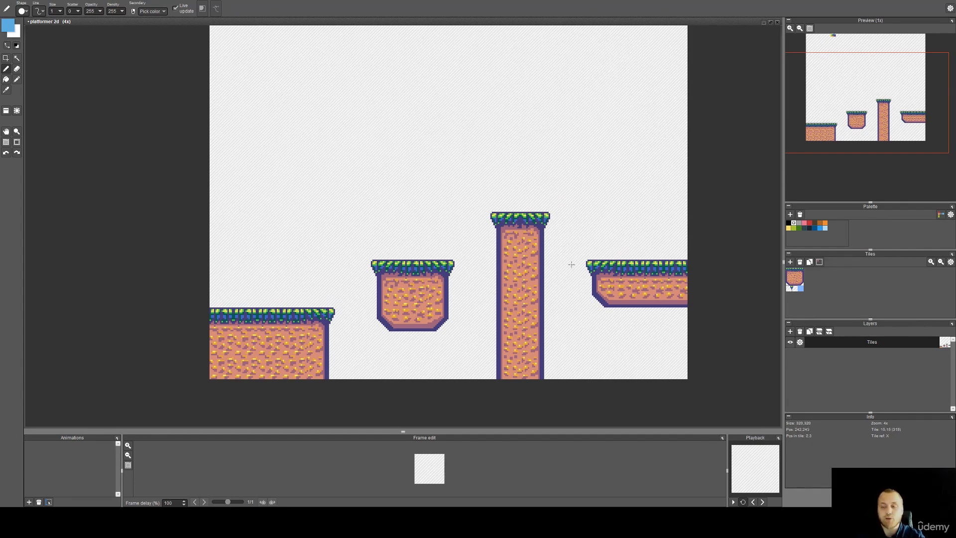
# Add a new layer, place it beneath the Tiles layer and name it Background.
pyautogui.click(790, 331)
pyautogui.moveTo(863, 340); pyautogui.dragTo(866, 358)
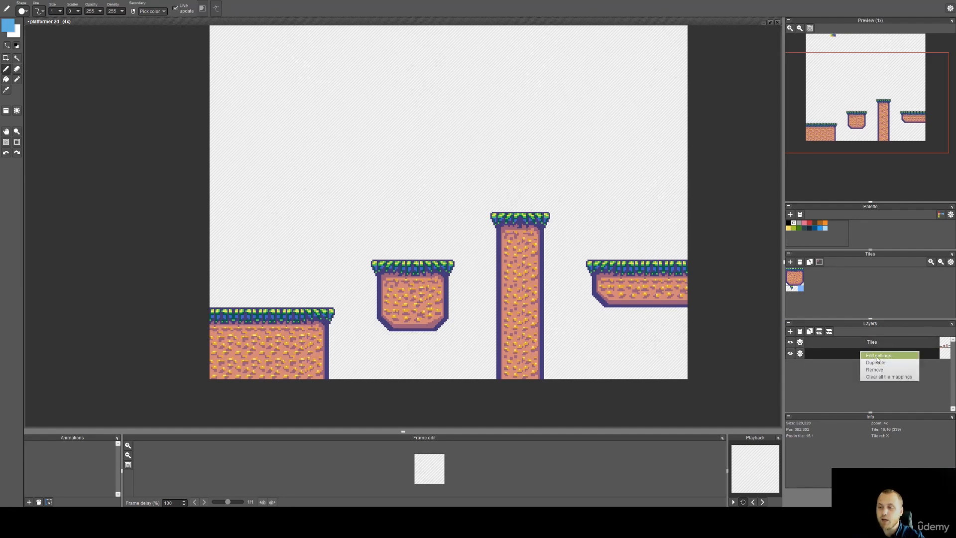
pyautogui.doubleClick(869, 355)
pyautogui.write('Background')
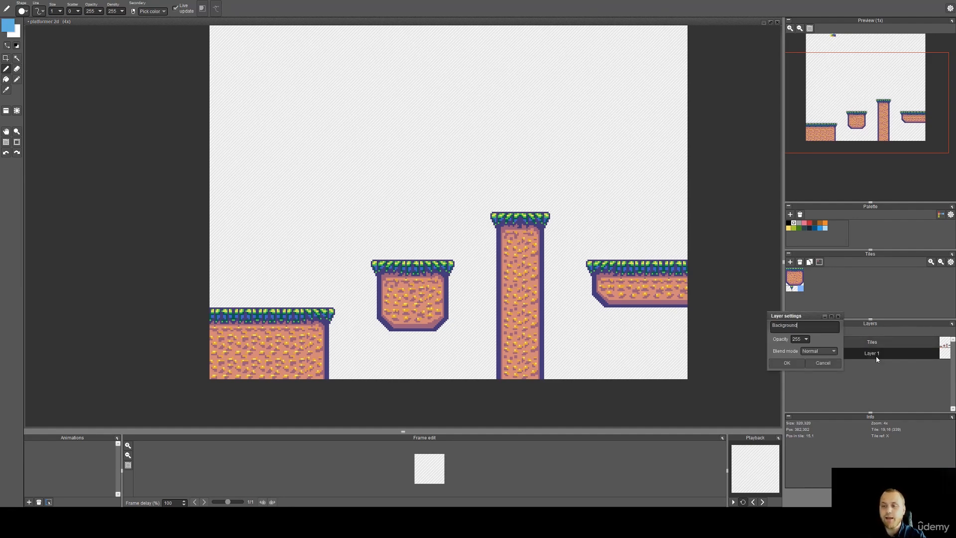
pyautogui.press('Return')
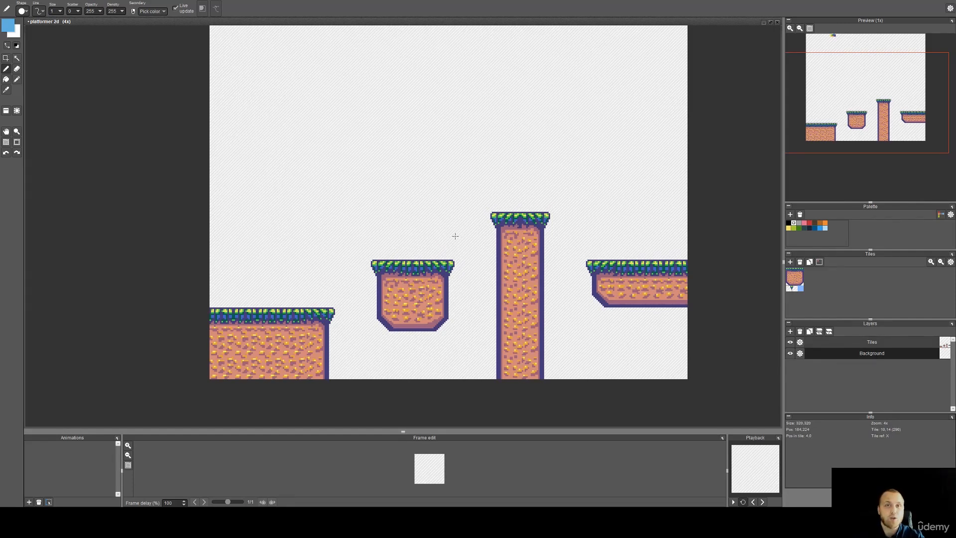
# Fill several tile rows of the Background layer above the platforms with the light blue from the palette strip.
pyautogui.moveTo(453, 163); pyautogui.dragTo(424, 285)
pyautogui.press('alt')
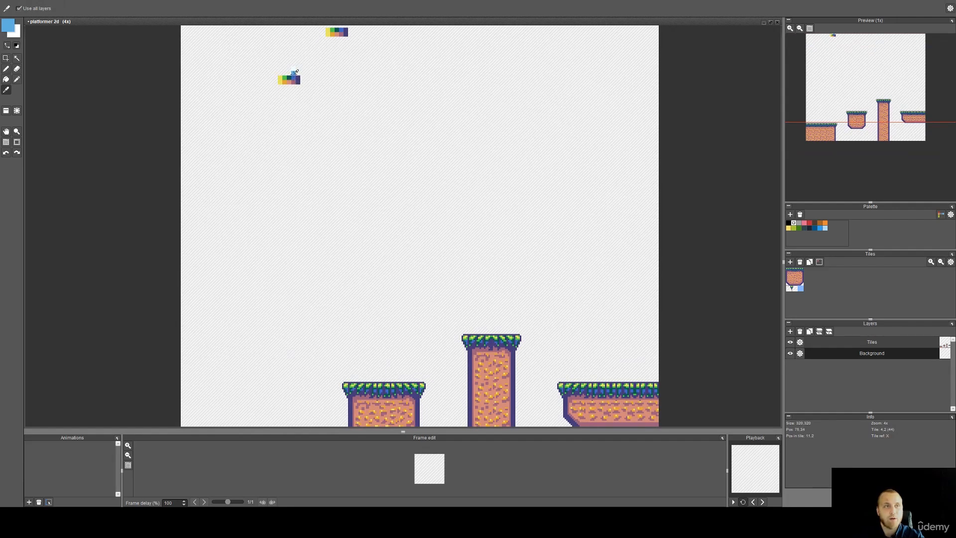
pyautogui.scroll(6, 295, 73)
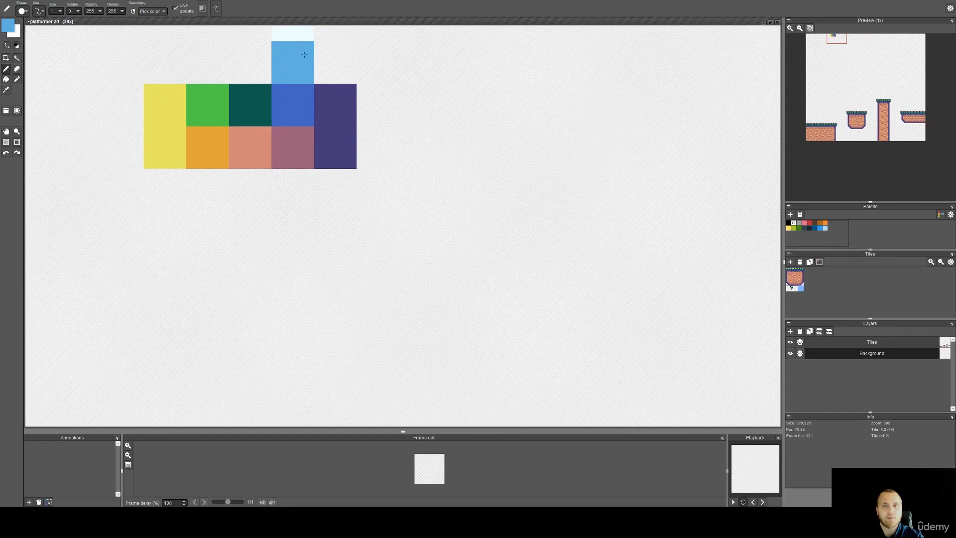
pyautogui.scroll(-6, 304, 60)
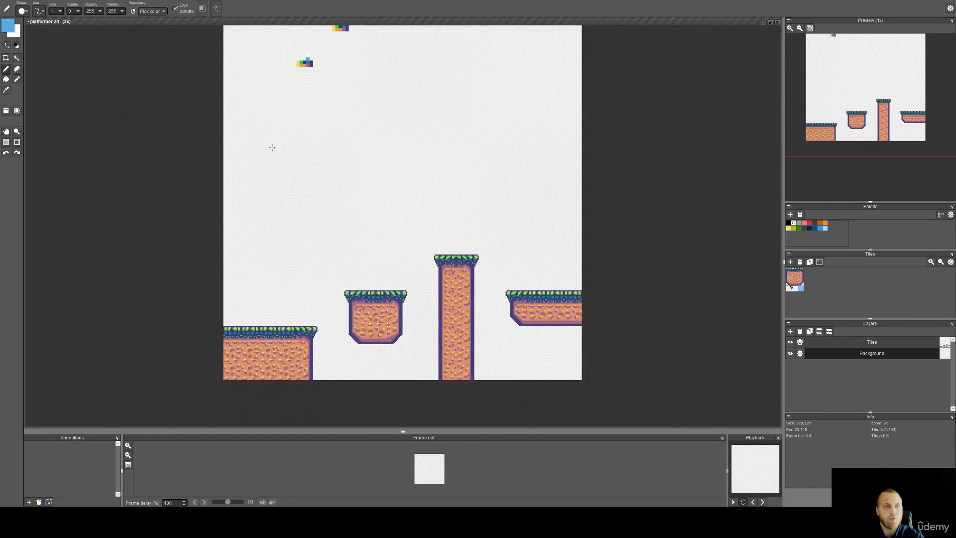
pyautogui.scroll(1, 233, 143)
pyautogui.press('t')
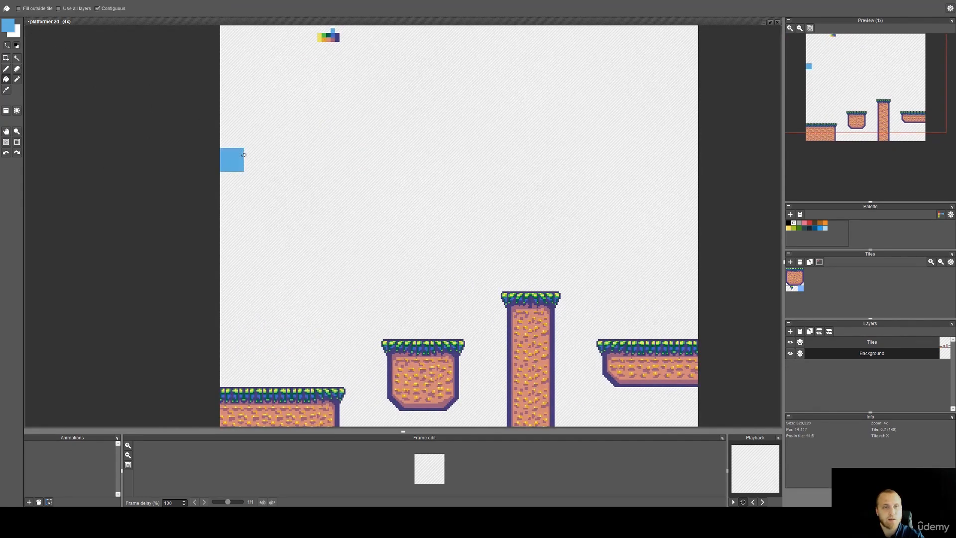
pyautogui.moveTo(241, 160)
pyautogui.mouseDown()
pyautogui.moveTo(685, 167)
pyautogui.moveTo(707, 142)
pyautogui.moveTo(655, 104)
pyautogui.moveTo(200, 99)
pyautogui.mouseUp()
pyautogui.moveTo(685, 87)
pyautogui.mouseDown()
pyautogui.moveTo(367, 79)
pyautogui.moveTo(227, 87)
pyautogui.moveTo(394, 89)
pyautogui.moveTo(568, 63)
pyautogui.moveTo(676, 73)
pyautogui.mouseUp()
# Enable filling outside the tile and flood the remaining sky area behind the platforms with the light blue.
pyautogui.press('f')
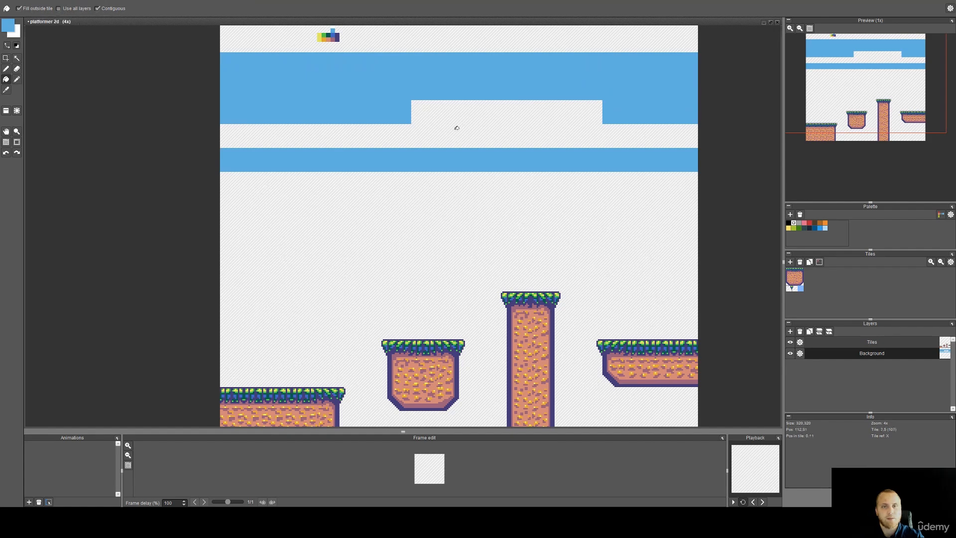
pyautogui.click(470, 199)
pyautogui.moveTo(515, 290); pyautogui.dragTo(499, 175)
pyautogui.scroll(1, 476, 219)
pyautogui.moveTo(489, 223); pyautogui.dragTo(486, 247)
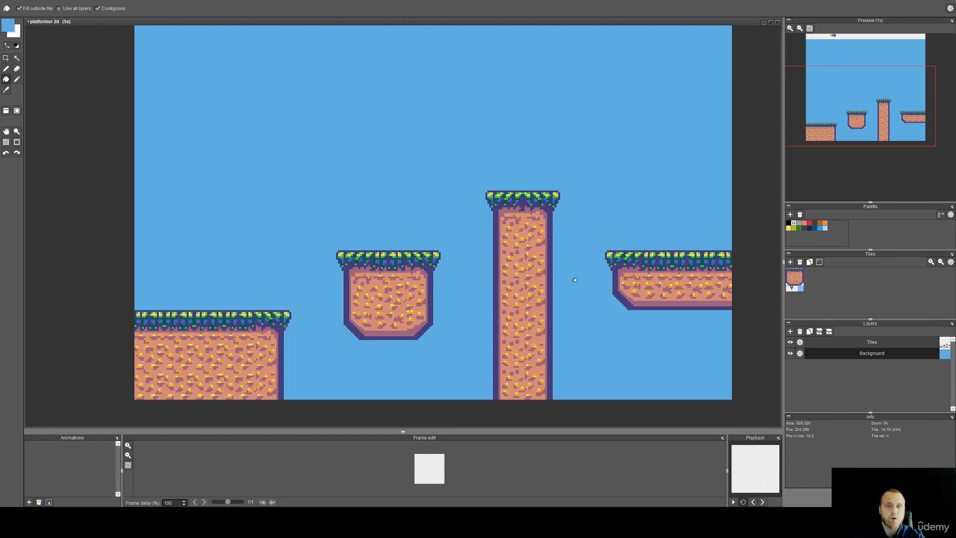
pyautogui.moveTo(459, 107); pyautogui.dragTo(453, 141)
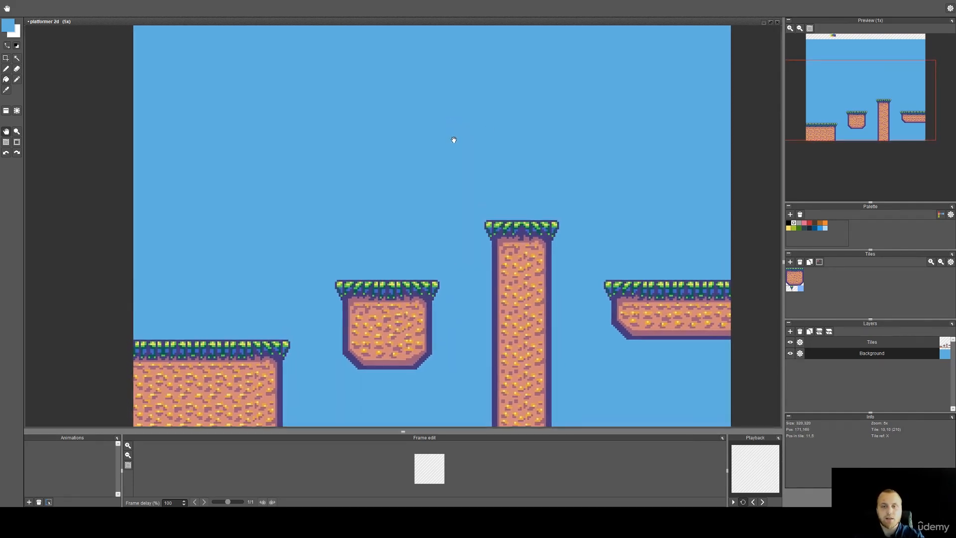
pyautogui.moveTo(522, 248); pyautogui.dragTo(505, 218)
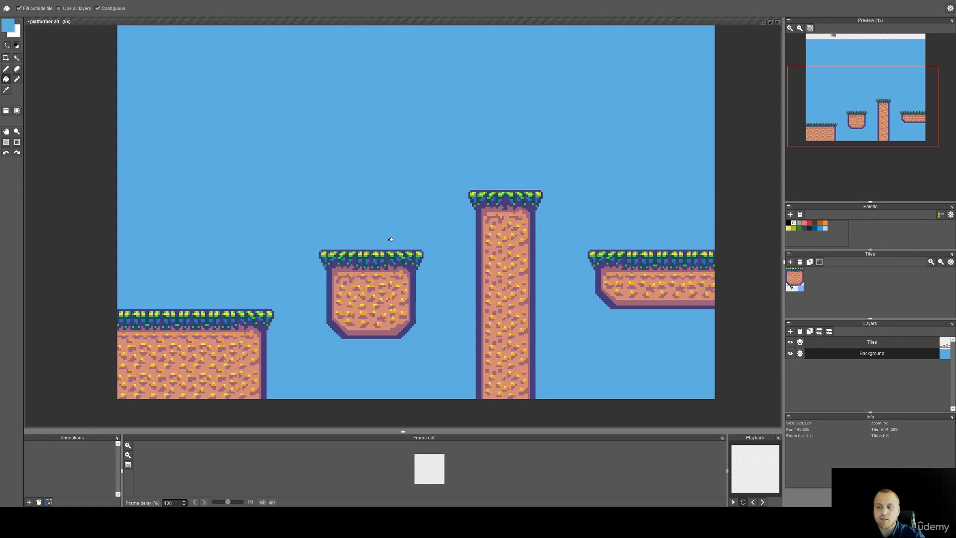
# Add a layer directly above Background and sample the dark purple from the palette strip for the Pen tool.
pyautogui.click(790, 331)
pyautogui.press('space')
pyautogui.moveTo(386, 144); pyautogui.dragTo(418, 243)
pyautogui.scroll(5, 343, 119)
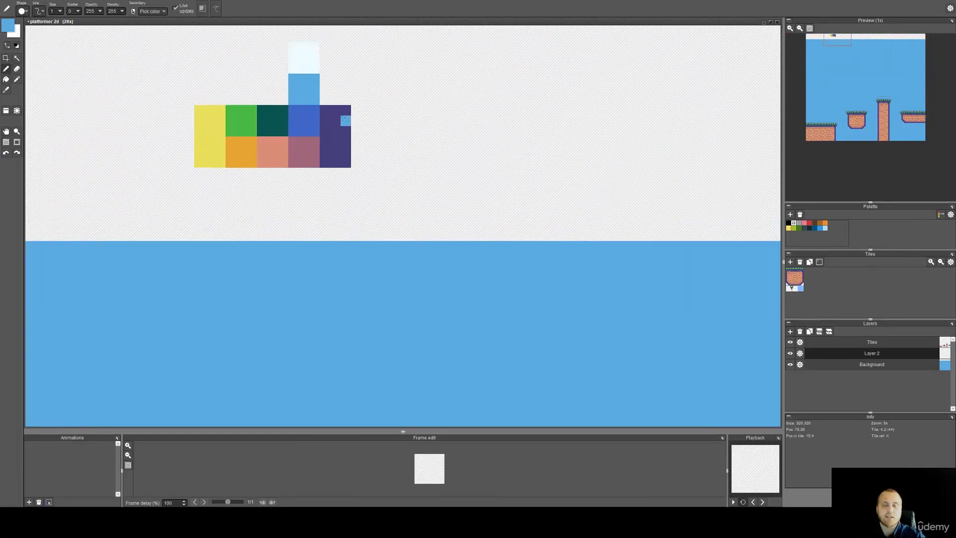
pyautogui.scroll(1, 306, 116)
pyautogui.press('i')
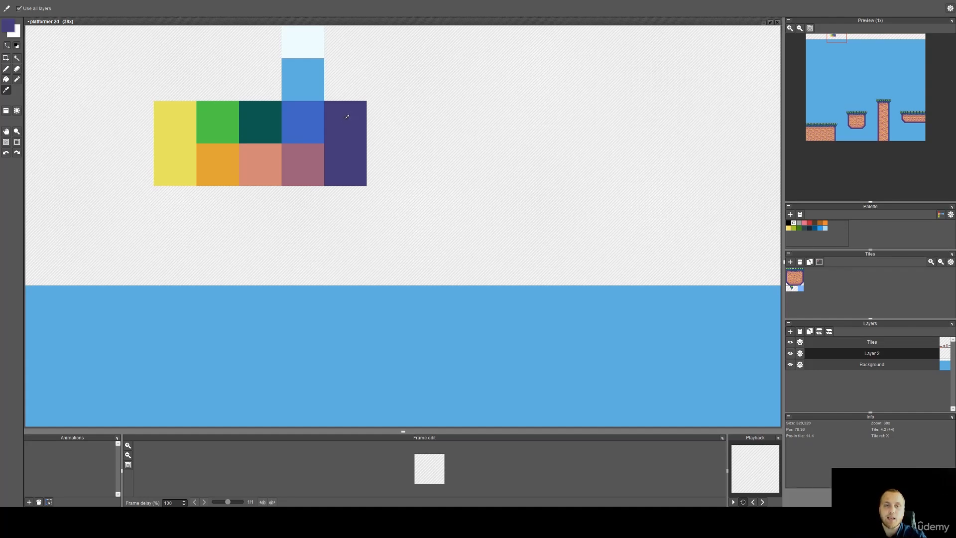
pyautogui.press('b')
pyautogui.scroll(-6, 336, 141)
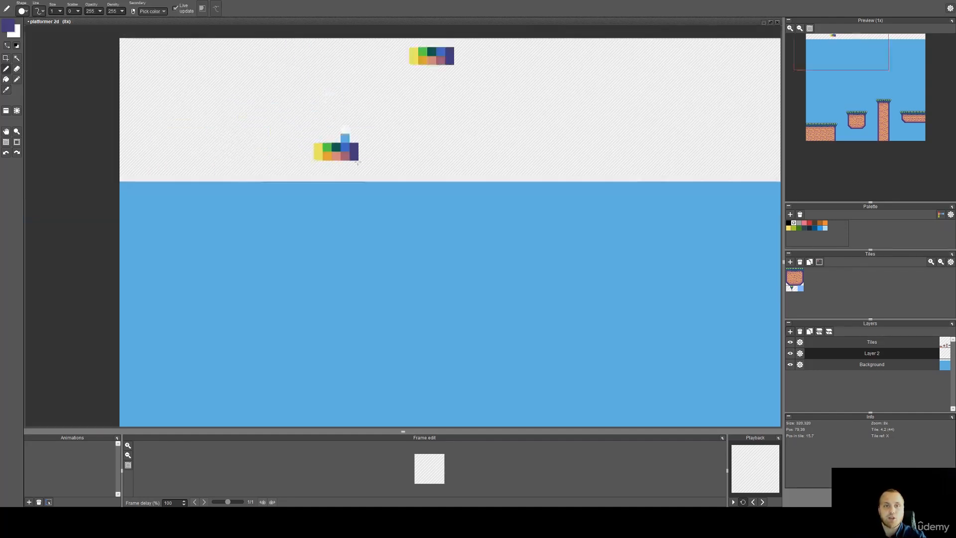
pyautogui.scroll(1, 419, 235)
pyautogui.scroll(1, 419, 235)
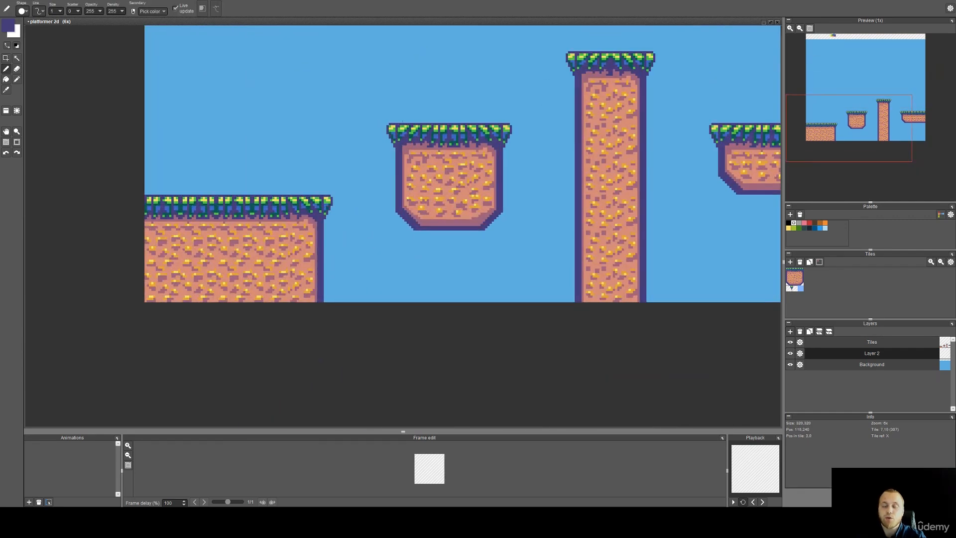
pyautogui.scroll(5, 347, 277)
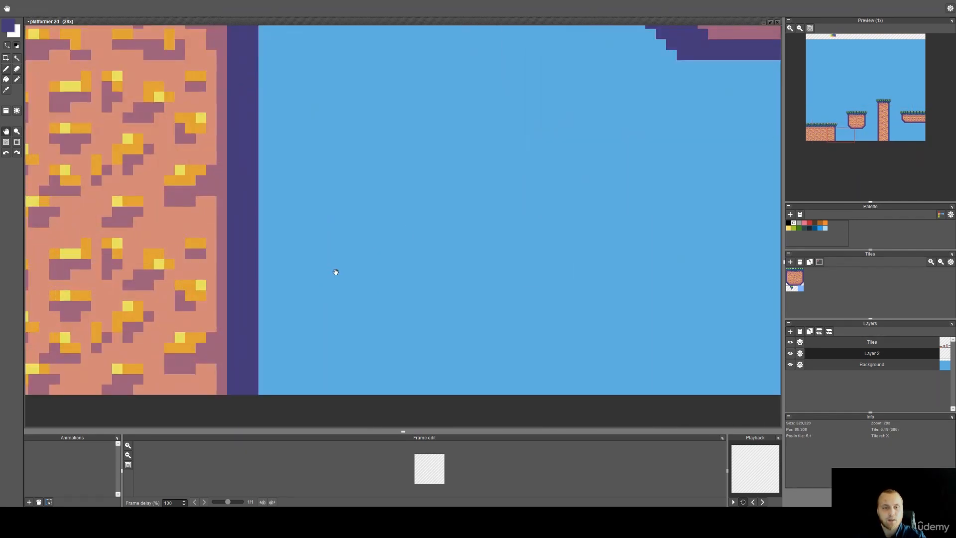
pyautogui.moveTo(260, 232); pyautogui.dragTo(242, 310)
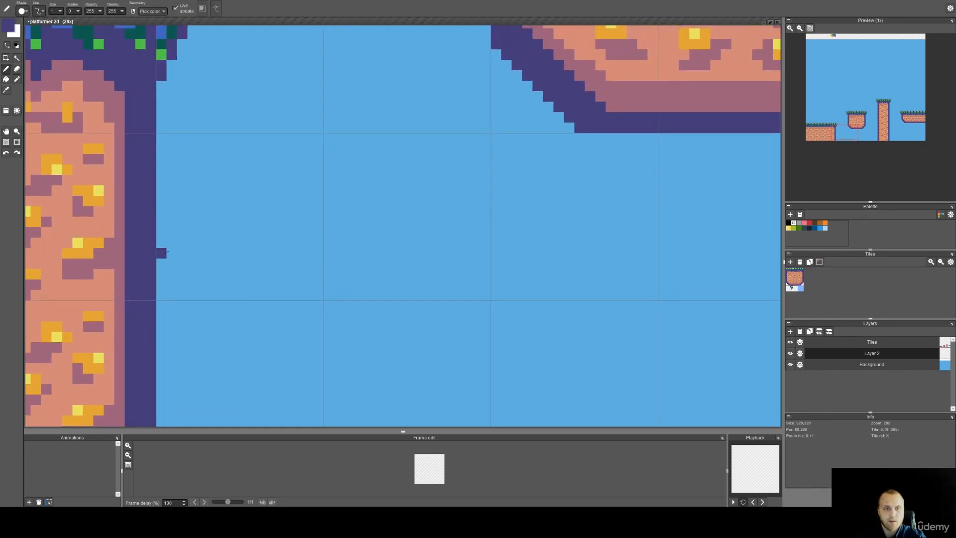
pyautogui.moveTo(176, 249)
pyautogui.mouseDown()
pyautogui.moveTo(241, 239)
pyautogui.moveTo(177, 242)
pyautogui.mouseUp()
pyautogui.keyDown('alt'); pyautogui.click(241, 238); pyautogui.keyUp('alt')
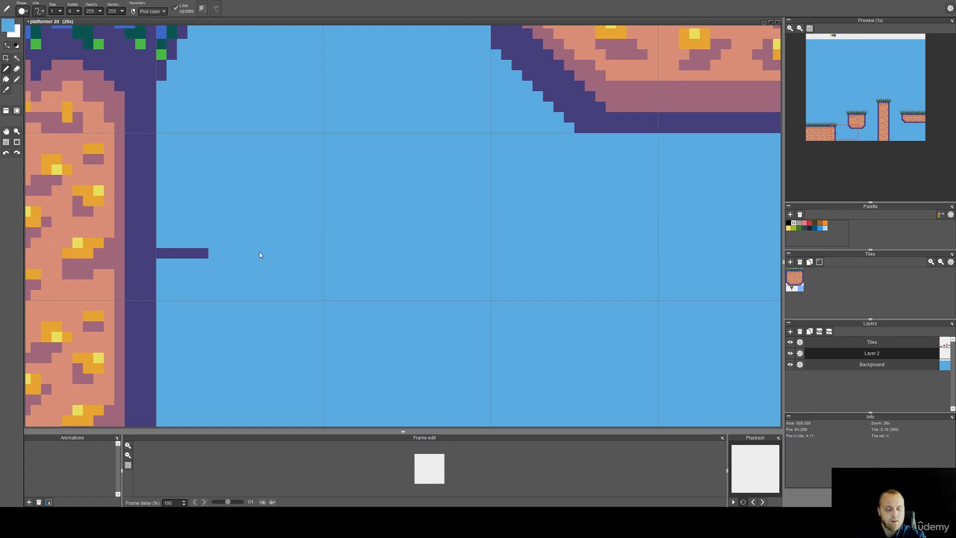
pyautogui.hotkey('ctrl', 'z')
pyautogui.hotkey('ctrl', 'z')
# Draw a dark purple water-surface line with a small wave crest across one tile, just right of the ground platform.
pyautogui.rightClick(151, 249)
pyautogui.moveTo(160, 250); pyautogui.dragTo(195, 249)
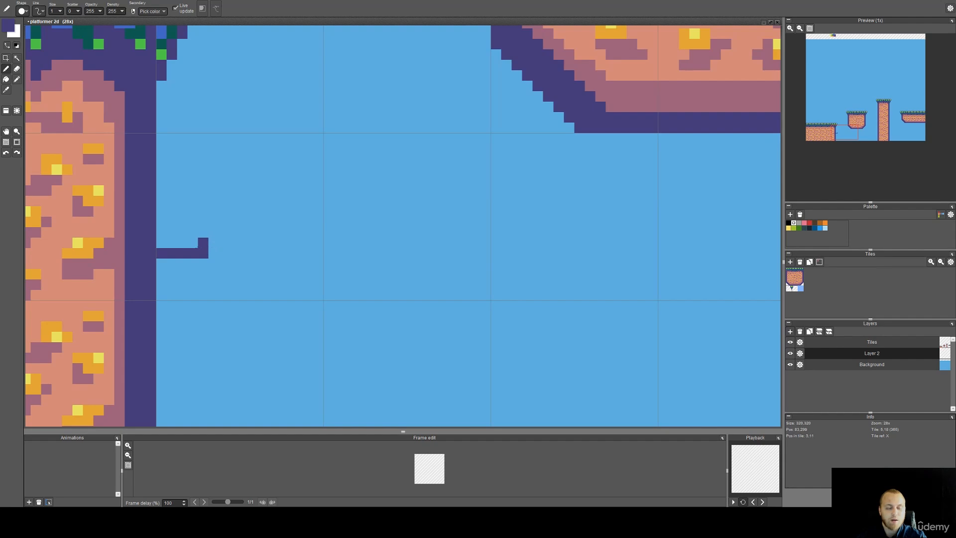
pyautogui.press('e')
pyautogui.press('b')
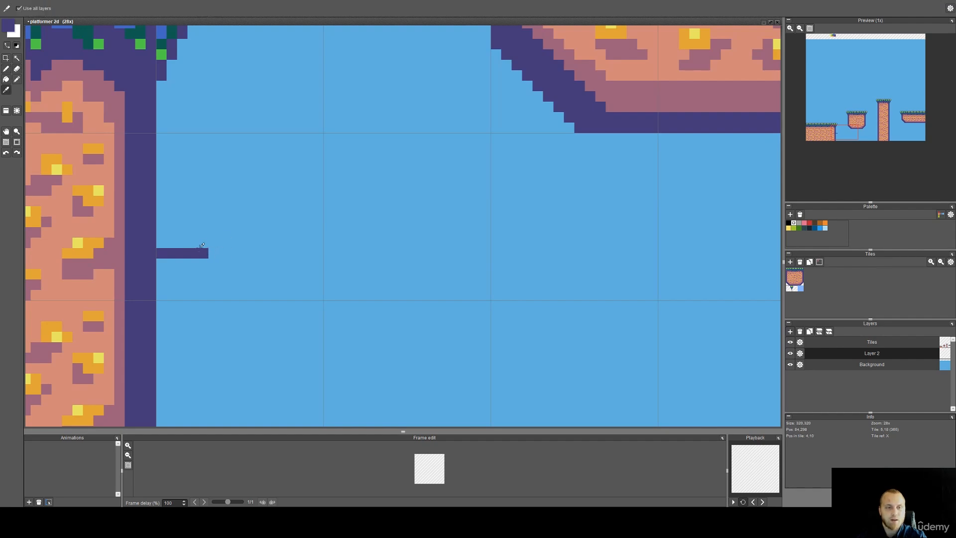
pyautogui.click(210, 246)
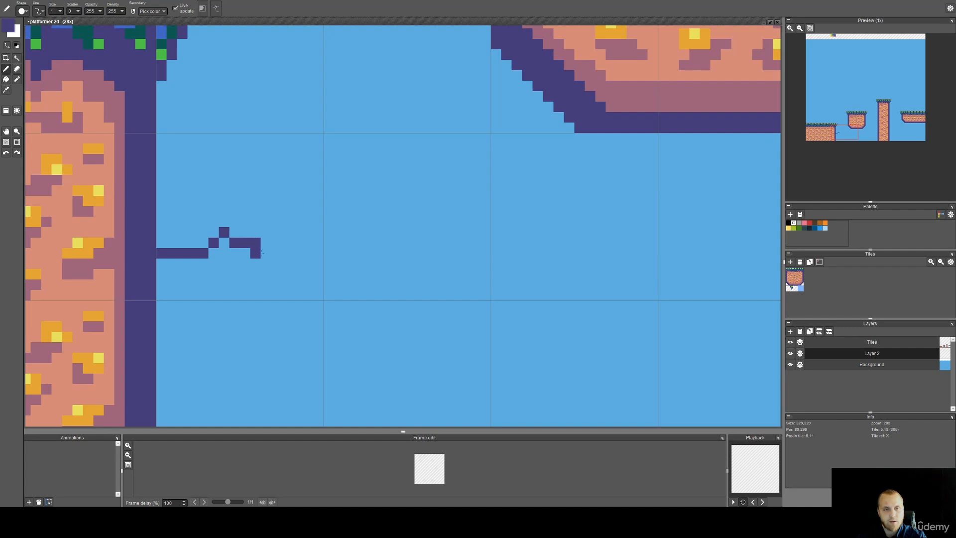
pyautogui.scroll(-4, 363, 243)
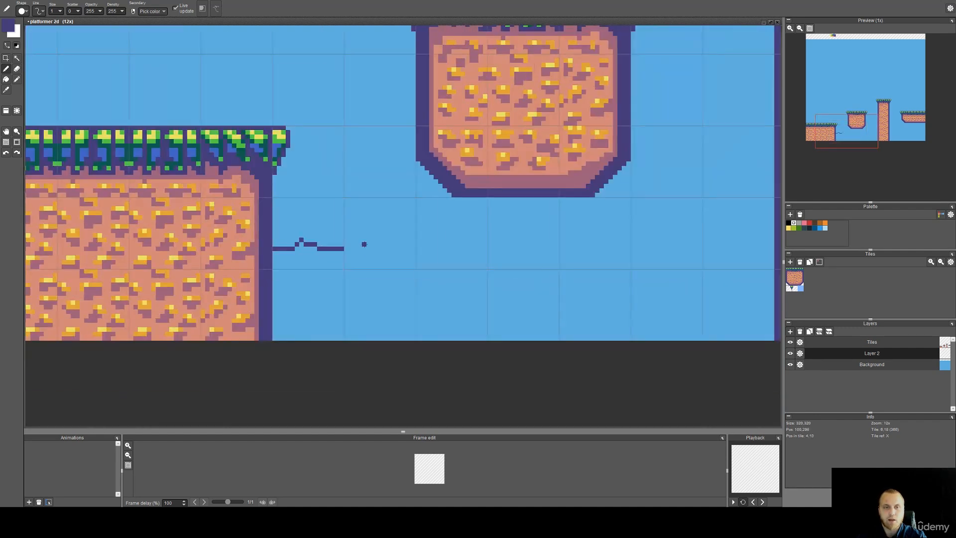
pyautogui.press('t')
pyautogui.click(218, 261)
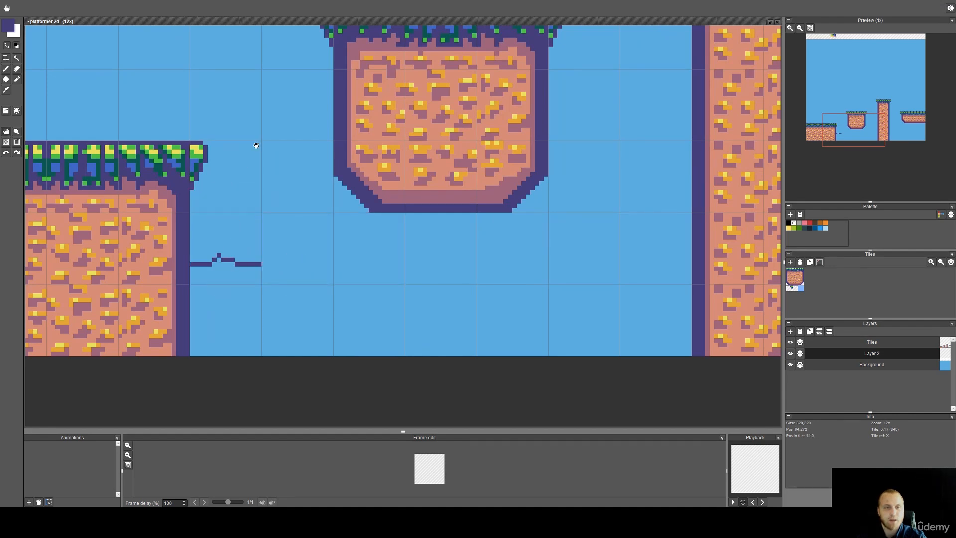
# Sample the darker blue from the grass fringe of the small floating platform.
pyautogui.moveTo(257, 146); pyautogui.dragTo(356, 234)
pyautogui.scroll(-3, 404, 181)
pyautogui.moveTo(392, 160); pyautogui.dragTo(428, 251)
pyautogui.scroll(6, 458, 234)
pyautogui.press('i')
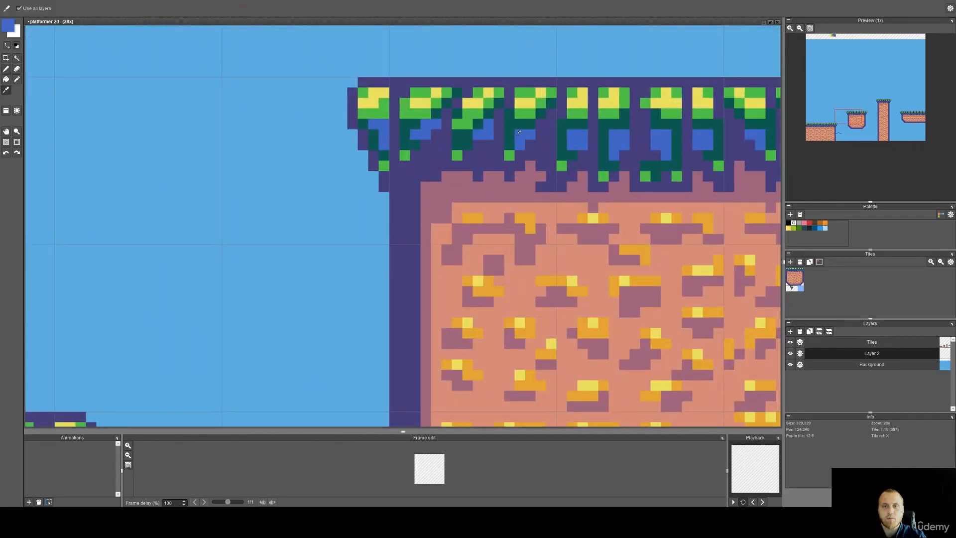
pyautogui.click(519, 133)
# Fill the area under the wave line and the whole tile below it with the sampled darker blue.
pyautogui.scroll(-5, 424, 240)
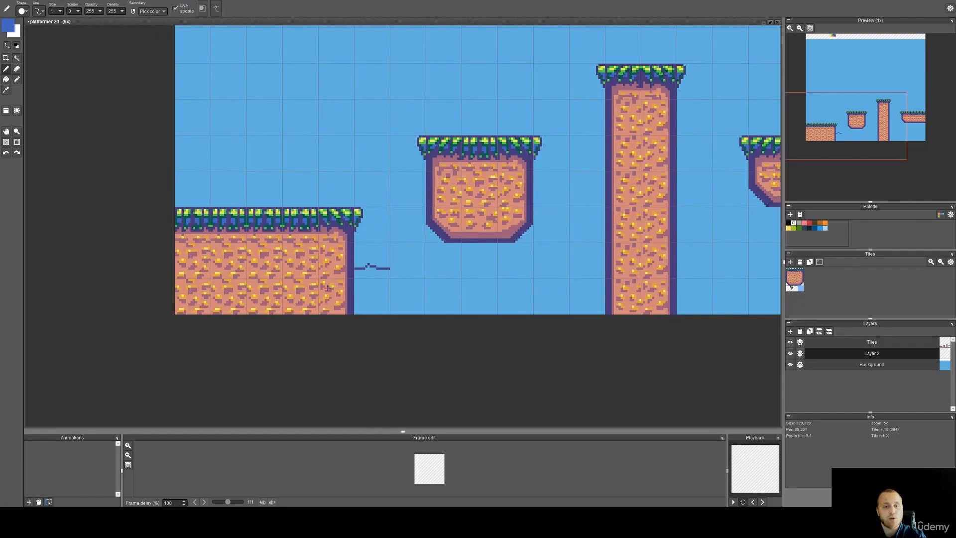
pyautogui.scroll(5, 400, 274)
pyautogui.press('f')
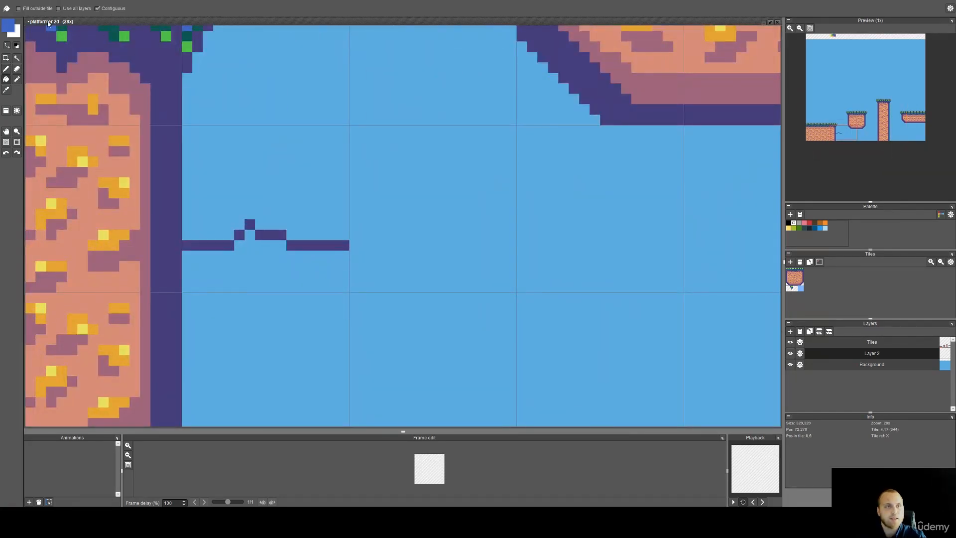
pyautogui.click(274, 261)
pyautogui.scroll(-3, 312, 246)
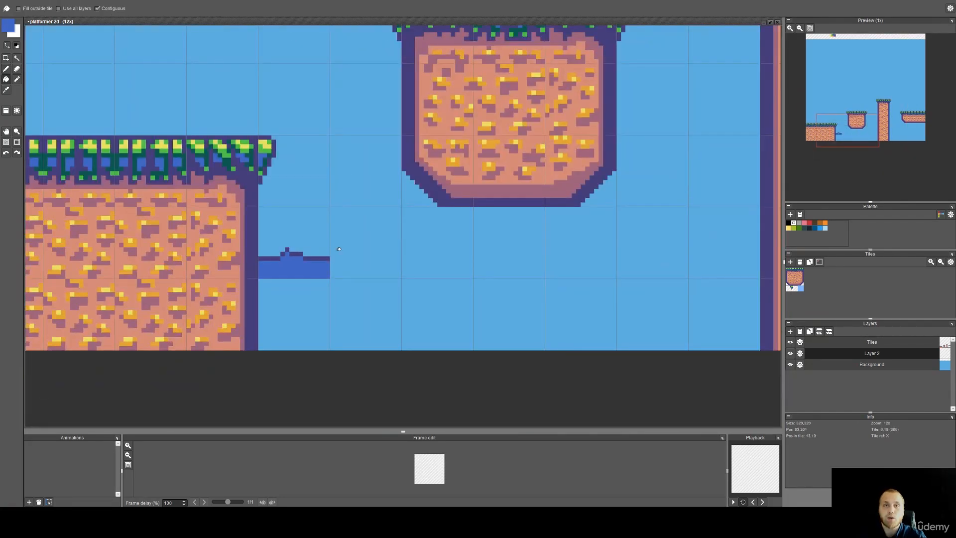
pyautogui.scroll(-1, 317, 272)
pyautogui.click(309, 295)
# Repeat the wave tile and the solid blue tile beneath it across the gap between the ground platform and the pillar.
pyautogui.moveTo(372, 293)
pyautogui.mouseDown()
pyautogui.moveTo(279, 318)
pyautogui.moveTo(553, 312)
pyautogui.mouseUp()
pyautogui.press('a')
pyautogui.rightClick(278, 318)
pyautogui.moveTo(489, 301); pyautogui.dragTo(506, 335)
pyautogui.rightClick(298, 315)
pyautogui.moveTo(329, 314)
pyautogui.mouseDown()
pyautogui.moveTo(575, 313)
pyautogui.moveTo(362, 308)
pyautogui.mouseUp()
# Continue the wave tiles and the solid blue row beneath them from the pillar to the canvas's right edge.
pyautogui.moveTo(517, 302); pyautogui.dragTo(726, 297)
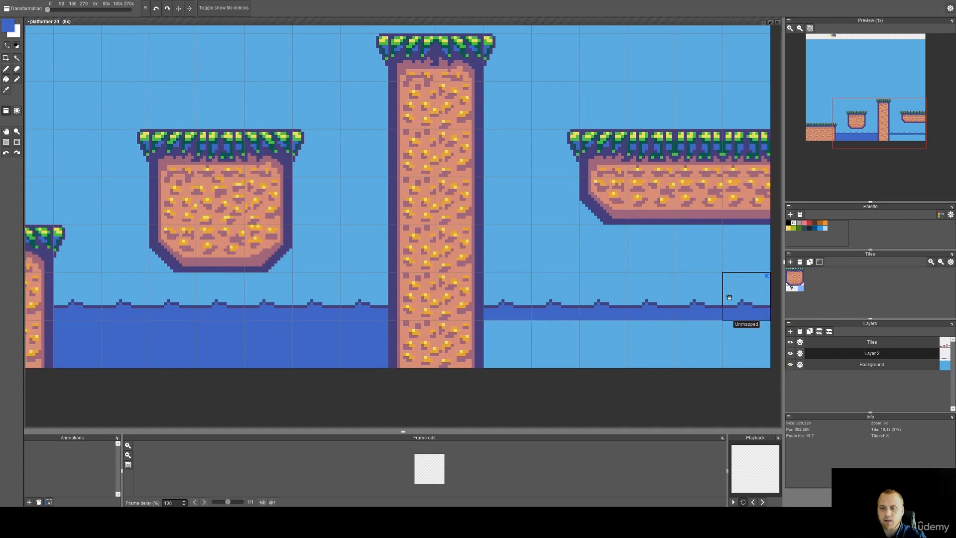
pyautogui.moveTo(505, 334); pyautogui.dragTo(757, 338)
pyautogui.scroll(-1, 343, 274)
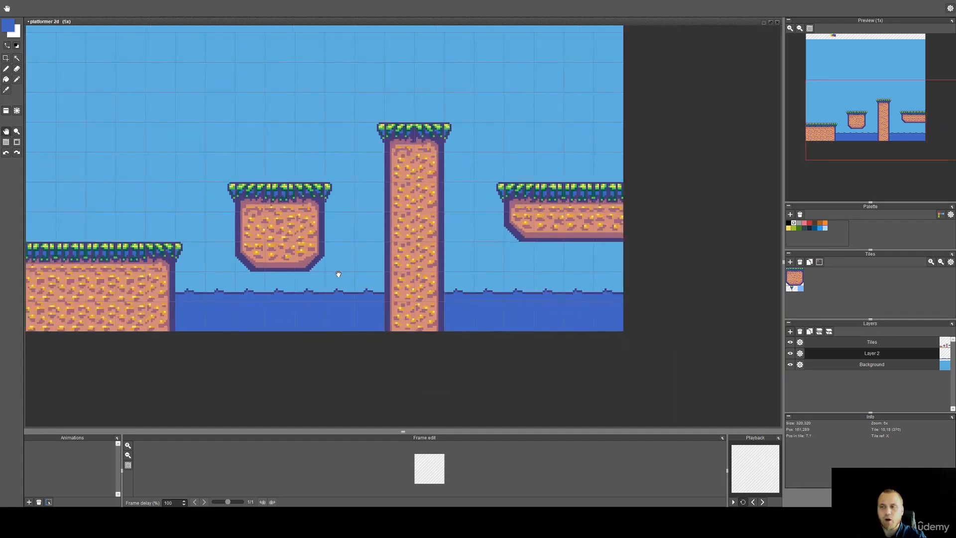
# Sample the light blue from the swatch directly above the blue in the lower palette strip.
pyautogui.moveTo(344, 274); pyautogui.dragTo(452, 302)
pyautogui.moveTo(402, 129); pyautogui.dragTo(429, 383)
pyautogui.moveTo(386, 208); pyautogui.dragTo(400, 285)
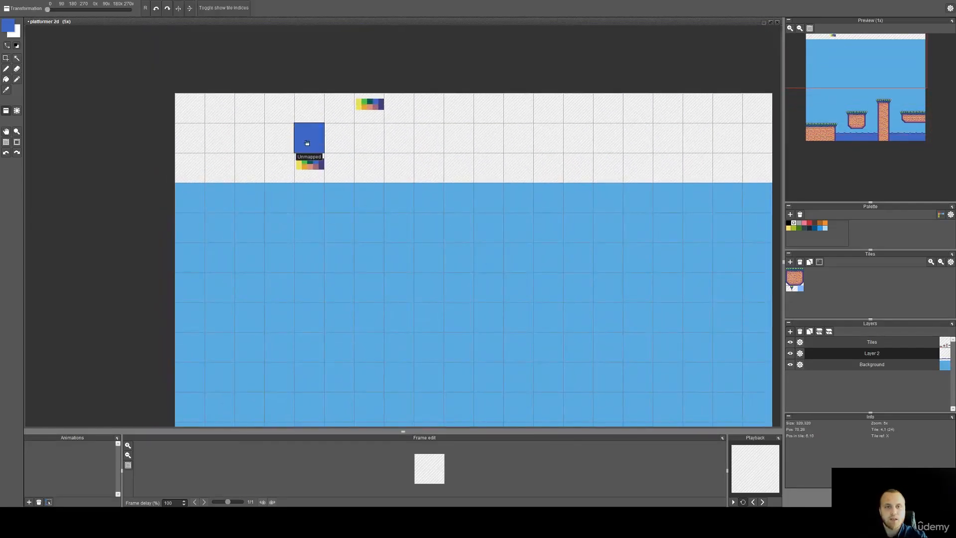
pyautogui.scroll(5, 312, 150)
pyautogui.press('alt')
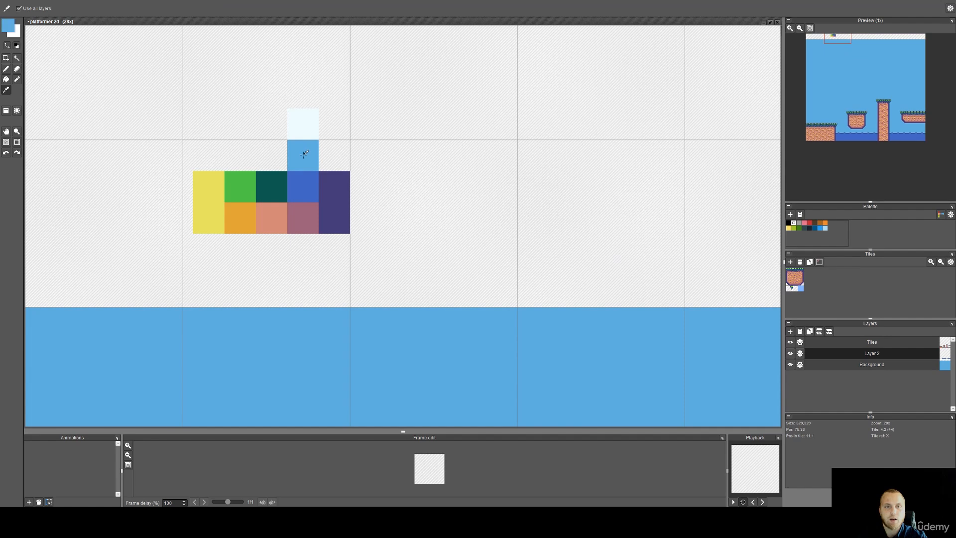
# Paint a light blue highlight inside the first wave crest beside the ground platform, with a strip about 10 pixels wide beneath it.
pyautogui.scroll(-4, 336, 191)
pyautogui.moveTo(410, 333); pyautogui.dragTo(399, 92)
pyautogui.moveTo(383, 398); pyautogui.dragTo(325, 227)
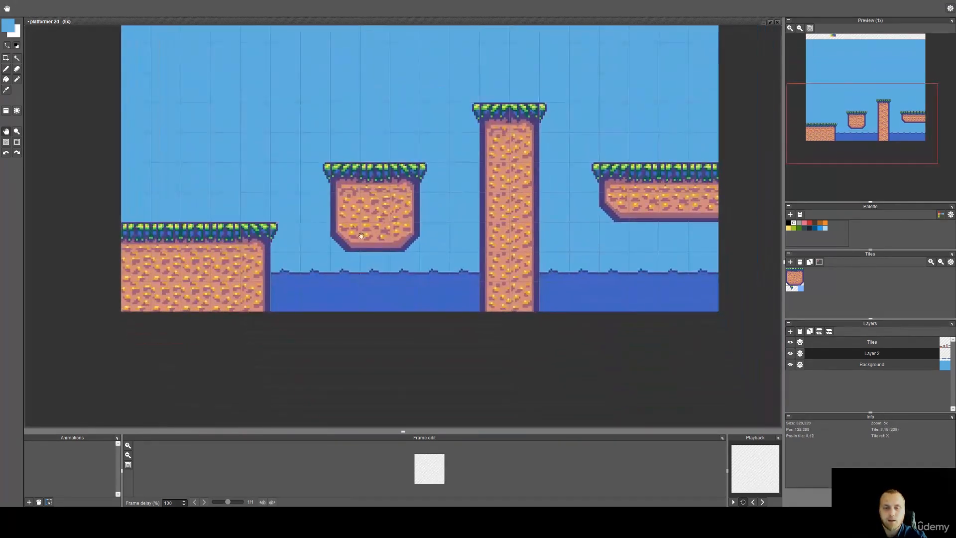
pyautogui.scroll(3, 264, 276)
pyautogui.scroll(3, 259, 280)
pyautogui.moveTo(243, 256)
pyautogui.mouseDown()
pyautogui.moveTo(299, 249)
pyautogui.moveTo(288, 241)
pyautogui.moveTo(301, 222)
pyautogui.moveTo(350, 242)
pyautogui.moveTo(325, 253)
pyautogui.moveTo(414, 256)
pyautogui.mouseUp()
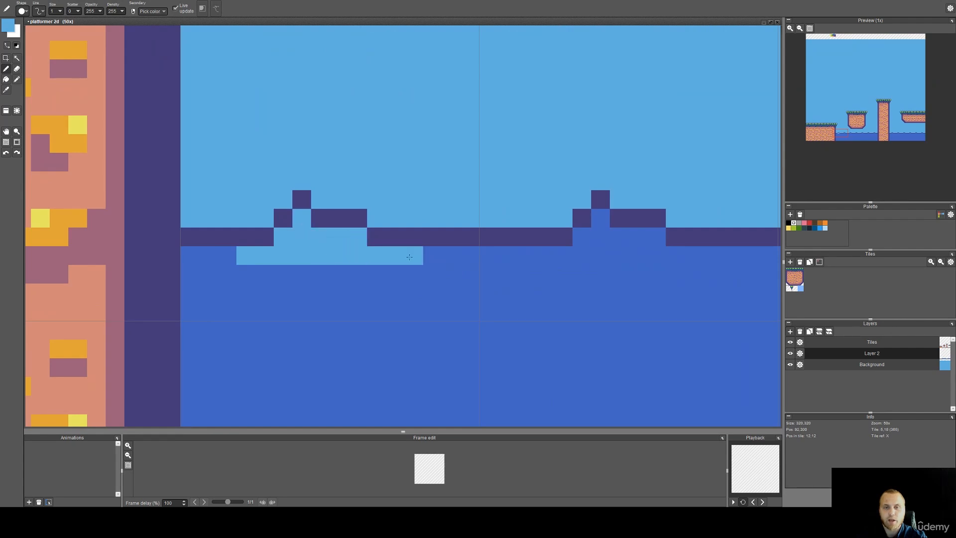
# Sample the near-white swatch above the light blue in the lower palette strip and paint small foam highlights inside the first wave crest.
pyautogui.moveTo(585, 269); pyautogui.dragTo(410, 277)
pyautogui.scroll(-6, 411, 276)
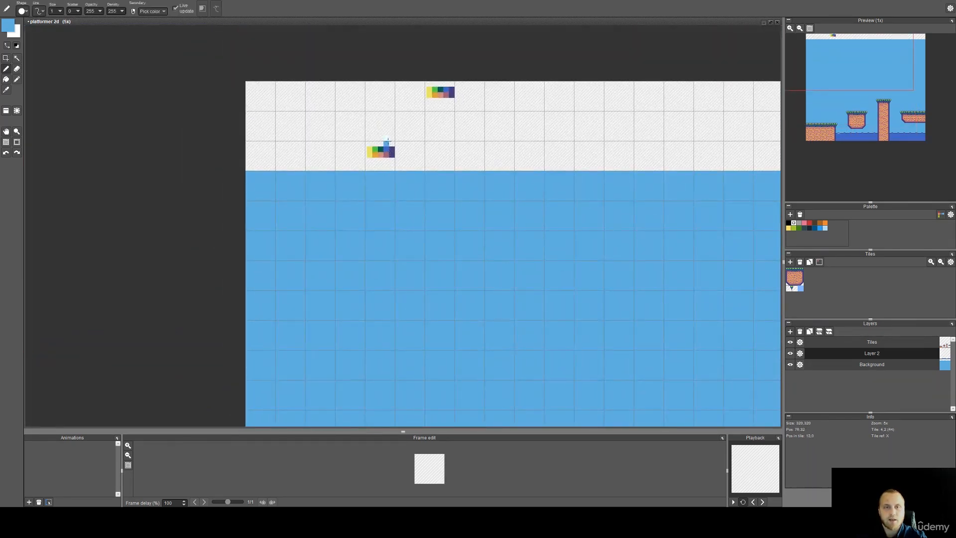
pyautogui.keyDown('alt'); pyautogui.click(387, 137); pyautogui.keyUp('alt')
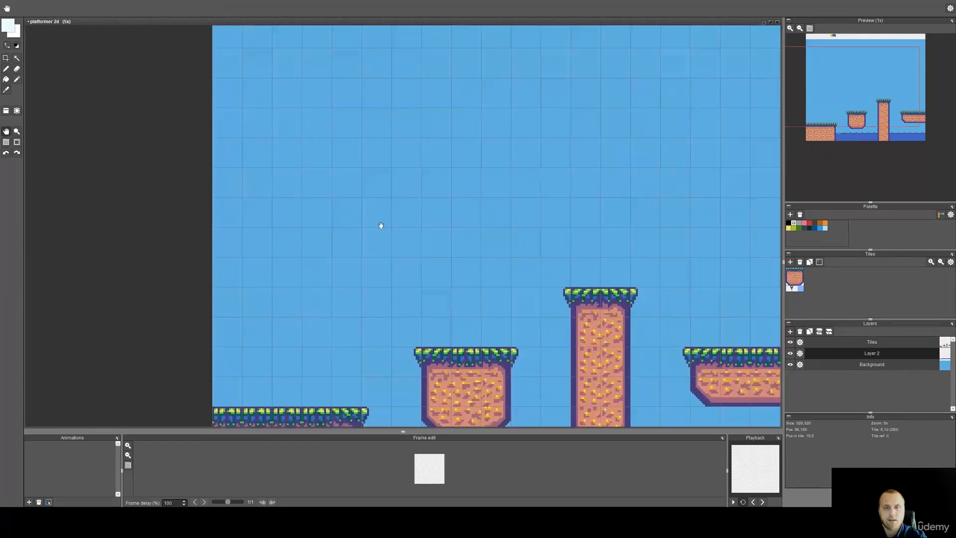
pyautogui.moveTo(382, 325); pyautogui.dragTo(356, 139)
pyautogui.scroll(6, 352, 274)
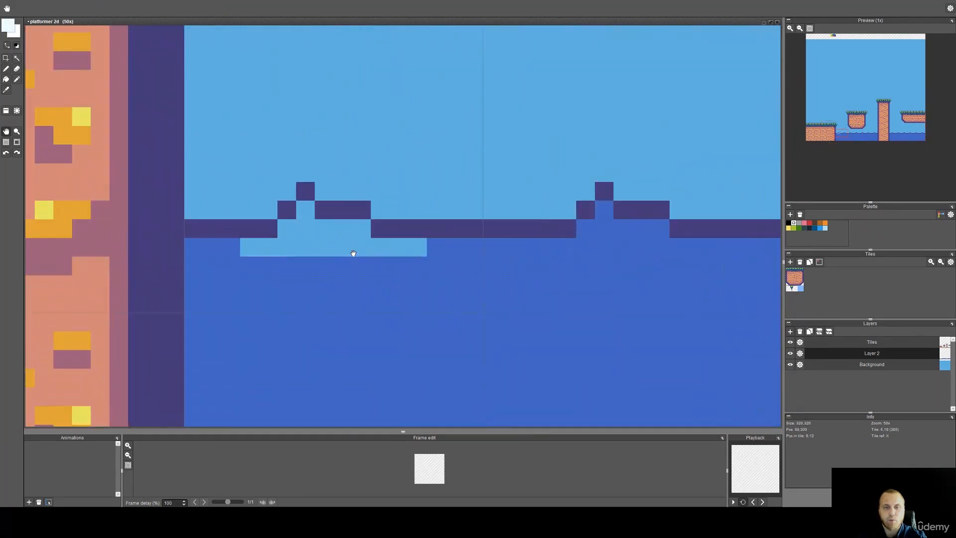
pyautogui.press('b')
pyautogui.click(305, 210)
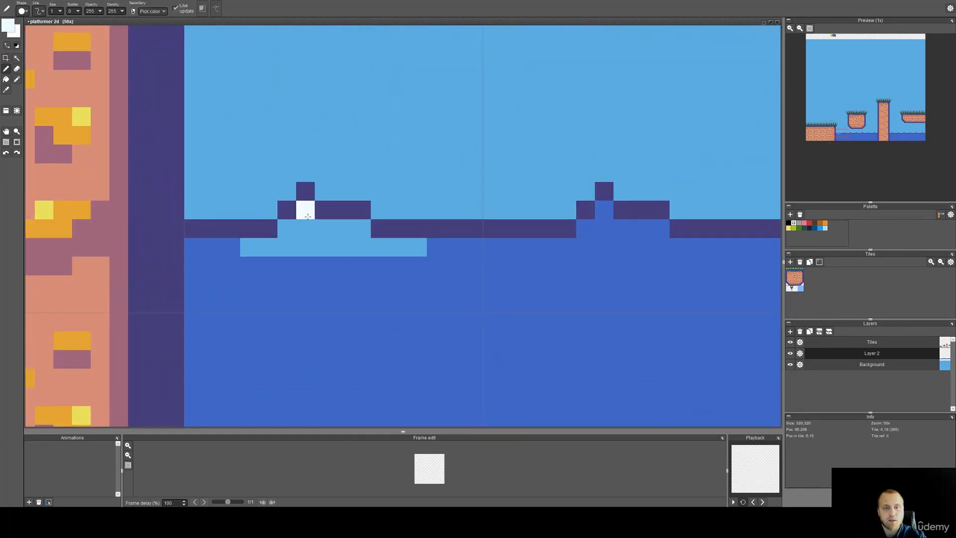
pyautogui.click(343, 228)
pyautogui.scroll(-5, 358, 296)
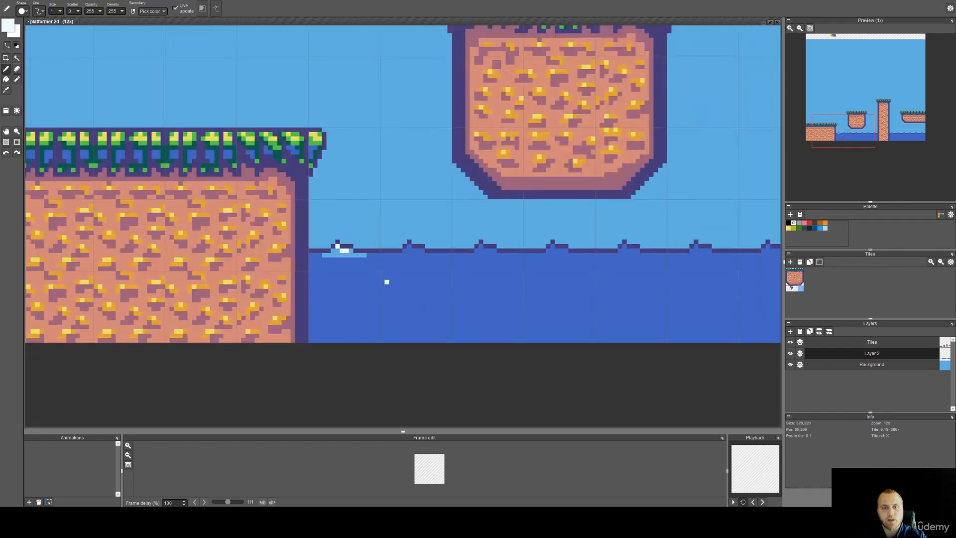
pyautogui.scroll(1, 838, 161)
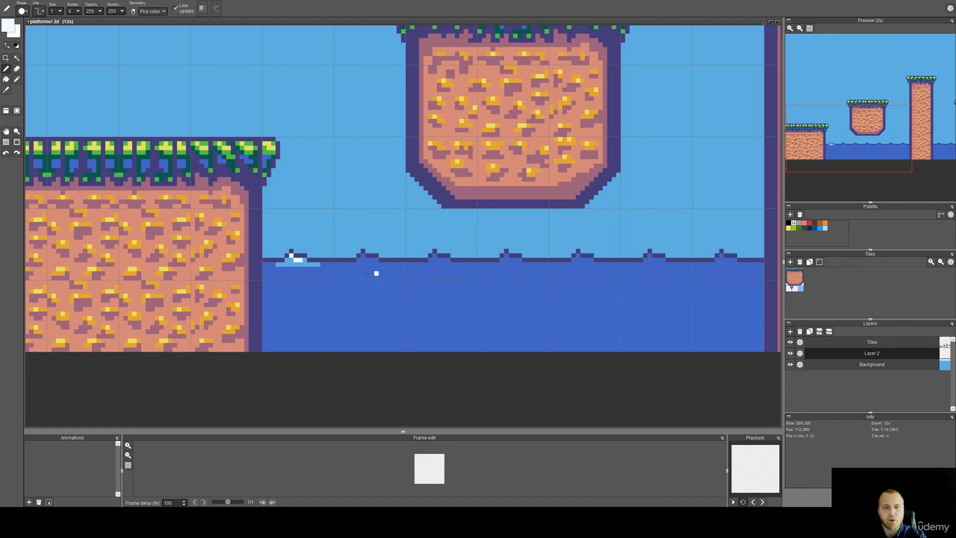
# Copy the highlighted first wave tile over the other waves between the ground block and the tall pillar.
pyautogui.scroll(4, 399, 269)
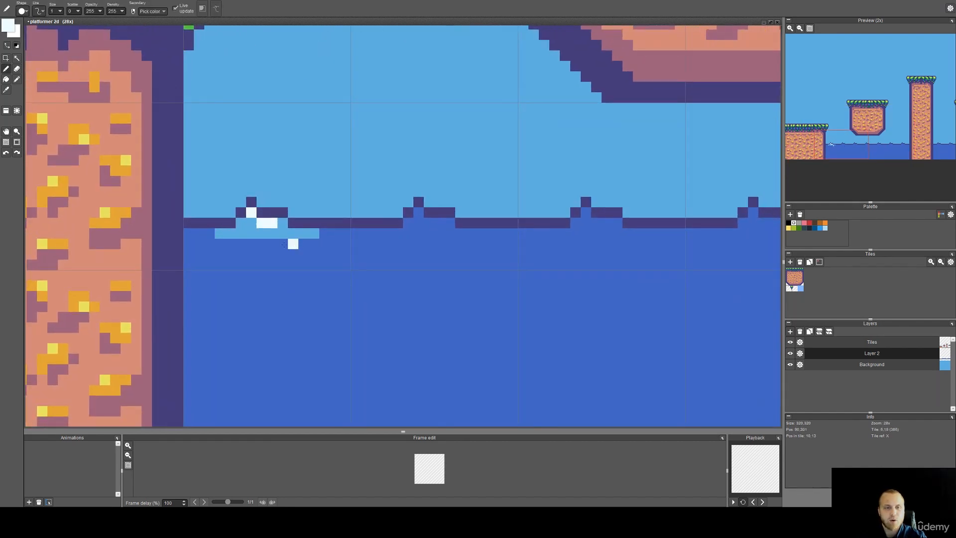
pyautogui.press('a')
pyautogui.scroll(-4, 274, 243)
pyautogui.rightClick(275, 243)
pyautogui.moveTo(331, 237); pyautogui.dragTo(675, 234)
pyautogui.press('space')
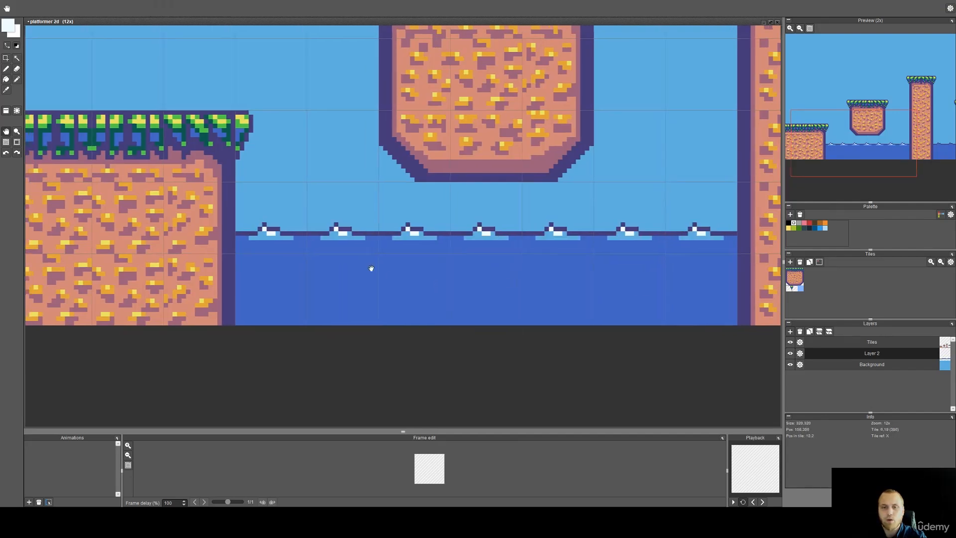
# Paint a round light blue bubble about 4 pixels wide in the water below the first wave.
pyautogui.scroll(4, 339, 279)
pyautogui.press('b')
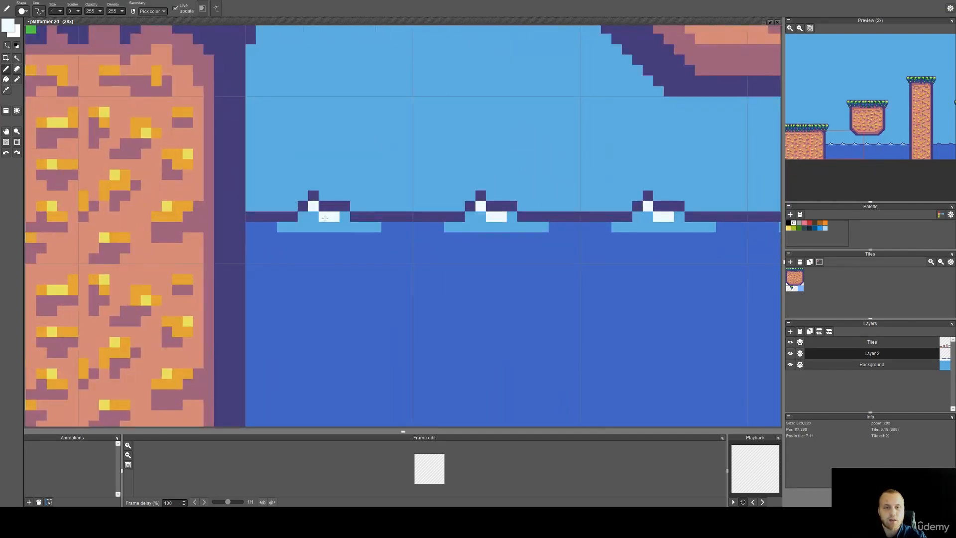
pyautogui.press('space')
pyautogui.moveTo(353, 310); pyautogui.dragTo(340, 258)
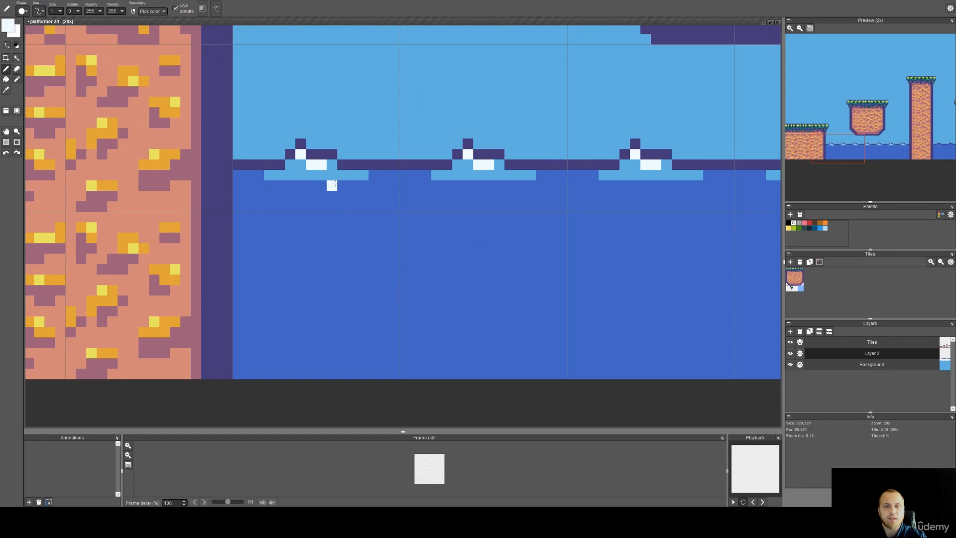
pyautogui.keyDown('alt'); pyautogui.click(333, 178); pyautogui.keyUp('alt')
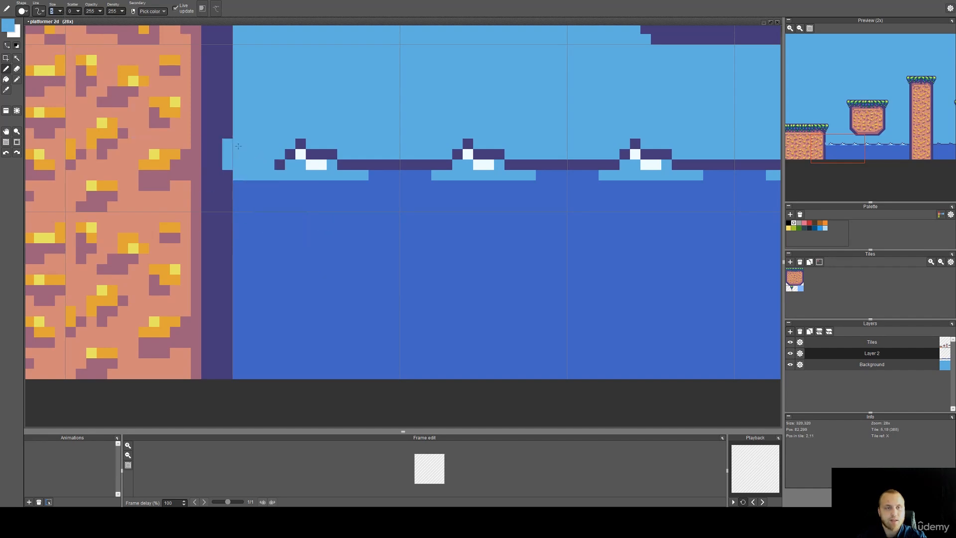
pyautogui.click(61, 10)
pyautogui.click(60, 10)
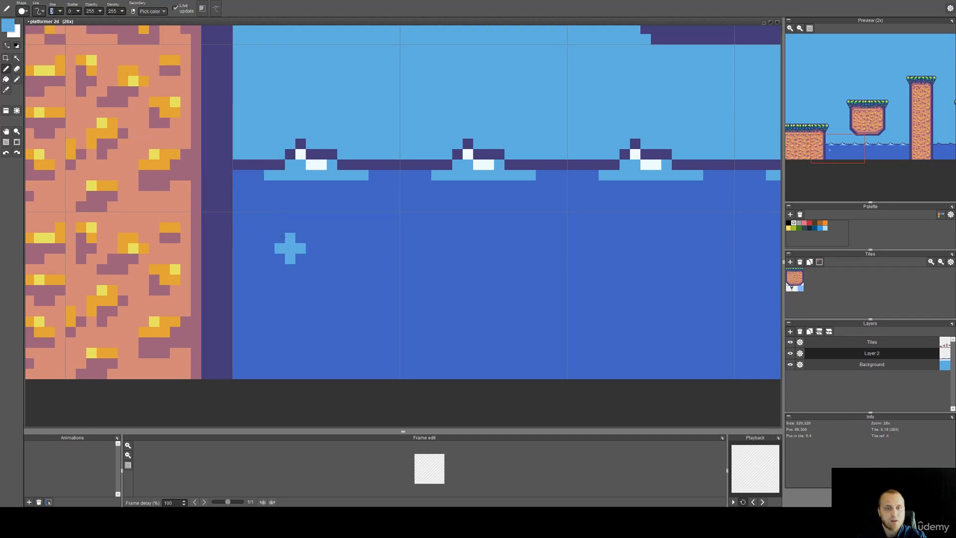
pyautogui.click(61, 10)
pyautogui.click(295, 295)
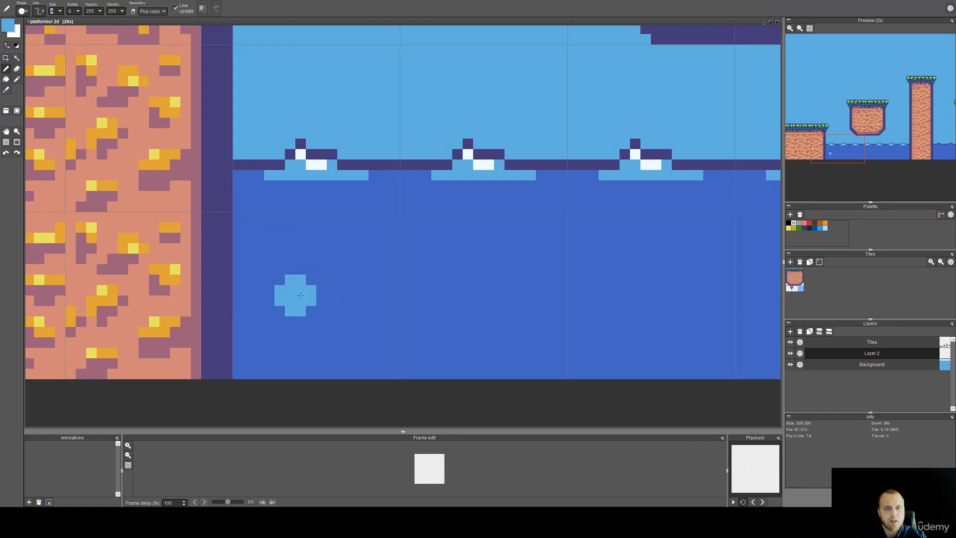
# Add a white highlight pixel inside the upper half of the bubble, using the white sampled from the wave.
pyautogui.keyDown('alt'); pyautogui.click(320, 165); pyautogui.keyUp('alt')
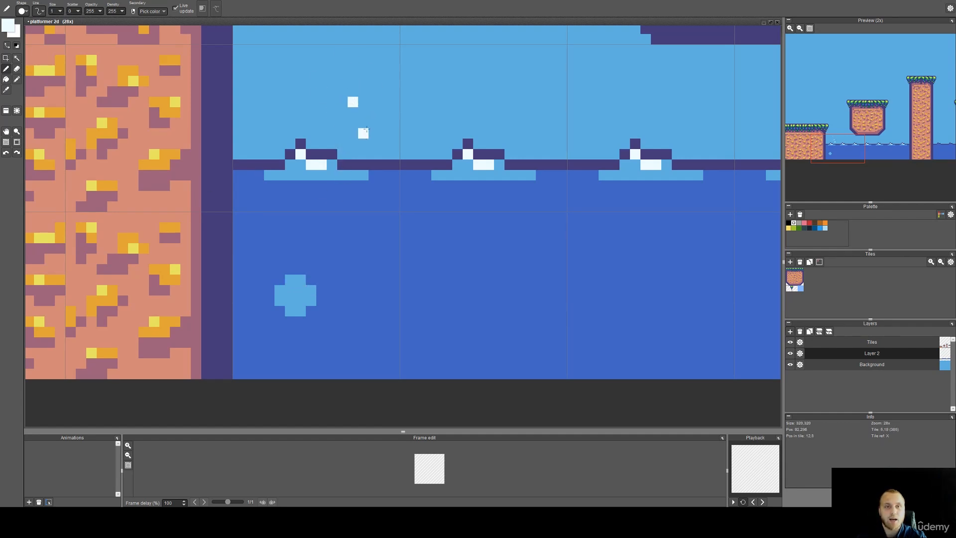
pyautogui.hotkey('ctrl', 'z')
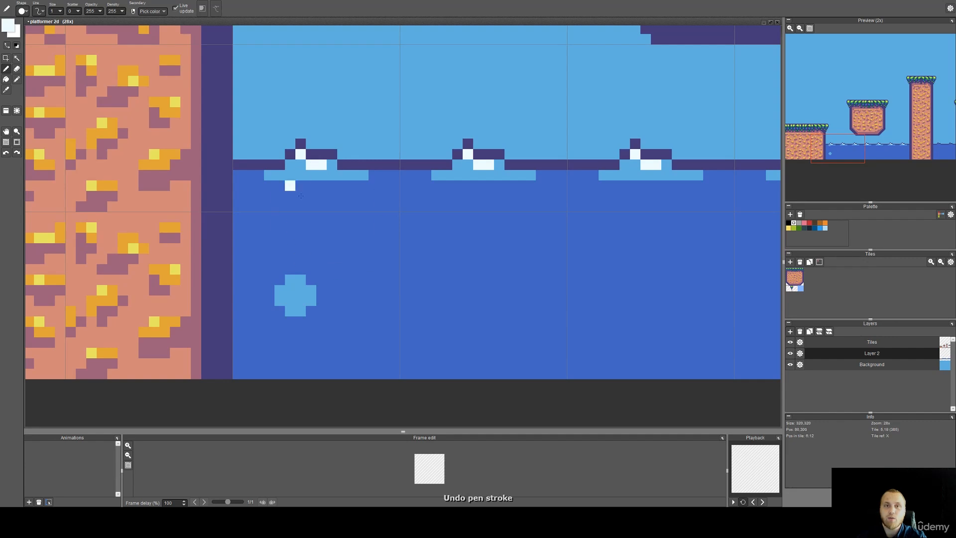
pyautogui.scroll(2, 306, 286)
pyautogui.click(296, 291)
pyautogui.scroll(-1, 318, 272)
pyautogui.press('space')
pyautogui.moveTo(367, 243); pyautogui.dragTo(364, 281)
# Shade the lower-left edge of the bubble with the dark purple sampled from the wave outline.
pyautogui.press('i')
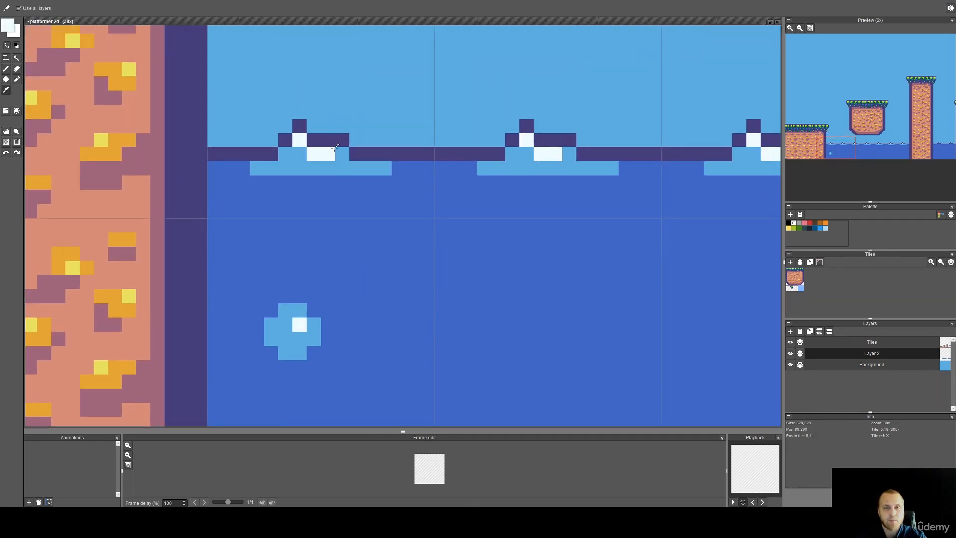
pyautogui.press('b')
pyautogui.click(271, 338)
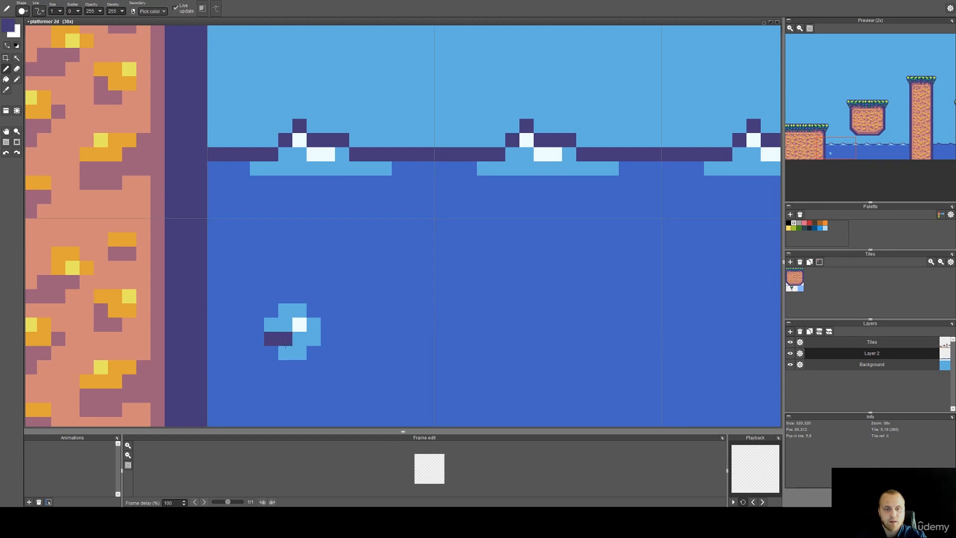
pyautogui.scroll(-5, 334, 339)
pyautogui.press('space')
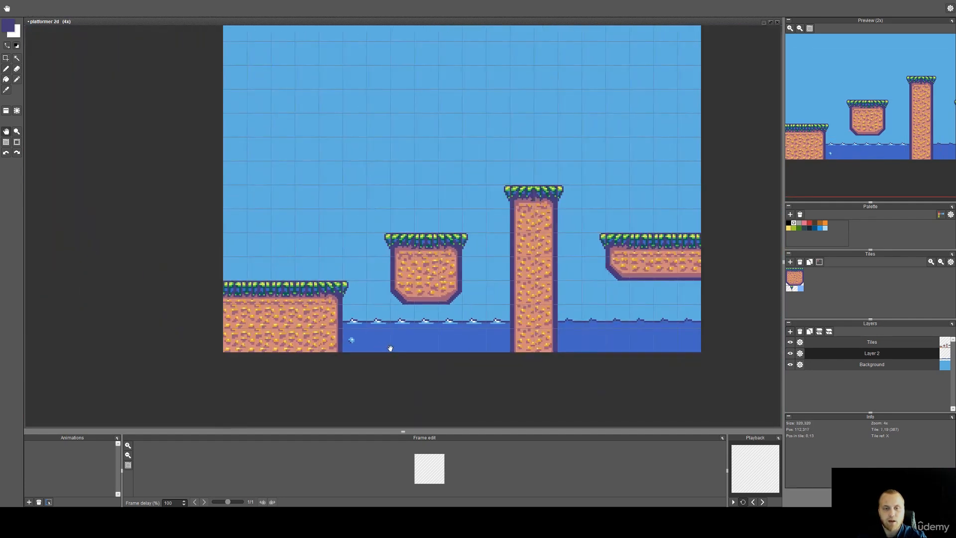
pyautogui.moveTo(391, 348); pyautogui.dragTo(351, 321)
pyautogui.scroll(1, 312, 311)
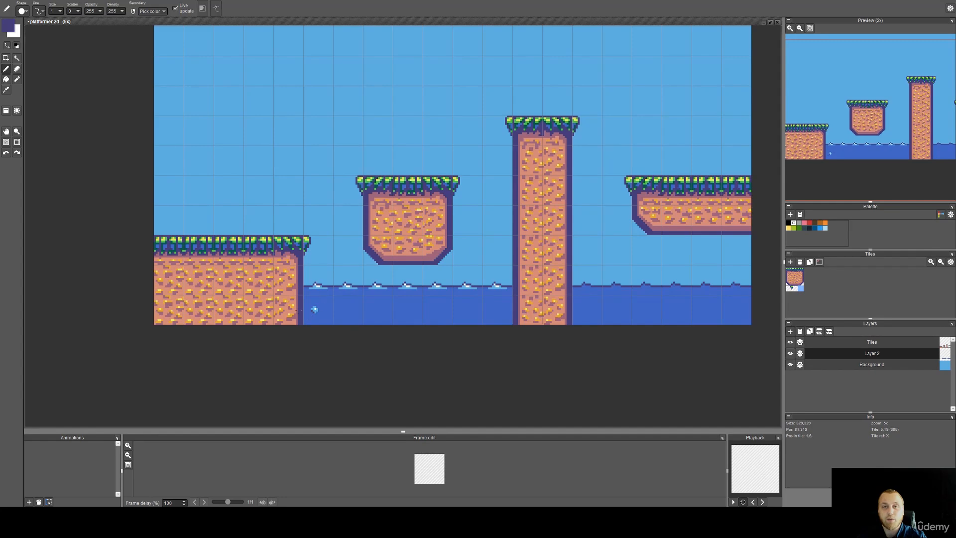
# Paint a smaller light blue bubble with a white highlight pixel up and to the right of the first bubble.
pyautogui.scroll(5, 314, 309)
pyautogui.keyDown('alt'); pyautogui.click(299, 246); pyautogui.keyUp('alt')
pyautogui.click(393, 208)
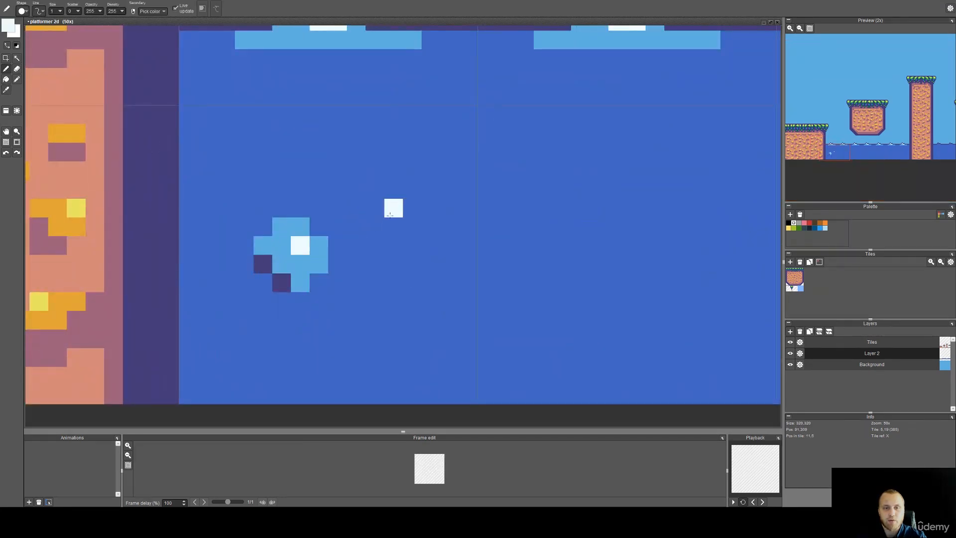
pyautogui.keyDown('alt'); pyautogui.click(325, 245); pyautogui.keyUp('alt')
pyautogui.moveTo(375, 208)
pyautogui.mouseDown()
pyautogui.moveTo(375, 227)
pyautogui.moveTo(394, 226)
pyautogui.mouseUp()
pyautogui.scroll(-5, 396, 260)
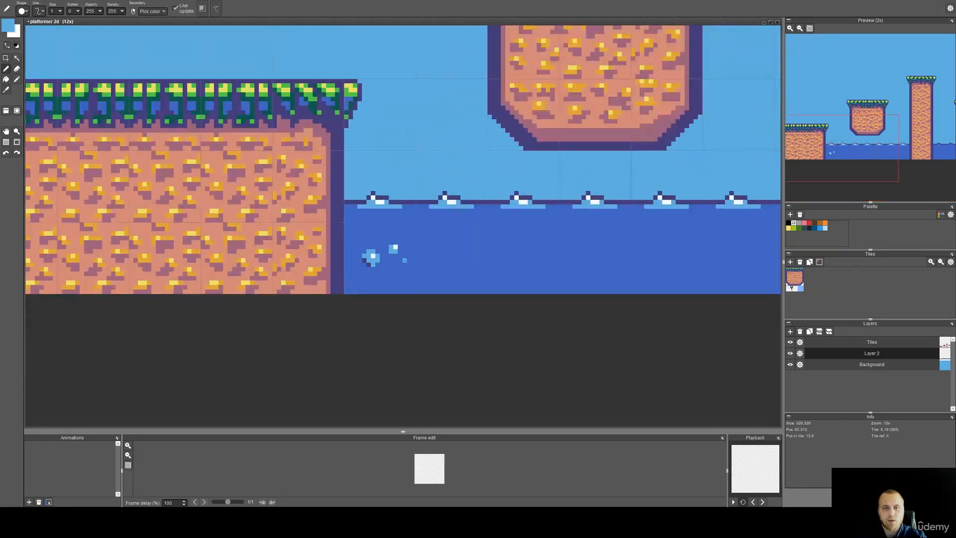
pyautogui.scroll(-2, 396, 260)
pyautogui.moveTo(441, 263); pyautogui.dragTo(397, 271)
pyautogui.scroll(5, 357, 272)
pyautogui.keyDown('alt'); pyautogui.click(359, 217); pyautogui.keyUp('alt')
pyautogui.scroll(-2, 348, 226)
pyautogui.scroll(-3, 355, 269)
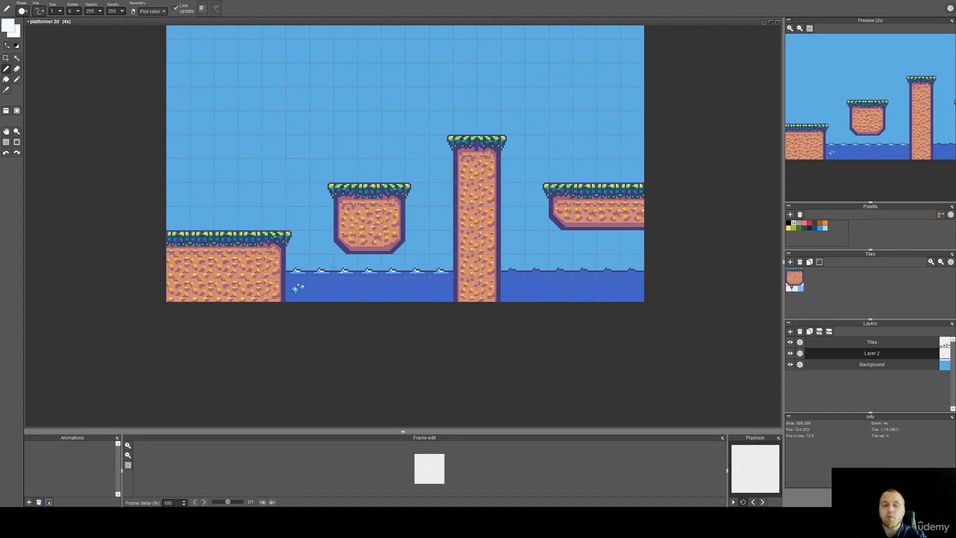
# Cover the bubbles beside the ground block with a plain water tile.
pyautogui.scroll(3, 279, 296)
pyautogui.press('t')
pyautogui.click(368, 290)
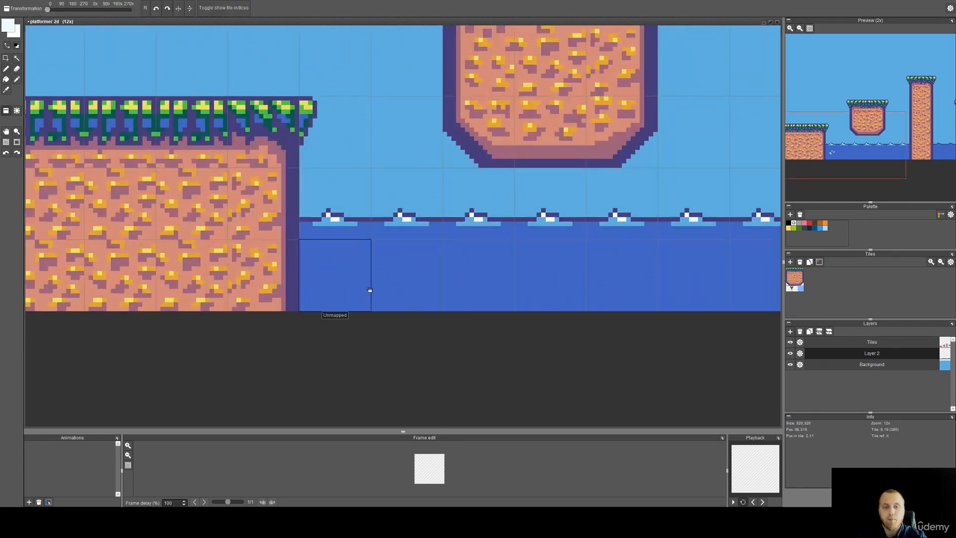
# Copy the highlighted wave tile over the waves beyond the tall pillar and hide the grid.
pyautogui.scroll(-2, 386, 281)
pyautogui.moveTo(487, 287); pyautogui.dragTo(320, 308)
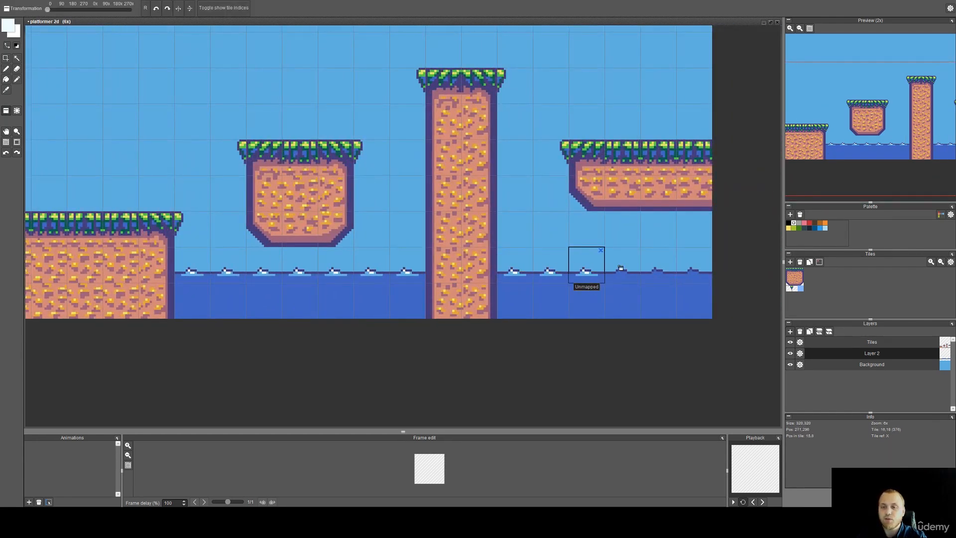
pyautogui.scroll(-1, 289, 229)
pyautogui.moveTo(320, 249); pyautogui.dragTo(384, 307)
pyautogui.press('g')
pyautogui.moveTo(440, 196)
pyautogui.mouseDown()
pyautogui.moveTo(454, 222)
pyautogui.moveTo(443, 179)
pyautogui.mouseUp()
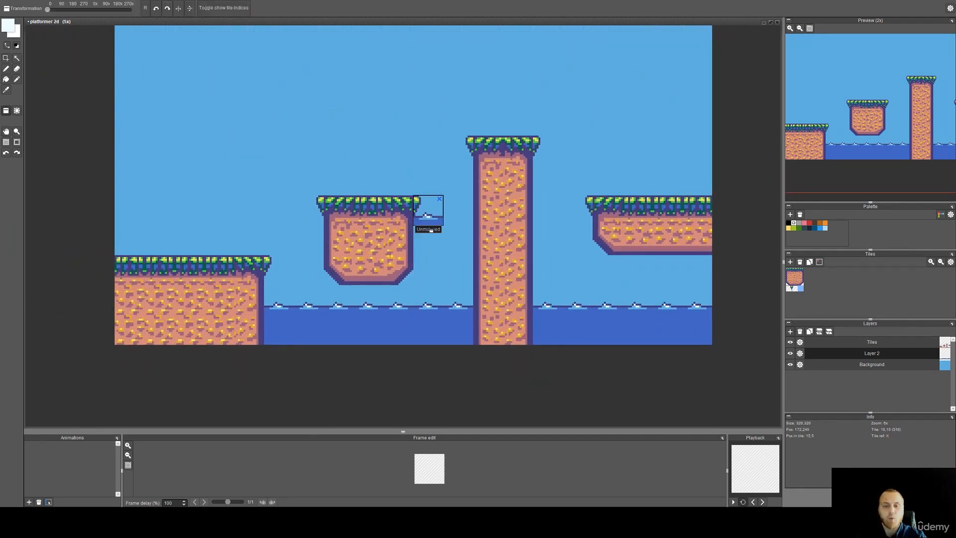
# Examine the waves where the water meets the ground block, and the look of the whole platform scene.
pyautogui.scroll(1, 252, 295)
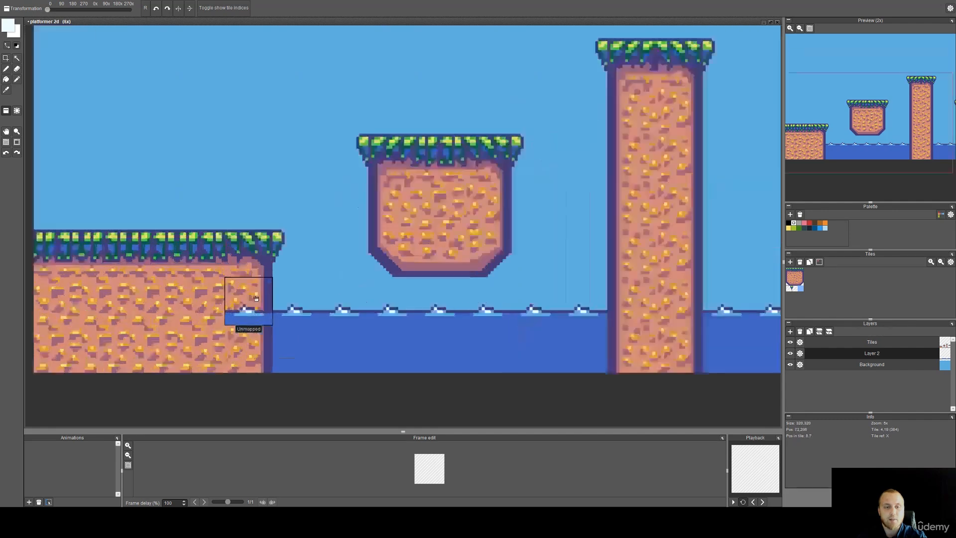
pyautogui.scroll(5, 270, 301)
pyautogui.press('b')
pyautogui.keyDown('alt'); pyautogui.click(292, 344); pyautogui.keyUp('alt')
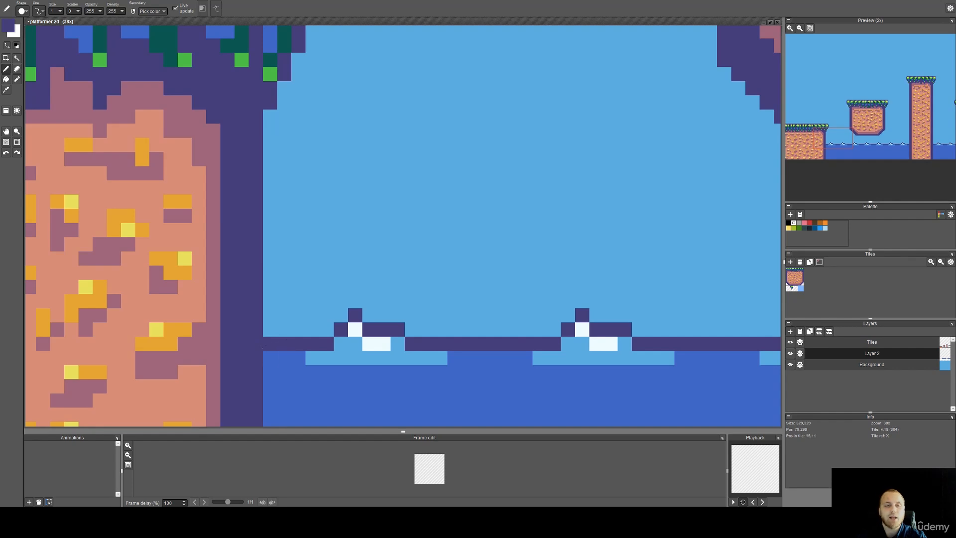
pyautogui.scroll(-5, 322, 248)
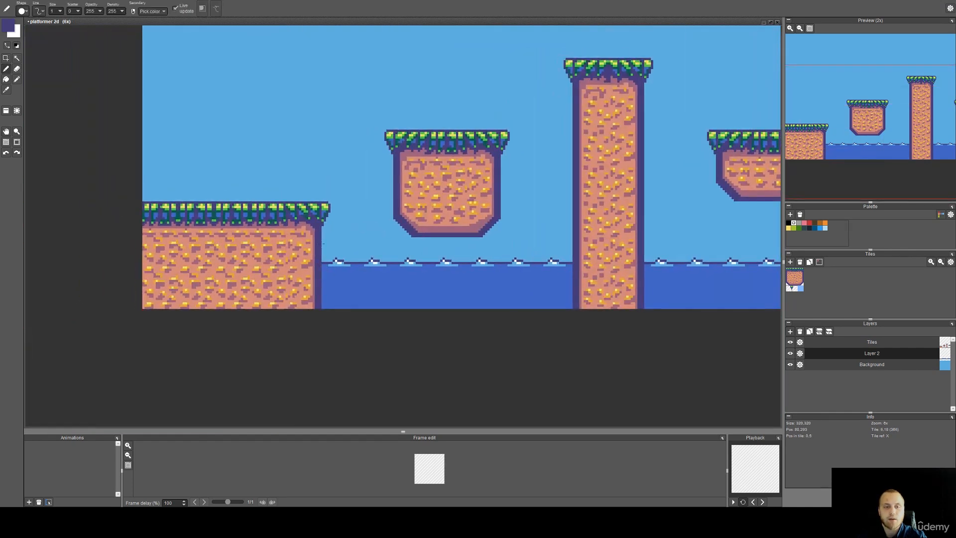
pyautogui.press('space')
pyautogui.moveTo(443, 295); pyautogui.dragTo(315, 303)
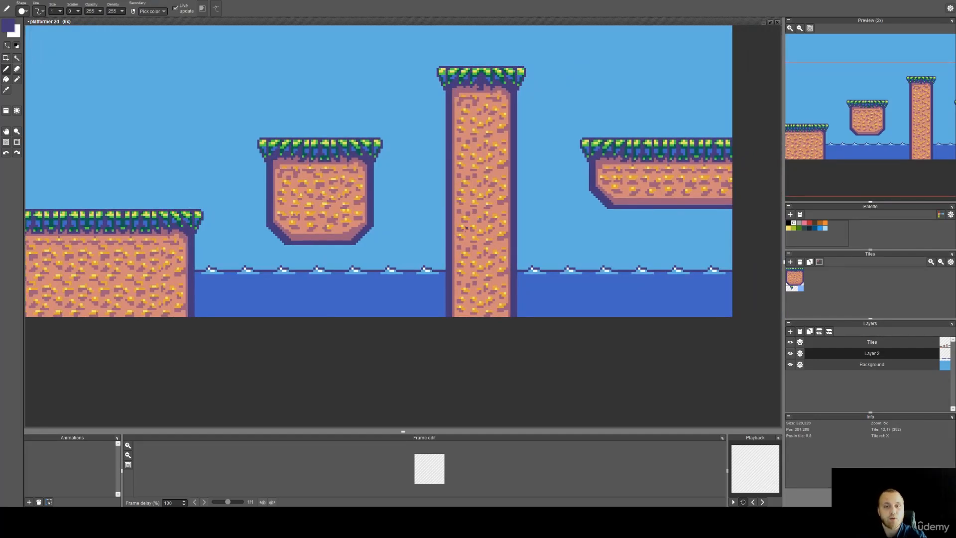
pyautogui.scroll(-1, 498, 234)
pyautogui.press('space')
pyautogui.moveTo(544, 248); pyautogui.dragTo(480, 295)
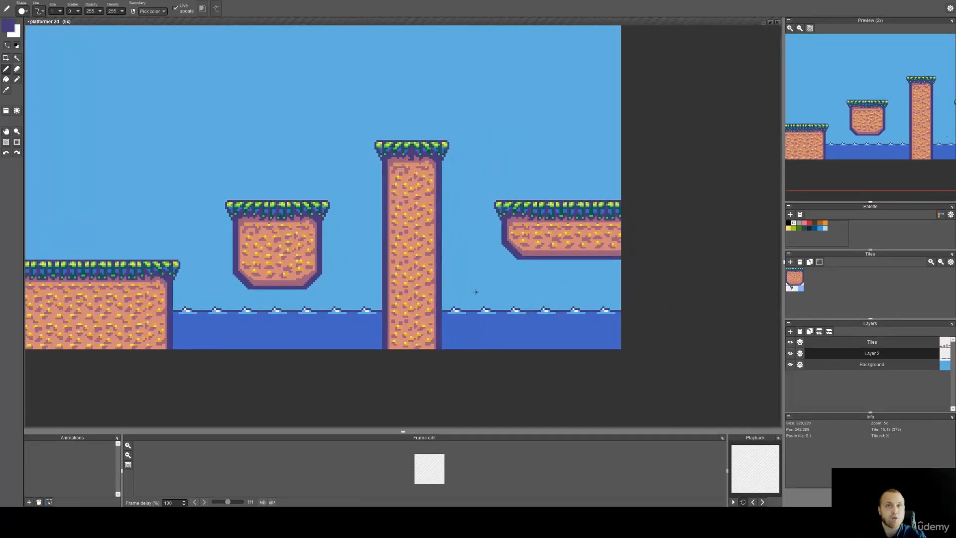
pyautogui.scroll(-1, 451, 305)
pyautogui.press('space')
pyautogui.moveTo(285, 227); pyautogui.dragTo(388, 318)
pyautogui.moveTo(397, 249); pyautogui.dragTo(377, 220)
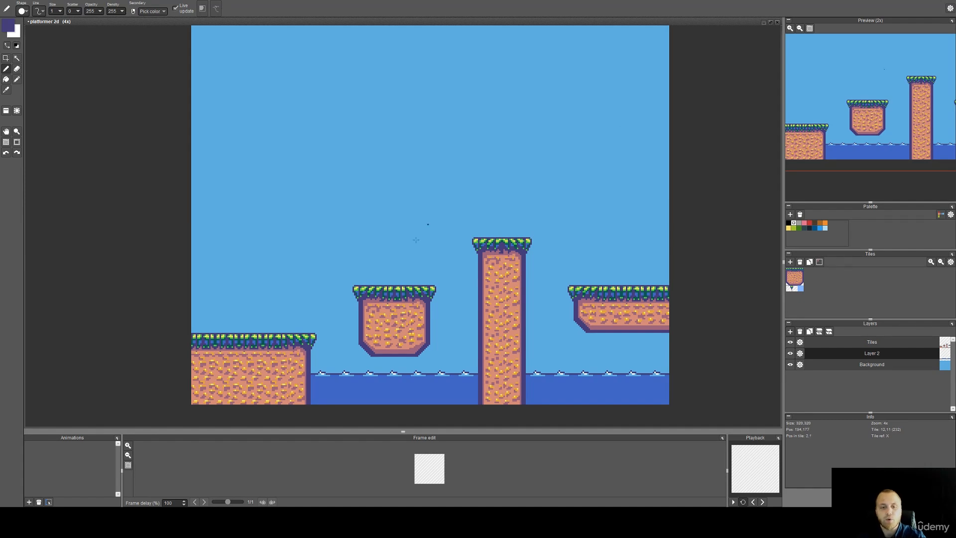
# Sample the waves' white and start a cloud in the empty sky with overlapping round puffs at pen size 10.
pyautogui.scroll(8, 376, 358)
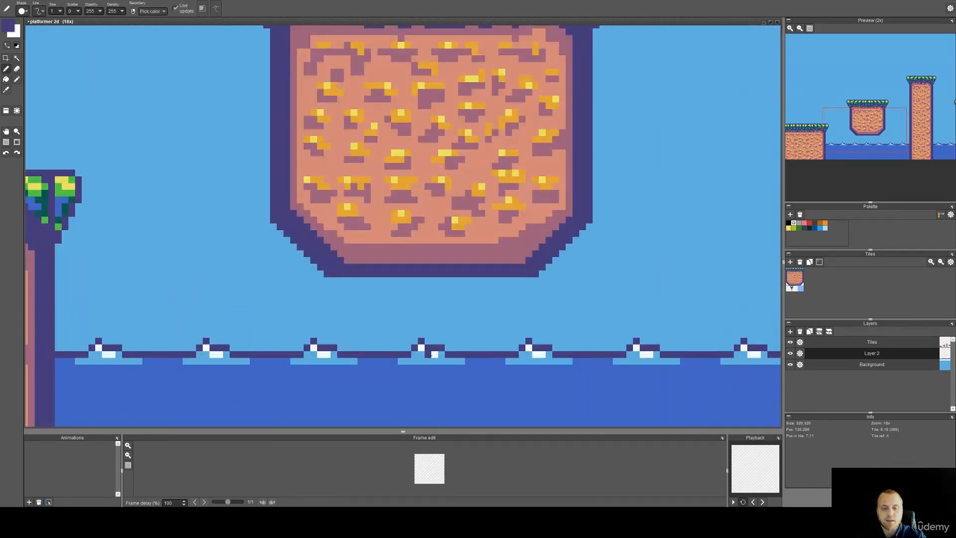
pyautogui.press('alt')
pyautogui.keyDown('alt'); pyautogui.click(434, 354); pyautogui.keyUp('alt')
pyautogui.scroll(-5, 361, 220)
pyautogui.moveTo(367, 121); pyautogui.dragTo(461, 295)
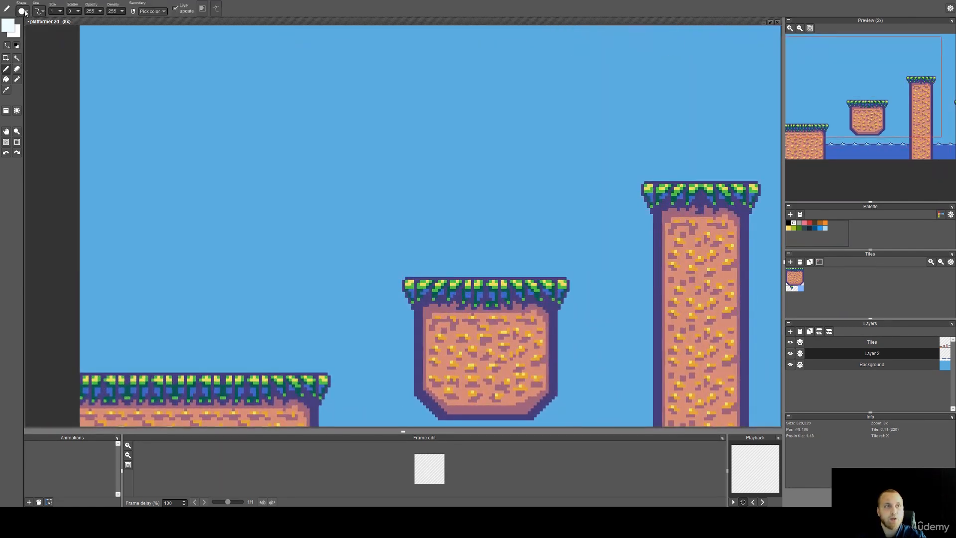
pyautogui.moveTo(61, 12); pyautogui.dragTo(67, 17)
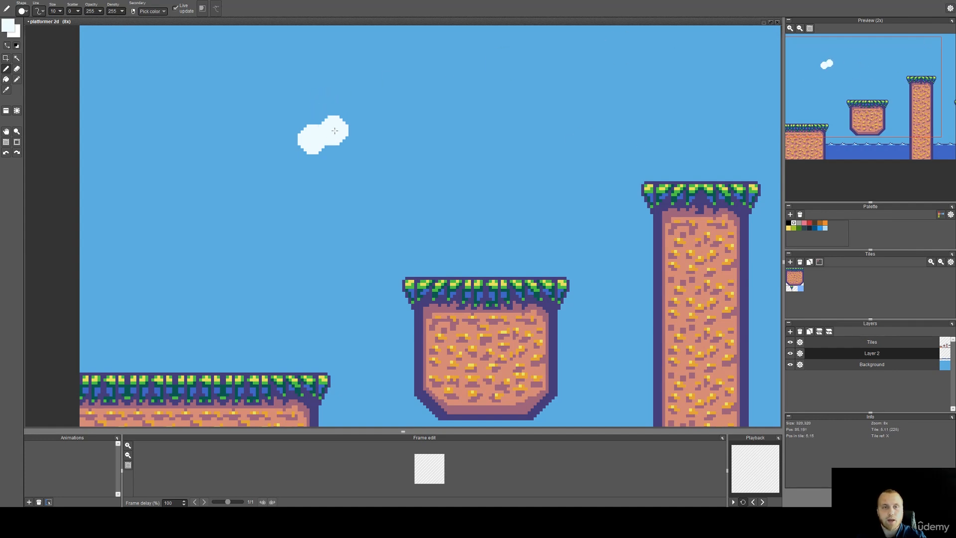
# Add more overlapping round white puffs to build the cloud into a wider, two-humped shape.
pyautogui.scroll(5, 335, 131)
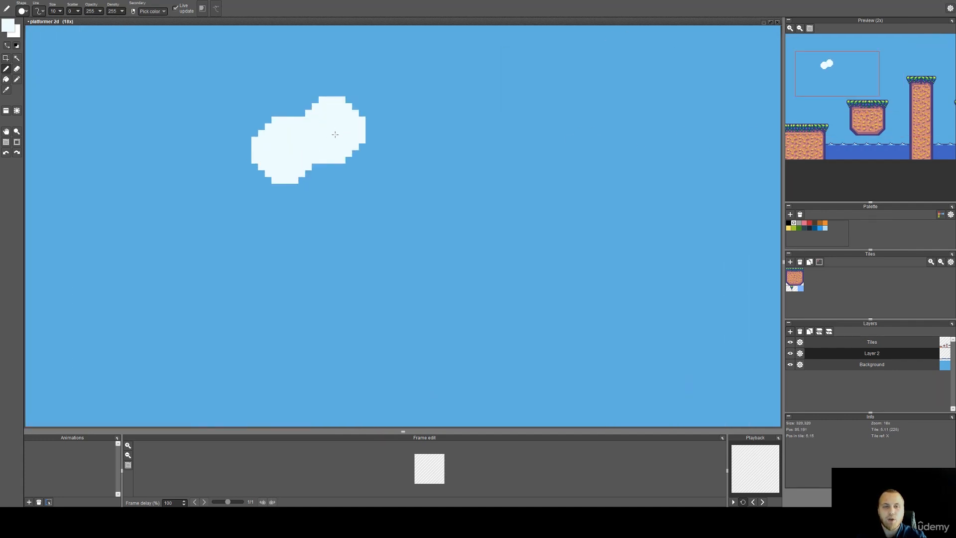
pyautogui.click(323, 158)
pyautogui.click(362, 144)
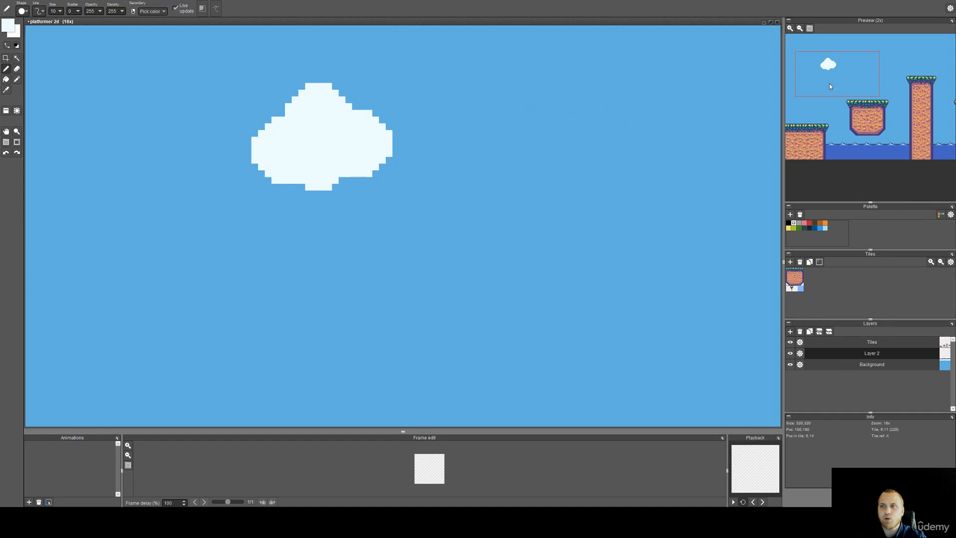
pyautogui.click(368, 110)
pyautogui.click(396, 158)
pyautogui.press('space')
pyautogui.moveTo(412, 203); pyautogui.dragTo(494, 238)
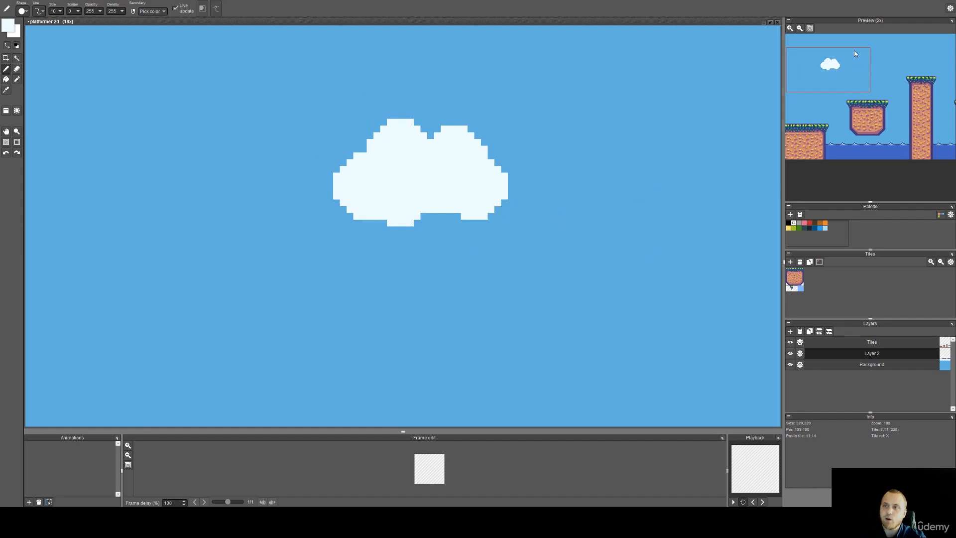
# Sample the dark purple outline colour of the floating platform for shading the cloud with a 1-pixel pen.
pyautogui.scroll(-7, 500, 222)
pyautogui.press('space')
pyautogui.moveTo(534, 261); pyautogui.dragTo(393, 201)
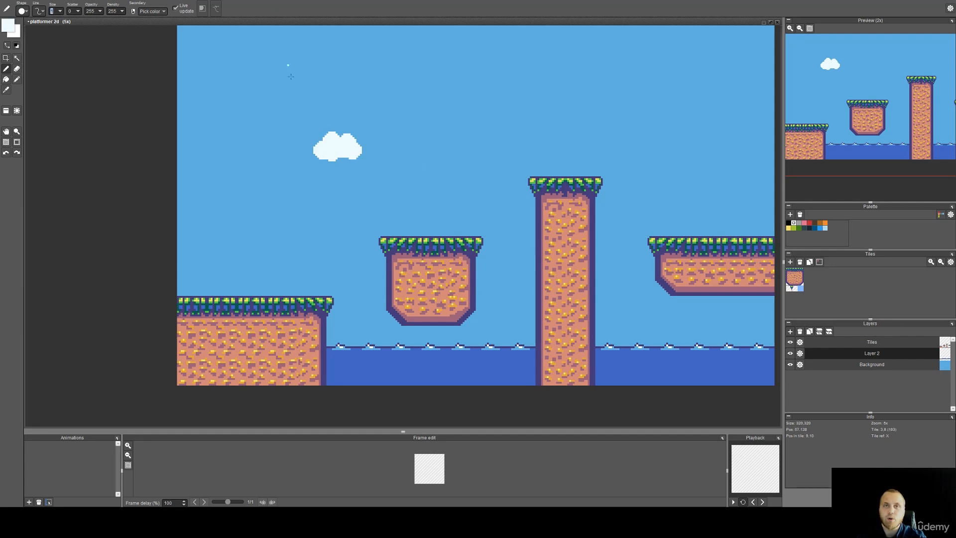
pyautogui.scroll(3, 381, 225)
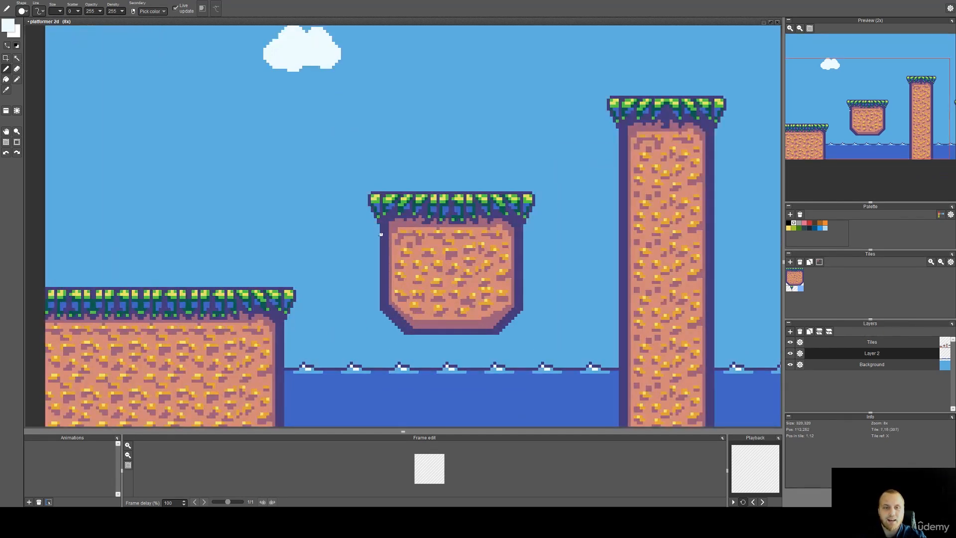
pyautogui.hotkey('ctrl', 'z')
pyautogui.rightClick(384, 233)
pyautogui.moveTo(399, 164); pyautogui.dragTo(431, 233)
pyautogui.scroll(3, 404, 317)
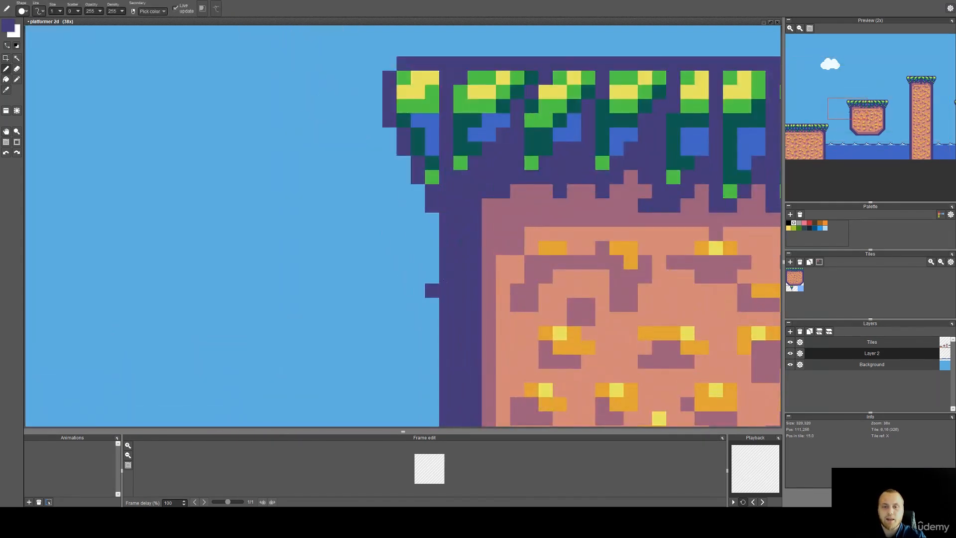
pyautogui.scroll(-2, 425, 211)
pyautogui.moveTo(361, 70); pyautogui.dragTo(396, 277)
pyautogui.scroll(4, 306, 181)
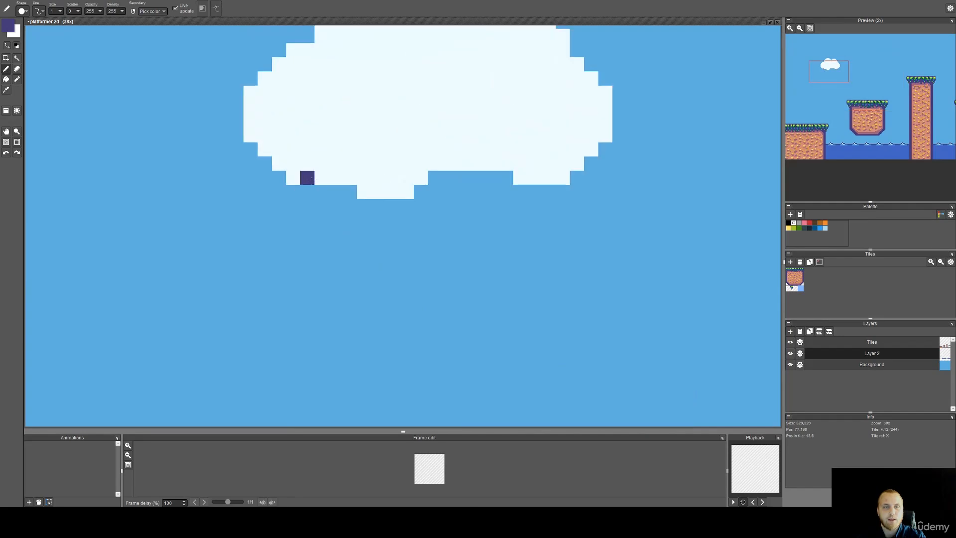
# Draw a 1-pixel dark purple line following the cloud's whole underside, leaving a one-pixel gap of sky below the white.
pyautogui.moveTo(245, 162)
pyautogui.mouseDown()
pyautogui.moveTo(305, 216)
pyautogui.moveTo(309, 201)
pyautogui.moveTo(287, 172)
pyautogui.moveTo(304, 188)
pyautogui.moveTo(272, 198)
pyautogui.moveTo(314, 218)
pyautogui.moveTo(368, 216)
pyautogui.moveTo(397, 234)
pyautogui.moveTo(450, 232)
pyautogui.moveTo(490, 204)
pyautogui.moveTo(582, 200)
pyautogui.mouseUp()
pyautogui.press('space')
pyautogui.moveTo(634, 216); pyautogui.dragTo(448, 281)
pyautogui.moveTo(414, 279)
pyautogui.mouseDown()
pyautogui.moveTo(469, 275)
pyautogui.moveTo(510, 254)
pyautogui.moveTo(504, 261)
pyautogui.moveTo(494, 264)
pyautogui.moveTo(528, 225)
pyautogui.moveTo(472, 260)
pyautogui.mouseUp()
pyautogui.scroll(-2, 525, 229)
pyautogui.press('space')
pyautogui.scroll(1, 413, 197)
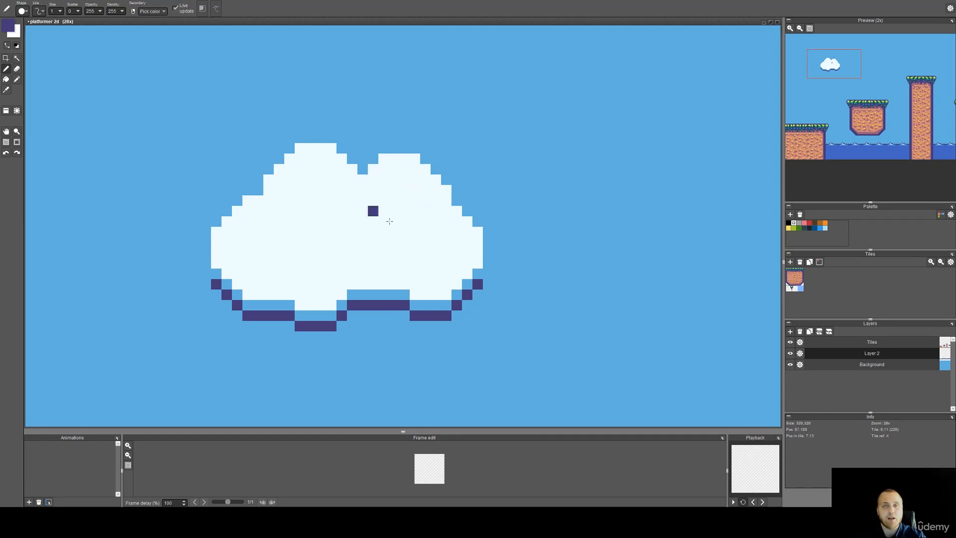
# Sample the sky blue and cut two short diagonal creases into the cloud, below the left shoulder and between the two humps.
pyautogui.keyDown('alt'); pyautogui.click(393, 213); pyautogui.keyUp('alt')
pyautogui.scroll(2, 379, 159)
pyautogui.keyDown('alt'); pyautogui.click(399, 130); pyautogui.keyUp('alt')
pyautogui.press('space')
pyautogui.moveTo(335, 215); pyautogui.dragTo(392, 185)
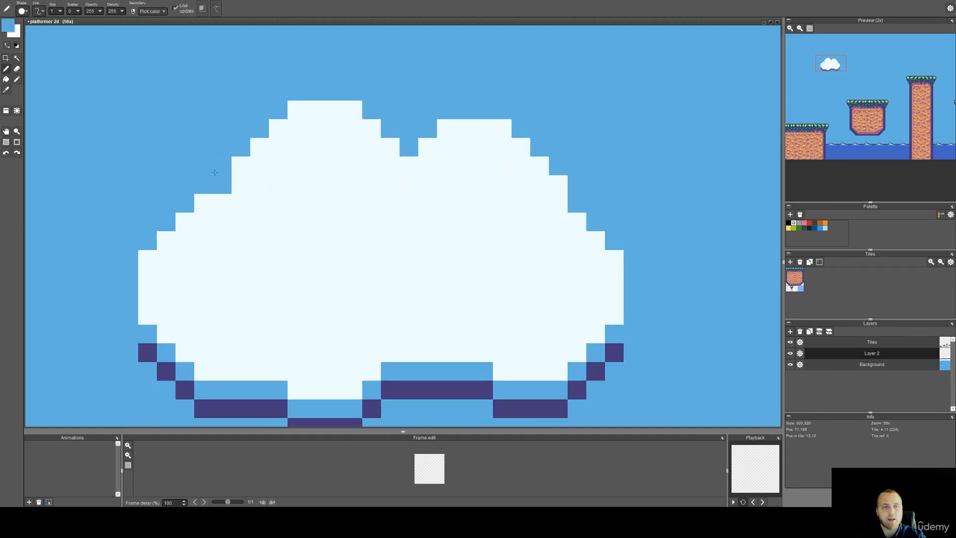
pyautogui.click(240, 202)
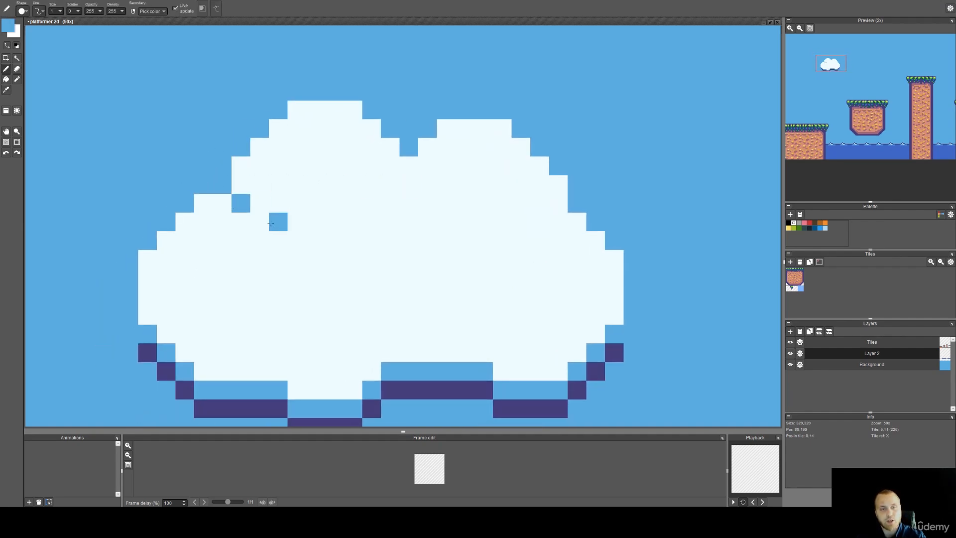
pyautogui.hotkey('ctrl', 'z')
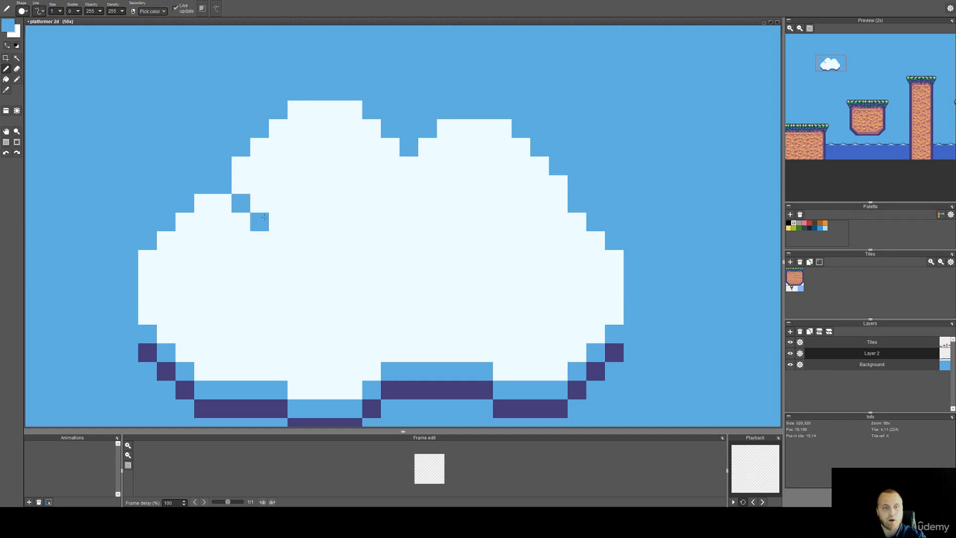
pyautogui.click(259, 222)
pyautogui.click(278, 241)
pyautogui.click(391, 166)
pyautogui.click(371, 184)
pyautogui.scroll(-4, 468, 260)
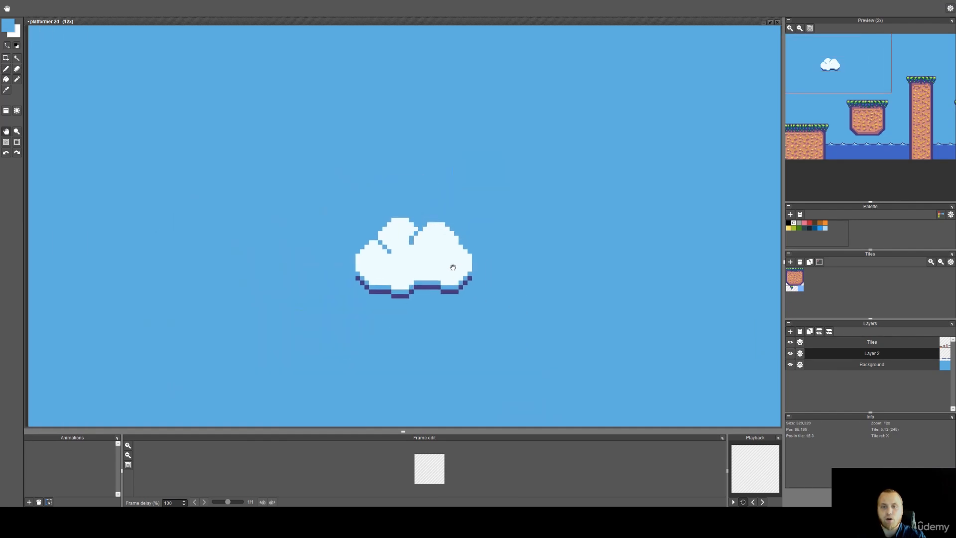
# Cut a short diagonal sky-blue crease upward from the notch in the cloud's lower edge.
pyautogui.scroll(4, 439, 266)
pyautogui.click(416, 284)
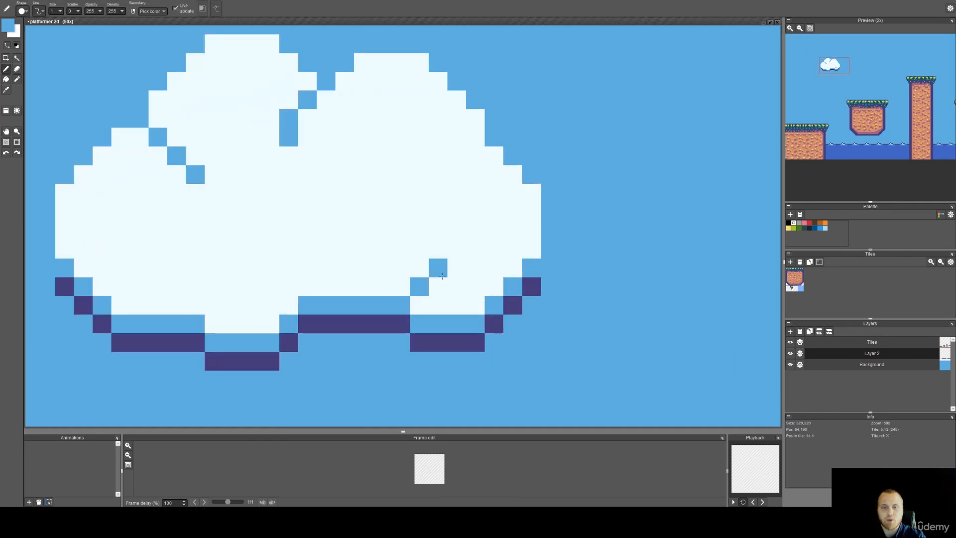
pyautogui.hotkey('ctrl', 'z')
pyautogui.click(290, 286)
pyautogui.click(272, 265)
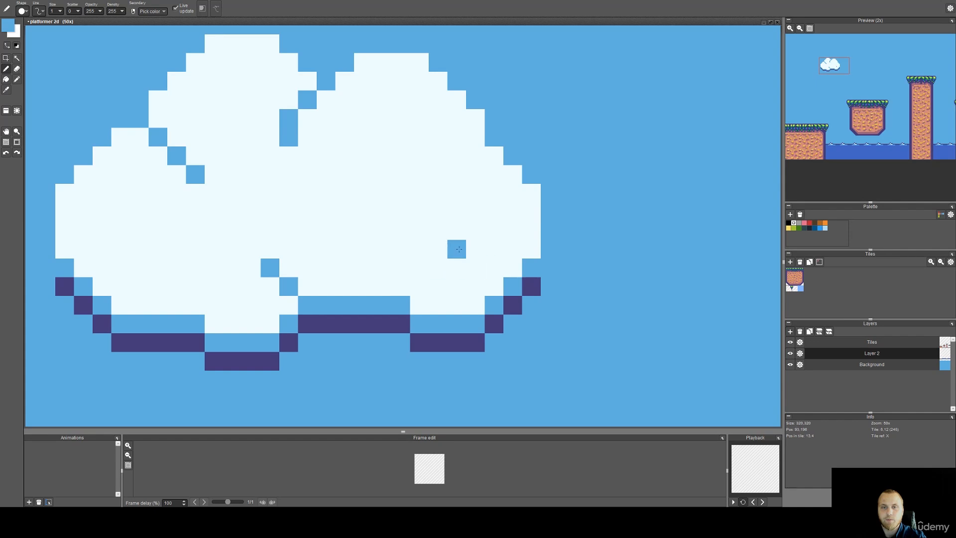
pyautogui.scroll(-10, 453, 255)
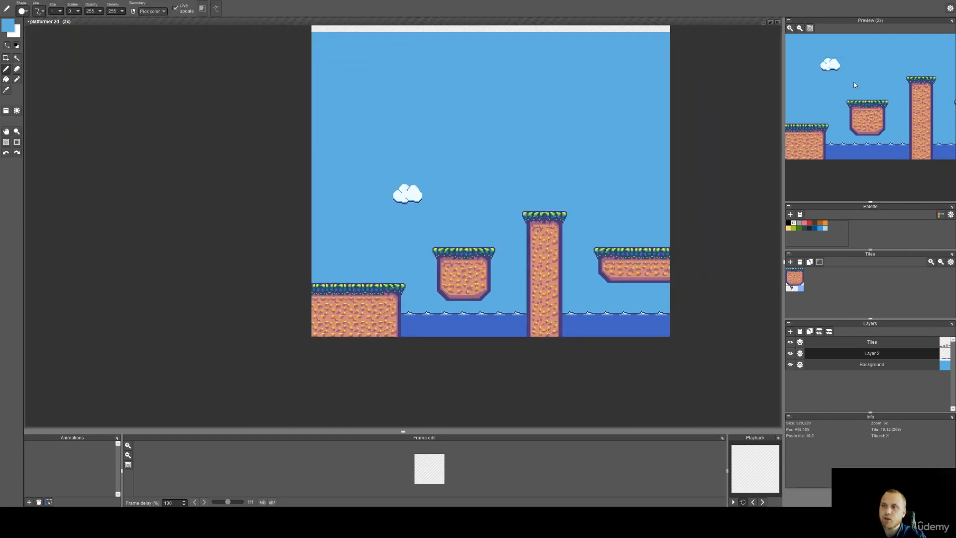
pyautogui.scroll(-1, 854, 82)
pyautogui.press('space')
pyautogui.moveTo(512, 198); pyautogui.dragTo(421, 188)
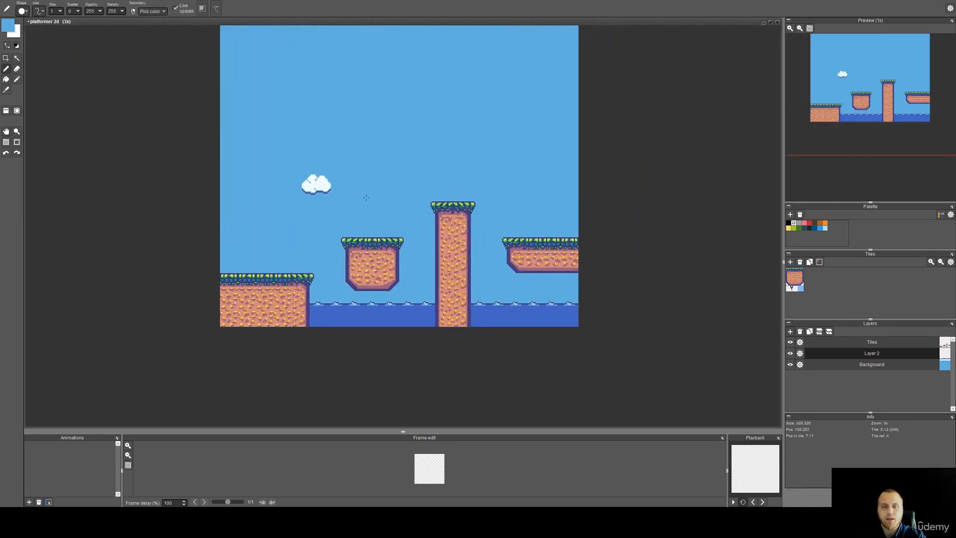
# Select the finished cloud and scatter copies of it across the sky around the platforms.
pyautogui.scroll(2, 333, 191)
pyautogui.press('s')
pyautogui.moveTo(344, 212); pyautogui.dragTo(256, 142)
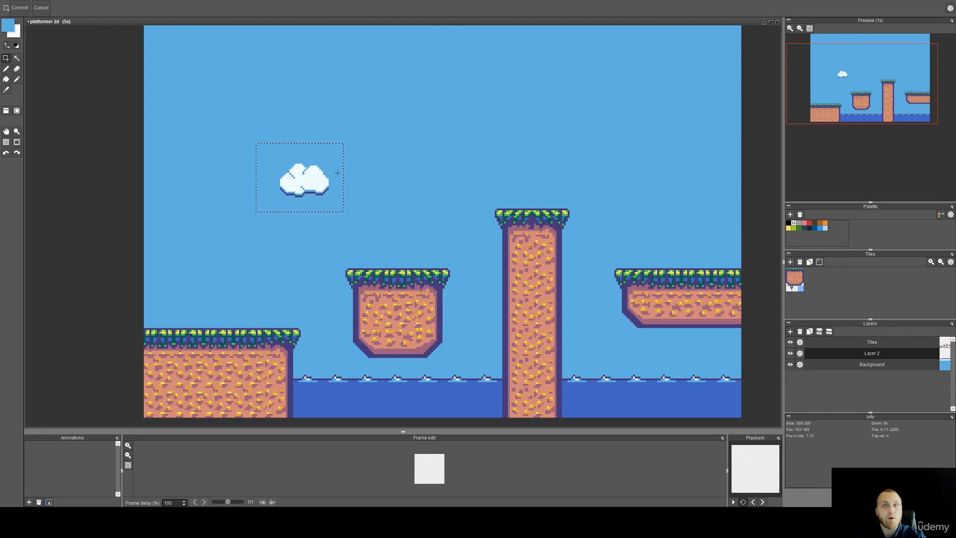
pyautogui.moveTo(316, 182)
pyautogui.mouseDown()
pyautogui.moveTo(446, 150)
pyautogui.moveTo(632, 137)
pyautogui.moveTo(645, 161)
pyautogui.moveTo(577, 134)
pyautogui.mouseUp()
pyautogui.moveTo(577, 133); pyautogui.dragTo(392, 208)
pyautogui.moveTo(391, 208)
pyautogui.mouseDown()
pyautogui.moveTo(365, 229)
pyautogui.moveTo(270, 257)
pyautogui.mouseUp()
pyautogui.moveTo(270, 257)
pyautogui.mouseDown()
pyautogui.moveTo(202, 256)
pyautogui.moveTo(195, 240)
pyautogui.mouseUp()
pyautogui.moveTo(195, 240)
pyautogui.mouseDown()
pyautogui.moveTo(254, 141)
pyautogui.moveTo(326, 113)
pyautogui.moveTo(382, 141)
pyautogui.moveTo(576, 138)
pyautogui.moveTo(633, 227)
pyautogui.moveTo(693, 217)
pyautogui.moveTo(700, 254)
pyautogui.mouseUp()
pyautogui.click(599, 316)
pyautogui.click(592, 323)
pyautogui.scroll(-2, 591, 322)
pyautogui.moveTo(591, 322); pyautogui.dragTo(508, 233)
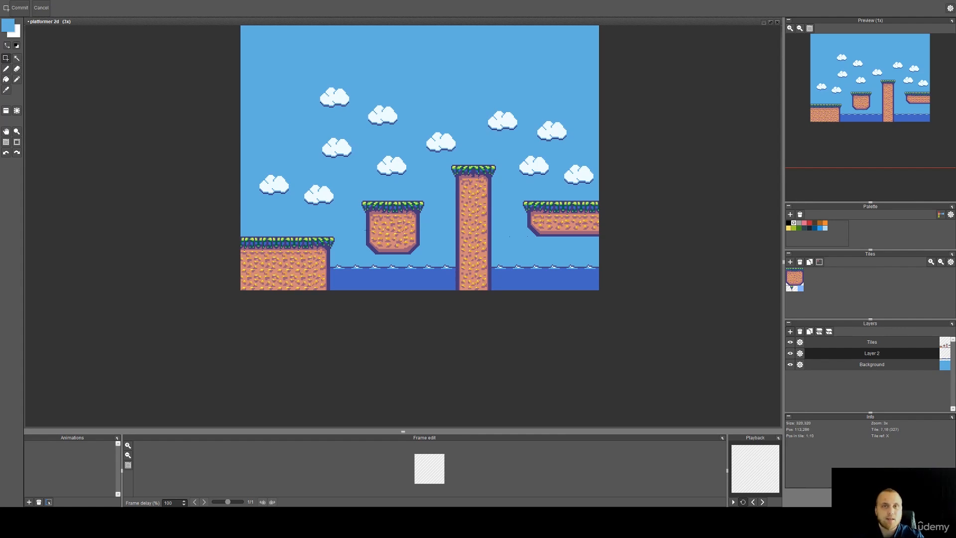
# Undo the cloud copies until only the original cloud is left in the sky.
pyautogui.hotkey('ctrl', 'z')
pyautogui.hotkey('ctrl', 'z')
pyautogui.hotkey('ctrl', 'z')
pyautogui.hotkey('ctrl', 'z')
pyautogui.hotkey('ctrl', 'z')
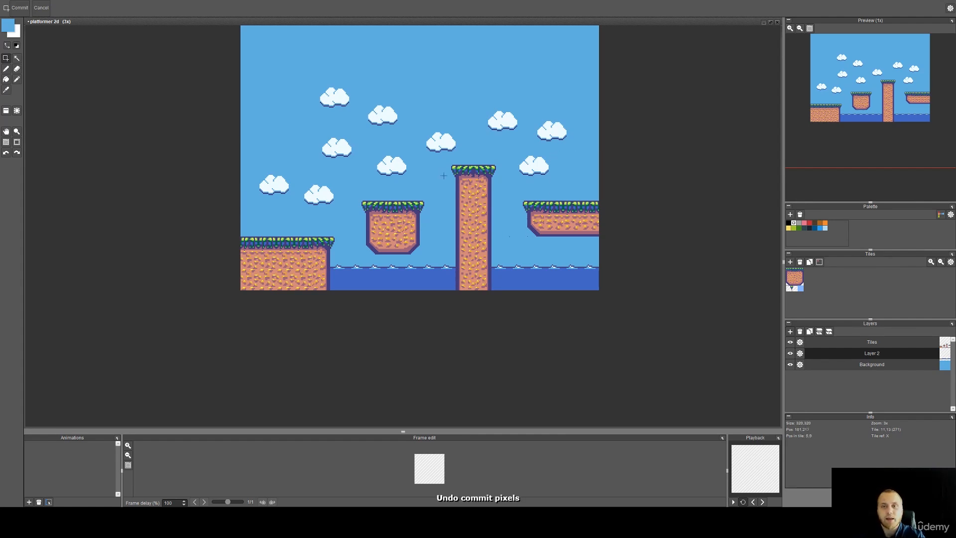
pyautogui.hotkey('ctrl', 'z')
pyautogui.hotkey('ctrl', 'z')
pyautogui.hotkey('ctrl', 'z')
pyautogui.hotkey('ctrl', 'z')
pyautogui.hotkey('ctrl', 'z')
pyautogui.hotkey('ctrl', 'z')
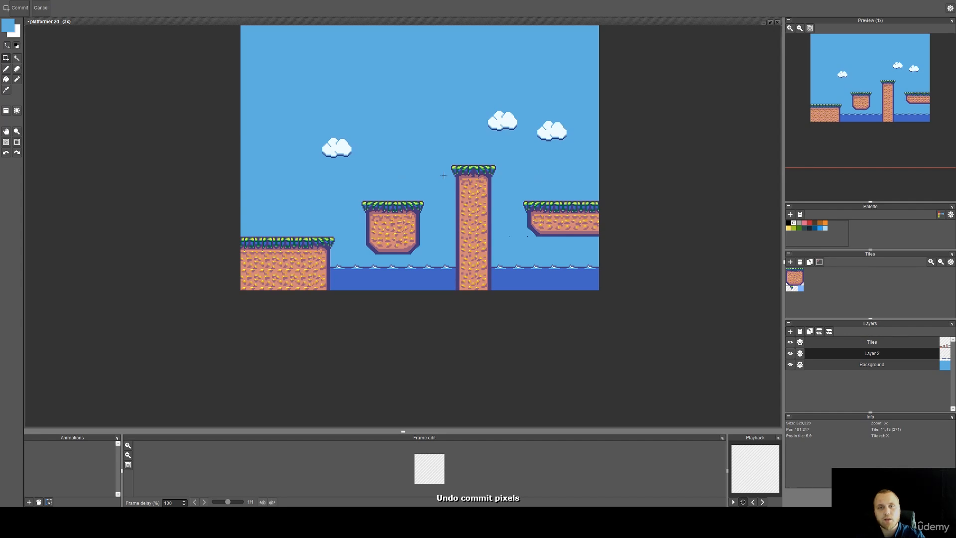
pyautogui.scroll(8, 339, 149)
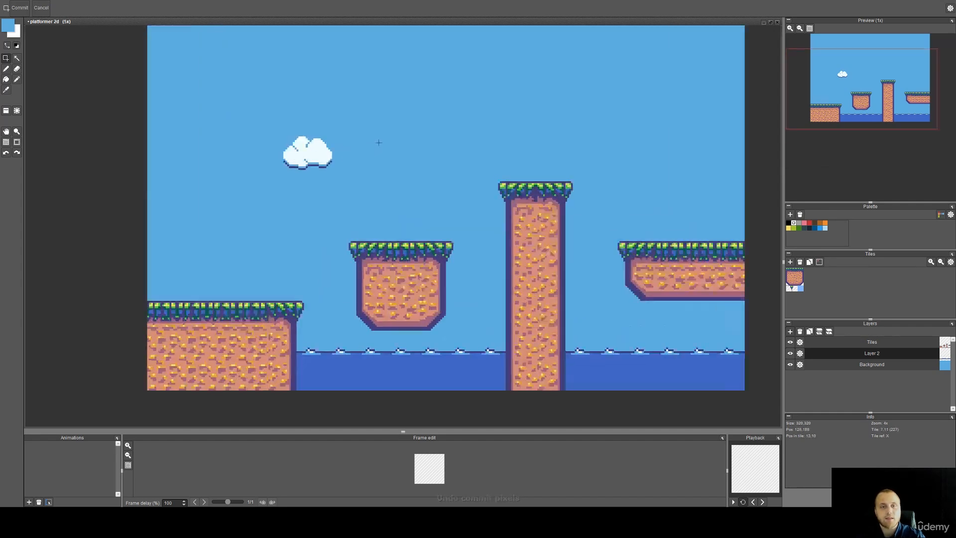
# Draw a short stepped sky-blue crease inward from the right edge of the cloud's right hump with the pen.
pyautogui.scroll(3, 338, 168)
pyautogui.press('b')
pyautogui.rightClick(236, 272)
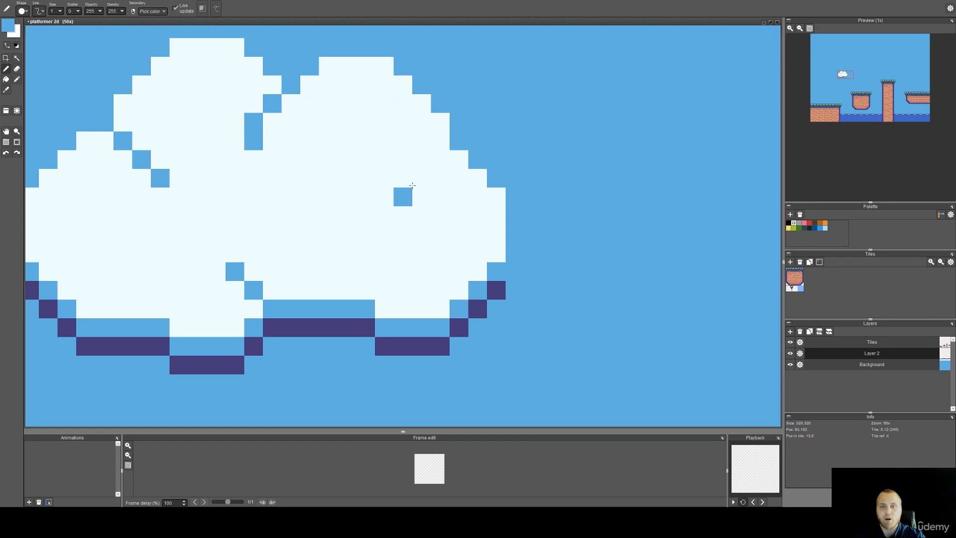
pyautogui.click(441, 160)
pyautogui.moveTo(422, 159); pyautogui.dragTo(403, 159)
pyautogui.click(384, 178)
# Select the cloud and place one copy slightly higher in the sky above the rightmost platform.
pyautogui.scroll(-5, 345, 229)
pyautogui.moveTo(402, 267)
pyautogui.mouseDown()
pyautogui.moveTo(341, 176)
pyautogui.moveTo(249, 103)
pyautogui.mouseUp()
pyautogui.scroll(-1, 341, 177)
pyautogui.press('s')
pyautogui.moveTo(320, 156)
pyautogui.mouseDown()
pyautogui.moveTo(420, 140)
pyautogui.moveTo(695, 125)
pyautogui.mouseUp()
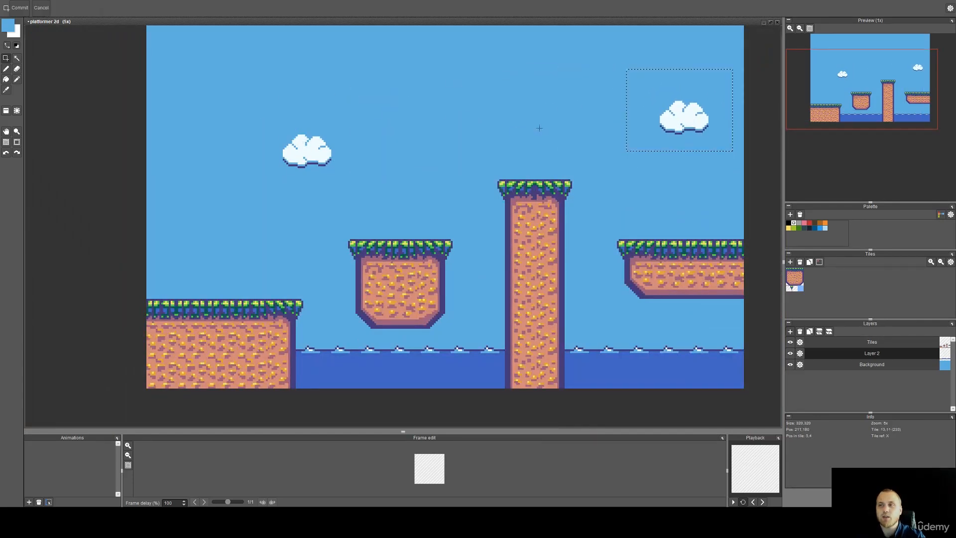
pyautogui.scroll(-1, 538, 127)
pyautogui.moveTo(551, 145); pyautogui.dragTo(498, 171)
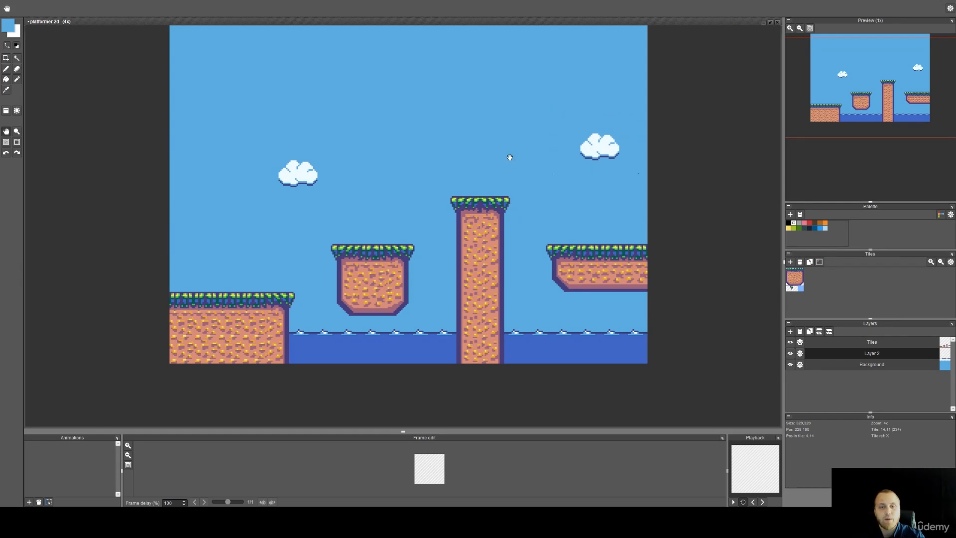
pyautogui.moveTo(510, 153); pyautogui.dragTo(509, 144)
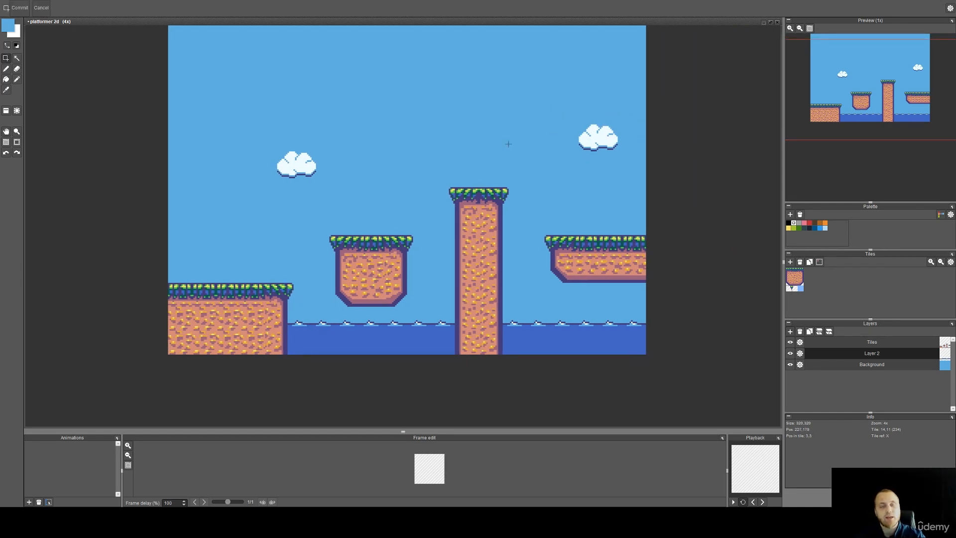
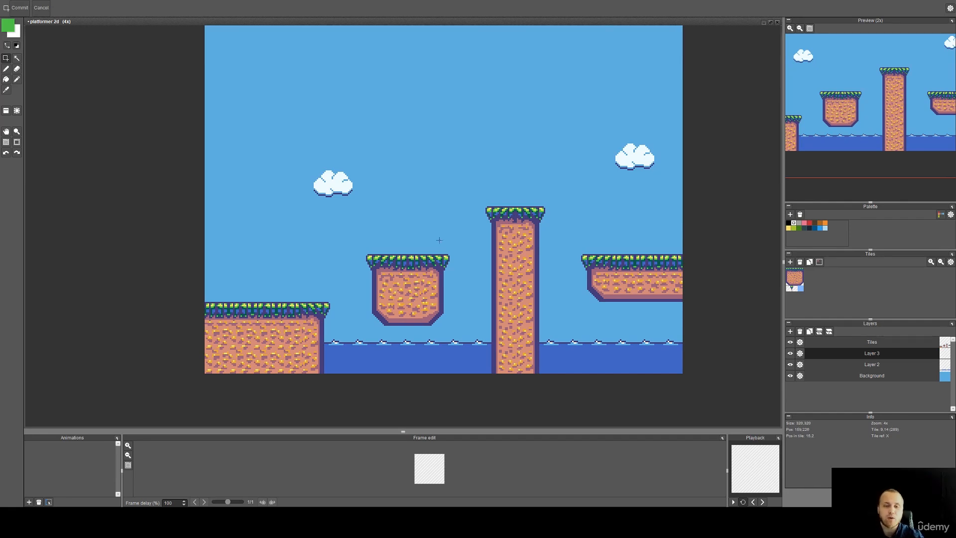
# Sample the dark purple outline above the floating platform's grass for drawing with the 1-pixel pen on Layer 3.
pyautogui.scroll(2, 443, 233)
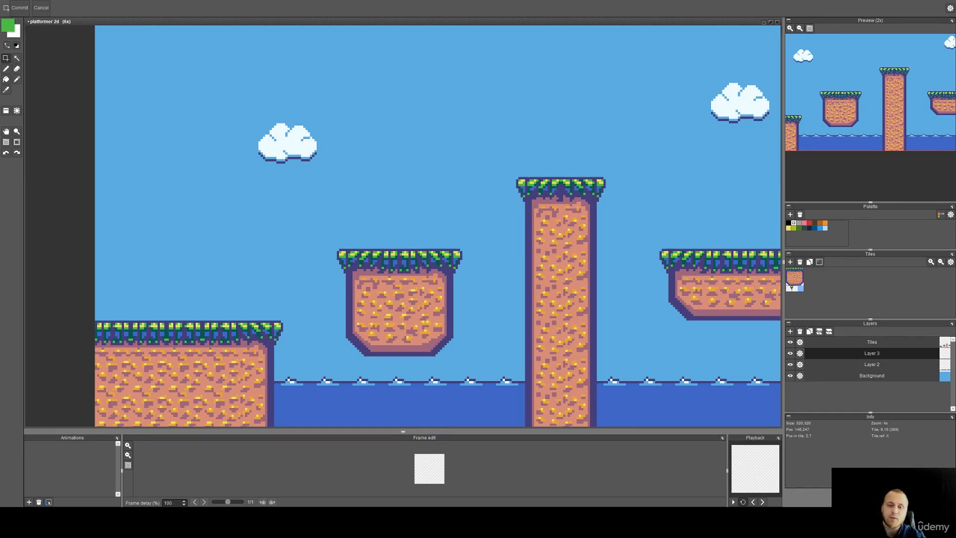
pyautogui.scroll(6, 400, 251)
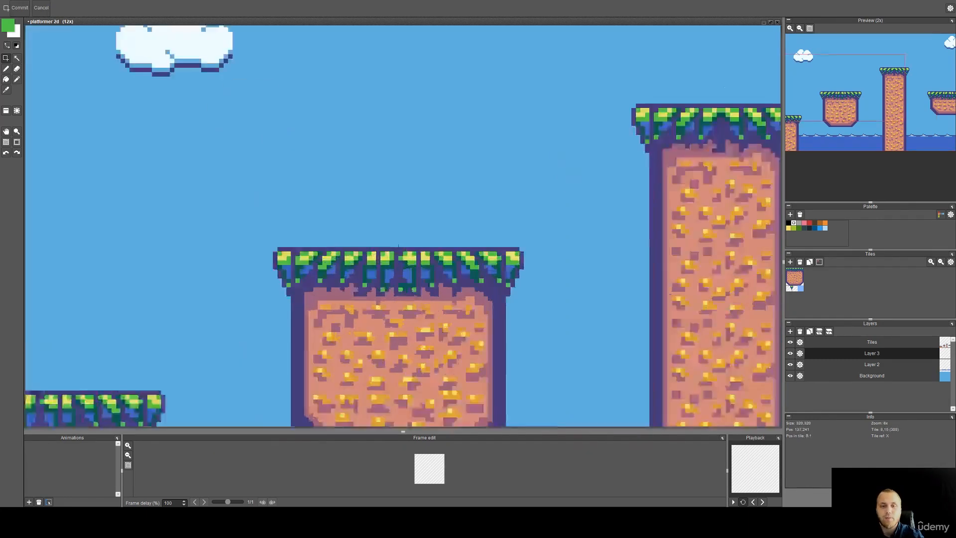
pyautogui.press('b')
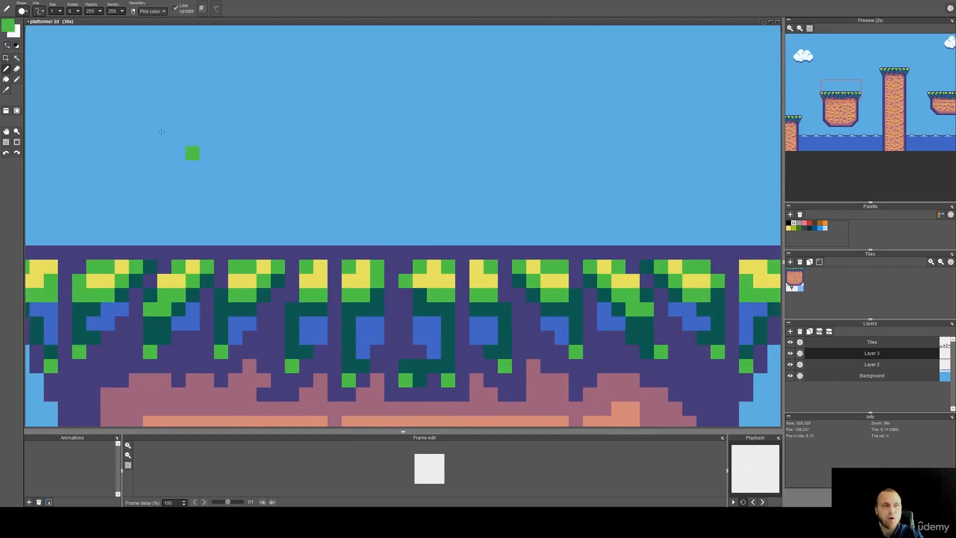
pyautogui.click(7, 27)
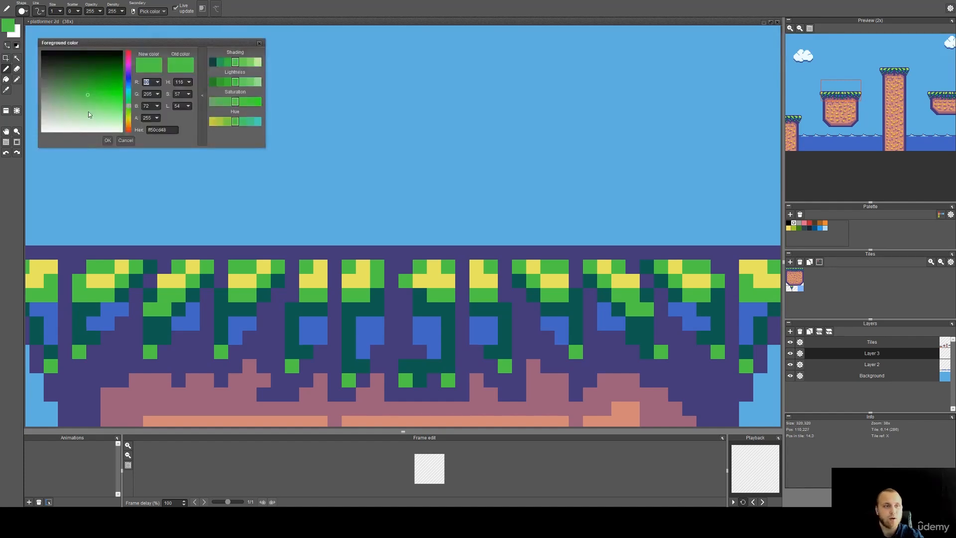
pyautogui.click(126, 141)
pyautogui.press('i')
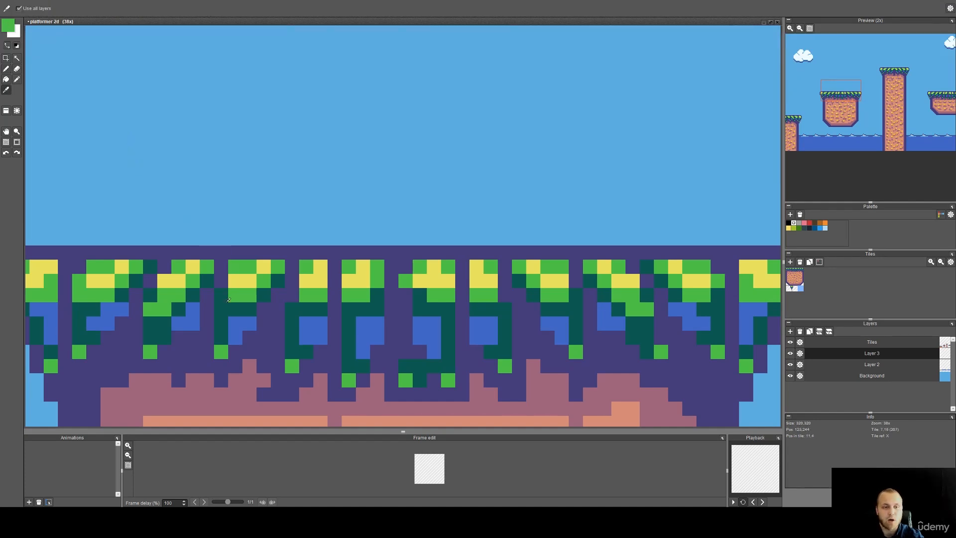
pyautogui.click(225, 258)
pyautogui.scroll(-3, 226, 258)
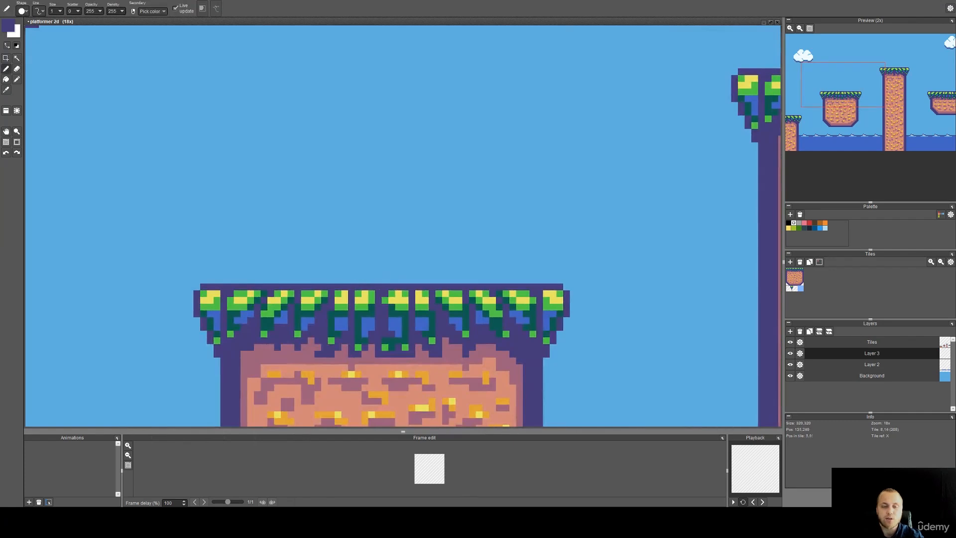
pyautogui.scroll(5, 390, 277)
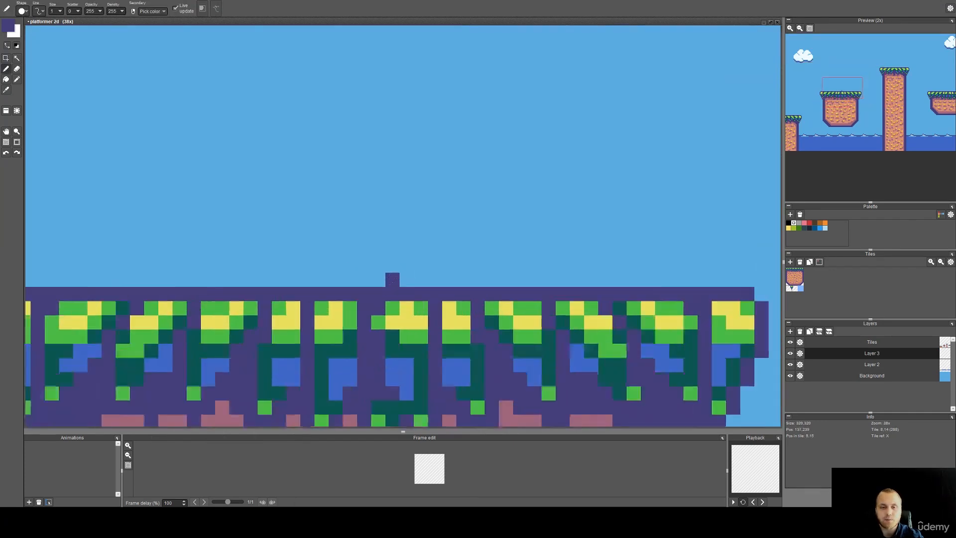
# Draw the dark purple left edge of a tree trunk rising vertically from the floating platform's grass.
pyautogui.click(364, 266)
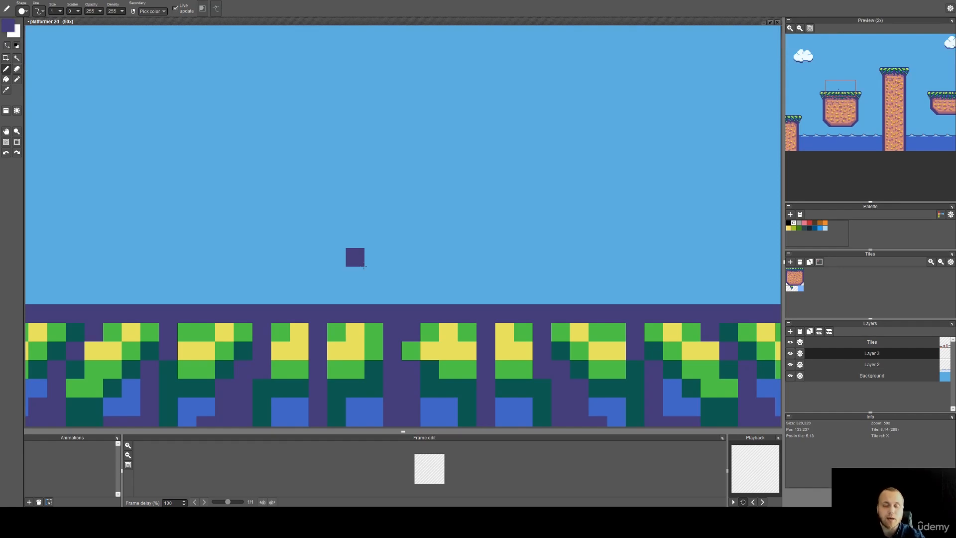
pyautogui.click(355, 294)
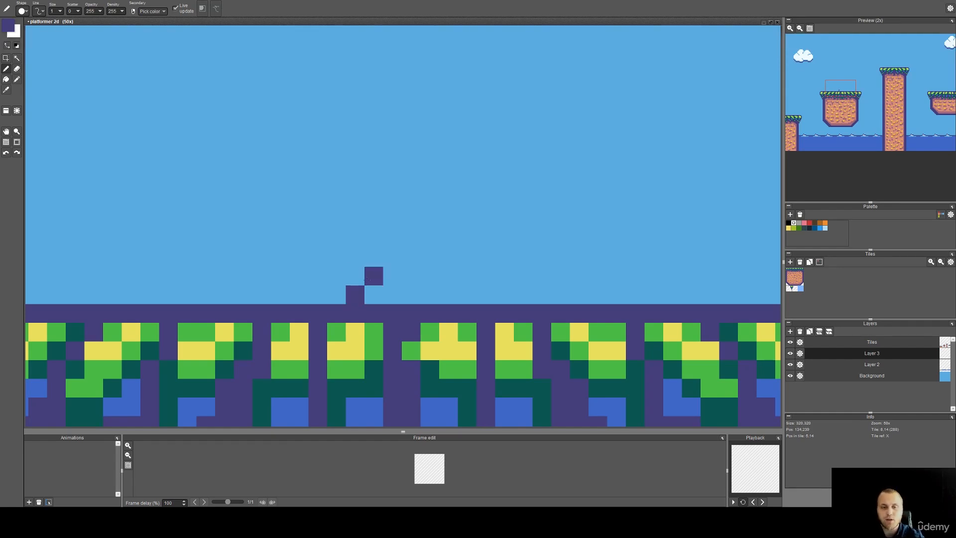
pyautogui.click(374, 257)
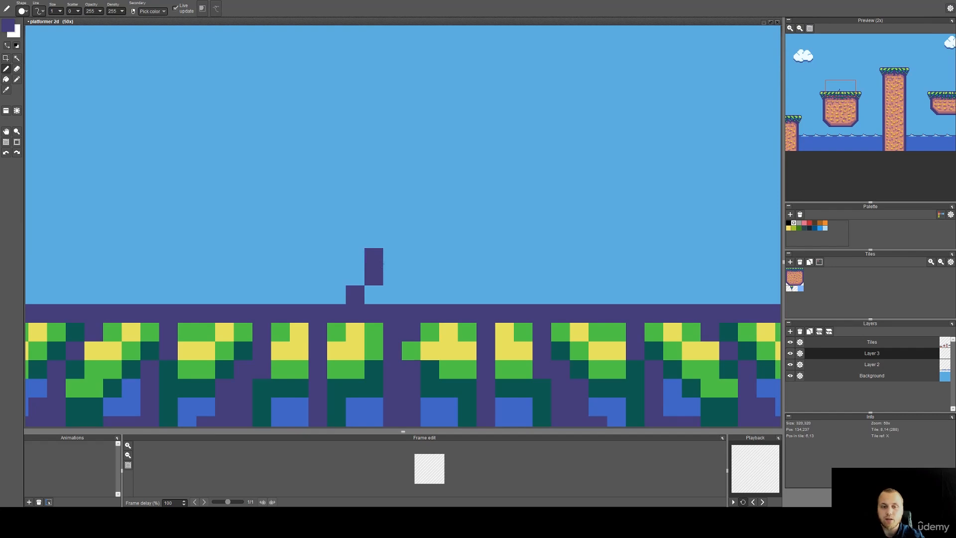
pyautogui.scroll(-2, 410, 273)
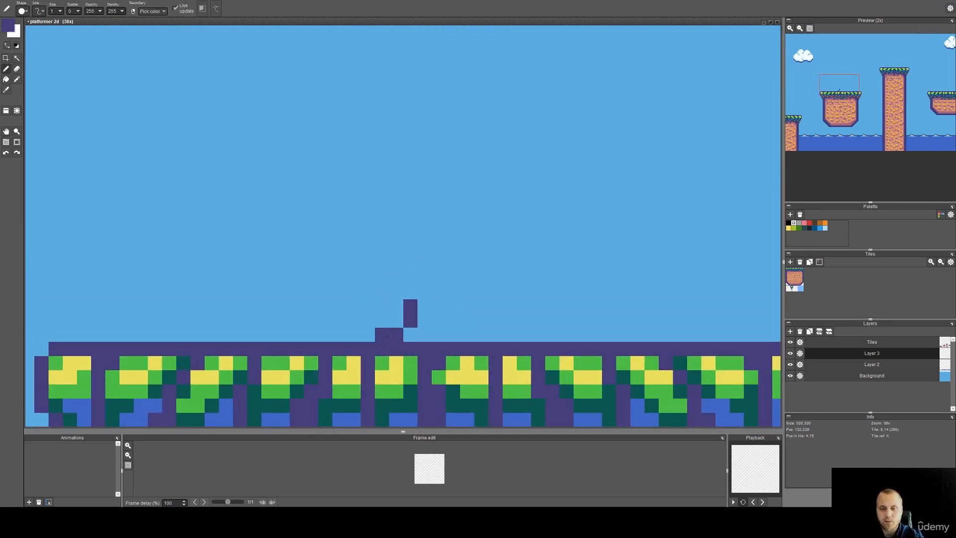
pyautogui.moveTo(411, 291)
pyautogui.mouseDown()
pyautogui.moveTo(411, 220)
pyautogui.moveTo(451, 194)
pyautogui.mouseUp()
pyautogui.press('space')
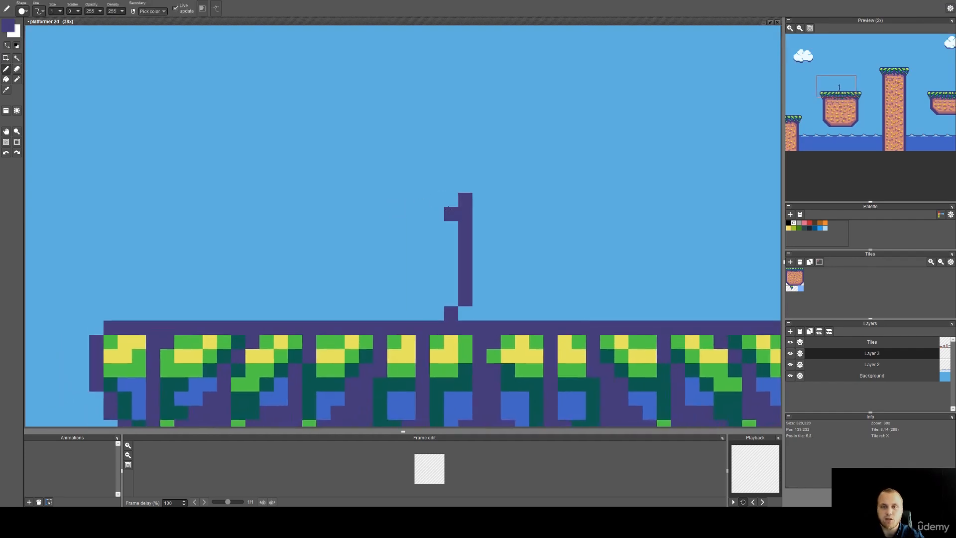
pyautogui.scroll(-2, 467, 234)
pyautogui.press('space')
pyautogui.moveTo(484, 220); pyautogui.dragTo(482, 268)
pyautogui.scroll(1, 474, 308)
pyautogui.scroll(1, 472, 308)
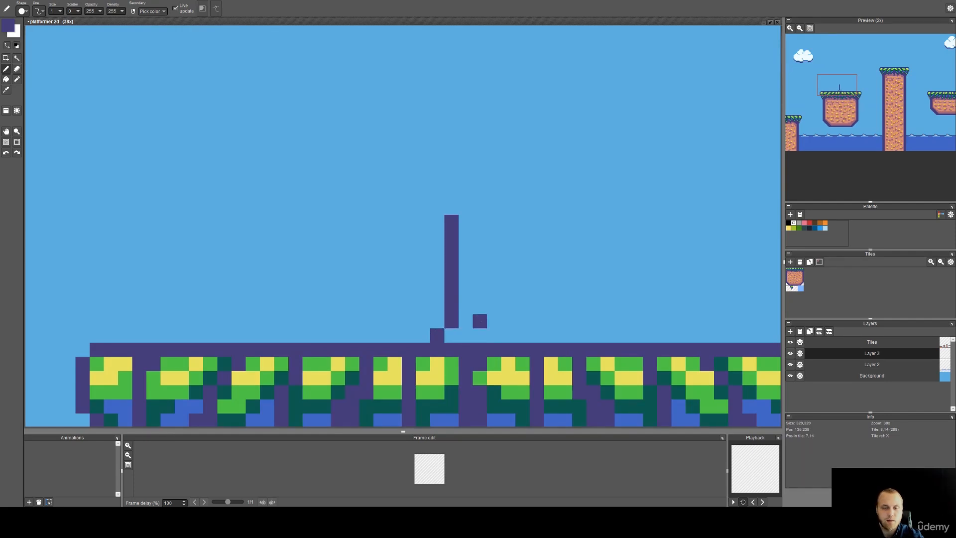
# Reshape the foot of the trunk's left edge into a diagonal step flaring outward, erasing the surplus pixels.
pyautogui.click(423, 336)
pyautogui.click(437, 321)
pyautogui.rightClick(467, 322)
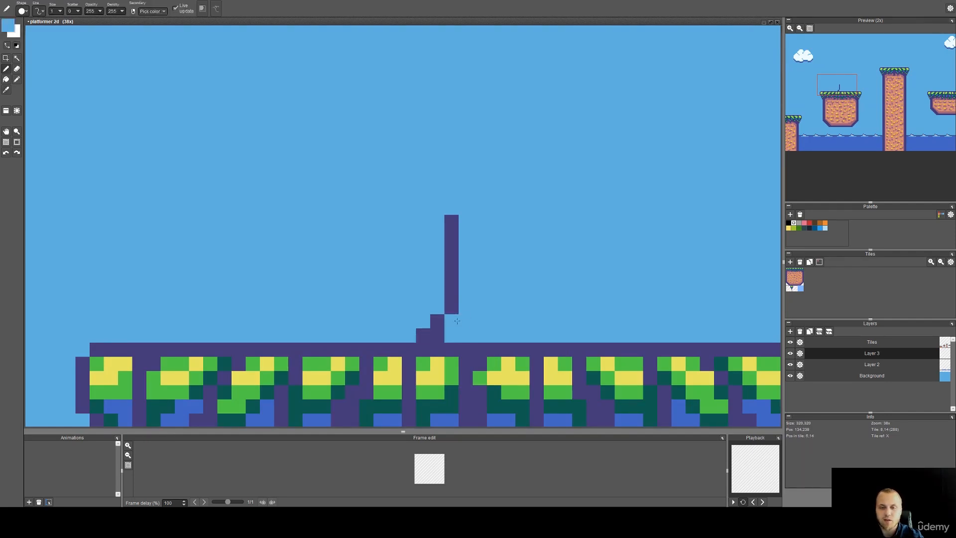
pyautogui.press('e')
pyautogui.click(451, 321)
pyautogui.click(438, 336)
pyautogui.press('b')
pyautogui.rightClick(450, 294)
pyautogui.click(450, 307)
# Turn the top of the trunk's left edge leftward with a short dark purple hook.
pyautogui.press('space')
pyautogui.moveTo(454, 239); pyautogui.dragTo(455, 290)
pyautogui.click(451, 260)
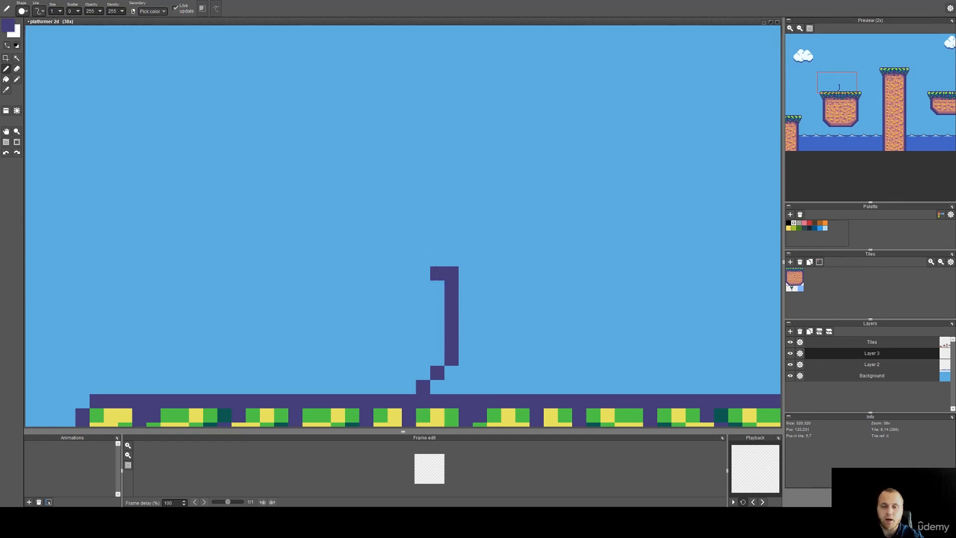
pyautogui.click(437, 259)
pyautogui.click(423, 259)
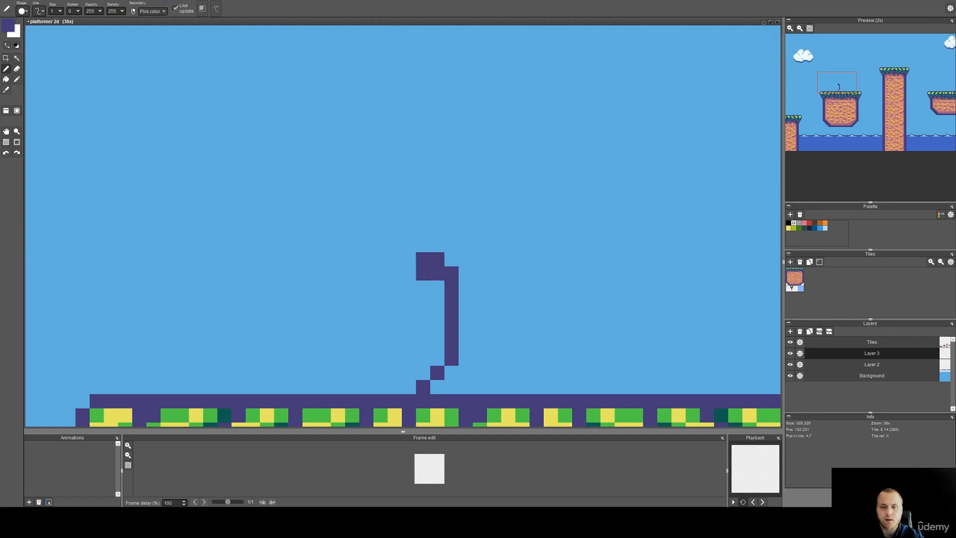
# Draw the tree crown's rounded left outline from the trunk's hook up and over toward the crown's top.
pyautogui.moveTo(409, 287)
pyautogui.mouseDown()
pyautogui.moveTo(378, 283)
pyautogui.moveTo(327, 235)
pyautogui.moveTo(314, 201)
pyautogui.moveTo(331, 187)
pyautogui.mouseUp()
pyautogui.scroll(-2, 405, 229)
pyautogui.moveTo(310, 261)
pyautogui.mouseDown()
pyautogui.moveTo(320, 221)
pyautogui.moveTo(352, 190)
pyautogui.moveTo(410, 178)
pyautogui.mouseUp()
pyautogui.click(367, 187)
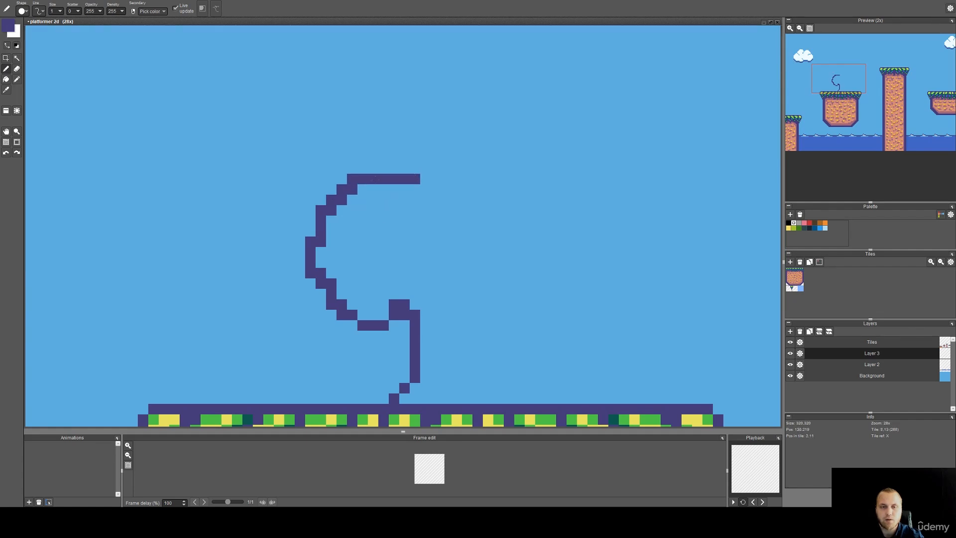
# Undo the last strokes of the crown's top and redraw that outline sloping upward to the right.
pyautogui.hotkey('ctrl', 'z')
pyautogui.hotkey('ctrl', 'z')
pyautogui.moveTo(362, 179)
pyautogui.mouseDown()
pyautogui.moveTo(389, 159)
pyautogui.moveTo(406, 169)
pyautogui.moveTo(445, 147)
pyautogui.moveTo(433, 155)
pyautogui.moveTo(426, 188)
pyautogui.moveTo(412, 160)
pyautogui.moveTo(386, 155)
pyautogui.moveTo(415, 158)
pyautogui.mouseUp()
pyautogui.press('e')
pyautogui.press('i')
pyautogui.press('b')
pyautogui.scroll(-5, 398, 194)
pyautogui.scroll(3, 403, 203)
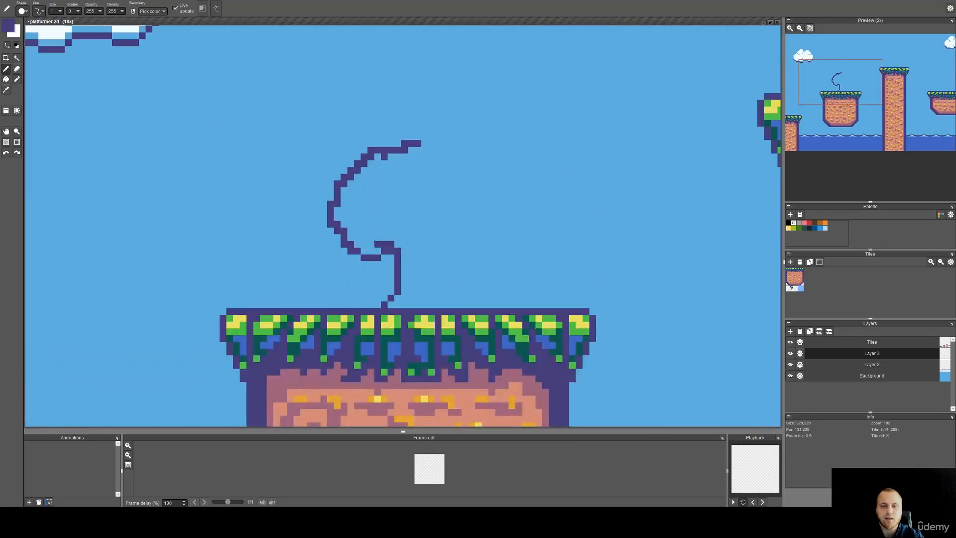
pyautogui.scroll(3, 381, 247)
pyautogui.click(350, 145)
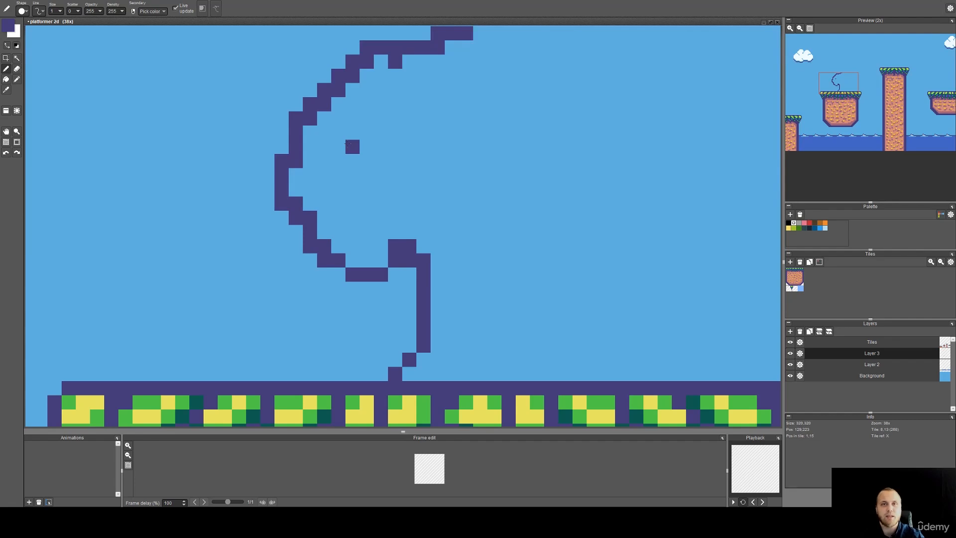
# Erase the surplus dark pixels where the crown's underside meets the top of the trunk.
pyautogui.press('space')
pyautogui.moveTo(393, 181); pyautogui.dragTo(386, 199)
pyautogui.press('e')
pyautogui.moveTo(402, 266); pyautogui.dragTo(389, 265)
pyautogui.click(415, 277)
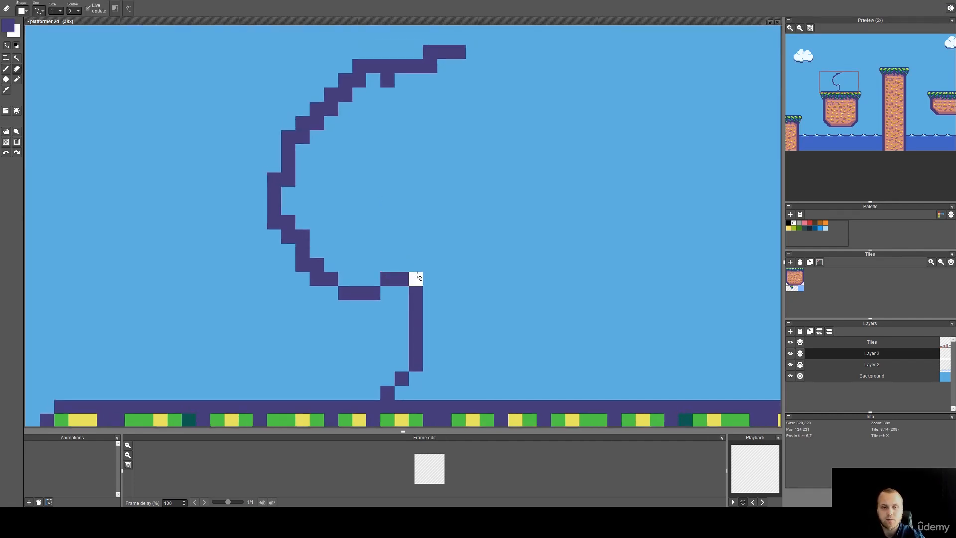
pyautogui.scroll(-4, 425, 249)
pyautogui.scroll(2, 421, 219)
pyautogui.scroll(2, 421, 219)
# Erase the upper section of the crown's outline, keeping only its lower-left curve.
pyautogui.moveTo(393, 189)
pyautogui.mouseDown()
pyautogui.moveTo(352, 211)
pyautogui.moveTo(320, 245)
pyautogui.moveTo(358, 191)
pyautogui.moveTo(307, 243)
pyautogui.moveTo(293, 244)
pyautogui.moveTo(308, 219)
pyautogui.moveTo(294, 191)
pyautogui.moveTo(316, 171)
pyautogui.moveTo(359, 163)
pyautogui.moveTo(393, 189)
pyautogui.moveTo(361, 183)
pyautogui.moveTo(393, 180)
pyautogui.mouseUp()
pyautogui.press('b')
pyautogui.rightClick(295, 246)
pyautogui.rightClick(393, 197)
pyautogui.press('e')
pyautogui.rightClick(406, 173)
pyautogui.press('b')
pyautogui.press('e')
pyautogui.moveTo(294, 176)
pyautogui.mouseDown()
pyautogui.moveTo(361, 156)
pyautogui.moveTo(296, 208)
pyautogui.moveTo(458, 161)
pyautogui.moveTo(393, 174)
pyautogui.mouseUp()
pyautogui.press('b')
# Redraw the crown's upper-left outline as a stepped dark purple arc rising toward the right.
pyautogui.click(316, 203)
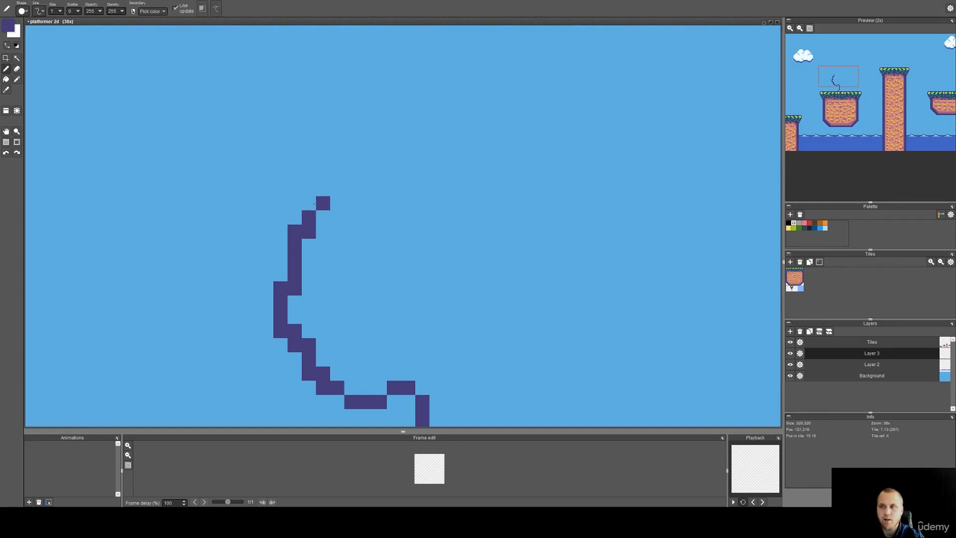
pyautogui.click(331, 202)
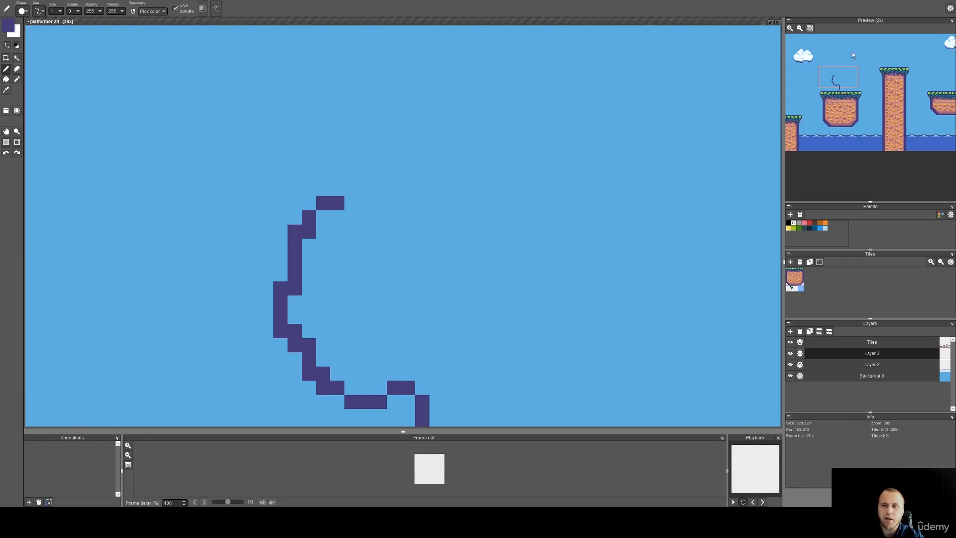
pyautogui.moveTo(485, 207); pyautogui.dragTo(450, 139)
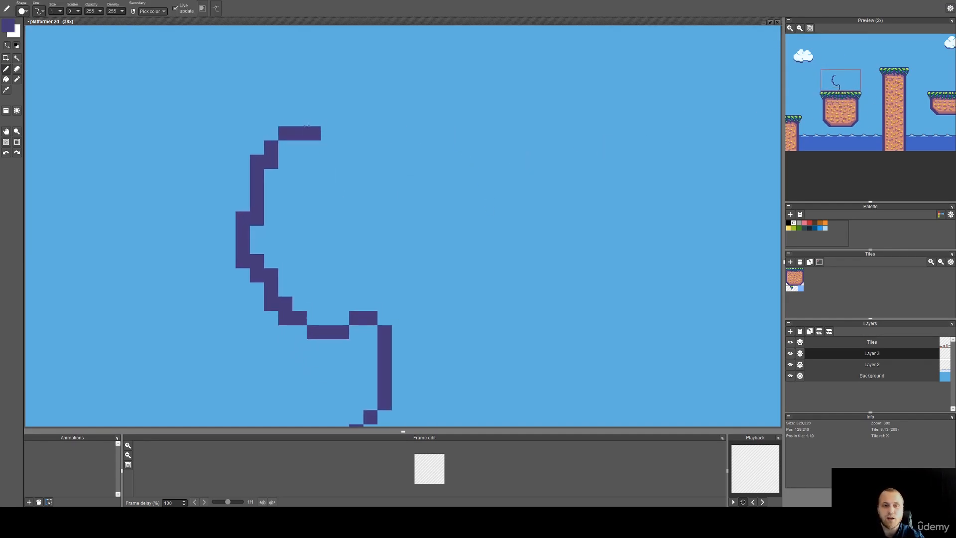
pyautogui.moveTo(307, 121)
pyautogui.mouseDown()
pyautogui.moveTo(363, 105)
pyautogui.moveTo(372, 92)
pyautogui.moveTo(389, 95)
pyautogui.mouseUp()
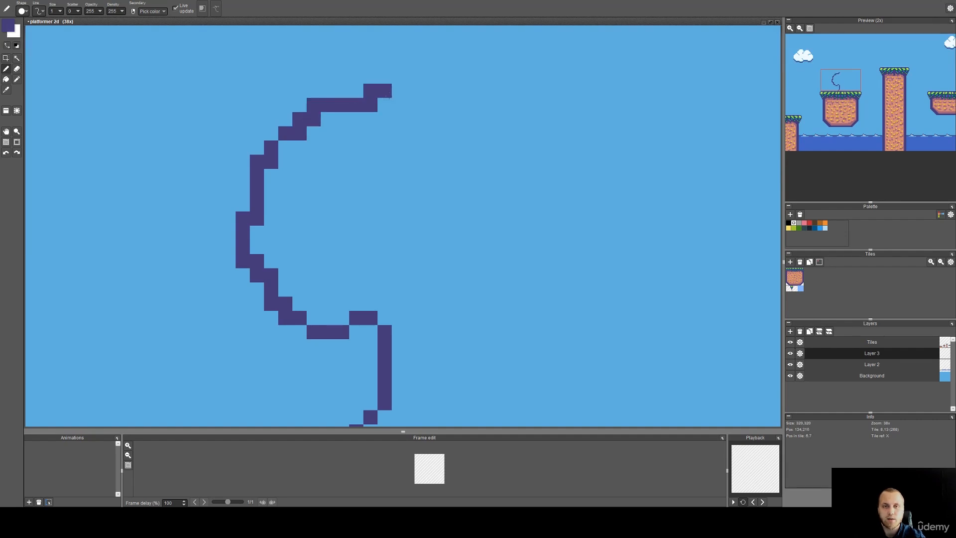
pyautogui.scroll(-3, 423, 157)
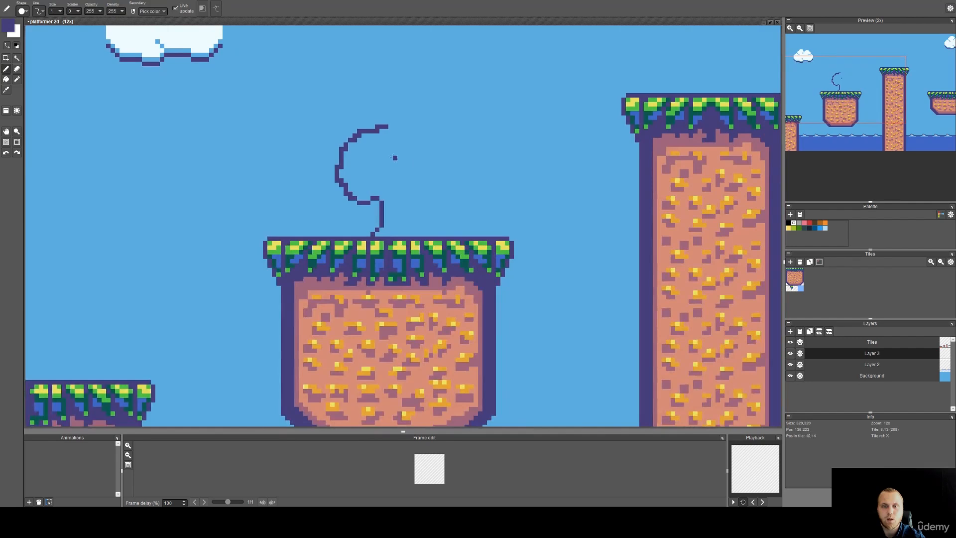
pyautogui.scroll(3, 378, 132)
pyautogui.scroll(1, 377, 213)
# Draw a vertical dark purple centre line from the platform to the crown's top height and join it to the arc.
pyautogui.press('space')
pyautogui.moveTo(401, 321); pyautogui.dragTo(327, 268)
pyautogui.scroll(-3, 373, 342)
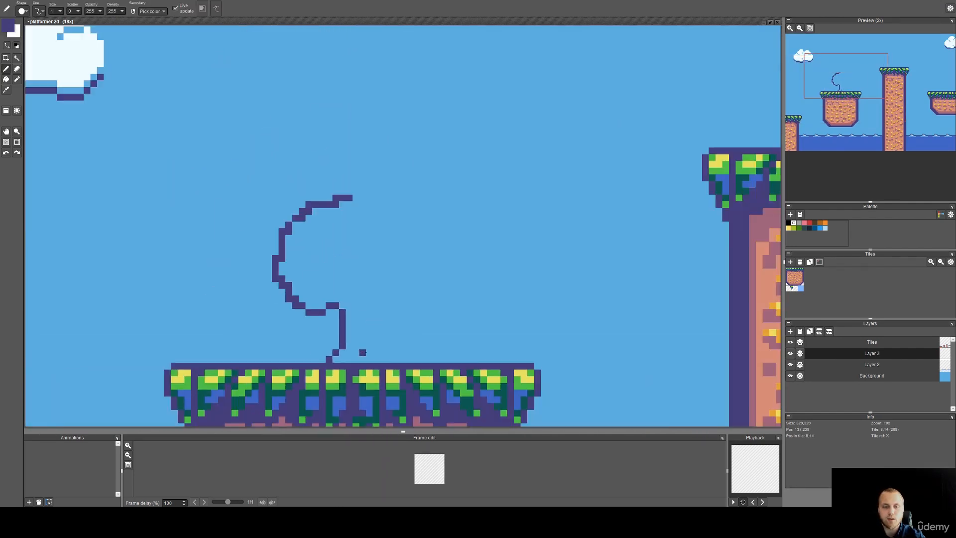
pyautogui.moveTo(362, 358); pyautogui.dragTo(362, 208)
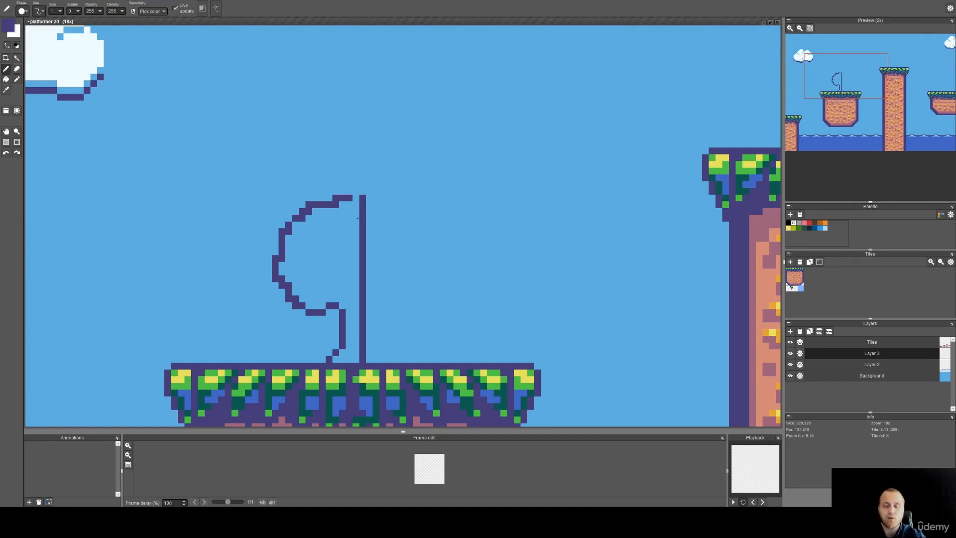
pyautogui.scroll(4, 340, 204)
pyautogui.click(355, 198)
pyautogui.scroll(-3, 346, 222)
pyautogui.scroll(-4, 393, 238)
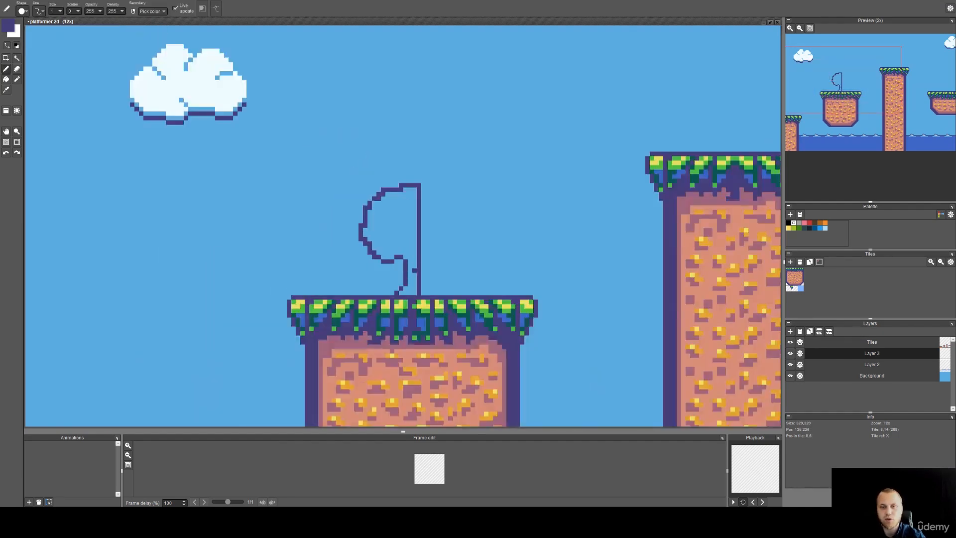
# Add dark purple pixels at the foot of the centre line, stepping outward toward the trunk's left edge.
pyautogui.scroll(5, 425, 289)
pyautogui.click(378, 274)
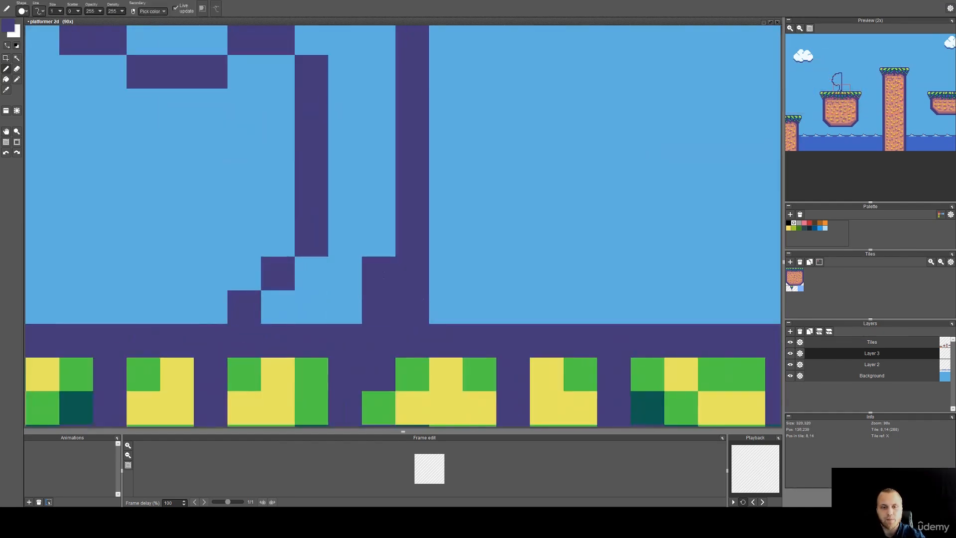
pyautogui.click(345, 306)
pyautogui.scroll(-4, 357, 299)
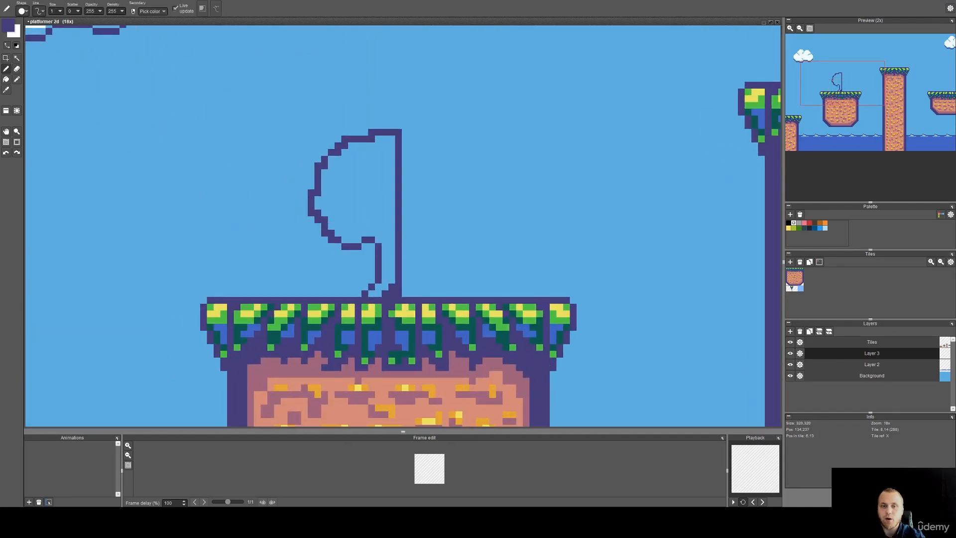
pyautogui.scroll(2, 411, 264)
pyautogui.scroll(-2, 410, 280)
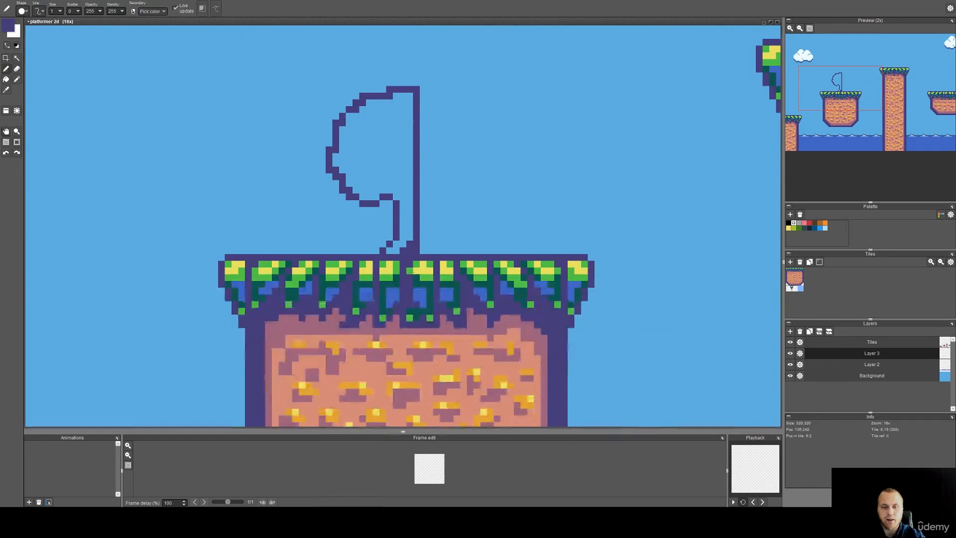
# Sample the mauve from the platform's dirt as the drawing colour.
pyautogui.keyDown('alt'); pyautogui.click(307, 324); pyautogui.keyUp('alt')
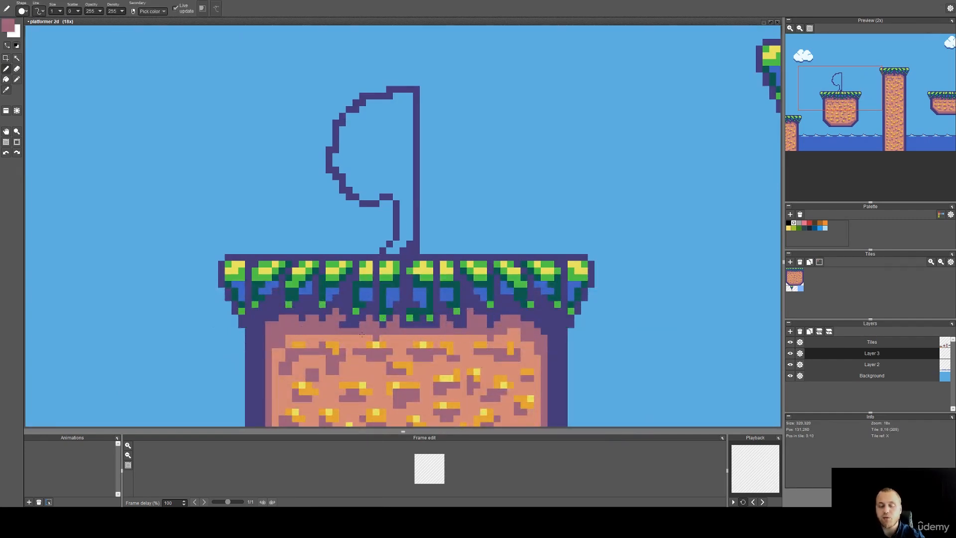
pyautogui.scroll(3, 402, 231)
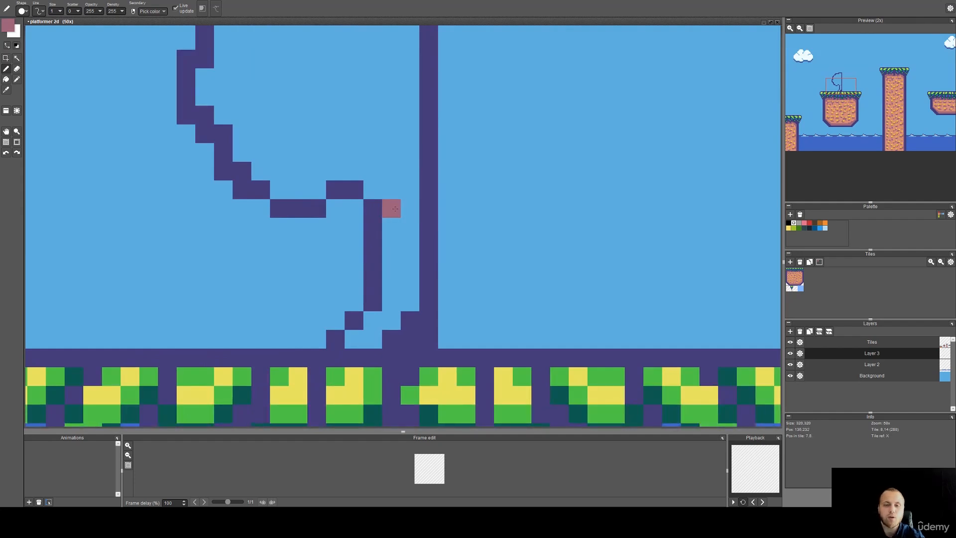
pyautogui.scroll(-3, 398, 208)
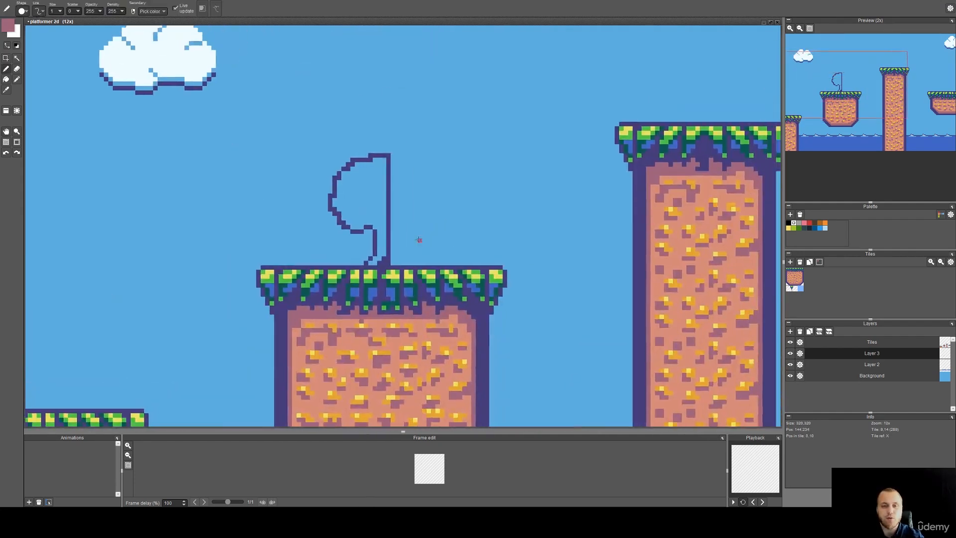
pyautogui.scroll(3, 397, 232)
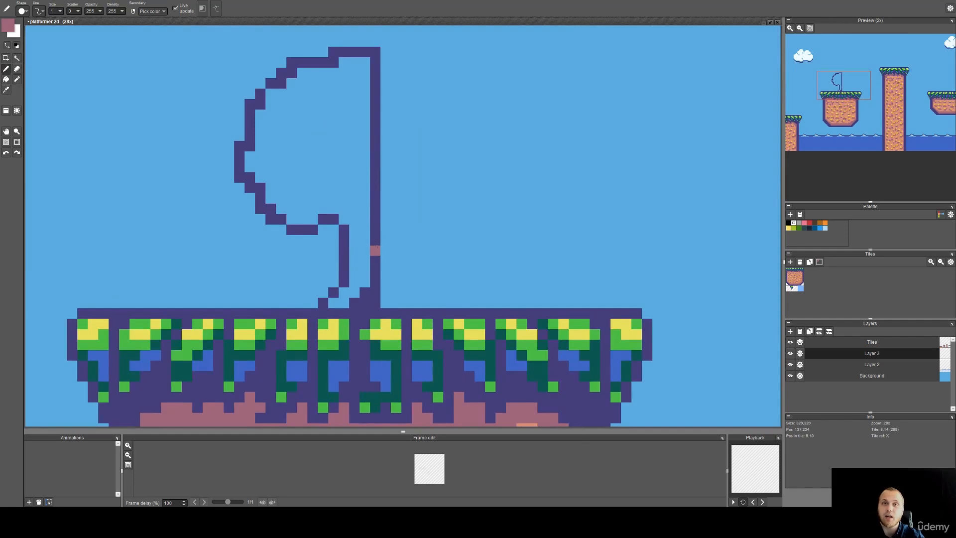
pyautogui.scroll(-2, 371, 221)
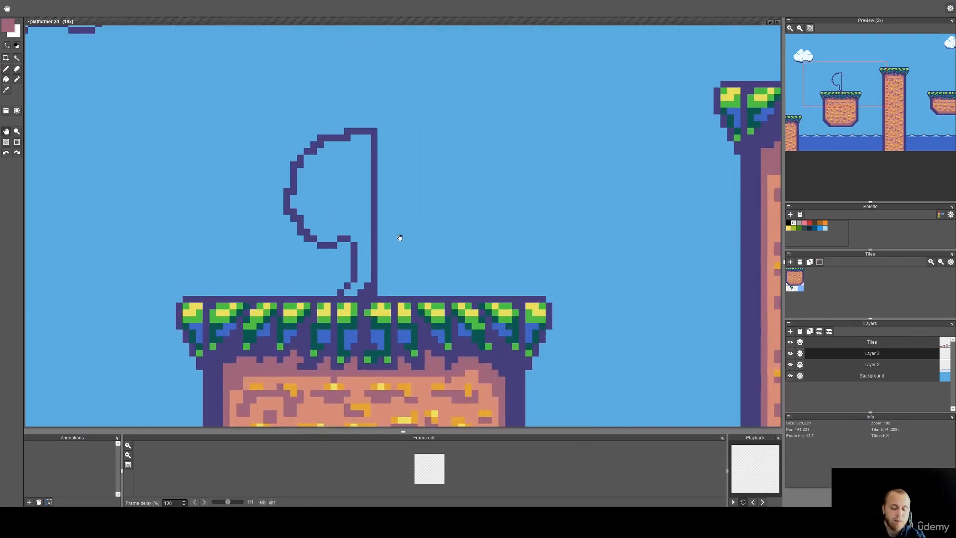
# Move the tree's centre line one pixel to the right and close the gap in the crown's top with dark purple.
pyautogui.press('m')
pyautogui.moveTo(398, 128); pyautogui.dragTo(378, 276)
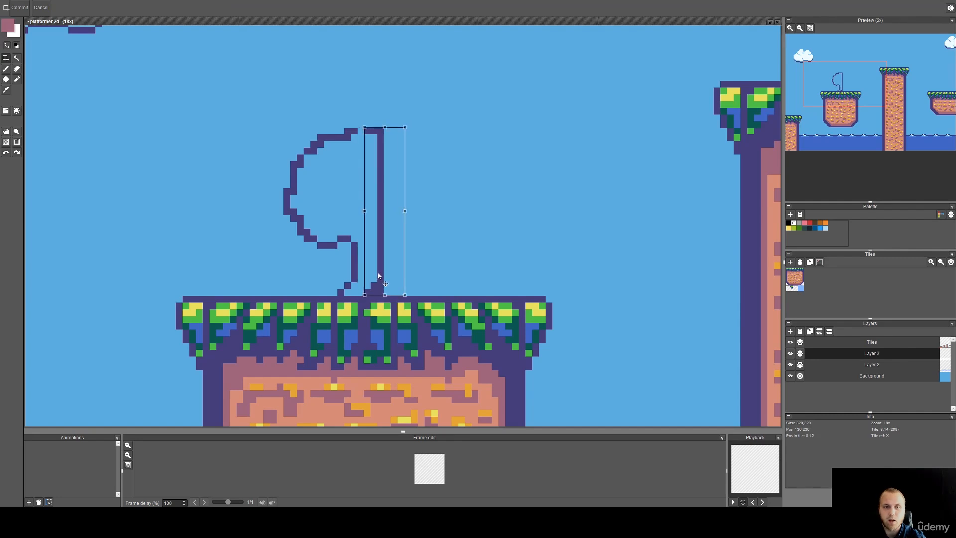
pyautogui.click(474, 248)
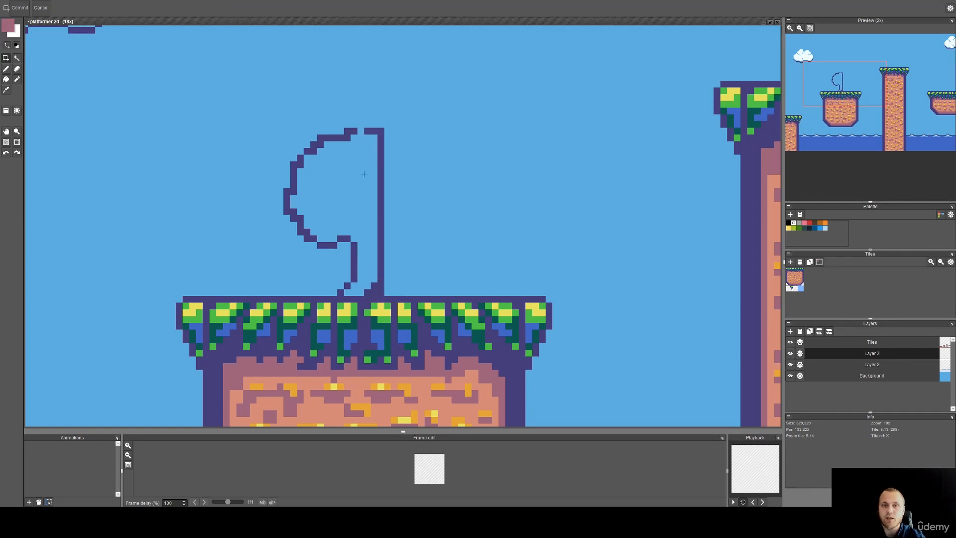
pyautogui.scroll(2, 347, 125)
pyautogui.press('b')
pyautogui.keyDown('alt'); pyautogui.click(359, 141); pyautogui.keyUp('alt')
pyautogui.click(375, 138)
# Draw a stepped dark purple line from the centre line down to the trunk's upper-left corner, closing the crown's underside.
pyautogui.scroll(-1, 405, 298)
pyautogui.press('space')
pyautogui.moveTo(406, 298); pyautogui.dragTo(422, 145)
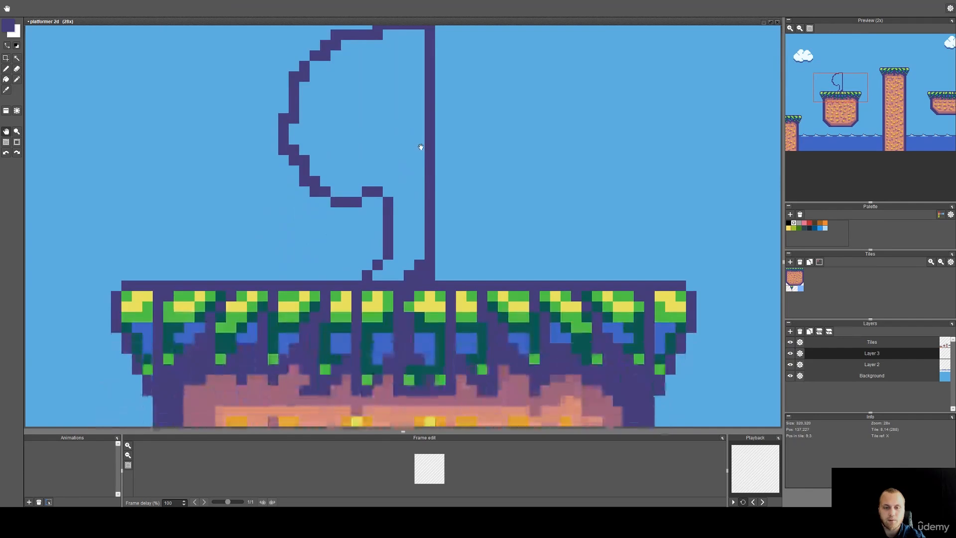
pyautogui.moveTo(419, 182); pyautogui.dragTo(398, 202)
pyautogui.click(398, 222)
# Fill the enclosed trunk with the mauve sampled from the platform's dirt.
pyautogui.press('space')
pyautogui.moveTo(408, 238)
pyautogui.mouseDown()
pyautogui.moveTo(403, 132)
pyautogui.moveTo(404, 220)
pyautogui.mouseUp()
pyautogui.keyDown('alt'); pyautogui.click(403, 296); pyautogui.keyUp('alt')
pyautogui.press('g')
pyautogui.click(404, 141)
pyautogui.press('space')
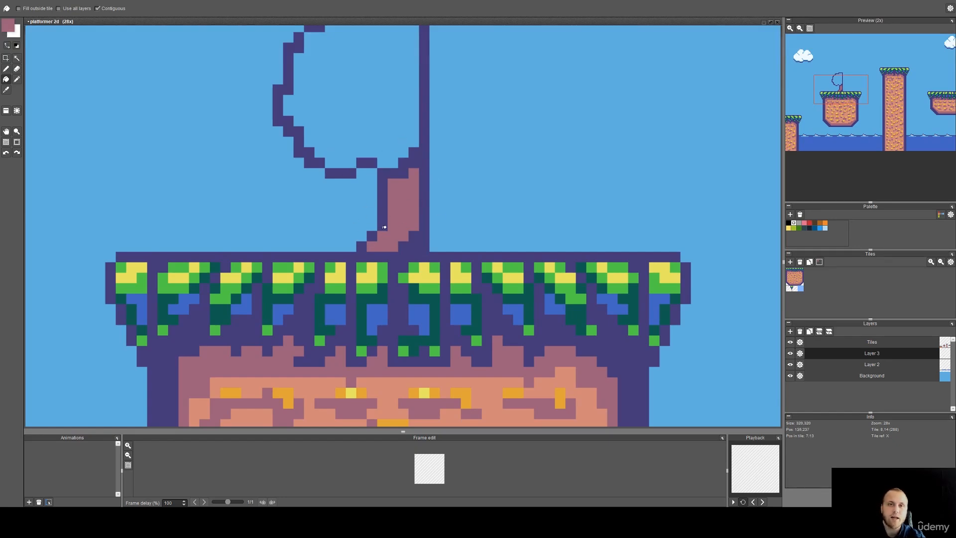
# Sample the darker blue from the grass shading as the pen colour for the tree crown.
pyautogui.press('space')
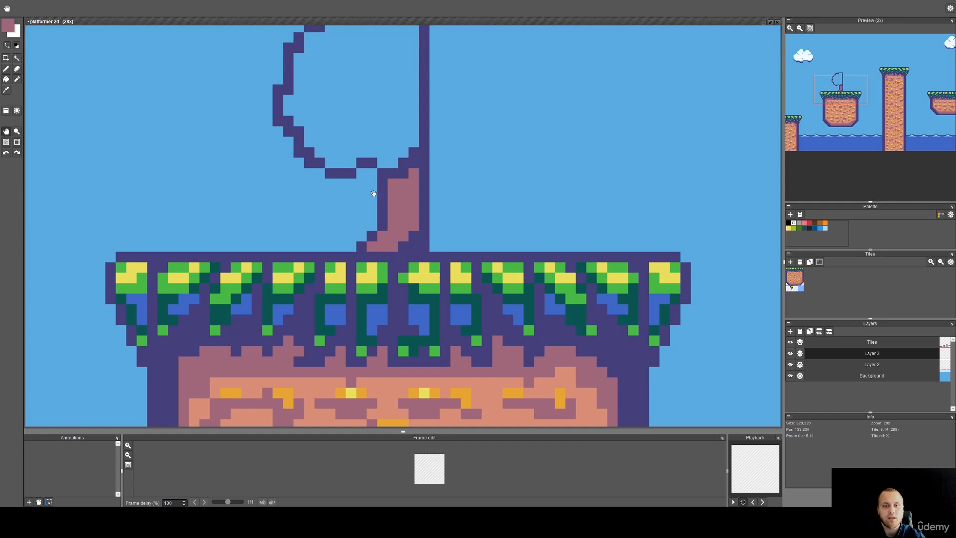
pyautogui.moveTo(347, 217); pyautogui.dragTo(348, 229)
pyautogui.press('b')
pyautogui.keyDown('alt'); pyautogui.click(436, 352); pyautogui.keyUp('alt')
pyautogui.click(404, 195)
pyautogui.press('space')
pyautogui.moveTo(397, 375); pyautogui.dragTo(396, 339)
pyautogui.press('space')
pyautogui.moveTo(398, 191); pyautogui.dragTo(399, 280)
pyautogui.keyDown('alt'); pyautogui.click(368, 370); pyautogui.keyUp('alt')
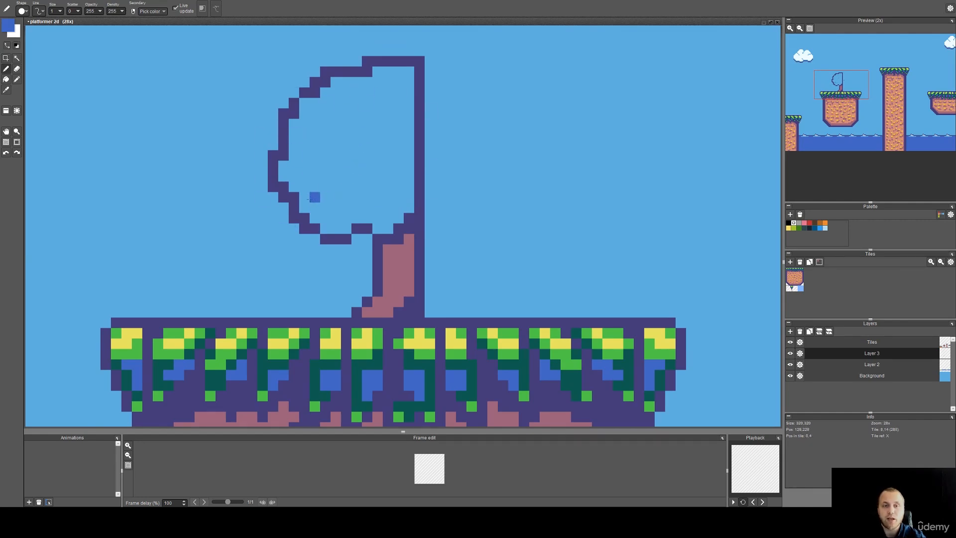
# Draw a wavy darker blue line across the lower crown and fill the area beneath it with the same blue.
pyautogui.moveTo(309, 197)
pyautogui.mouseDown()
pyautogui.moveTo(351, 207)
pyautogui.moveTo(410, 197)
pyautogui.mouseUp()
pyautogui.press('f')
pyautogui.click(386, 218)
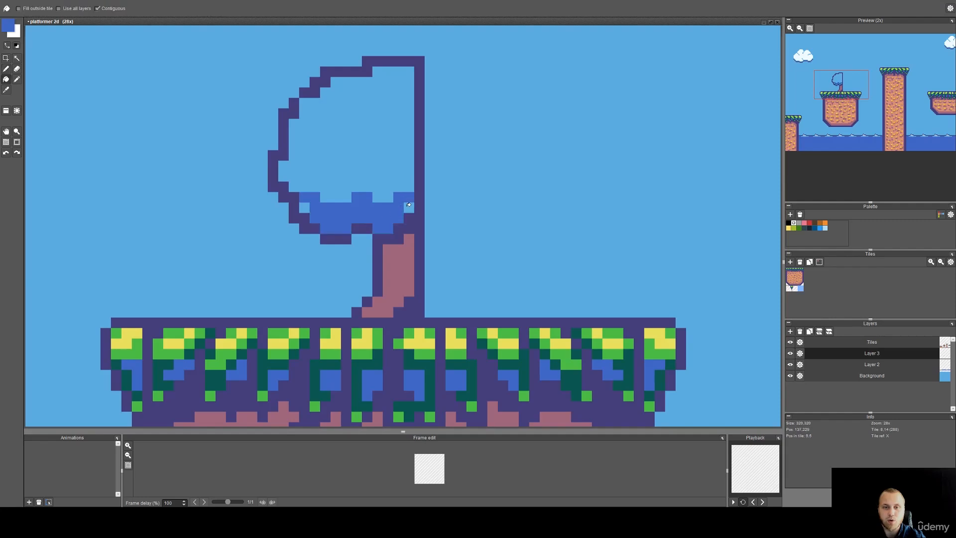
pyautogui.click(307, 209)
# Sample the grass's dark green and paint a band with a bumpy upper edge across the crown above the blue.
pyautogui.press('b')
pyautogui.keyDown('alt'); pyautogui.click(379, 355); pyautogui.keyUp('alt')
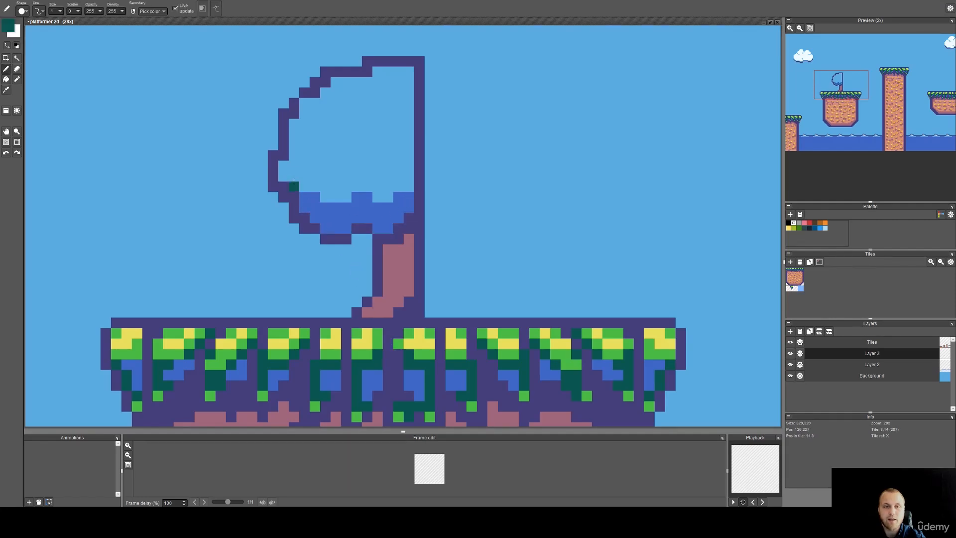
pyautogui.moveTo(294, 155)
pyautogui.mouseDown()
pyautogui.moveTo(305, 165)
pyautogui.moveTo(398, 165)
pyautogui.mouseUp()
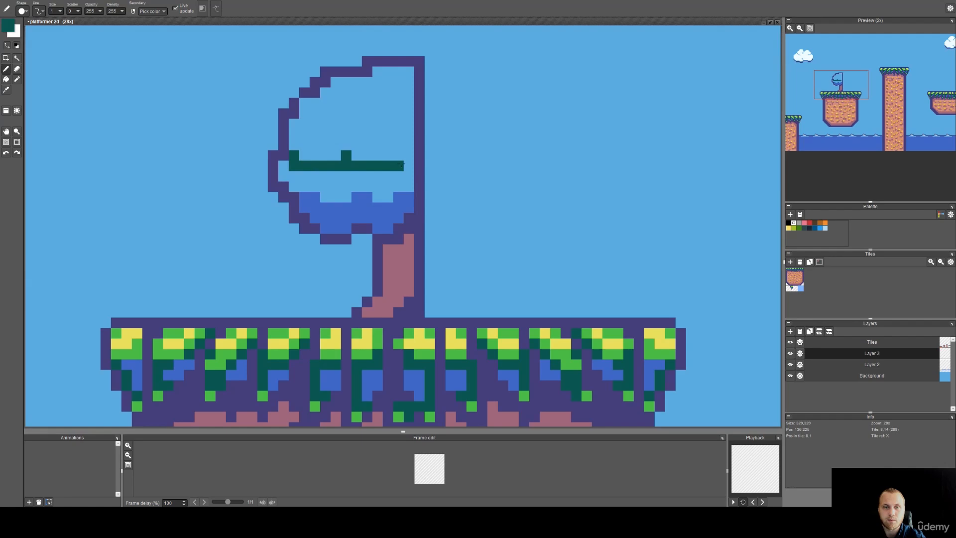
pyautogui.press('g')
pyautogui.click(357, 183)
pyautogui.click(301, 178)
pyautogui.press('b')
pyautogui.click(338, 157)
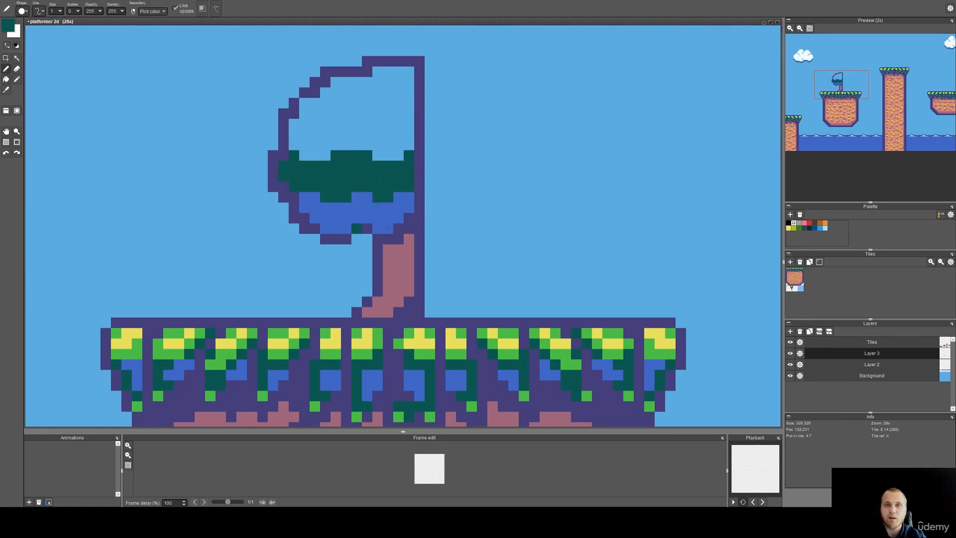
# Fill the remaining upper crown with the bright green sampled from the platform's grass.
pyautogui.rightClick(428, 354)
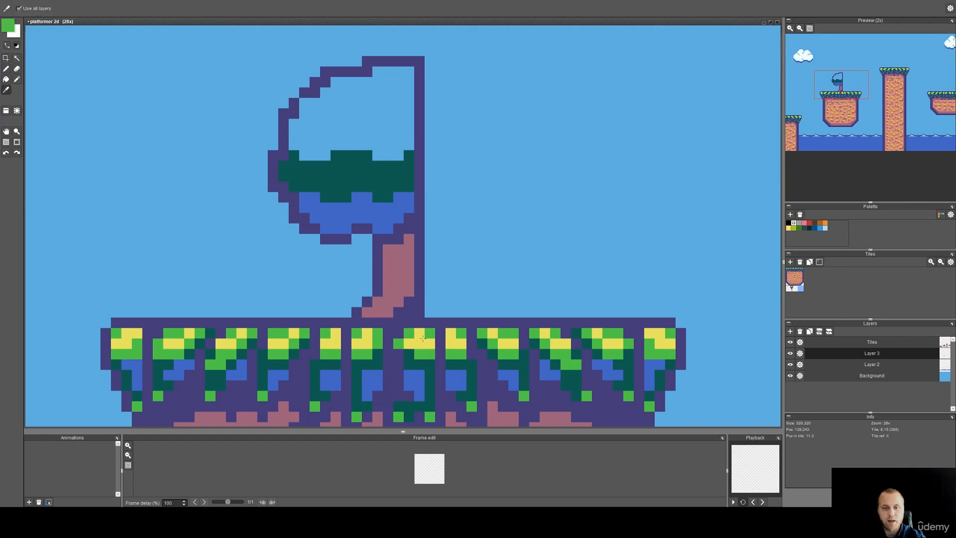
pyautogui.press('g')
pyautogui.click(371, 117)
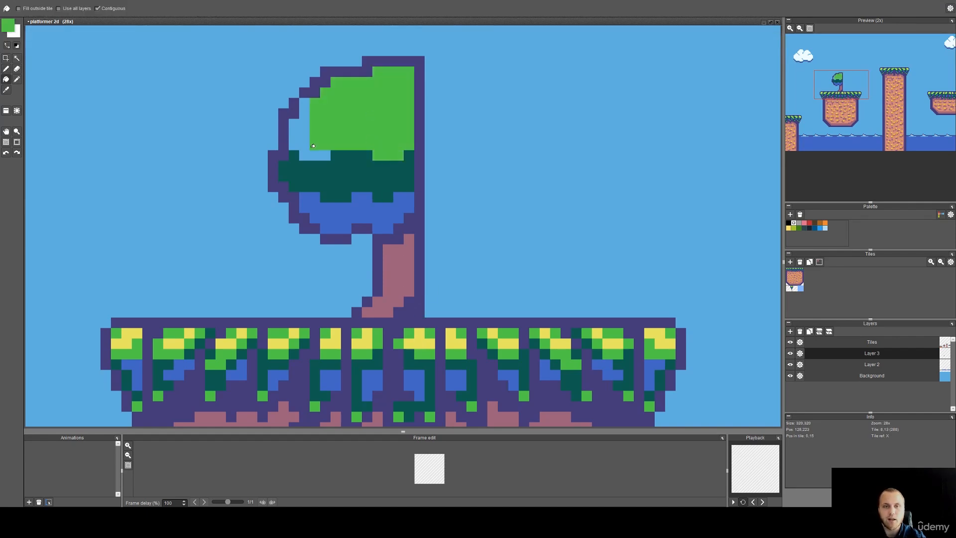
pyautogui.rightClick(423, 336)
pyautogui.press('b')
pyautogui.moveTo(325, 103); pyautogui.dragTo(399, 93)
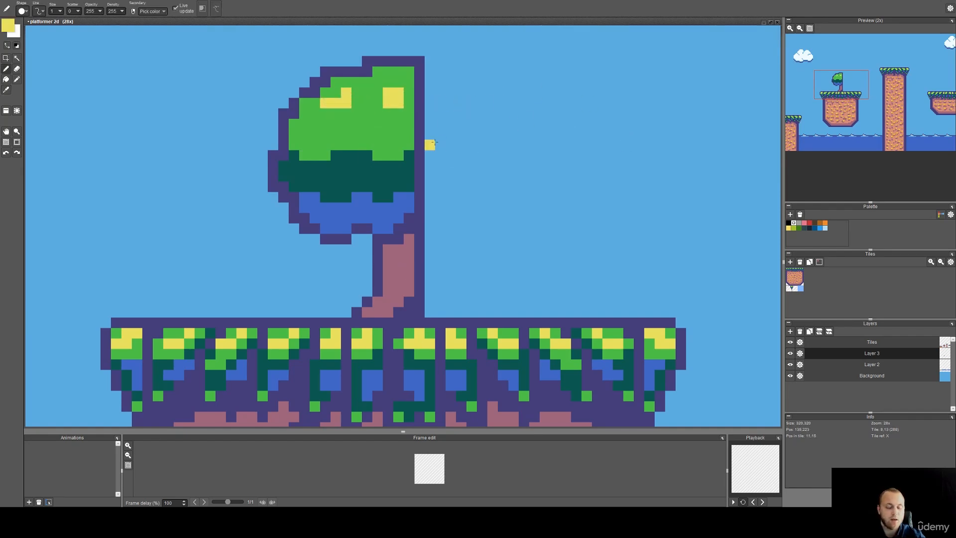
pyautogui.hotkey('ctrl', 'z')
pyautogui.hotkey('ctrl', 'z')
pyautogui.hotkey('ctrl', 'z')
# Enlarge the preview to 4x to examine the half tree on its floating platform.
pyautogui.moveTo(486, 160); pyautogui.dragTo(471, 144)
pyautogui.moveTo(437, 171); pyautogui.dragTo(461, 185)
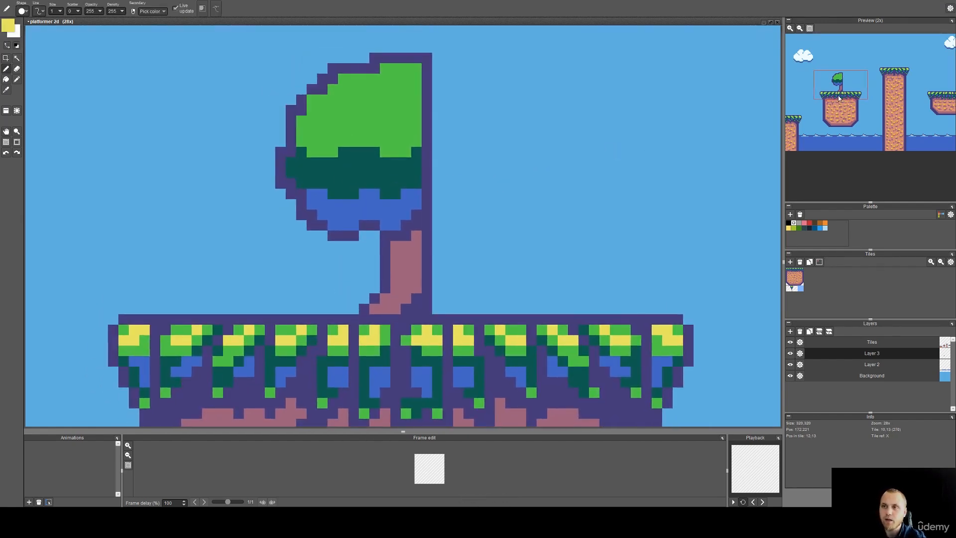
pyautogui.scroll(1, 838, 81)
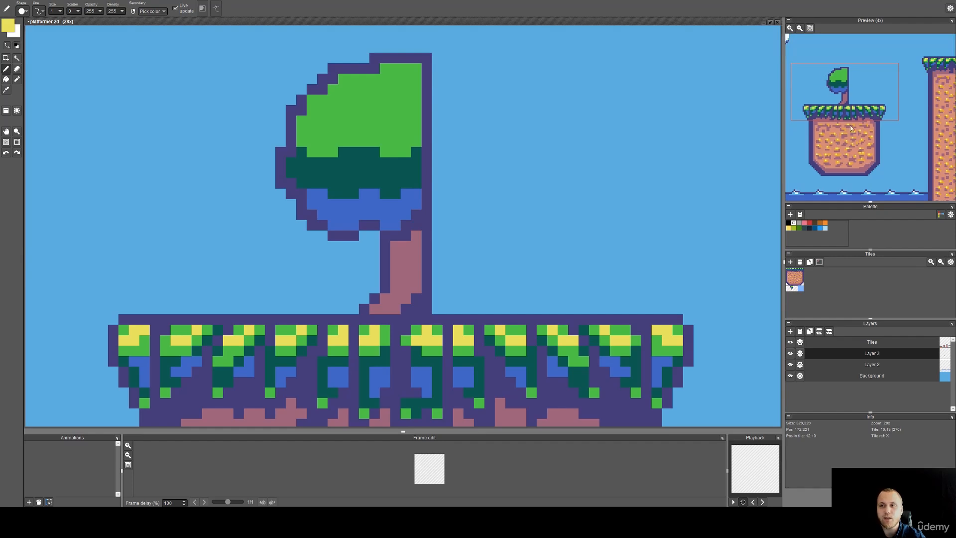
pyautogui.scroll(-2, 408, 180)
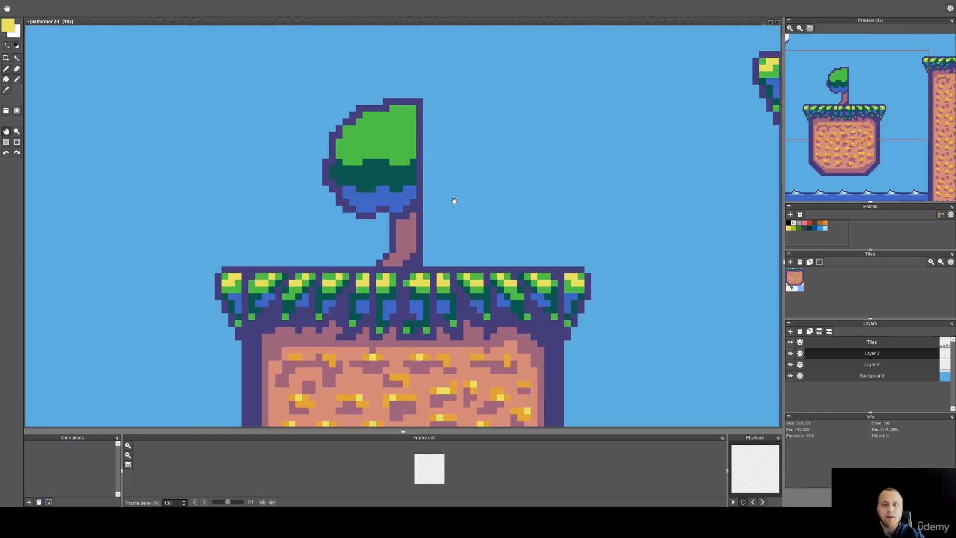
pyautogui.scroll(1, 447, 215)
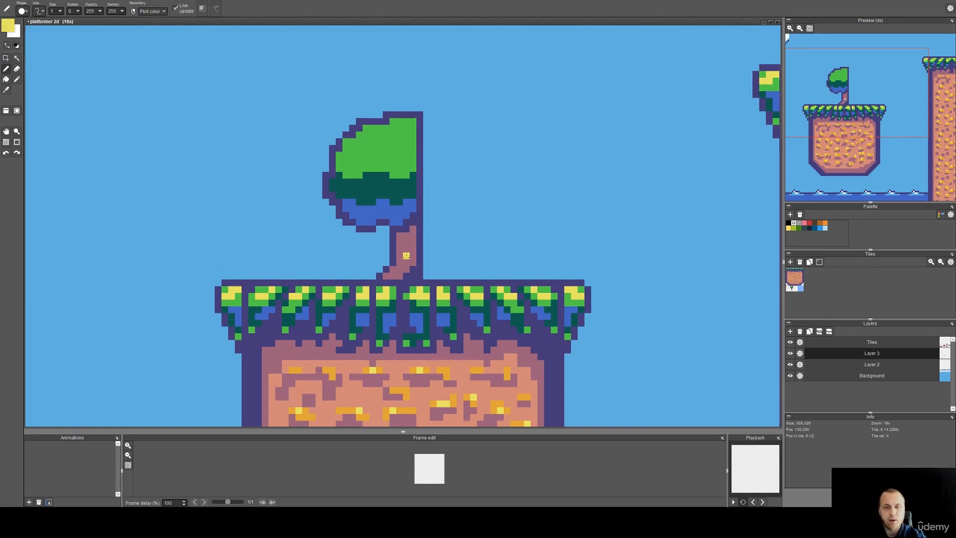
# Sample the outline's dark purple and add a one-pixel notch at the top of the mauve trunk.
pyautogui.scroll(3, 406, 255)
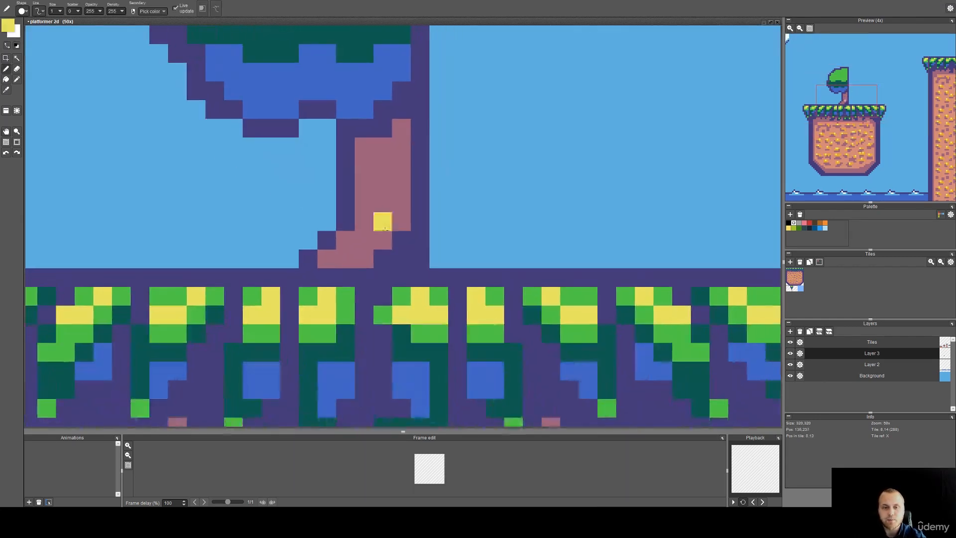
pyautogui.rightClick(416, 252)
pyautogui.moveTo(345, 313); pyautogui.dragTo(364, 242)
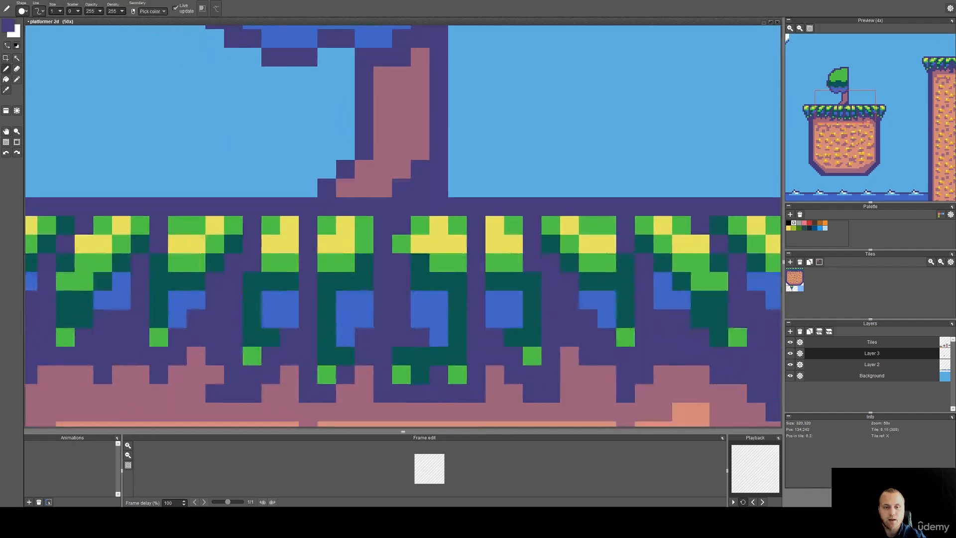
pyautogui.scroll(-2, 327, 359)
pyautogui.rightClick(366, 215)
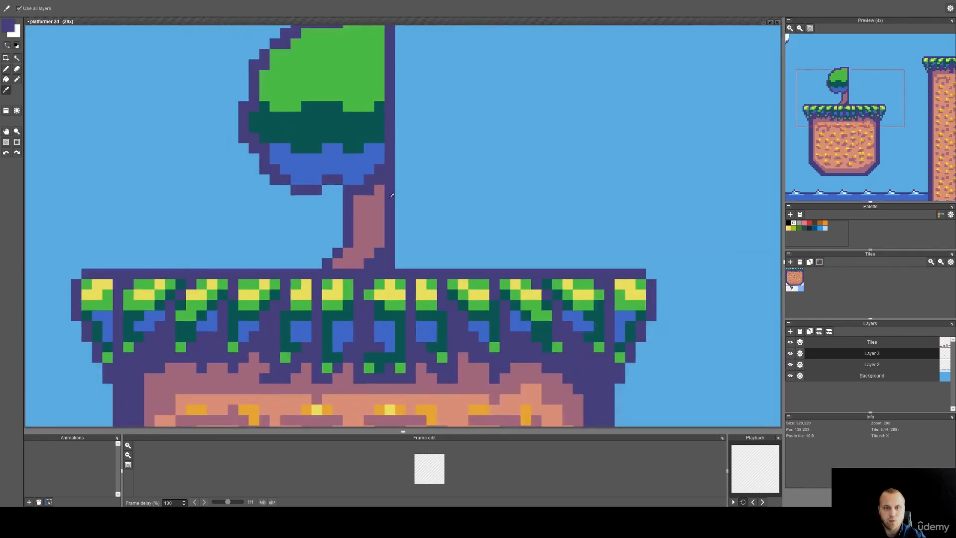
pyautogui.scroll(2, 371, 208)
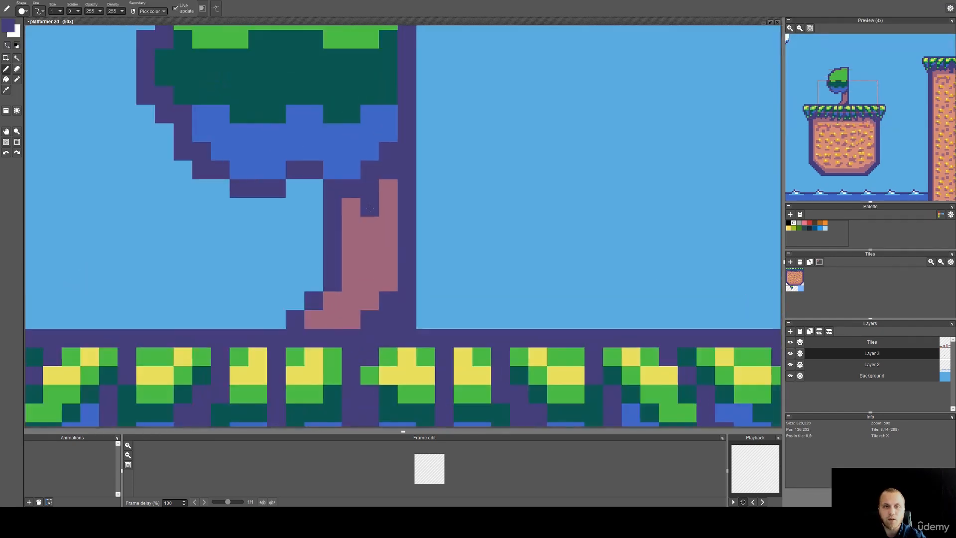
# Sample the light salmon from the platform's dirt and dot highlight pixels along the trunk's middle, lower edge and root.
pyautogui.scroll(-1, 388, 188)
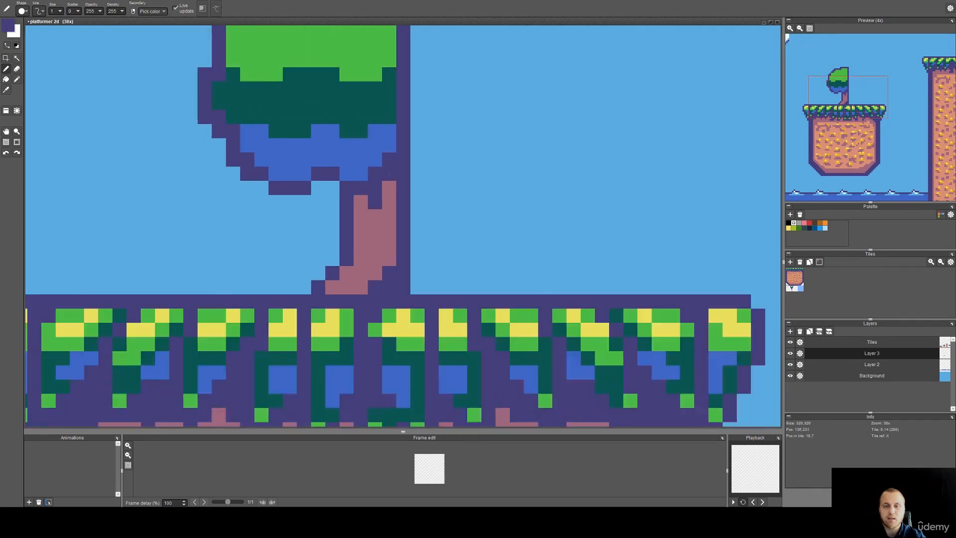
pyautogui.scroll(-1, 417, 201)
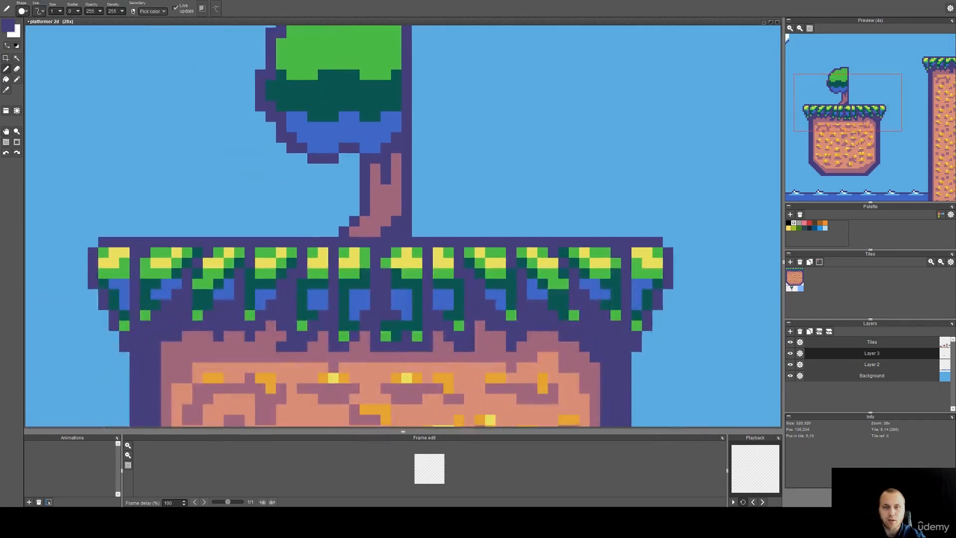
pyautogui.press('alt')
pyautogui.keyDown('alt'); pyautogui.click(370, 368); pyautogui.keyUp('alt')
pyautogui.scroll(1, 386, 191)
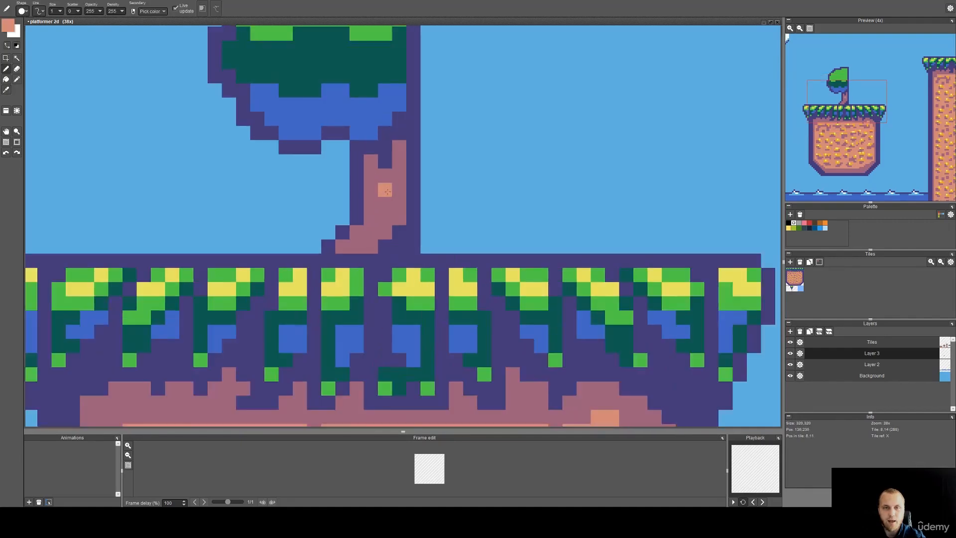
pyautogui.click(399, 217)
pyautogui.click(385, 232)
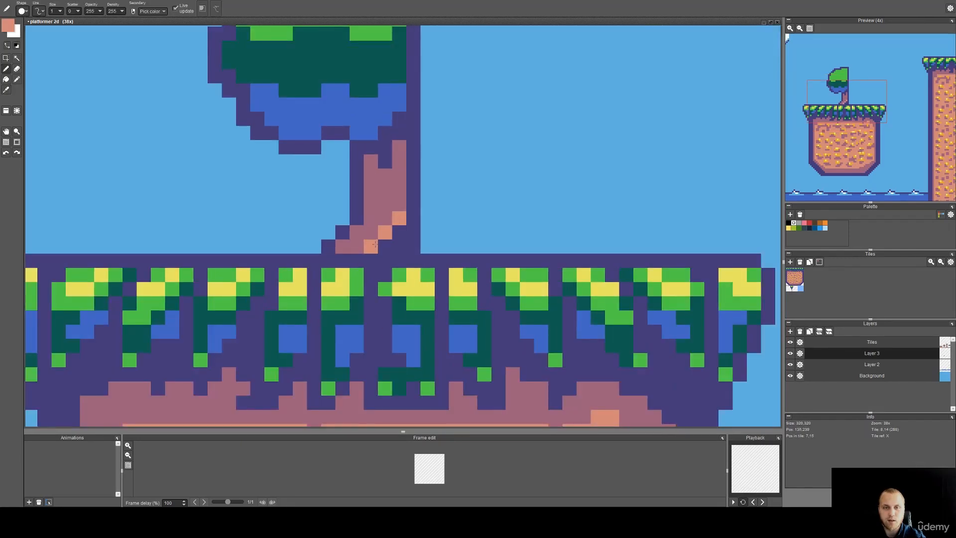
pyautogui.click(342, 246)
pyautogui.click(356, 232)
pyautogui.click(385, 204)
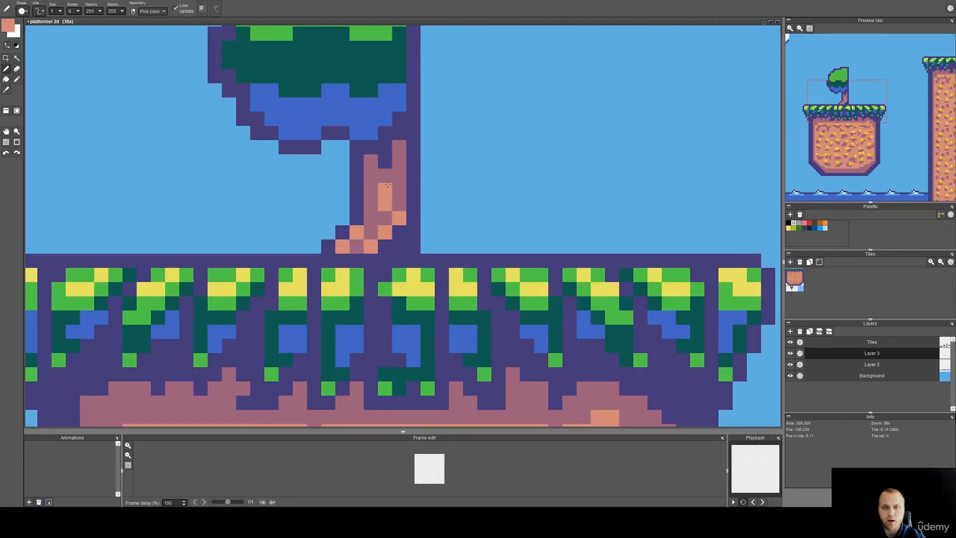
pyautogui.scroll(-1, 388, 185)
pyautogui.click(388, 181)
pyautogui.scroll(-3, 376, 186)
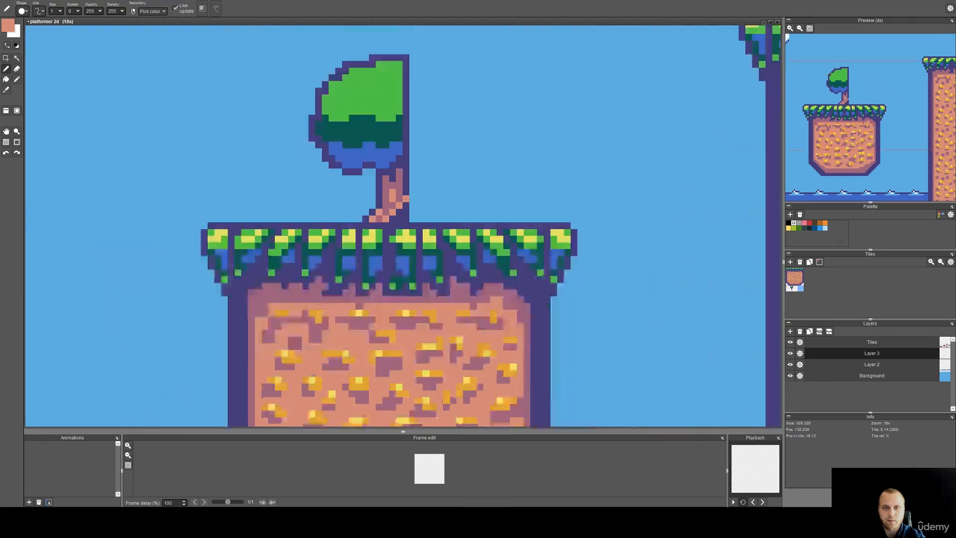
# Sample the orange from the platform's dirt and add three single-pixel accents on the trunk and its root.
pyautogui.scroll(1, 393, 243)
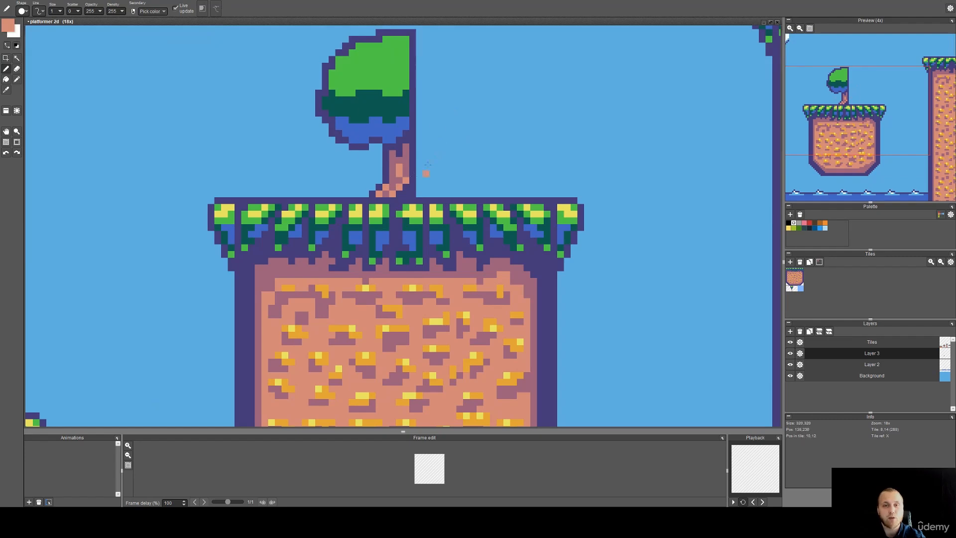
pyautogui.rightClick(402, 326)
pyautogui.scroll(3, 408, 142)
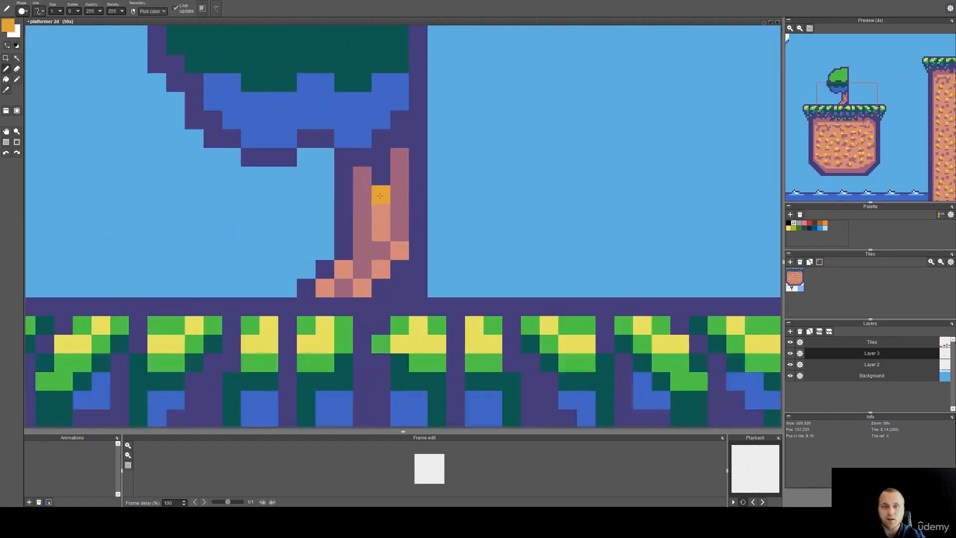
pyautogui.click(379, 221)
pyautogui.click(344, 269)
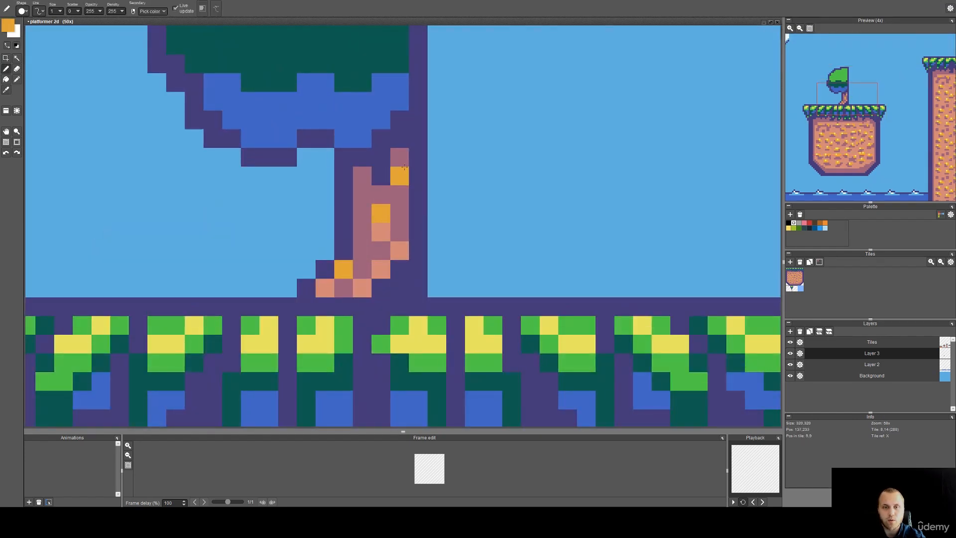
pyautogui.click(394, 188)
# Sample the crown's darker blue and shade the uppermost trunk pixels on both sides of the notch.
pyautogui.rightClick(351, 115)
pyautogui.moveTo(364, 155); pyautogui.dragTo(397, 170)
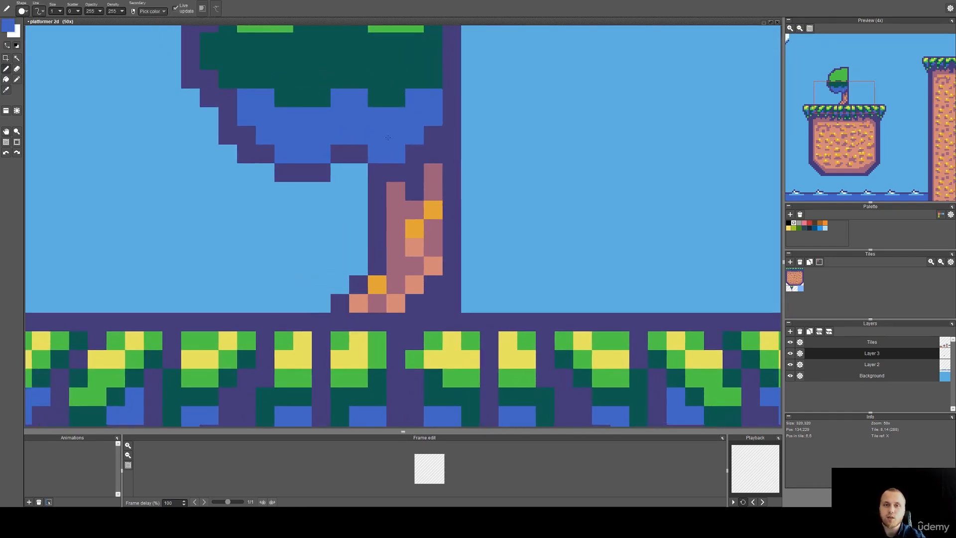
pyautogui.click(389, 190)
pyautogui.click(395, 209)
pyautogui.click(433, 174)
pyautogui.scroll(-1, 487, 191)
pyautogui.moveTo(487, 191); pyautogui.dragTo(390, 196)
pyautogui.scroll(-6, 389, 196)
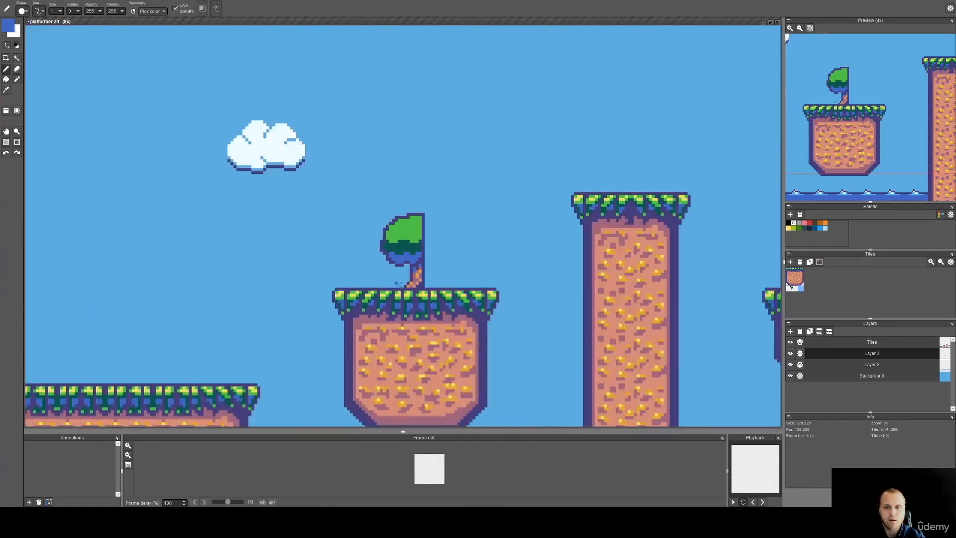
pyautogui.scroll(4, 398, 259)
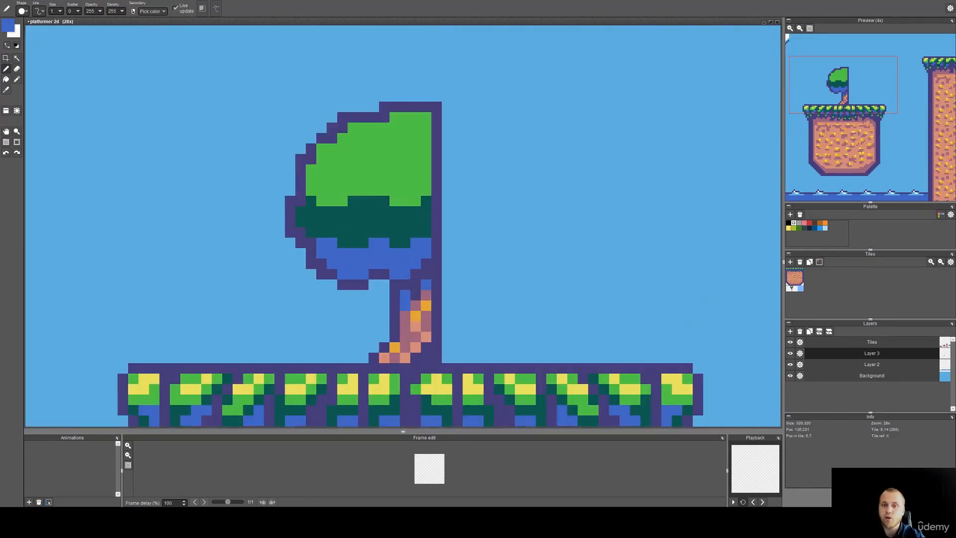
# Sample the outline's dark purple and draw thin curved leaf strokes in the crown's blue band.
pyautogui.scroll(2, 407, 274)
pyautogui.moveTo(374, 279); pyautogui.dragTo(397, 241)
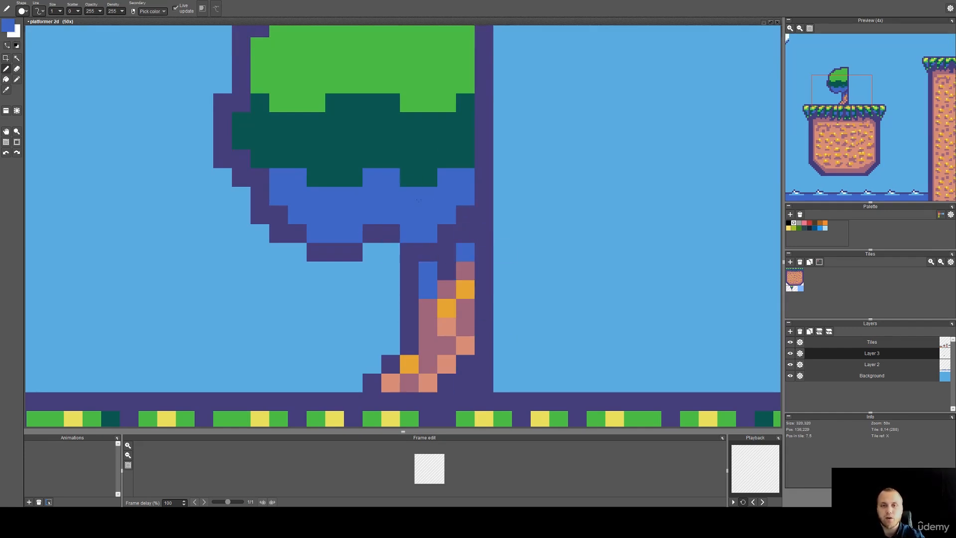
pyautogui.moveTo(406, 185); pyautogui.dragTo(369, 196)
pyautogui.press('alt')
pyautogui.click(405, 237)
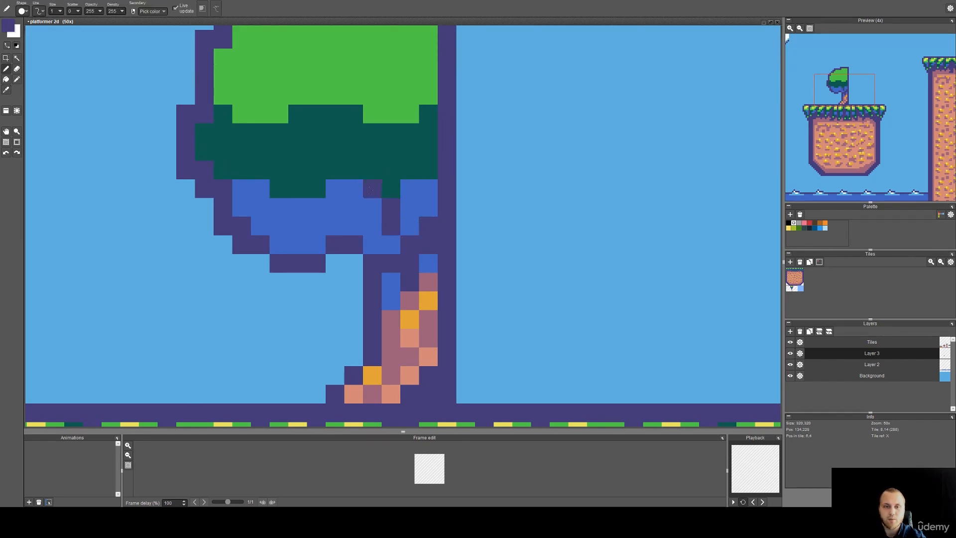
pyautogui.moveTo(330, 205); pyautogui.dragTo(316, 207)
pyautogui.rightClick(335, 189)
pyautogui.click(317, 189)
pyautogui.rightClick(353, 229)
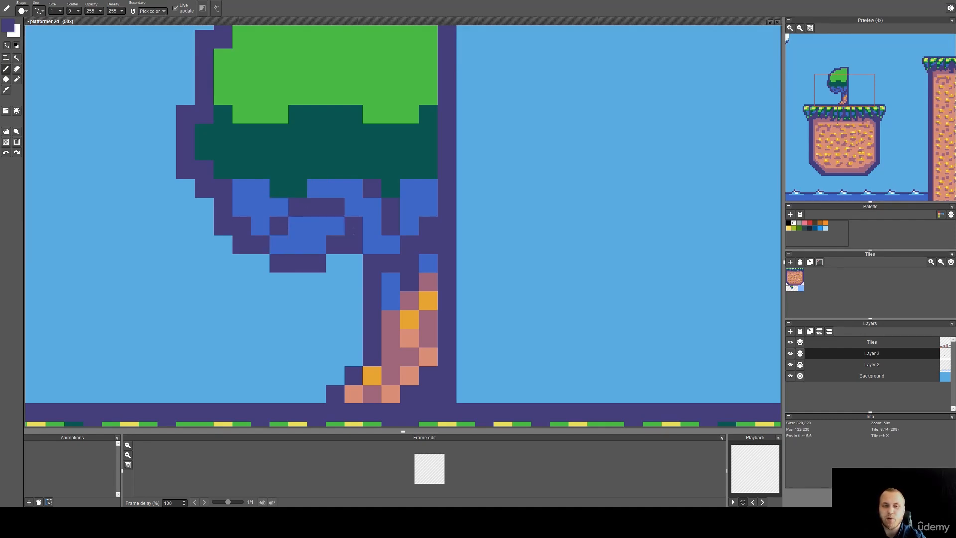
pyautogui.scroll(3, 316, 244)
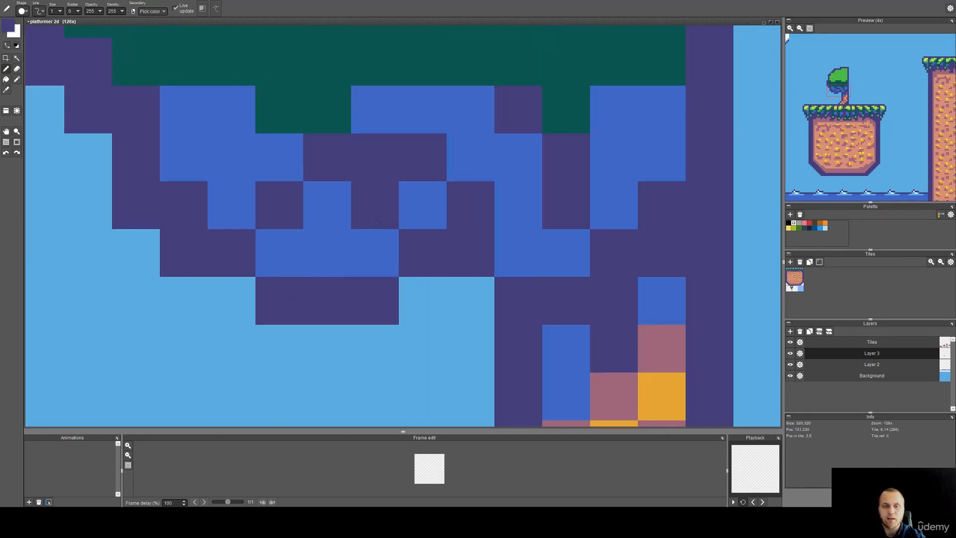
pyautogui.press('i')
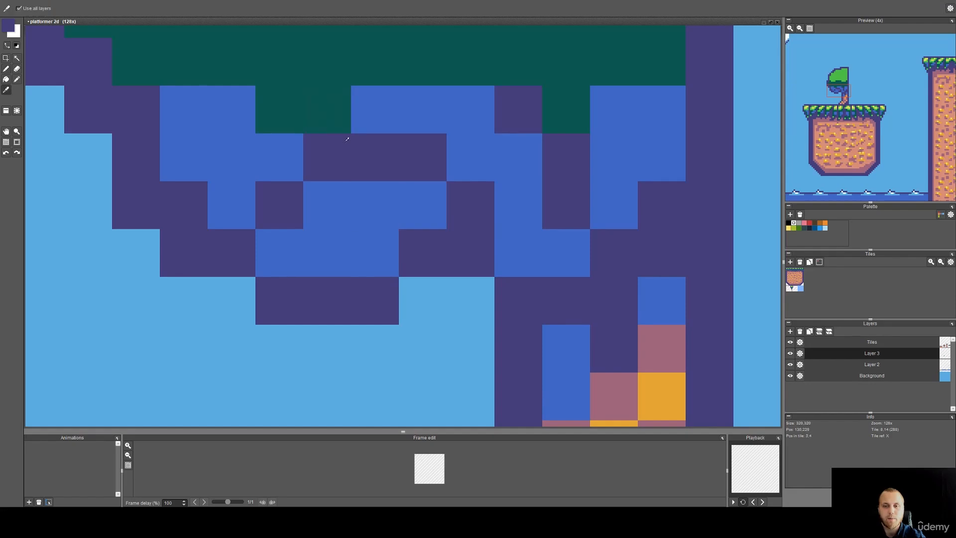
pyautogui.click(617, 389)
pyautogui.press('b')
pyautogui.moveTo(423, 205)
pyautogui.mouseDown()
pyautogui.moveTo(335, 224)
pyautogui.moveTo(275, 257)
pyautogui.moveTo(376, 252)
pyautogui.mouseUp()
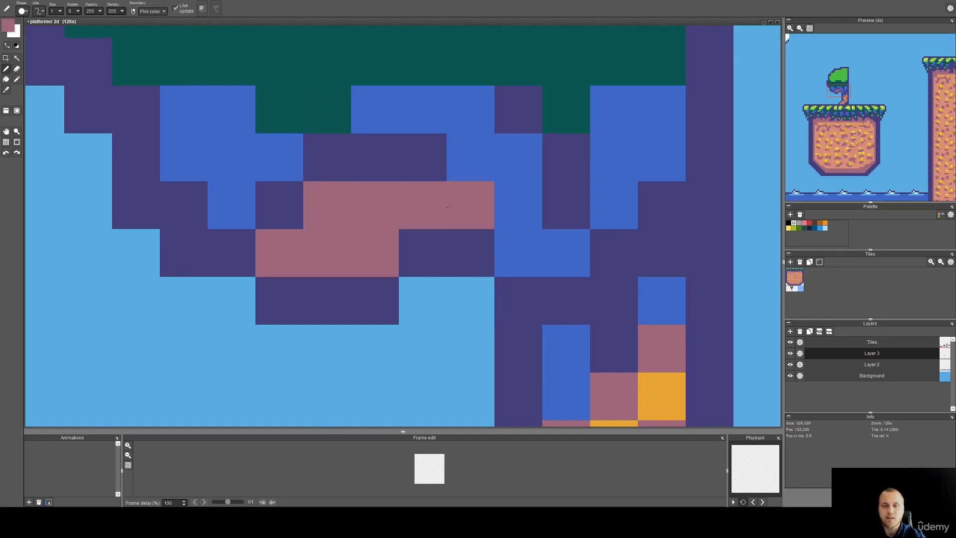
pyautogui.hotkey('ctrl', 'z')
# Undo the mauve strokes in the blue band, then sample dark purple and add leaf pixels along the dark-green band's lower edge.
pyautogui.scroll(-2, 414, 235)
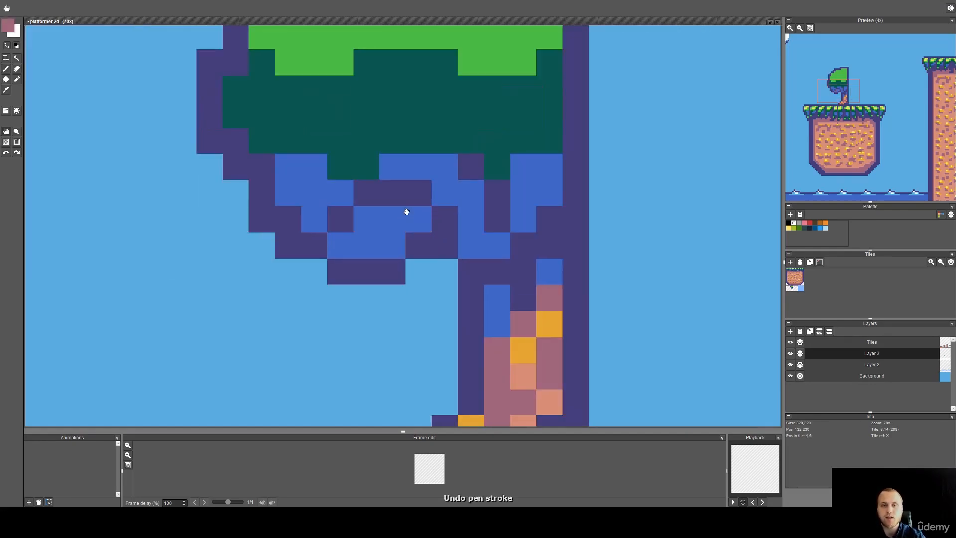
pyautogui.moveTo(407, 214); pyautogui.dragTo(358, 262)
pyautogui.keyDown('alt'); pyautogui.click(344, 241); pyautogui.keyUp('alt')
pyautogui.click(323, 216)
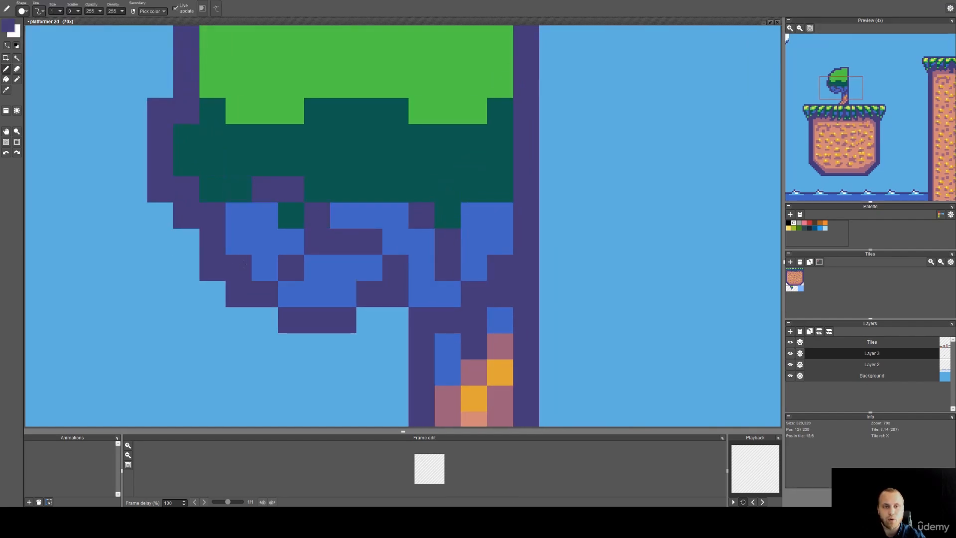
pyautogui.scroll(2, 241, 215)
pyautogui.keyDown('alt'); pyautogui.click(241, 214); pyautogui.keyUp('alt')
pyautogui.moveTo(237, 175)
pyautogui.mouseDown()
pyautogui.moveTo(235, 158)
pyautogui.moveTo(202, 156)
pyautogui.mouseUp()
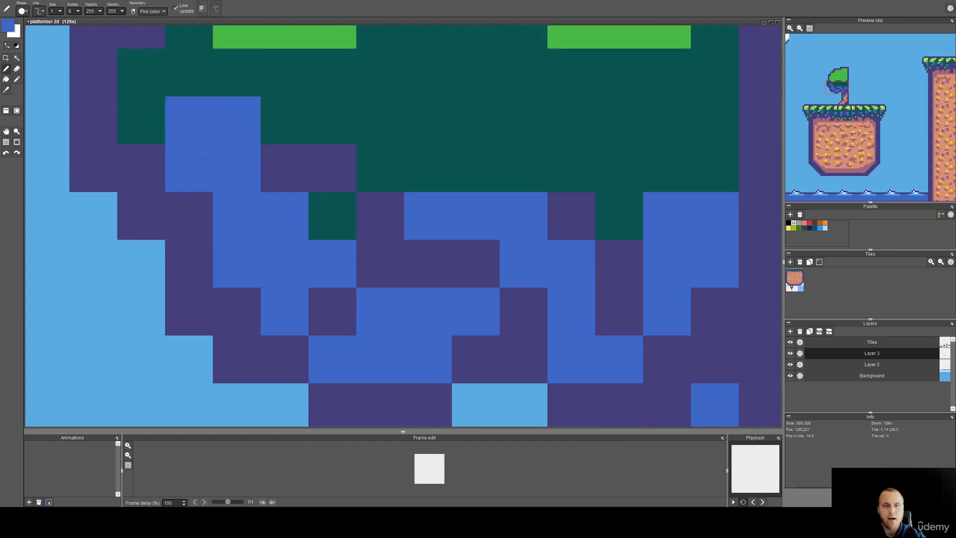
pyautogui.click(284, 120)
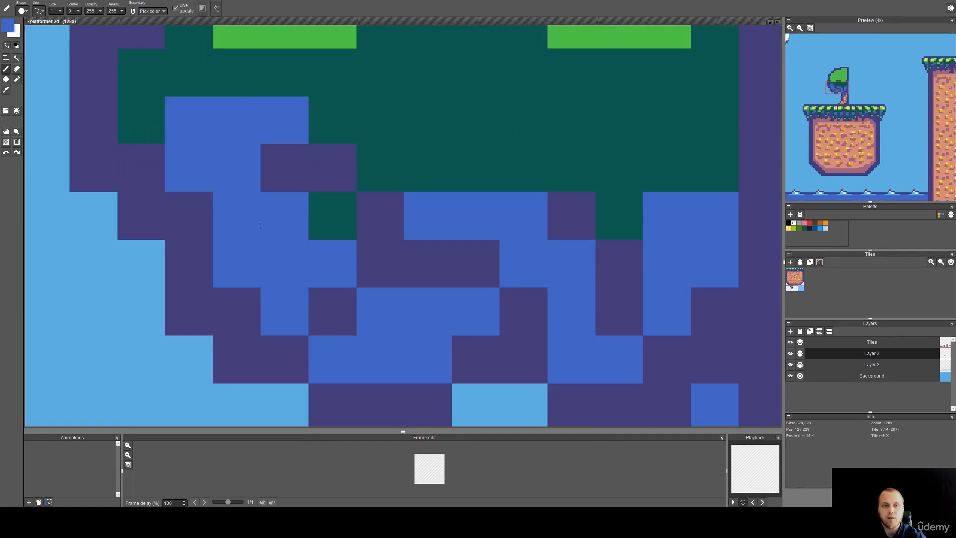
pyautogui.hotkey('ctrl', 'z')
pyautogui.hotkey('ctrl', 'z')
# Sample the crown's blue and recolour the inner outline pixel at the blue band's lower-left curve.
pyautogui.scroll(-1, 291, 172)
pyautogui.keyDown('alt'); pyautogui.click(292, 172); pyautogui.keyUp('alt')
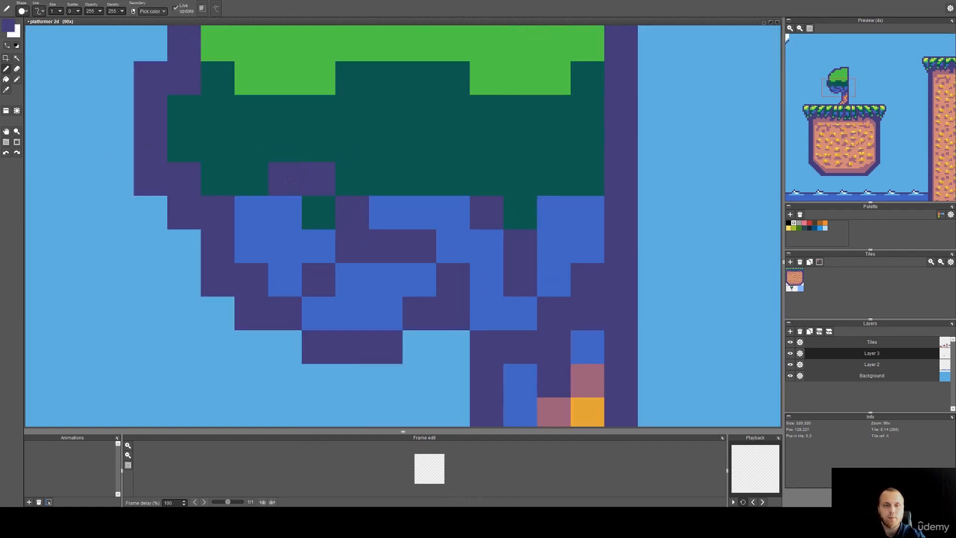
pyautogui.moveTo(268, 237); pyautogui.dragTo(313, 240)
pyautogui.keyDown('alt'); pyautogui.click(315, 245); pyautogui.keyUp('alt')
pyautogui.click(297, 281)
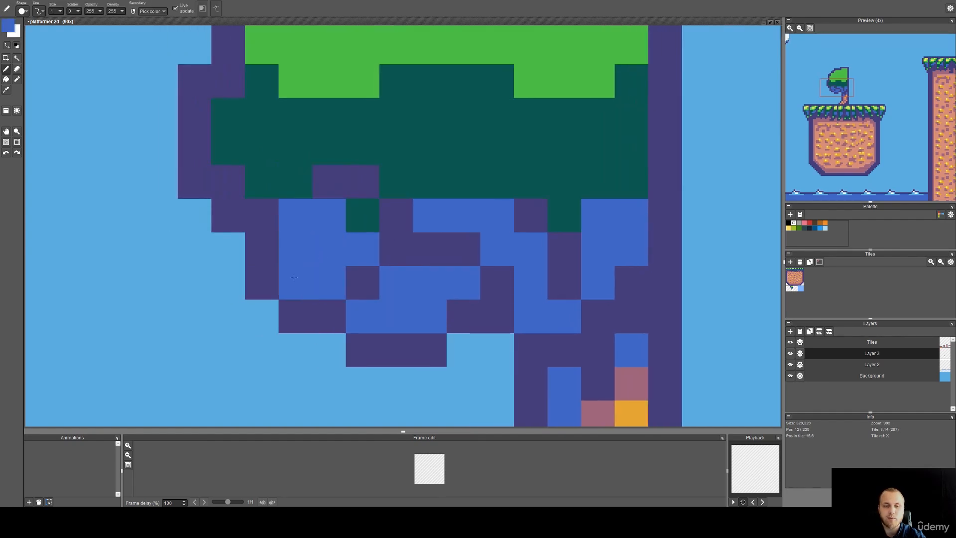
# Sample the crown's dark green and recolour the inner corner pixels of the left outline beside the dark-green band.
pyautogui.click(263, 214)
pyautogui.click(228, 182)
pyautogui.hotkey('ctrl', 'z')
pyautogui.rightClick(239, 156)
pyautogui.click(228, 182)
pyautogui.click(394, 216)
pyautogui.scroll(-3, 344, 201)
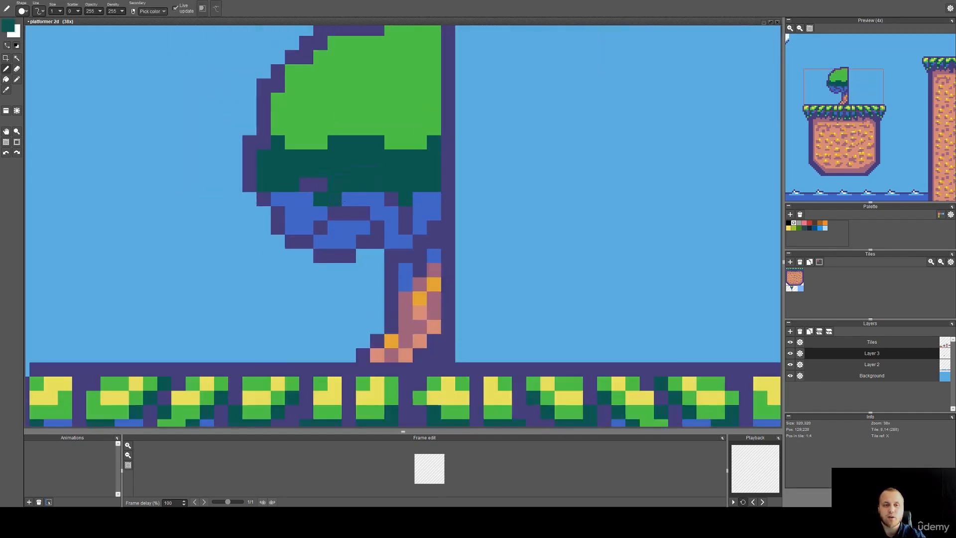
pyautogui.scroll(-1, 364, 213)
pyautogui.moveTo(368, 209); pyautogui.dragTo(351, 267)
pyautogui.rightClick(285, 177)
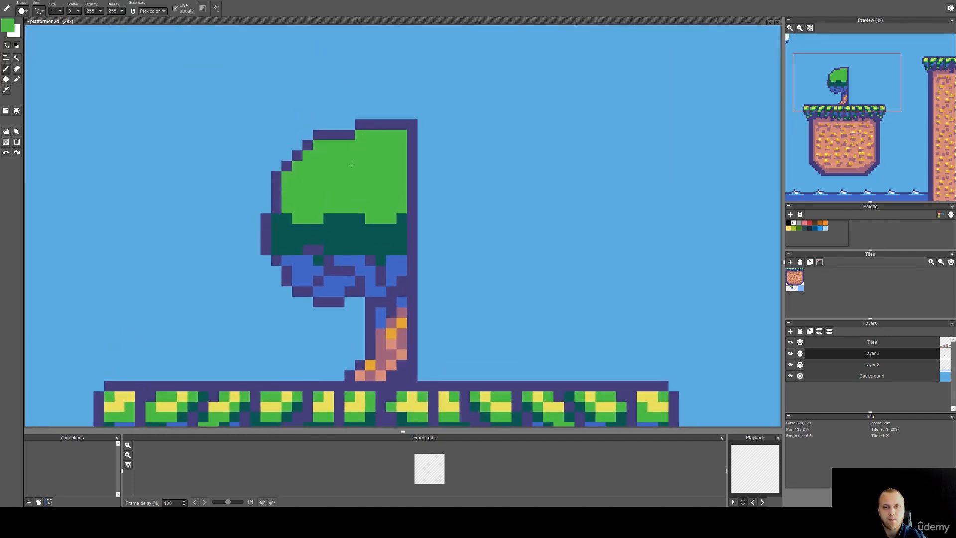
pyautogui.rightClick(264, 249)
pyautogui.scroll(1, 271, 243)
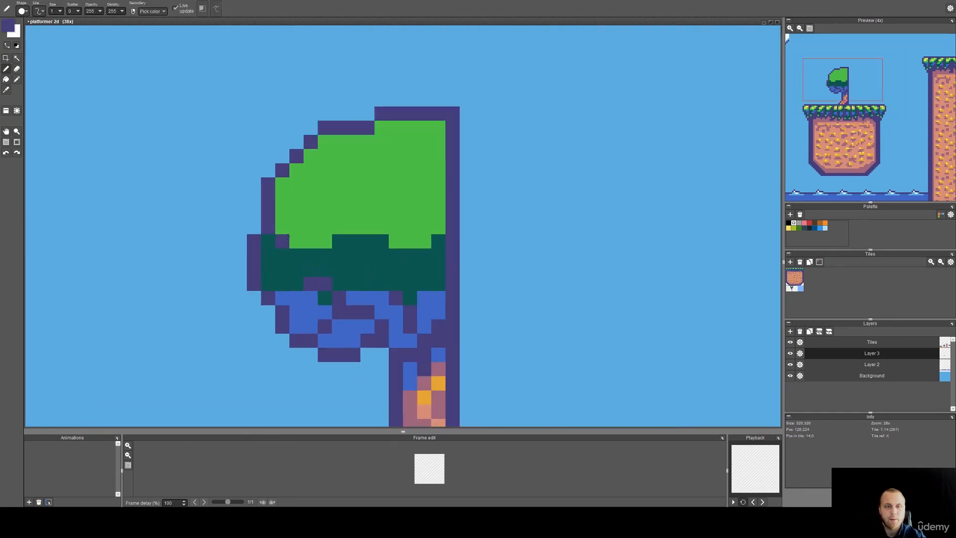
pyautogui.scroll(1, 283, 244)
pyautogui.click(262, 280)
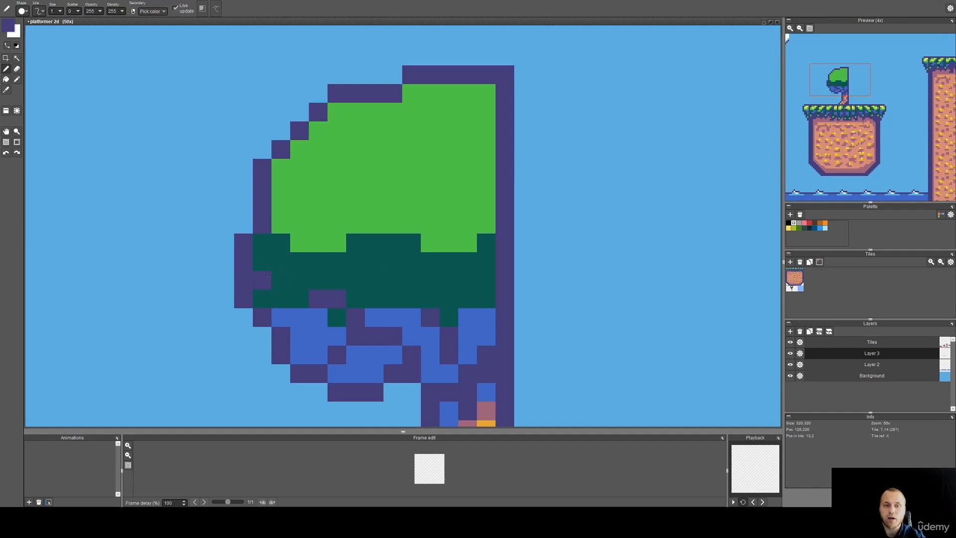
pyautogui.click(277, 227)
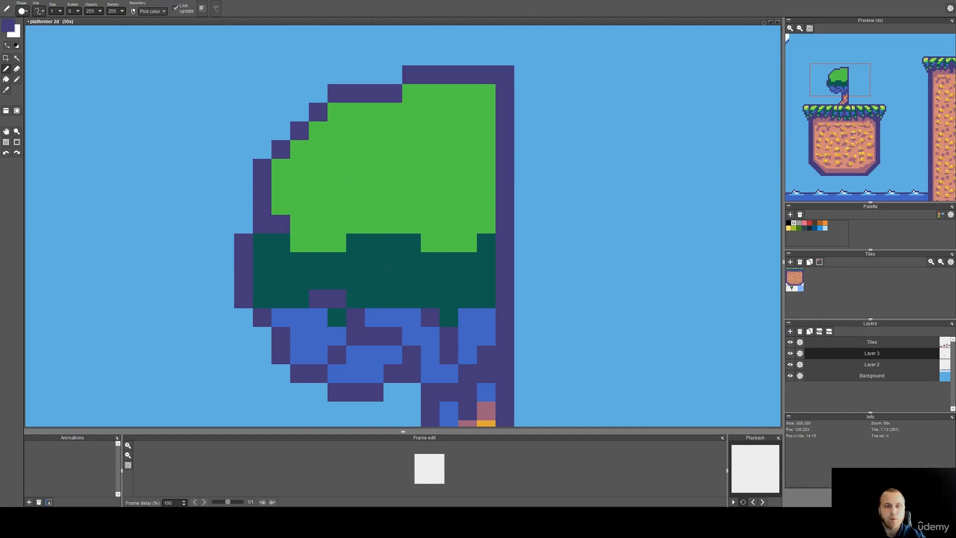
# Sample the dark green and recolour the purple outline along the crown's upper left curve and top.
pyautogui.rightClick(280, 260)
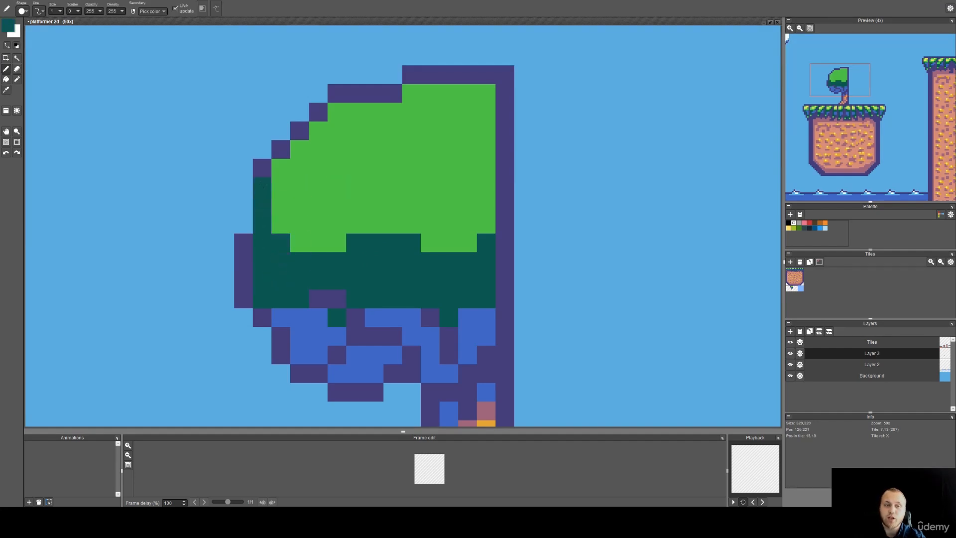
pyautogui.click(281, 149)
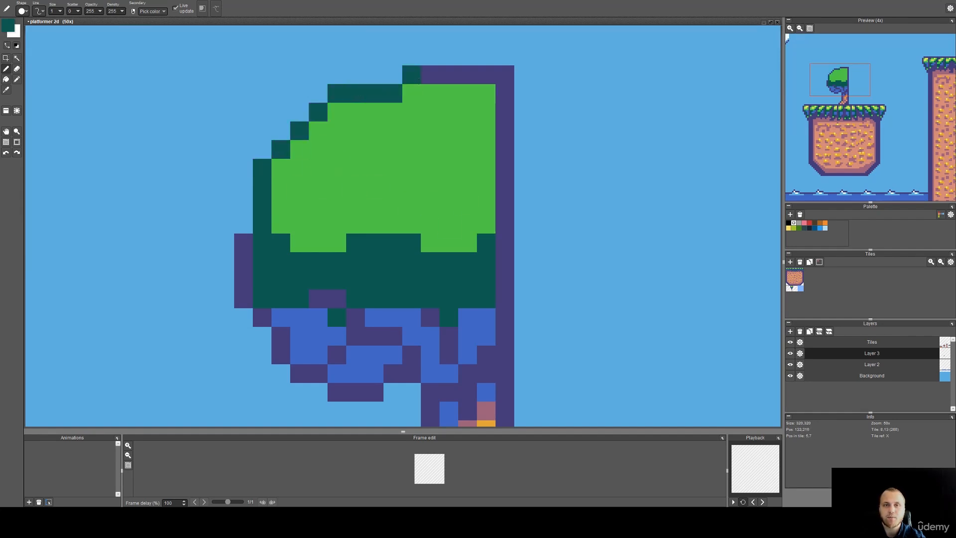
pyautogui.scroll(-2, 426, 156)
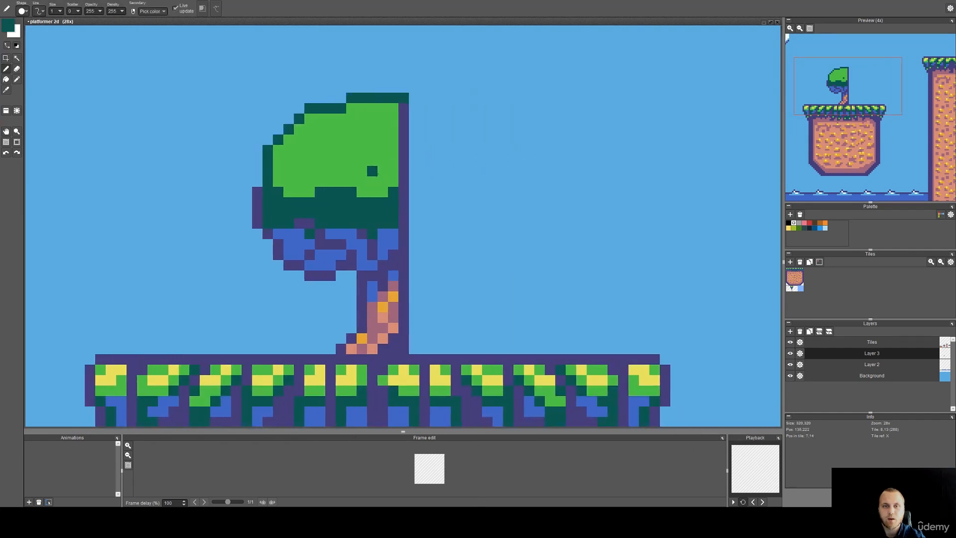
# Replace the purple outline along the crown's straight right side with sampled light green, dark green and blue, matching each adjoining band.
pyautogui.scroll(1, 385, 175)
pyautogui.keyDown('alt'); pyautogui.click(393, 182); pyautogui.keyUp('alt')
pyautogui.click(409, 183)
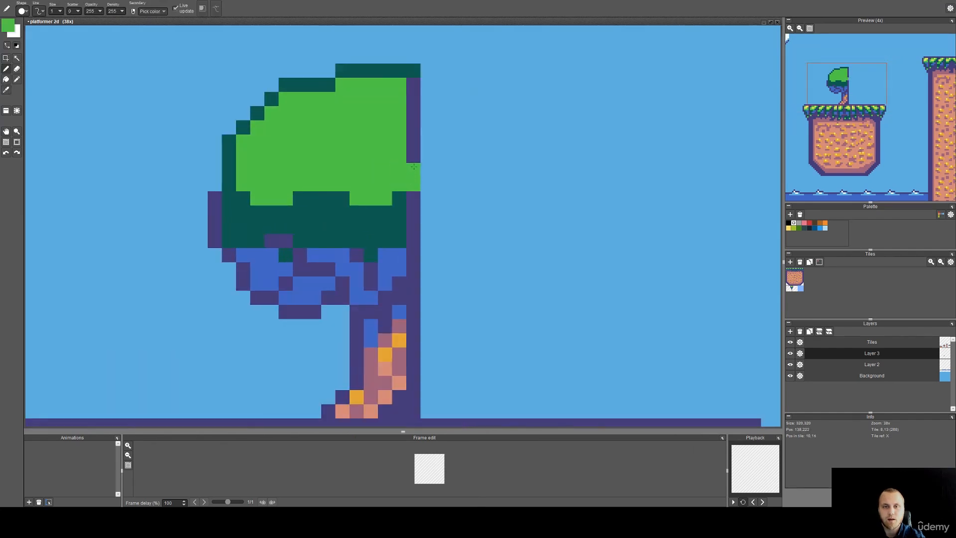
pyautogui.moveTo(414, 169); pyautogui.dragTo(414, 123)
pyautogui.moveTo(413, 212); pyautogui.dragTo(411, 136)
pyautogui.keyDown('alt'); pyautogui.click(396, 121); pyautogui.keyUp('alt')
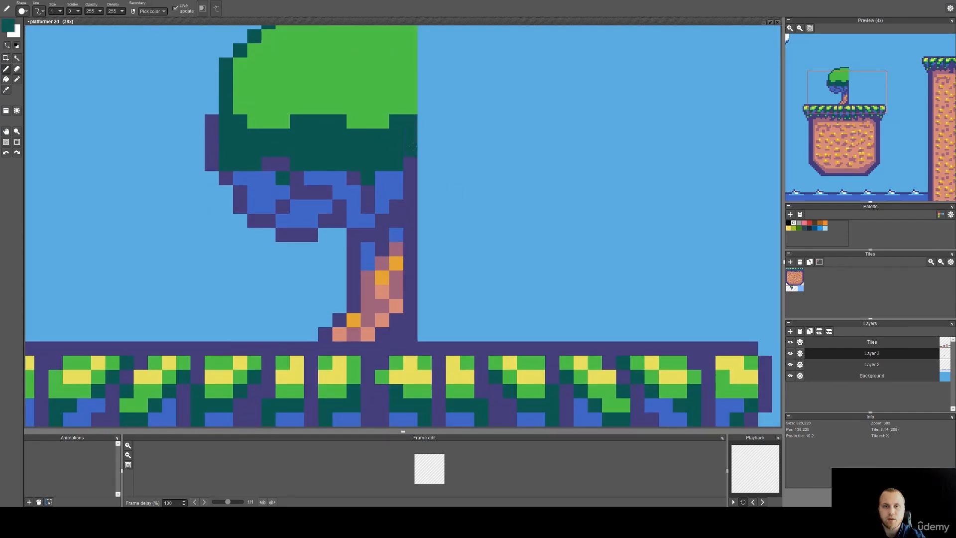
pyautogui.keyDown('alt'); pyautogui.click(402, 180); pyautogui.keyUp('alt')
pyautogui.click(410, 180)
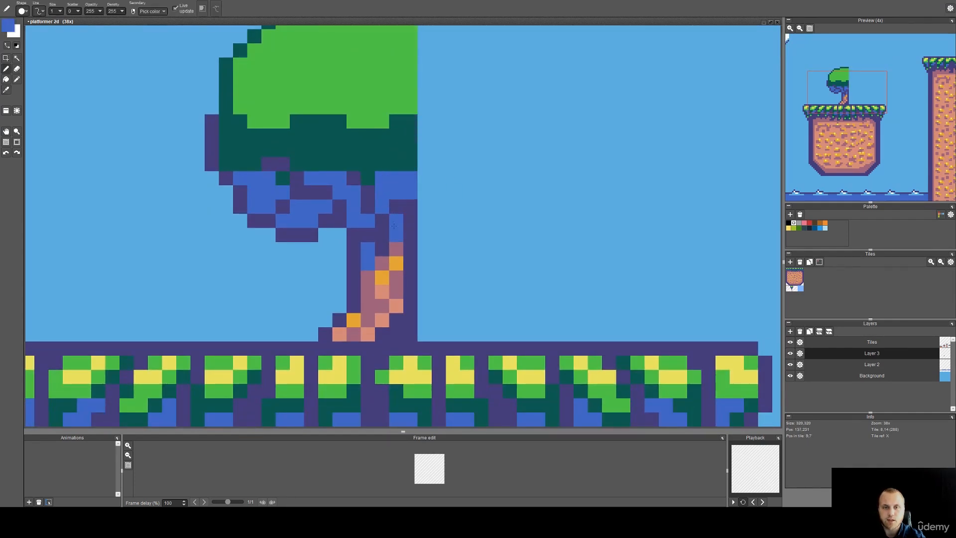
# Replace the purple outline along the trunk's straight right side with the adjoining mauve and blue sampled from the trunk.
pyautogui.keyDown('alt'); pyautogui.click(397, 281); pyautogui.keyUp('alt')
pyautogui.click(406, 279)
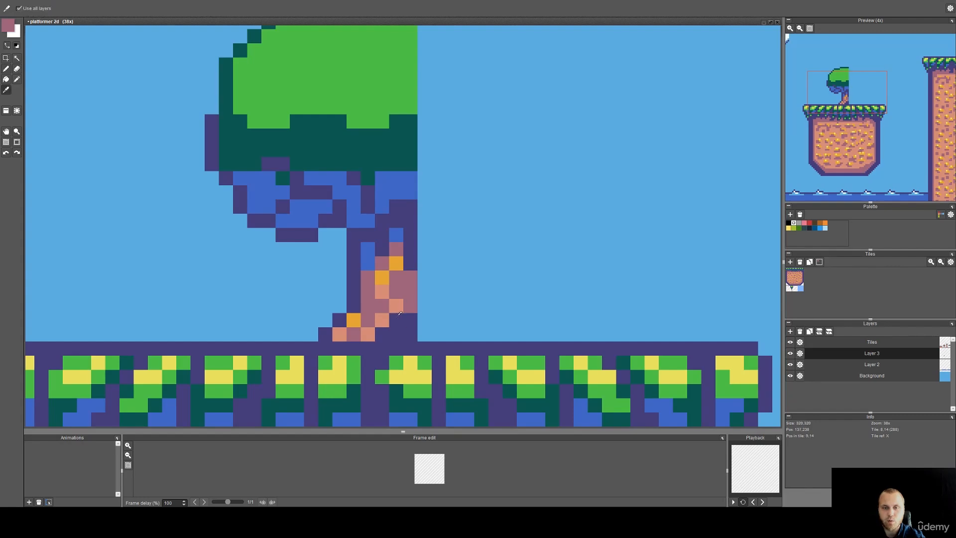
pyautogui.keyDown('alt'); pyautogui.click(396, 235); pyautogui.keyUp('alt')
pyautogui.click(410, 235)
pyautogui.keyDown('alt'); pyautogui.click(396, 249); pyautogui.keyUp('alt')
pyautogui.click(409, 250)
pyautogui.scroll(-3, 415, 268)
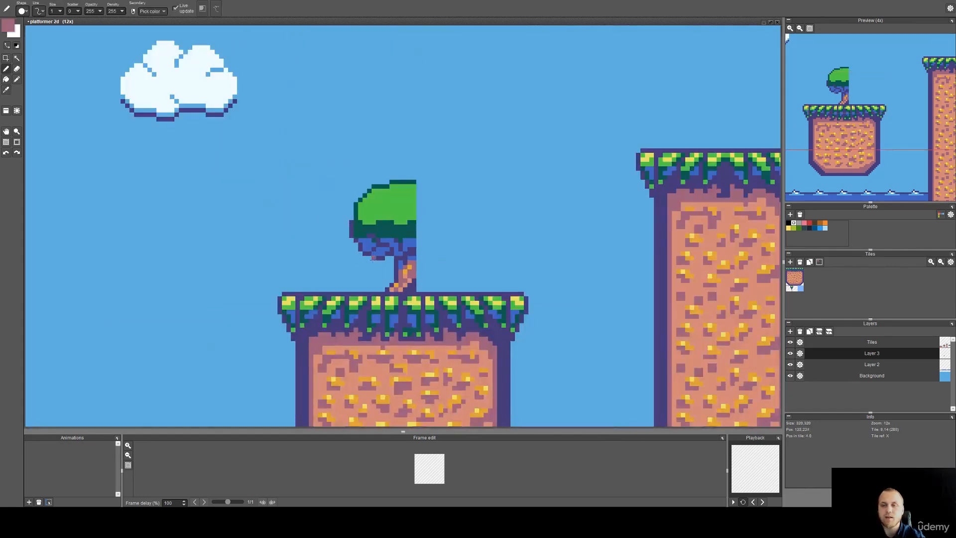
# Sample the crown's dark green and add a two-pixel accent inside the lower leaf shape of the blue band.
pyautogui.scroll(4, 405, 237)
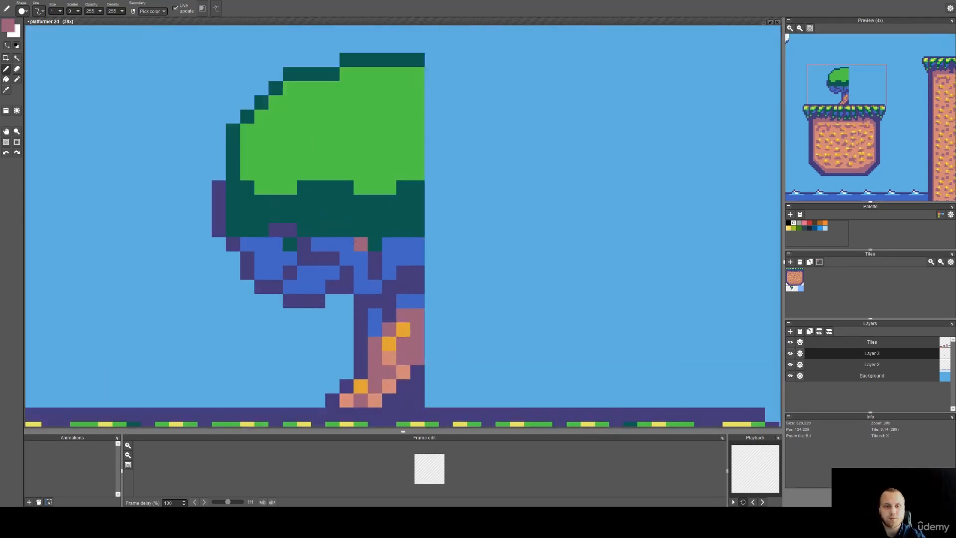
pyautogui.keyDown('alt'); pyautogui.click(335, 219); pyautogui.keyUp('alt')
pyautogui.moveTo(297, 217); pyautogui.dragTo(392, 198)
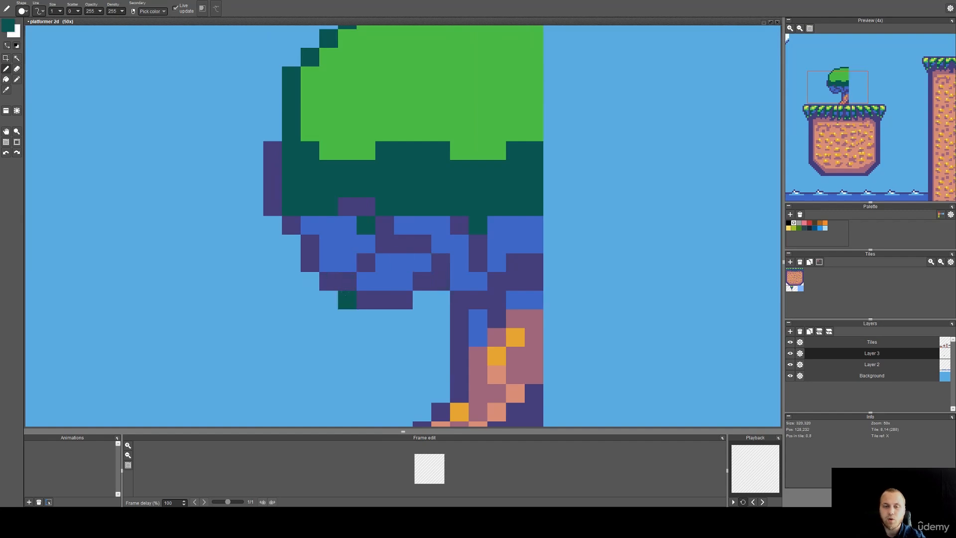
pyautogui.scroll(1, 404, 319)
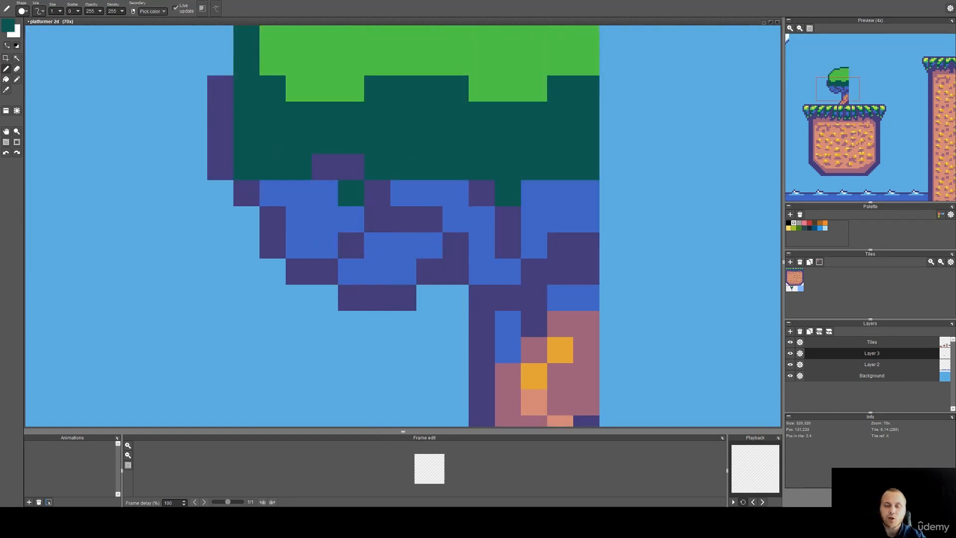
pyautogui.press('i')
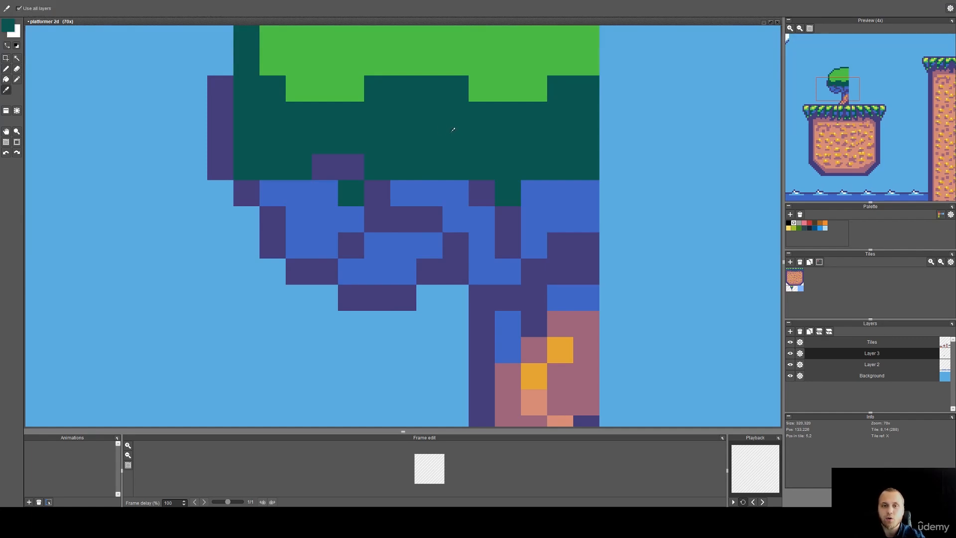
pyautogui.press('b')
pyautogui.moveTo(377, 245); pyautogui.dragTo(393, 243)
pyautogui.scroll(-5, 423, 271)
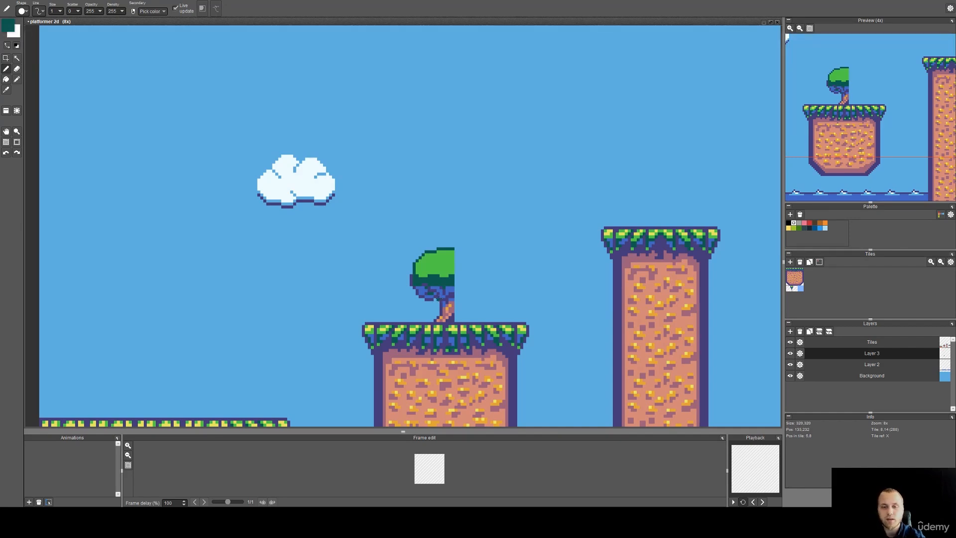
pyautogui.scroll(6, 432, 297)
pyautogui.keyDown('alt'); pyautogui.click(459, 210); pyautogui.keyUp('alt')
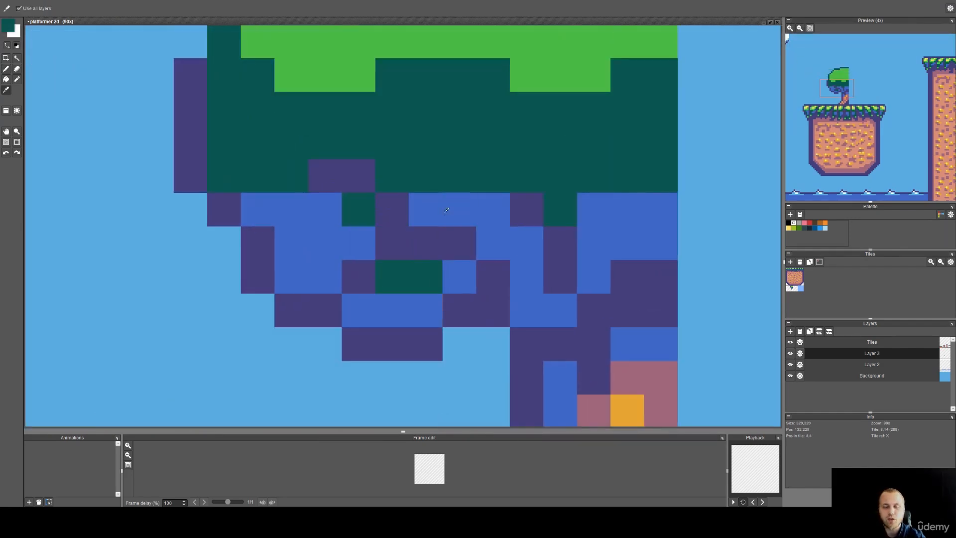
pyautogui.scroll(-3, 438, 229)
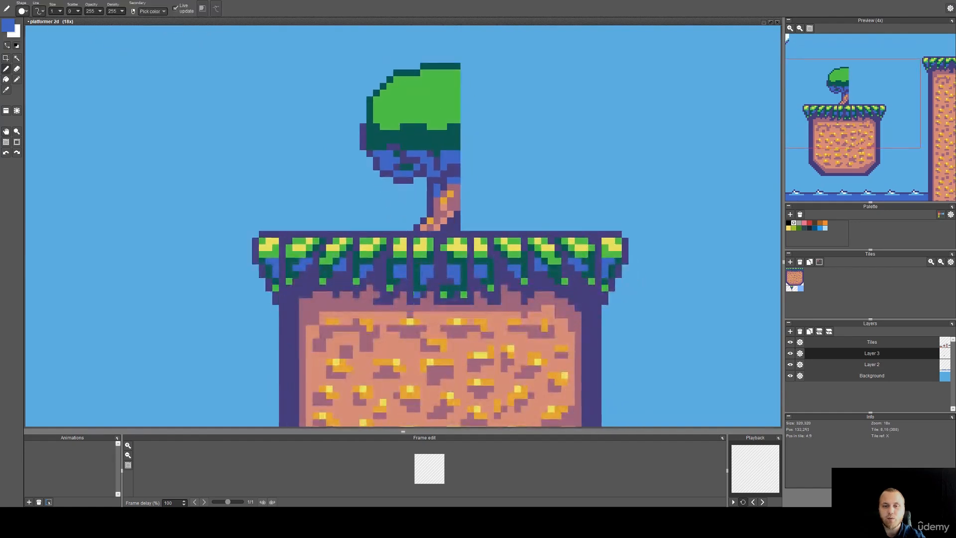
pyautogui.scroll(2, 418, 304)
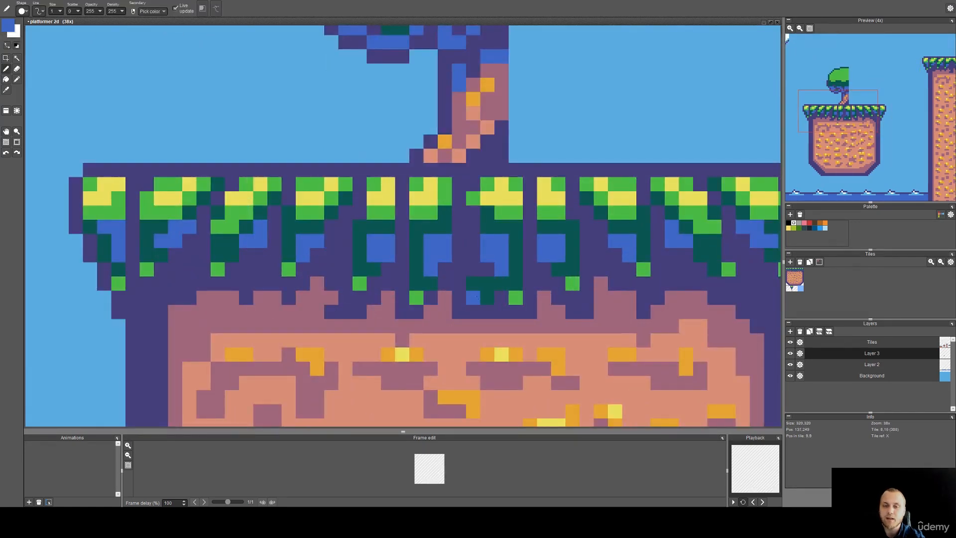
pyautogui.scroll(-4, 478, 289)
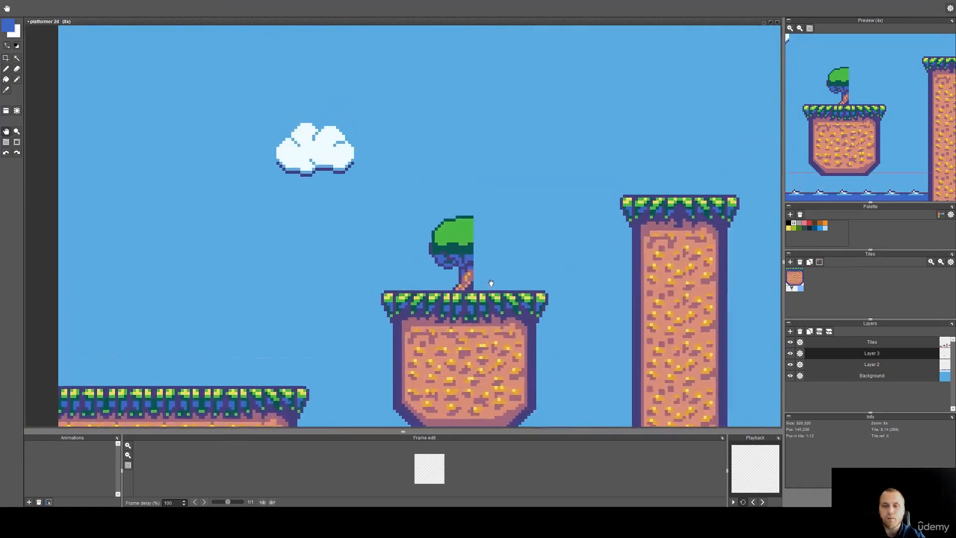
pyautogui.moveTo(491, 283); pyautogui.dragTo(490, 284)
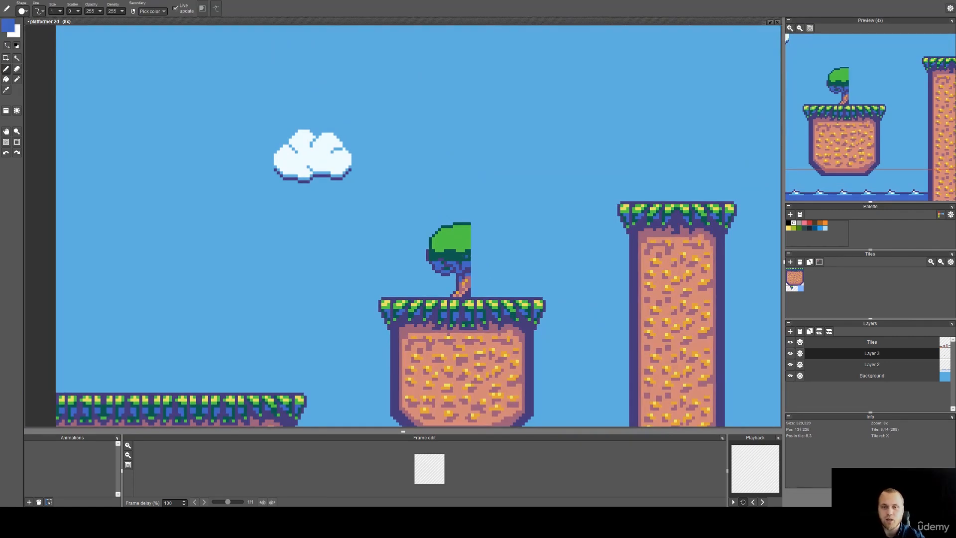
# Sample the dark green and draw a small curved leaf stroke at the lower left of the crown's light-green area.
pyautogui.scroll(5, 453, 257)
pyautogui.press('alt')
pyautogui.keyDown('alt'); pyautogui.click(346, 235); pyautogui.keyUp('alt')
pyautogui.moveTo(423, 226); pyautogui.dragTo(388, 243)
pyautogui.press('alt')
pyautogui.click(321, 202)
pyautogui.click(340, 183)
pyautogui.click(359, 183)
# Draw a wider dark-green leaf arch at the light-green area's lower right and round its outer corner with sampled light green.
pyautogui.click(453, 202)
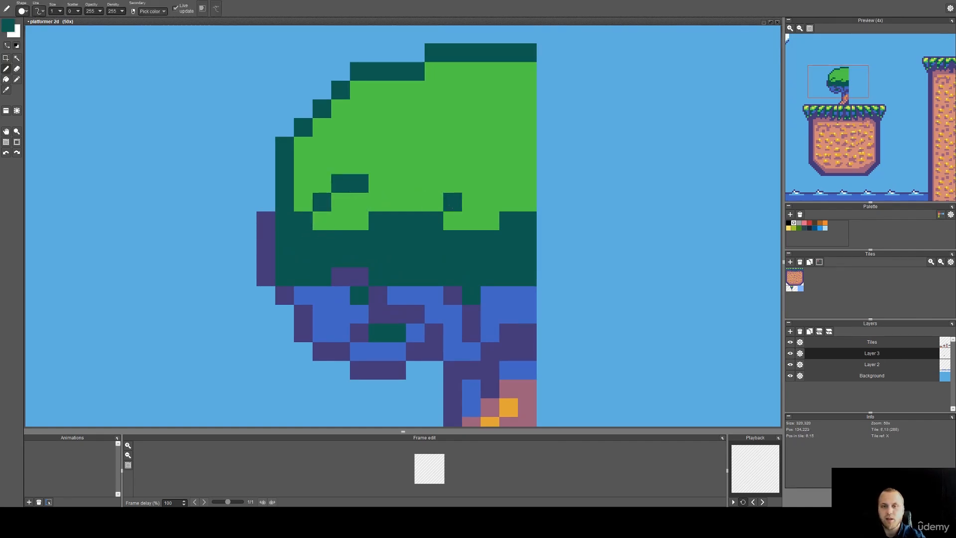
pyautogui.click(471, 182)
pyautogui.click(509, 202)
pyautogui.click(508, 182)
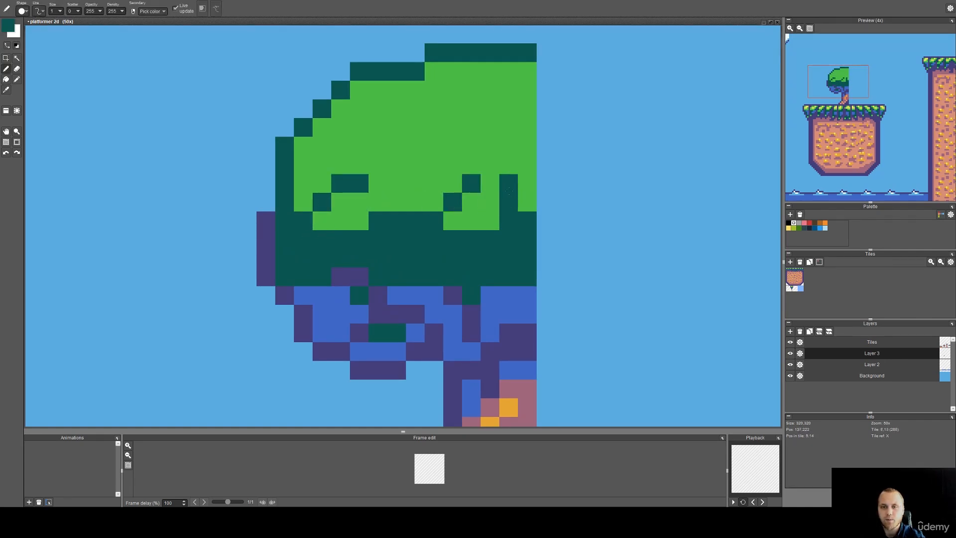
pyautogui.click(490, 183)
pyautogui.moveTo(490, 221); pyautogui.dragTo(521, 299)
pyautogui.keyDown('alt'); pyautogui.click(553, 251); pyautogui.keyUp('alt')
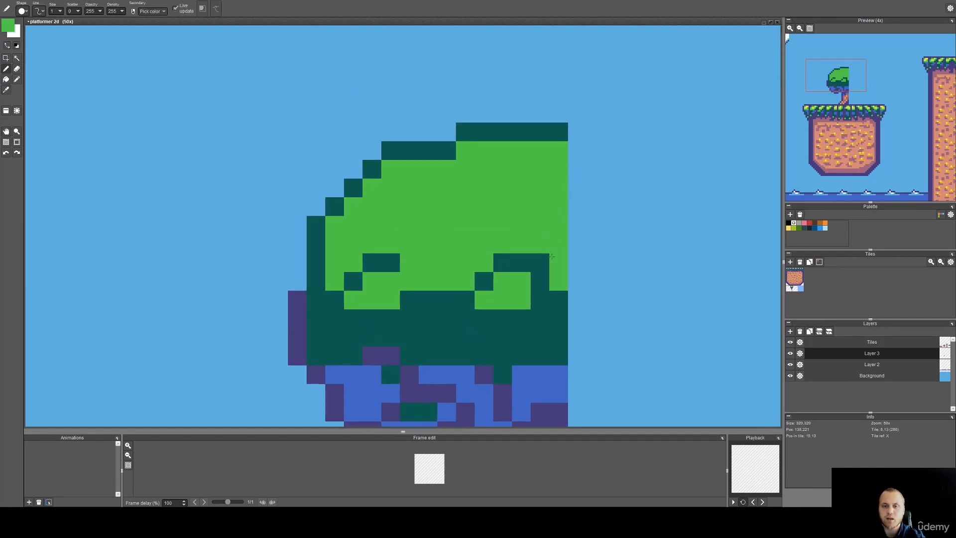
pyautogui.click(540, 263)
# Sample the crown's dark green and scatter single leaf pixels across the middle and upper part of the light-green area.
pyautogui.keyDown('alt'); pyautogui.click(462, 299); pyautogui.keyUp('alt')
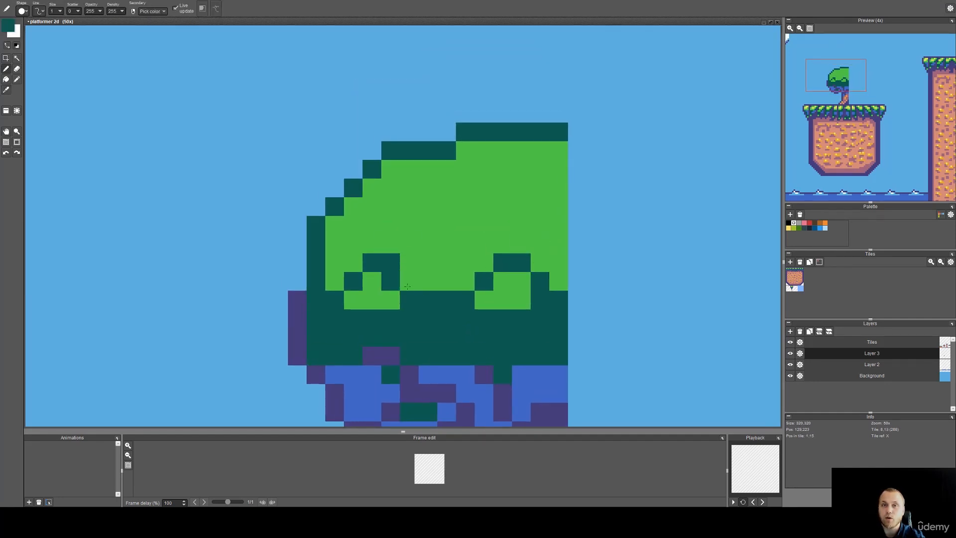
pyautogui.click(447, 262)
pyautogui.click(465, 244)
pyautogui.moveTo(475, 309)
pyautogui.mouseDown()
pyautogui.moveTo(395, 259)
pyautogui.moveTo(397, 249)
pyautogui.mouseUp()
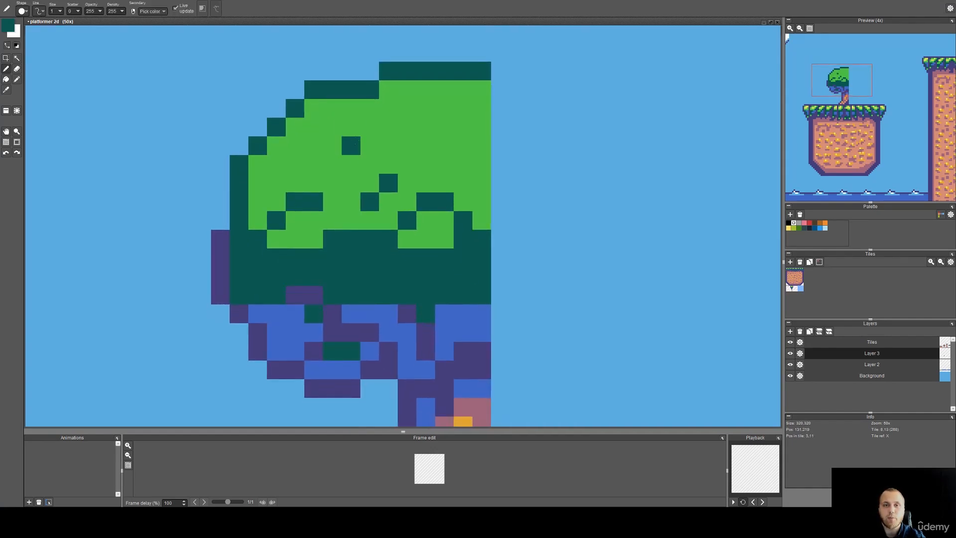
pyautogui.click(332, 164)
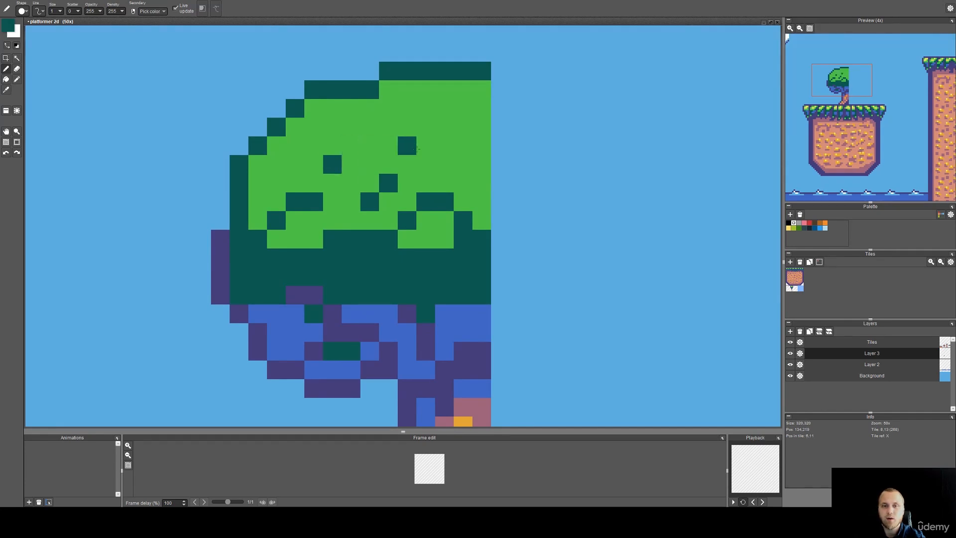
pyautogui.click(482, 165)
pyautogui.moveTo(425, 145); pyautogui.dragTo(453, 115)
# Sample the light green and dot pixels along the crown's dark-green band, then restore the stray pixel on its outer edge with dark green.
pyautogui.keyDown('alt'); pyautogui.click(368, 189); pyautogui.keyUp('alt')
pyautogui.click(379, 227)
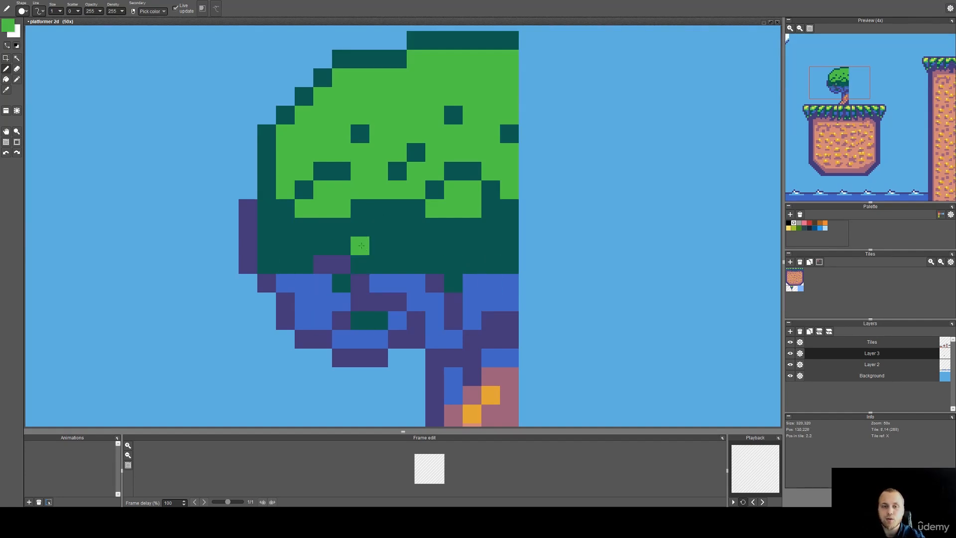
pyautogui.click(378, 227)
pyautogui.click(491, 227)
pyautogui.click(509, 227)
pyautogui.click(285, 227)
pyautogui.click(266, 245)
pyautogui.click(341, 245)
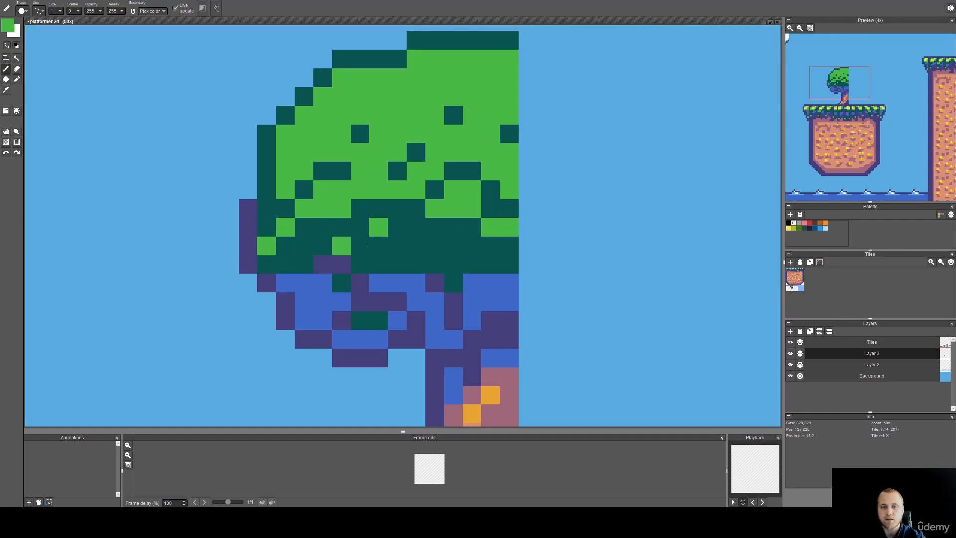
pyautogui.keyDown('alt'); pyautogui.click(266, 227); pyautogui.keyUp('alt')
pyautogui.click(266, 246)
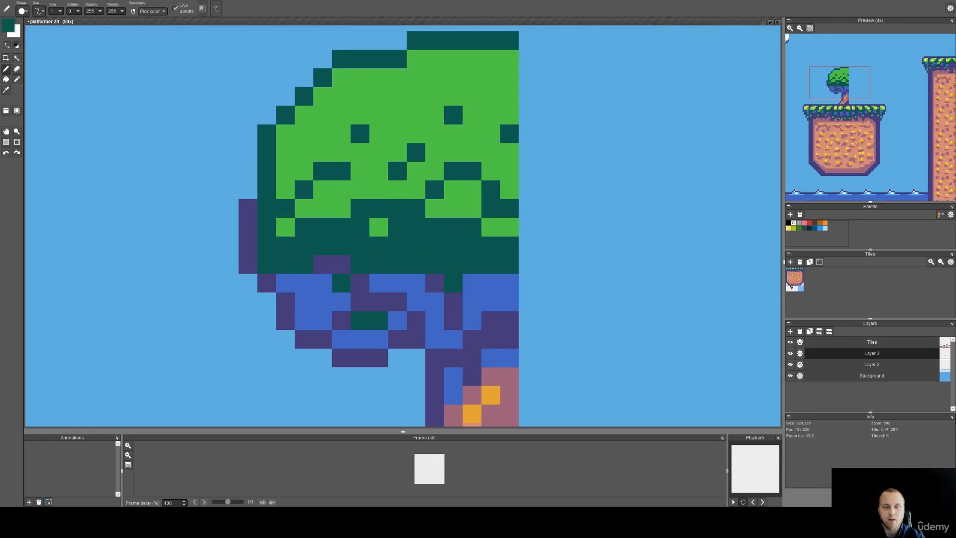
# Sample the light green and extend the leaf shape under the wider arch by one pixel into the dark-green band.
pyautogui.keyDown('alt'); pyautogui.click(374, 227); pyautogui.keyUp('alt')
pyautogui.click(434, 243)
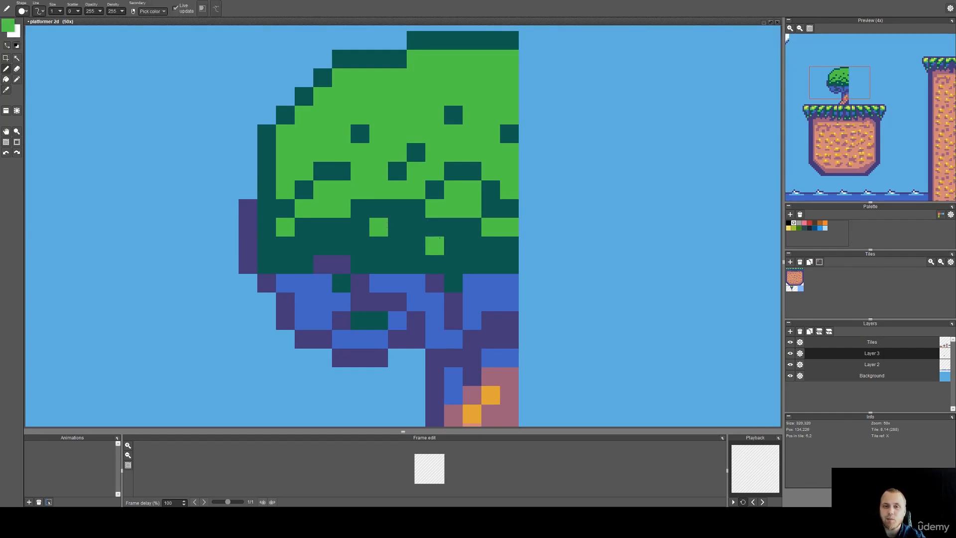
pyautogui.click(441, 234)
pyautogui.moveTo(423, 235); pyautogui.dragTo(427, 226)
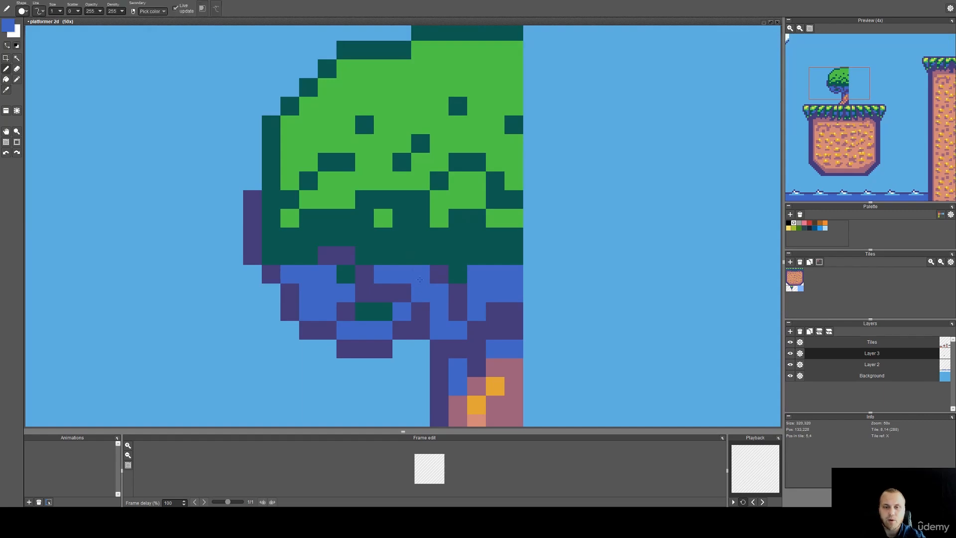
# Sample the blue from the crown's underside and place three single blue pixels inside the dark-green band.
pyautogui.press('b')
pyautogui.click(400, 251)
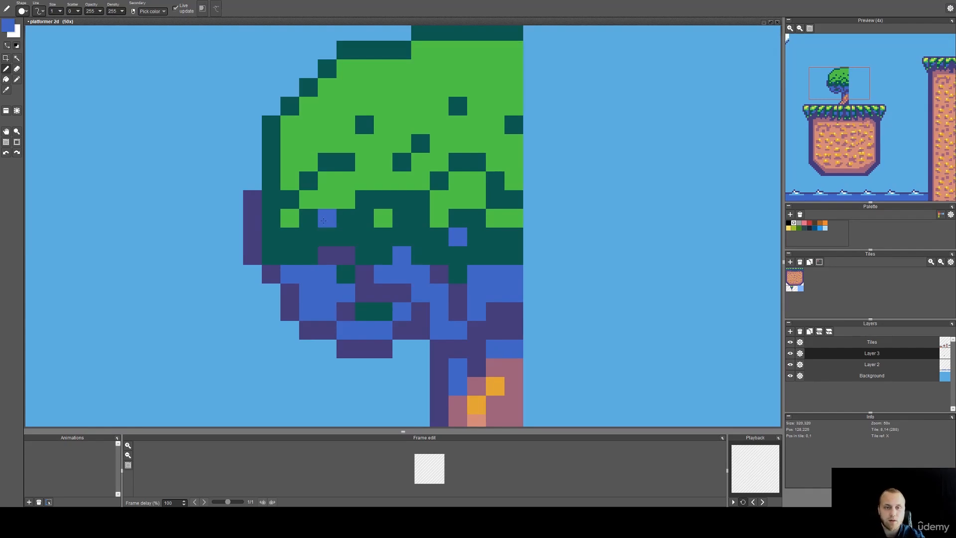
pyautogui.press('alt')
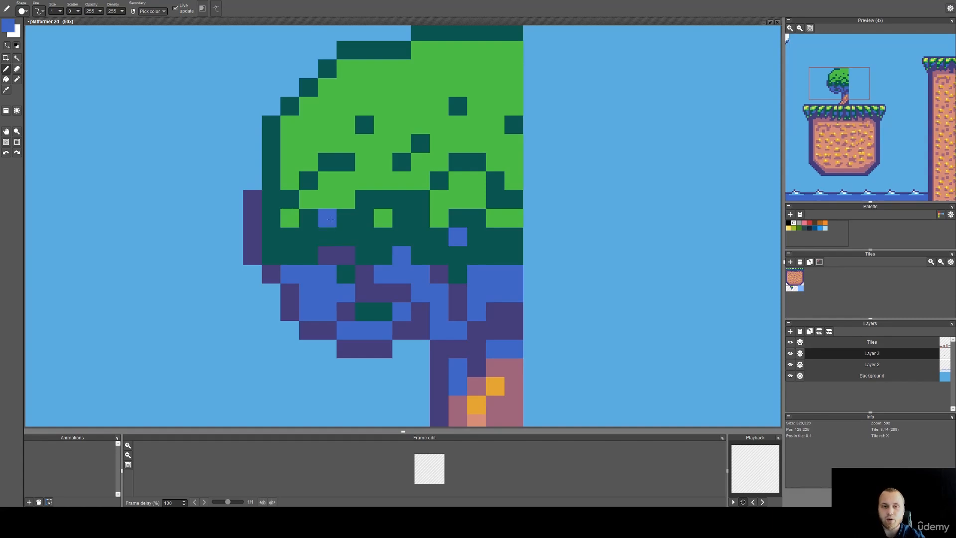
pyautogui.scroll(2, 328, 219)
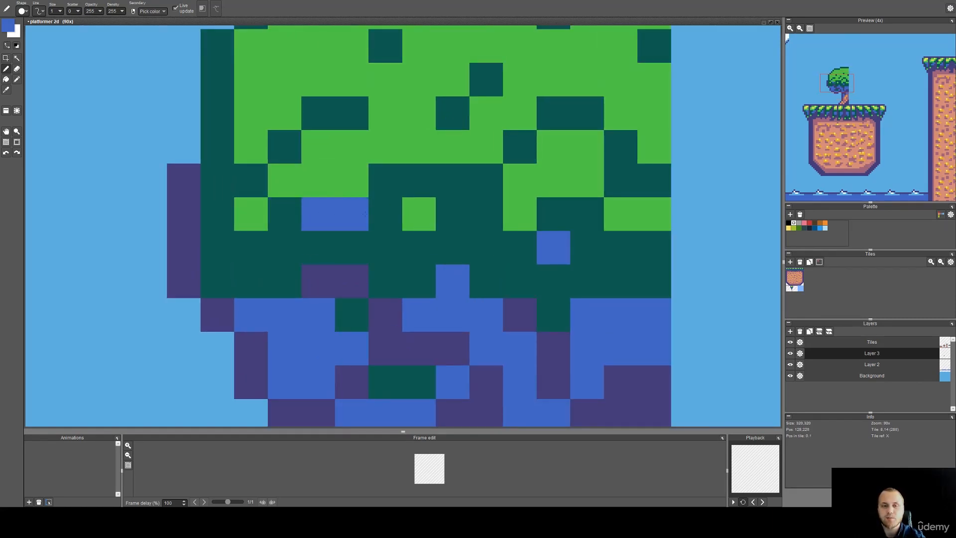
pyautogui.scroll(-3, 320, 177)
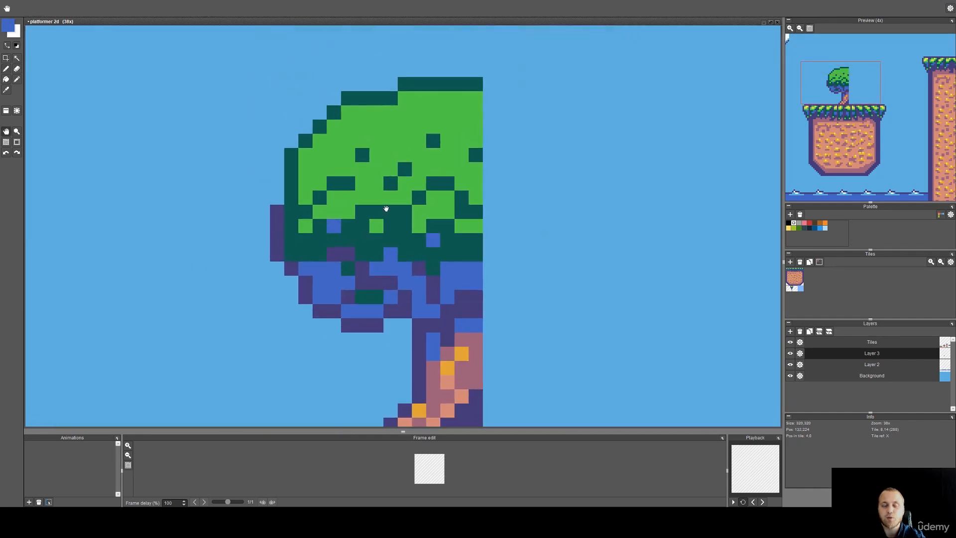
pyautogui.scroll(2, 343, 203)
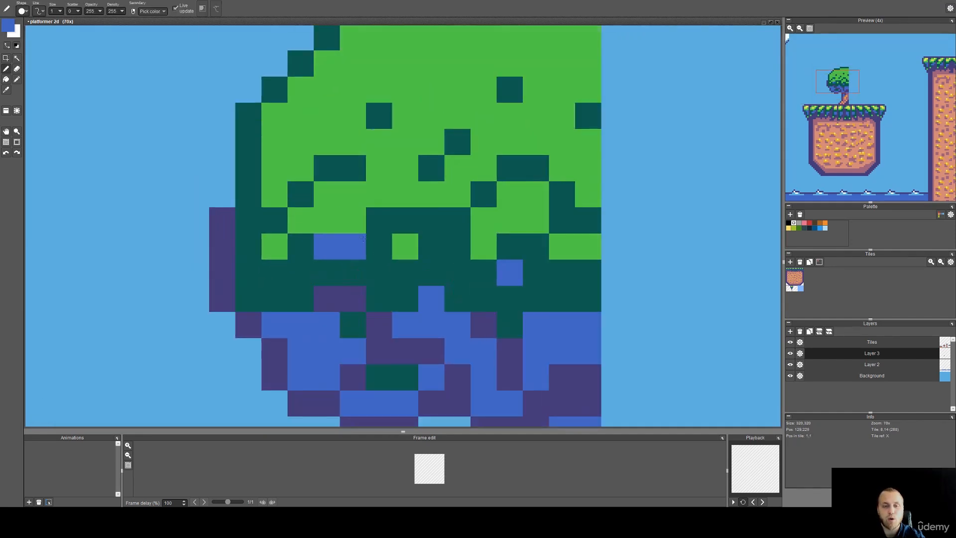
# Sample the dark green and add one pixel directly above the leftmost blue dot to separate the small leaves.
pyautogui.keyDown('alt'); pyautogui.click(366, 247); pyautogui.keyUp('alt')
pyautogui.click(328, 219)
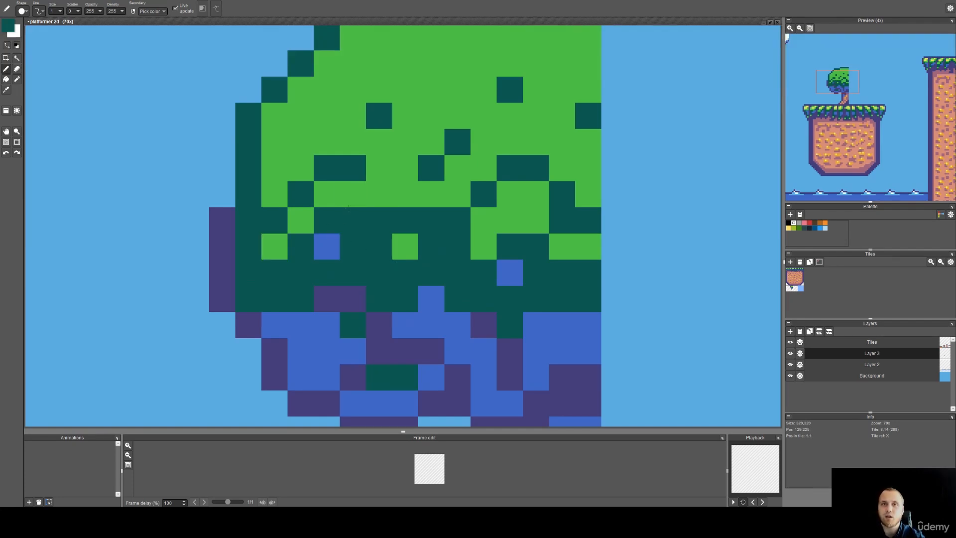
pyautogui.scroll(-2, 320, 241)
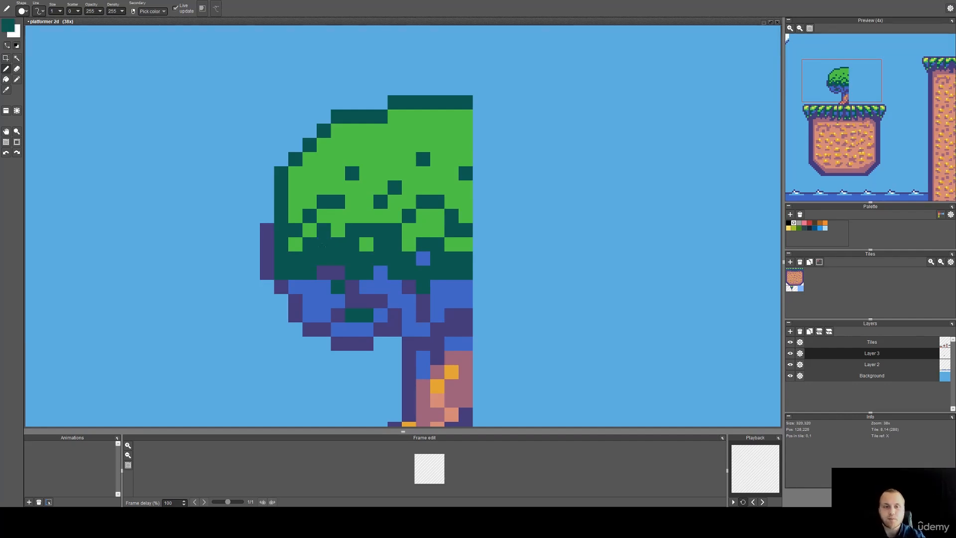
pyautogui.scroll(3, 321, 245)
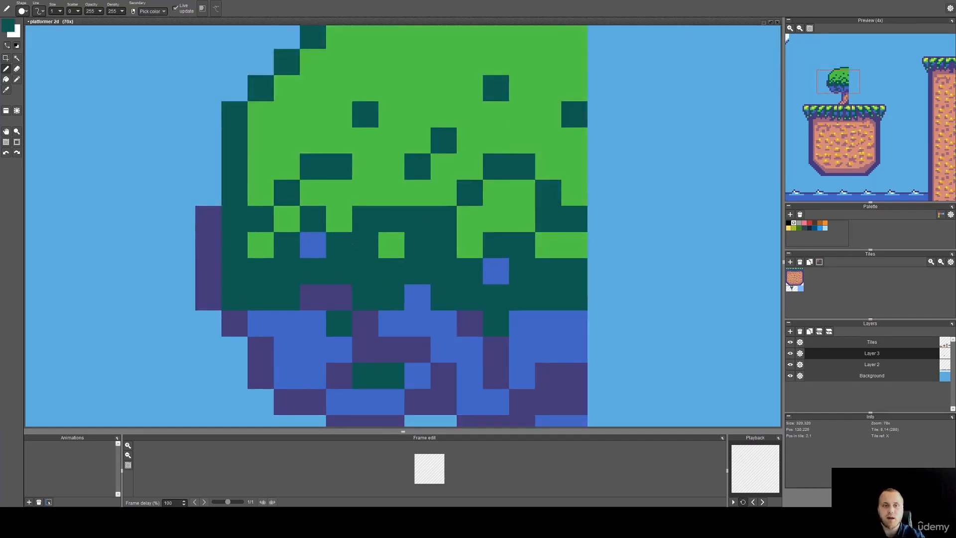
# Sample the yellow from the platform's grass and draw a T-shaped highlight, three pixels wide, in the crown's upper left.
pyautogui.scroll(-1, 354, 244)
pyautogui.press('space')
pyautogui.moveTo(361, 201); pyautogui.dragTo(342, 74)
pyautogui.scroll(-1, 353, 209)
pyautogui.rightClick(349, 369)
pyautogui.scroll(3, 347, 315)
pyautogui.click(353, 171)
pyautogui.click(325, 152)
pyautogui.click(351, 151)
pyautogui.click(351, 178)
pyautogui.click(377, 152)
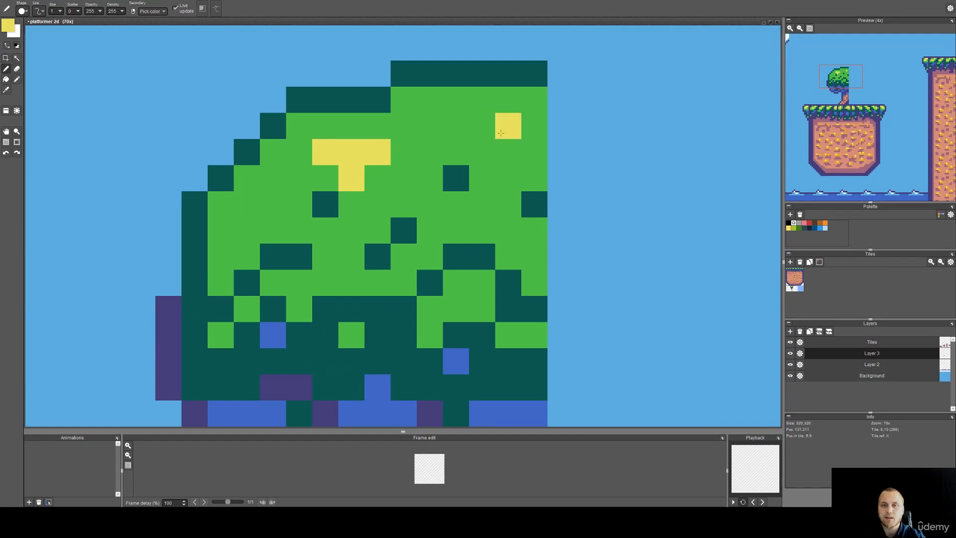
# Draw a two-by-two yellow highlight near the crown's upper right and remove its lower-left pixel with sampled light green.
pyautogui.click(500, 132)
pyautogui.click(482, 125)
pyautogui.click(482, 152)
pyautogui.click(507, 152)
pyautogui.keyDown('alt'); pyautogui.click(449, 145); pyautogui.keyUp('alt')
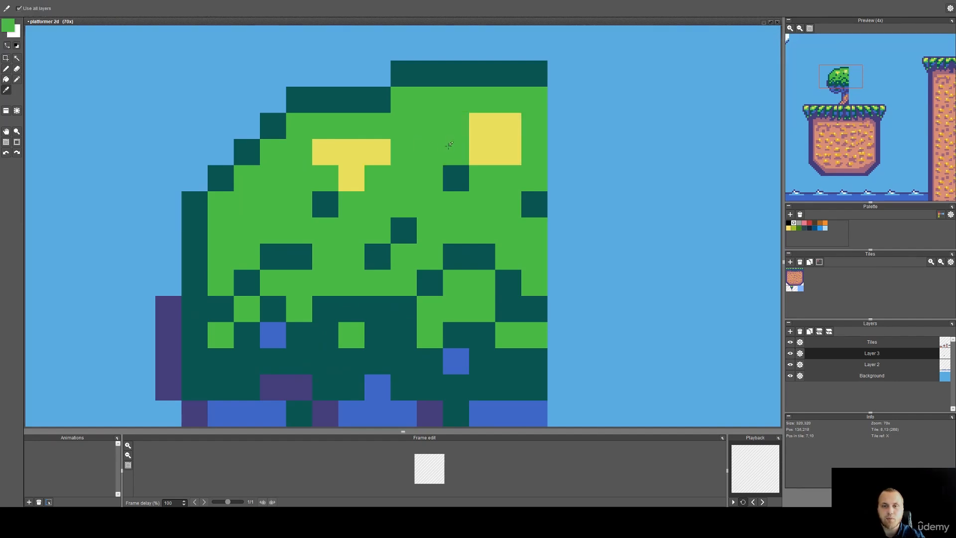
pyautogui.click(482, 152)
# Sample the yellow and draw a three-pixel corner-shaped highlight beside the crown's upper-left outline.
pyautogui.keyDown('alt'); pyautogui.click(351, 159); pyautogui.keyUp('alt')
pyautogui.click(273, 205)
pyautogui.click(273, 178)
pyautogui.click(246, 204)
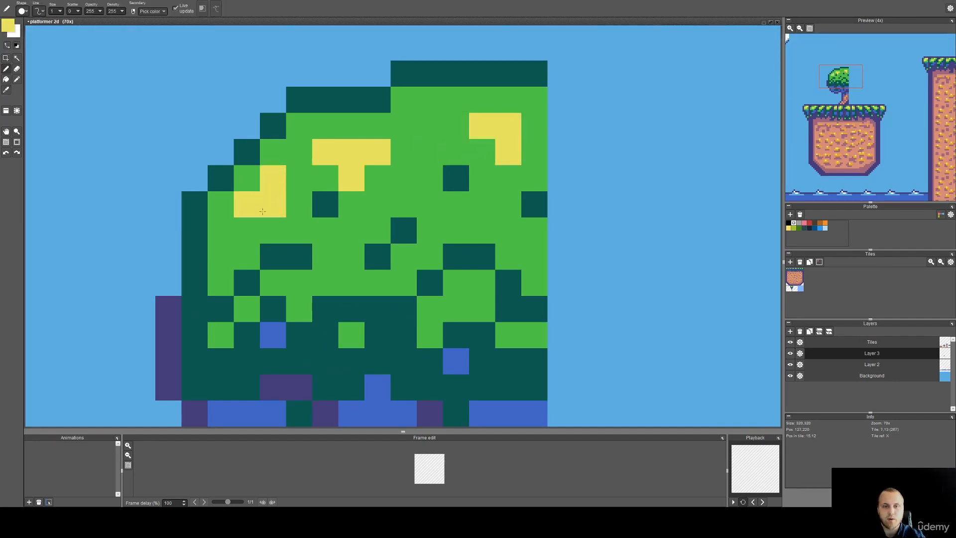
# Scatter small yellow highlights among the dark leaf marks in the middle and lower light-green area.
pyautogui.click(430, 204)
pyautogui.click(467, 224)
pyautogui.click(351, 257)
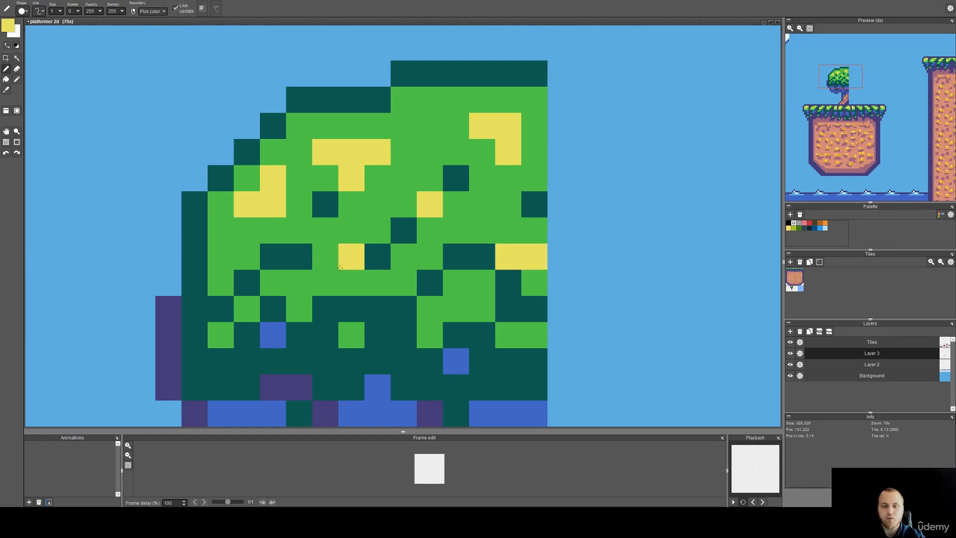
pyautogui.click(455, 283)
pyautogui.scroll(-2, 454, 296)
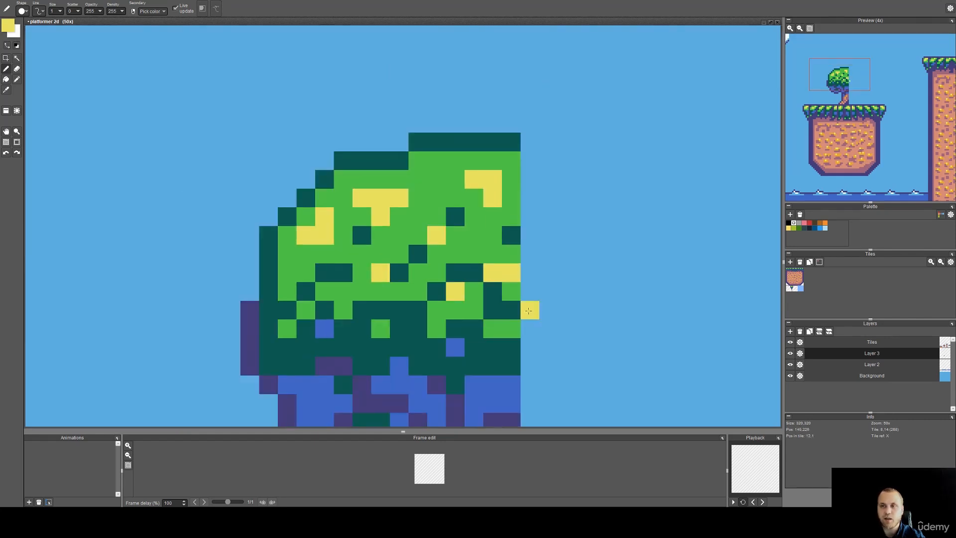
pyautogui.moveTo(355, 293); pyautogui.dragTo(381, 215)
pyautogui.click(374, 267)
pyautogui.scroll(-1, 416, 247)
# Shorten the small left leaf arch with light green and shift the dark leaf pixel near the crown's center one row down.
pyautogui.press('i')
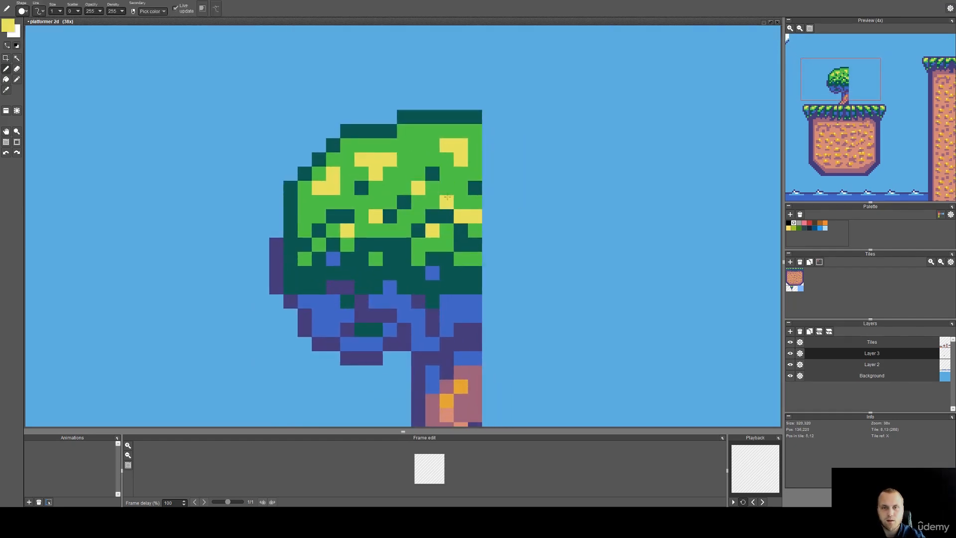
pyautogui.moveTo(401, 221); pyautogui.dragTo(409, 189)
pyautogui.rightClick(398, 197)
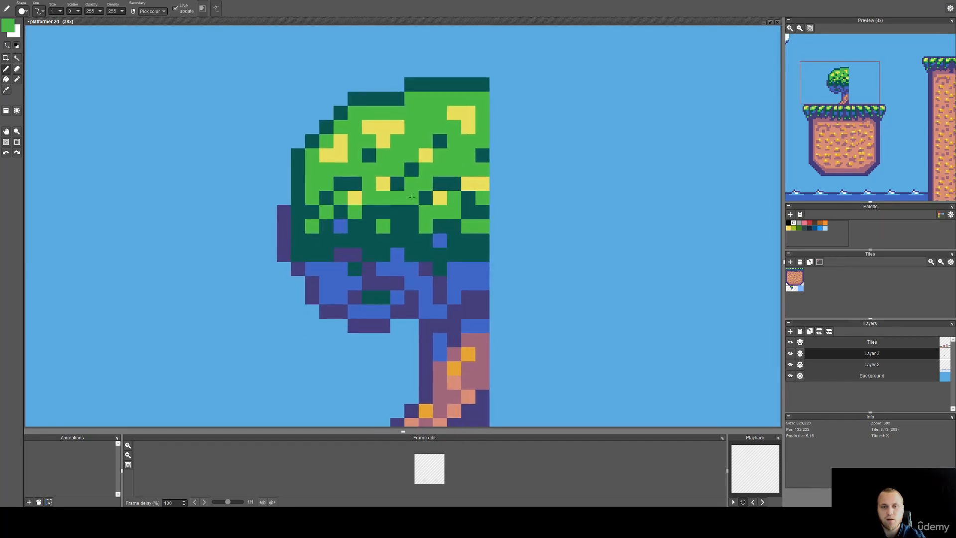
pyautogui.scroll(3, 428, 203)
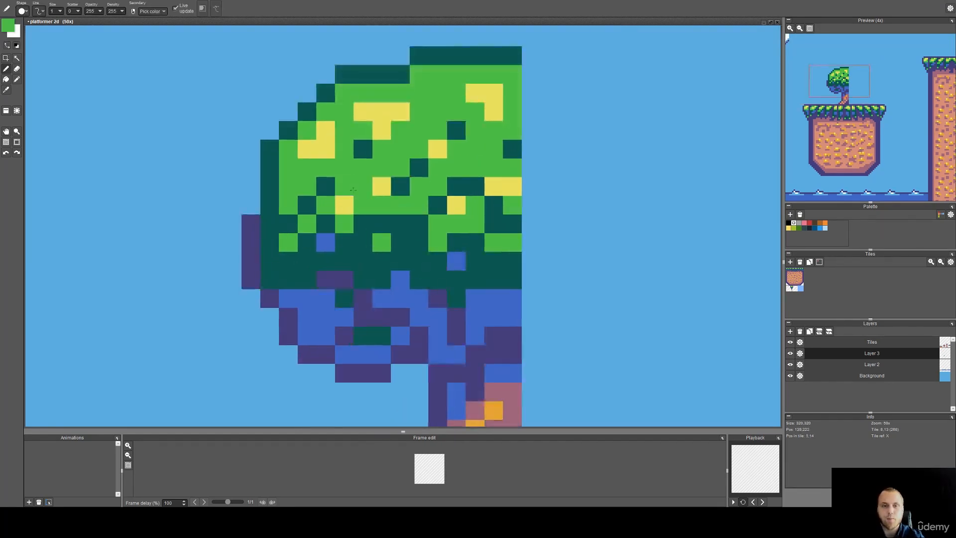
pyautogui.rightClick(335, 207)
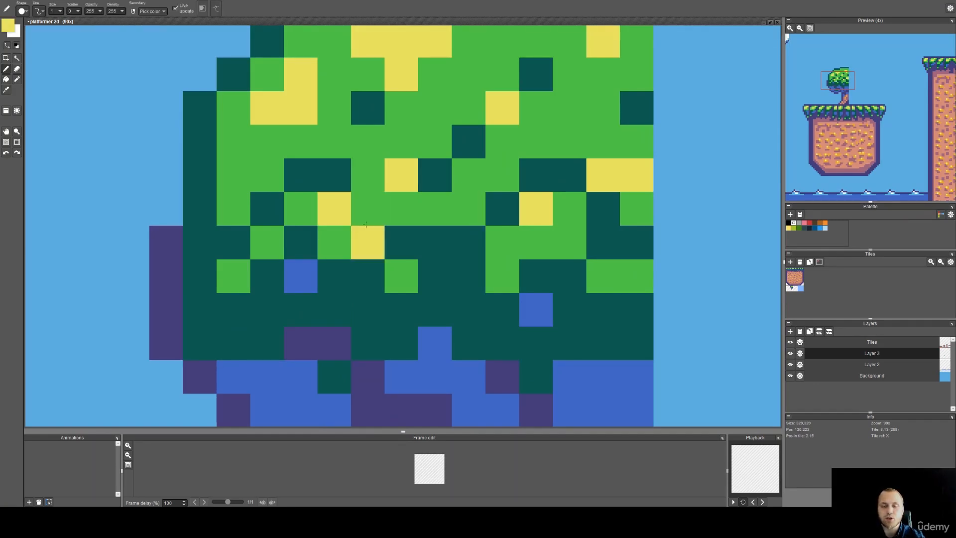
pyautogui.rightClick(368, 209)
pyautogui.click(435, 176)
pyautogui.moveTo(442, 199); pyautogui.dragTo(414, 250)
pyautogui.rightClick(441, 197)
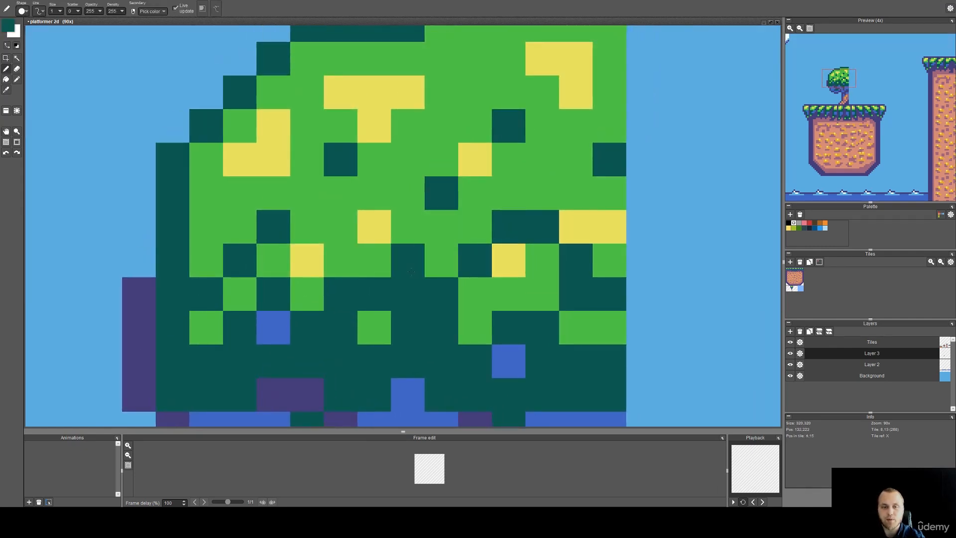
# Sample the yellow and add a single highlight pixel between the two upper highlights near the crown's top.
pyautogui.press('space')
pyautogui.moveTo(510, 154); pyautogui.dragTo(423, 248)
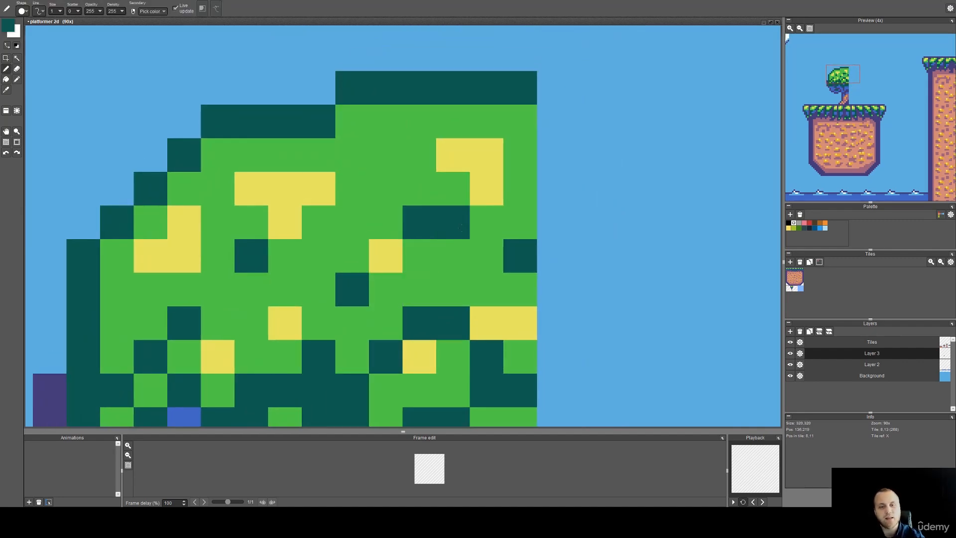
pyautogui.rightClick(388, 248)
pyautogui.click(396, 151)
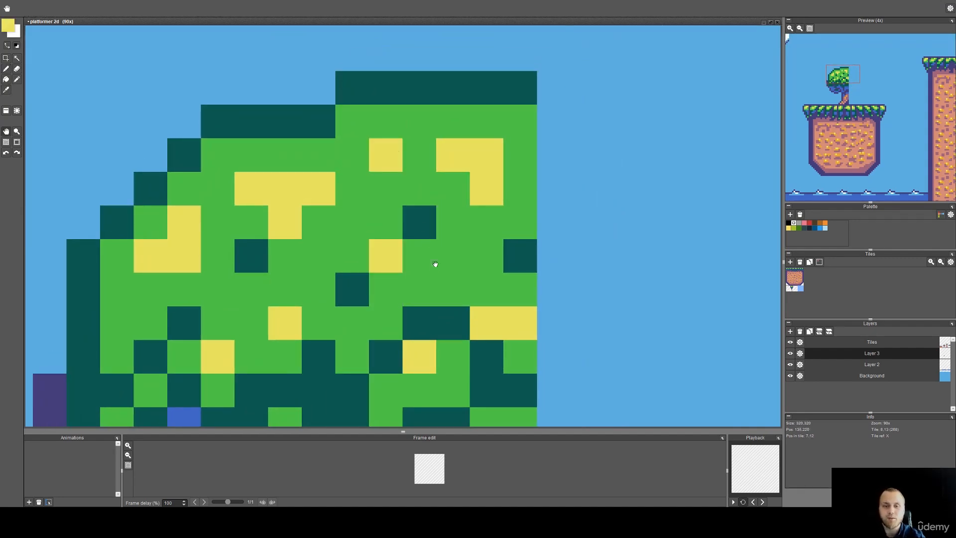
# Sample the purple and add single shadow pixels along the lower edge of the dark-green band.
pyautogui.scroll(-5, 433, 264)
pyautogui.keyDown('alt'); pyautogui.click(427, 268); pyautogui.keyUp('alt')
pyautogui.click(424, 239)
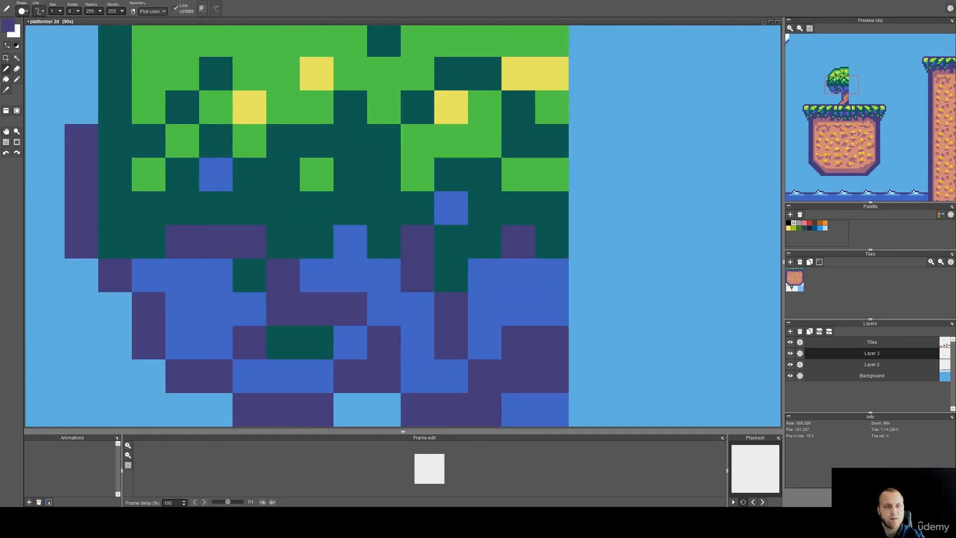
pyautogui.moveTo(261, 210); pyautogui.dragTo(336, 182)
# Sample the blue and place single pixels in the lower dark-green band, undoing one misplaced pixel.
pyautogui.rightClick(425, 214)
pyautogui.click(424, 180)
pyautogui.hotkey('ctrl', 'z')
pyautogui.click(451, 189)
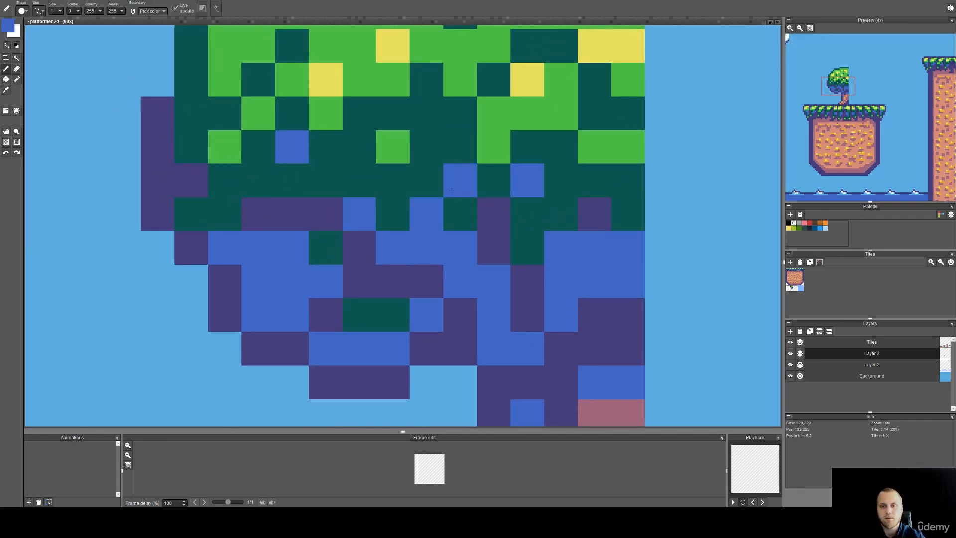
# Select the half tree, place a copy beside it, and flip the copy horizontally to form a full tree.
pyautogui.scroll(-10, 460, 188)
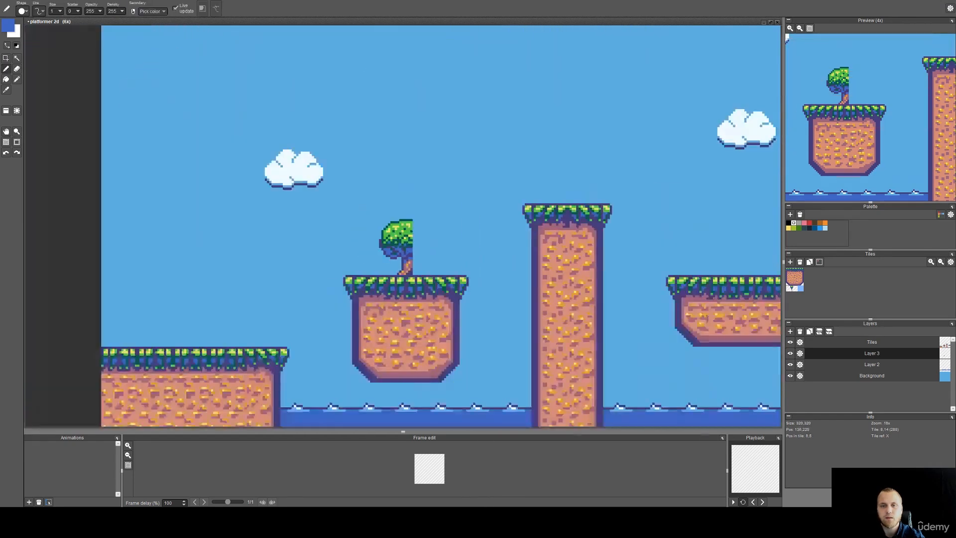
pyautogui.scroll(3, 420, 273)
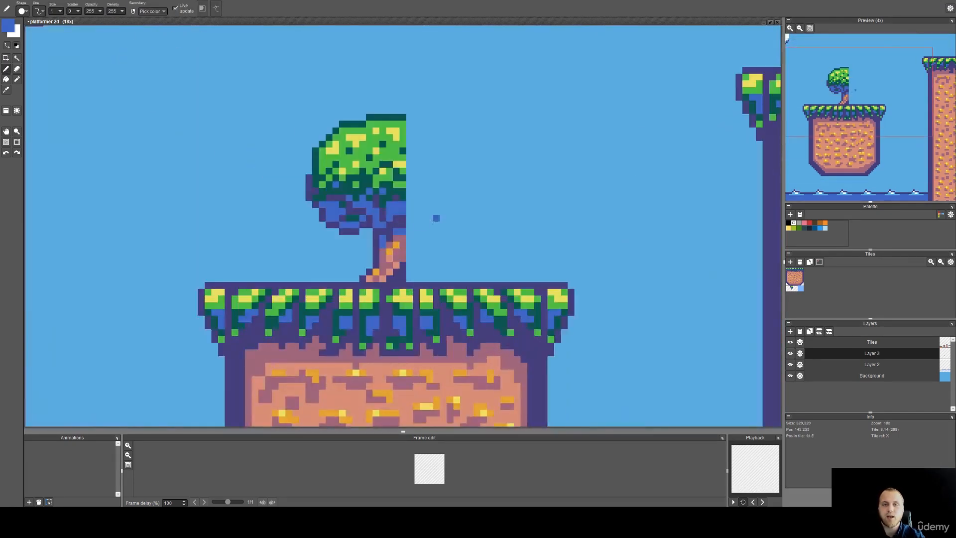
pyautogui.press('s')
pyautogui.moveTo(282, 96); pyautogui.dragTo(426, 282)
pyautogui.moveTo(375, 240); pyautogui.dragTo(453, 219)
pyautogui.press('h')
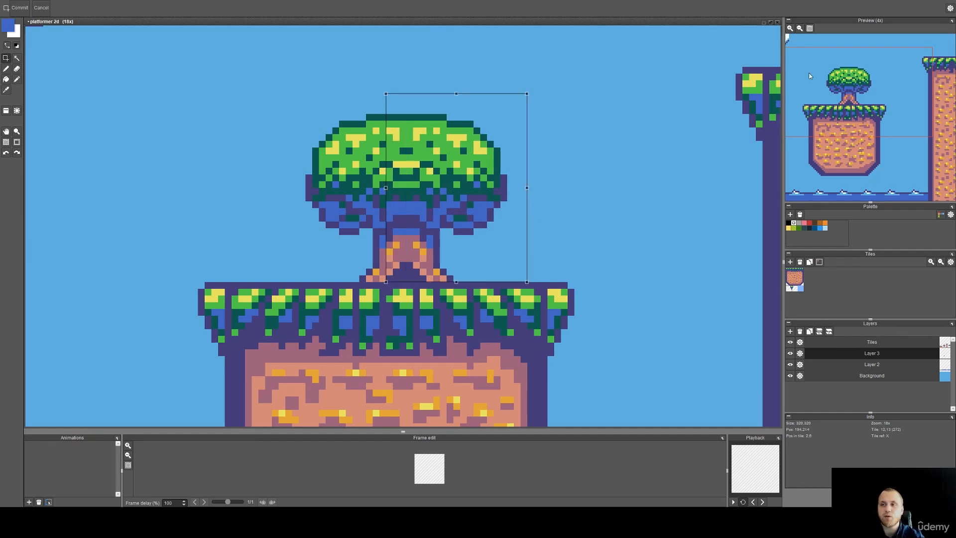
# Shift the mirrored half two pixels left over the original half to narrow the tree, and commit its position.
pyautogui.moveTo(488, 202)
pyautogui.mouseDown()
pyautogui.moveTo(497, 203)
pyautogui.moveTo(475, 203)
pyautogui.mouseUp()
pyautogui.click(551, 222)
pyautogui.scroll(2, 376, 269)
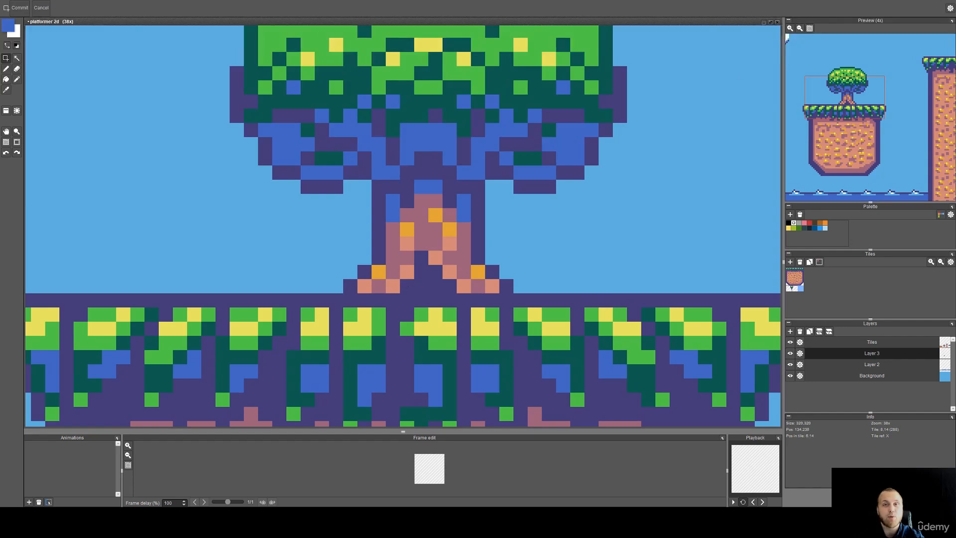
pyautogui.scroll(-2, 444, 232)
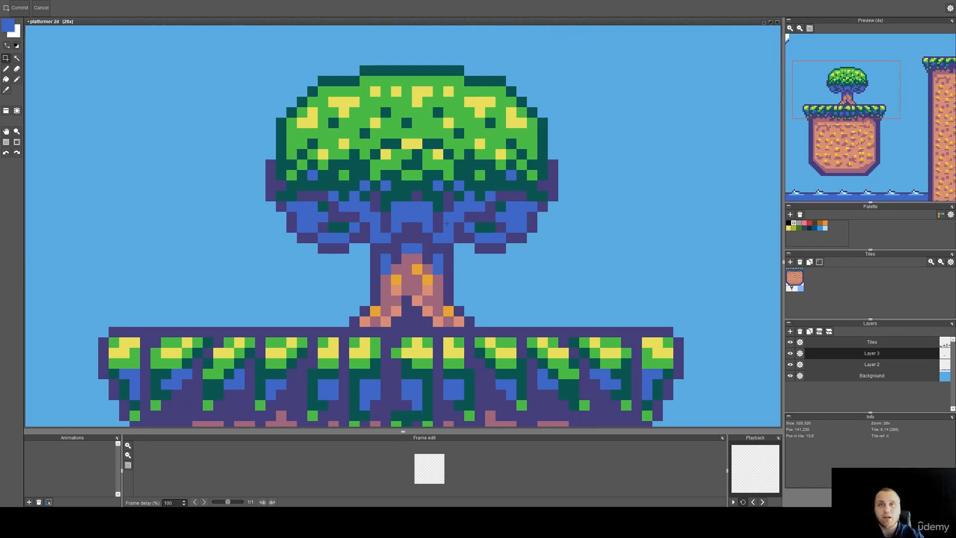
# Sample the canopy's yellow and add a single highlight pixel near its right edge with the pencil.
pyautogui.moveTo(447, 204); pyautogui.dragTo(438, 231)
pyautogui.press('b')
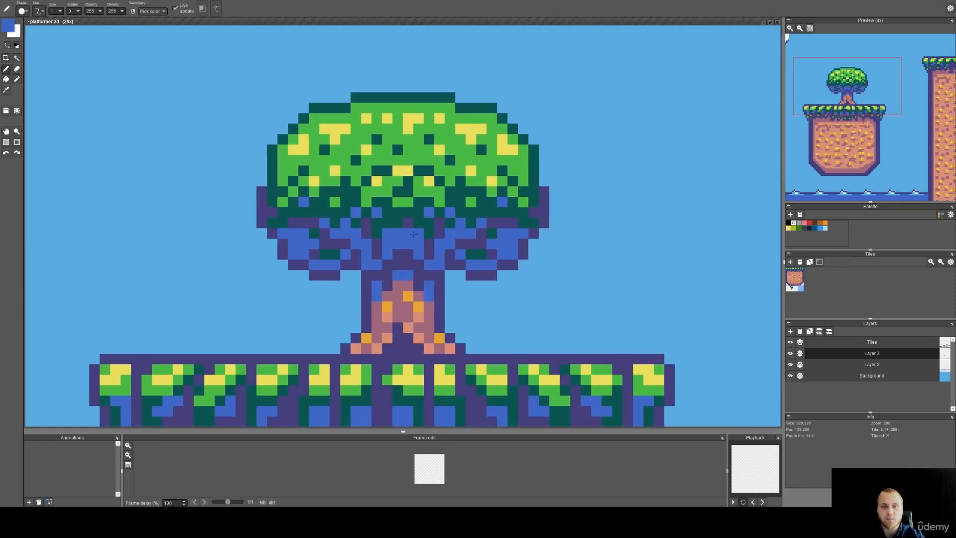
pyautogui.scroll(3, 413, 232)
pyautogui.rightClick(426, 210)
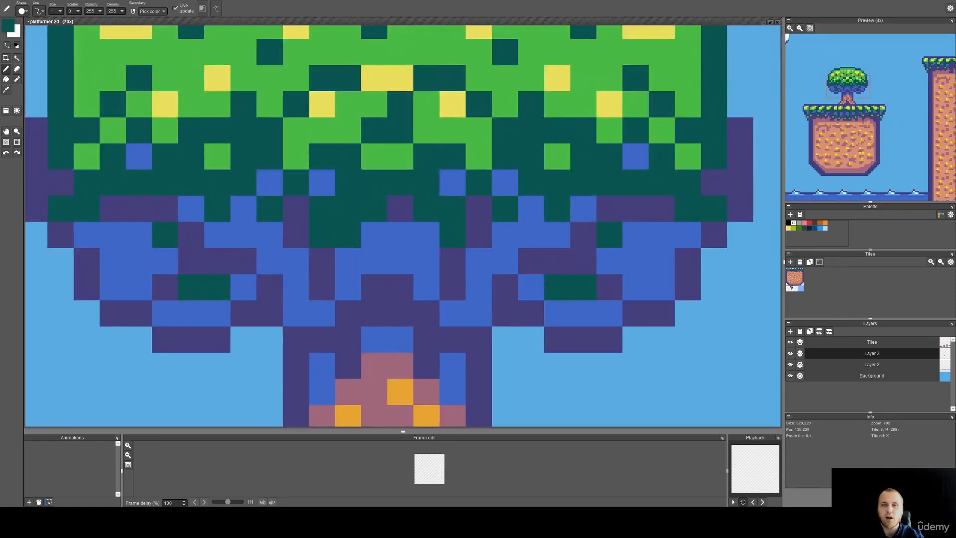
pyautogui.scroll(-1, 374, 234)
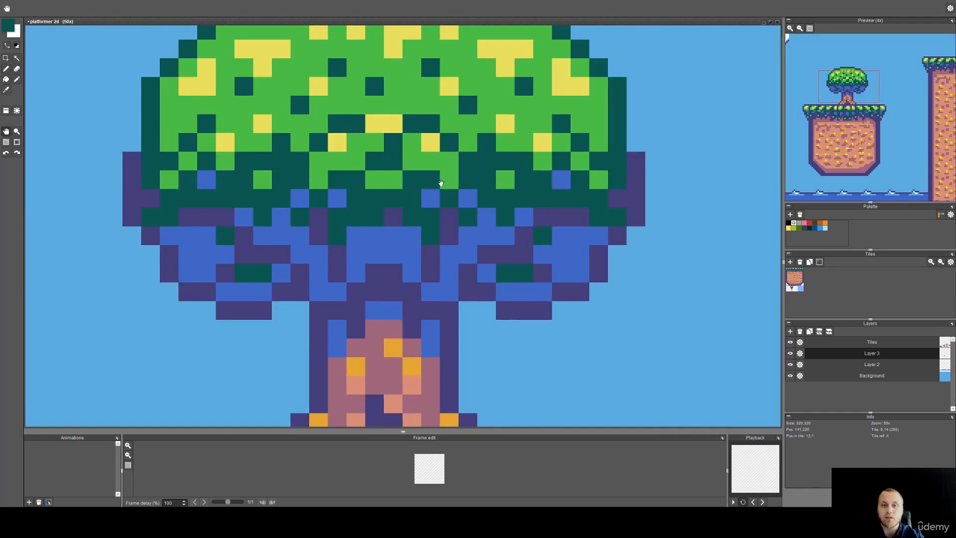
pyautogui.scroll(-2, 472, 232)
pyautogui.scroll(2, 458, 264)
pyautogui.press('i')
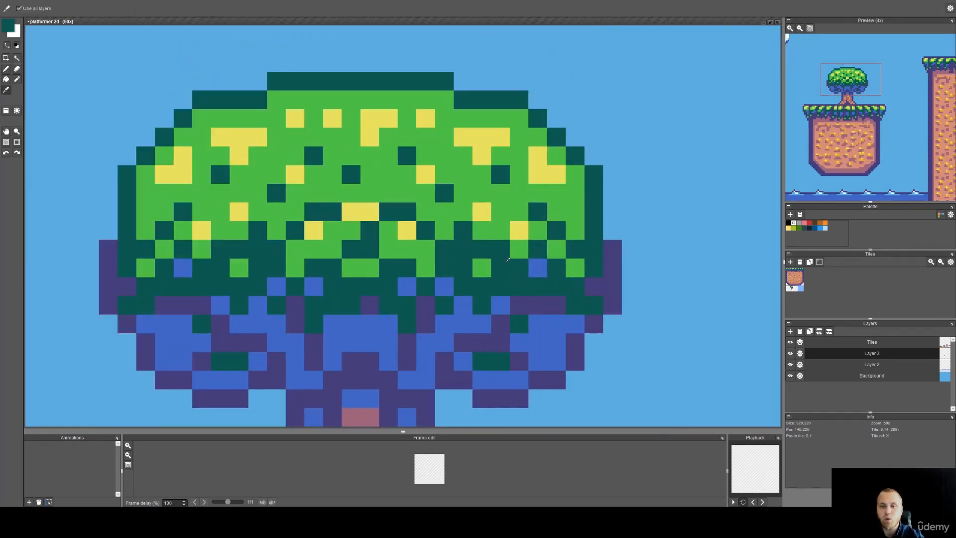
pyautogui.click(519, 229)
pyautogui.click(575, 212)
# Sample the light green, try it over a dark speck near the top, and paint out the two yellow pixels at the canopy's centre.
pyautogui.press('i')
pyautogui.click(407, 156)
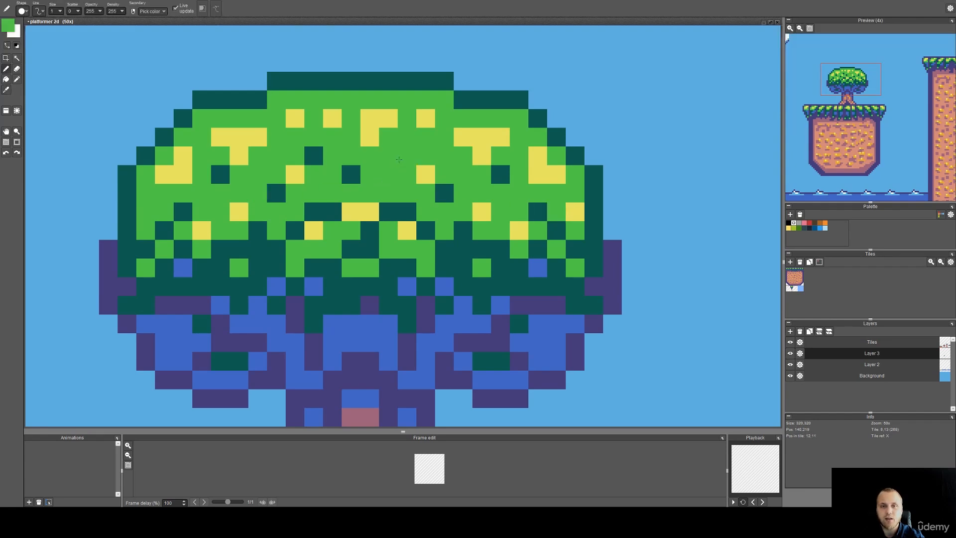
pyautogui.press('i')
pyautogui.rightClick(394, 209)
pyautogui.click(369, 212)
pyautogui.rightClick(356, 228)
pyautogui.click(355, 213)
pyautogui.click(368, 213)
# Add a yellow pixel in the upper centre of the canopy, replacing the dark speck beside it with a dark-green pixel slightly lower left.
pyautogui.keyDown('alt'); pyautogui.click(351, 175); pyautogui.keyUp('alt')
pyautogui.keyDown('alt'); pyautogui.click(375, 142); pyautogui.keyUp('alt')
pyautogui.click(370, 176)
pyautogui.rightClick(369, 192)
pyautogui.click(352, 176)
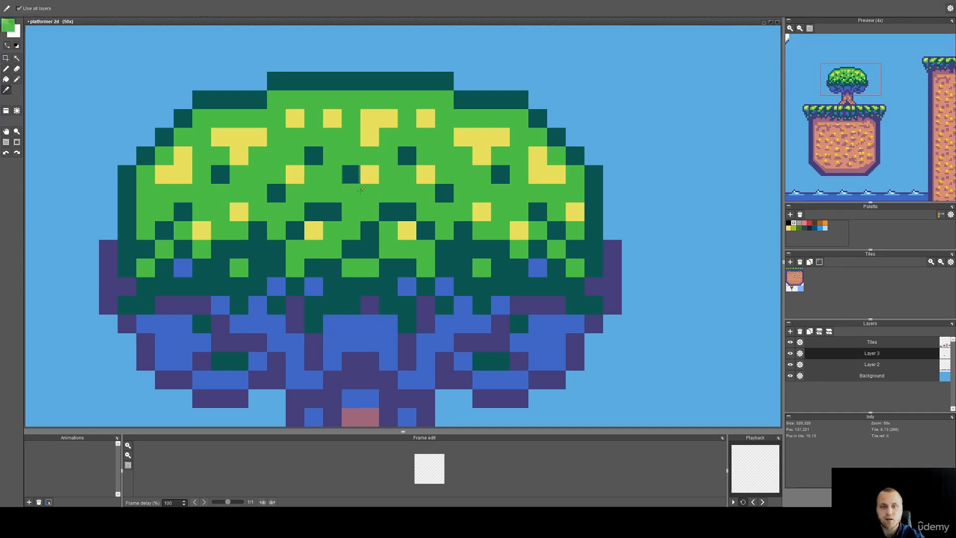
pyautogui.rightClick(332, 210)
pyautogui.click(334, 199)
# Extend the dark green above the trunk's left side by one pixel and add purple shadow pixels around it.
pyautogui.moveTo(444, 286); pyautogui.dragTo(426, 238)
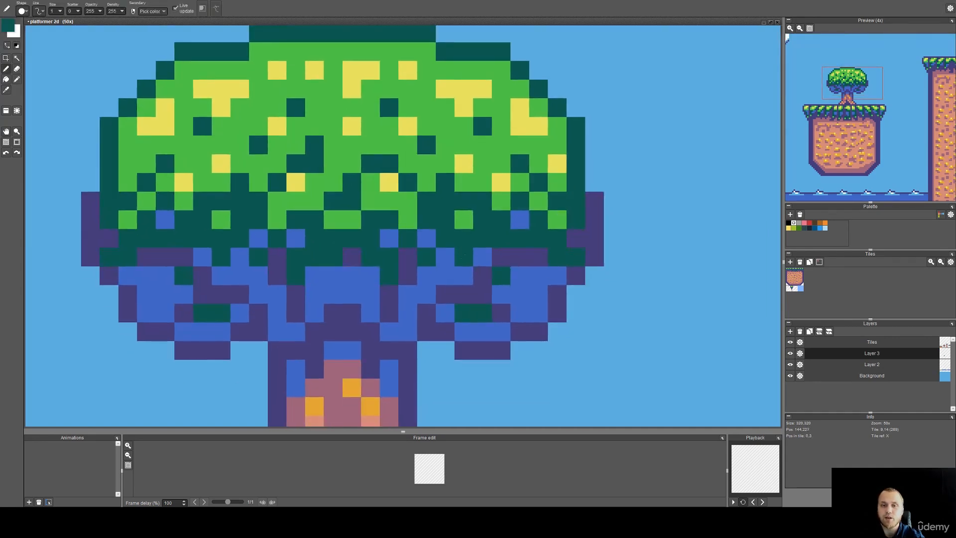
pyautogui.keyDown('alt'); pyautogui.click(350, 277); pyautogui.keyUp('alt')
pyautogui.rightClick(300, 276)
pyautogui.click(313, 277)
pyautogui.click(315, 293)
pyautogui.click(332, 278)
pyautogui.rightClick(348, 261)
pyautogui.click(331, 278)
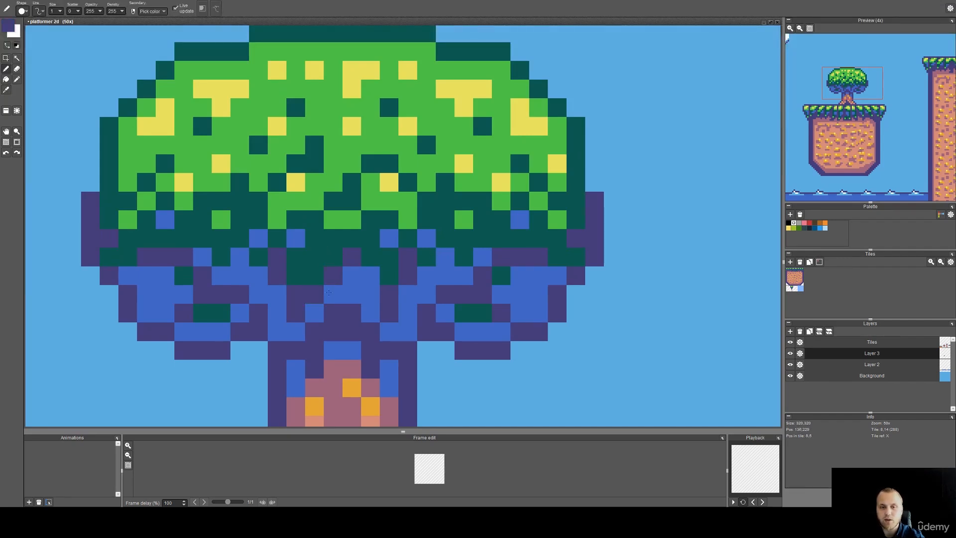
# Sample the dark green and lengthen the small patch in the right lower foliage by two pixels.
pyautogui.keyDown('alt'); pyautogui.click(388, 263); pyautogui.keyUp('alt')
pyautogui.click(521, 278)
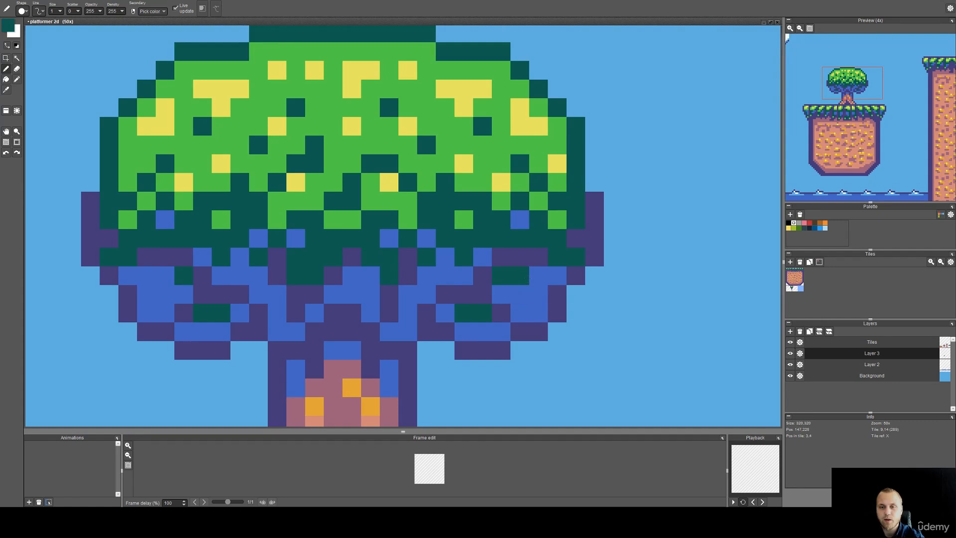
pyautogui.click(538, 277)
pyautogui.click(185, 276)
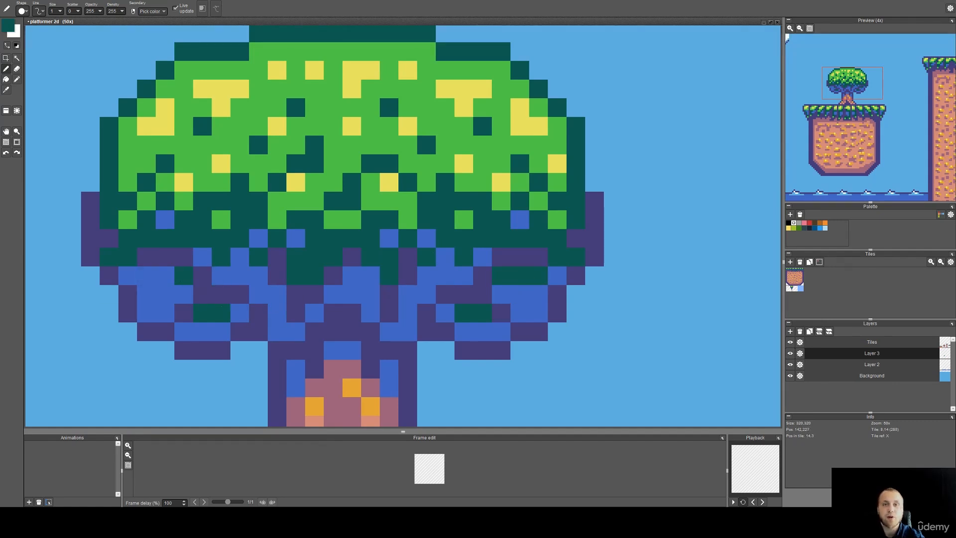
# Add a dark-green pixel above the trunk's right side and a light-green pixel below the canopy's central green patch.
pyautogui.moveTo(389, 294); pyautogui.dragTo(401, 232)
pyautogui.click(423, 236)
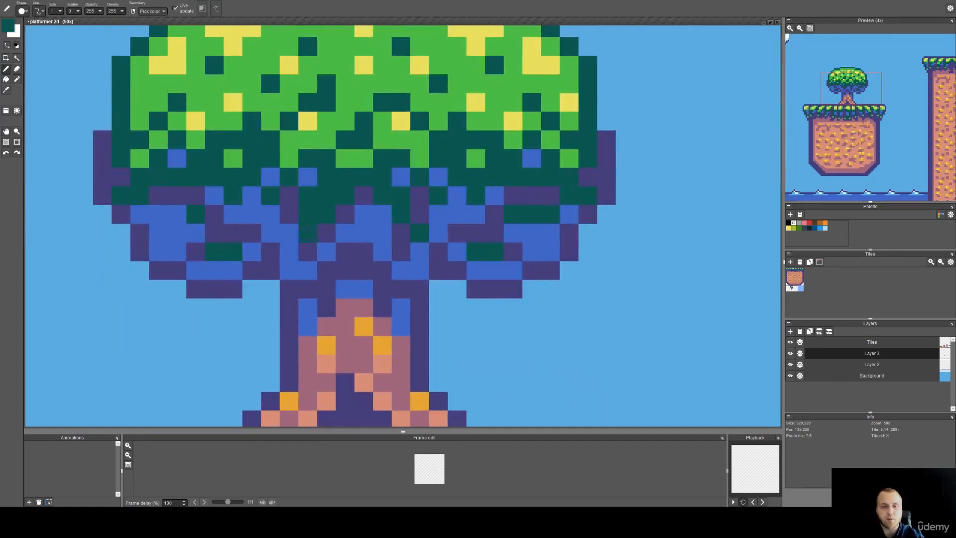
pyautogui.rightClick(347, 161)
pyautogui.click(346, 176)
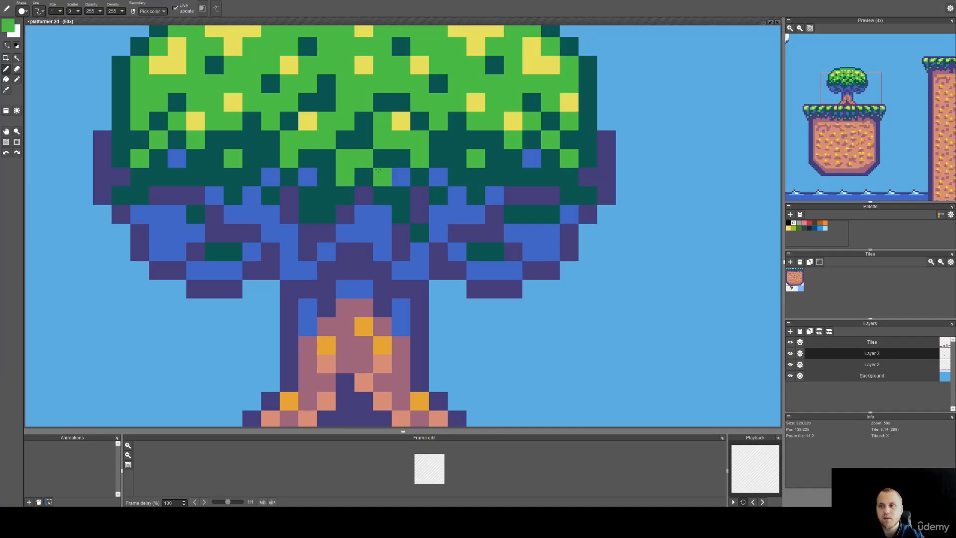
# Reshape the T-shaped yellow highlight on the canopy's upper right into a smaller cluster using yellow and light green.
pyautogui.scroll(-2, 380, 172)
pyautogui.press('space')
pyautogui.scroll(-1, 417, 170)
pyautogui.scroll(3, 433, 171)
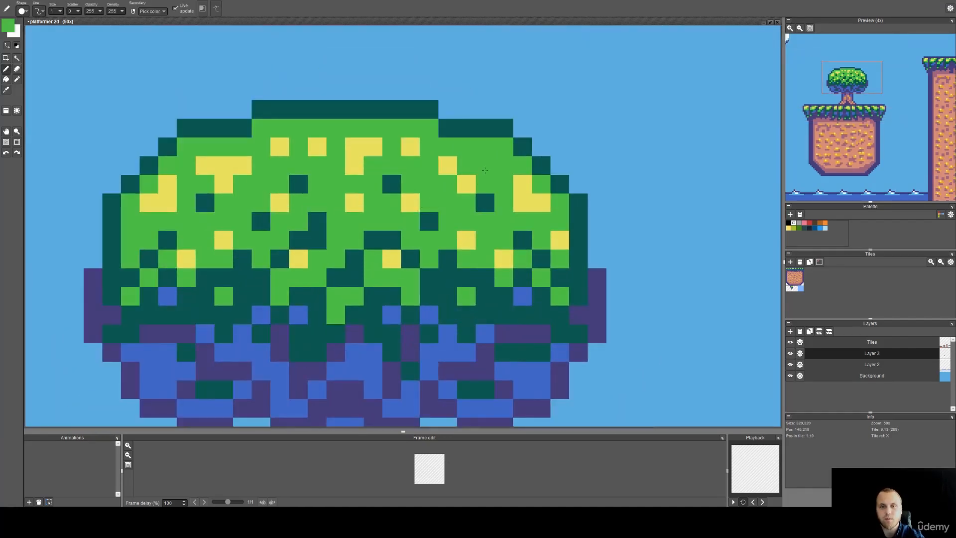
pyautogui.click(454, 168)
pyautogui.rightClick(516, 191)
pyautogui.click(471, 165)
pyautogui.moveTo(455, 170); pyautogui.dragTo(460, 180)
pyautogui.rightClick(480, 184)
pyautogui.click(462, 186)
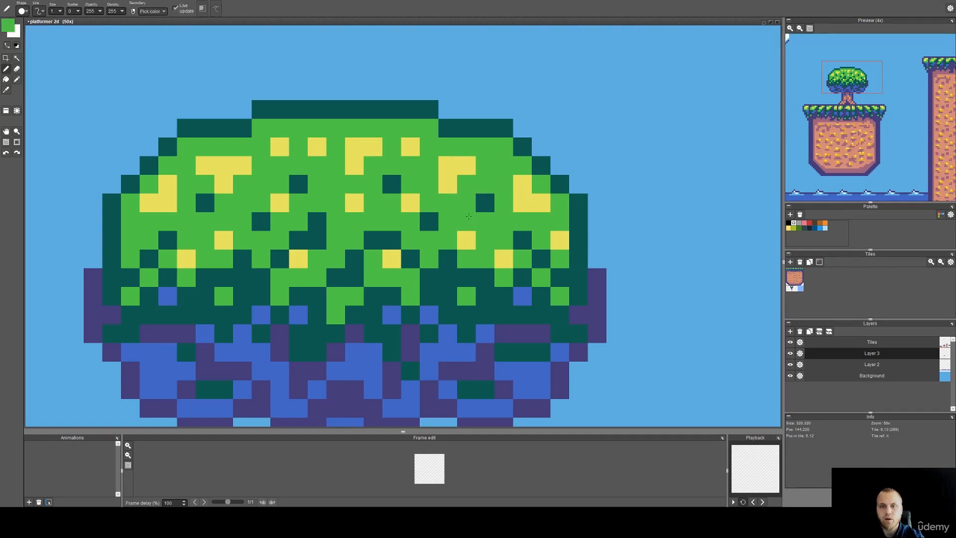
# Try adding a mauve pixel at the inner edge of the trunk's right root.
pyautogui.scroll(-4, 468, 212)
pyautogui.scroll(2, 473, 199)
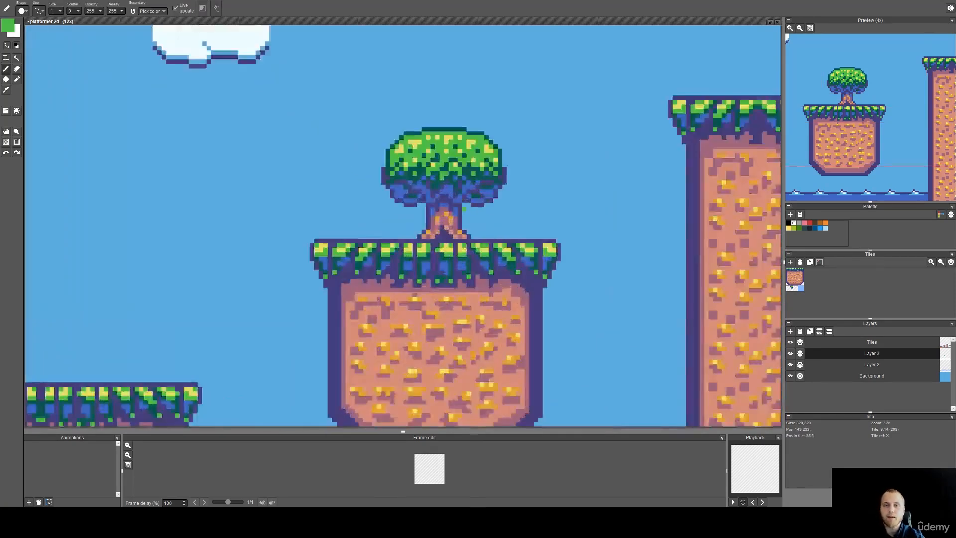
pyautogui.scroll(5, 473, 200)
pyautogui.rightClick(451, 232)
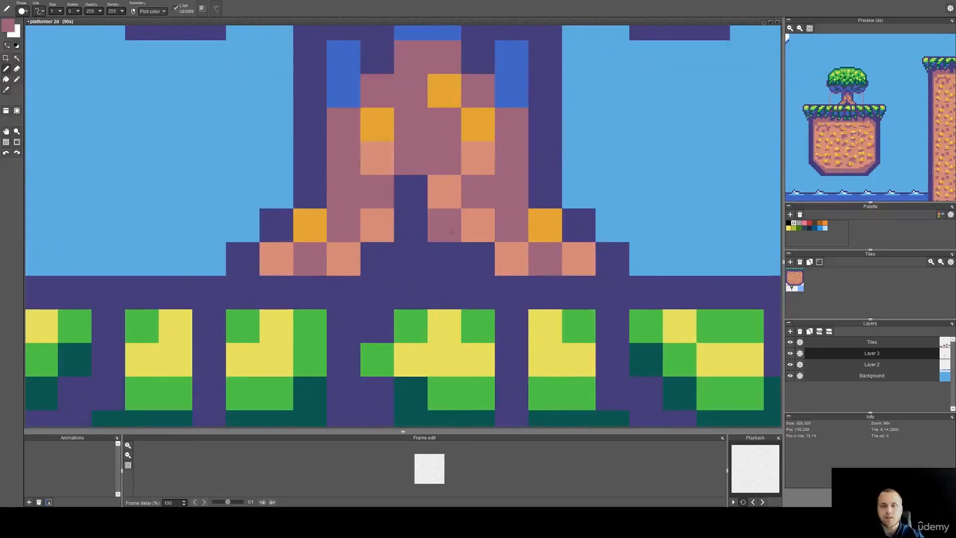
pyautogui.click(478, 259)
pyautogui.scroll(-6, 478, 254)
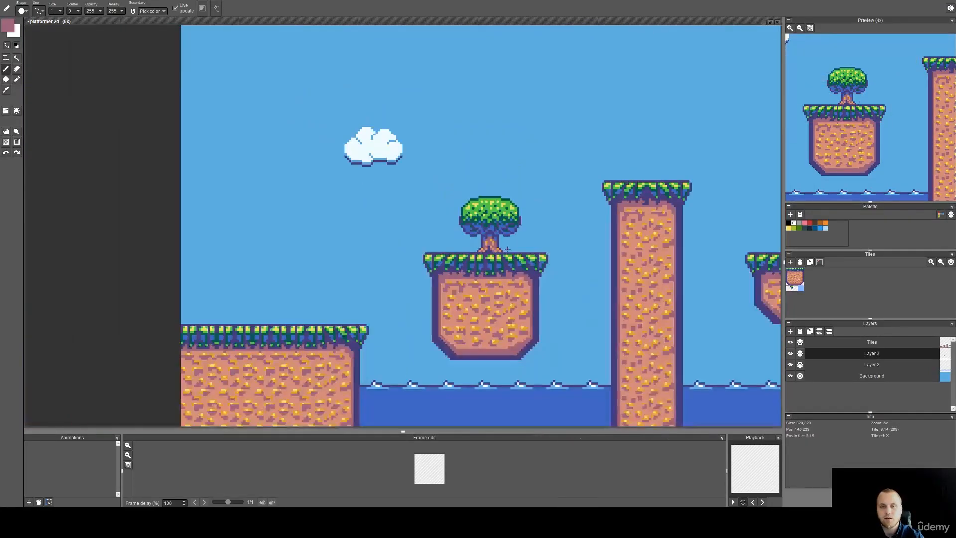
pyautogui.hotkey('ctrl', 'z')
pyautogui.scroll(6, 490, 244)
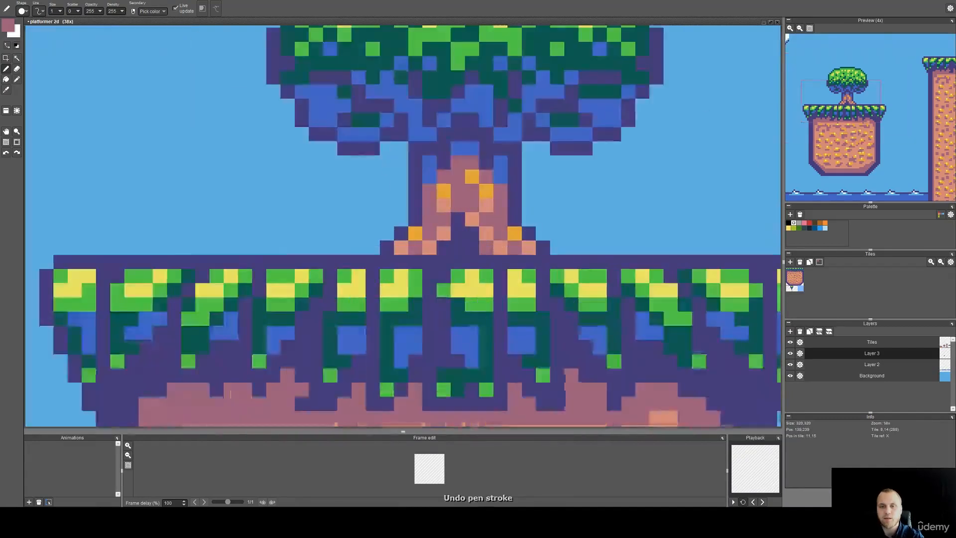
# Select the whole tree and move it toward the right end of the floating platform.
pyautogui.scroll(-7, 490, 244)
pyautogui.moveTo(522, 255); pyautogui.dragTo(476, 234)
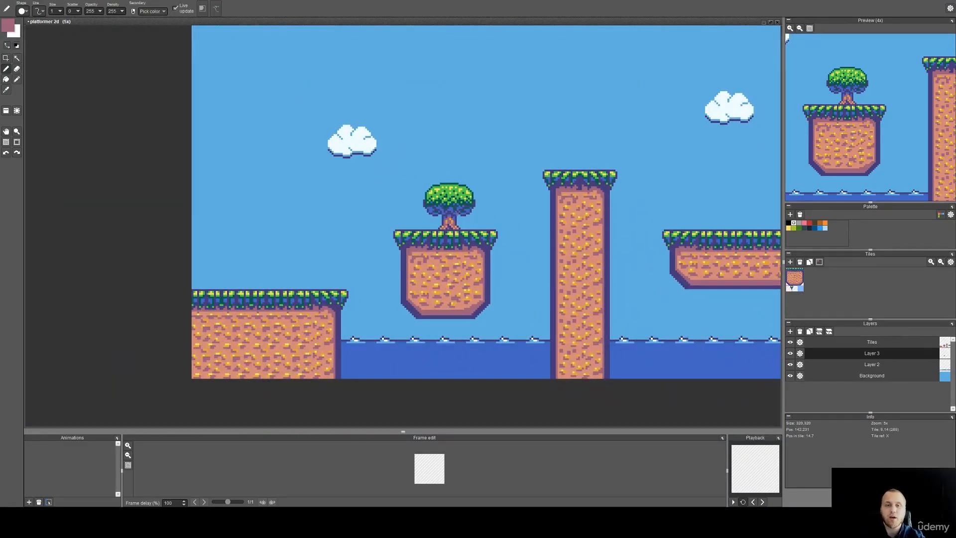
pyautogui.scroll(3, 461, 207)
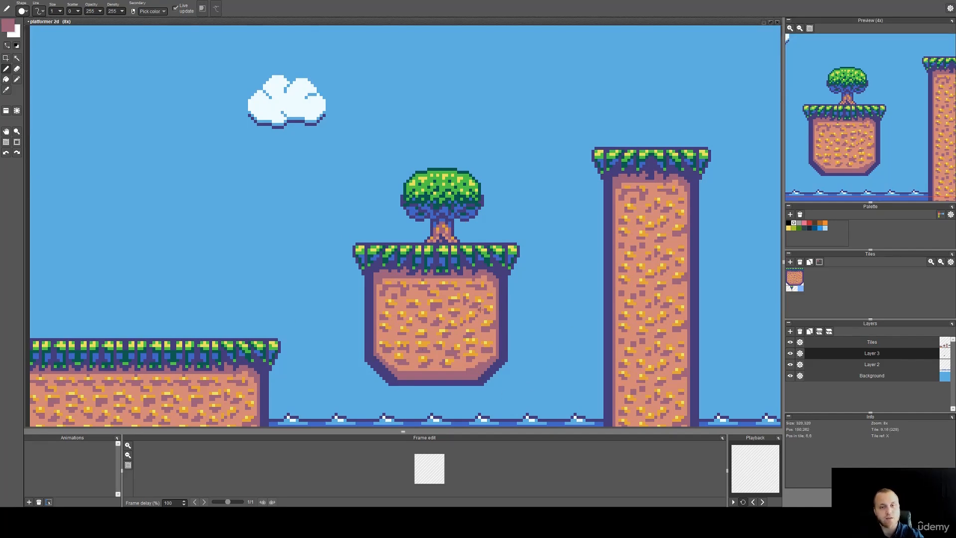
pyautogui.moveTo(435, 232); pyautogui.dragTo(526, 183)
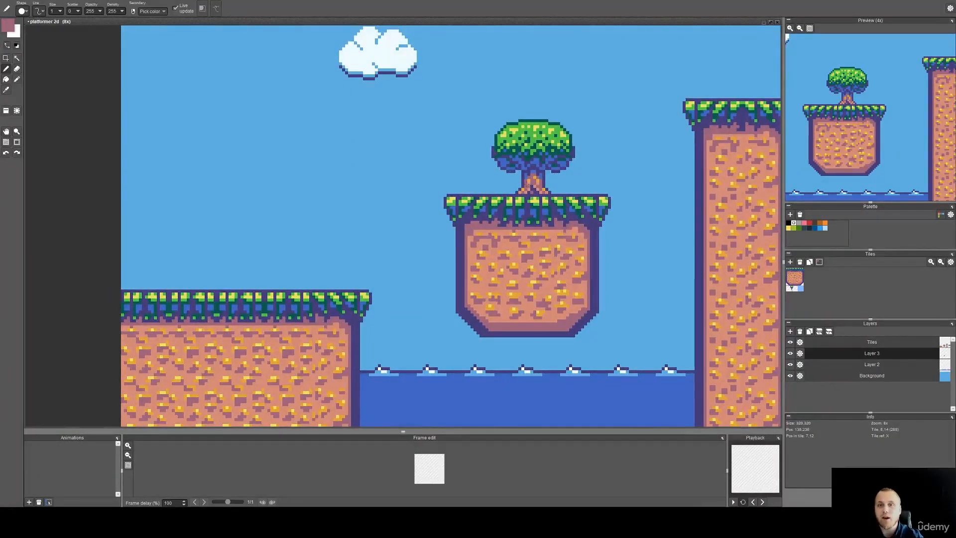
pyautogui.scroll(3, 529, 183)
pyautogui.moveTo(529, 183); pyautogui.dragTo(453, 246)
pyautogui.press('s')
pyautogui.moveTo(585, 73); pyautogui.dragTo(312, 274)
pyautogui.moveTo(455, 237); pyautogui.dragTo(547, 238)
# Sample the purple outline colour and draw a thin stem curving up and left from the left part of the platform's grass.
pyautogui.scroll(2, 377, 259)
pyautogui.press('i')
pyautogui.click(359, 284)
pyautogui.press('b')
pyautogui.scroll(2, 362, 265)
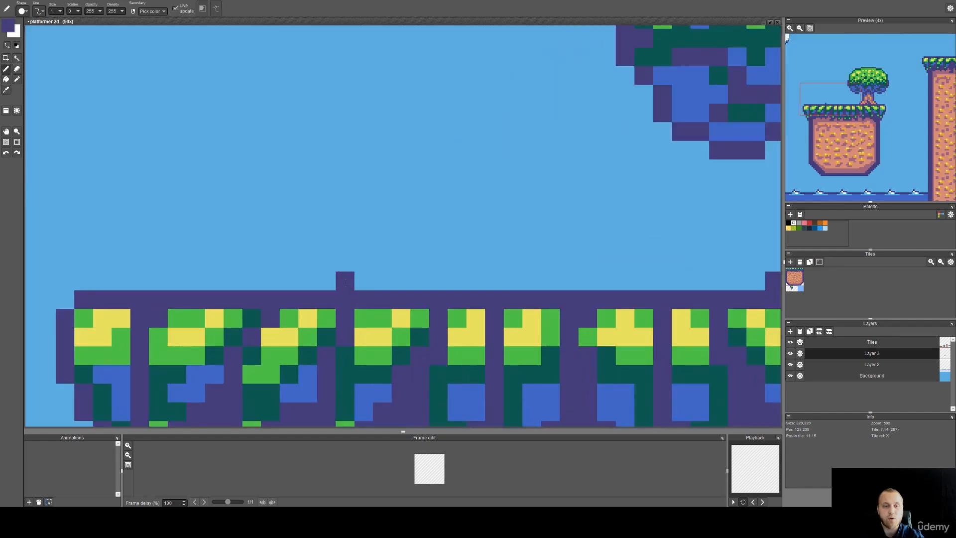
pyautogui.click(345, 280)
pyautogui.click(326, 262)
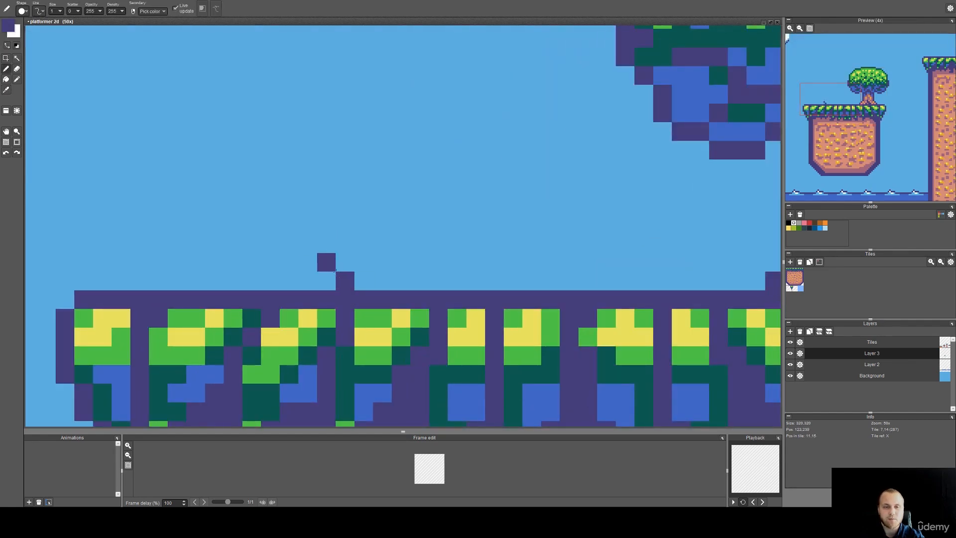
pyautogui.click(326, 244)
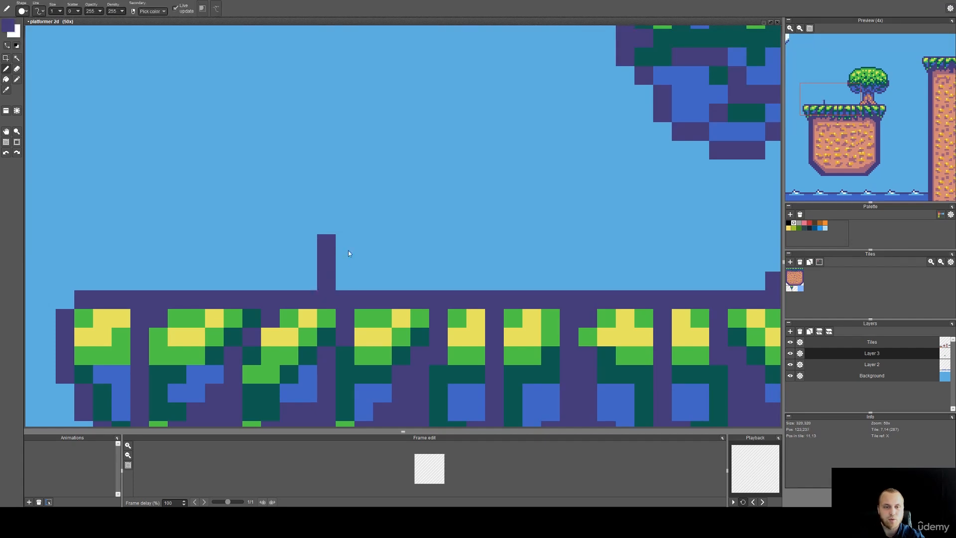
pyautogui.moveTo(307, 243)
pyautogui.mouseDown()
pyautogui.moveTo(308, 225)
pyautogui.moveTo(270, 187)
pyautogui.mouseUp()
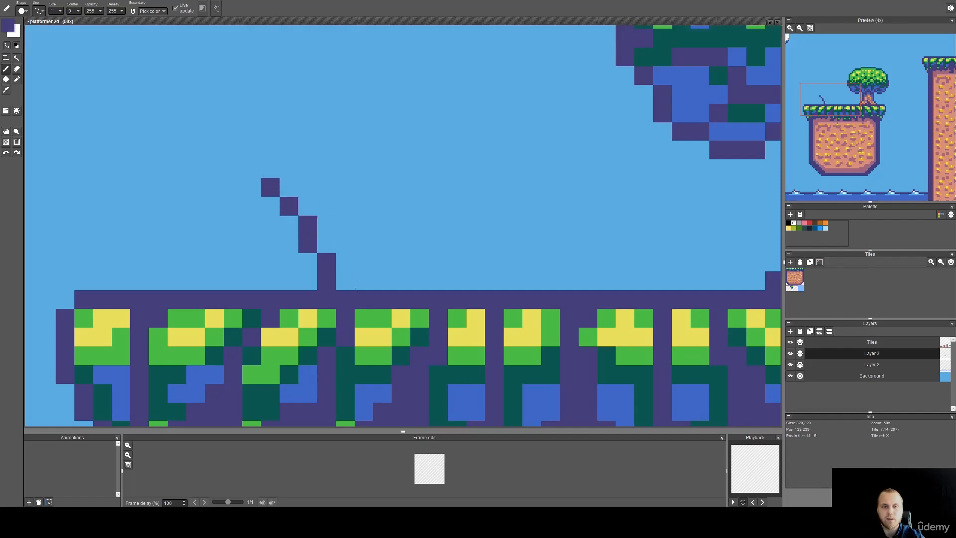
pyautogui.click(363, 281)
# Sample the dark green from the grass and thicken the curved plant stem along its right side.
pyautogui.rightClick(402, 354)
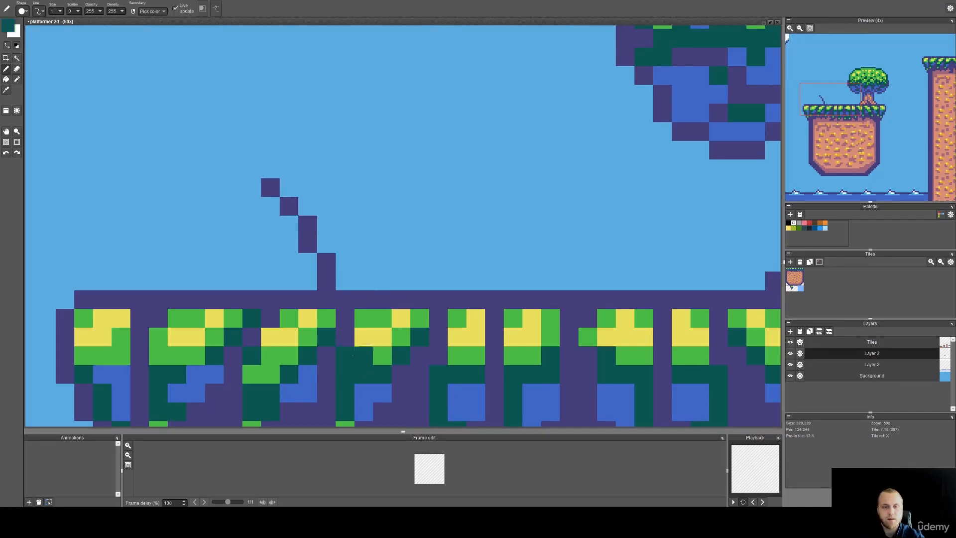
pyautogui.scroll(-1, 345, 281)
pyautogui.moveTo(371, 256); pyautogui.dragTo(410, 286)
pyautogui.scroll(-2, 496, 260)
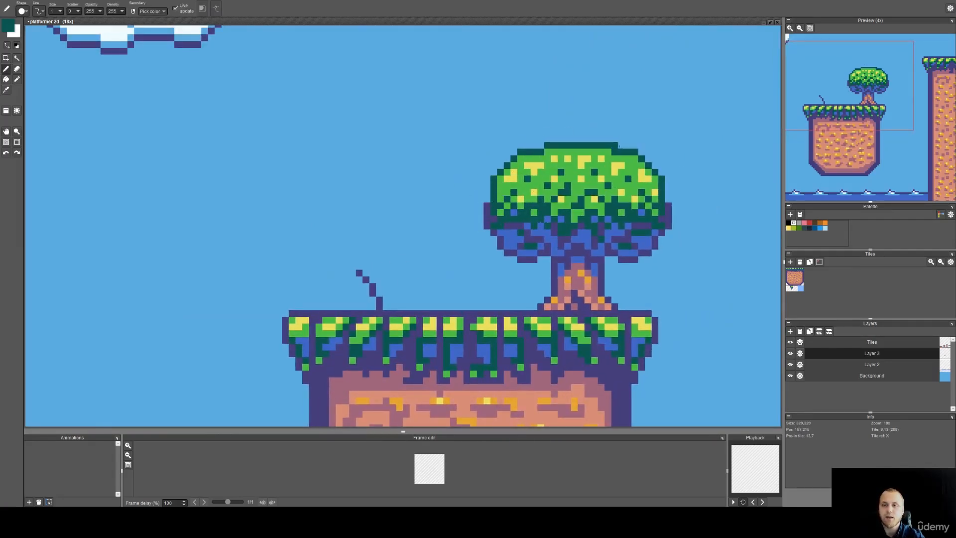
pyautogui.scroll(-3, 647, 172)
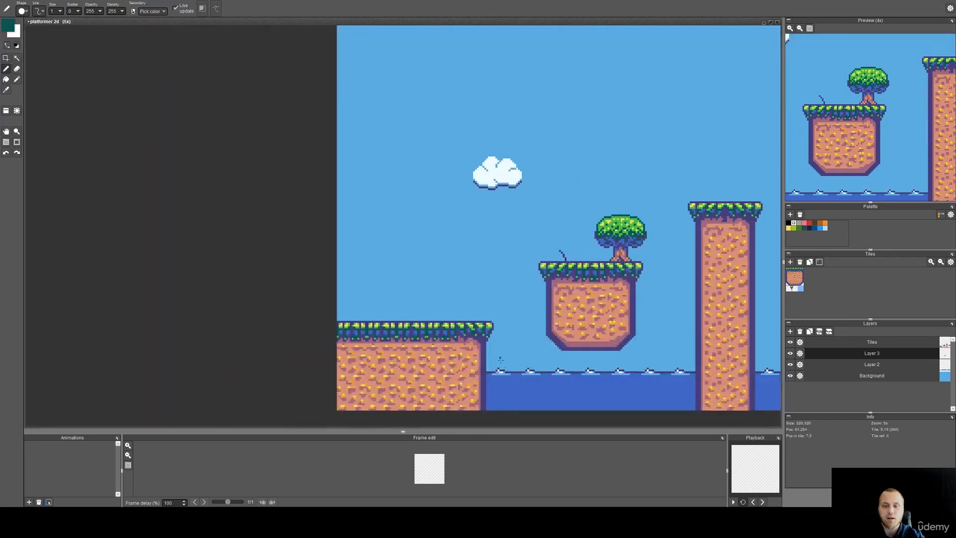
pyautogui.scroll(2, 478, 352)
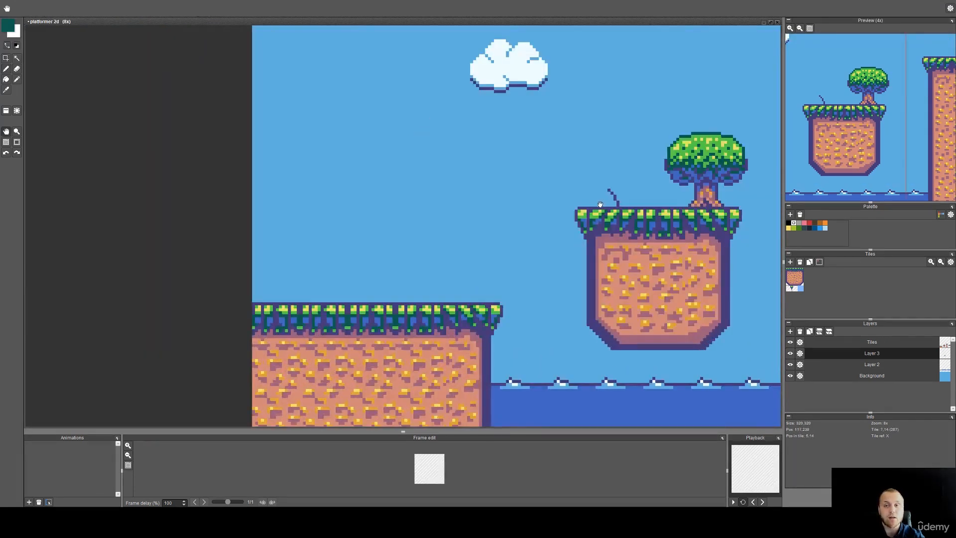
pyautogui.scroll(-2, 396, 213)
pyautogui.scroll(7, 396, 212)
pyautogui.moveTo(397, 231)
pyautogui.mouseDown()
pyautogui.moveTo(434, 231)
pyautogui.moveTo(452, 268)
pyautogui.moveTo(471, 269)
pyautogui.moveTo(490, 344)
pyautogui.mouseUp()
pyautogui.scroll(-7, 430, 209)
pyautogui.moveTo(429, 209); pyautogui.dragTo(423, 177)
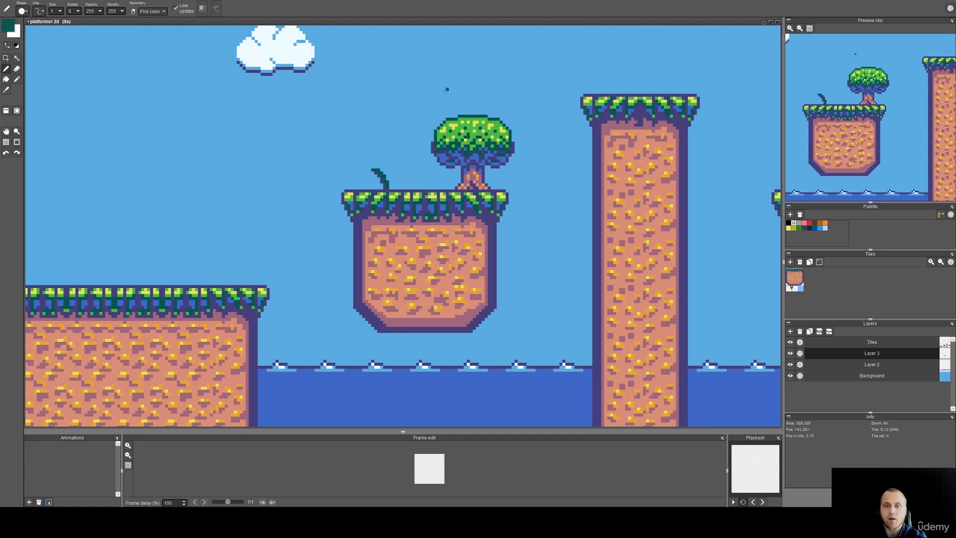
# Examine the new plant stem and the moved tree against the rest of the scene at different zoom levels.
pyautogui.scroll(2, 447, 105)
pyautogui.moveTo(433, 138); pyautogui.dragTo(495, 365)
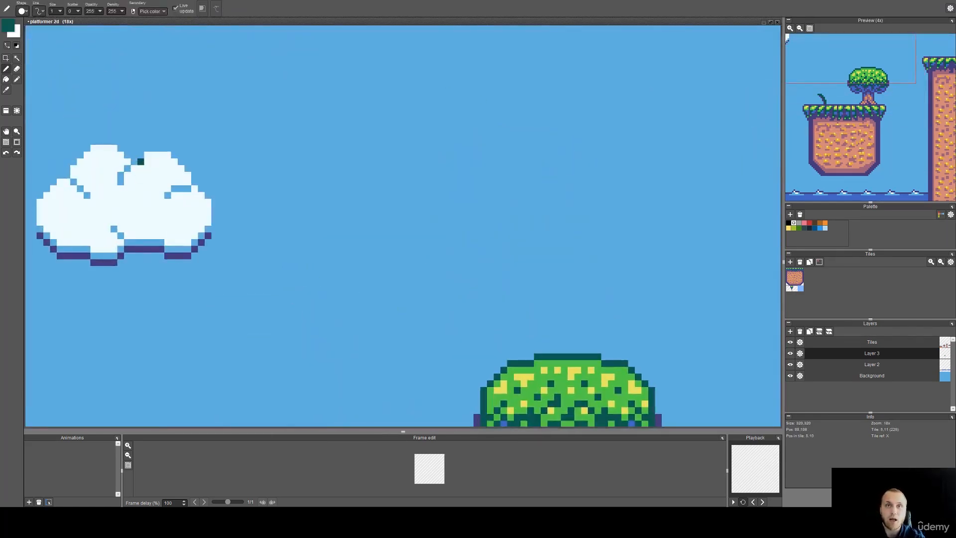
pyautogui.scroll(-3, 140, 161)
pyautogui.scroll(5, 330, 198)
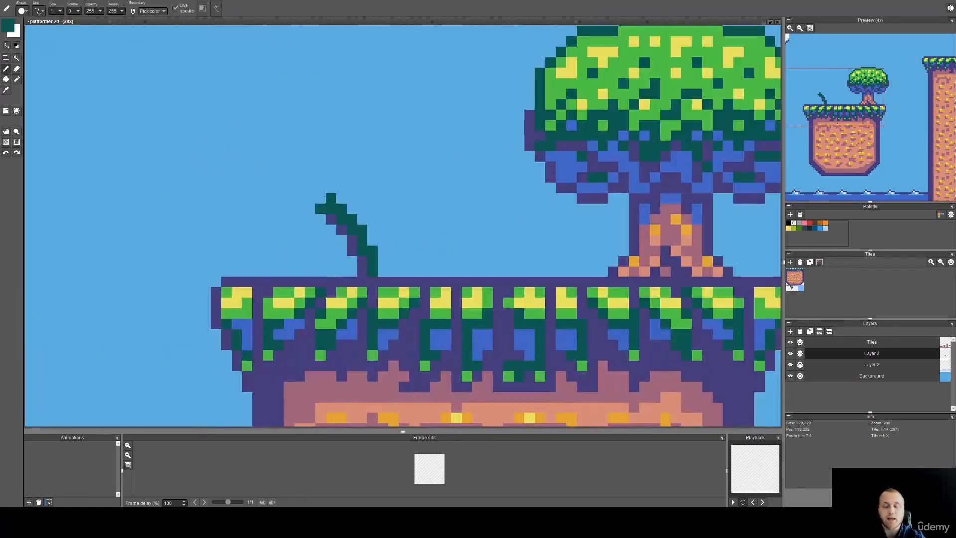
pyautogui.scroll(-3, 328, 199)
pyautogui.moveTo(411, 274); pyautogui.dragTo(452, 281)
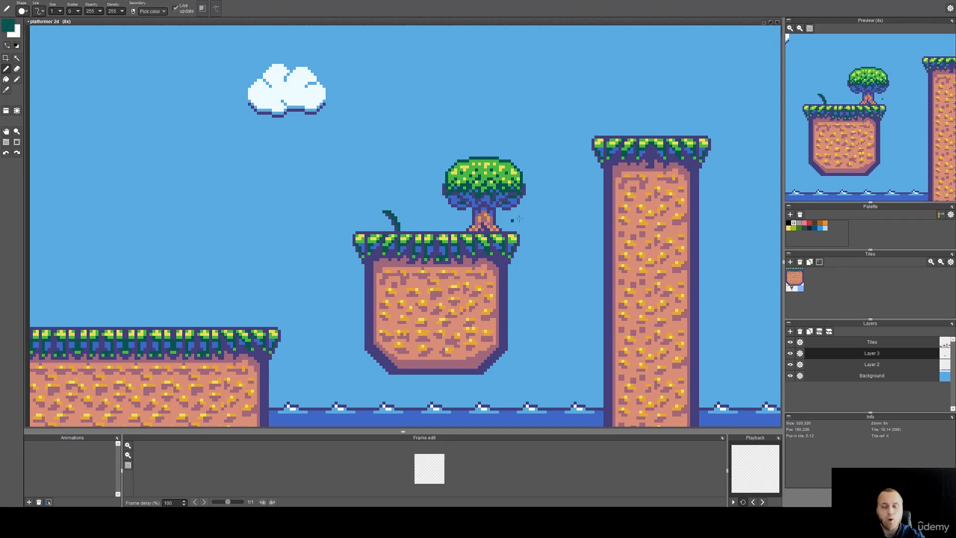
pyautogui.scroll(3, 463, 219)
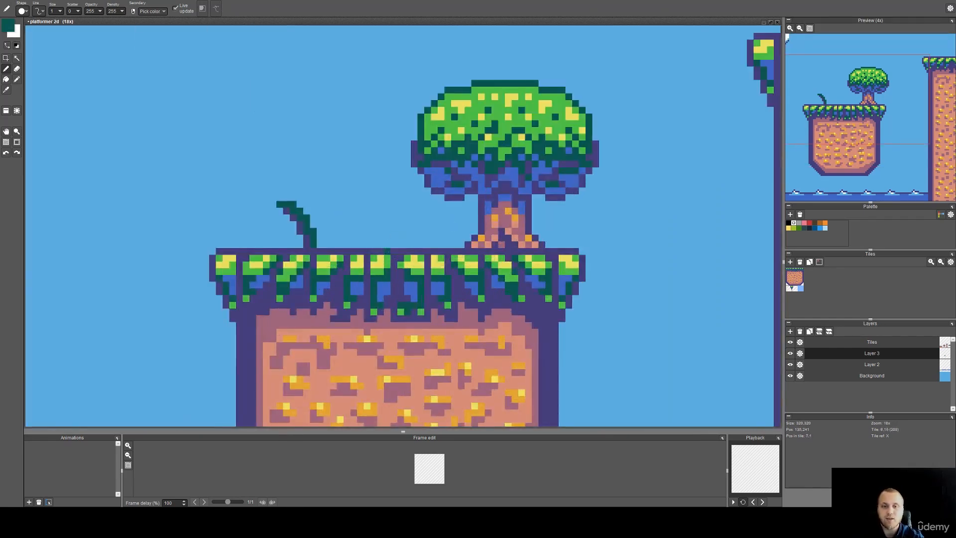
pyautogui.scroll(-3, 413, 244)
pyautogui.moveTo(360, 324); pyautogui.dragTo(389, 249)
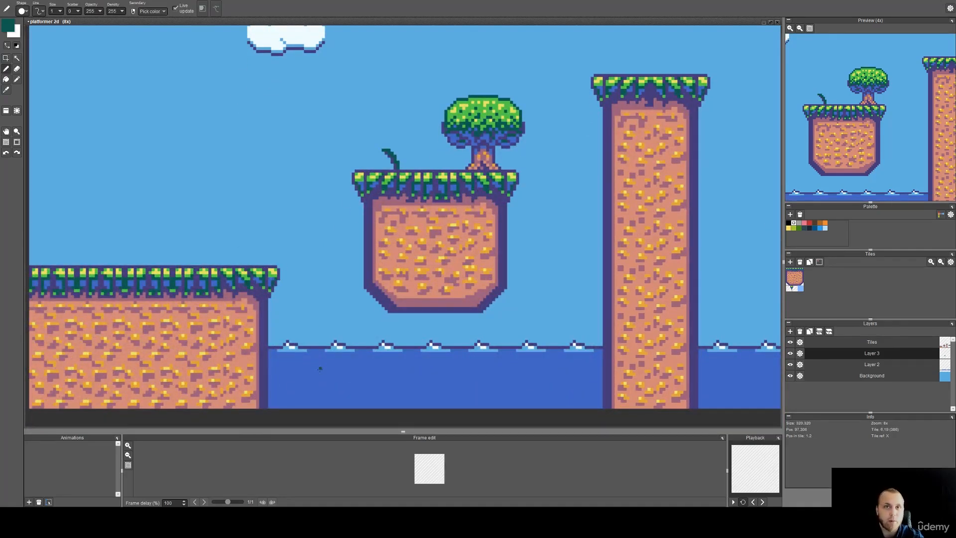
# Sample the bright green from the platform's grass and paint it along the upper part of the curved stem.
pyautogui.moveTo(318, 365); pyautogui.dragTo(374, 354)
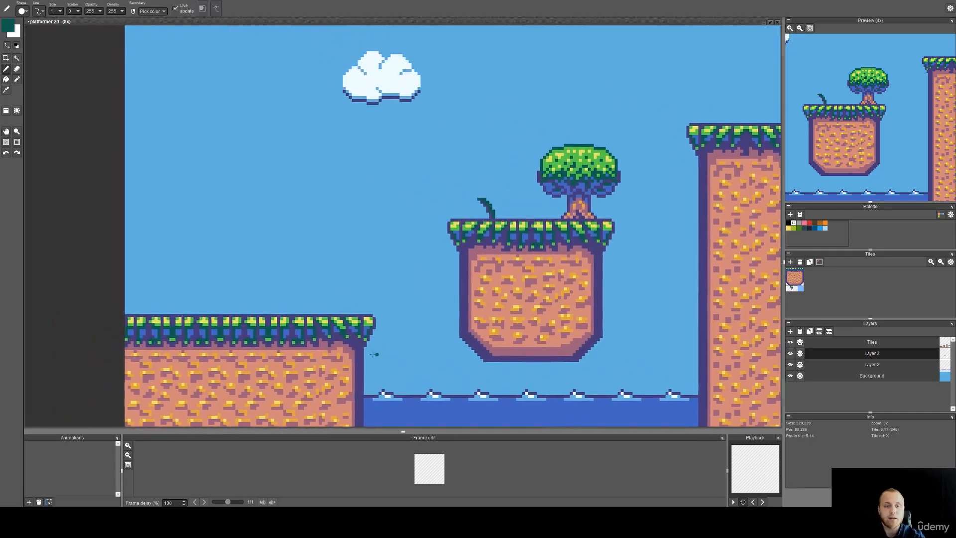
pyautogui.moveTo(574, 175); pyautogui.dragTo(451, 247)
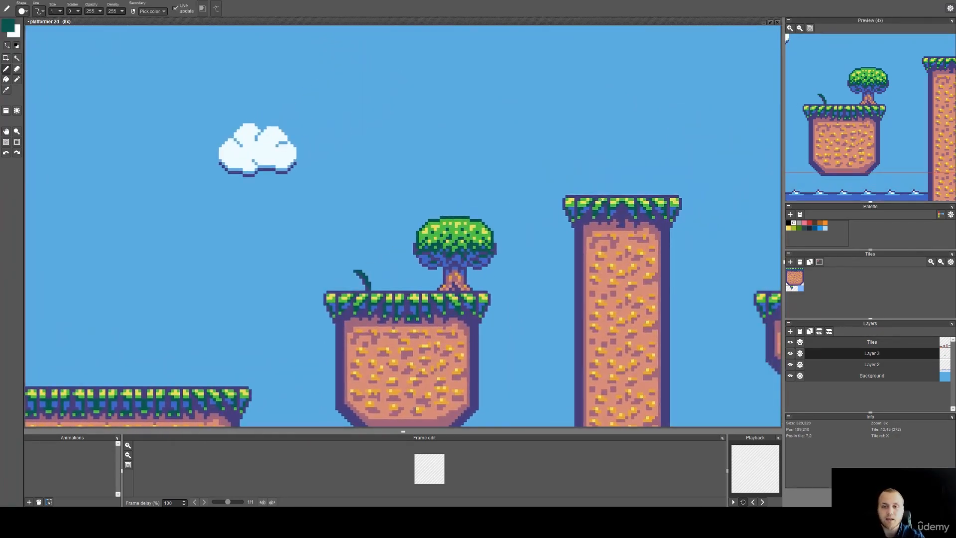
pyautogui.scroll(1, 431, 246)
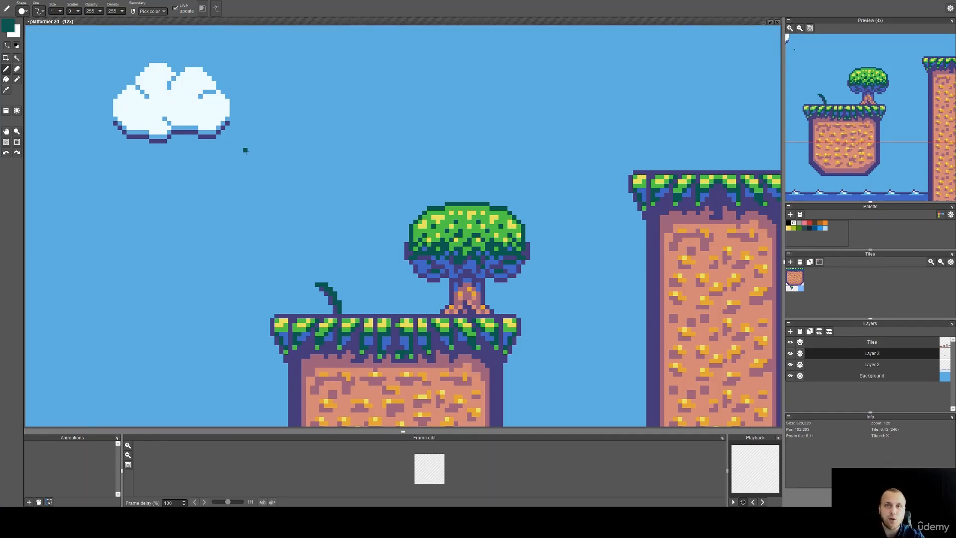
pyautogui.scroll(3, 326, 321)
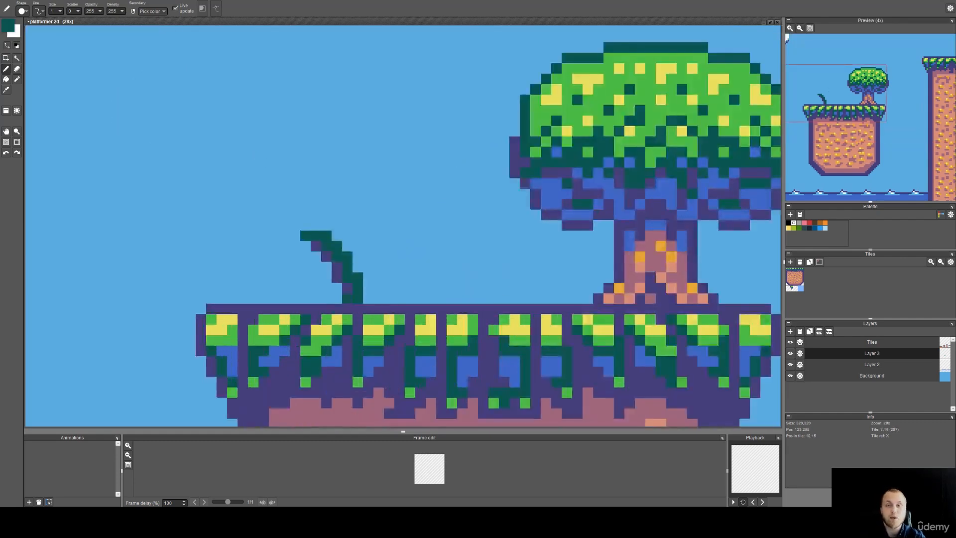
pyautogui.scroll(2, 355, 298)
pyautogui.press('i')
pyautogui.click(389, 337)
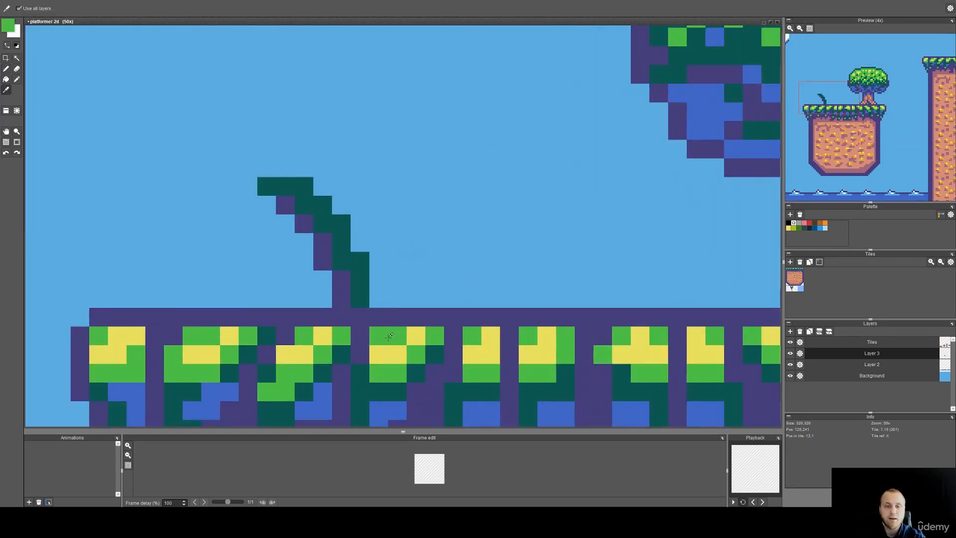
pyautogui.press('b')
pyautogui.moveTo(304, 187); pyautogui.dragTo(341, 222)
# Sample the grass yellow and add two highlight pixels along the right edge of the curved leaf.
pyautogui.press('i')
pyautogui.click(286, 185)
pyautogui.press('b')
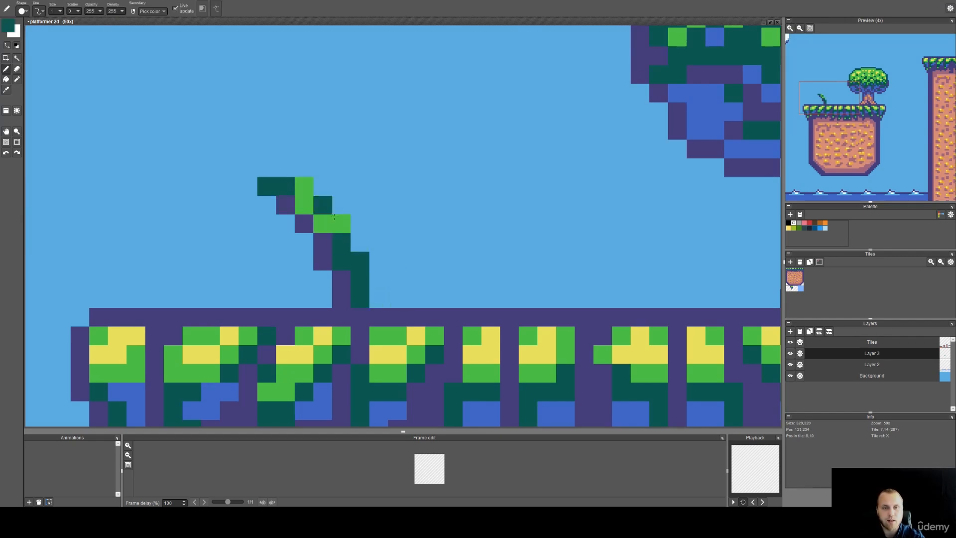
pyautogui.press('i')
pyautogui.click(416, 338)
pyautogui.press('b')
pyautogui.click(323, 205)
pyautogui.click(341, 224)
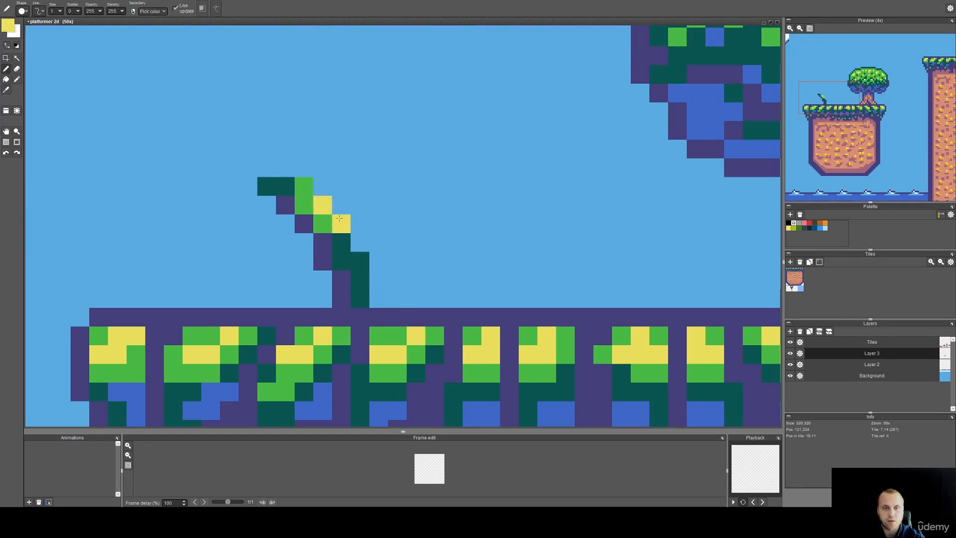
# Sample the blue from the grass shadows and add shading pixels to the lower part of the stem.
pyautogui.press('i')
pyautogui.click(389, 408)
pyautogui.press('b')
pyautogui.click(341, 262)
pyautogui.click(342, 278)
# Extend the bright green toward the leaf's tip and recolour its upper underside from purple to dark green.
pyautogui.press('i')
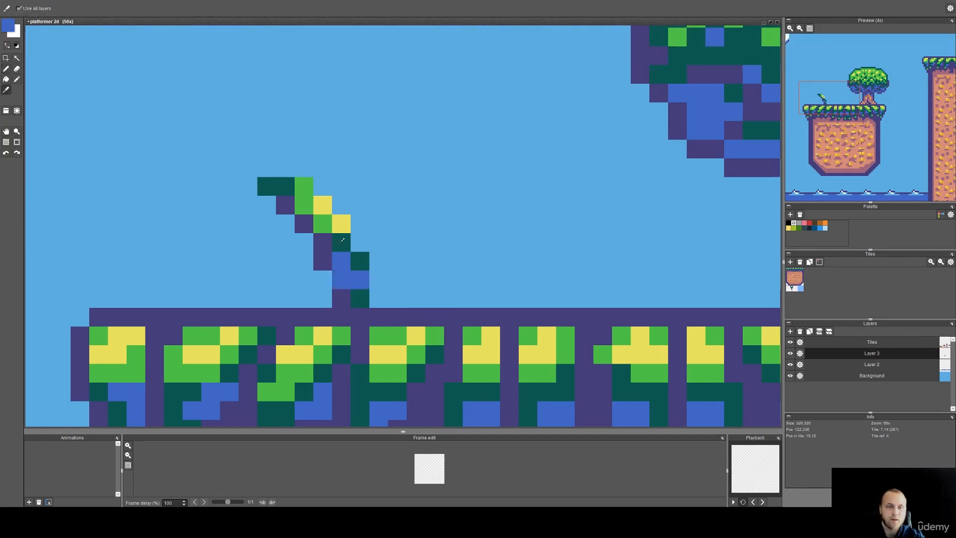
pyautogui.click(285, 185)
pyautogui.press('b')
pyautogui.rightClick(303, 187)
pyautogui.click(286, 187)
pyautogui.rightClick(267, 187)
pyautogui.click(286, 204)
pyautogui.click(304, 224)
# Sample the purple outline colour and repaint the outline pixel on the stem's lower left side.
pyautogui.moveTo(340, 271); pyautogui.dragTo(372, 232)
pyautogui.rightClick(371, 257)
pyautogui.click(367, 243)
pyautogui.moveTo(448, 222); pyautogui.dragTo(375, 224)
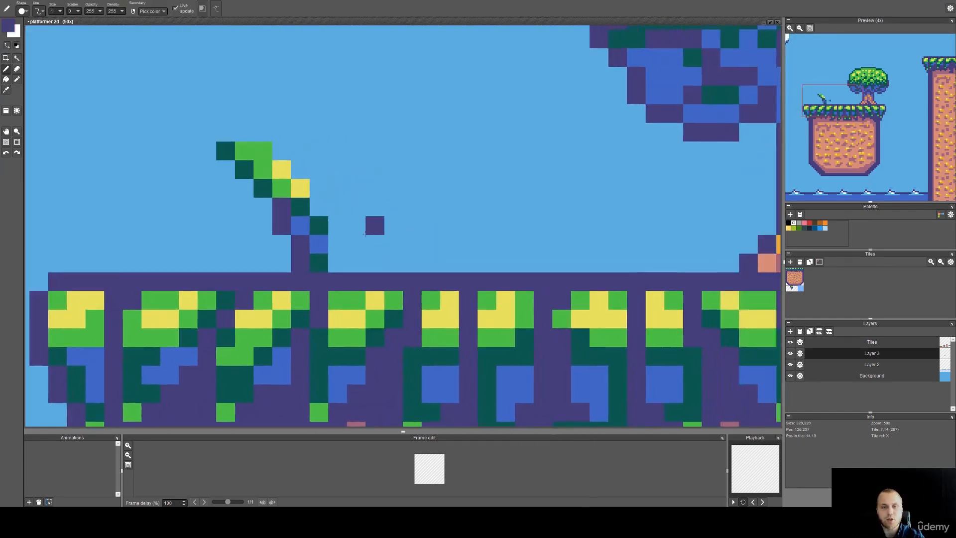
pyautogui.scroll(-1, 355, 238)
pyautogui.scroll(1, 321, 229)
pyautogui.rightClick(347, 231)
pyautogui.scroll(-3, 347, 231)
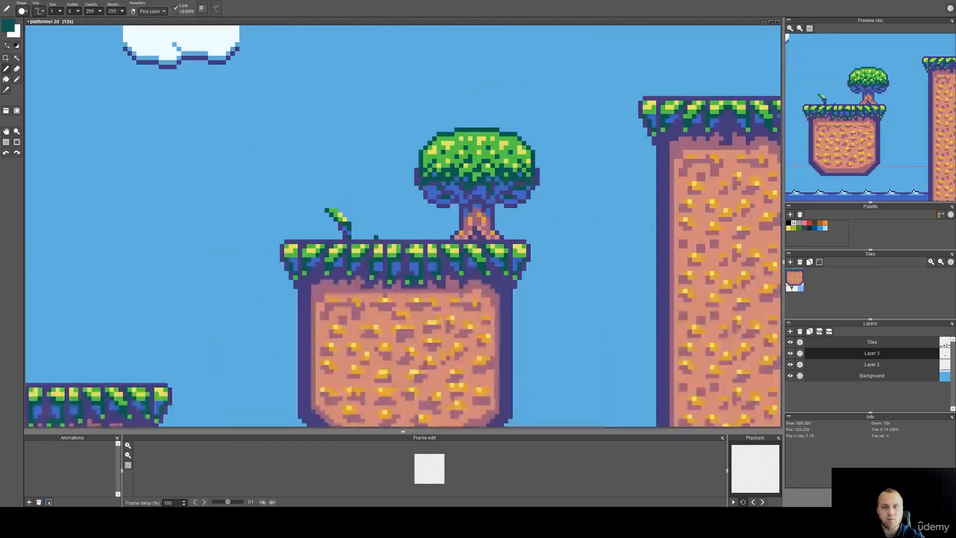
pyautogui.scroll(-1, 338, 229)
pyautogui.scroll(1, 328, 231)
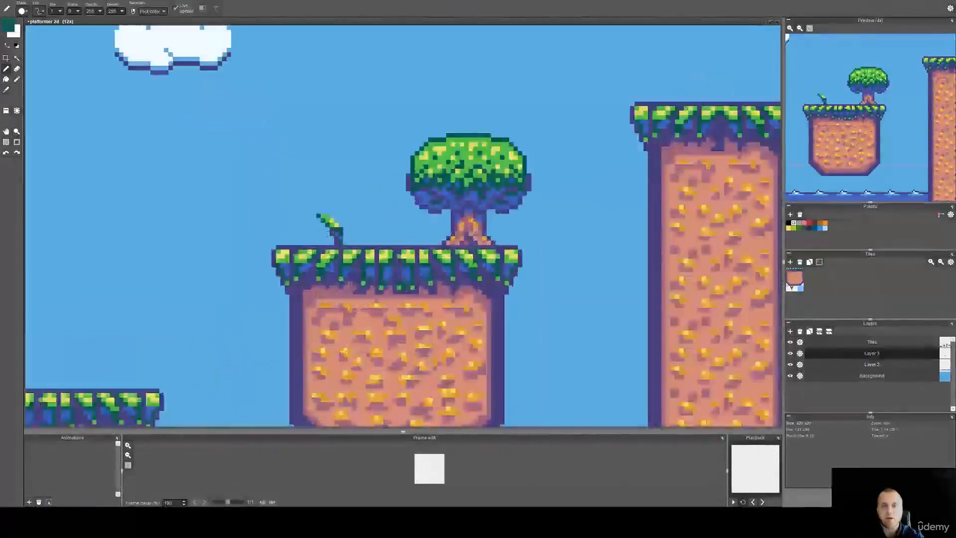
# Select the finished leaf, duplicate it and mirror the copy horizontally on the right of the original.
pyautogui.scroll(3, 329, 234)
pyautogui.press('s')
pyautogui.moveTo(281, 160); pyautogui.dragTo(411, 255)
pyautogui.hotkey('shift', 'h')
pyautogui.click(512, 214)
# Try adding bright green and yellow pixels for a small middle leaf where the two leaves meet.
pyautogui.scroll(3, 518, 215)
pyautogui.press('b')
pyautogui.keyDown('alt'); pyautogui.click(416, 234); pyautogui.keyUp('alt')
pyautogui.moveTo(367, 232); pyautogui.dragTo(369, 208)
pyautogui.keyDown('alt'); pyautogui.click(393, 231); pyautogui.keyUp('alt')
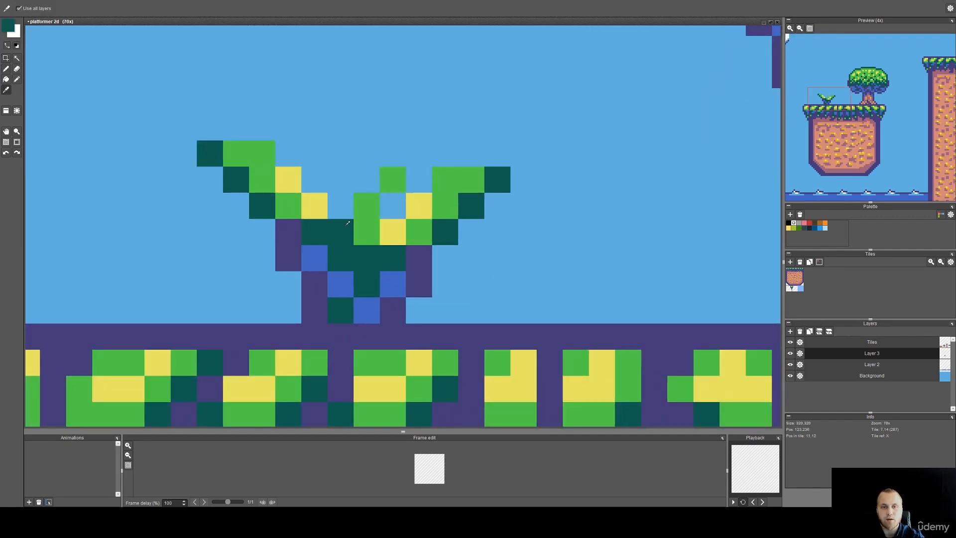
pyautogui.click(366, 206)
pyautogui.click(359, 263)
pyautogui.scroll(-5, 358, 262)
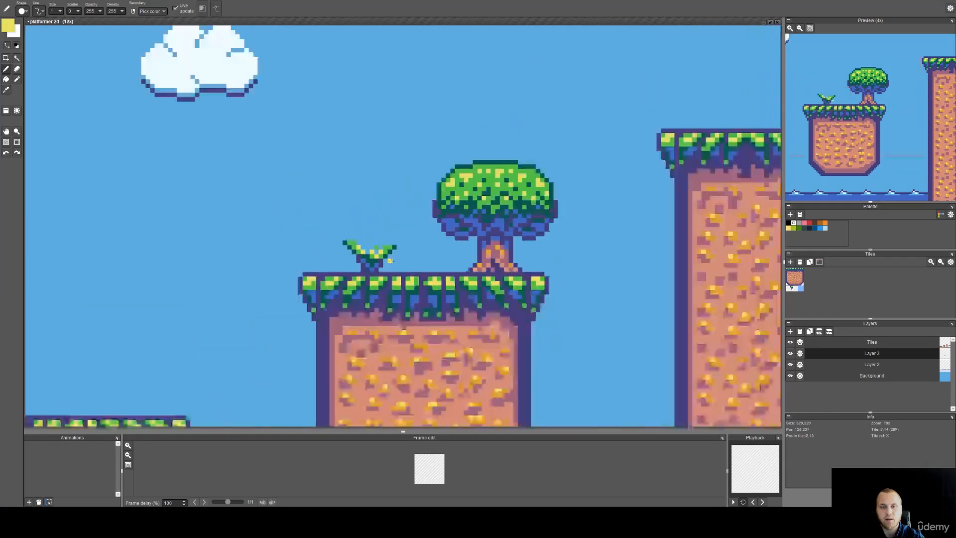
pyautogui.scroll(2, 370, 263)
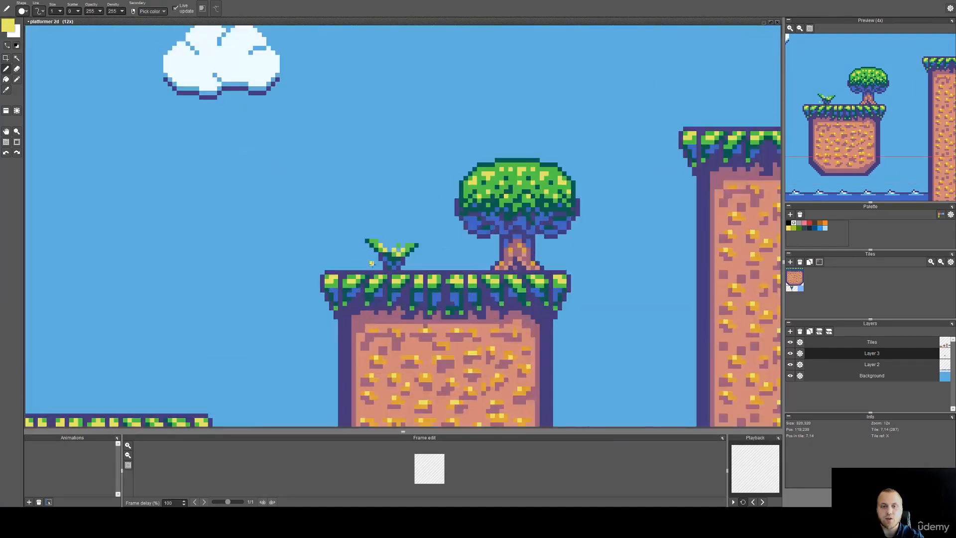
# Try selecting the plant and overlaying a copy shifted left to widen it, and undo that change.
pyautogui.scroll(3, 398, 266)
pyautogui.press('s')
pyautogui.moveTo(287, 179); pyautogui.dragTo(487, 293)
pyautogui.scroll(-1, 417, 284)
pyautogui.moveTo(417, 284); pyautogui.dragTo(370, 284)
pyautogui.scroll(-3, 375, 269)
pyautogui.scroll(1, 393, 233)
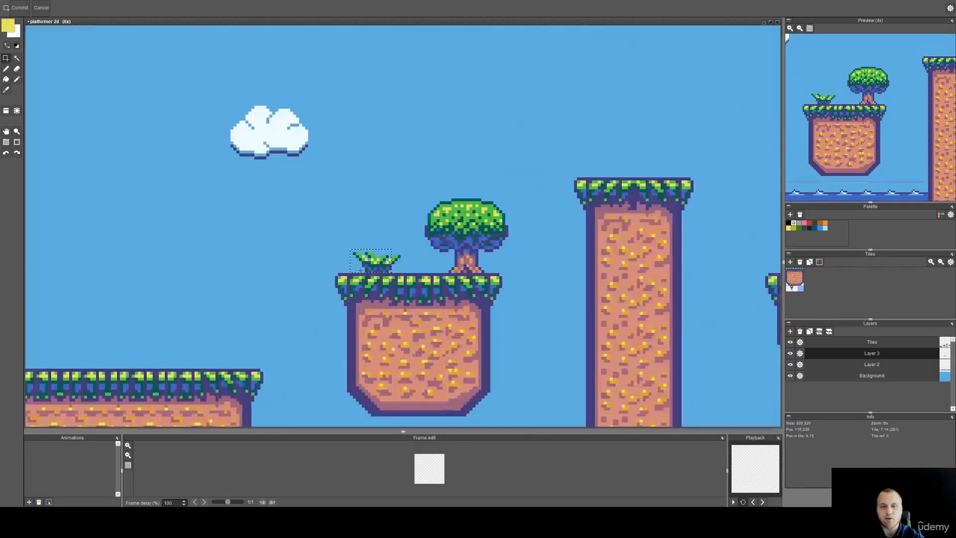
pyautogui.hotkey('ctrl', 'z')
pyautogui.hotkey('ctrl', 'z')
pyautogui.scroll(4, 391, 267)
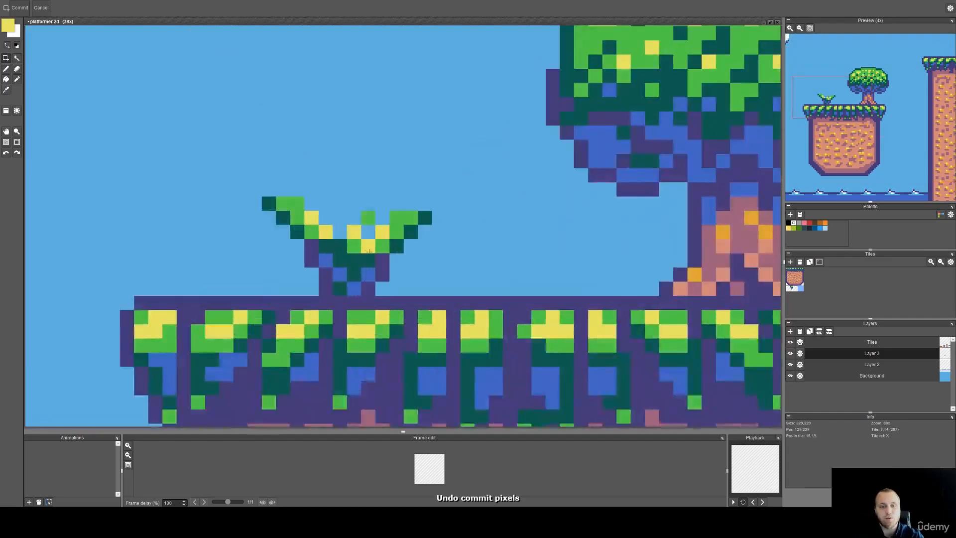
# Set the foreground colour to dark orange and try accent pixels between the leaves and on the left leaf.
pyautogui.click(8, 25)
pyautogui.click(129, 125)
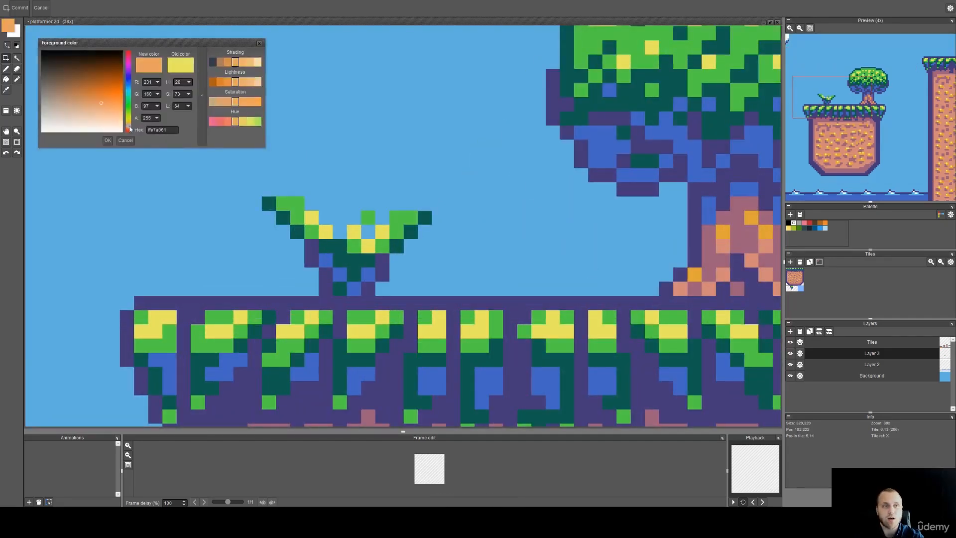
pyautogui.click(119, 85)
pyautogui.click(108, 141)
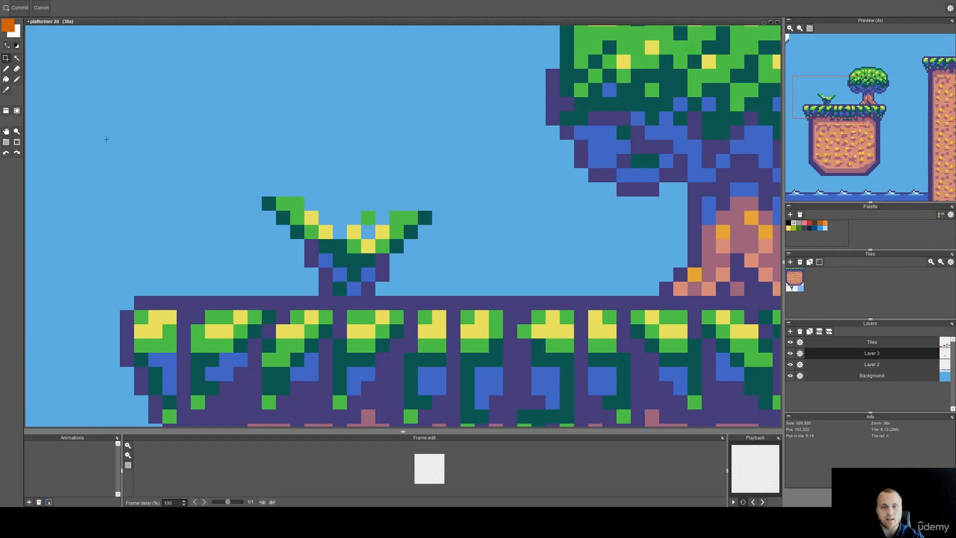
pyautogui.press('b')
pyautogui.click(368, 232)
pyautogui.scroll(1, 368, 232)
pyautogui.click(326, 218)
pyautogui.click(298, 234)
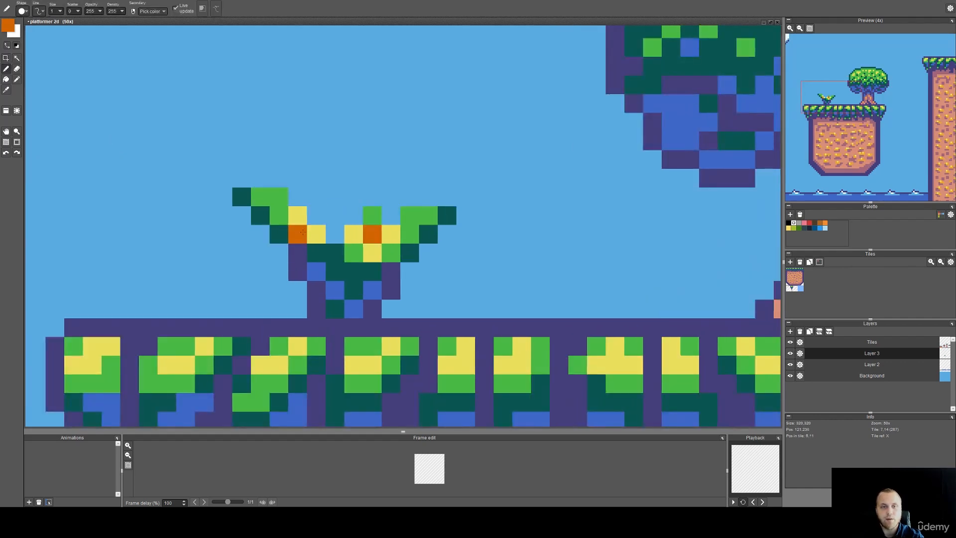
pyautogui.rightClick(390, 234)
pyautogui.scroll(-6, 373, 214)
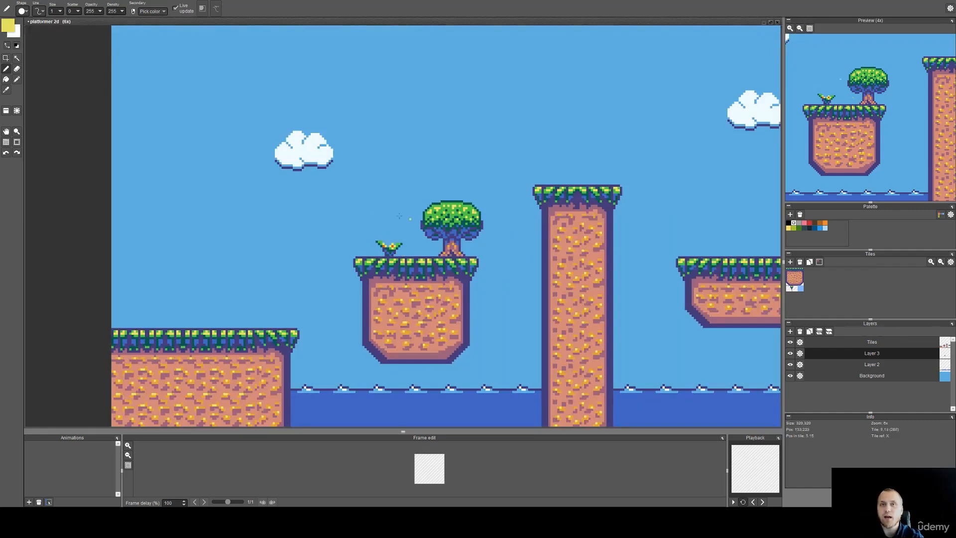
# Undo the recent plant edits back to two separate leaves with the mirrored copy still selected.
pyautogui.hotkey('ctrl', 'z')
pyautogui.hotkey('ctrl', 'z')
pyautogui.hotkey('ctrl', 'z')
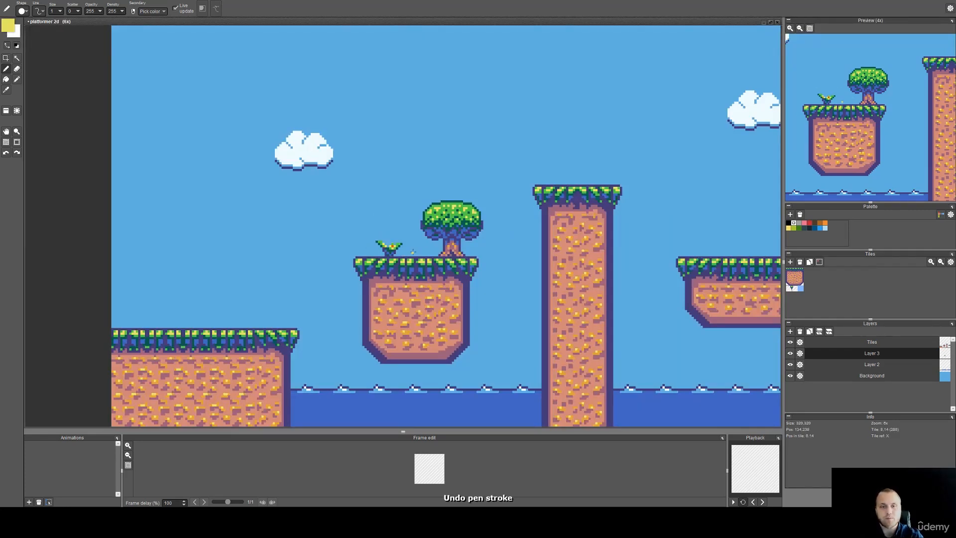
pyautogui.hotkey('ctrl', 'z')
pyautogui.hotkey('ctrl', 'z')
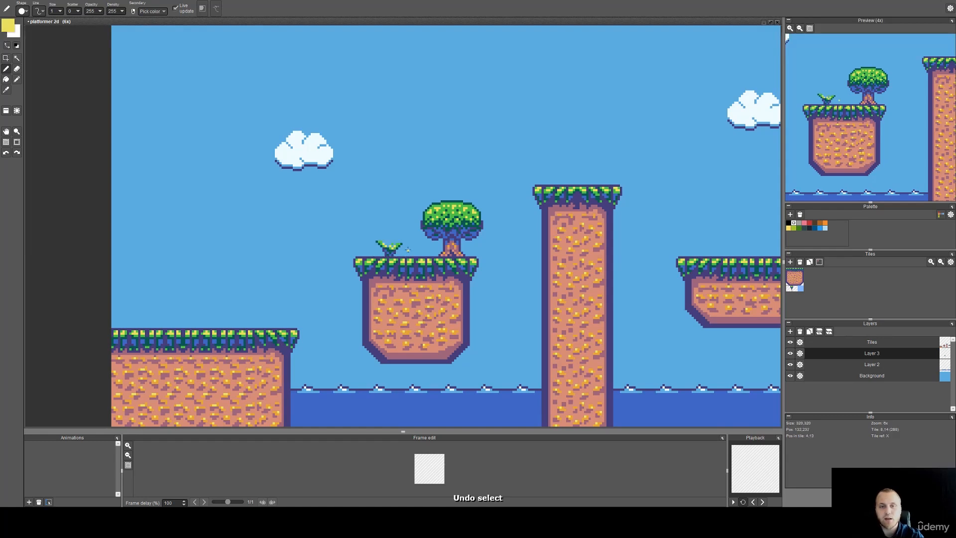
pyautogui.hotkey('ctrl', 'y')
pyautogui.hotkey('ctrl', 'y')
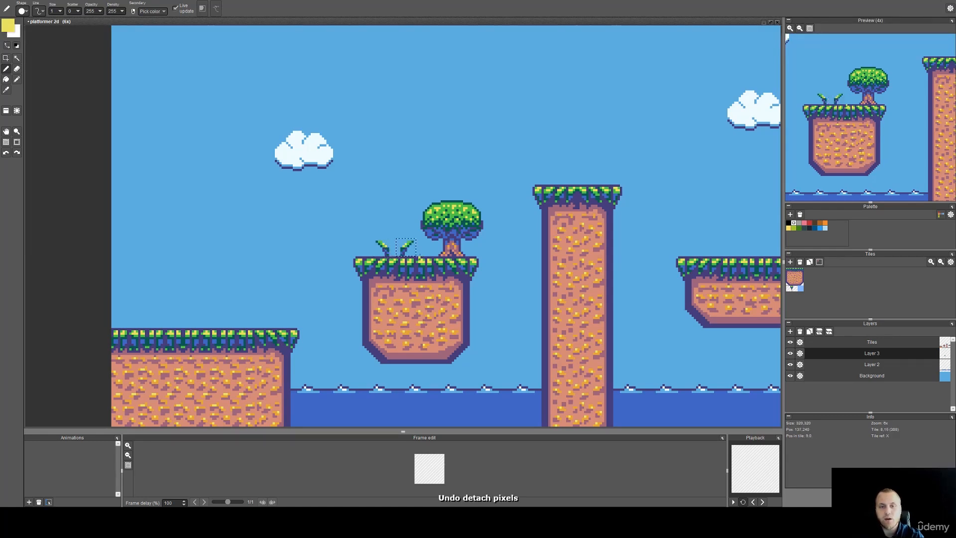
# Move the mirrored leaf left and slightly down so it joins the first leaf at the base.
pyautogui.scroll(3, 405, 254)
pyautogui.hotkey('ctrl', 't')
pyautogui.moveTo(412, 240); pyautogui.dragTo(380, 248)
pyautogui.click(438, 241)
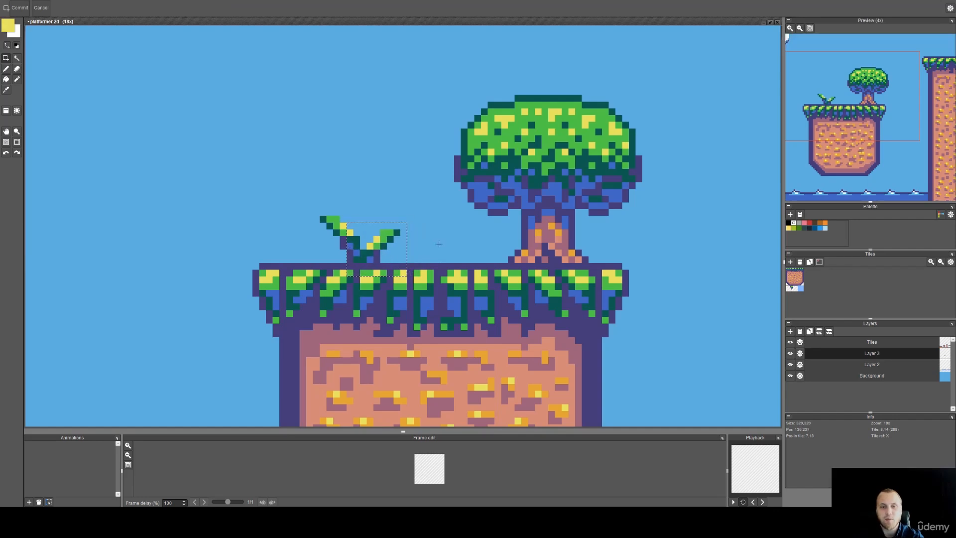
pyautogui.scroll(-2, 371, 227)
pyautogui.scroll(-2, 372, 228)
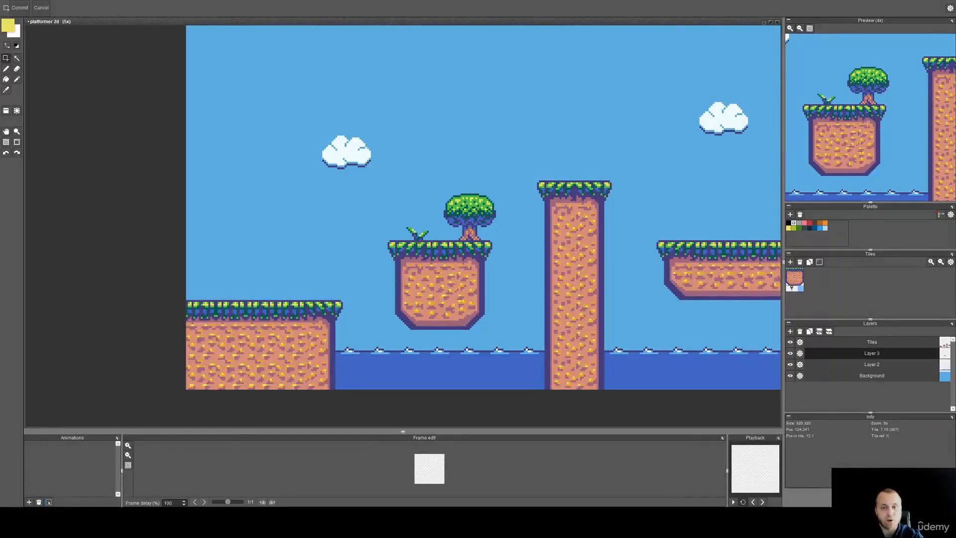
pyautogui.moveTo(490, 248); pyautogui.dragTo(455, 260)
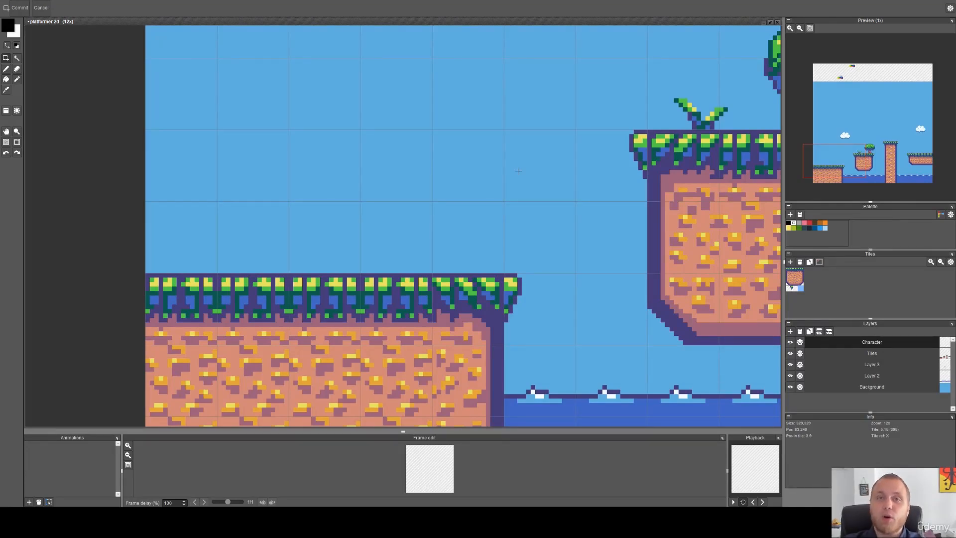
pyautogui.moveTo(514, 194); pyautogui.dragTo(435, 170)
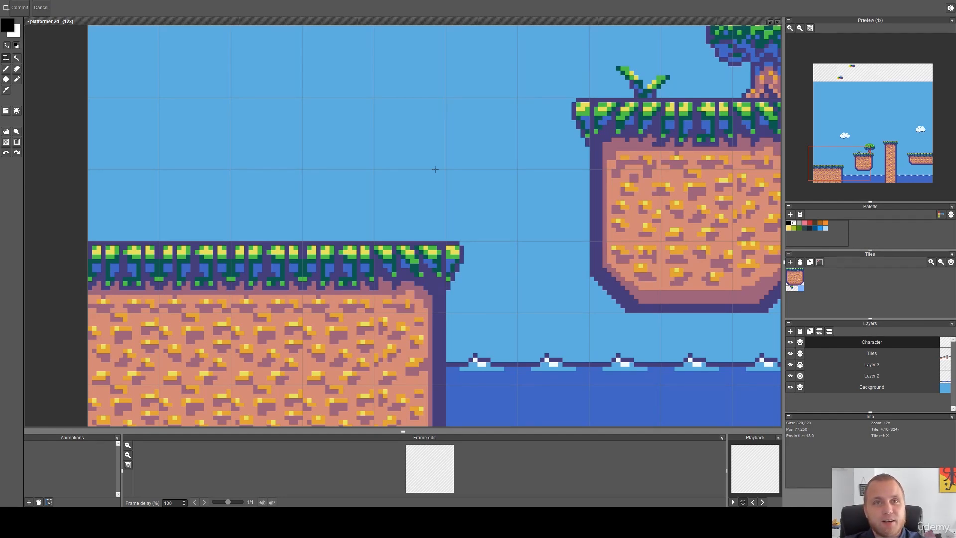
pyautogui.scroll(5, 336, 193)
pyautogui.press('b')
pyautogui.press('space')
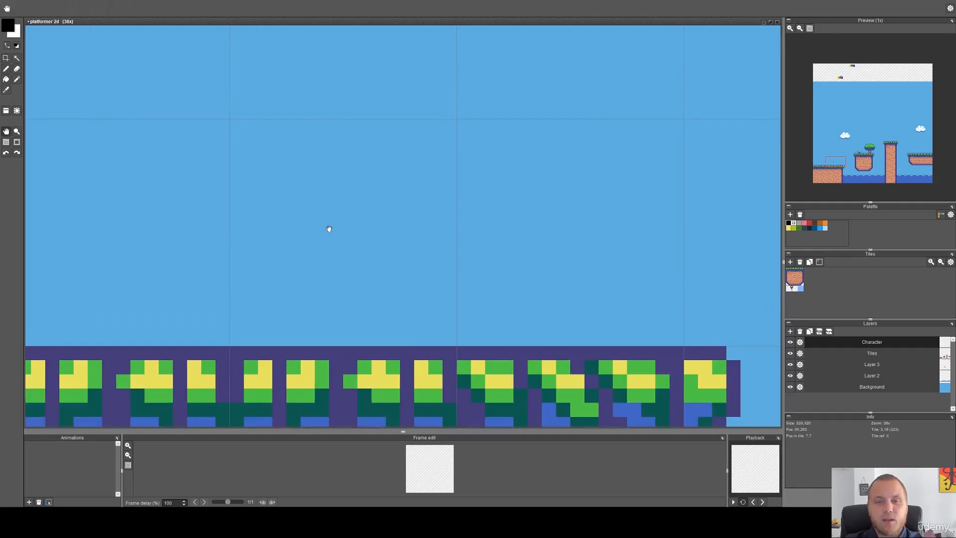
pyautogui.moveTo(331, 224); pyautogui.dragTo(405, 194)
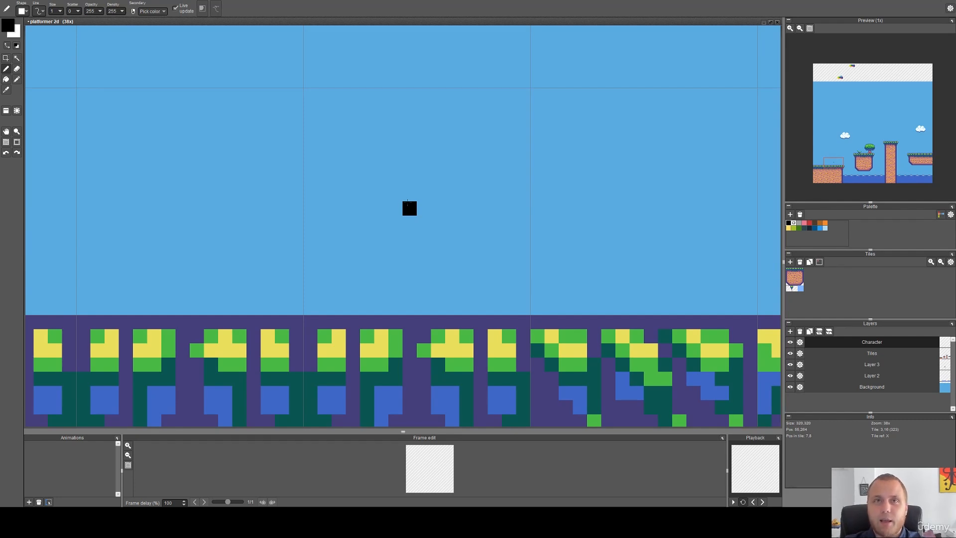
pyautogui.scroll(-5, 409, 208)
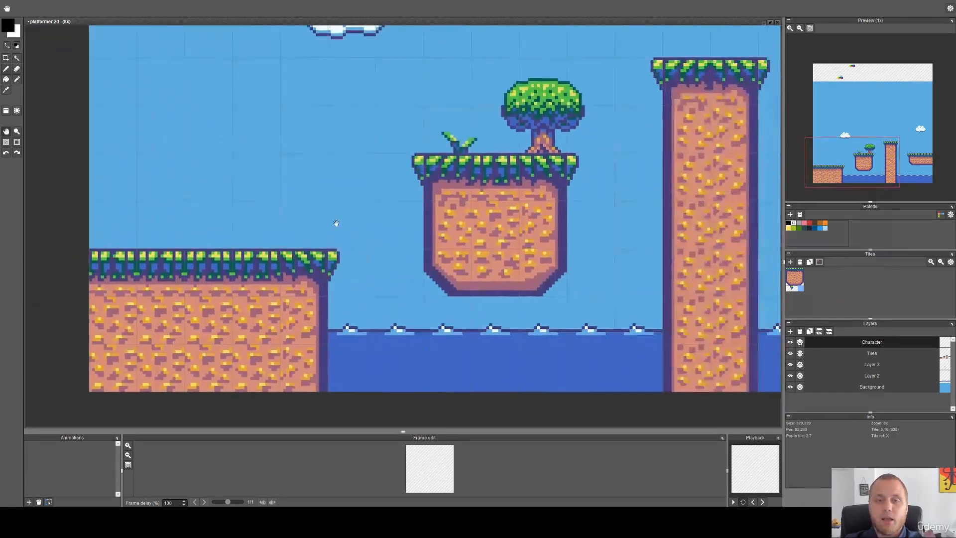
pyautogui.moveTo(450, 207); pyautogui.dragTo(390, 220)
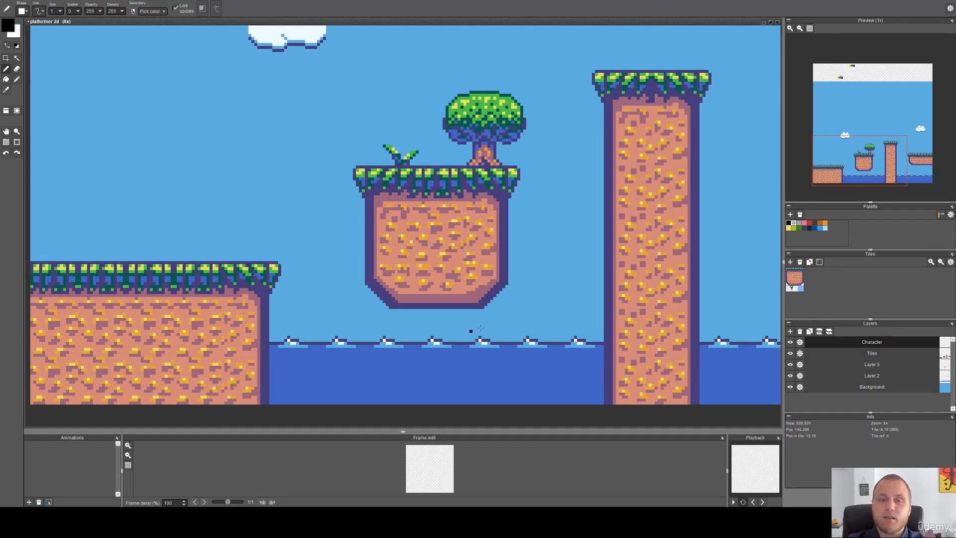
pyautogui.click(8, 25)
pyautogui.moveTo(133, 131)
pyautogui.mouseDown()
pyautogui.moveTo(130, 51)
pyautogui.moveTo(130, 130)
pyautogui.mouseUp()
pyautogui.click(128, 142)
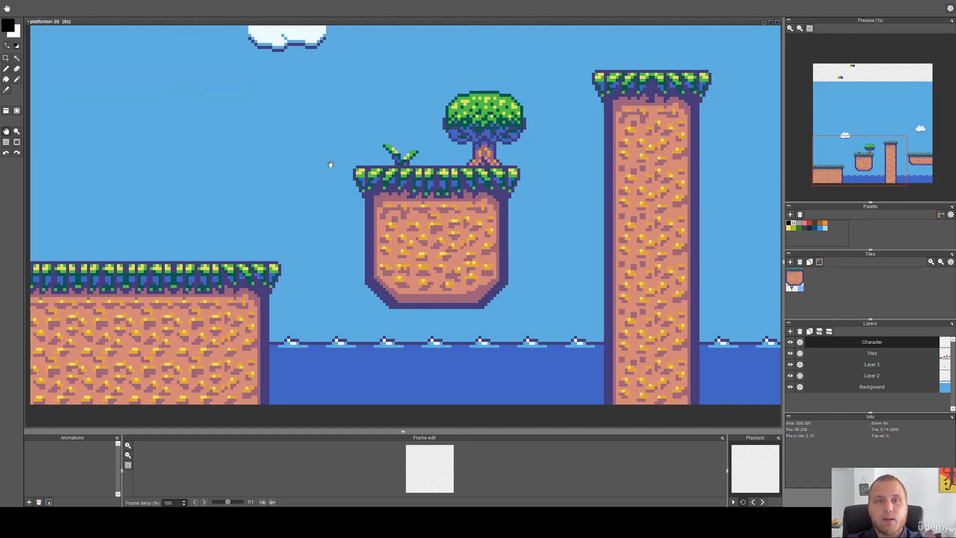
pyautogui.scroll(1, 330, 165)
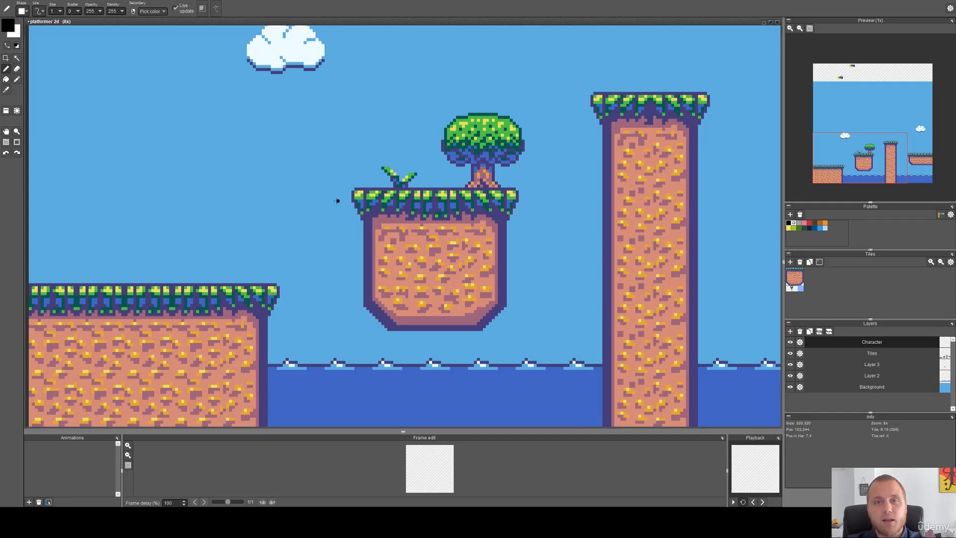
pyautogui.moveTo(344, 207); pyautogui.dragTo(393, 184)
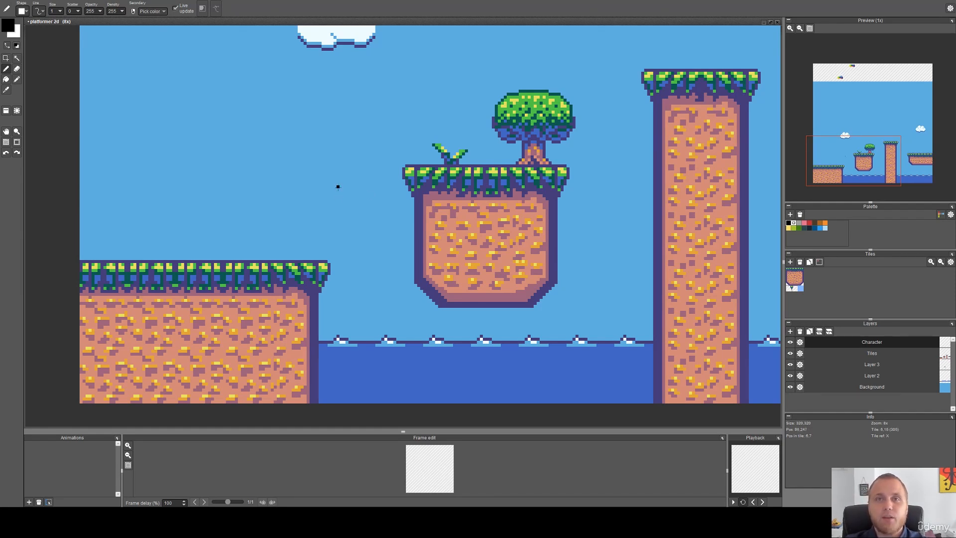
pyautogui.moveTo(361, 193); pyautogui.dragTo(314, 196)
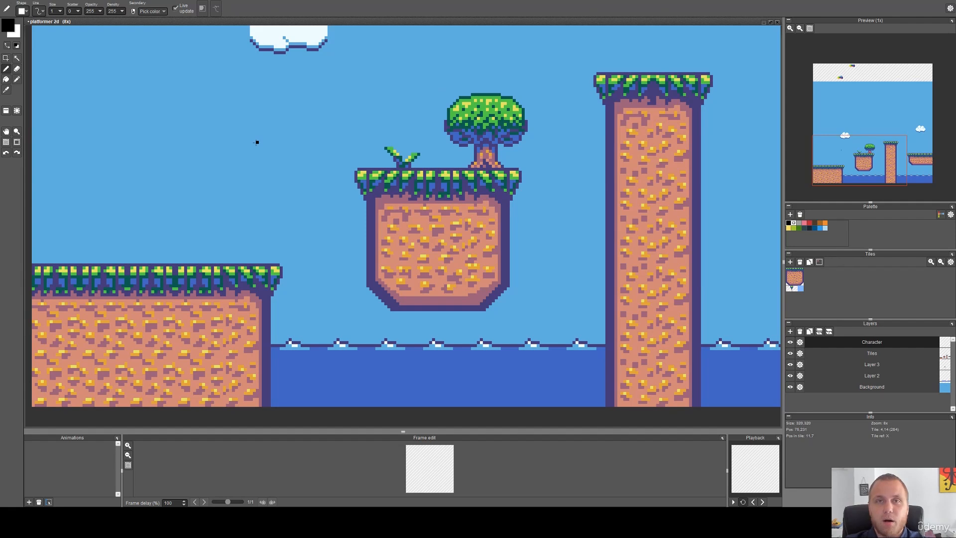
# Try sketching a small dark figure standing on the grass of the lowest platform.
pyautogui.moveTo(198, 205); pyautogui.dragTo(338, 216)
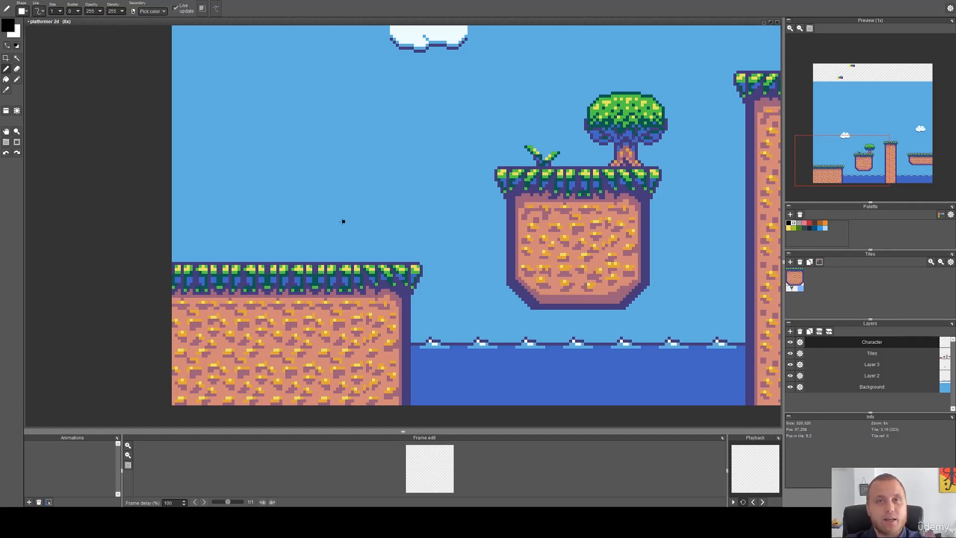
pyautogui.scroll(5, 342, 221)
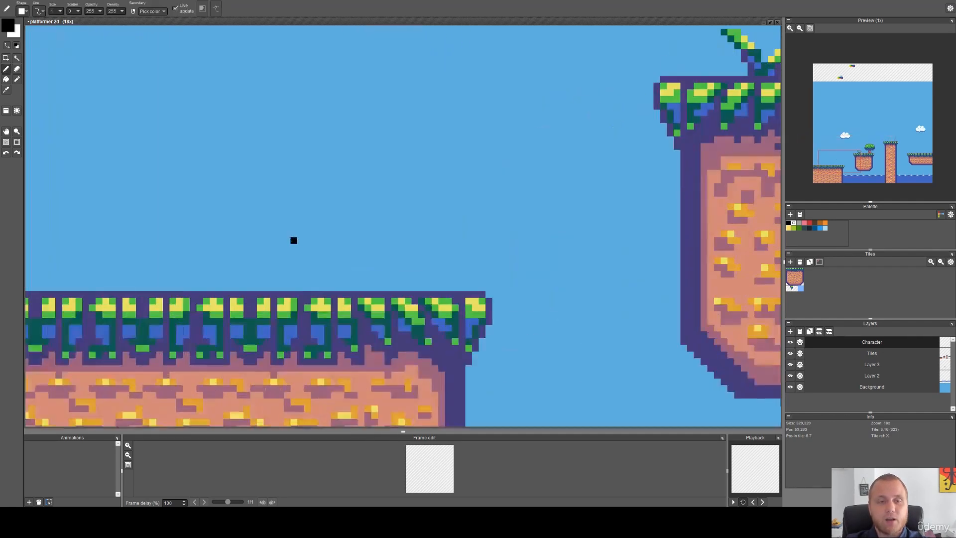
pyautogui.scroll(1, 303, 282)
pyautogui.moveTo(300, 291)
pyautogui.mouseDown()
pyautogui.moveTo(320, 277)
pyautogui.moveTo(320, 291)
pyautogui.moveTo(333, 278)
pyautogui.moveTo(339, 304)
pyautogui.moveTo(330, 248)
pyautogui.moveTo(341, 291)
pyautogui.mouseUp()
pyautogui.rightClick(341, 347)
pyautogui.keyDown('alt'); pyautogui.click(364, 319); pyautogui.keyUp('alt')
pyautogui.moveTo(341, 249)
pyautogui.mouseDown()
pyautogui.moveTo(335, 225)
pyautogui.moveTo(359, 236)
pyautogui.moveTo(352, 290)
pyautogui.mouseUp()
pyautogui.keyDown('alt'); pyautogui.click(330, 228); pyautogui.keyUp('alt')
pyautogui.click(362, 270)
pyautogui.scroll(-10, 368, 265)
pyautogui.moveTo(420, 243); pyautogui.dragTo(328, 253)
pyautogui.scroll(1, 298, 268)
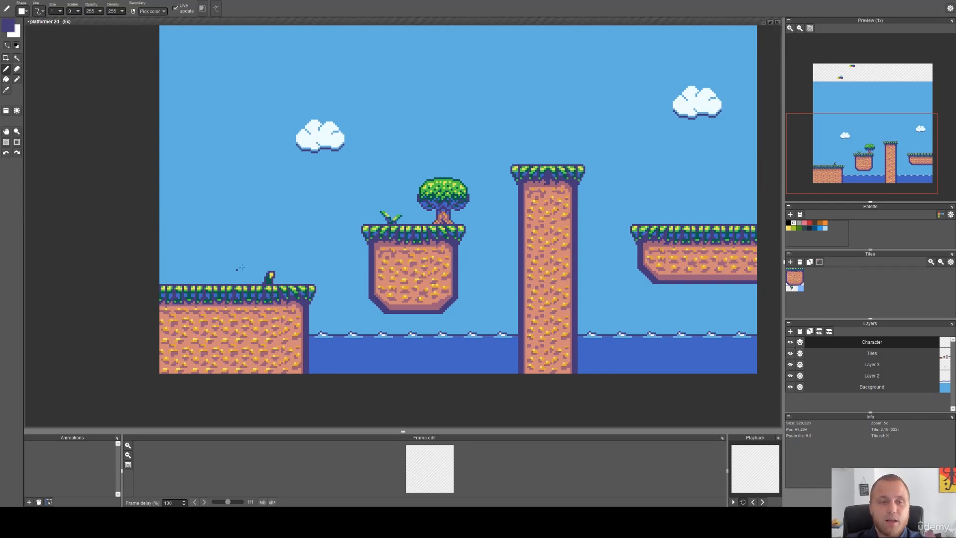
# Select the small test figure on the lowest platform, move it into the sky and delete it.
pyautogui.scroll(1, 284, 259)
pyautogui.press('s')
pyautogui.moveTo(291, 258); pyautogui.dragTo(235, 309)
pyautogui.moveTo(271, 276)
pyautogui.mouseDown()
pyautogui.moveTo(335, 247)
pyautogui.moveTo(376, 199)
pyautogui.moveTo(301, 197)
pyautogui.mouseUp()
pyautogui.press('Delete')
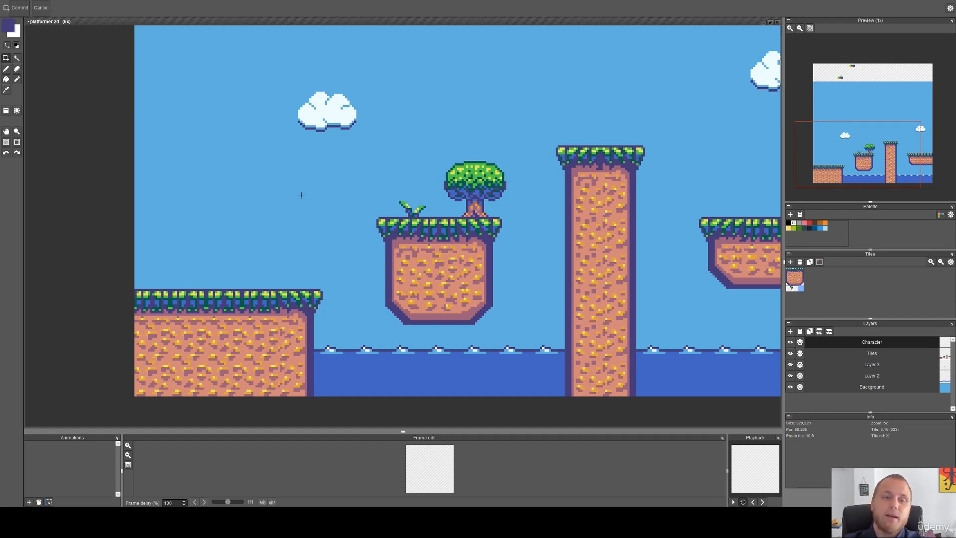
# Set the foreground colour to black and ready the pencil over the lowest platform's grass.
pyautogui.scroll(5, 262, 232)
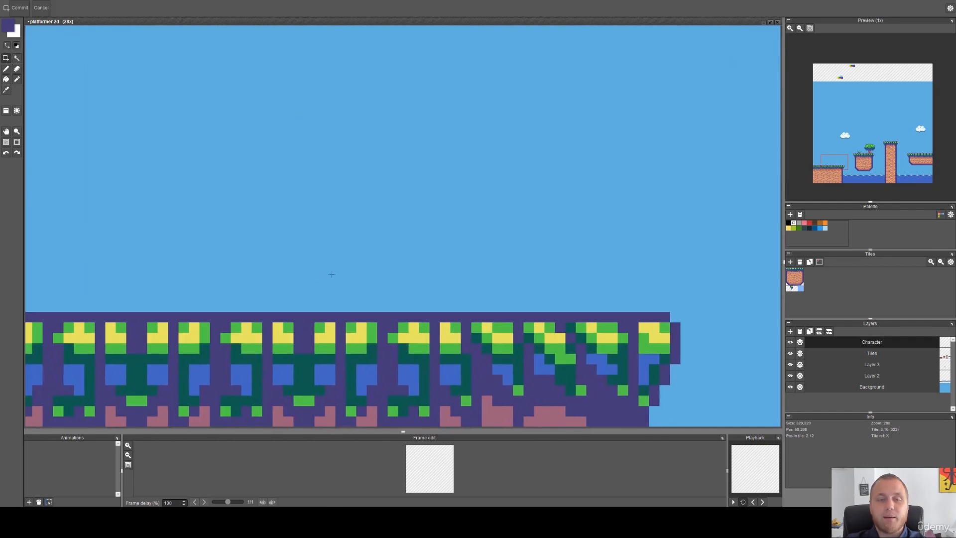
pyautogui.click(8, 26)
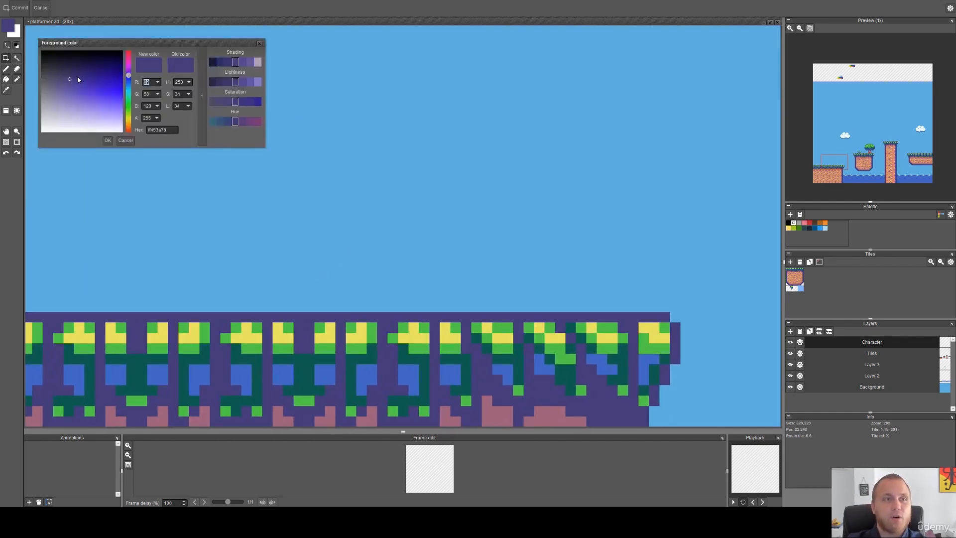
pyautogui.click(107, 140)
pyautogui.press('g')
pyautogui.scroll(3, 392, 282)
pyautogui.press('b')
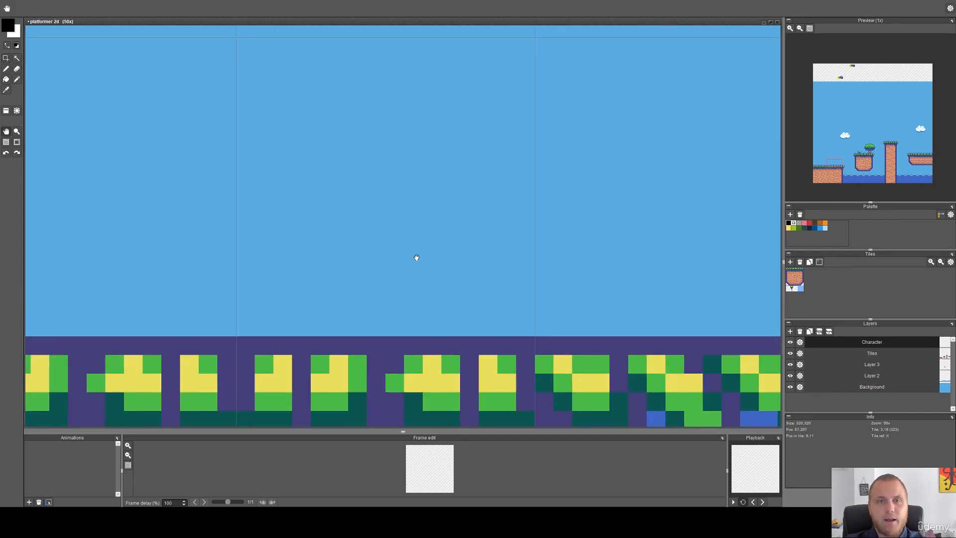
pyautogui.click(407, 277)
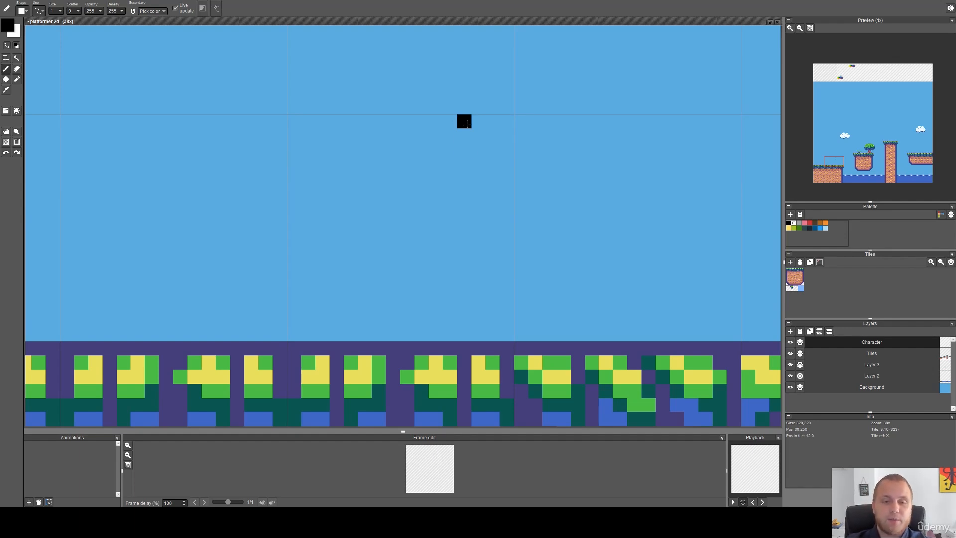
# Draw a three-pixel-tall black leg on the grass edge with a base row, then erase the row between its ends.
pyautogui.moveTo(392, 305); pyautogui.dragTo(364, 283)
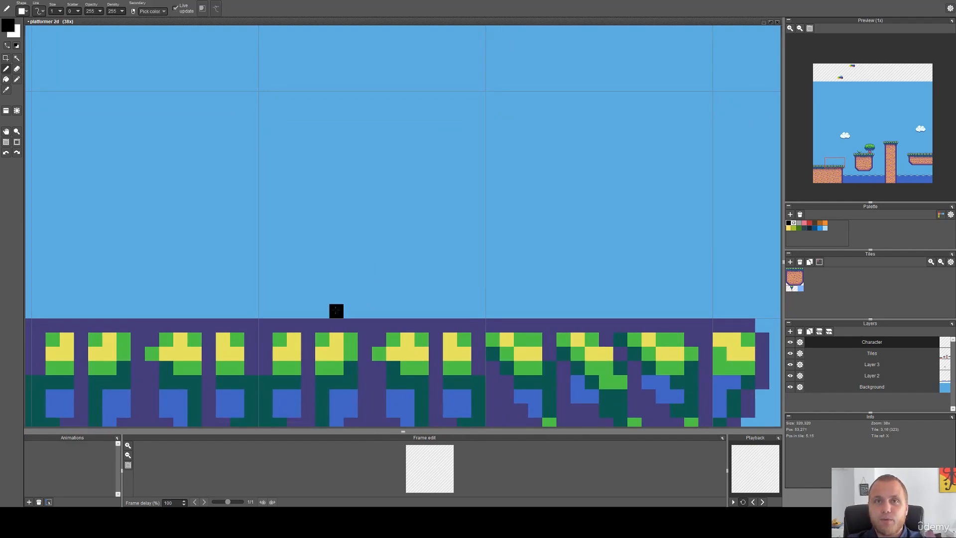
pyautogui.scroll(1, 336, 311)
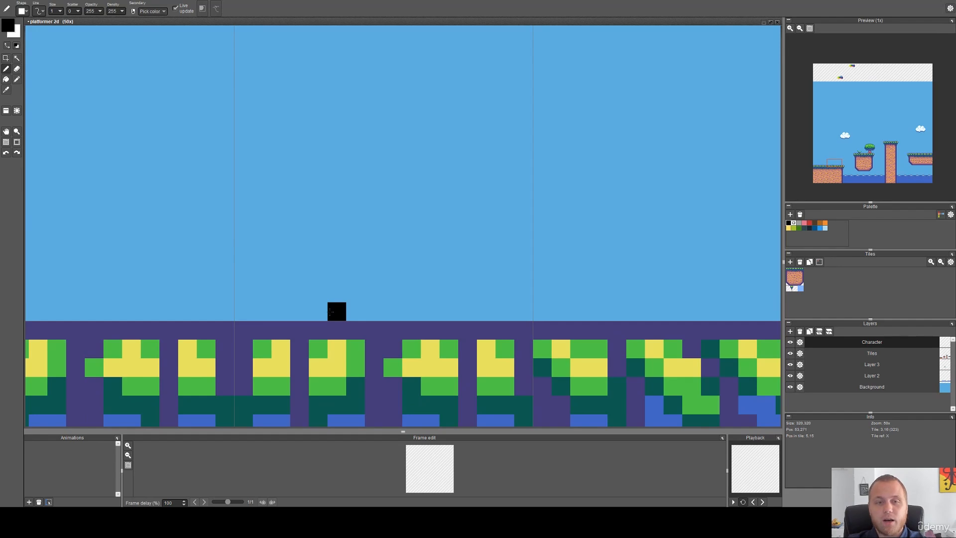
pyautogui.moveTo(334, 310); pyautogui.dragTo(339, 276)
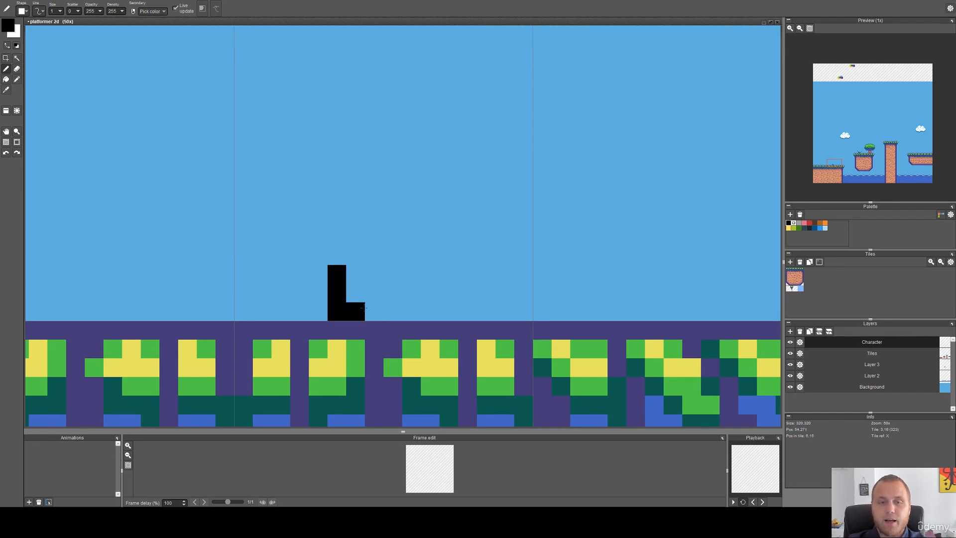
pyautogui.moveTo(363, 307); pyautogui.dragTo(393, 307)
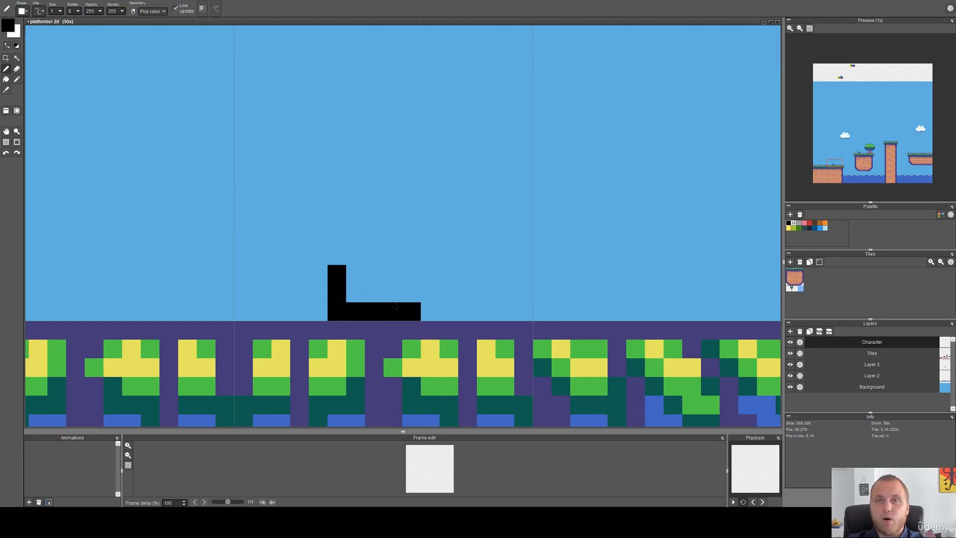
pyautogui.press('e')
pyautogui.moveTo(393, 311); pyautogui.dragTo(363, 309)
# Draw a second and third leg, each two pixels tall with a foot pixel stepping diagonally to the right.
pyautogui.press('space')
pyautogui.moveTo(442, 267); pyautogui.dragTo(387, 277)
pyautogui.press('b')
pyautogui.moveTo(338, 303)
pyautogui.mouseDown()
pyautogui.moveTo(338, 284)
pyautogui.moveTo(453, 266)
pyautogui.mouseUp()
pyautogui.press('space')
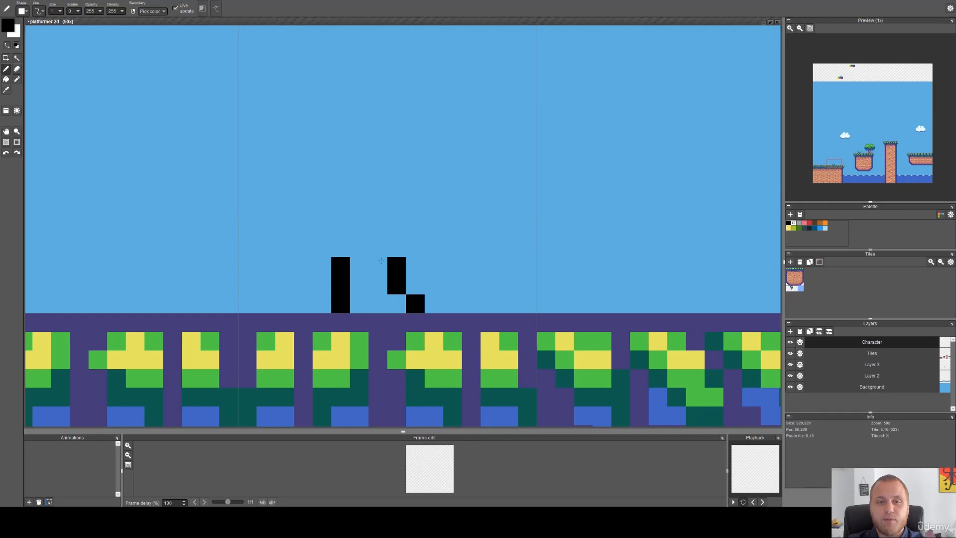
pyautogui.moveTo(472, 303)
pyautogui.mouseDown()
pyautogui.moveTo(452, 285)
pyautogui.moveTo(453, 267)
pyautogui.mouseUp()
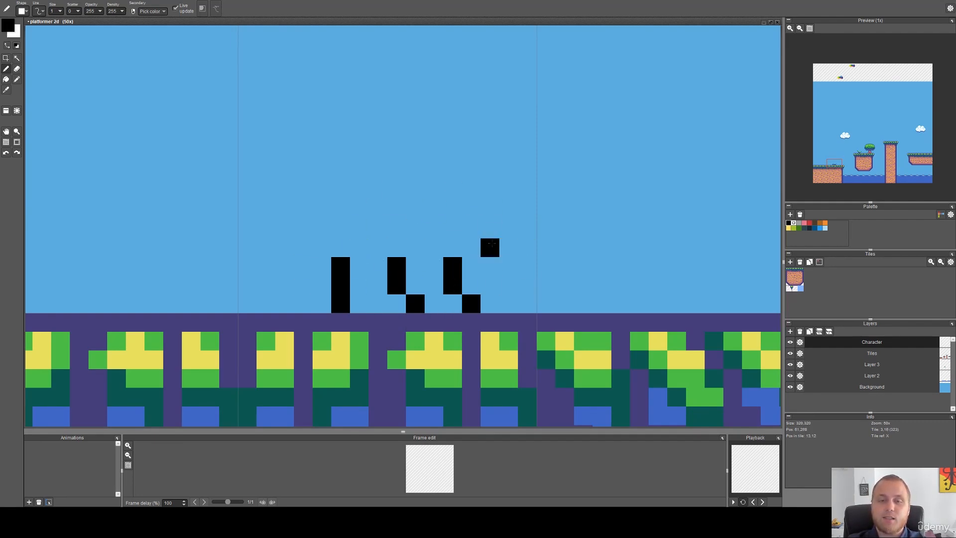
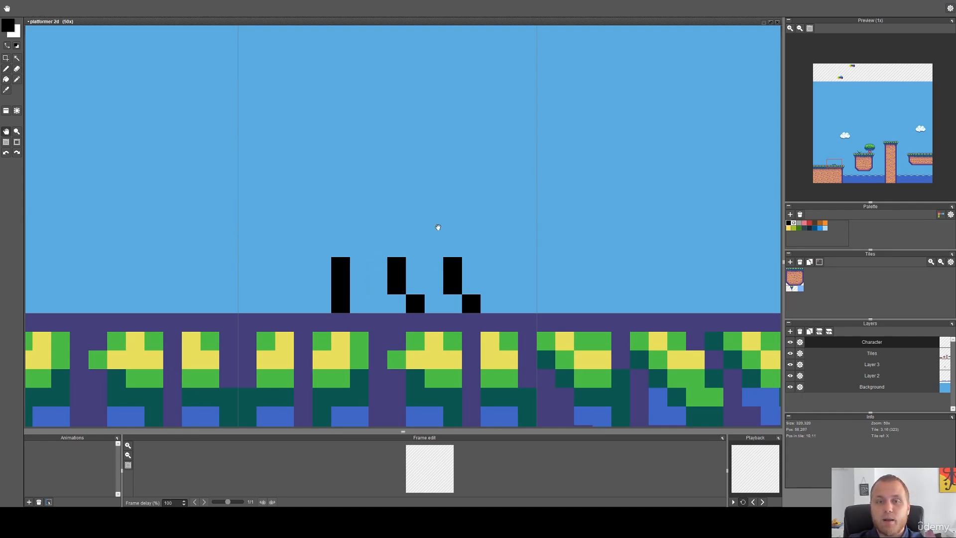
# Join the tops of the three legs with a horizontal body line reaching one pixel past the leftmost leg.
pyautogui.moveTo(438, 228); pyautogui.dragTo(425, 266)
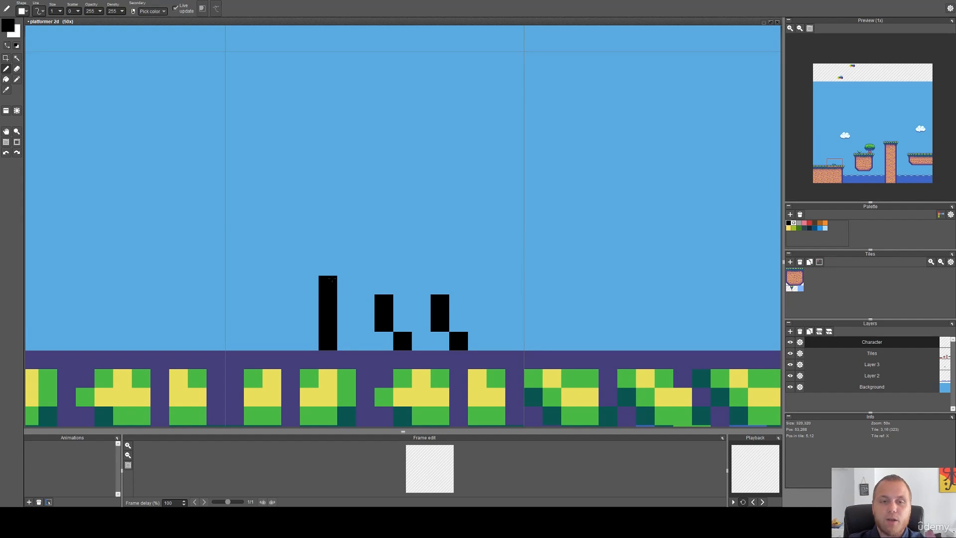
pyautogui.moveTo(328, 284); pyautogui.dragTo(440, 285)
pyautogui.press('space')
pyautogui.moveTo(445, 232)
pyautogui.mouseDown()
pyautogui.moveTo(469, 197)
pyautogui.moveTo(456, 220)
pyautogui.mouseUp()
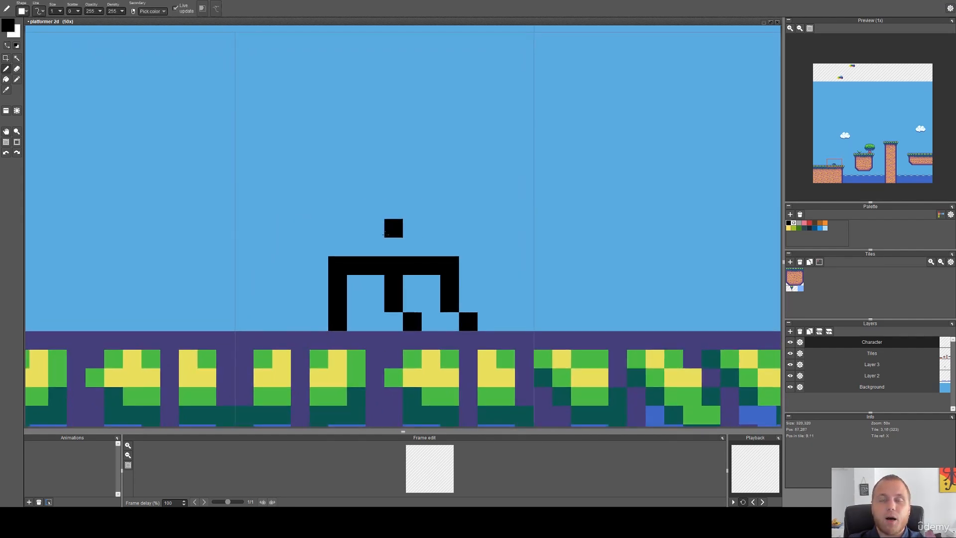
pyautogui.click(321, 264)
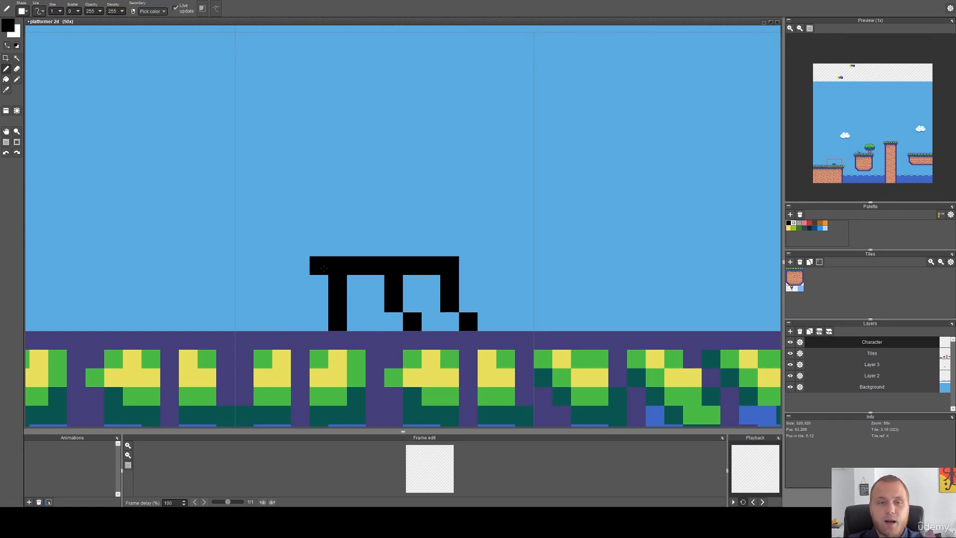
# Draw a two-pixel-tall left side of the body and a two-pixel-tall vertical arm line inside it.
pyautogui.moveTo(300, 246); pyautogui.dragTo(300, 227)
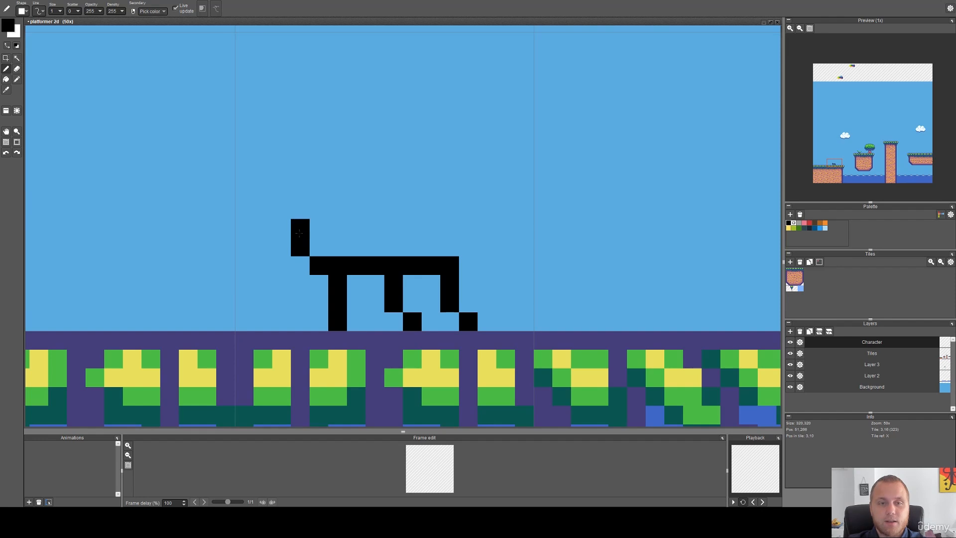
pyautogui.moveTo(356, 246)
pyautogui.mouseDown()
pyautogui.moveTo(357, 228)
pyautogui.moveTo(357, 247)
pyautogui.mouseUp()
pyautogui.press('e')
pyautogui.moveTo(301, 228)
pyautogui.mouseDown()
pyautogui.moveTo(314, 264)
pyautogui.moveTo(298, 246)
pyautogui.moveTo(301, 225)
pyautogui.mouseUp()
pyautogui.click(315, 265)
pyautogui.press('b')
pyautogui.click(318, 265)
pyautogui.moveTo(356, 247); pyautogui.dragTo(357, 233)
# Try capping the gap between the left side and the arm line with two pixels, and erase them.
pyautogui.click(319, 210)
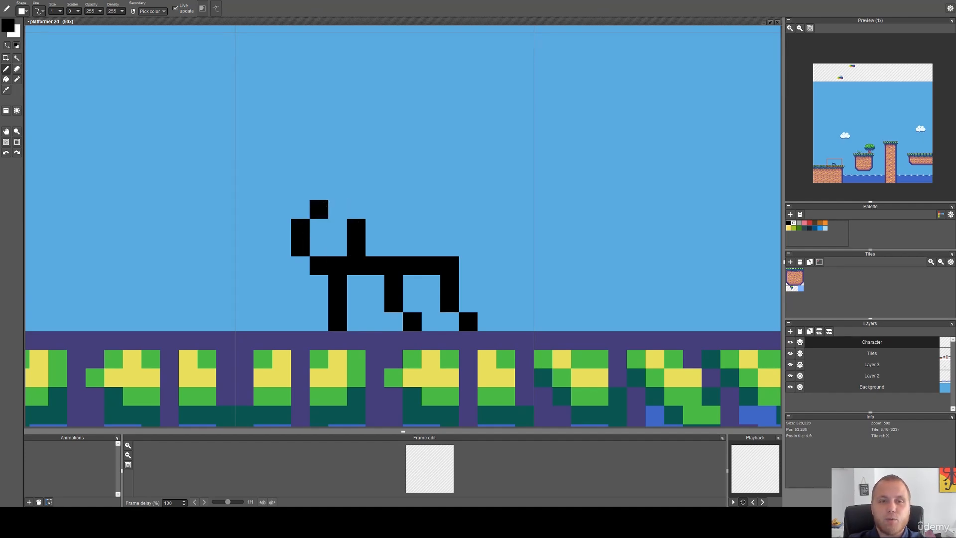
pyautogui.click(337, 210)
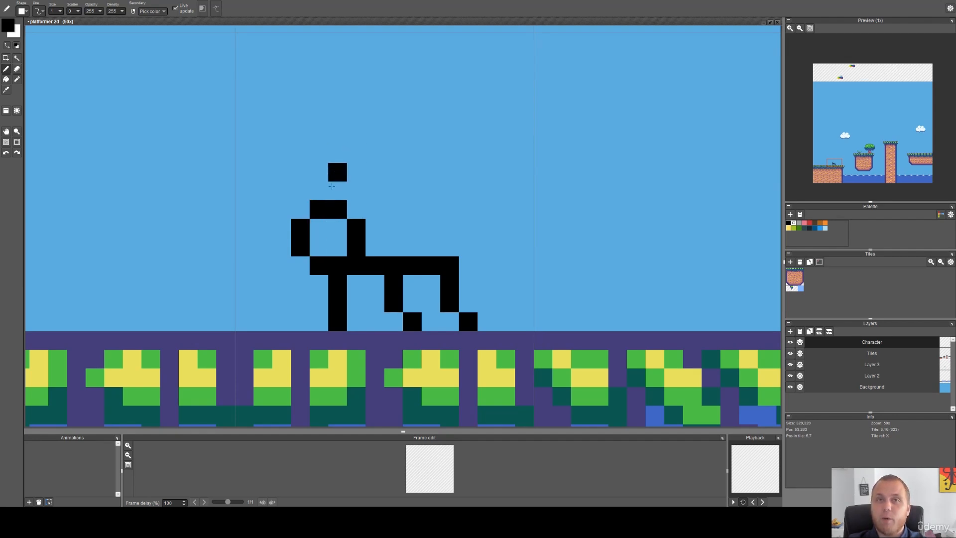
pyautogui.press('e')
pyautogui.click(337, 209)
pyautogui.click(318, 210)
# Extend the body's base line one pixel to the right and draw a two-pixel-tall right side above it.
pyautogui.press('b')
pyautogui.click(473, 260)
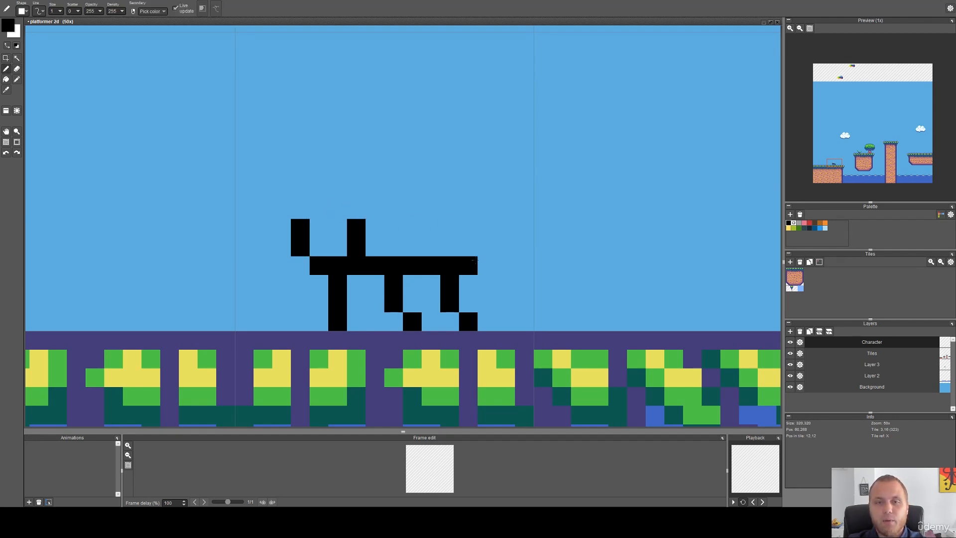
pyautogui.click(487, 247)
pyautogui.click(487, 228)
# Try a two-pixel-tall inner arm line near the body's right side, and erase it.
pyautogui.click(433, 240)
pyautogui.click(431, 229)
pyautogui.moveTo(468, 209)
pyautogui.mouseDown()
pyautogui.moveTo(493, 265)
pyautogui.moveTo(452, 253)
pyautogui.moveTo(434, 204)
pyautogui.moveTo(439, 186)
pyautogui.mouseUp()
pyautogui.press('e')
pyautogui.press('b')
pyautogui.press('e')
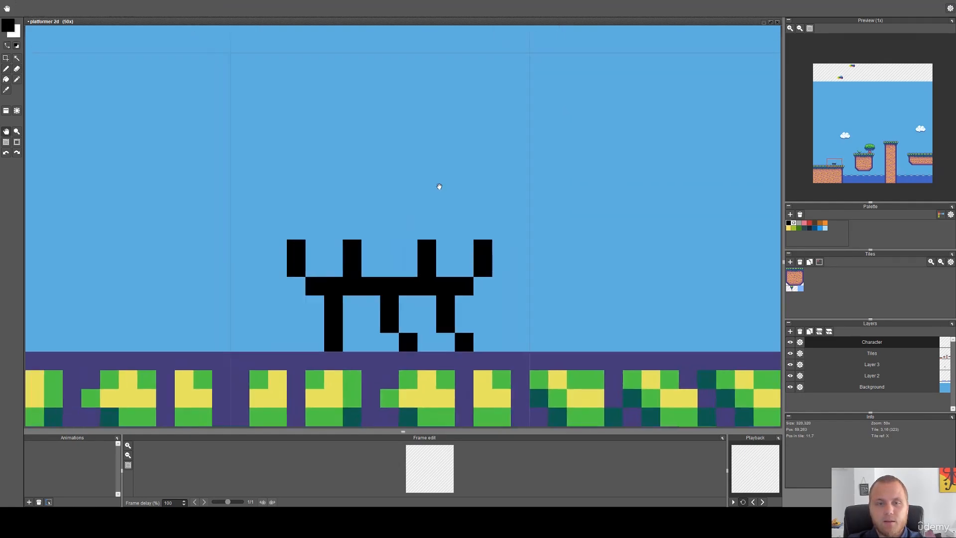
pyautogui.moveTo(427, 249); pyautogui.dragTo(431, 260)
pyautogui.moveTo(442, 219); pyautogui.dragTo(434, 243)
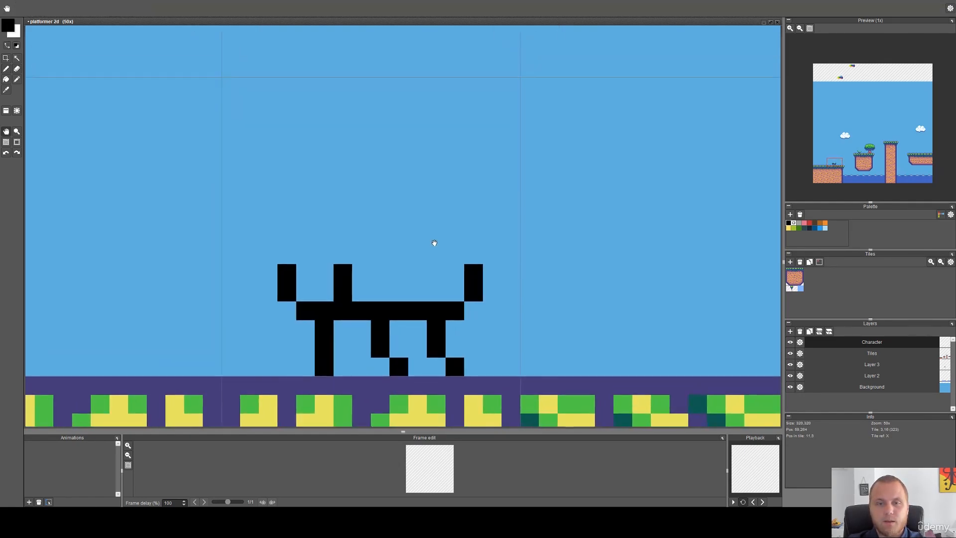
# Continue the right side of the body upward, stepping inward with two stacked pixels and a single pixel.
pyautogui.press('b')
pyautogui.click(447, 254)
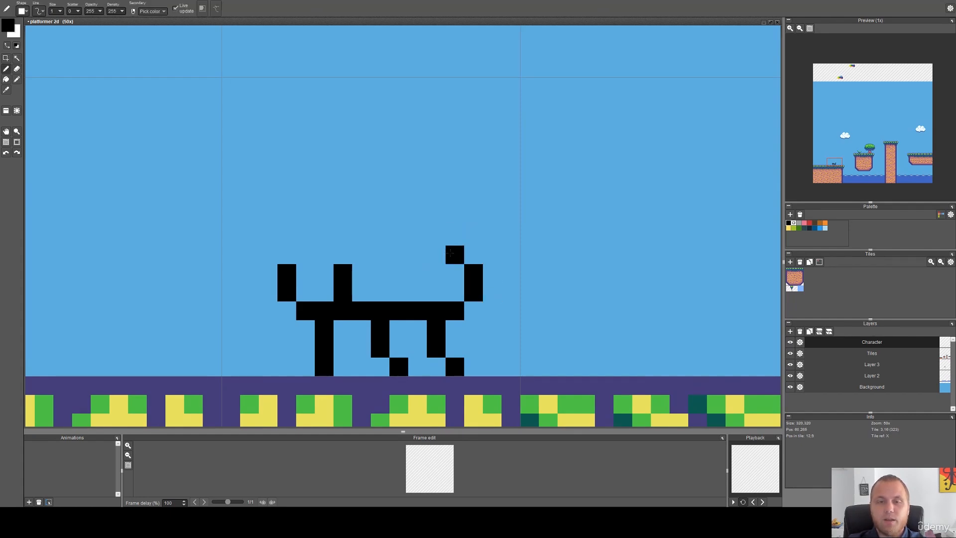
pyautogui.click(453, 236)
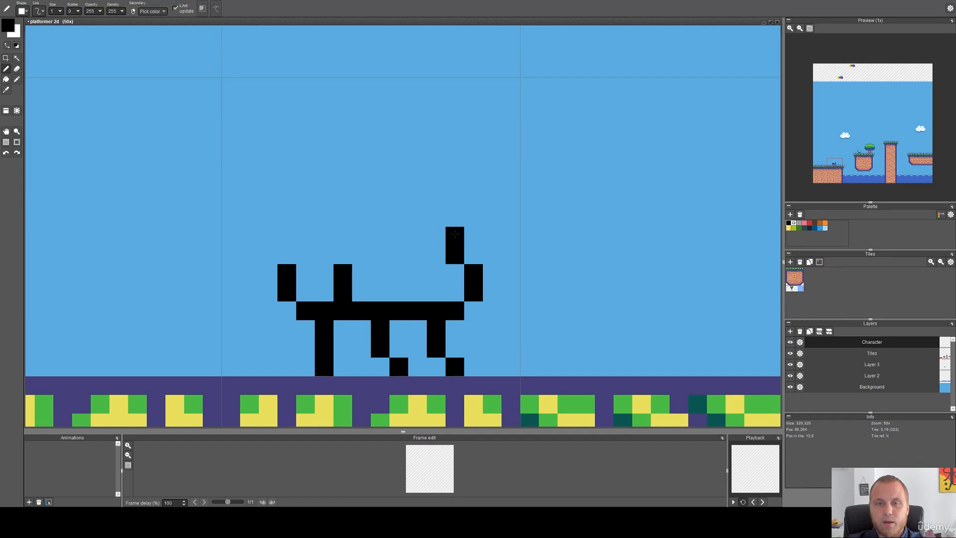
pyautogui.click(436, 217)
pyautogui.moveTo(480, 236); pyautogui.dragTo(499, 207)
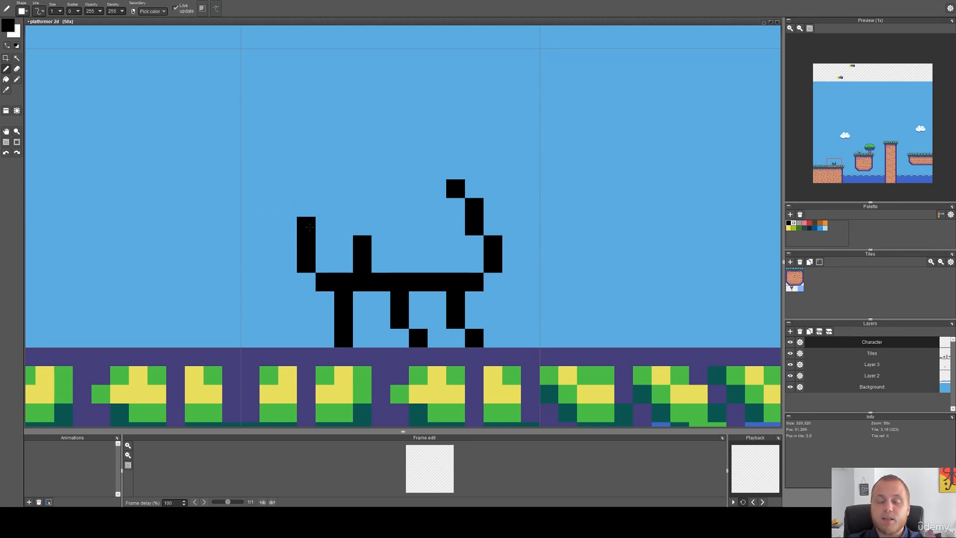
# Curve the left side of the body diagonally up and inward until it is level with the right side's top.
pyautogui.click(326, 207)
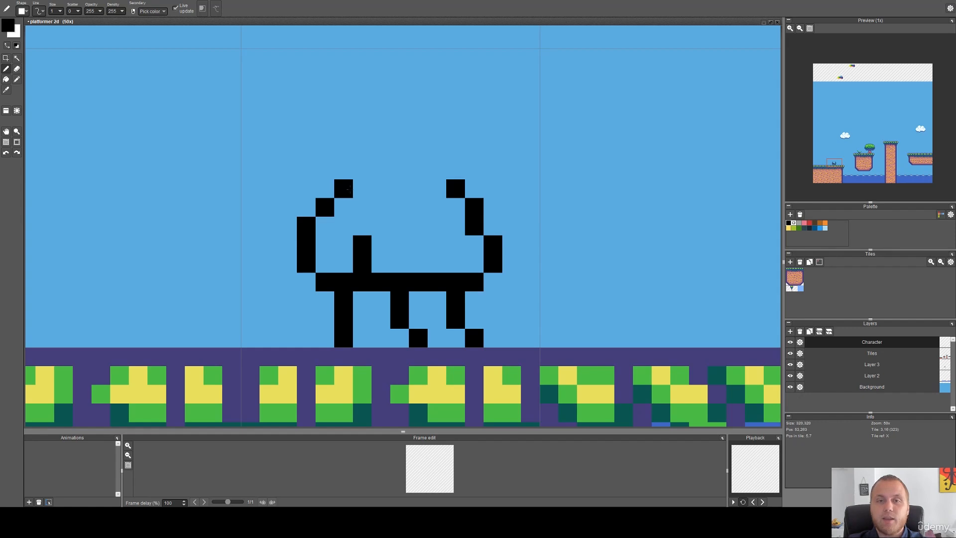
pyautogui.click(350, 188)
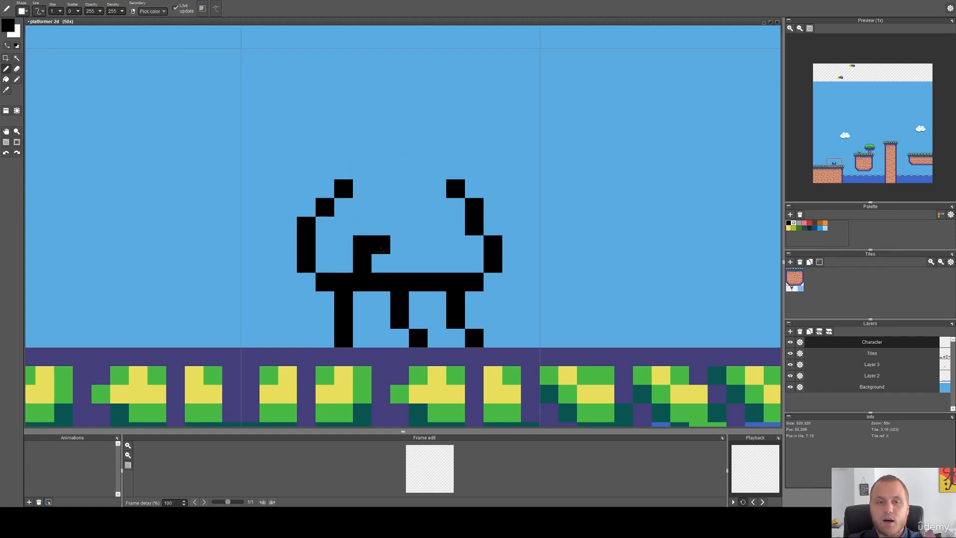
pyautogui.press('space')
pyautogui.moveTo(391, 164); pyautogui.dragTo(399, 168)
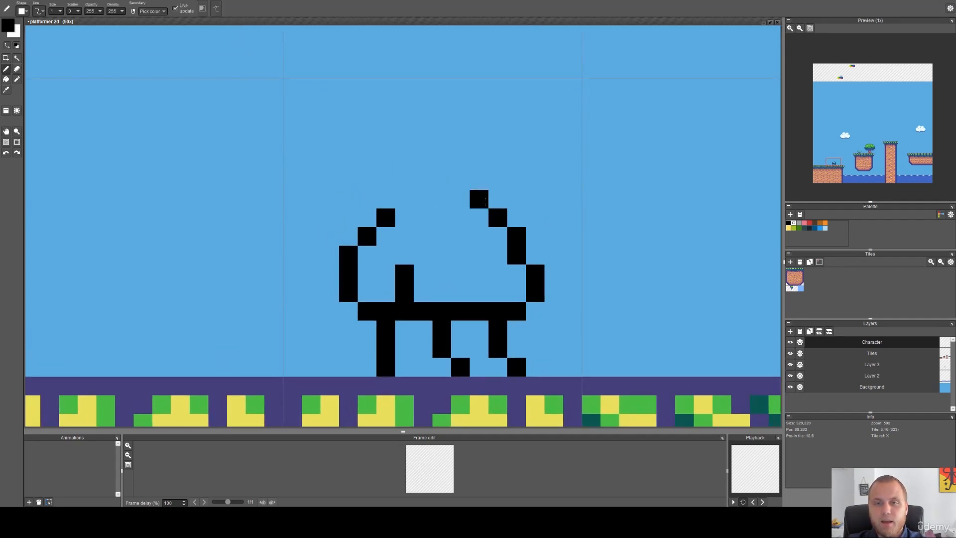
pyautogui.click(402, 197)
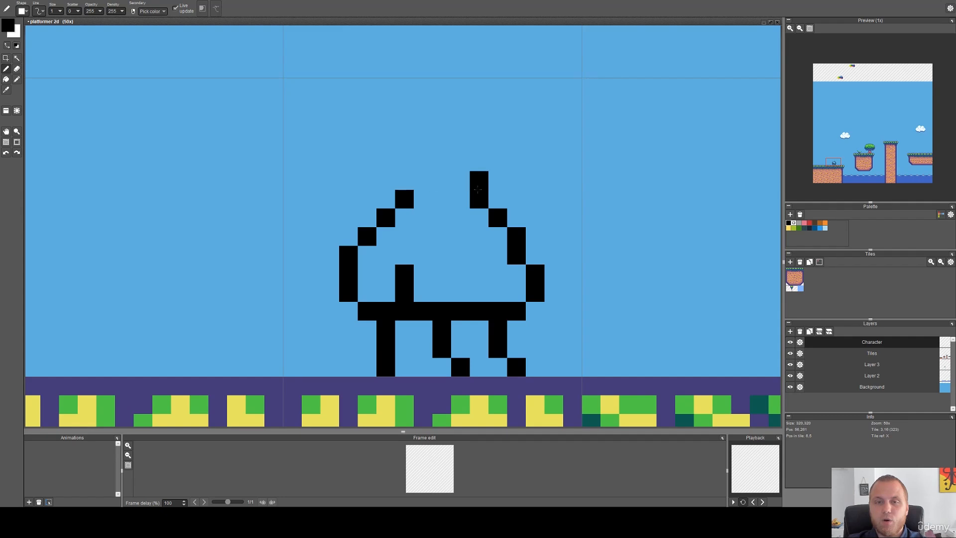
# Add a second two-pixel-tall inner arm line rising from the base line, three pixels to the right of the first.
pyautogui.hscroll(2, 498, 193)
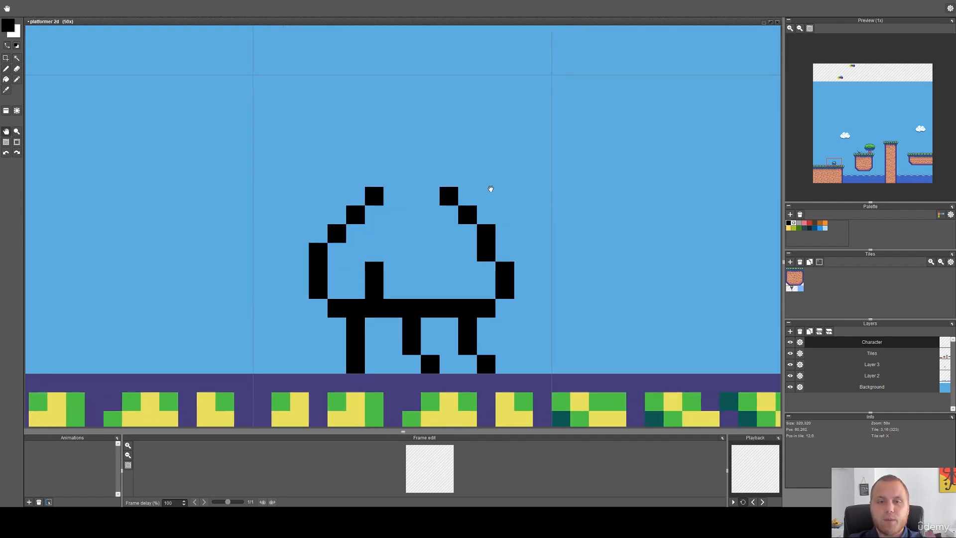
pyautogui.scroll(2, 493, 187)
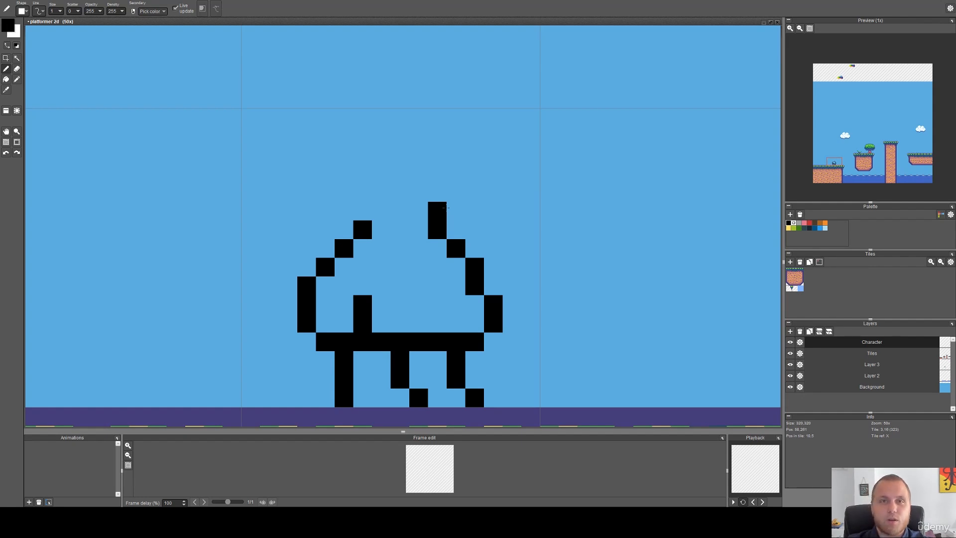
pyautogui.moveTo(466, 204); pyautogui.dragTo(475, 174)
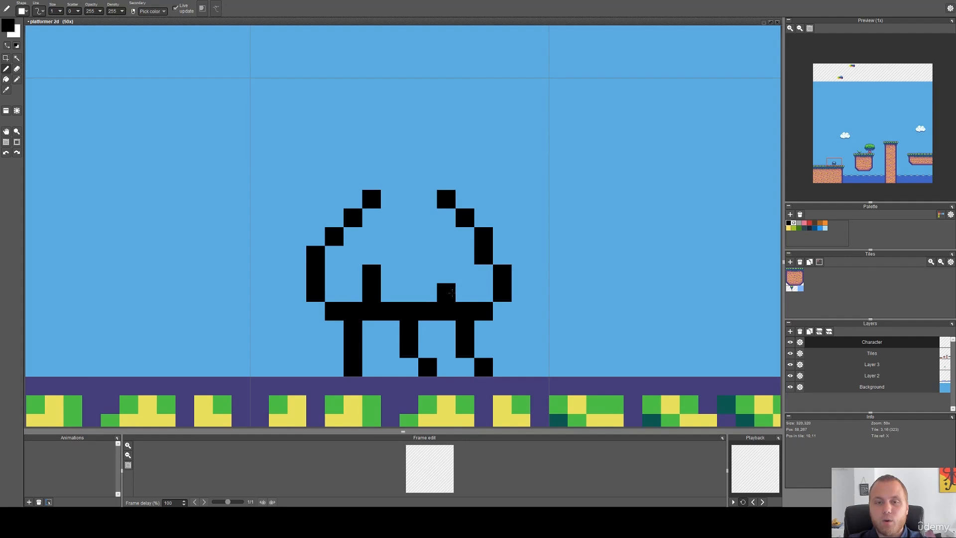
pyautogui.moveTo(450, 284); pyautogui.dragTo(446, 274)
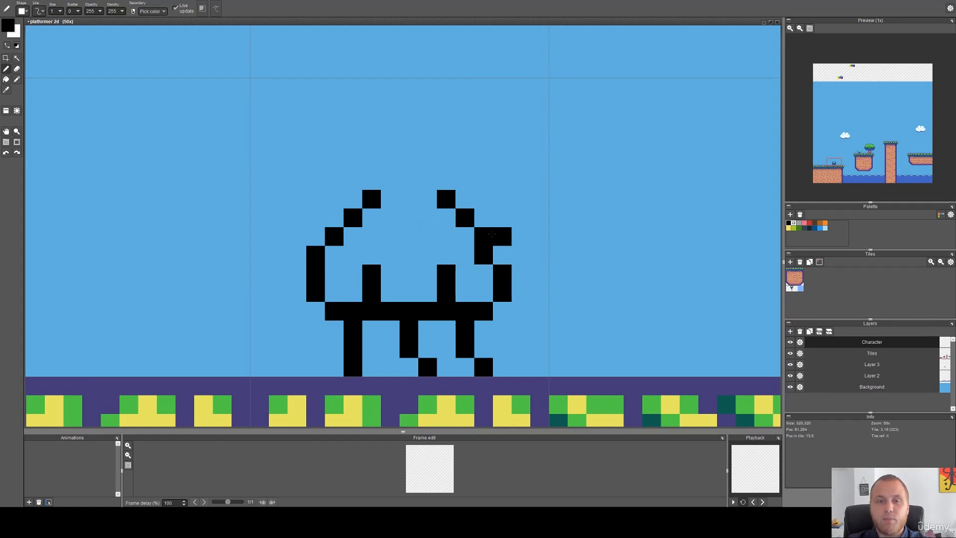
# Set the foreground colour to a light skin tone with RGB 234, 198, 160.
pyautogui.click(9, 28)
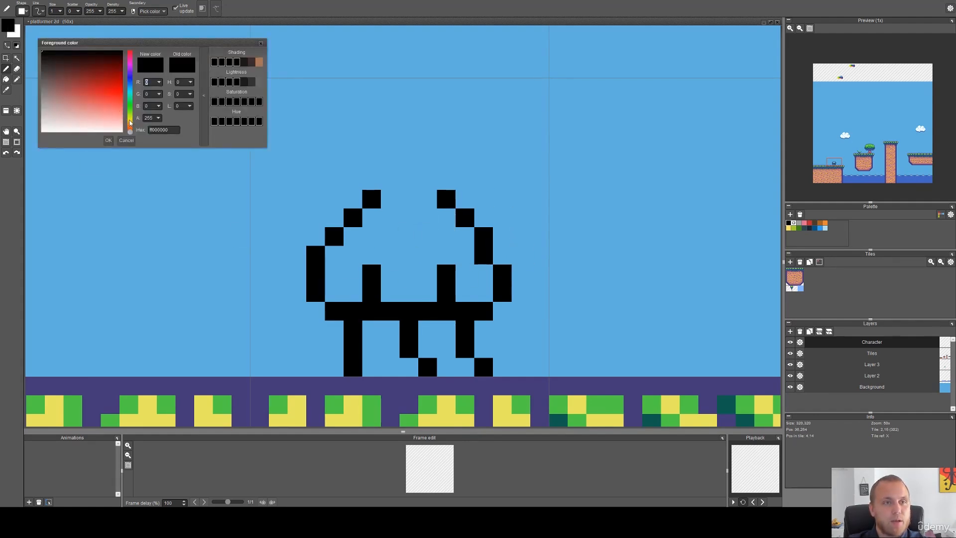
pyautogui.moveTo(130, 132); pyautogui.dragTo(132, 128)
pyautogui.moveTo(82, 108); pyautogui.dragTo(95, 119)
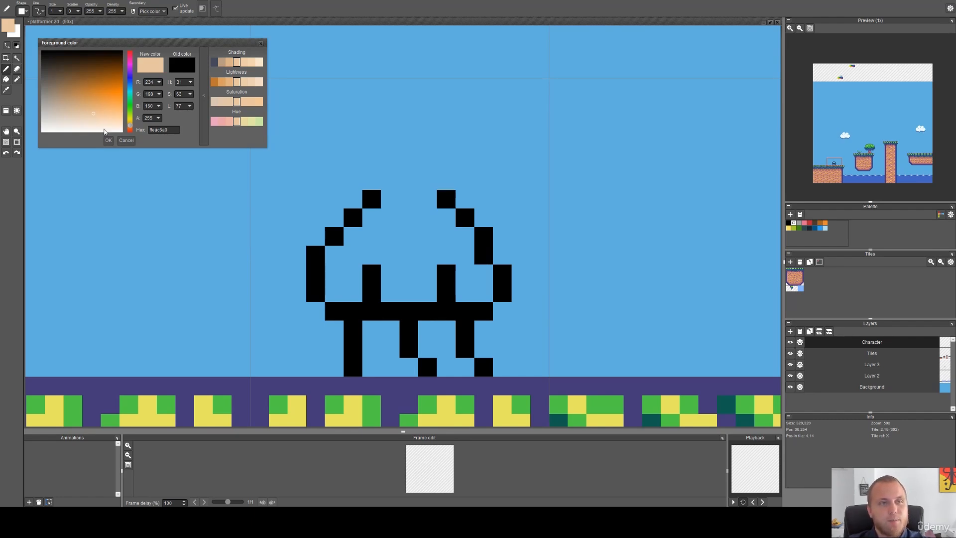
pyautogui.click(108, 140)
# Paint the torso between the arm lines with the skin tone, continuing up through the three-pixel-wide neck.
pyautogui.click(394, 274)
pyautogui.moveTo(397, 280)
pyautogui.mouseDown()
pyautogui.moveTo(422, 276)
pyautogui.moveTo(390, 285)
pyautogui.moveTo(386, 229)
pyautogui.moveTo(419, 222)
pyautogui.moveTo(425, 241)
pyautogui.moveTo(413, 255)
pyautogui.moveTo(415, 235)
pyautogui.mouseUp()
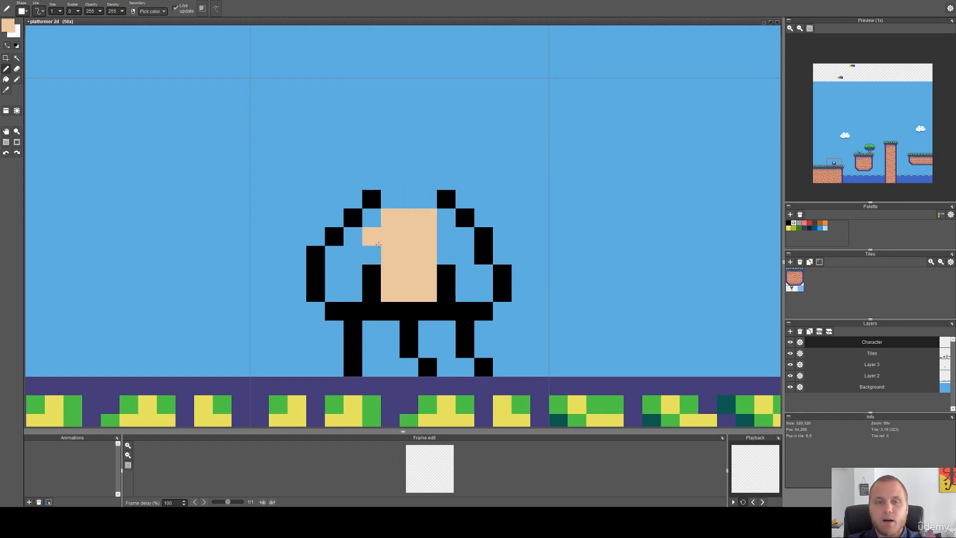
pyautogui.moveTo(445, 254); pyautogui.dragTo(444, 247)
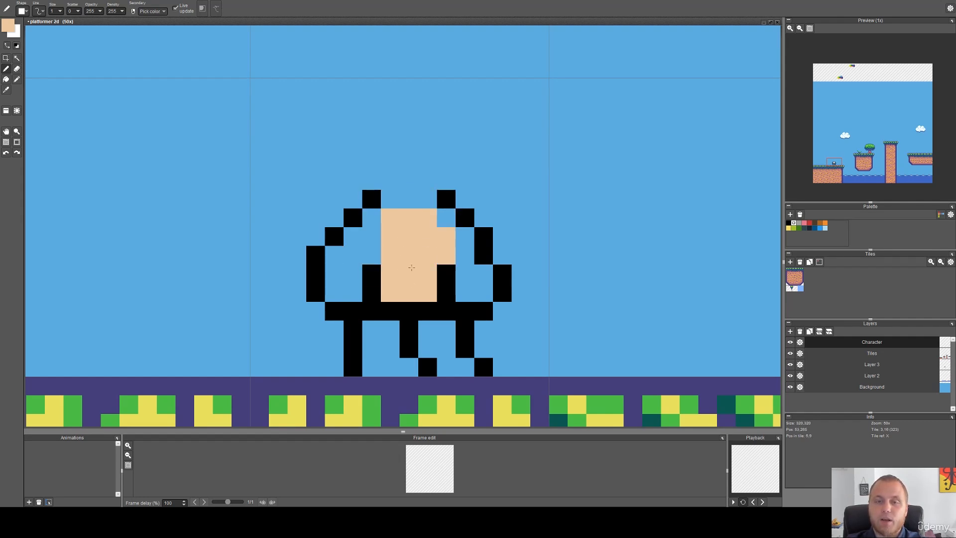
pyautogui.moveTo(372, 235); pyautogui.dragTo(375, 250)
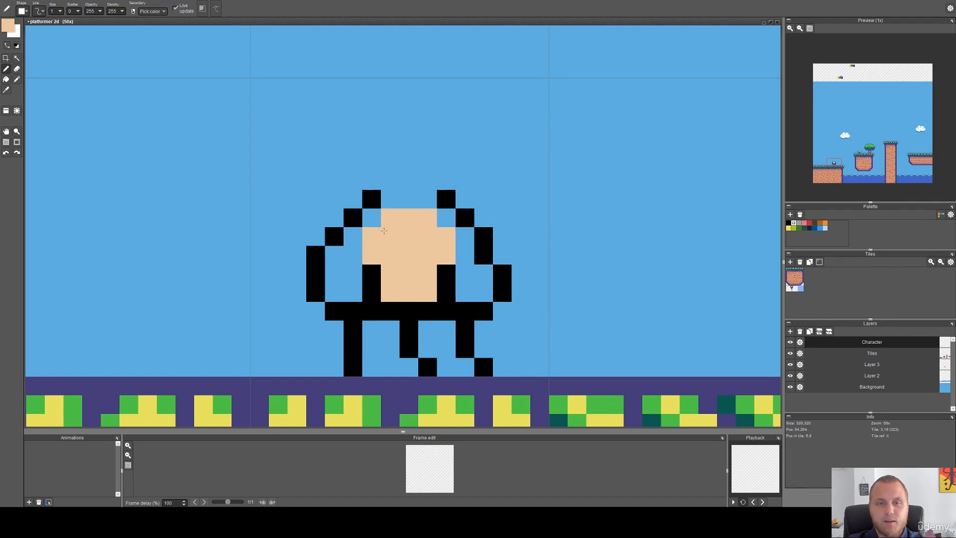
pyautogui.scroll(-1, 383, 239)
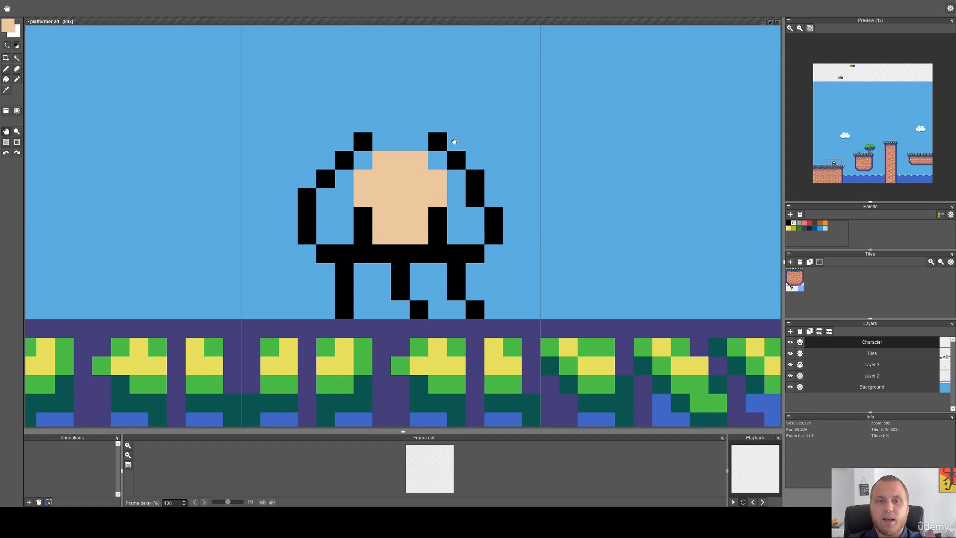
pyautogui.scroll(4, 412, 268)
pyautogui.moveTo(405, 268); pyautogui.dragTo(367, 268)
# Sample black from the outline and draw the head's five-pixel-tall right side, a diagonal corner pixel and a four-pixel top edge.
pyautogui.rightClick(423, 268)
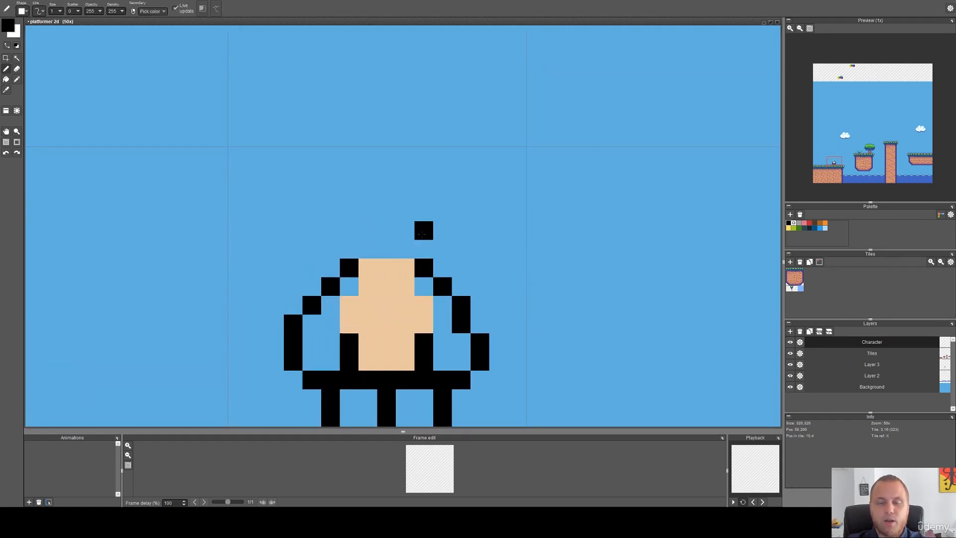
pyautogui.scroll(2, 420, 234)
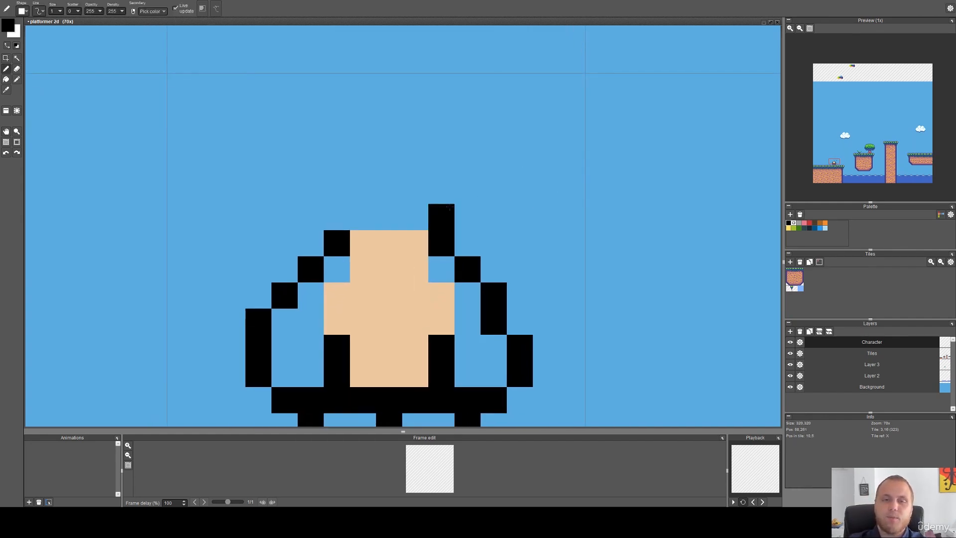
pyautogui.click(467, 207)
pyautogui.moveTo(471, 192)
pyautogui.mouseDown()
pyautogui.moveTo(475, 101)
pyautogui.moveTo(492, 110)
pyautogui.moveTo(496, 141)
pyautogui.moveTo(522, 160)
pyautogui.mouseUp()
pyautogui.press('e')
pyautogui.click(494, 114)
pyautogui.press('space')
pyautogui.press('b')
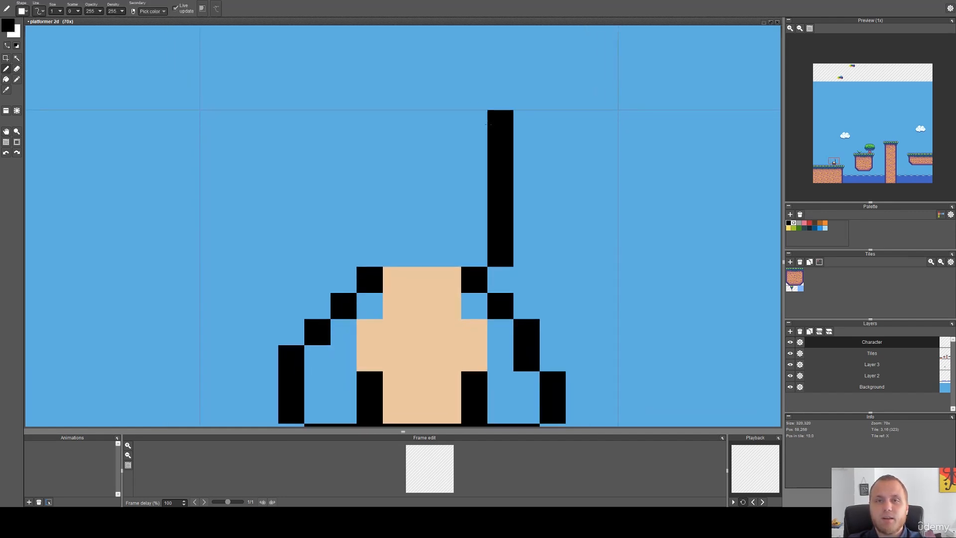
pyautogui.moveTo(447, 96); pyautogui.dragTo(375, 93)
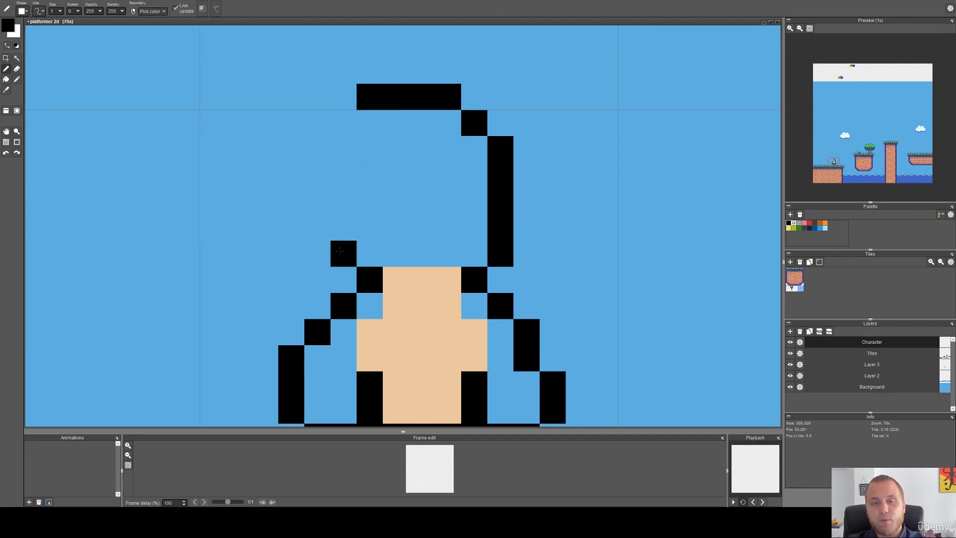
# Draw the head's left side from the neck with a diagonal pixel, a four-pixel-tall column and an upper corner pixel.
pyautogui.click(340, 251)
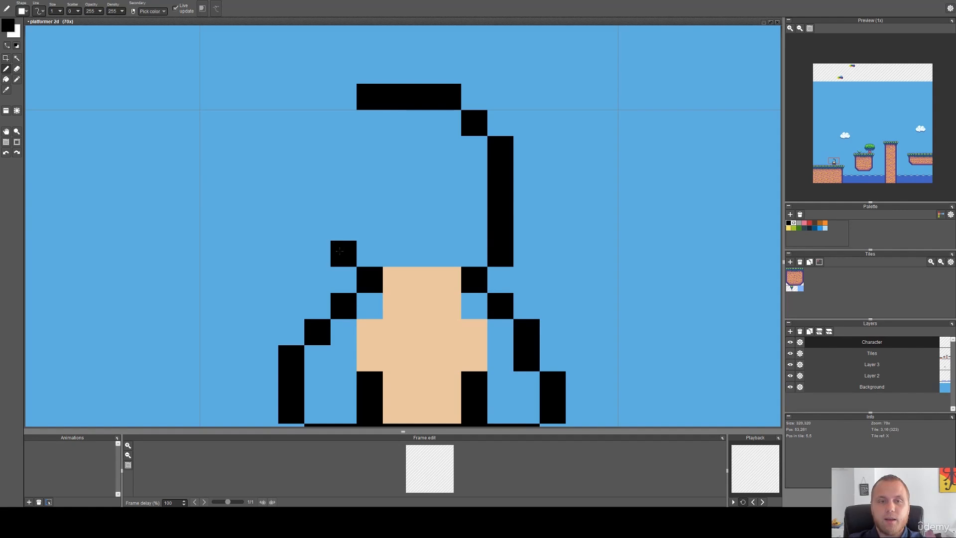
pyautogui.click(311, 221)
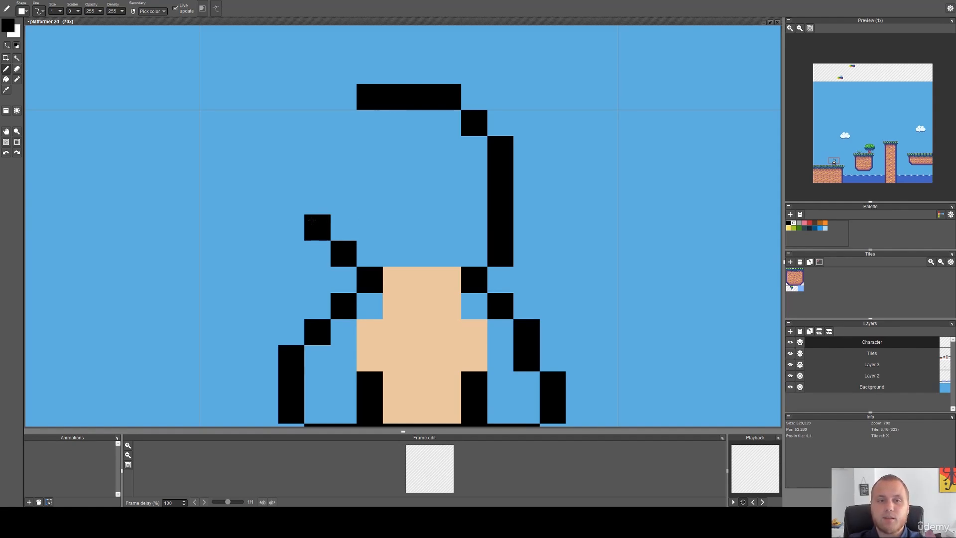
pyautogui.click(308, 204)
pyautogui.click(310, 175)
pyautogui.click(312, 149)
pyautogui.click(333, 122)
pyautogui.scroll(-3, 415, 140)
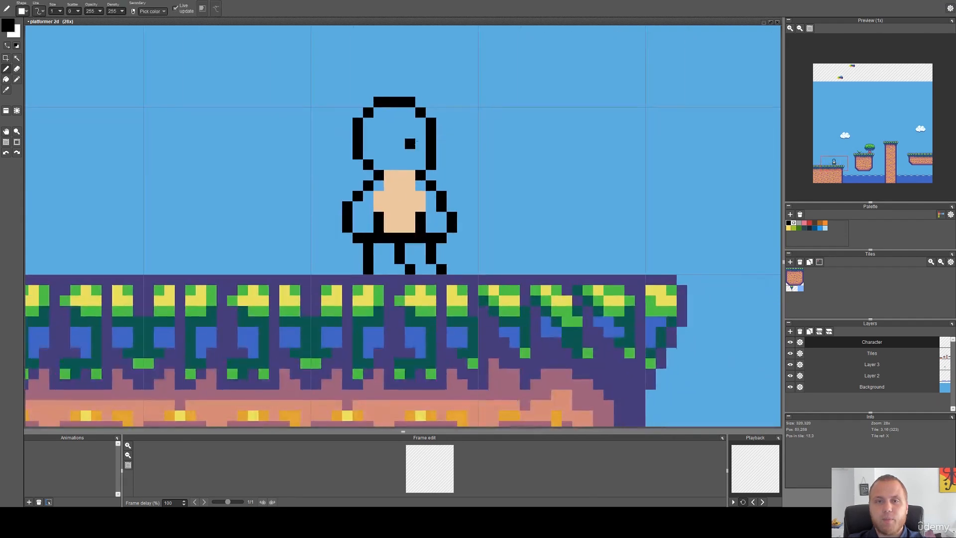
# Try two black eyes, each two by two pixels, inside the head and undo them.
pyautogui.scroll(3, 415, 140)
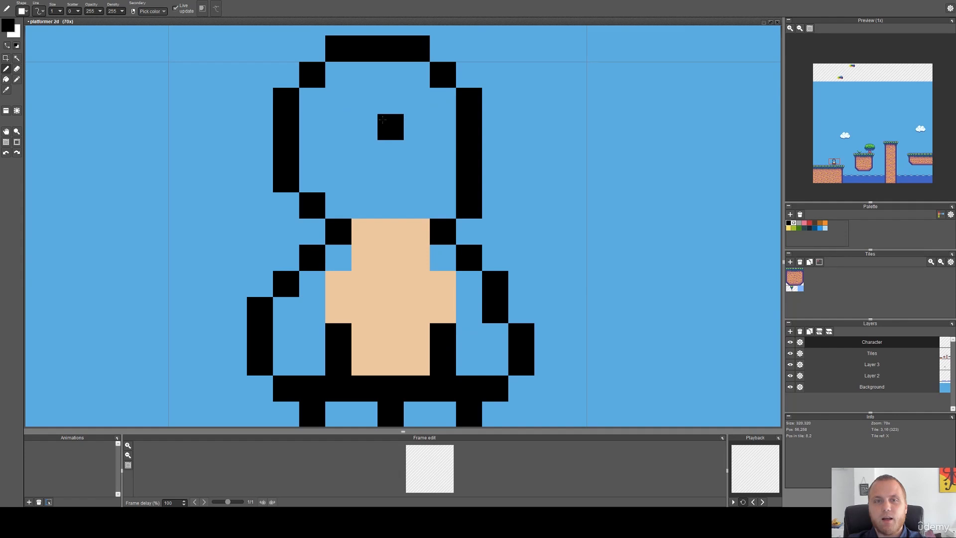
pyautogui.moveTo(354, 119)
pyautogui.mouseDown()
pyautogui.moveTo(352, 142)
pyautogui.moveTo(428, 134)
pyautogui.moveTo(443, 154)
pyautogui.mouseUp()
pyautogui.click(417, 127)
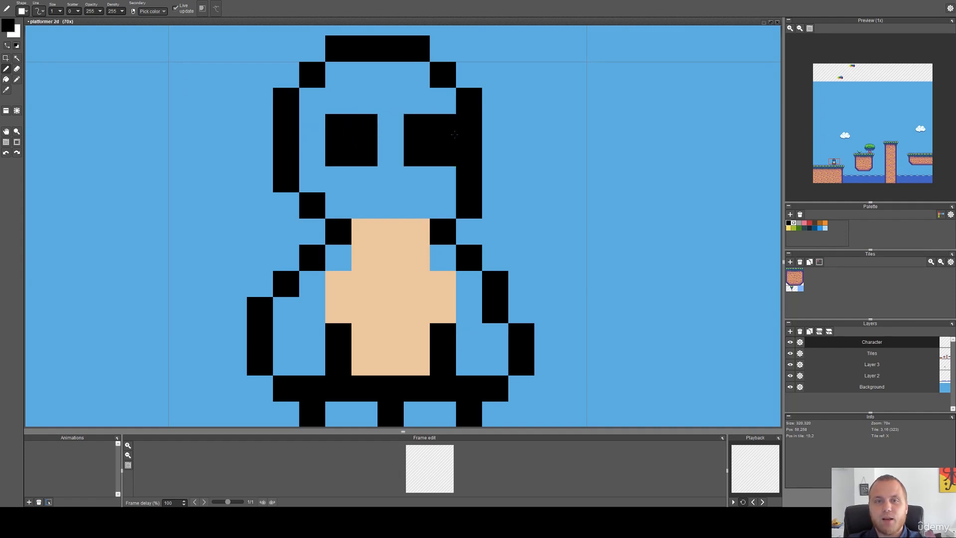
pyautogui.click(443, 126)
pyautogui.scroll(-2, 487, 153)
pyautogui.hotkey('ctrl', 'z')
pyautogui.hotkey('ctrl', 'z')
pyautogui.hotkey('ctrl', 'z')
pyautogui.hotkey('ctrl', 'z')
pyautogui.scroll(2, 448, 139)
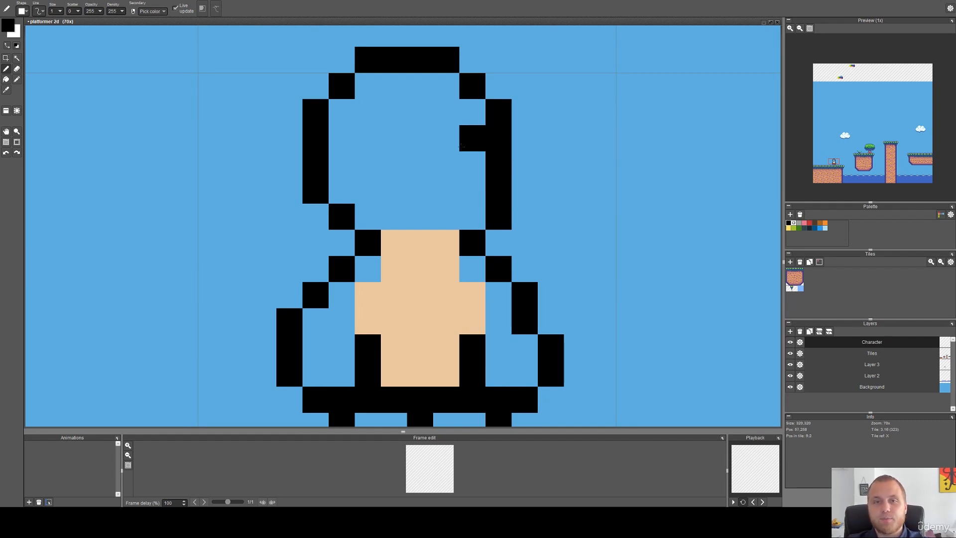
# Give the head single-pixel black eyes and move both eyes down by one pixel.
pyautogui.click(400, 144)
pyautogui.press('s')
pyautogui.moveTo(483, 174); pyautogui.dragTo(383, 130)
pyautogui.moveTo(437, 144); pyautogui.dragTo(439, 165)
pyautogui.click(559, 186)
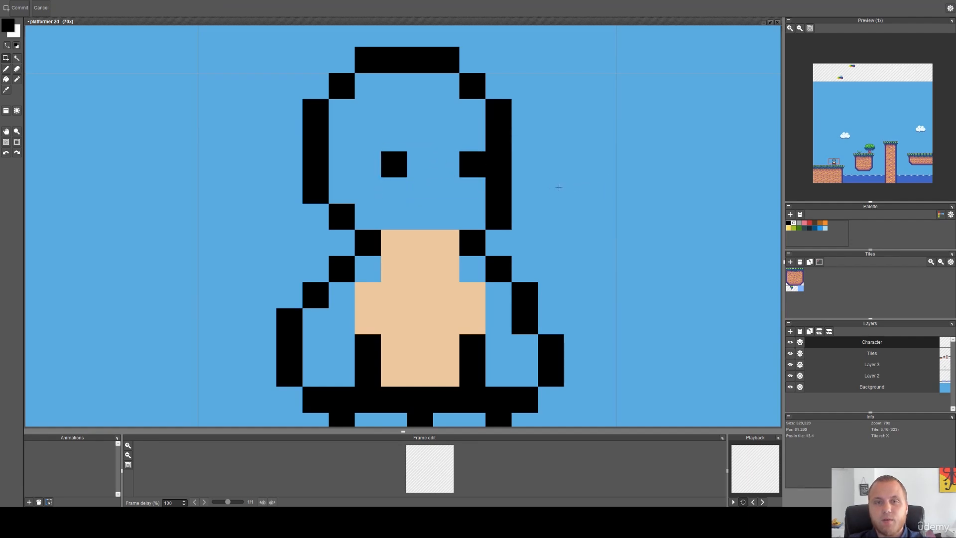
pyautogui.scroll(-6, 545, 193)
pyautogui.press('space')
pyautogui.moveTo(535, 194); pyautogui.dragTo(449, 177)
pyautogui.scroll(-2, 444, 179)
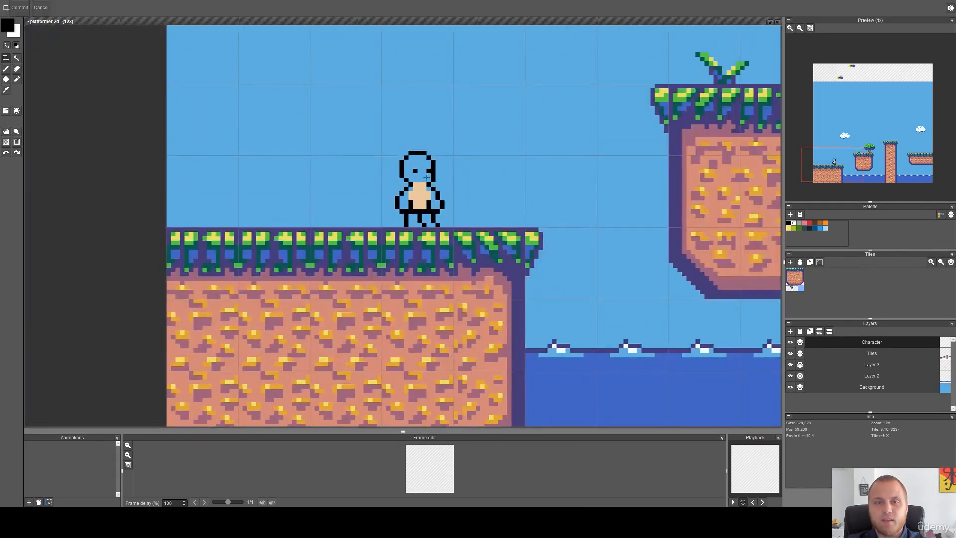
# Sample the skin tone from the torso and erase the skin-coloured fill from the torso and neck.
pyautogui.scroll(6, 426, 177)
pyautogui.press('b')
pyautogui.click(444, 221)
pyautogui.press('i')
pyautogui.click(429, 210)
pyautogui.press('e')
pyautogui.moveTo(427, 199)
pyautogui.mouseDown()
pyautogui.moveTo(400, 203)
pyautogui.moveTo(403, 245)
pyautogui.moveTo(377, 230)
pyautogui.moveTo(372, 207)
pyautogui.moveTo(355, 203)
pyautogui.moveTo(403, 179)
pyautogui.moveTo(373, 179)
pyautogui.mouseUp()
pyautogui.scroll(-2, 372, 218)
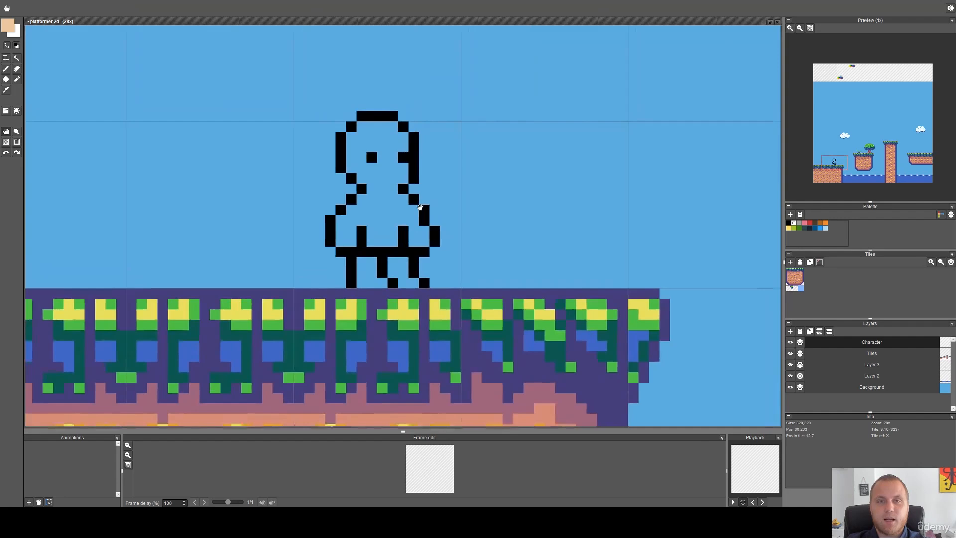
pyautogui.moveTo(419, 207); pyautogui.dragTo(416, 213)
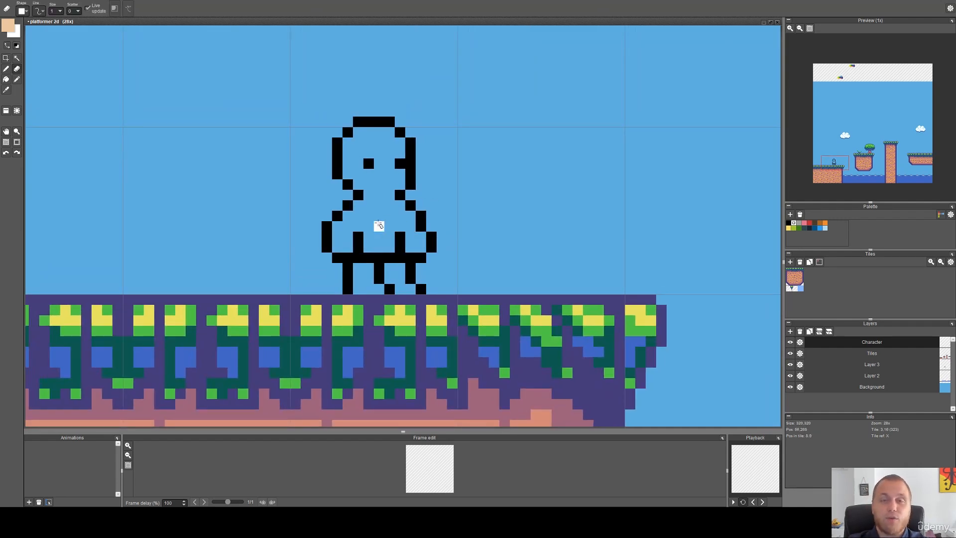
pyautogui.moveTo(379, 226); pyautogui.dragTo(383, 203)
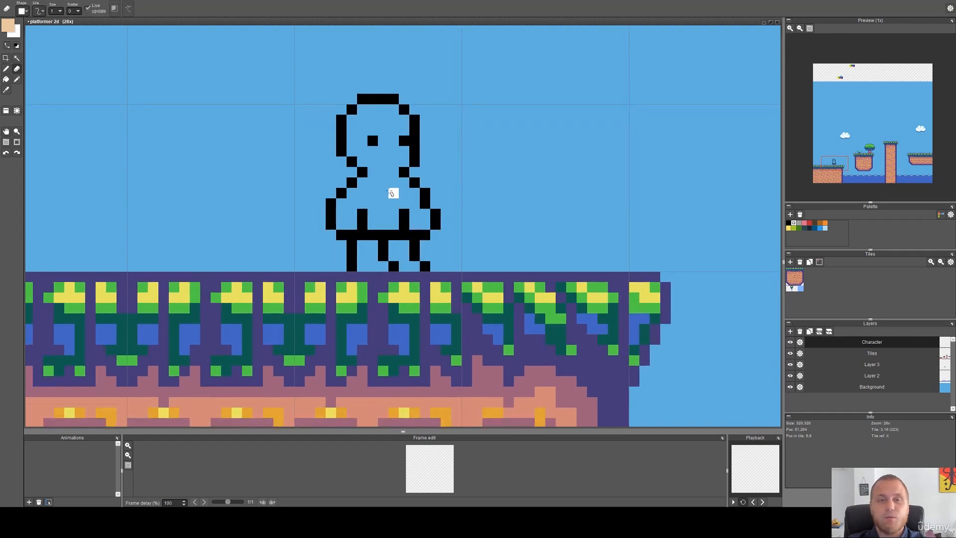
pyautogui.scroll(1, 394, 189)
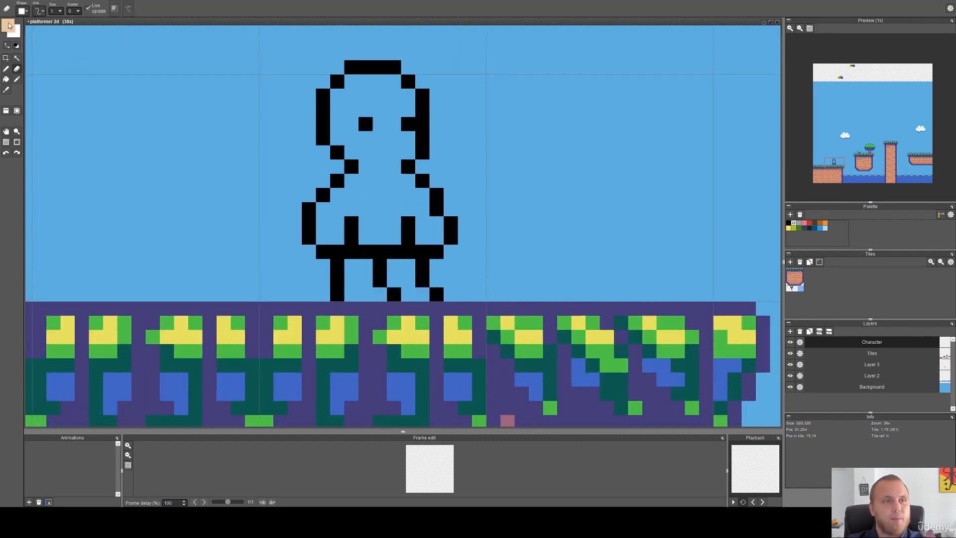
# Paint both arms inside their outlines with the skin tone, including one pixel at the right shoulder.
pyautogui.click(9, 26)
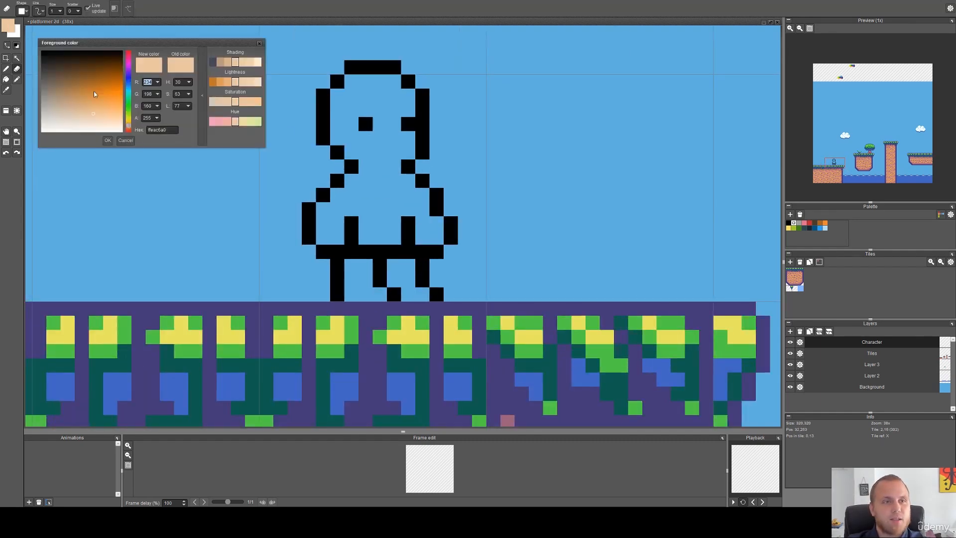
pyautogui.click(107, 140)
pyautogui.press('b')
pyautogui.scroll(2, 344, 228)
pyautogui.click(331, 220)
pyautogui.moveTo(332, 246)
pyautogui.mouseDown()
pyautogui.moveTo(305, 236)
pyautogui.moveTo(330, 169)
pyautogui.moveTo(309, 194)
pyautogui.mouseUp()
pyautogui.moveTo(489, 168)
pyautogui.mouseDown()
pyautogui.moveTo(482, 225)
pyautogui.moveTo(493, 237)
pyautogui.moveTo(507, 226)
pyautogui.moveTo(514, 246)
pyautogui.mouseUp()
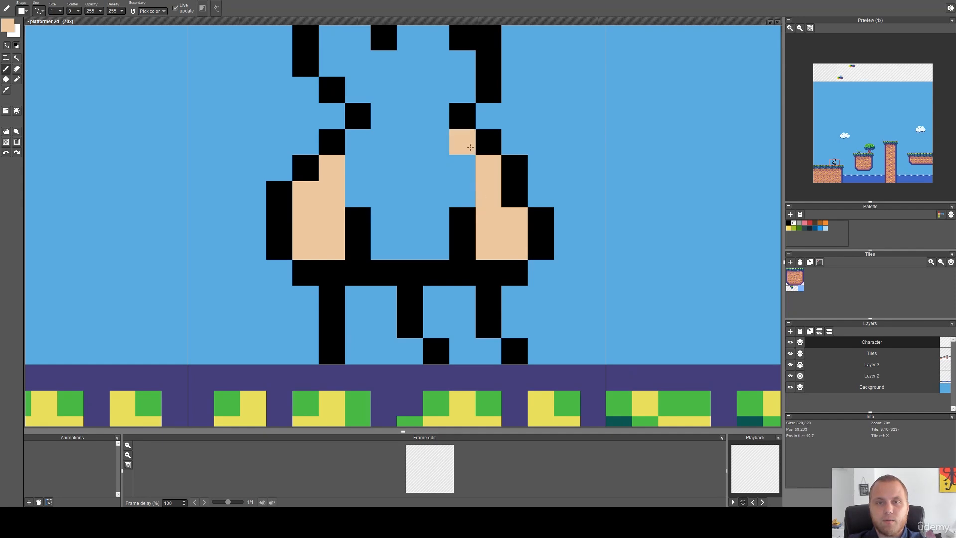
pyautogui.click(470, 150)
pyautogui.moveTo(537, 113); pyautogui.dragTo(508, 240)
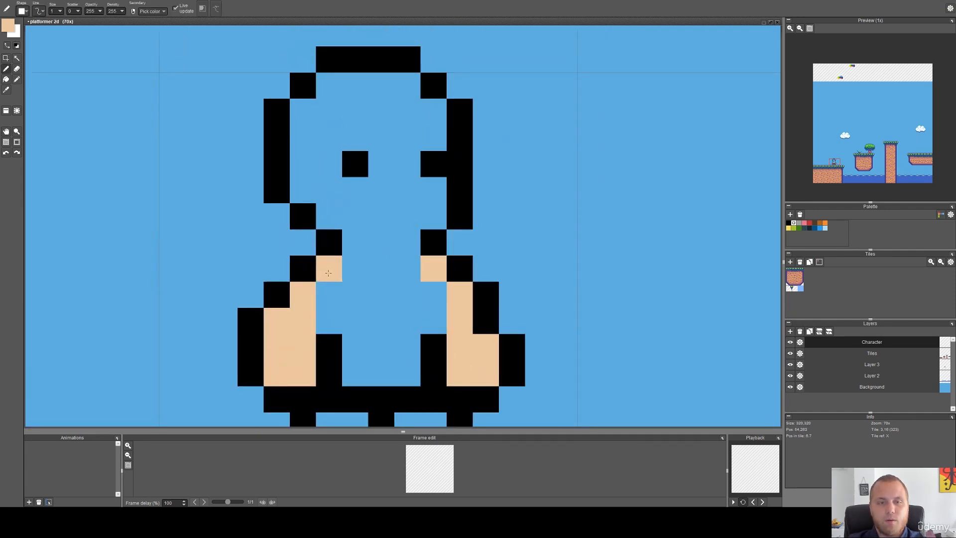
# Close the neck with a three-pixel skin-tone row and fill the head with the same colour.
pyautogui.moveTo(380, 187); pyautogui.dragTo(383, 223)
pyautogui.moveTo(436, 252)
pyautogui.mouseDown()
pyautogui.moveTo(367, 253)
pyautogui.moveTo(402, 272)
pyautogui.moveTo(367, 210)
pyautogui.mouseUp()
pyautogui.press('f')
pyautogui.click(388, 230)
pyautogui.scroll(-4, 370, 222)
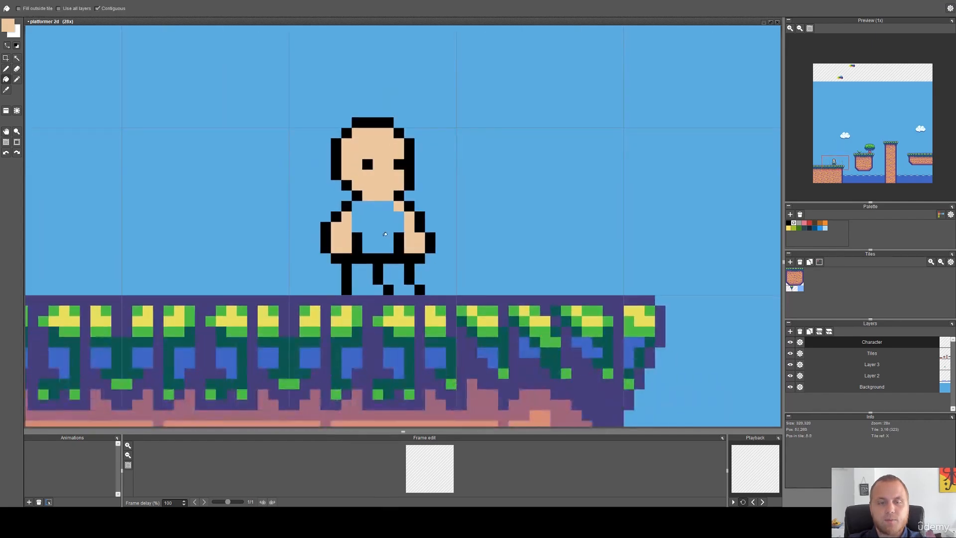
pyautogui.scroll(4, 357, 210)
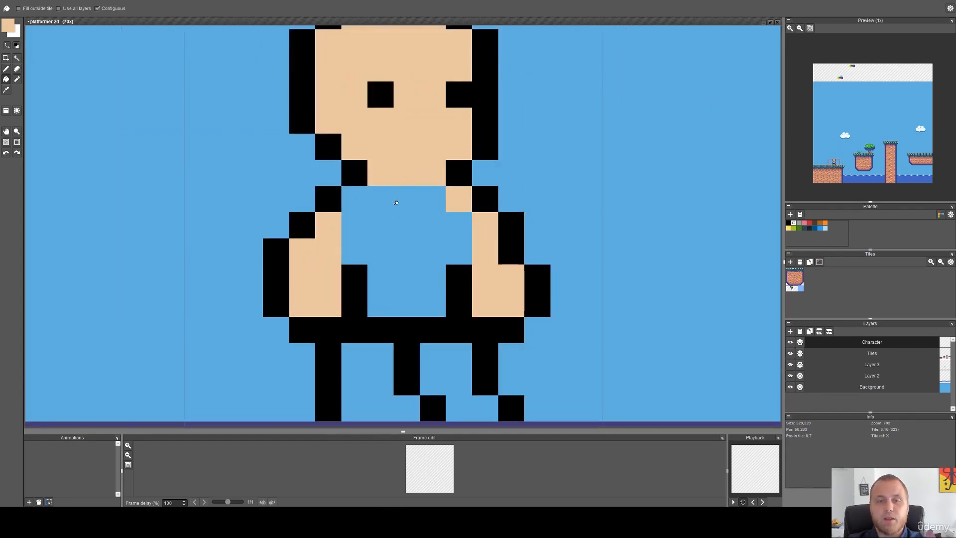
# Set the foreground colour to brown with RGB 166, 90, 32.
pyautogui.moveTo(400, 243); pyautogui.dragTo(361, 193)
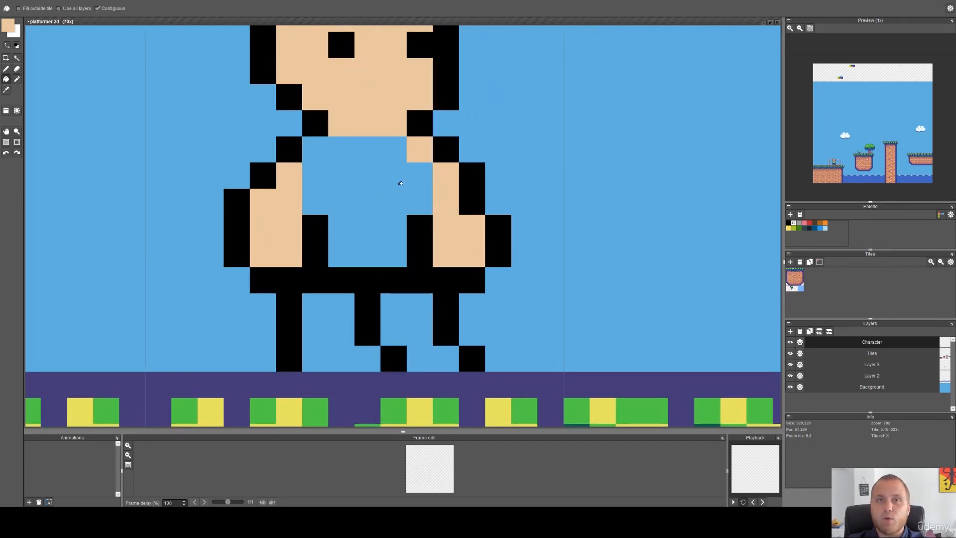
pyautogui.click(8, 28)
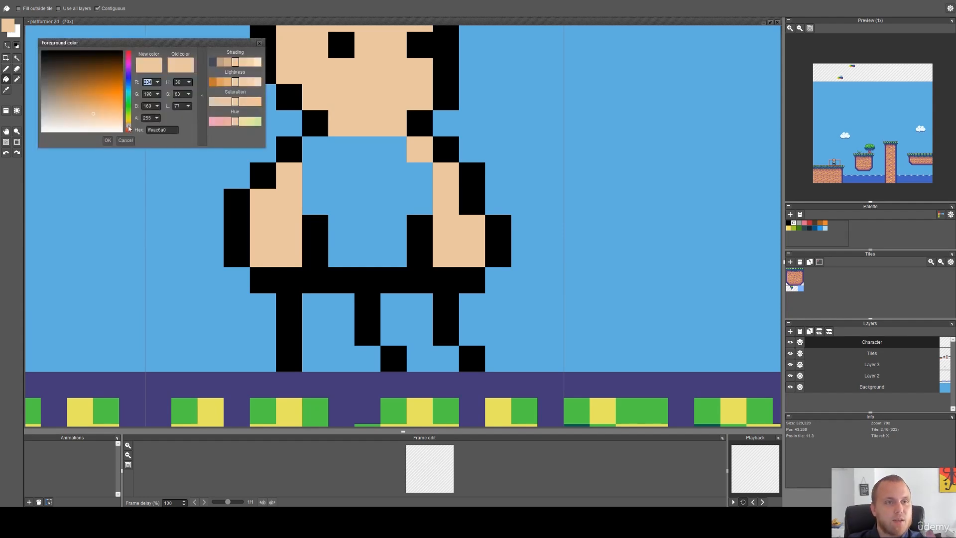
pyautogui.moveTo(129, 128); pyautogui.dragTo(128, 129)
pyautogui.moveTo(89, 86); pyautogui.dragTo(98, 84)
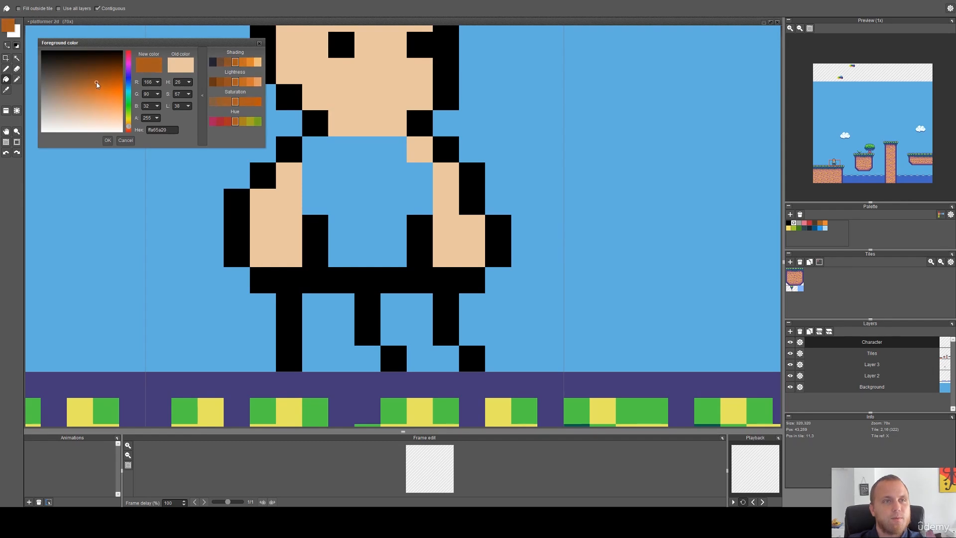
pyautogui.click(107, 140)
# Fill both of the character's legs and the torso with the brown colour.
pyautogui.click(327, 329)
pyautogui.click(406, 319)
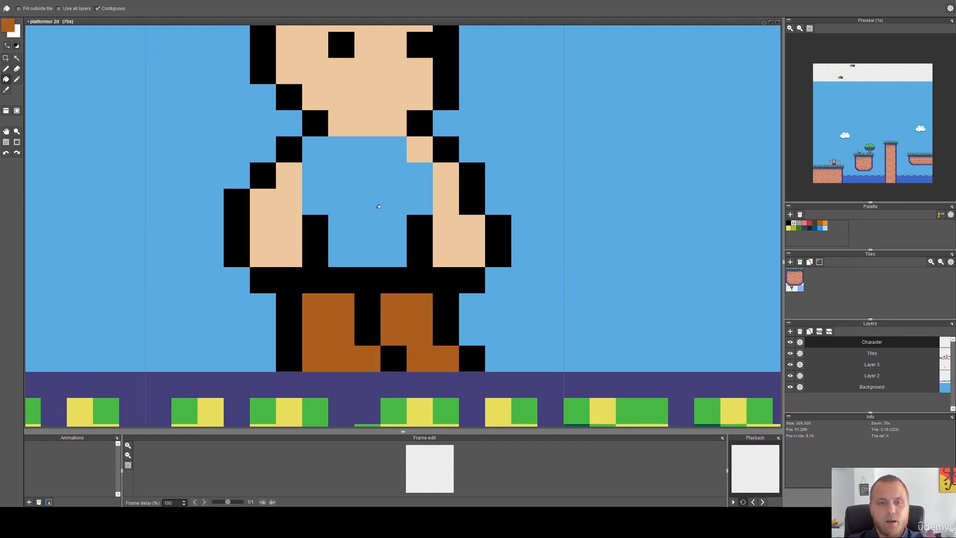
pyautogui.click(387, 215)
pyautogui.scroll(-2, 387, 215)
pyautogui.scroll(3, 352, 168)
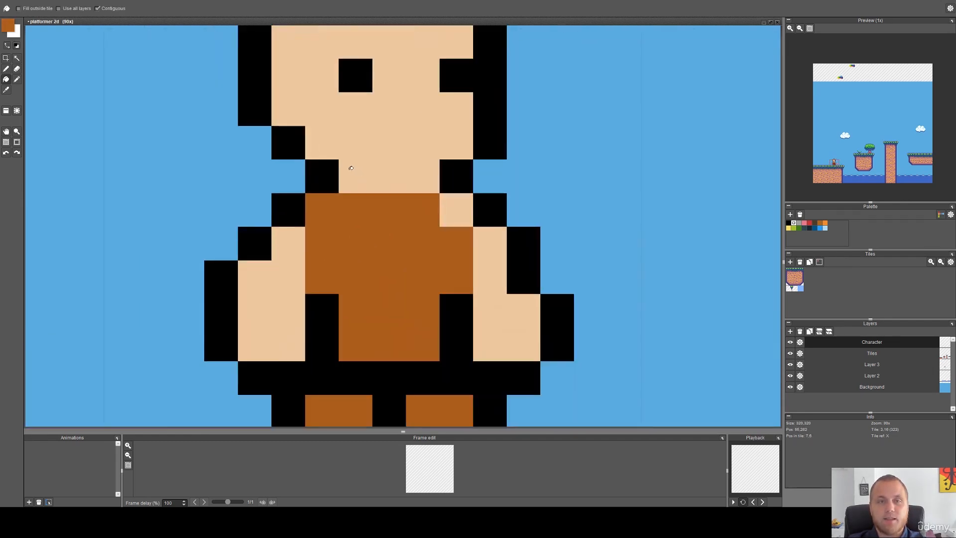
pyautogui.scroll(-4, 363, 184)
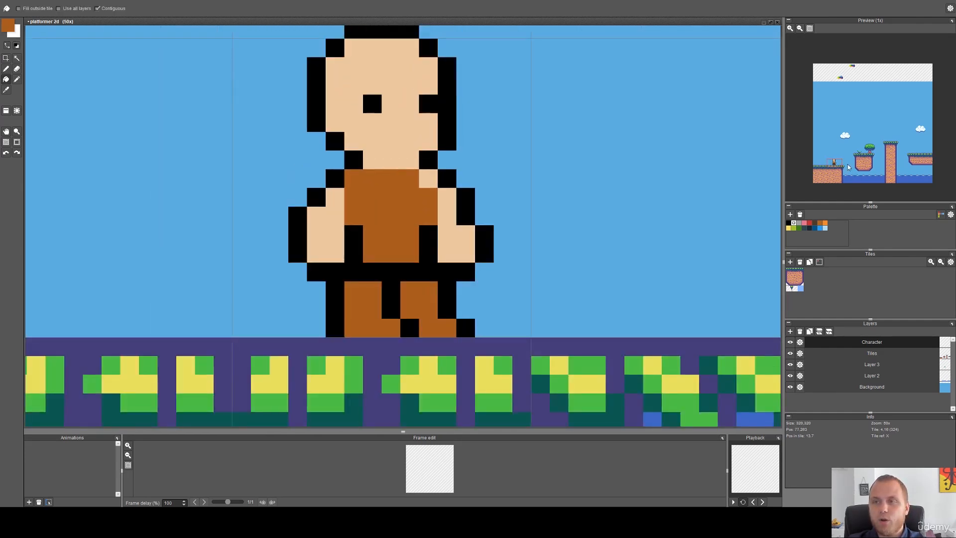
pyautogui.press('s')
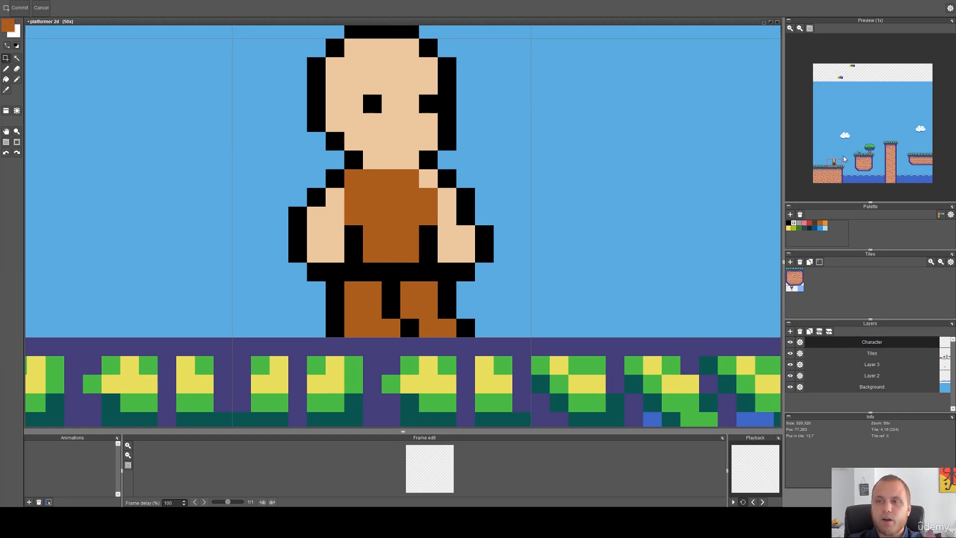
pyautogui.scroll(-5, 505, 159)
pyautogui.scroll(-4, 506, 160)
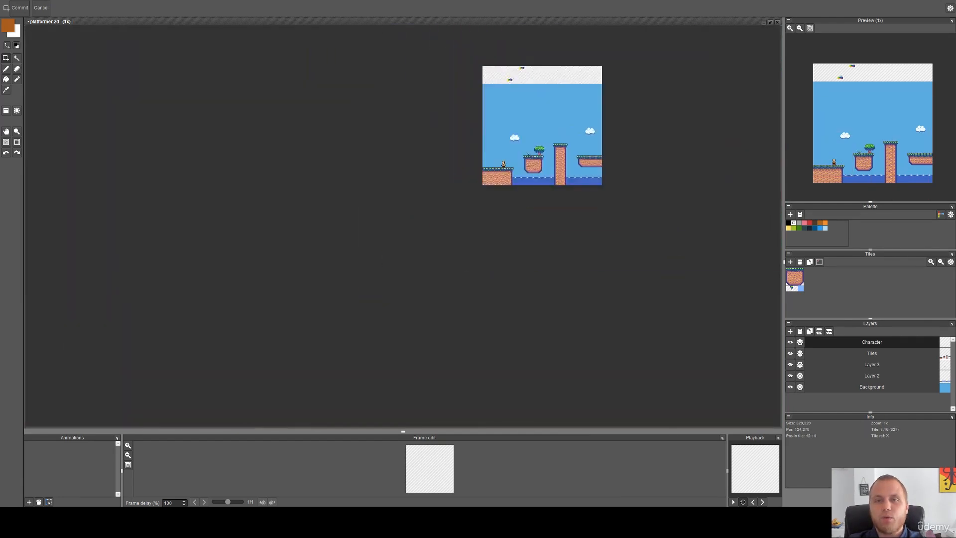
# Choose a darker brown as the foreground colour and paint it along the left side of both of the character's legs.
pyautogui.scroll(3, 453, 135)
pyautogui.scroll(-2, 453, 136)
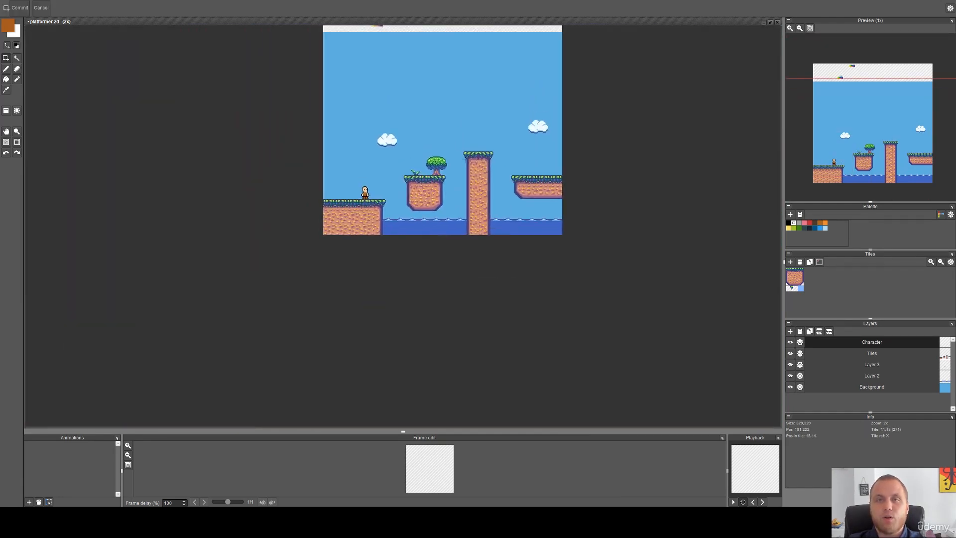
pyautogui.scroll(2, 453, 136)
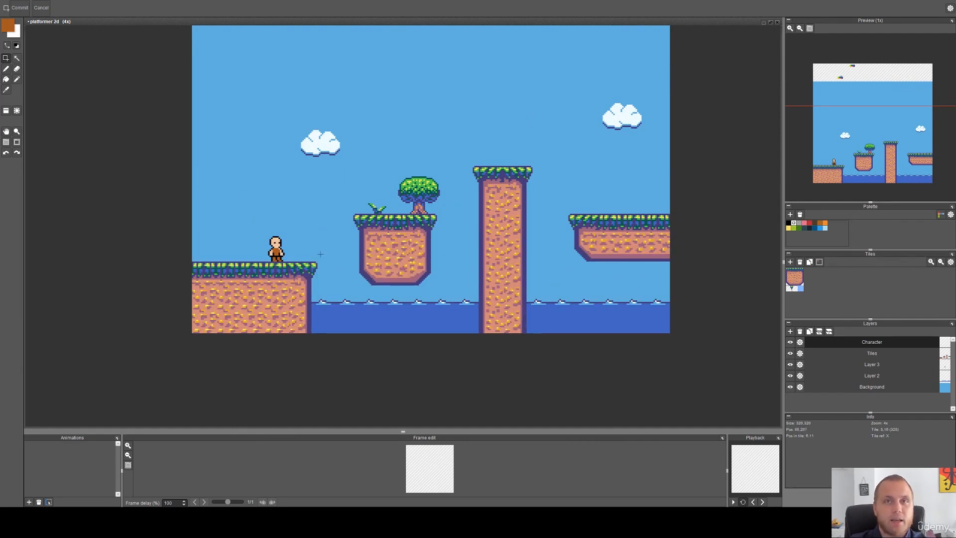
pyautogui.scroll(10, 276, 248)
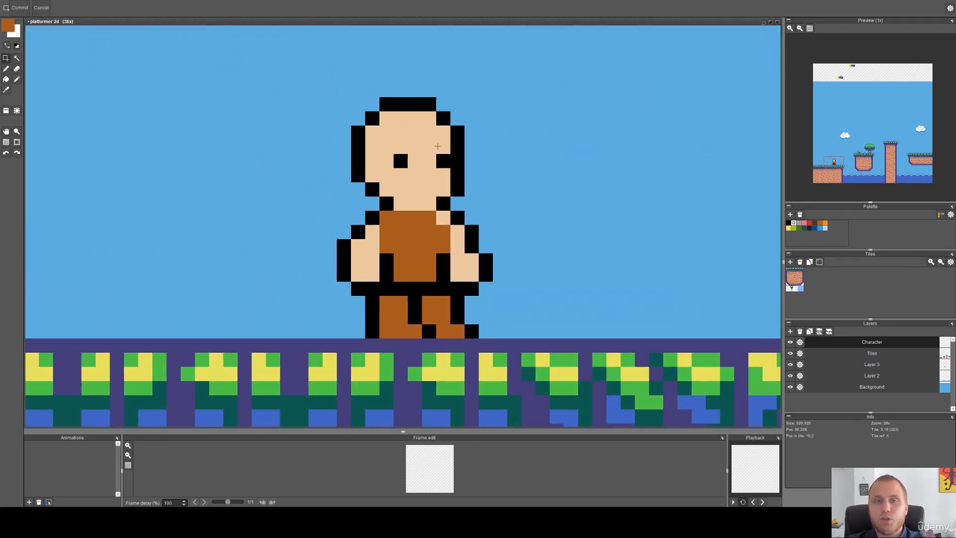
pyautogui.scroll(1, 437, 145)
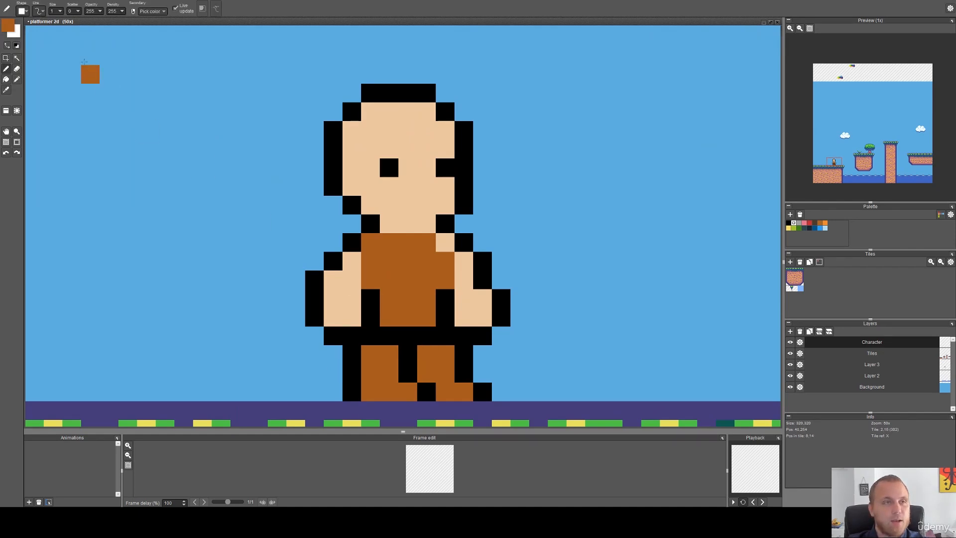
pyautogui.click(7, 27)
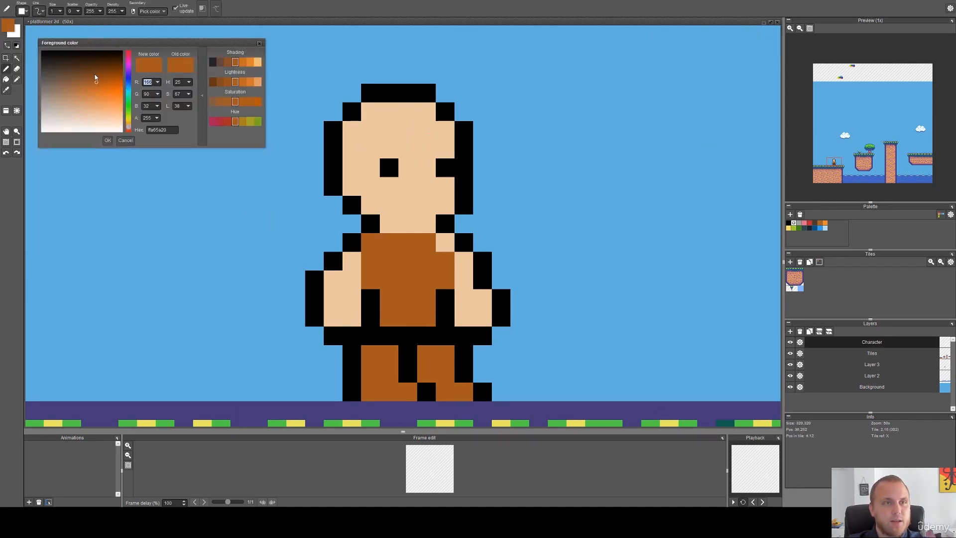
pyautogui.click(100, 72)
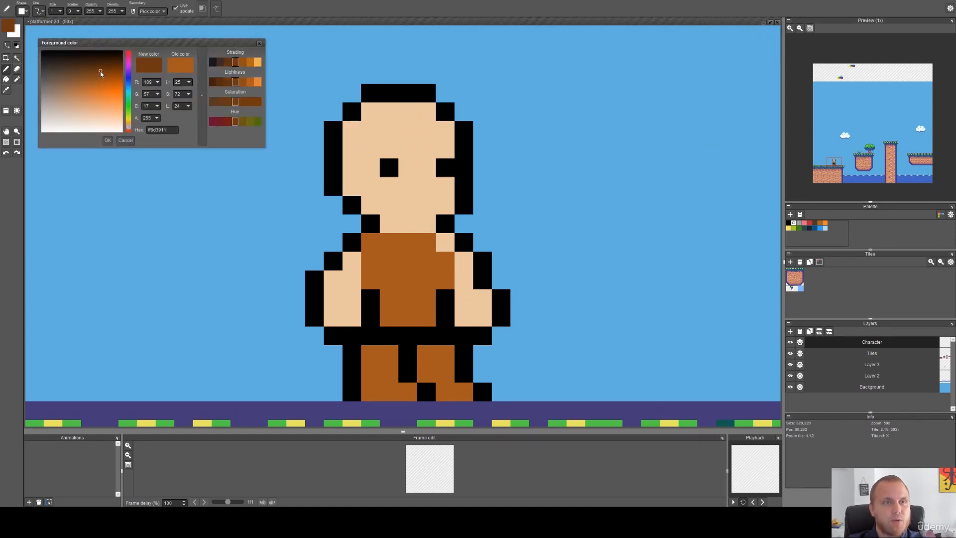
pyautogui.click(129, 130)
pyautogui.click(108, 140)
pyautogui.moveTo(370, 355)
pyautogui.mouseDown()
pyautogui.moveTo(371, 393)
pyautogui.moveTo(385, 392)
pyautogui.mouseUp()
pyautogui.moveTo(429, 360)
pyautogui.mouseDown()
pyautogui.moveTo(411, 266)
pyautogui.moveTo(406, 285)
pyautogui.moveTo(429, 308)
pyautogui.mouseUp()
# Sample the legs' mid brown and change the foreground colour to a brighter orange with RGB 209, 114, 31.
pyautogui.scroll(2, 412, 265)
pyautogui.press('i')
pyautogui.click(352, 271)
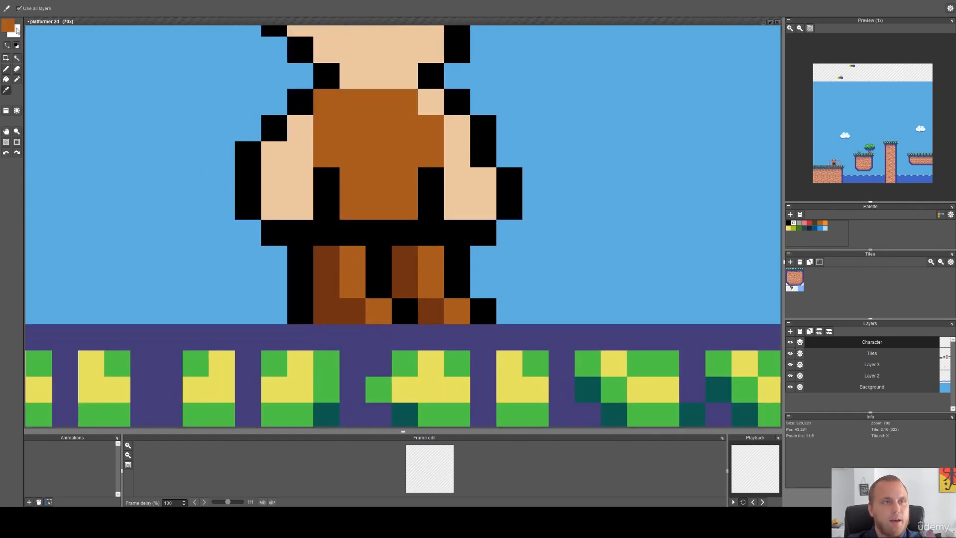
pyautogui.click(10, 27)
pyautogui.click(101, 89)
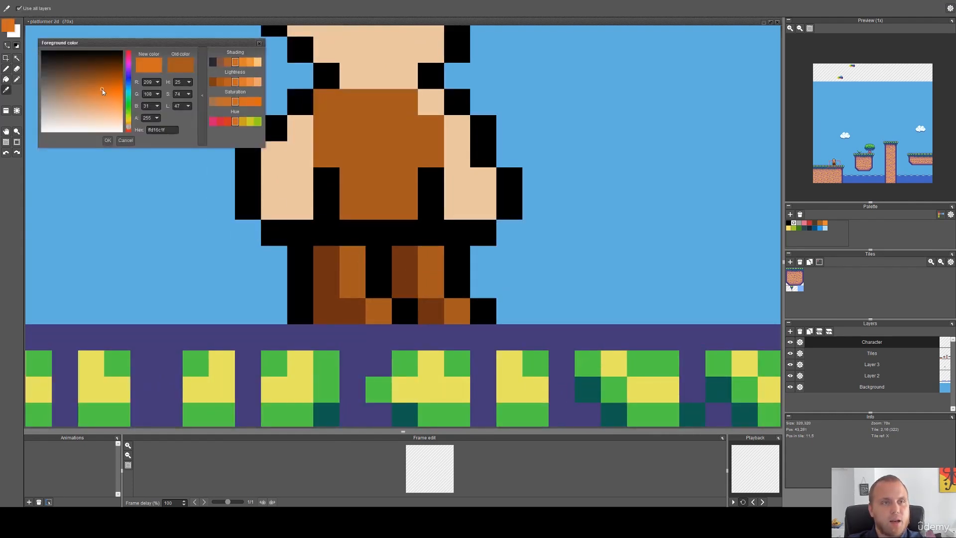
pyautogui.click(129, 127)
pyautogui.moveTo(130, 128); pyautogui.dragTo(129, 129)
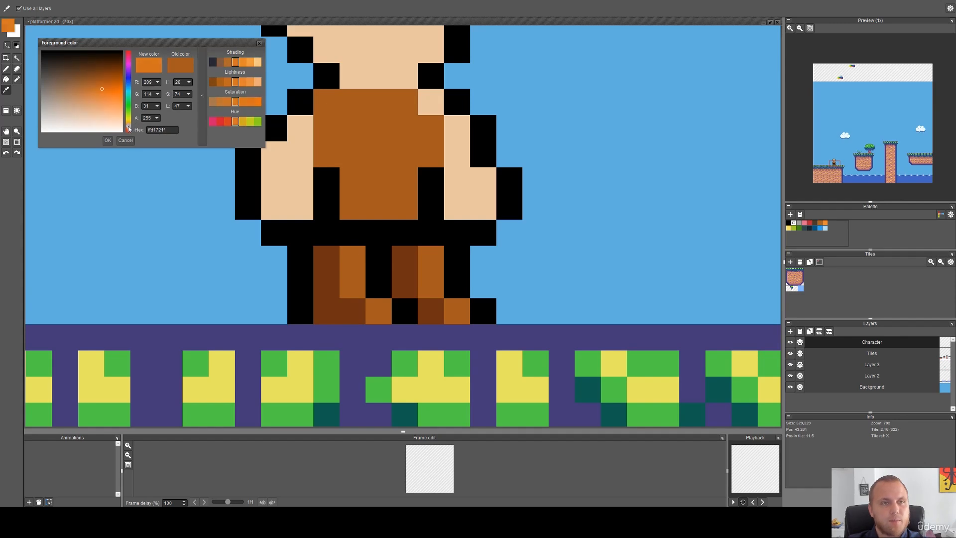
pyautogui.click(107, 140)
# Paint one orange highlight pixel on the toe and one on the lower shin of each leg.
pyautogui.press('b')
pyautogui.click(380, 313)
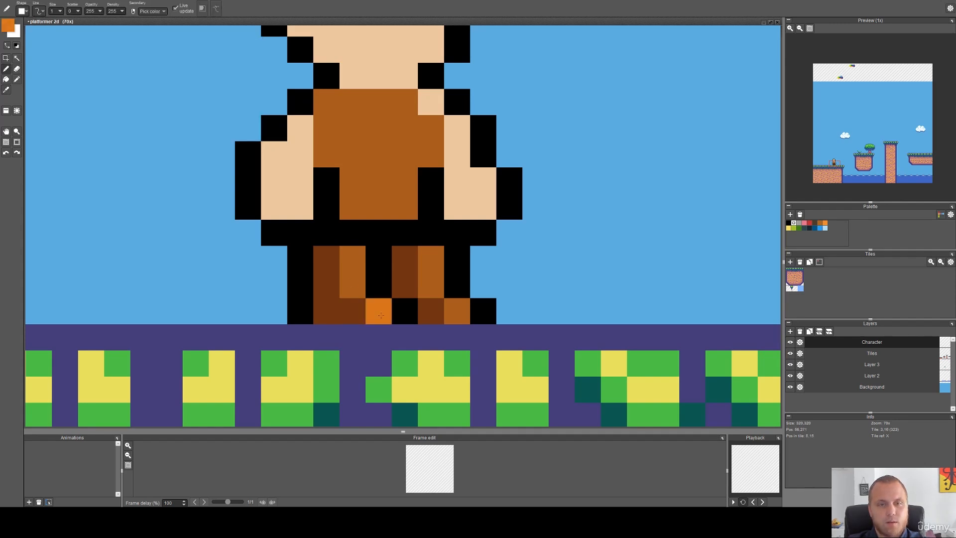
pyautogui.click(352, 285)
pyautogui.click(456, 312)
pyautogui.click(431, 284)
# Sample the dark brown from the leg and shade the torso's left column and bottom row with it.
pyautogui.click(537, 185)
pyautogui.moveTo(546, 182); pyautogui.dragTo(536, 268)
pyautogui.rightClick(315, 345)
pyautogui.moveTo(315, 189); pyautogui.dragTo(315, 241)
pyautogui.moveTo(342, 293); pyautogui.dragTo(382, 294)
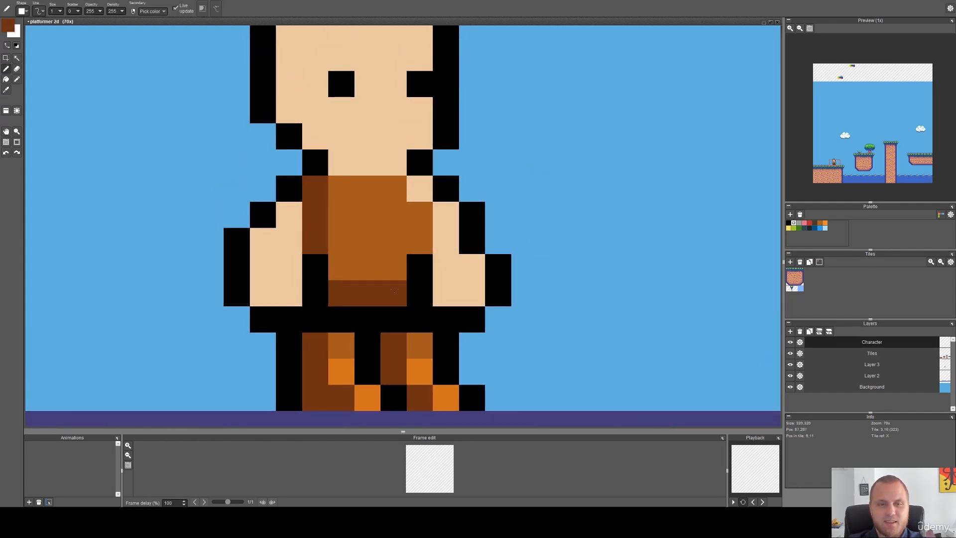
# Sample the torso's mid brown and repaint the dark row along the bottom of the torso with it.
pyautogui.scroll(-1, 463, 276)
pyautogui.moveTo(527, 244); pyautogui.dragTo(527, 273)
pyautogui.scroll(1, 404, 305)
pyautogui.rightClick(407, 298)
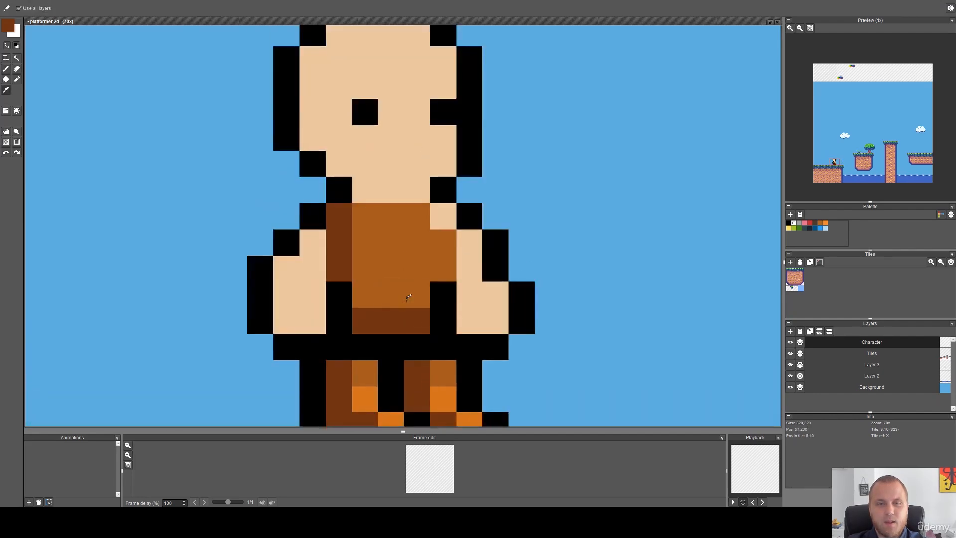
pyautogui.click(408, 297)
pyautogui.moveTo(416, 321); pyautogui.dragTo(363, 321)
pyautogui.scroll(-4, 387, 273)
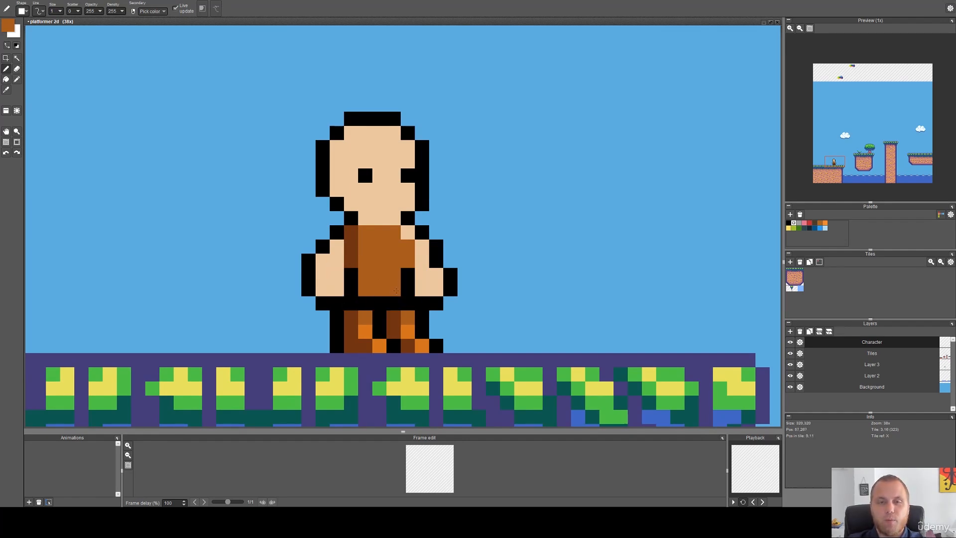
pyautogui.scroll(2, 397, 267)
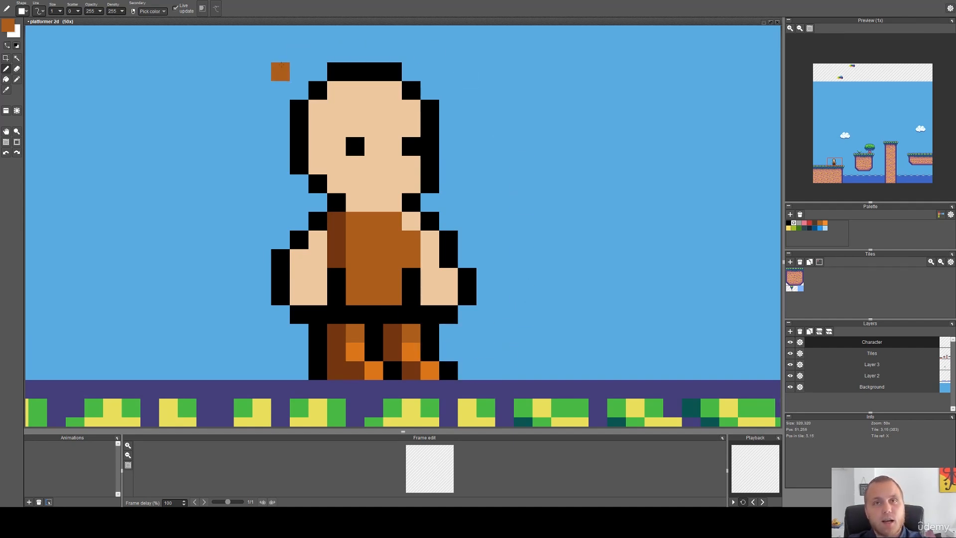
pyautogui.scroll(4, 375, 370)
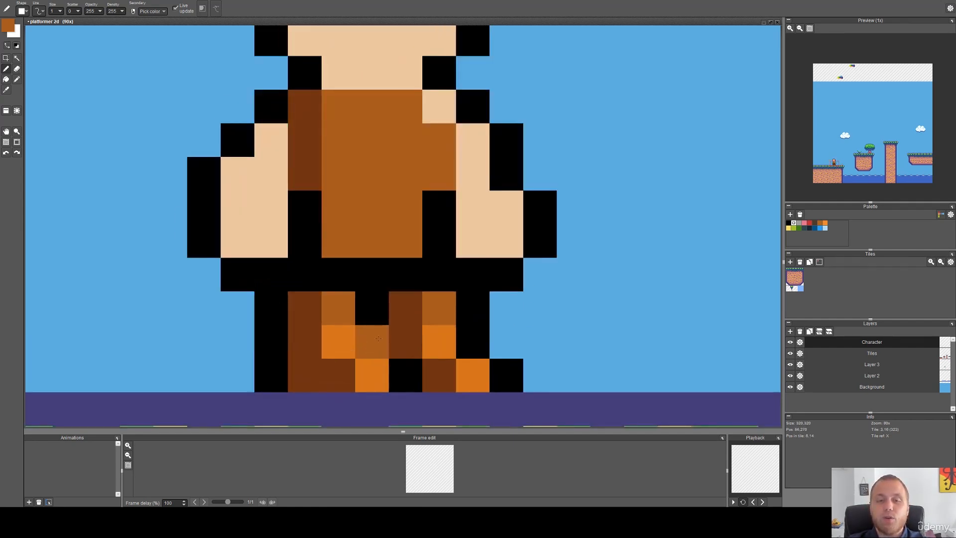
pyautogui.press('s')
pyautogui.moveTo(377, 306)
pyautogui.mouseDown()
pyautogui.moveTo(395, 369)
pyautogui.moveTo(427, 388)
pyautogui.mouseUp()
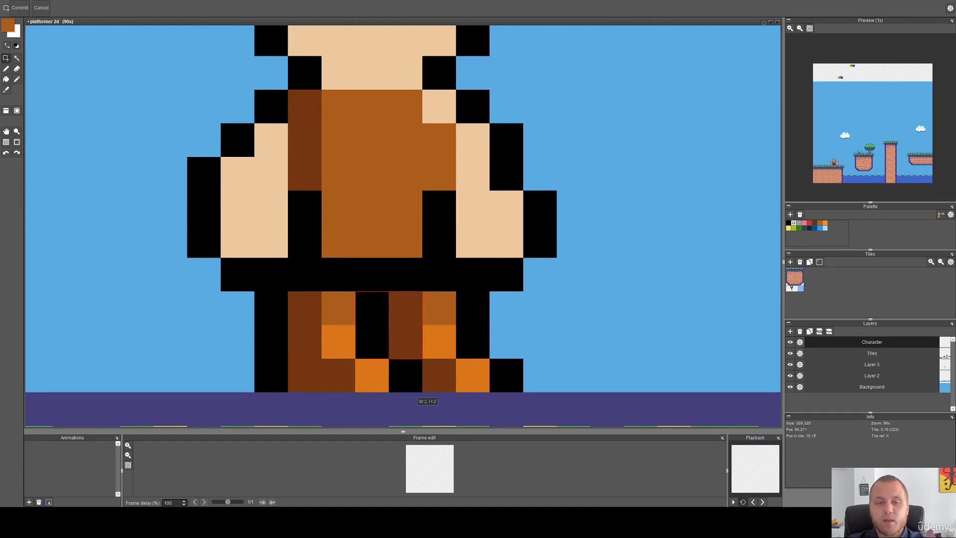
pyautogui.scroll(-2, 401, 297)
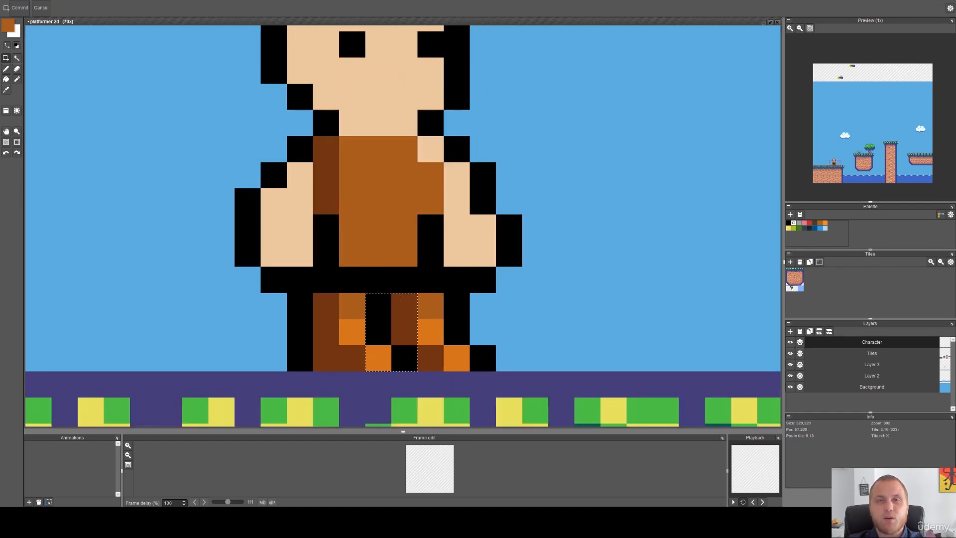
pyautogui.scroll(-1, 401, 299)
pyautogui.scroll(-1, 438, 289)
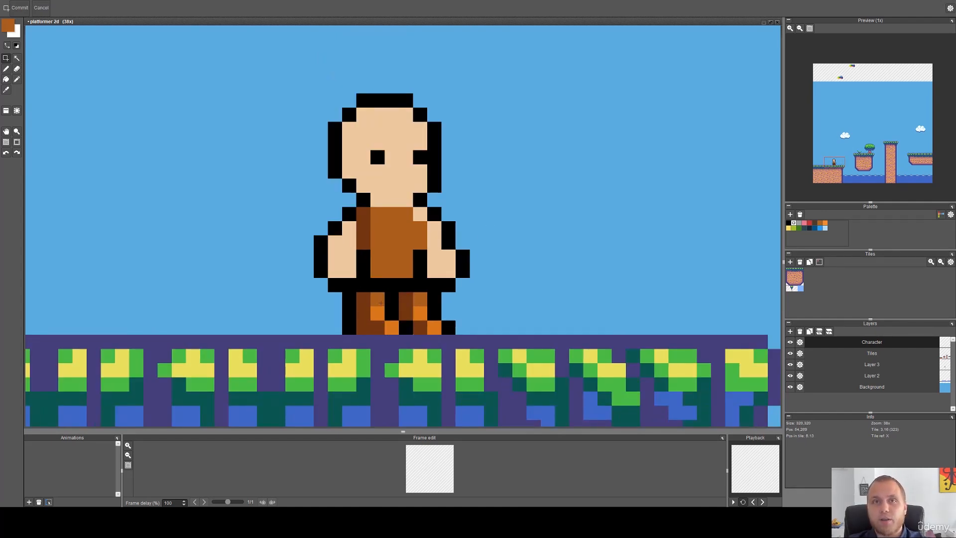
# Extend the torso's brown over the right arm's inner black outline and the right shoulder pixel, trying one sleeve pixel below it.
pyautogui.scroll(2, 393, 272)
pyautogui.press('b')
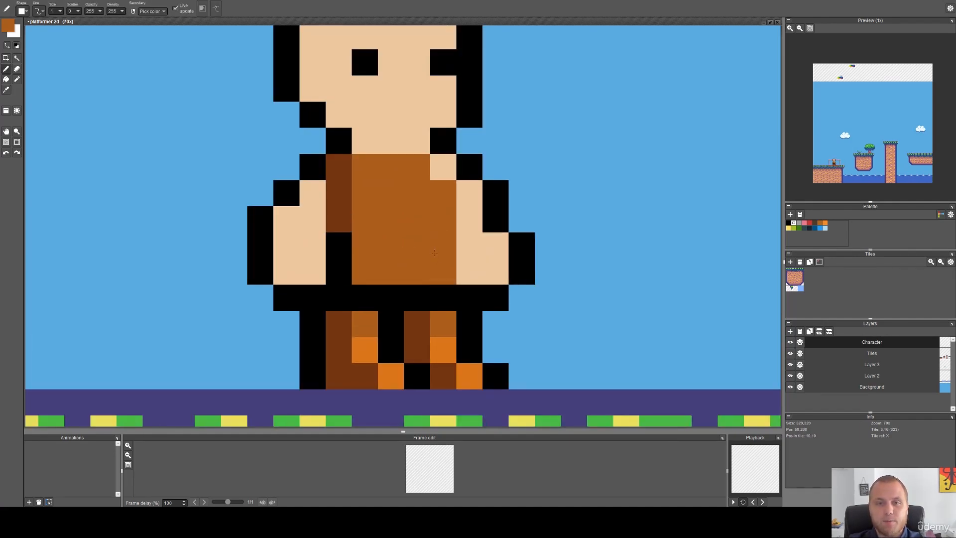
pyautogui.moveTo(434, 253); pyautogui.dragTo(388, 212)
pyautogui.press('b')
pyautogui.click(405, 141)
pyautogui.click(431, 160)
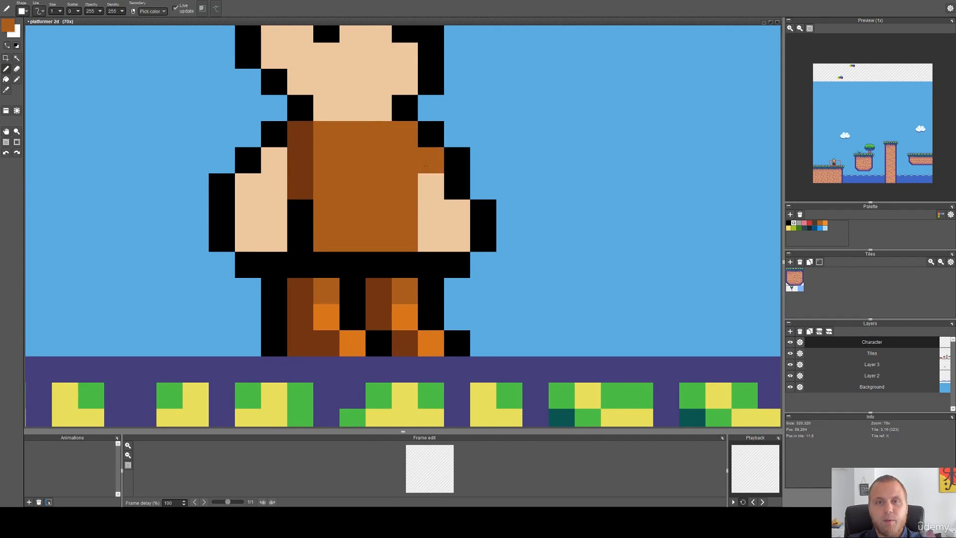
pyautogui.scroll(-3, 477, 193)
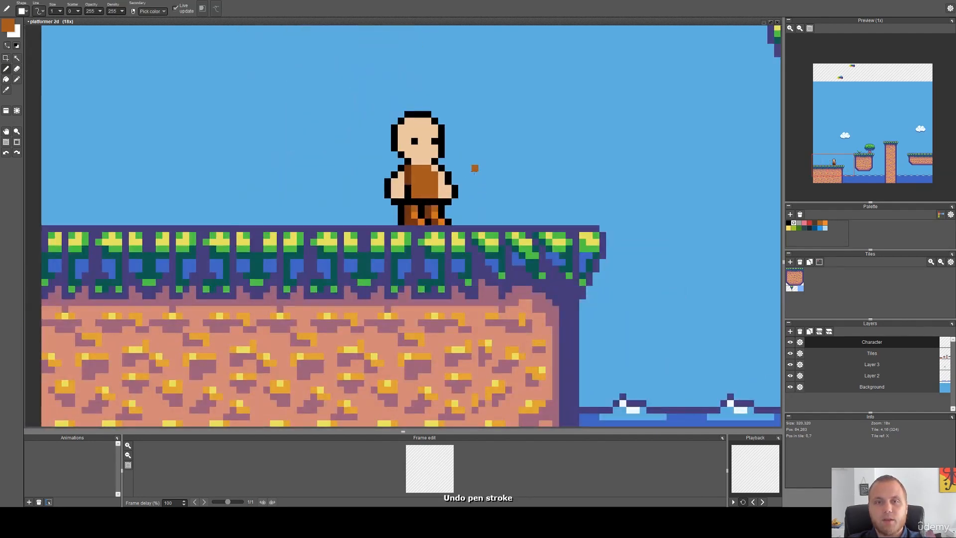
# Sample the skin tone and paint a two-pixel-wide neckline into the top row of the torso.
pyautogui.scroll(3, 475, 168)
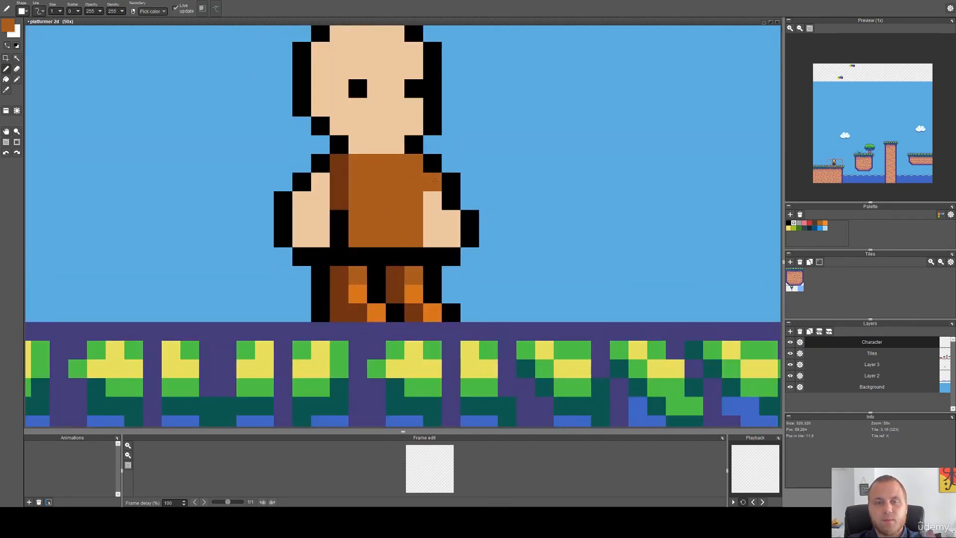
pyautogui.keyDown('alt'); pyautogui.click(395, 144); pyautogui.keyUp('alt')
pyautogui.moveTo(395, 163); pyautogui.dragTo(376, 164)
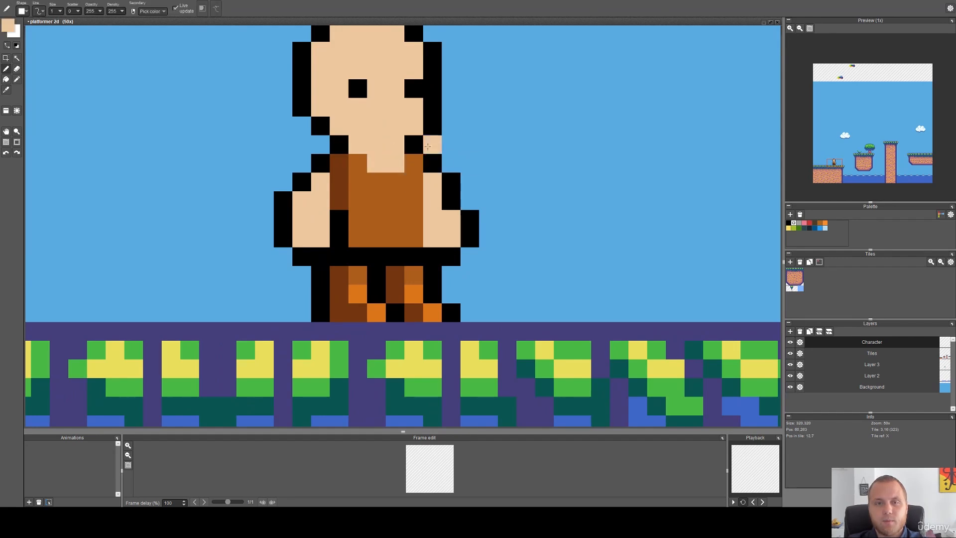
pyautogui.keyDown('alt'); pyautogui.click(392, 172); pyautogui.keyUp('alt')
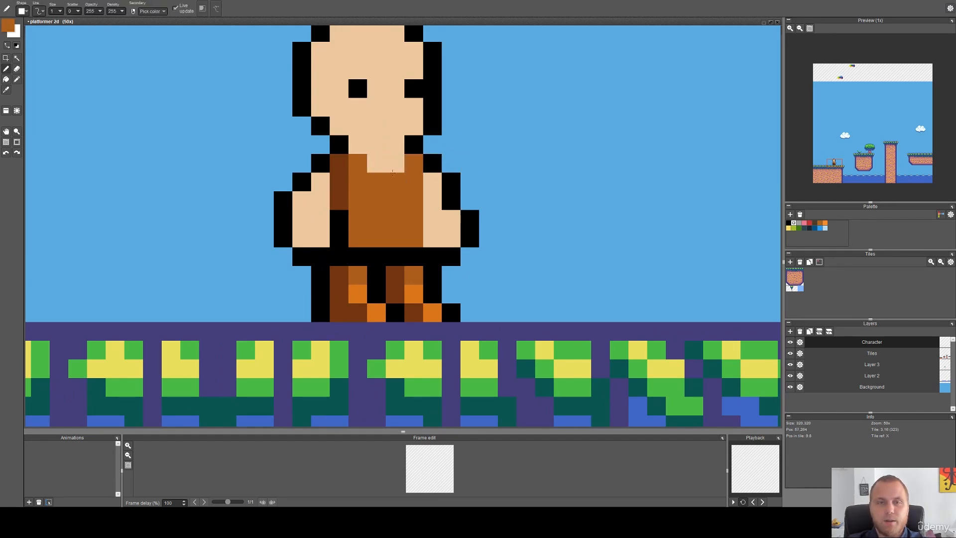
pyautogui.scroll(3, 393, 171)
pyautogui.click(419, 228)
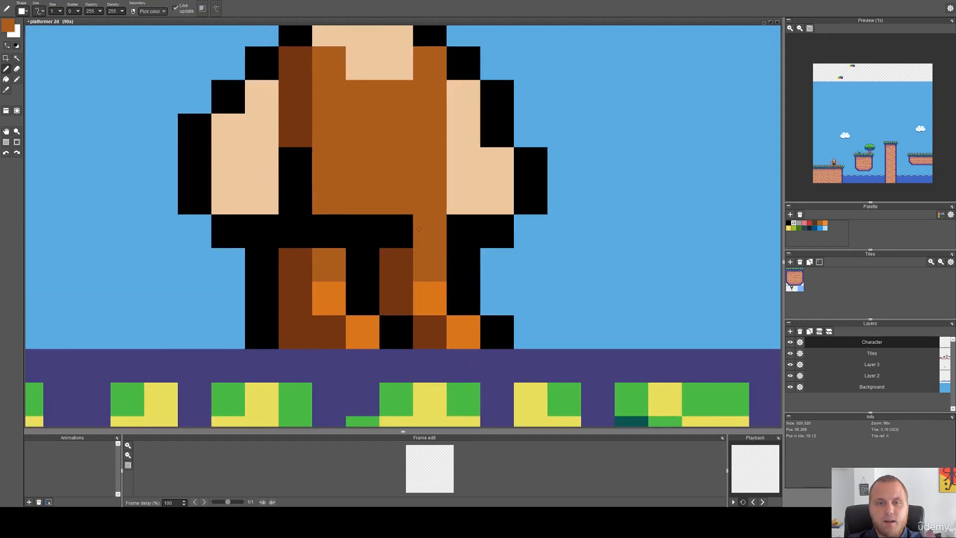
pyautogui.scroll(-4, 407, 251)
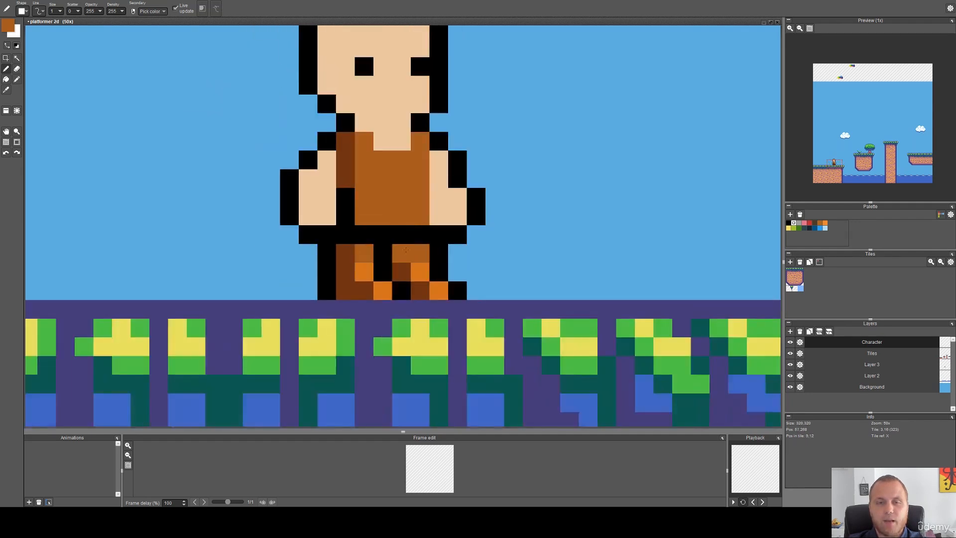
# Sample the yellow from the grass tile and paint one pixel of the black belt as a buckle.
pyautogui.press('alt')
pyautogui.keyDown('alt'); pyautogui.click(417, 324); pyautogui.keyUp('alt')
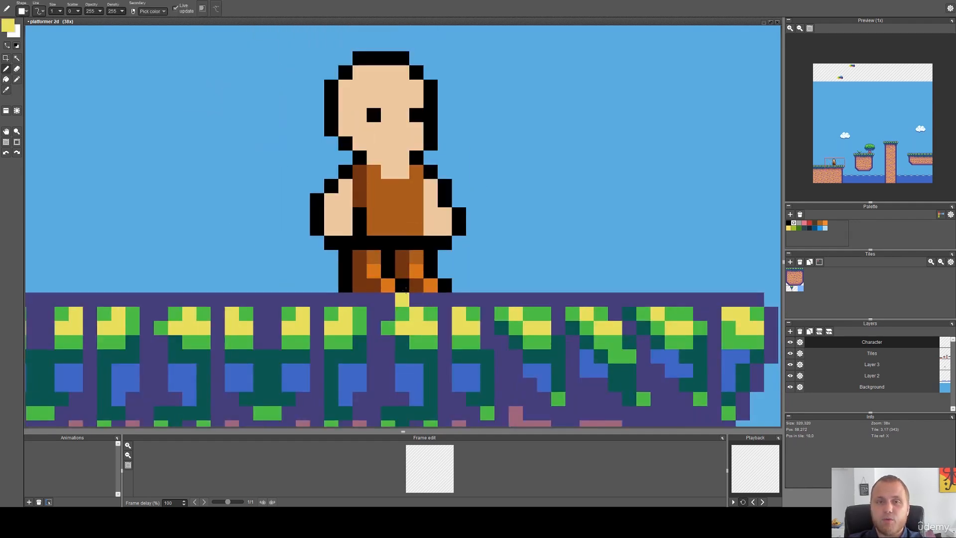
pyautogui.click(401, 243)
pyautogui.scroll(2, 400, 247)
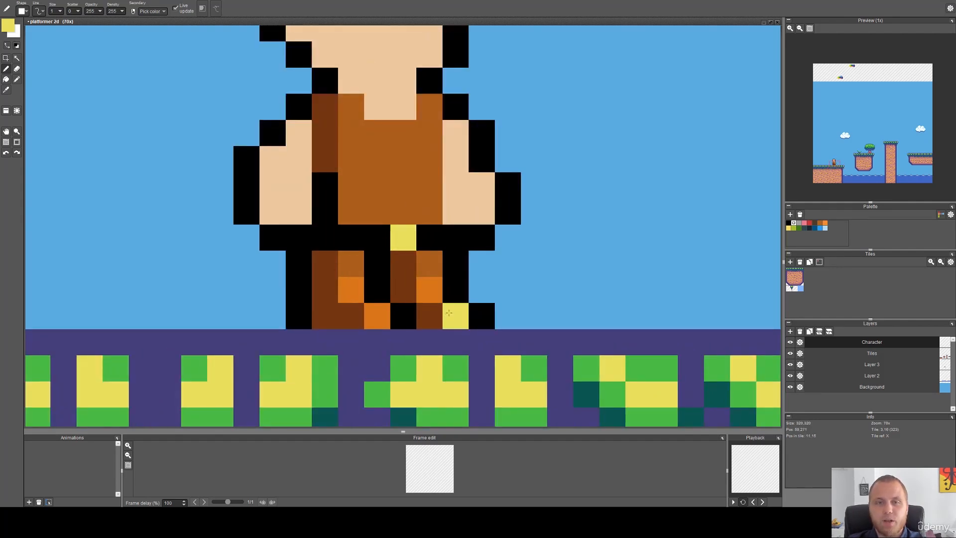
pyautogui.scroll(-2, 328, 326)
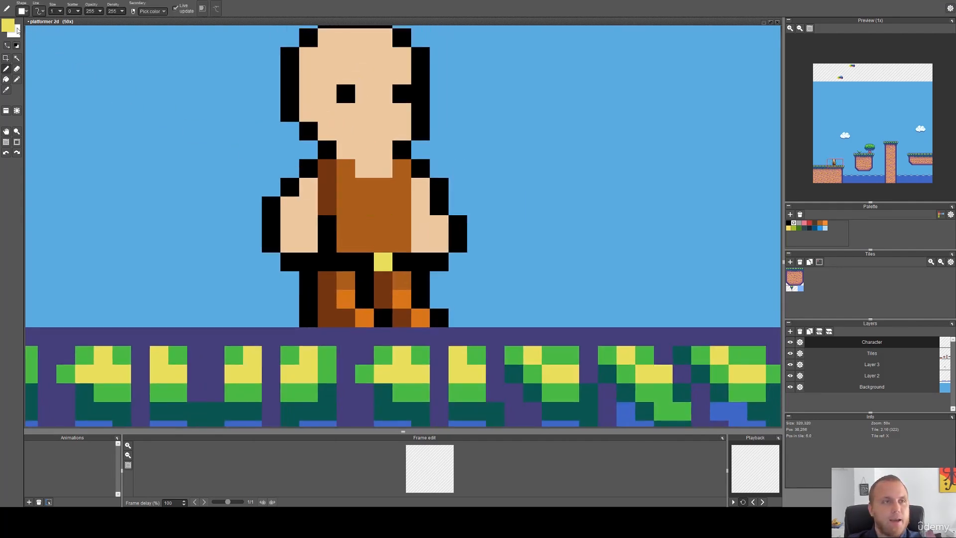
# Set the foreground colour to slate grey with RGB 95, 111, 123 and paint one belt pixel on each side of the buckle.
pyautogui.click(9, 26)
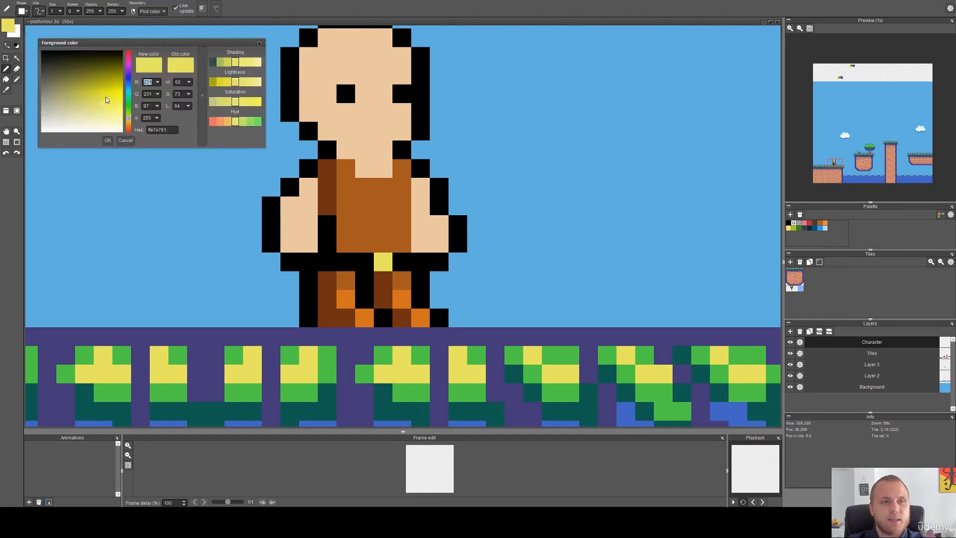
pyautogui.moveTo(128, 121)
pyautogui.mouseDown()
pyautogui.moveTo(129, 88)
pyautogui.moveTo(55, 88)
pyautogui.mouseUp()
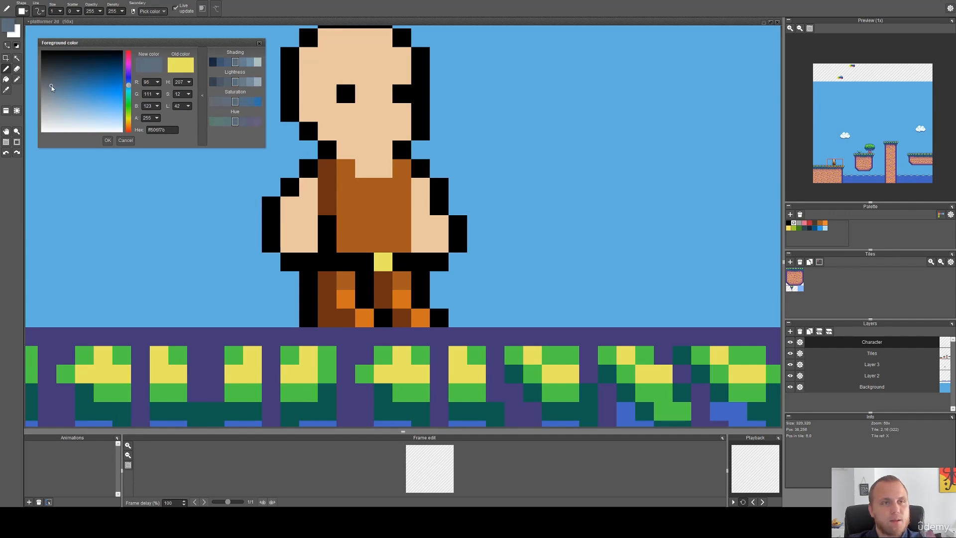
pyautogui.click(106, 139)
pyautogui.click(363, 262)
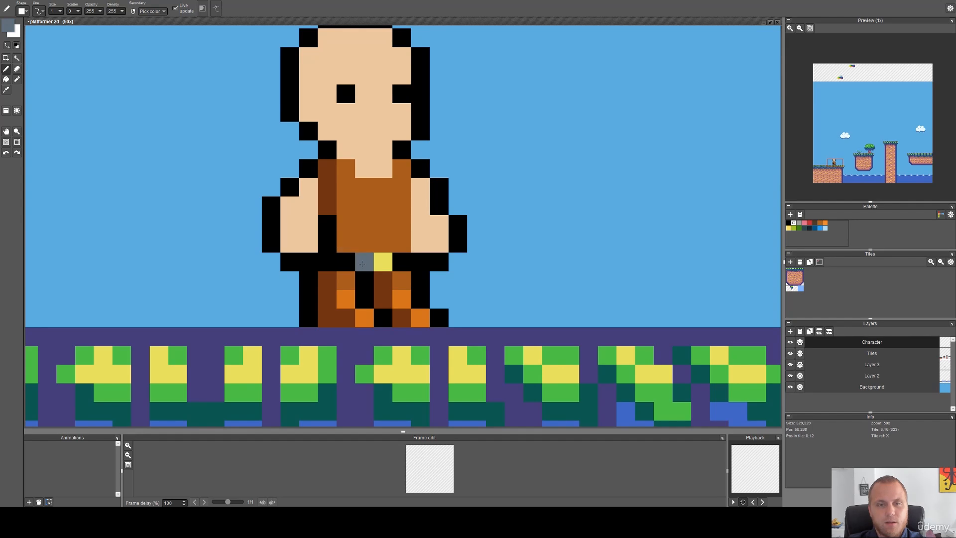
pyautogui.click(401, 263)
# Undo the last stroke and paint slate-grey hair across the top rows of the head and down its left side.
pyautogui.press('space')
pyautogui.moveTo(386, 193); pyautogui.dragTo(380, 249)
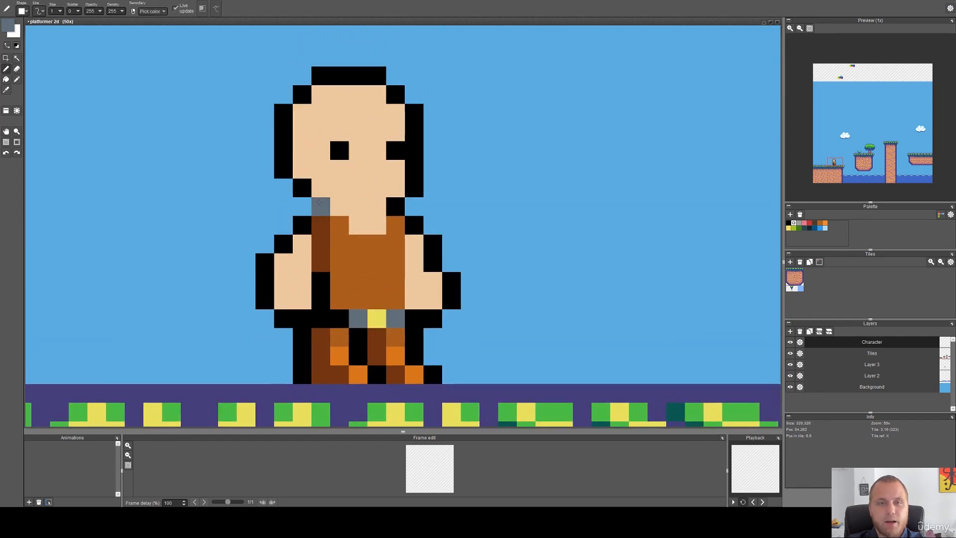
pyautogui.hotkey('ctrl', 'z')
pyautogui.moveTo(304, 169)
pyautogui.mouseDown()
pyautogui.moveTo(301, 119)
pyautogui.moveTo(311, 124)
pyautogui.moveTo(320, 106)
pyautogui.moveTo(371, 98)
pyautogui.moveTo(390, 117)
pyautogui.moveTo(334, 115)
pyautogui.moveTo(320, 132)
pyautogui.mouseUp()
pyautogui.scroll(-3, 393, 194)
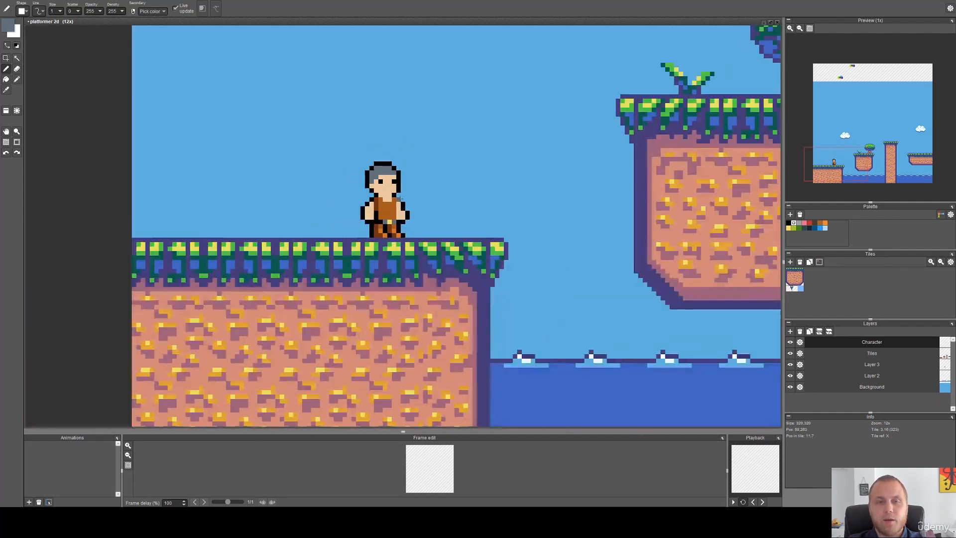
pyautogui.scroll(3, 407, 200)
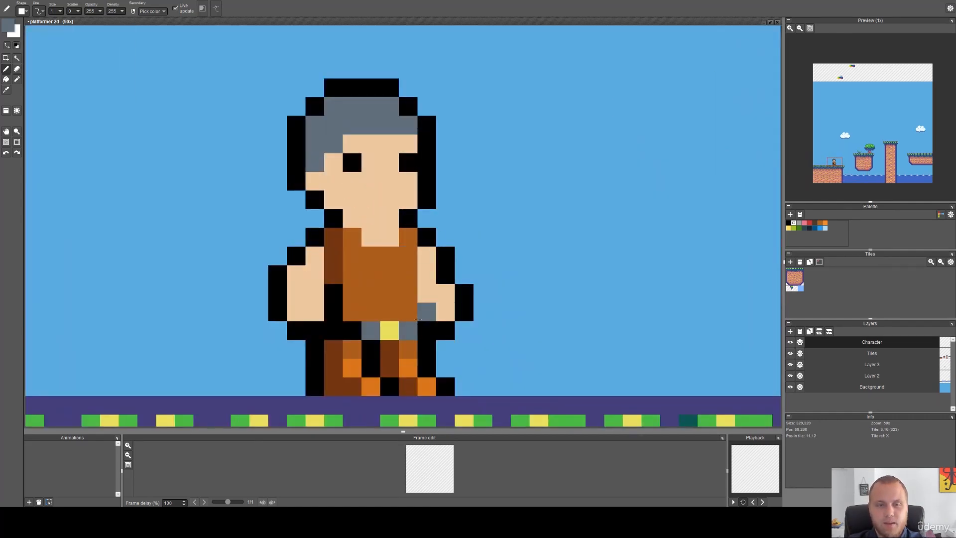
# Set the foreground colour to a darker slate grey, about RGB 77, 82, 91, and paint the two leftmost belt pixels.
pyautogui.press('alt')
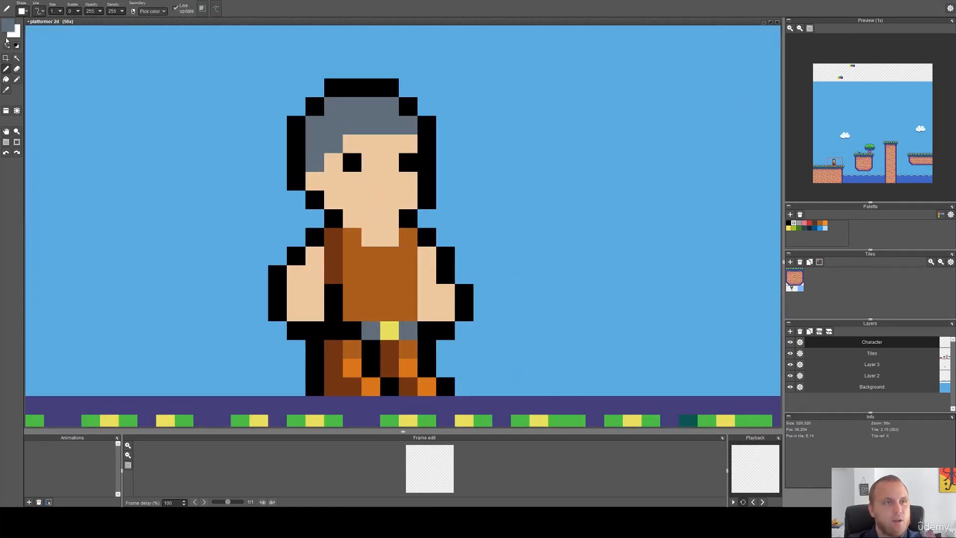
pyautogui.click(9, 28)
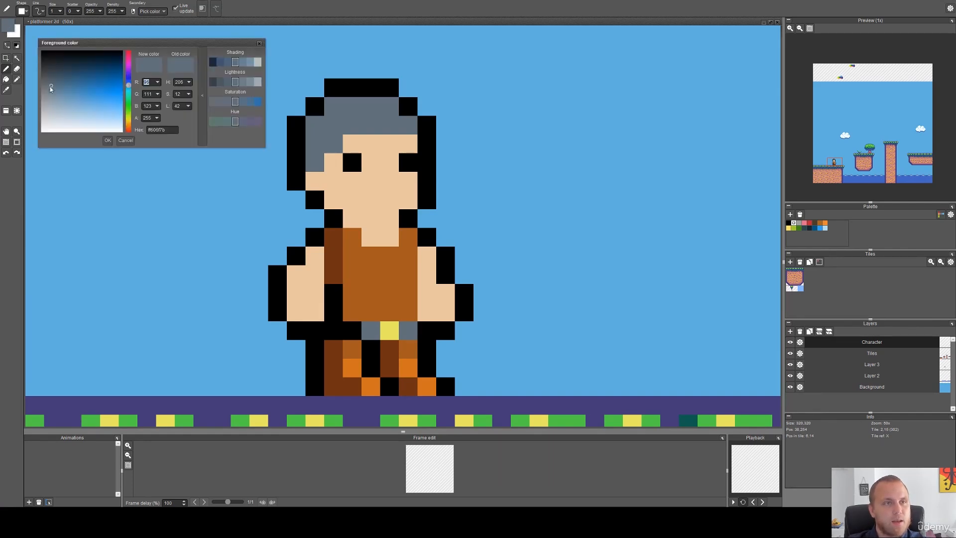
pyautogui.click(49, 79)
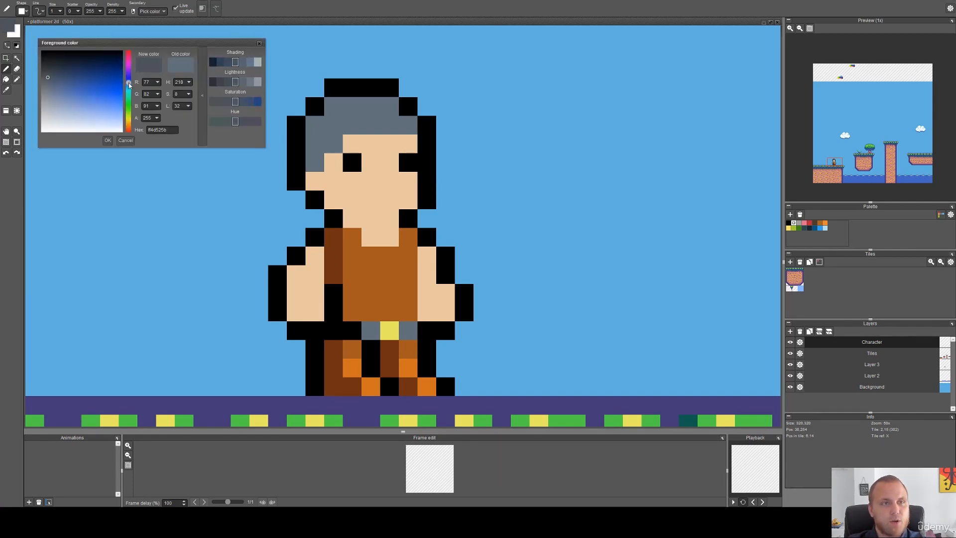
pyautogui.click(107, 140)
pyautogui.click(353, 331)
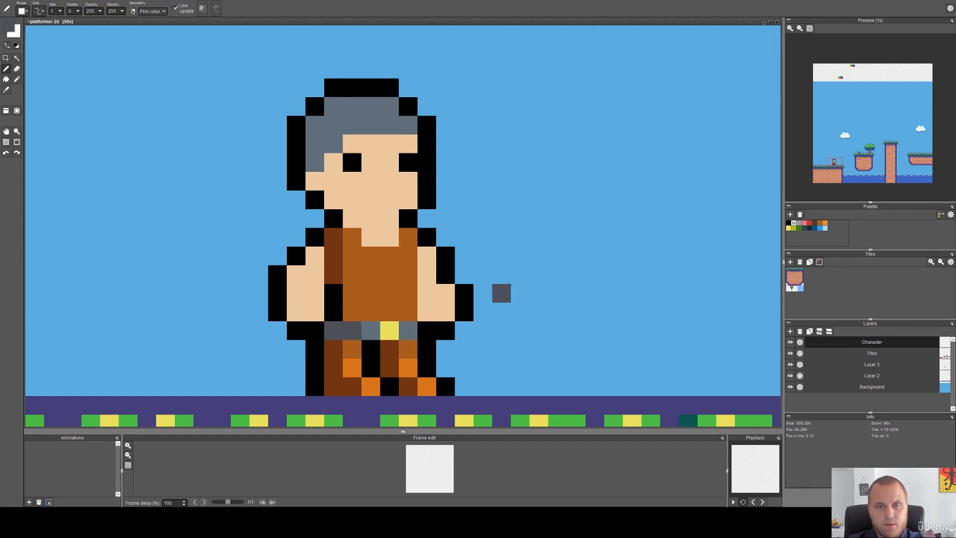
# Shade the hair with the darker slate grey along its second row and around the sideburn, keeping one lighter sideburn pixel.
pyautogui.scroll(-2, 503, 282)
pyautogui.scroll(-2, 502, 279)
pyautogui.scroll(6, 476, 267)
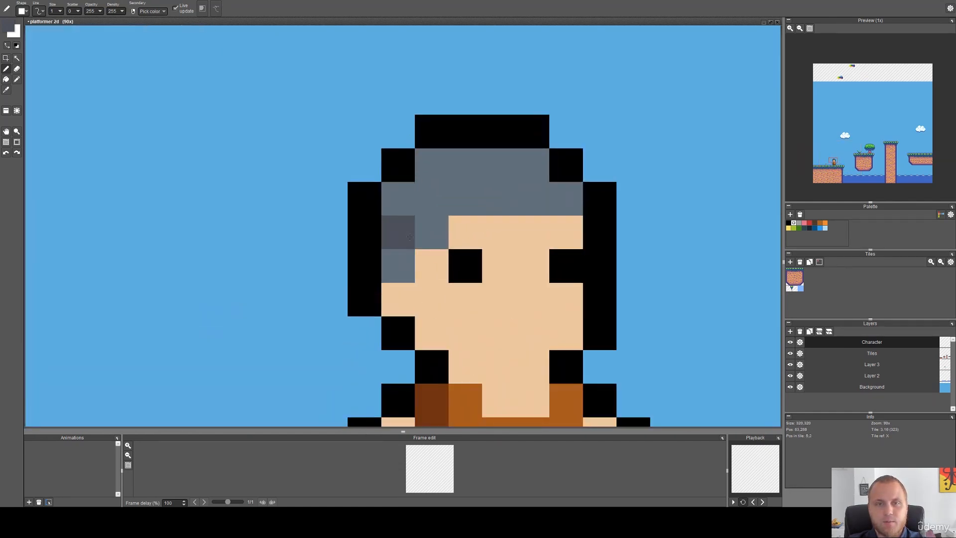
pyautogui.moveTo(441, 192); pyautogui.dragTo(567, 197)
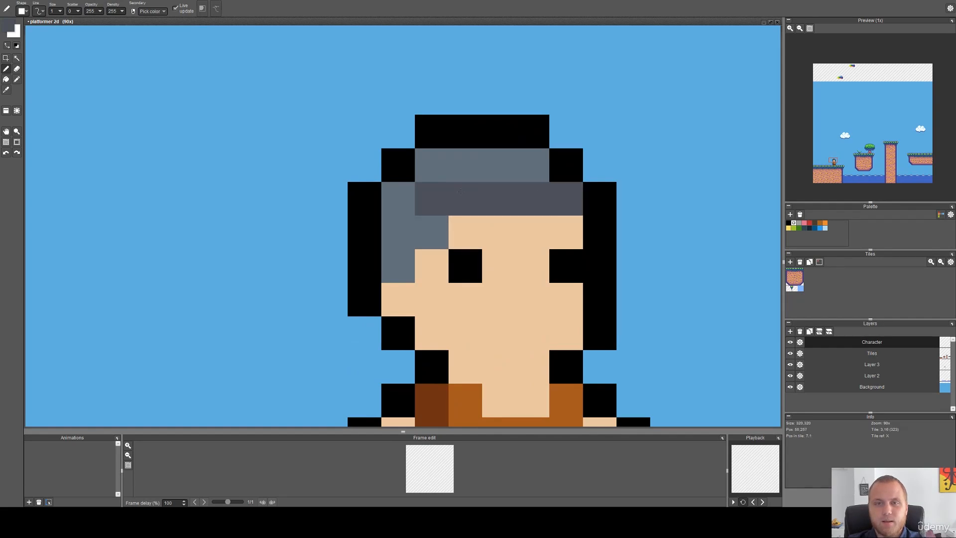
pyautogui.click(431, 229)
pyautogui.click(399, 200)
pyautogui.click(400, 264)
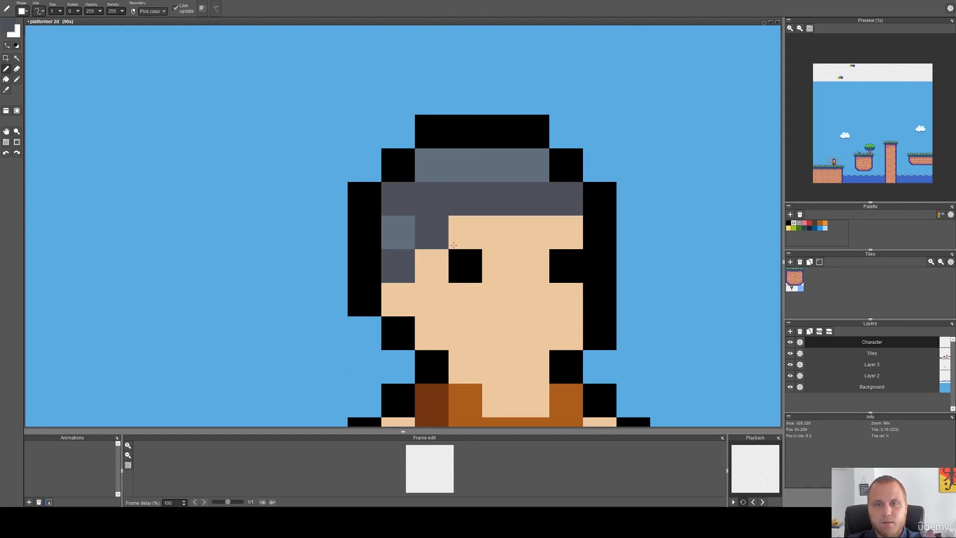
# Sample the lighter slate grey from the belt and paint three-pixel bracers on both of the character's forearms.
pyautogui.scroll(-4, 471, 247)
pyautogui.press('space')
pyautogui.moveTo(538, 279); pyautogui.dragTo(443, 214)
pyautogui.scroll(-2, 379, 163)
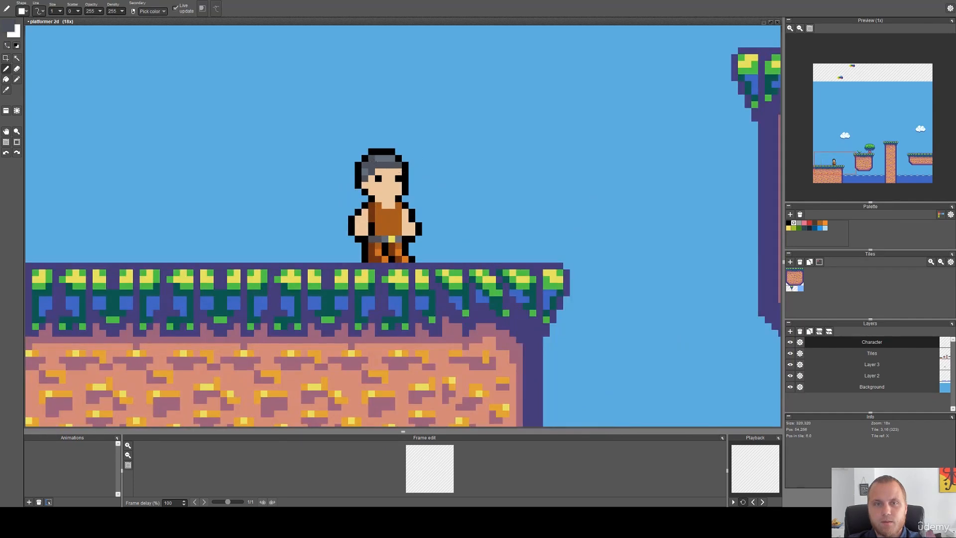
pyautogui.scroll(-3, 446, 185)
pyautogui.scroll(6, 441, 189)
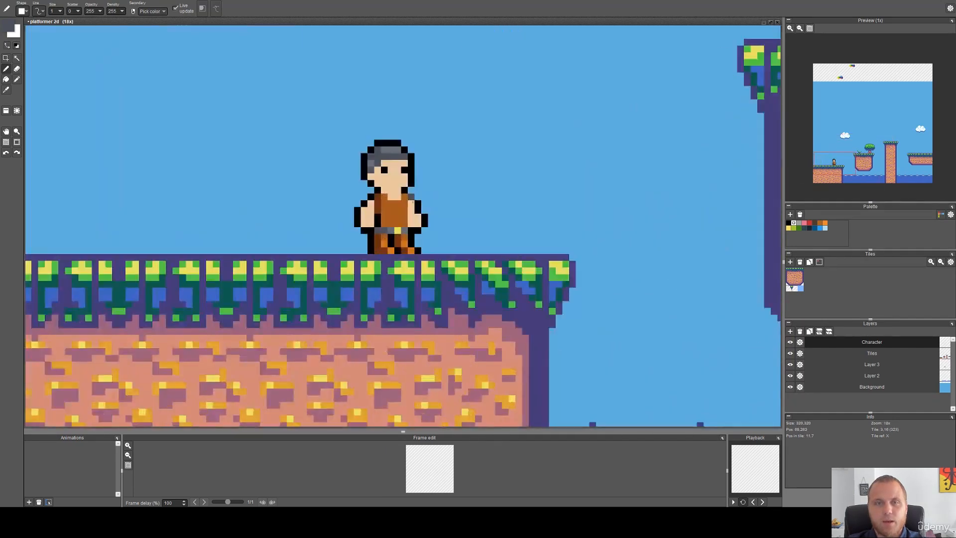
pyautogui.press('alt')
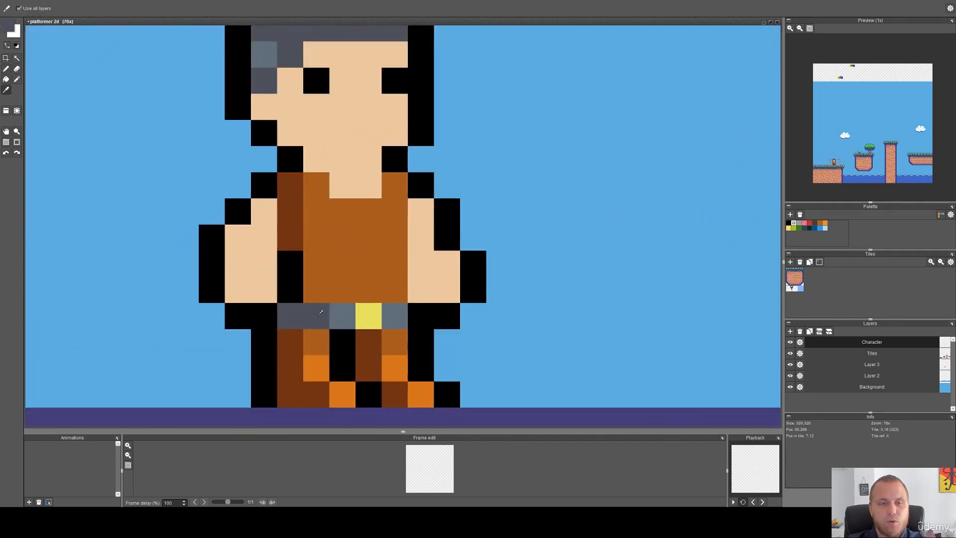
pyautogui.keyDown('alt'); pyautogui.click(333, 319); pyautogui.keyUp('alt')
pyautogui.moveTo(318, 264); pyautogui.dragTo(376, 254)
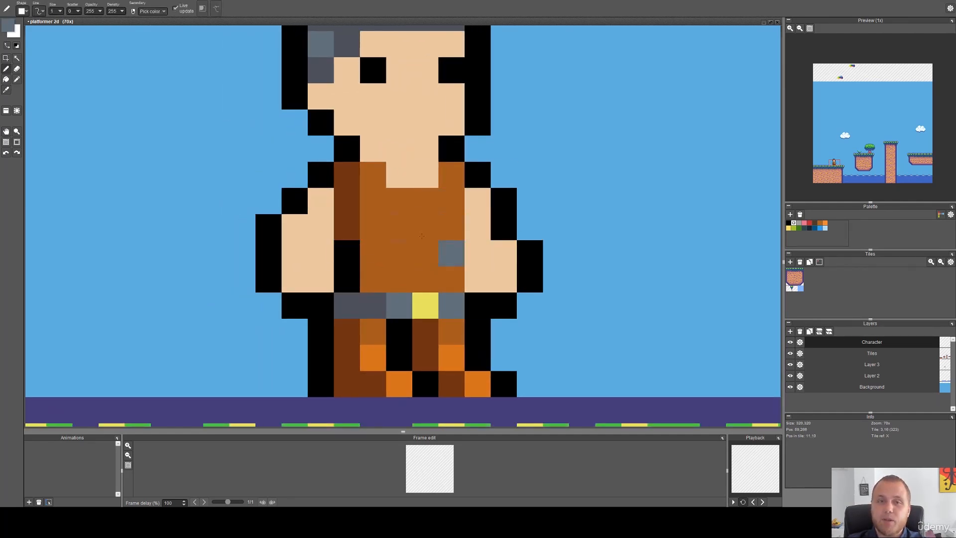
pyautogui.moveTo(298, 228); pyautogui.dragTo(310, 247)
pyautogui.click(477, 253)
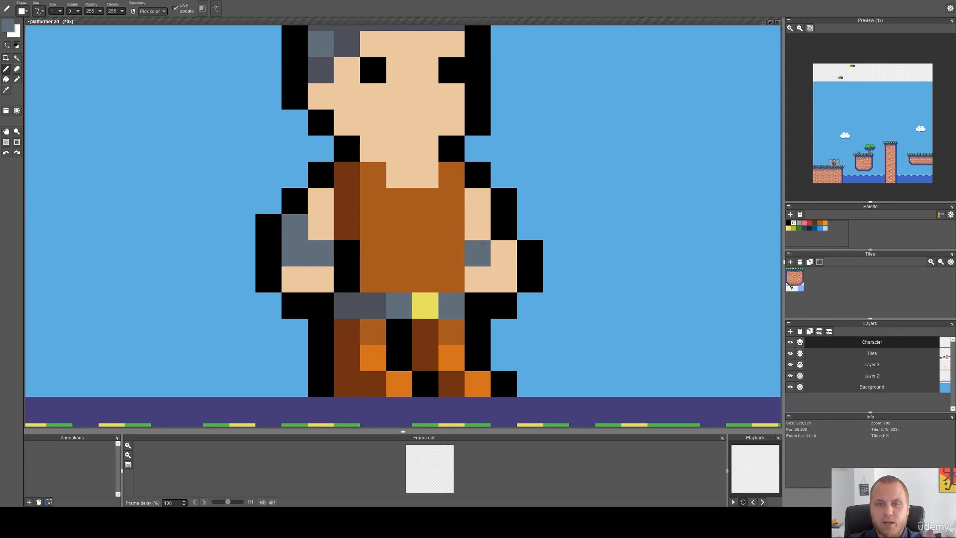
pyautogui.click(503, 254)
pyautogui.click(478, 227)
pyautogui.moveTo(508, 255); pyautogui.dragTo(459, 254)
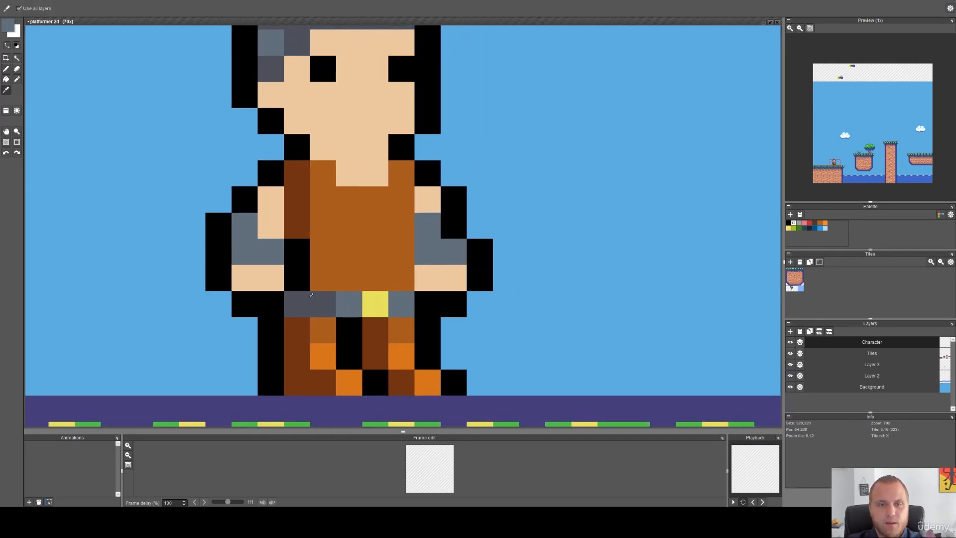
# Sample the darker slate grey from the belt and shade the two left-hand pixels of each bracer.
pyautogui.keyDown('alt'); pyautogui.click(323, 305); pyautogui.keyUp('alt')
pyautogui.click(244, 227)
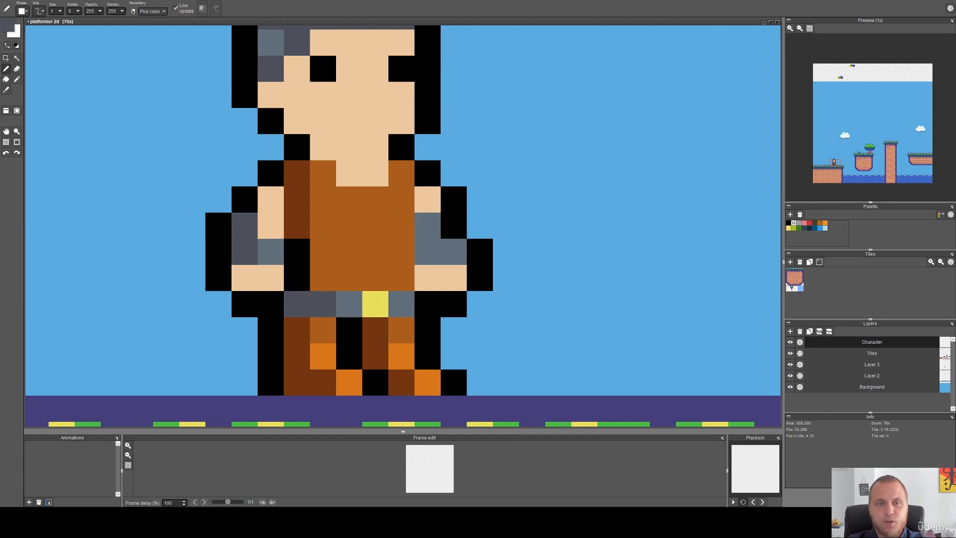
pyautogui.click(428, 251)
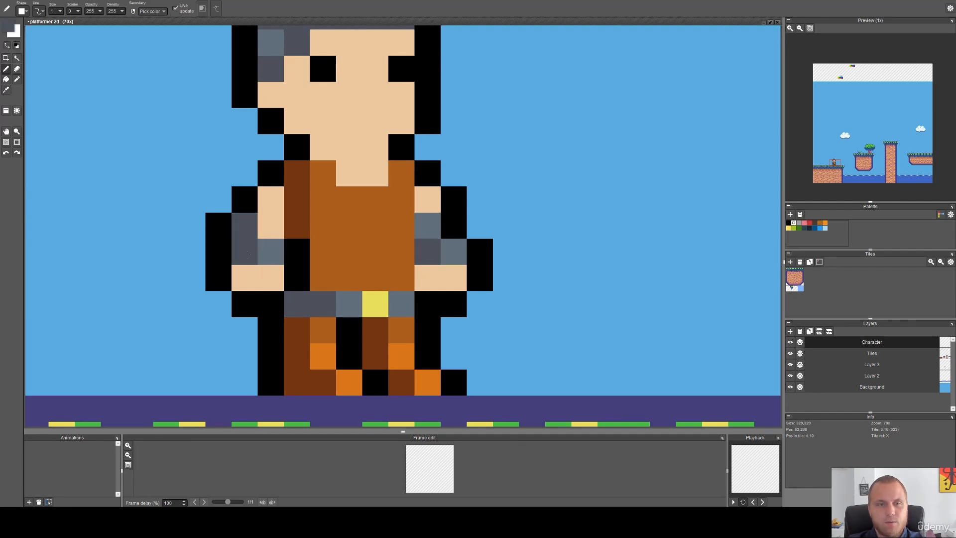
pyautogui.click(430, 232)
# Sample the skin colour from the hand, darken it to a tan shadow tone, and shade the left pixel of the neckline.
pyautogui.press('i')
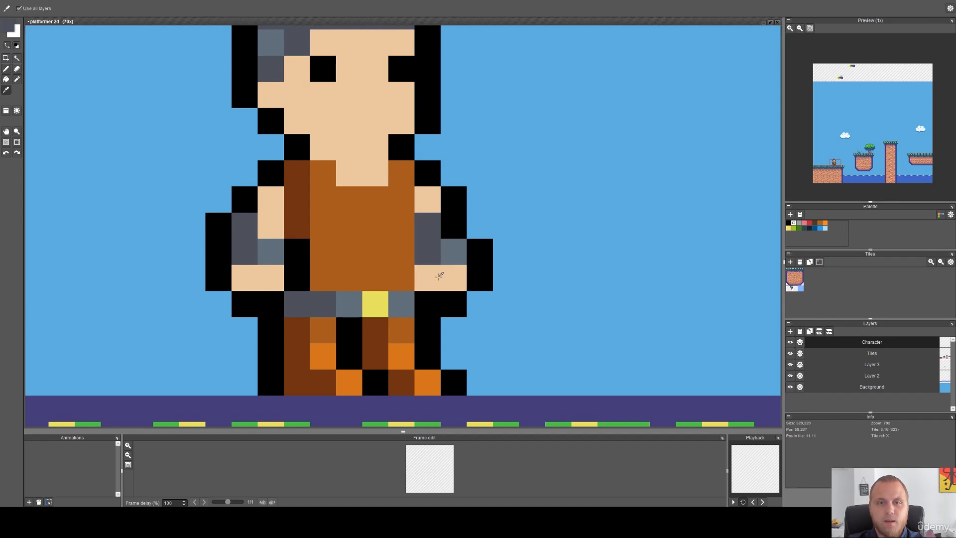
pyautogui.click(439, 273)
pyautogui.click(9, 30)
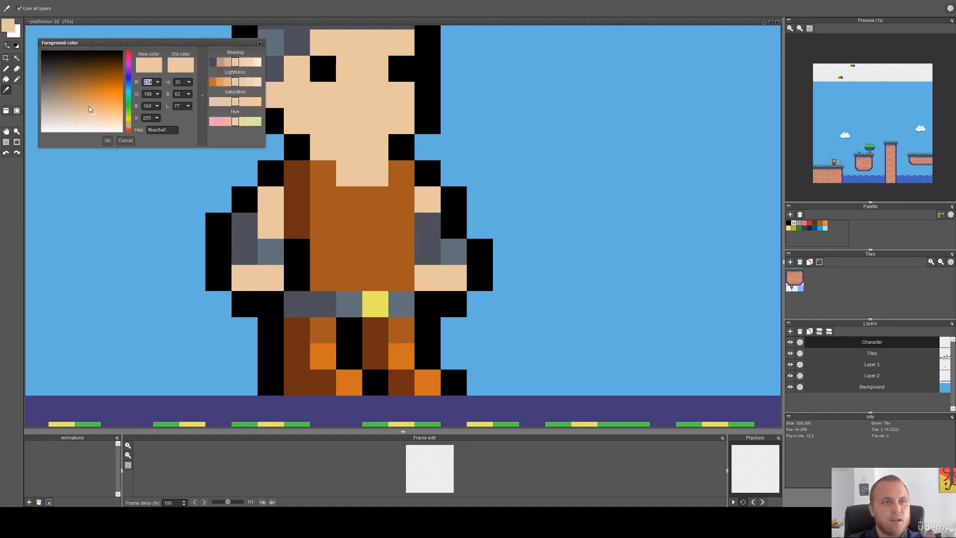
pyautogui.click(87, 106)
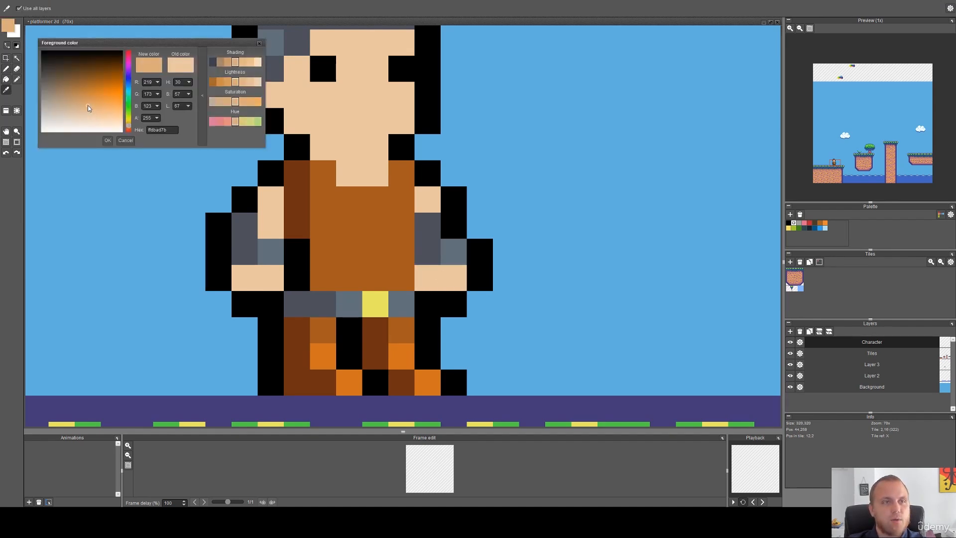
pyautogui.click(109, 140)
pyautogui.press('b')
pyautogui.click(356, 174)
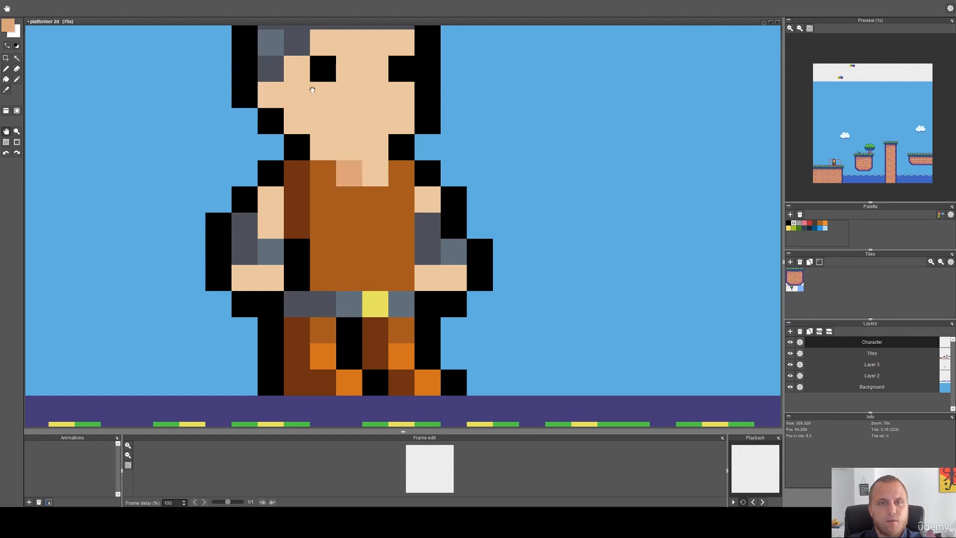
# Paint the tan skin shadow across the forehead row beneath the hair and on two pixels beside the left eye and sideburn.
pyautogui.scroll(5, 296, 68)
pyautogui.click(269, 221)
pyautogui.click(296, 195)
pyautogui.moveTo(333, 166); pyautogui.dragTo(401, 166)
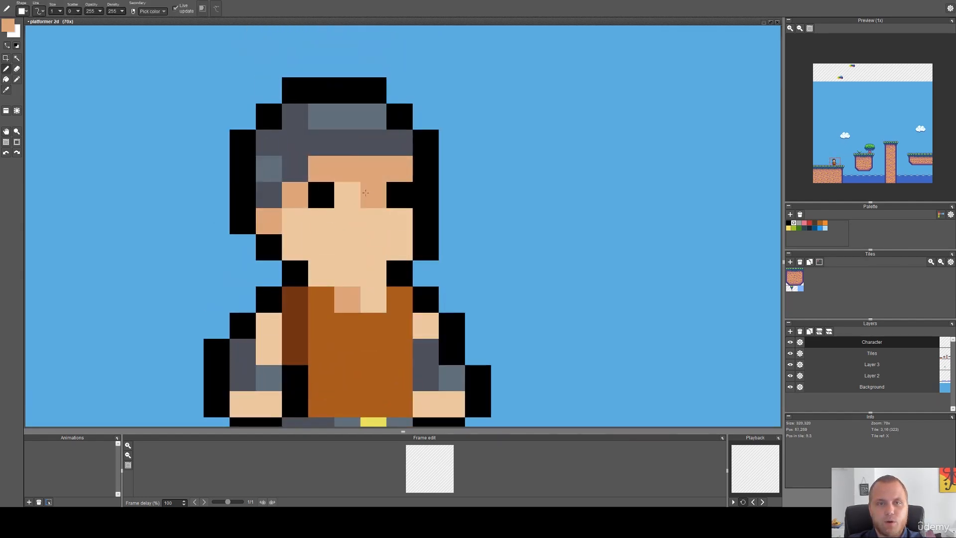
pyautogui.scroll(-3, 378, 169)
pyautogui.moveTo(351, 98); pyautogui.dragTo(406, 184)
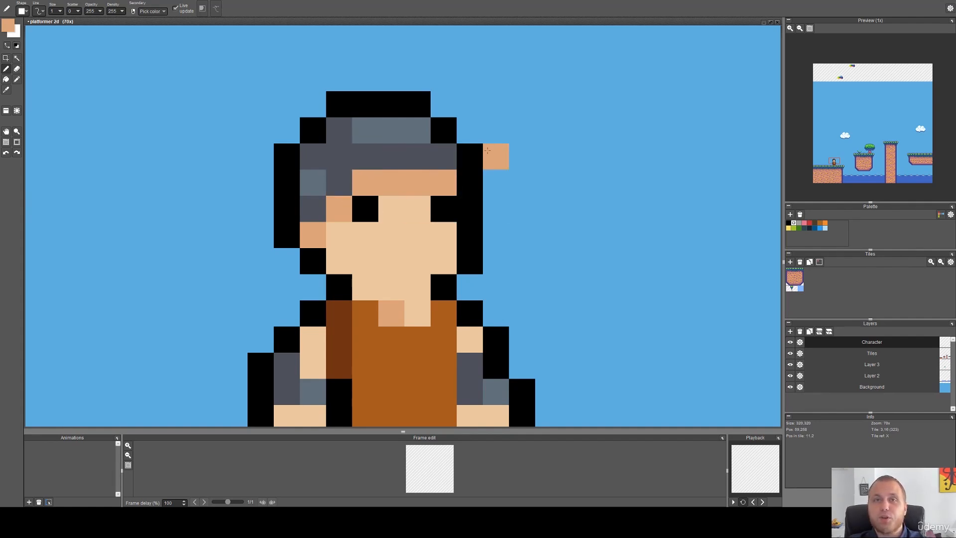
pyautogui.scroll(-4, 429, 249)
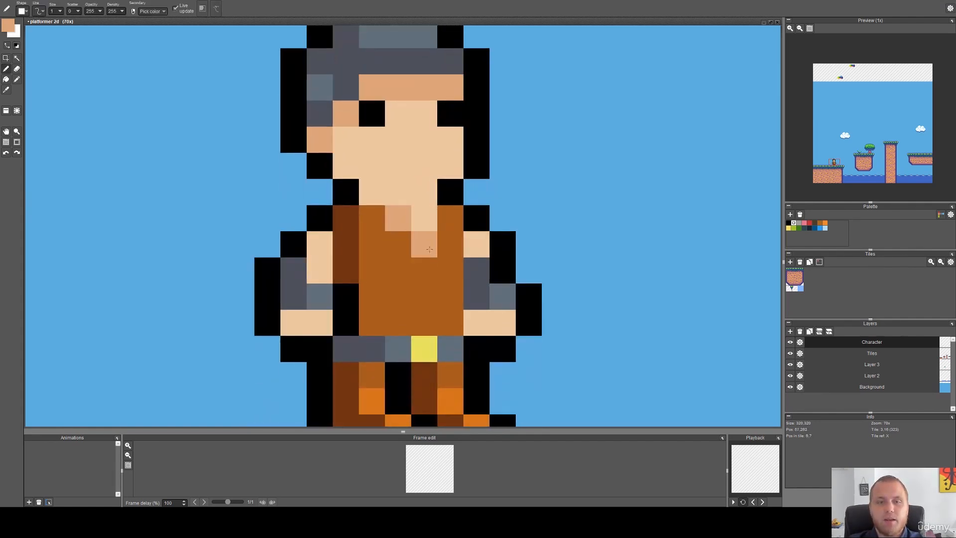
# Shade the character's left jaw, neck edge and both neckline pixels with the darker skin tone.
pyautogui.scroll(2, 443, 269)
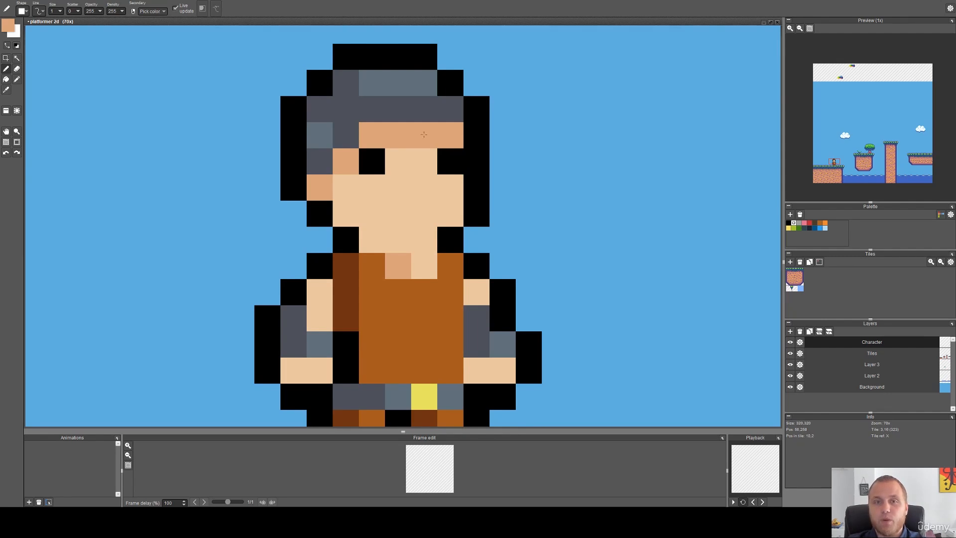
pyautogui.click(372, 241)
pyautogui.click(345, 219)
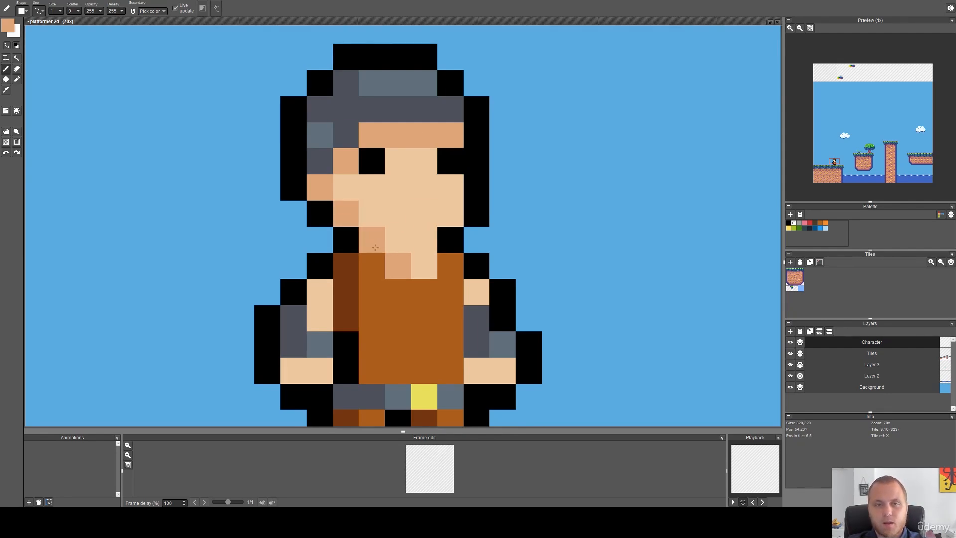
pyautogui.click(424, 266)
pyautogui.scroll(-2, 438, 289)
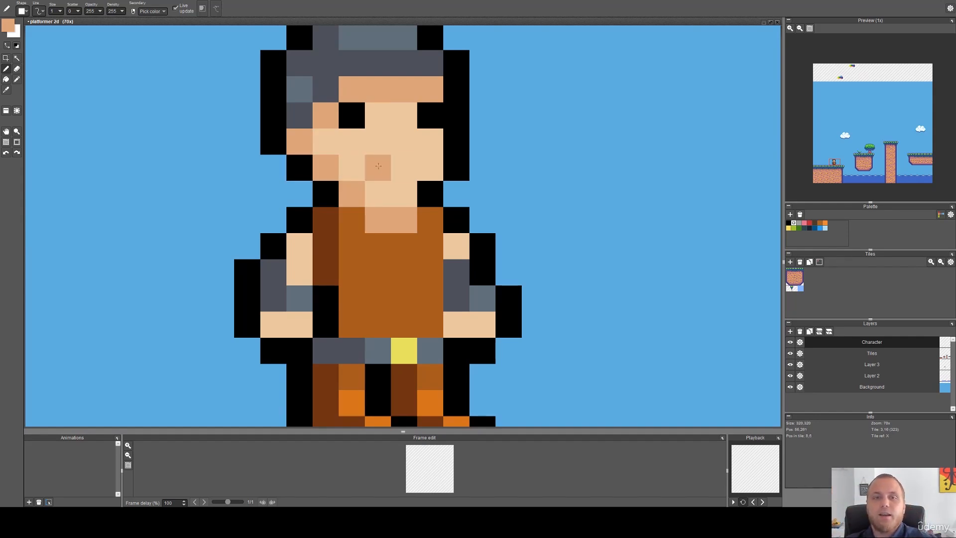
# Try a black mouth on the character's lower face.
pyautogui.scroll(-2, 468, 169)
pyautogui.moveTo(471, 170); pyautogui.dragTo(362, 196)
pyautogui.scroll(1, 382, 168)
pyautogui.rightClick(398, 146)
pyautogui.scroll(3, 362, 168)
pyautogui.scroll(-5, 362, 196)
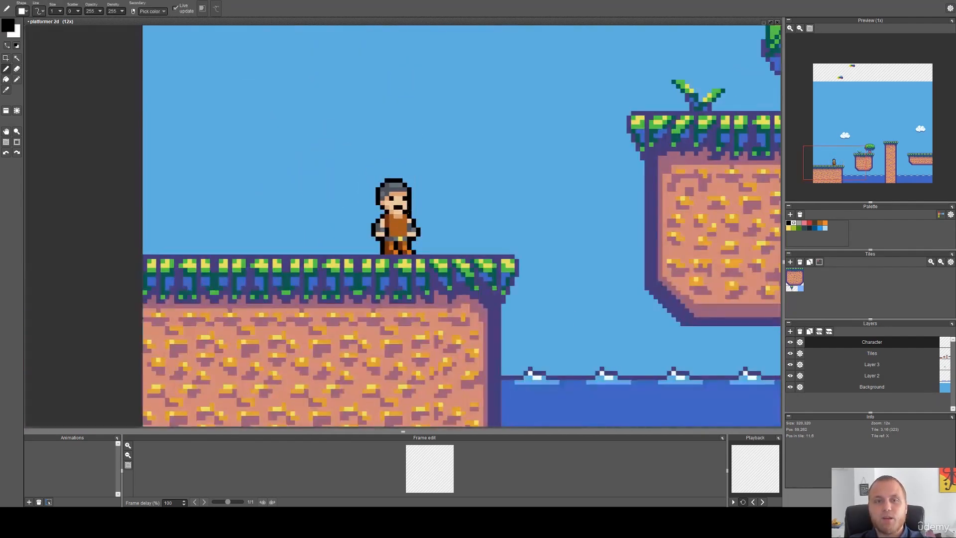
pyautogui.hotkey('ctrl', 'z')
# Add a one-pixel nose to the face in the darker skin tone taken from the forehead shadow.
pyautogui.scroll(3, 436, 221)
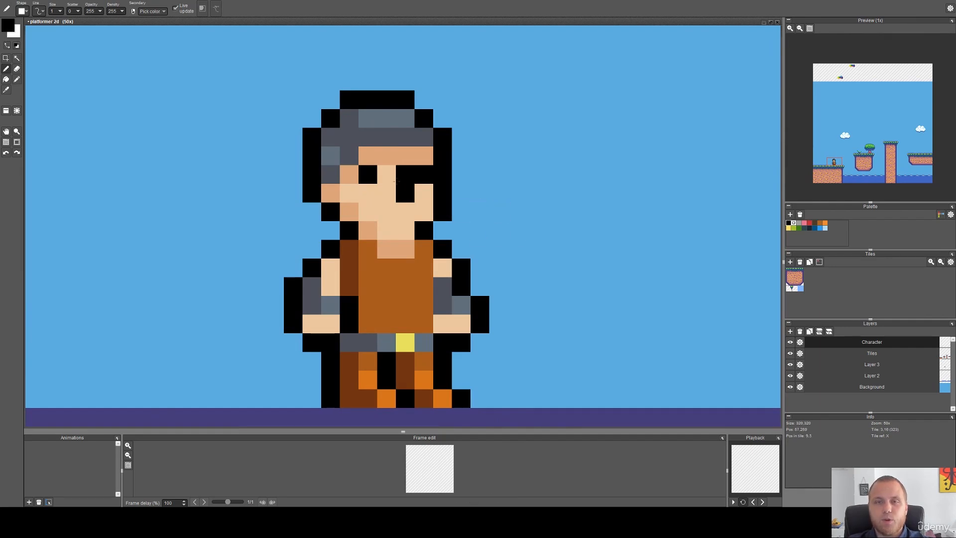
pyautogui.scroll(1, 399, 203)
pyautogui.press('alt')
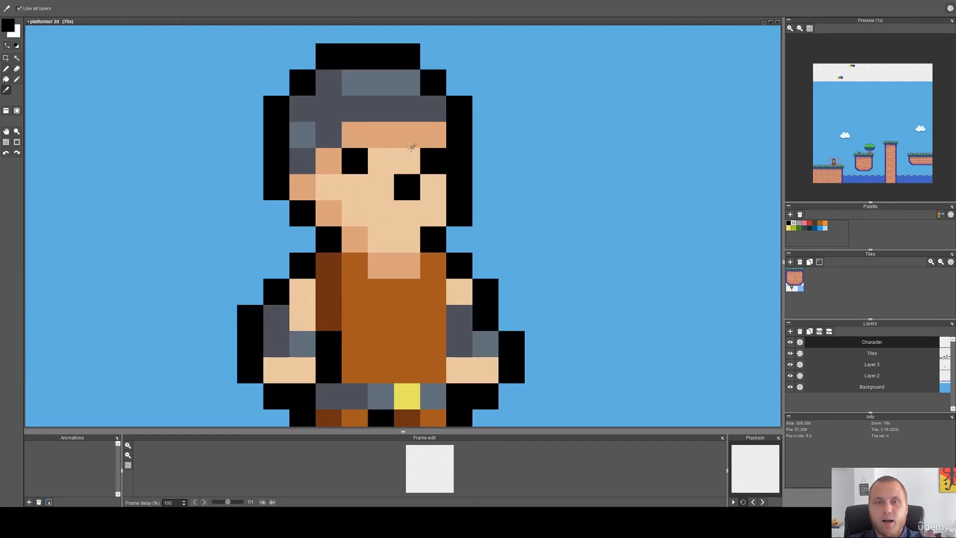
pyautogui.keyDown('alt'); pyautogui.click(417, 140); pyautogui.keyUp('alt')
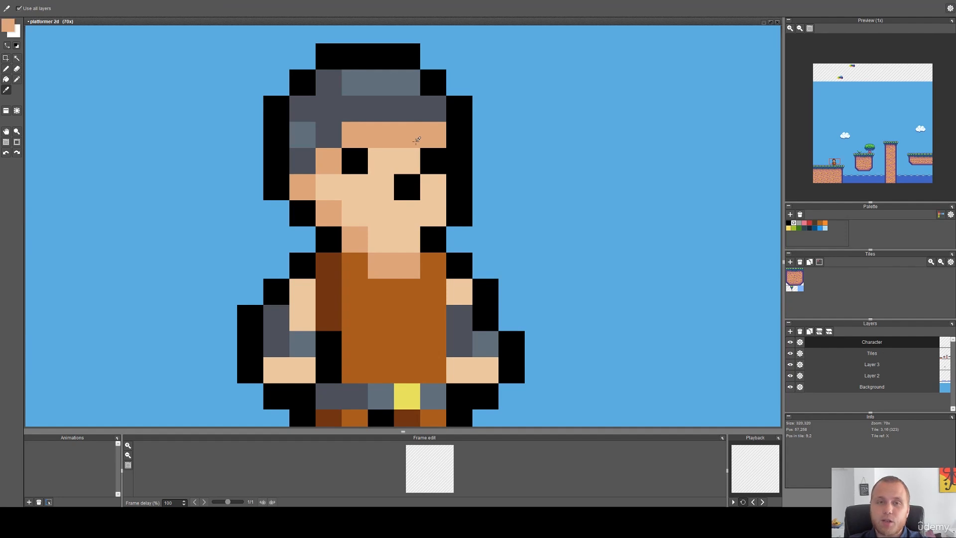
pyautogui.scroll(-5, 461, 209)
pyautogui.scroll(-1, 460, 209)
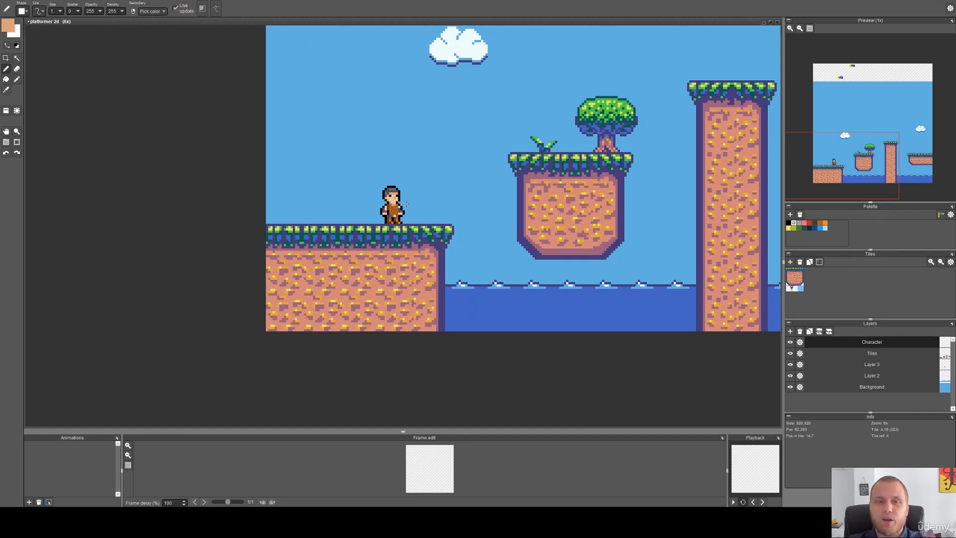
pyautogui.scroll(5, 406, 203)
pyautogui.keyDown('alt'); pyautogui.click(397, 197); pyautogui.keyUp('alt')
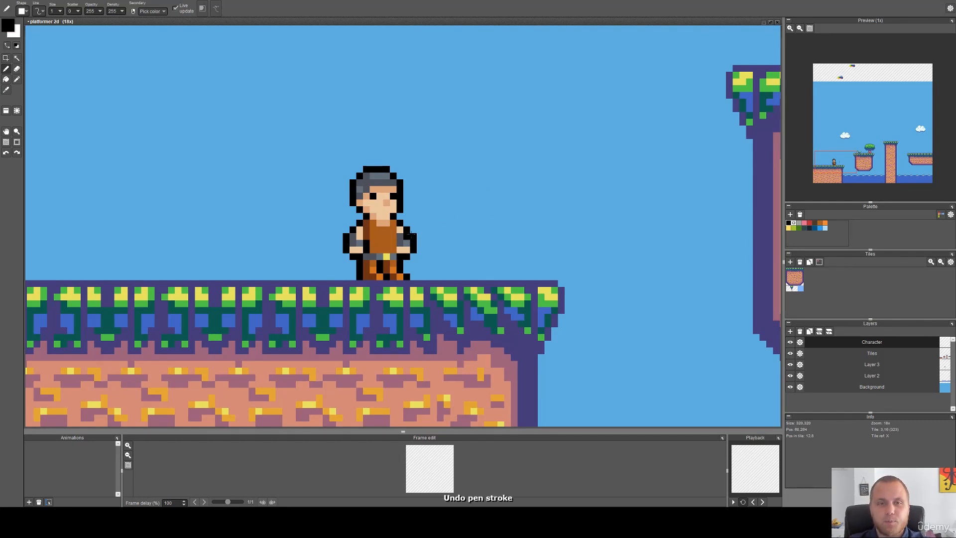
# Place two grey button pixels on the front of the tunic, using the belt's lighter grey.
pyautogui.scroll(6, 409, 234)
pyautogui.rightClick(337, 241)
pyautogui.moveTo(403, 281); pyautogui.dragTo(338, 265)
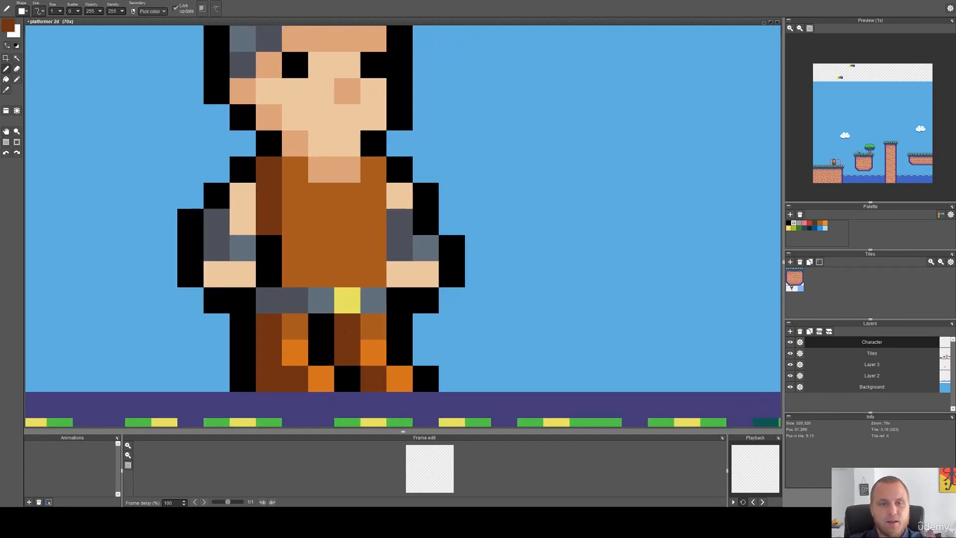
pyautogui.moveTo(271, 234); pyautogui.dragTo(299, 243)
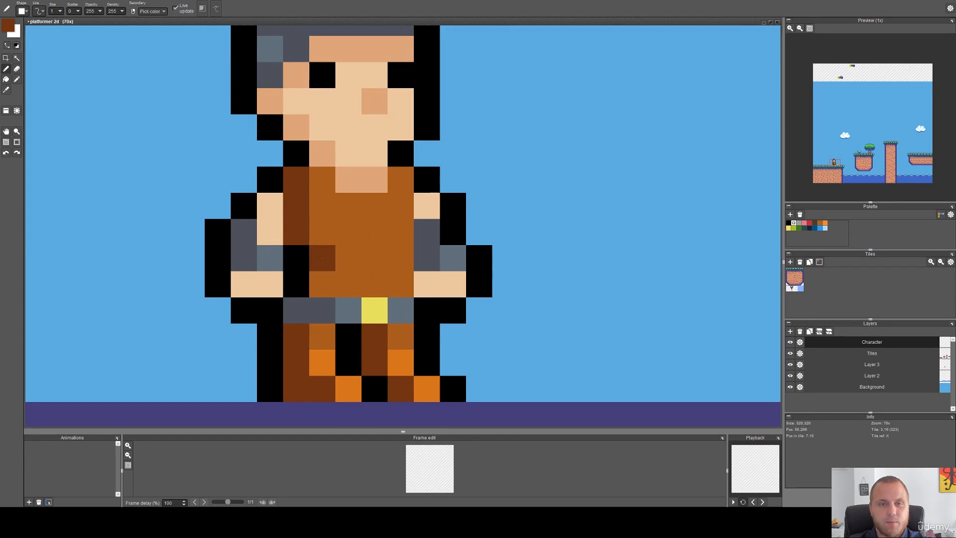
pyautogui.rightClick(349, 305)
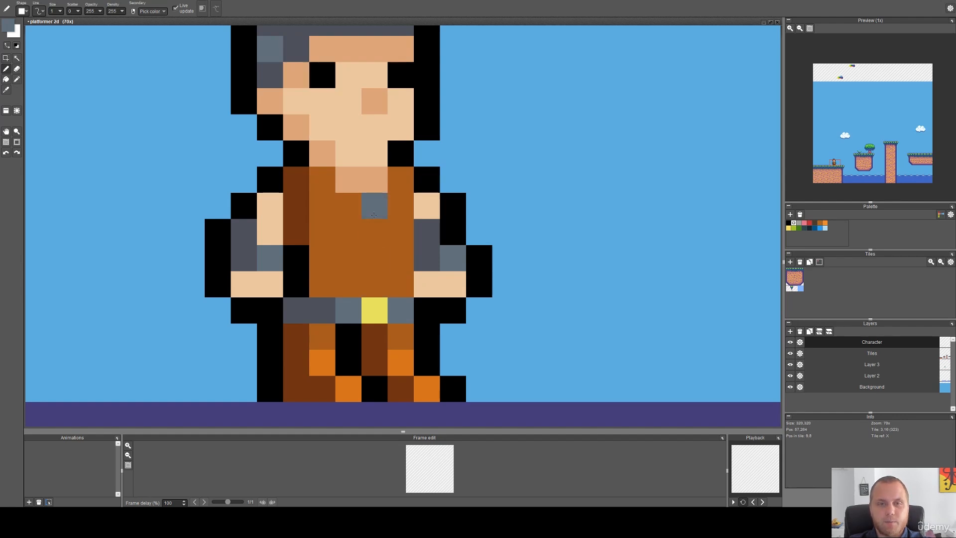
pyautogui.scroll(-8, 371, 269)
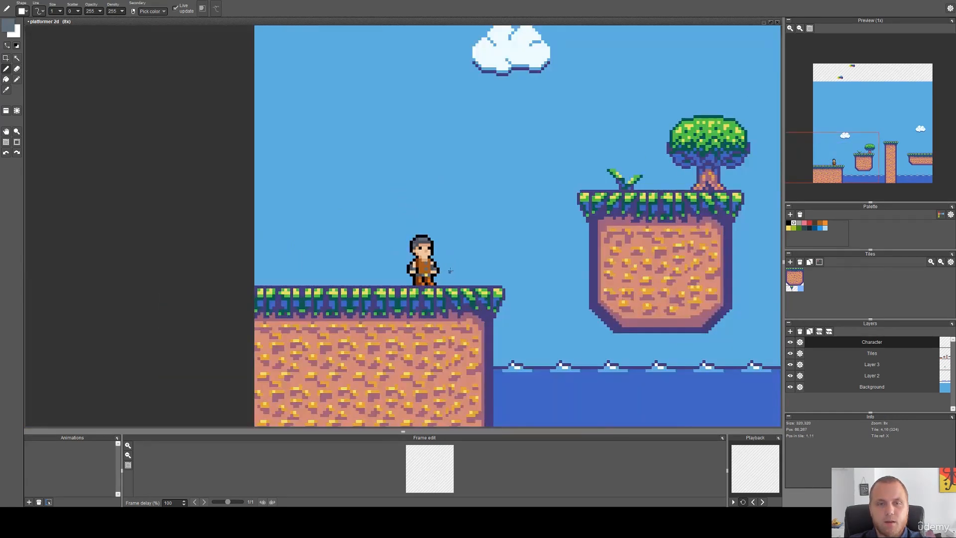
pyautogui.scroll(5, 448, 280)
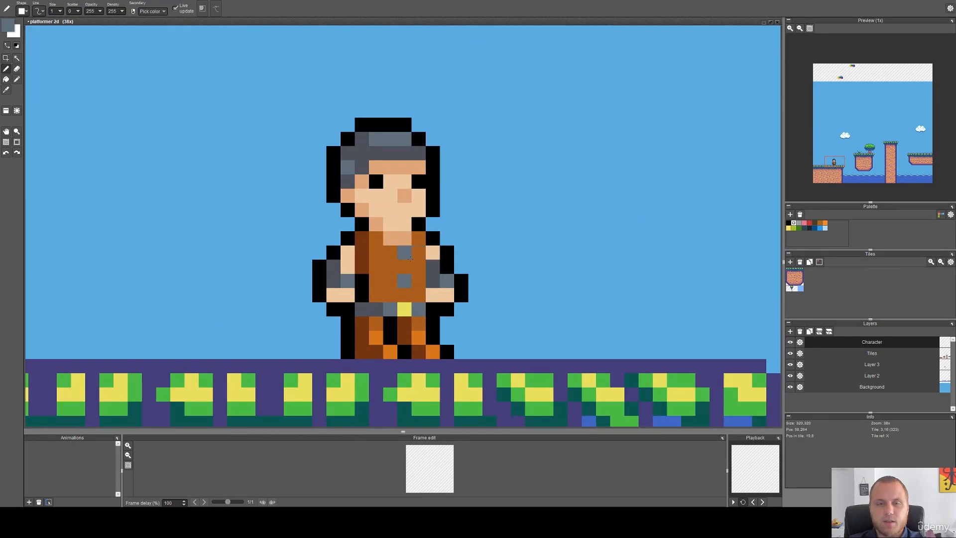
# Try dark brown shading along the tunic's lower left edge beside the arm.
pyautogui.scroll(2, 404, 257)
pyautogui.keyDown('alt'); pyautogui.click(330, 269); pyautogui.keyUp('alt')
pyautogui.moveTo(351, 277)
pyautogui.mouseDown()
pyautogui.moveTo(348, 317)
pyautogui.moveTo(438, 323)
pyautogui.mouseUp()
pyautogui.scroll(-8, 479, 304)
pyautogui.hotkey('ctrl', 'z')
pyautogui.scroll(5, 466, 308)
pyautogui.hotkey('ctrl', 'z')
pyautogui.hotkey('ctrl', 'z')
pyautogui.hotkey('ctrl', 'z')
pyautogui.click(350, 279)
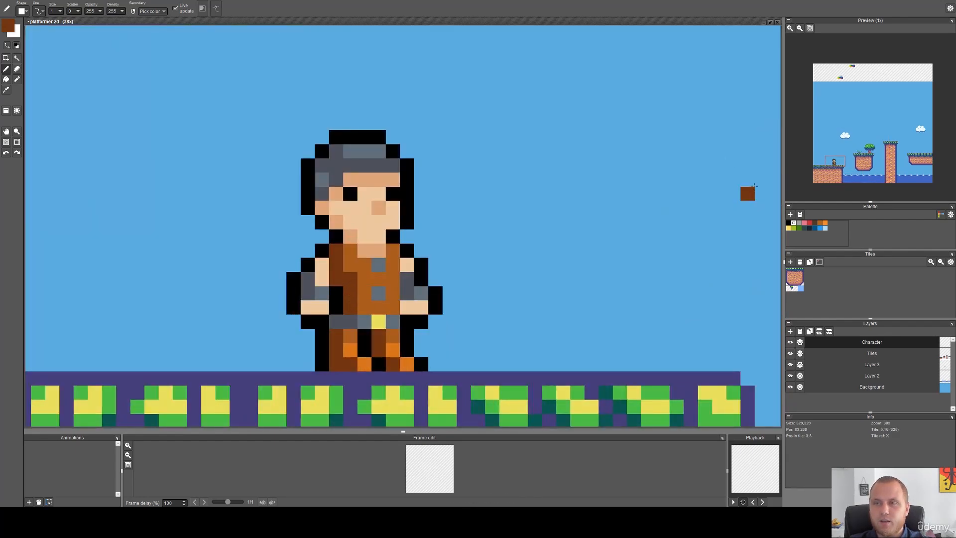
# Paint over the dark brown pixels on the tunic's lower left with the main tunic brown.
pyautogui.scroll(2, 841, 158)
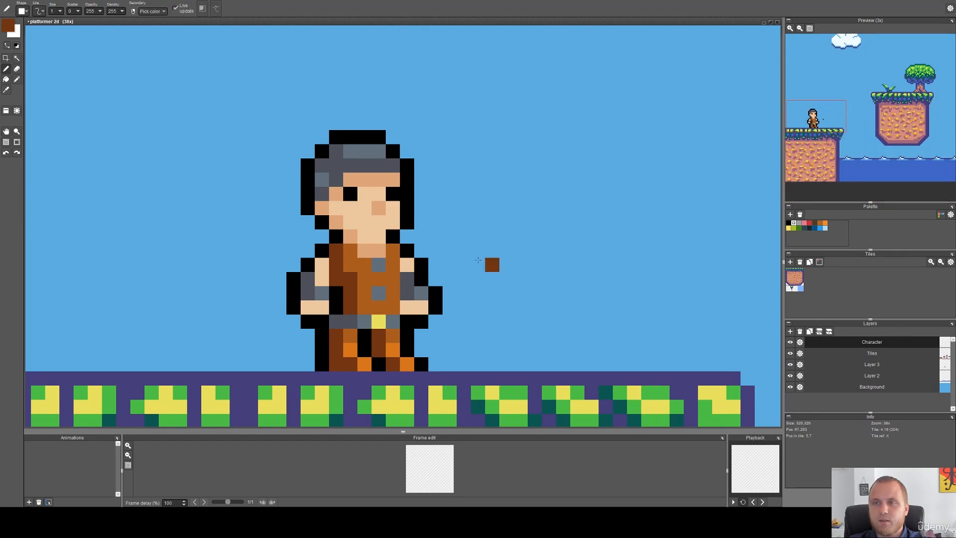
pyautogui.rightClick(378, 280)
pyautogui.click(435, 307)
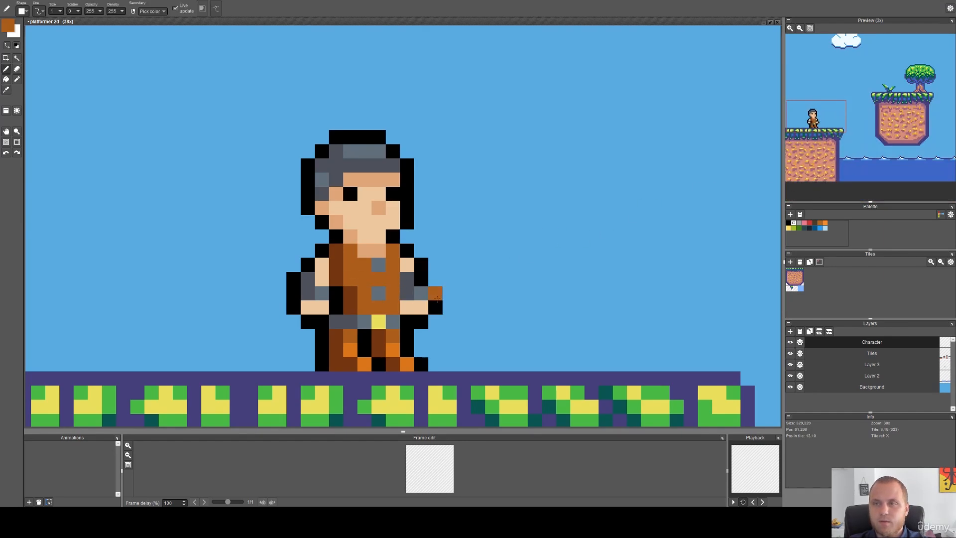
pyautogui.rightClick(364, 294)
pyautogui.moveTo(350, 293); pyautogui.dragTo(353, 303)
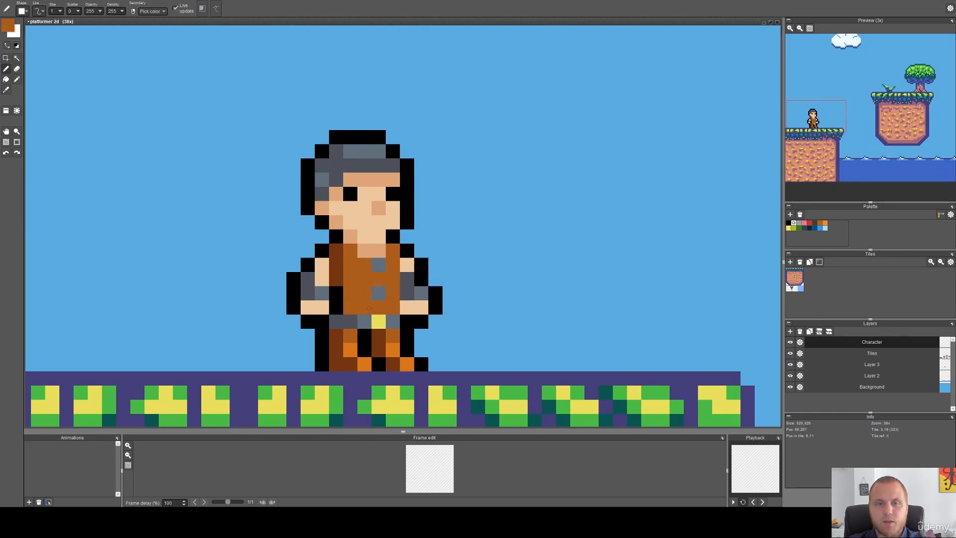
# Mix a lighter blue-grey (RGB 106, 143, 160) from the belt grey and recolour both tunic buttons with it.
pyautogui.scroll(3, 369, 308)
pyautogui.rightClick(357, 323)
pyautogui.click(393, 284)
pyautogui.click(9, 26)
pyautogui.click(59, 93)
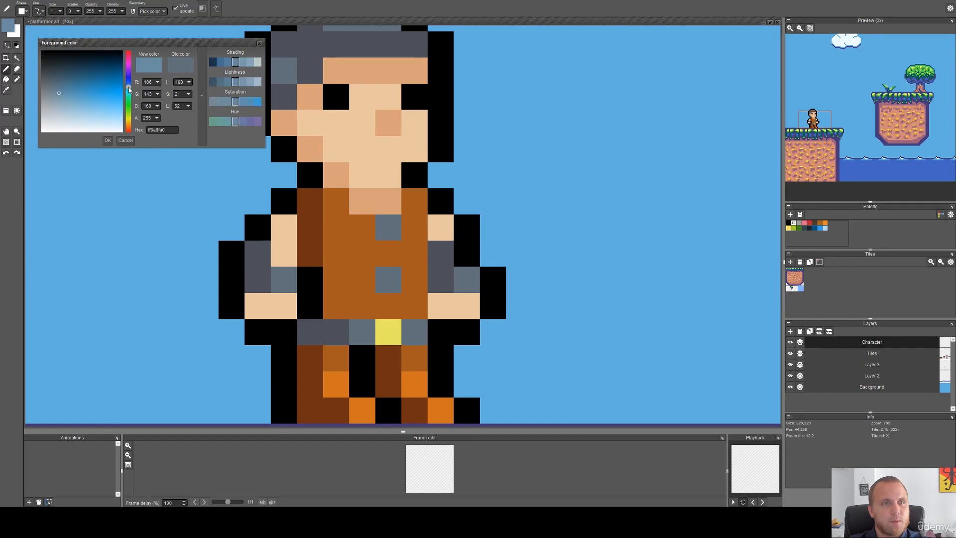
pyautogui.click(108, 140)
pyautogui.click(392, 295)
pyautogui.click(389, 282)
pyautogui.click(390, 229)
# Add lighter blue-grey highlight pixels to the grey headpiece, one at the top centre and one on its left side.
pyautogui.moveTo(413, 136); pyautogui.dragTo(400, 229)
pyautogui.click(348, 113)
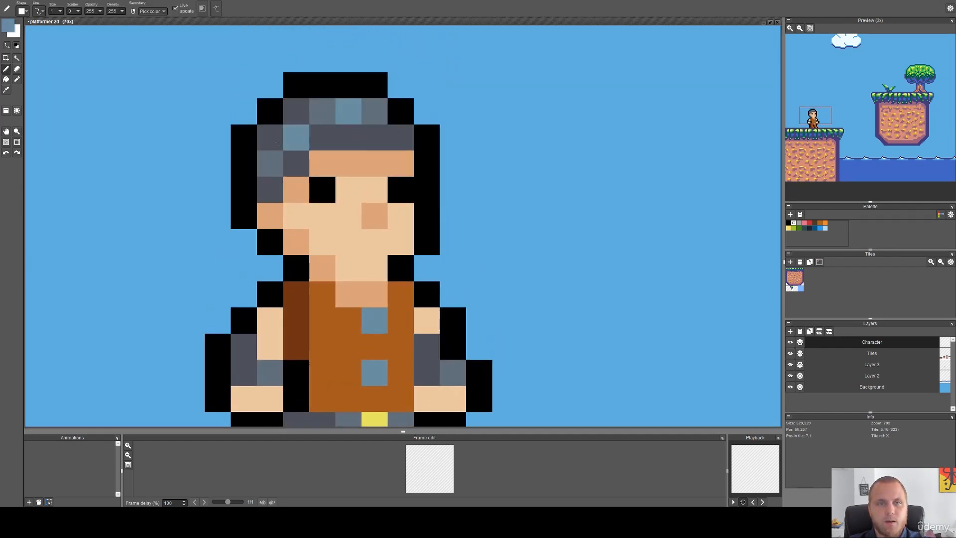
pyautogui.click(270, 163)
pyautogui.scroll(-1, 362, 254)
pyautogui.scroll(-6, 362, 254)
pyautogui.scroll(7, 362, 263)
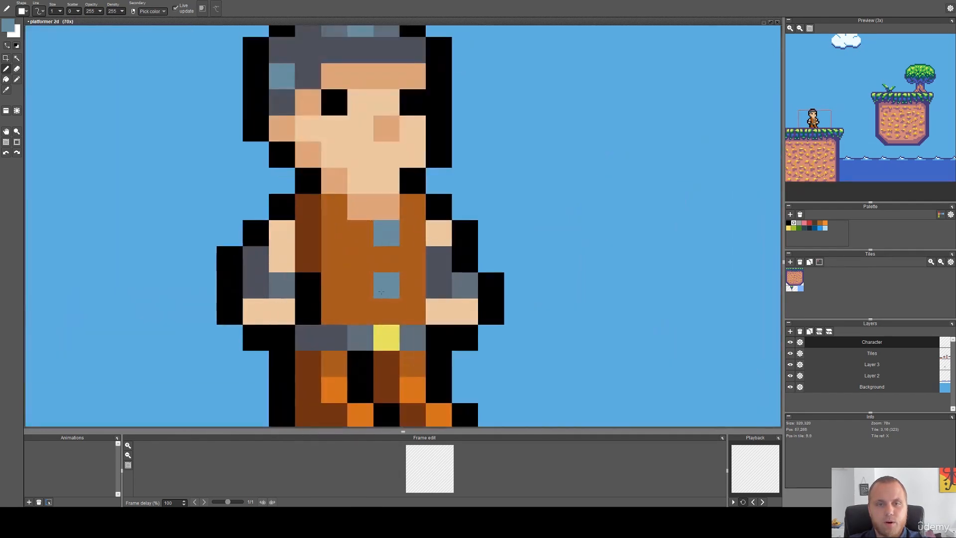
# Highlight the belt pixel left of the buckle in lighter blue-grey and paint the pixel beside it in the belt's mid grey.
pyautogui.click(356, 342)
pyautogui.press('i')
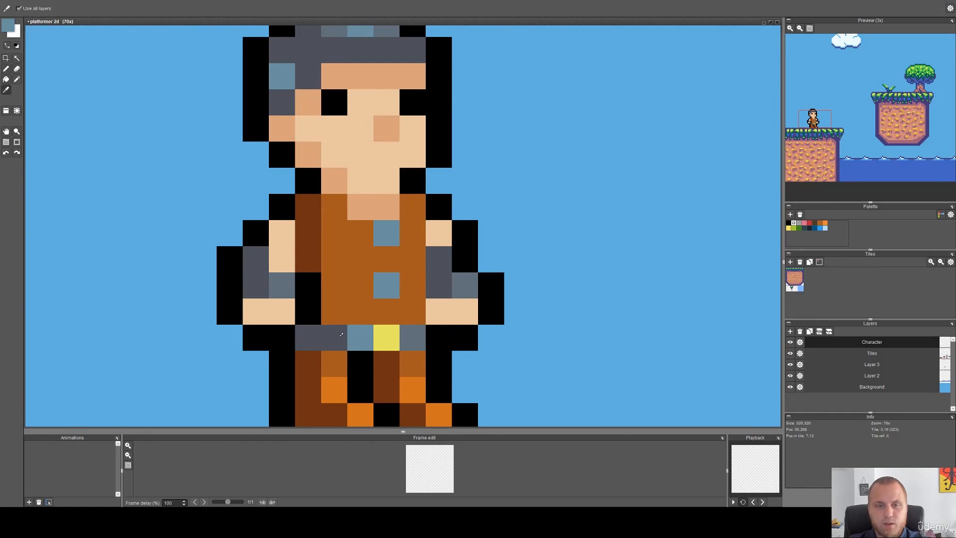
pyautogui.click(409, 332)
pyautogui.press('b')
pyautogui.click(335, 337)
# Add a lighter blue-grey highlight pixel to the lower part of each bracer.
pyautogui.scroll(-2, 413, 338)
pyautogui.press('space')
pyautogui.moveTo(475, 335); pyautogui.dragTo(436, 291)
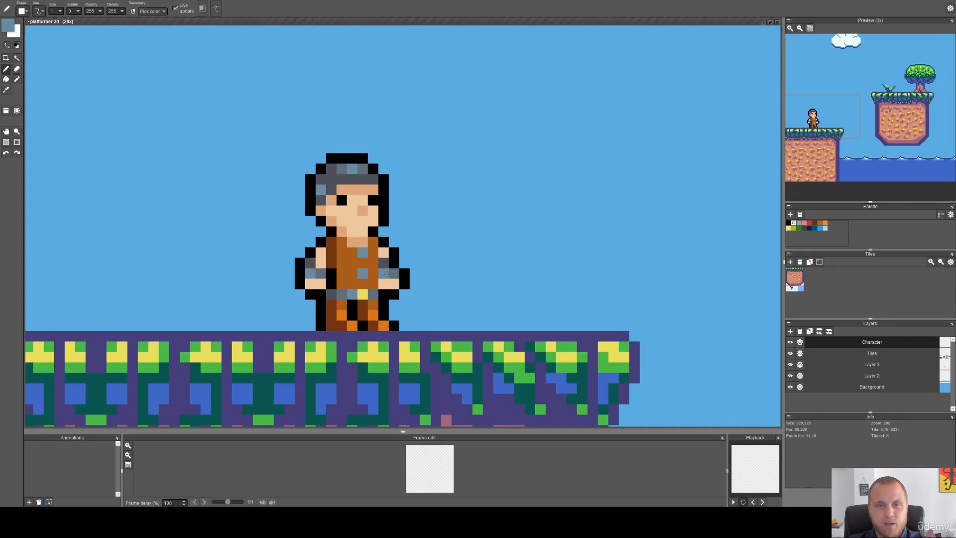
pyautogui.press('space')
pyautogui.moveTo(433, 284); pyautogui.dragTo(439, 274)
pyautogui.scroll(2, 371, 239)
# Set a deeper skin shadow colour (hex d69567) and repaint the forehead, nose, jaw, neck and neckline shadows with it.
pyautogui.rightClick(367, 229)
pyautogui.click(9, 26)
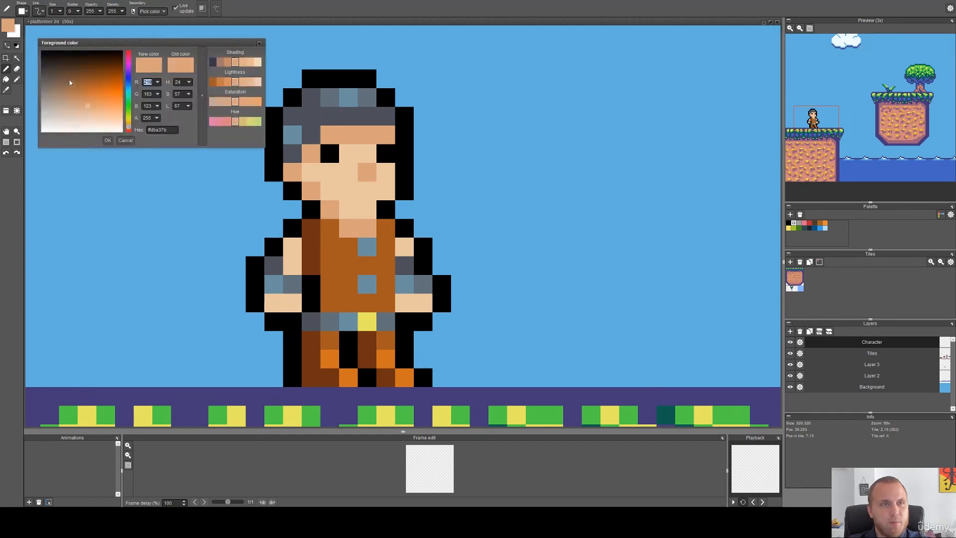
pyautogui.click(86, 105)
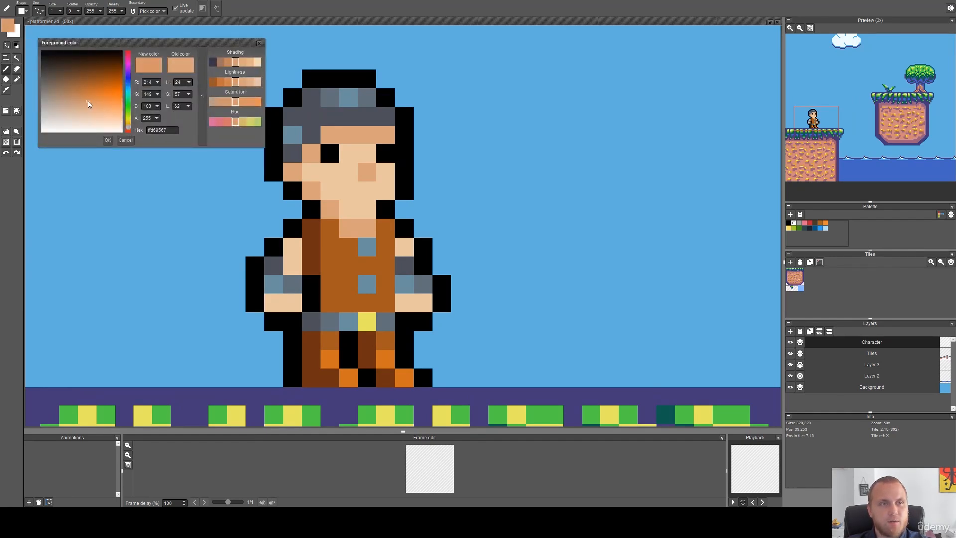
pyautogui.click(108, 140)
pyautogui.moveTo(348, 134)
pyautogui.mouseDown()
pyautogui.moveTo(339, 134)
pyautogui.moveTo(368, 134)
pyautogui.moveTo(377, 149)
pyautogui.mouseUp()
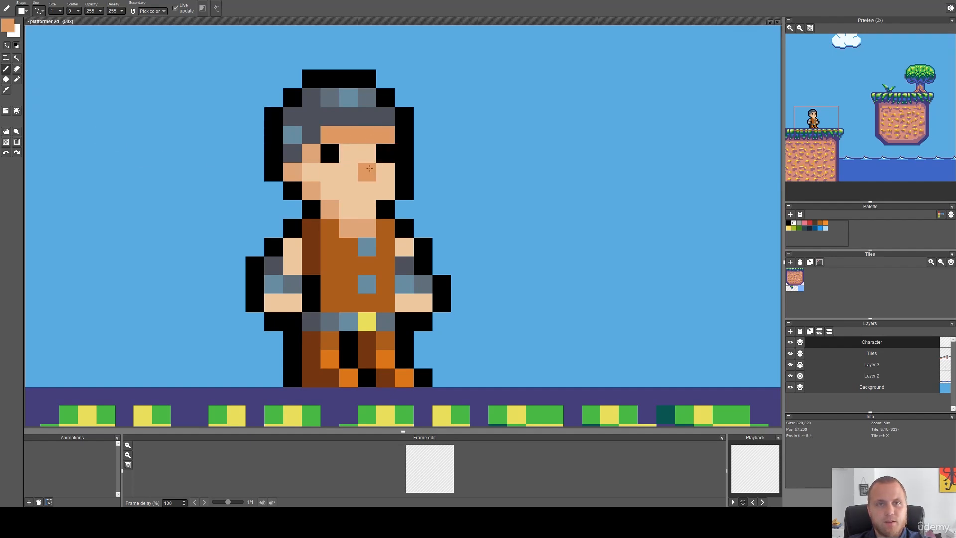
pyautogui.moveTo(342, 226); pyautogui.dragTo(367, 228)
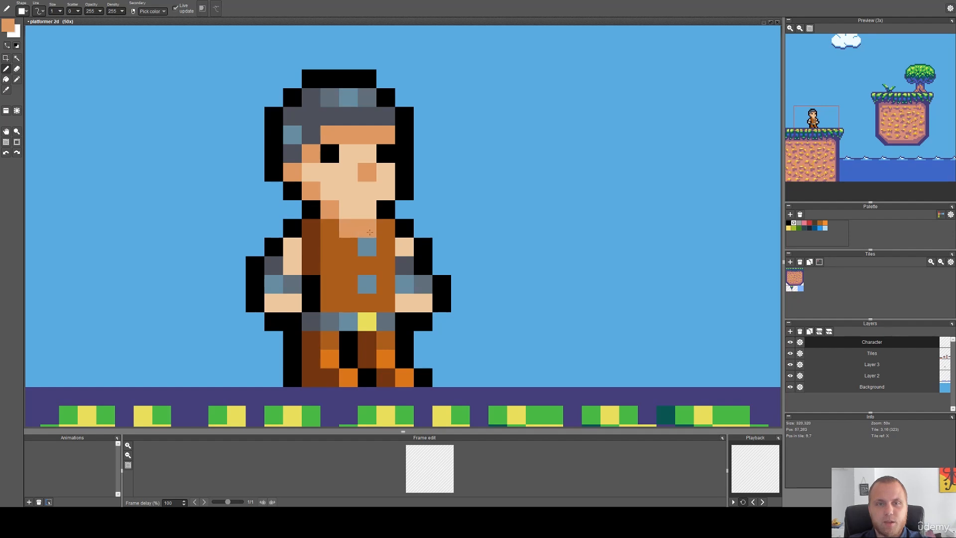
# Shade both upper arms and one pixel of each hand with the deeper skin shadow colour.
pyautogui.moveTo(404, 321); pyautogui.dragTo(407, 306)
pyautogui.moveTo(299, 233); pyautogui.dragTo(295, 250)
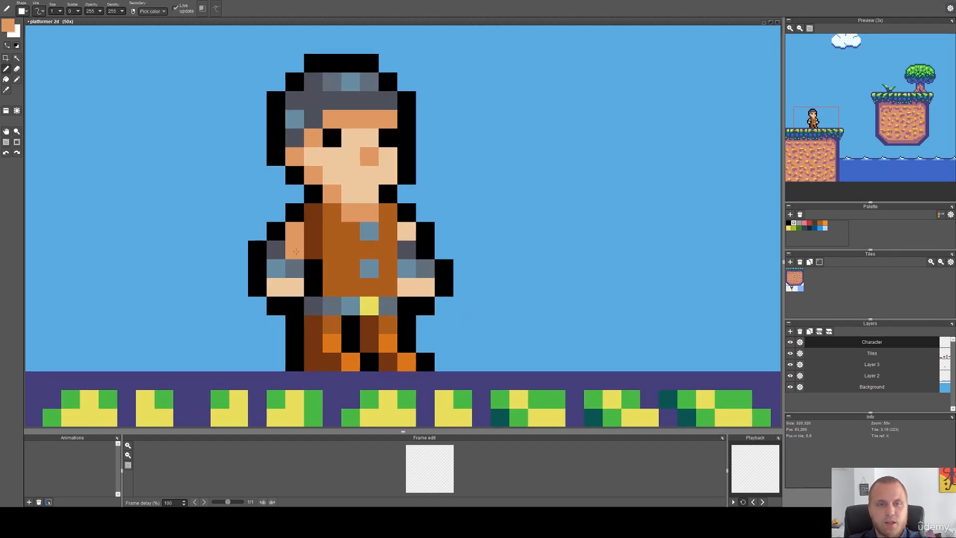
pyautogui.click(407, 230)
pyautogui.click(411, 283)
pyautogui.click(277, 285)
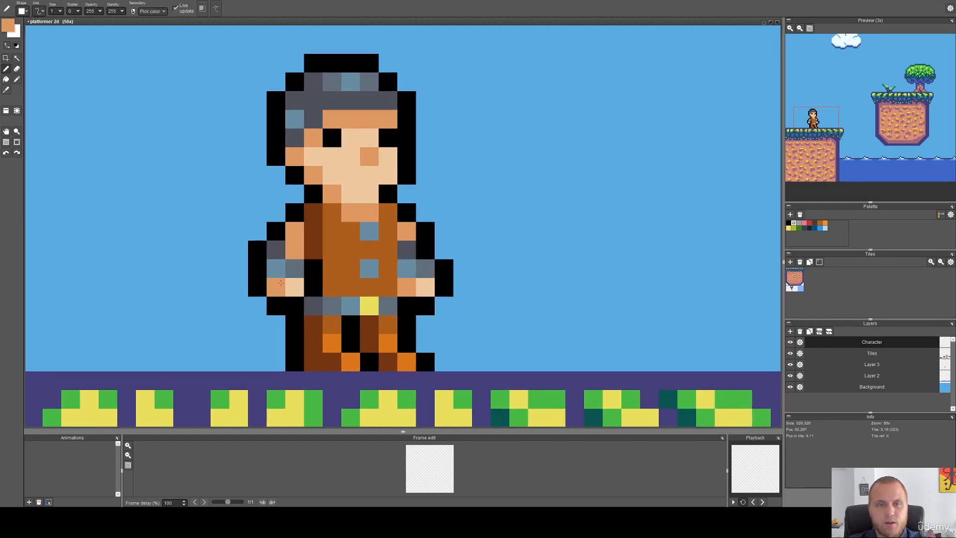
# Repaint the shaded pixel of the left-side hand with the light skin tone from the character.
pyautogui.scroll(-2, 404, 273)
pyautogui.rightClick(341, 283)
pyautogui.scroll(-3, 337, 283)
pyautogui.scroll(1, 379, 282)
pyautogui.scroll(-2, 411, 282)
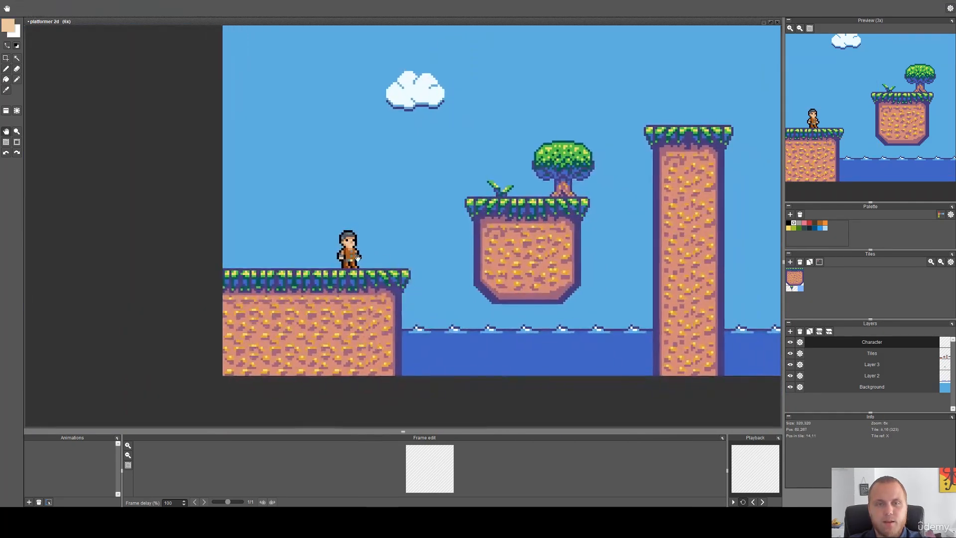
pyautogui.scroll(3, 409, 269)
pyautogui.scroll(-1, 405, 253)
pyautogui.moveTo(405, 254); pyautogui.dragTo(415, 236)
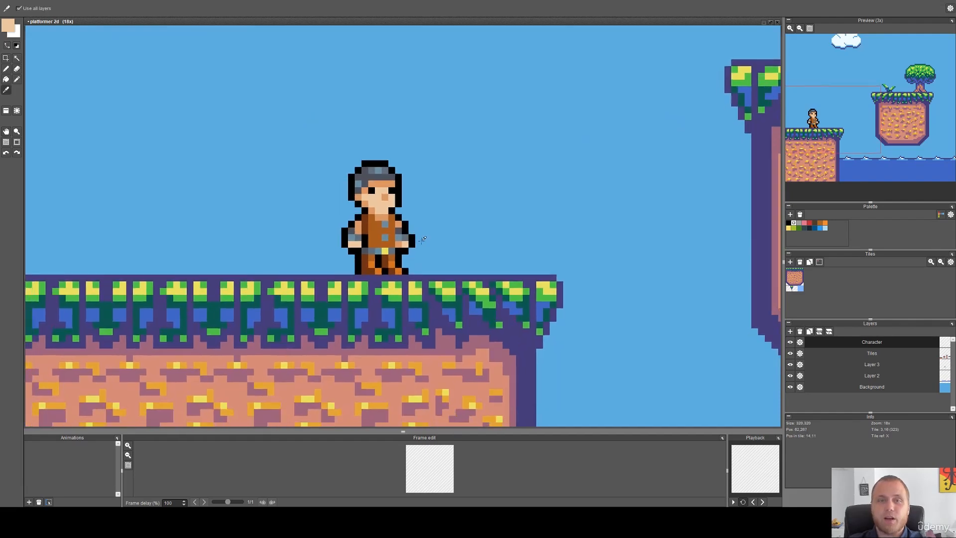
# Frame the whole character with a rectangular selection over the tile grid and clear the selection.
pyautogui.scroll(2, 372, 205)
pyautogui.press('s')
pyautogui.moveTo(446, 100); pyautogui.dragTo(308, 353)
pyautogui.click(491, 247)
pyautogui.press('space')
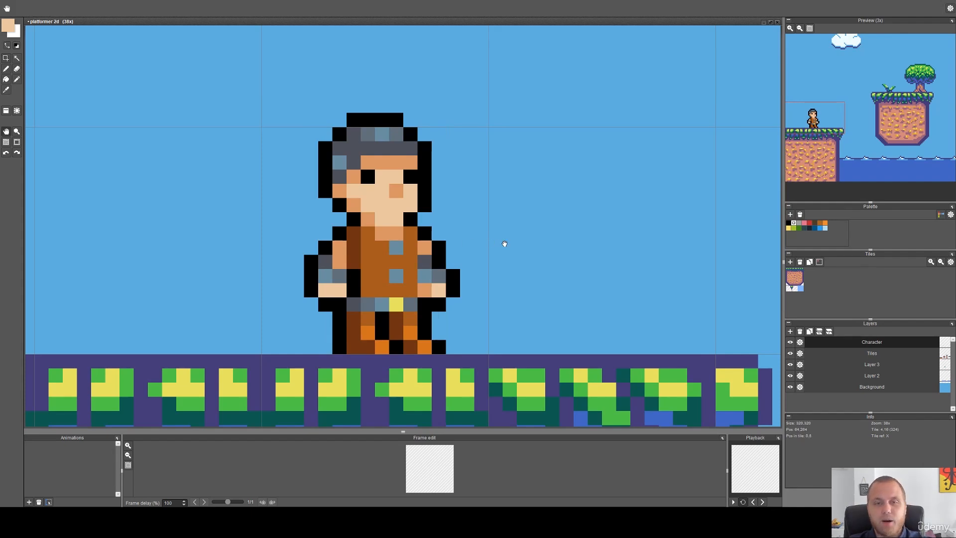
pyautogui.moveTo(500, 244); pyautogui.dragTo(462, 240)
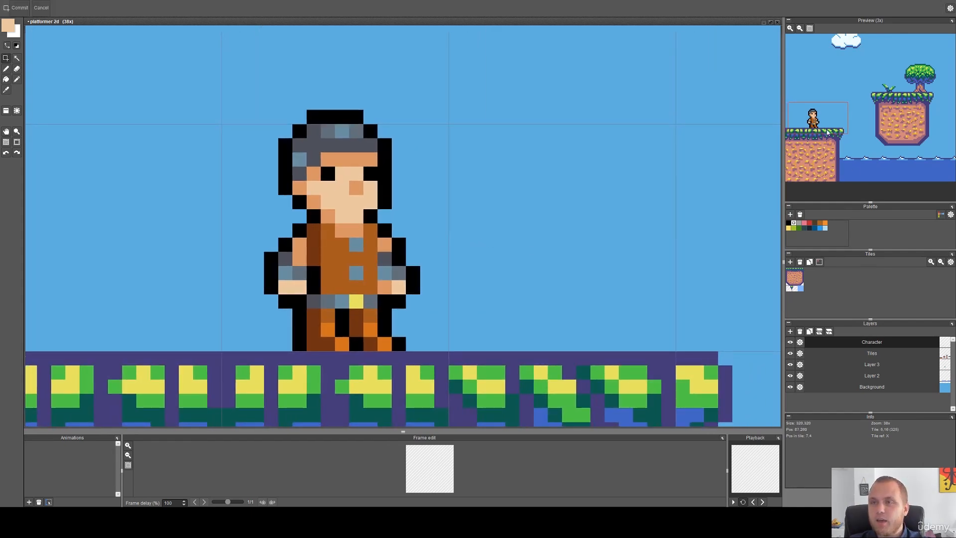
# Examine the character within the wider platform scene, with the preview at 2x.
pyautogui.scroll(-1, 825, 108)
pyautogui.scroll(-1, 850, 106)
pyautogui.moveTo(852, 103); pyautogui.dragTo(859, 131)
pyautogui.scroll(1, 857, 170)
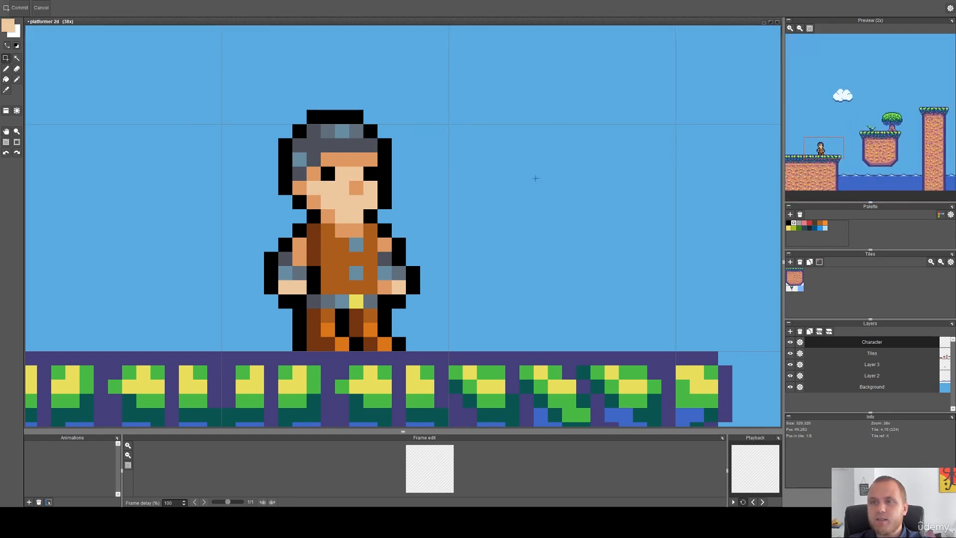
pyautogui.scroll(-5, 473, 196)
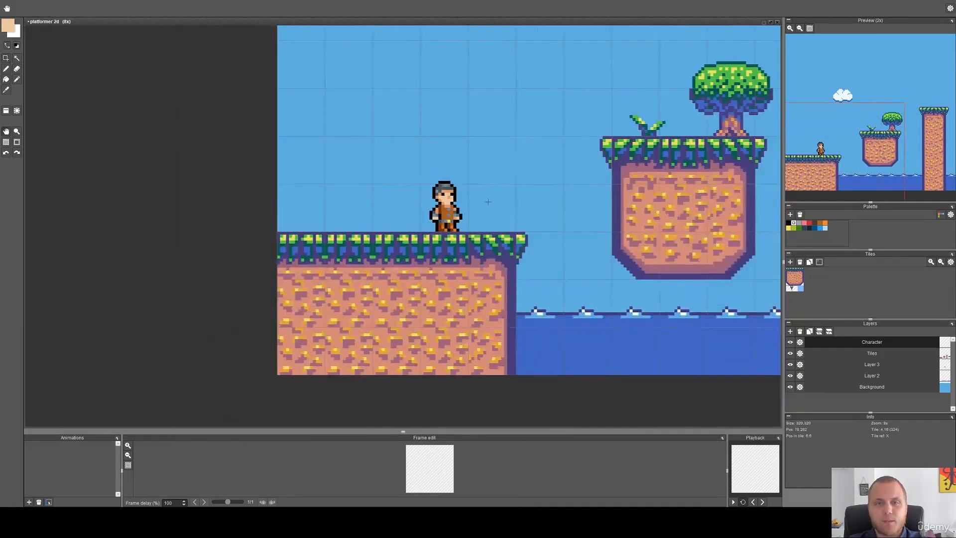
# Duplicate the character with rectangular selections so three copies stand side by side on the grass platform.
pyautogui.scroll(-1, 448, 202)
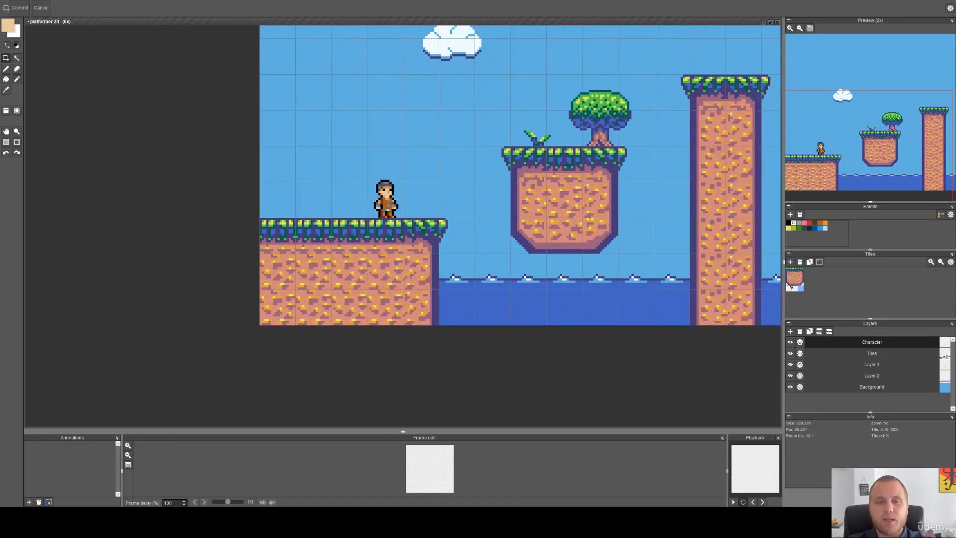
pyautogui.scroll(5, 331, 187)
pyautogui.scroll(-1, 470, 224)
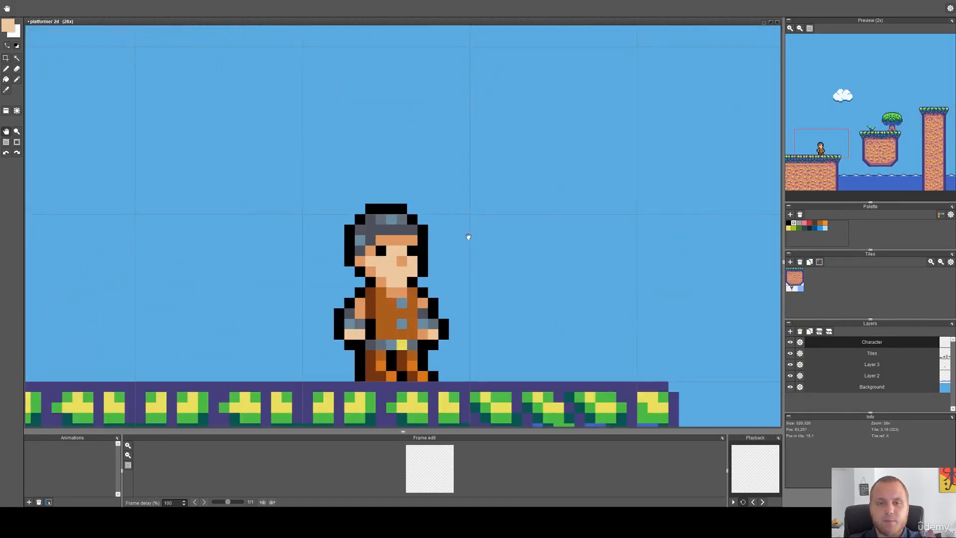
pyautogui.moveTo(497, 99); pyautogui.dragTo(318, 309)
pyautogui.moveTo(436, 234); pyautogui.dragTo(458, 231)
pyautogui.click(573, 239)
pyautogui.scroll(1, 458, 289)
pyautogui.scroll(-2, 459, 276)
pyautogui.moveTo(503, 159); pyautogui.dragTo(367, 289)
pyautogui.keyDown('ctrl'); pyautogui.moveTo(423, 258); pyautogui.dragTo(530, 258); pyautogui.keyUp('ctrl')
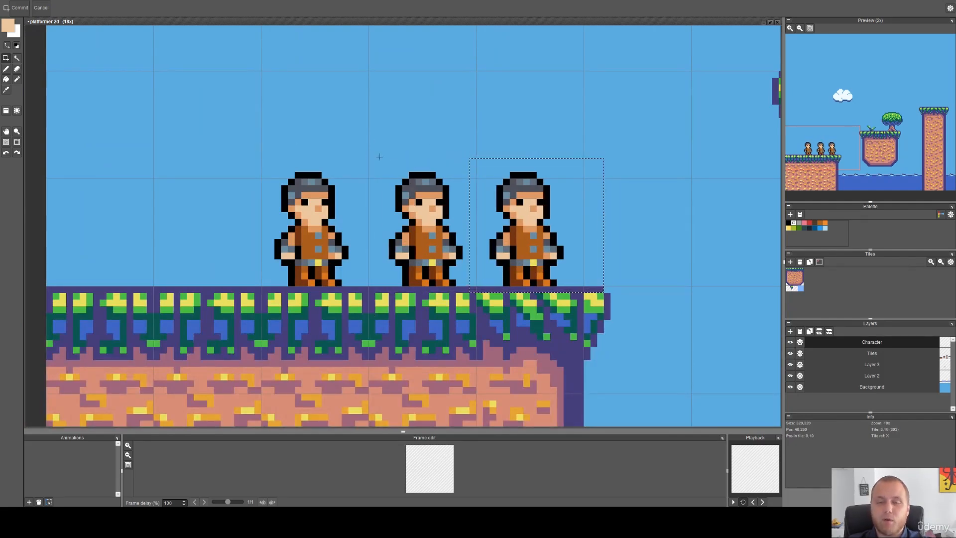
# Recolour the front outline of the middle character with the platform's dark purple, keeping its front eye pixel black.
pyautogui.scroll(1, 451, 238)
pyautogui.press('i')
pyautogui.click(456, 336)
pyautogui.press('f')
pyautogui.scroll(1, 457, 286)
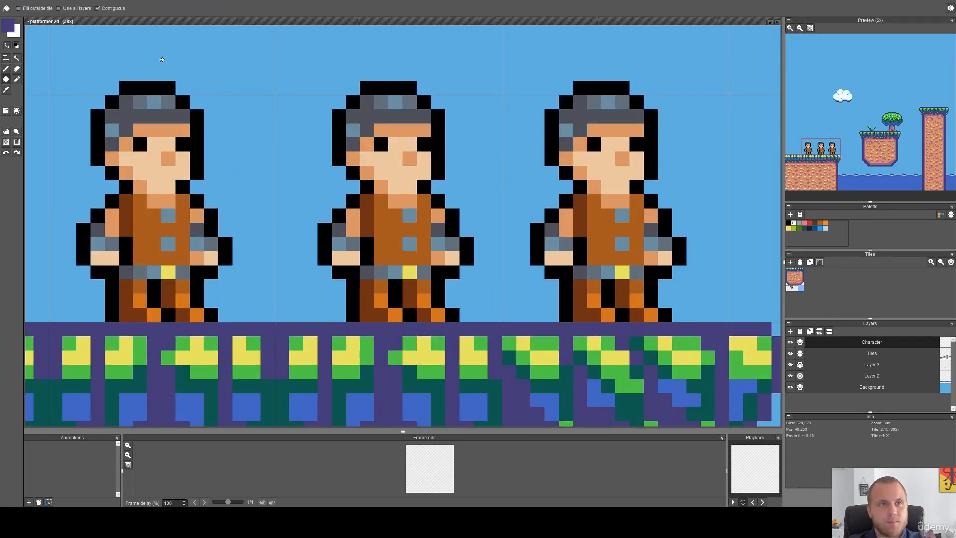
pyautogui.moveTo(438, 279)
pyautogui.mouseDown()
pyautogui.moveTo(464, 253)
pyautogui.moveTo(432, 189)
pyautogui.moveTo(439, 160)
pyautogui.mouseUp()
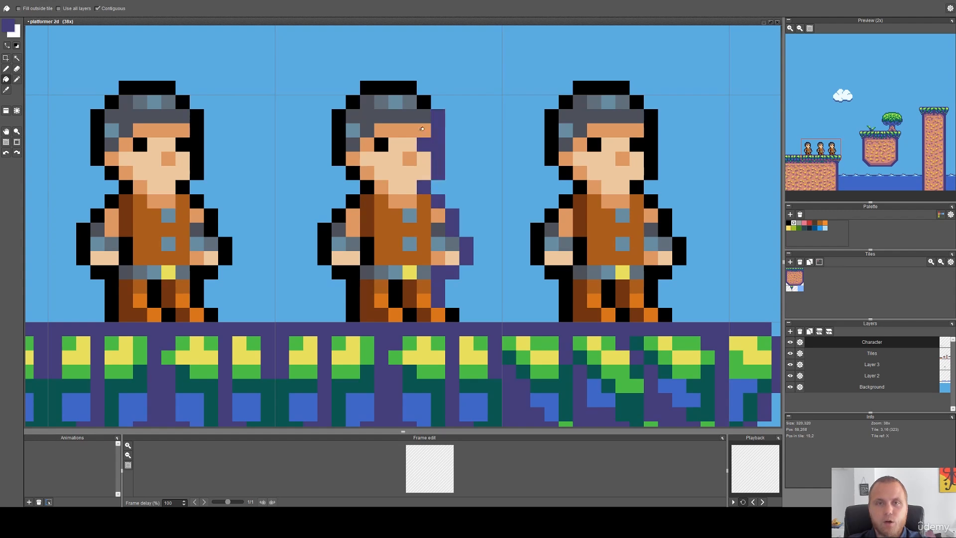
pyautogui.keyDown('alt'); pyautogui.click(424, 105); pyautogui.keyUp('alt')
pyautogui.click(425, 145)
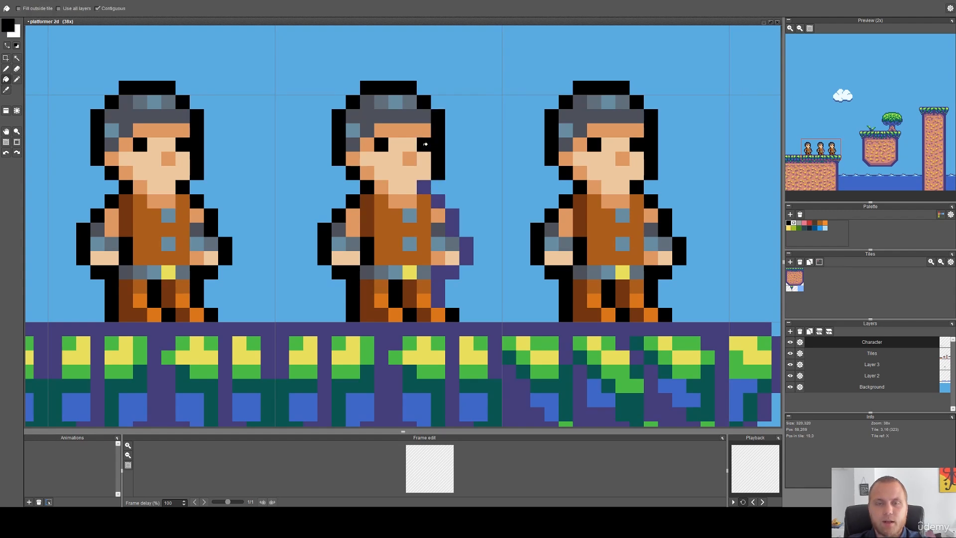
pyautogui.hotkey('ctrl', 'z')
pyautogui.press('b')
pyautogui.click(424, 144)
# Fill the middle character's outline around the helmet, back of the head and rear shoulder with the same dark purple.
pyautogui.keyDown('alt'); pyautogui.click(437, 141); pyautogui.keyUp('alt')
pyautogui.press('f')
pyautogui.click(424, 102)
pyautogui.click(388, 88)
pyautogui.click(352, 102)
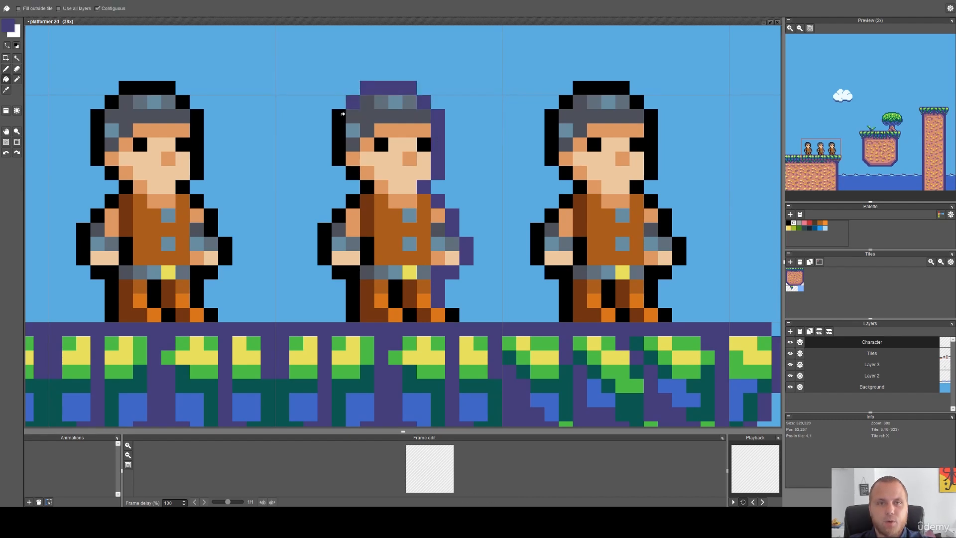
pyautogui.click(339, 154)
pyautogui.click(353, 172)
pyautogui.click(367, 187)
pyautogui.click(352, 201)
pyautogui.click(338, 215)
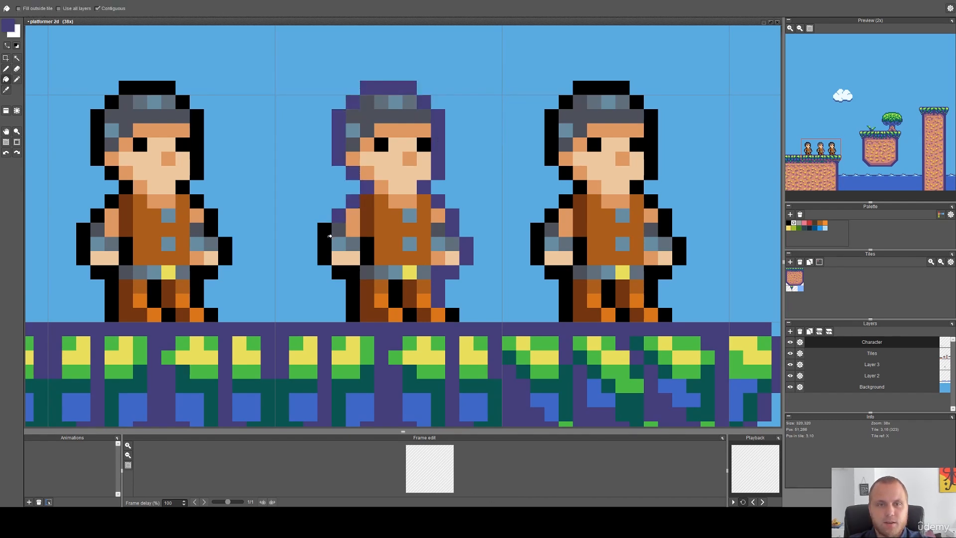
# Fill the remaining black outline around the middle character's rear arm, legs and boots with dark purple.
pyautogui.click(324, 244)
pyautogui.click(354, 272)
pyautogui.click(366, 257)
pyautogui.click(395, 295)
pyautogui.click(409, 315)
pyautogui.click(452, 315)
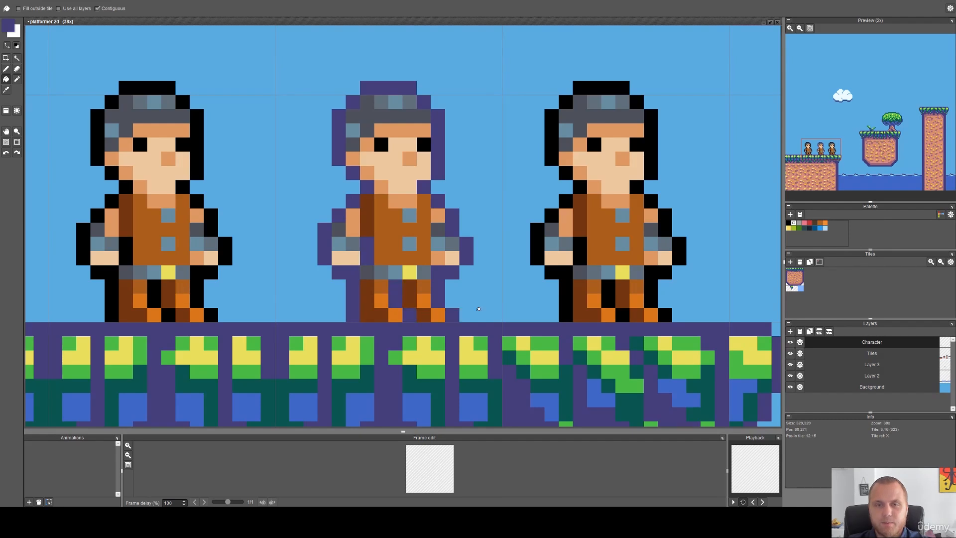
# Select the black outline of the third character by colour, delete it and clear the selection.
pyautogui.moveTo(563, 265); pyautogui.dragTo(380, 274)
pyautogui.press('w')
pyautogui.click(470, 208)
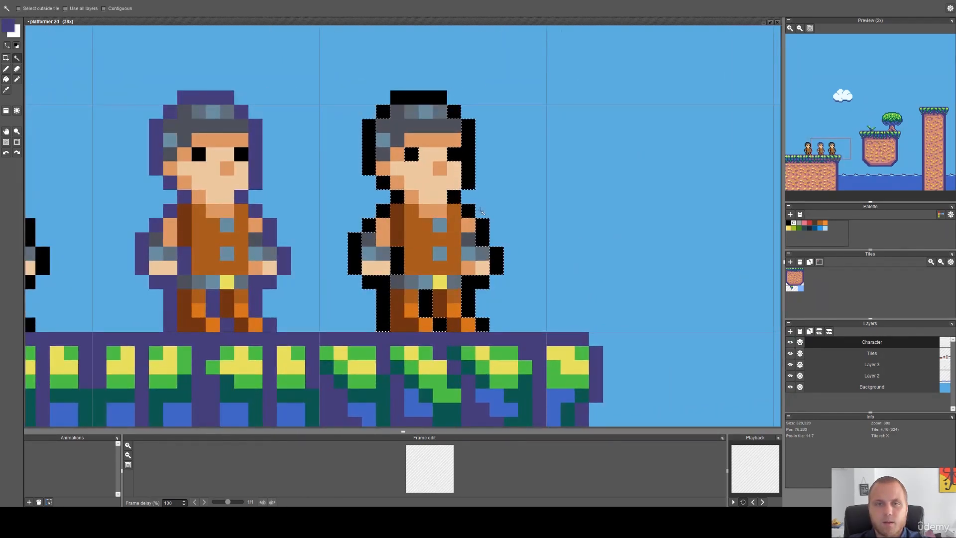
pyautogui.scroll(-2, 400, 207)
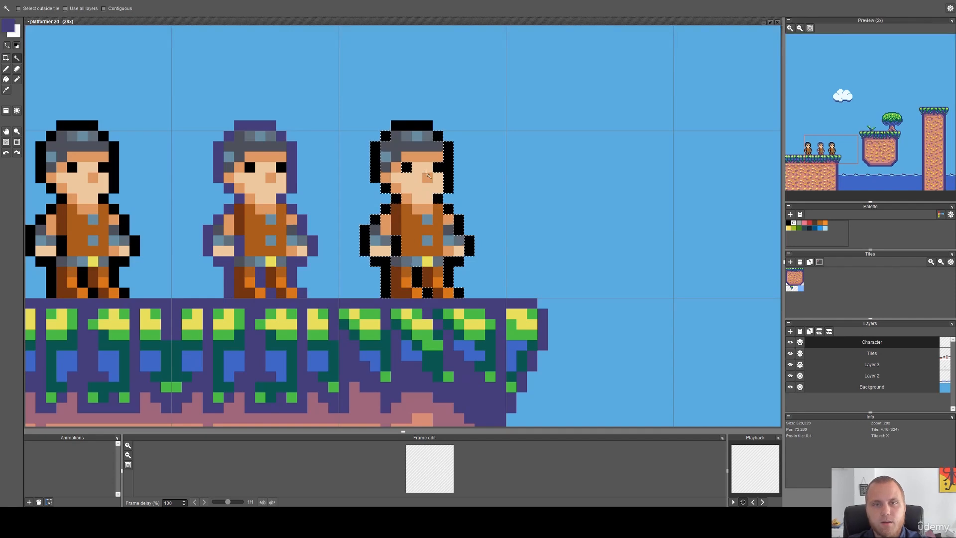
pyautogui.press('Delete')
pyautogui.hotkey('ctrl', 'd')
# Repaint the third character's missing front eye pixel black and erase the leftover outline above its helmet.
pyautogui.press('b')
pyautogui.rightClick(426, 126)
pyautogui.click(438, 167)
pyautogui.press('e')
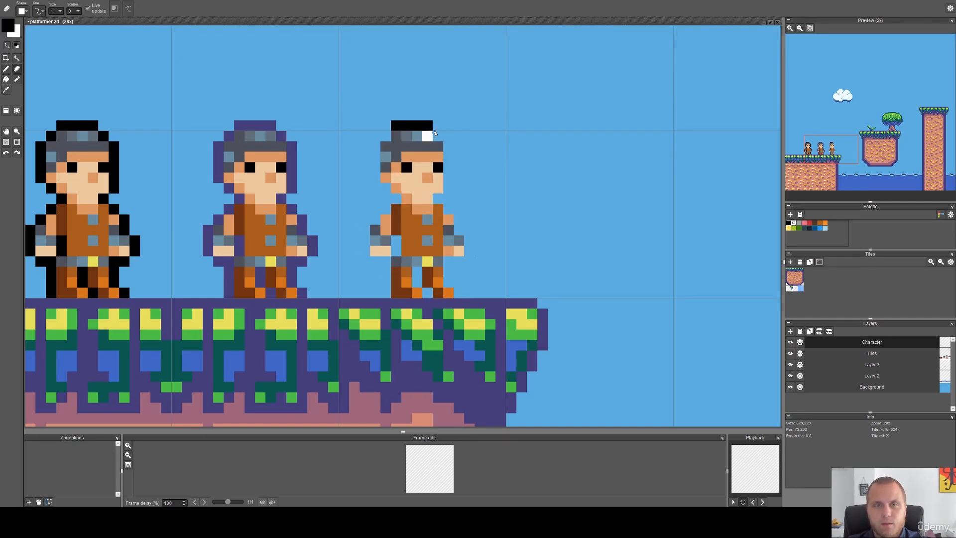
pyautogui.moveTo(430, 125); pyautogui.dragTo(395, 125)
# Paint the gap between the third character's rear arm and torso with the tunic's dark brown.
pyautogui.scroll(1, 405, 239)
pyautogui.press('b')
pyautogui.rightClick(394, 228)
pyautogui.moveTo(394, 242); pyautogui.dragTo(394, 255)
# Compare the black-outlined, purple-outlined and outline-free characters against the whole platform scene.
pyautogui.scroll(-3, 465, 253)
pyautogui.scroll(-1, 469, 254)
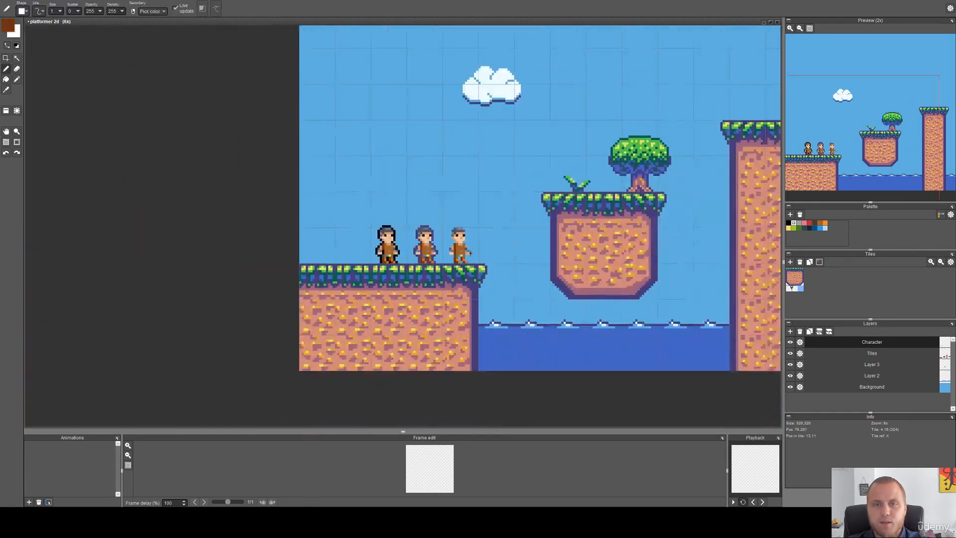
pyautogui.press('space')
pyautogui.moveTo(469, 255); pyautogui.dragTo(423, 234)
pyautogui.press('space')
pyautogui.moveTo(481, 248); pyautogui.dragTo(398, 239)
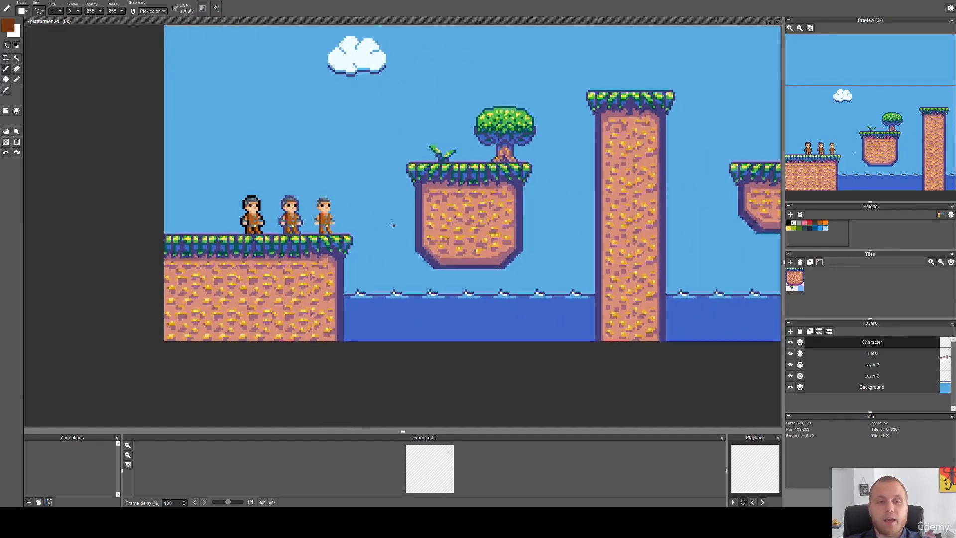
pyautogui.press('space')
pyautogui.moveTo(588, 226); pyautogui.dragTo(232, 253)
pyautogui.scroll(-1, 231, 252)
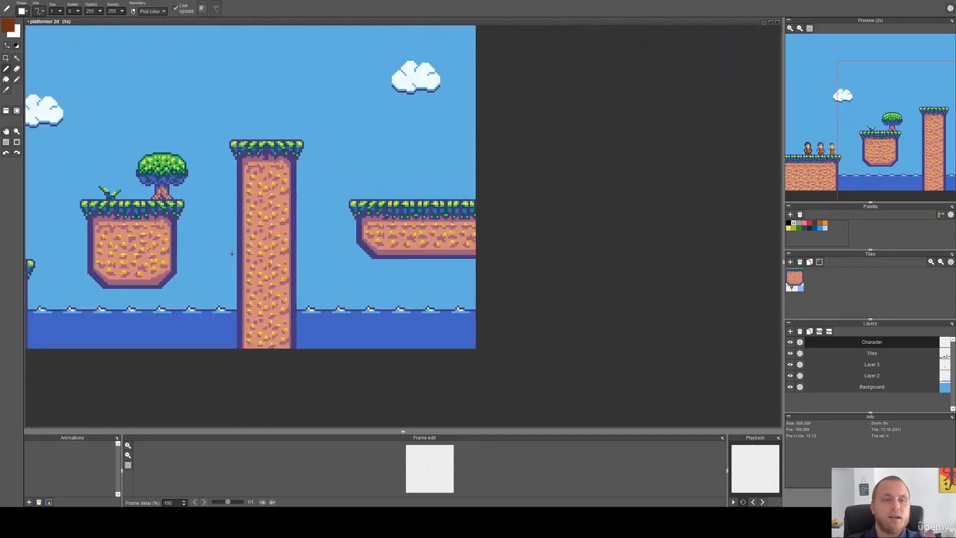
pyautogui.press('space')
pyautogui.moveTo(146, 256); pyautogui.dragTo(387, 255)
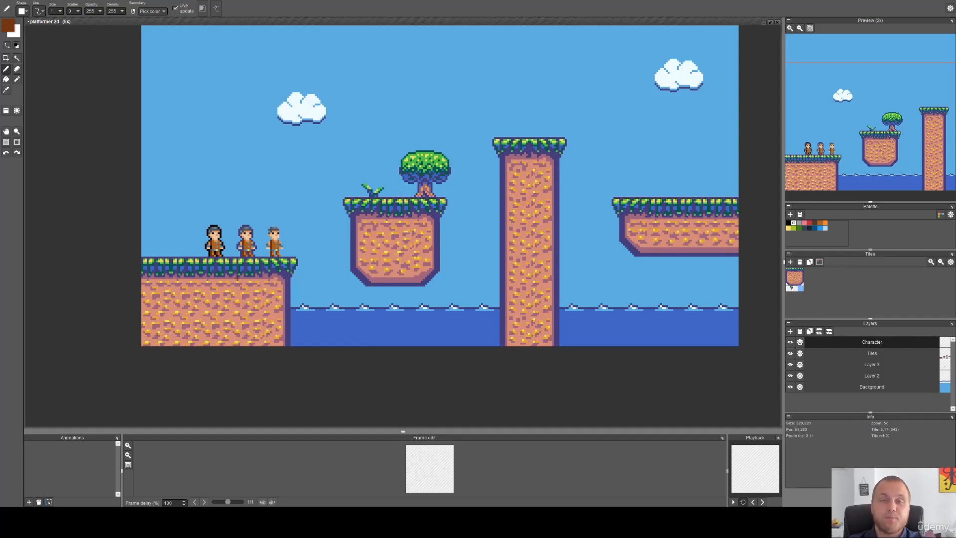
# Frame each of the three character variants in turn with a rectangular selection and clear the selection.
pyautogui.scroll(2, 228, 251)
pyautogui.press('s')
pyautogui.moveTo(174, 195); pyautogui.dragTo(237, 277)
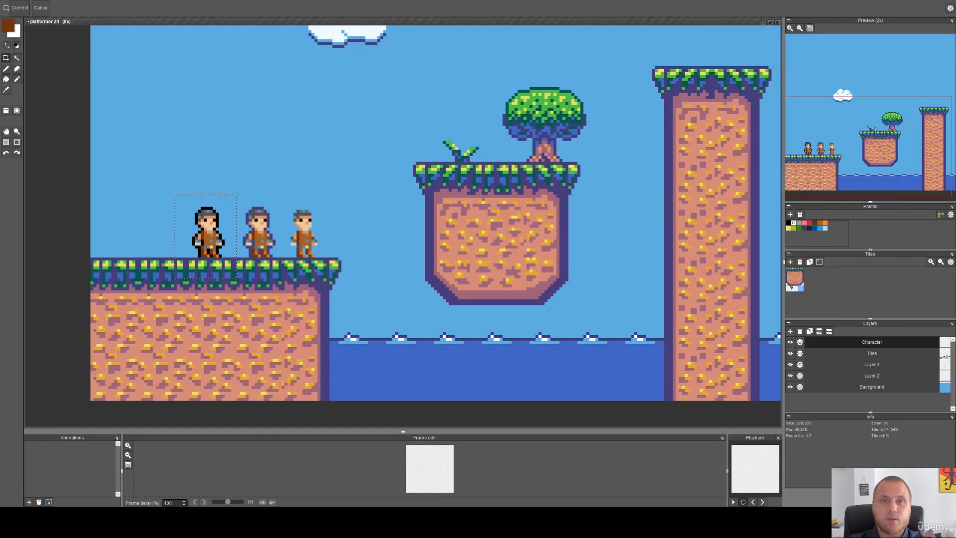
pyautogui.click(343, 344)
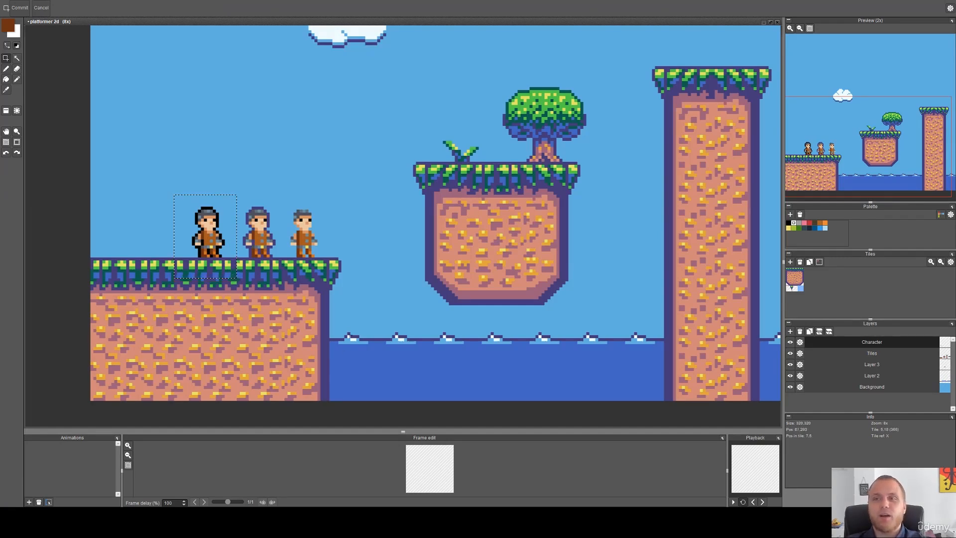
pyautogui.moveTo(284, 202); pyautogui.dragTo(237, 268)
pyautogui.moveTo(338, 201); pyautogui.dragTo(282, 290)
pyautogui.click(373, 229)
# Delete the purple-outlined and outline-free character copies together and clear the selection.
pyautogui.scroll(-2, 374, 227)
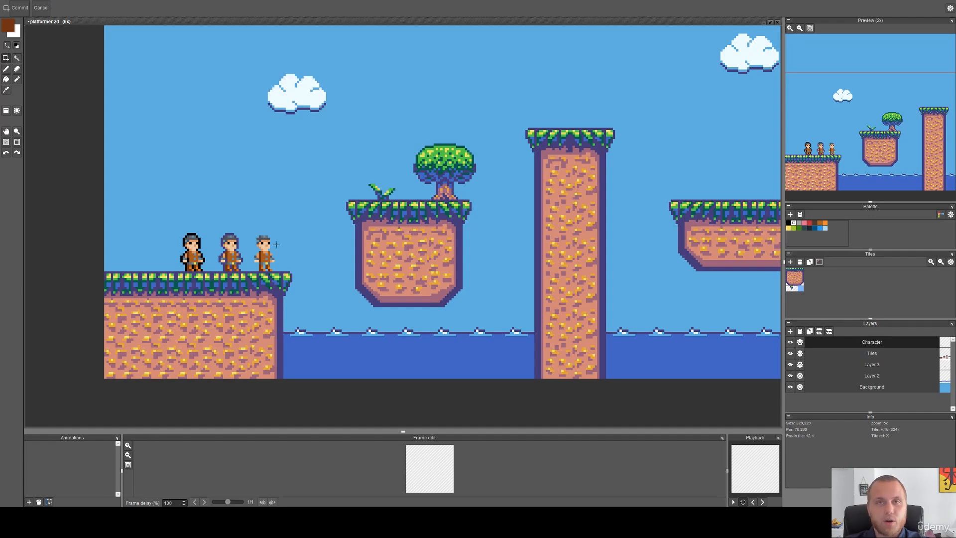
pyautogui.scroll(12, 276, 244)
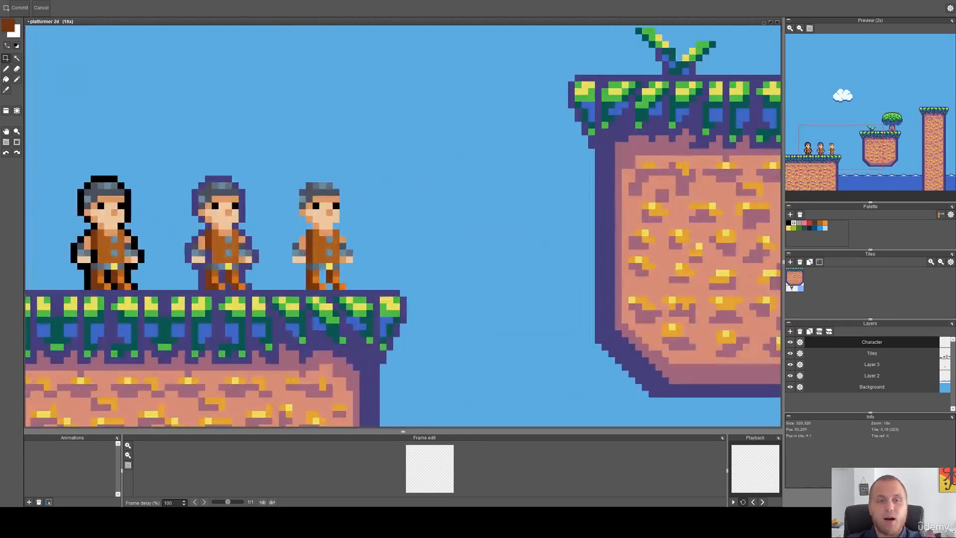
pyautogui.moveTo(386, 149); pyautogui.dragTo(165, 323)
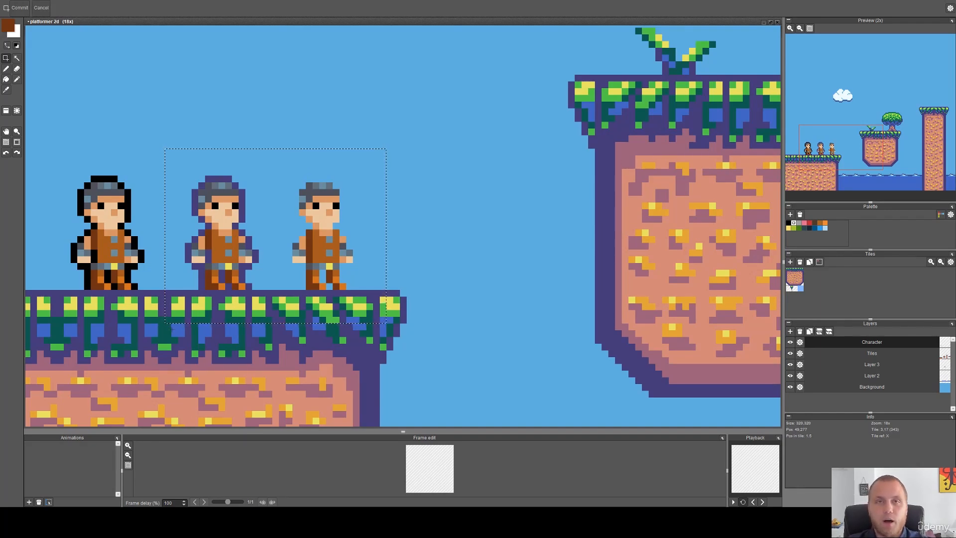
pyautogui.press('Delete')
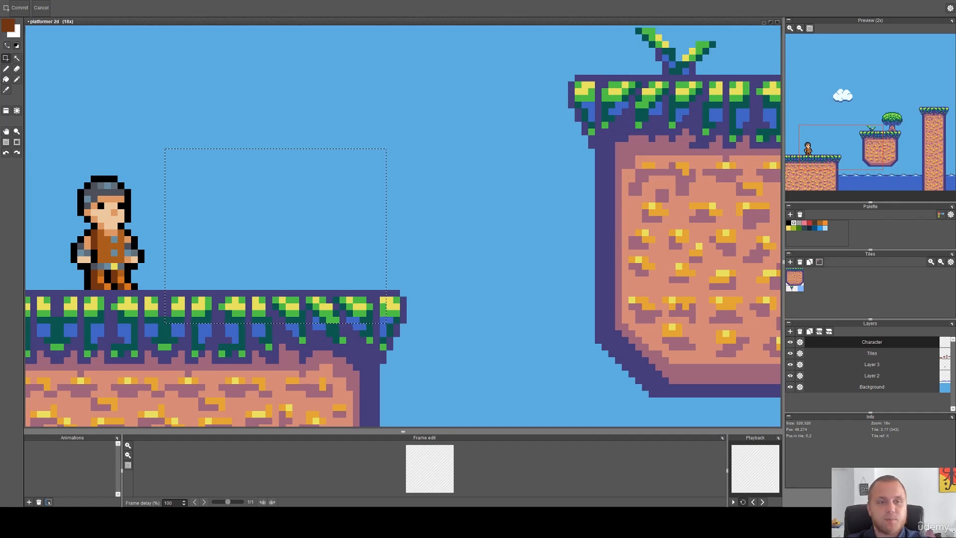
pyautogui.scroll(-3, 286, 269)
pyautogui.moveTo(286, 270); pyautogui.dragTo(465, 231)
pyautogui.click(463, 230)
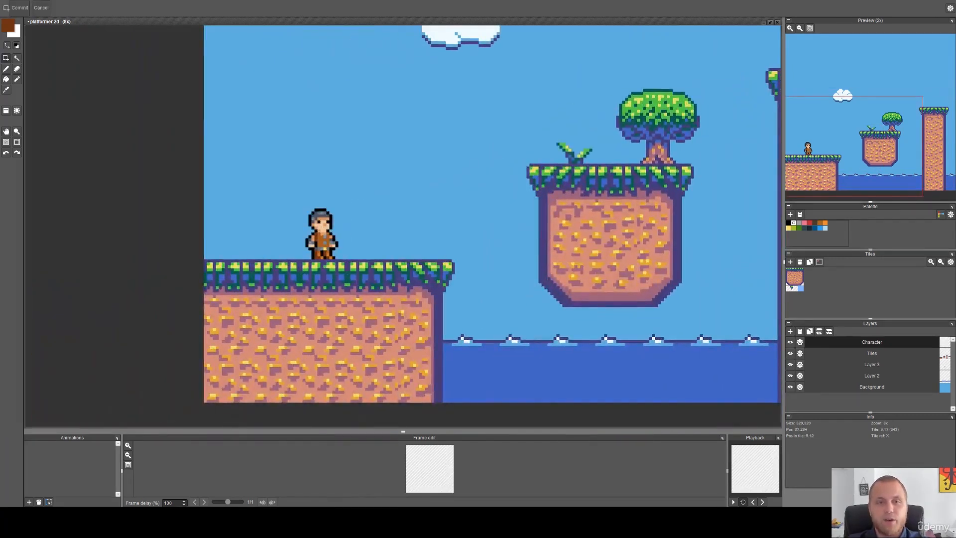
pyautogui.scroll(3, 329, 229)
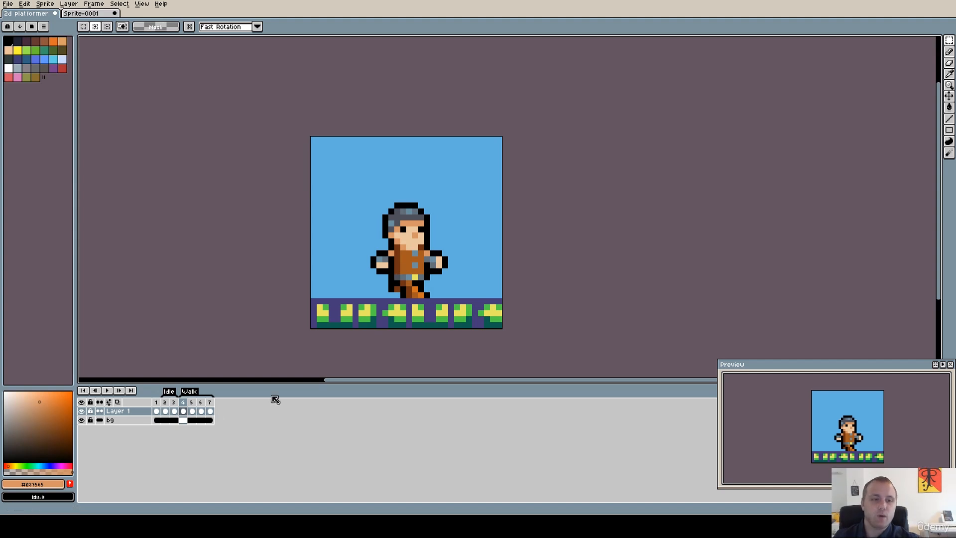
# Step through frames 4 to 7 of the Walk animation and compare the character's poses.
pyautogui.click(192, 411)
pyautogui.click(201, 410)
pyautogui.click(209, 410)
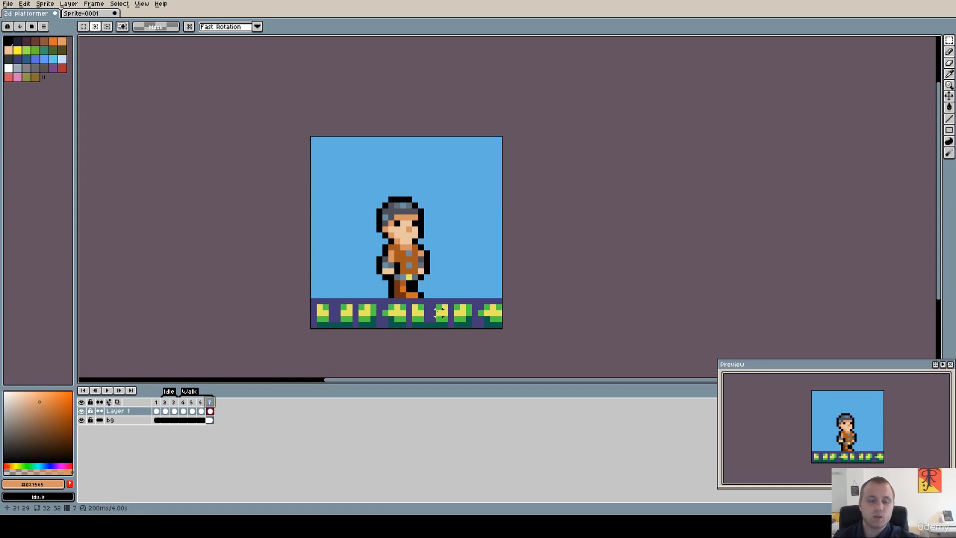
pyautogui.click(189, 402)
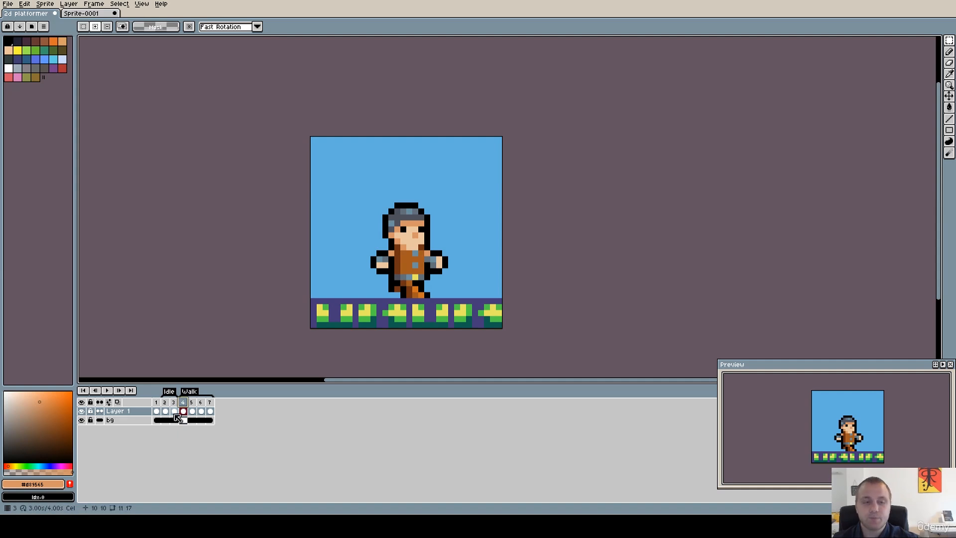
pyautogui.click(193, 402)
pyautogui.click(200, 402)
pyautogui.click(184, 402)
pyautogui.click(192, 402)
pyautogui.click(200, 402)
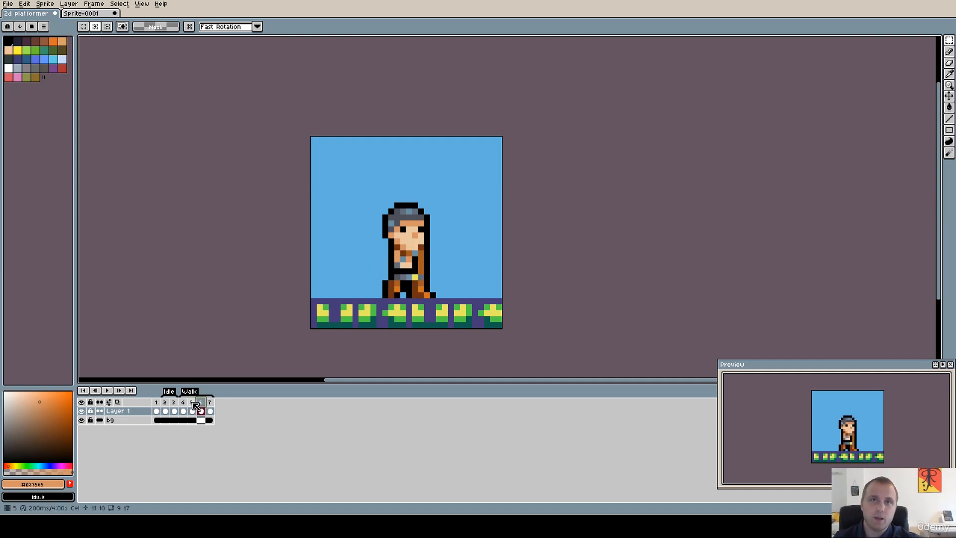
pyautogui.click(192, 404)
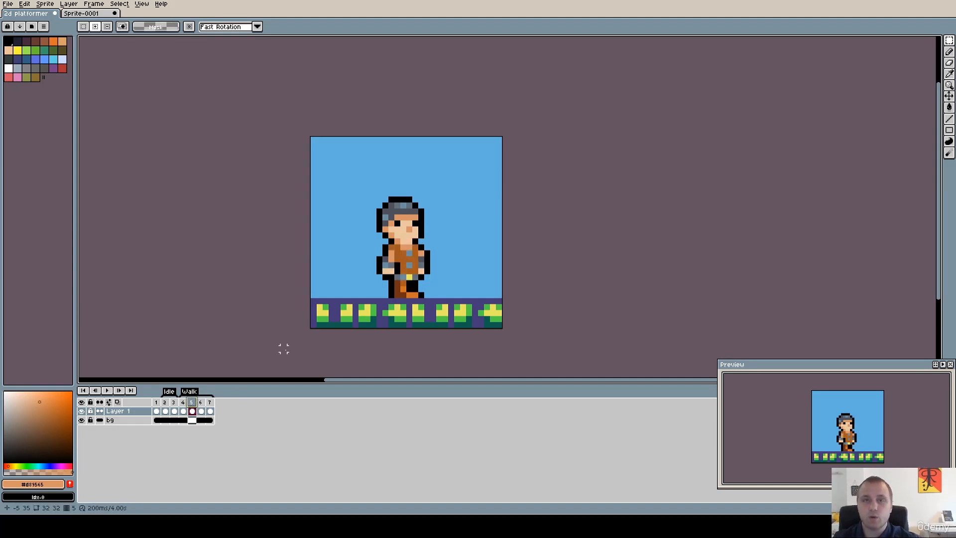
pyautogui.click(184, 402)
pyautogui.click(193, 403)
pyautogui.click(201, 402)
pyautogui.click(210, 402)
# Play and stop the Walk animation twice, starting the second playback from frame 4.
pyautogui.click(108, 391)
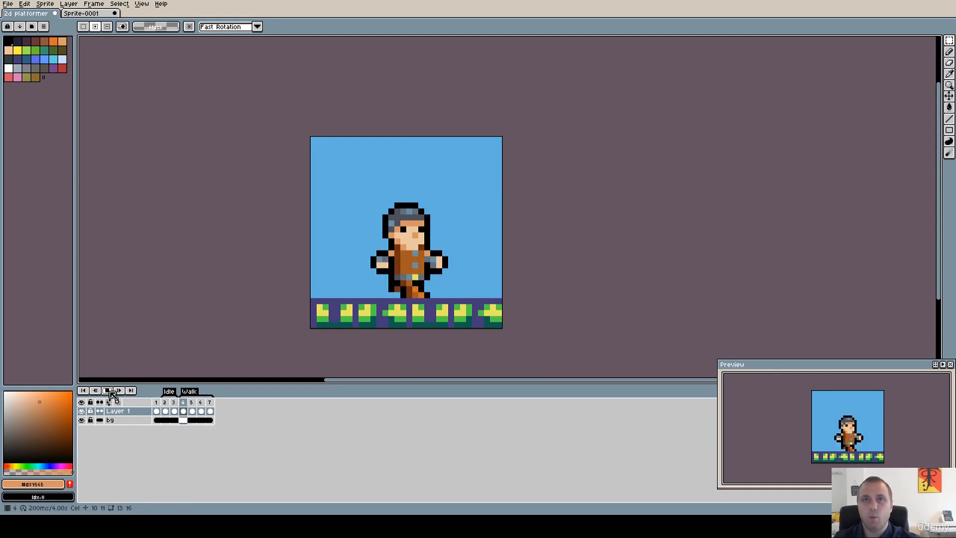
pyautogui.click(109, 392)
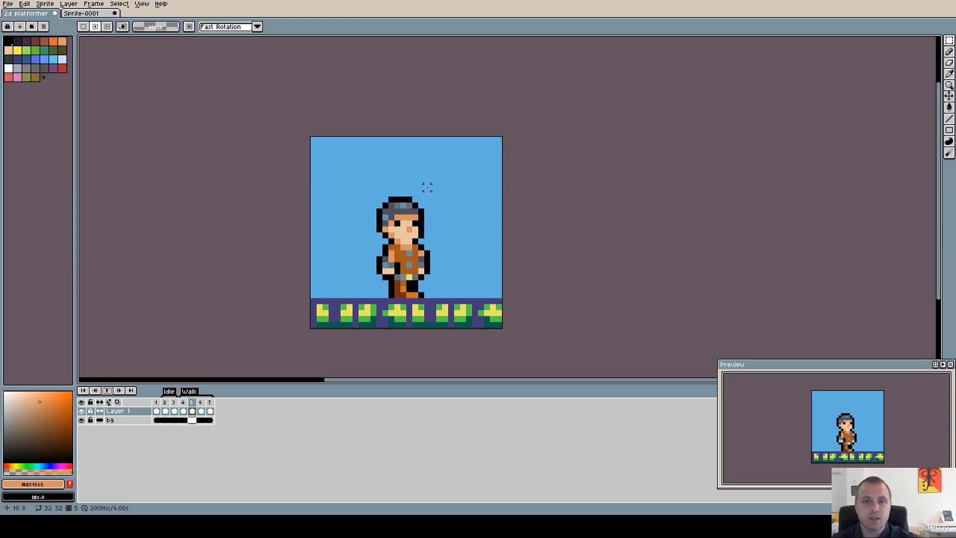
pyautogui.moveTo(397, 271); pyautogui.dragTo(425, 235)
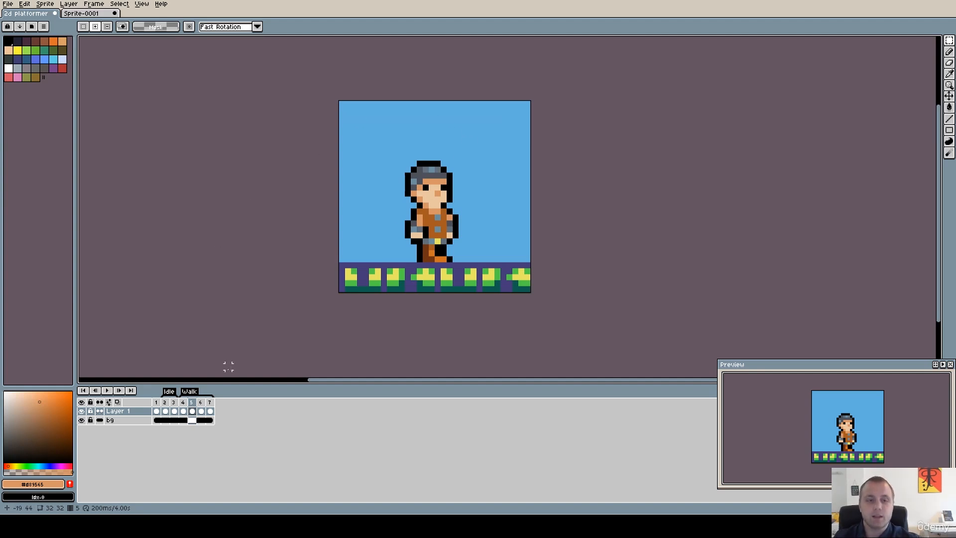
pyautogui.click(183, 402)
pyautogui.click(110, 391)
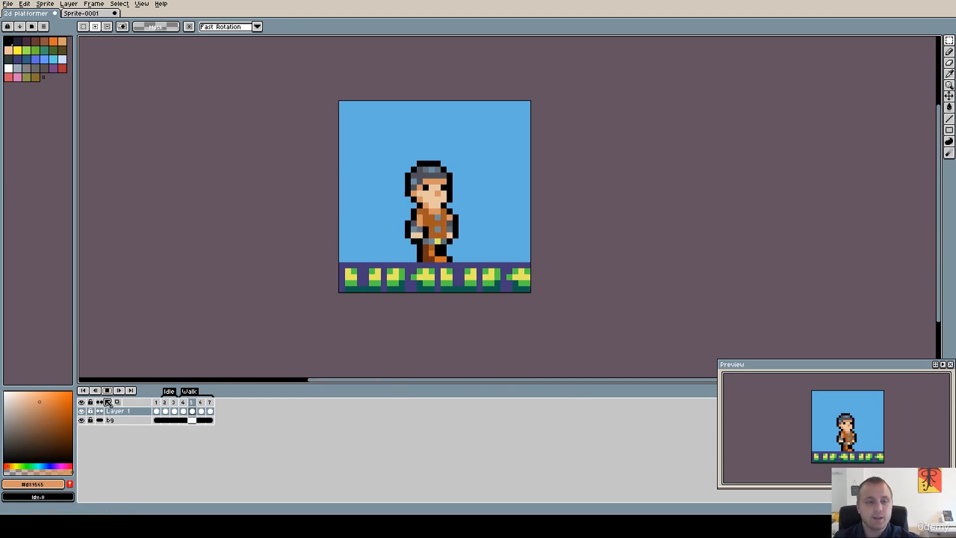
pyautogui.press('Return')
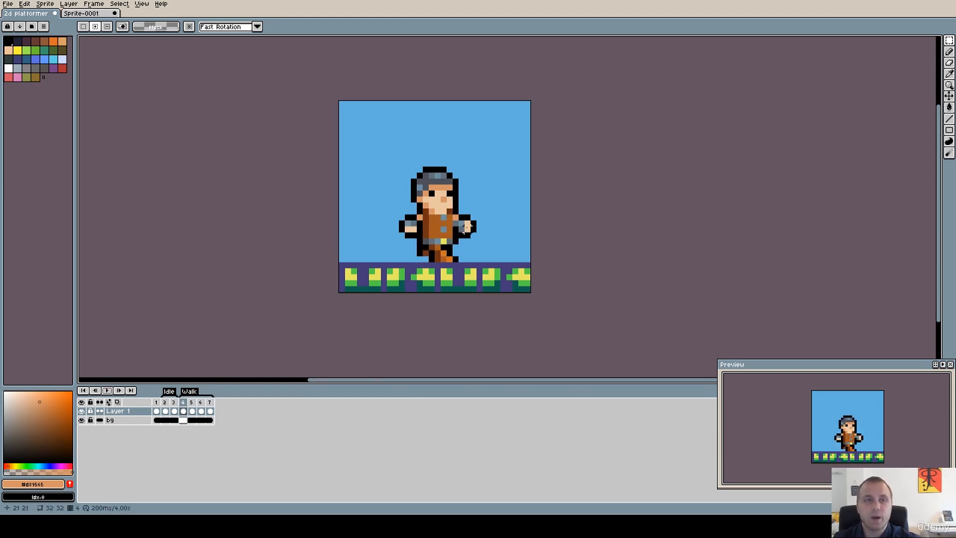
# Switch to the Sprite-0001 reference sprite and step through the four frames of its run cycle.
pyautogui.click(82, 14)
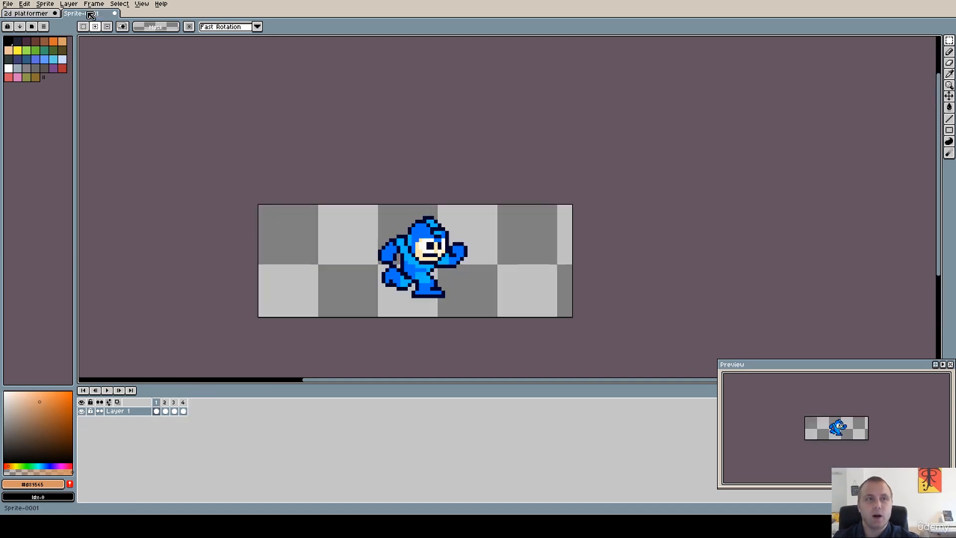
pyautogui.scroll(2, 402, 304)
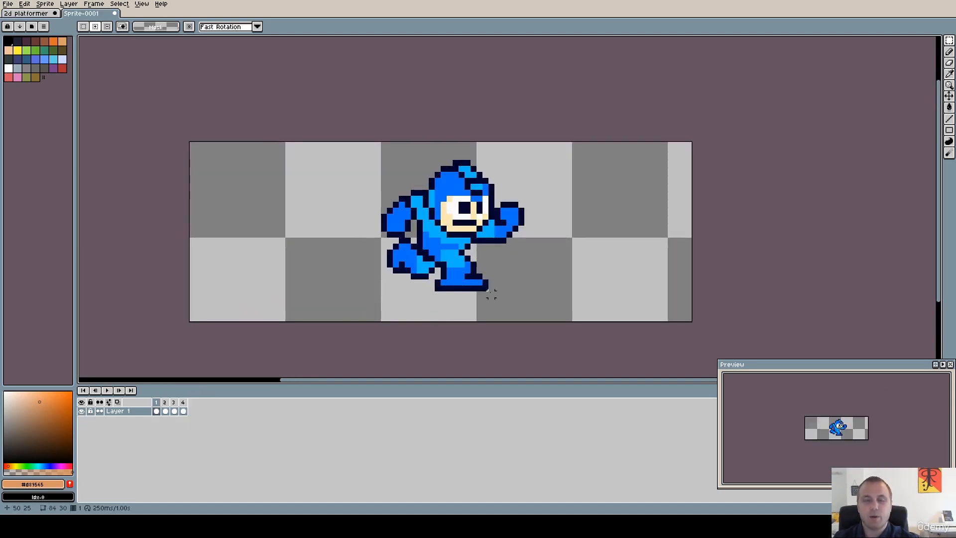
pyautogui.click(168, 406)
pyautogui.click(175, 406)
pyautogui.click(160, 404)
pyautogui.click(166, 406)
pyautogui.click(174, 406)
pyautogui.click(183, 406)
# Compare frames 2 and 4 of the reference run cycle, ending on frame 1.
pyautogui.click(167, 407)
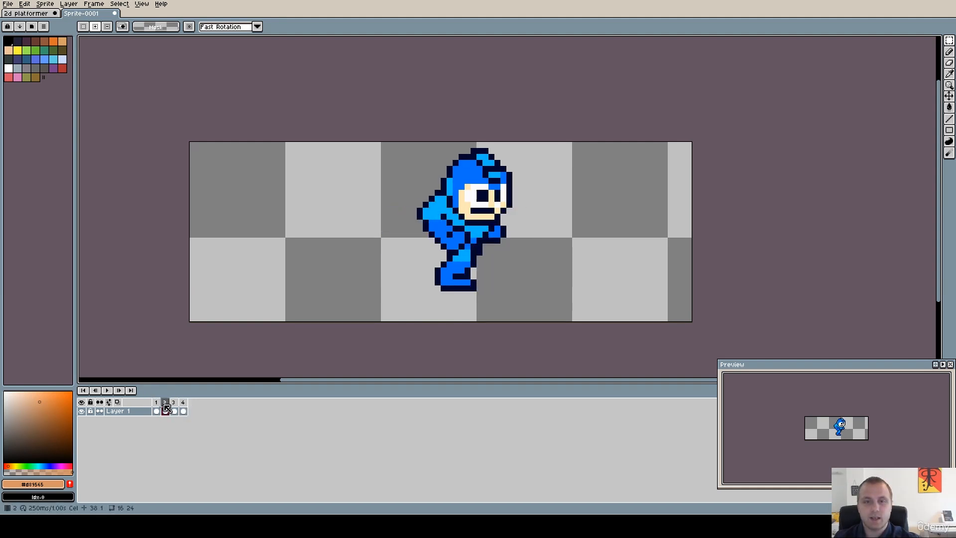
pyautogui.click(184, 406)
pyautogui.click(165, 404)
pyautogui.click(182, 404)
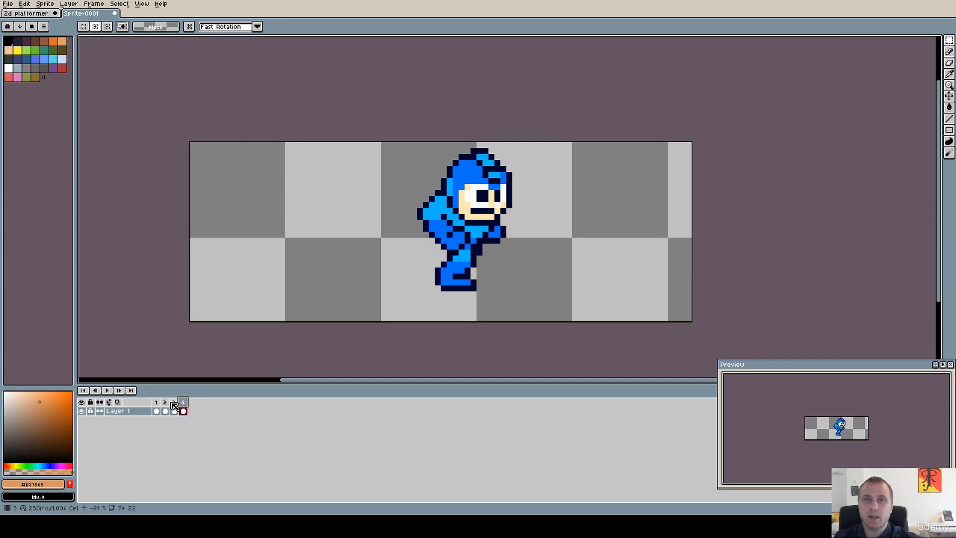
pyautogui.click(165, 406)
pyautogui.click(160, 407)
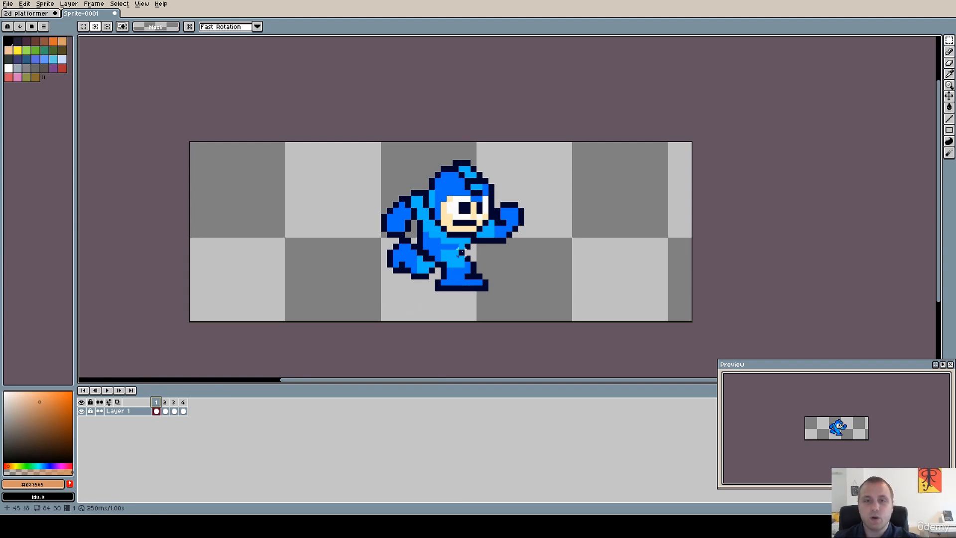
# Examine the character's pose in frame 1 closely and compare it with frame 2.
pyautogui.scroll(1, 473, 252)
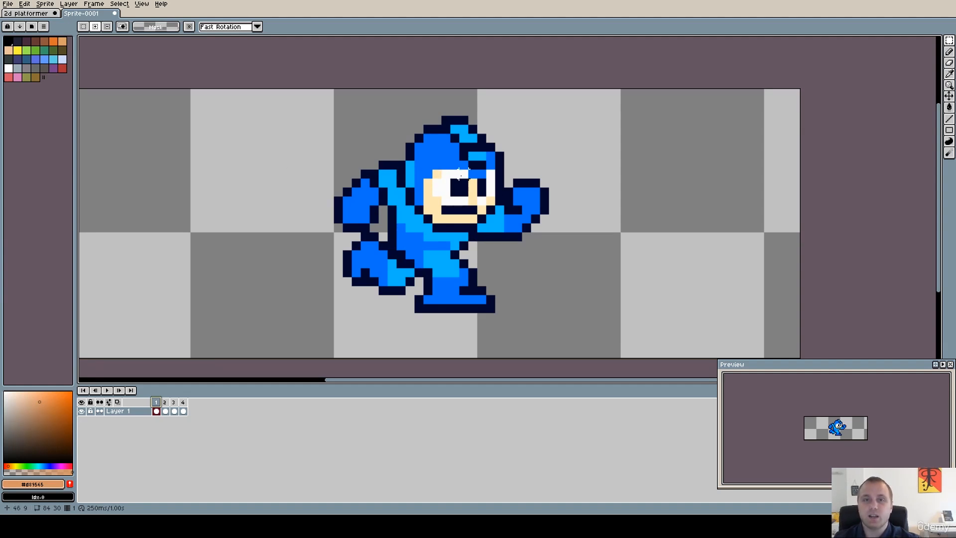
pyautogui.scroll(-1, 460, 174)
pyautogui.scroll(1, 487, 214)
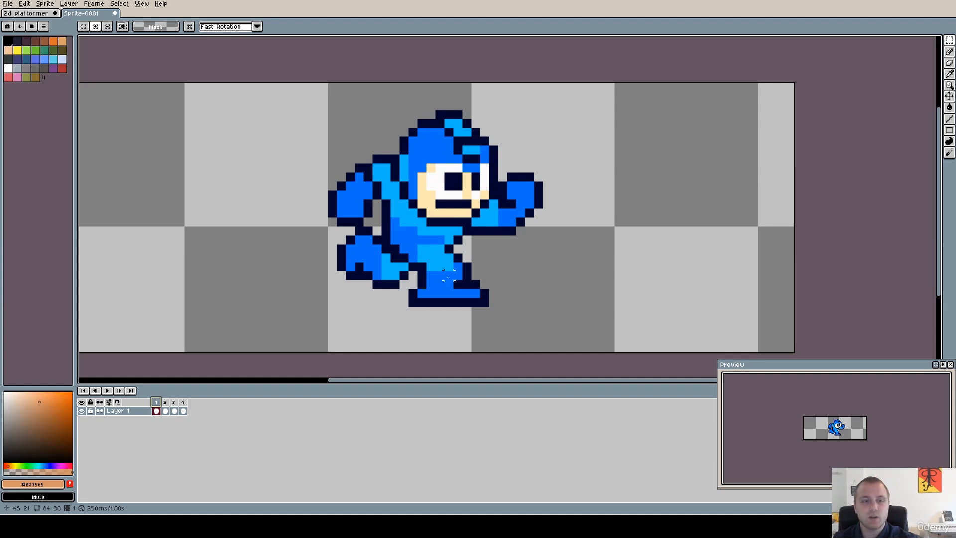
pyautogui.click(165, 407)
pyautogui.click(157, 407)
pyautogui.click(164, 407)
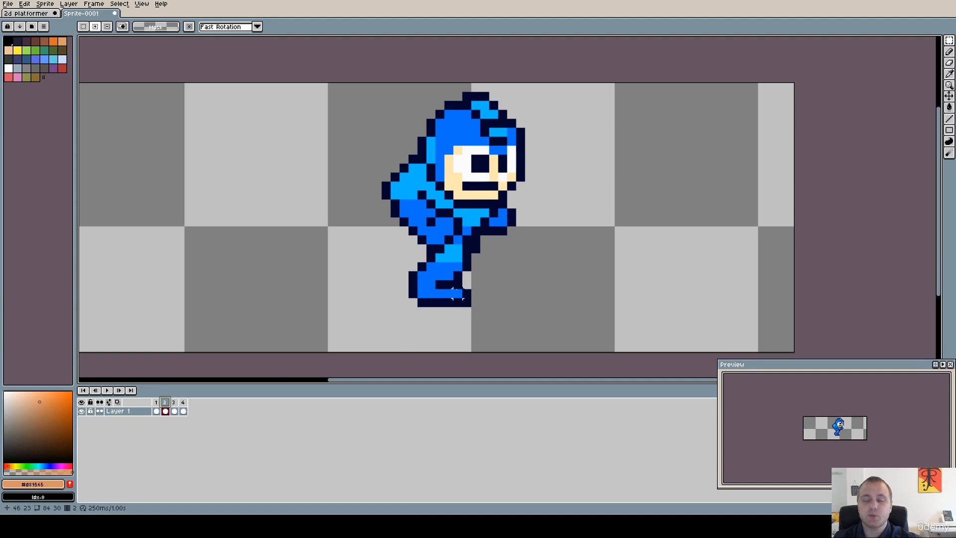
pyautogui.scroll(-2, 484, 267)
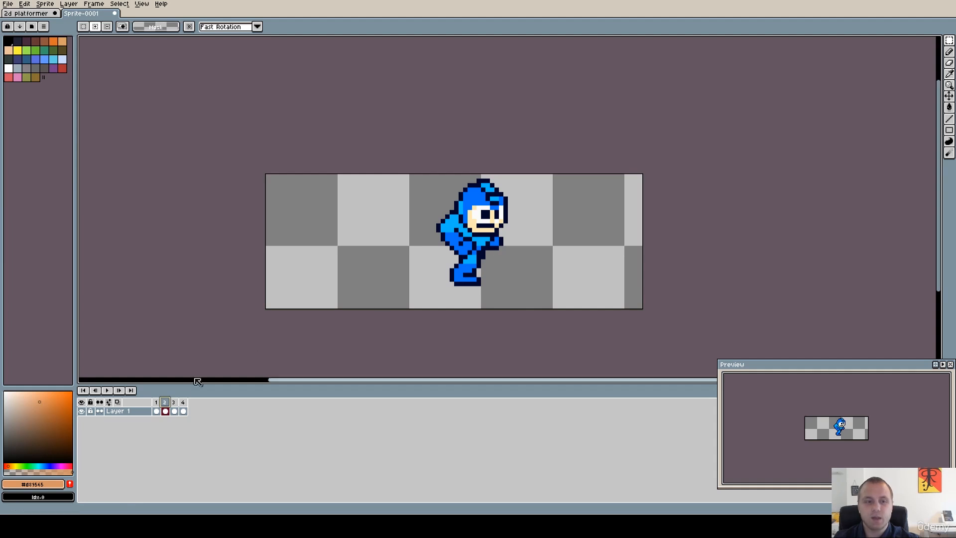
# View reference frames 3, 2 and 1 in turn, and play and stop the run animation.
pyautogui.click(175, 406)
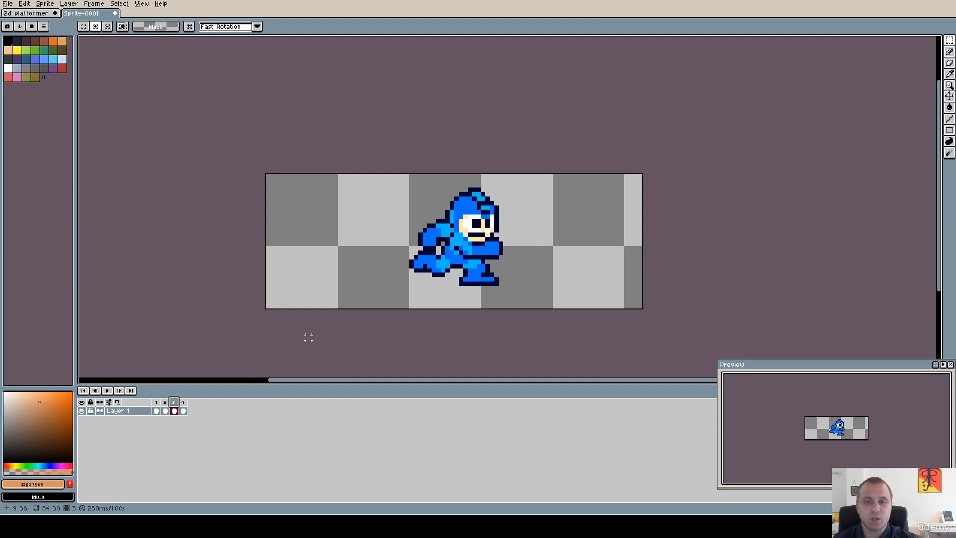
pyautogui.click(166, 406)
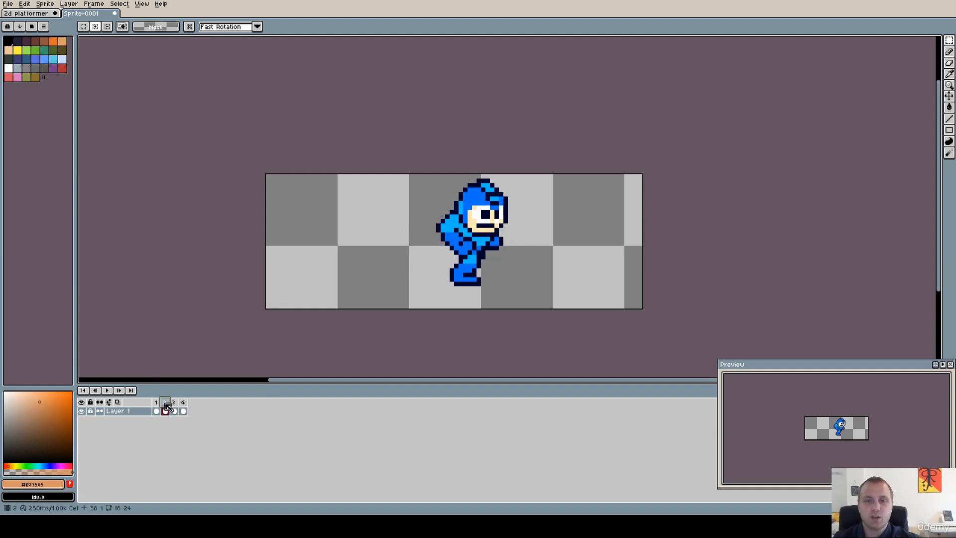
pyautogui.click(156, 406)
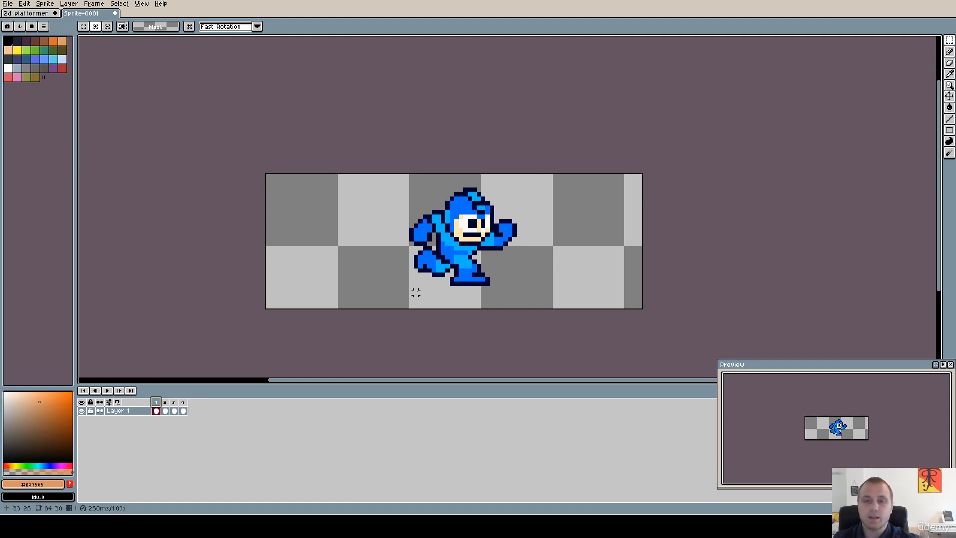
pyautogui.click(107, 390)
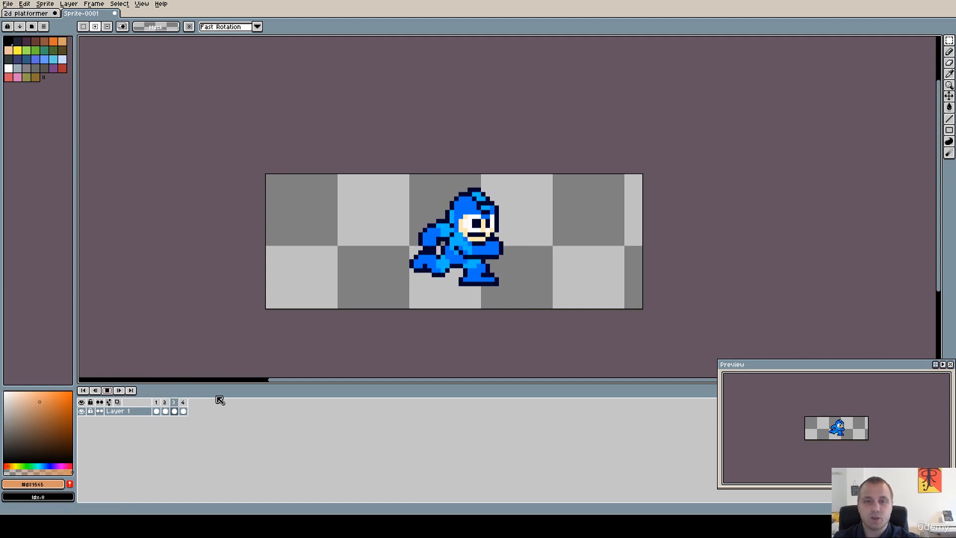
pyautogui.click(108, 391)
# Set the duration of frames 1 to 4 to 100 milliseconds, and play and stop the run animation.
pyautogui.moveTo(157, 402); pyautogui.dragTo(186, 403)
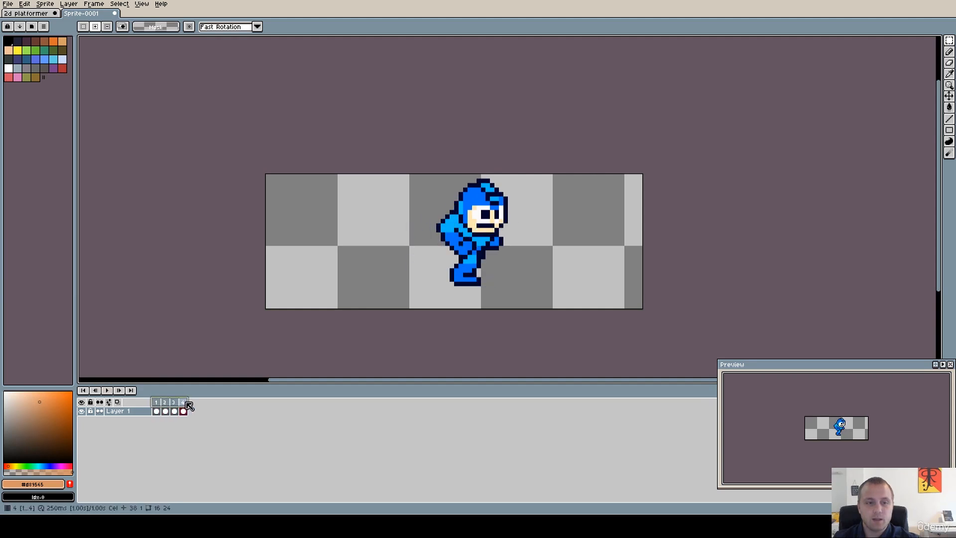
pyautogui.rightClick(189, 406)
pyautogui.click(233, 415)
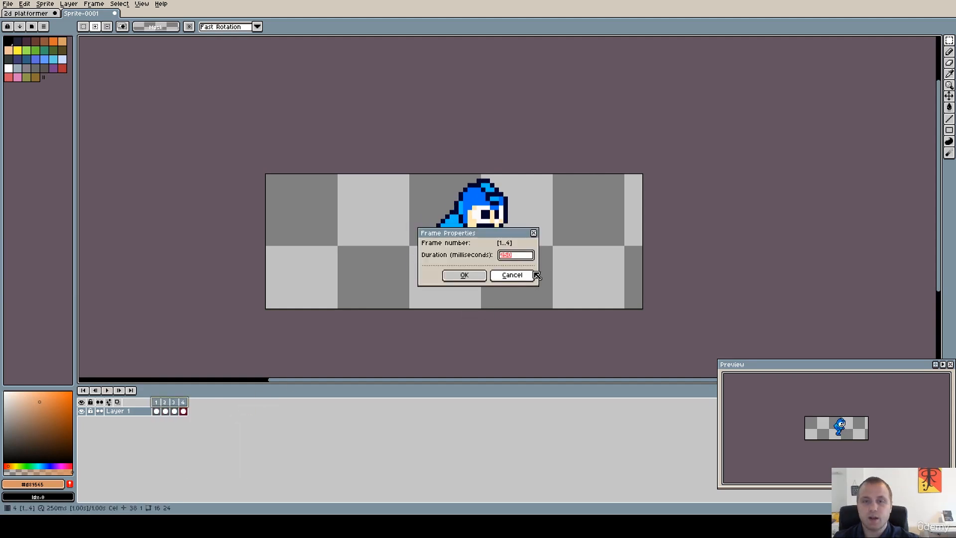
pyautogui.write('100')
pyautogui.press('Return')
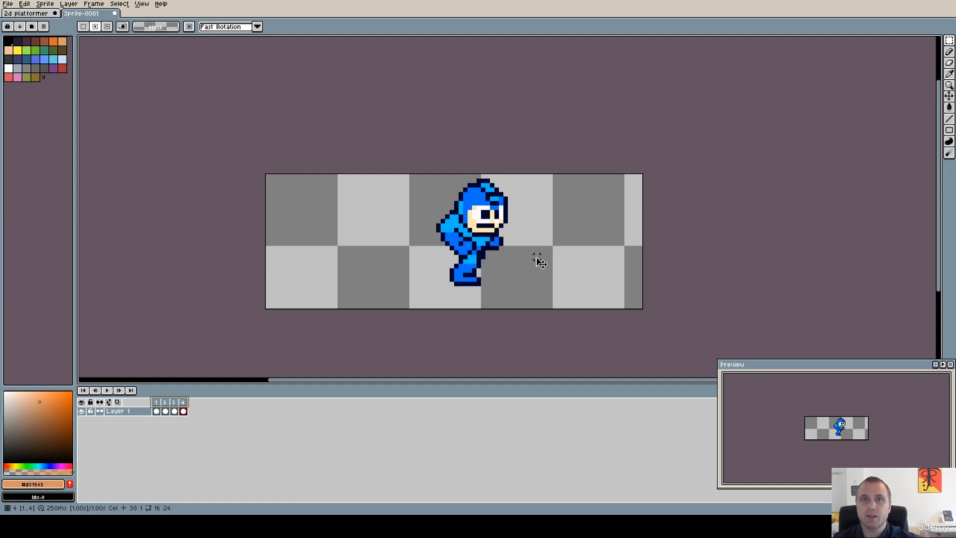
pyautogui.click(113, 393)
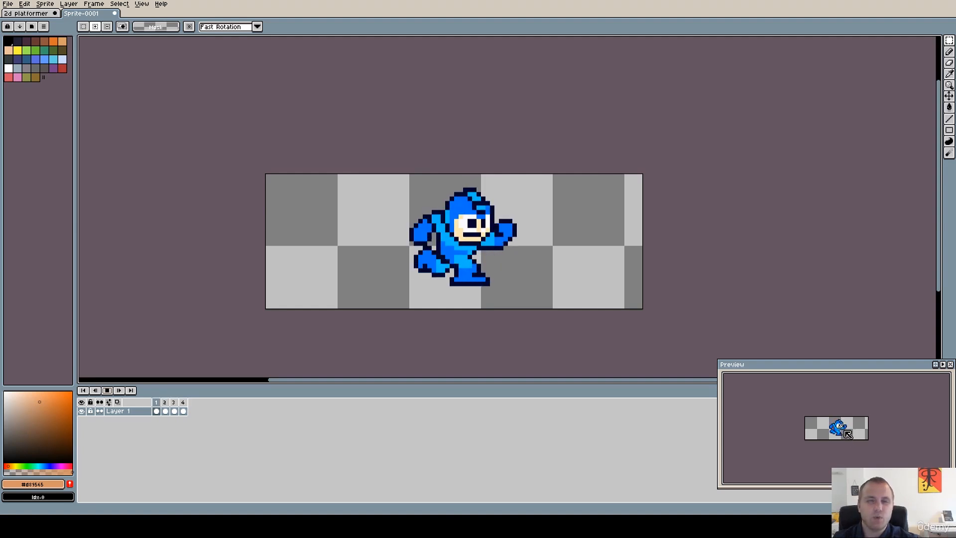
pyautogui.click(109, 392)
# Set the duration of frames 1 to 4 to 250 milliseconds, and play and stop the run animation.
pyautogui.moveTo(156, 403); pyautogui.dragTo(183, 402)
pyautogui.rightClick(183, 402)
pyautogui.click(246, 406)
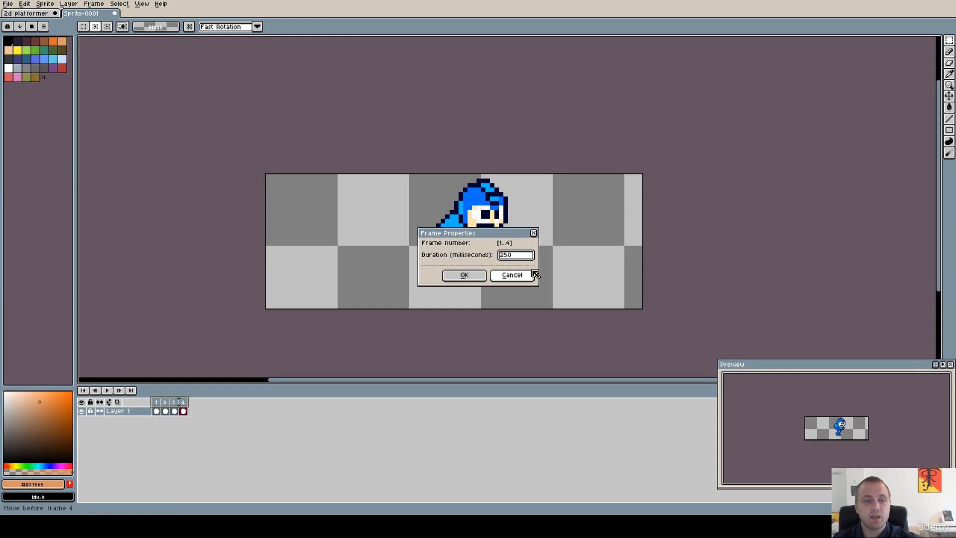
pyautogui.click(531, 274)
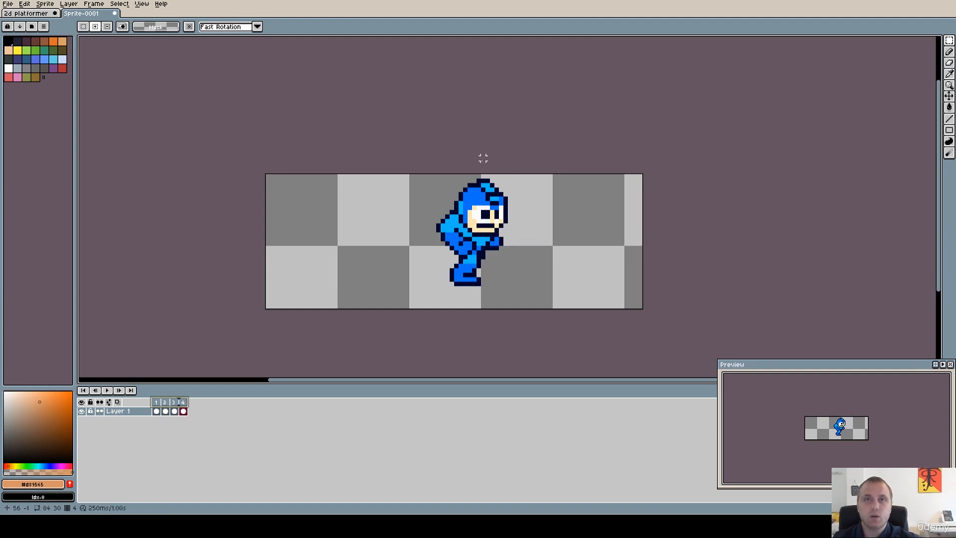
pyautogui.click(107, 390)
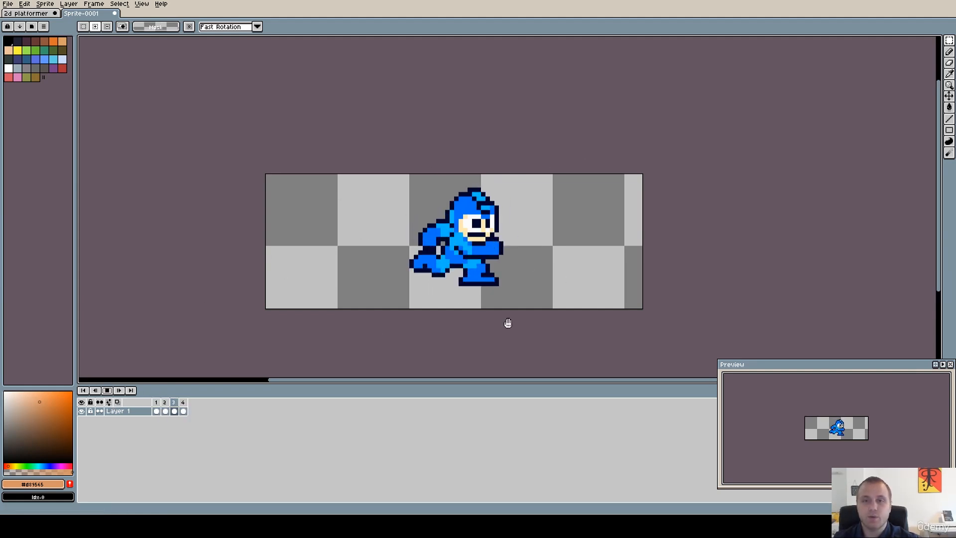
pyautogui.scroll(-2, 501, 264)
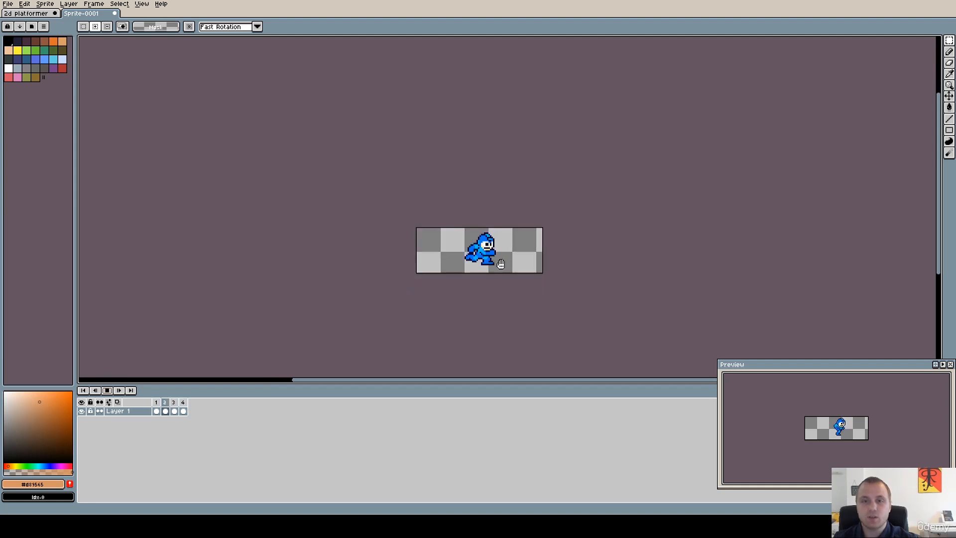
pyautogui.scroll(1, 512, 261)
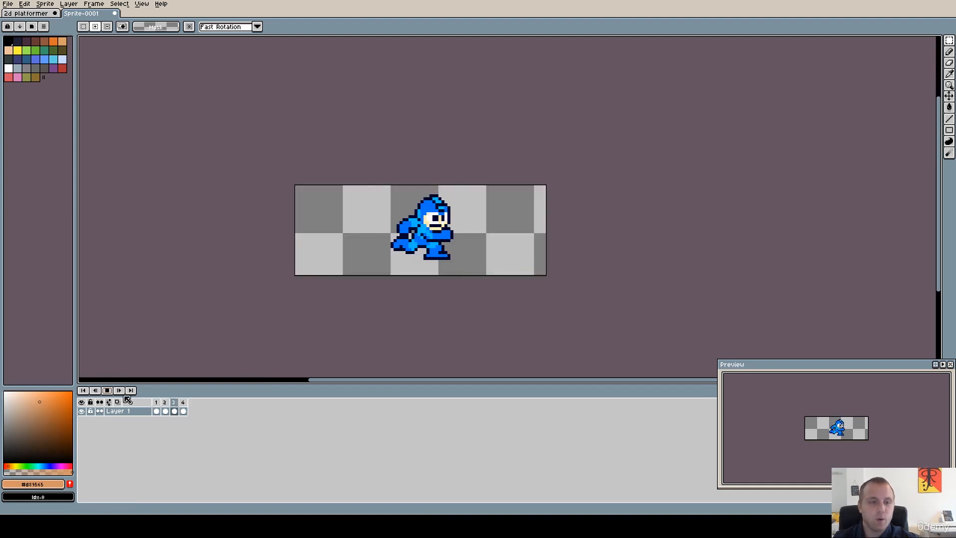
pyautogui.click(107, 391)
# Set the duration of frames 1 to 4 to 150 milliseconds, and play and stop the run animation.
pyautogui.moveTo(156, 402); pyautogui.dragTo(183, 402)
pyautogui.rightClick(182, 402)
pyautogui.click(230, 409)
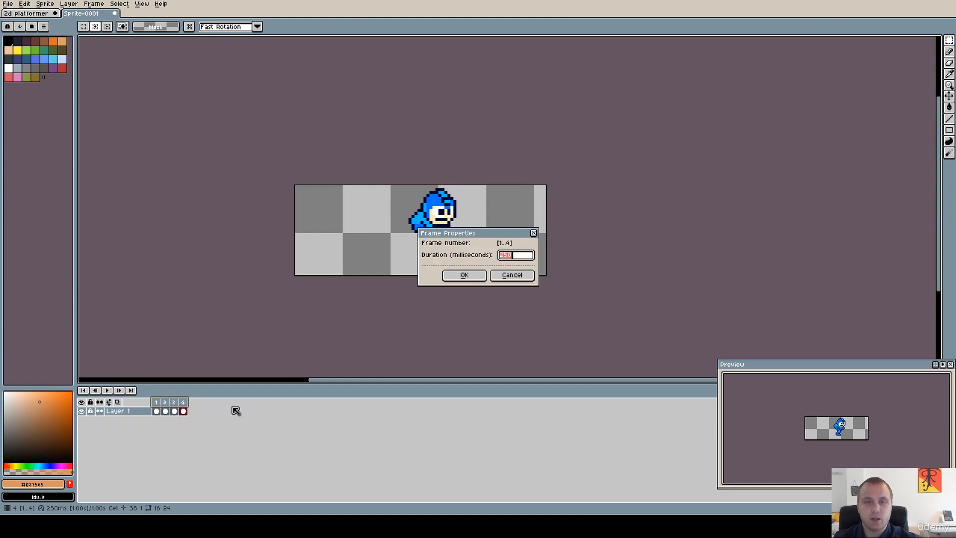
pyautogui.write('150')
pyautogui.press('Return')
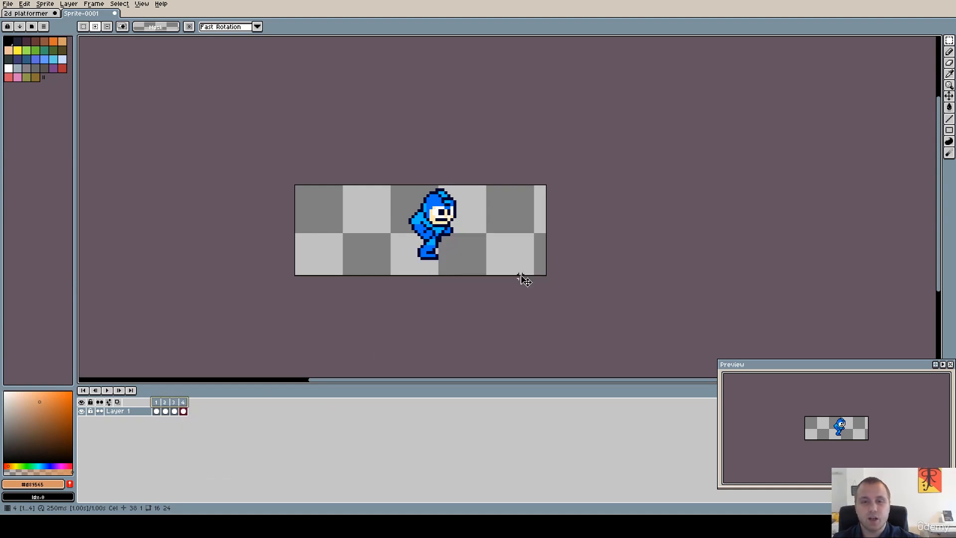
pyautogui.click(107, 391)
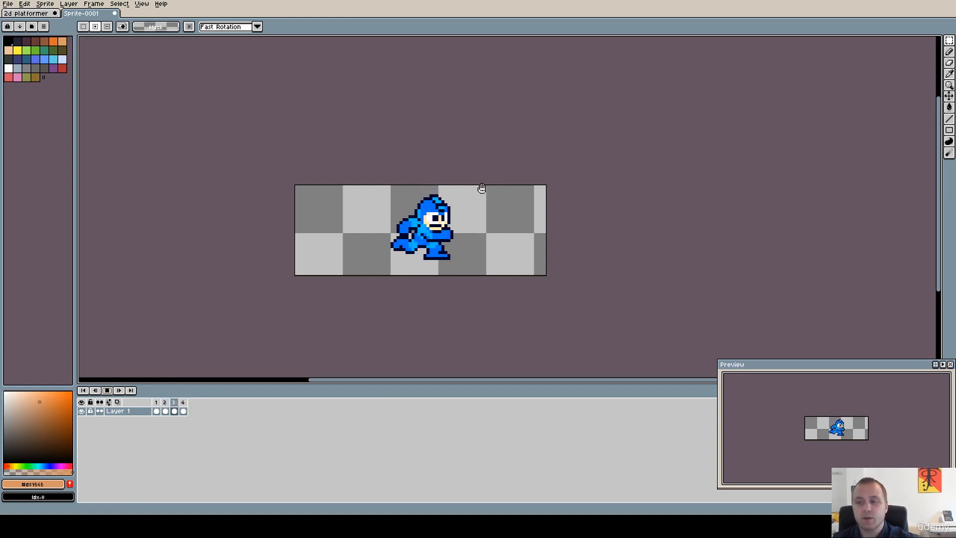
pyautogui.click(108, 390)
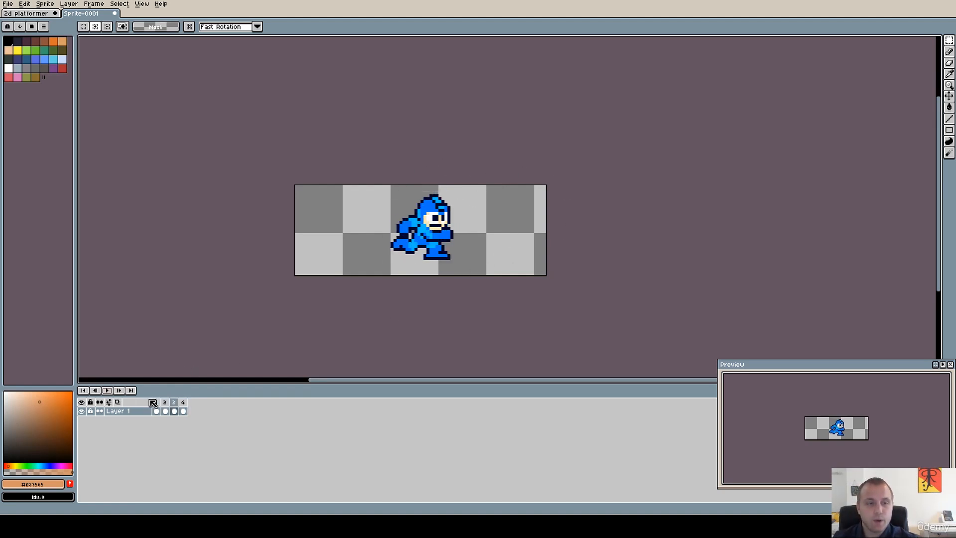
# Step through frames 1 to 3 of the reference run cycle and examine how the pose changes.
pyautogui.scroll(2, 436, 244)
pyautogui.scroll(1, 445, 236)
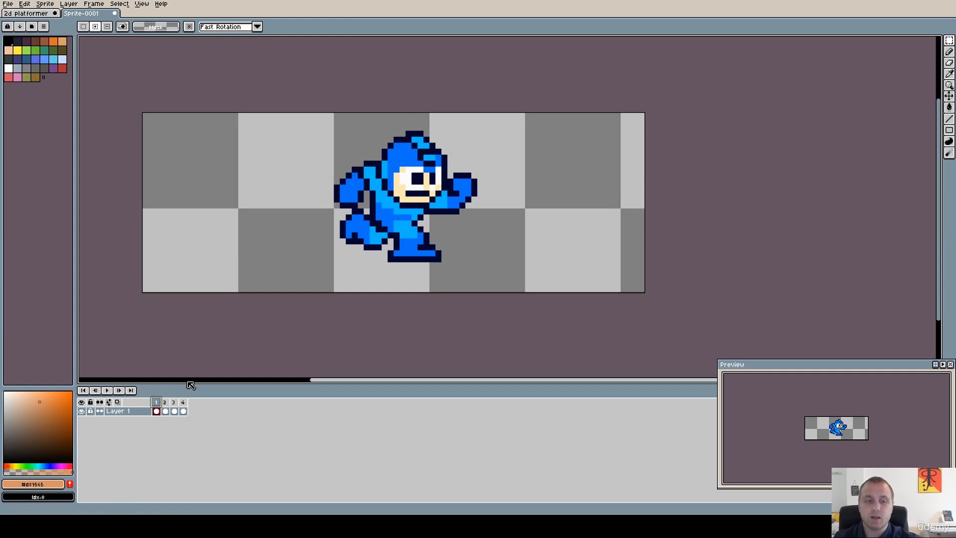
pyautogui.click(165, 402)
pyautogui.click(157, 406)
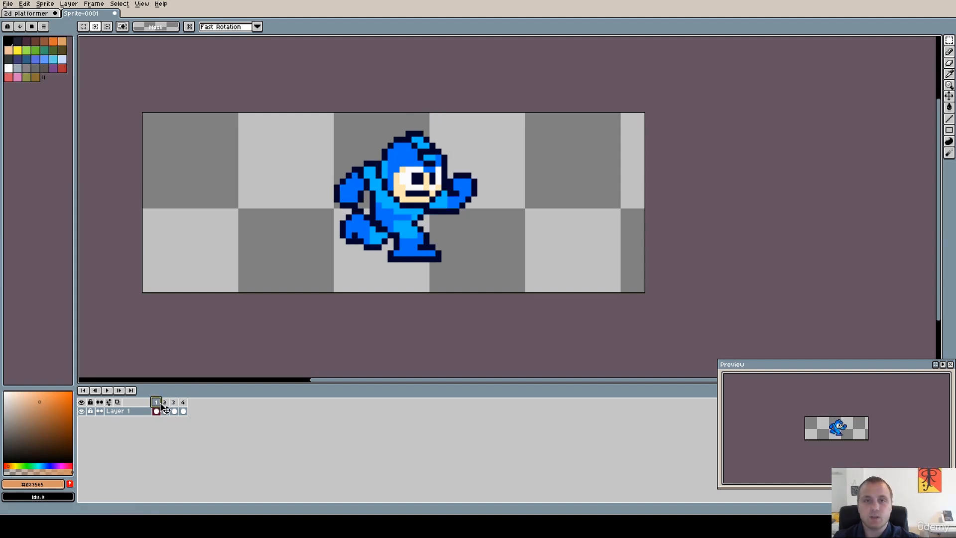
pyautogui.click(164, 402)
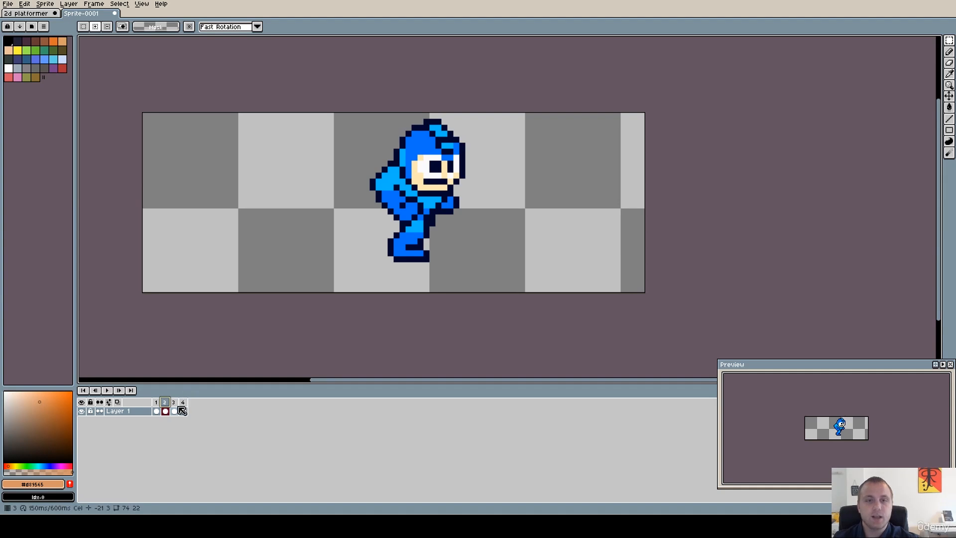
pyautogui.press('Right')
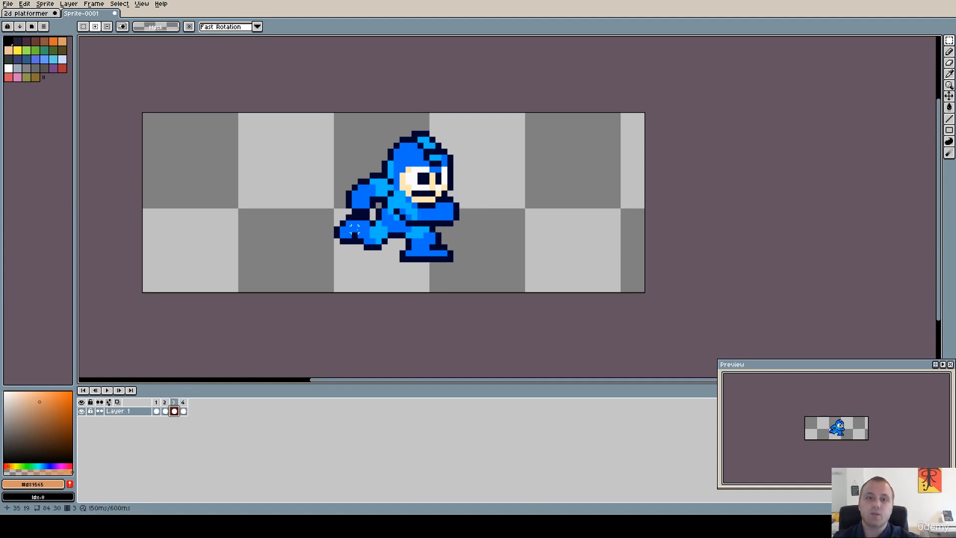
# Alternate between frames 1 and 3 of the reference to compare the arm and leg positions.
pyautogui.click(157, 404)
pyautogui.click(175, 404)
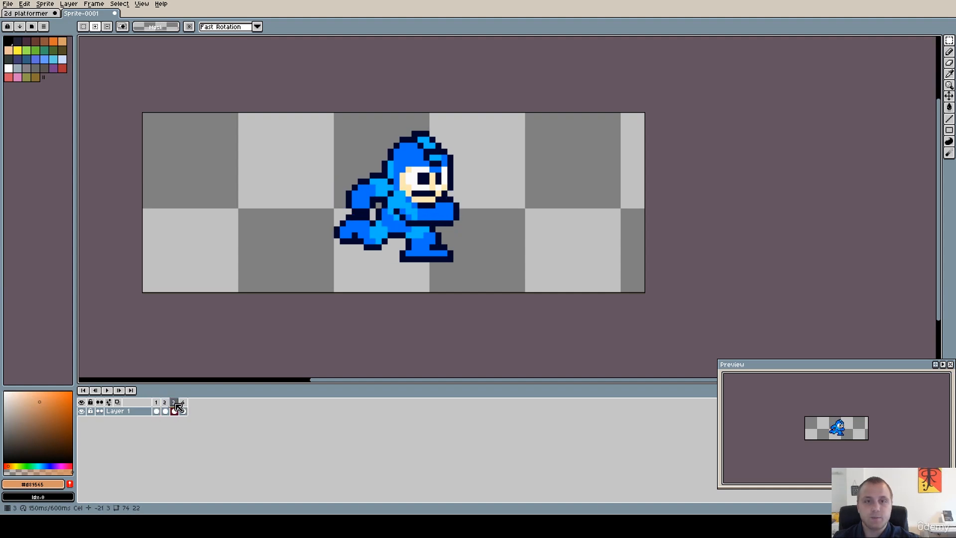
pyautogui.click(157, 404)
pyautogui.click(175, 404)
pyautogui.click(157, 404)
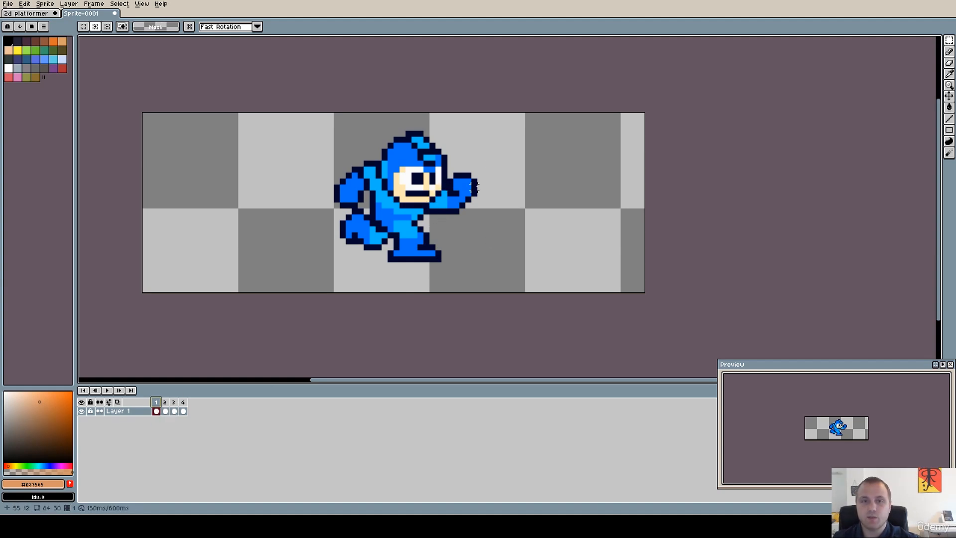
pyautogui.click(174, 407)
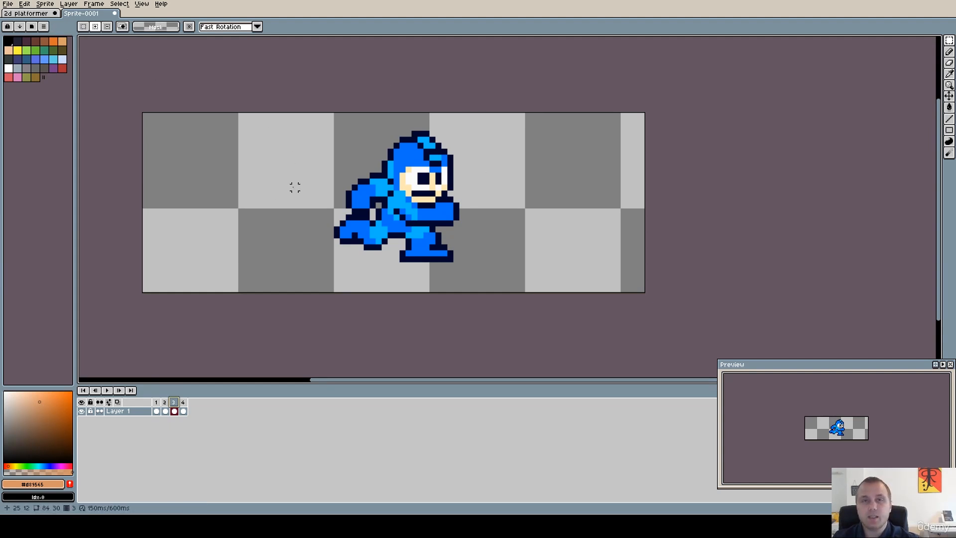
# Return to the 2d platformer character document and view frame 4 of the Walk animation.
pyautogui.click(45, 14)
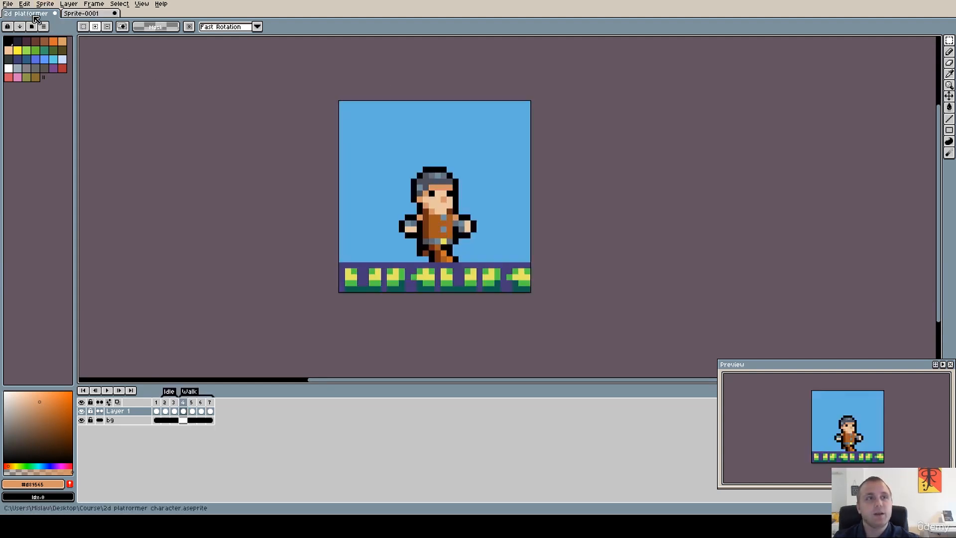
pyautogui.scroll(1, 467, 199)
pyautogui.scroll(-2, 467, 202)
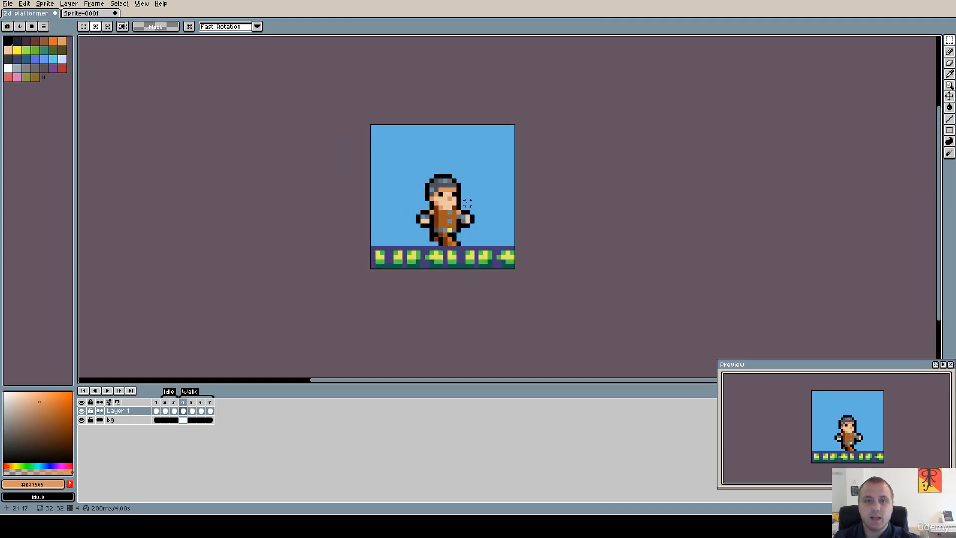
# Play and stop the character's Walk animation, and compare the standing pose in frame 1 with the walking pose in frame 4.
pyautogui.click(107, 391)
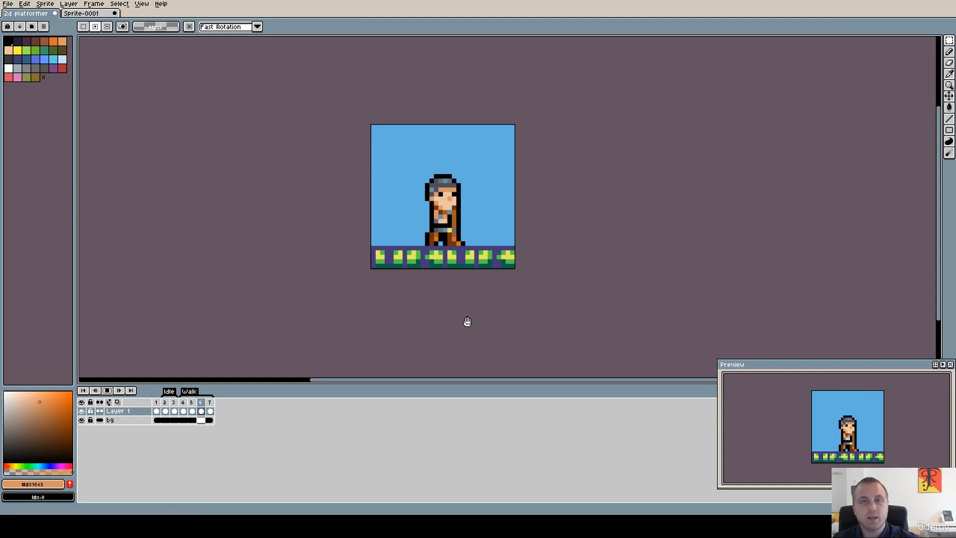
pyautogui.click(131, 391)
pyautogui.click(156, 402)
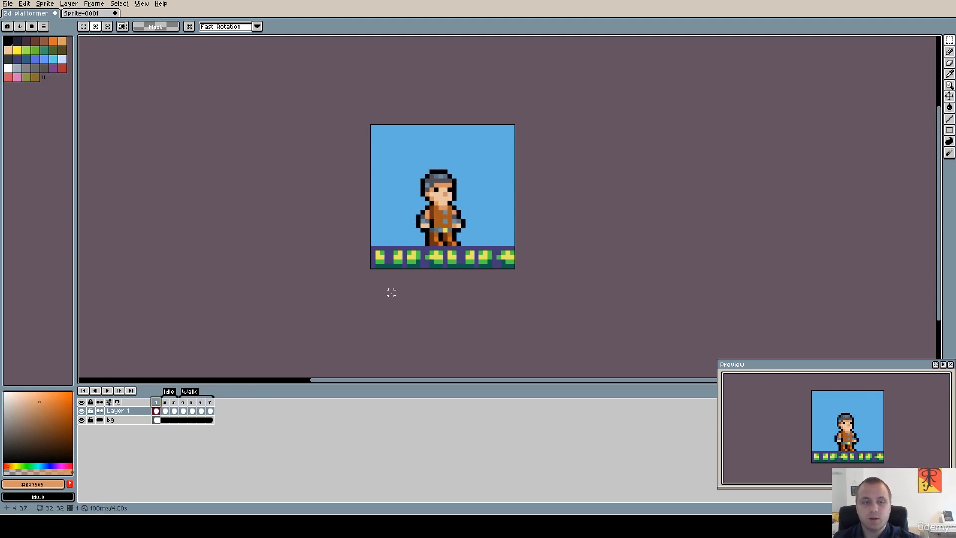
pyautogui.click(183, 402)
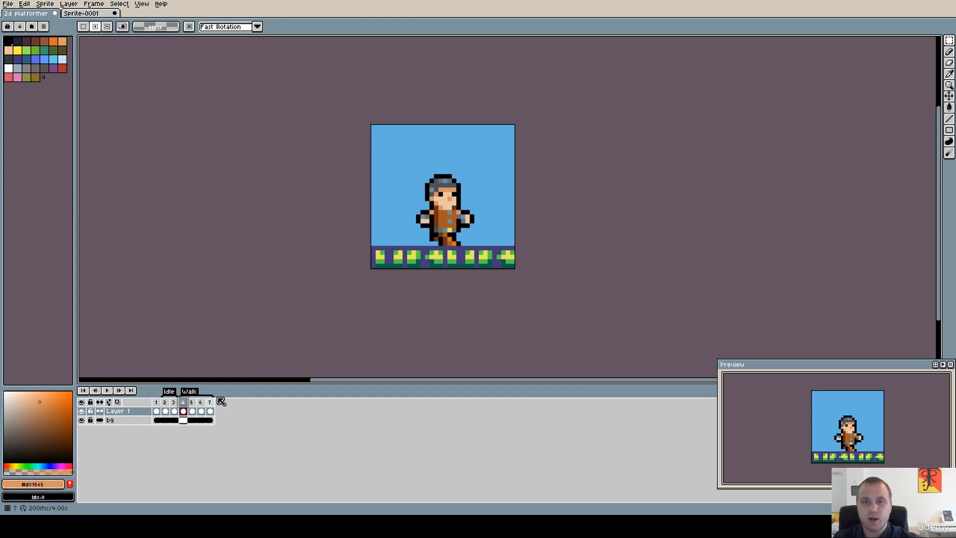
pyautogui.scroll(1, 467, 225)
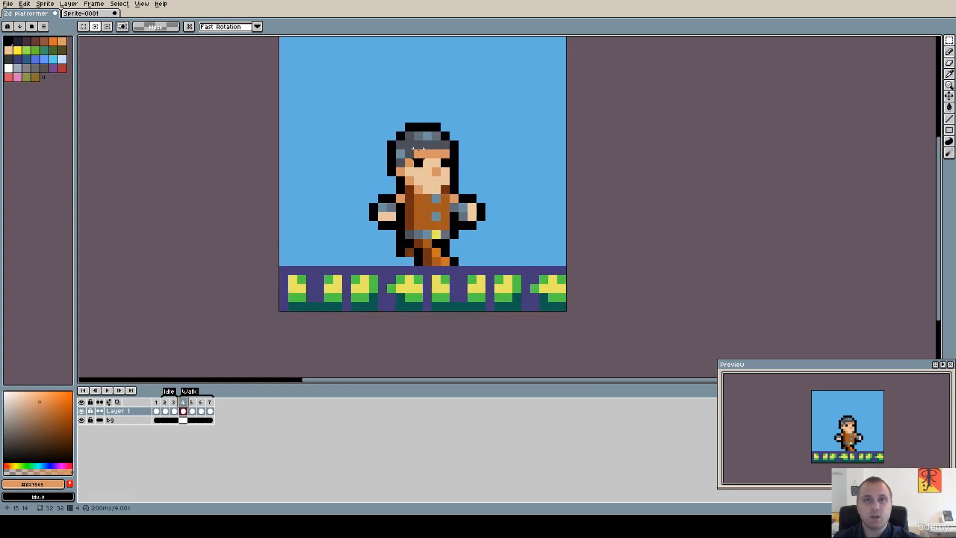
# Switch between the 2d platformer character's frame 4 and the reference sprite's frame 3 to compare their stride poses.
pyautogui.click(100, 14)
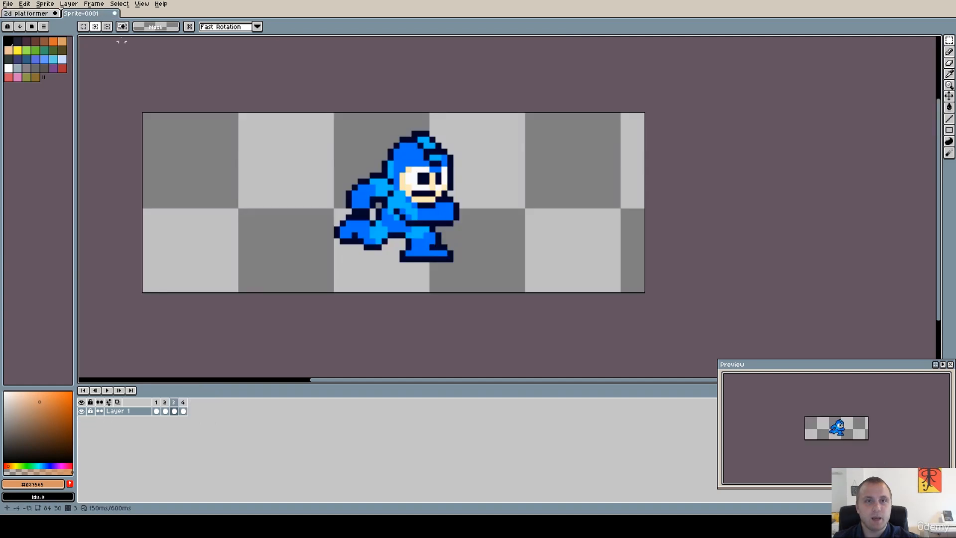
pyautogui.click(28, 14)
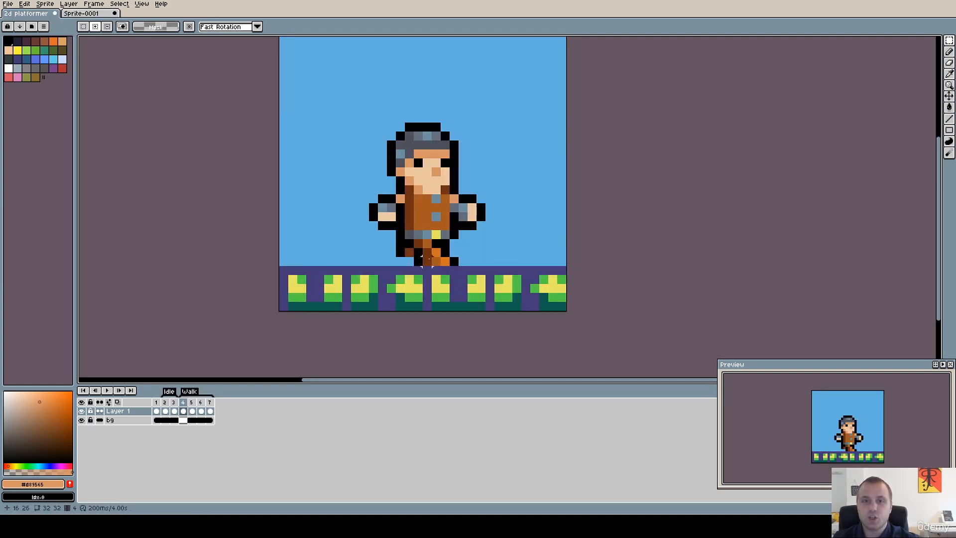
pyautogui.scroll(-2, 440, 161)
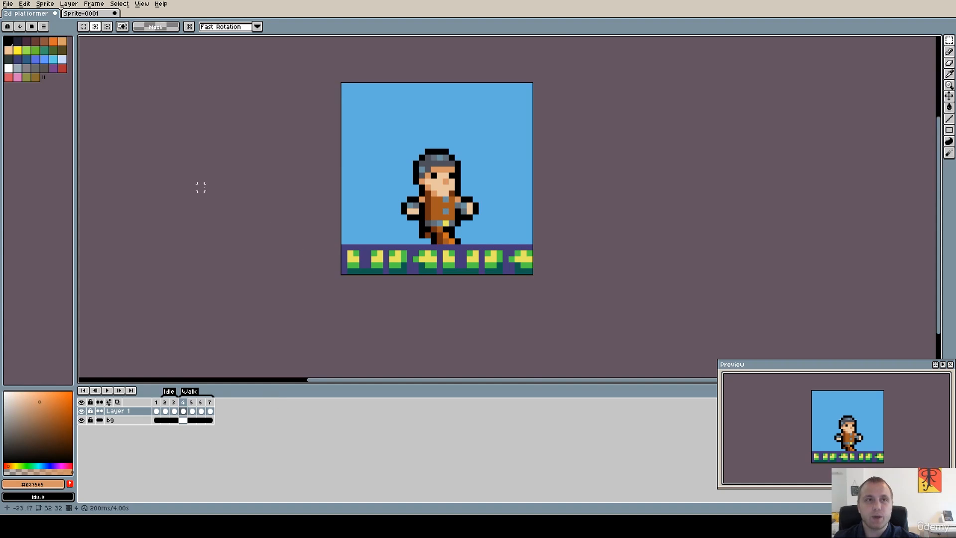
pyautogui.click(81, 14)
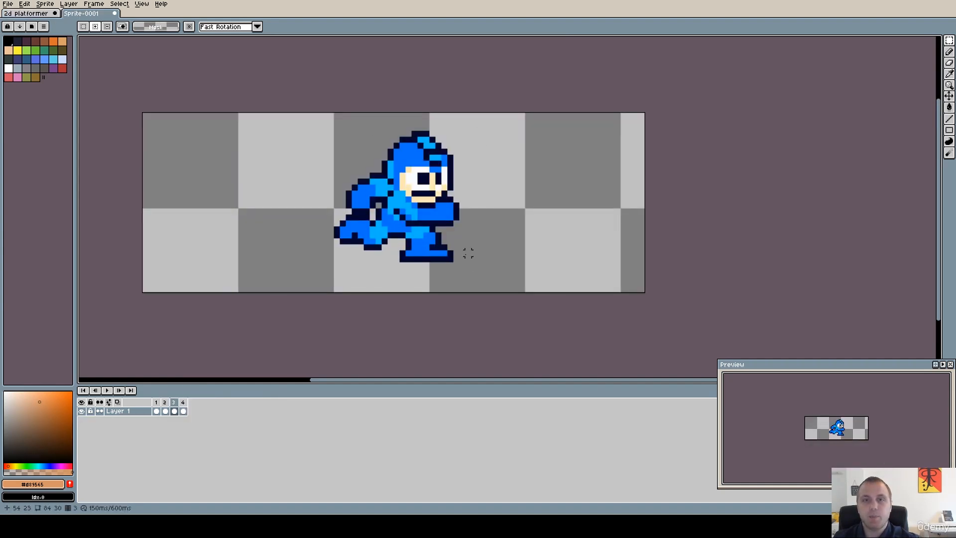
# Paste a 4 by 22 pixel strip of the reference sprite beside the platformer character to compare heights, and discard the pasted strip.
pyautogui.moveTo(404, 264); pyautogui.dragTo(431, 128)
pyautogui.hotkey('ctrl', 'x')
pyautogui.hotkey('ctrl', 'Tab')
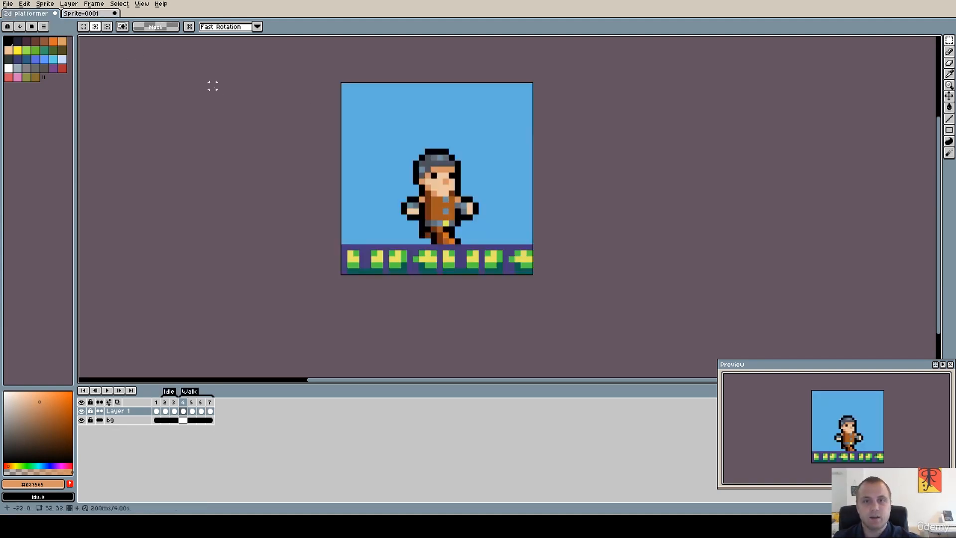
pyautogui.hotkey('ctrl', 'v')
pyautogui.moveTo(533, 198); pyautogui.dragTo(473, 209)
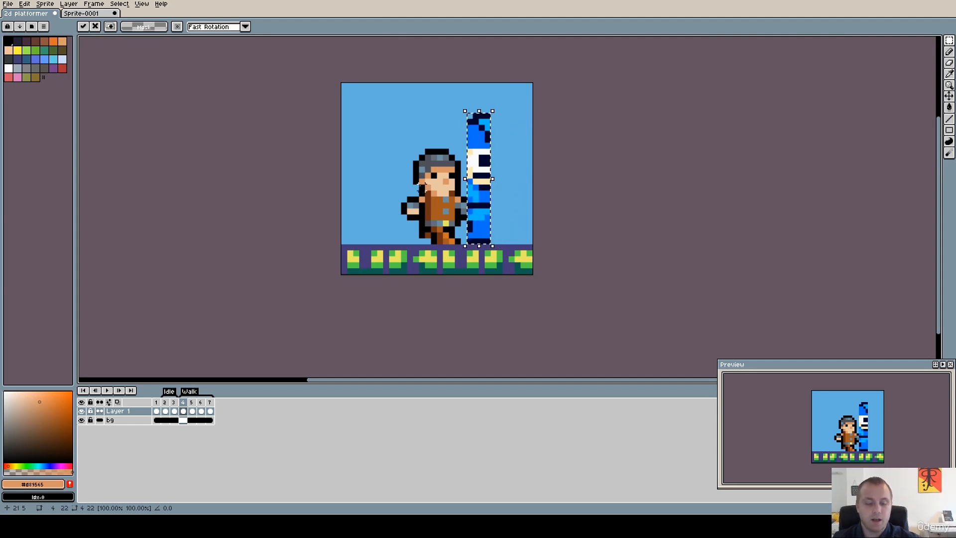
pyautogui.click(96, 26)
pyautogui.hotkey('ctrl', 'Tab')
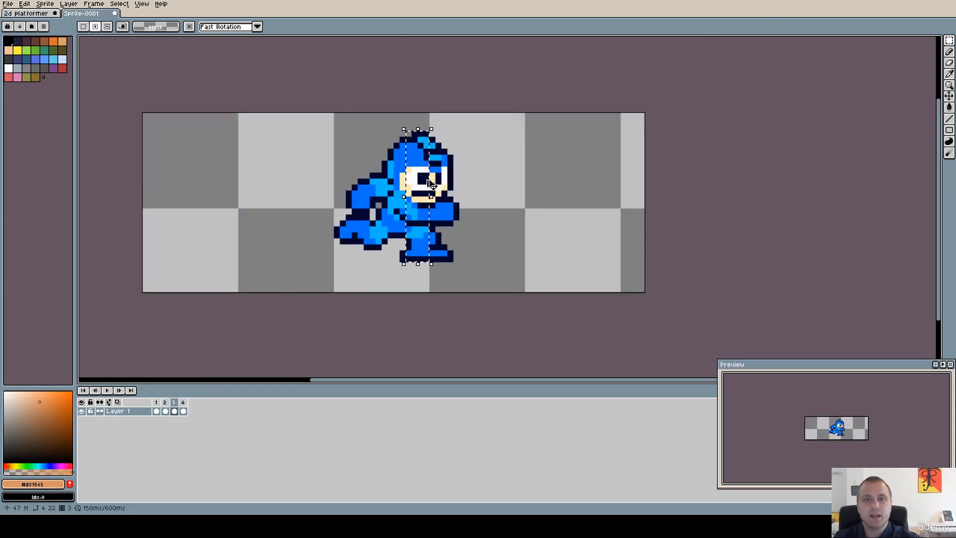
pyautogui.click(27, 13)
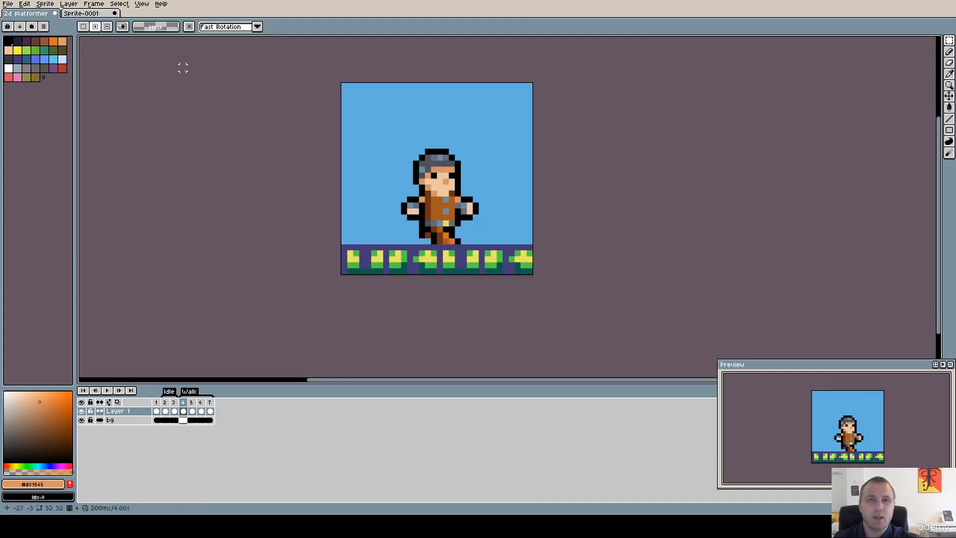
# Alternate between frames 1 and 4 of the platformer character to compare the standing pose with the first Walk pose.
pyautogui.click(156, 411)
pyautogui.press('Return')
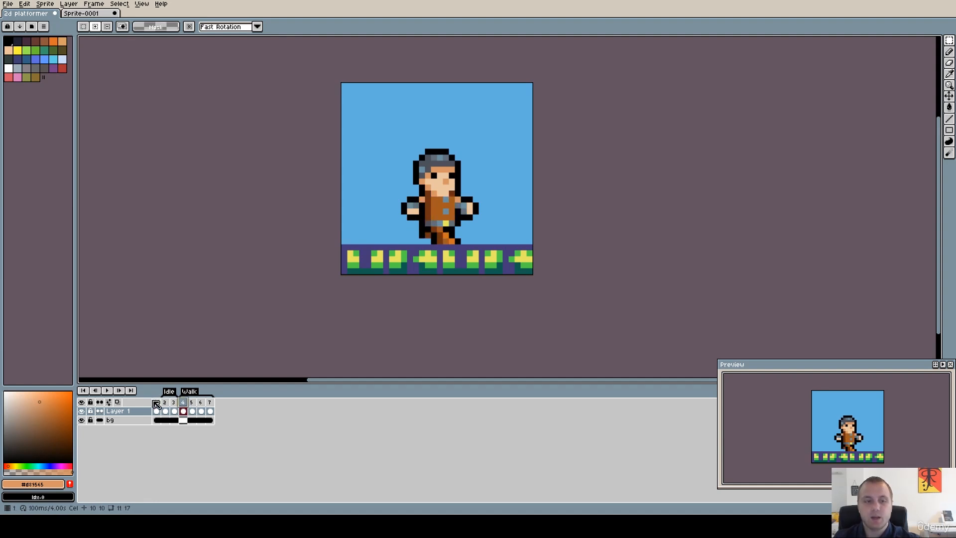
pyautogui.click(184, 405)
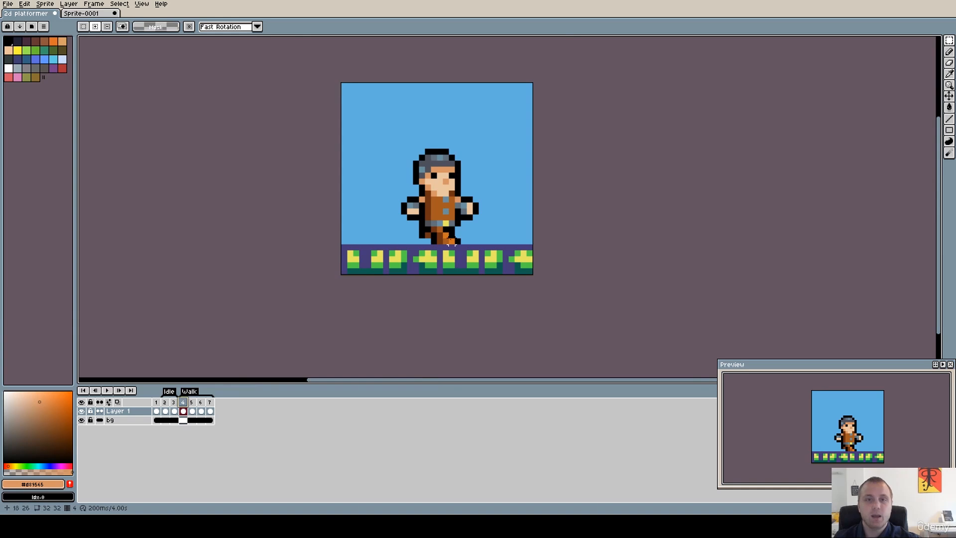
pyautogui.scroll(1, 476, 247)
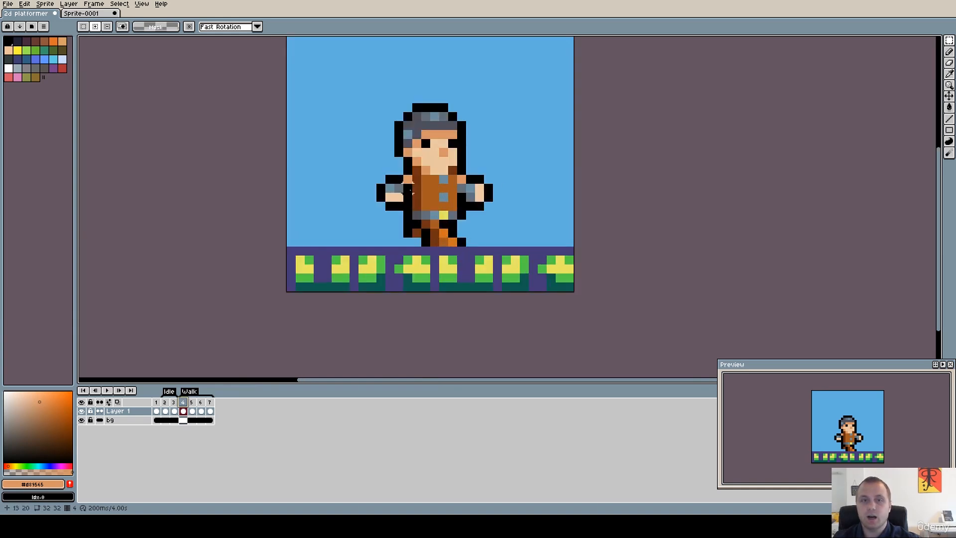
pyautogui.click(157, 411)
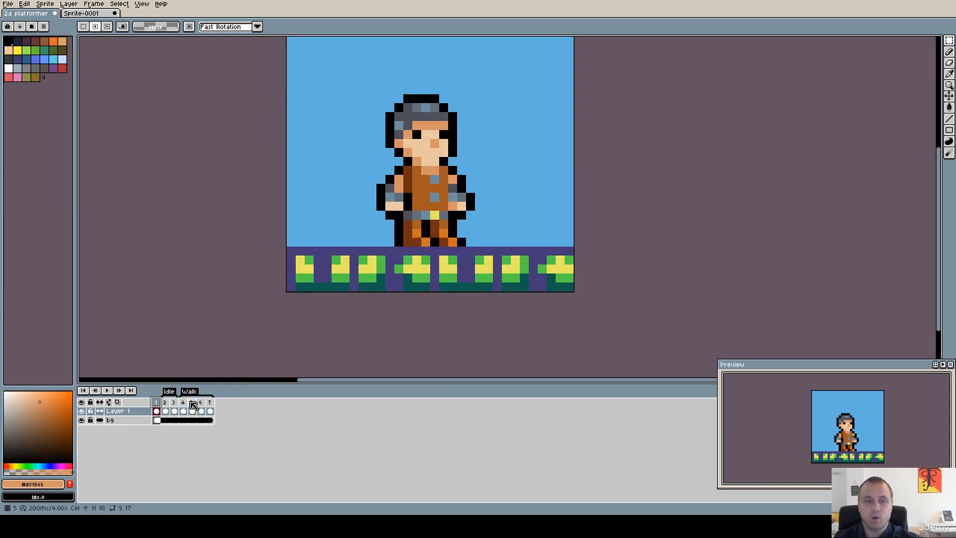
pyautogui.click(183, 402)
pyautogui.click(157, 404)
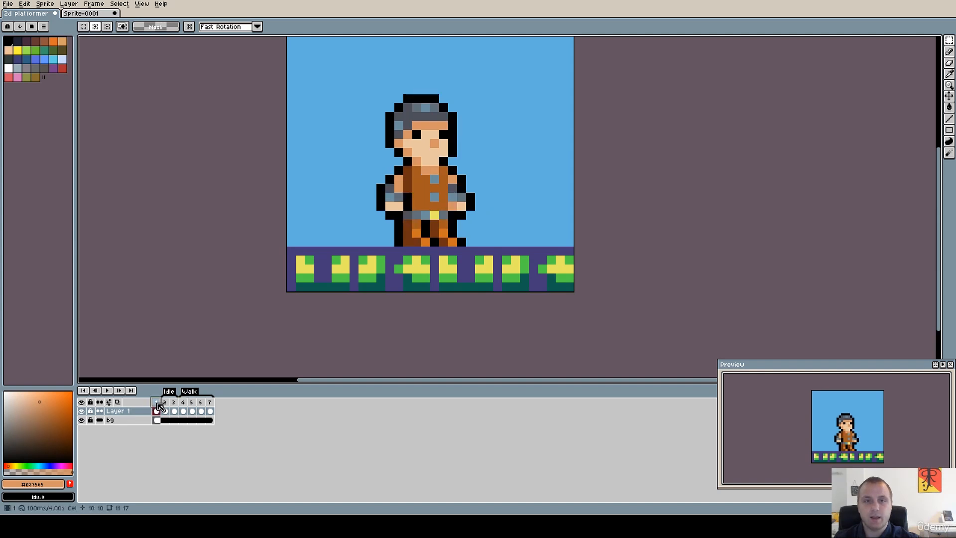
pyautogui.click(183, 403)
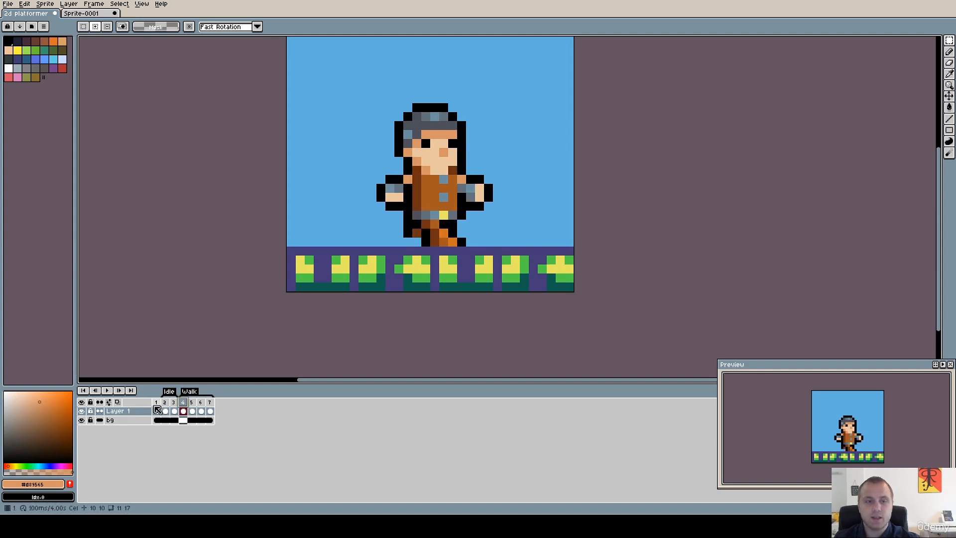
pyautogui.click(156, 411)
# Try to move the rear forearm and hand in frame 1 outward from the body, and undo the move.
pyautogui.scroll(3, 442, 234)
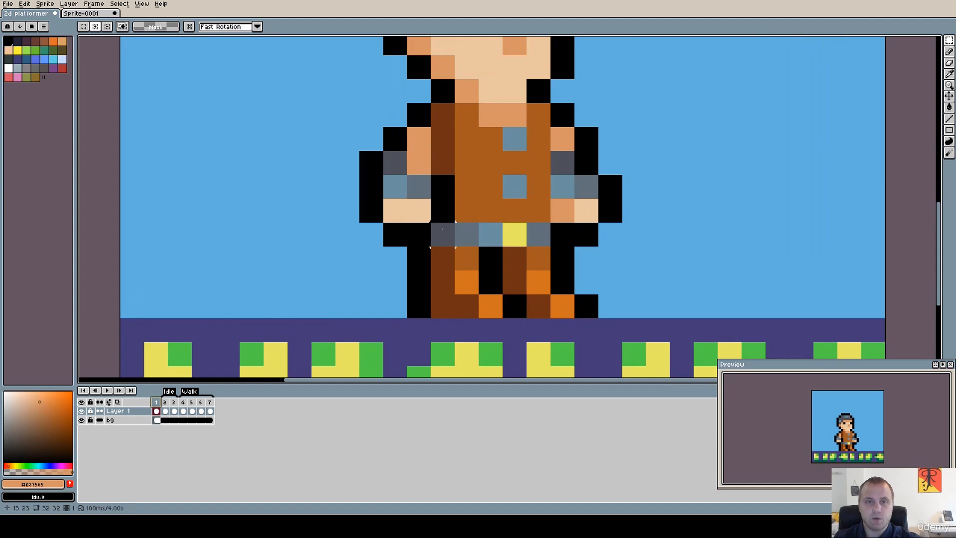
pyautogui.moveTo(443, 235); pyautogui.dragTo(347, 163)
pyautogui.moveTo(408, 207); pyautogui.dragTo(346, 208)
pyautogui.hotkey('ctrl', 'z')
pyautogui.scroll(-5, 482, 224)
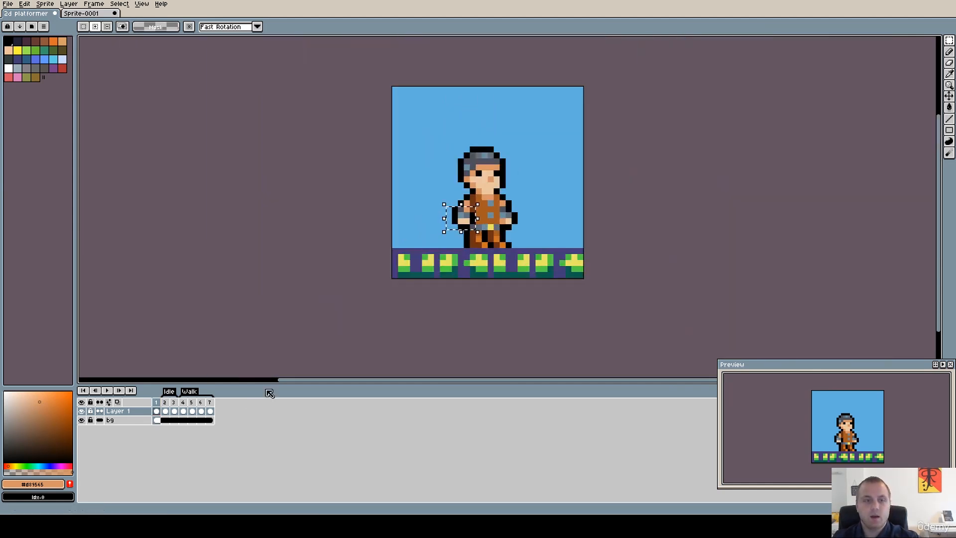
# Compare the rear arm in frames 1 and 4, move it one pixel outward in frame 4, and undo the move.
pyautogui.click(184, 410)
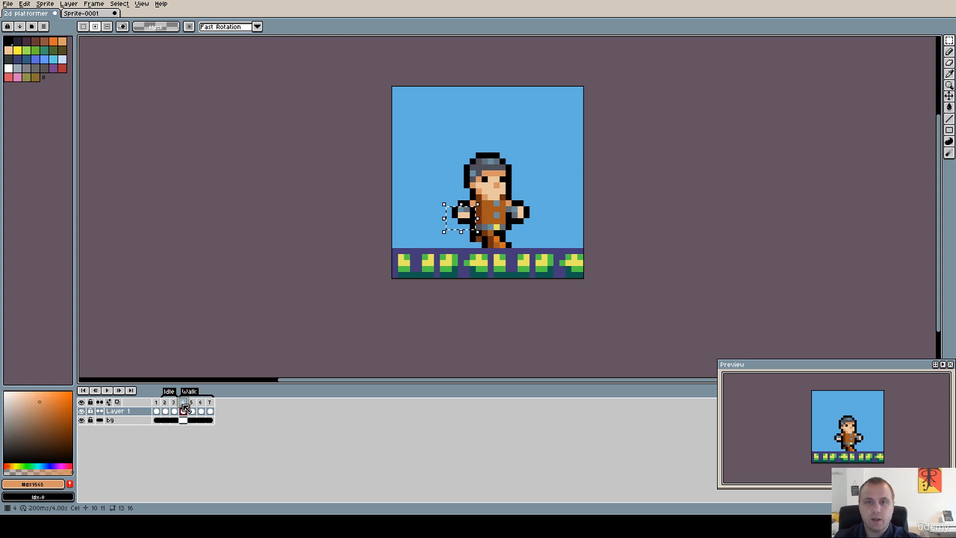
pyautogui.click(156, 411)
pyautogui.click(183, 411)
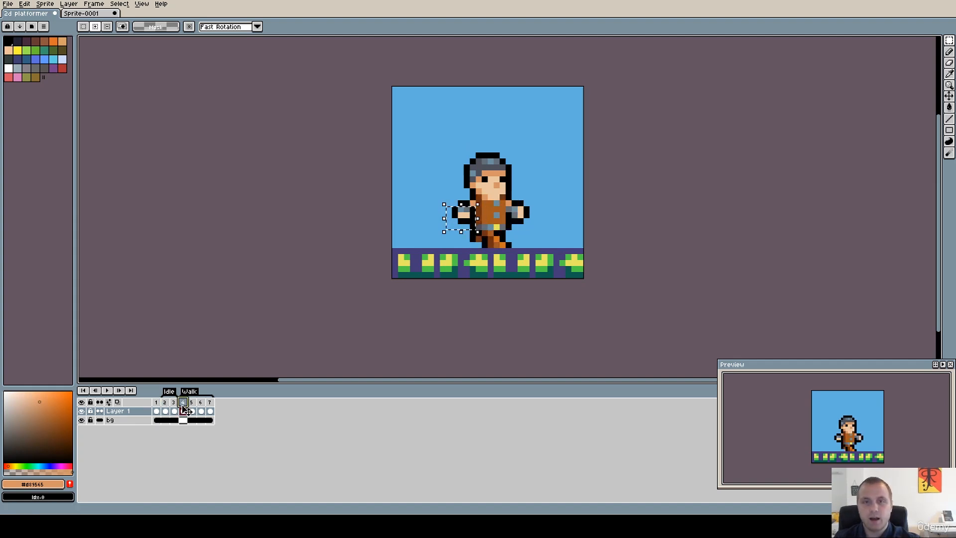
pyautogui.moveTo(458, 219); pyautogui.dragTo(453, 219)
pyautogui.click(520, 286)
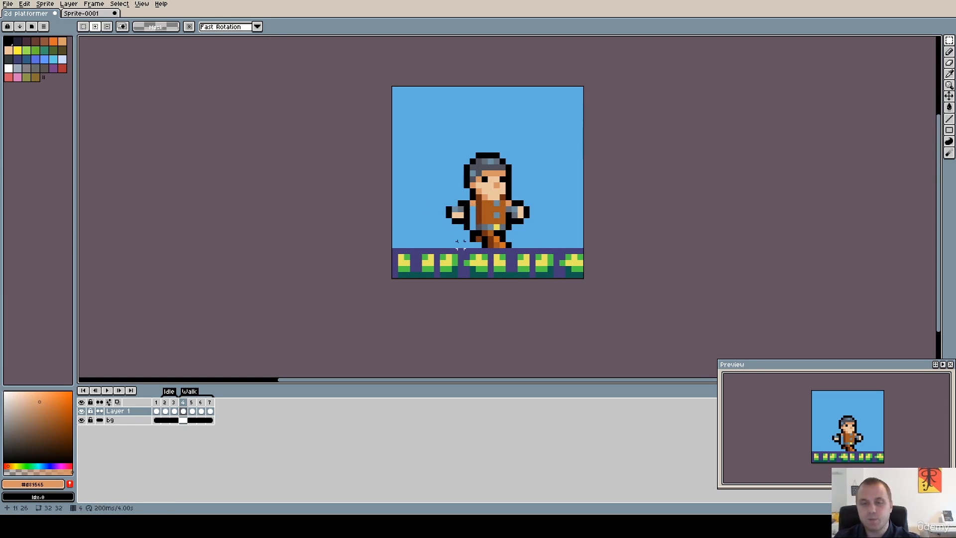
pyautogui.hotkey('ctrl', 'z')
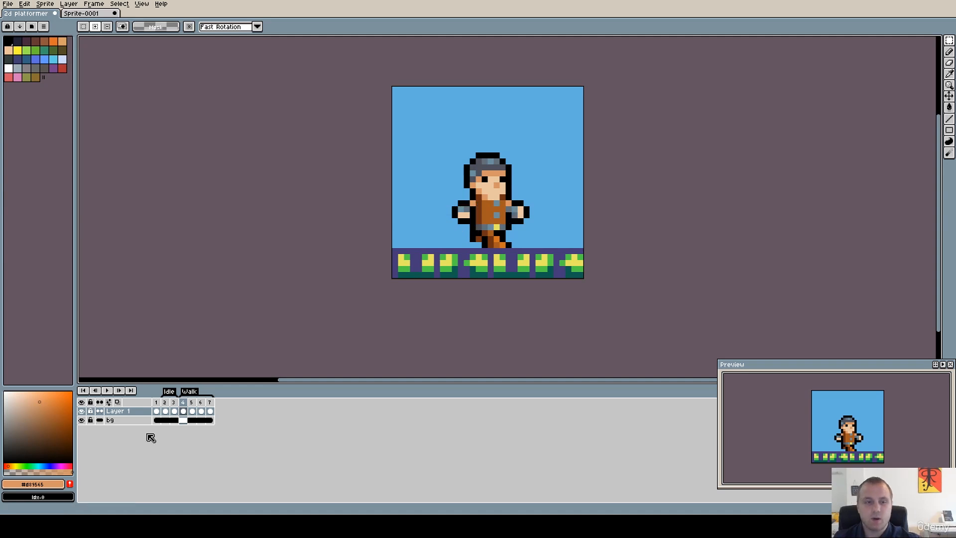
# View frames 6 and 1 of the character, and examine the outstretched arms and legs in frame 4.
pyautogui.click(200, 406)
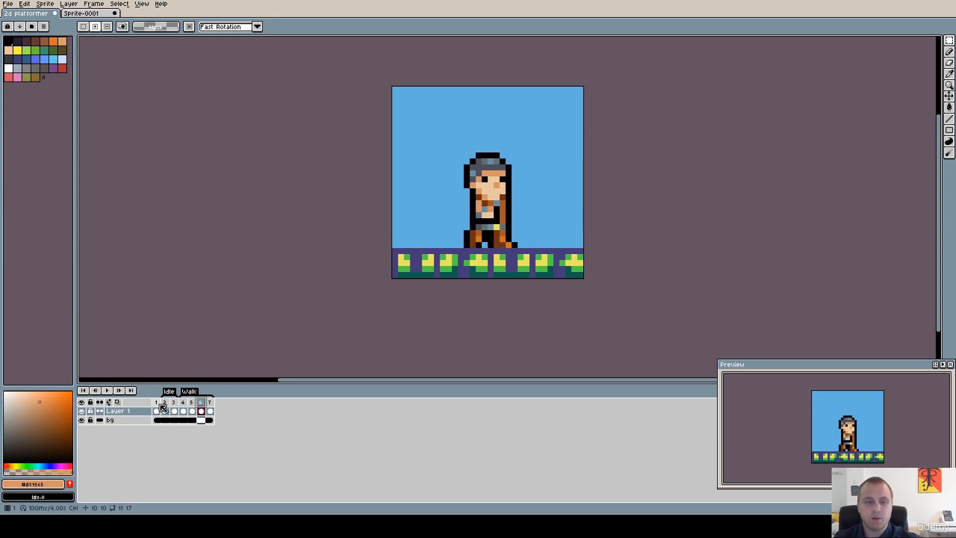
pyautogui.click(158, 404)
pyautogui.click(187, 405)
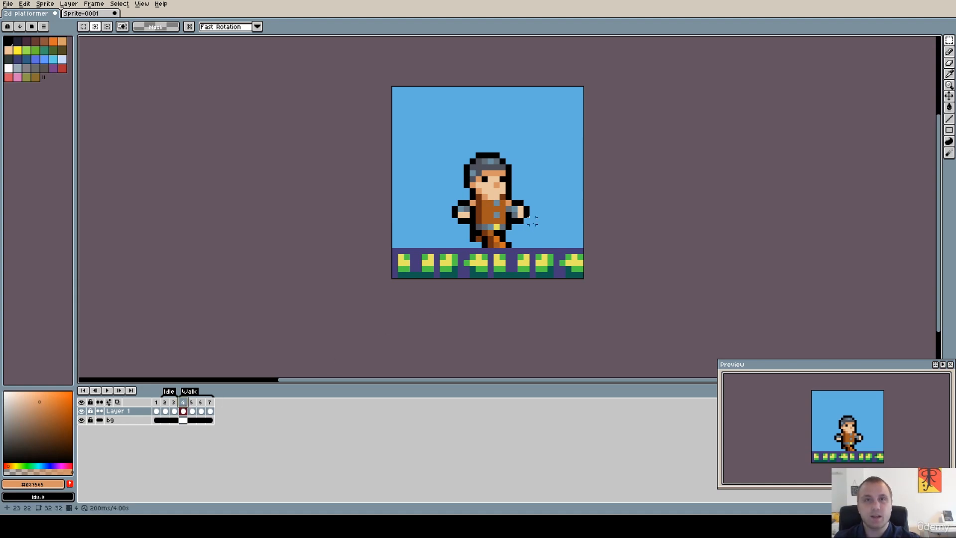
pyautogui.scroll(2, 529, 213)
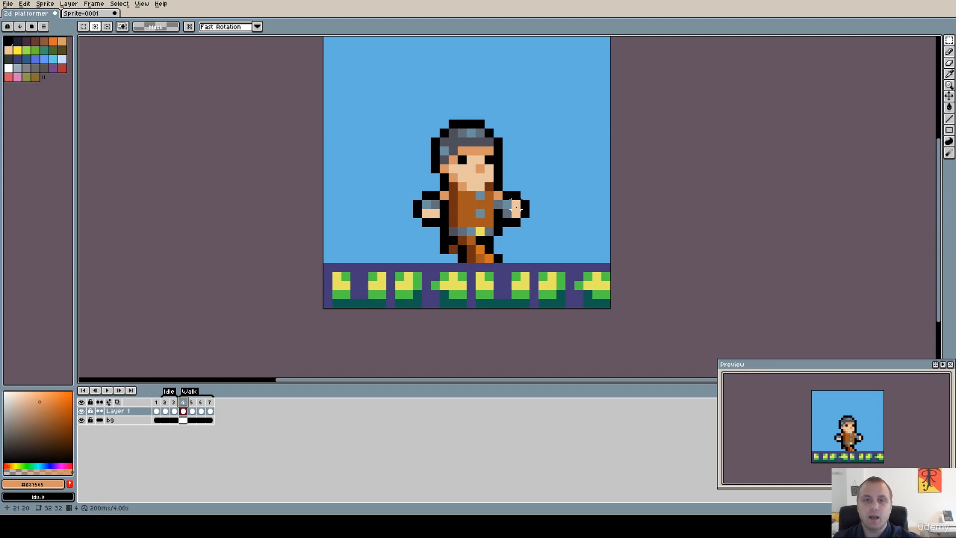
pyautogui.scroll(1, 527, 212)
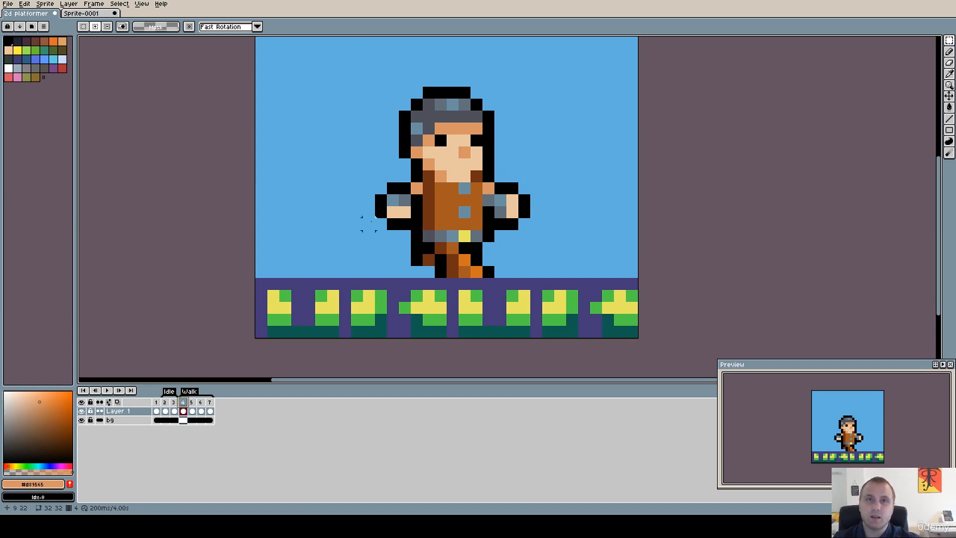
pyautogui.scroll(-1, 368, 224)
# Compare frame 5 of the character's Walk animation with frame 2 of the reference run cycle.
pyautogui.click(191, 402)
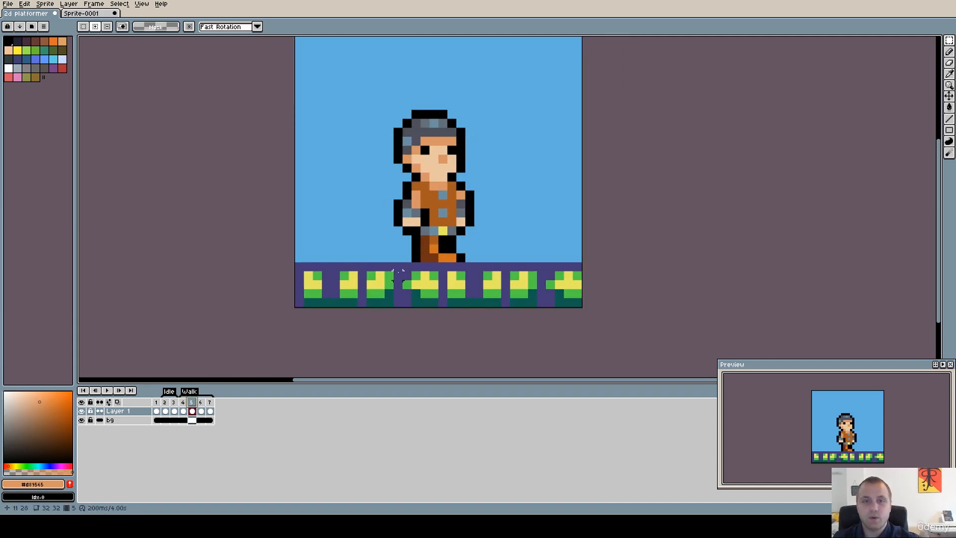
pyautogui.scroll(-1, 398, 271)
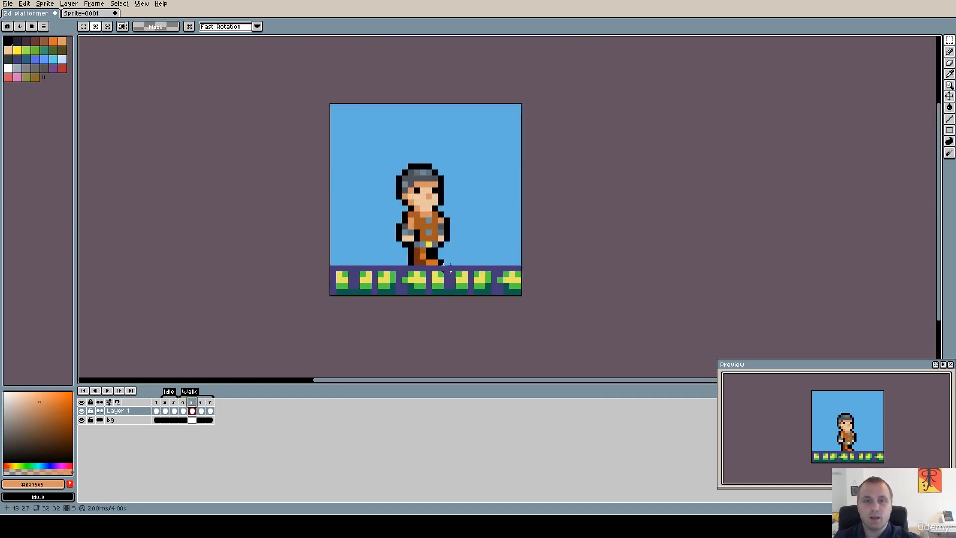
pyautogui.click(75, 12)
pyautogui.click(165, 401)
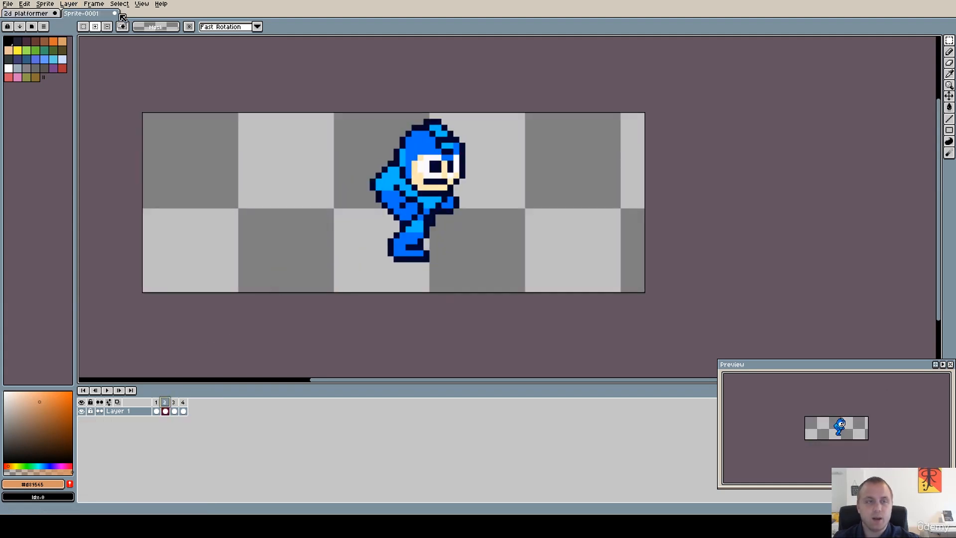
pyautogui.click(46, 13)
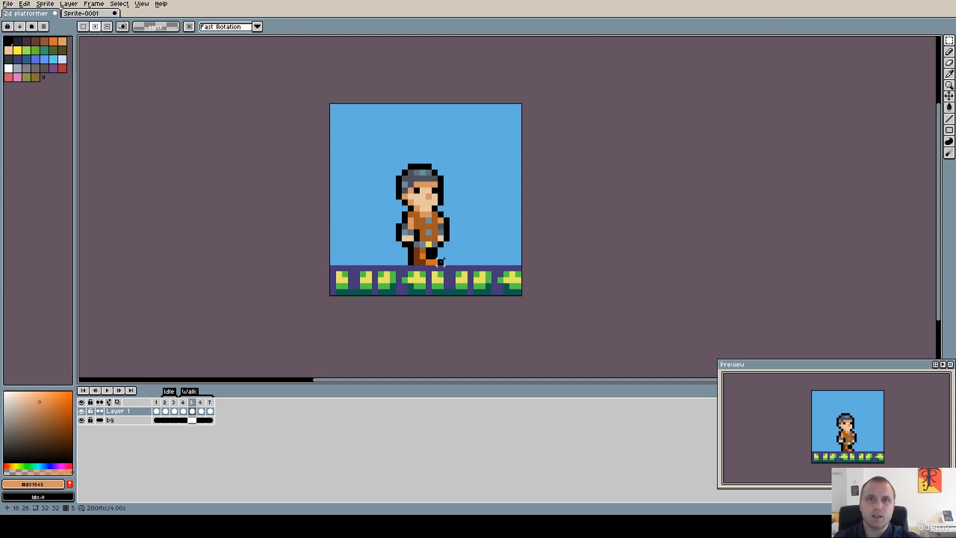
pyautogui.scroll(1, 429, 243)
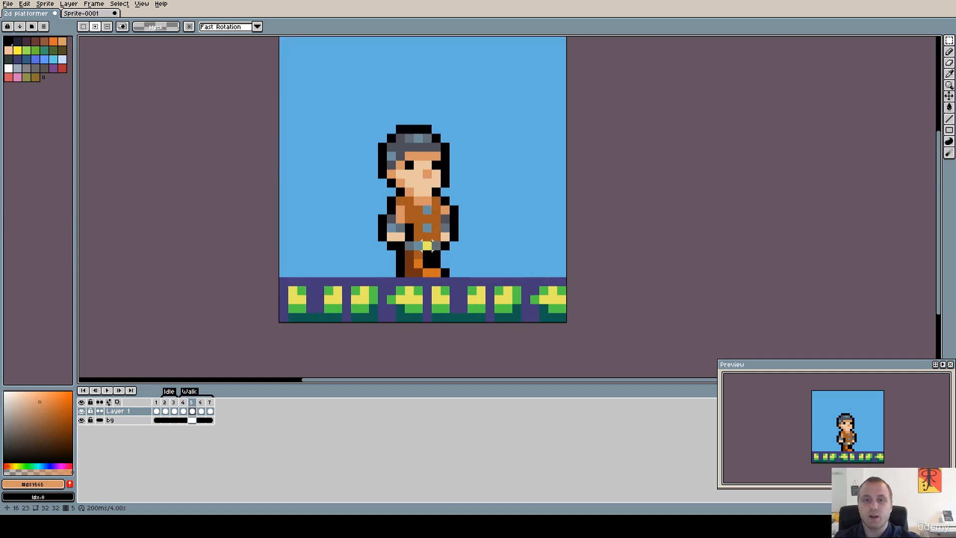
# Alternate between frames 5 and 7 of the Walk animation to compare the two passing poses.
pyautogui.click(209, 404)
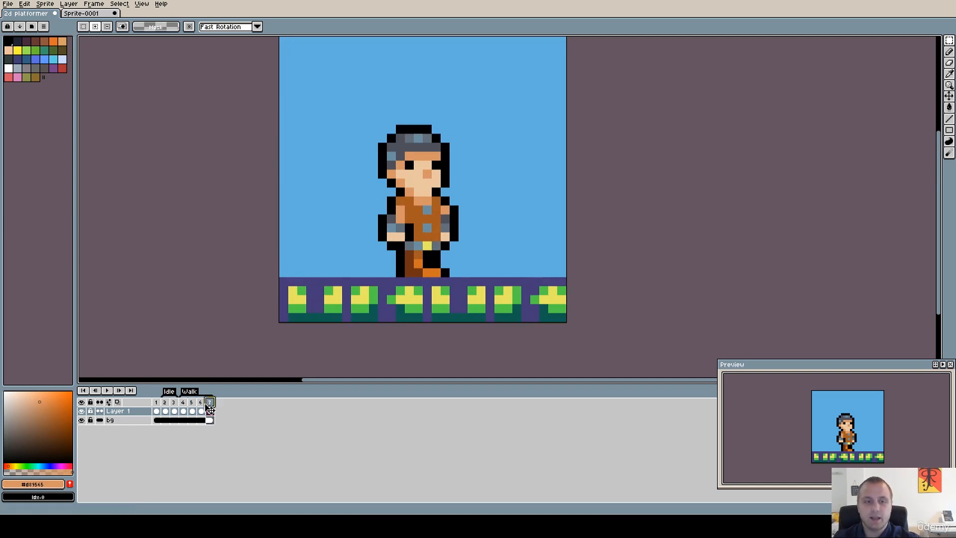
pyautogui.click(192, 404)
pyautogui.click(210, 404)
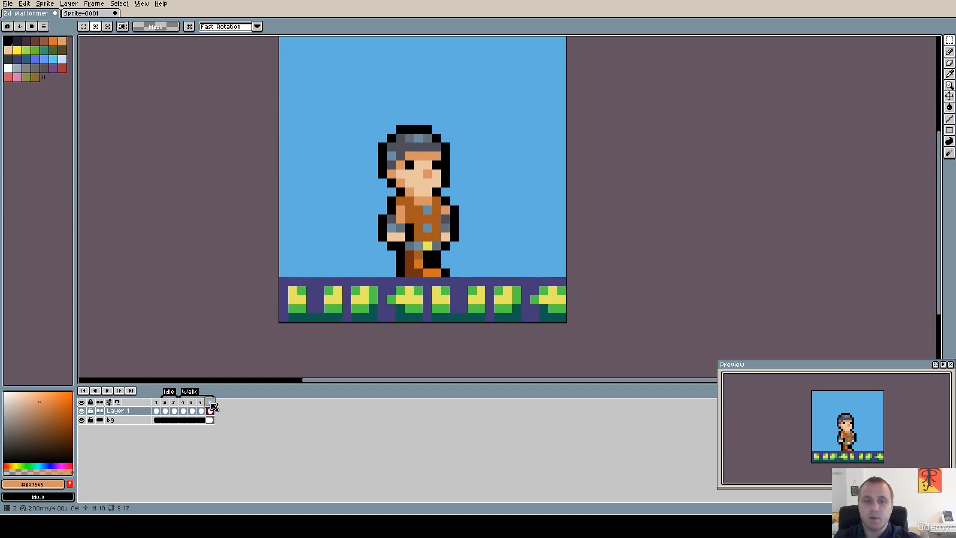
# Compare the poses in frames 4 to 7 of the character's Walk animation, alternating between frames 5 and 6.
pyautogui.click(193, 404)
pyautogui.click(211, 404)
pyautogui.click(183, 403)
pyautogui.moveTo(199, 403); pyautogui.dragTo(195, 403)
pyautogui.click(193, 403)
pyautogui.click(200, 404)
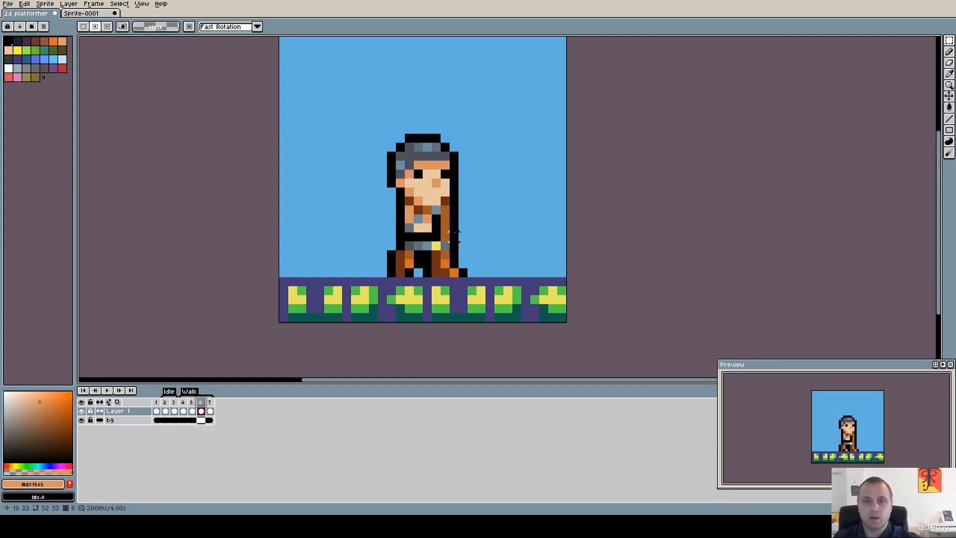
pyautogui.scroll(-1, 448, 199)
pyautogui.scroll(1, 467, 219)
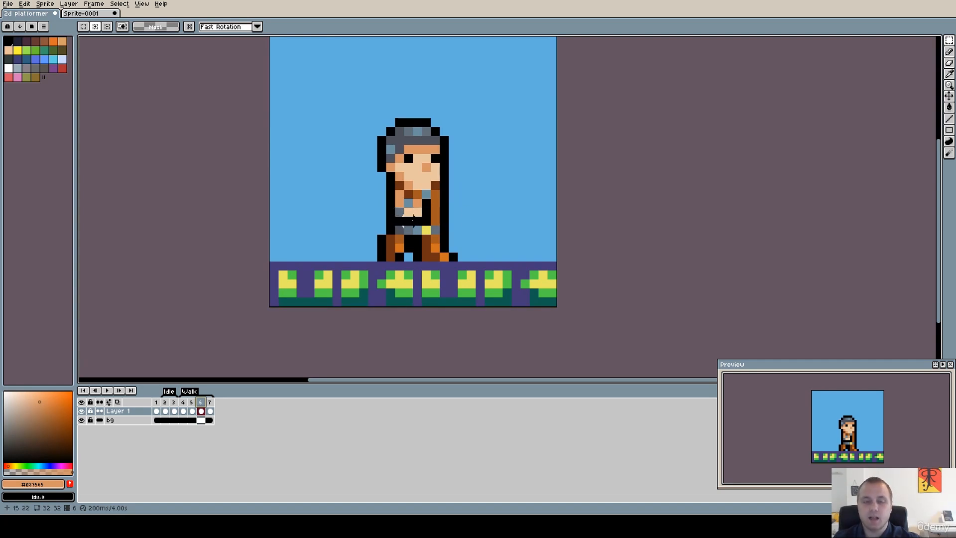
pyautogui.click(184, 403)
pyautogui.click(193, 404)
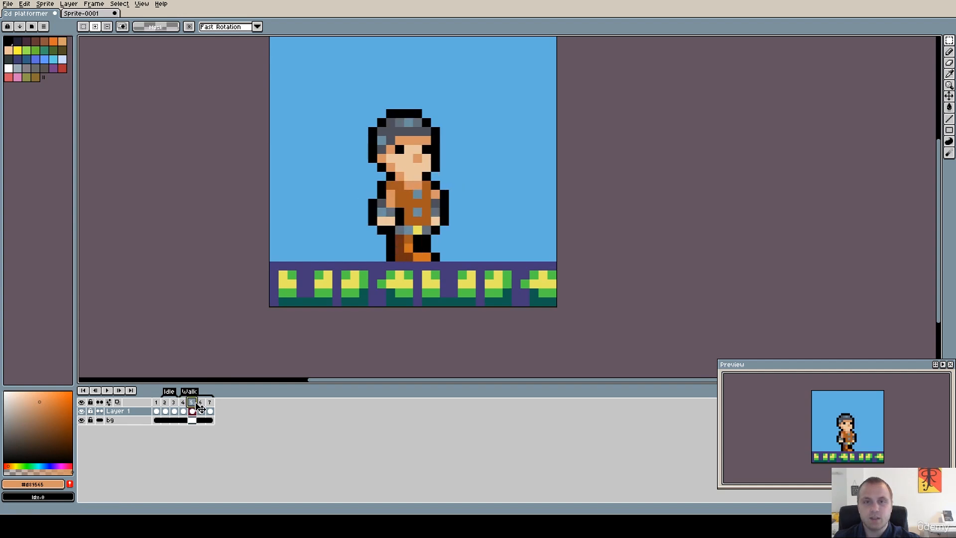
pyautogui.click(200, 403)
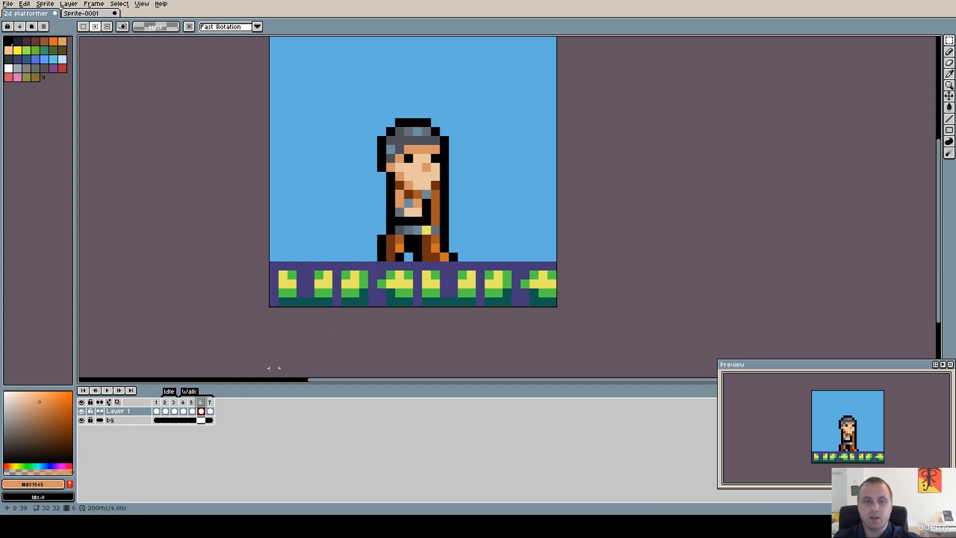
# Play the Walk animation, and check the duration of frames 4 to 7 in Frame Properties.
pyautogui.click(108, 391)
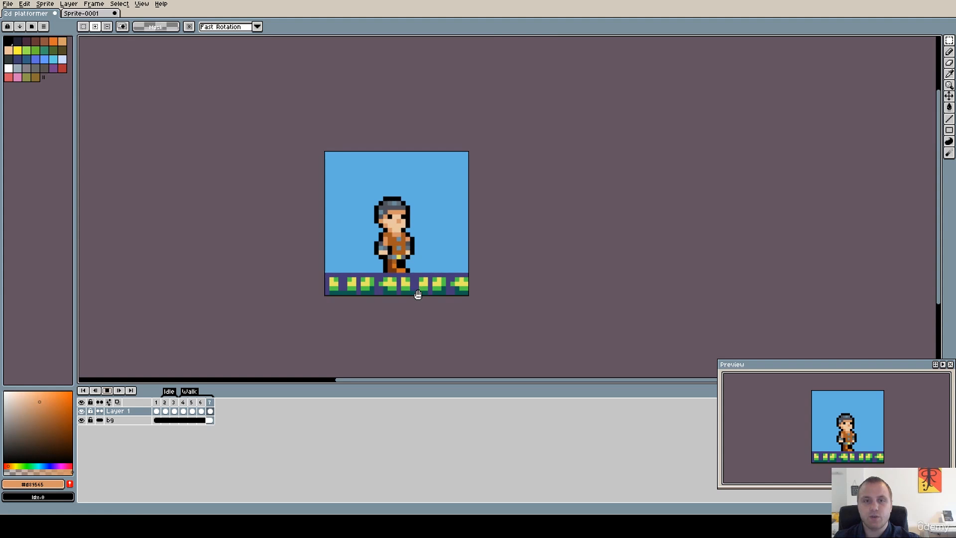
pyautogui.click(193, 412)
pyautogui.moveTo(184, 402); pyautogui.dragTo(212, 401)
pyautogui.rightClick(212, 402)
pyautogui.click(246, 407)
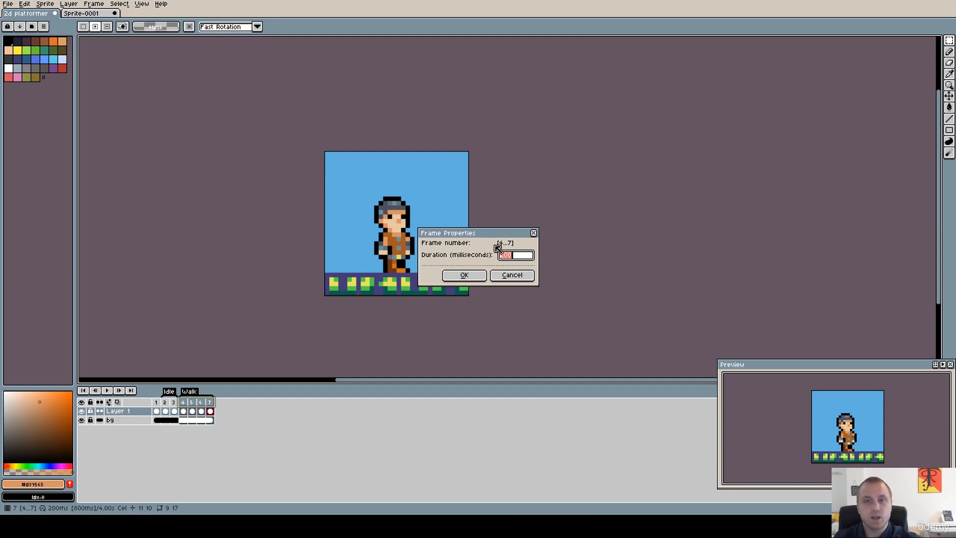
pyautogui.click(511, 276)
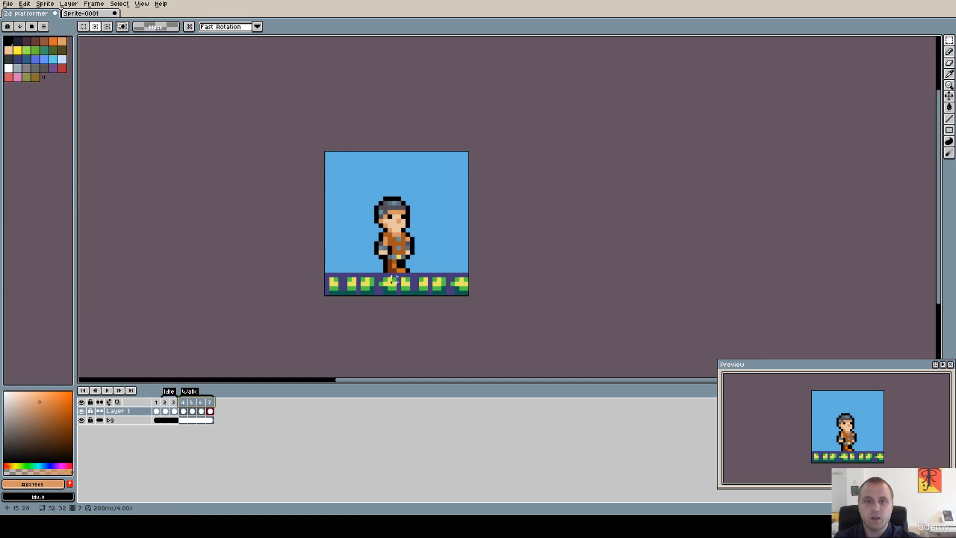
# Play back the Walk animation again and the Idle animation after it, stopping each one.
pyautogui.scroll(1, 394, 275)
pyautogui.click(107, 391)
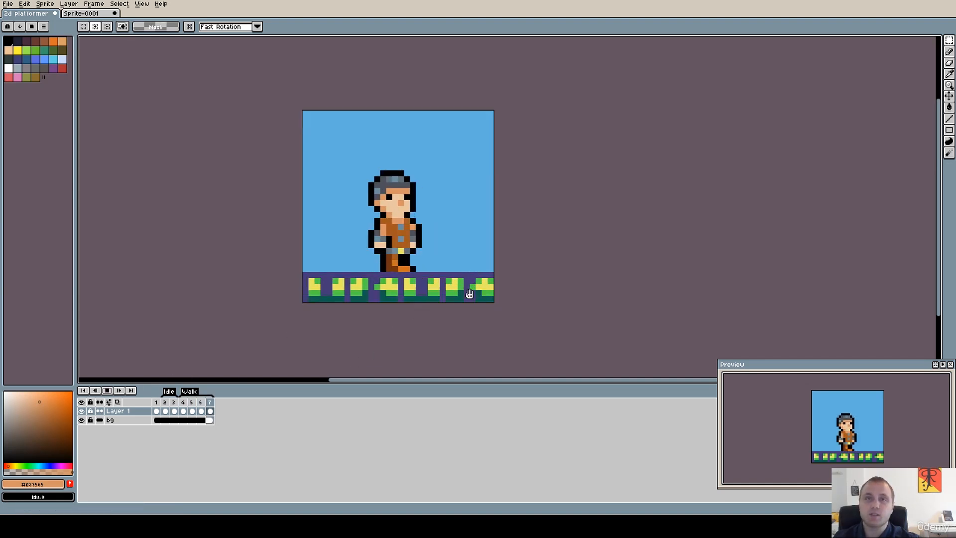
pyautogui.scroll(-1, 472, 281)
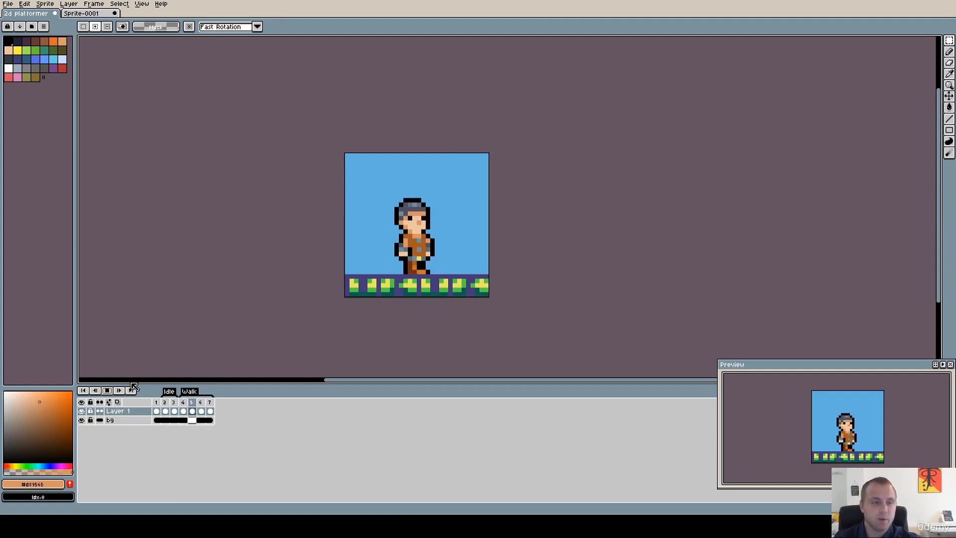
pyautogui.press('Return')
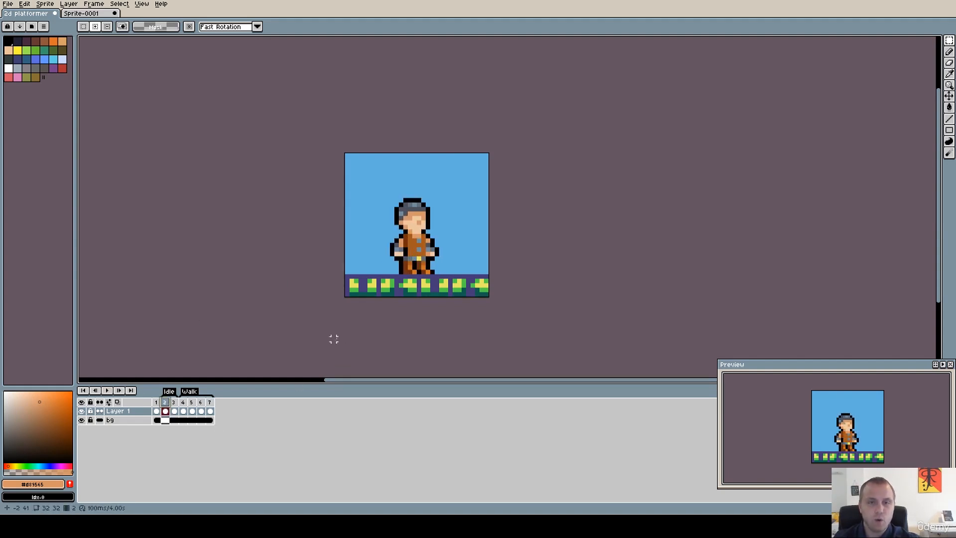
pyautogui.click(107, 390)
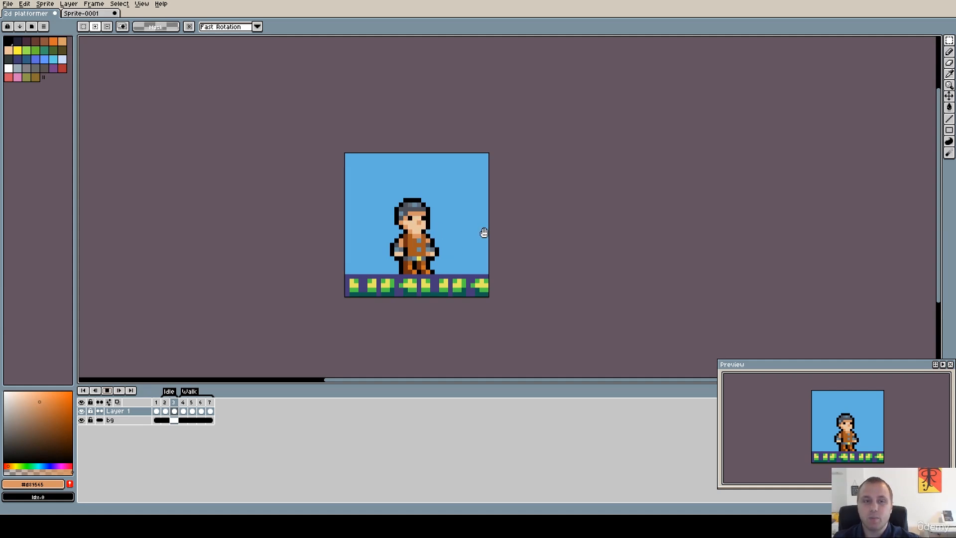
pyautogui.click(107, 391)
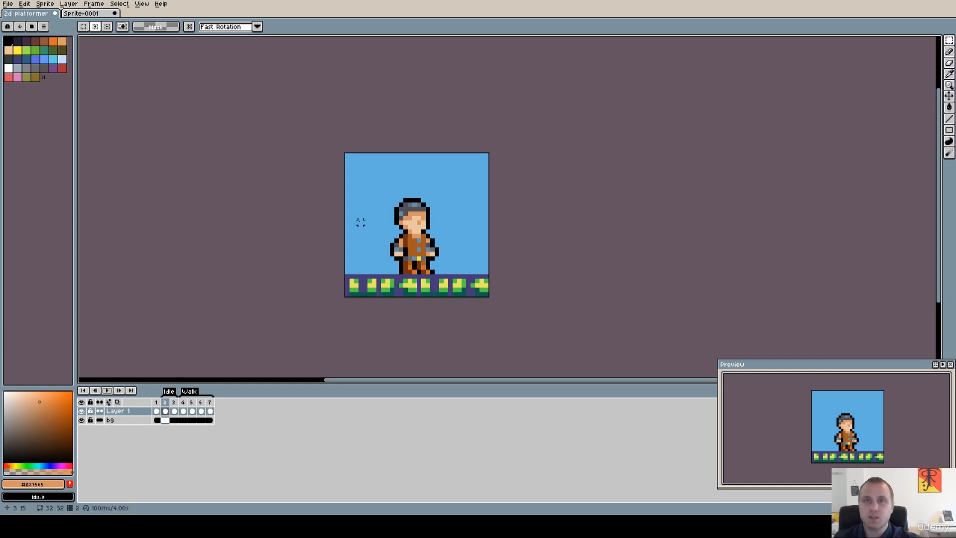
# Check the individual durations of Idle frames 2 and 3 in Frame Properties without changing them.
pyautogui.click(167, 403)
pyautogui.rightClick(169, 406)
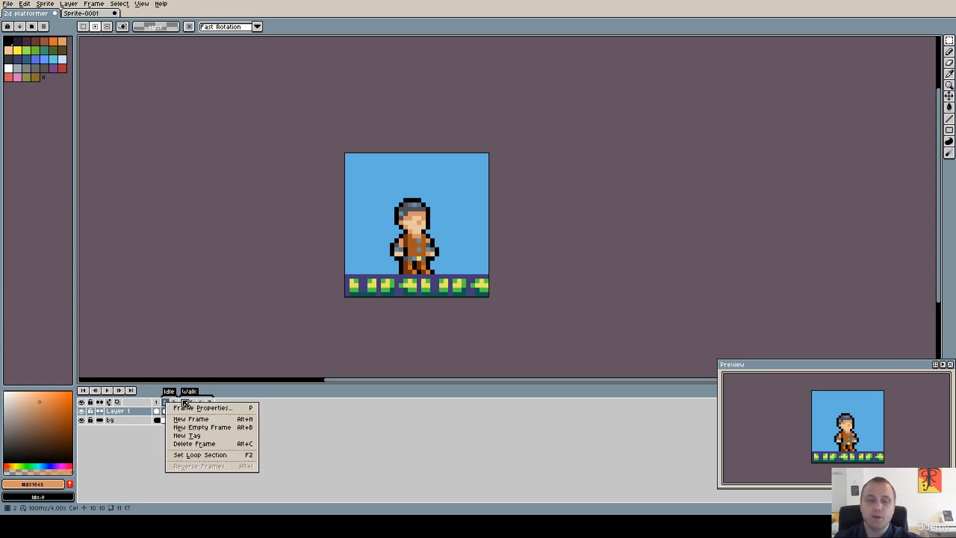
pyautogui.click(211, 405)
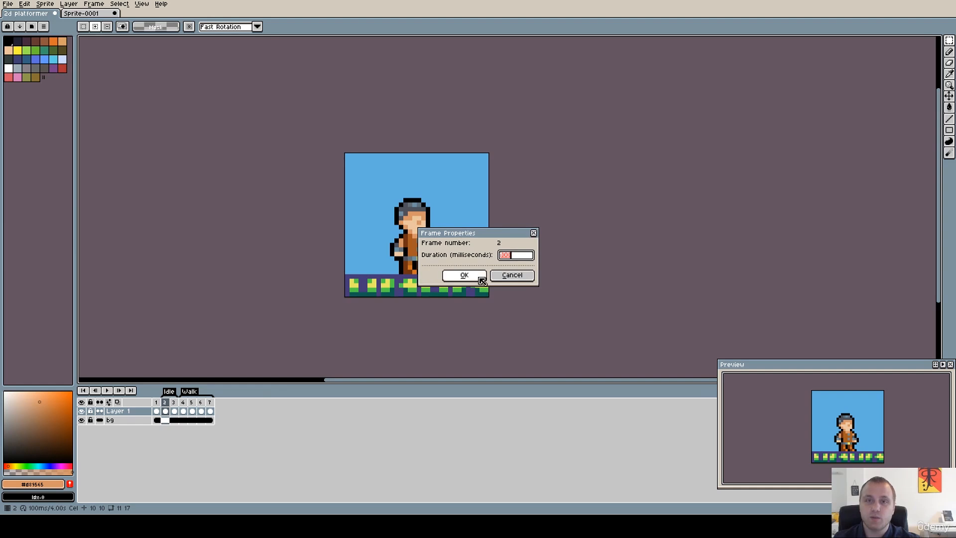
pyautogui.click(509, 276)
pyautogui.click(173, 411)
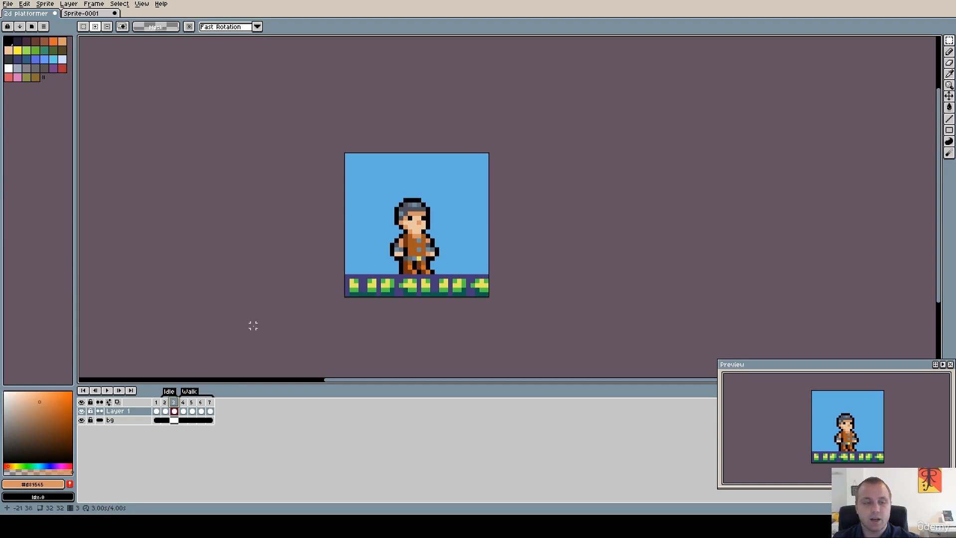
pyautogui.rightClick(175, 401)
pyautogui.click(215, 406)
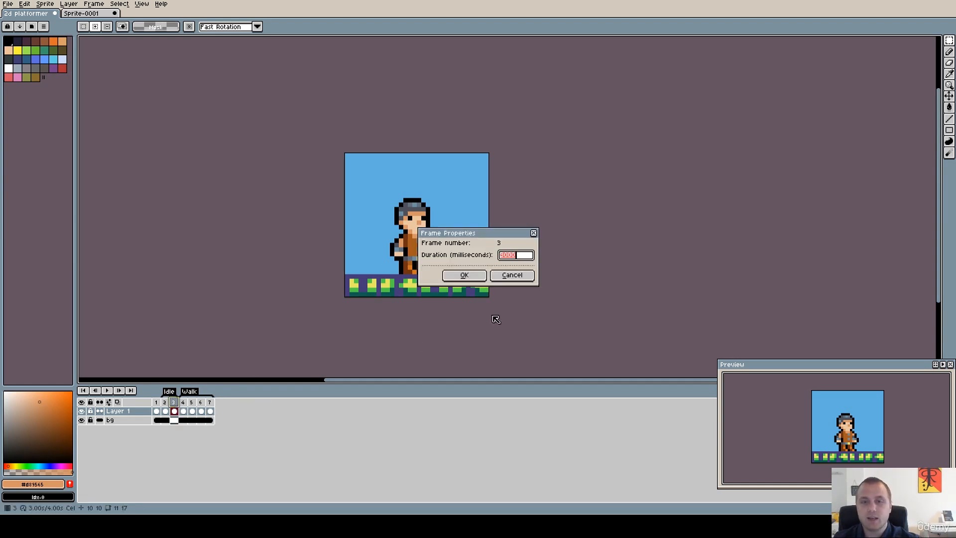
pyautogui.click(512, 275)
pyautogui.press('Left')
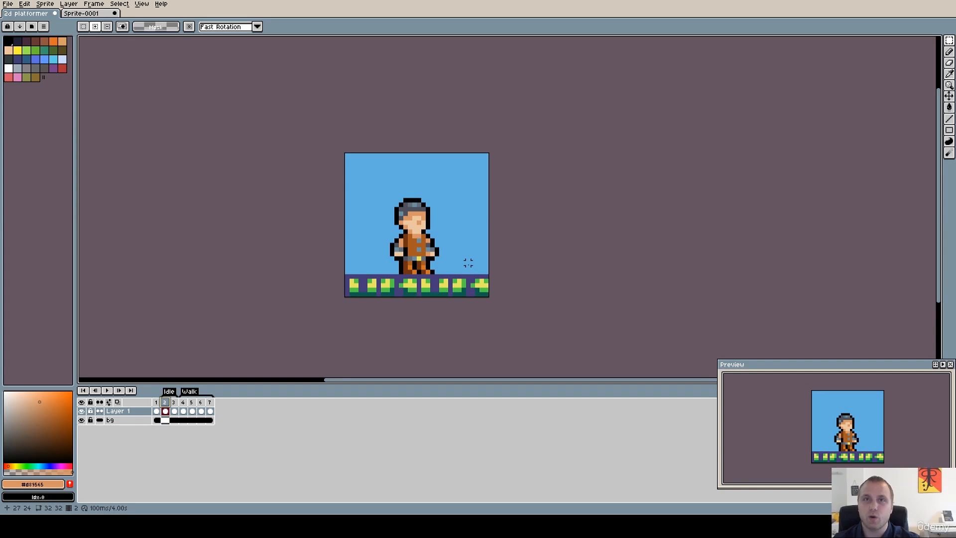
# View frames 4, 5 and 6 of the Walk animation one after another.
pyautogui.click(183, 403)
pyautogui.click(192, 403)
pyautogui.click(201, 402)
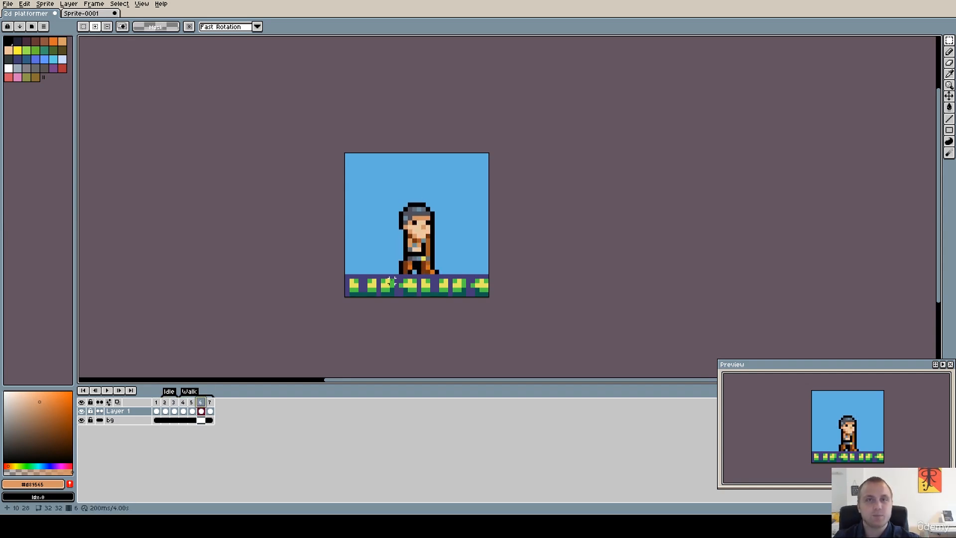
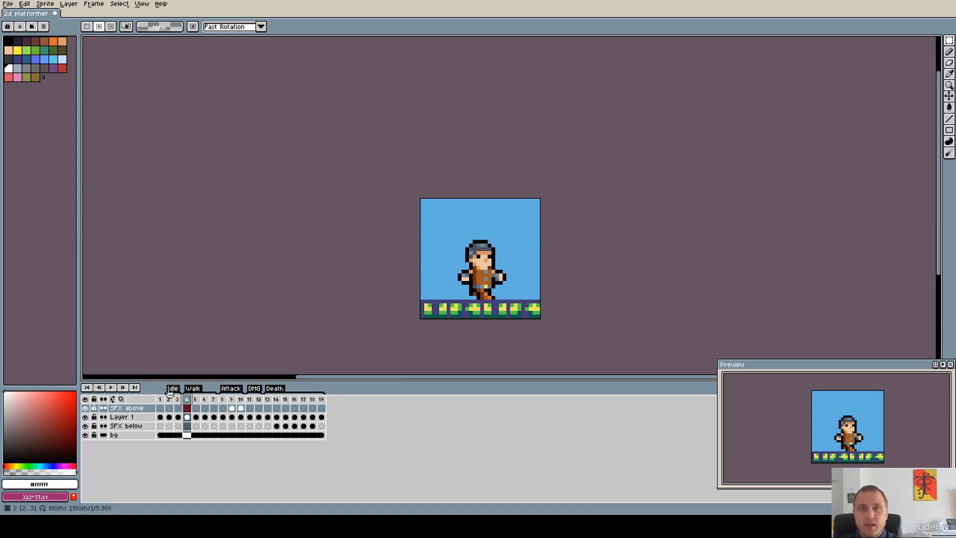
# Play the Idle and Walk animations in the 19-frame version of the sprite, and stop playback.
pyautogui.click(170, 399)
pyautogui.click(111, 387)
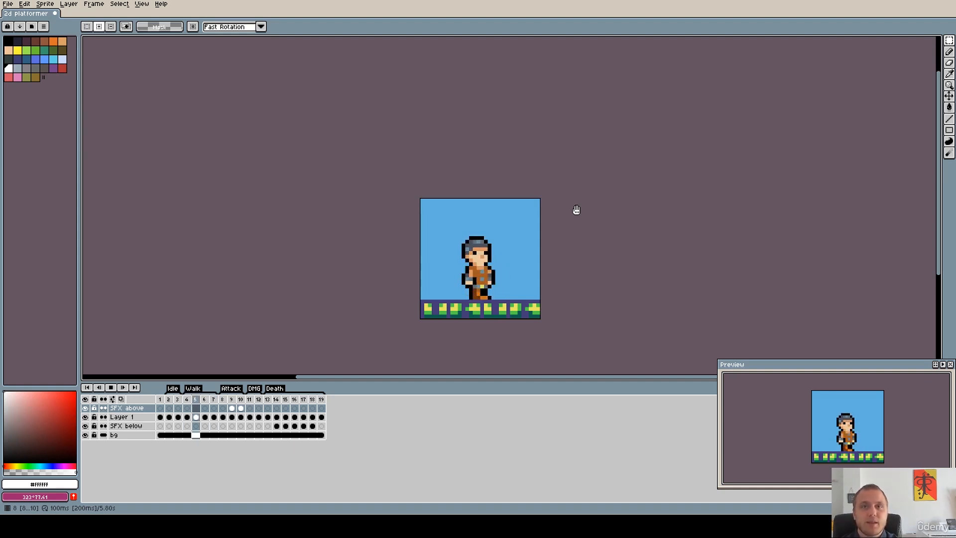
pyautogui.press('Return')
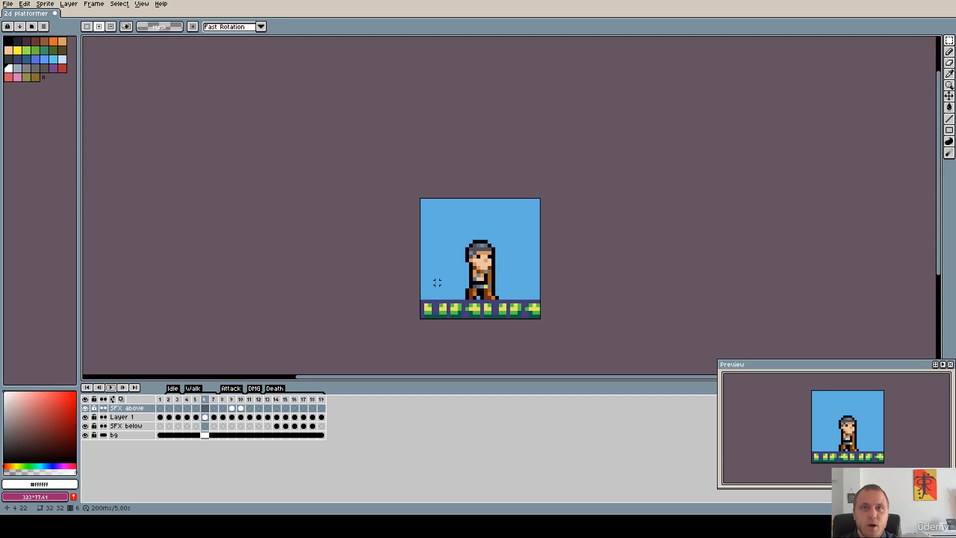
# Enlarge the character in the canvas and preview, and play the Attack animation from frame 8.
pyautogui.click(222, 408)
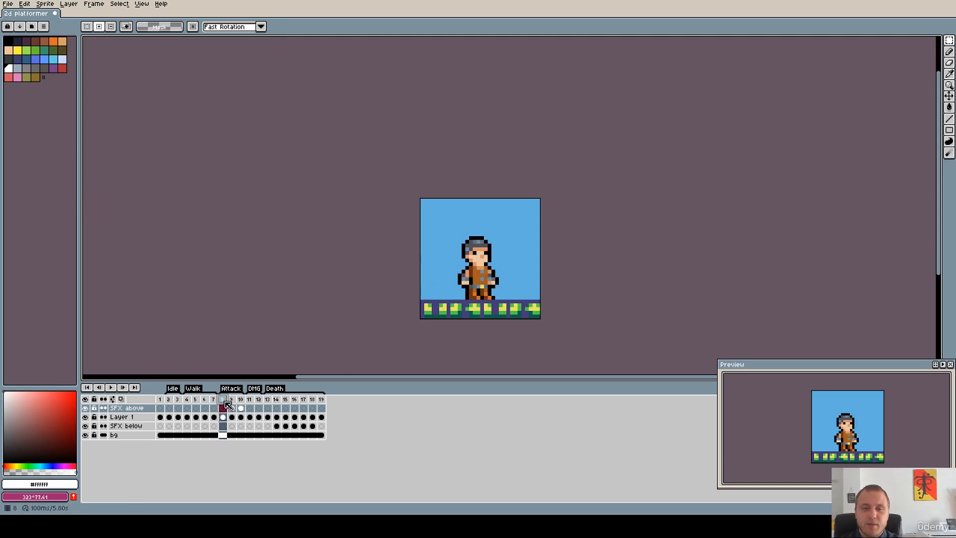
pyautogui.scroll(3, 496, 303)
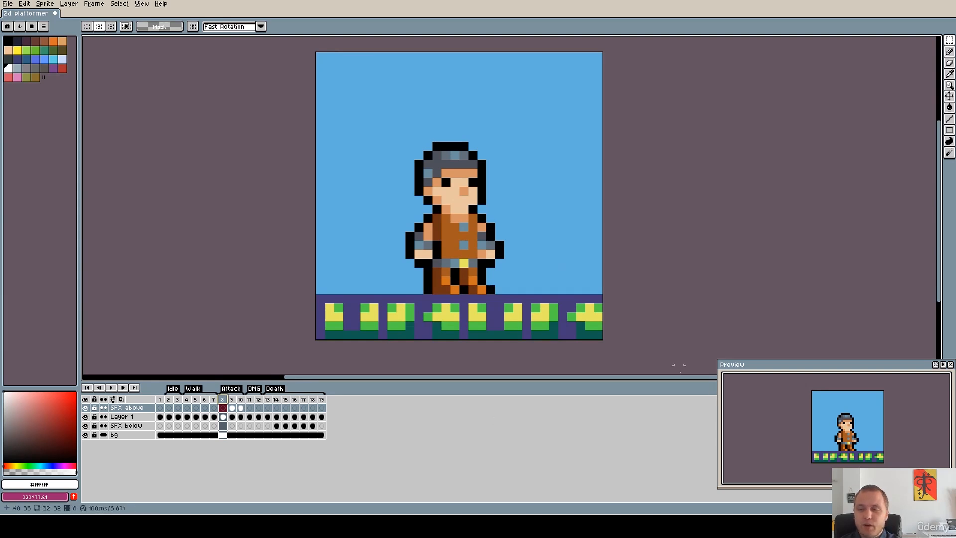
pyautogui.scroll(1, 857, 437)
pyautogui.scroll(1, 857, 437)
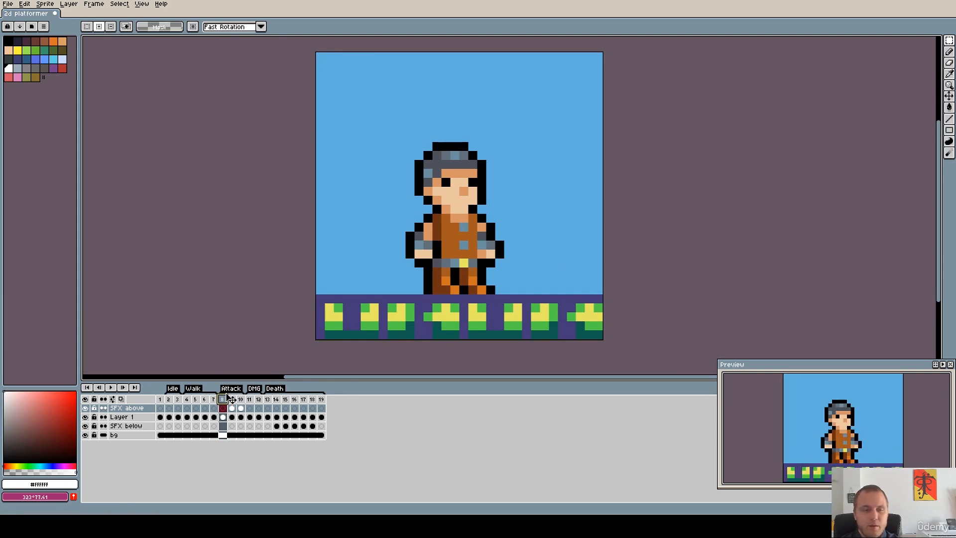
pyautogui.click(111, 387)
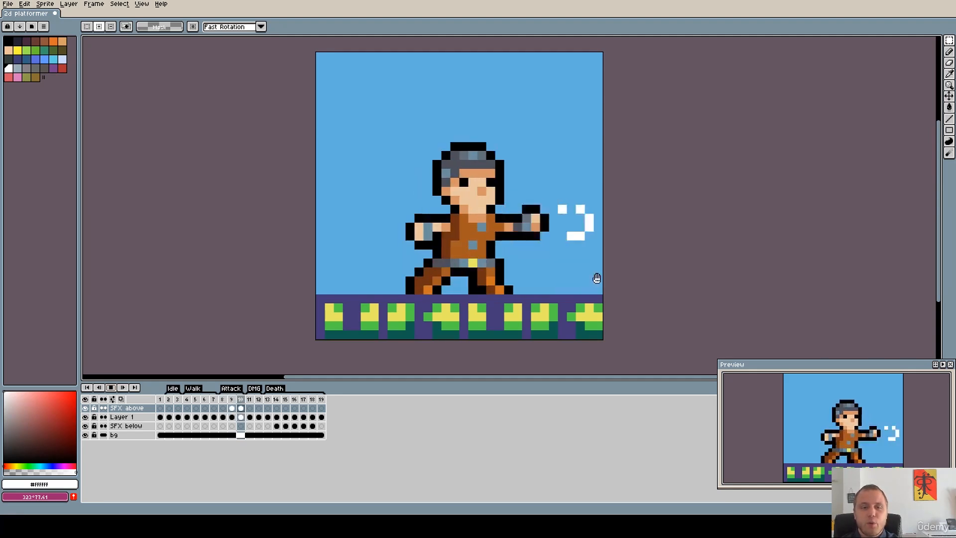
pyautogui.scroll(-3, 471, 271)
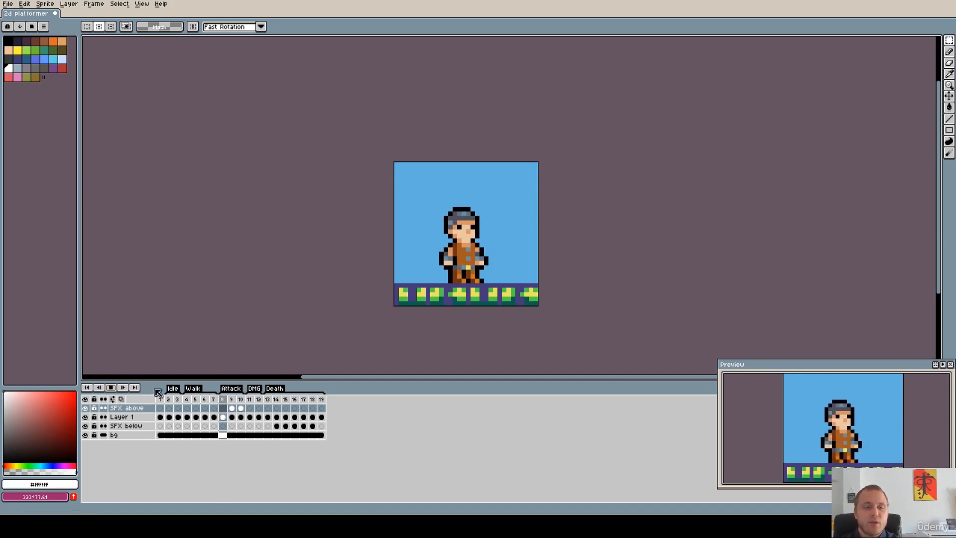
pyautogui.press('Return')
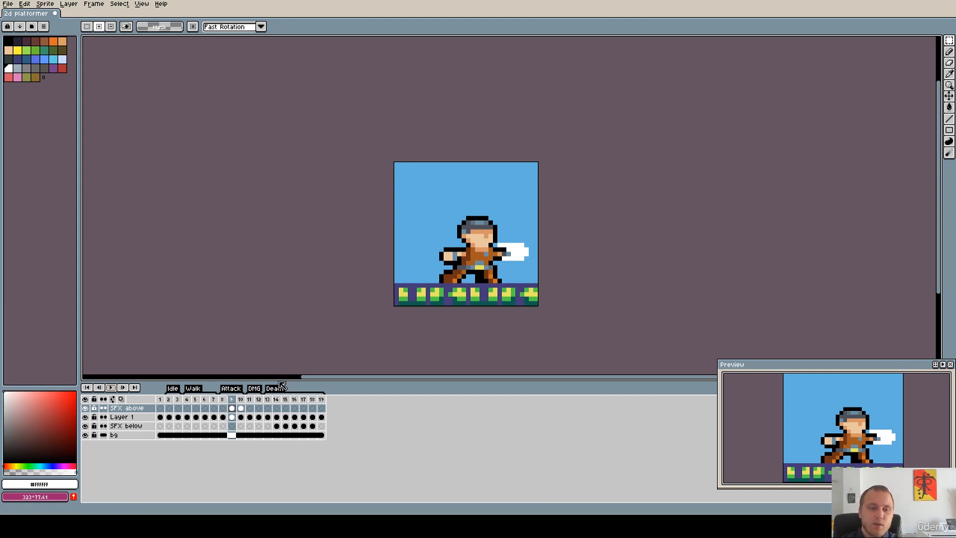
# Hide the SFX above layer to examine Attack frames 8 and 9 without the effect, and show it again.
pyautogui.click(223, 407)
pyautogui.click(87, 408)
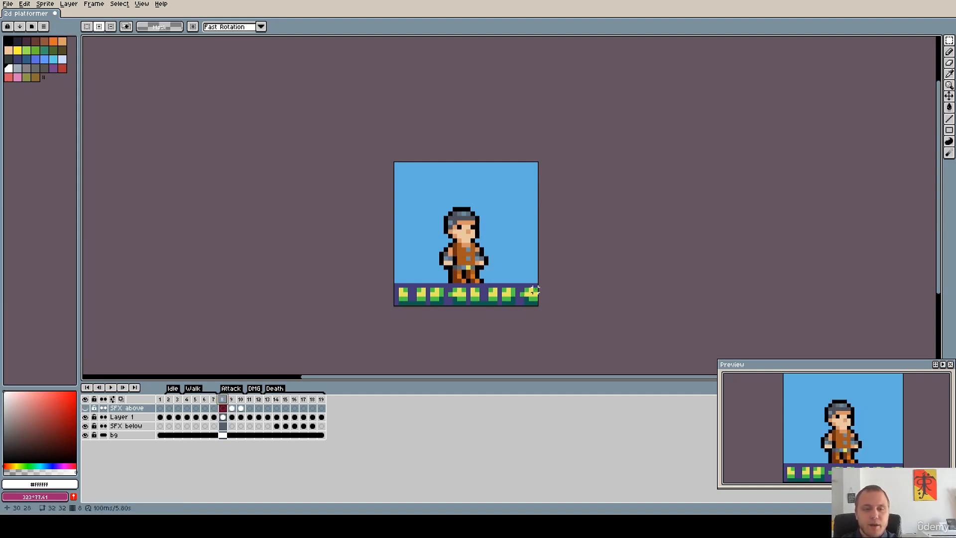
pyautogui.scroll(1, 519, 267)
pyautogui.click(232, 408)
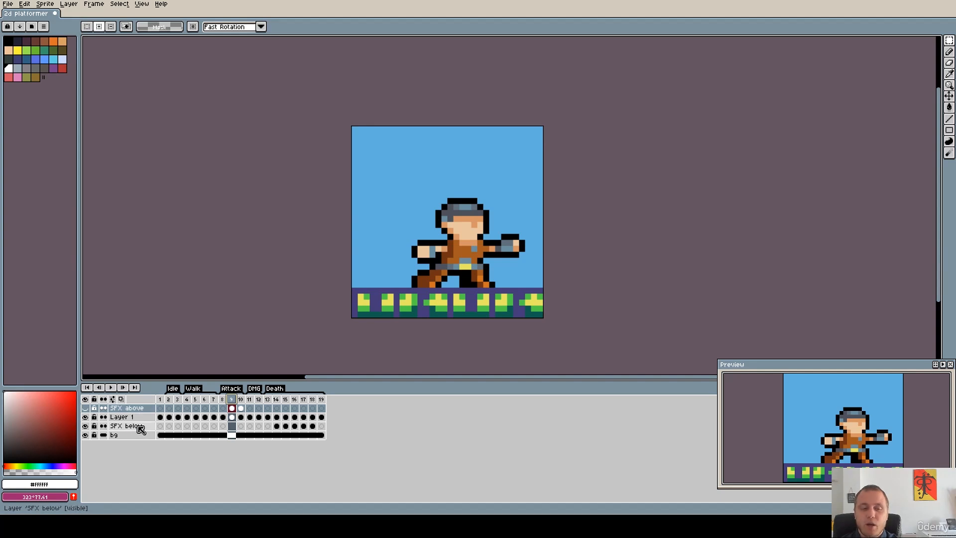
pyautogui.click(86, 408)
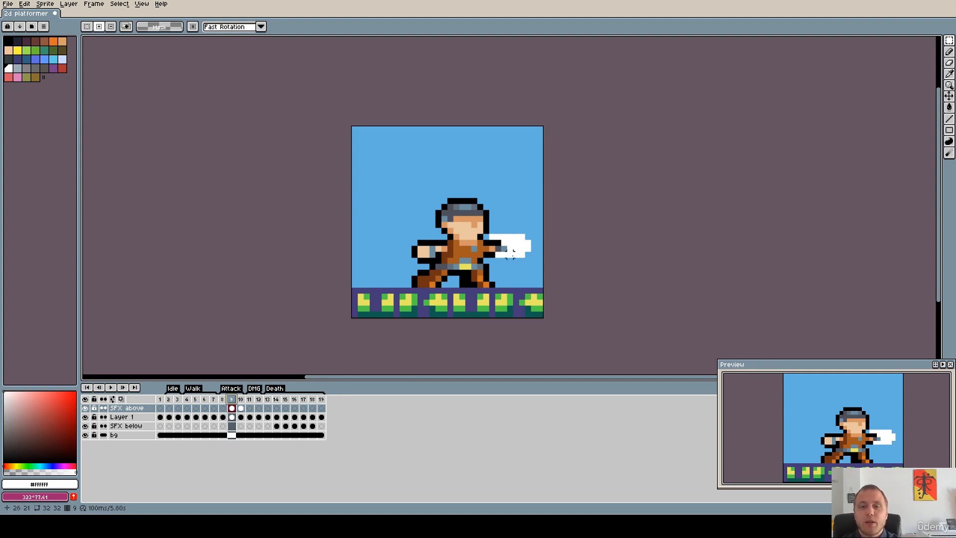
# Hide the SFX above layer and compare the character's punching poses across Attack frames 8 to 10.
pyautogui.scroll(2, 511, 261)
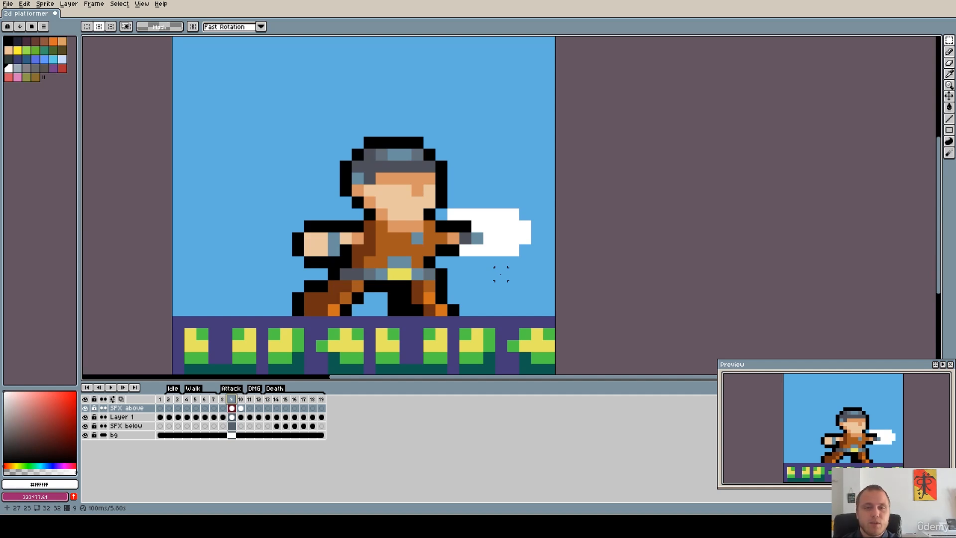
pyautogui.scroll(-1, 501, 273)
pyautogui.moveTo(501, 274); pyautogui.dragTo(516, 273)
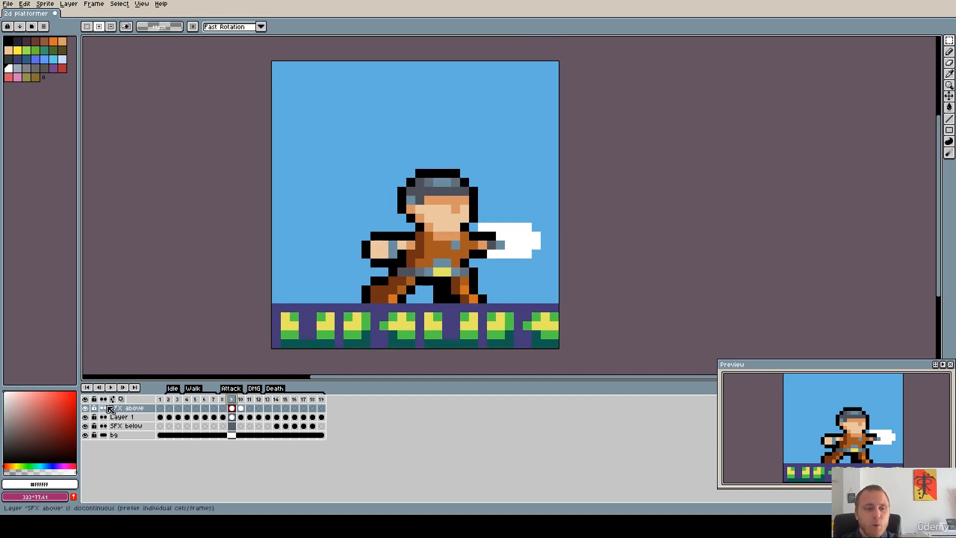
pyautogui.click(84, 408)
pyautogui.moveTo(413, 281); pyautogui.dragTo(411, 285)
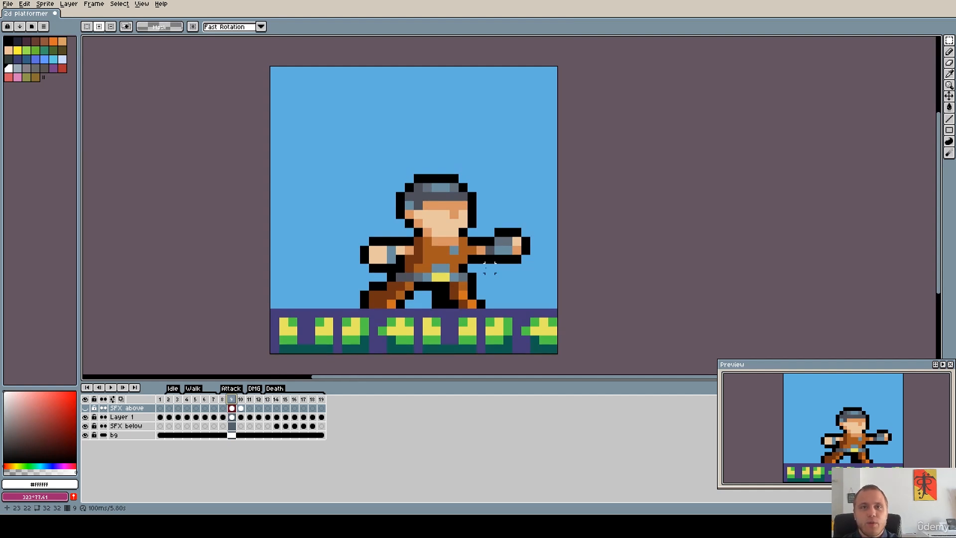
pyautogui.moveTo(490, 268); pyautogui.dragTo(503, 259)
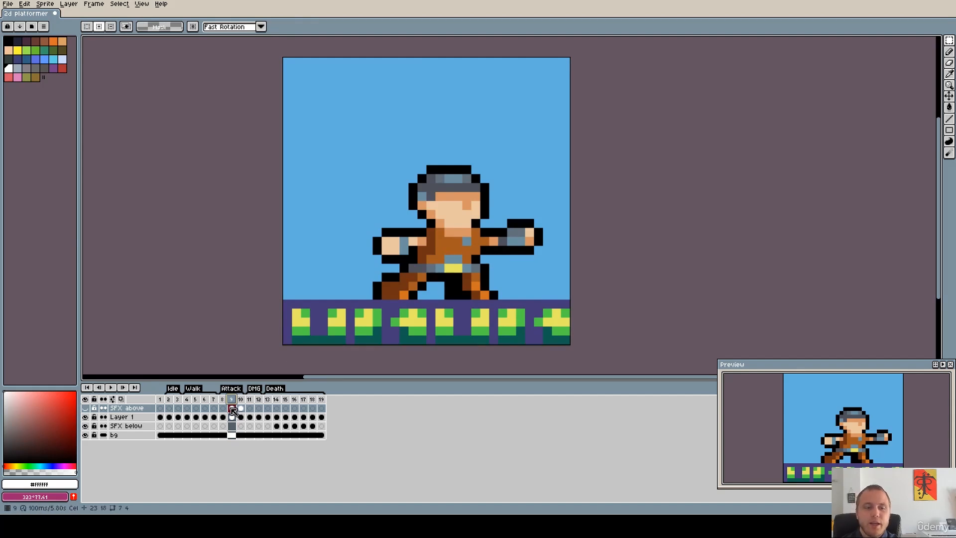
pyautogui.click(223, 408)
pyautogui.click(232, 417)
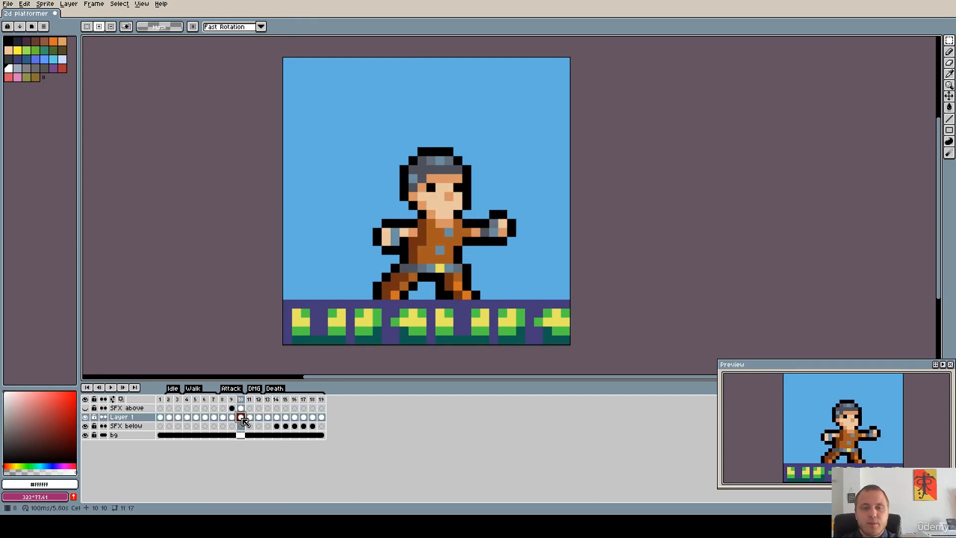
# Compare the character's standing pose in Attack frame 8 with the punching pose in frame 10 on Layer 1.
pyautogui.click(223, 417)
pyautogui.click(240, 416)
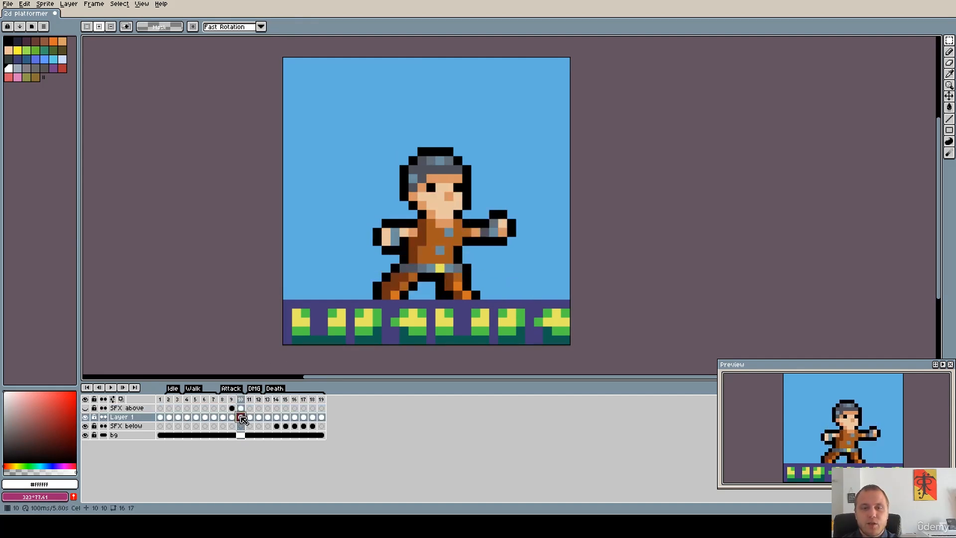
pyautogui.click(213, 417)
pyautogui.click(222, 417)
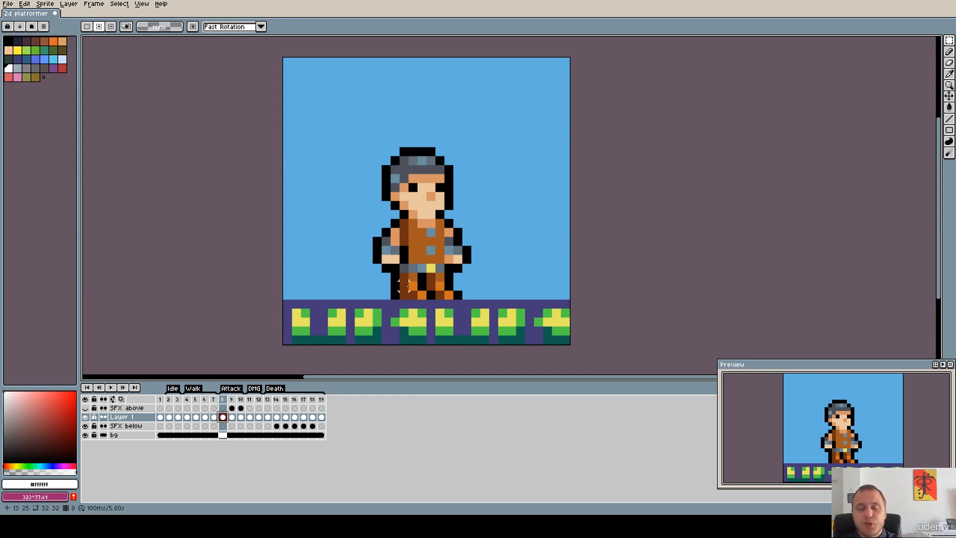
pyautogui.click(242, 418)
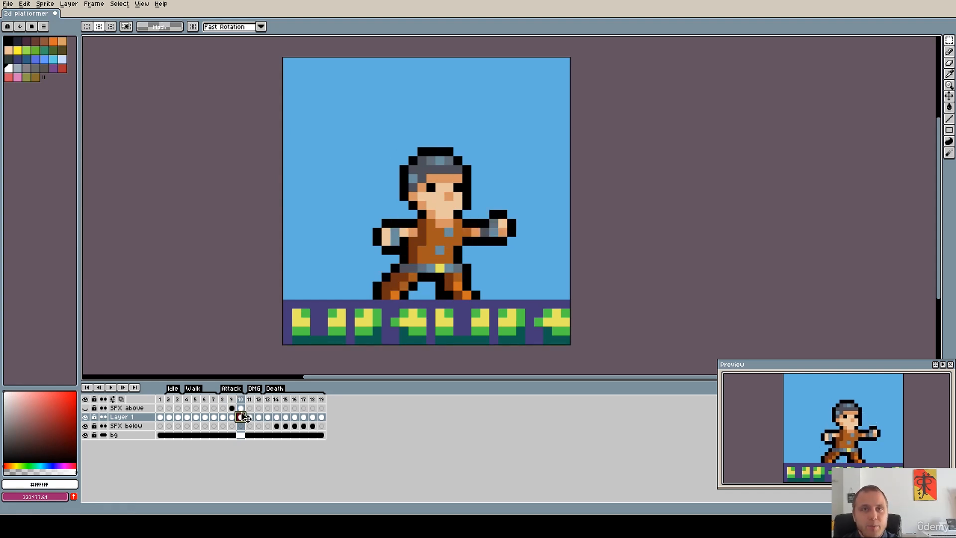
# Flip between Attack frames 9 and 10 on Layer 1 to examine how the body and extended arm move.
pyautogui.moveTo(244, 418); pyautogui.dragTo(232, 417)
pyautogui.click(242, 418)
pyautogui.click(233, 419)
pyautogui.click(242, 418)
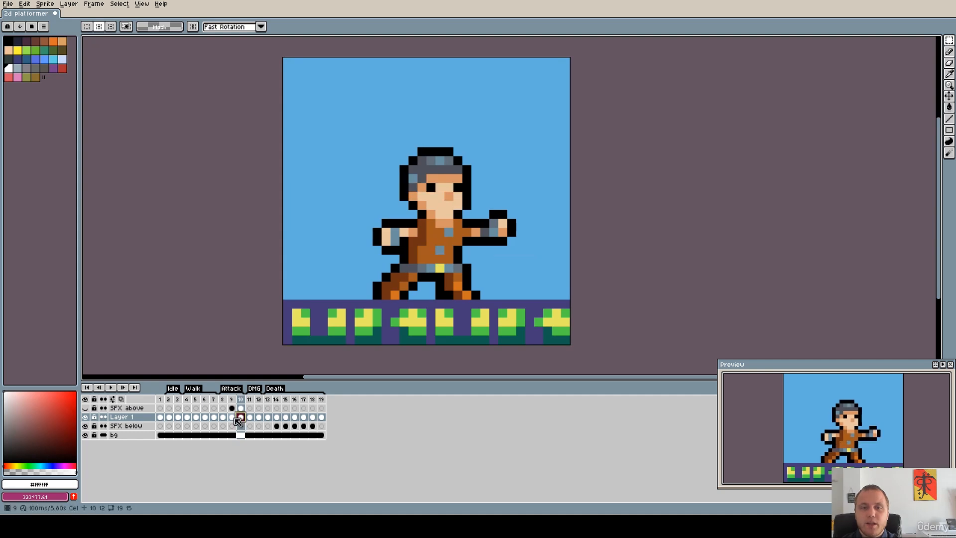
pyautogui.click(232, 419)
pyautogui.click(241, 418)
pyautogui.click(232, 418)
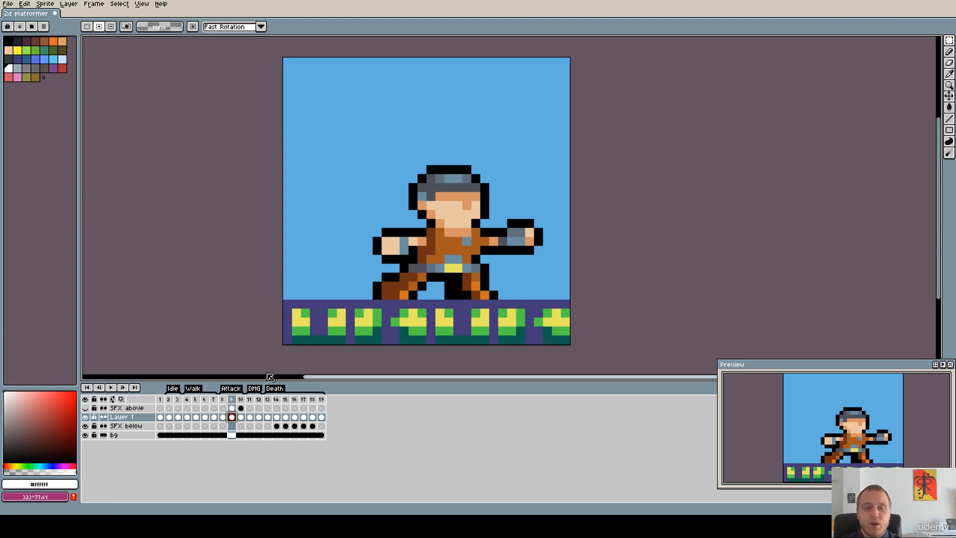
# Set the duration of Attack frames 8 to 10 to 200 ms and play the slowed animation.
pyautogui.moveTo(223, 417); pyautogui.dragTo(241, 416)
pyautogui.rightClick(241, 400)
pyautogui.click(281, 407)
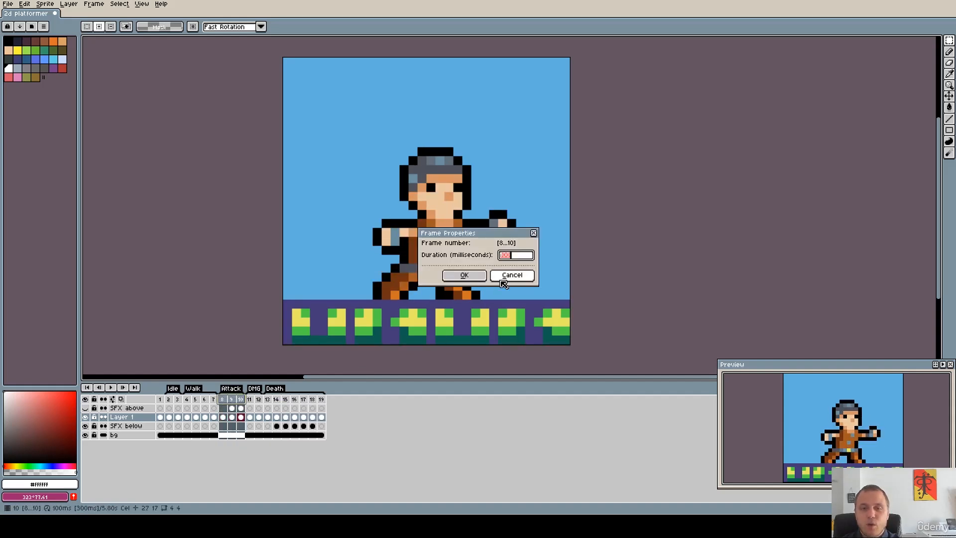
pyautogui.click(503, 277)
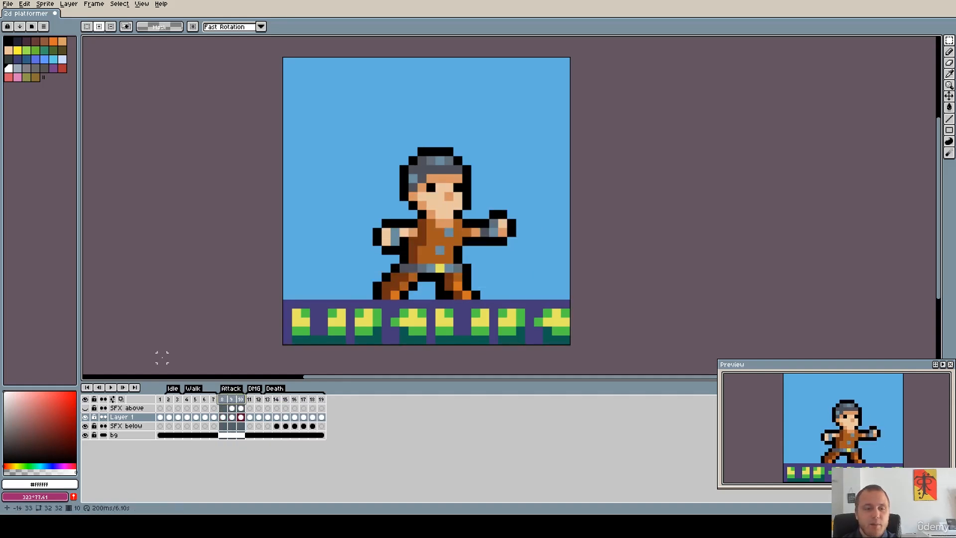
pyautogui.click(111, 387)
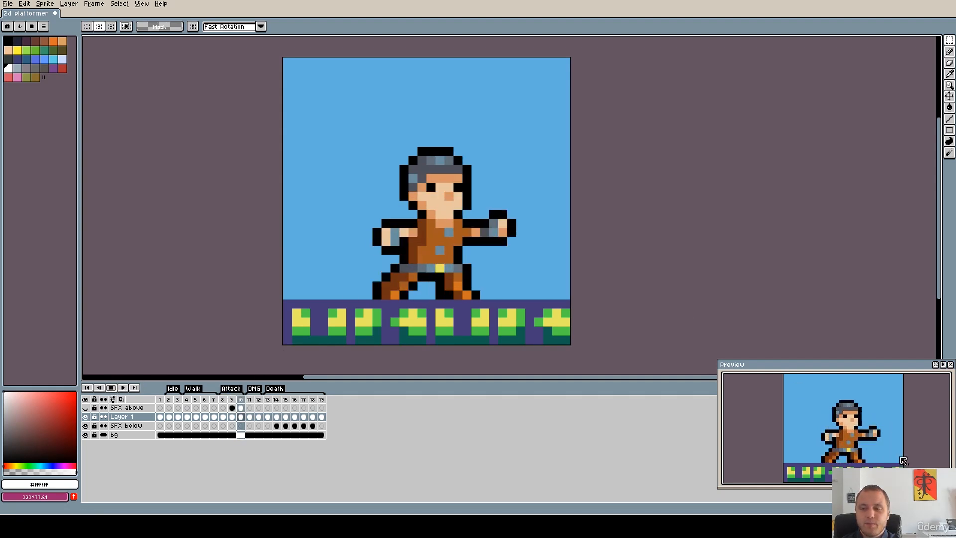
pyautogui.scroll(-3, 516, 254)
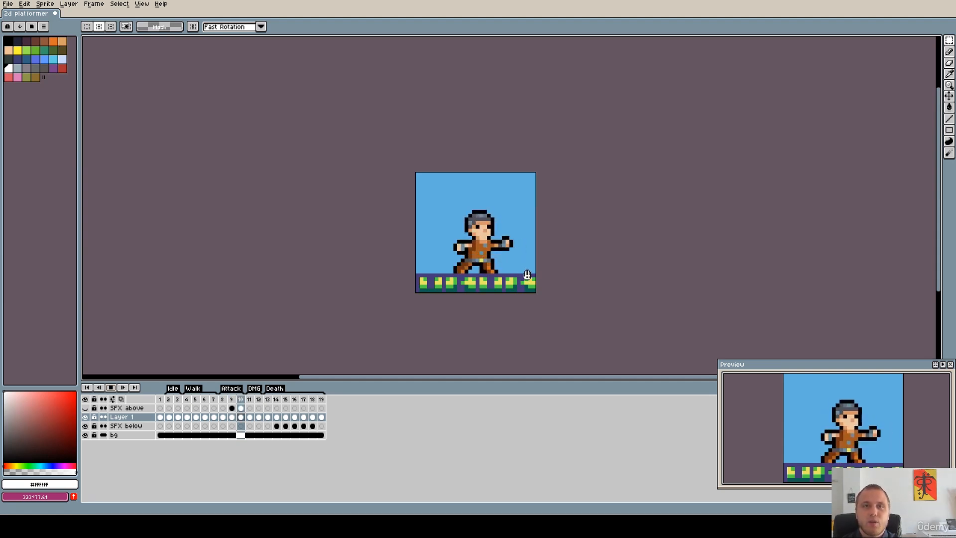
pyautogui.scroll(4, 527, 252)
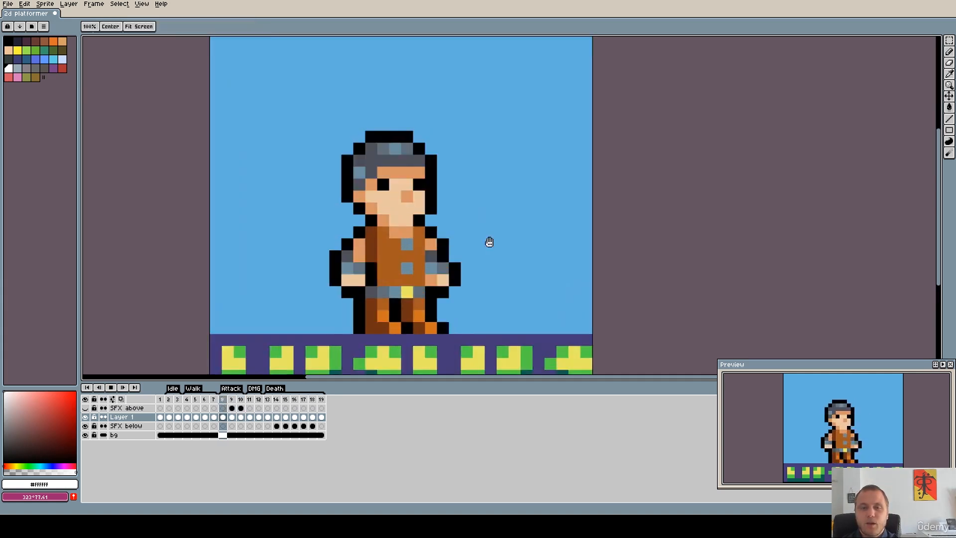
pyautogui.scroll(-1, 515, 230)
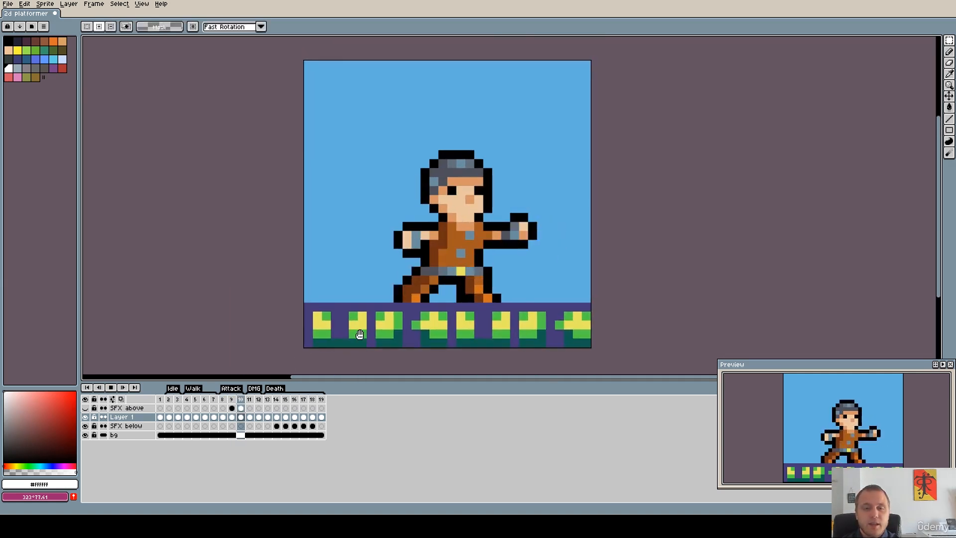
# Stop playback on the Attack poses and set the duration of frames 8 to 10 to 100 ms.
pyautogui.click(231, 400)
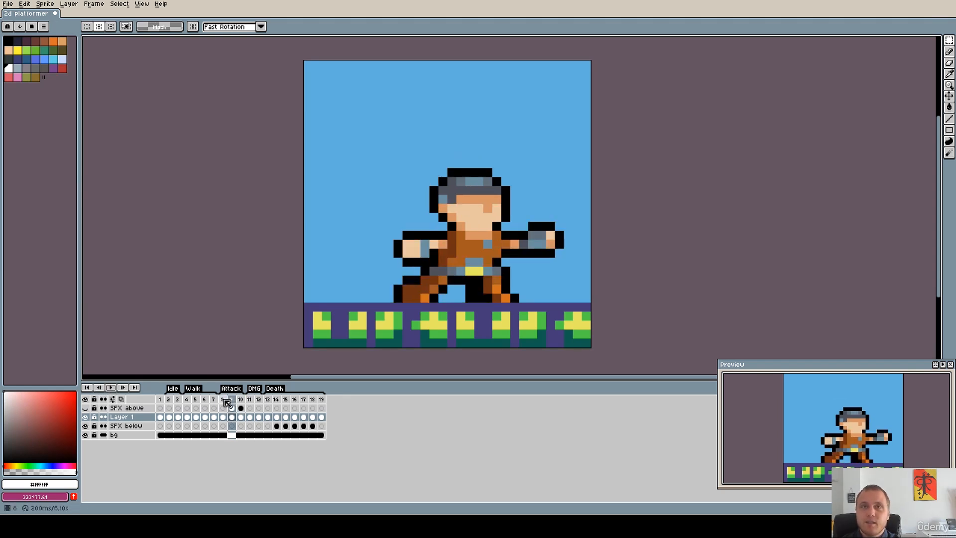
pyautogui.click(242, 399)
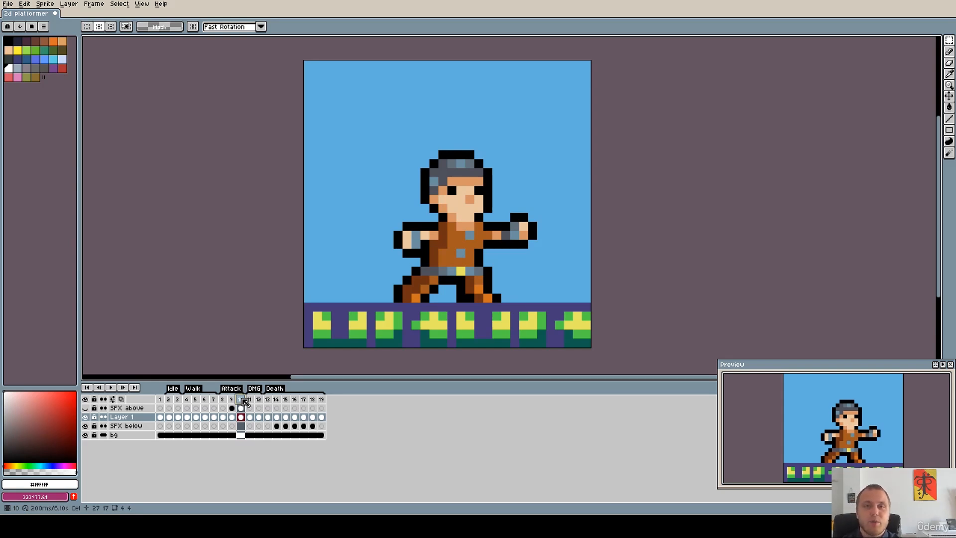
pyautogui.click(224, 399)
pyautogui.moveTo(228, 402); pyautogui.dragTo(242, 400)
pyautogui.rightClick(242, 400)
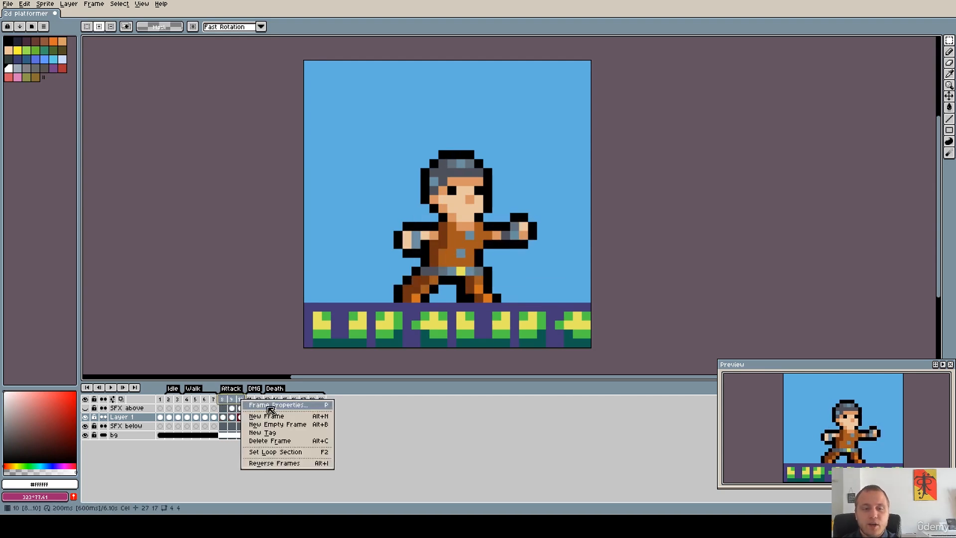
pyautogui.click(270, 406)
pyautogui.write('100')
pyautogui.click(473, 279)
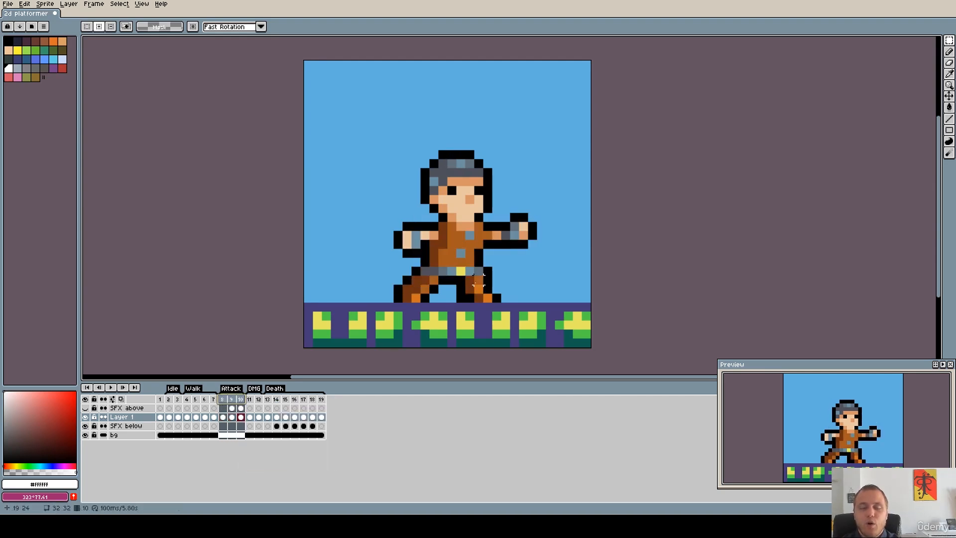
# Play the Attack animation without its effect layer to check the 100 ms timing, and stop playback.
pyautogui.scroll(-2, 473, 281)
pyautogui.click(112, 388)
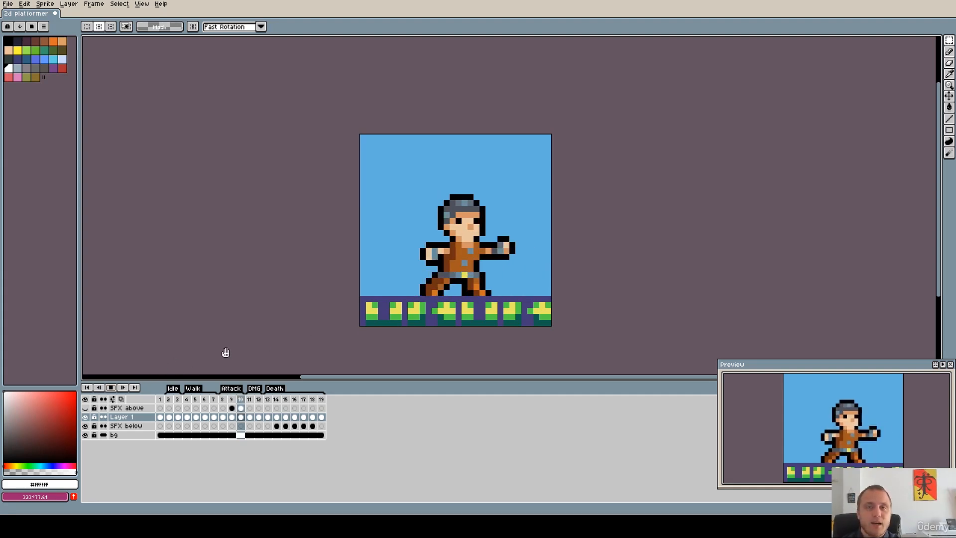
pyautogui.click(113, 389)
# Show the SFX above layer and toggle its visibility to examine Attack frame 9 with and without the effect.
pyautogui.click(85, 408)
pyautogui.click(233, 407)
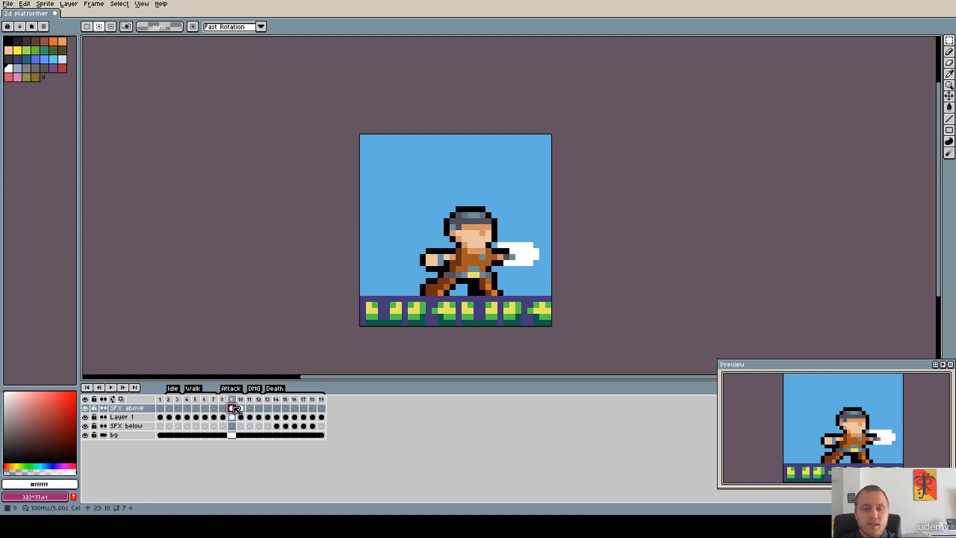
pyautogui.scroll(2, 542, 262)
pyautogui.scroll(1, 542, 262)
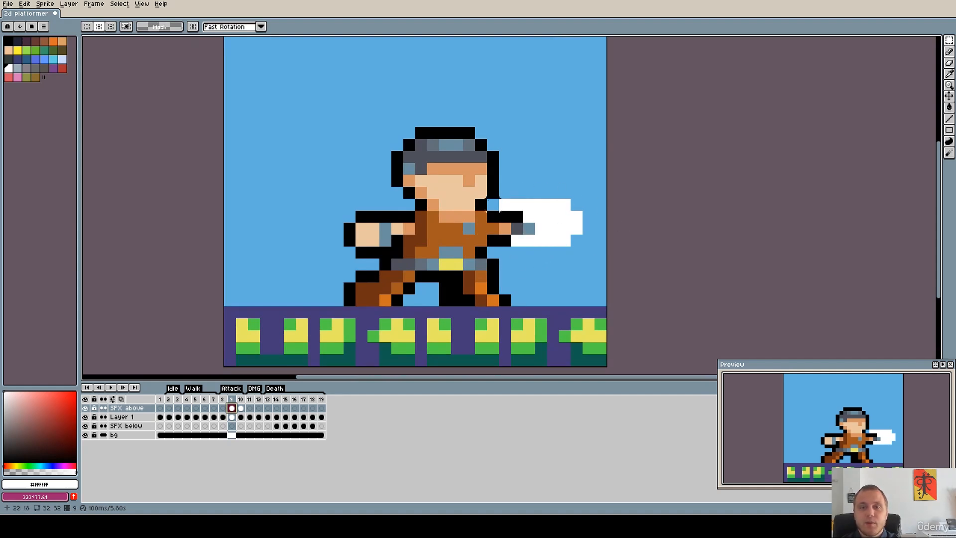
pyautogui.click(85, 409)
pyautogui.click(86, 409)
pyautogui.click(86, 408)
pyautogui.click(86, 409)
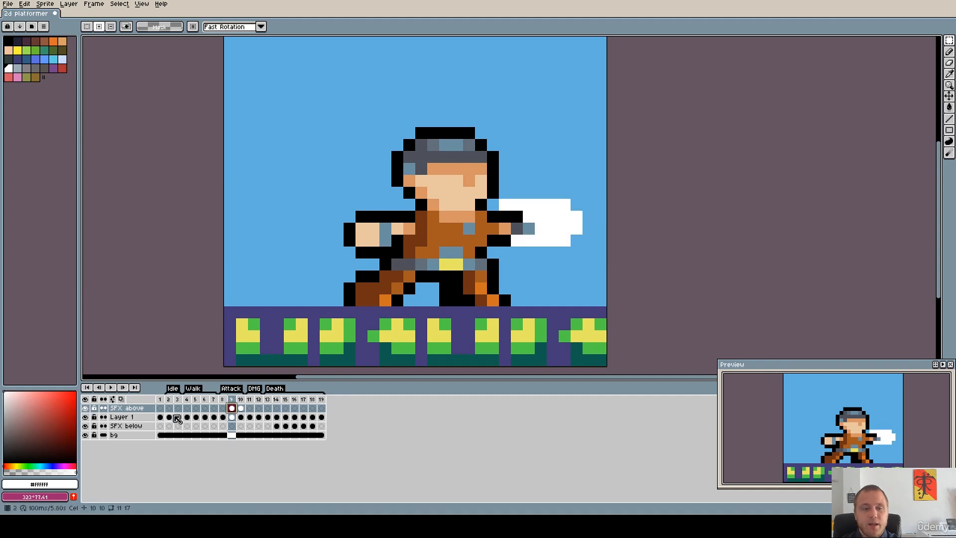
# Compare the white punch effect in Attack frames 9 and 10, and play the animation with the effect included.
pyautogui.click(244, 409)
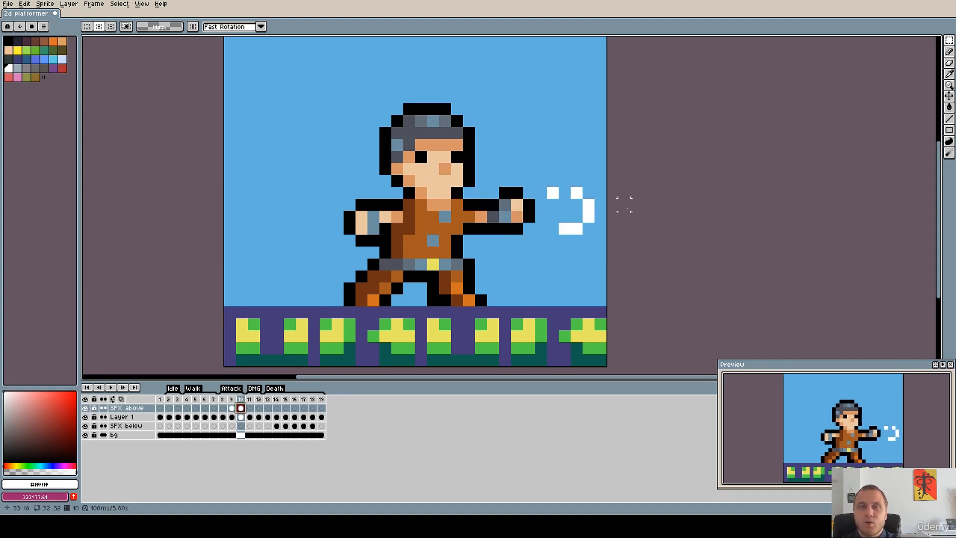
pyautogui.click(232, 408)
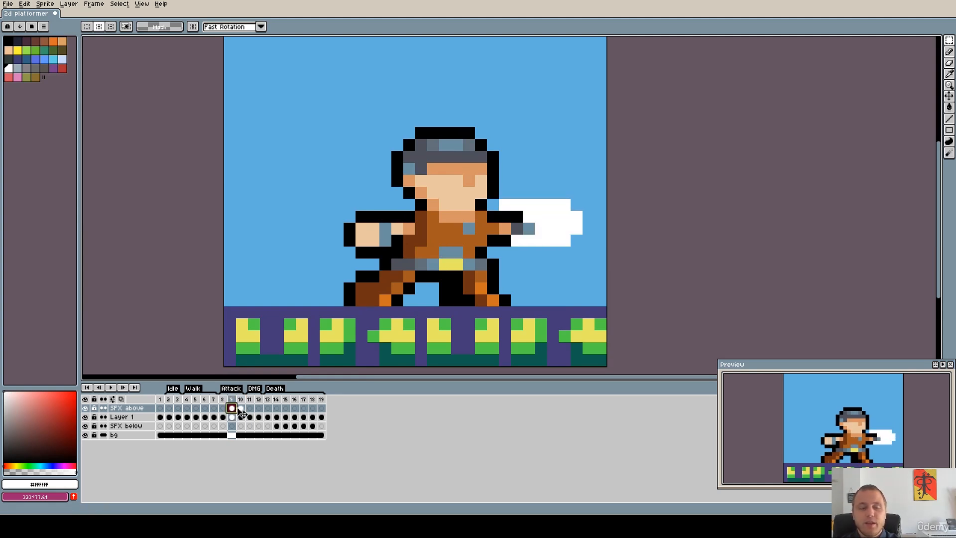
pyautogui.click(245, 409)
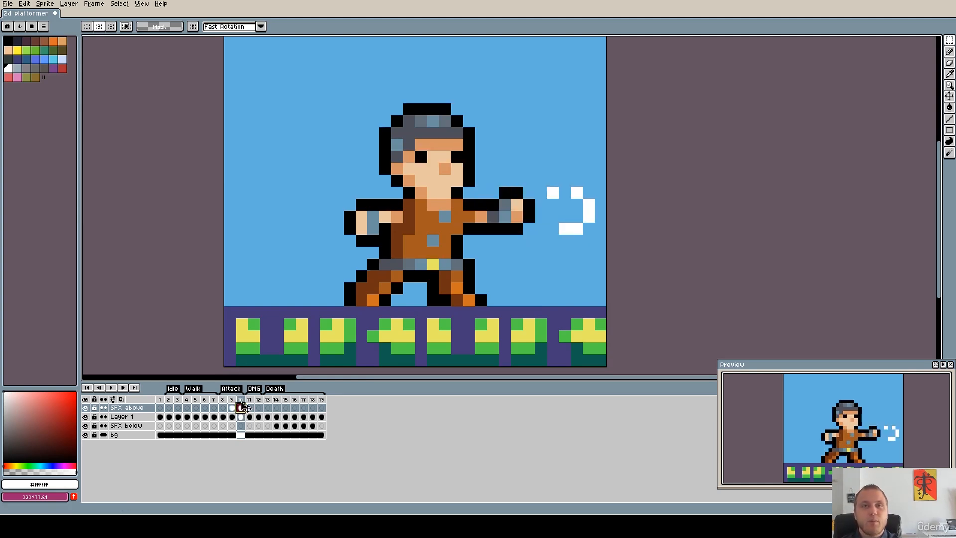
pyautogui.click(110, 388)
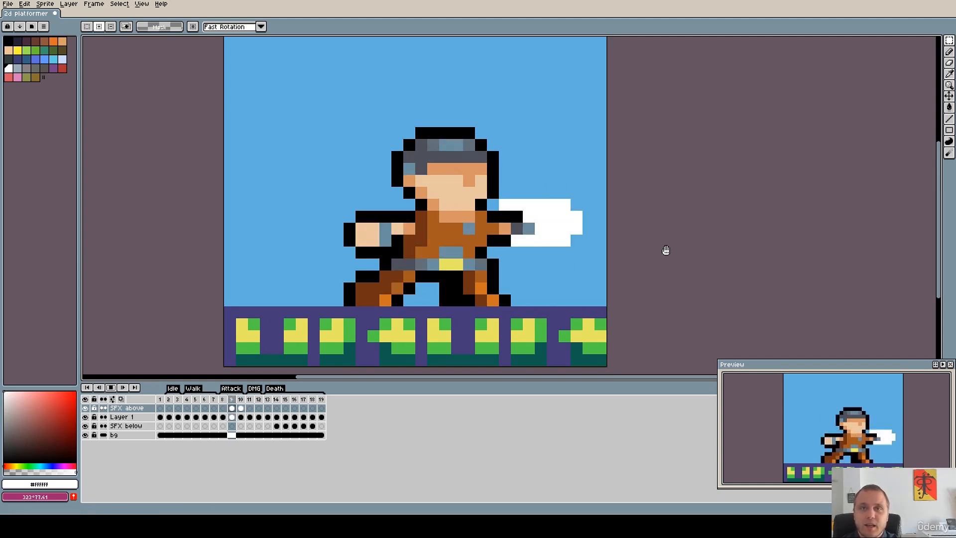
pyautogui.scroll(-1, 664, 249)
pyautogui.click(111, 388)
pyautogui.scroll(-1, 579, 234)
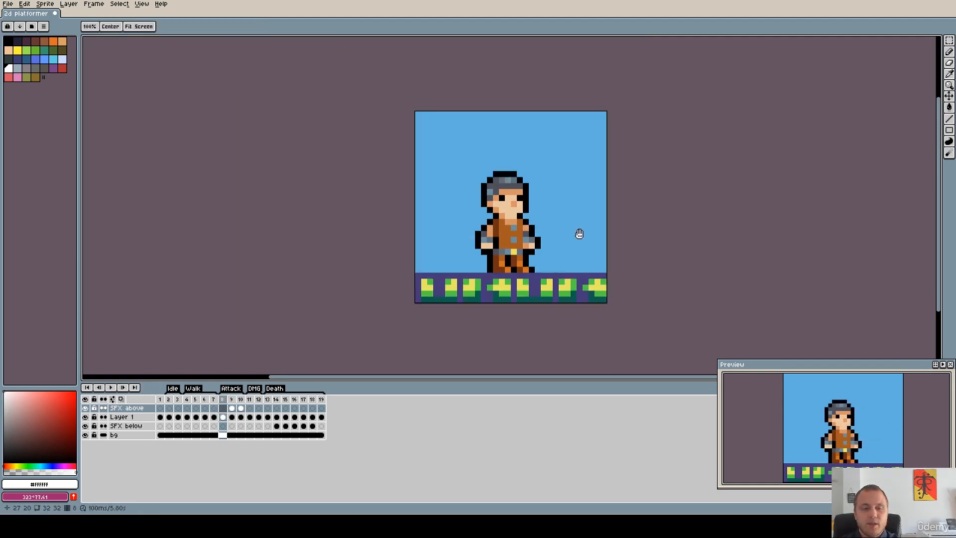
# View DMG frames 11 and 12, play the DMG animation, and stop playback.
pyautogui.moveTo(579, 233); pyautogui.dragTo(533, 230)
pyautogui.click(249, 398)
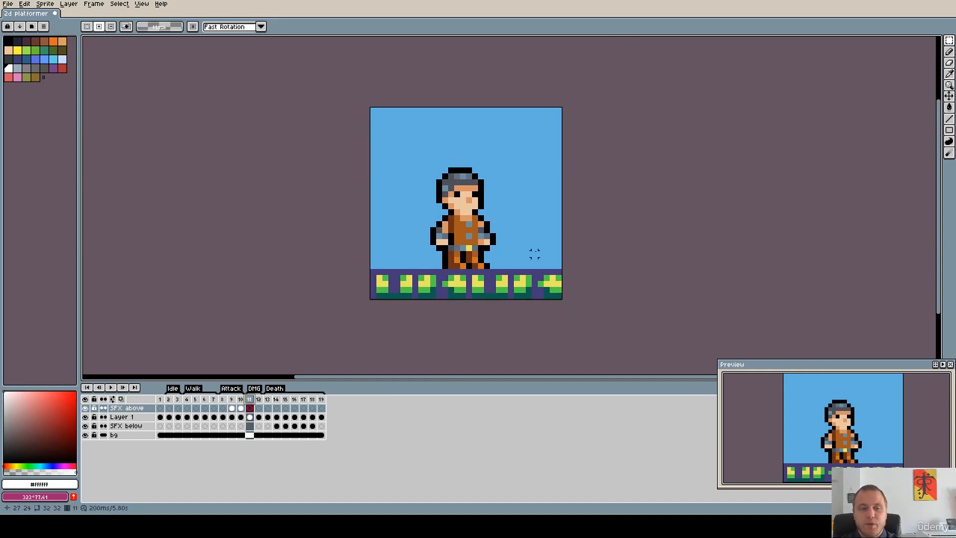
pyautogui.scroll(1, 531, 256)
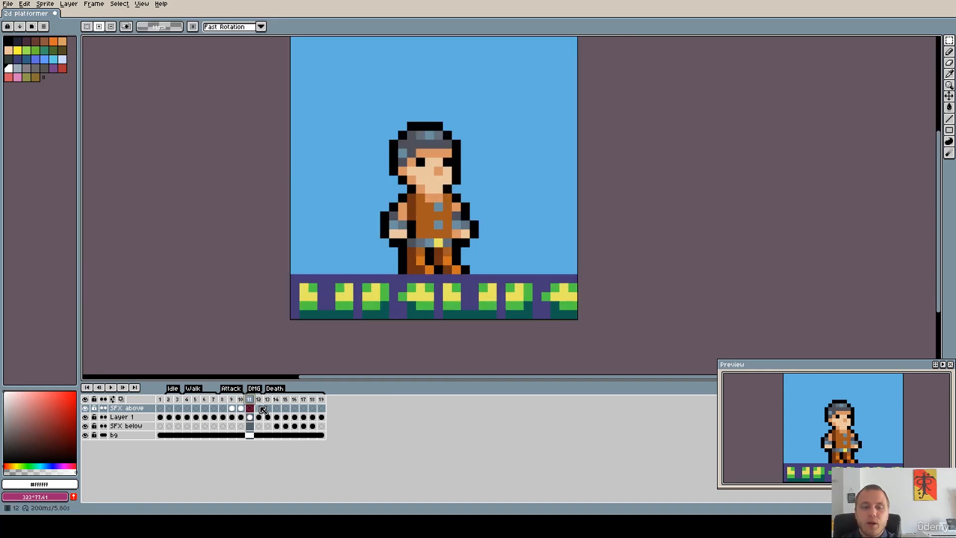
pyautogui.click(259, 408)
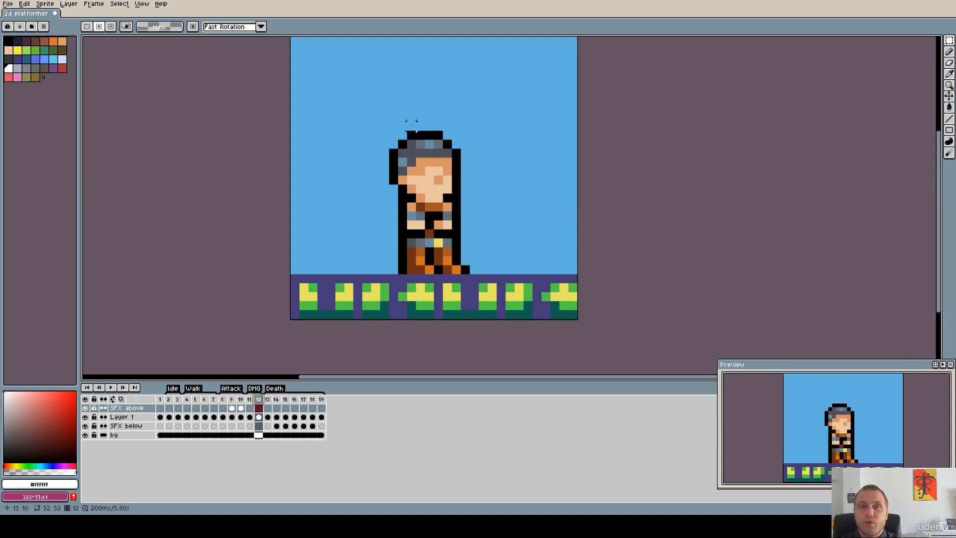
pyautogui.moveTo(497, 210); pyautogui.dragTo(509, 240)
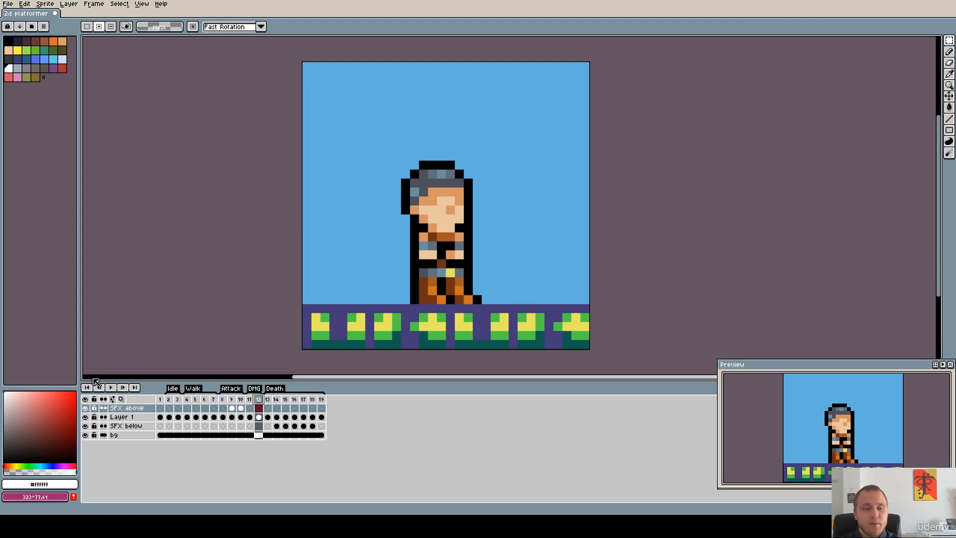
pyautogui.click(111, 388)
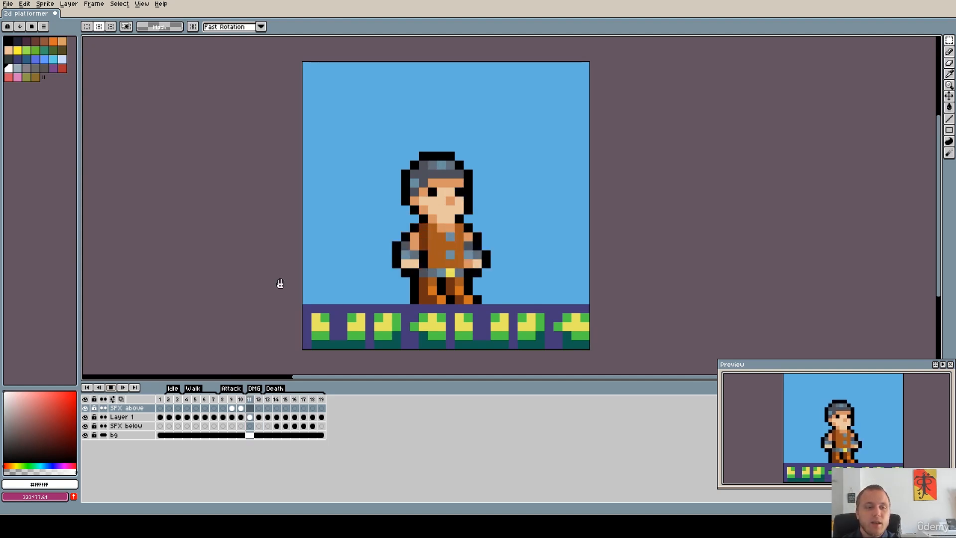
pyautogui.click(111, 388)
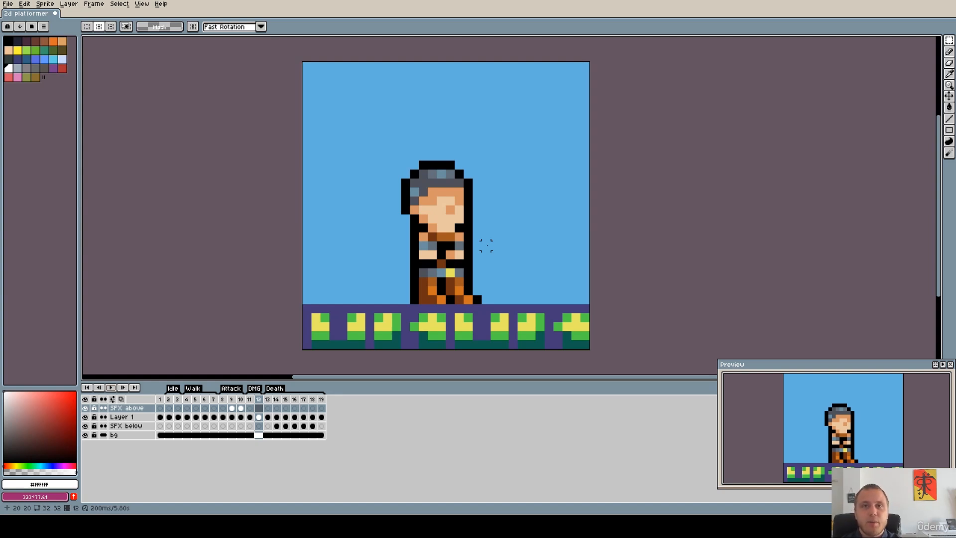
# Flip repeatedly between DMG frames 11 and 12 to compare the standing pose with the hurt pose.
pyautogui.click(249, 399)
pyautogui.click(257, 400)
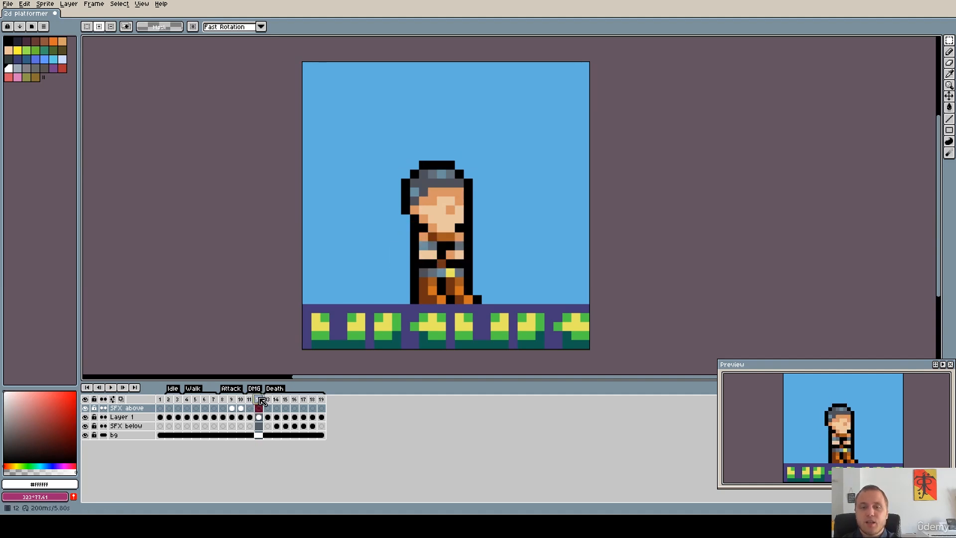
pyautogui.click(261, 400)
pyautogui.press('Left')
pyautogui.press('Right')
pyautogui.press('Left')
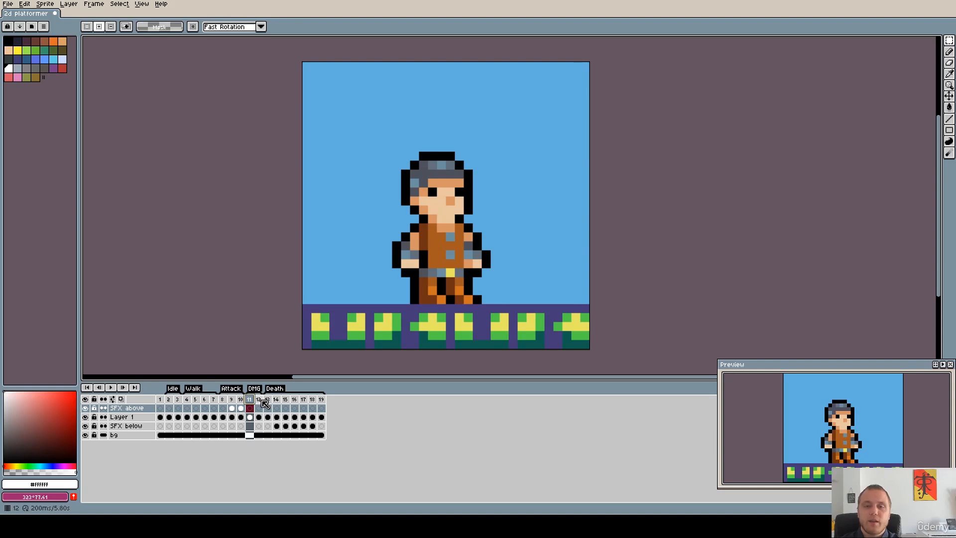
pyautogui.click(261, 400)
pyautogui.click(250, 401)
pyautogui.click(258, 401)
pyautogui.click(259, 408)
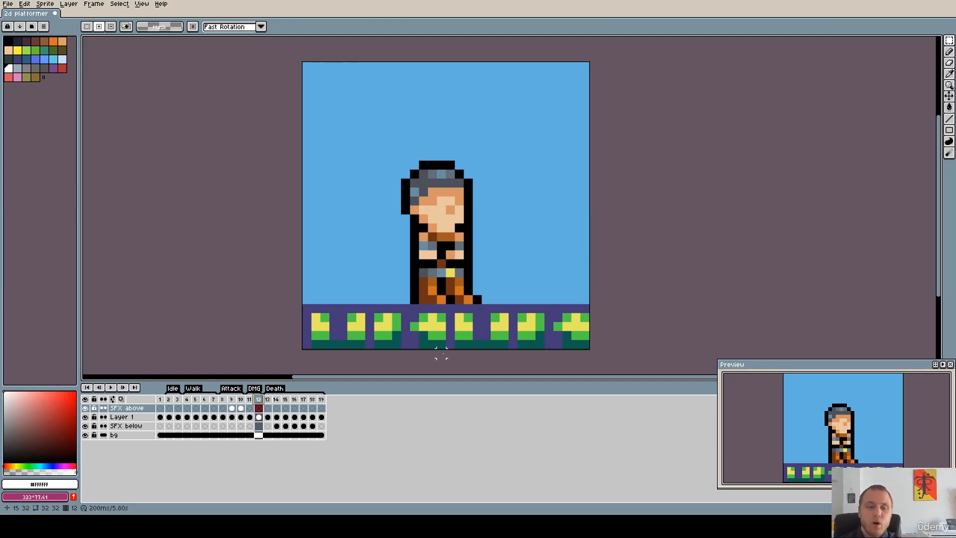
# Play the Death animation from frame 13.
pyautogui.click(267, 399)
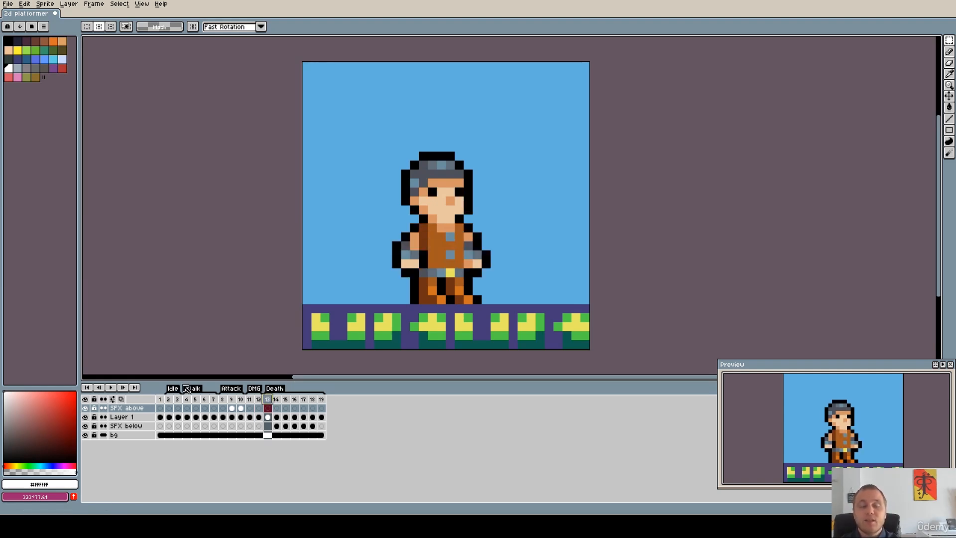
pyautogui.click(112, 387)
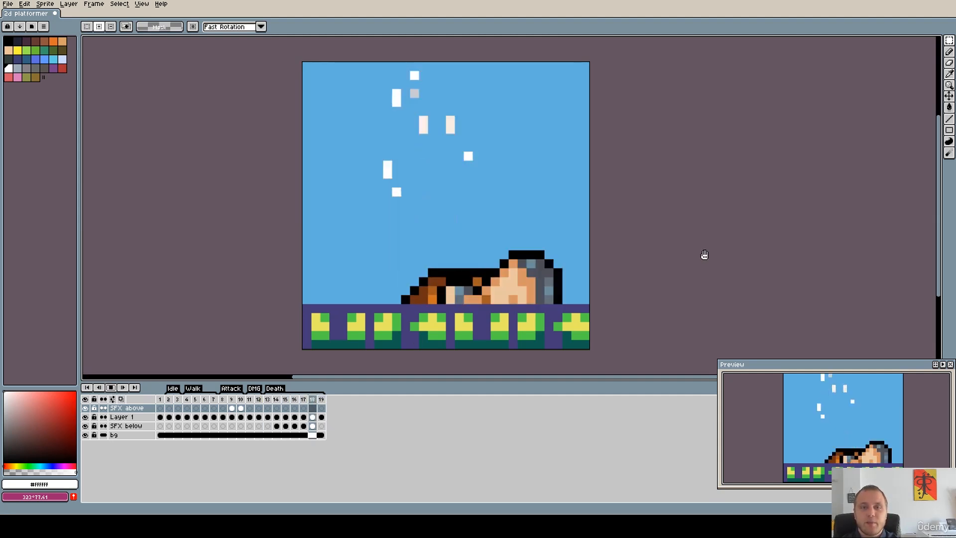
# Stop the Death animation, go to frame 13, and hide the SFX below layer.
pyautogui.scroll(-1, 852, 447)
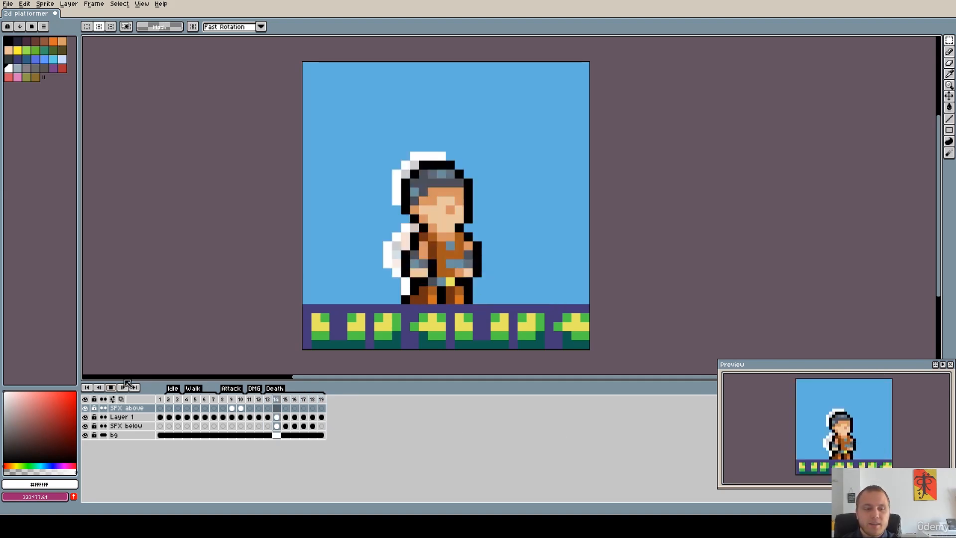
pyautogui.click(111, 387)
pyautogui.click(269, 404)
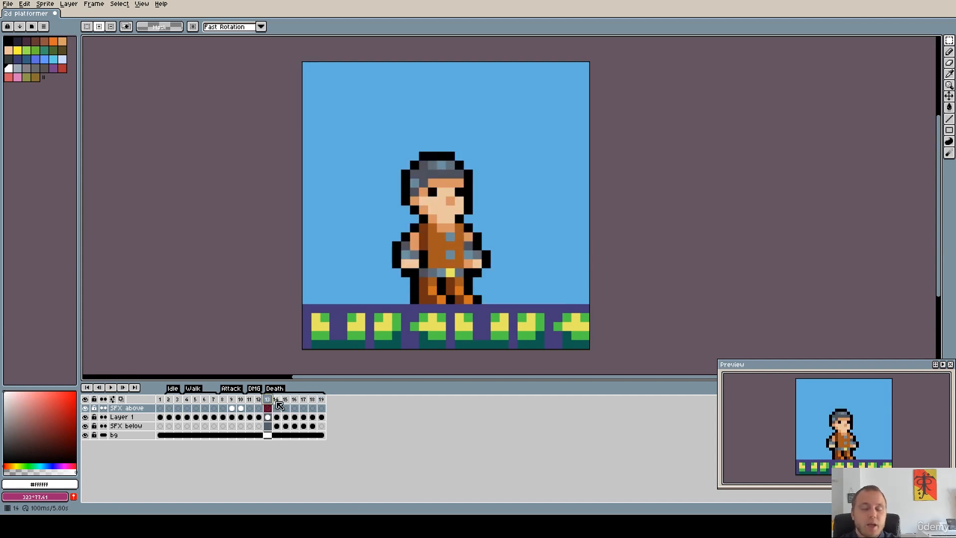
pyautogui.click(86, 426)
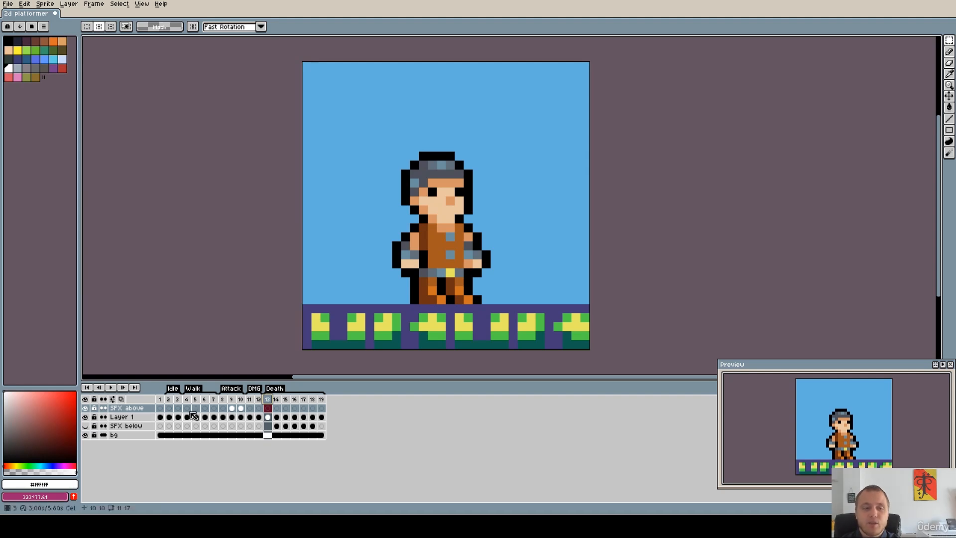
# Compare the character's poses in Death frames 13 and 14 without the effect layer.
pyautogui.click(279, 400)
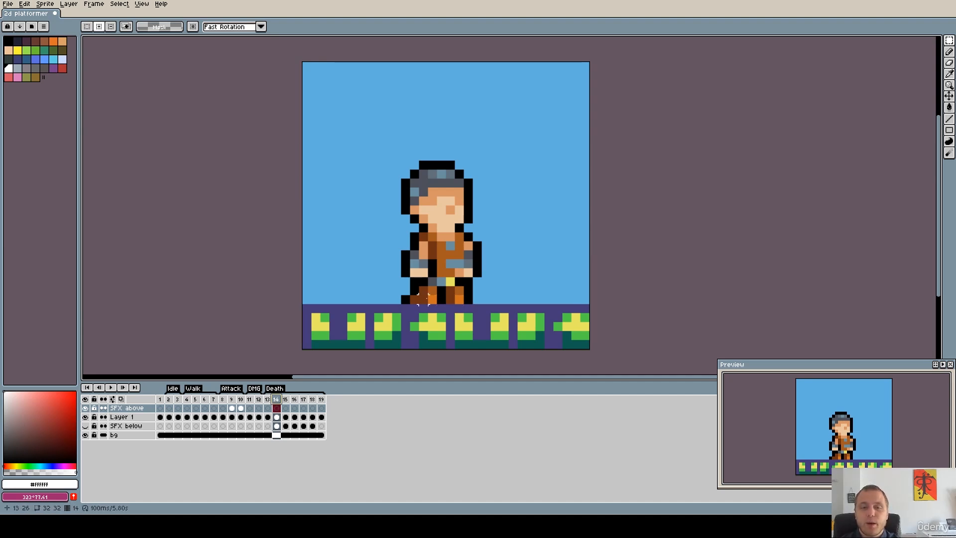
pyautogui.click(269, 400)
pyautogui.click(277, 400)
pyautogui.click(269, 401)
# Flip repeatedly between frames 13 and 14 up close to examine how the torso, arms and legs shift.
pyautogui.press('+')
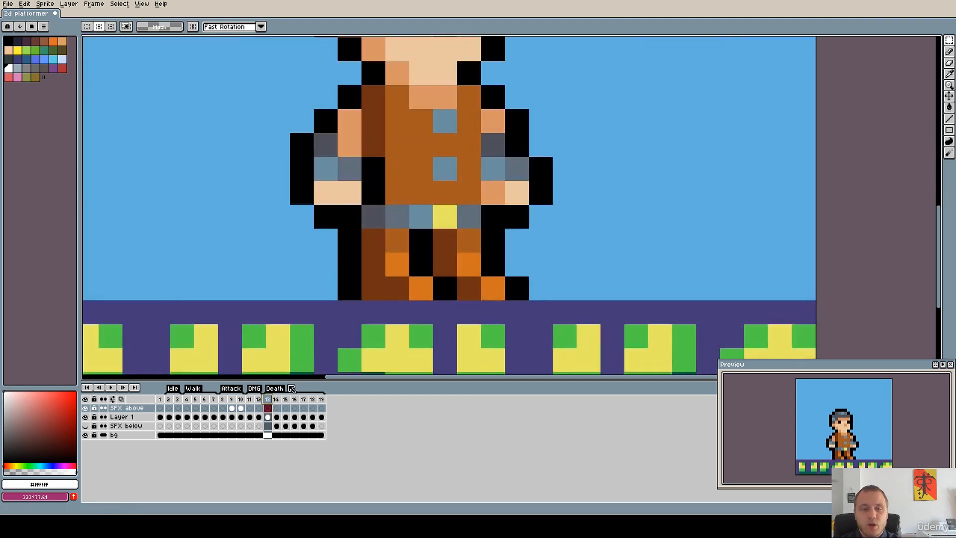
pyautogui.click(258, 400)
pyautogui.click(268, 400)
pyautogui.click(277, 400)
pyautogui.press('Left')
pyautogui.press('Right')
pyautogui.press('Left')
pyautogui.press('Right')
pyautogui.press('Left')
pyautogui.press('Right')
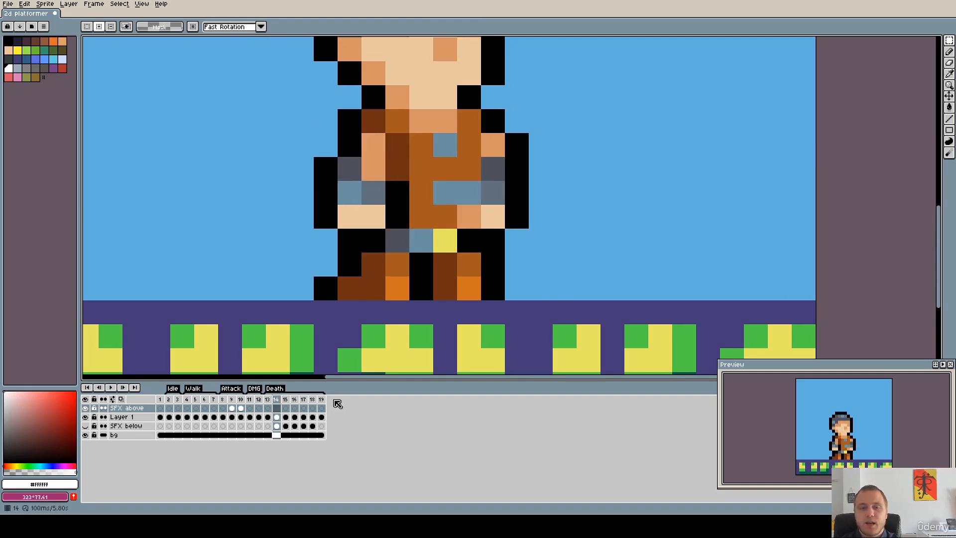
# Compare the standing pose in frame 14 with the fallen pose in frame 15.
pyautogui.scroll(-1, 488, 212)
pyautogui.scroll(-1, 488, 212)
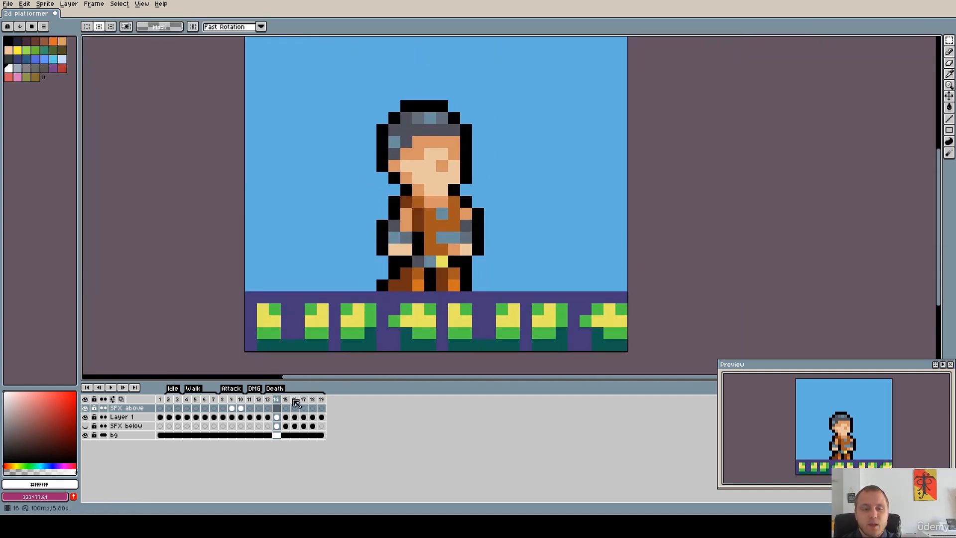
pyautogui.click(286, 400)
pyautogui.press('Left')
pyautogui.press('Right')
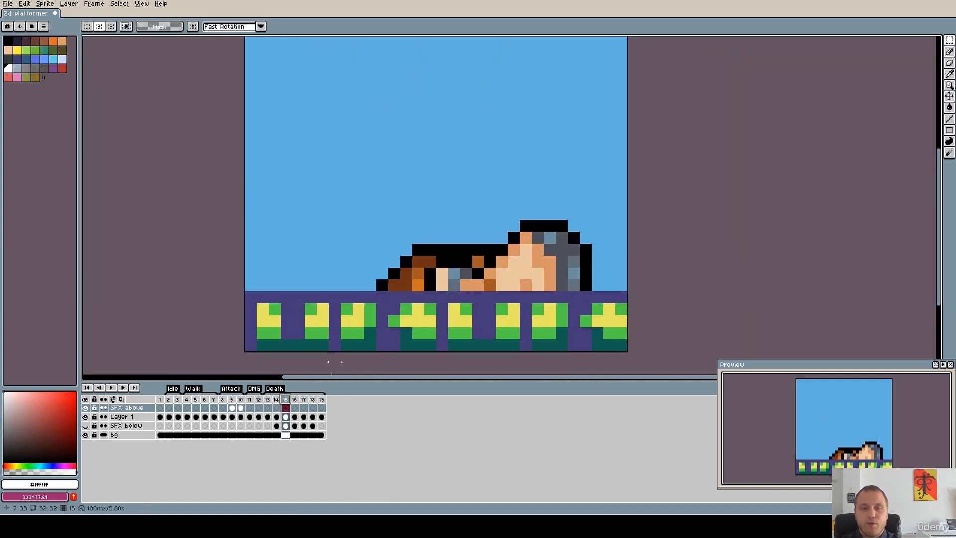
# View the fallen pose in Death frames 15 through 19.
pyautogui.scroll(-1, 477, 264)
pyautogui.moveTo(478, 263); pyautogui.dragTo(445, 294)
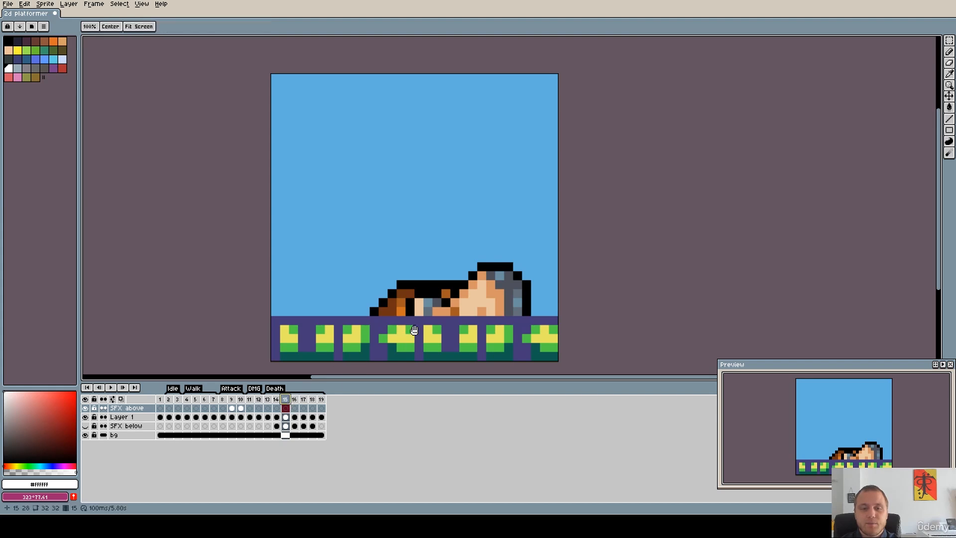
pyautogui.moveTo(359, 343); pyautogui.dragTo(383, 323)
pyautogui.click(293, 400)
pyautogui.click(303, 400)
pyautogui.click(312, 400)
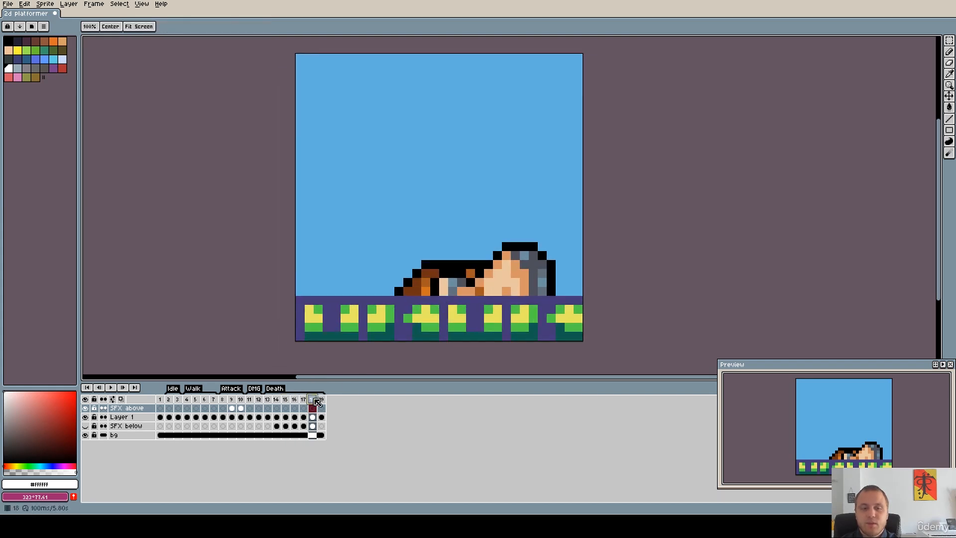
pyautogui.click(321, 400)
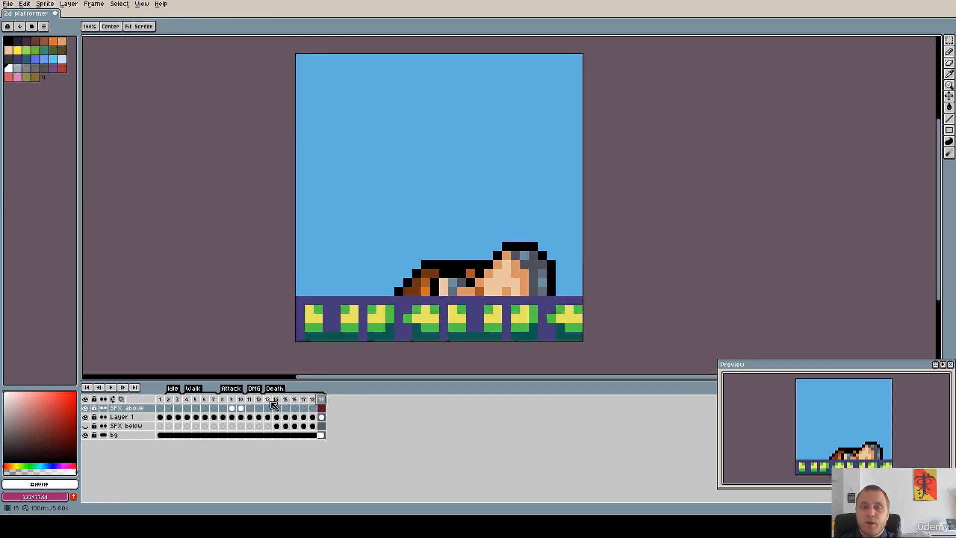
# Step through the whole Death sequence one frame at a time, from frame 13 to frame 19.
pyautogui.click(271, 404)
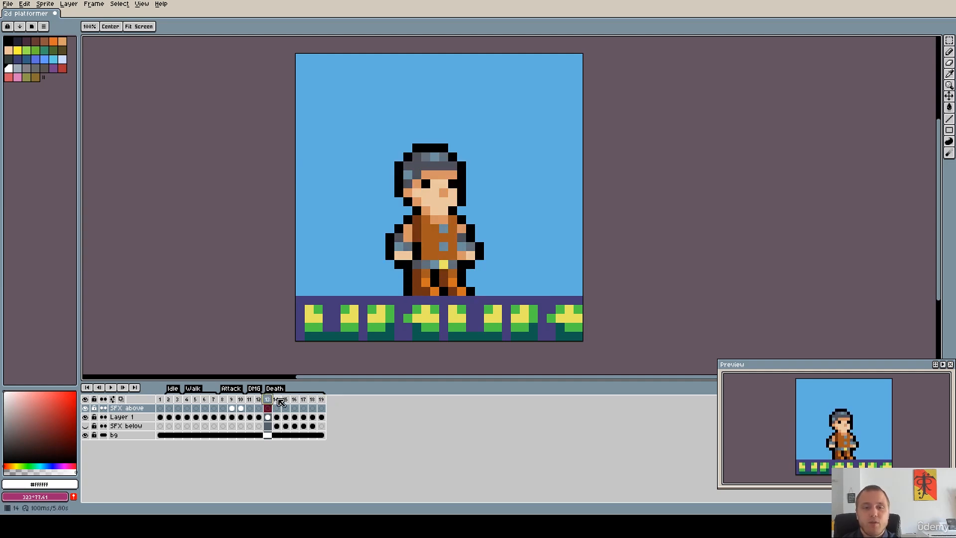
pyautogui.click(277, 399)
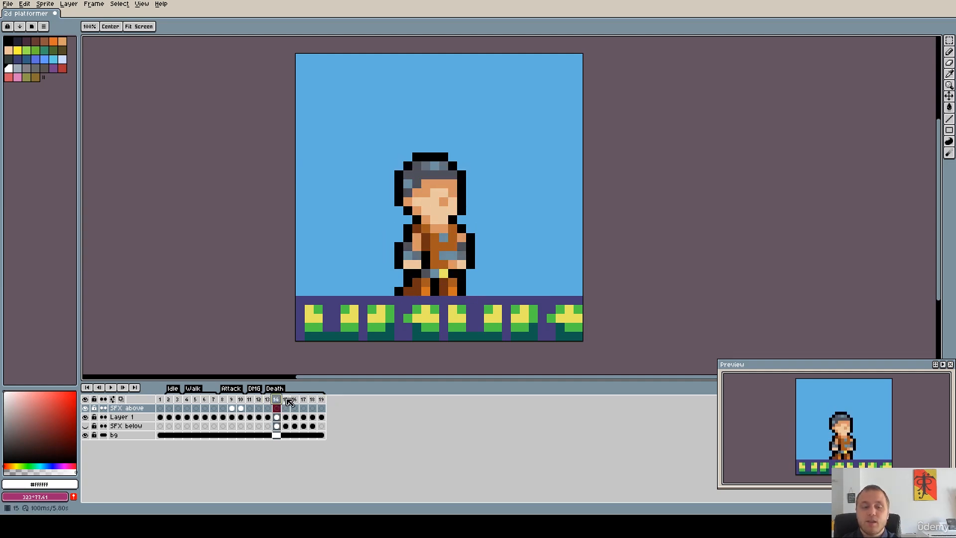
pyautogui.click(286, 400)
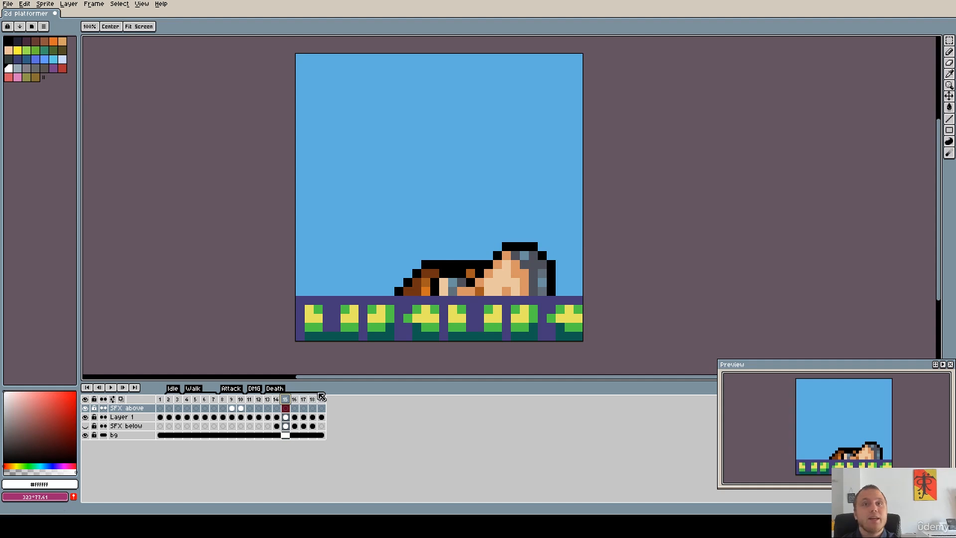
pyautogui.click(294, 399)
pyautogui.click(303, 399)
pyautogui.click(312, 400)
pyautogui.click(321, 399)
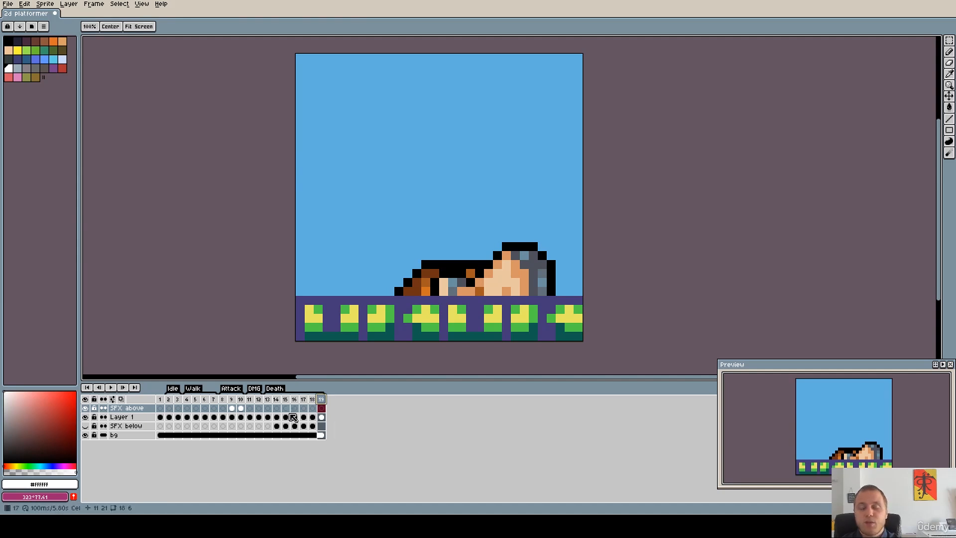
# Play the Death animation from frame 13 without its effect at a smaller canvas zoom, and stop playback.
pyautogui.press('m')
pyautogui.click(267, 400)
pyautogui.click(111, 388)
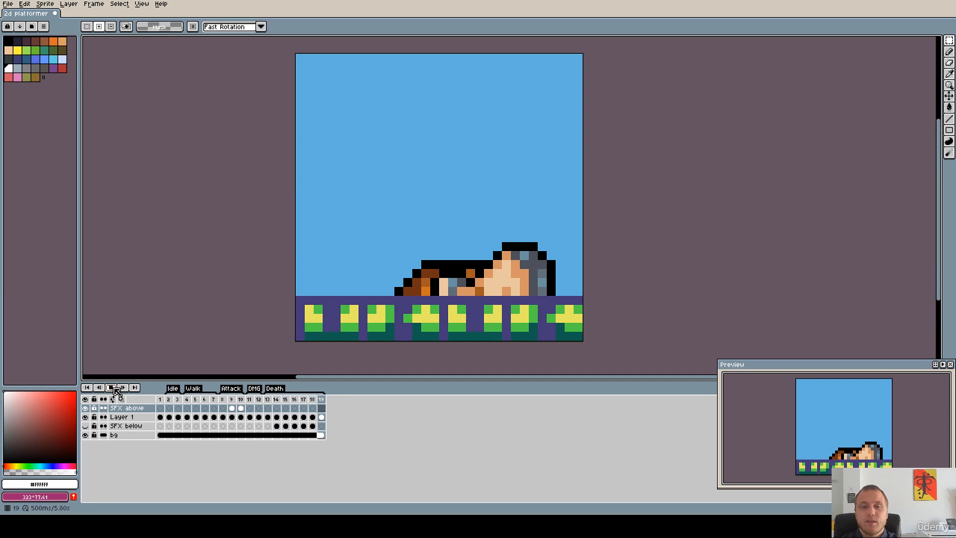
pyautogui.scroll(-3, 417, 247)
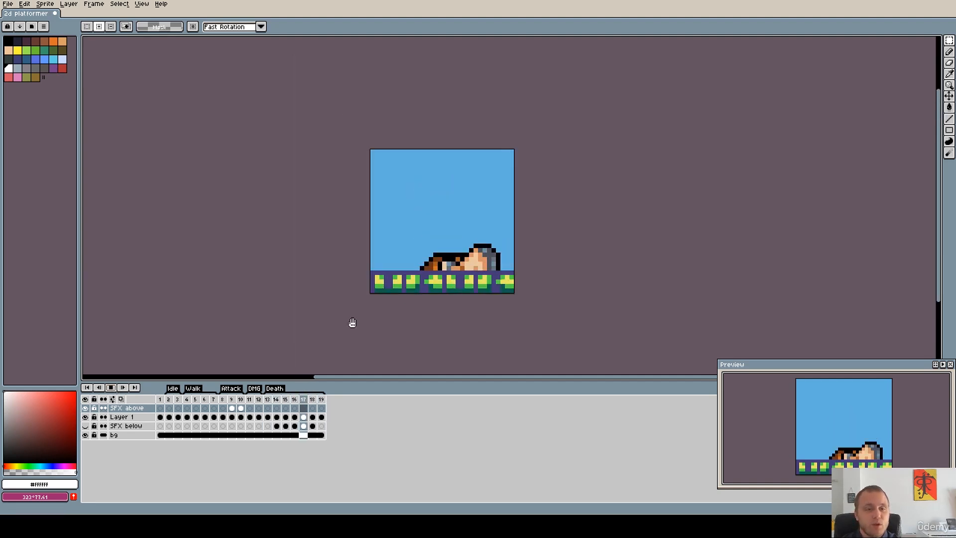
pyautogui.click(114, 389)
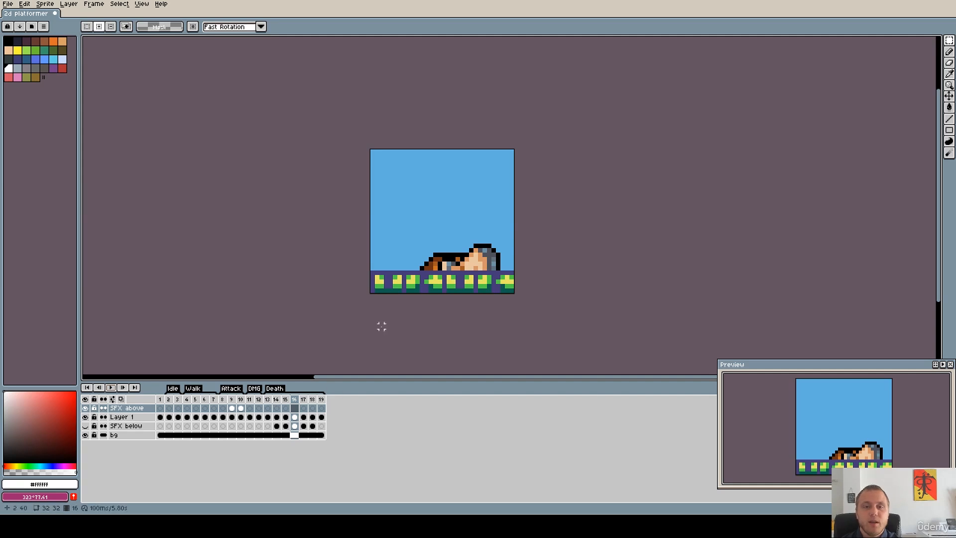
# Show the SFX below layer again and play the Death animation with the effect.
pyautogui.scroll(1, 449, 249)
pyautogui.scroll(1, 471, 269)
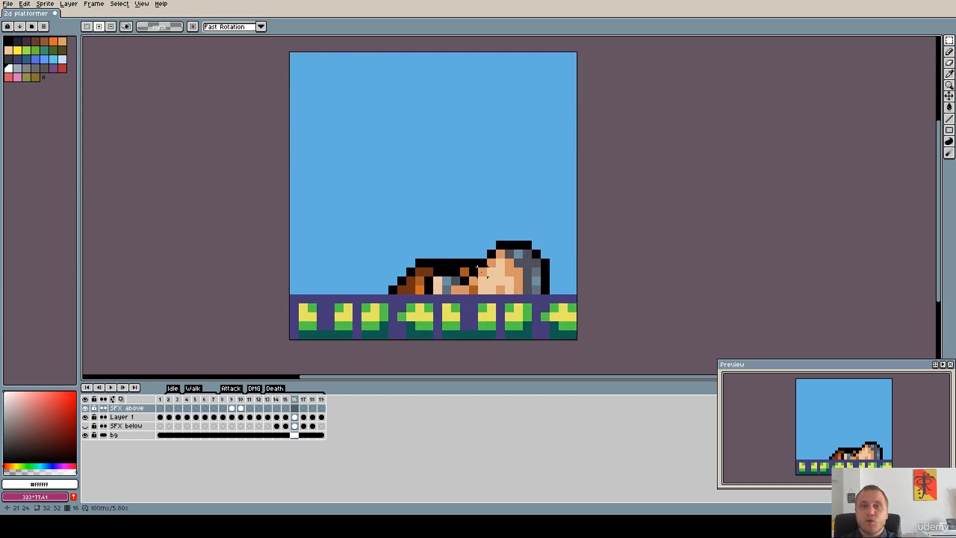
pyautogui.click(85, 426)
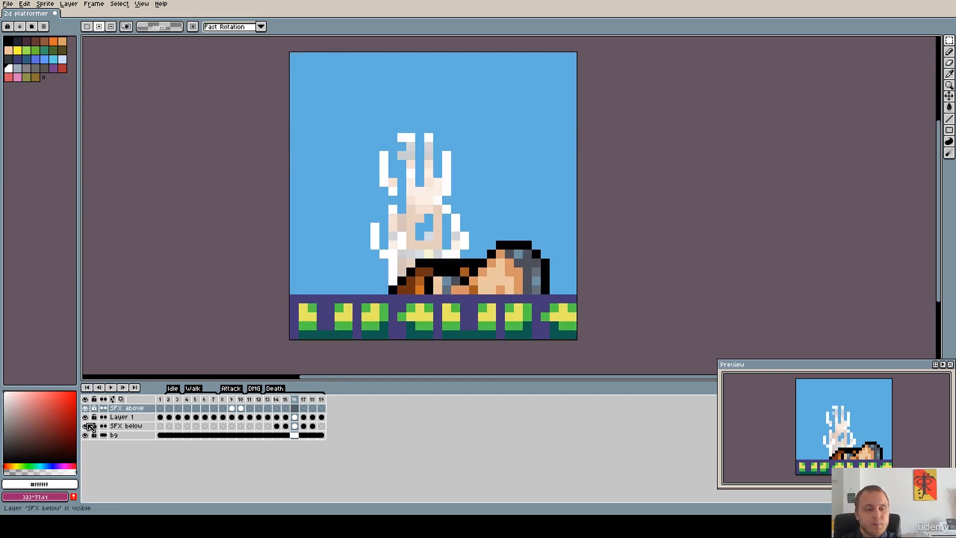
pyautogui.click(111, 388)
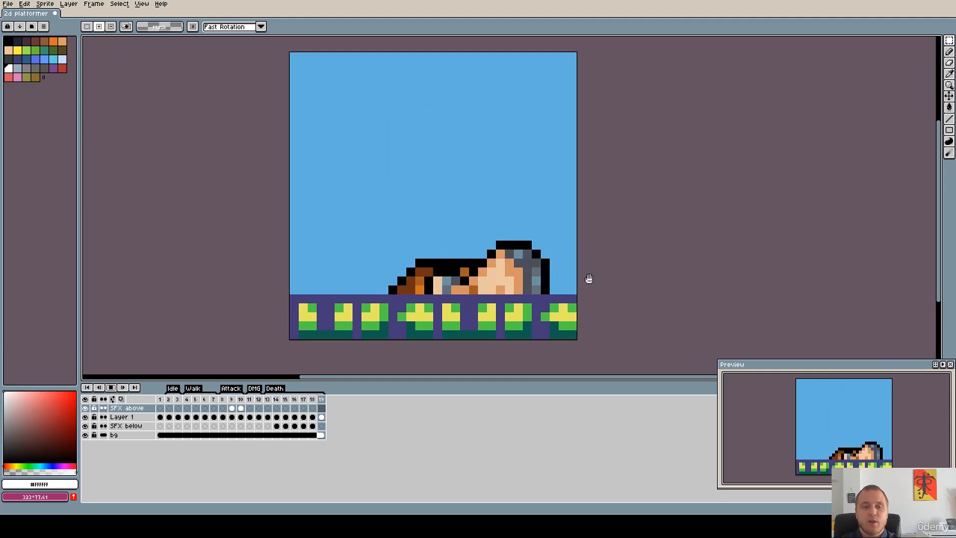
# Hide Layer 1 during playback to view the death effect alone, show the layer again, and stop playback.
pyautogui.click(86, 417)
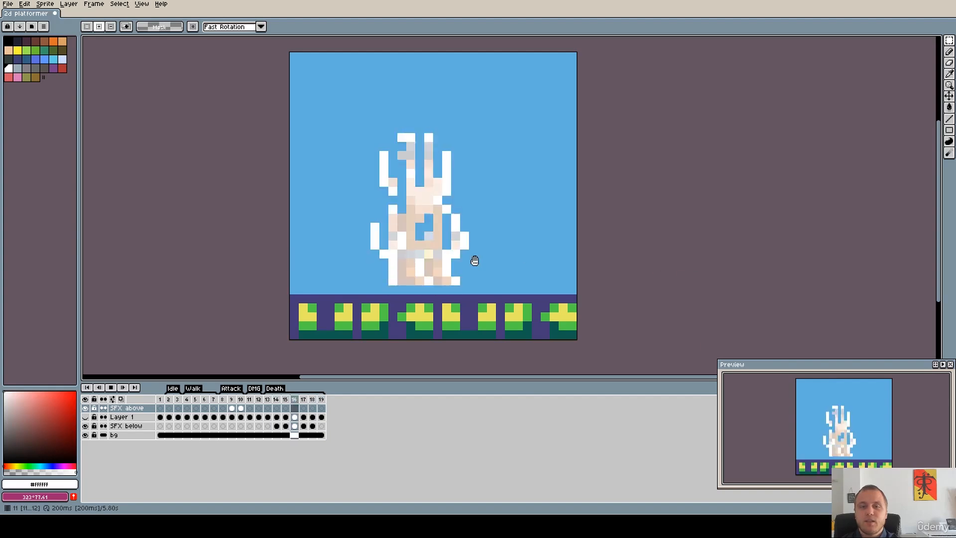
pyautogui.click(85, 417)
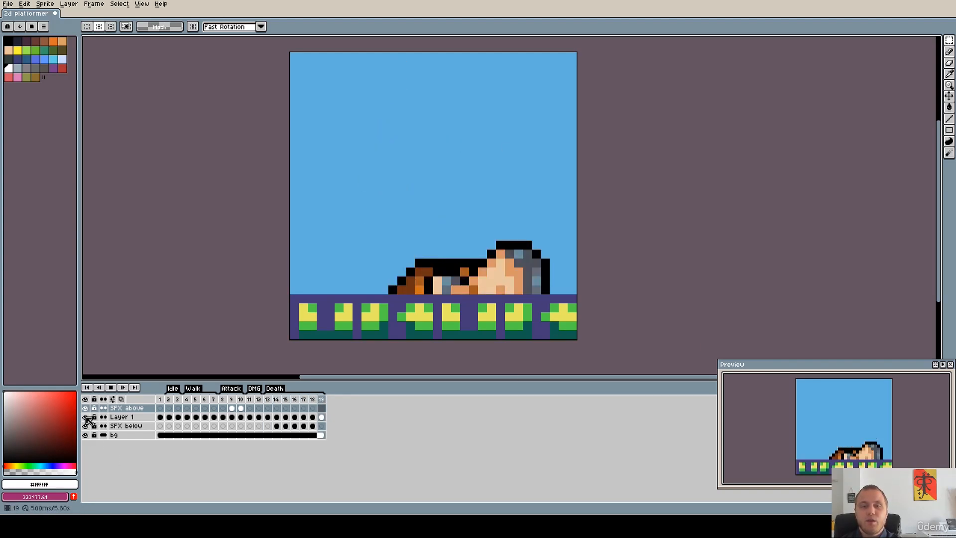
pyautogui.click(111, 388)
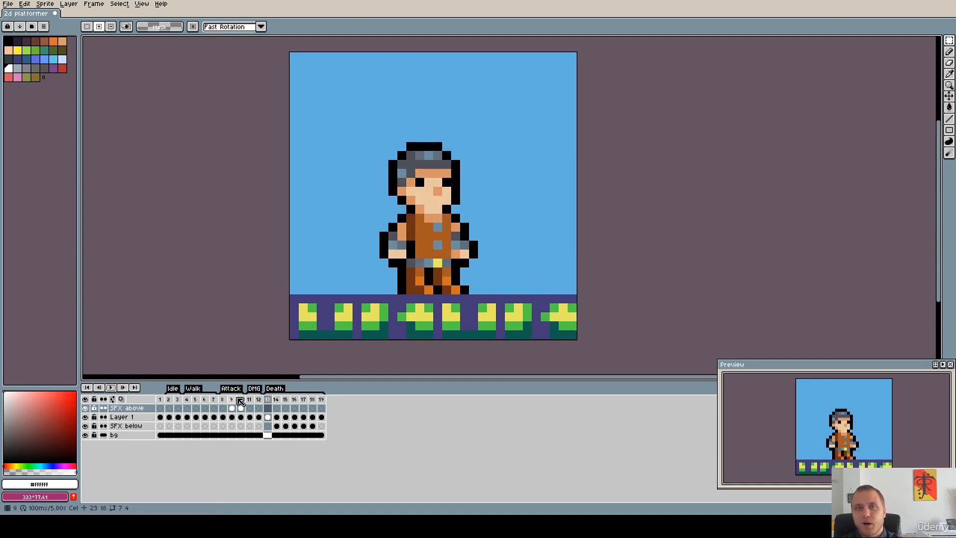
# Compare the white ghost effect behind the character in Death frames 14, 15 and 16.
pyautogui.click(277, 407)
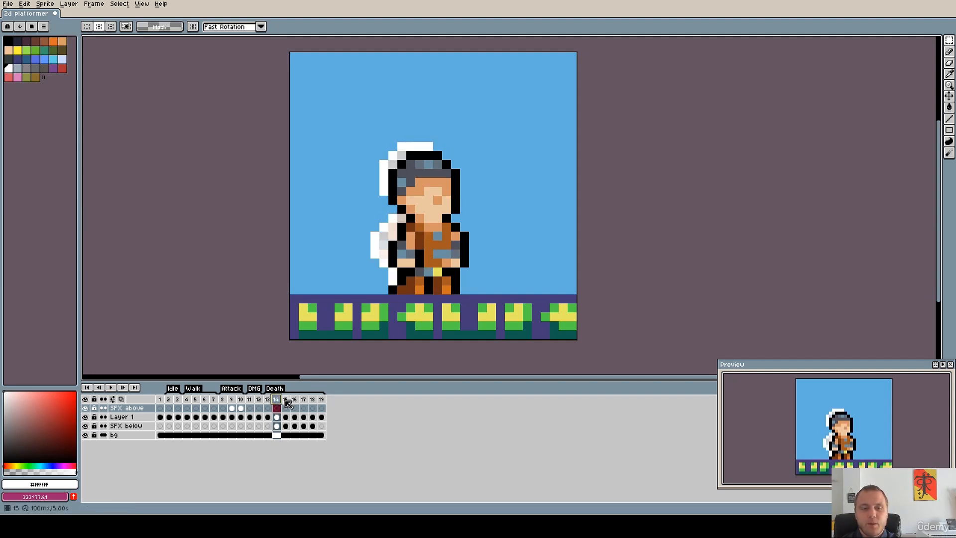
pyautogui.click(286, 400)
pyautogui.click(296, 400)
pyautogui.click(286, 400)
pyautogui.click(277, 401)
pyautogui.click(285, 401)
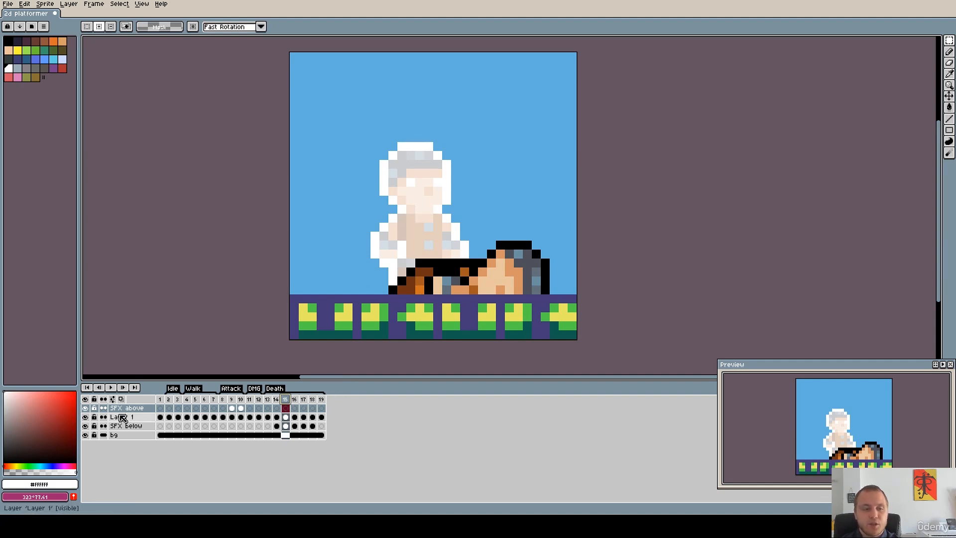
# Hide Layer 1 and flip between frames 14 and 15 to compare the ghost effect on its own.
pyautogui.click(92, 417)
pyautogui.click(276, 400)
pyautogui.click(285, 400)
pyautogui.click(276, 400)
pyautogui.click(285, 399)
pyautogui.click(277, 399)
pyautogui.click(285, 399)
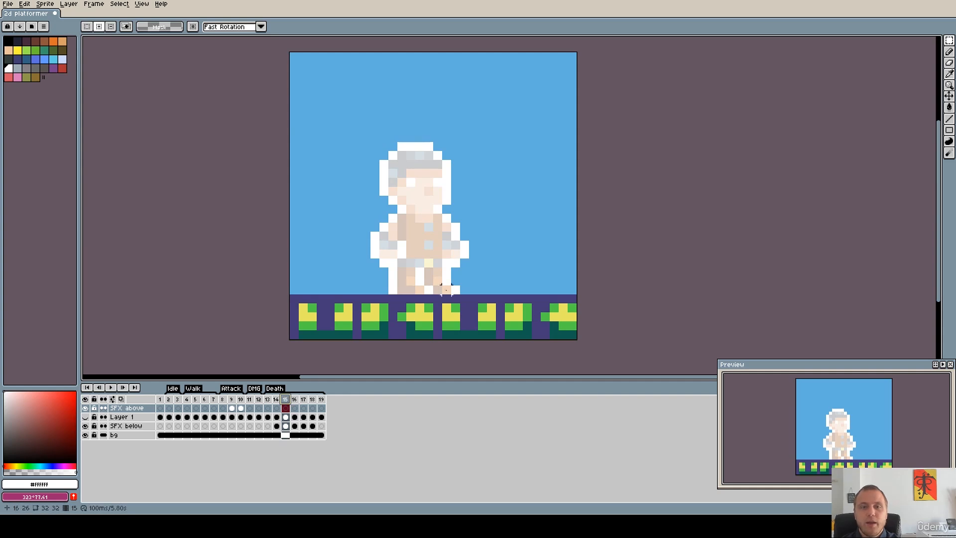
# View frame 1, return to frame 15, and examine the pale ghost silhouette up close.
pyautogui.scroll(1, 411, 236)
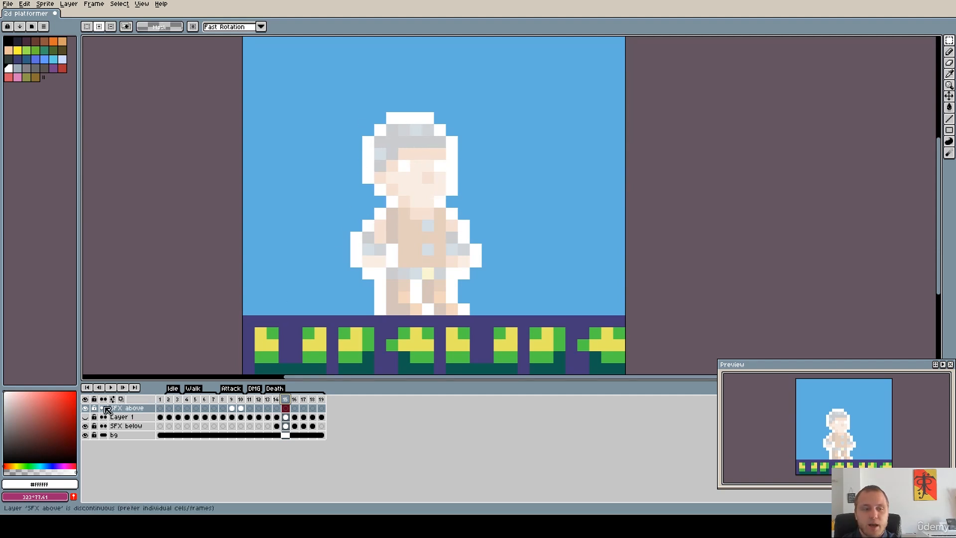
pyautogui.click(161, 399)
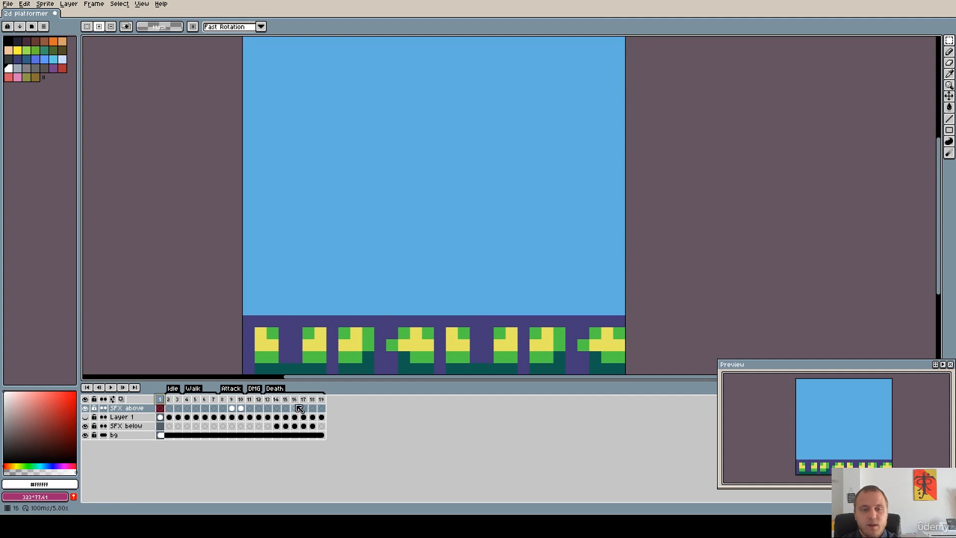
pyautogui.click(285, 399)
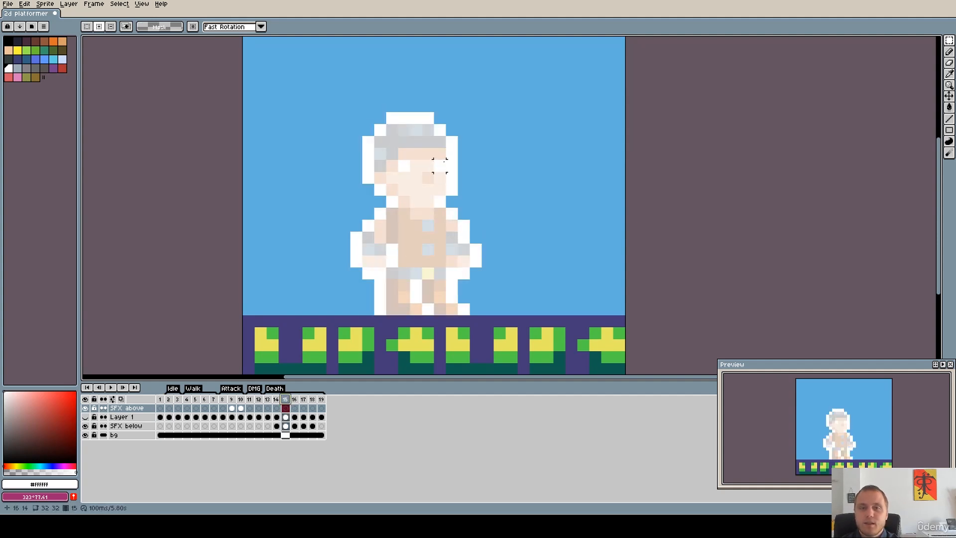
pyautogui.scroll(-1, 404, 177)
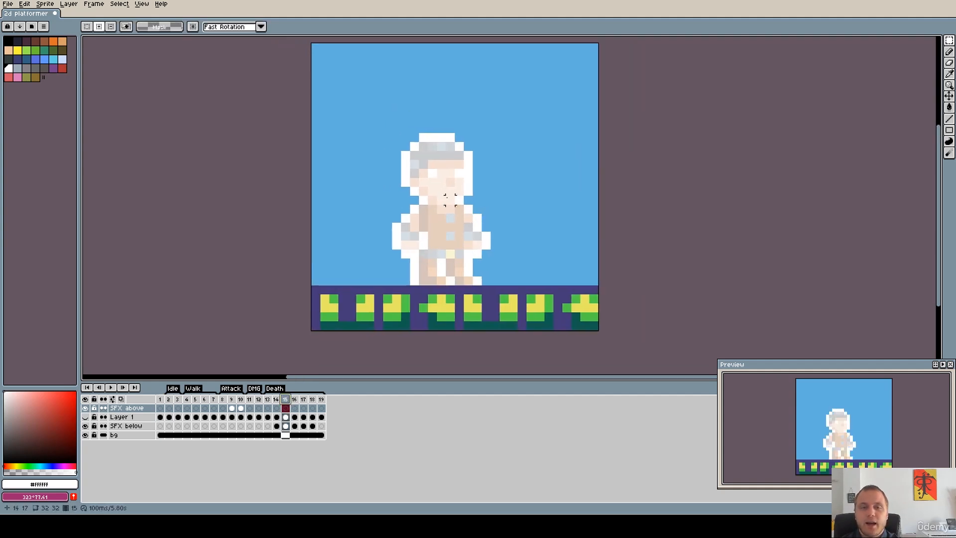
pyautogui.scroll(1, 440, 155)
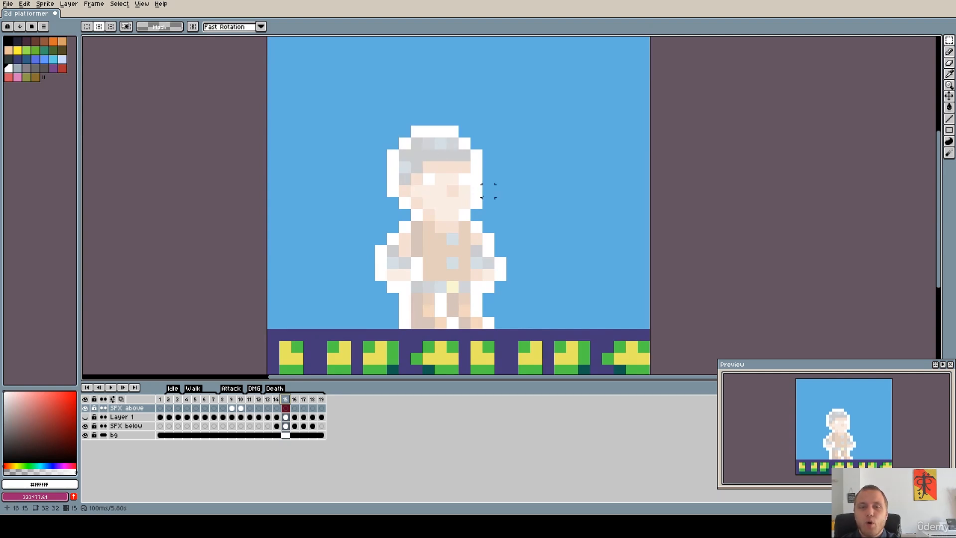
pyautogui.scroll(-1, 475, 263)
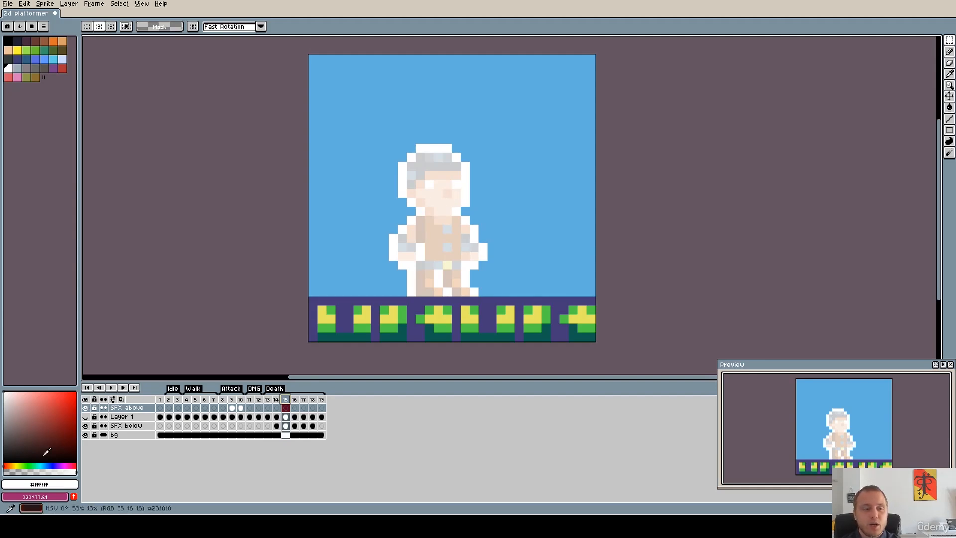
# View the foreground color's HSV and alpha sliders, and close the color editor.
pyautogui.click(49, 486)
pyautogui.click(26, 414)
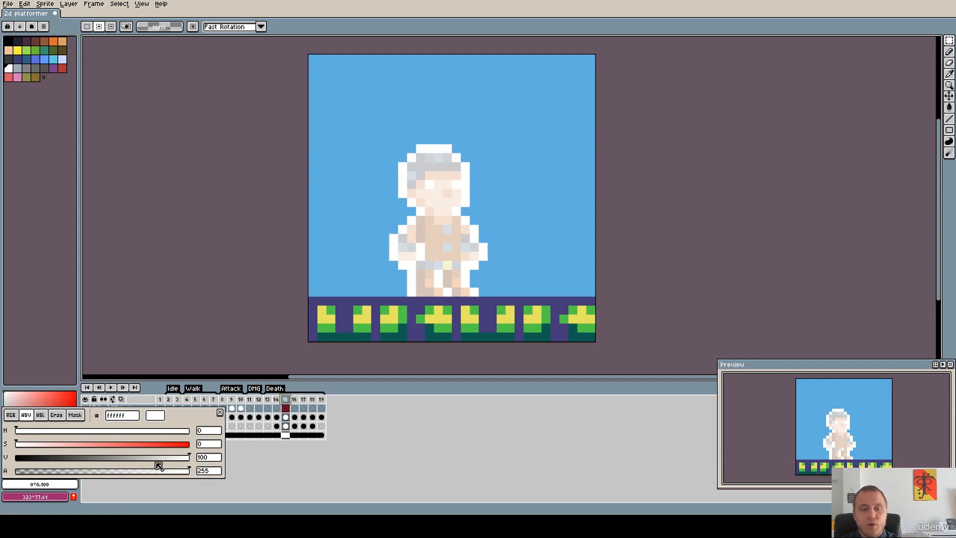
pyautogui.click(44, 417)
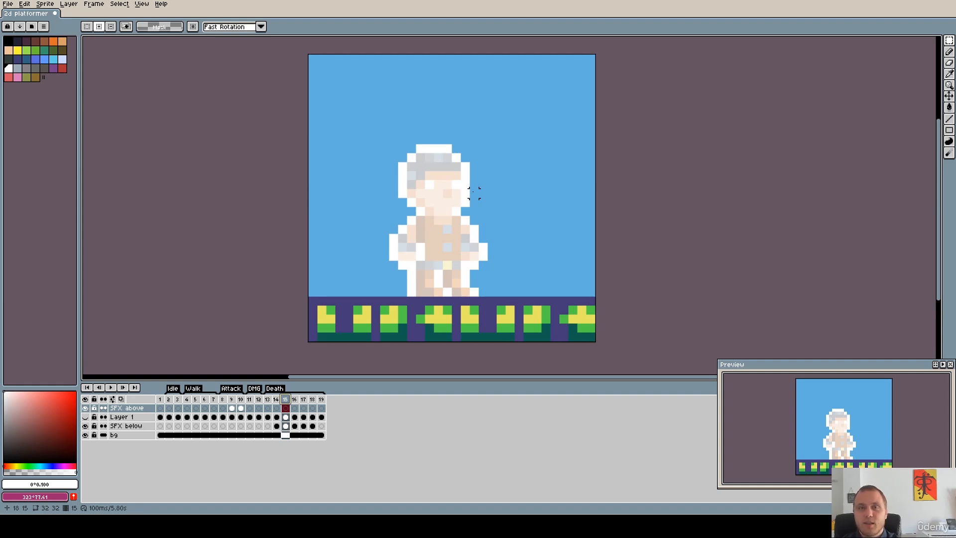
# Show Layer 1 and compare the ghost rising behind the fallen character in Death frames 15 and 16.
pyautogui.click(295, 408)
pyautogui.click(85, 416)
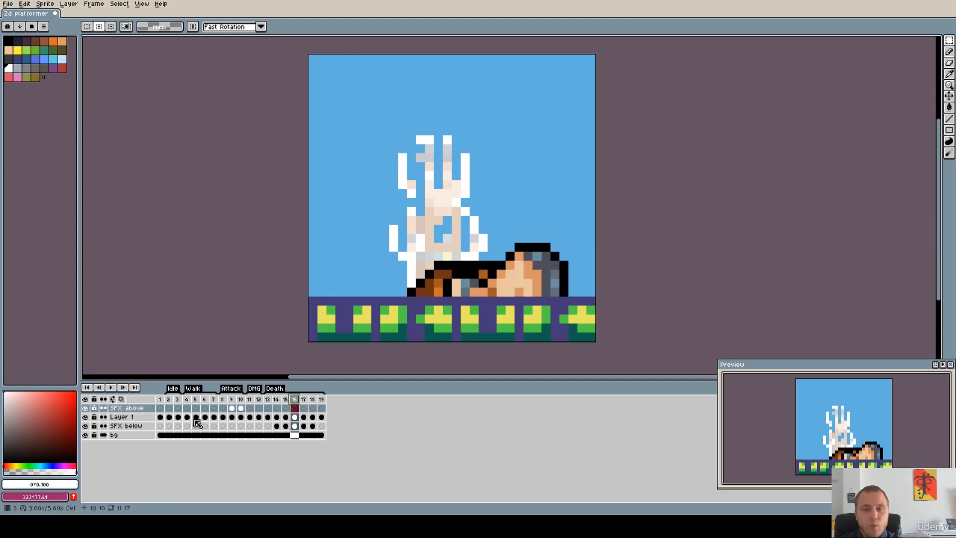
pyautogui.click(278, 402)
pyautogui.click(286, 408)
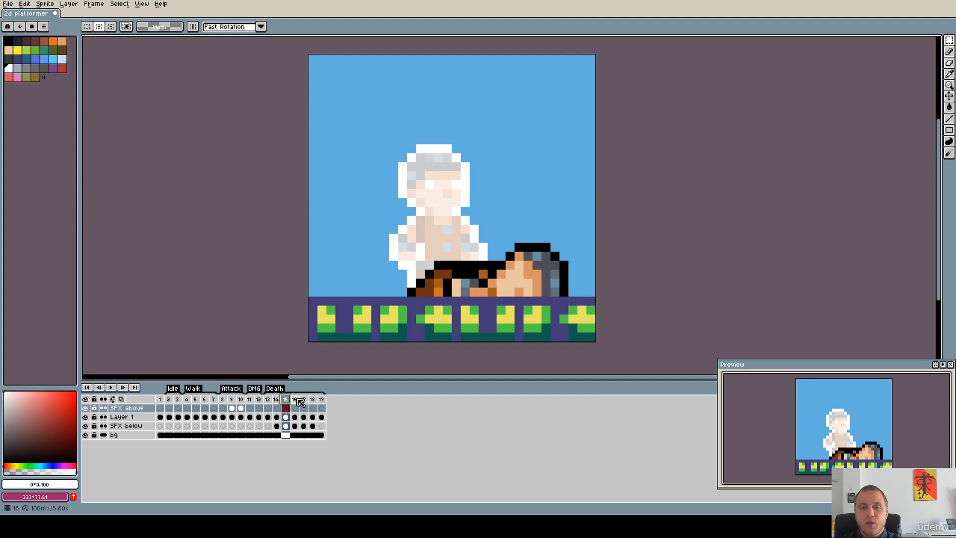
pyautogui.click(295, 399)
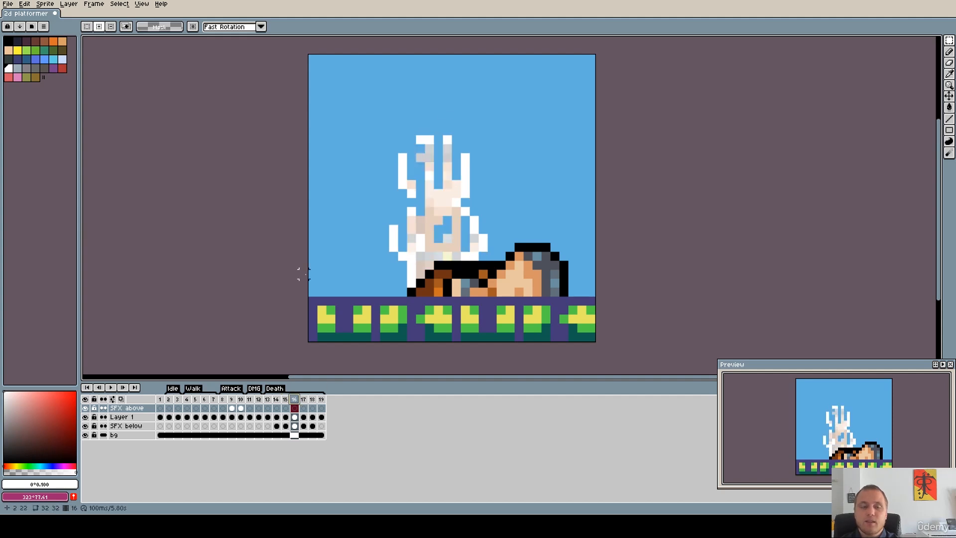
# Hide Layer 1 and step through frames 15 to 19 to examine how the ghost effect breaks up on its own.
pyautogui.click(85, 416)
pyautogui.click(284, 401)
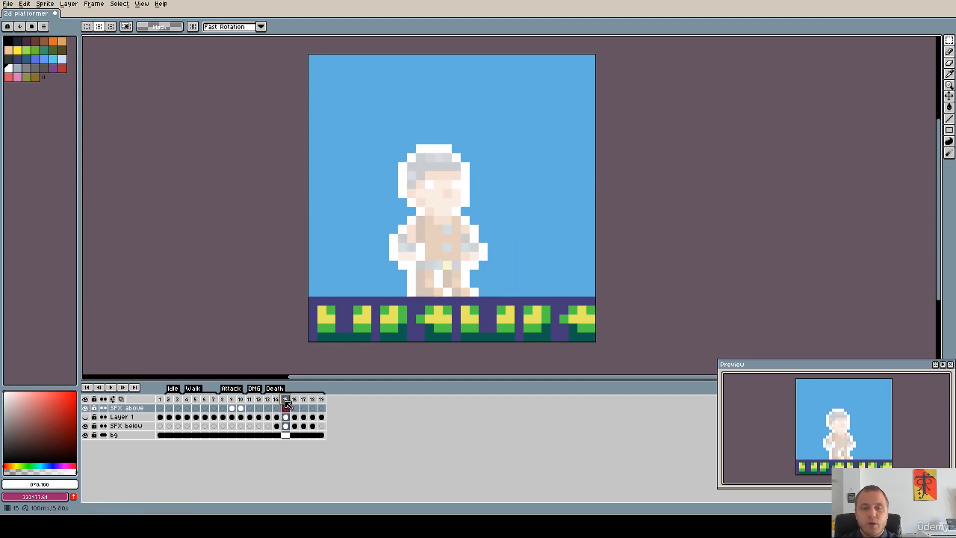
pyautogui.click(296, 401)
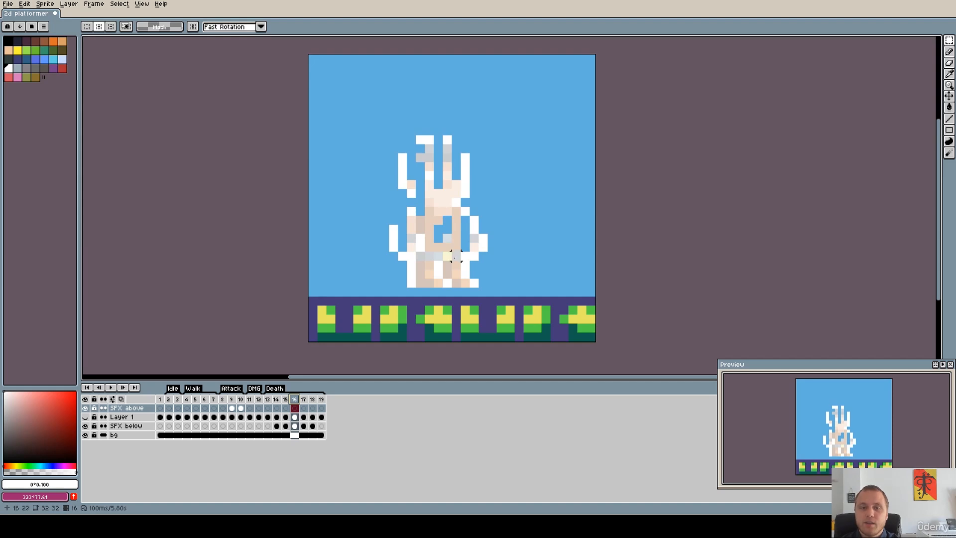
pyautogui.click(304, 400)
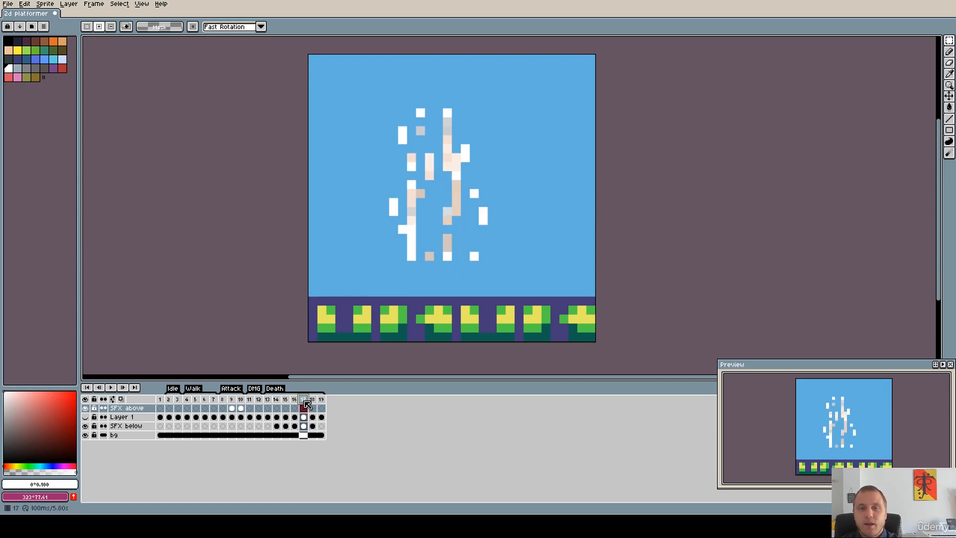
pyautogui.click(294, 399)
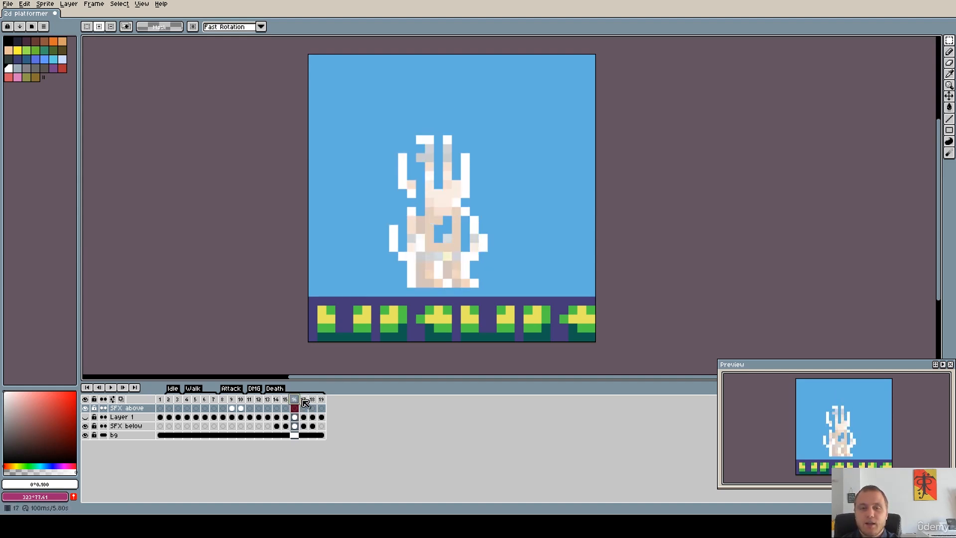
pyautogui.click(305, 401)
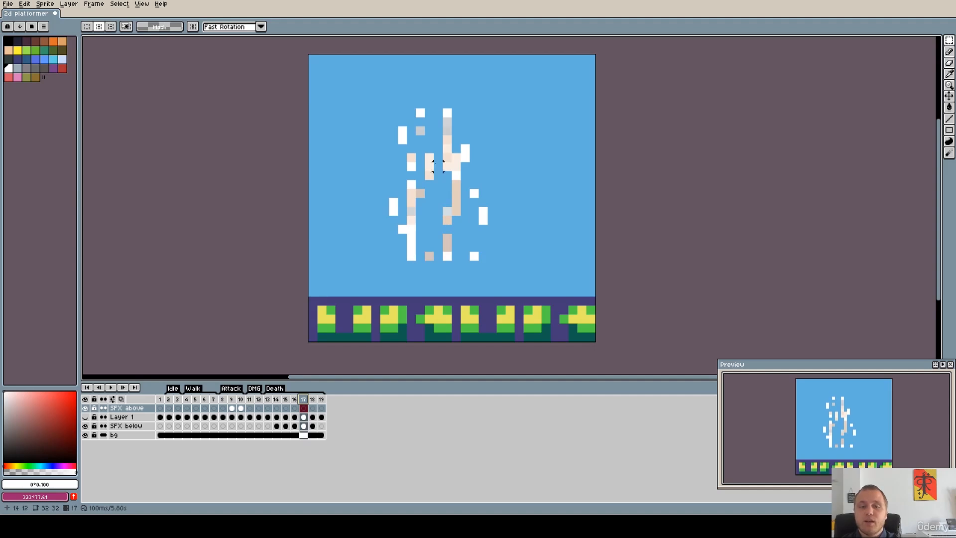
pyautogui.click(312, 400)
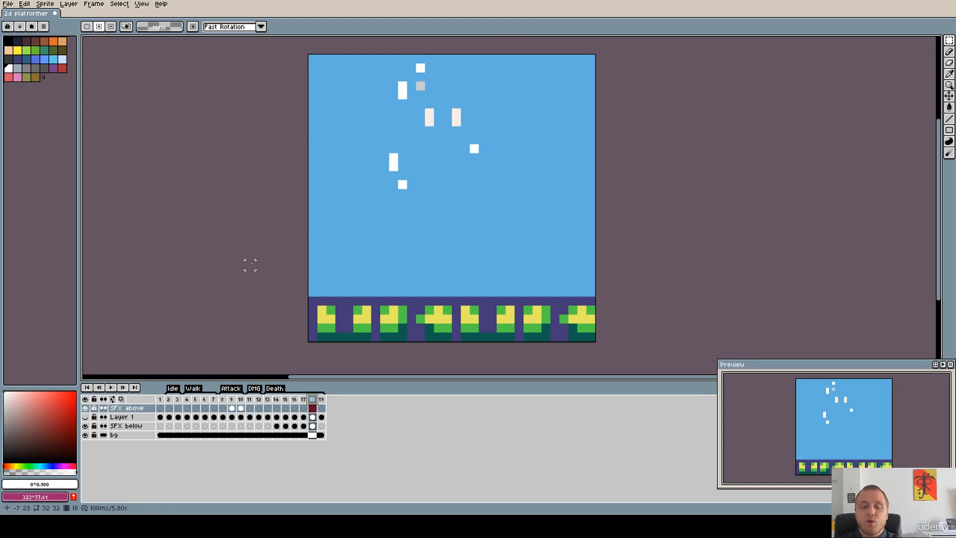
pyautogui.click(321, 400)
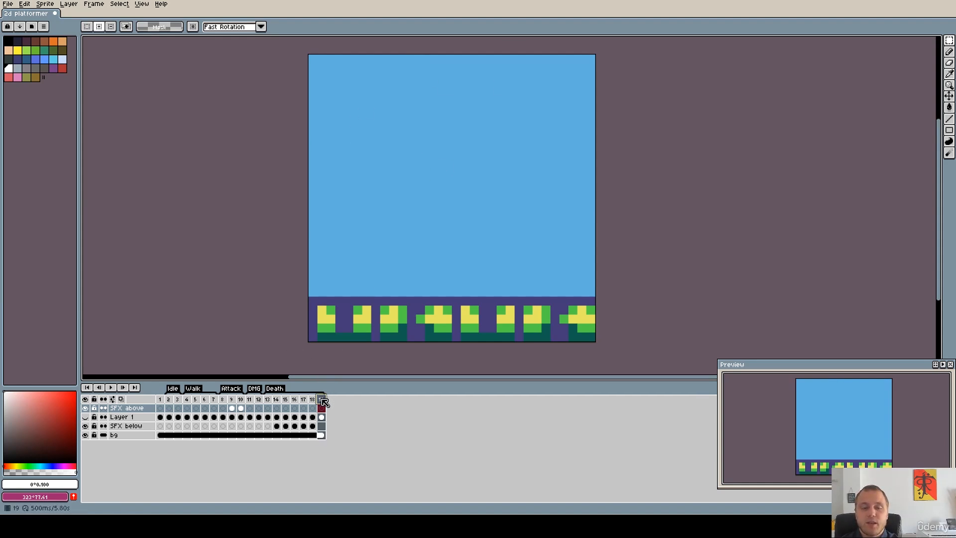
# Play back the animation with Layer 1 visible, replay it from frame 8, and stop playback.
pyautogui.click(110, 387)
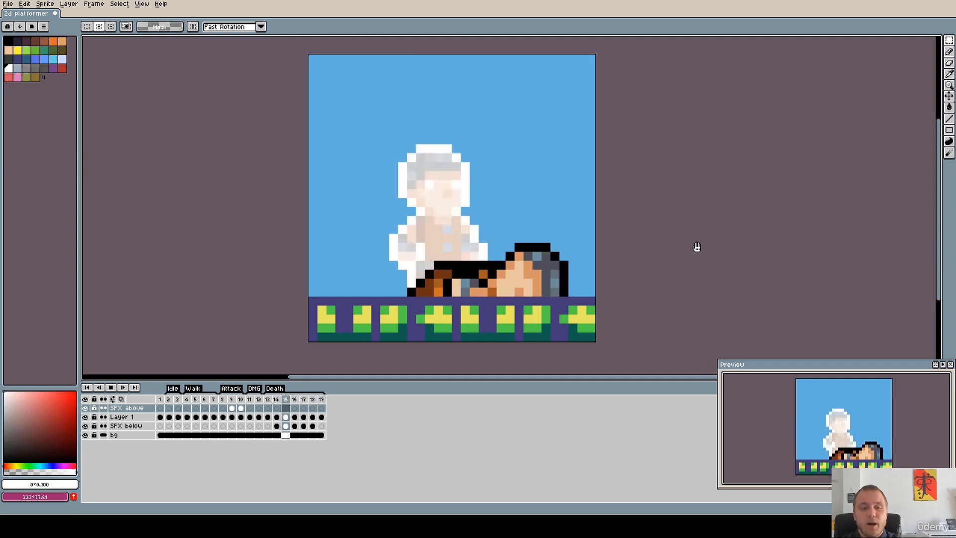
pyautogui.click(111, 388)
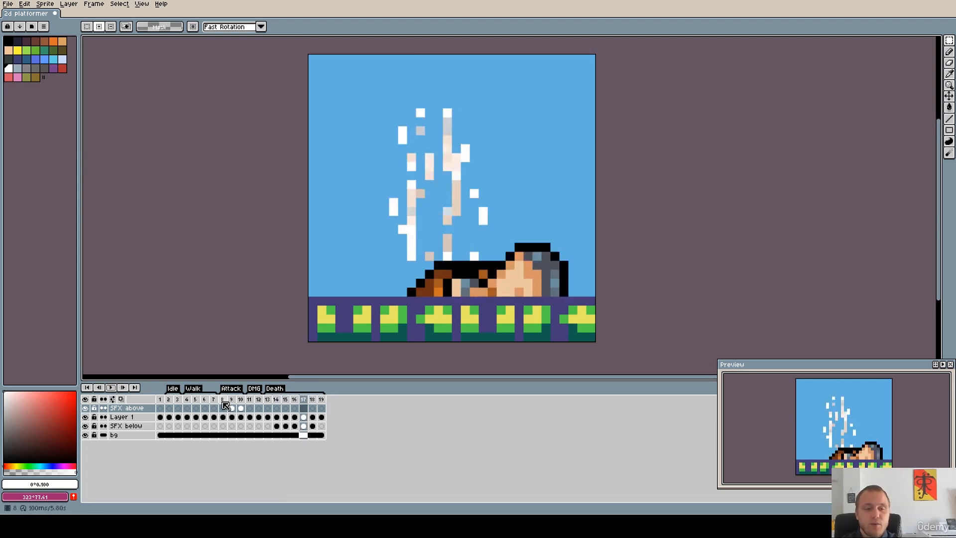
pyautogui.click(221, 400)
pyautogui.press('Return')
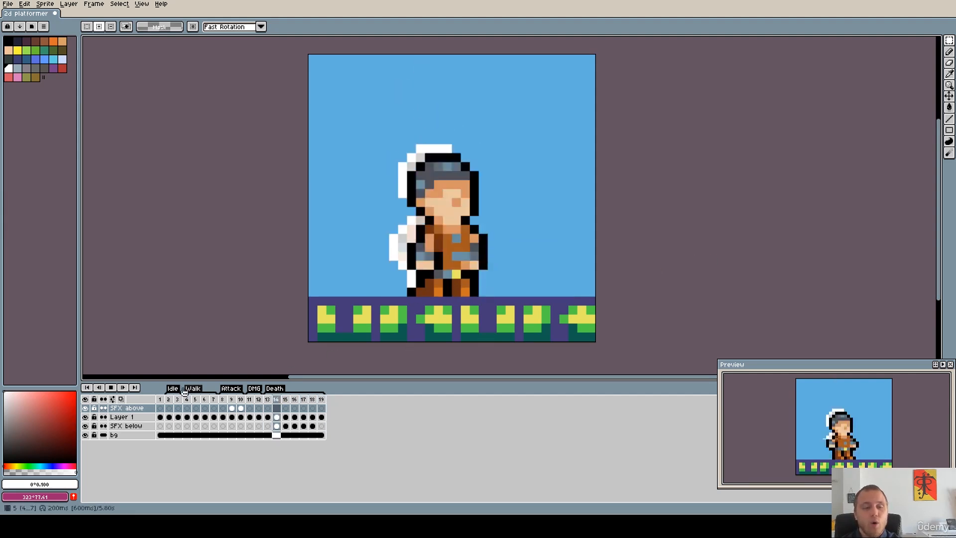
pyautogui.click(110, 387)
pyautogui.click(272, 399)
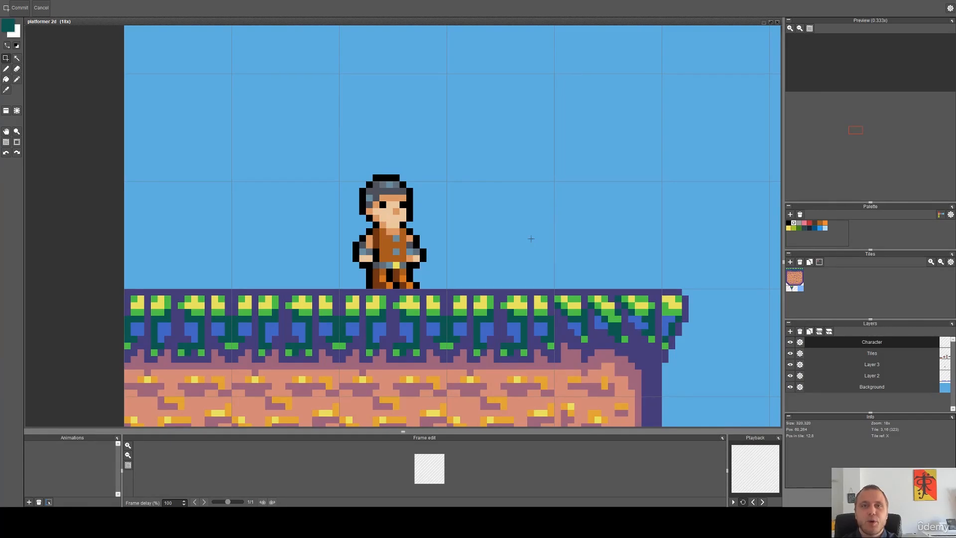
# Switch to the platformer 2d scene in Pyxel Edit and examine the character, platforms and surroundings.
pyautogui.moveTo(560, 246); pyautogui.dragTo(503, 276)
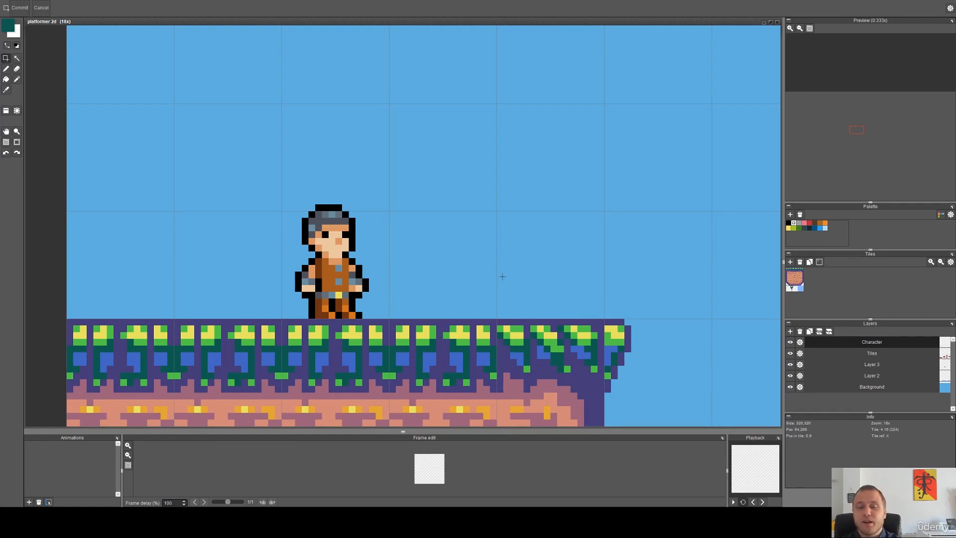
pyautogui.scroll(-3, 503, 277)
pyautogui.moveTo(537, 285); pyautogui.dragTo(410, 273)
pyautogui.scroll(-1, 428, 281)
pyautogui.moveTo(536, 287); pyautogui.dragTo(369, 312)
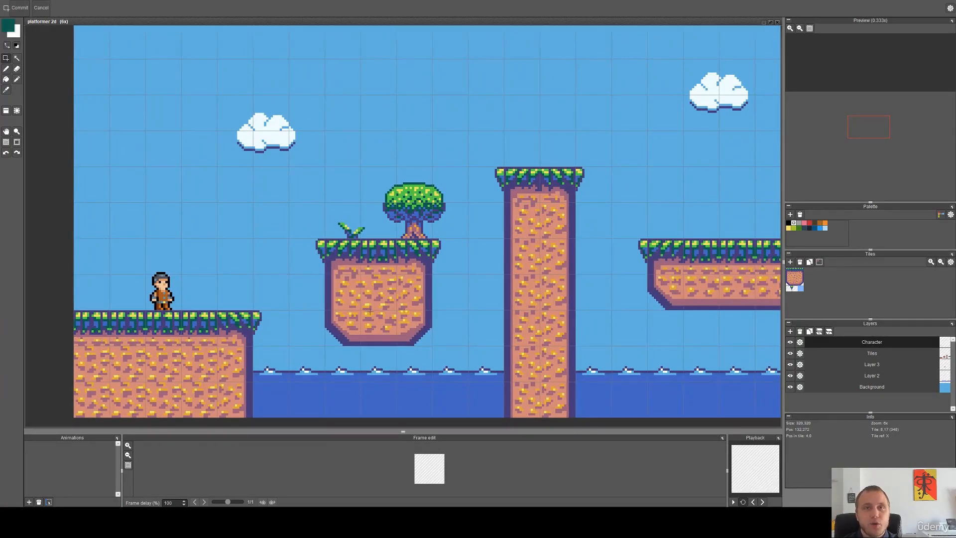
pyautogui.moveTo(370, 312)
pyautogui.mouseDown()
pyautogui.moveTo(361, 289)
pyautogui.moveTo(321, 291)
pyautogui.moveTo(372, 314)
pyautogui.moveTo(363, 314)
pyautogui.mouseUp()
pyautogui.moveTo(179, 306); pyautogui.dragTo(420, 245)
pyautogui.scroll(6, 471, 240)
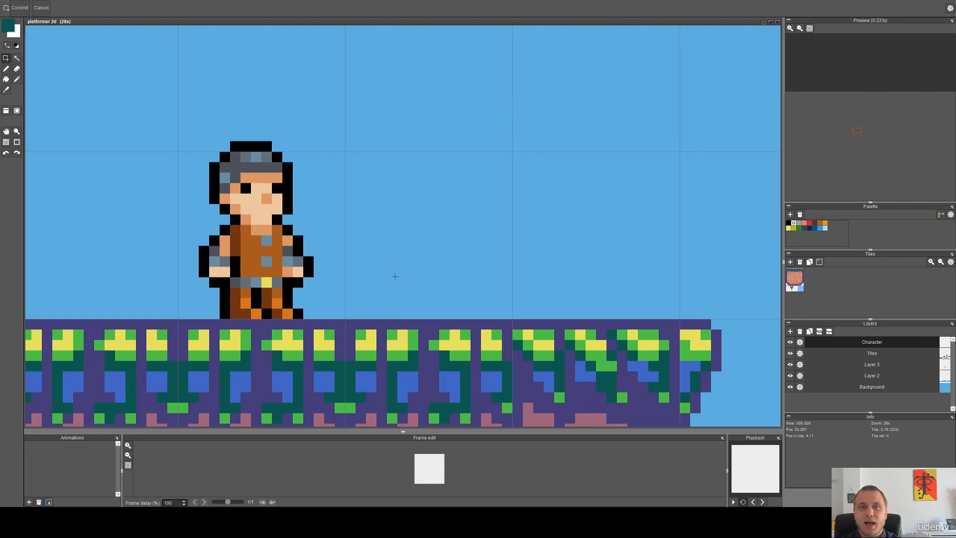
# Sample the platform's dark purple outline color and activate the Pen tool.
pyautogui.press('i')
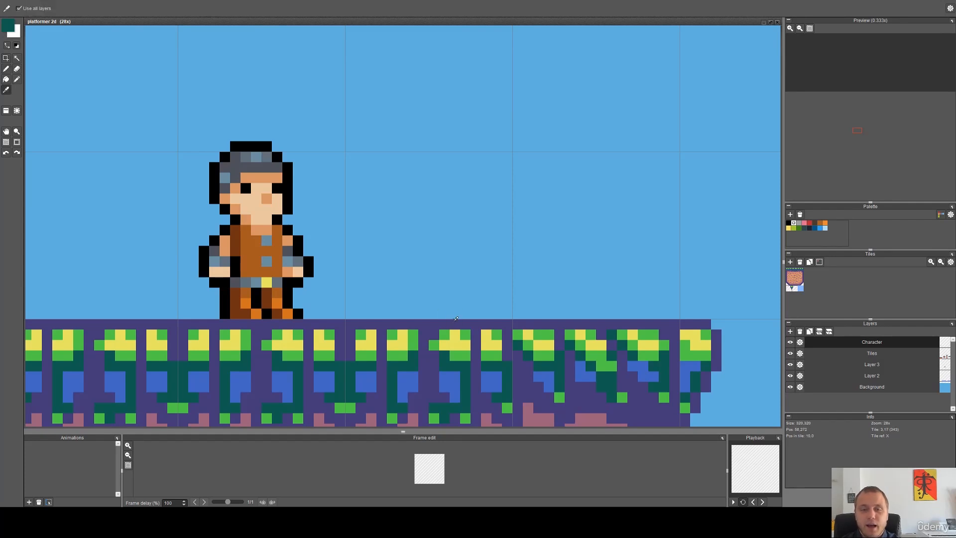
pyautogui.press('b')
pyautogui.scroll(-3, 461, 321)
pyautogui.press('space')
pyautogui.moveTo(542, 325); pyautogui.dragTo(481, 245)
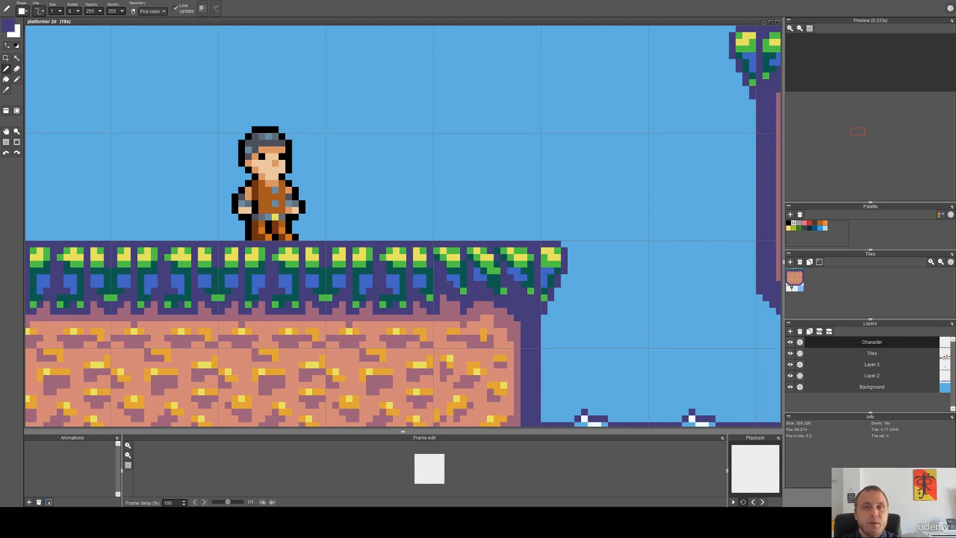
pyautogui.scroll(3, 420, 264)
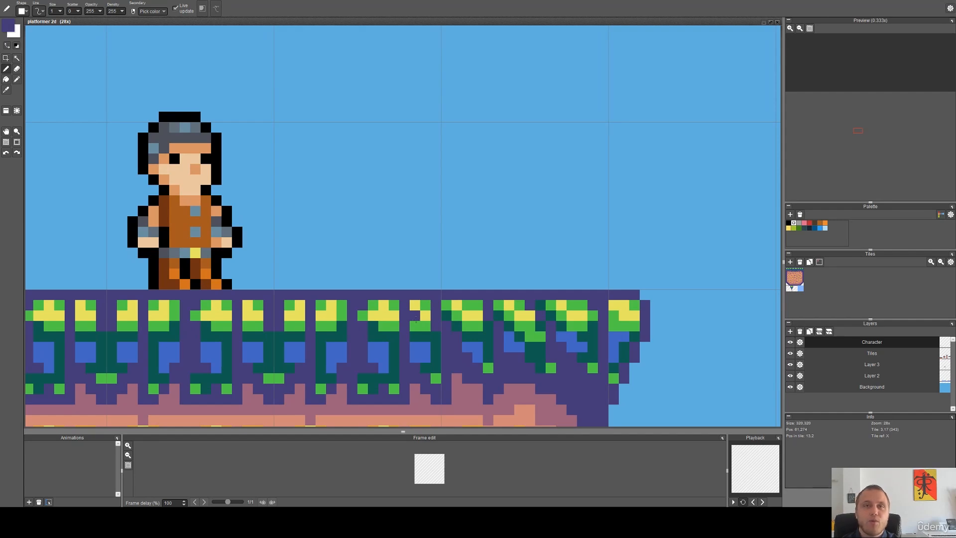
pyautogui.scroll(-2, 416, 318)
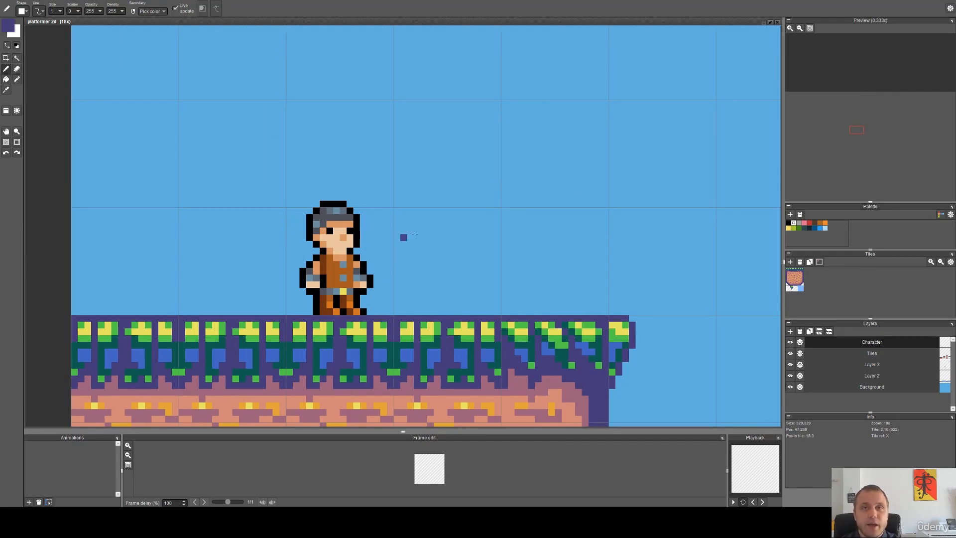
pyautogui.press('space')
pyautogui.moveTo(543, 279); pyautogui.dragTo(505, 256)
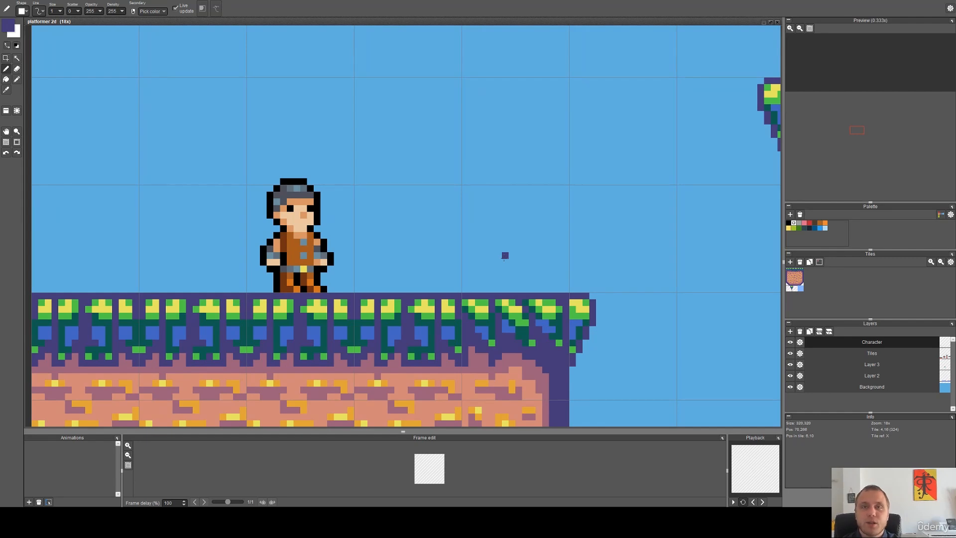
# Sample the black of the character's outline as the drawing color.
pyautogui.scroll(3, 333, 249)
pyautogui.keyDown('alt'); pyautogui.click(313, 253); pyautogui.keyUp('alt')
pyautogui.press('space')
pyautogui.moveTo(483, 250); pyautogui.dragTo(409, 230)
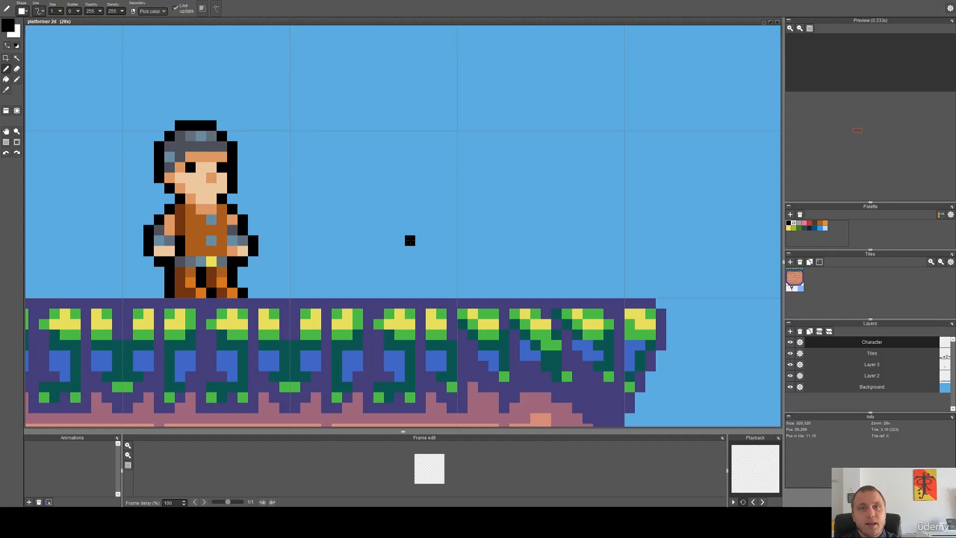
# Draw two-pixel-high black base ends one tile apart near the ledge's edge, and undo the thick arch stroke joining them.
pyautogui.press('space')
pyautogui.moveTo(420, 226); pyautogui.dragTo(376, 229)
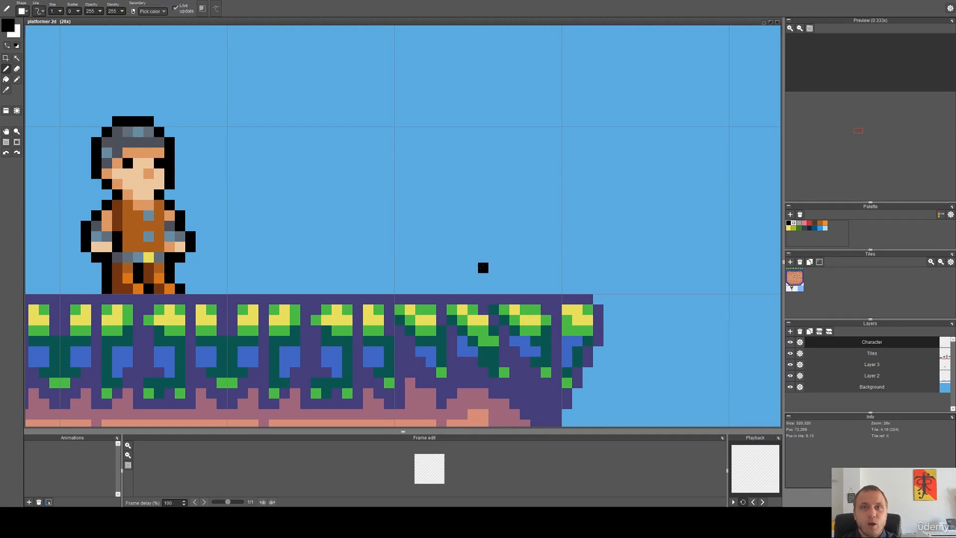
pyautogui.scroll(2, 423, 269)
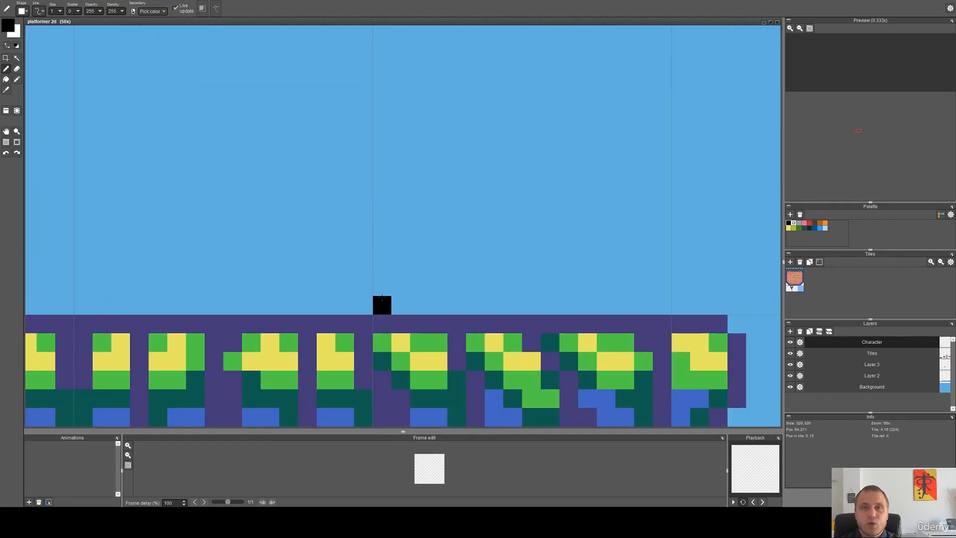
pyautogui.scroll(-5, 382, 299)
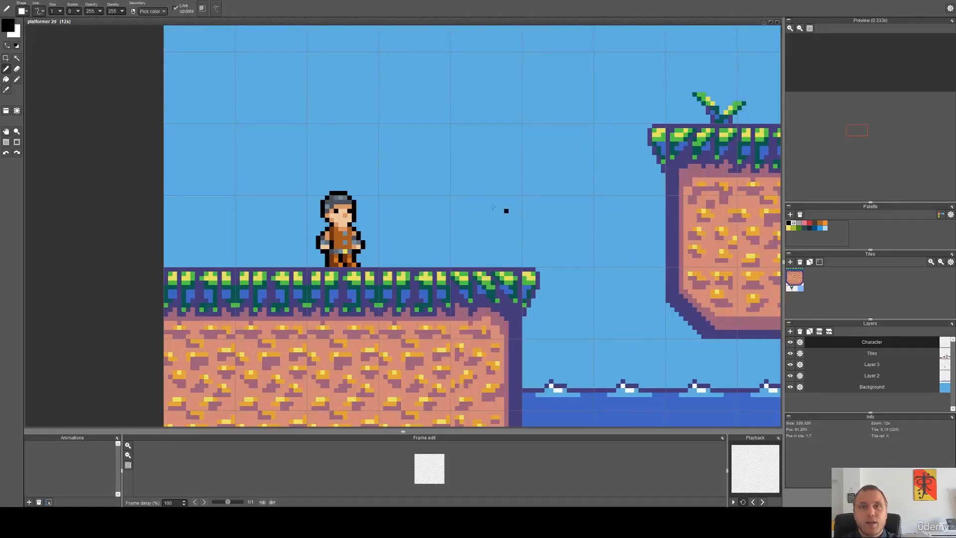
pyautogui.scroll(-1, 428, 269)
pyautogui.scroll(3, 386, 280)
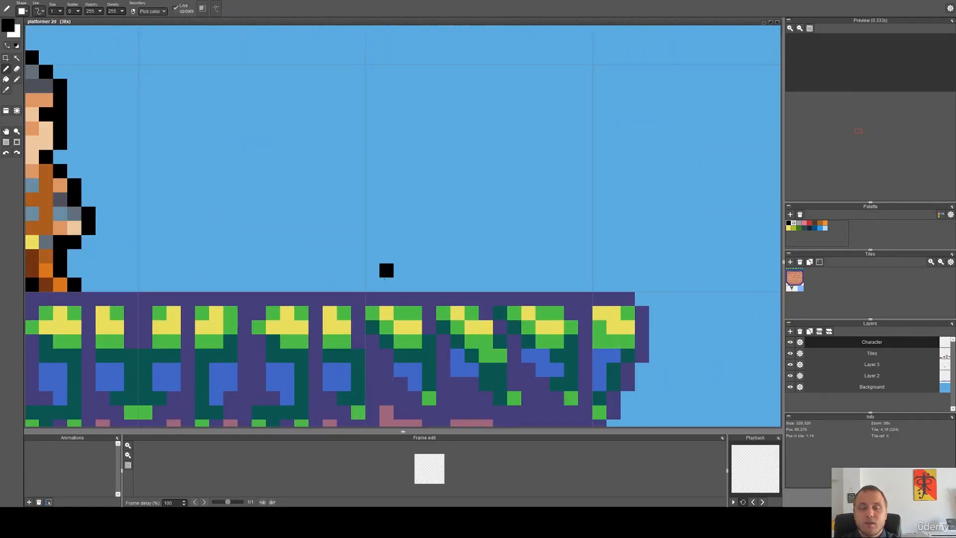
pyautogui.scroll(1, 420, 273)
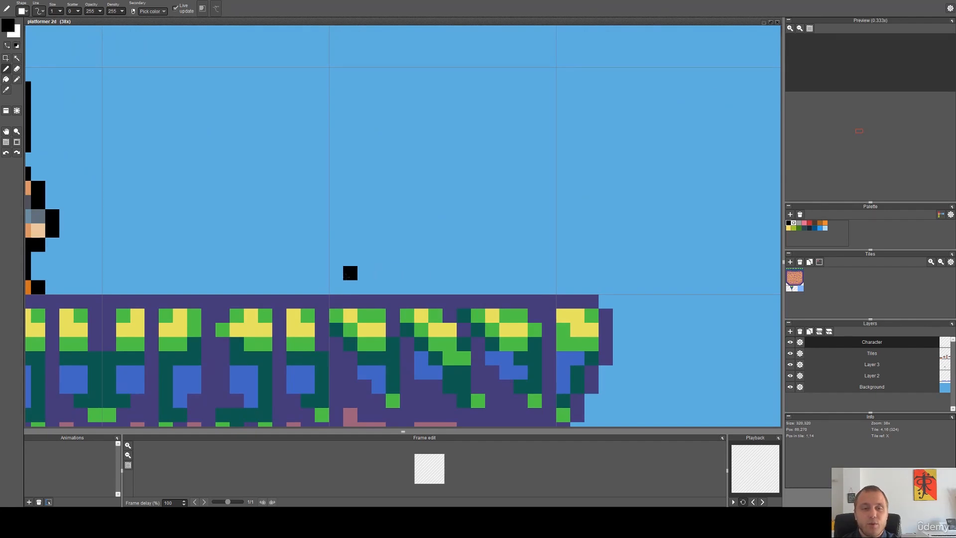
pyautogui.moveTo(336, 287); pyautogui.dragTo(336, 272)
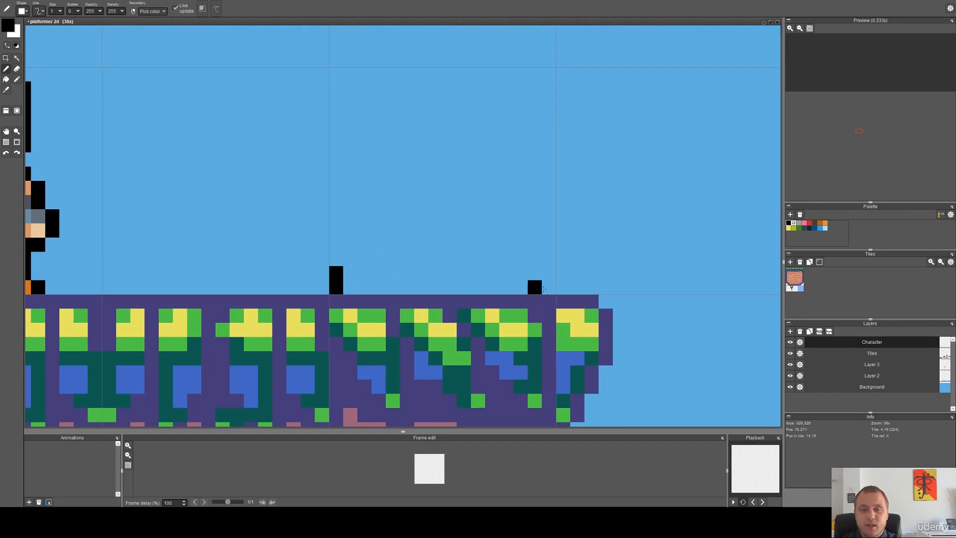
pyautogui.moveTo(549, 288)
pyautogui.mouseDown()
pyautogui.moveTo(504, 203)
pyautogui.moveTo(404, 186)
pyautogui.moveTo(340, 231)
pyautogui.moveTo(338, 247)
pyautogui.moveTo(420, 189)
pyautogui.moveTo(497, 211)
pyautogui.moveTo(522, 244)
pyautogui.mouseUp()
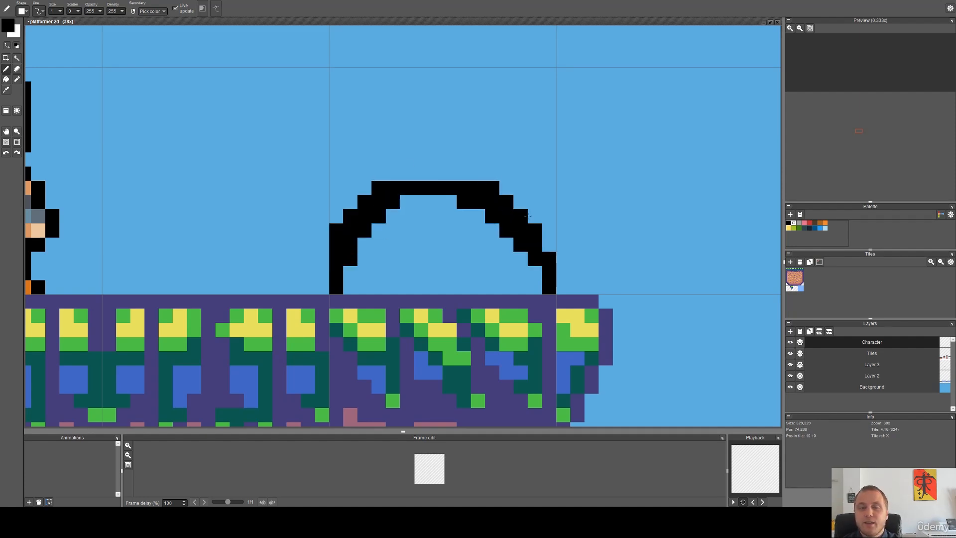
pyautogui.hotkey('ctrl', 'z')
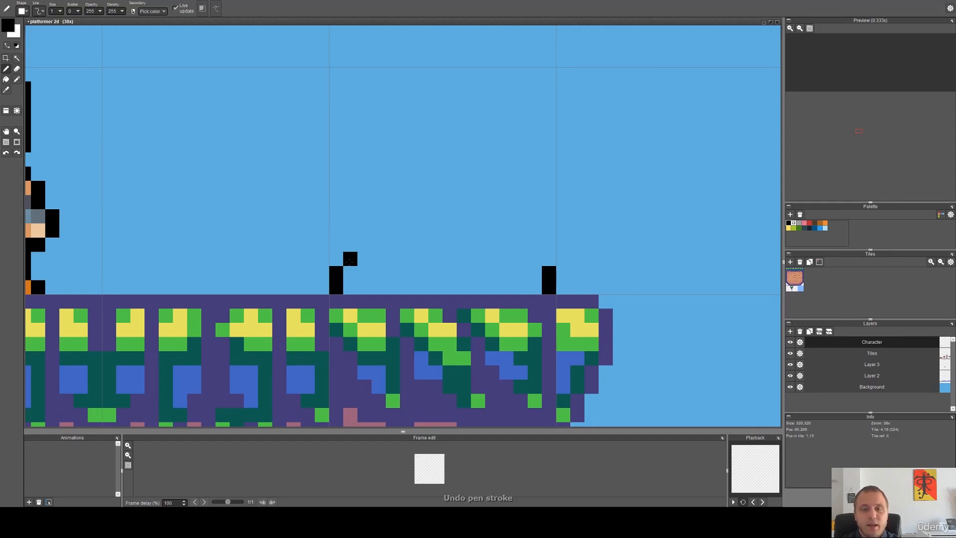
# Draw stepped black sides rising inward from both base ends and join them with a flat top into a dome outline.
pyautogui.click(534, 259)
pyautogui.click(365, 244)
pyautogui.click(520, 244)
pyautogui.click(520, 231)
pyautogui.click(378, 216)
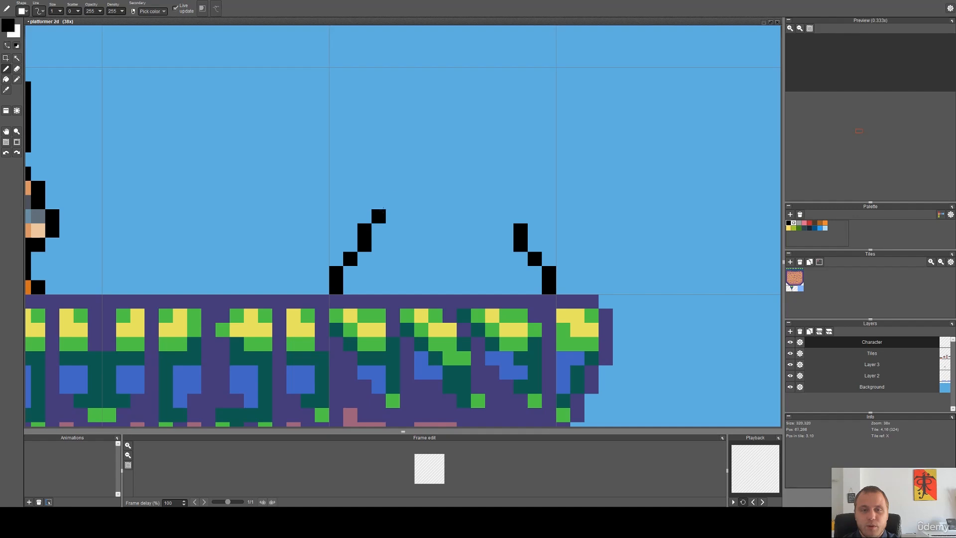
pyautogui.click(379, 202)
pyautogui.click(506, 201)
pyautogui.click(492, 188)
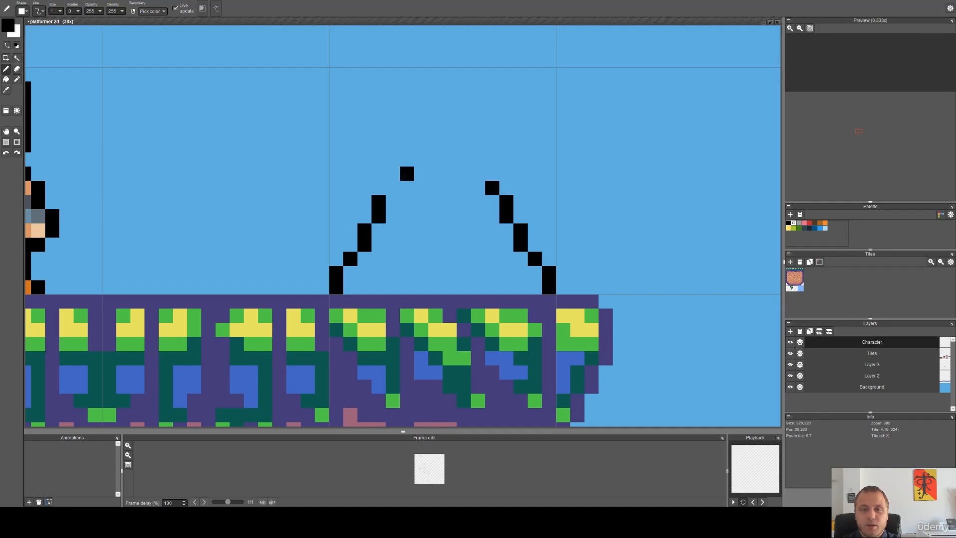
pyautogui.moveTo(407, 173); pyautogui.dragTo(473, 172)
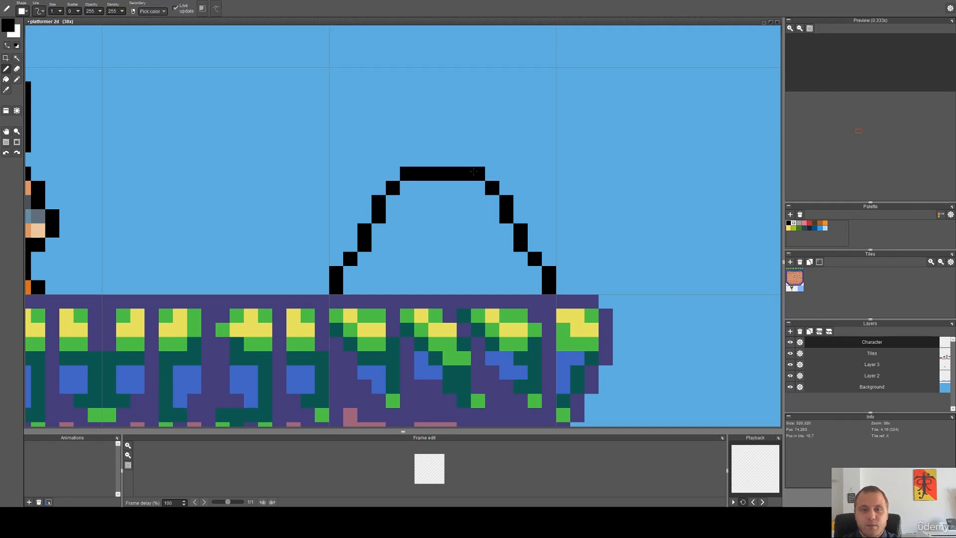
pyautogui.scroll(-4, 546, 226)
pyautogui.scroll(1, 451, 226)
pyautogui.scroll(3, 450, 225)
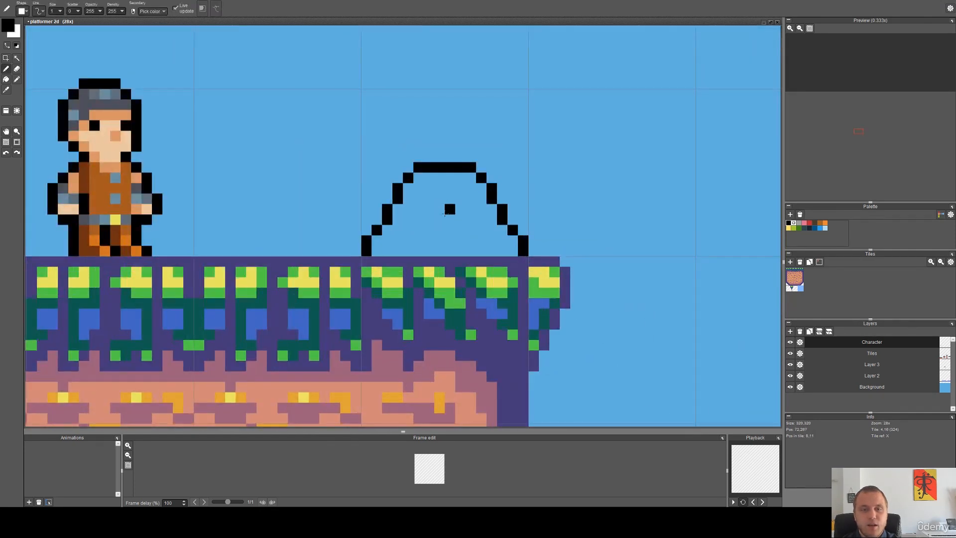
# Fill the dome outline with the bright green sampled from the platform's grass.
pyautogui.press('i')
pyautogui.click(447, 319)
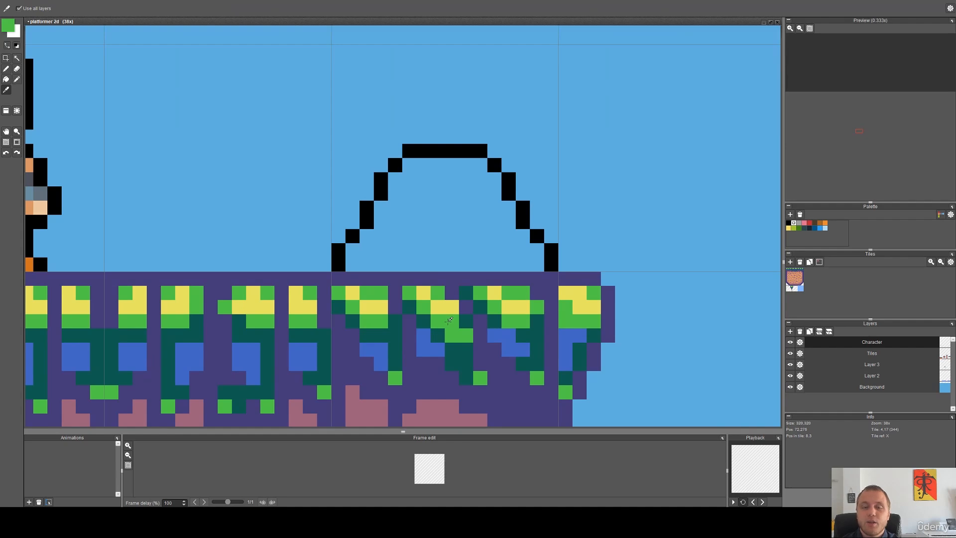
pyautogui.press('f')
pyautogui.click(489, 247)
pyautogui.moveTo(489, 247); pyautogui.dragTo(468, 243)
# Draw two inward-slanting diagonal eye strokes on the green dome, two pixels each, in black sampled from its outline.
pyautogui.press('b')
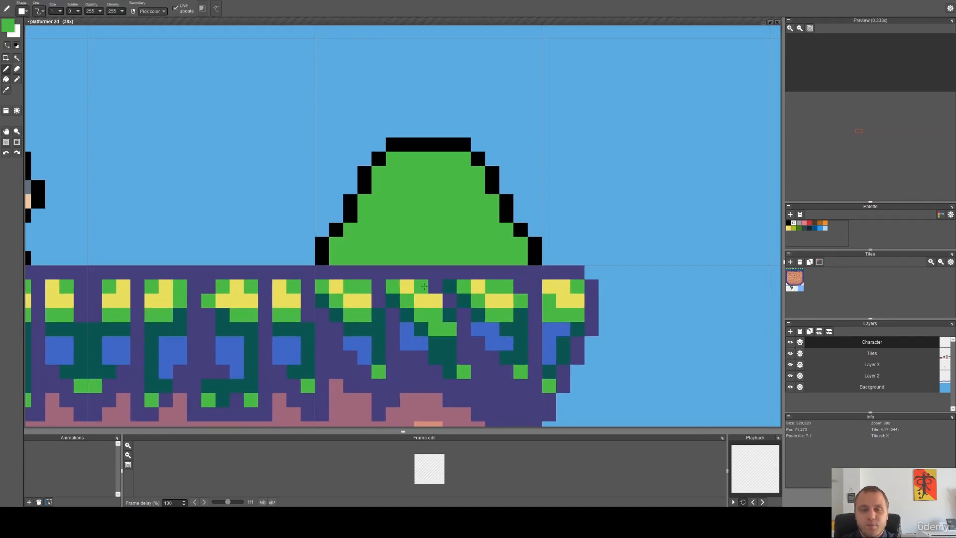
pyautogui.keyDown('alt'); pyautogui.click(365, 187); pyautogui.keyUp('alt')
pyautogui.click(388, 201)
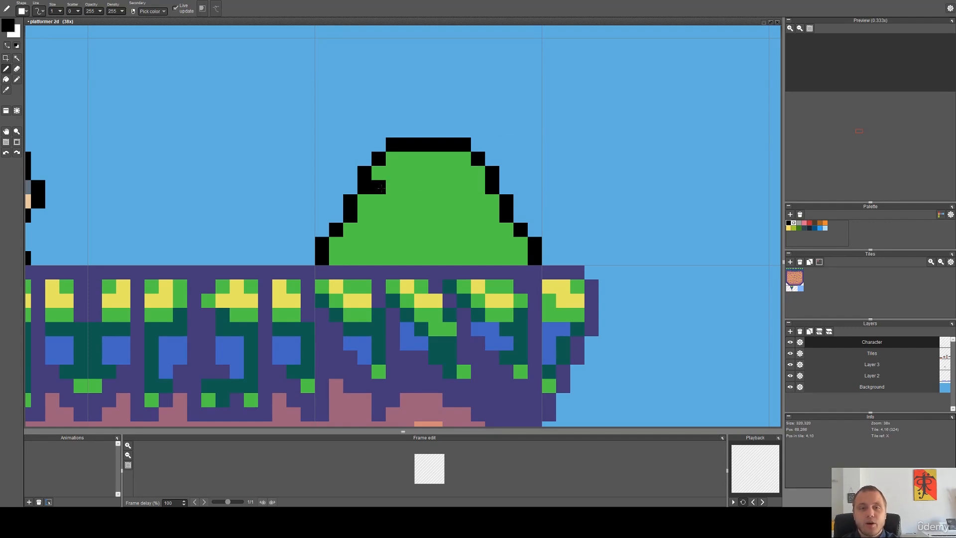
pyautogui.moveTo(391, 188); pyautogui.dragTo(419, 194)
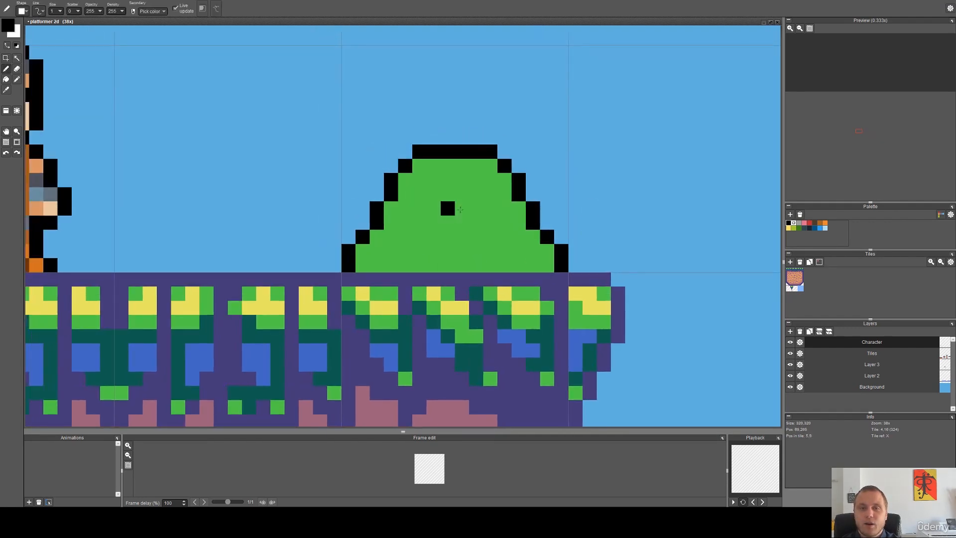
pyautogui.scroll(3, 435, 208)
pyautogui.click(379, 183)
pyautogui.click(406, 209)
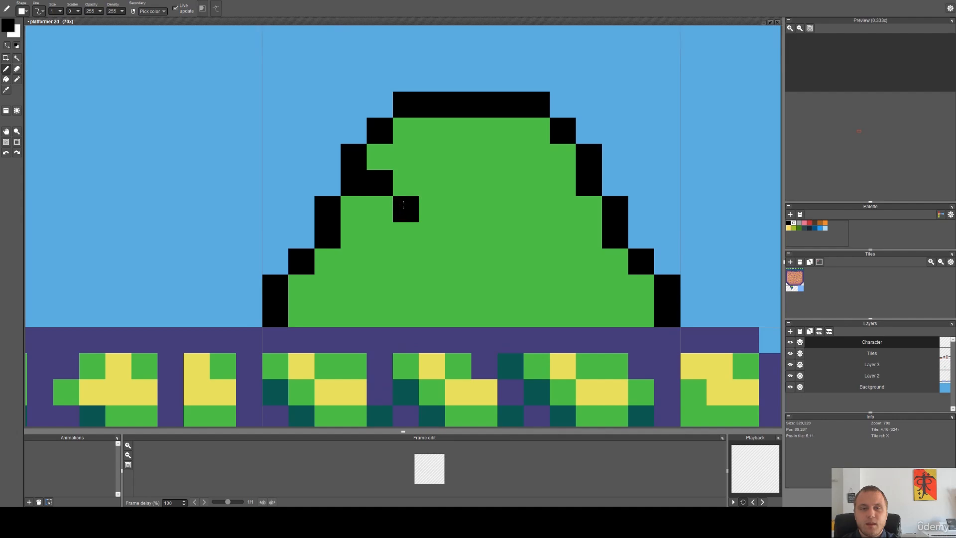
pyautogui.click(484, 209)
pyautogui.click(511, 182)
pyautogui.scroll(-5, 511, 183)
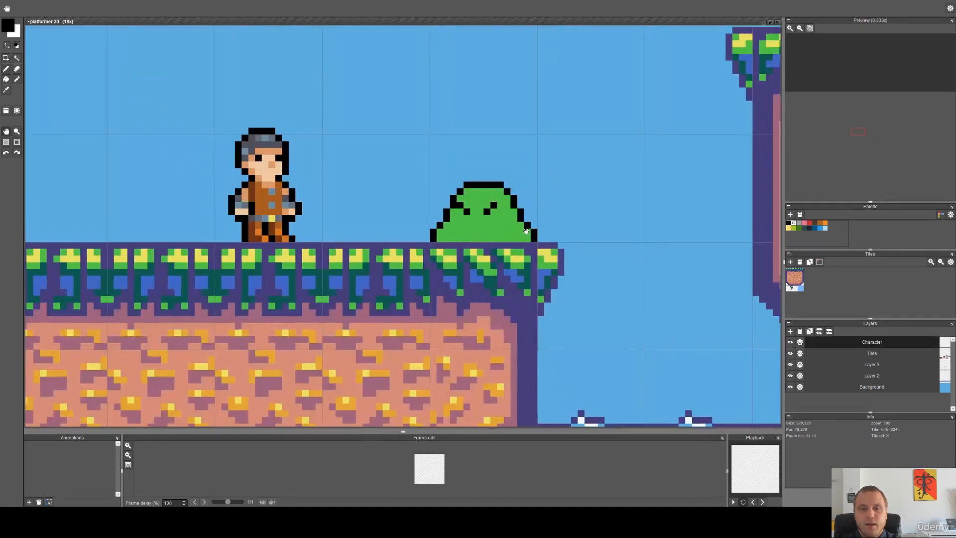
# Add one white pixel beneath the outer end of each black eye stroke, and return to black as the drawing color.
pyautogui.click(7, 46)
pyautogui.scroll(2, 462, 210)
pyautogui.click(460, 213)
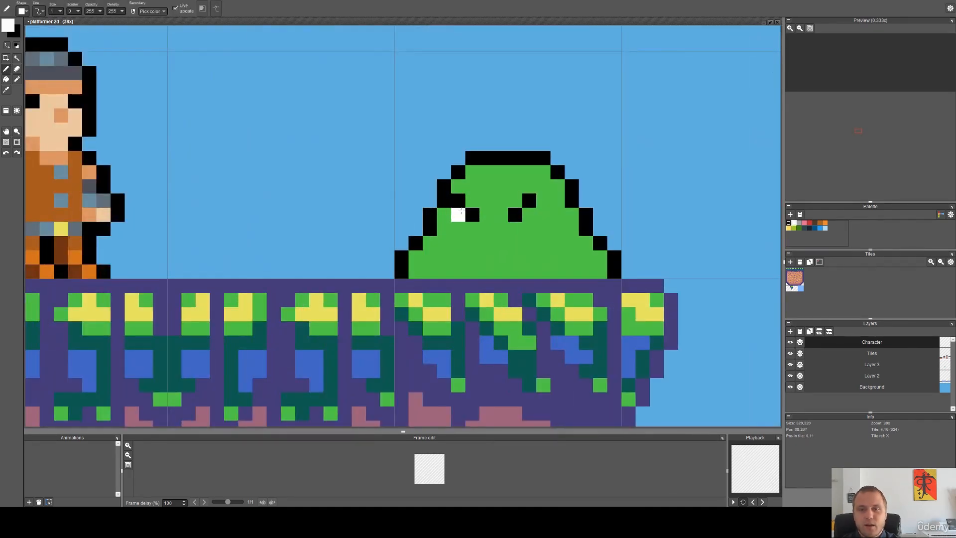
pyautogui.click(530, 215)
pyautogui.scroll(-1, 575, 233)
pyautogui.moveTo(142, 202); pyautogui.dragTo(69, 192)
pyautogui.press('x')
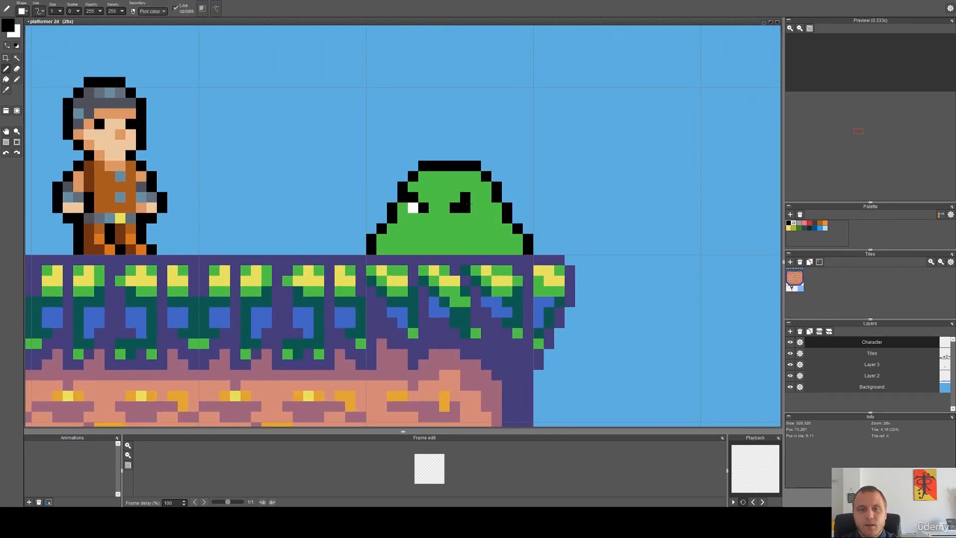
pyautogui.scroll(1, 443, 204)
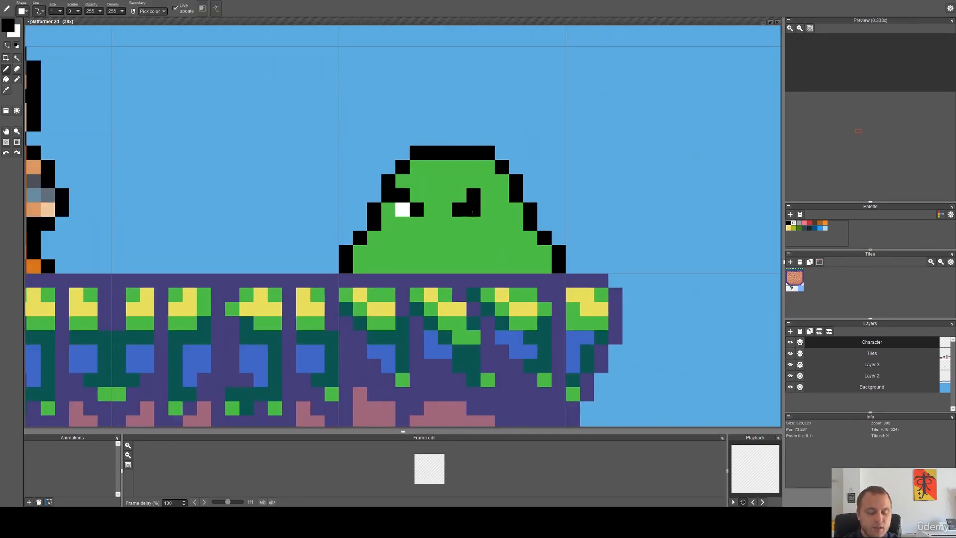
# Move the green creature's right eye one pixel toward the left eye and fill the gap behind it with the body green.
pyautogui.press('w')
pyautogui.click(472, 208)
pyautogui.click(476, 208)
pyautogui.moveTo(456, 184); pyautogui.dragTo(447, 182)
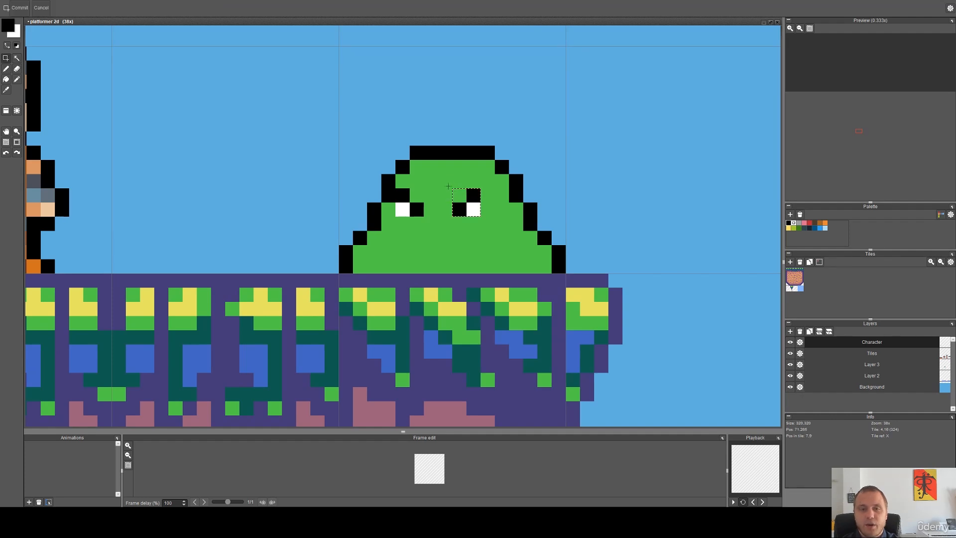
pyautogui.press('b')
pyautogui.click(445, 210)
pyautogui.moveTo(423, 208)
pyautogui.mouseDown()
pyautogui.moveTo(459, 213)
pyautogui.moveTo(457, 197)
pyautogui.moveTo(462, 203)
pyautogui.mouseUp()
pyautogui.rightClick(444, 223)
pyautogui.click(446, 211)
pyautogui.hotkey('ctrl', 'z')
pyautogui.press('s')
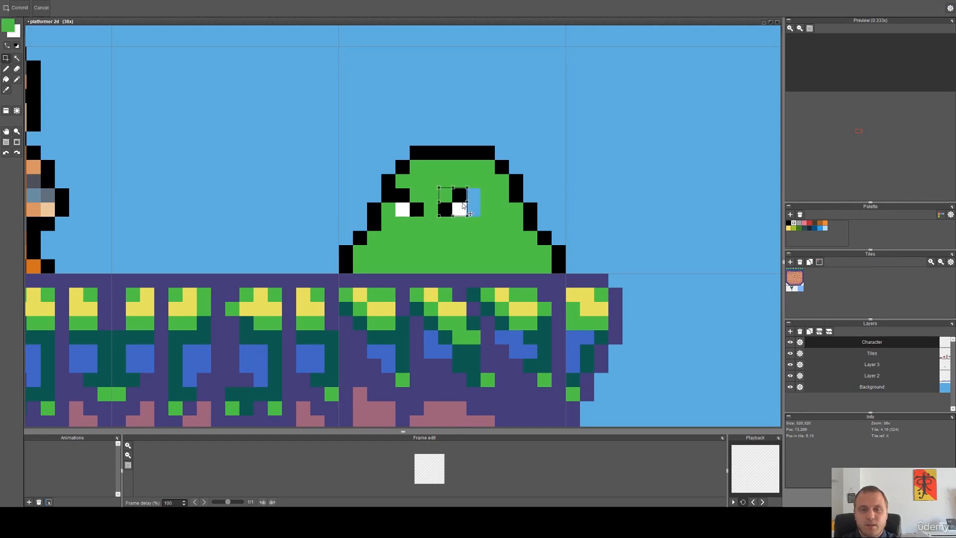
pyautogui.press('b')
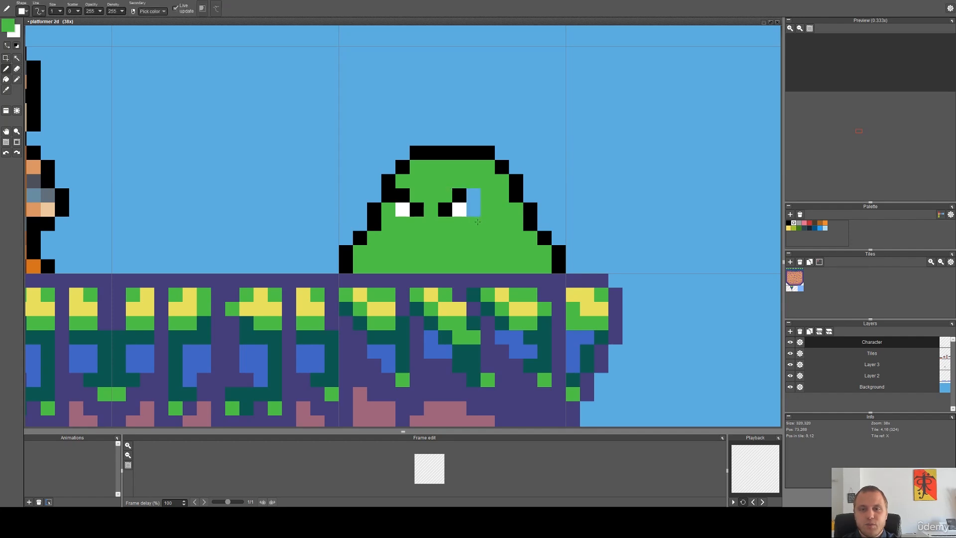
pyautogui.scroll(-4, 470, 214)
pyautogui.scroll(3, 456, 236)
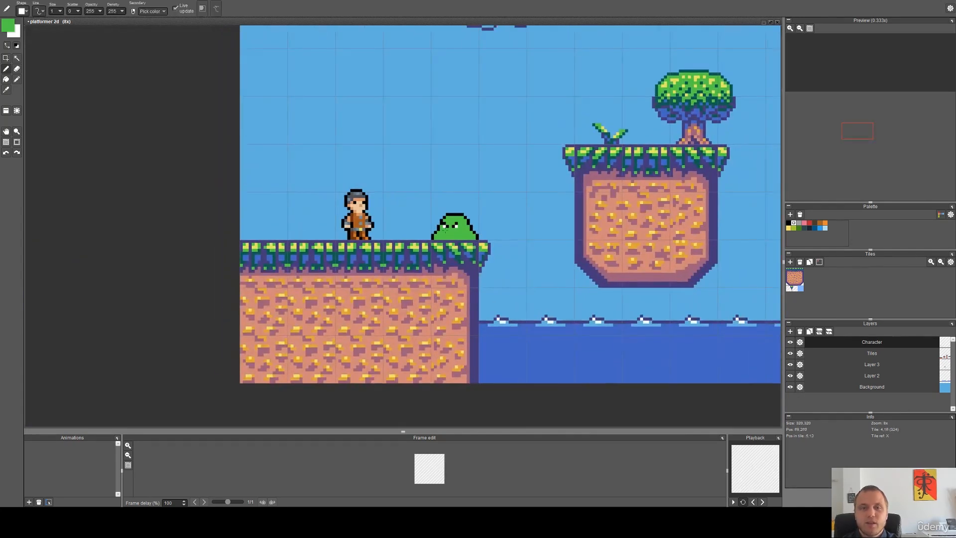
# Extend the creature's right eyebrow outward by one black pixel.
pyautogui.scroll(2, 457, 236)
pyautogui.keyDown('alt'); pyautogui.click(465, 196); pyautogui.keyUp('alt')
pyautogui.click(474, 199)
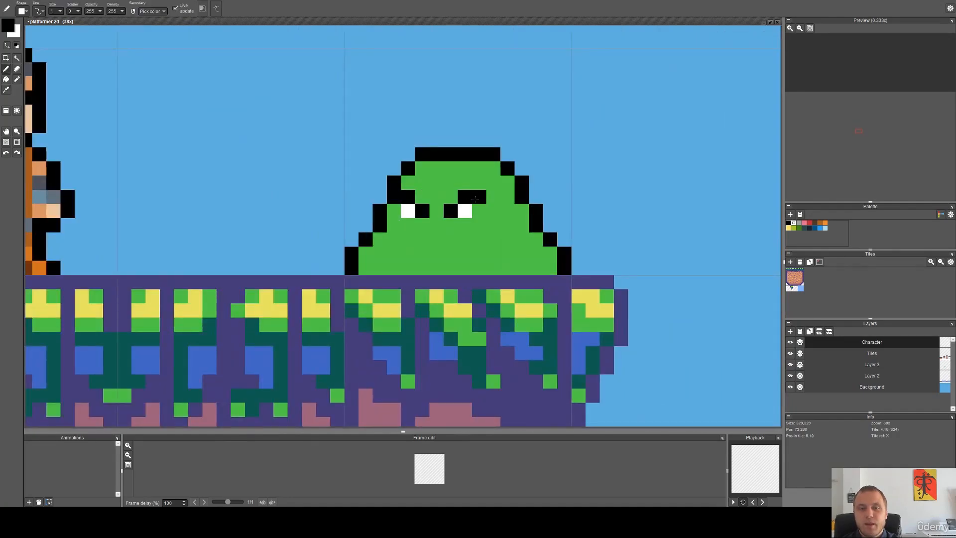
pyautogui.scroll(-3, 474, 199)
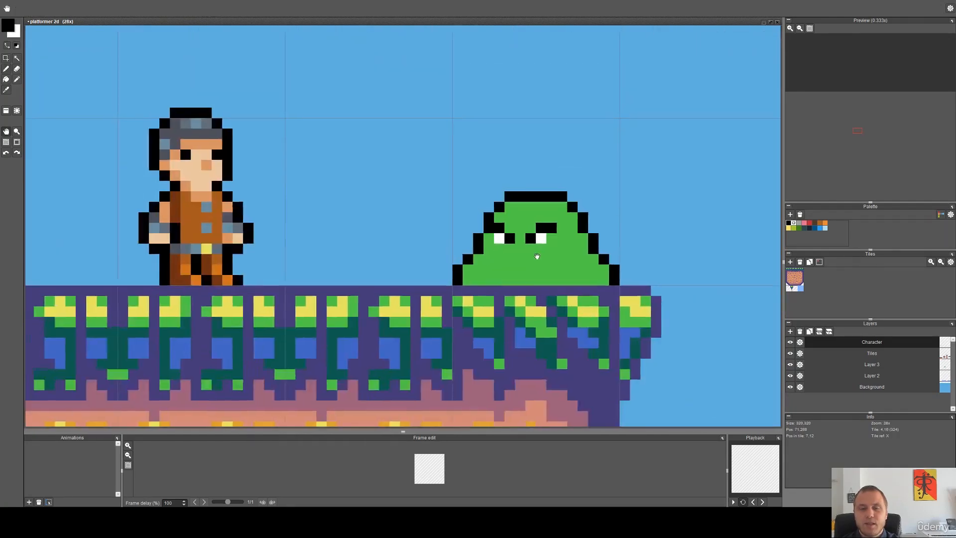
pyautogui.press('space')
pyautogui.moveTo(565, 275); pyautogui.dragTo(546, 274)
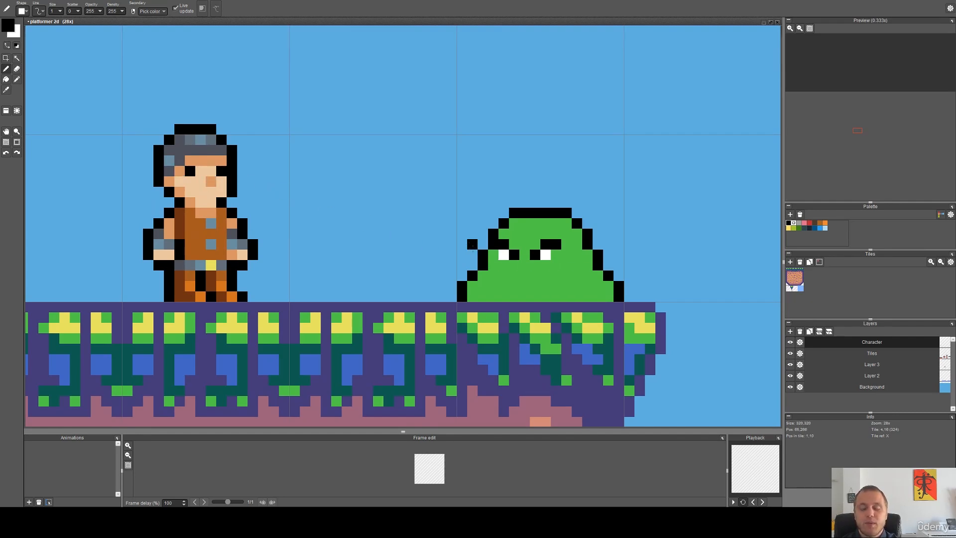
pyautogui.press('space')
pyautogui.moveTo(556, 265); pyautogui.dragTo(491, 248)
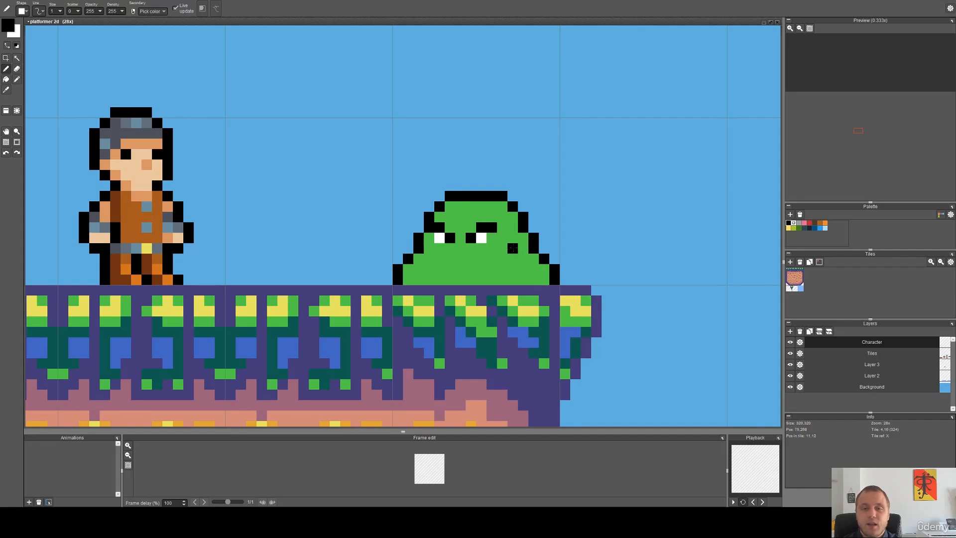
pyautogui.press('space')
pyautogui.moveTo(486, 258); pyautogui.dragTo(463, 252)
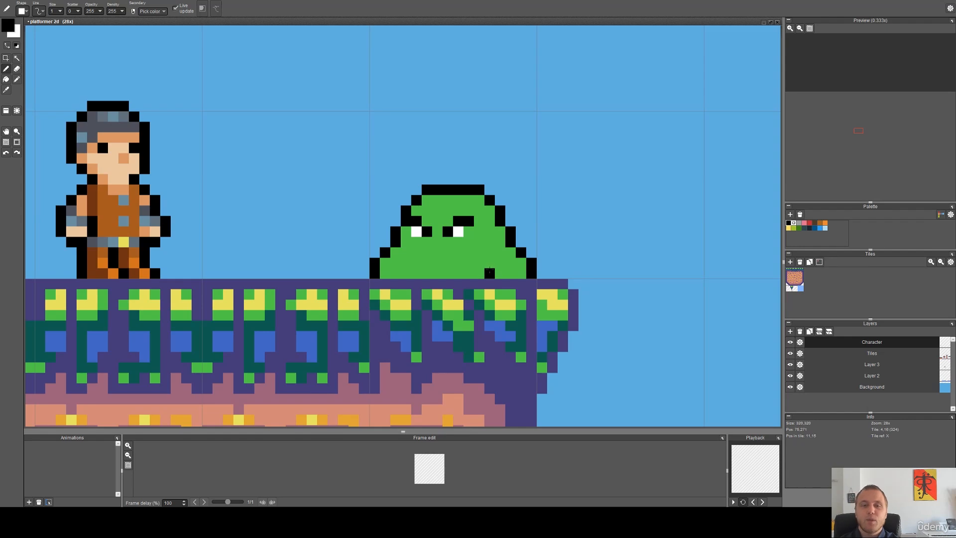
# Shade the creature's lower right and left sides with dark teal sampled from the grass, stepping inward toward the base.
pyautogui.scroll(1, 490, 269)
pyautogui.moveTo(484, 283); pyautogui.dragTo(503, 262)
pyautogui.press('i')
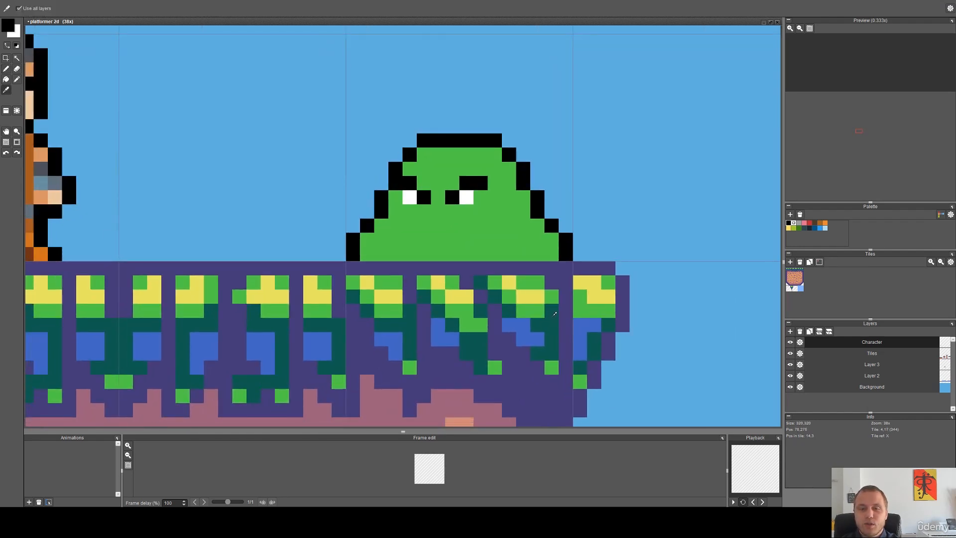
pyautogui.click(554, 311)
pyautogui.press('b')
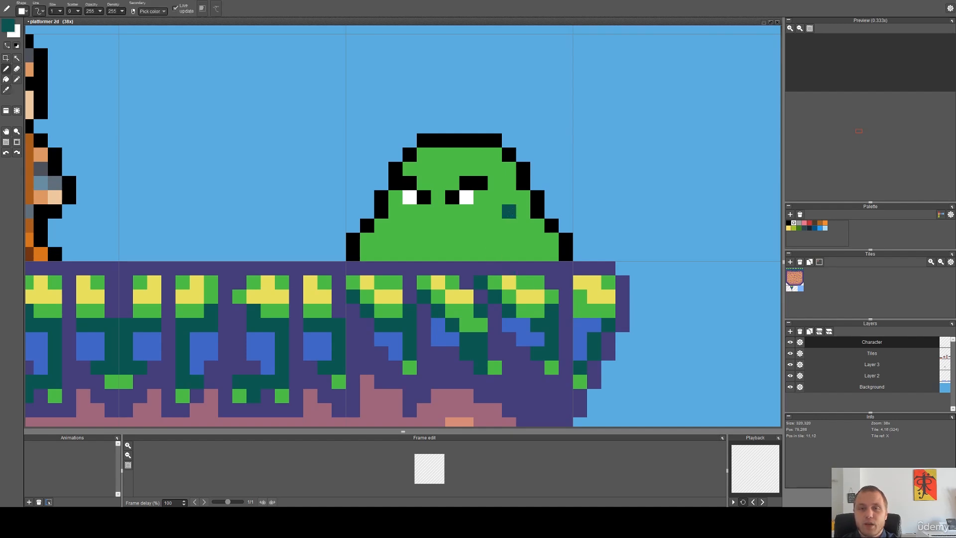
pyautogui.scroll(1, 509, 211)
pyautogui.moveTo(527, 193)
pyautogui.mouseDown()
pyautogui.moveTo(514, 233)
pyautogui.moveTo(466, 245)
pyautogui.moveTo(545, 249)
pyautogui.moveTo(521, 235)
pyautogui.moveTo(549, 249)
pyautogui.moveTo(539, 234)
pyautogui.moveTo(564, 264)
pyautogui.moveTo(545, 268)
pyautogui.mouseUp()
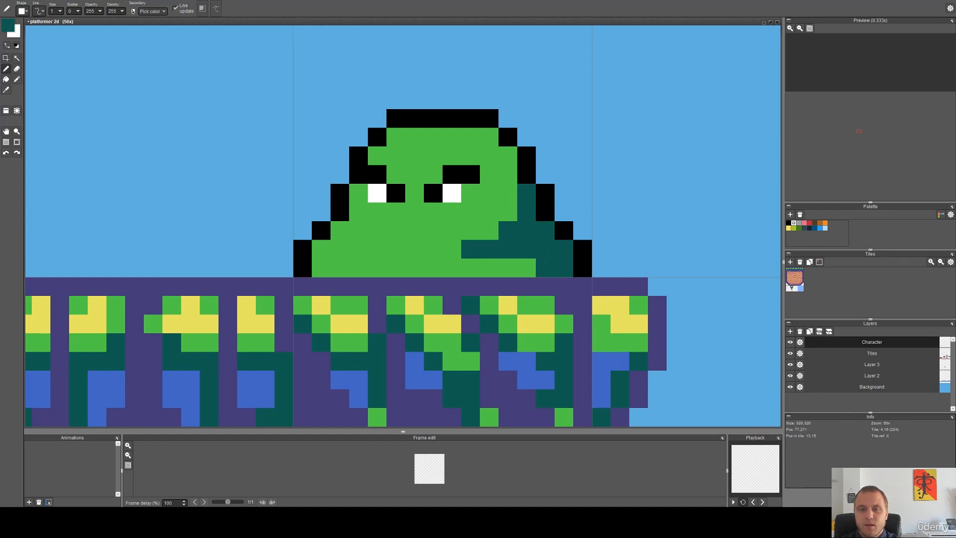
pyautogui.moveTo(358, 194)
pyautogui.mouseDown()
pyautogui.moveTo(353, 220)
pyautogui.moveTo(340, 228)
pyautogui.moveTo(397, 245)
pyautogui.moveTo(336, 243)
pyautogui.moveTo(321, 268)
pyautogui.mouseUp()
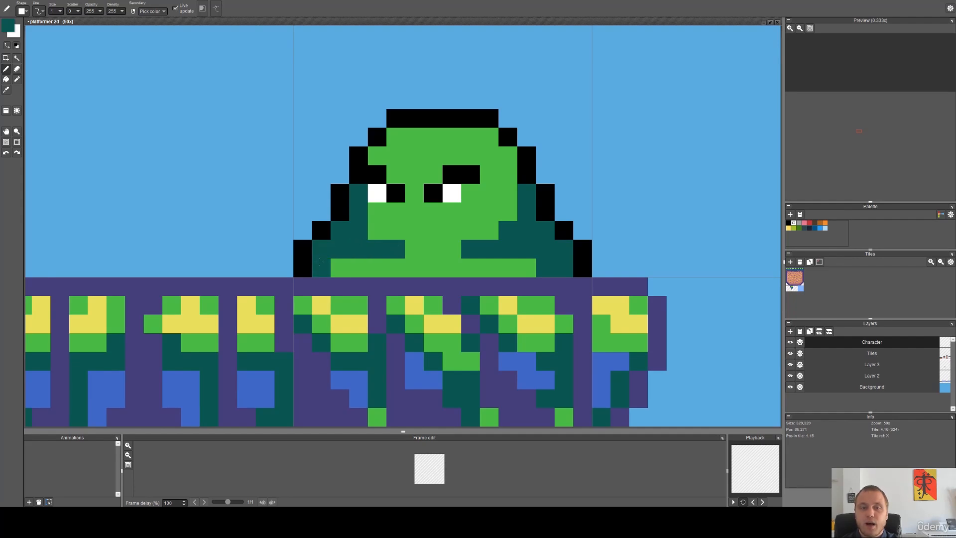
# Paint a two-row highlight on top of the creature's head in yellow sampled from the grass, and trim its lower row with body green.
pyautogui.moveTo(491, 252); pyautogui.dragTo(509, 270)
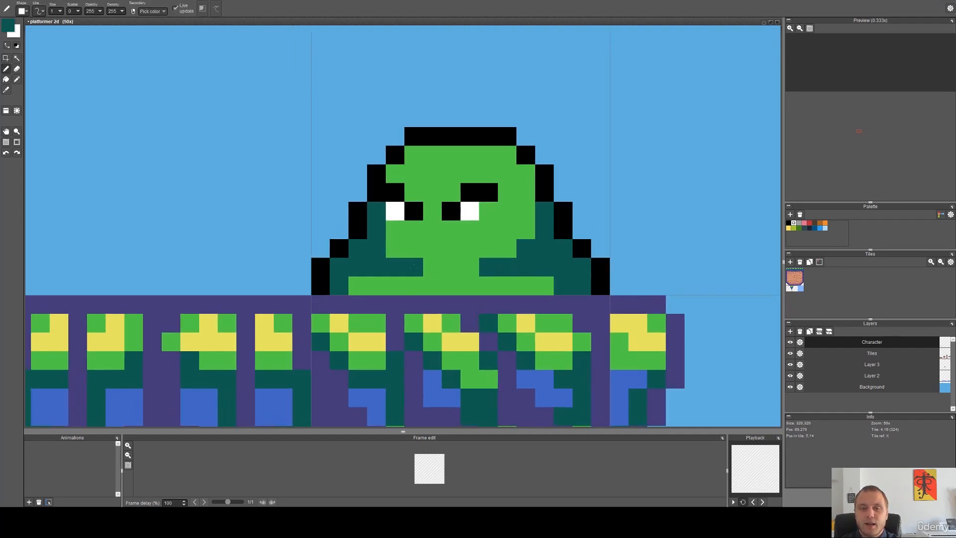
pyautogui.moveTo(433, 174); pyautogui.dragTo(438, 209)
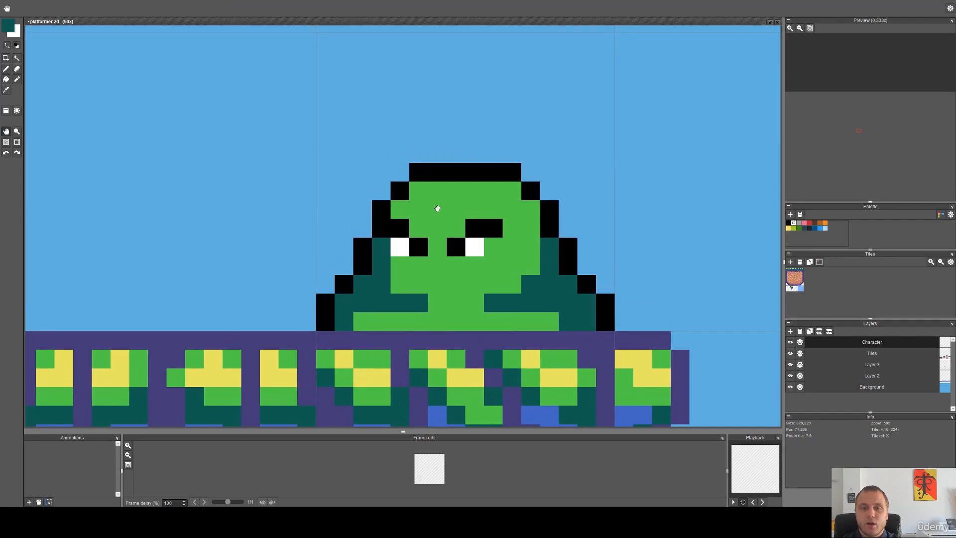
pyautogui.keyDown('alt'); pyautogui.click(468, 374); pyautogui.keyUp('alt')
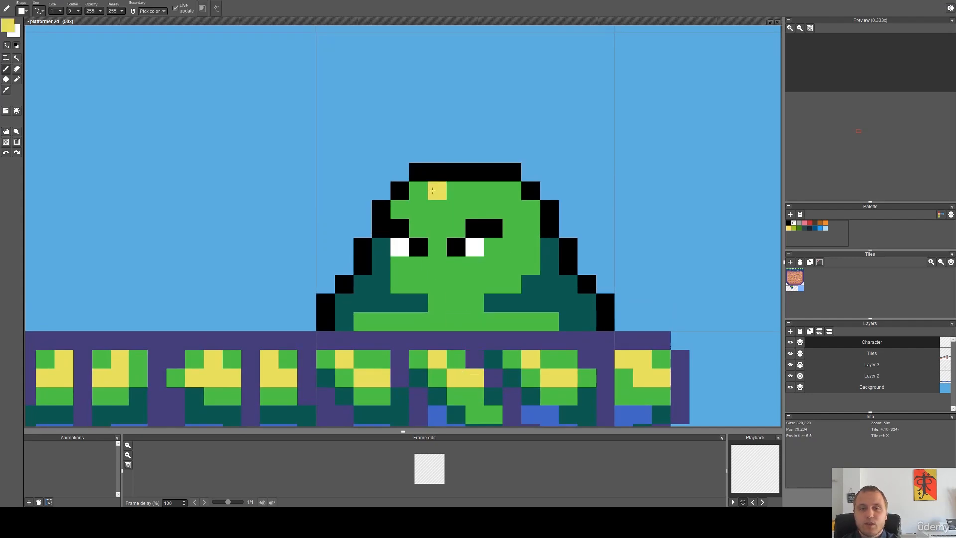
pyautogui.moveTo(422, 191)
pyautogui.mouseDown()
pyautogui.moveTo(451, 199)
pyautogui.moveTo(434, 211)
pyautogui.moveTo(471, 203)
pyautogui.mouseUp()
pyautogui.press('alt')
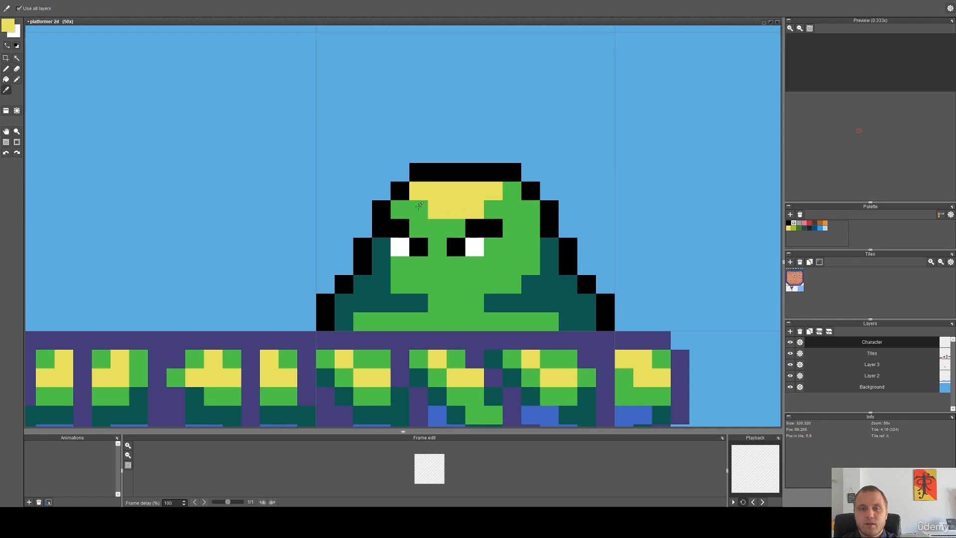
pyautogui.keyDown('alt'); pyautogui.click(421, 204); pyautogui.keyUp('alt')
pyautogui.scroll(-5, 509, 217)
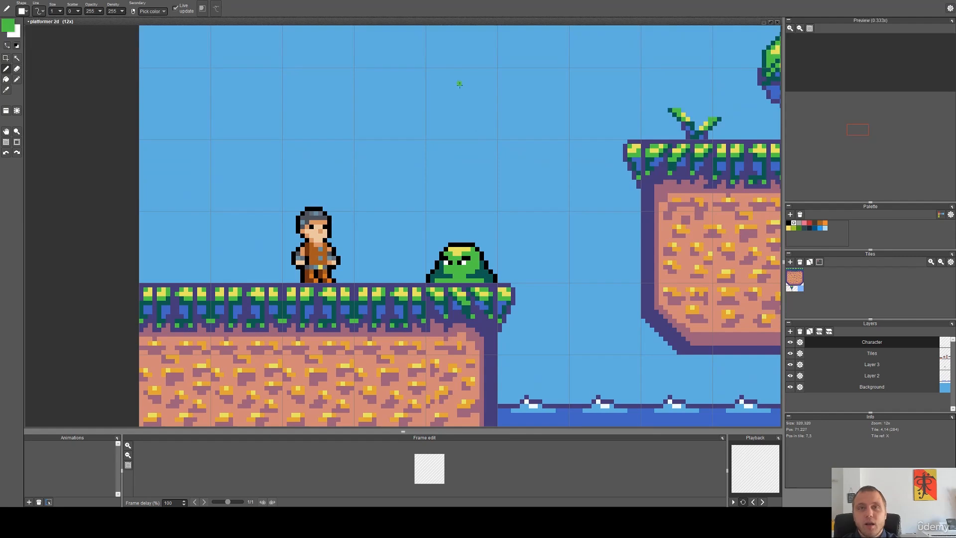
# Widen the yellow highlight to span the whole top row of the head and extend its lower row to the right.
pyautogui.moveTo(449, 238); pyautogui.dragTo(429, 218)
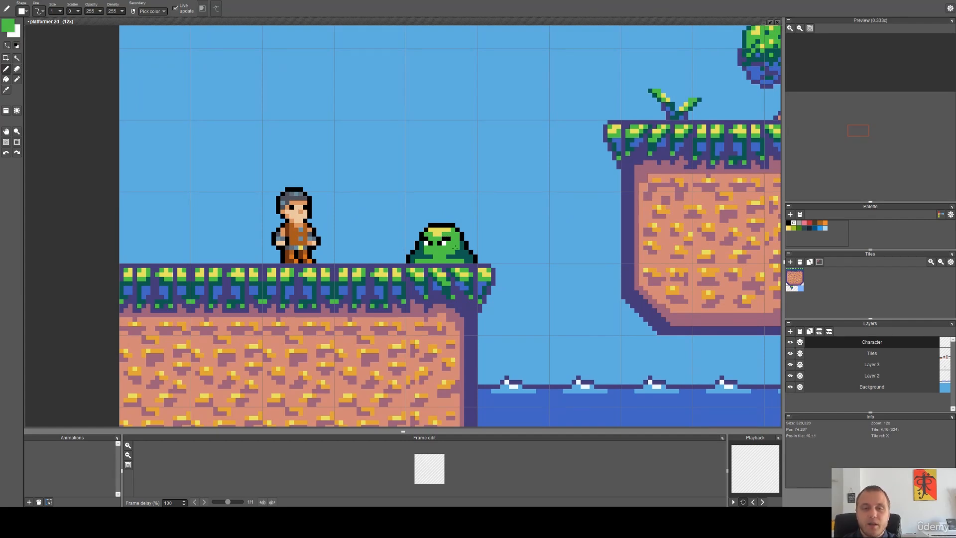
pyautogui.scroll(3, 427, 241)
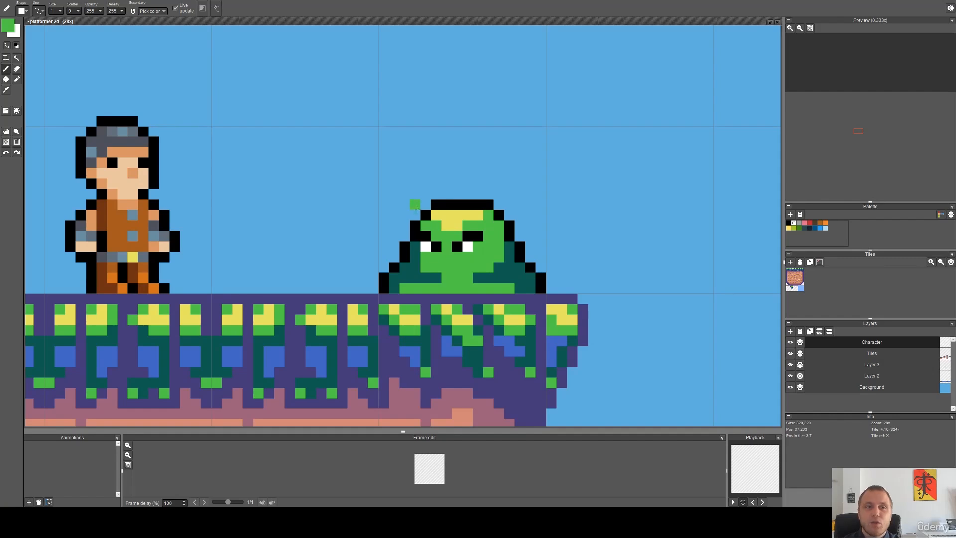
pyautogui.scroll(4, 470, 215)
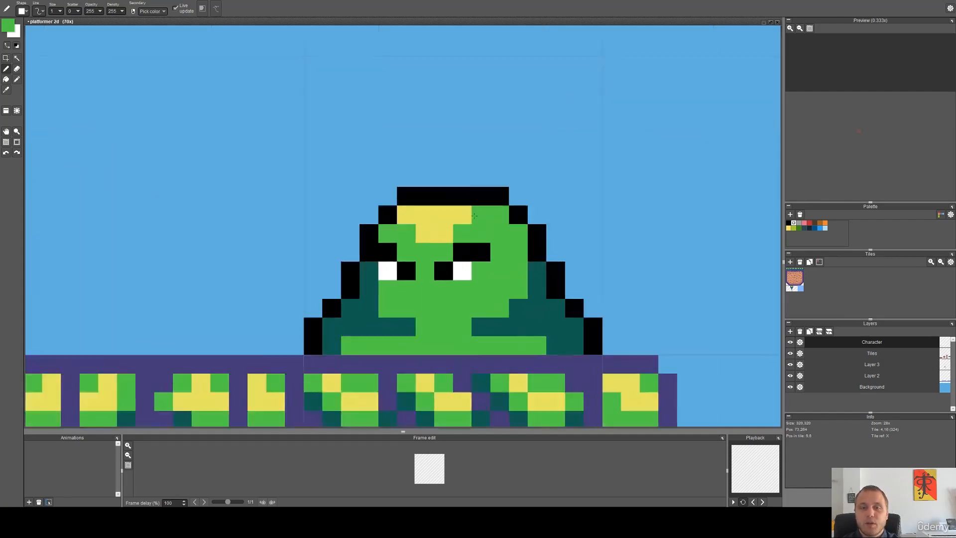
pyautogui.keyDown('alt'); pyautogui.click(457, 214); pyautogui.keyUp('alt')
pyautogui.click(457, 241)
pyautogui.click(498, 218)
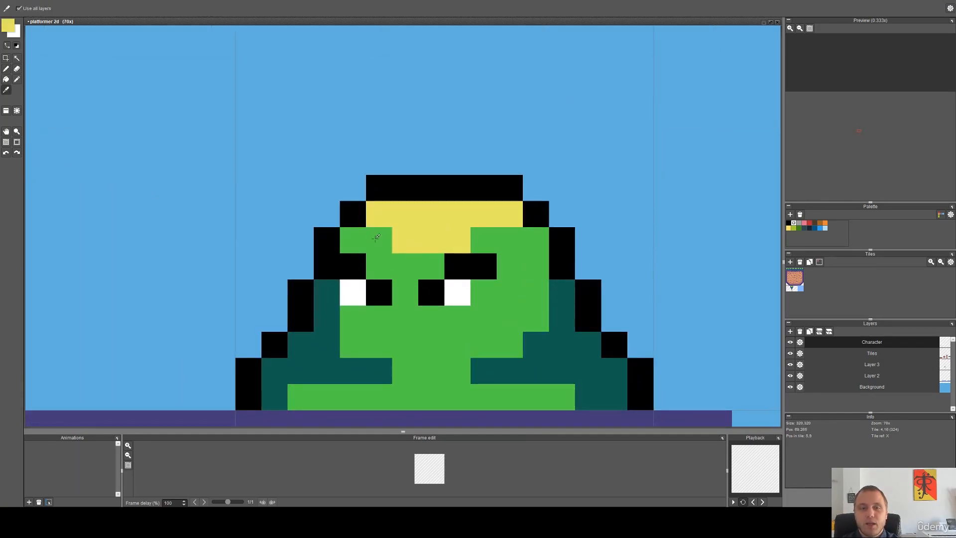
pyautogui.click(485, 241)
pyautogui.scroll(-3, 478, 249)
pyautogui.scroll(-3, 463, 257)
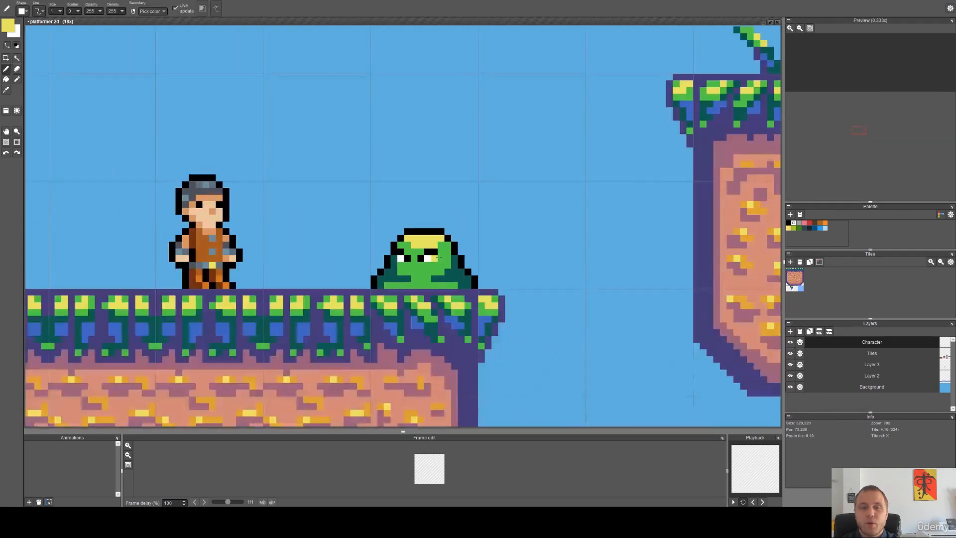
# Trim both ends of the highlight with body green, leaving four yellow pixels centered above two.
pyautogui.scroll(3, 440, 251)
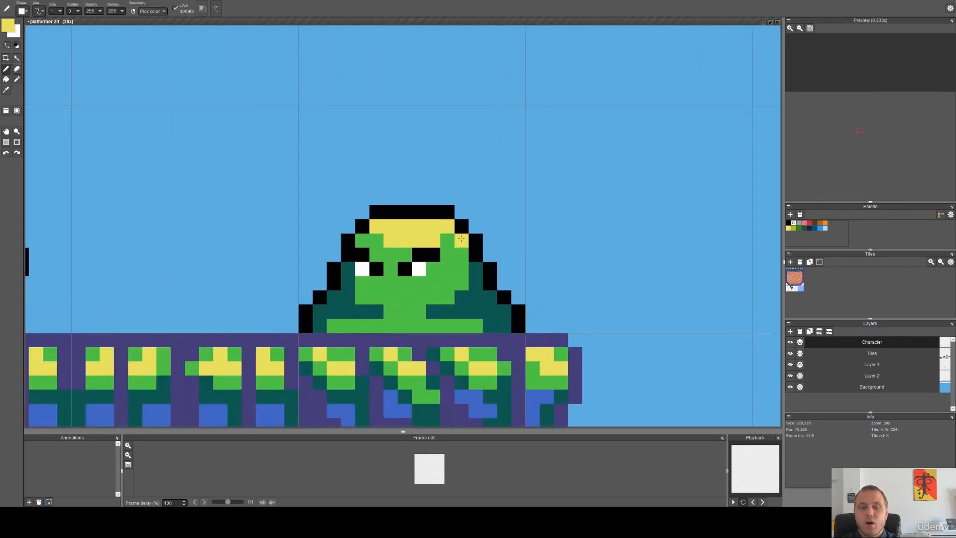
pyautogui.rightClick(452, 241)
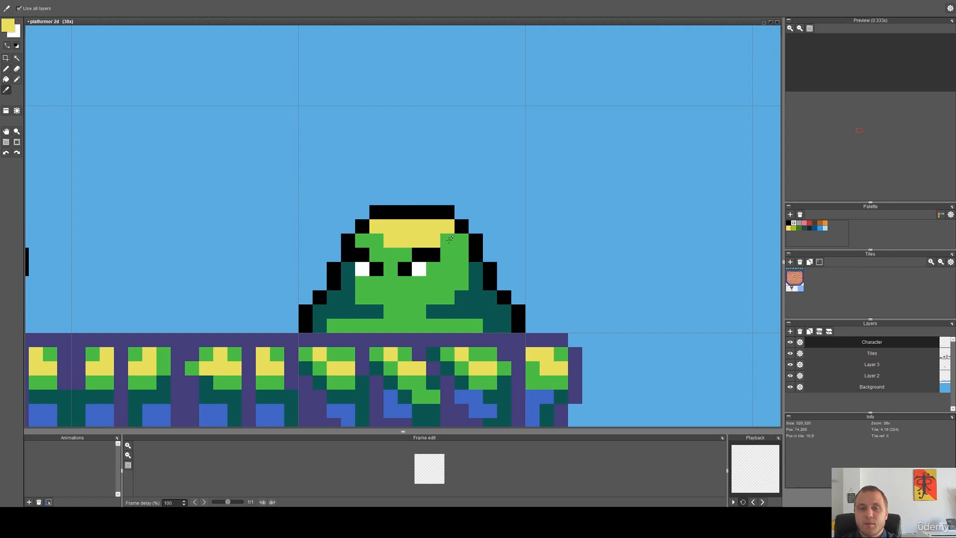
pyautogui.click(433, 241)
pyautogui.click(446, 227)
pyautogui.click(390, 241)
pyautogui.click(382, 231)
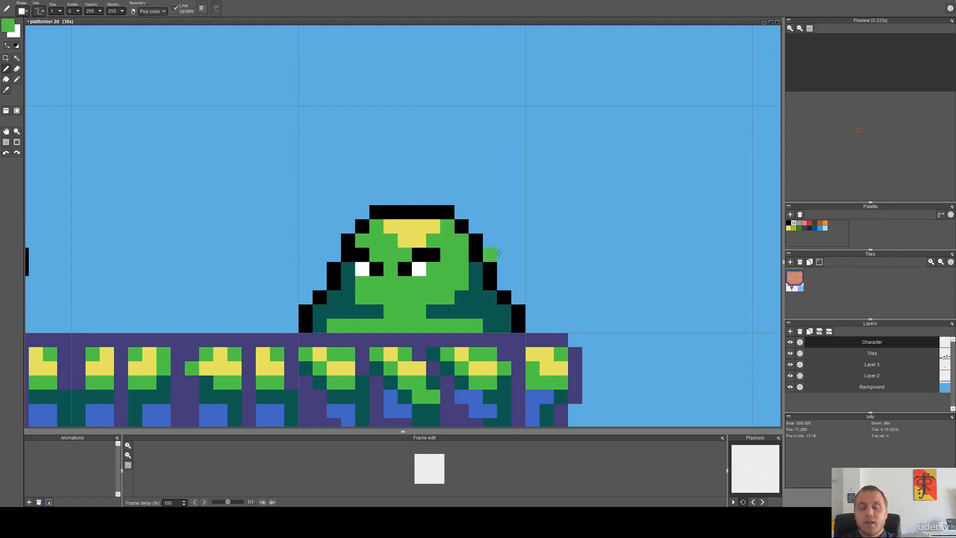
# Shift the slime's yellow head highlight one pixel left by extending its left side and trimming its right side with body green.
pyautogui.rightClick(409, 238)
pyautogui.click(391, 240)
pyautogui.click(378, 228)
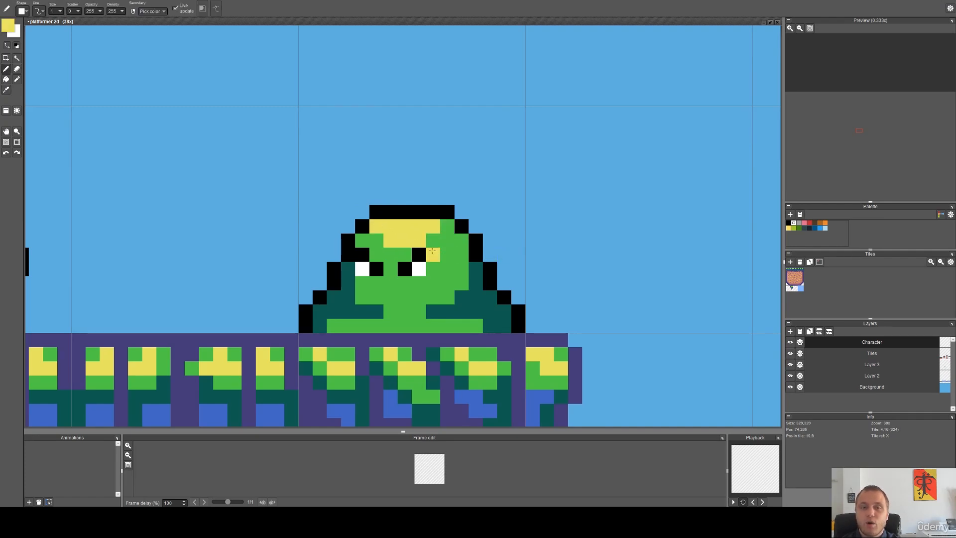
pyautogui.moveTo(432, 251); pyautogui.dragTo(475, 232)
pyautogui.moveTo(429, 267)
pyautogui.mouseDown()
pyautogui.moveTo(441, 273)
pyautogui.moveTo(455, 255)
pyautogui.mouseUp()
pyautogui.rightClick(484, 204)
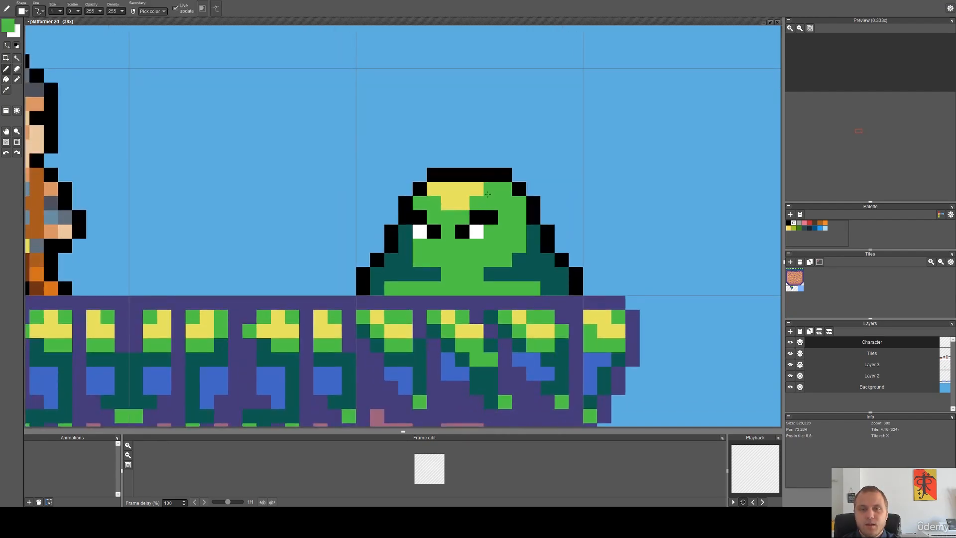
pyautogui.rightClick(493, 202)
pyautogui.click(491, 191)
pyautogui.scroll(-2, 494, 247)
pyautogui.moveTo(516, 263); pyautogui.dragTo(475, 255)
pyautogui.scroll(1, 447, 258)
# Paint a three-pixel yellow highlight at the center of the slime's base, sampled from the head highlight.
pyautogui.rightClick(433, 193)
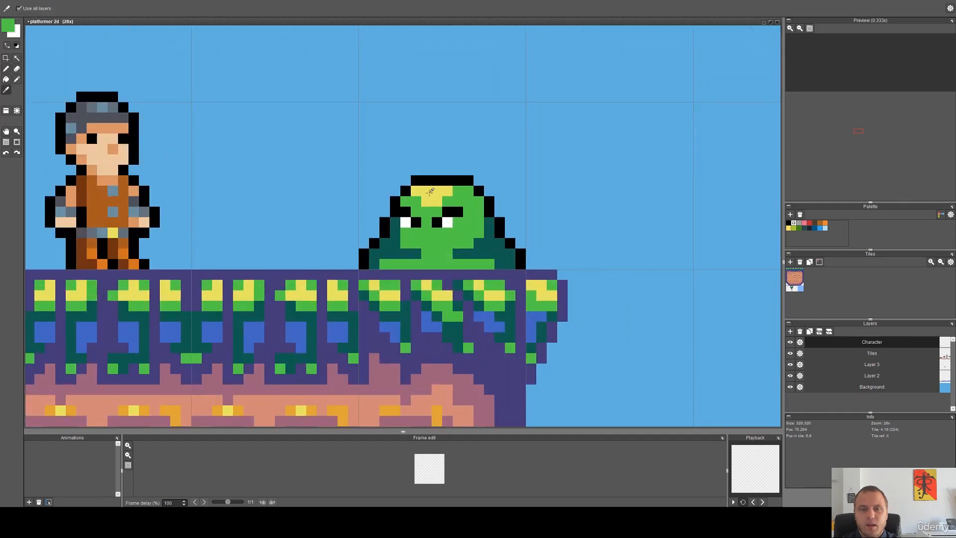
pyautogui.scroll(1, 422, 264)
pyautogui.moveTo(415, 261); pyautogui.dragTo(460, 269)
pyautogui.scroll(-1, 459, 269)
pyautogui.scroll(-2, 459, 268)
pyautogui.scroll(1, 429, 262)
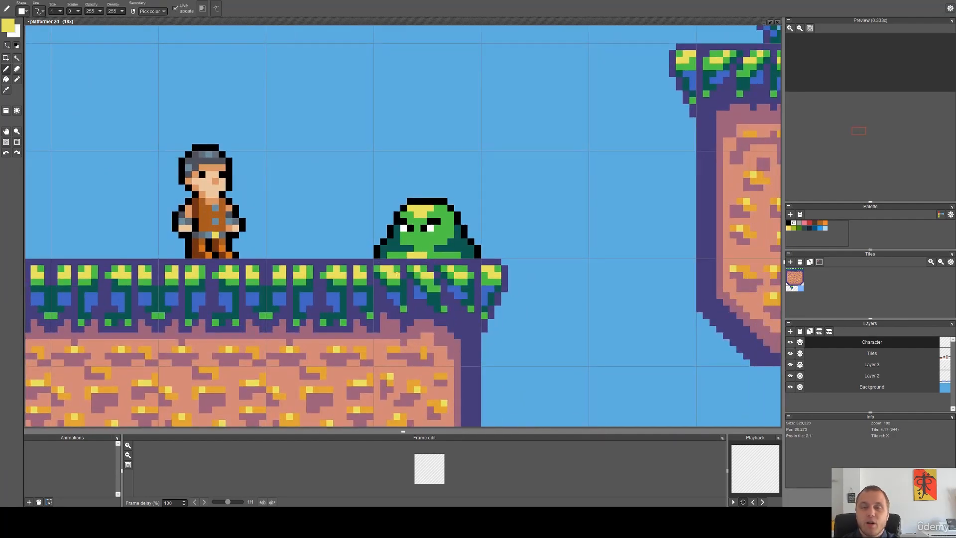
# Try covering the slime's bottom row with dark teal sampled from the body shading, and undo the stroke.
pyautogui.scroll(3, 414, 264)
pyautogui.rightClick(527, 217)
pyautogui.moveTo(534, 239)
pyautogui.mouseDown()
pyautogui.moveTo(347, 232)
pyautogui.moveTo(495, 236)
pyautogui.moveTo(393, 223)
pyautogui.moveTo(365, 204)
pyautogui.mouseUp()
pyautogui.scroll(-4, 490, 219)
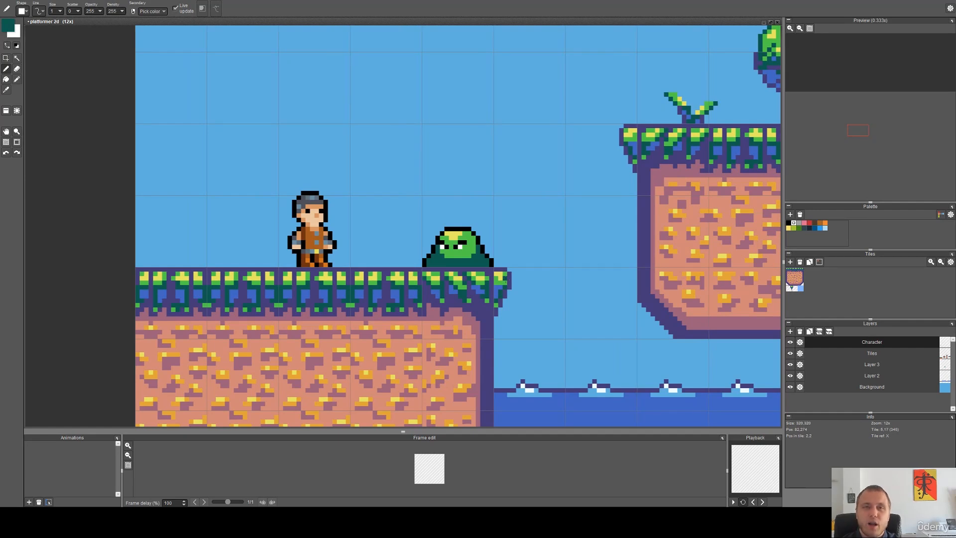
pyautogui.hotkey('ctrl', 'z')
# Shorten the green bottom row at both ends with dark teal, leaving two green pixels on each side of the yellow.
pyautogui.scroll(3, 522, 287)
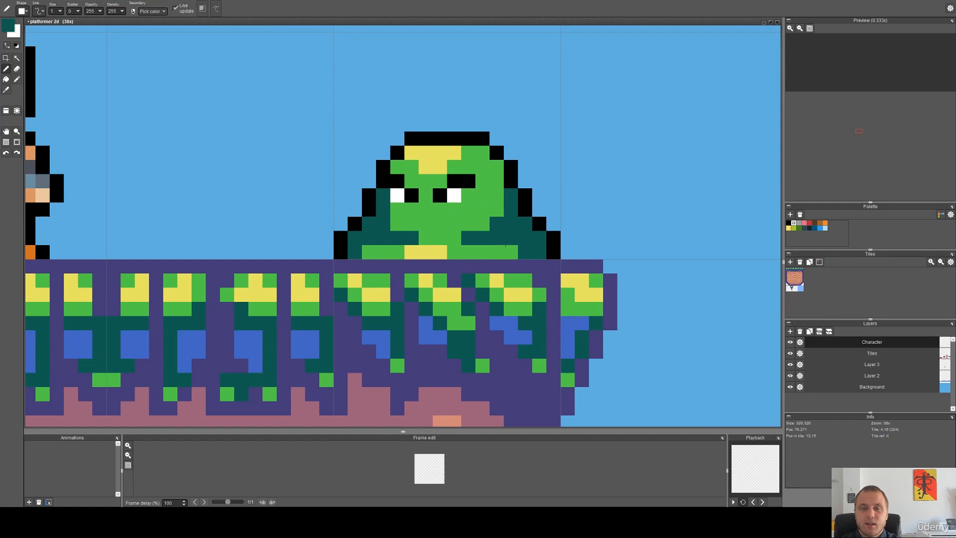
pyautogui.moveTo(482, 251); pyautogui.dragTo(511, 251)
pyautogui.click(369, 251)
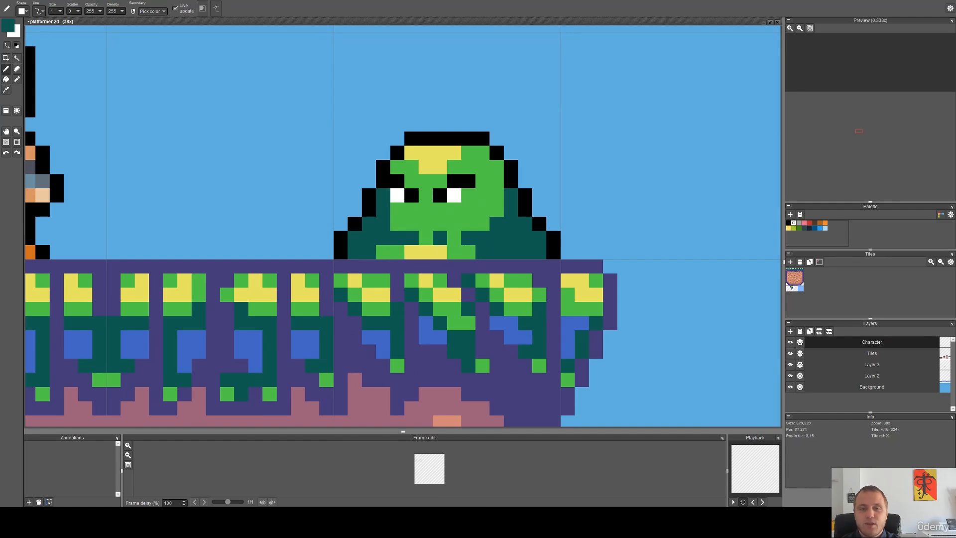
pyautogui.scroll(-1, 472, 241)
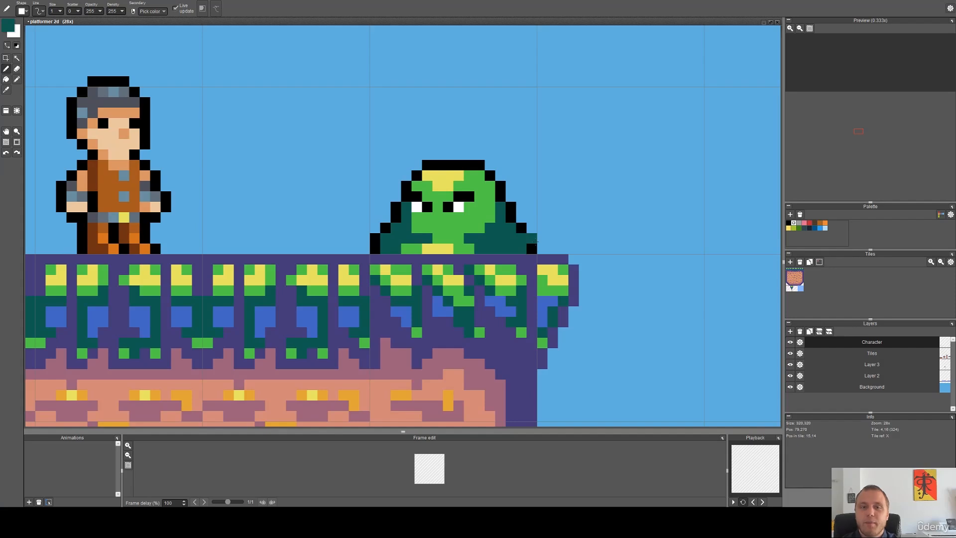
# Replace the dark teal column beside the slime's left eye with body green.
pyautogui.scroll(2, 448, 239)
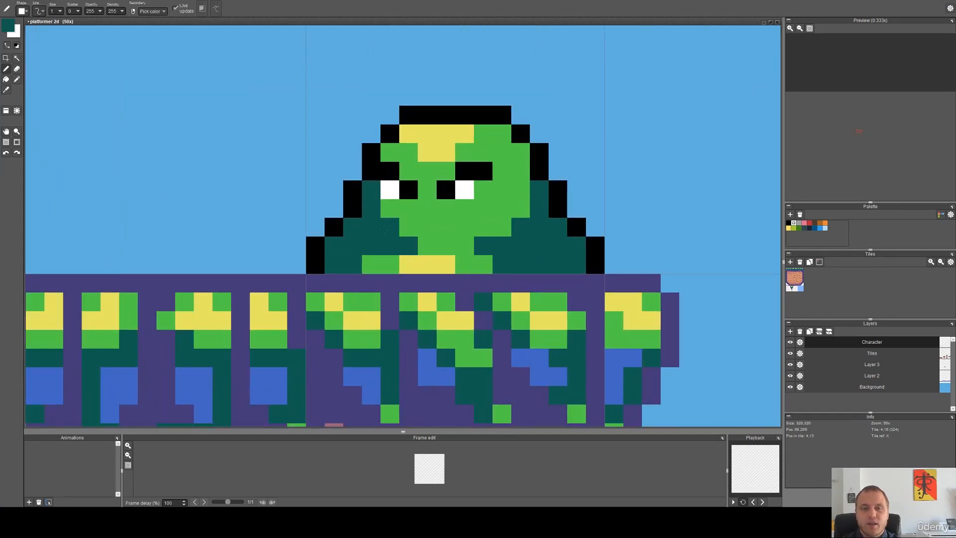
pyautogui.press('i')
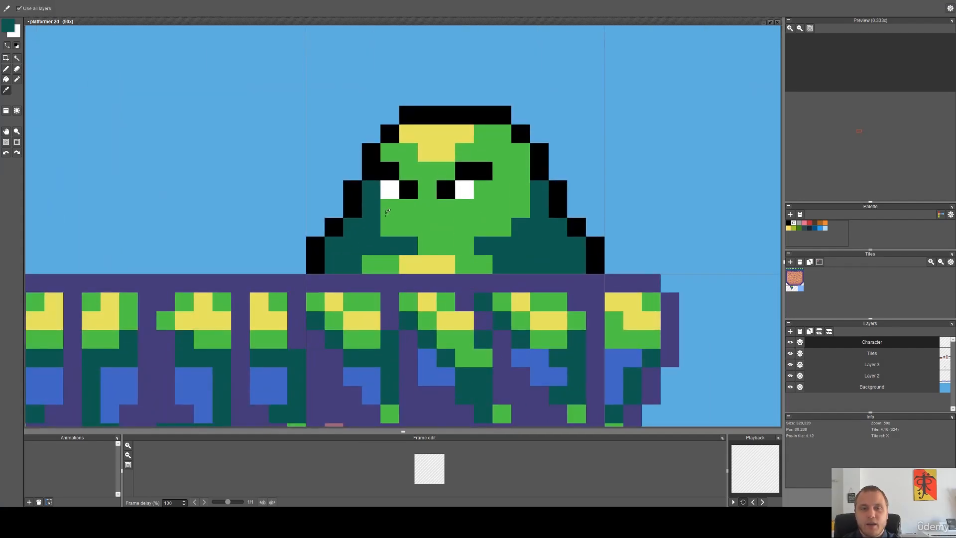
pyautogui.click(387, 212)
pyautogui.press('b')
pyautogui.click(374, 195)
pyautogui.moveTo(373, 195); pyautogui.dragTo(372, 207)
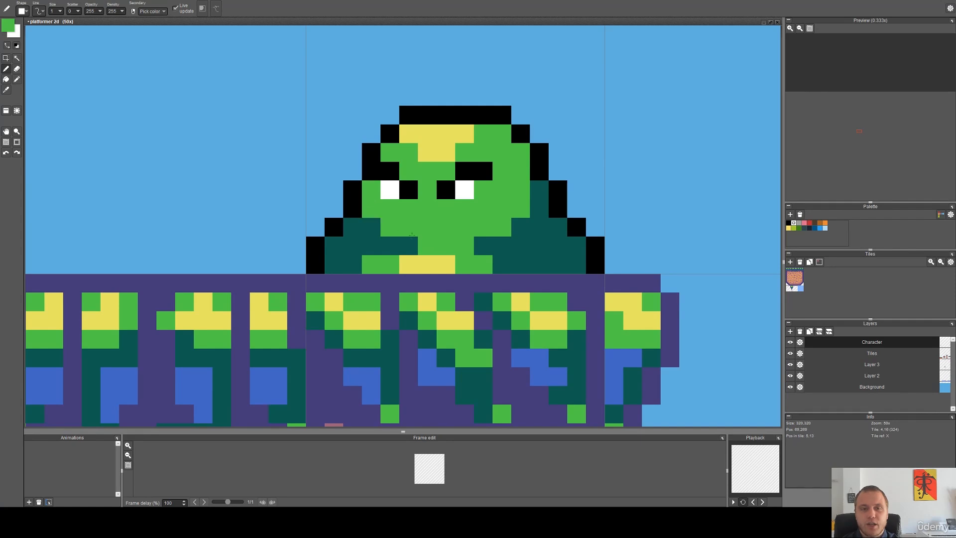
# Extend the dark teal shading one pixel inward along the slime's right side.
pyautogui.rightClick(384, 242)
pyautogui.moveTo(466, 230); pyautogui.dragTo(468, 259)
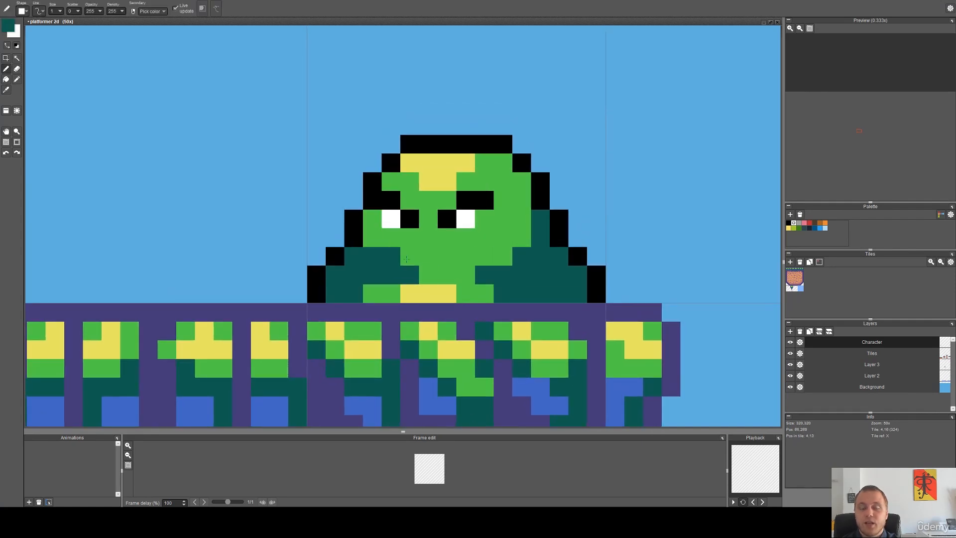
pyautogui.click(522, 238)
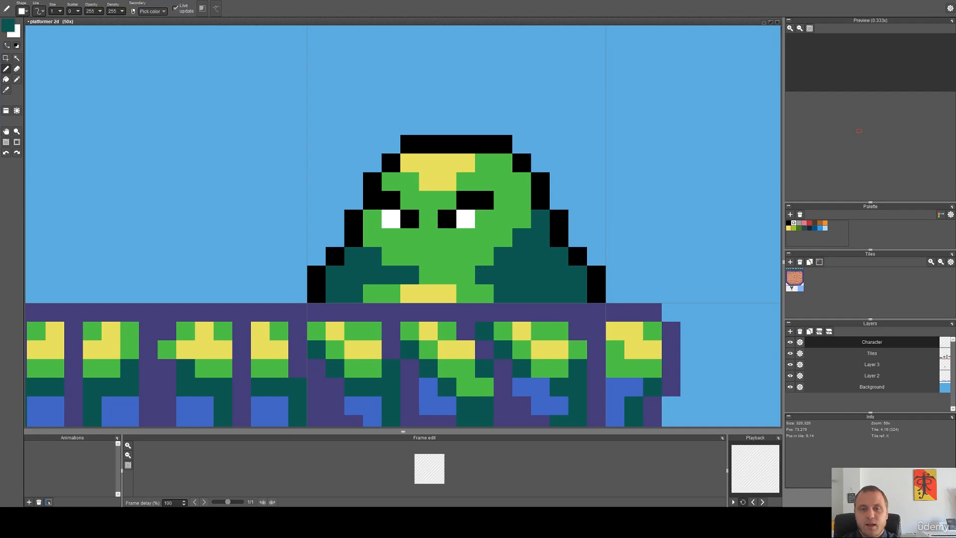
pyautogui.scroll(-5, 523, 248)
pyautogui.moveTo(556, 269)
pyautogui.mouseDown()
pyautogui.moveTo(500, 269)
pyautogui.moveTo(486, 258)
pyautogui.moveTo(508, 255)
pyautogui.mouseUp()
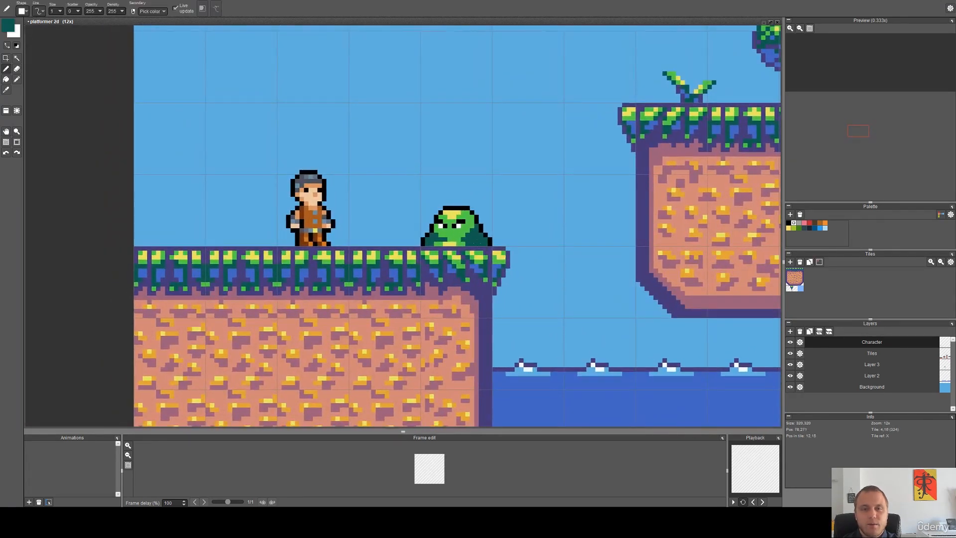
# Try pasting the copied running character between the hero and the slime, and cancel the paste.
pyautogui.scroll(3, 471, 236)
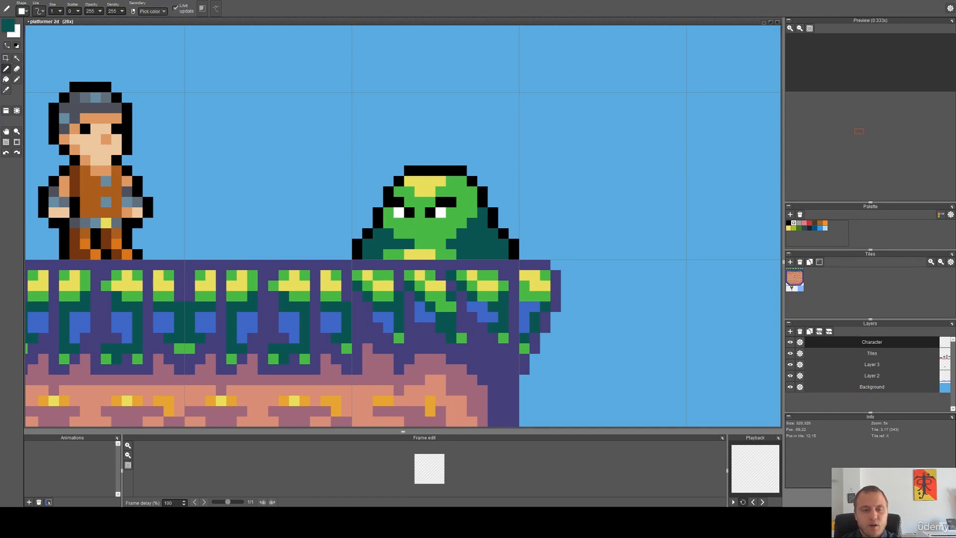
pyautogui.hotkey('ctrl', 'v')
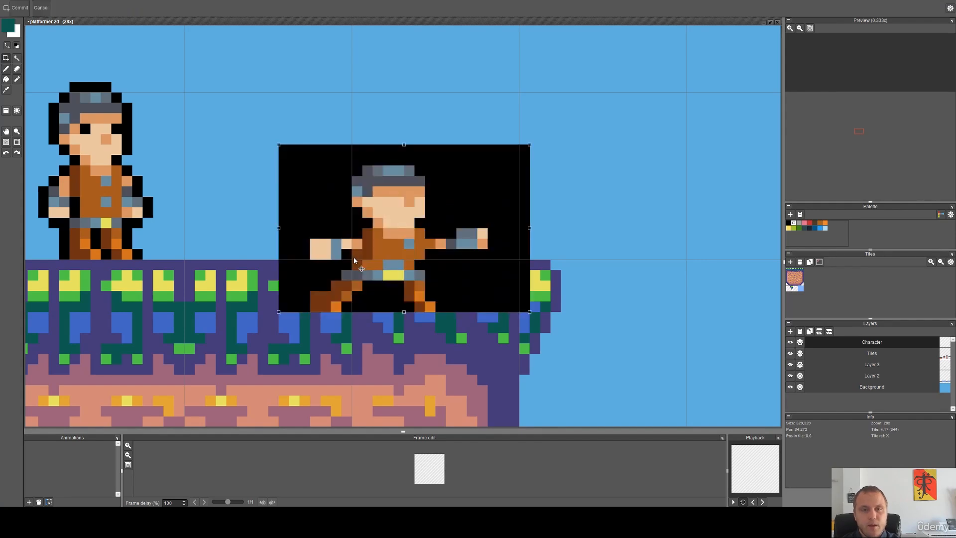
pyautogui.moveTo(433, 277); pyautogui.dragTo(274, 222)
pyautogui.moveTo(471, 255); pyautogui.dragTo(566, 290)
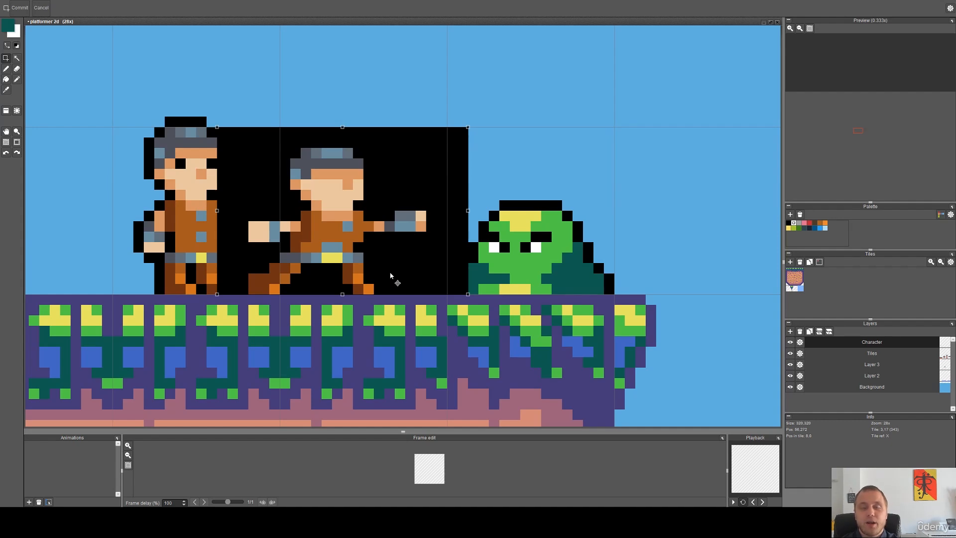
pyautogui.moveTo(390, 275); pyautogui.dragTo(428, 275)
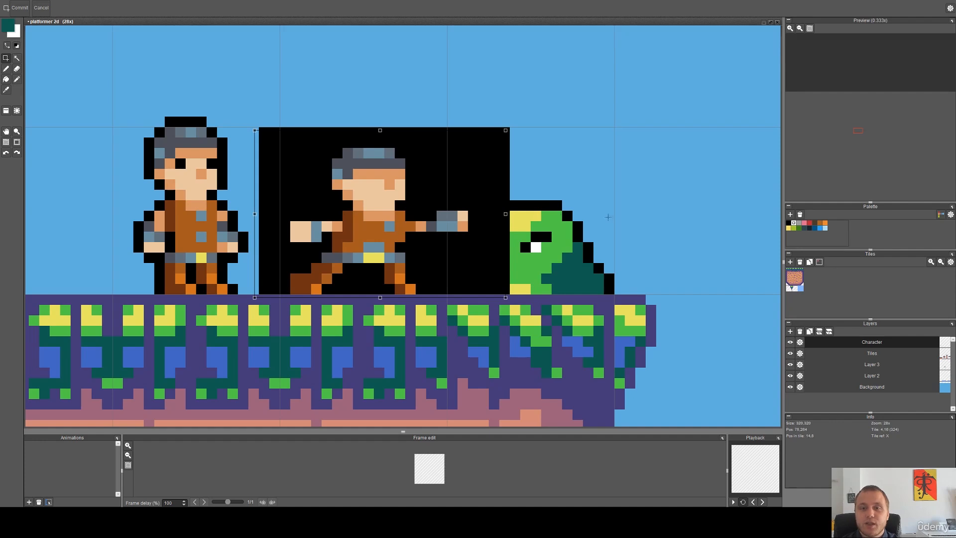
pyautogui.moveTo(474, 251); pyautogui.dragTo(397, 254)
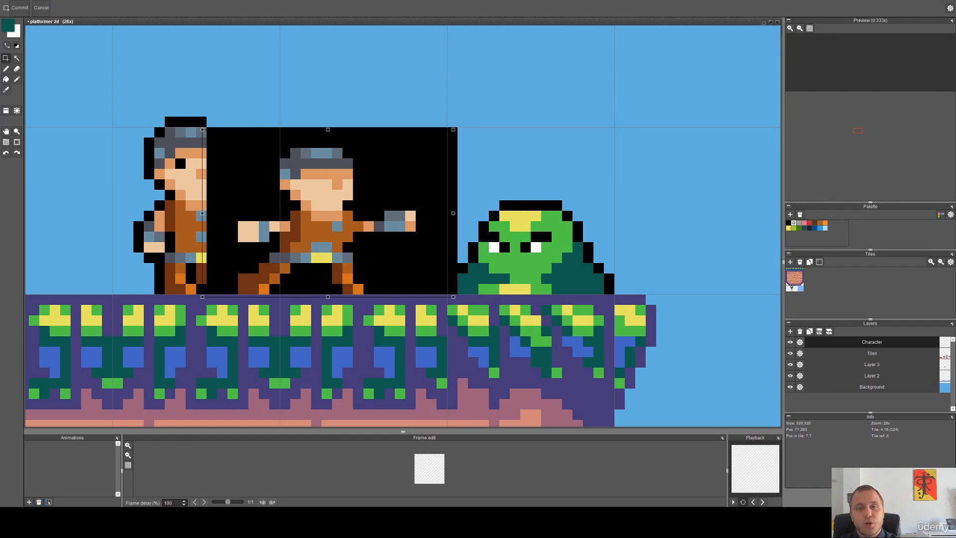
pyautogui.moveTo(406, 226); pyautogui.dragTo(427, 221)
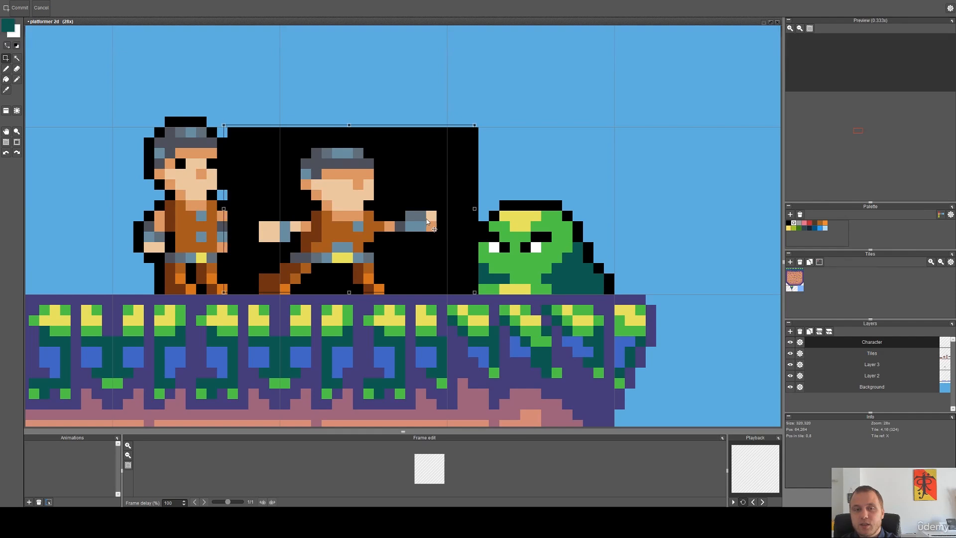
pyautogui.press('Escape')
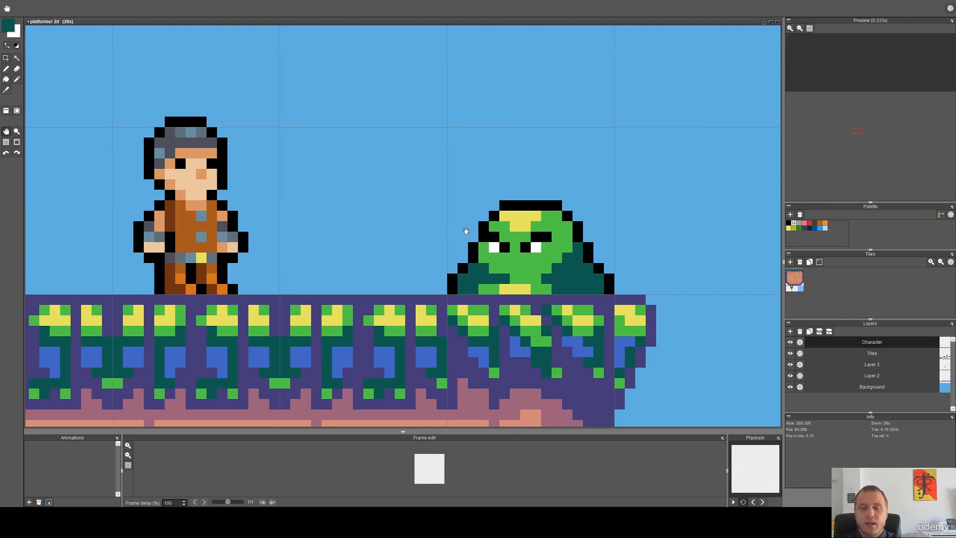
# Try shading the slime's lower outer corners in blue sampled from the grass, restoring part of the left corner in teal.
pyautogui.moveTo(471, 230); pyautogui.dragTo(497, 252)
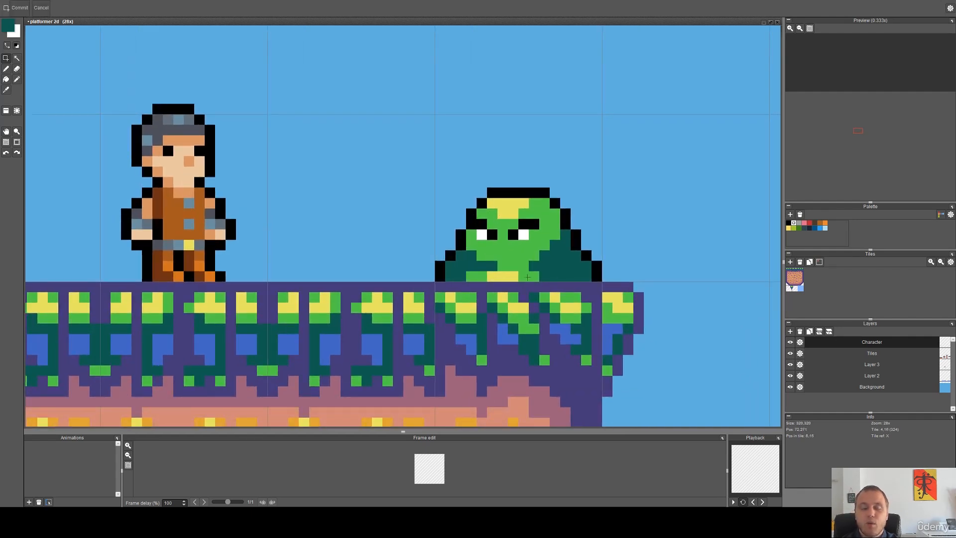
pyautogui.moveTo(546, 261); pyautogui.dragTo(491, 246)
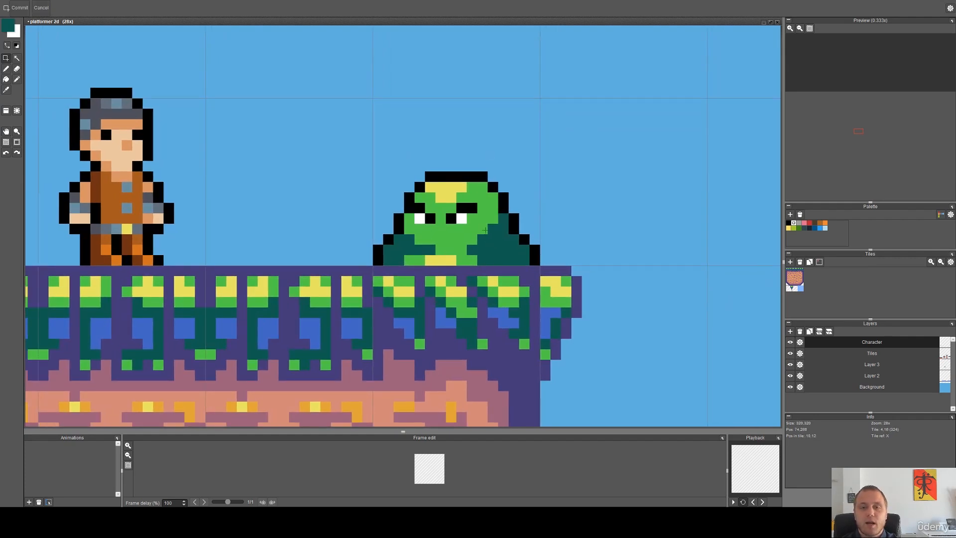
pyautogui.scroll(4, 486, 229)
pyautogui.press('alt')
pyautogui.keyDown('alt'); pyautogui.click(502, 359); pyautogui.keyUp('alt')
pyautogui.moveTo(523, 231)
pyautogui.mouseDown()
pyautogui.moveTo(491, 265)
pyautogui.moveTo(540, 249)
pyautogui.mouseUp()
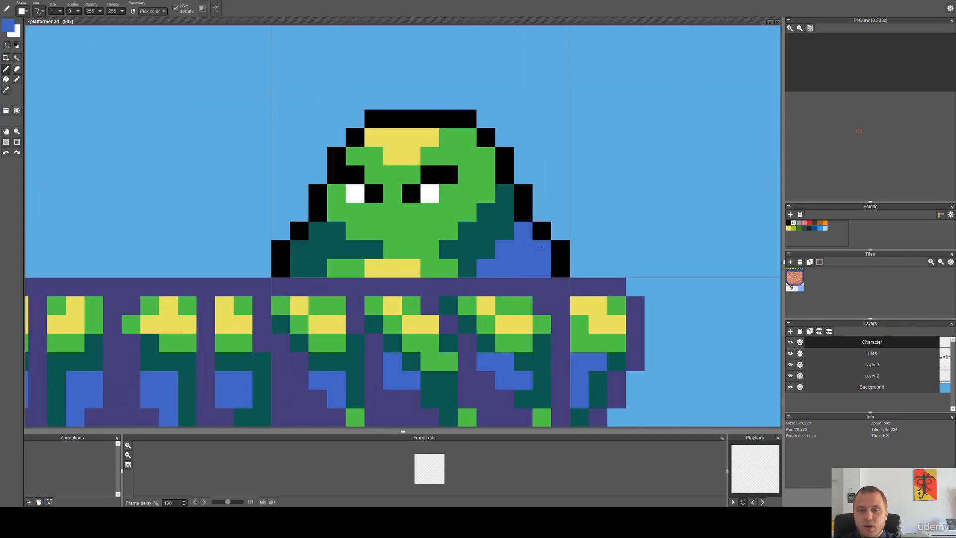
pyautogui.moveTo(318, 249)
pyautogui.mouseDown()
pyautogui.moveTo(317, 269)
pyautogui.moveTo(299, 259)
pyautogui.mouseUp()
pyautogui.press('alt')
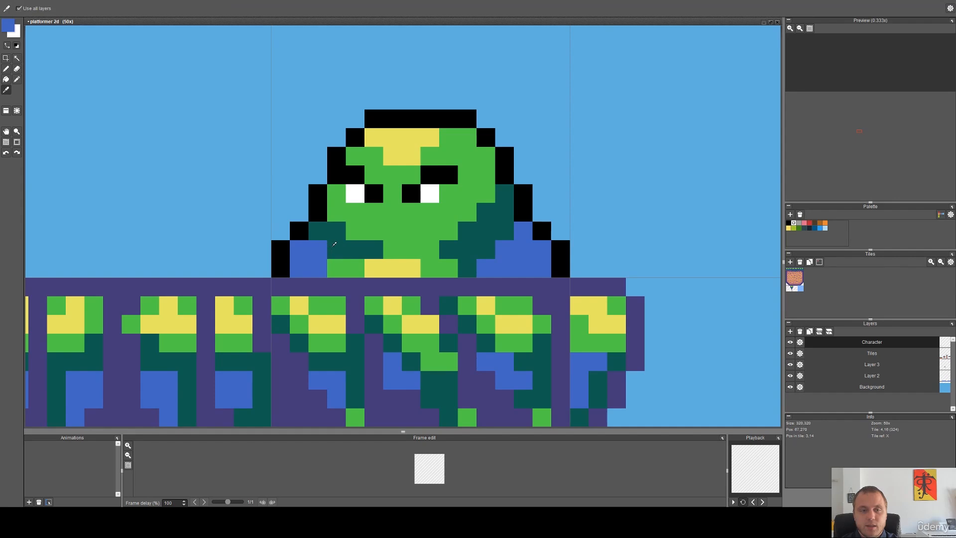
pyautogui.keyDown('alt'); pyautogui.click(333, 244); pyautogui.keyUp('alt')
pyautogui.click(318, 250)
# Try darkening the outermost bottom pixels of the slime's blue corners with dark purple sampled from the ledge.
pyautogui.press('alt')
pyautogui.click(541, 268)
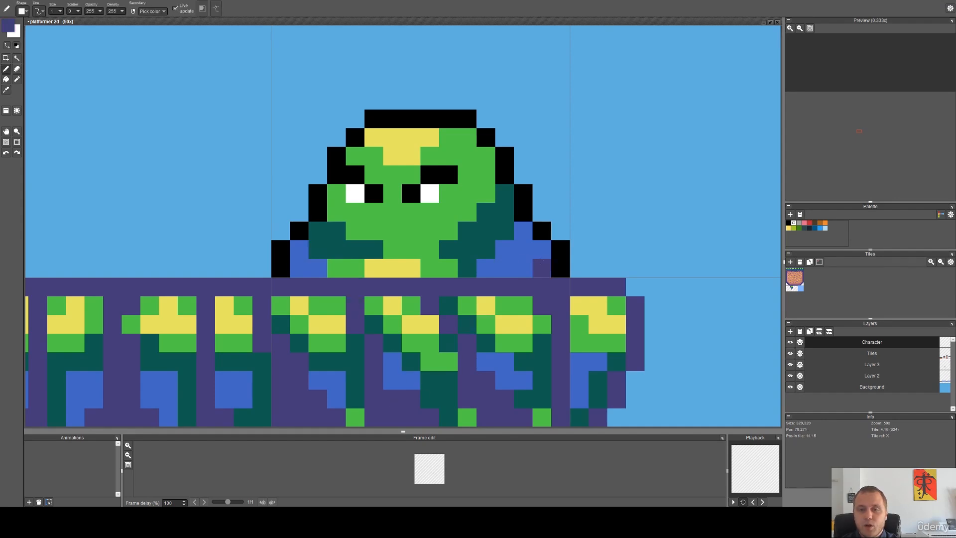
pyautogui.click(541, 249)
pyautogui.click(523, 268)
pyautogui.click(299, 268)
# Undo the blue and purple shading in the slime's lower corners.
pyautogui.press('space')
pyautogui.moveTo(404, 226)
pyautogui.mouseDown()
pyautogui.moveTo(463, 223)
pyautogui.moveTo(471, 209)
pyautogui.mouseUp()
pyautogui.moveTo(411, 204)
pyautogui.mouseDown()
pyautogui.moveTo(433, 209)
pyautogui.moveTo(497, 258)
pyautogui.mouseUp()
pyautogui.scroll(-4, 446, 219)
pyautogui.press('space')
pyautogui.scroll(-1, 558, 293)
pyautogui.press('space')
pyautogui.moveTo(557, 293); pyautogui.dragTo(527, 283)
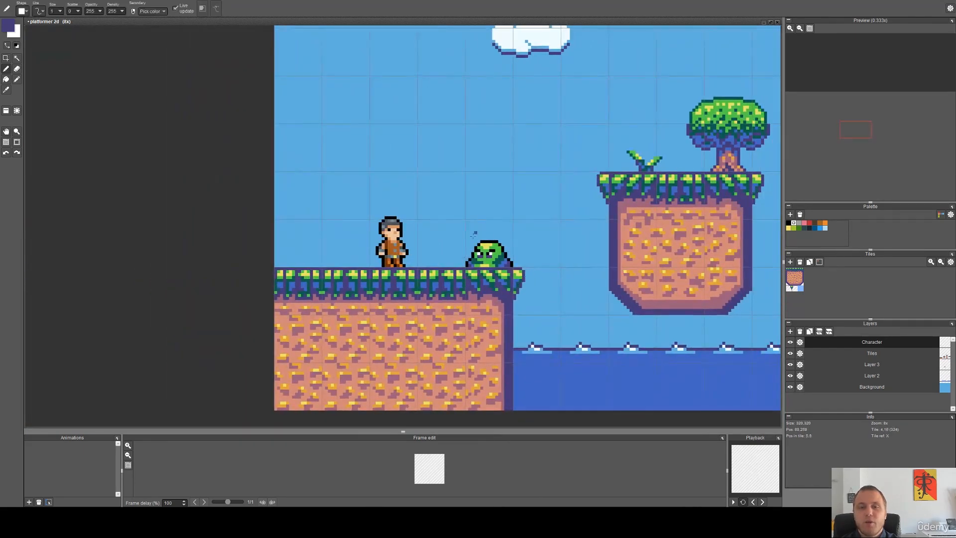
pyautogui.scroll(2, 517, 272)
pyautogui.hotkey('ctrl', 'z')
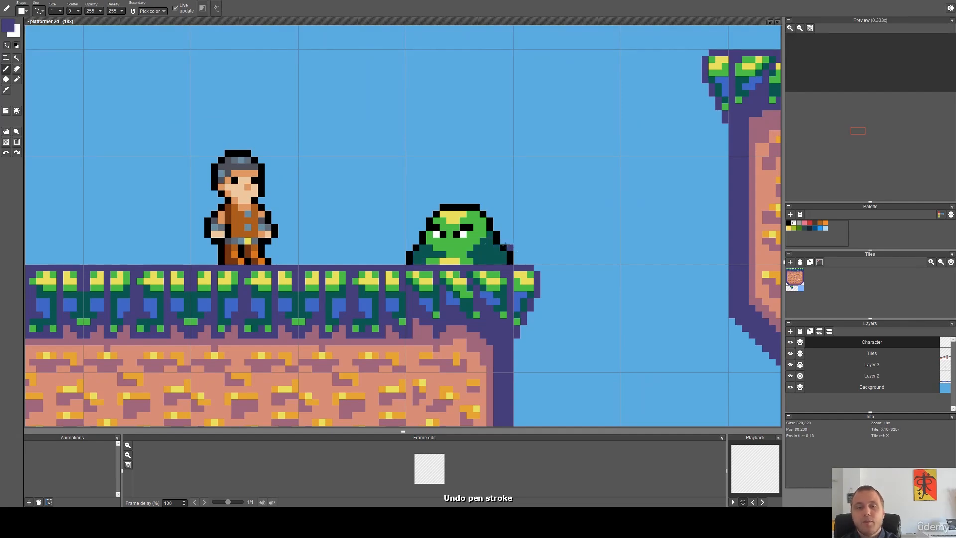
# Trim the inner edge of the dark teal shading on the slime's right side with sampled body green.
pyautogui.press('space')
pyautogui.scroll(-1, 483, 267)
pyautogui.scroll(-1, 524, 287)
pyautogui.moveTo(524, 287); pyautogui.dragTo(481, 287)
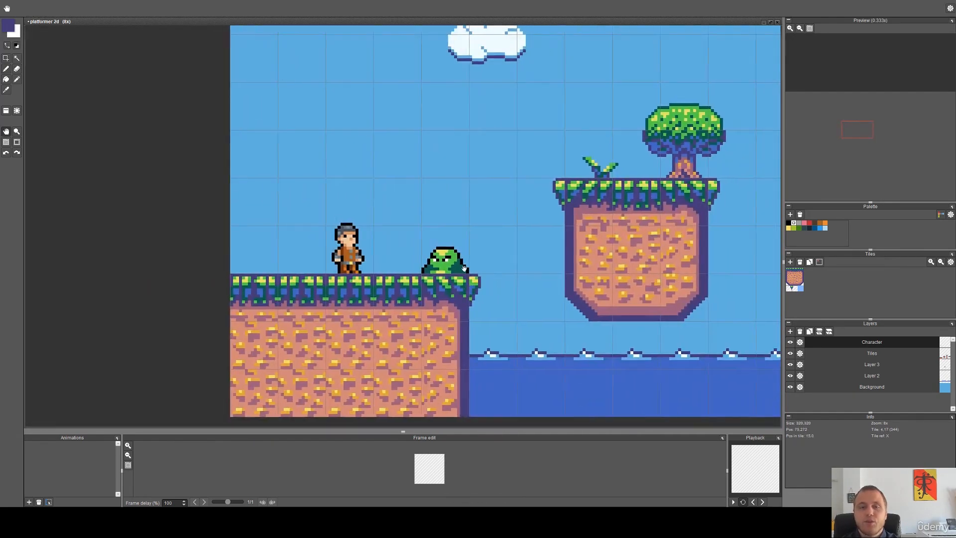
pyautogui.scroll(5, 464, 273)
pyautogui.rightClick(401, 235)
pyautogui.click(436, 217)
pyautogui.click(399, 254)
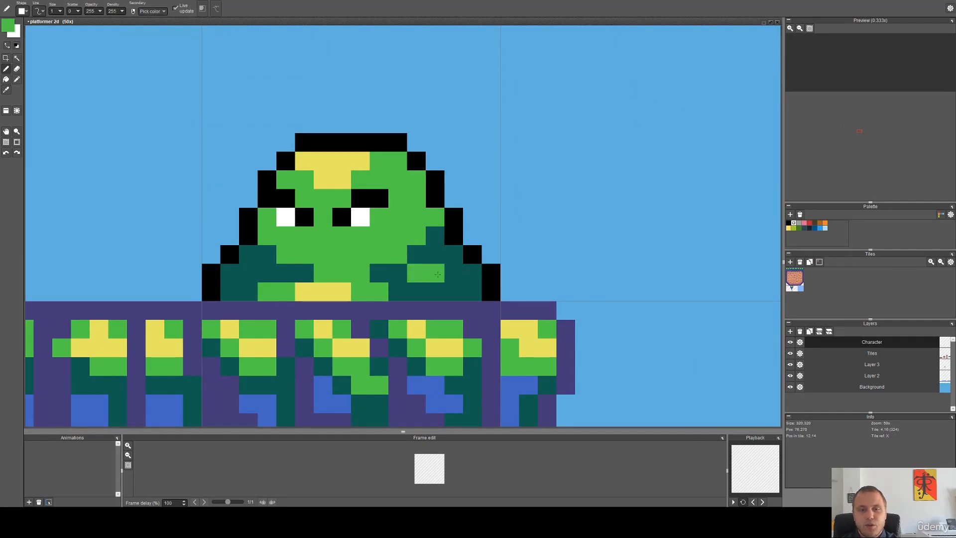
pyautogui.rightClick(416, 273)
pyautogui.scroll(-5, 410, 274)
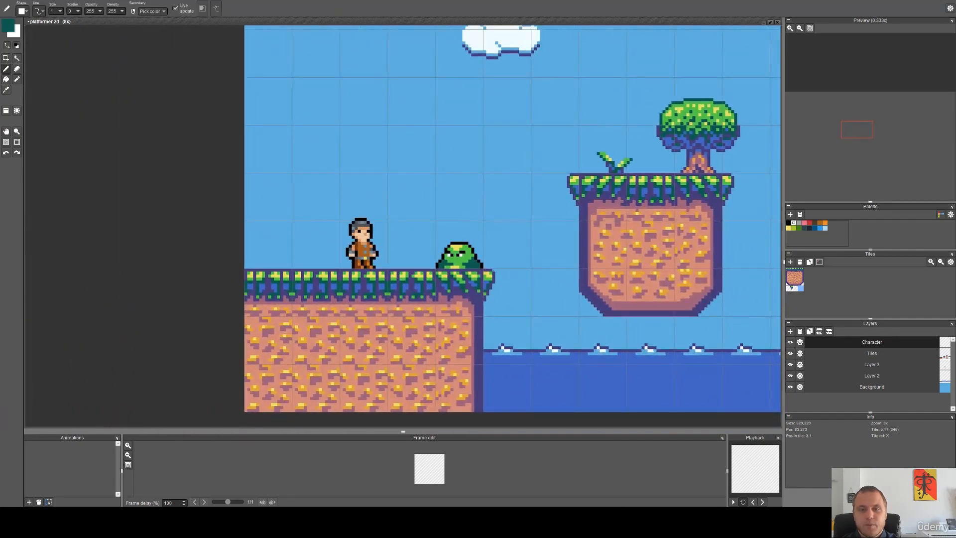
pyautogui.scroll(1, 473, 262)
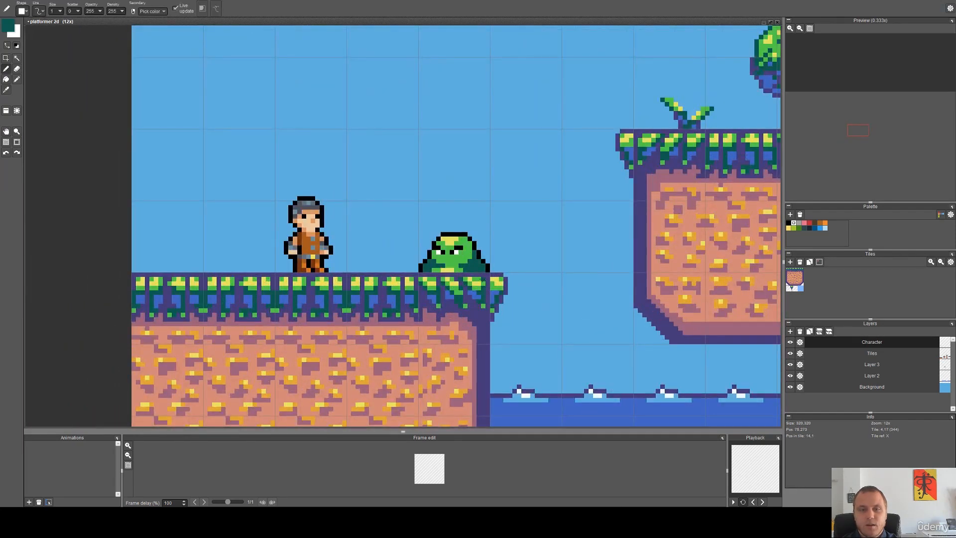
pyautogui.scroll(3, 455, 271)
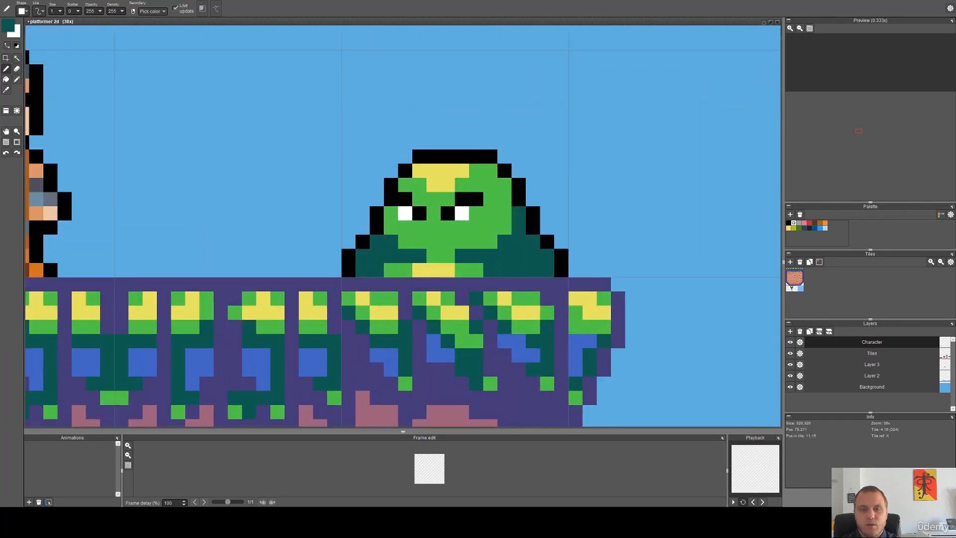
pyautogui.scroll(-3, 448, 255)
pyautogui.scroll(-1, 467, 284)
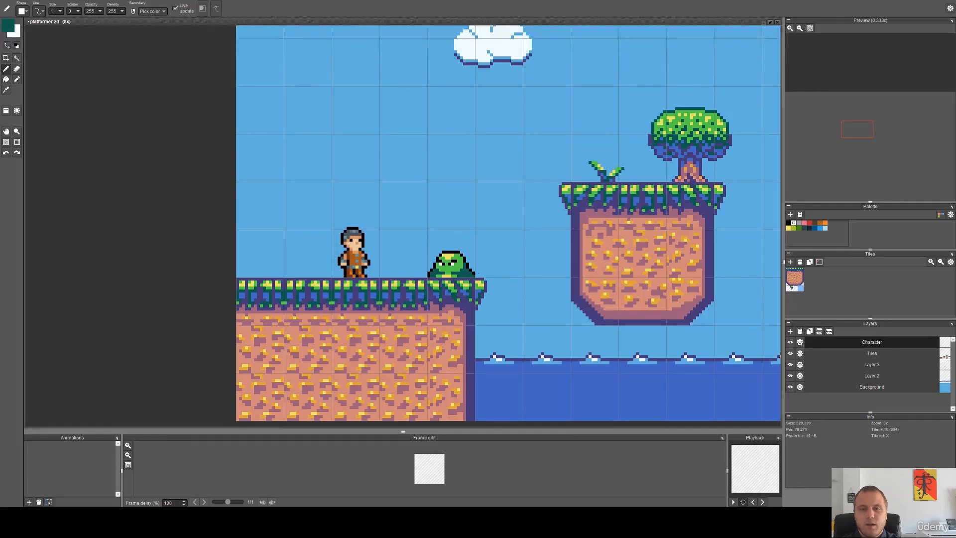
pyautogui.moveTo(456, 293); pyautogui.dragTo(489, 261)
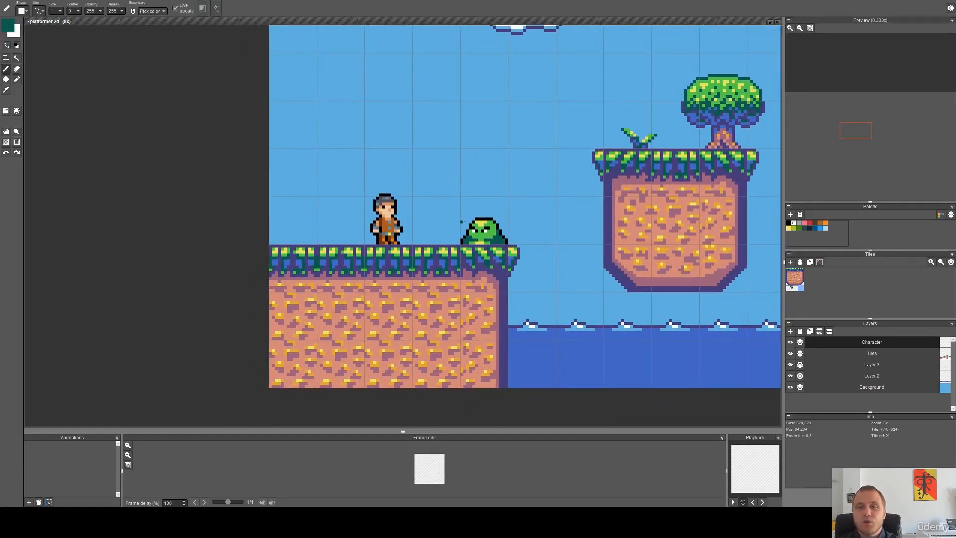
# Examine how the finished slime reads against the character, ledge and whole scene at several magnifications.
pyautogui.moveTo(462, 221); pyautogui.dragTo(435, 207)
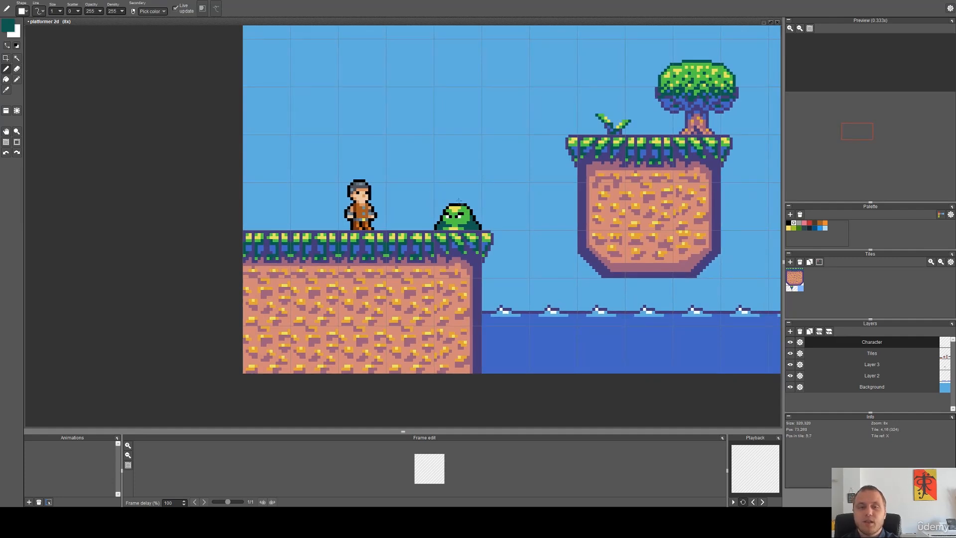
pyautogui.scroll(-3, 450, 202)
pyautogui.moveTo(535, 220); pyautogui.dragTo(494, 263)
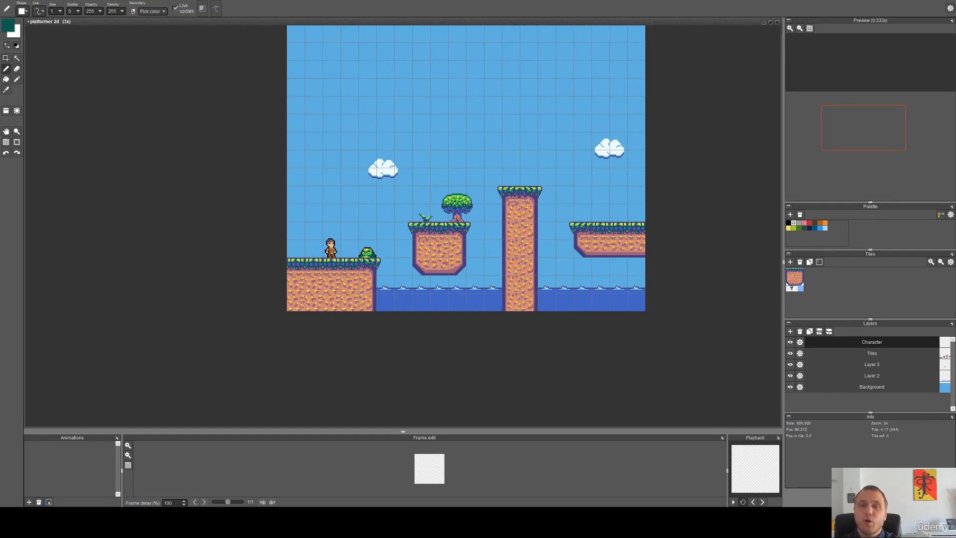
pyautogui.scroll(1, 364, 259)
pyautogui.scroll(1, 358, 257)
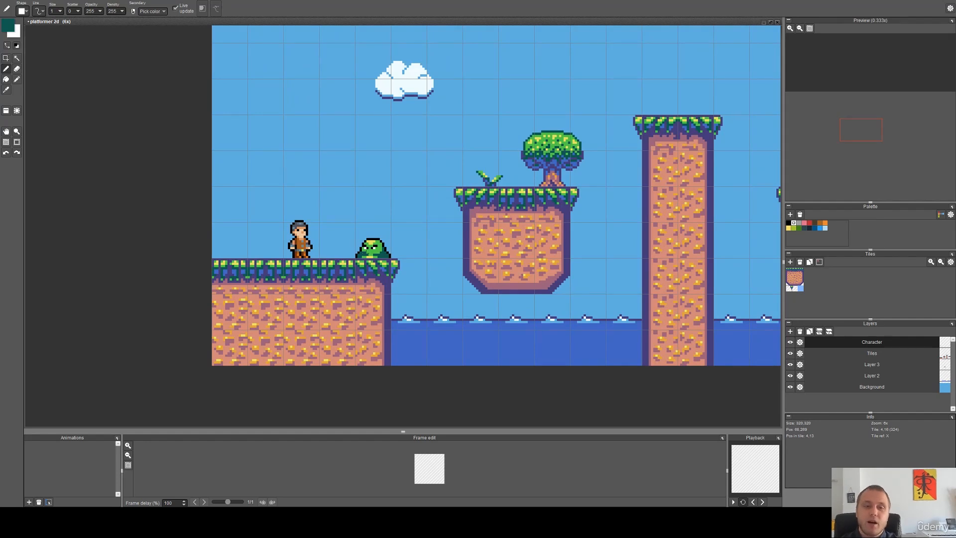
pyautogui.scroll(5, 374, 251)
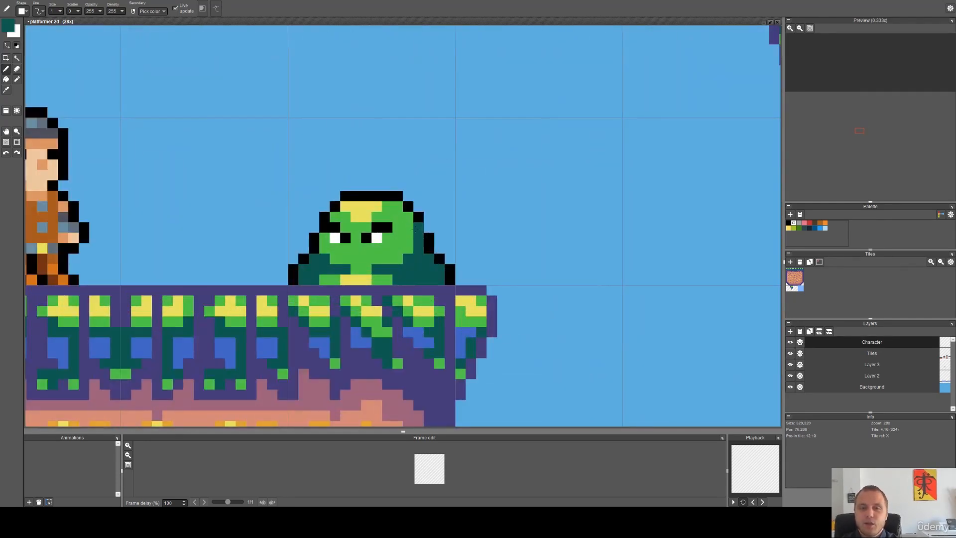
pyautogui.scroll(-4, 420, 218)
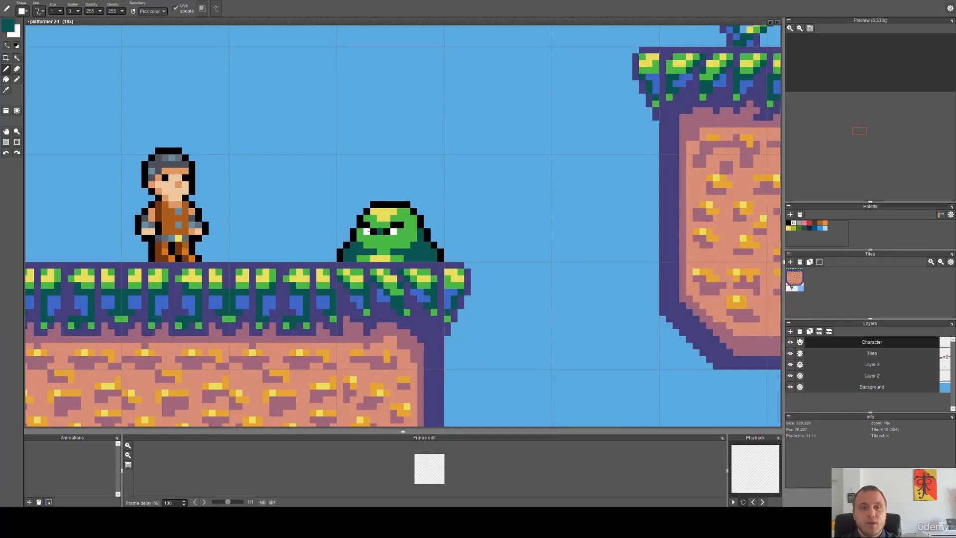
pyautogui.scroll(-1, 480, 237)
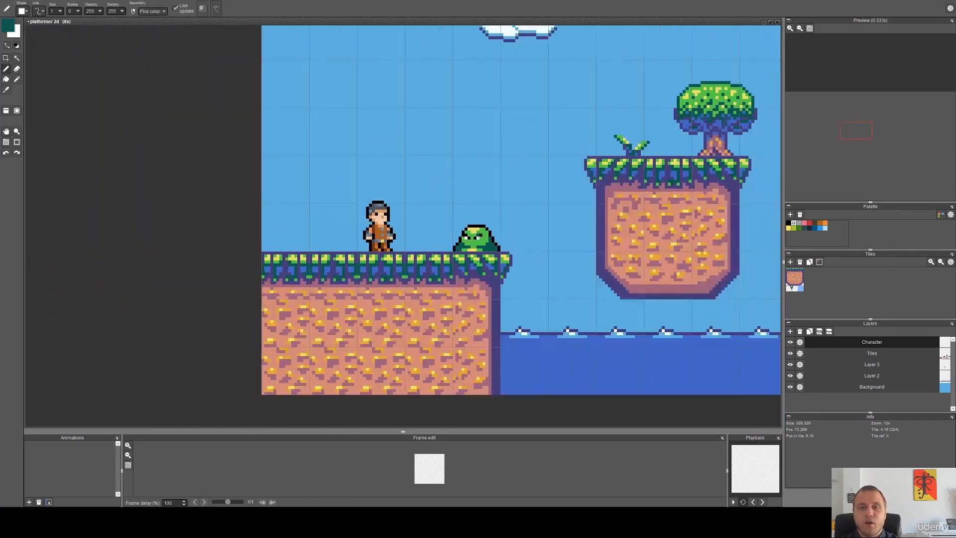
pyautogui.moveTo(484, 249); pyautogui.dragTo(384, 237)
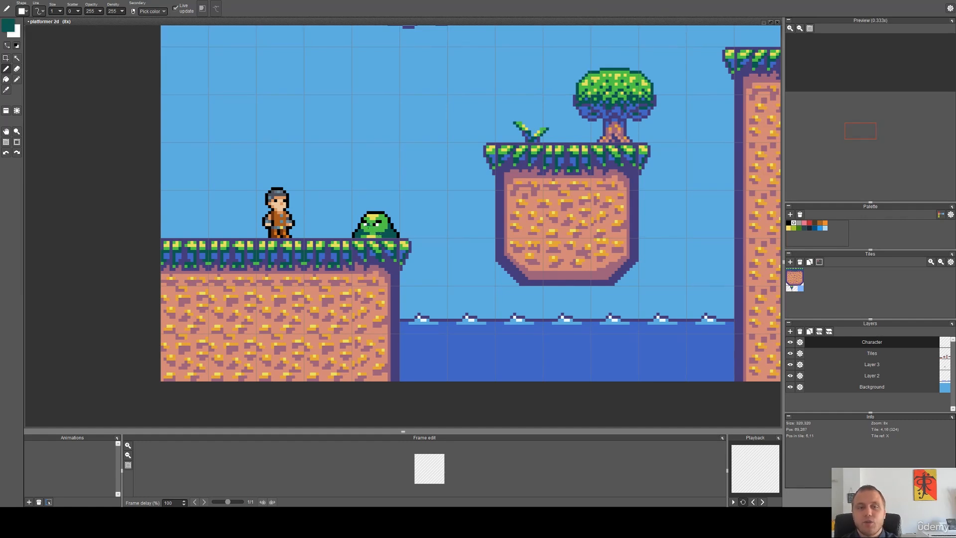
# Duplicate the slime and place the copy on the ledge between the character and the original.
pyautogui.scroll(1, 367, 229)
pyautogui.press('s')
pyautogui.moveTo(345, 175); pyautogui.dragTo(420, 251)
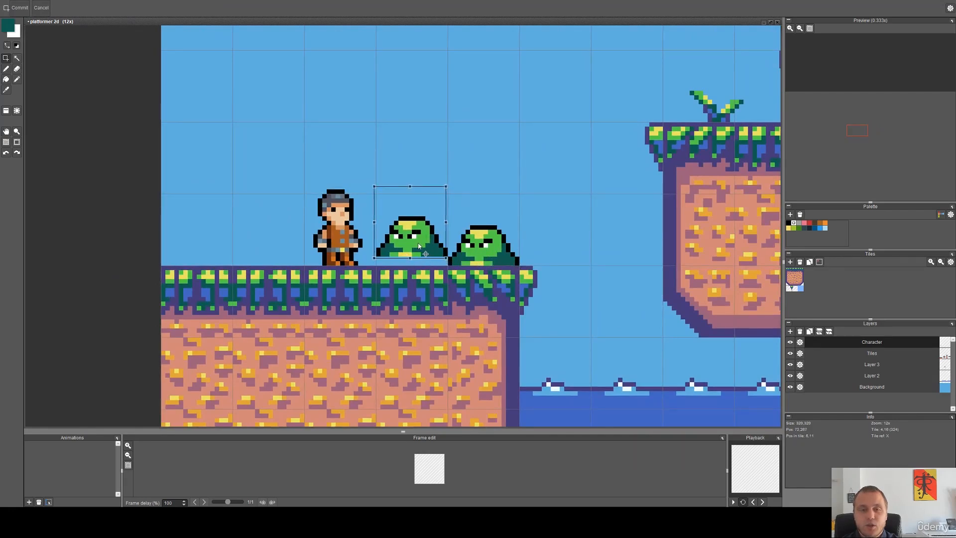
pyautogui.click(477, 223)
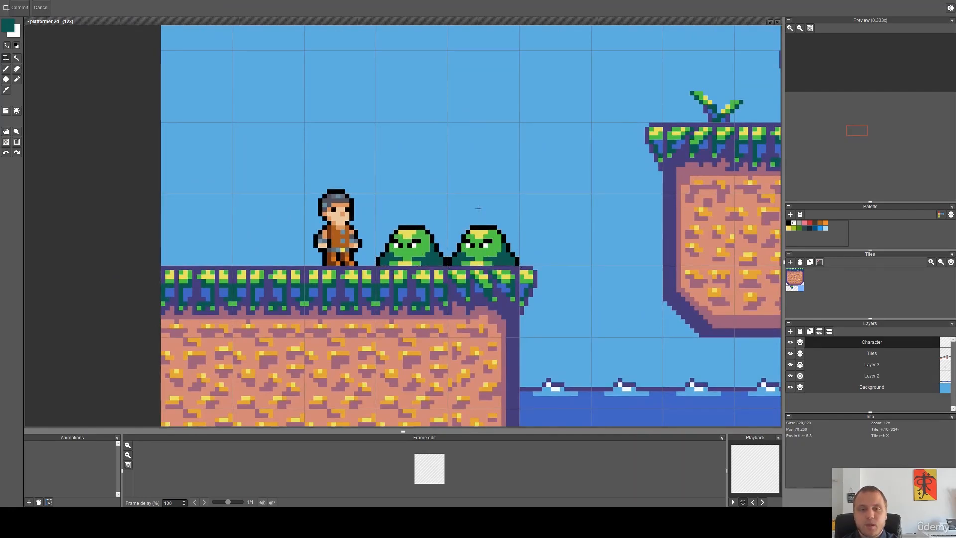
# Recolour the slime copy's black outline with dark purple sampled from the ledge, using a non-contiguous fill.
pyautogui.scroll(3, 440, 242)
pyautogui.press('b')
pyautogui.rightClick(460, 322)
pyautogui.click(460, 296)
pyautogui.press('f')
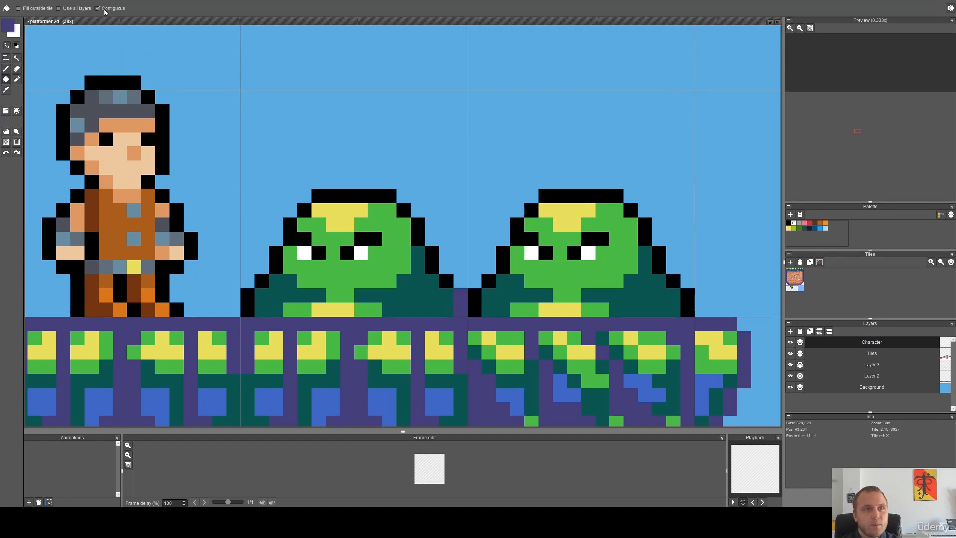
pyautogui.click(412, 237)
# Compare the purple-outlined slime with the black-outlined one at close and distant magnifications.
pyautogui.scroll(-4, 419, 273)
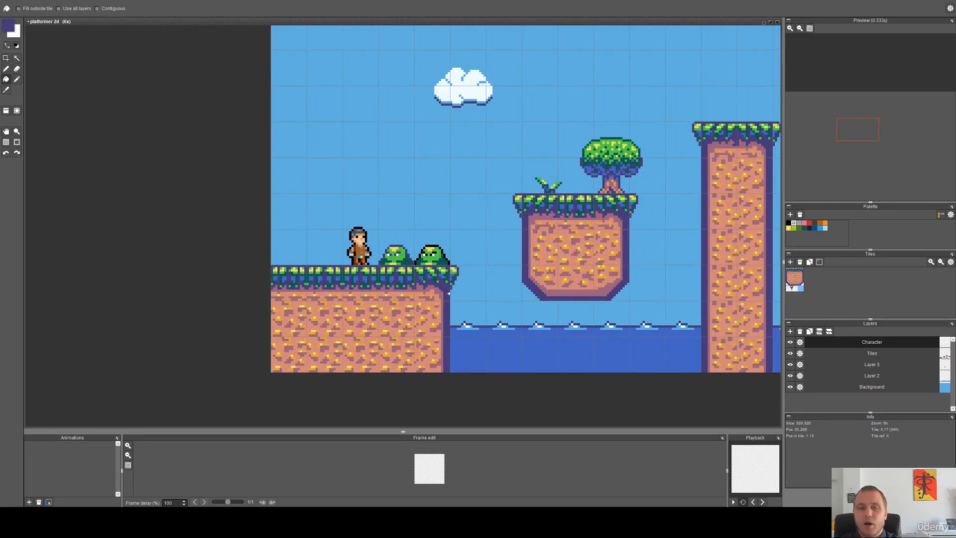
pyautogui.scroll(4, 403, 281)
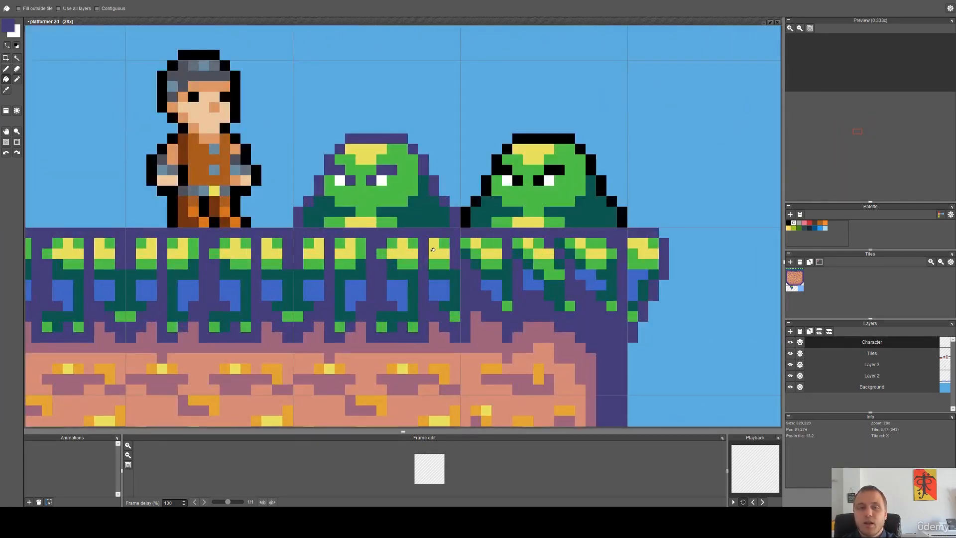
pyautogui.scroll(-3, 418, 228)
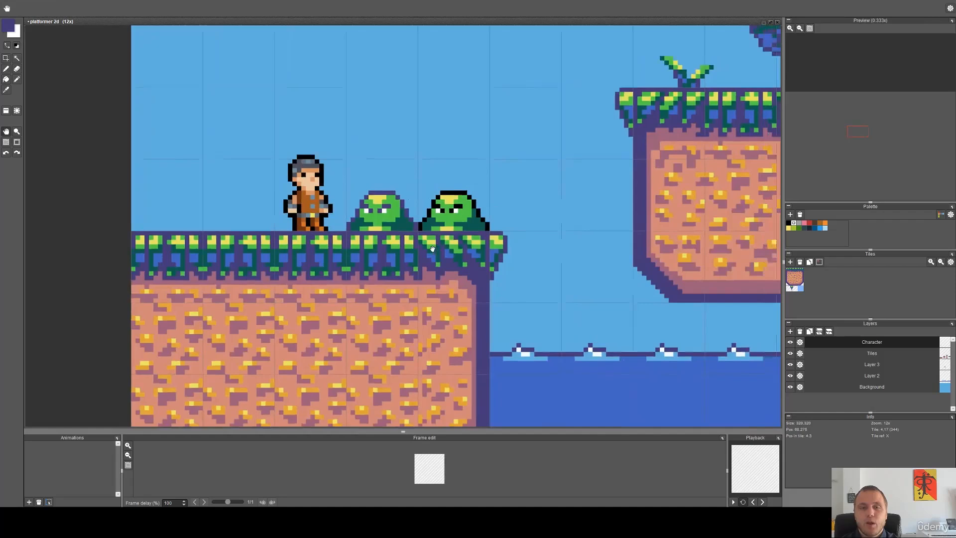
pyautogui.scroll(-2, 404, 246)
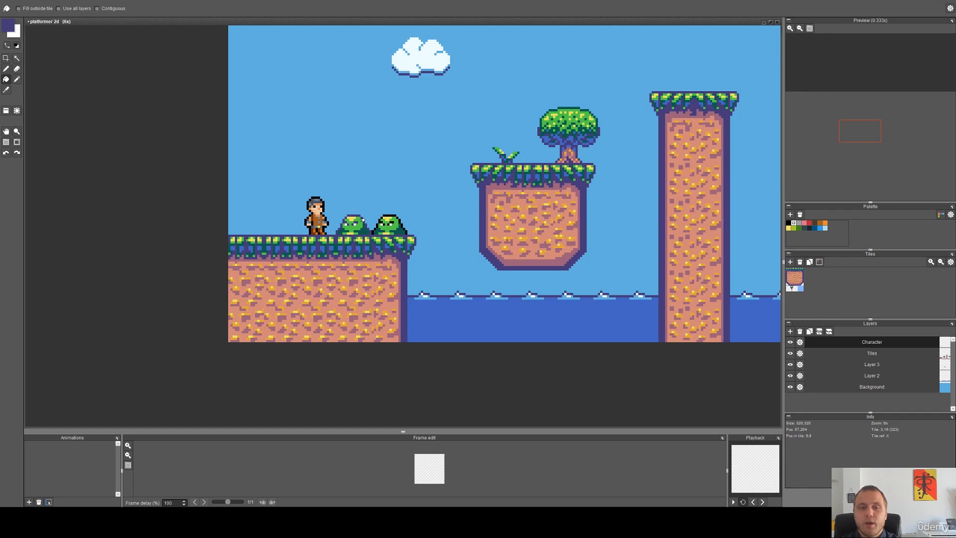
pyautogui.scroll(2, 342, 224)
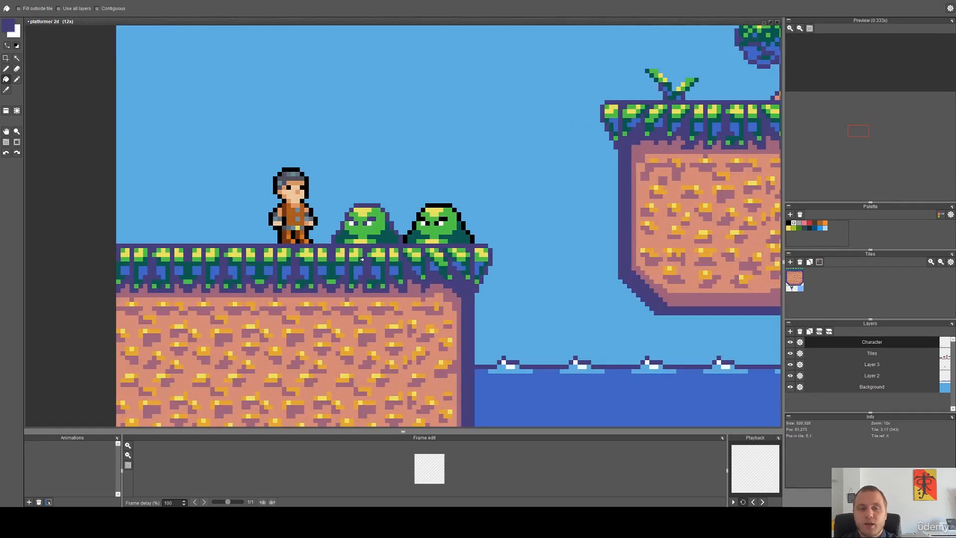
pyautogui.scroll(-3, 365, 257)
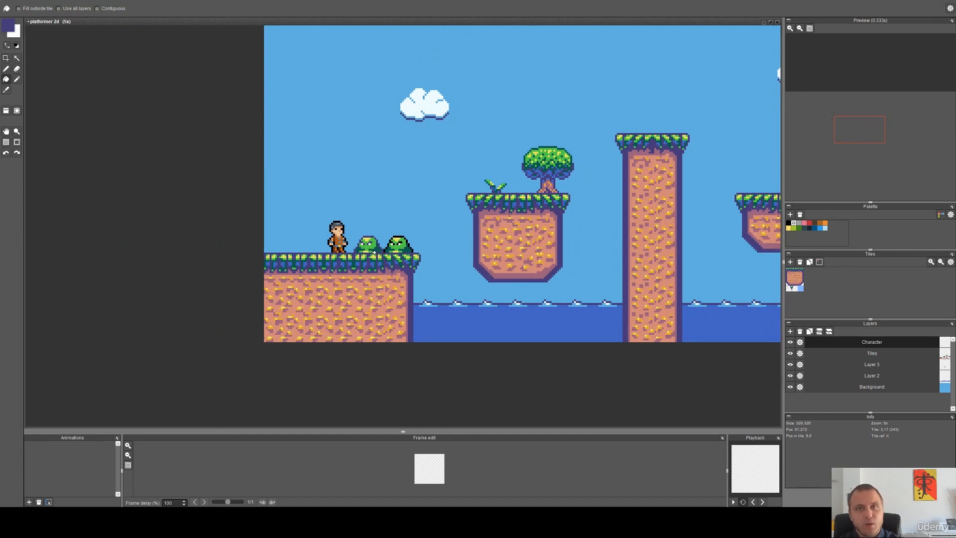
pyautogui.scroll(3, 376, 253)
# Undo the purple outline fill and remove the duplicated slime from the ledge.
pyautogui.hotkey('ctrl', 'z')
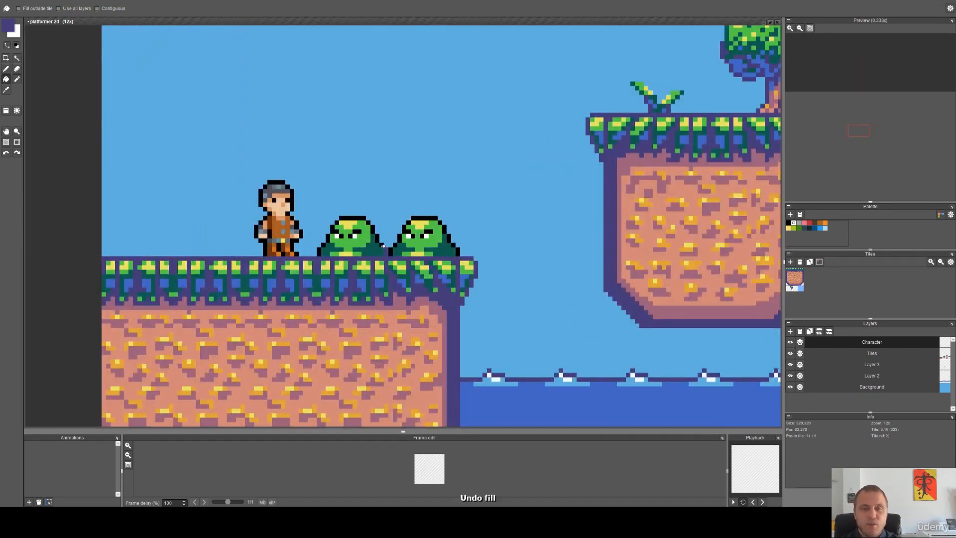
pyautogui.press('Delete')
pyautogui.scroll(-3, 381, 246)
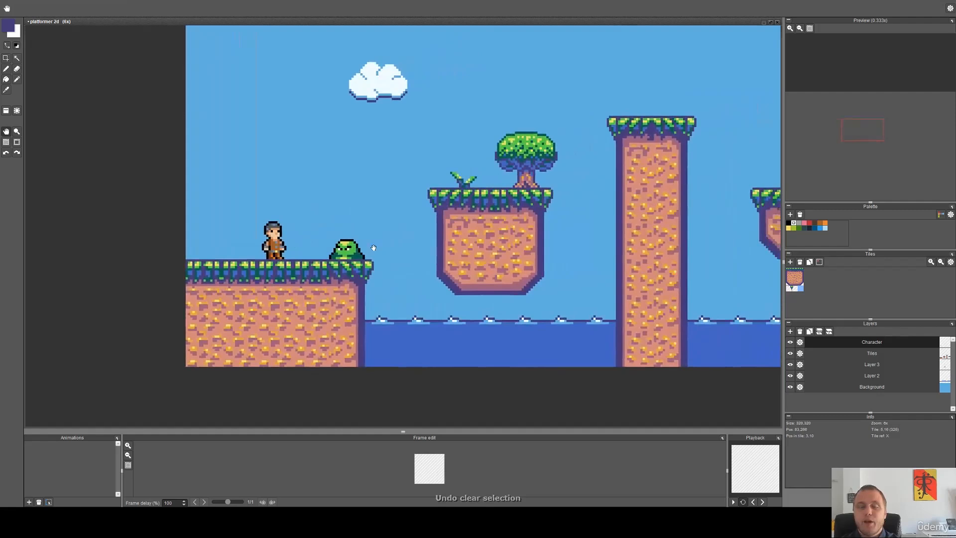
pyautogui.moveTo(391, 260); pyautogui.dragTo(434, 261)
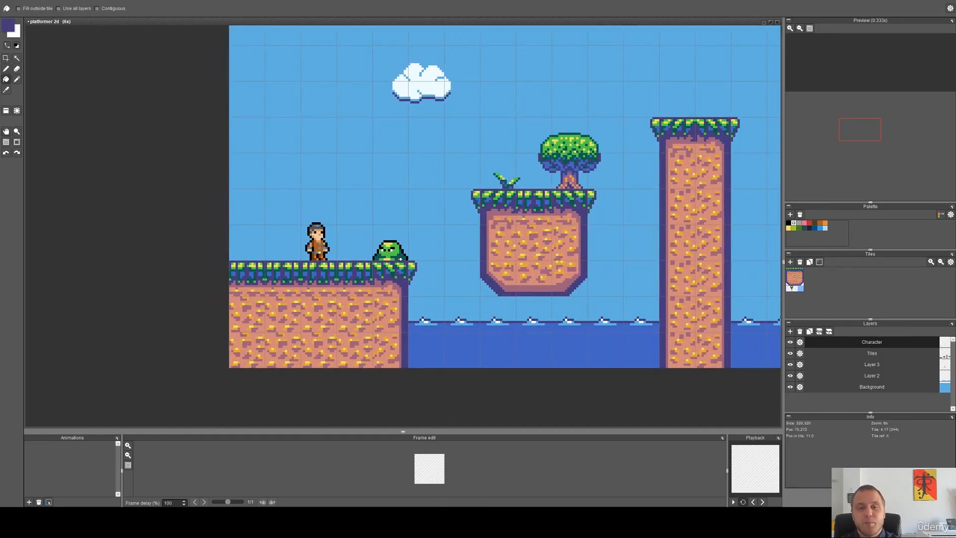
pyautogui.scroll(1, 400, 261)
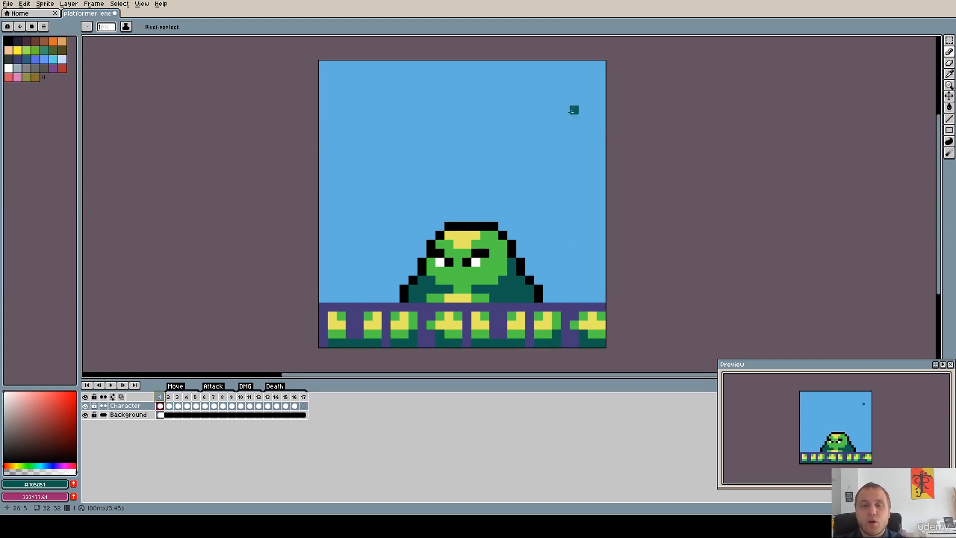
# Switch to the slime animation file in Aseprite and check the duration of the Move animation's first frame.
pyautogui.click(583, 262)
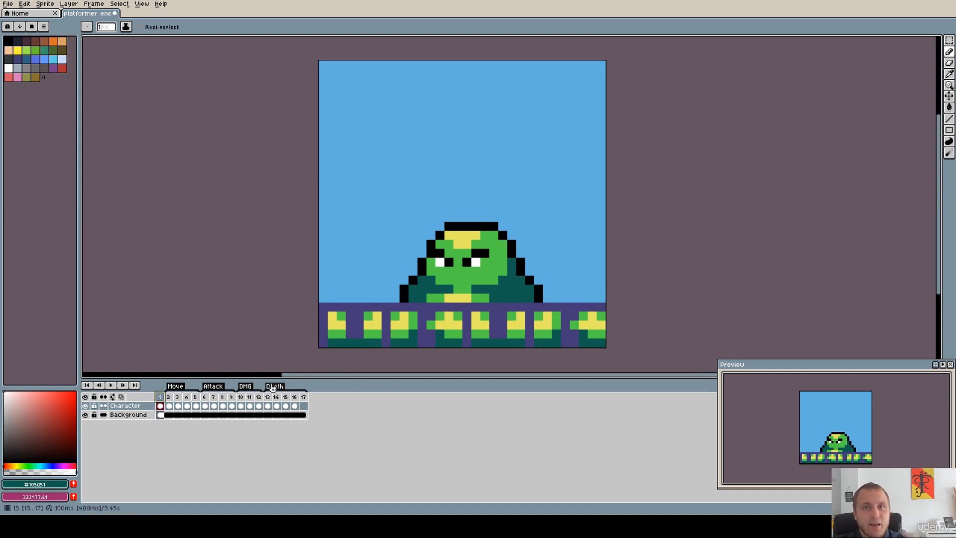
pyautogui.doubleClick(172, 398)
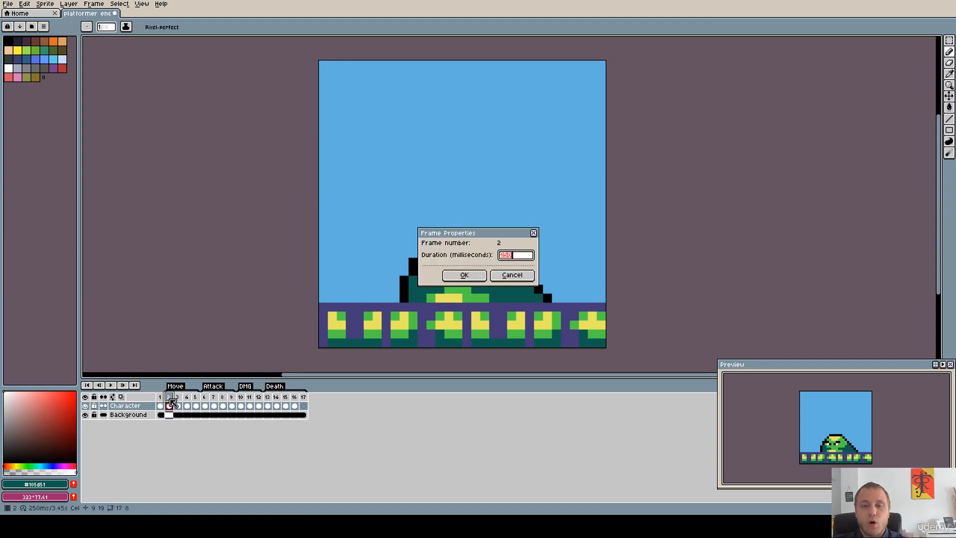
pyautogui.press('Return')
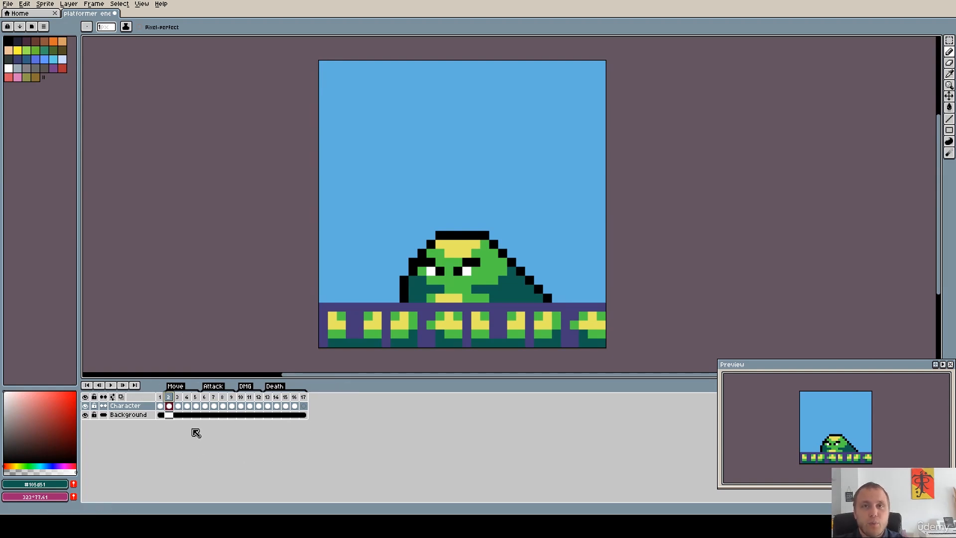
# Step back and forth through frames 2 to 5 of the Move animation to compare the slime's poses.
pyautogui.click(186, 398)
pyautogui.click(196, 398)
pyautogui.click(171, 397)
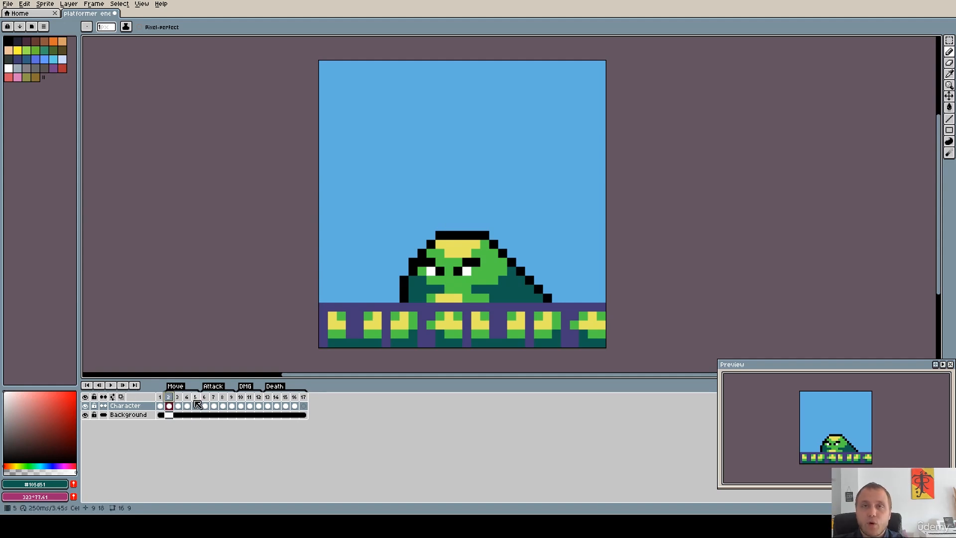
pyautogui.click(178, 398)
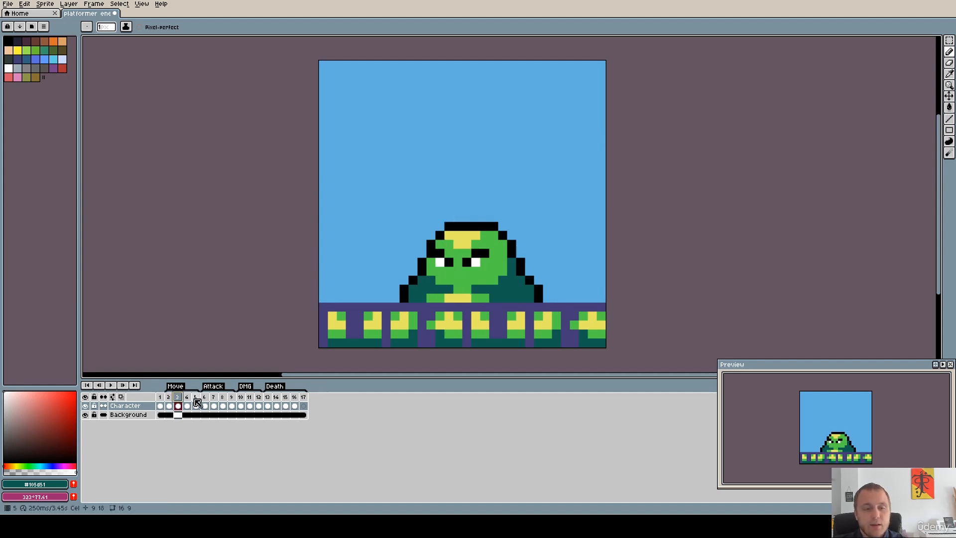
pyautogui.click(169, 397)
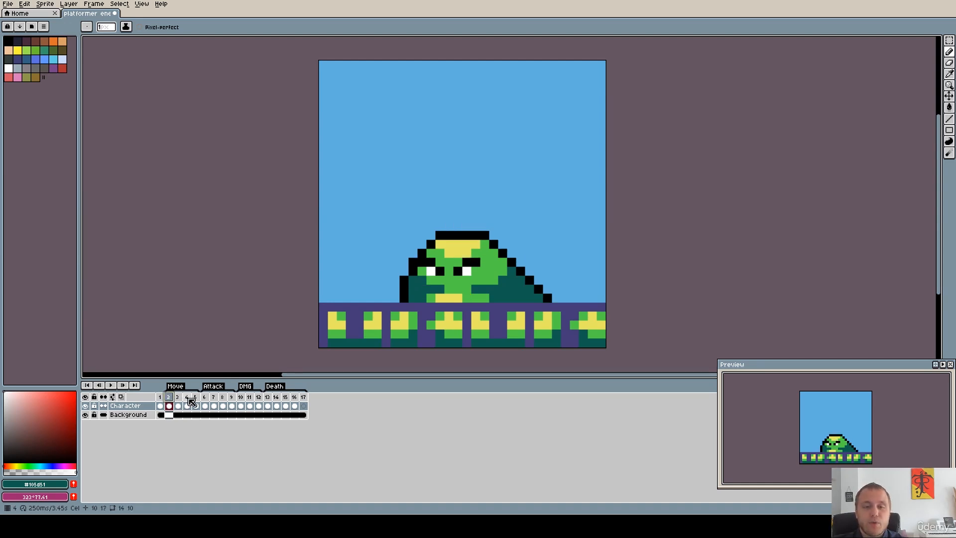
pyautogui.click(189, 398)
pyautogui.click(171, 405)
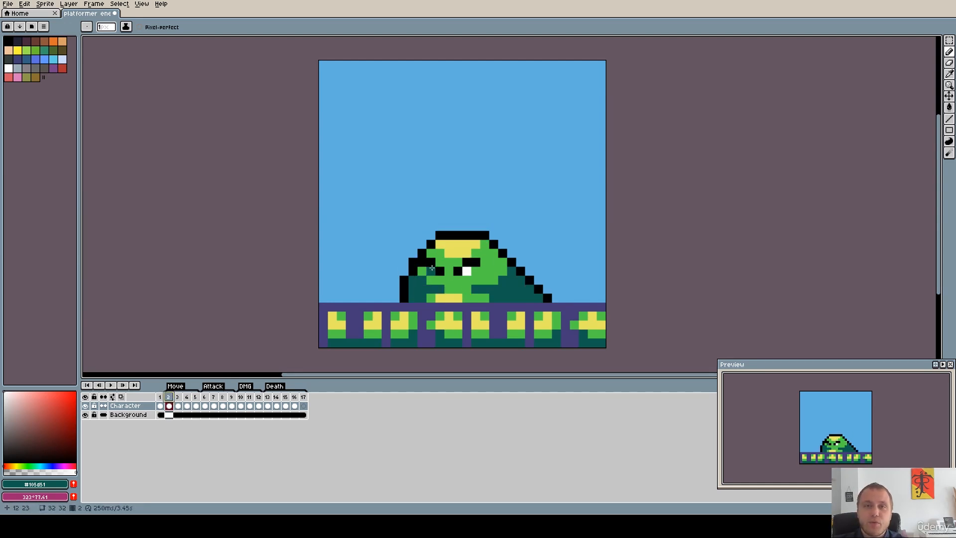
pyautogui.click(181, 404)
pyautogui.click(172, 405)
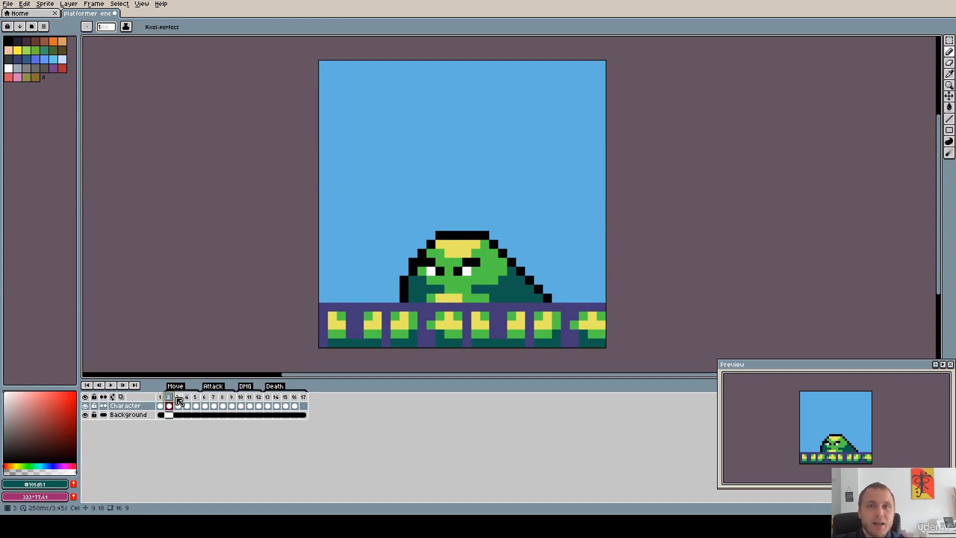
pyautogui.click(179, 405)
pyautogui.click(187, 406)
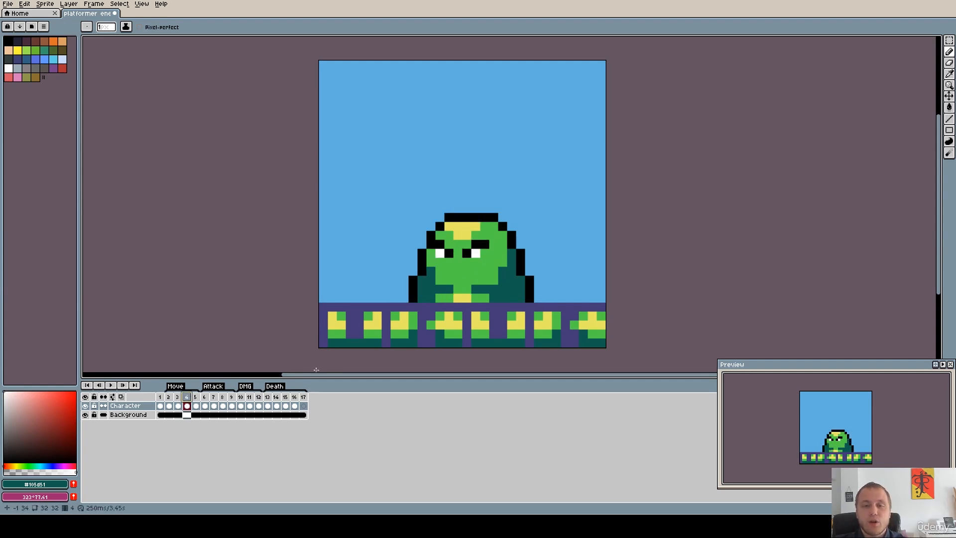
pyautogui.click(170, 404)
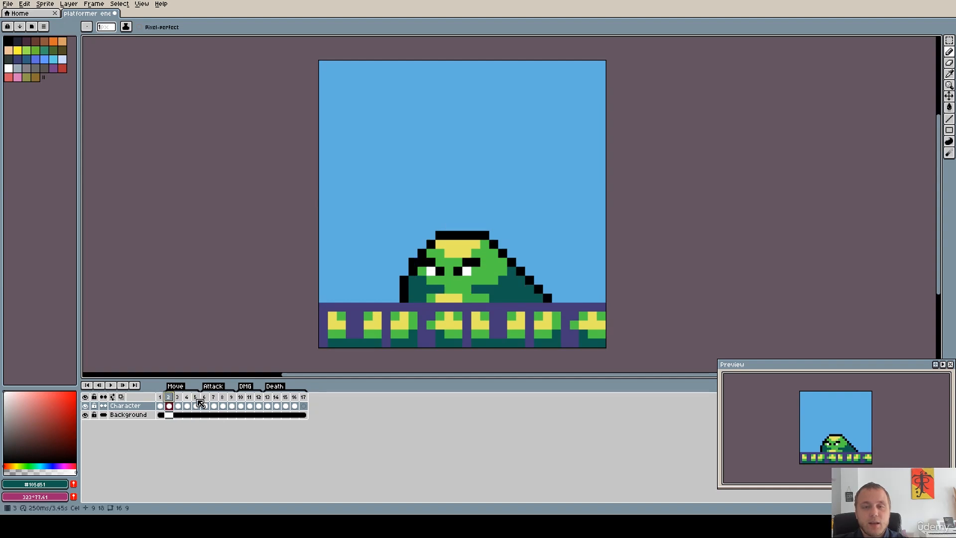
pyautogui.press('Right')
pyautogui.press('Right')
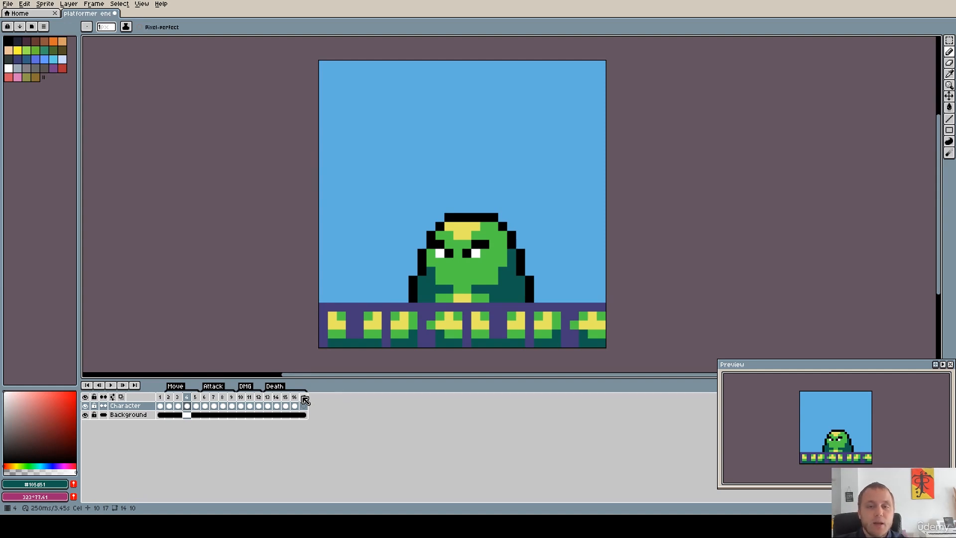
pyautogui.press('Right')
pyautogui.click(169, 397)
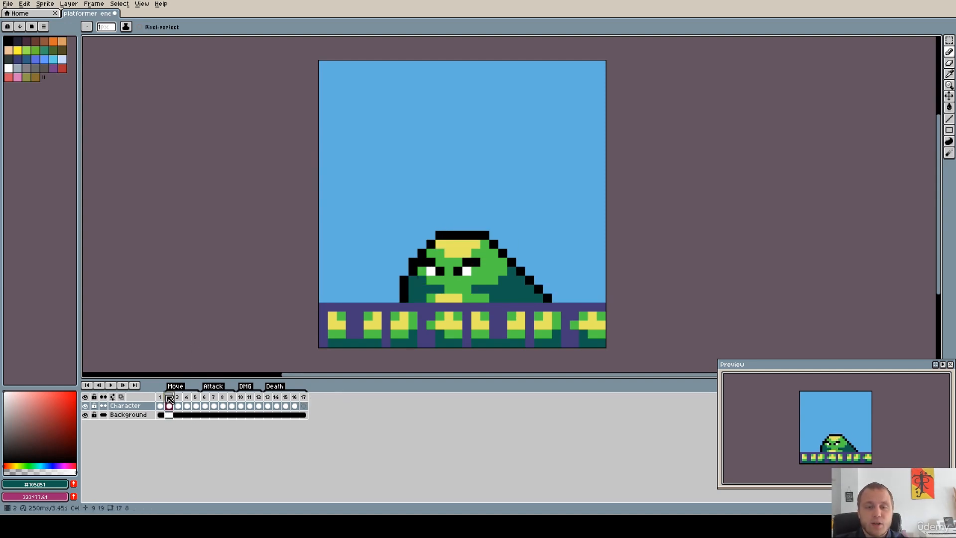
# Play back the slime's Move and Attack animations and stop the playback.
pyautogui.click(111, 385)
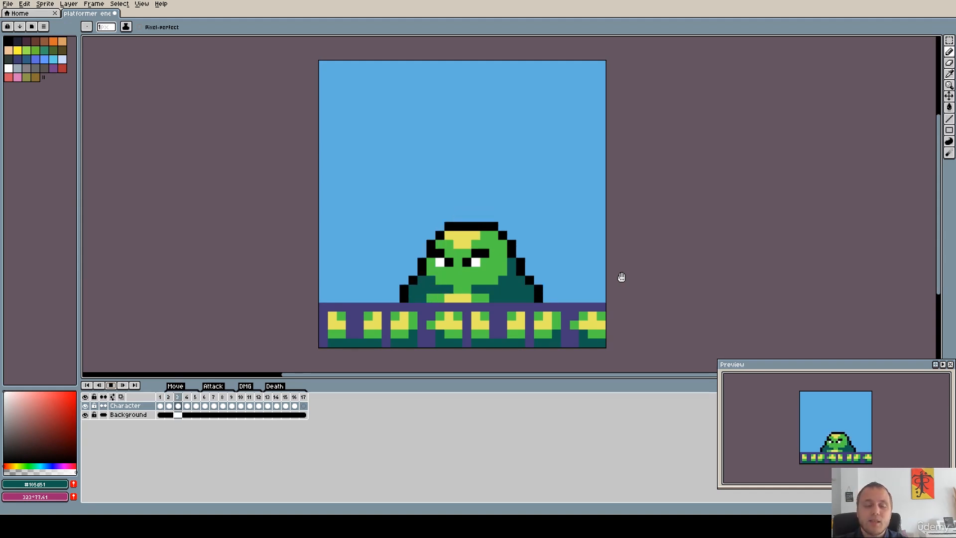
pyautogui.click(204, 405)
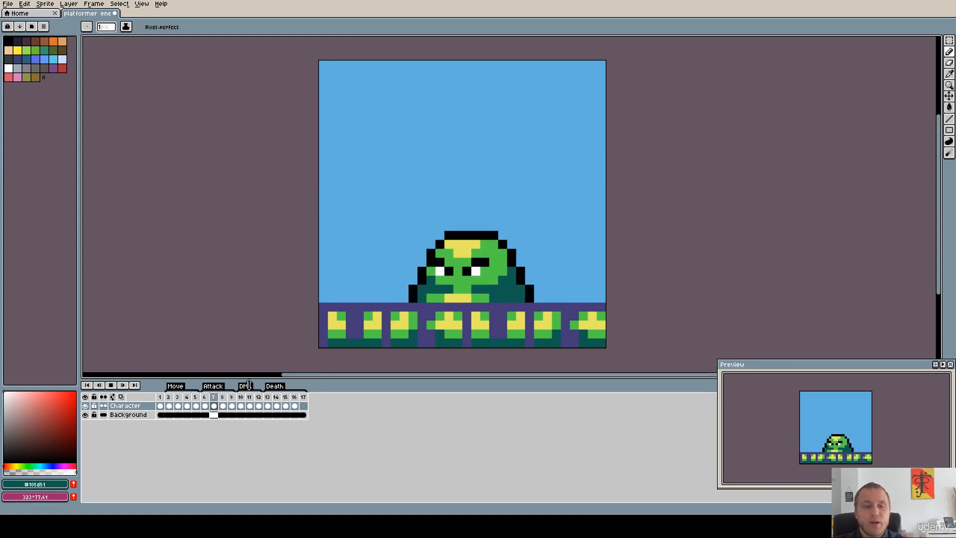
pyautogui.click(111, 385)
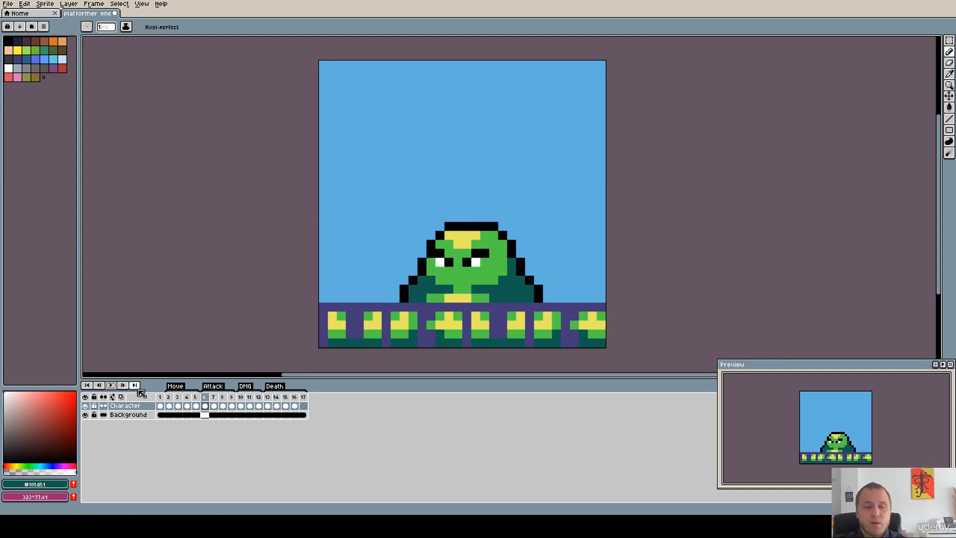
# Step through frames 7 to 9 of the Attack animation and return to frame 6 to examine the slime's lunge.
pyautogui.click(216, 402)
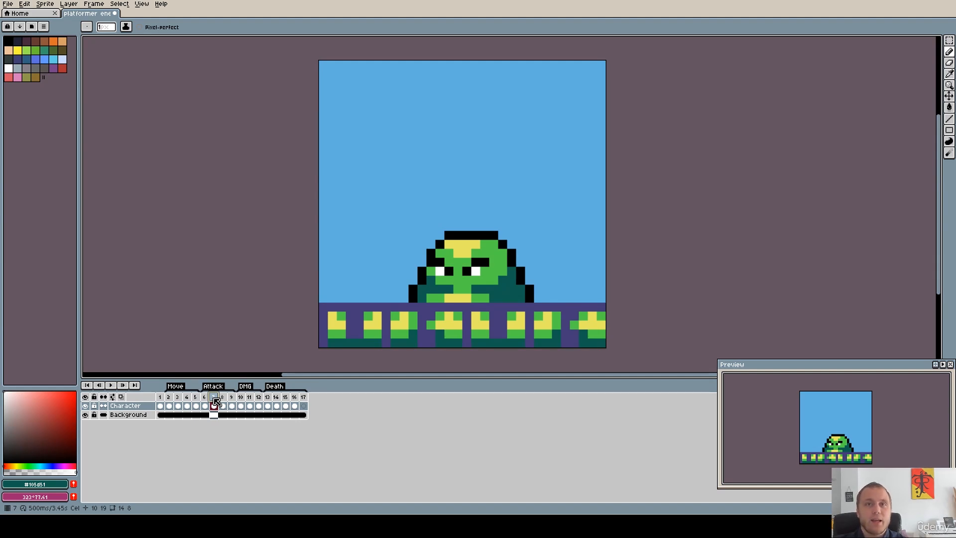
pyautogui.click(225, 401)
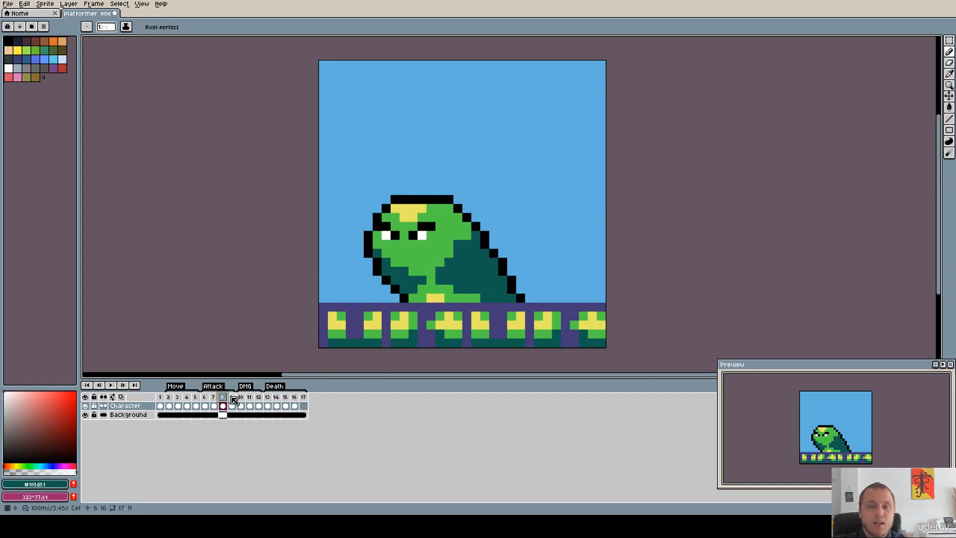
pyautogui.click(233, 401)
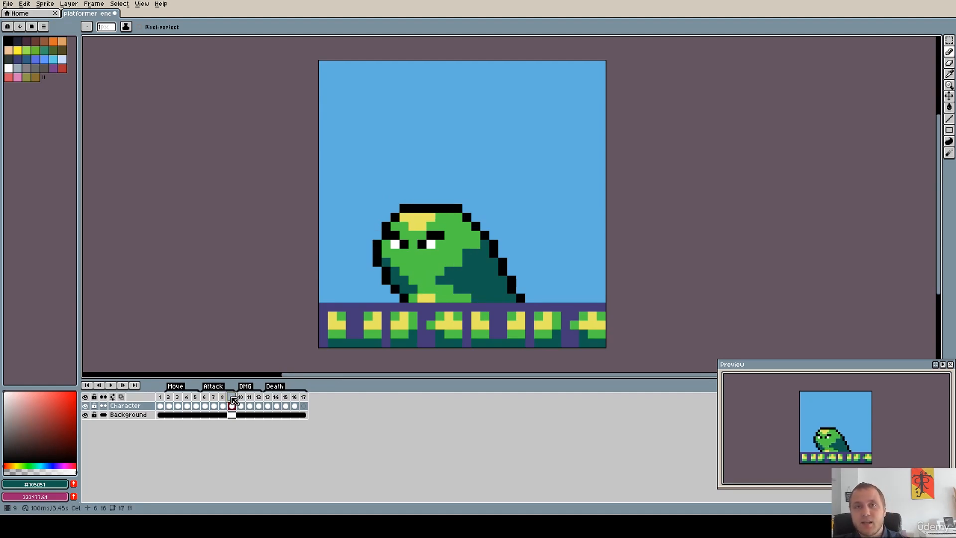
pyautogui.click(205, 399)
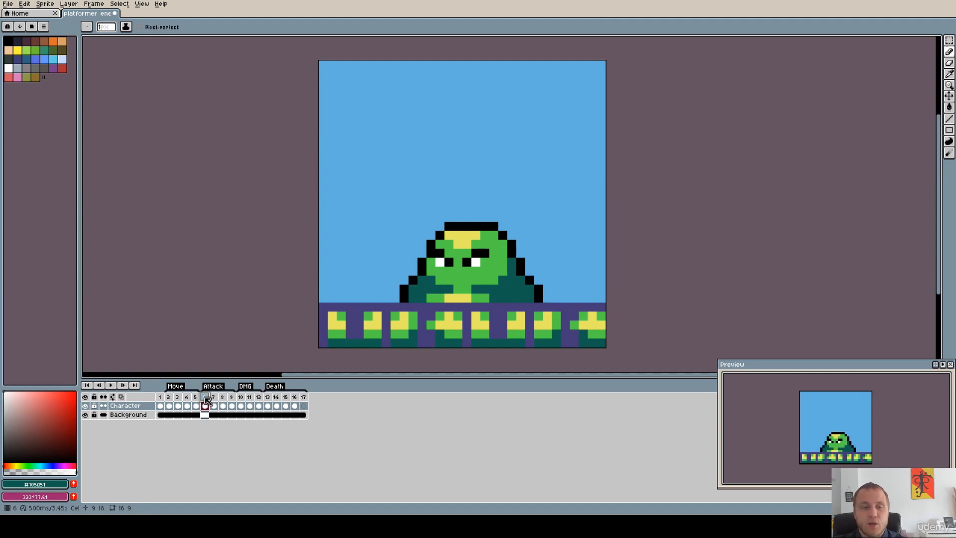
# Compare Move frames 2 and 3 with the Attack wind-up, and review the slime's poses in Attack frames 6 to 8.
pyautogui.click(169, 397)
pyautogui.click(177, 397)
pyautogui.click(204, 397)
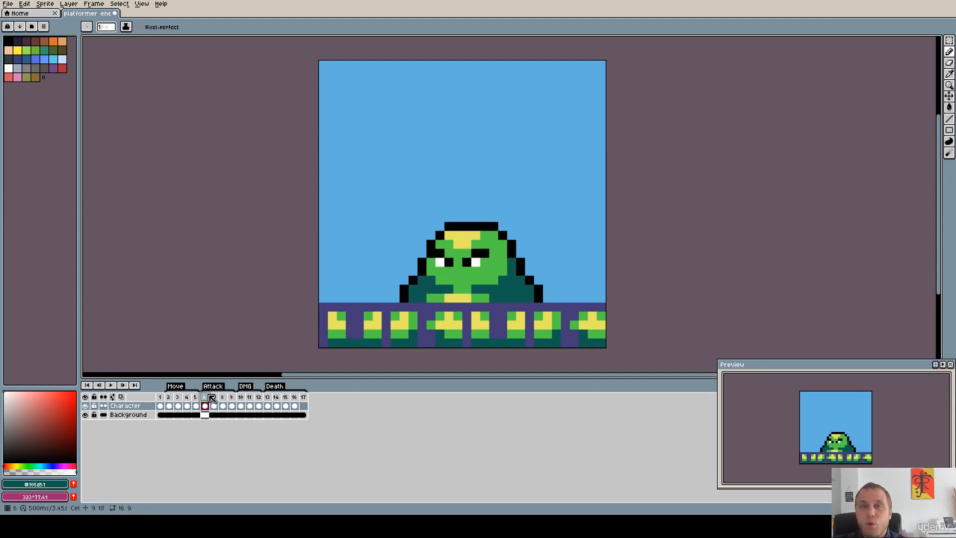
pyautogui.click(214, 397)
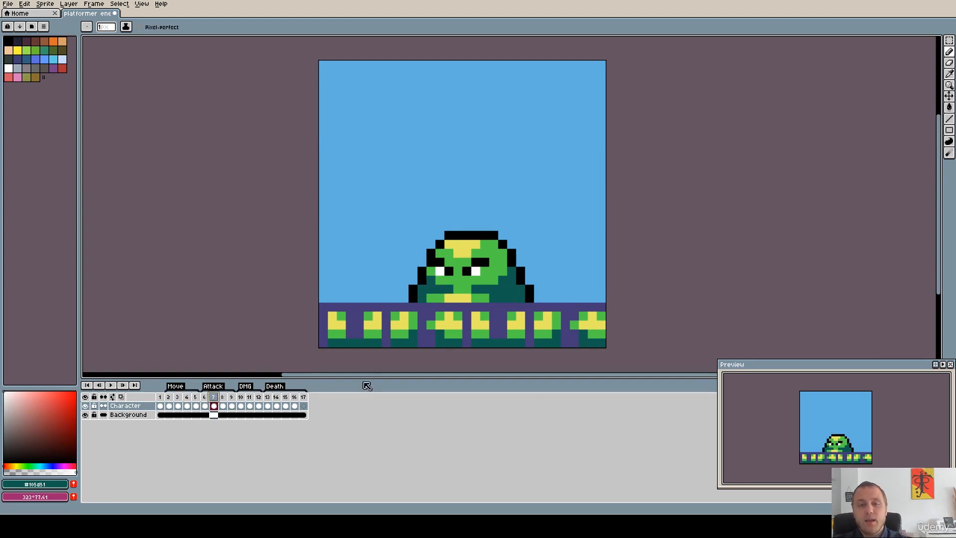
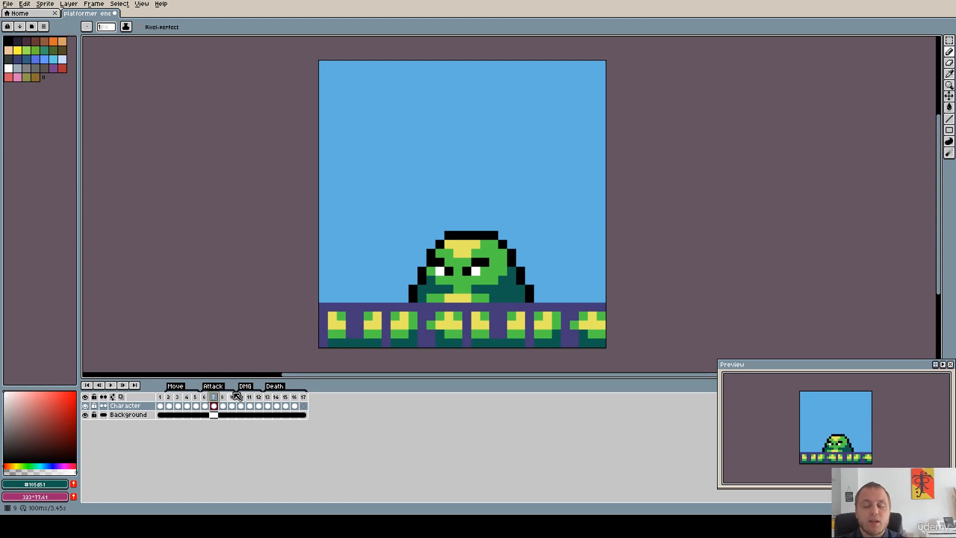
pyautogui.click(205, 397)
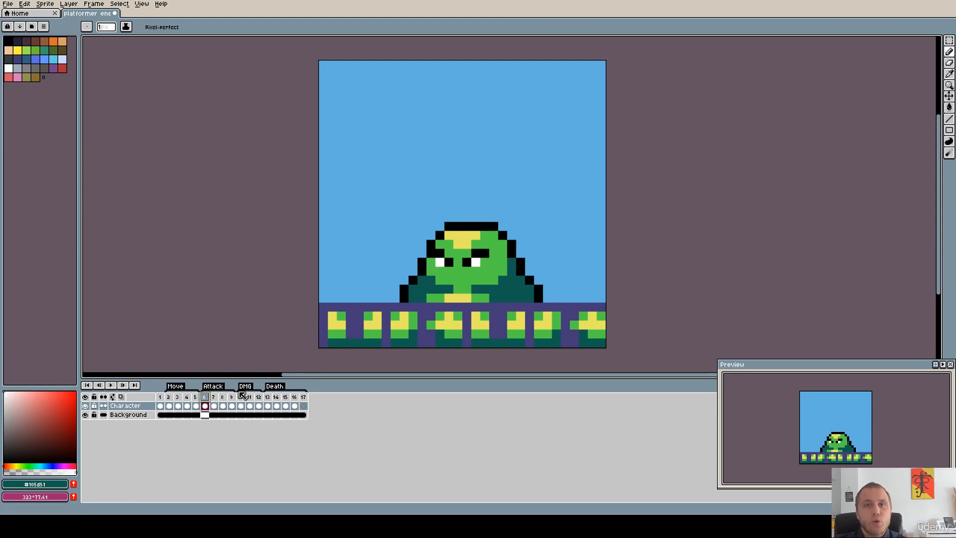
pyautogui.click(213, 405)
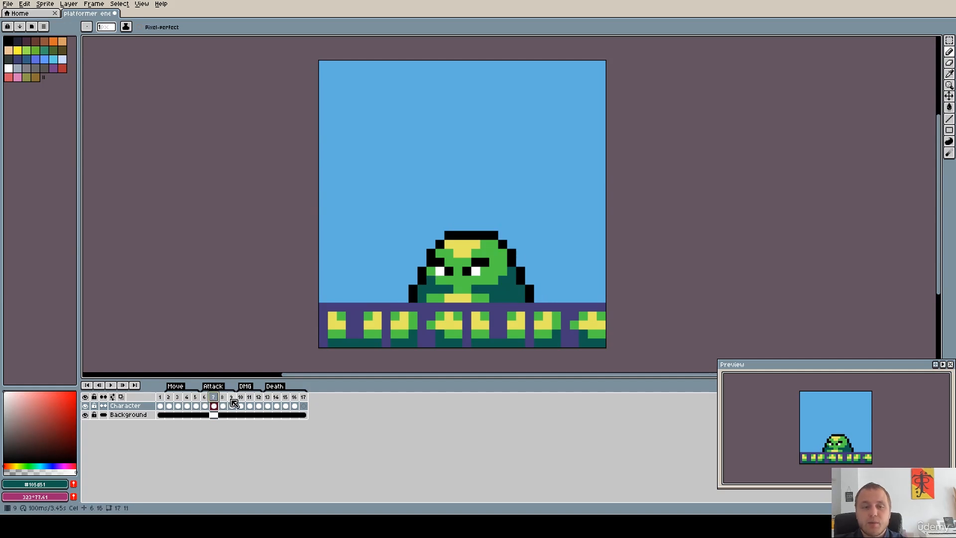
pyautogui.press('Right')
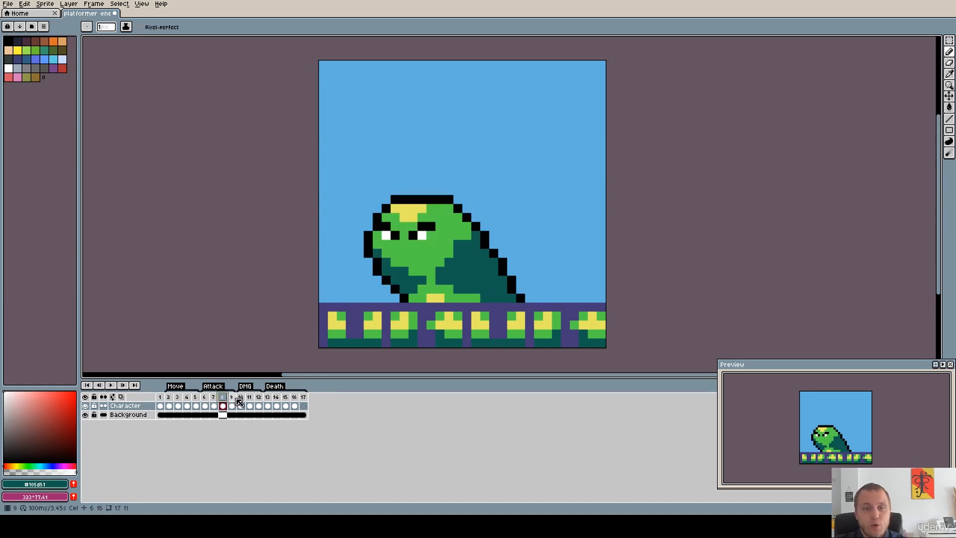
# Look through frames 9 to 12, comparing the end of the Attack animation with the DMG frames.
pyautogui.click(233, 403)
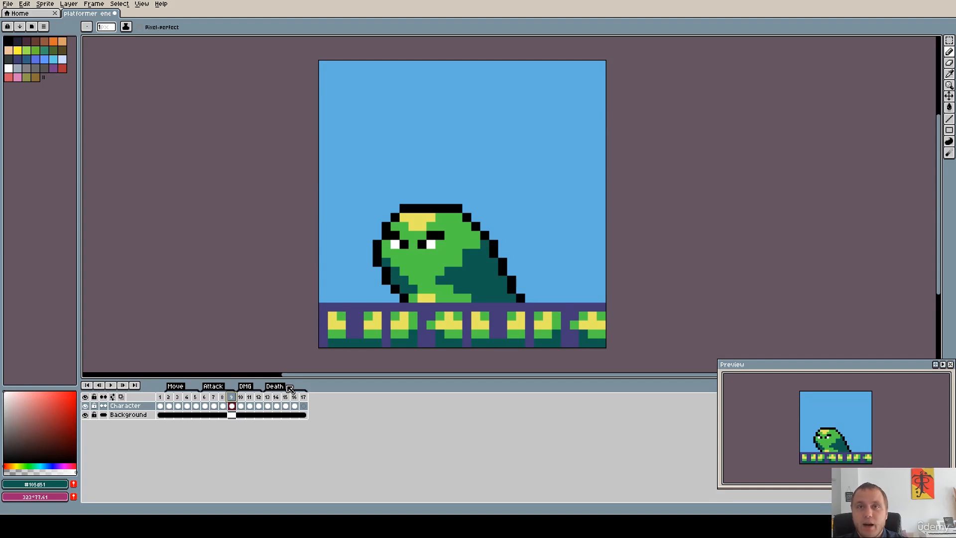
pyautogui.click(240, 397)
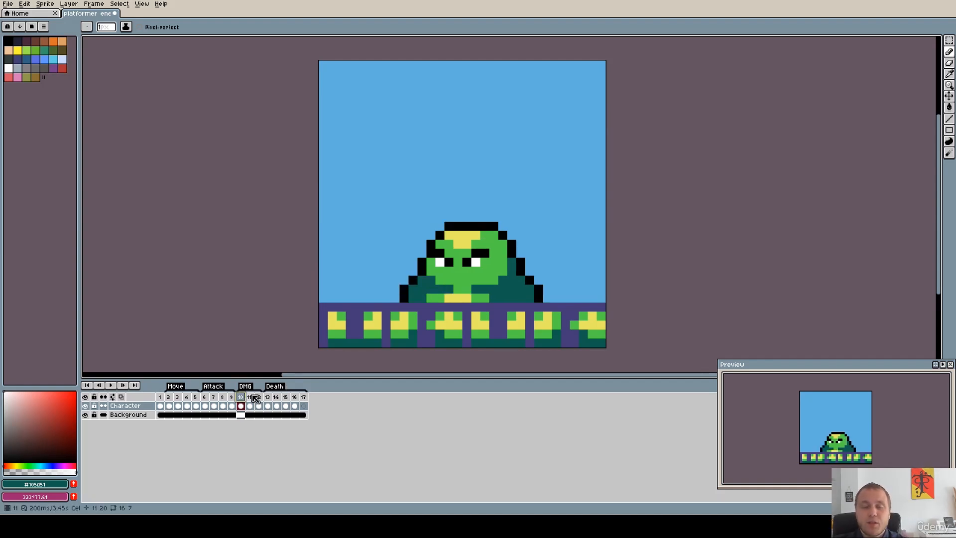
pyautogui.click(251, 397)
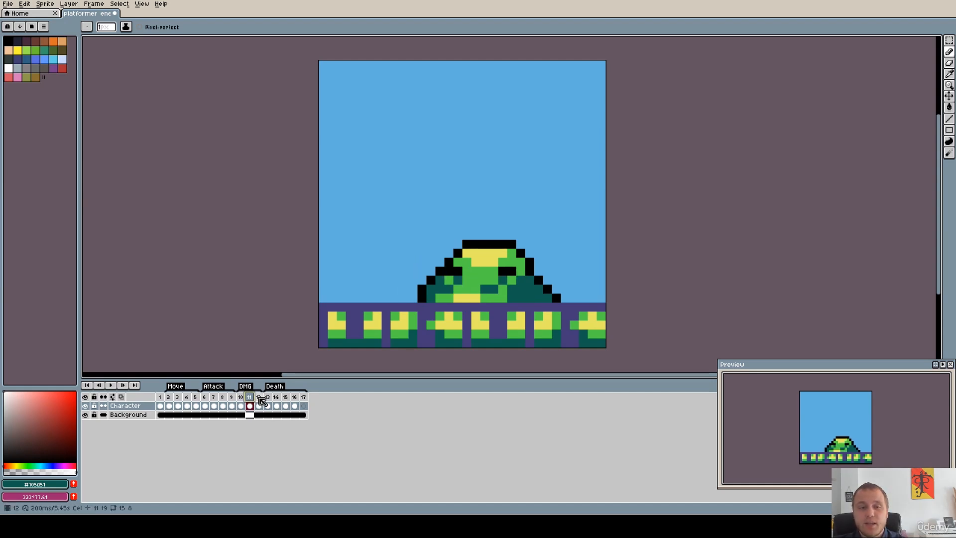
pyautogui.click(258, 397)
pyautogui.click(250, 399)
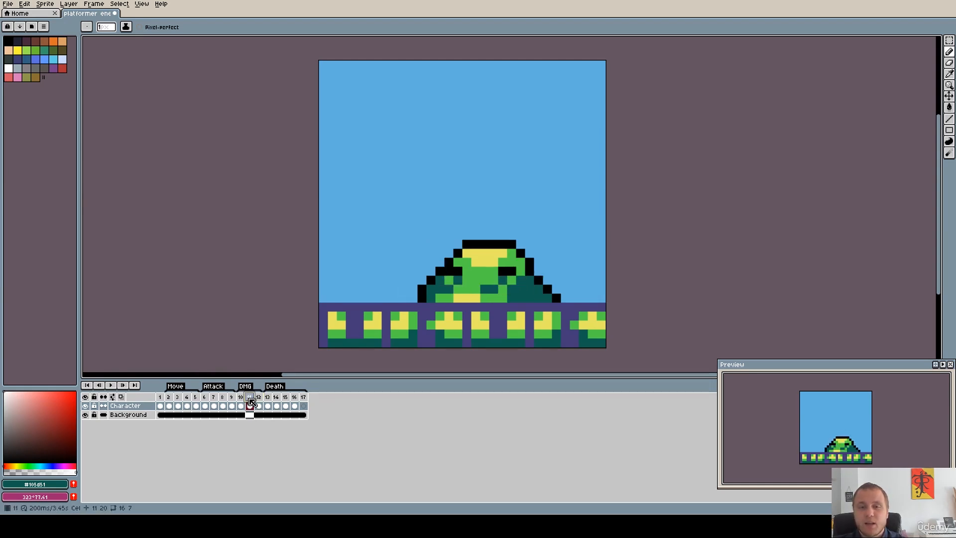
pyautogui.click(260, 398)
# Play back the slime's animation in the timeline and stop it in the Death section.
pyautogui.click(112, 386)
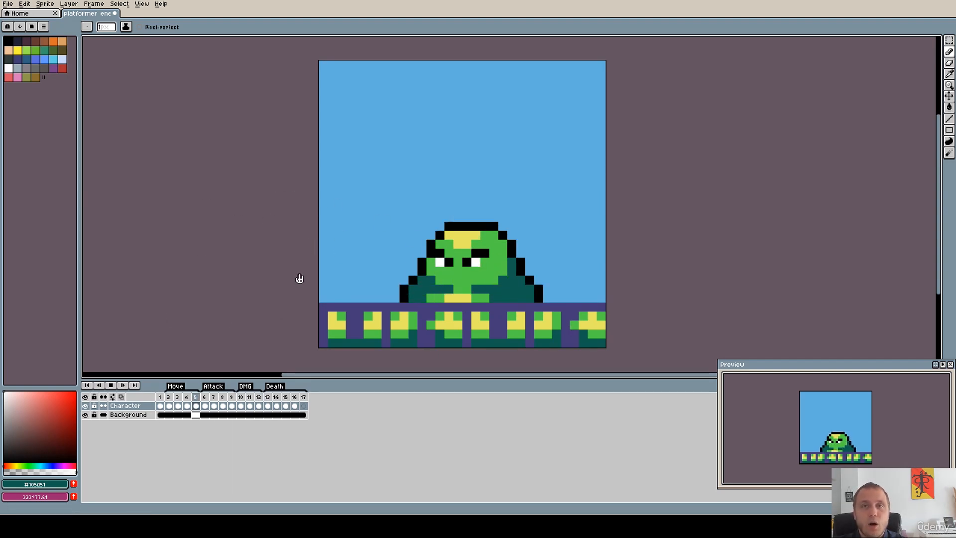
pyautogui.click(248, 401)
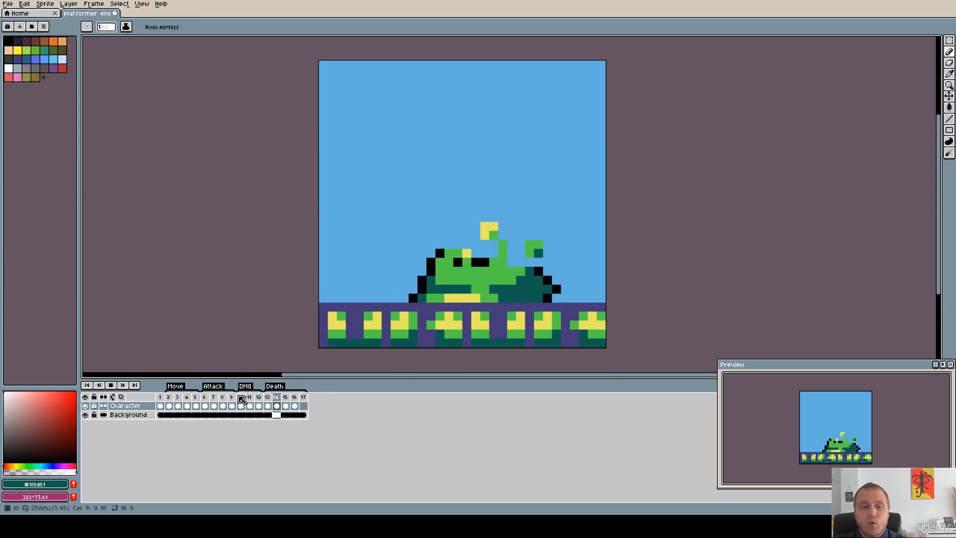
pyautogui.click(287, 397)
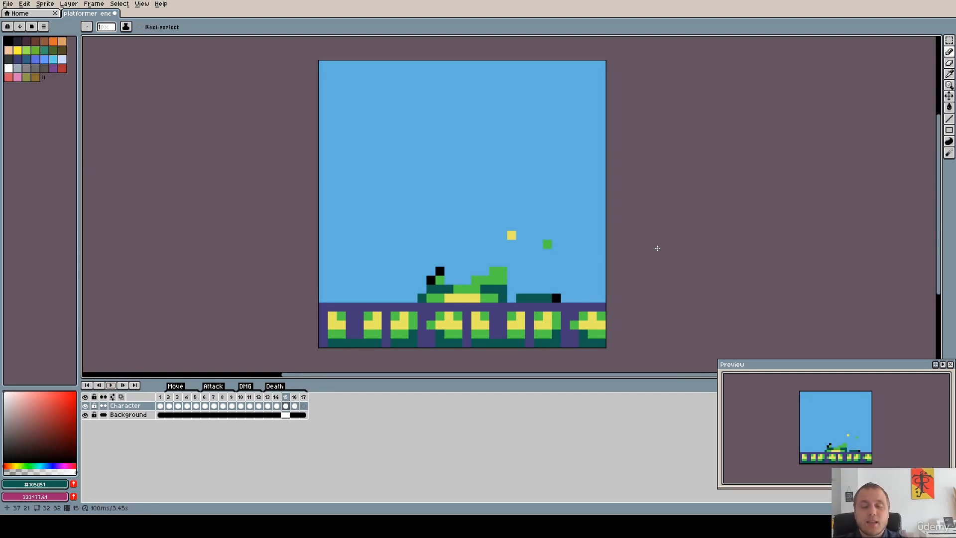
# Compare the slime's poses in DMG frames 10, 11 and 12, ending on frame 10.
pyautogui.click(267, 405)
pyautogui.click(250, 404)
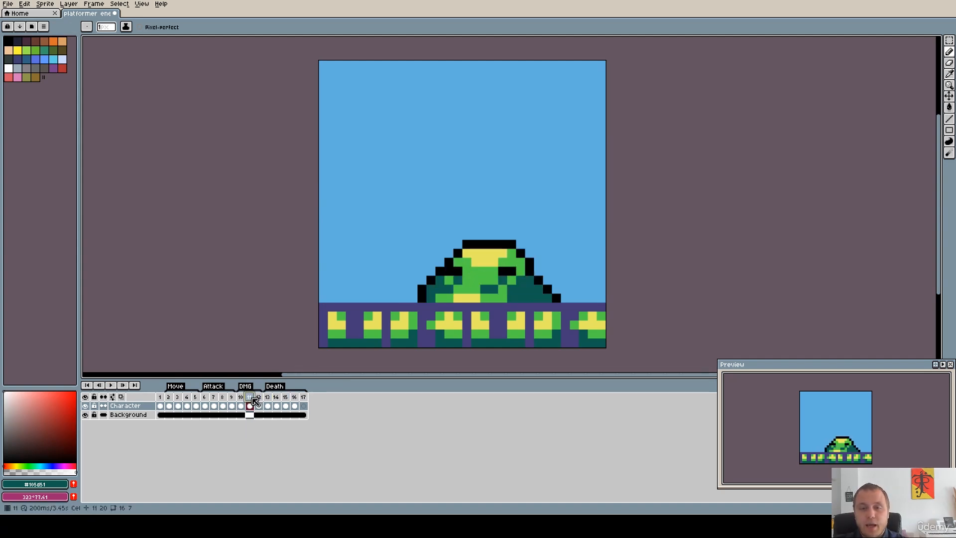
pyautogui.click(259, 398)
pyautogui.click(241, 398)
pyautogui.click(250, 399)
pyautogui.click(259, 399)
pyautogui.click(242, 399)
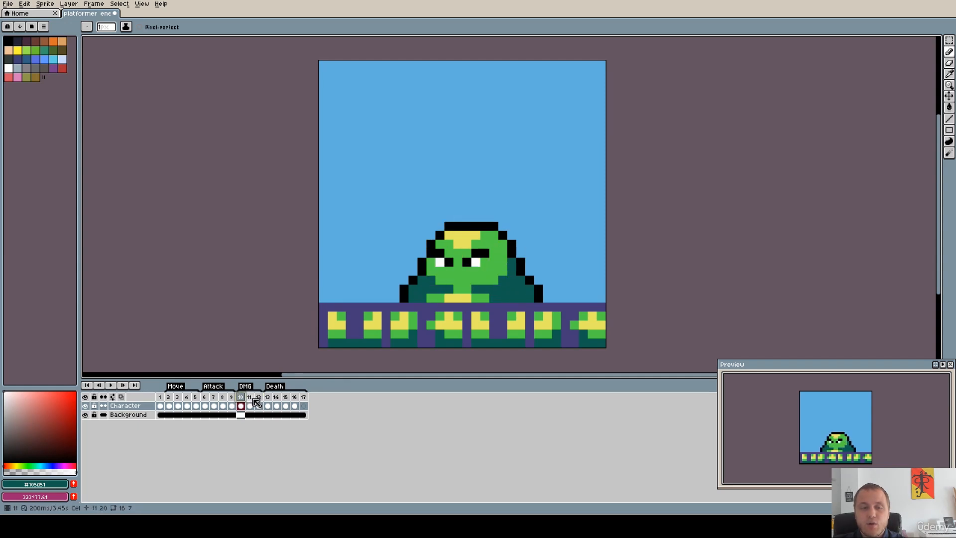
# Examine frames 11 to 17 one by one through the Death animation, and return to frame 10.
pyautogui.click(252, 399)
pyautogui.click(260, 398)
pyautogui.click(267, 398)
pyautogui.click(276, 398)
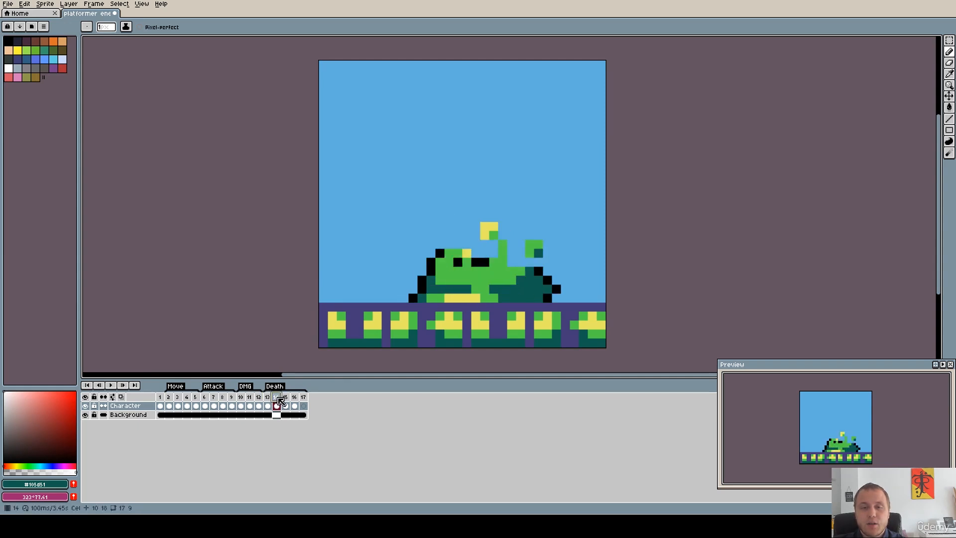
pyautogui.click(285, 398)
pyautogui.click(294, 398)
pyautogui.click(304, 398)
pyautogui.click(240, 398)
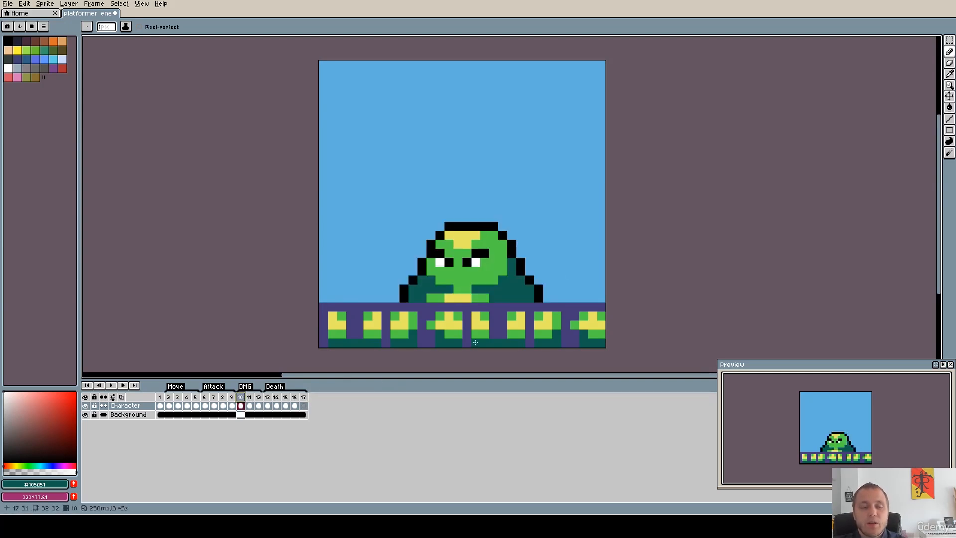
# Play and stop the animation again, and go back to the slime's squashed DMG pose.
pyautogui.click(110, 385)
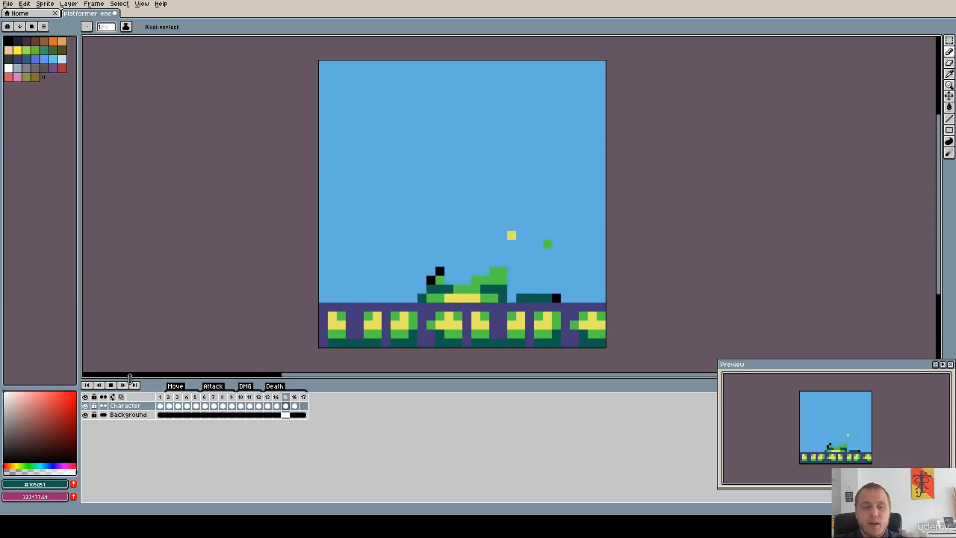
pyautogui.press('Return')
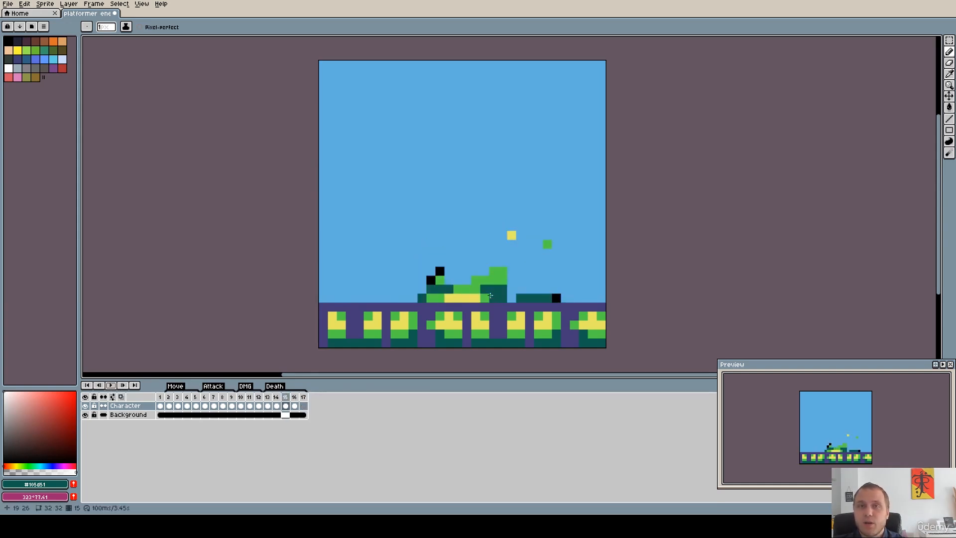
pyautogui.click(264, 397)
pyautogui.press('Left')
pyautogui.press('Left')
pyautogui.press('Left')
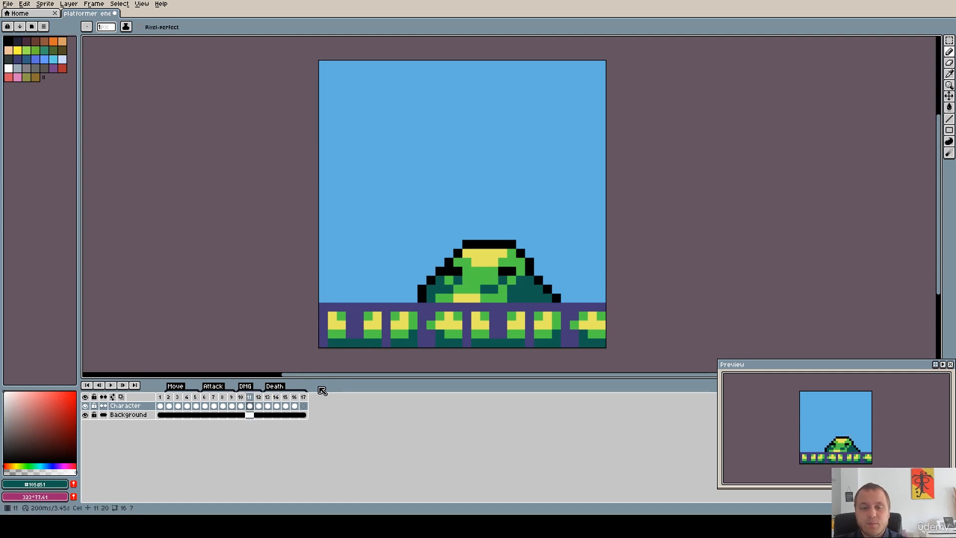
# Advance frame by frame through the whole Death sequence to frame 17, and return to frame 1.
pyautogui.press('Right')
pyautogui.press('Right')
pyautogui.press('Right')
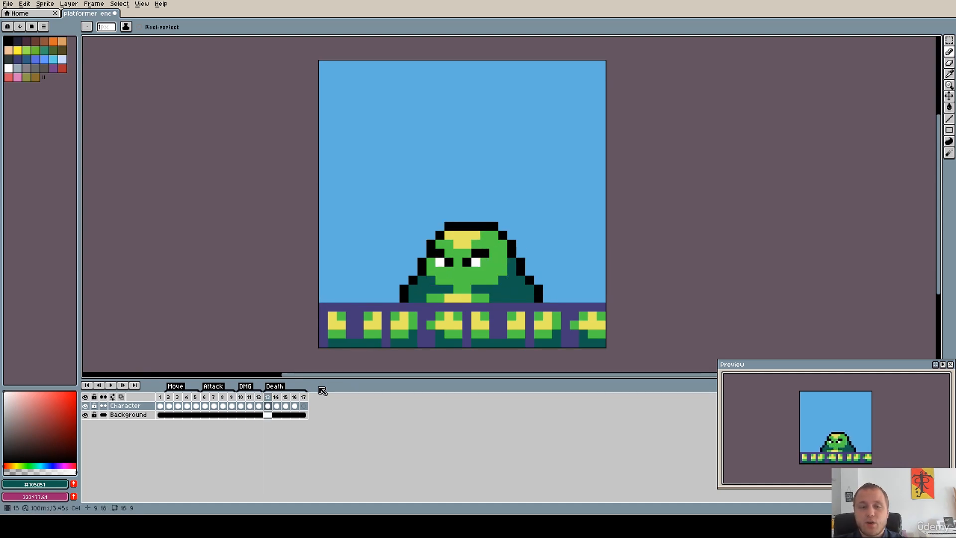
pyautogui.press('Right')
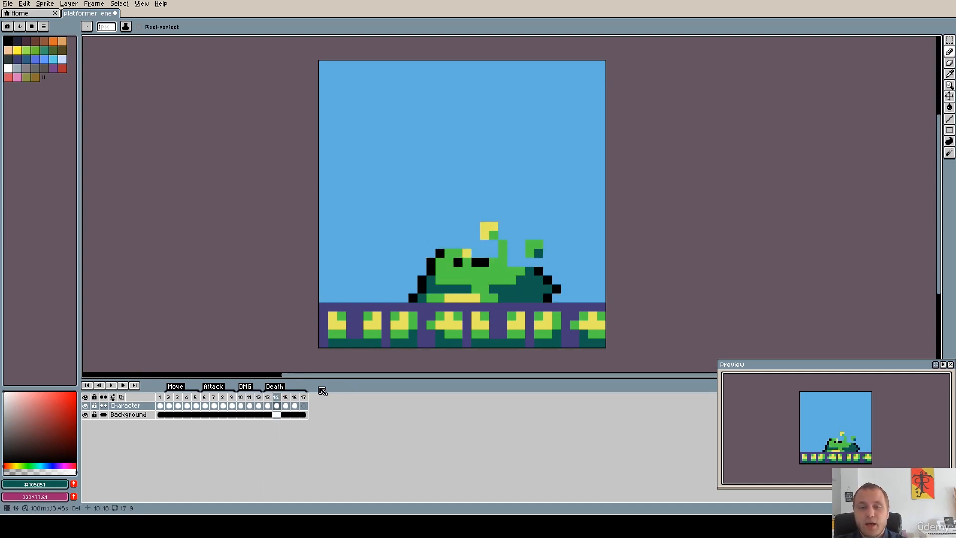
pyautogui.press('Right')
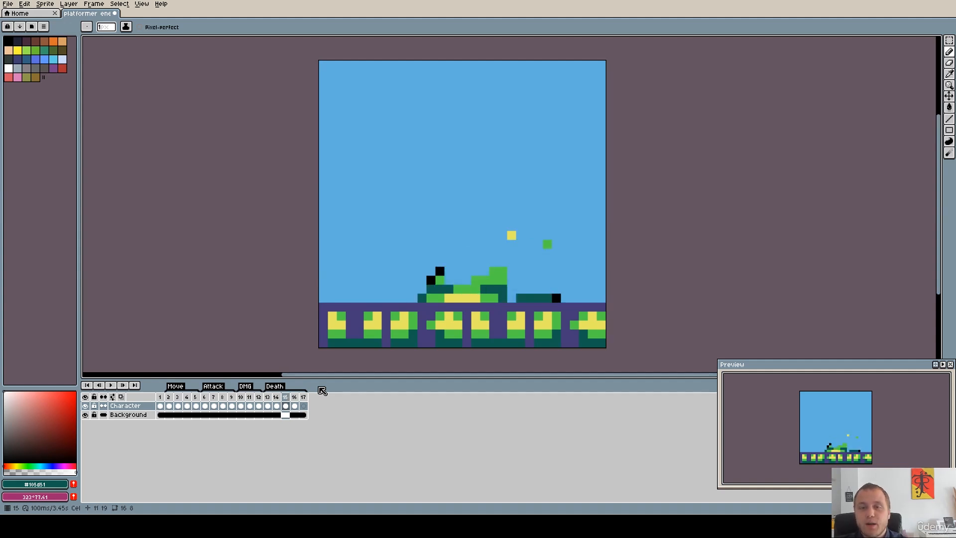
pyautogui.press('Right')
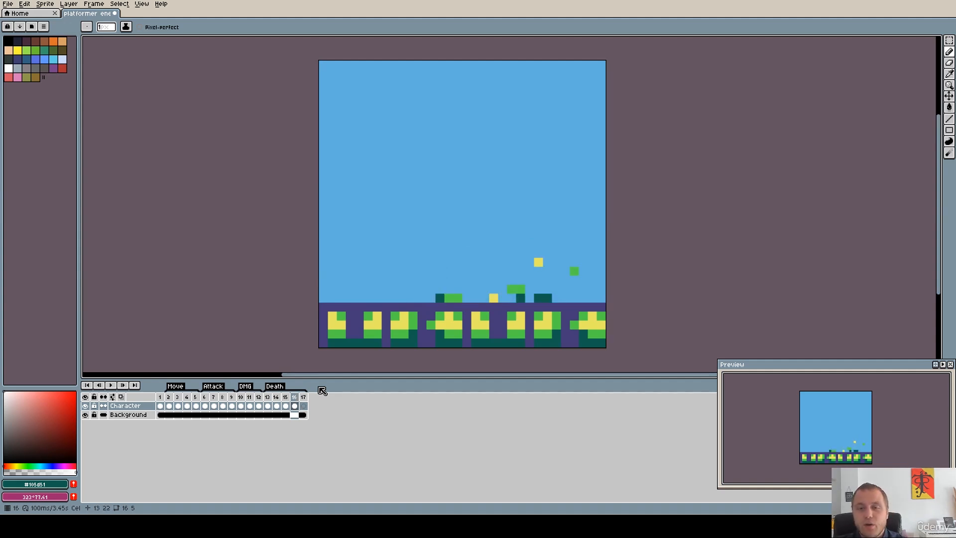
pyautogui.press('Right')
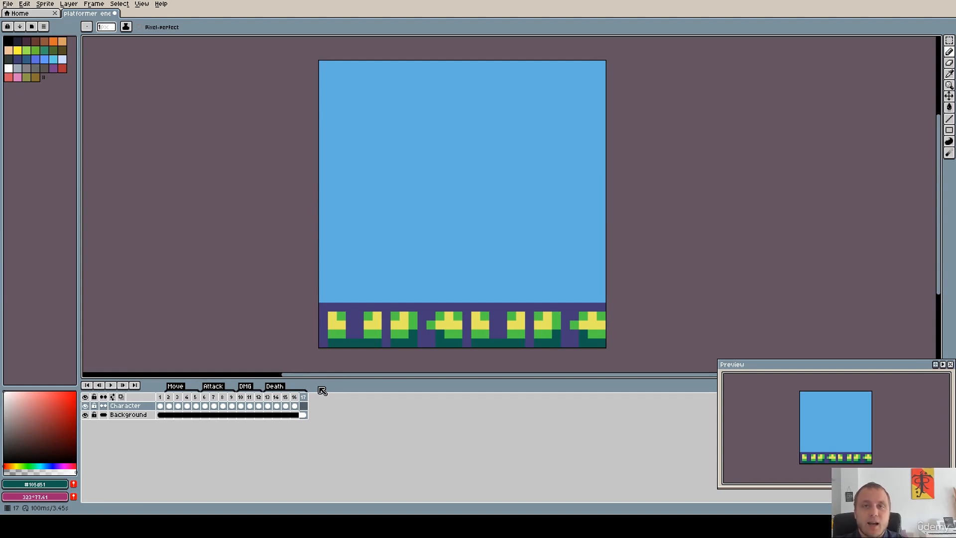
pyautogui.click(160, 397)
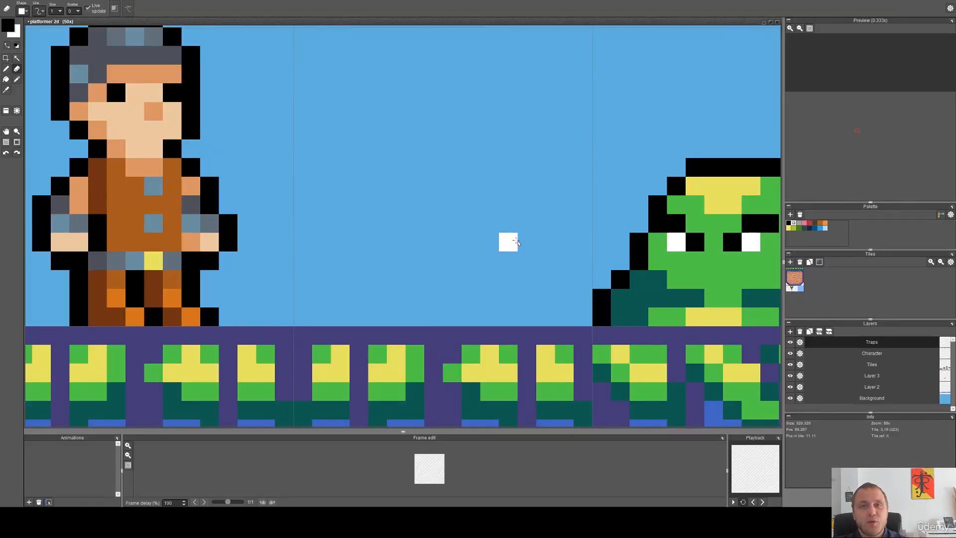
# Examine the human character and green slime on the platform of the platformer 2d level in Pyxel Edit.
pyautogui.scroll(-1, 515, 241)
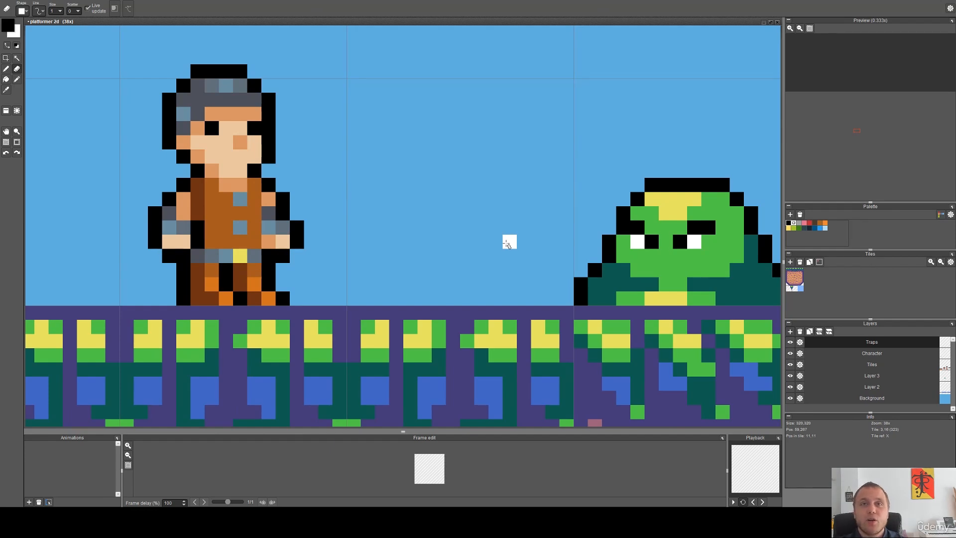
pyautogui.moveTo(507, 244); pyautogui.dragTo(472, 240)
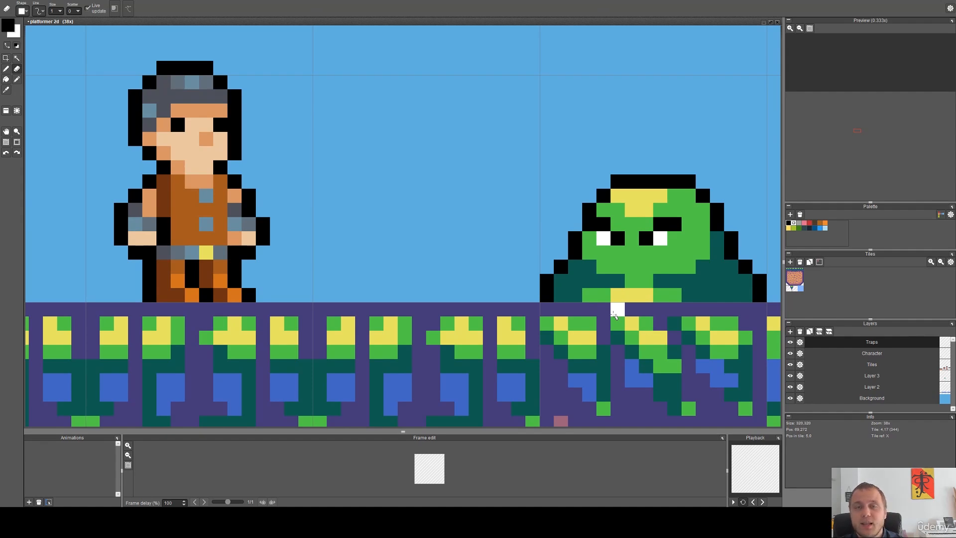
pyautogui.moveTo(376, 222); pyautogui.dragTo(320, 239)
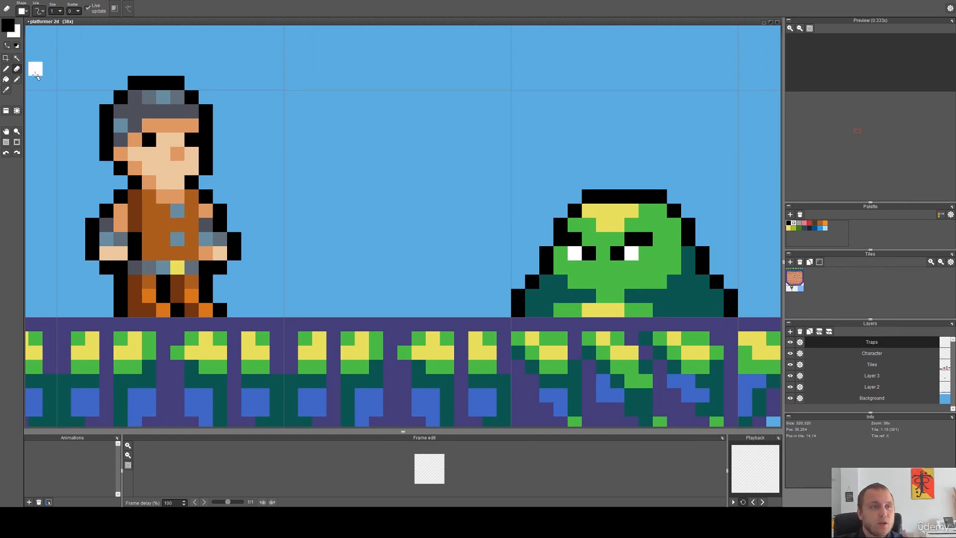
pyautogui.press('b')
pyautogui.scroll(-2, 333, 295)
pyautogui.scroll(-1, 333, 294)
pyautogui.moveTo(455, 267); pyautogui.dragTo(372, 294)
# Make the Character layer active, select the human character, shift it slightly sideways and move it back to its original spot.
pyautogui.click(872, 353)
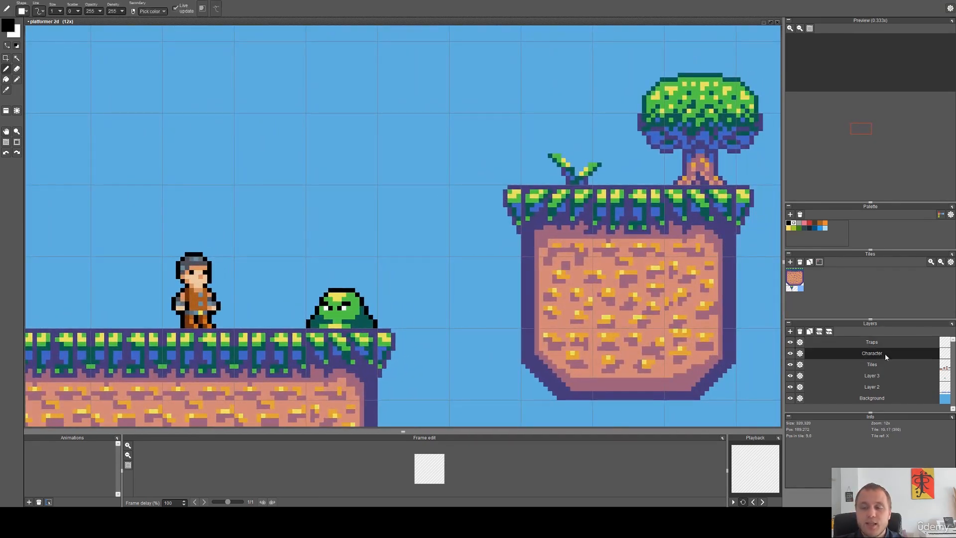
pyautogui.press('m')
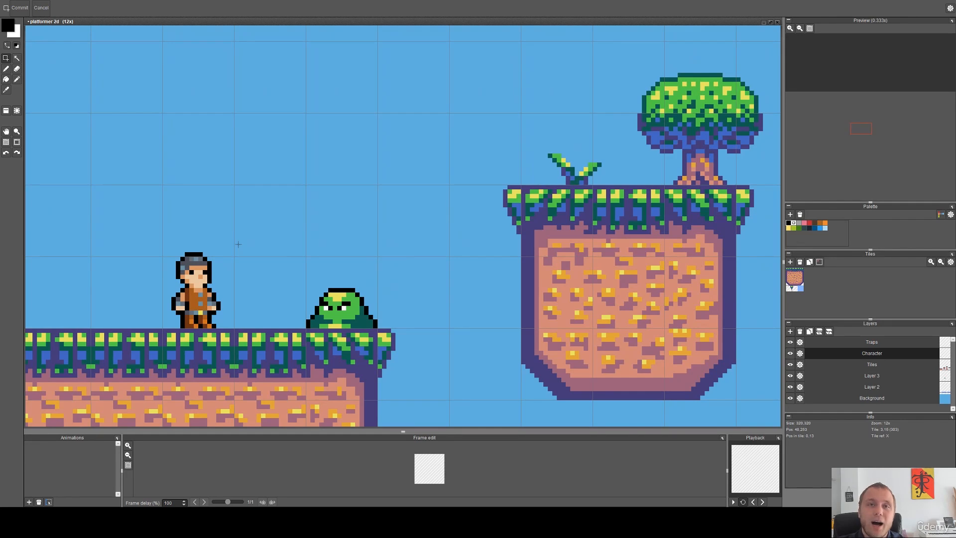
pyautogui.moveTo(256, 239); pyautogui.dragTo(158, 329)
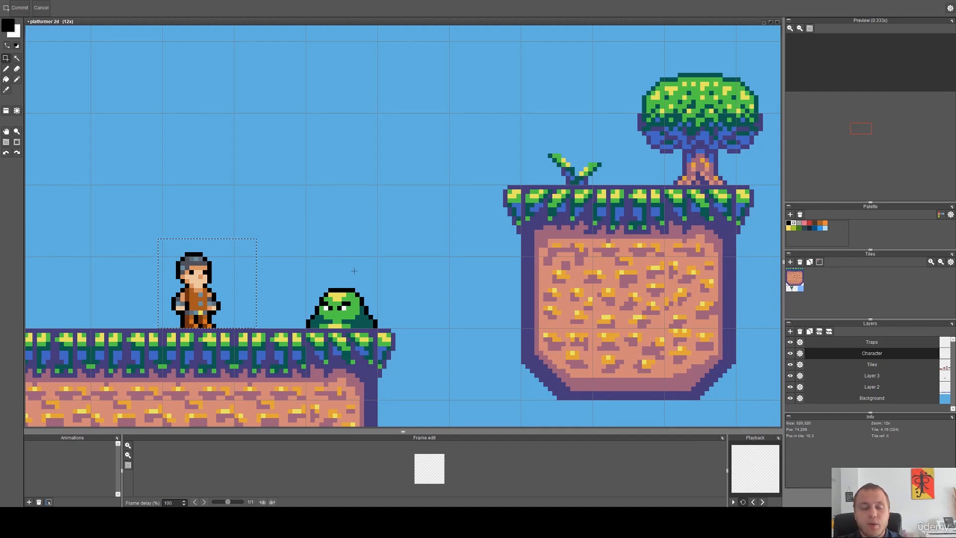
pyautogui.moveTo(207, 307)
pyautogui.mouseDown()
pyautogui.moveTo(363, 309)
pyautogui.moveTo(435, 175)
pyautogui.moveTo(523, 128)
pyautogui.moveTo(540, 162)
pyautogui.moveTo(363, 184)
pyautogui.moveTo(361, 307)
pyautogui.moveTo(415, 210)
pyautogui.moveTo(506, 161)
pyautogui.moveTo(532, 162)
pyautogui.moveTo(321, 184)
pyautogui.moveTo(233, 310)
pyautogui.moveTo(212, 305)
pyautogui.mouseUp()
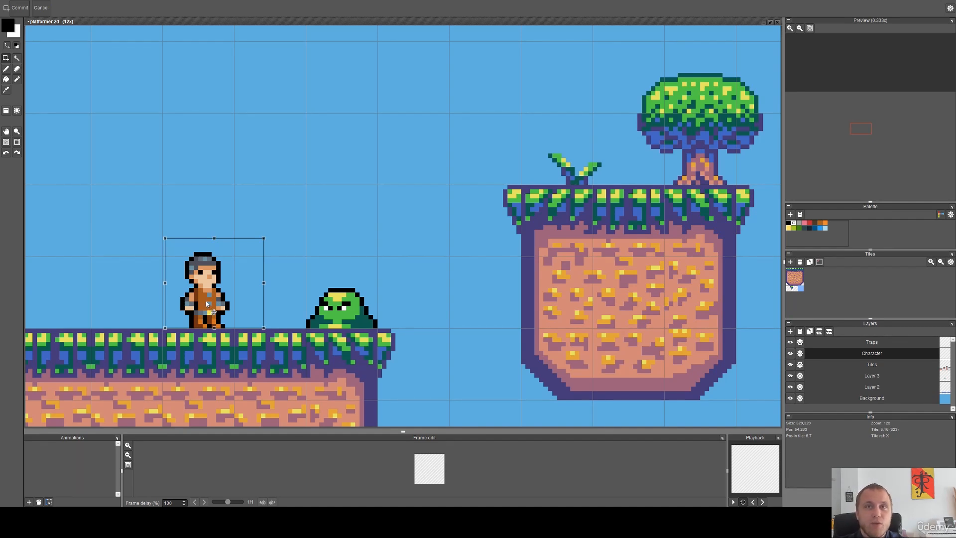
pyautogui.moveTo(206, 303)
pyautogui.mouseDown()
pyautogui.moveTo(222, 264)
pyautogui.moveTo(265, 264)
pyautogui.moveTo(208, 290)
pyautogui.moveTo(208, 301)
pyautogui.moveTo(242, 270)
pyautogui.moveTo(268, 268)
pyautogui.moveTo(208, 288)
pyautogui.moveTo(212, 279)
pyautogui.moveTo(317, 277)
pyautogui.moveTo(184, 300)
pyautogui.moveTo(203, 303)
pyautogui.mouseUp()
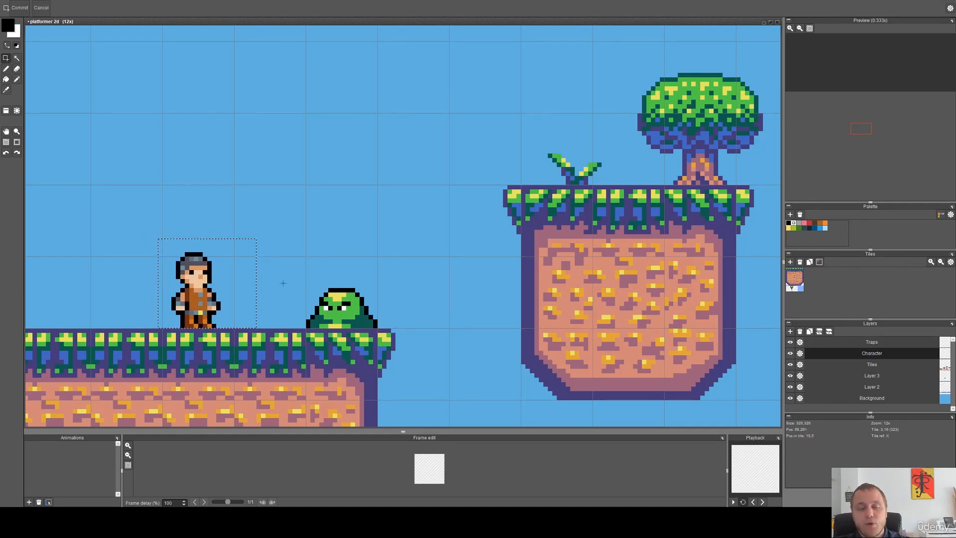
# Set the Pen tool's primary colour to a dark reddish brown.
pyautogui.scroll(3, 222, 315)
pyautogui.press('space')
pyautogui.moveTo(326, 294); pyautogui.dragTo(402, 264)
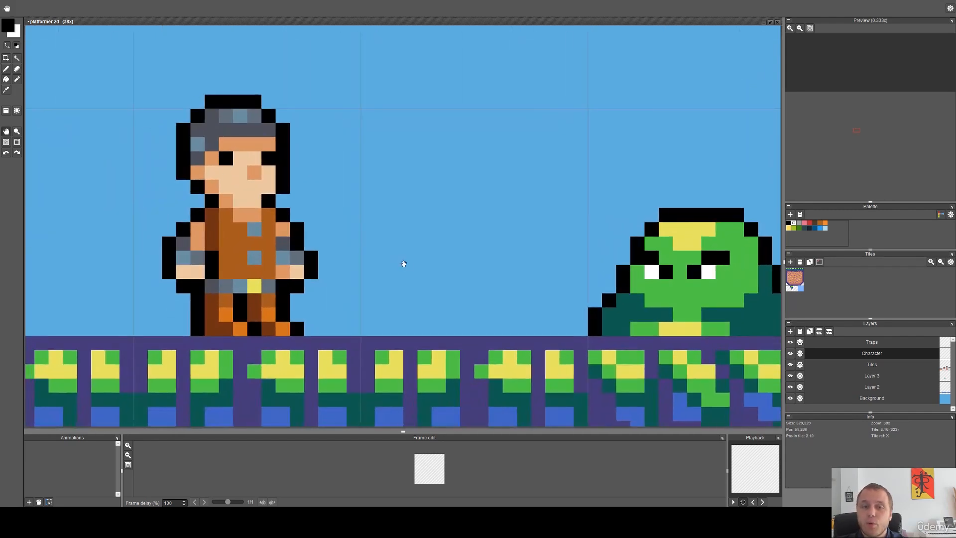
pyautogui.press('b')
pyautogui.press('alt')
pyautogui.scroll(-2, 465, 313)
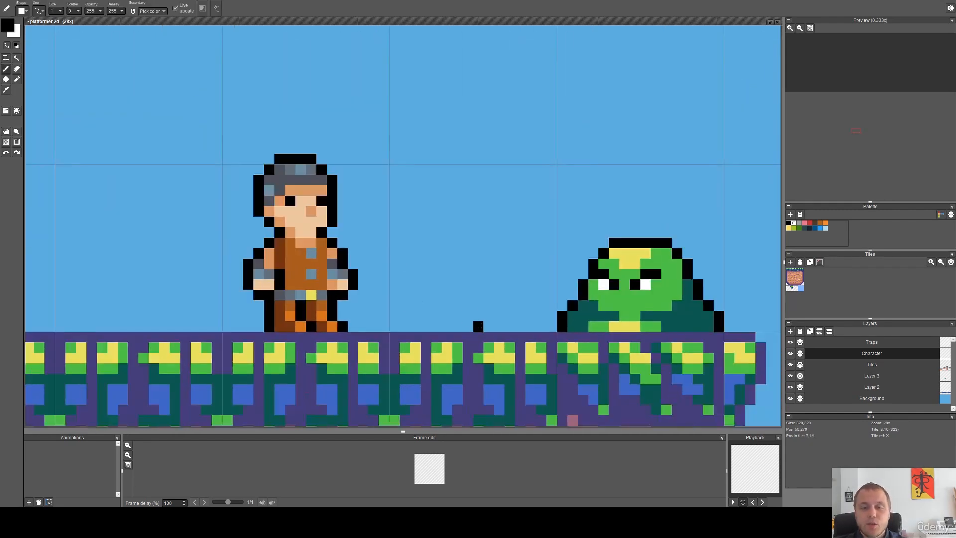
pyautogui.click(8, 25)
pyautogui.moveTo(129, 128); pyautogui.dragTo(133, 129)
pyautogui.click(109, 78)
pyautogui.click(108, 141)
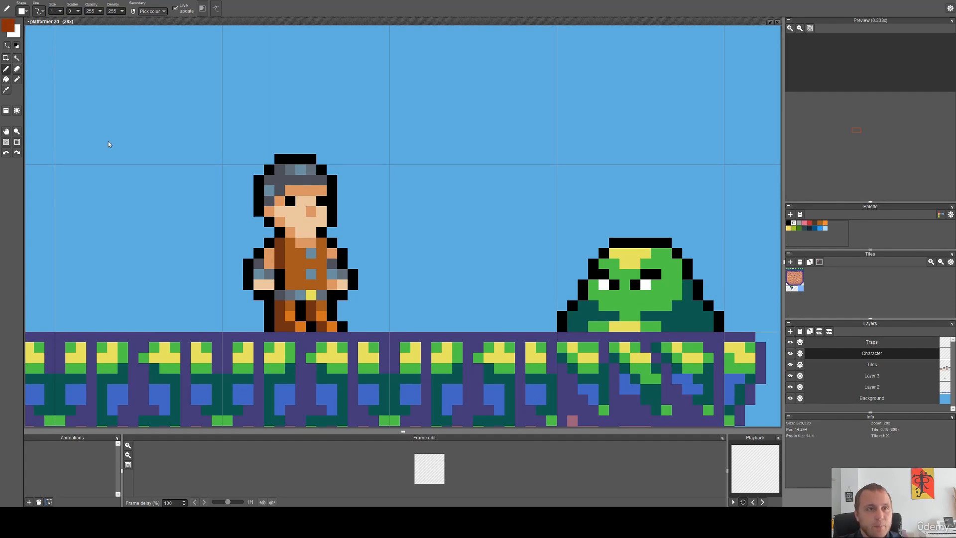
# Draw three evenly spaced vertical brown spikes, one pixel wide, on the ground between the human character and the slime.
pyautogui.scroll(2, 434, 304)
pyautogui.moveTo(423, 333); pyautogui.dragTo(424, 262)
pyautogui.moveTo(466, 332)
pyautogui.mouseDown()
pyautogui.moveTo(458, 265)
pyautogui.moveTo(463, 271)
pyautogui.moveTo(460, 294)
pyautogui.moveTo(453, 259)
pyautogui.moveTo(453, 305)
pyautogui.mouseUp()
pyautogui.press('e')
pyautogui.press('b')
pyautogui.press('e')
pyautogui.press('b')
pyautogui.moveTo(465, 318)
pyautogui.mouseDown()
pyautogui.moveTo(463, 298)
pyautogui.moveTo(466, 262)
pyautogui.mouseUp()
pyautogui.moveTo(508, 333)
pyautogui.mouseDown()
pyautogui.moveTo(500, 267)
pyautogui.moveTo(508, 278)
pyautogui.moveTo(493, 290)
pyautogui.moveTo(441, 313)
pyautogui.mouseUp()
pyautogui.press('e')
pyautogui.scroll(-7, 494, 294)
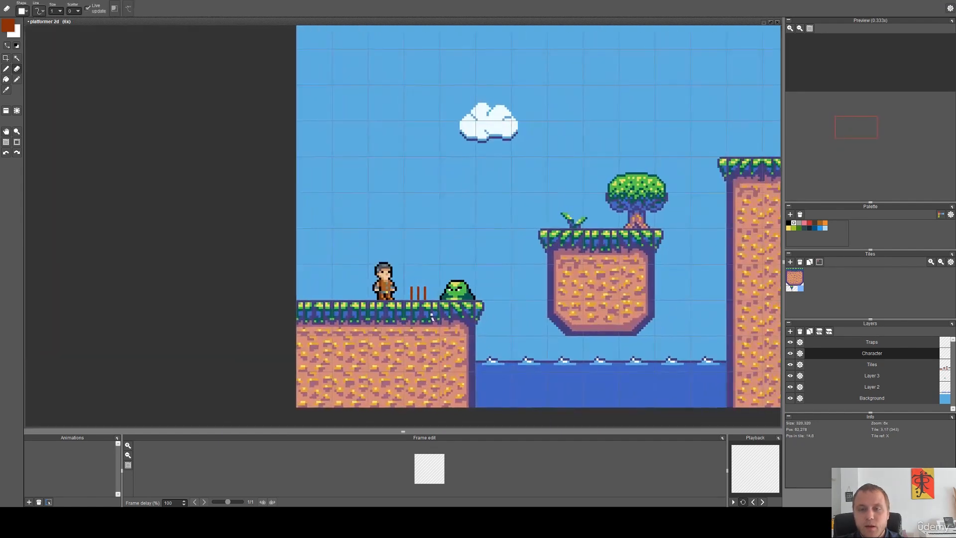
# Select the three brown spikes between the human character and the slime and try sliding them vertically.
pyautogui.scroll(3, 421, 300)
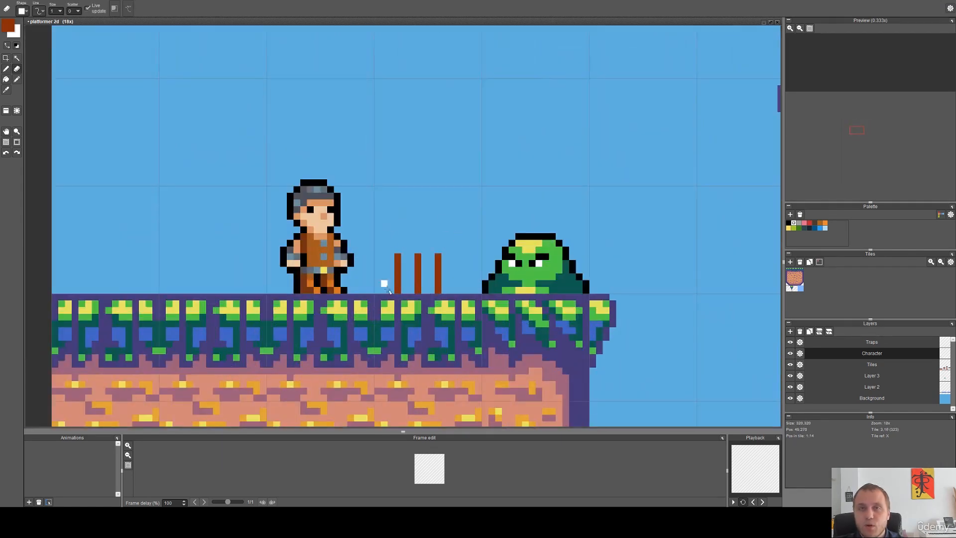
pyautogui.scroll(3, 403, 279)
pyautogui.press('m')
pyautogui.moveTo(510, 199); pyautogui.dragTo(369, 312)
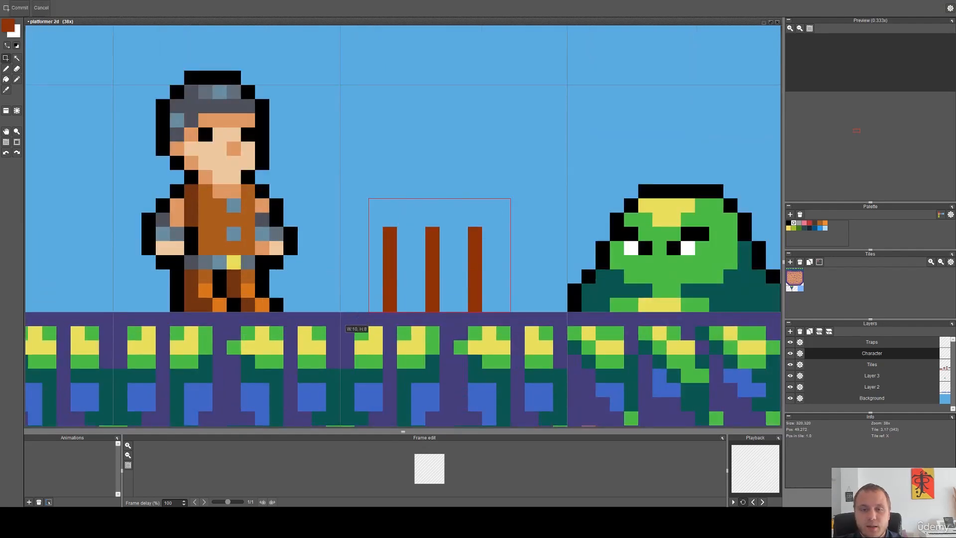
pyautogui.scroll(-3, 407, 300)
pyautogui.moveTo(422, 338); pyautogui.dragTo(426, 291)
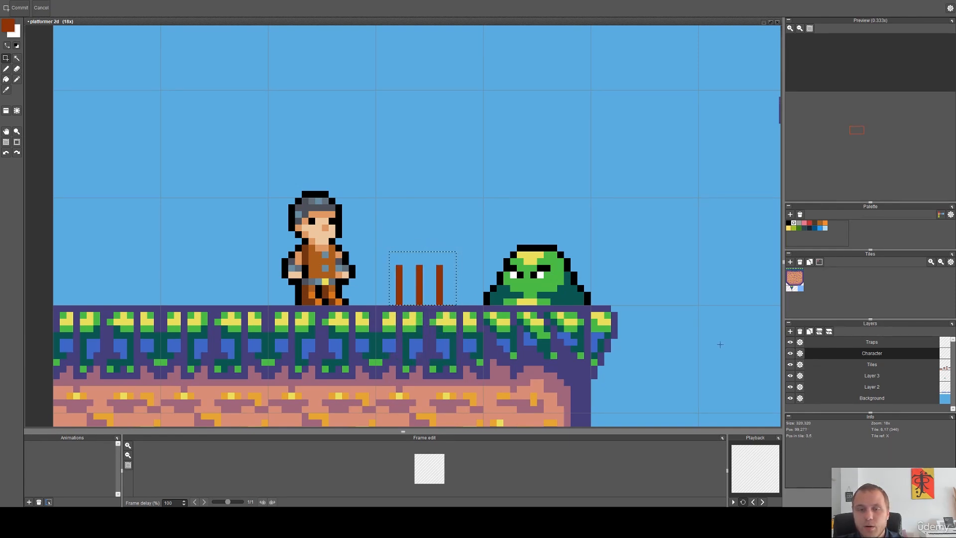
# Move the Traps layer below the Tiles layer, then select the spikes and try shifting them against the ground.
pyautogui.click(870, 344)
pyautogui.moveTo(871, 345); pyautogui.dragTo(871, 368)
pyautogui.moveTo(436, 292)
pyautogui.mouseDown()
pyautogui.moveTo(426, 332)
pyautogui.moveTo(431, 278)
pyautogui.moveTo(429, 332)
pyautogui.moveTo(420, 323)
pyautogui.moveTo(424, 284)
pyautogui.mouseUp()
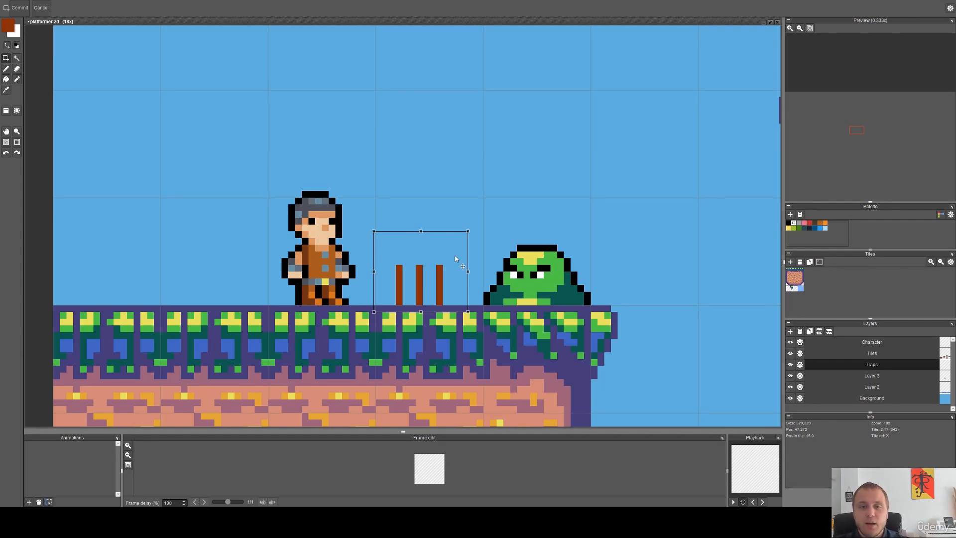
pyautogui.moveTo(439, 300)
pyautogui.mouseDown()
pyautogui.moveTo(442, 292)
pyautogui.moveTo(426, 287)
pyautogui.mouseUp()
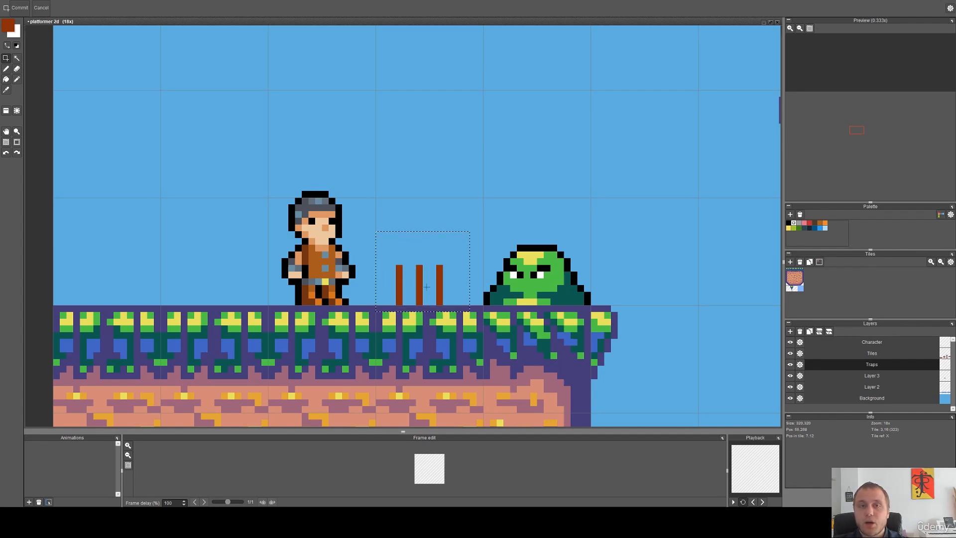
# Move the Traps layer back to the top of the layer stack and clear the spike selection.
pyautogui.scroll(2, 427, 286)
pyautogui.click(876, 341)
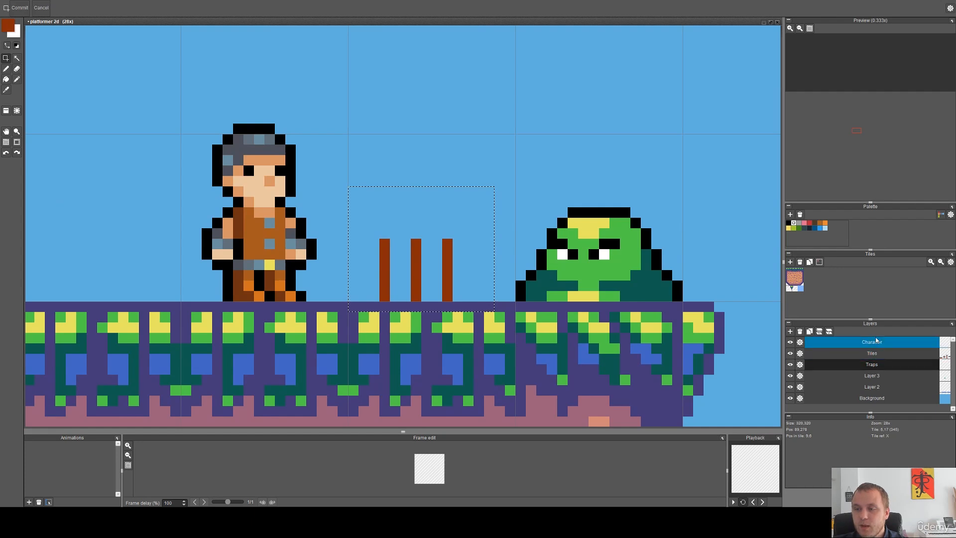
pyautogui.moveTo(876, 340); pyautogui.dragTo(876, 342)
pyautogui.click(502, 285)
# Sample a colour from the slime's lower edge, then set the Pen tool's primary colour to white.
pyautogui.scroll(2, 436, 297)
pyautogui.press('b')
pyautogui.press('i')
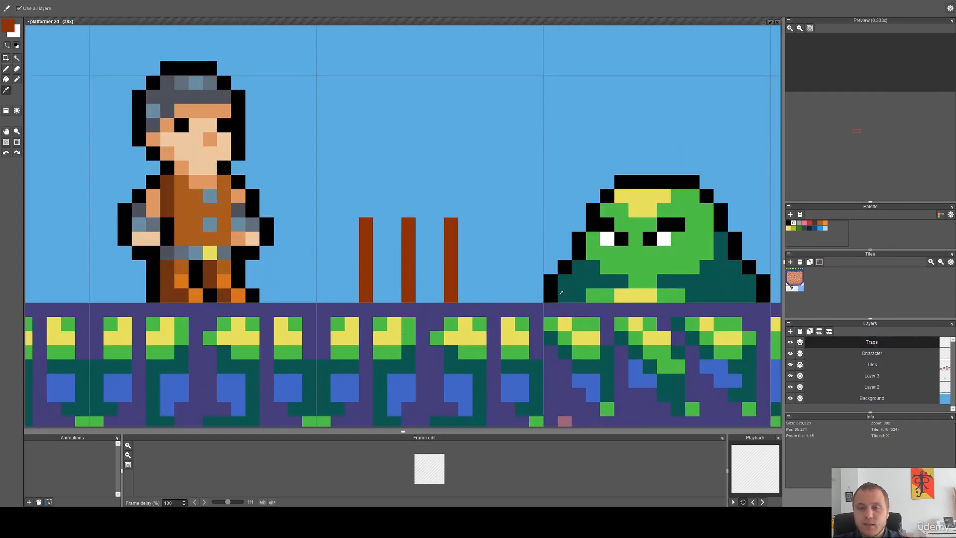
pyautogui.click(559, 293)
pyautogui.press('b')
pyautogui.click(8, 26)
pyautogui.moveTo(64, 58); pyautogui.dragTo(31, 127)
pyautogui.click(110, 140)
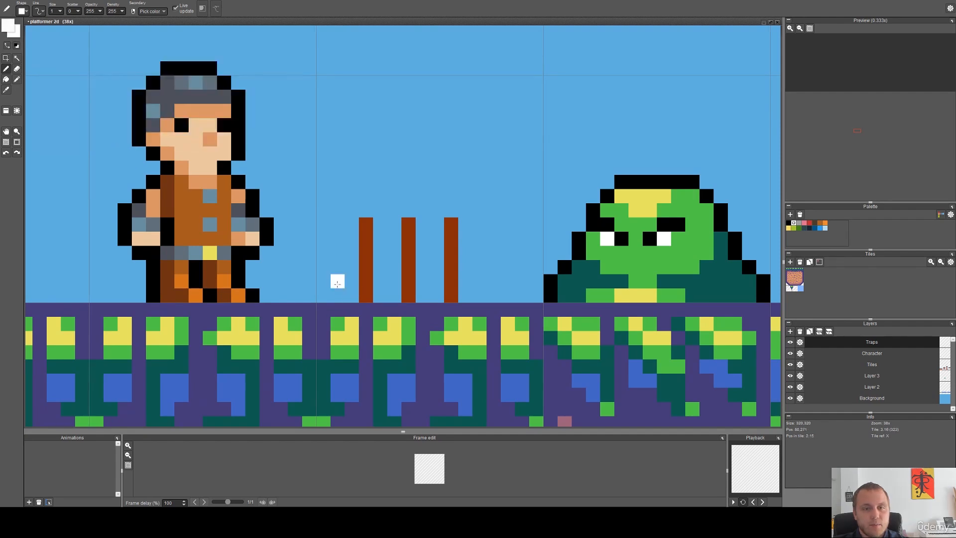
# Set the pen colour to light grey and draw a one-pixel-high, seven-pixel-wide base under the three spikes.
pyautogui.click(9, 27)
pyautogui.click(130, 95)
pyautogui.moveTo(68, 80); pyautogui.dragTo(45, 111)
pyautogui.click(105, 140)
pyautogui.moveTo(365, 309); pyautogui.dragTo(453, 318)
pyautogui.scroll(-5, 454, 317)
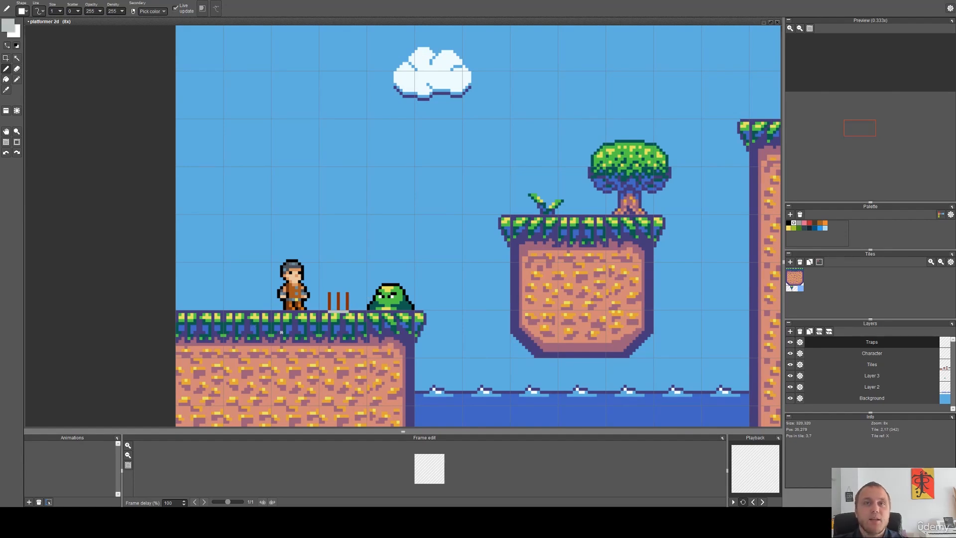
# Select the spikes with their grey base, move them up one pixel to sit on the ground, and deselect.
pyautogui.scroll(3, 284, 330)
pyautogui.scroll(3, 405, 299)
pyautogui.press('s')
pyautogui.moveTo(481, 303); pyautogui.dragTo(337, 173)
pyautogui.press('Up')
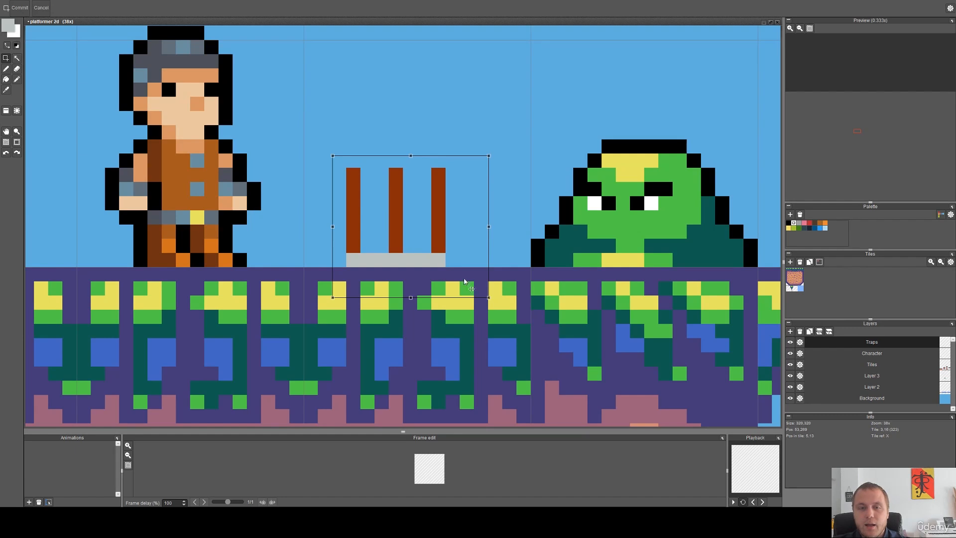
pyautogui.click(489, 321)
pyautogui.click(320, 331)
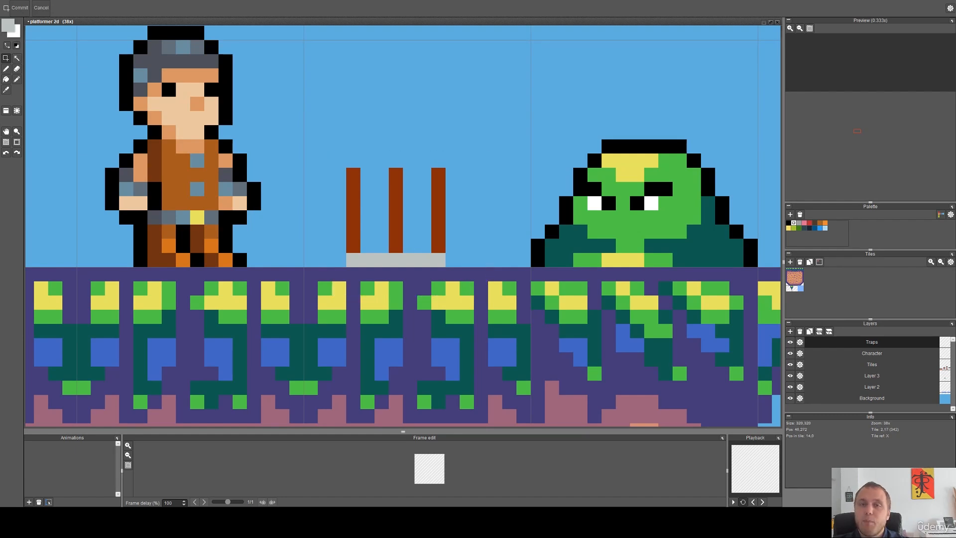
# Set the Pen tool's primary colour to dark grey, hex 4a4b4b.
pyautogui.scroll(-6, 356, 329)
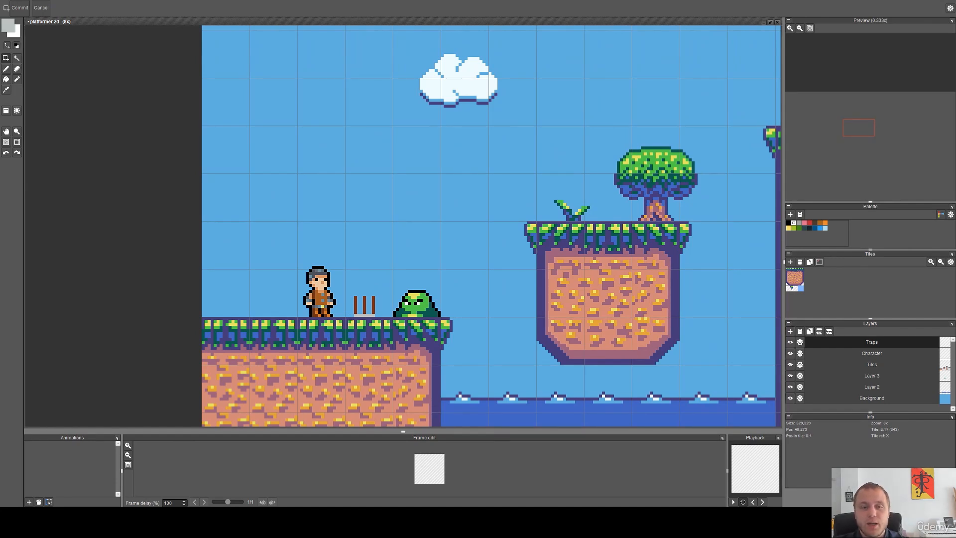
pyautogui.scroll(8, 357, 317)
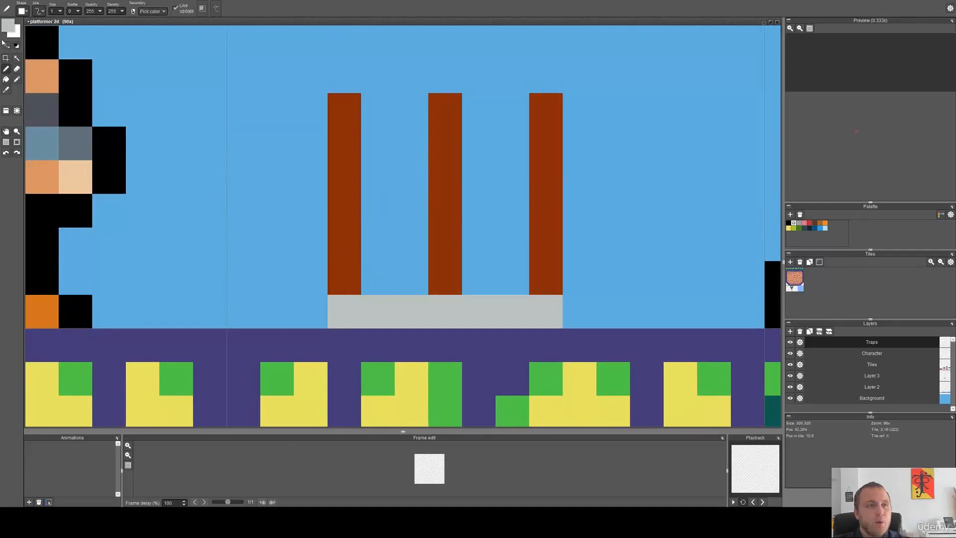
pyautogui.click(10, 25)
pyautogui.moveTo(46, 60)
pyautogui.mouseDown()
pyautogui.moveTo(42, 51)
pyautogui.moveTo(41, 74)
pyautogui.mouseUp()
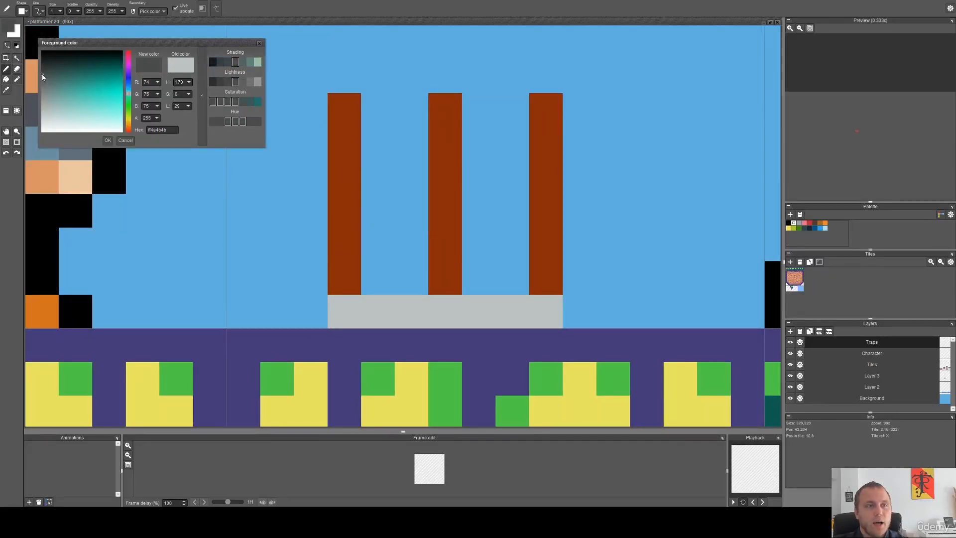
pyautogui.click(108, 140)
# Erase the three brown spikes down to one-pixel stubs above the base.
pyautogui.scroll(-5, 403, 298)
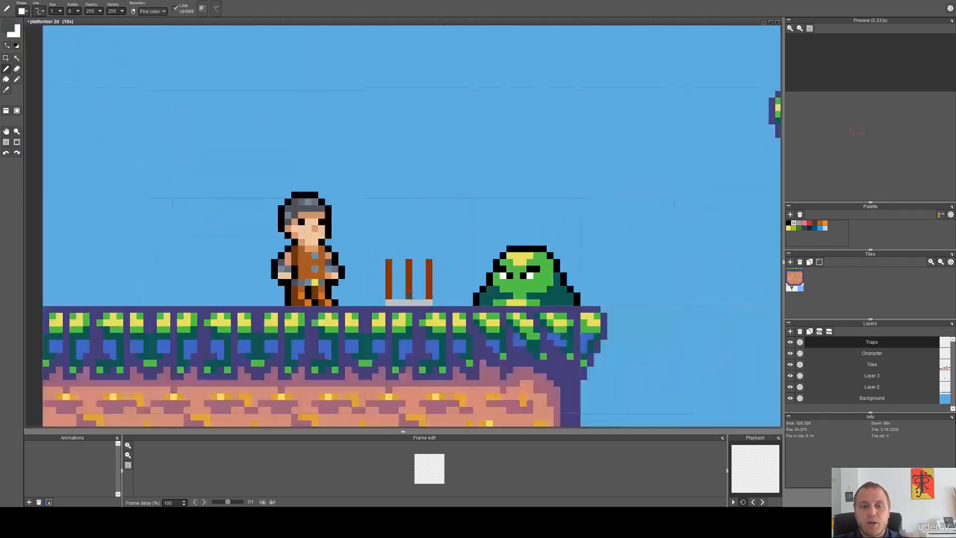
pyautogui.scroll(-2, 401, 290)
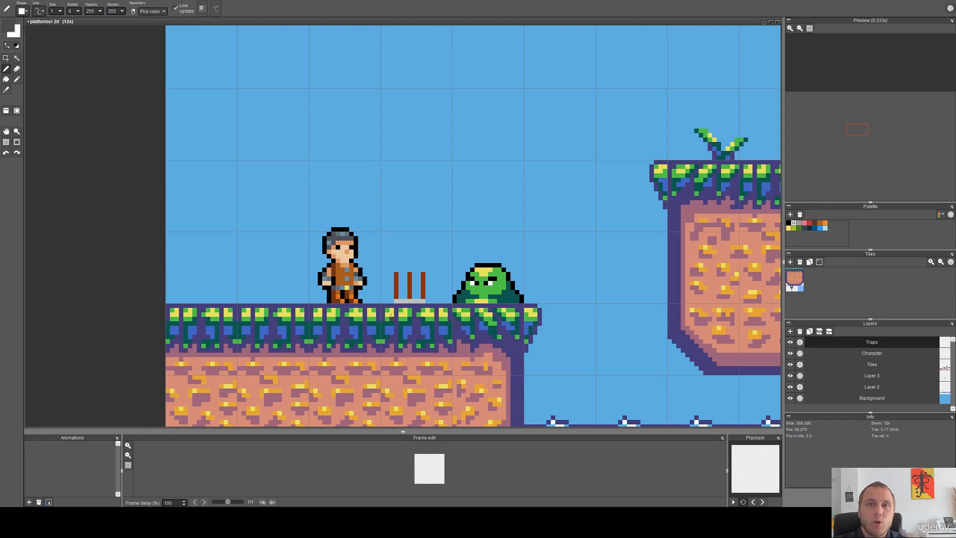
pyautogui.scroll(3, 405, 304)
pyautogui.scroll(-1, 257, 300)
pyautogui.moveTo(226, 305); pyautogui.dragTo(424, 315)
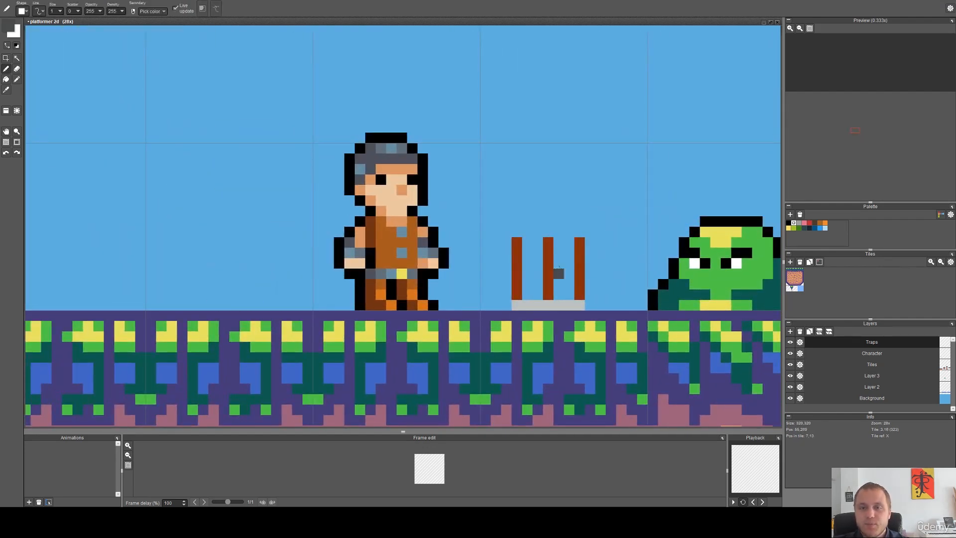
pyautogui.scroll(2, 569, 252)
pyautogui.scroll(1, 435, 311)
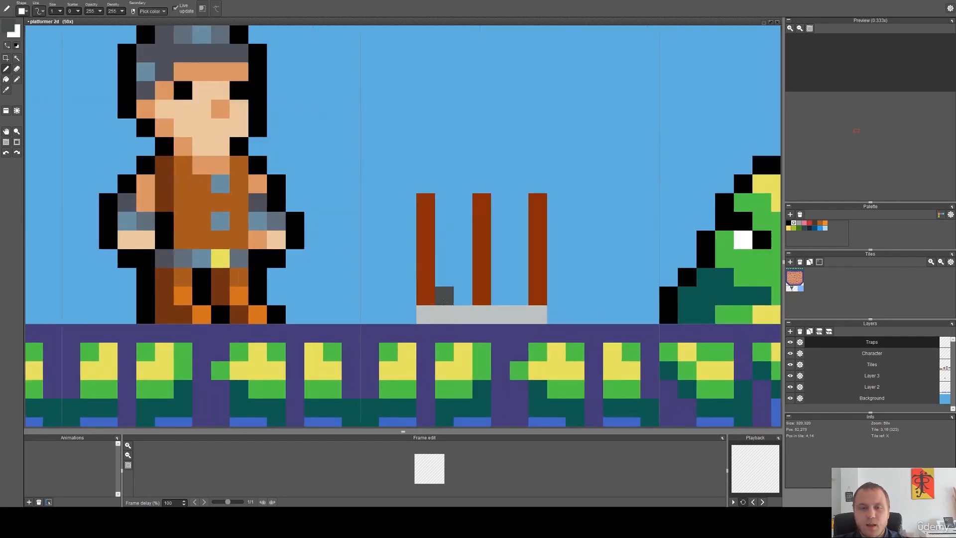
pyautogui.press('e')
pyautogui.moveTo(432, 201); pyautogui.dragTo(431, 274)
pyautogui.moveTo(487, 201)
pyautogui.mouseDown()
pyautogui.moveTo(487, 264)
pyautogui.moveTo(485, 230)
pyautogui.moveTo(518, 197)
pyautogui.moveTo(538, 277)
pyautogui.mouseUp()
# Repaint the trap's base dark grey and extend it two pixels beyond the outer spikes on both sides.
pyautogui.press('space')
pyautogui.moveTo(597, 284); pyautogui.dragTo(507, 275)
pyautogui.press('b')
pyautogui.click(316, 304)
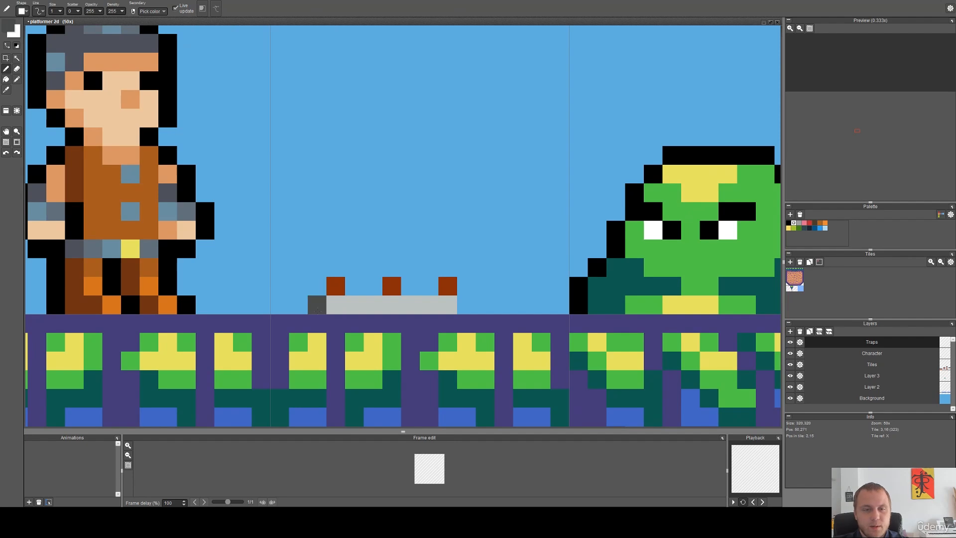
pyautogui.moveTo(474, 312); pyautogui.dragTo(484, 305)
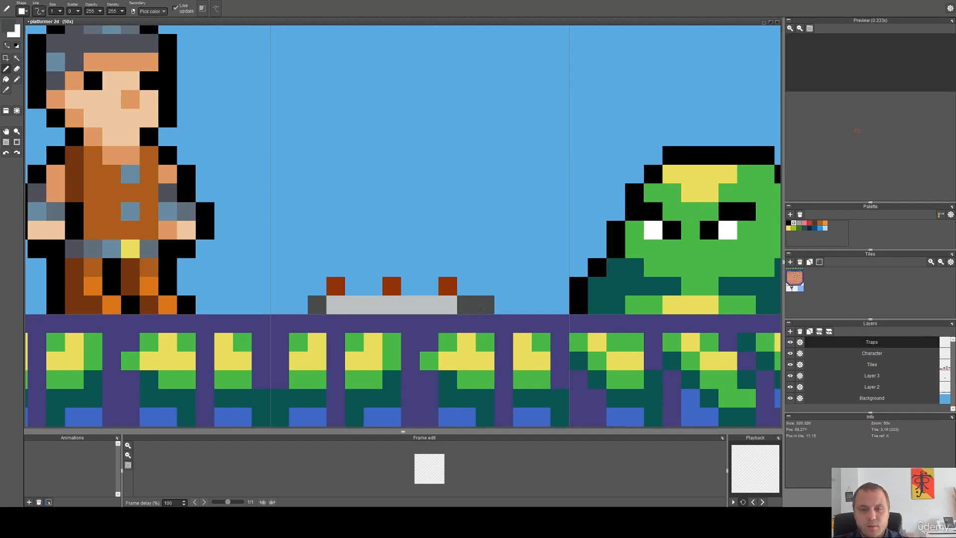
pyautogui.moveTo(297, 305); pyautogui.dragTo(447, 305)
# Sample the reddish brown from a stub and redraw the three spikes five pixels tall on the base.
pyautogui.scroll(-6, 448, 305)
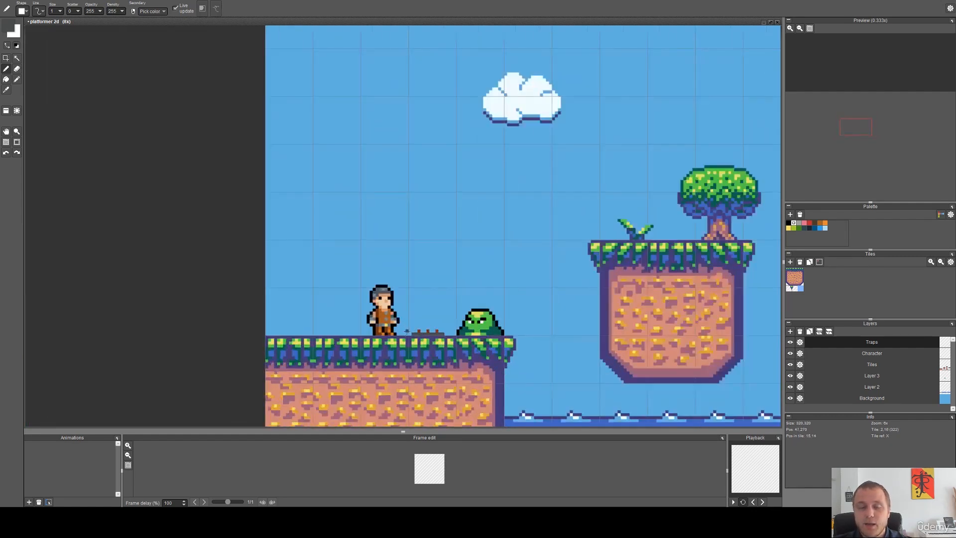
pyautogui.scroll(3, 407, 331)
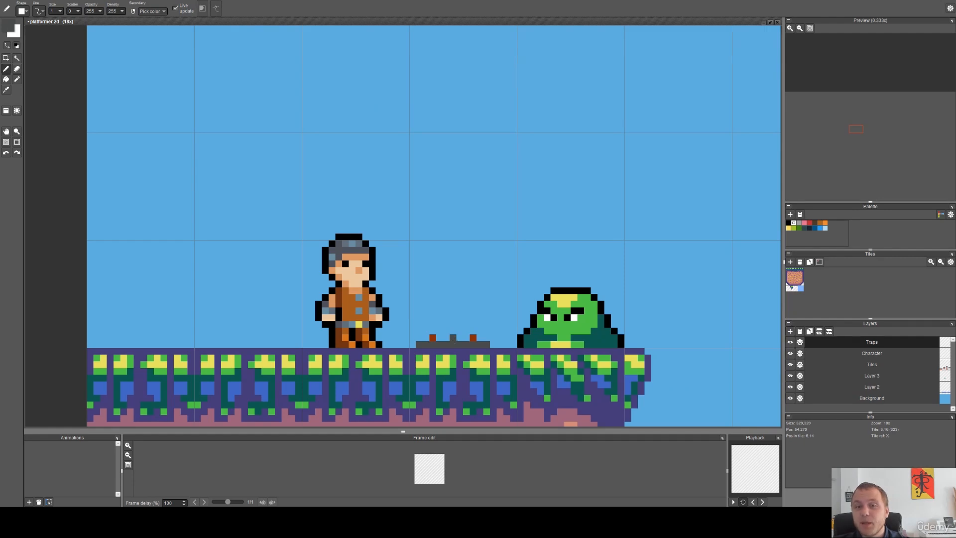
pyautogui.scroll(3, 453, 340)
pyautogui.rightClick(395, 335)
pyautogui.moveTo(394, 317); pyautogui.dragTo(395, 261)
pyautogui.moveTo(450, 316); pyautogui.dragTo(451, 260)
pyautogui.moveTo(507, 317); pyautogui.dragTo(508, 266)
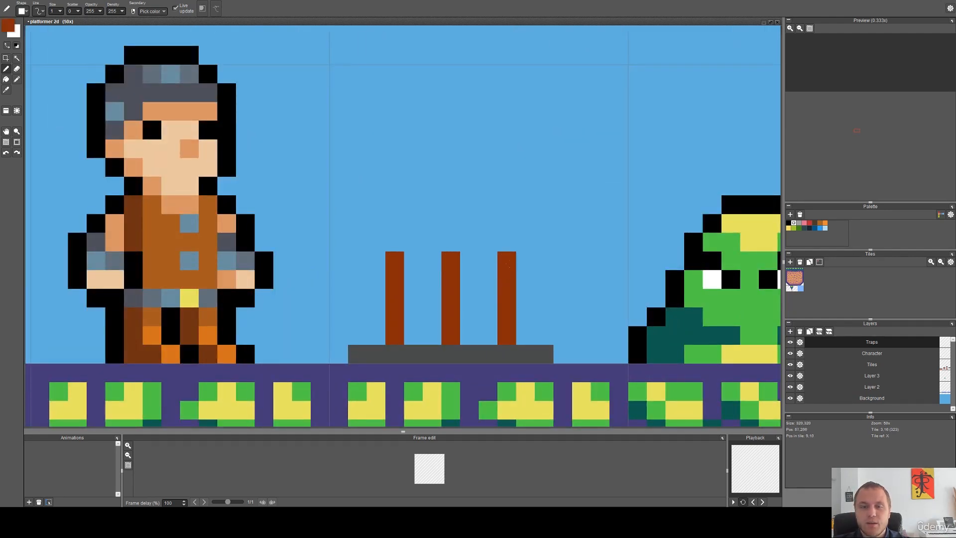
# Set the pen colour to light grey, hex d0d8d8, and paint the top pixel of each of the three spikes.
pyautogui.click(8, 26)
pyautogui.click(129, 95)
pyautogui.moveTo(59, 102); pyautogui.dragTo(50, 119)
pyautogui.click(108, 140)
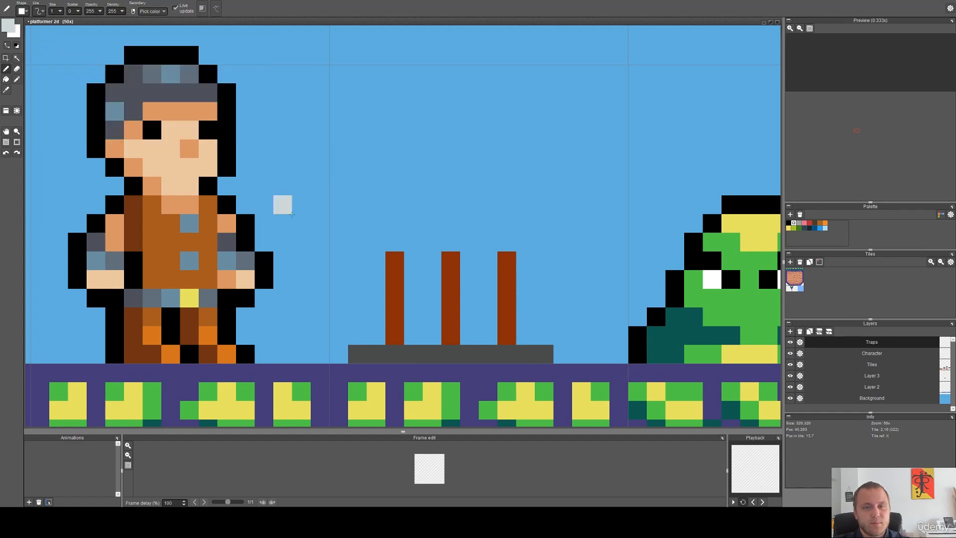
pyautogui.click(395, 260)
pyautogui.click(451, 260)
pyautogui.click(506, 261)
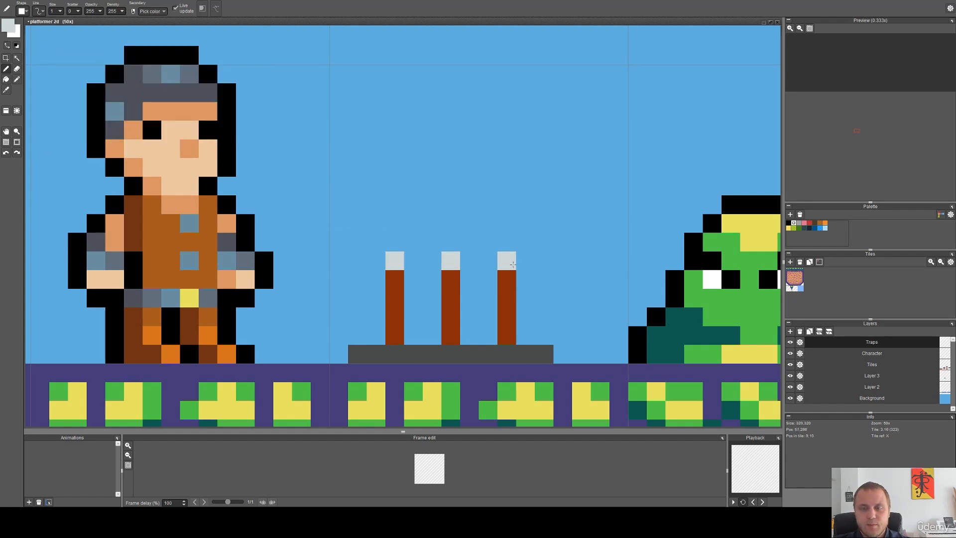
# Copy the trap's dark grey base and paste it on the ground behind the human character.
pyautogui.scroll(-6, 376, 322)
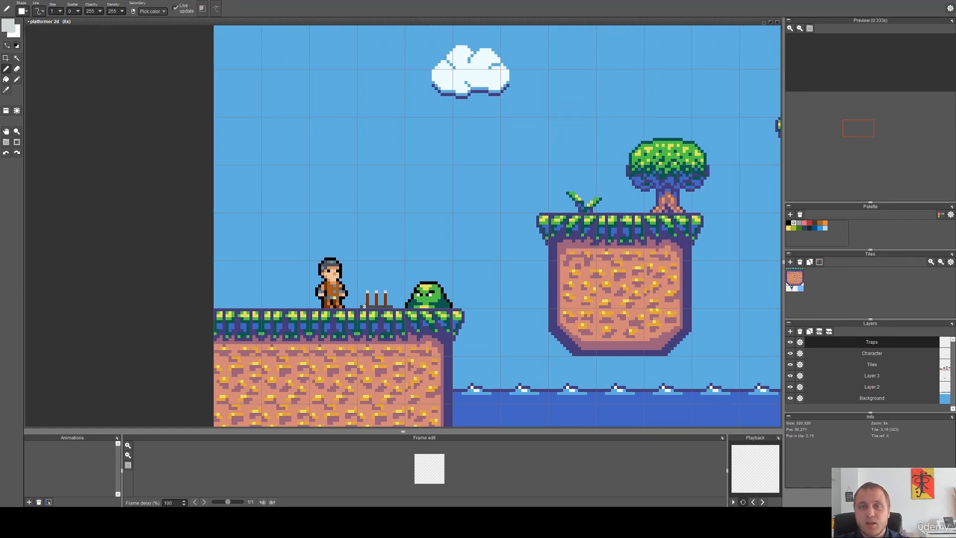
pyautogui.scroll(5, 365, 306)
pyautogui.press('s')
pyautogui.moveTo(458, 313); pyautogui.dragTo(405, 301)
pyautogui.moveTo(344, 303); pyautogui.dragTo(344, 304)
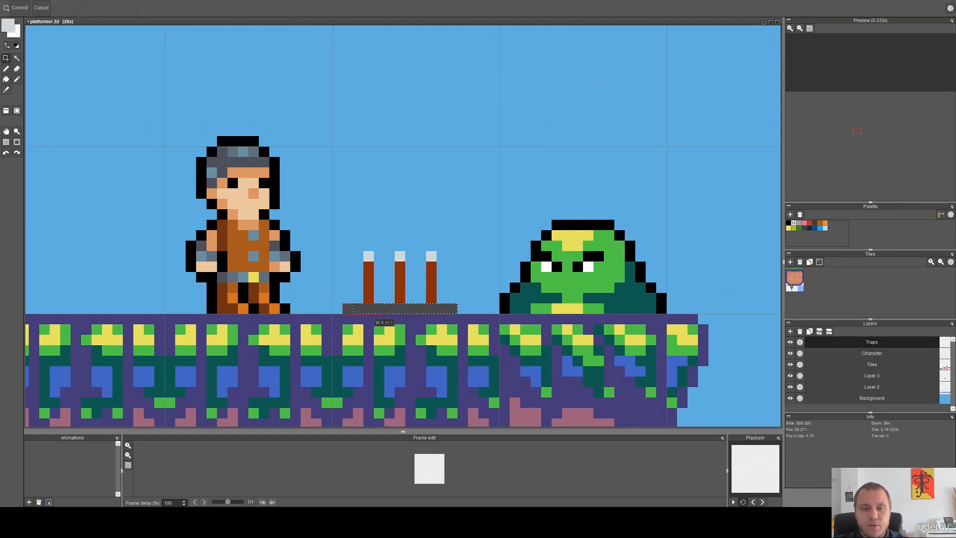
pyautogui.hotkey('ctrl', 'c')
pyautogui.hotkey('ctrl', 'v')
pyautogui.moveTo(418, 311)
pyautogui.mouseDown()
pyautogui.moveTo(109, 301)
pyautogui.moveTo(111, 310)
pyautogui.moveTo(365, 322)
pyautogui.mouseUp()
pyautogui.press('Return')
# Set the pen colour to black and add three evenly spaced single-pixel holes to the copied base.
pyautogui.press('b')
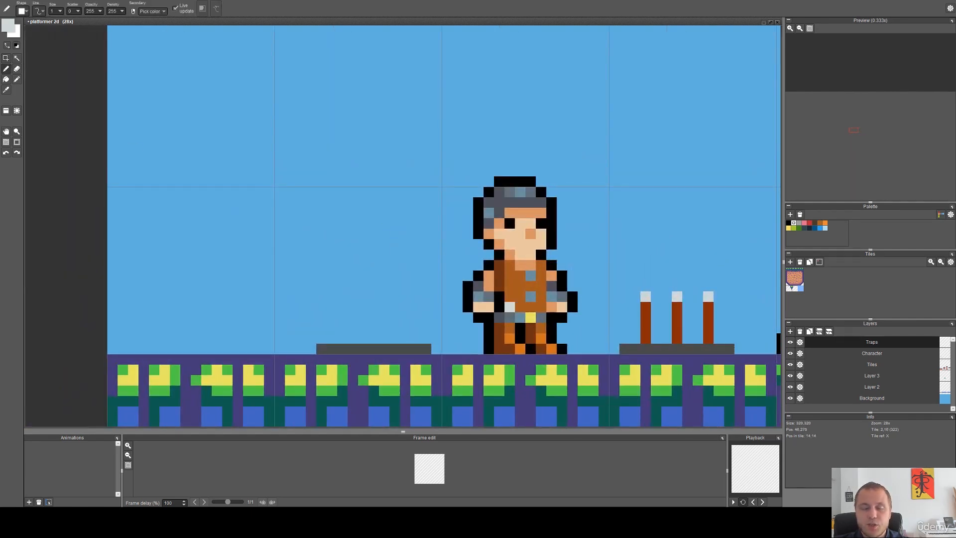
pyautogui.click(9, 26)
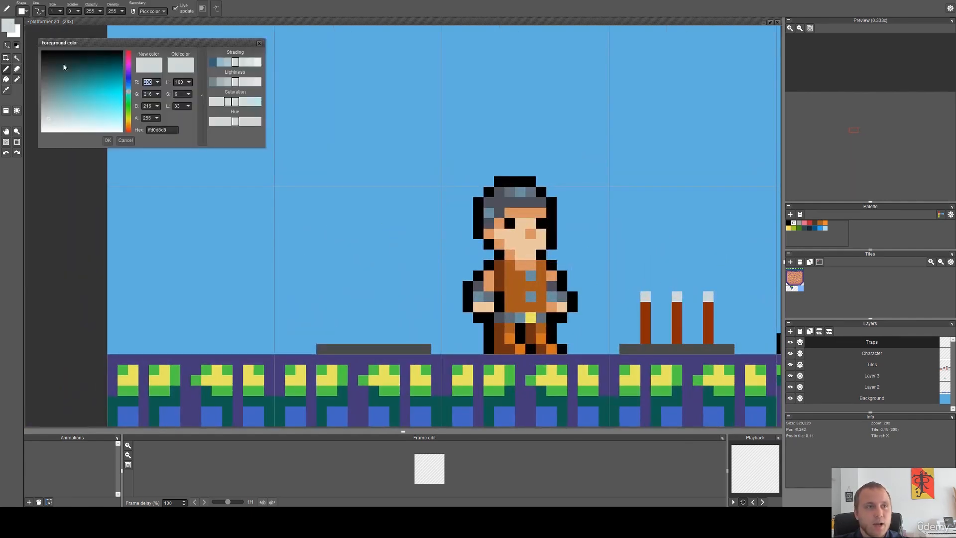
pyautogui.click(105, 140)
pyautogui.click(342, 348)
pyautogui.click(374, 348)
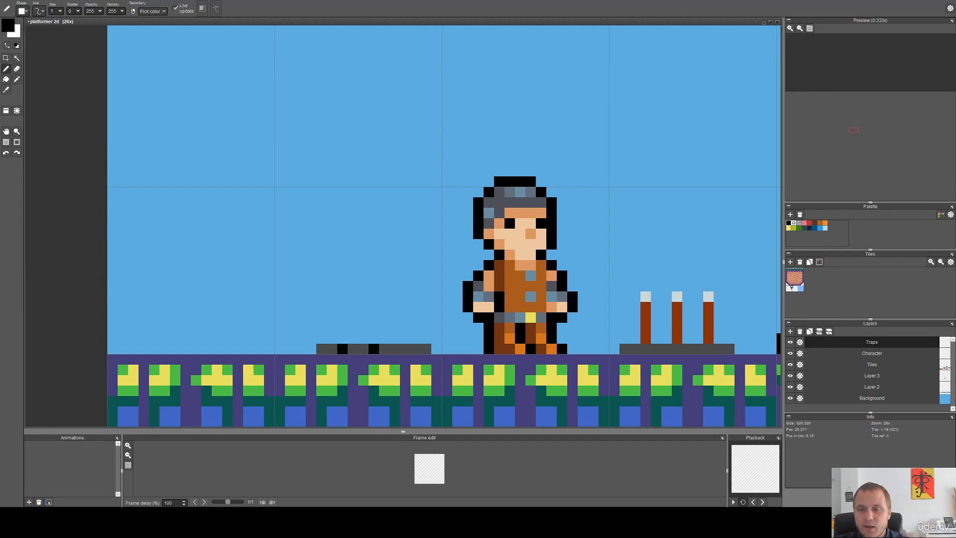
pyautogui.click(405, 349)
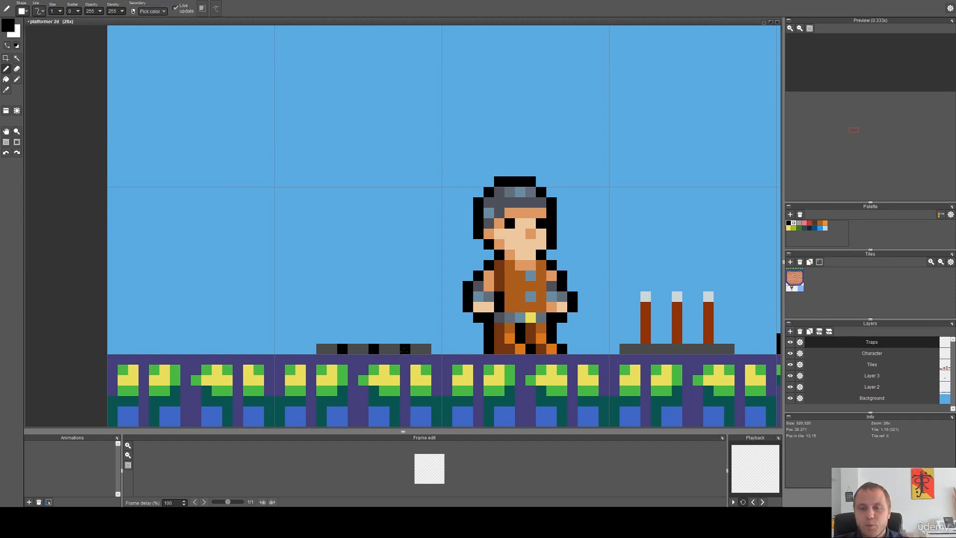
# Try a short horizontal black pen stroke in the sky above the traps and undo it.
pyautogui.scroll(-5, 405, 350)
pyautogui.moveTo(502, 351); pyautogui.dragTo(370, 332)
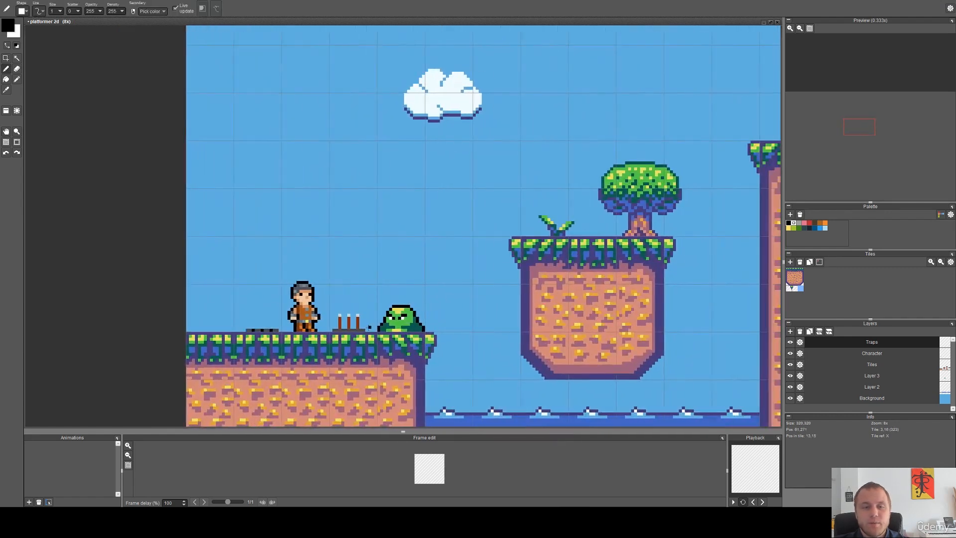
pyautogui.scroll(1, 378, 317)
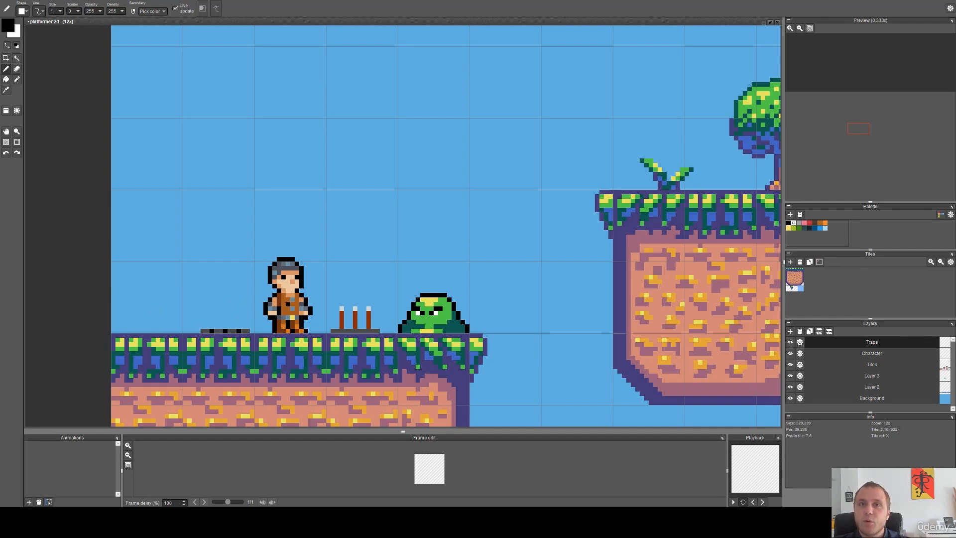
pyautogui.moveTo(510, 292); pyautogui.dragTo(368, 273)
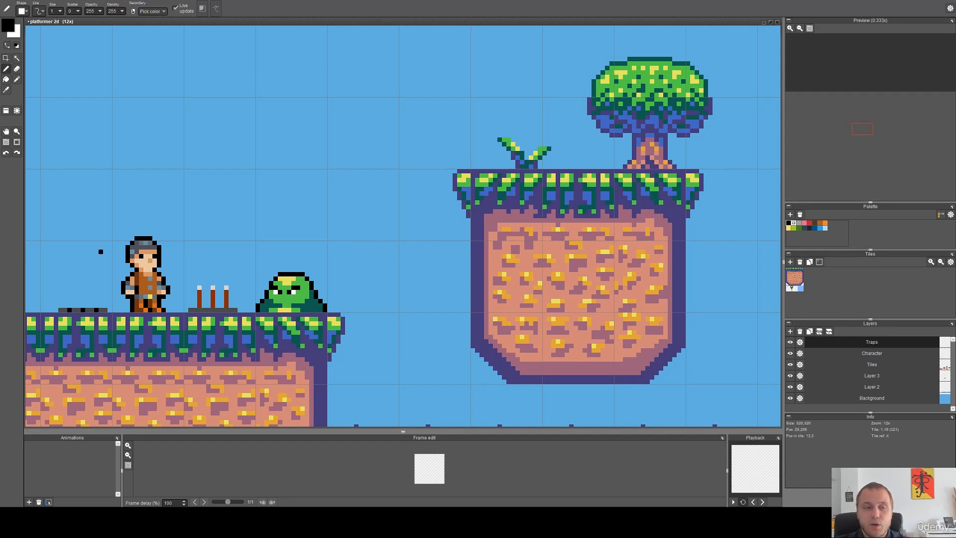
pyautogui.moveTo(76, 220)
pyautogui.mouseDown()
pyautogui.moveTo(451, 227)
pyautogui.moveTo(65, 228)
pyautogui.moveTo(119, 238)
pyautogui.mouseUp()
pyautogui.moveTo(214, 238); pyautogui.dragTo(278, 238)
pyautogui.hotkey('ctrl', 'z')
pyautogui.scroll(4, 451, 259)
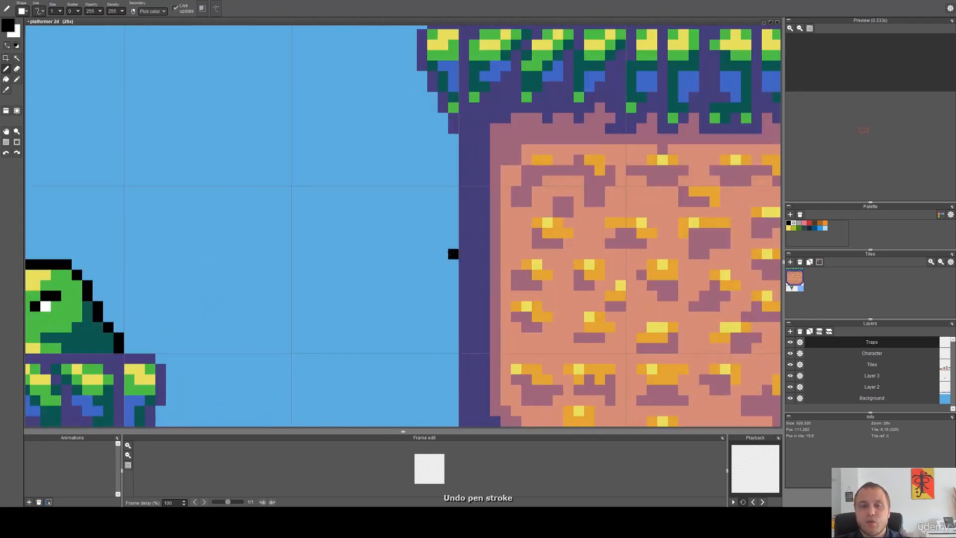
pyautogui.moveTo(447, 215); pyautogui.dragTo(449, 270)
pyautogui.scroll(-4, 449, 271)
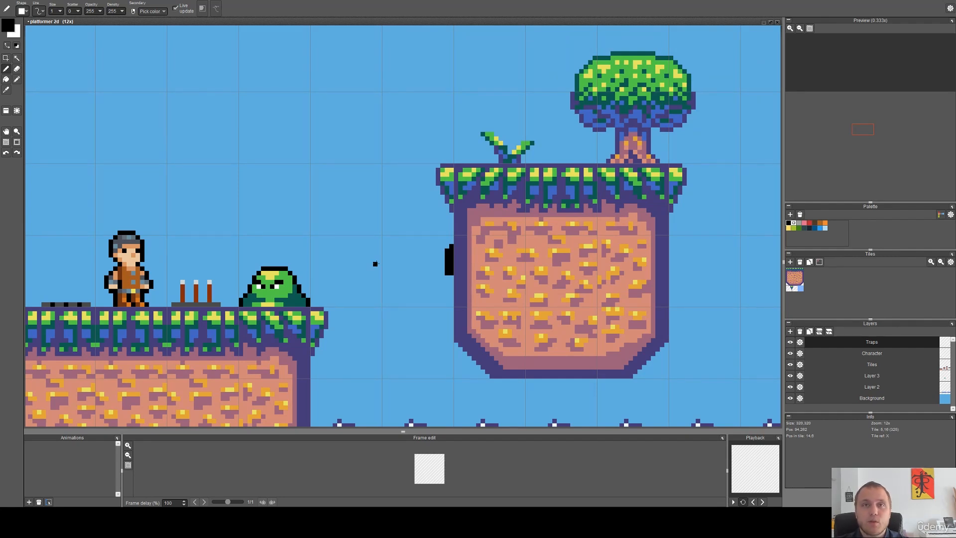
pyautogui.scroll(5, 447, 270)
pyautogui.press('e')
pyautogui.moveTo(448, 284)
pyautogui.mouseDown()
pyautogui.moveTo(448, 219)
pyautogui.moveTo(462, 194)
pyautogui.moveTo(448, 210)
pyautogui.mouseUp()
# Set the pen colour to slate grey, hex 5c6171, and draw a small cannon barrel with a flared muzzle on the floating platform's left wall.
pyautogui.click(8, 25)
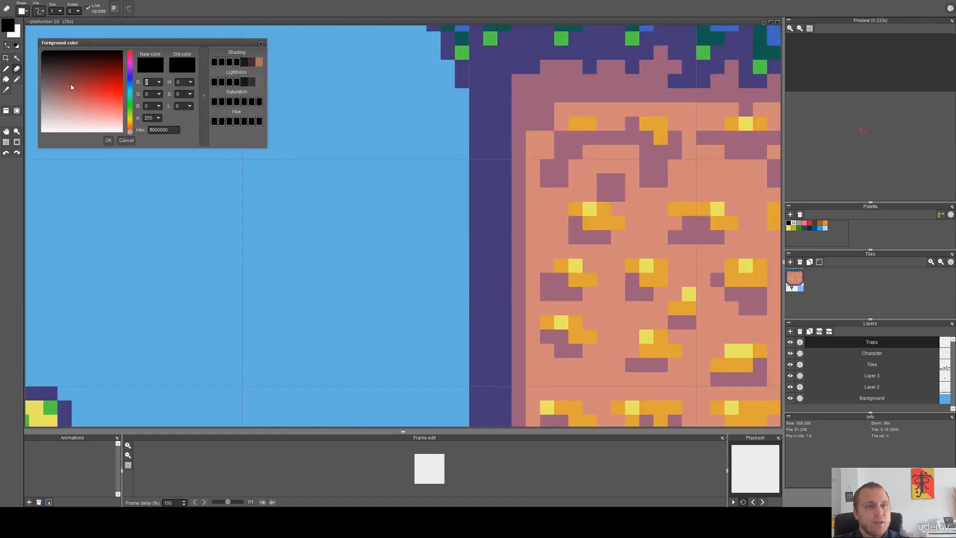
pyautogui.click(130, 84)
pyautogui.moveTo(52, 90)
pyautogui.mouseDown()
pyautogui.moveTo(49, 83)
pyautogui.moveTo(58, 99)
pyautogui.moveTo(49, 104)
pyautogui.moveTo(50, 91)
pyautogui.moveTo(65, 88)
pyautogui.moveTo(49, 82)
pyautogui.mouseUp()
pyautogui.click(131, 80)
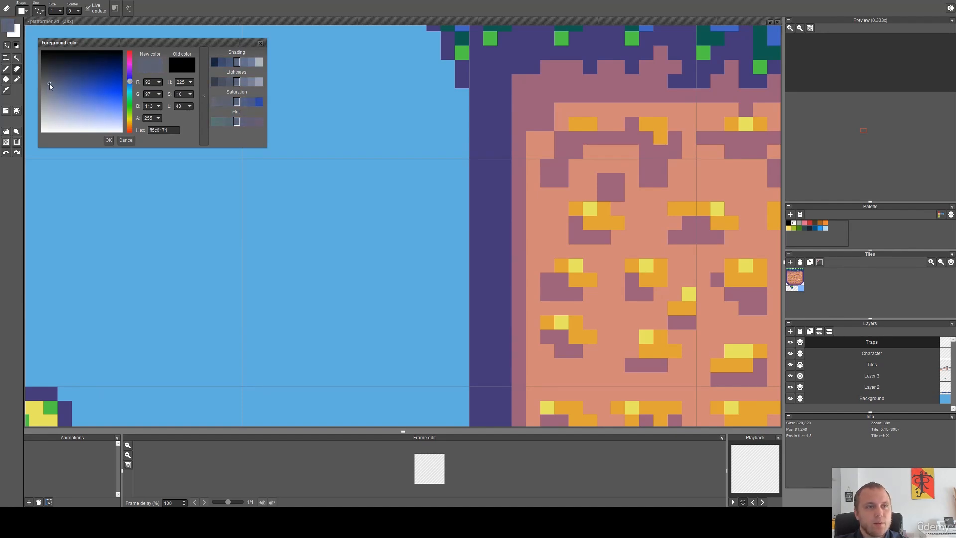
pyautogui.click(109, 140)
pyautogui.press('b')
pyautogui.moveTo(458, 234)
pyautogui.mouseDown()
pyautogui.moveTo(431, 213)
pyautogui.moveTo(436, 251)
pyautogui.moveTo(400, 266)
pyautogui.moveTo(393, 218)
pyautogui.moveTo(417, 211)
pyautogui.moveTo(436, 231)
pyautogui.moveTo(409, 234)
pyautogui.moveTo(433, 230)
pyautogui.moveTo(419, 220)
pyautogui.moveTo(434, 237)
pyautogui.mouseUp()
pyautogui.scroll(-6, 431, 241)
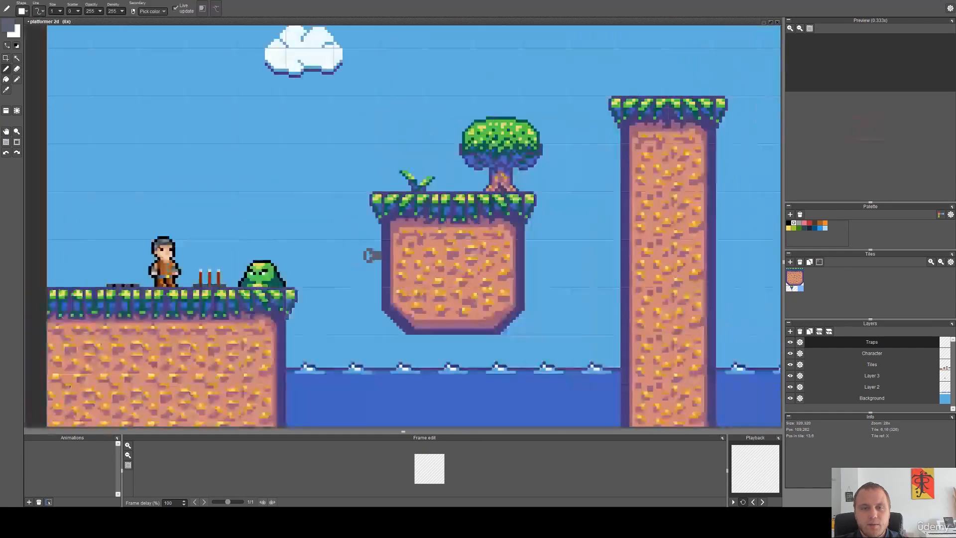
pyautogui.scroll(5, 365, 266)
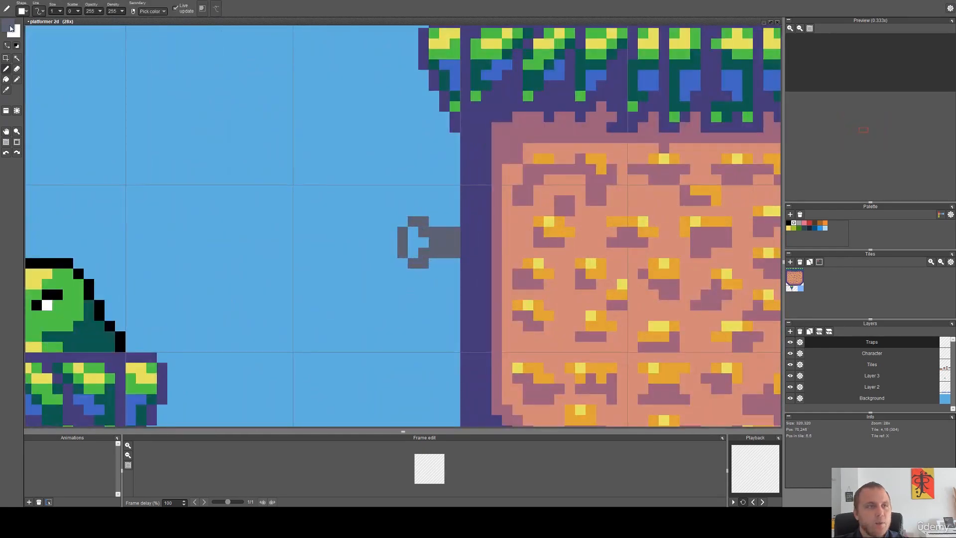
# Fill the cannon's muzzle opening with black and repaint its upper inner corner pixel in the barrel grey.
pyautogui.click(10, 27)
pyautogui.click(51, 76)
pyautogui.moveTo(51, 76); pyautogui.dragTo(36, 52)
pyautogui.click(107, 140)
pyautogui.moveTo(413, 242); pyautogui.dragTo(424, 242)
pyautogui.press('alt')
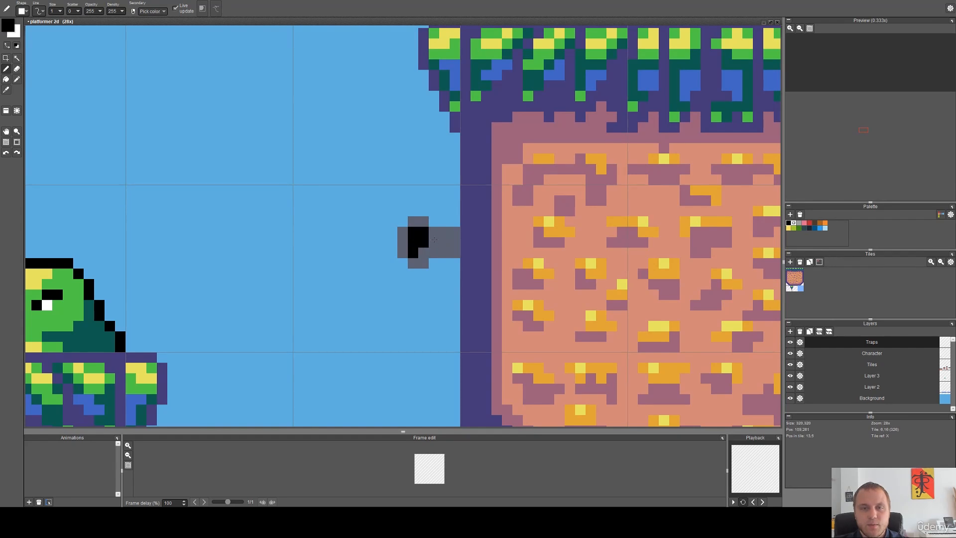
pyautogui.keyDown('alt'); pyautogui.click(442, 236); pyautogui.keyUp('alt')
pyautogui.click(424, 231)
pyautogui.scroll(-2, 370, 313)
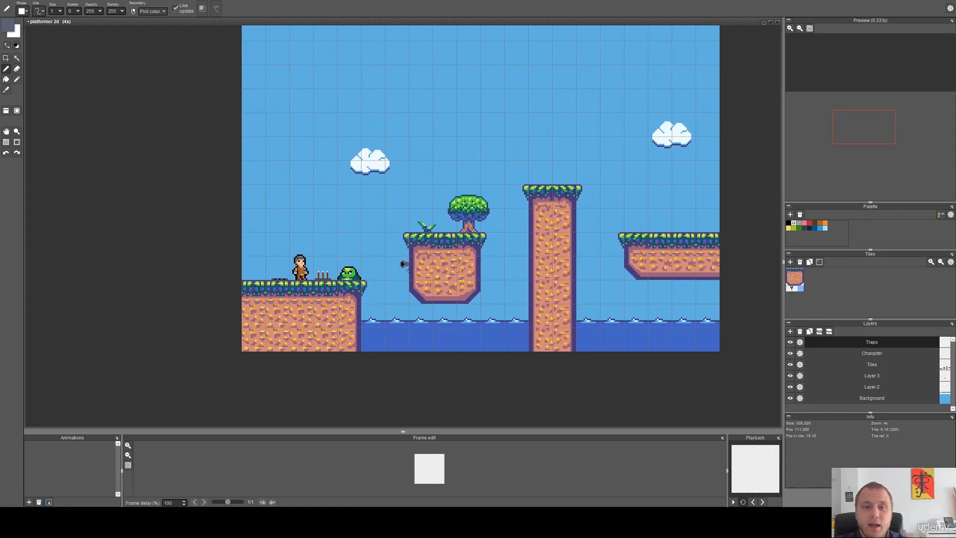
pyautogui.scroll(2, 399, 269)
pyautogui.moveTo(383, 275); pyautogui.dragTo(439, 289)
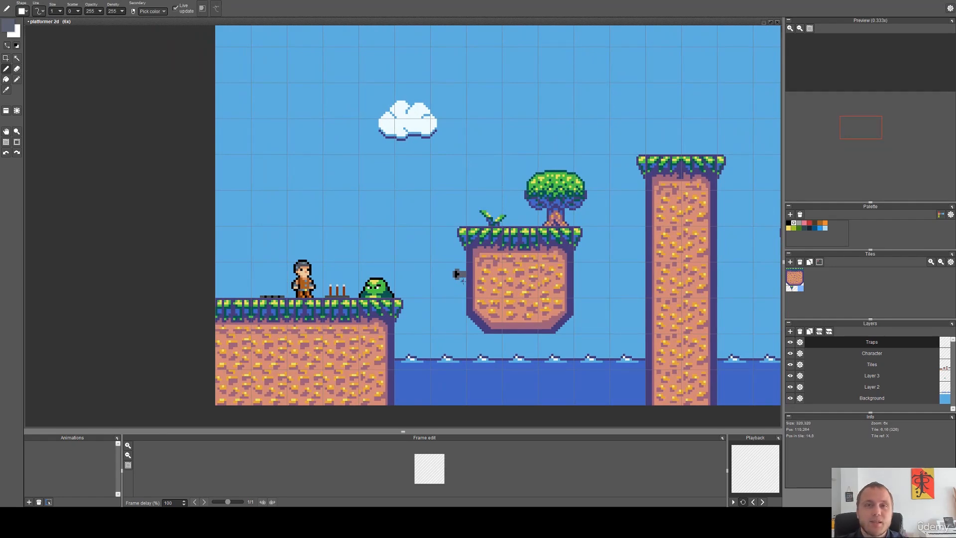
pyautogui.scroll(5, 465, 270)
pyautogui.rightClick(482, 283)
pyautogui.click(444, 283)
pyautogui.click(463, 282)
pyautogui.click(463, 319)
pyautogui.scroll(-5, 463, 319)
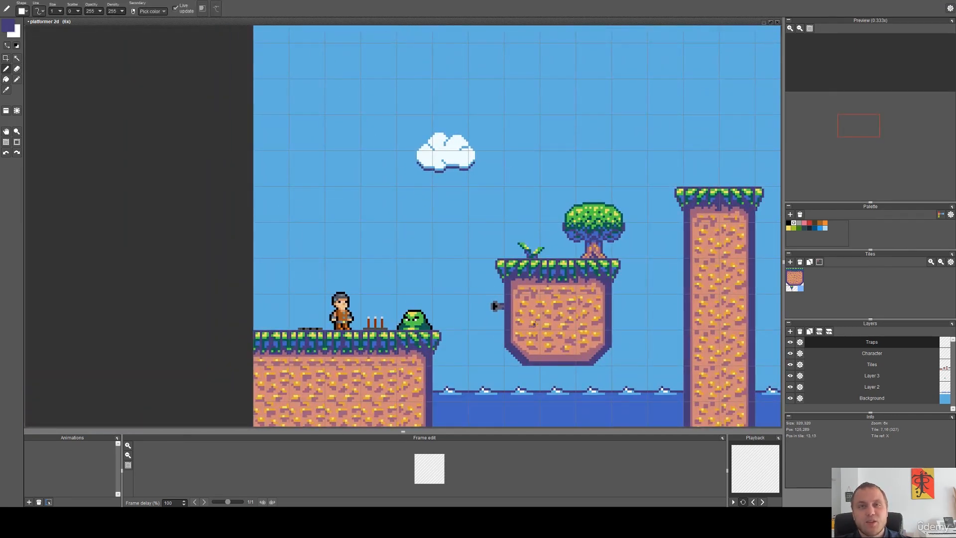
pyautogui.scroll(5, 525, 321)
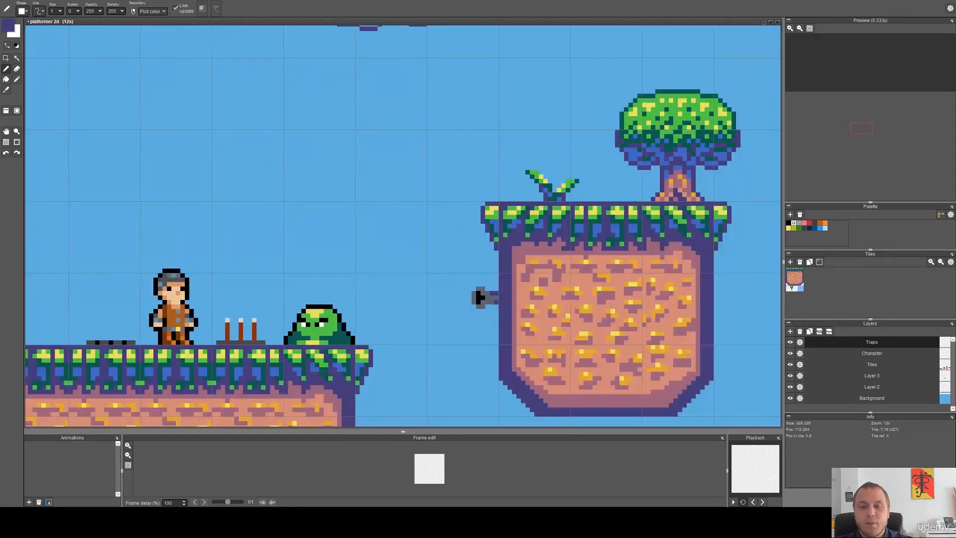
pyautogui.scroll(-5, 458, 288)
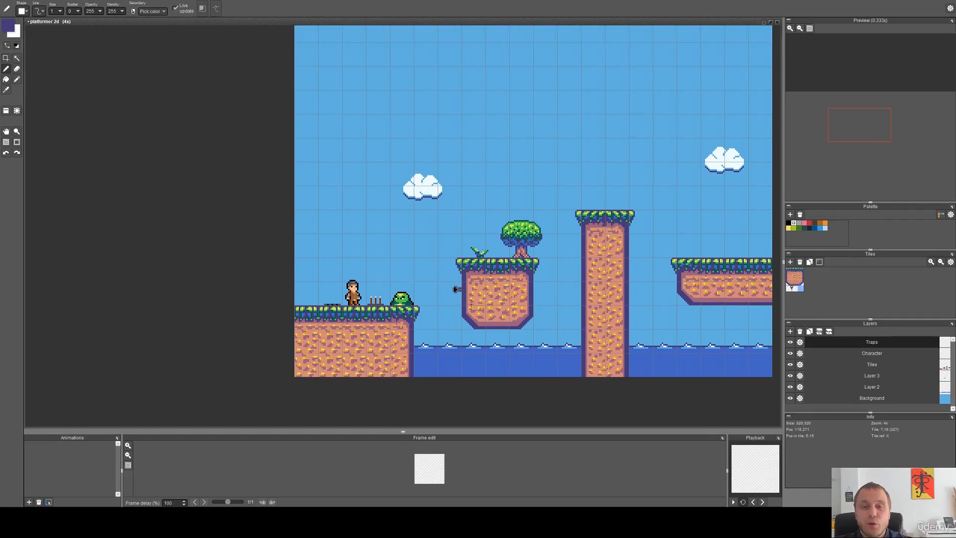
pyautogui.scroll(2, 458, 289)
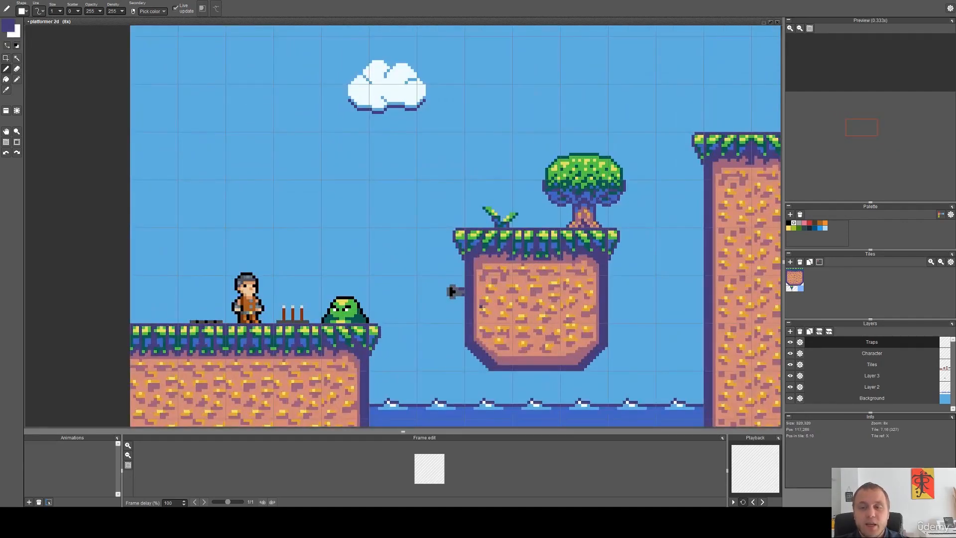
# Set the pen colour to a pale grey and paint highlight pixels on the muzzle's top rim and along the cannon barrel.
pyautogui.scroll(5, 480, 307)
pyautogui.press('alt')
pyautogui.moveTo(346, 193)
pyautogui.mouseDown()
pyautogui.moveTo(318, 208)
pyautogui.moveTo(419, 252)
pyautogui.mouseUp()
pyautogui.press('space')
pyautogui.press('alt')
pyautogui.click(465, 273)
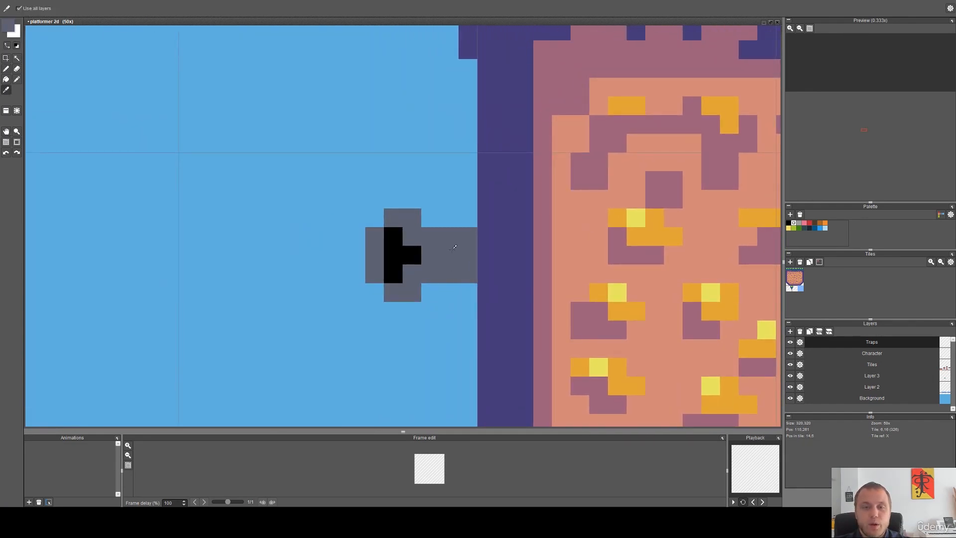
pyautogui.click(8, 27)
pyautogui.moveTo(62, 97); pyautogui.dragTo(54, 123)
pyautogui.click(130, 83)
pyautogui.click(56, 119)
pyautogui.click(108, 140)
pyautogui.click(394, 218)
pyautogui.click(412, 218)
pyautogui.moveTo(437, 240); pyautogui.dragTo(468, 238)
pyautogui.click(449, 255)
pyautogui.scroll(-6, 453, 257)
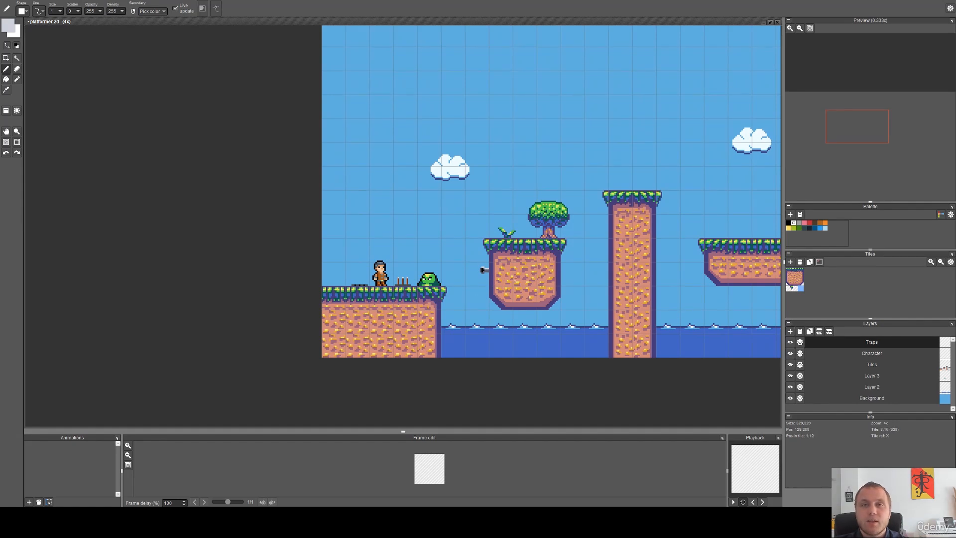
# Sample black from the artwork and outline the cannon's muzzle and barrel with it.
pyautogui.scroll(6, 509, 279)
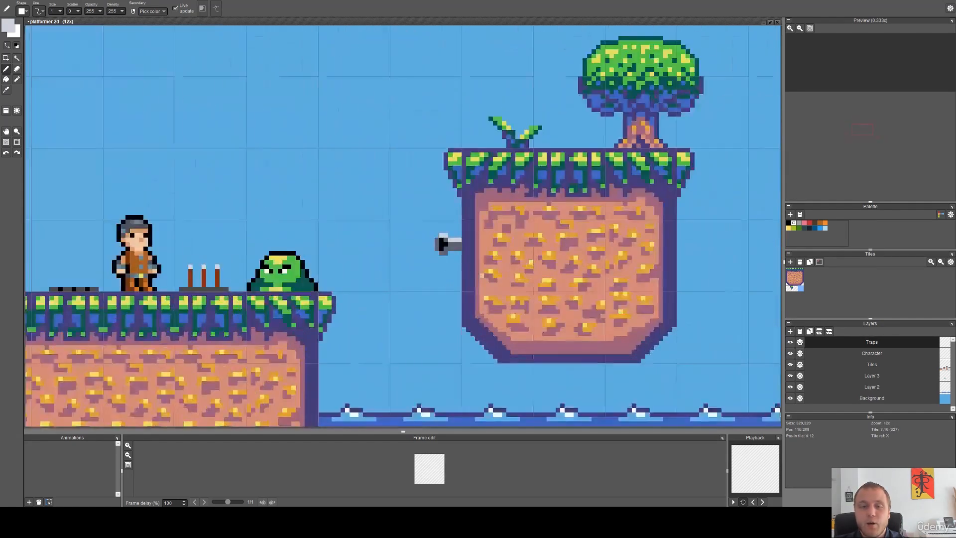
pyautogui.rightClick(423, 262)
pyautogui.moveTo(475, 301)
pyautogui.mouseDown()
pyautogui.moveTo(410, 313)
pyautogui.moveTo(374, 285)
pyautogui.moveTo(374, 247)
pyautogui.moveTo(405, 204)
pyautogui.moveTo(457, 227)
pyautogui.moveTo(448, 226)
pyautogui.moveTo(481, 226)
pyautogui.moveTo(465, 244)
pyautogui.mouseUp()
pyautogui.scroll(-3, 465, 276)
pyautogui.scroll(-4, 464, 276)
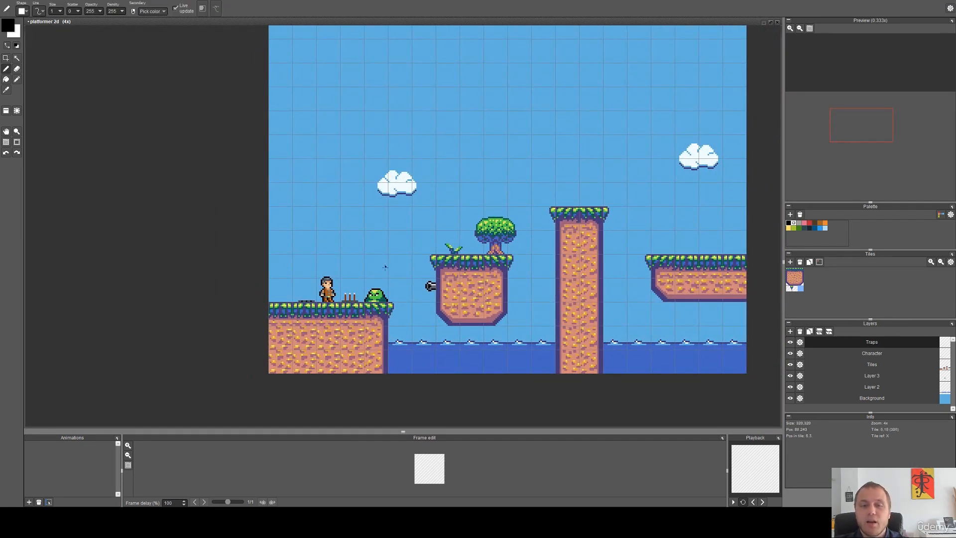
pyautogui.scroll(4, 417, 312)
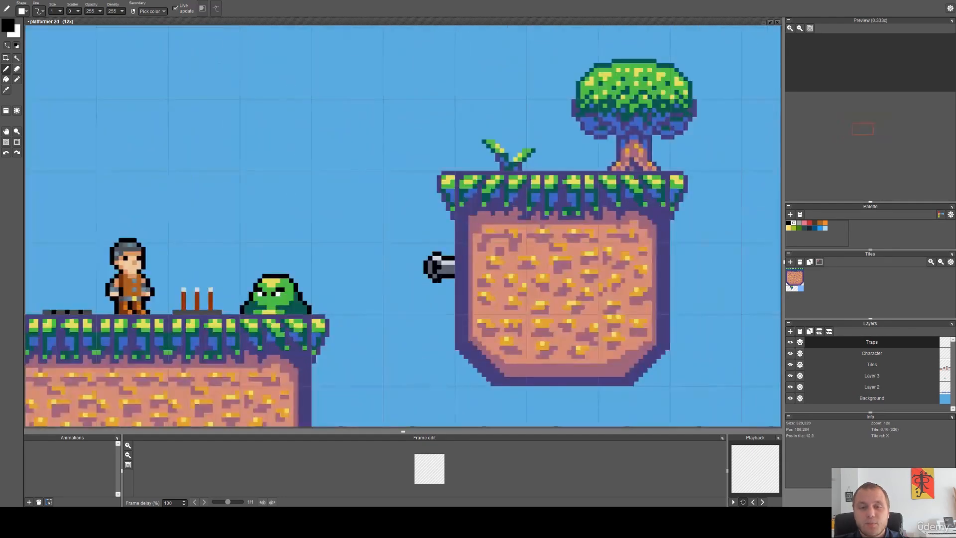
pyautogui.scroll(-3, 453, 288)
pyautogui.scroll(-1, 453, 289)
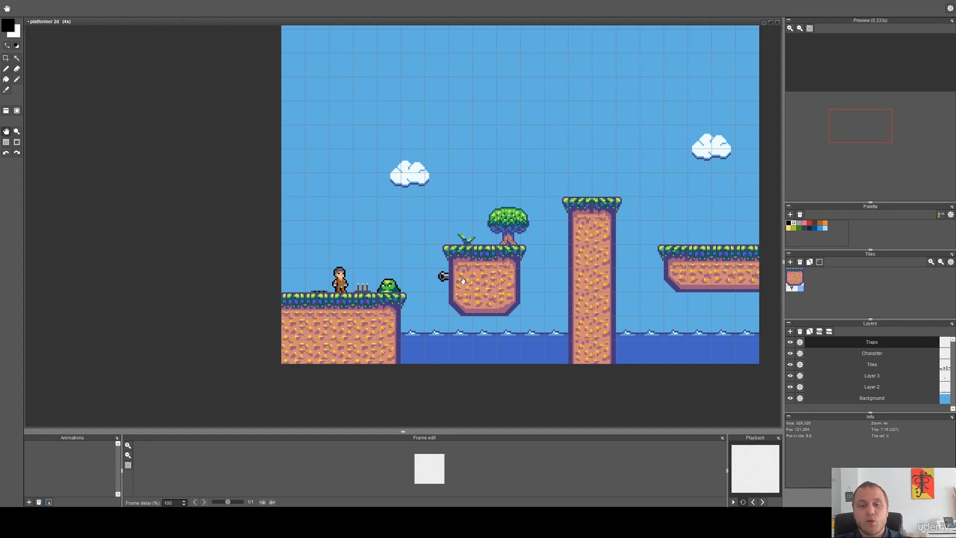
pyautogui.moveTo(463, 281); pyautogui.dragTo(409, 289)
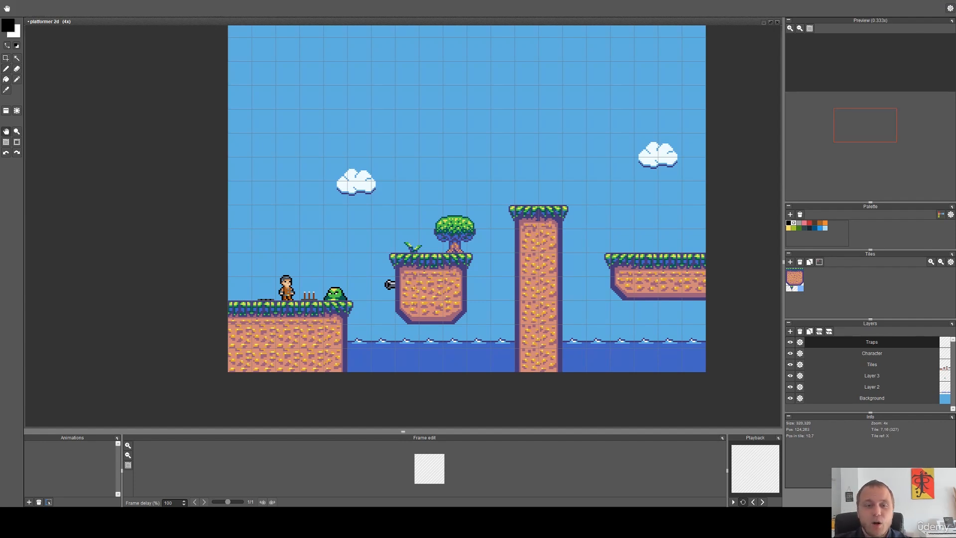
pyautogui.scroll(4, 409, 289)
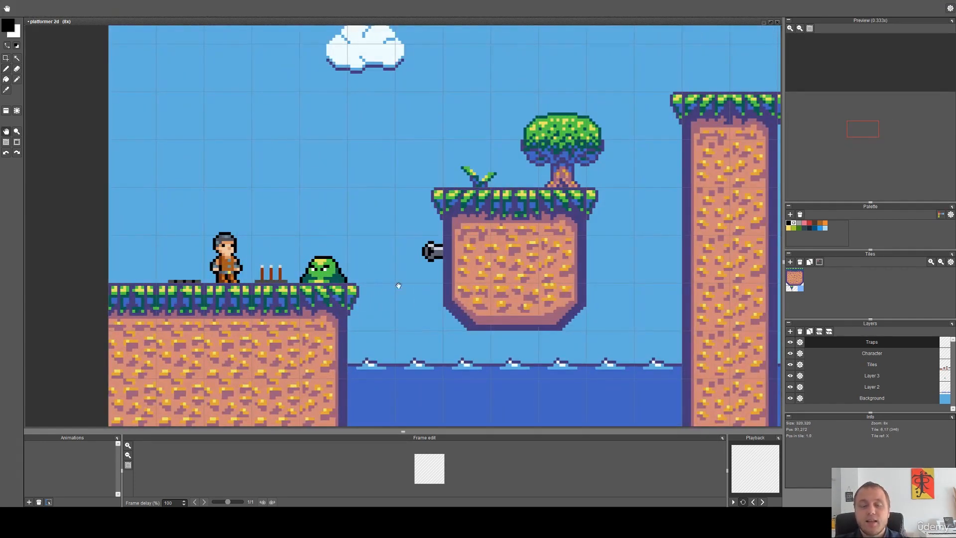
pyautogui.moveTo(397, 284); pyautogui.dragTo(364, 268)
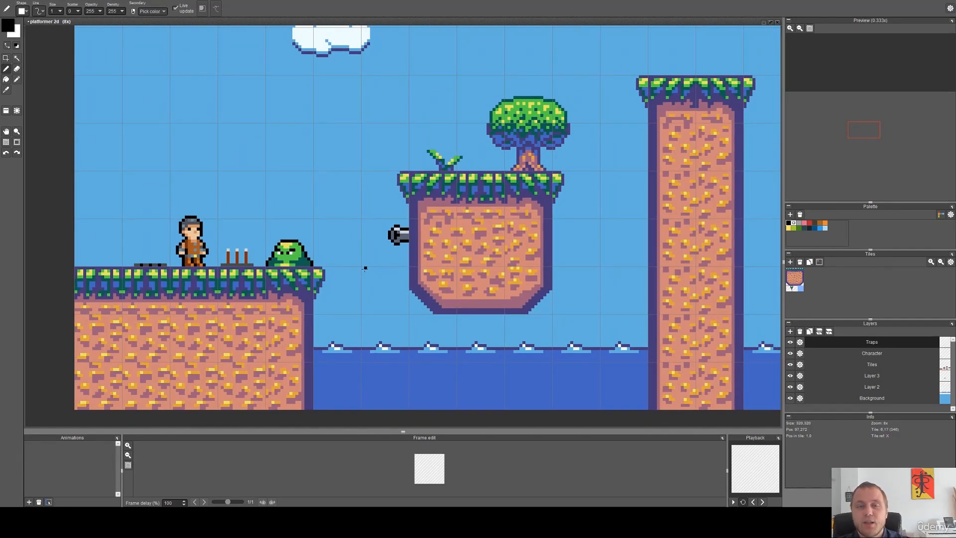
pyautogui.scroll(-2, 365, 268)
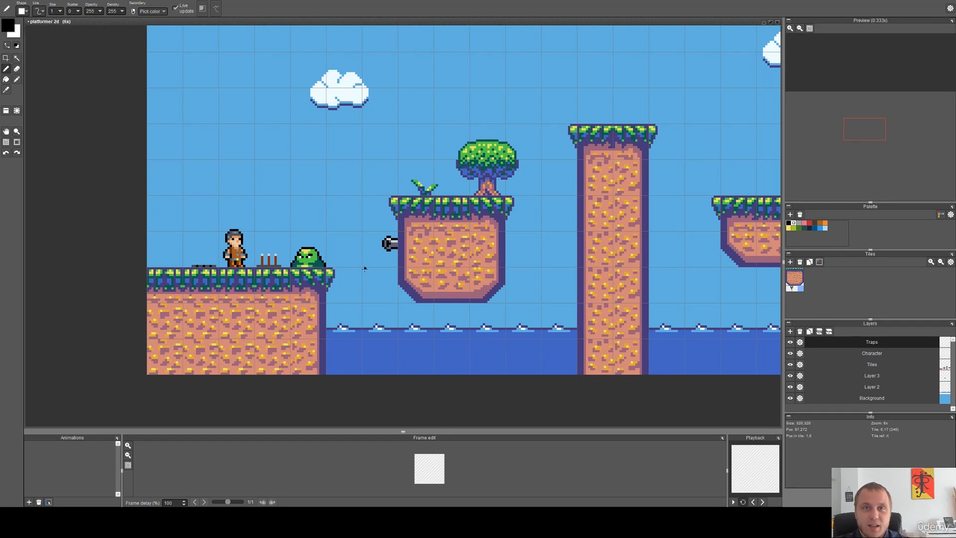
pyautogui.scroll(-1, 541, 133)
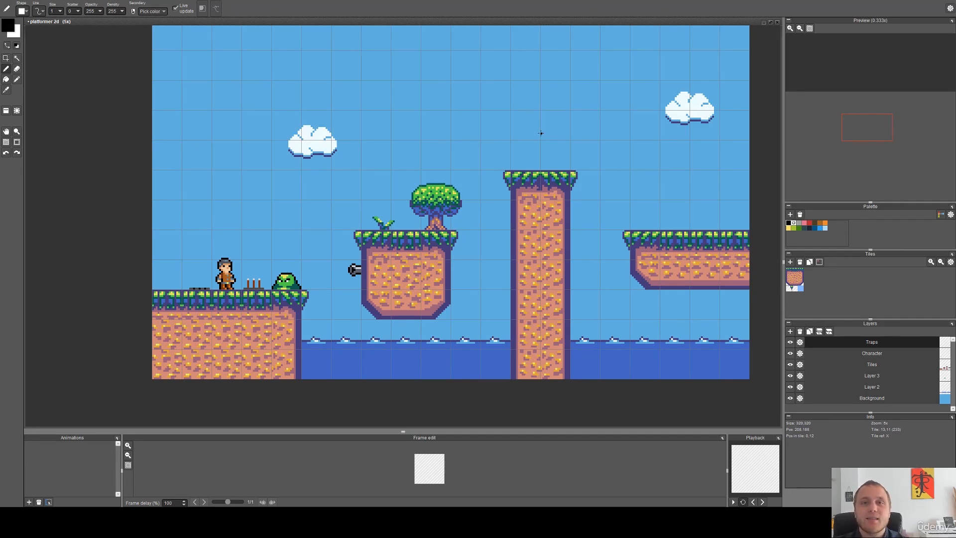
# Hide the tile grid and look over the whole level with its characters, traps and platforms.
pyautogui.press('g')
pyautogui.scroll(-1, 564, 158)
pyautogui.moveTo(570, 161); pyautogui.dragTo(550, 193)
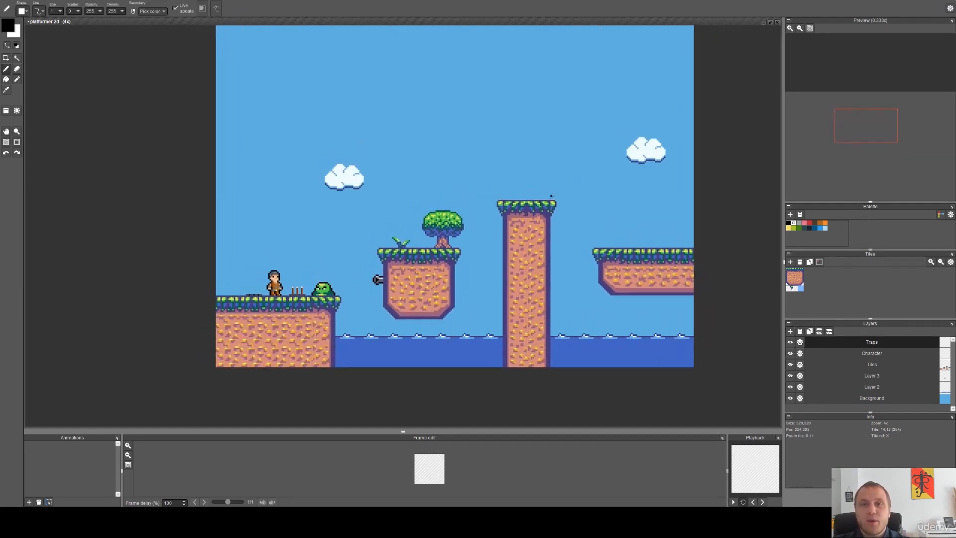
pyautogui.scroll(1, 551, 195)
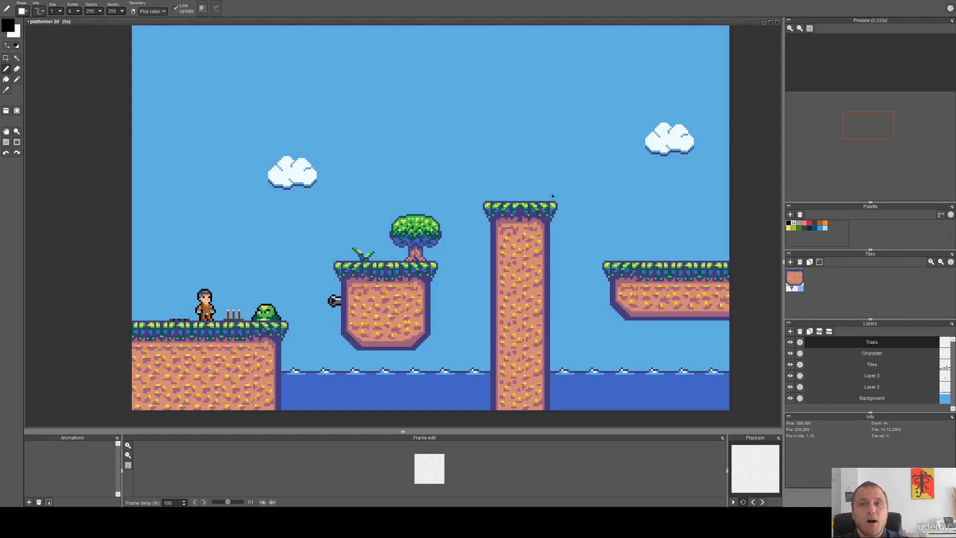
pyautogui.moveTo(553, 195); pyautogui.dragTo(511, 196)
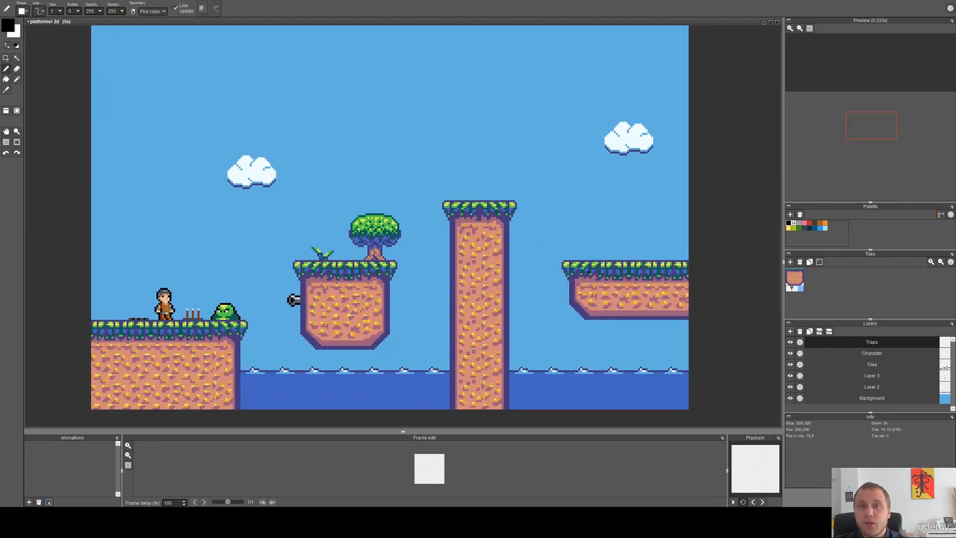
pyautogui.moveTo(546, 212); pyautogui.dragTo(545, 270)
pyautogui.moveTo(423, 165); pyautogui.dragTo(478, 214)
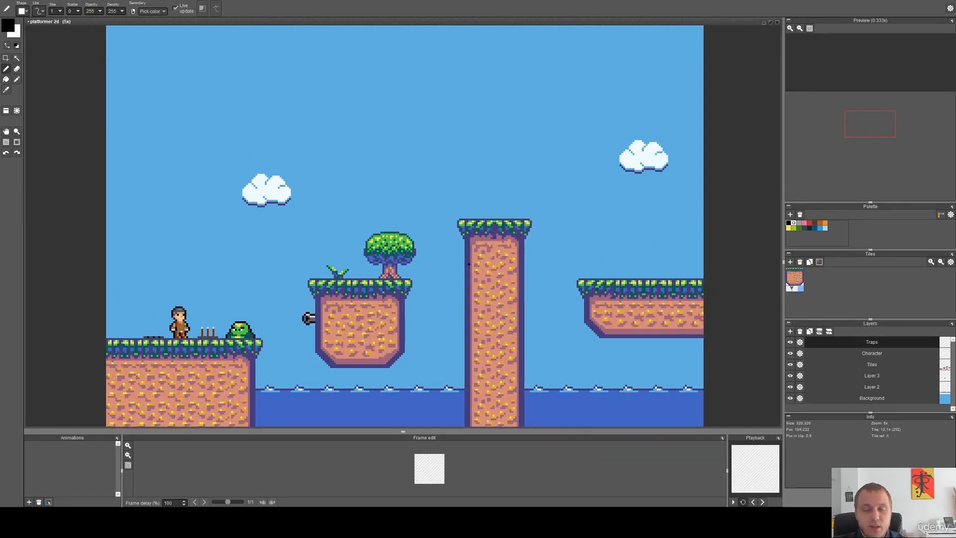
# Select a 36 by 32 pixel area around the left end of the rightmost platform and activate the Tiles layer.
pyautogui.scroll(3, 468, 264)
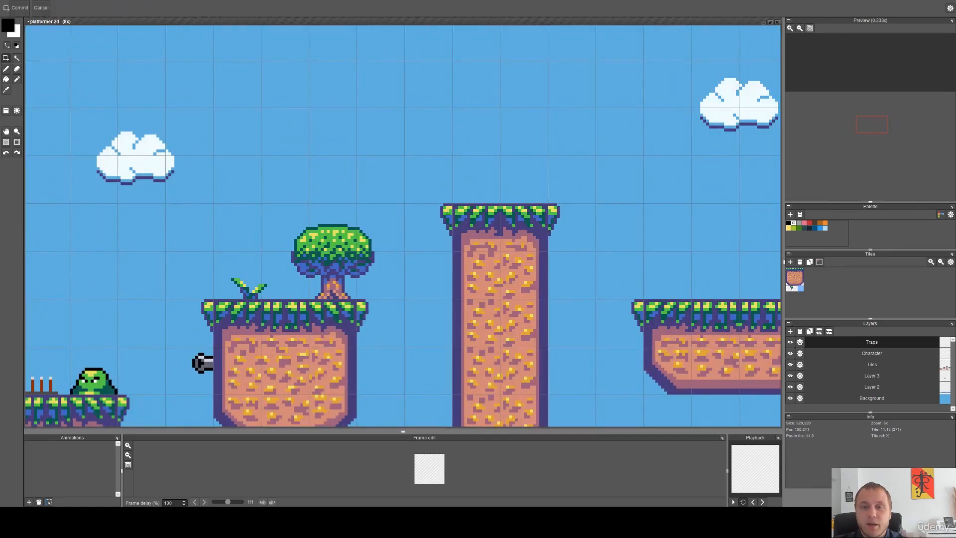
pyautogui.moveTo(622, 286); pyautogui.dragTo(583, 365)
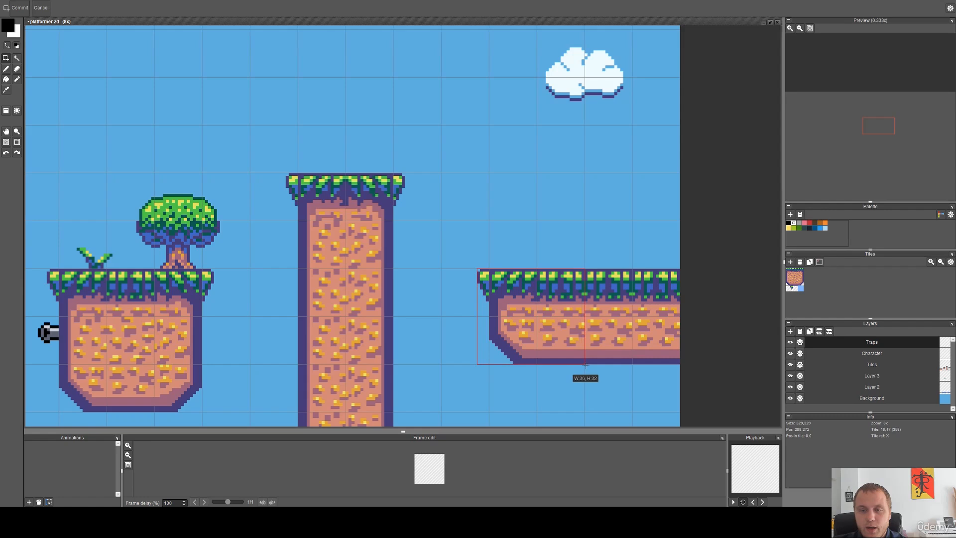
pyautogui.scroll(-5, 583, 365)
pyautogui.moveTo(535, 293)
pyautogui.mouseDown()
pyautogui.moveTo(535, 332)
pyautogui.moveTo(530, 299)
pyautogui.mouseUp()
pyautogui.scroll(1, 542, 329)
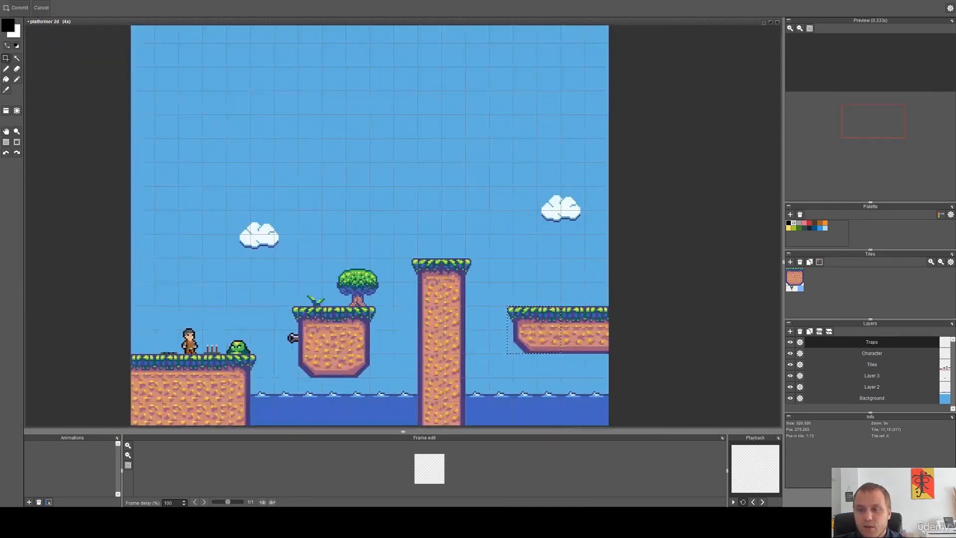
pyautogui.click(872, 364)
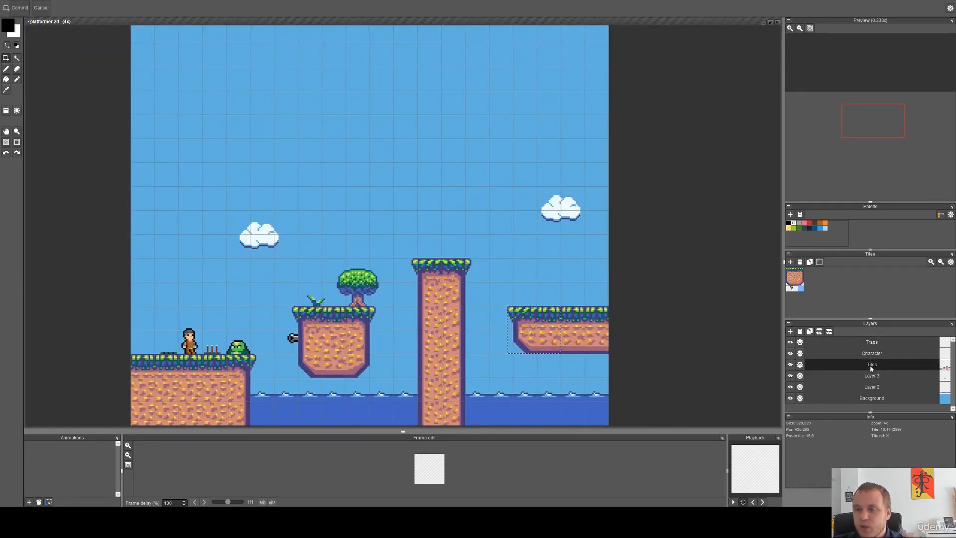
pyautogui.click(550, 331)
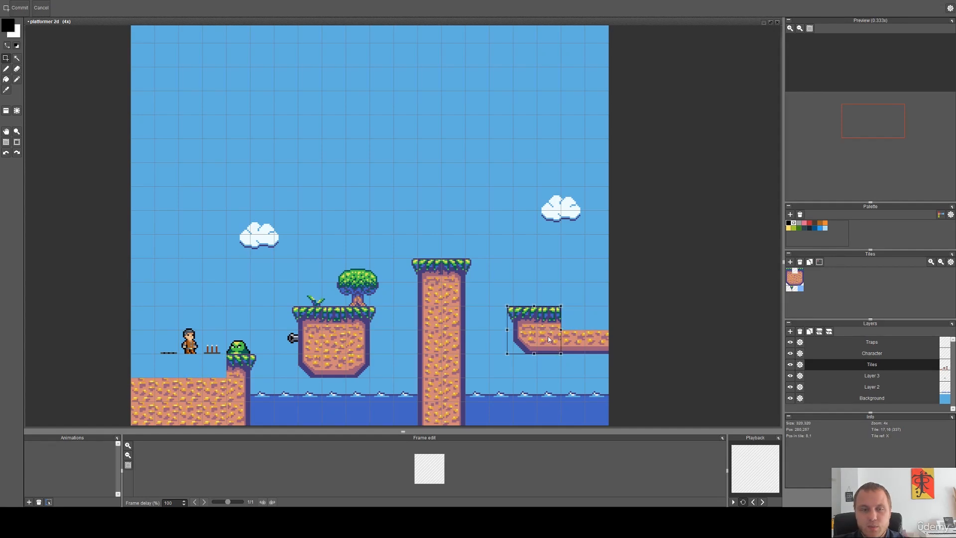
pyautogui.hotkey('ctrl', 'z')
pyautogui.hotkey('ctrl', 'y')
pyautogui.hotkey('ctrl', 'z')
pyautogui.click(570, 337)
# Build a three-tile grass top for a new floating platform in the upper sky, adding overhanging grass ends and a lower-left corner tile.
pyautogui.press('a')
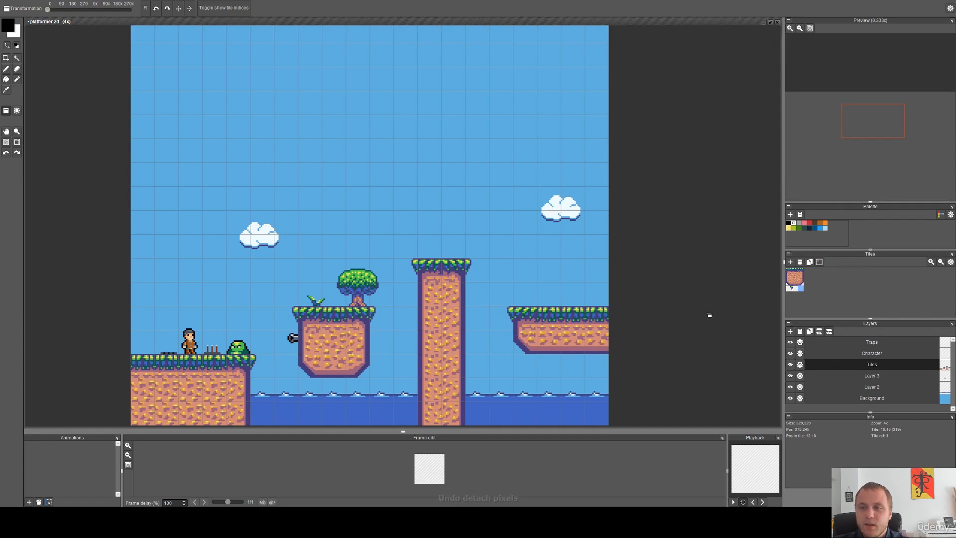
pyautogui.moveTo(331, 130); pyautogui.dragTo(374, 135)
pyautogui.rightClick(541, 324)
pyautogui.rightClick(524, 319)
pyautogui.click(333, 133)
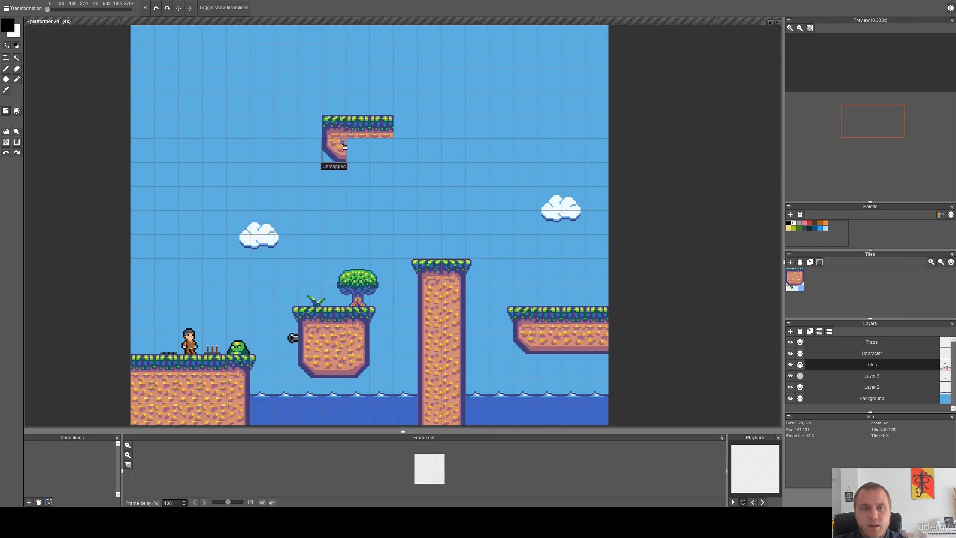
pyautogui.click(789, 288)
pyautogui.click(310, 127)
pyautogui.click(796, 288)
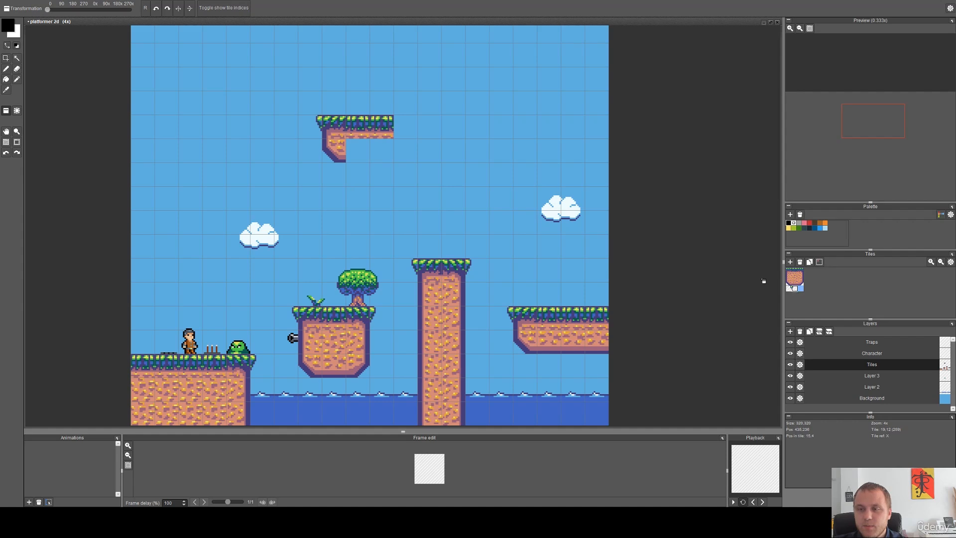
pyautogui.click(406, 129)
# Complete the new platform's bottom row with a middle dirt tile and a lower-right corner tile.
pyautogui.moveTo(362, 173); pyautogui.dragTo(452, 207)
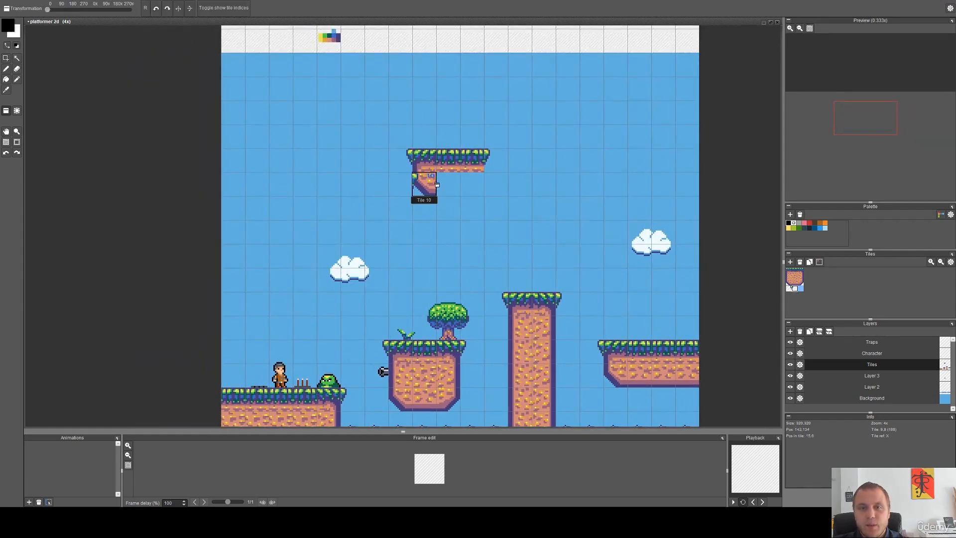
pyautogui.rightClick(645, 380)
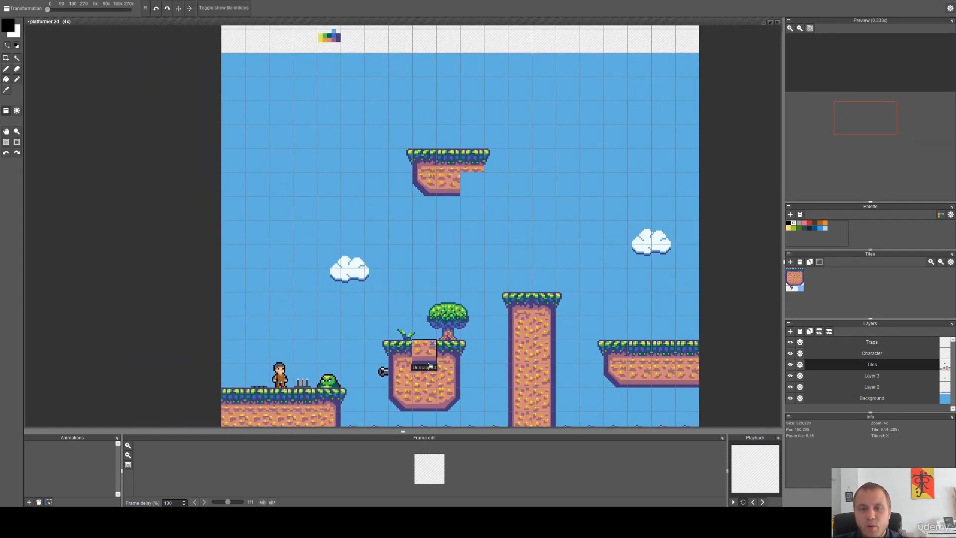
pyautogui.click(479, 190)
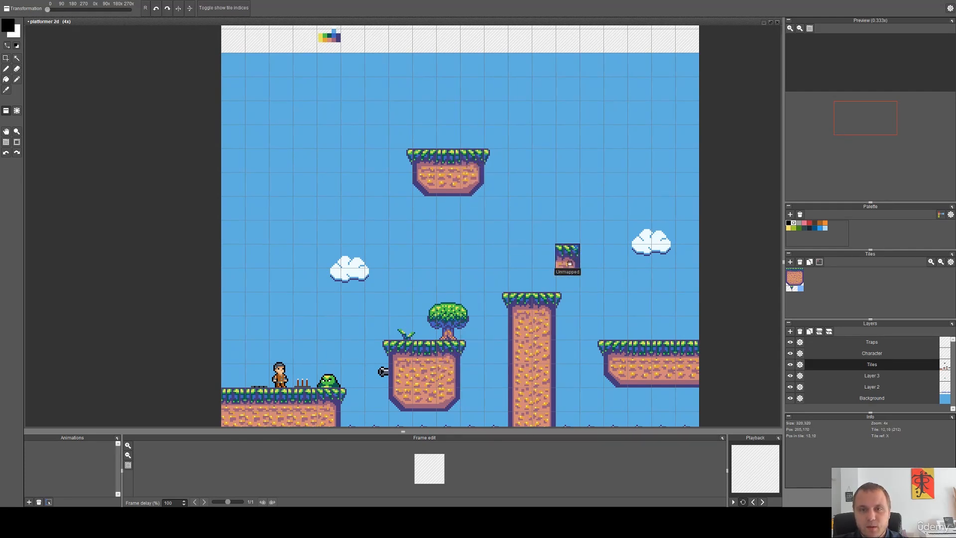
# Remove the bottom row of tiles from the new floating platform, leaving only its grass row.
pyautogui.press('space')
pyautogui.moveTo(500, 189); pyautogui.dragTo(448, 140)
pyautogui.scroll(1, 428, 153)
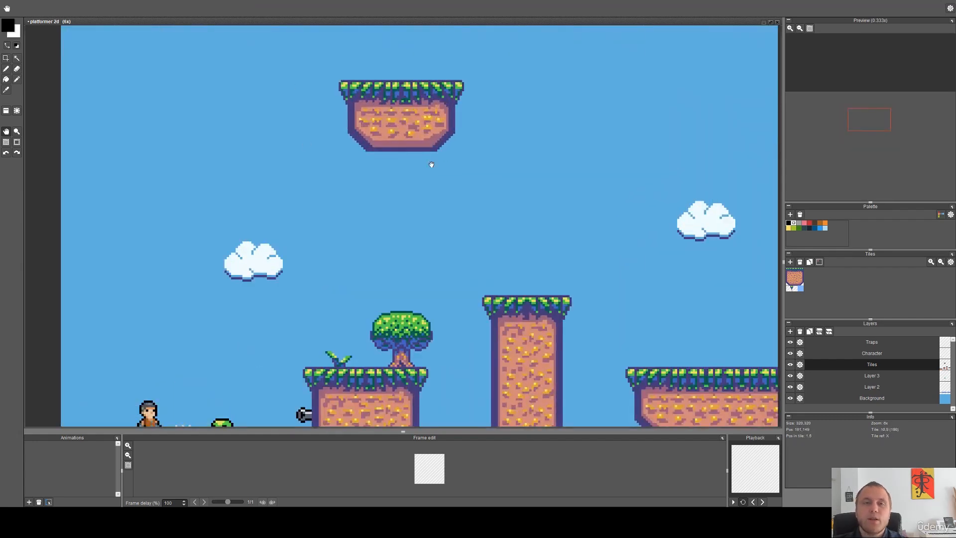
pyautogui.moveTo(415, 137); pyautogui.dragTo(421, 196)
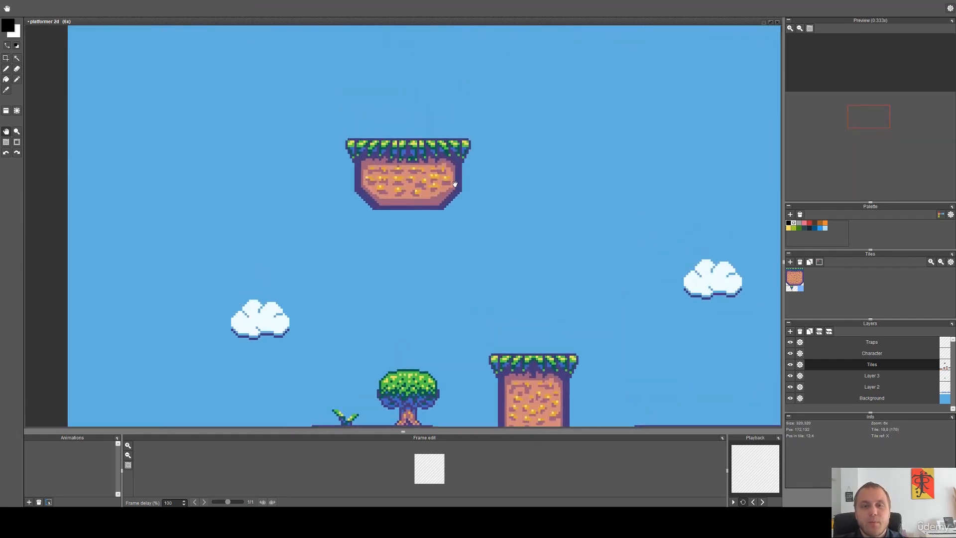
pyautogui.scroll(1, 395, 169)
pyautogui.press('e')
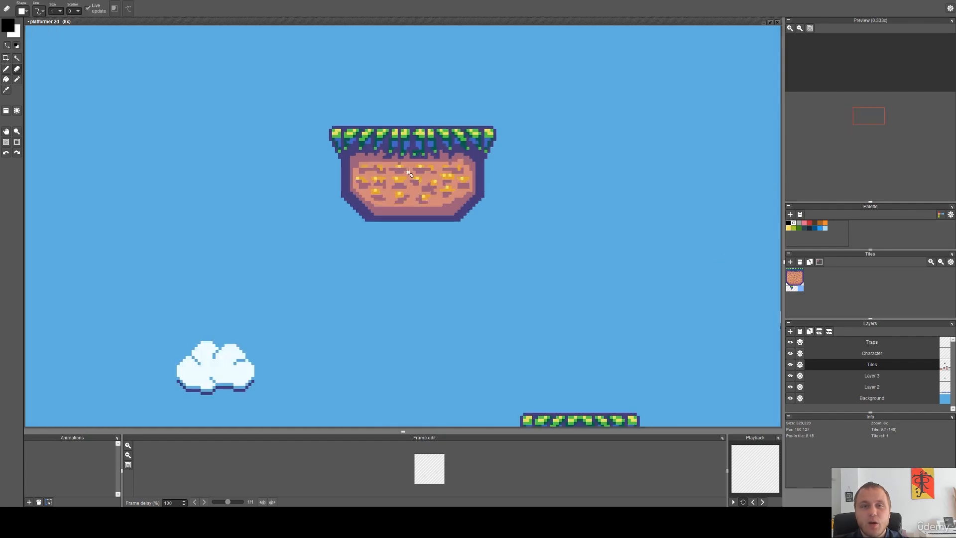
pyautogui.press('t')
pyautogui.rightClick(493, 183)
pyautogui.moveTo(470, 183); pyautogui.dragTo(326, 185)
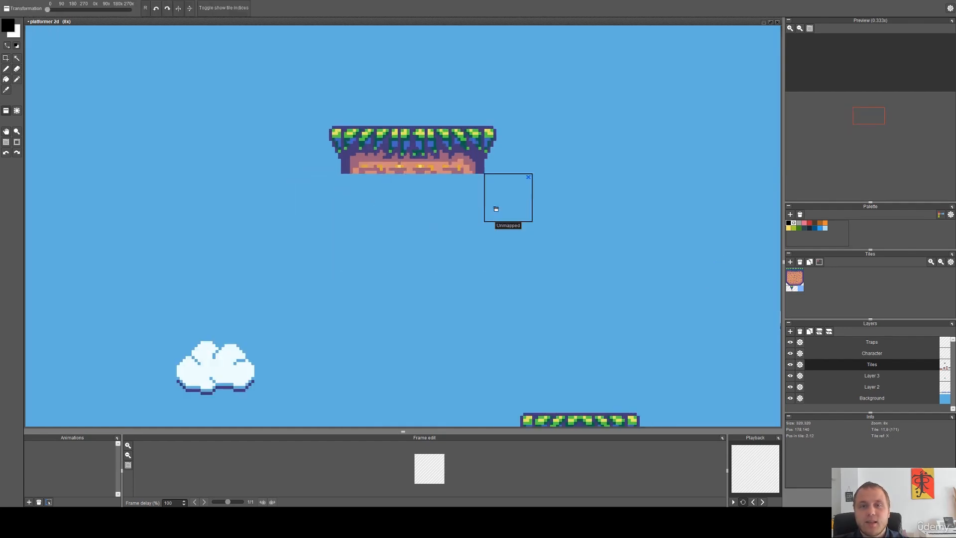
# Try painting a line in sampled dark purple across the new platform's dirt, and undo the stroke.
pyautogui.scroll(-1, 434, 175)
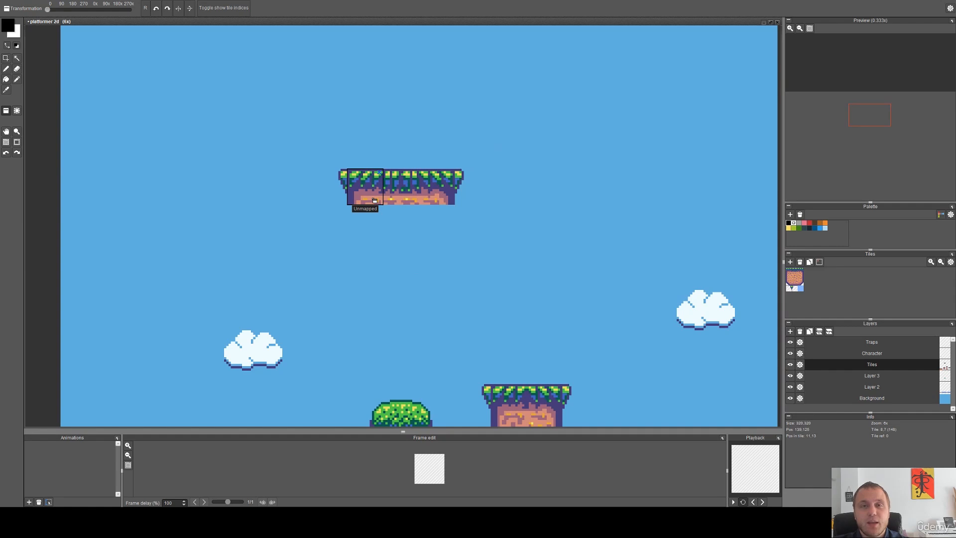
pyautogui.scroll(1, 374, 199)
pyautogui.scroll(-1, 374, 200)
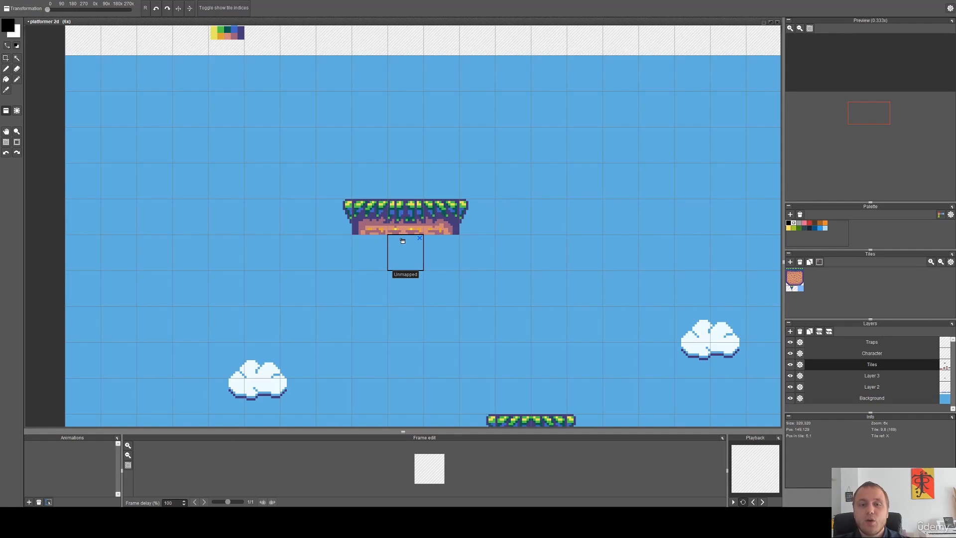
pyautogui.scroll(4, 368, 231)
pyautogui.press('b')
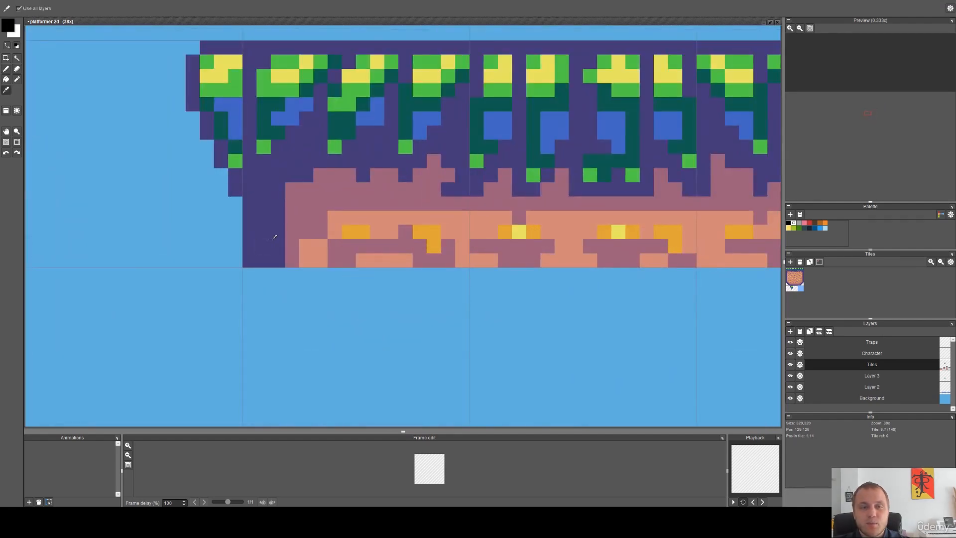
pyautogui.rightClick(264, 246)
pyautogui.scroll(-3, 271, 240)
pyautogui.moveTo(360, 251); pyautogui.dragTo(400, 188)
pyautogui.scroll(-4, 413, 281)
pyautogui.scroll(1, 400, 188)
pyautogui.moveTo(364, 131); pyautogui.dragTo(401, 131)
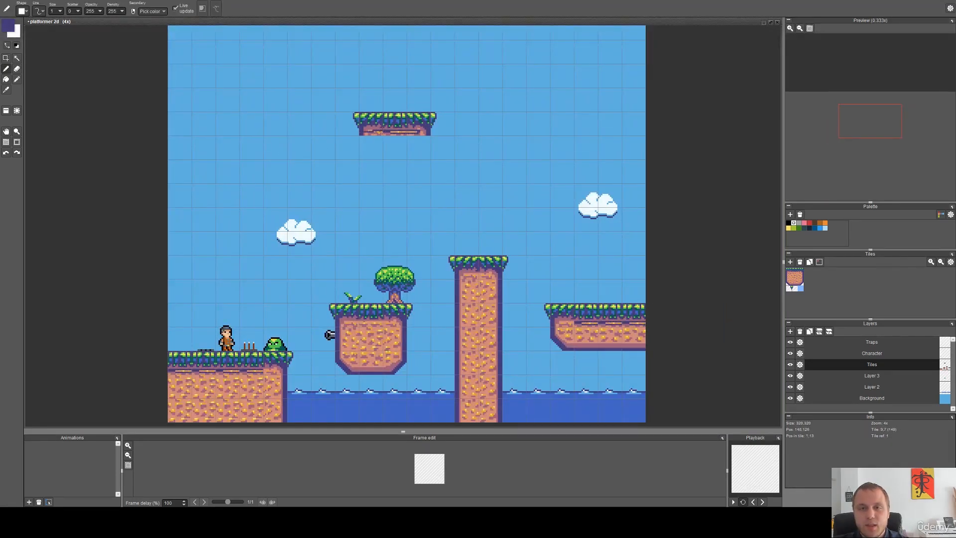
pyautogui.hotkey('ctrl', 'z')
# Show the tile indices and turn the platform's three grass tiles into new tiles that are independent of the other platforms.
pyautogui.scroll(4, 390, 133)
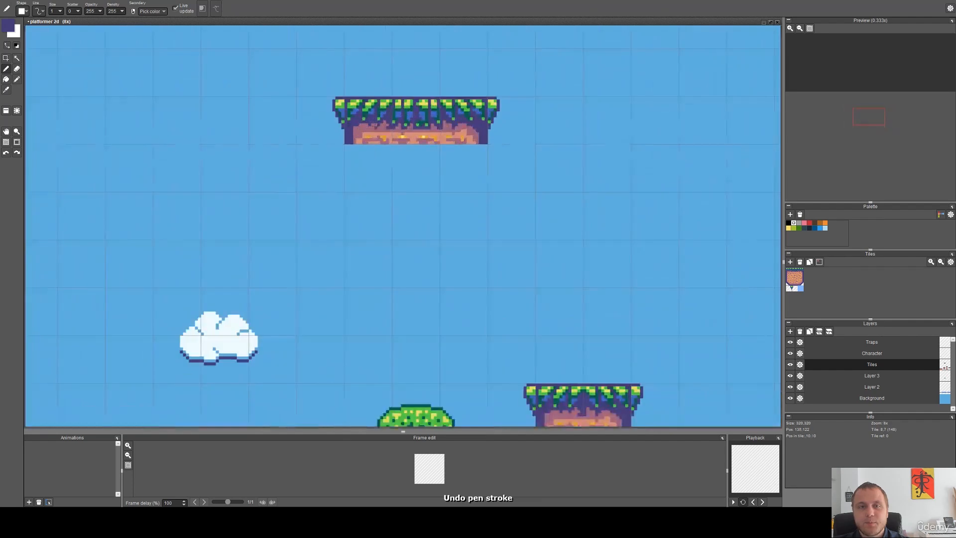
pyautogui.moveTo(431, 153); pyautogui.dragTo(451, 281)
pyautogui.scroll(-1, 593, 229)
pyautogui.moveTo(592, 229); pyautogui.dragTo(495, 228)
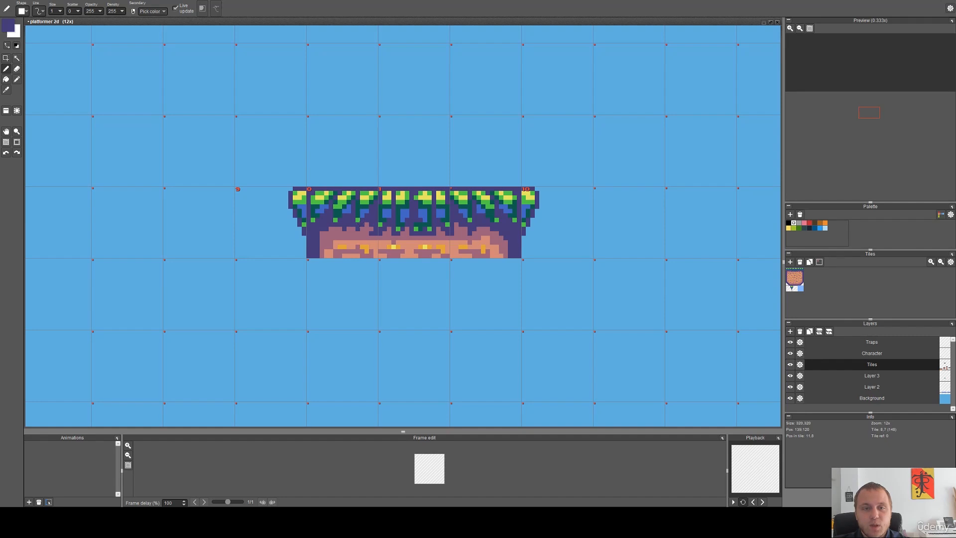
pyautogui.press('t')
pyautogui.press('i')
pyautogui.press('t')
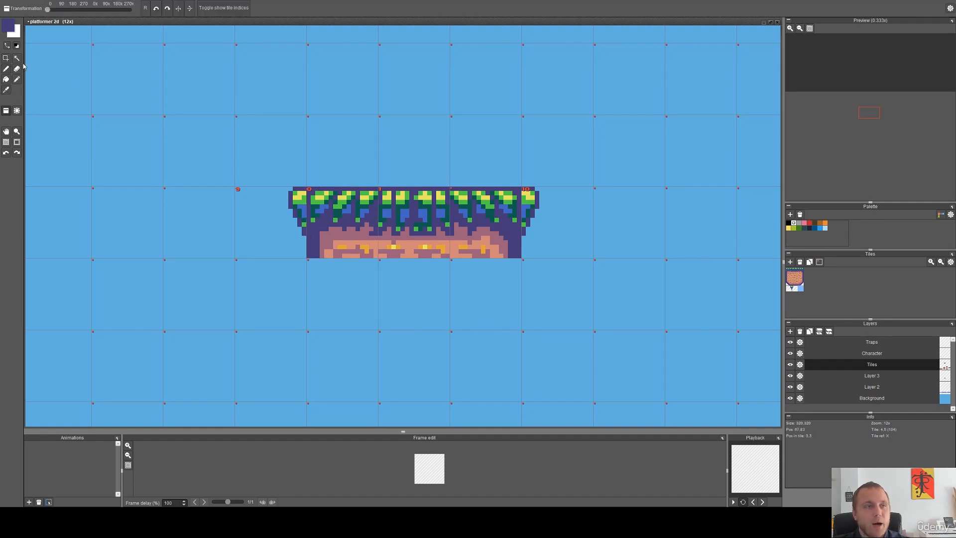
pyautogui.click(360, 224)
pyautogui.hotkey('ctrl', 'z')
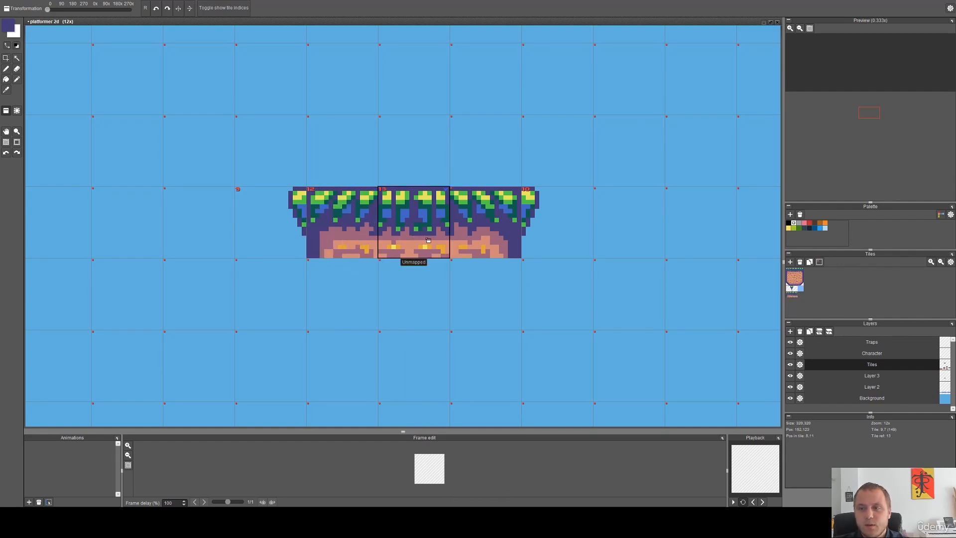
pyautogui.scroll(-4, 485, 244)
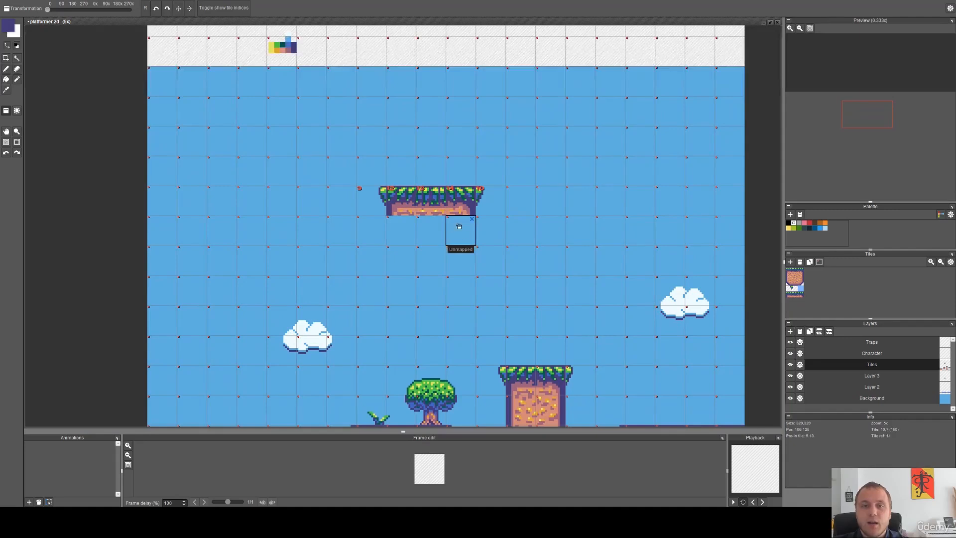
pyautogui.scroll(2, 430, 202)
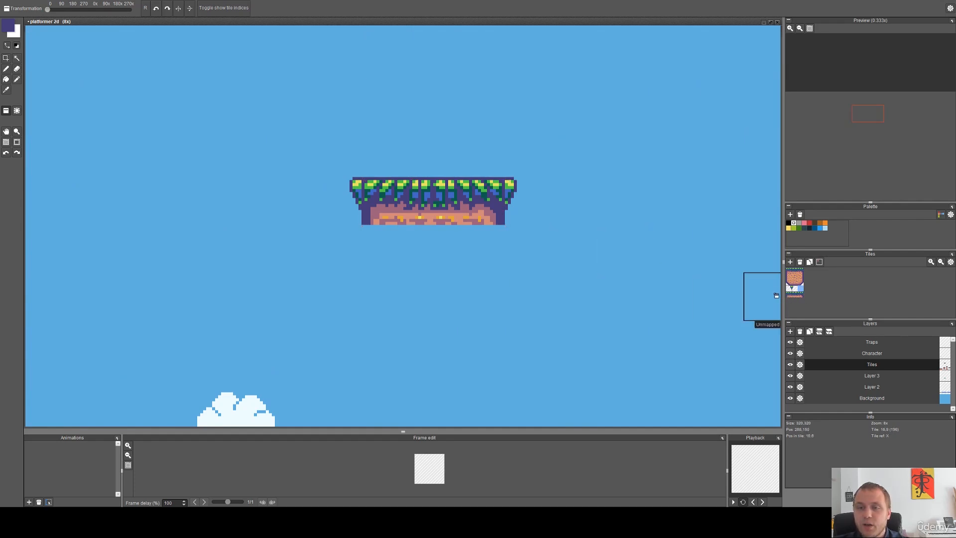
pyautogui.scroll(-1, 529, 250)
# Test the independent tiles with a purple pen stroke on the platform, check the other platforms and undo the stroke.
pyautogui.press('b')
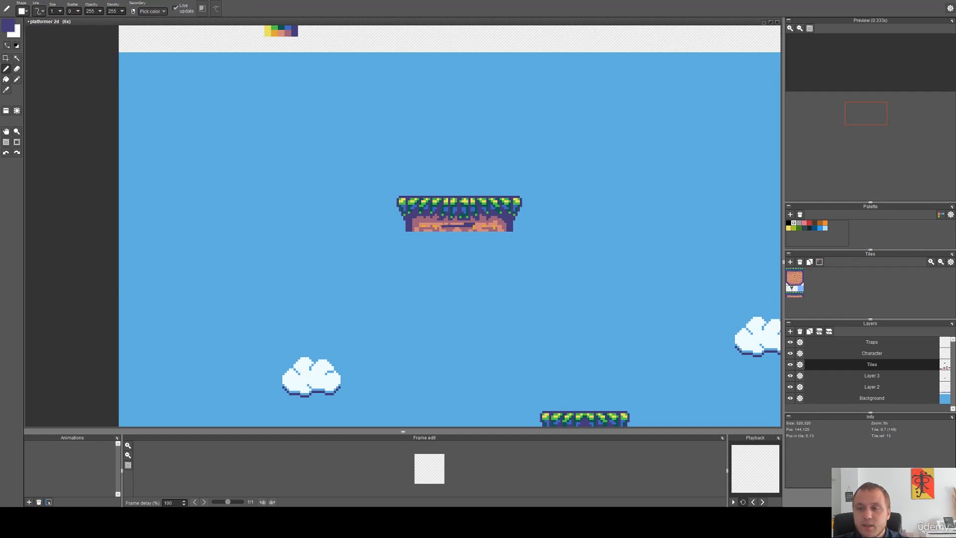
pyautogui.scroll(-1, 522, 266)
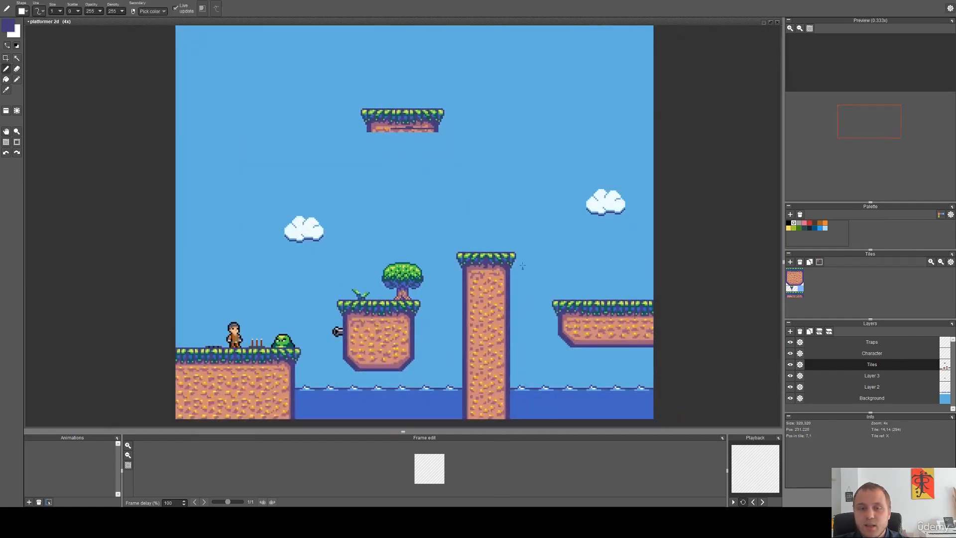
pyautogui.scroll(1, 455, 223)
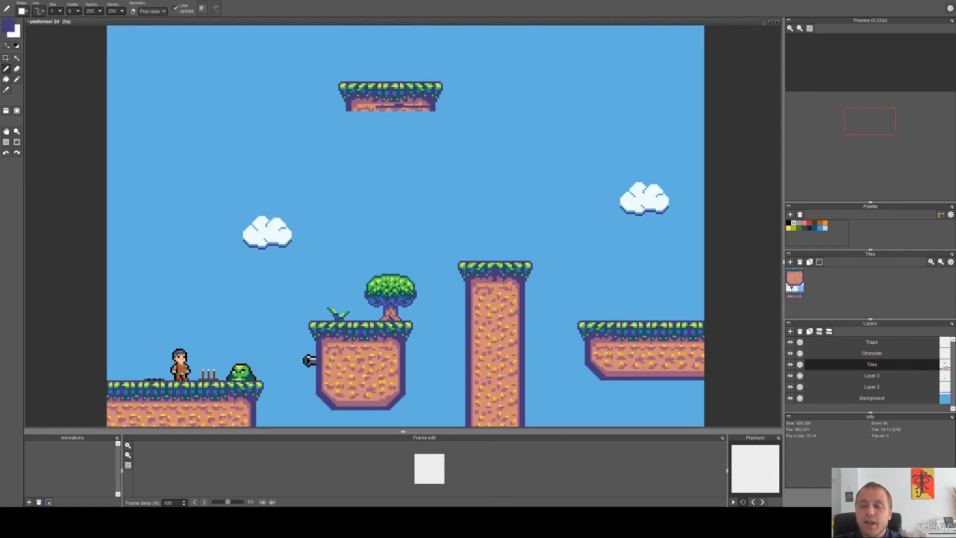
pyautogui.hotkey('ctrl', 'z')
# Sample the dark purple outline colour and paint a three-pixel-thick band along the platform's underside.
pyautogui.scroll(6, 369, 106)
pyautogui.moveTo(267, 117)
pyautogui.mouseDown()
pyautogui.moveTo(293, 216)
pyautogui.moveTo(336, 253)
pyautogui.moveTo(375, 263)
pyautogui.mouseUp()
pyautogui.scroll(-4, 293, 215)
pyautogui.scroll(1, 344, 256)
pyautogui.rightClick(264, 236)
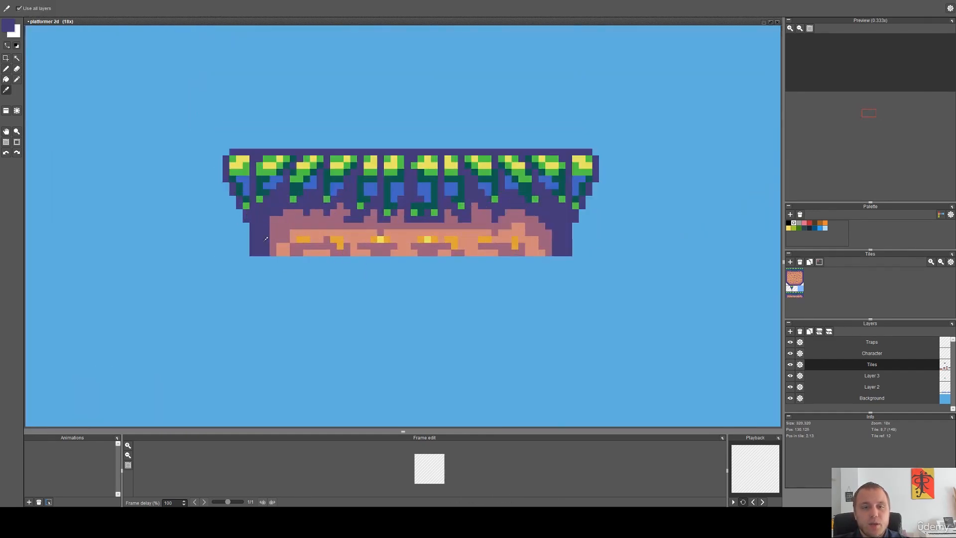
pyautogui.moveTo(264, 238)
pyautogui.mouseDown()
pyautogui.moveTo(539, 234)
pyautogui.moveTo(560, 244)
pyautogui.moveTo(264, 245)
pyautogui.mouseUp()
pyautogui.rightClick(555, 245)
pyautogui.moveTo(398, 253); pyautogui.dragTo(551, 253)
pyautogui.moveTo(276, 253); pyautogui.dragTo(399, 253)
# Erase pixels at both lower corners of the floating platform to bevel its underside.
pyautogui.press('e')
pyautogui.moveTo(253, 245); pyautogui.dragTo(252, 253)
pyautogui.click(259, 253)
pyautogui.moveTo(569, 247); pyautogui.dragTo(569, 253)
pyautogui.click(562, 253)
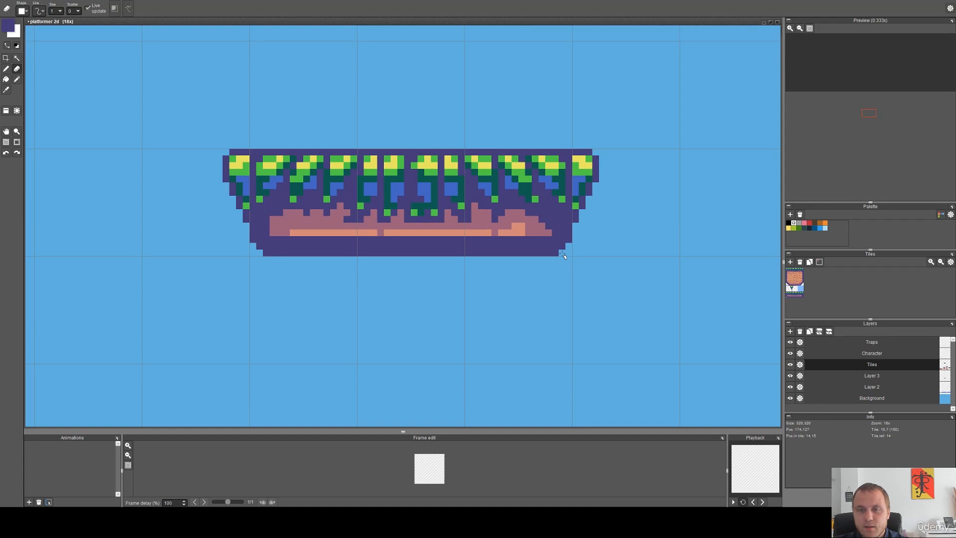
# Sample the reddish-brown dirt colour and paint over the platform's light dirt row with it.
pyautogui.moveTo(485, 254); pyautogui.dragTo(506, 279)
pyautogui.scroll(1, 549, 272)
pyautogui.press('b')
pyautogui.keyDown('alt'); pyautogui.click(548, 248); pyautogui.keyUp('alt')
pyautogui.moveTo(541, 241)
pyautogui.mouseDown()
pyautogui.moveTo(494, 253)
pyautogui.moveTo(184, 251)
pyautogui.mouseUp()
# Sample the light salmon dirt colour from a lower platform and paint short highlight dashes along the thin platform's dirt strip.
pyautogui.scroll(-5, 271, 263)
pyautogui.moveTo(308, 263)
pyautogui.mouseDown()
pyautogui.moveTo(337, 211)
pyautogui.moveTo(363, 121)
pyautogui.mouseUp()
pyautogui.press('i')
pyautogui.click(332, 359)
pyautogui.press('b')
pyautogui.scroll(3, 312, 140)
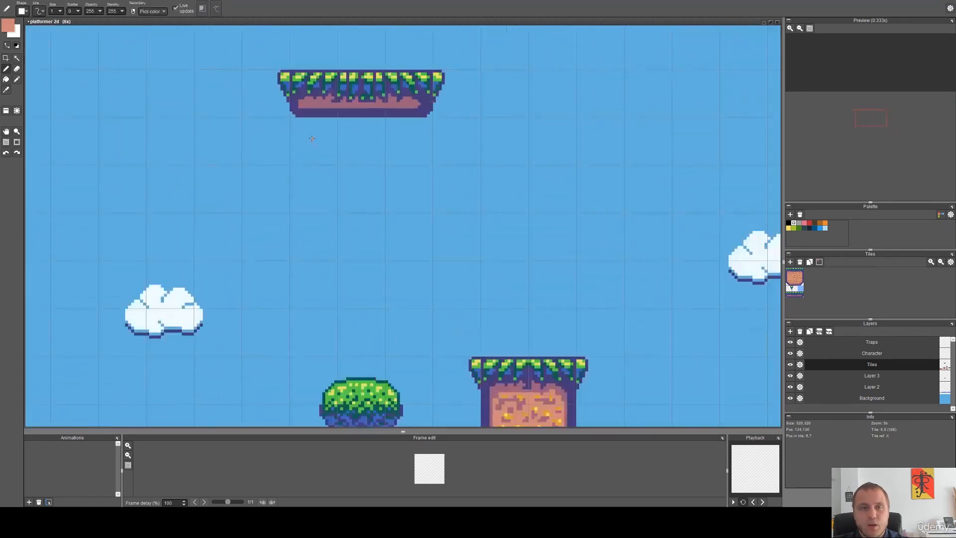
pyautogui.moveTo(405, 83); pyautogui.dragTo(328, 262)
pyautogui.scroll(1, 273, 240)
pyautogui.scroll(2, 272, 239)
pyautogui.moveTo(118, 236)
pyautogui.mouseDown()
pyautogui.moveTo(210, 234)
pyautogui.moveTo(186, 245)
pyautogui.moveTo(249, 237)
pyautogui.mouseUp()
pyautogui.moveTo(433, 244); pyautogui.dragTo(453, 241)
pyautogui.moveTo(628, 244)
pyautogui.mouseDown()
pyautogui.moveTo(436, 259)
pyautogui.moveTo(562, 258)
pyautogui.mouseUp()
pyautogui.moveTo(493, 252); pyautogui.dragTo(443, 252)
pyautogui.moveTo(381, 251); pyautogui.dragTo(311, 252)
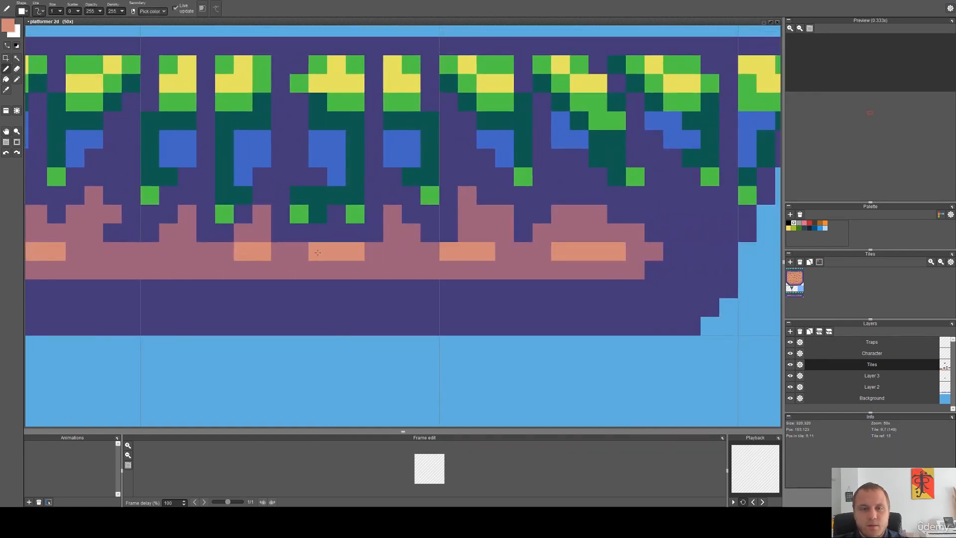
# Select the thin floating platform and move it about 17 pixels down and slightly right, closer to the tree.
pyautogui.scroll(-8, 318, 256)
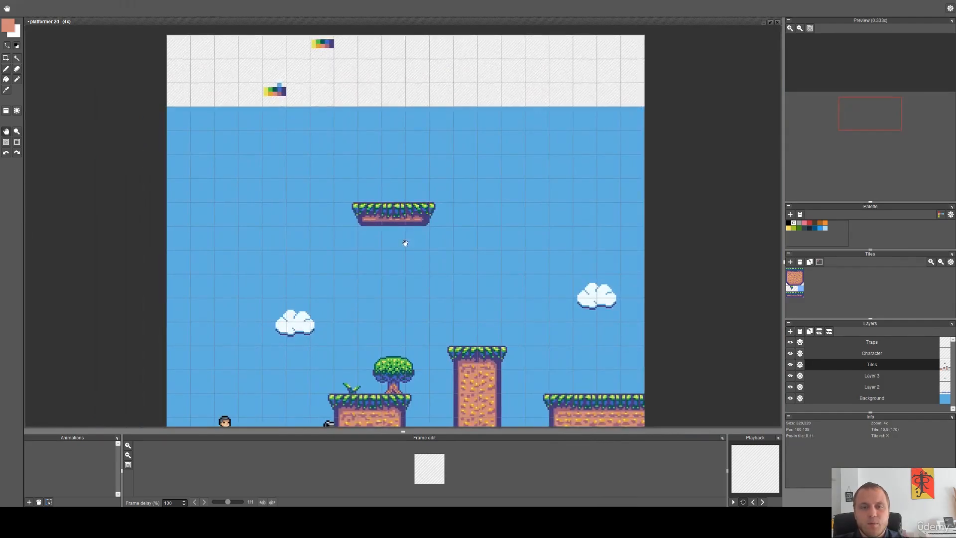
pyautogui.scroll(2, 405, 243)
pyautogui.scroll(-3, 424, 241)
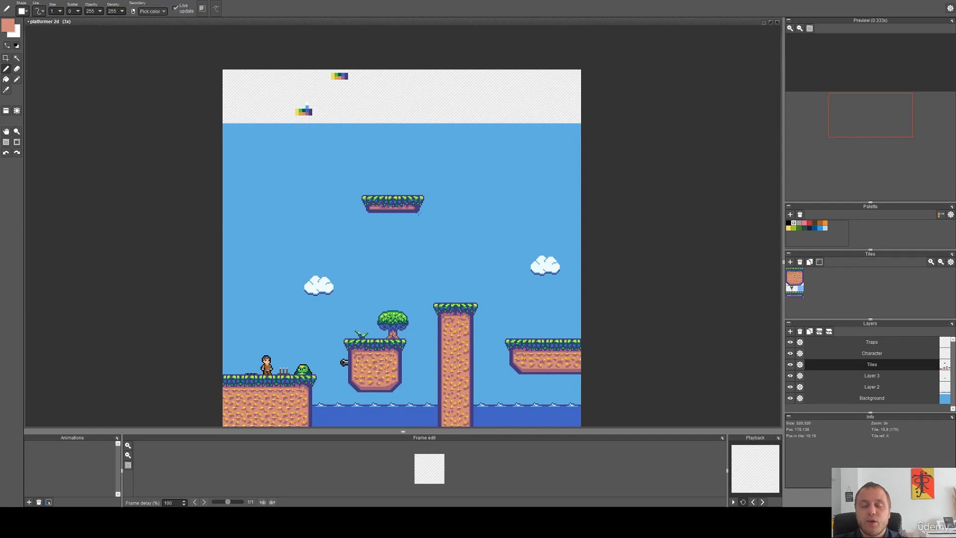
pyautogui.moveTo(433, 242); pyautogui.dragTo(395, 211)
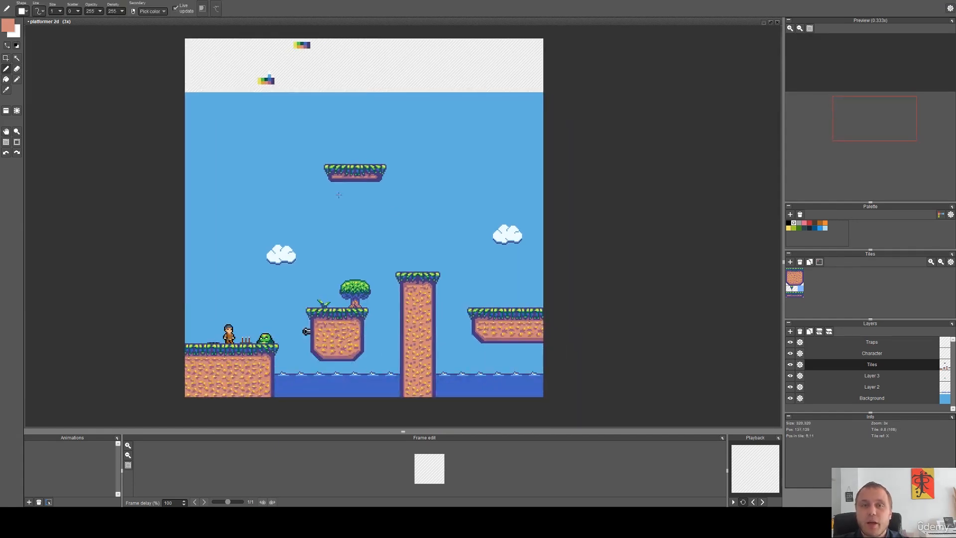
pyautogui.scroll(1, 359, 194)
pyautogui.press('s')
pyautogui.moveTo(418, 197); pyautogui.dragTo(284, 123)
pyautogui.moveTo(362, 166)
pyautogui.mouseDown()
pyautogui.moveTo(379, 258)
pyautogui.moveTo(322, 276)
pyautogui.moveTo(420, 286)
pyautogui.moveTo(387, 233)
pyautogui.mouseUp()
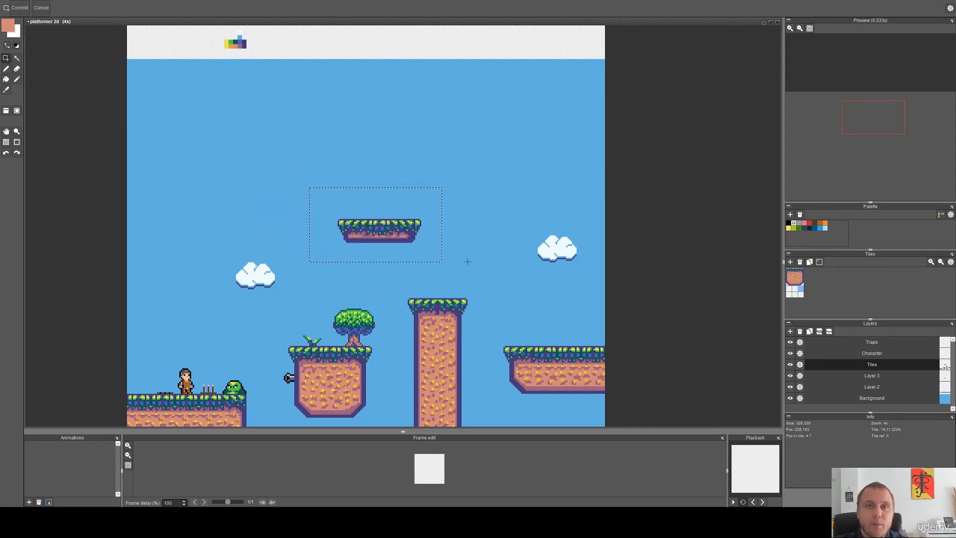
# Show the tile grid and reposition the selected thin platform so its tiles align with the grid cells.
pyautogui.press('g')
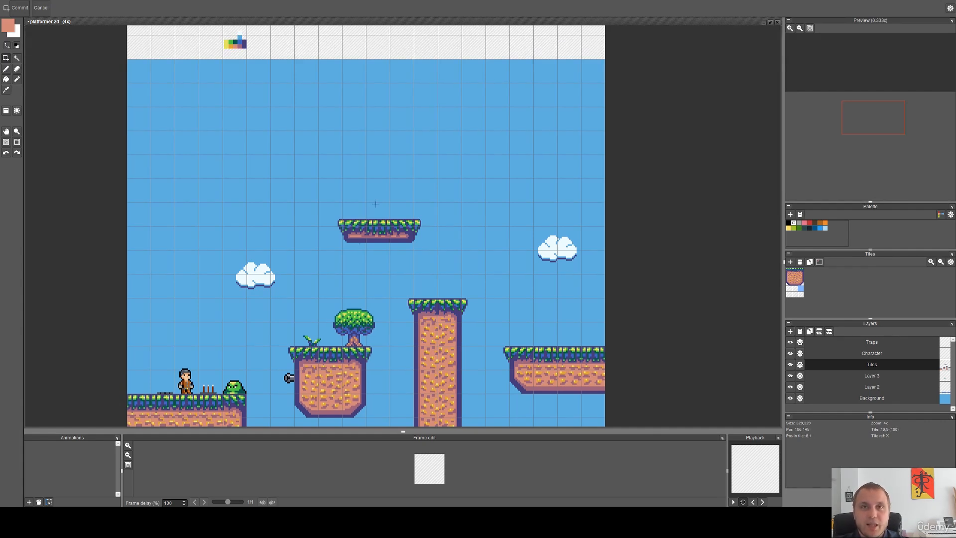
pyautogui.scroll(3, 356, 218)
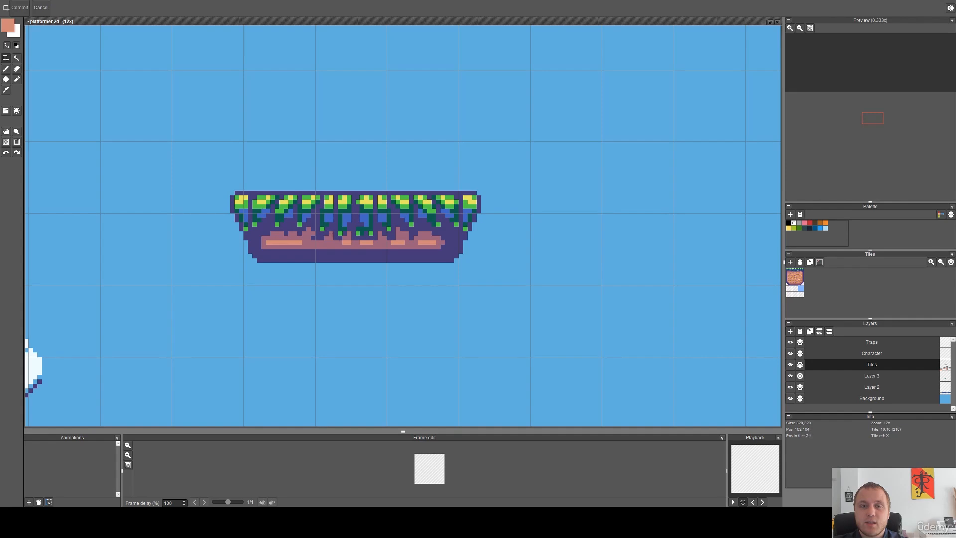
pyautogui.scroll(-1, 287, 232)
pyautogui.moveTo(293, 264); pyautogui.dragTo(375, 252)
pyautogui.scroll(1, 441, 262)
pyautogui.moveTo(566, 259); pyautogui.dragTo(239, 117)
pyautogui.click(377, 192)
pyautogui.moveTo(372, 197); pyautogui.dragTo(345, 204)
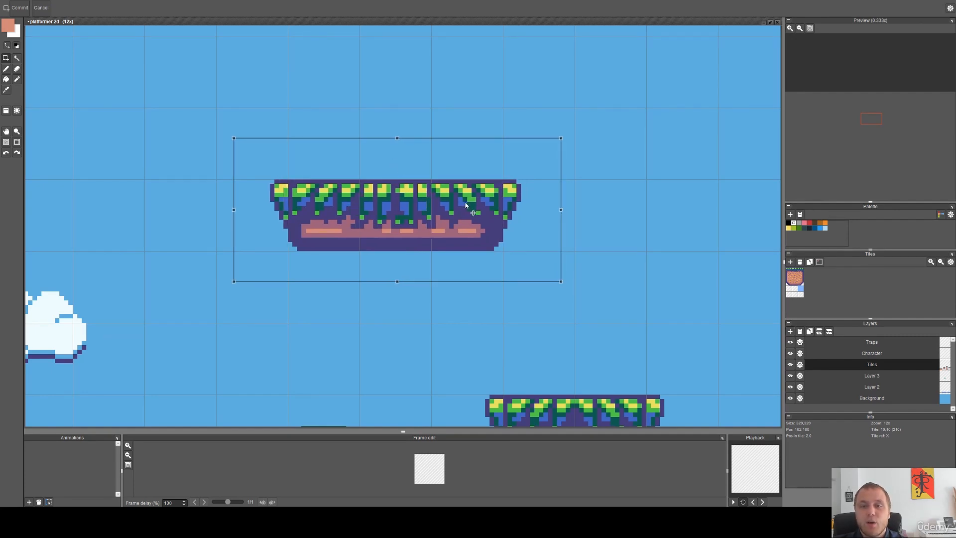
pyautogui.press('Return')
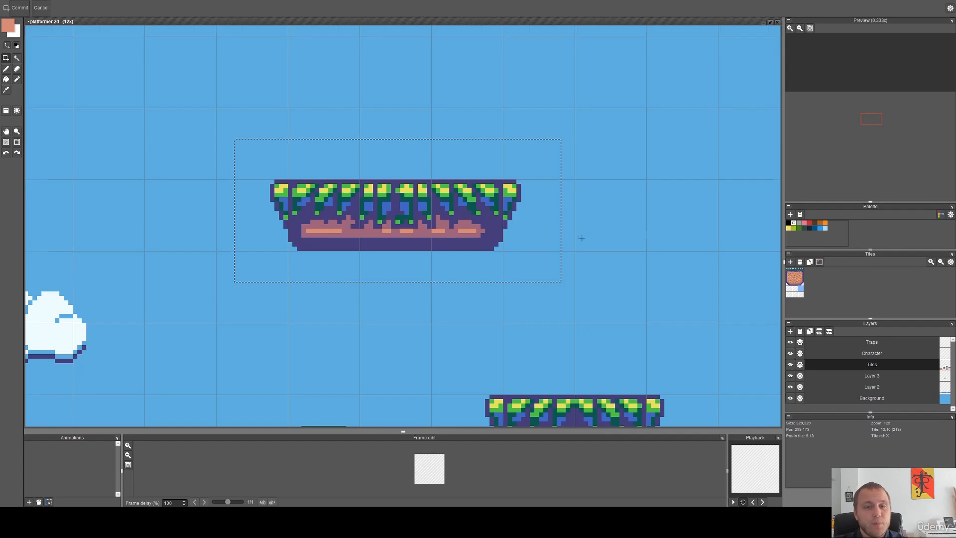
pyautogui.scroll(-4, 583, 238)
pyautogui.press('space')
pyautogui.moveTo(602, 249); pyautogui.dragTo(490, 213)
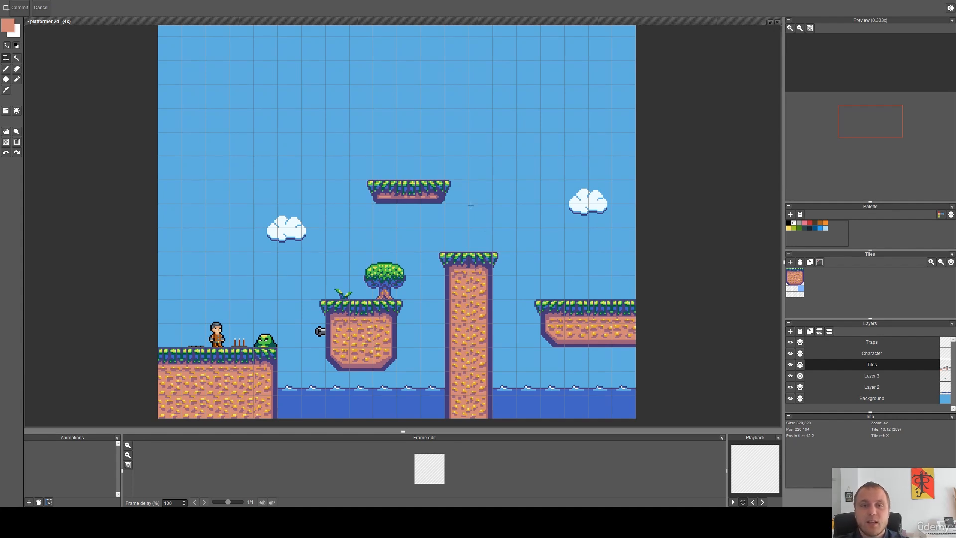
pyautogui.scroll(8, 374, 190)
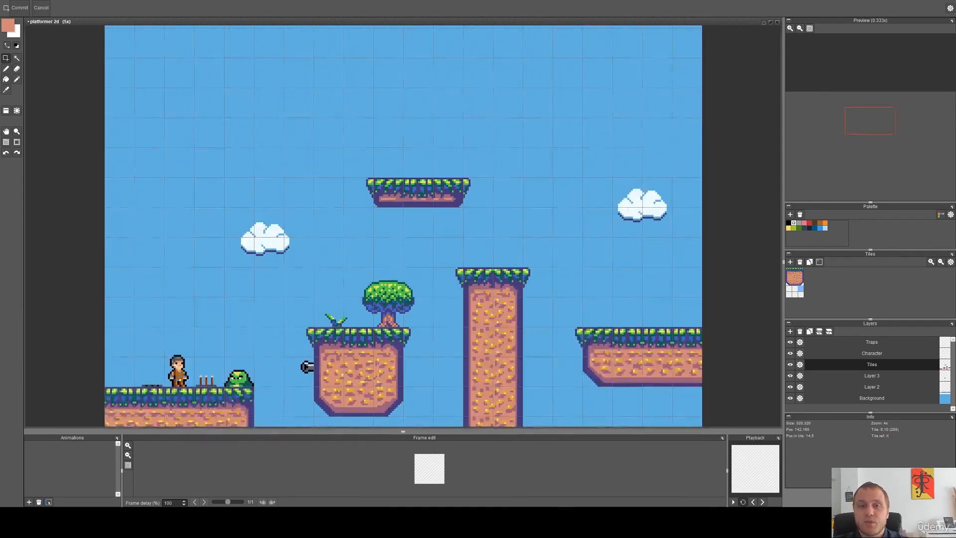
pyautogui.press('b')
pyautogui.rightClick(430, 289)
pyautogui.click(415, 261)
pyautogui.scroll(-4, 415, 261)
pyautogui.scroll(-3, 424, 269)
pyautogui.press('space')
pyautogui.moveTo(498, 315); pyautogui.dragTo(397, 211)
pyautogui.scroll(1, 354, 244)
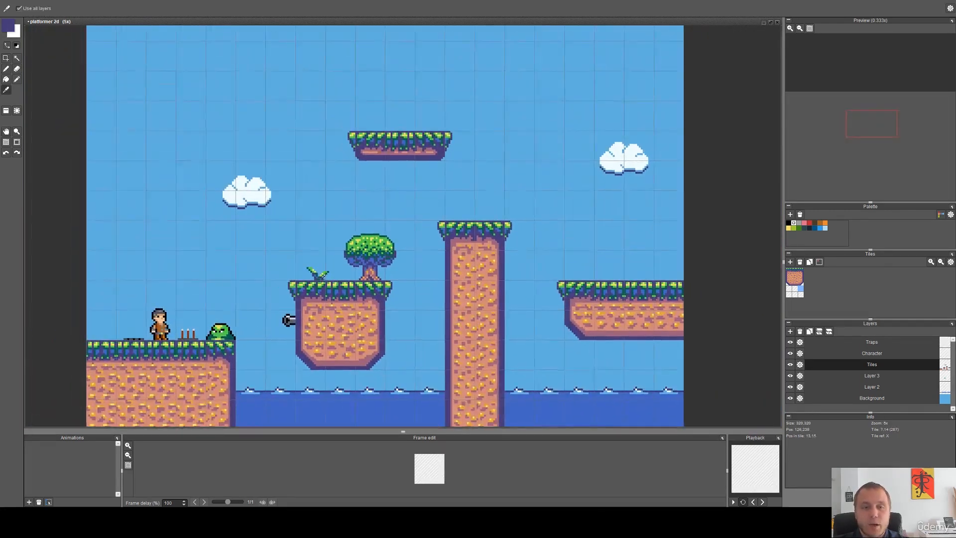
# Select the small sprout beside the tree on Layer 3 and copy it onto the thin floating platform and twice, overlapping, onto the far-right platform.
pyautogui.press('m')
pyautogui.moveTo(301, 256); pyautogui.dragTo(321, 224)
pyautogui.hotkey('ctrl', 'z')
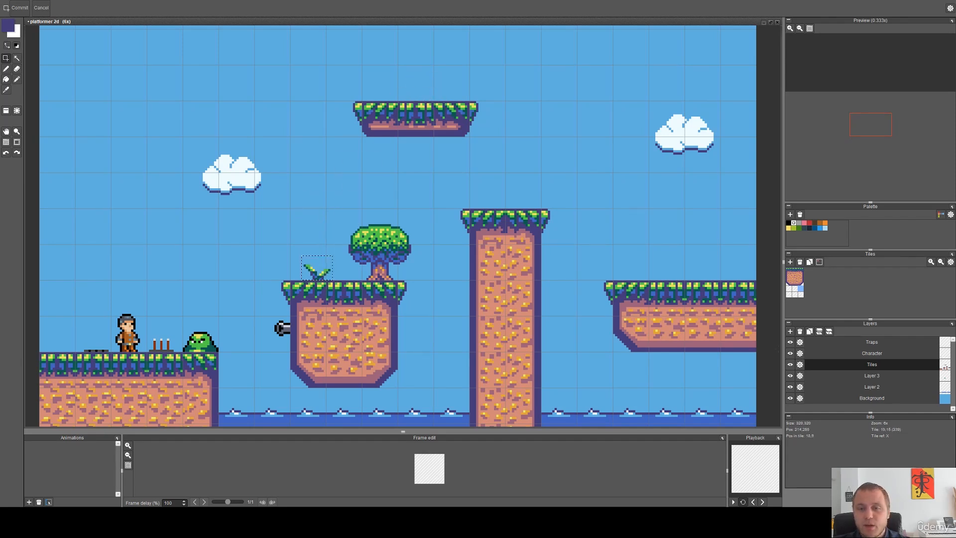
pyautogui.click(791, 377)
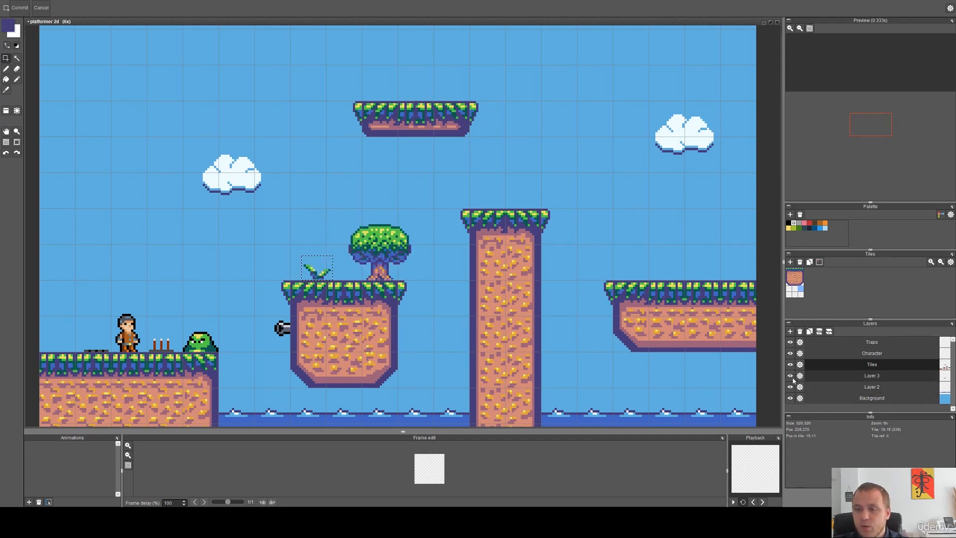
pyautogui.click(791, 377)
pyautogui.click(826, 377)
pyautogui.moveTo(314, 279); pyautogui.dragTo(673, 287)
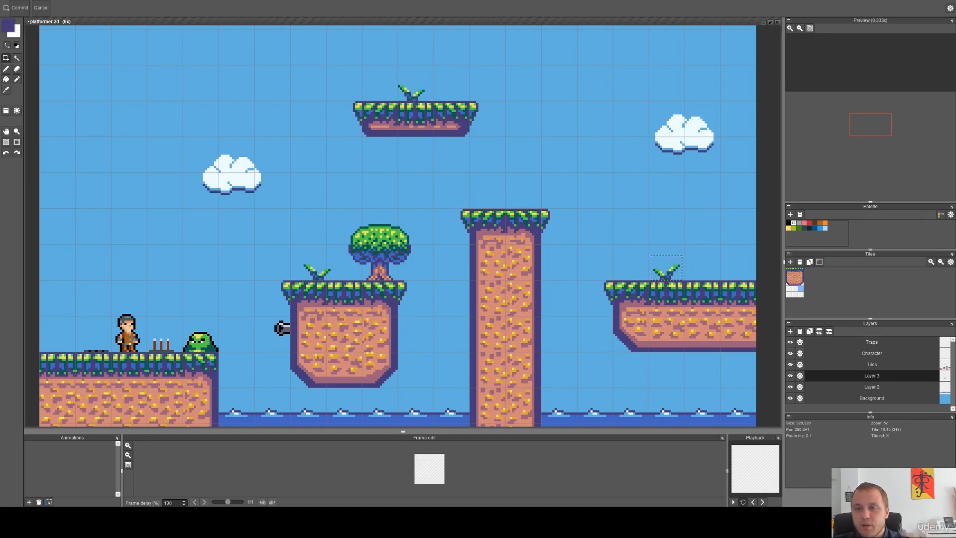
pyautogui.moveTo(676, 278)
pyautogui.mouseDown()
pyautogui.moveTo(667, 282)
pyautogui.moveTo(684, 282)
pyautogui.mouseUp()
pyautogui.click(628, 228)
# Place a sprout on the tall pillar's grass and reshape it with an upright dark green stem between its two leaves.
pyautogui.press('space')
pyautogui.moveTo(602, 268); pyautogui.dragTo(422, 267)
pyautogui.moveTo(201, 83)
pyautogui.mouseDown()
pyautogui.moveTo(217, 107)
pyautogui.moveTo(248, 108)
pyautogui.moveTo(319, 198)
pyautogui.moveTo(314, 208)
pyautogui.moveTo(371, 221)
pyautogui.moveTo(375, 183)
pyautogui.mouseUp()
pyautogui.scroll(3, 314, 208)
pyautogui.click(379, 192)
pyautogui.press('b')
pyautogui.scroll(5, 289, 199)
pyautogui.rightClick(315, 207)
pyautogui.rightClick(399, 219)
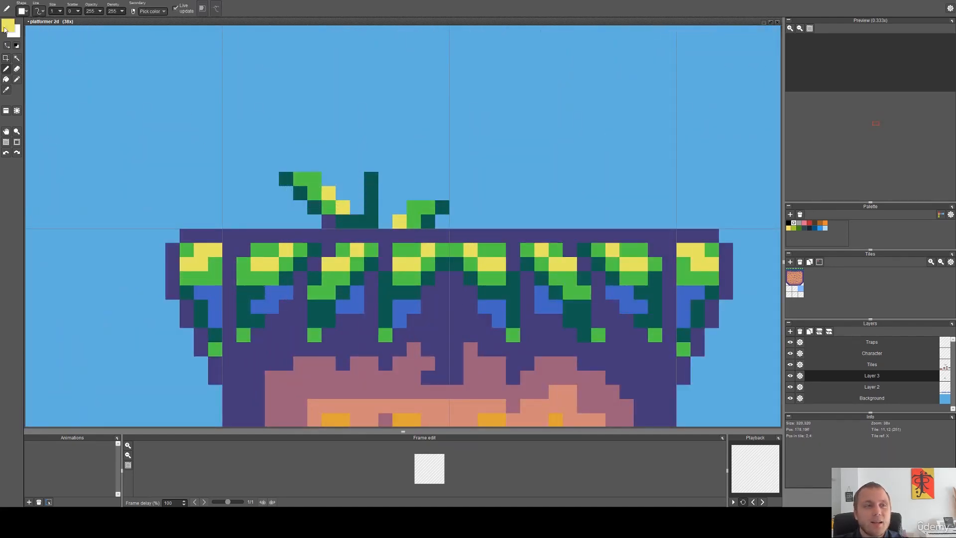
# Set the foreground colour to orange (R 254, G 126, B 13) and paint one pixel at the tip of the pillar sprout's stem.
pyautogui.click(9, 29)
pyautogui.click(128, 128)
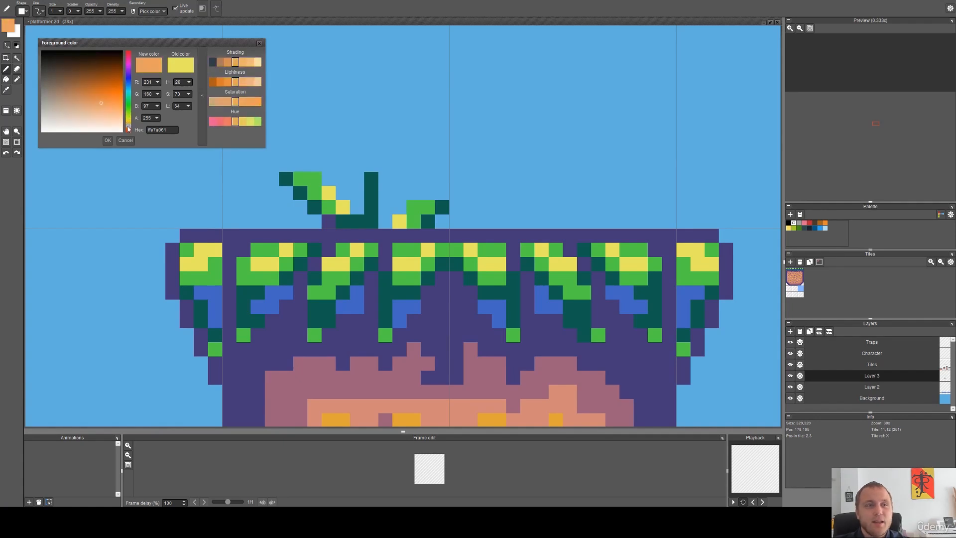
pyautogui.moveTo(116, 99); pyautogui.dragTo(124, 96)
pyautogui.click(108, 141)
pyautogui.click(371, 179)
pyautogui.scroll(-2, 392, 281)
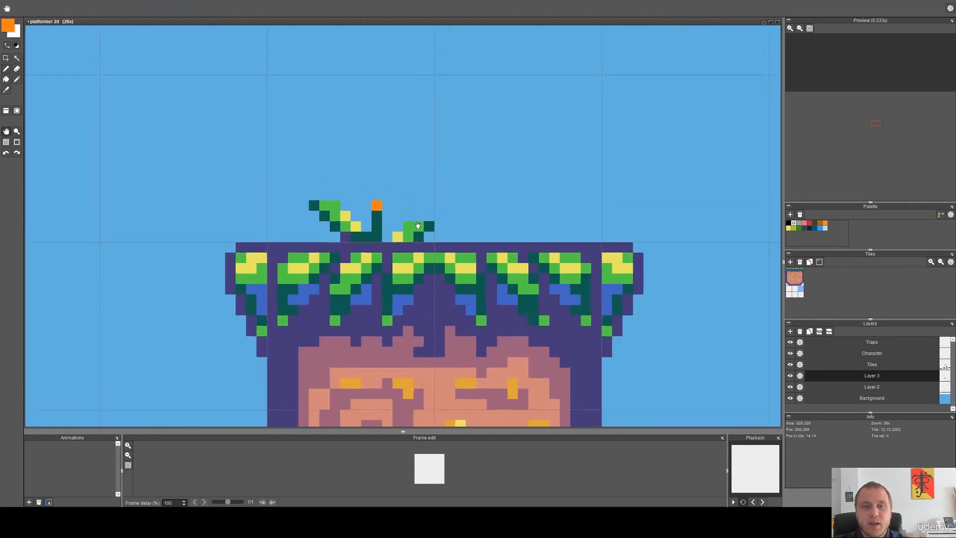
pyautogui.click(8, 30)
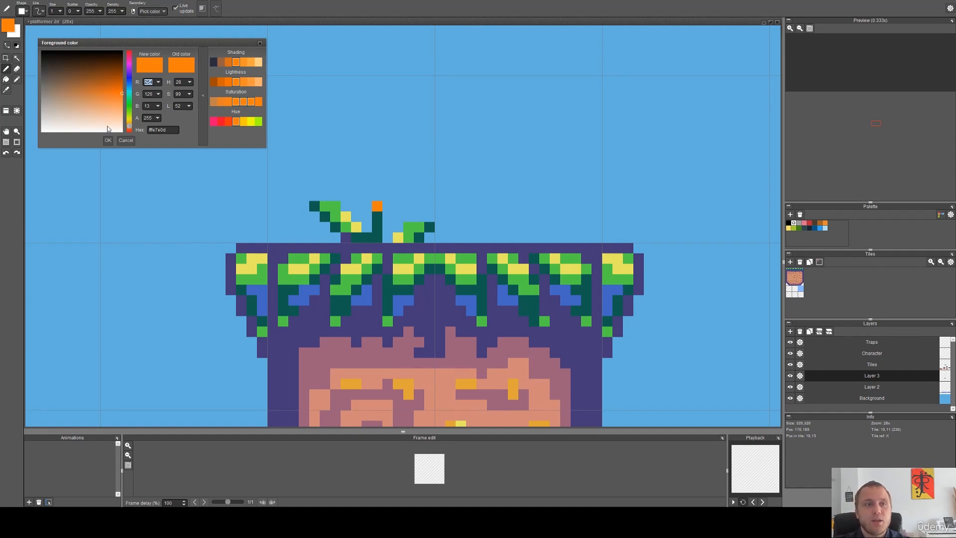
pyautogui.click(123, 123)
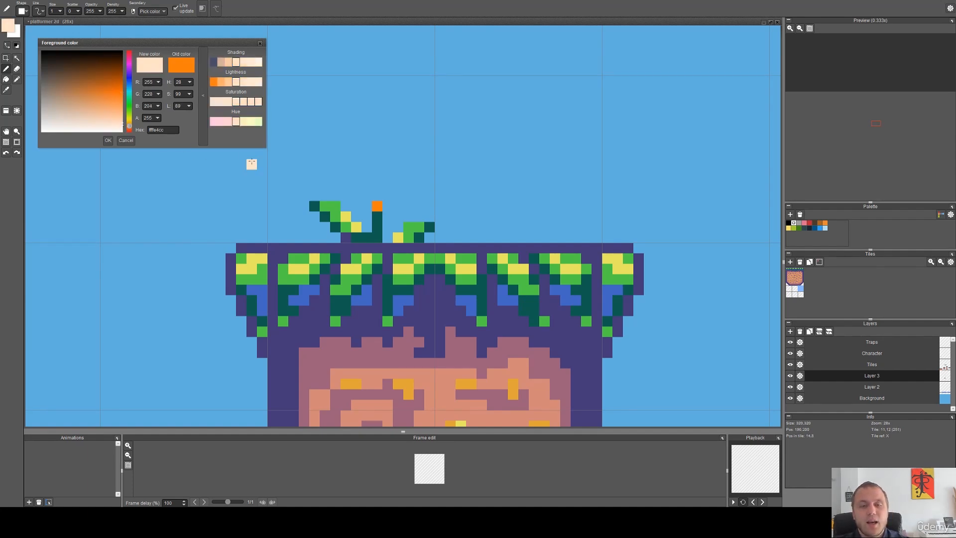
pyautogui.click(107, 140)
pyautogui.hotkey('ctrl', 'z')
# Set the foreground colour to violet-blue (R 79, G 97, B 247) and paint petal pixels around the orange flower centre.
pyautogui.click(8, 25)
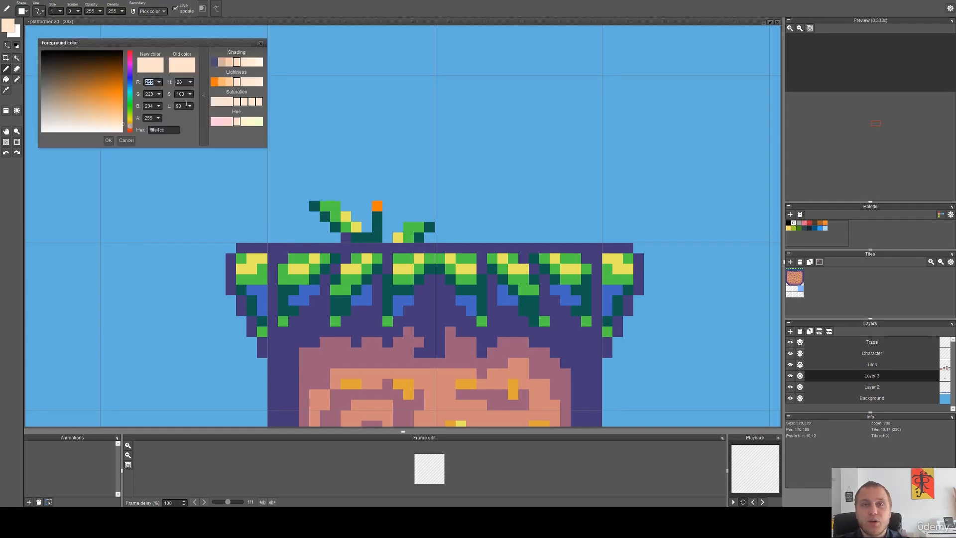
pyautogui.click(129, 106)
pyautogui.moveTo(105, 86)
pyautogui.mouseDown()
pyautogui.moveTo(121, 82)
pyautogui.moveTo(112, 73)
pyautogui.moveTo(116, 103)
pyautogui.mouseUp()
pyautogui.click(131, 79)
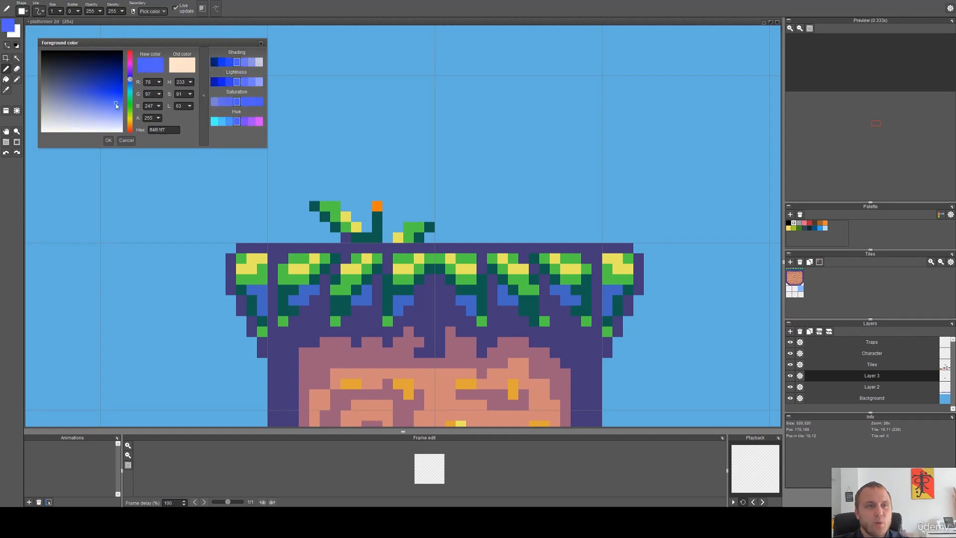
pyautogui.click(112, 140)
pyautogui.click(367, 206)
pyautogui.click(377, 195)
pyautogui.click(388, 206)
pyautogui.click(386, 216)
pyautogui.click(377, 217)
pyautogui.click(367, 217)
pyautogui.click(387, 196)
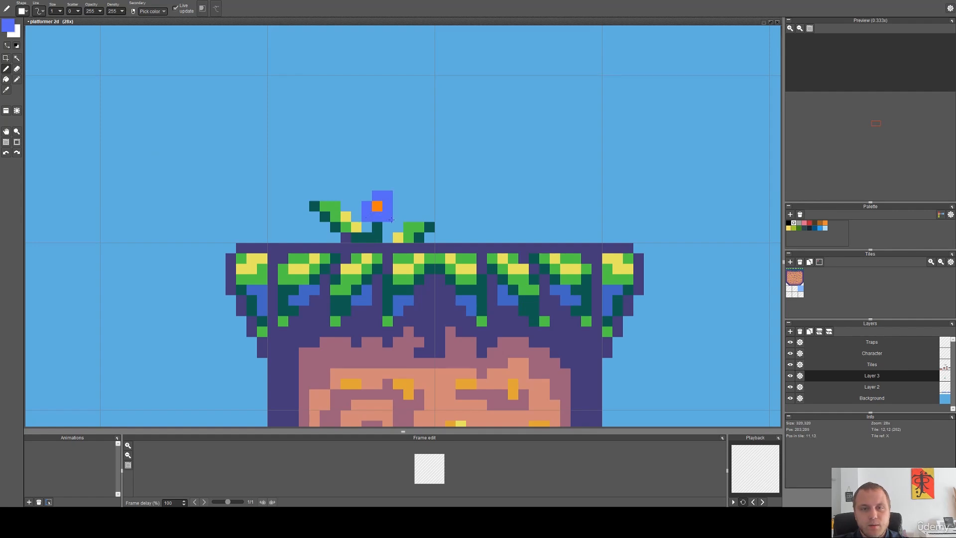
# Erase the diagonal corner pixels of the flower, leaving four blue petals in a cross around the orange centre.
pyautogui.press('e')
pyautogui.click(387, 217)
pyautogui.click(387, 196)
pyautogui.click(367, 216)
# Copy the tree onto the thin floating platform and shift it just right of the sprout.
pyautogui.scroll(-10, 415, 240)
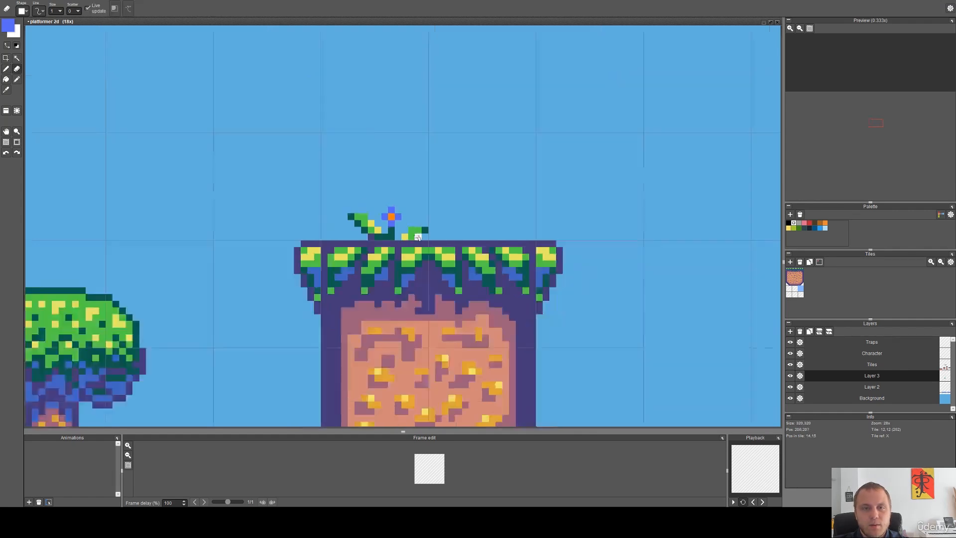
pyautogui.press('space')
pyautogui.moveTo(309, 312)
pyautogui.mouseDown()
pyautogui.moveTo(422, 243)
pyautogui.moveTo(407, 258)
pyautogui.mouseUp()
pyautogui.press('s')
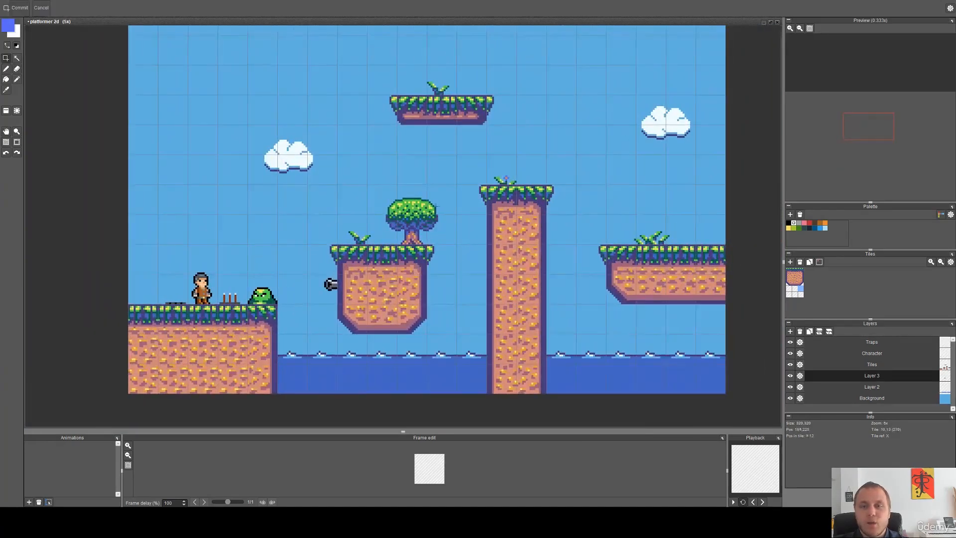
pyautogui.moveTo(448, 189)
pyautogui.mouseDown()
pyautogui.moveTo(391, 236)
pyautogui.moveTo(417, 228)
pyautogui.moveTo(404, 235)
pyautogui.moveTo(430, 136)
pyautogui.moveTo(456, 88)
pyautogui.moveTo(447, 91)
pyautogui.mouseUp()
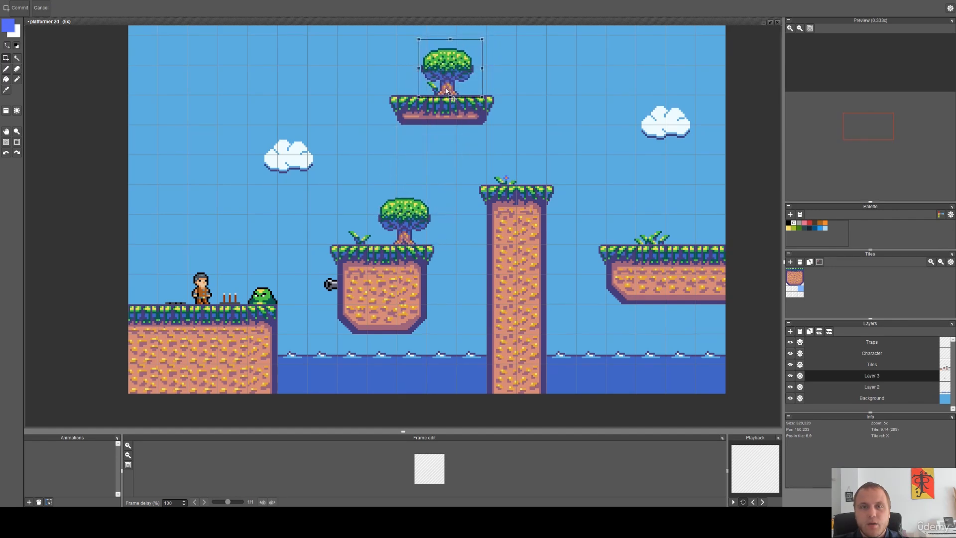
pyautogui.press('space')
pyautogui.moveTo(520, 117); pyautogui.dragTo(519, 139)
pyautogui.scroll(3, 422, 220)
pyautogui.moveTo(425, 222); pyautogui.dragTo(466, 222)
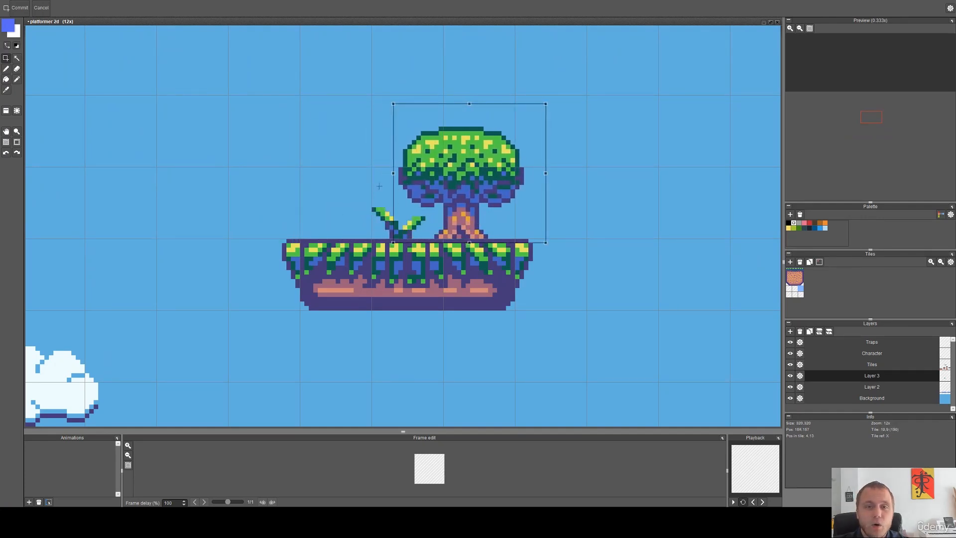
pyautogui.scroll(-3, 417, 213)
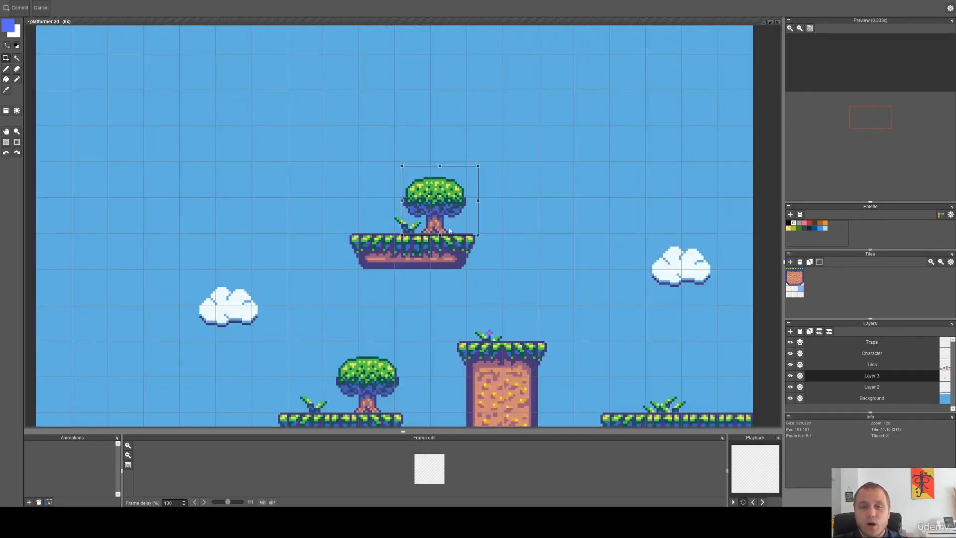
# Try enlarging the copied tree to about twice its size and painting over its trunk edge with the sampled mauve bark colour.
pyautogui.moveTo(402, 170); pyautogui.dragTo(309, 82)
pyautogui.press('Return')
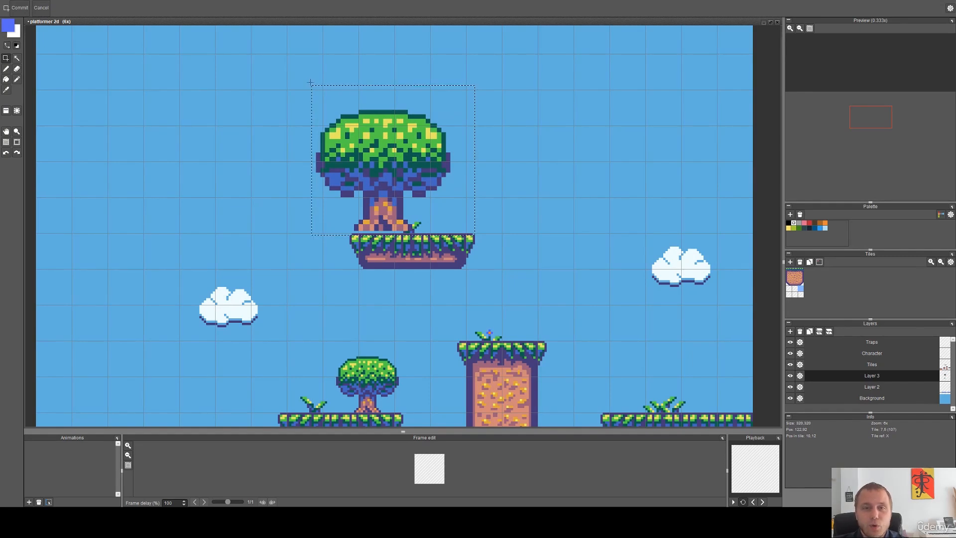
pyautogui.scroll(5, 396, 207)
pyautogui.press('b')
pyautogui.rightClick(392, 208)
pyautogui.moveTo(402, 205); pyautogui.dragTo(407, 243)
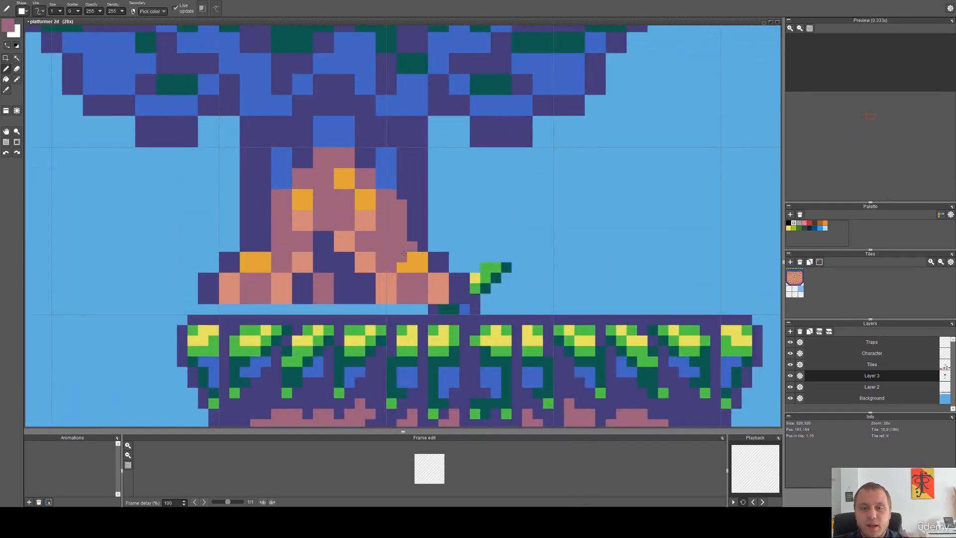
pyautogui.scroll(-6, 394, 261)
pyautogui.scroll(-1, 448, 250)
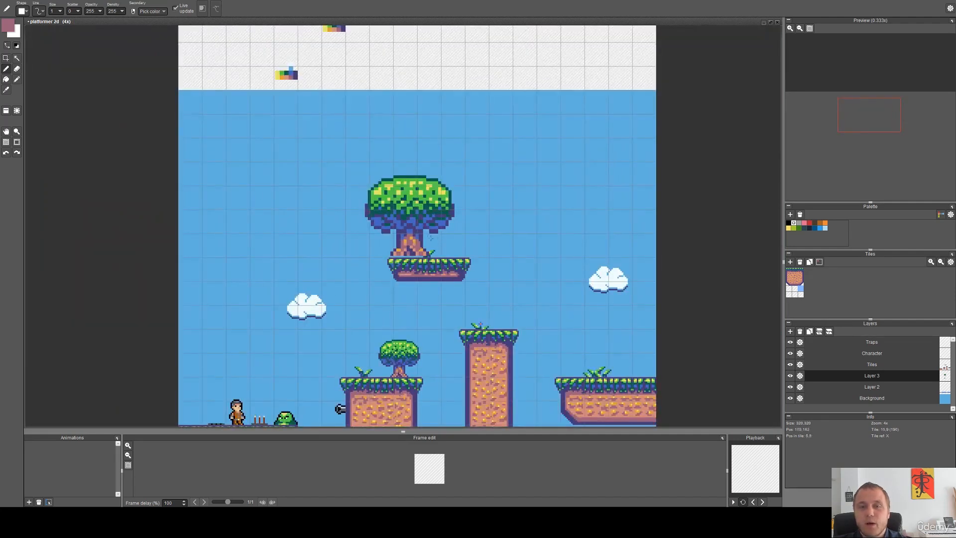
# Undo the trunk painting, the enlargement and the tree copy on the thin floating platform.
pyautogui.hotkey('ctrl', 'z')
pyautogui.hotkey('ctrl', 'z')
pyautogui.hotkey('ctrl', 'z')
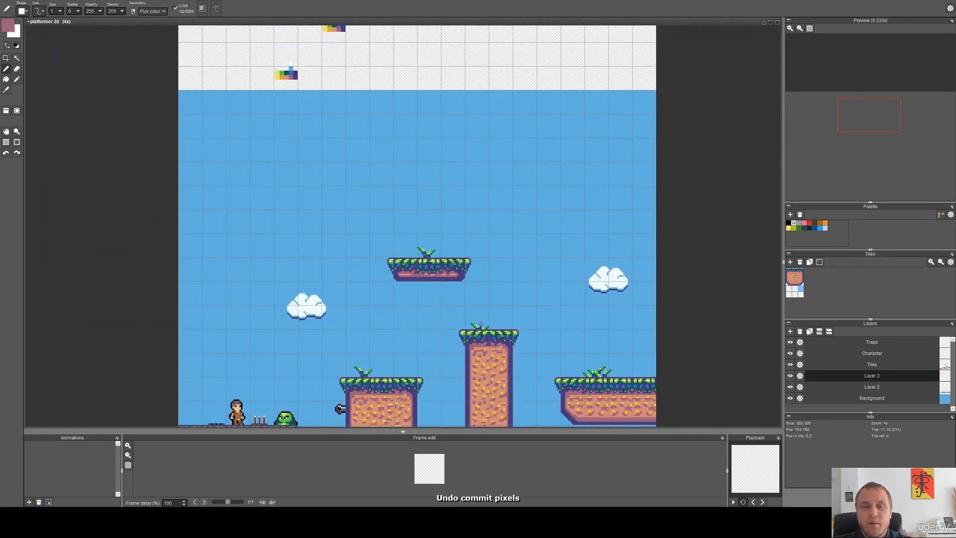
pyautogui.hotkey('ctrl', 'z')
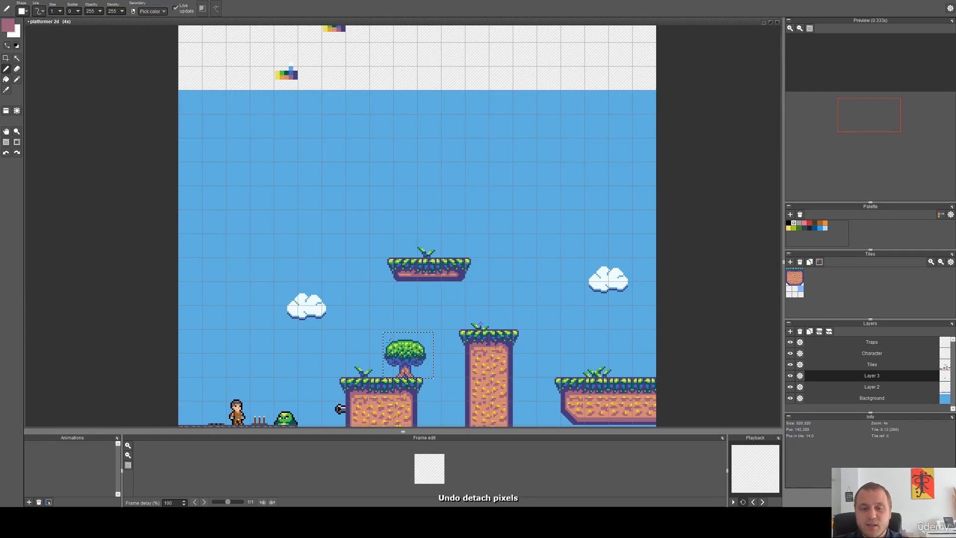
pyautogui.scroll(1, 400, 369)
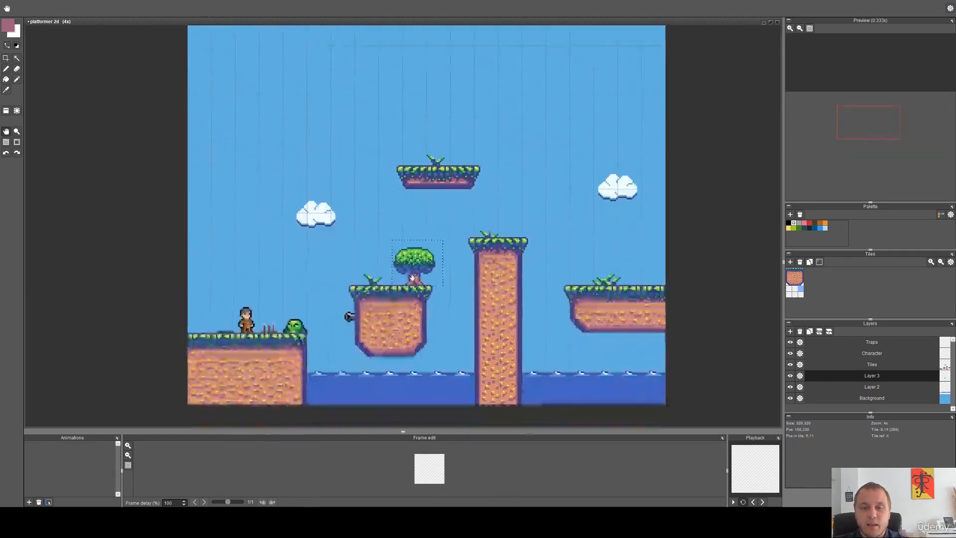
pyautogui.scroll(3, 414, 259)
pyautogui.scroll(-2, 405, 200)
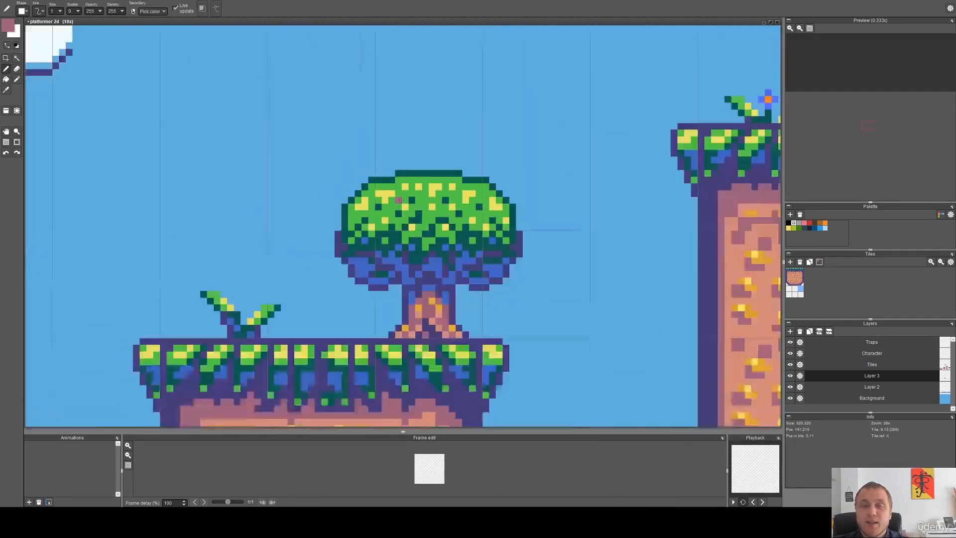
pyautogui.scroll(-1, 427, 251)
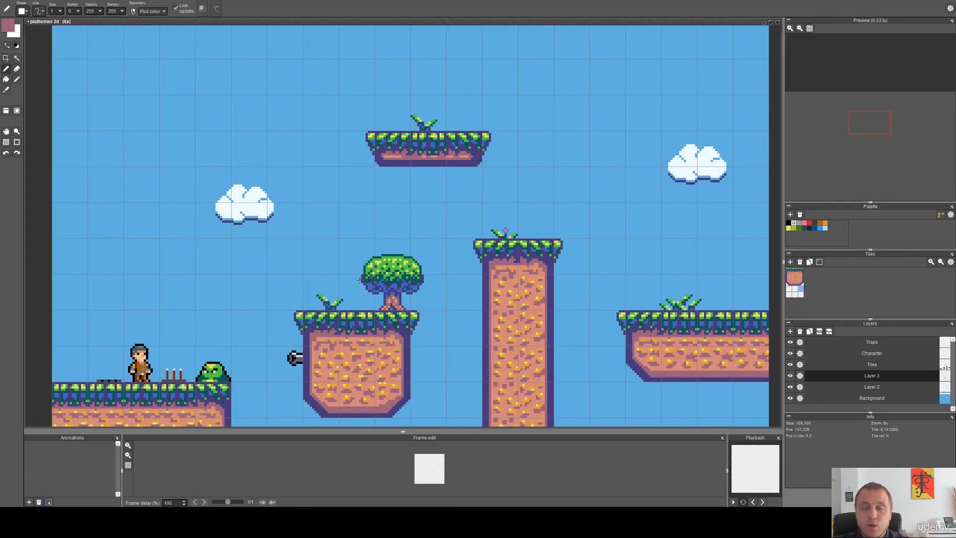
pyautogui.press('space')
pyautogui.moveTo(496, 157); pyautogui.dragTo(553, 237)
pyautogui.scroll(1, 554, 237)
pyautogui.press('s')
pyautogui.moveTo(579, 272)
pyautogui.mouseDown()
pyautogui.moveTo(399, 181)
pyautogui.moveTo(343, 167)
pyautogui.mouseUp()
pyautogui.moveTo(476, 237); pyautogui.dragTo(479, 144)
pyautogui.hotkey('ctrl', 'z')
pyautogui.click(711, 298)
# Select the thin floating platform on the Tiles layer and place a grid-aligned copy two tiles directly above it.
pyautogui.click(859, 367)
pyautogui.moveTo(606, 277); pyautogui.dragTo(373, 149)
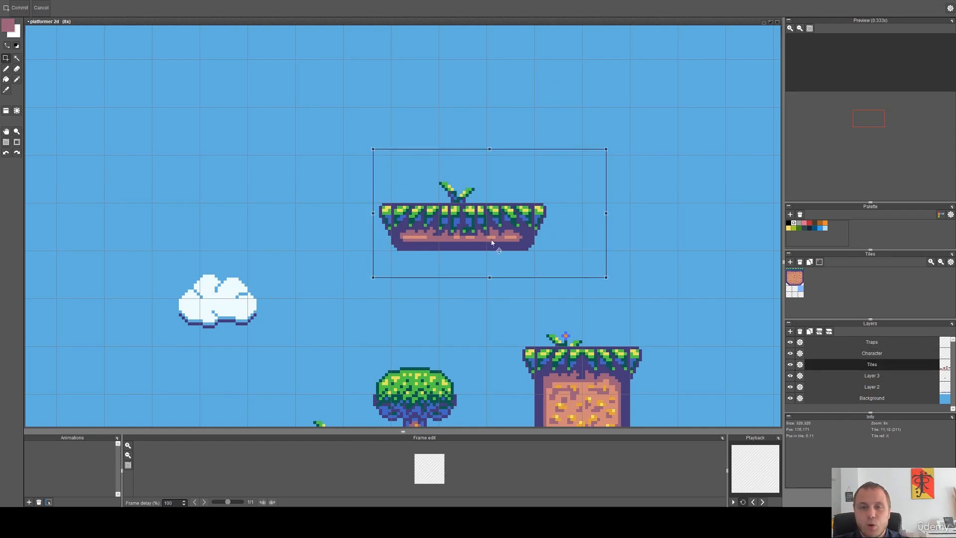
pyautogui.moveTo(497, 236); pyautogui.dragTo(516, 158)
pyautogui.click(600, 244)
pyautogui.scroll(-3, 563, 245)
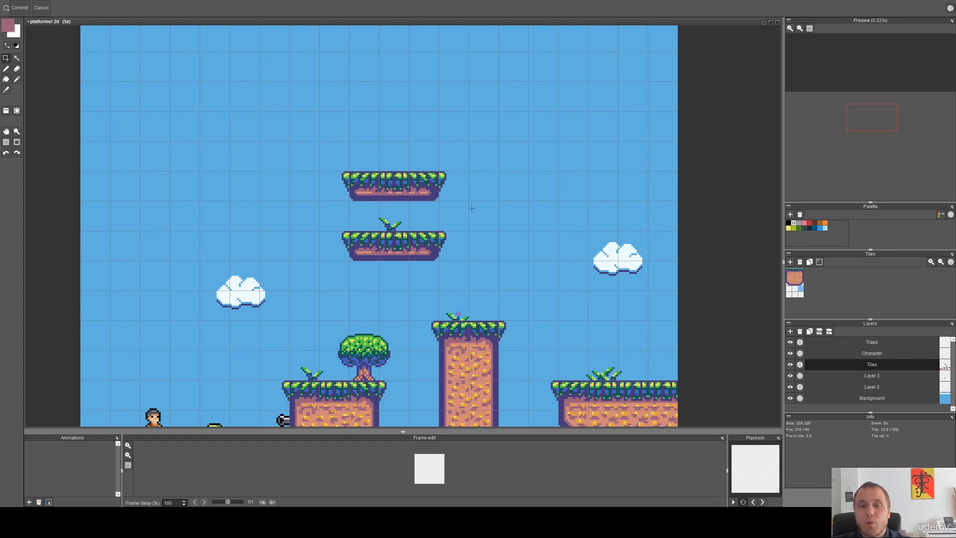
# Move the hero from the Character layer into the gap between the two thin platforms to check its headroom.
pyautogui.scroll(1, 339, 195)
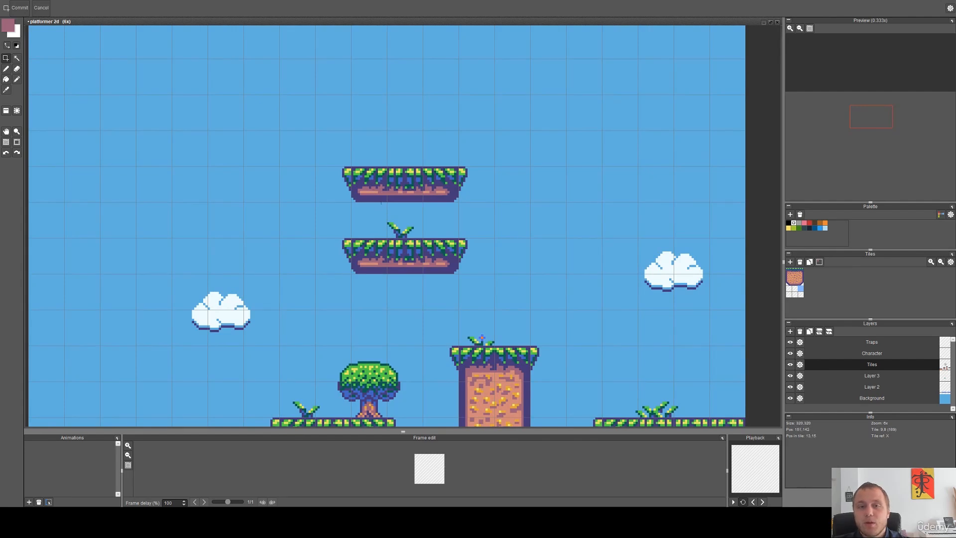
pyautogui.scroll(-1, 380, 184)
pyautogui.moveTo(277, 272); pyautogui.dragTo(341, 220)
pyautogui.moveTo(261, 328)
pyautogui.mouseDown()
pyautogui.moveTo(201, 401)
pyautogui.moveTo(285, 296)
pyautogui.moveTo(447, 174)
pyautogui.moveTo(439, 170)
pyautogui.mouseUp()
pyautogui.click(872, 353)
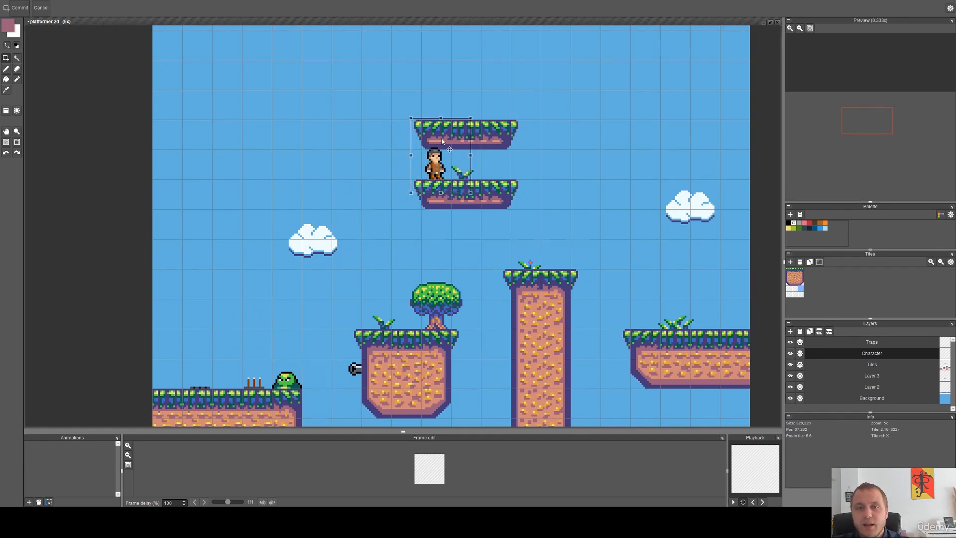
pyautogui.scroll(5, 443, 141)
pyautogui.scroll(-2, 433, 175)
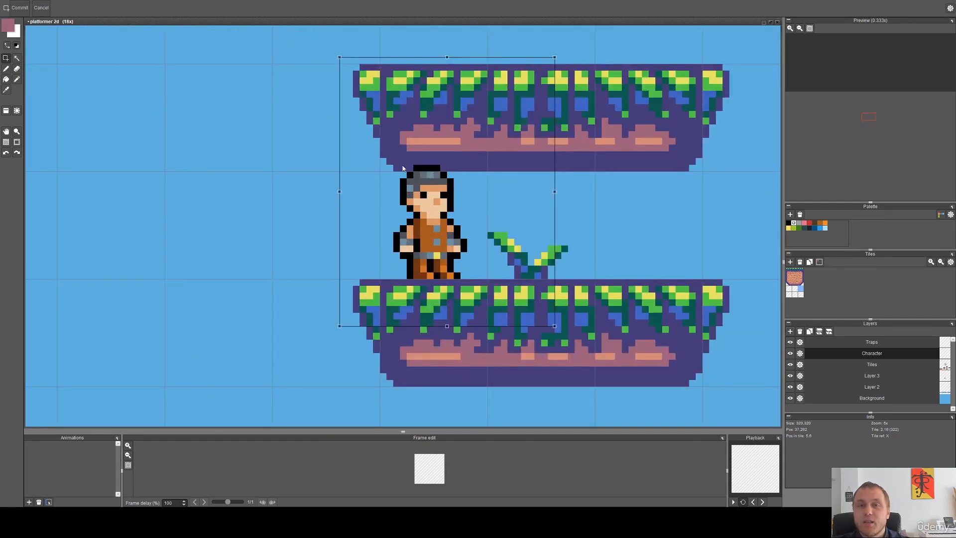
pyautogui.scroll(-3, 403, 168)
pyautogui.scroll(1, 511, 225)
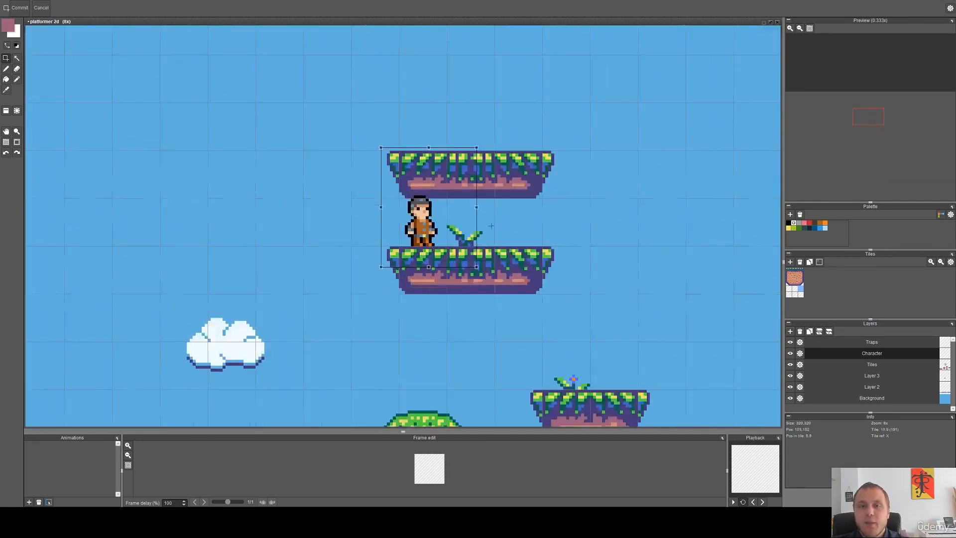
# Try the hero on the upper thin platform, then undo its moves to put it back on the starting ground.
pyautogui.moveTo(431, 233); pyautogui.dragTo(446, 135)
pyautogui.hotkey('ctrl', 'z')
pyautogui.scroll(-4, 449, 149)
# Select the upper thin floating platform on the Tiles layer and move it up one tile.
pyautogui.moveTo(458, 280); pyautogui.dragTo(398, 242)
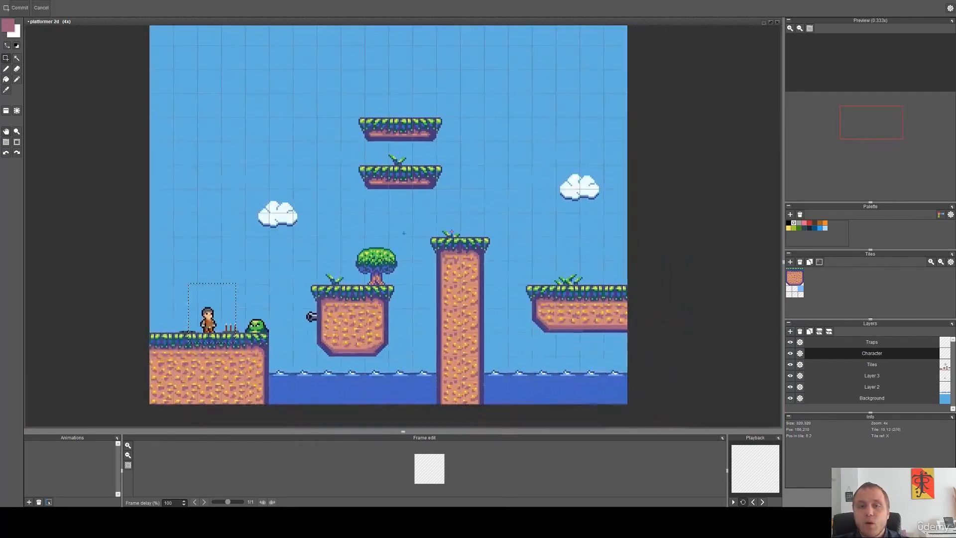
pyautogui.scroll(1, 424, 115)
pyautogui.moveTo(468, 107); pyautogui.dragTo(315, 168)
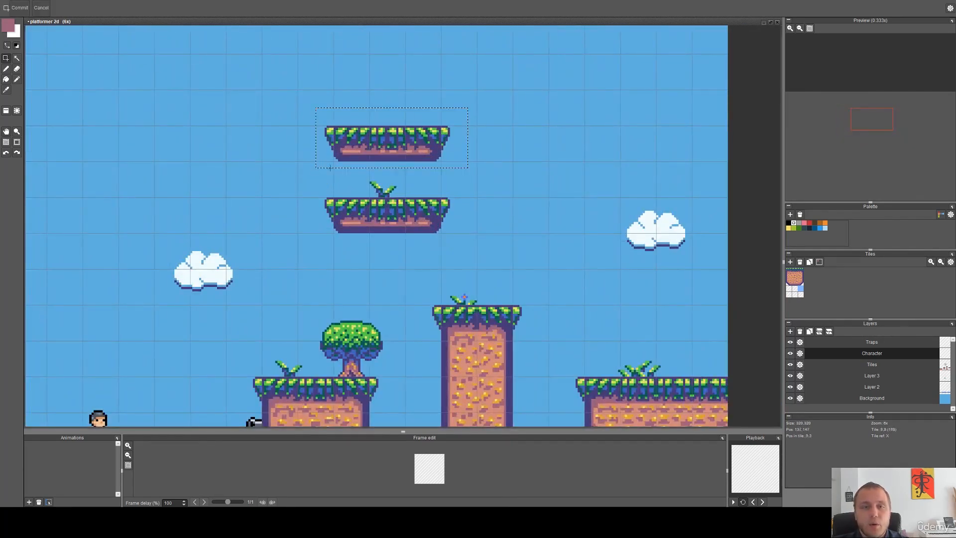
pyautogui.moveTo(399, 156)
pyautogui.mouseDown()
pyautogui.moveTo(425, 125)
pyautogui.moveTo(391, 159)
pyautogui.mouseUp()
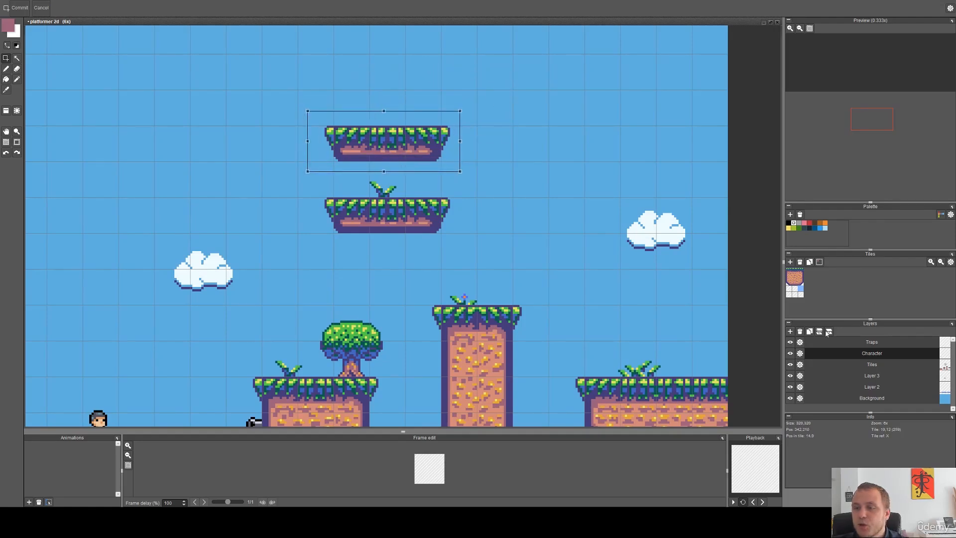
pyautogui.click(876, 376)
pyautogui.scroll(-2, 225, 371)
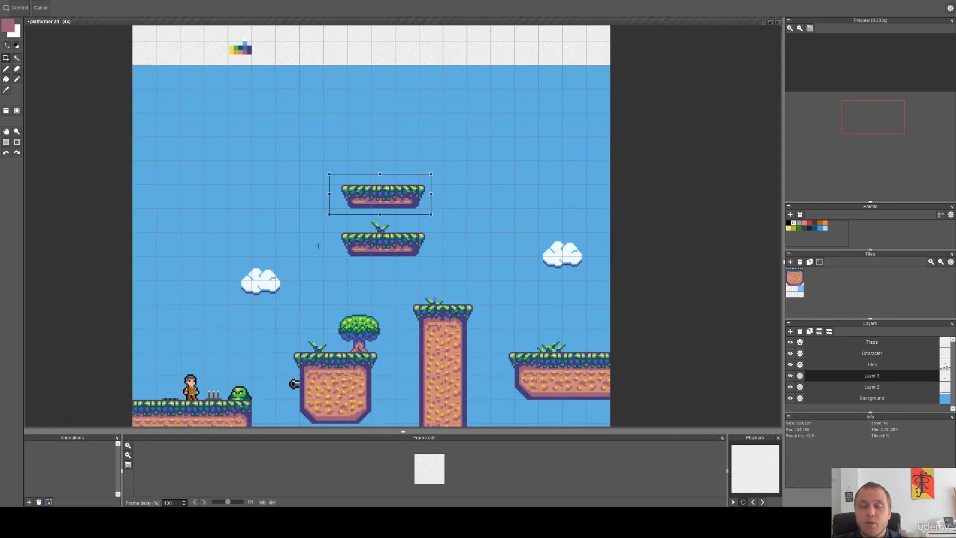
pyautogui.scroll(1, 337, 205)
pyautogui.scroll(1, 398, 225)
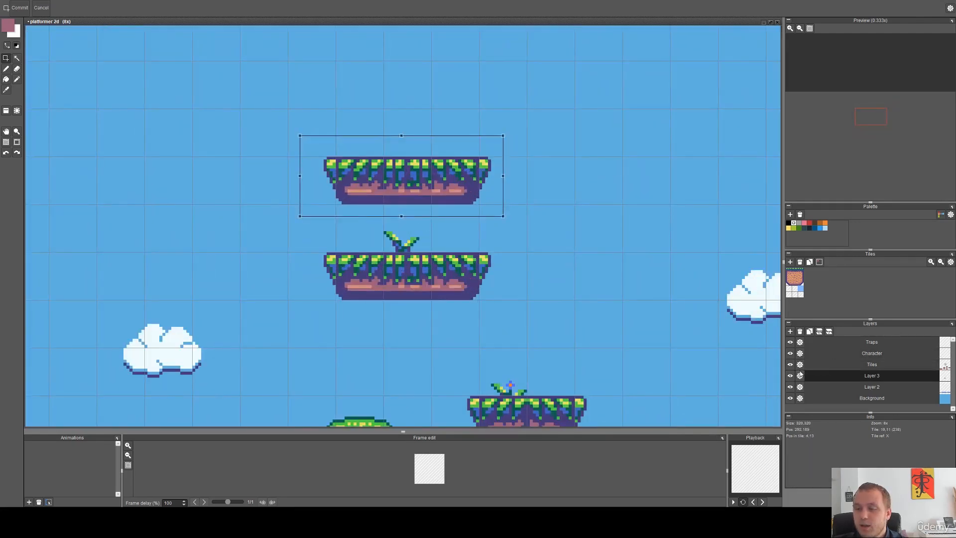
pyautogui.click(852, 364)
pyautogui.moveTo(440, 191); pyautogui.dragTo(419, 139)
pyautogui.click(534, 212)
pyautogui.moveTo(468, 230); pyautogui.dragTo(410, 192)
# Set the foreground colour to dark brown ff753b12.
pyautogui.click(8, 26)
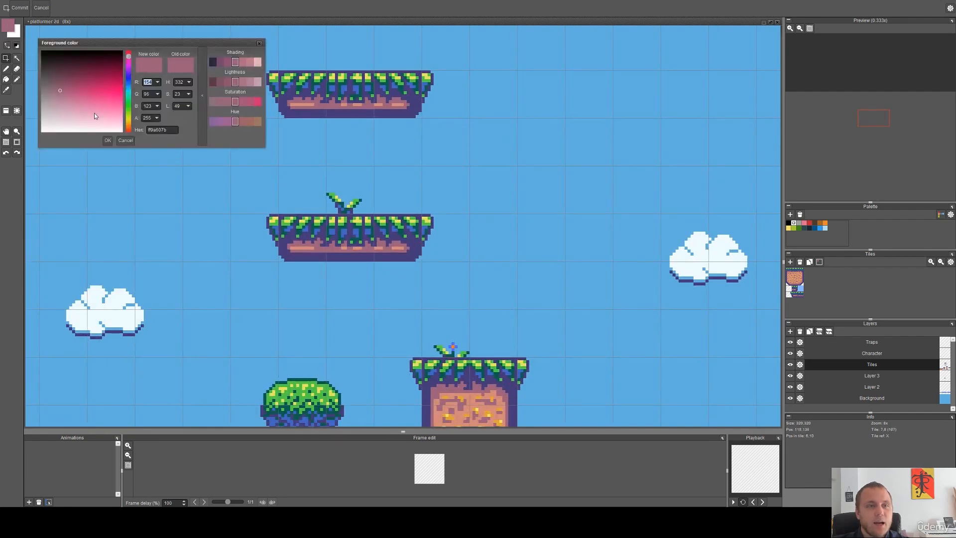
pyautogui.click(129, 121)
pyautogui.click(102, 72)
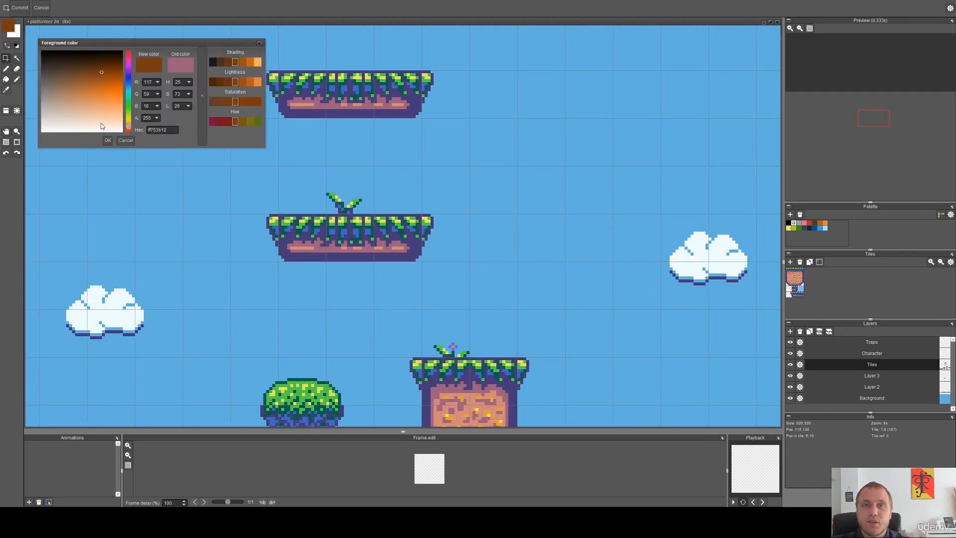
pyautogui.click(109, 144)
pyautogui.moveTo(328, 174); pyautogui.dragTo(373, 239)
# Try painting brown ladder rails between the two thin platforms on the Tiles layer, and undo the strokes.
pyautogui.press('b')
pyautogui.moveTo(340, 278); pyautogui.dragTo(343, 177)
pyautogui.hotkey('ctrl', 'z')
pyautogui.click(346, 135)
pyautogui.moveTo(348, 240); pyautogui.dragTo(349, 84)
pyautogui.scroll(2, 347, 135)
pyautogui.moveTo(346, 90); pyautogui.dragTo(357, 400)
pyautogui.scroll(-2, 353, 391)
pyautogui.scroll(-3, 353, 388)
pyautogui.scroll(3, 348, 291)
pyautogui.hotkey('ctrl', 'z')
pyautogui.hotkey('ctrl', 'z')
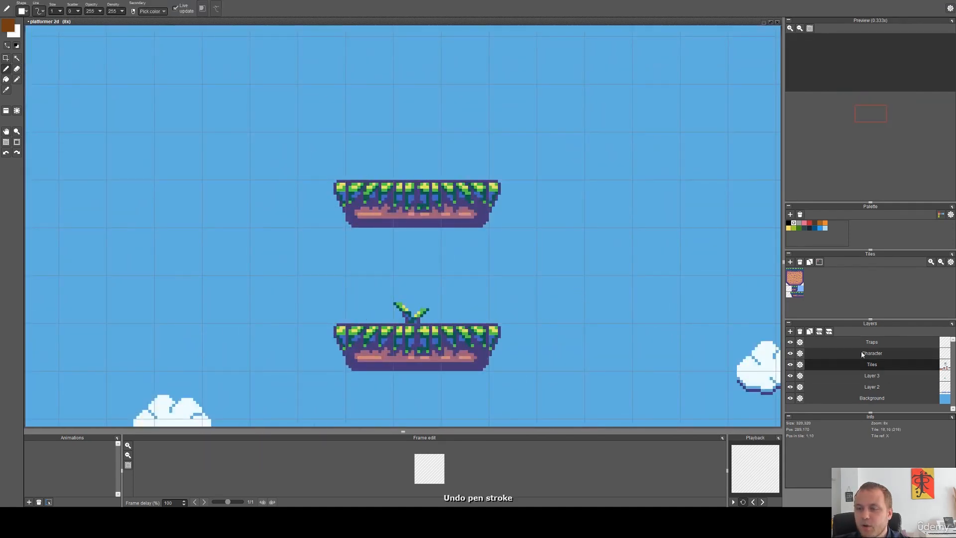
# Add a layer above Traps and paint a two-pixel-wide brown ladder rail from the lower thin platform to just above the upper one.
pyautogui.click(861, 342)
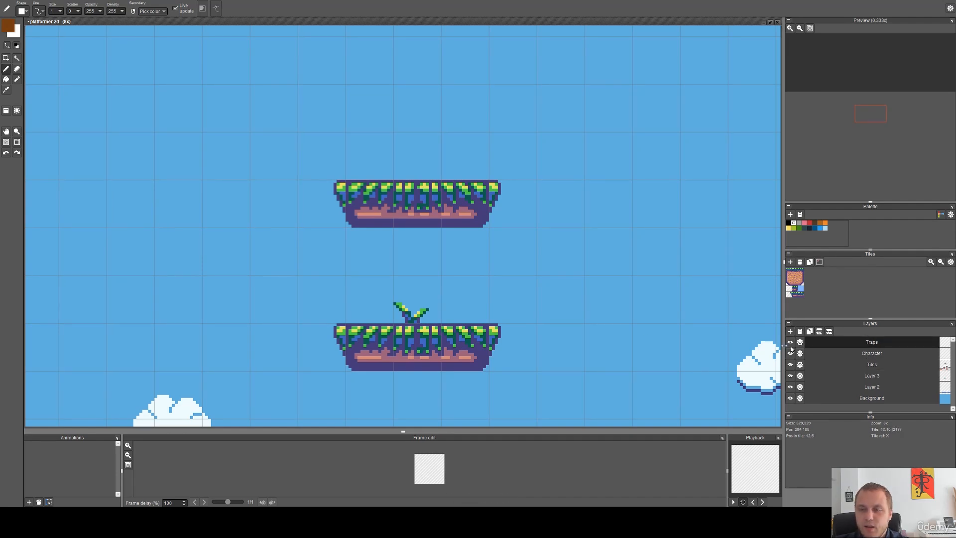
pyautogui.click(790, 331)
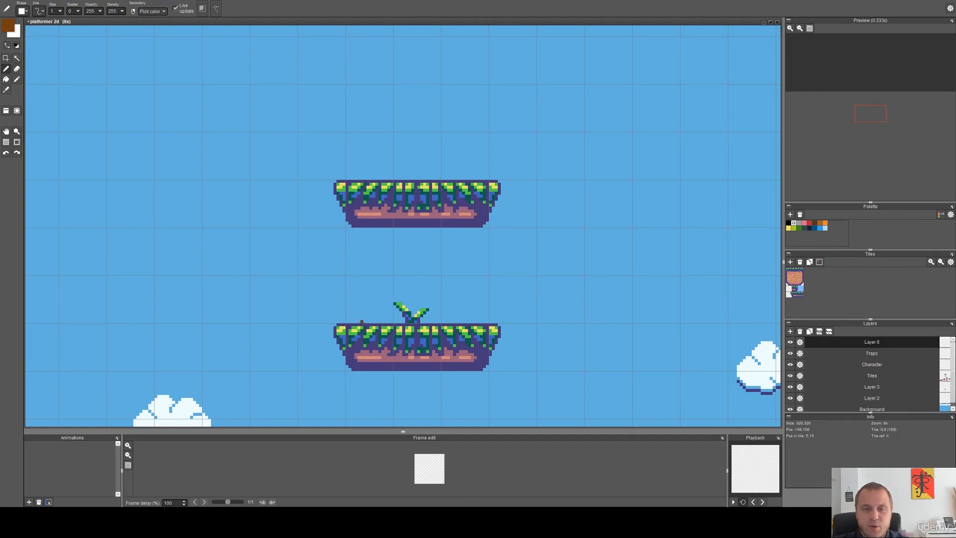
pyautogui.moveTo(362, 322); pyautogui.dragTo(365, 202)
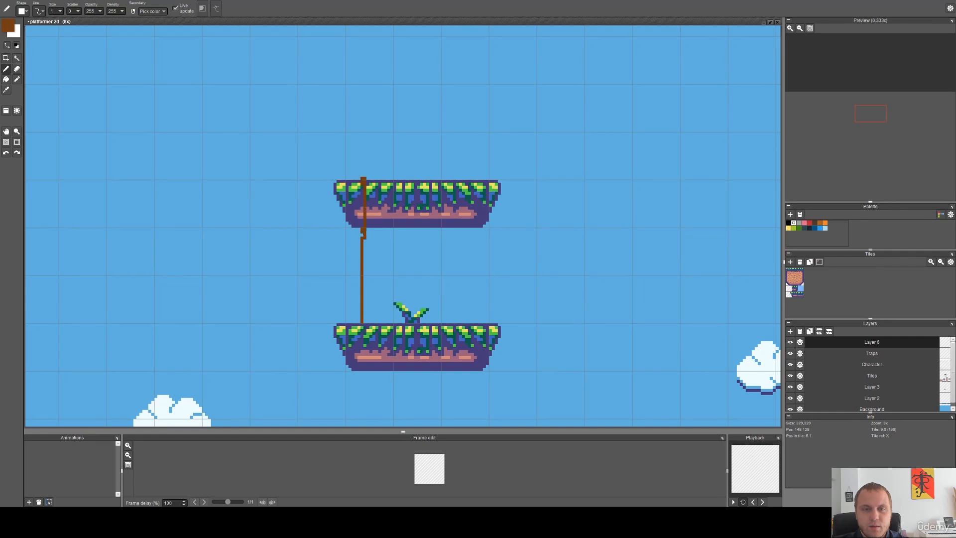
pyautogui.scroll(5, 368, 284)
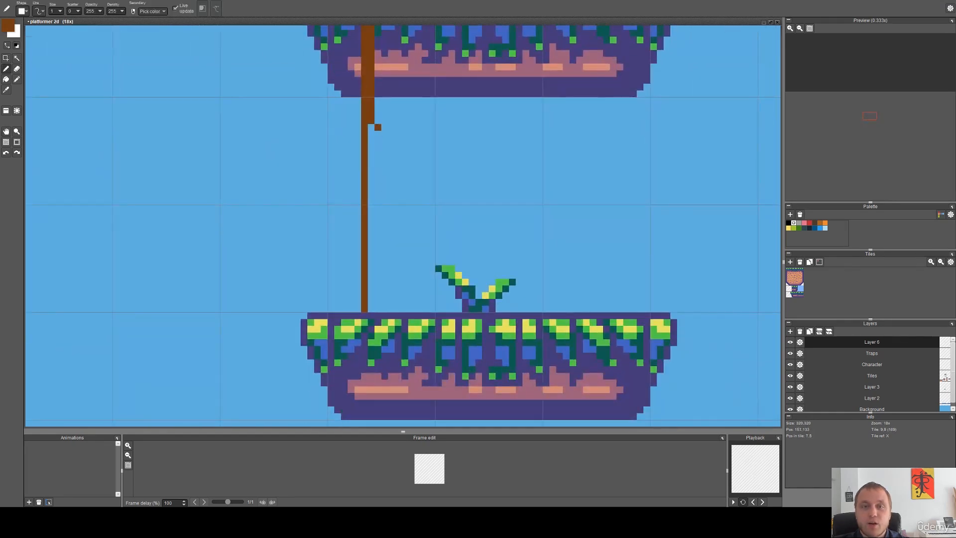
pyautogui.moveTo(371, 131); pyautogui.dragTo(371, 311)
pyautogui.scroll(-3, 386, 304)
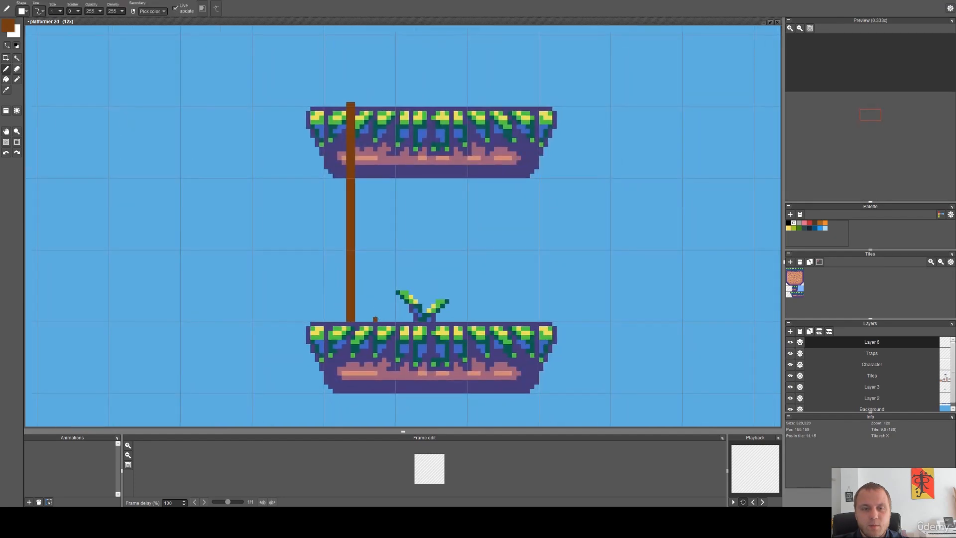
# Paint a second two-pixel-wide brown rail to the right of the first and prepare to erase its excess pixels.
pyautogui.moveTo(375, 288); pyautogui.dragTo(375, 150)
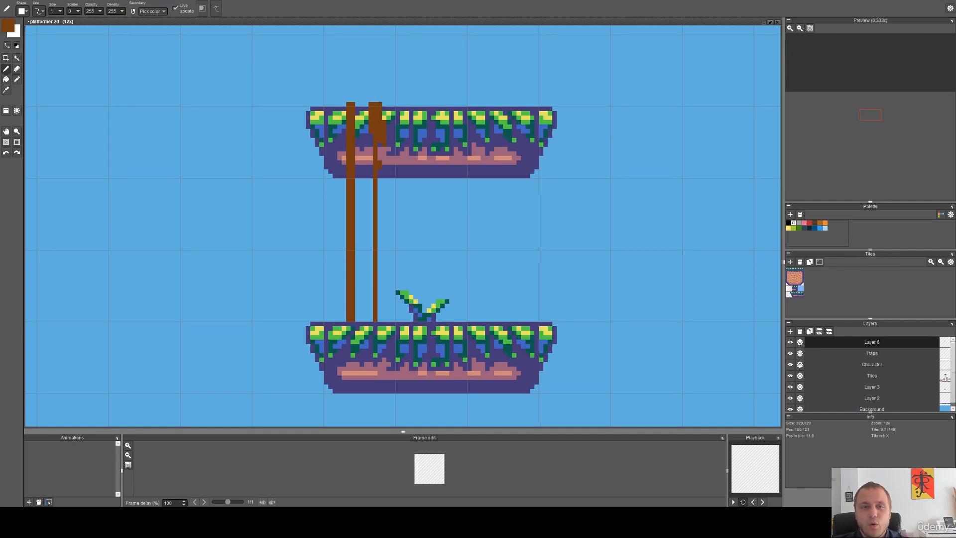
pyautogui.moveTo(379, 147); pyautogui.dragTo(379, 223)
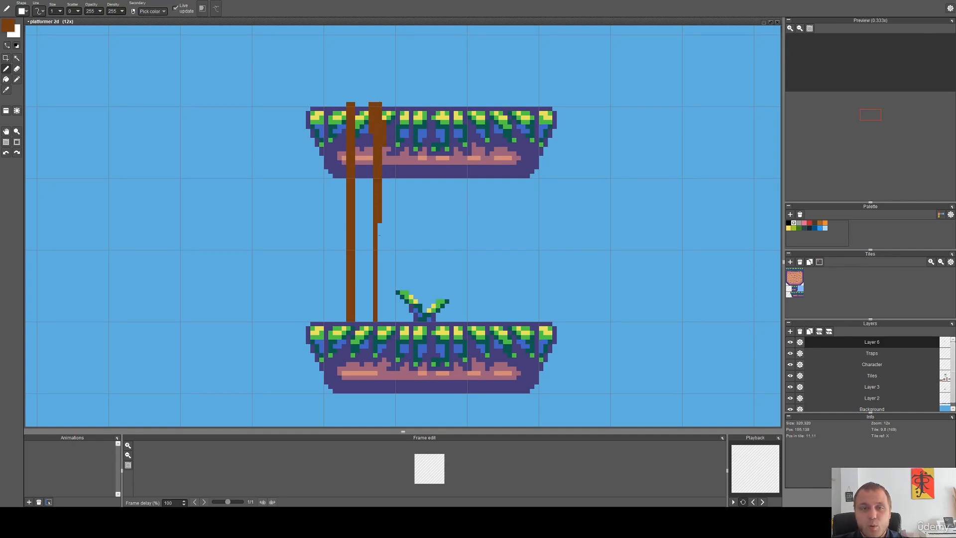
pyautogui.moveTo(378, 316); pyautogui.dragTo(380, 262)
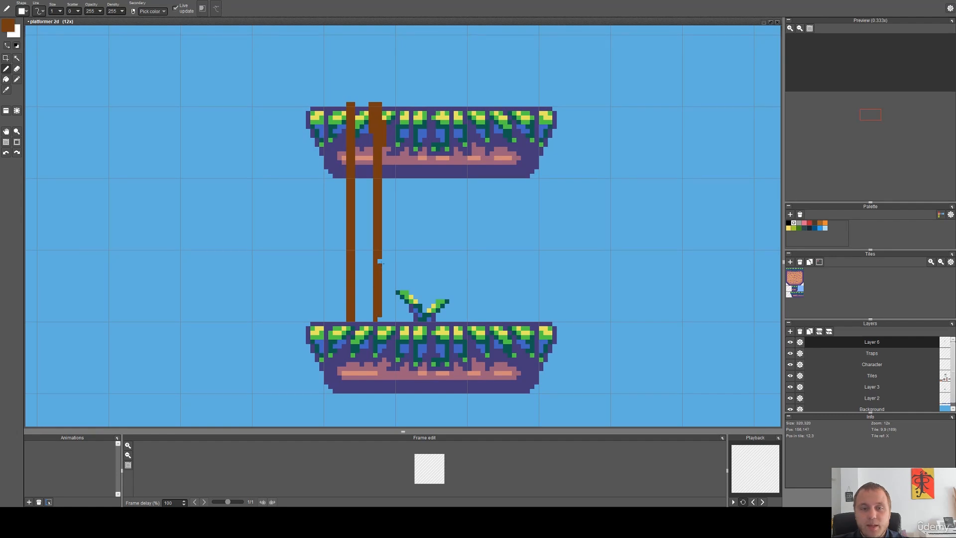
pyautogui.press('e')
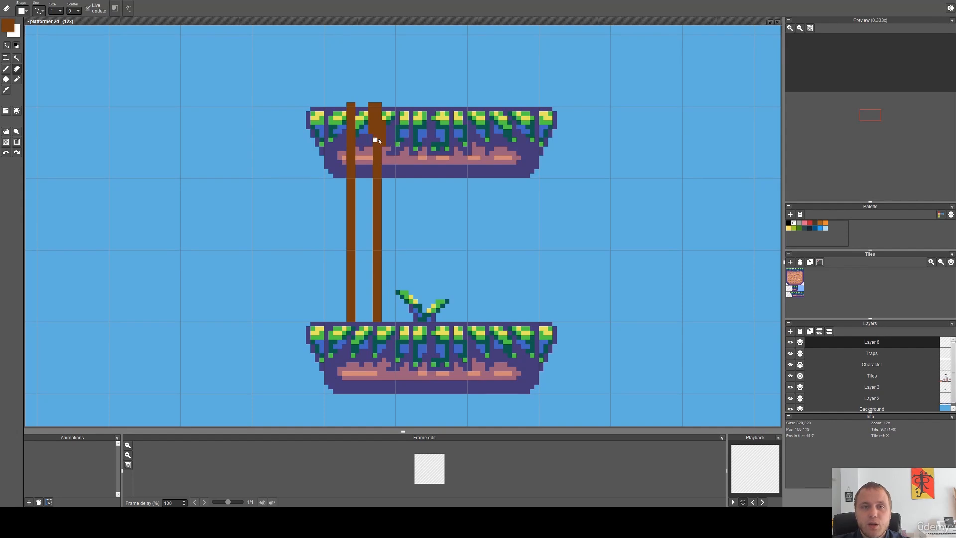
# Paint evenly spaced brown rungs between the two ladder rails and clean up stray pixels.
pyautogui.press('b')
pyautogui.scroll(4, 428, 229)
pyautogui.moveTo(396, 391)
pyautogui.mouseDown()
pyautogui.moveTo(395, 322)
pyautogui.moveTo(443, 317)
pyautogui.moveTo(400, 311)
pyautogui.mouseUp()
pyautogui.scroll(-2, 415, 228)
pyautogui.moveTo(414, 228); pyautogui.dragTo(414, 276)
pyautogui.moveTo(403, 261); pyautogui.dragTo(412, 263)
pyautogui.hotkey('ctrl', 'z')
pyautogui.moveTo(404, 194); pyautogui.dragTo(419, 194)
pyautogui.moveTo(418, 162); pyautogui.dragTo(412, 232)
pyautogui.moveTo(398, 191)
pyautogui.mouseDown()
pyautogui.moveTo(413, 198)
pyautogui.moveTo(398, 204)
pyautogui.moveTo(430, 232)
pyautogui.mouseUp()
pyautogui.press('e')
# Sample the mauve of the thin platform's earth and start recolouring the brown ladder with it.
pyautogui.scroll(-5, 411, 191)
pyautogui.moveTo(456, 350); pyautogui.dragTo(443, 226)
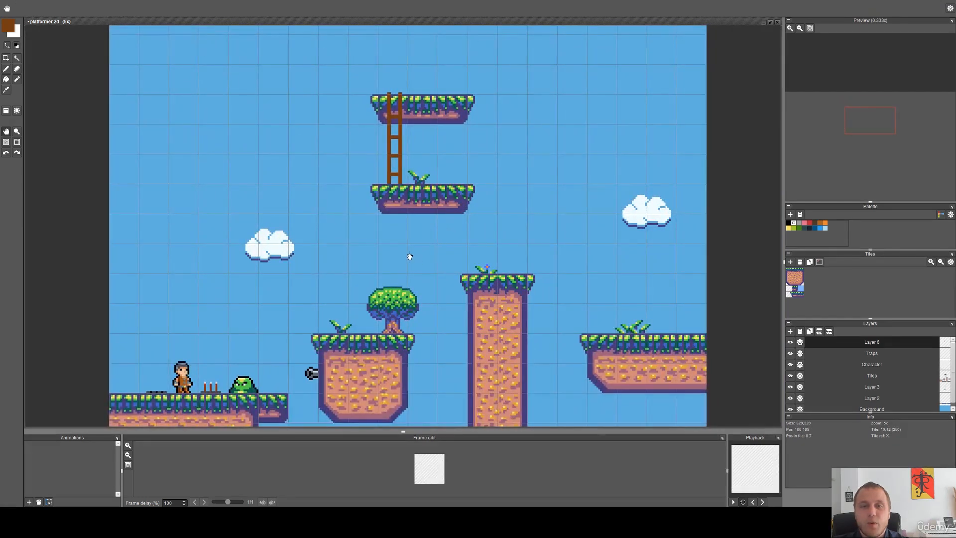
pyautogui.moveTo(411, 180); pyautogui.dragTo(434, 157)
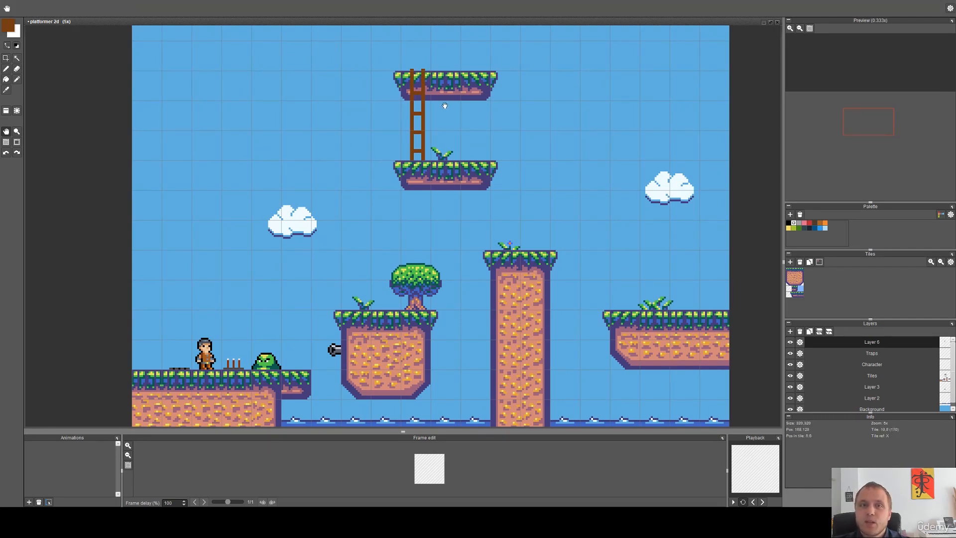
pyautogui.moveTo(445, 106); pyautogui.dragTo(436, 164)
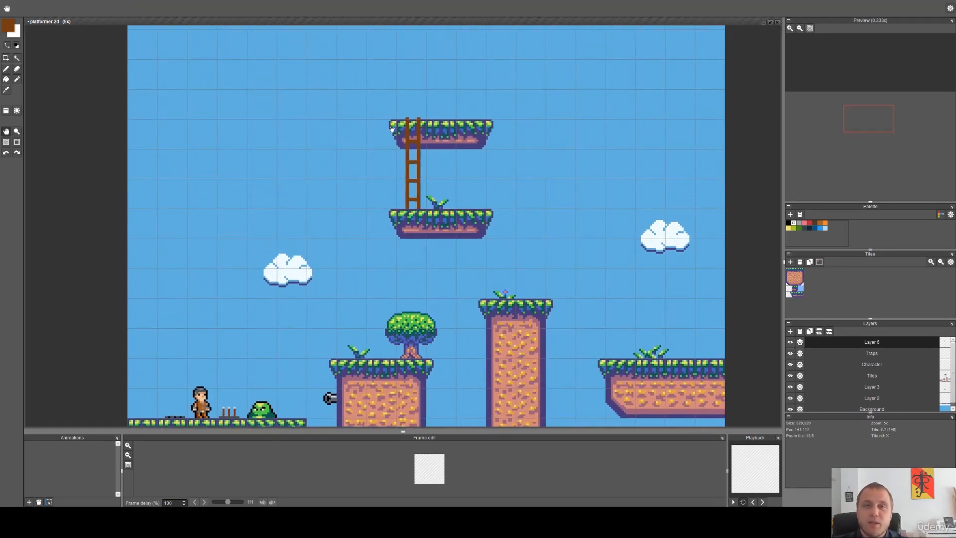
pyautogui.scroll(8, 445, 132)
pyautogui.keyDown('alt'); pyautogui.click(440, 150); pyautogui.keyUp('alt')
pyautogui.moveTo(433, 199); pyautogui.dragTo(447, 121)
pyautogui.moveTo(354, 286); pyautogui.dragTo(382, 287)
pyautogui.press('f')
pyautogui.click(405, 264)
pyautogui.click(399, 294)
# Fill the remaining ladder sections up to the upper platform with the sampled mauve, and undo the surplus fill.
pyautogui.scroll(-8, 395, 309)
pyautogui.press('space')
pyautogui.moveTo(384, 335); pyautogui.dragTo(385, 312)
pyautogui.scroll(4, 399, 246)
pyautogui.click(417, 168)
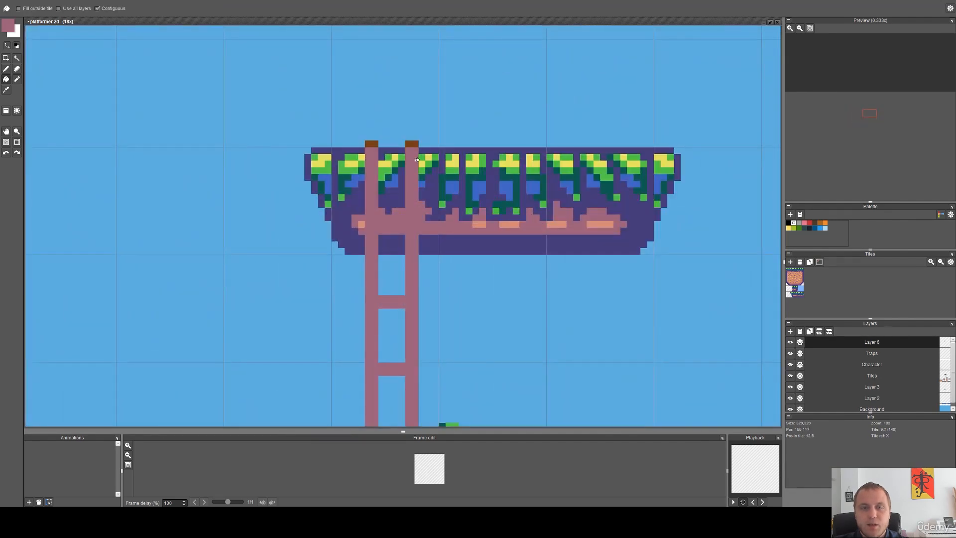
pyautogui.scroll(-5, 393, 239)
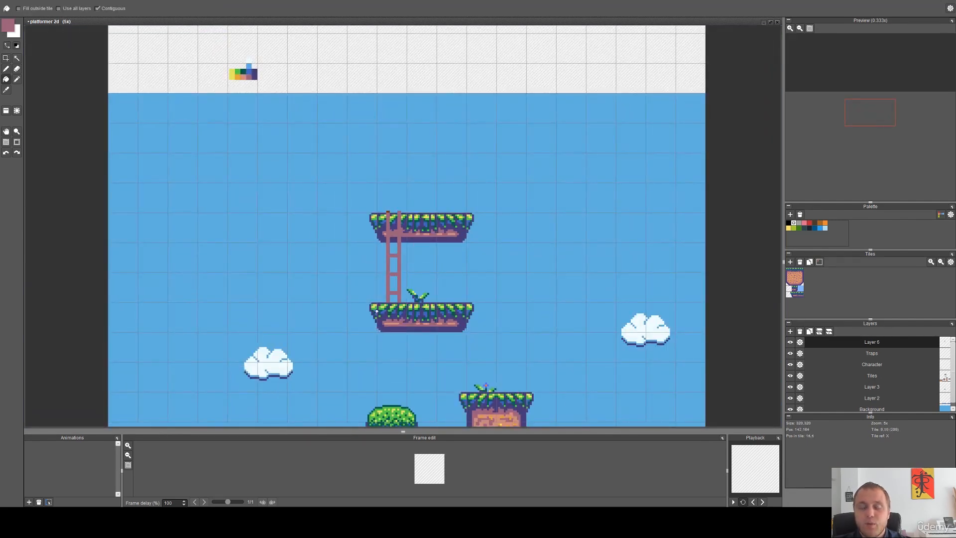
pyautogui.hotkey('ctrl', 'z')
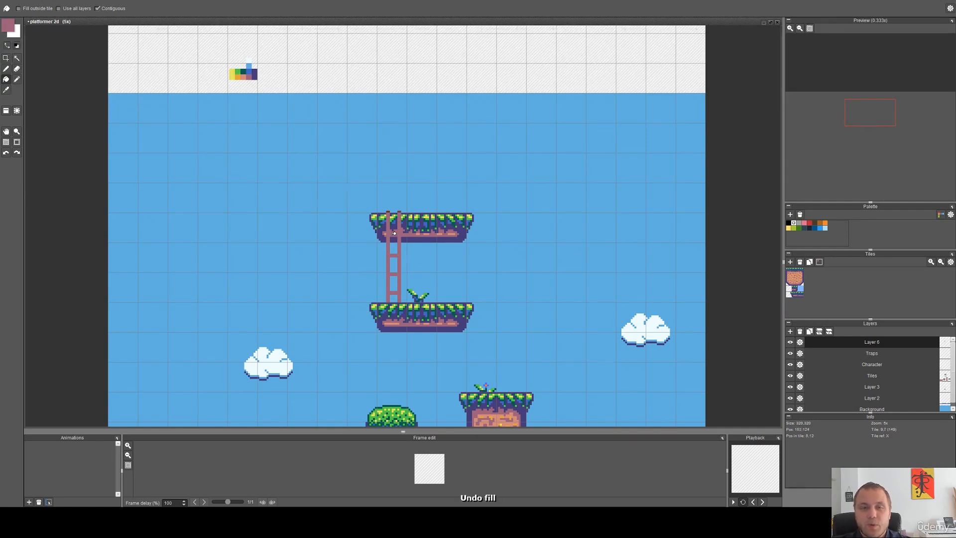
# Sample the brown of the ladder's tips and shade the left edges and rung over the upper platform with it.
pyautogui.scroll(2, 394, 235)
pyautogui.press('b')
pyautogui.rightClick(382, 183)
pyautogui.scroll(2, 377, 233)
pyautogui.moveTo(383, 221)
pyautogui.mouseDown()
pyautogui.moveTo(384, 254)
pyautogui.moveTo(392, 200)
pyautogui.mouseUp()
pyautogui.moveTo(388, 256); pyautogui.dragTo(384, 294)
pyautogui.moveTo(405, 242); pyautogui.dragTo(426, 242)
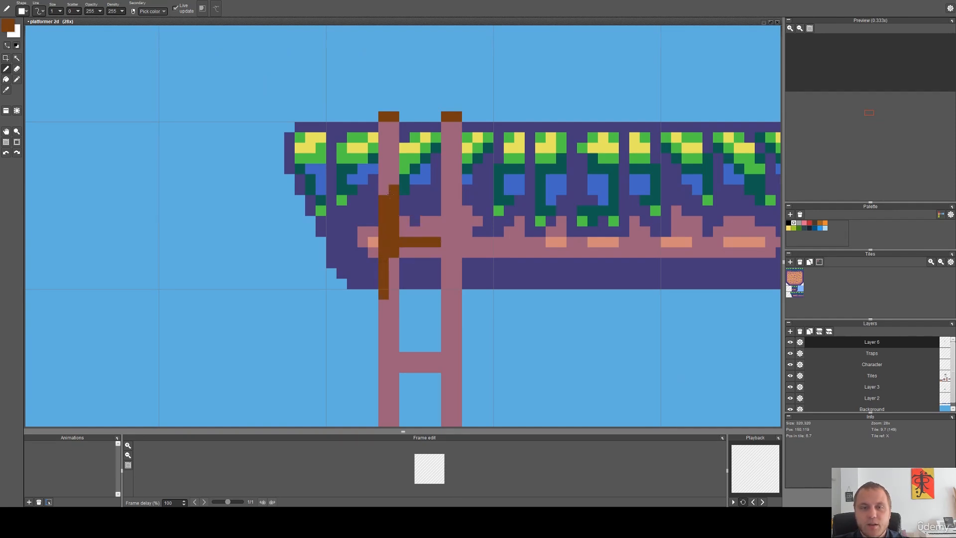
pyautogui.moveTo(384, 189); pyautogui.dragTo(384, 148)
pyautogui.moveTo(447, 127); pyautogui.dragTo(446, 242)
# Continue the brown shading down the left rail and along the tops of the rungs to the lower platform.
pyautogui.press('space')
pyautogui.moveTo(435, 330)
pyautogui.mouseDown()
pyautogui.moveTo(435, 232)
pyautogui.moveTo(436, 258)
pyautogui.mouseUp()
pyautogui.moveTo(395, 269)
pyautogui.mouseDown()
pyautogui.moveTo(383, 205)
pyautogui.moveTo(374, 331)
pyautogui.moveTo(383, 319)
pyautogui.moveTo(374, 342)
pyautogui.mouseUp()
pyautogui.press('e')
pyautogui.press('space')
pyautogui.moveTo(404, 372)
pyautogui.mouseDown()
pyautogui.moveTo(395, 248)
pyautogui.moveTo(412, 238)
pyautogui.moveTo(374, 249)
pyautogui.moveTo(374, 322)
pyautogui.mouseUp()
pyautogui.press('b')
pyautogui.moveTo(385, 343)
pyautogui.mouseDown()
pyautogui.moveTo(410, 342)
pyautogui.moveTo(378, 350)
pyautogui.moveTo(374, 389)
pyautogui.mouseUp()
# Shade the inner edge of the right ladder rail with broken brown lines between the two platforms.
pyautogui.moveTo(436, 343); pyautogui.dragTo(434, 384)
pyautogui.moveTo(436, 314); pyautogui.dragTo(436, 163)
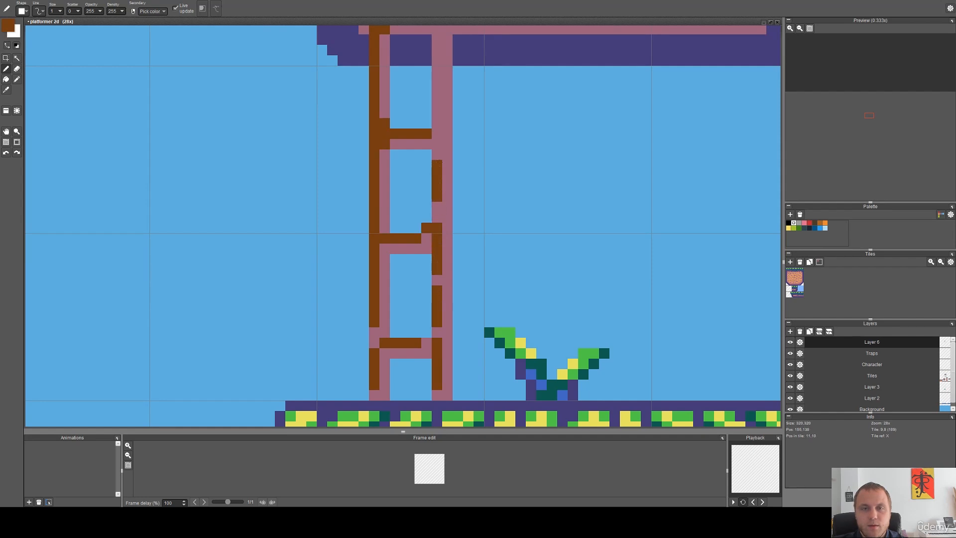
pyautogui.click(447, 113)
pyautogui.moveTo(437, 122)
pyautogui.mouseDown()
pyautogui.moveTo(437, 81)
pyautogui.moveTo(418, 238)
pyautogui.moveTo(411, 209)
pyautogui.mouseUp()
pyautogui.press('space')
pyautogui.scroll(-5, 413, 227)
pyautogui.scroll(-3, 422, 225)
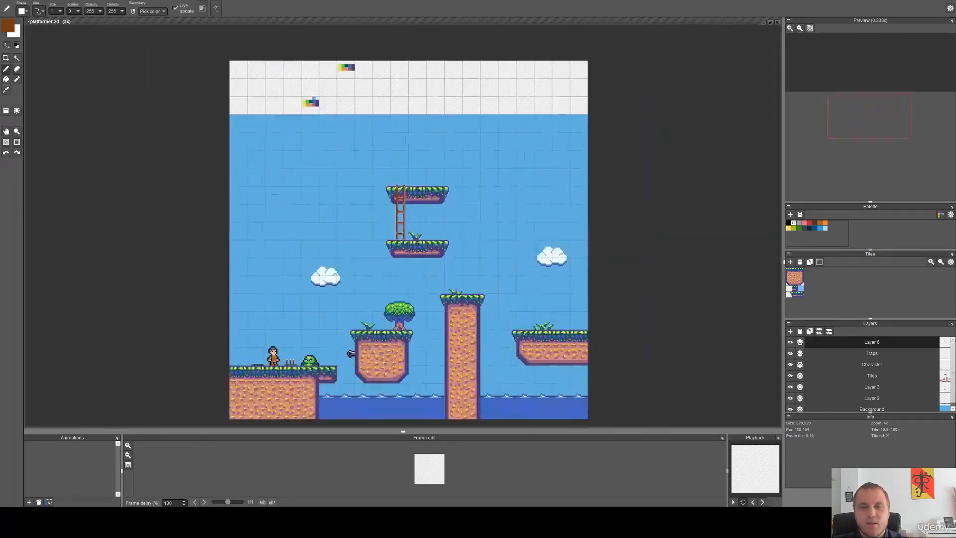
# Sample the salmon from the lower platform's earth and paint short highlights along the outer edge of the right rail's lower part.
pyautogui.scroll(1, 422, 226)
pyautogui.scroll(7, 373, 219)
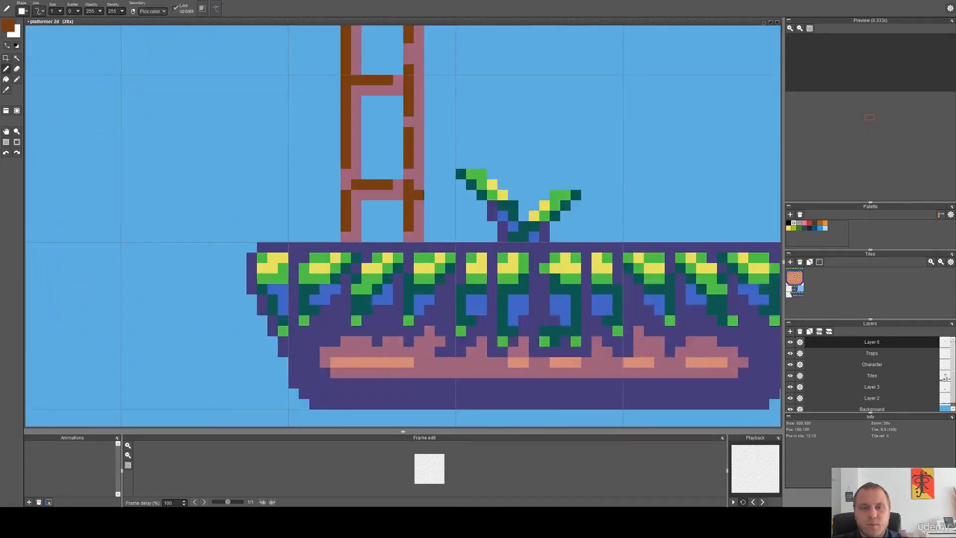
pyautogui.press('alt')
pyautogui.press('space')
pyautogui.moveTo(410, 311); pyautogui.dragTo(413, 176)
pyautogui.keyDown('alt'); pyautogui.click(399, 335); pyautogui.keyUp('alt')
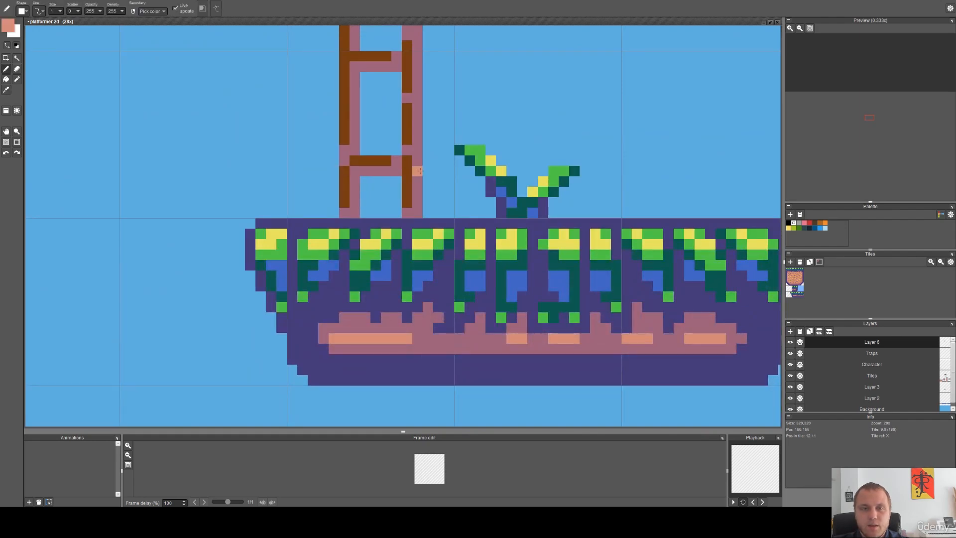
pyautogui.moveTo(418, 174); pyautogui.dragTo(417, 202)
pyautogui.press('space')
pyautogui.moveTo(429, 161); pyautogui.dragTo(423, 298)
pyautogui.hotkey('ctrl', 'z')
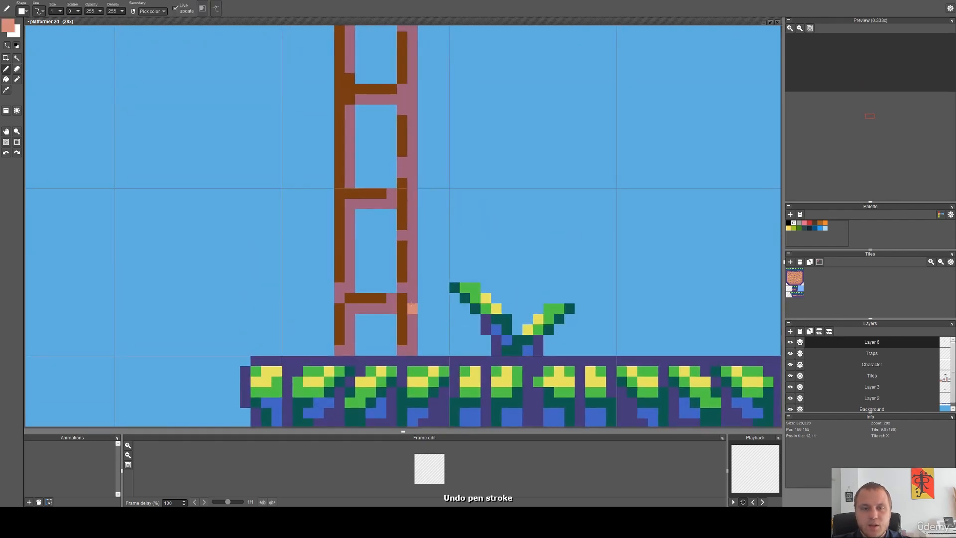
pyautogui.click(413, 235)
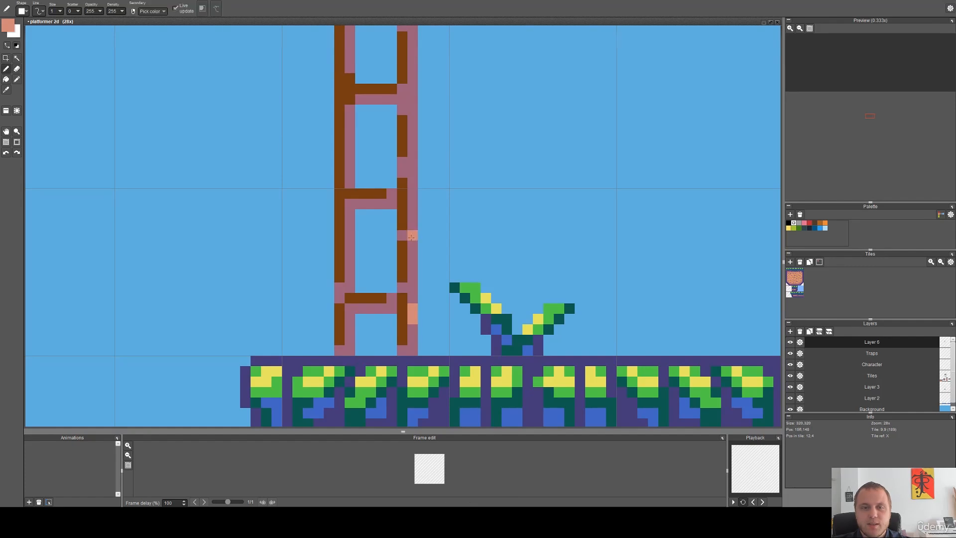
pyautogui.moveTo(410, 171); pyautogui.dragTo(412, 151)
pyautogui.moveTo(412, 110)
pyautogui.mouseDown()
pyautogui.moveTo(412, 78)
pyautogui.moveTo(412, 243)
pyautogui.mouseUp()
# Add salmon highlights to the right rail's upper part and along the inner edge of the left rail.
pyautogui.press('space')
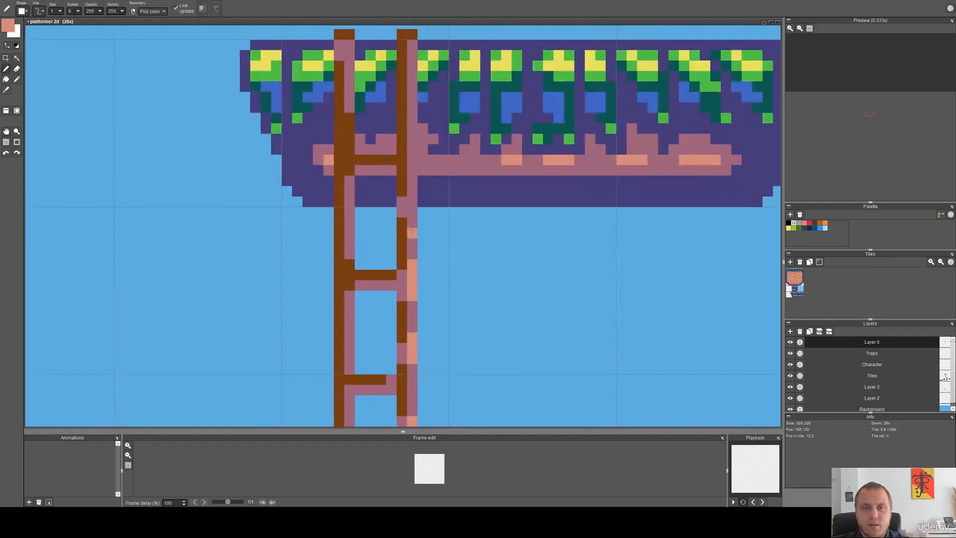
pyautogui.moveTo(413, 200); pyautogui.dragTo(413, 212)
pyautogui.moveTo(412, 107); pyautogui.dragTo(413, 87)
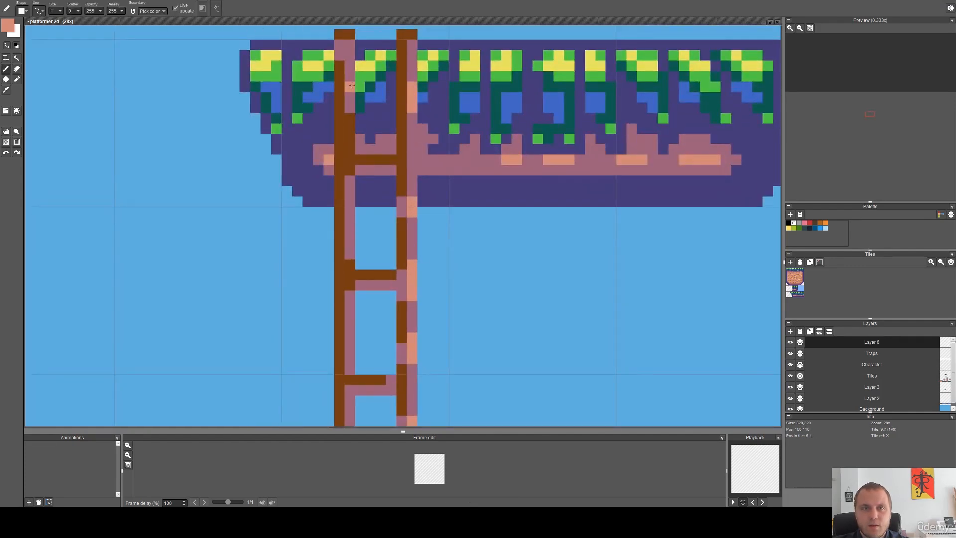
pyautogui.scroll(-6, 350, 344)
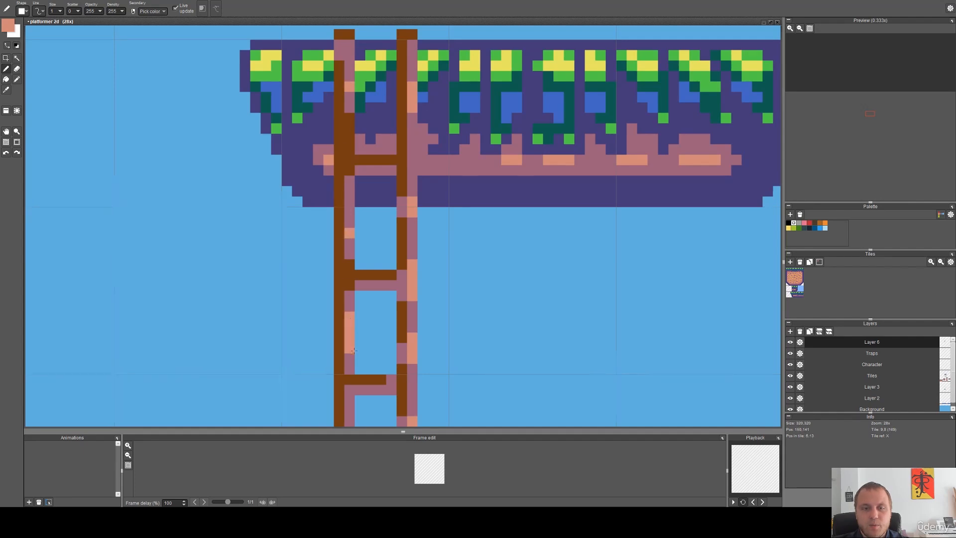
pyautogui.scroll(-1, 426, 300)
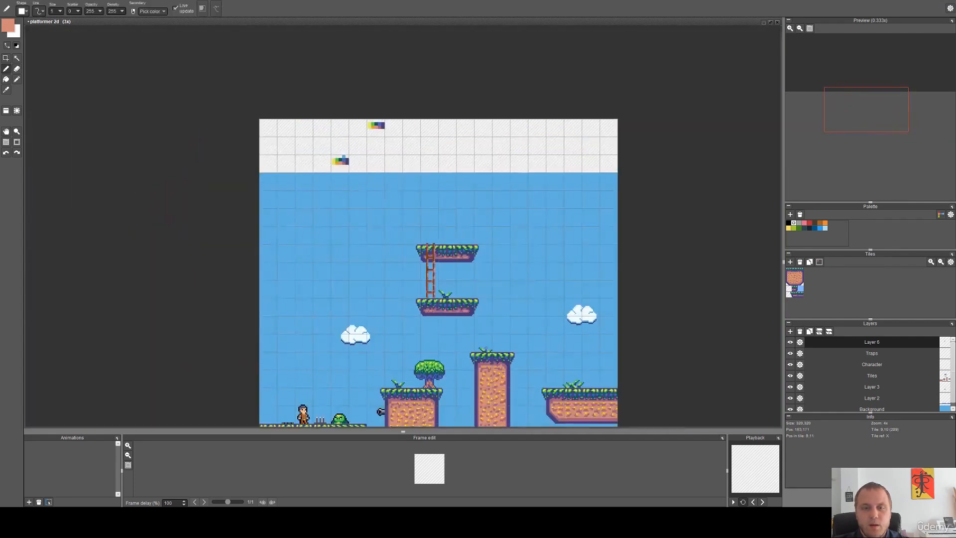
pyautogui.scroll(2, 448, 324)
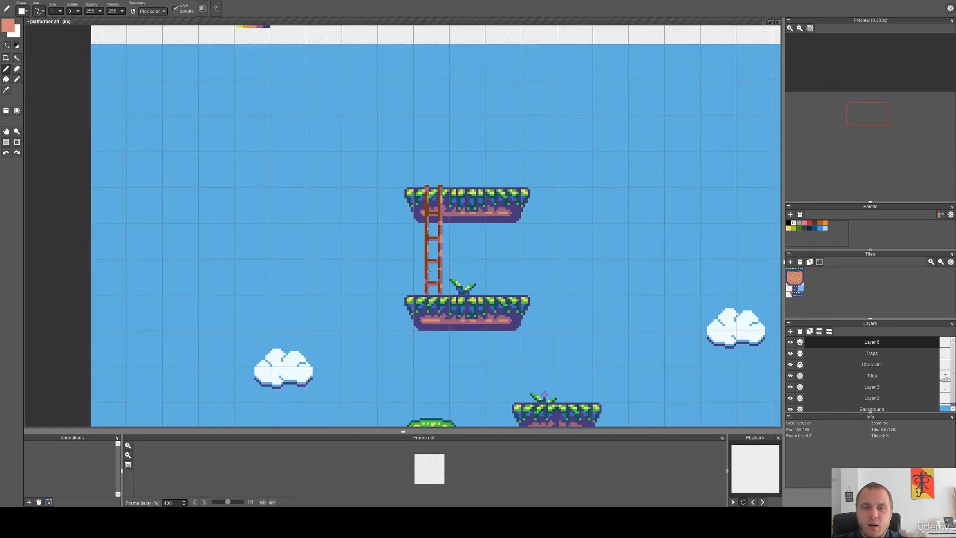
# Sample the brown of a ladder rung and brighten it into orange as a test highlight on the rung.
pyautogui.scroll(-3, 430, 293)
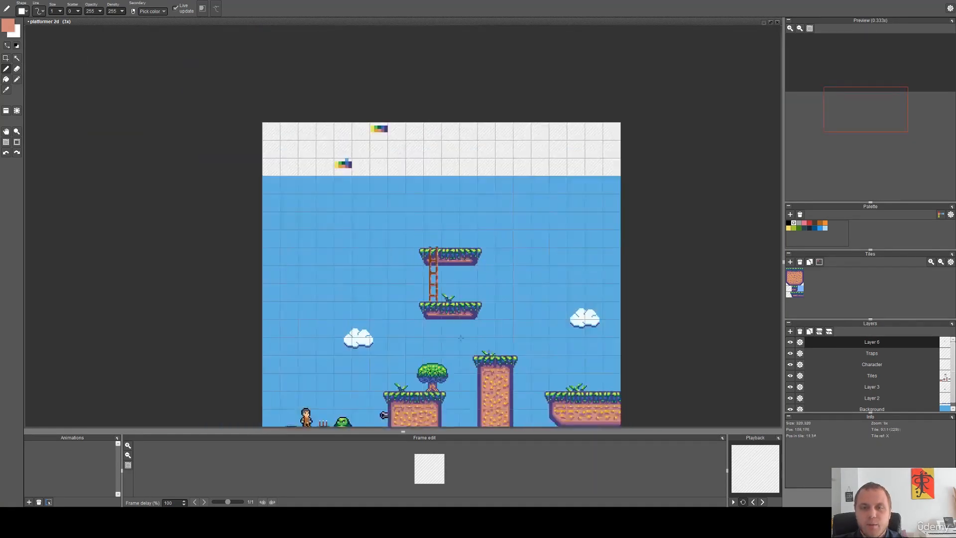
pyautogui.moveTo(440, 261); pyautogui.dragTo(454, 200)
pyautogui.scroll(6, 454, 200)
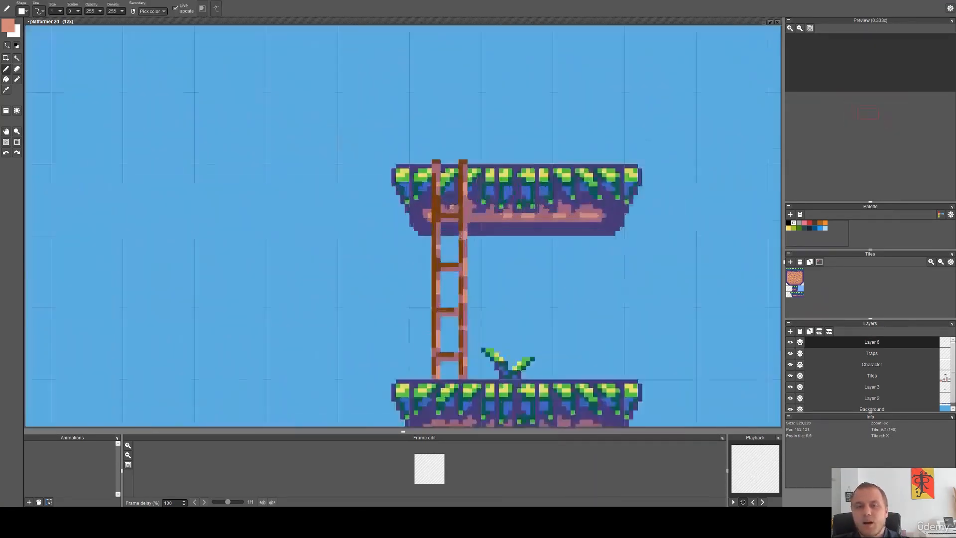
pyautogui.scroll(-5, 484, 259)
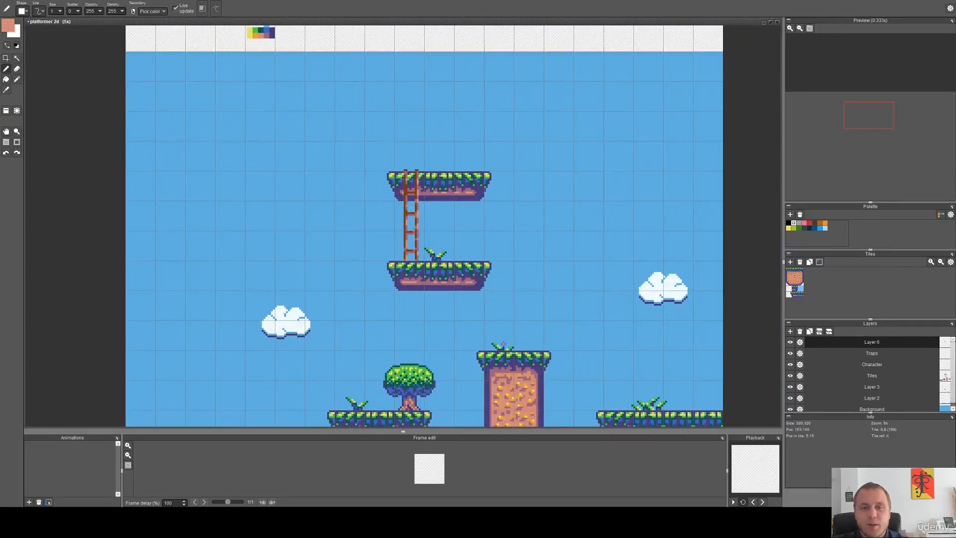
pyautogui.scroll(5, 410, 230)
pyautogui.keyDown('alt'); pyautogui.click(403, 228); pyautogui.keyUp('alt')
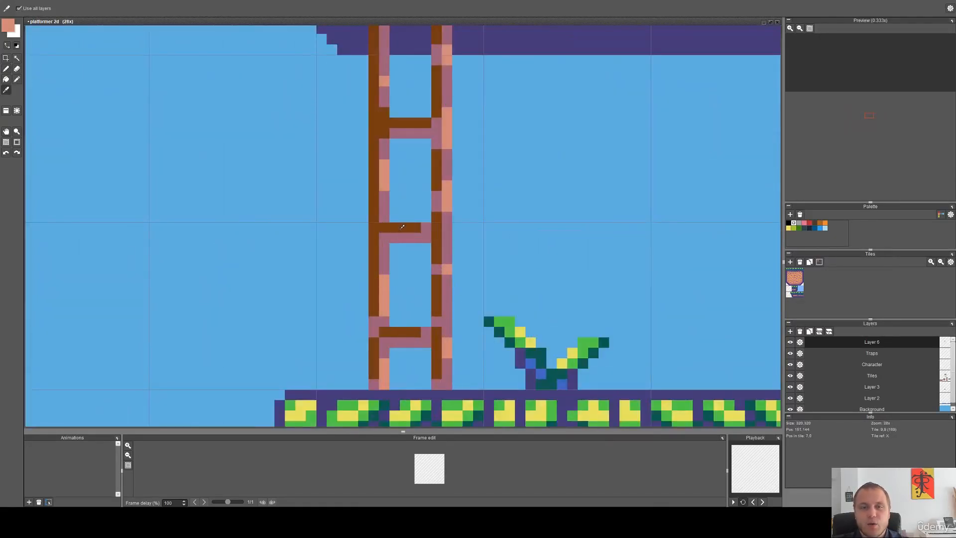
pyautogui.click(6, 31)
pyautogui.click(109, 90)
pyautogui.click(128, 124)
pyautogui.click(108, 140)
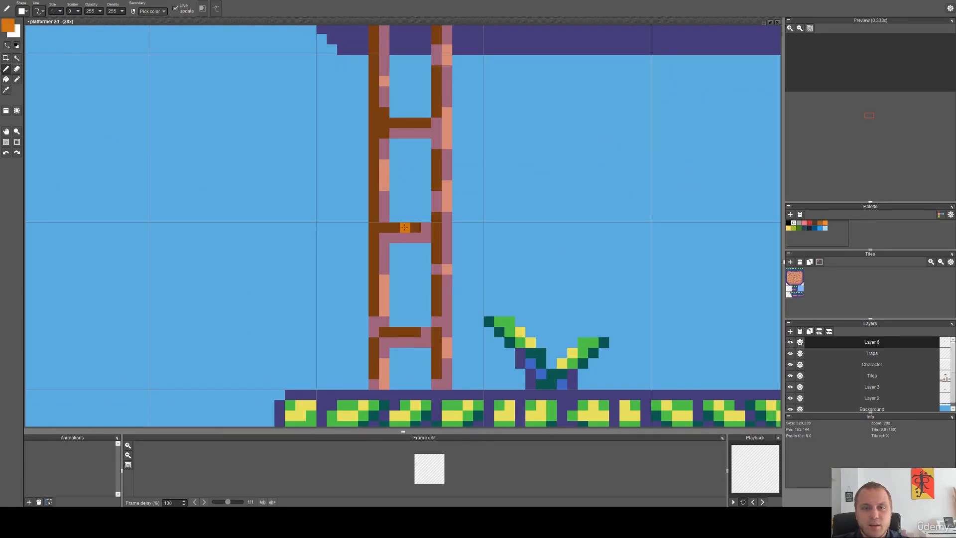
# Try yellow highlights sampled from the platform's grass on the lower ladder rungs, and undo the strokes.
pyautogui.keyDown('alt'); pyautogui.click(407, 416); pyautogui.keyUp('alt')
pyautogui.moveTo(404, 332); pyautogui.dragTo(394, 332)
pyautogui.click(394, 227)
pyautogui.moveTo(405, 228); pyautogui.dragTo(394, 228)
pyautogui.scroll(-10, 419, 248)
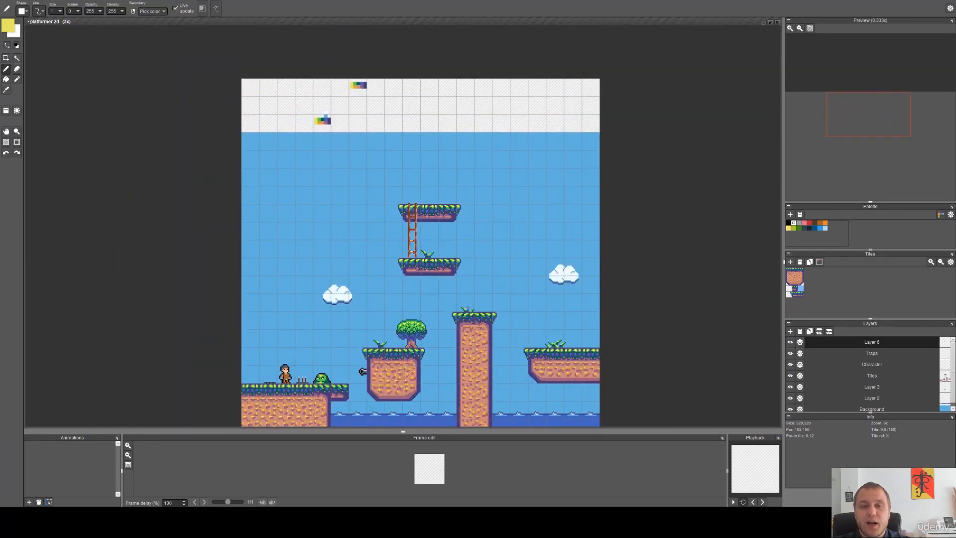
pyautogui.scroll(6, 413, 248)
pyautogui.hotkey('ctrl', 'z')
pyautogui.scroll(5, 413, 248)
pyautogui.hotkey('ctrl', 'z')
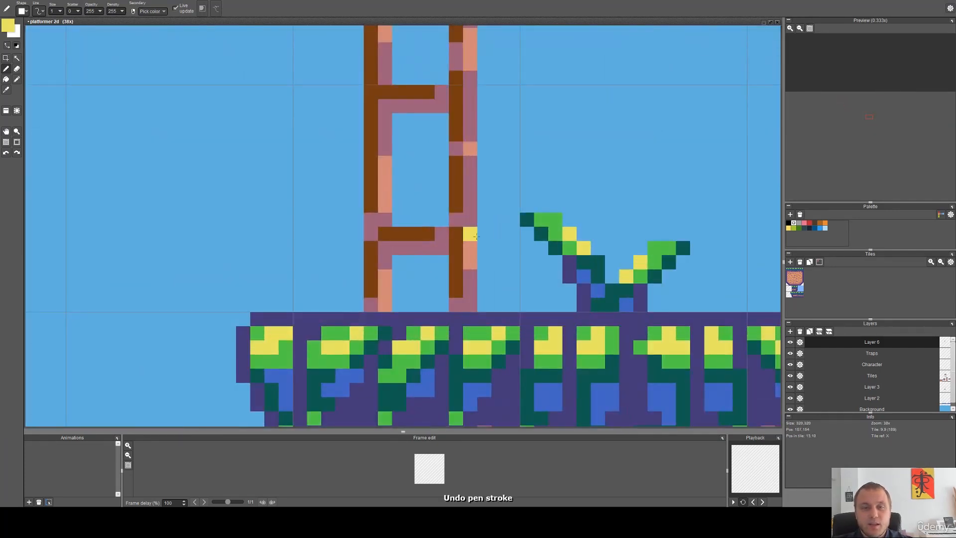
# Sample the rung's brown again and shift it to a lighter golden orange as the foreground color.
pyautogui.keyDown('alt'); pyautogui.click(413, 234); pyautogui.keyUp('alt')
pyautogui.click(11, 26)
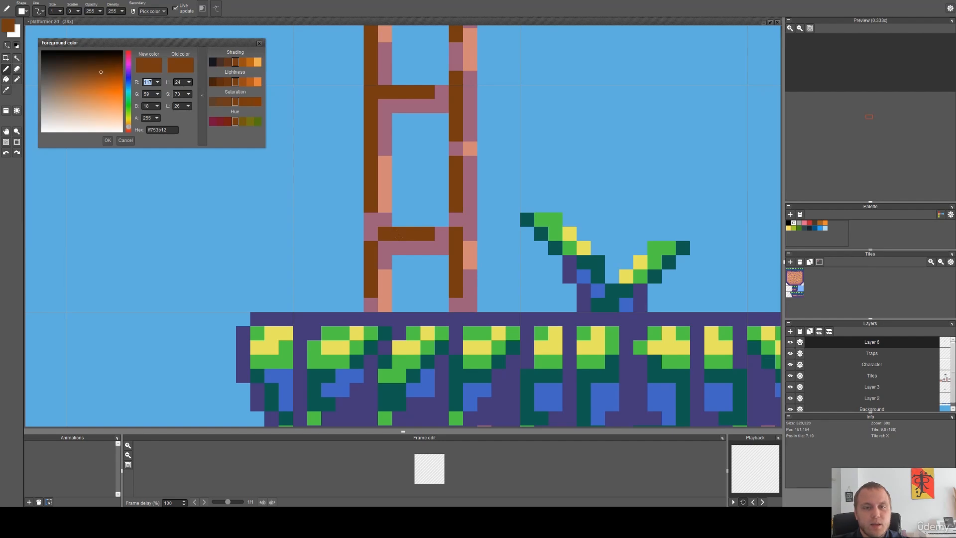
pyautogui.click(107, 84)
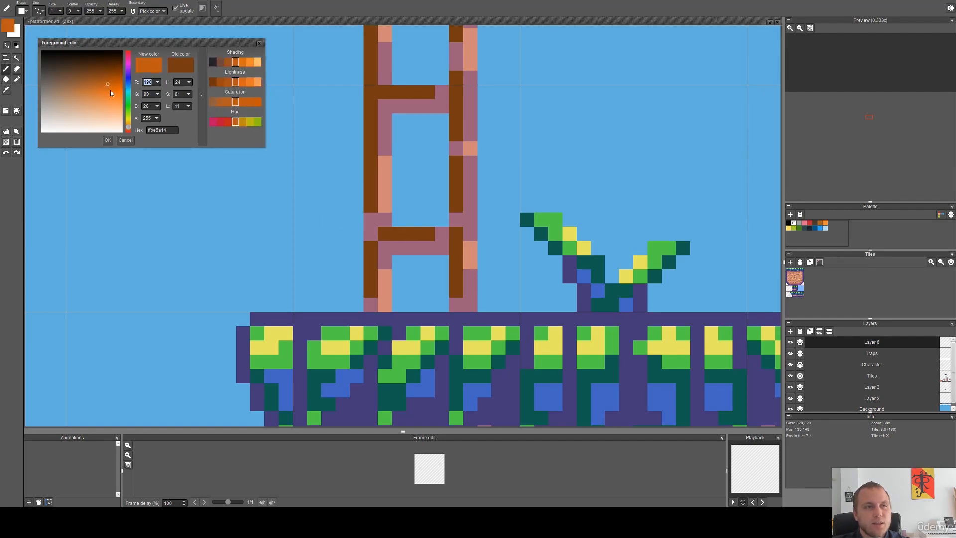
pyautogui.click(129, 125)
pyautogui.click(108, 140)
# Paint golden-orange highlights along the tops of the ladder rungs, from the lowest rung up to the one over the upper platform.
pyautogui.click(398, 234)
pyautogui.click(413, 234)
pyautogui.click(428, 93)
pyautogui.moveTo(441, 93)
pyautogui.mouseDown()
pyautogui.moveTo(398, 93)
pyautogui.moveTo(403, 277)
pyautogui.mouseUp()
pyautogui.scroll(-2, 400, 102)
pyautogui.moveTo(422, 157); pyautogui.dragTo(401, 157)
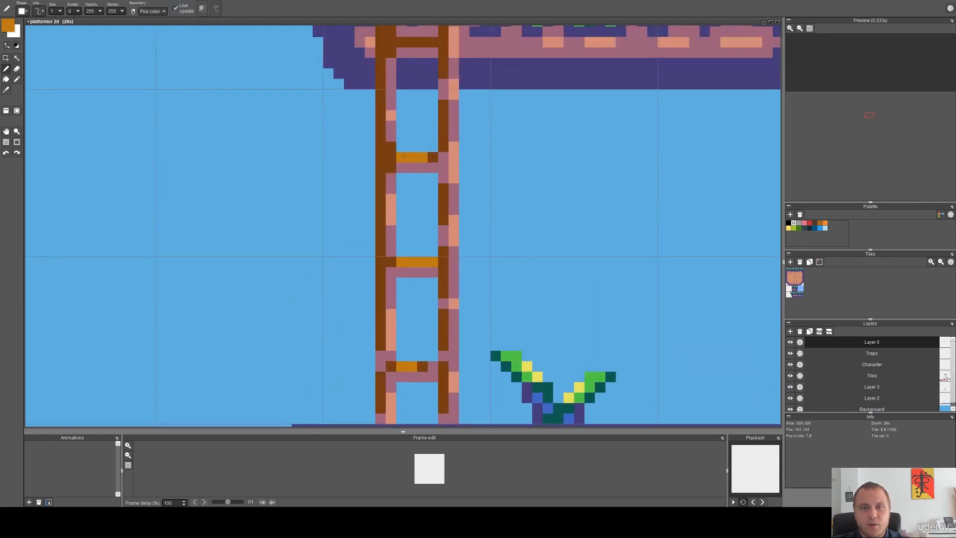
pyautogui.moveTo(422, 103); pyautogui.dragTo(423, 205)
pyautogui.moveTo(434, 144); pyautogui.dragTo(412, 143)
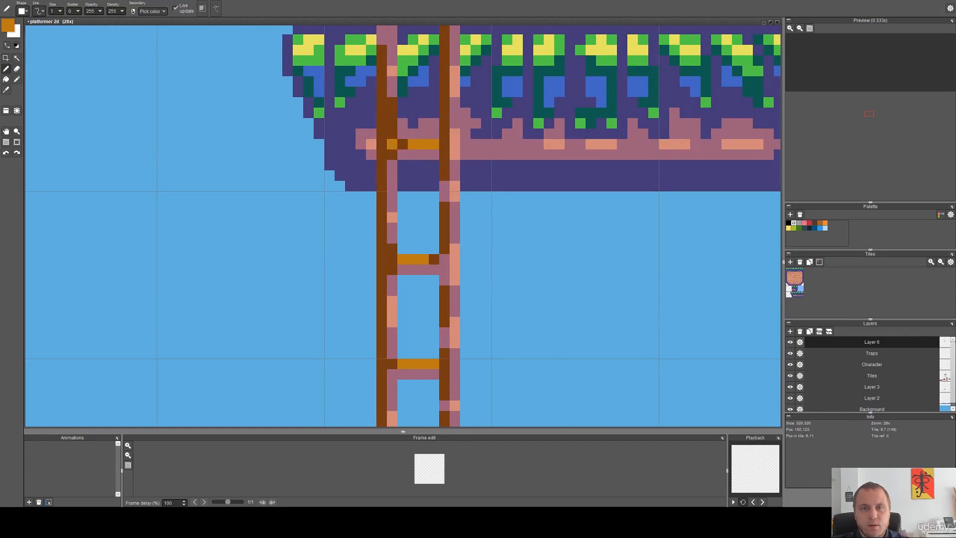
# Copy the green slime on the Character layer and place duplicates on the tall pillar and at the far end of the last platform.
pyautogui.scroll(-6, 414, 149)
pyautogui.scroll(-1, 419, 245)
pyautogui.moveTo(419, 246)
pyautogui.mouseDown()
pyautogui.moveTo(491, 162)
pyautogui.moveTo(477, 166)
pyautogui.mouseUp()
pyautogui.scroll(2, 388, 273)
pyautogui.press('s')
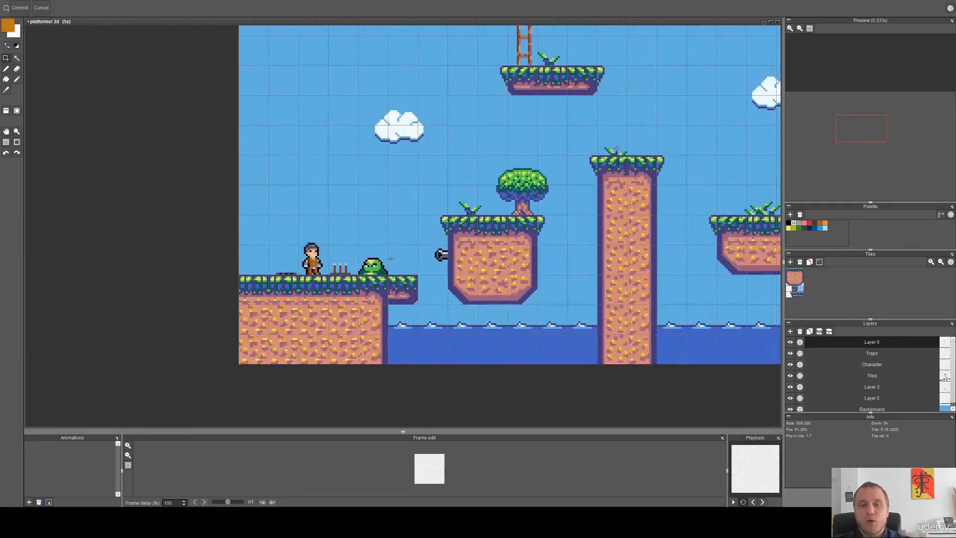
pyautogui.click(816, 366)
pyautogui.moveTo(398, 252)
pyautogui.mouseDown()
pyautogui.moveTo(387, 268)
pyautogui.moveTo(353, 280)
pyautogui.moveTo(637, 158)
pyautogui.moveTo(401, 200)
pyautogui.moveTo(579, 262)
pyautogui.moveTo(608, 258)
pyautogui.mouseUp()
pyautogui.hotkey('ctrl', 'c')
pyautogui.hotkey('ctrl', 'v')
pyautogui.click(624, 307)
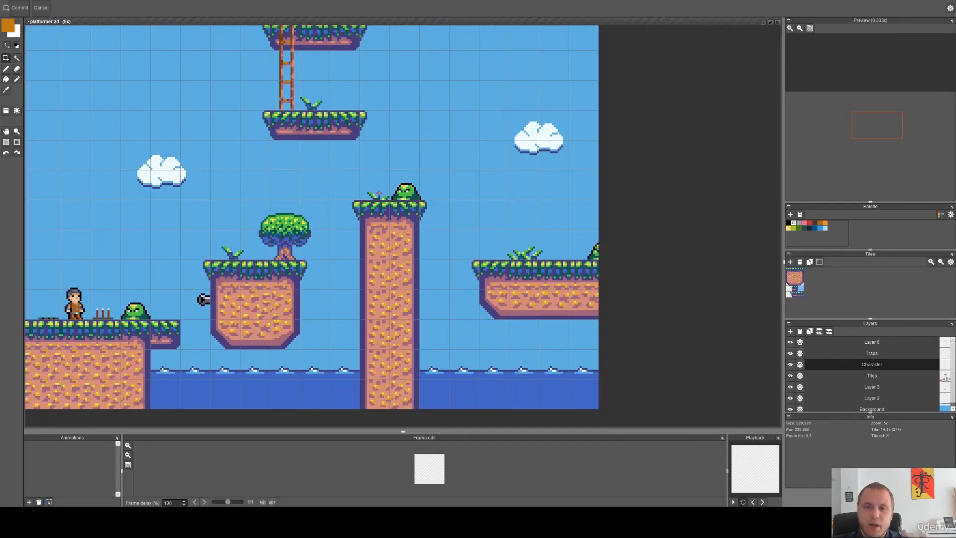
# Select the slime on the tall pillar and adjust its position so it sits beside the flower on the grass.
pyautogui.moveTo(439, 212); pyautogui.dragTo(380, 167)
pyautogui.press('c')
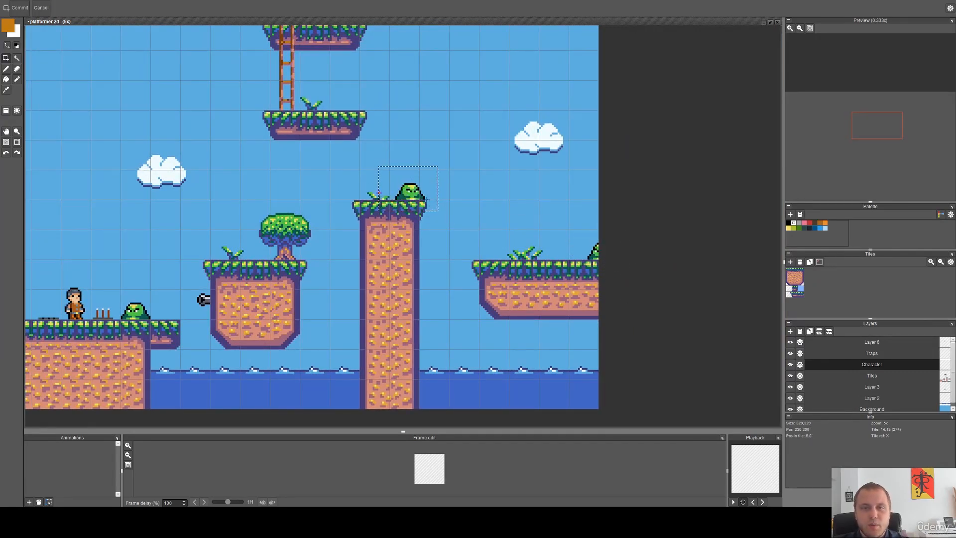
pyautogui.moveTo(411, 198); pyautogui.dragTo(407, 197)
pyautogui.click(465, 203)
pyautogui.press('space')
pyautogui.moveTo(300, 311); pyautogui.dragTo(444, 308)
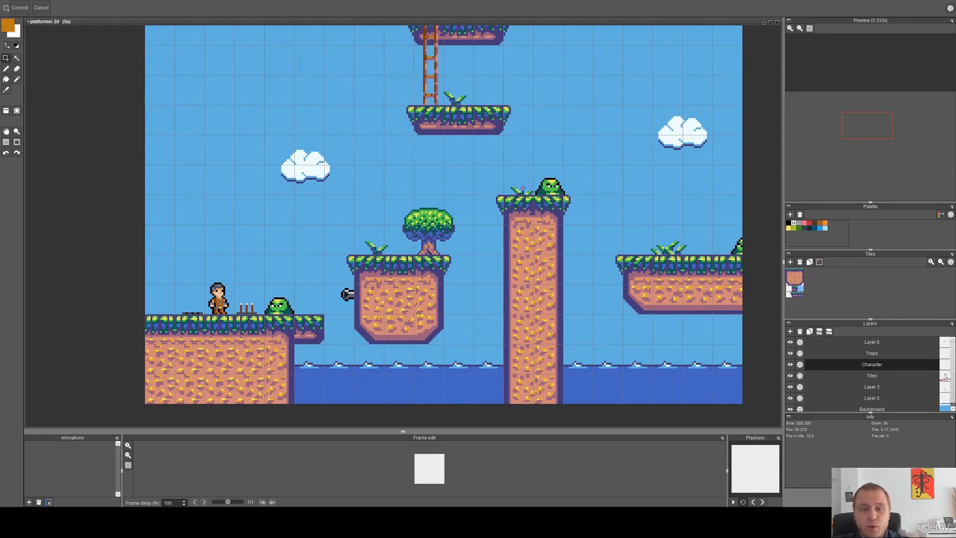
pyautogui.scroll(3, 348, 305)
pyautogui.moveTo(382, 314)
pyautogui.mouseDown()
pyautogui.moveTo(318, 274)
pyautogui.moveTo(328, 263)
pyautogui.mouseUp()
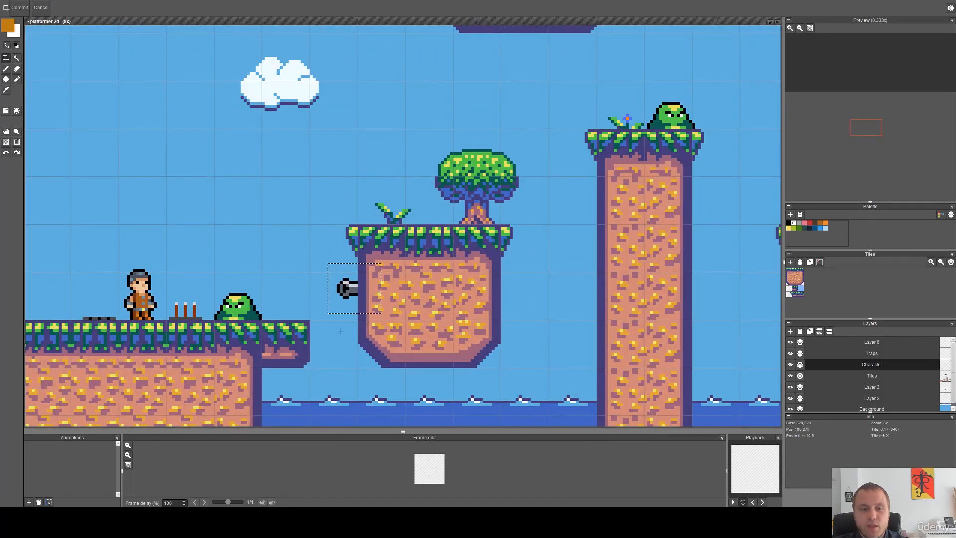
# On the Tiles layer, replace the thin ledge at the starting ground's end with the floating island's grass edge tile.
pyautogui.moveTo(277, 388); pyautogui.dragTo(327, 340)
pyautogui.press('t')
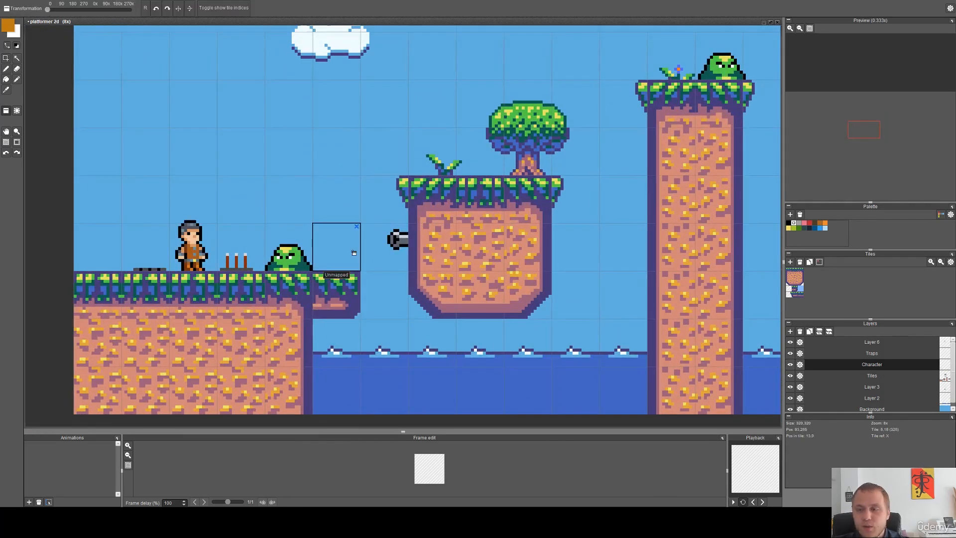
pyautogui.click(807, 377)
pyautogui.click(337, 298)
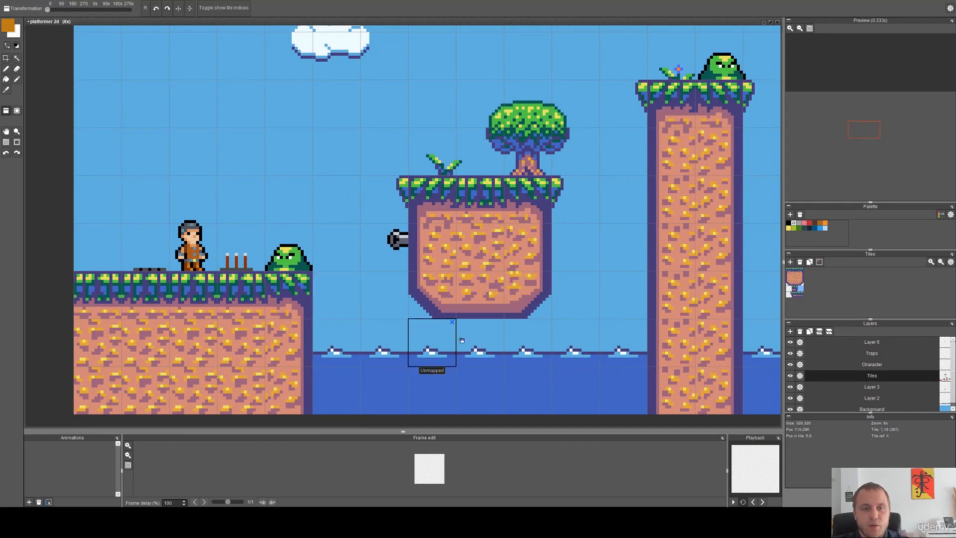
pyautogui.rightClick(563, 191)
pyautogui.click(333, 298)
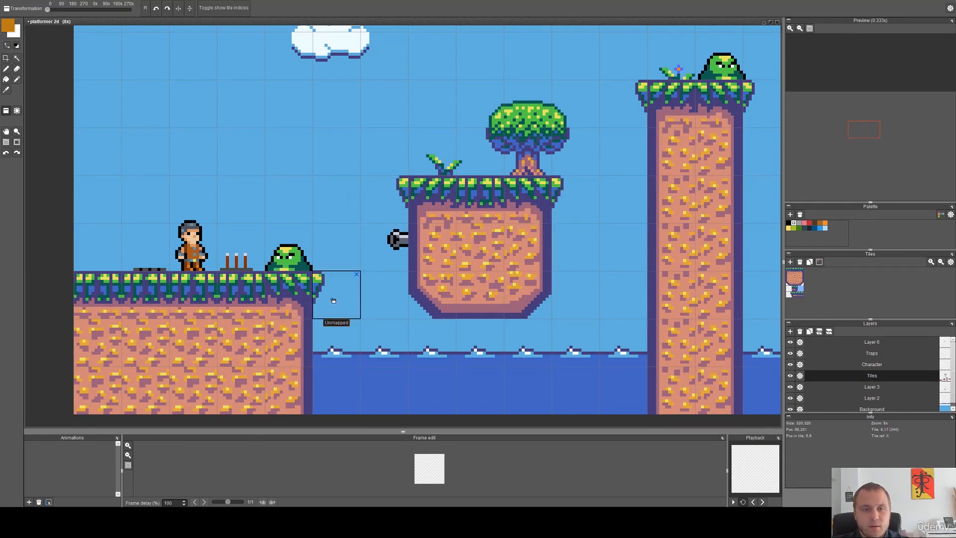
# Copy the cannon on the Traps layer onto both sides of the tall pillar, flipping the second copy horizontally to face outward.
pyautogui.moveTo(571, 268); pyautogui.dragTo(488, 289)
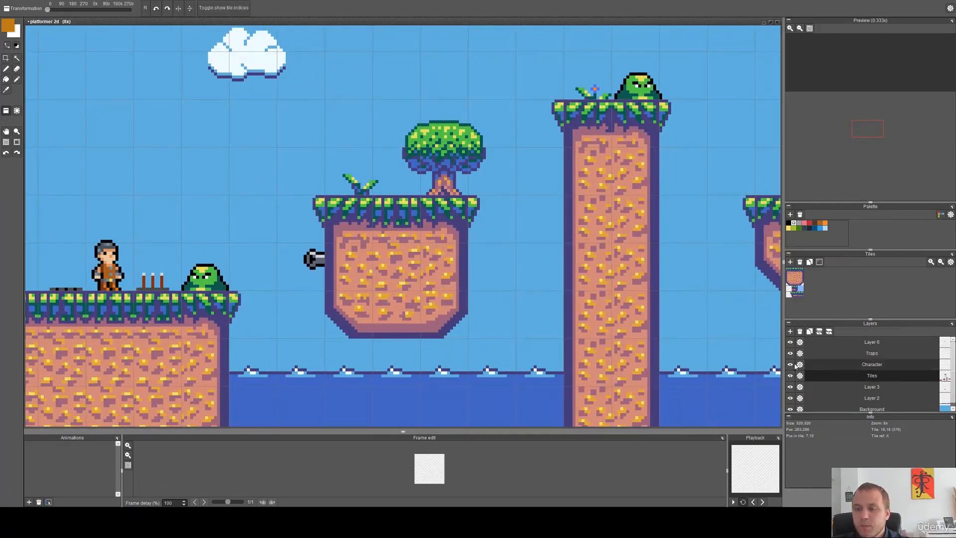
pyautogui.click(845, 356)
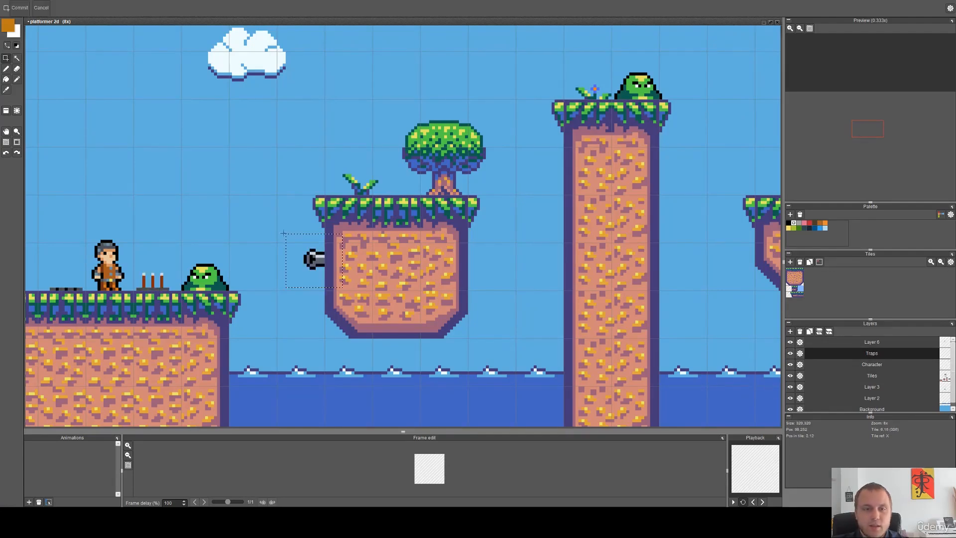
pyautogui.moveTo(322, 266); pyautogui.dragTo(436, 228)
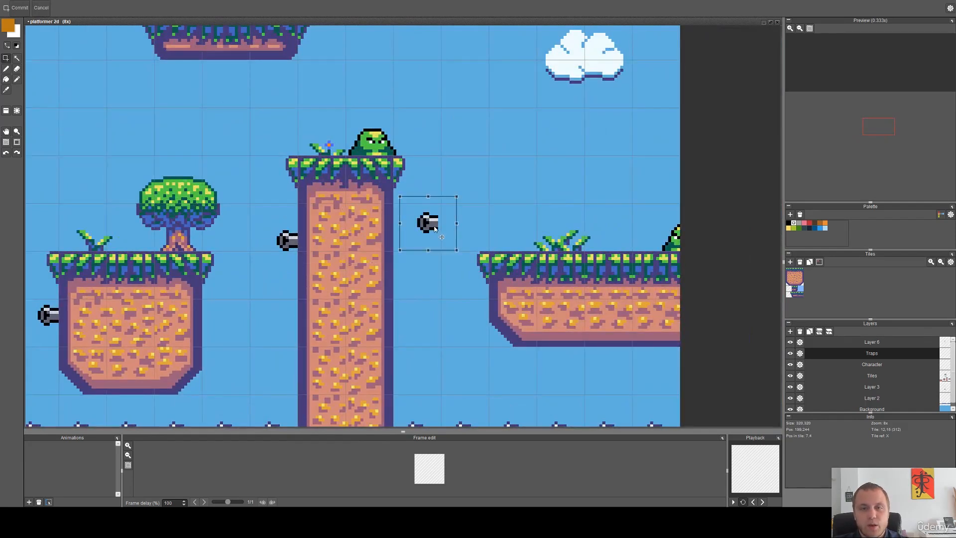
pyautogui.press('h')
pyautogui.moveTo(465, 159); pyautogui.dragTo(504, 261)
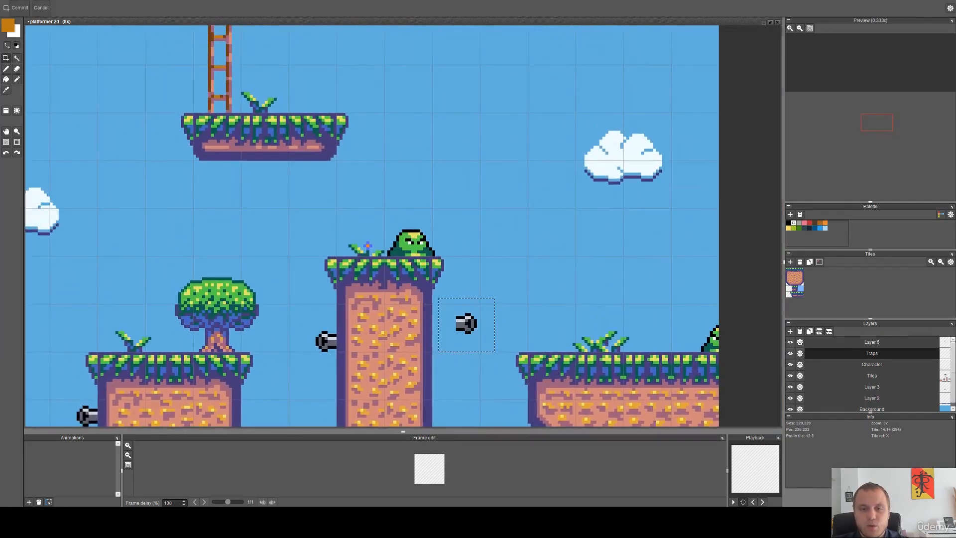
pyautogui.moveTo(468, 331); pyautogui.dragTo(444, 324)
pyautogui.click(455, 357)
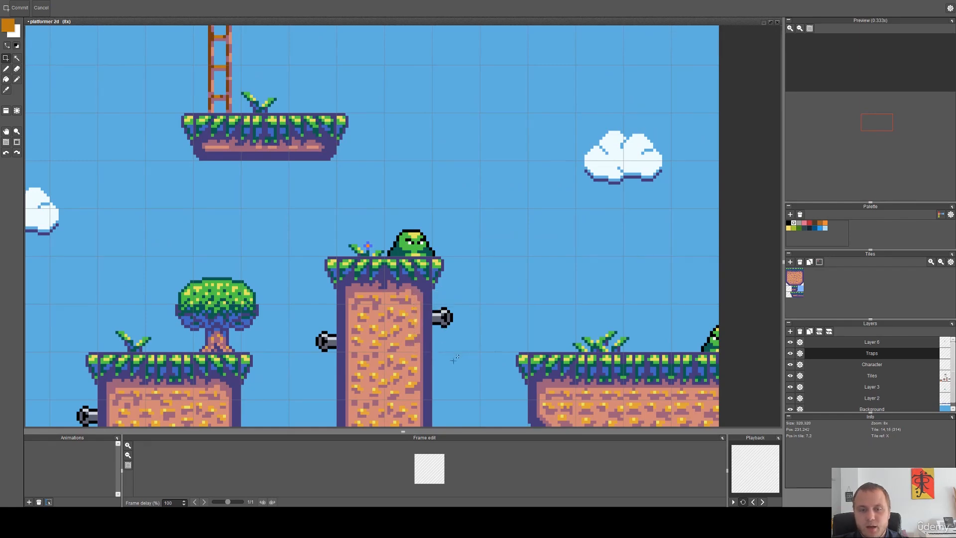
# Examine the overall level layout with its slimes, cannons, platforms and ladder.
pyautogui.scroll(-2, 454, 358)
pyautogui.moveTo(582, 198); pyautogui.dragTo(568, 224)
pyautogui.scroll(1, 327, 186)
pyautogui.scroll(-1, 378, 229)
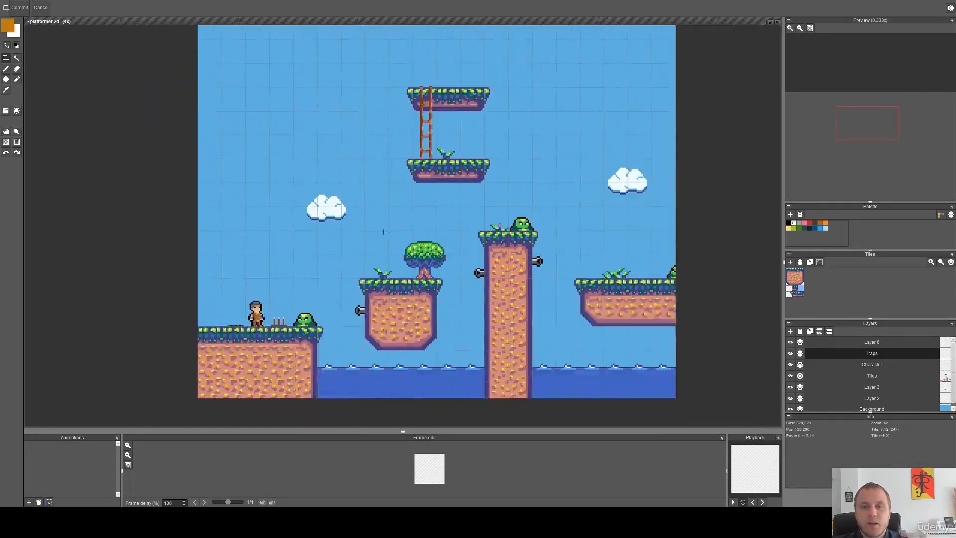
pyautogui.moveTo(494, 257); pyautogui.dragTo(455, 246)
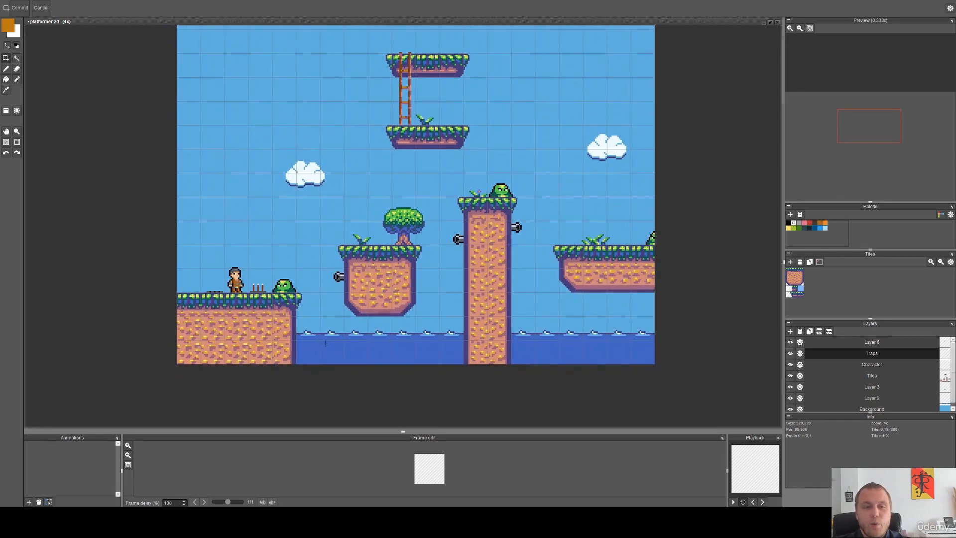
pyautogui.scroll(1, 508, 338)
pyautogui.press('space')
pyautogui.moveTo(516, 249); pyautogui.dragTo(528, 273)
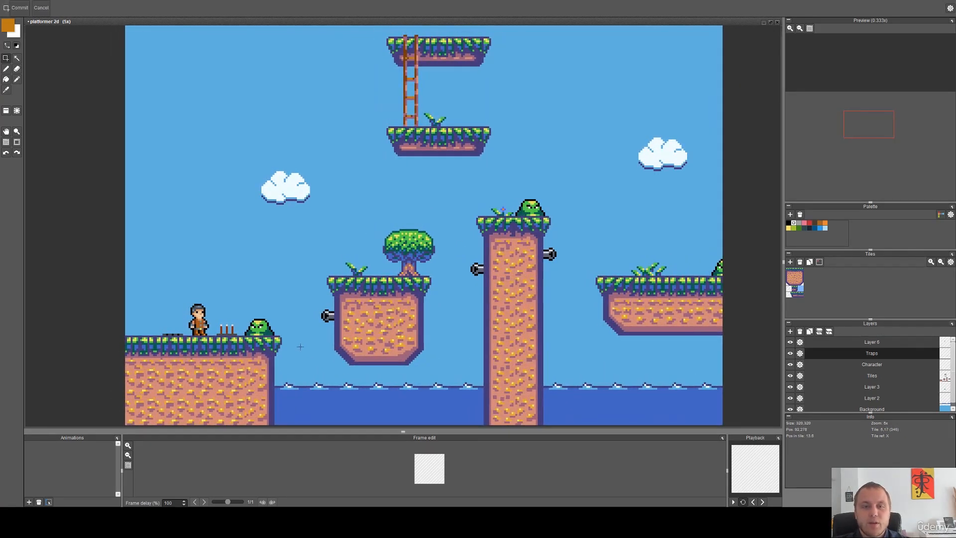
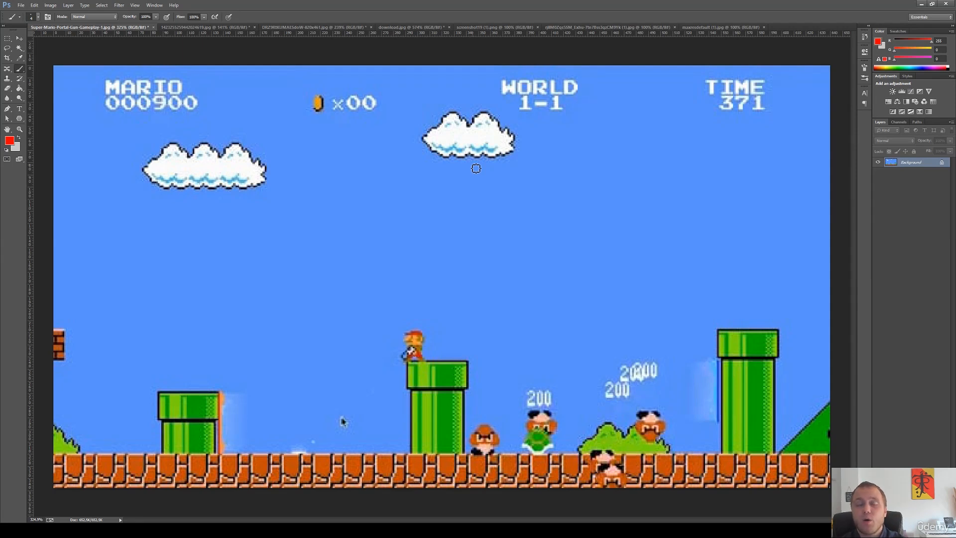
# Switch to Photoshop and examine the side view of the green pipe under Mario in the gameplay screenshot.
pyautogui.press('z')
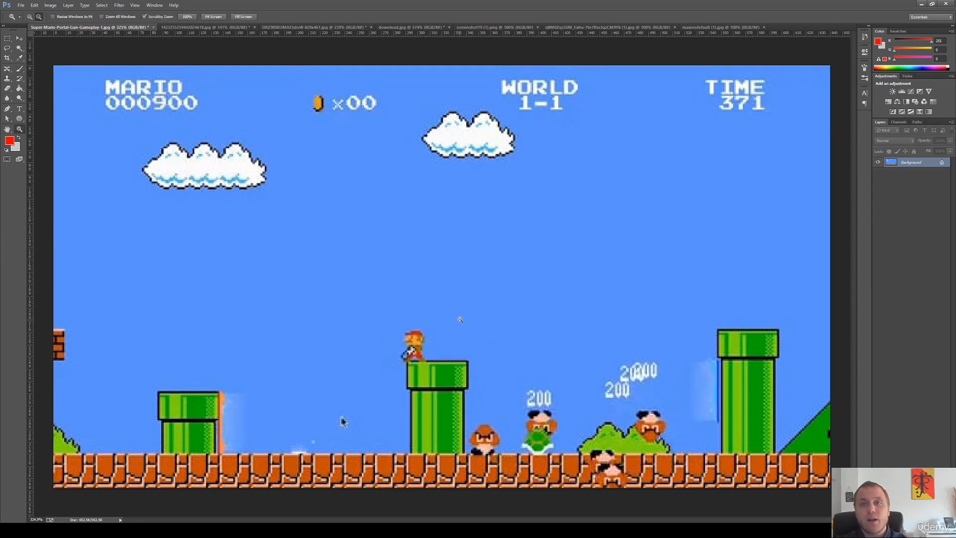
pyautogui.moveTo(400, 405); pyautogui.dragTo(409, 380)
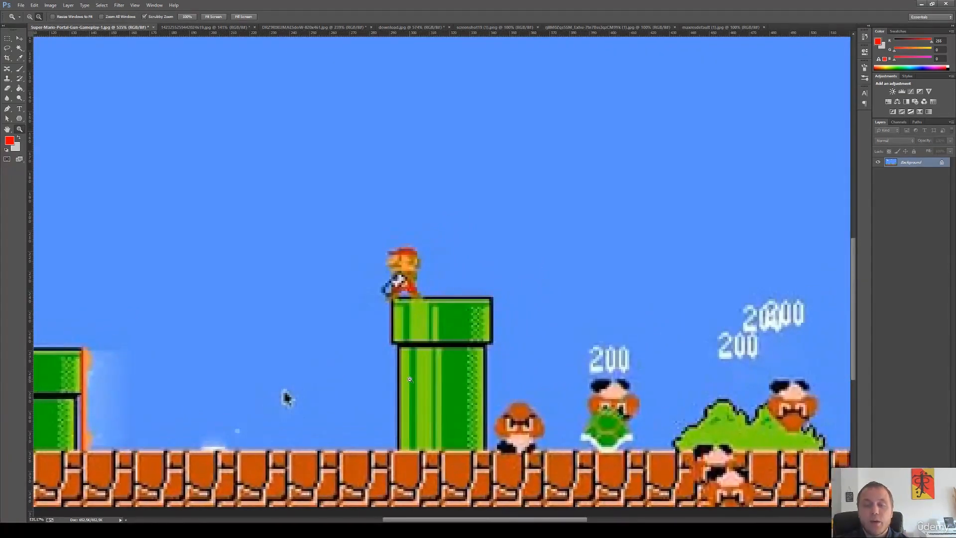
pyautogui.keyDown('alt'); pyautogui.click(475, 303); pyautogui.keyUp('alt')
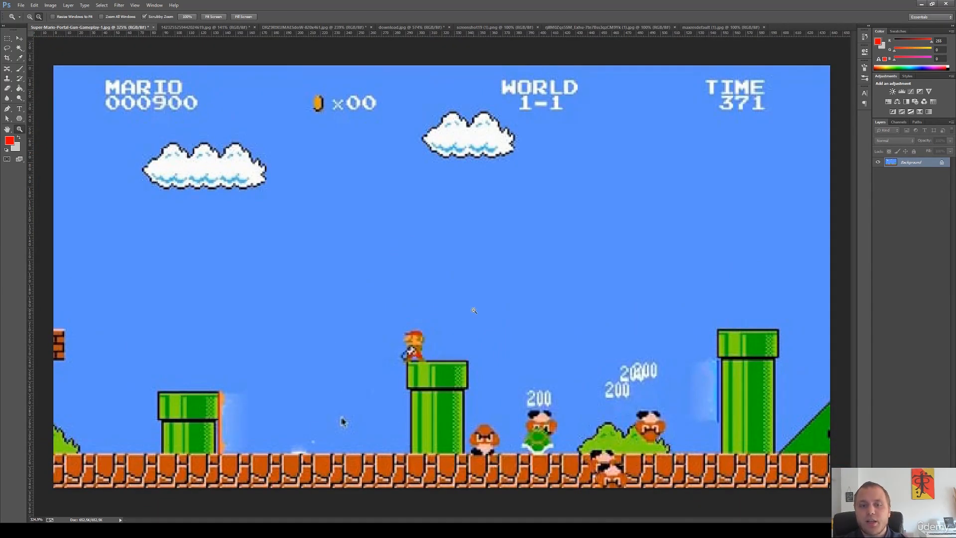
# Brush two red outline cylinders in the sky of the Mario screenshot, one showing its top face and one its bottom face.
pyautogui.press('b')
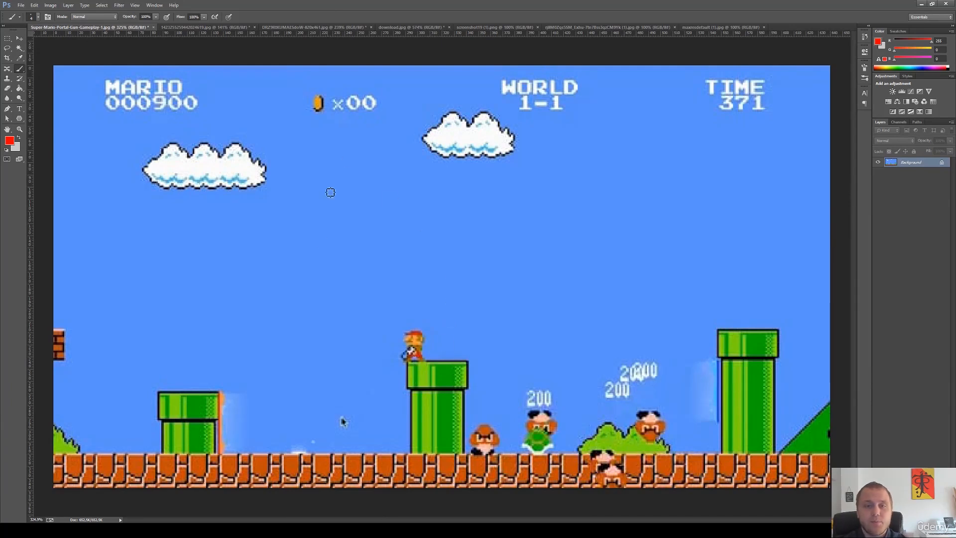
pyautogui.moveTo(359, 189)
pyautogui.mouseDown()
pyautogui.moveTo(333, 185)
pyautogui.moveTo(369, 223)
pyautogui.moveTo(371, 184)
pyautogui.moveTo(315, 226)
pyautogui.moveTo(312, 286)
pyautogui.mouseUp()
pyautogui.moveTo(389, 209); pyautogui.dragTo(388, 288)
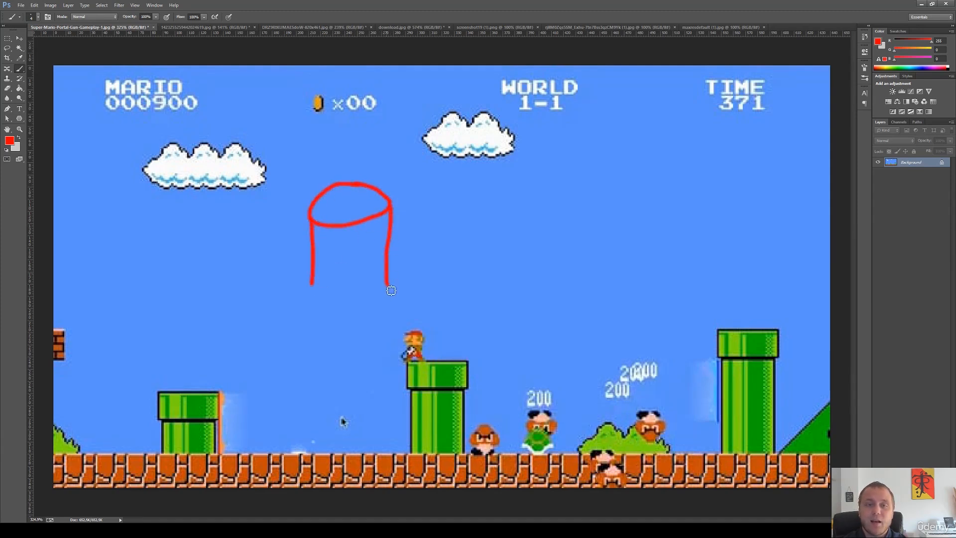
pyautogui.moveTo(314, 286)
pyautogui.mouseDown()
pyautogui.moveTo(343, 314)
pyautogui.moveTo(390, 288)
pyautogui.mouseUp()
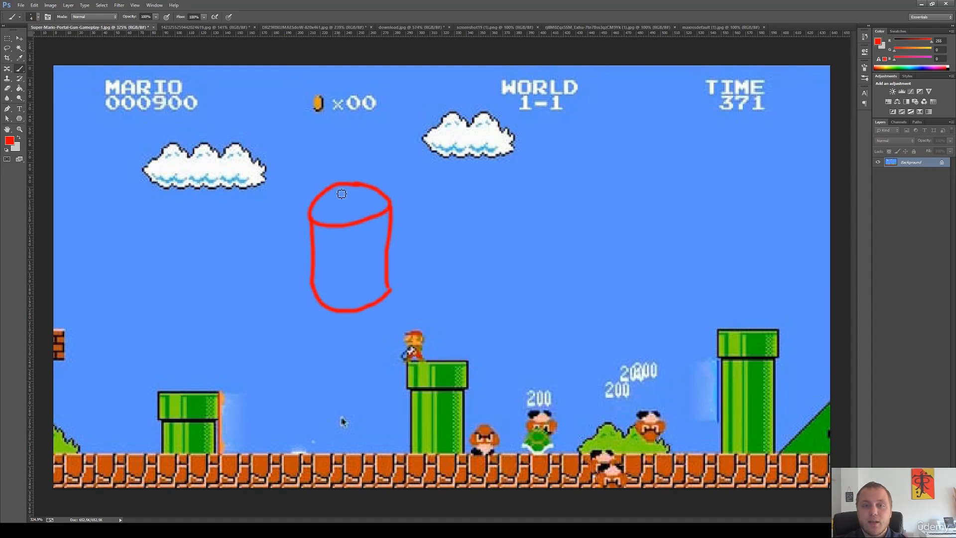
pyautogui.moveTo(514, 277)
pyautogui.mouseDown()
pyautogui.moveTo(505, 325)
pyautogui.moveTo(524, 282)
pyautogui.moveTo(473, 291)
pyautogui.moveTo(485, 213)
pyautogui.moveTo(533, 187)
pyautogui.moveTo(550, 213)
pyautogui.moveTo(543, 294)
pyautogui.mouseUp()
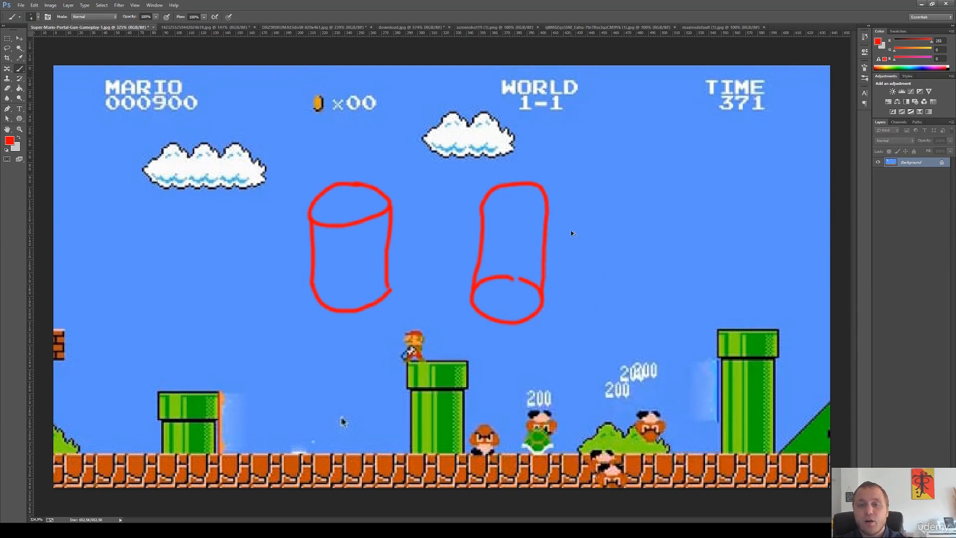
# Brush a red outline in the sky beside the two cylinders and trace the edges of the tallest green pipe.
pyautogui.moveTo(596, 194)
pyautogui.mouseDown()
pyautogui.moveTo(668, 194)
pyautogui.moveTo(658, 298)
pyautogui.mouseUp()
pyautogui.moveTo(595, 196); pyautogui.dragTo(654, 298)
pyautogui.moveTo(723, 348); pyautogui.dragTo(724, 443)
pyautogui.moveTo(725, 363); pyautogui.dragTo(777, 370)
# Undo all the red strokes on the Mario screenshot, including both cylinders.
pyautogui.hotkey('ctrl', 'alt', 'z')
pyautogui.hotkey('ctrl', 'alt', 'z')
pyautogui.hotkey('ctrl', 'alt', 'z')
pyautogui.hotkey('ctrl', 'alt', 'z')
pyautogui.hotkey('ctrl', 'alt', 'z')
pyautogui.hotkey('ctrl', 'alt', 'z')
pyautogui.hotkey('ctrl', 'alt', 'z')
pyautogui.hotkey('ctrl', 'alt', 'z')
pyautogui.hotkey('ctrl', 'alt', 'z')
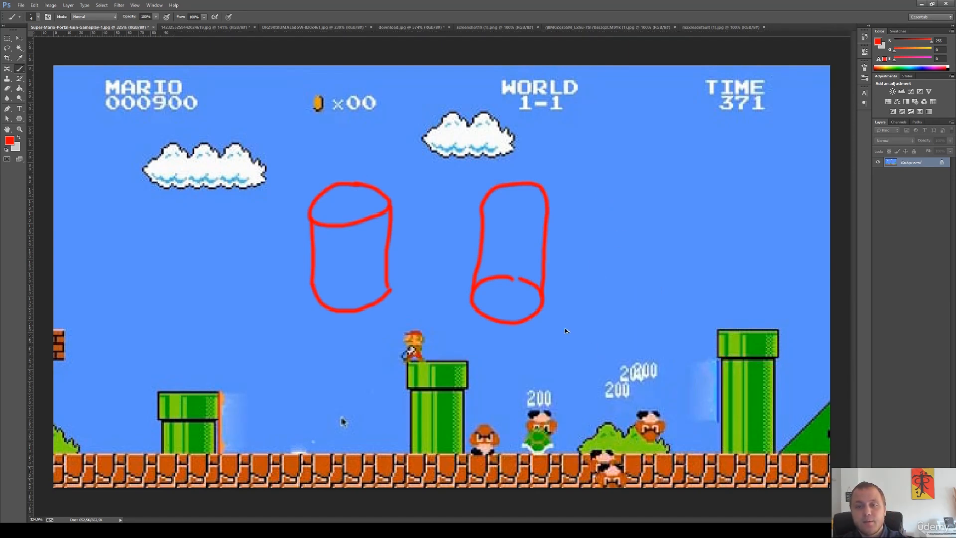
pyautogui.hotkey('ctrl', 'alt', 'z')
pyautogui.hotkey('ctrl', 'alt', 'z')
pyautogui.hotkey('ctrl', 'alt', 'z')
# Brush a red arrow pointing straight down at the ground between the first two pipes, and undo it.
pyautogui.moveTo(312, 274); pyautogui.dragTo(321, 426)
pyautogui.moveTo(304, 411)
pyautogui.mouseDown()
pyautogui.moveTo(315, 439)
pyautogui.moveTo(346, 416)
pyautogui.mouseUp()
pyautogui.moveTo(316, 455)
pyautogui.mouseDown()
pyautogui.moveTo(348, 486)
pyautogui.moveTo(350, 455)
pyautogui.moveTo(313, 456)
pyautogui.mouseUp()
pyautogui.hotkey('ctrl', 'alt', 'z')
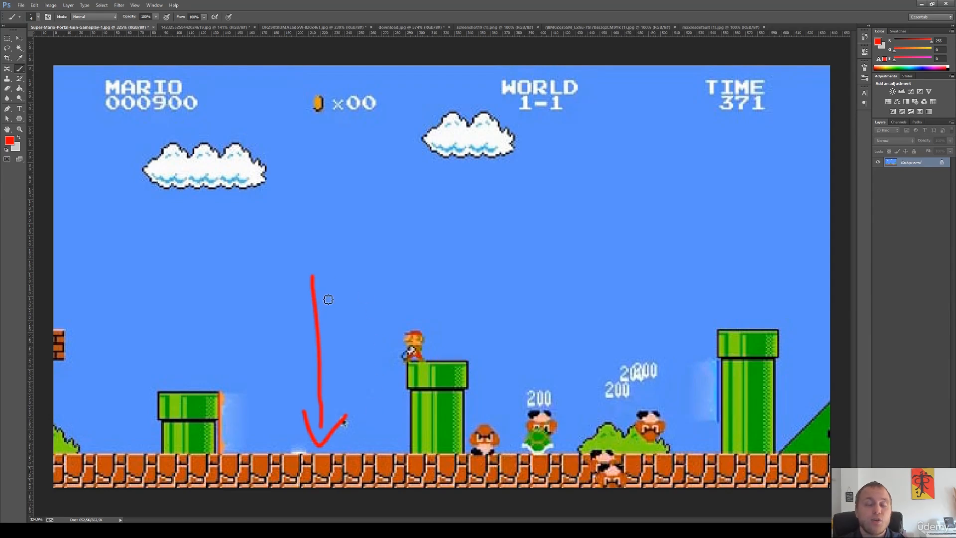
pyautogui.hotkey('ctrl', 'alt', 'z')
pyautogui.hotkey('ctrl', 'alt', 'z')
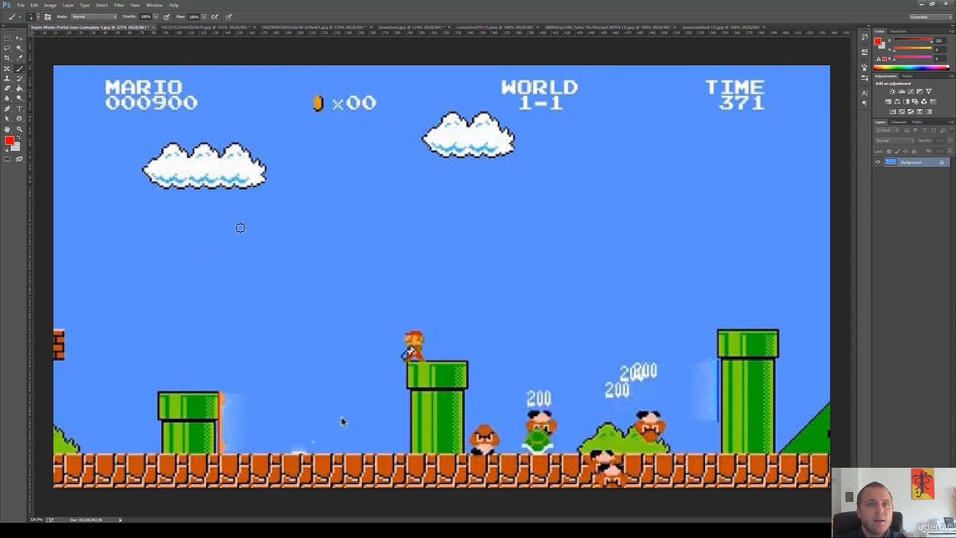
# Switch to the Super Mario World screenshot with the large Bullet Bill.
pyautogui.hotkey('ctrl', 'Tab')
pyautogui.hotkey('ctrl', 'Tab')
pyautogui.hotkey('ctrl', 'Tab')
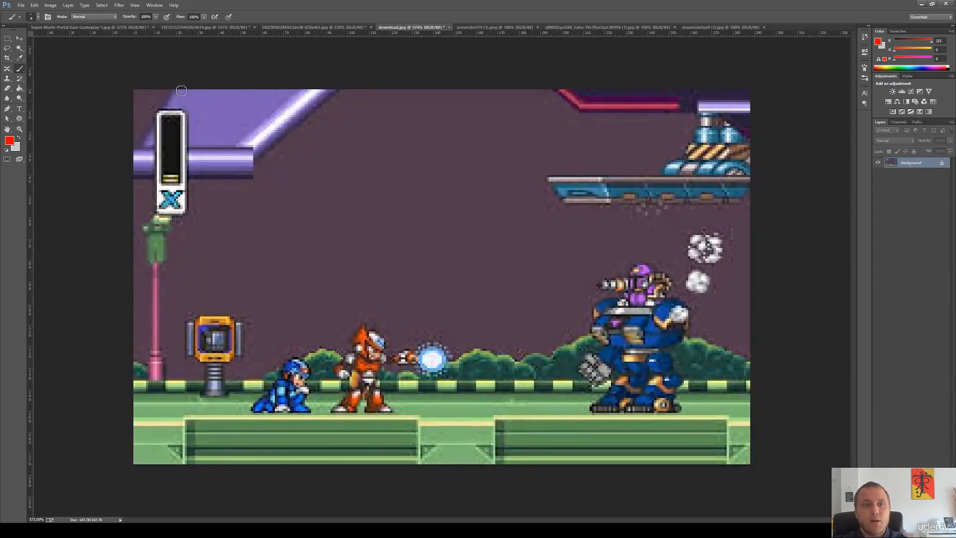
pyautogui.click(190, 28)
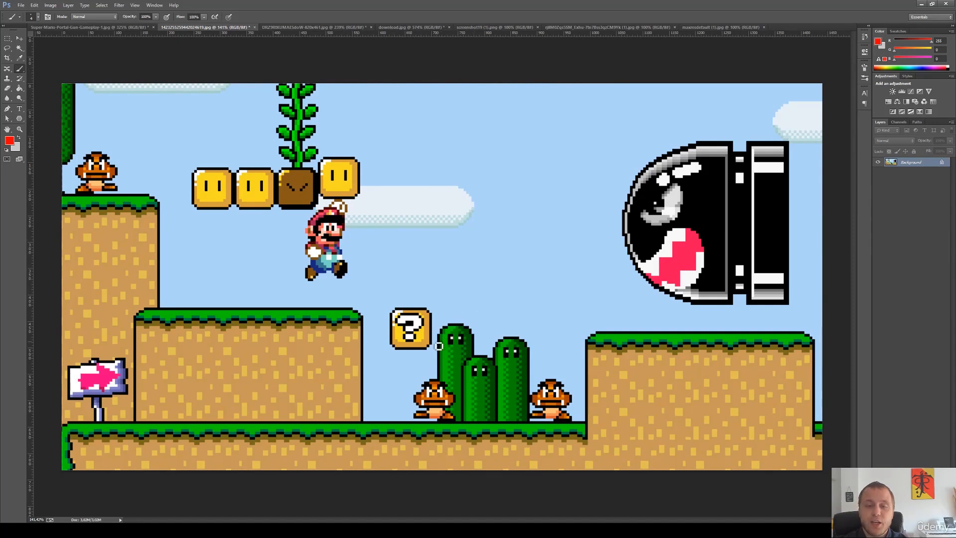
# Brush a red mark around the question-mark block and undo it.
pyautogui.moveTo(400, 349)
pyautogui.mouseDown()
pyautogui.moveTo(427, 348)
pyautogui.moveTo(430, 324)
pyautogui.moveTo(431, 348)
pyautogui.mouseUp()
pyautogui.hotkey('ctrl', 'alt', 'z')
pyautogui.hotkey('ctrl', 'alt', 'z')
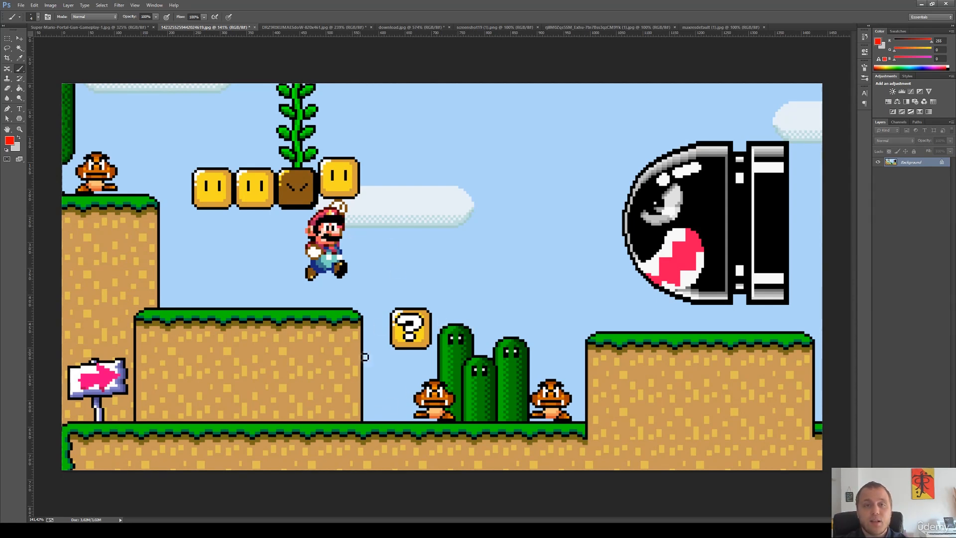
# Circle Mario, the Goomba on the high ledge, the Bullet Bill and an empty patch of sky in red, and undo the circles.
pyautogui.moveTo(351, 199)
pyautogui.mouseDown()
pyautogui.moveTo(301, 221)
pyautogui.moveTo(305, 294)
pyautogui.moveTo(374, 289)
pyautogui.moveTo(391, 223)
pyautogui.moveTo(353, 200)
pyautogui.mouseUp()
pyautogui.moveTo(117, 161)
pyautogui.mouseDown()
pyautogui.moveTo(95, 150)
pyautogui.moveTo(90, 210)
pyautogui.moveTo(121, 151)
pyautogui.moveTo(80, 163)
pyautogui.mouseUp()
pyautogui.moveTo(635, 123)
pyautogui.mouseDown()
pyautogui.moveTo(586, 267)
pyautogui.moveTo(837, 184)
pyautogui.moveTo(651, 118)
pyautogui.mouseUp()
pyautogui.moveTo(794, 146); pyautogui.dragTo(797, 301)
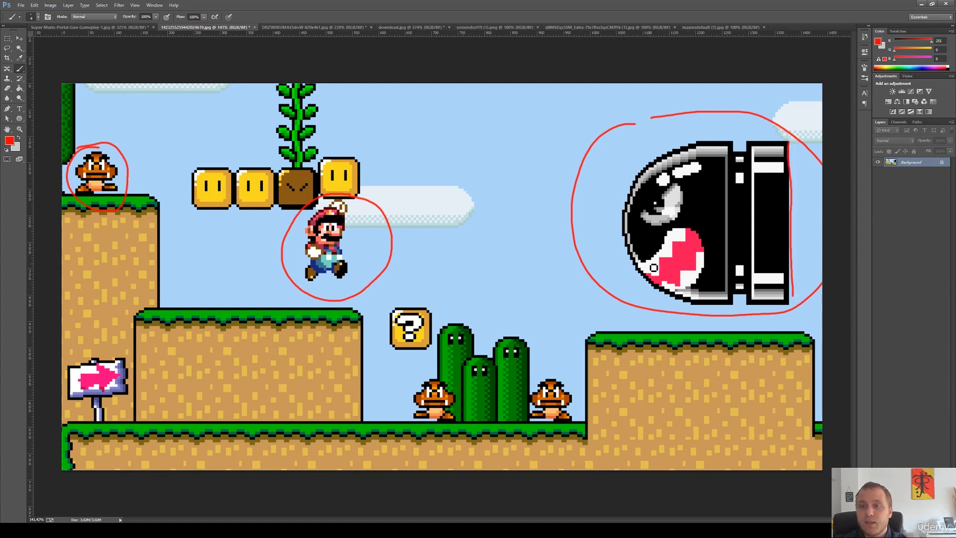
pyautogui.moveTo(497, 142)
pyautogui.mouseDown()
pyautogui.moveTo(483, 249)
pyautogui.moveTo(473, 136)
pyautogui.mouseUp()
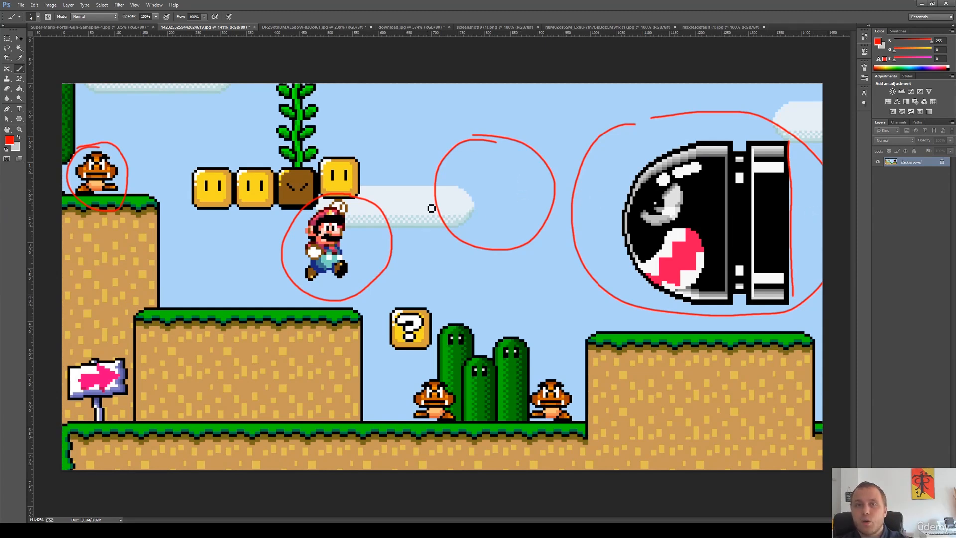
pyautogui.hotkey('ctrl', 'alt', 'z')
pyautogui.hotkey('ctrl', 'alt', 'z')
pyautogui.hotkey('ctrl', 'alt', 'z')
pyautogui.hotkey('ctrl', 'alt', 'z')
pyautogui.hotkey('ctrl', 'alt', 'z')
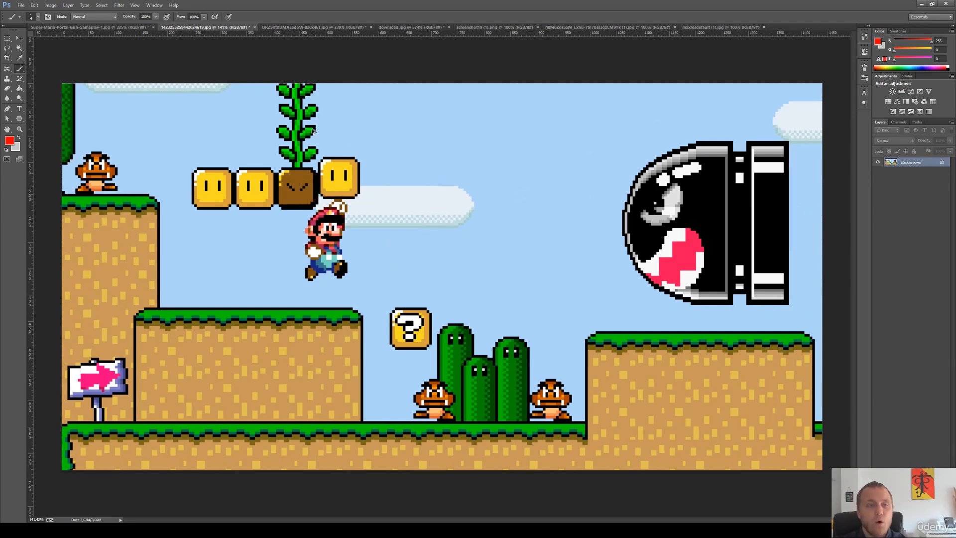
# Switch to the Slain screenshot, mark the glowing sword, the hanging lantern and the lit window in red, and undo the marks.
pyautogui.click(305, 28)
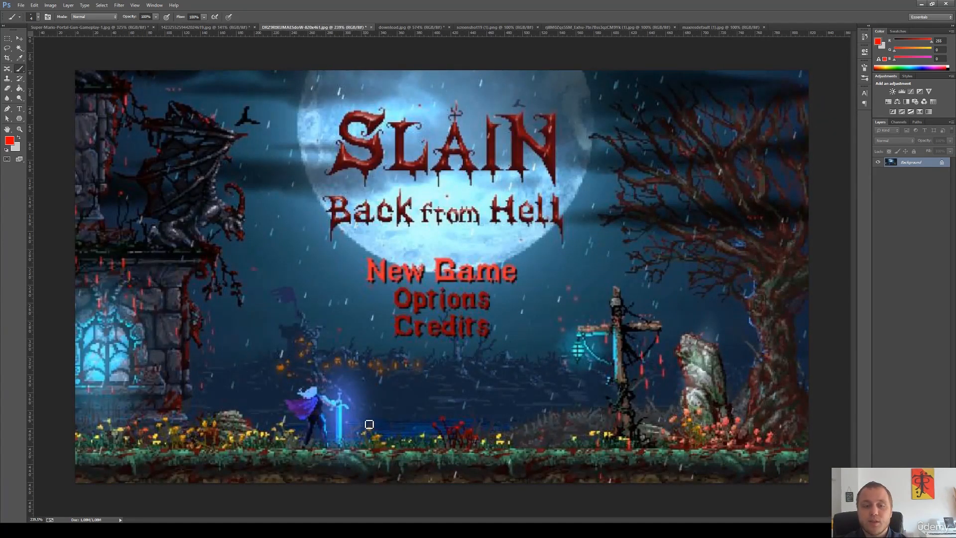
pyautogui.moveTo(355, 372)
pyautogui.mouseDown()
pyautogui.moveTo(327, 443)
pyautogui.moveTo(351, 369)
pyautogui.mouseUp()
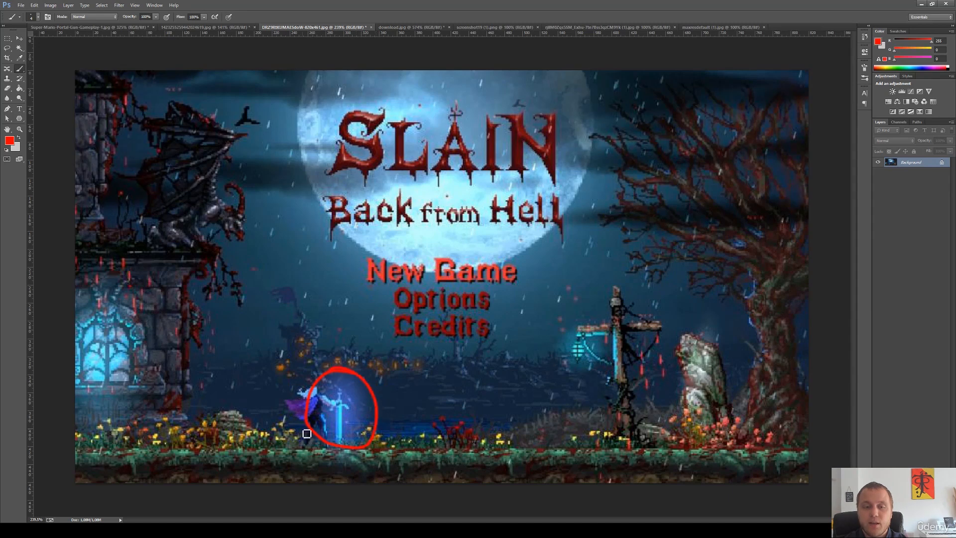
pyautogui.moveTo(596, 320); pyautogui.dragTo(615, 347)
pyautogui.moveTo(62, 367); pyautogui.dragTo(64, 280)
pyautogui.hotkey('ctrl', 'alt', 'z')
pyautogui.hotkey('ctrl', 'alt', 'z')
pyautogui.hotkey('ctrl', 'alt', 'z')
pyautogui.hotkey('ctrl', 'alt', 'z')
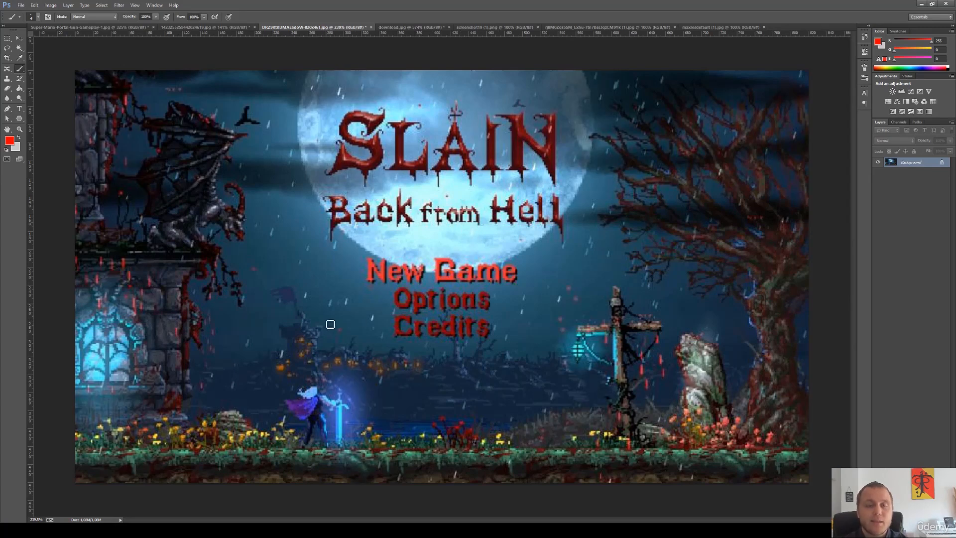
# Trace the ground's upper edge and circle the wooden cross and the gargoyle in red, undoing each mark.
pyautogui.moveTo(82, 451)
pyautogui.mouseDown()
pyautogui.moveTo(344, 463)
pyautogui.moveTo(817, 450)
pyautogui.mouseUp()
pyautogui.hotkey('ctrl', 'z')
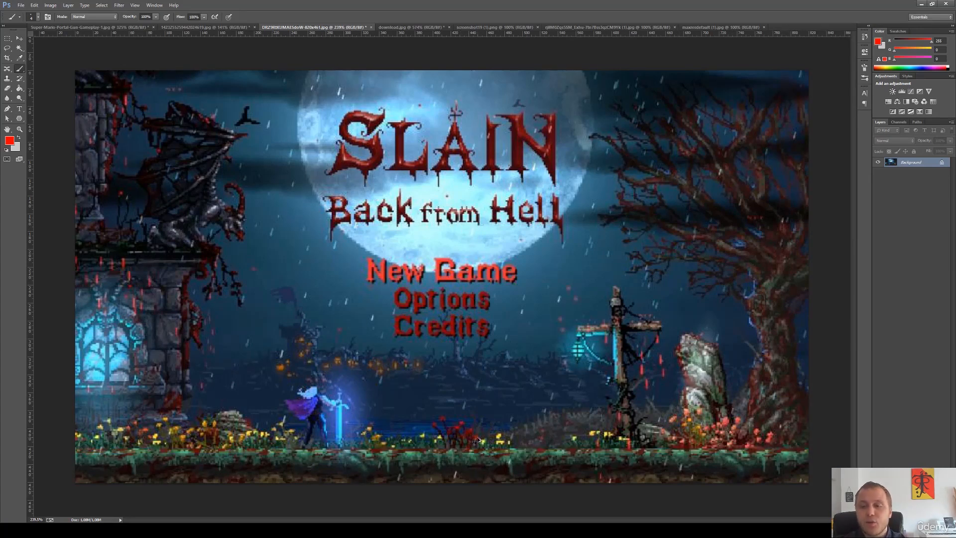
pyautogui.moveTo(616, 328)
pyautogui.mouseDown()
pyautogui.moveTo(625, 388)
pyautogui.moveTo(622, 307)
pyautogui.moveTo(626, 332)
pyautogui.mouseUp()
pyautogui.hotkey('ctrl', 'z')
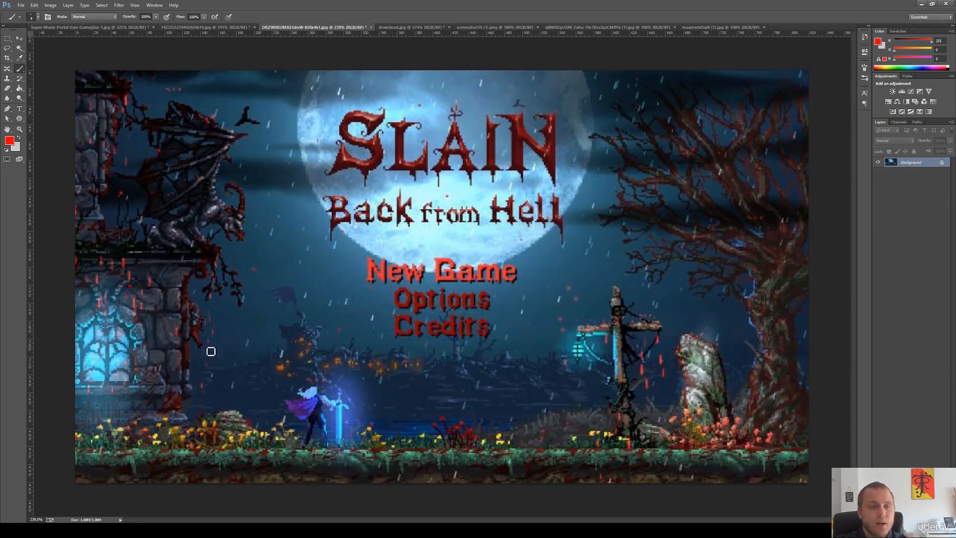
pyautogui.moveTo(198, 142)
pyautogui.mouseDown()
pyautogui.moveTo(144, 218)
pyautogui.moveTo(199, 128)
pyautogui.mouseUp()
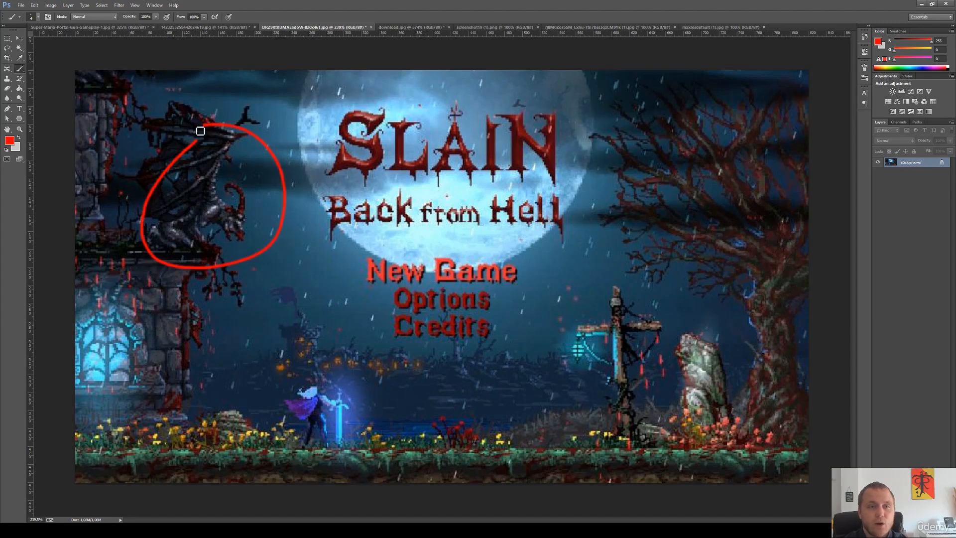
pyautogui.hotkey('ctrl', 'z')
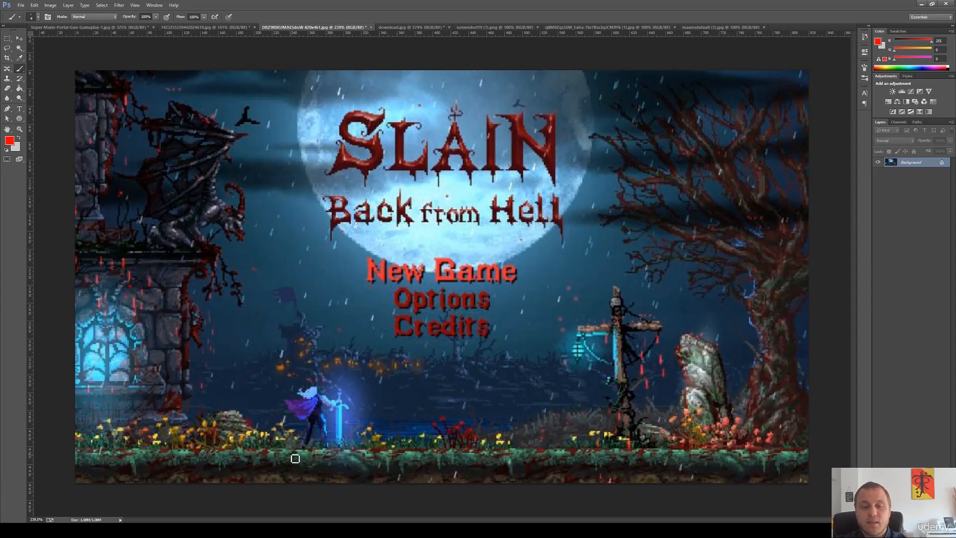
# Brush a straight red line along the ground's upper edge from the hero to the large tree, and undo it.
pyautogui.click(244, 448)
pyautogui.keyDown('shift'); pyautogui.click(722, 447); pyautogui.keyUp('shift')
pyautogui.keyDown('shift'); pyautogui.click(776, 448); pyautogui.keyUp('shift')
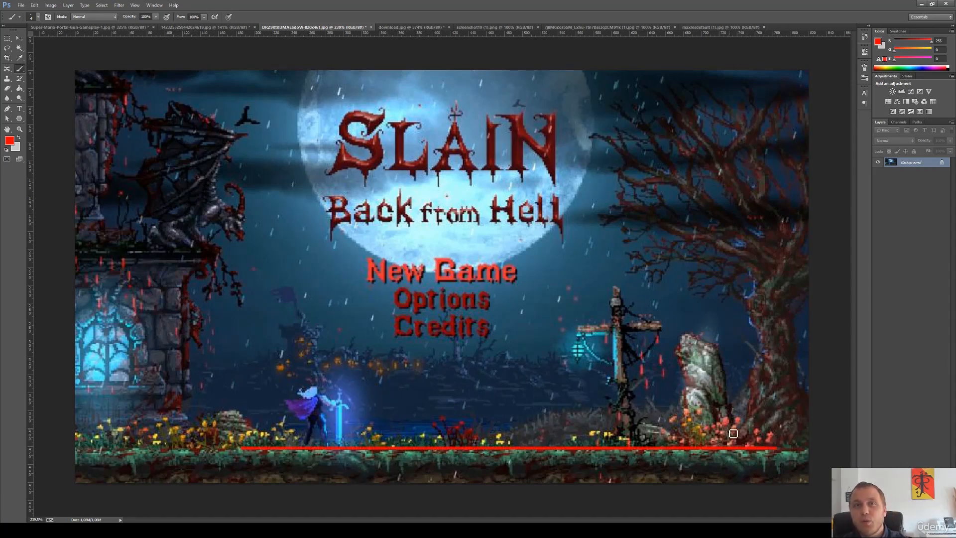
pyautogui.hotkey('ctrl', 'z')
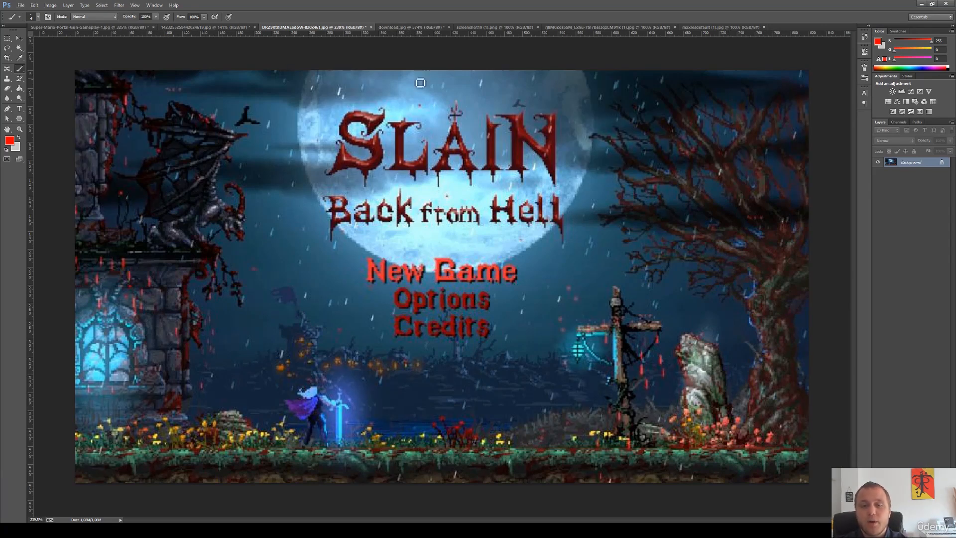
# Return to the Super Mario World screenshot and circle the grassy ledge, the green hills and a patch of sky in red, undoing each circle.
pyautogui.click(233, 28)
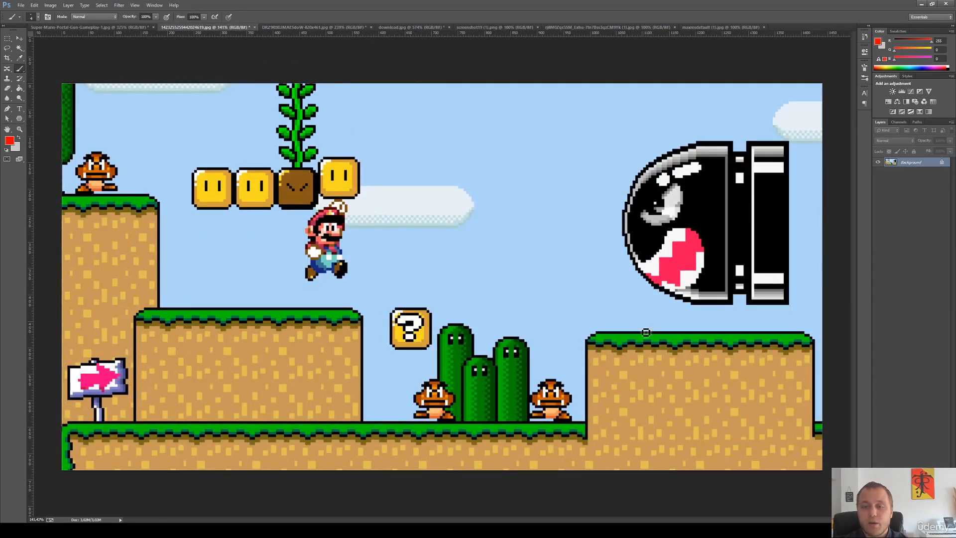
pyautogui.moveTo(613, 330); pyautogui.dragTo(647, 370)
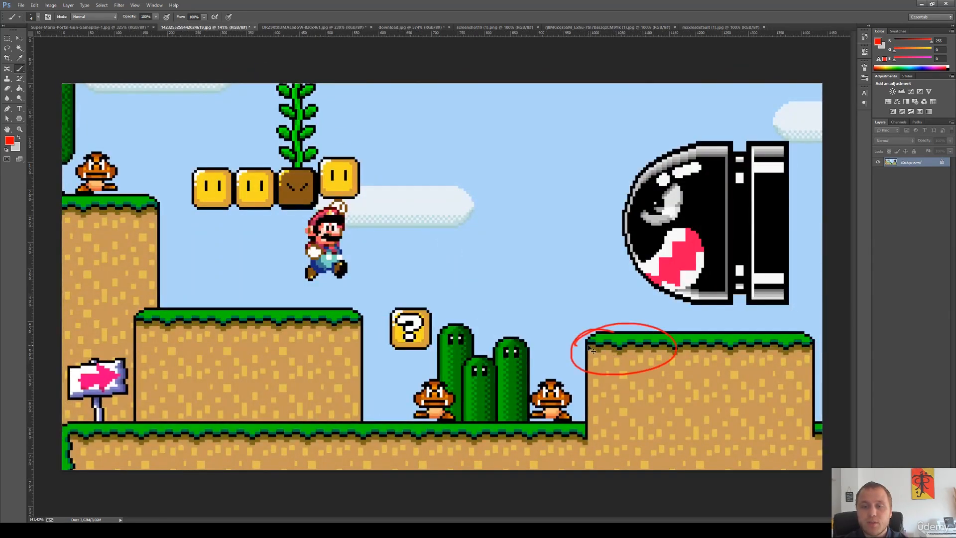
pyautogui.hotkey('ctrl', 'z')
pyautogui.moveTo(426, 373); pyautogui.dragTo(392, 380)
pyautogui.hotkey('ctrl', 'z')
pyautogui.moveTo(465, 355)
pyautogui.mouseDown()
pyautogui.moveTo(441, 393)
pyautogui.moveTo(490, 443)
pyautogui.moveTo(545, 371)
pyautogui.moveTo(493, 336)
pyautogui.moveTo(459, 344)
pyautogui.mouseUp()
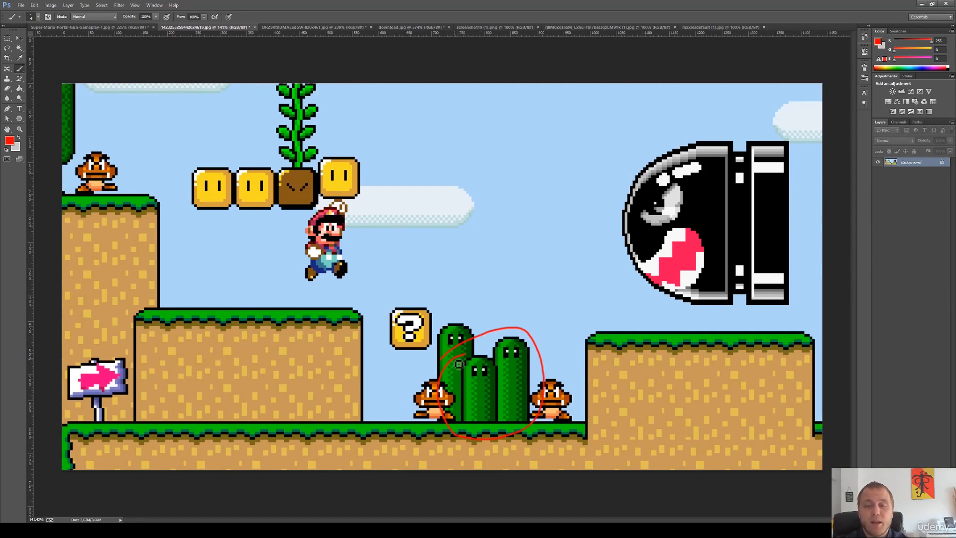
pyautogui.hotkey('ctrl', 'z')
pyautogui.moveTo(560, 150)
pyautogui.mouseDown()
pyautogui.moveTo(491, 265)
pyautogui.moveTo(530, 146)
pyautogui.mouseUp()
pyautogui.hotkey('ctrl', 'z')
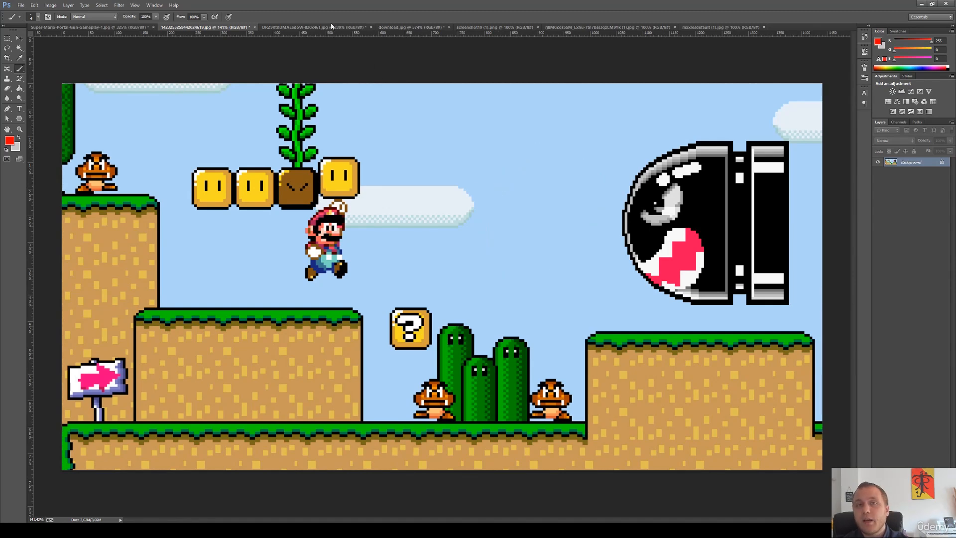
# Switch to the Slain screenshot and circle the ground, the wooden cross, the dark background, the sky and the moon in red.
pyautogui.click(332, 26)
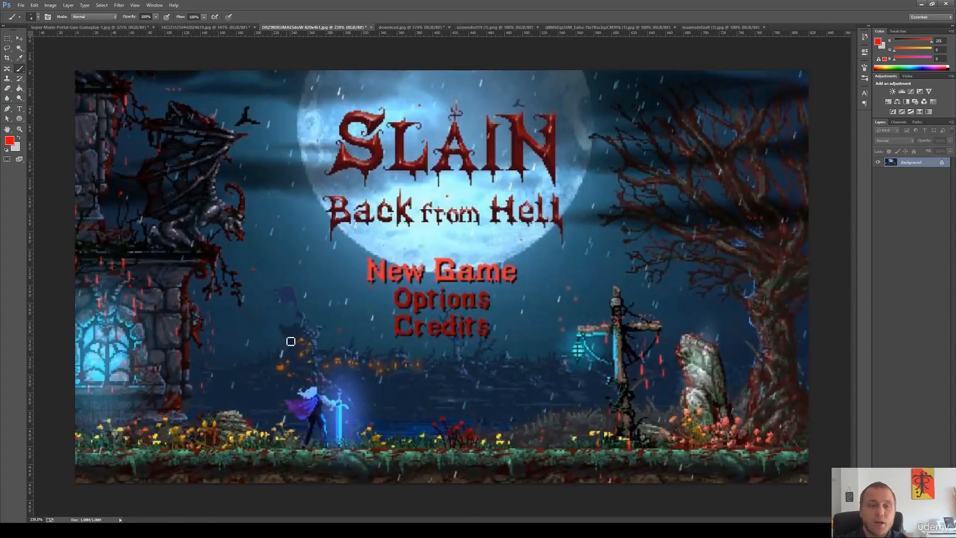
pyautogui.moveTo(549, 443)
pyautogui.mouseDown()
pyautogui.moveTo(488, 454)
pyautogui.moveTo(578, 492)
pyautogui.moveTo(499, 458)
pyautogui.mouseUp()
pyautogui.moveTo(603, 288); pyautogui.dragTo(623, 294)
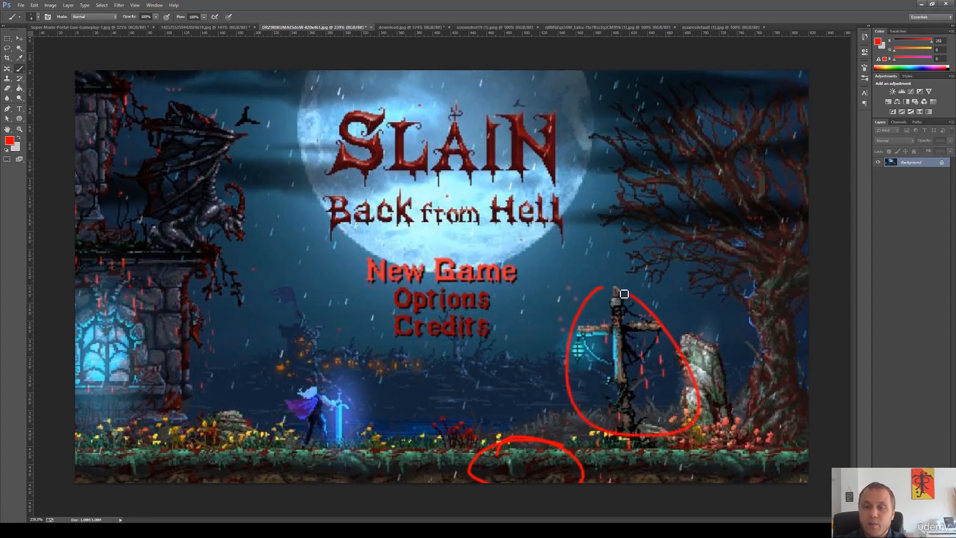
pyautogui.moveTo(484, 372)
pyautogui.mouseDown()
pyautogui.moveTo(409, 393)
pyautogui.moveTo(451, 429)
pyautogui.moveTo(517, 400)
pyautogui.moveTo(490, 375)
pyautogui.mouseUp()
pyautogui.moveTo(326, 268)
pyautogui.mouseDown()
pyautogui.moveTo(315, 293)
pyautogui.moveTo(315, 269)
pyautogui.mouseUp()
pyautogui.moveTo(432, 237)
pyautogui.mouseDown()
pyautogui.moveTo(426, 245)
pyautogui.moveTo(429, 238)
pyautogui.mouseUp()
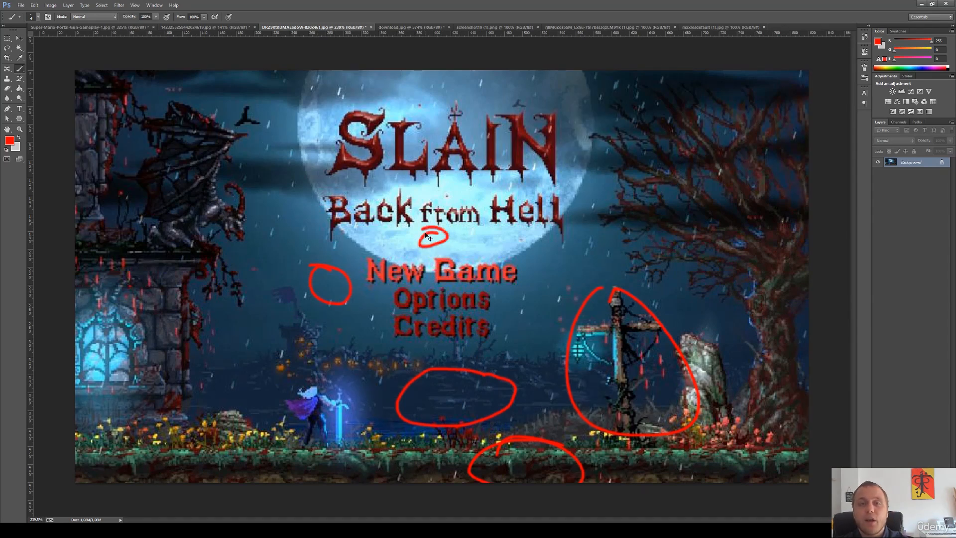
# Undo the red circles on the Slain screenshot.
pyautogui.hotkey('ctrl', 'alt', 'z')
pyautogui.hotkey('ctrl', 'alt', 'z')
pyautogui.hotkey('ctrl', 'alt', 'z')
pyautogui.hotkey('ctrl', 'alt', 'z')
pyautogui.hotkey('ctrl', 'alt', 'z')
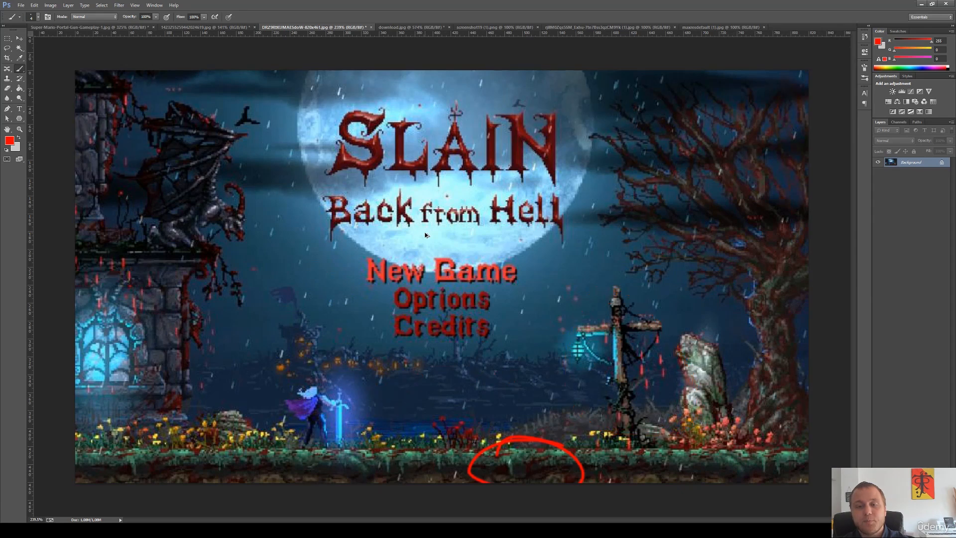
# Switch to the Mega Man X screenshot and trace the slanted front and underside of the hovering platform in red.
pyautogui.click(401, 28)
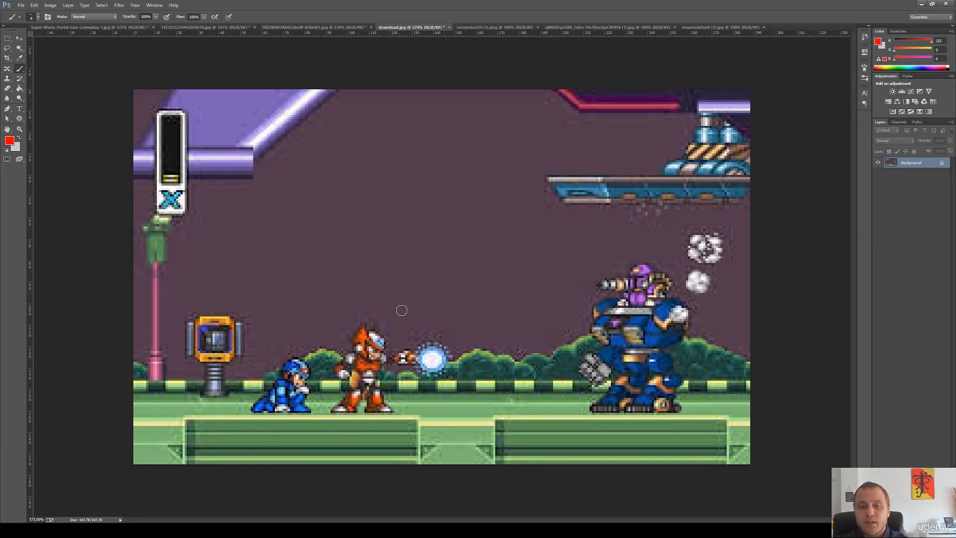
pyautogui.moveTo(446, 267); pyautogui.dragTo(593, 176)
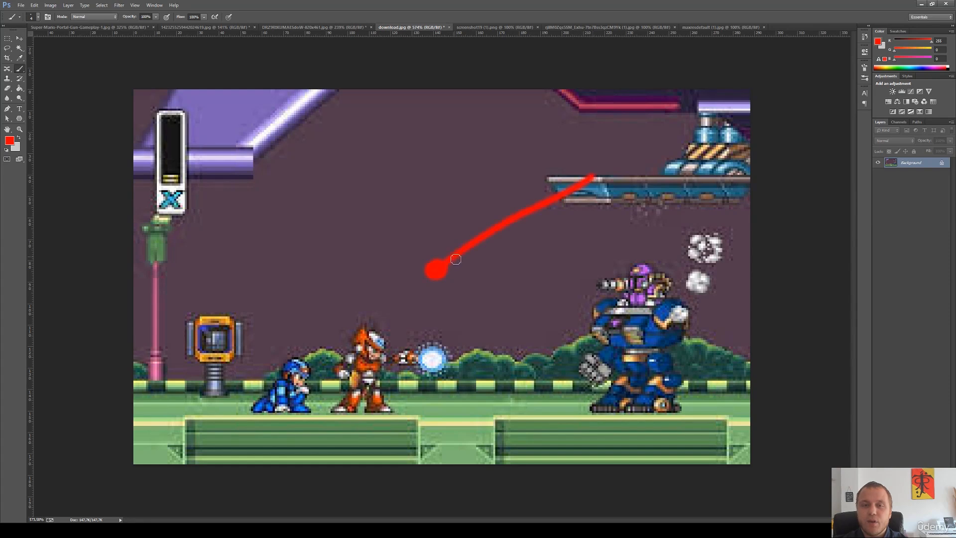
pyautogui.hotkey('ctrl', 'z')
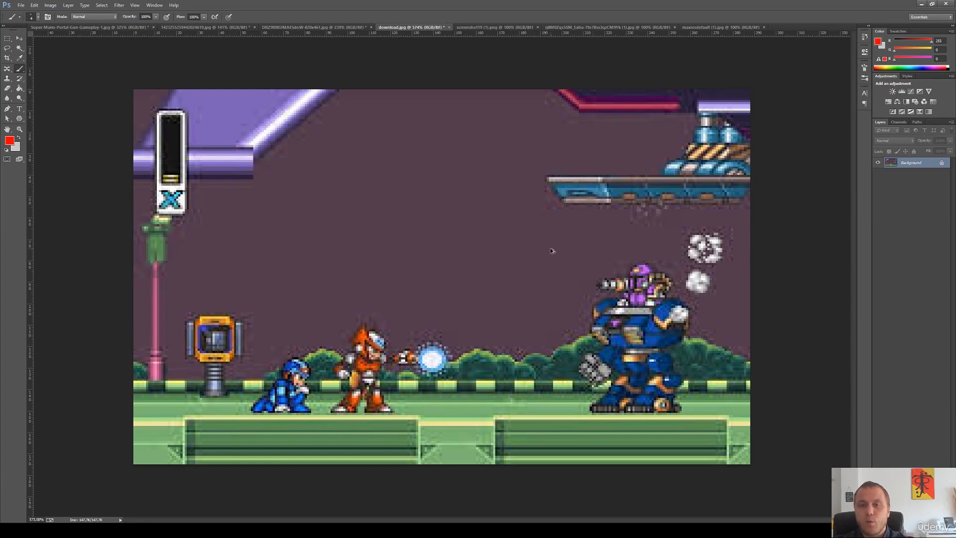
pyautogui.scroll(5, 581, 206)
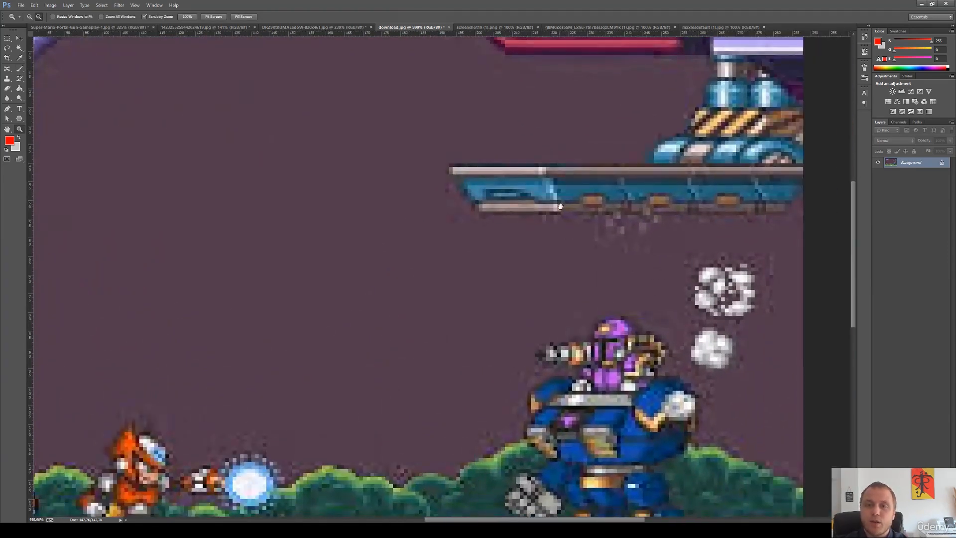
pyautogui.moveTo(456, 171)
pyautogui.mouseDown()
pyautogui.moveTo(485, 210)
pyautogui.moveTo(787, 203)
pyautogui.mouseUp()
pyautogui.press('z')
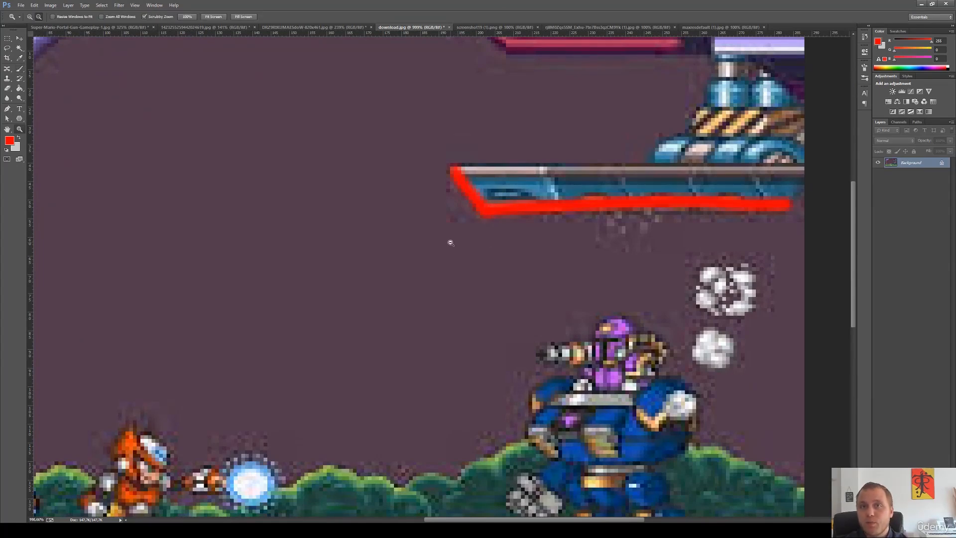
# Brush two red patches on the green floor, one below the lamp post and one in front of the firing orange character.
pyautogui.scroll(-4, 446, 221)
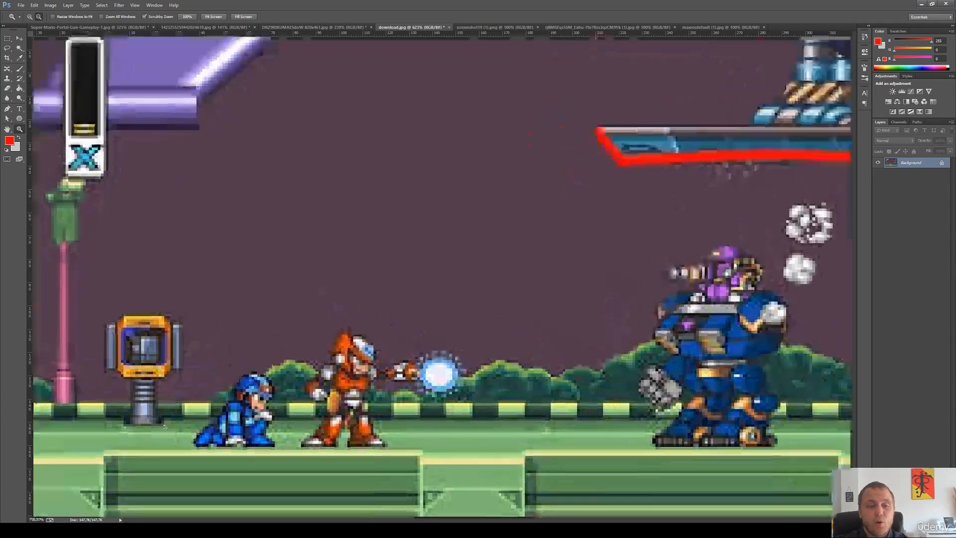
pyautogui.scroll(5, 189, 419)
pyautogui.scroll(-2, 346, 372)
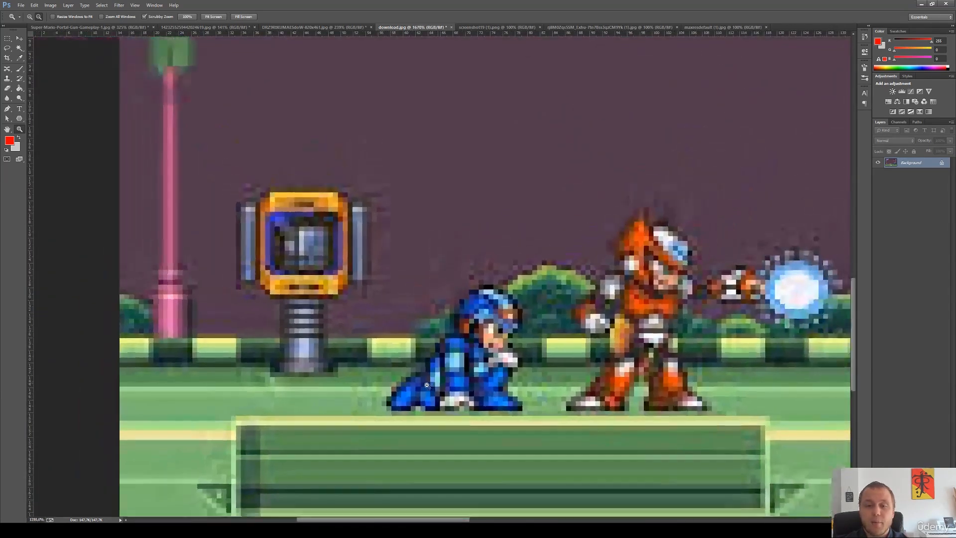
pyautogui.press('b')
pyautogui.moveTo(194, 411)
pyautogui.mouseDown()
pyautogui.moveTo(219, 412)
pyautogui.moveTo(221, 385)
pyautogui.moveTo(193, 367)
pyautogui.mouseUp()
pyautogui.press('z')
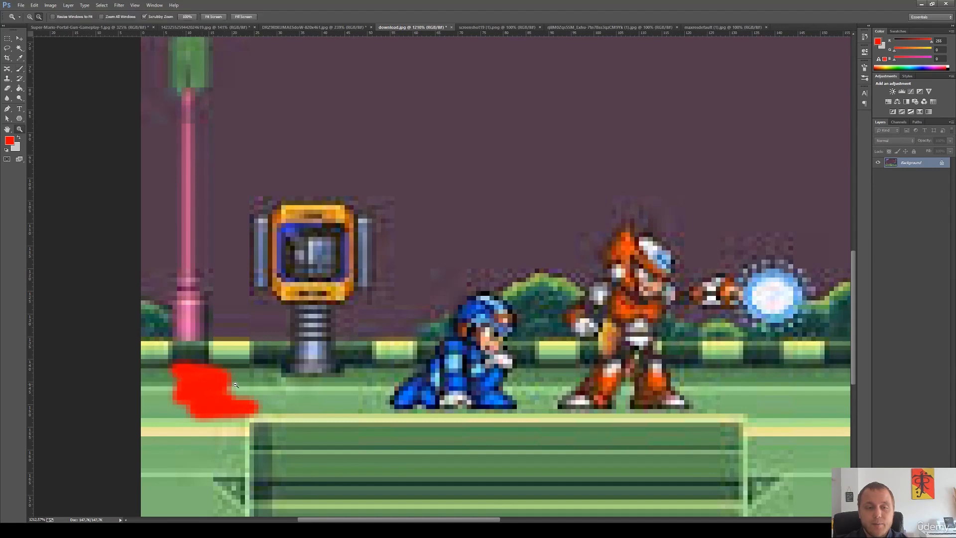
pyautogui.moveTo(309, 337); pyautogui.dragTo(241, 395)
pyautogui.press('b')
pyautogui.moveTo(471, 355); pyautogui.dragTo(441, 348)
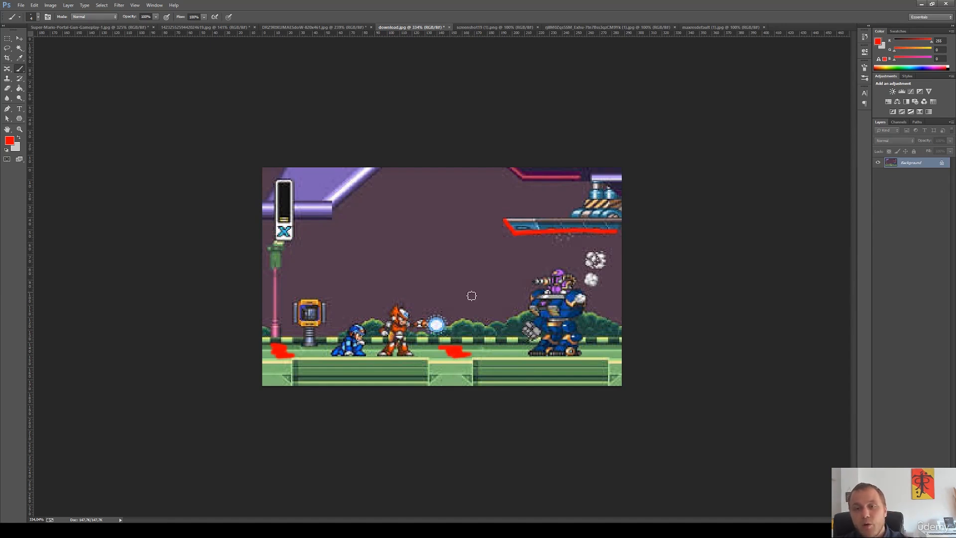
# Paint a red dot in the empty area above the energy ball with an arrow pointing upward from it.
pyautogui.press('z')
pyautogui.moveTo(481, 304); pyautogui.dragTo(507, 297)
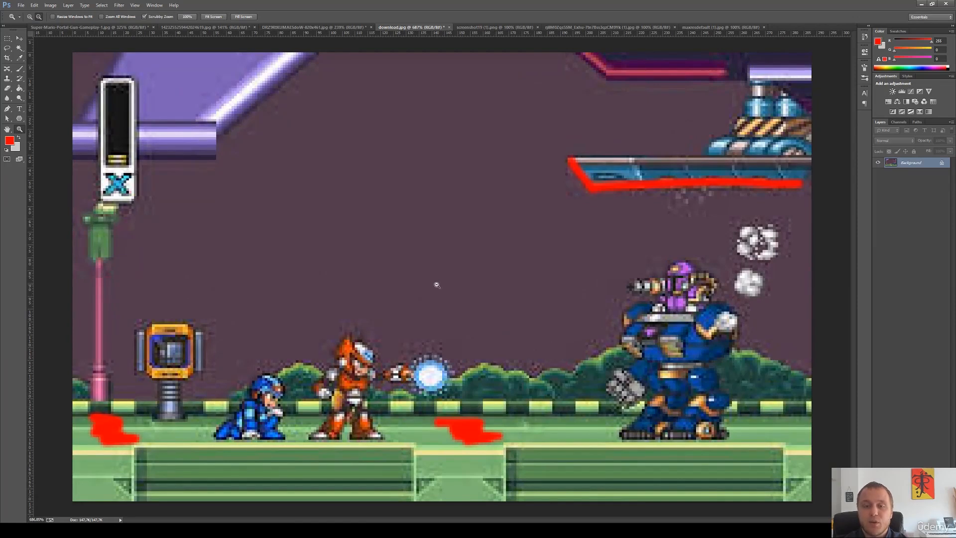
pyautogui.press('b')
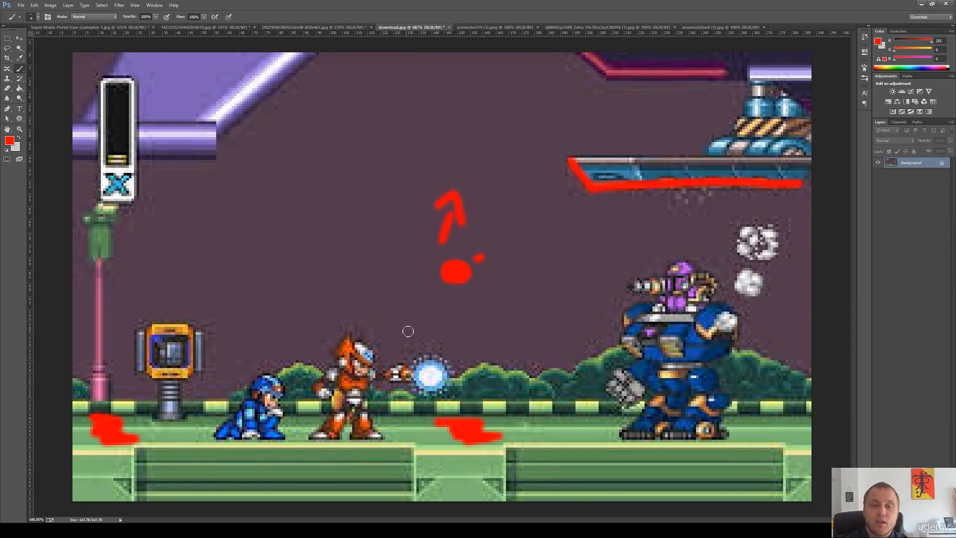
pyautogui.moveTo(451, 354); pyautogui.dragTo(434, 343)
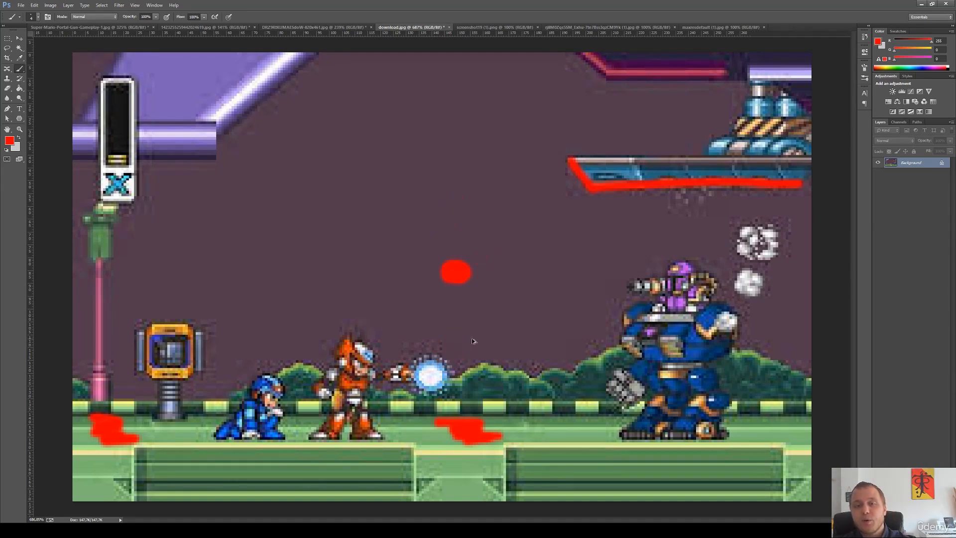
# Undo all the red marks on the Mega Man X screenshot, including the platform outline and the floor patches.
pyautogui.hotkey('ctrl', 'alt', 'z')
pyautogui.hotkey('ctrl', 'alt', 'z')
pyautogui.hotkey('ctrl', 'alt', 'z')
pyautogui.hotkey('ctrl', 'alt', 'z')
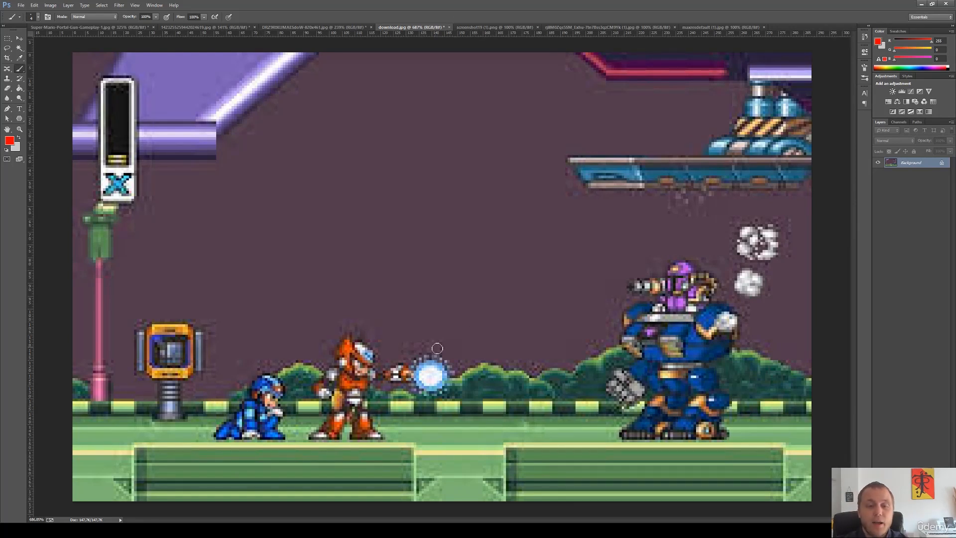
# Circle the crouching blue character and a spot above the hovering platform in red, fill a floor patch, and link the upper circle to the platform.
pyautogui.moveTo(212, 371)
pyautogui.mouseDown()
pyautogui.moveTo(196, 419)
pyautogui.moveTo(238, 463)
pyautogui.moveTo(299, 413)
pyautogui.moveTo(275, 361)
pyautogui.moveTo(194, 385)
pyautogui.mouseUp()
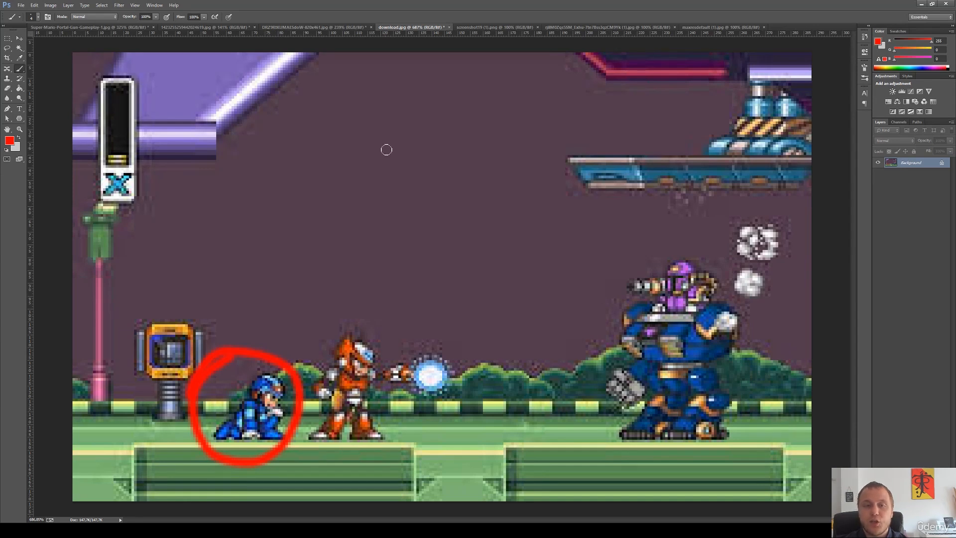
pyautogui.moveTo(592, 99)
pyautogui.mouseDown()
pyautogui.moveTo(593, 145)
pyautogui.moveTo(587, 99)
pyautogui.mouseUp()
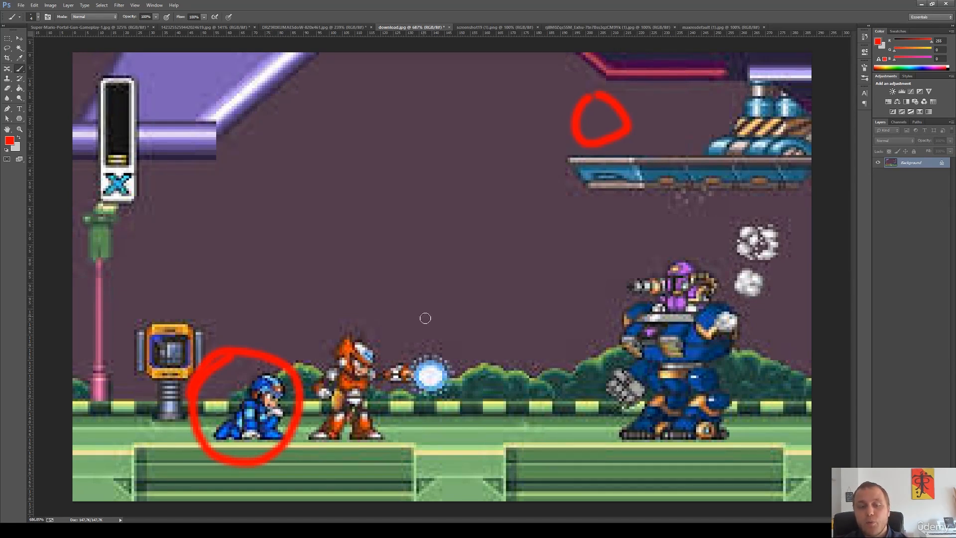
pyautogui.moveTo(477, 441)
pyautogui.mouseDown()
pyautogui.moveTo(528, 445)
pyautogui.moveTo(522, 422)
pyautogui.moveTo(496, 416)
pyautogui.mouseUp()
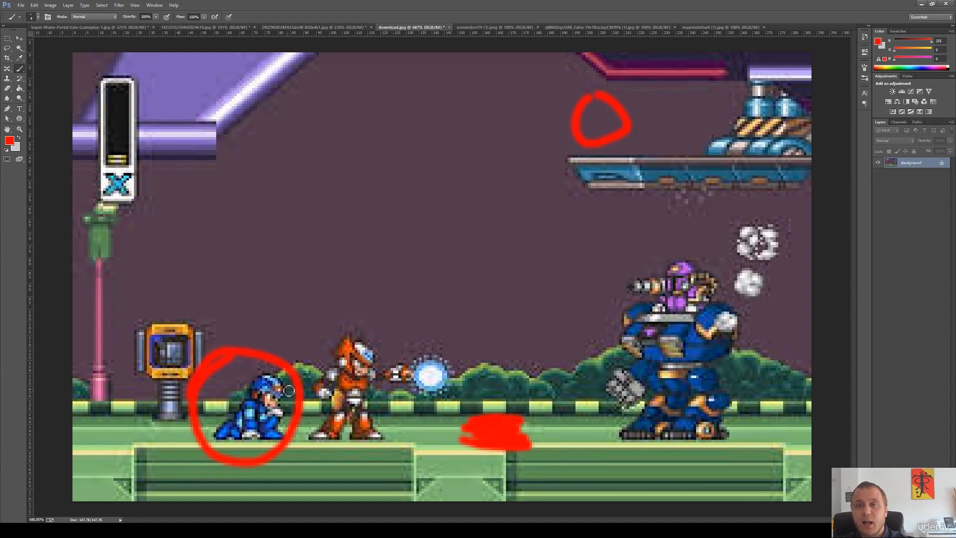
pyautogui.moveTo(604, 132); pyautogui.dragTo(606, 149)
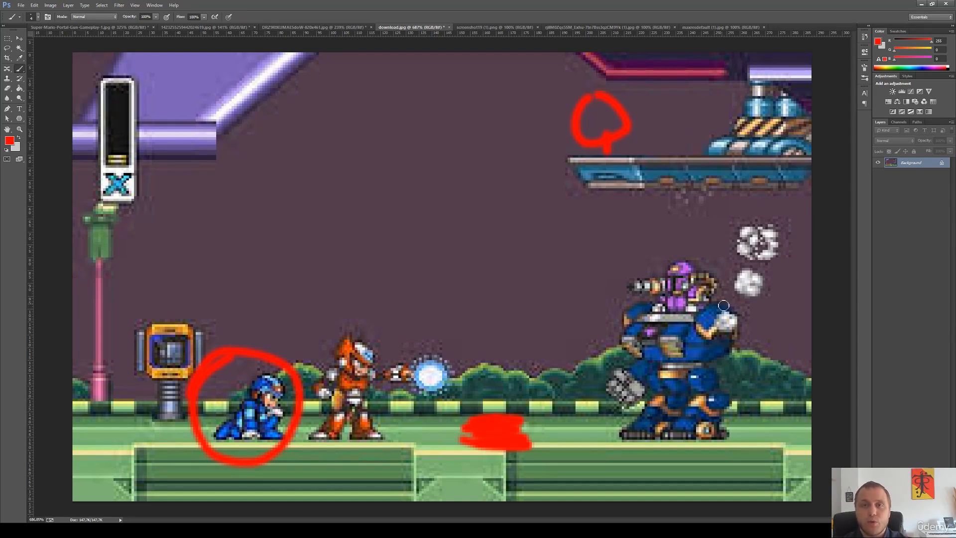
# Switch to the dark castle screenshot and circle several spots on the stone floor, the raised walkway and the ledge in red.
pyautogui.click(488, 27)
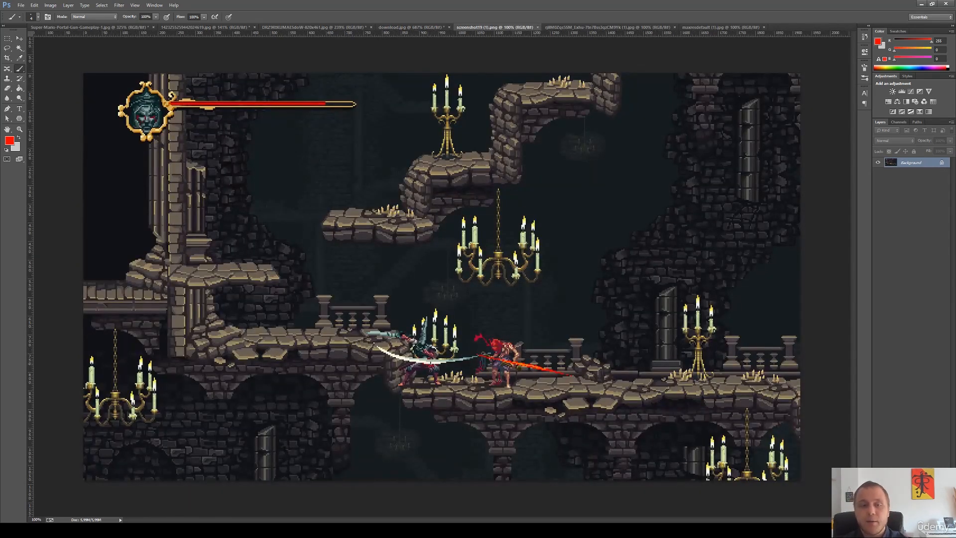
pyautogui.press('z')
pyautogui.moveTo(411, 382); pyautogui.dragTo(413, 378)
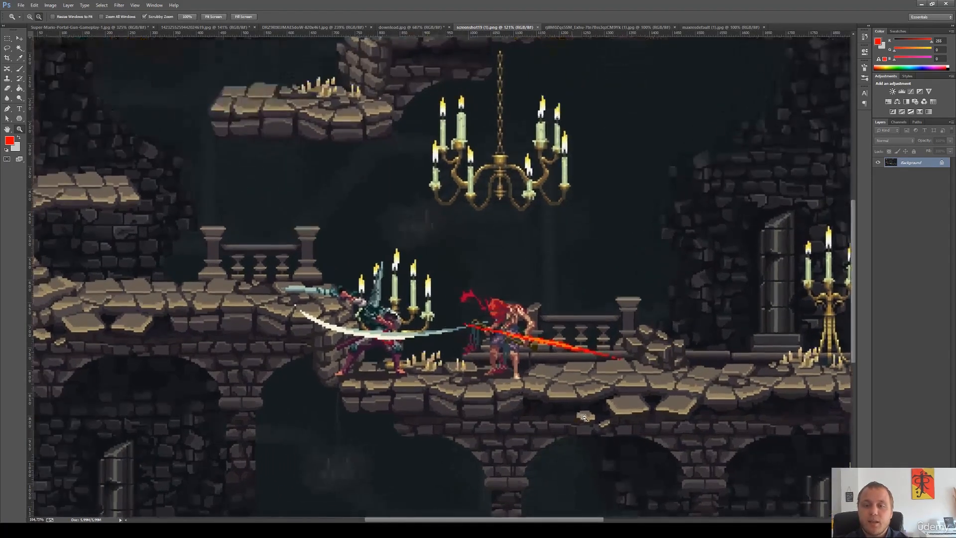
pyautogui.moveTo(573, 422)
pyautogui.mouseDown()
pyautogui.moveTo(595, 422)
pyautogui.moveTo(588, 381)
pyautogui.moveTo(560, 361)
pyautogui.moveTo(572, 397)
pyautogui.moveTo(606, 377)
pyautogui.moveTo(591, 359)
pyautogui.mouseUp()
pyautogui.press('b')
pyautogui.moveTo(723, 365)
pyautogui.mouseDown()
pyautogui.moveTo(700, 374)
pyautogui.moveTo(741, 400)
pyautogui.moveTo(720, 364)
pyautogui.mouseUp()
pyautogui.press('z')
pyautogui.moveTo(708, 378); pyautogui.dragTo(665, 378)
pyautogui.press('b')
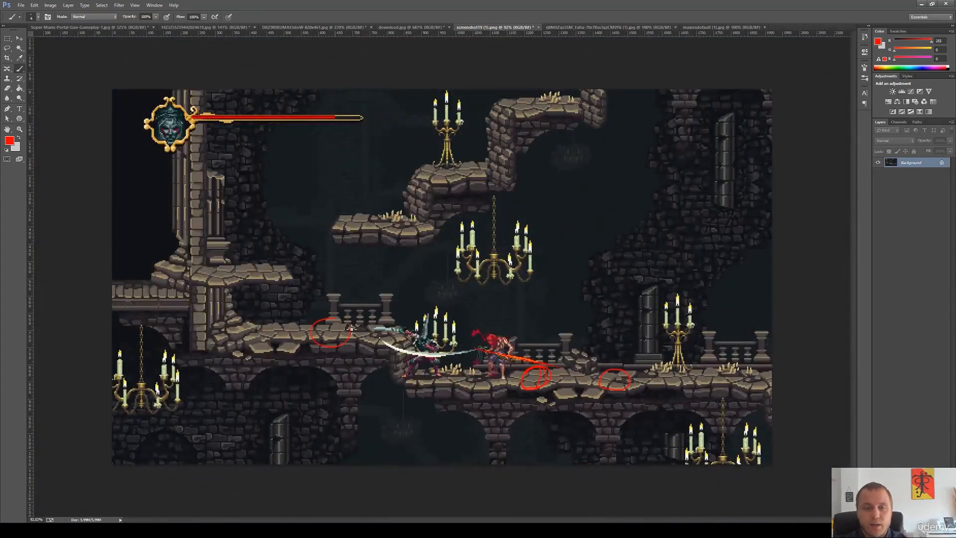
pyautogui.moveTo(242, 271); pyautogui.dragTo(255, 259)
# Undo the red circles on the castle's stone floor and ledges.
pyautogui.hotkey('ctrl', 'alt', 'z')
pyautogui.hotkey('ctrl', 'alt', 'z')
pyautogui.hotkey('ctrl', 'alt', 'z')
pyautogui.hotkey('ctrl', 'alt', 'z')
pyautogui.hotkey('ctrl', 'alt', 'z')
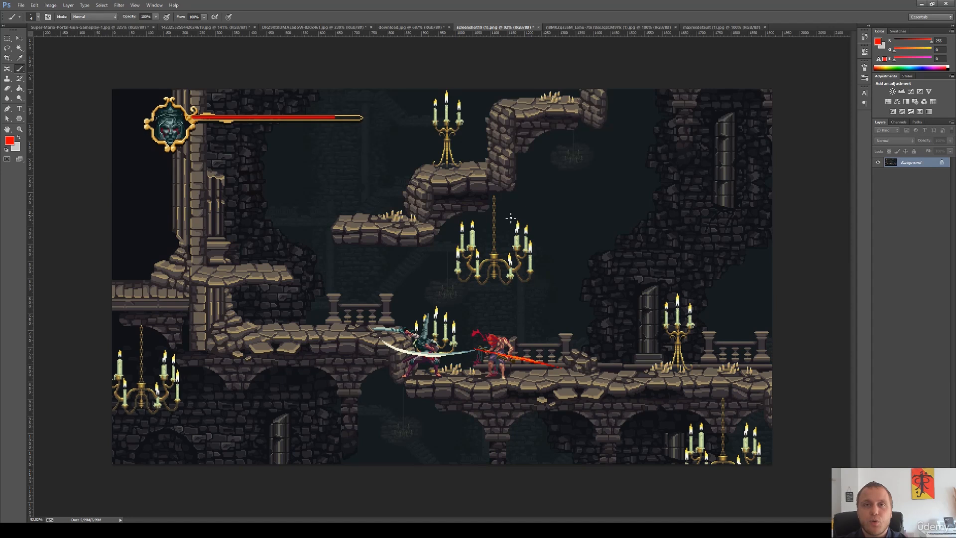
# Circle the floor stones, the standing candelabra, the broken column, the dark brick wall and two background spots in red.
pyautogui.moveTo(566, 373)
pyautogui.mouseDown()
pyautogui.moveTo(595, 396)
pyautogui.moveTo(567, 372)
pyautogui.mouseUp()
pyautogui.moveTo(689, 343)
pyautogui.mouseDown()
pyautogui.moveTo(678, 357)
pyautogui.moveTo(695, 369)
pyautogui.moveTo(693, 307)
pyautogui.moveTo(689, 348)
pyautogui.moveTo(683, 337)
pyautogui.moveTo(638, 328)
pyautogui.moveTo(618, 298)
pyautogui.mouseUp()
pyautogui.moveTo(687, 223)
pyautogui.mouseDown()
pyautogui.moveTo(664, 245)
pyautogui.moveTo(708, 254)
pyautogui.moveTo(690, 228)
pyautogui.mouseUp()
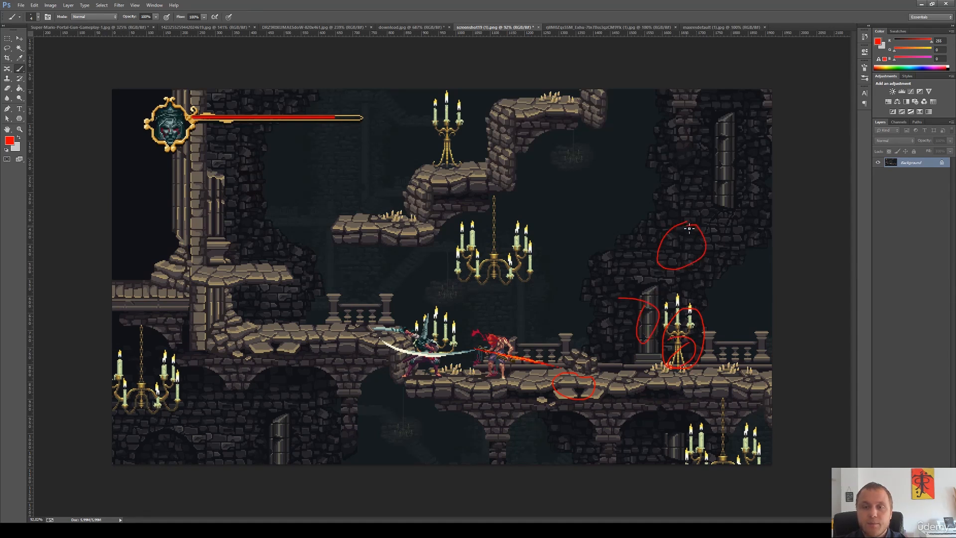
pyautogui.moveTo(503, 295); pyautogui.dragTo(496, 300)
pyautogui.moveTo(570, 226); pyautogui.dragTo(574, 220)
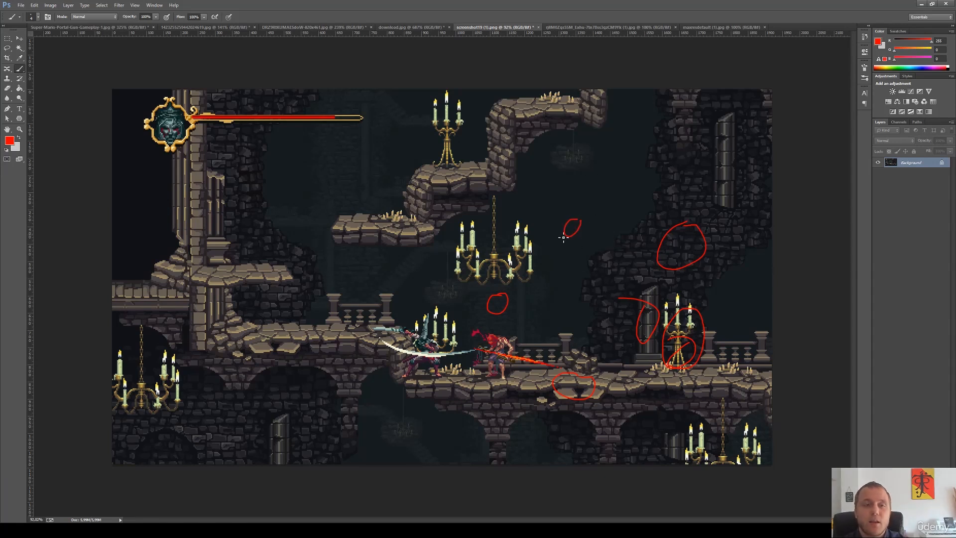
# Undo the red circles on the candelabra, column, wall, floor and background.
pyautogui.hotkey('ctrl', 'alt', 'z')
pyautogui.hotkey('ctrl', 'alt', 'z')
pyautogui.hotkey('ctrl', 'alt', 'z')
pyautogui.hotkey('ctrl', 'alt', 'z')
pyautogui.hotkey('ctrl', 'alt', 'z')
pyautogui.hotkey('ctrl', 'alt', 'z')
pyautogui.hotkey('ctrl', 'alt', 'z')
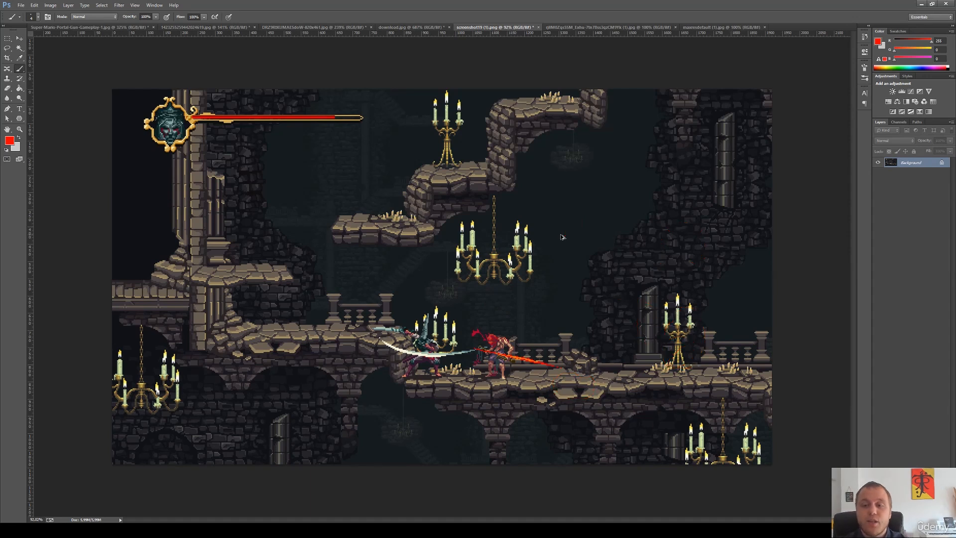
pyautogui.press('z')
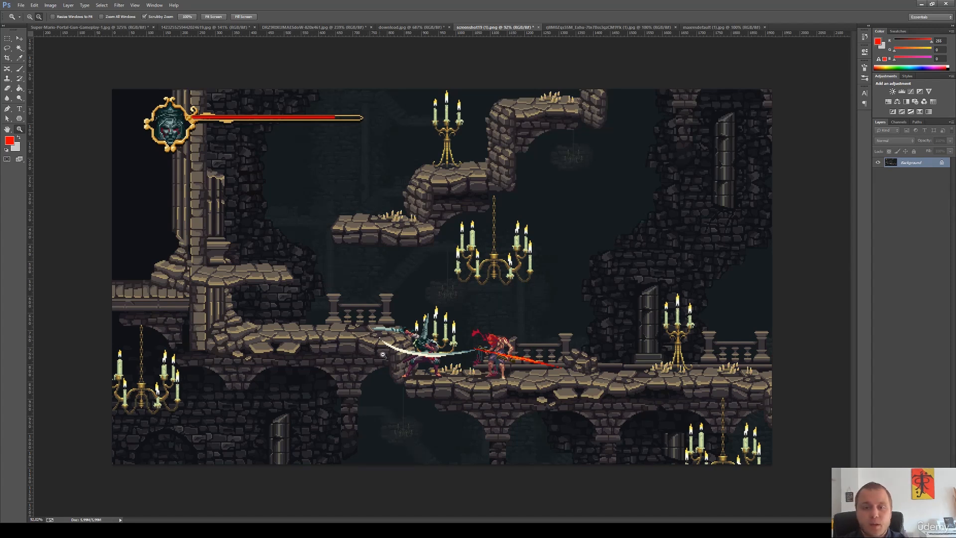
pyautogui.moveTo(370, 353); pyautogui.dragTo(393, 351)
pyautogui.press('b')
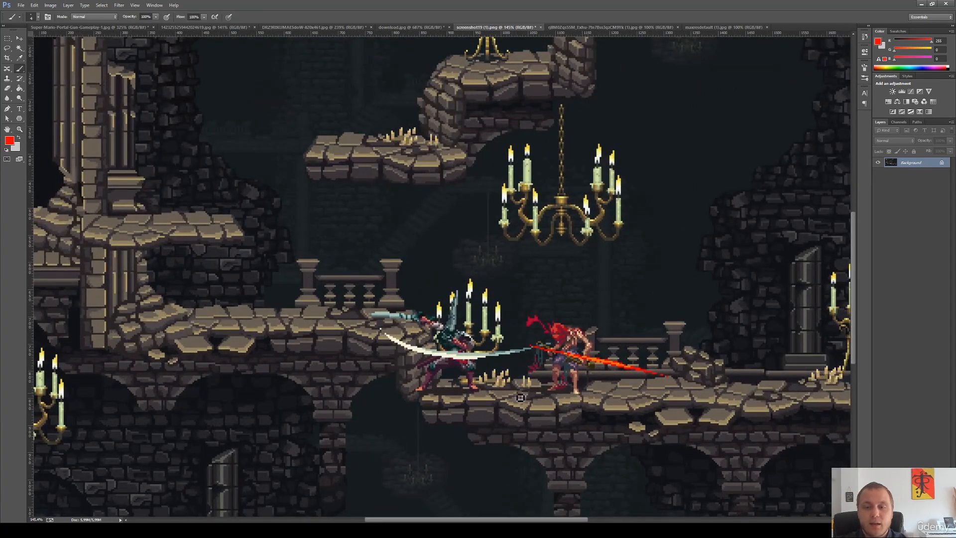
pyautogui.moveTo(535, 393)
pyautogui.mouseDown()
pyautogui.moveTo(513, 405)
pyautogui.moveTo(538, 415)
pyautogui.moveTo(533, 386)
pyautogui.moveTo(515, 382)
pyautogui.moveTo(515, 413)
pyautogui.moveTo(540, 399)
pyautogui.moveTo(520, 379)
pyautogui.moveTo(528, 417)
pyautogui.moveTo(460, 408)
pyautogui.moveTo(500, 408)
pyautogui.mouseUp()
pyautogui.hotkey('ctrl', 'z')
# Paint a straight red line along the stone floor at the fighters' feet and circle the ground beside the red enemy.
pyautogui.press('z')
pyautogui.press('b')
pyautogui.moveTo(297, 354); pyautogui.dragTo(650, 358)
pyautogui.press('z')
pyautogui.moveTo(630, 394); pyautogui.dragTo(579, 402)
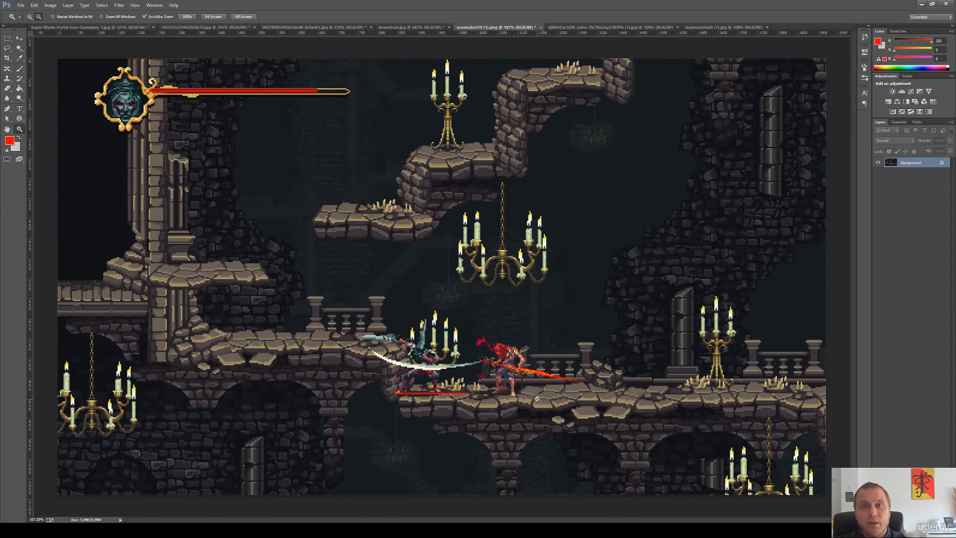
pyautogui.press('b')
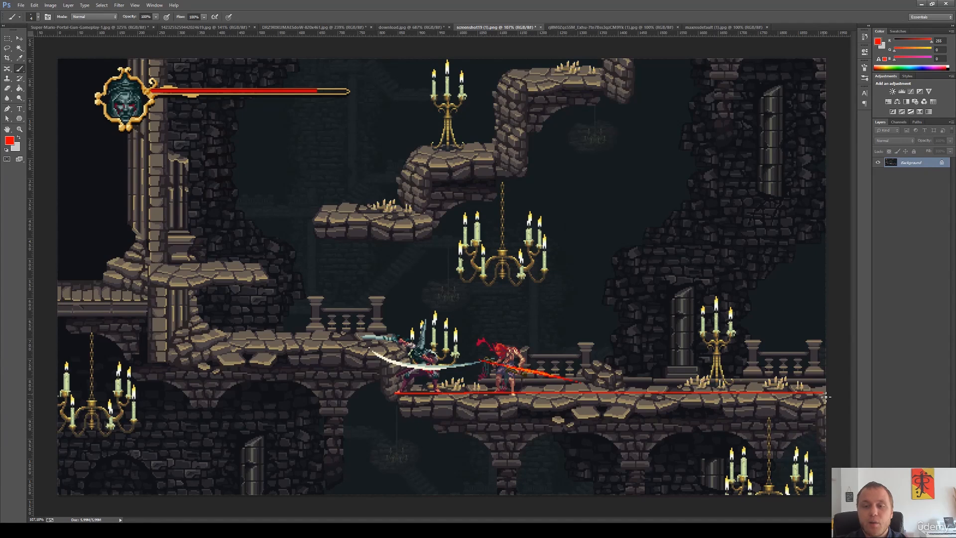
pyautogui.scroll(5, 552, 408)
pyautogui.moveTo(481, 404)
pyautogui.mouseDown()
pyautogui.moveTo(532, 416)
pyautogui.moveTo(610, 400)
pyautogui.moveTo(582, 325)
pyautogui.moveTo(462, 387)
pyautogui.moveTo(536, 417)
pyautogui.mouseUp()
# Mark the slanted end of the stone ledge by the pillar and of the floating ledge with thick red strokes.
pyautogui.press('z')
pyautogui.moveTo(609, 398); pyautogui.dragTo(523, 374)
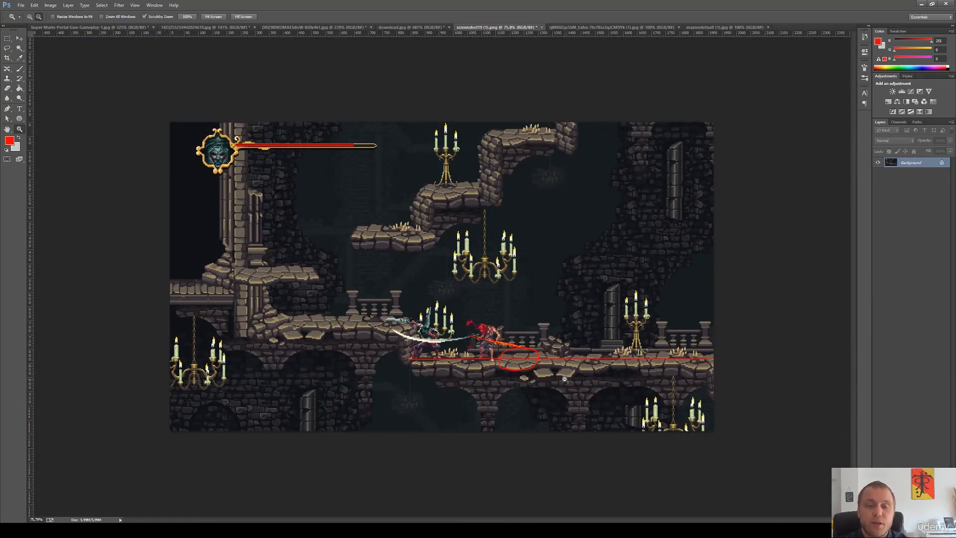
pyautogui.moveTo(291, 273)
pyautogui.mouseDown()
pyautogui.moveTo(343, 278)
pyautogui.moveTo(491, 328)
pyautogui.moveTo(531, 308)
pyautogui.moveTo(504, 265)
pyautogui.mouseUp()
pyautogui.press('b')
pyautogui.moveTo(525, 311)
pyautogui.mouseDown()
pyautogui.moveTo(540, 336)
pyautogui.moveTo(478, 331)
pyautogui.mouseUp()
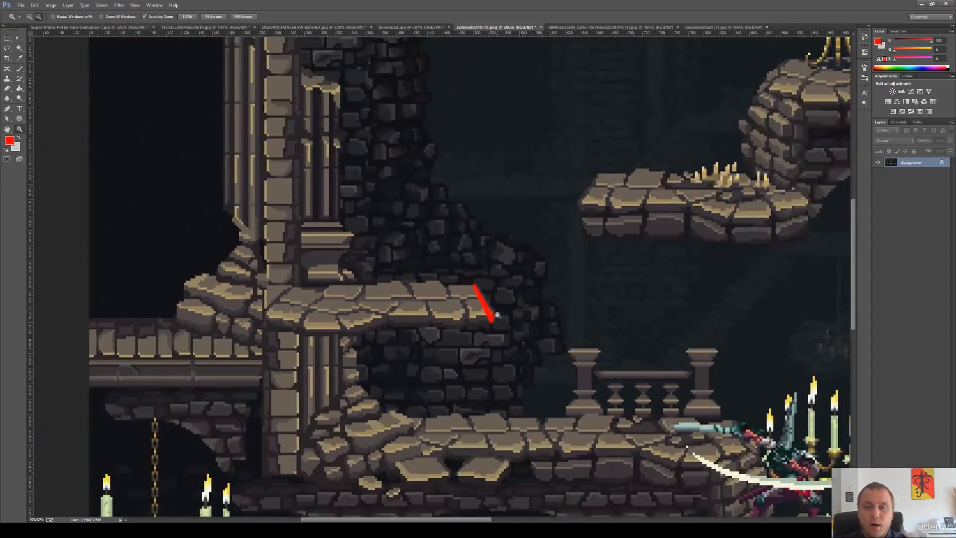
pyautogui.moveTo(600, 178); pyautogui.dragTo(583, 207)
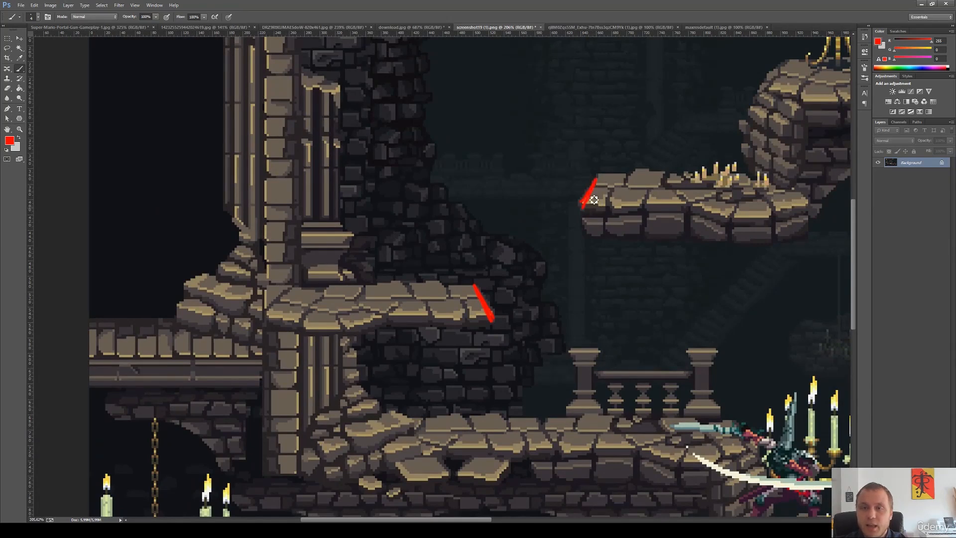
pyautogui.moveTo(614, 259); pyautogui.dragTo(559, 284)
pyautogui.hscroll(3, 600, 300)
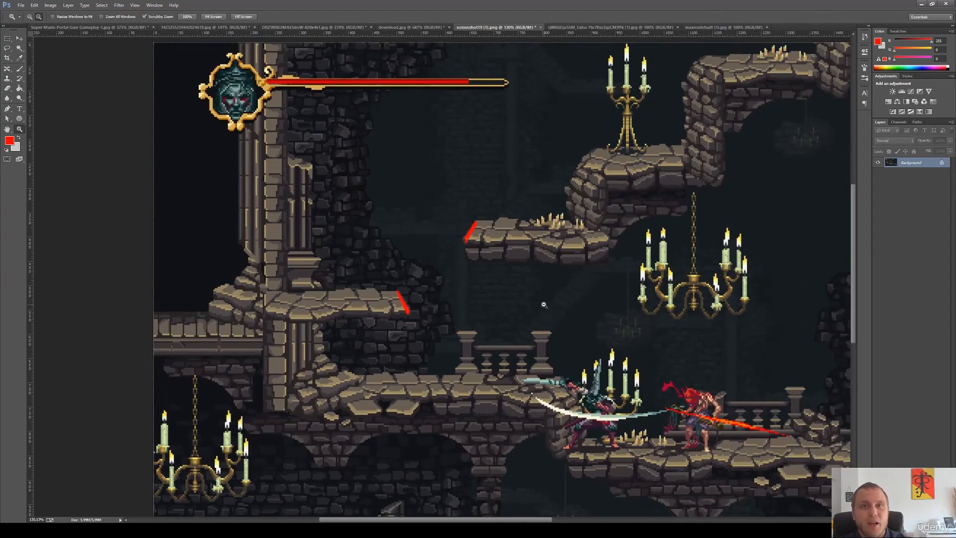
pyautogui.moveTo(543, 305); pyautogui.dragTo(407, 347)
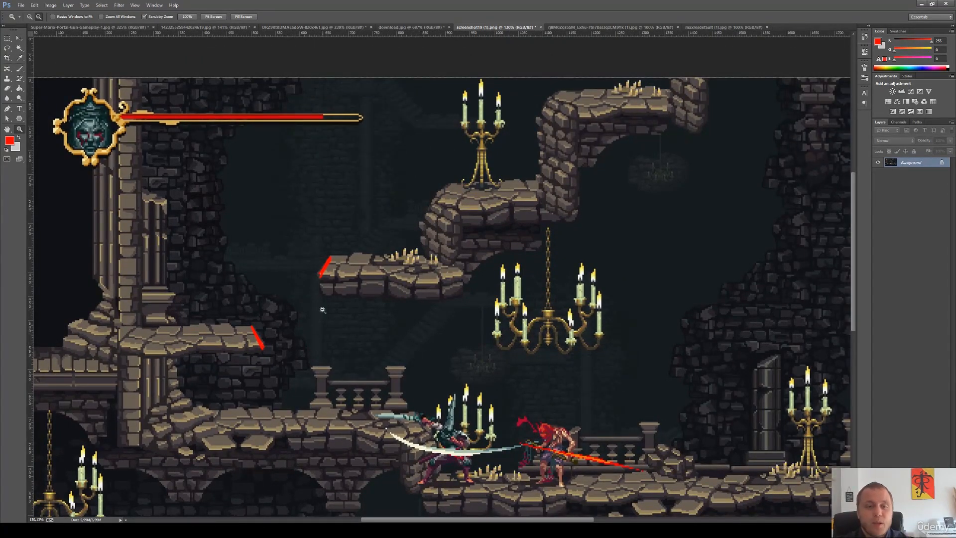
# Mark the dark brick wall behind the pillar and the background near the floating ledge in red.
pyautogui.press('b')
pyautogui.moveTo(179, 237)
pyautogui.mouseDown()
pyautogui.moveTo(192, 228)
pyautogui.moveTo(284, 367)
pyautogui.mouseUp()
pyautogui.moveTo(371, 199); pyautogui.dragTo(330, 255)
# Undo the red marks on the brick wall, background and both ledge ends.
pyautogui.hotkey('ctrl', 'alt', 'z')
pyautogui.hotkey('ctrl', 'alt', 'z')
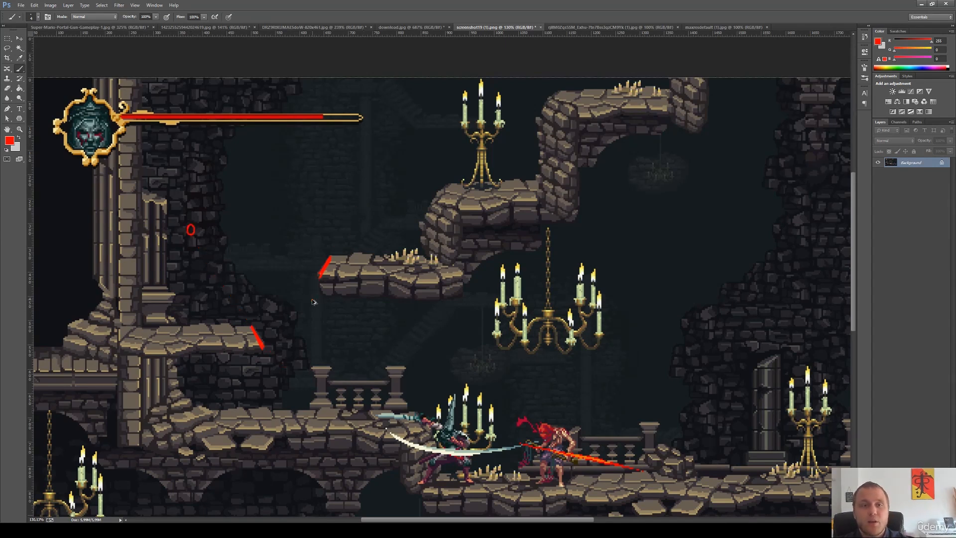
pyautogui.hotkey('ctrl', 'alt', 'z')
pyautogui.hotkey('ctrl', 'alt', 'z')
pyautogui.press('z')
pyautogui.moveTo(438, 321); pyautogui.dragTo(415, 319)
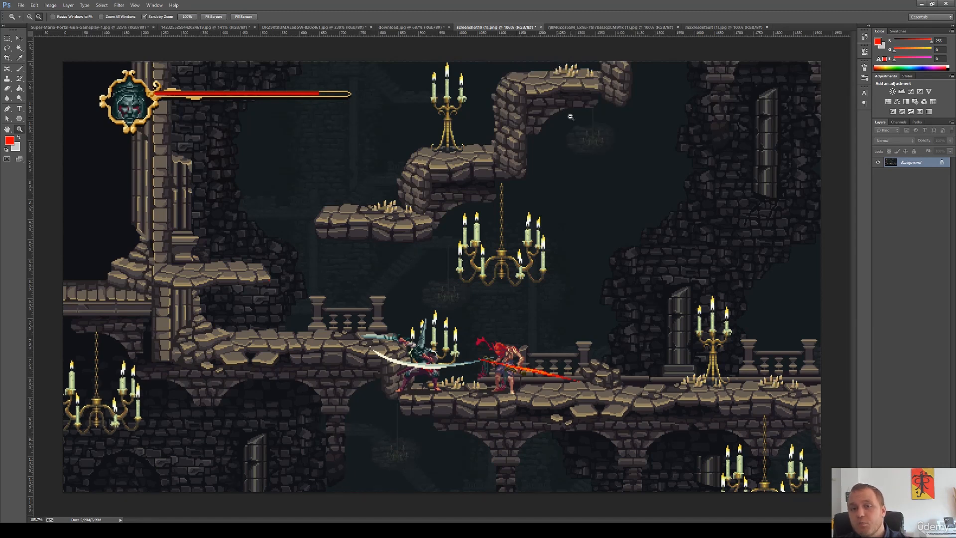
# Switch to the Prince of Persia screenshot and circle the floor behind the blond fighter in red.
pyautogui.press('b')
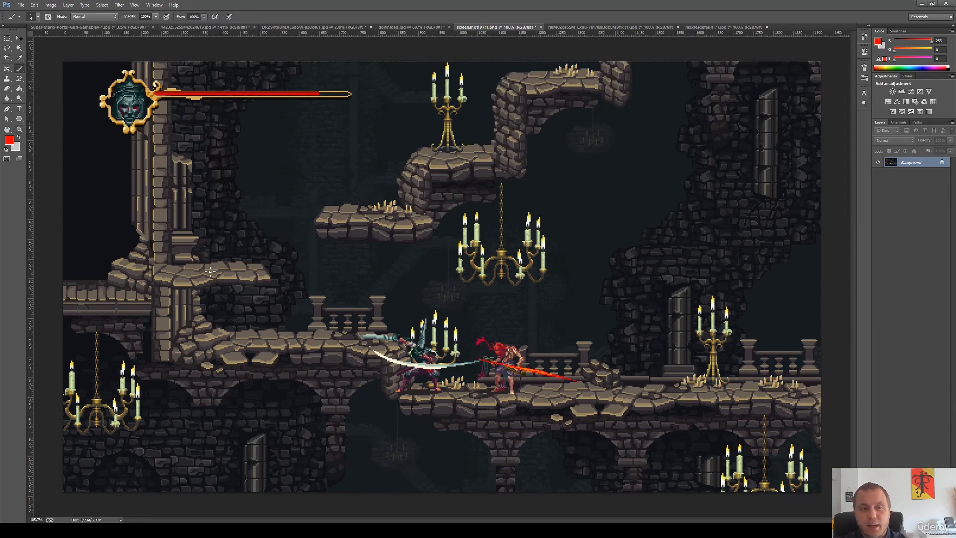
pyautogui.click(588, 27)
pyautogui.click(693, 27)
pyautogui.press('z')
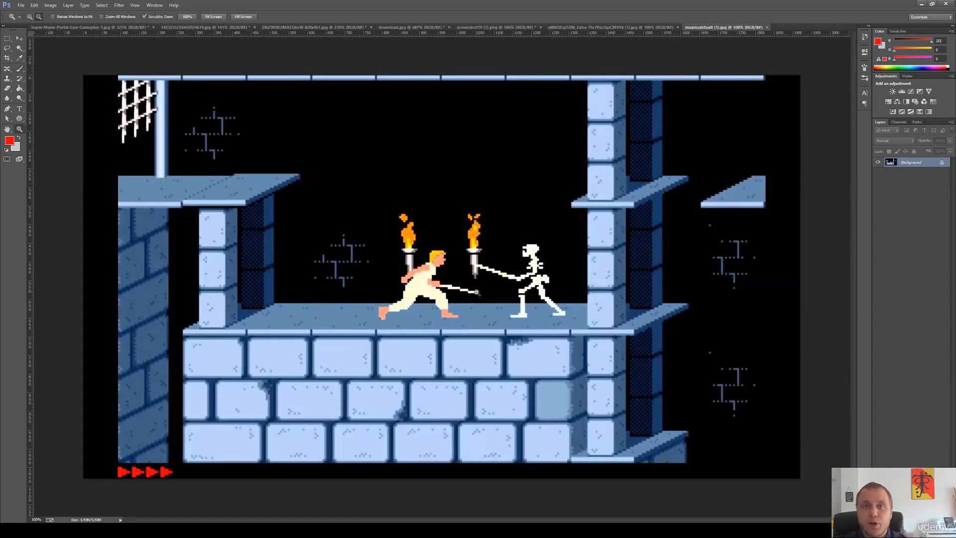
pyautogui.press('b')
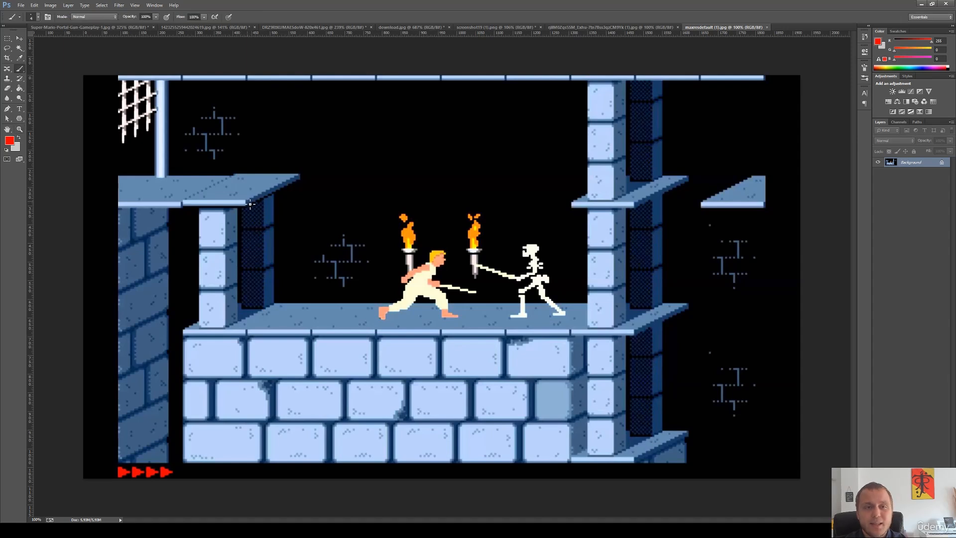
pyautogui.moveTo(328, 310)
pyautogui.mouseDown()
pyautogui.moveTo(315, 328)
pyautogui.moveTo(351, 332)
pyautogui.moveTo(339, 295)
pyautogui.moveTo(353, 336)
pyautogui.moveTo(314, 319)
pyautogui.moveTo(351, 301)
pyautogui.moveTo(367, 325)
pyautogui.mouseUp()
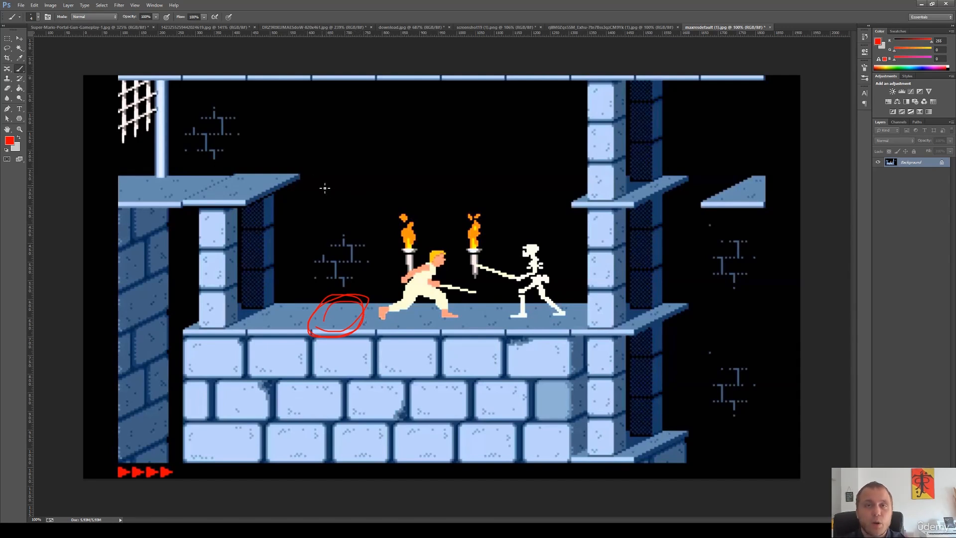
# Trace the slanted side edges of the two upper ledges with pairs of parallel red lines.
pyautogui.moveTo(243, 201); pyautogui.dragTo(310, 167)
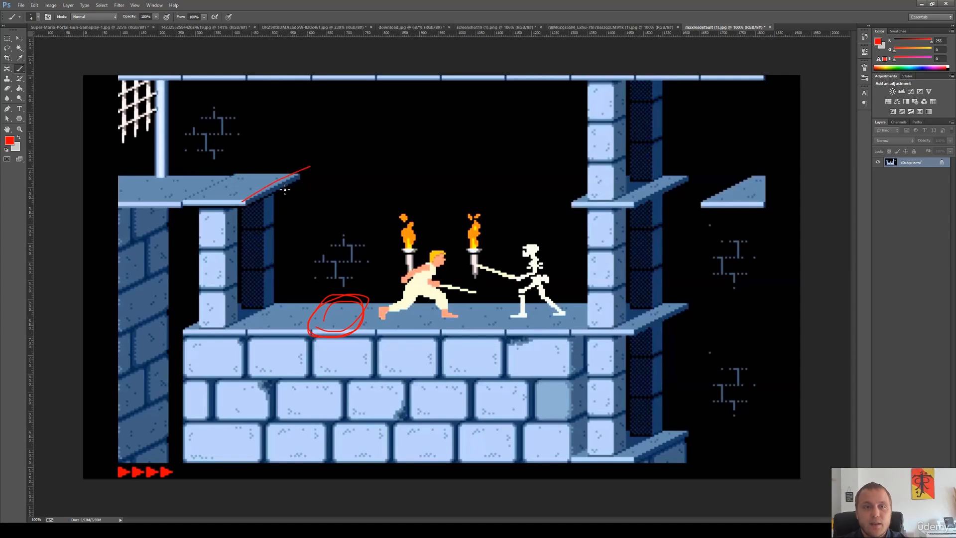
pyautogui.moveTo(247, 204); pyautogui.dragTo(309, 176)
pyautogui.moveTo(629, 205); pyautogui.dragTo(696, 169)
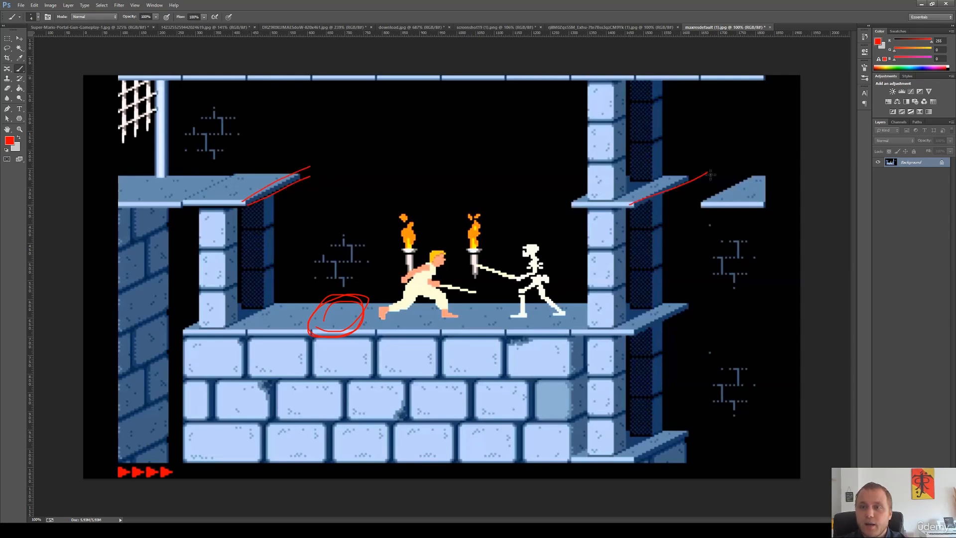
pyautogui.moveTo(639, 201); pyautogui.dragTo(707, 172)
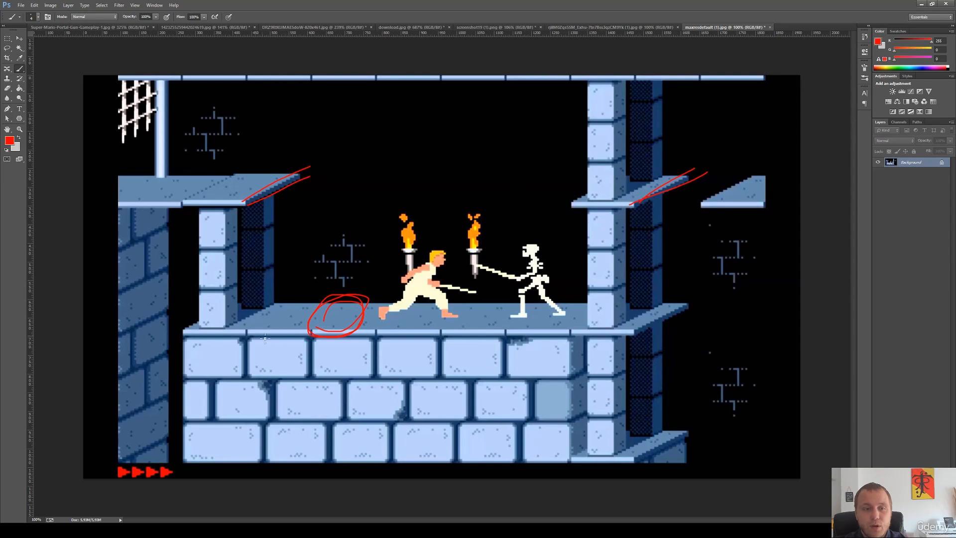
# Mark the slanted brick joints on the short pillar and side wall, and the slanted edges of the two lower ledges, in red.
pyautogui.moveTo(230, 290); pyautogui.dragTo(244, 280)
pyautogui.moveTo(113, 338); pyautogui.dragTo(172, 304)
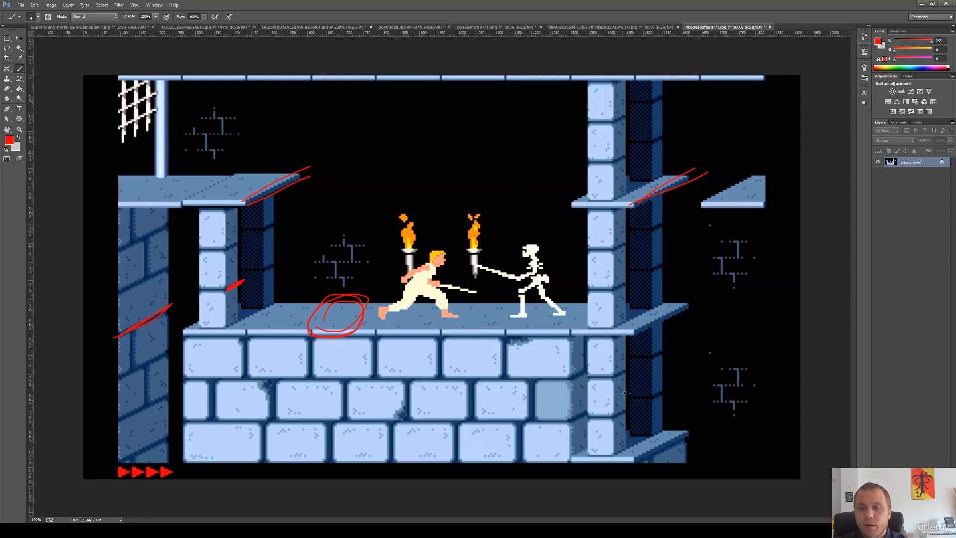
pyautogui.moveTo(626, 337); pyautogui.dragTo(691, 299)
pyautogui.moveTo(627, 455); pyautogui.dragTo(692, 412)
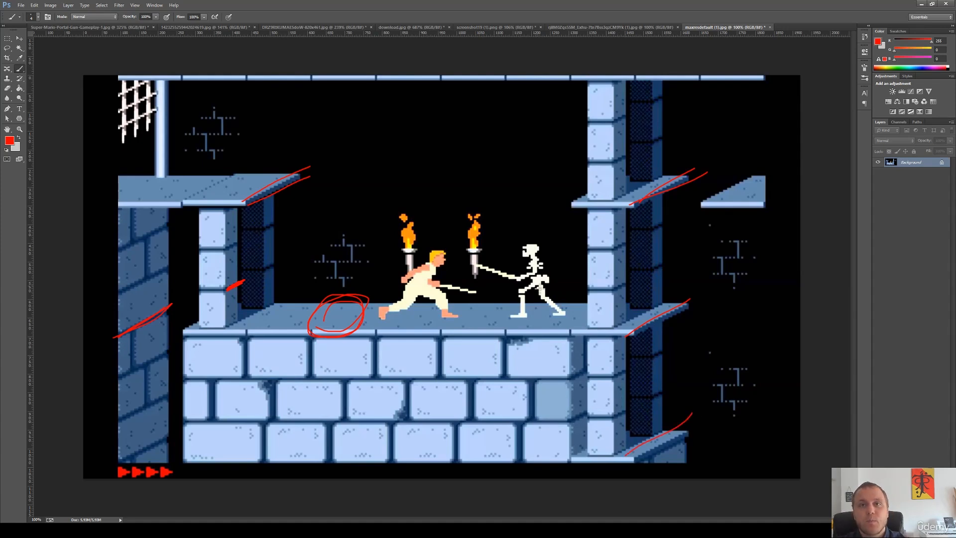
# Switch to the dark castle screenshot and mark the exposed ends of three stone ledges with slanted red lines.
pyautogui.click(493, 27)
pyautogui.moveTo(253, 307); pyautogui.dragTo(343, 234)
pyautogui.moveTo(356, 168); pyautogui.dragTo(327, 209)
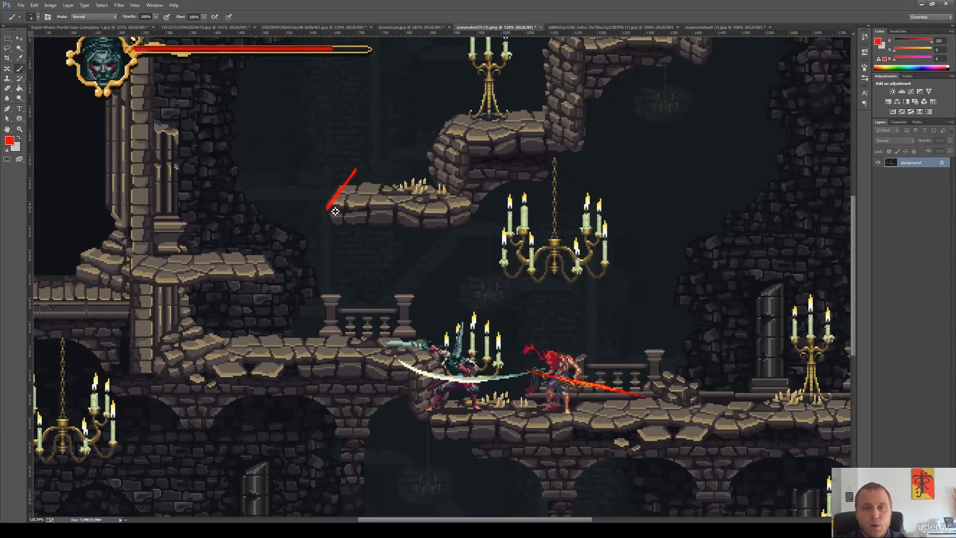
pyautogui.moveTo(276, 273); pyautogui.dragTo(270, 287)
pyautogui.moveTo(432, 157)
pyautogui.mouseDown()
pyautogui.moveTo(466, 100)
pyautogui.moveTo(457, 112)
pyautogui.mouseUp()
pyautogui.moveTo(490, 177); pyautogui.dragTo(473, 185)
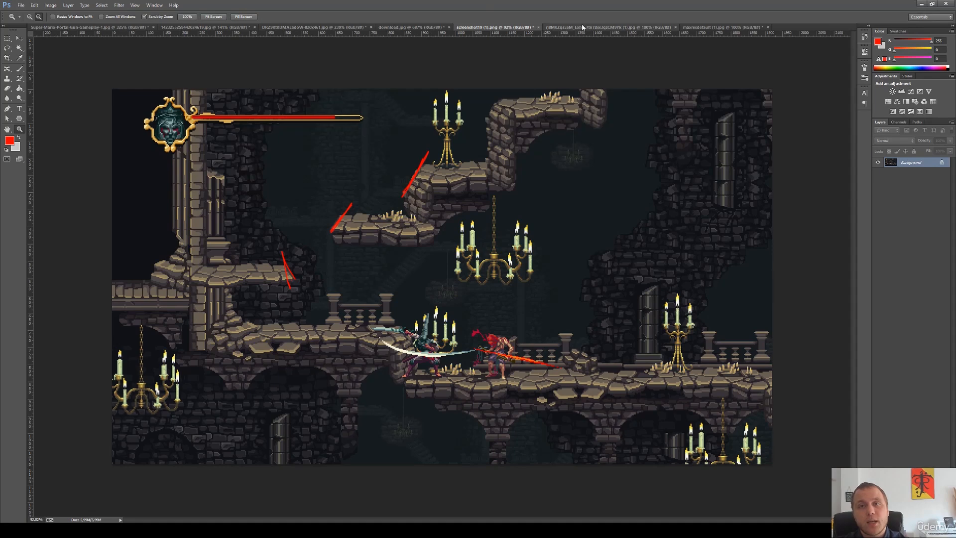
# Return to the Prince of Persia screenshot and circle the skeleton and the blond fighter in red.
pyautogui.hotkey('ctrl', 'Tab')
pyautogui.moveTo(373, 312); pyautogui.dragTo(581, 141)
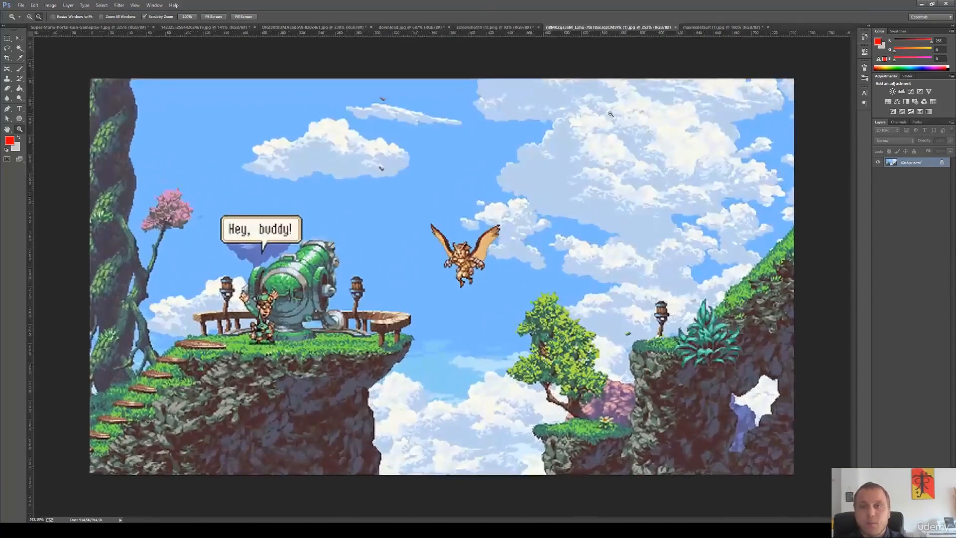
pyautogui.click(720, 30)
pyautogui.moveTo(423, 295); pyautogui.dragTo(546, 270)
pyautogui.press('b')
pyautogui.moveTo(558, 222)
pyautogui.mouseDown()
pyautogui.moveTo(519, 232)
pyautogui.moveTo(622, 311)
pyautogui.moveTo(537, 225)
pyautogui.mouseUp()
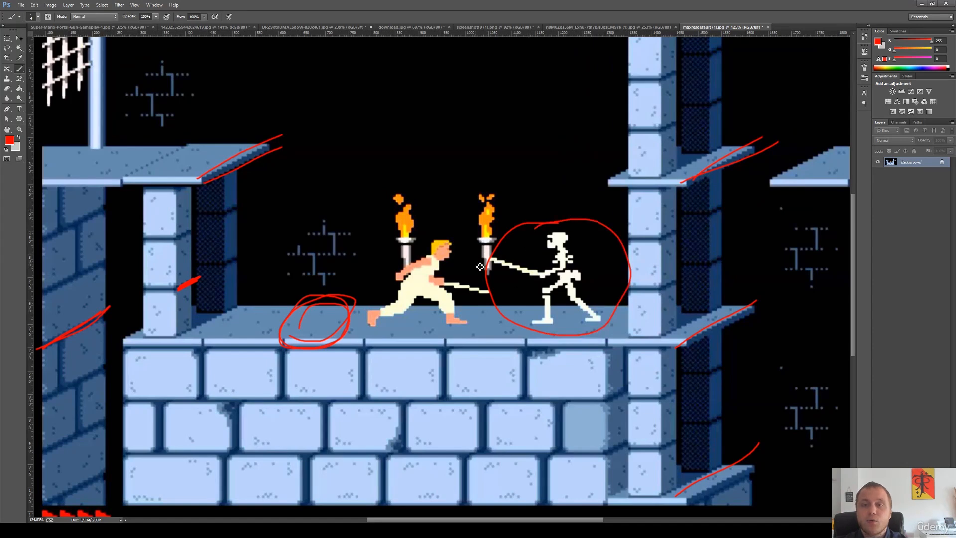
pyautogui.moveTo(433, 230)
pyautogui.mouseDown()
pyautogui.moveTo(442, 343)
pyautogui.moveTo(381, 232)
pyautogui.mouseUp()
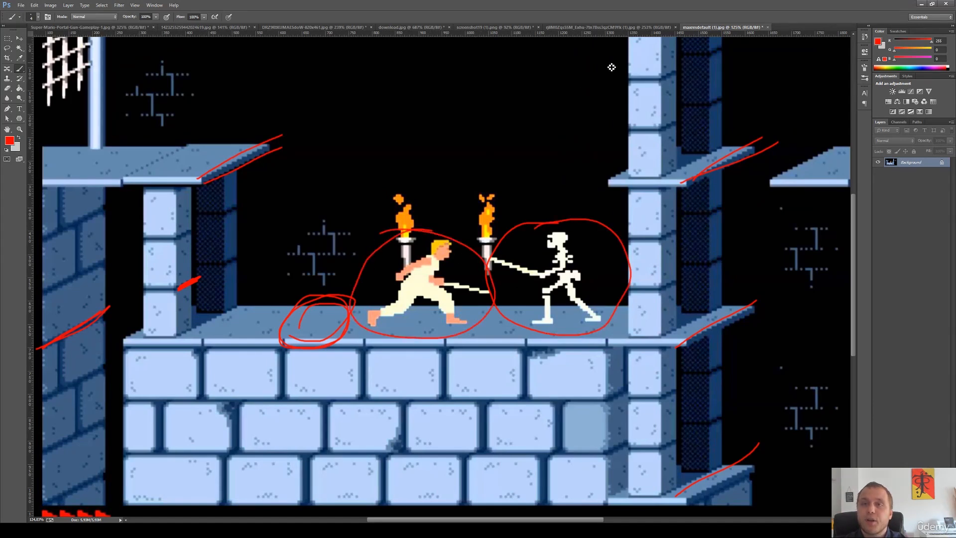
# Switch to the floating-cliff screenshot and circle the flying winged character and the waving character in red.
pyautogui.click(632, 28)
pyautogui.press('z')
pyautogui.moveTo(423, 294); pyautogui.dragTo(429, 294)
pyautogui.press('b')
pyautogui.moveTo(428, 186)
pyautogui.mouseDown()
pyautogui.moveTo(425, 269)
pyautogui.moveTo(523, 188)
pyautogui.moveTo(442, 175)
pyautogui.mouseUp()
pyautogui.moveTo(194, 288)
pyautogui.mouseDown()
pyautogui.moveTo(172, 363)
pyautogui.moveTo(150, 301)
pyautogui.mouseUp()
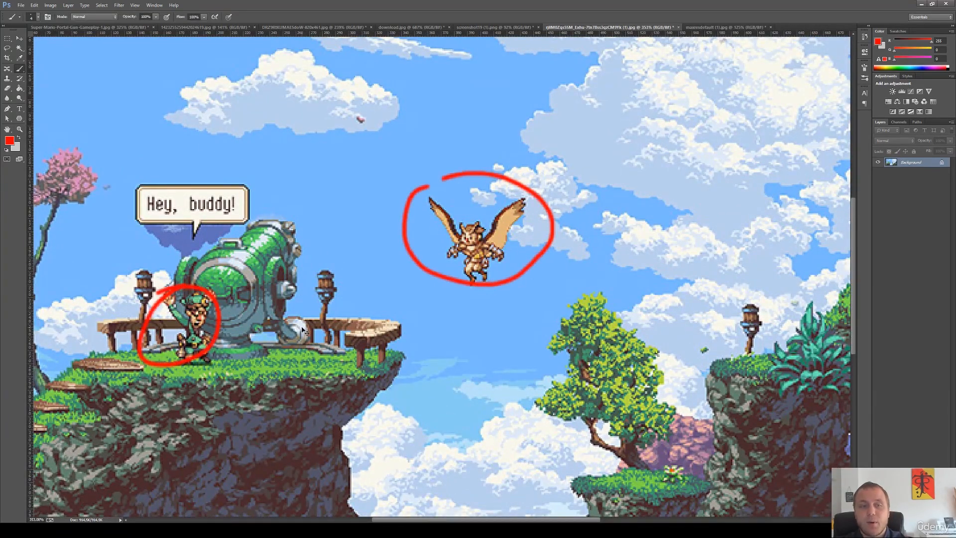
# Undo the red circles around the two characters in the floating-cliff screenshot.
pyautogui.hotkey('ctrl', 'alt', 'z')
pyautogui.hotkey('ctrl', 'alt', 'z')
pyautogui.press('z')
pyautogui.moveTo(401, 310); pyautogui.dragTo(381, 309)
pyautogui.click(142, 28)
pyautogui.click(631, 29)
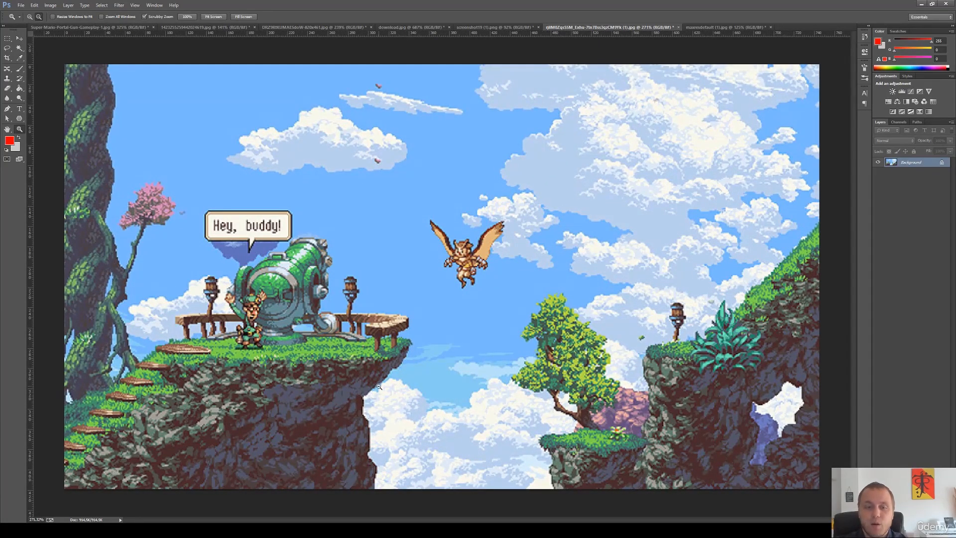
# Circle the cliff's grassy top in red and mark the rock face beneath it with rough red outlines.
pyautogui.press('b')
pyautogui.moveTo(403, 366)
pyautogui.mouseDown()
pyautogui.moveTo(370, 381)
pyautogui.moveTo(329, 375)
pyautogui.moveTo(392, 359)
pyautogui.moveTo(337, 375)
pyautogui.mouseUp()
pyautogui.hotkey('ctrl', 'z')
pyautogui.moveTo(183, 350)
pyautogui.mouseDown()
pyautogui.moveTo(218, 361)
pyautogui.moveTo(386, 365)
pyautogui.moveTo(371, 331)
pyautogui.moveTo(214, 334)
pyautogui.moveTo(199, 366)
pyautogui.moveTo(229, 367)
pyautogui.moveTo(179, 386)
pyautogui.mouseUp()
pyautogui.moveTo(267, 394)
pyautogui.mouseDown()
pyautogui.moveTo(383, 378)
pyautogui.moveTo(376, 409)
pyautogui.moveTo(288, 414)
pyautogui.moveTo(306, 398)
pyautogui.moveTo(379, 376)
pyautogui.moveTo(342, 367)
pyautogui.moveTo(274, 389)
pyautogui.moveTo(391, 380)
pyautogui.moveTo(323, 361)
pyautogui.moveTo(344, 377)
pyautogui.mouseUp()
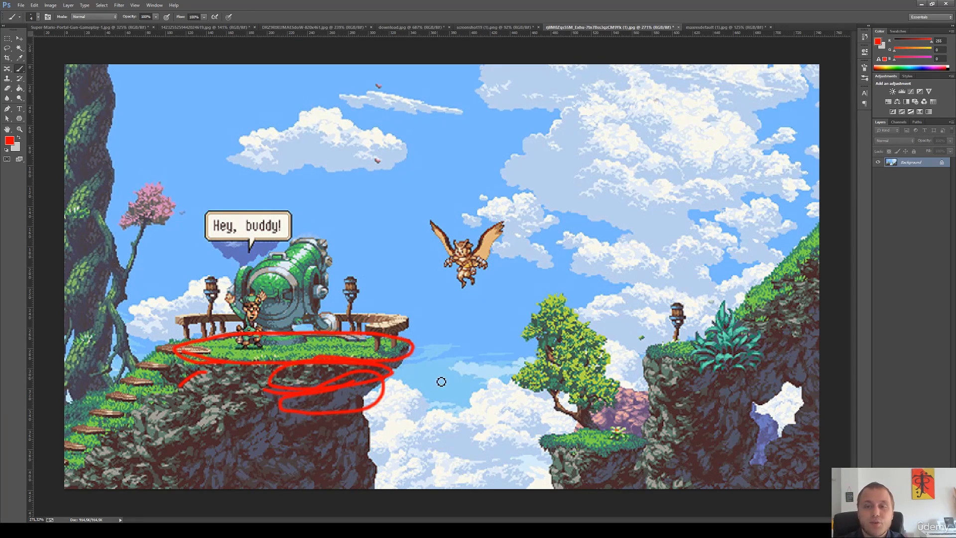
# Undo the red marks on the cliff's grassy top and rock face.
pyautogui.press('z')
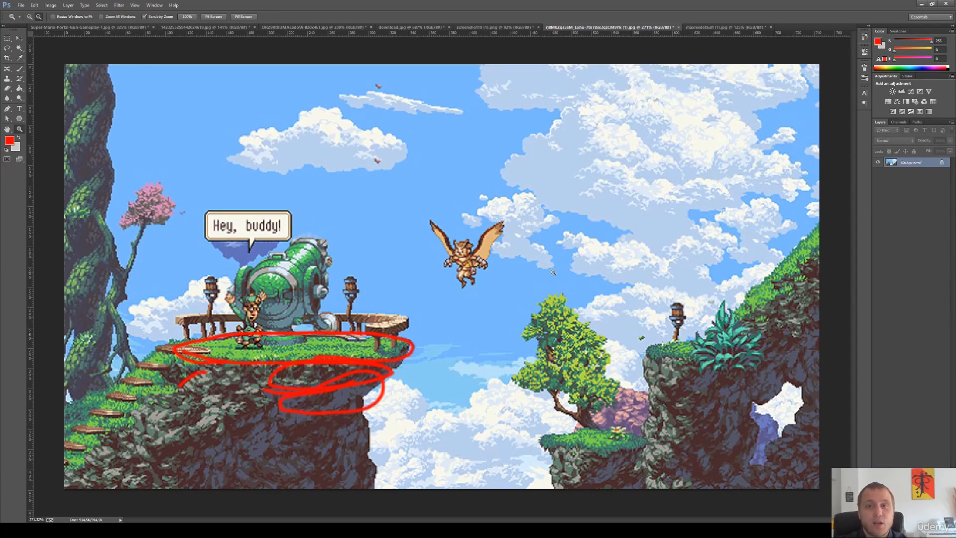
pyautogui.moveTo(658, 363); pyautogui.dragTo(684, 389)
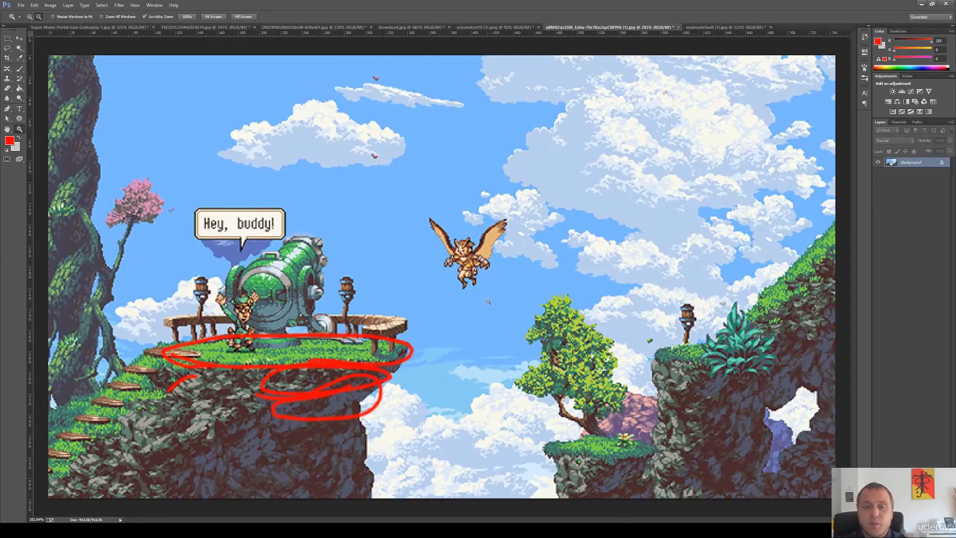
pyautogui.hotkey('ctrl', 'z')
pyautogui.hotkey('ctrl', 'alt', 'z')
pyautogui.hotkey('ctrl', 'alt', 'z')
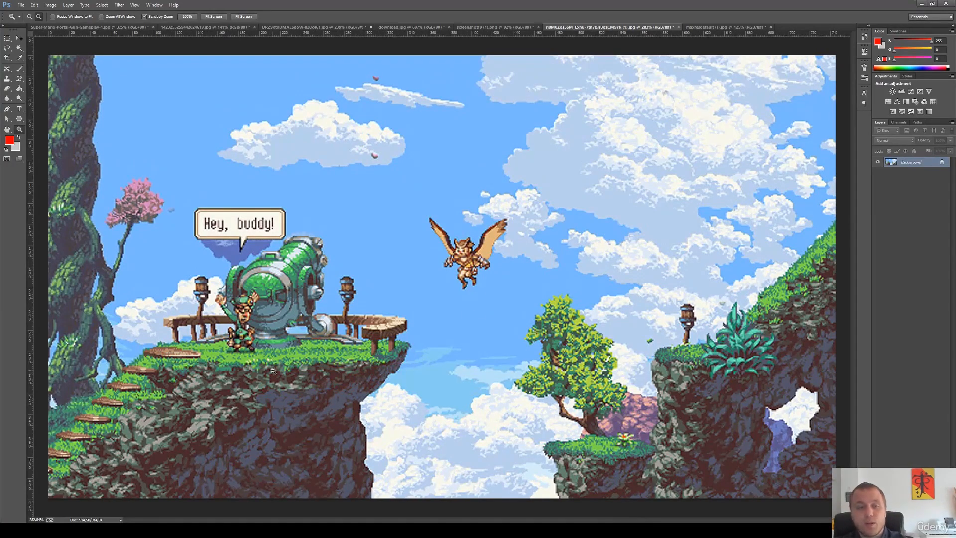
# Switch to the Slain title screenshot and draw a straight red line along the ground from the swordsman to the image's far edge.
pyautogui.click(112, 26)
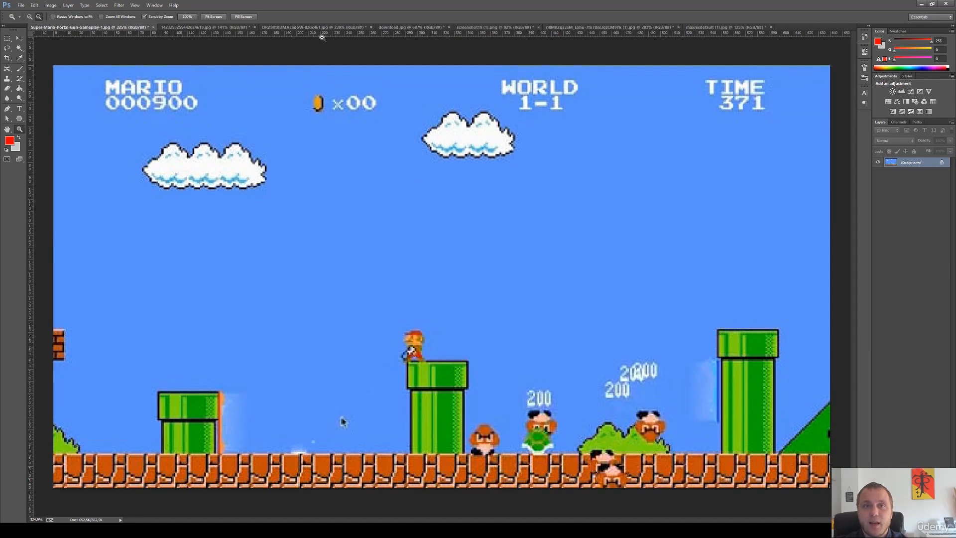
pyautogui.click(361, 26)
pyautogui.press('b')
pyautogui.moveTo(255, 451); pyautogui.dragTo(819, 453)
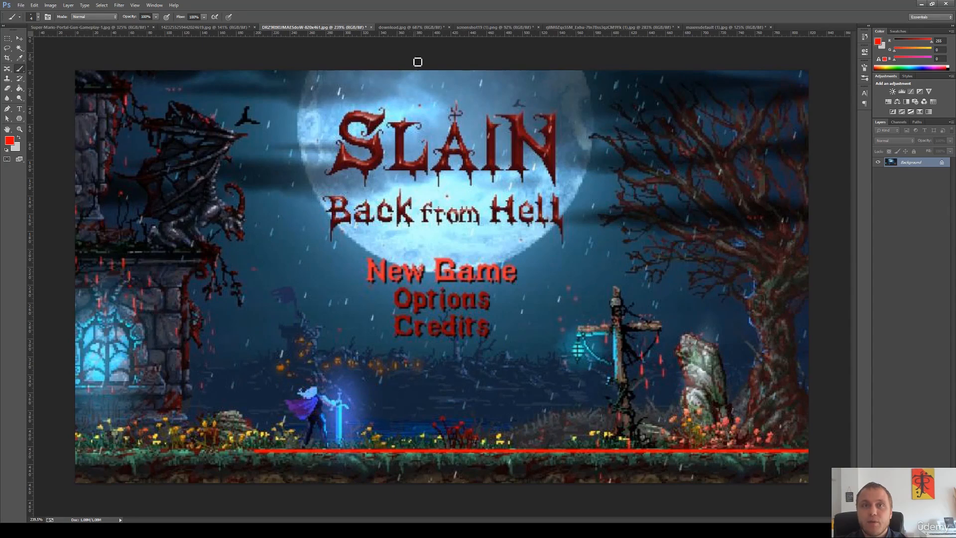
# Compare the other platformer screenshots and circle the grassy cliff top under the green machine in red in the floating-cliff image.
pyautogui.click(633, 25)
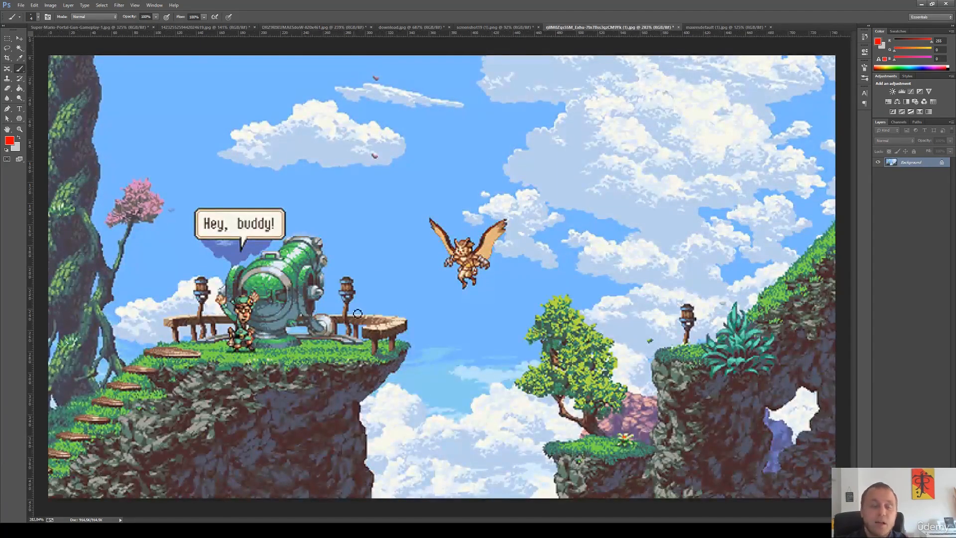
pyautogui.click(519, 27)
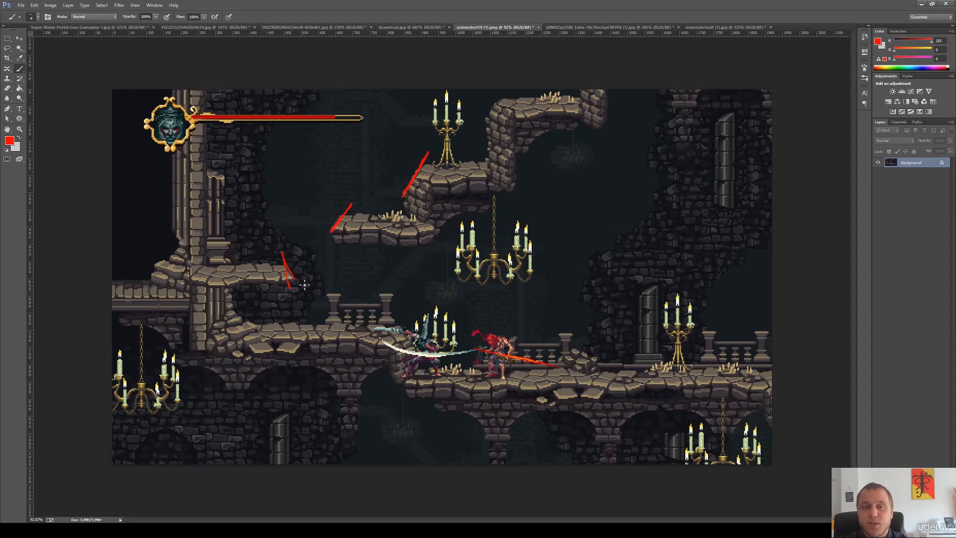
pyautogui.click(725, 27)
pyautogui.moveTo(667, 336)
pyautogui.mouseDown()
pyautogui.moveTo(693, 349)
pyautogui.moveTo(777, 307)
pyautogui.moveTo(690, 348)
pyautogui.moveTo(716, 336)
pyautogui.mouseUp()
pyautogui.click(411, 27)
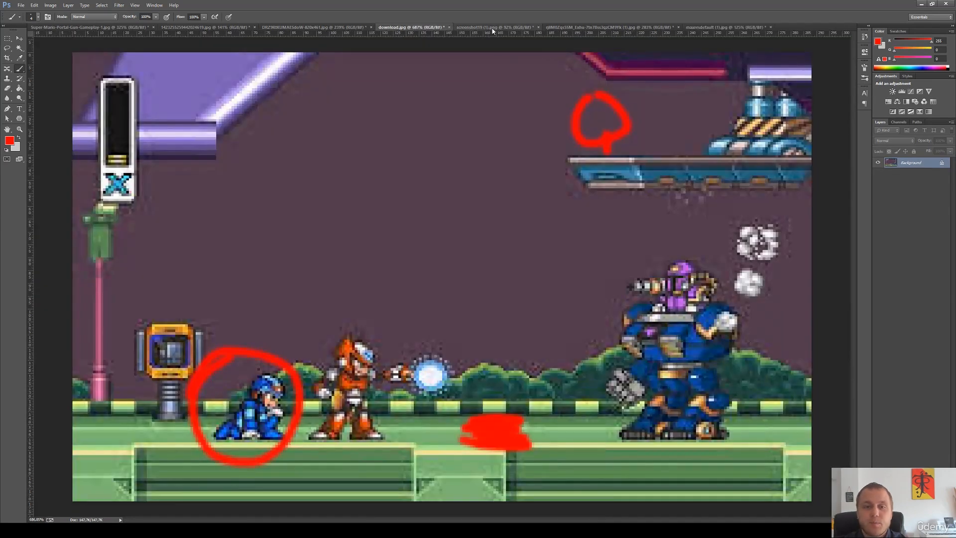
pyautogui.moveTo(452, 275); pyautogui.dragTo(458, 278)
pyautogui.moveTo(592, 188); pyautogui.dragTo(556, 140)
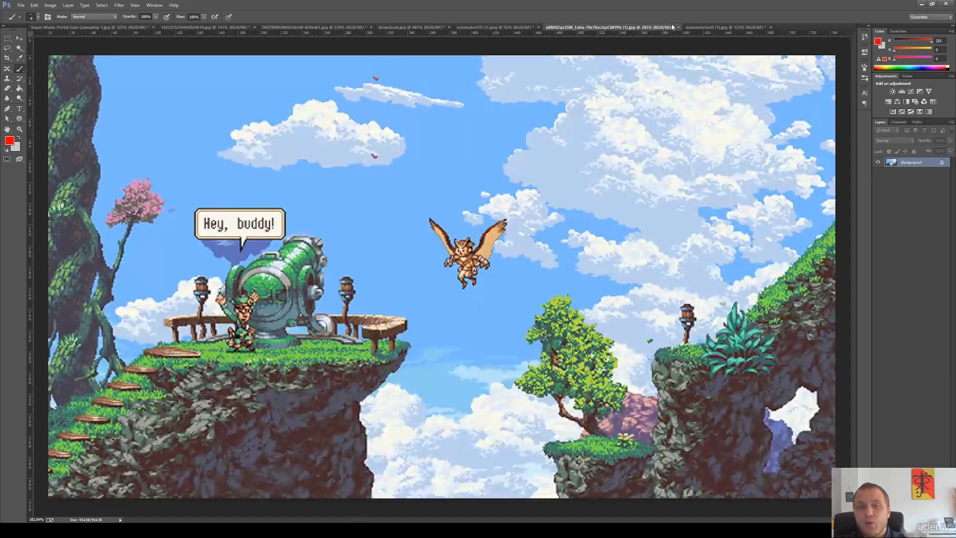
pyautogui.click(663, 27)
pyautogui.moveTo(198, 362)
pyautogui.mouseDown()
pyautogui.moveTo(326, 370)
pyautogui.moveTo(414, 354)
pyautogui.moveTo(323, 332)
pyautogui.moveTo(208, 339)
pyautogui.moveTo(197, 368)
pyautogui.moveTo(305, 367)
pyautogui.mouseUp()
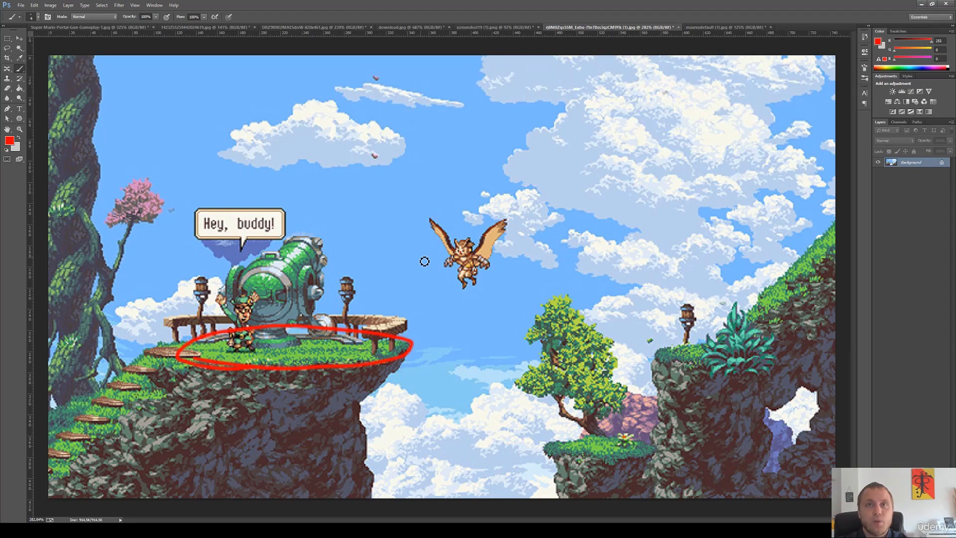
# Return to the Slain title screenshot and cover the swordsman with thick vertical red strokes.
pyautogui.click(106, 29)
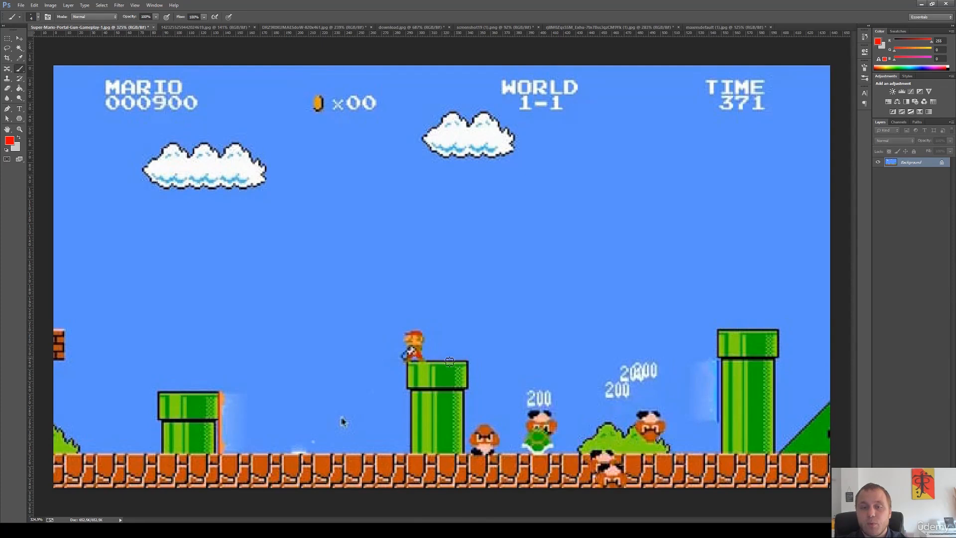
pyautogui.click(293, 28)
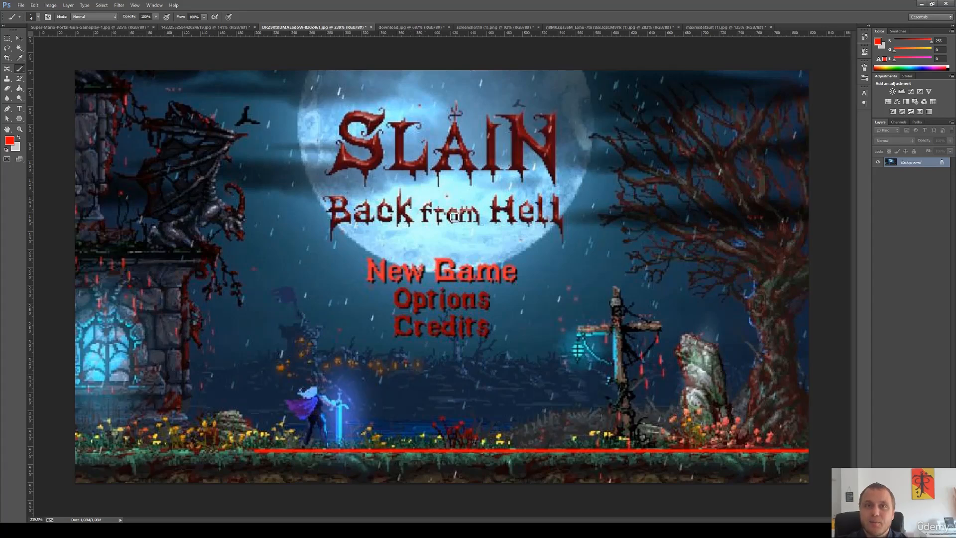
pyautogui.moveTo(319, 455)
pyautogui.mouseDown()
pyautogui.moveTo(323, 363)
pyautogui.moveTo(309, 449)
pyautogui.moveTo(315, 408)
pyautogui.moveTo(319, 453)
pyautogui.moveTo(313, 394)
pyautogui.mouseUp()
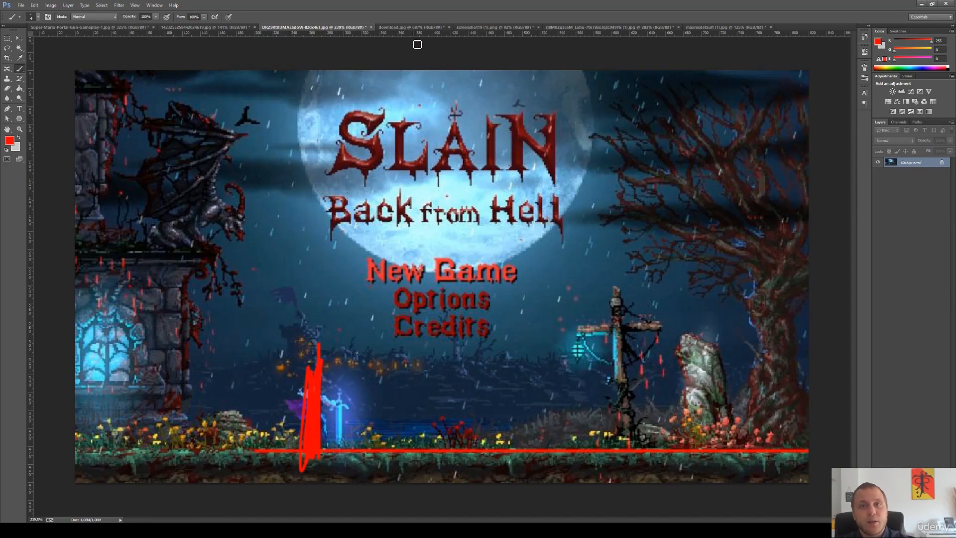
pyautogui.click(409, 27)
pyautogui.click(496, 28)
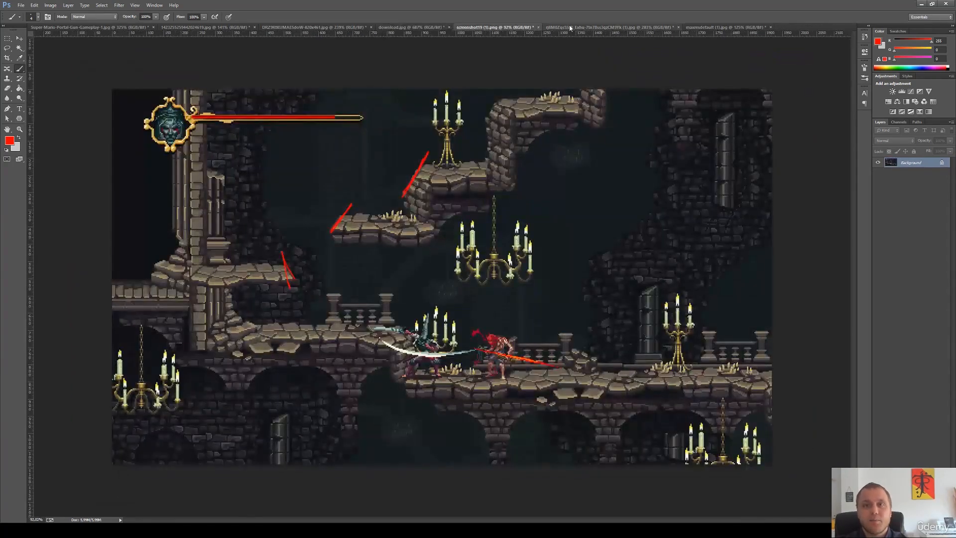
pyautogui.click(580, 27)
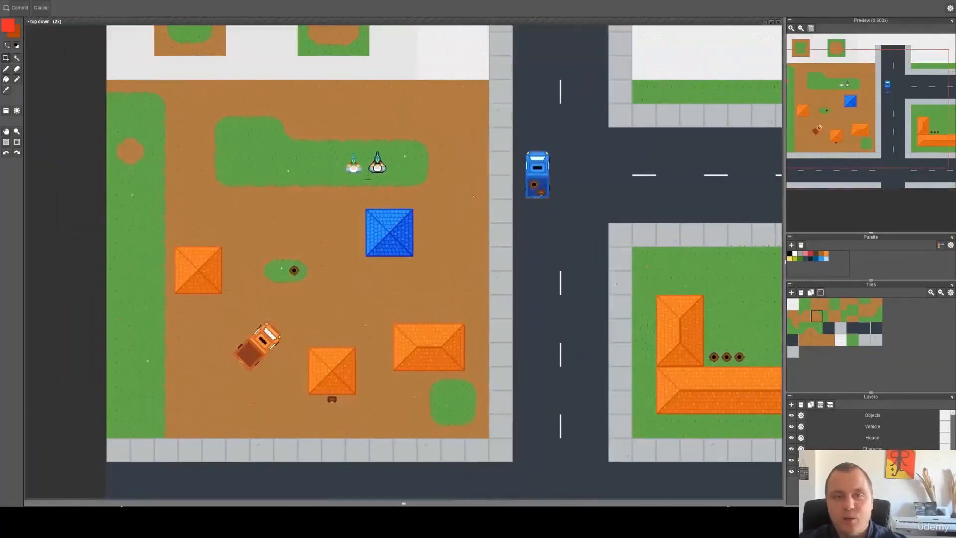
# Examine the houses, vehicles and characters around the top-down town map.
pyautogui.moveTo(352, 169); pyautogui.dragTo(408, 35)
pyautogui.moveTo(342, 122); pyautogui.dragTo(414, 204)
pyautogui.moveTo(384, 166); pyautogui.dragTo(447, 247)
pyautogui.click(464, 307)
pyautogui.moveTo(464, 309); pyautogui.dragTo(436, 297)
pyautogui.moveTo(384, 201); pyautogui.dragTo(448, 267)
pyautogui.moveTo(413, 233)
pyautogui.mouseDown()
pyautogui.moveTo(272, 258)
pyautogui.moveTo(207, 297)
pyautogui.moveTo(266, 324)
pyautogui.mouseUp()
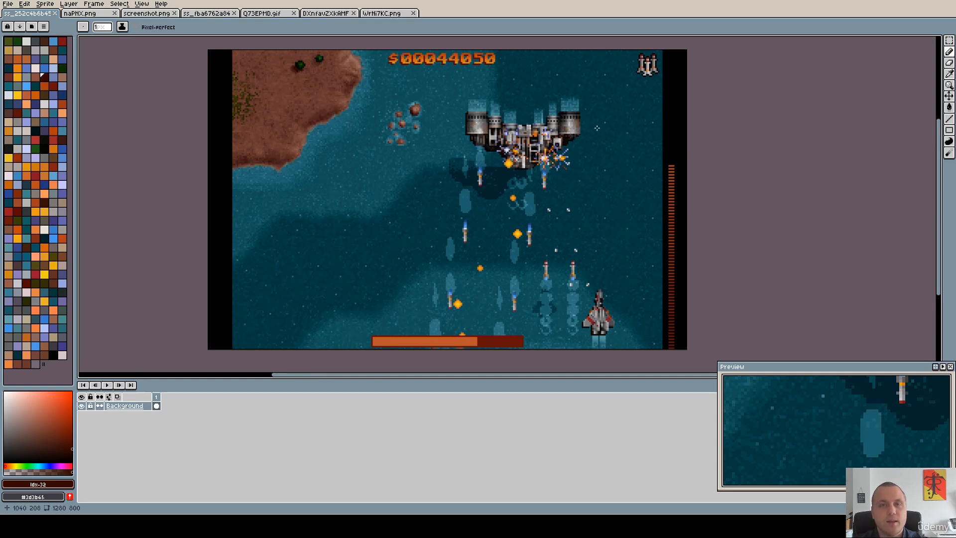
# Compare the top-down views of the farm, the zombie shooter and the aircraft shooter screenshots.
pyautogui.click(79, 13)
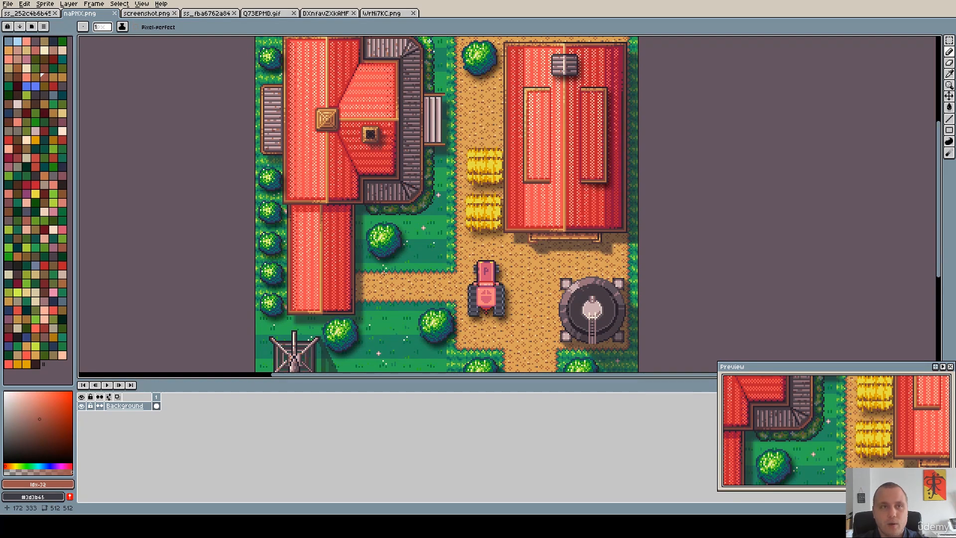
pyautogui.click(146, 13)
pyautogui.scroll(-2, 497, 195)
pyautogui.scroll(4, 447, 177)
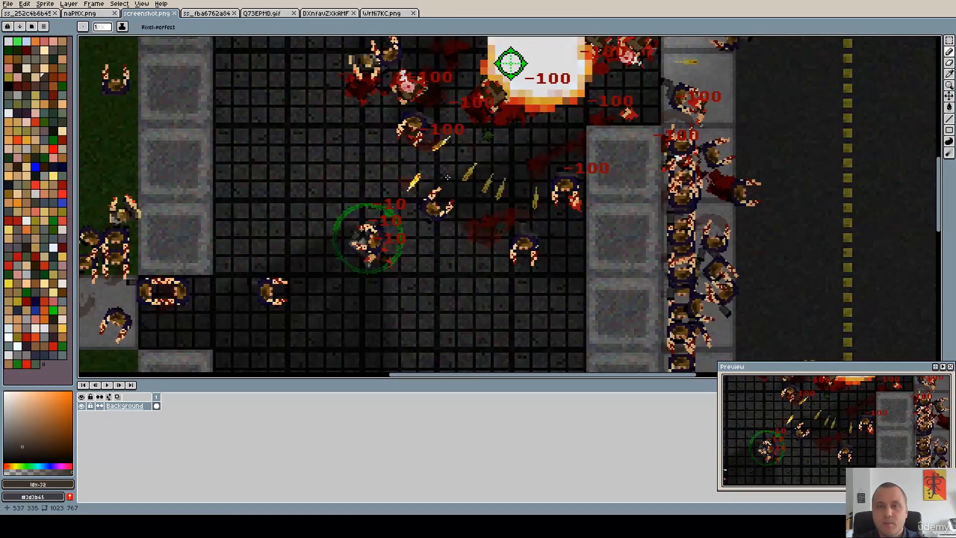
pyautogui.moveTo(492, 170); pyautogui.dragTo(552, 231)
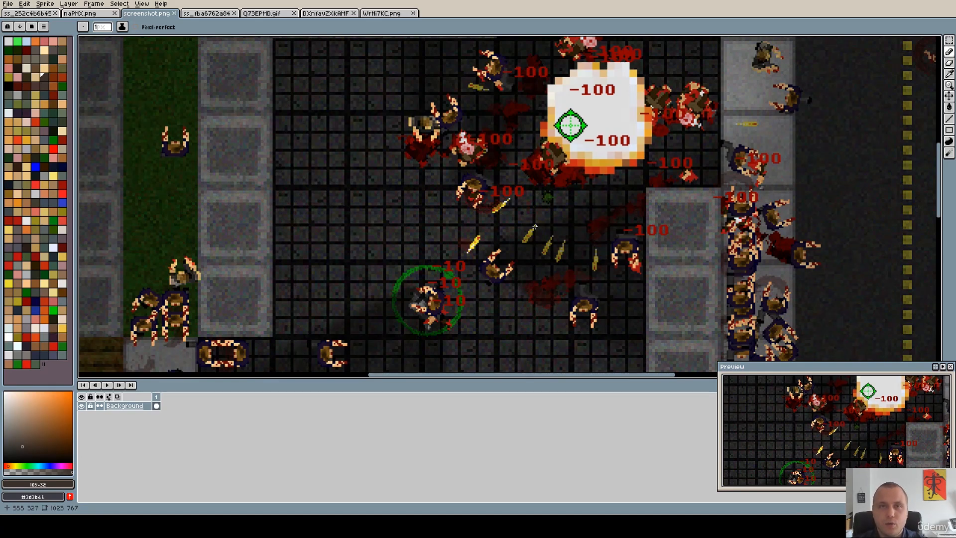
pyautogui.click(29, 15)
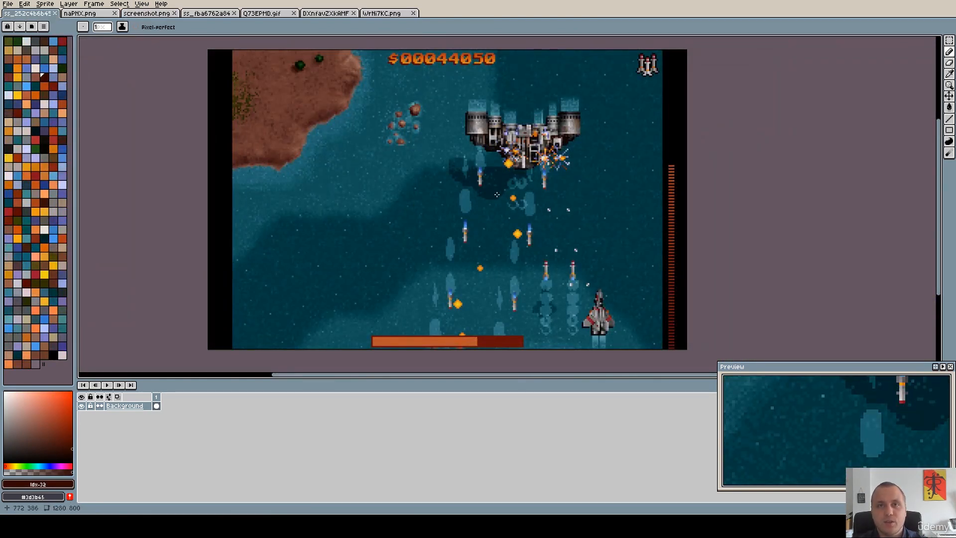
pyautogui.hotkey('ctrl', 'Tab')
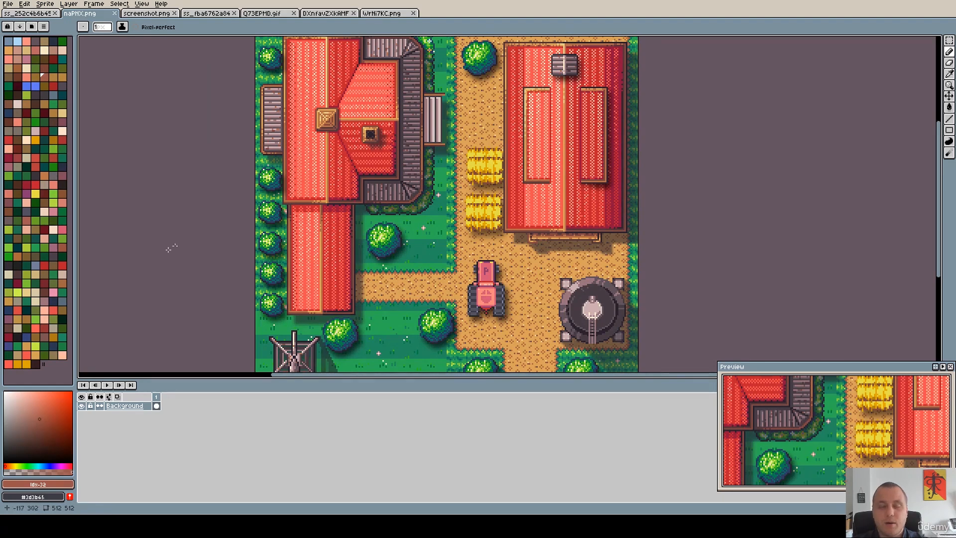
# Open the zombie shooter screenshot (screenshot.png) and outline one square sidewalk slab in bright red.
pyautogui.click(146, 14)
pyautogui.scroll(-1, 433, 166)
pyautogui.moveTo(516, 204); pyautogui.dragTo(446, 260)
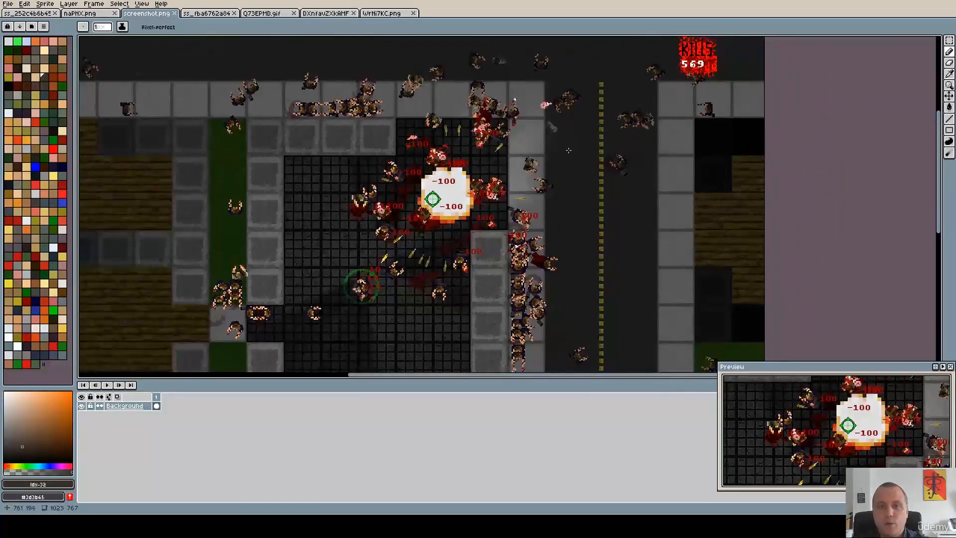
pyautogui.moveTo(469, 98); pyautogui.dragTo(418, 194)
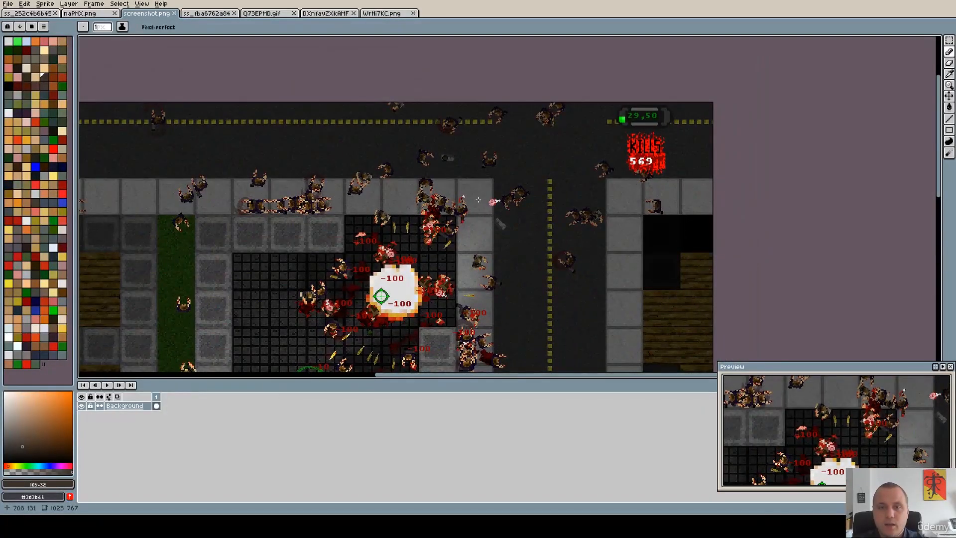
pyautogui.scroll(3, 478, 198)
pyautogui.moveTo(361, 198); pyautogui.dragTo(789, 180)
pyautogui.moveTo(180, 188); pyautogui.dragTo(666, 211)
pyautogui.moveTo(109, 237); pyautogui.dragTo(528, 233)
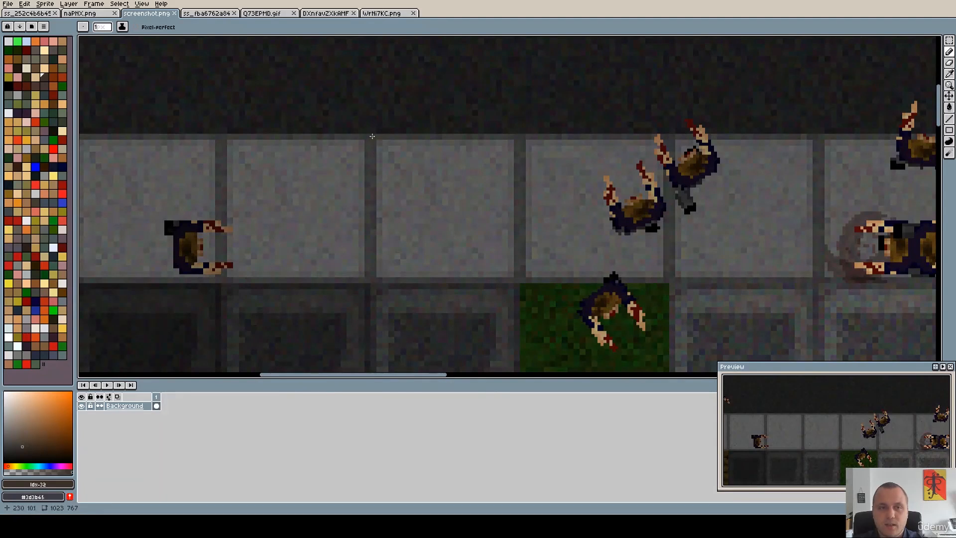
pyautogui.click(63, 194)
pyautogui.moveTo(372, 138)
pyautogui.mouseDown()
pyautogui.moveTo(370, 278)
pyautogui.moveTo(520, 275)
pyautogui.moveTo(516, 140)
pyautogui.moveTo(371, 140)
pyautogui.moveTo(386, 135)
pyautogui.mouseUp()
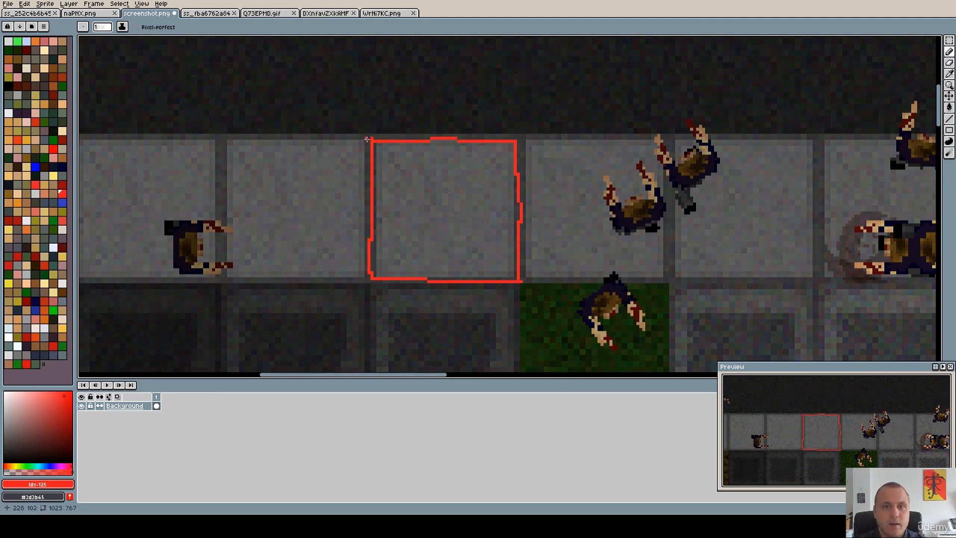
# Turn the outlined slab into a box by adding slanted red corner lines, a rear top edge and a side edge.
pyautogui.moveTo(373, 139); pyautogui.dragTo(393, 123)
pyautogui.moveTo(514, 139); pyautogui.dragTo(528, 129)
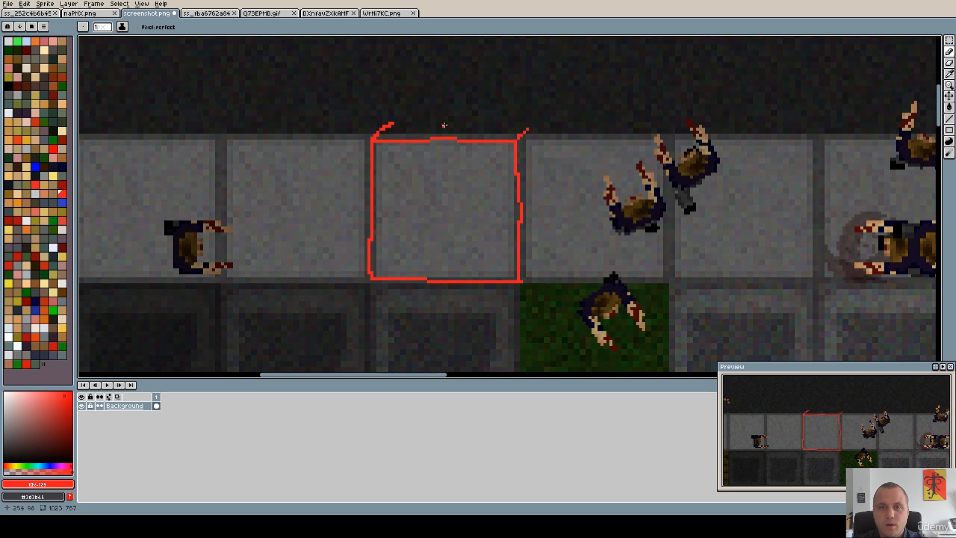
pyautogui.moveTo(390, 123); pyautogui.dragTo(528, 123)
pyautogui.moveTo(528, 280)
pyautogui.mouseDown()
pyautogui.moveTo(538, 190)
pyautogui.moveTo(529, 124)
pyautogui.mouseUp()
pyautogui.scroll(-3, 481, 211)
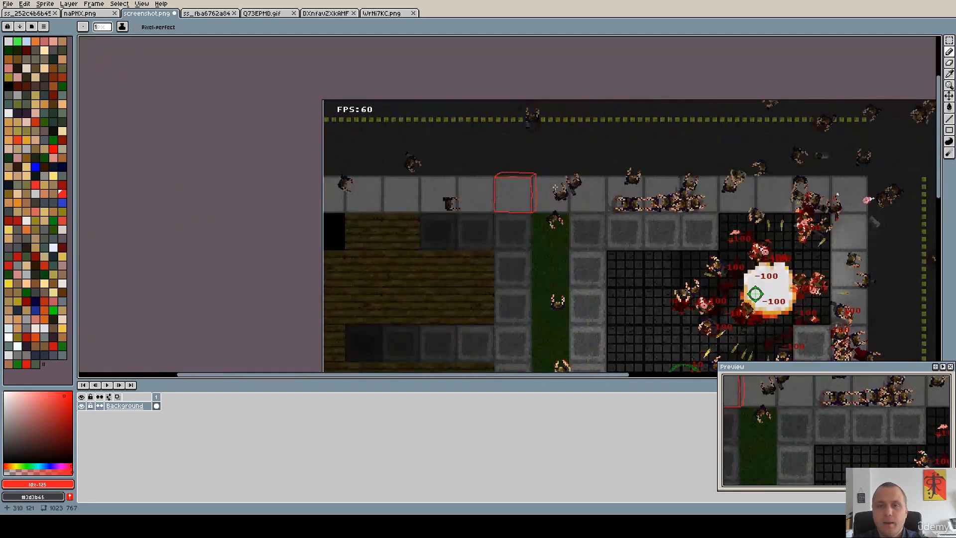
# Undo the remaining red box lines drawn around the sidewalk slab and return to the Pencil tool.
pyautogui.press('v')
pyautogui.hotkey('ctrl', 'z')
pyautogui.hotkey('ctrl', 'z')
pyautogui.hotkey('ctrl', 'z')
pyautogui.press('b')
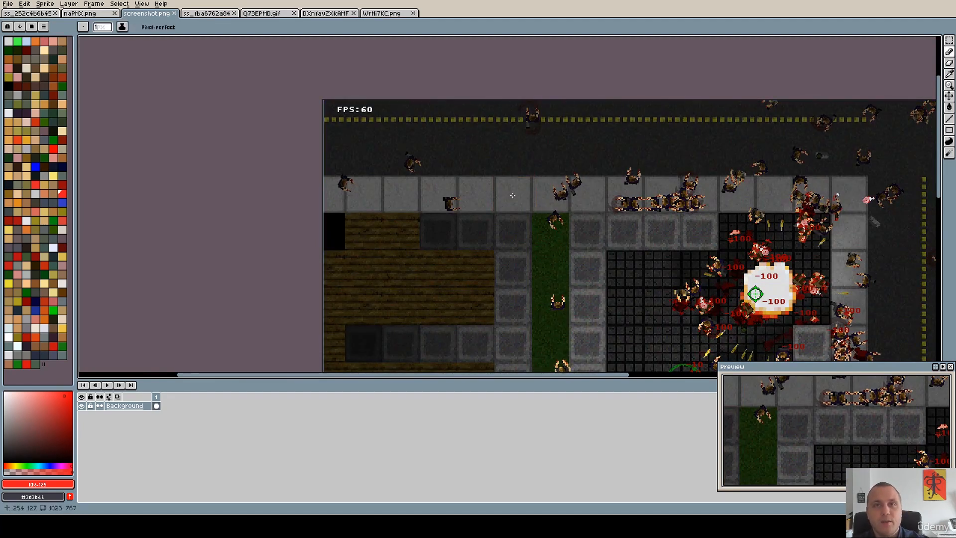
# Examine the zombies on the sidewalk, street and tiled floor, ending on one zombie's head and arms close up.
pyautogui.scroll(2, 529, 204)
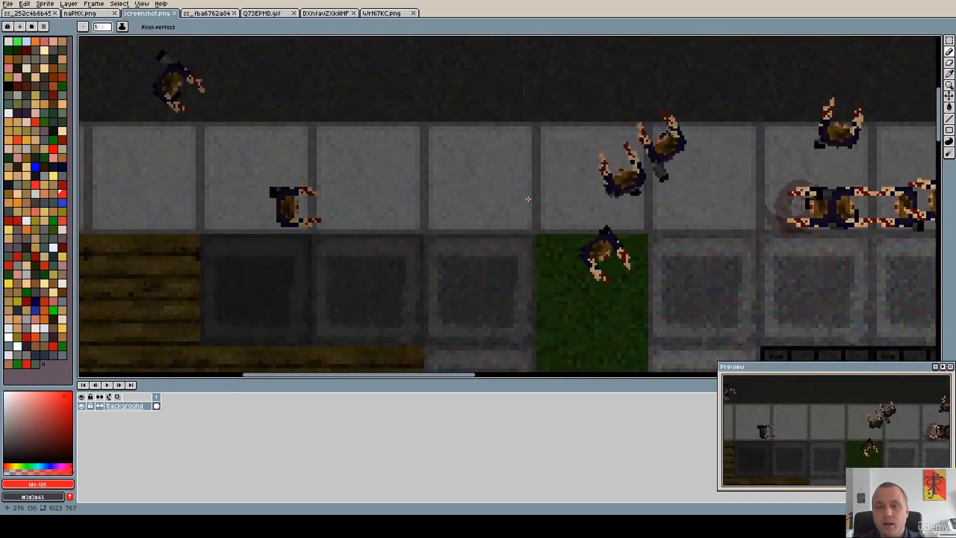
pyautogui.scroll(-1, 525, 198)
pyautogui.moveTo(563, 248); pyautogui.dragTo(274, 142)
pyautogui.moveTo(418, 209); pyautogui.dragTo(343, 263)
pyautogui.moveTo(539, 200); pyautogui.dragTo(243, 273)
pyautogui.moveTo(401, 244); pyautogui.dragTo(368, 244)
pyautogui.moveTo(323, 269); pyautogui.dragTo(344, 114)
pyautogui.moveTo(369, 244); pyautogui.dragTo(350, 174)
pyautogui.moveTo(383, 274); pyautogui.dragTo(338, 169)
pyautogui.moveTo(351, 269)
pyautogui.mouseDown()
pyautogui.moveTo(536, 176)
pyautogui.moveTo(694, 167)
pyautogui.mouseUp()
pyautogui.moveTo(491, 209); pyautogui.dragTo(346, 237)
pyautogui.scroll(3, 455, 187)
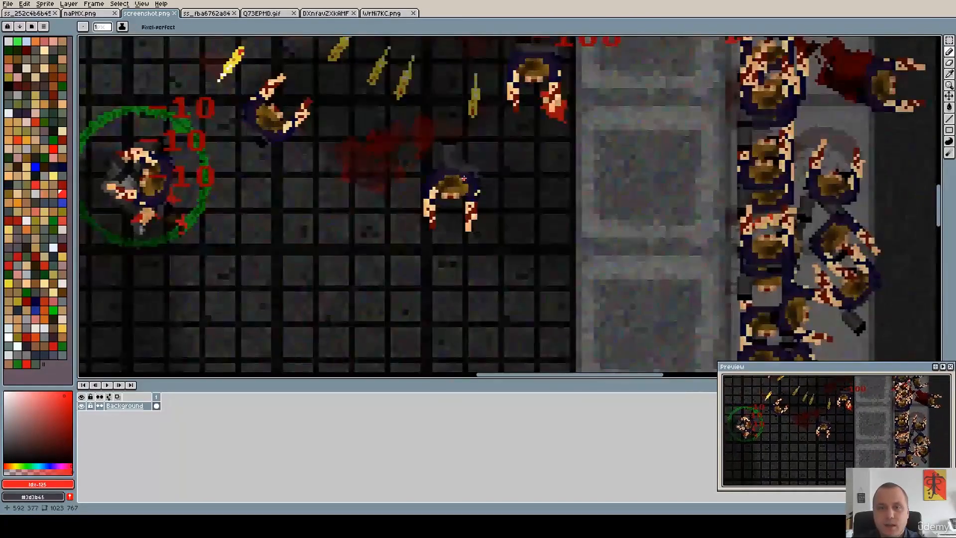
pyautogui.scroll(1, 448, 186)
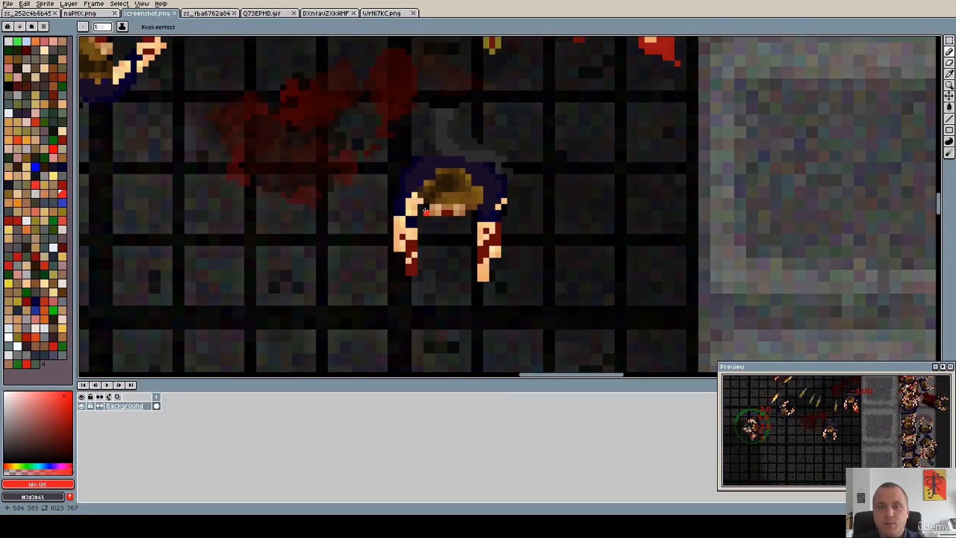
# Examine the whole zombie shooter map, including its wooden floors, wall blocks, grass strips, street and player area.
pyautogui.scroll(-2, 427, 211)
pyautogui.scroll(-2, 457, 224)
pyautogui.moveTo(457, 224); pyautogui.dragTo(462, 261)
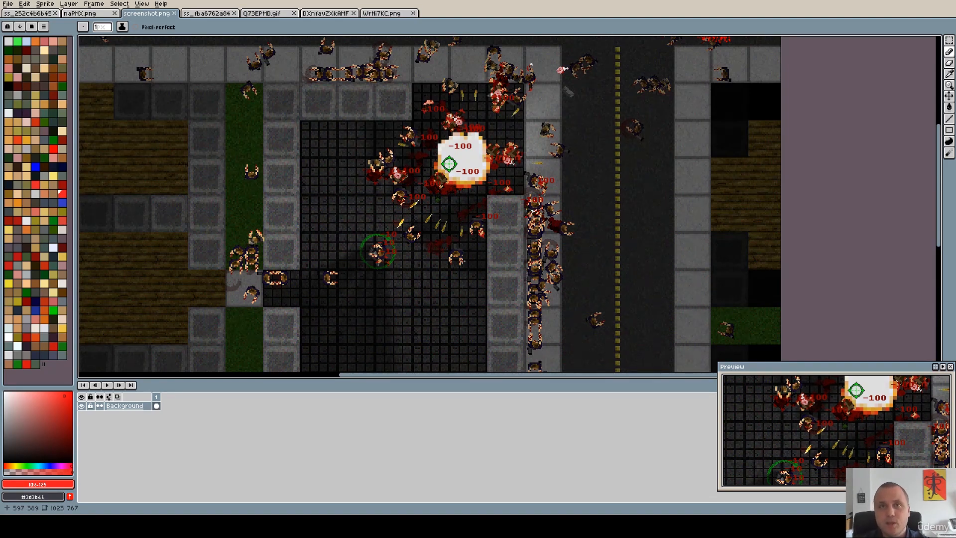
pyautogui.scroll(-1, 453, 260)
pyautogui.moveTo(419, 263); pyautogui.dragTo(450, 197)
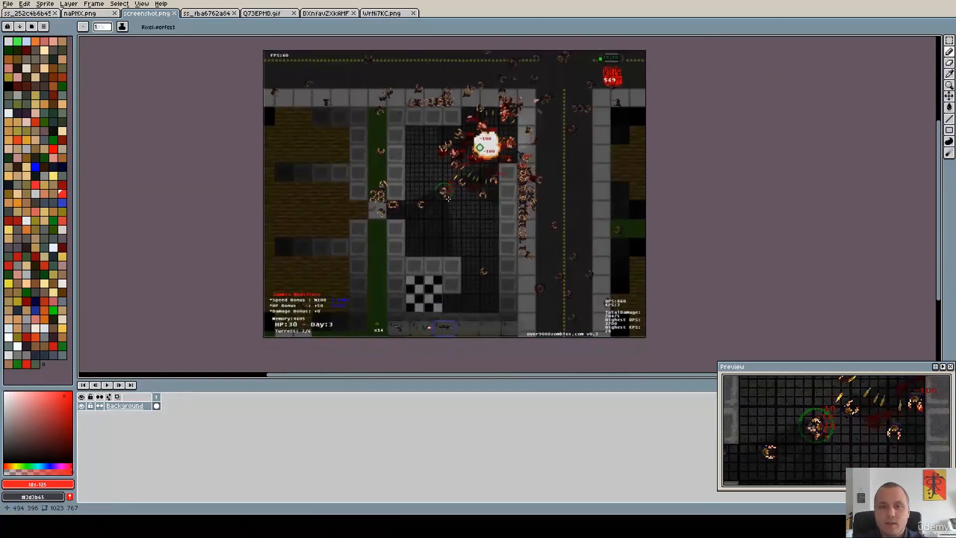
pyautogui.scroll(1, 449, 196)
pyautogui.moveTo(273, 170); pyautogui.dragTo(386, 210)
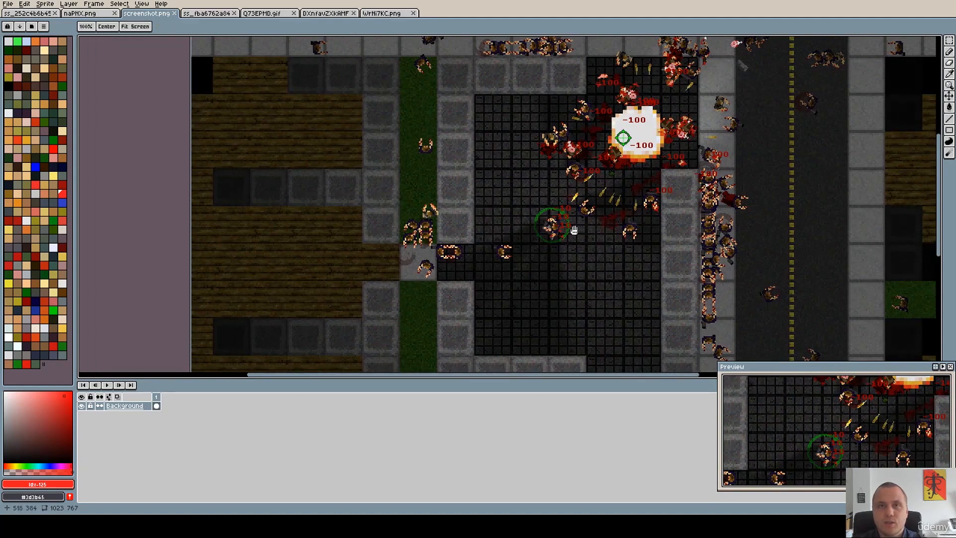
pyautogui.moveTo(578, 231); pyautogui.dragTo(499, 209)
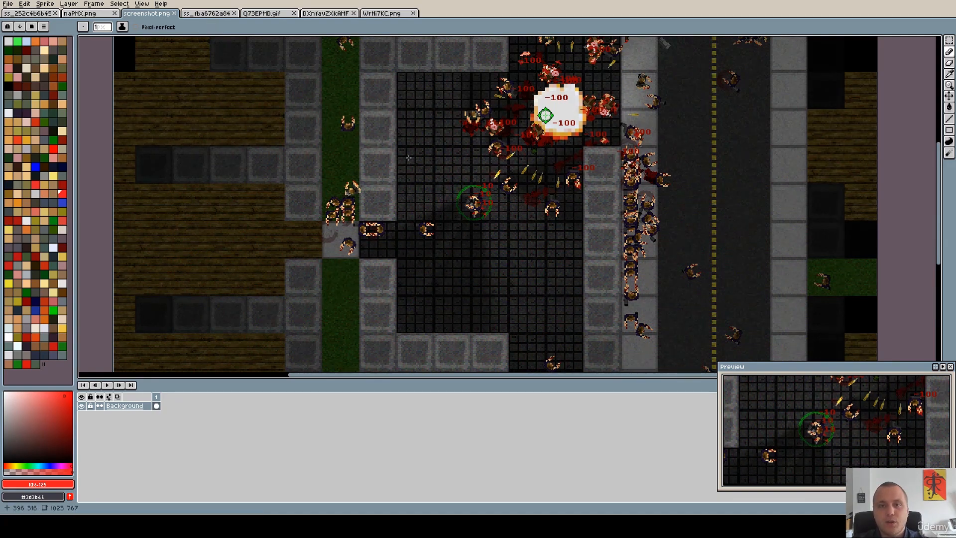
pyautogui.moveTo(528, 199); pyautogui.dragTo(453, 282)
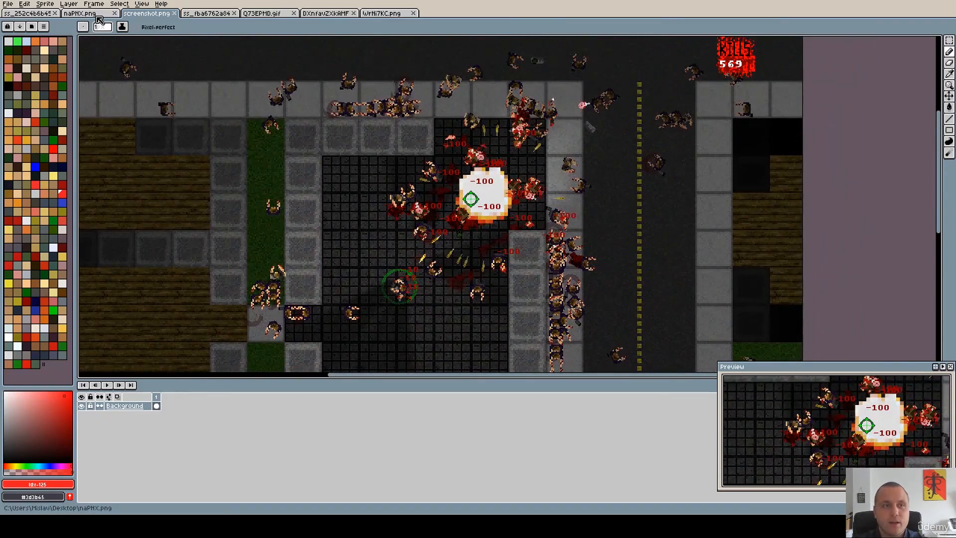
# Compare the farm and aircraft shooter screenshots with the zombie shooter map.
pyautogui.click(98, 15)
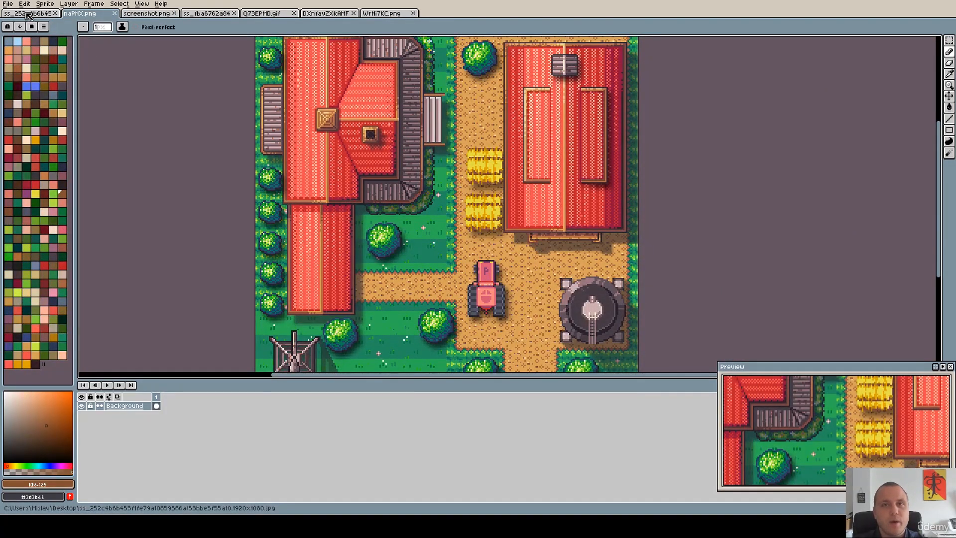
pyautogui.click(28, 15)
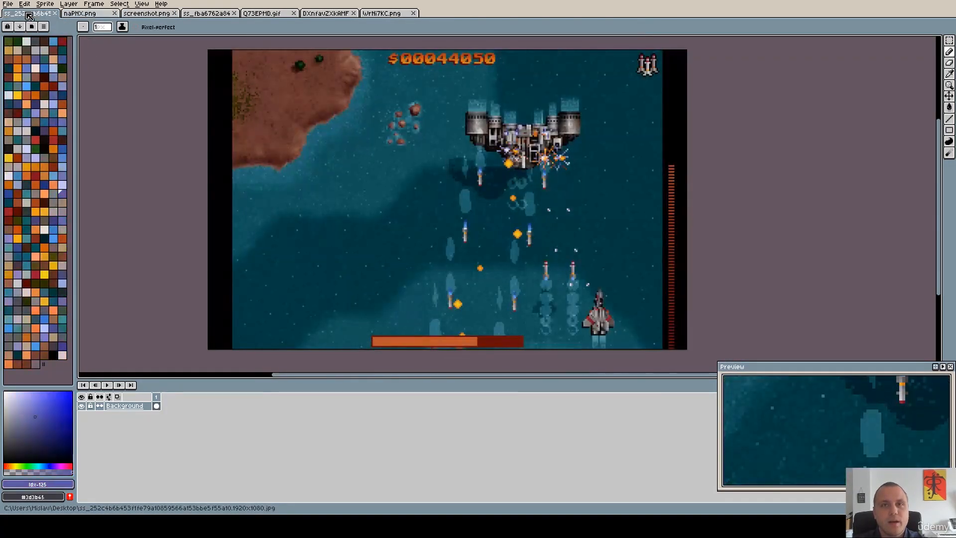
pyautogui.click(151, 15)
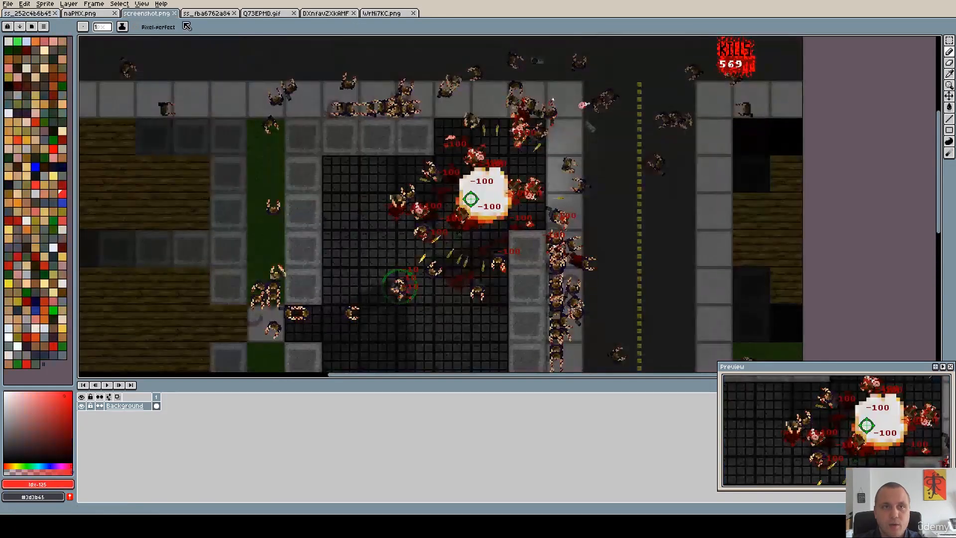
# Open the blue ruins screenshot with the pink trees and examine the fronts and tops of its stone pillars.
pyautogui.click(213, 15)
pyautogui.moveTo(536, 174); pyautogui.dragTo(524, 168)
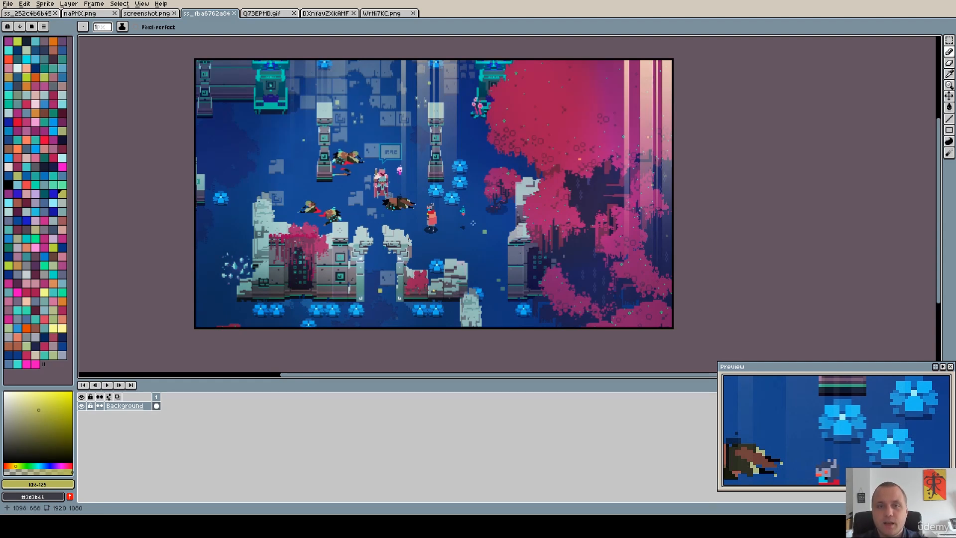
pyautogui.scroll(1, 427, 159)
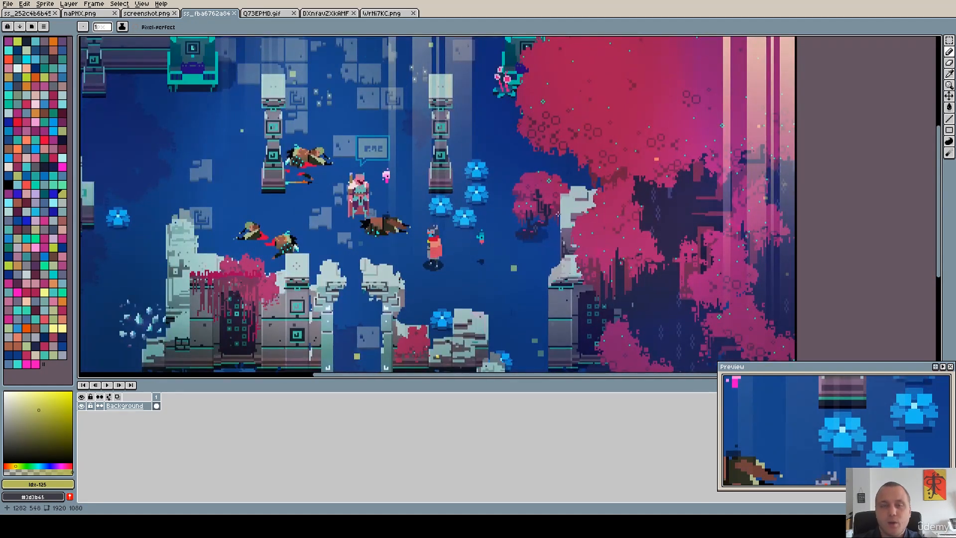
pyautogui.moveTo(477, 191); pyautogui.dragTo(481, 228)
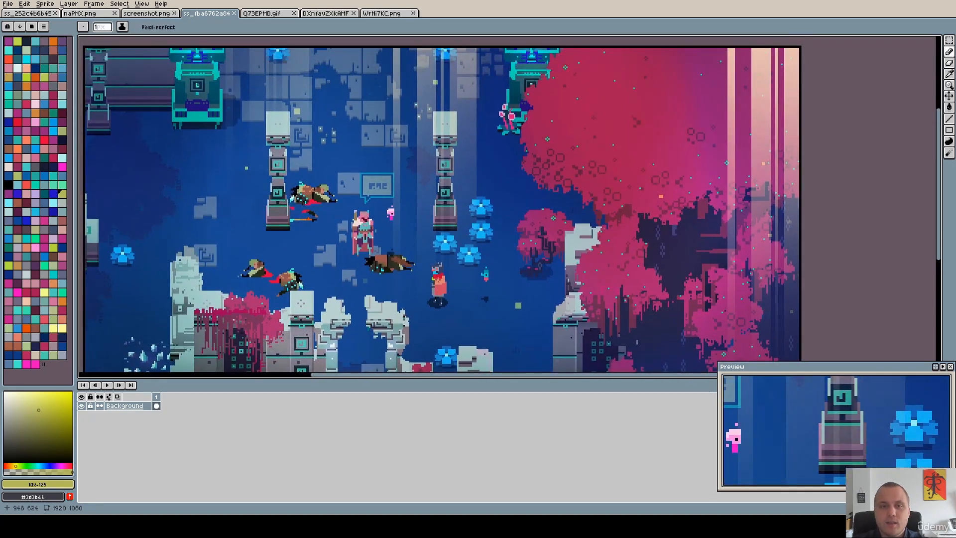
pyautogui.scroll(2, 447, 197)
pyautogui.moveTo(441, 77); pyautogui.dragTo(432, 125)
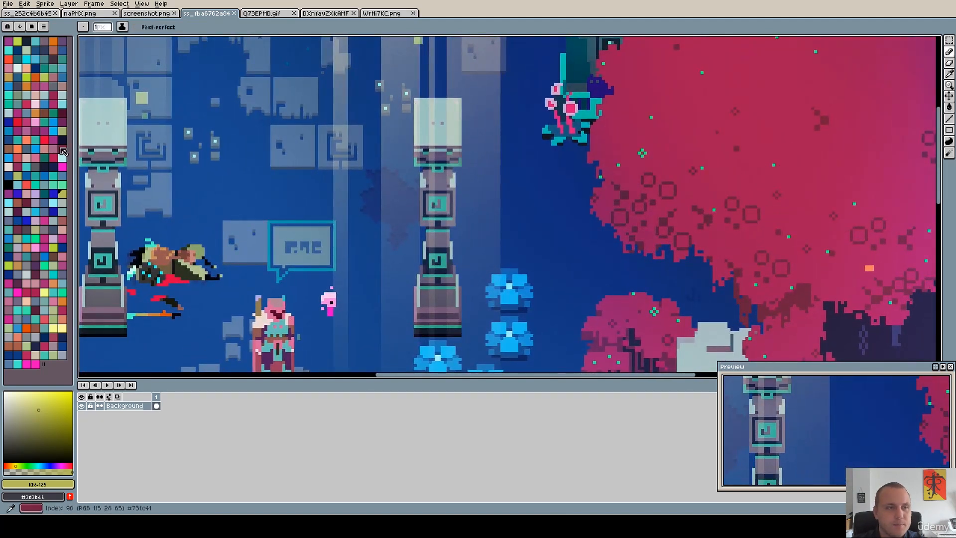
# Try to outline the pale top face of the pillar beside the blue flowers in yellow-green.
pyautogui.click(61, 104)
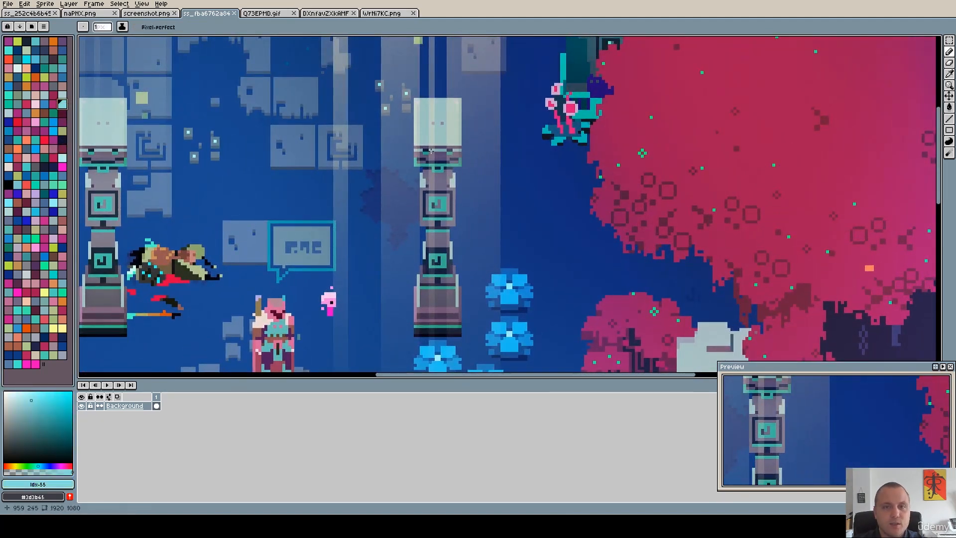
pyautogui.moveTo(504, 122); pyautogui.dragTo(506, 146)
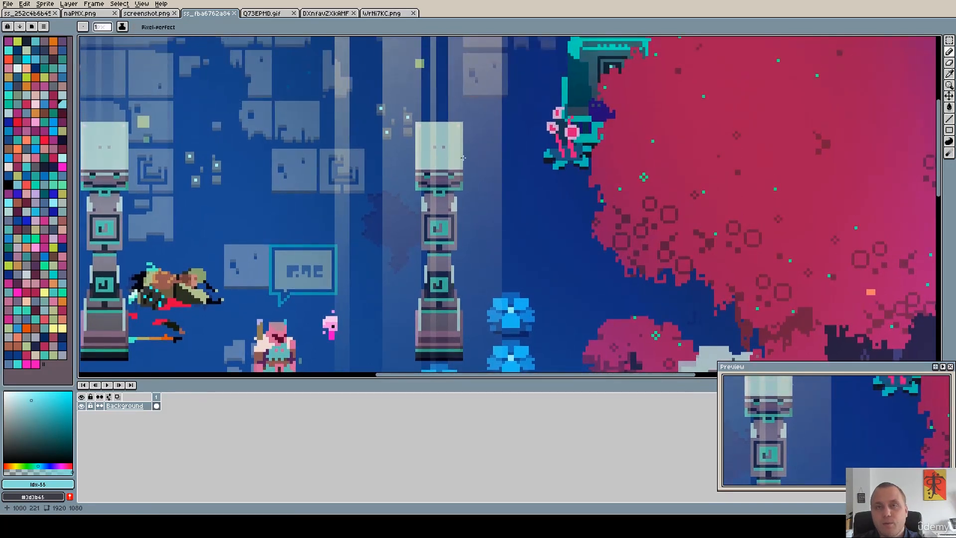
pyautogui.click(52, 247)
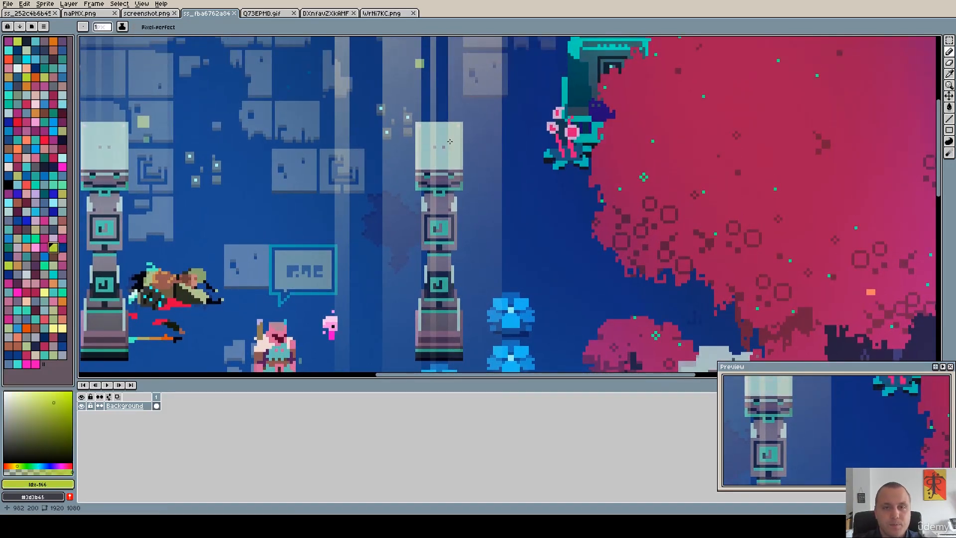
pyautogui.moveTo(415, 119)
pyautogui.mouseDown()
pyautogui.moveTo(422, 170)
pyautogui.moveTo(477, 143)
pyautogui.moveTo(414, 121)
pyautogui.moveTo(476, 142)
pyautogui.moveTo(405, 160)
pyautogui.moveTo(437, 116)
pyautogui.moveTo(482, 155)
pyautogui.mouseUp()
pyautogui.hotkey('ctrl', 'z')
pyautogui.scroll(3, 489, 160)
pyautogui.scroll(-4, 400, 241)
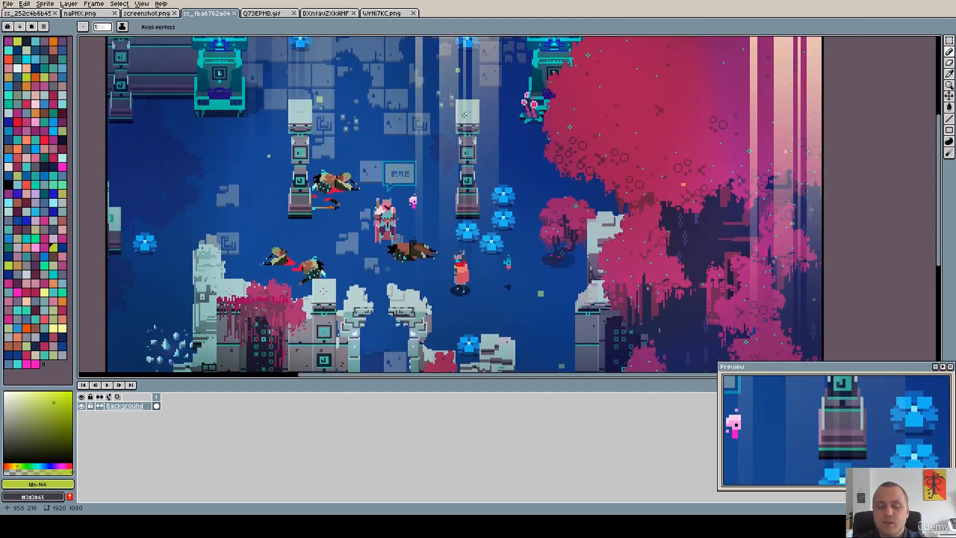
pyautogui.moveTo(467, 162); pyautogui.dragTo(463, 133)
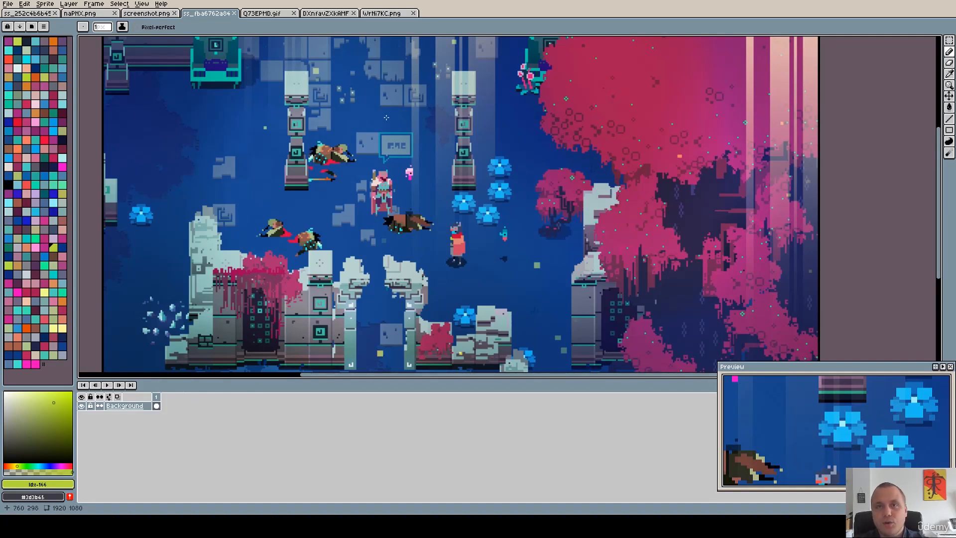
# Open the top-down run cycle guide, and read through the top-down houses guide down to its footer advice.
pyautogui.click(268, 14)
pyautogui.scroll(3, 401, 111)
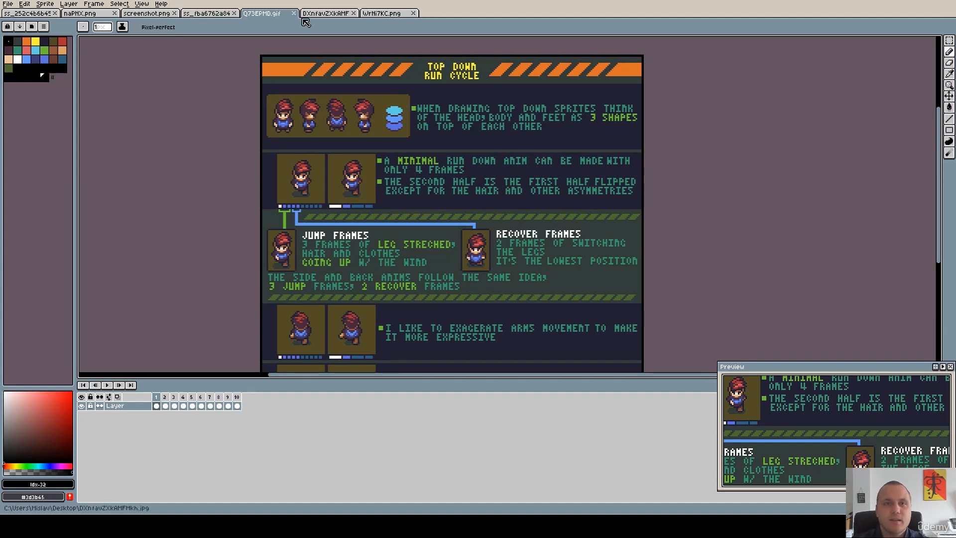
pyautogui.click(319, 14)
pyautogui.moveTo(523, 207); pyautogui.dragTo(499, 195)
pyautogui.moveTo(440, 173); pyautogui.dragTo(438, 229)
pyautogui.moveTo(452, 182); pyautogui.dragTo(444, 149)
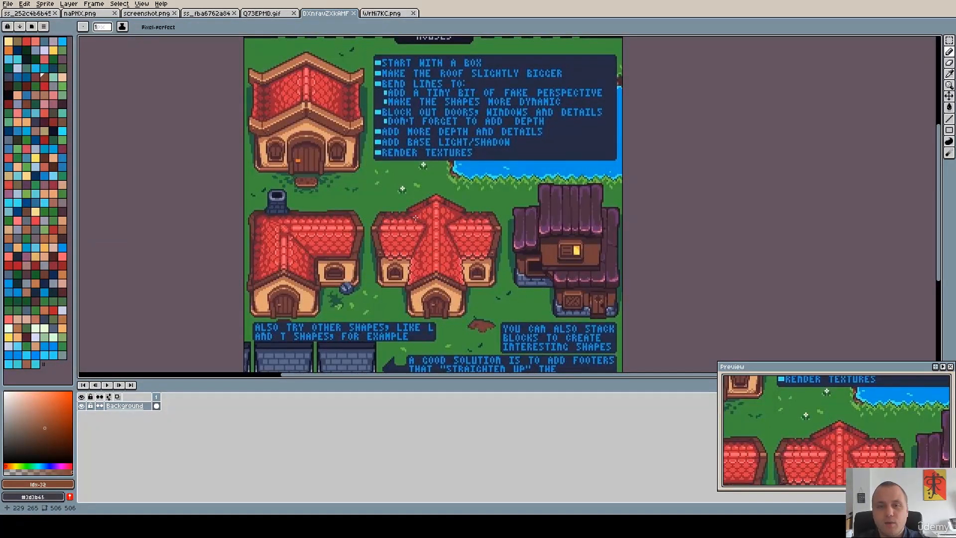
pyautogui.scroll(-3, 436, 205)
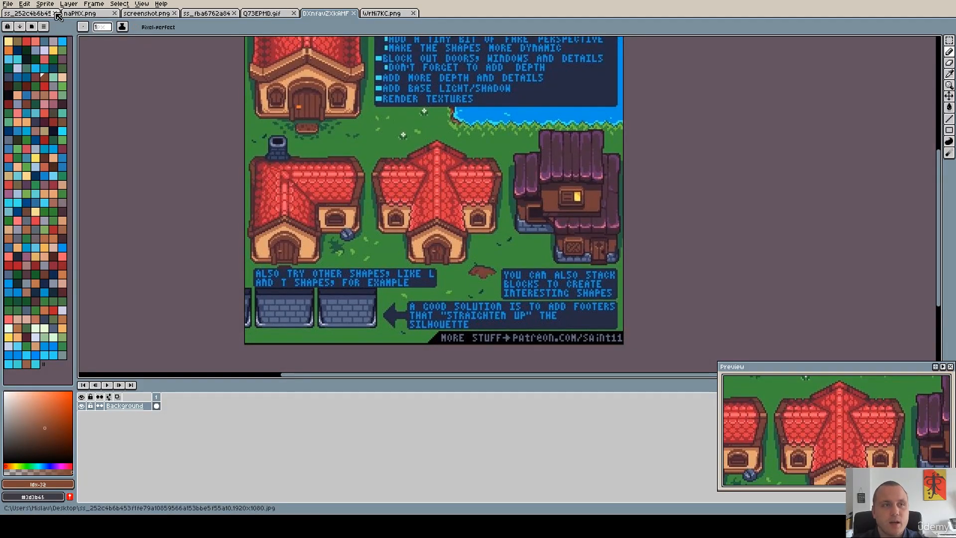
# Compare the houses in the top-down houses guide with the buildings seen from straight above in the farm screenshot.
pyautogui.click(37, 14)
pyautogui.click(80, 14)
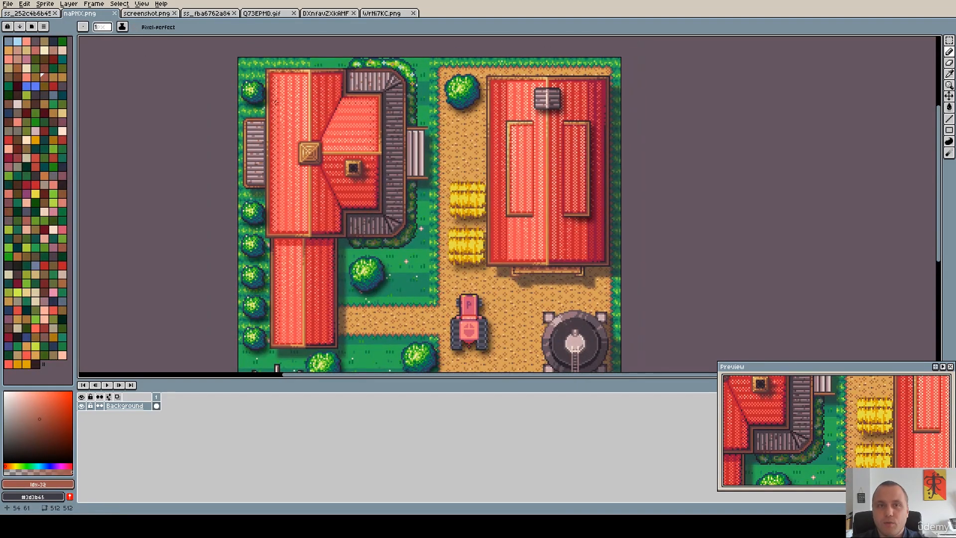
pyautogui.click(377, 14)
pyautogui.click(334, 15)
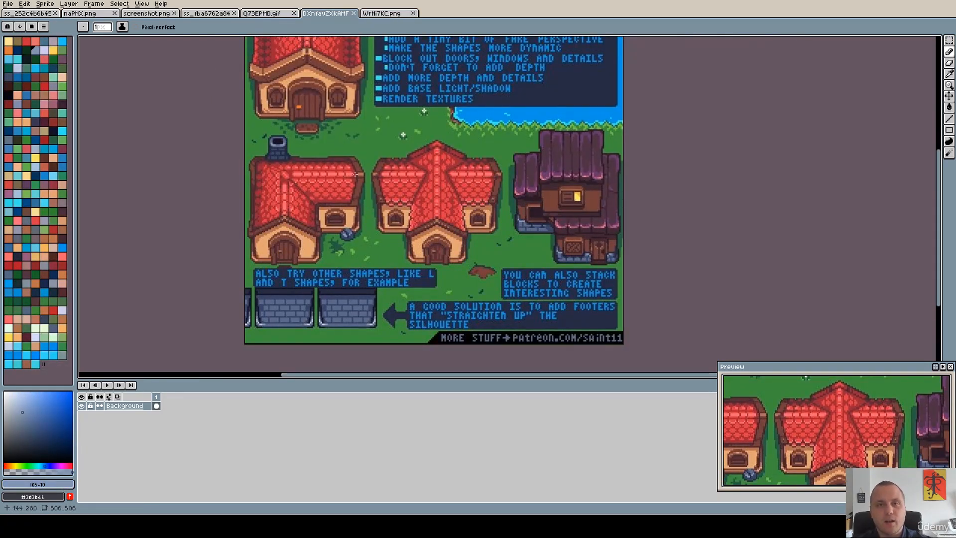
pyautogui.scroll(3, 355, 174)
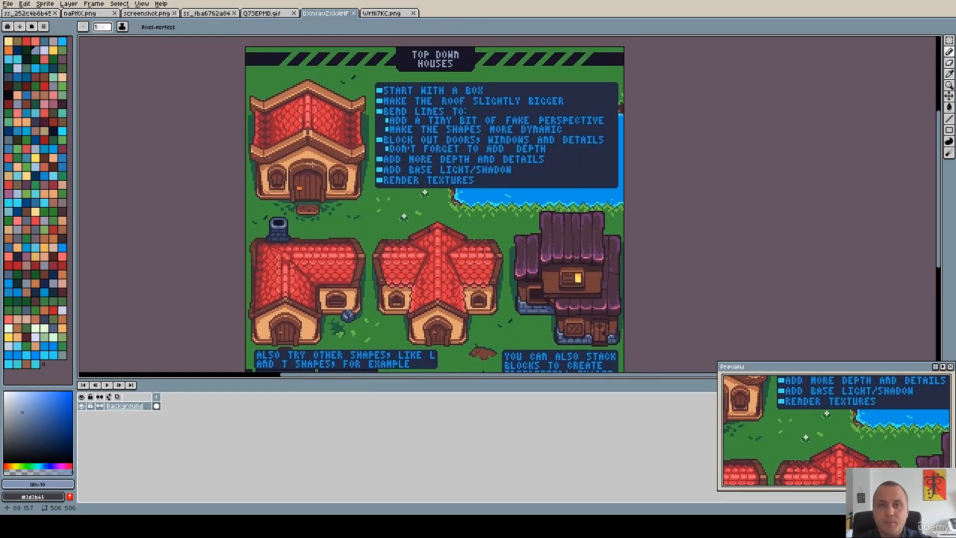
pyautogui.moveTo(348, 215); pyautogui.dragTo(311, 197)
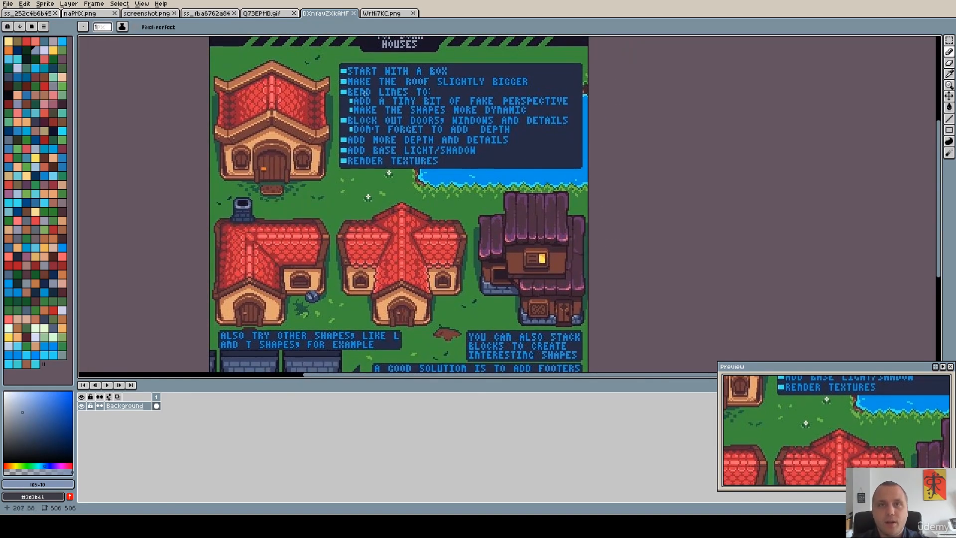
# Open the olive dungeon room screenshot and examine its characters, doors, walls and floor layout.
pyautogui.click(387, 16)
pyautogui.moveTo(533, 169); pyautogui.dragTo(513, 178)
pyautogui.scroll(-1, 483, 188)
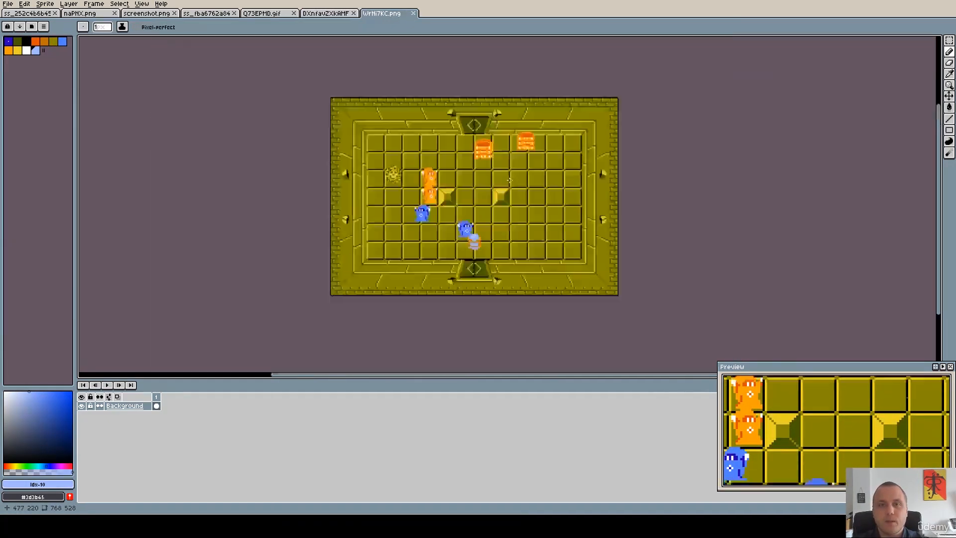
pyautogui.scroll(1, 482, 187)
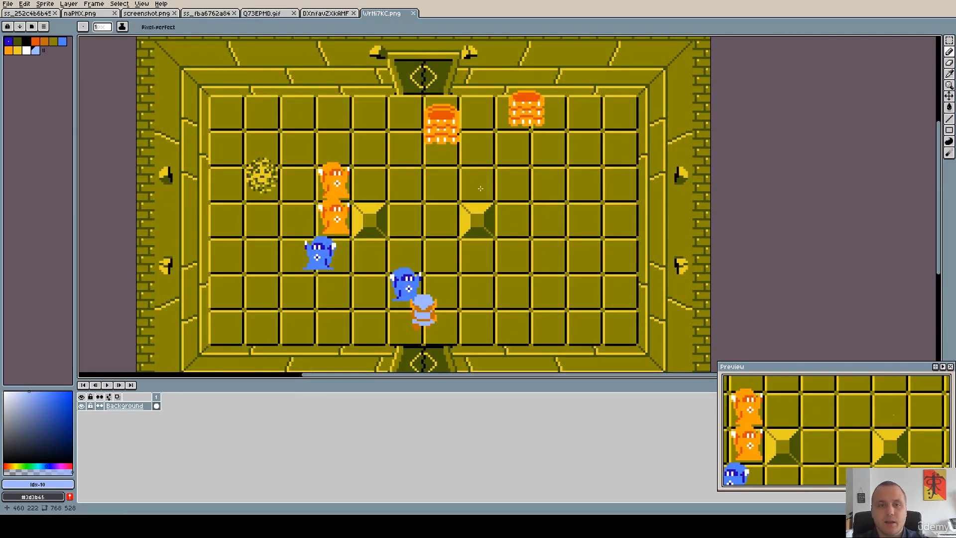
pyautogui.moveTo(463, 210); pyautogui.dragTo(460, 185)
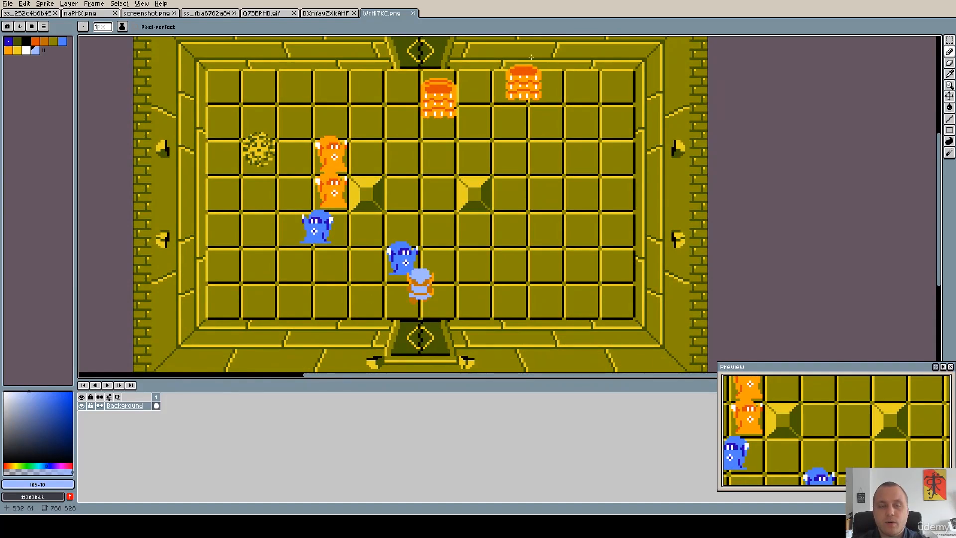
pyautogui.moveTo(393, 171)
pyautogui.mouseDown()
pyautogui.moveTo(388, 179)
pyautogui.moveTo(402, 179)
pyautogui.mouseUp()
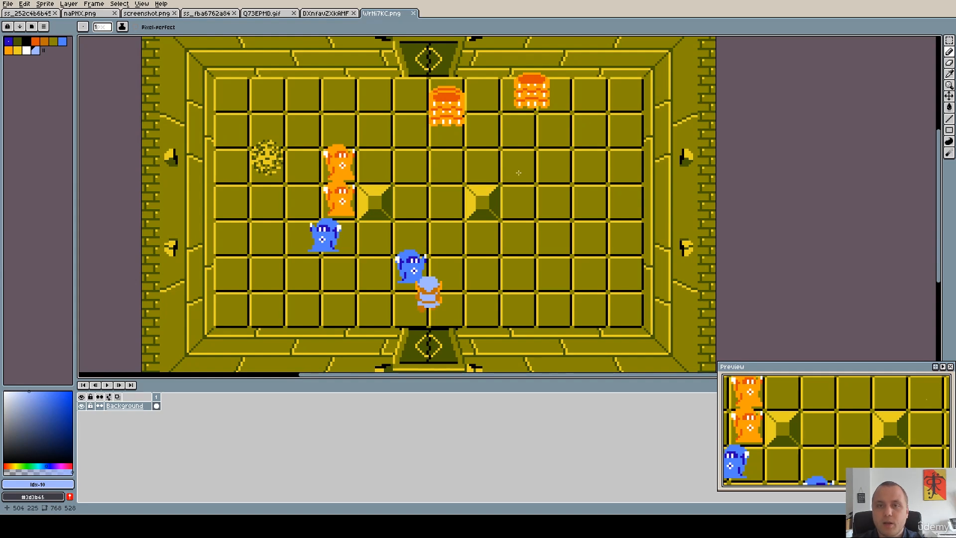
# Examine the dungeon's floor tiles and raised pyramid blocks close up, and the slanted walls around the room.
pyautogui.scroll(2, 518, 173)
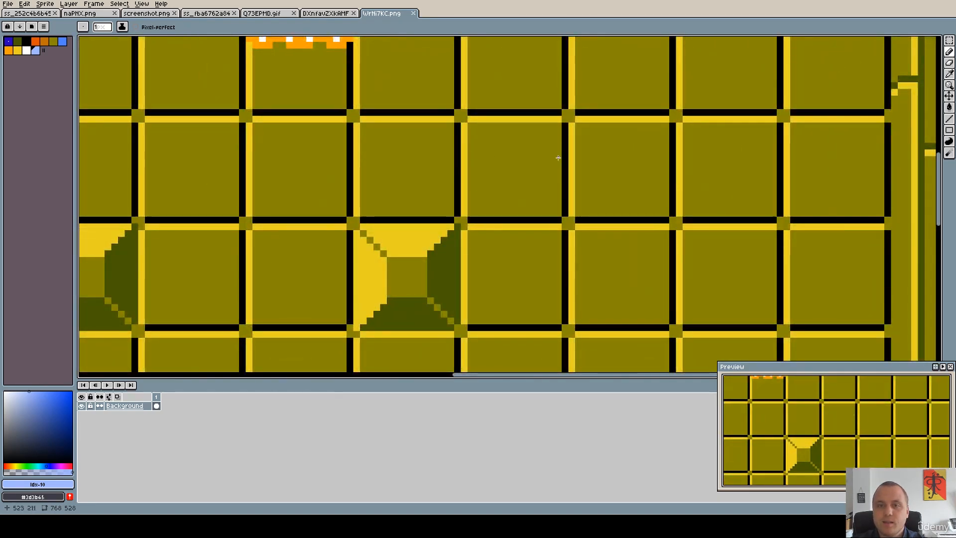
pyautogui.scroll(-1, 558, 157)
pyautogui.moveTo(497, 150)
pyautogui.mouseDown()
pyautogui.moveTo(556, 213)
pyautogui.moveTo(636, 250)
pyautogui.moveTo(518, 209)
pyautogui.moveTo(516, 182)
pyautogui.mouseUp()
pyautogui.scroll(-1, 606, 239)
pyautogui.moveTo(373, 105)
pyautogui.mouseDown()
pyautogui.moveTo(398, 117)
pyautogui.moveTo(385, 132)
pyautogui.moveTo(352, 135)
pyautogui.moveTo(319, 153)
pyautogui.mouseUp()
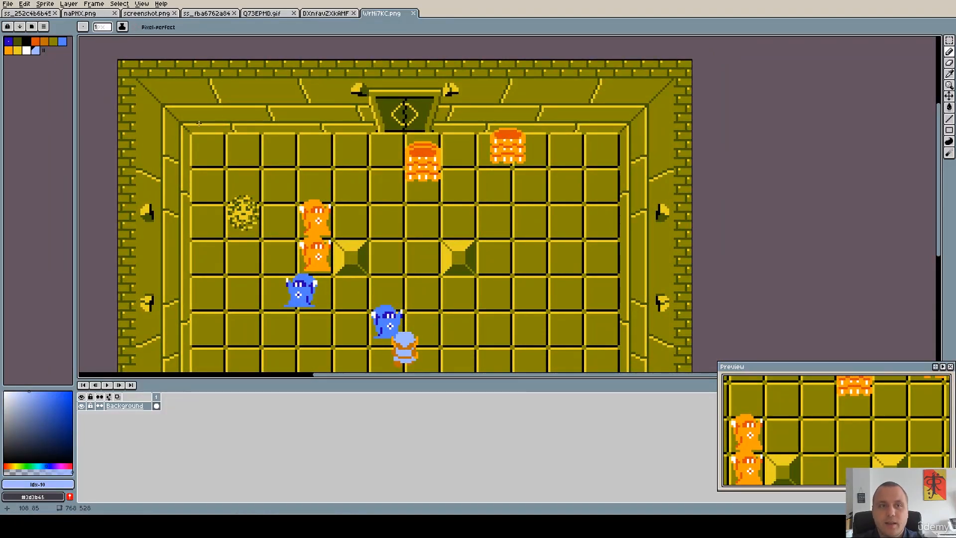
pyautogui.moveTo(575, 238)
pyautogui.mouseDown()
pyautogui.moveTo(570, 202)
pyautogui.moveTo(535, 189)
pyautogui.moveTo(551, 168)
pyautogui.mouseUp()
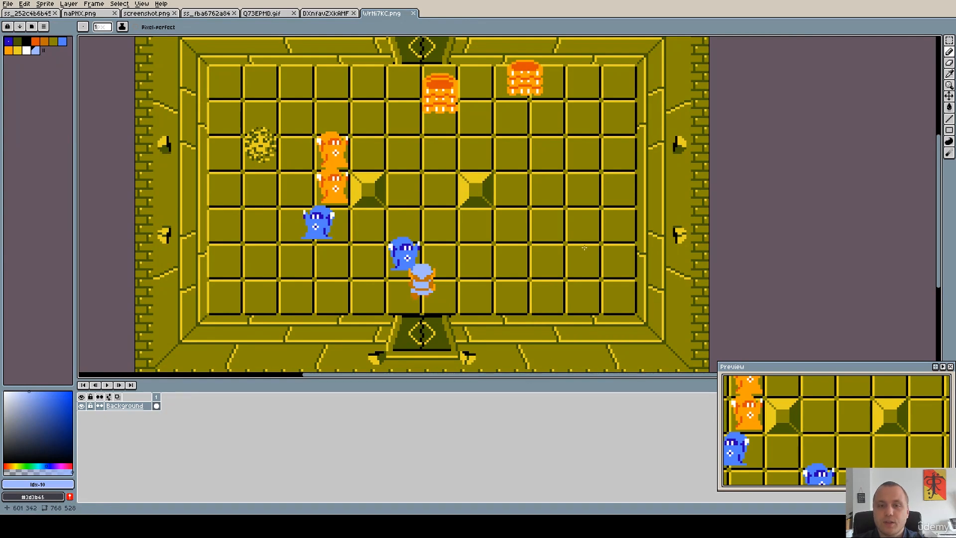
# Trace a freehand pencil stroke along the dungeon room's lower wall, undo it, and compare that wall with the upper one.
pyautogui.scroll(-2, 584, 247)
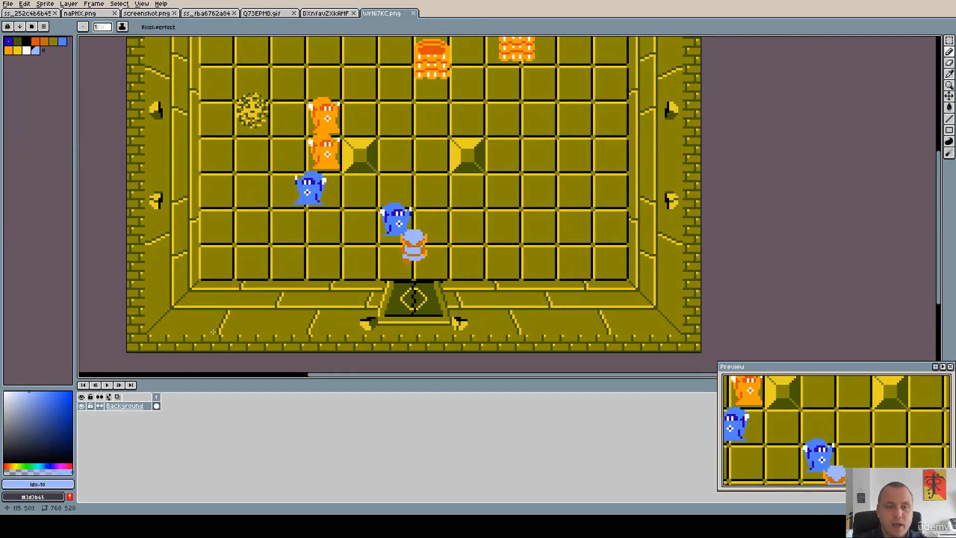
pyautogui.moveTo(117, 284)
pyautogui.mouseDown()
pyautogui.moveTo(732, 264)
pyautogui.moveTo(344, 297)
pyautogui.moveTo(226, 326)
pyautogui.moveTo(367, 342)
pyautogui.mouseUp()
pyautogui.hotkey('ctrl', 'z')
pyautogui.moveTo(640, 180); pyautogui.dragTo(646, 262)
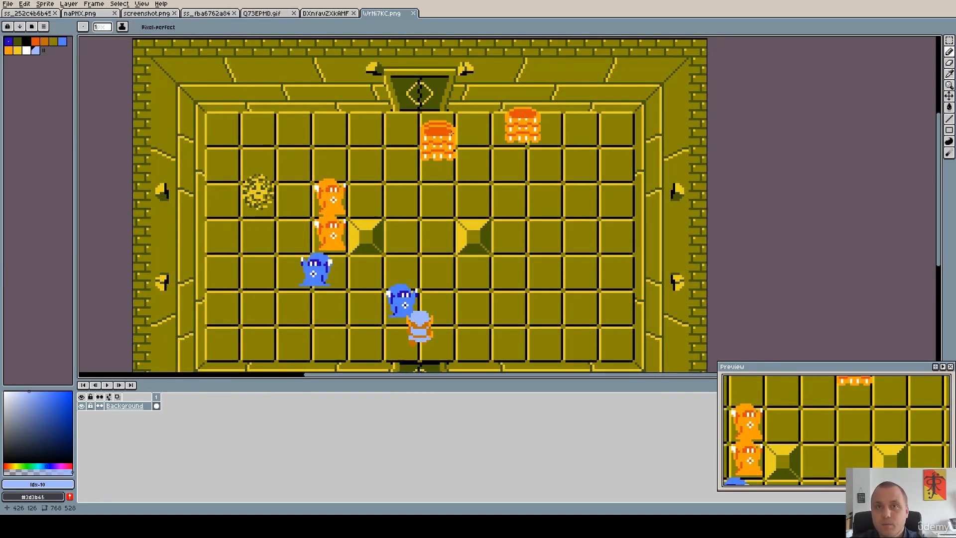
pyautogui.scroll(-2, 482, 184)
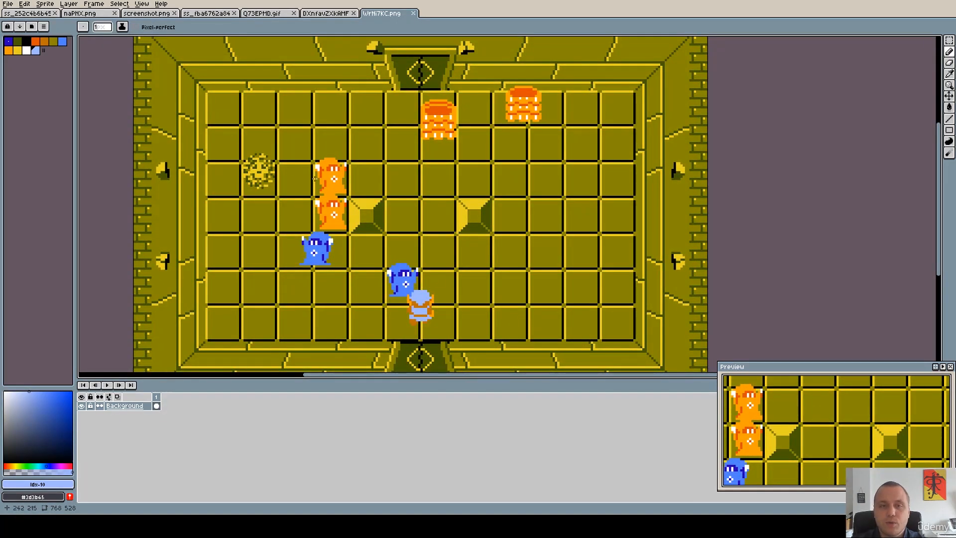
# Scribble a flat light-blue ground patch under the feet of the blue hooded enemy beside the orange ones, and undo it.
pyautogui.scroll(2, 318, 179)
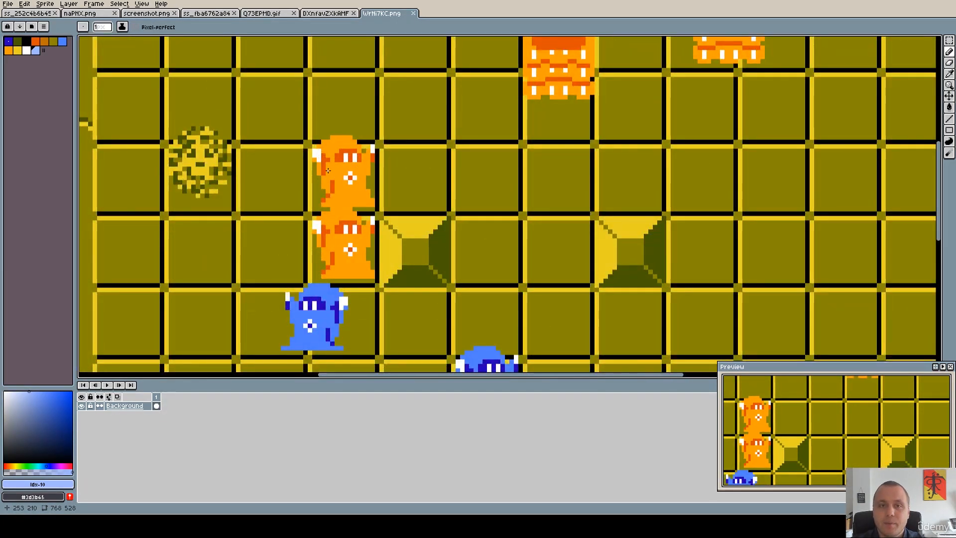
pyautogui.scroll(1, 318, 200)
pyautogui.scroll(1, 324, 199)
pyautogui.moveTo(365, 320); pyautogui.dragTo(450, 98)
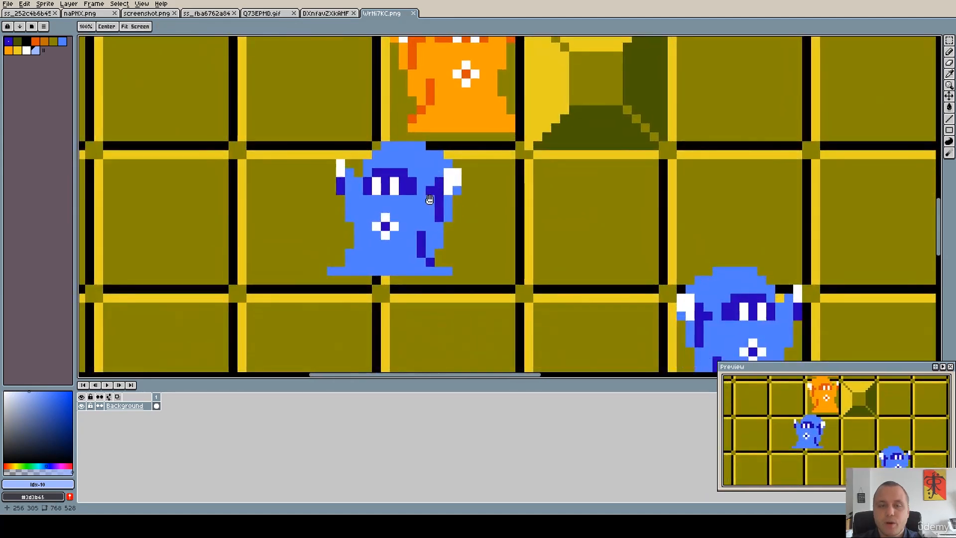
pyautogui.press('e')
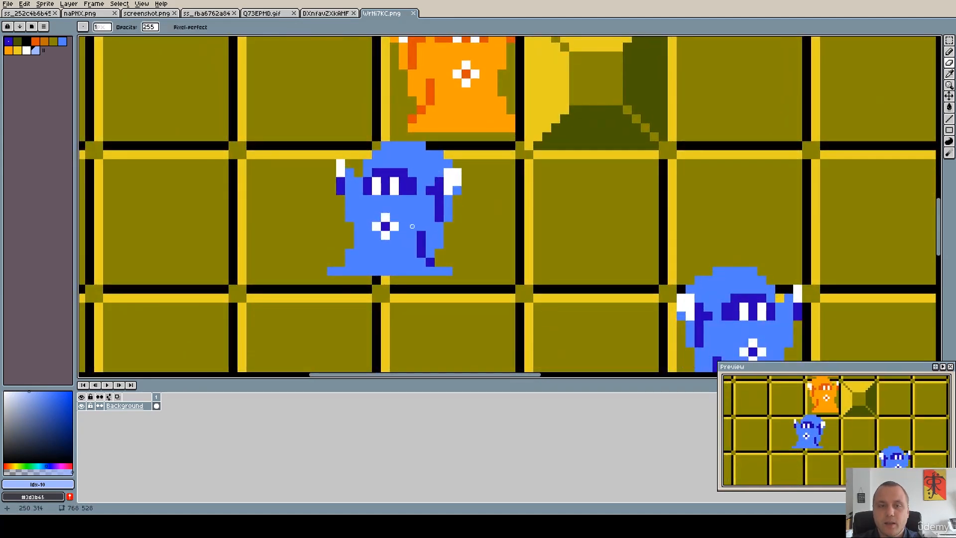
pyautogui.press('b')
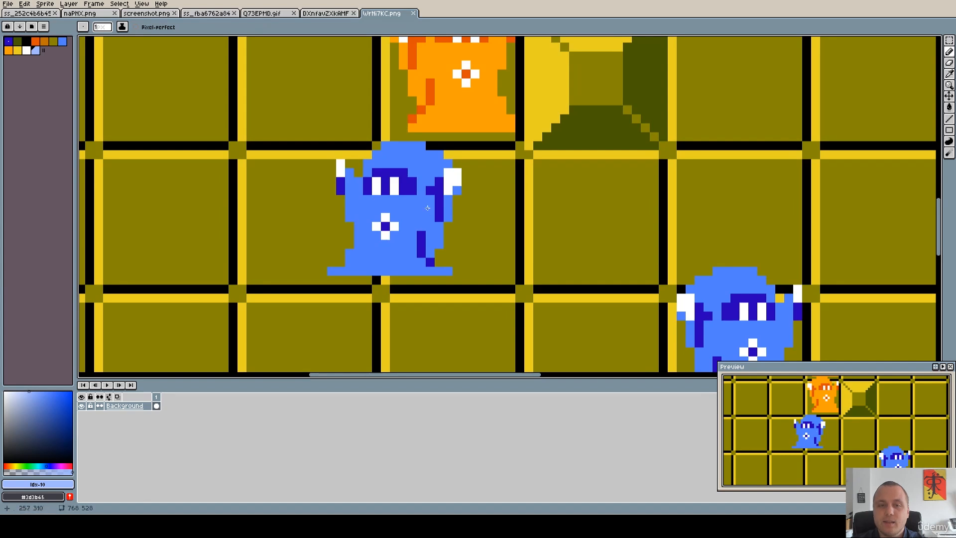
pyautogui.moveTo(308, 280)
pyautogui.mouseDown()
pyautogui.moveTo(512, 275)
pyautogui.moveTo(256, 282)
pyautogui.moveTo(523, 267)
pyautogui.moveTo(393, 282)
pyautogui.moveTo(470, 276)
pyautogui.moveTo(400, 278)
pyautogui.moveTo(534, 286)
pyautogui.moveTo(448, 288)
pyautogui.mouseUp()
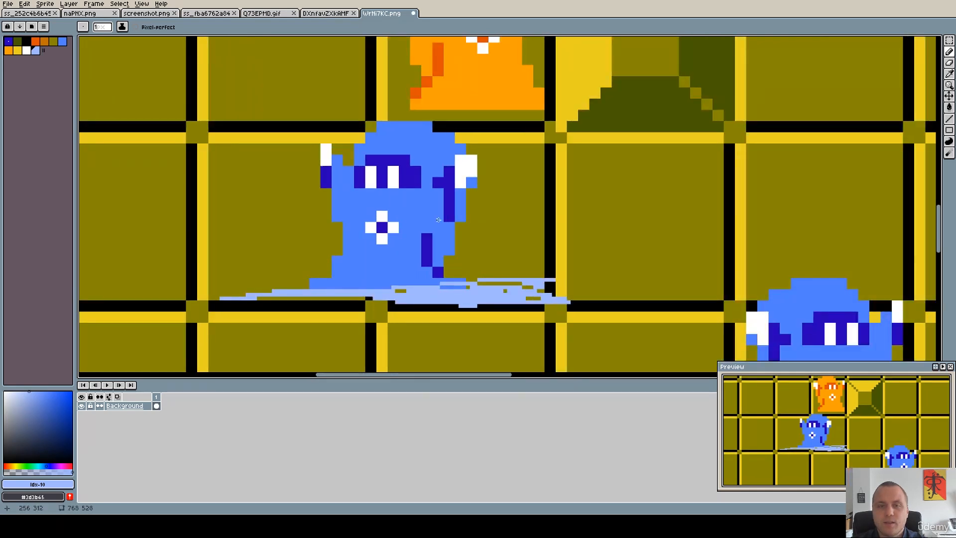
pyautogui.hotkey('ctrl', 'z')
pyautogui.scroll(-4, 438, 236)
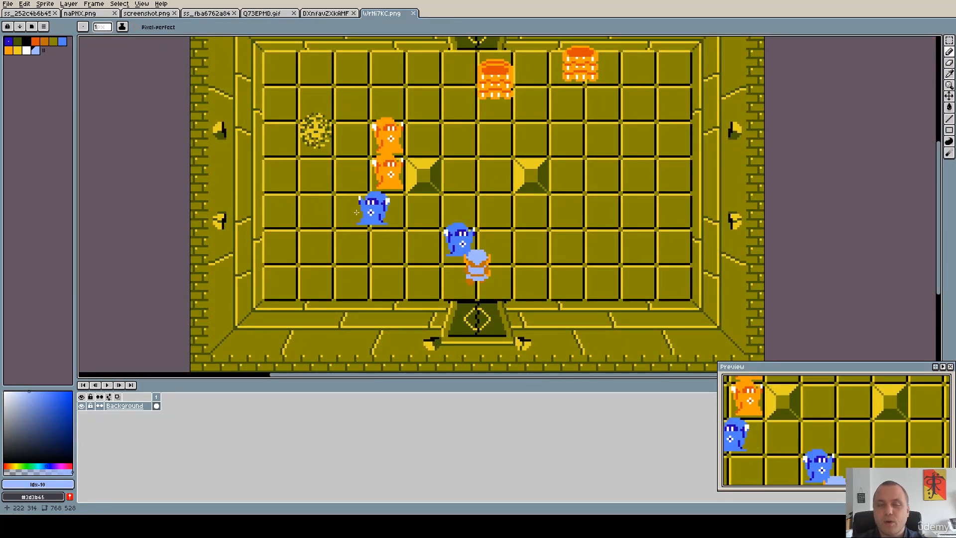
# Compare the dungeon room's characters with the sprites in the top-down run cycle guide, and re-examine the room's walls and doors.
pyautogui.moveTo(472, 235); pyautogui.dragTo(420, 245)
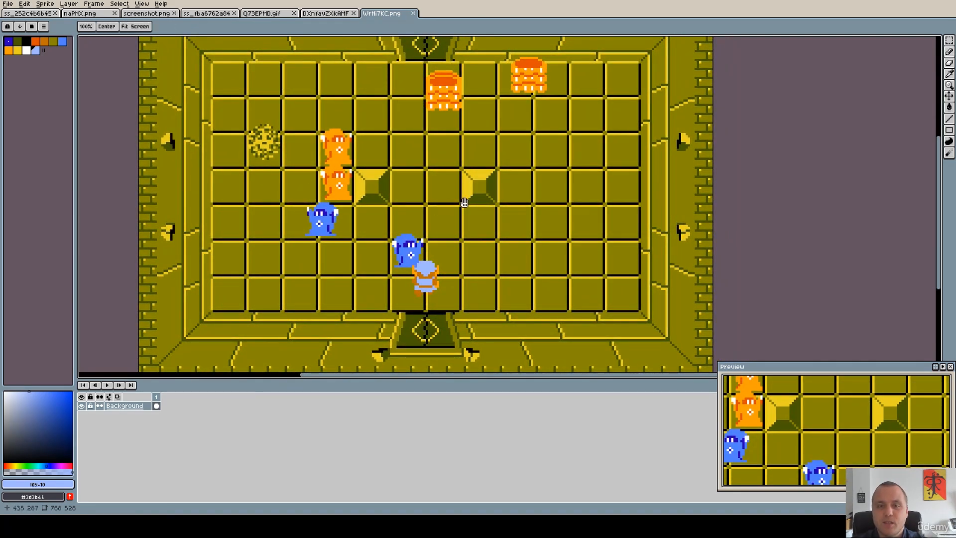
pyautogui.moveTo(460, 203); pyautogui.dragTo(454, 181)
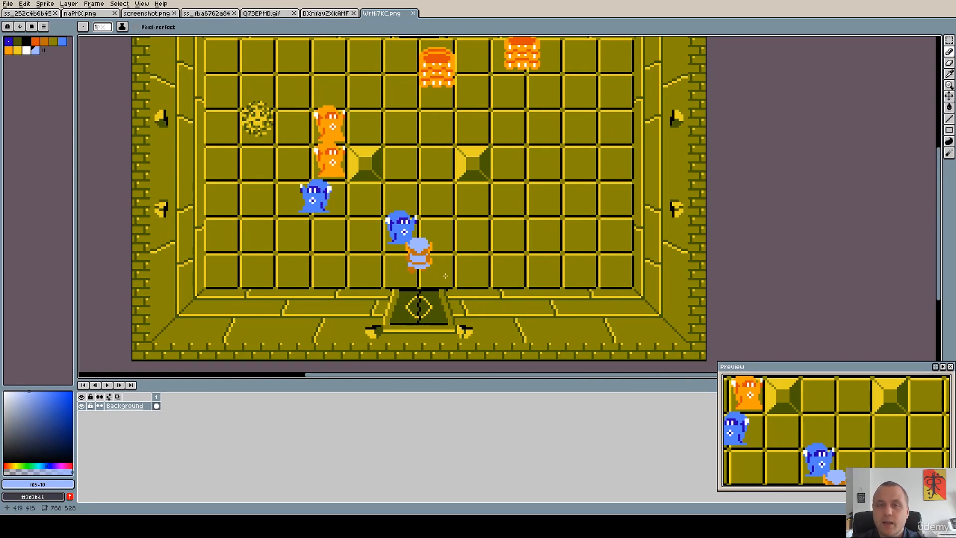
pyautogui.click(280, 14)
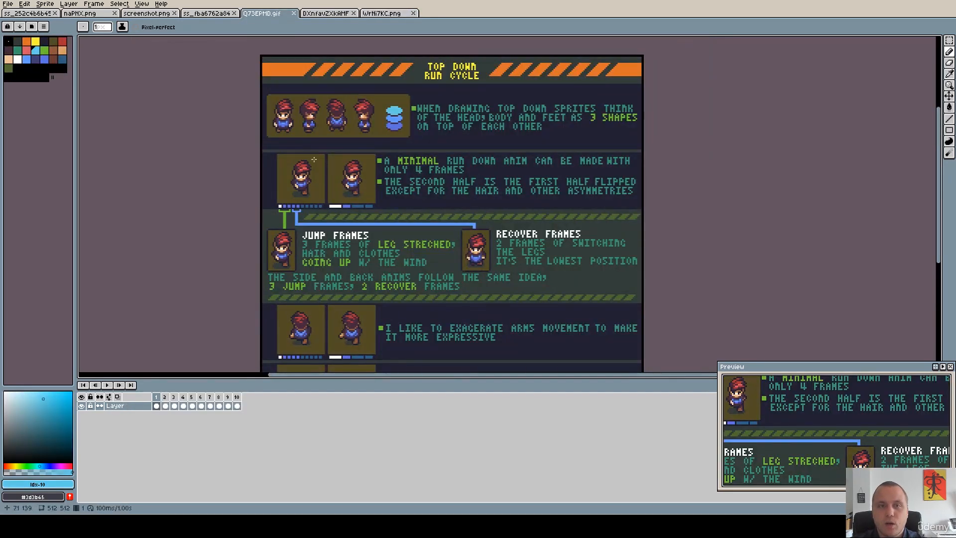
pyautogui.click(381, 13)
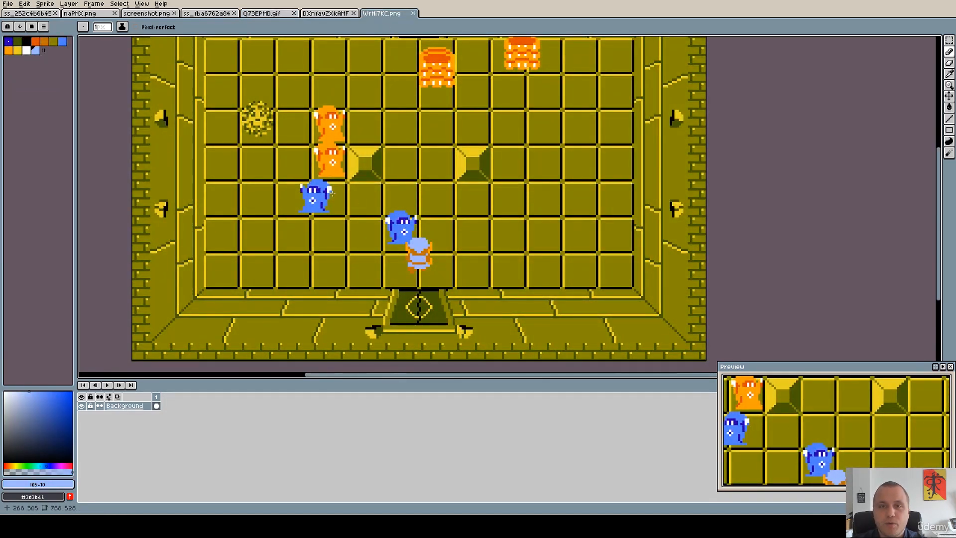
pyautogui.scroll(2, 563, 199)
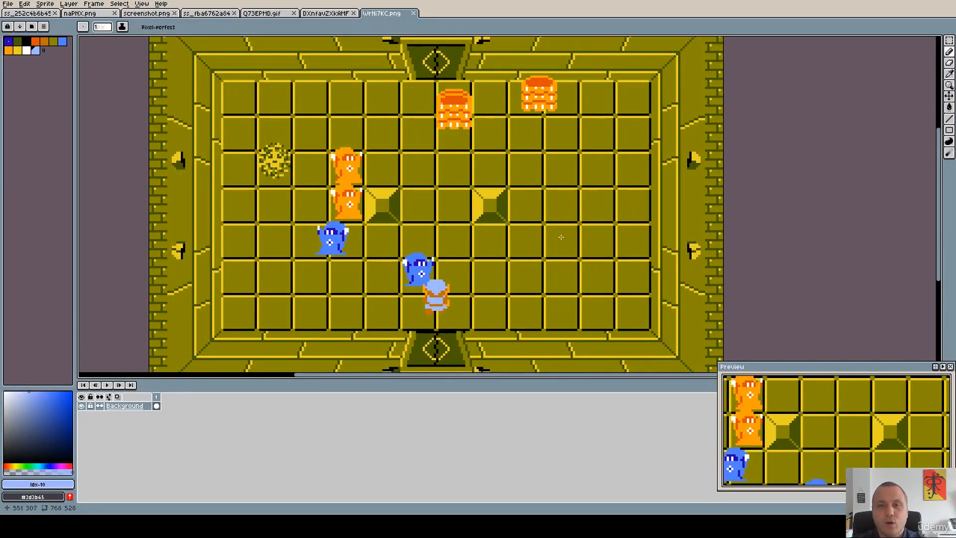
pyautogui.scroll(2, 548, 187)
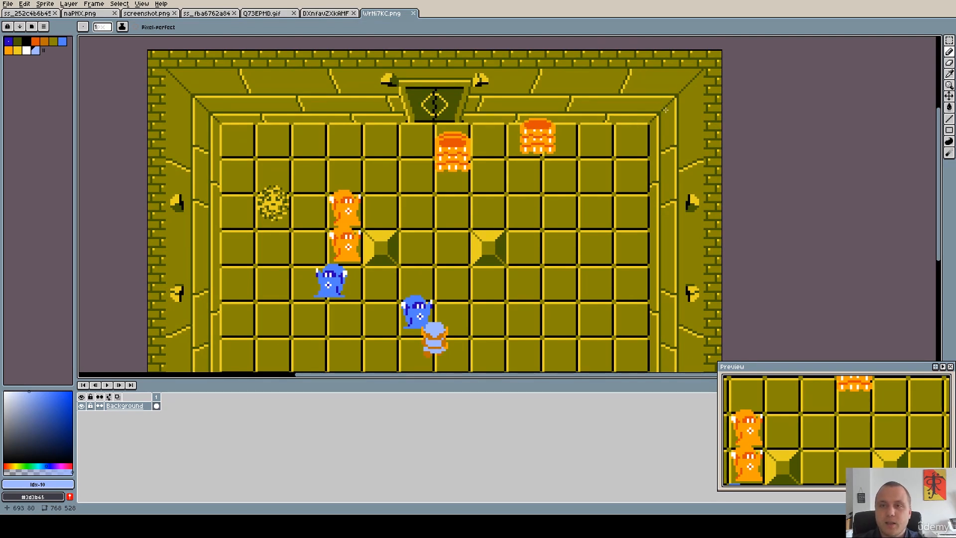
pyautogui.scroll(-3, 559, 277)
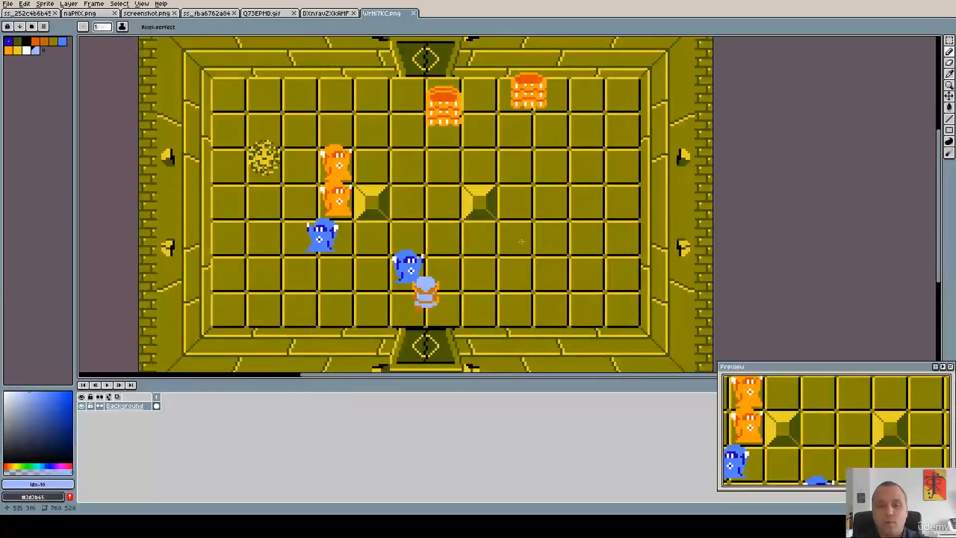